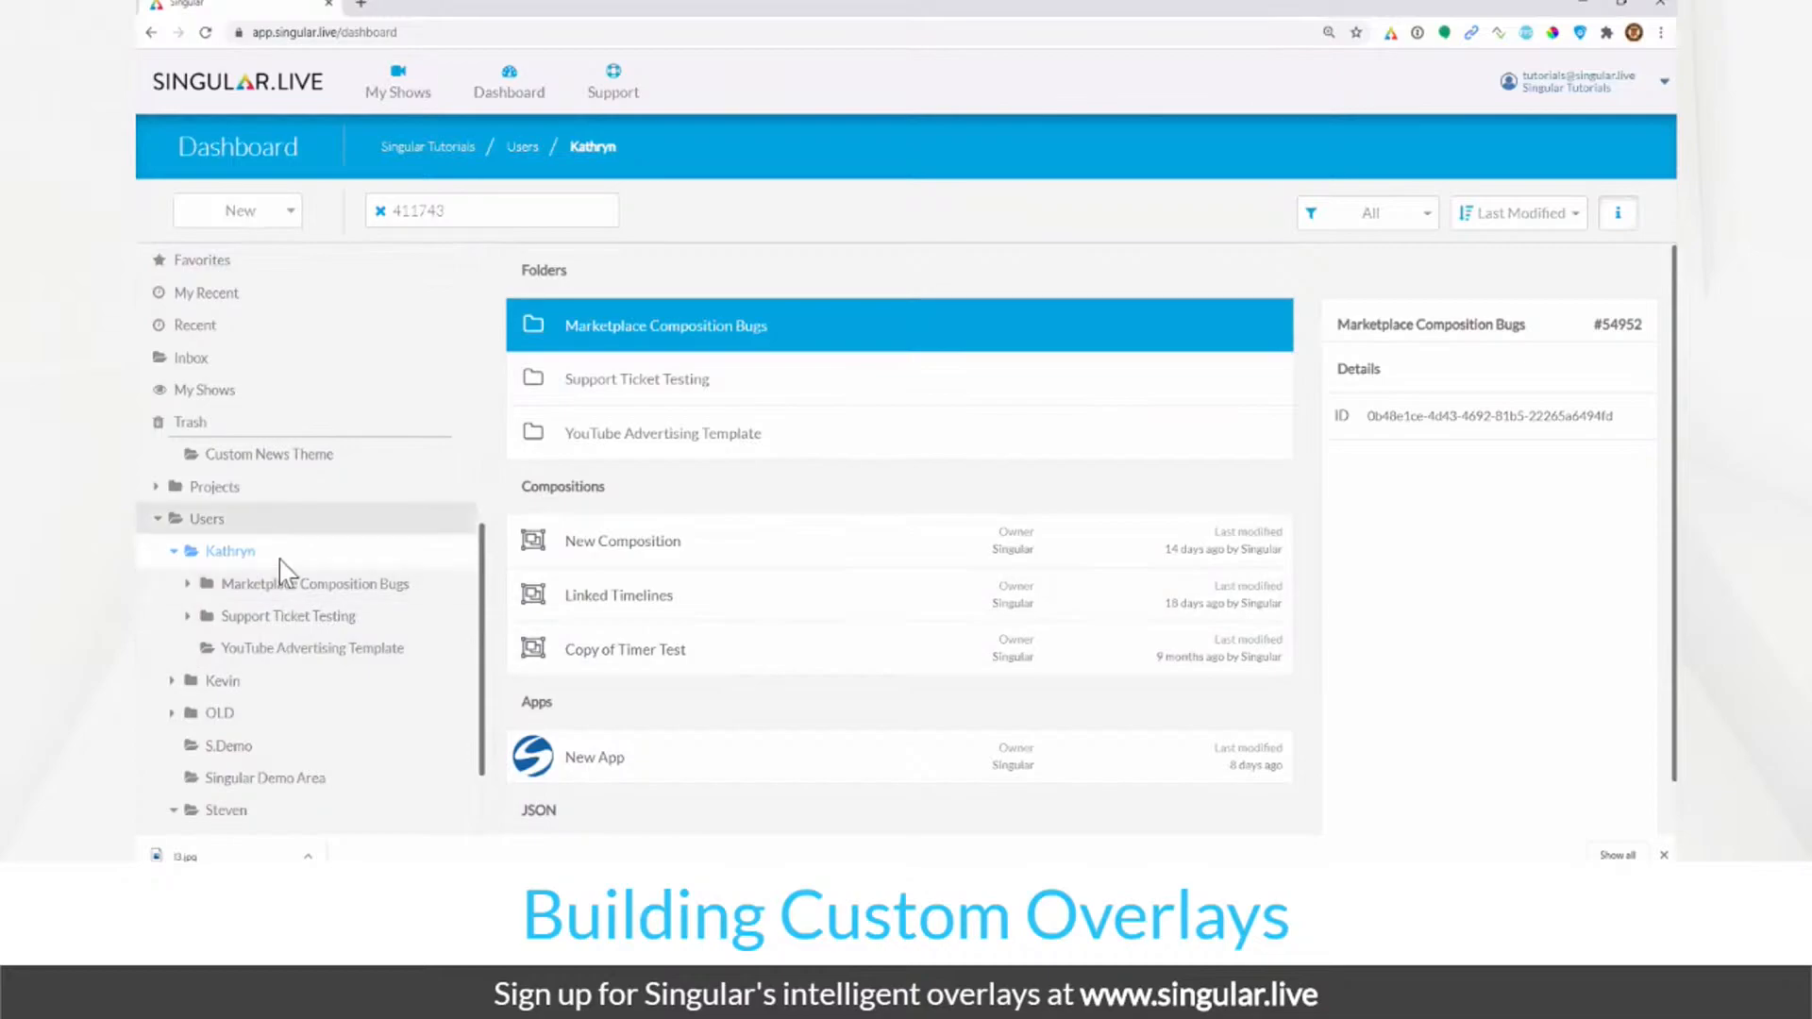
Step: Navigate the Dashboard to the Demo > Custom News Theme folder
click(209, 488)
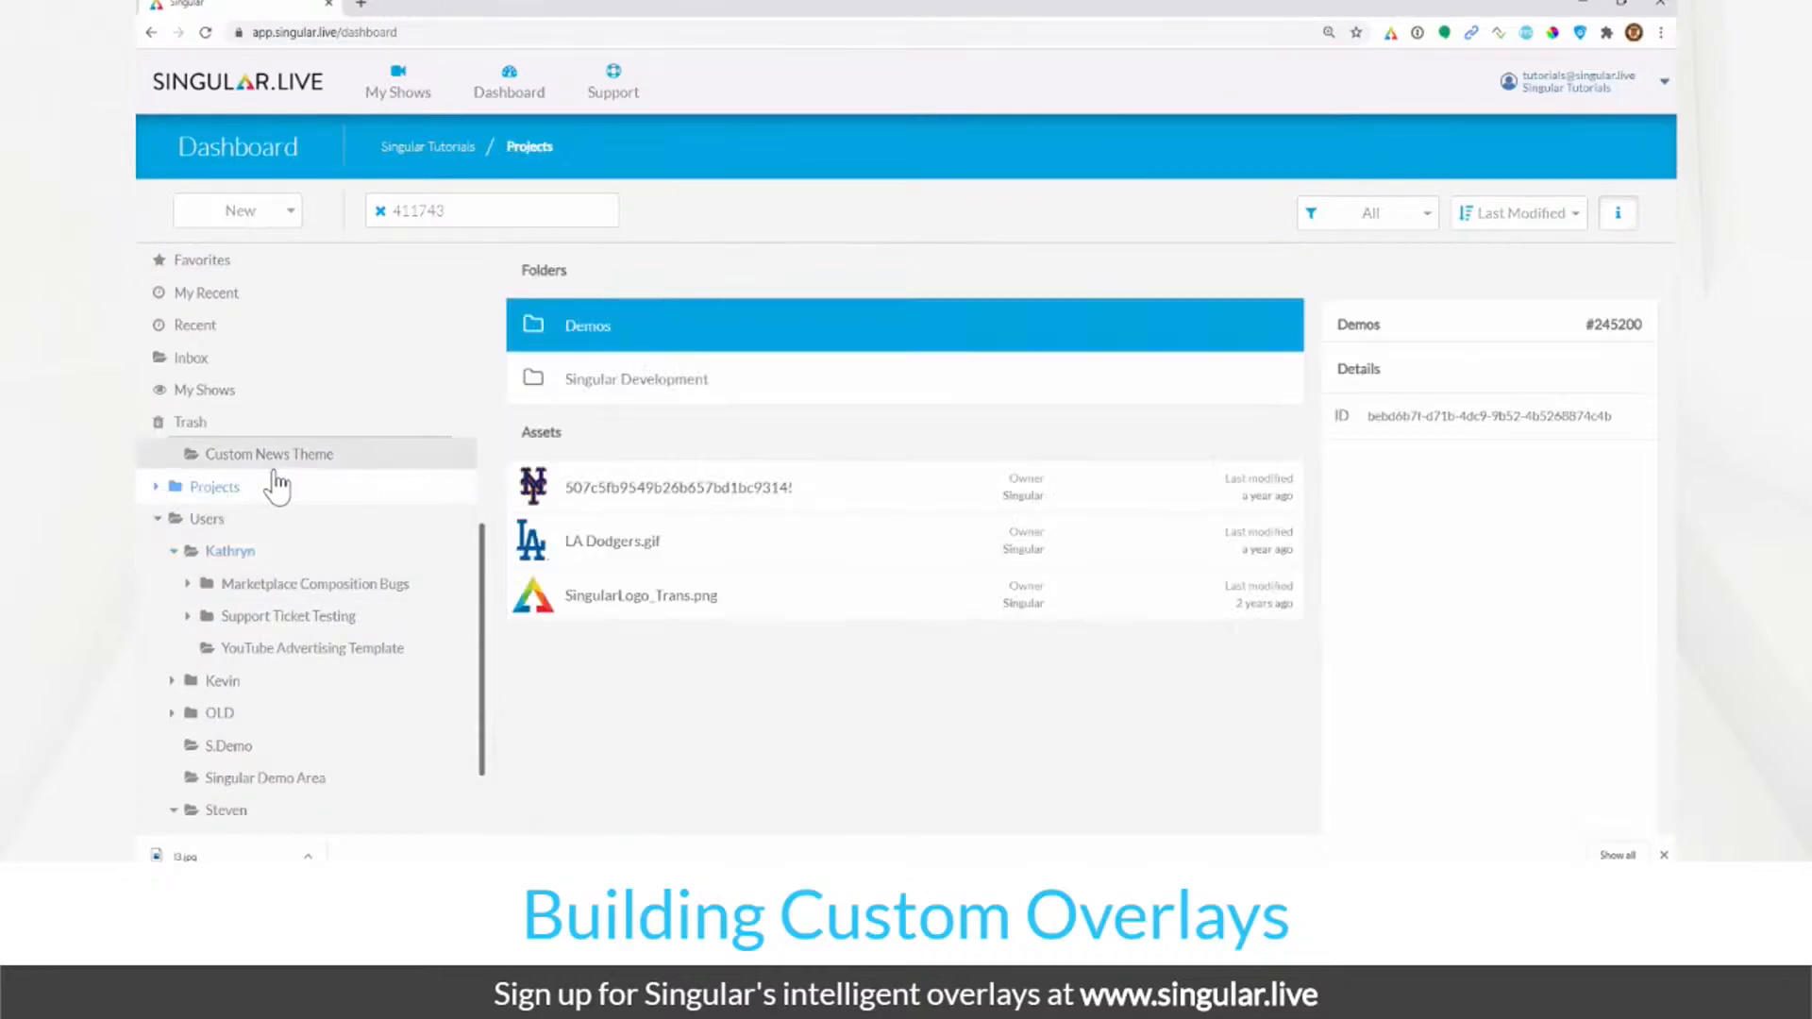
click(274, 456)
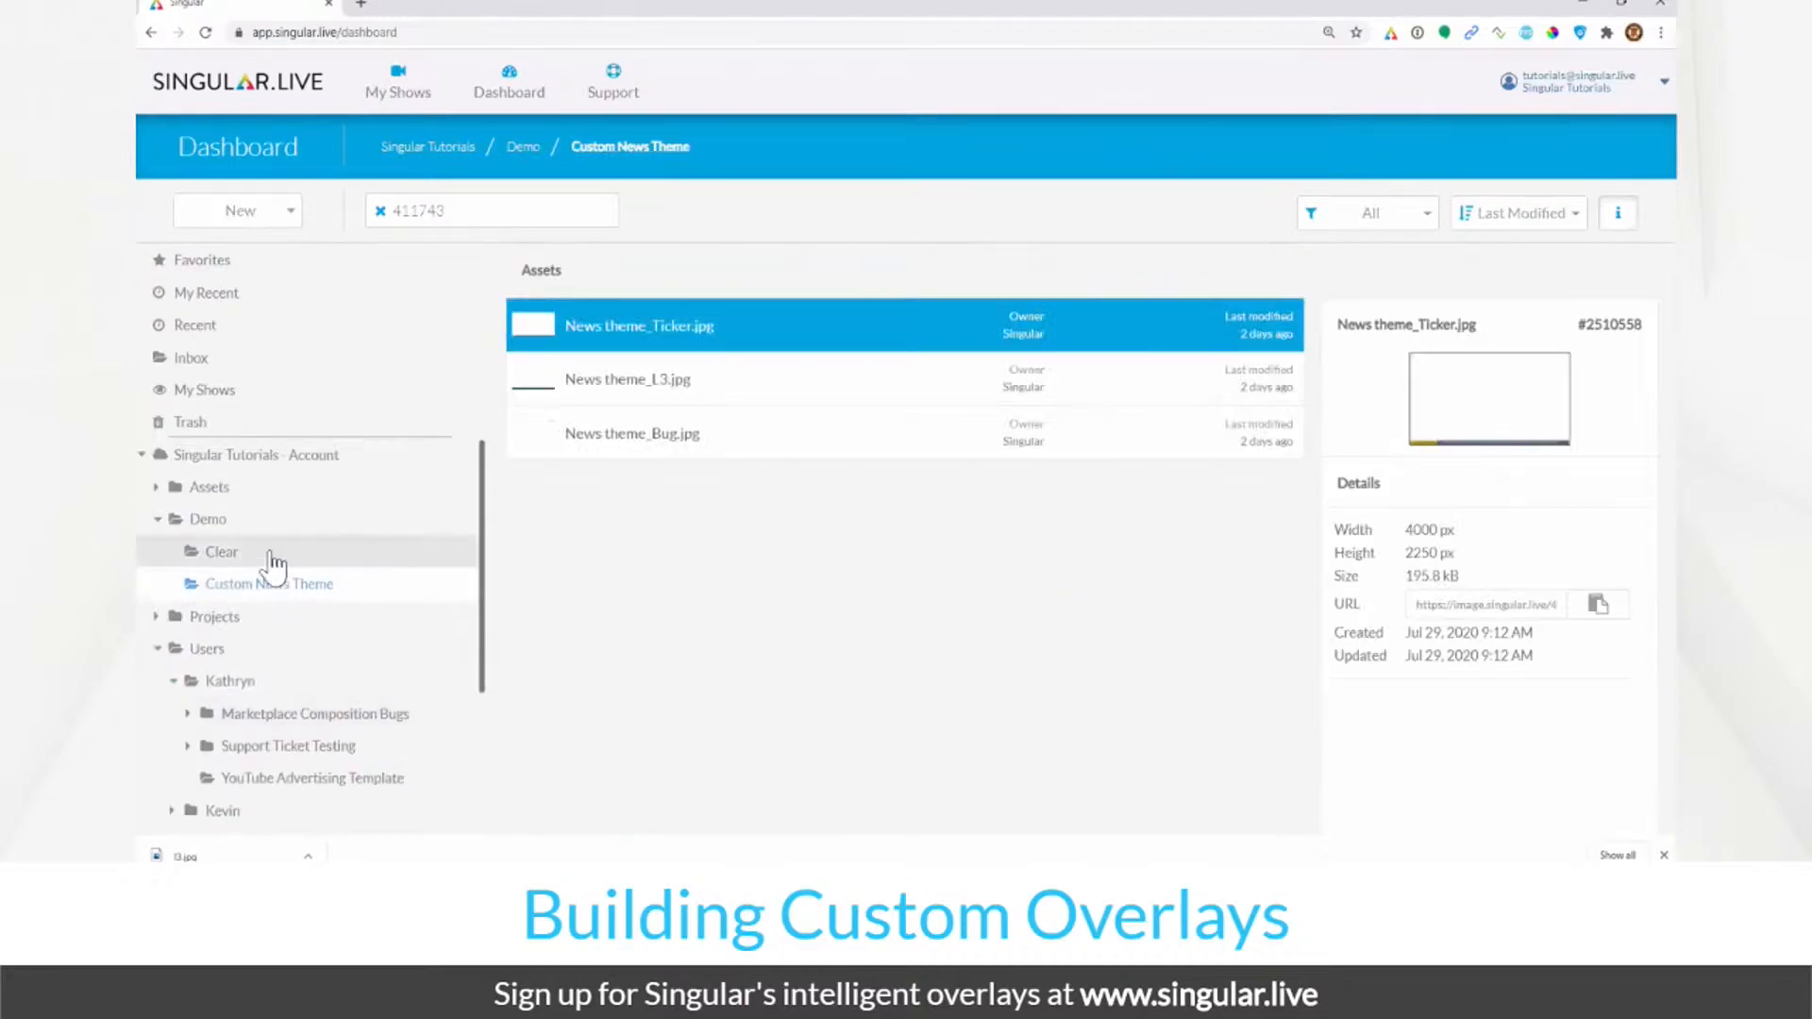
click(257, 522)
click(265, 590)
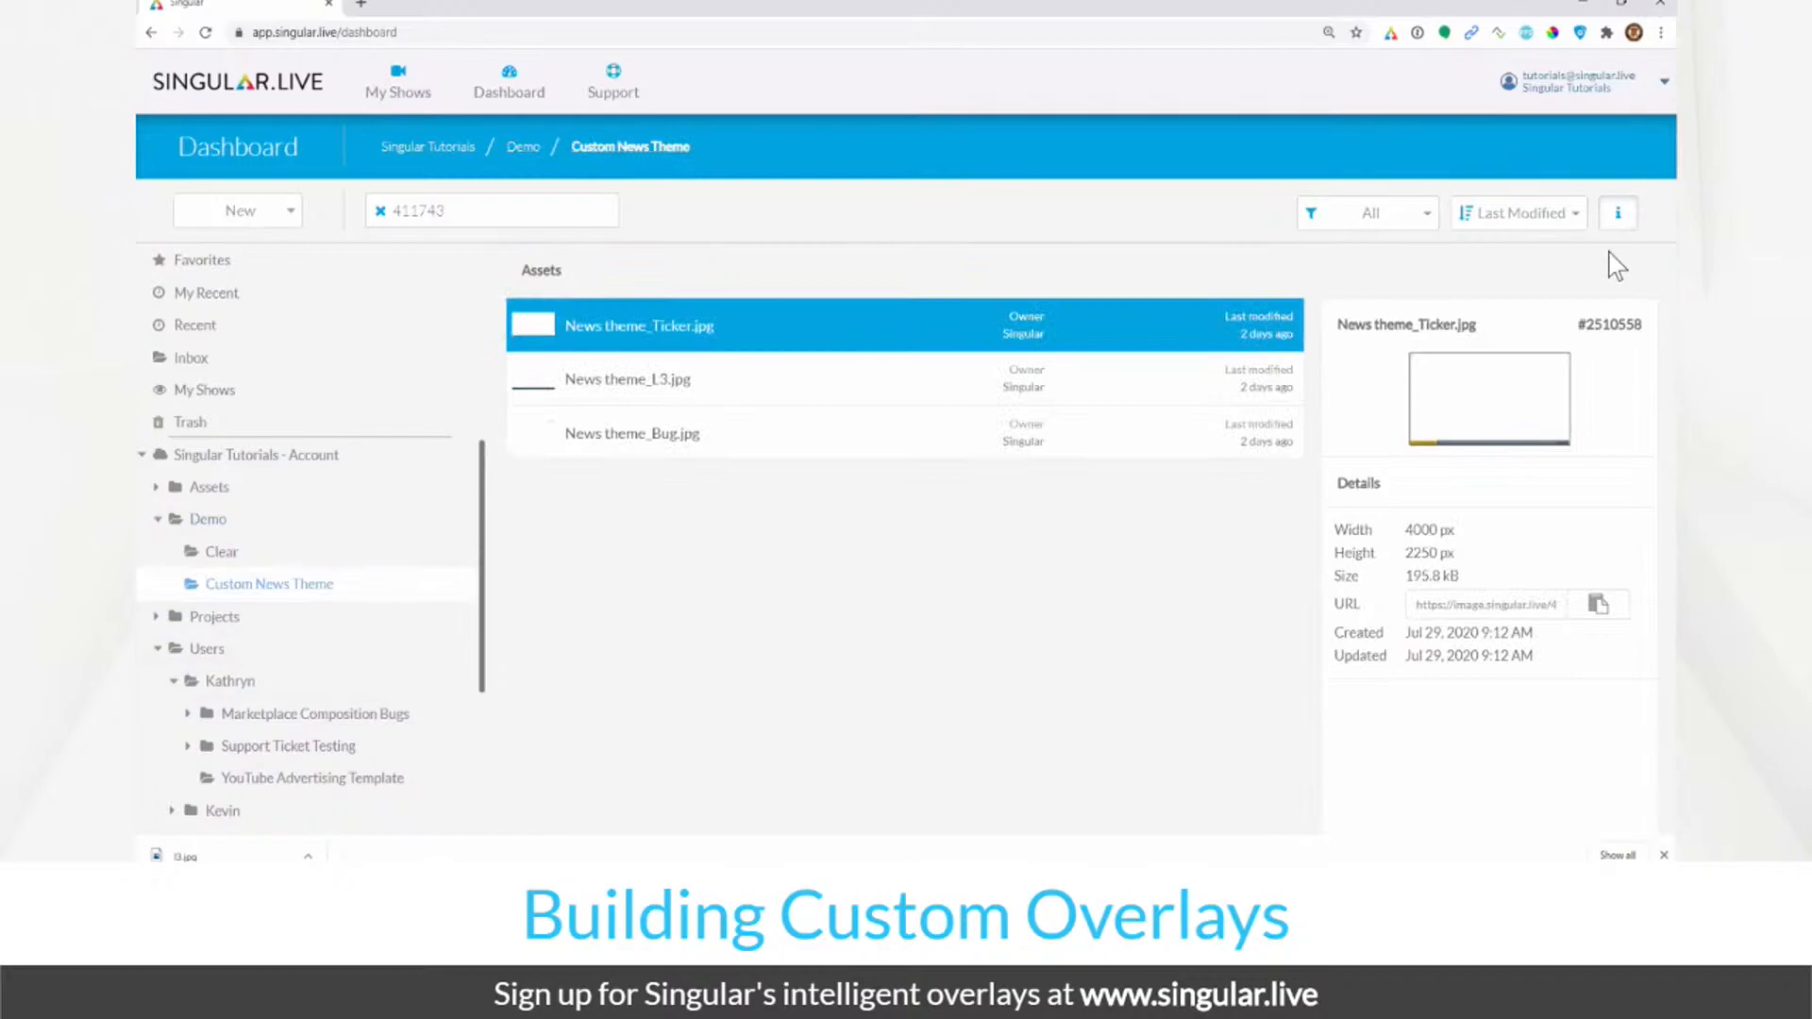
click(1618, 214)
Step: Create a new composition named 'News' there
click(238, 212)
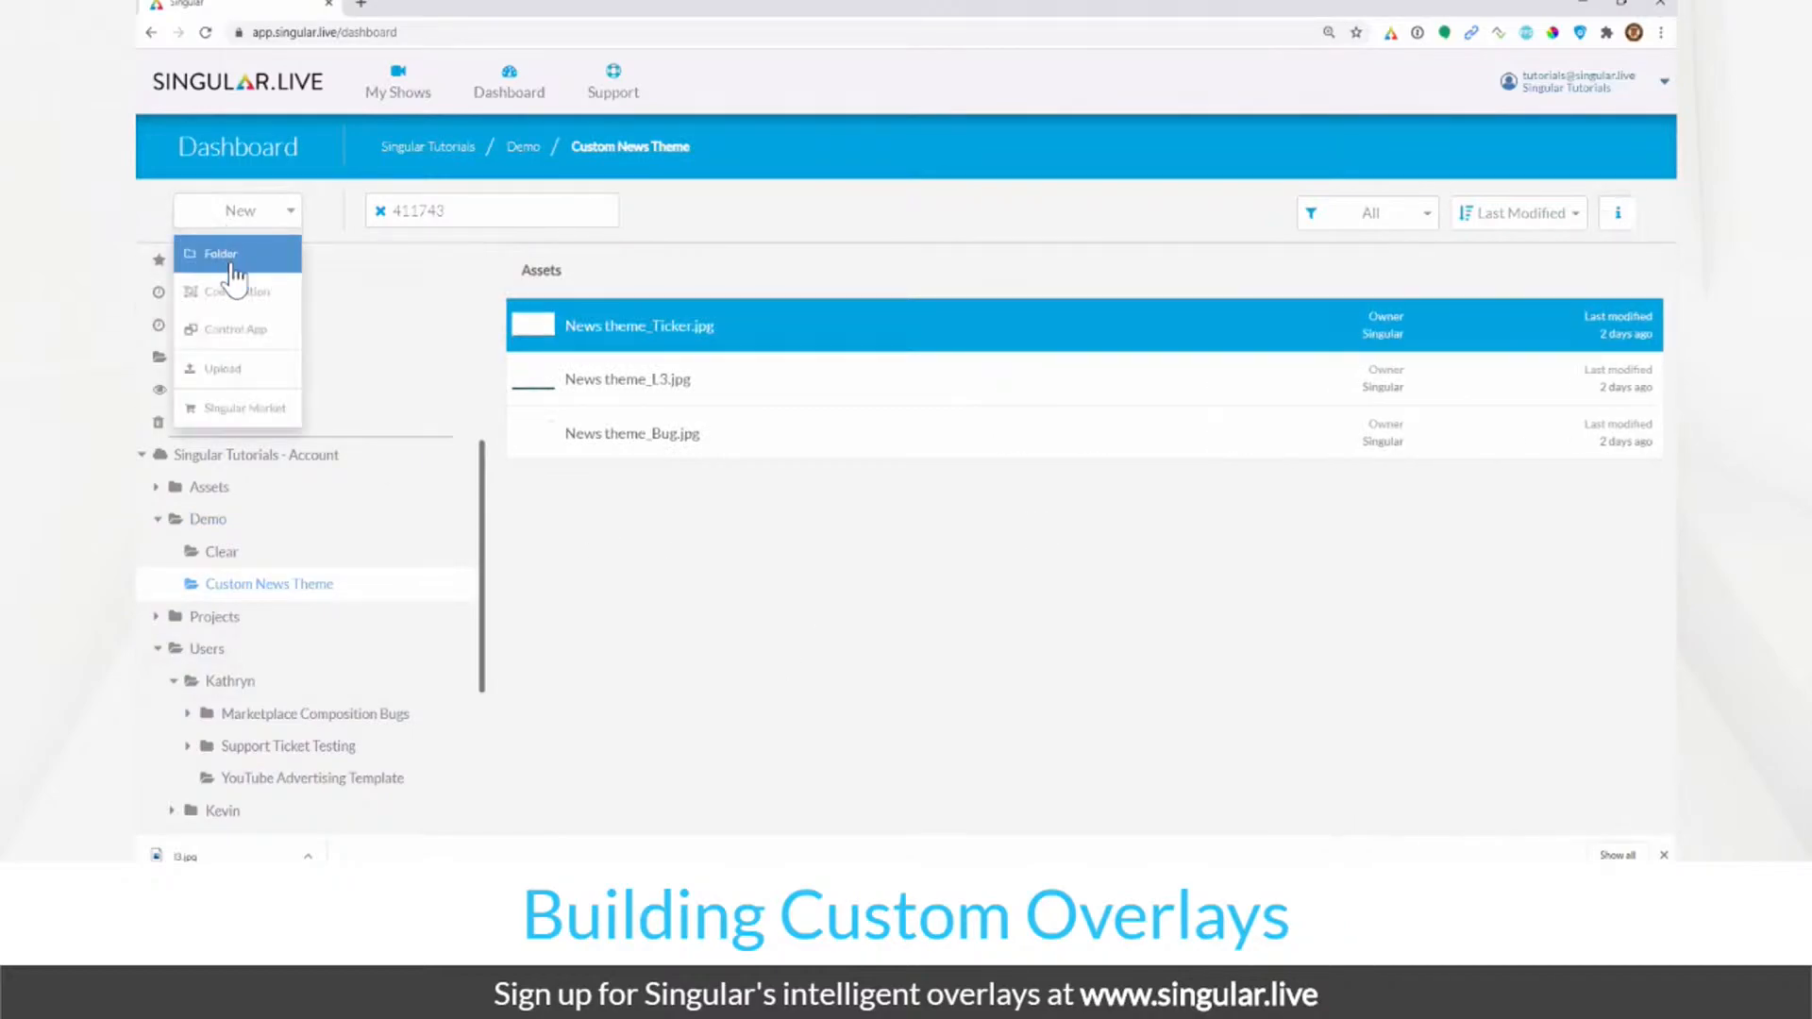
click(230, 294)
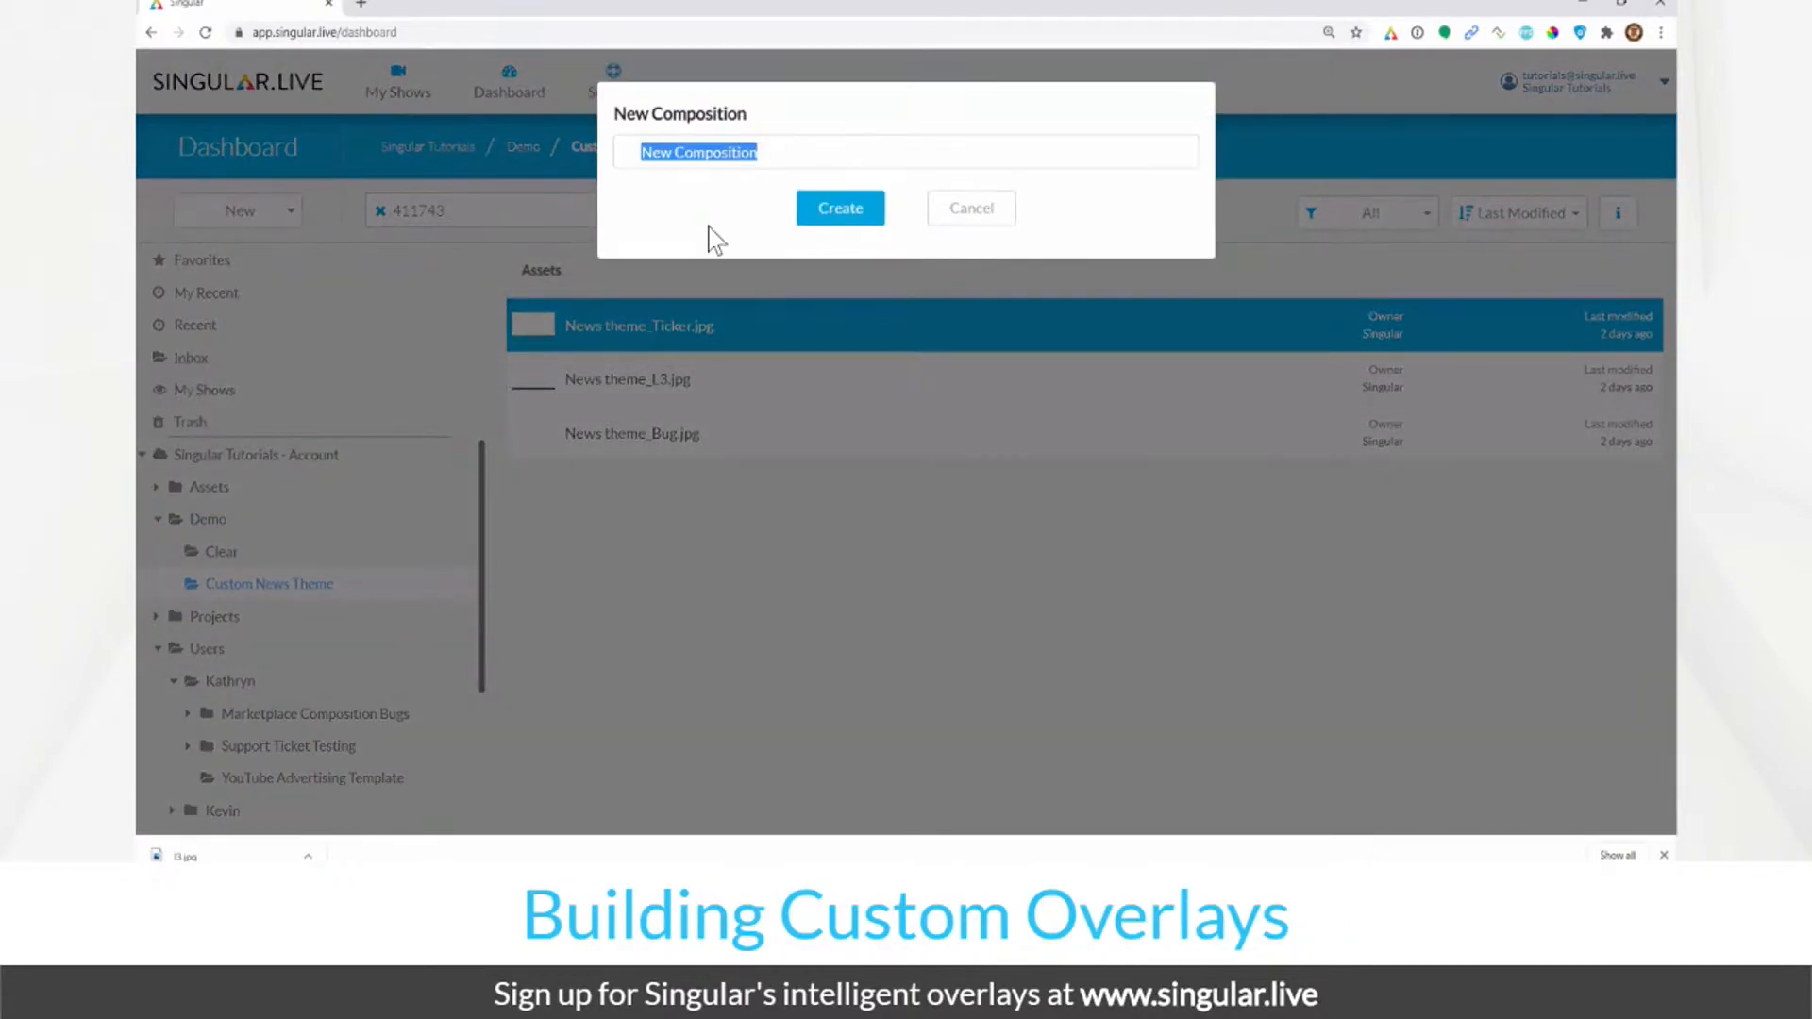
text(News)
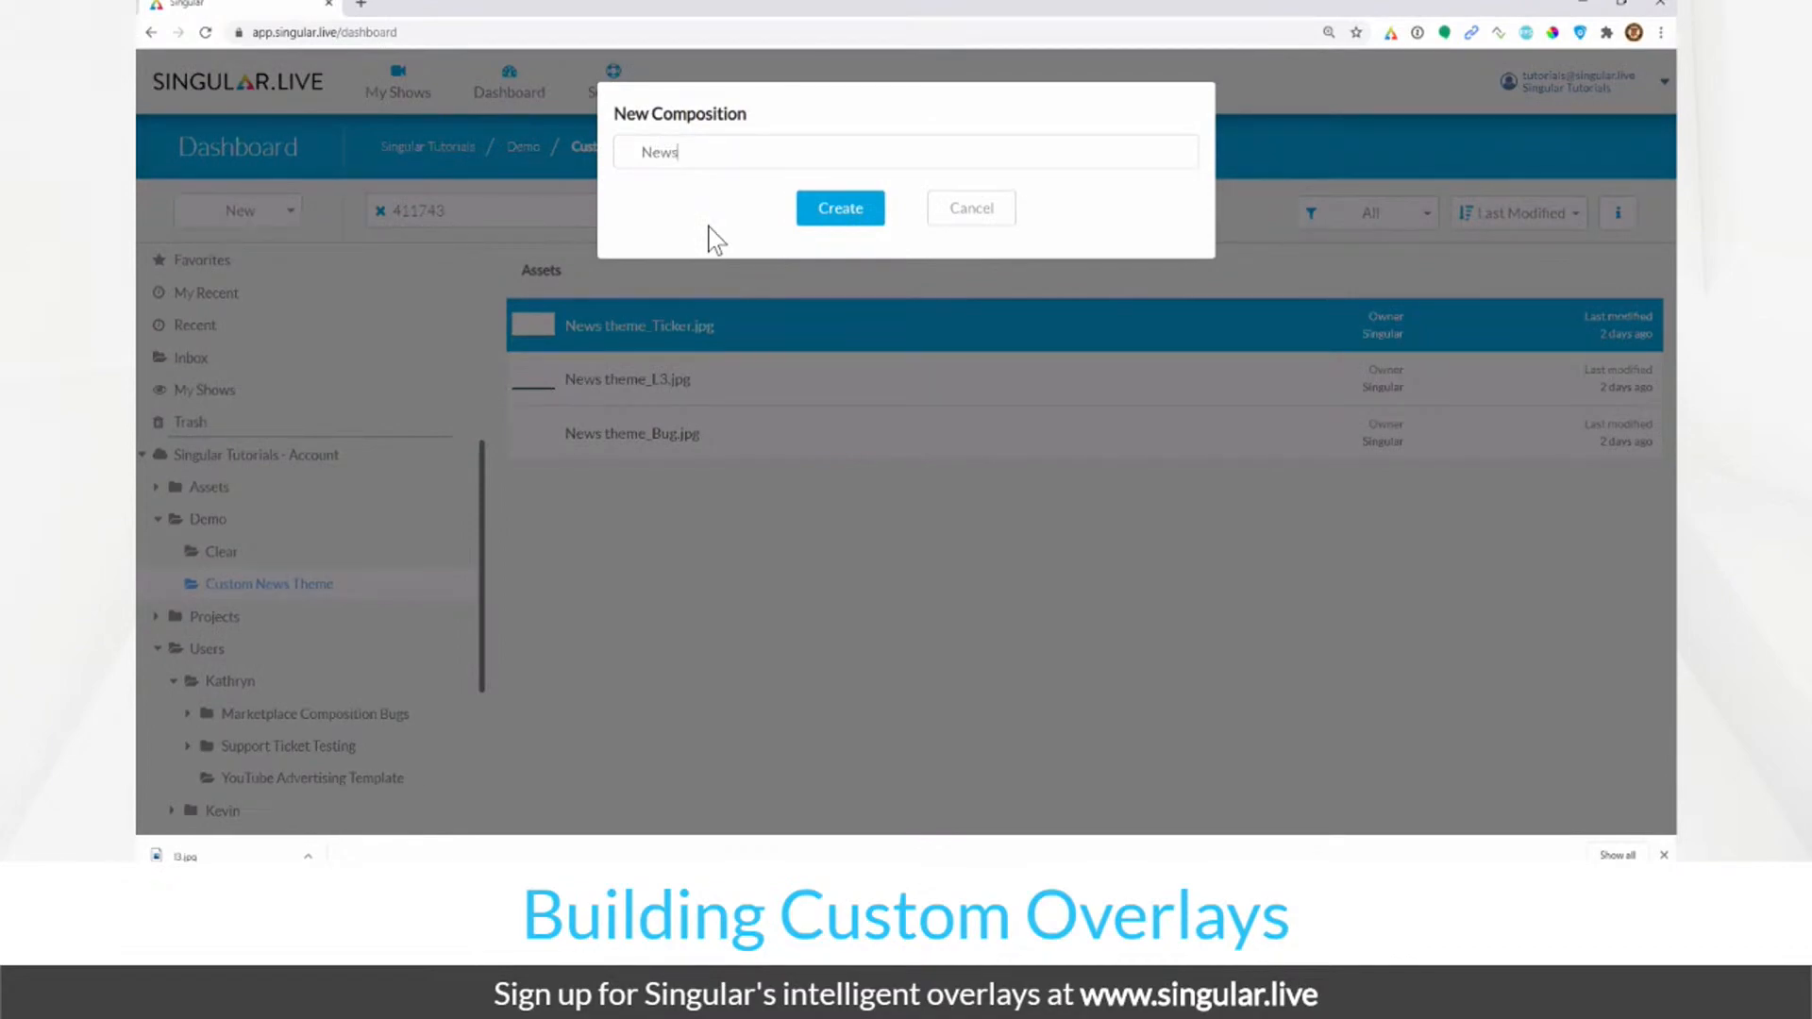
key(Return)
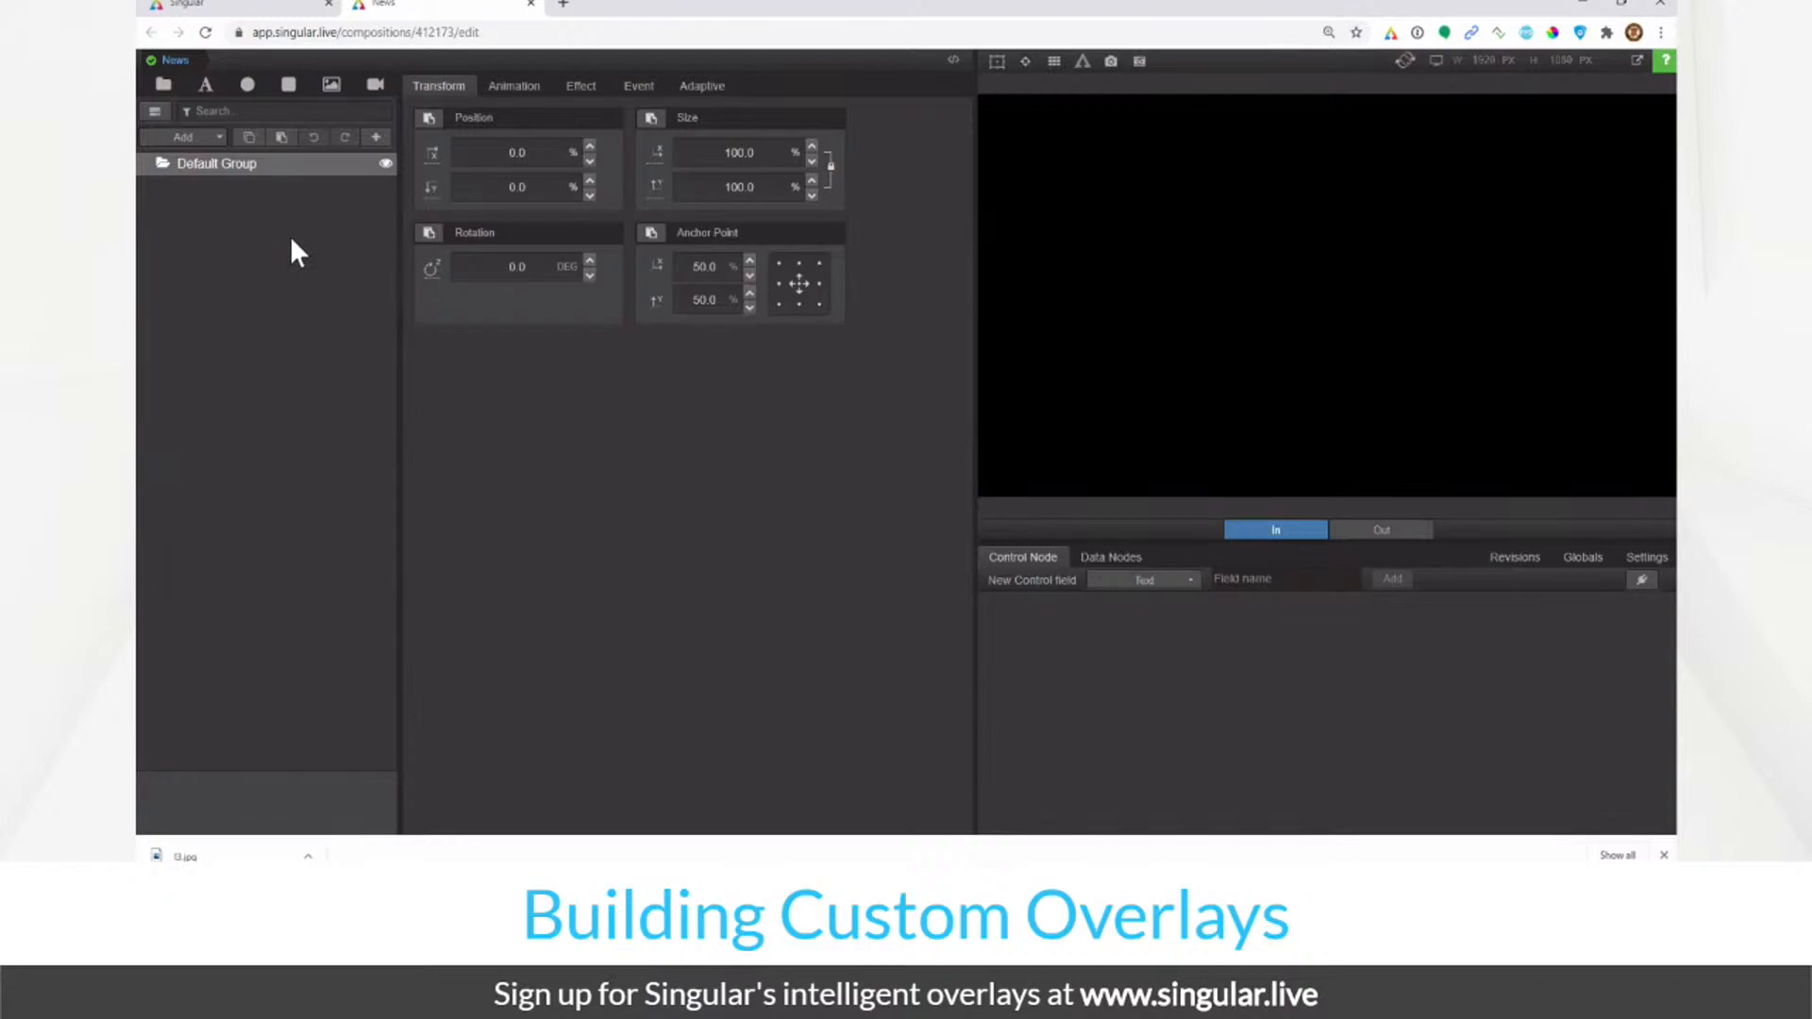
Step: Rename the composition's Default Group to 'overlays'
double_click(268, 165)
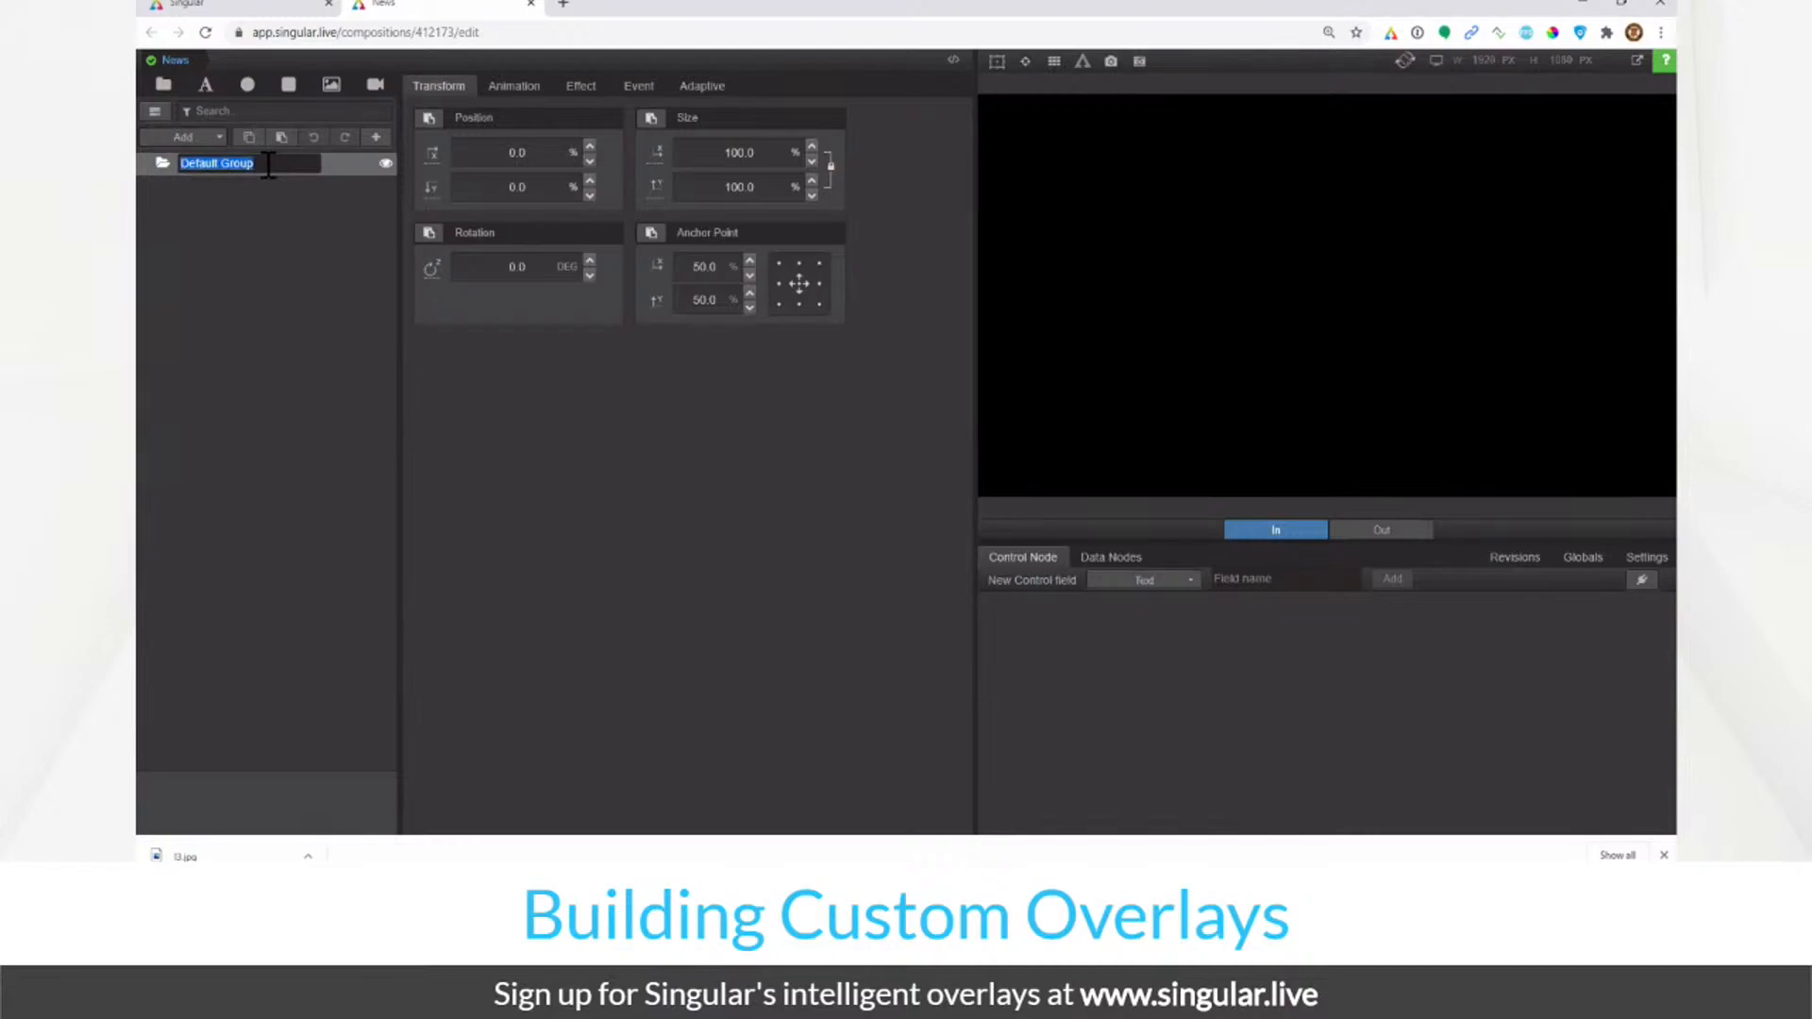
text(overlays)
key(Return)
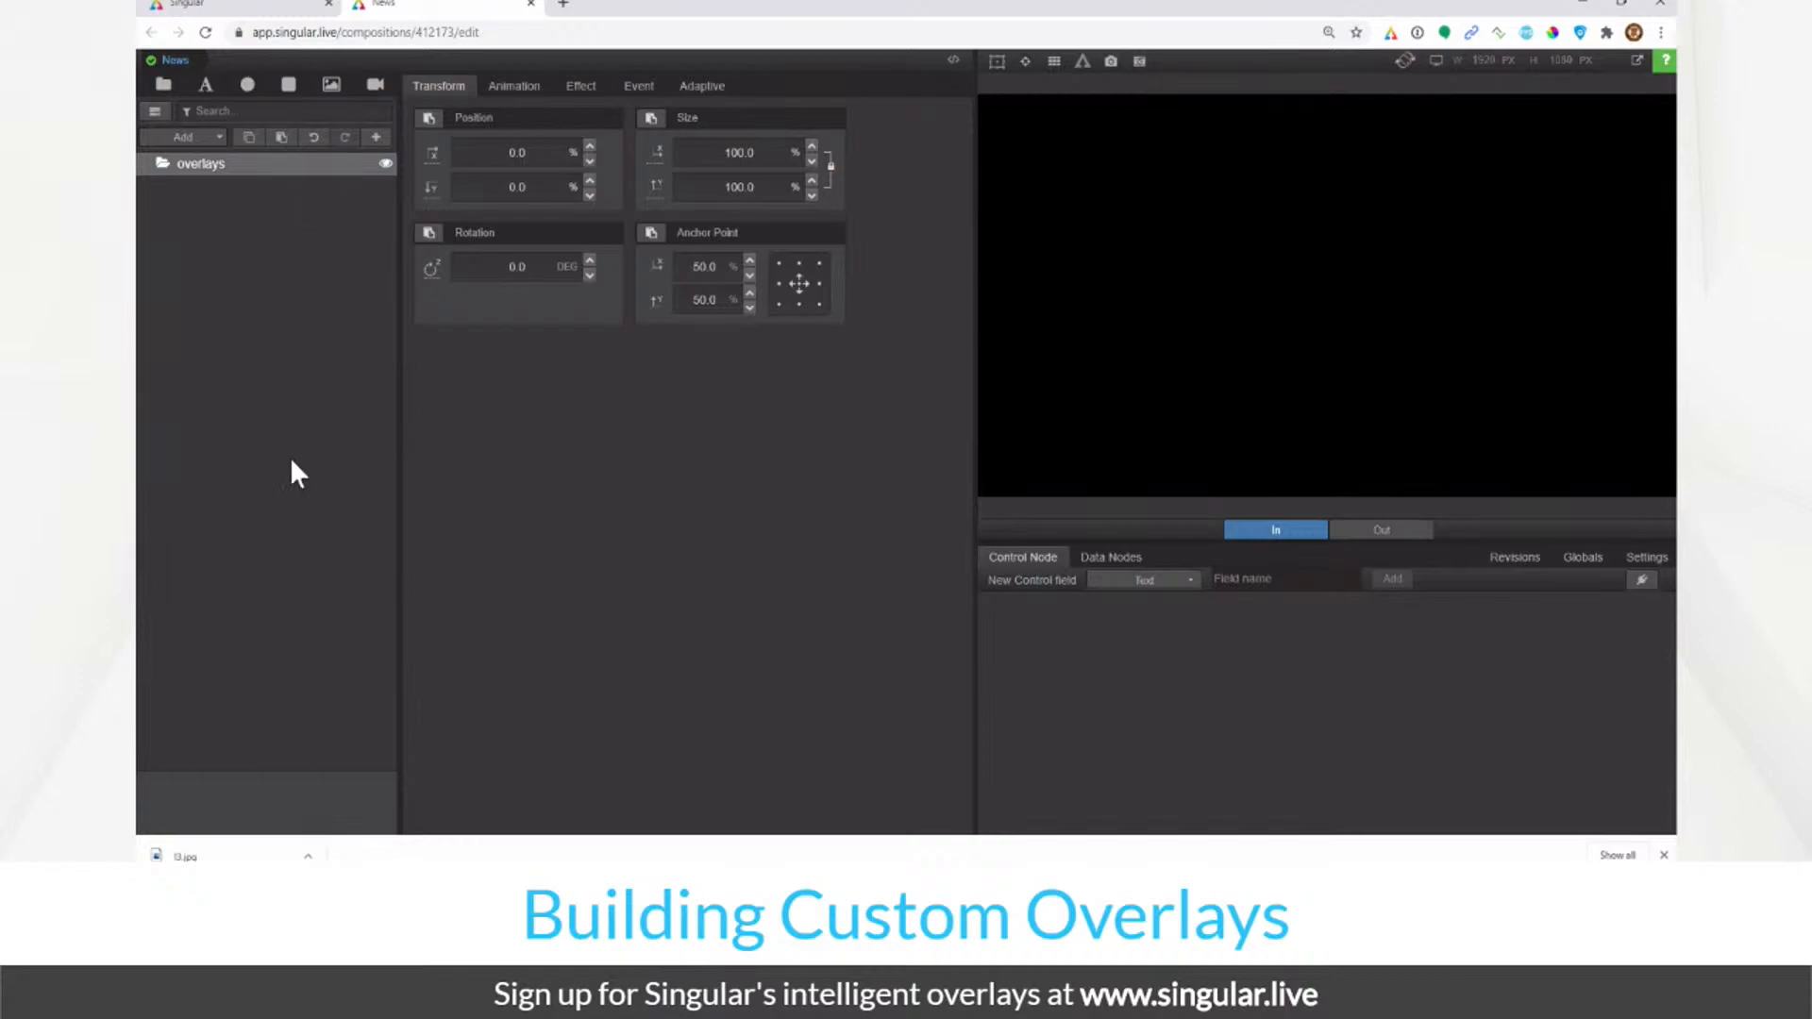
click(189, 139)
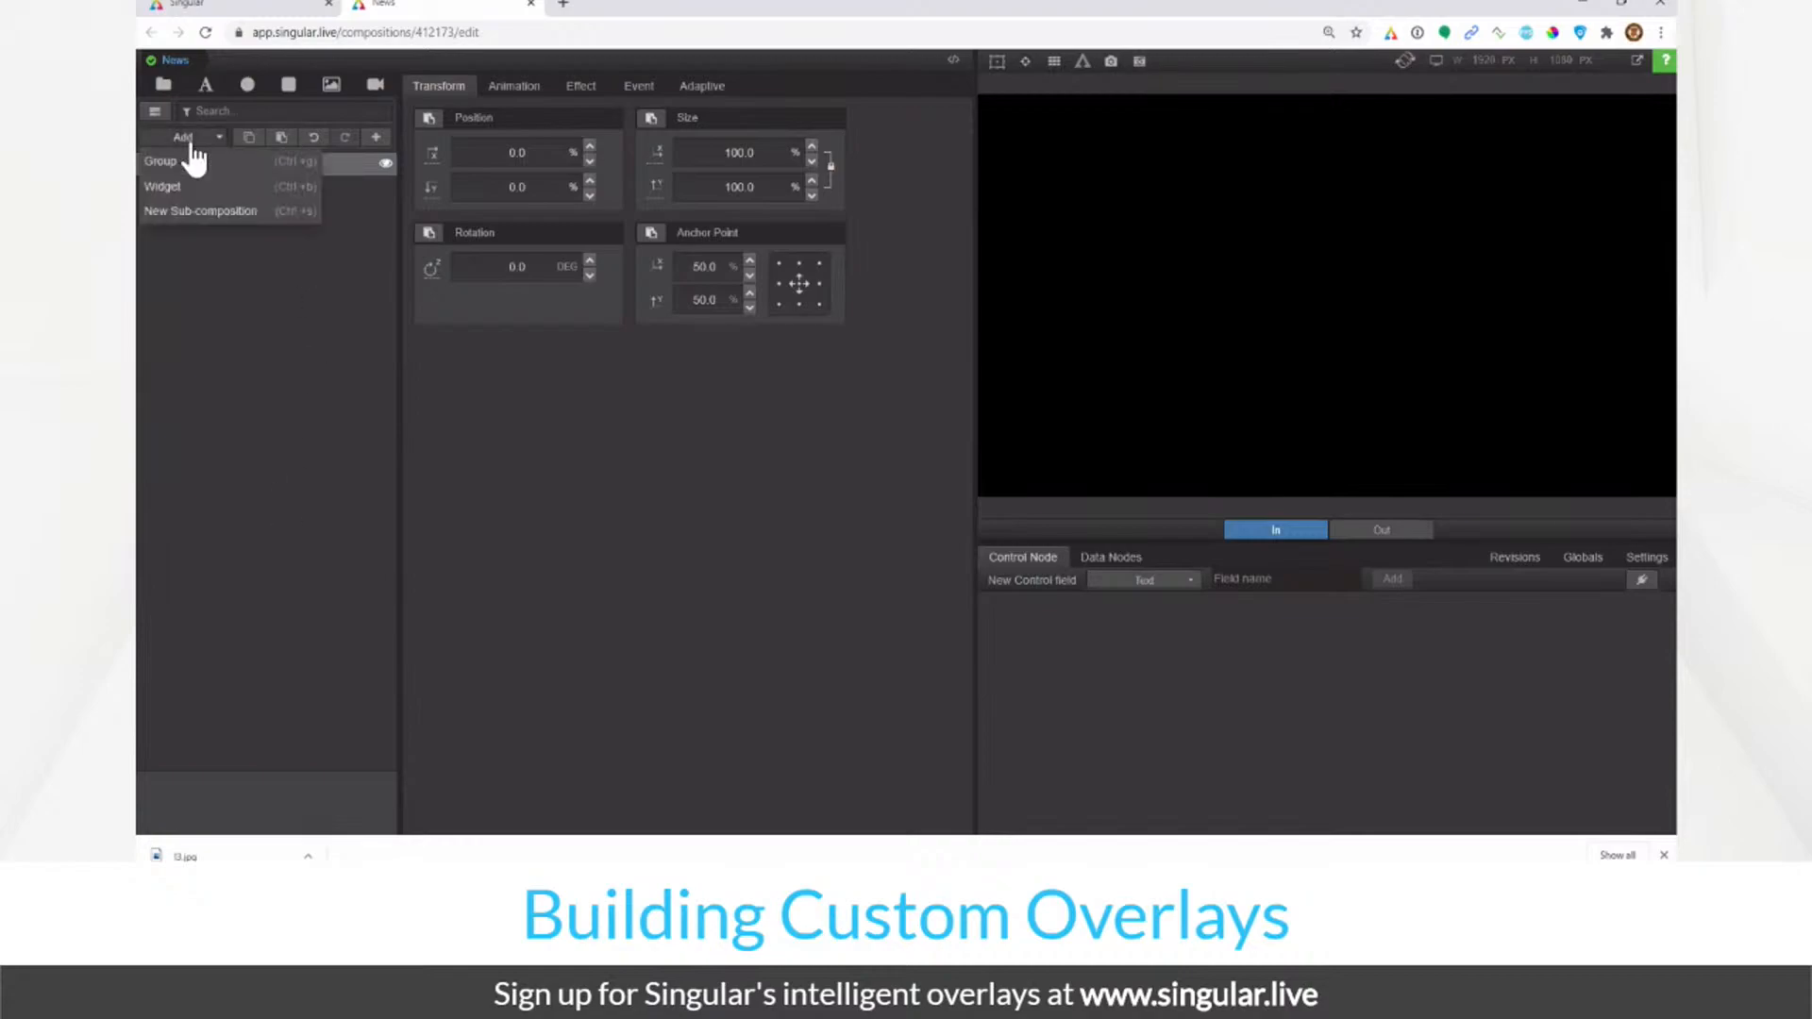
Step: Add a new sub-composition under overlays and name it Lower Third
click(199, 212)
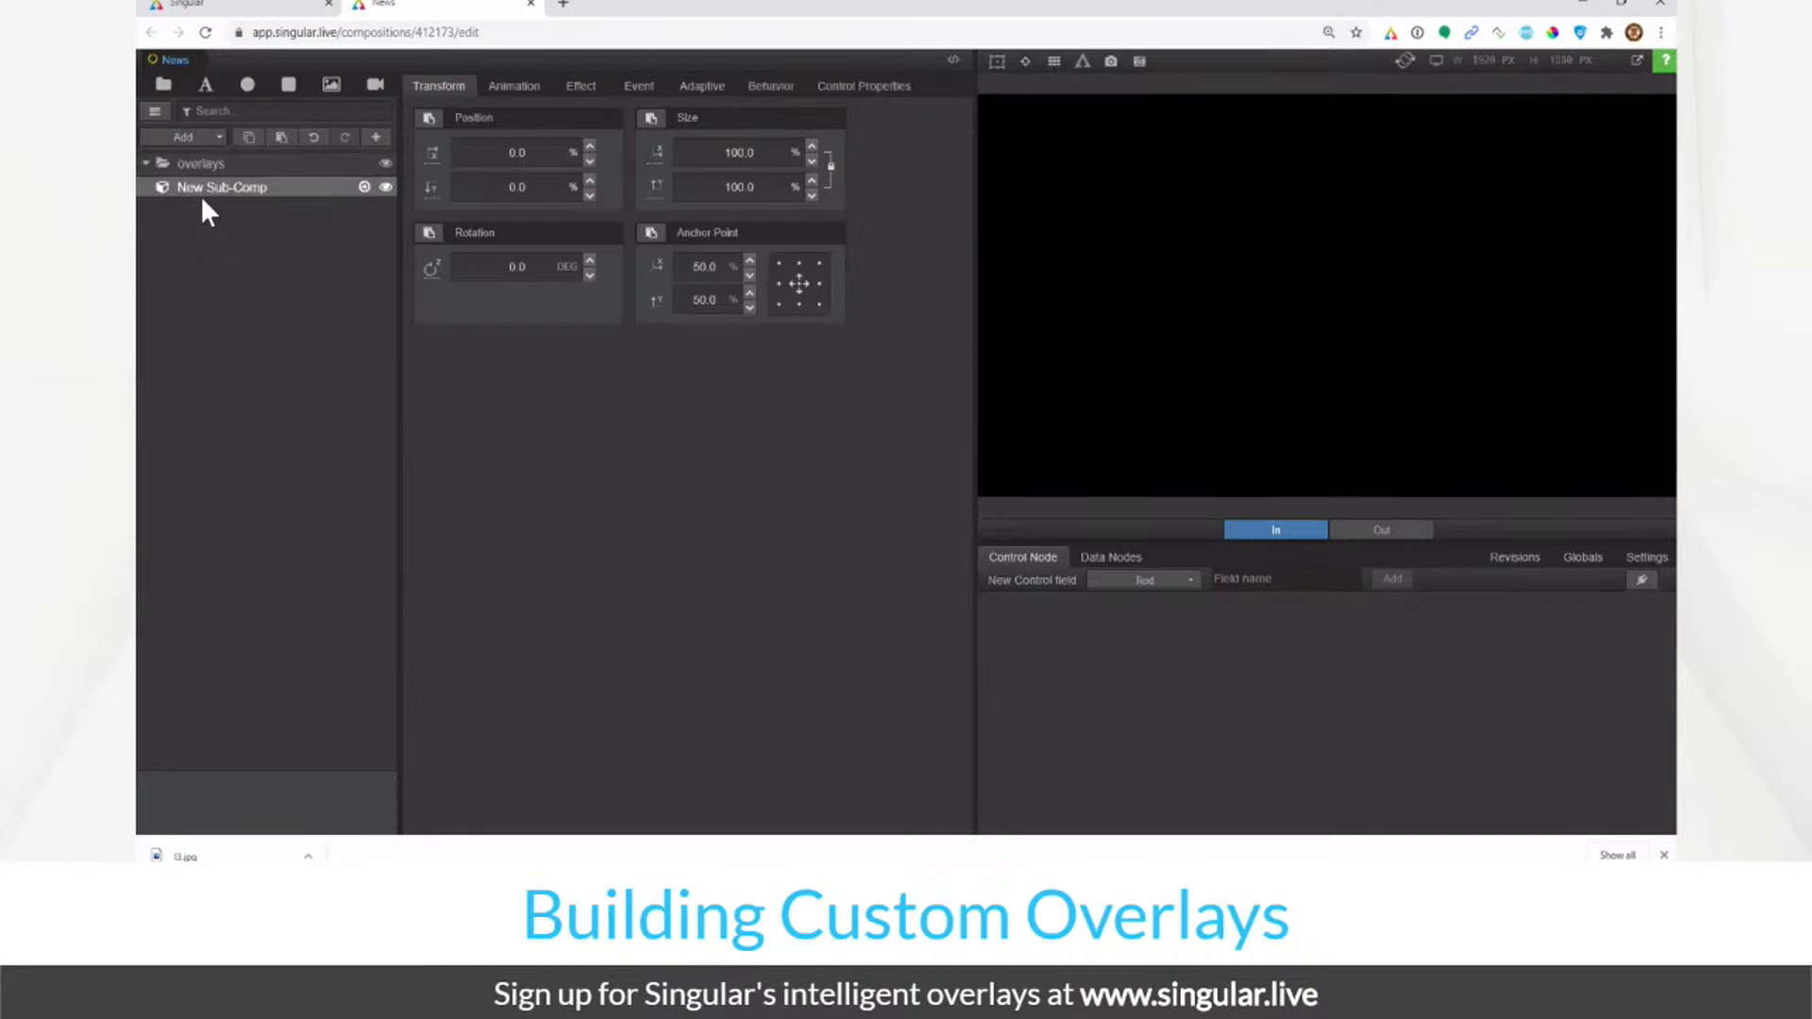
double_click(199, 187)
text(Ld)
text(we)
text(r Third)
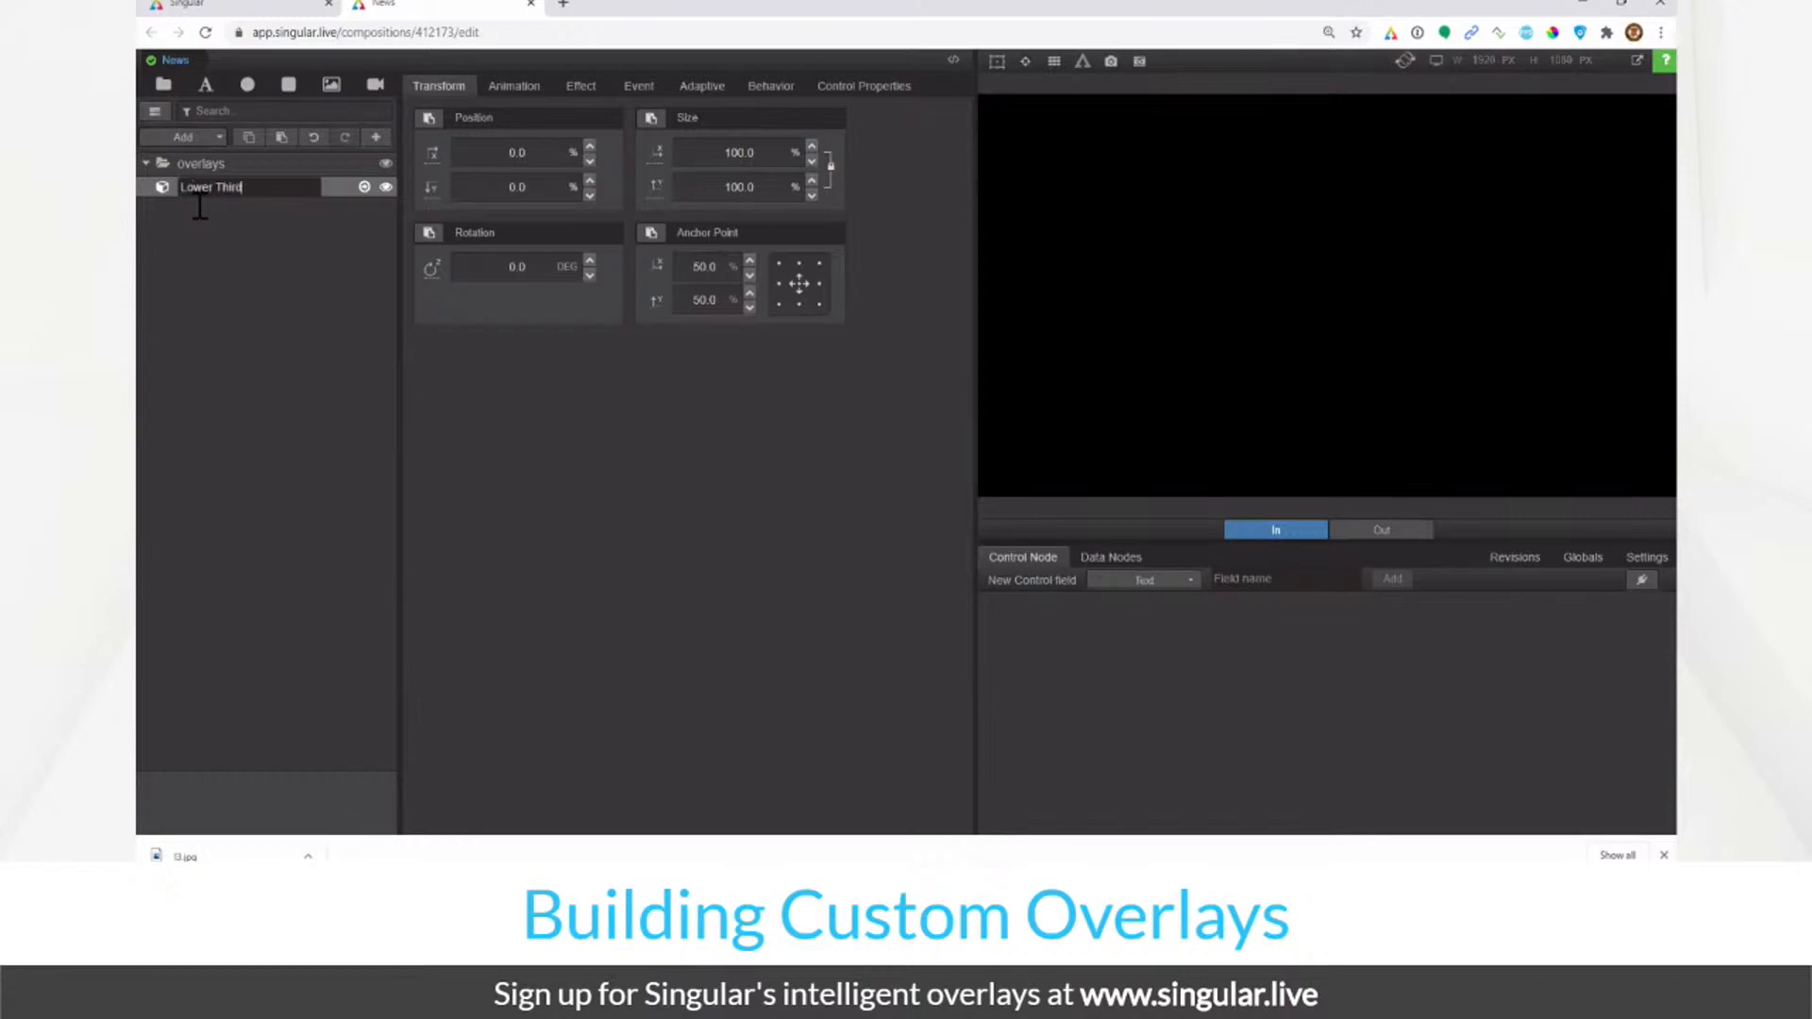
key(Return)
Step: Correct the sub-composition's name back to 'Lower Third' and open it for editing
double_click(234, 187)
key(Right)
text(rd)
key(Return)
click(362, 187)
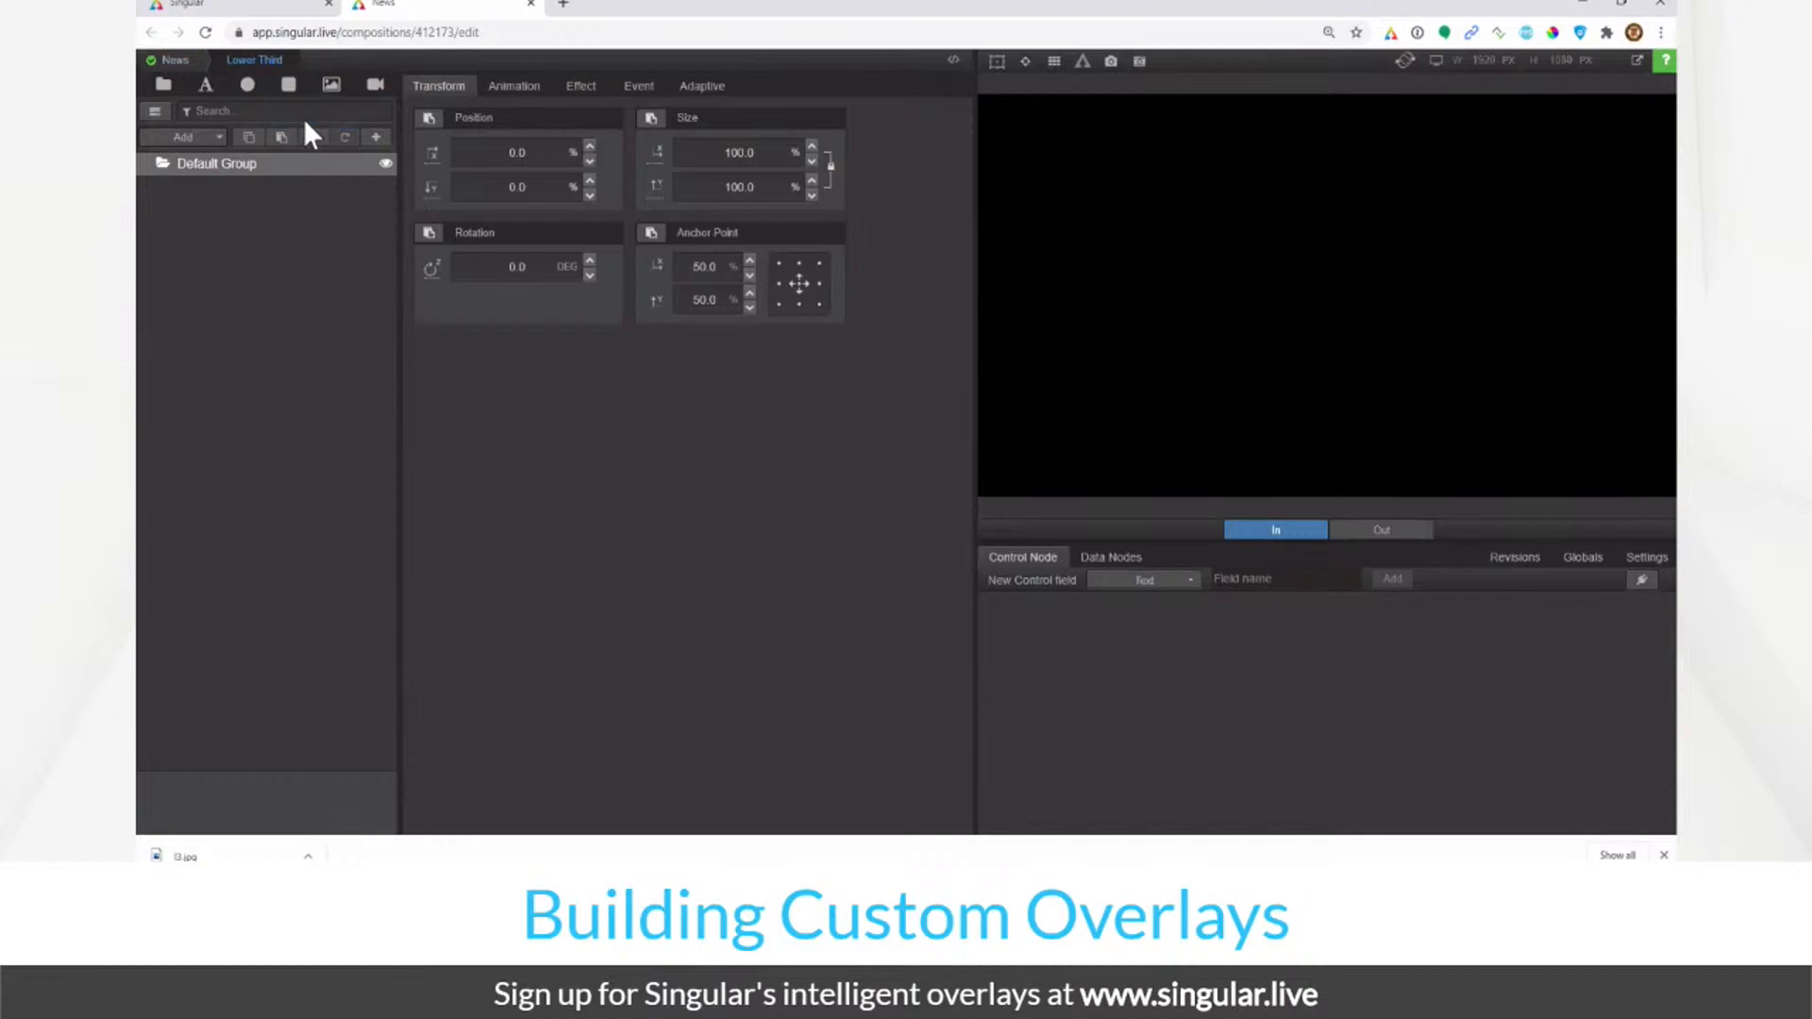
Step: Add an Image layer and load News theme_L3.jpg from the asset browser into it
click(332, 85)
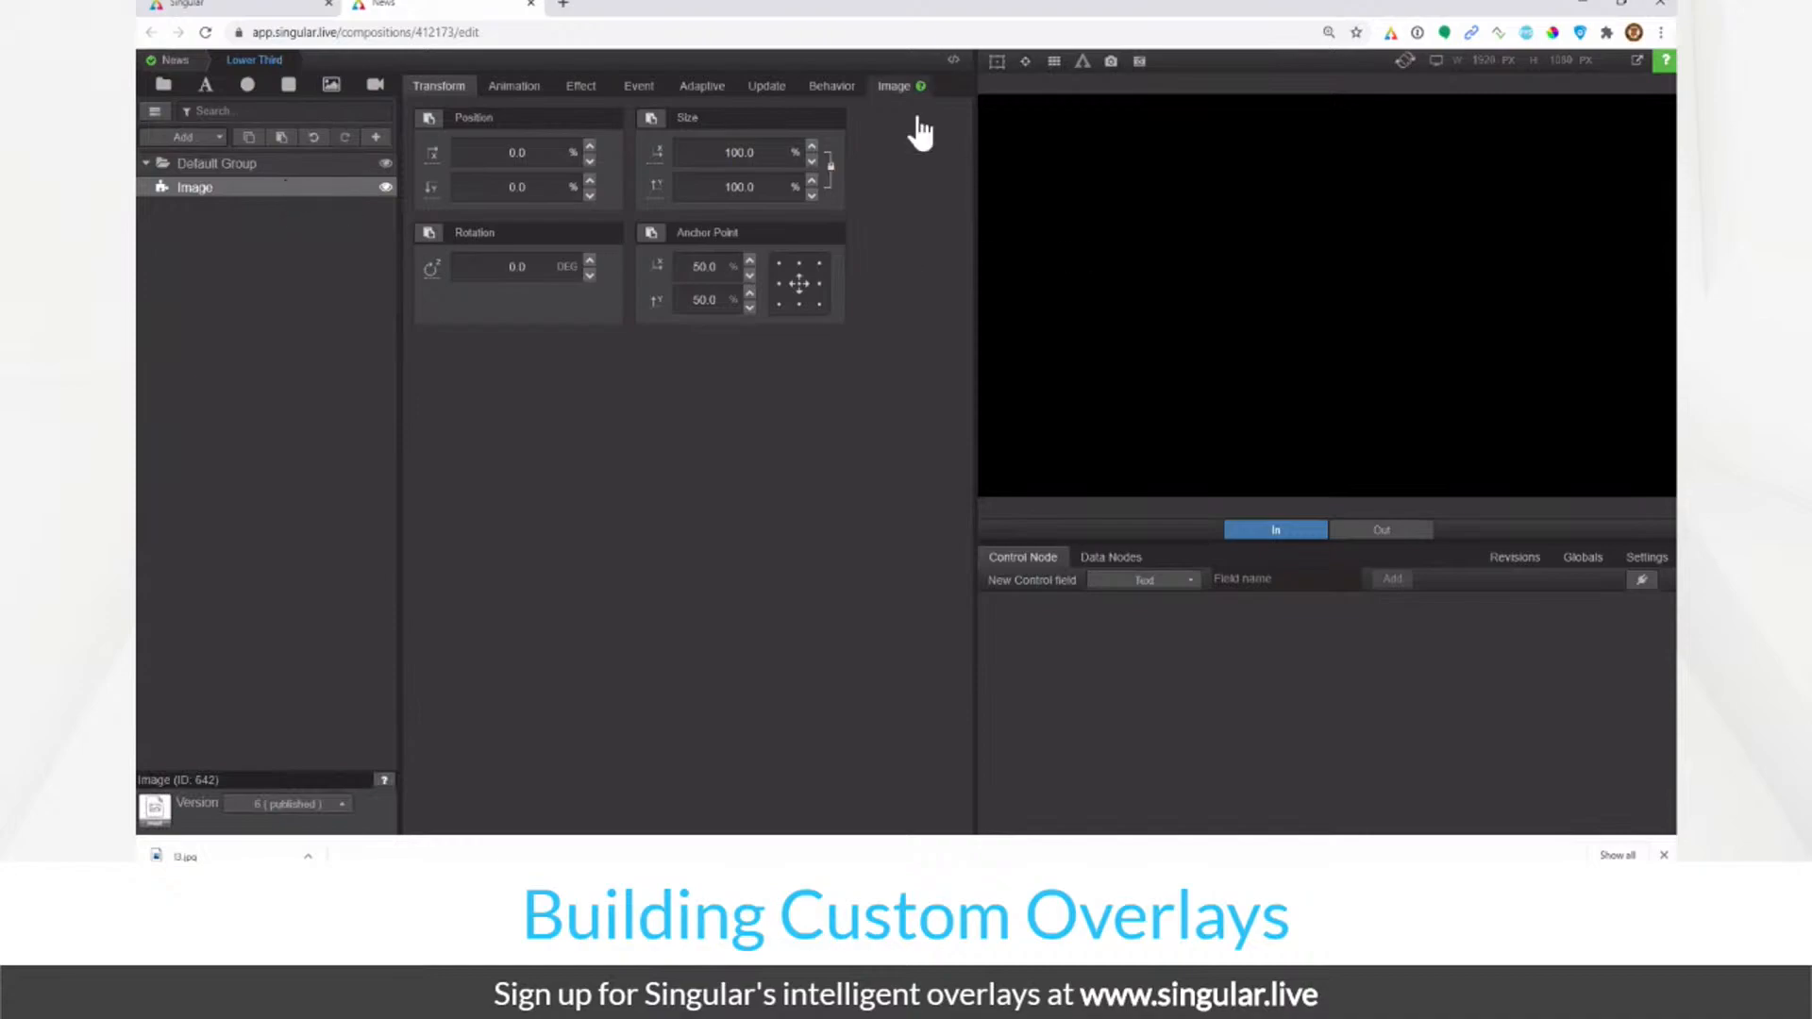
click(894, 86)
click(569, 155)
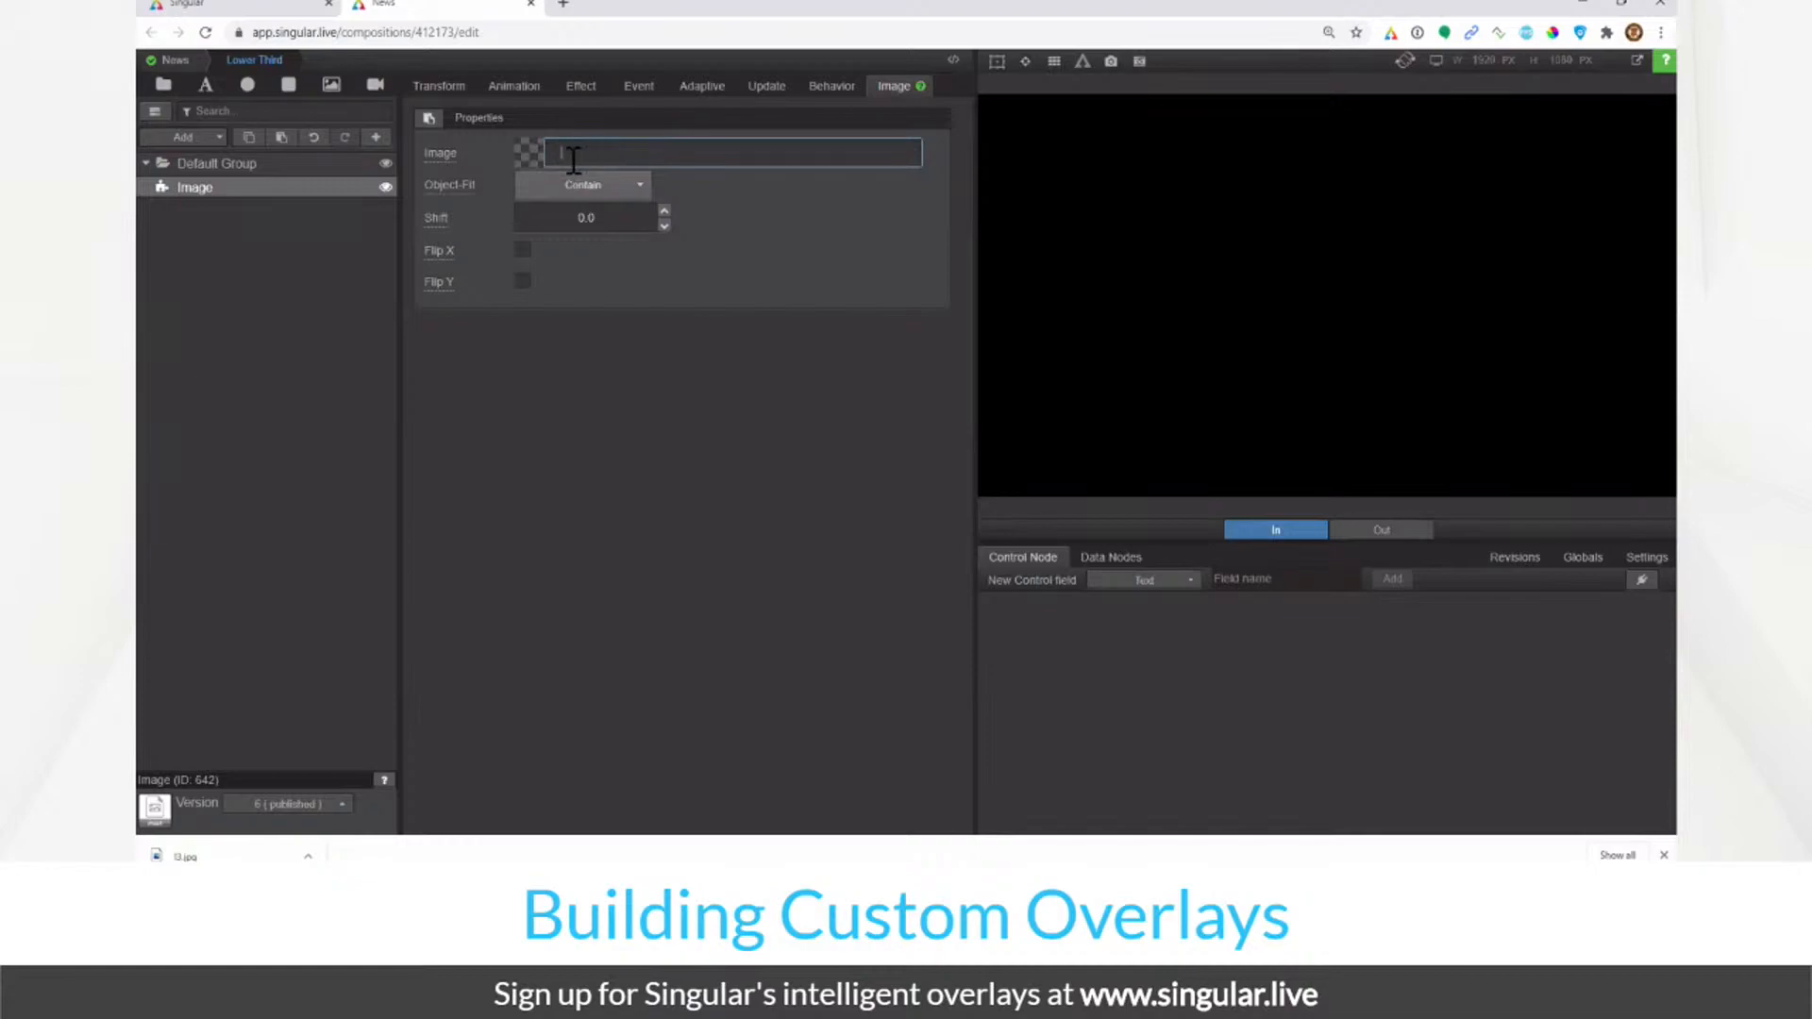
click(532, 162)
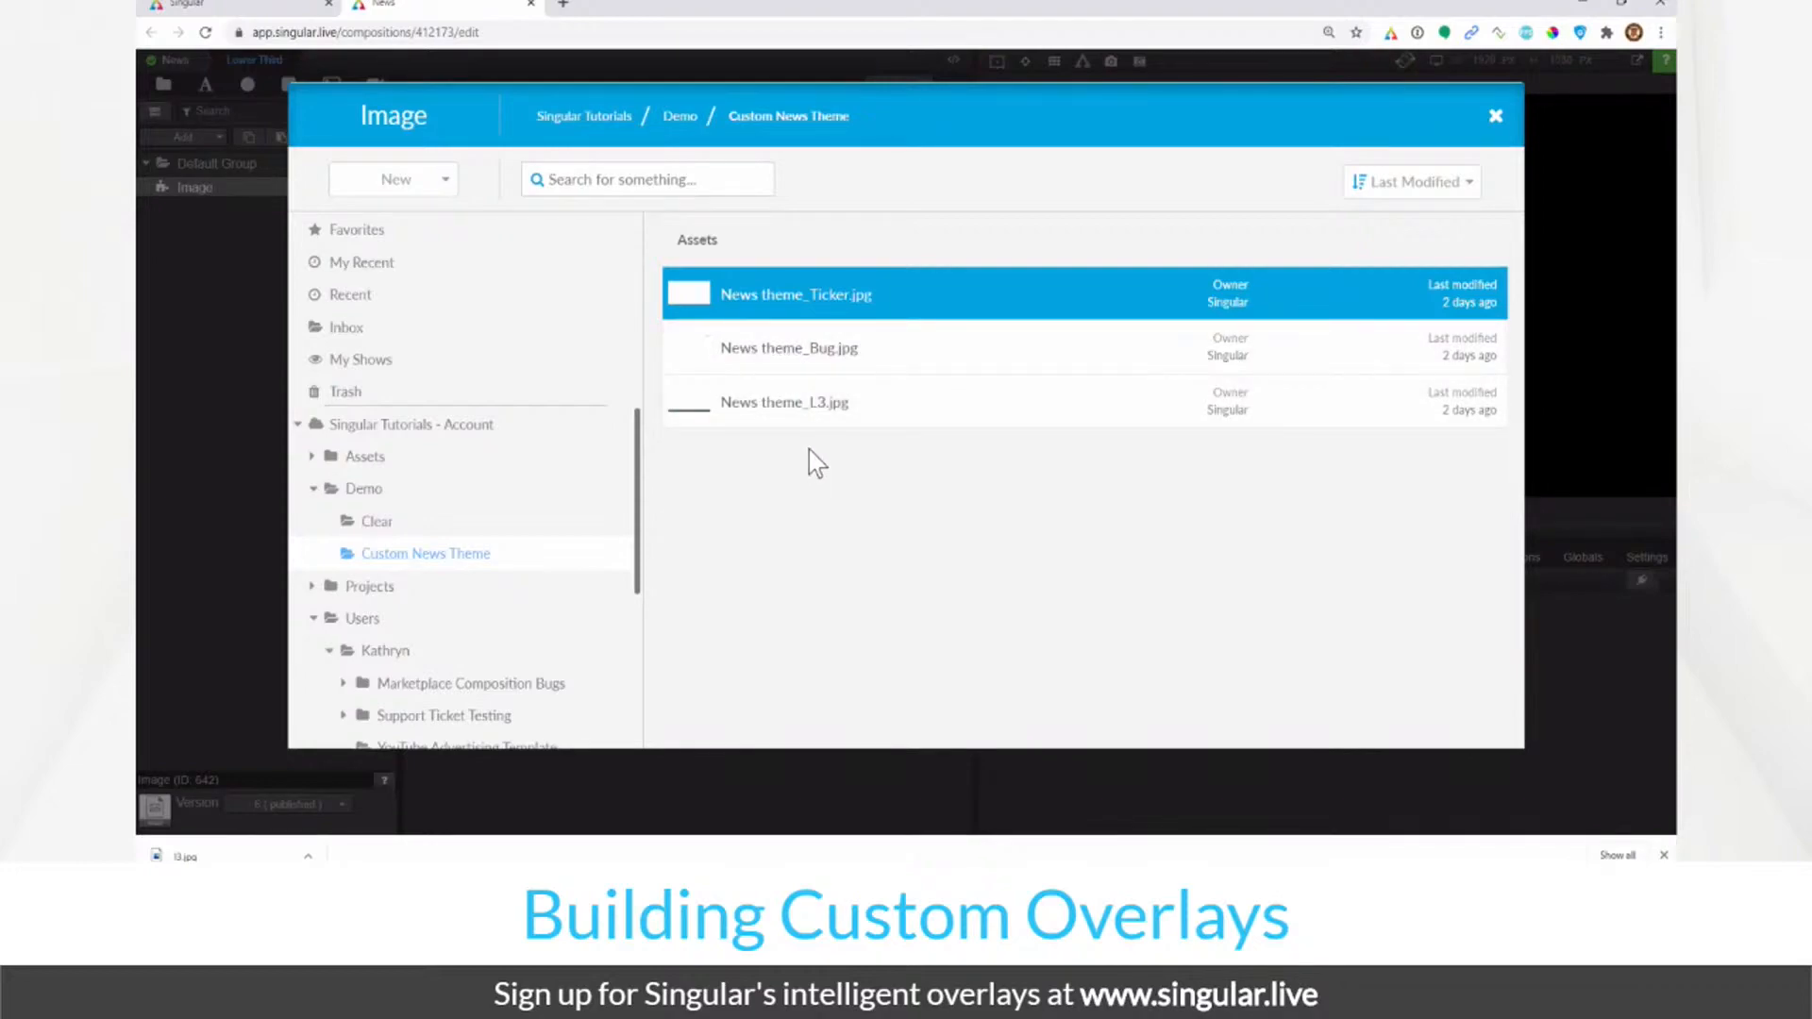
click(797, 428)
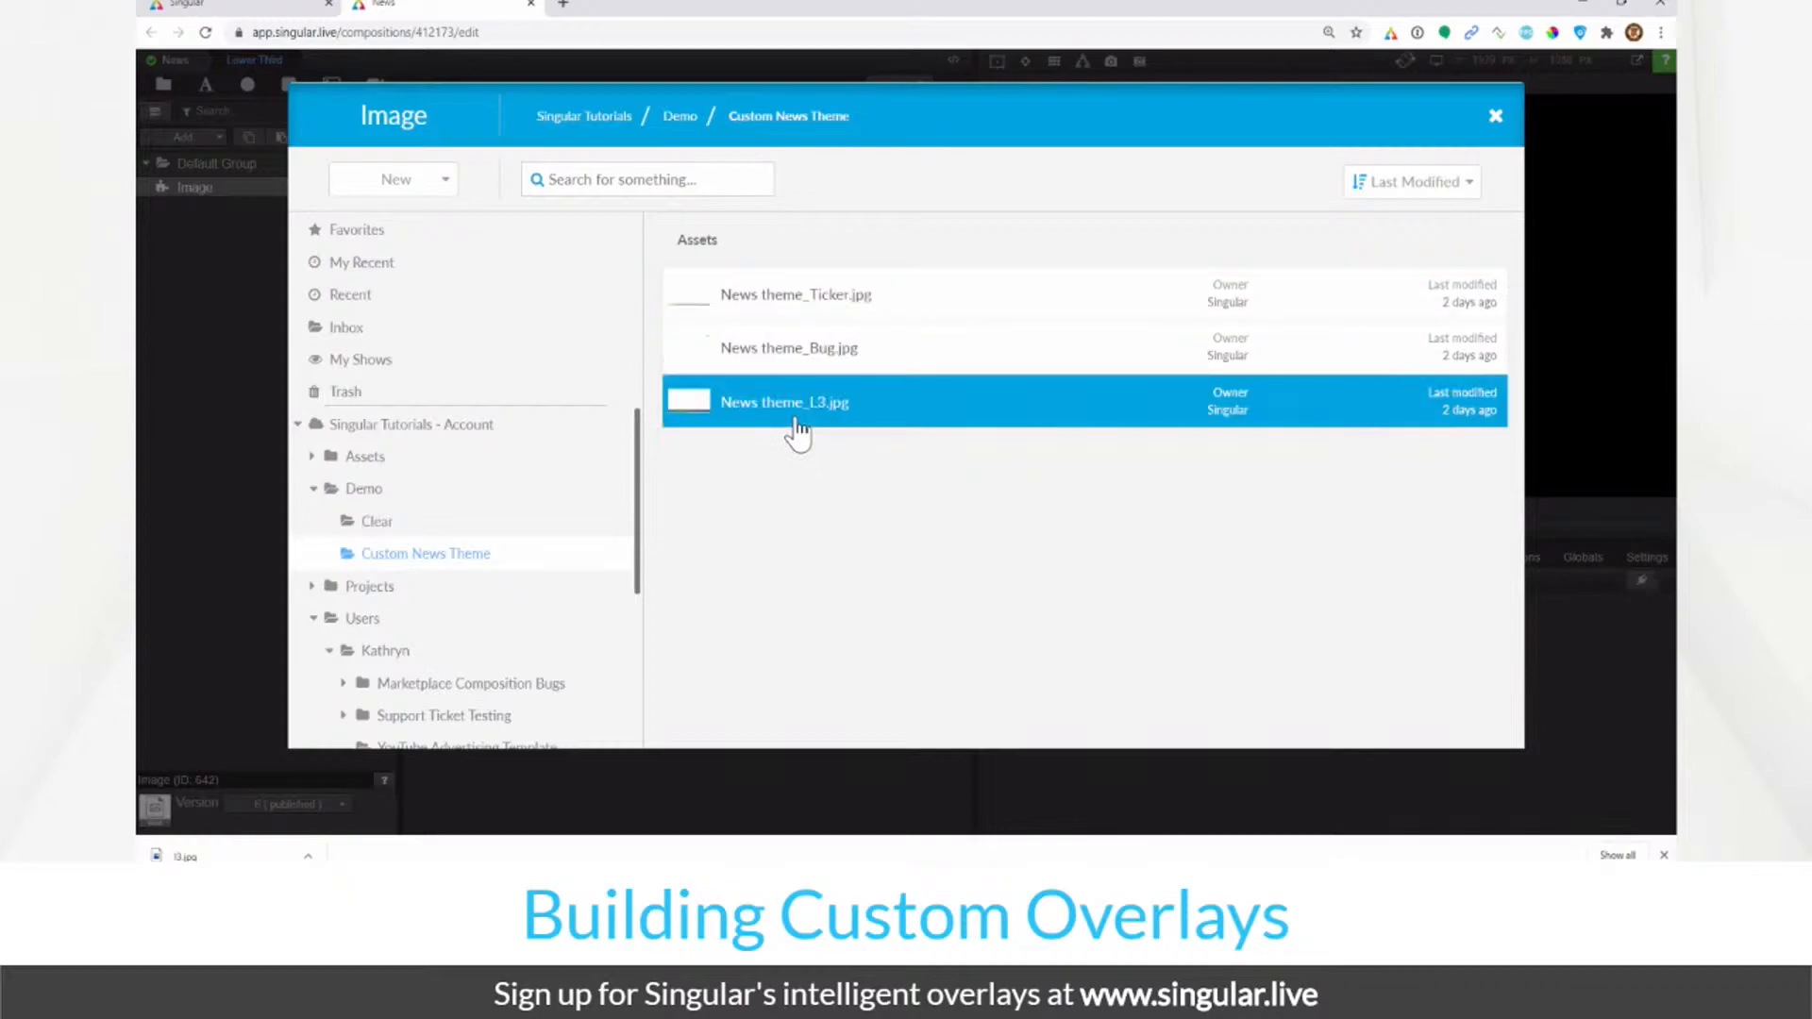
double_click(683, 416)
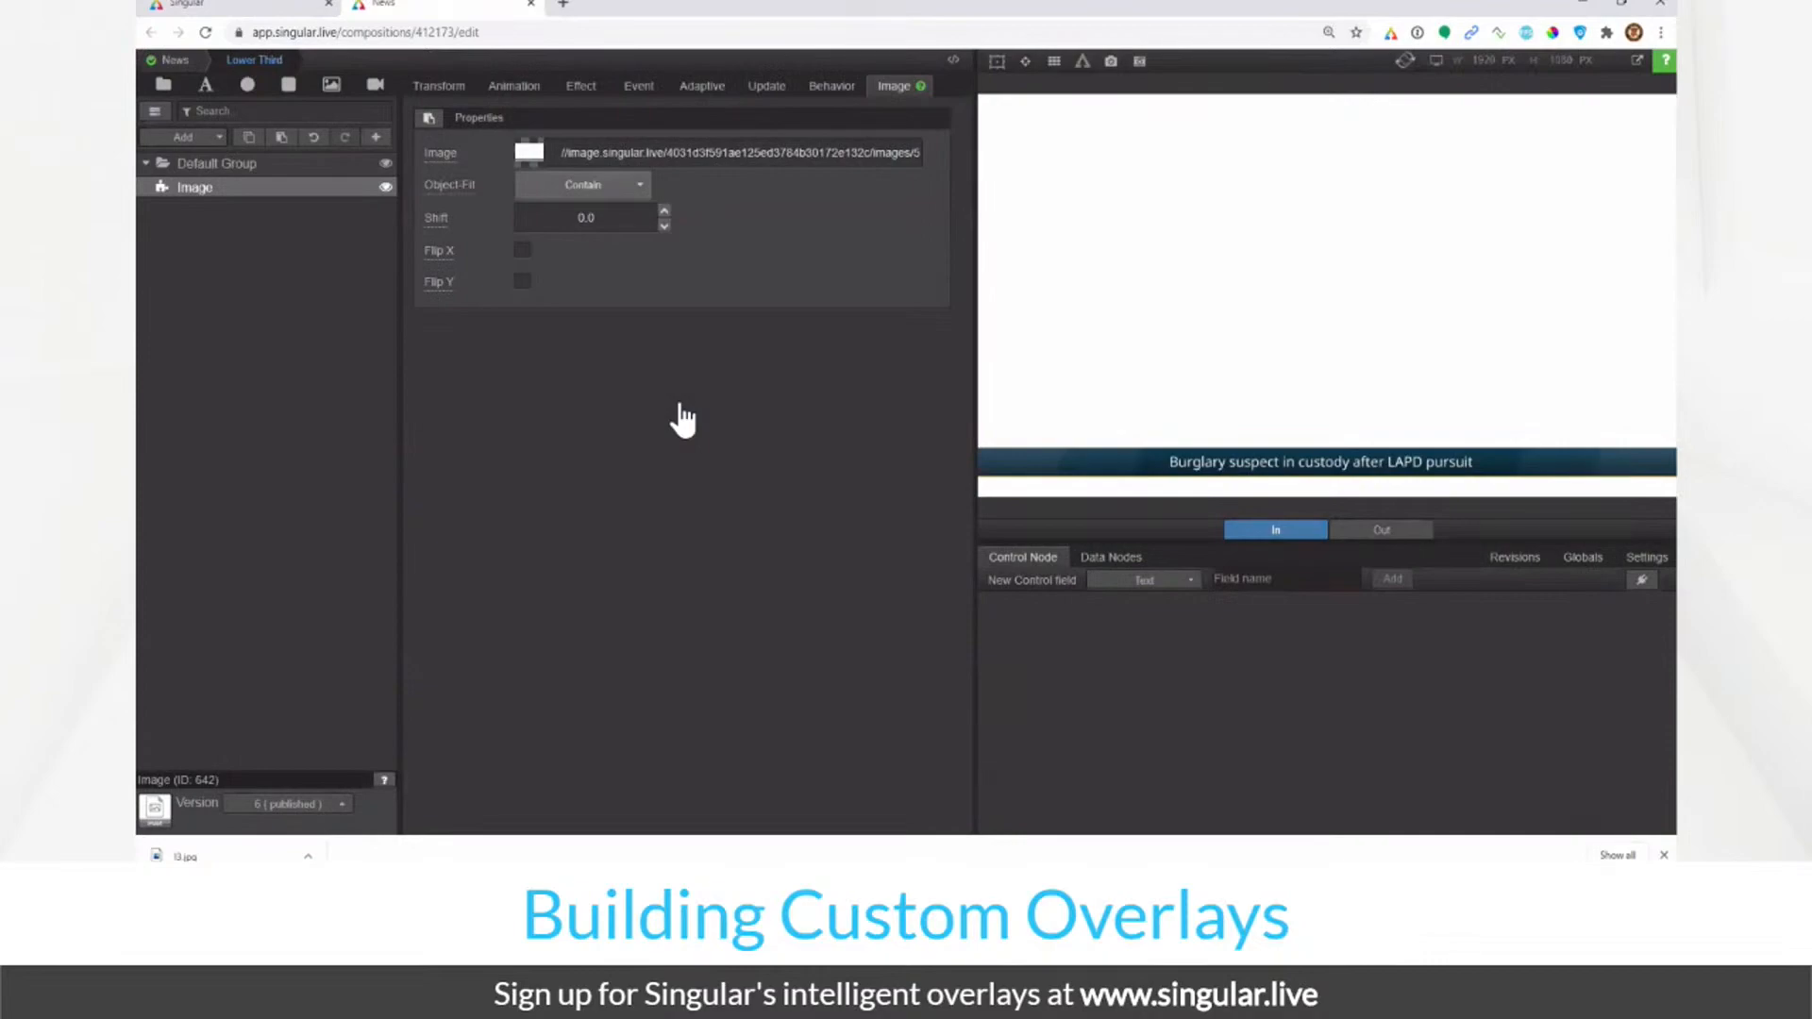
Step: Rename the Default Group to 'main' and the Image layer to 'ref'
double_click(256, 161)
text(main)
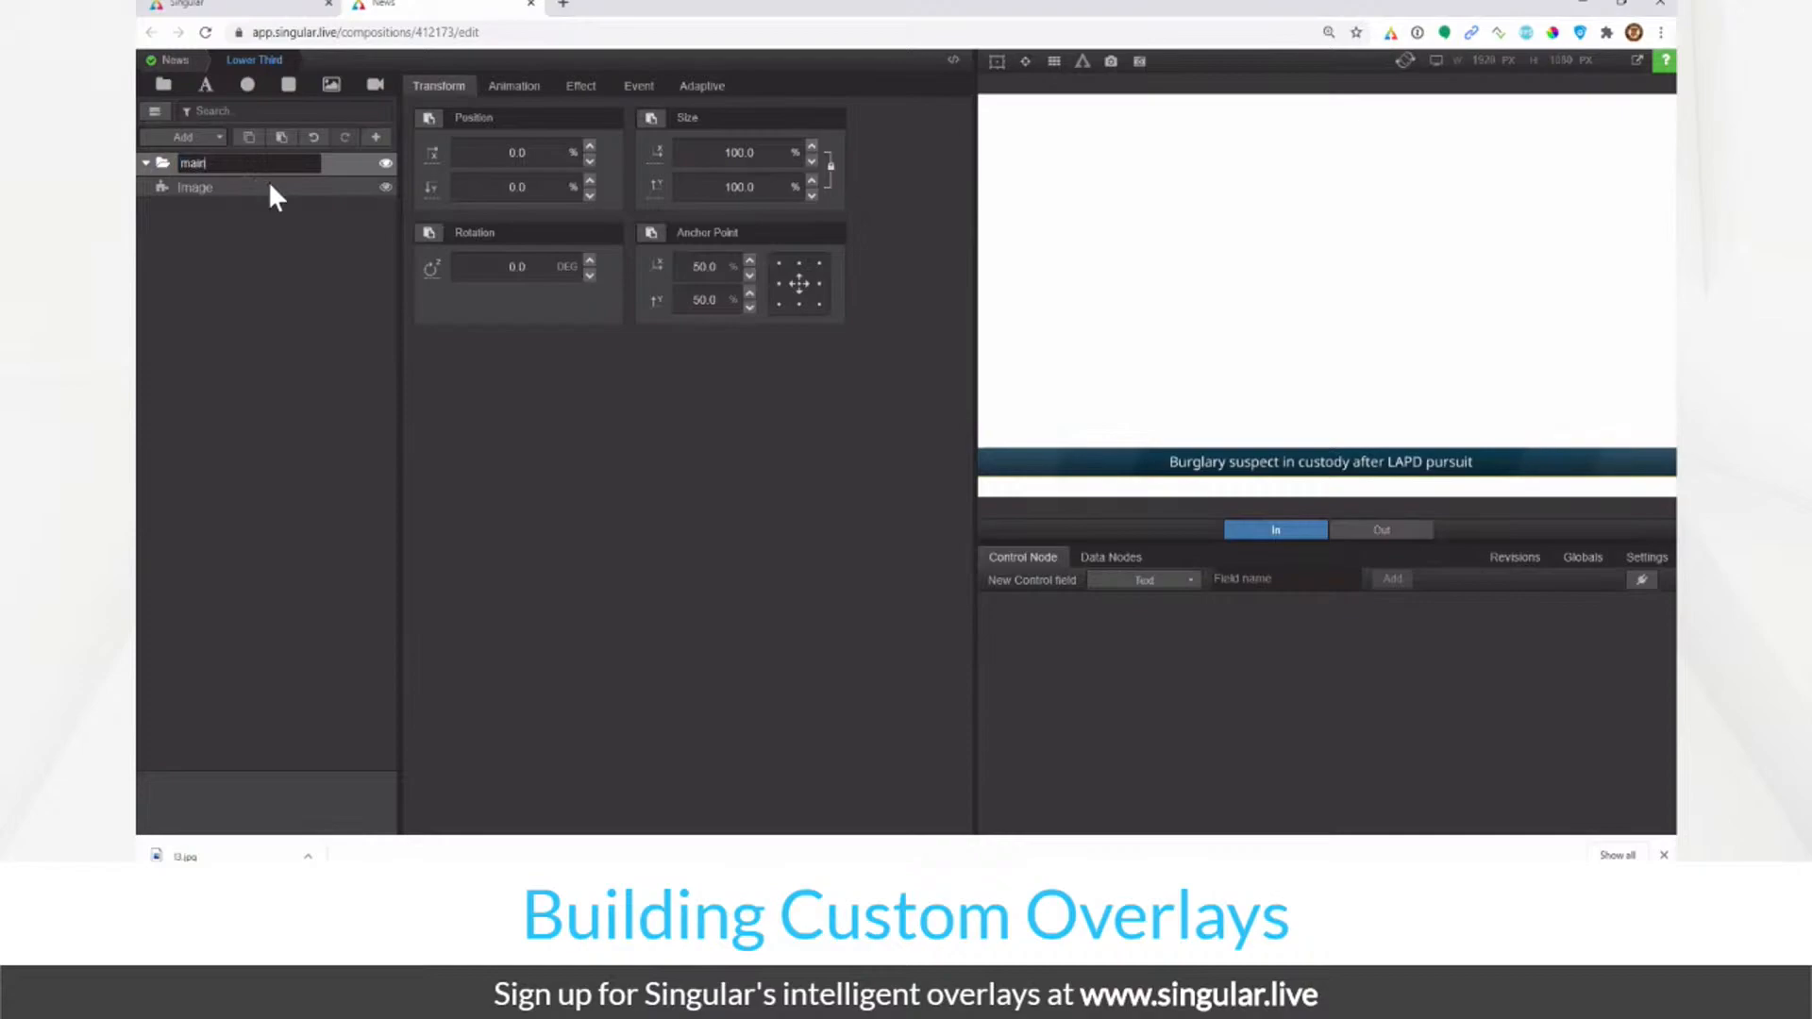
click(269, 184)
double_click(269, 184)
text(ref)
key(Return)
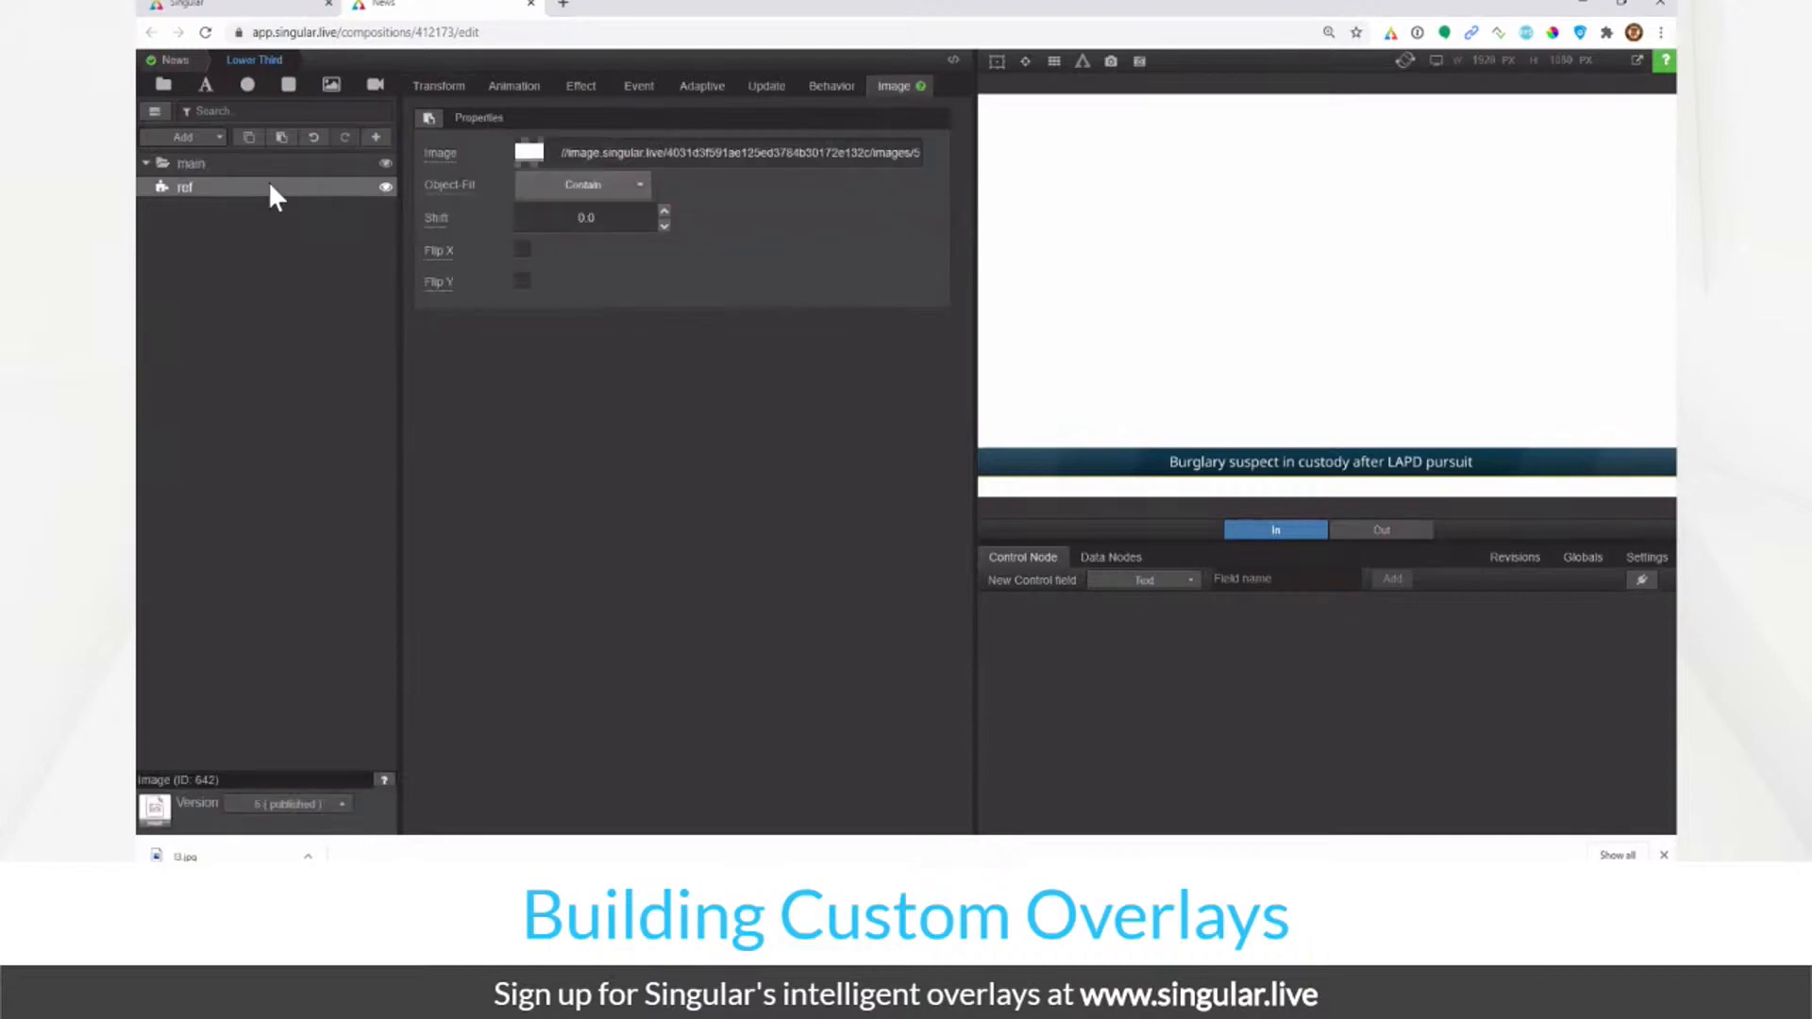
click(282, 164)
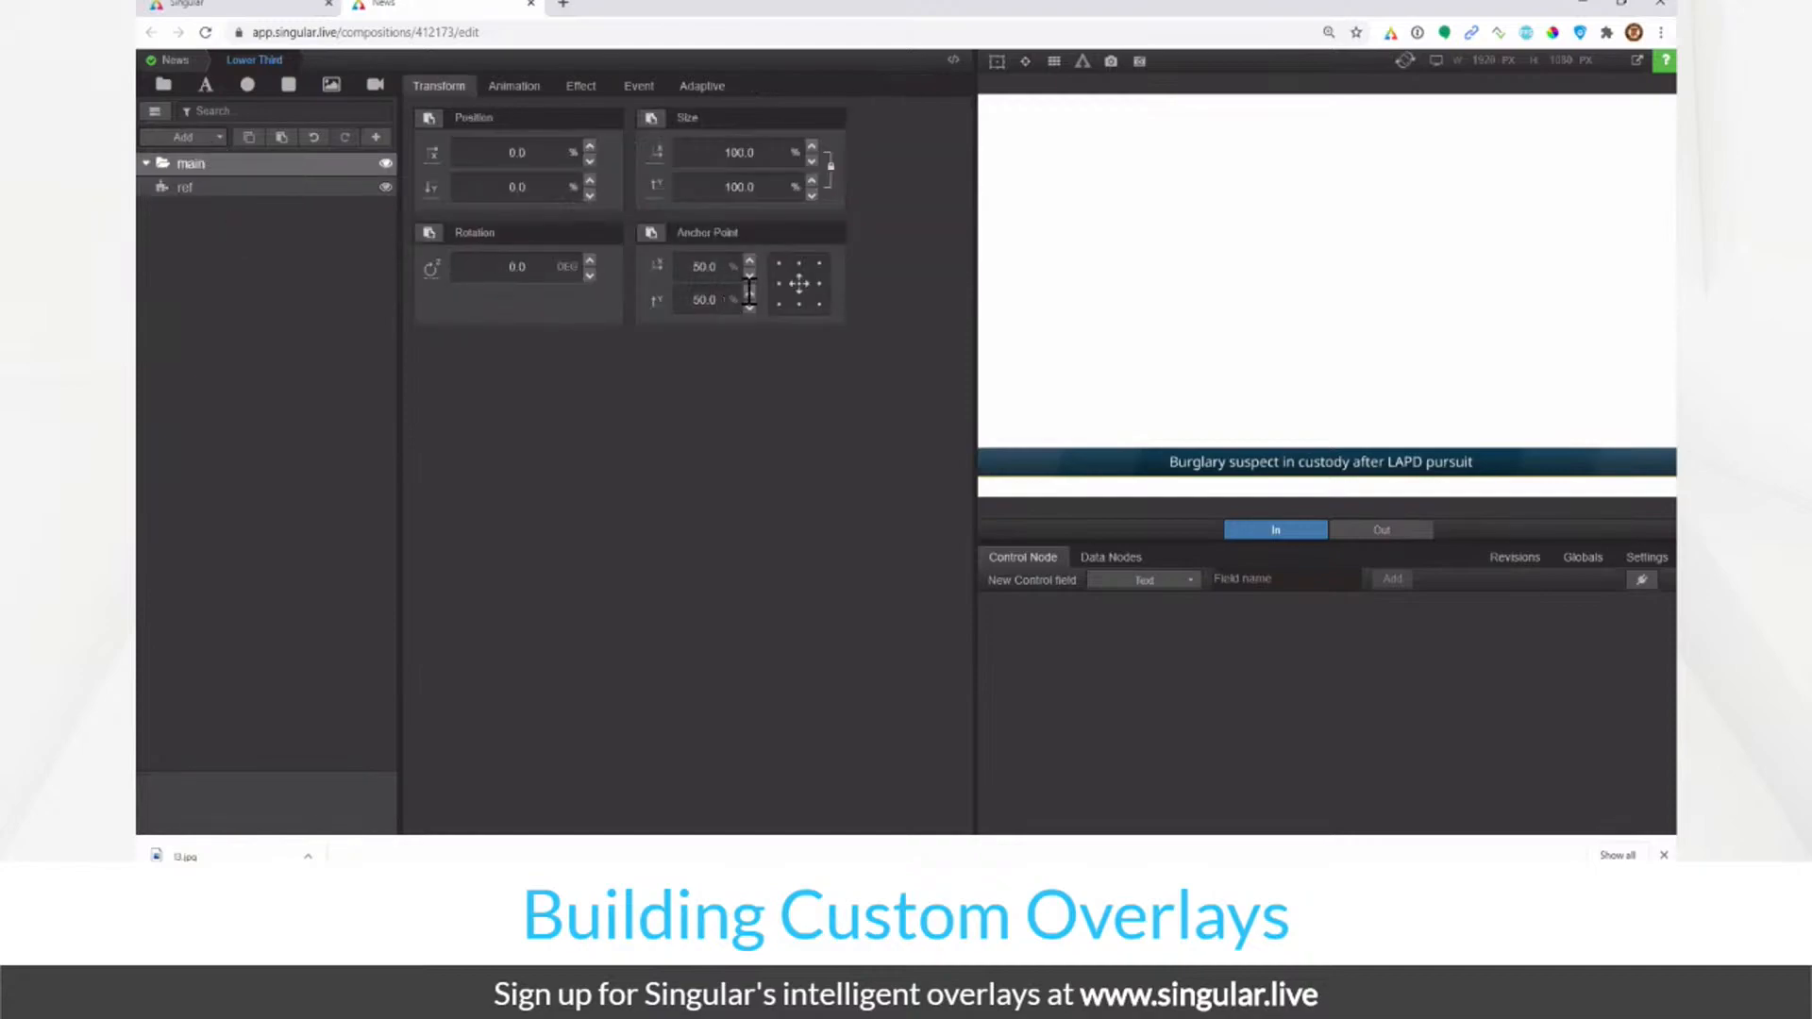
Step: Add another group and name it 'main'
click(183, 138)
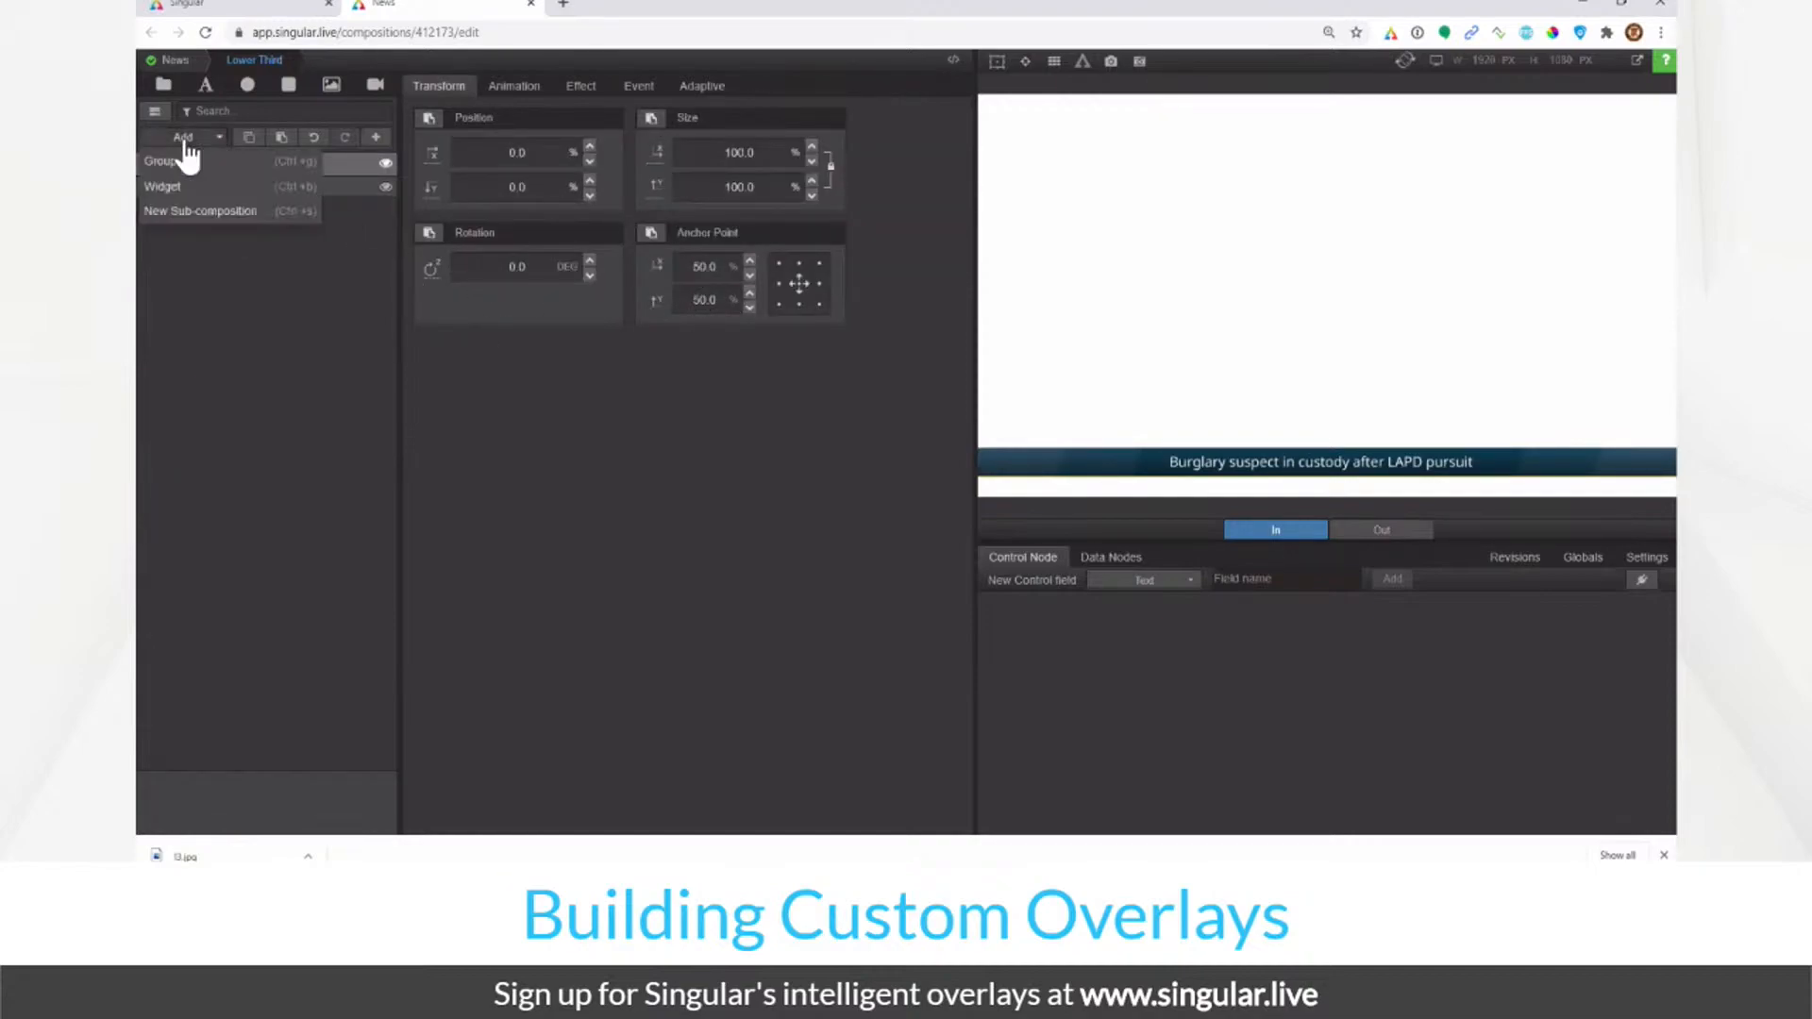
click(193, 163)
double_click(207, 163)
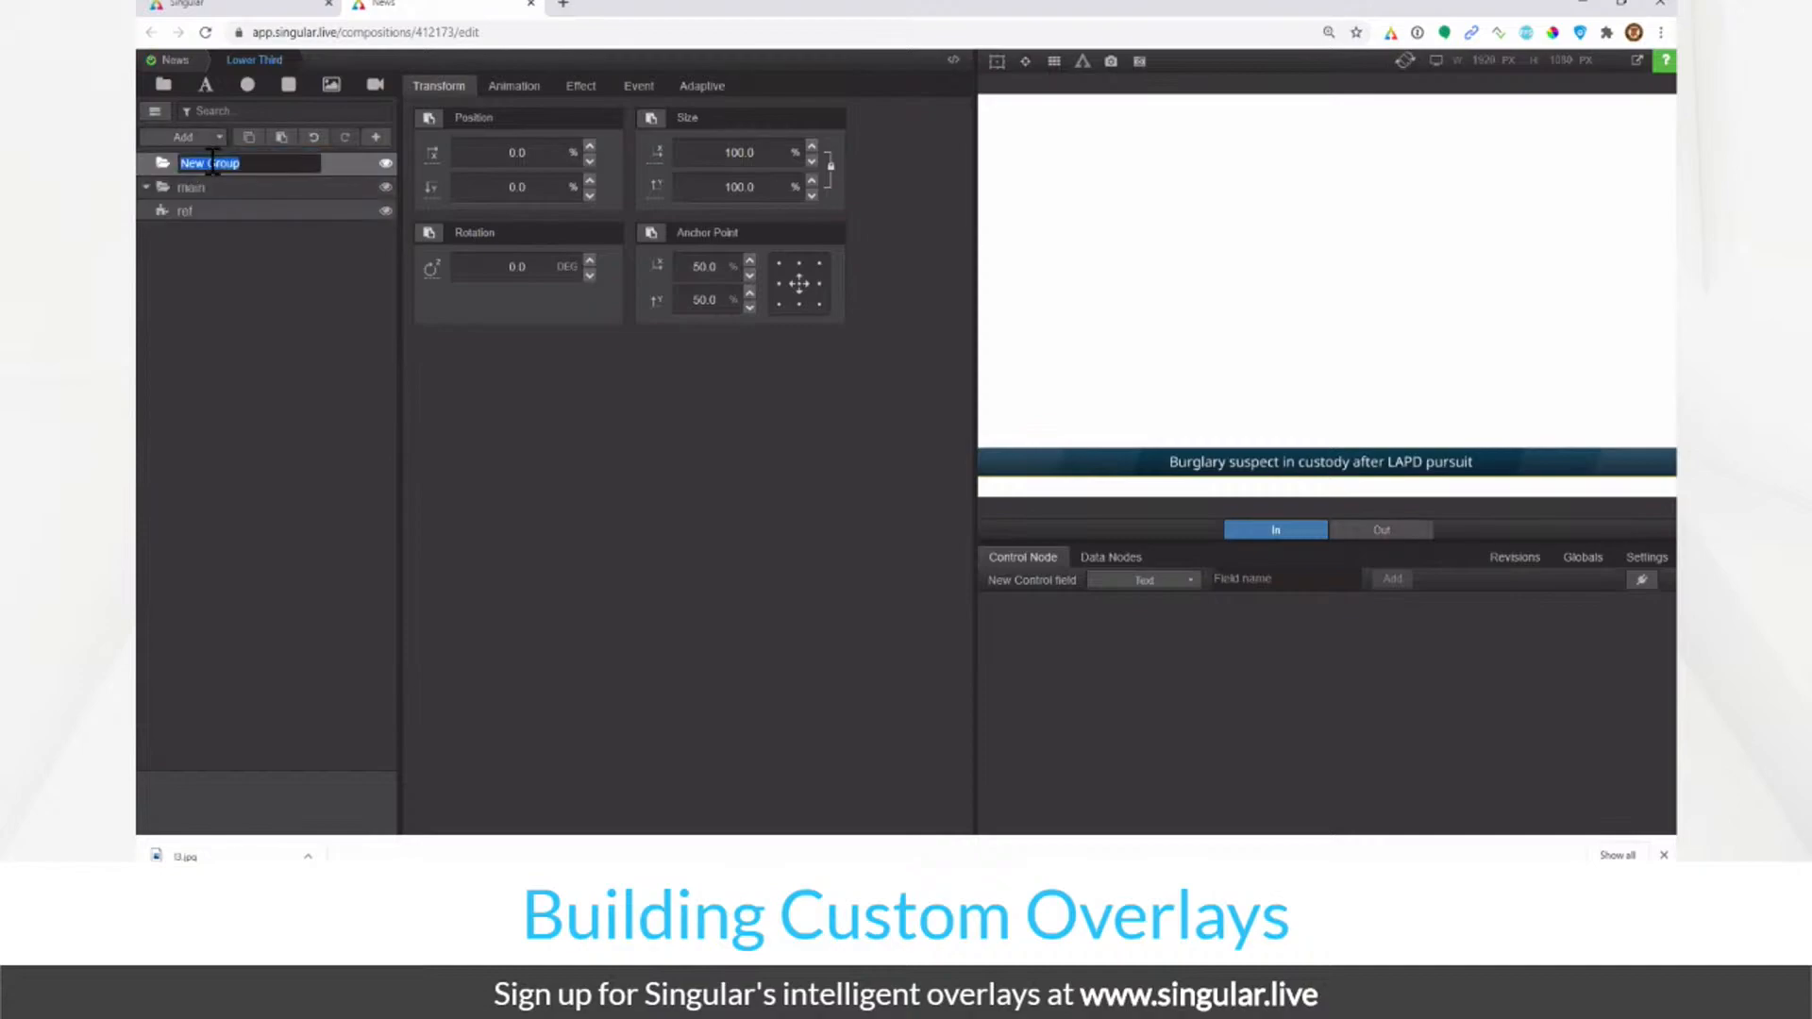
text(main)
key(Return)
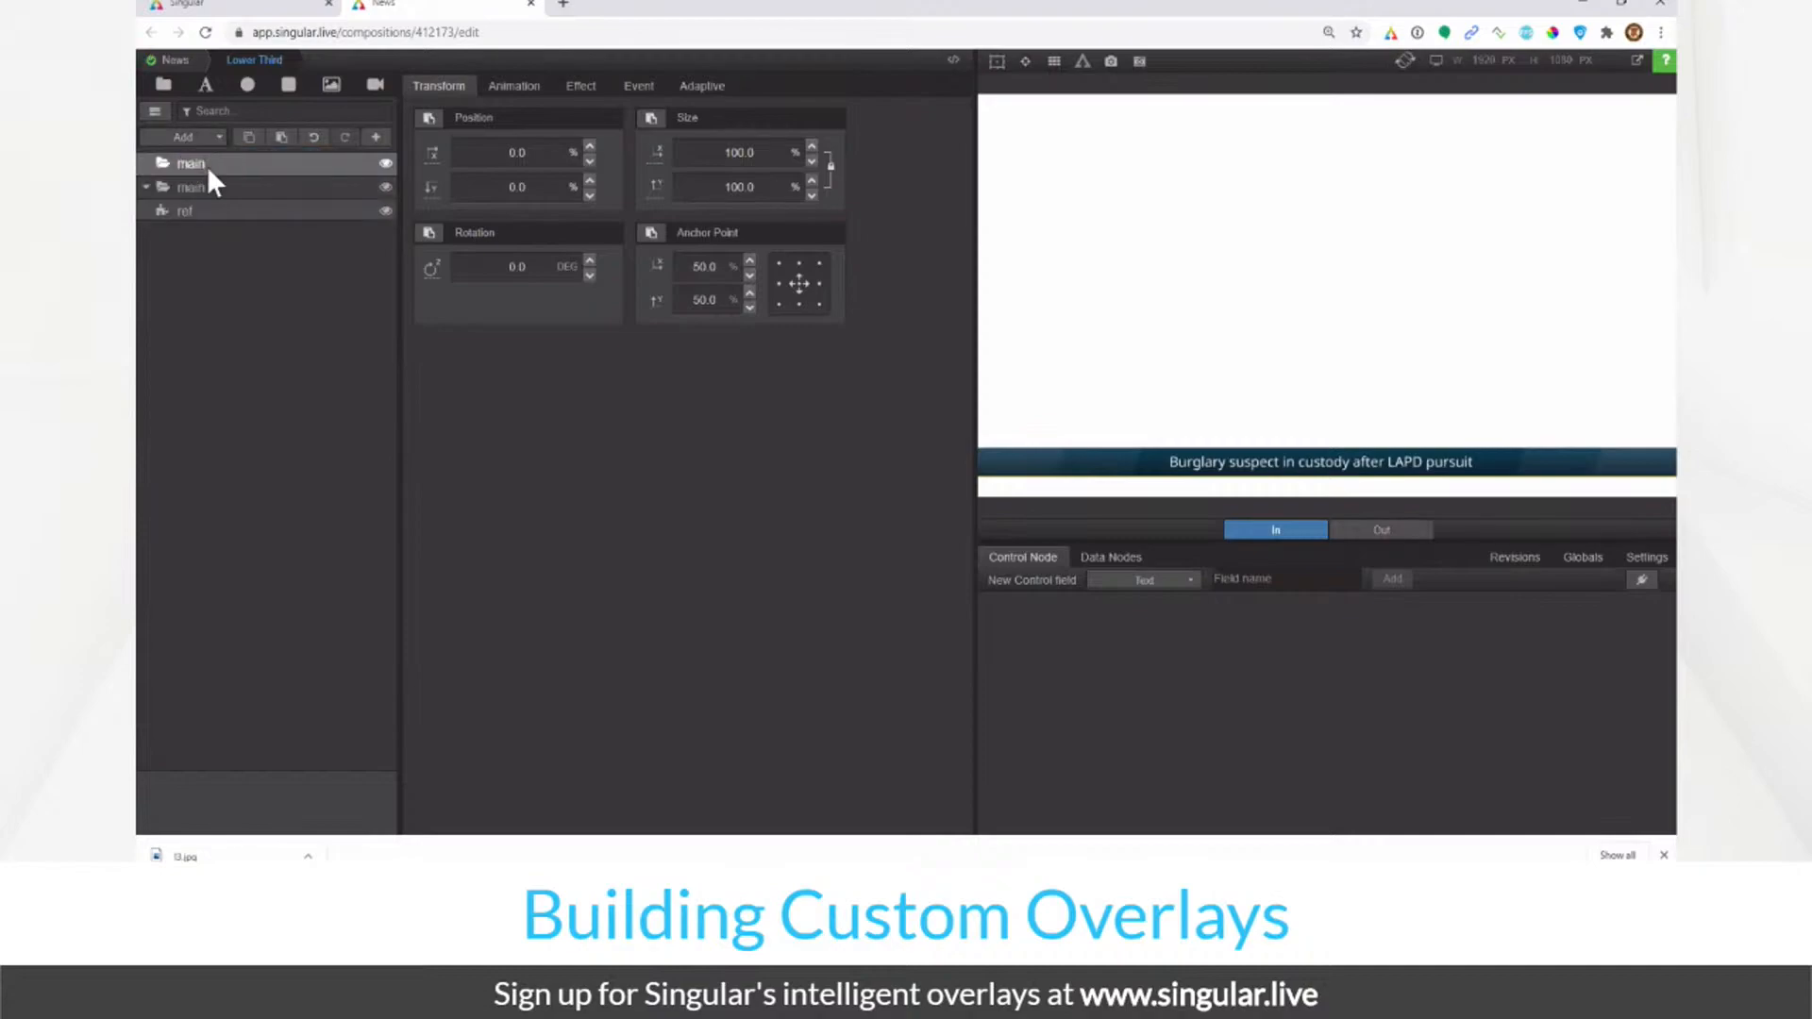
Step: Turn on preview bounding boxes and toggle the lower main group's visibility off and on
click(997, 64)
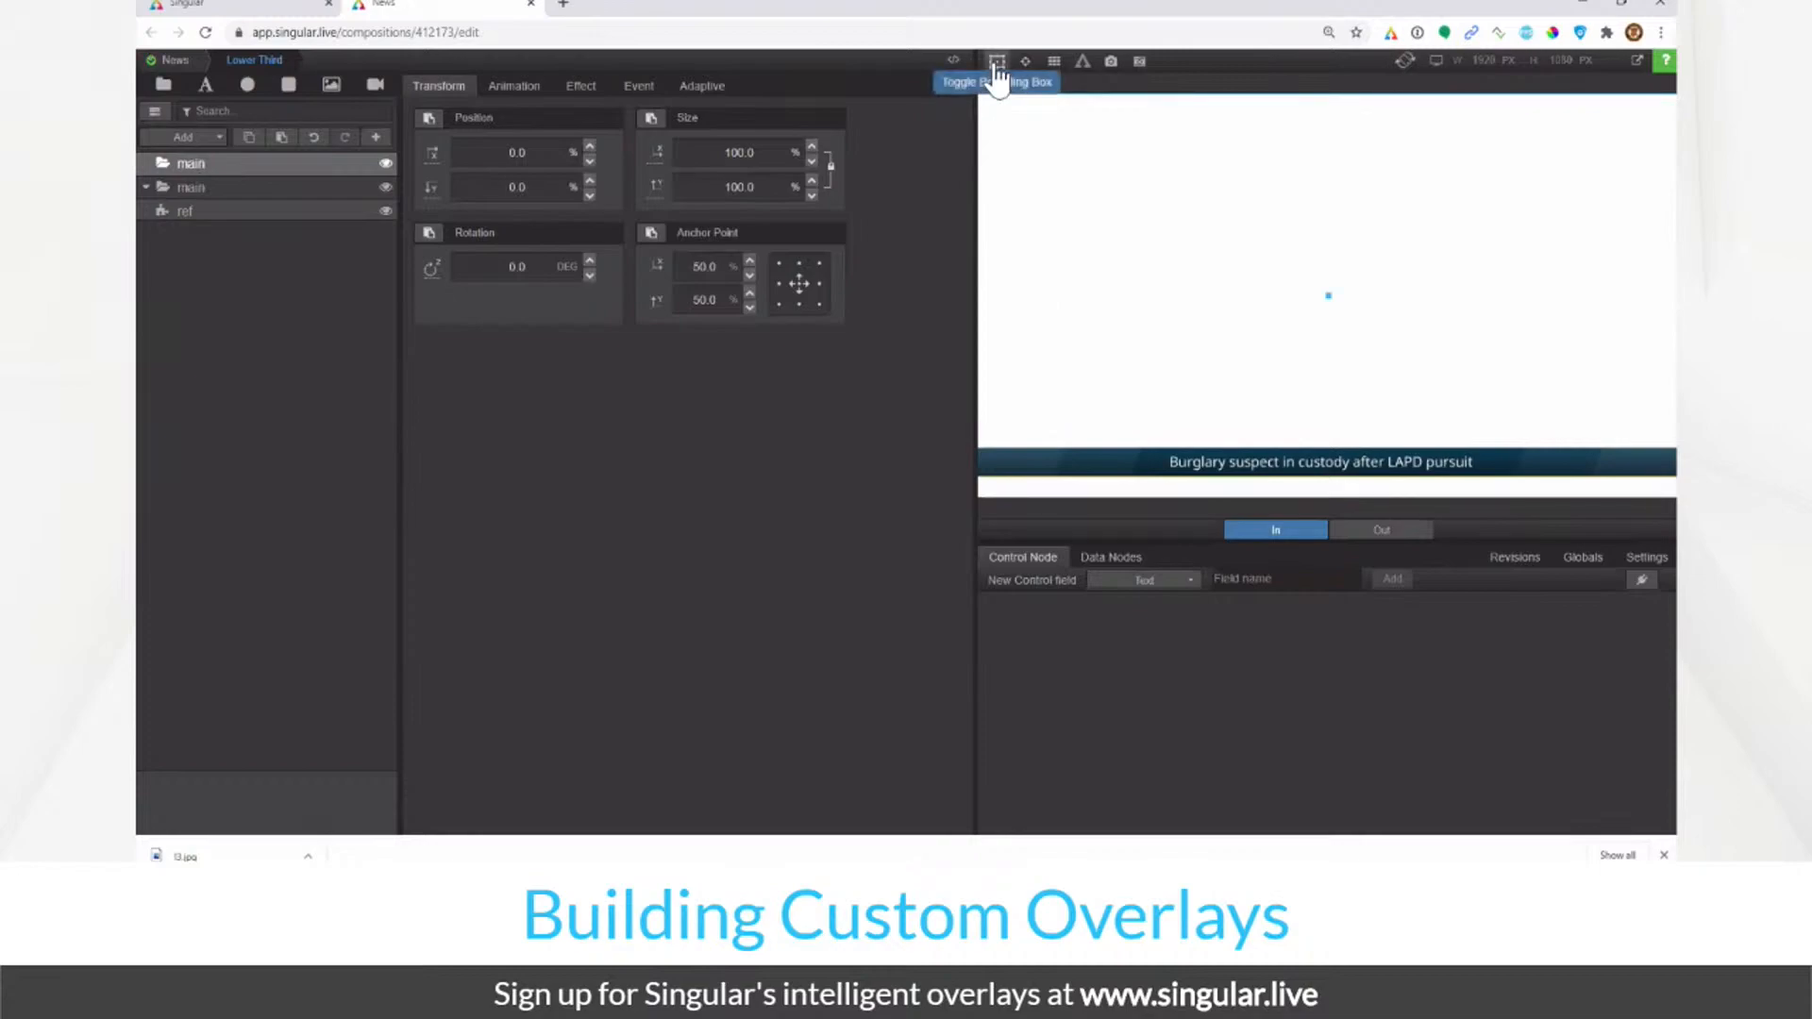
click(384, 187)
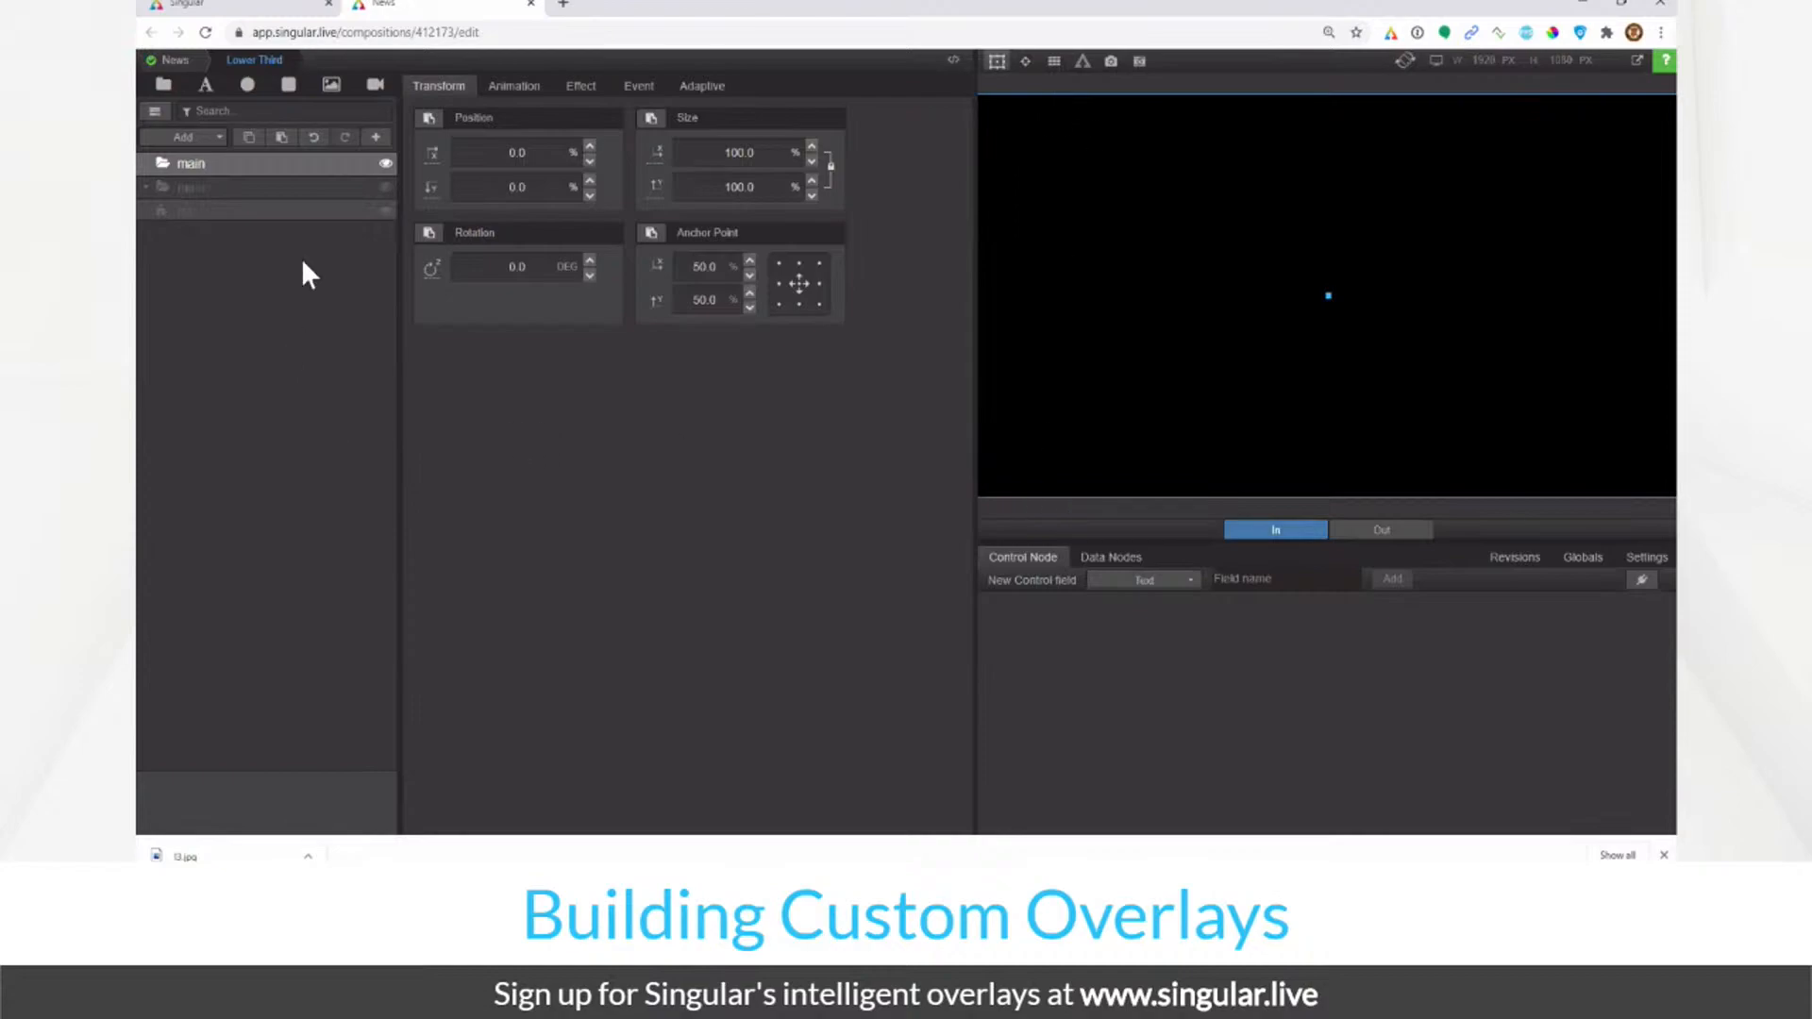
click(331, 205)
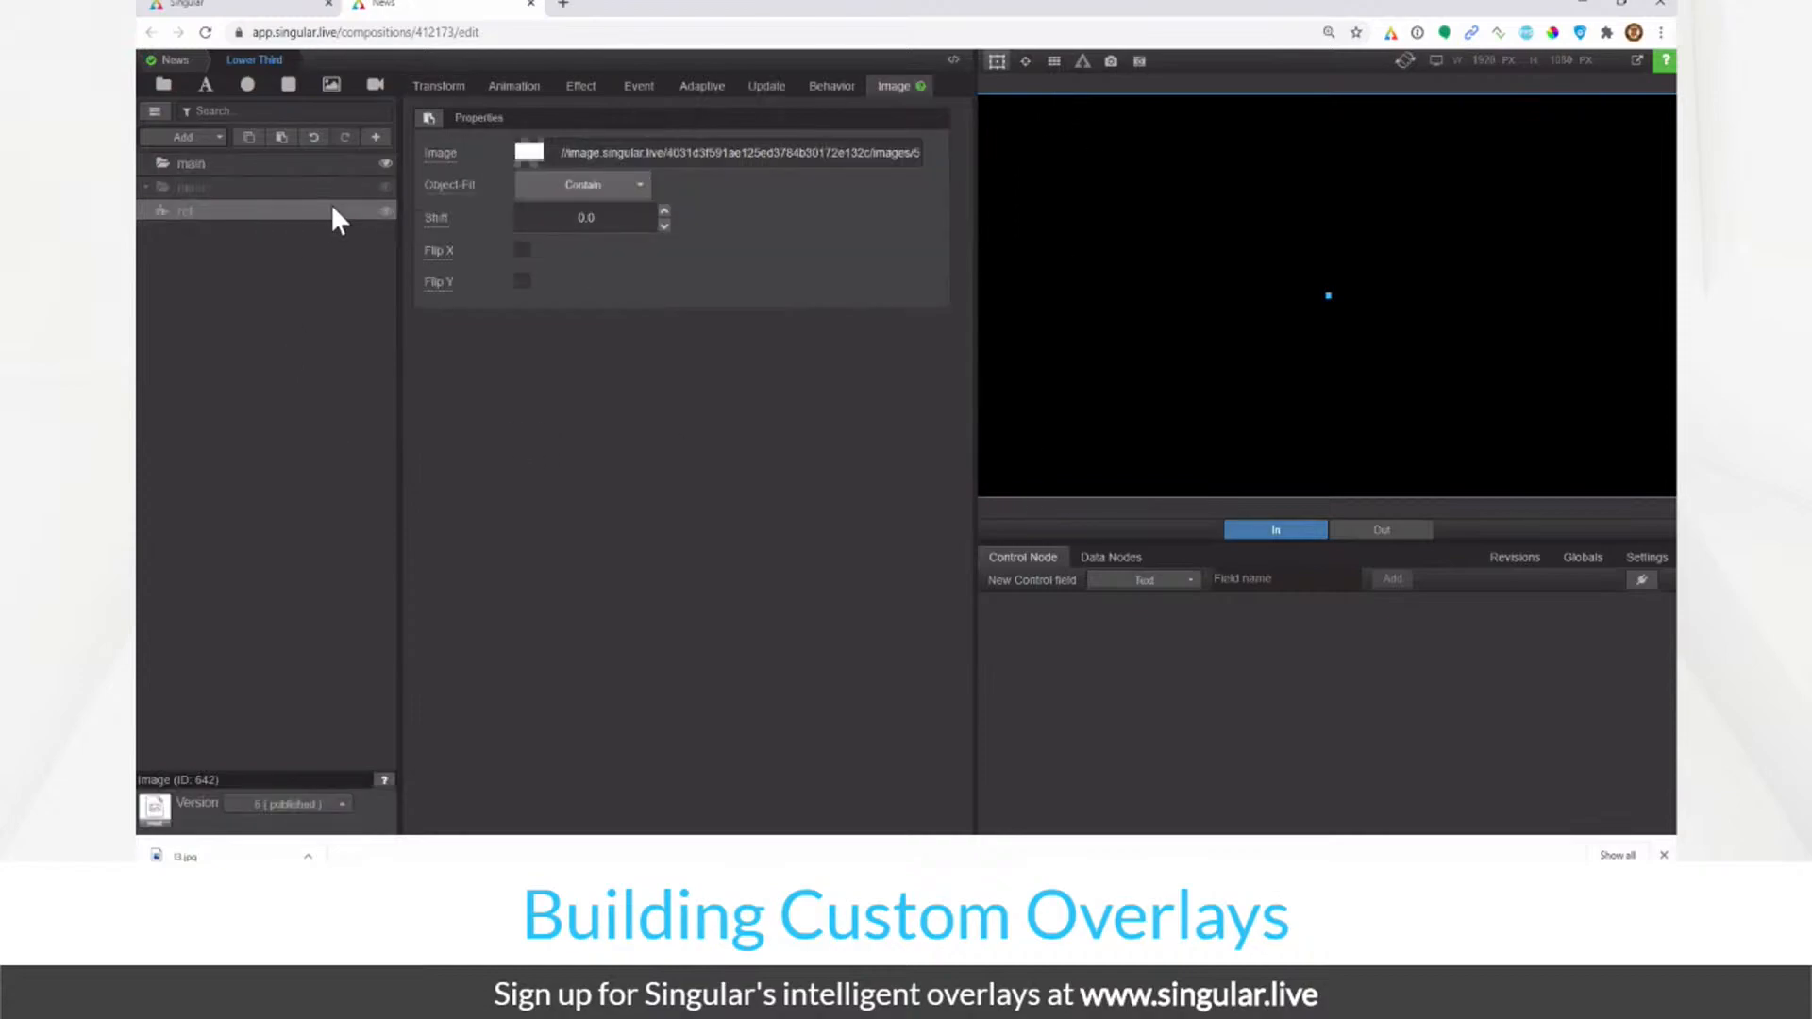
click(370, 194)
click(384, 188)
click(323, 211)
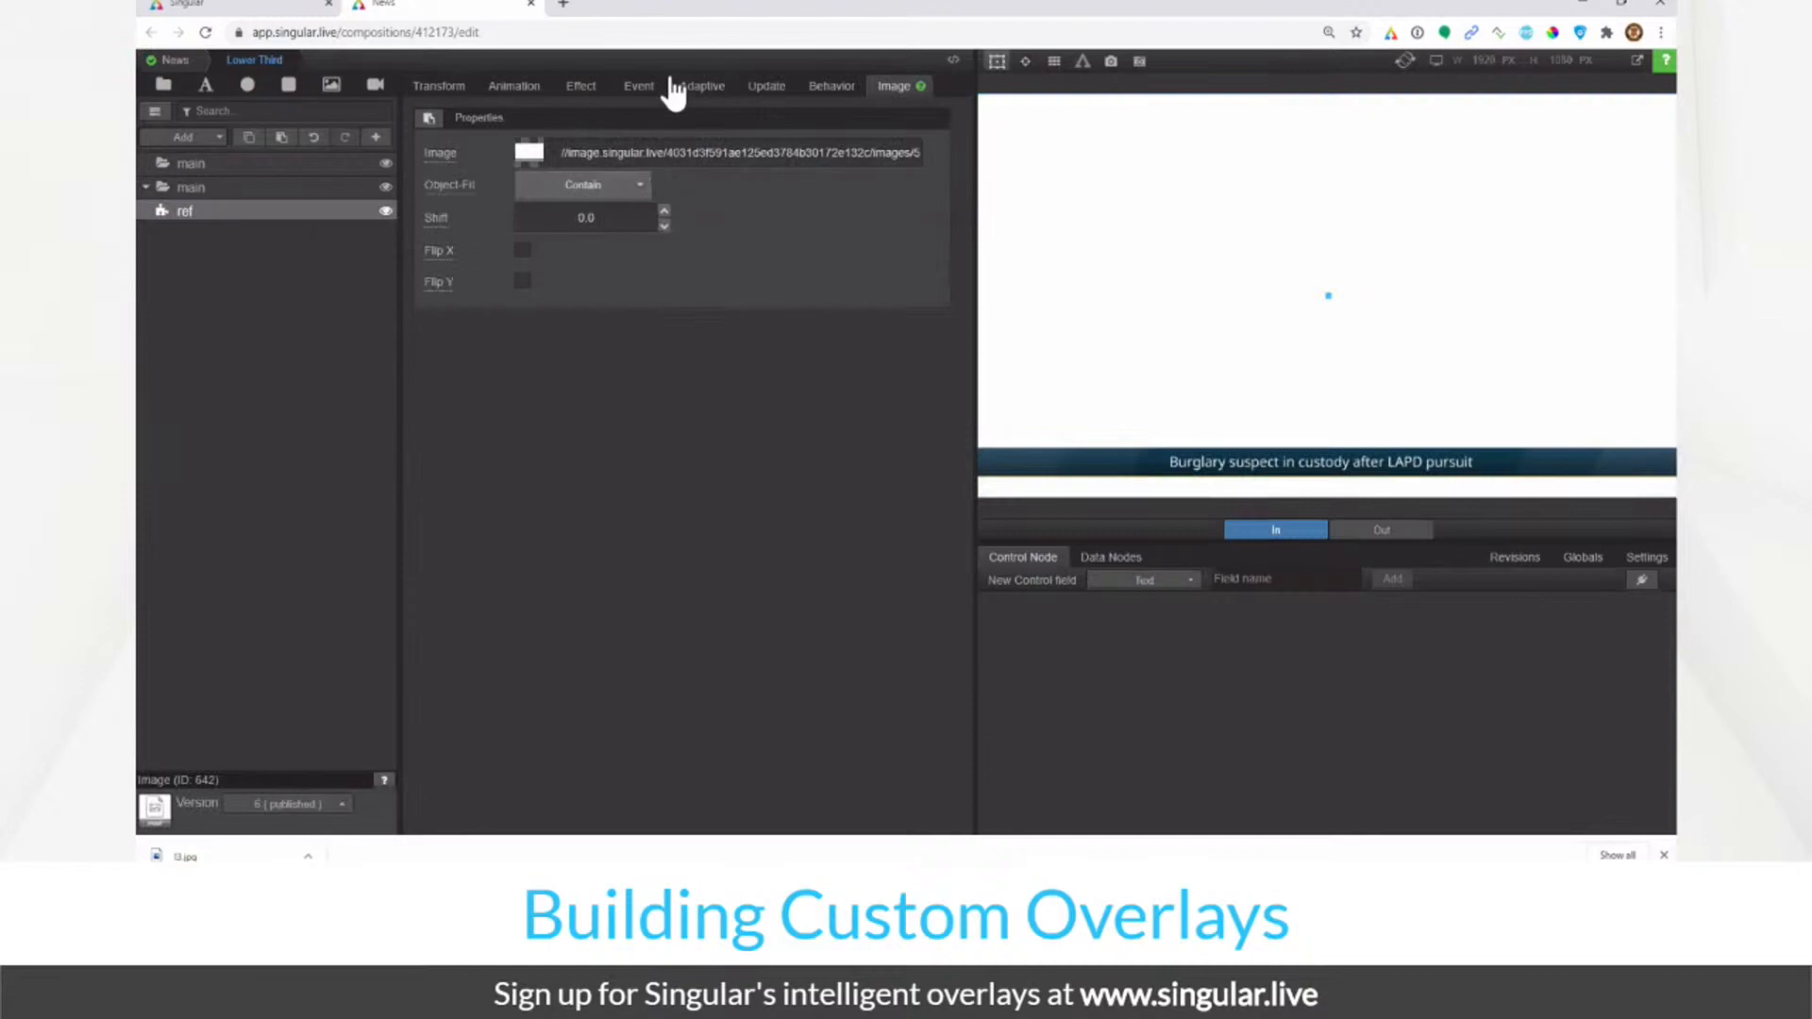
Step: Dim the ref image to 50 brightness
click(580, 86)
double_click(786, 208)
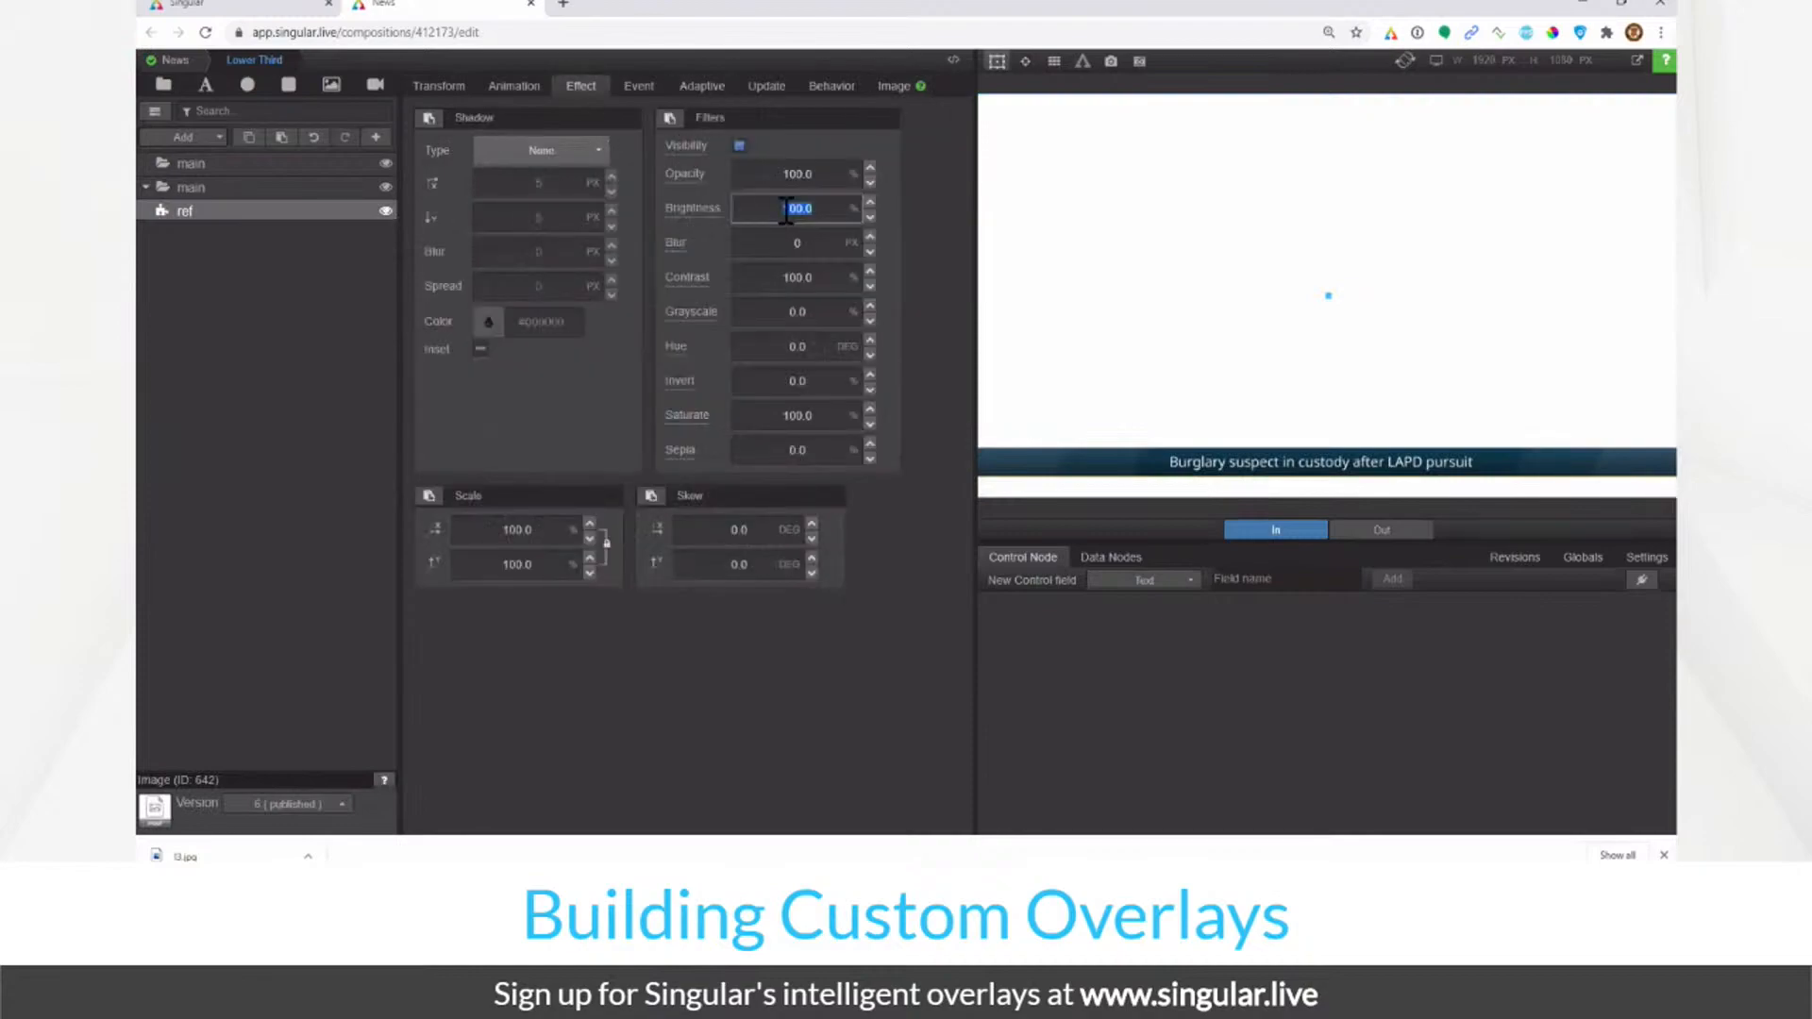
text(50)
click(307, 331)
Step: Anchor the top main group bottom-centre with Size Y 7.0 and Position Y -5.0
click(296, 164)
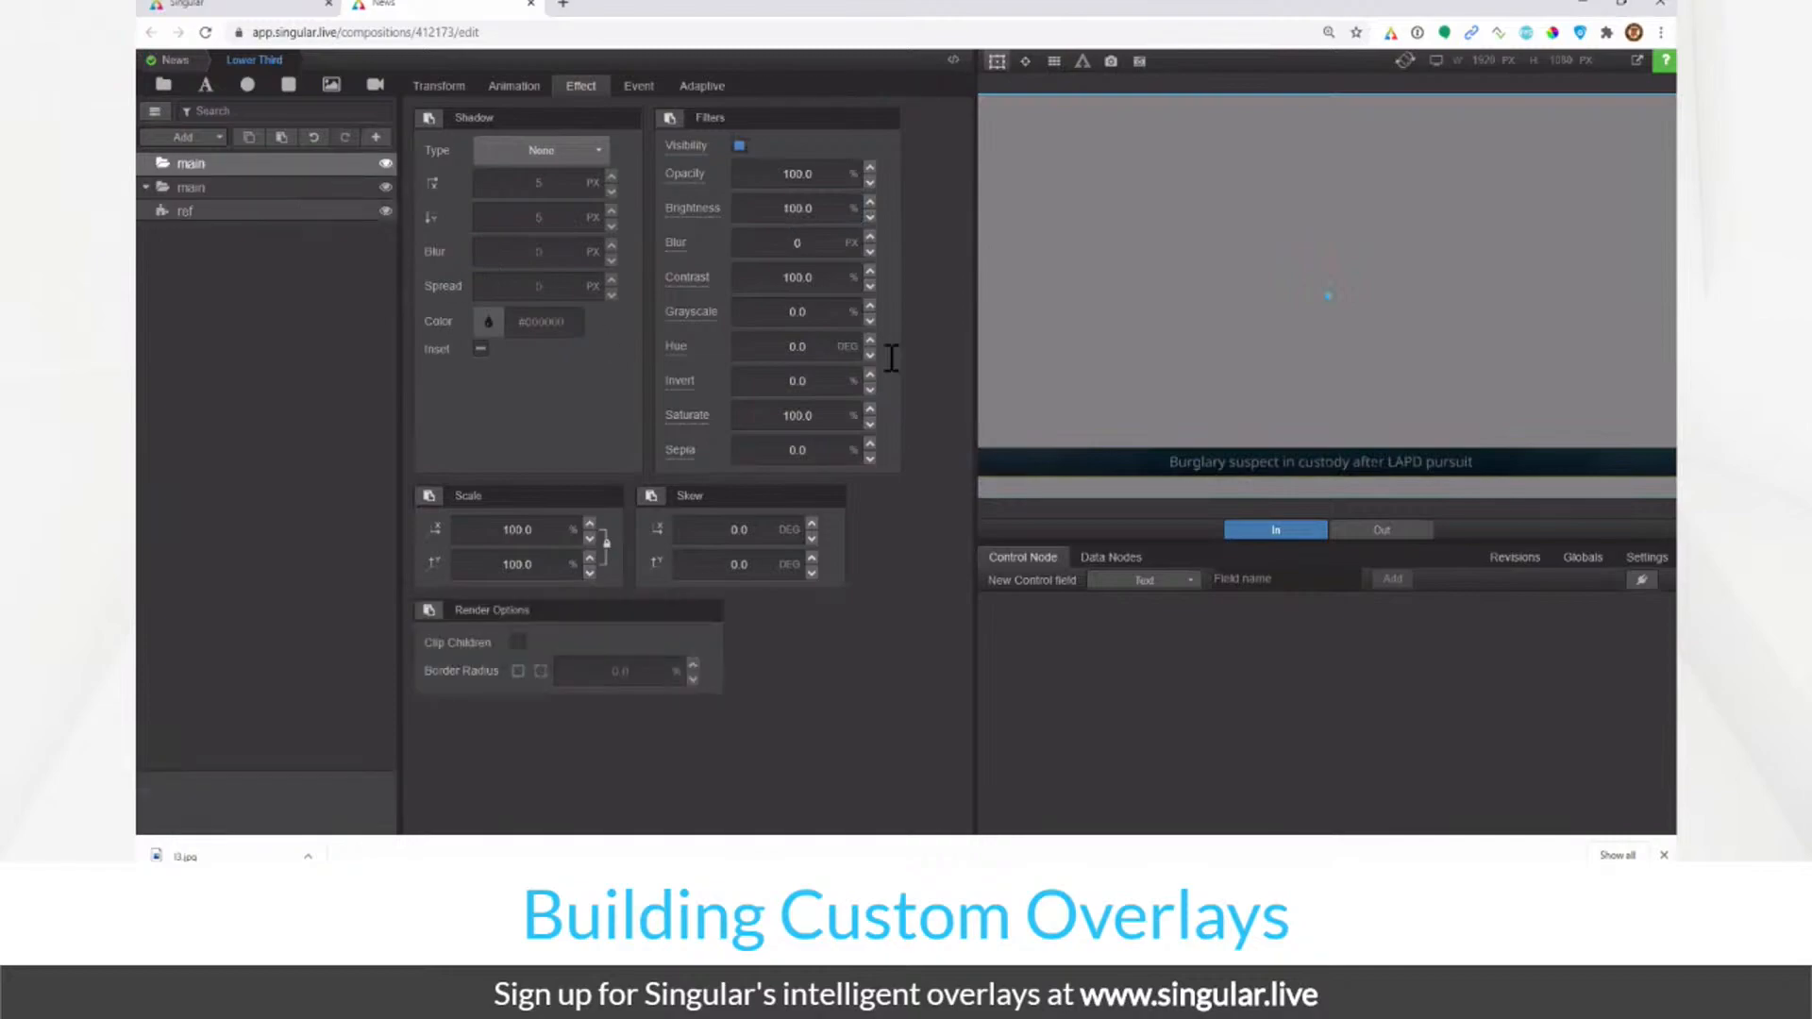
click(439, 86)
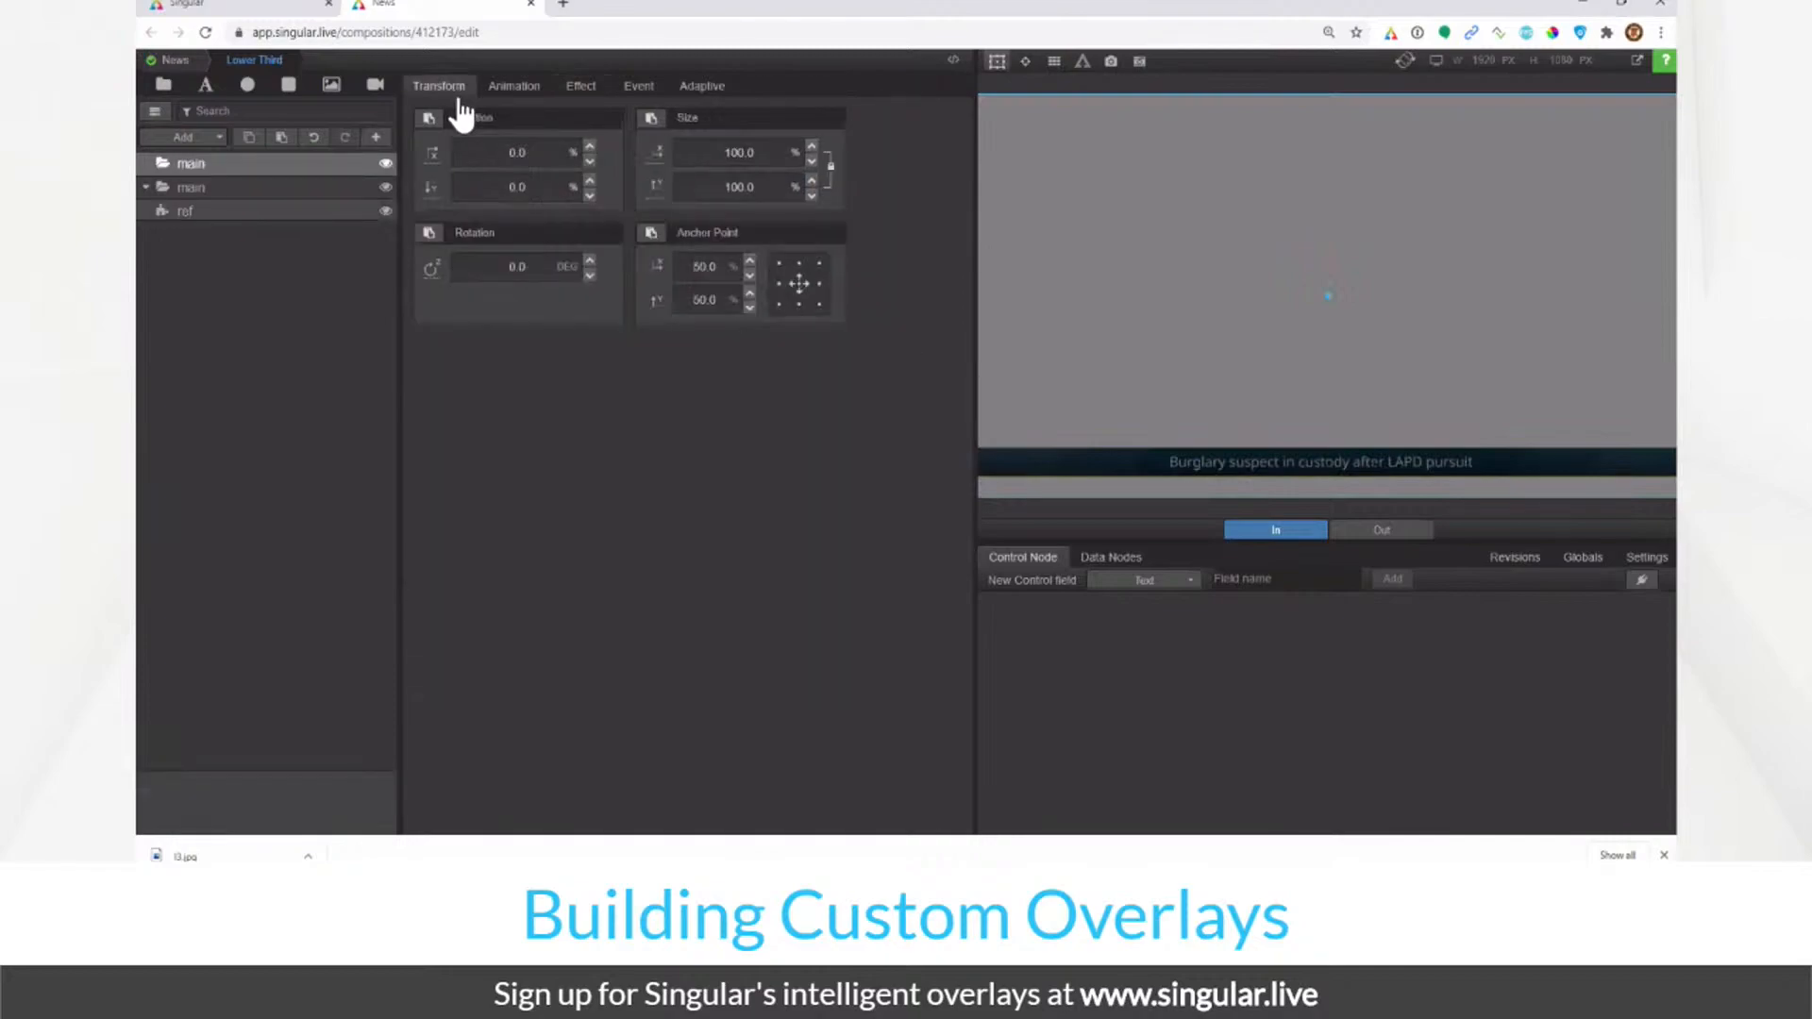
click(800, 303)
click(763, 154)
click(764, 186)
text(10.0)
key(Return)
text(7.0)
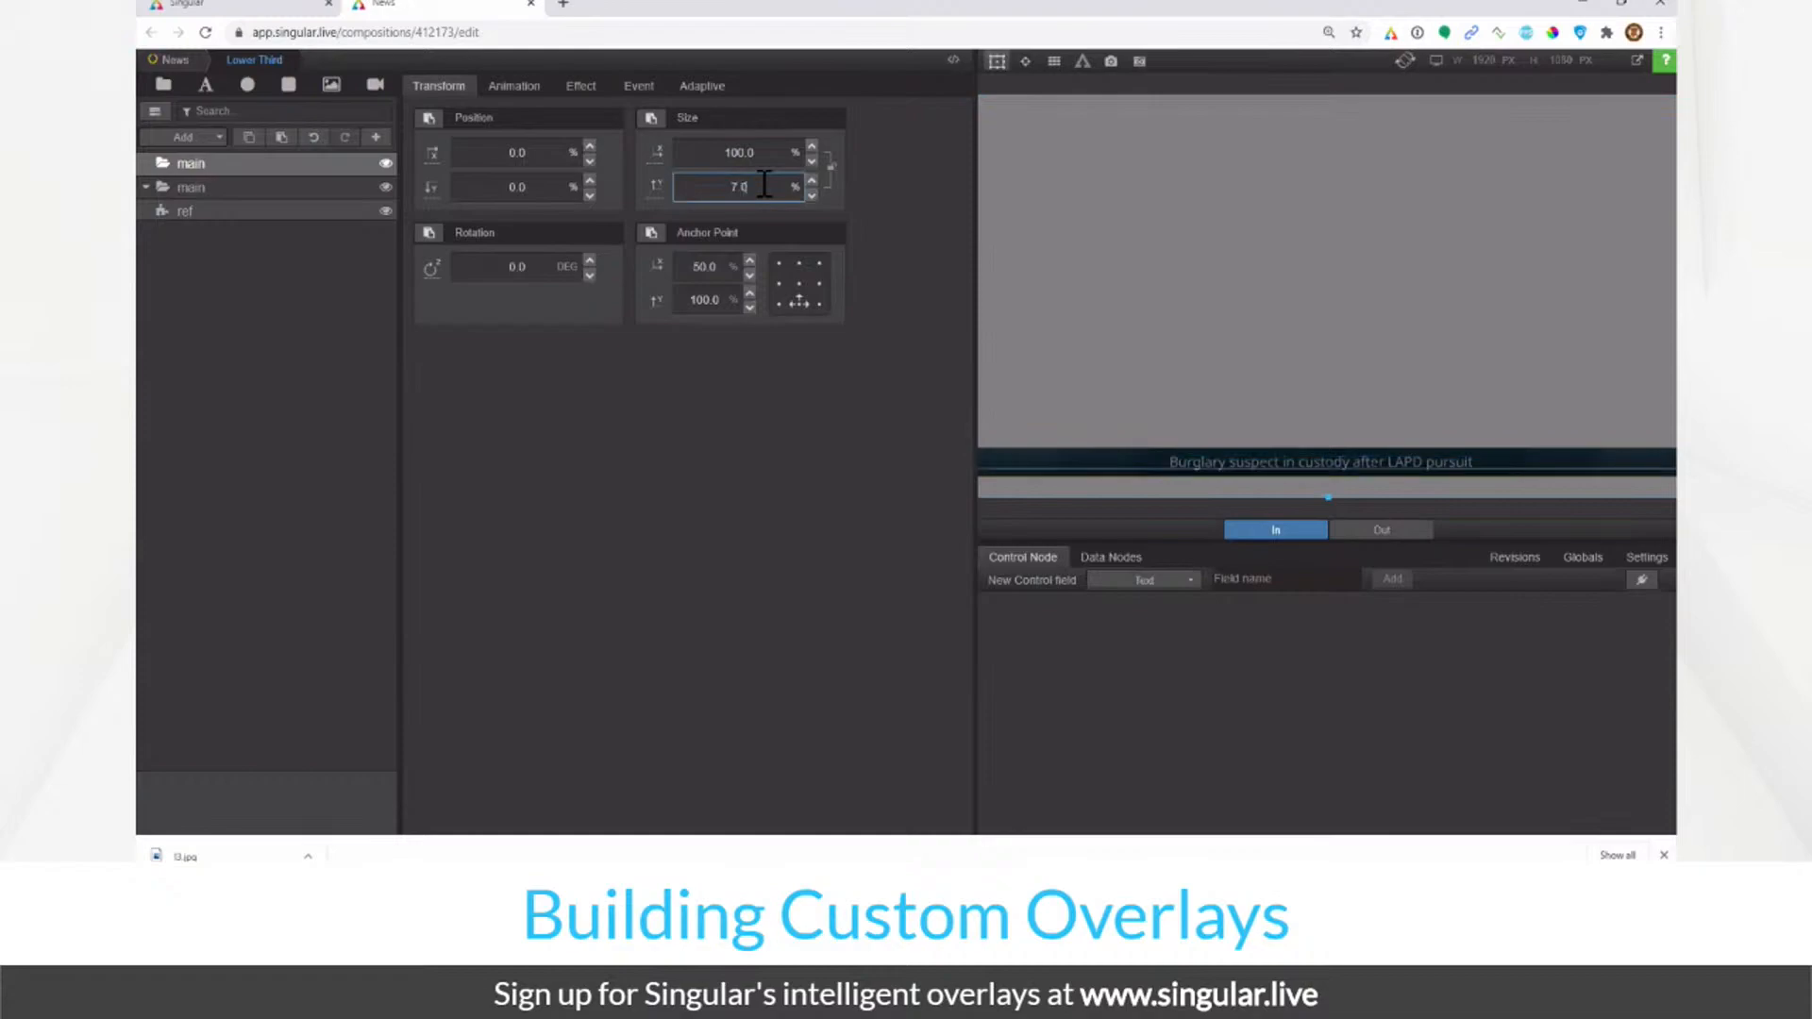
click(532, 189)
text(-5.0)
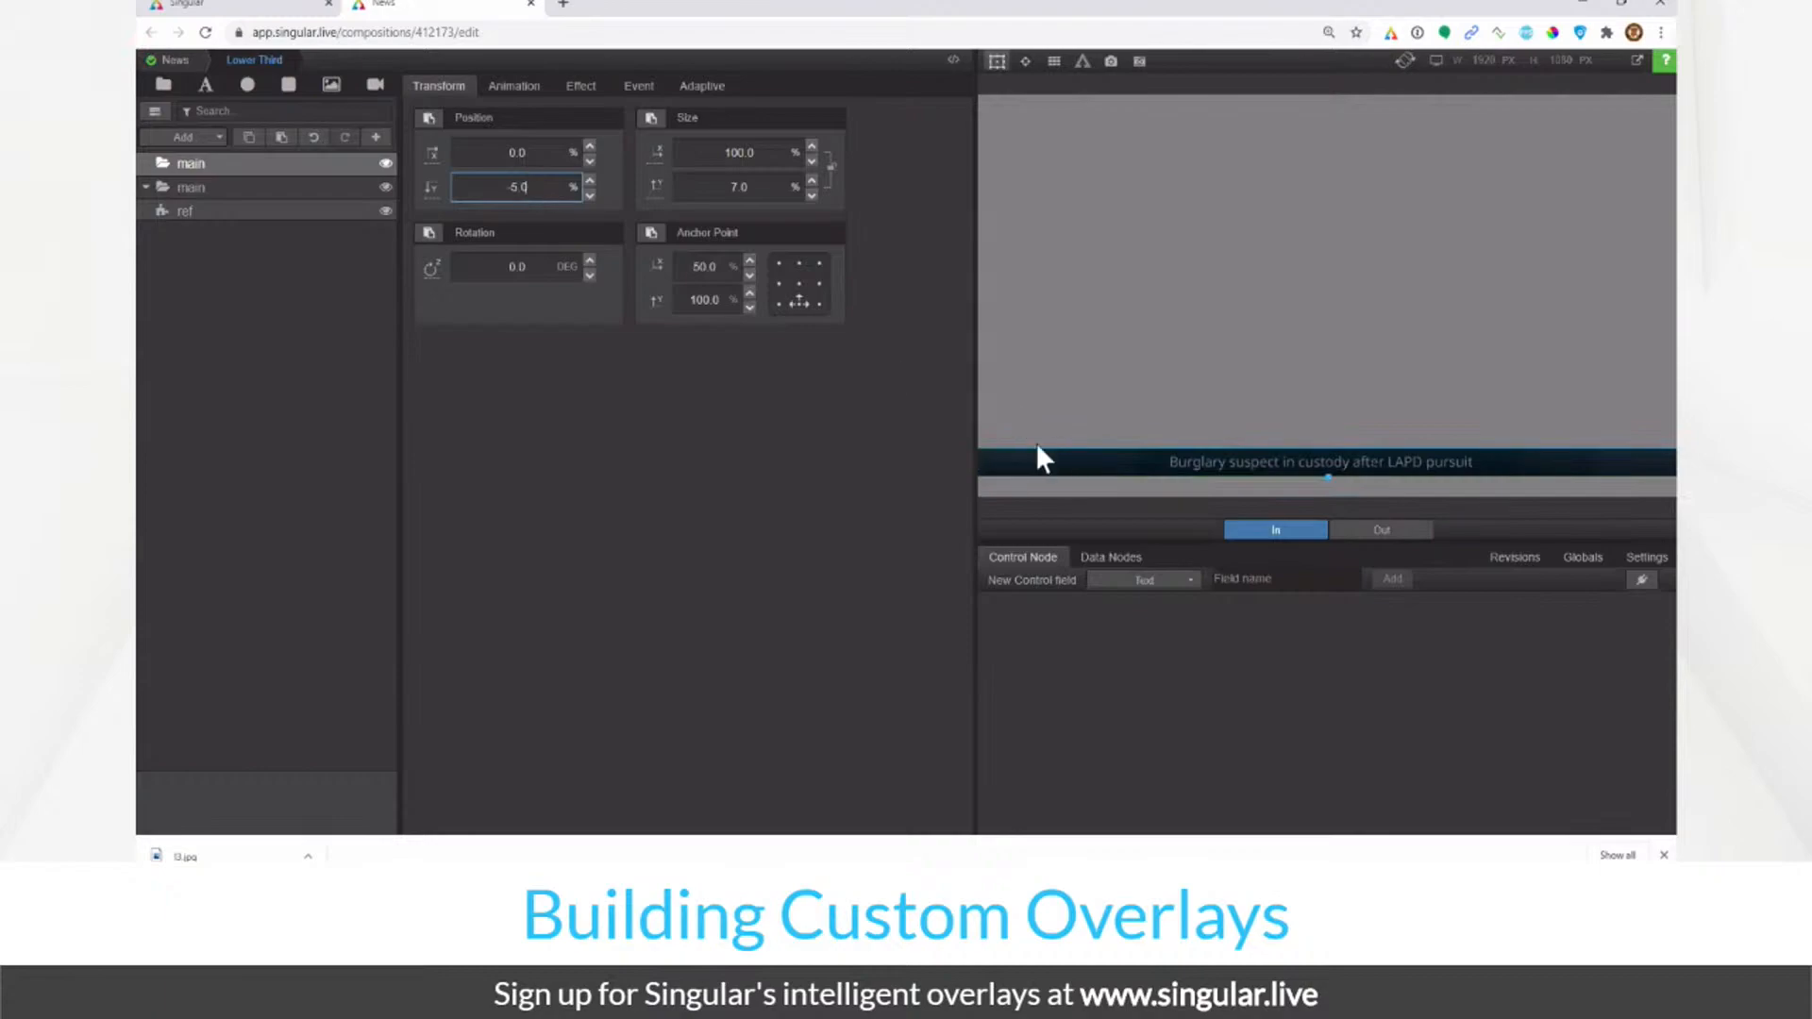
click(300, 164)
Step: Add a Rectangle layer inside main named 'baseColor'
click(289, 87)
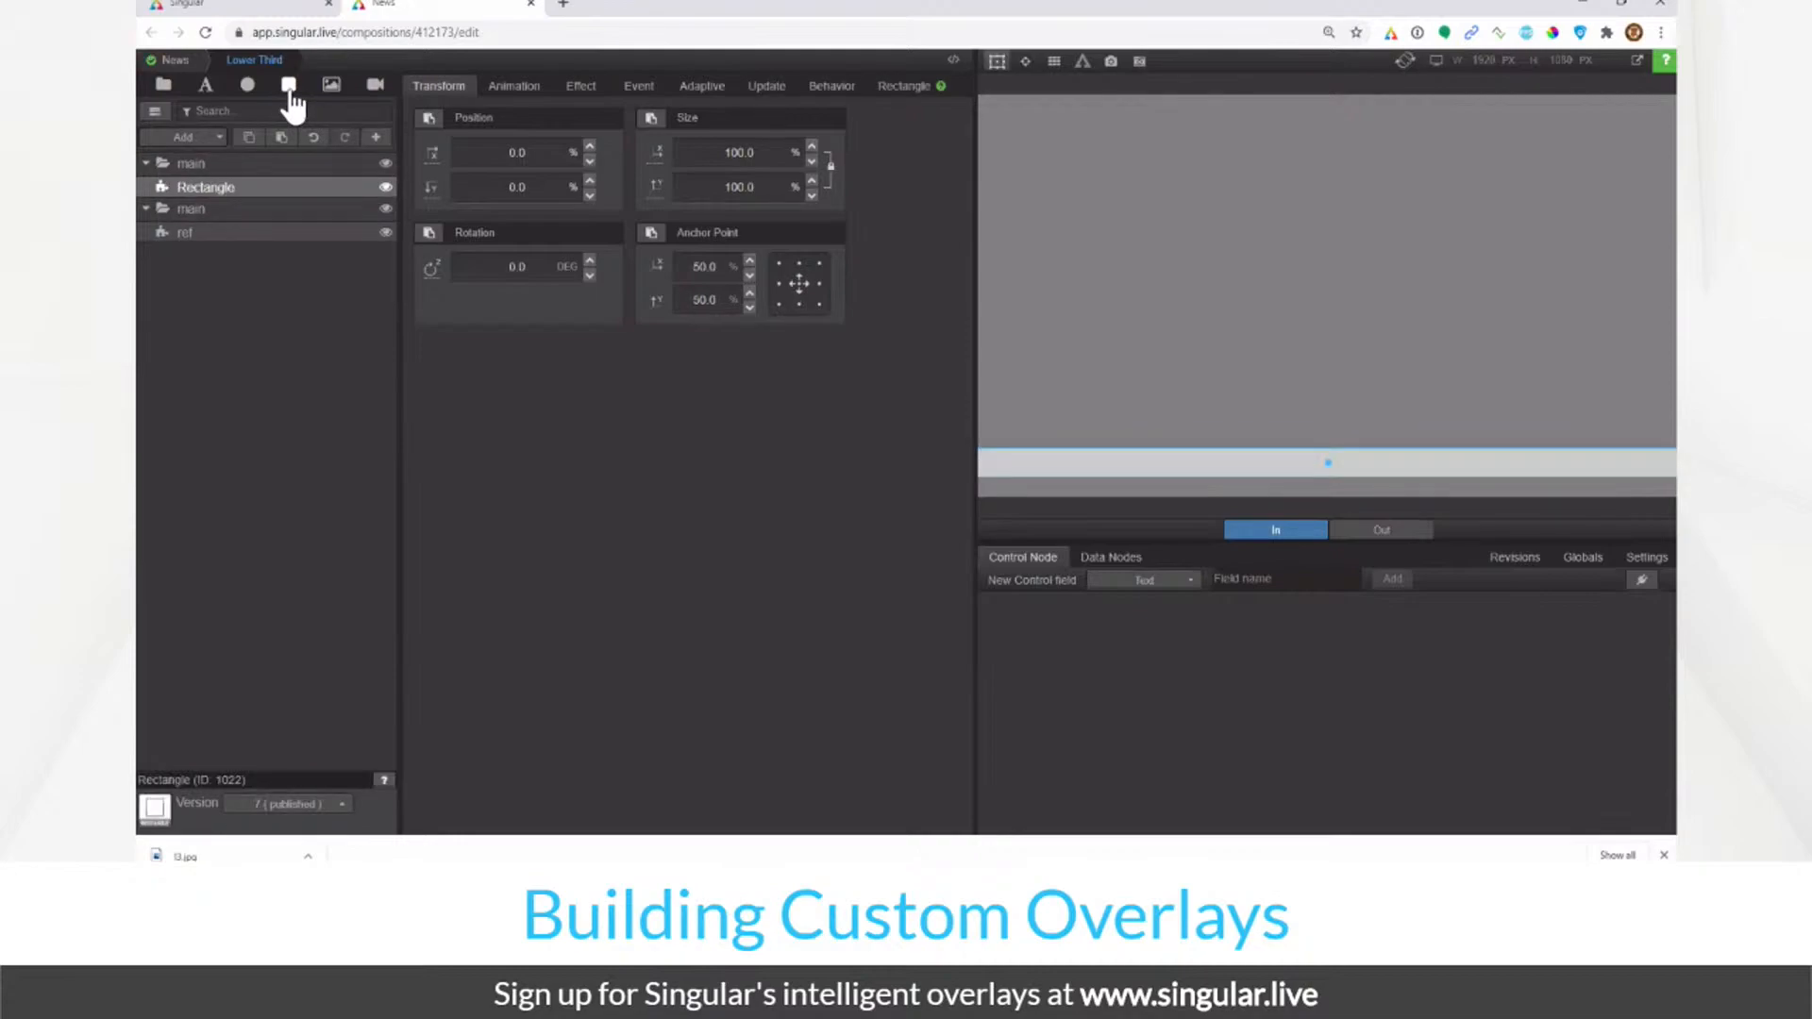
double_click(261, 187)
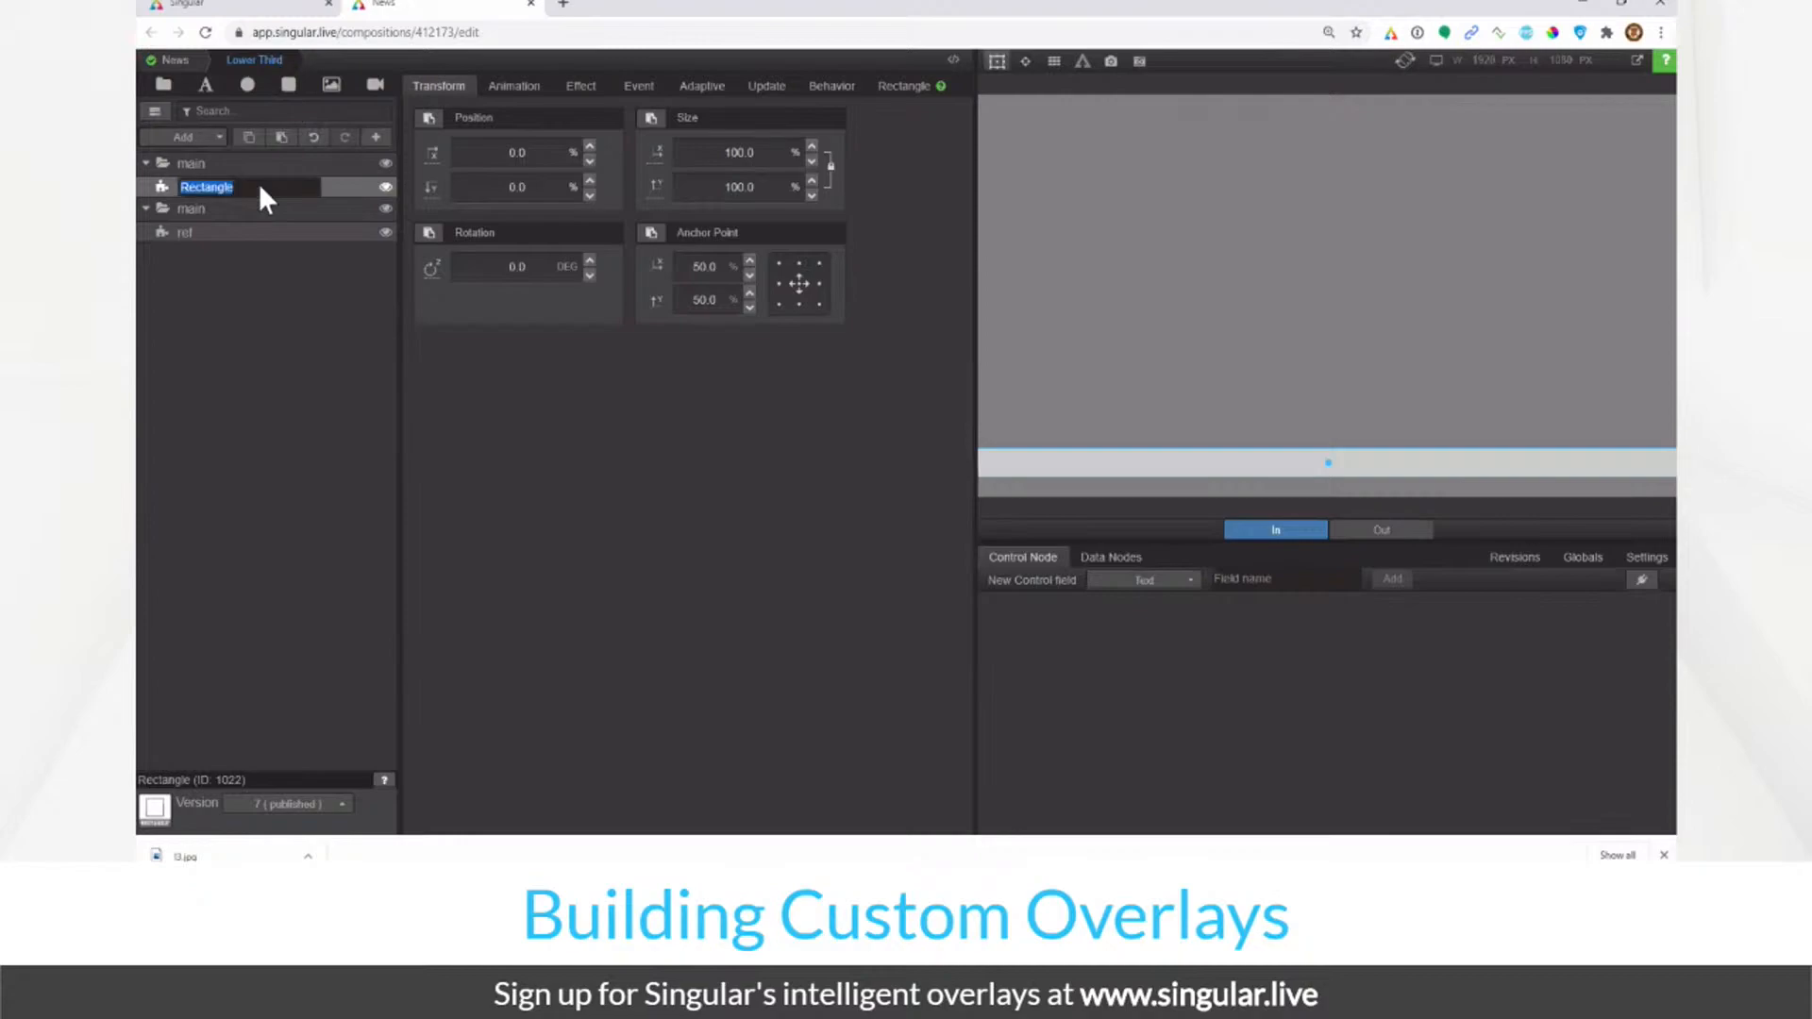
text(base)
text(se)
text(Color)
key(Return)
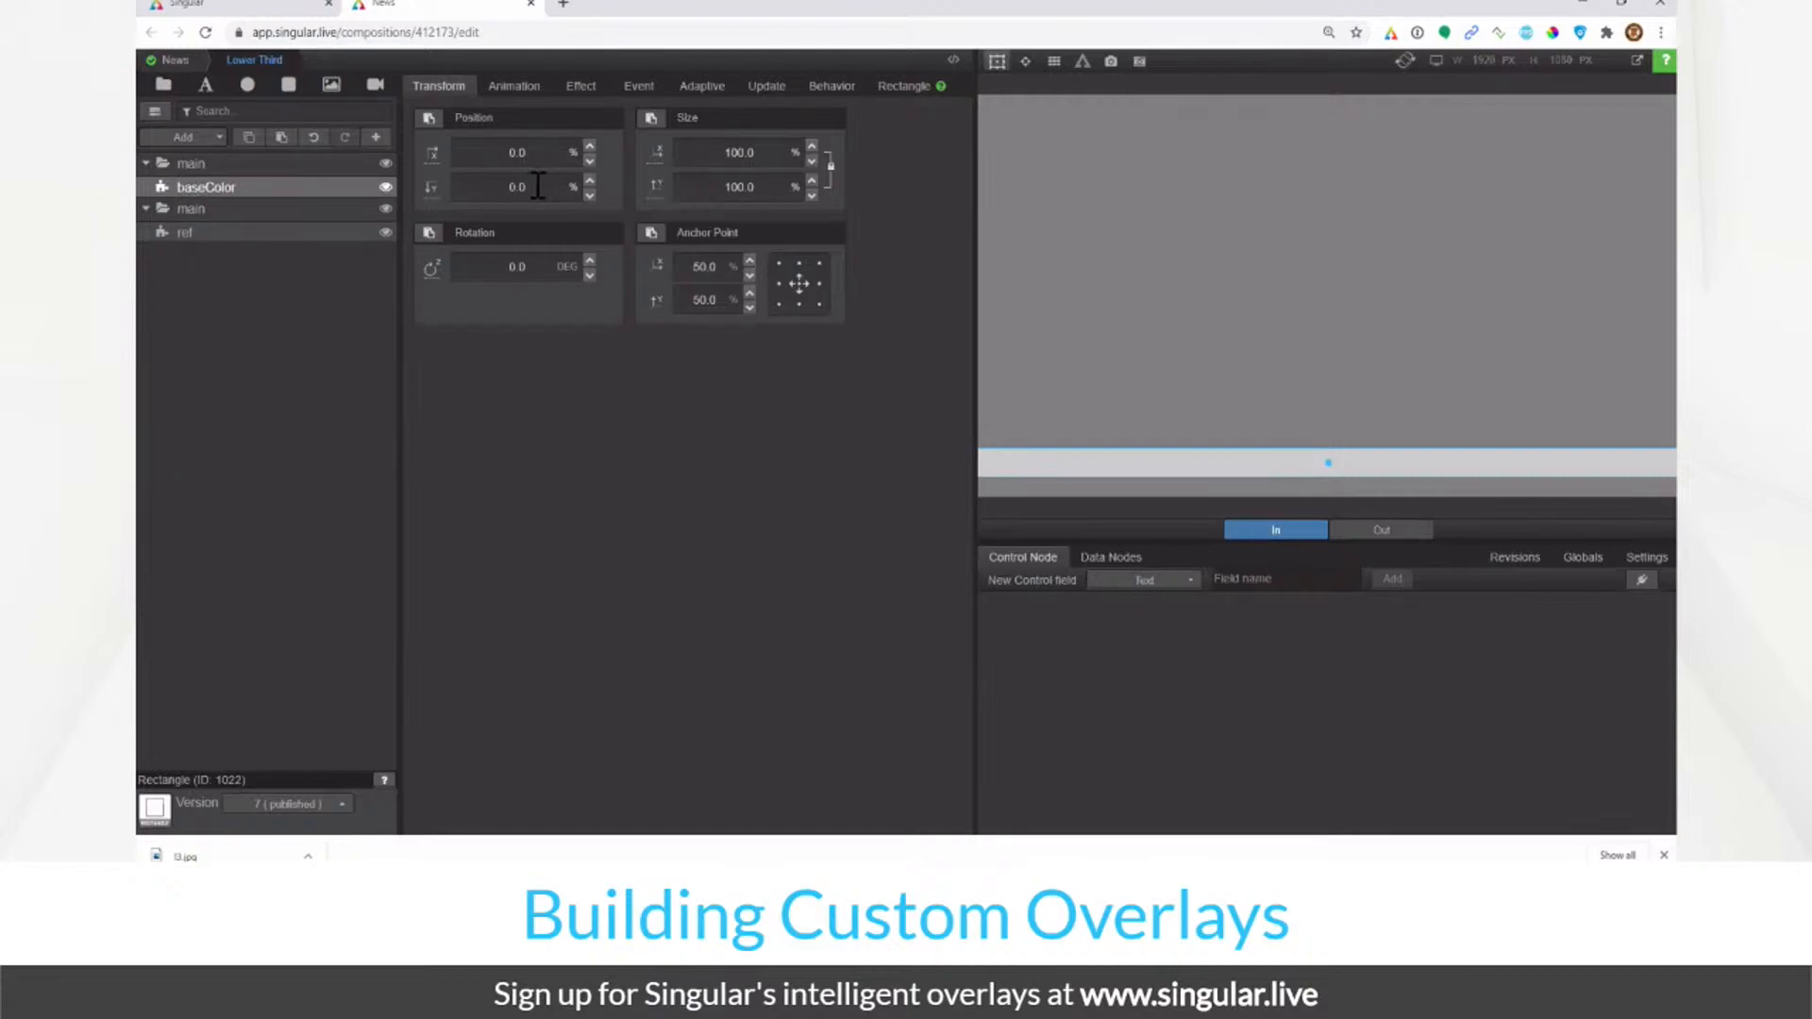
click(491, 187)
drag(491, 187, 165, 351)
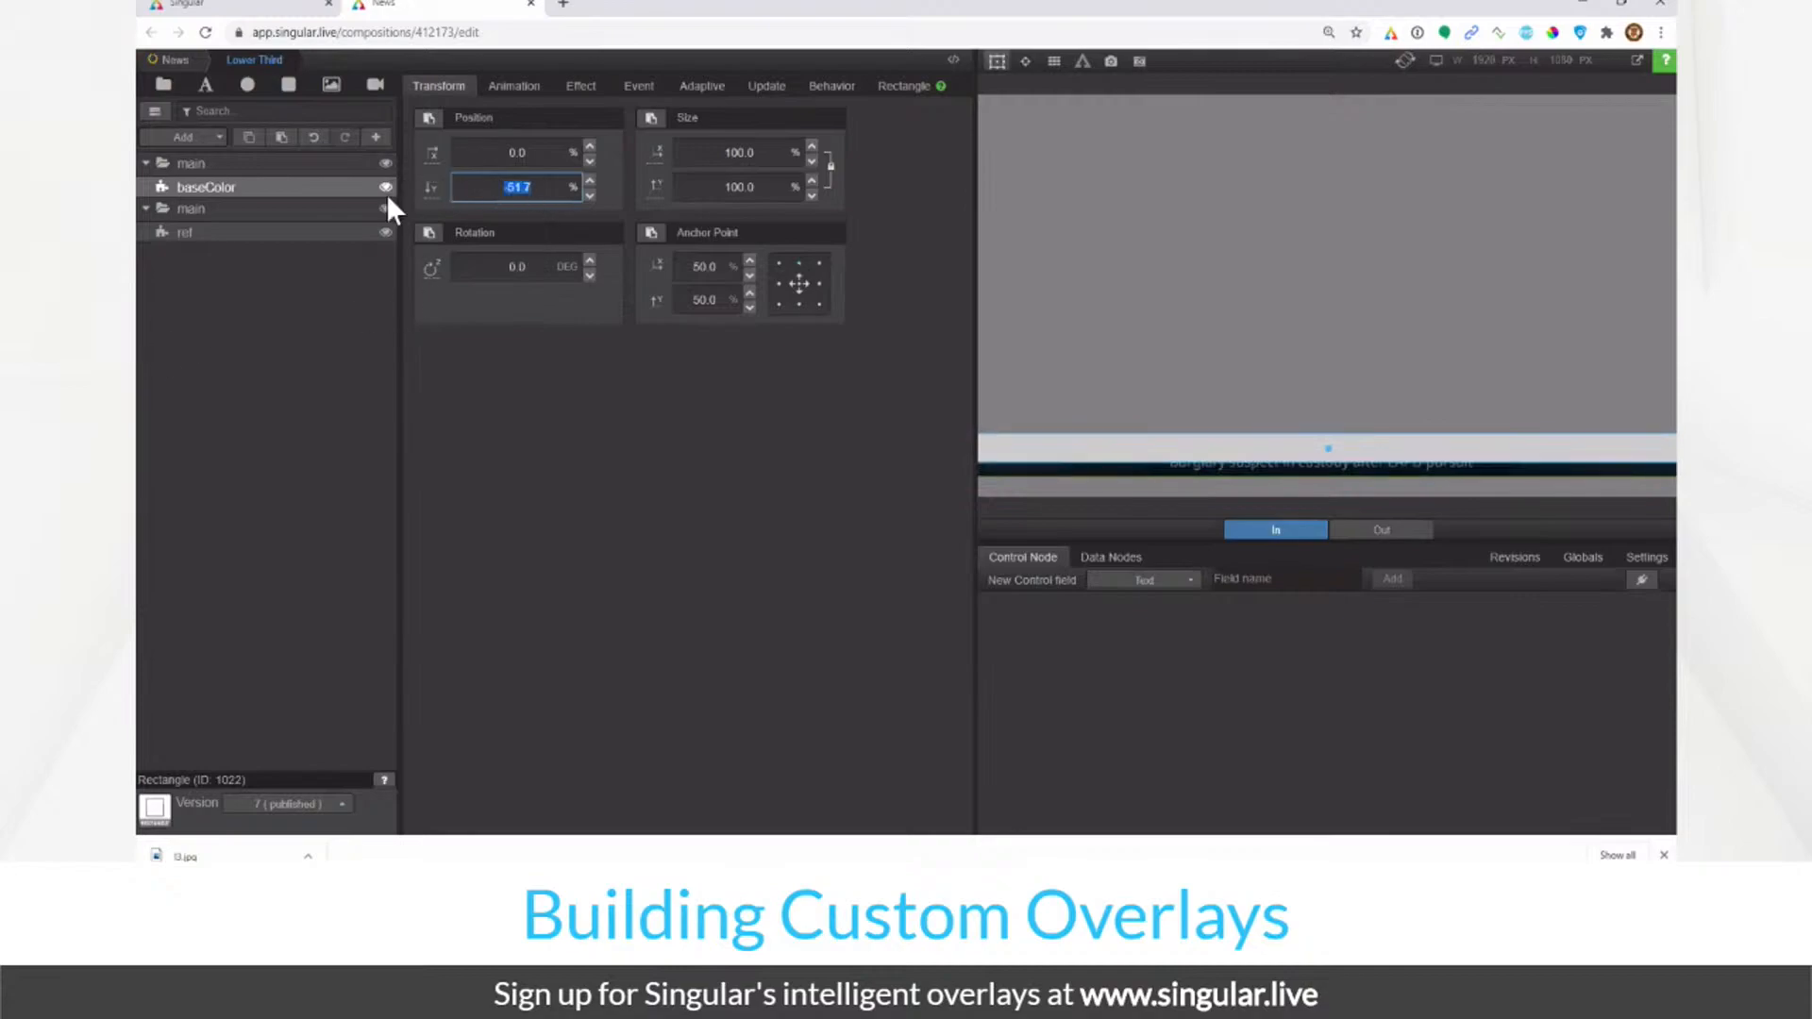
Step: Enable Clip Children on the main group
click(281, 163)
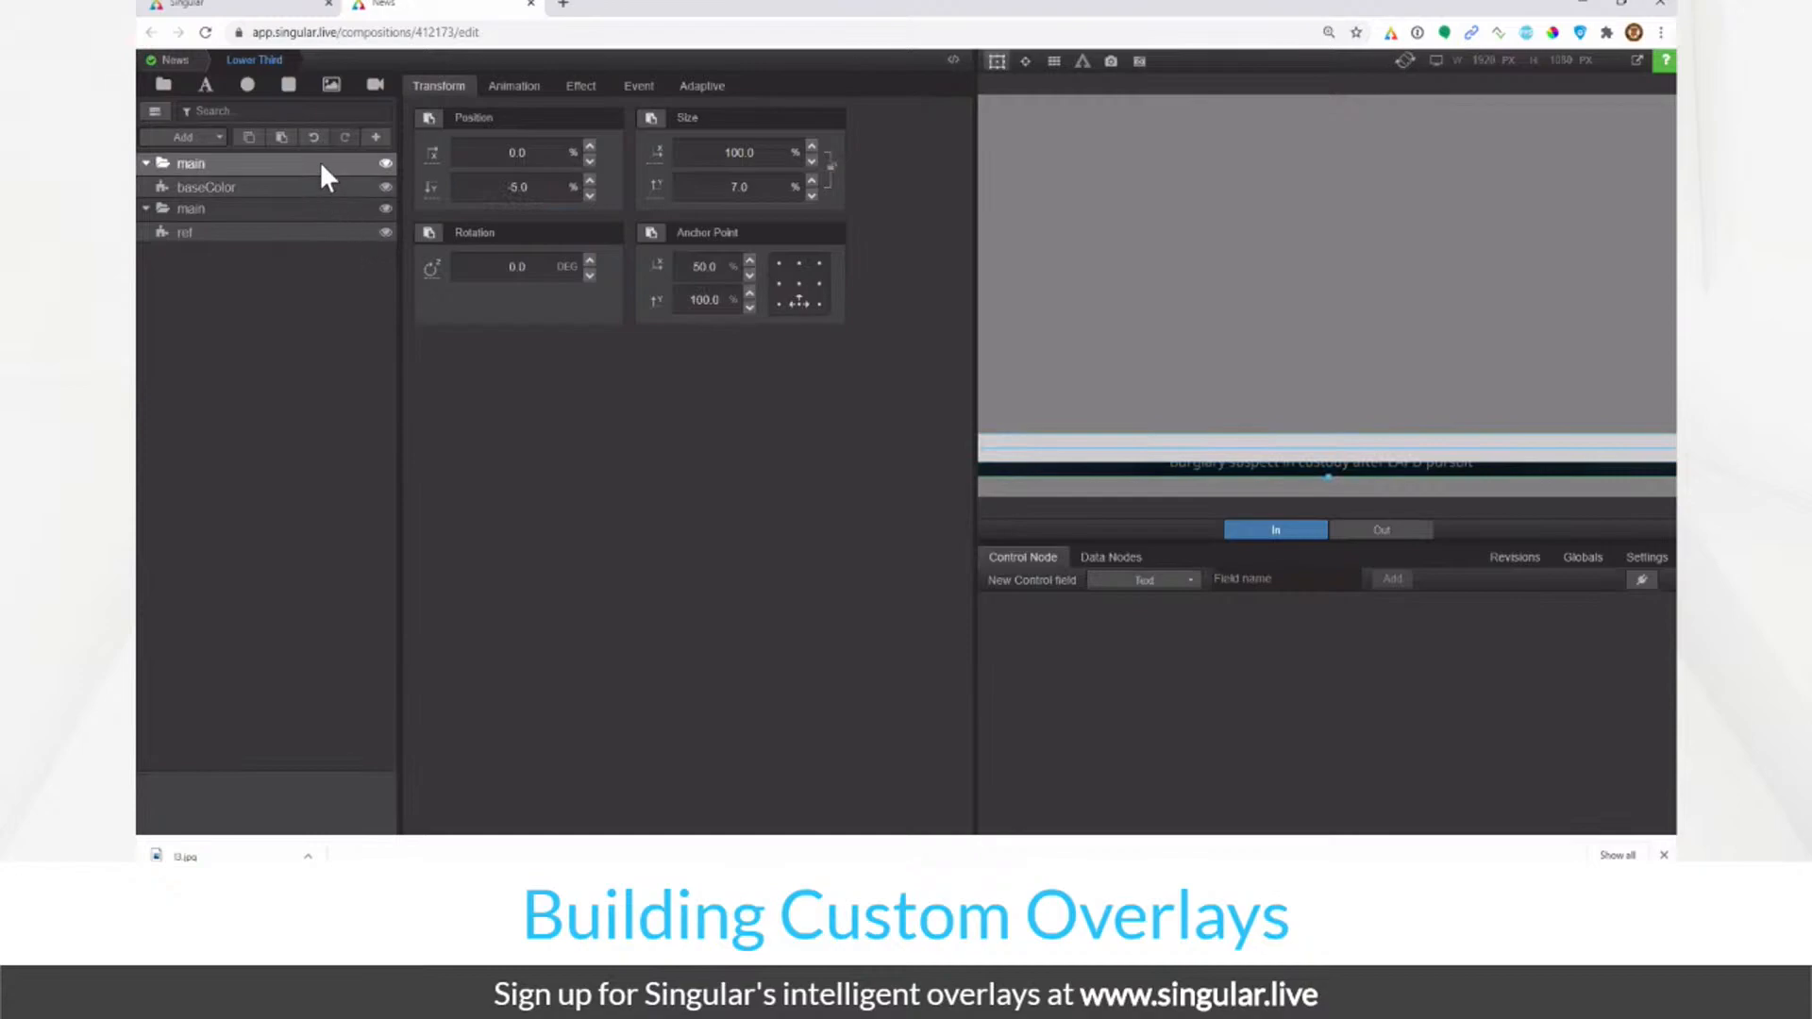
click(582, 89)
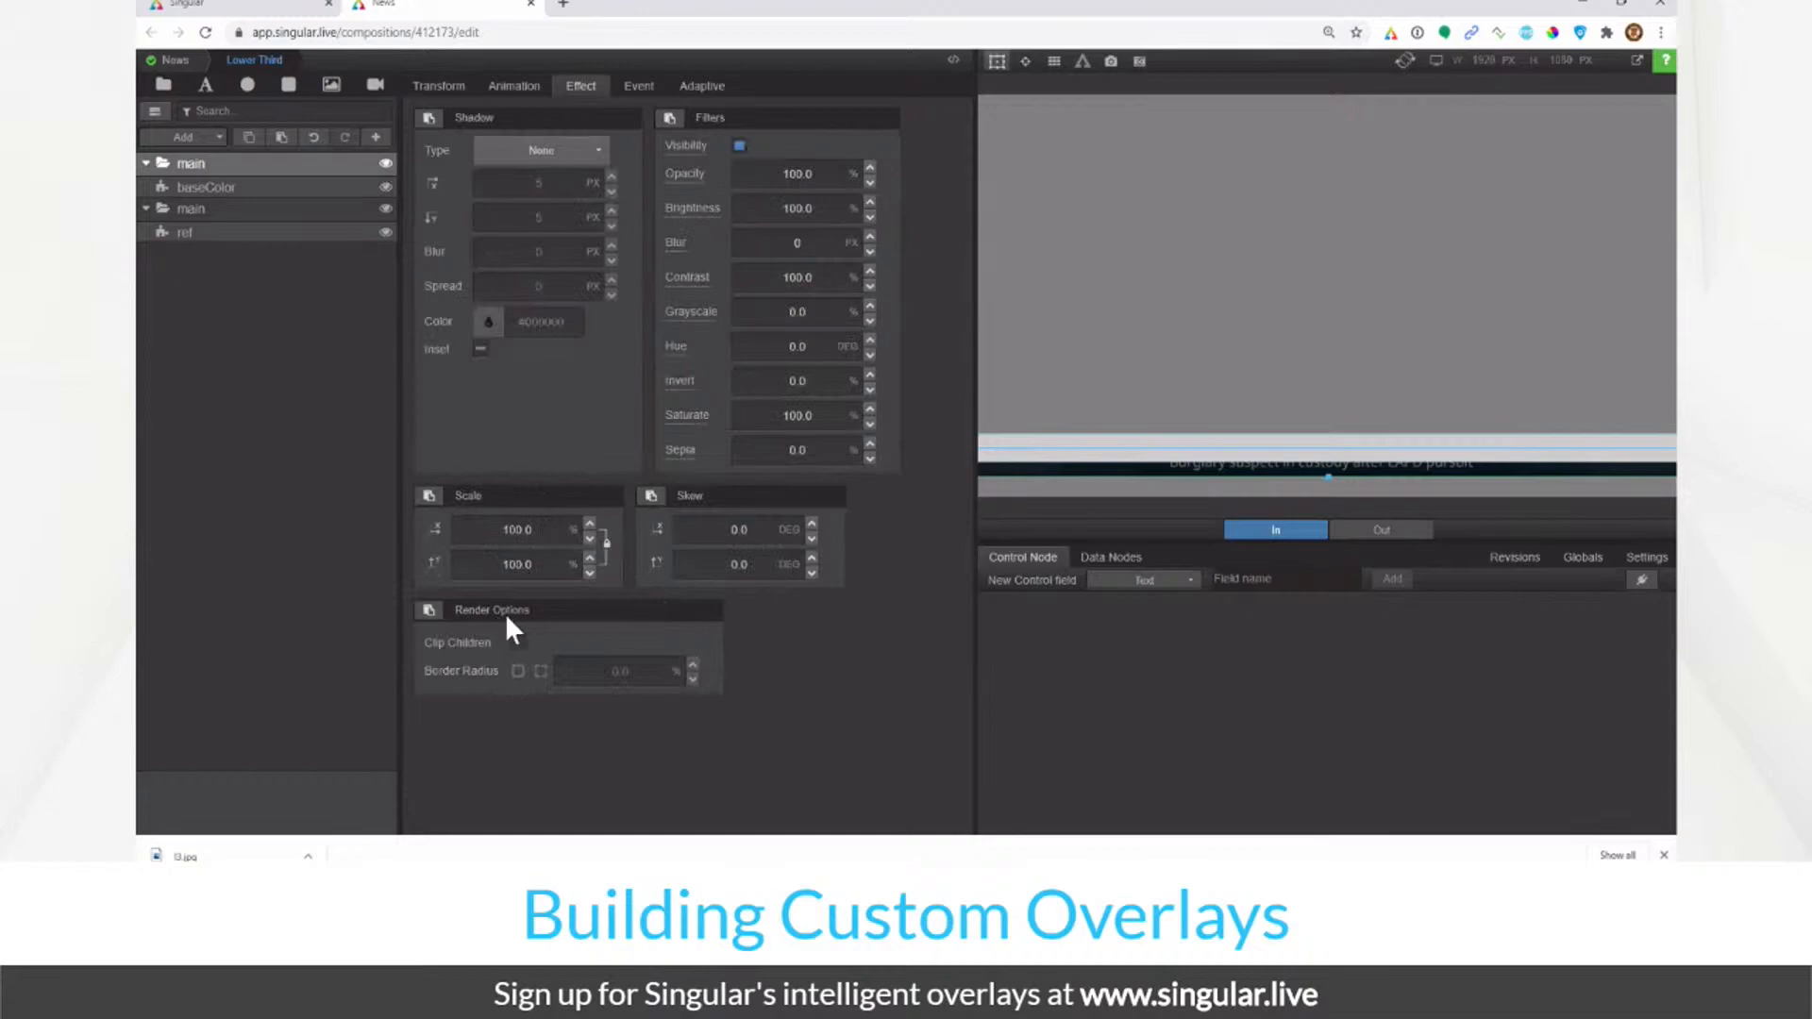
click(518, 644)
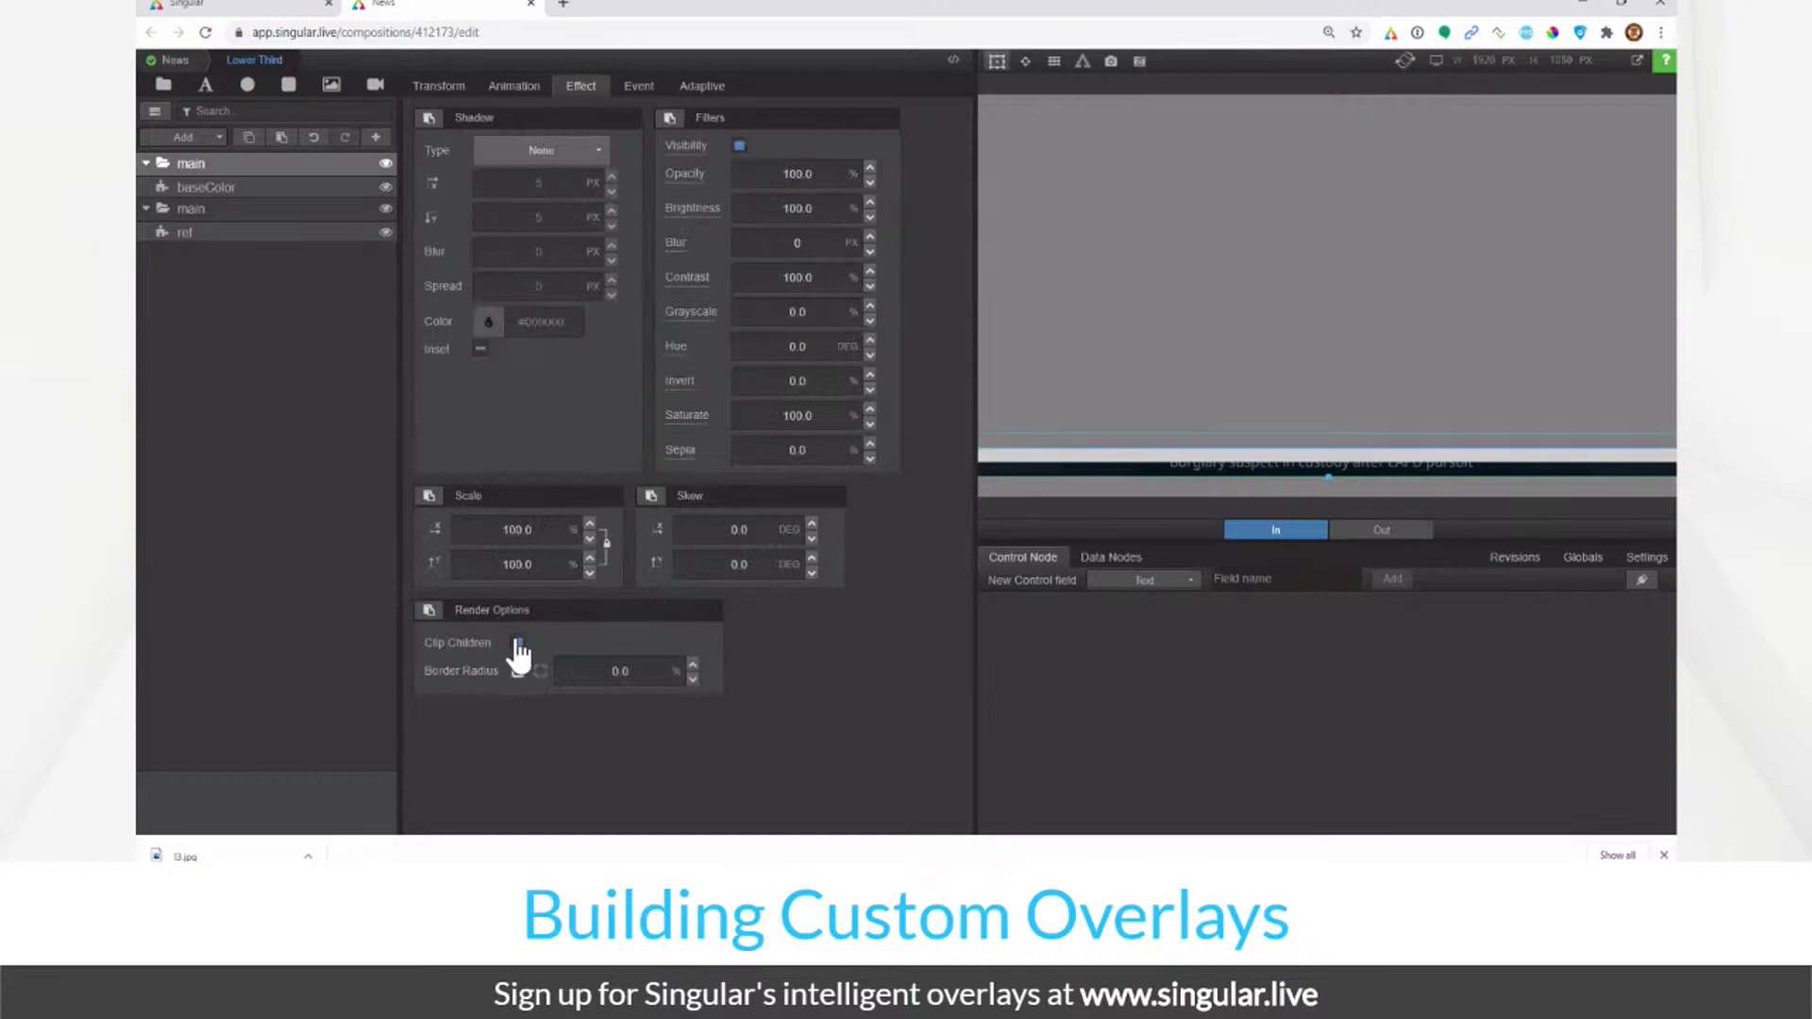
Step: Set the baseColor rectangle's vertical position to 0.0
click(292, 184)
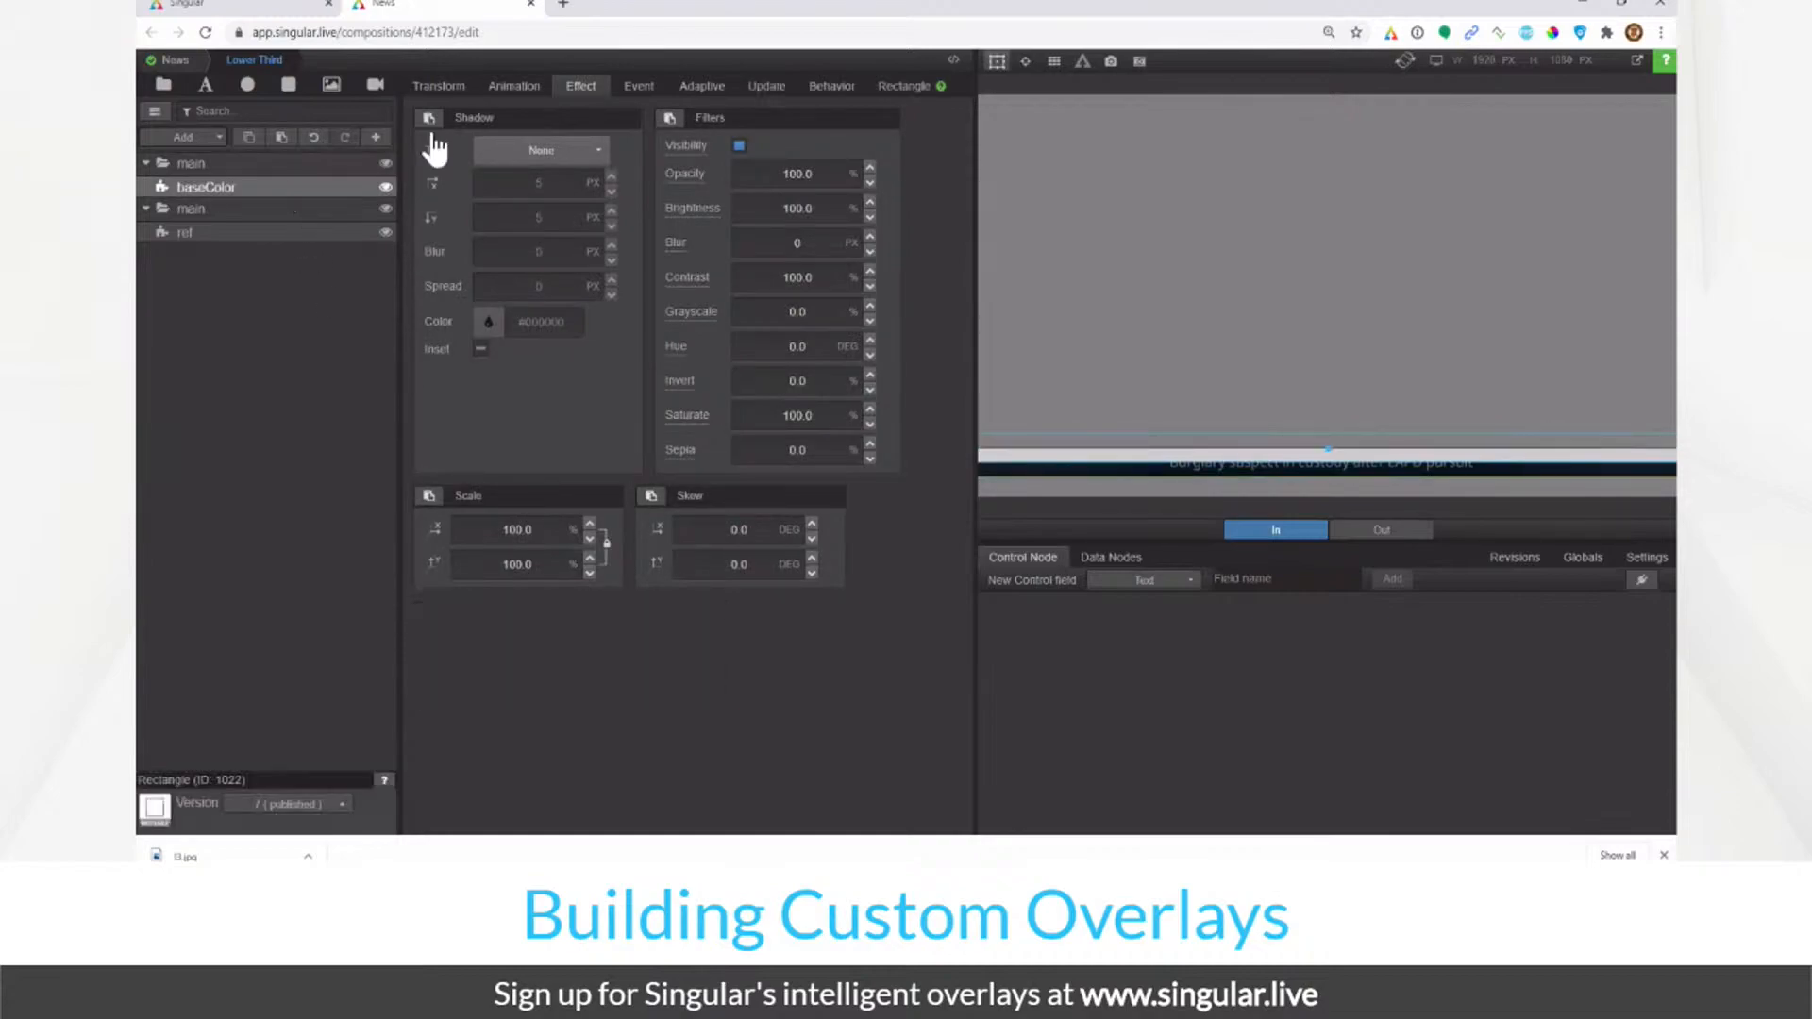
click(463, 85)
drag(516, 196, 774, 263)
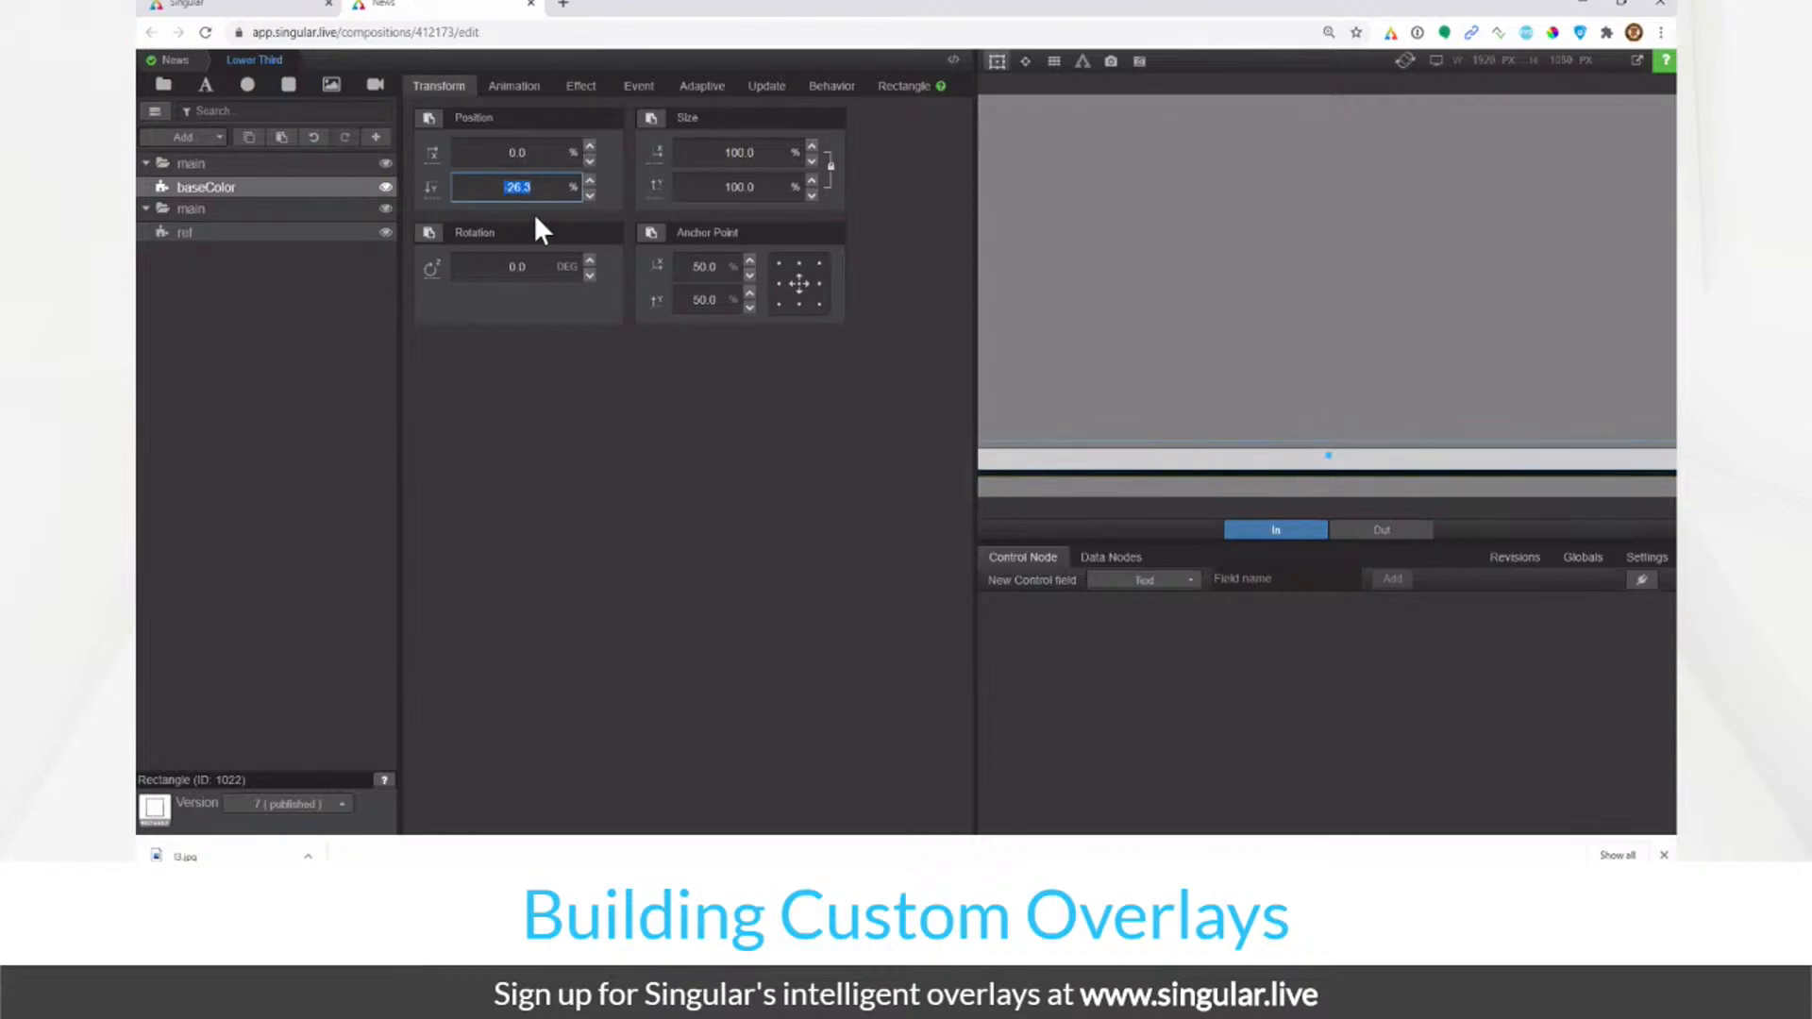
text(0)
key(Return)
click(248, 336)
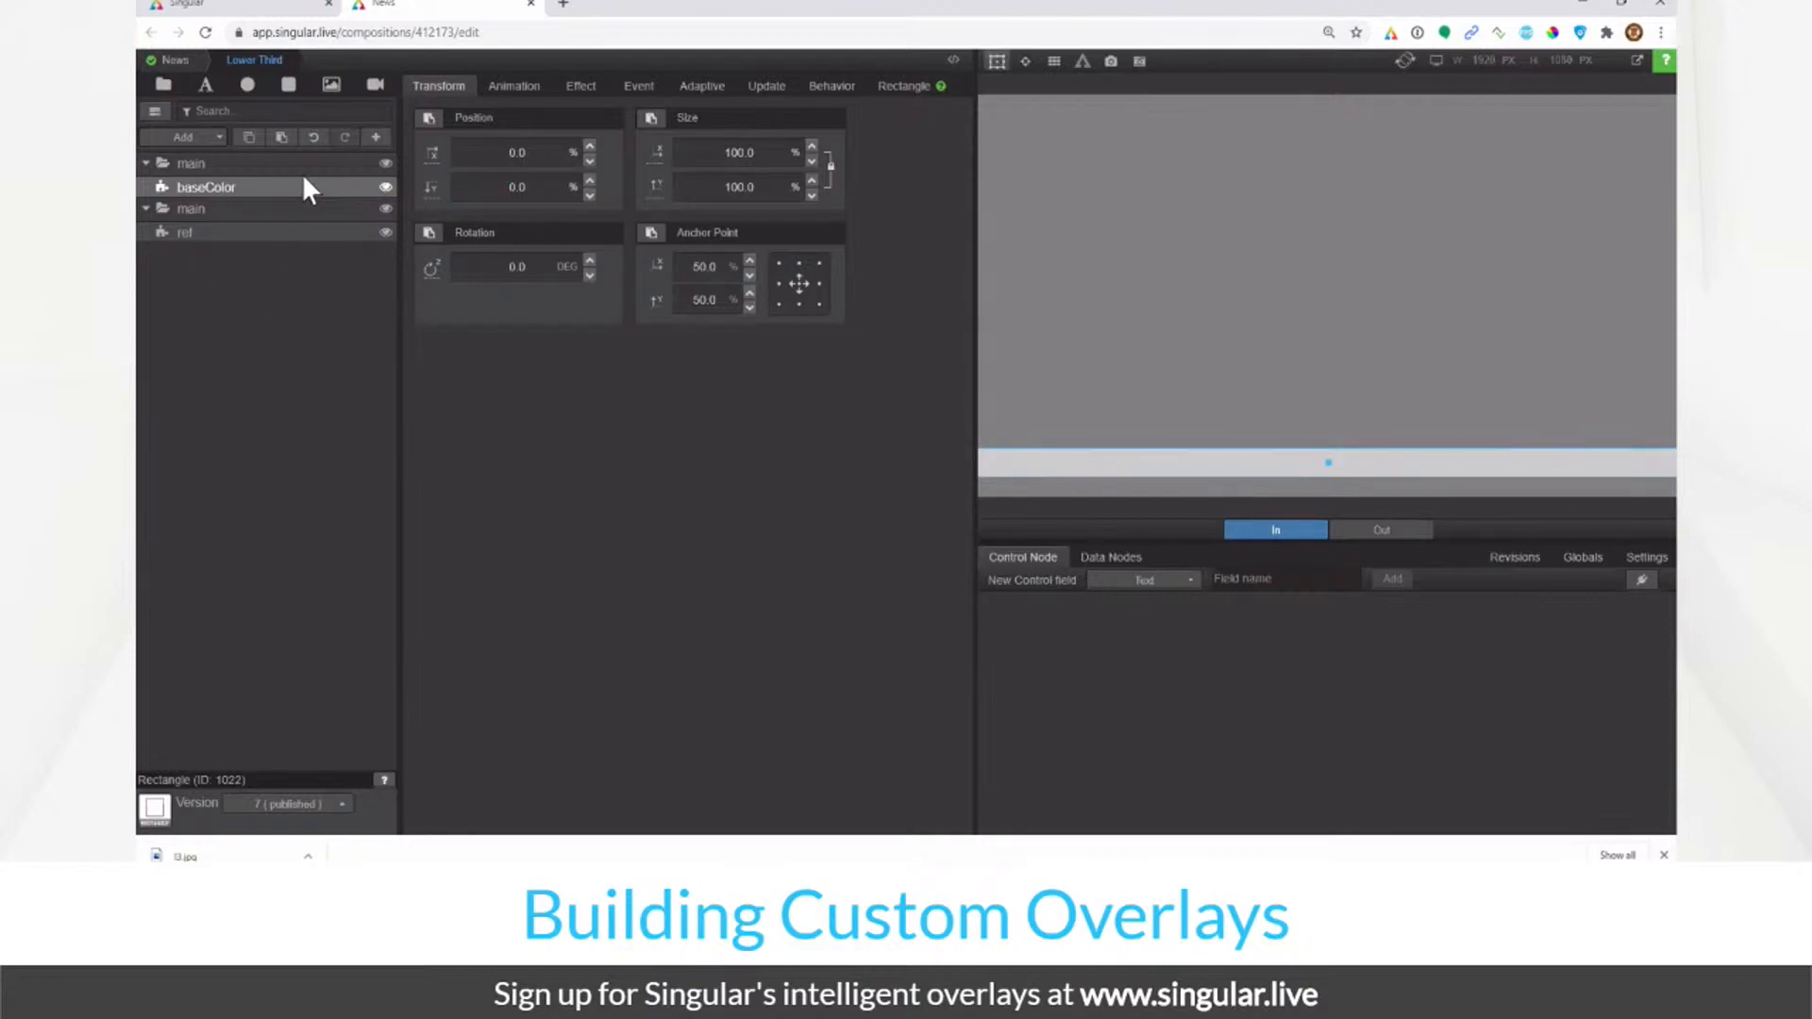
Step: Move the main group's vertical position to -20% Y
click(337, 167)
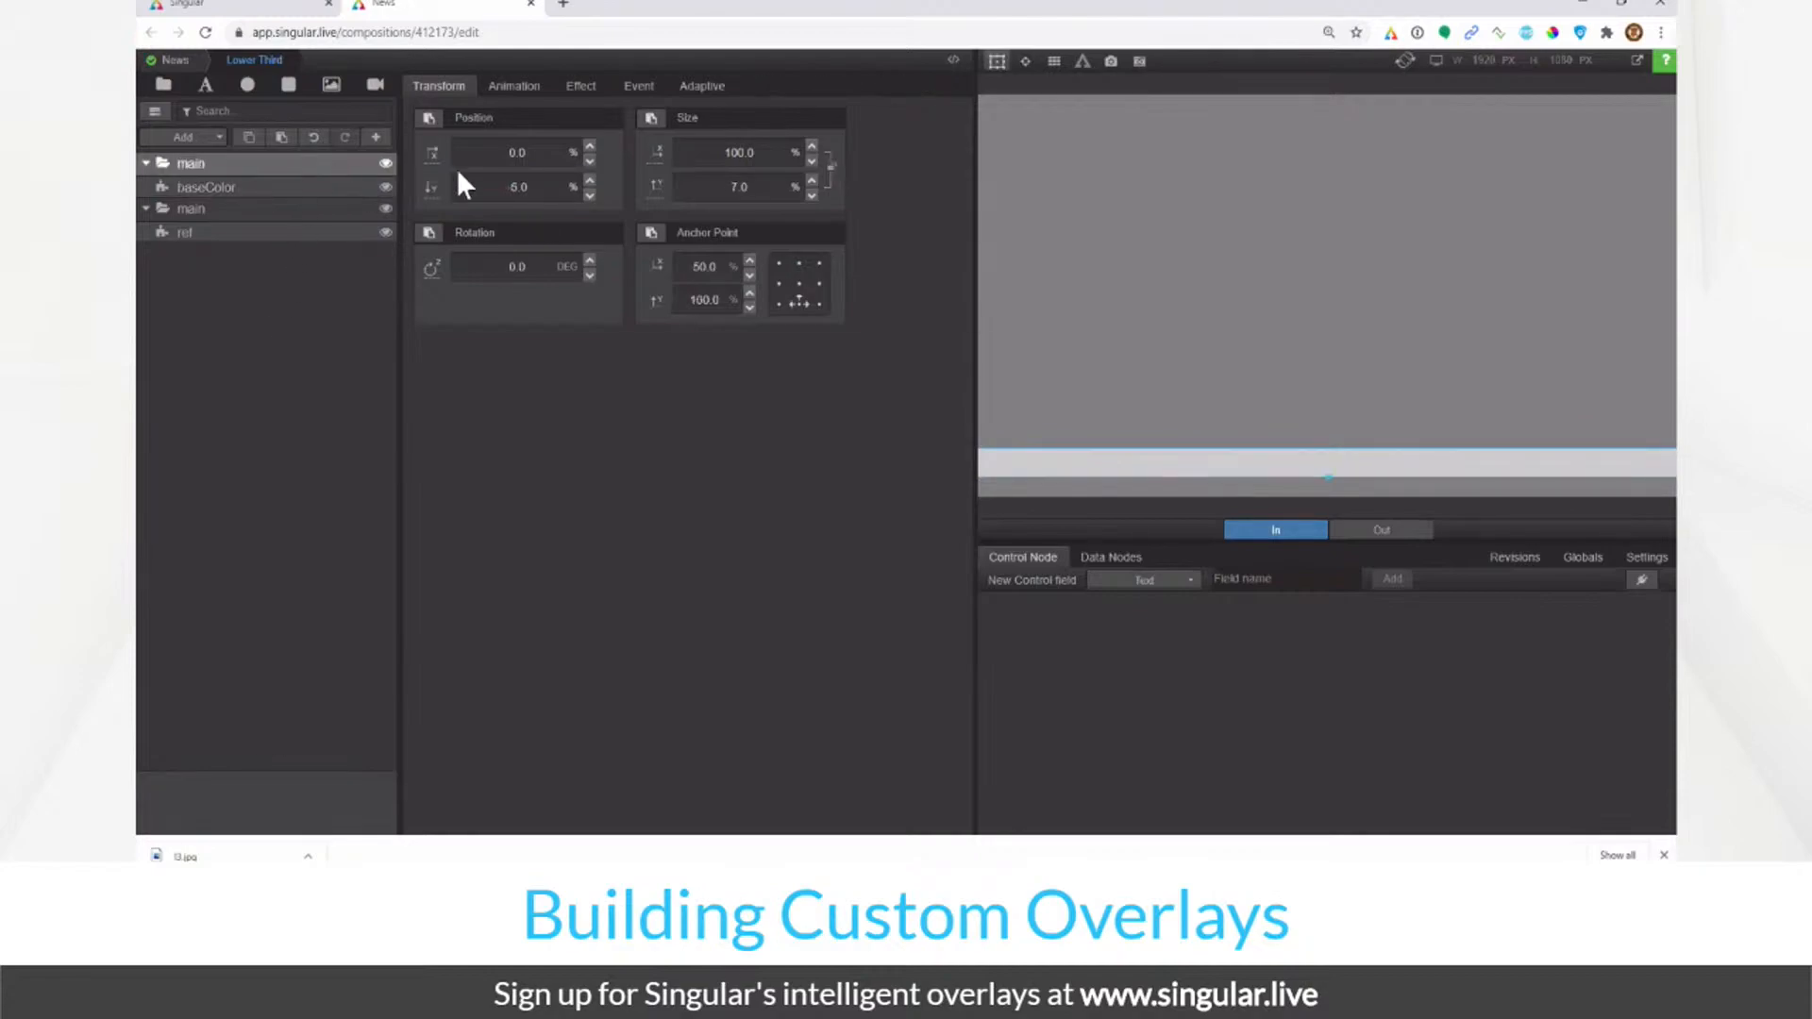
click(536, 195)
text(22.9)
key(Return)
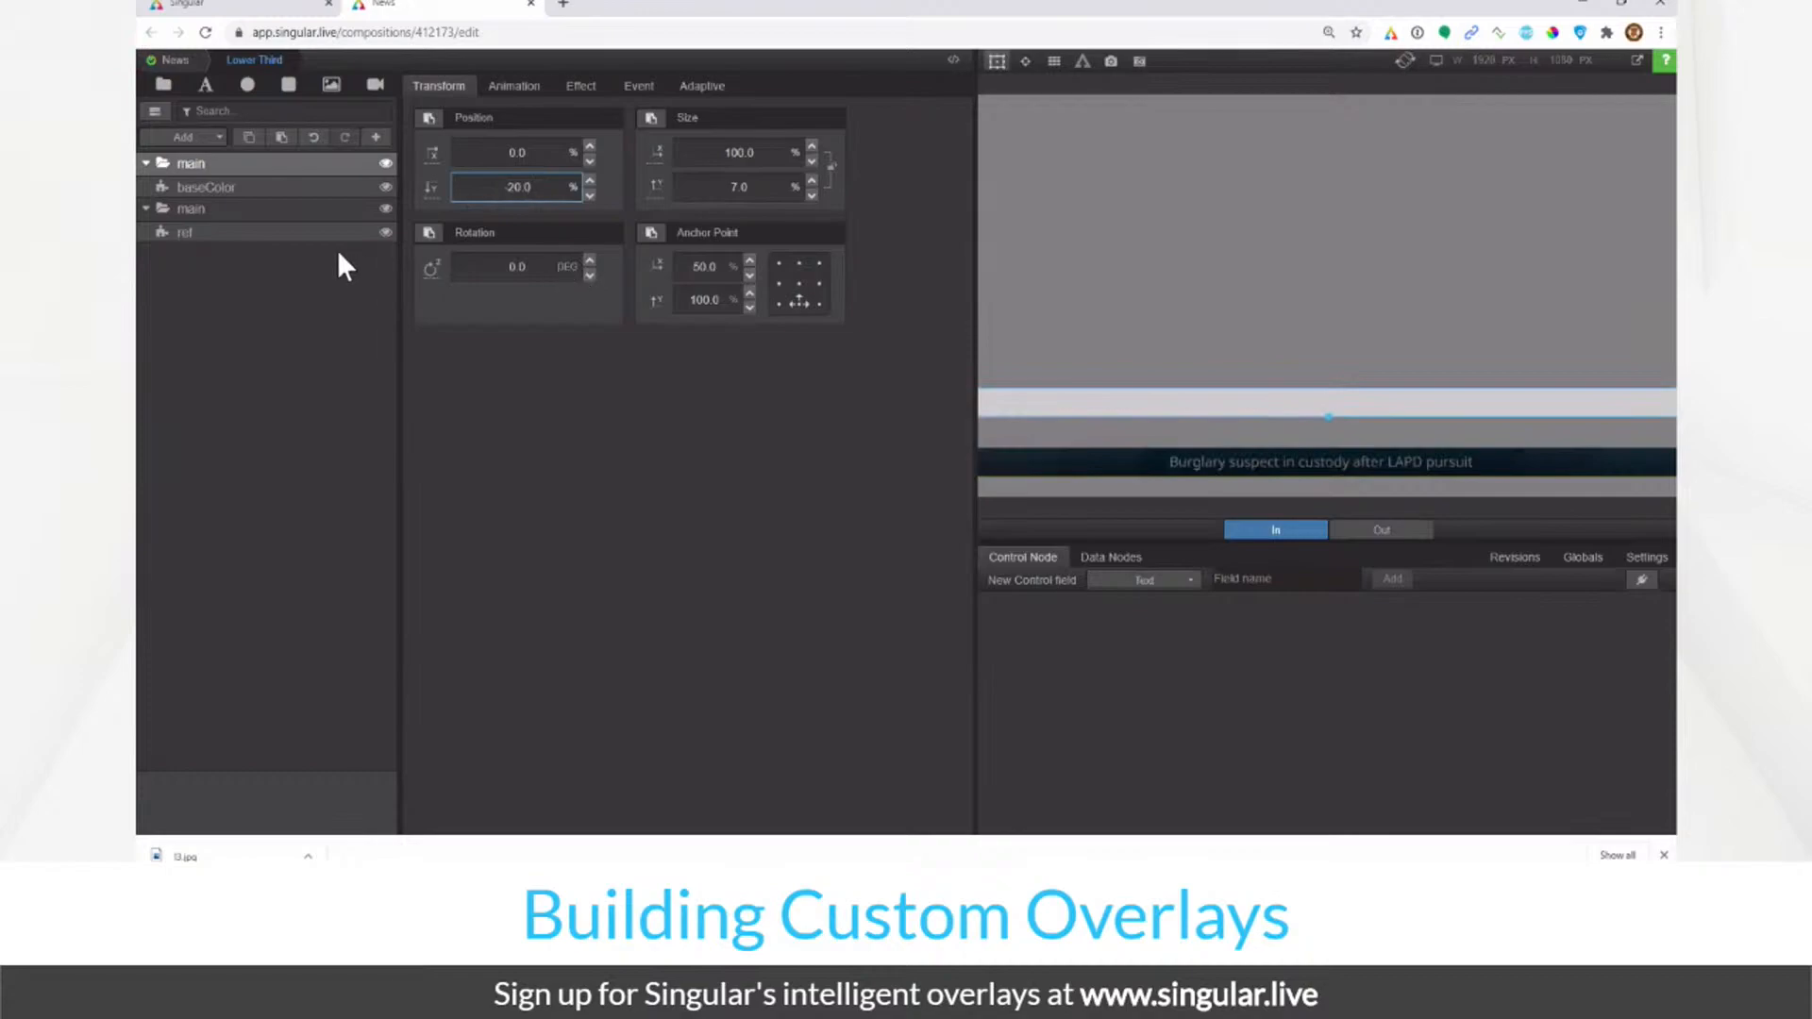
Step: Restore the ref image's brightness to 100
click(303, 231)
click(580, 86)
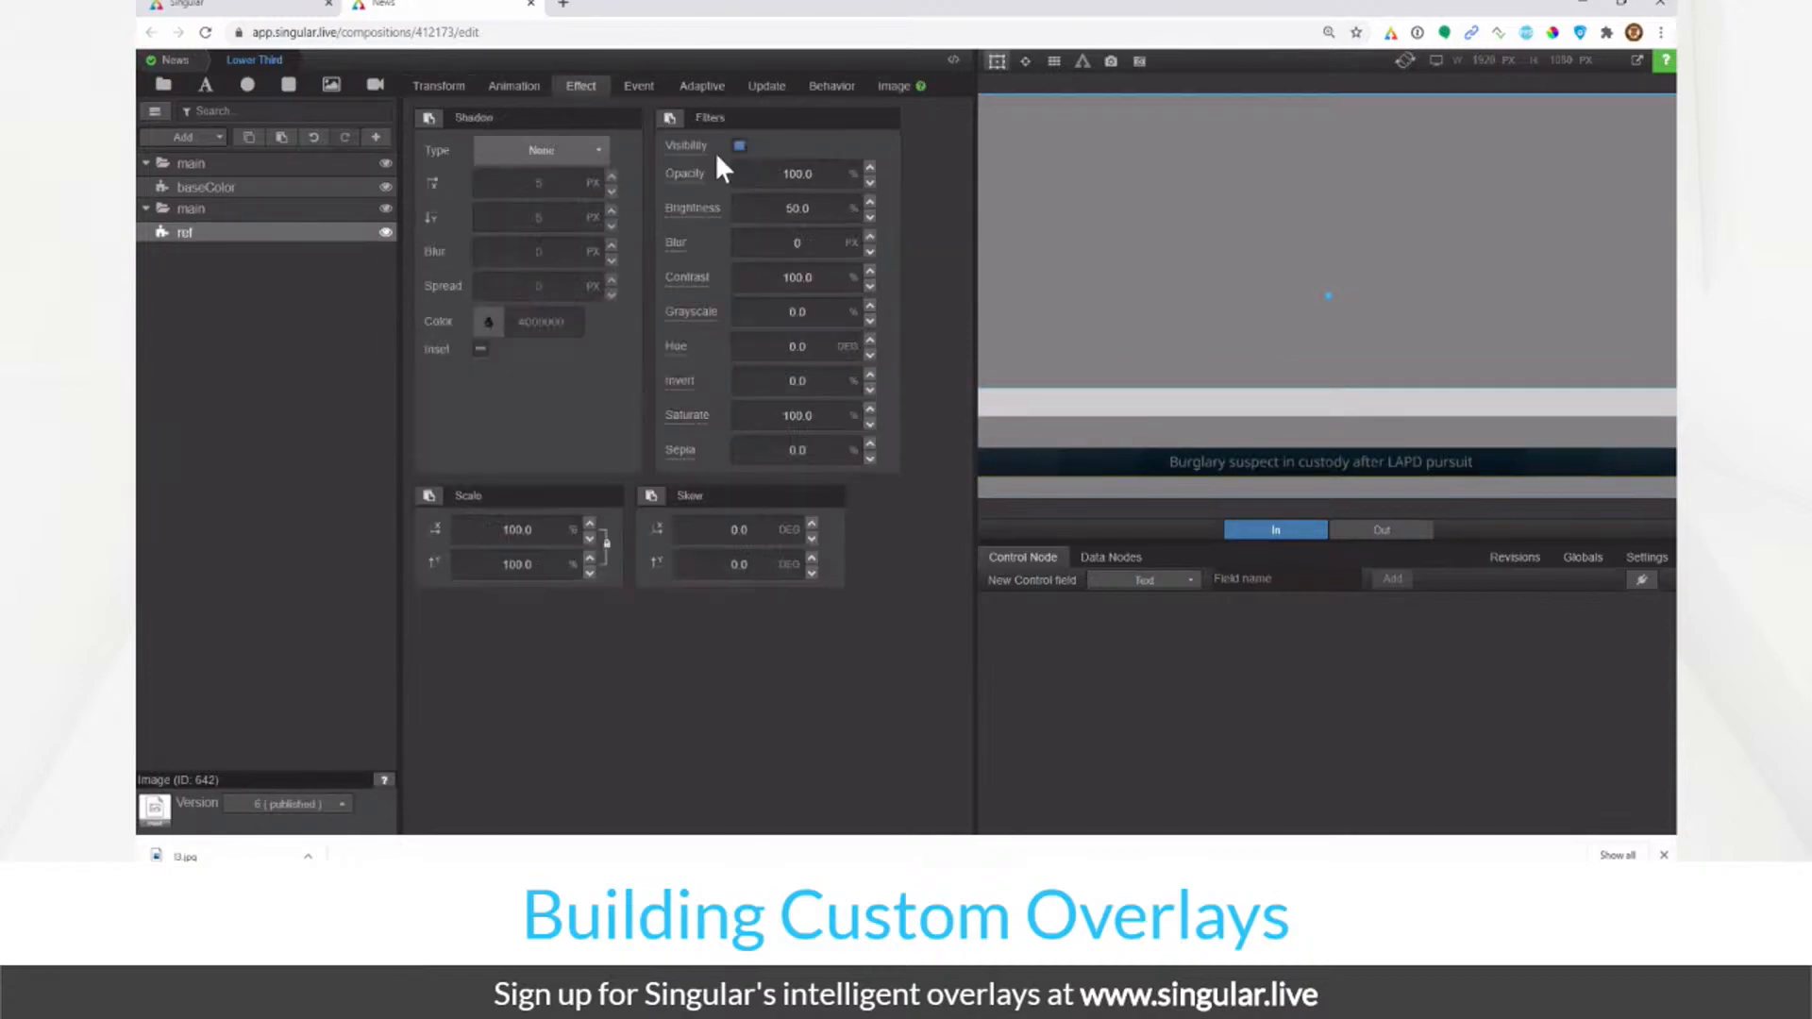
click(765, 202)
text(100)
key(Return)
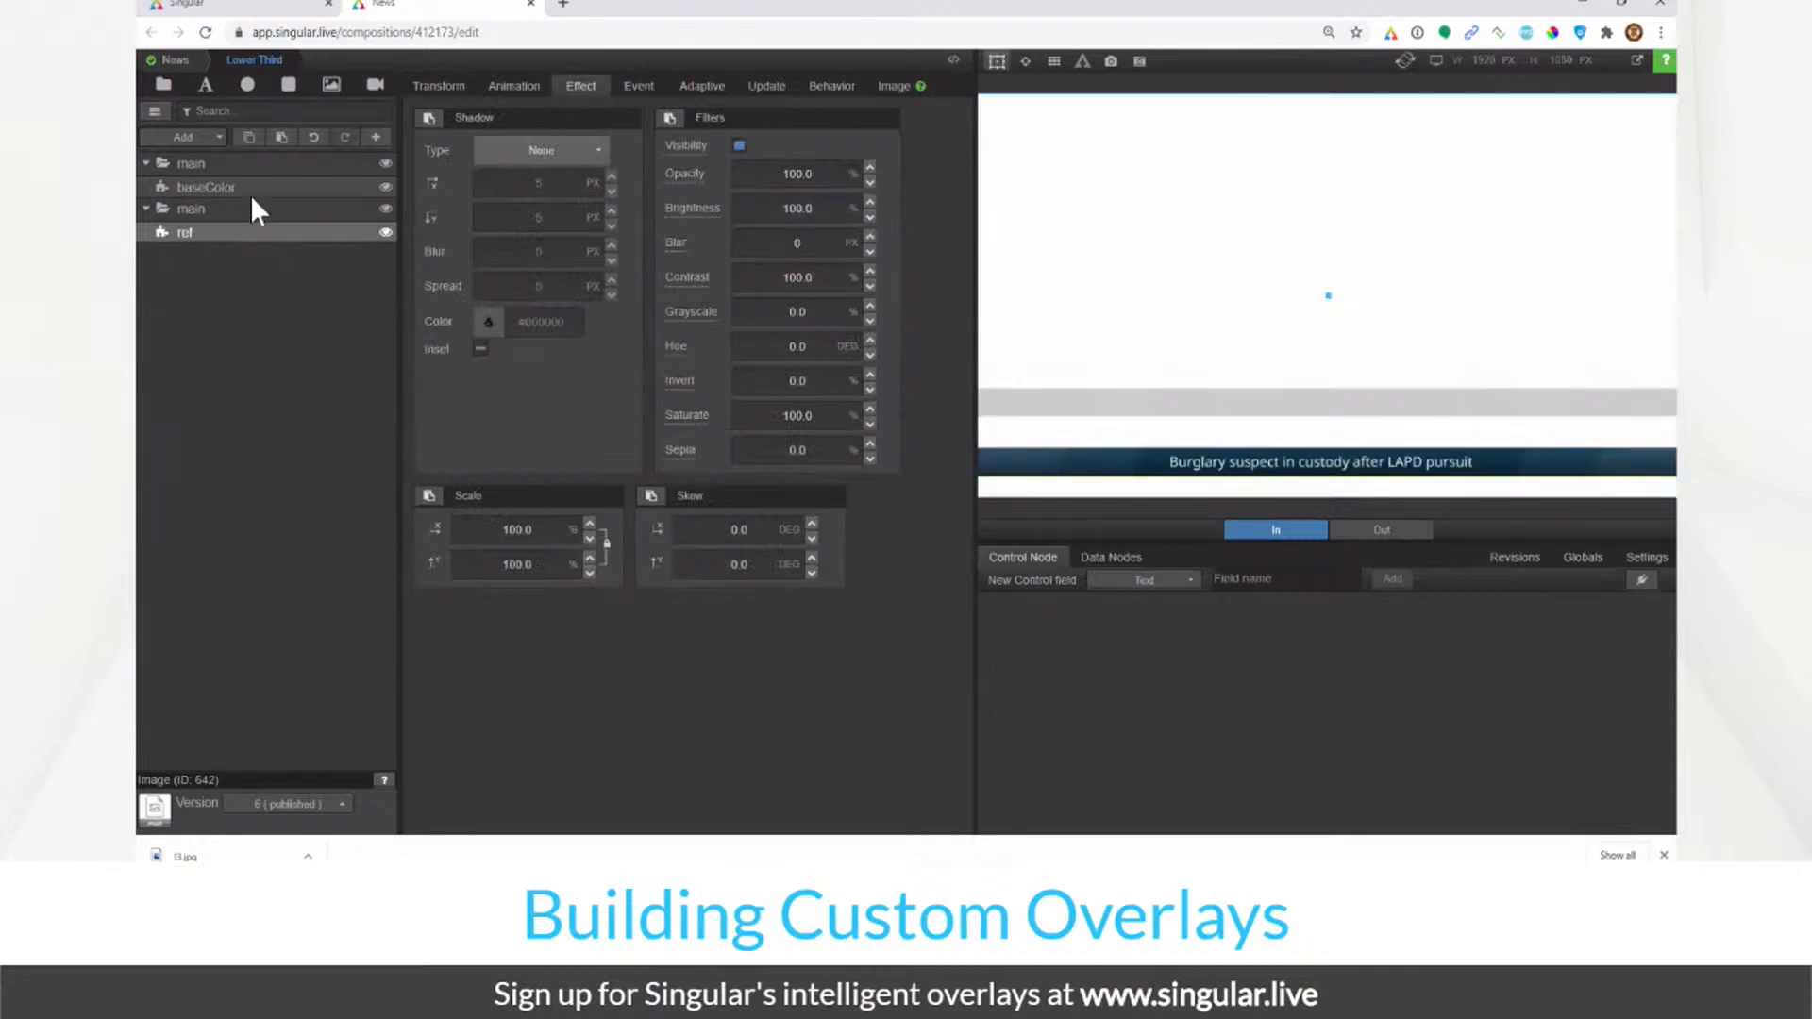
click(247, 188)
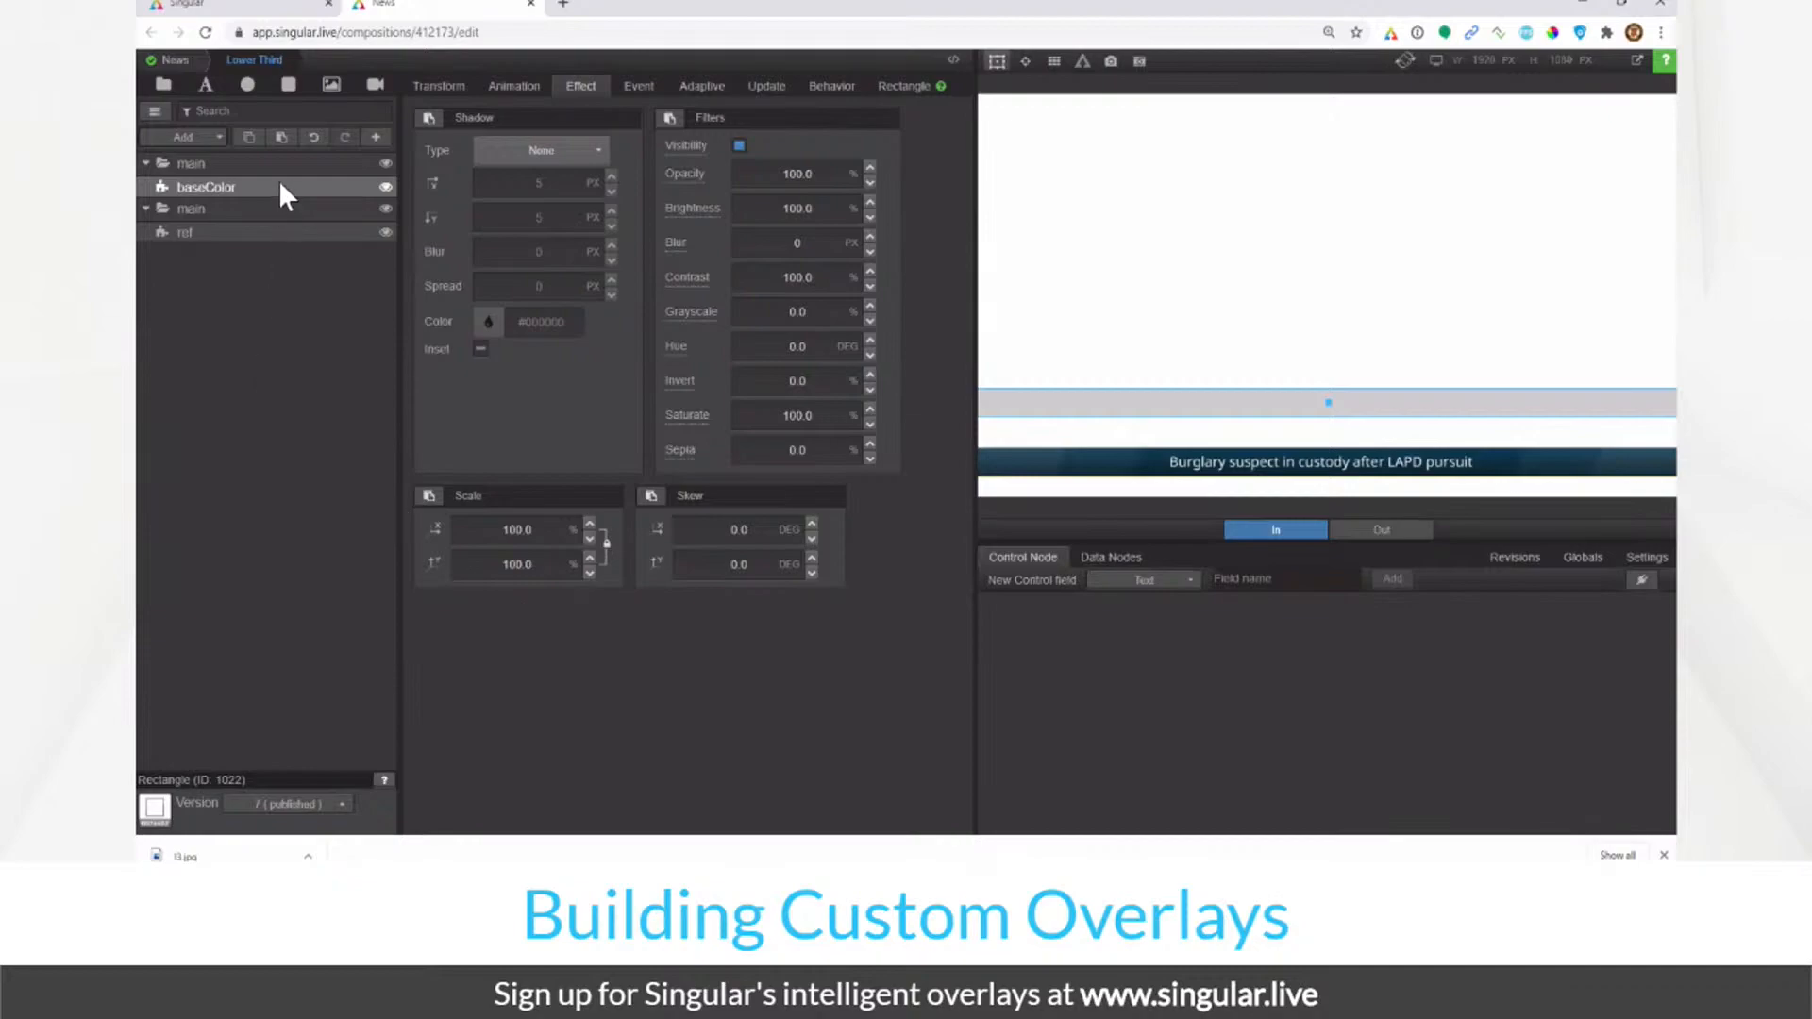
Step: Sample the reference bar's dark blue with the eyedropper and fill baseColor with #0A2F3F
click(1553, 34)
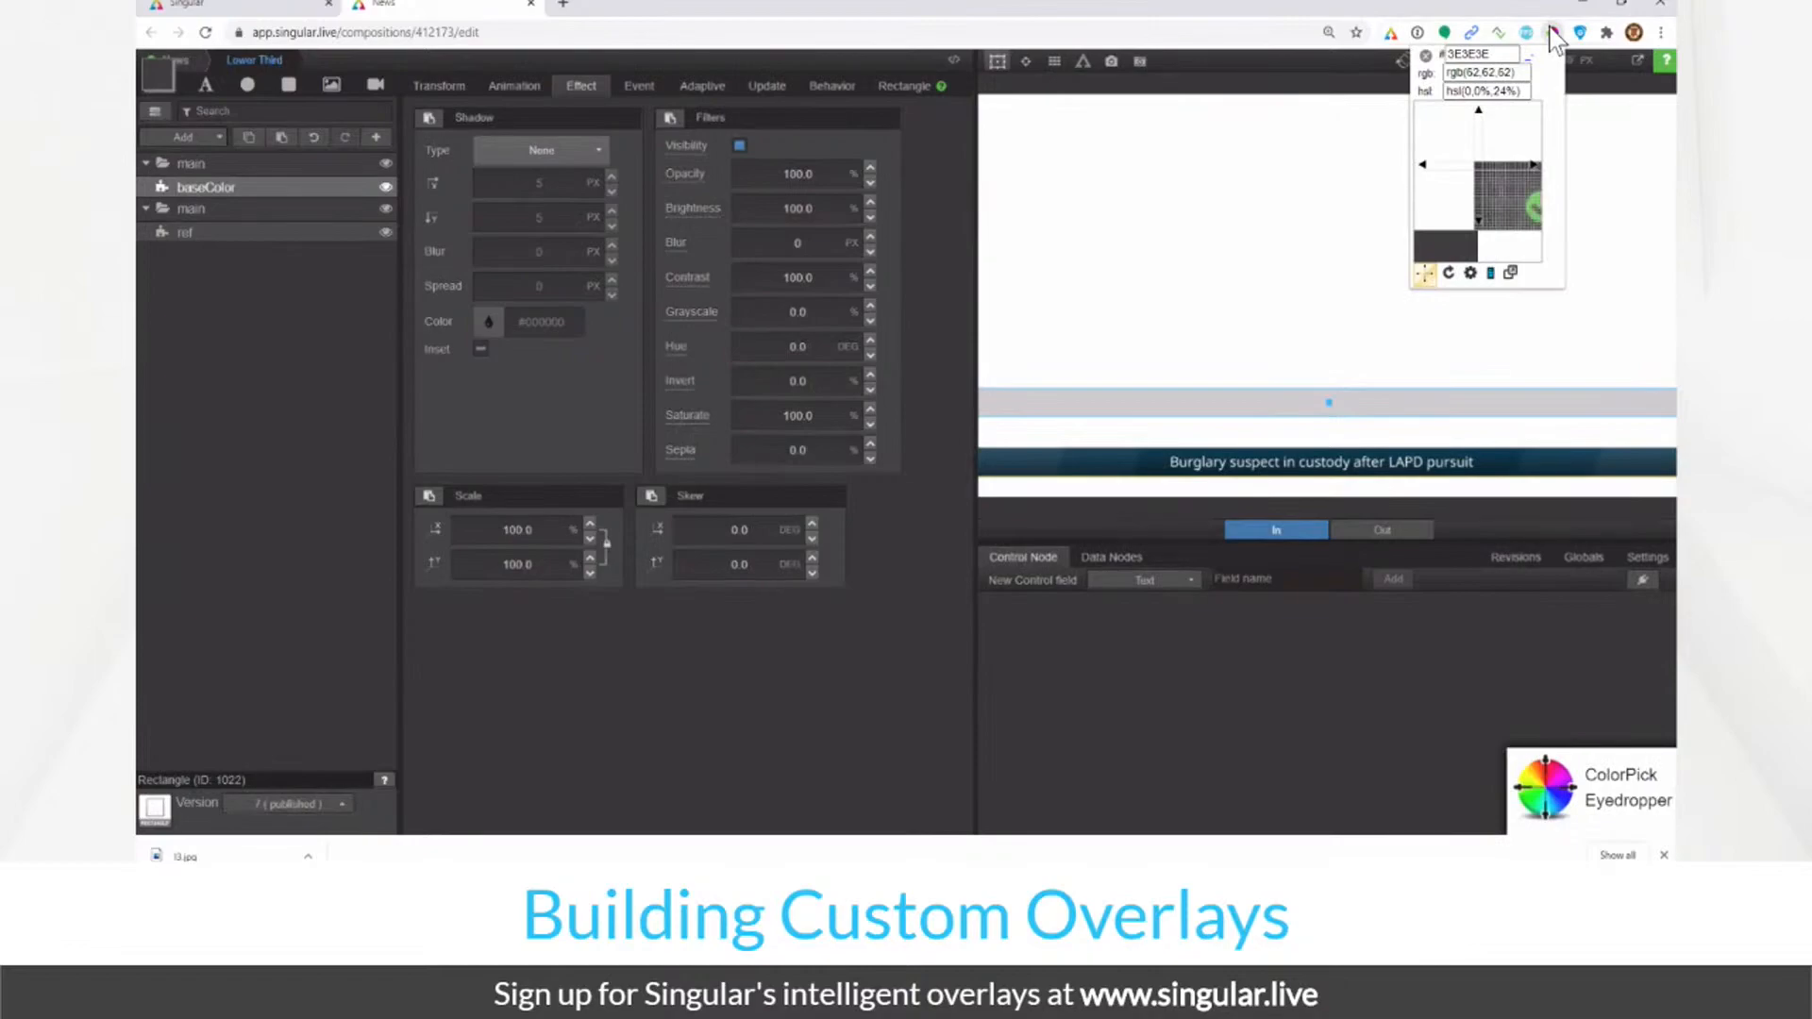
click(1156, 463)
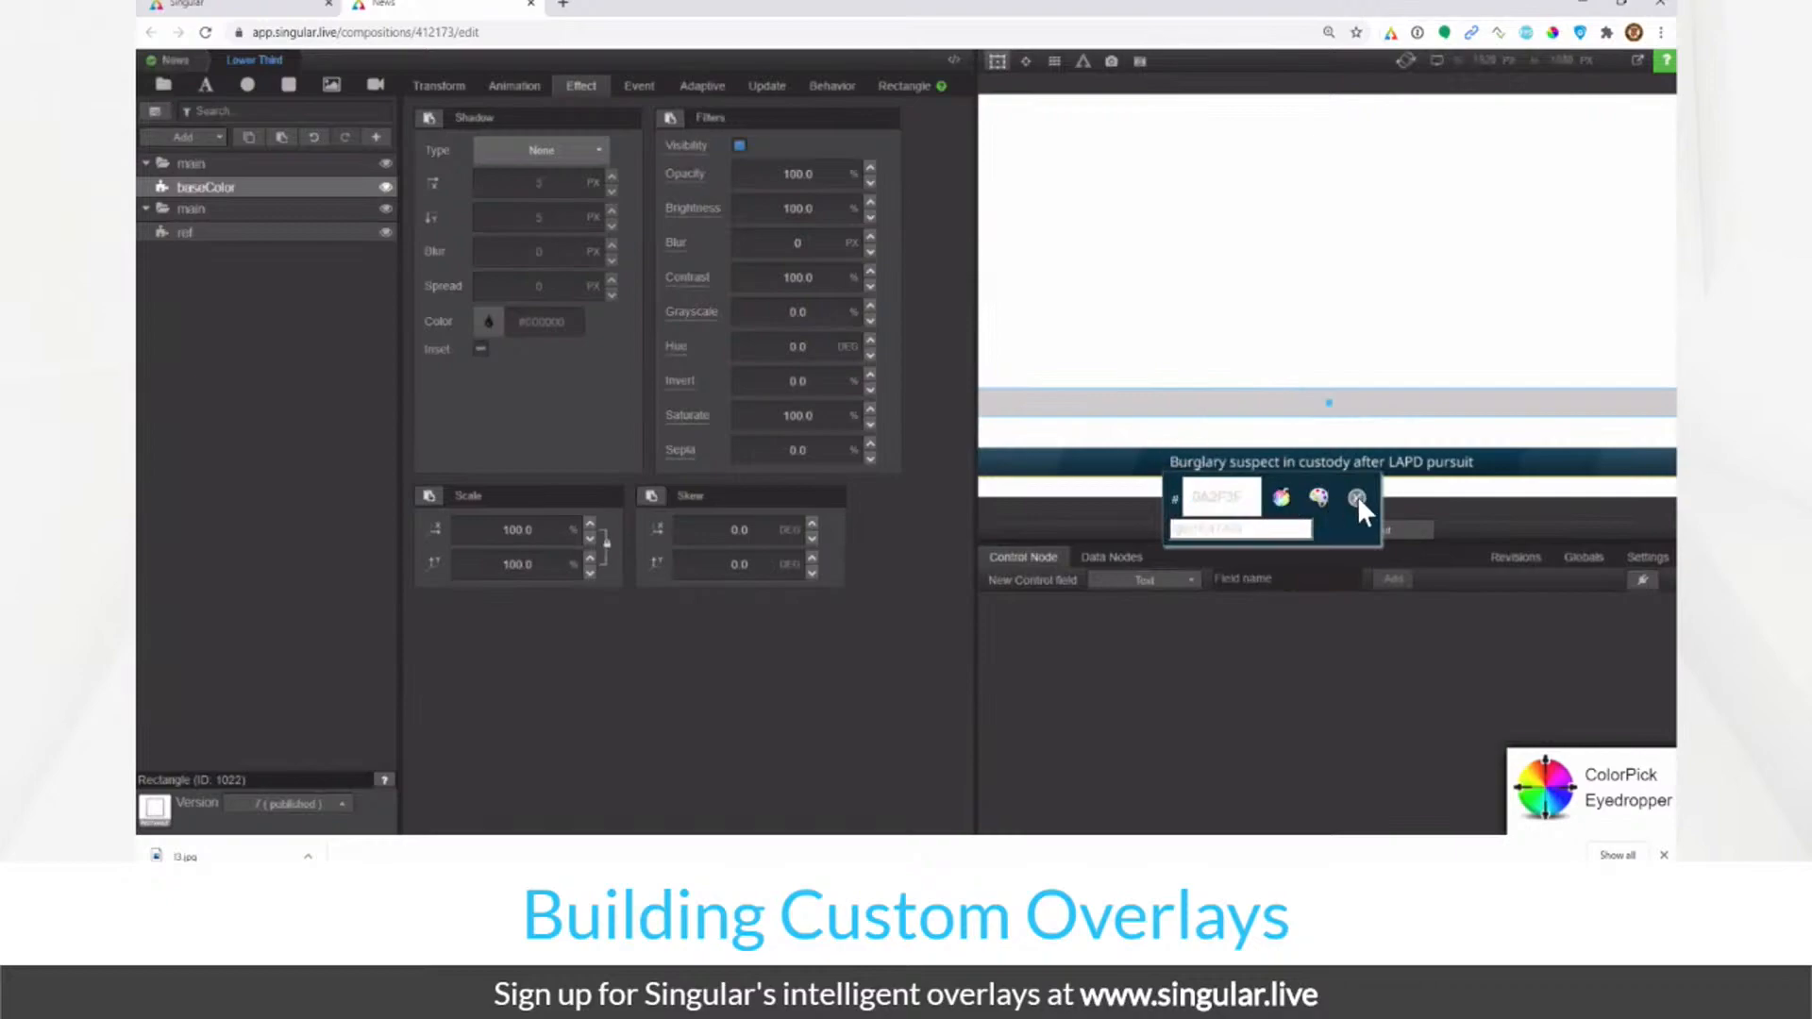
click(1357, 498)
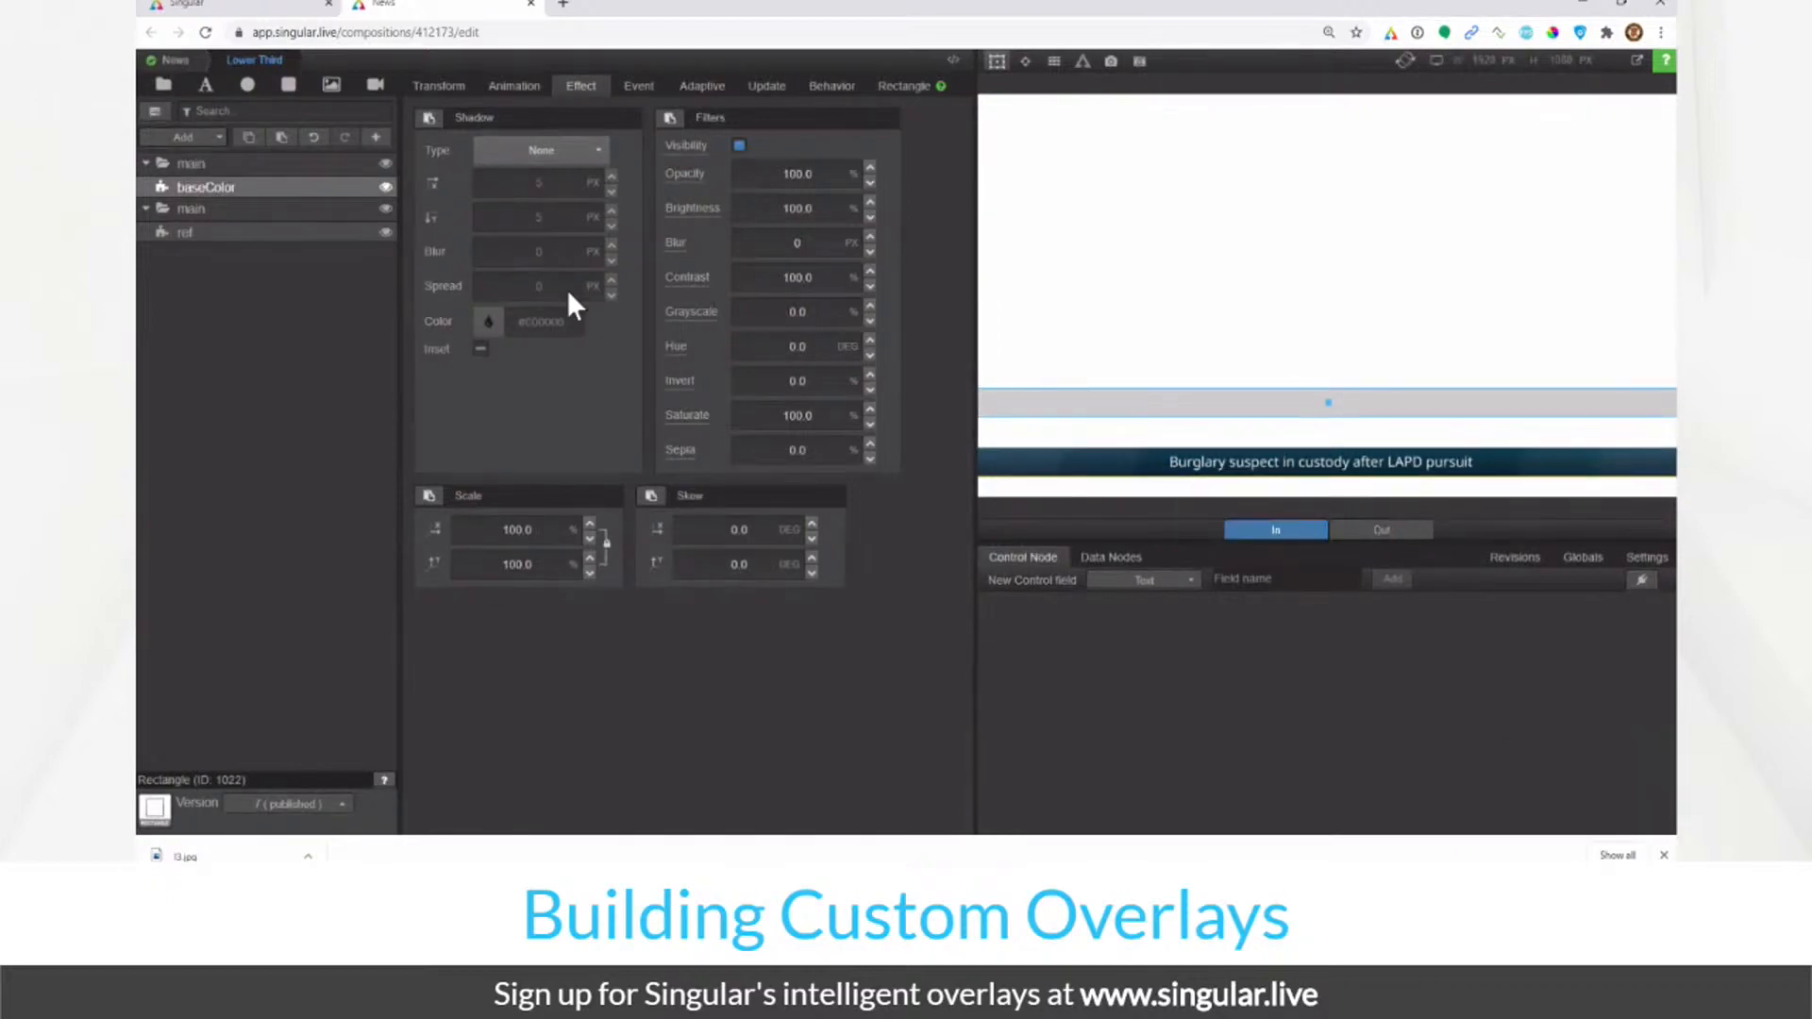
click(897, 95)
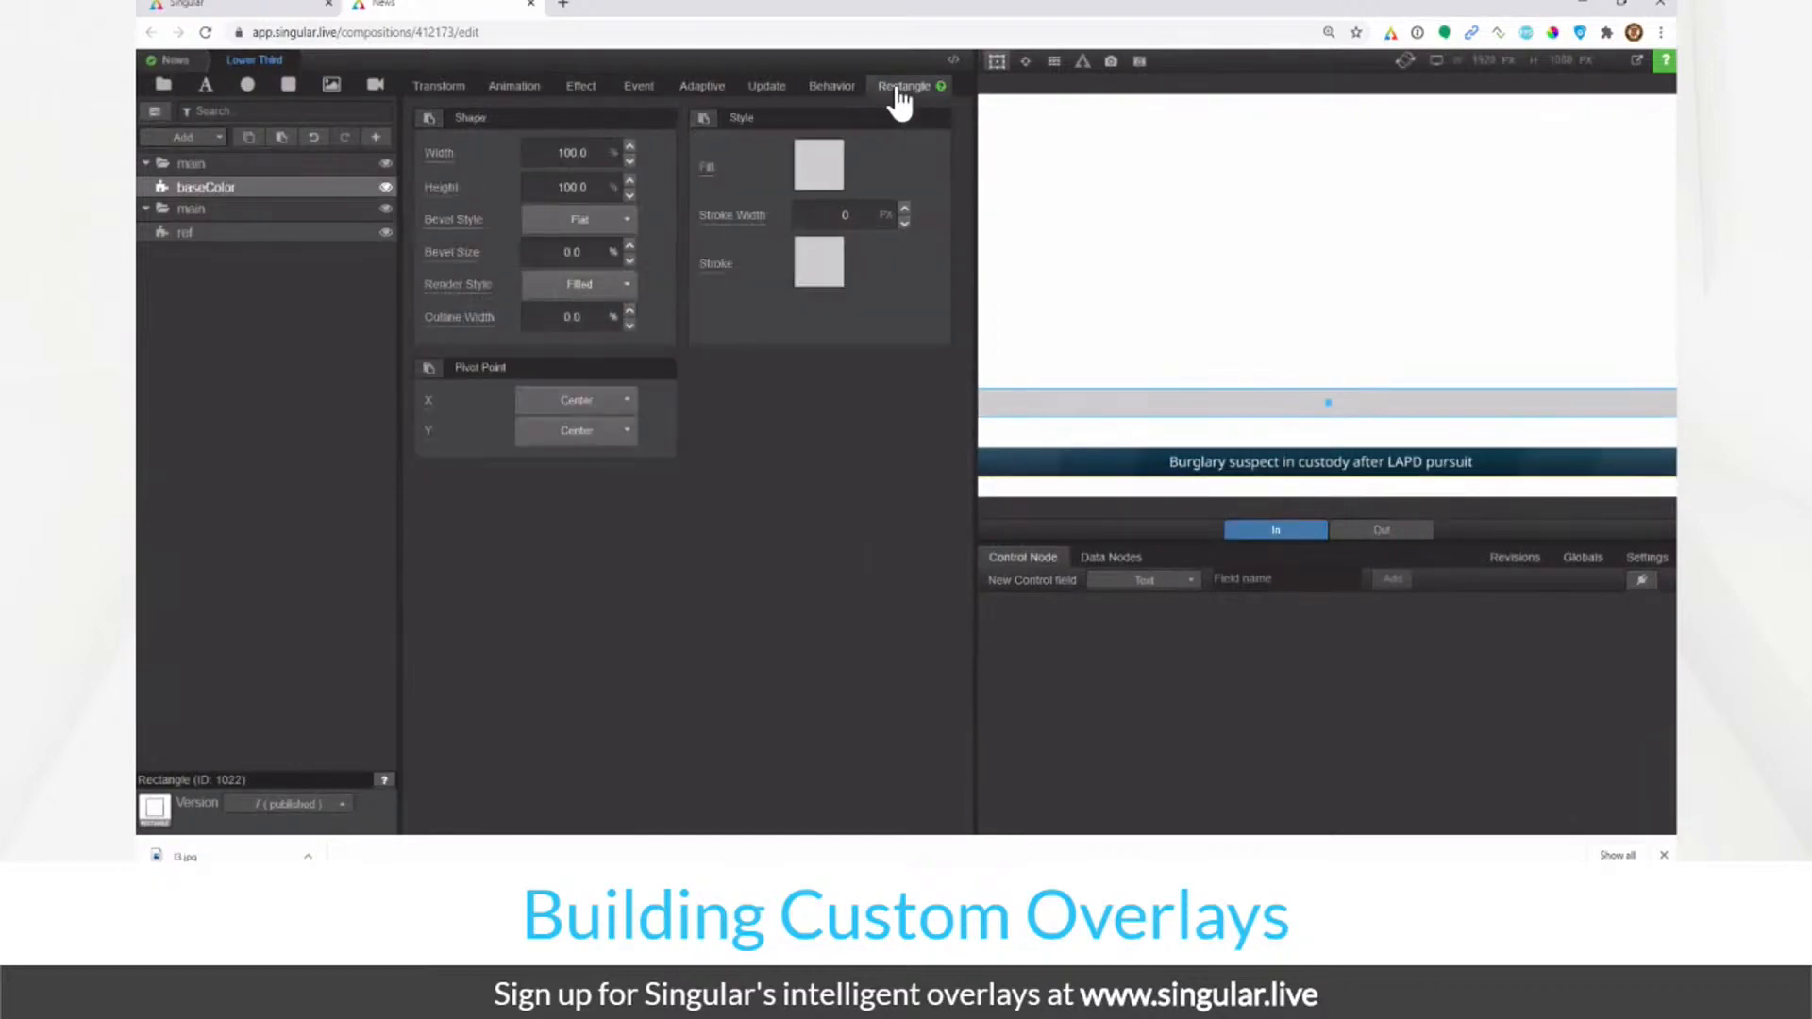
click(819, 162)
double_click(746, 484)
text(0a2f3f)
key(Tab)
click(517, 616)
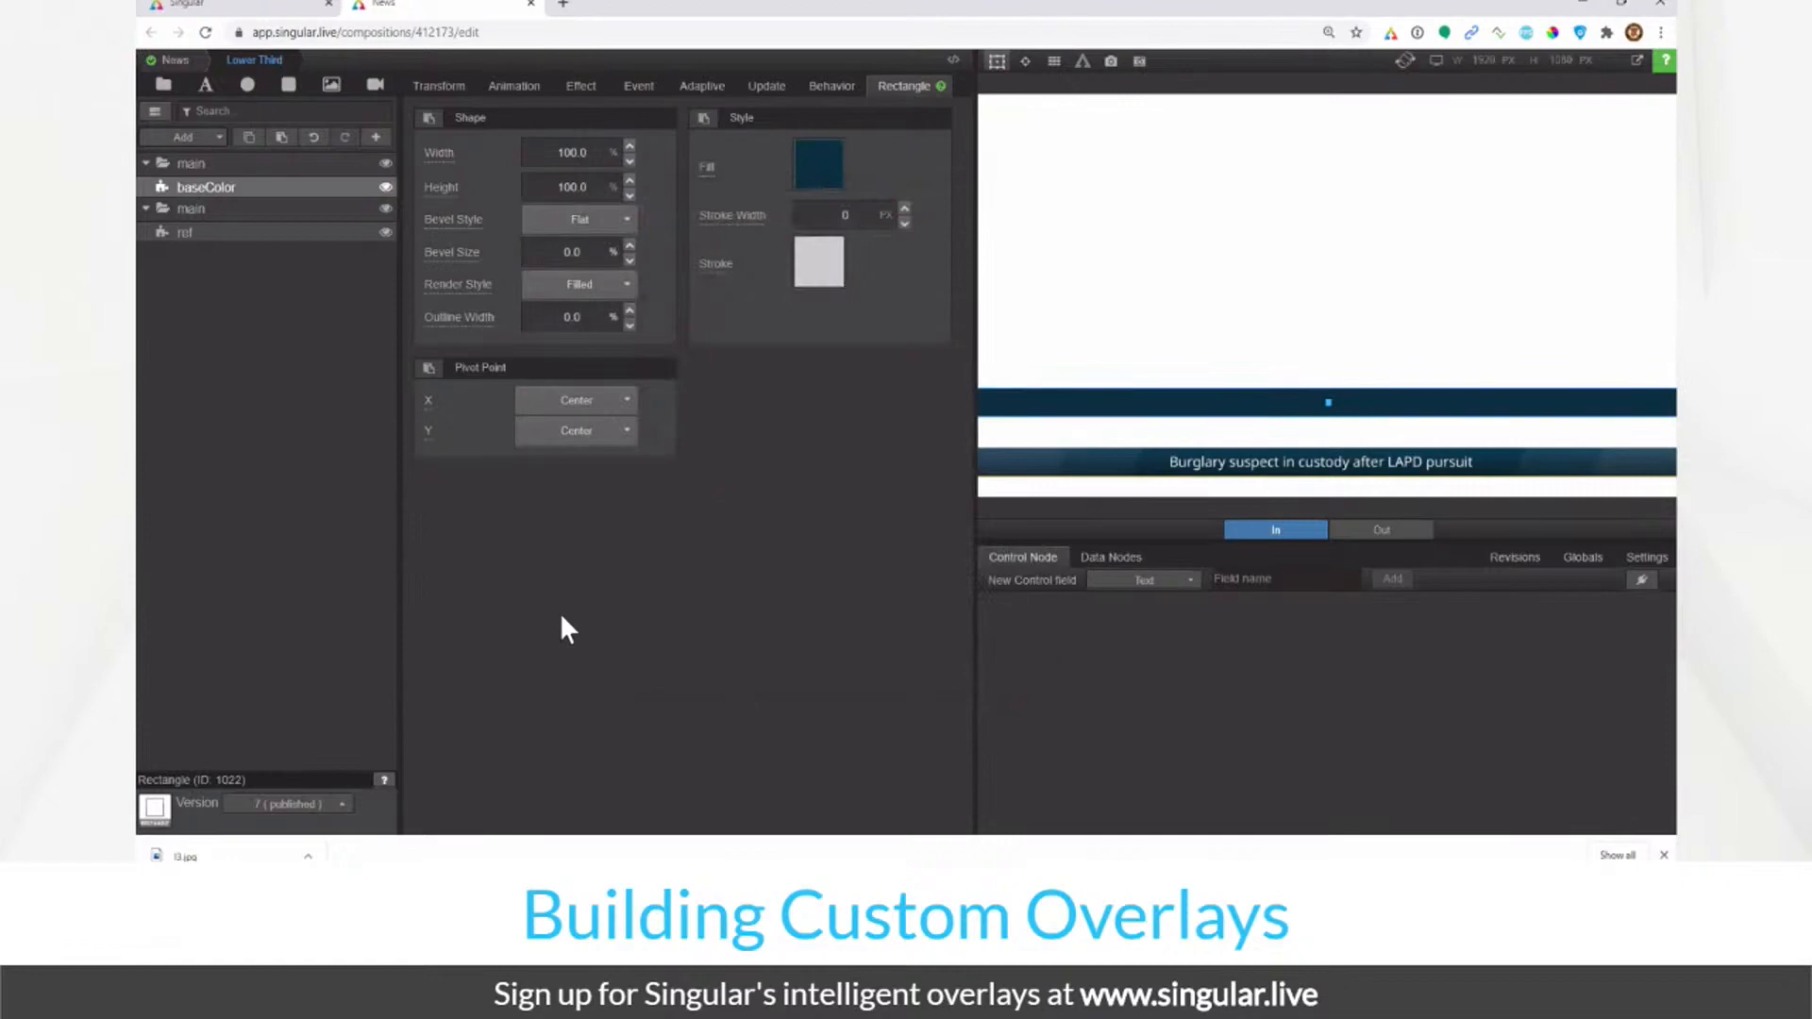
Step: Duplicate baseColor and name the copies baseColor2 and baseColor3
right_click(285, 185)
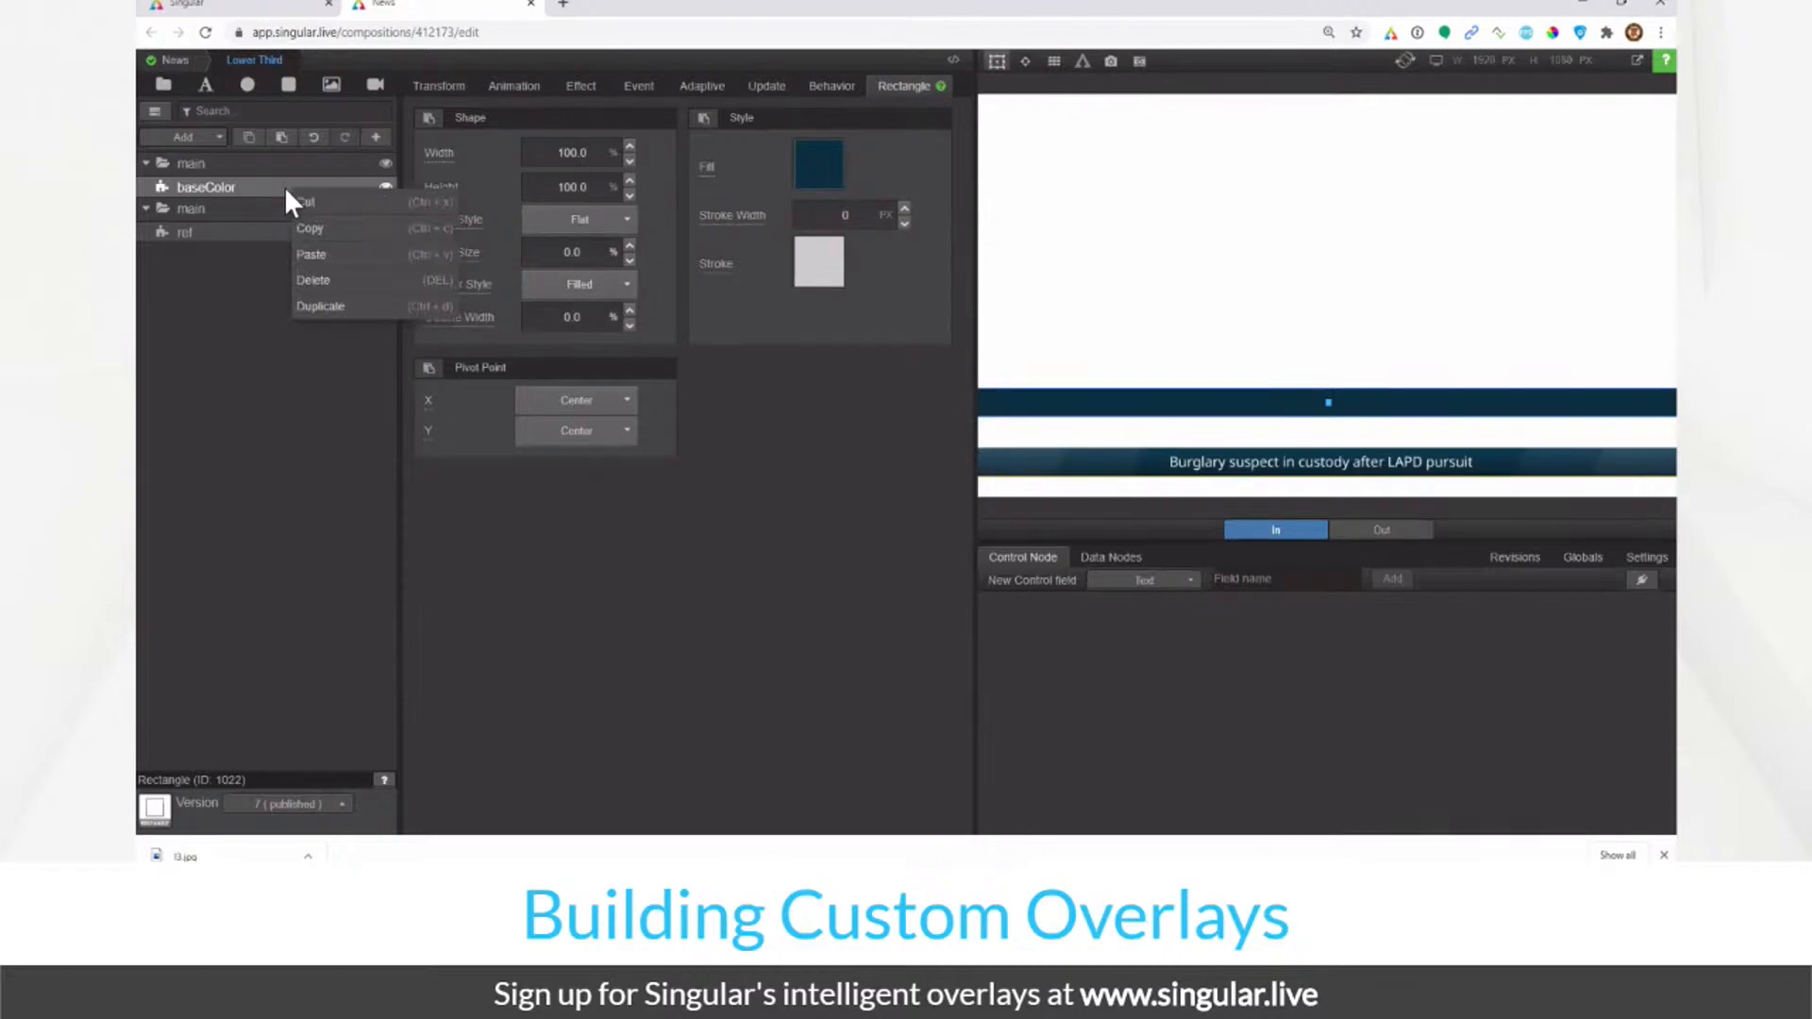
click(230, 323)
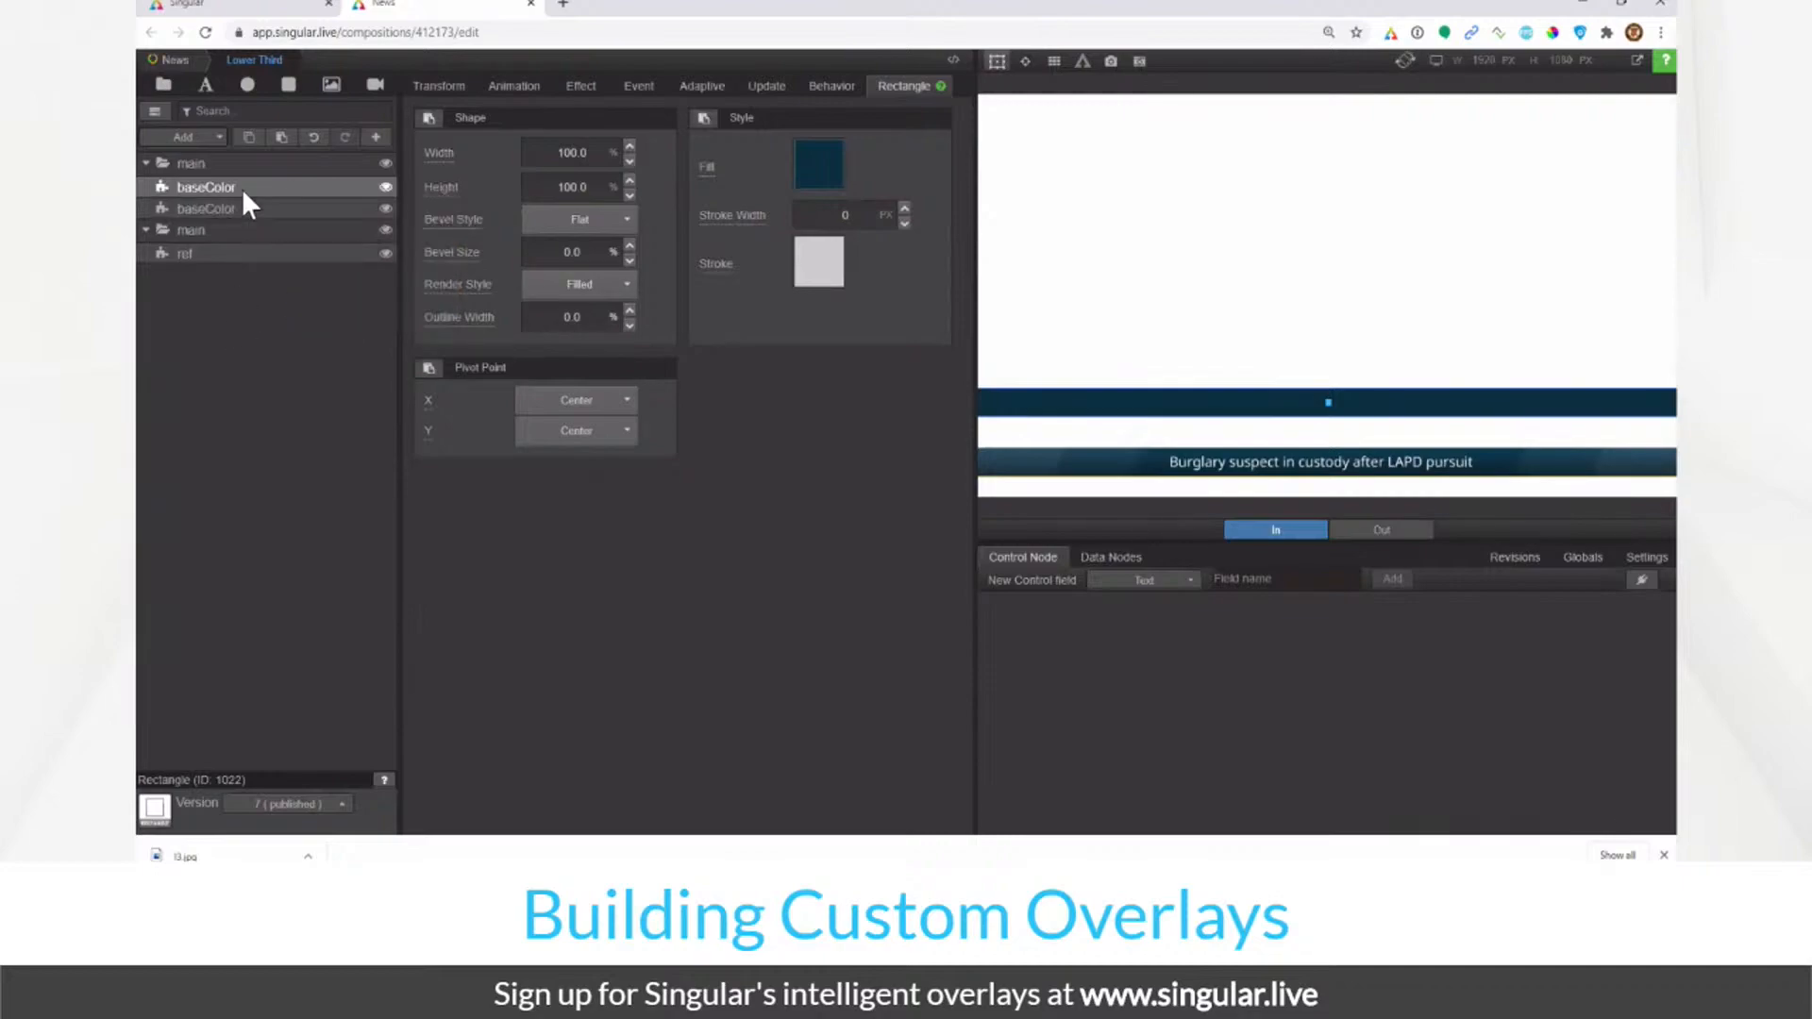
double_click(242, 188)
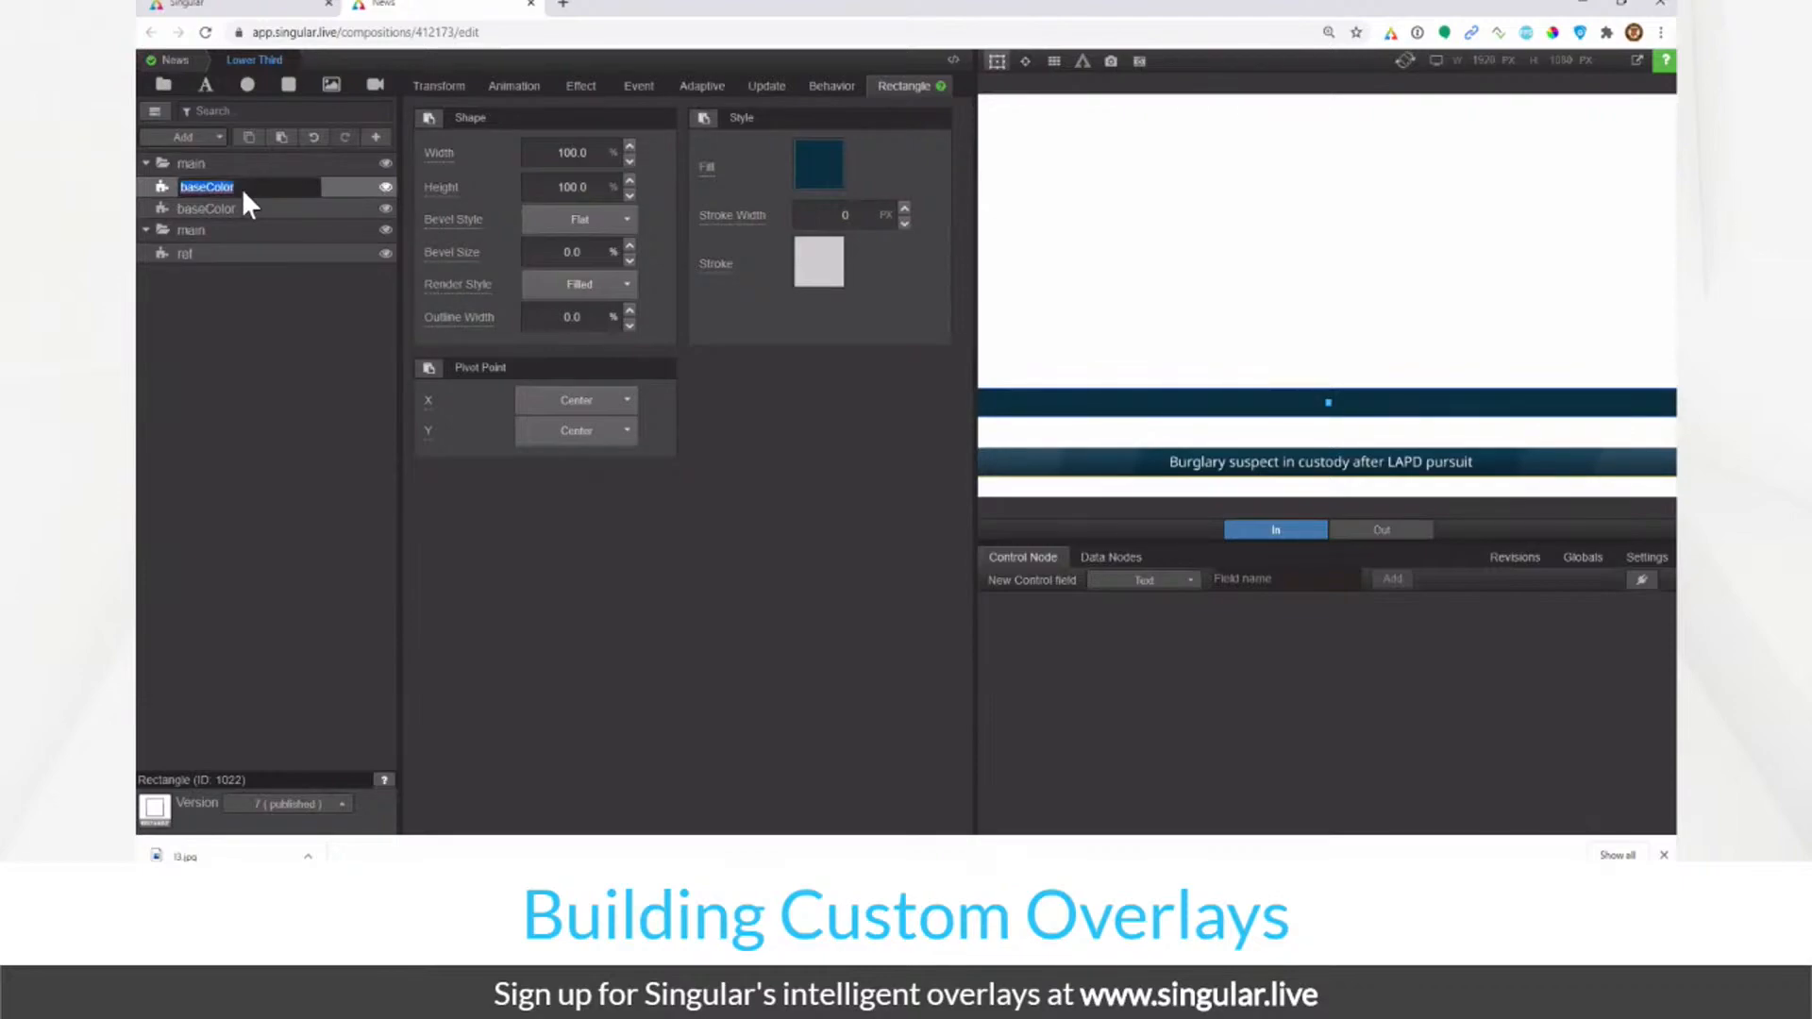
text(2)
key(Tab)
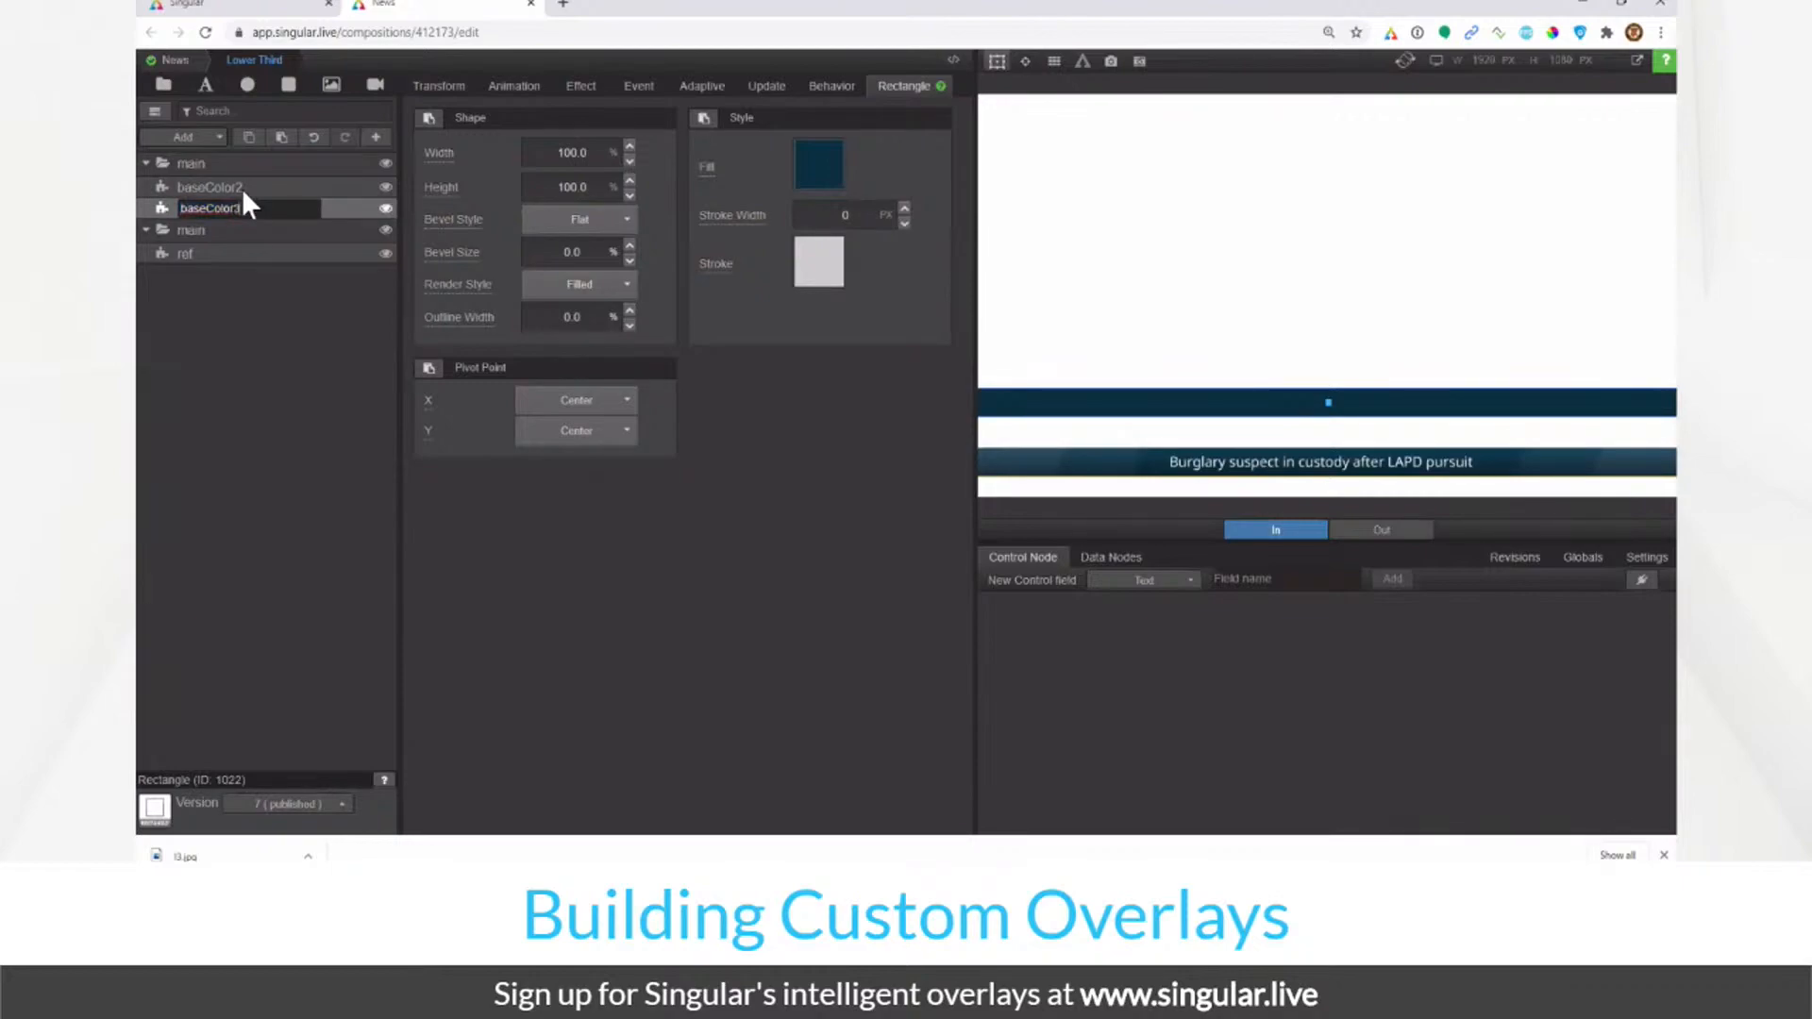
key(Tab)
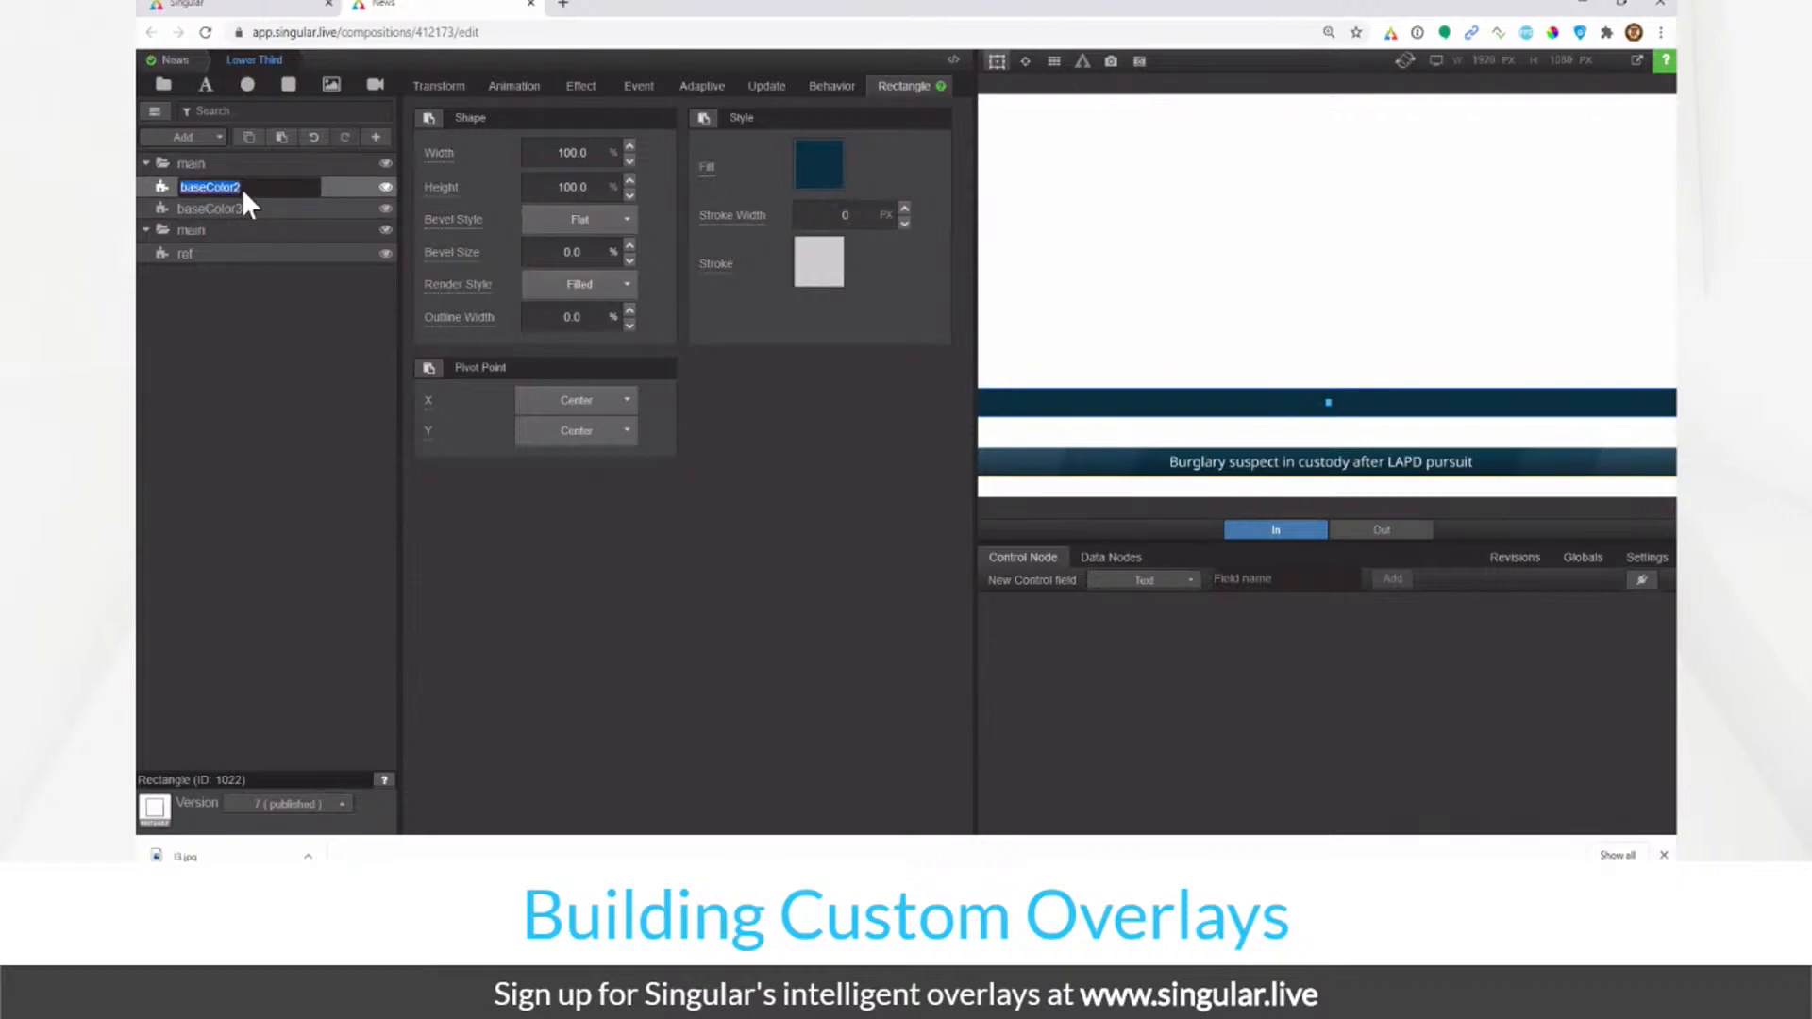
Step: Dismiss the accidental Chrome bookmark popup and select baseColor2
key(ctrl+d)
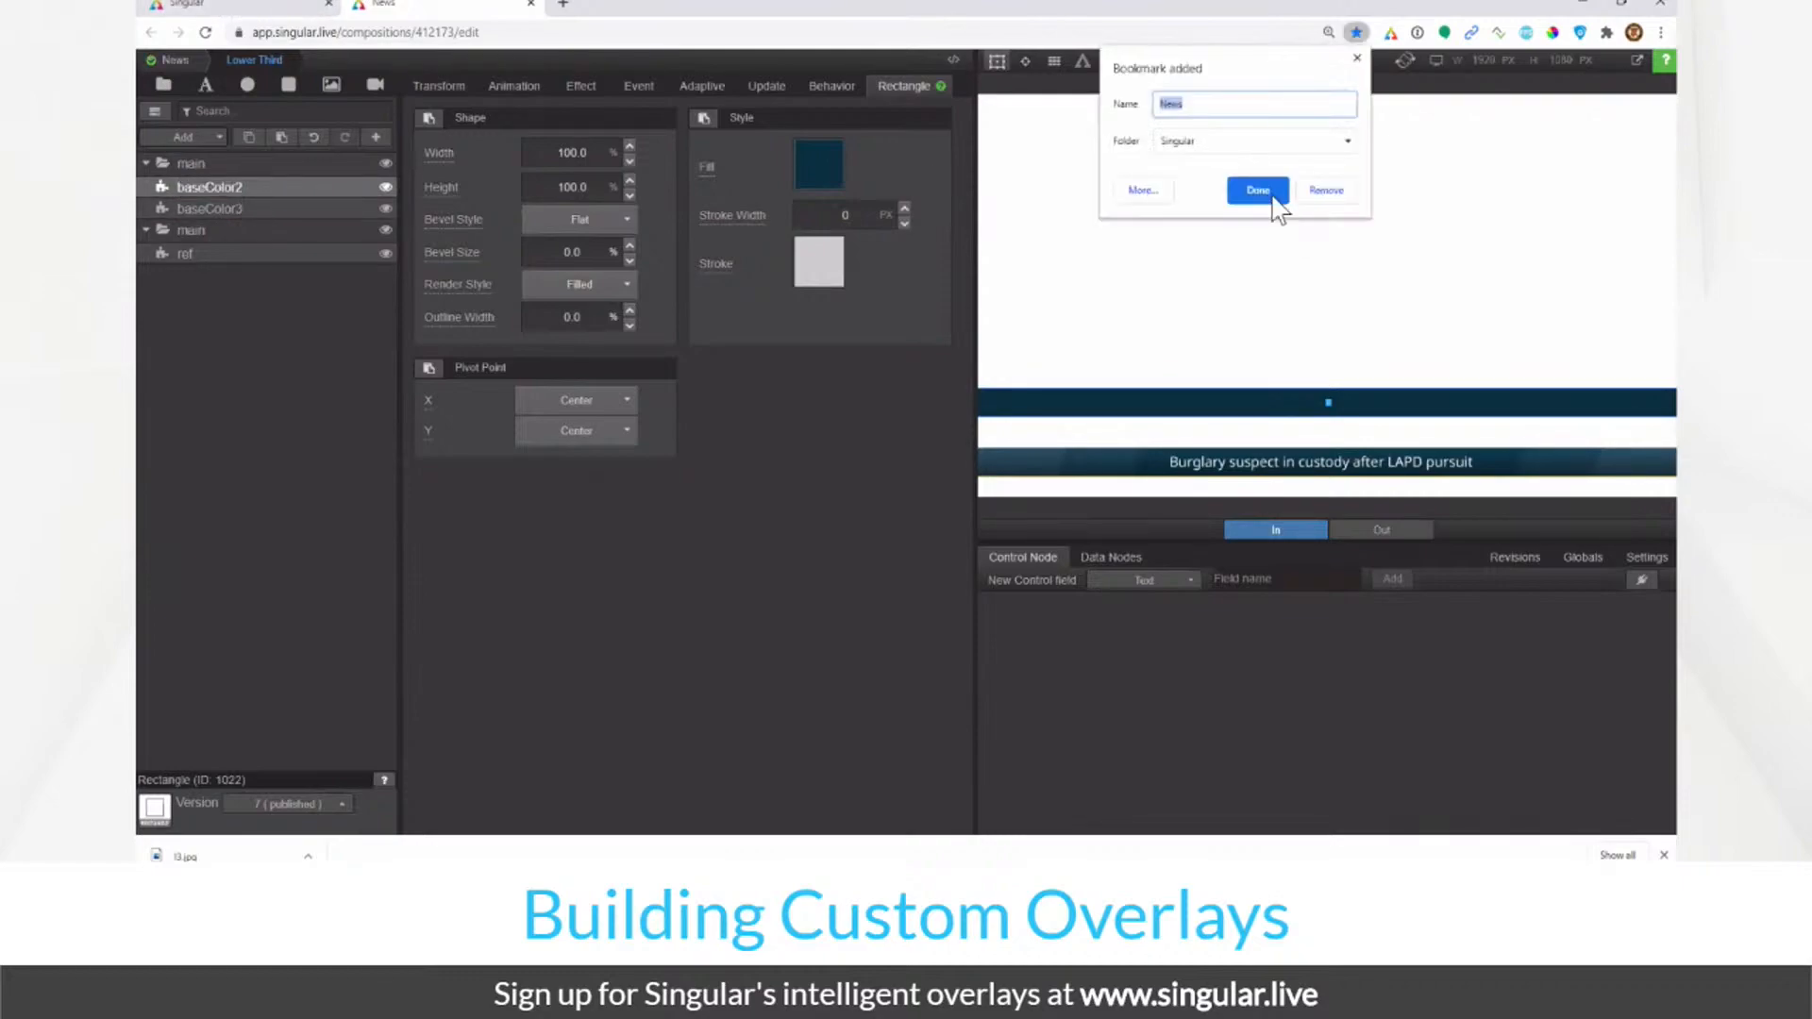
click(1357, 59)
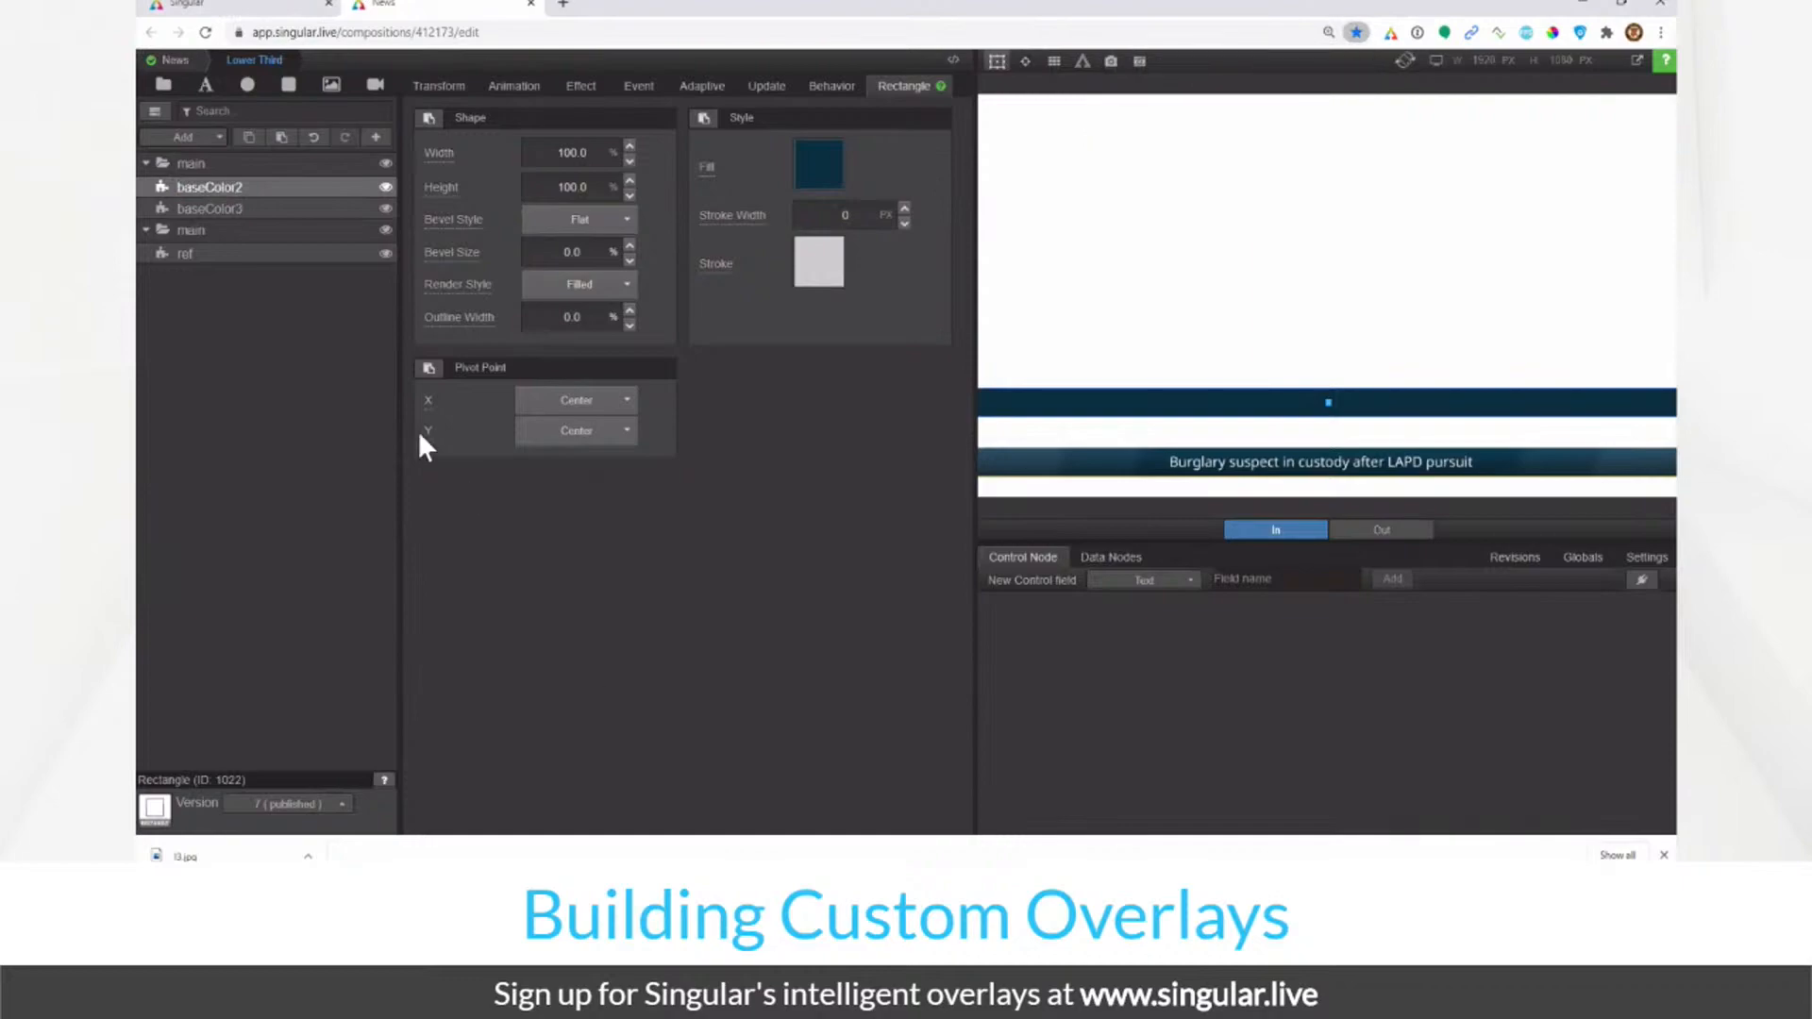
click(283, 165)
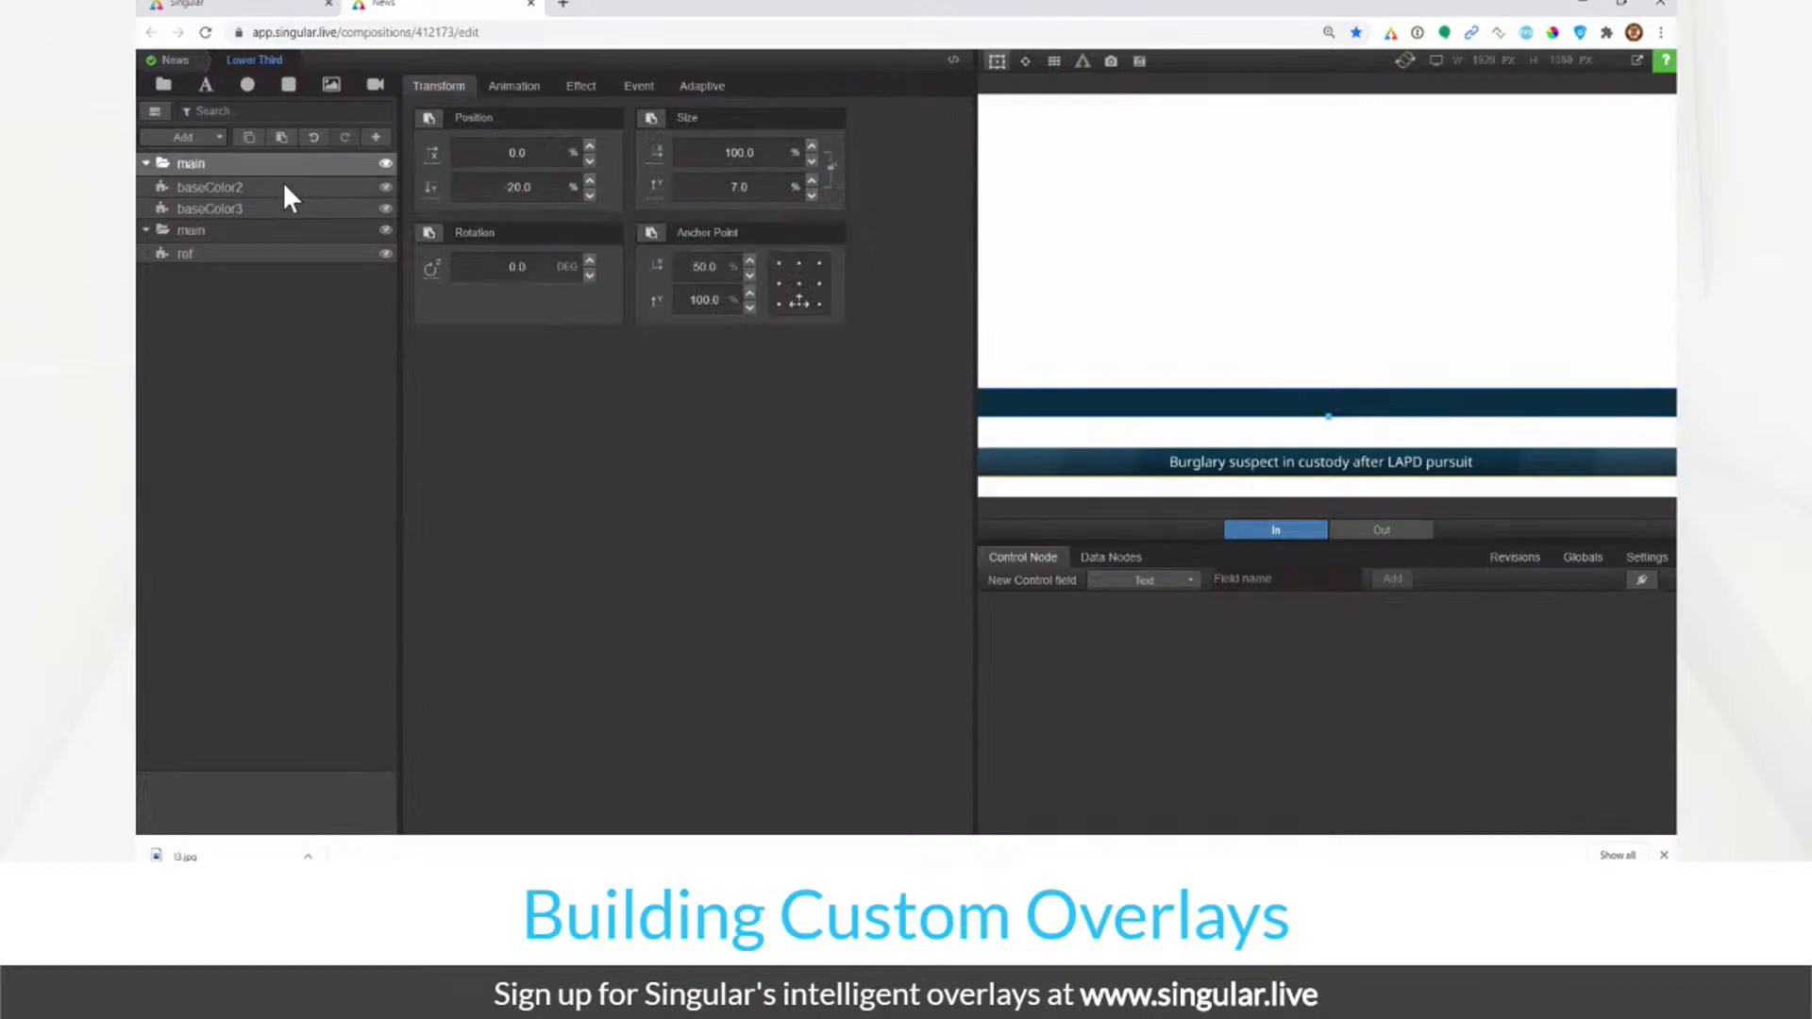
click(285, 188)
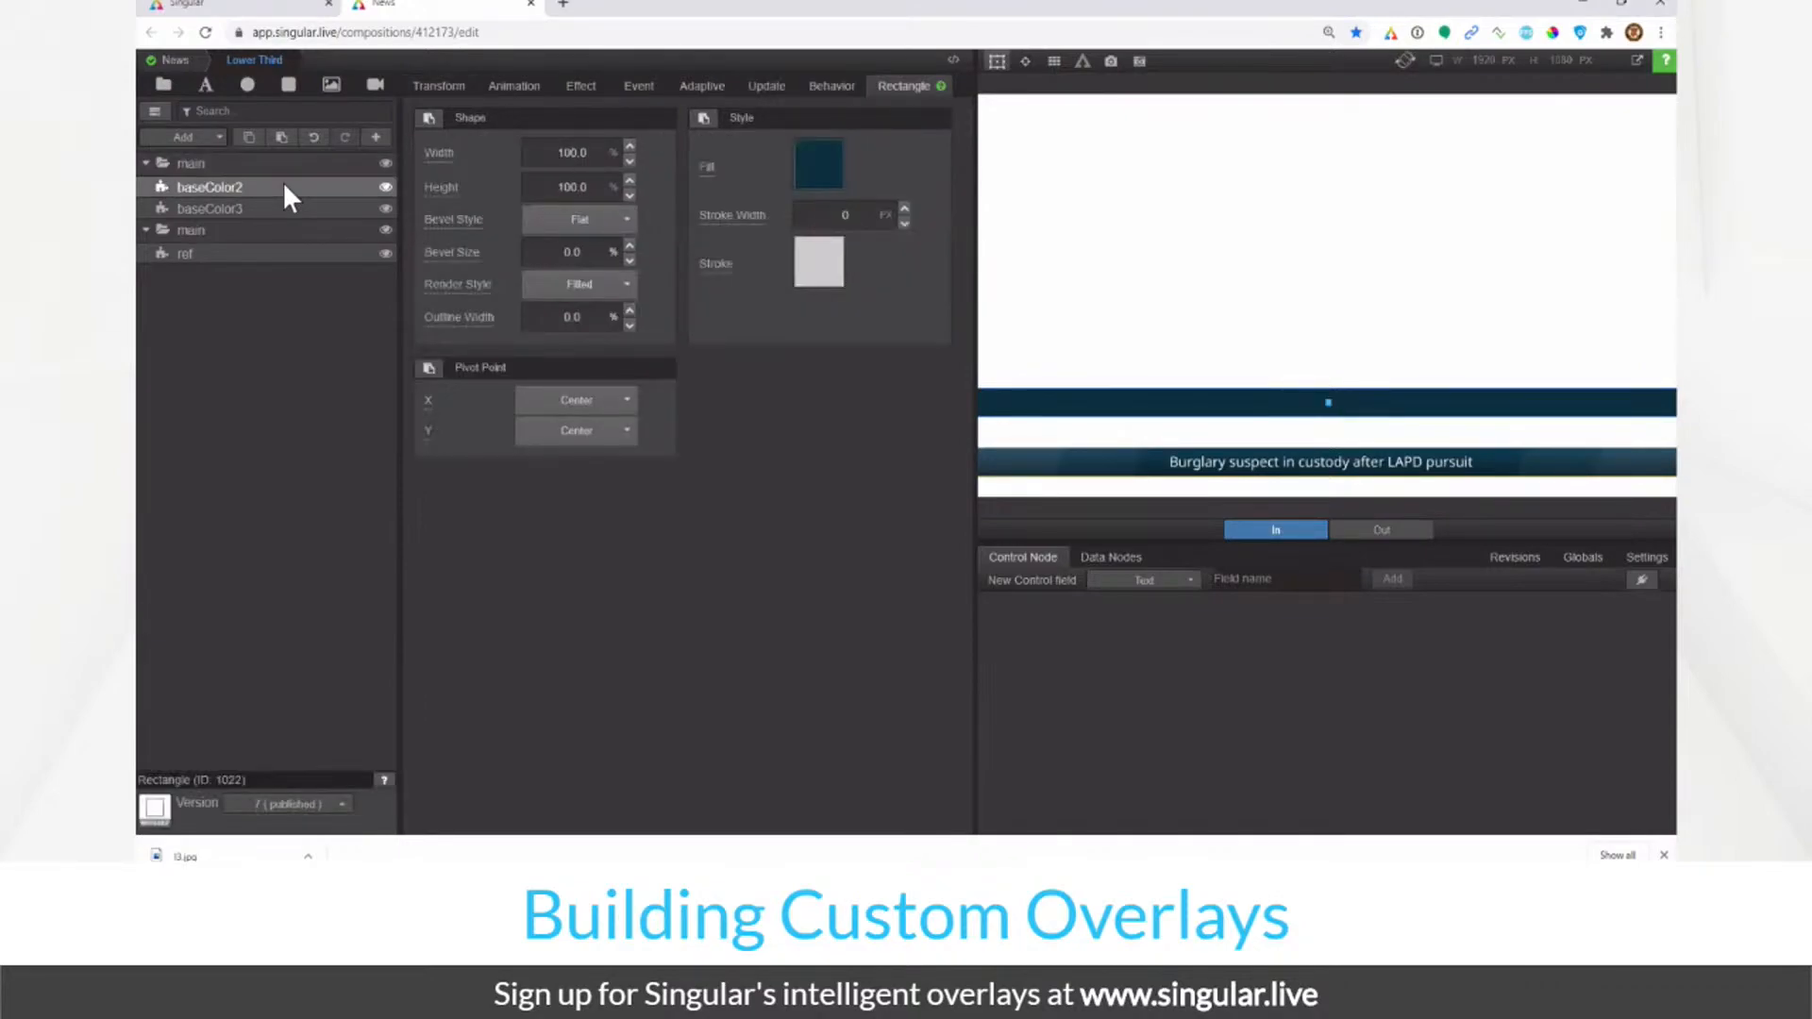
Step: Give baseColor2 a -20 degree X skew and 150 brightness
click(579, 87)
click(746, 531)
text(-20)
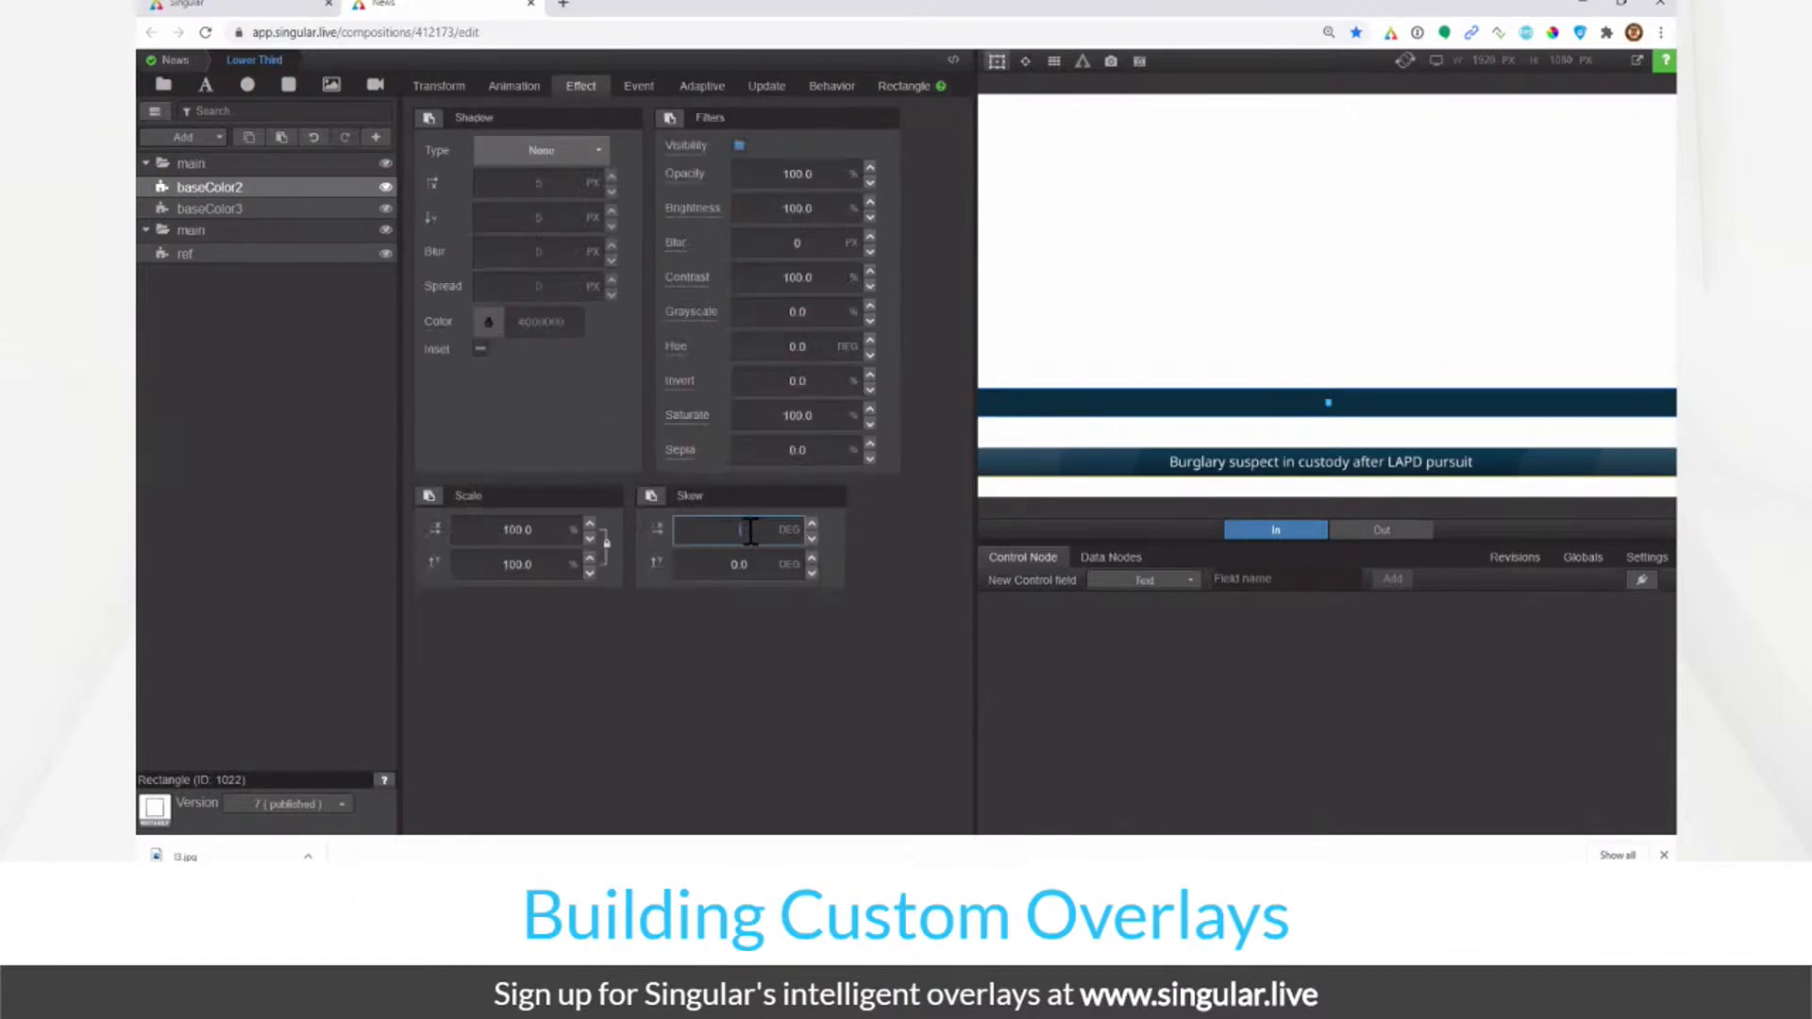
key(Return)
click(798, 215)
text(150)
key(Return)
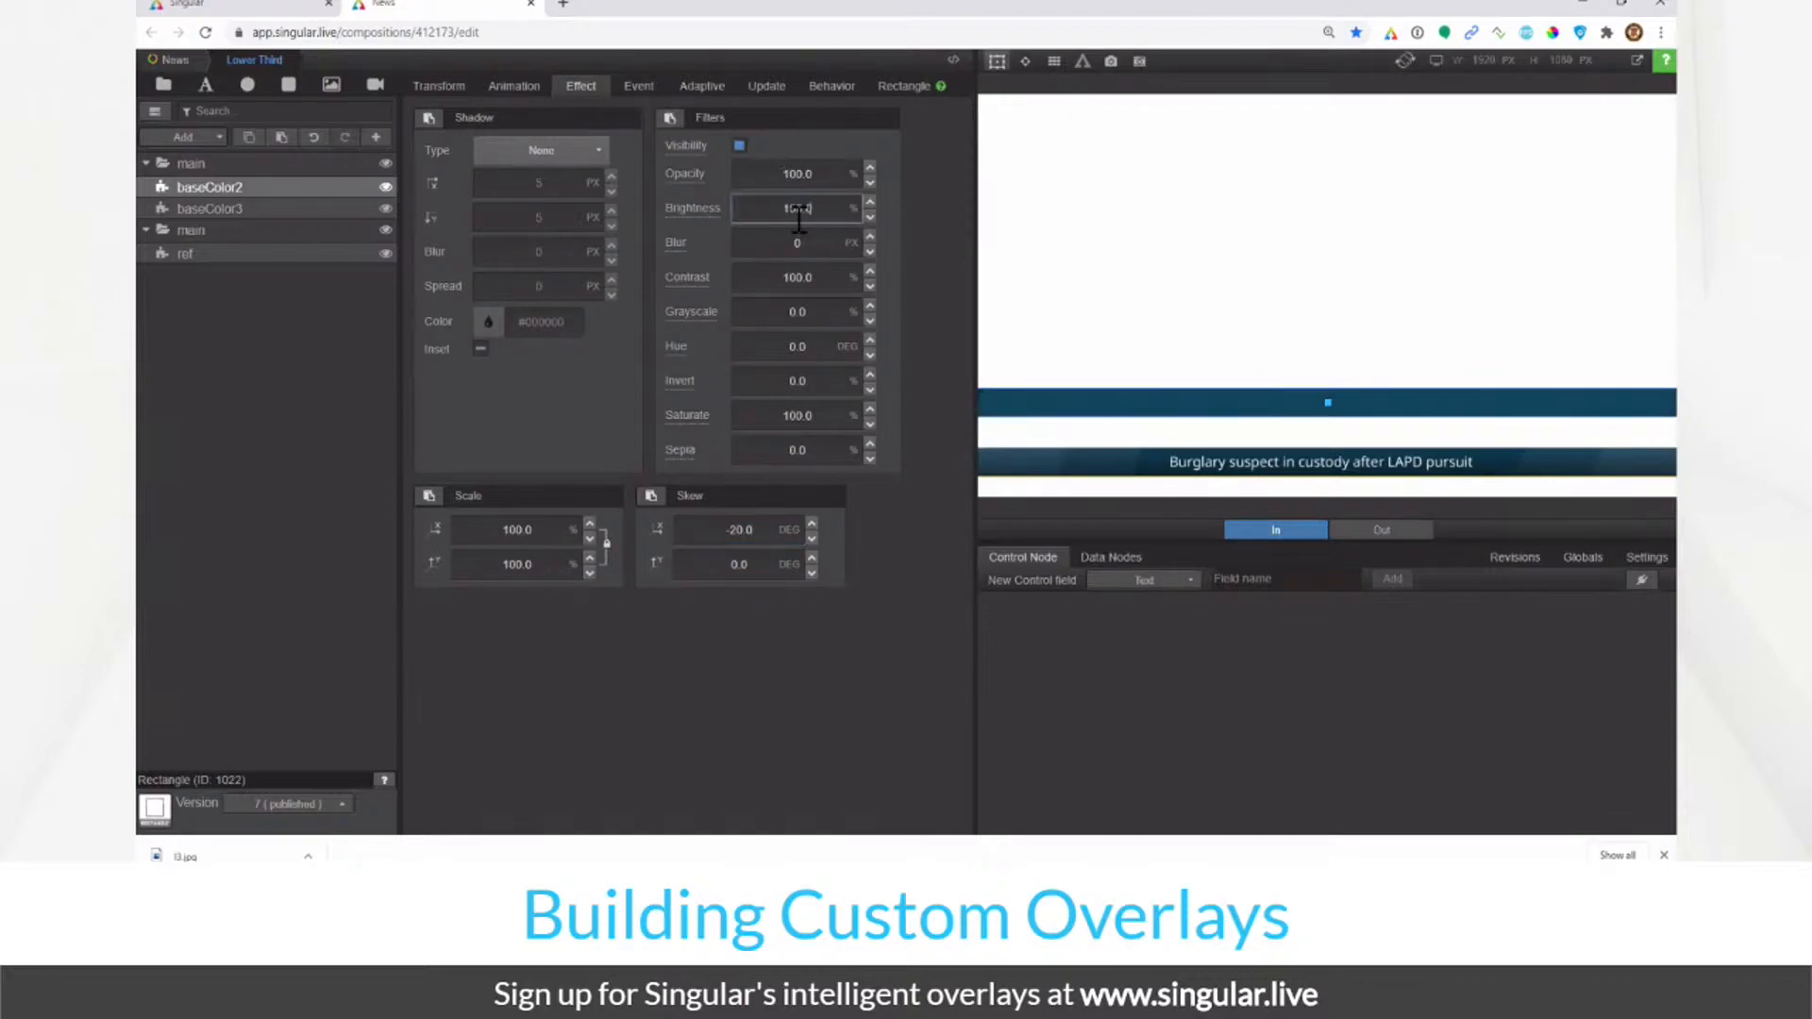
Step: Narrow baseColor2 to 75% width and hide the preview selection outline
click(437, 87)
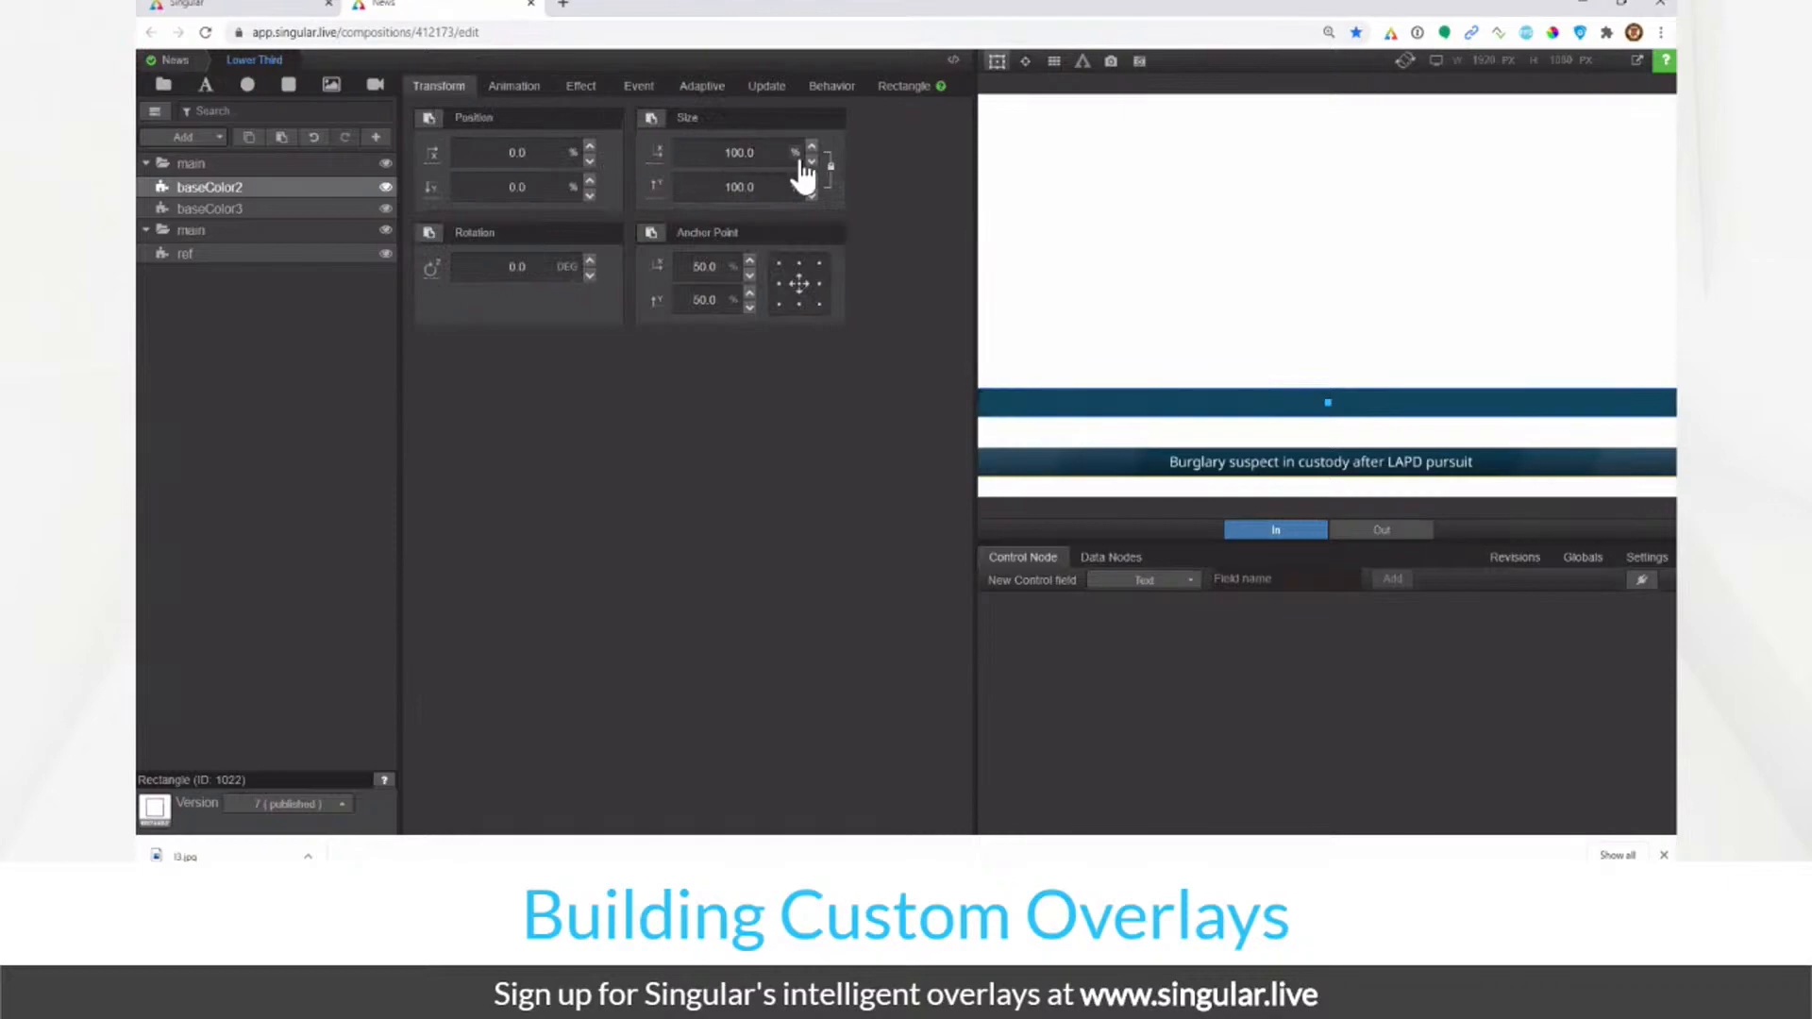
click(746, 152)
drag(747, 152, 491, 195)
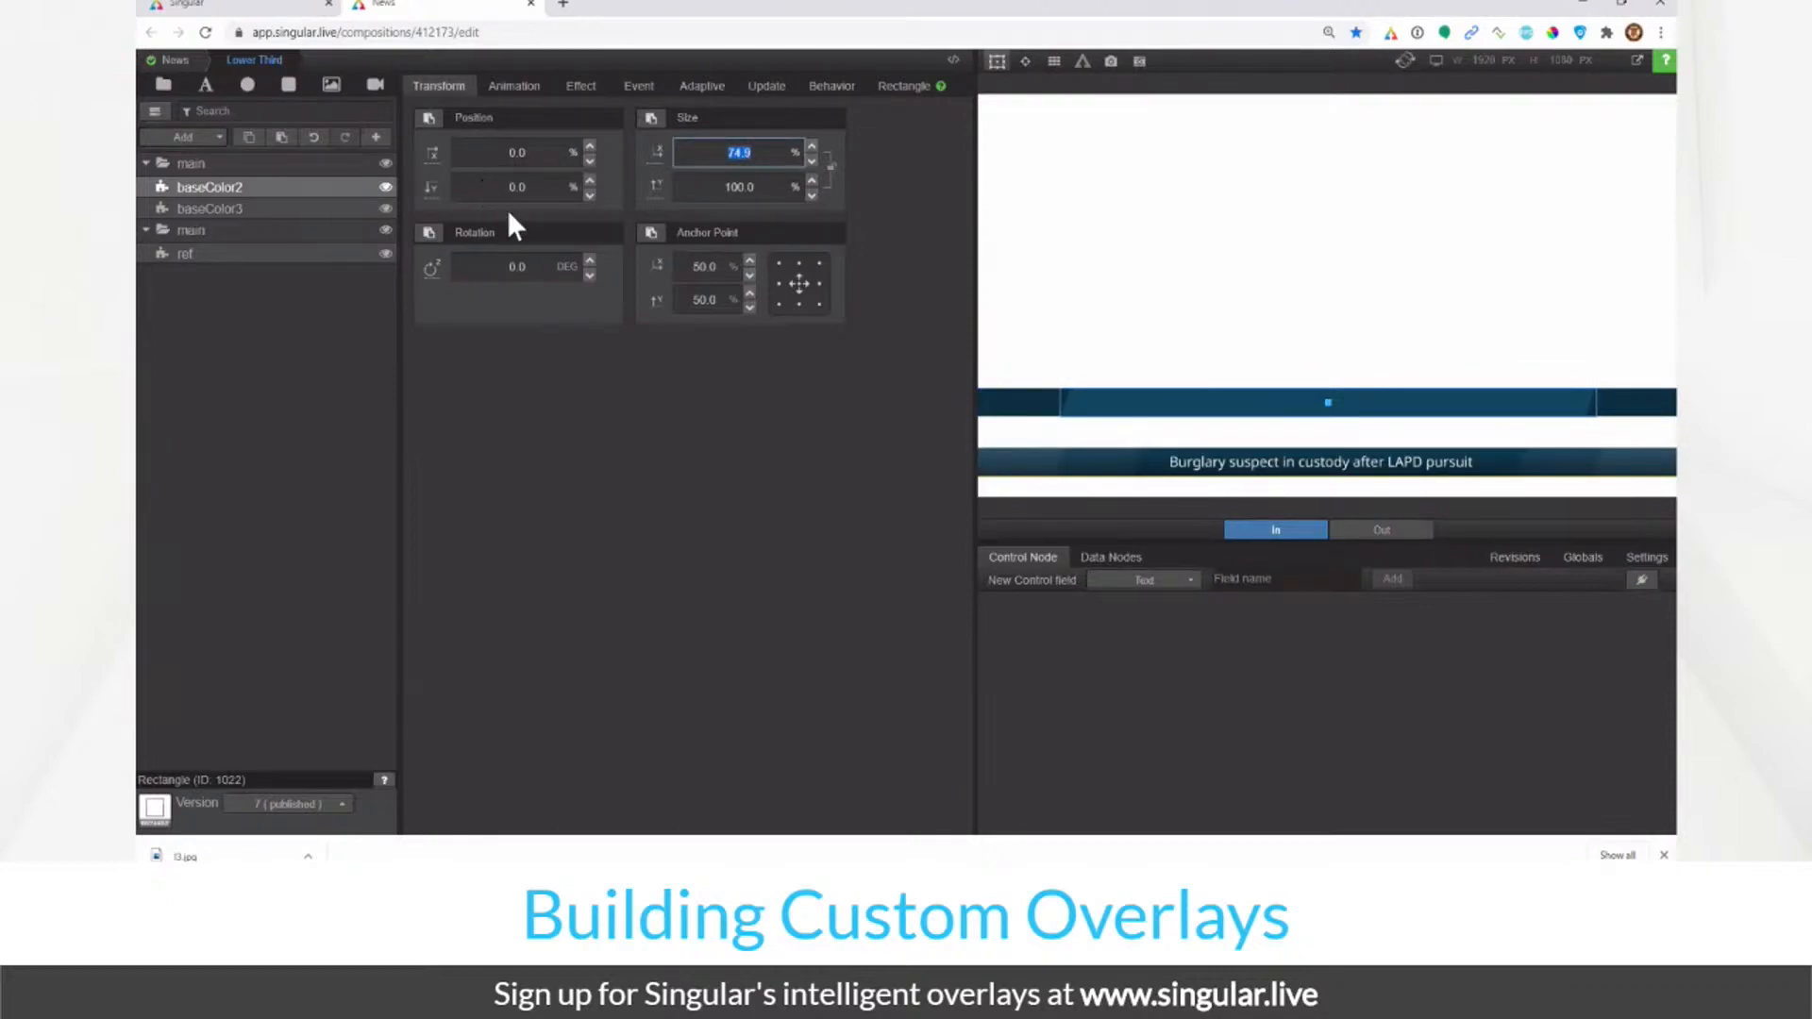
text(75)
key(Return)
click(997, 61)
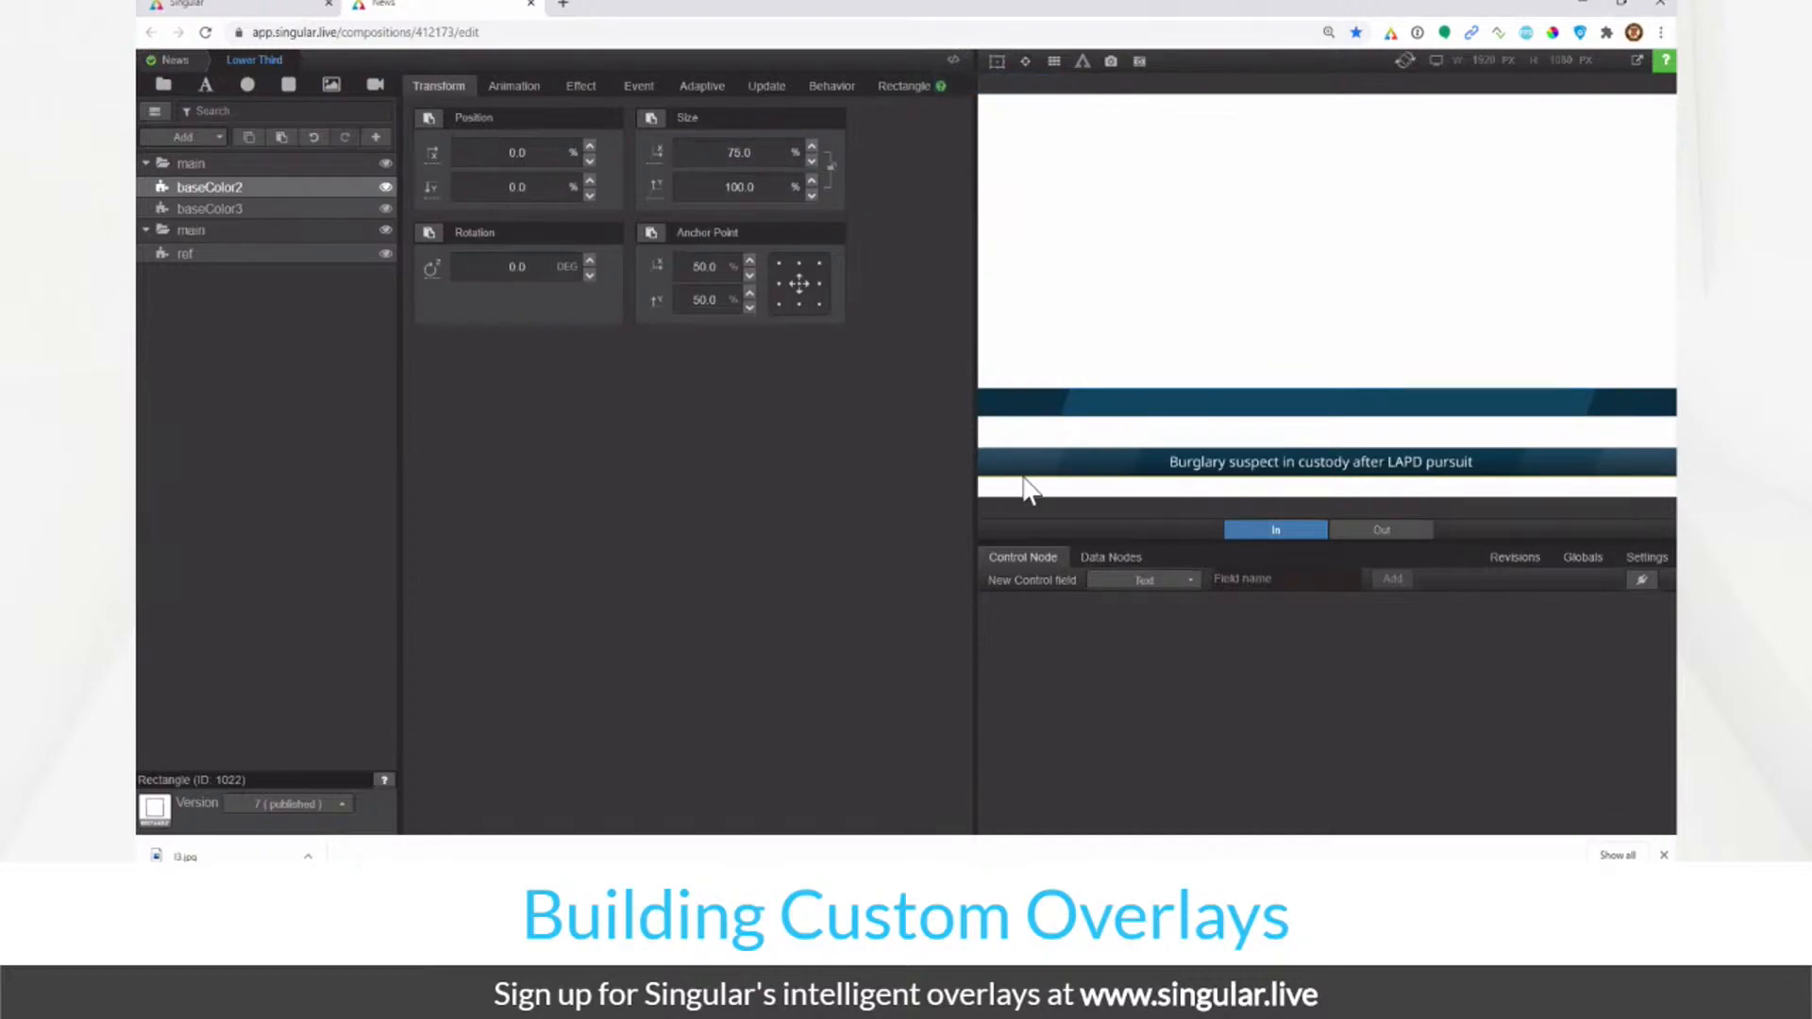
Step: Duplicate the baseColor2 layer and rename the copy baseColor1
right_click(288, 193)
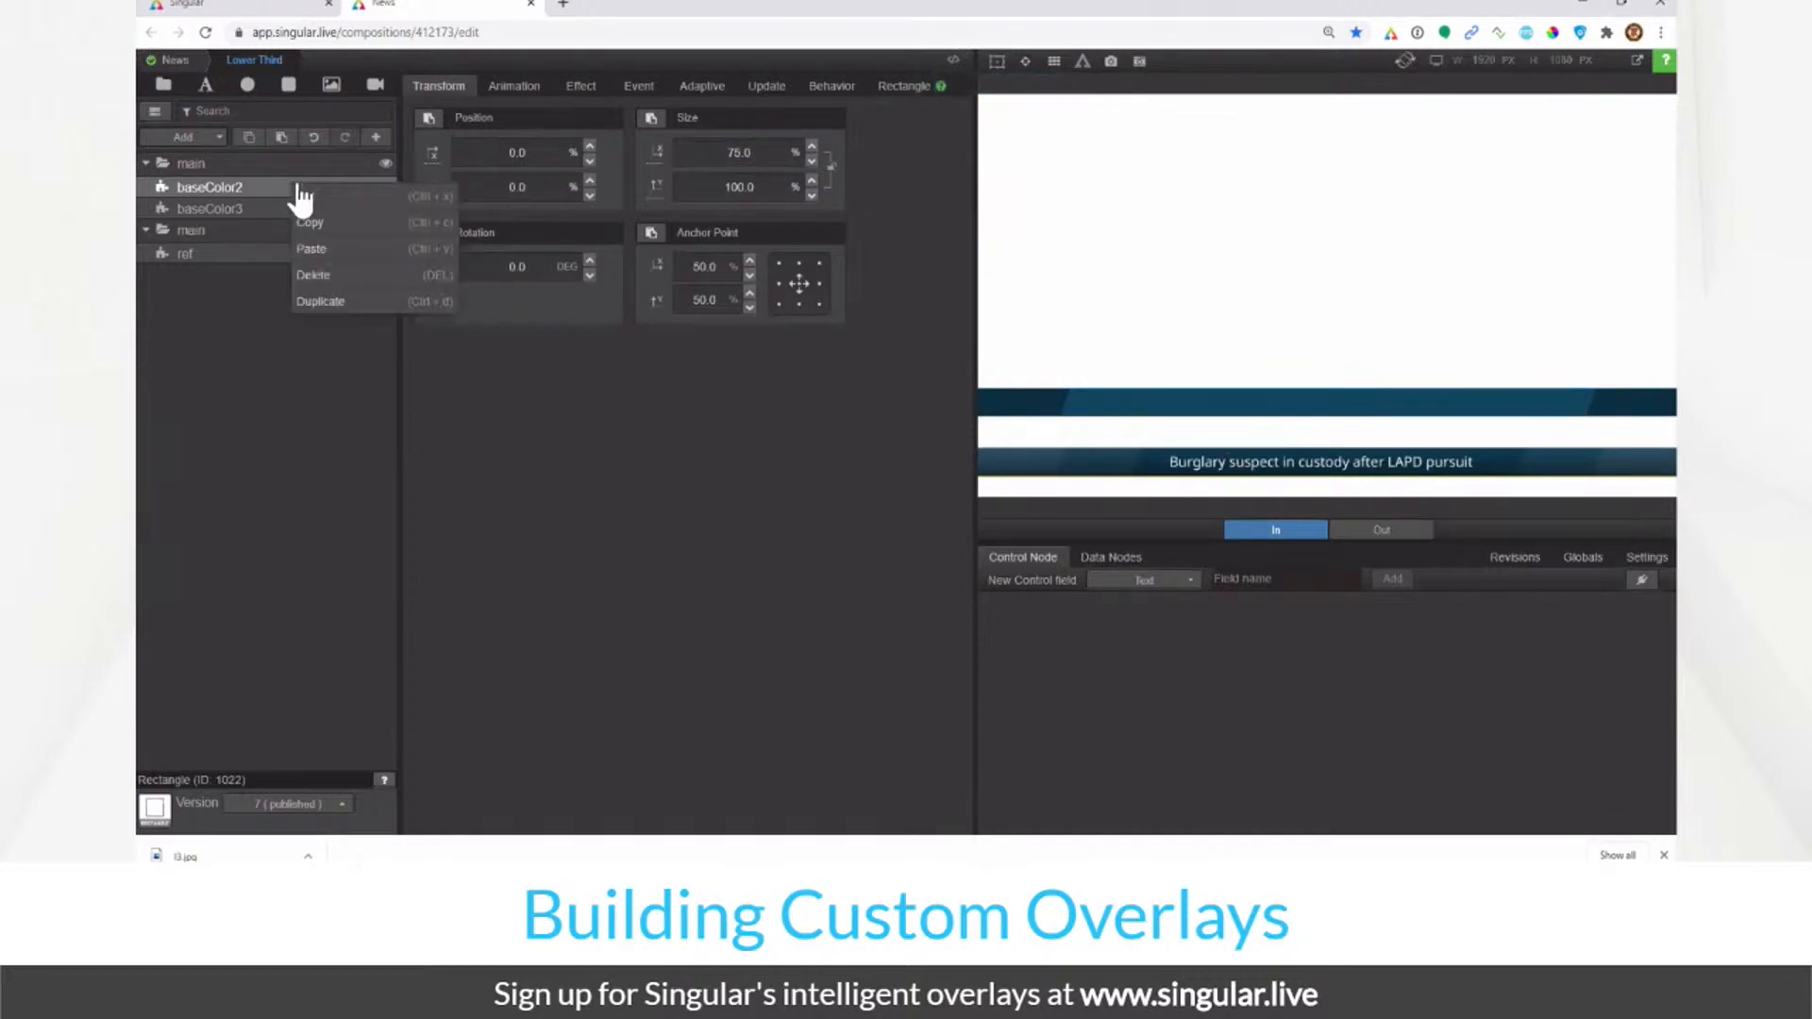
click(316, 301)
double_click(259, 184)
key(End)
key(BackSpace)
text(1)
key(Return)
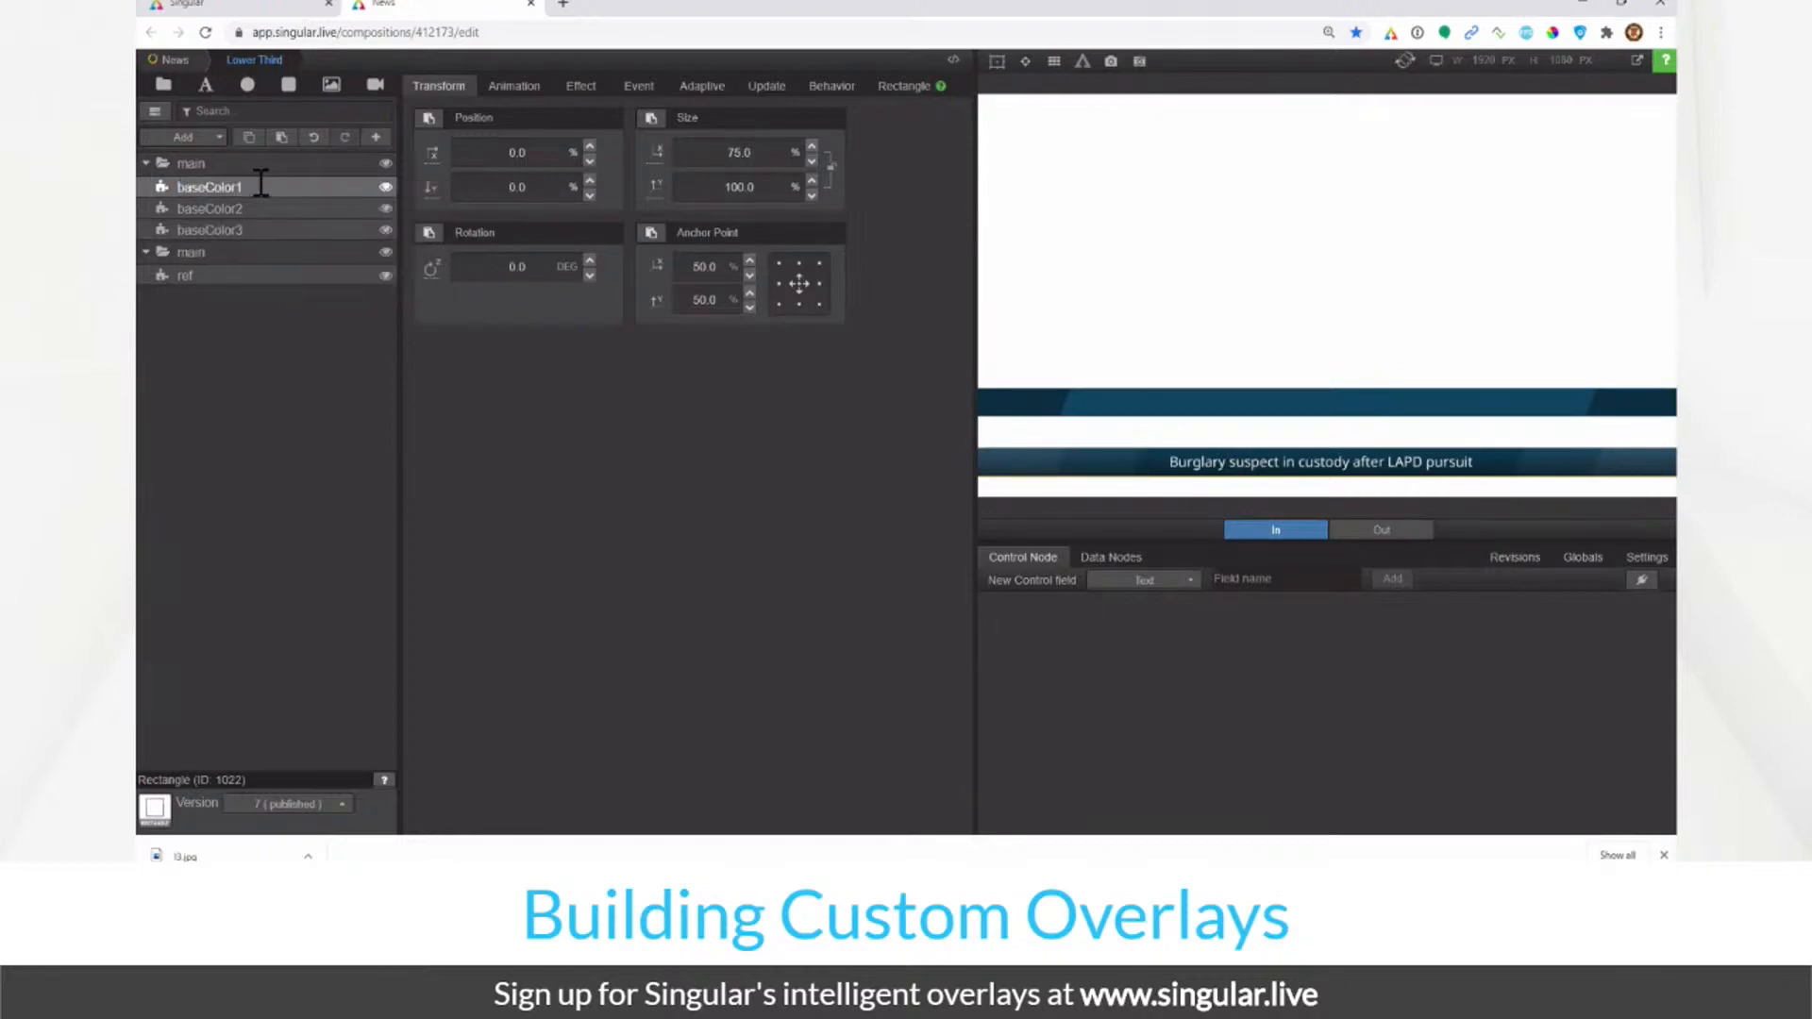
Step: Raise baseColor3's brightness to 200
click(291, 231)
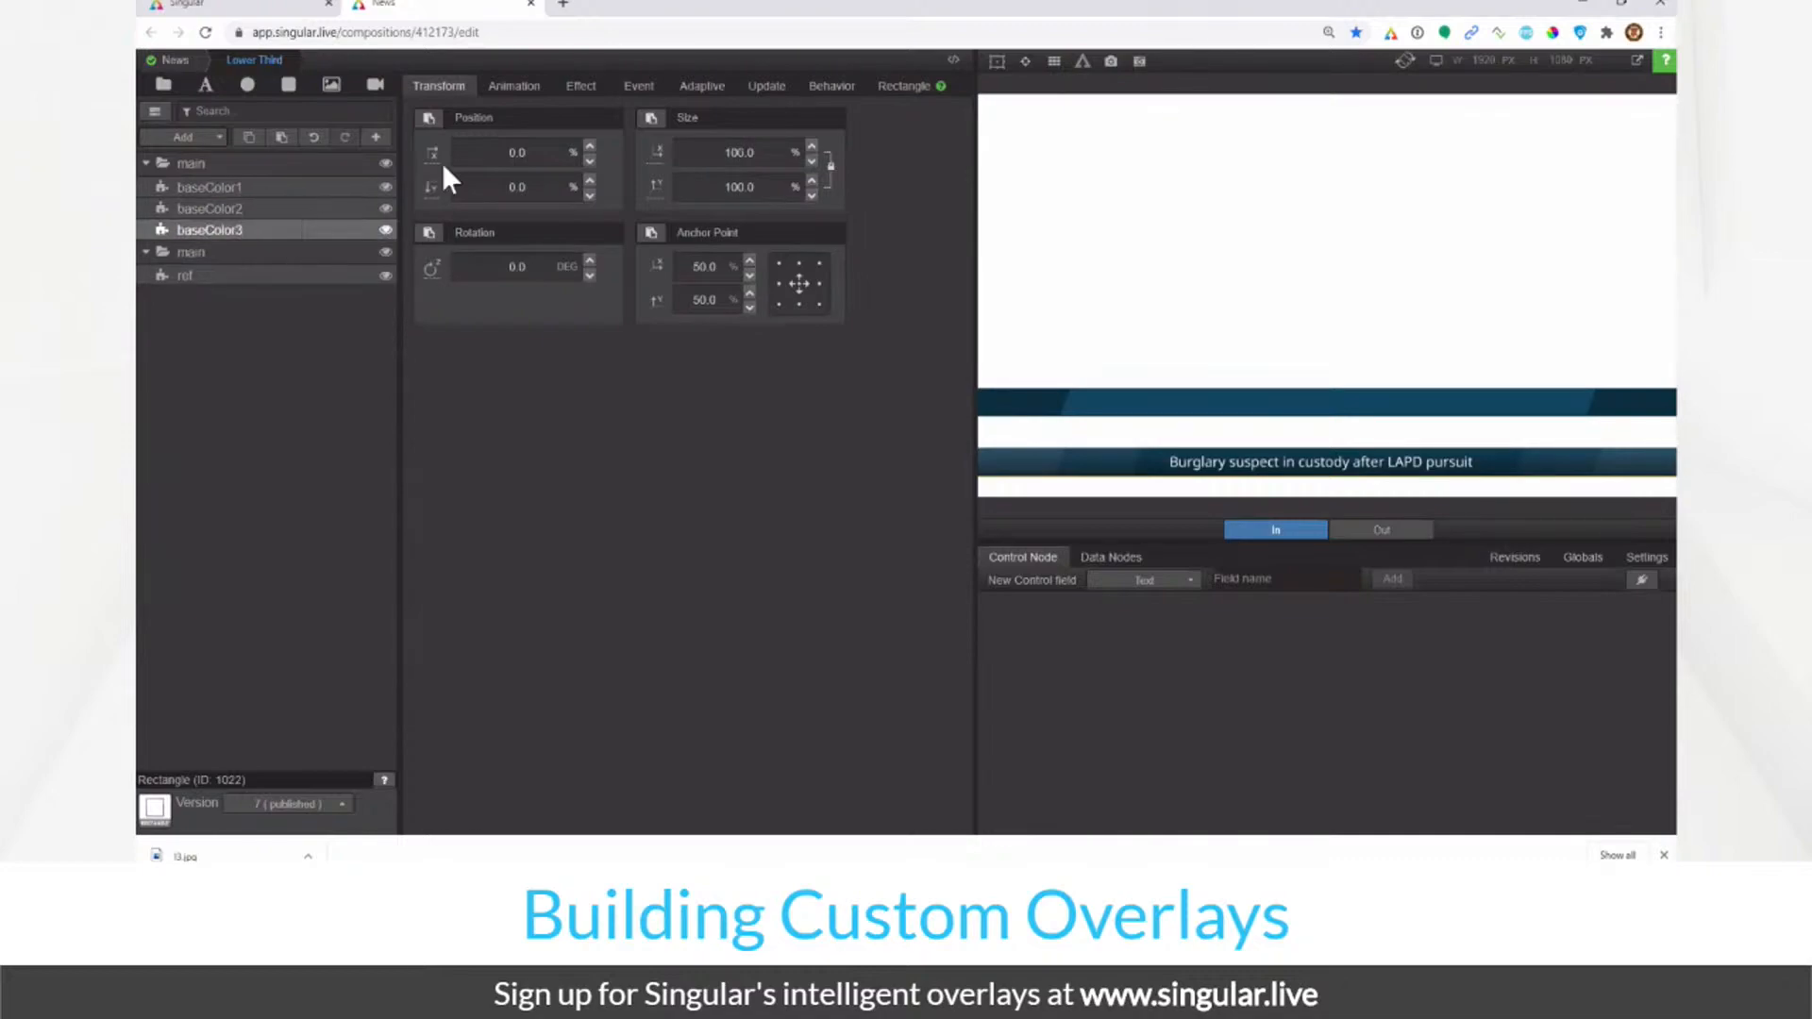
click(896, 91)
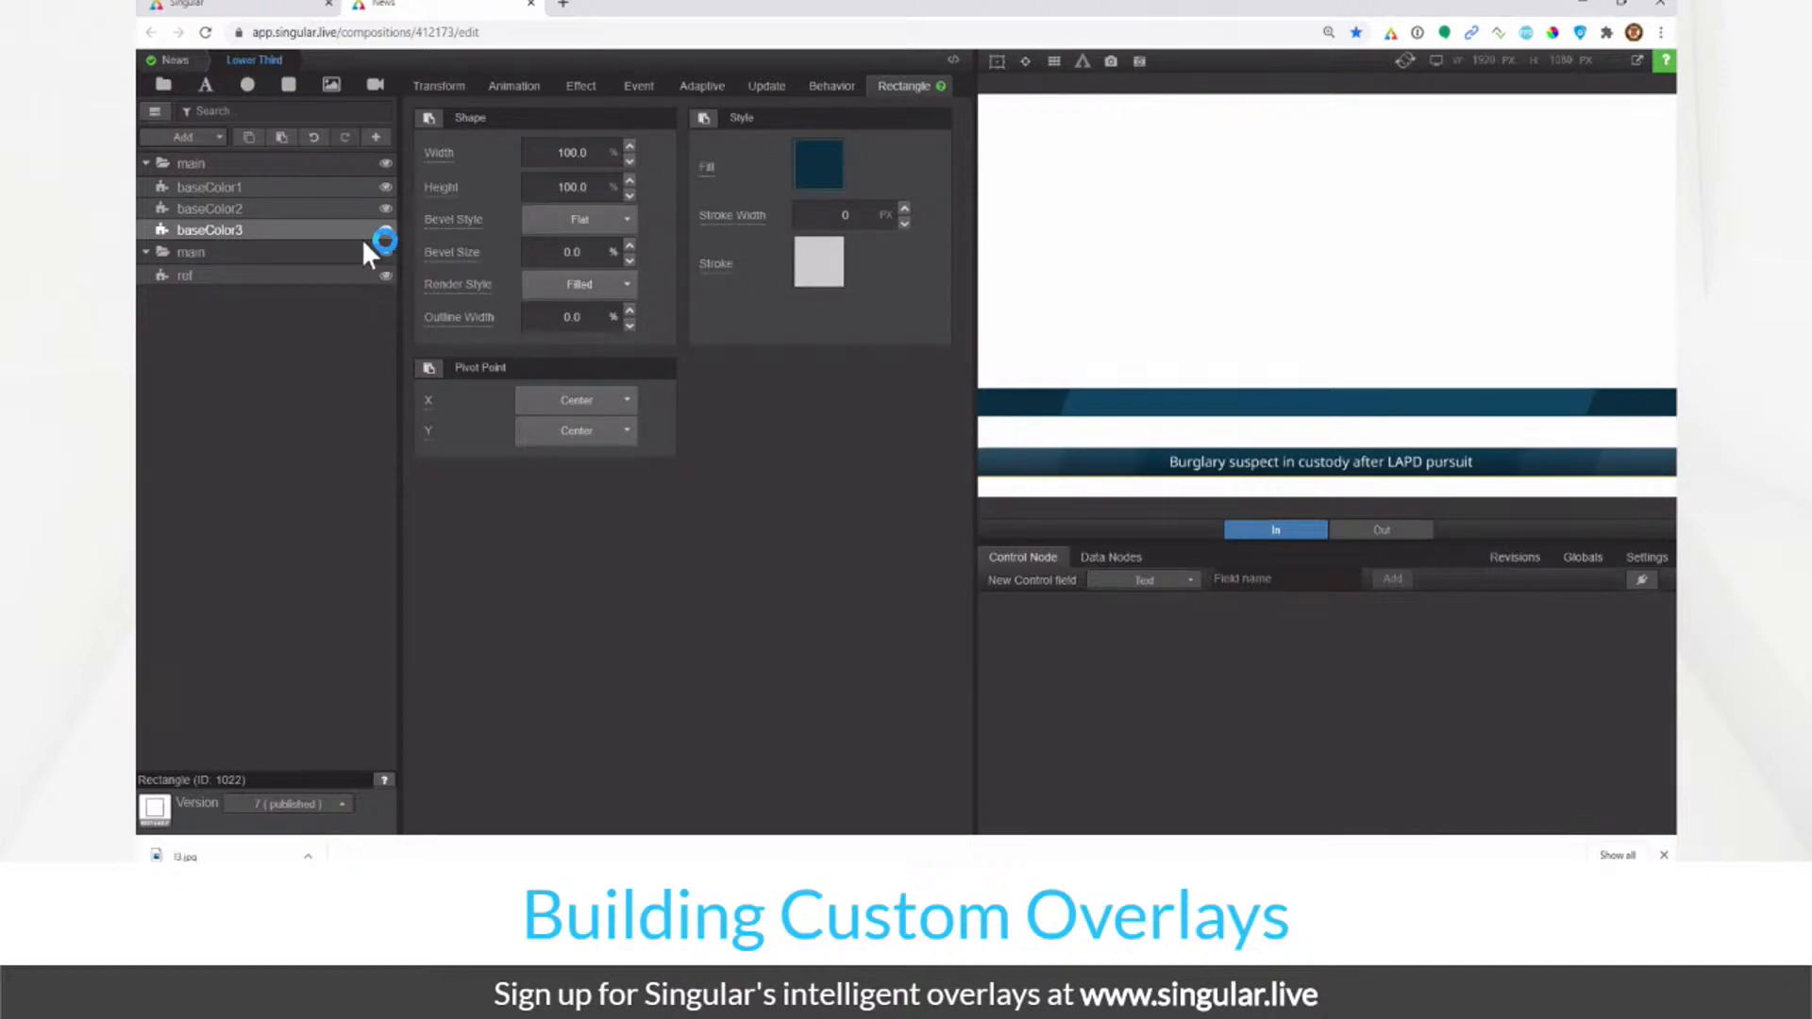
click(386, 230)
click(386, 231)
click(579, 86)
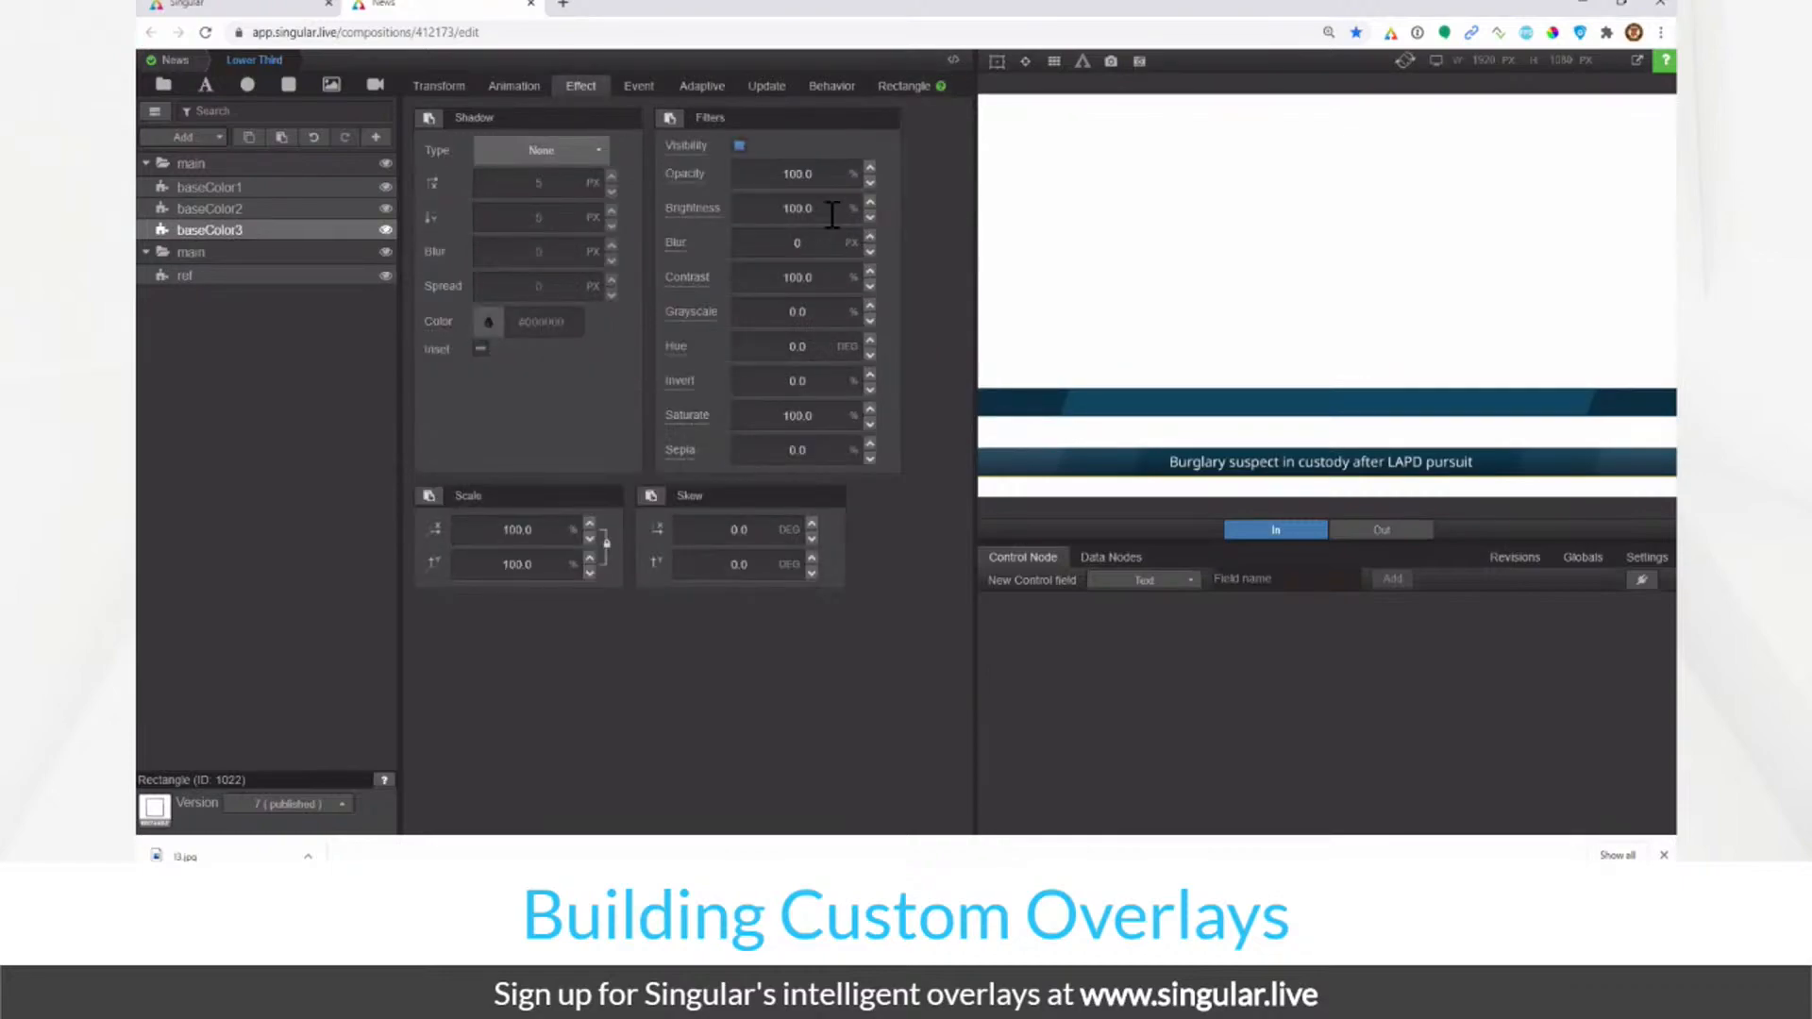
double_click(823, 210)
text(200)
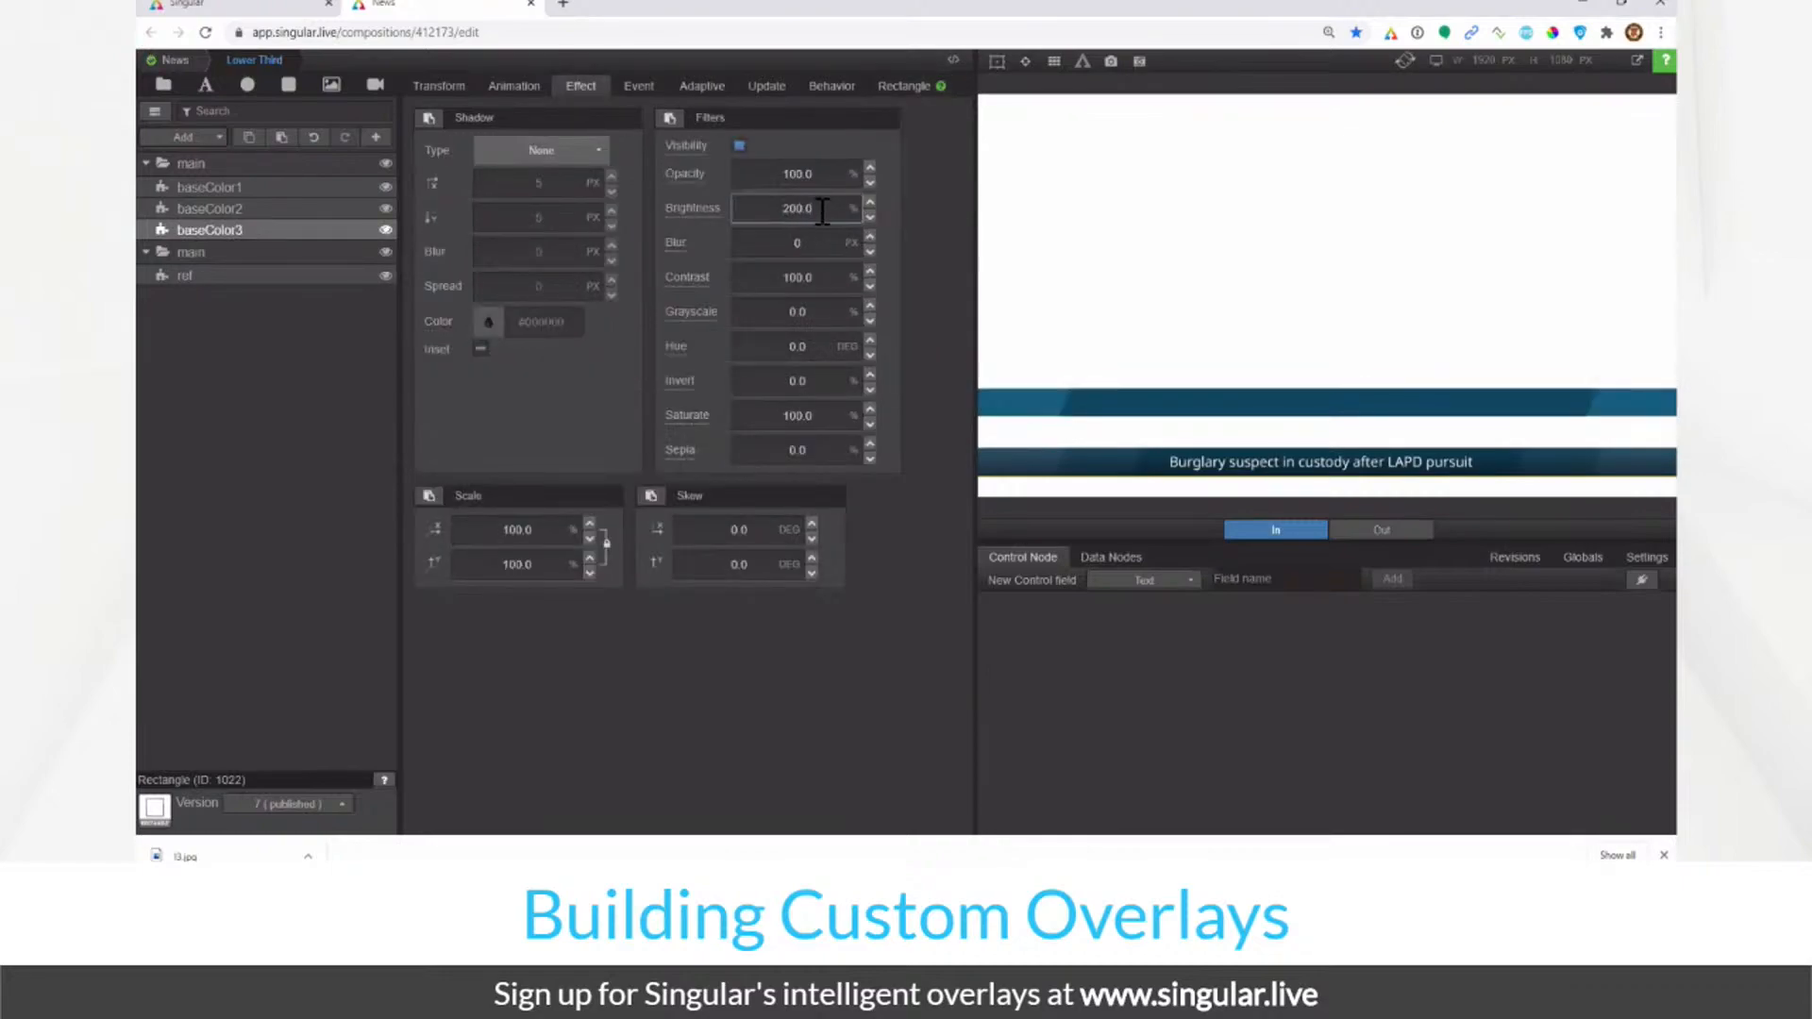
double_click(824, 210)
Step: Set baseColor1's brightness to 100 and its width to 56%
click(330, 208)
click(321, 192)
double_click(810, 210)
text(100)
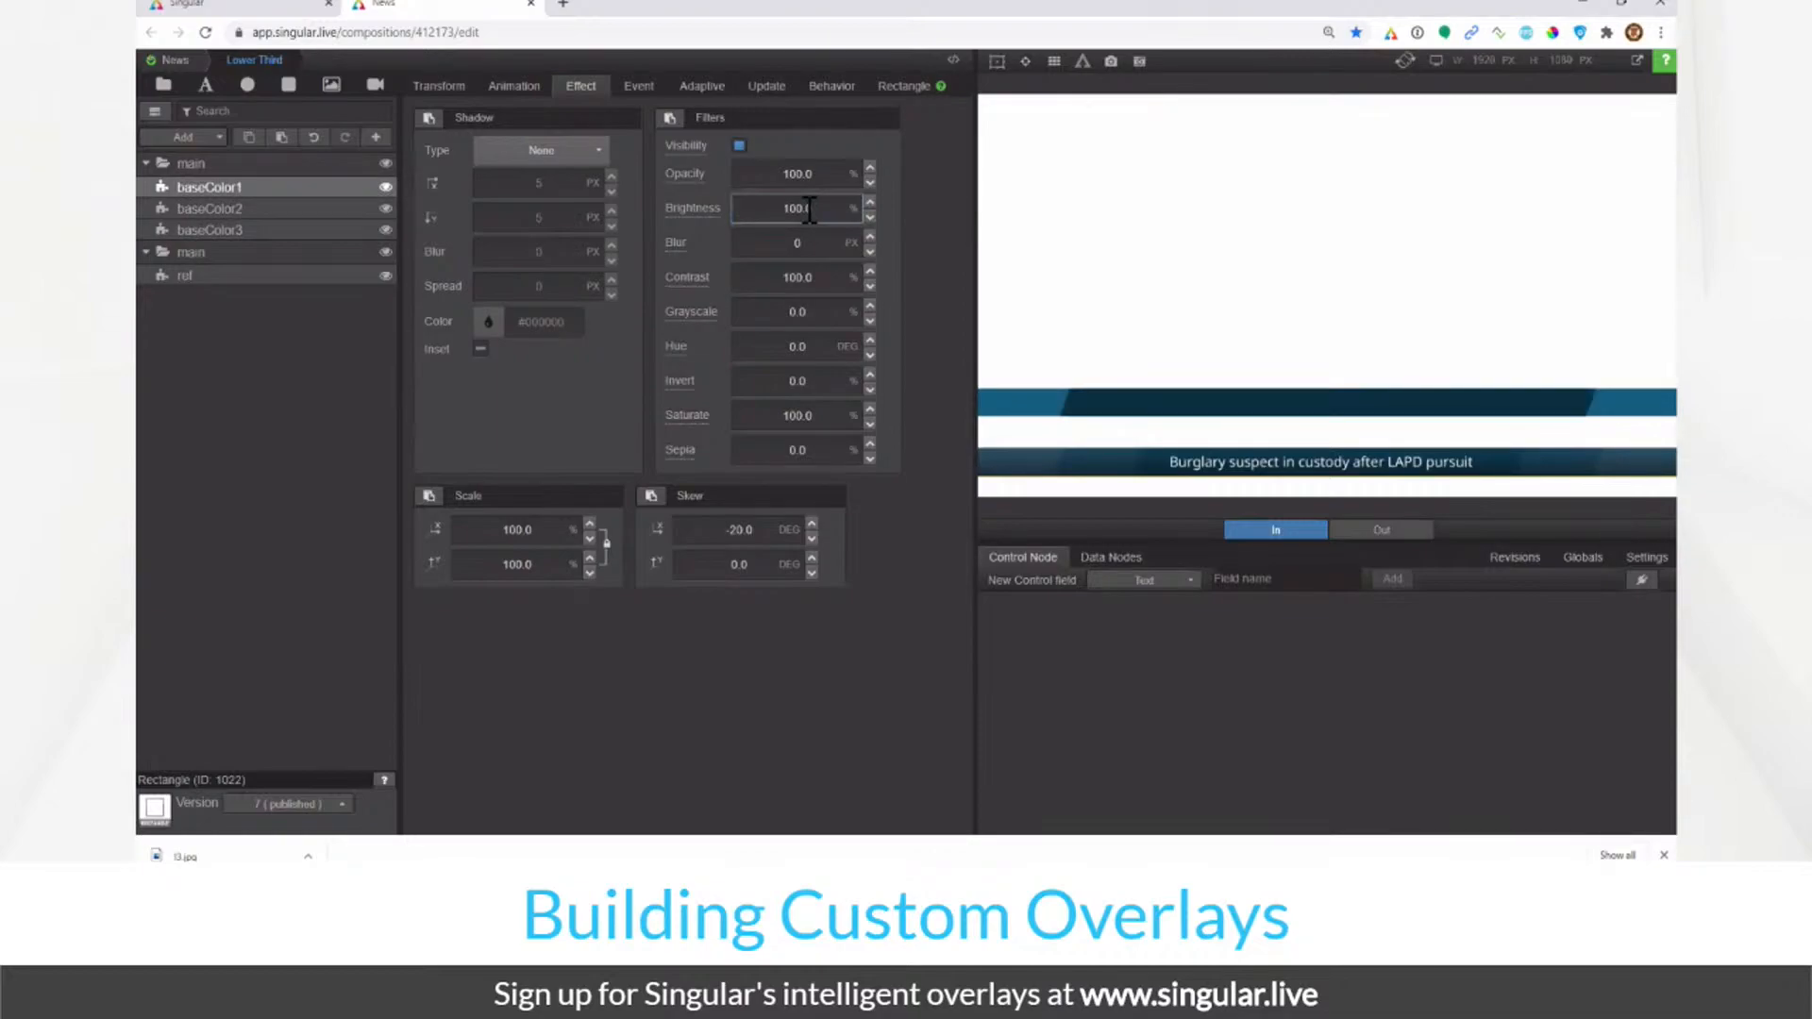
click(437, 86)
drag(742, 157, 551, 211)
text(56)
key(Return)
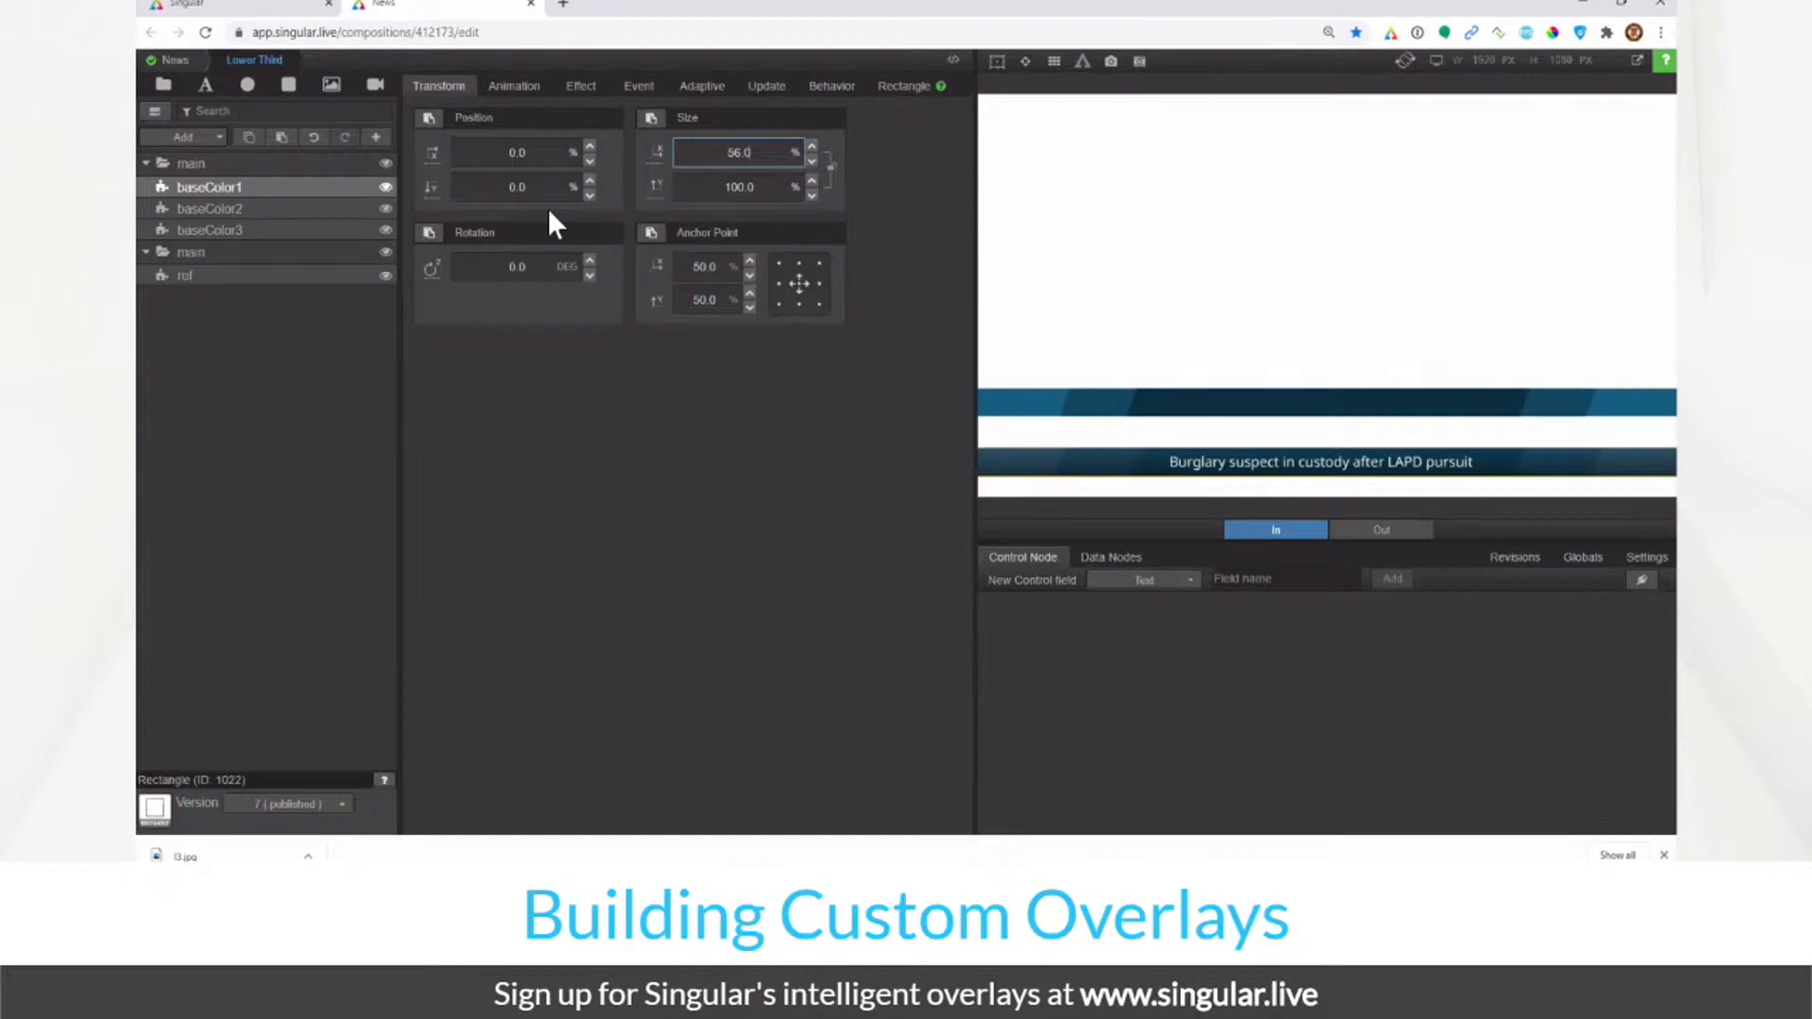
Step: Skew baseColor2 horizontally by -20 degrees
click(318, 209)
click(316, 187)
click(315, 207)
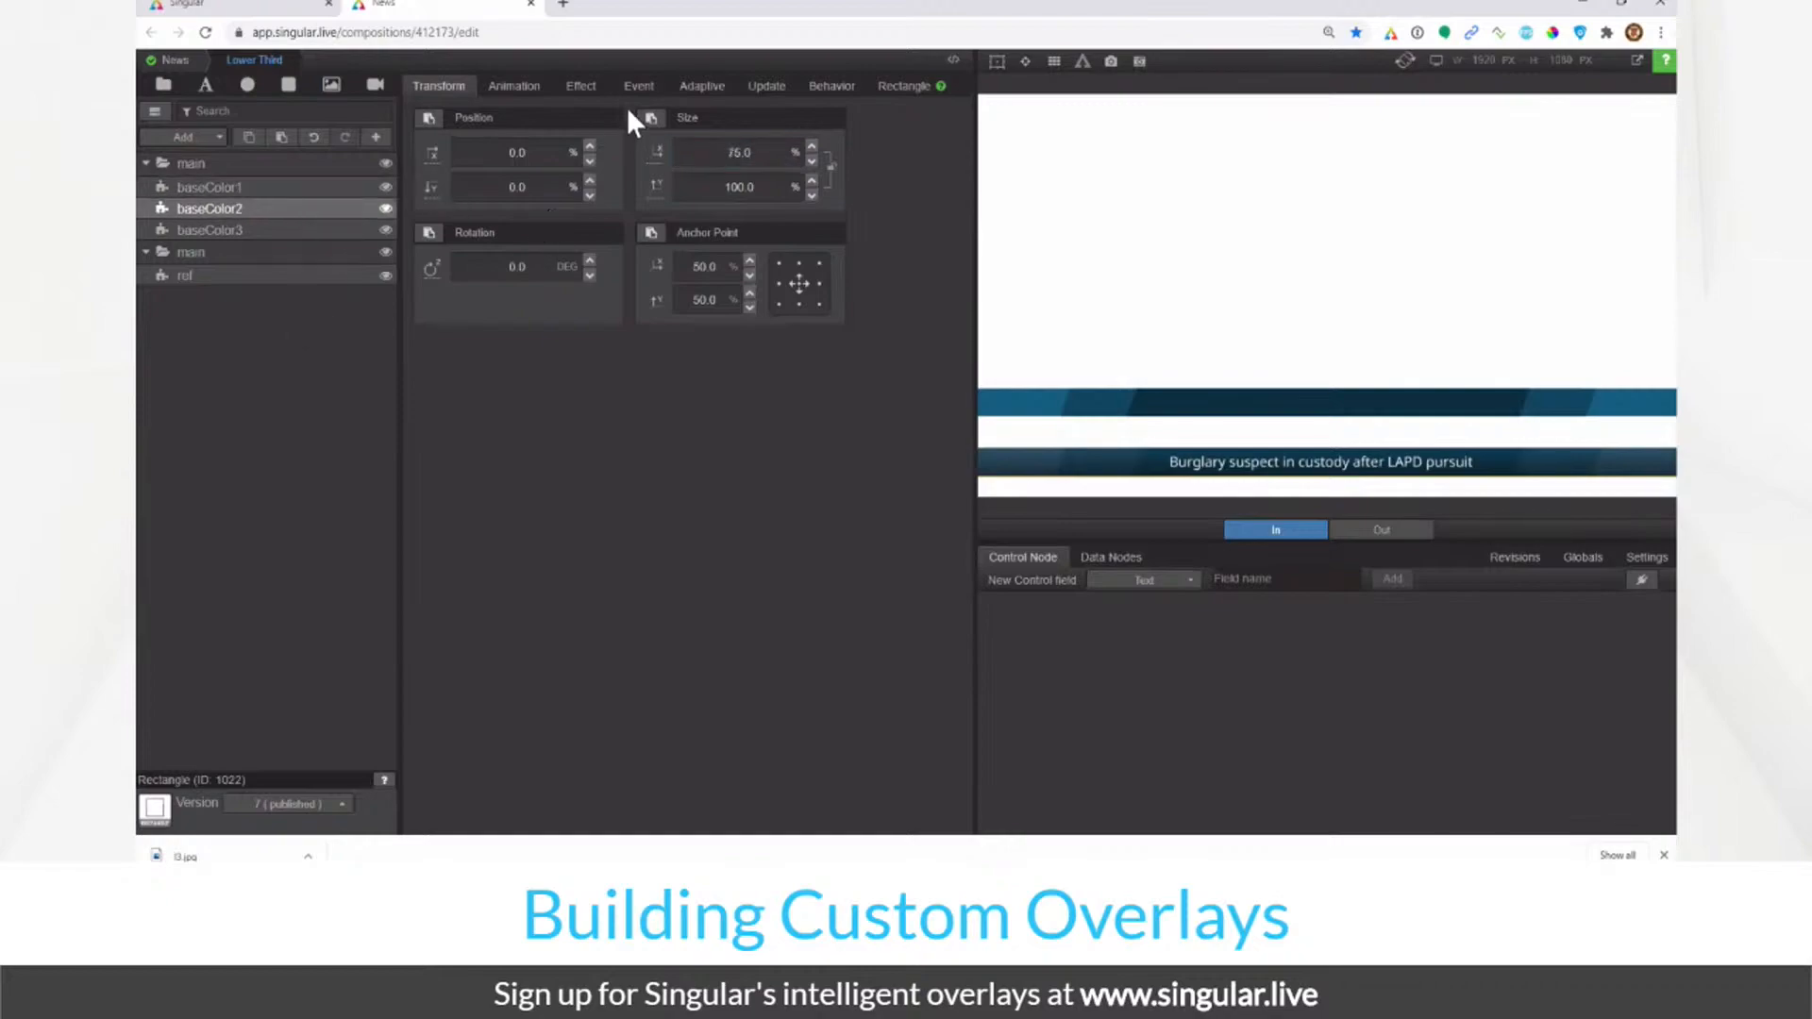
click(902, 87)
click(580, 86)
click(746, 530)
text(-20)
key(Return)
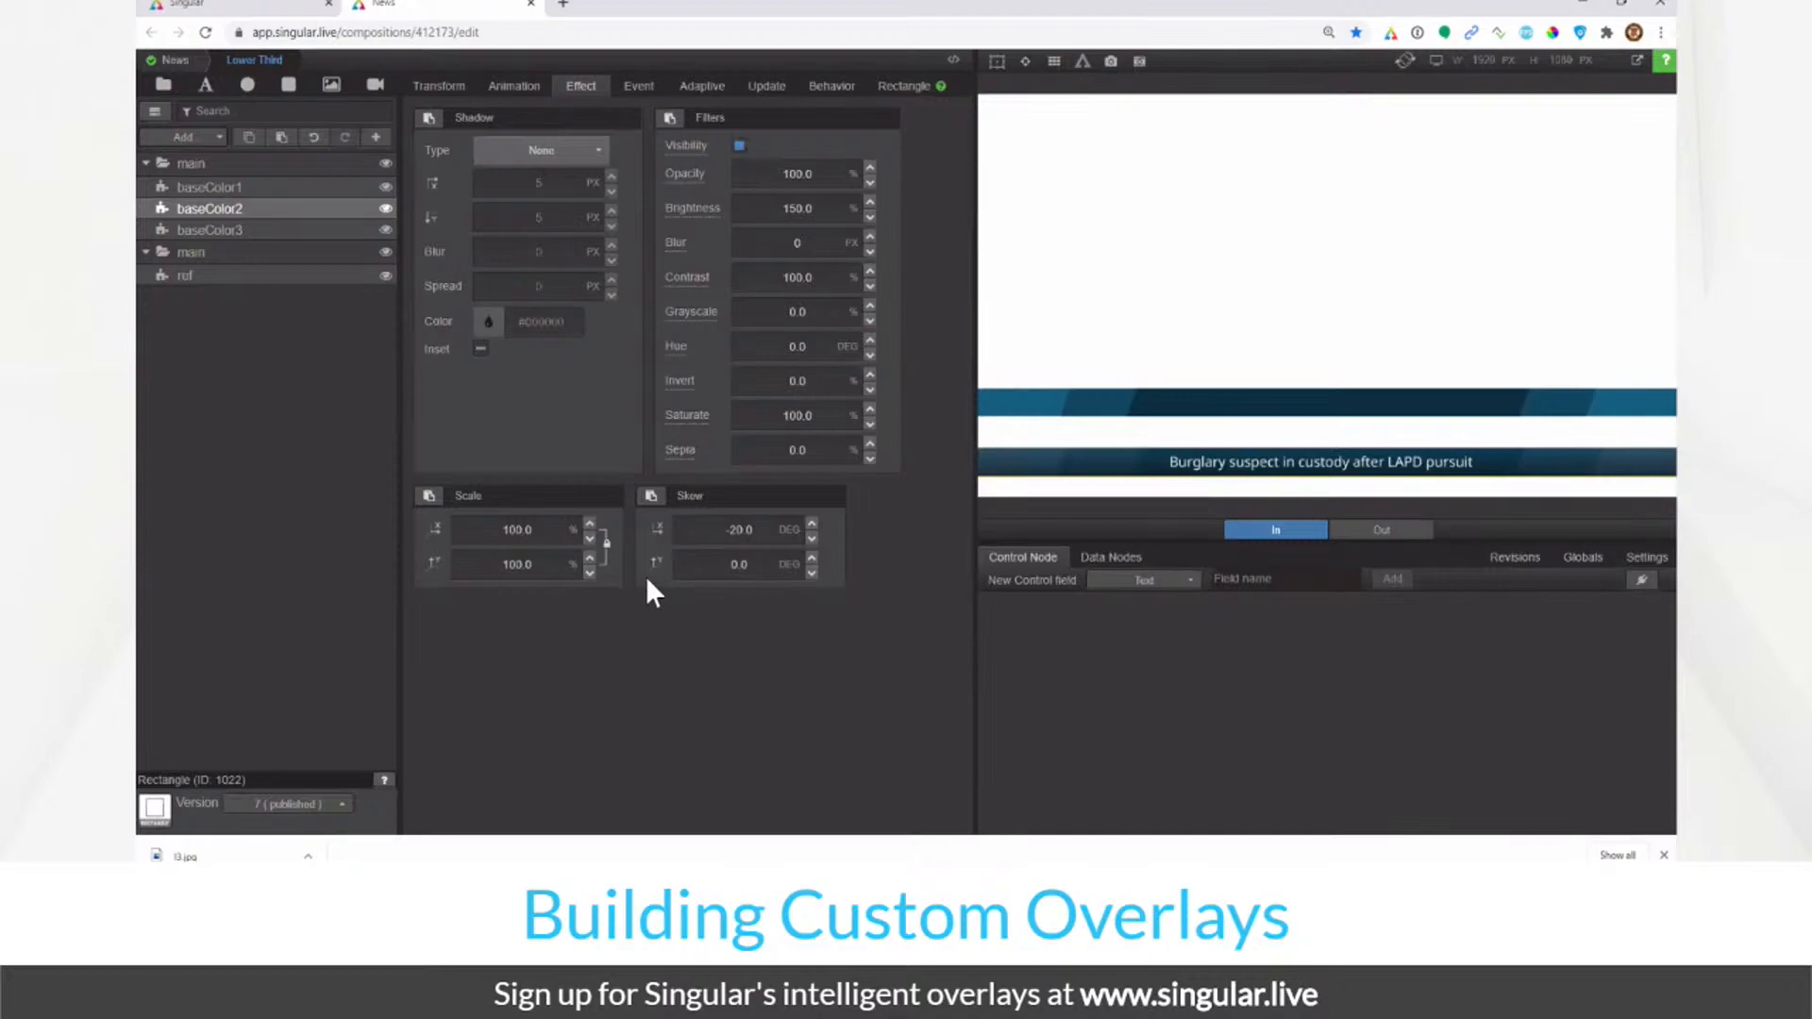
Step: Steepen baseColor2's horizontal skew through -22 to -25 degrees
click(741, 531)
key(ctrl+a)
key(BackSpace)
text(-20)
key(Return)
double_click(732, 522)
text(-22)
key(Return)
double_click(733, 522)
text(-25)
key(Return)
Step: Give baseColor1 the same -25 degree horizontal skew
click(321, 188)
double_click(756, 528)
text(-25)
key(Return)
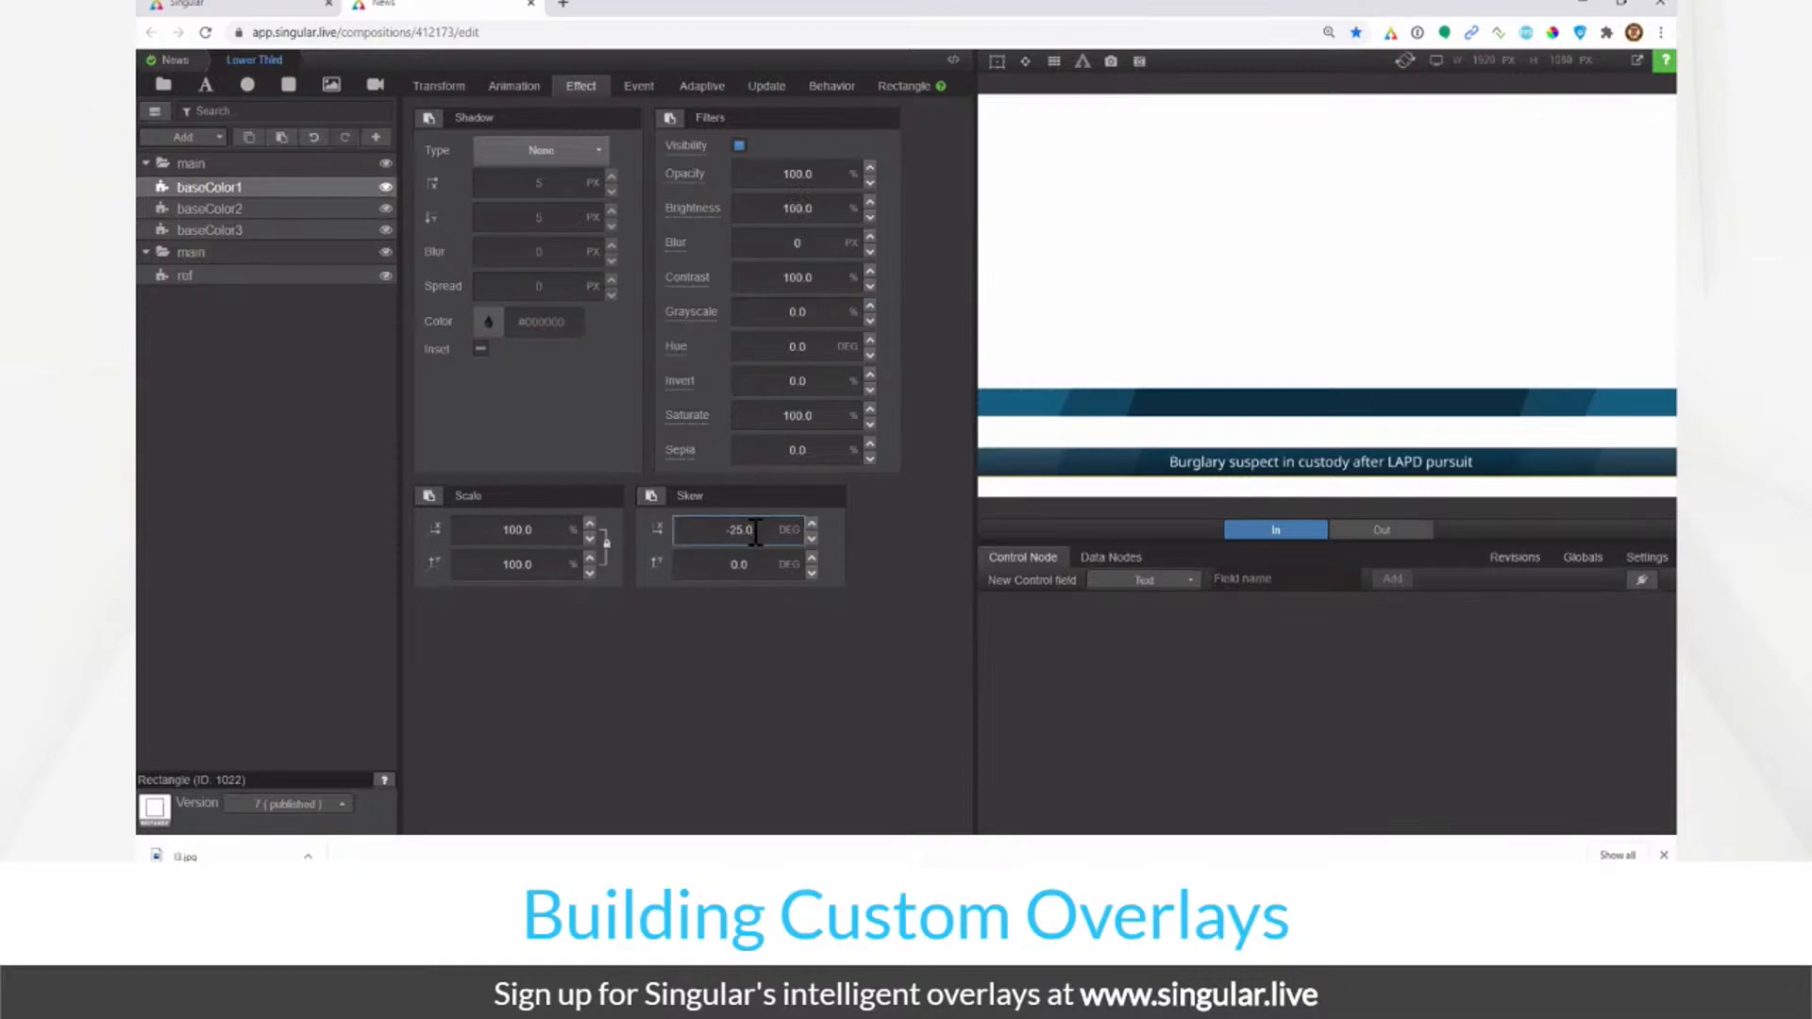
click(234, 454)
click(264, 230)
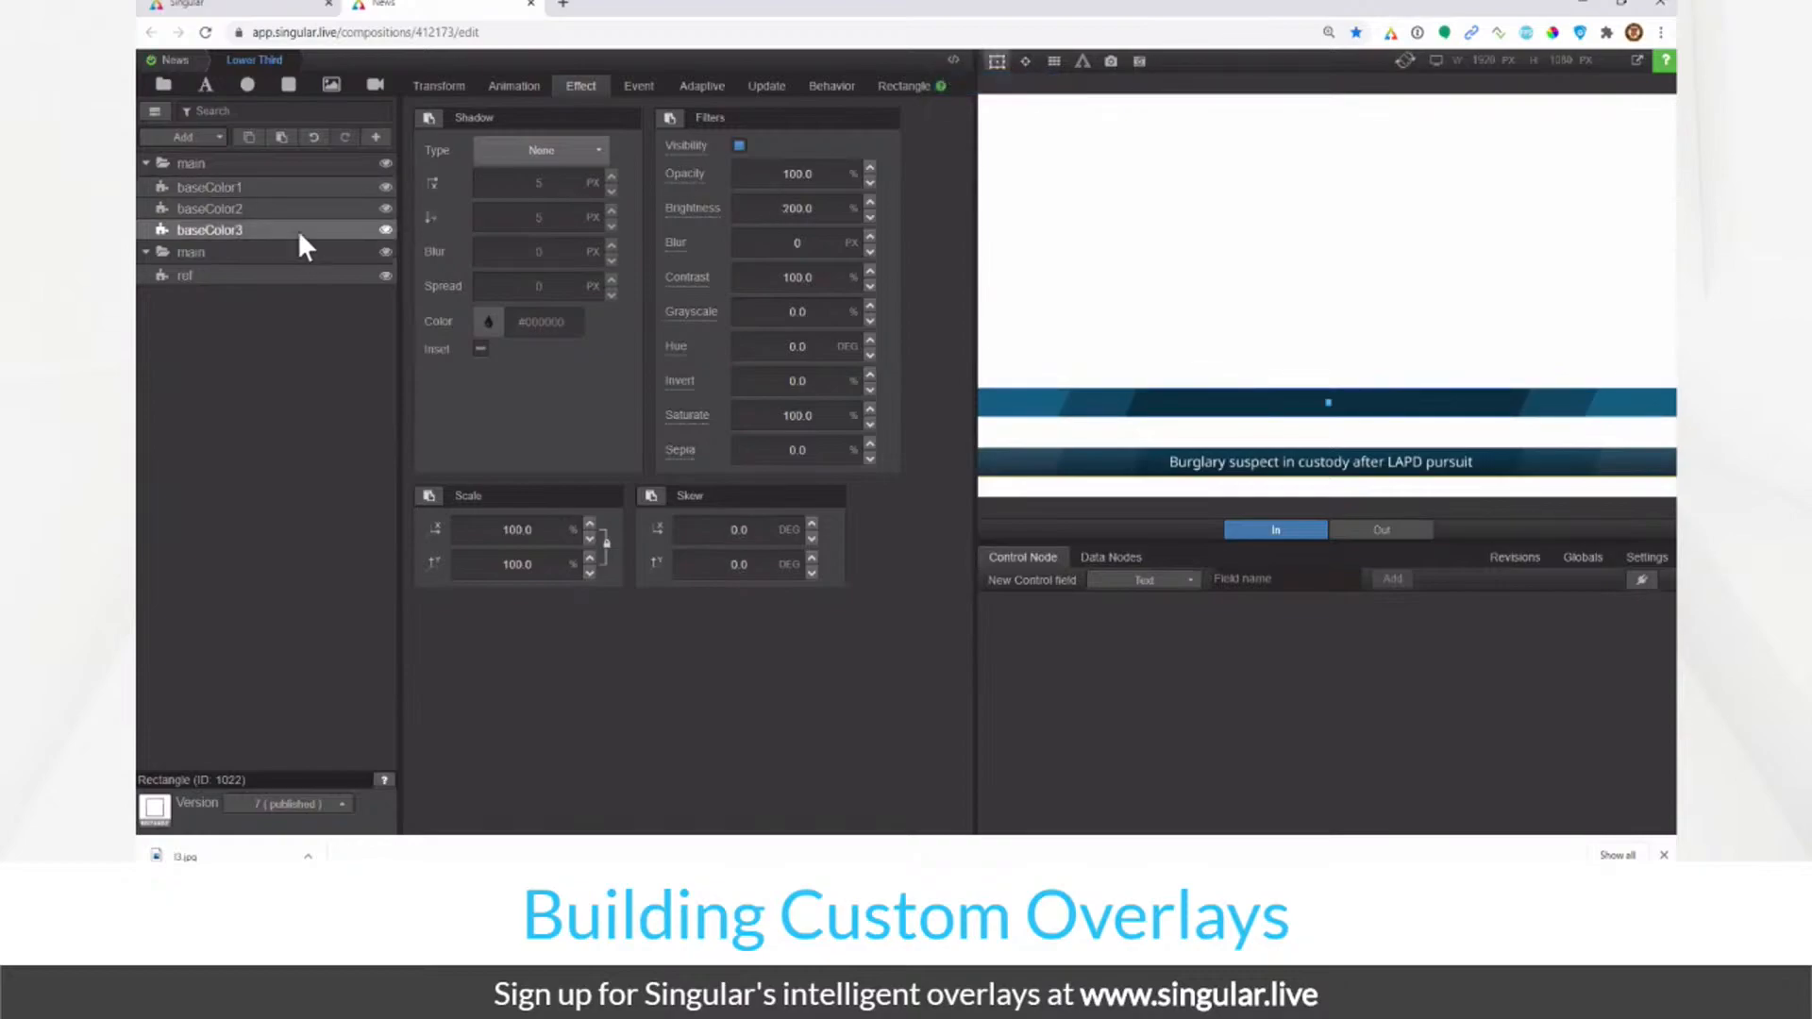
Step: Add a new rectangle layer named gradient above the bars
click(296, 186)
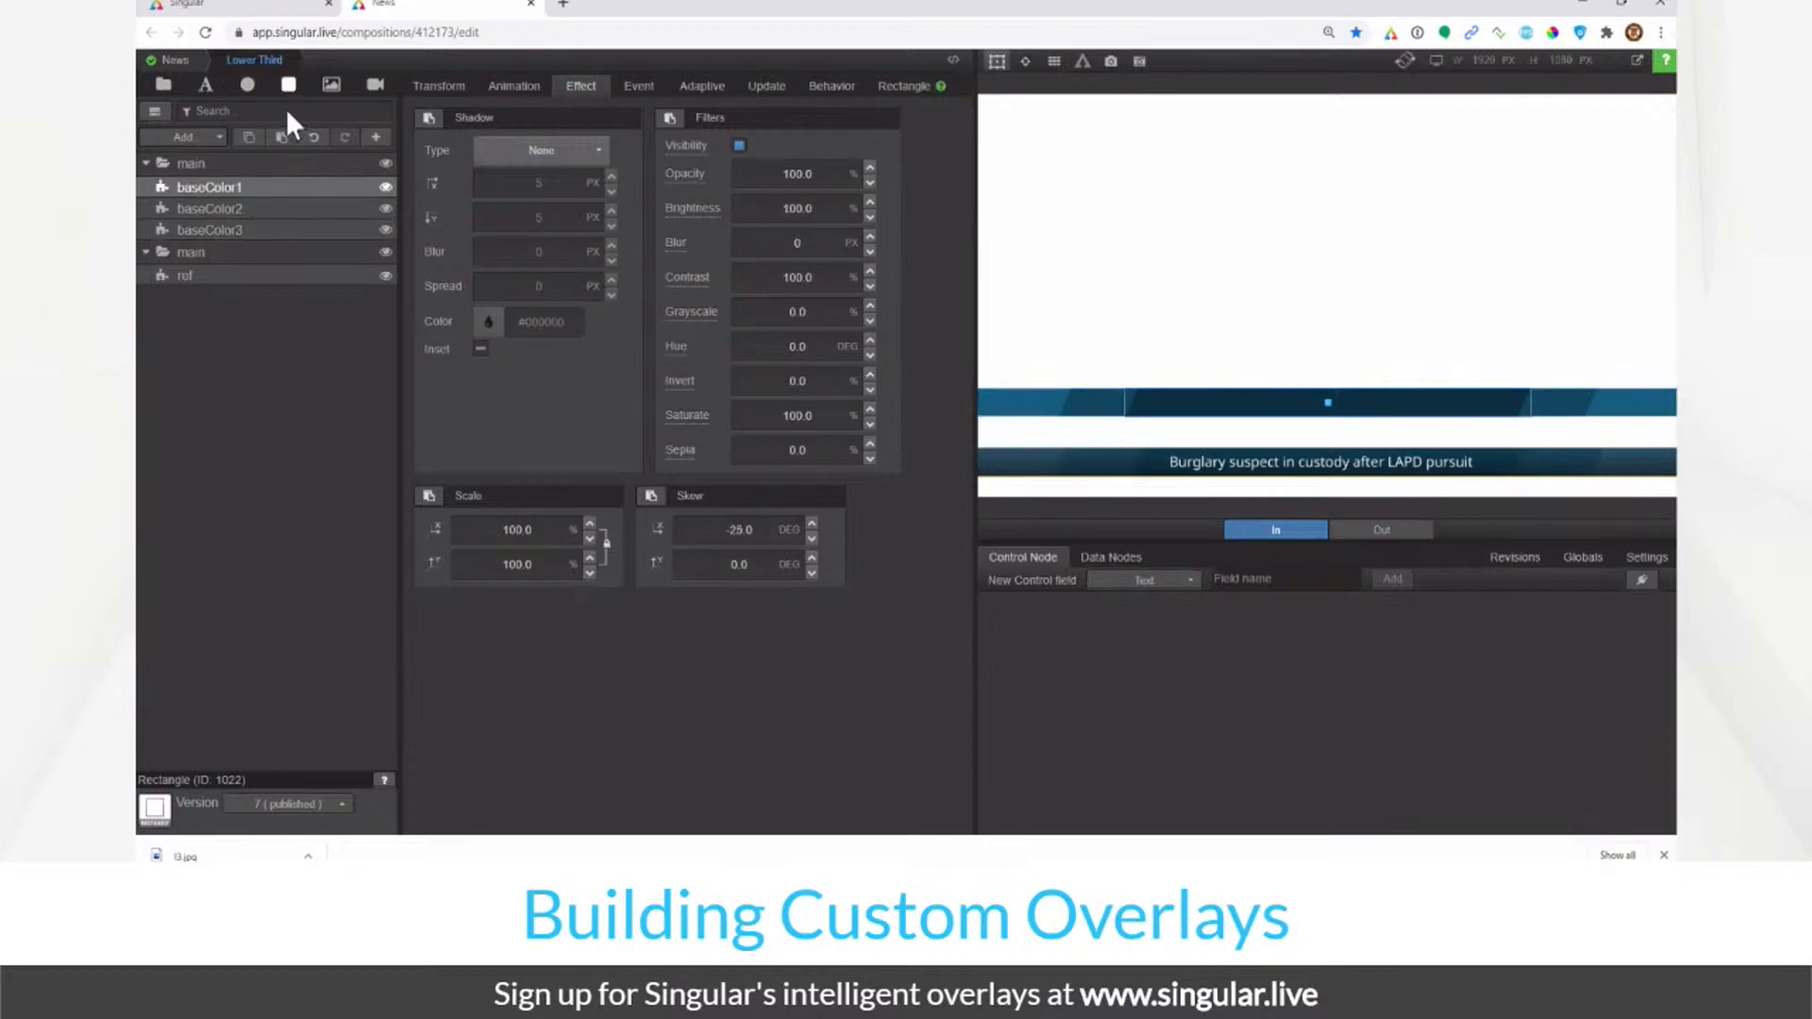
click(289, 84)
double_click(275, 185)
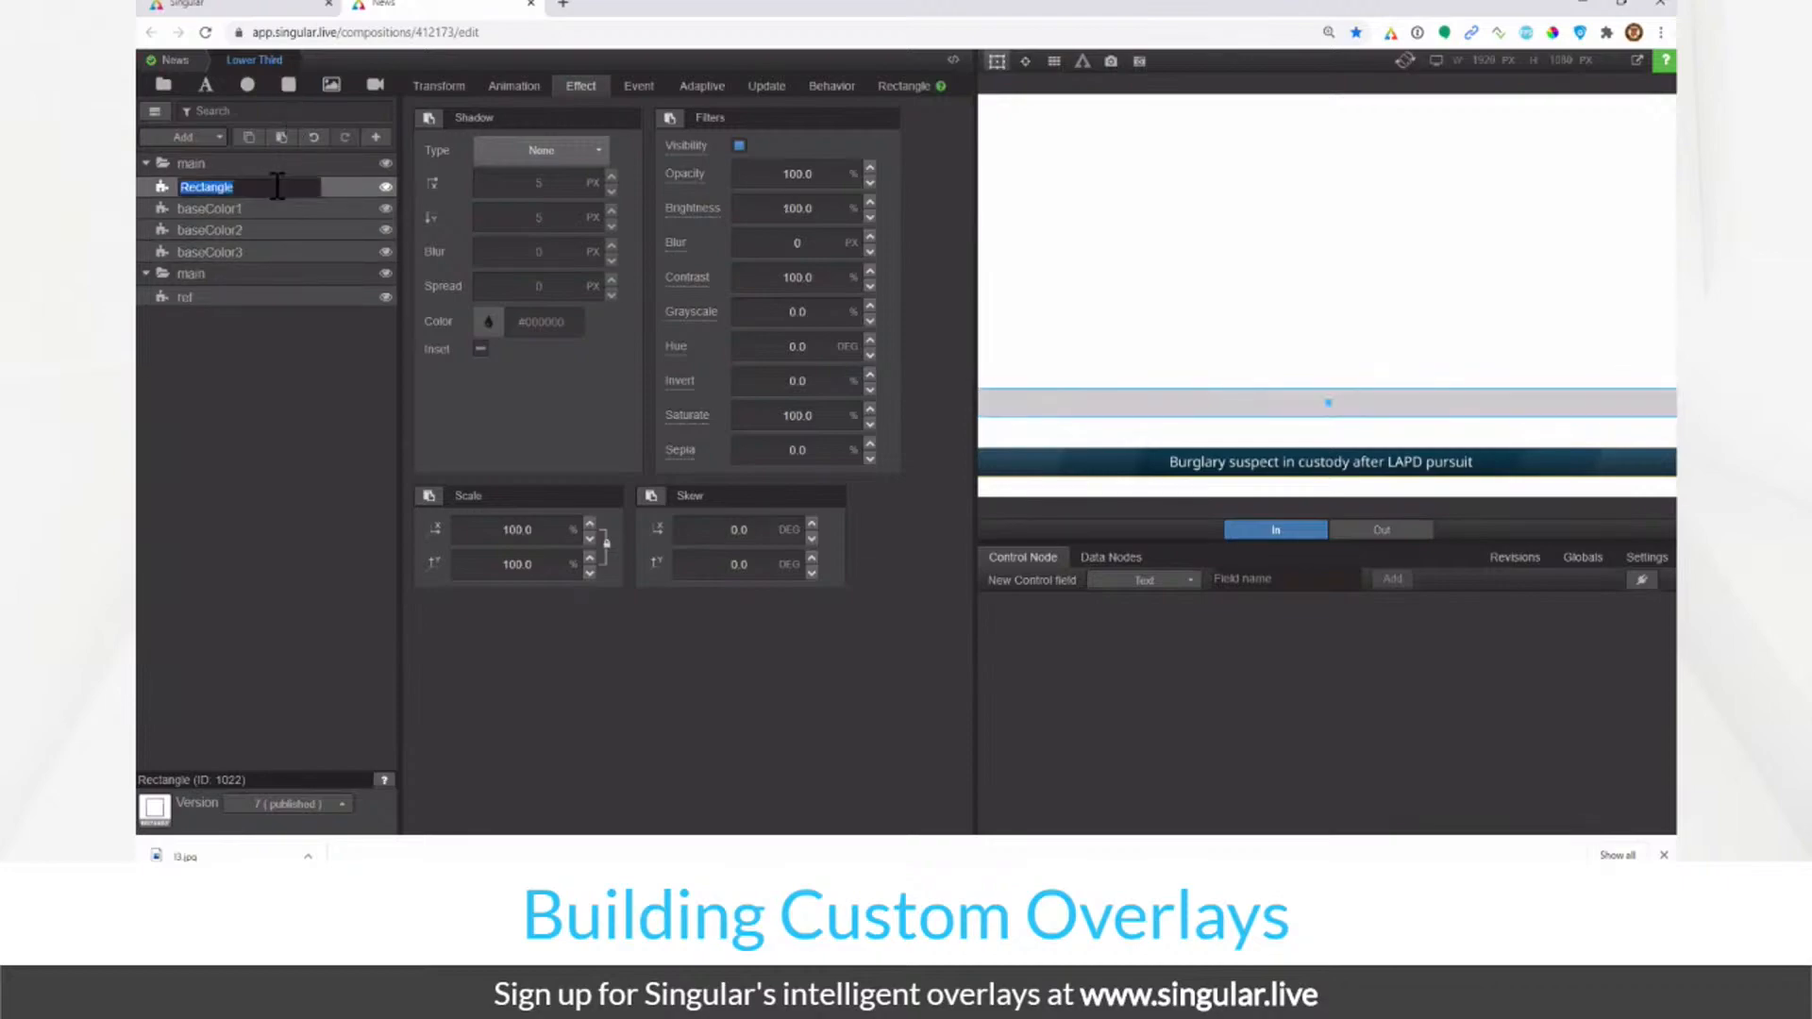
text(gradient)
key(Return)
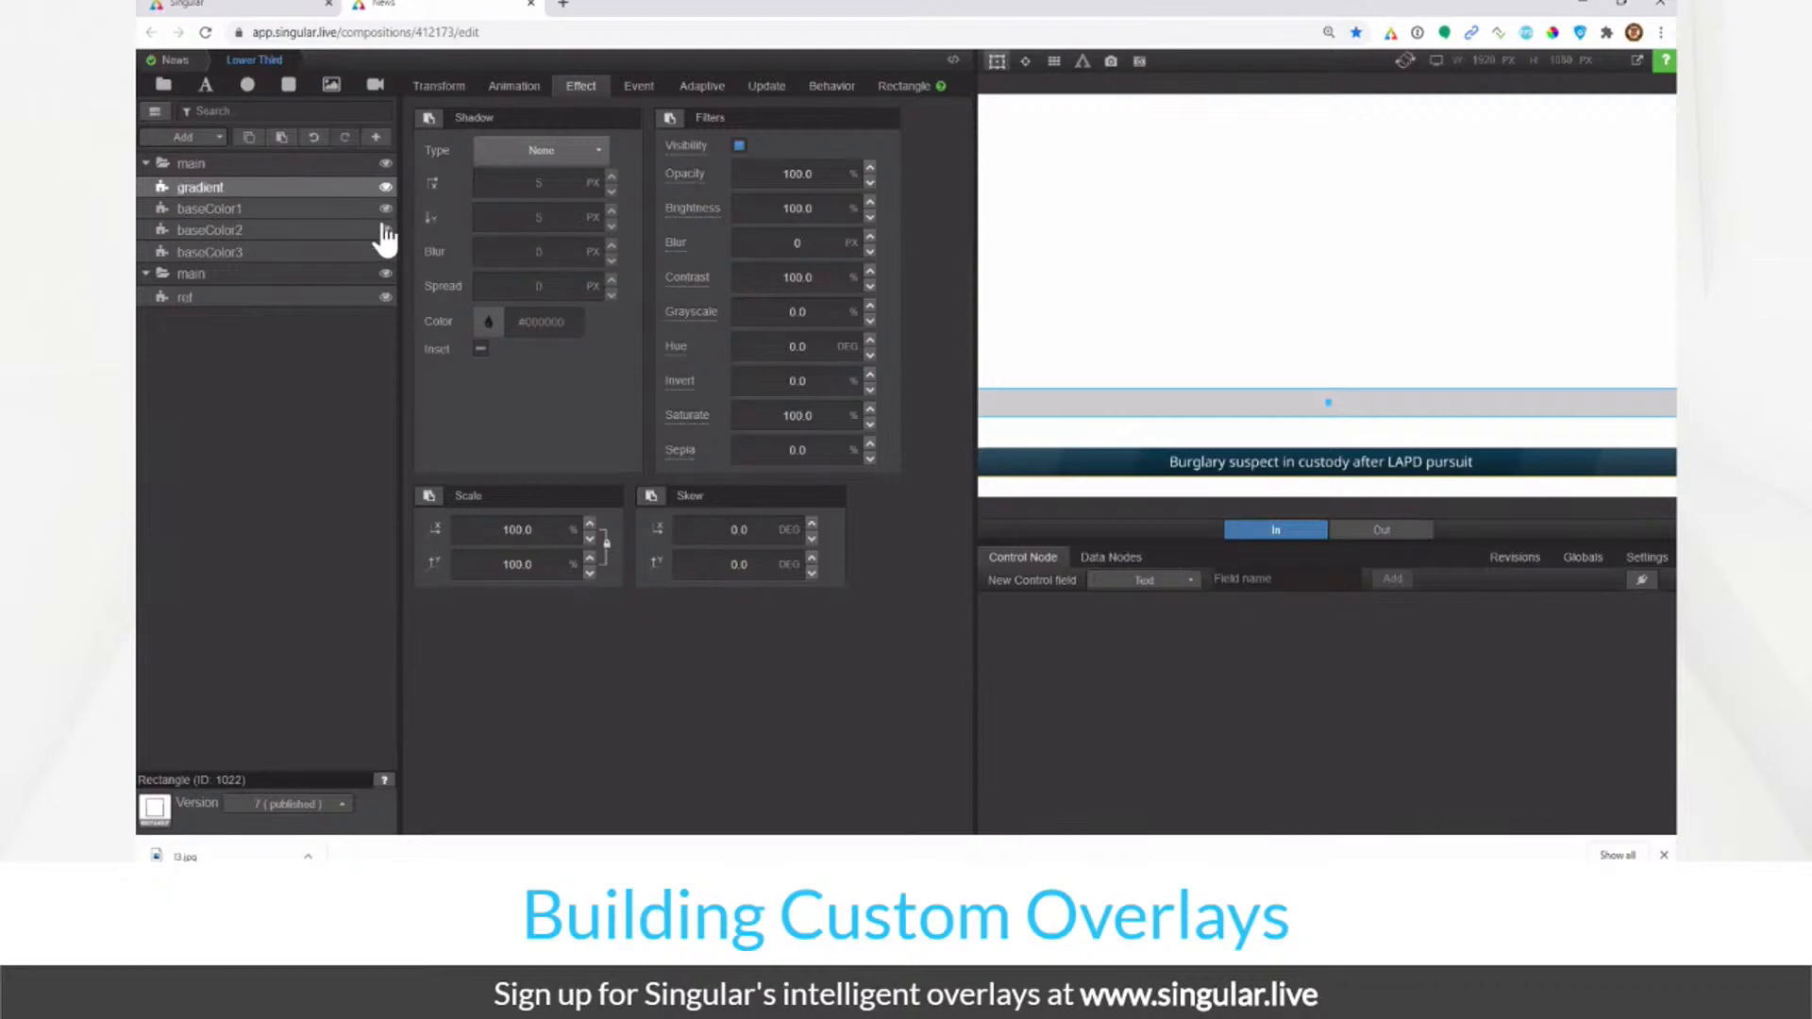
Step: Compare the gradient layer against the bars in the preview, then open its fill colour settings
click(292, 250)
click(293, 183)
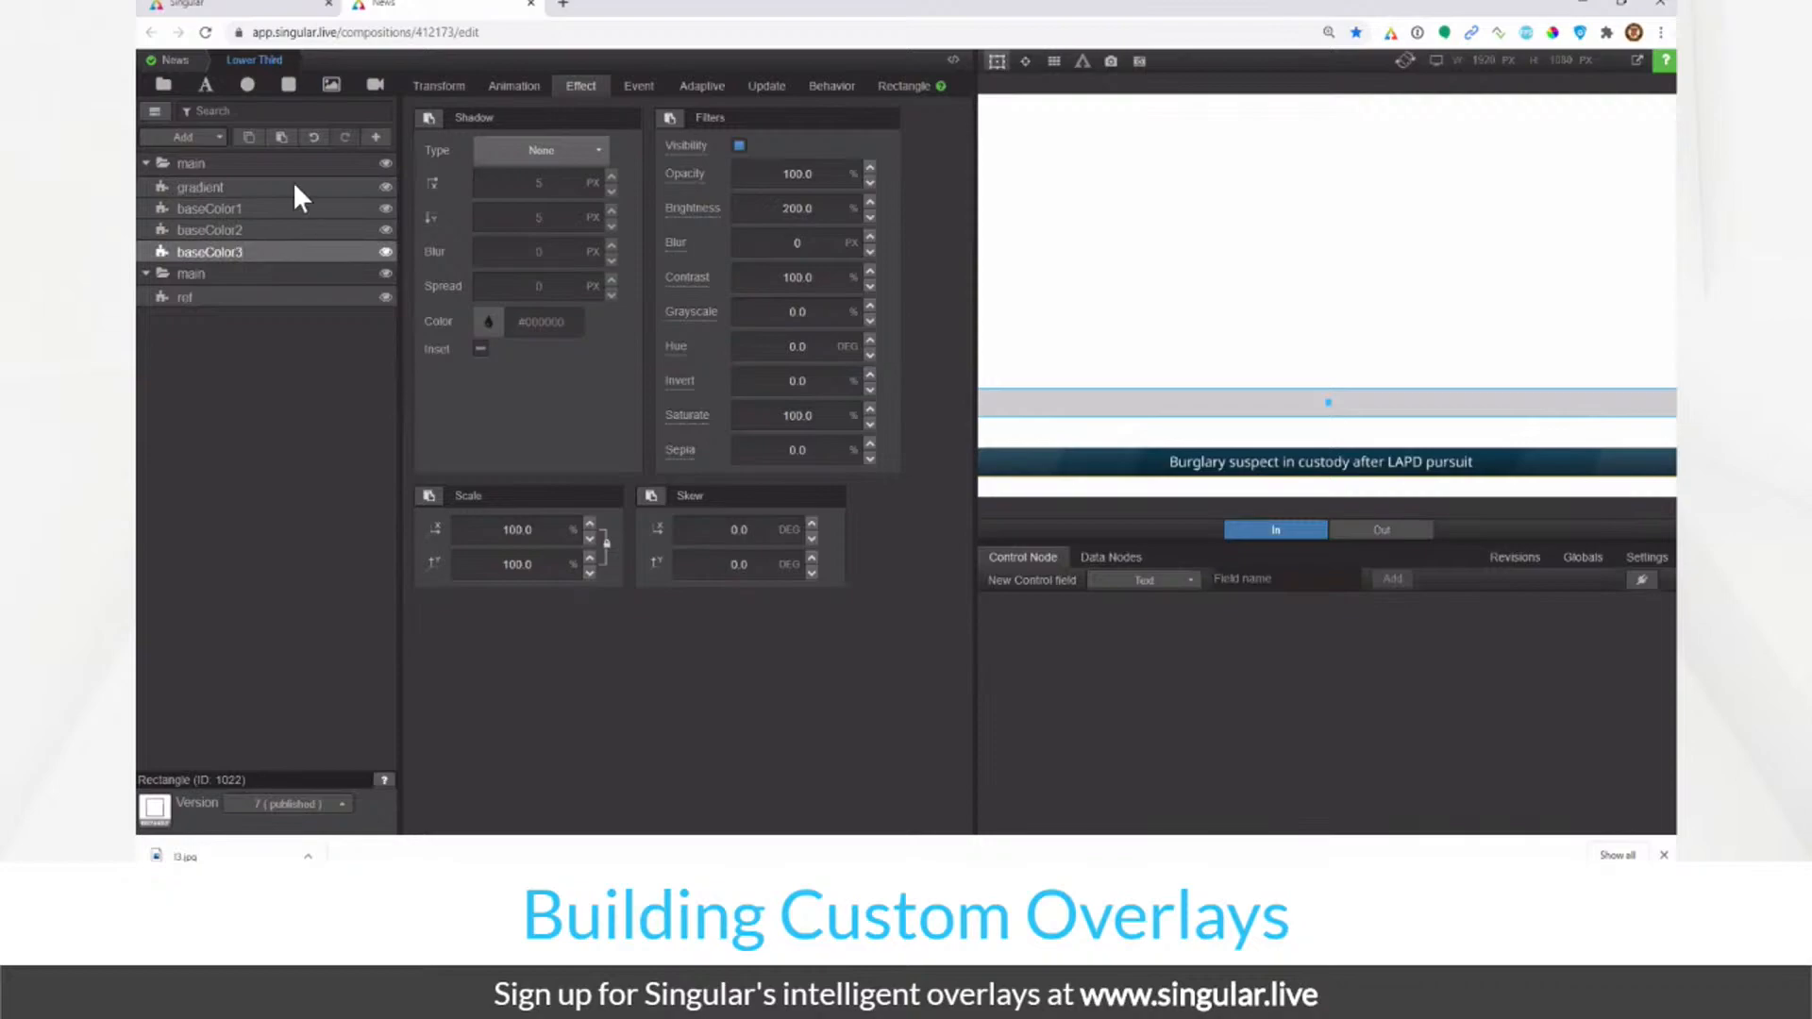
click(447, 94)
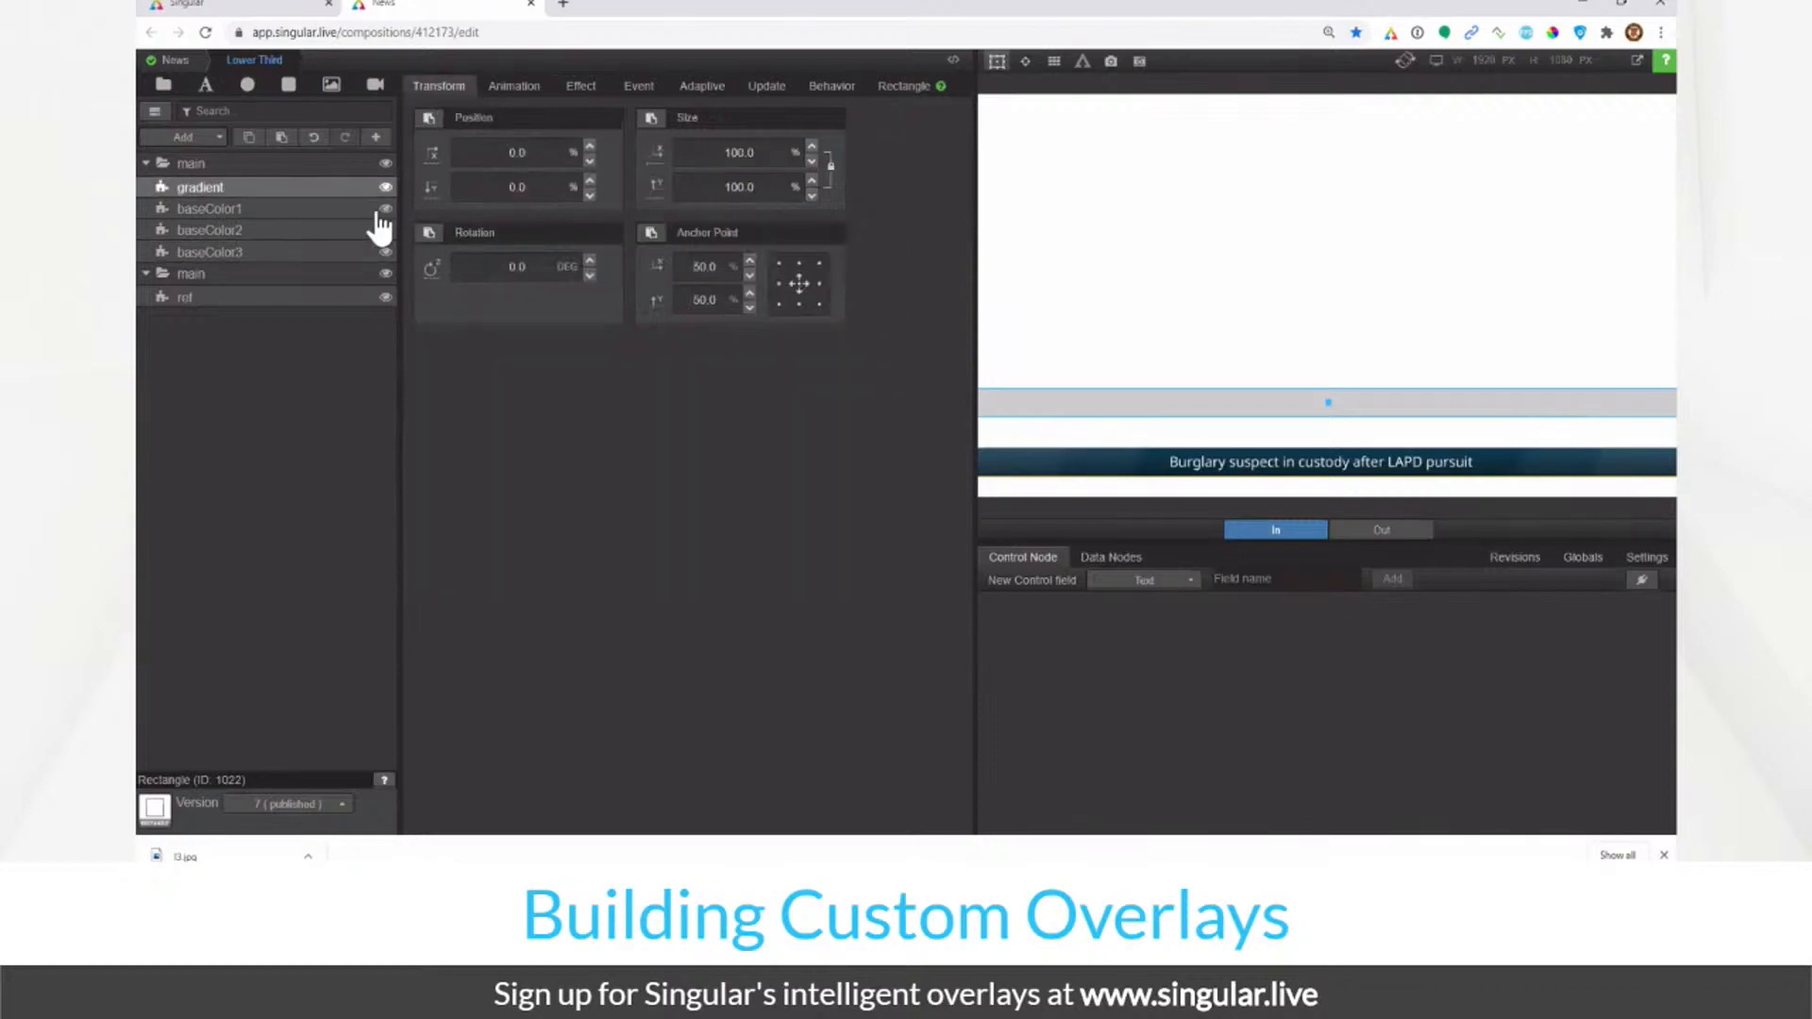
click(303, 209)
click(296, 252)
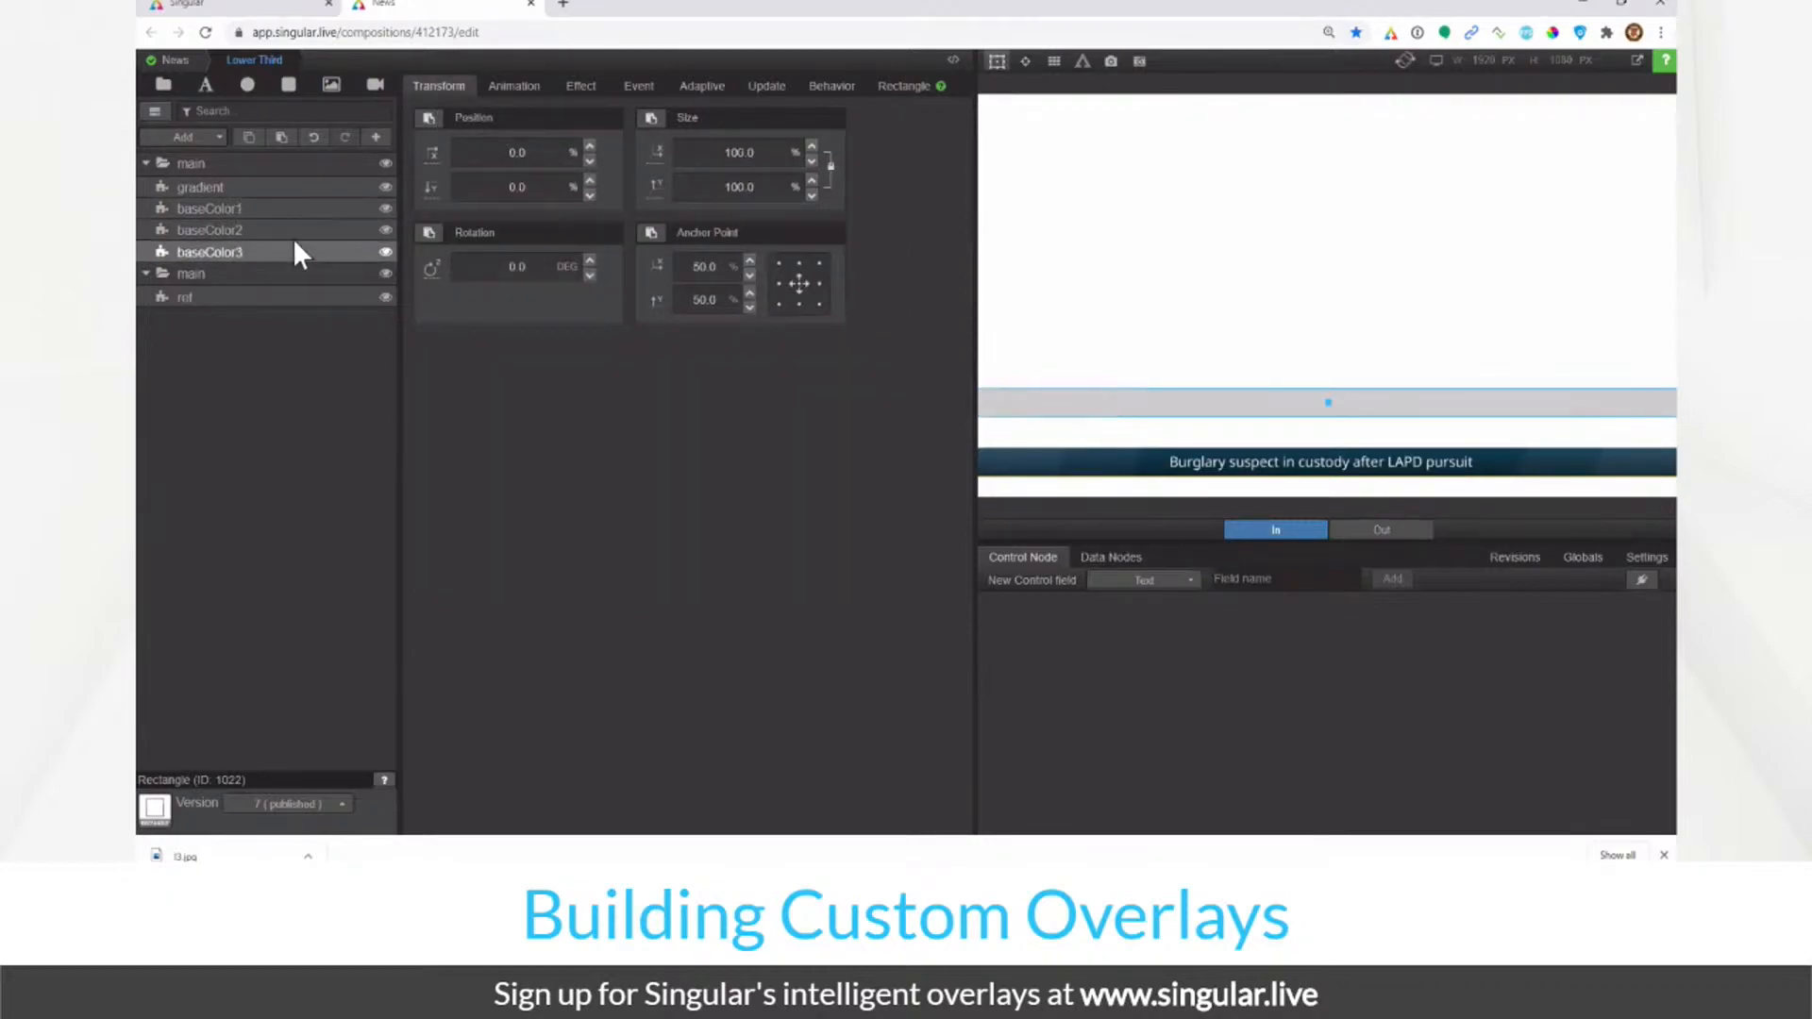
click(299, 185)
click(386, 165)
click(386, 165)
click(384, 188)
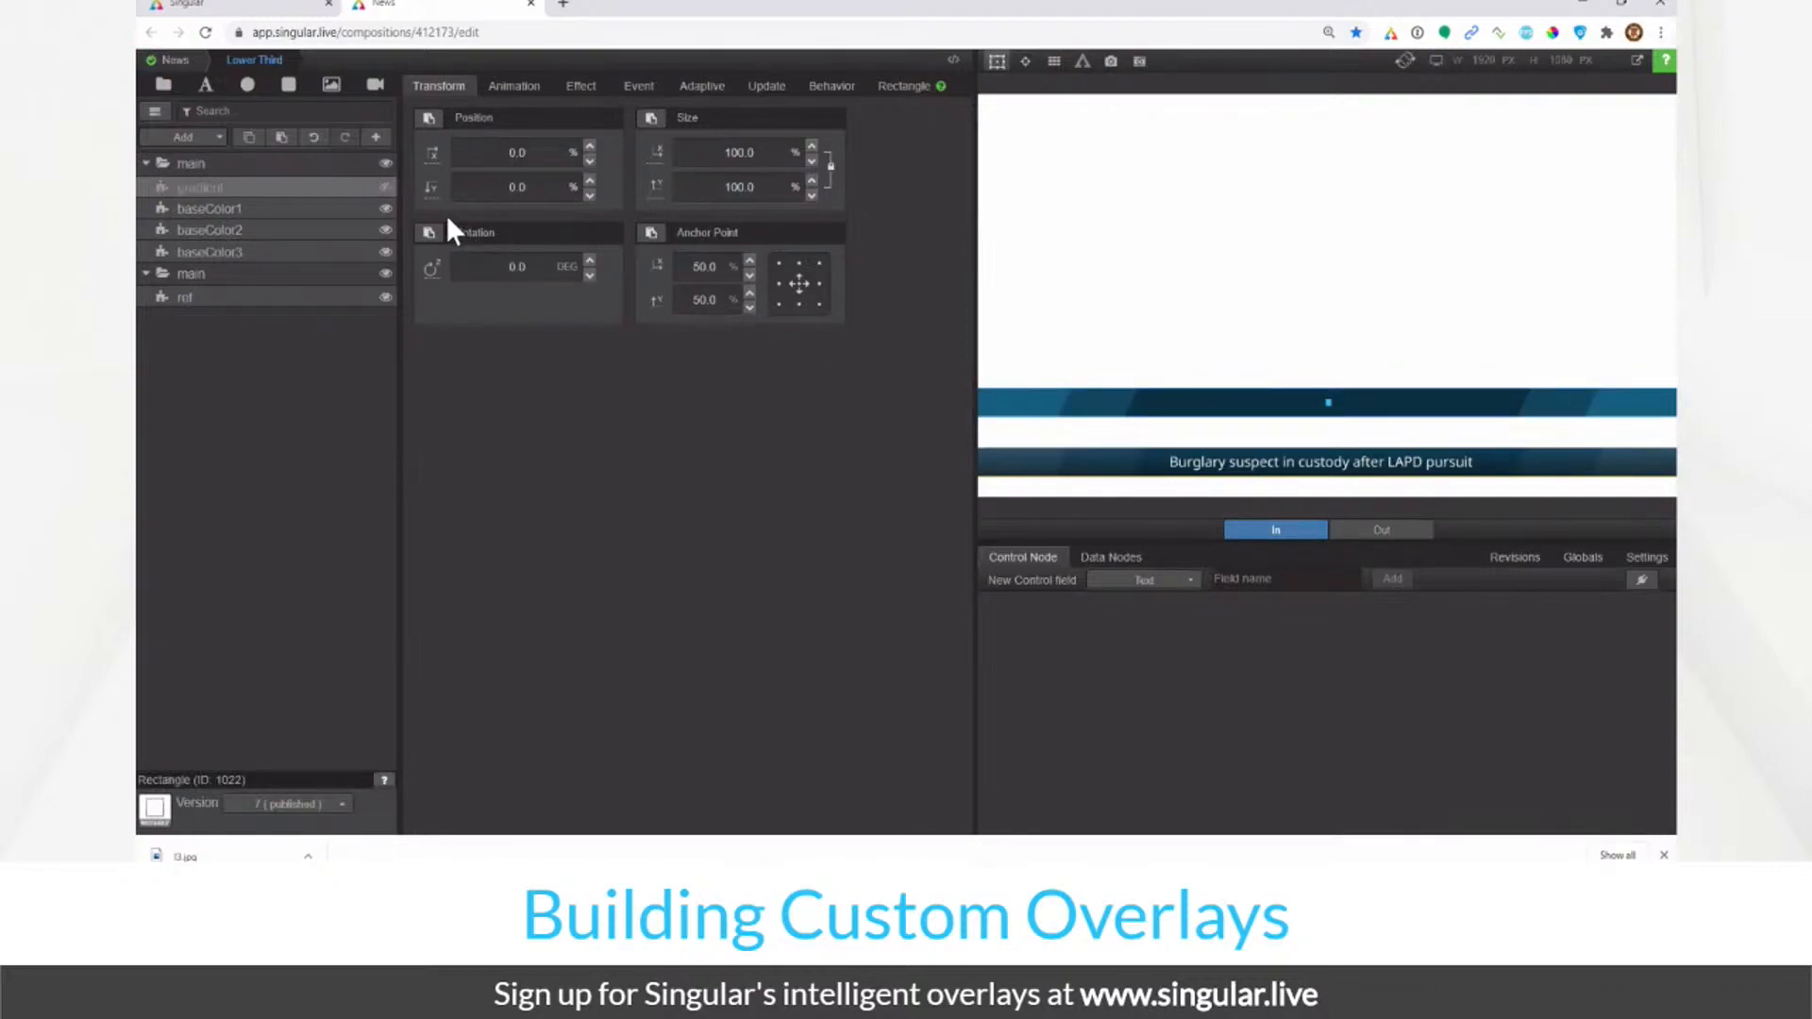
click(386, 187)
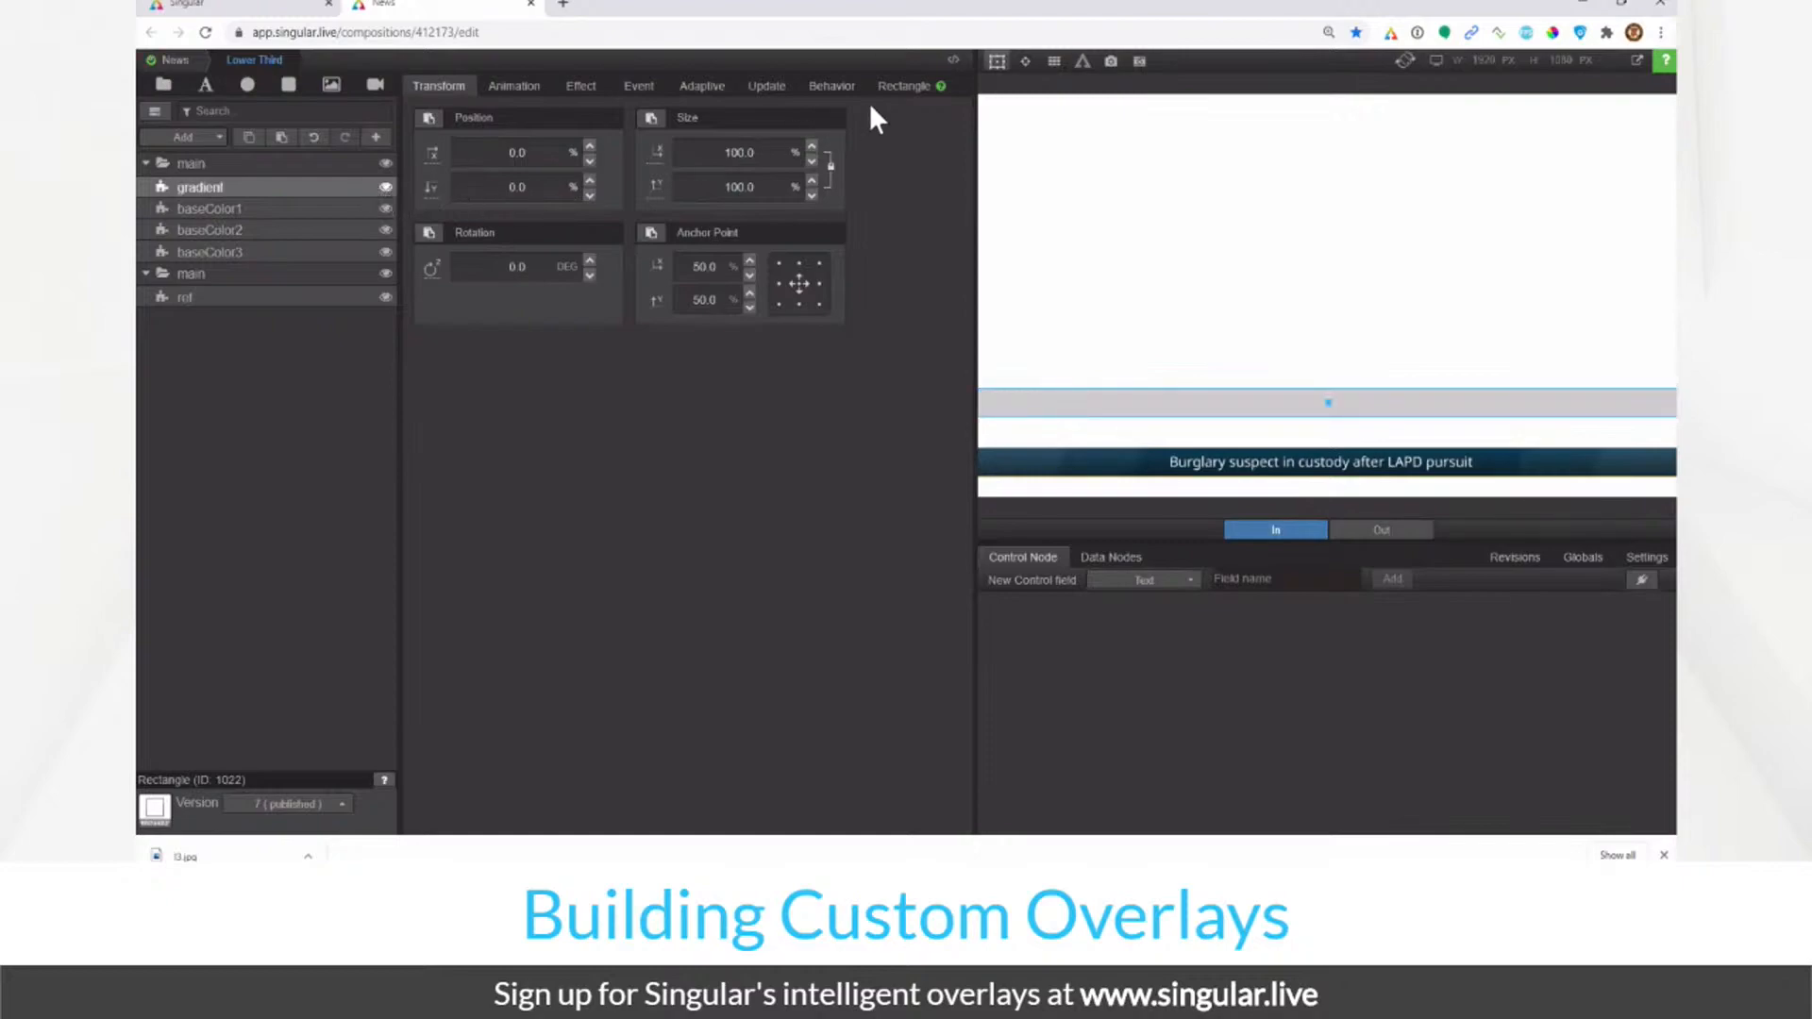
click(897, 94)
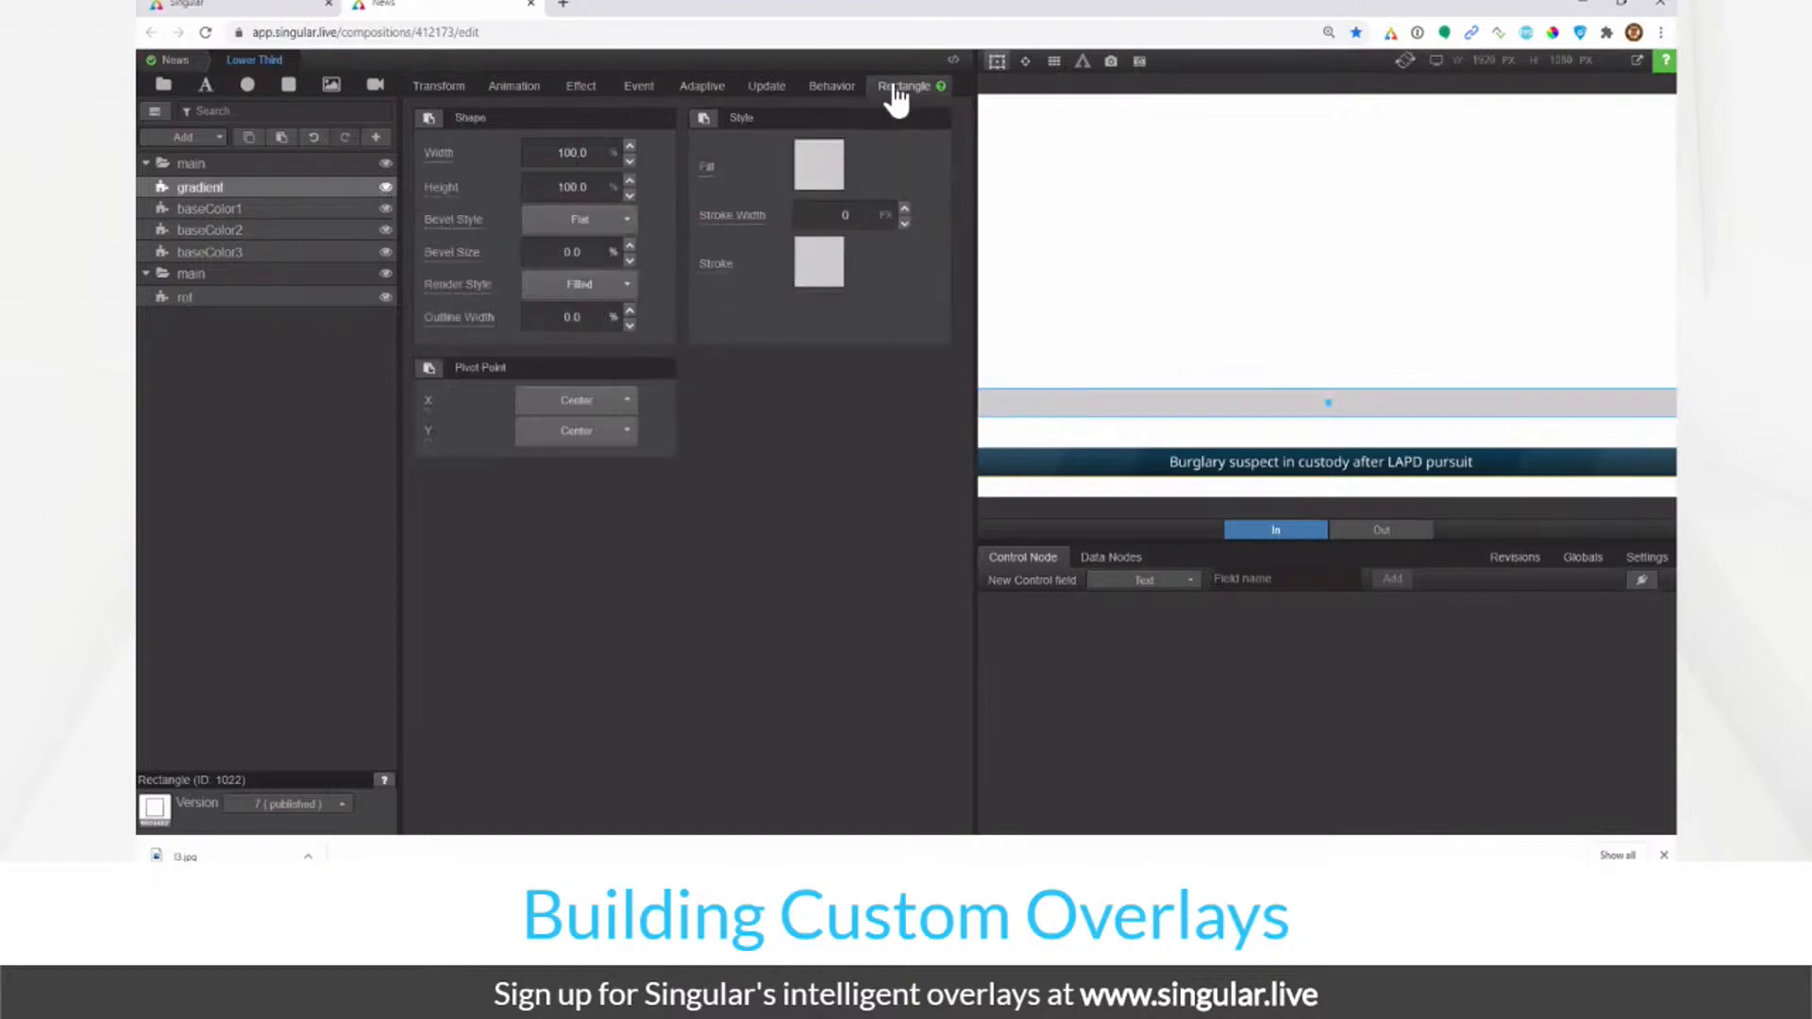
click(818, 175)
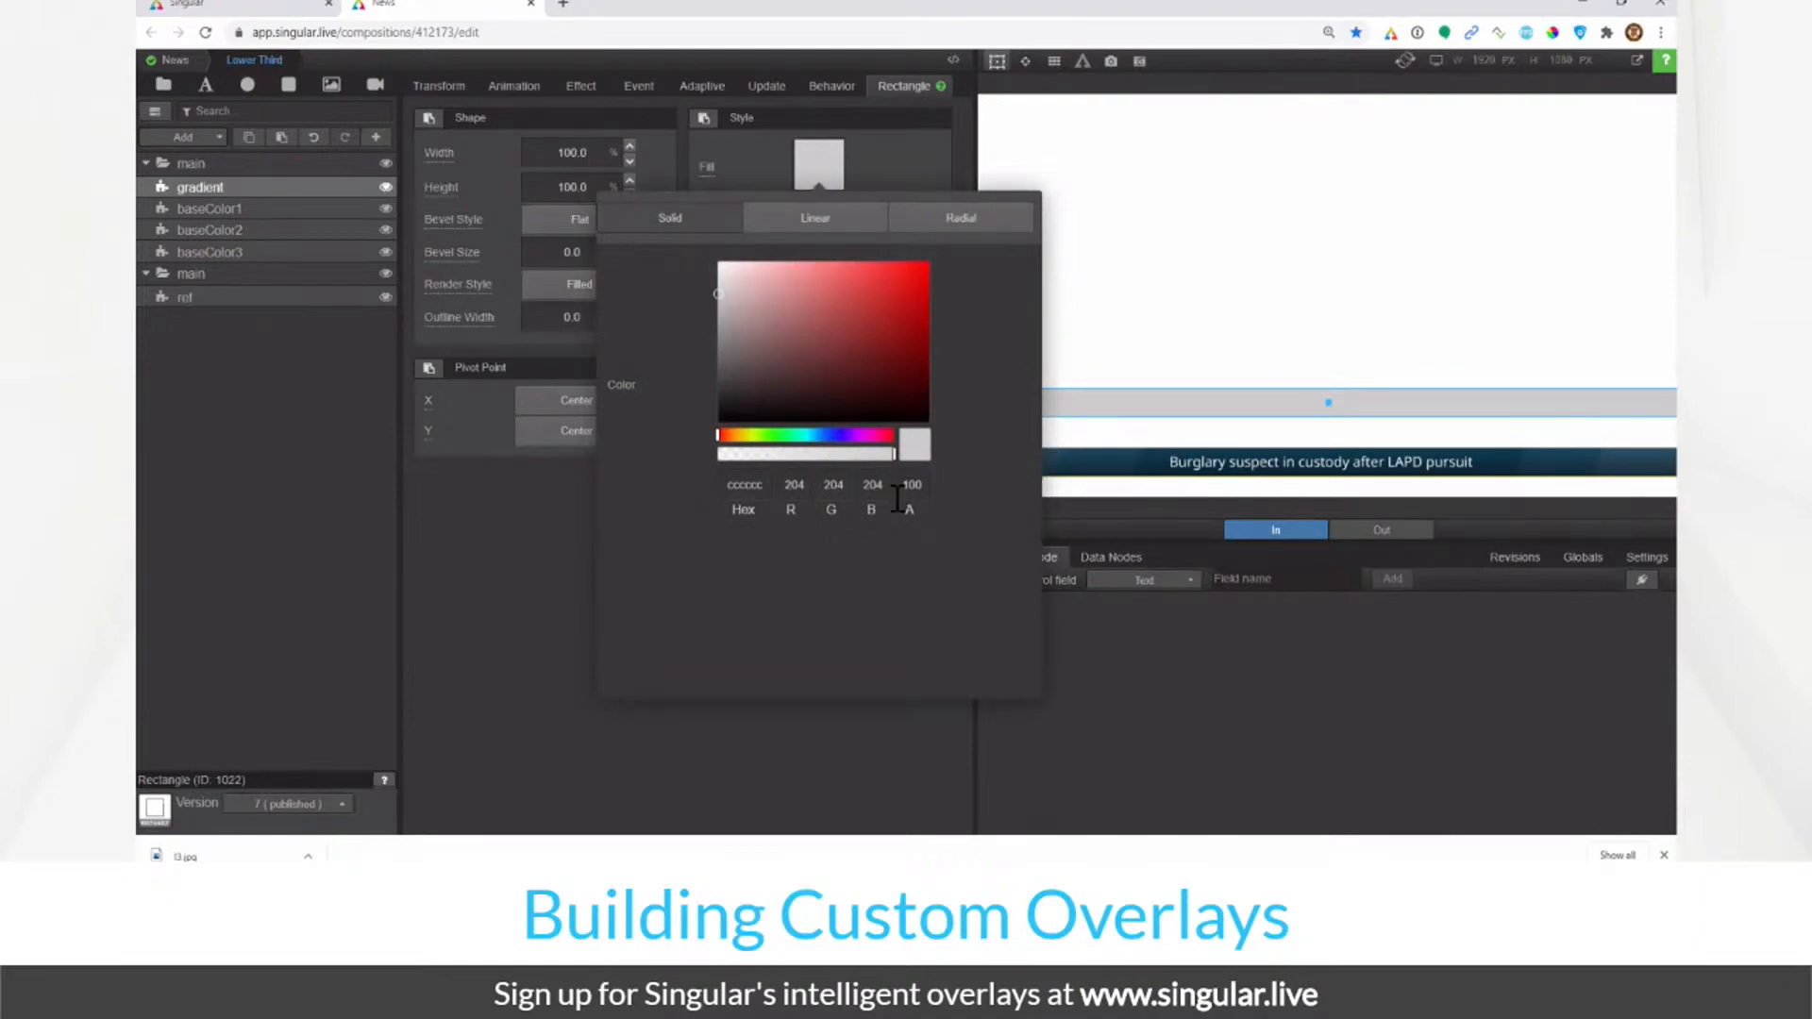
Step: Make the fill a two-stop linear gradient at 90 degrees with Keep Aspect on
click(825, 223)
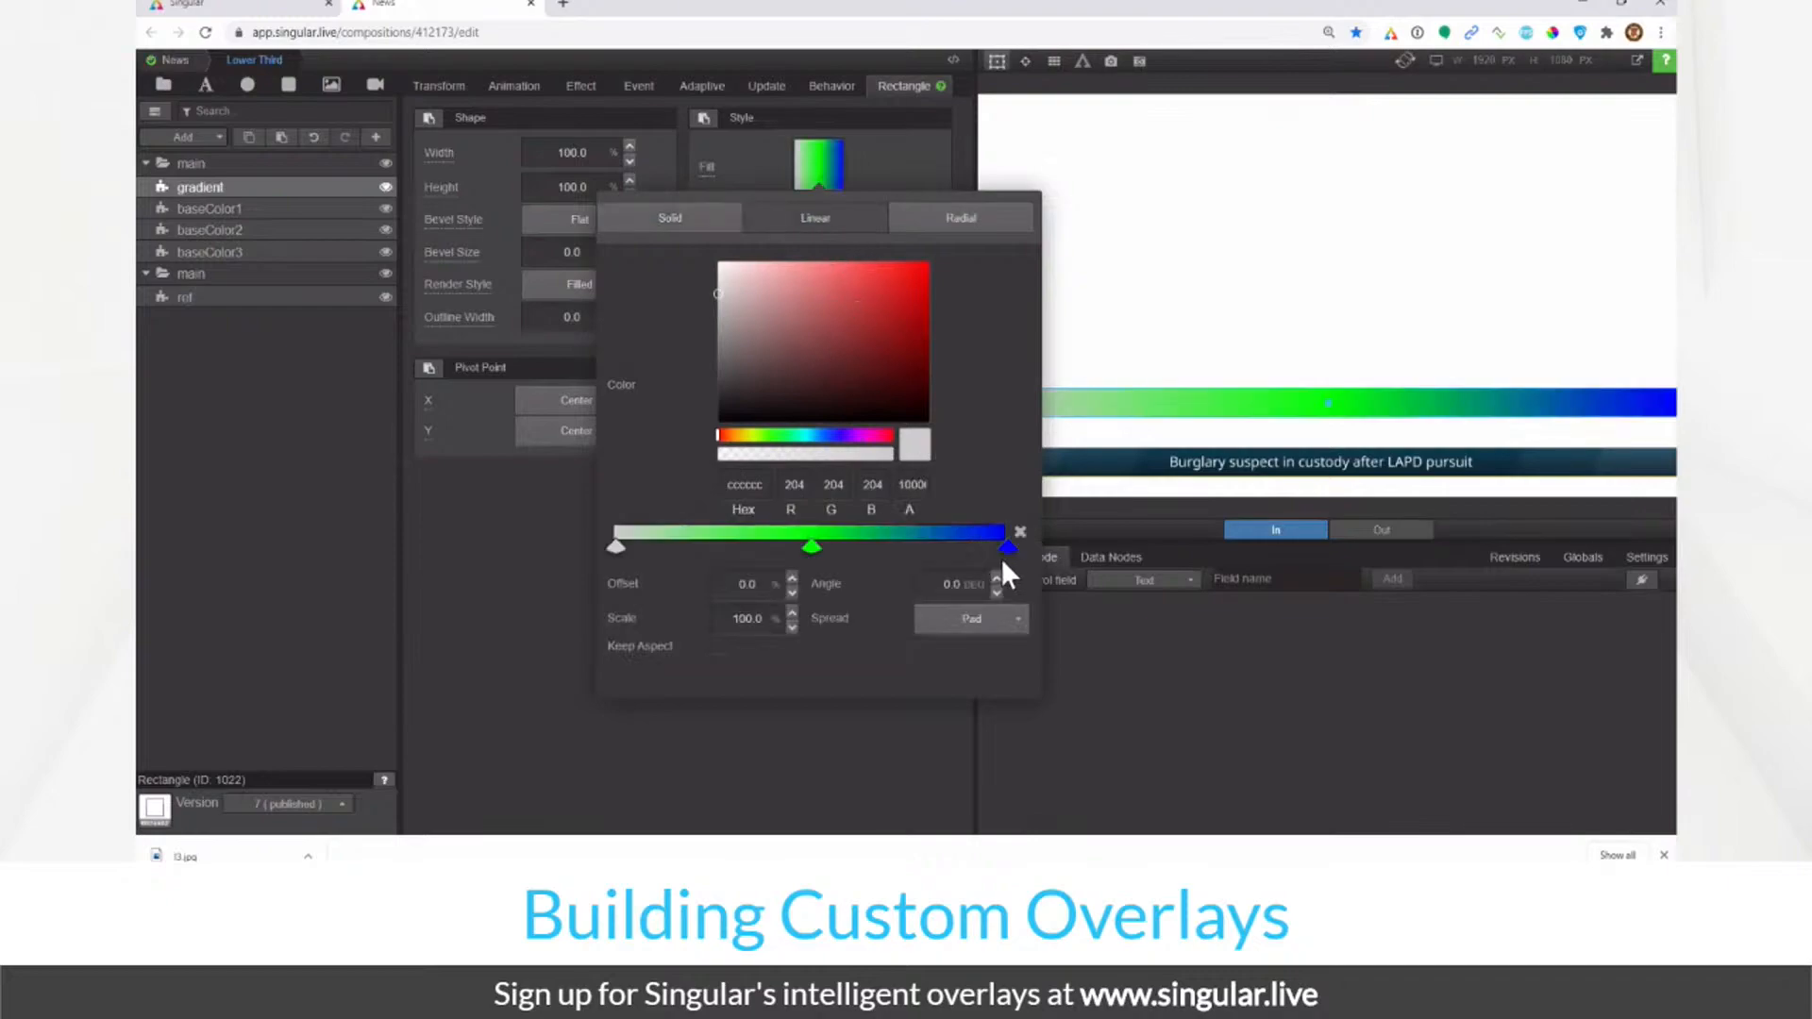
click(814, 547)
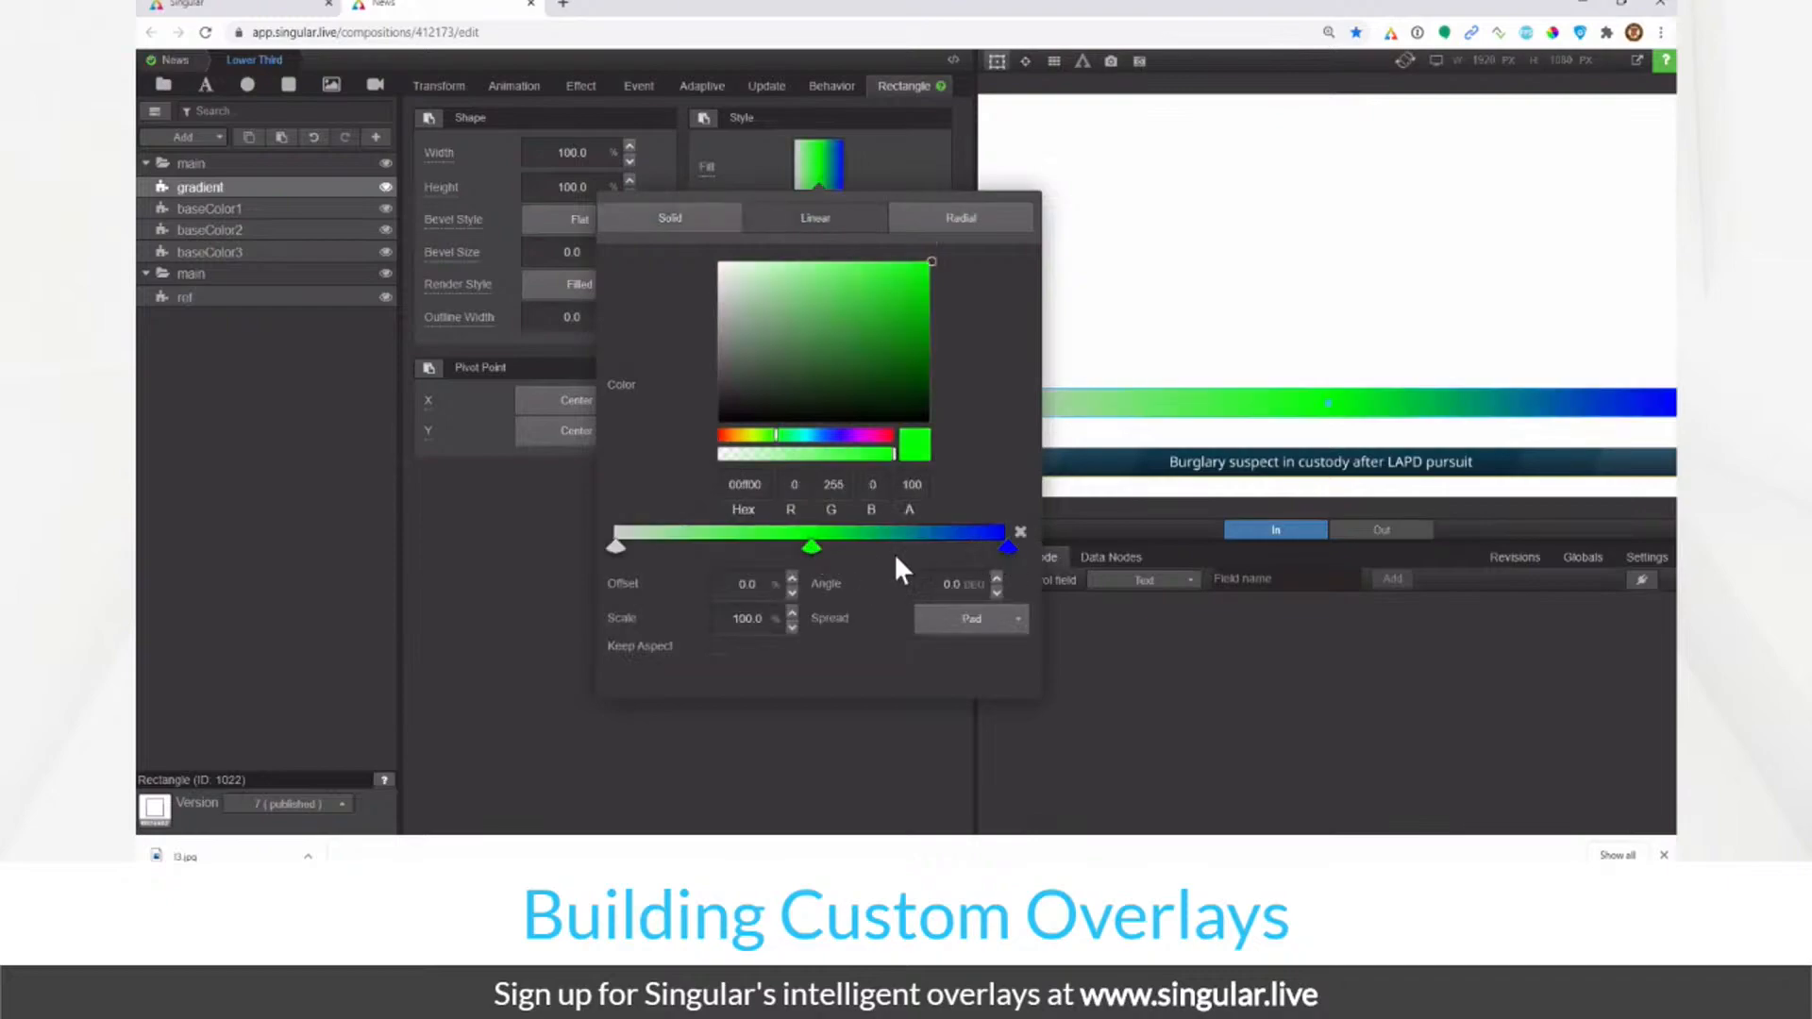
click(1020, 531)
click(932, 585)
text(90)
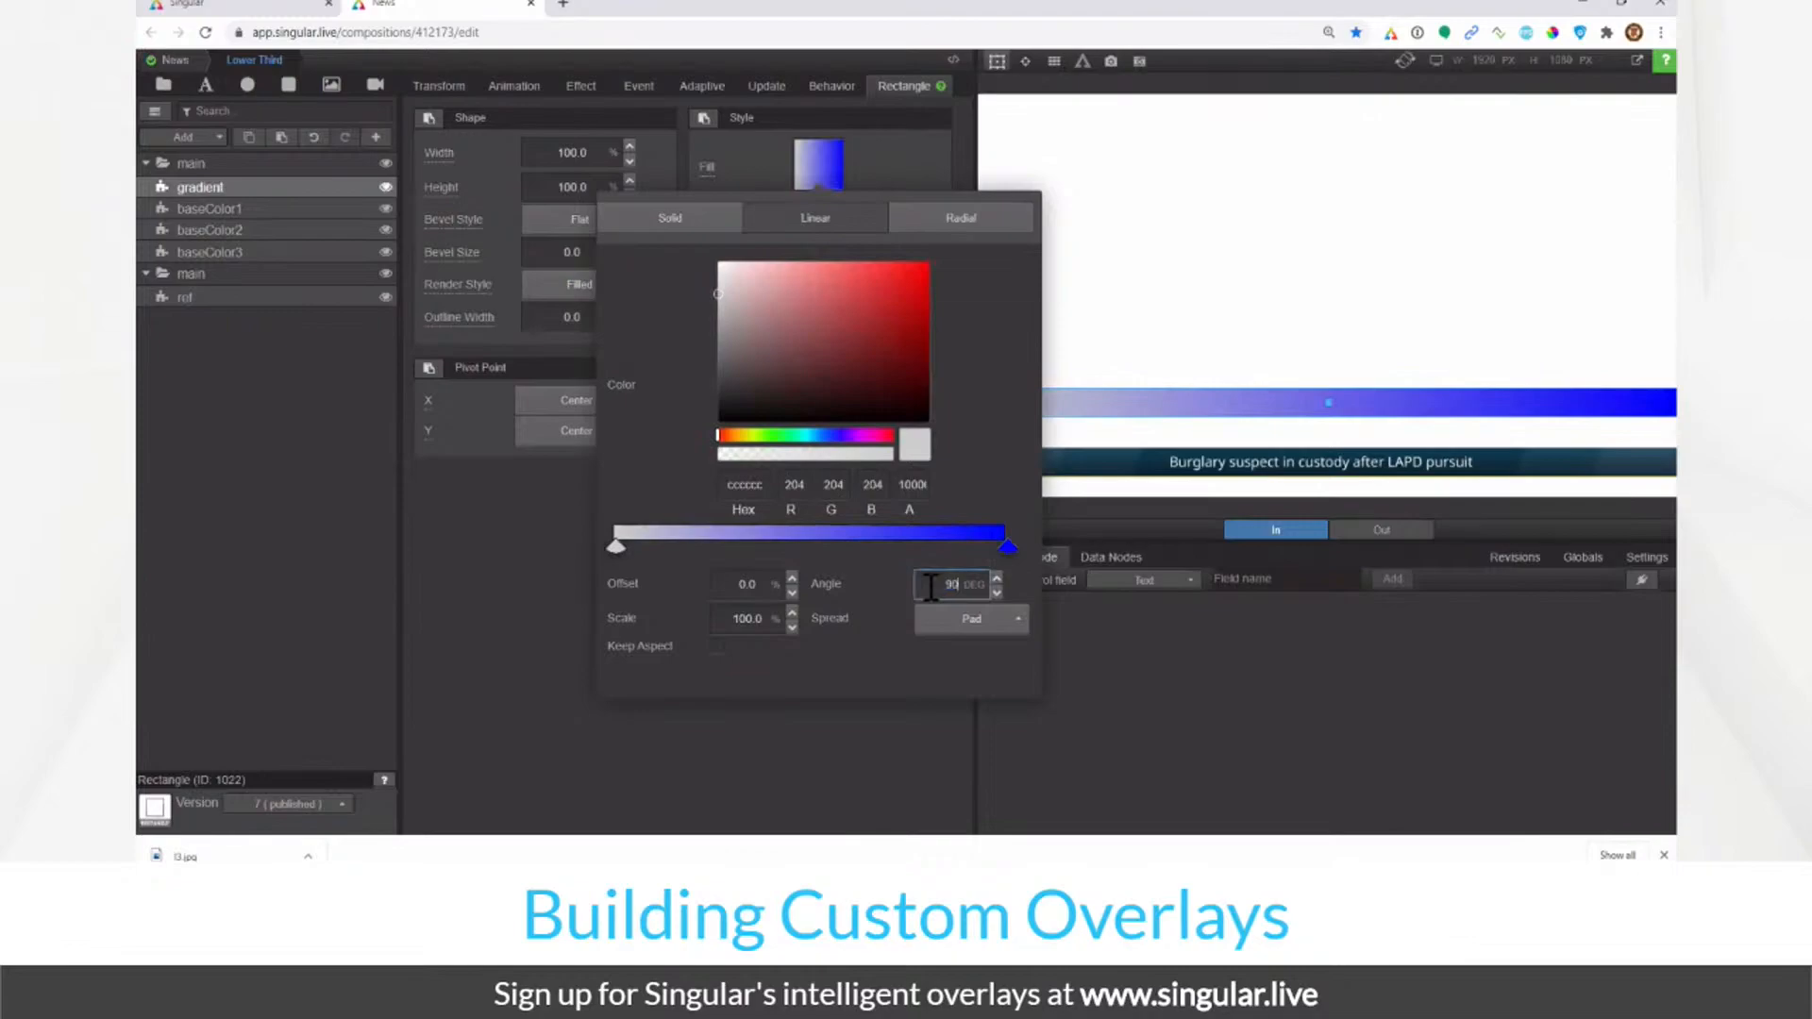
key(Return)
click(721, 649)
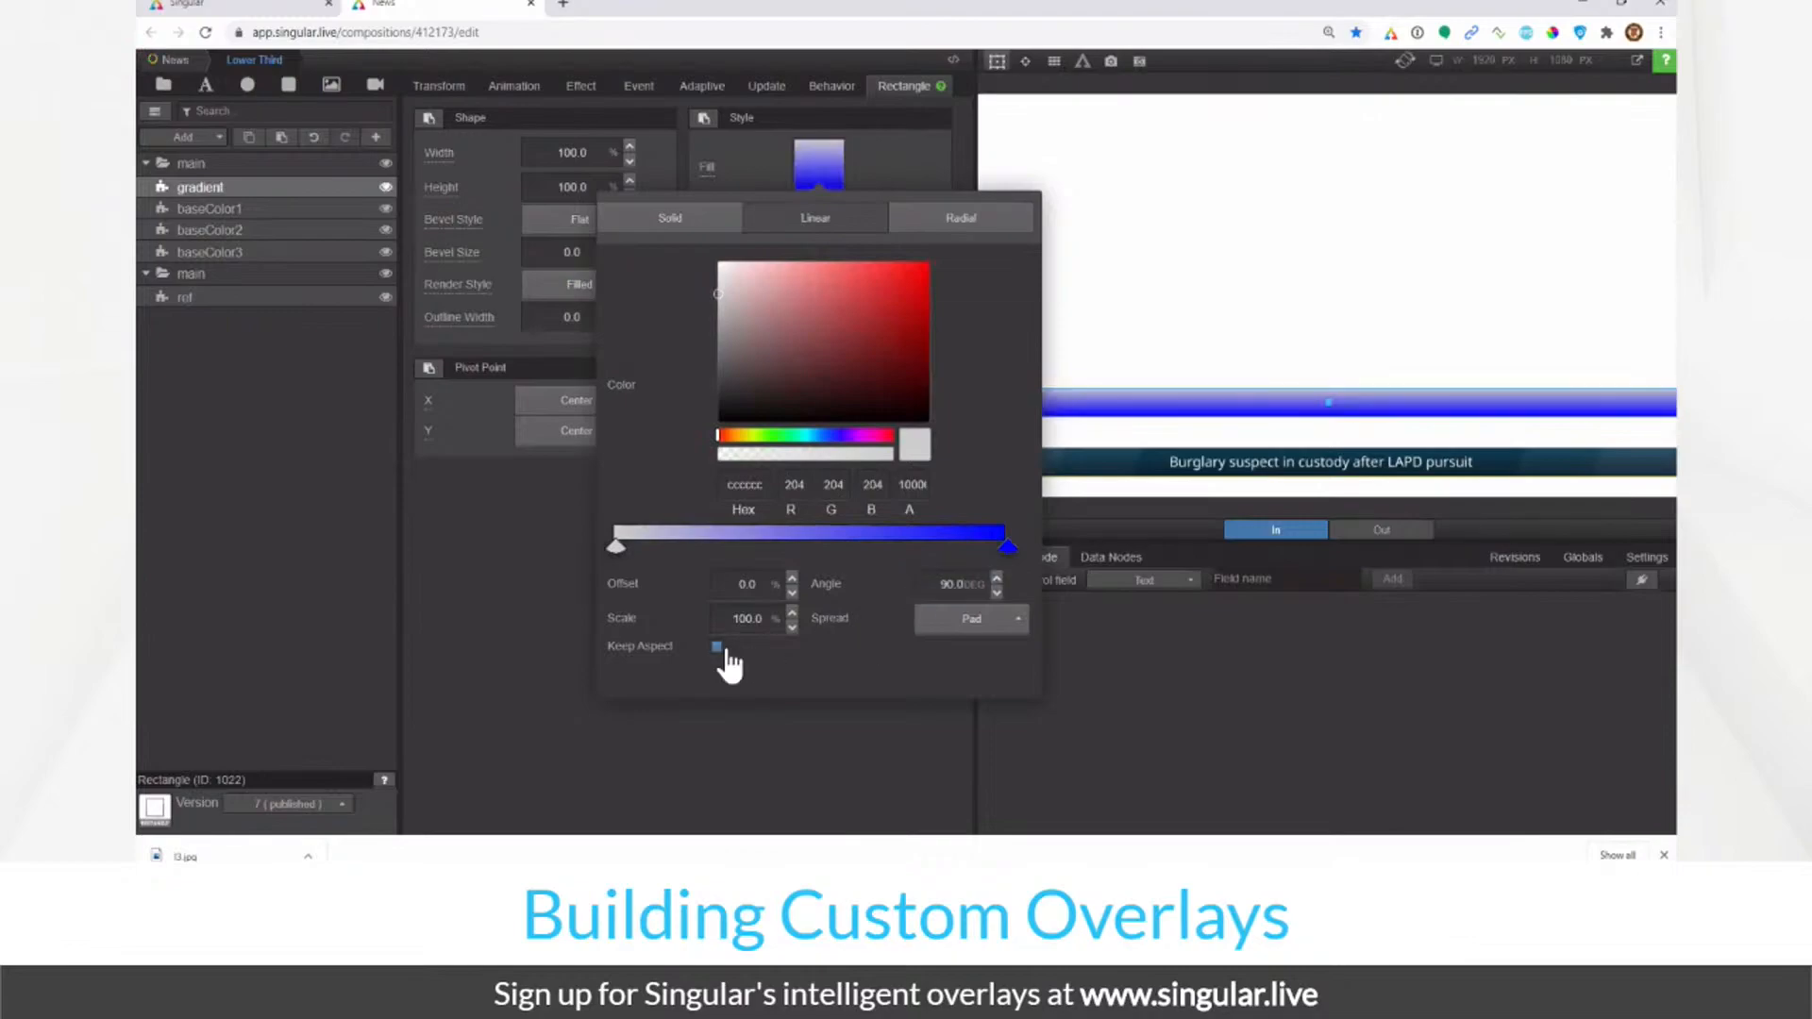
Step: Set the left stop to white at alpha 10 and the right stop to black at alpha 30
click(1008, 544)
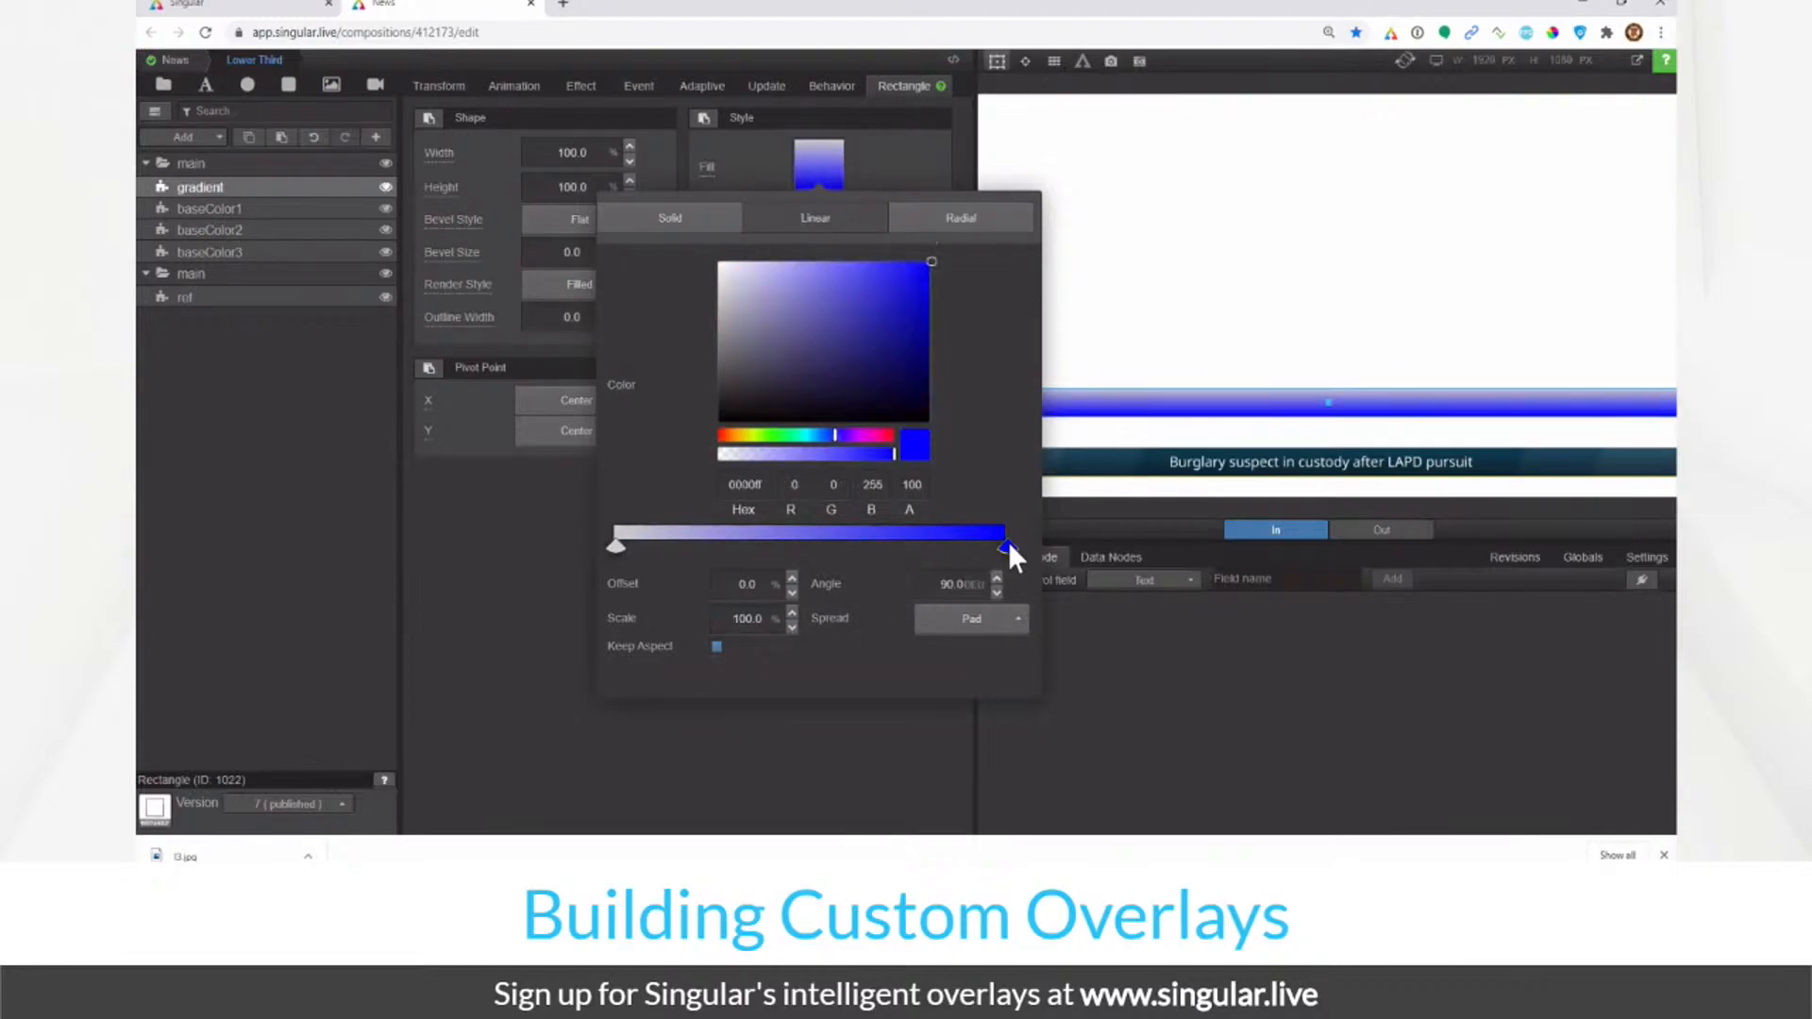
click(736, 401)
drag(707, 424, 690, 440)
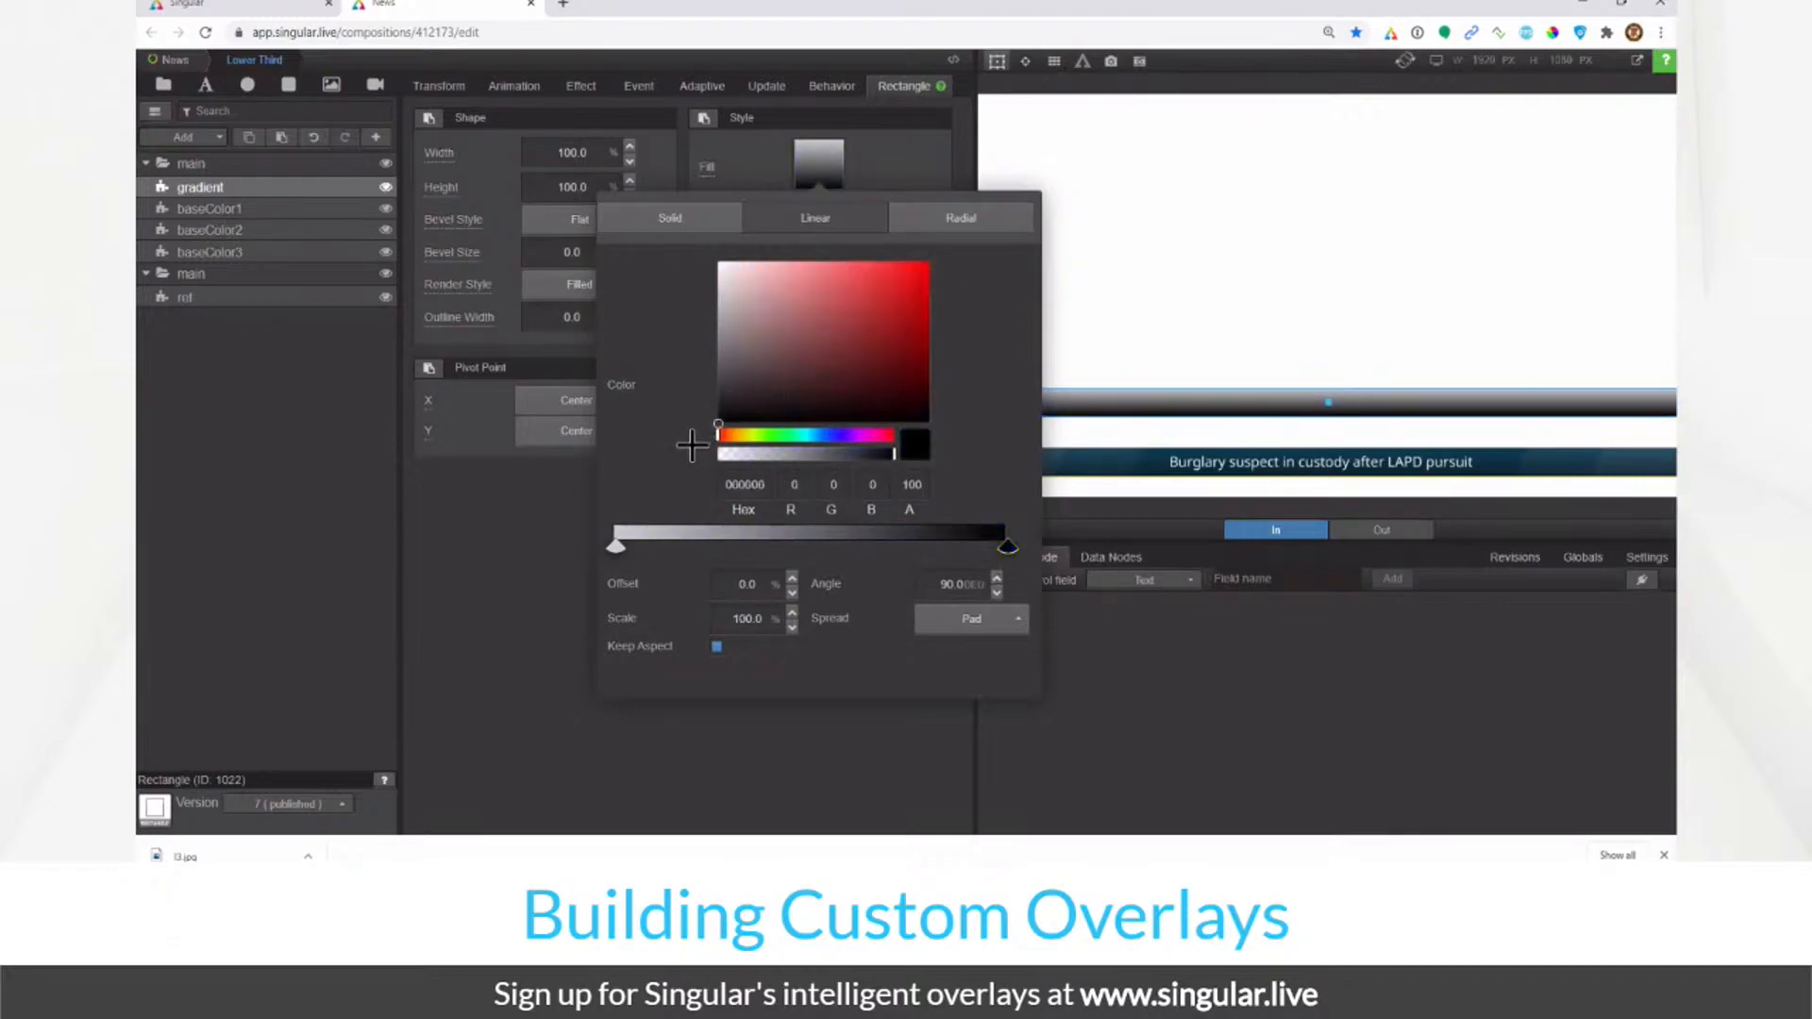
click(615, 545)
drag(736, 300, 712, 267)
double_click(912, 485)
text(10)
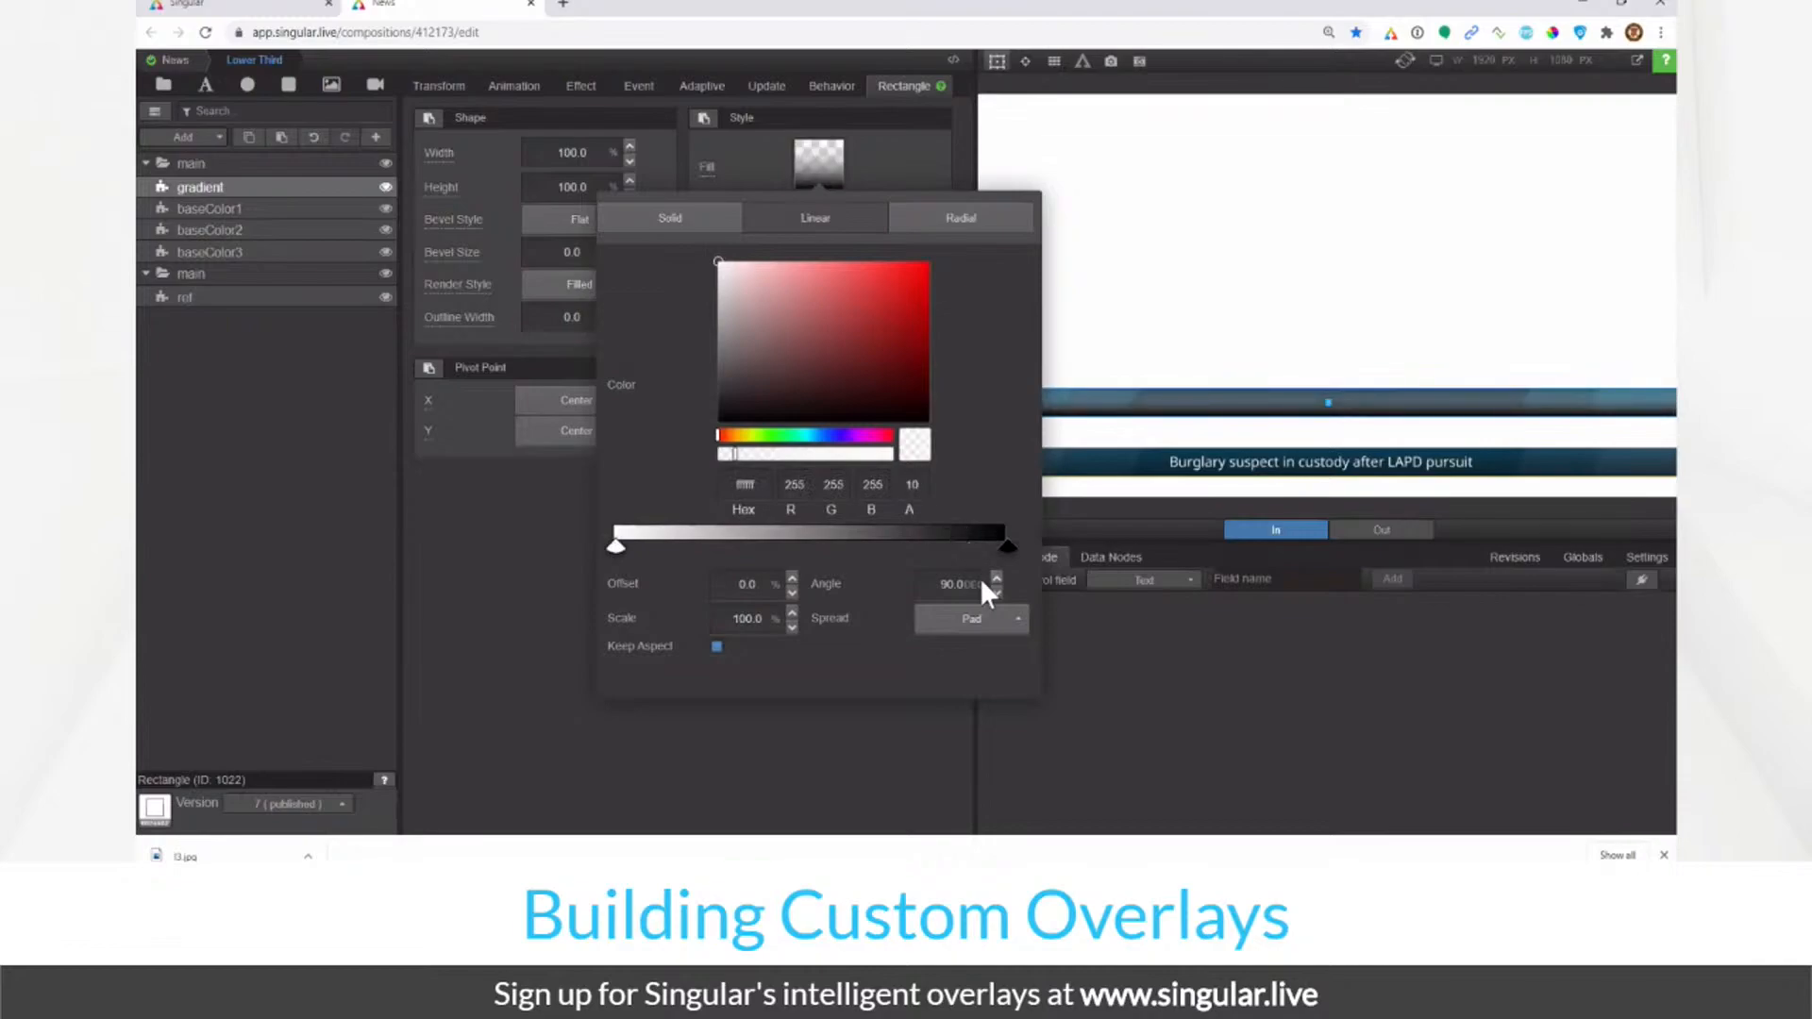
click(1007, 547)
double_click(915, 485)
text(30)
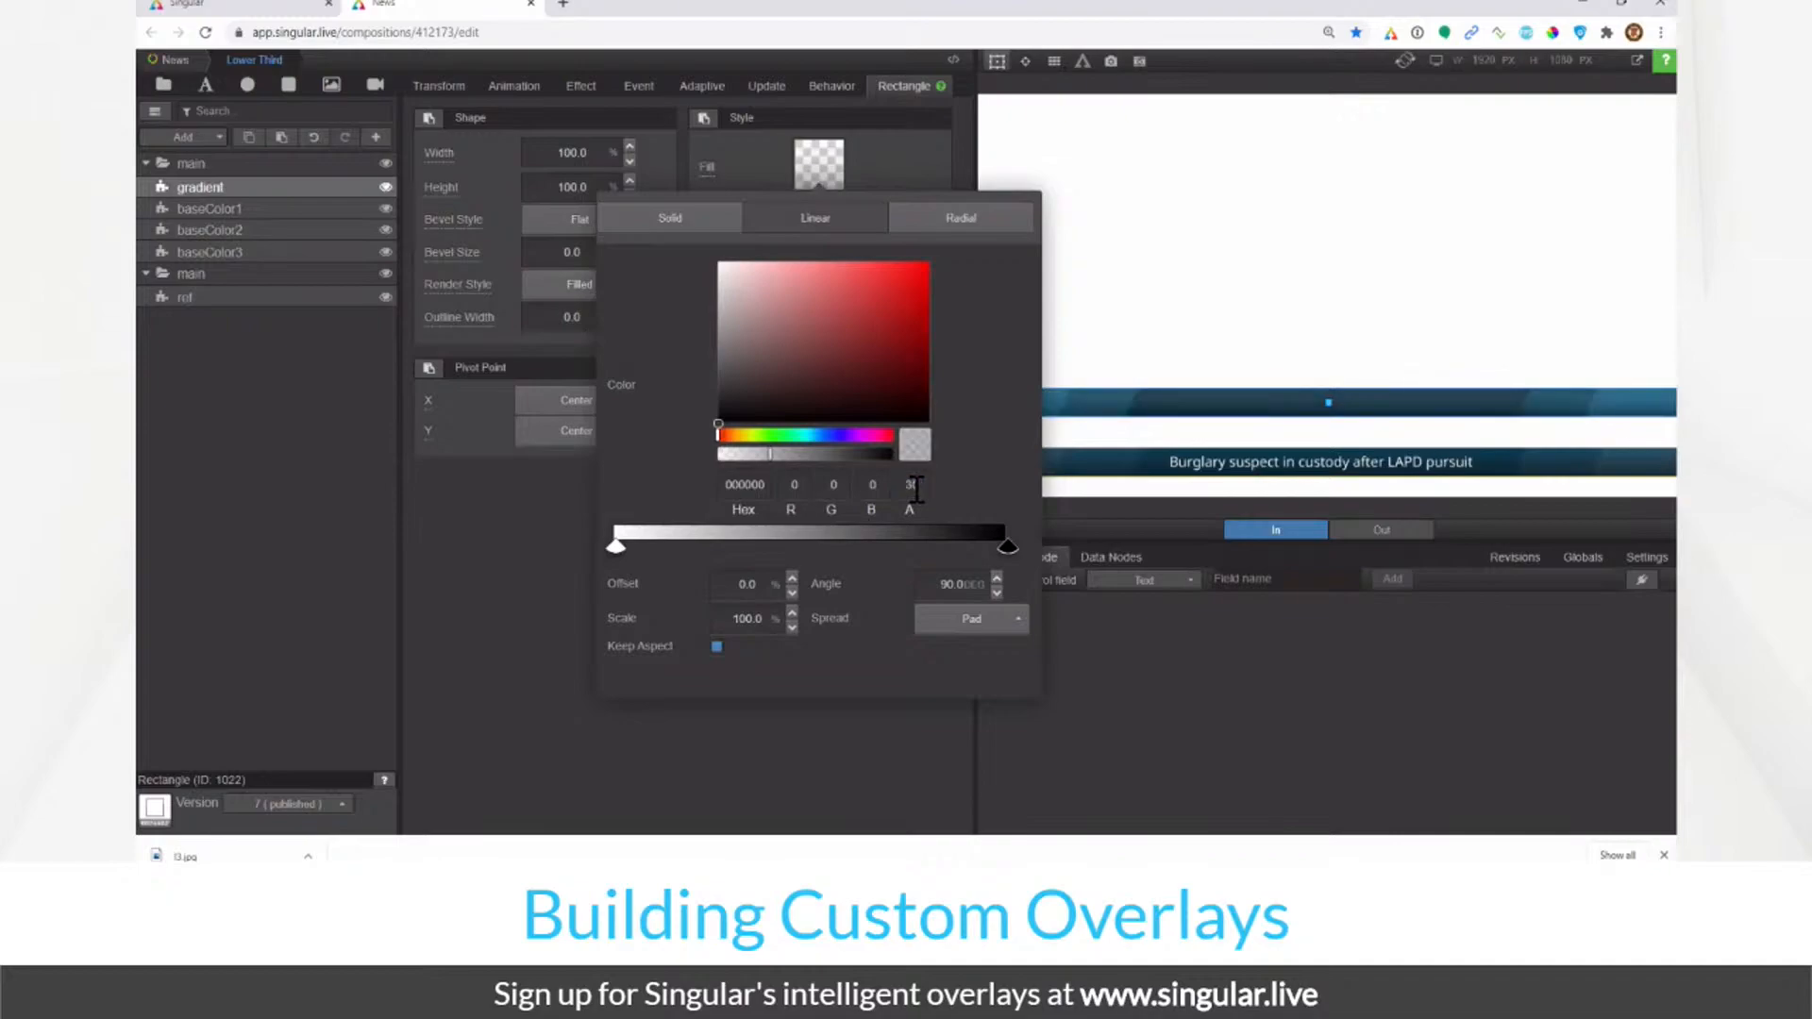
click(572, 609)
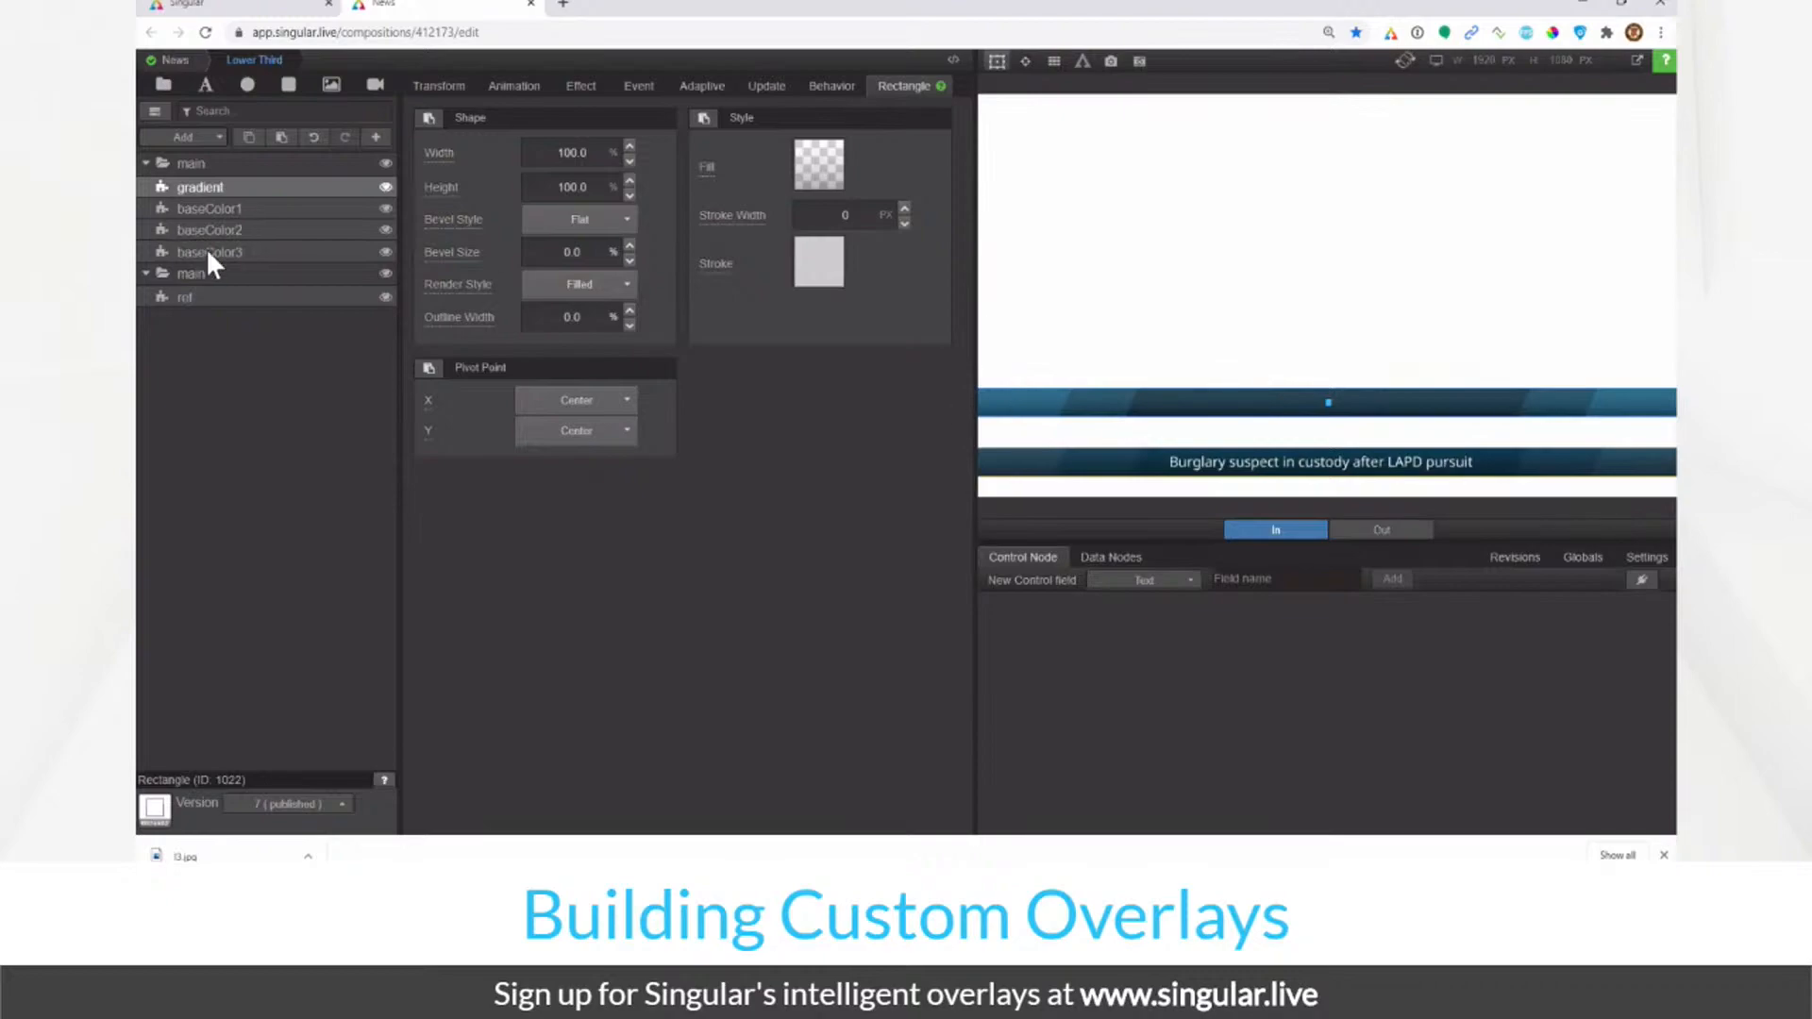
Step: Lower baseColor3's brightness to 180
click(254, 263)
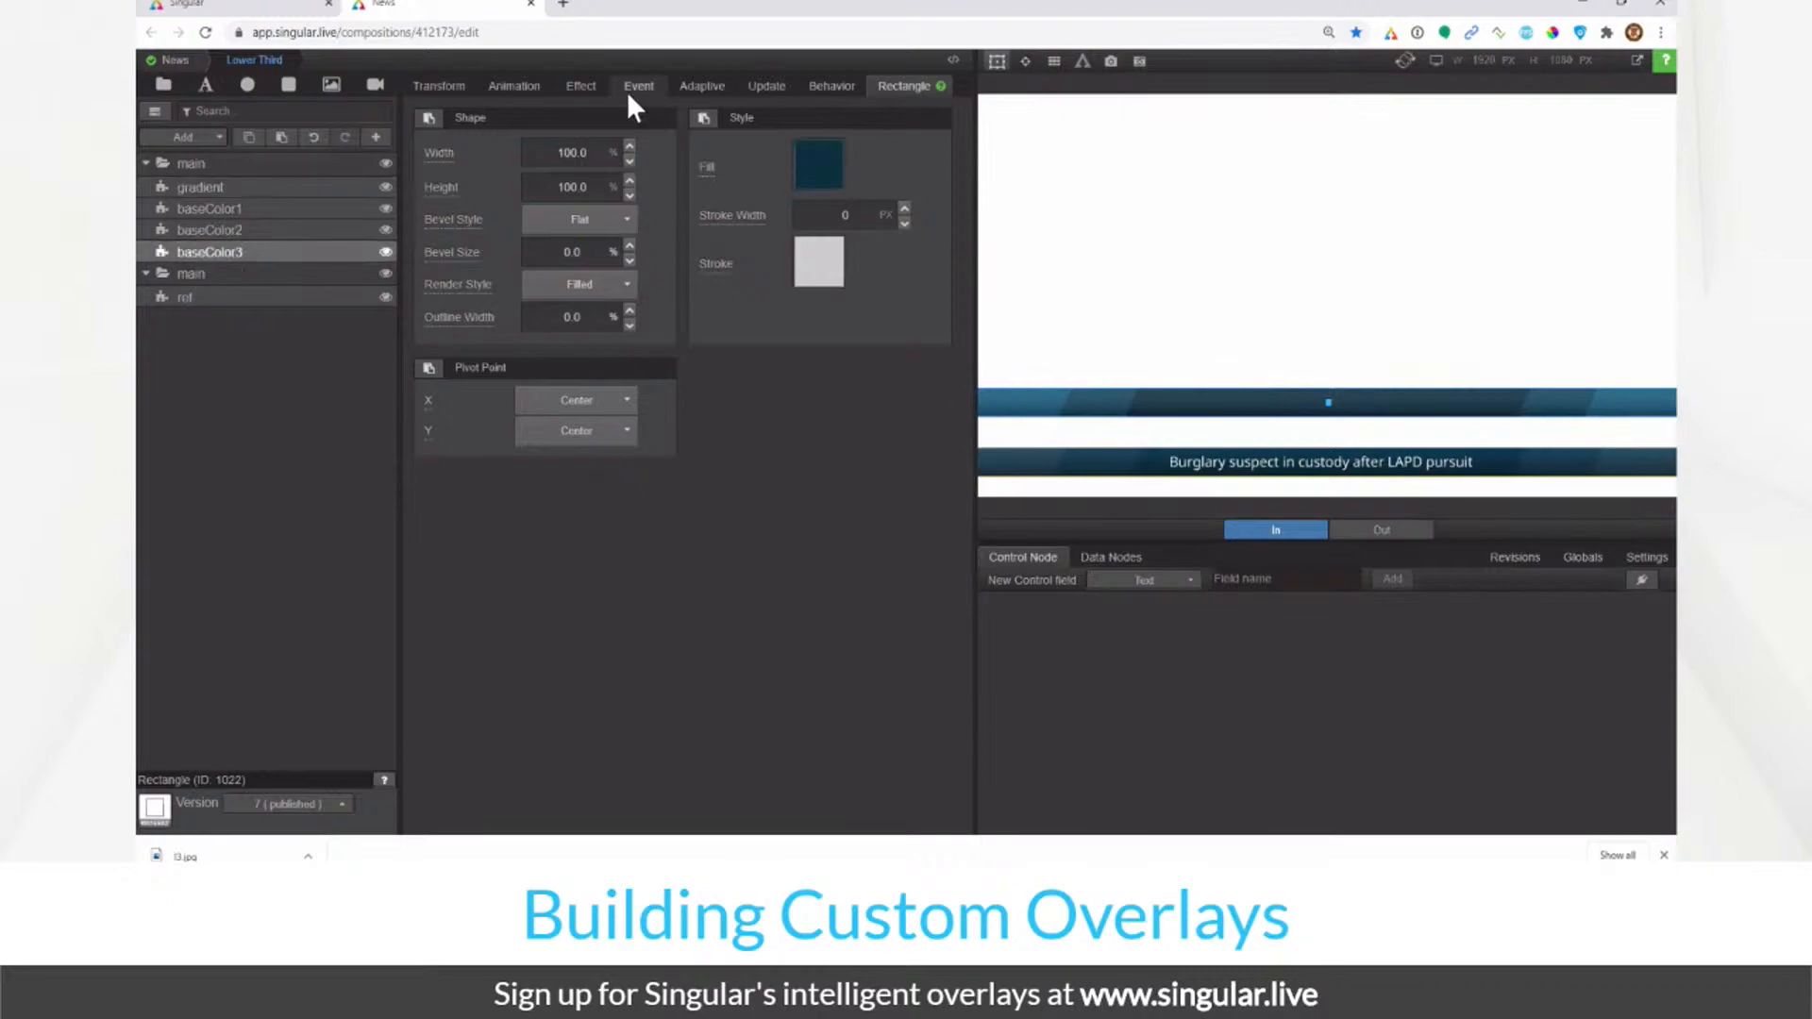
click(581, 87)
double_click(802, 207)
text(180)
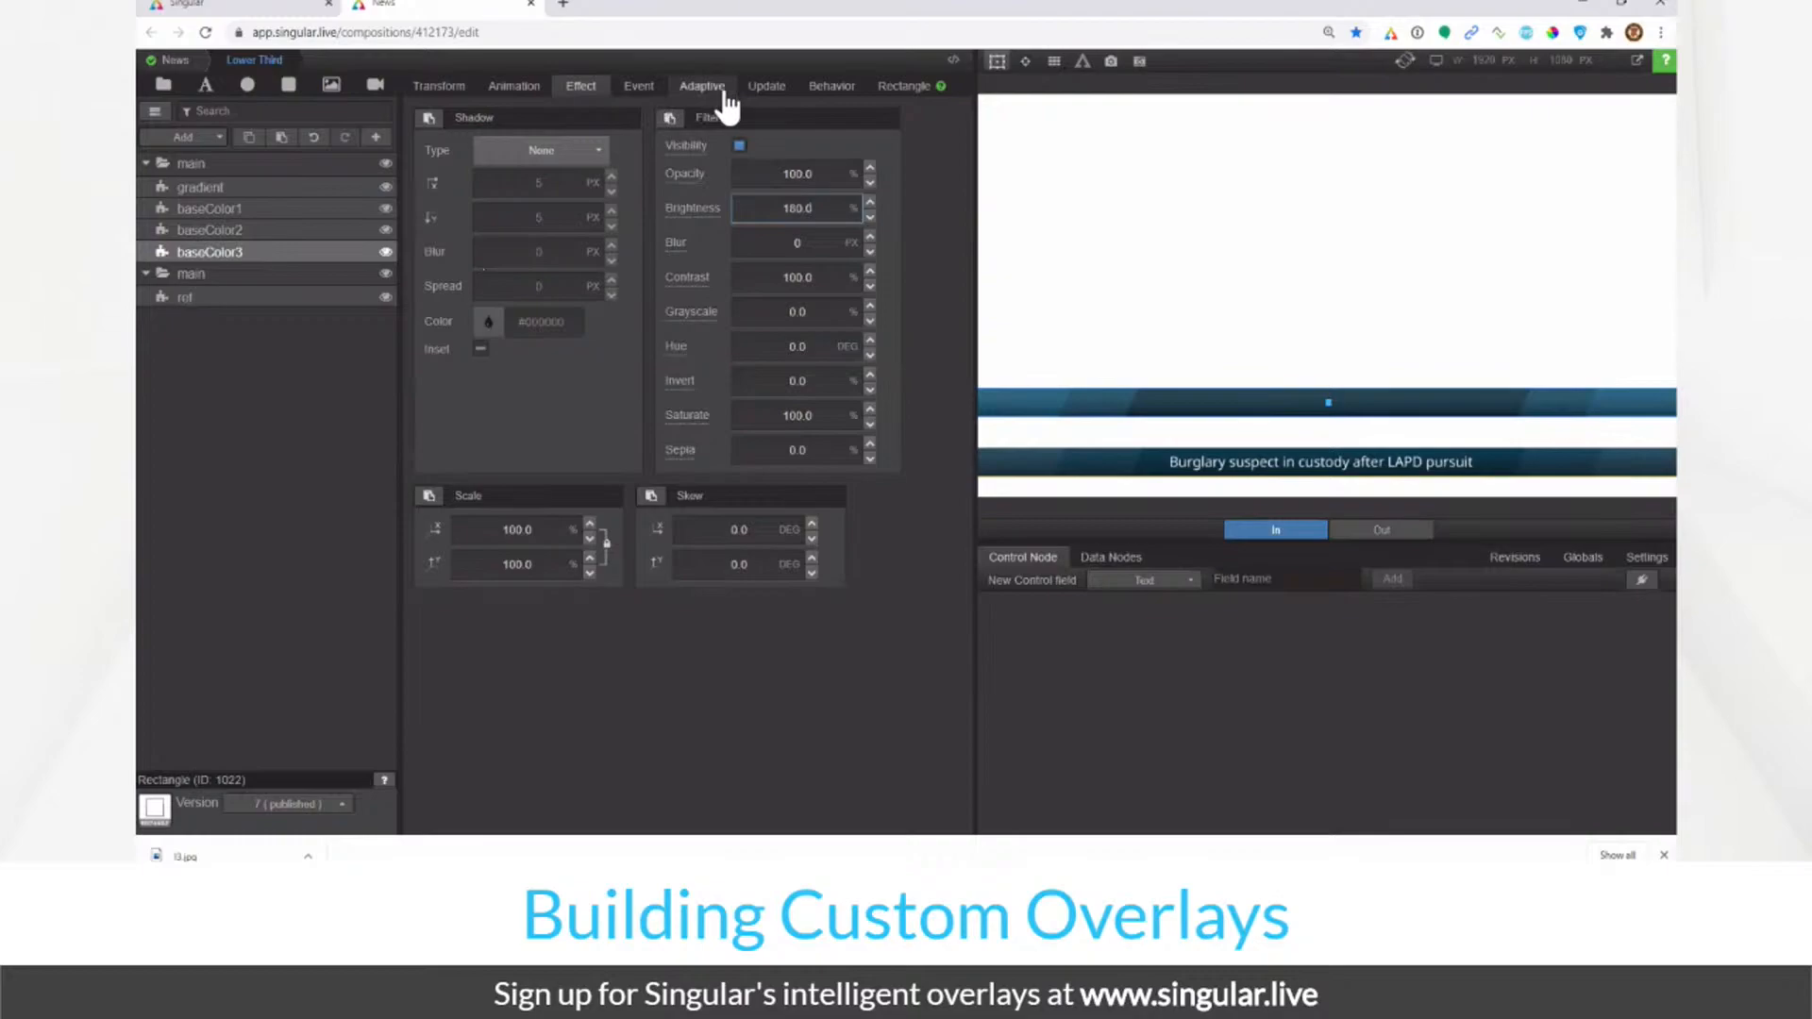
Step: Set the horizontal skew of baseColor2 and baseColor1 back to -20.0 degrees
click(276, 229)
double_click(750, 529)
text(-20.0)
click(321, 209)
double_click(755, 529)
text(-20.0)
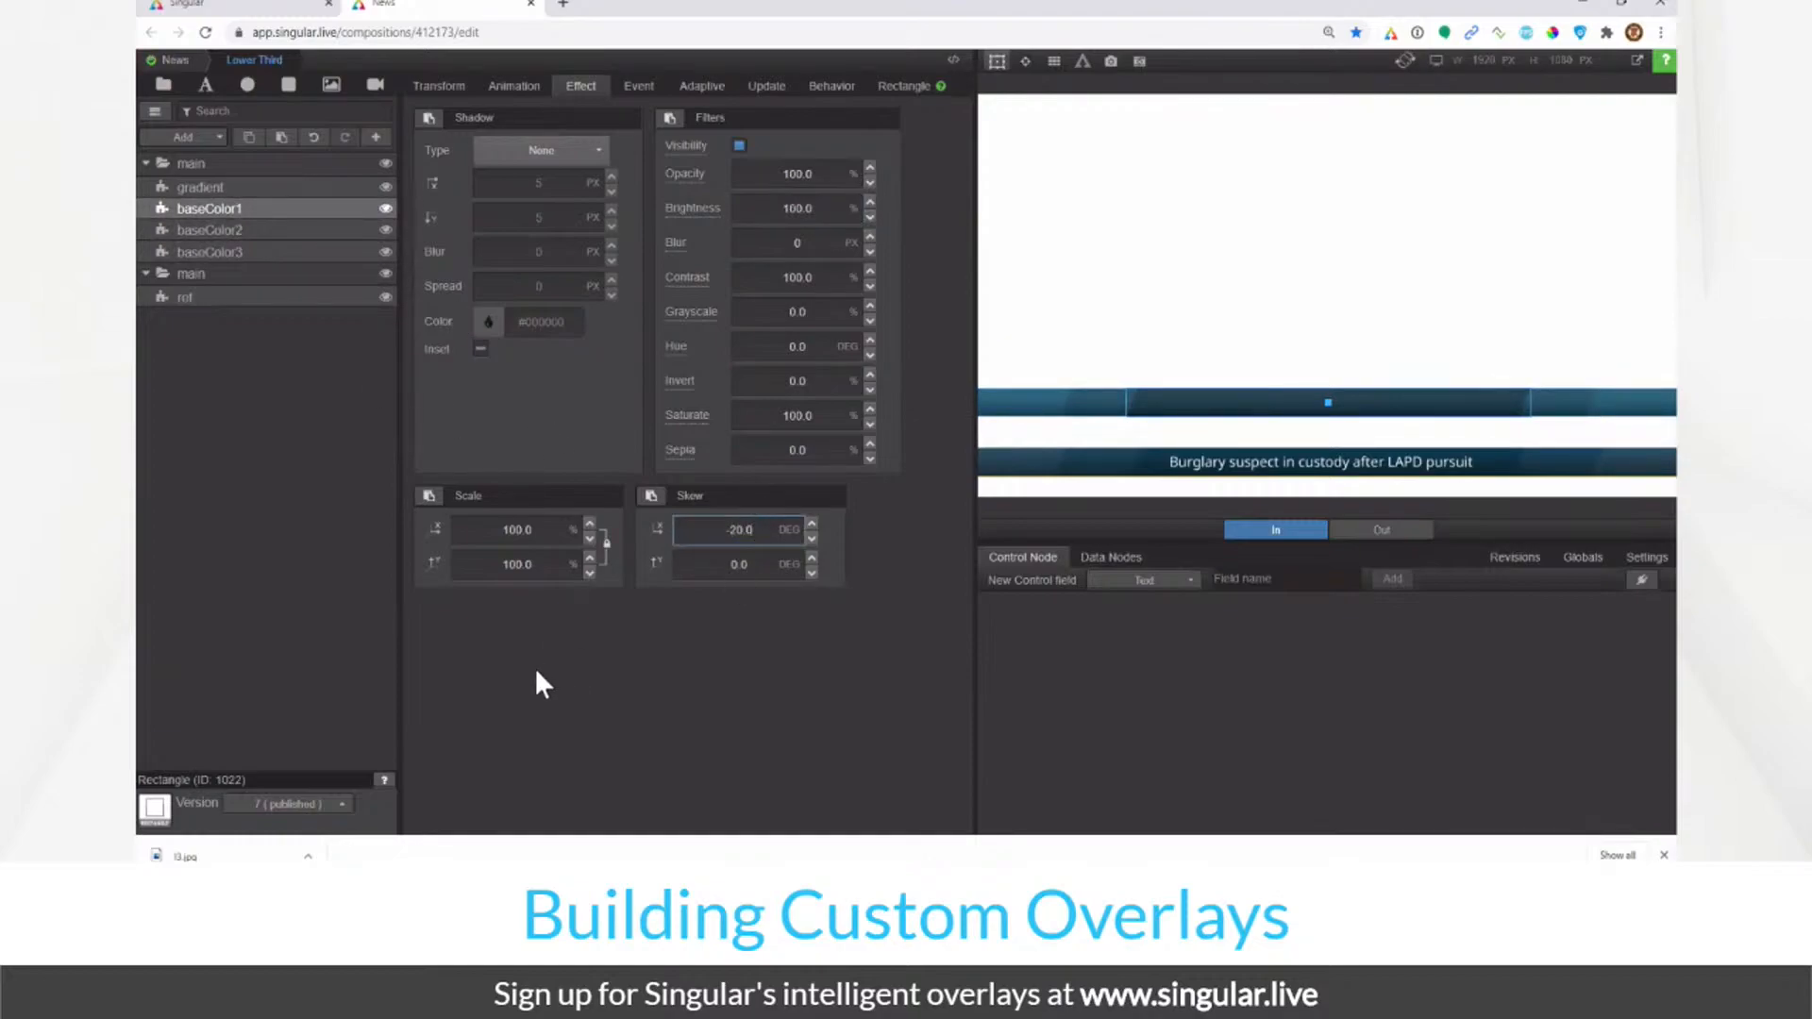
click(337, 619)
click(997, 62)
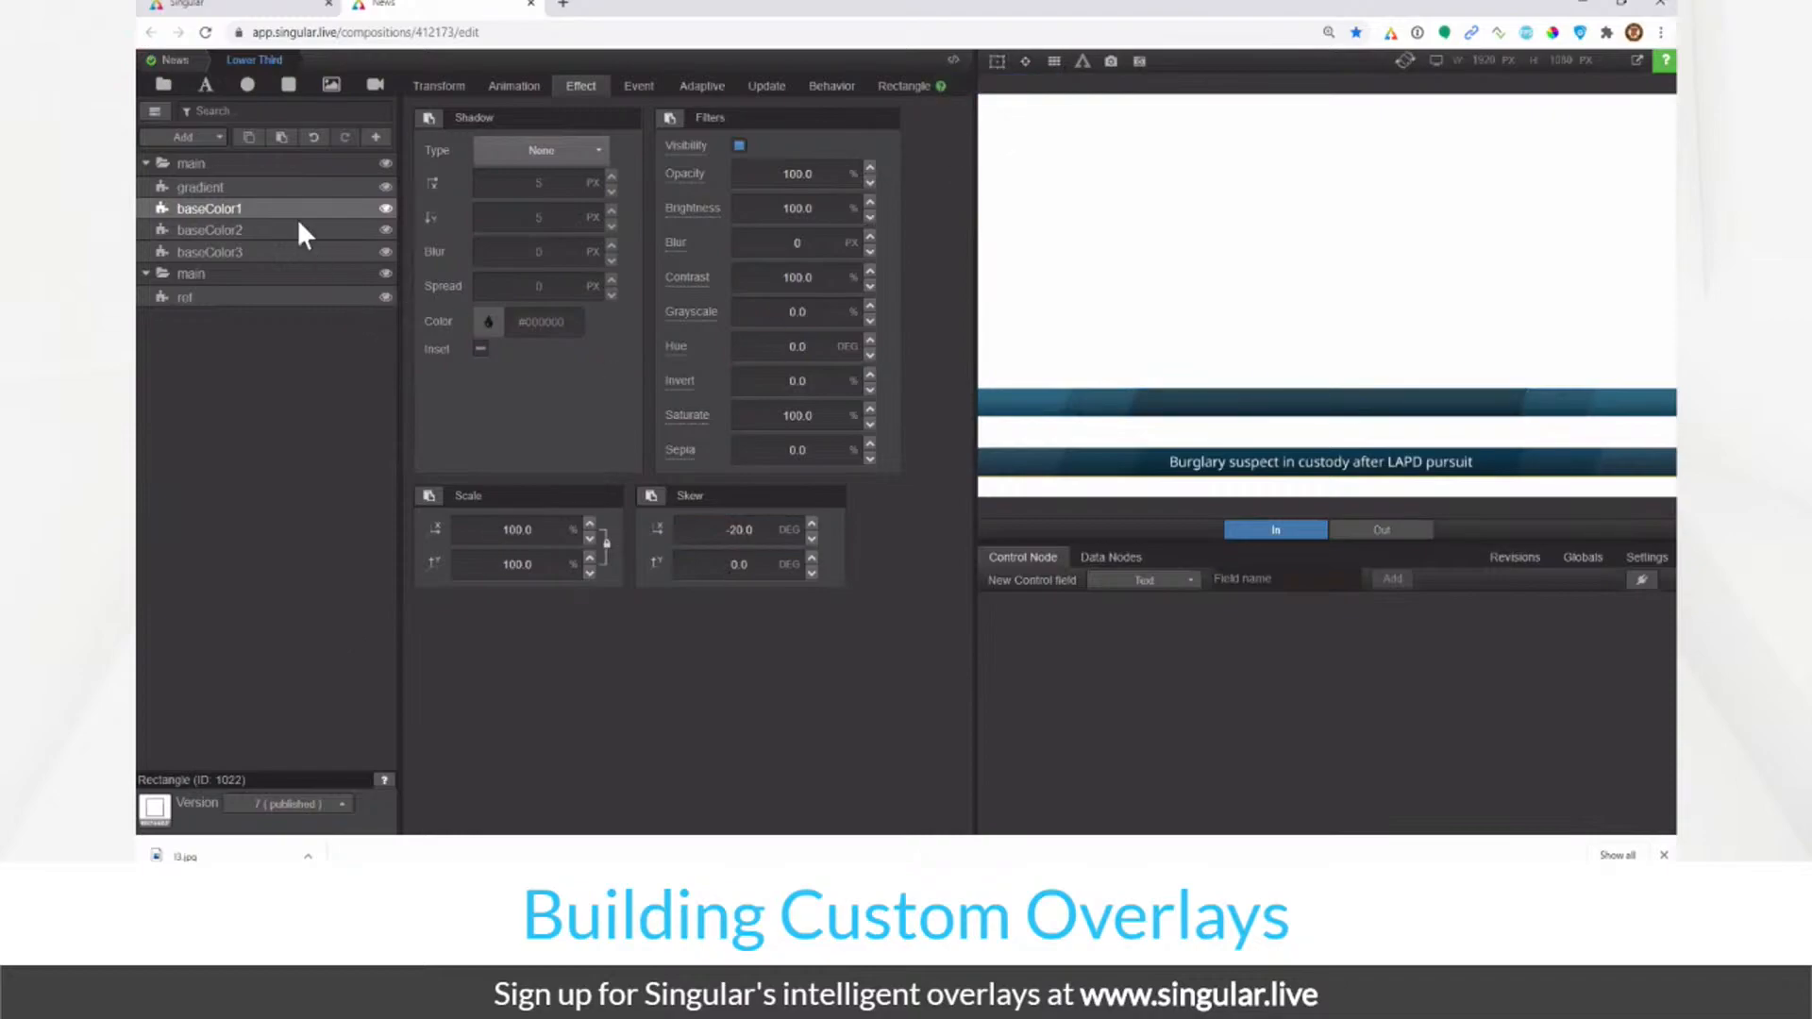
click(278, 187)
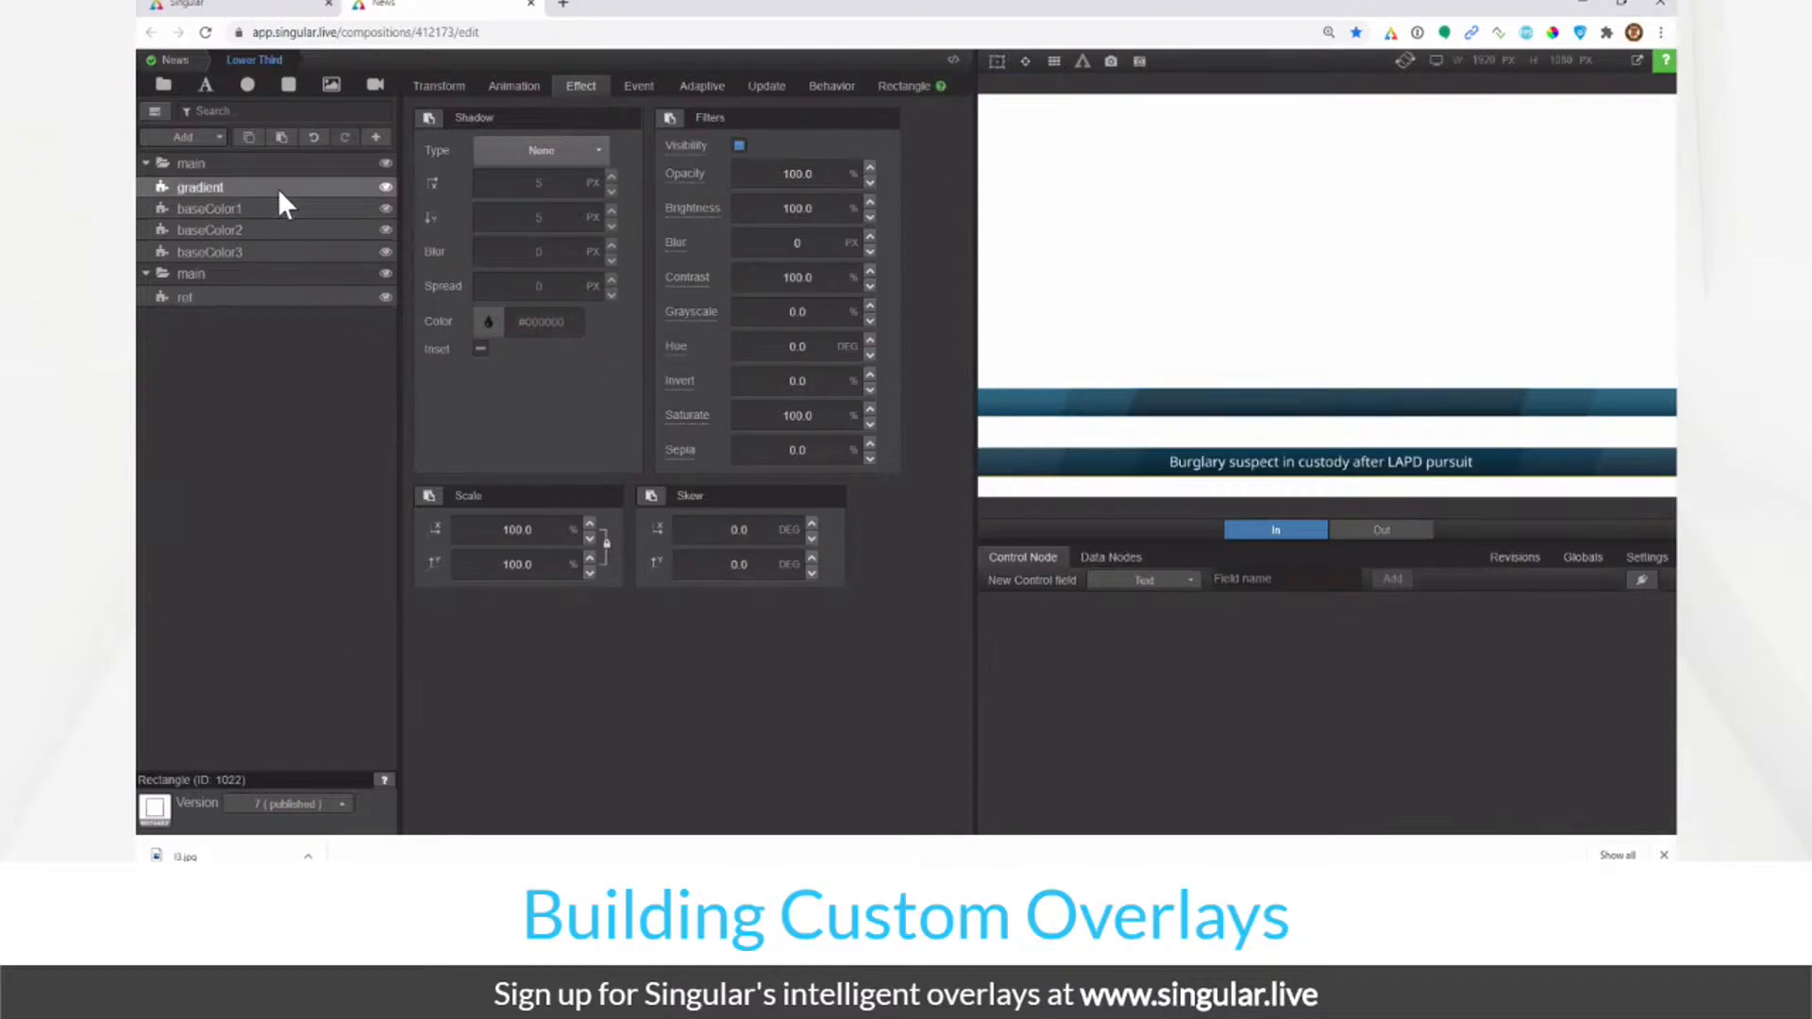
Step: Add a new text layer and name it title
click(206, 87)
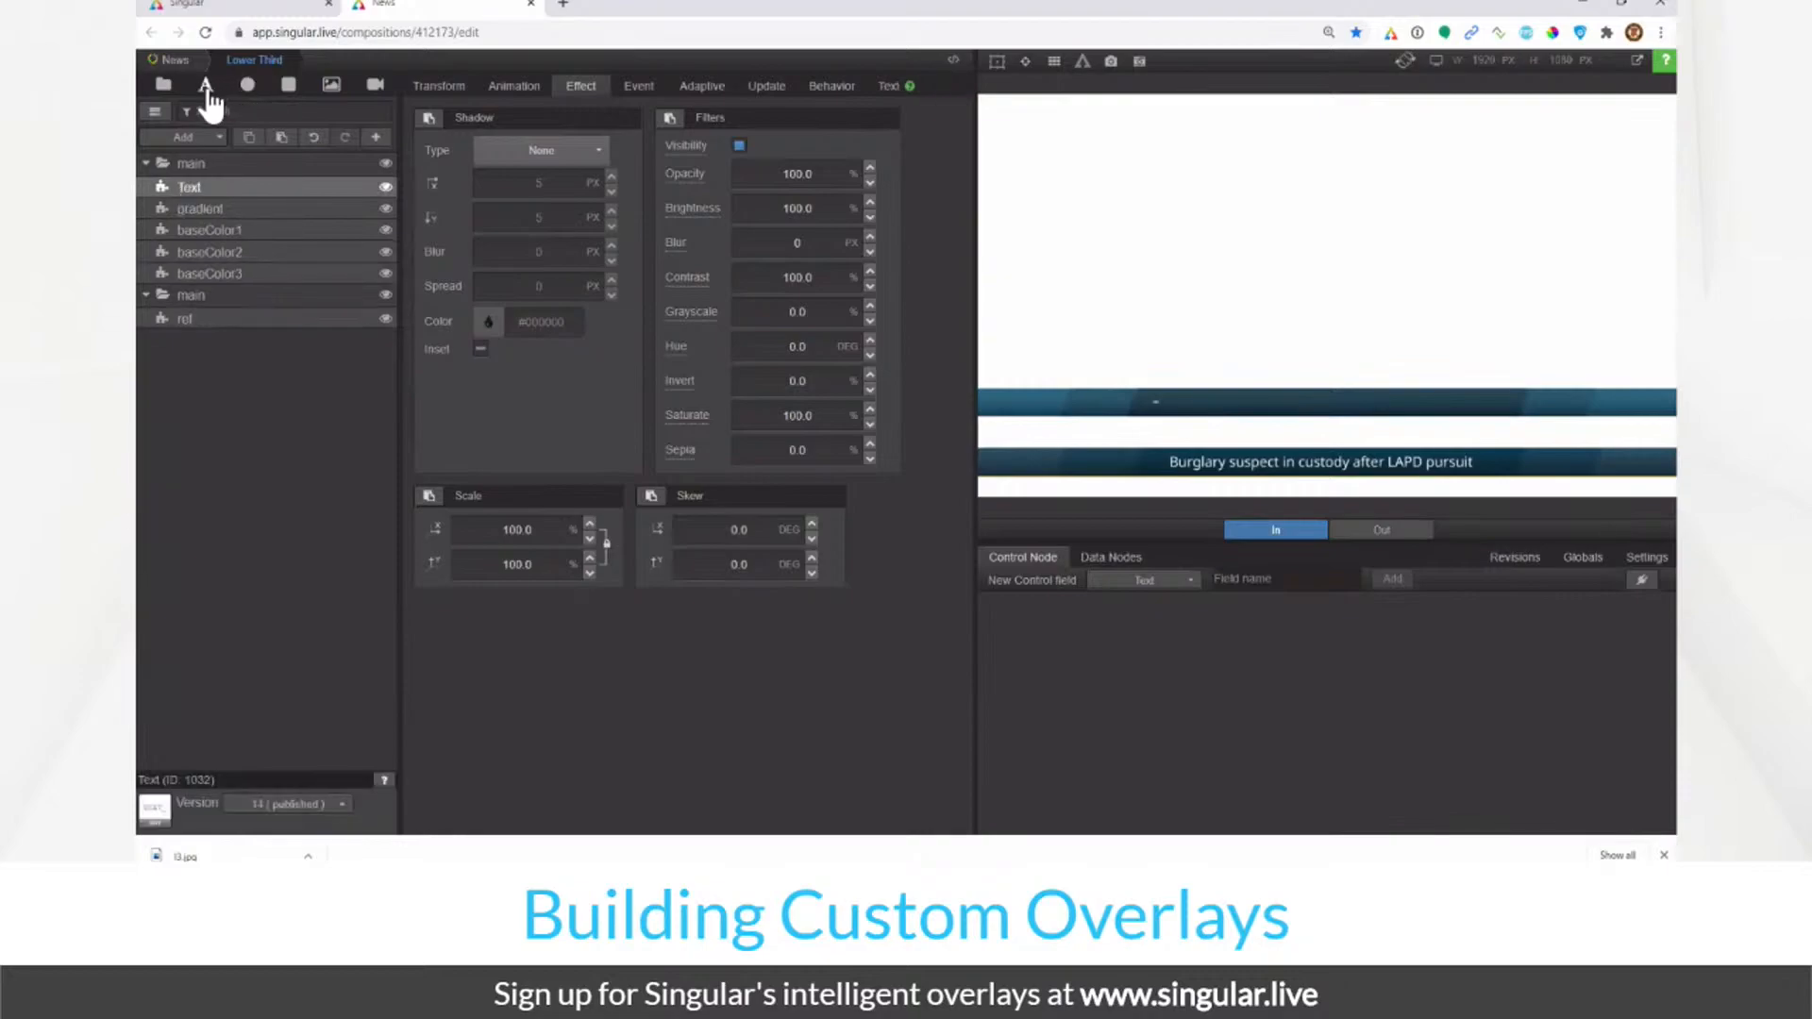
click(997, 62)
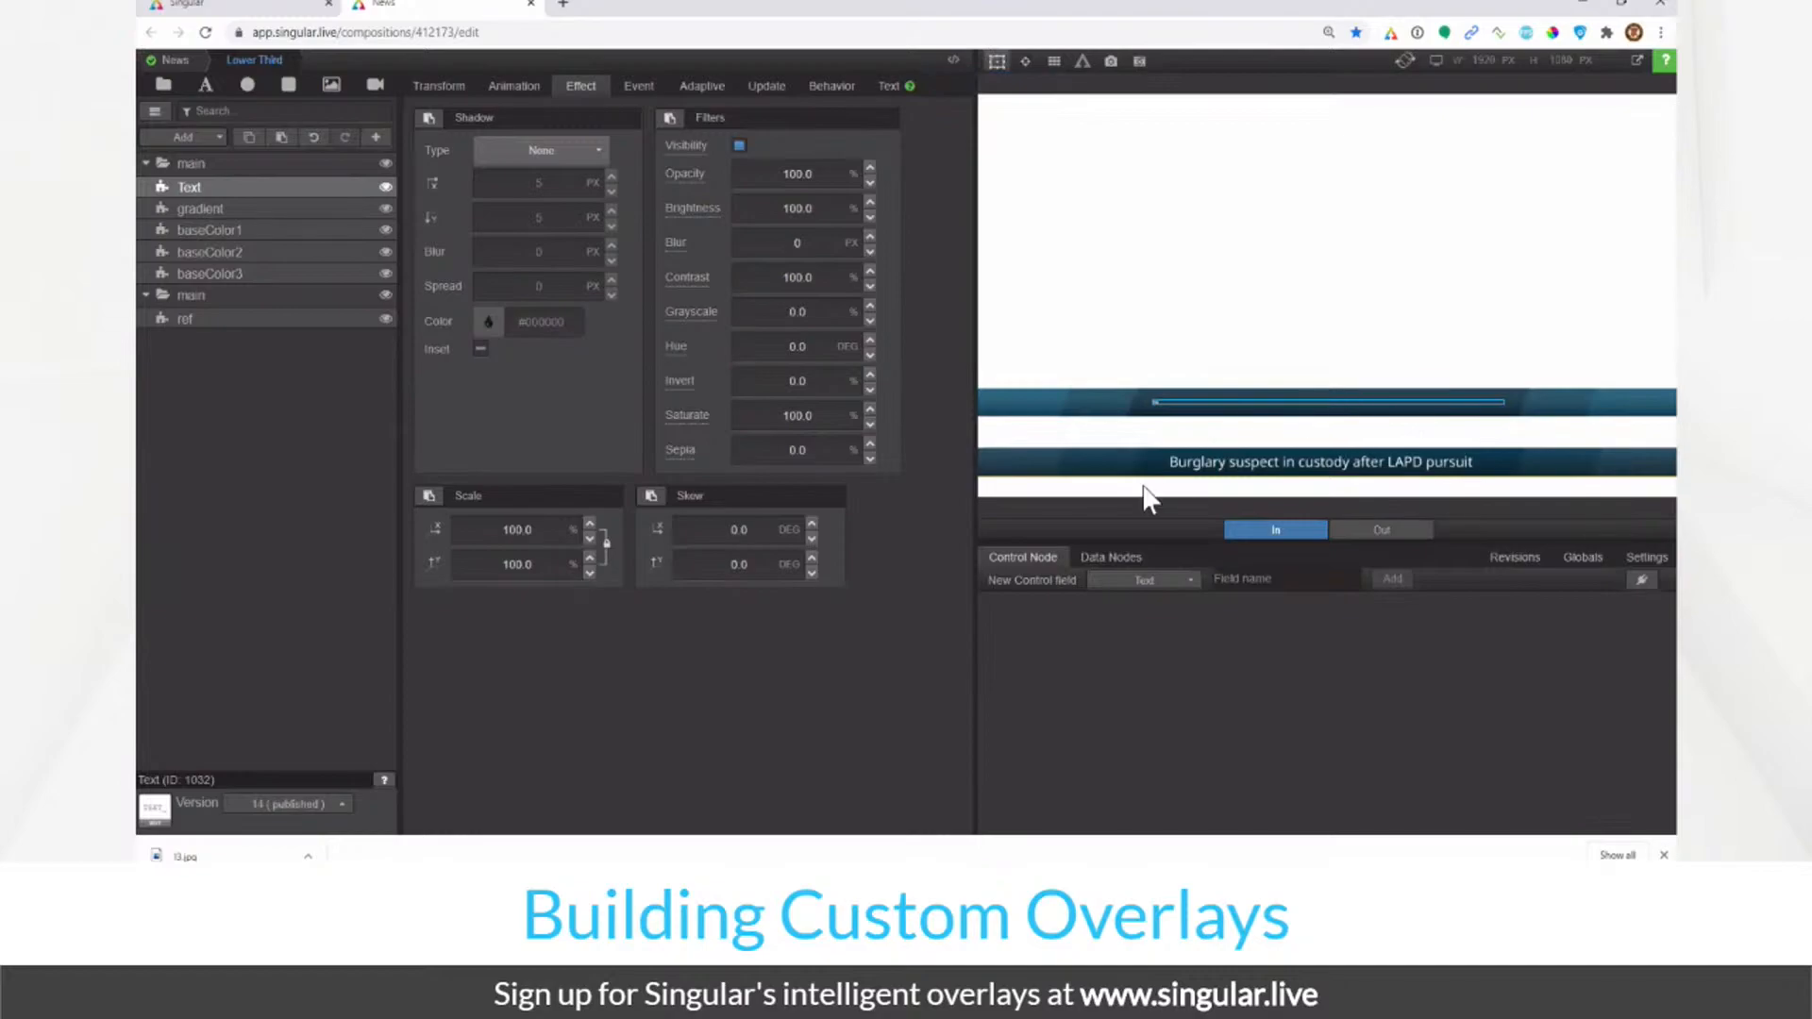
click(442, 86)
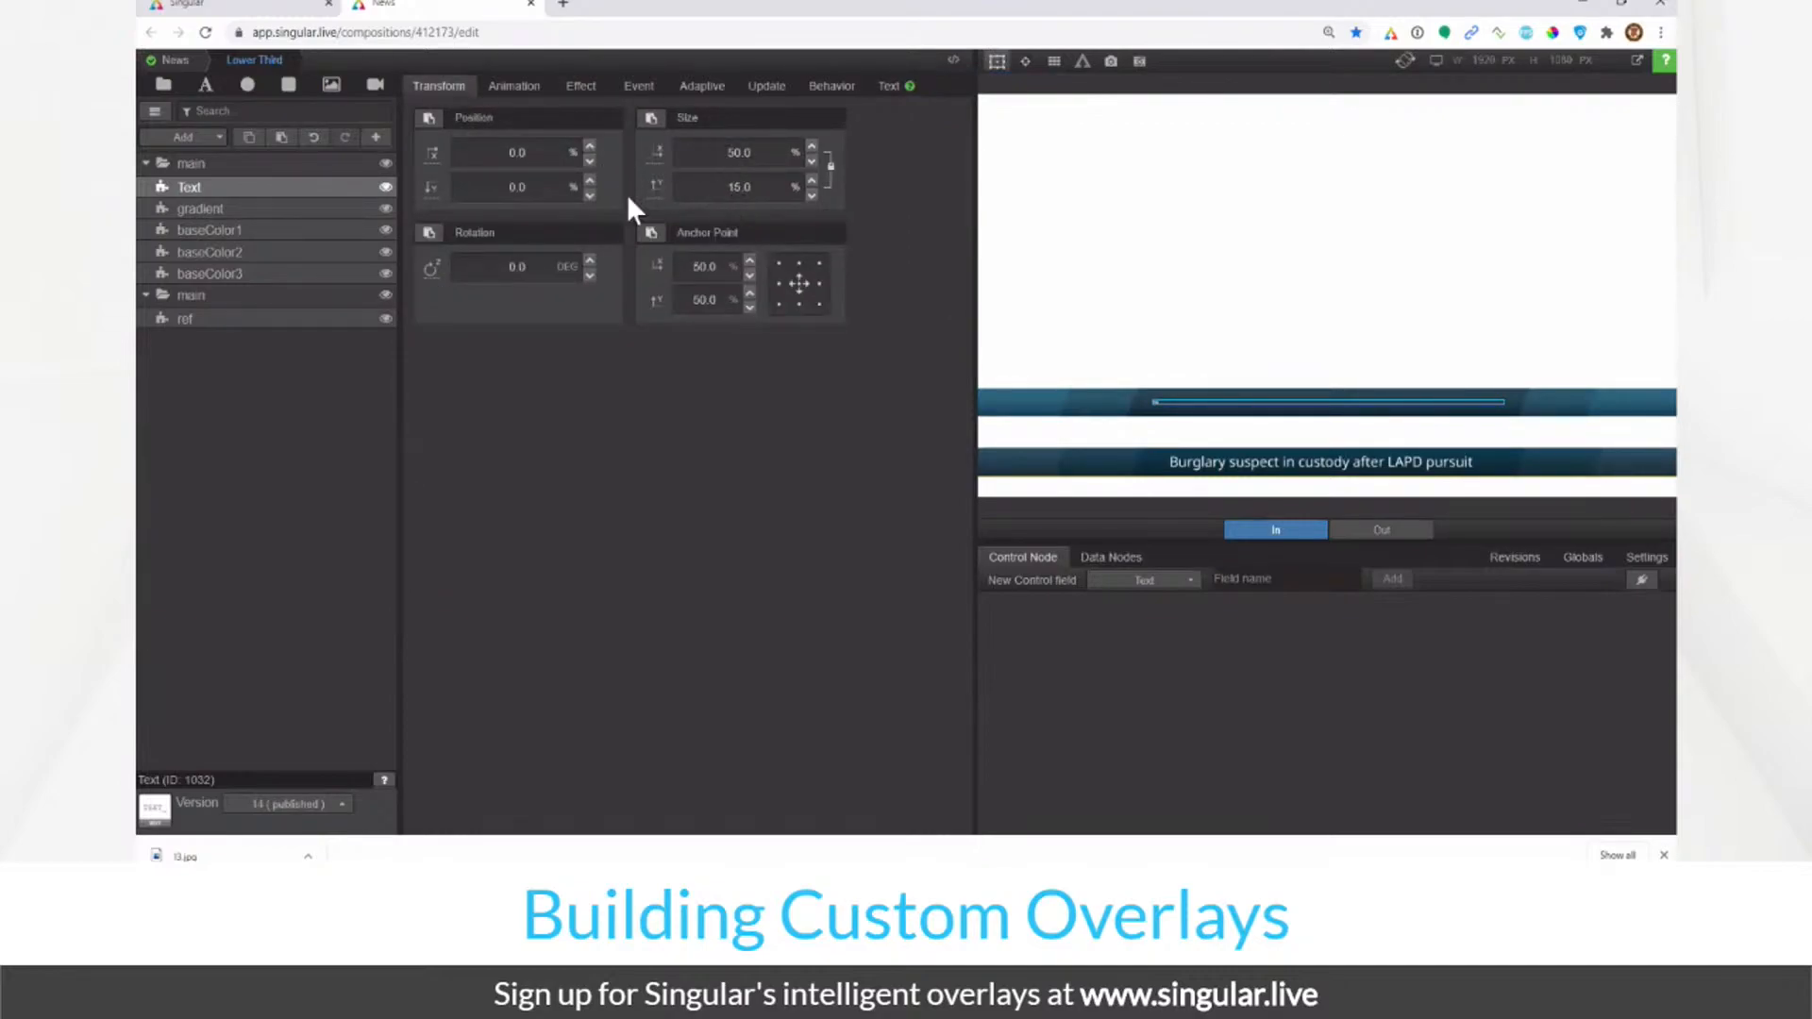
double_click(263, 187)
text(title)
key(Return)
Step: Size the title layer to 100% width and, with proportions unlinked, 80% height
click(764, 151)
text(100)
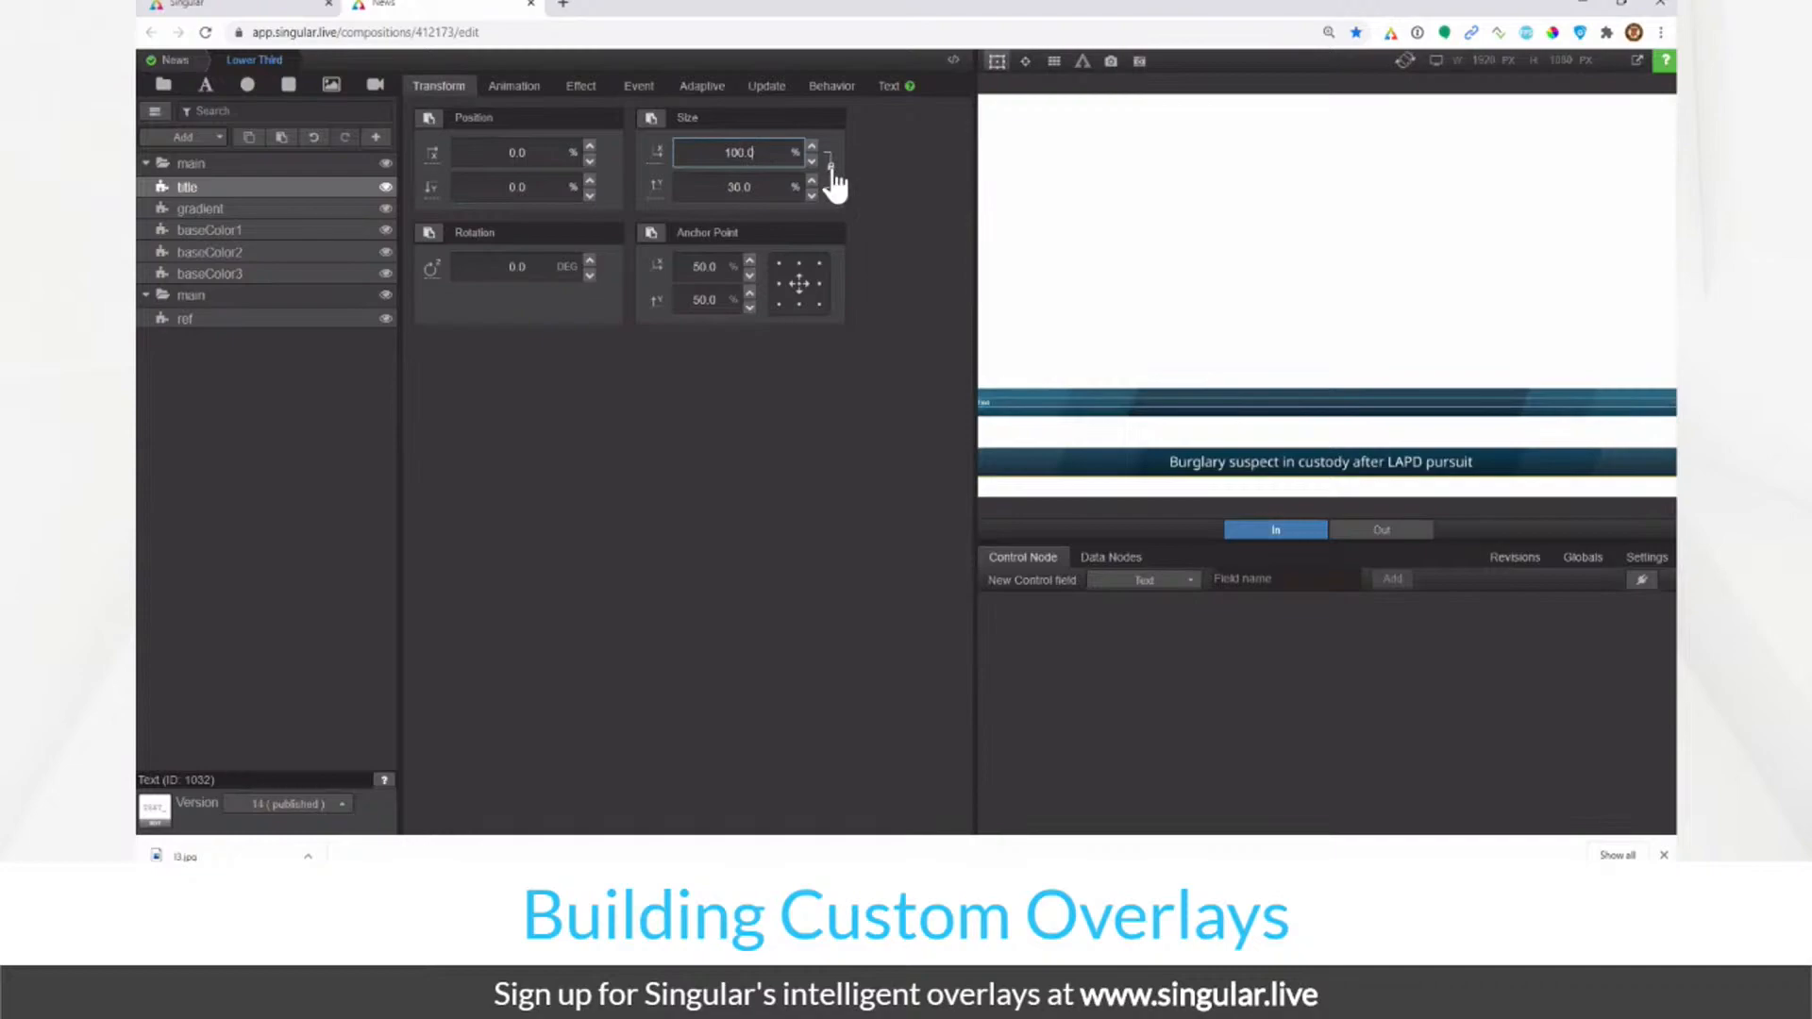
click(830, 166)
click(747, 186)
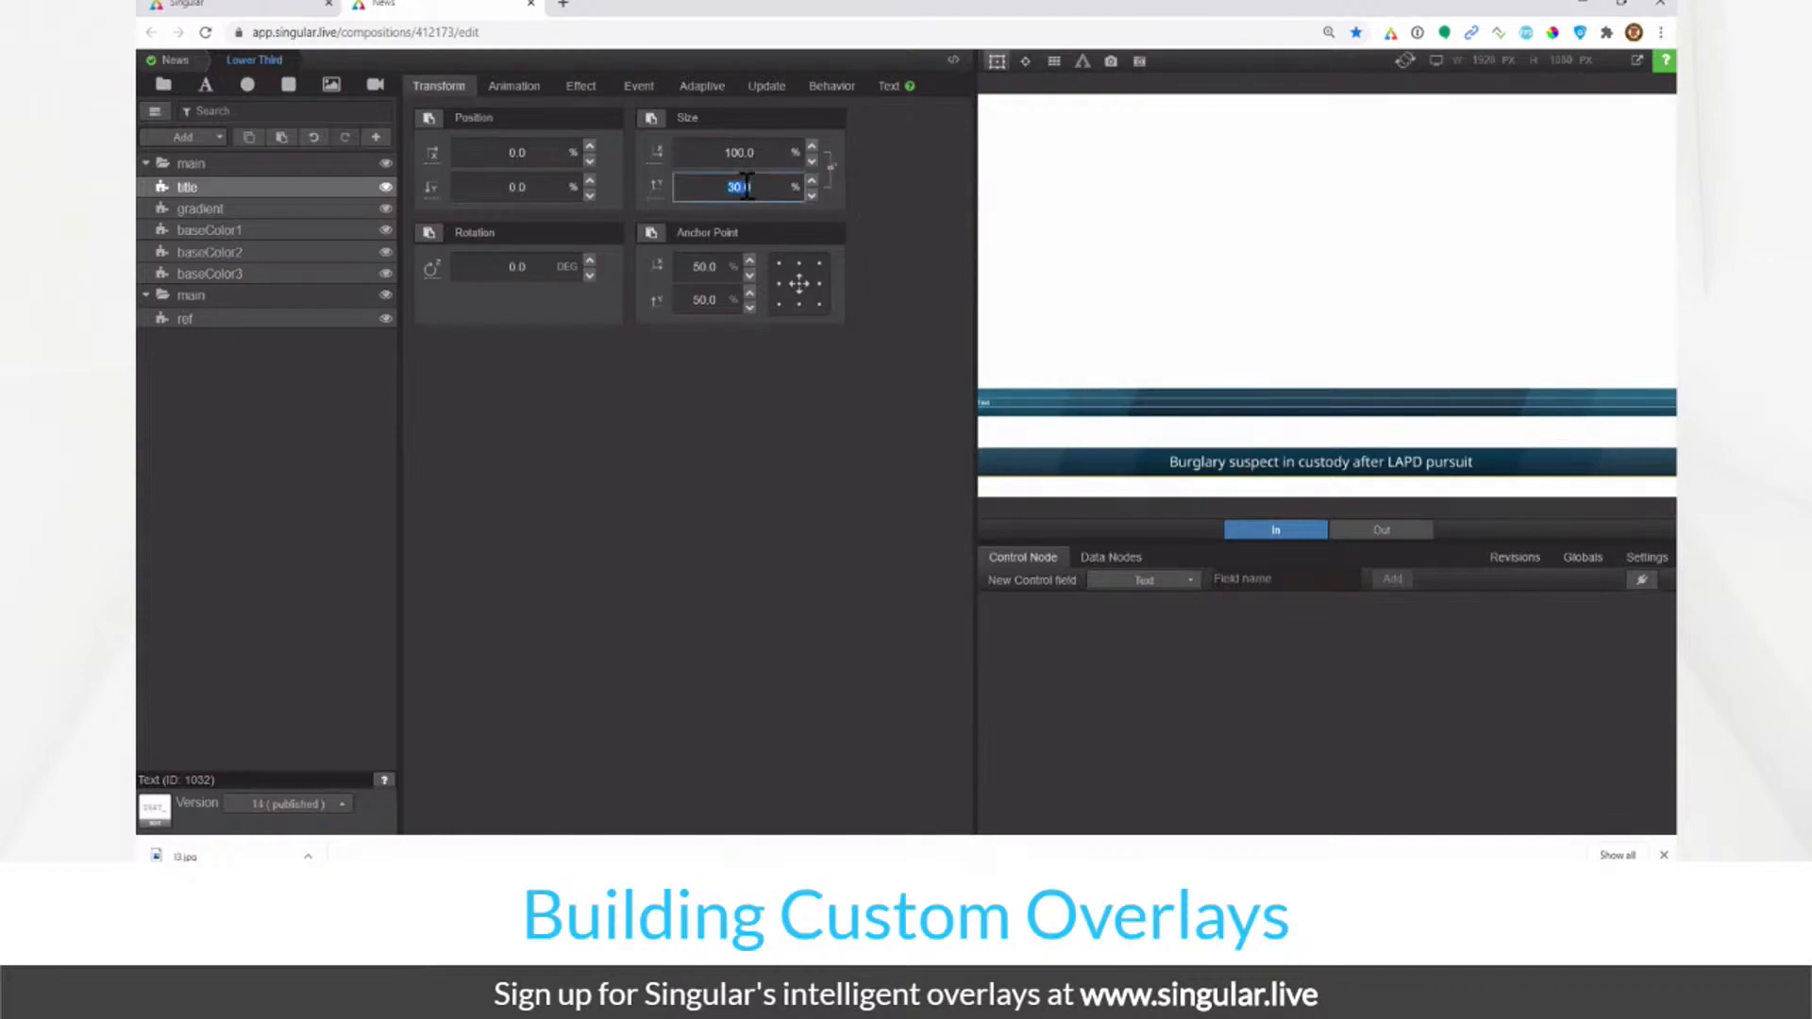
text(100)
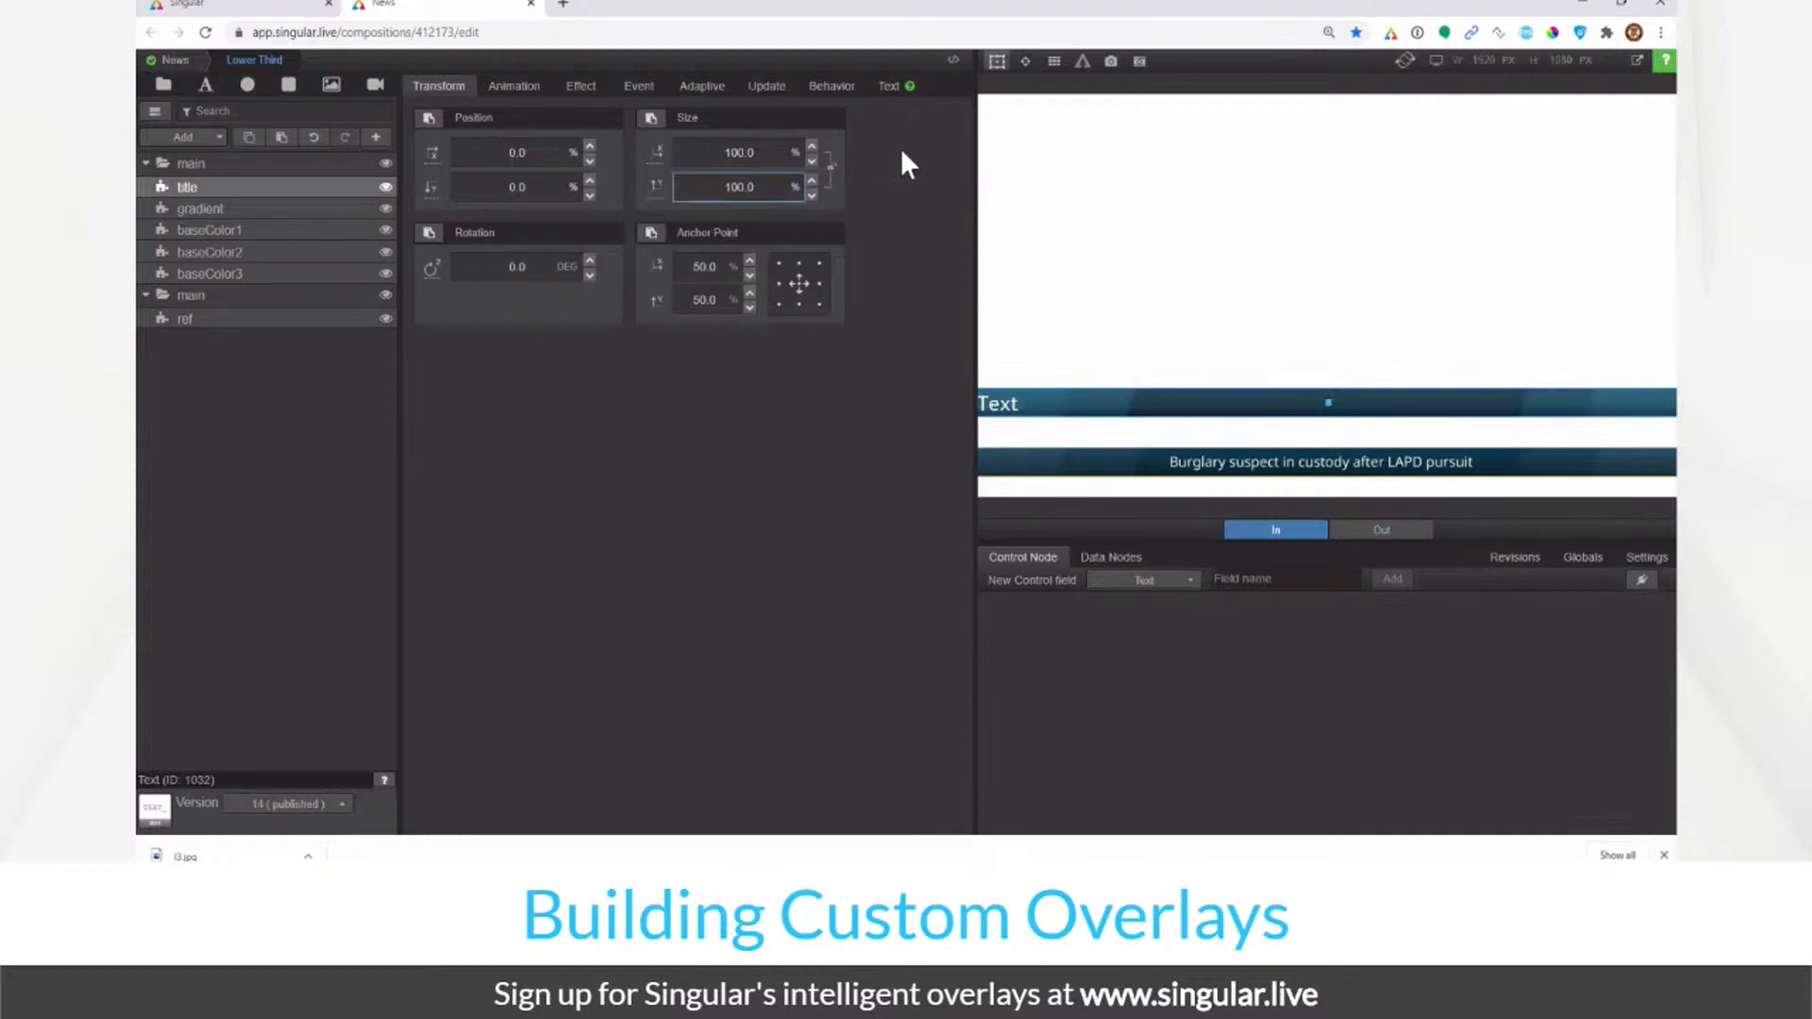
click(888, 93)
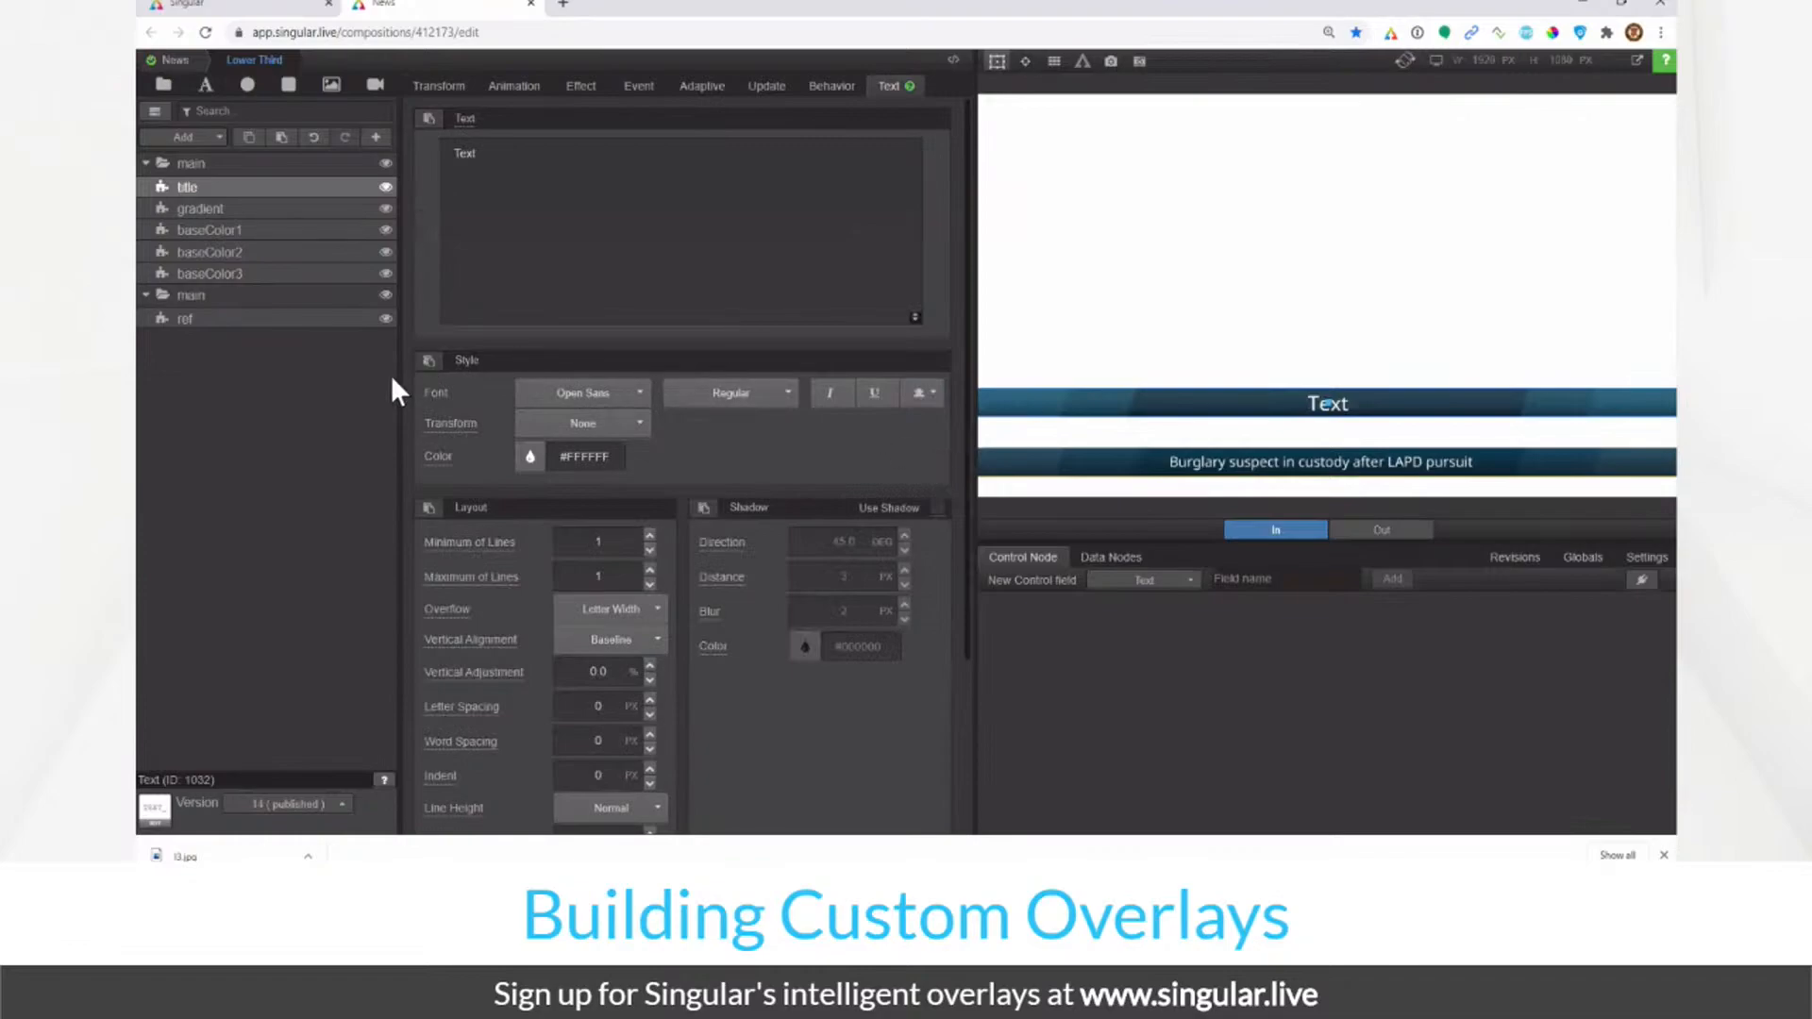
click(449, 95)
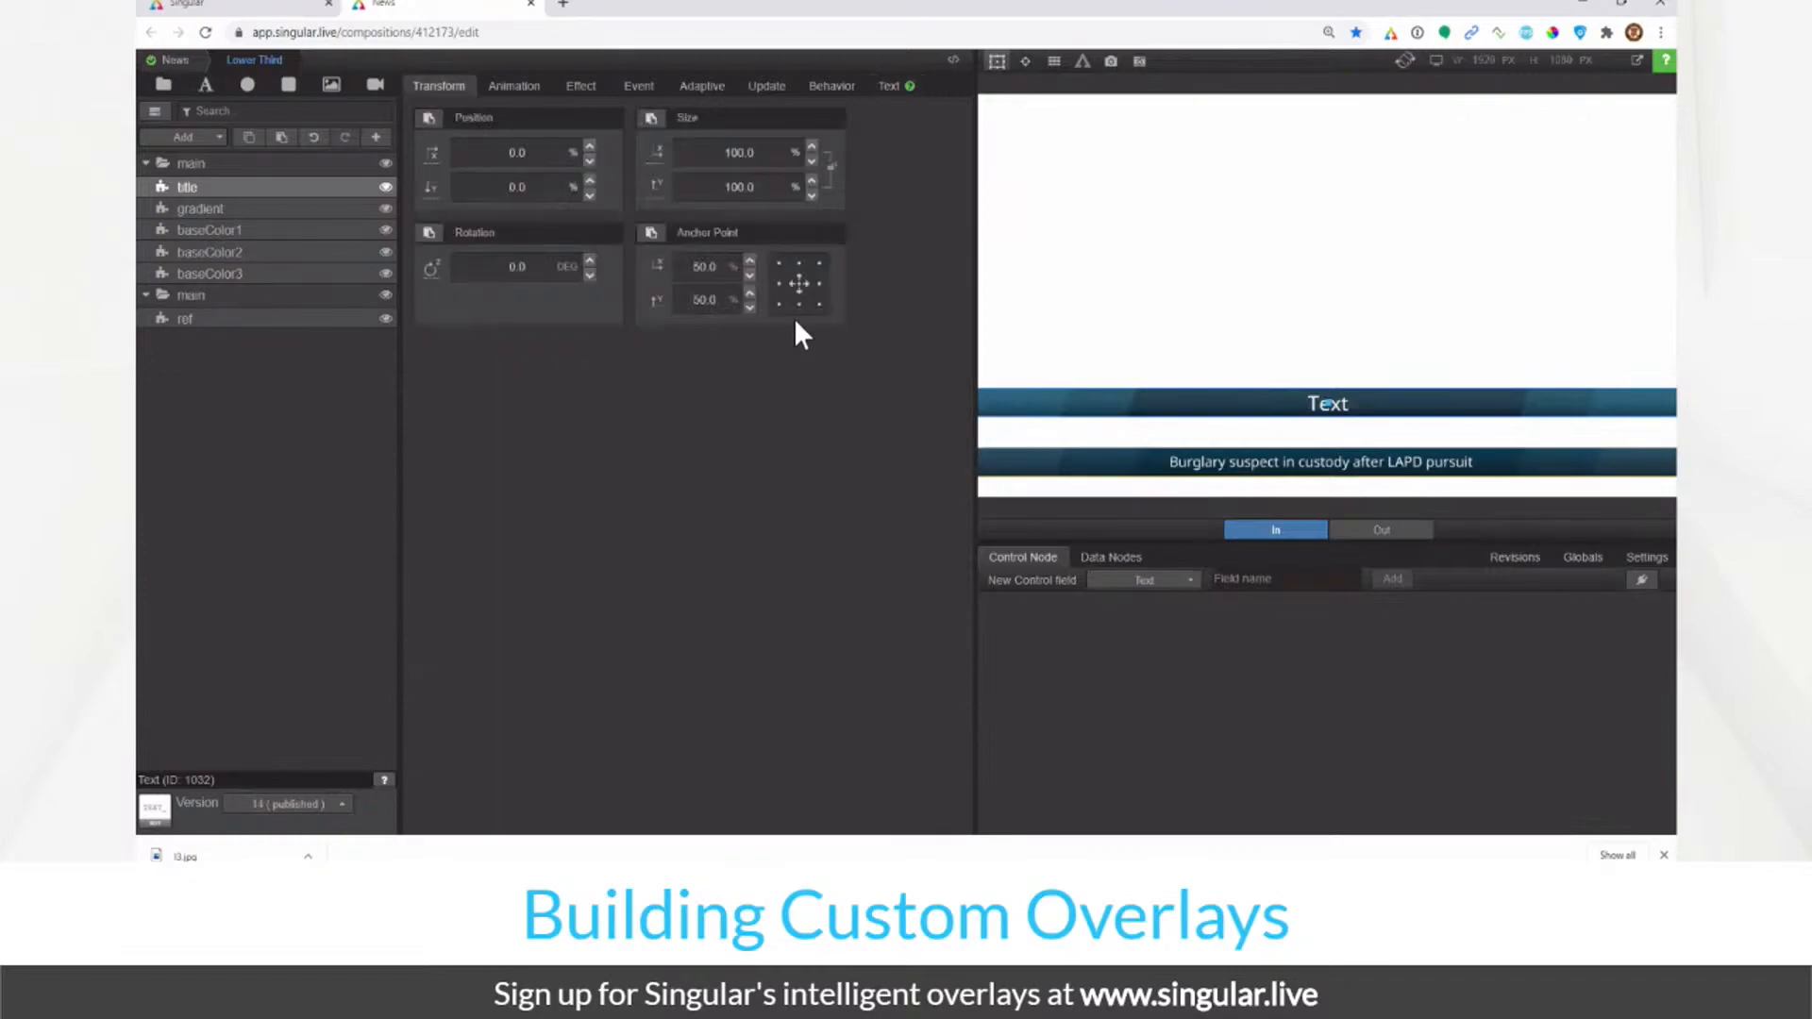
click(767, 188)
text(80)
key(Return)
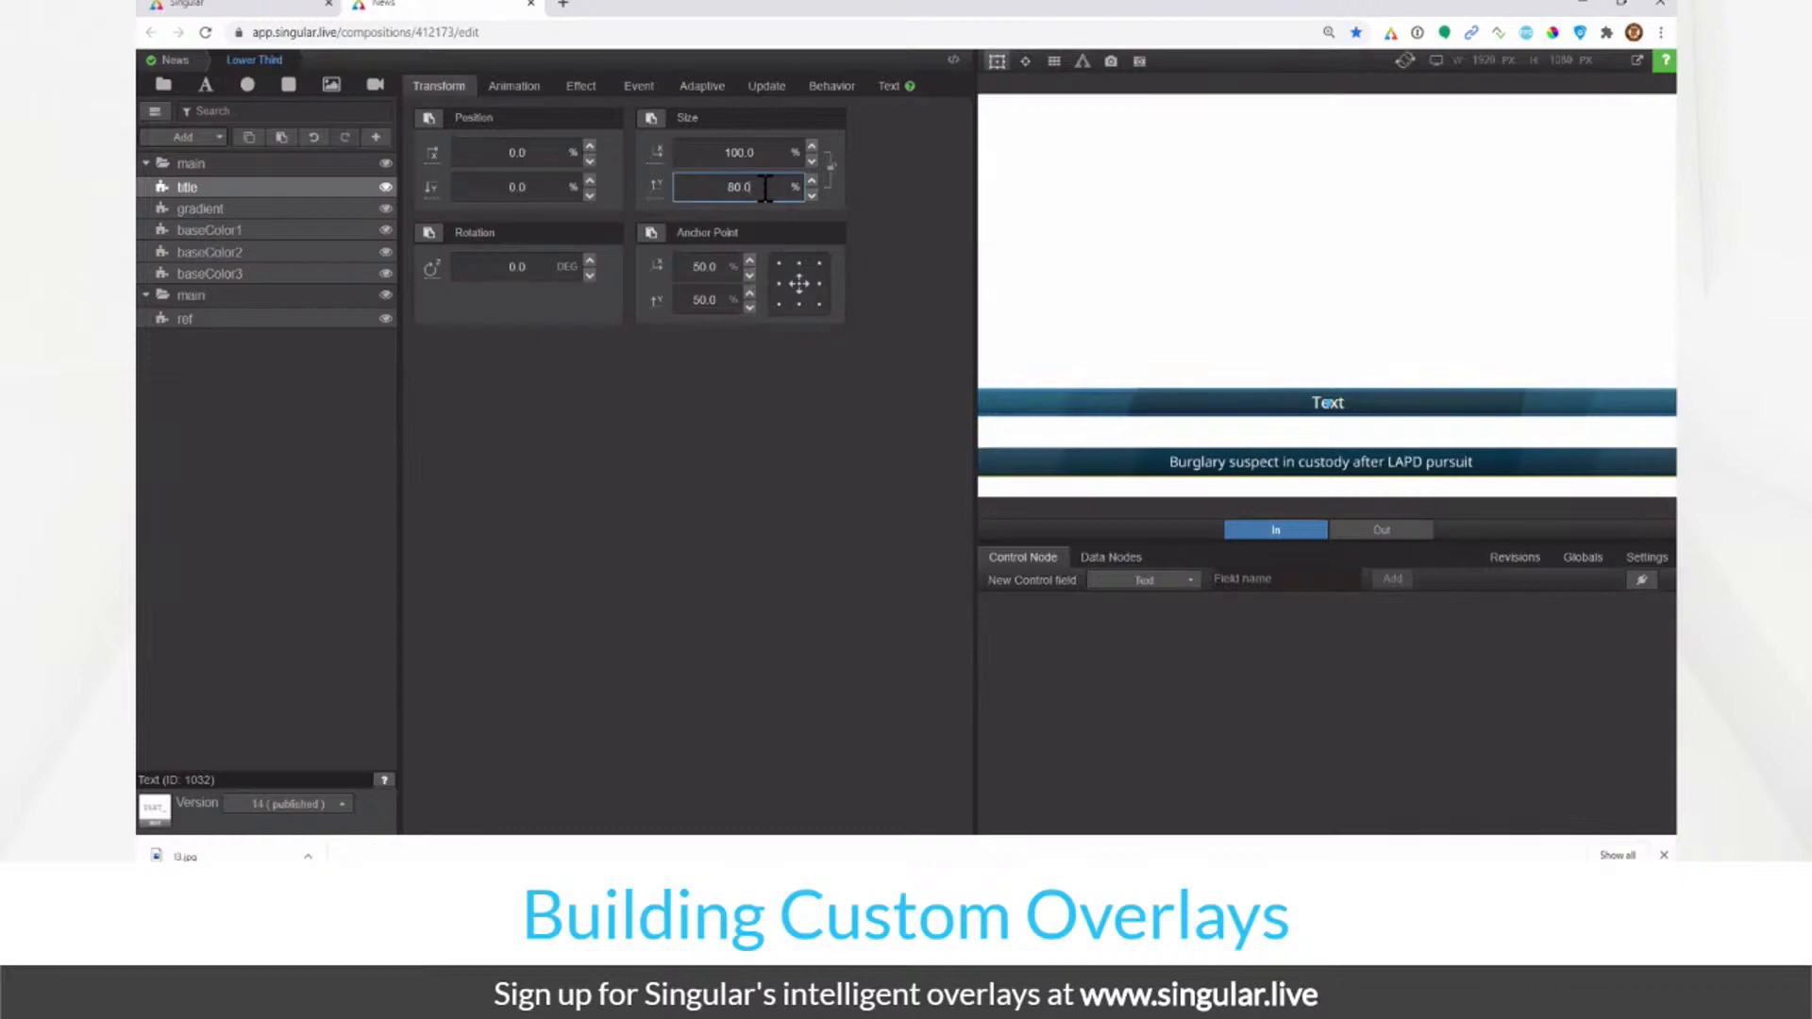
click(280, 462)
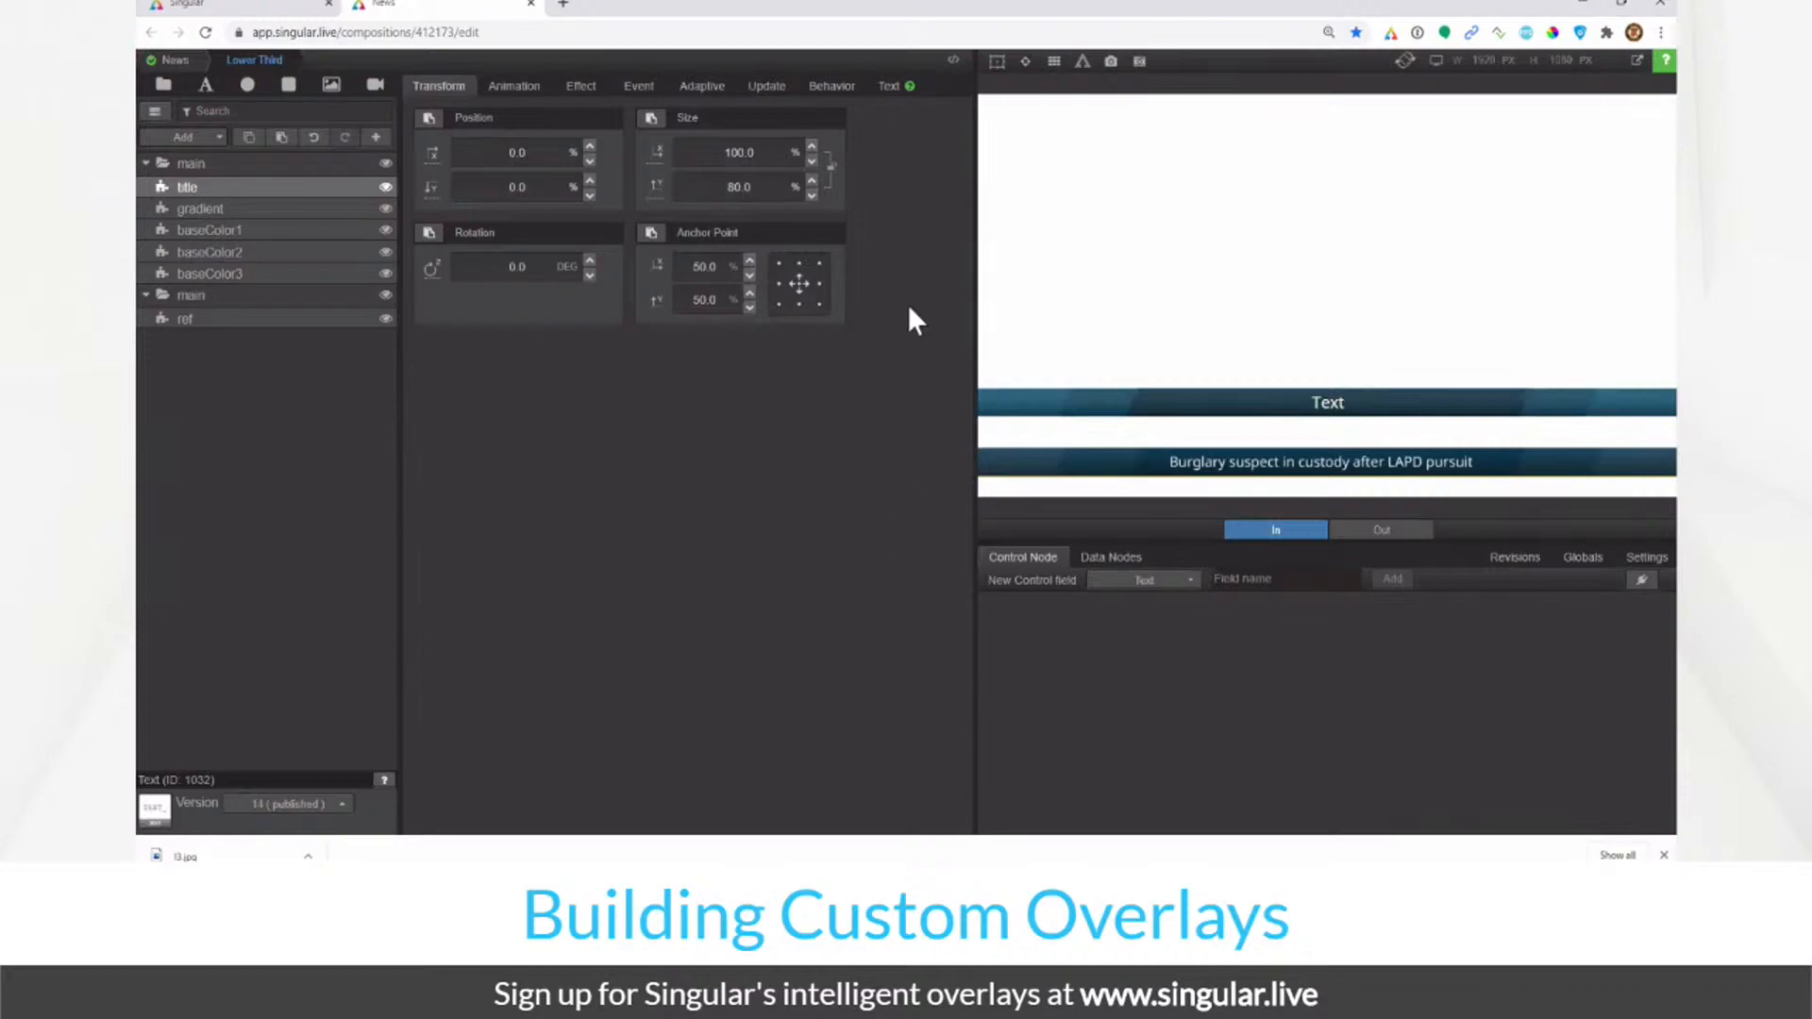
click(882, 98)
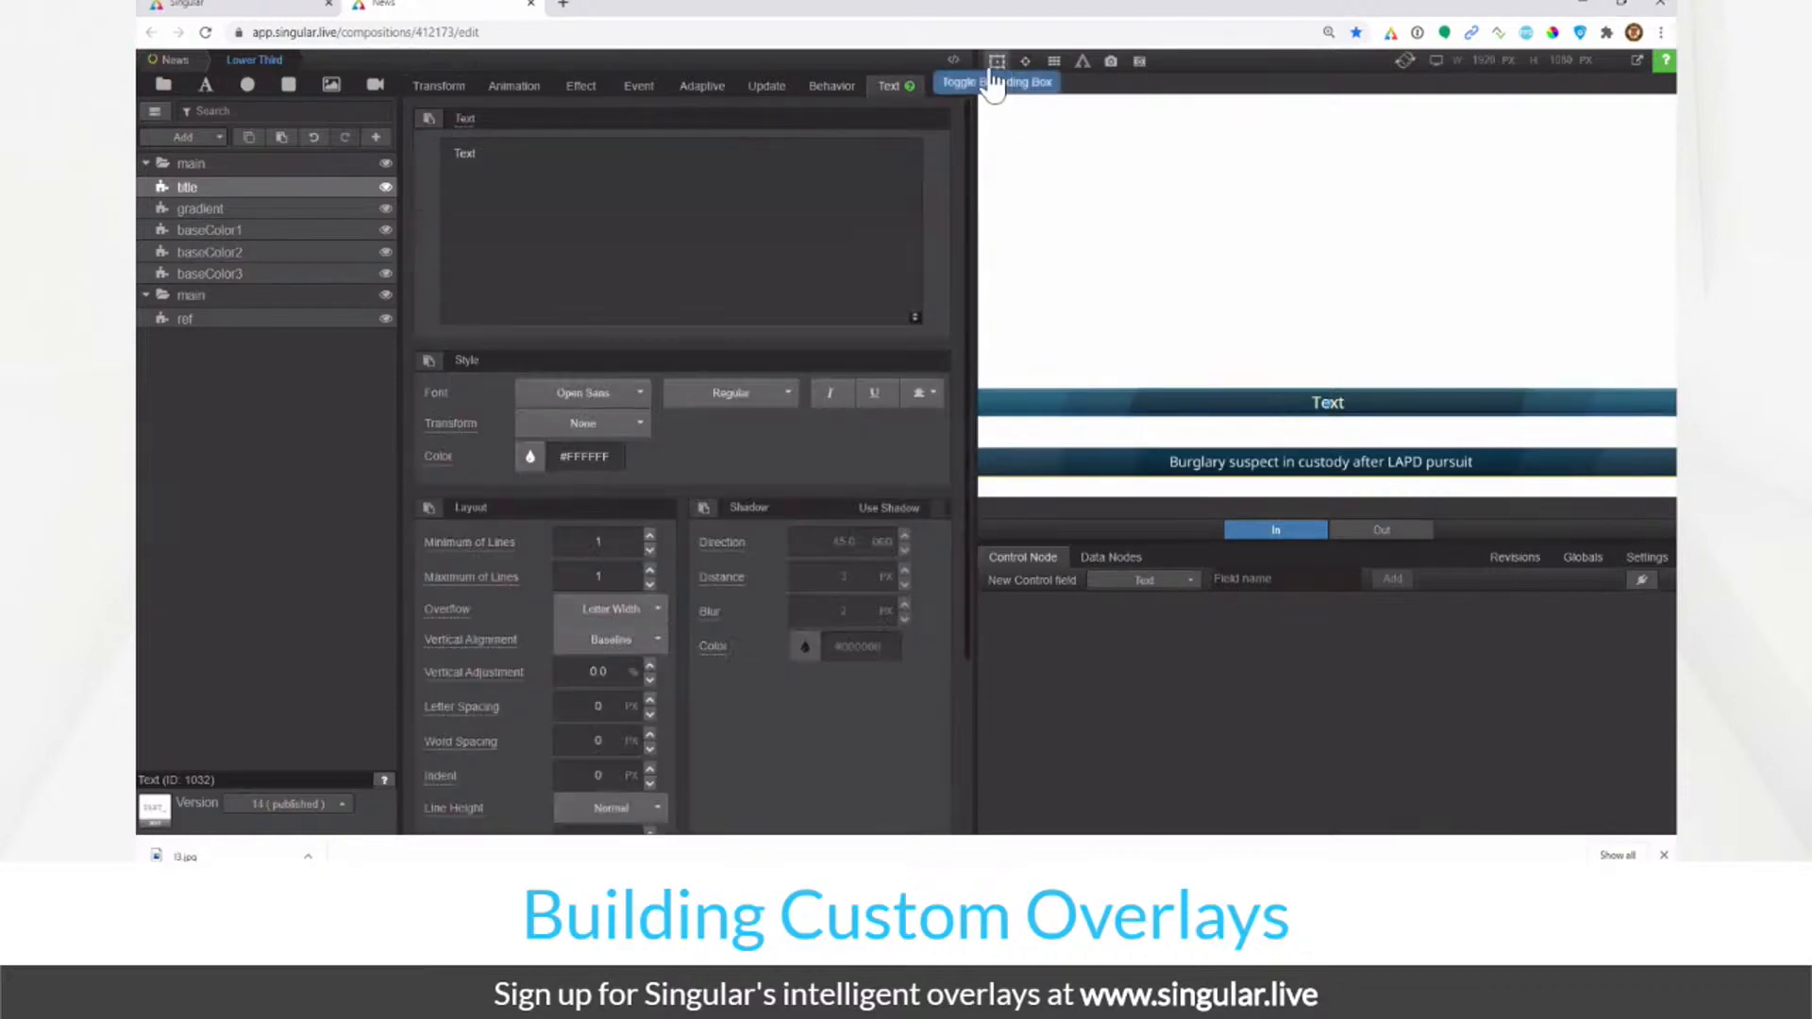
Step: Paste a long run of repeated text into the title to test overflow
click(436, 87)
click(780, 154)
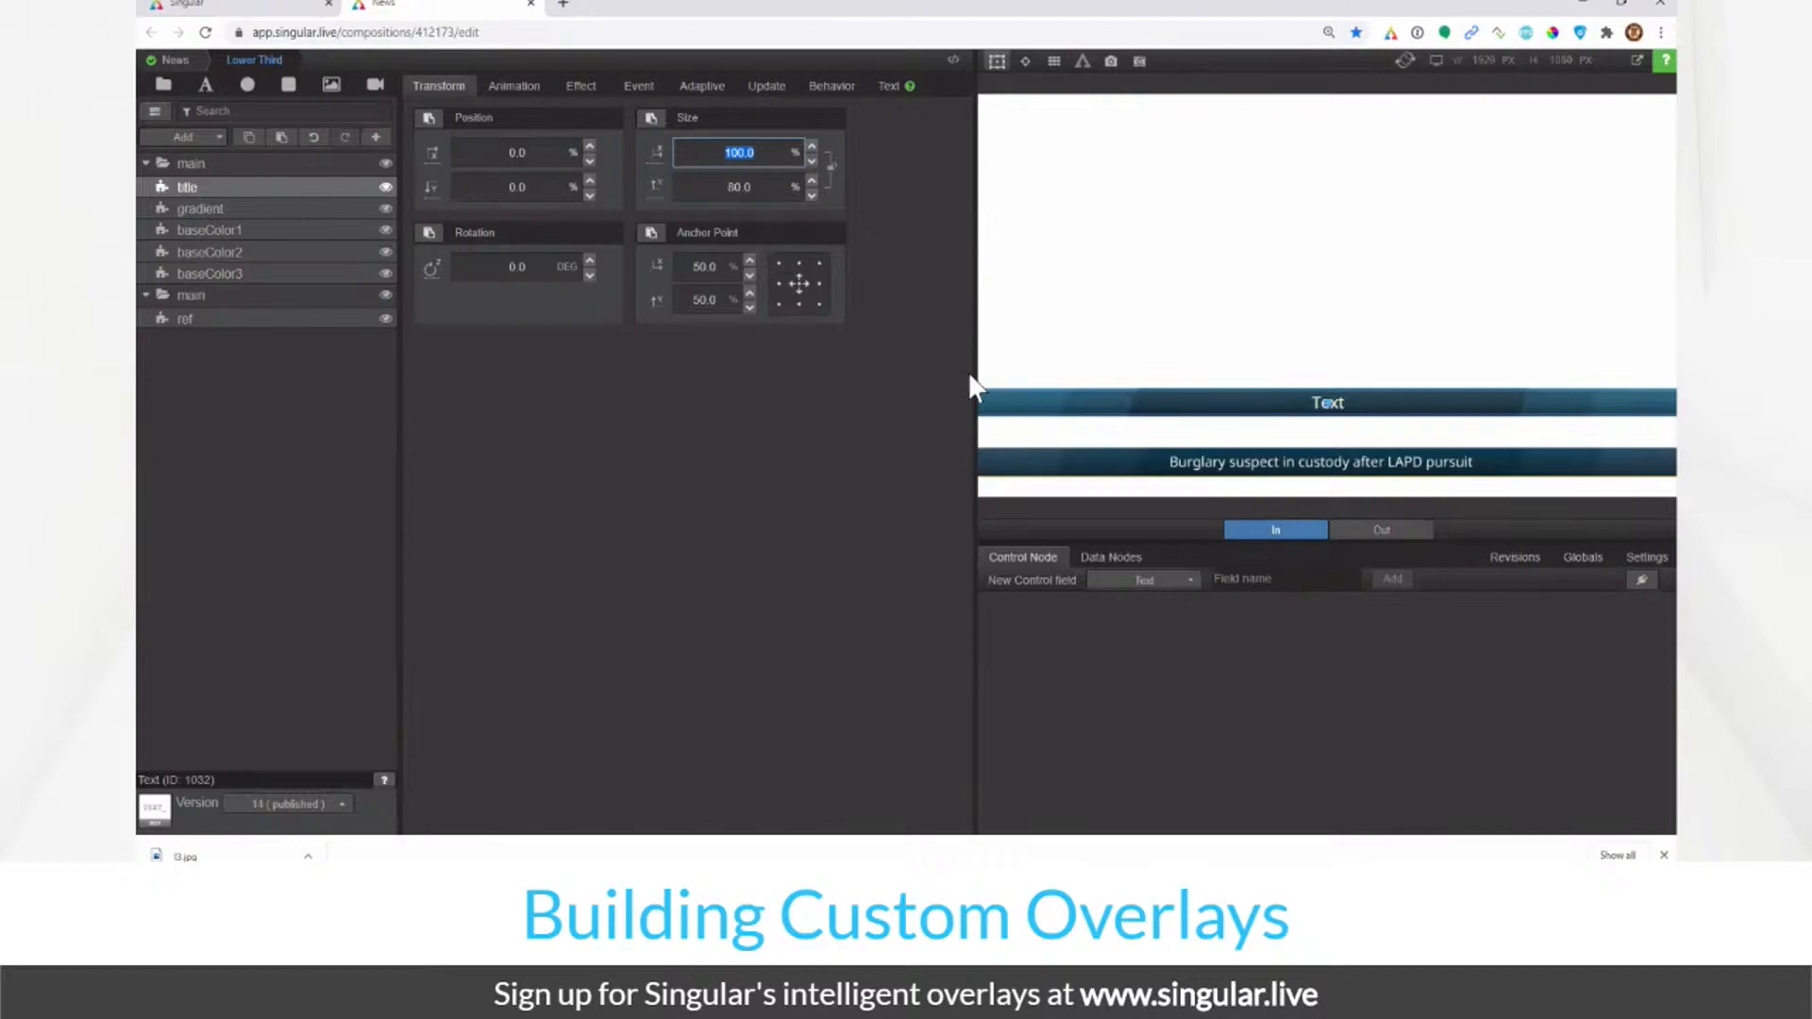
click(889, 86)
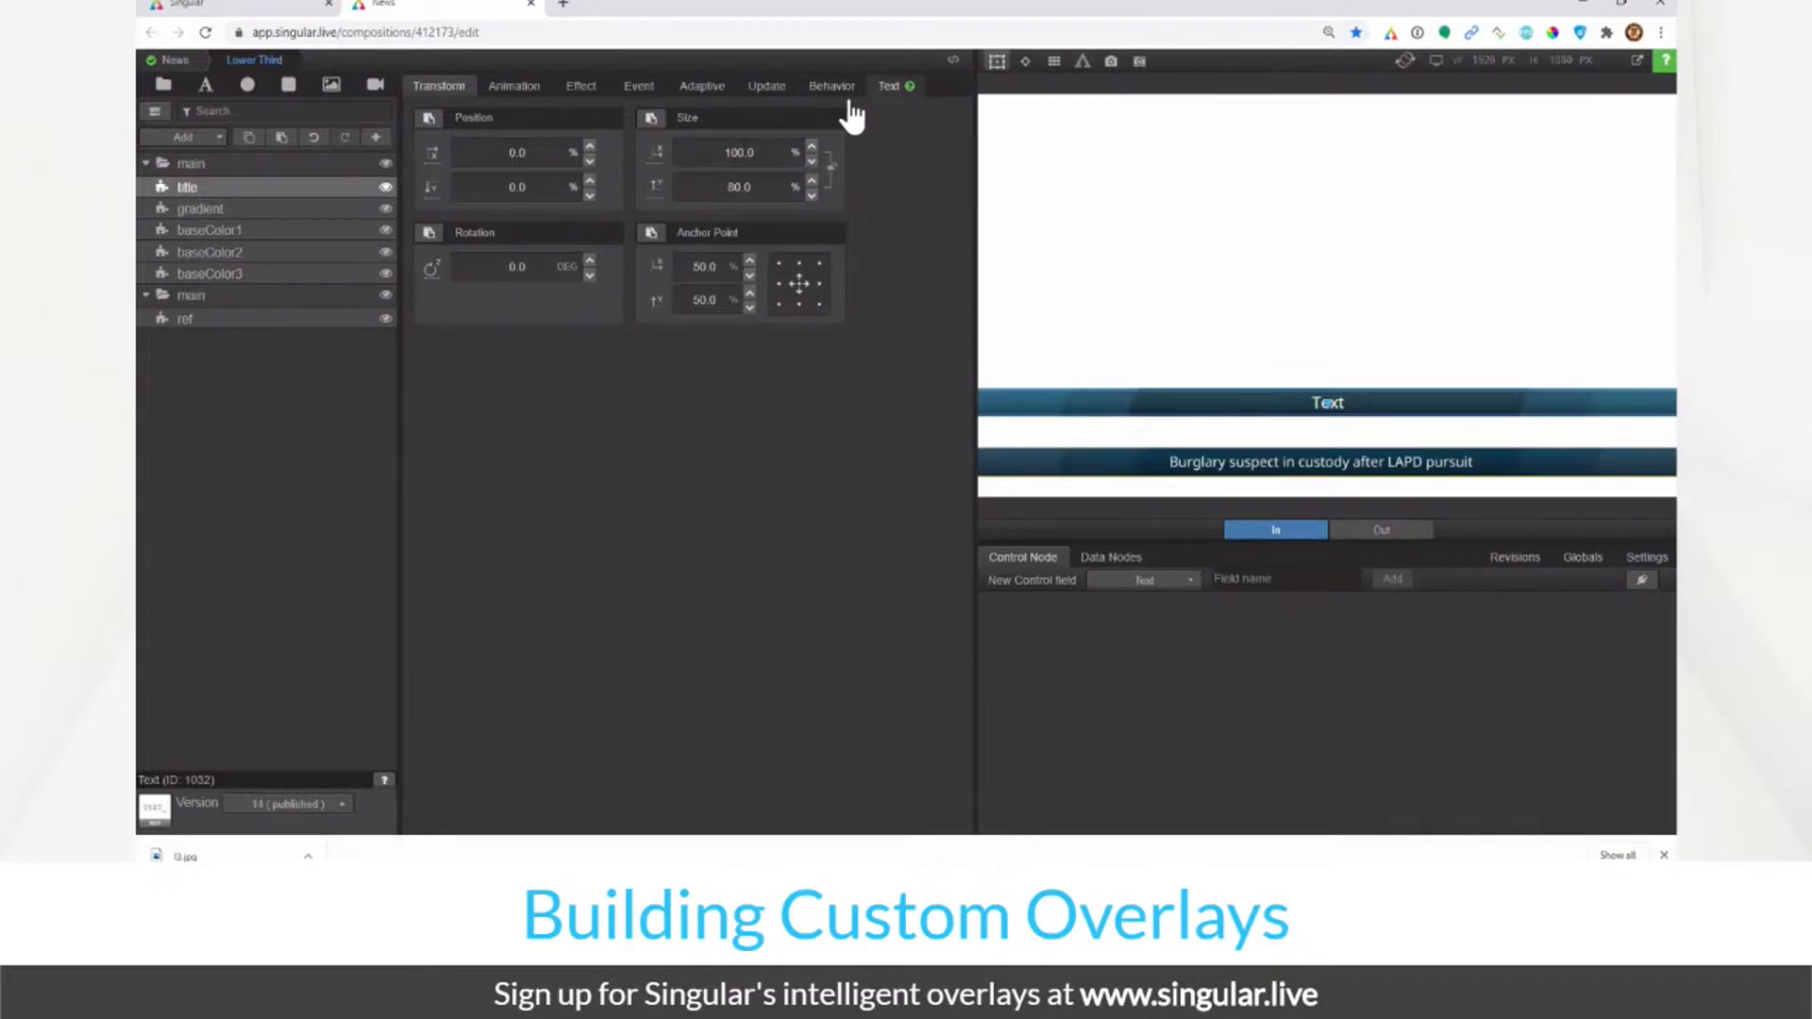
key(ctrl+v)
key(ctrl+v)
key(ctrl+v)
key(ctrl+v)
key(ctrl+v)
key(ctrl+v)
key(ctrl+v)
key(ctrl+v)
key(ctrl+v)
key(ctrl+v)
key(ctrl+v)
key(ctrl+v)
key(ctrl+v)
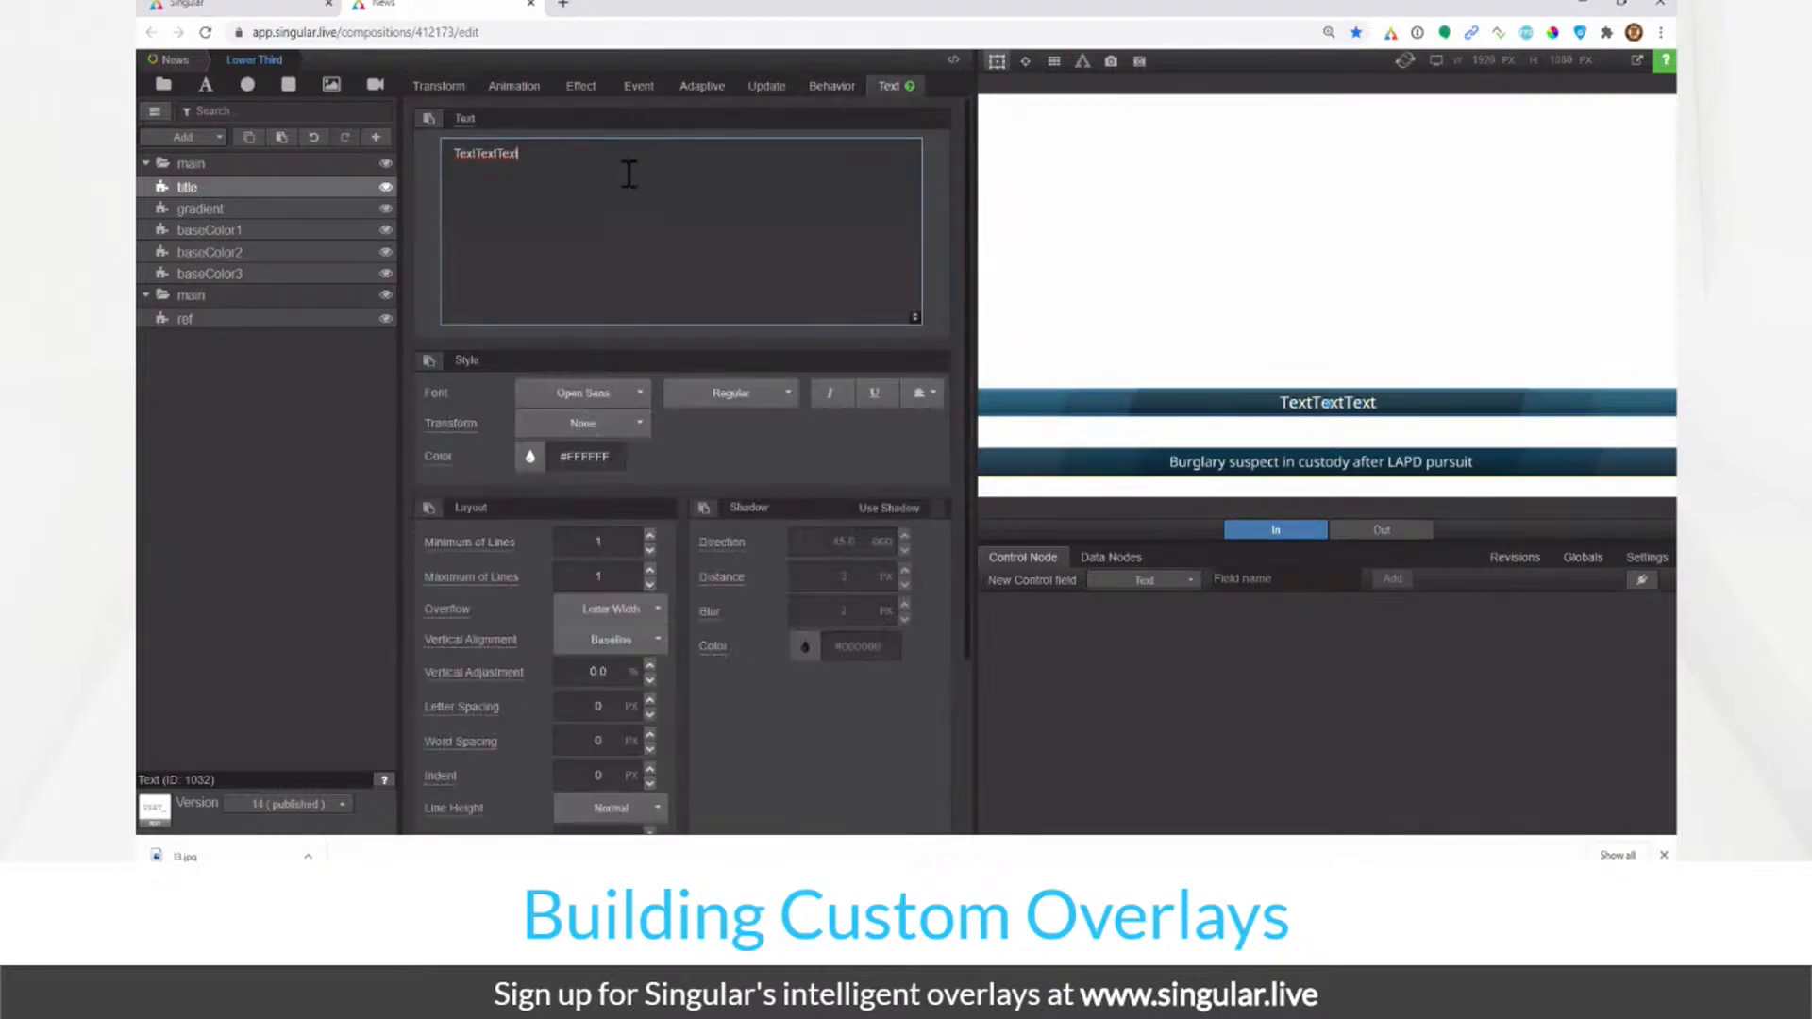
key(ctrl+v)
key(ctrl+v)
key(ctrl+v)
key(ctrl+v)
key(ctrl+v)
key(ctrl+v)
key(ctrl+v)
key(ctrl+v)
key(ctrl+v)
key(ctrl+v)
key(ctrl+v)
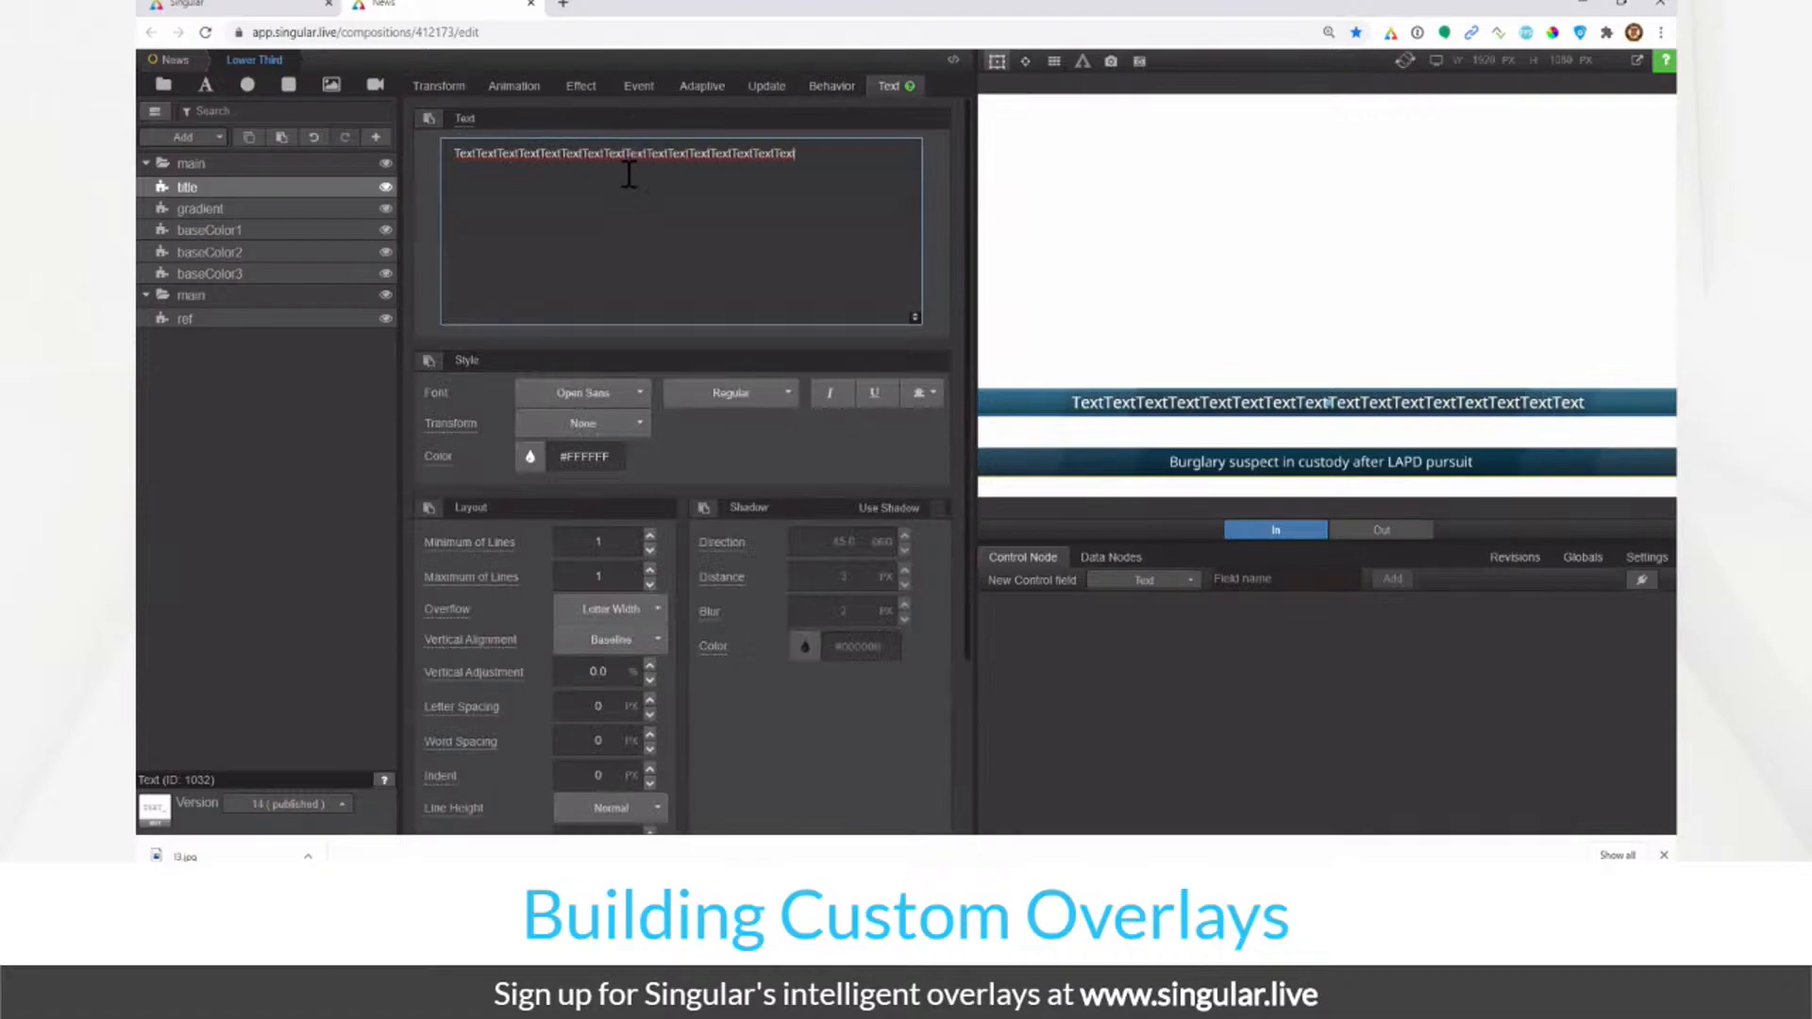
key(ctrl+v)
key(ctrl+v)
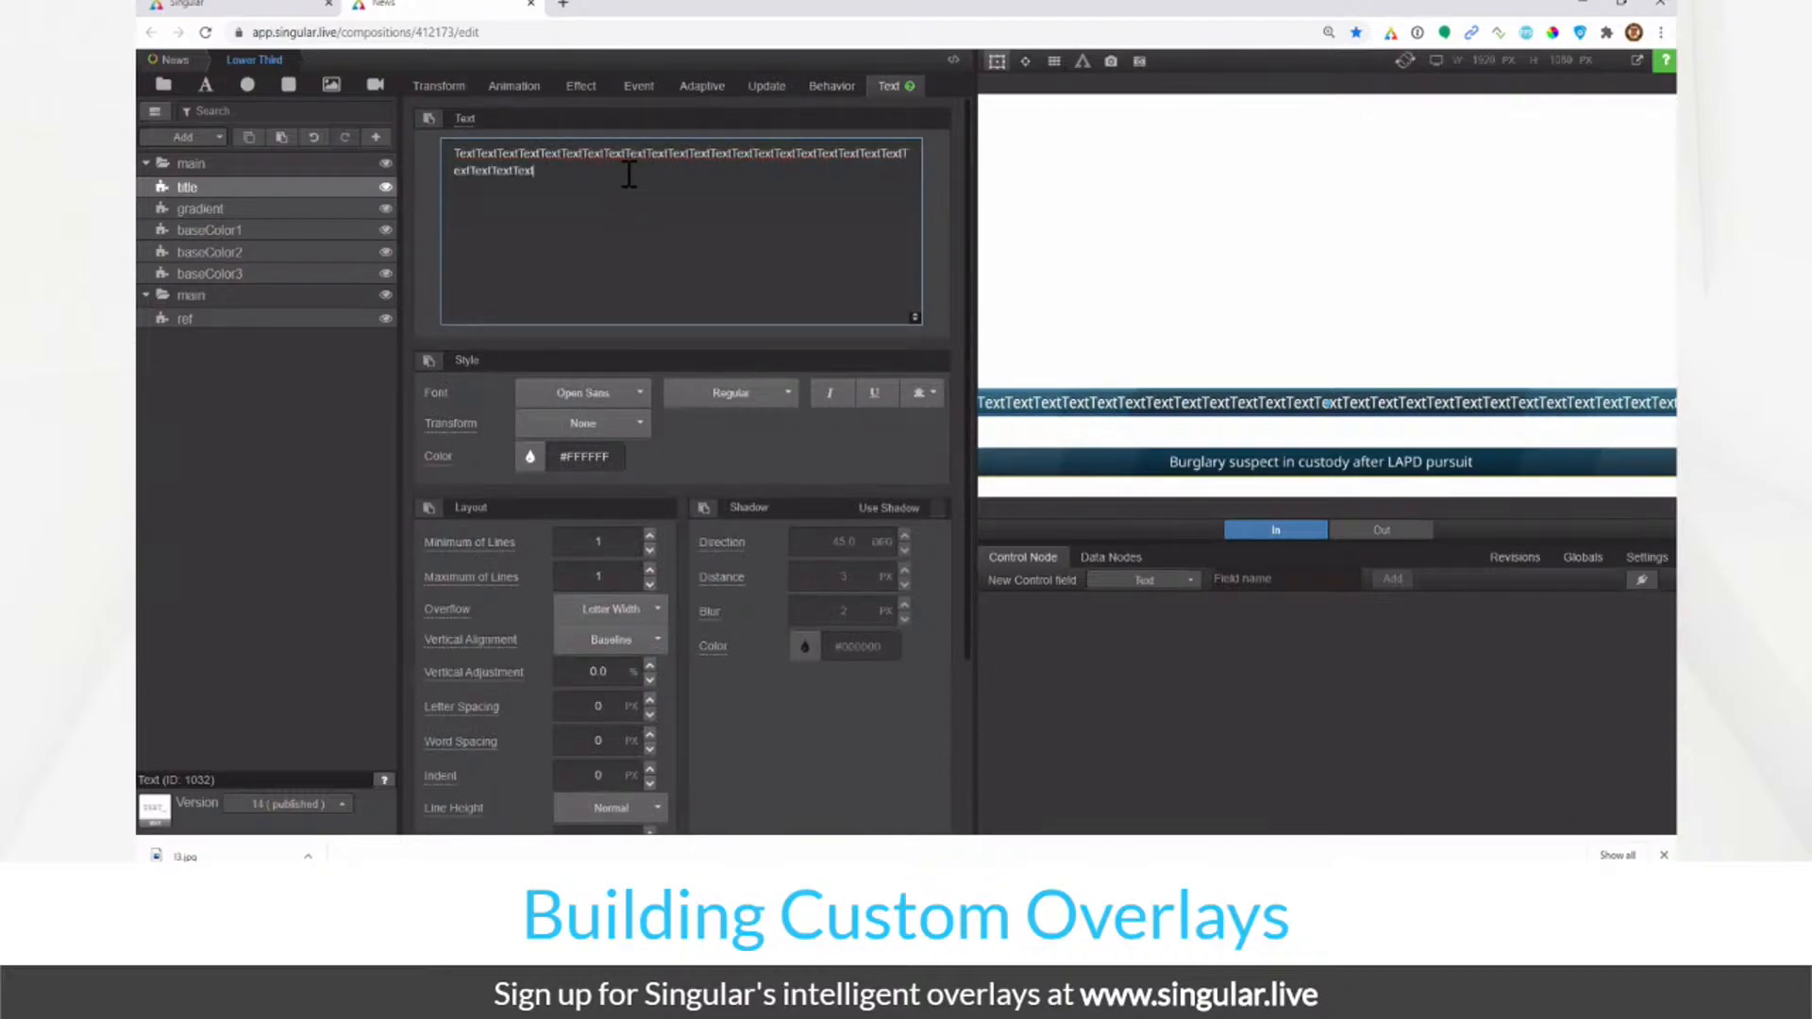
Step: Narrow the title layer to 96% width
click(438, 90)
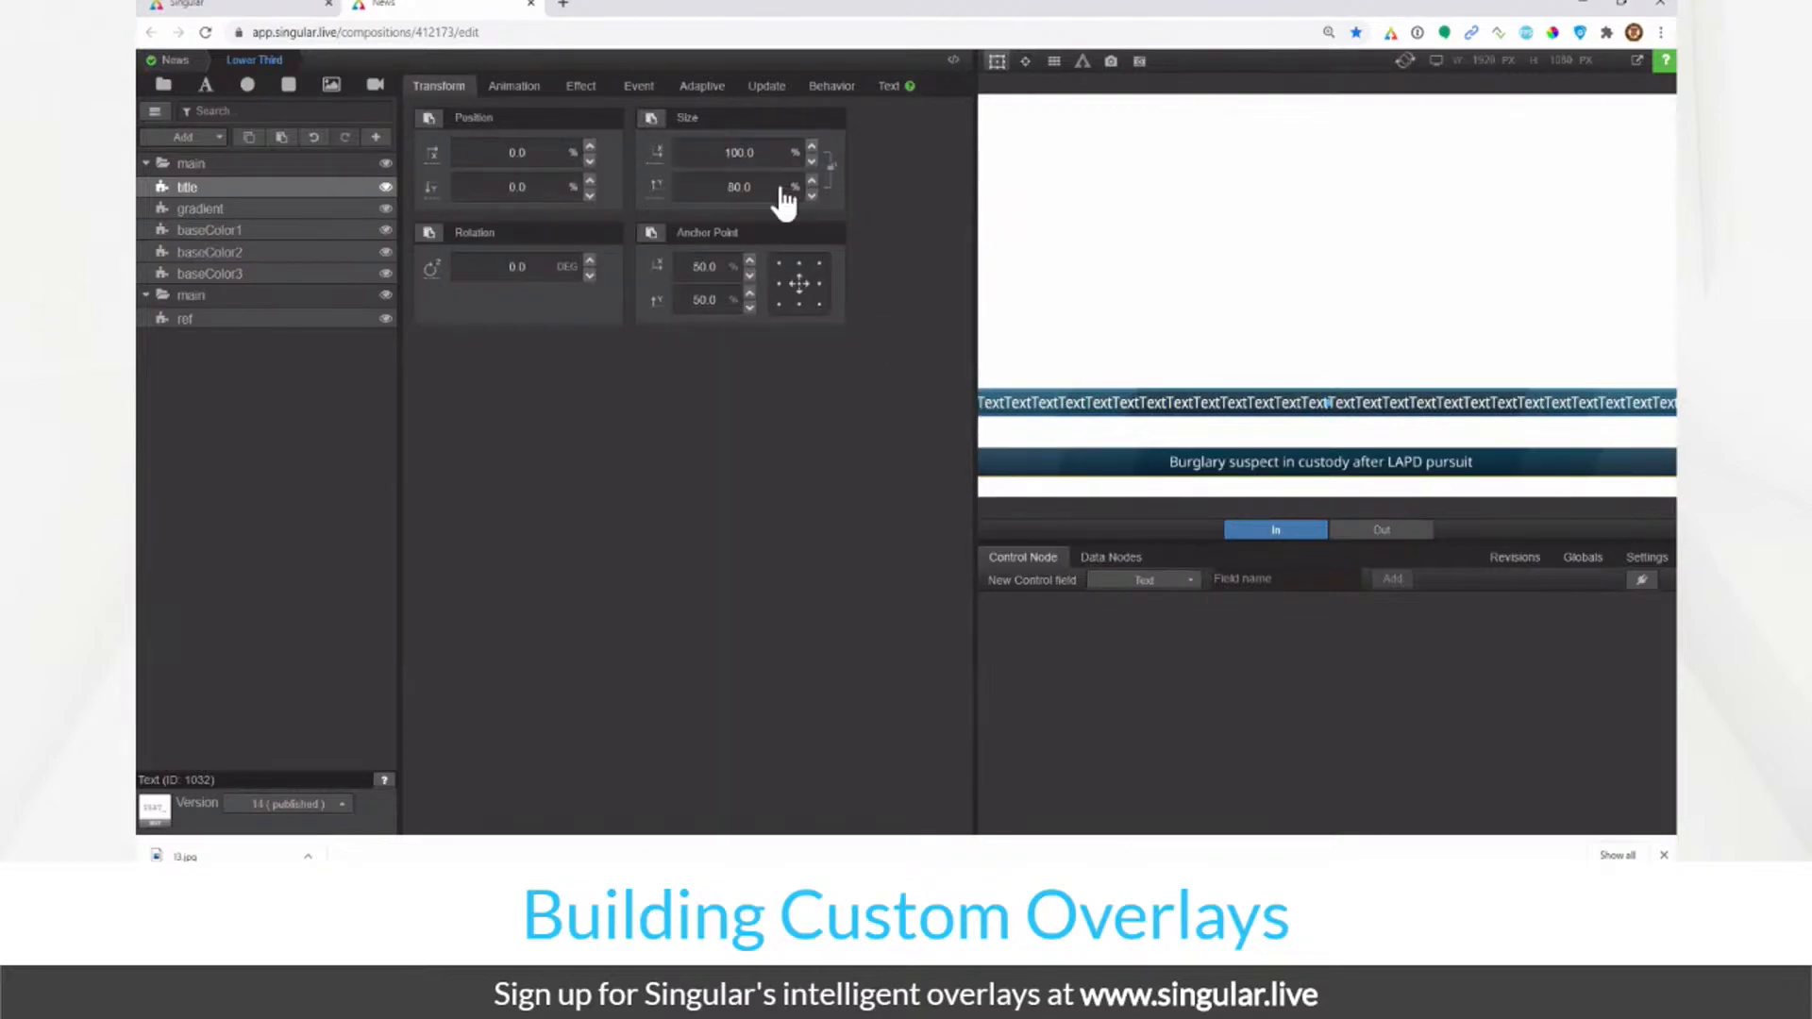
click(786, 154)
text(96)
key(Return)
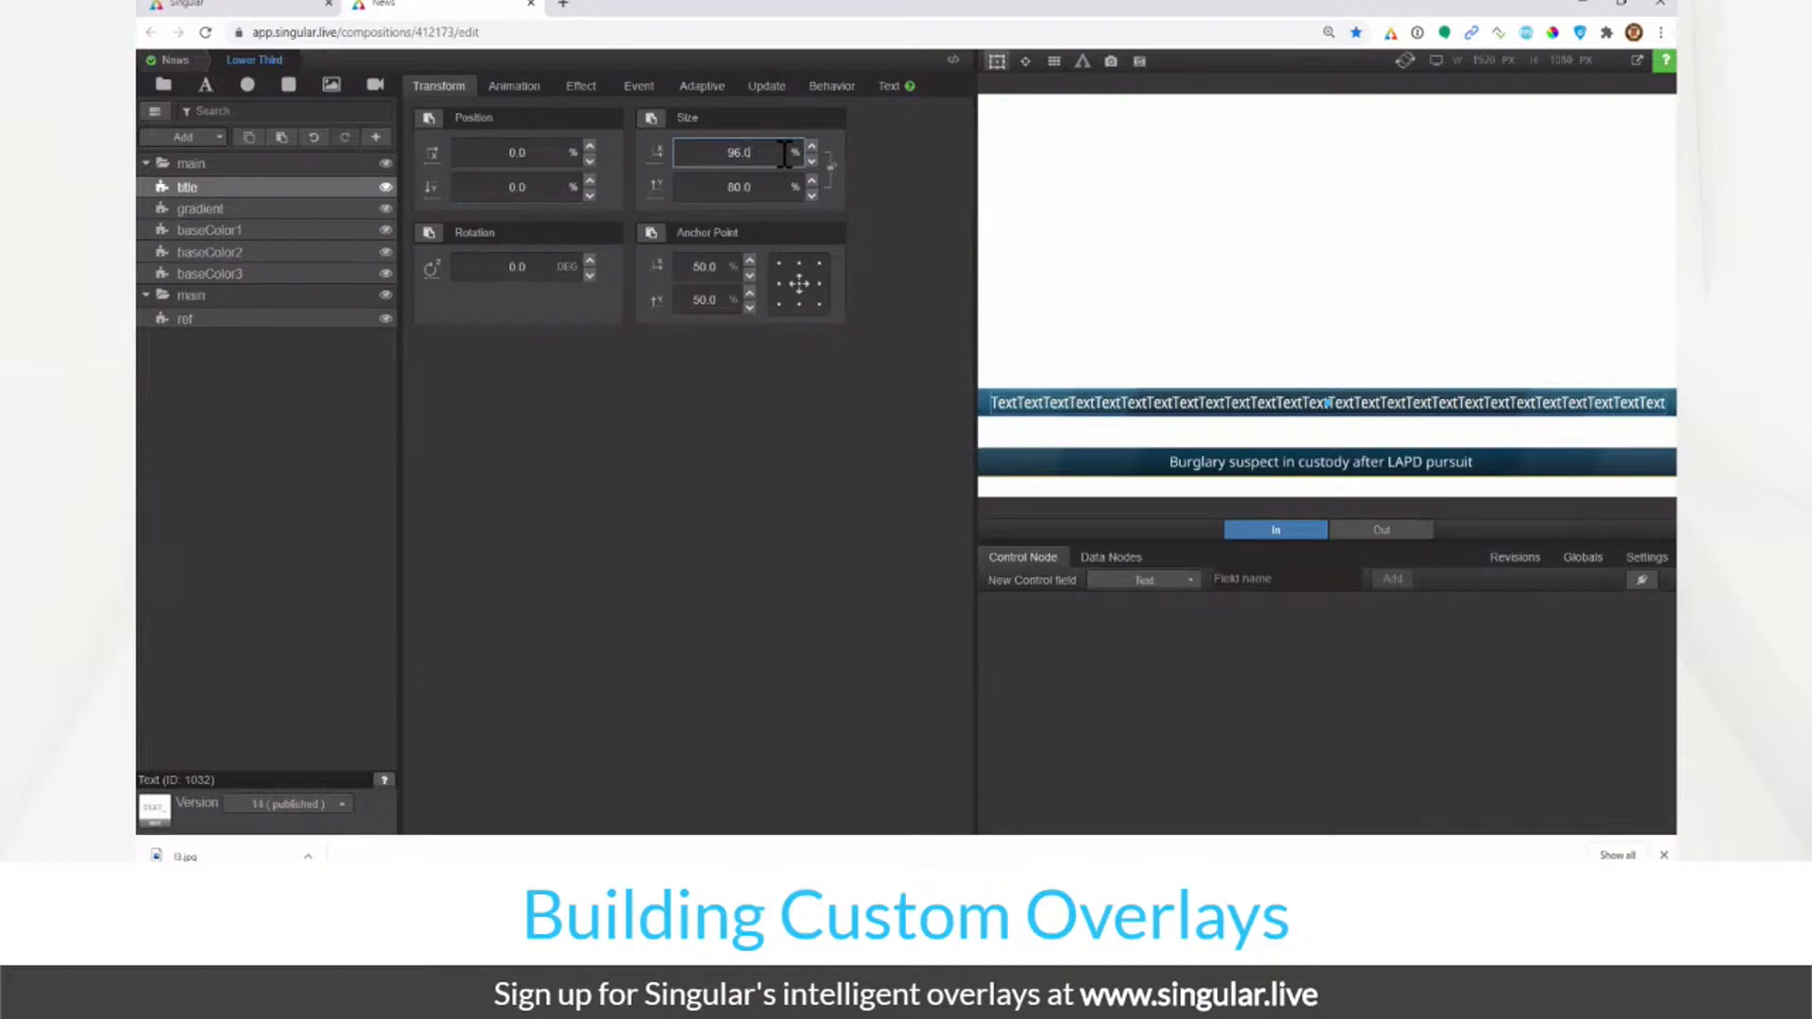
Step: Restore the title text to 'Text' and bring up the animation timeline
click(889, 85)
key(ctrl+a)
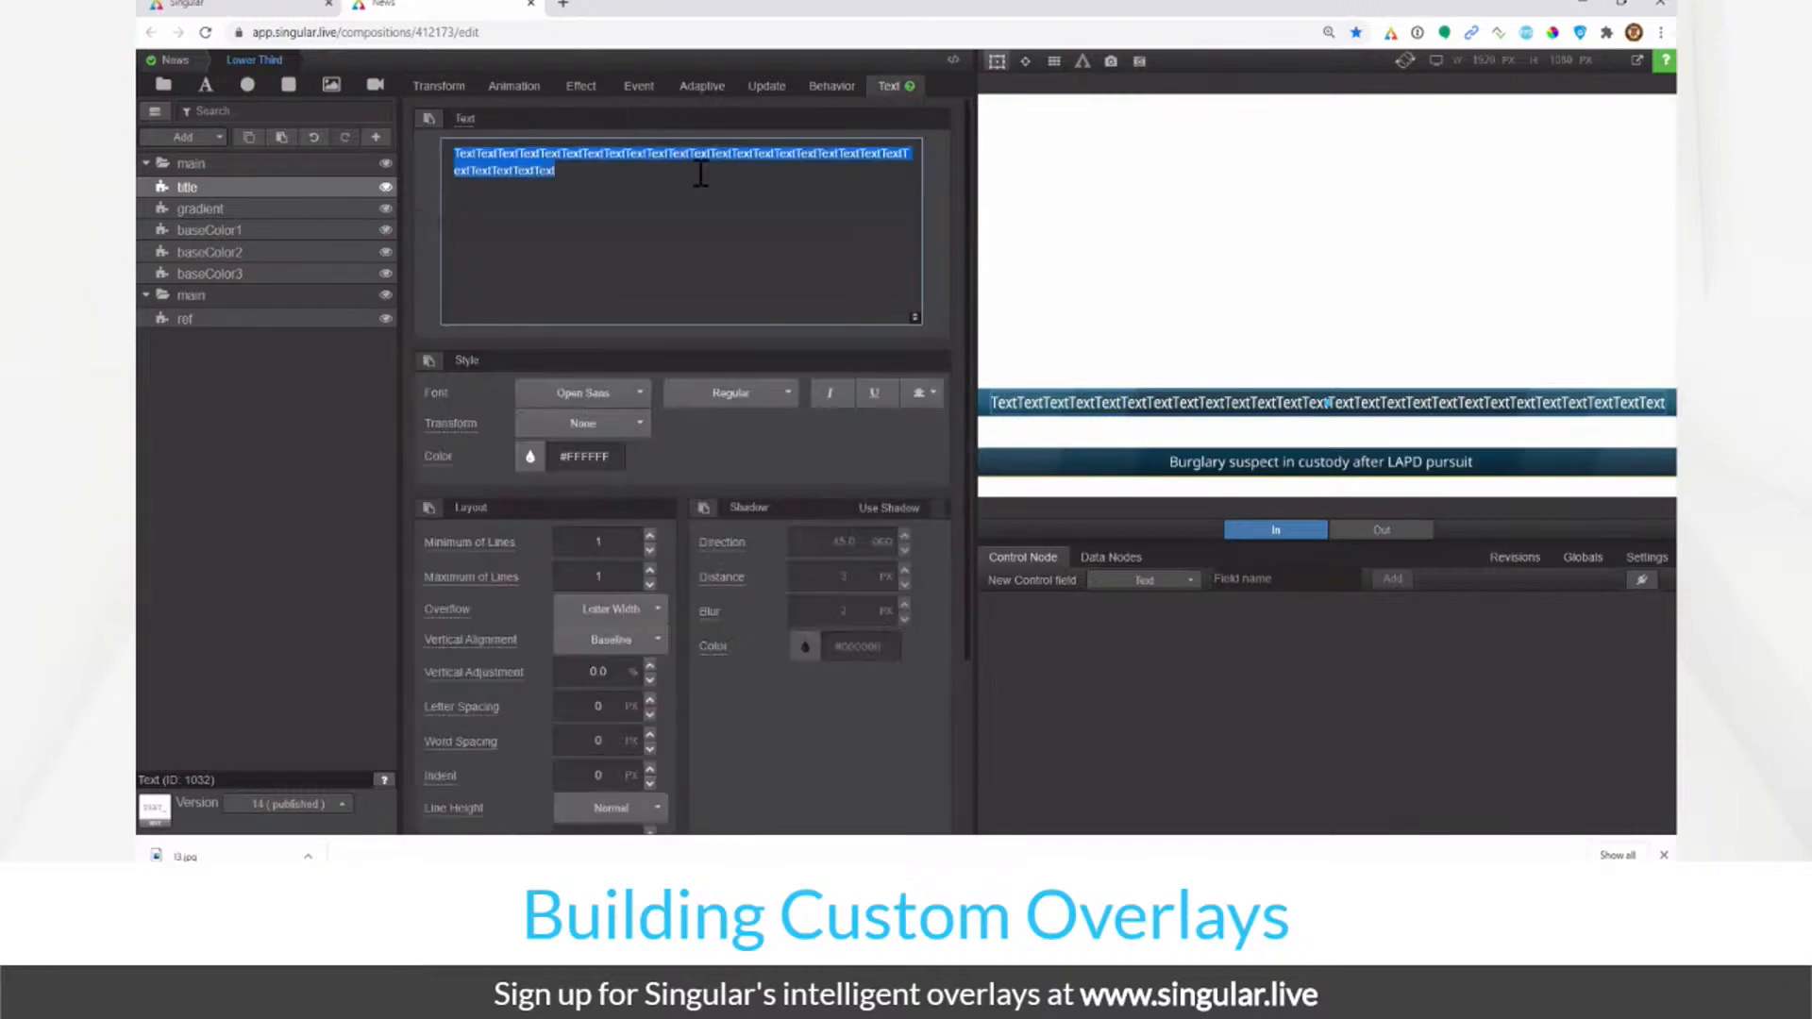
text(Text)
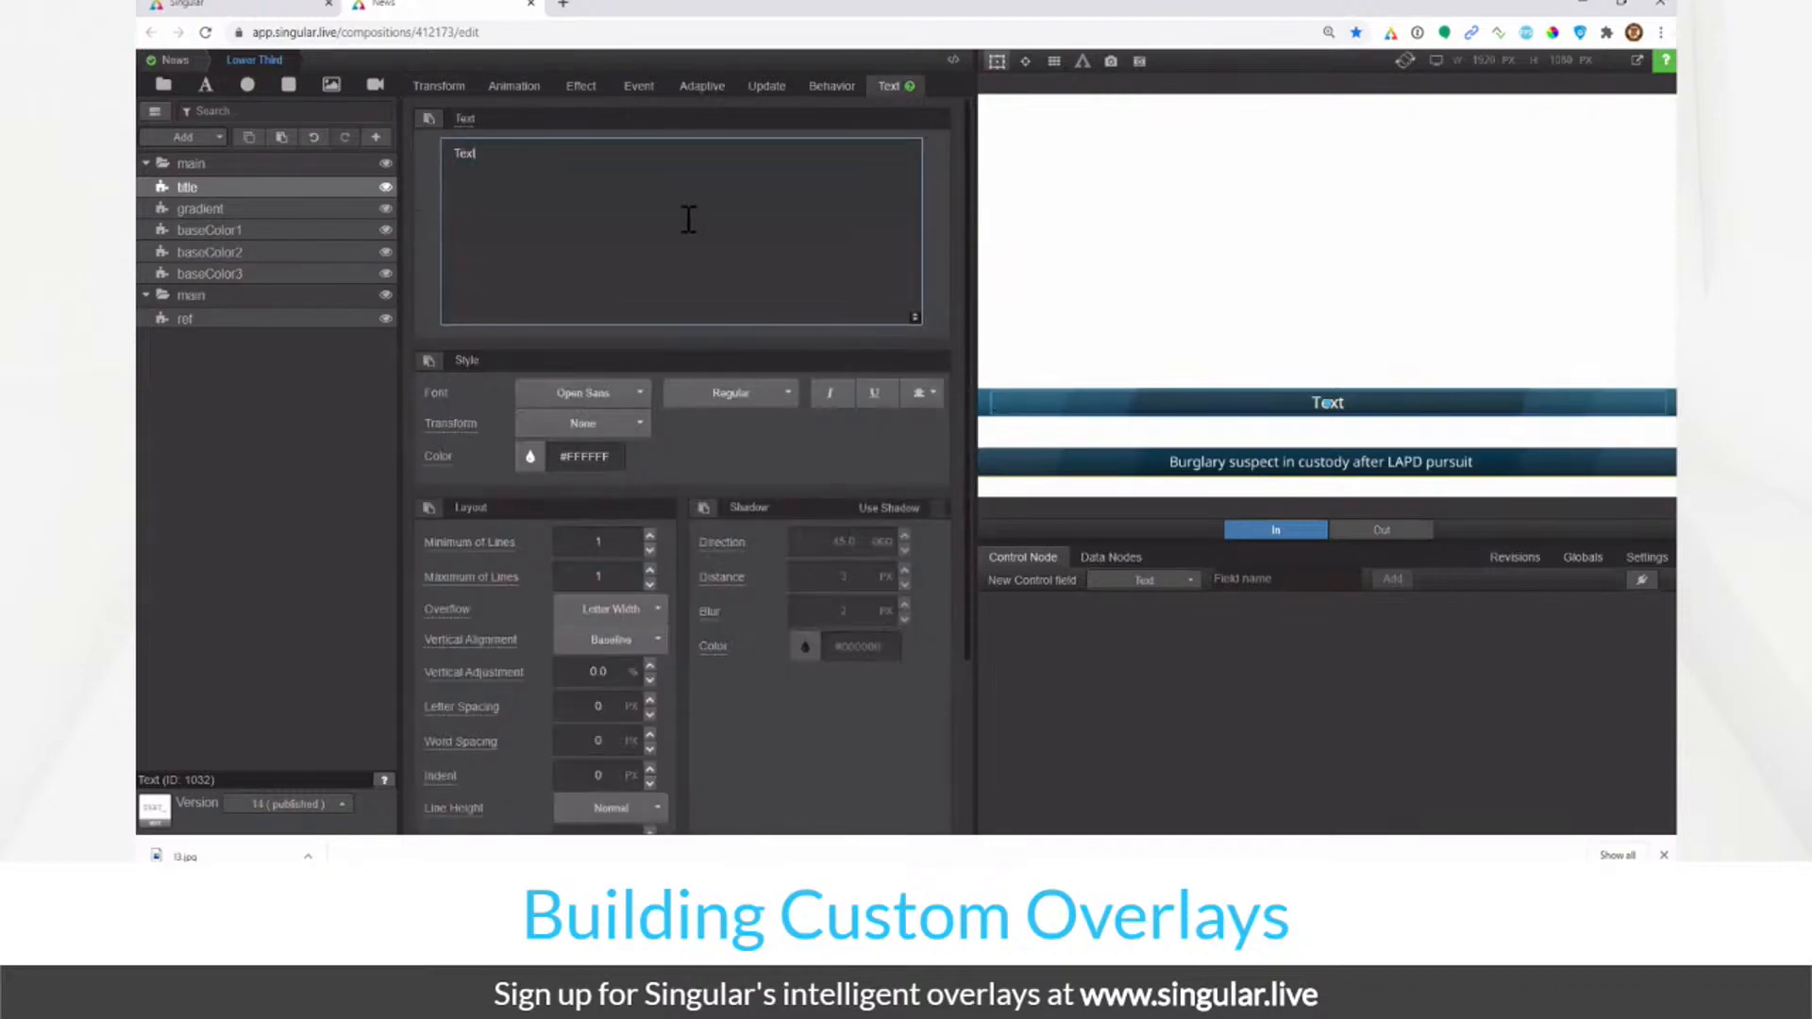
click(289, 379)
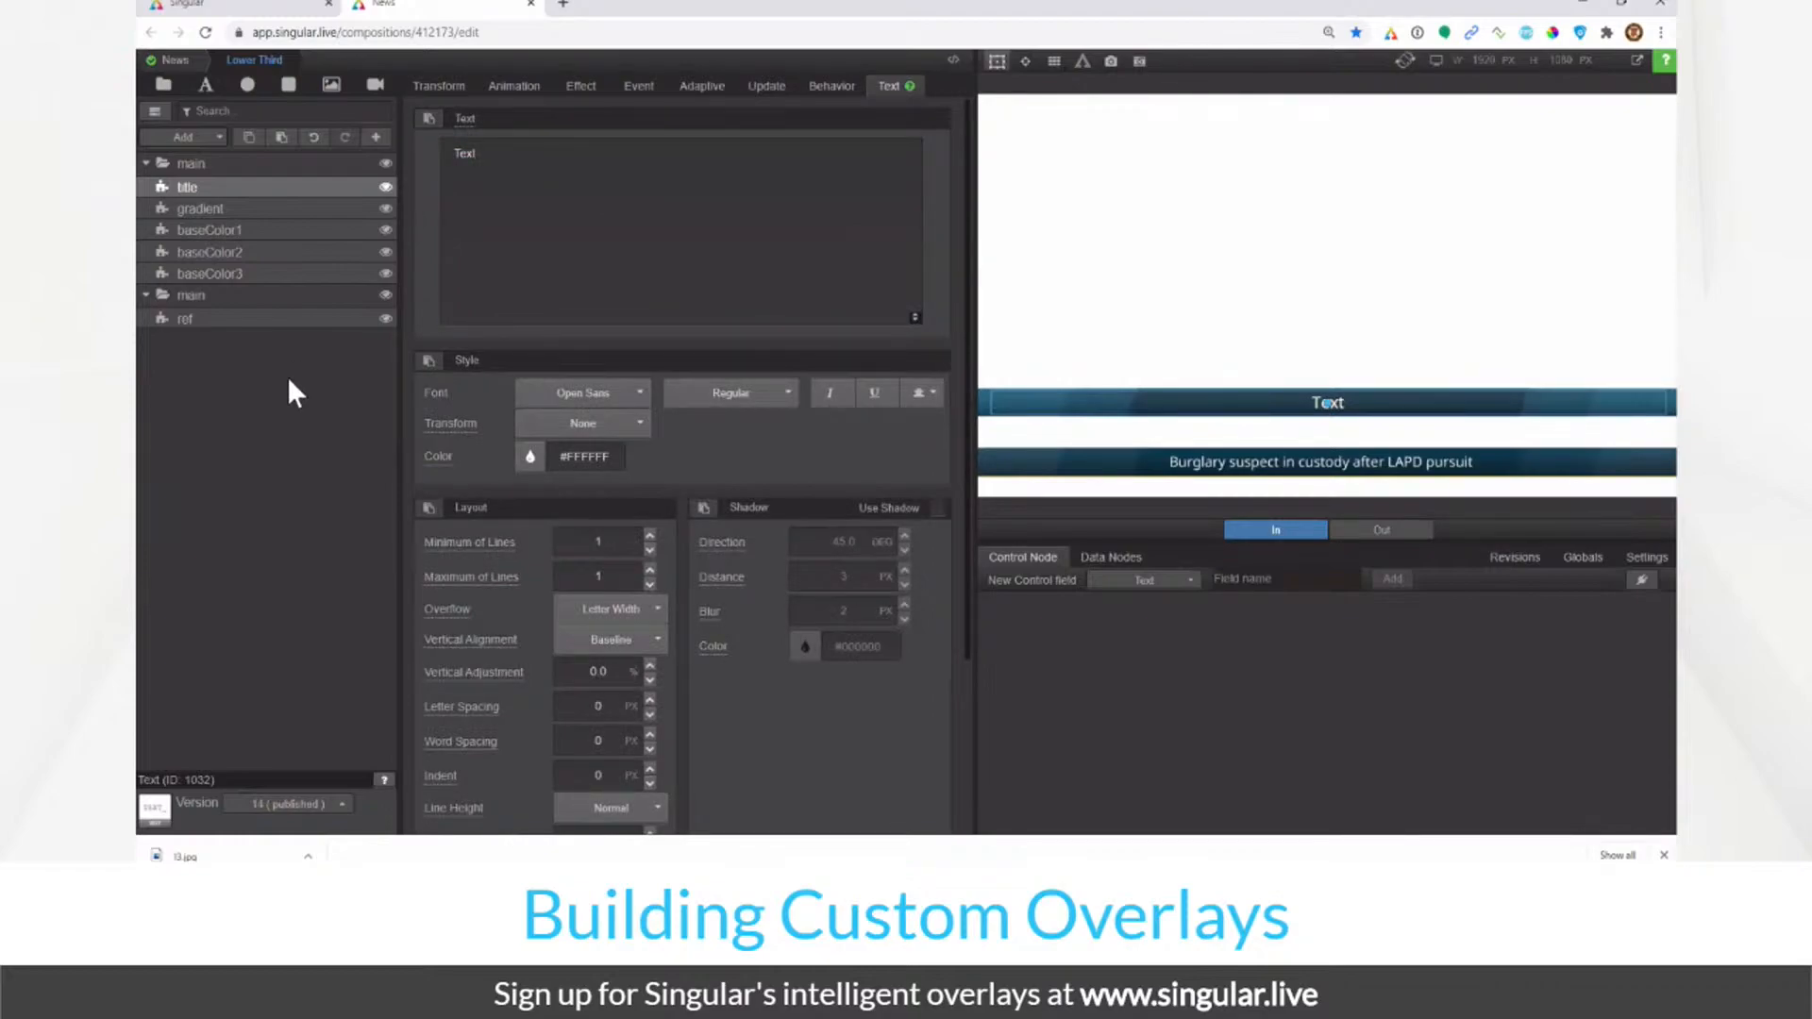
click(517, 86)
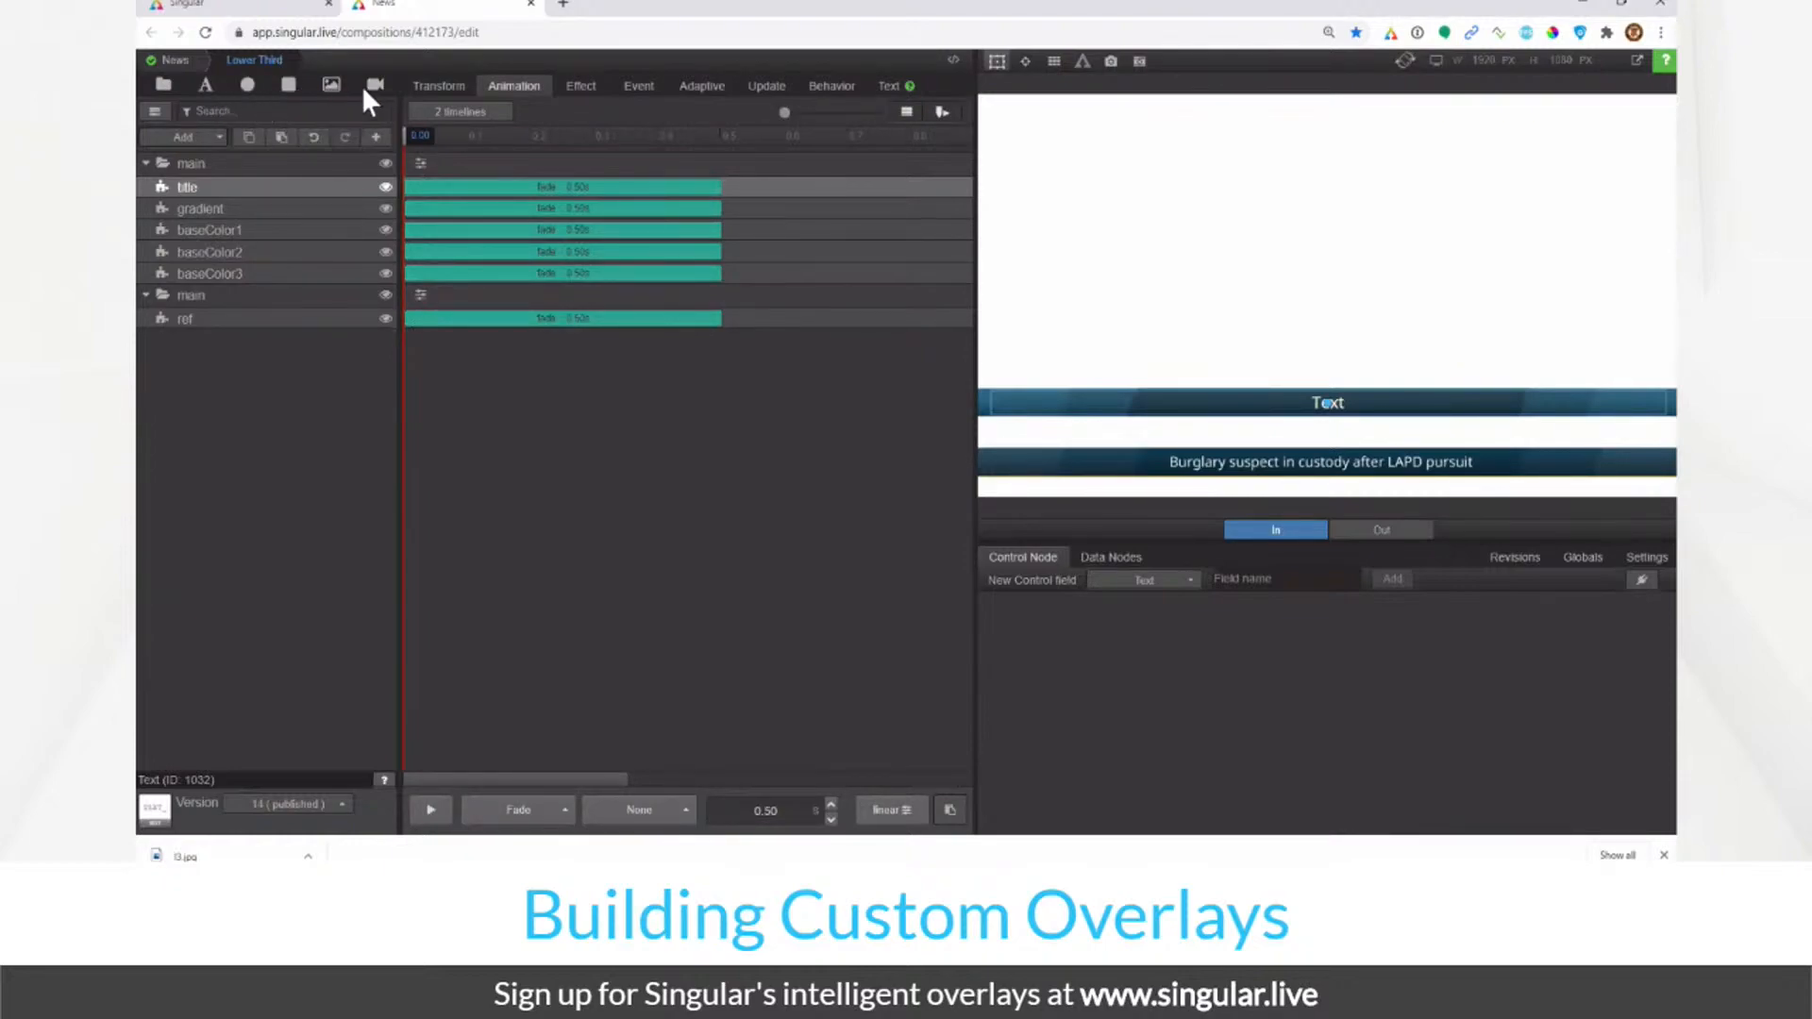
click(179, 139)
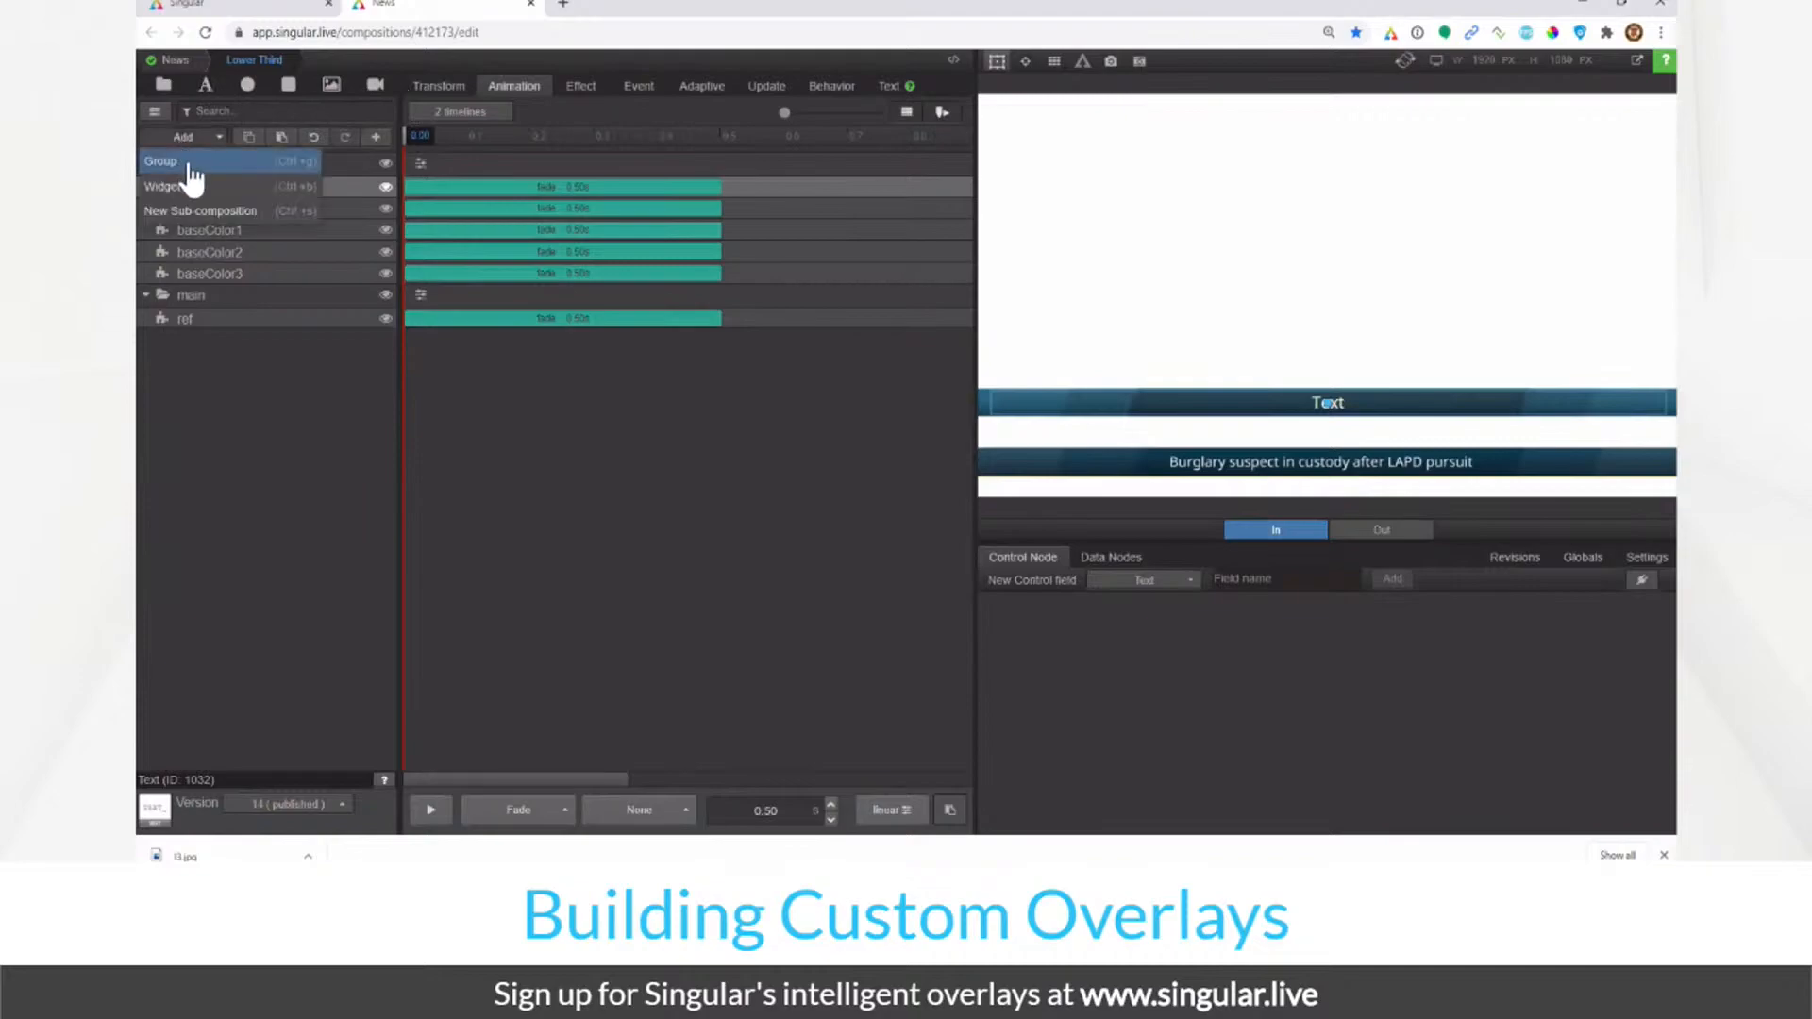
click(179, 189)
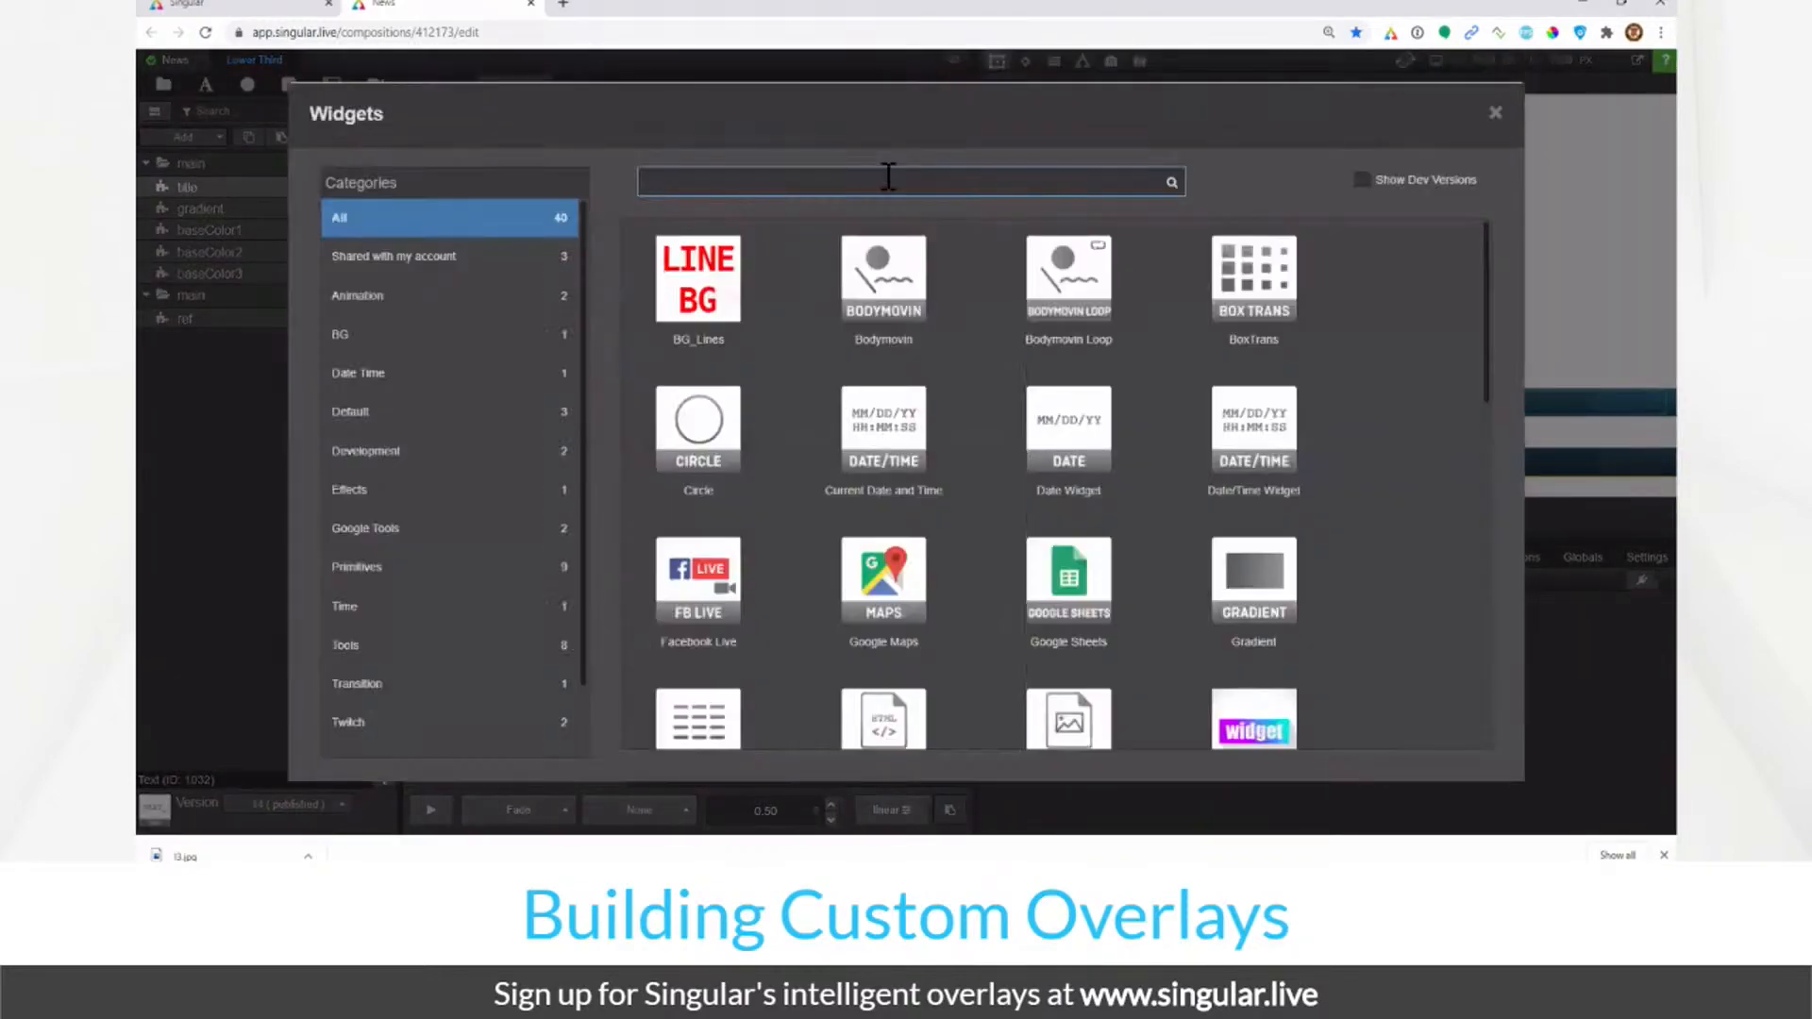
click(888, 176)
text(tex)
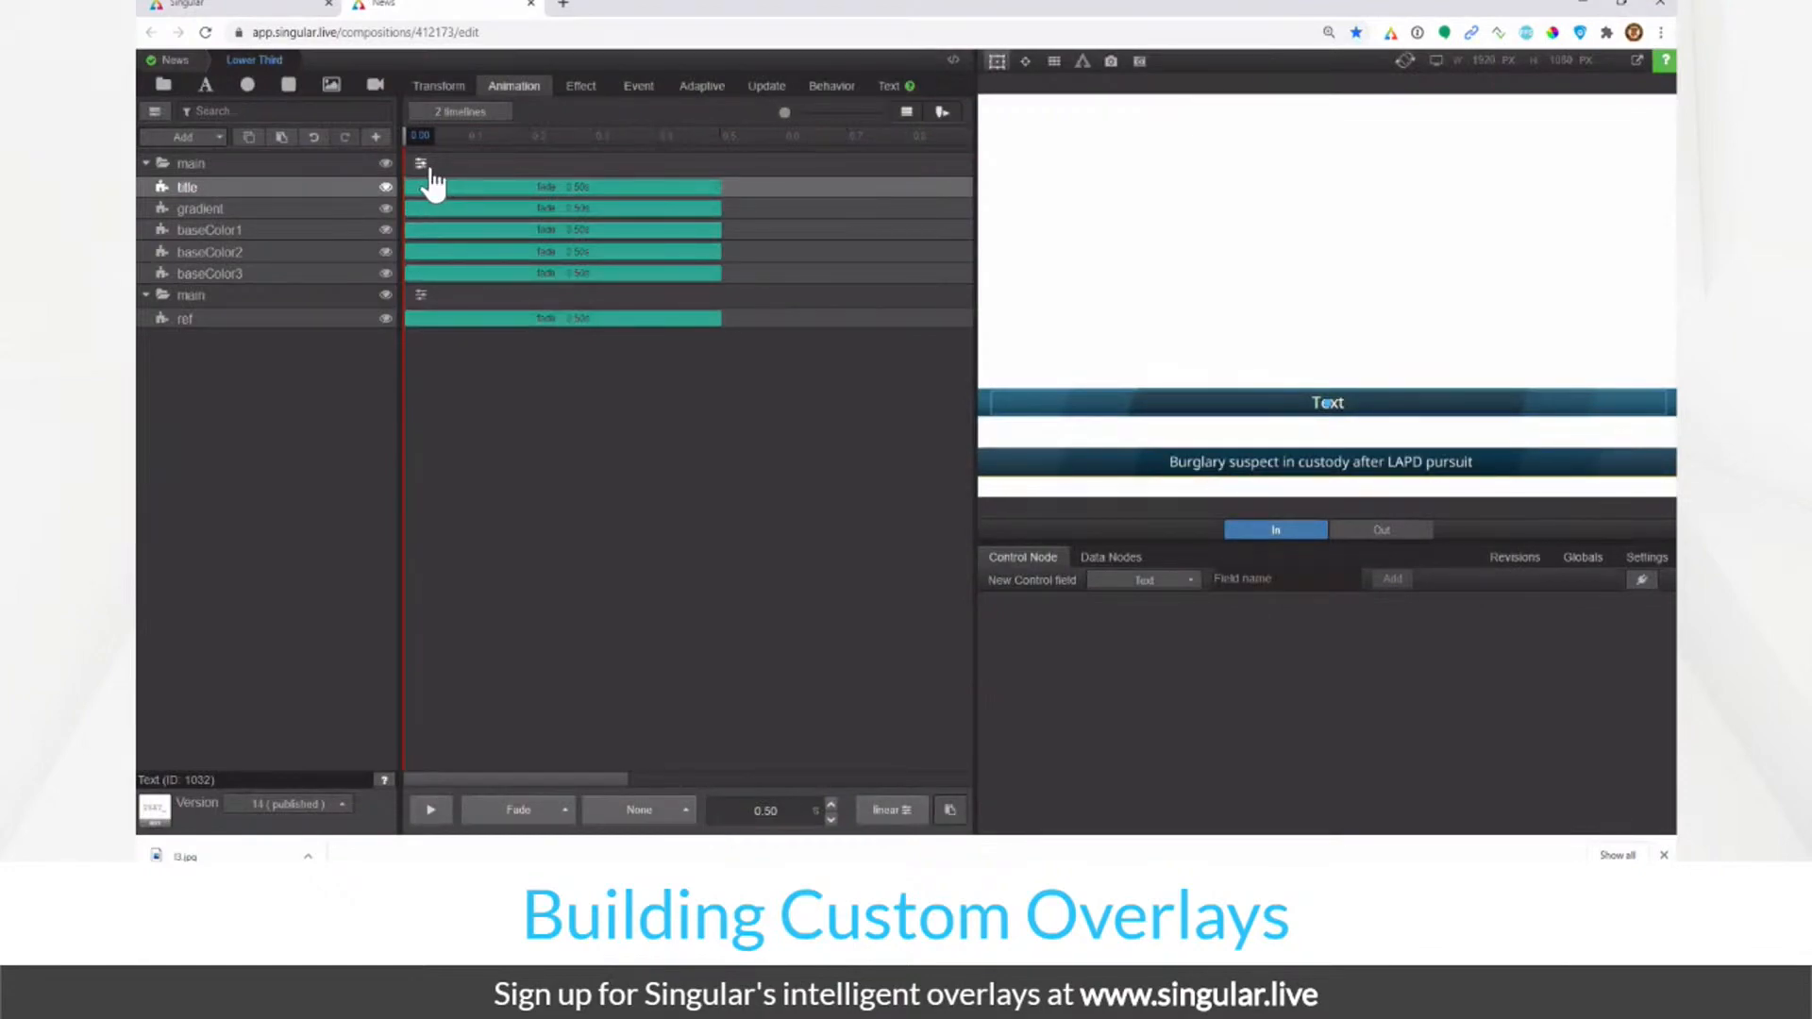
click(327, 161)
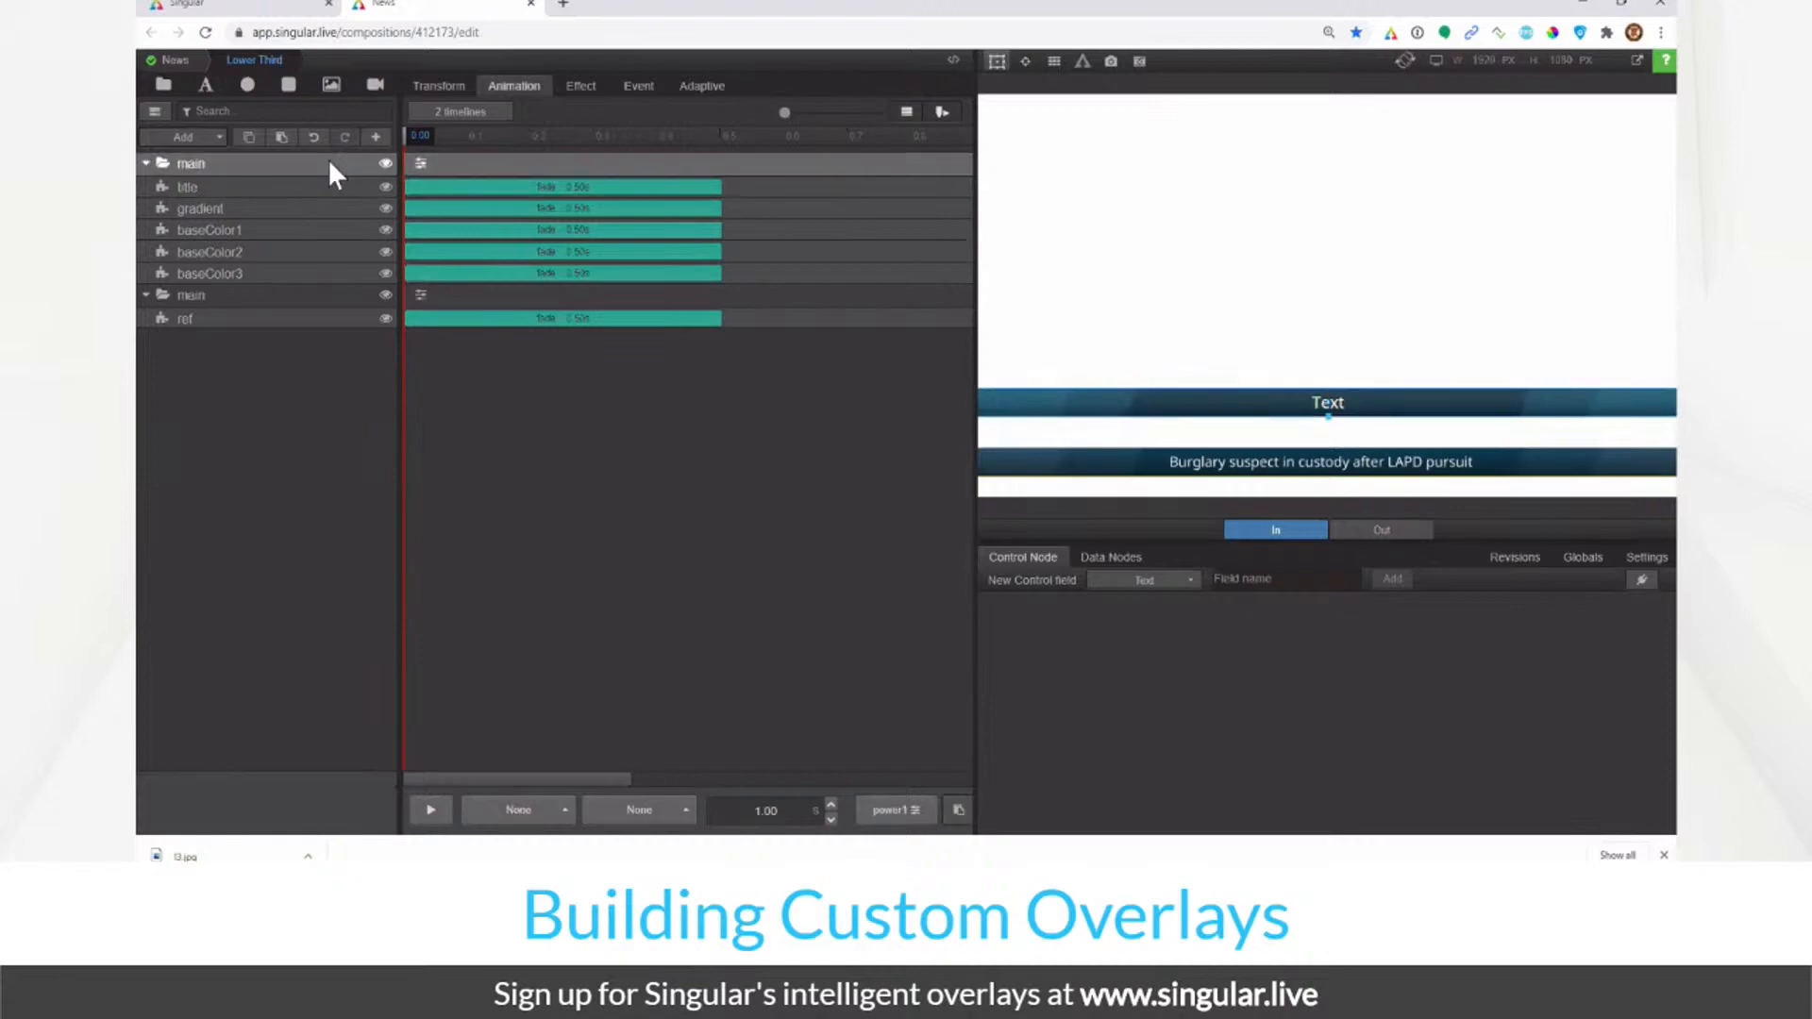
click(1380, 530)
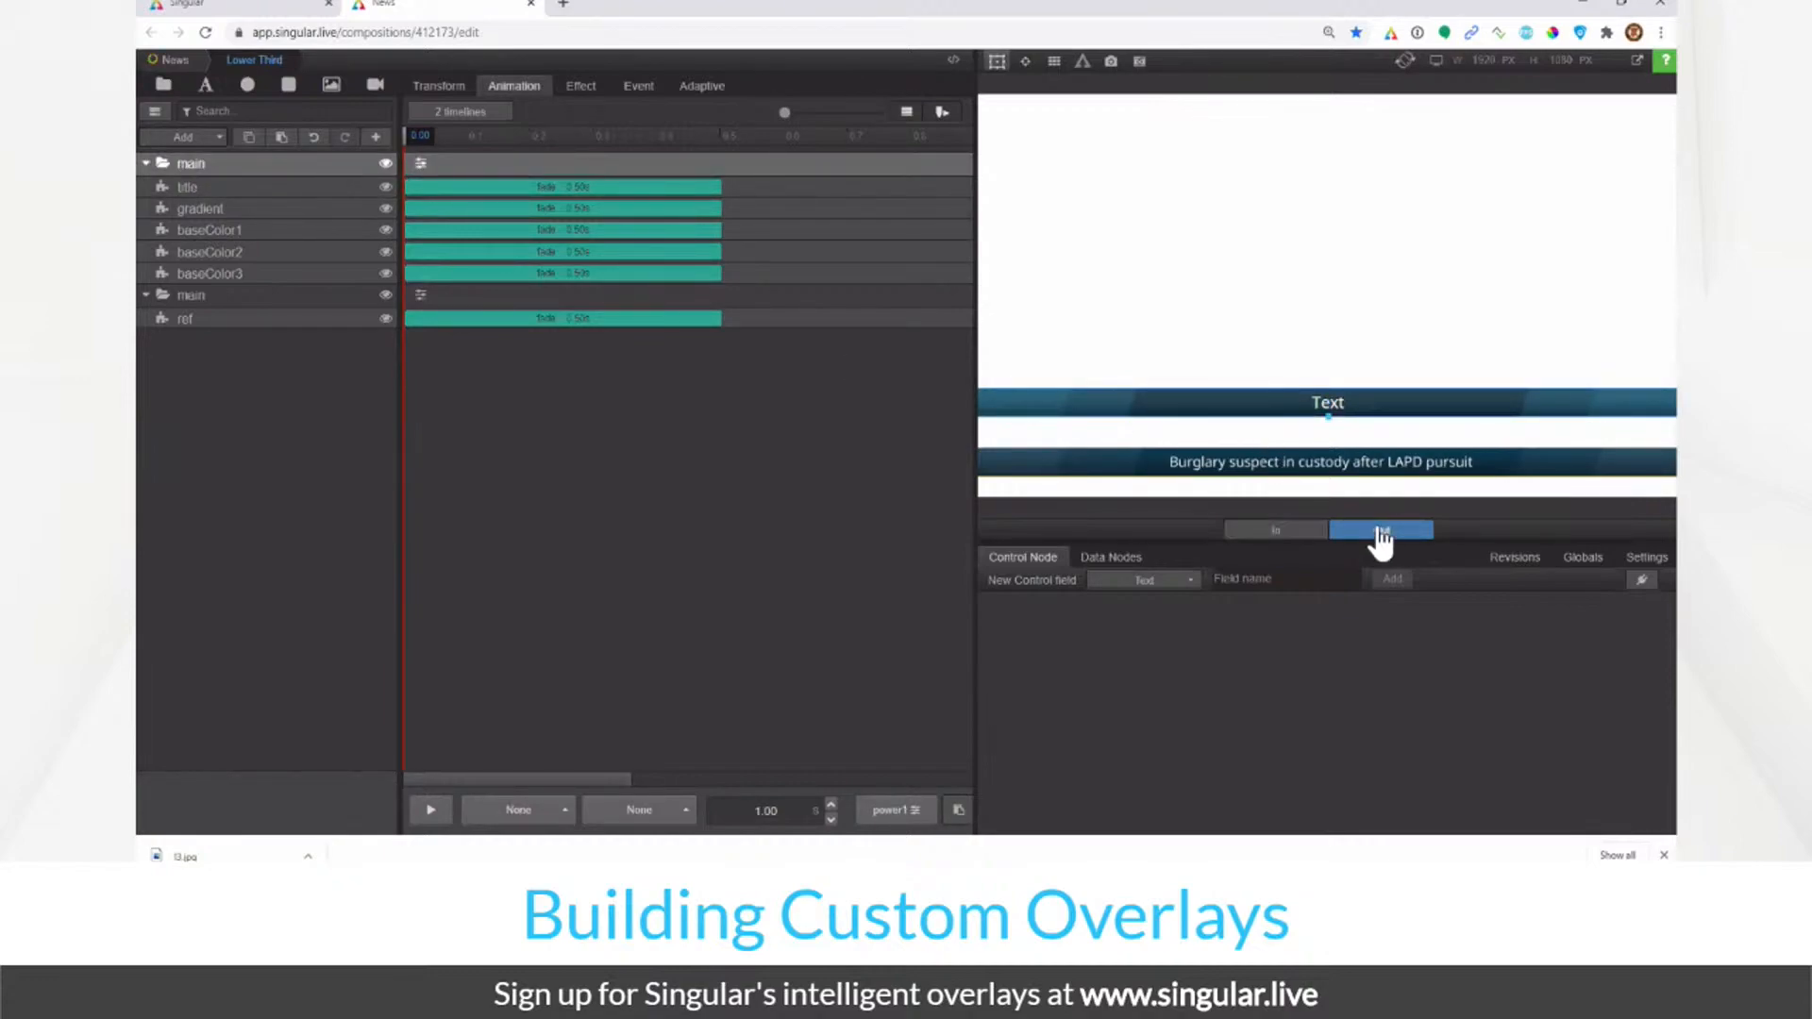
click(1308, 532)
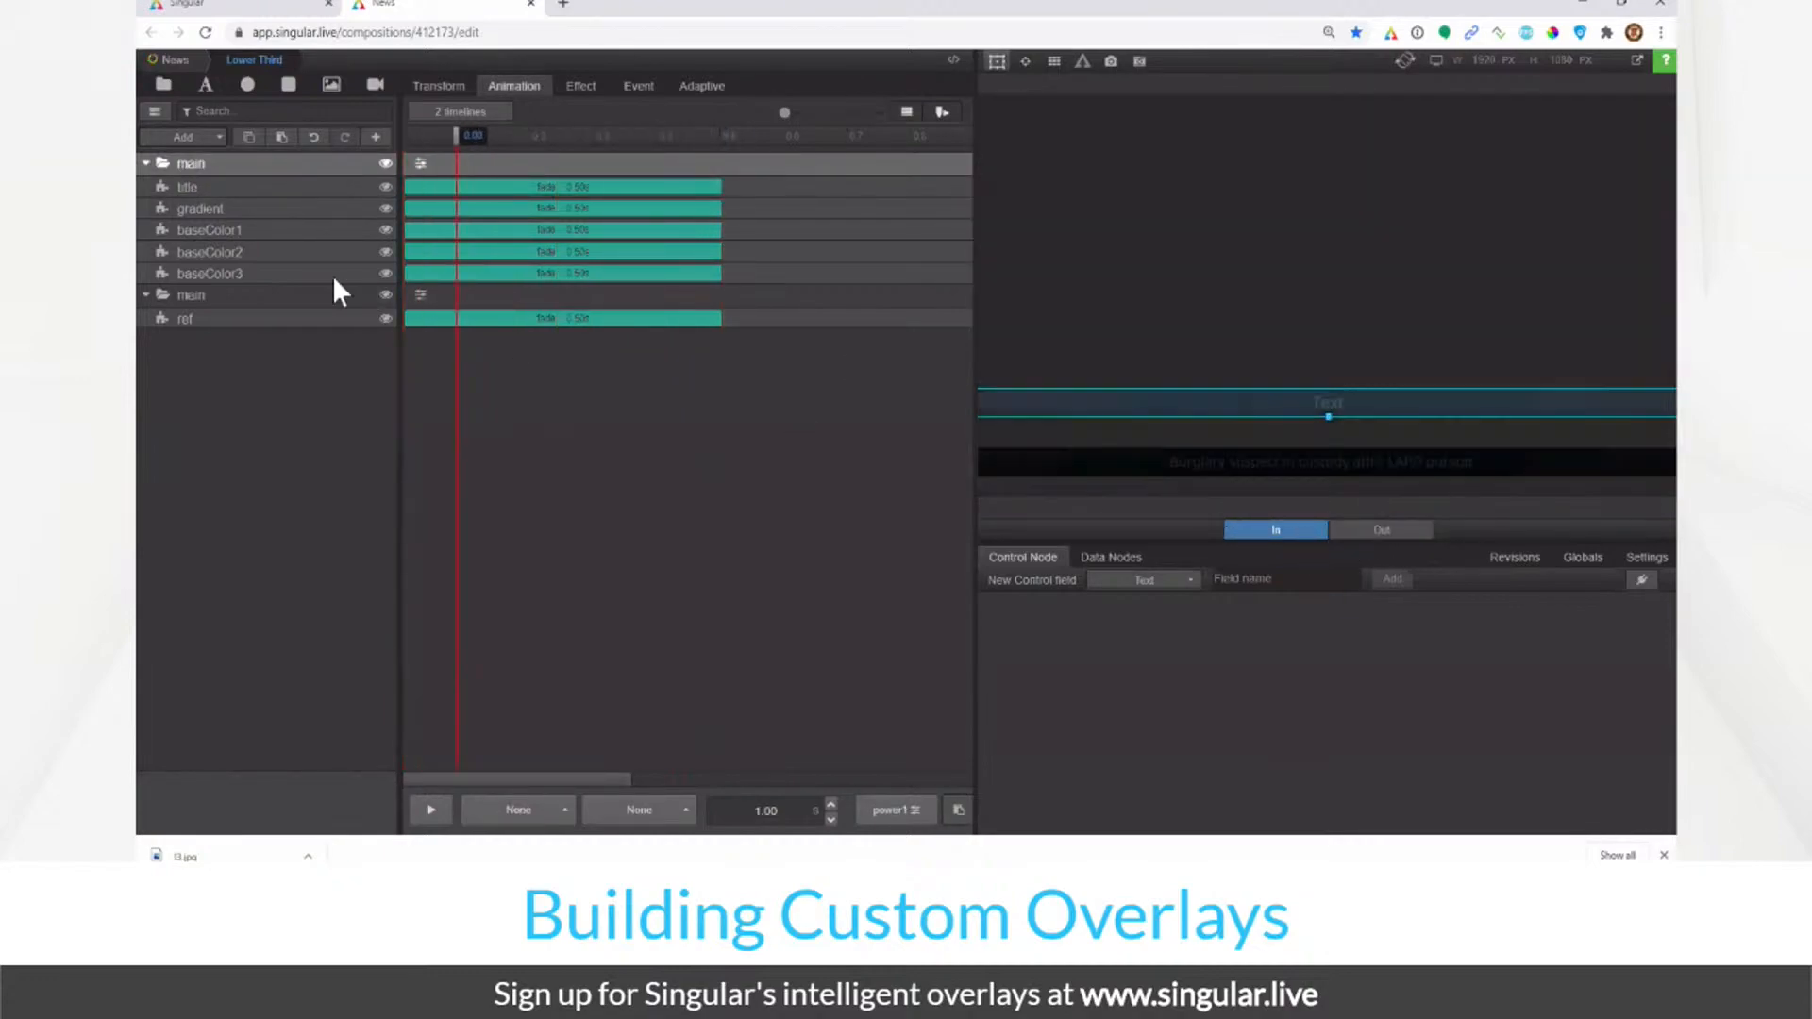
click(1395, 531)
click(1290, 533)
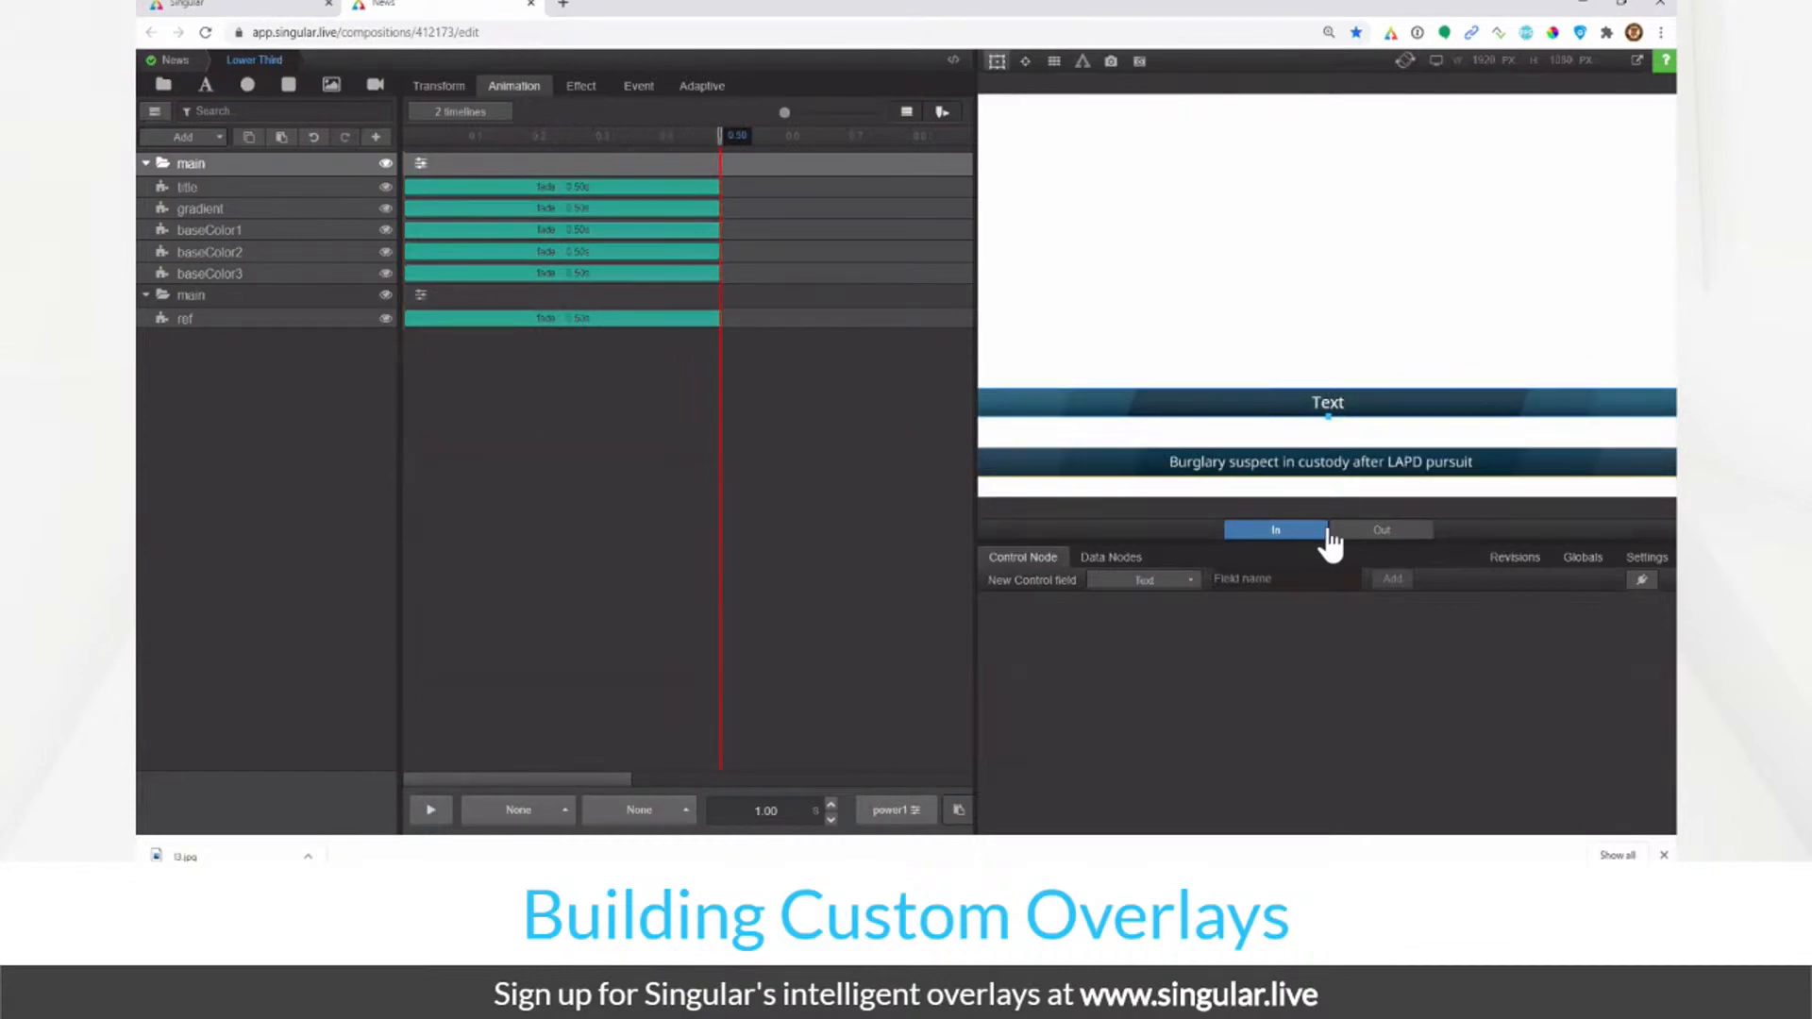
Step: Set the title and gradient layers' fade animations to None
click(439, 188)
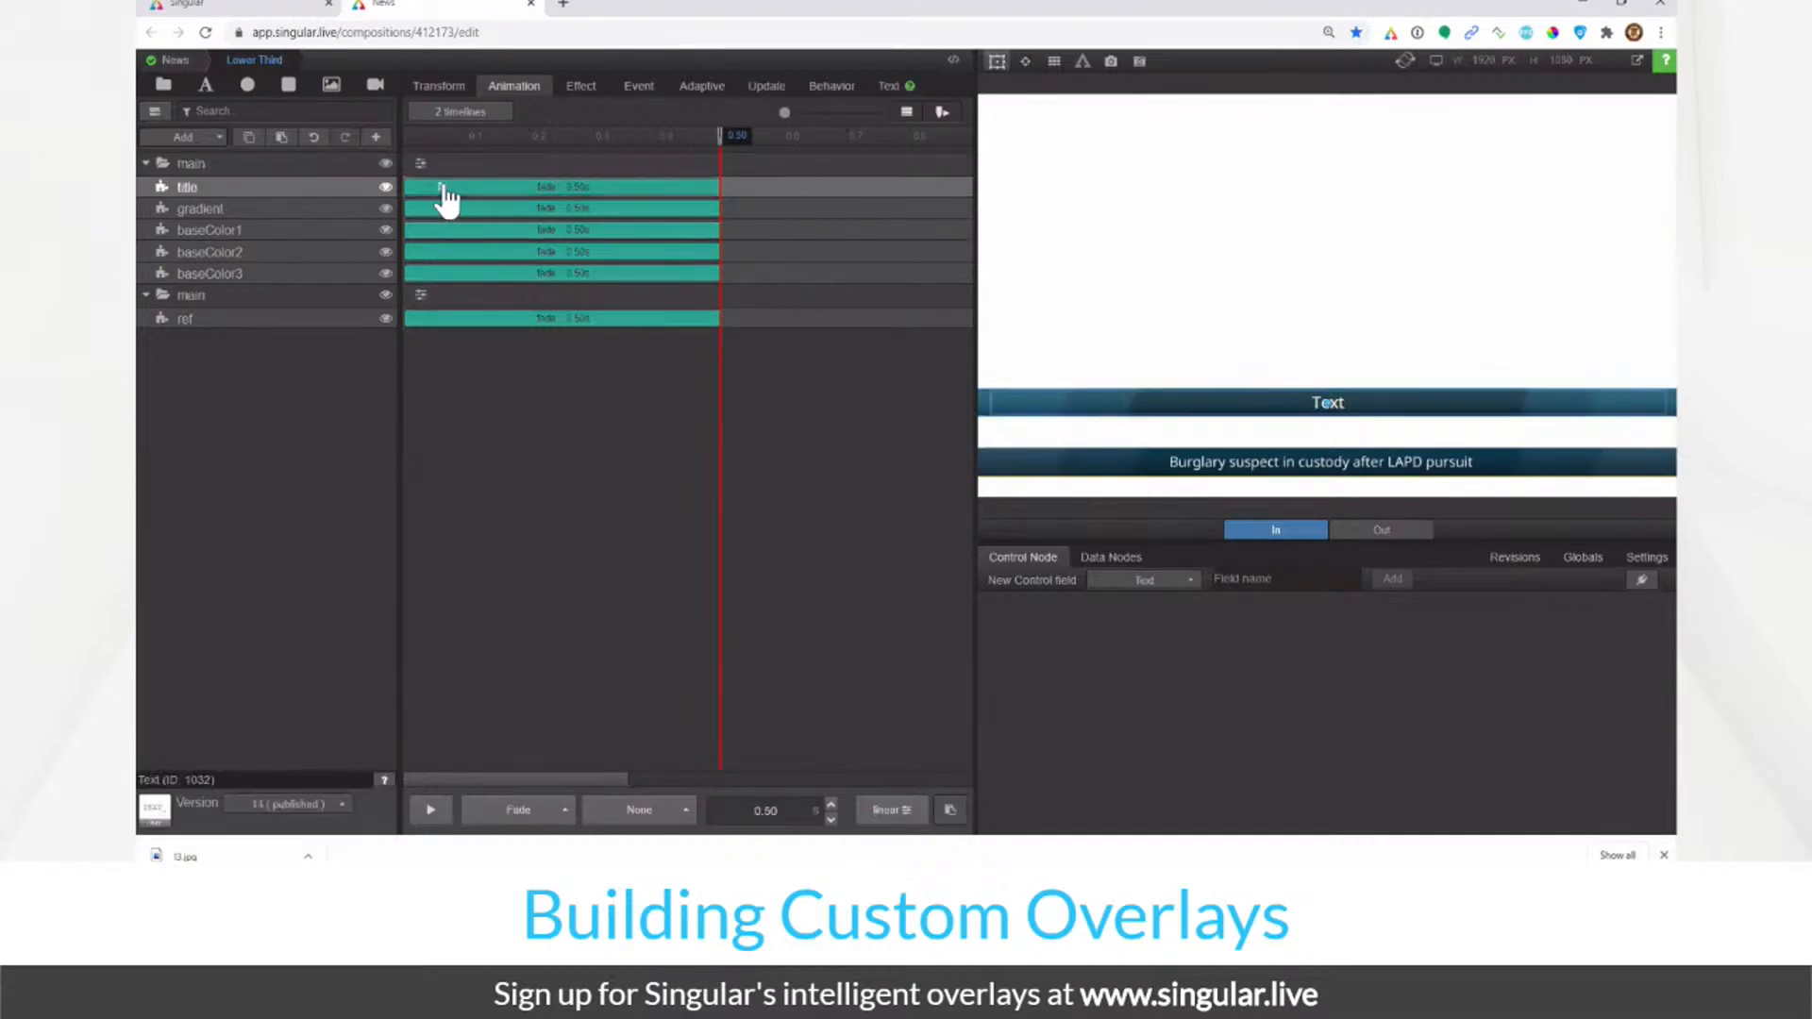
click(547, 221)
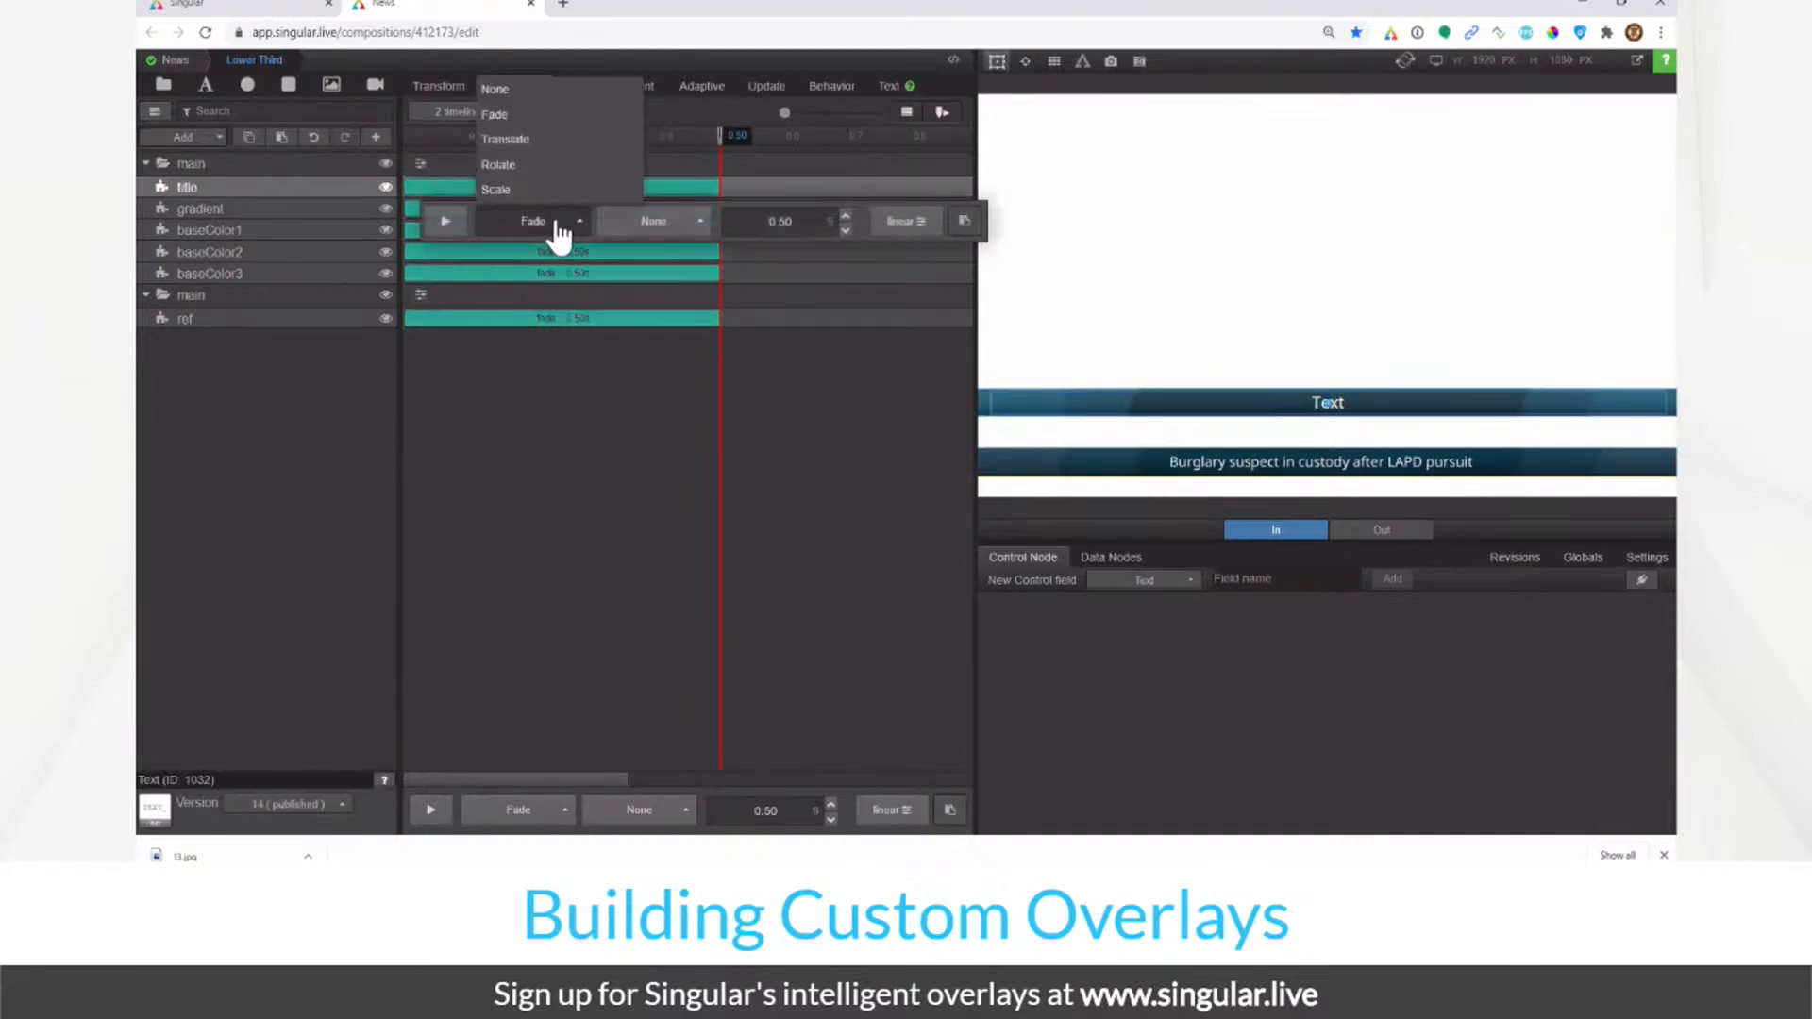
click(548, 85)
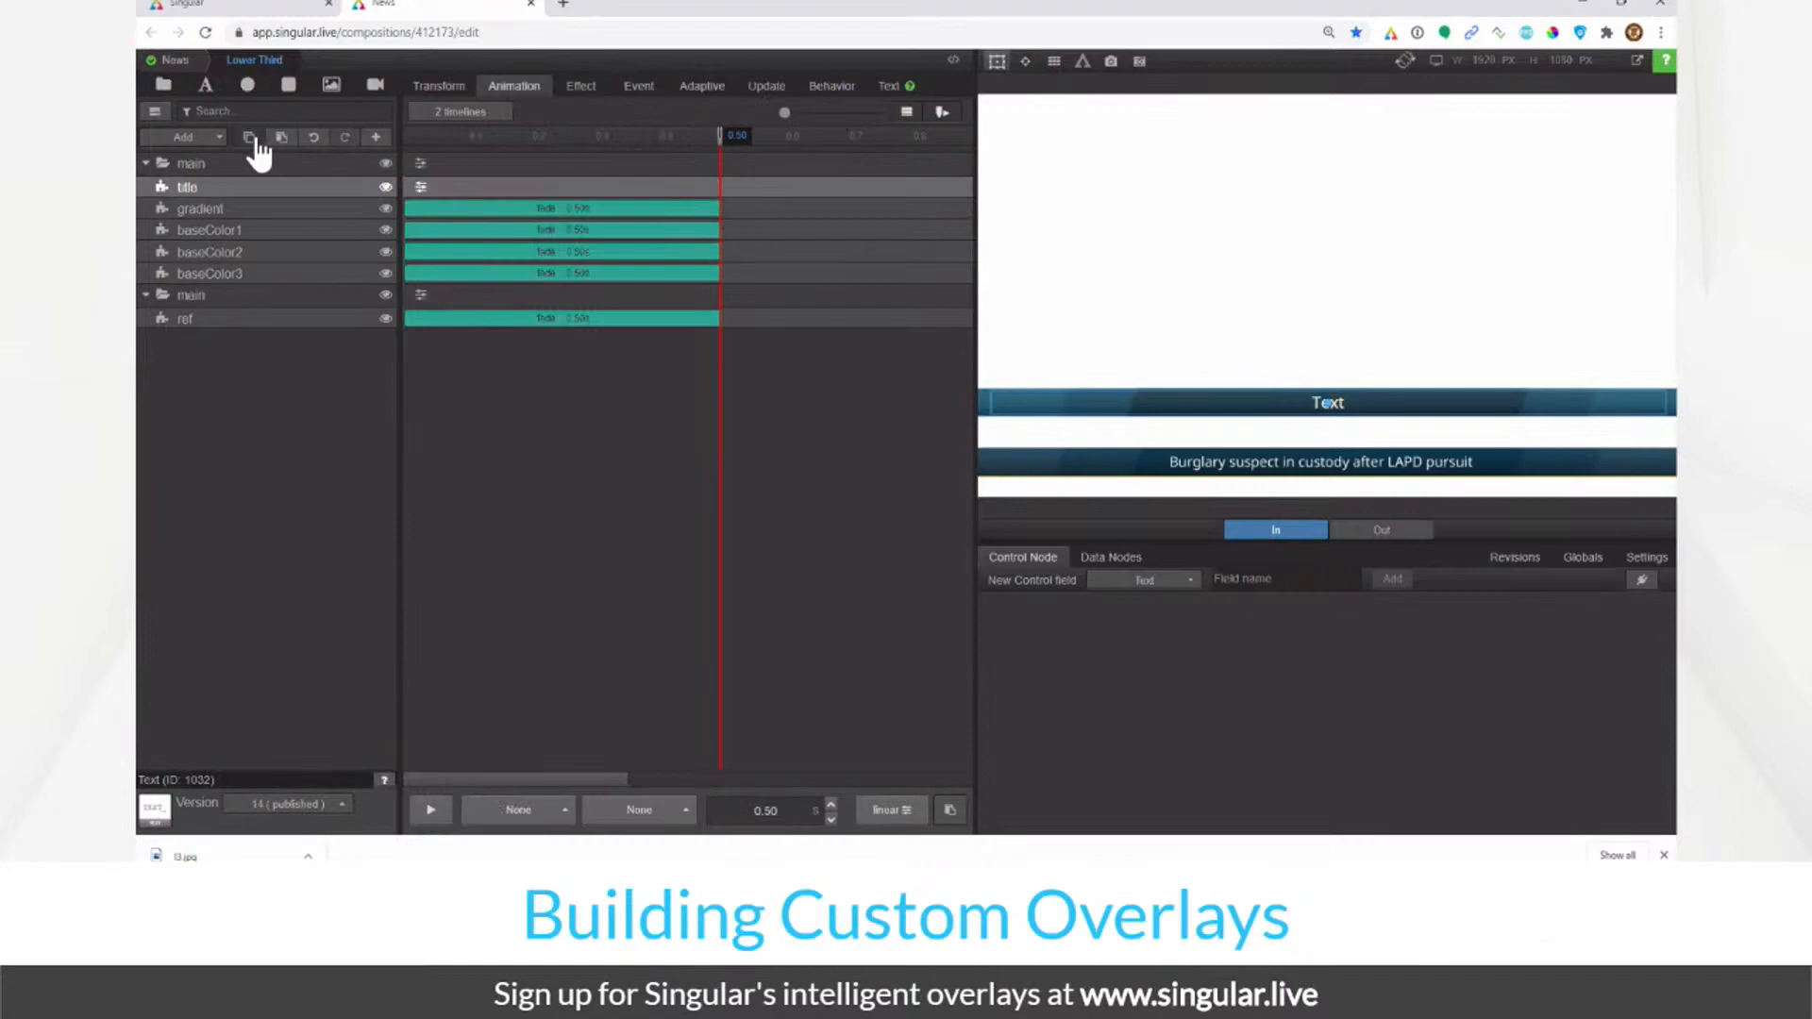
click(275, 208)
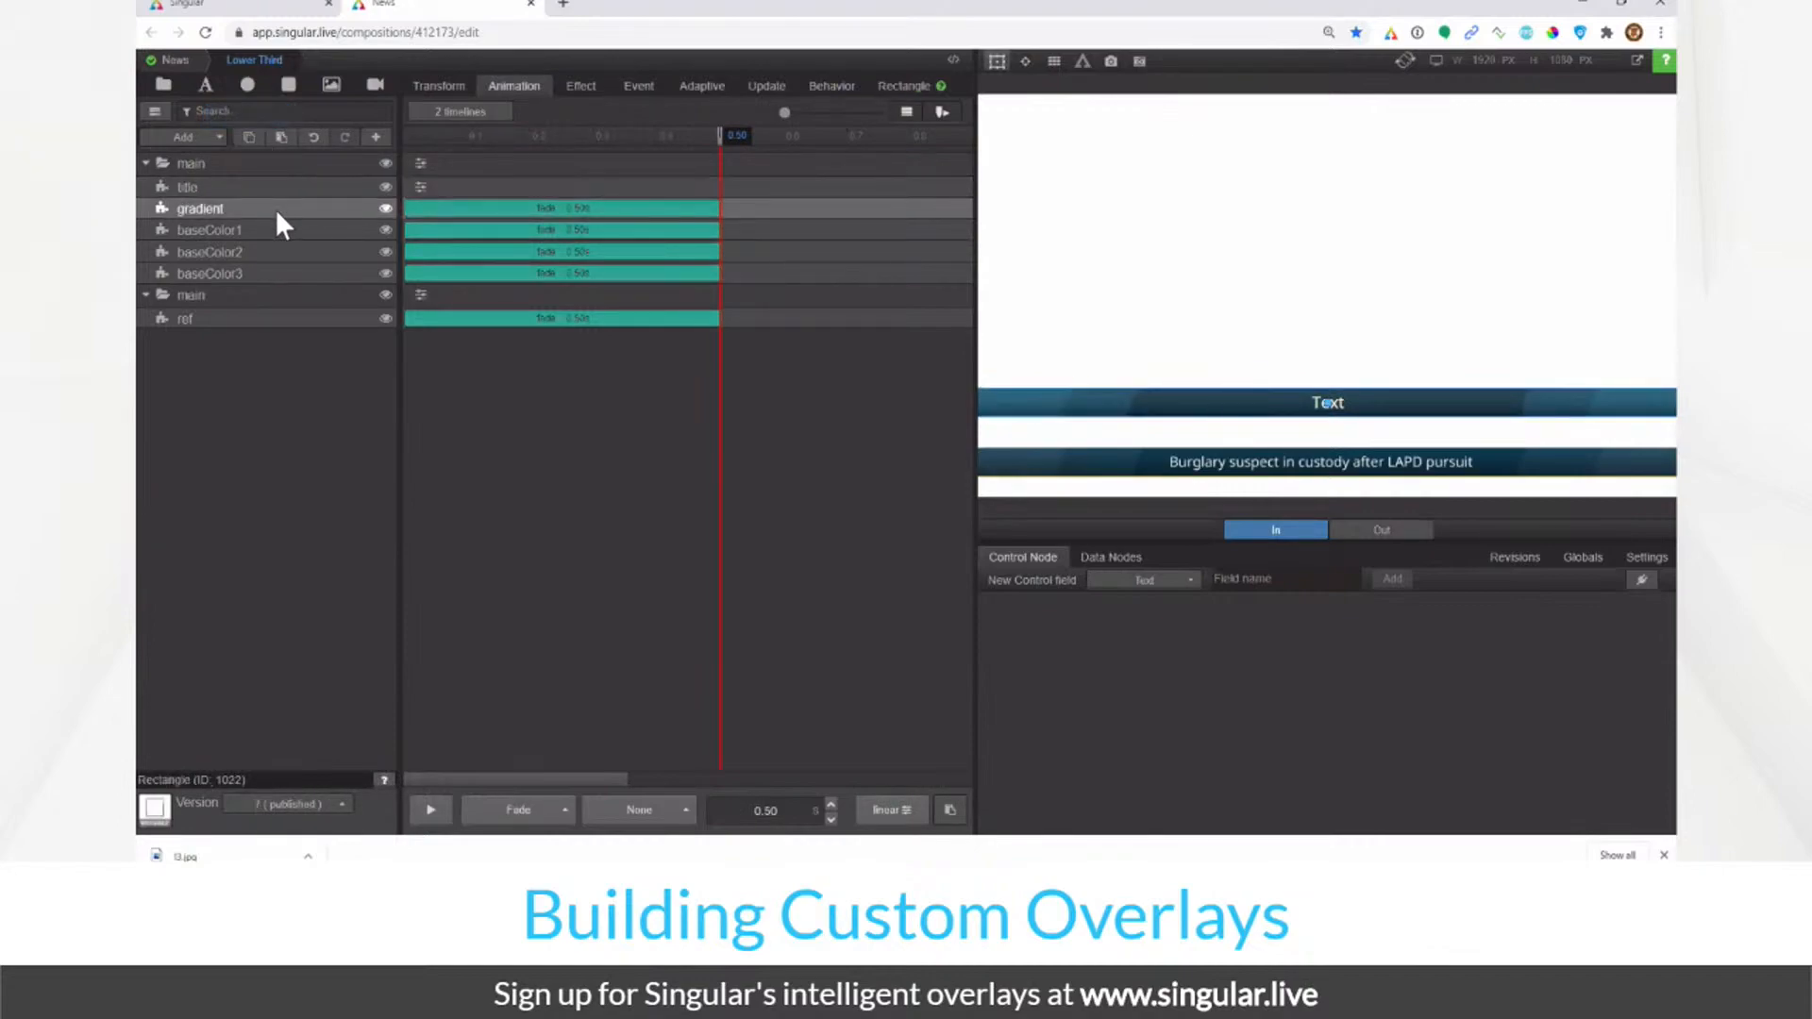
click(444, 224)
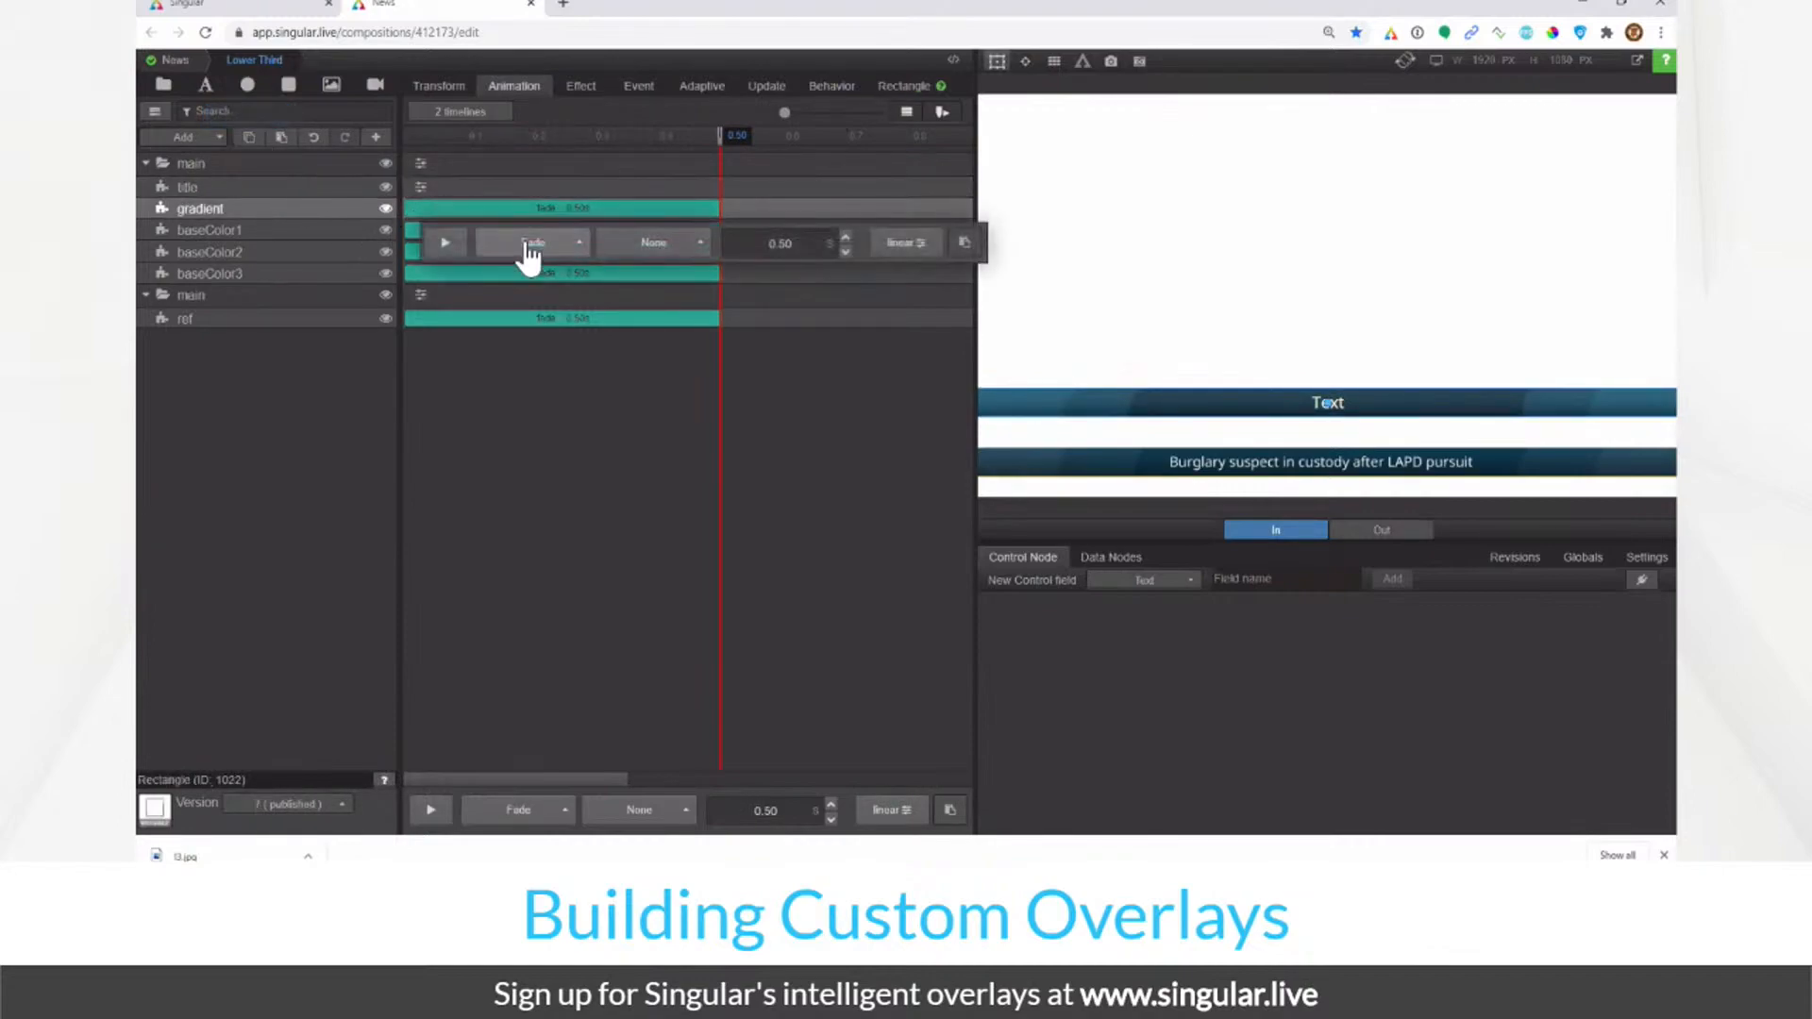
click(528, 244)
click(518, 113)
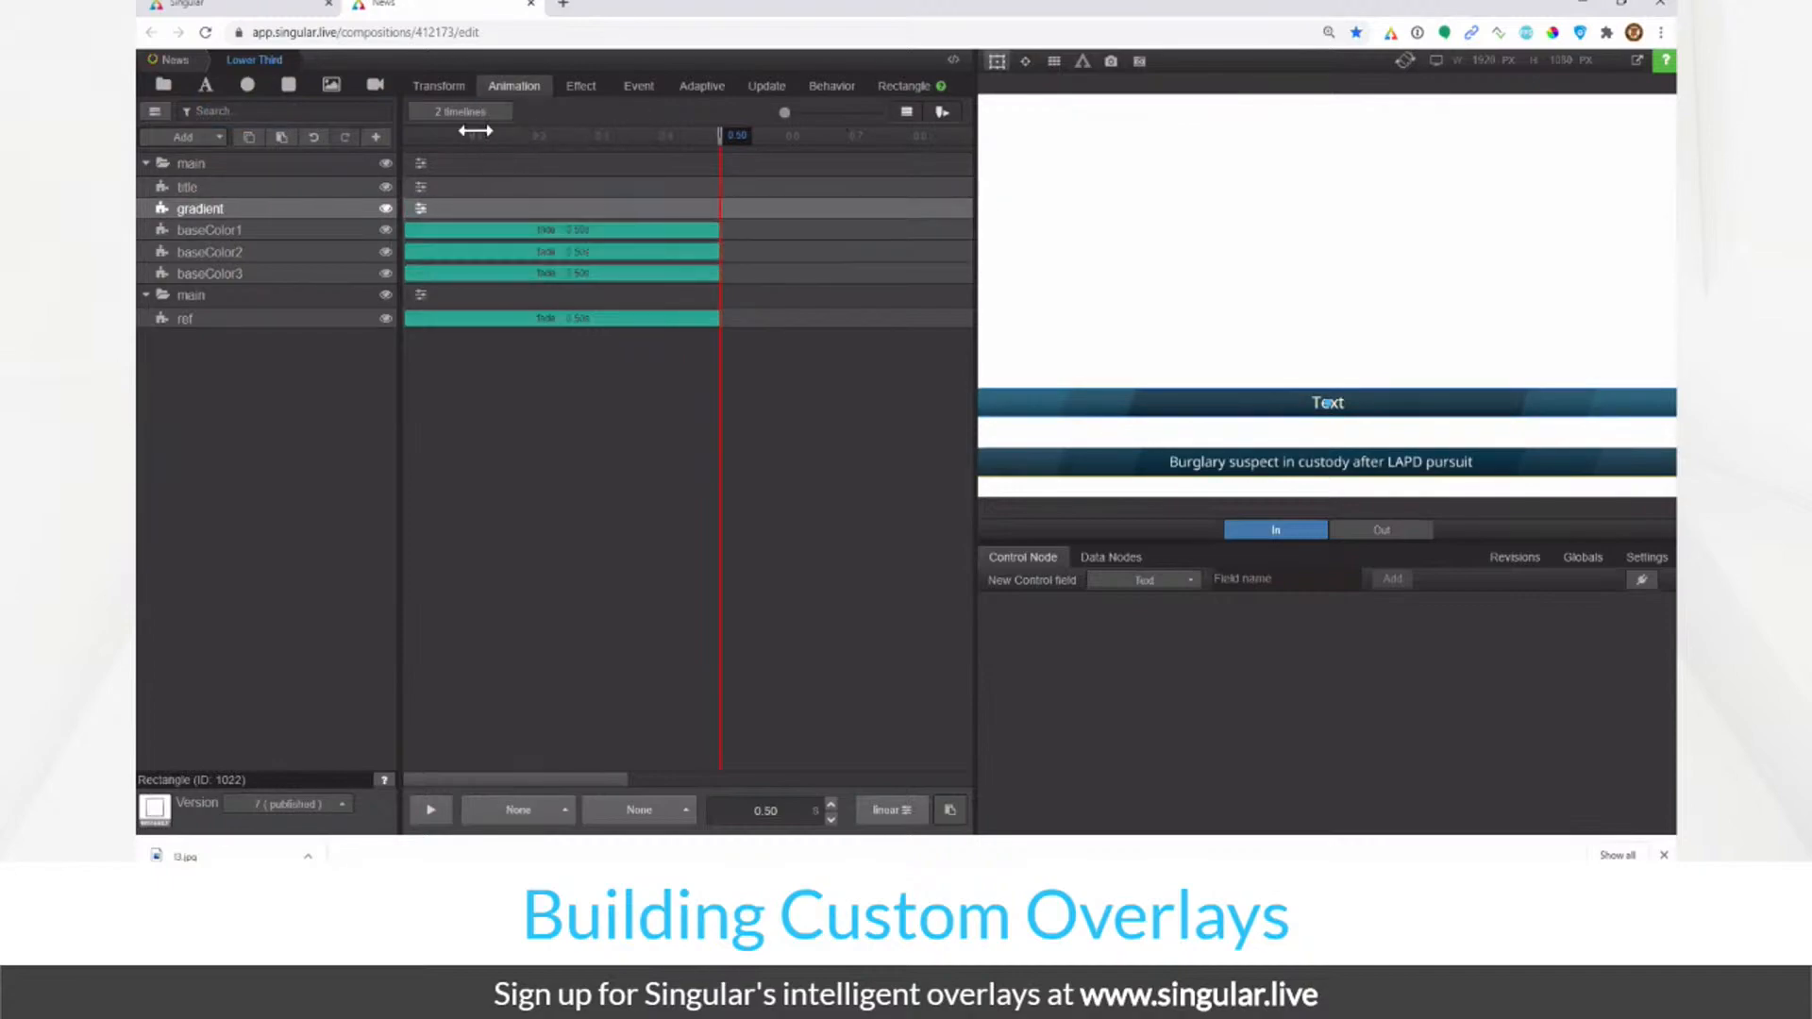
Step: Delete the fade animations from baseColor1, baseColor2 and baseColor3
click(326, 229)
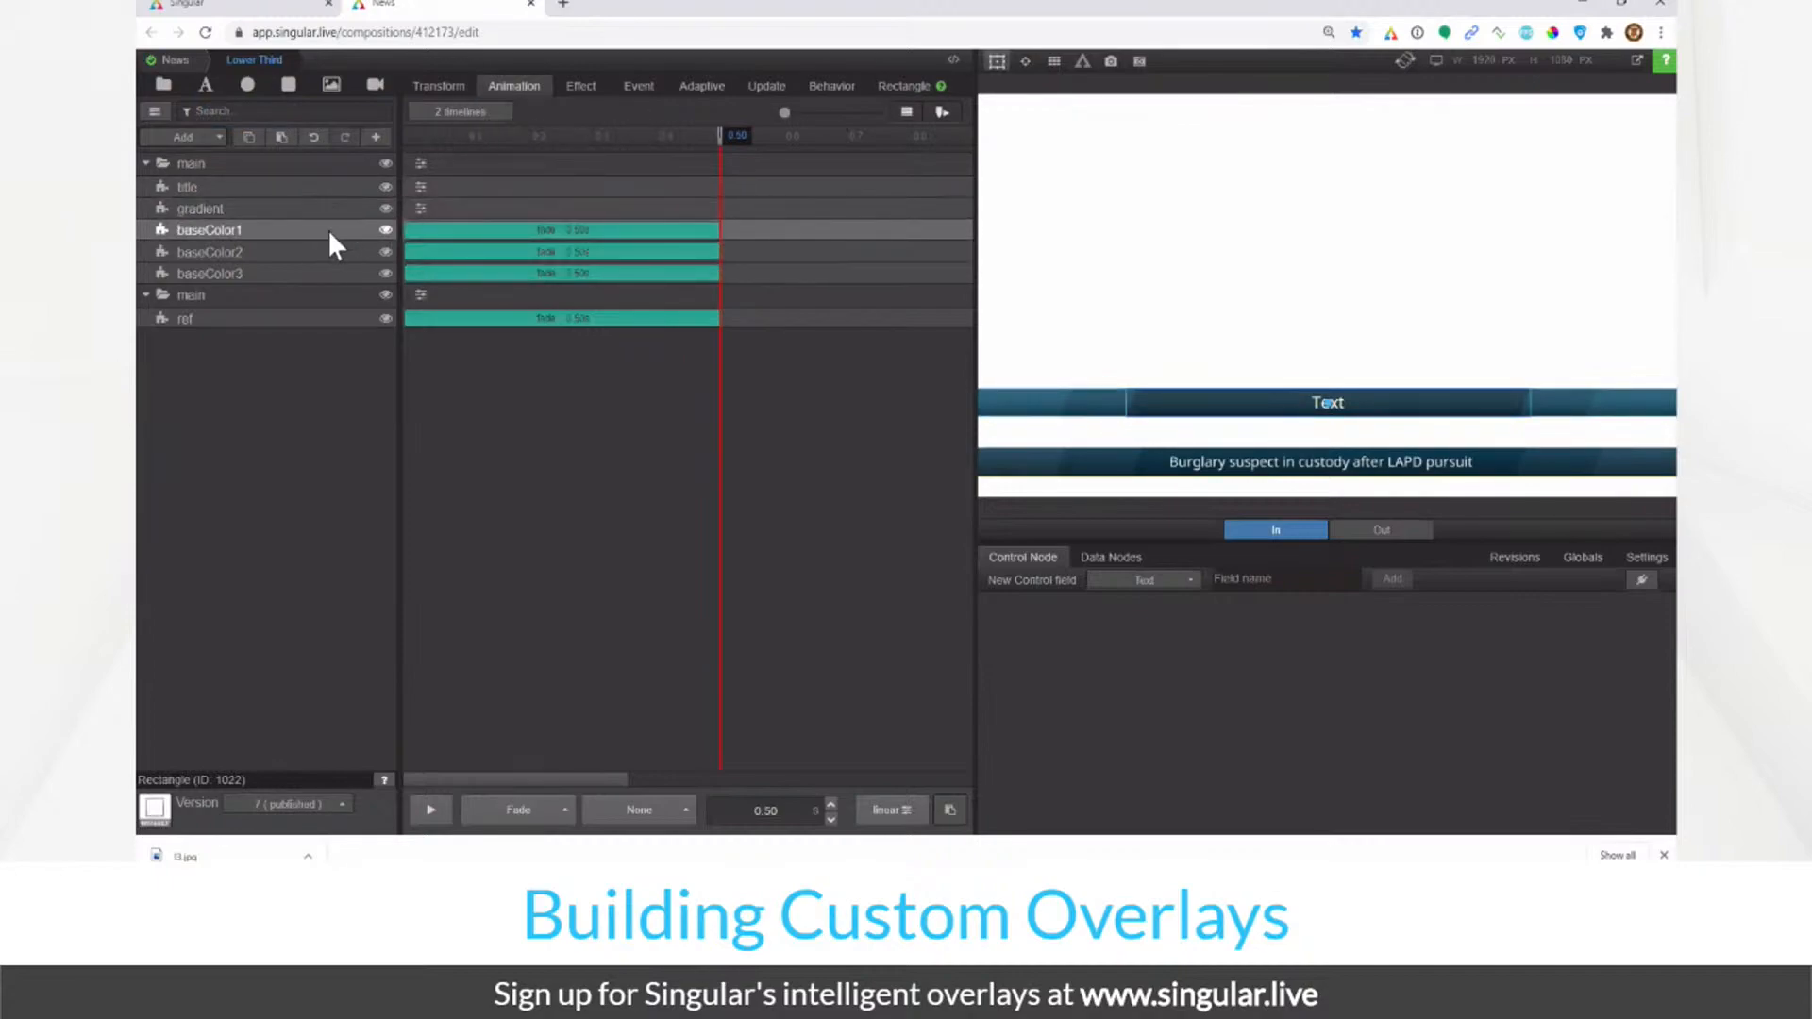
click(949, 811)
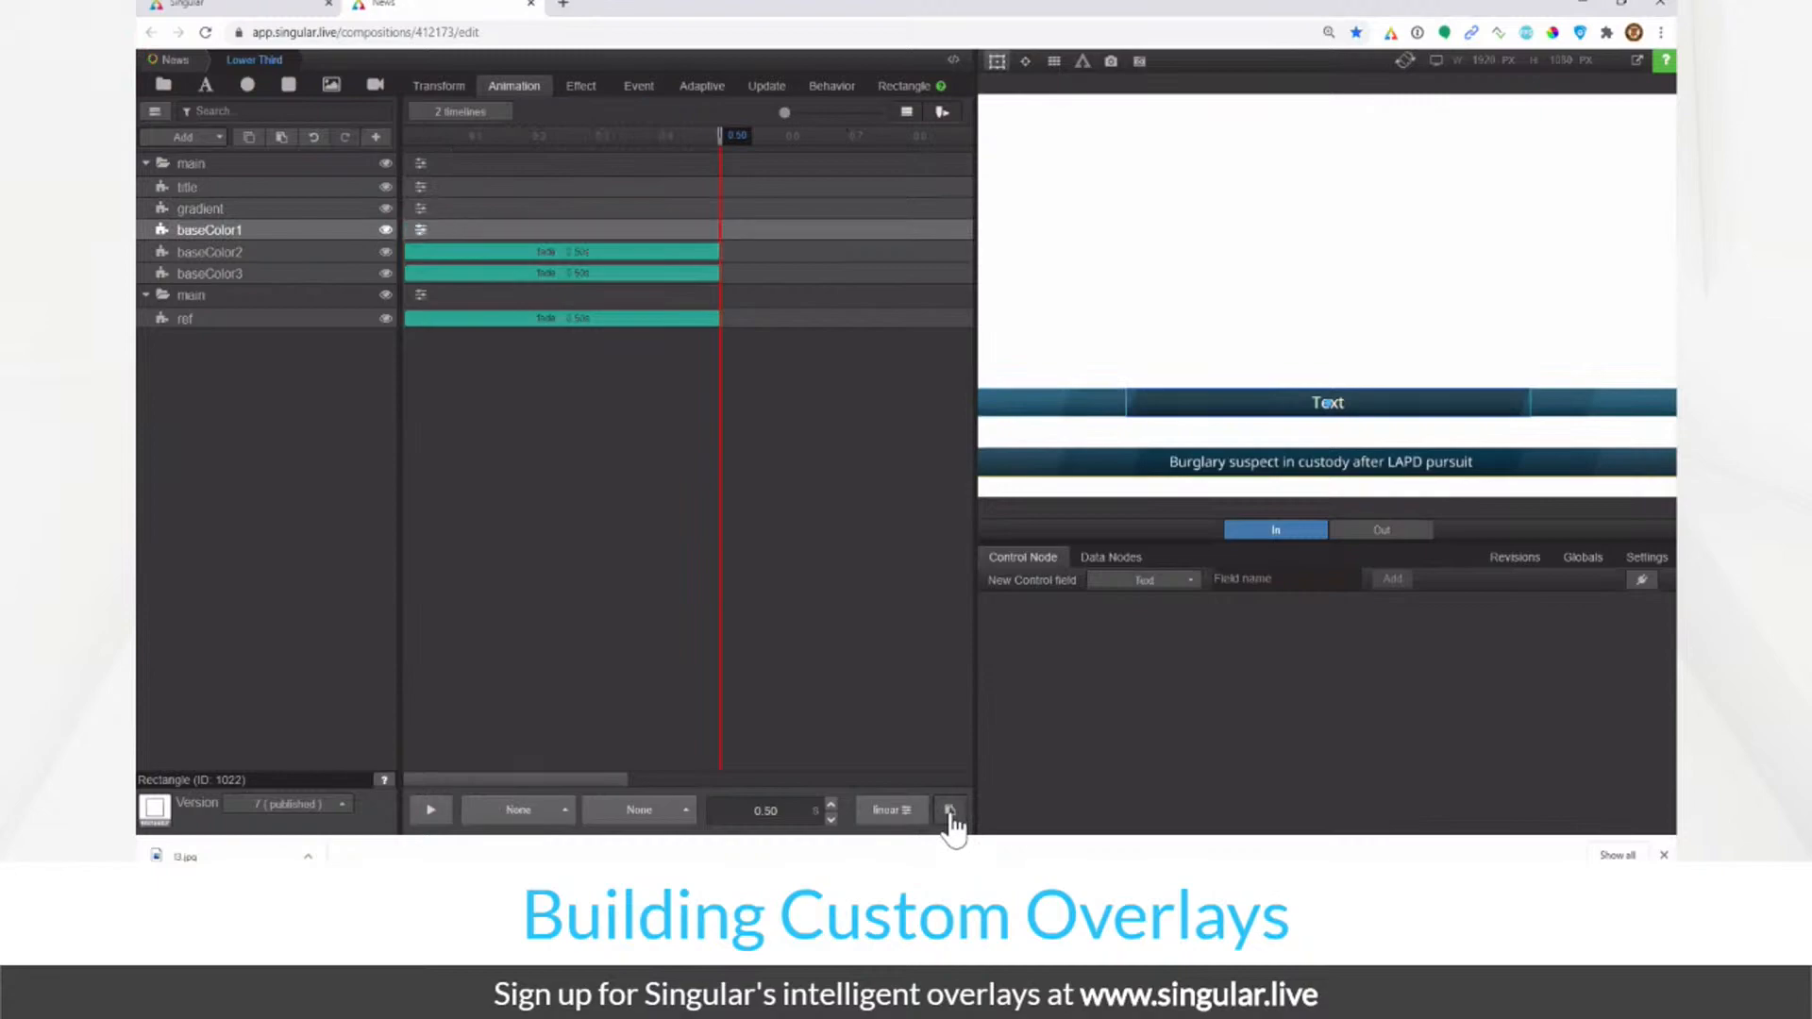
click(309, 252)
click(950, 811)
click(319, 273)
click(961, 808)
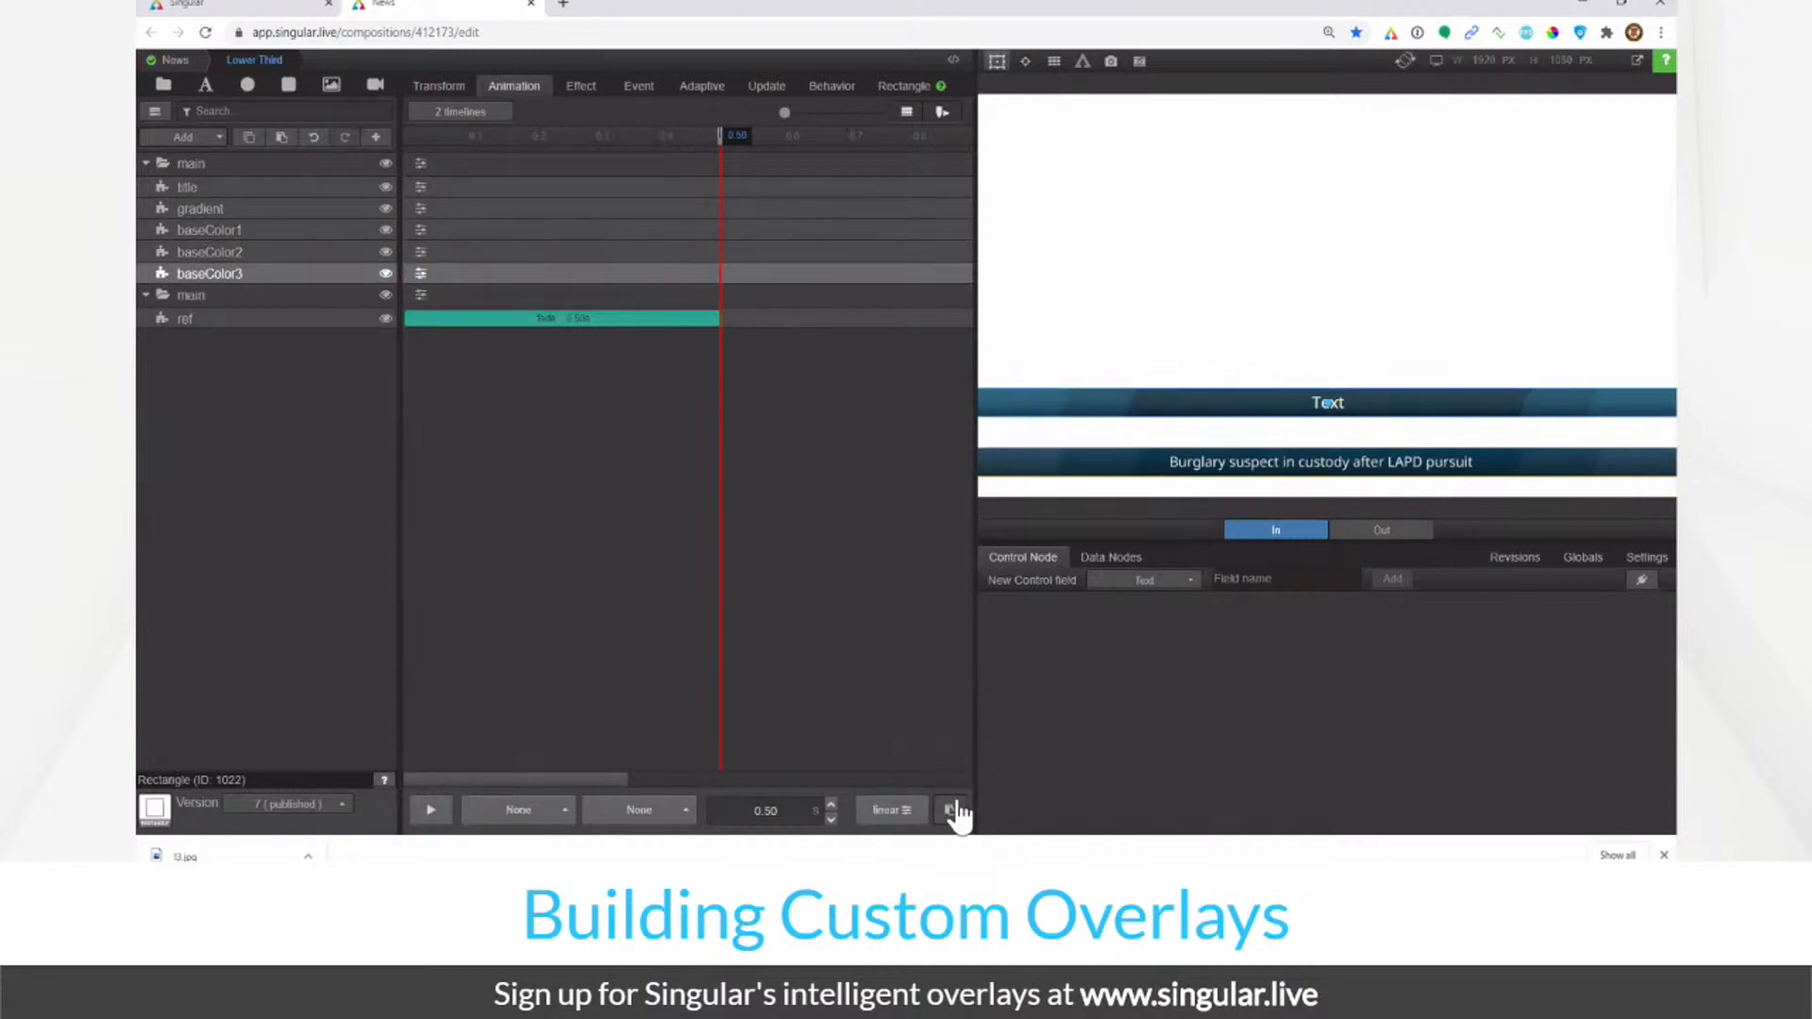
click(300, 189)
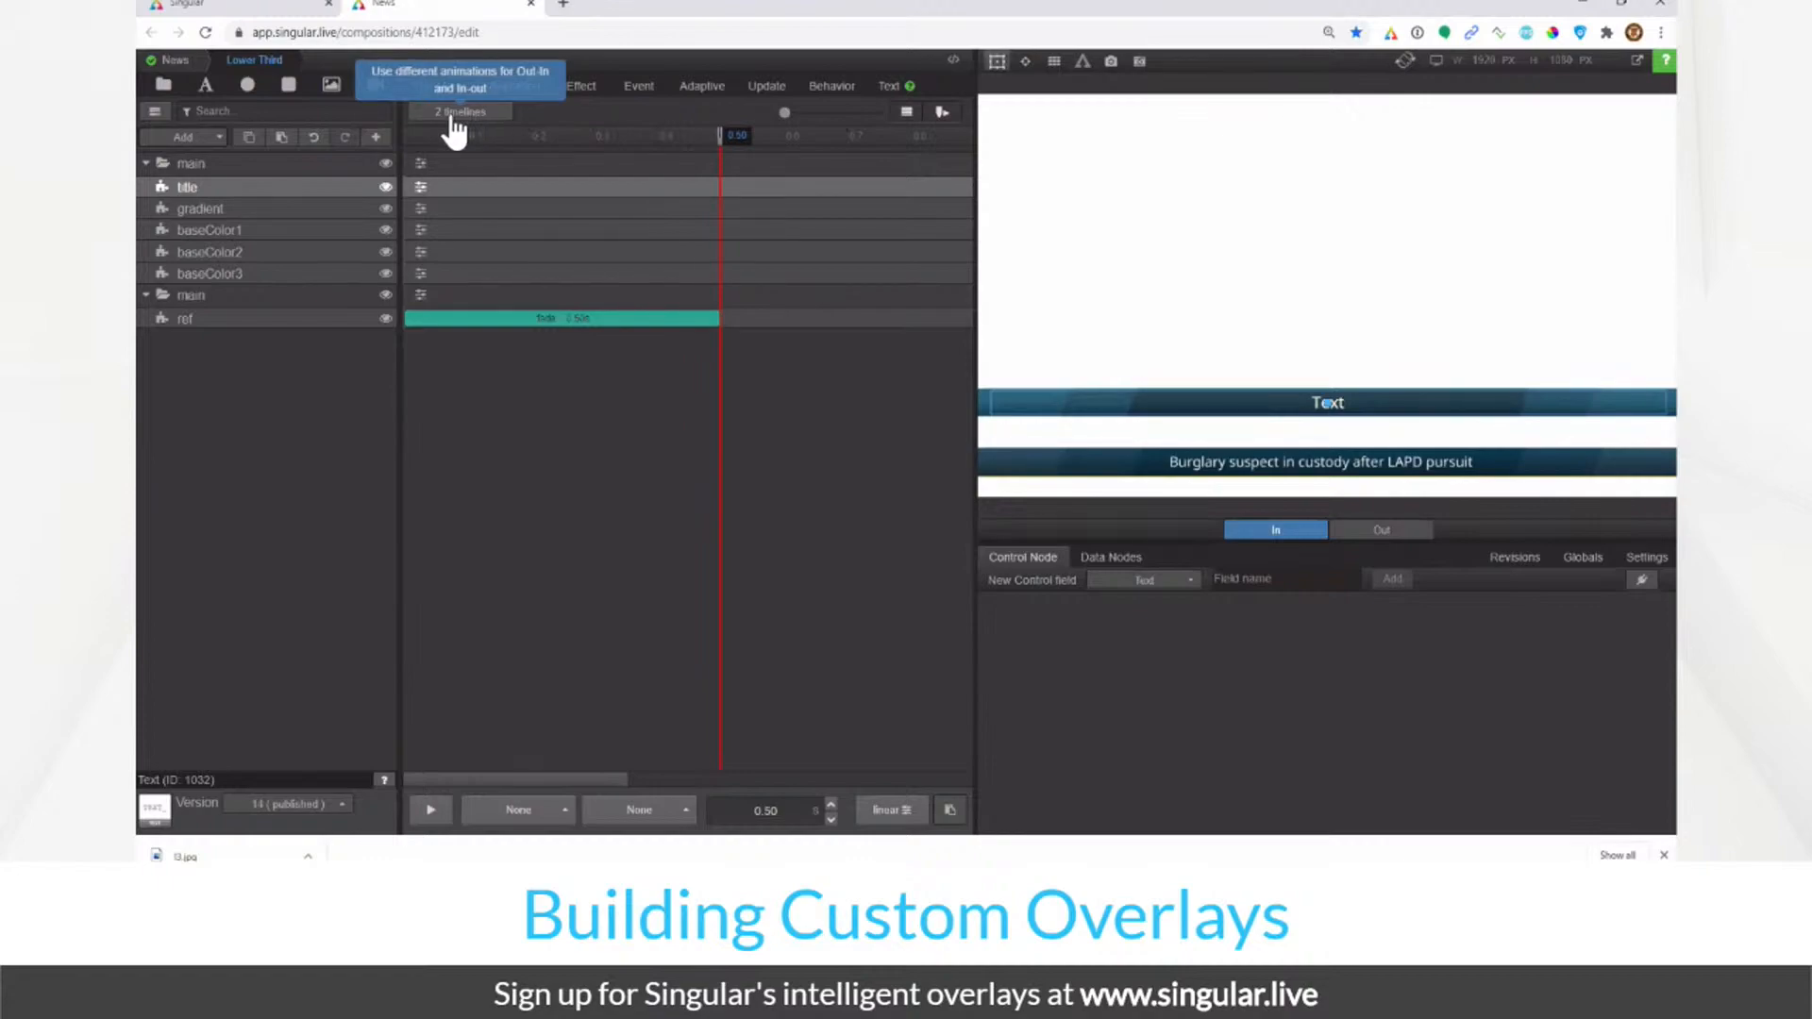
click(1365, 531)
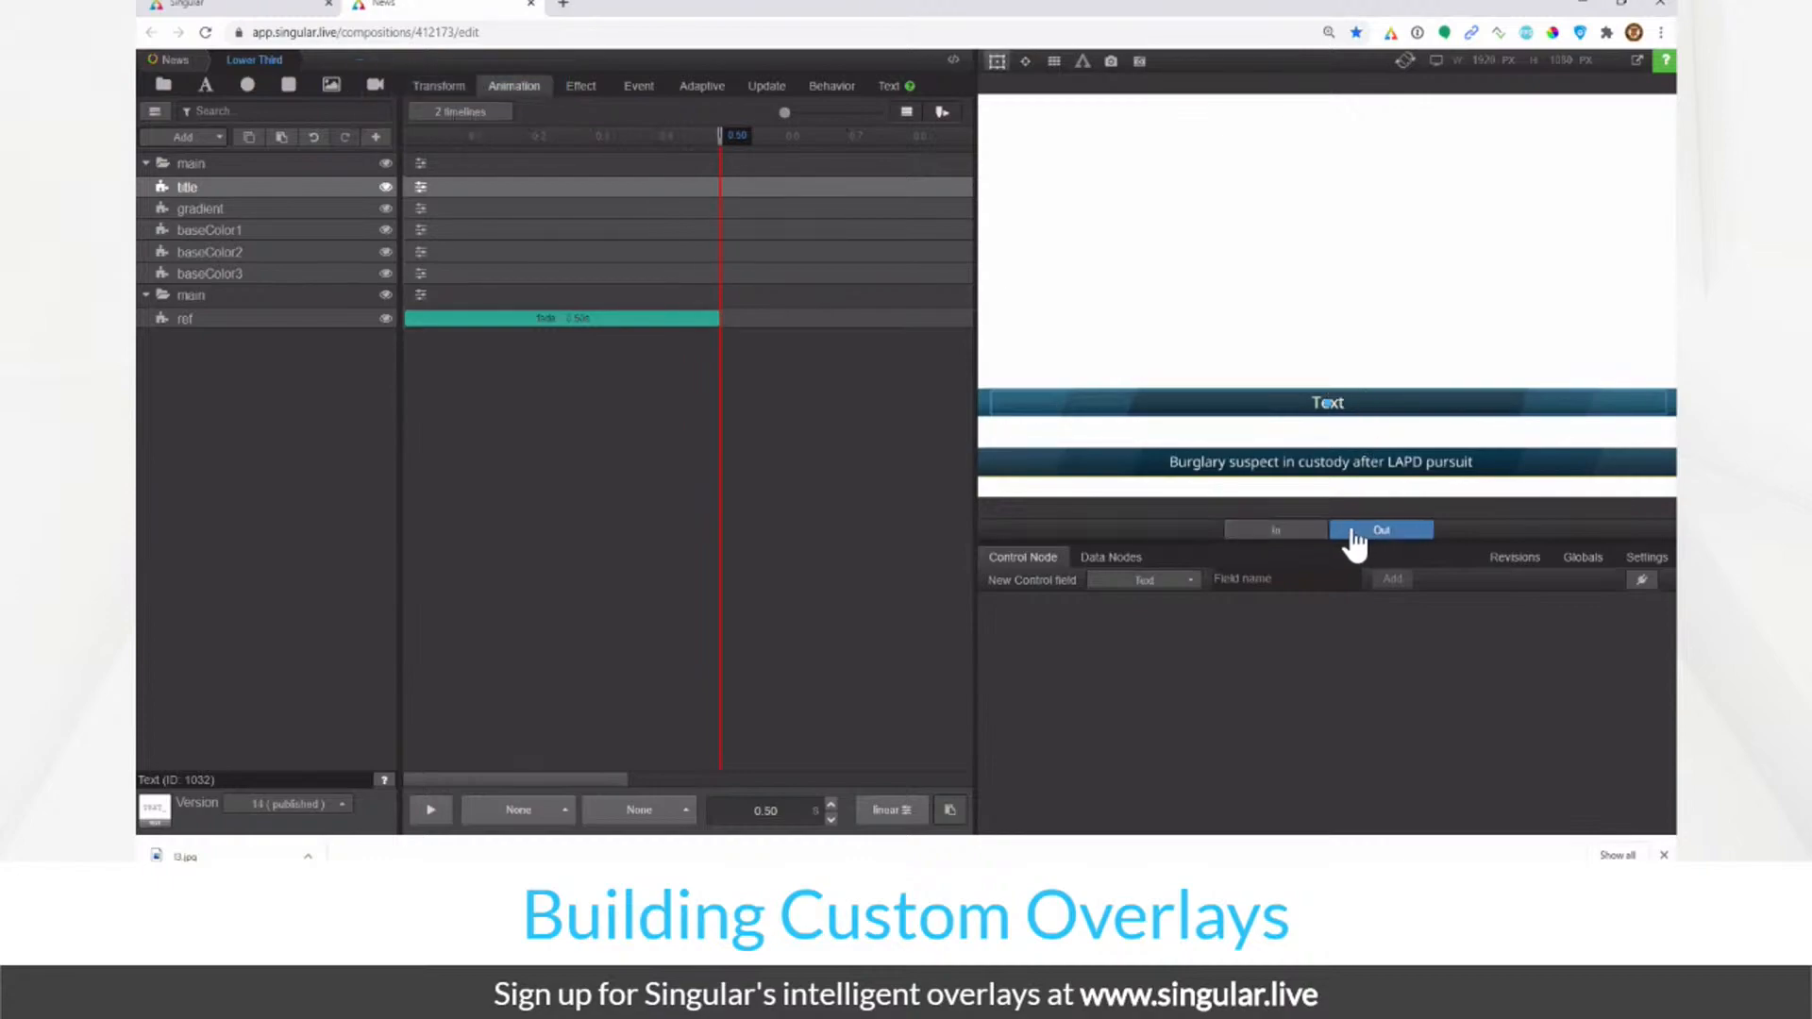
click(1295, 534)
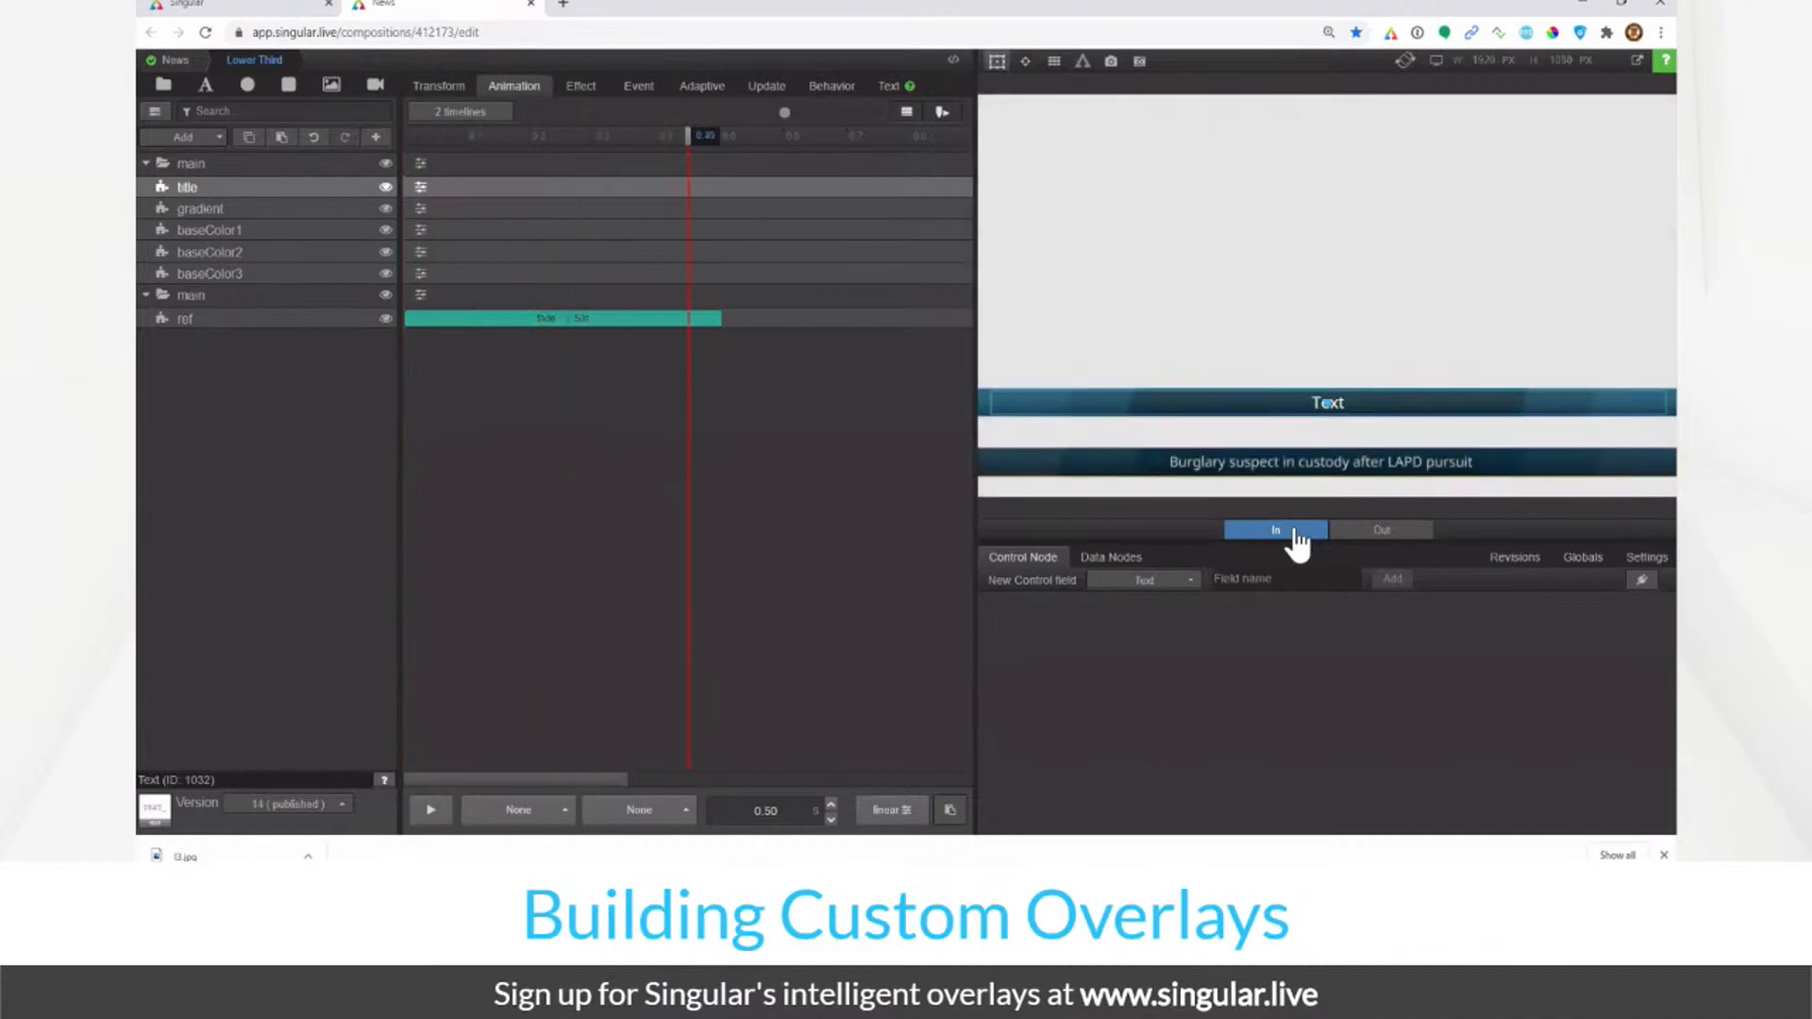
click(1384, 535)
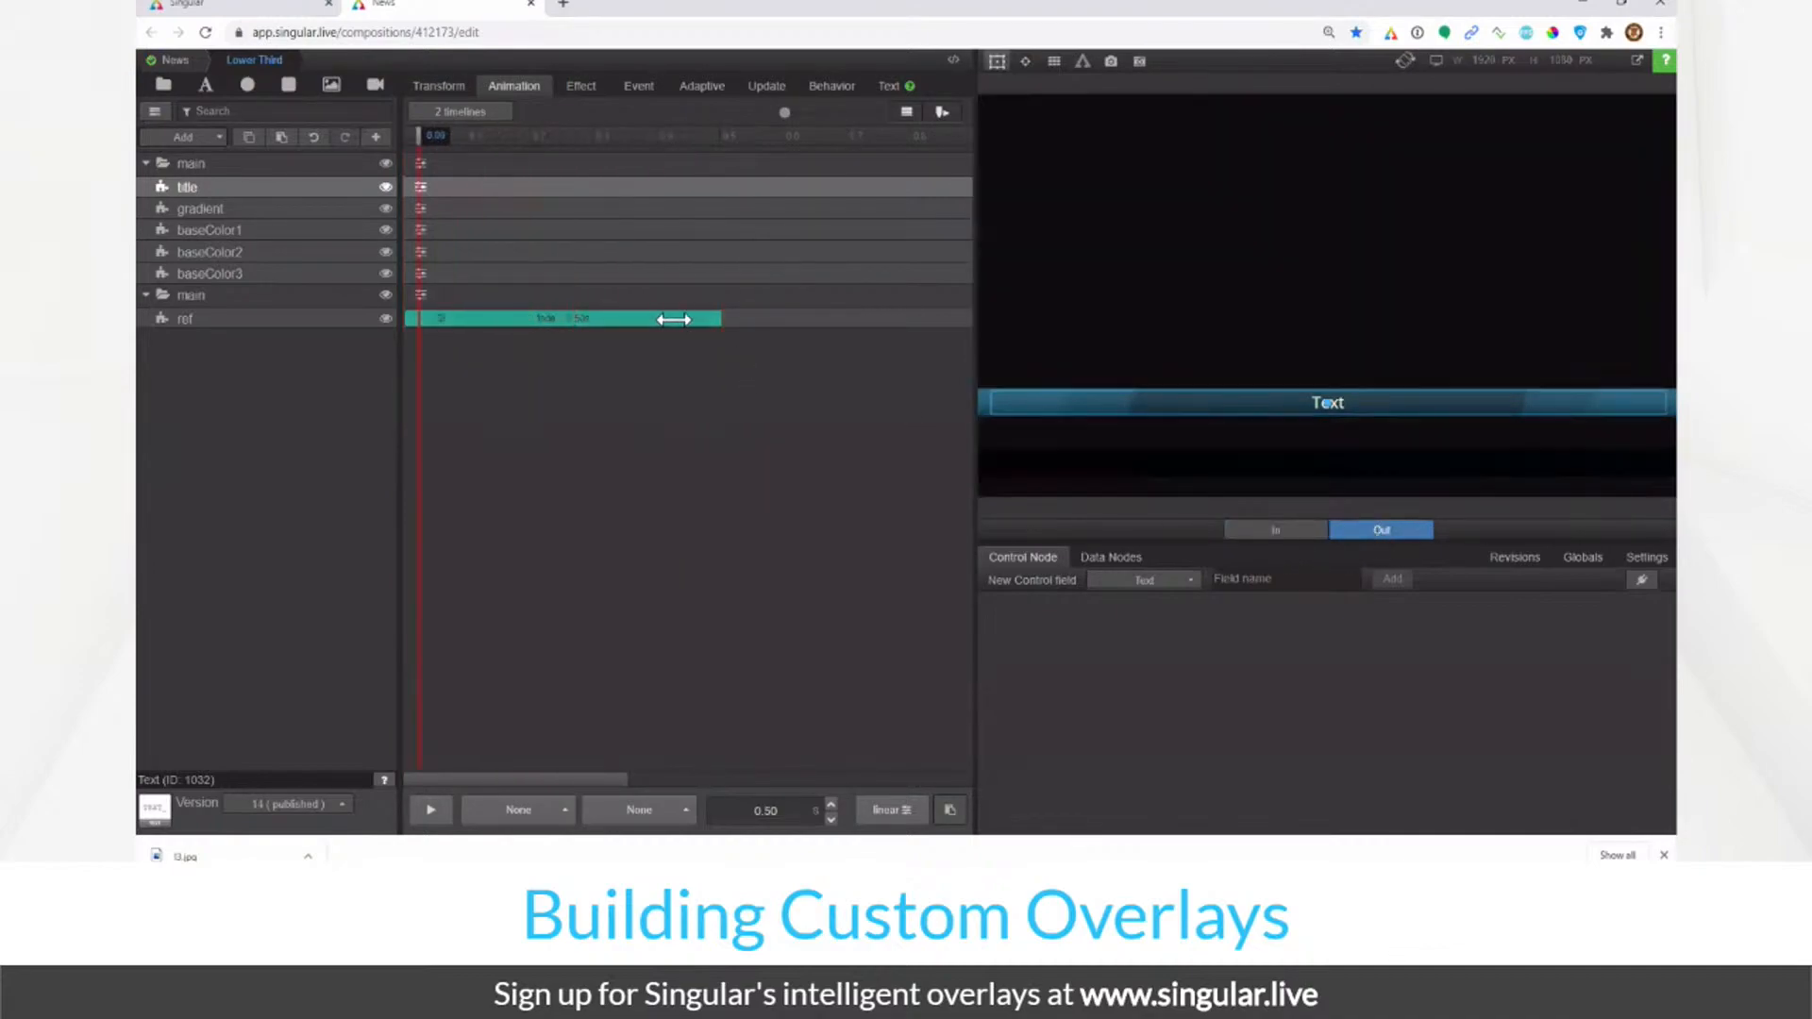
click(1292, 543)
click(441, 113)
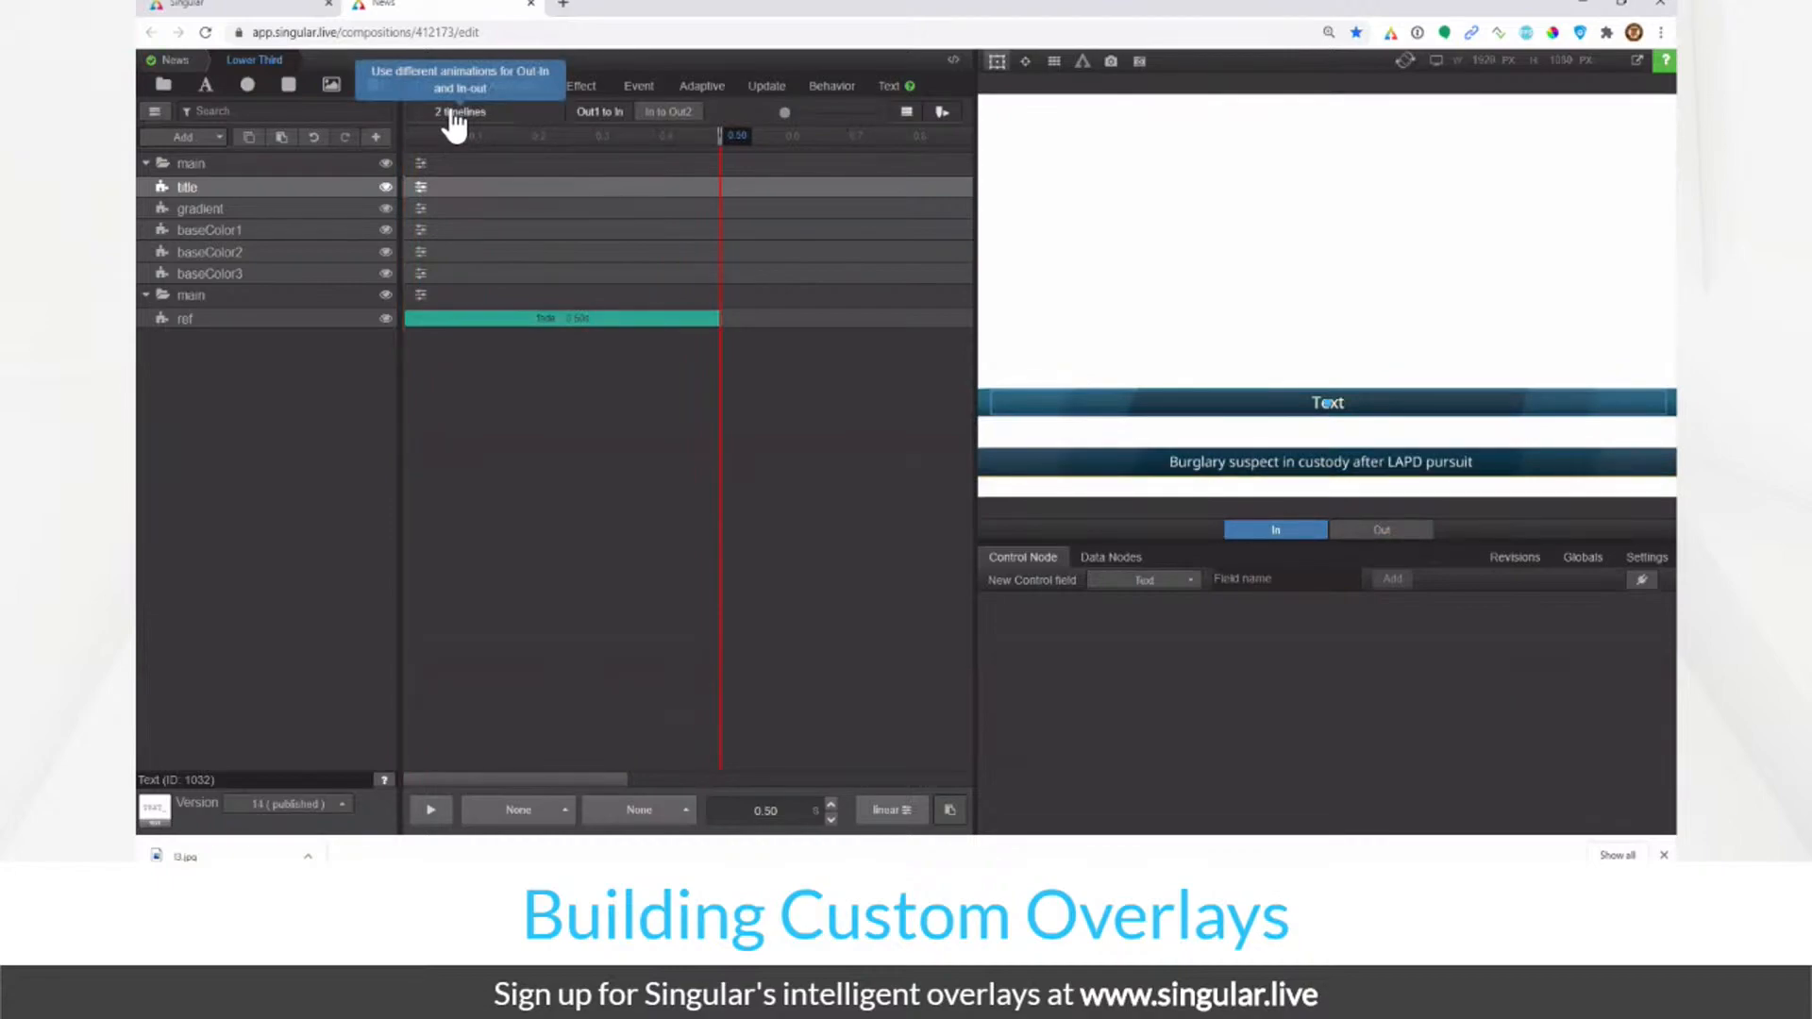
Step: Show the In to Out2 timeline and scrub its animation, returning to 0.00
click(669, 113)
drag(454, 142, 692, 155)
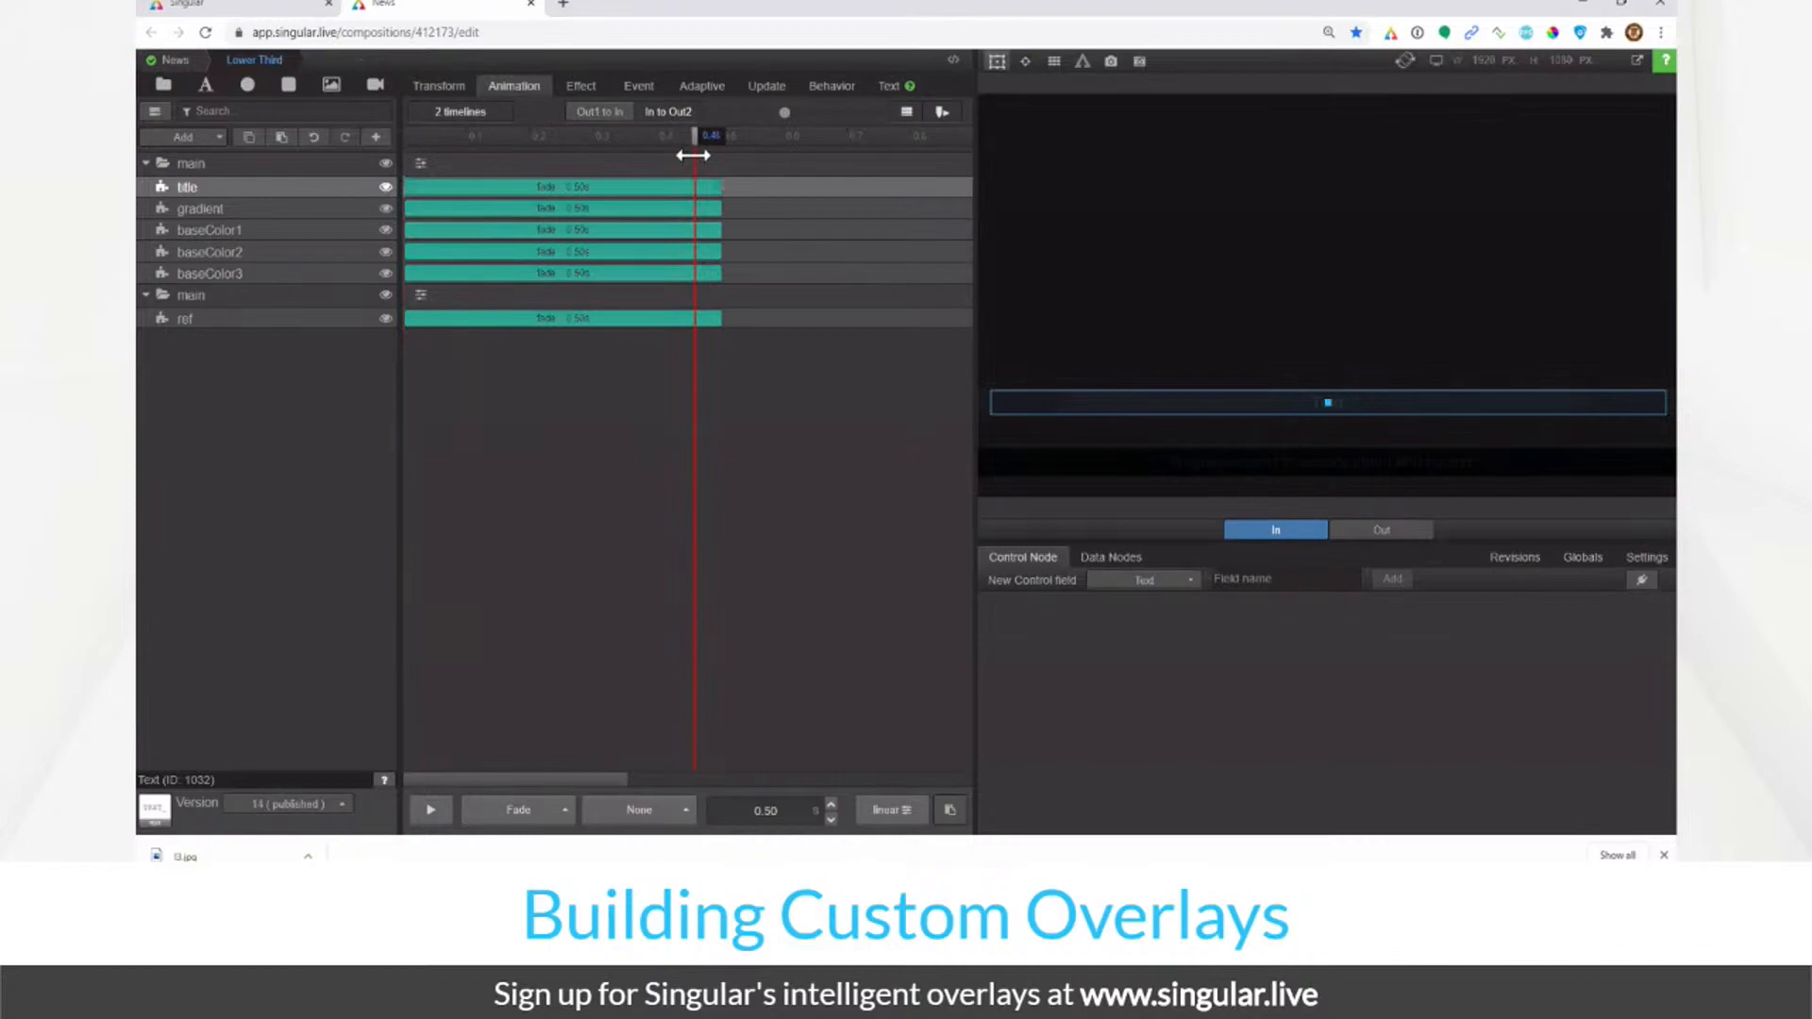
drag(442, 141, 383, 149)
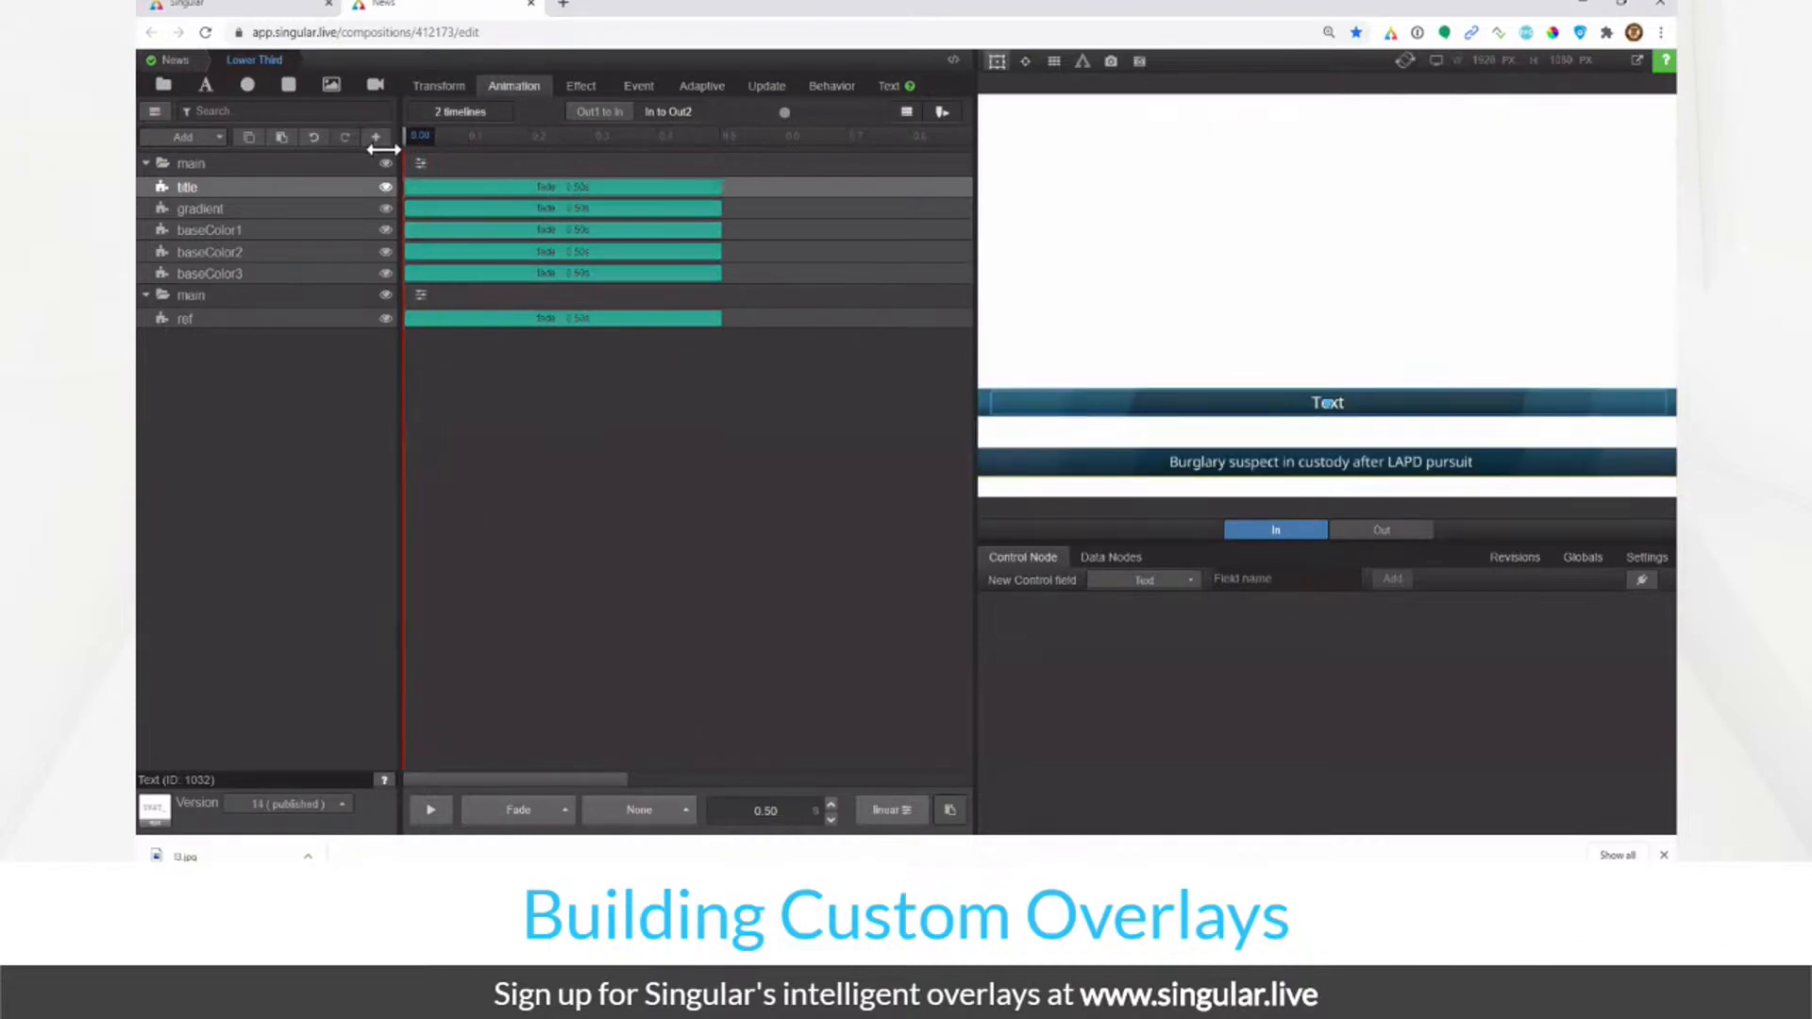
Step: Set the title layer's animation type to None on In to Out2
click(449, 191)
click(525, 222)
click(509, 89)
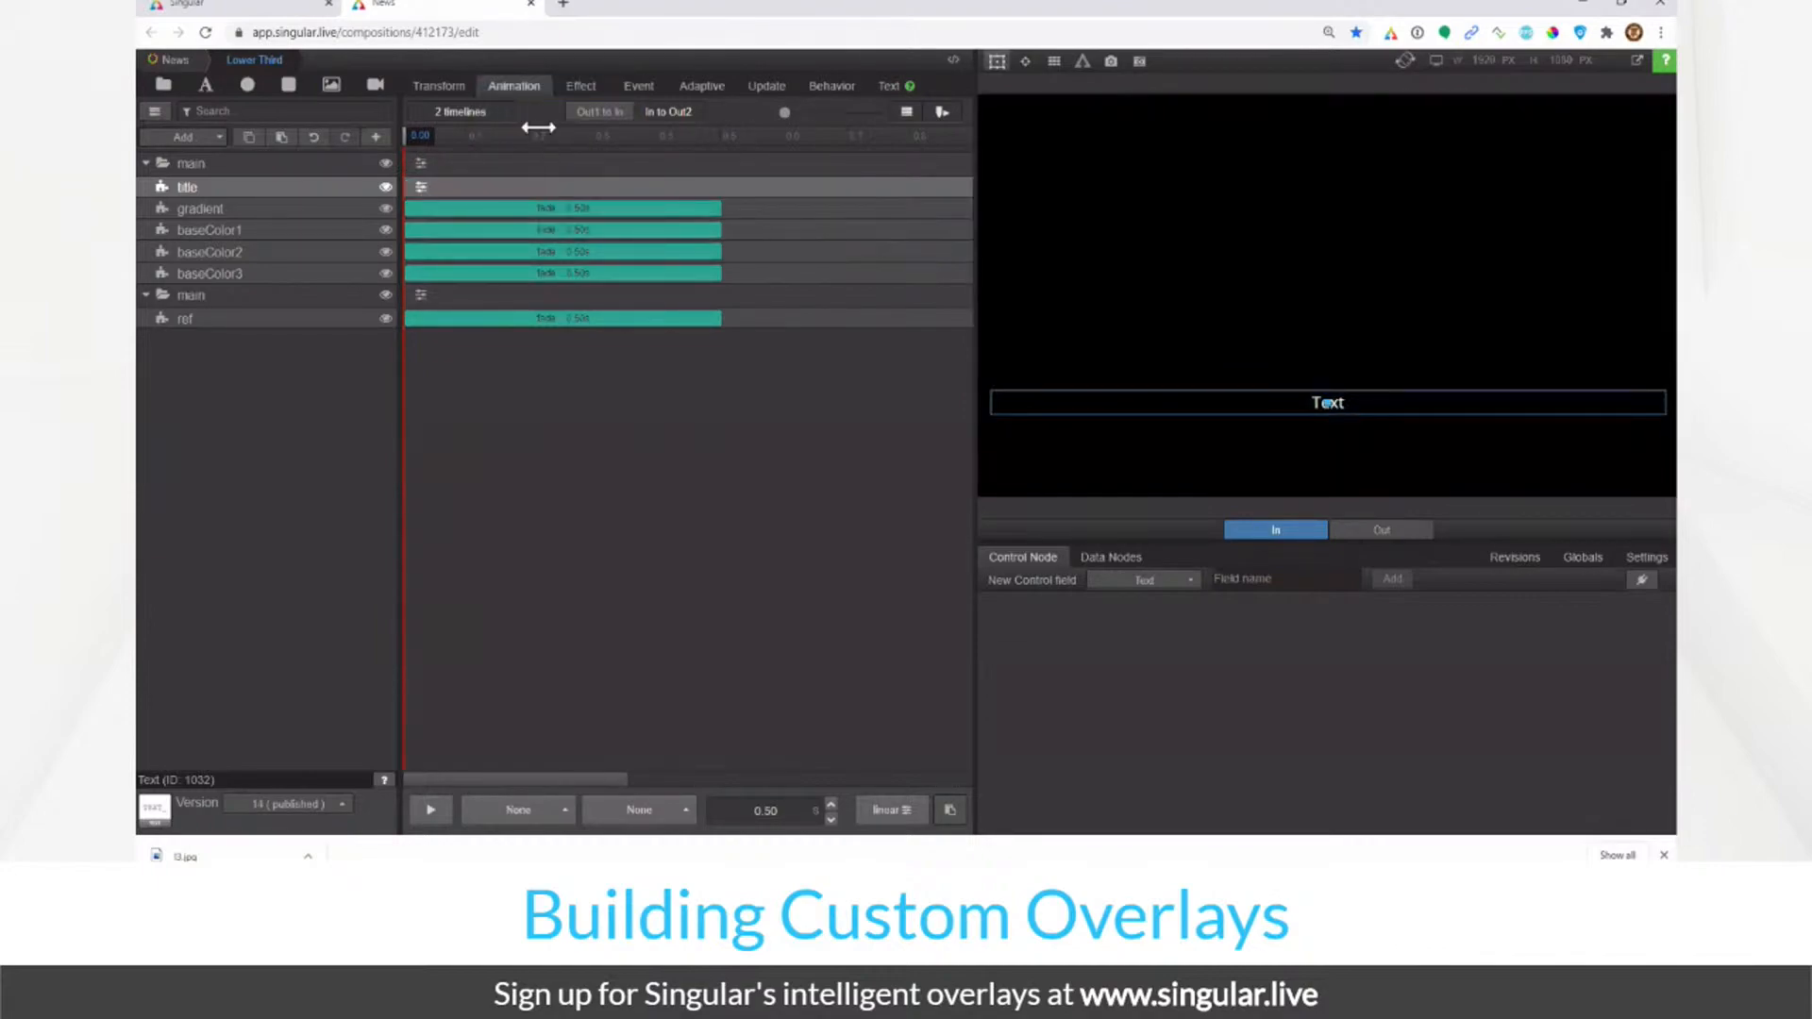
click(541, 137)
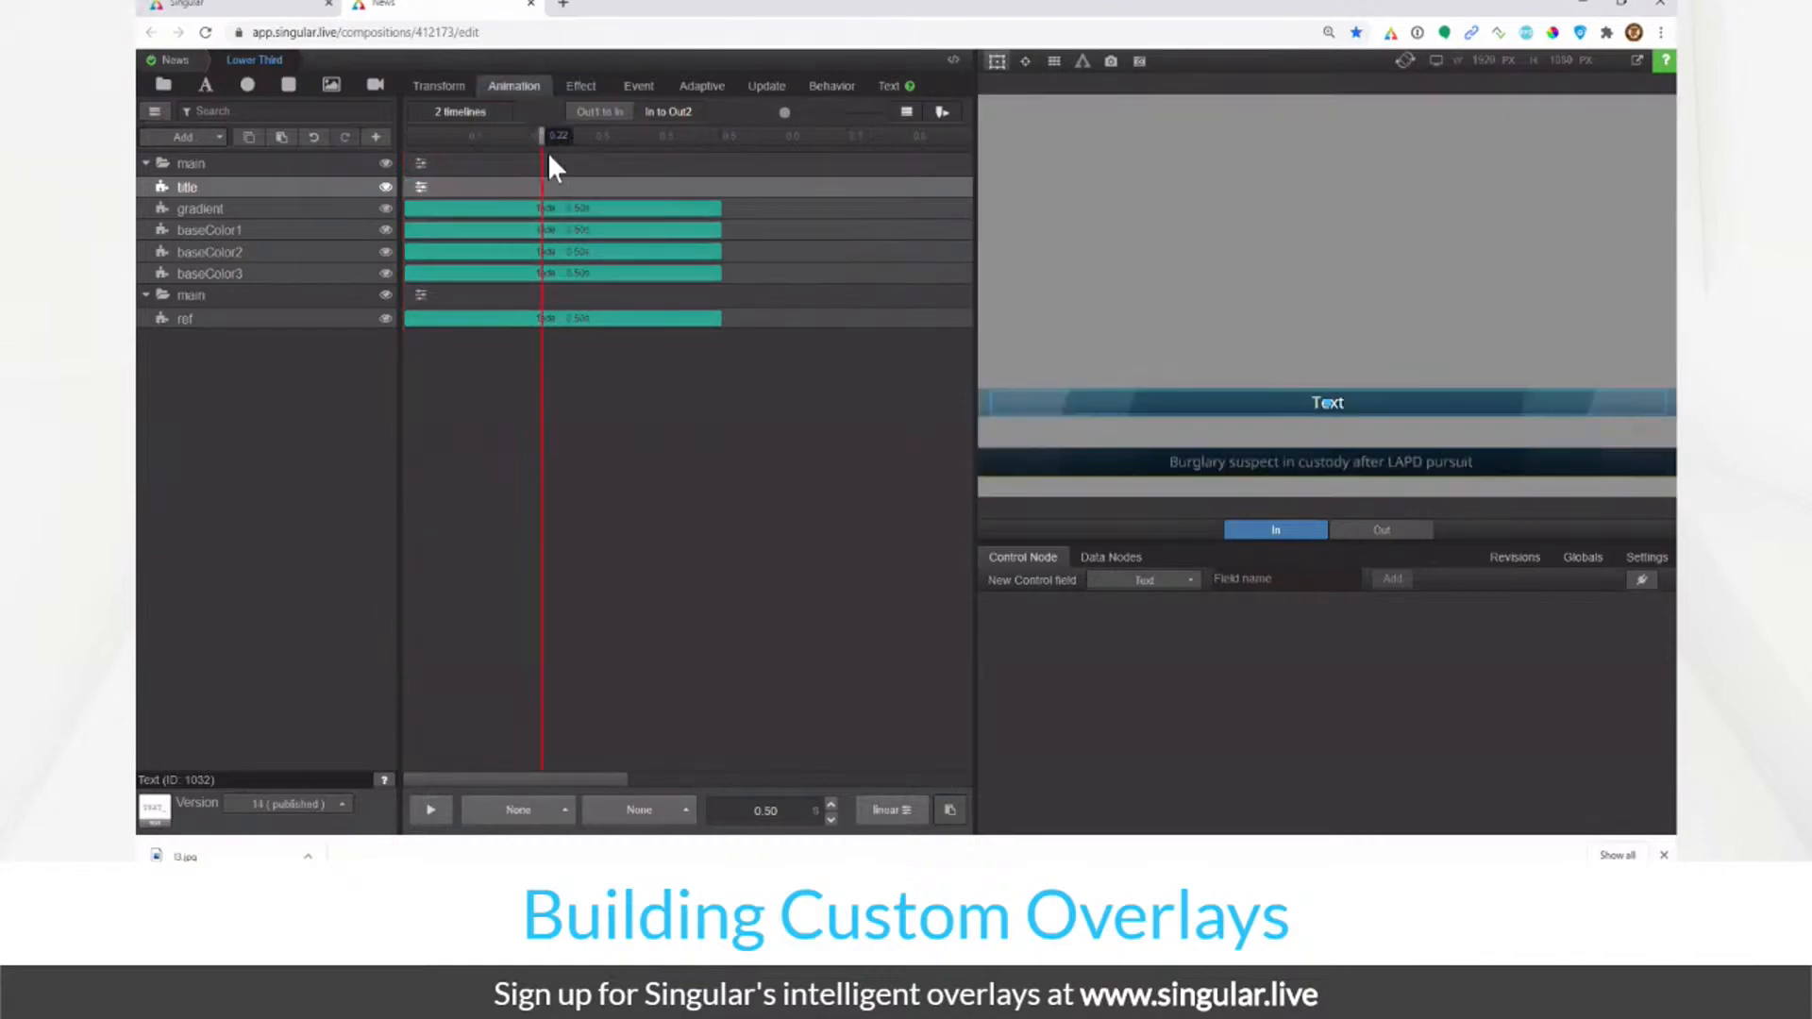
click(441, 211)
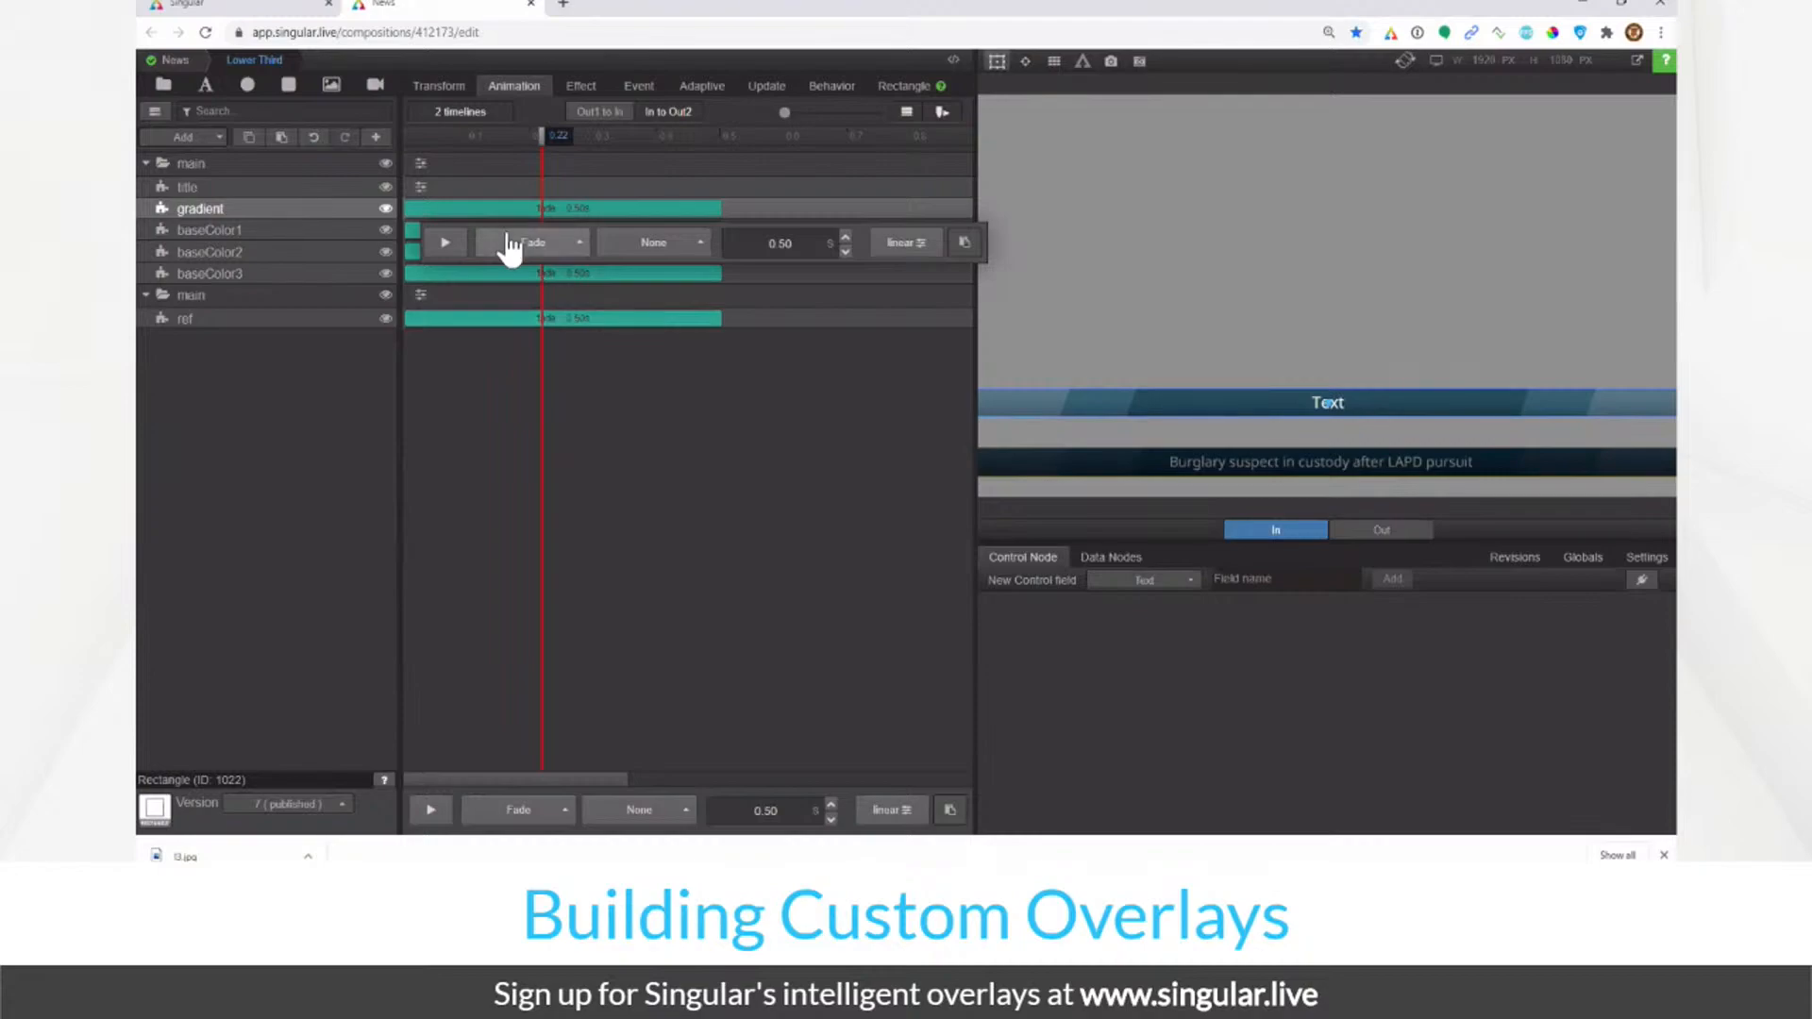
Step: Set the gradient's animation to None and delete the accidental duplicate gradient layer
click(509, 247)
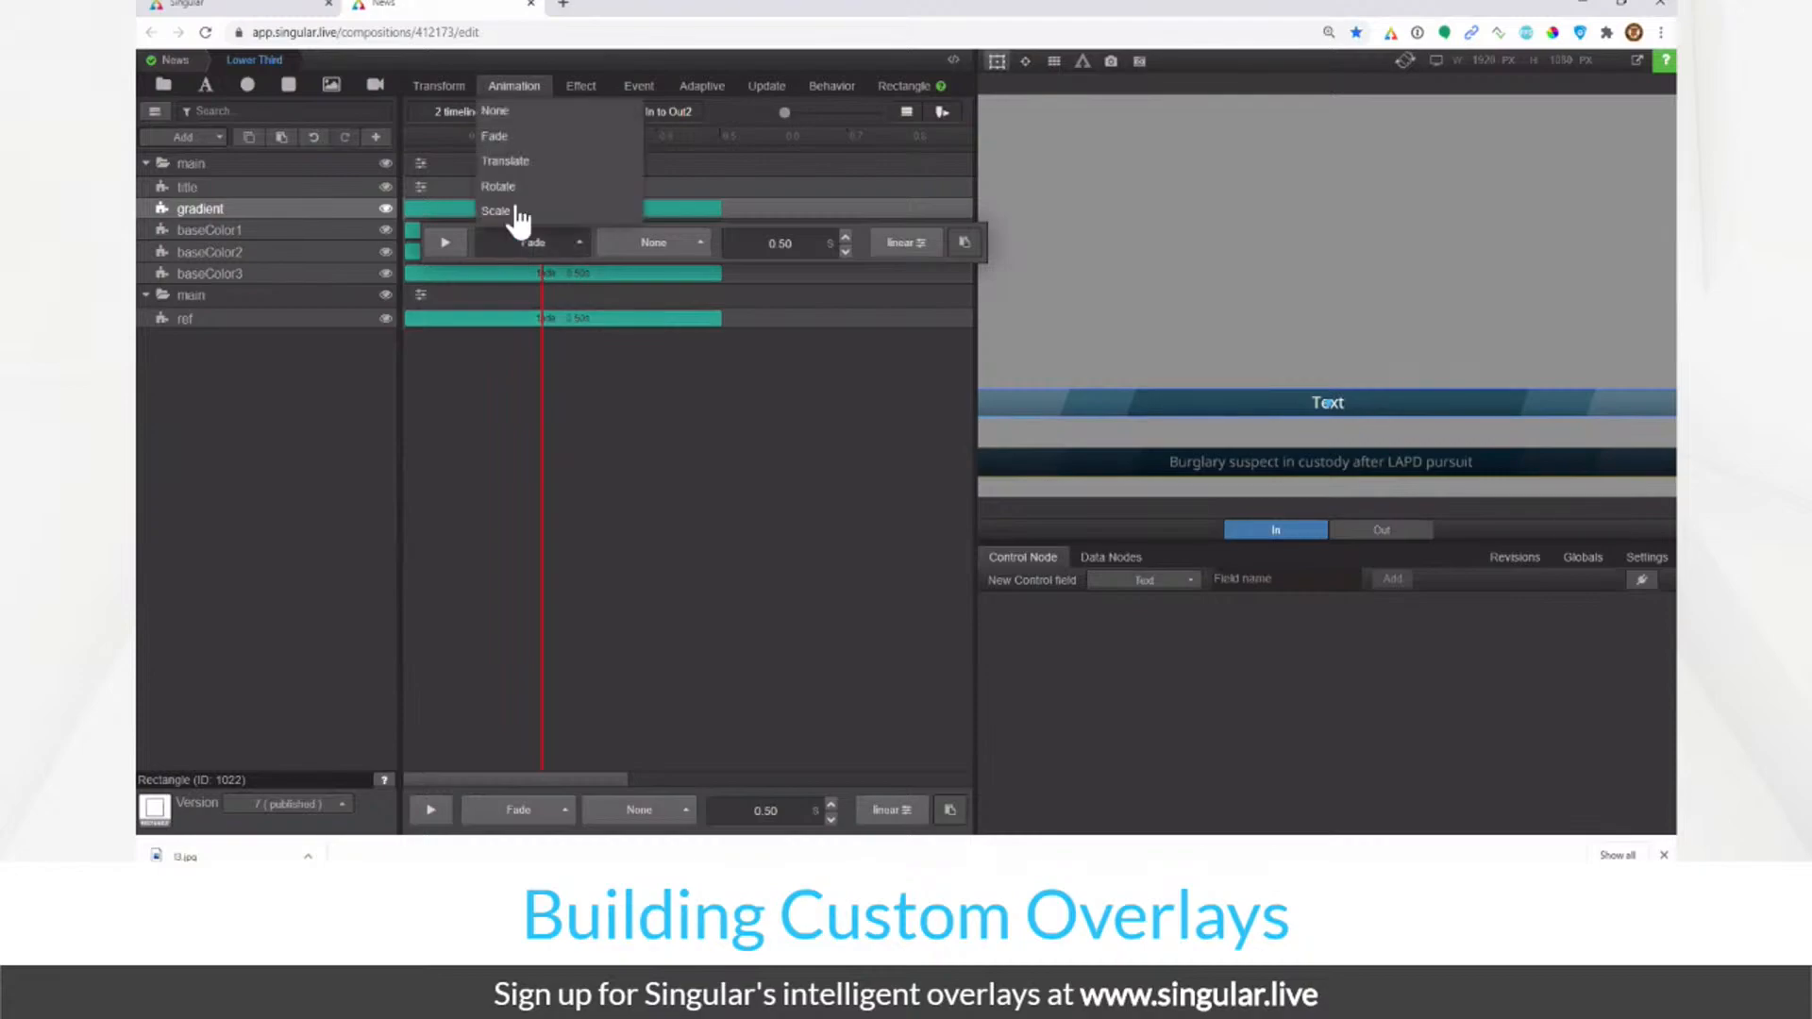
click(510, 111)
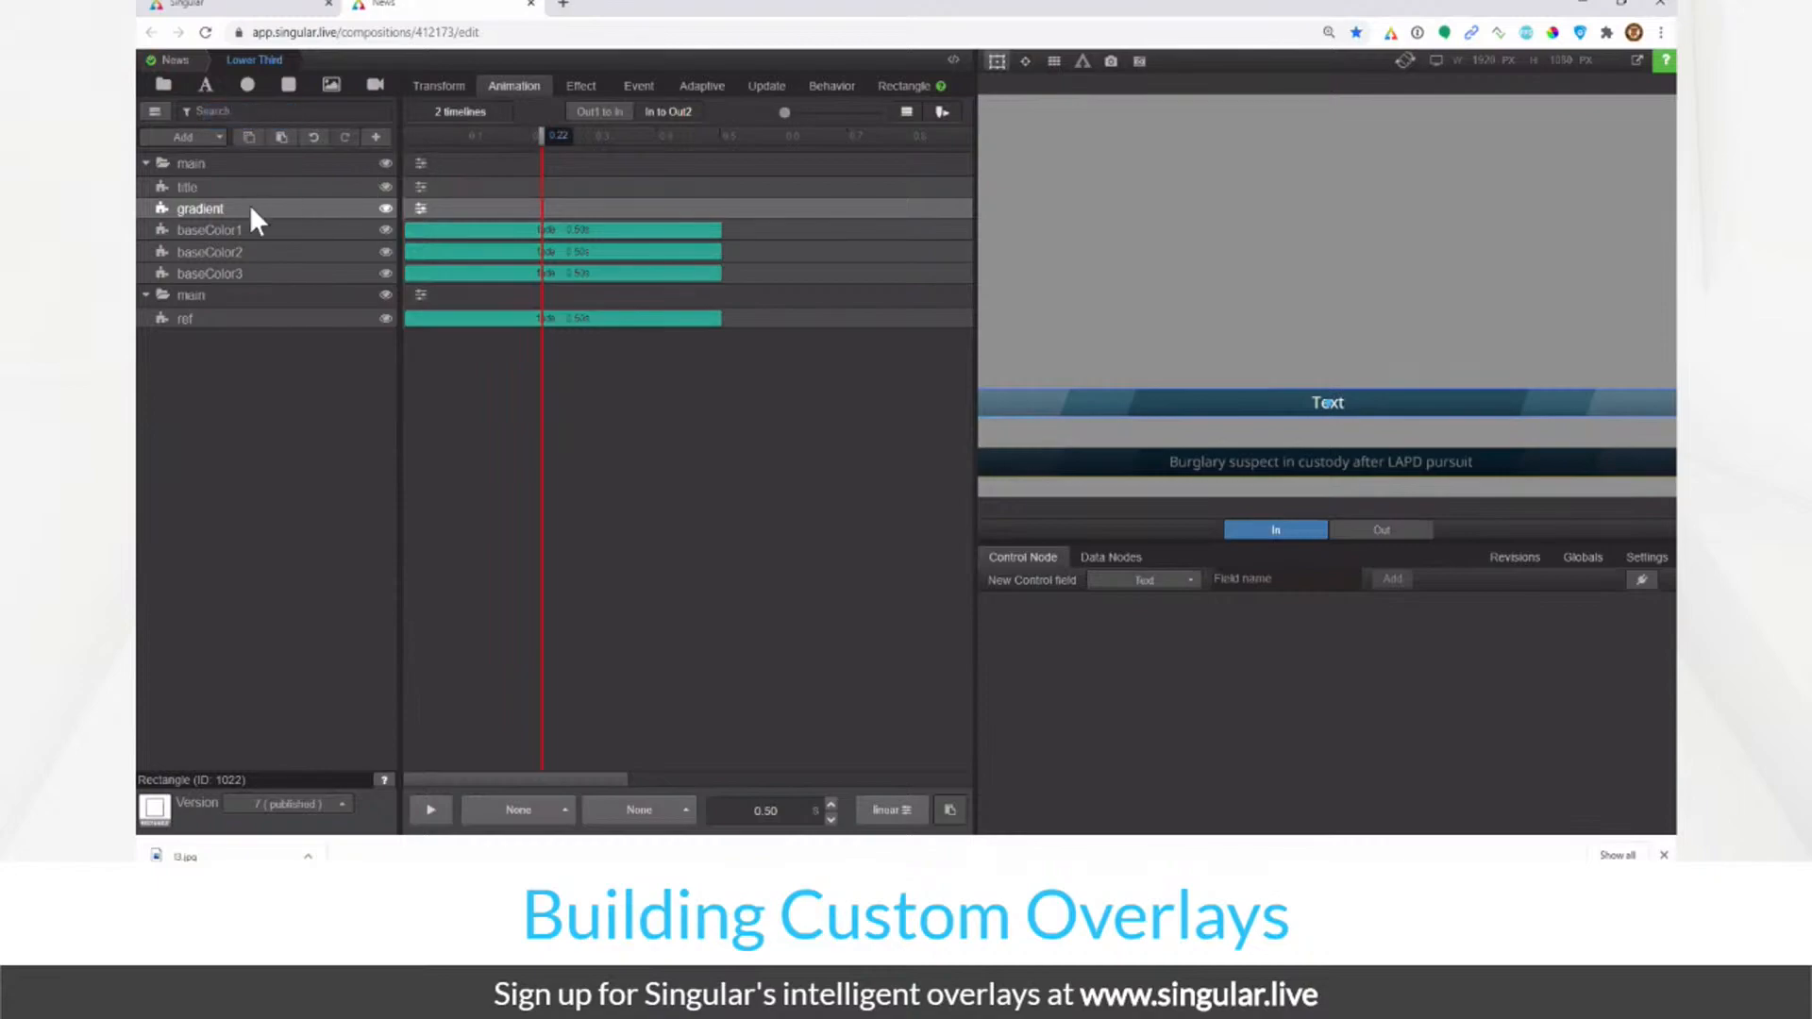
click(282, 137)
right_click(280, 210)
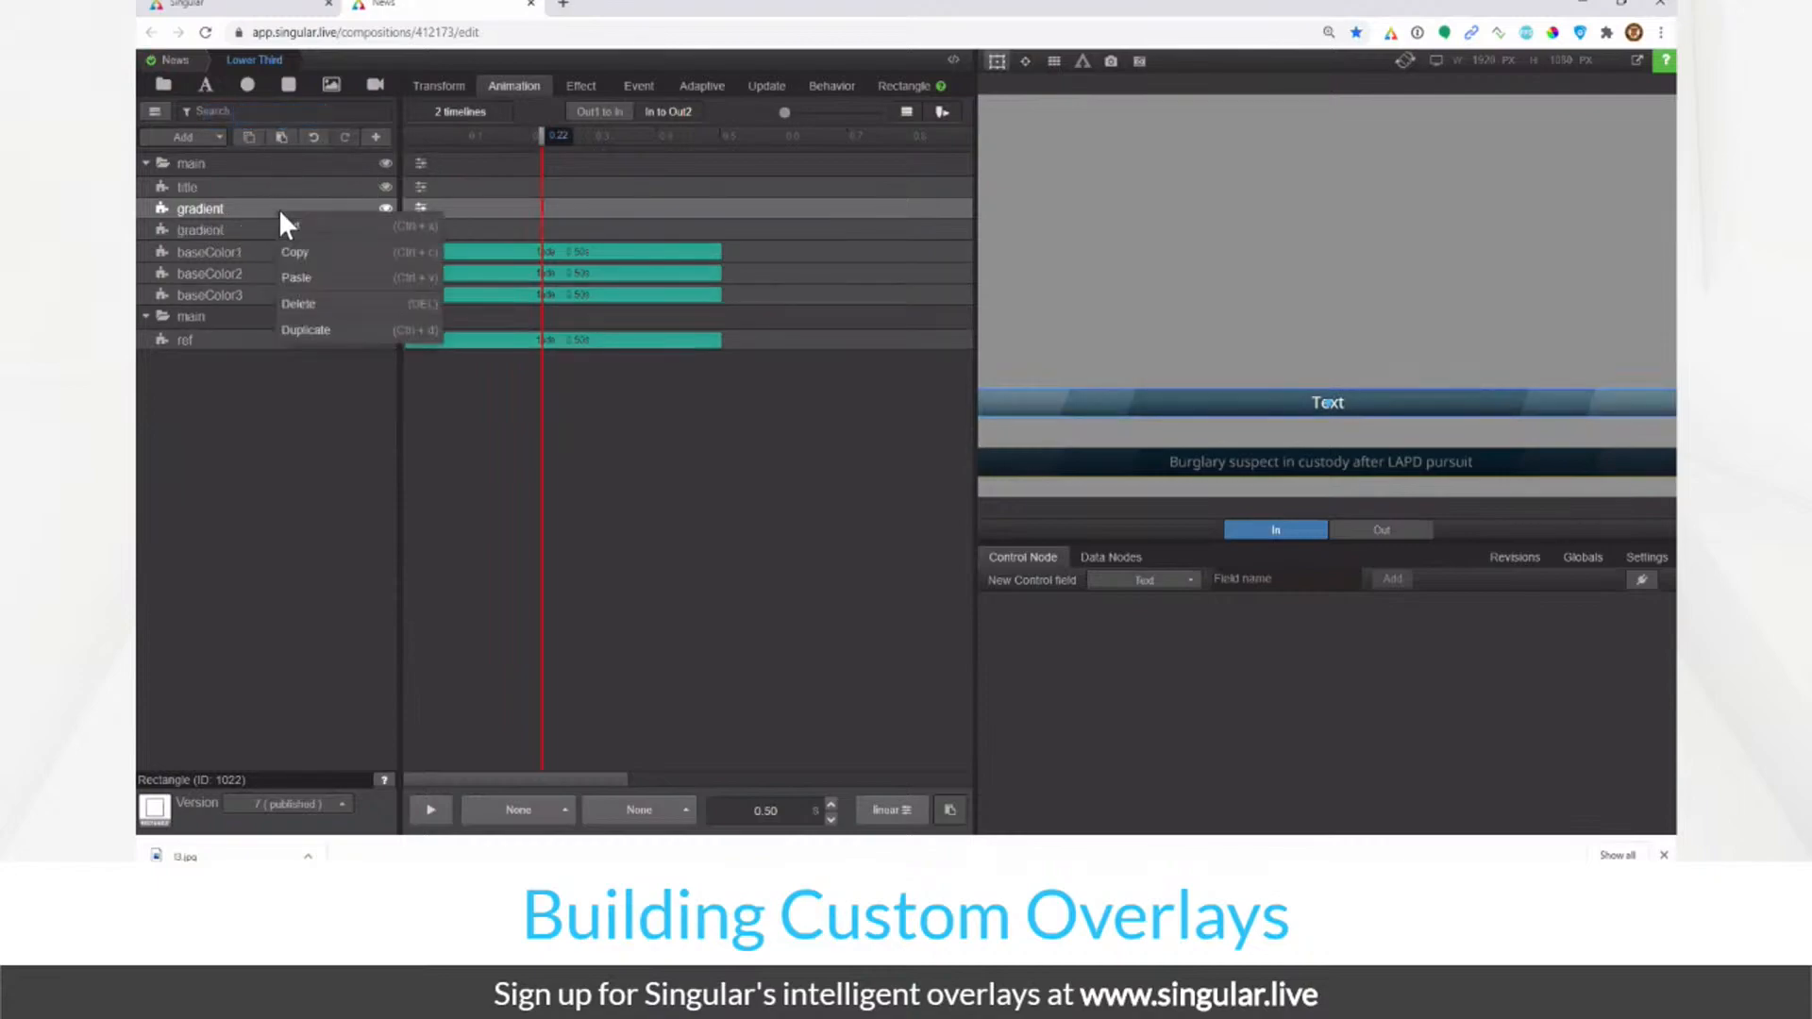
click(298, 309)
Step: Remove the fade animations from baseColor1, baseColor2 and baseColor3
click(276, 230)
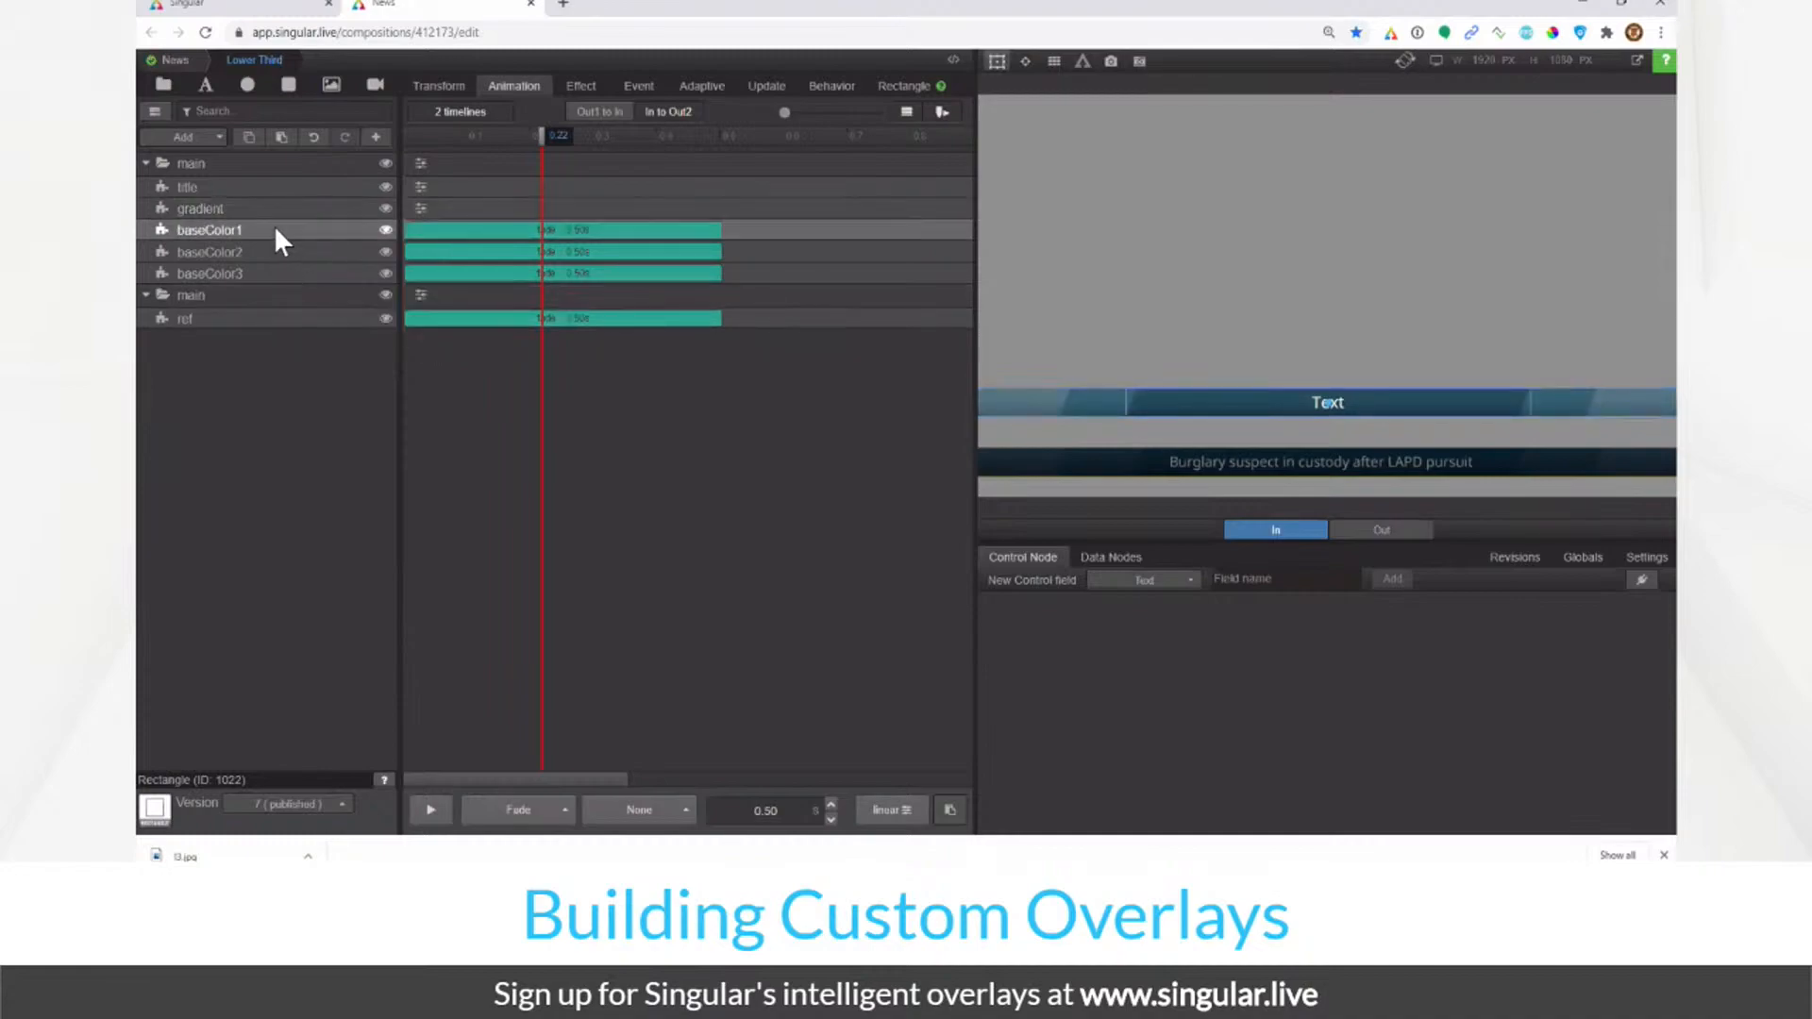
click(950, 814)
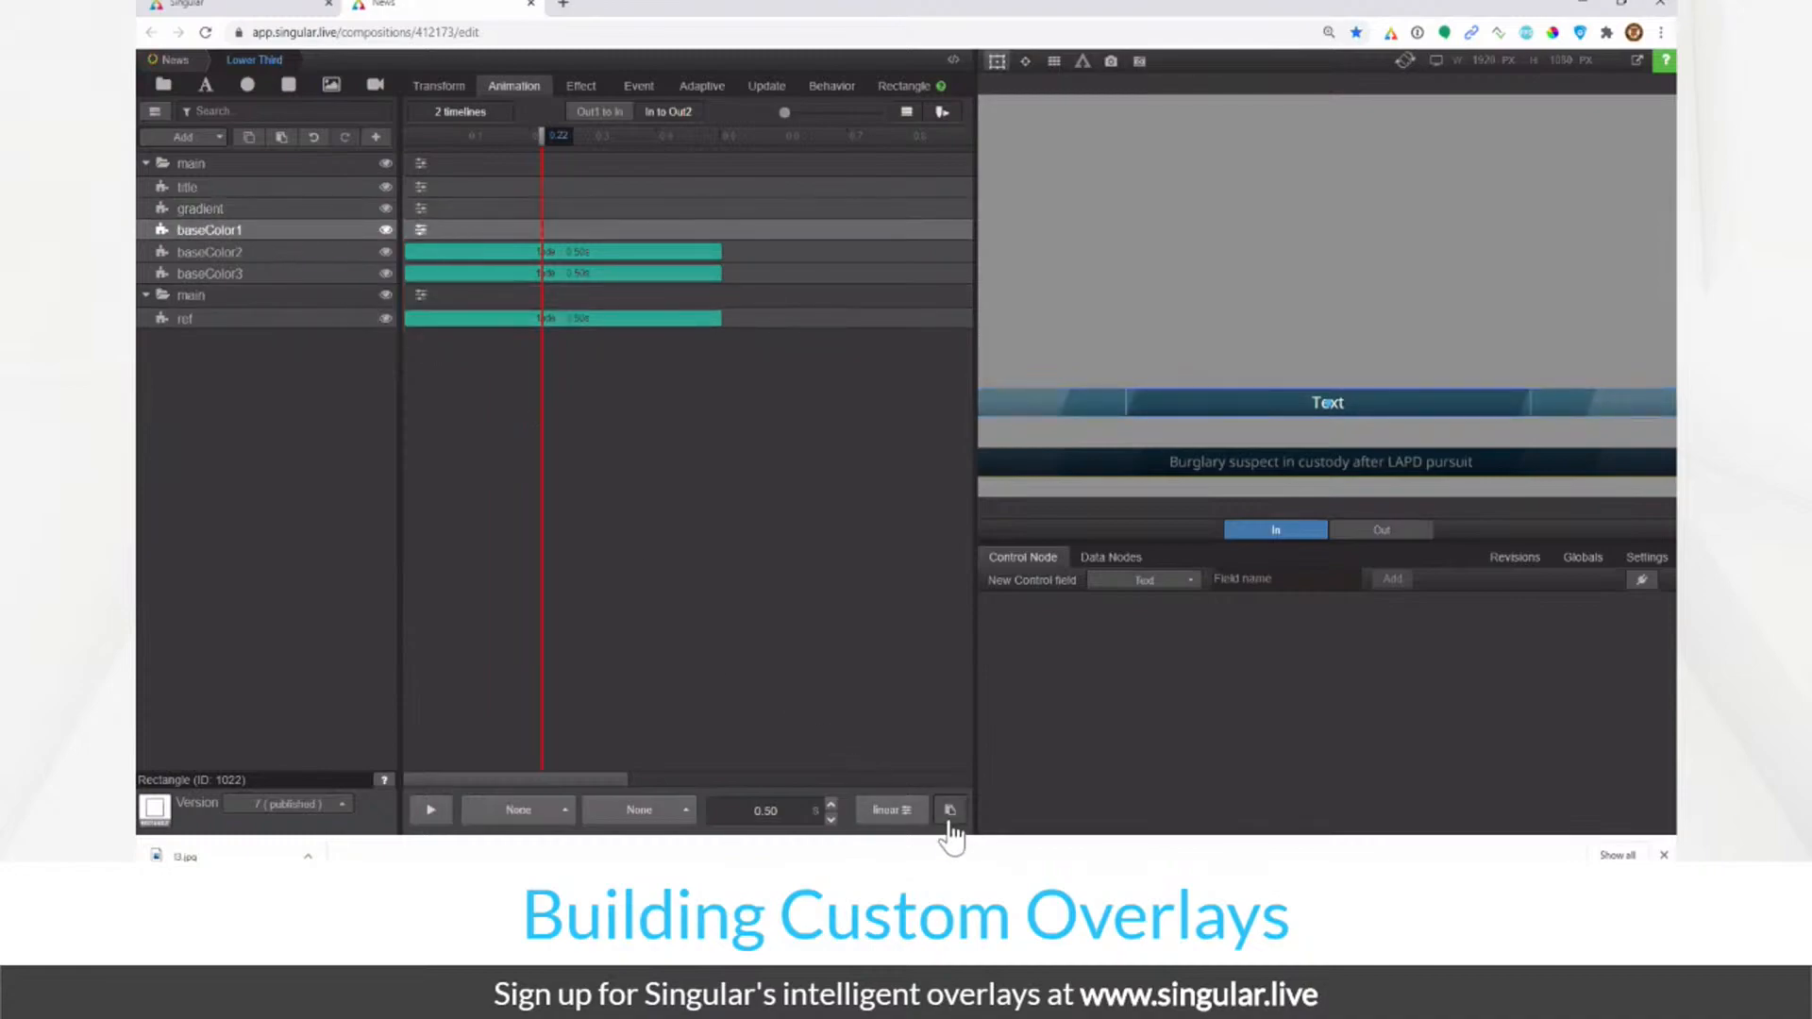
click(330, 253)
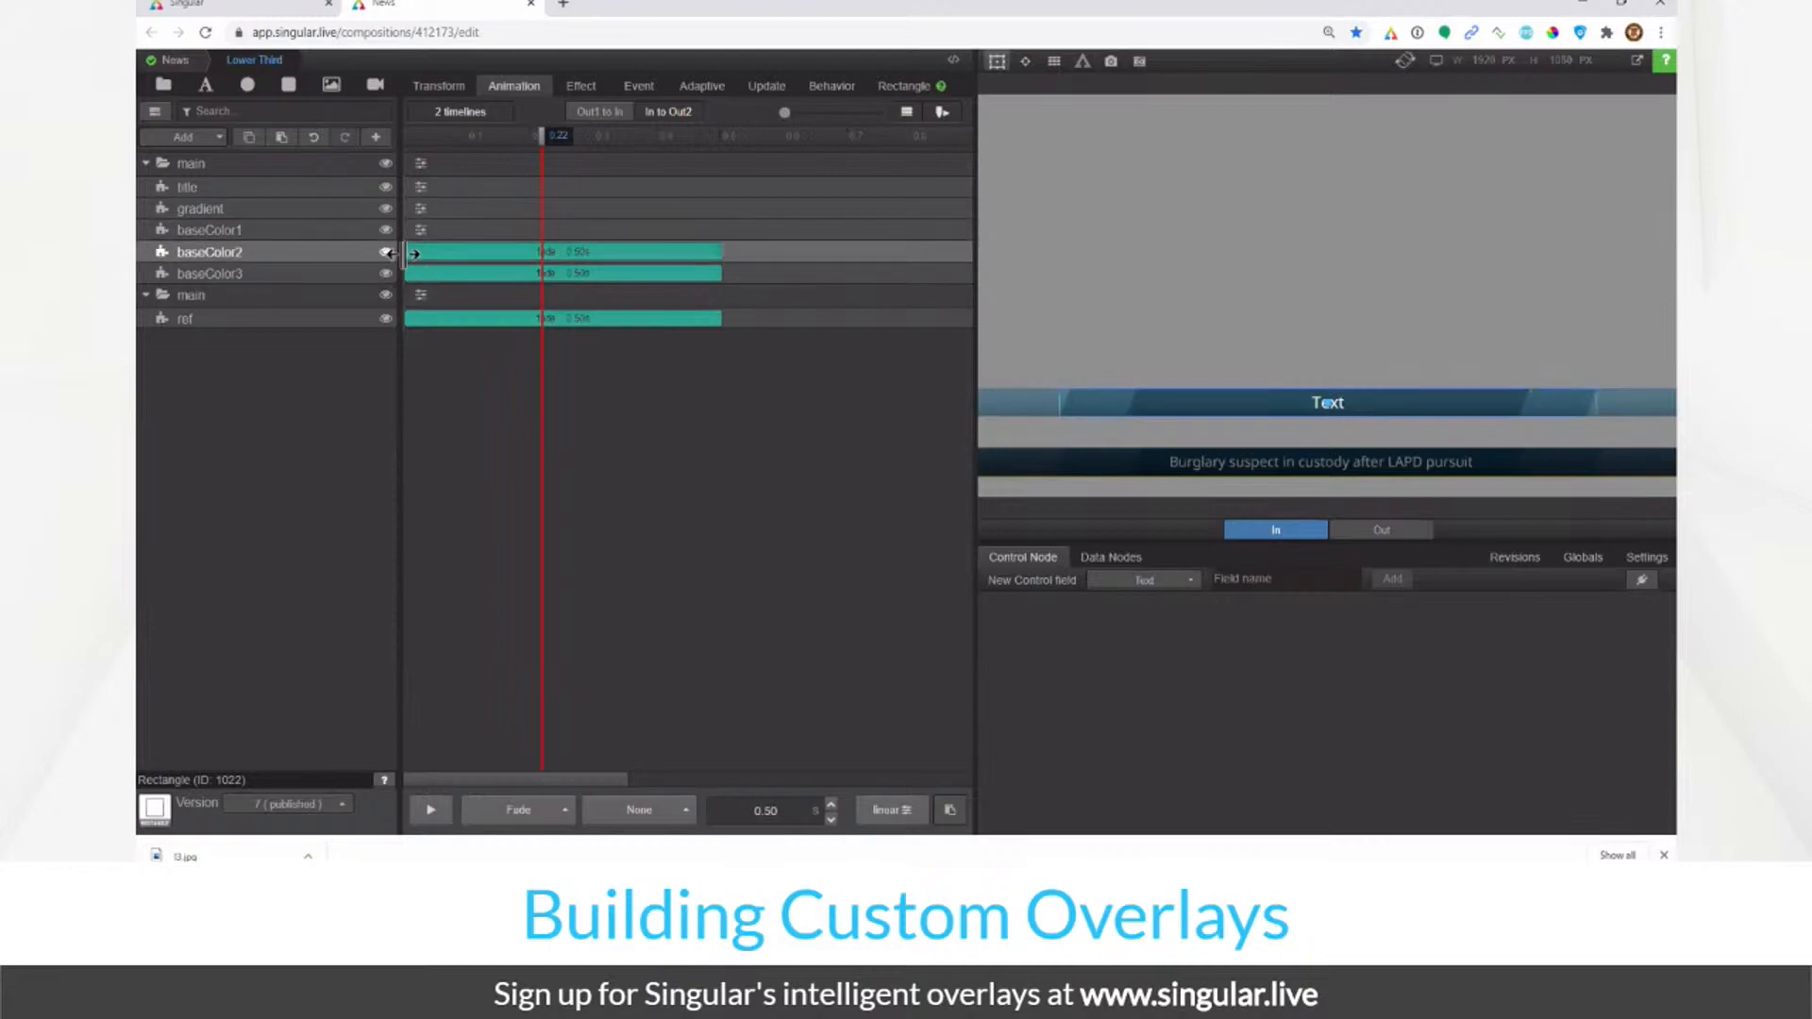
click(437, 273)
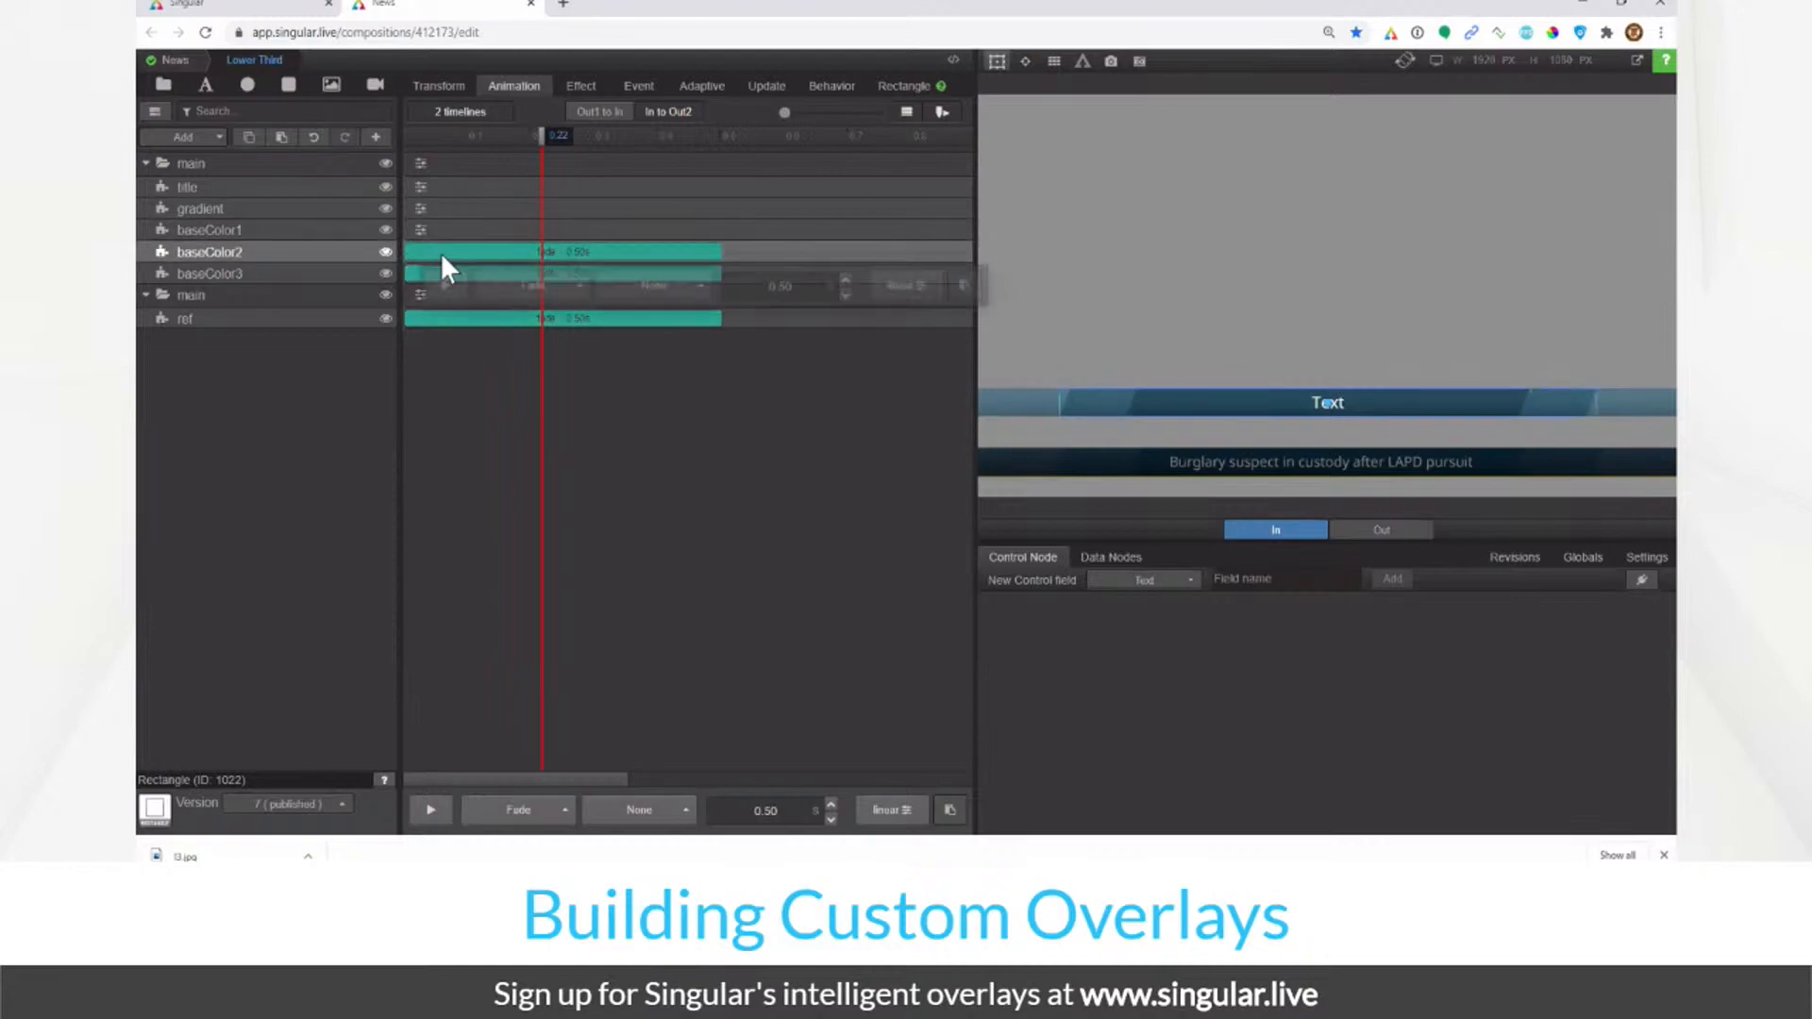
click(972, 285)
click(337, 272)
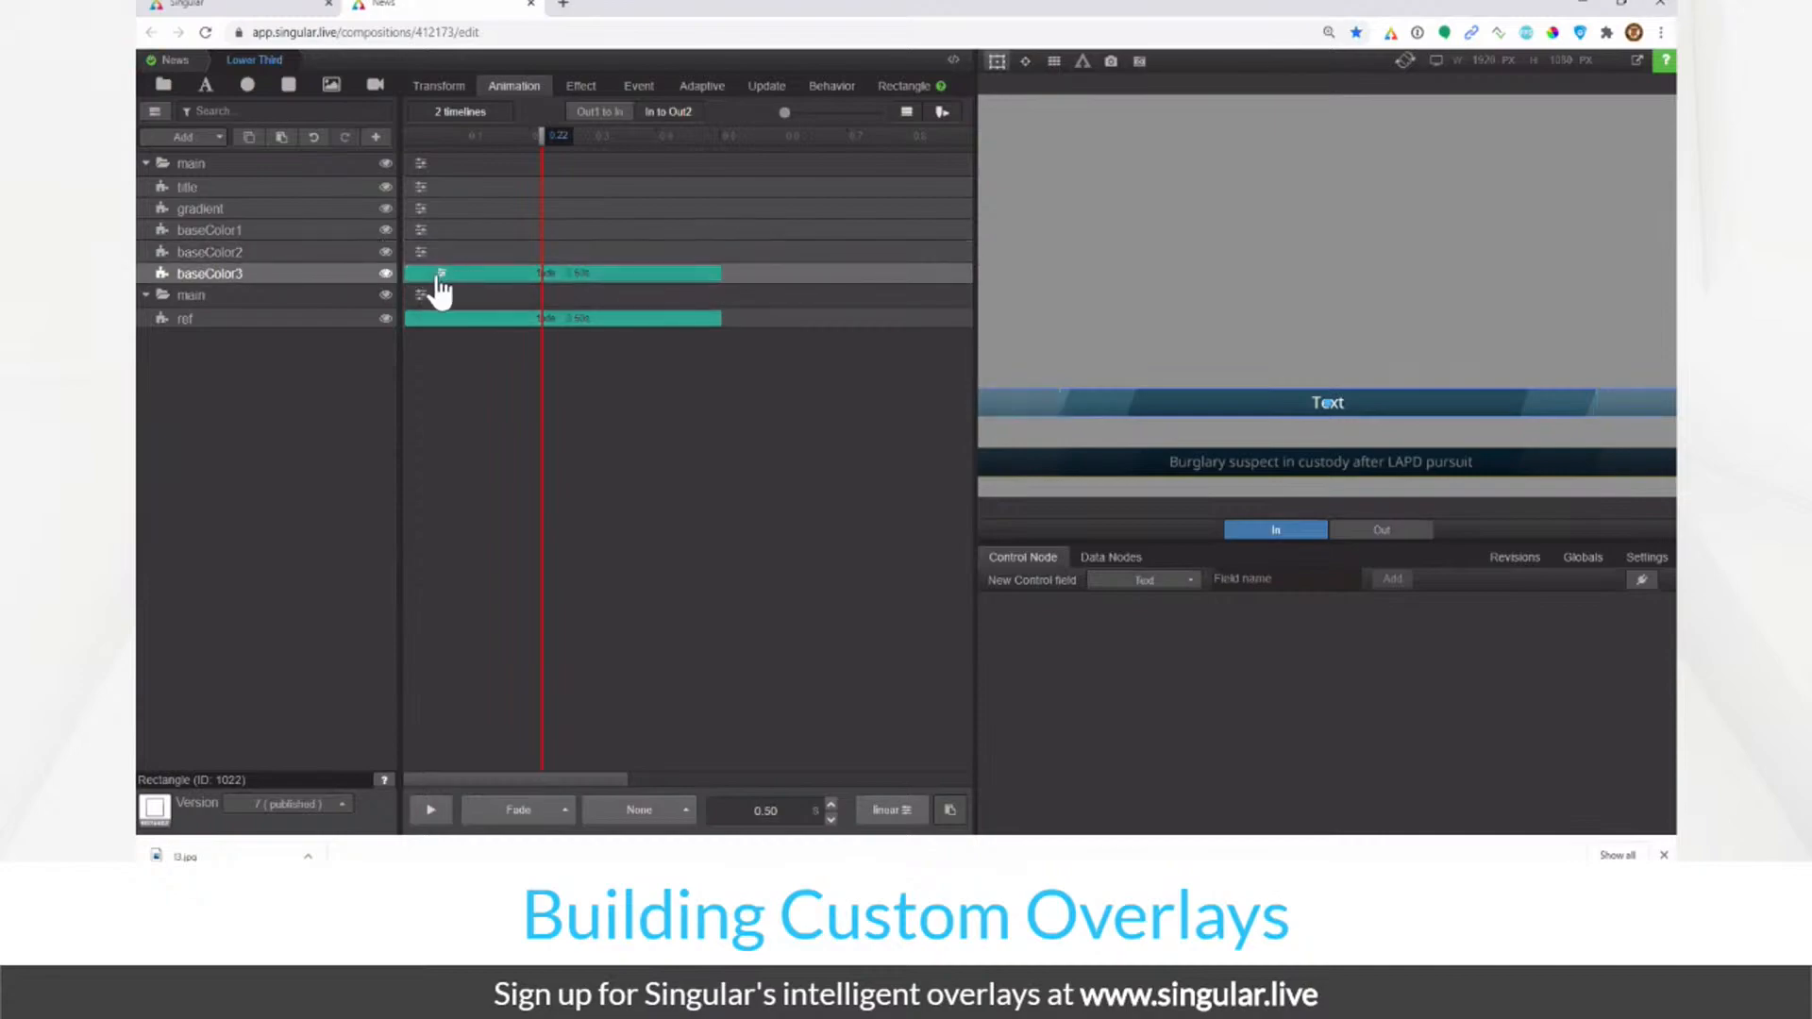
click(439, 275)
click(971, 305)
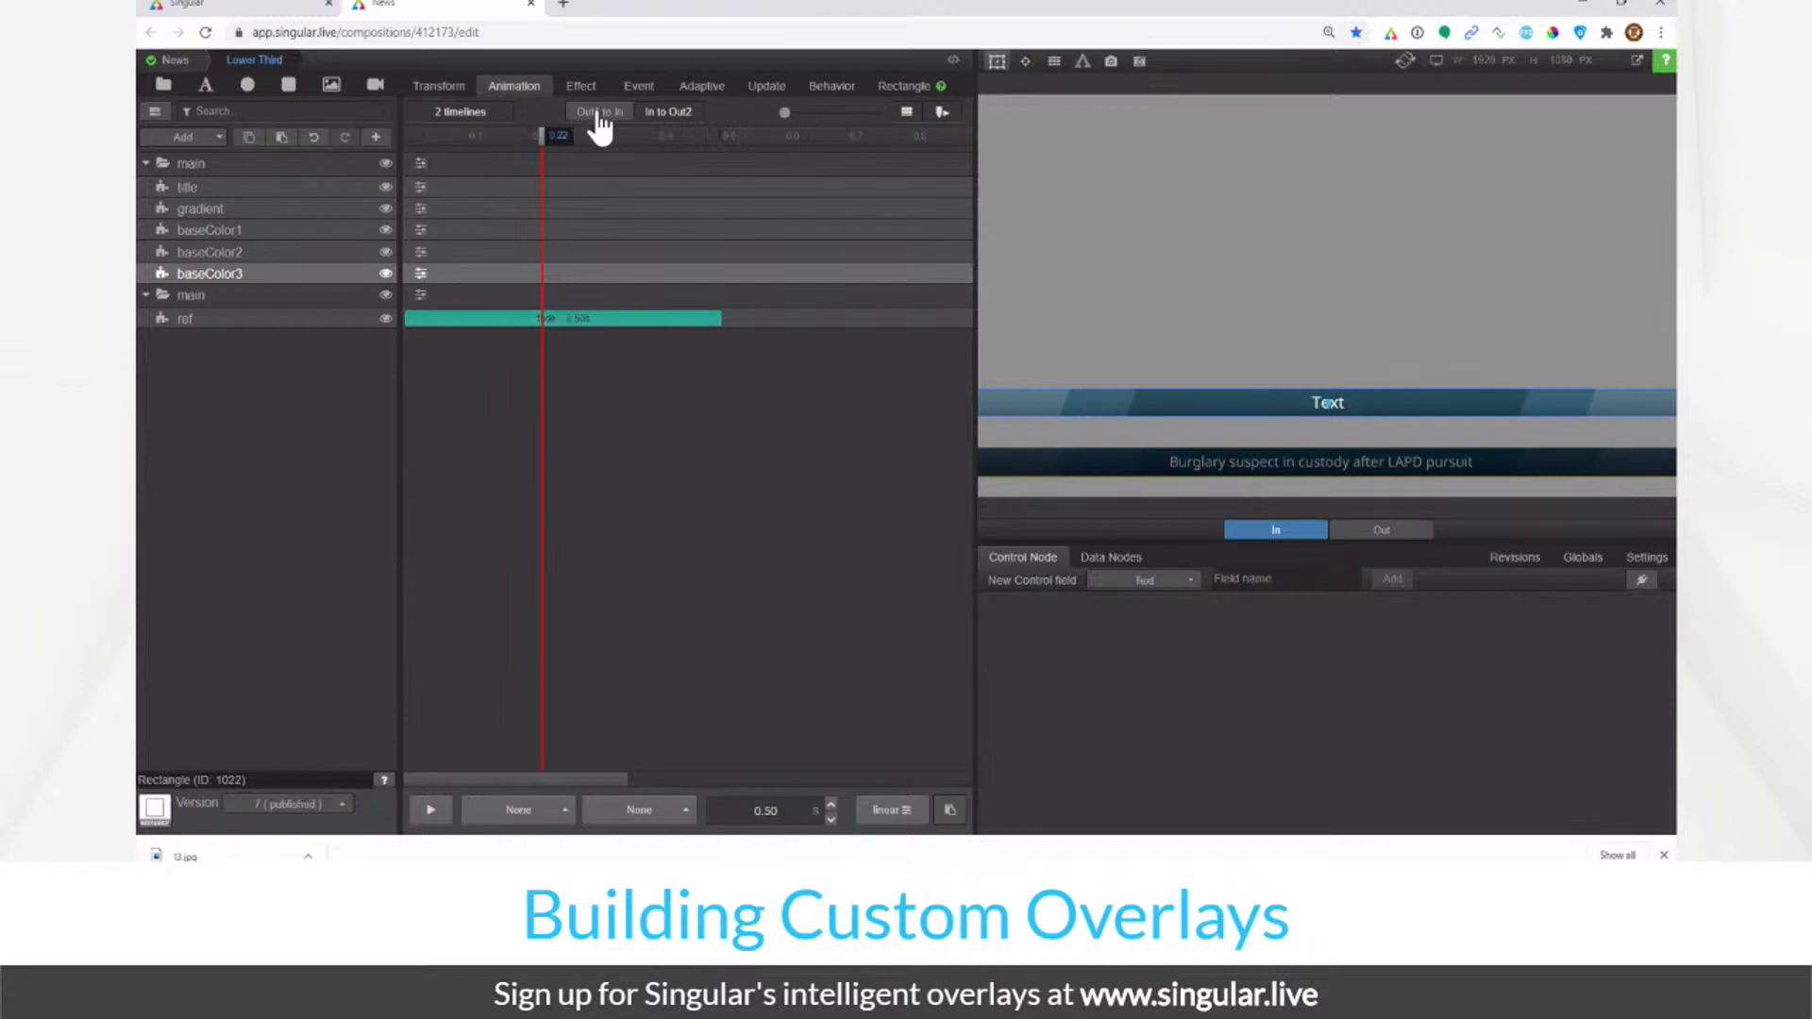
click(419, 163)
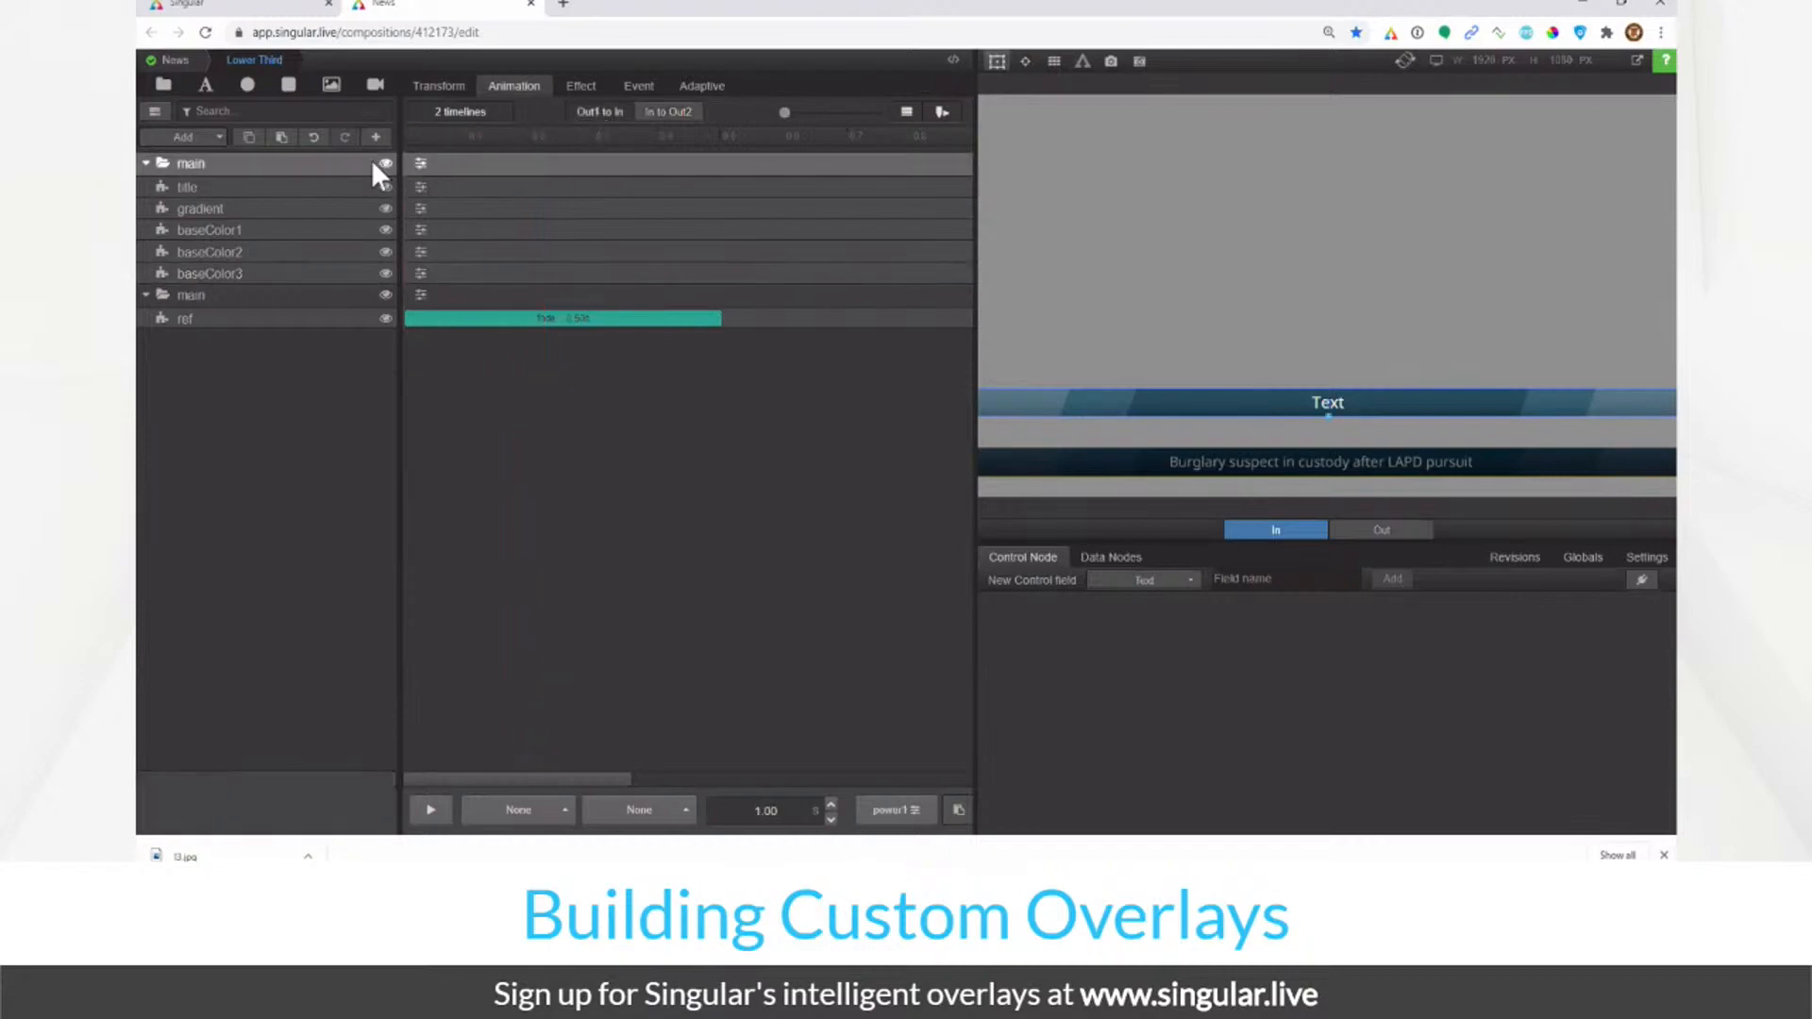
Step: Give the main group a Translate animation moving Down with Power3 easing
click(421, 164)
click(496, 198)
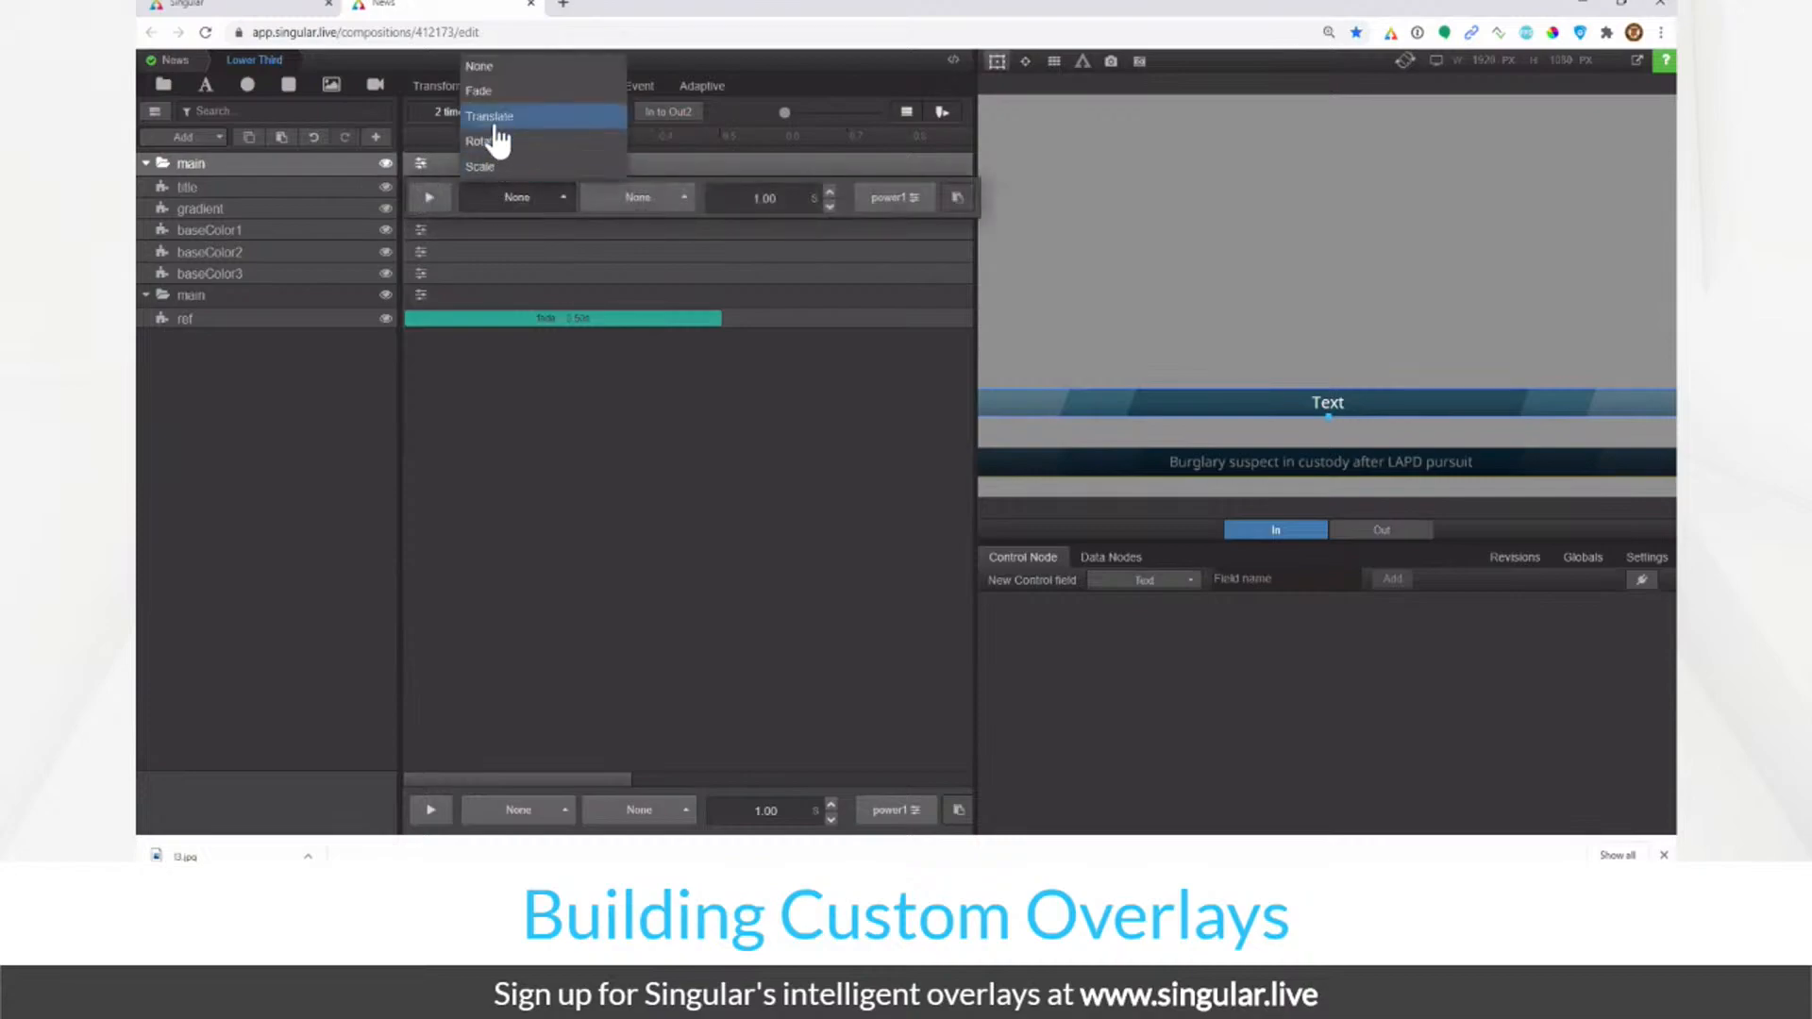
click(489, 116)
click(432, 166)
click(670, 210)
click(663, 173)
click(886, 210)
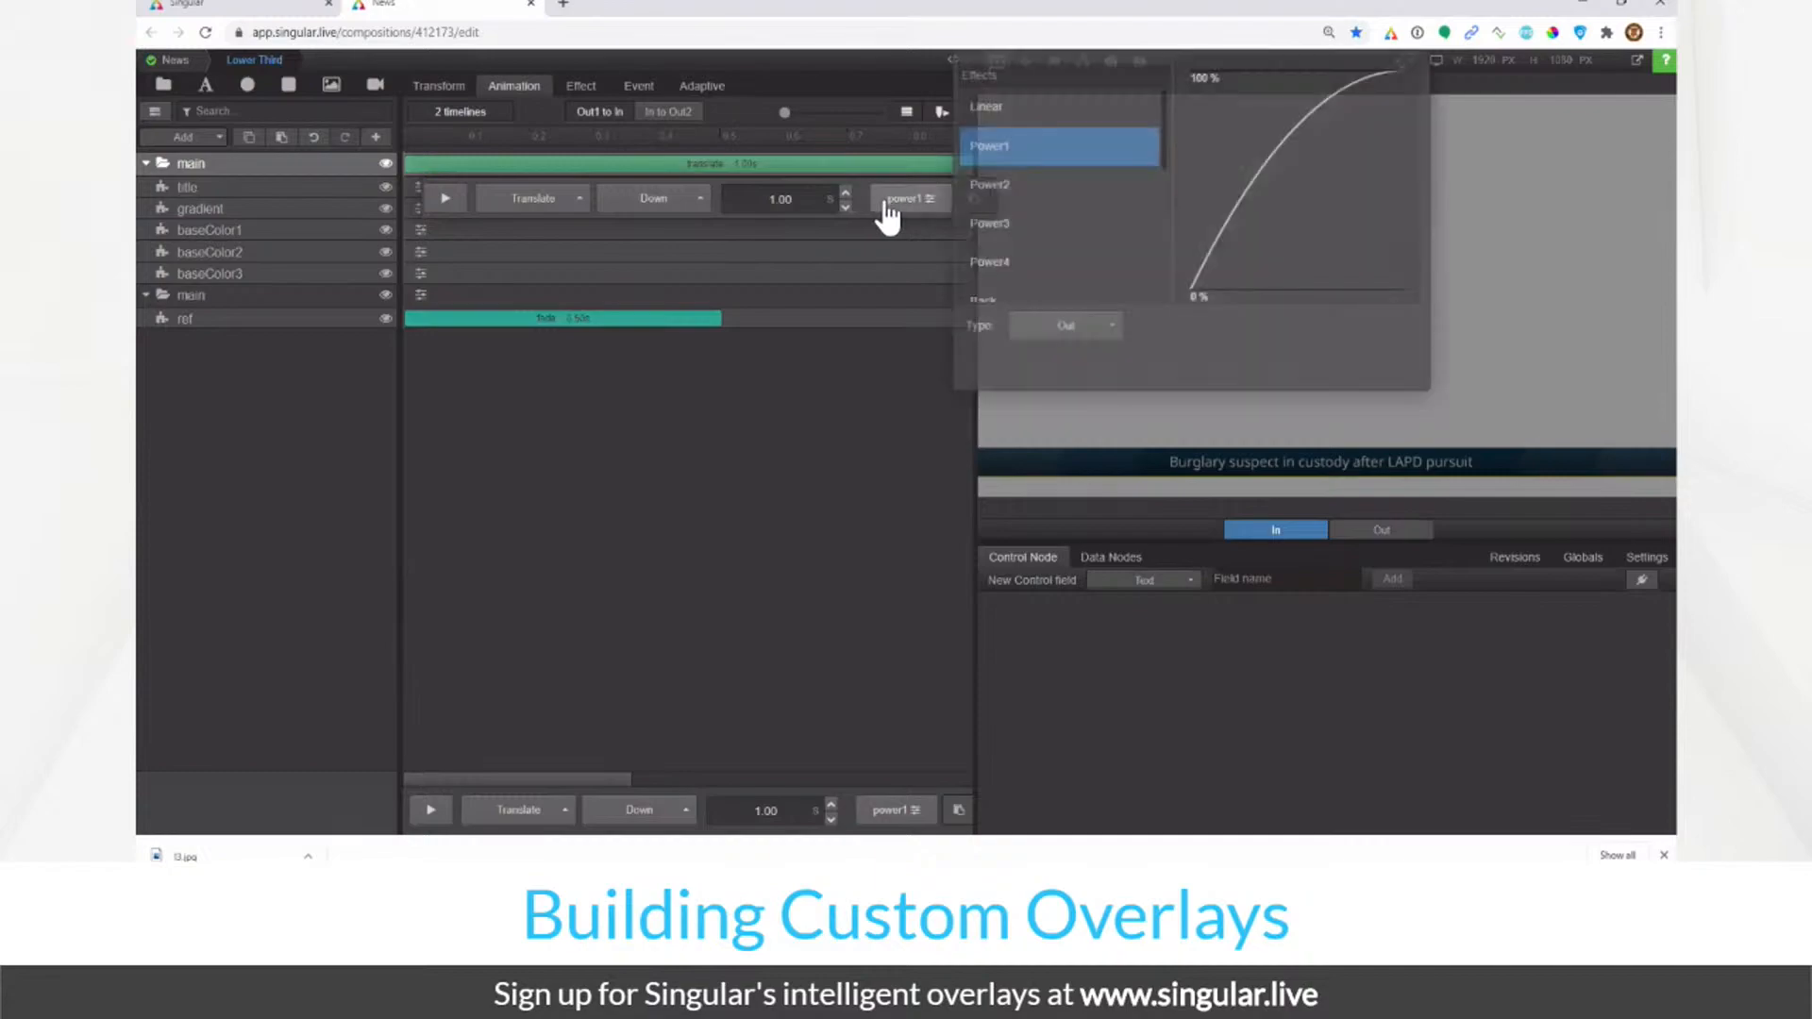
click(987, 223)
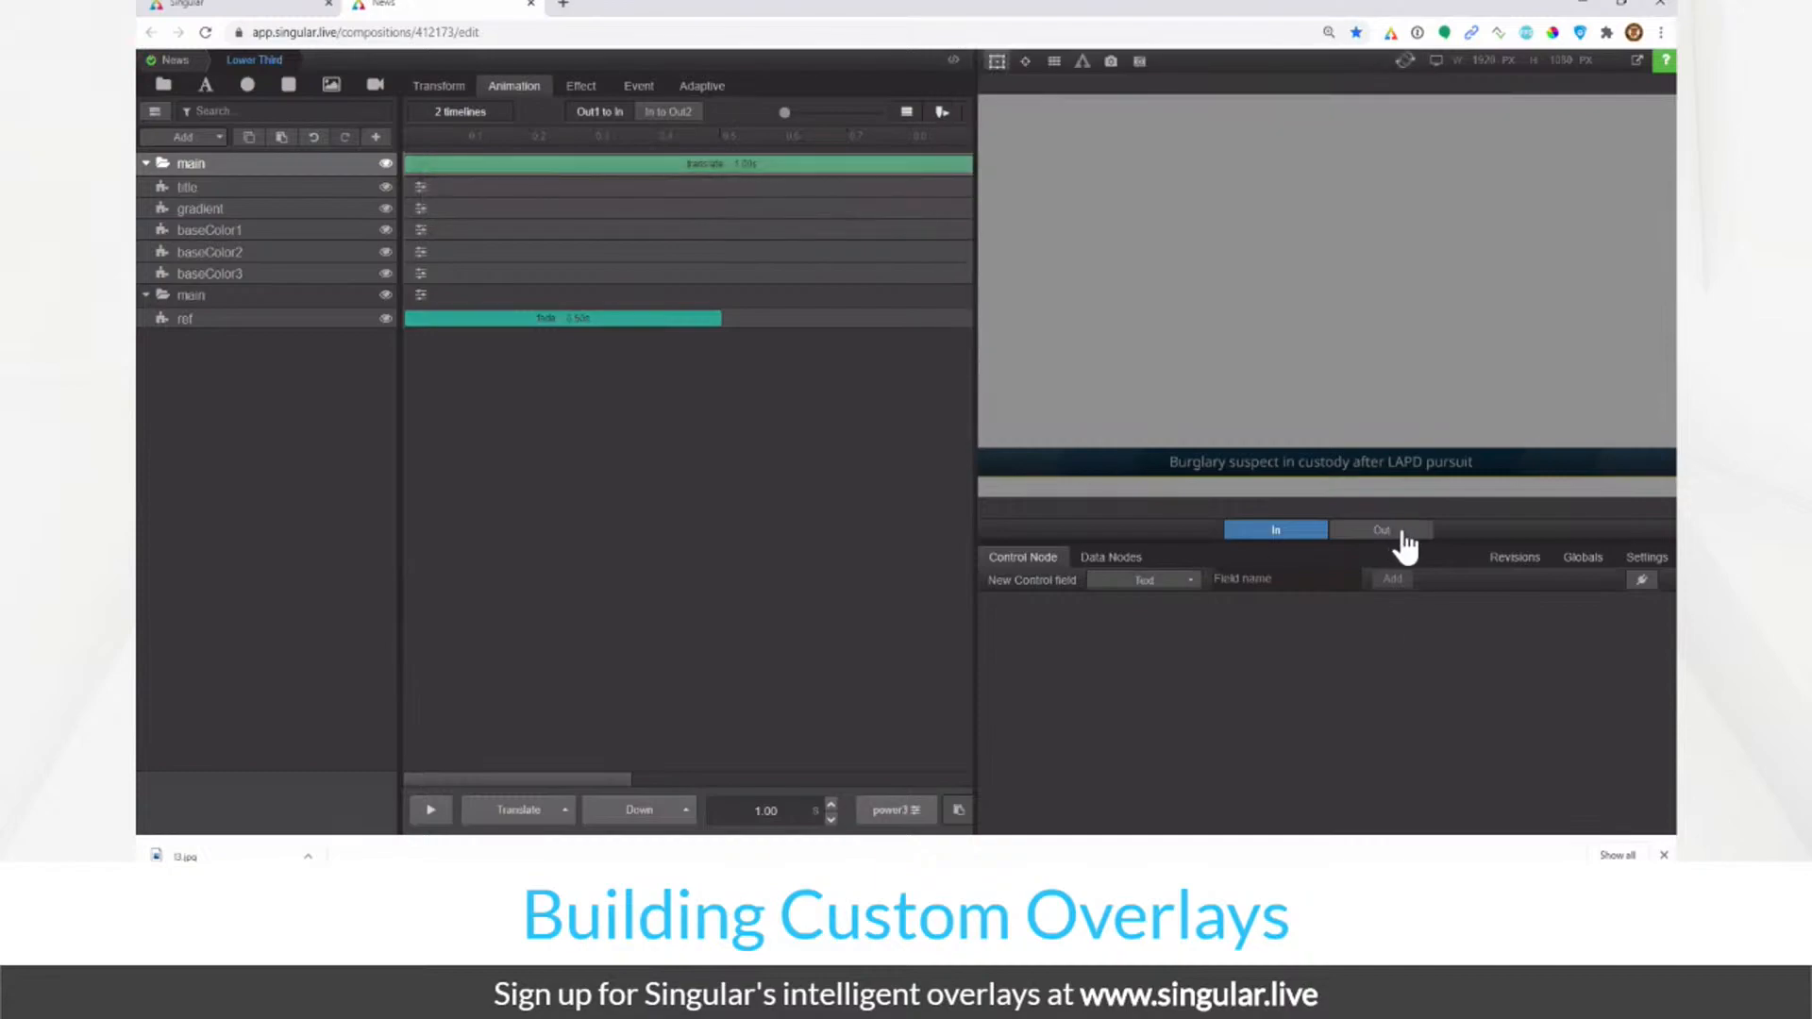
Step: Preview the Out and In animations, then switch to the In to Out2 timeline
click(1405, 538)
click(1301, 534)
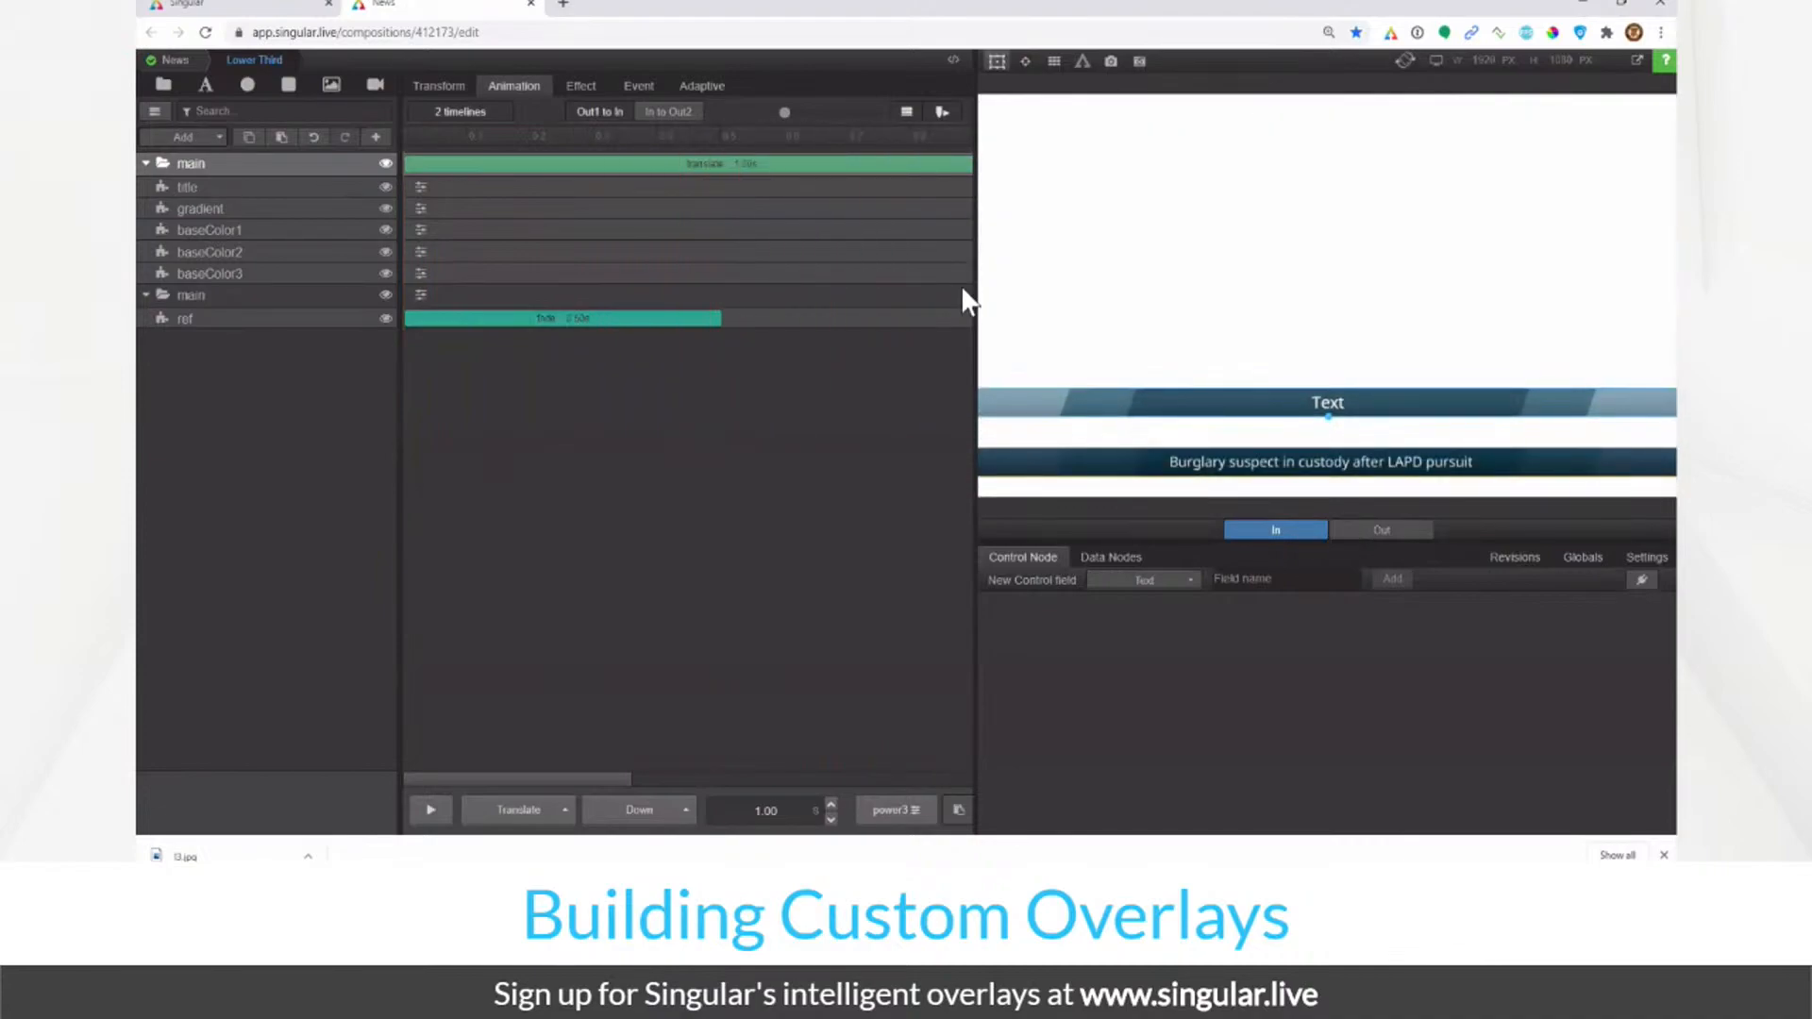
click(669, 112)
click(420, 164)
click(479, 200)
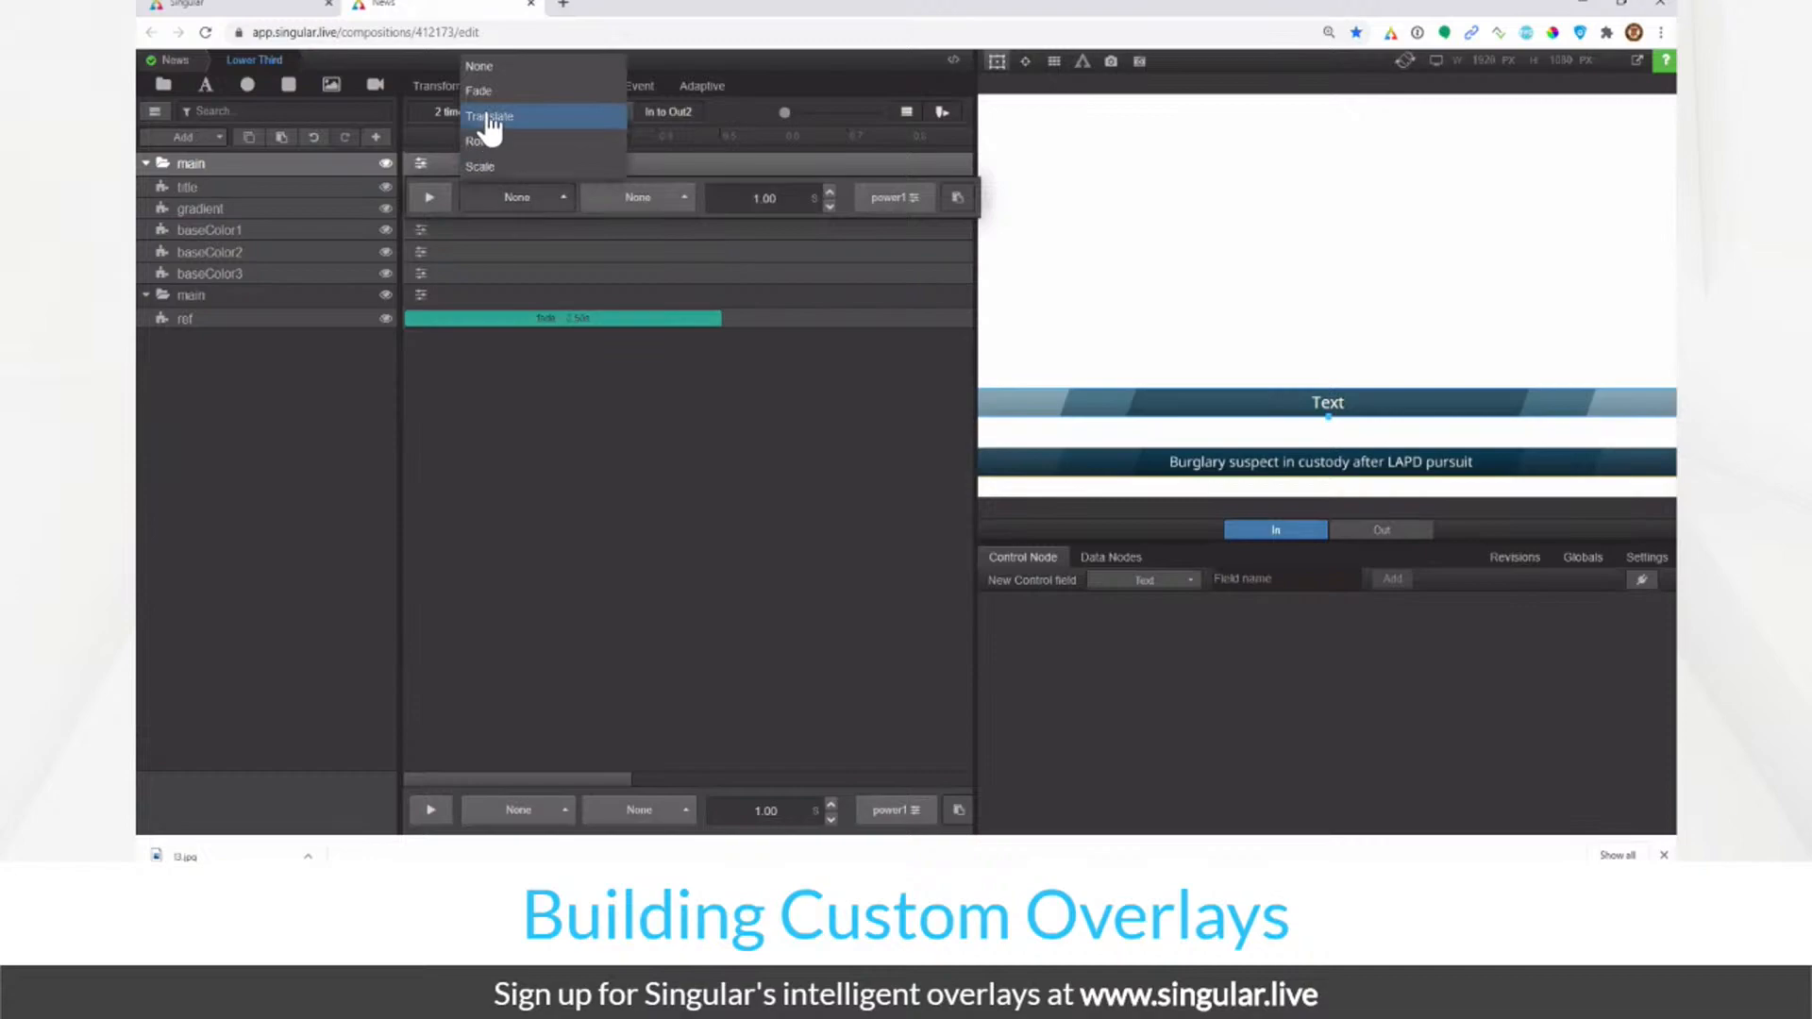
Step: Set the main group's In to Out2 animation to a Down Translate and bring up its easing options
click(491, 128)
click(443, 167)
click(653, 199)
click(661, 173)
click(899, 203)
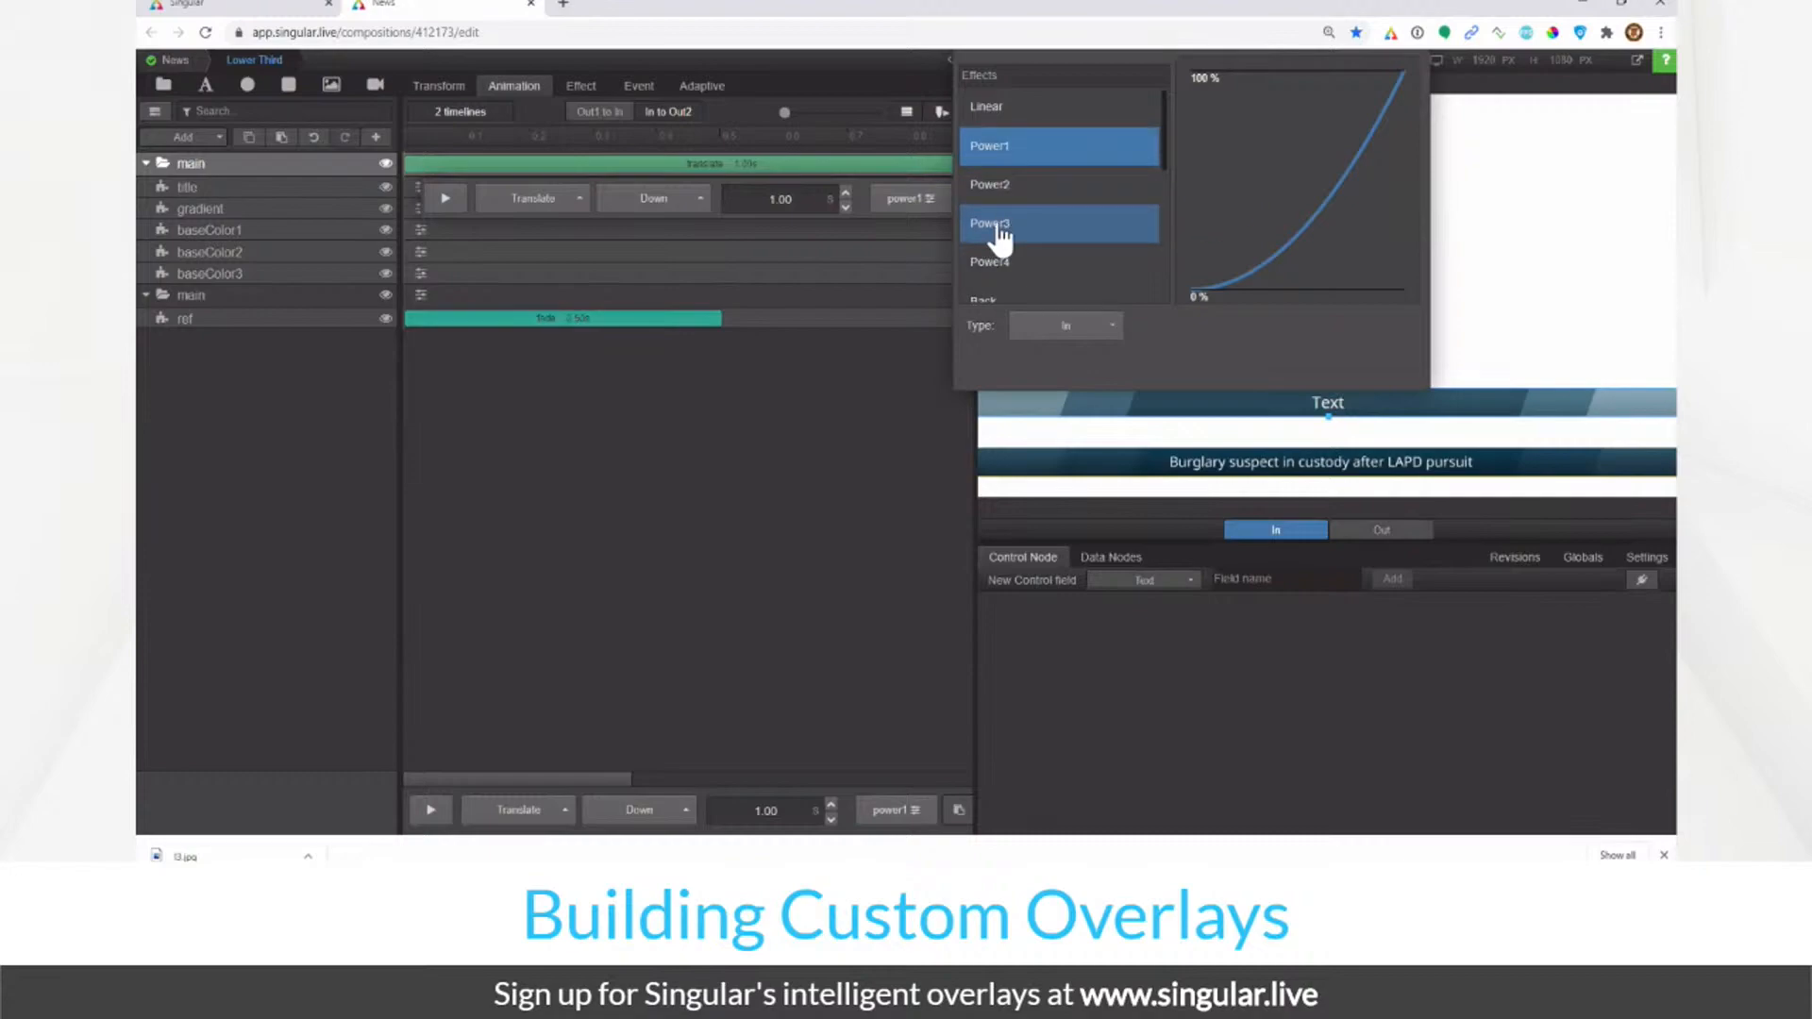
click(1012, 111)
click(439, 167)
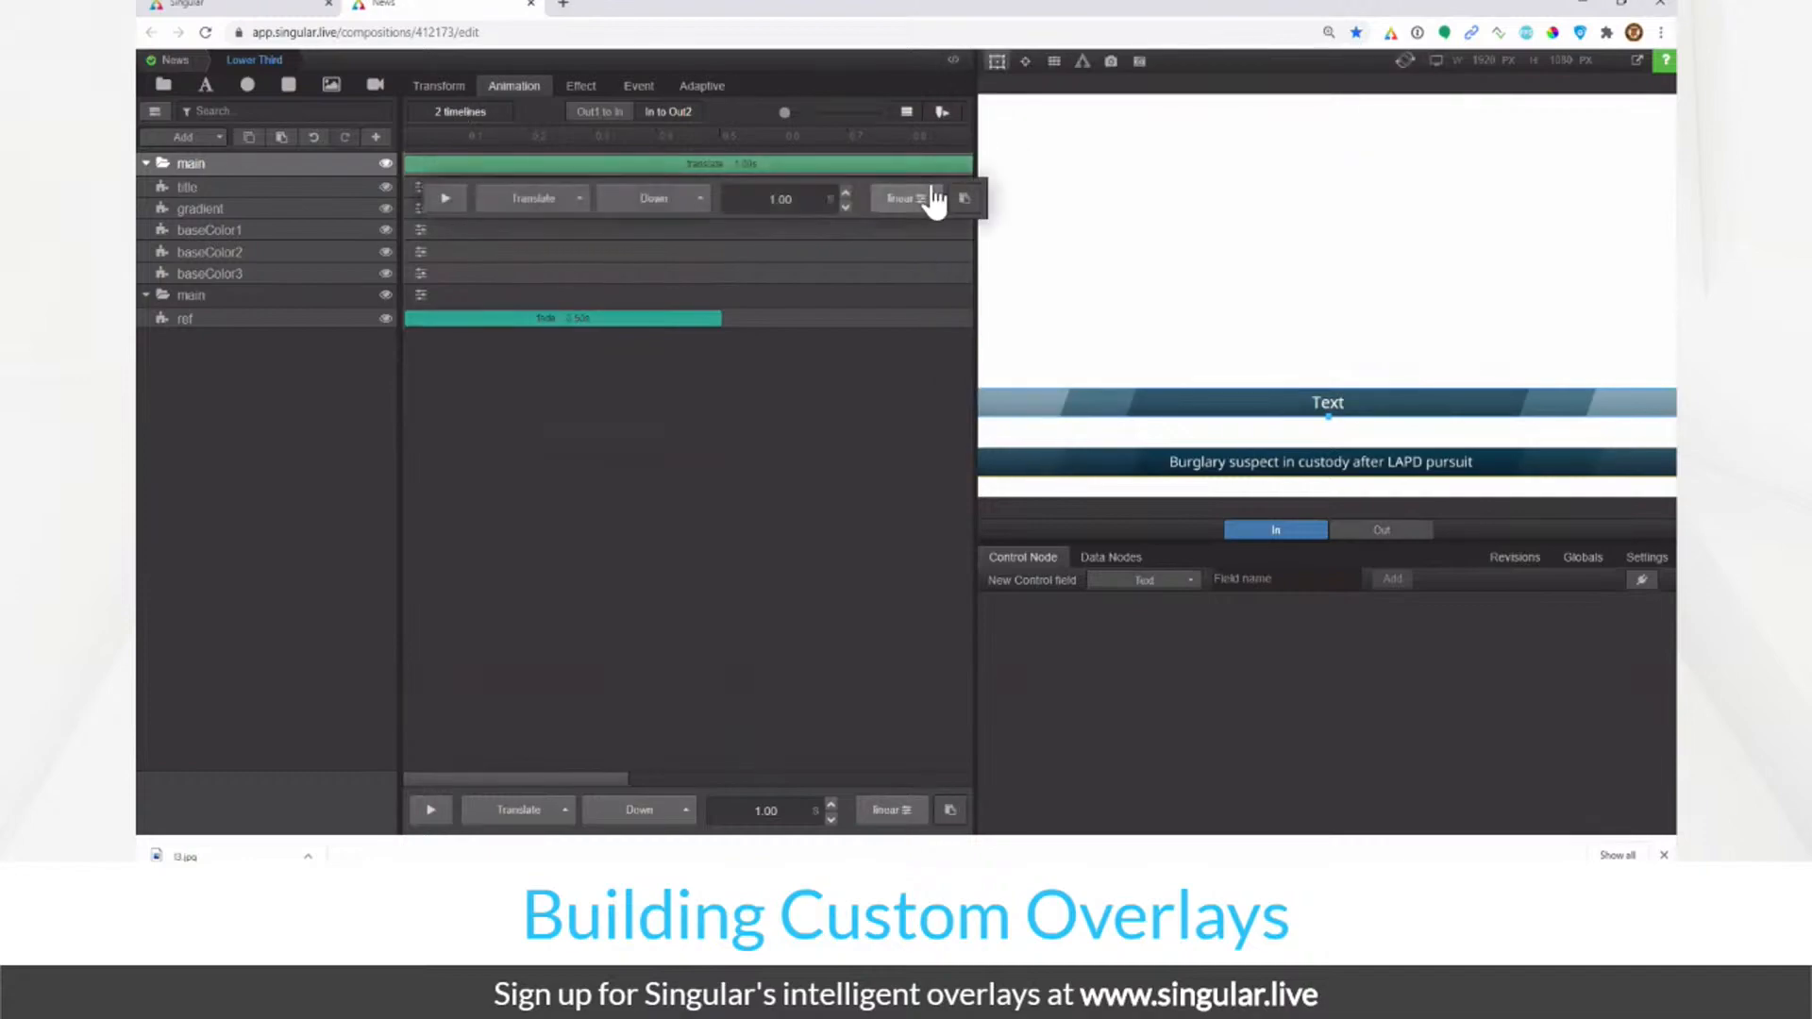
click(965, 199)
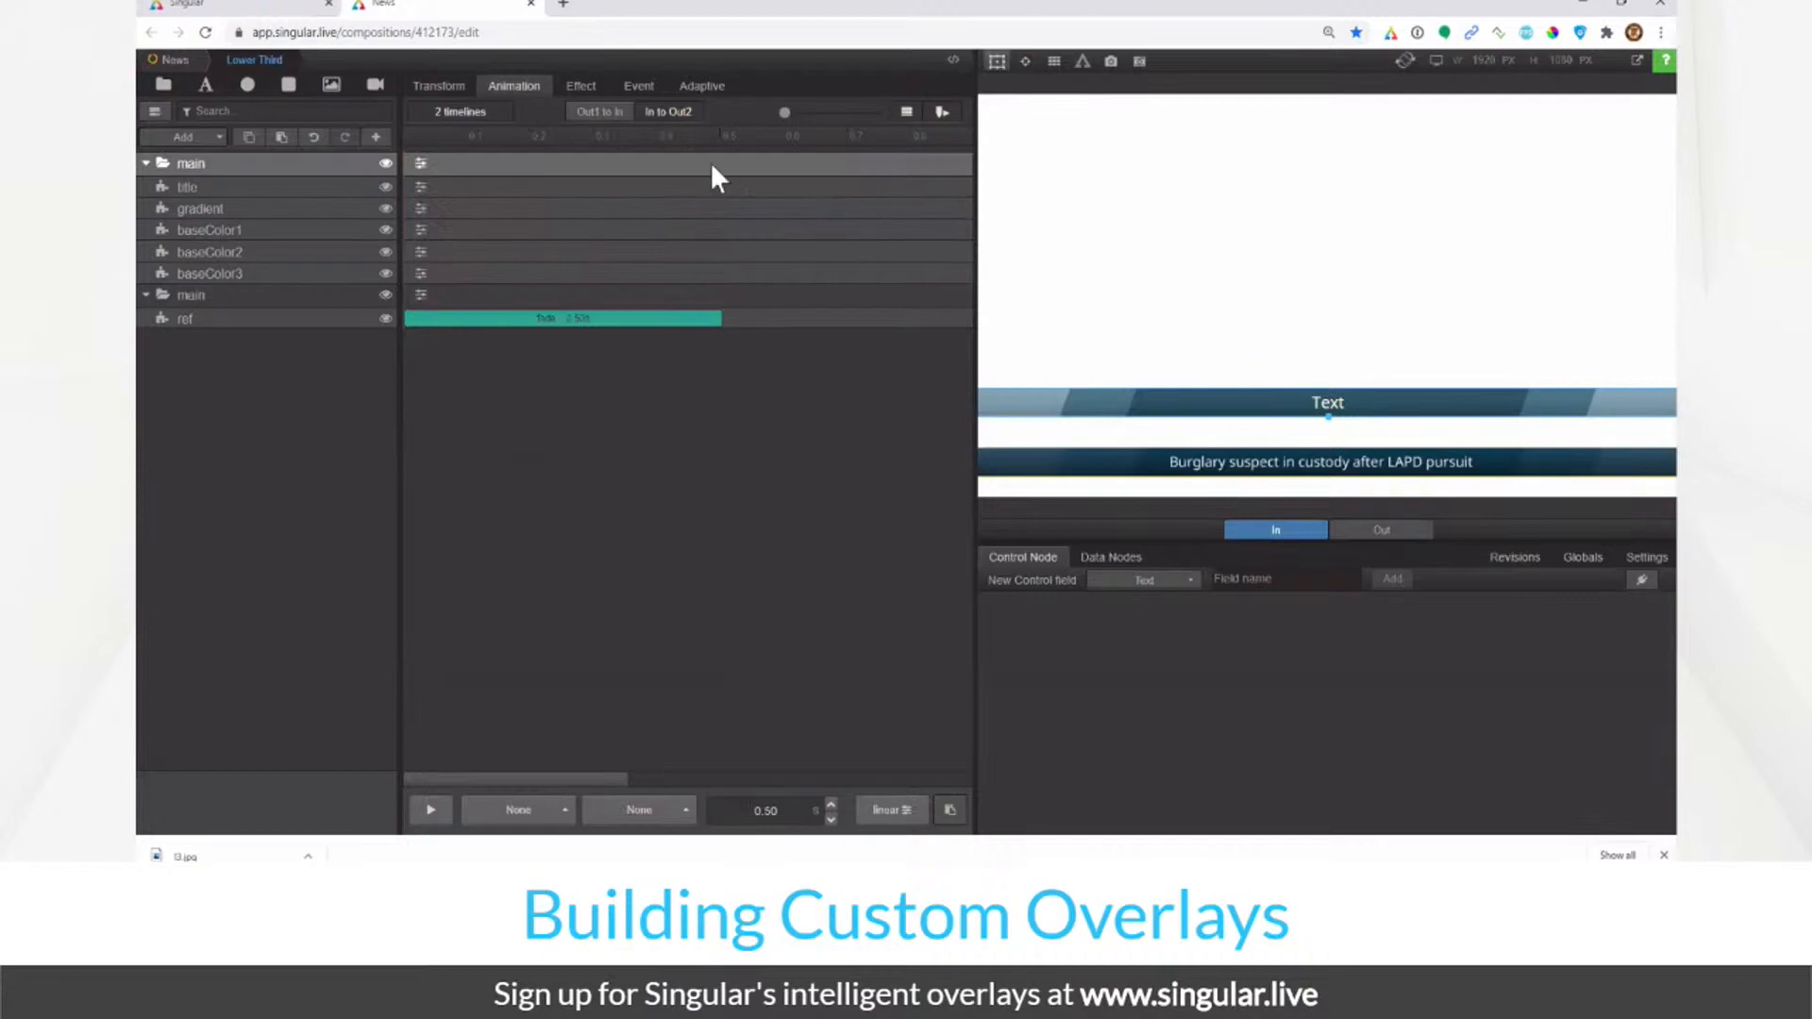
key(ctrl+z)
click(439, 167)
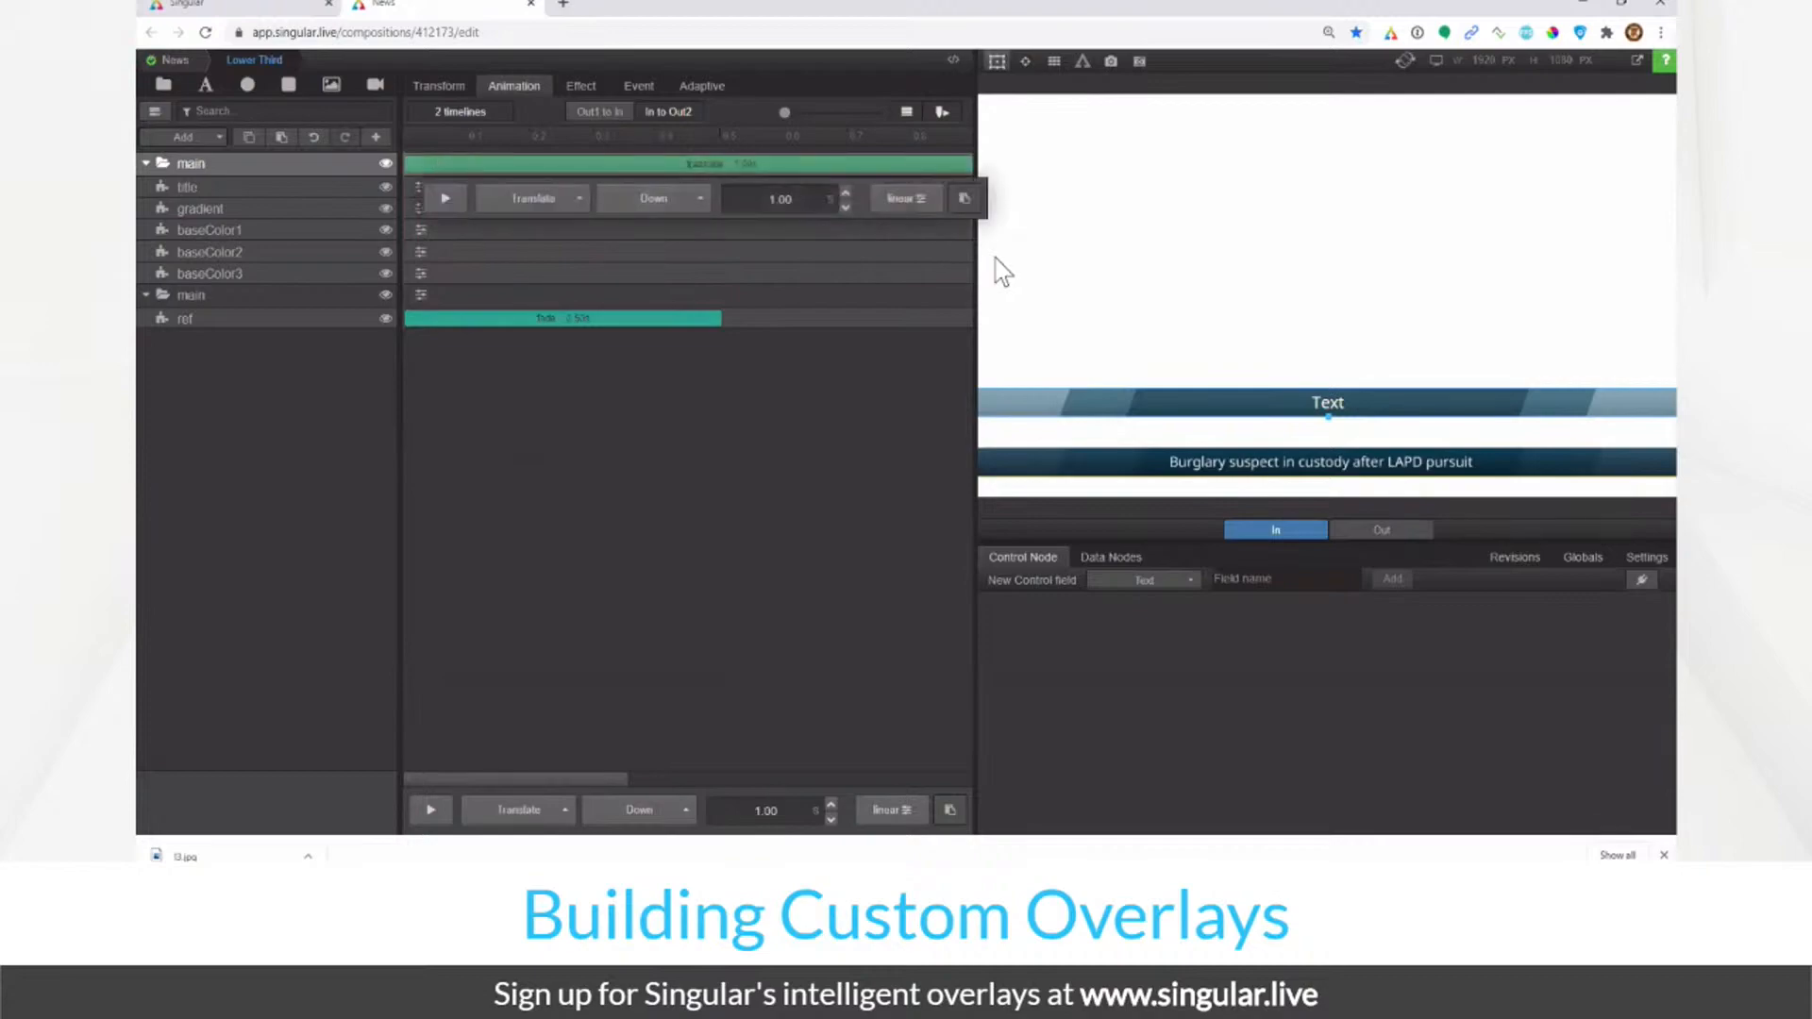
click(900, 203)
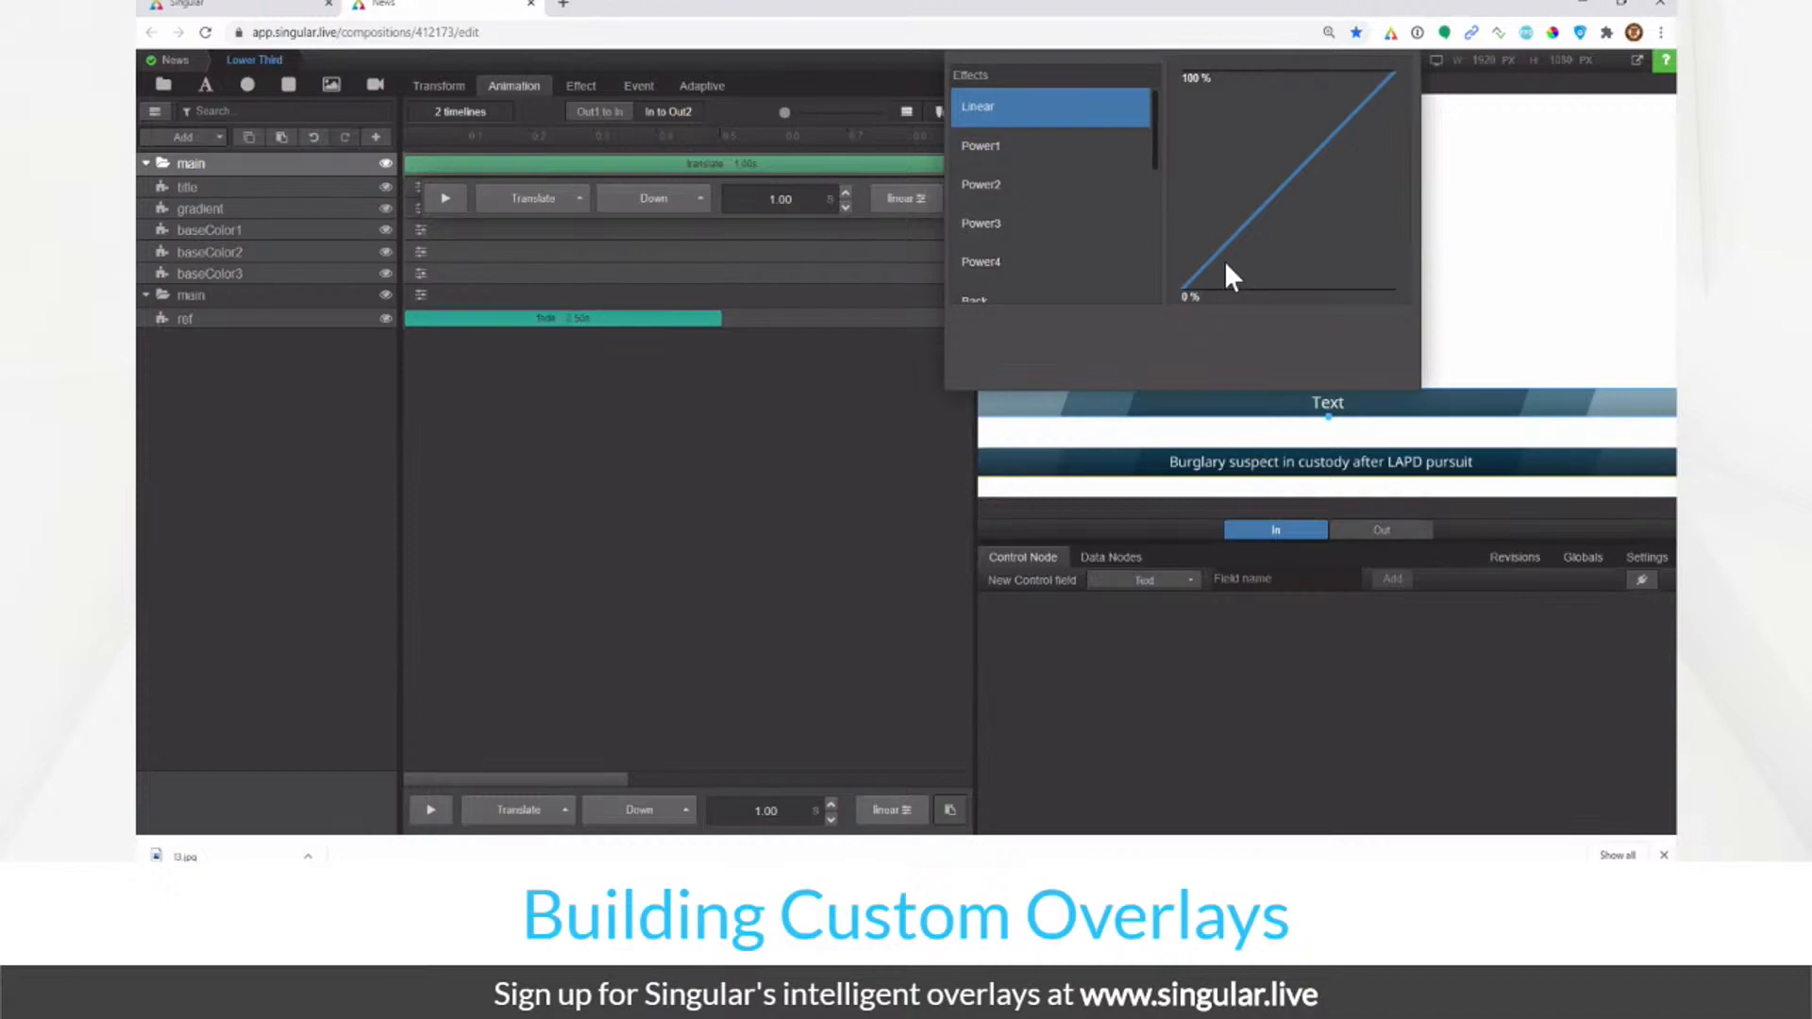
click(1008, 236)
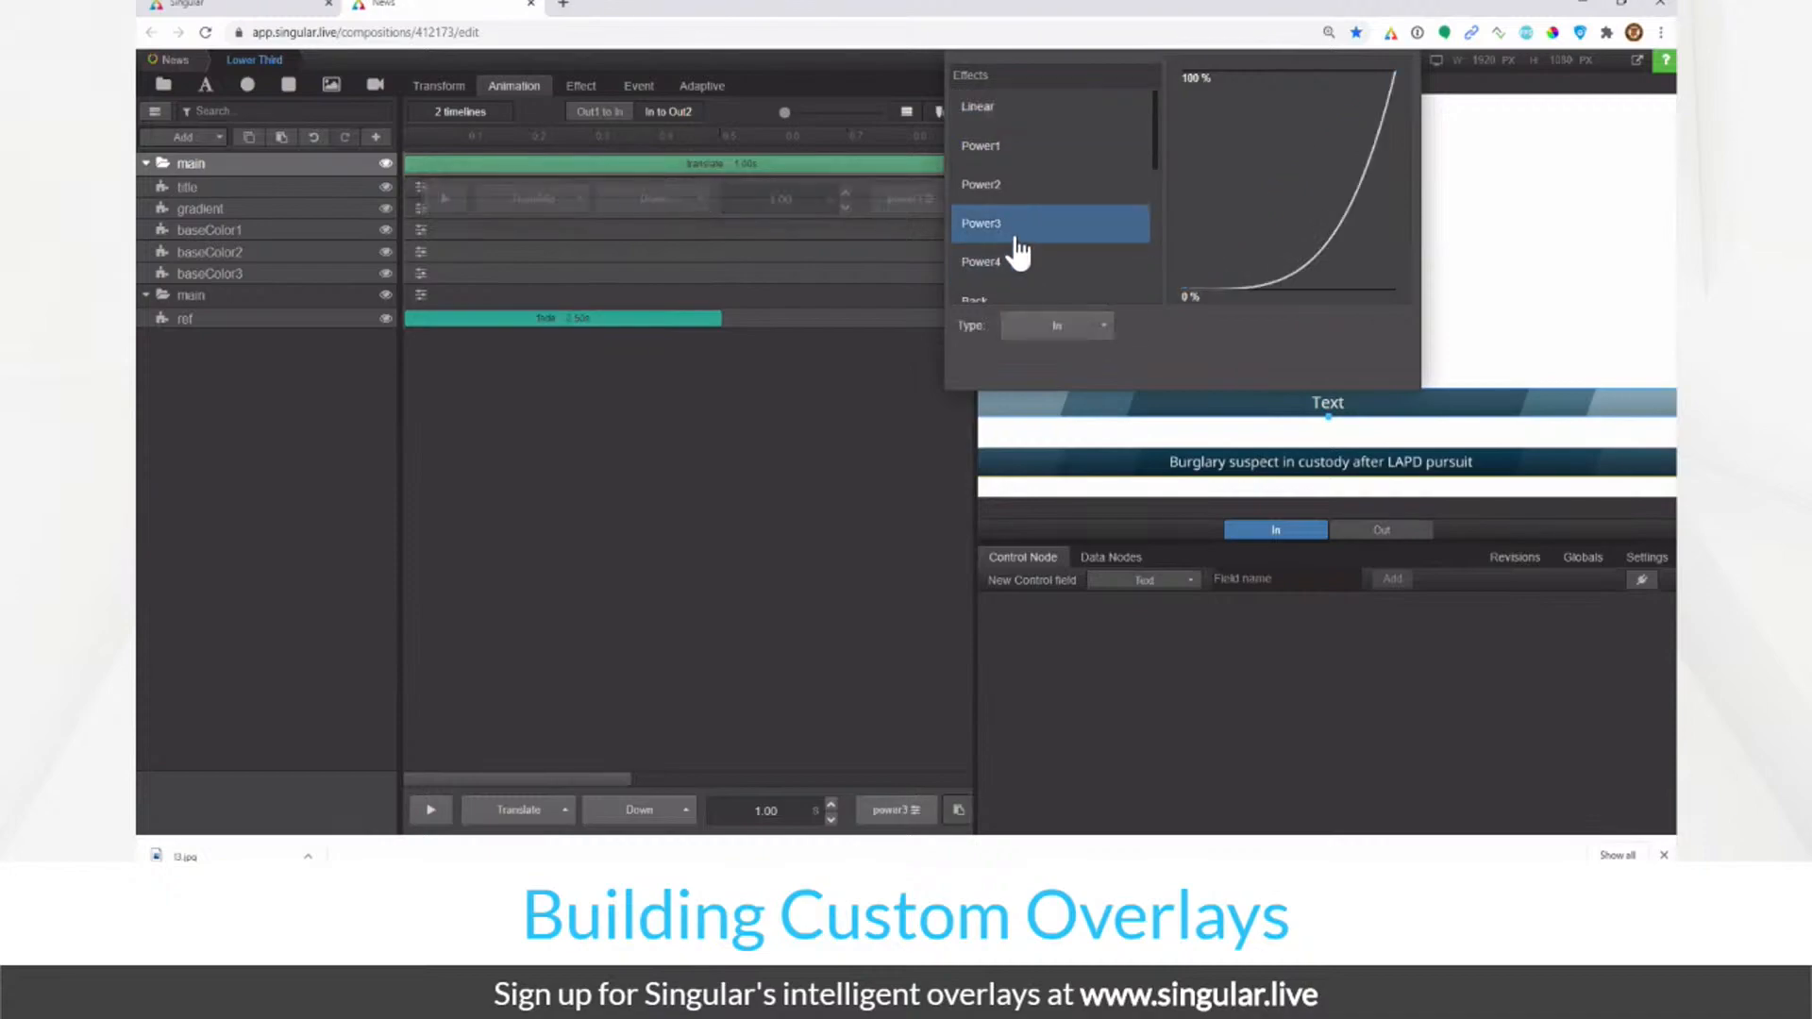
click(436, 168)
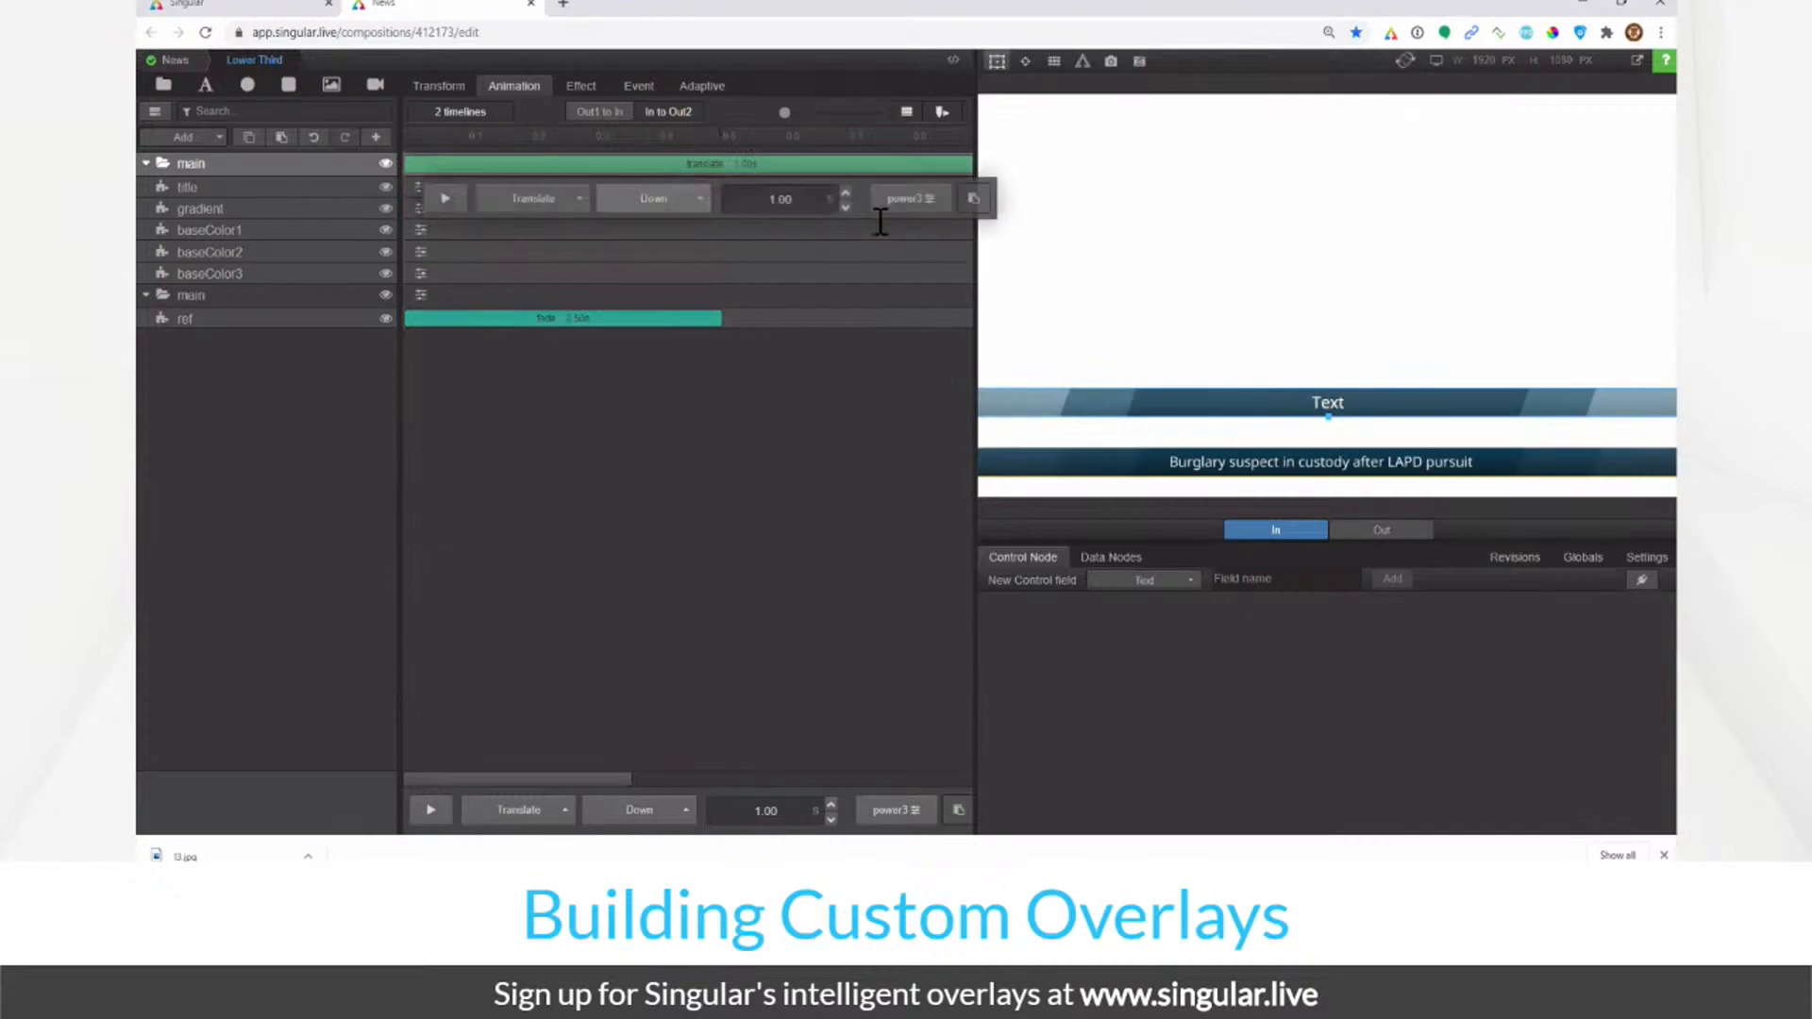
click(974, 200)
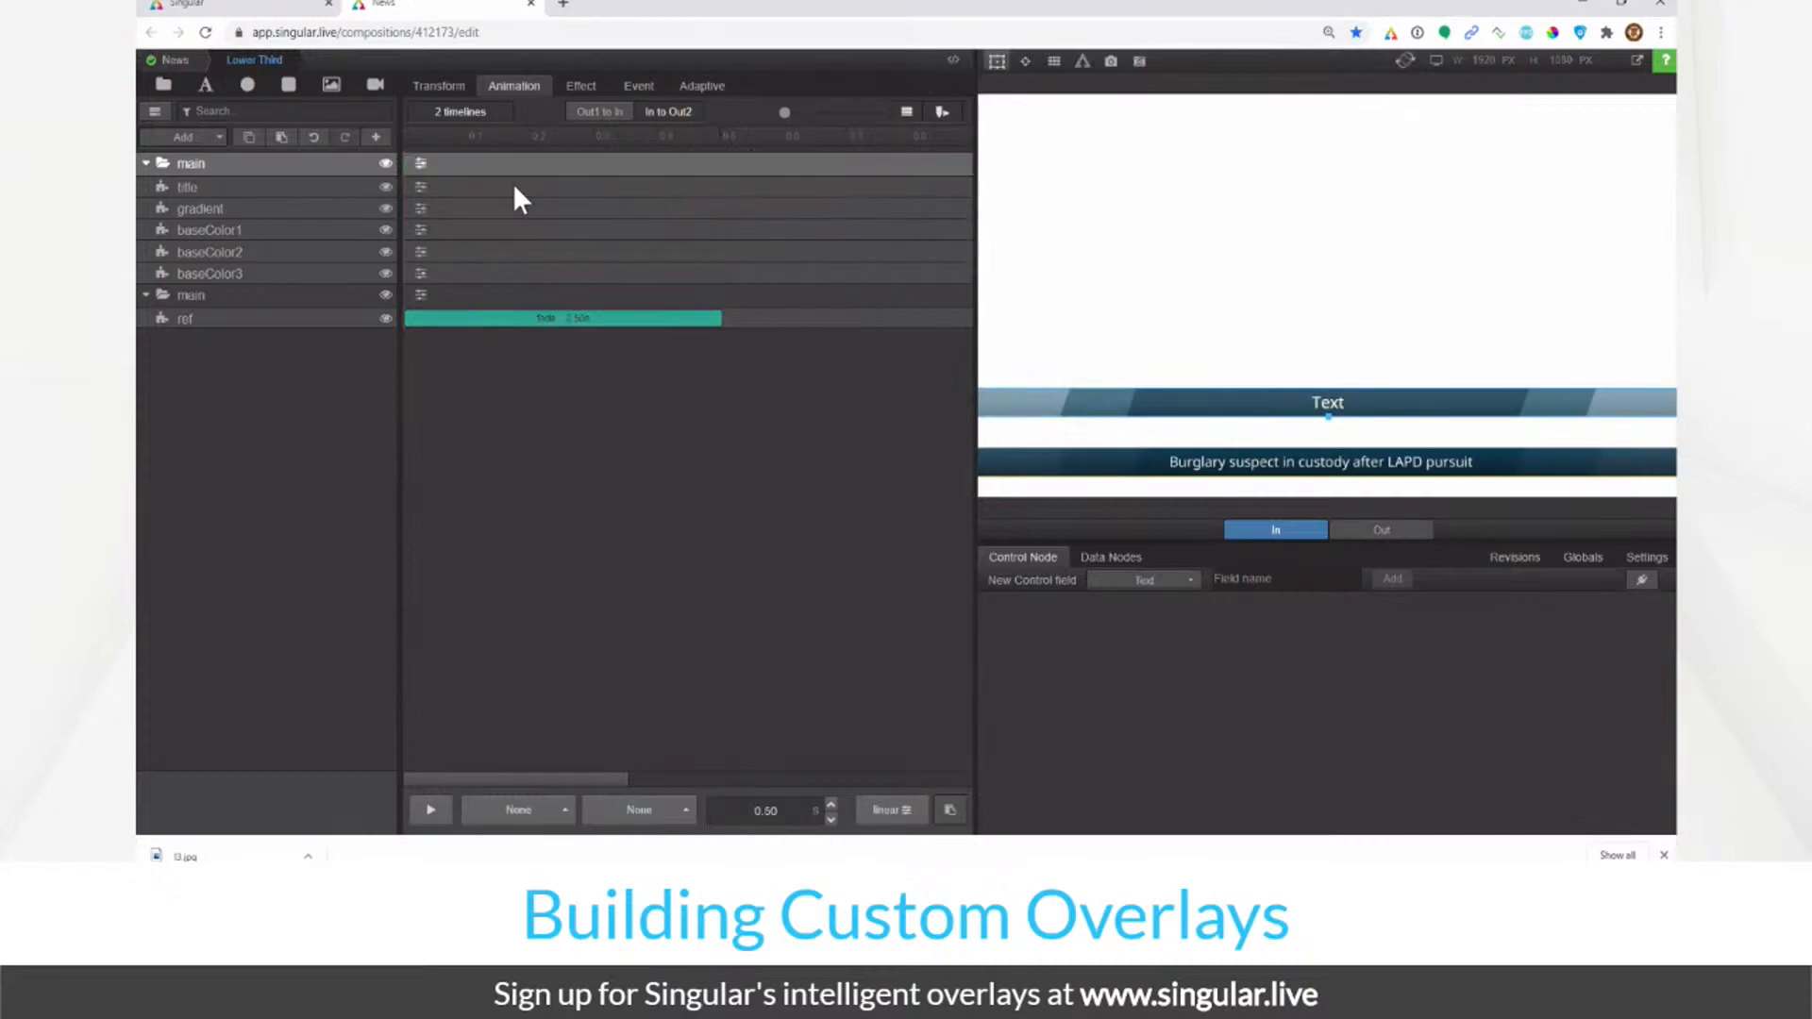
click(440, 166)
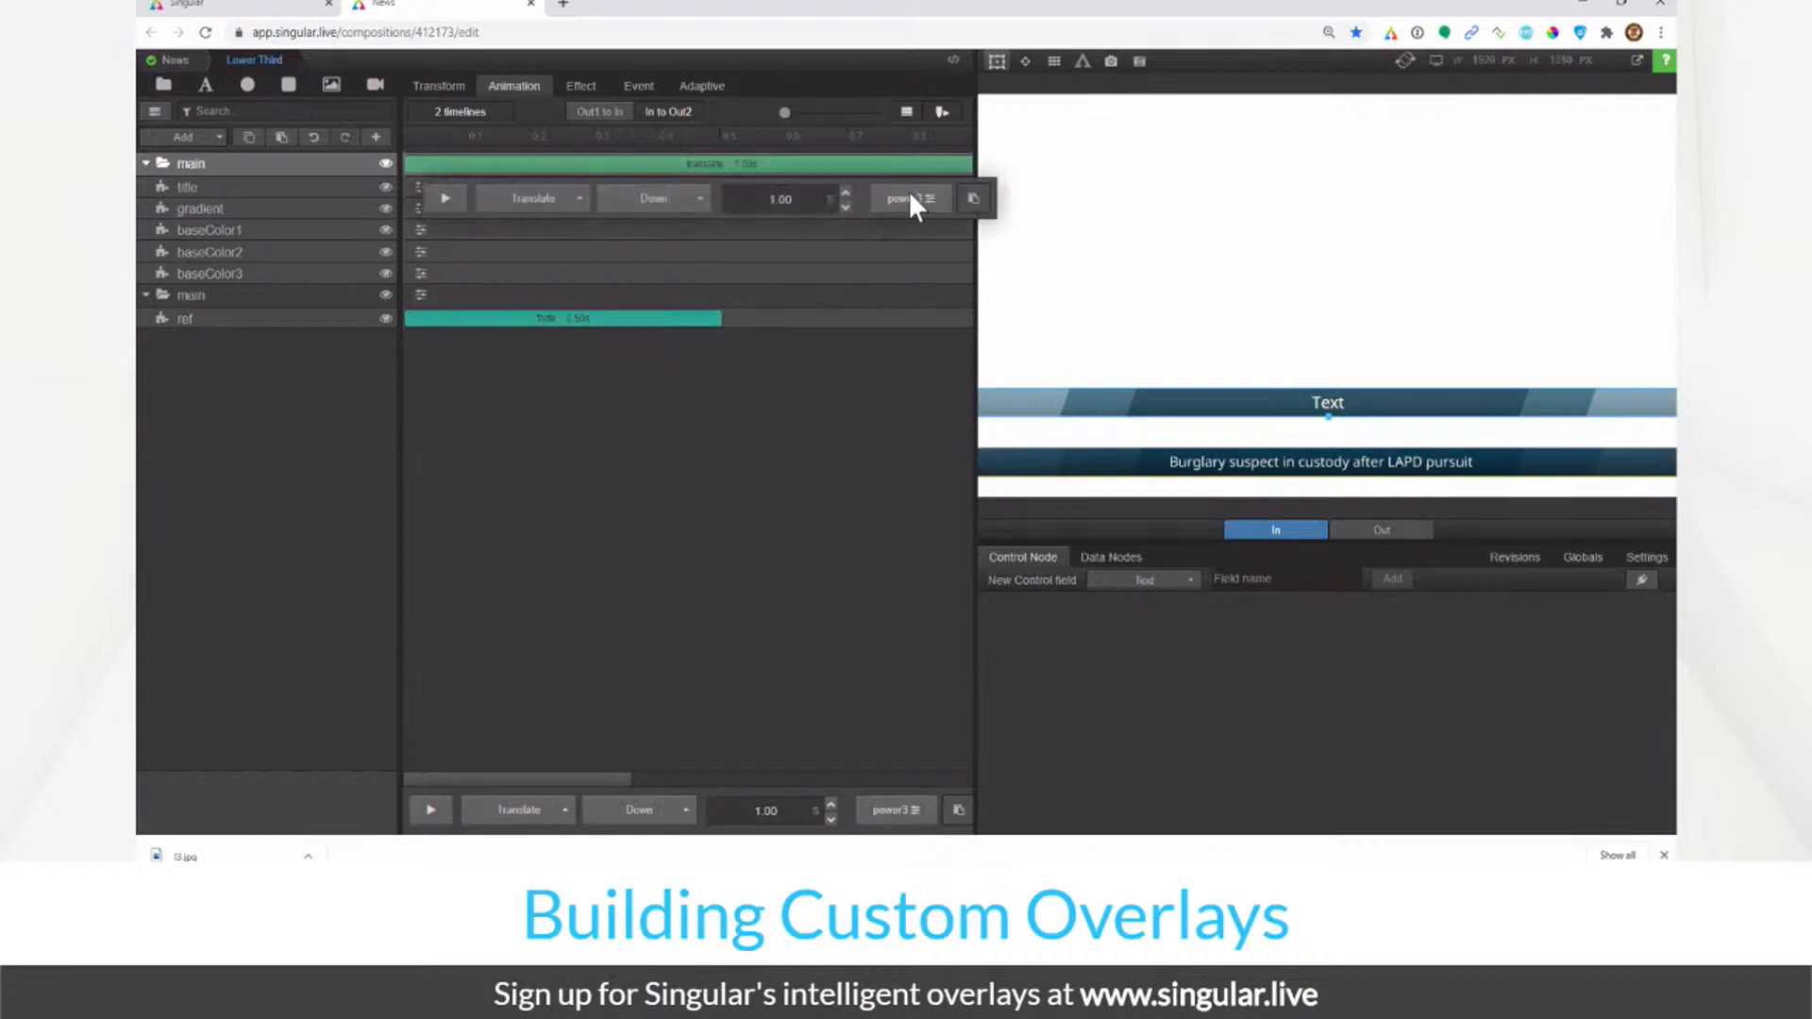
click(919, 204)
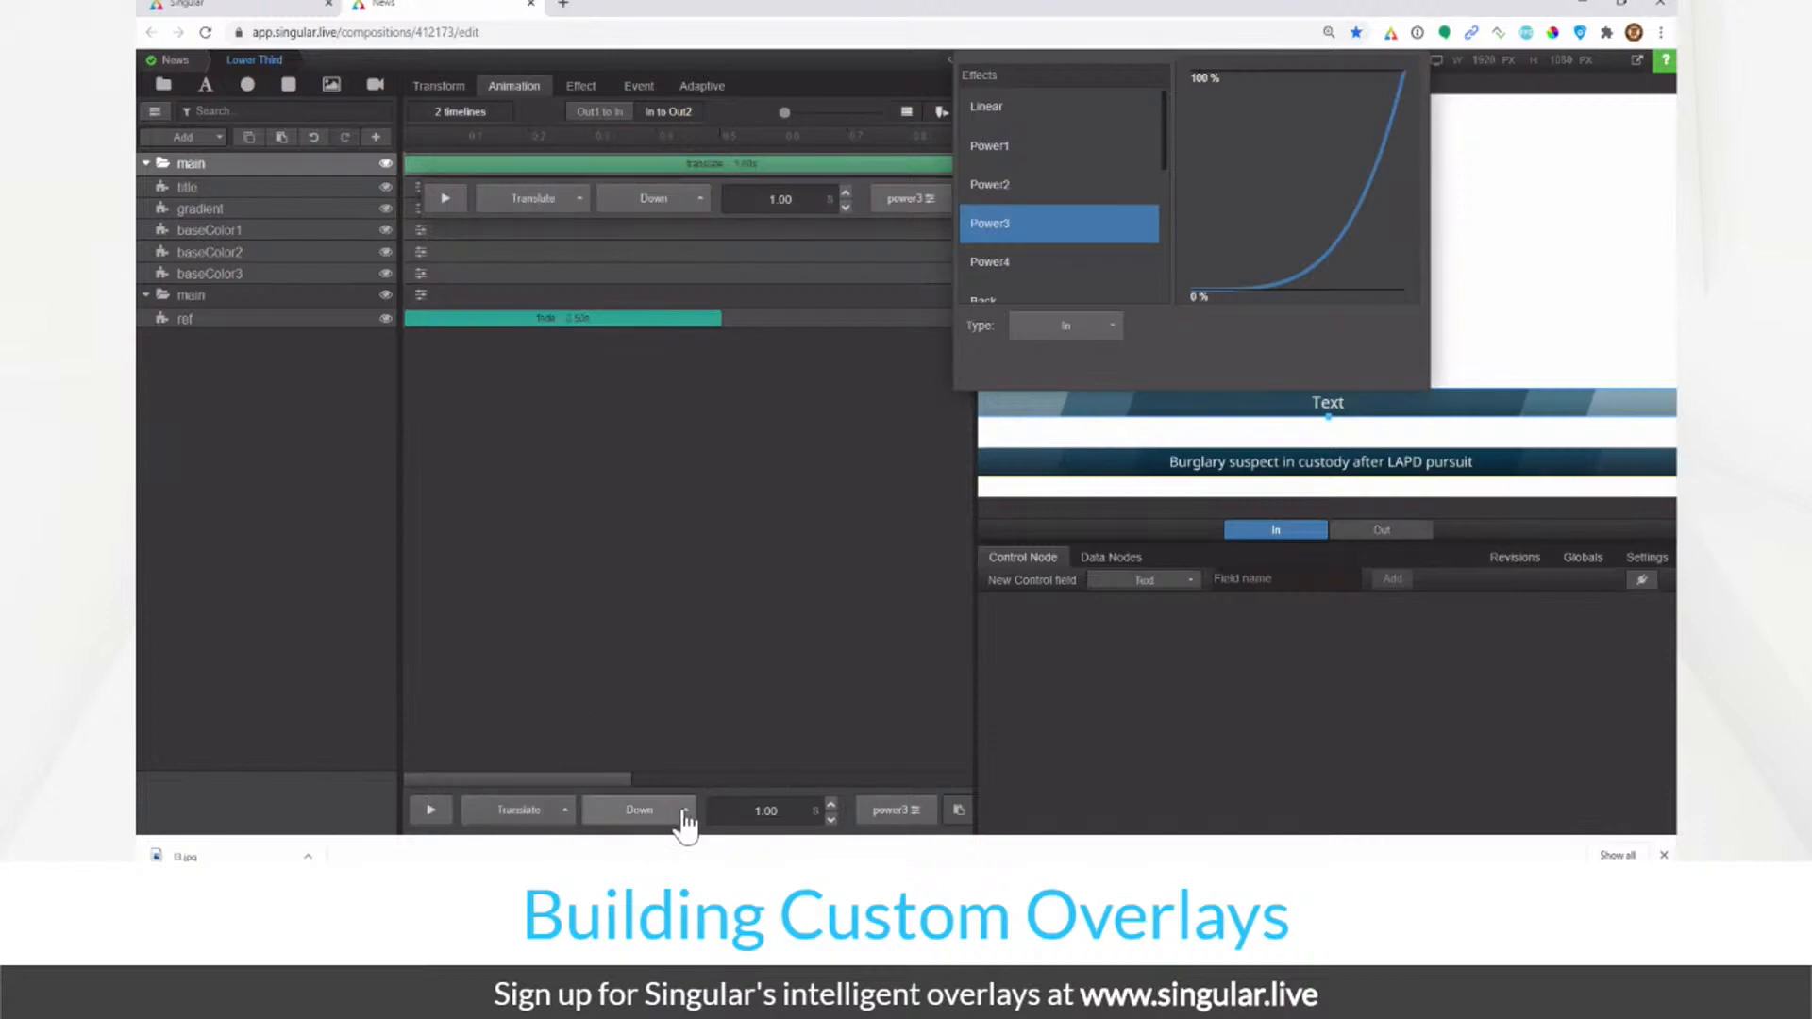
click(582, 683)
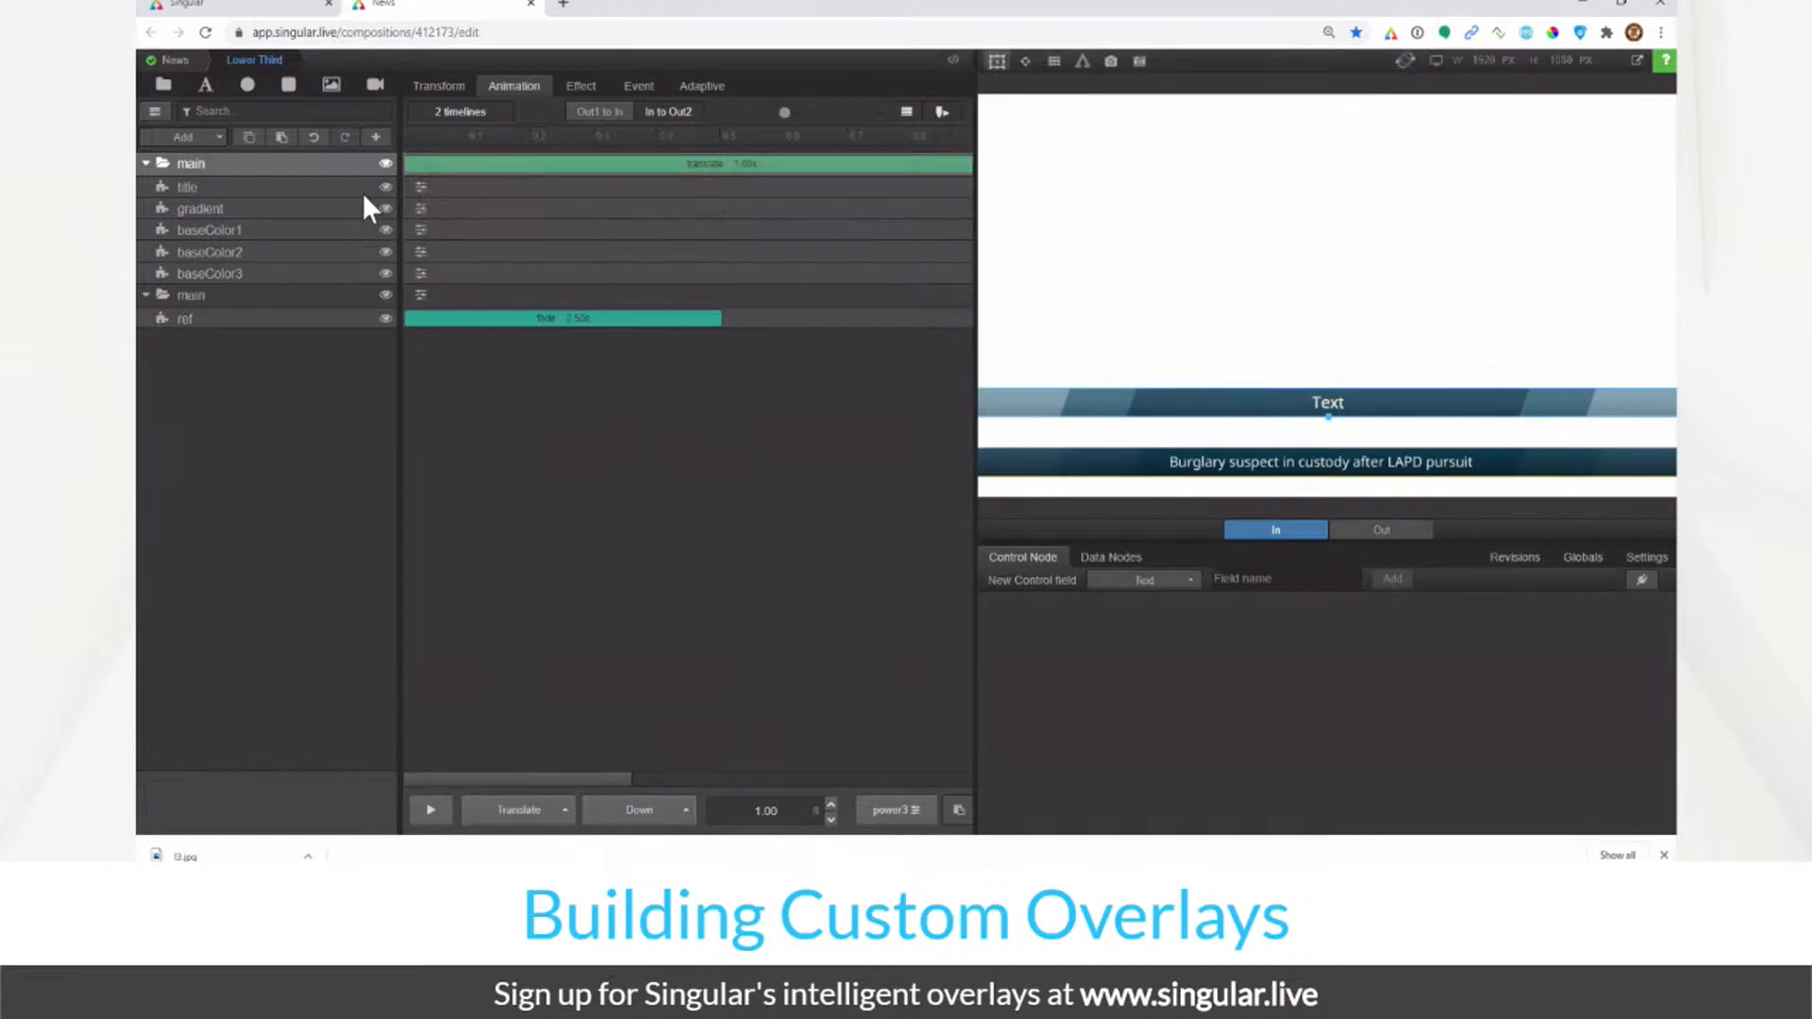
click(543, 819)
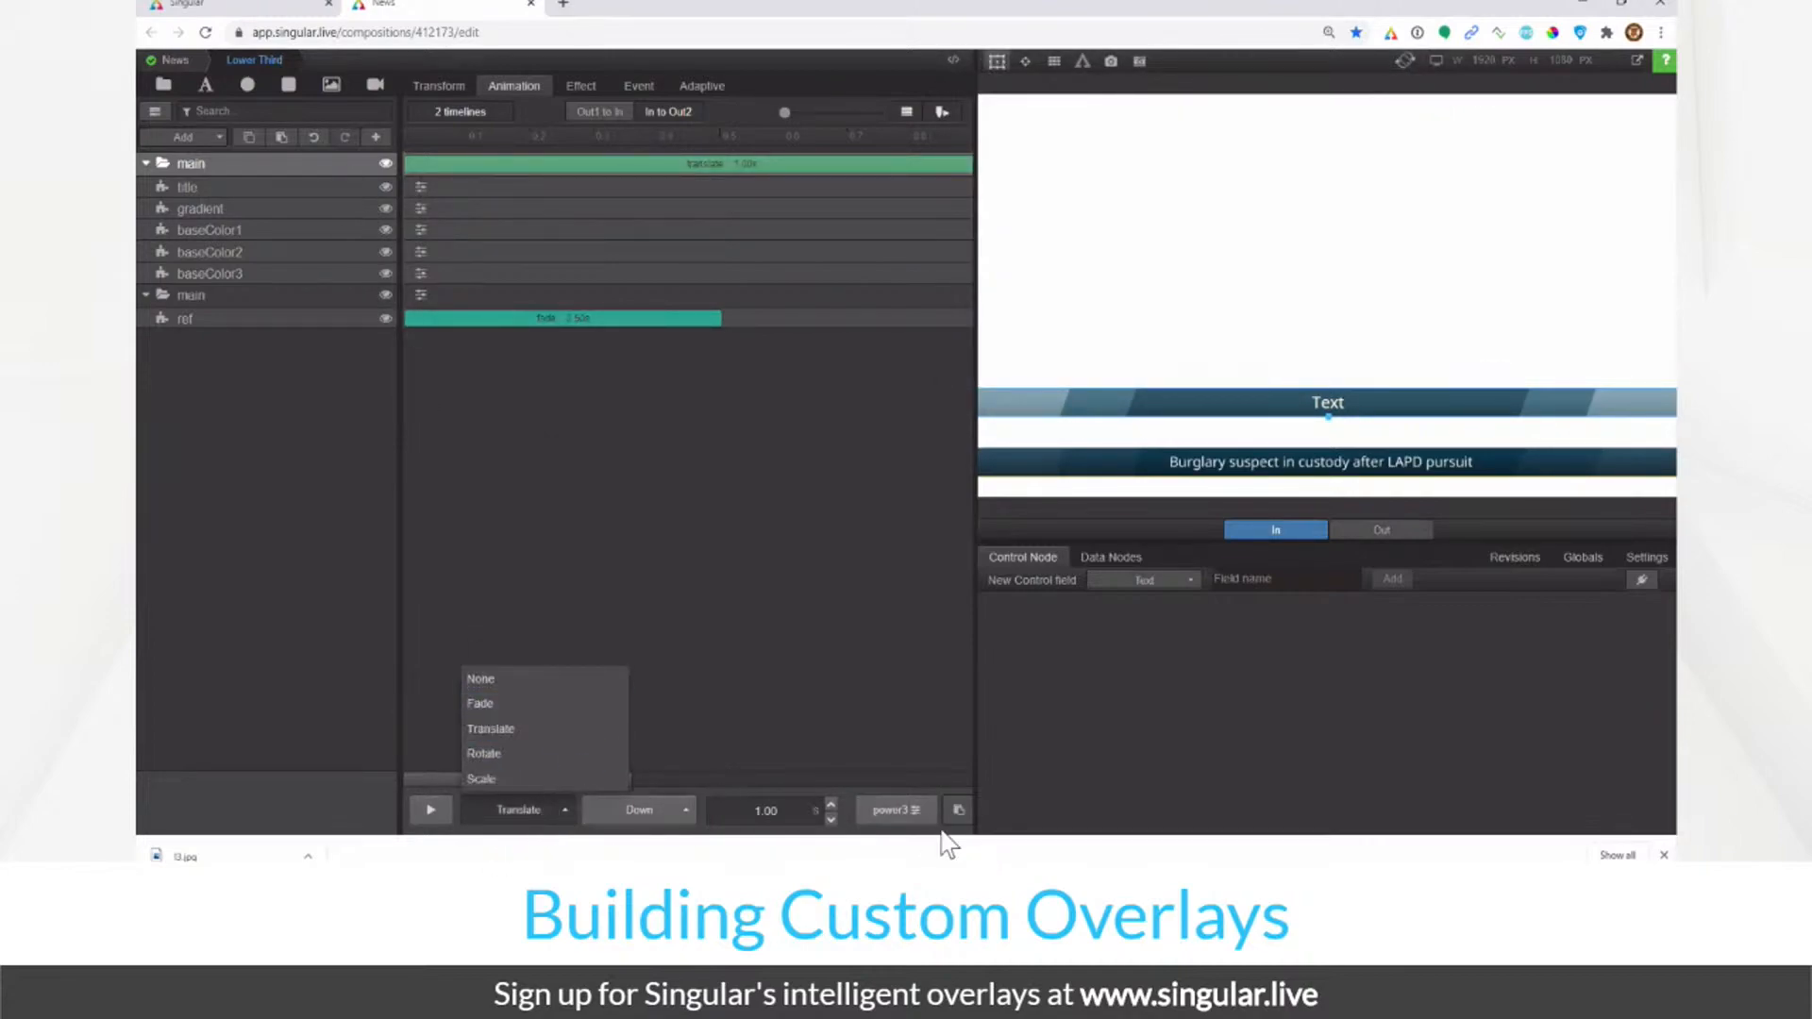
mouse_move(556, 157)
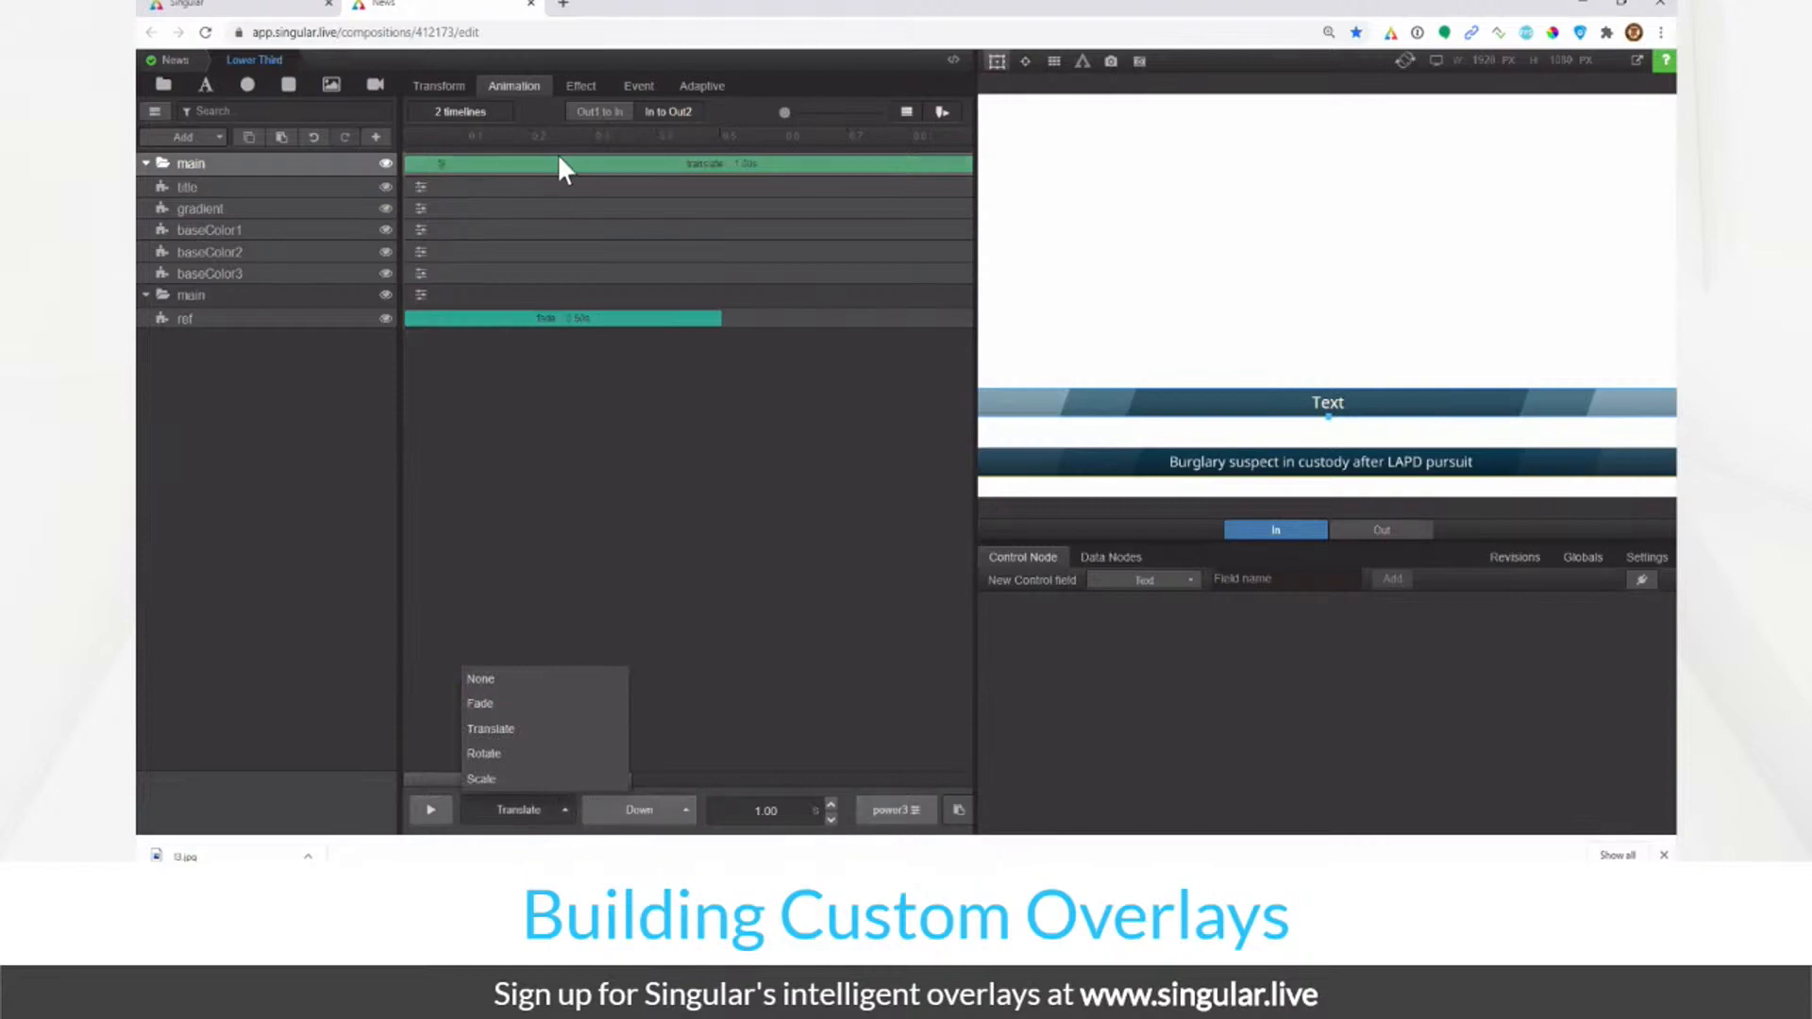
click(442, 166)
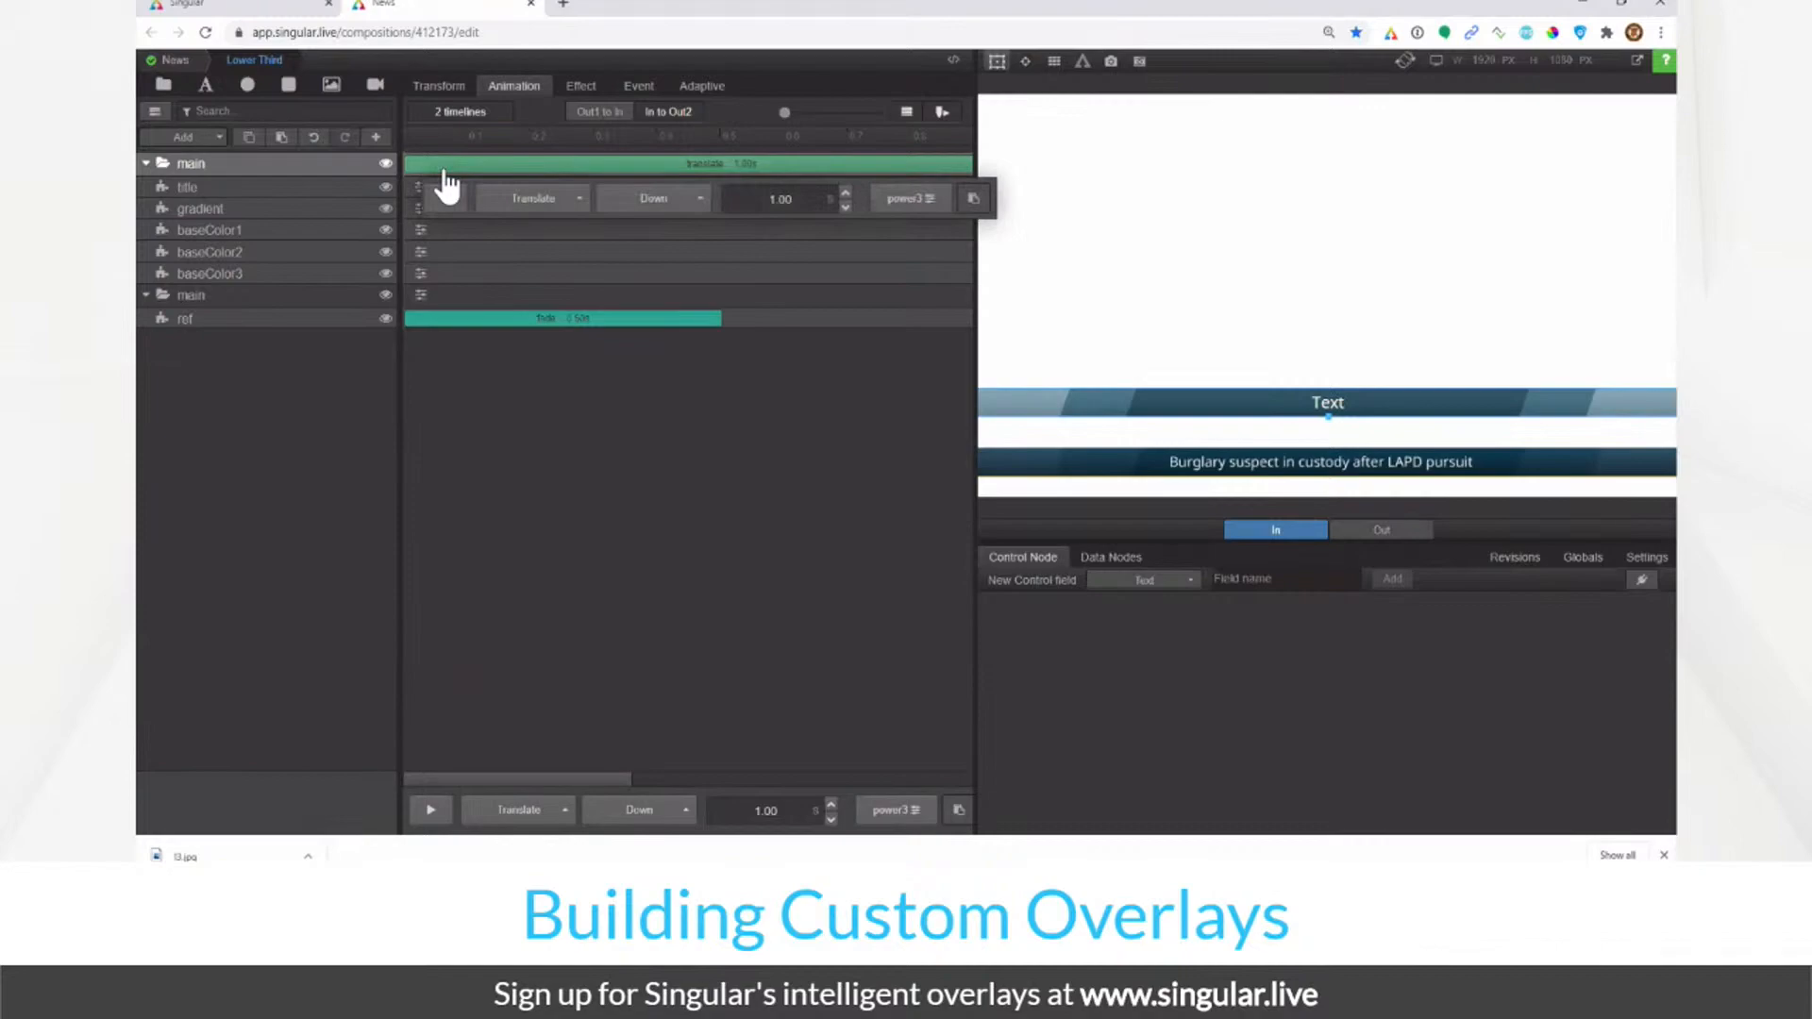
click(523, 810)
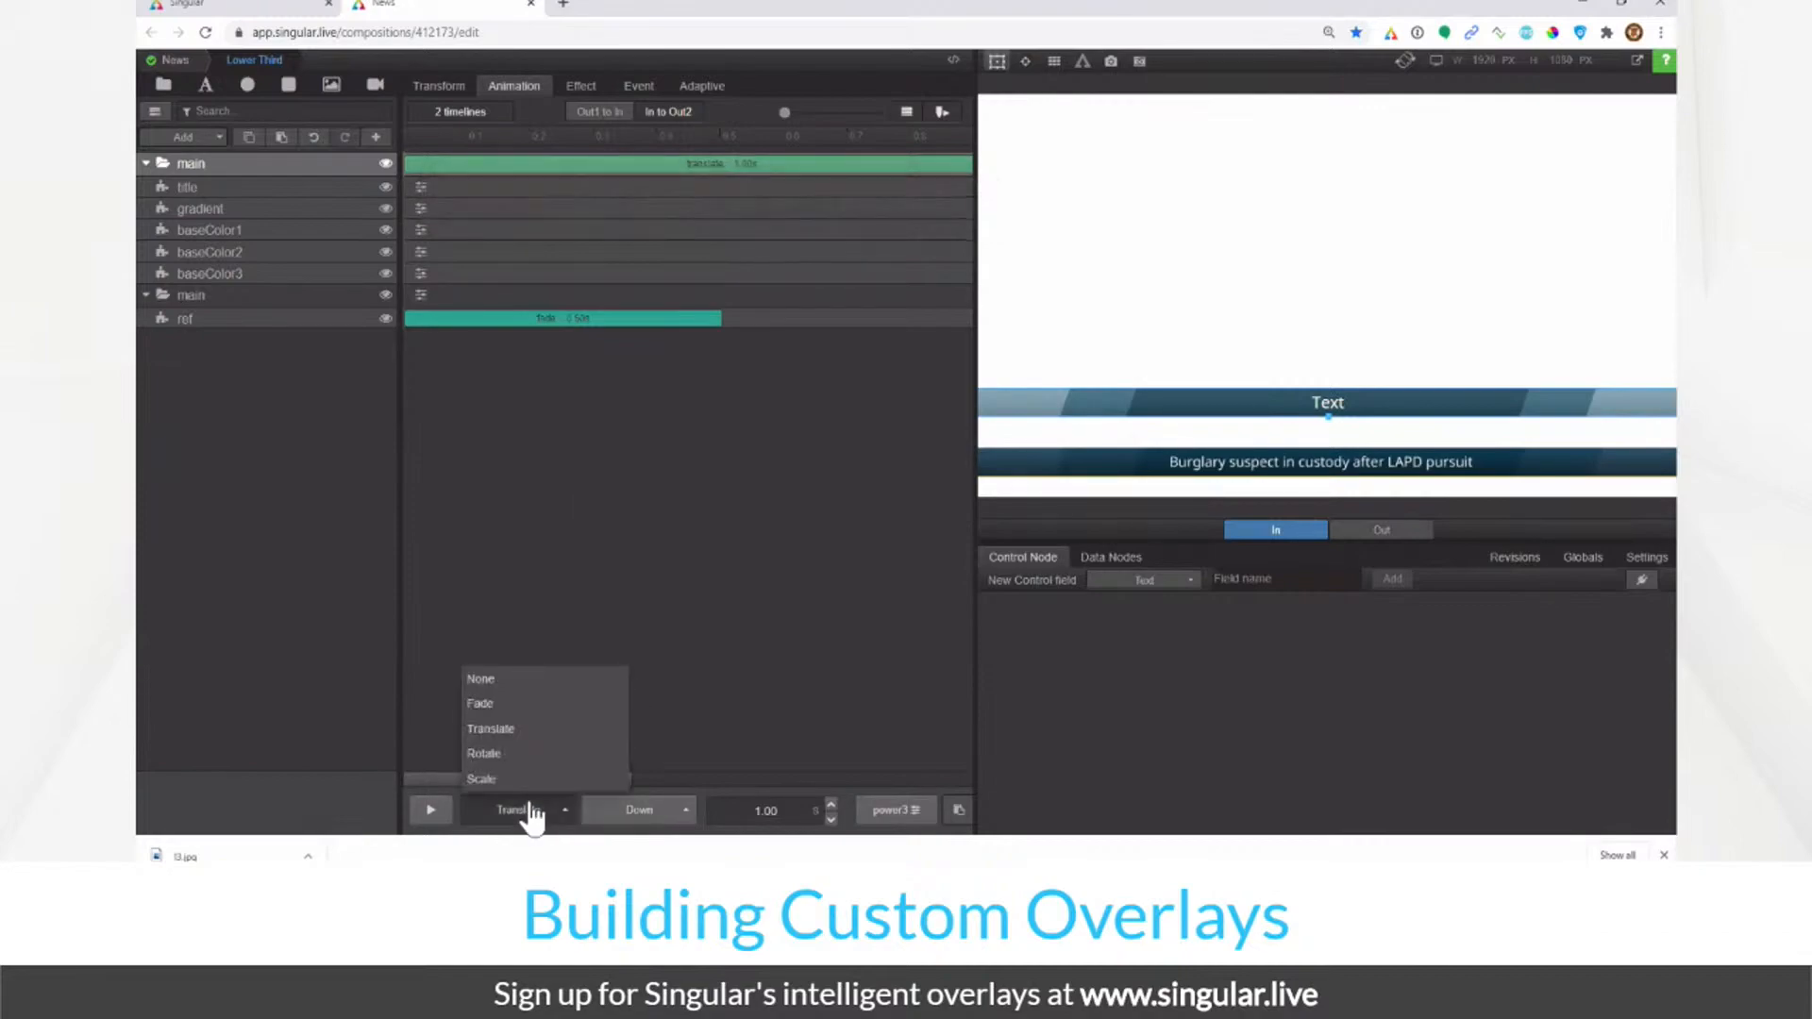
click(686, 812)
click(894, 812)
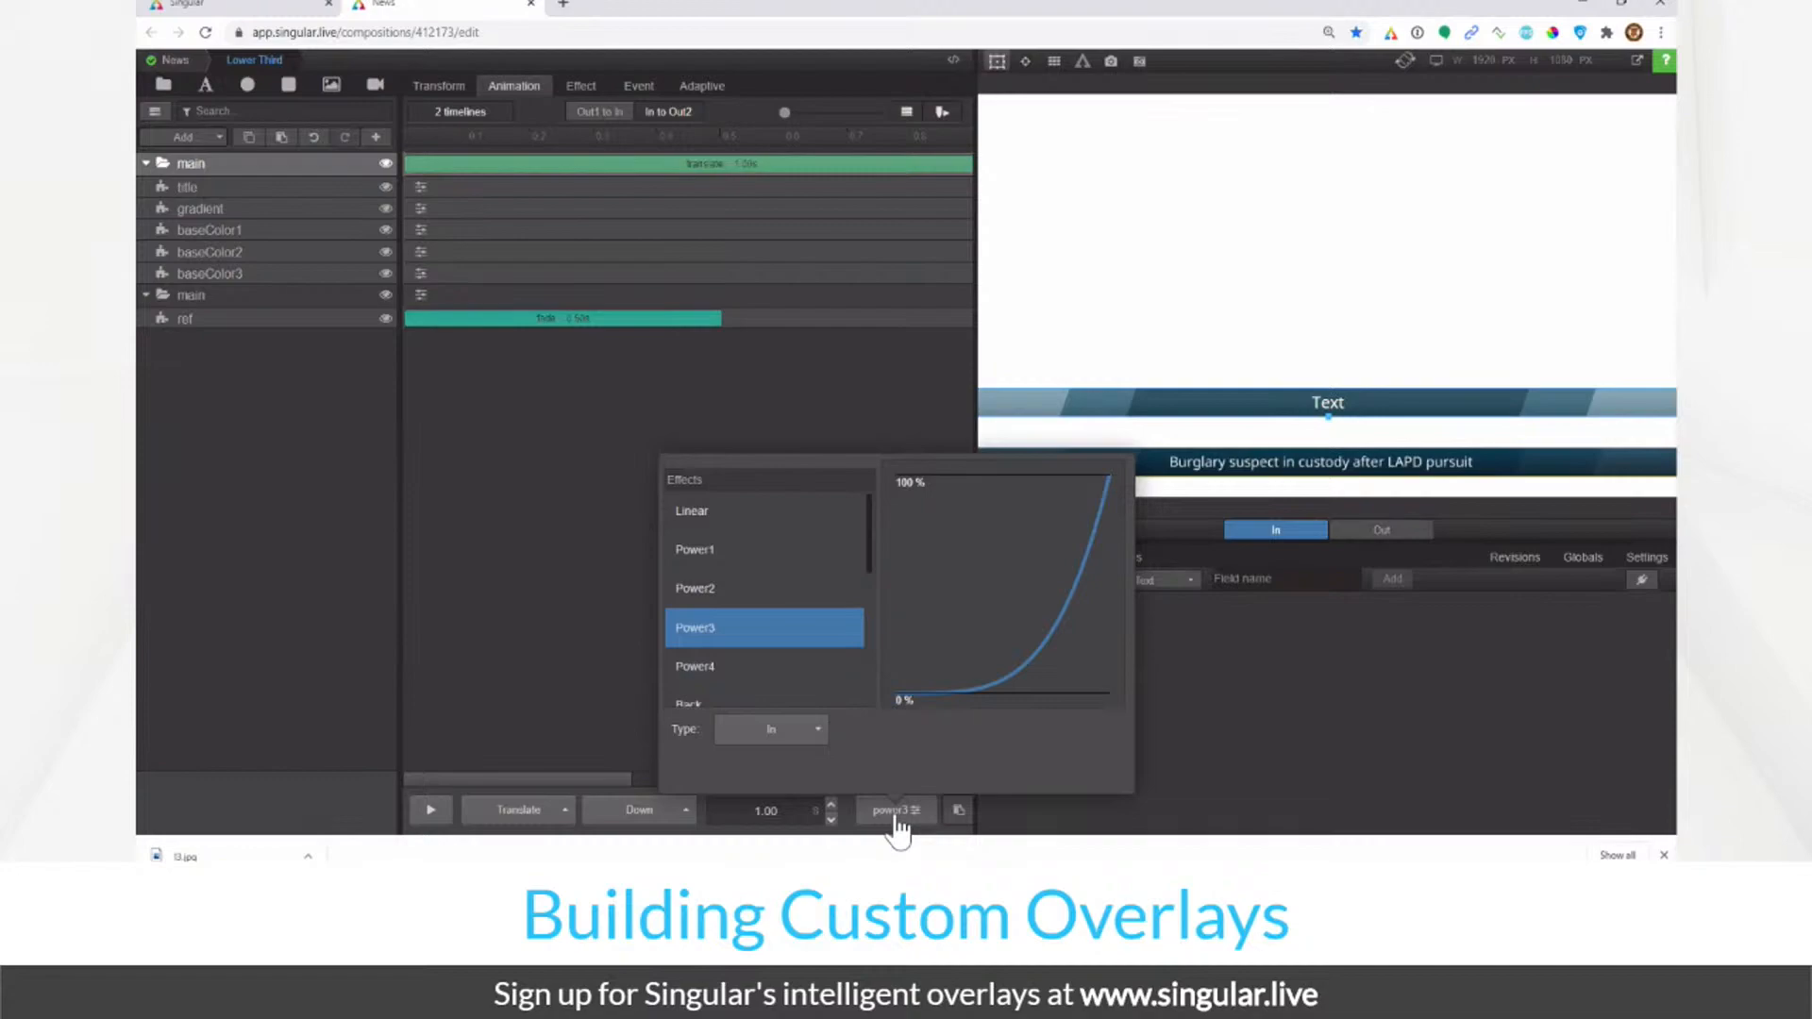
scroll(769, 660, down, 3)
scroll(768, 660, up, 3)
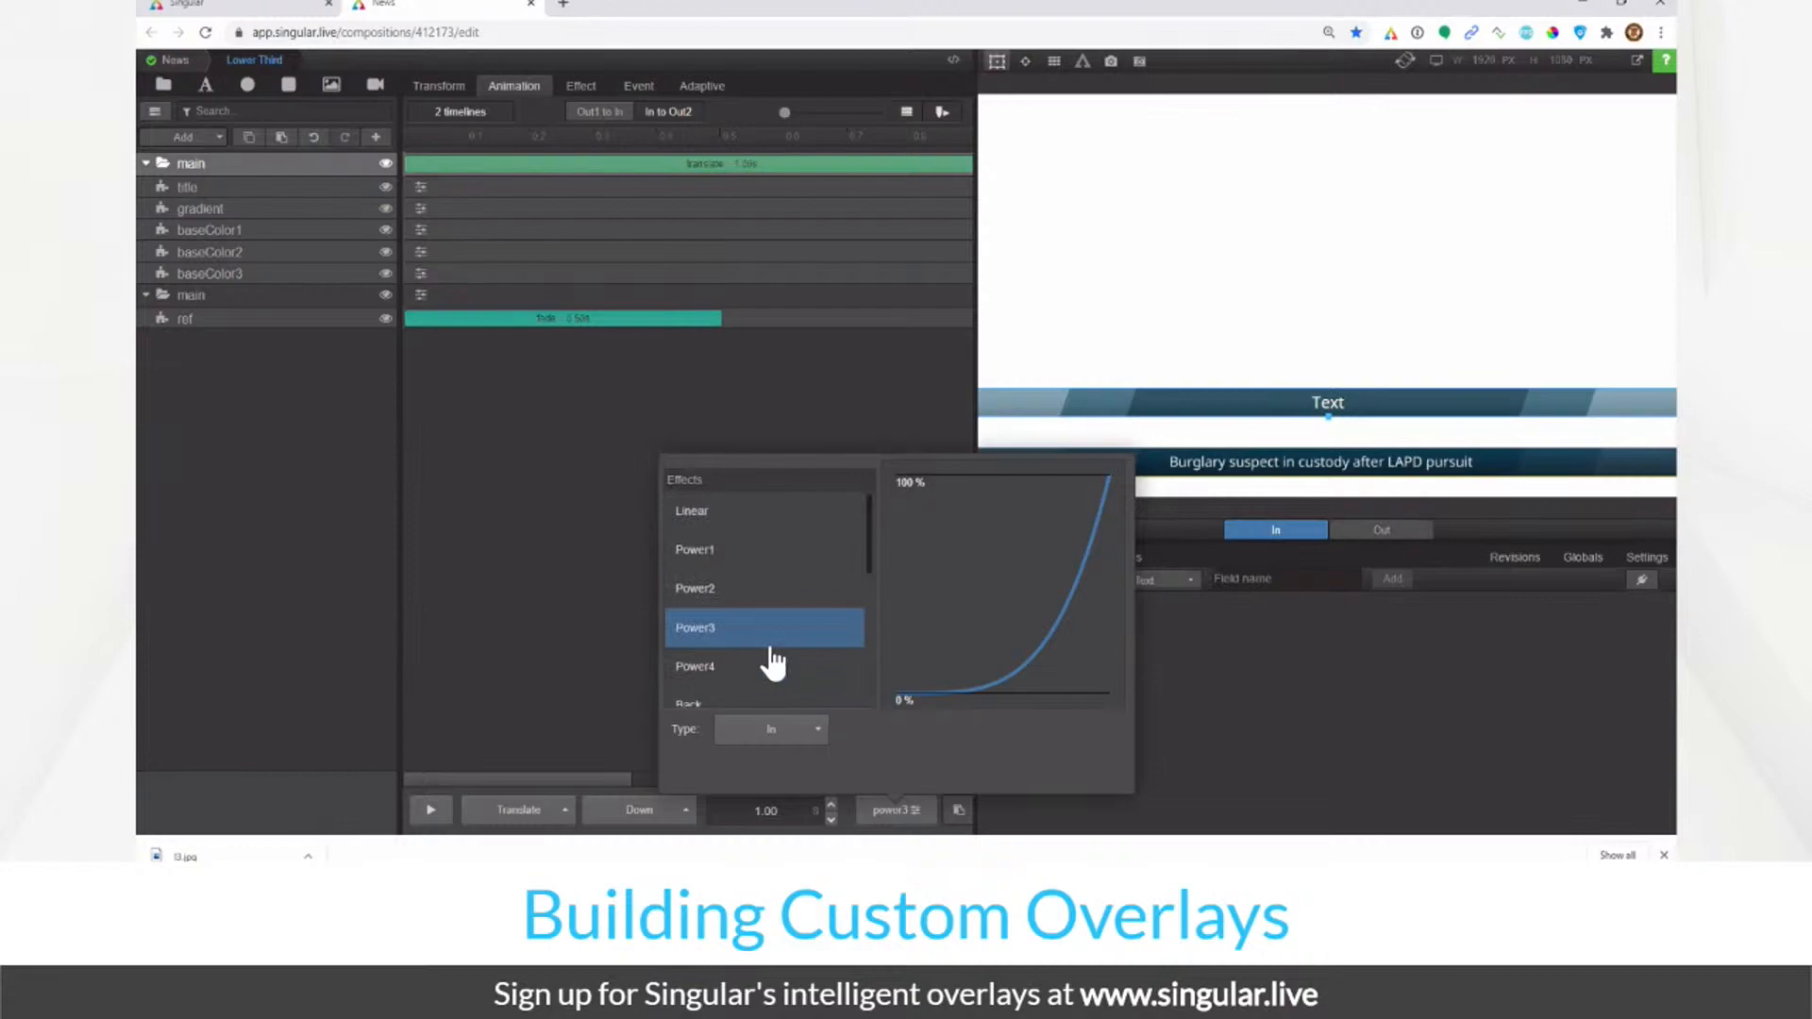
click(676, 642)
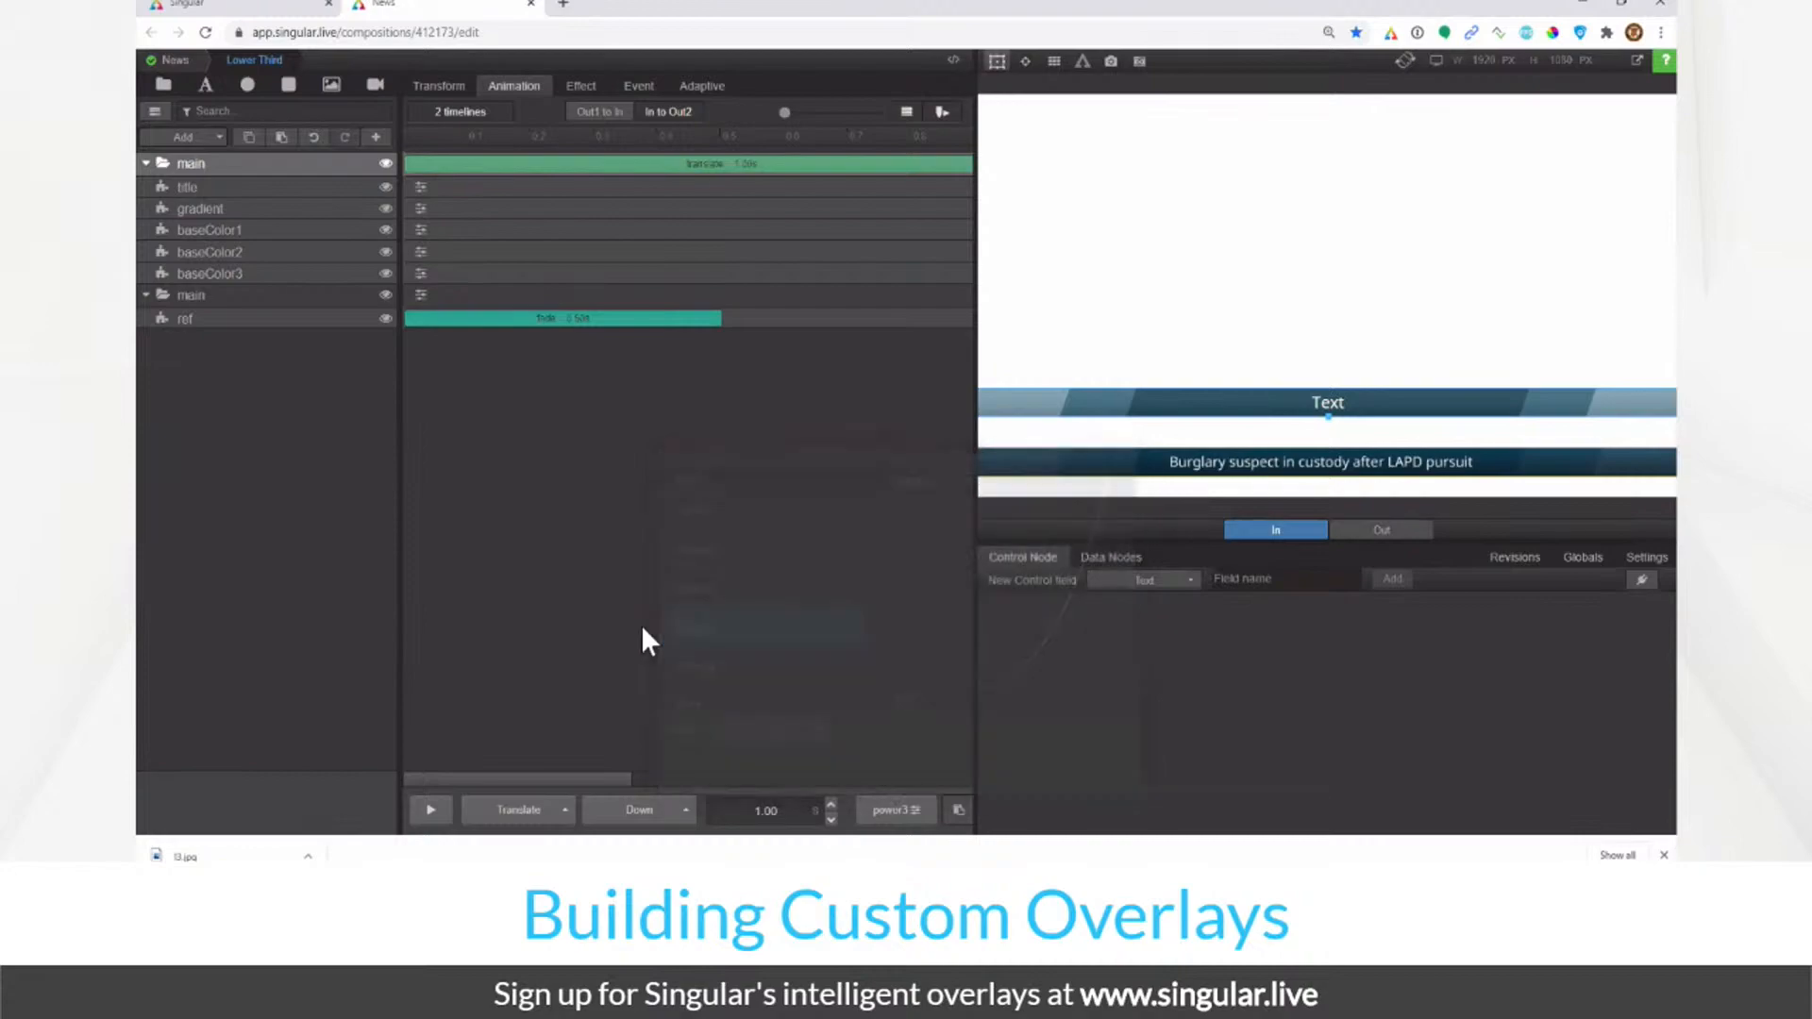
click(1404, 534)
click(1304, 540)
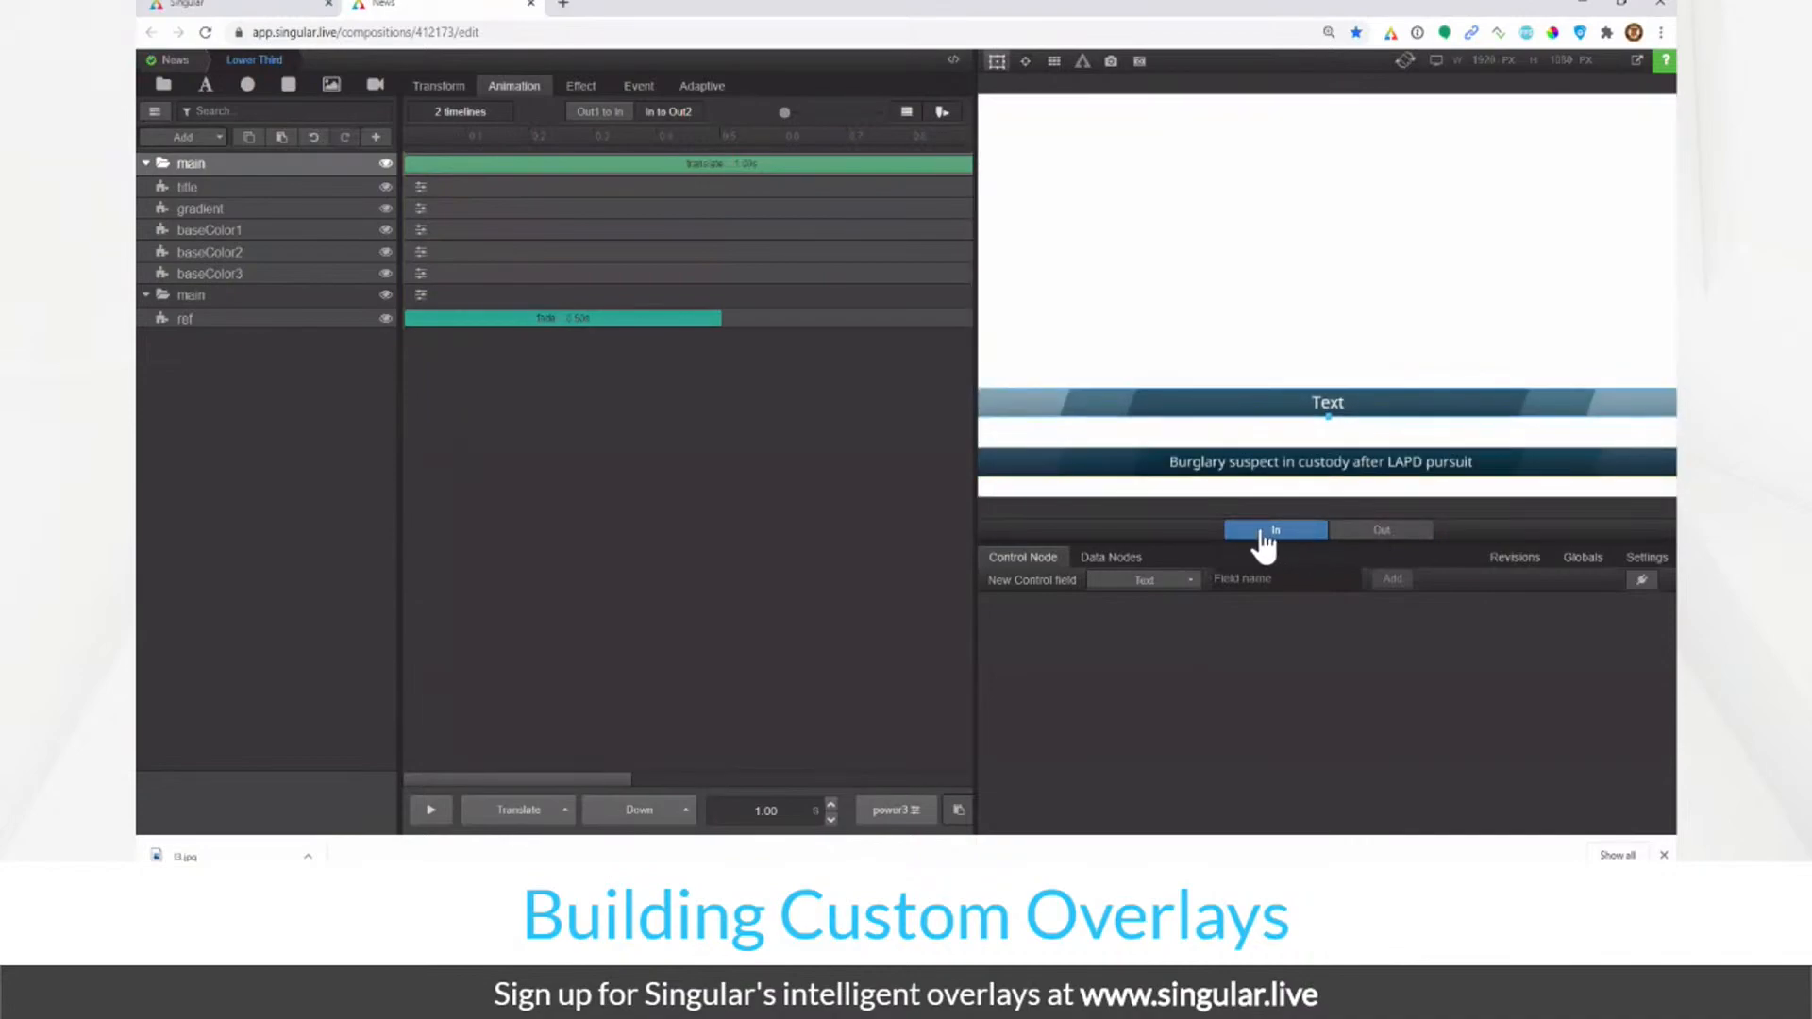
click(1360, 533)
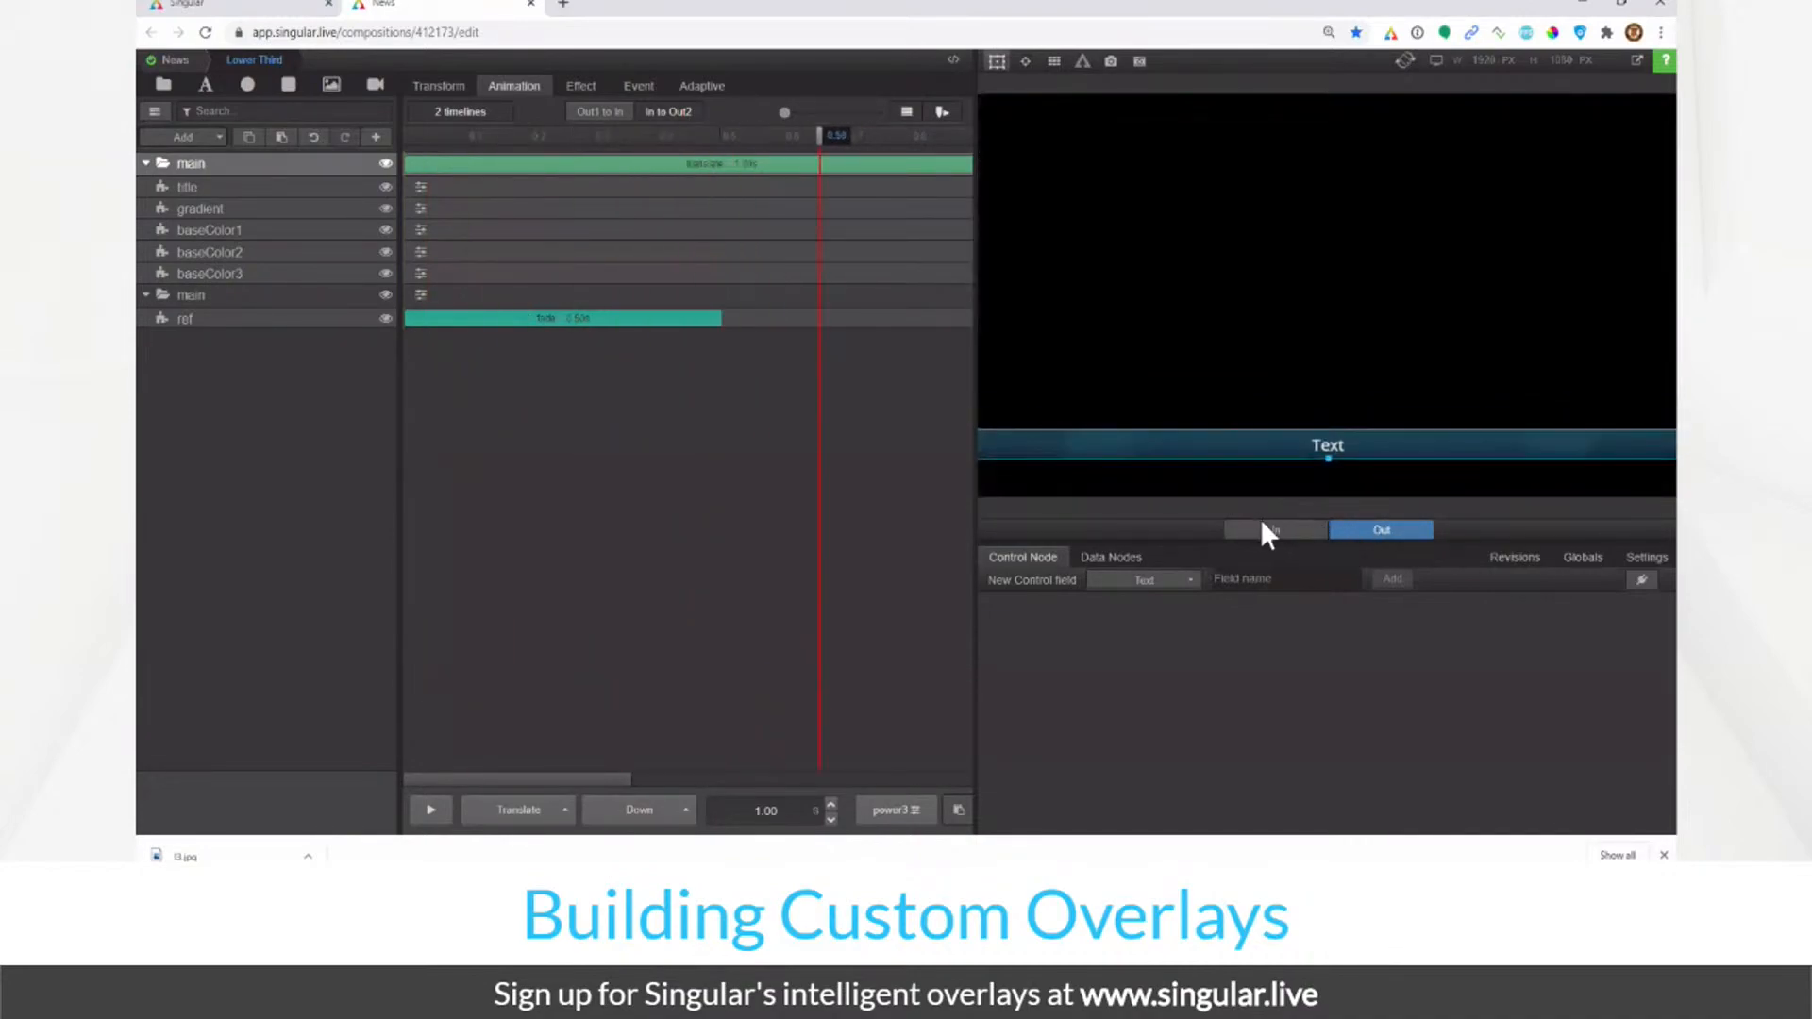
click(1269, 531)
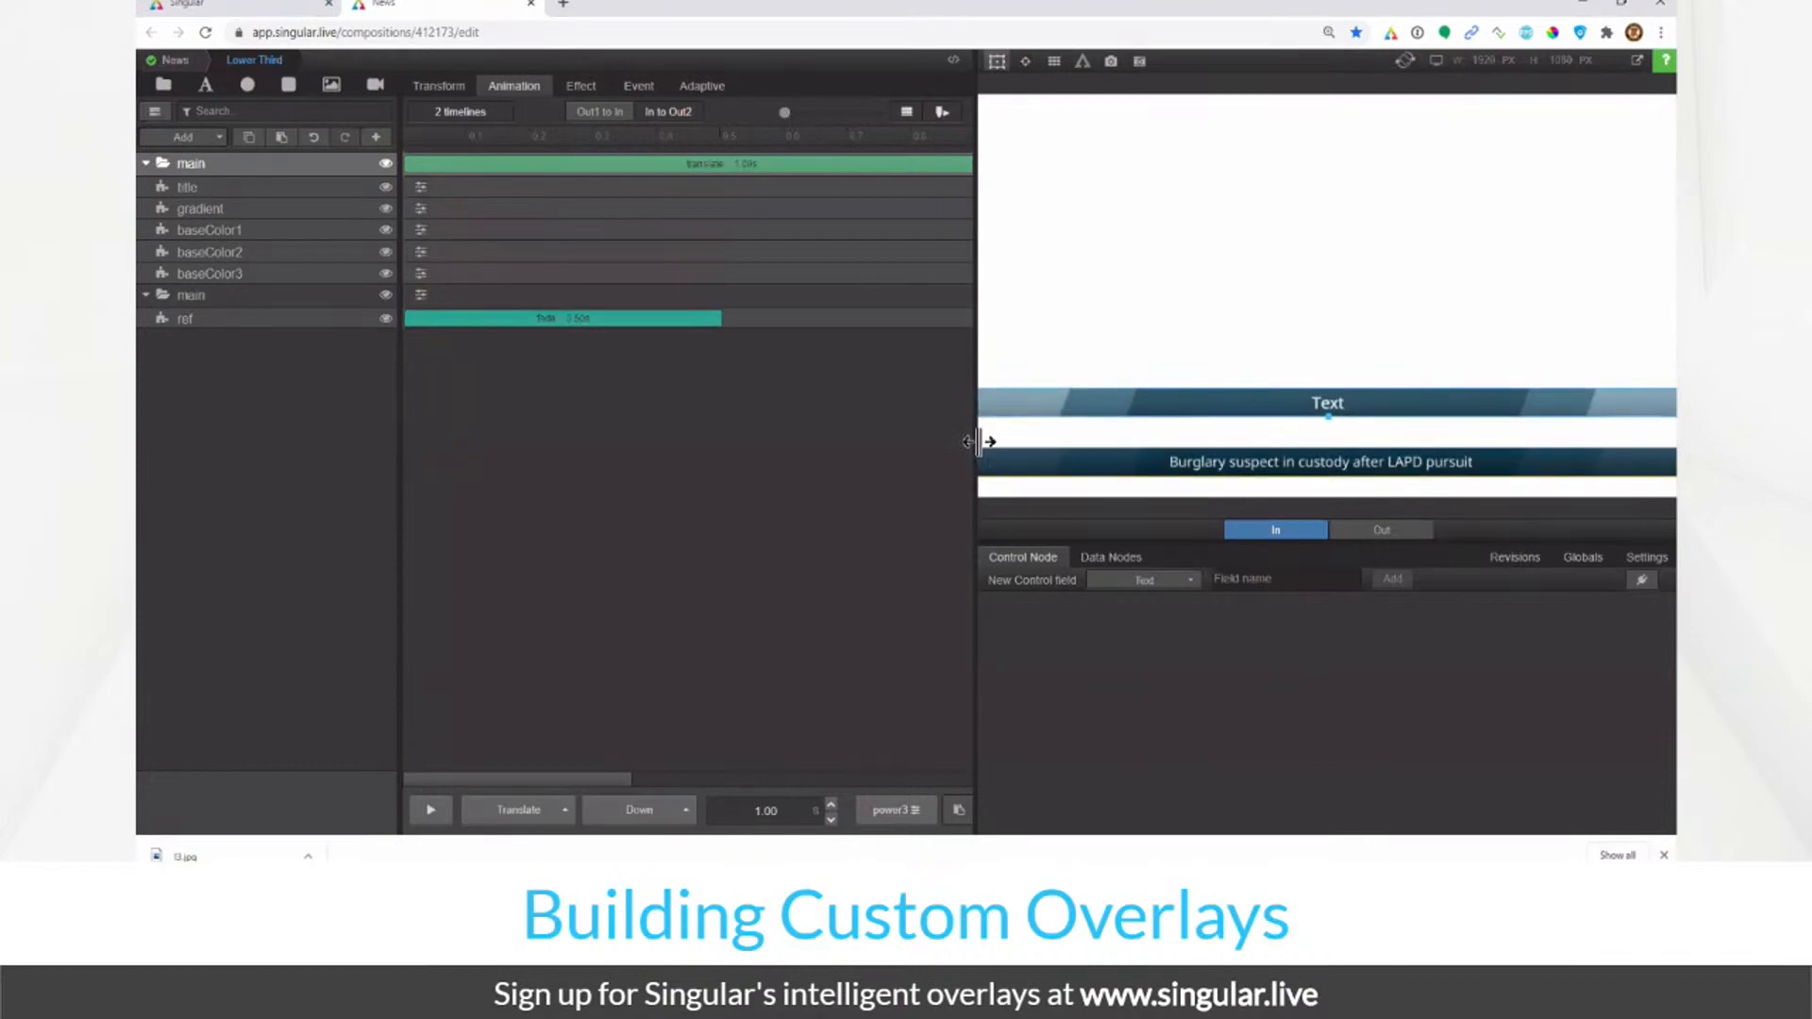
Step: Give the title a 0.50 s Linear Fade, then switch to the Out1 to In timeline
click(422, 192)
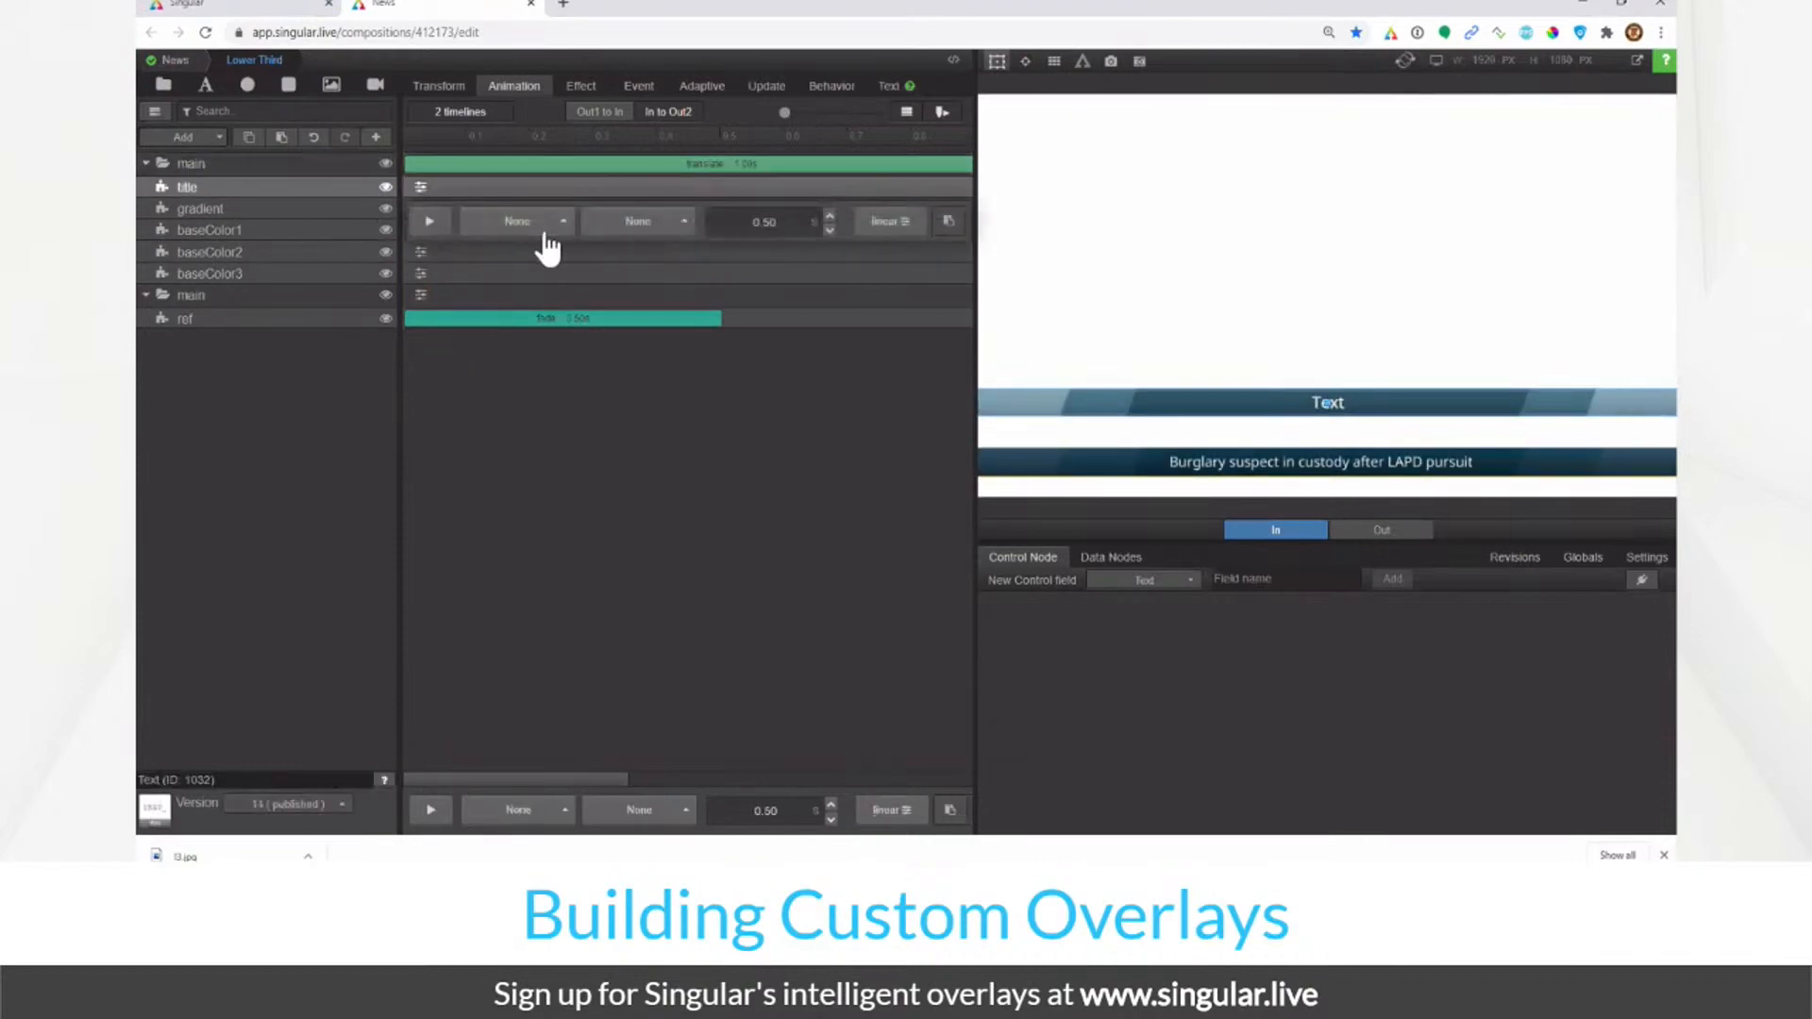
click(525, 224)
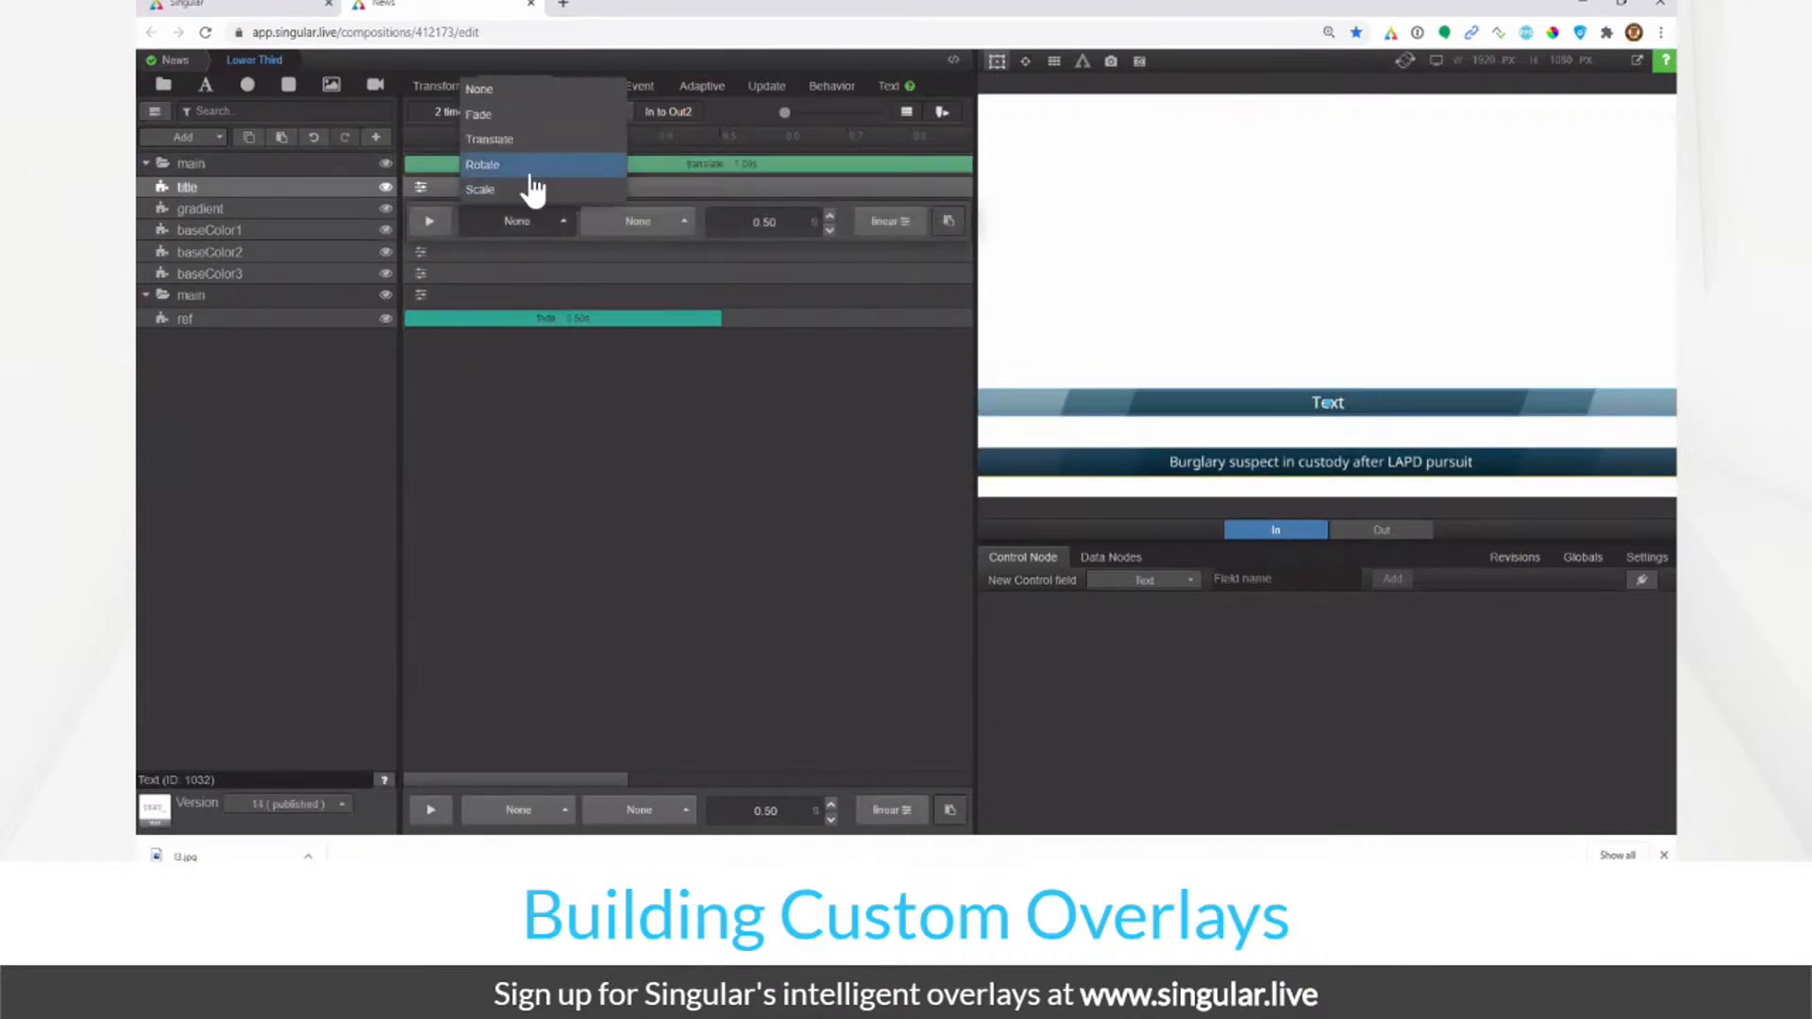
click(509, 121)
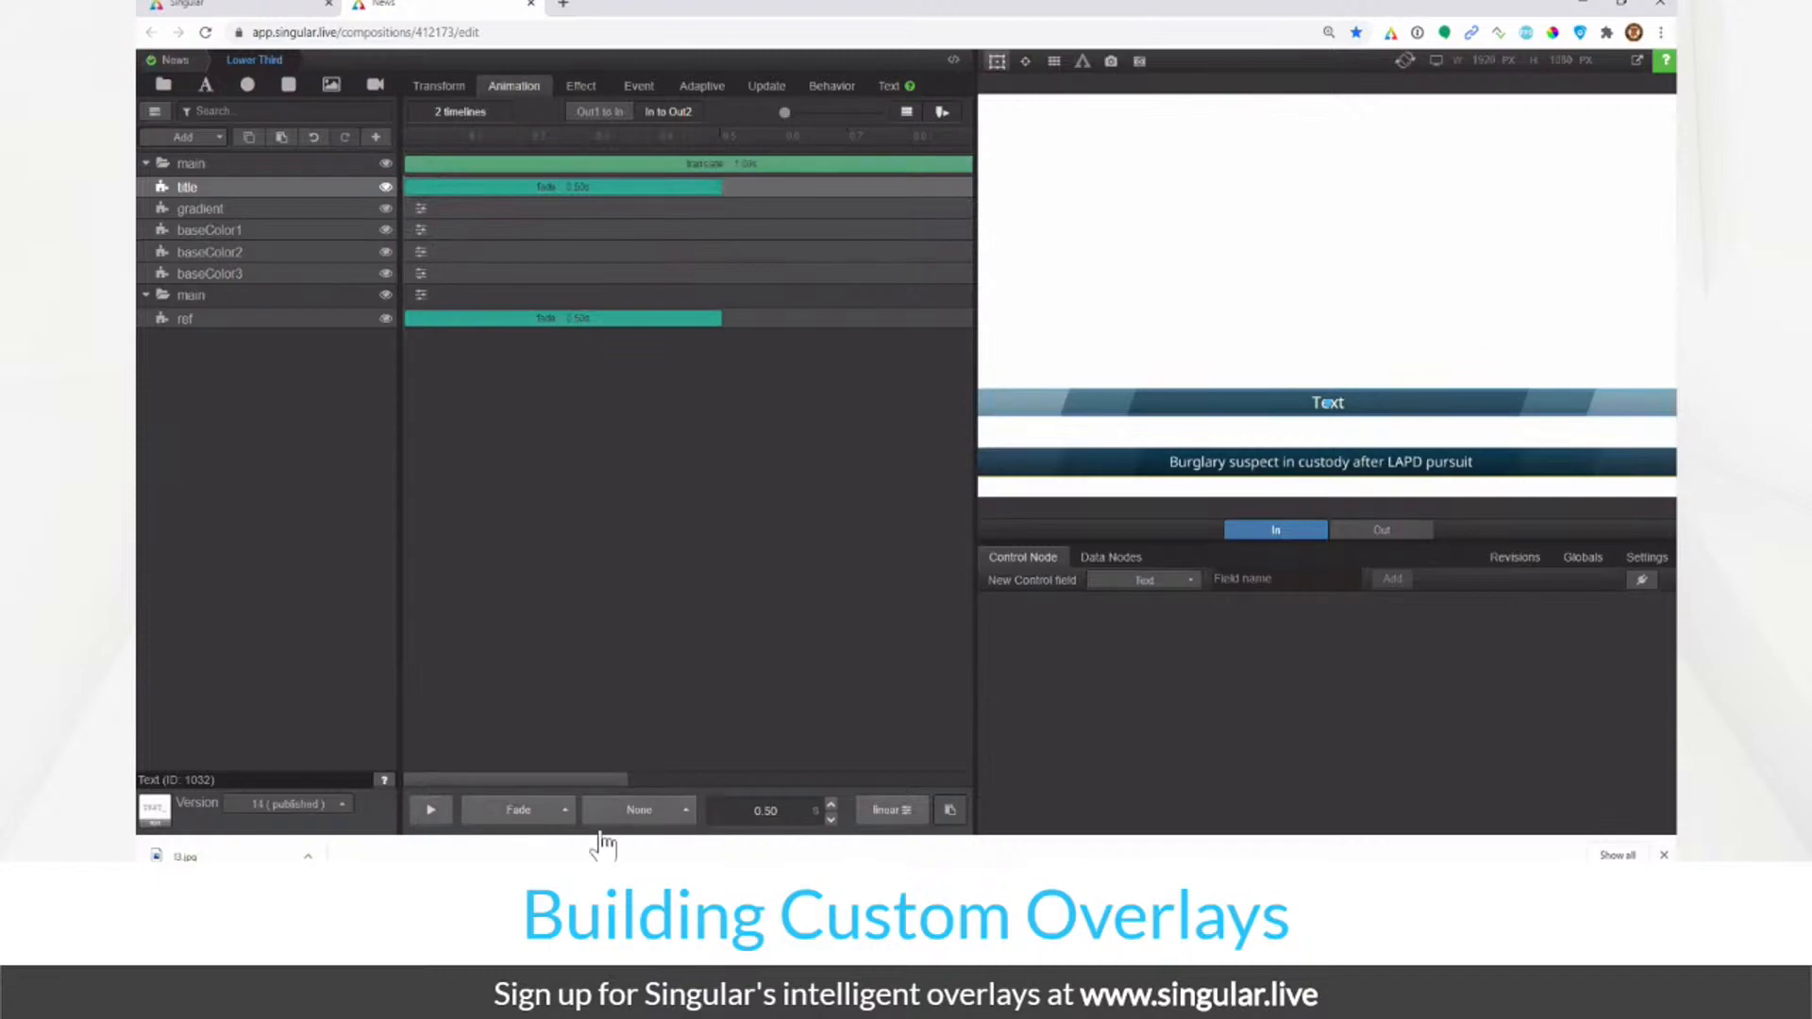
click(635, 810)
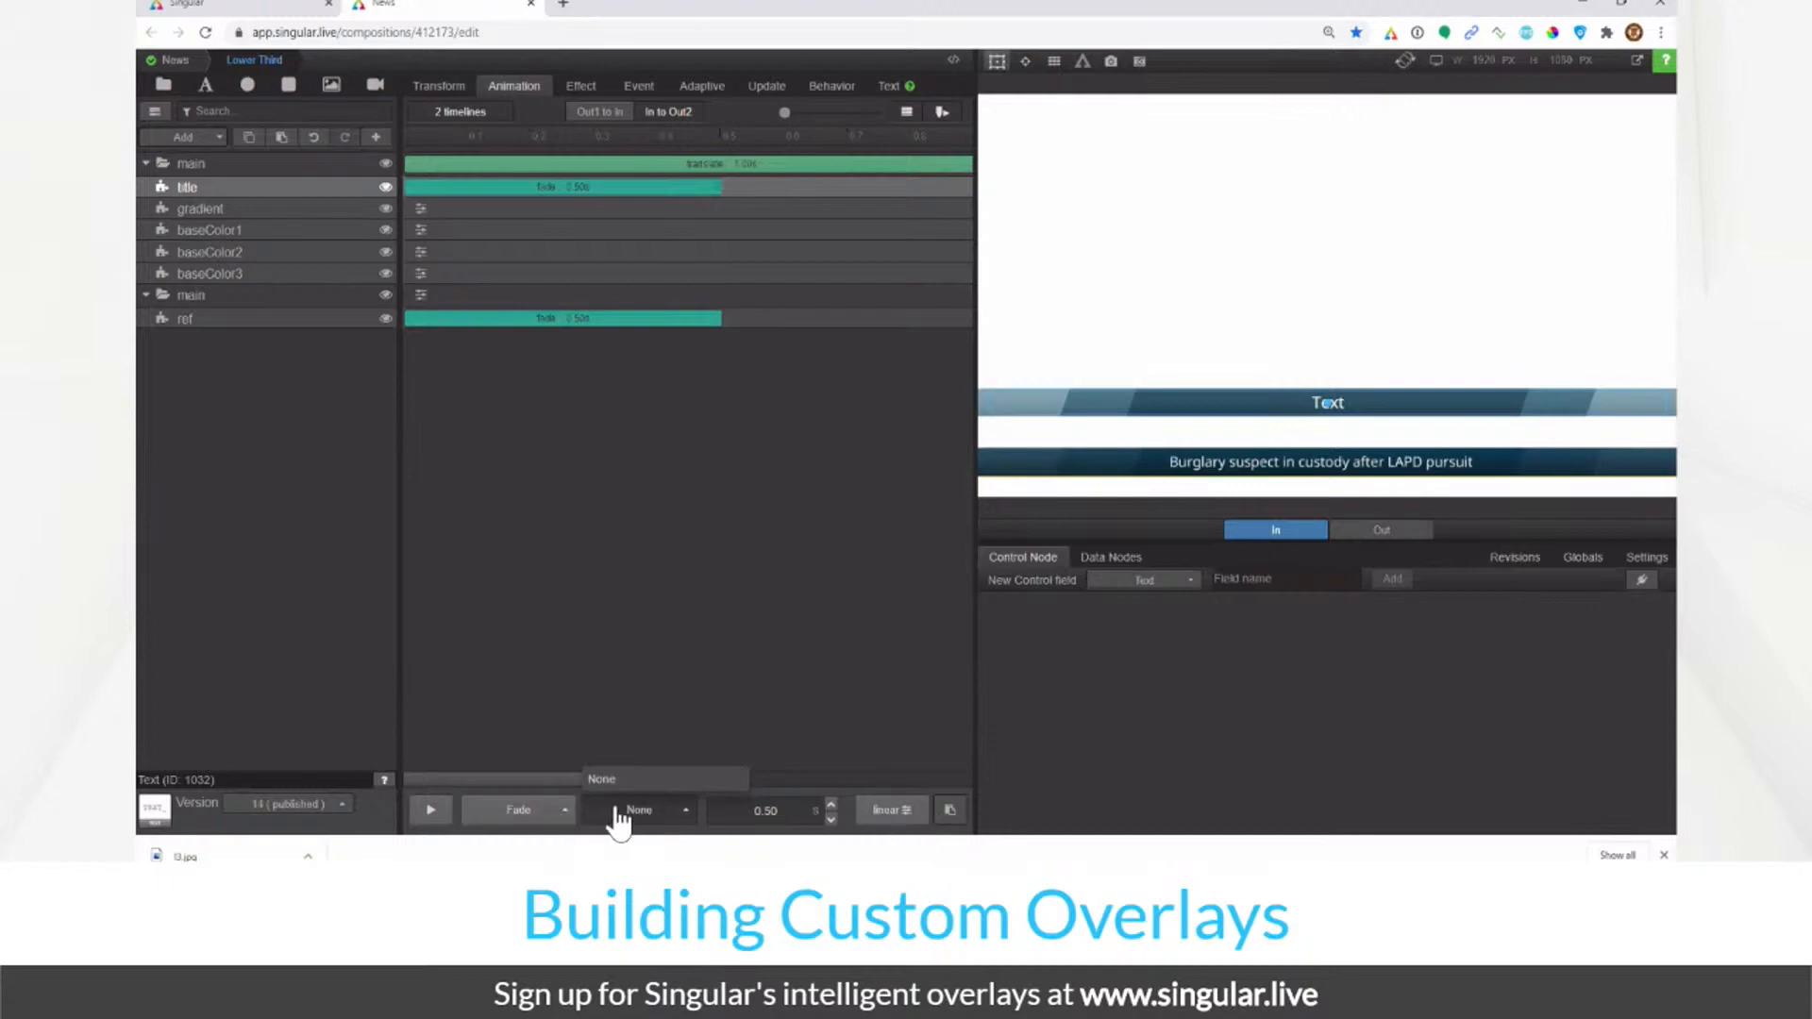
click(800, 812)
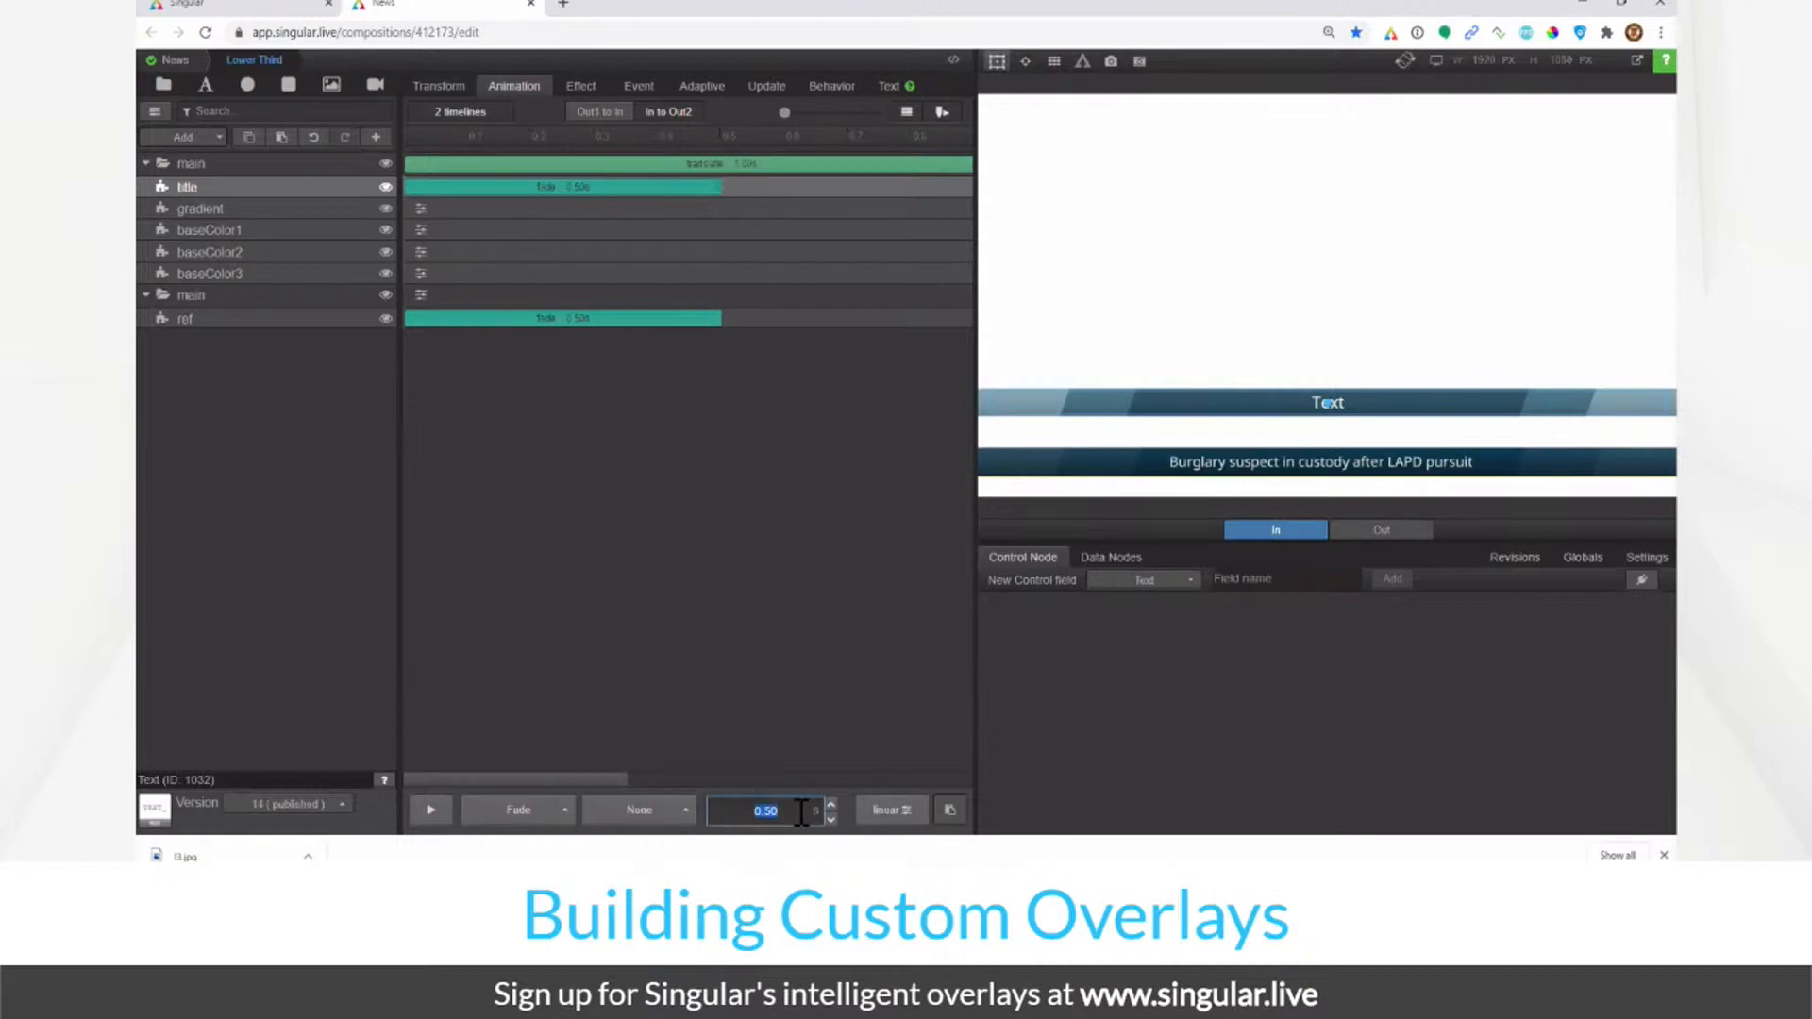
click(904, 816)
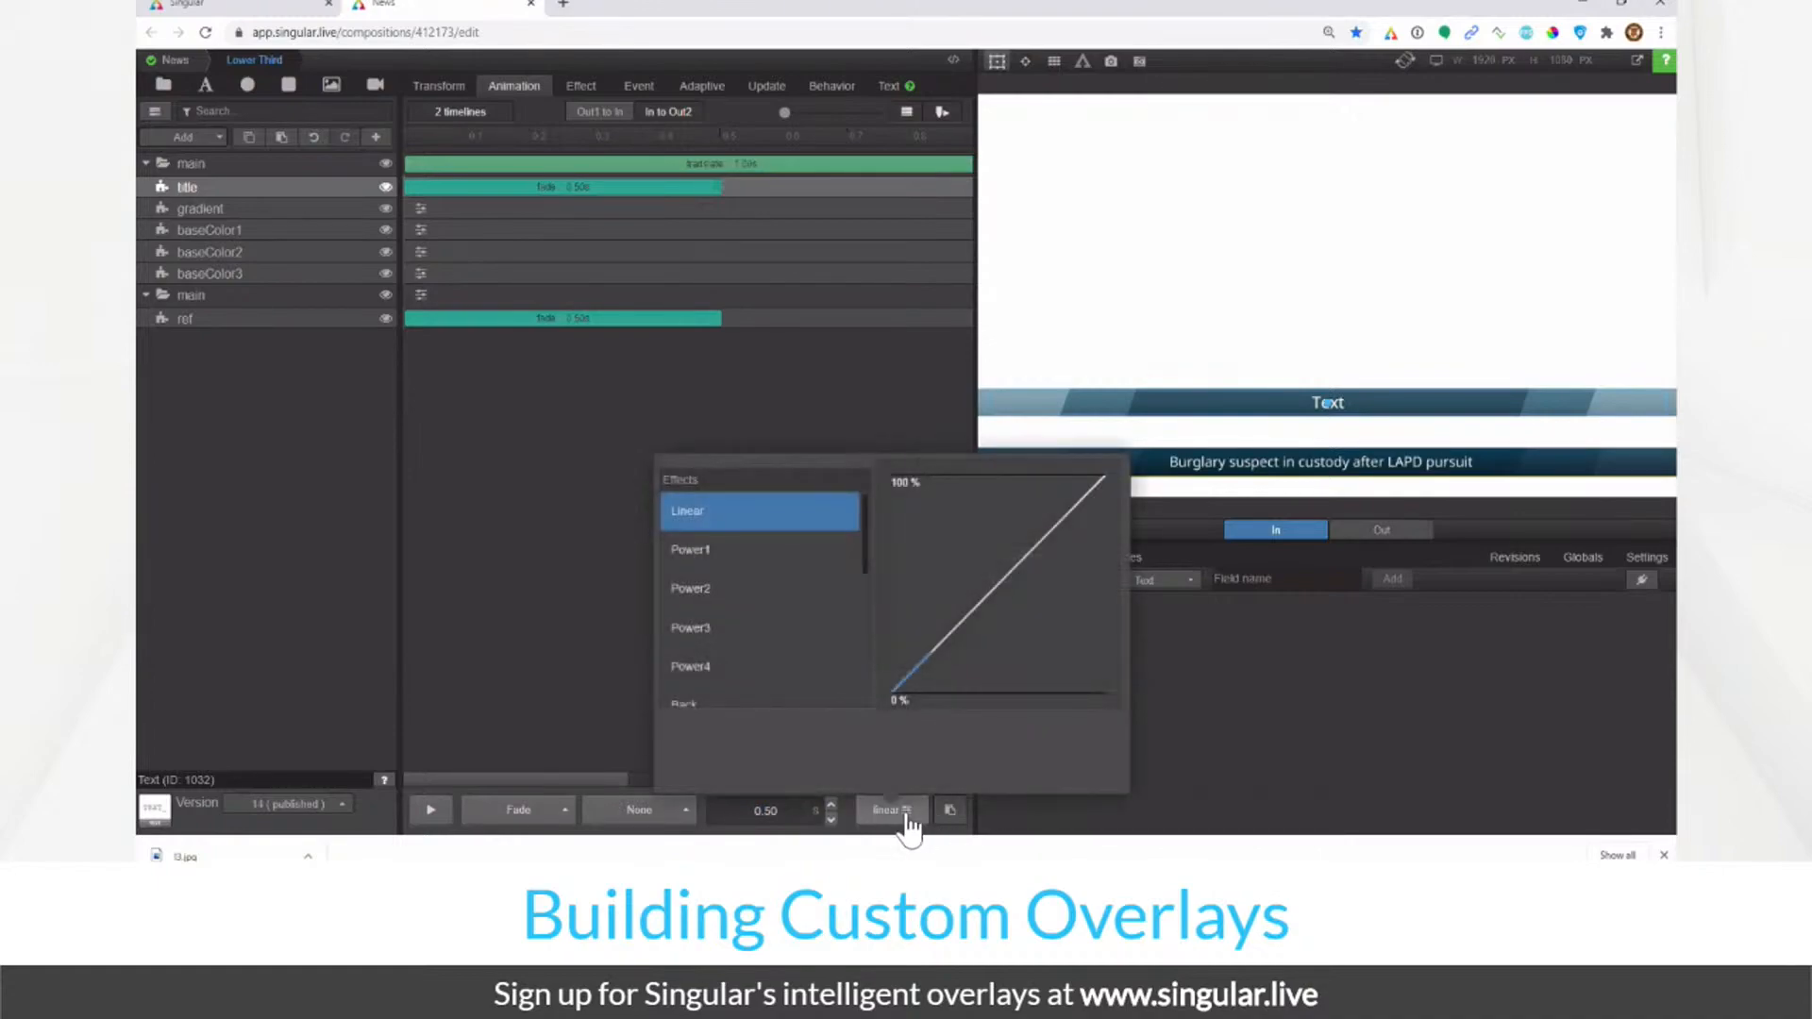
click(906, 817)
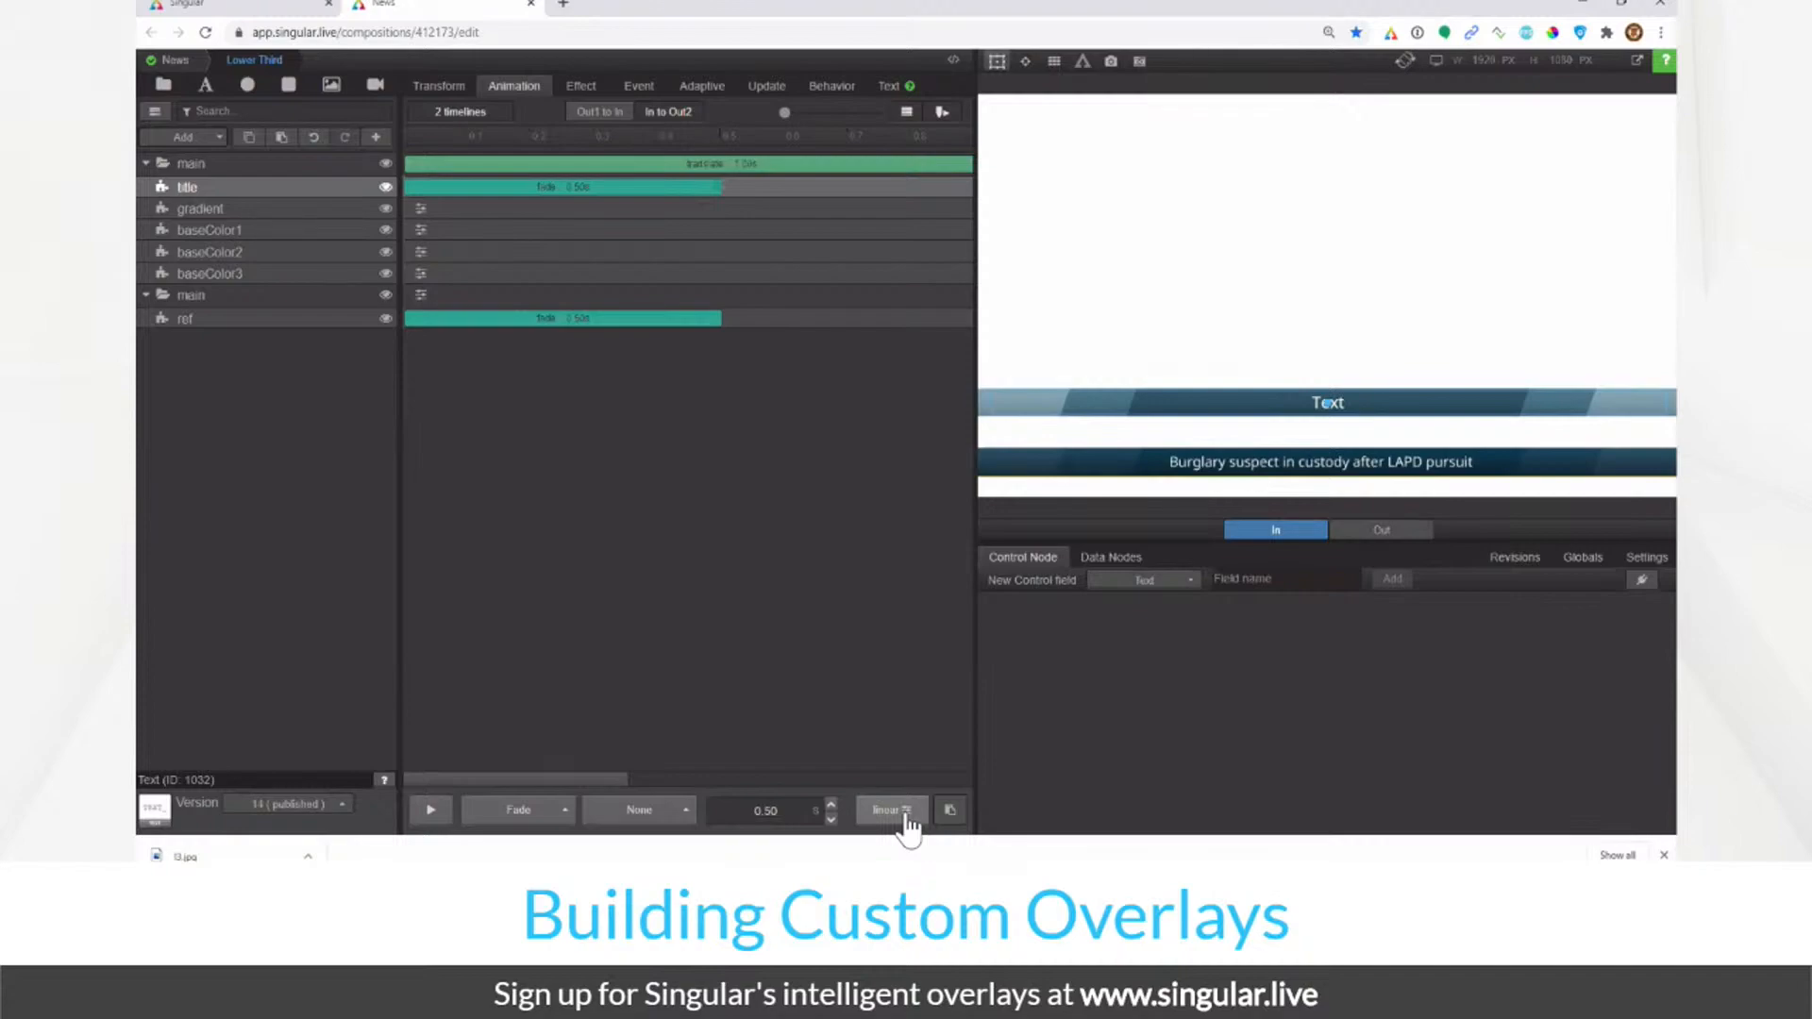
click(605, 115)
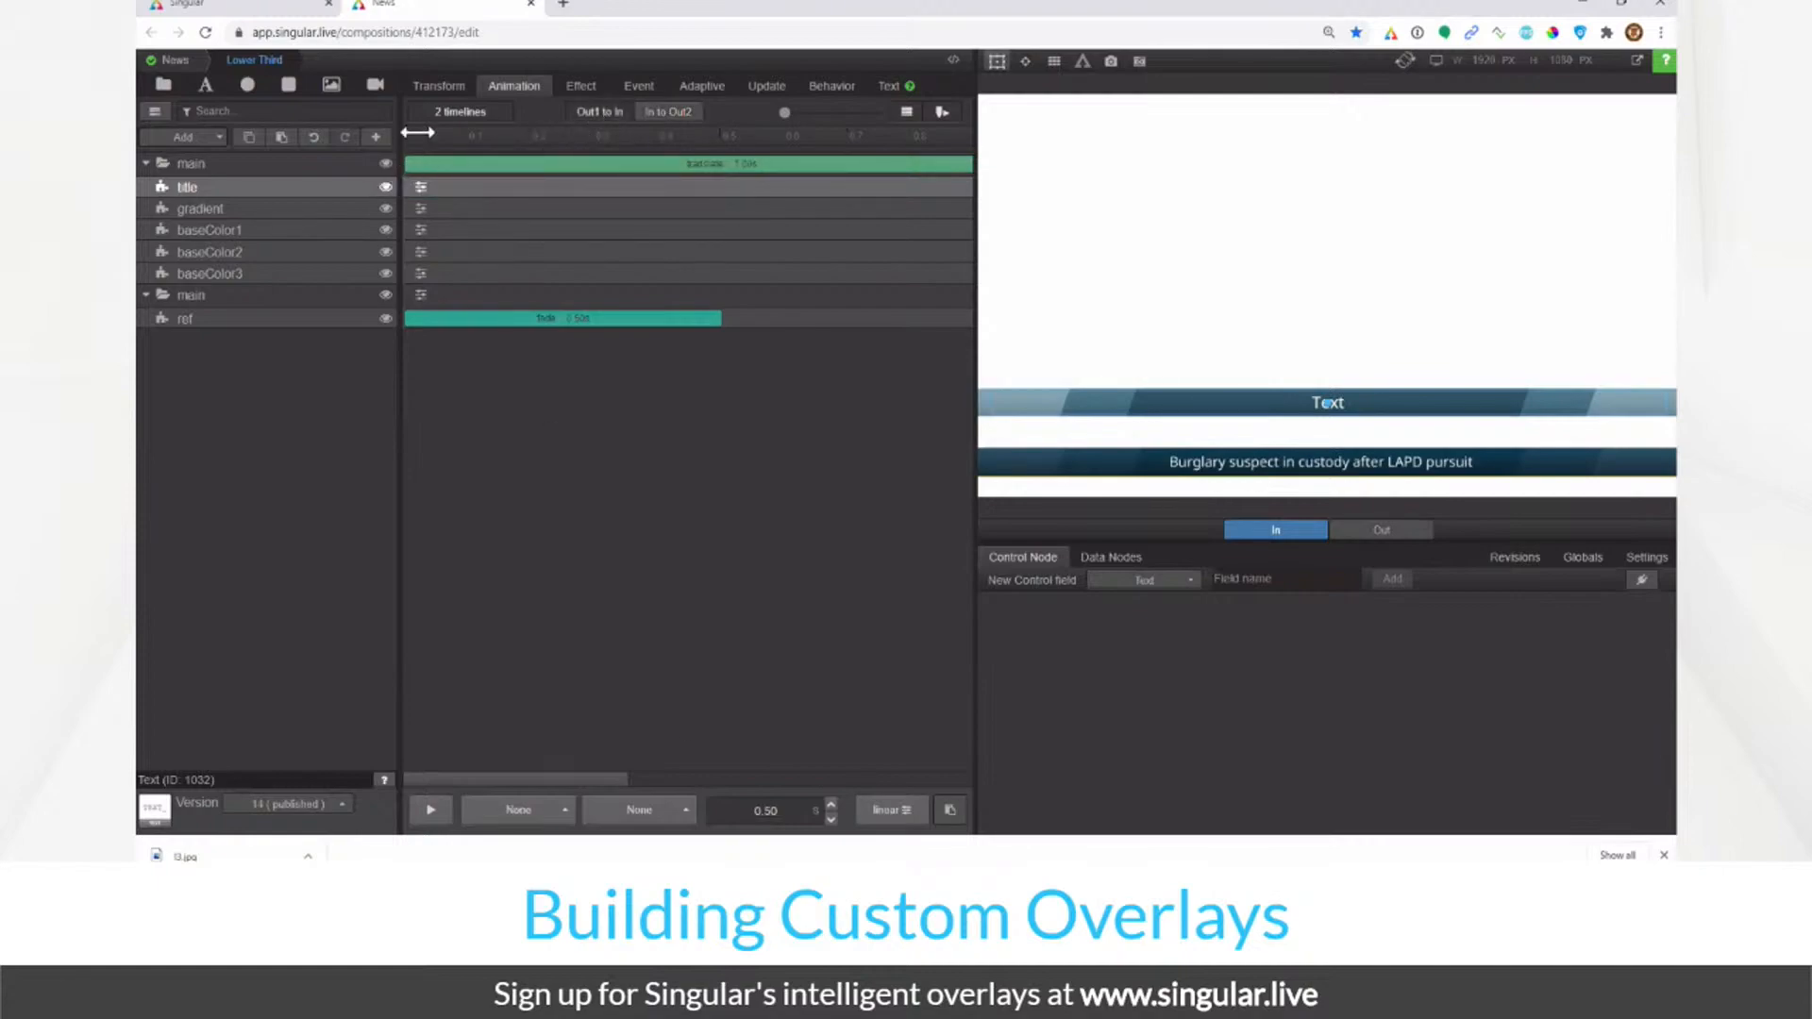
Step: Set the title layer's animation to Fade on the Out1 to In timeline
mouse_move(419, 132)
mouse_down()
mouse_move(636, 133)
mouse_move(393, 140)
mouse_up()
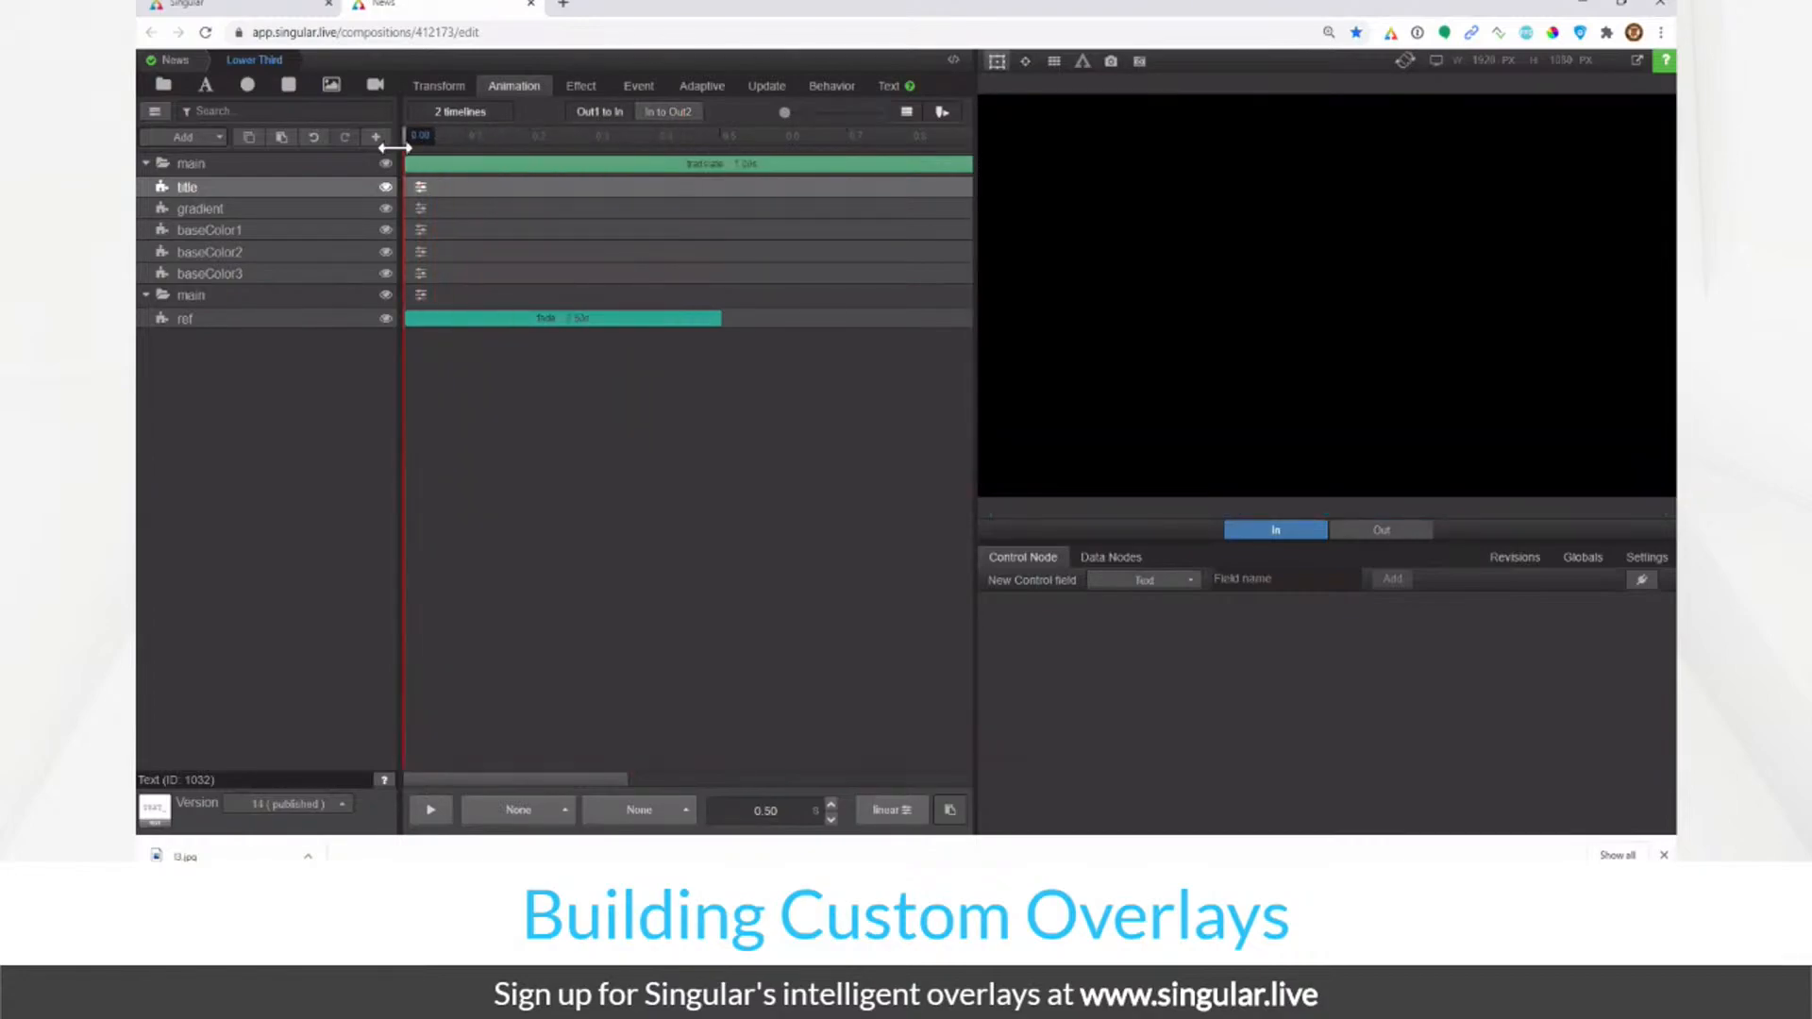
click(425, 188)
click(491, 219)
click(497, 114)
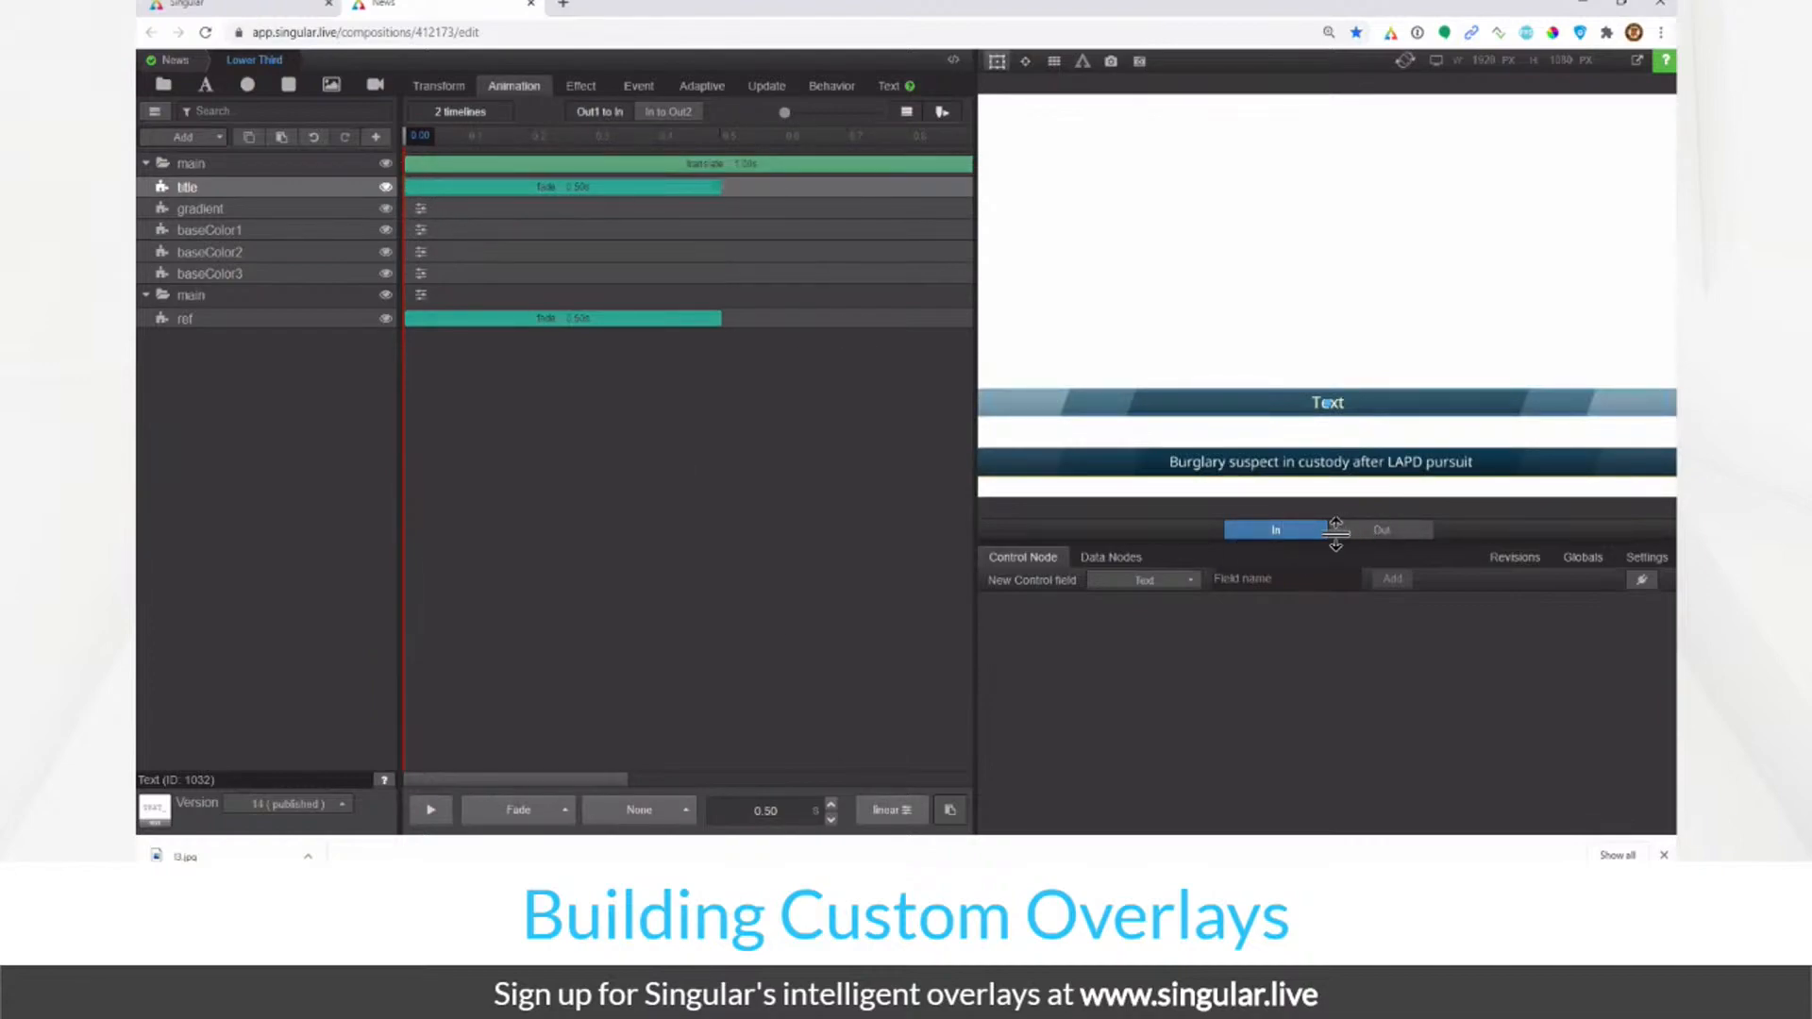
Step: Preview the lower third's Out and In animations several times
click(1375, 536)
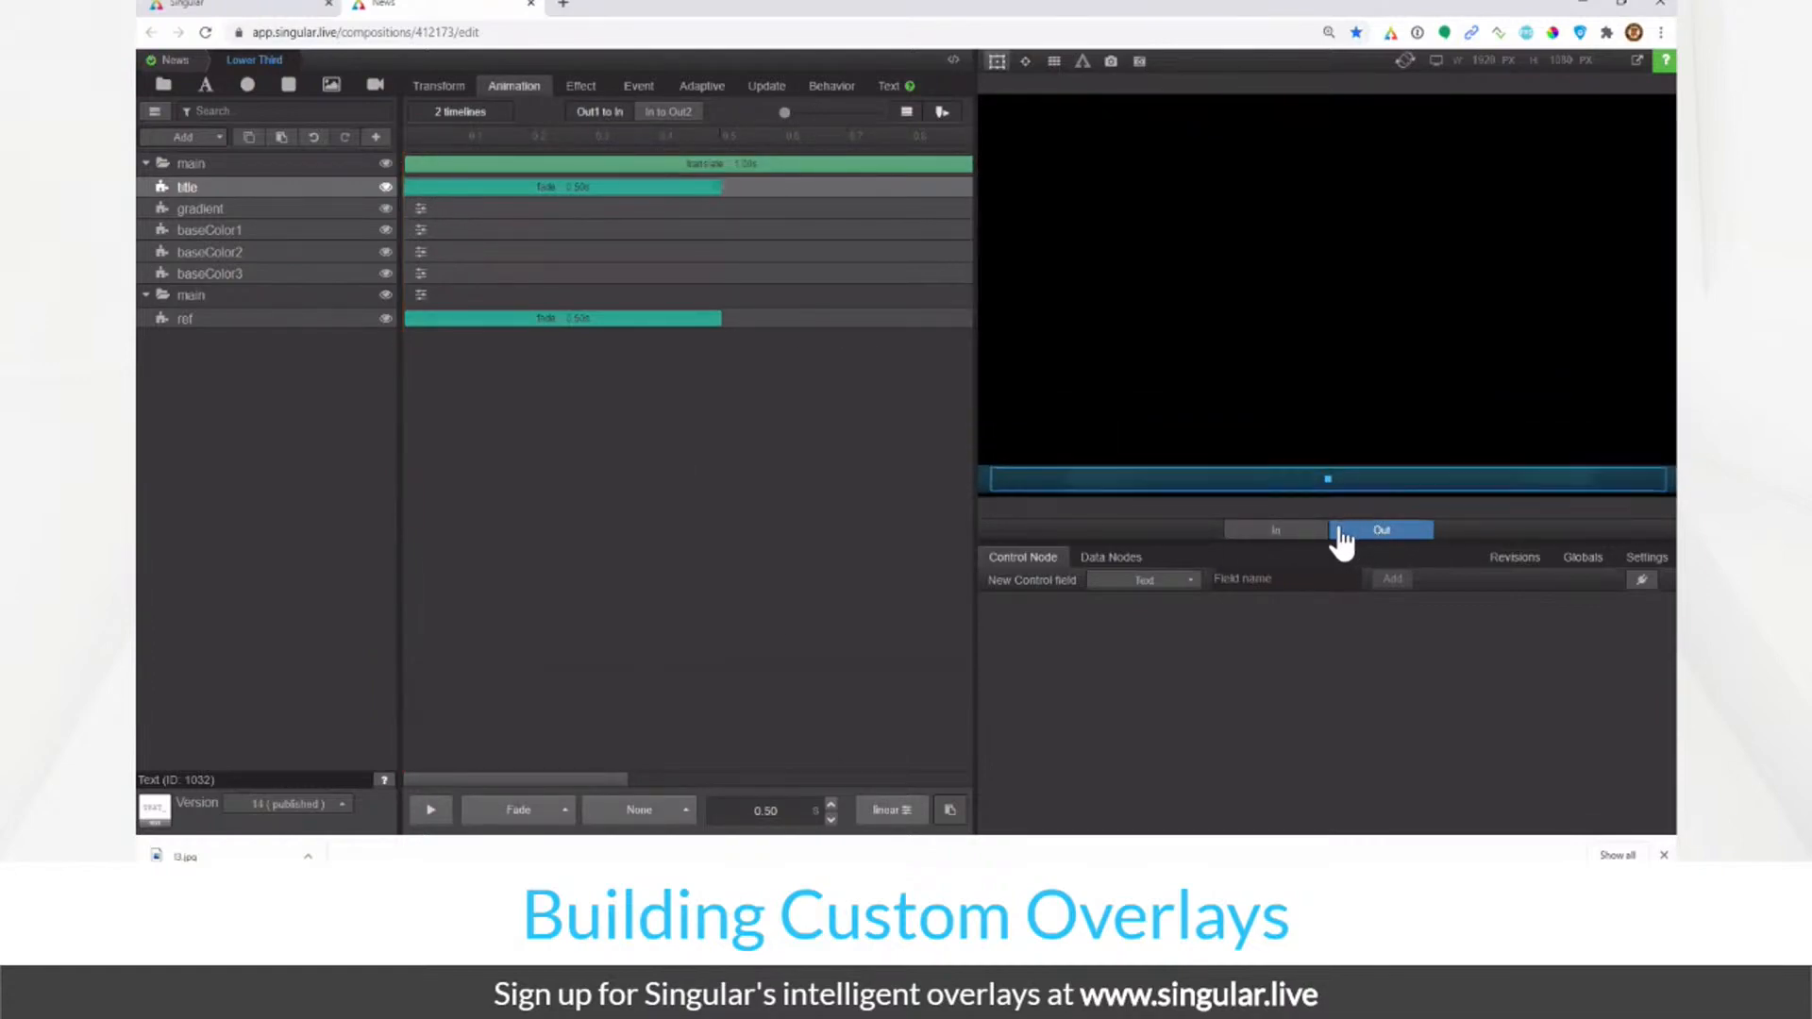
click(1302, 540)
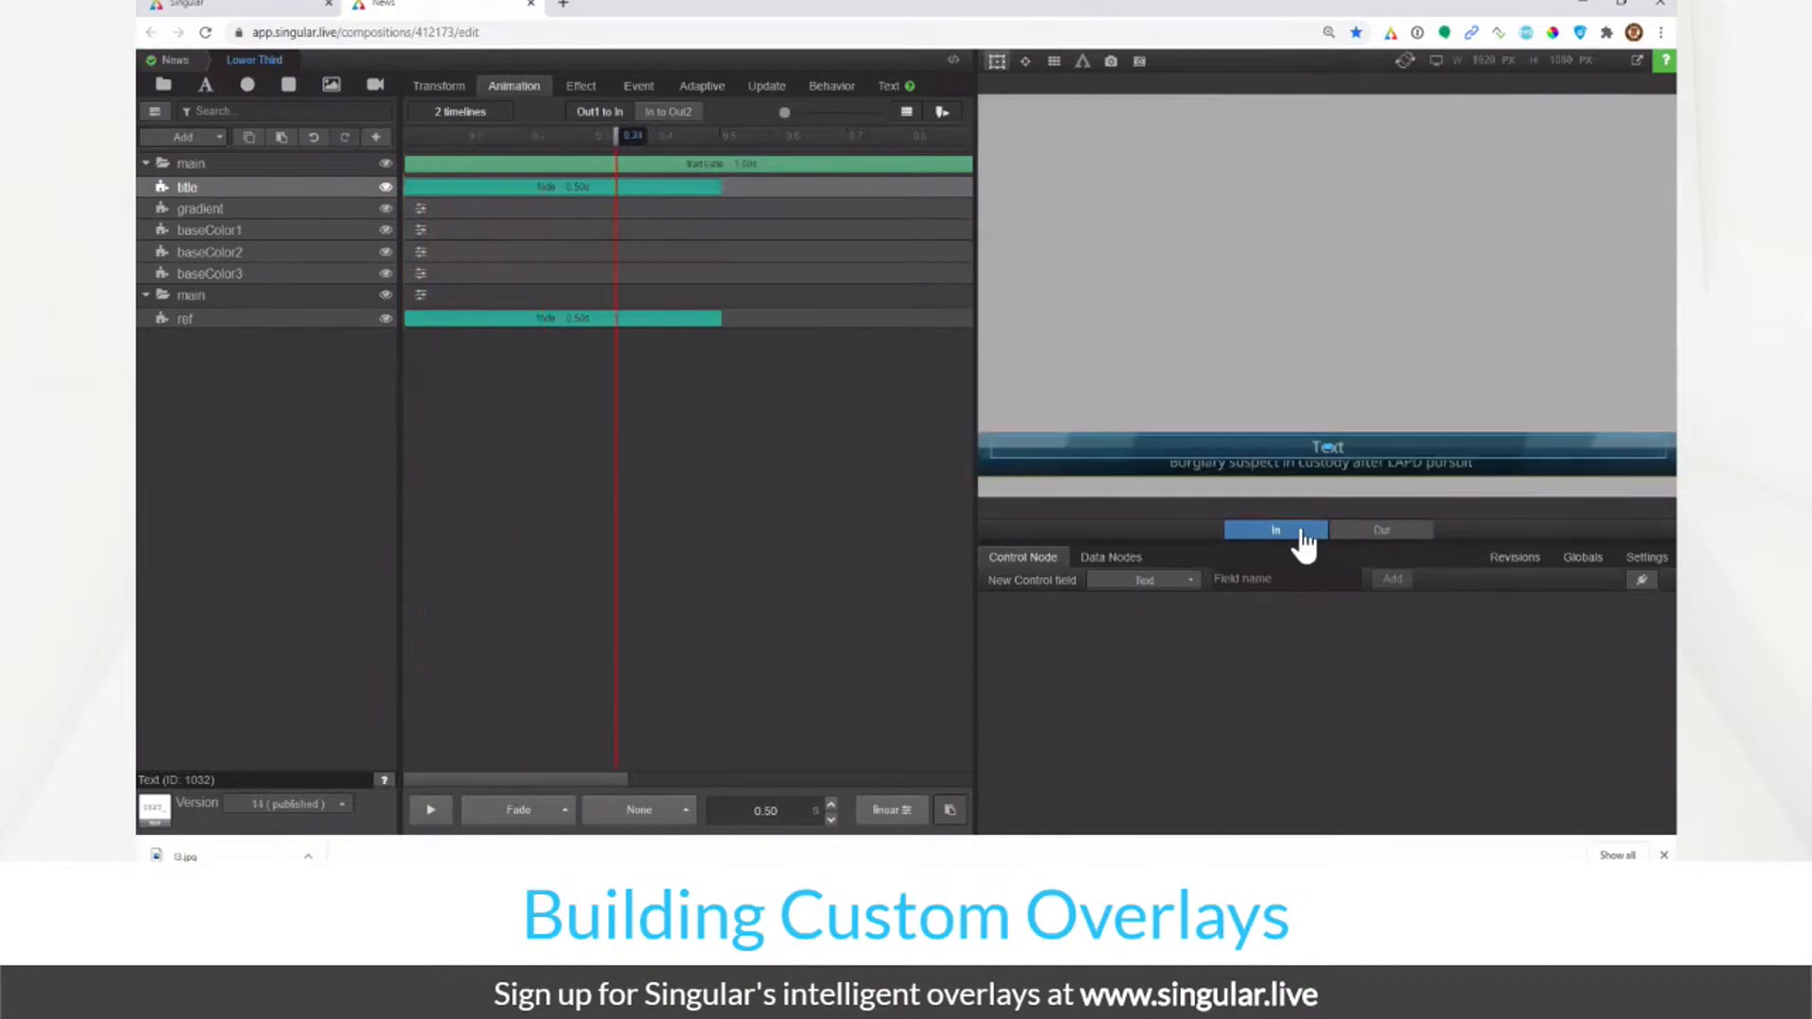
click(1341, 535)
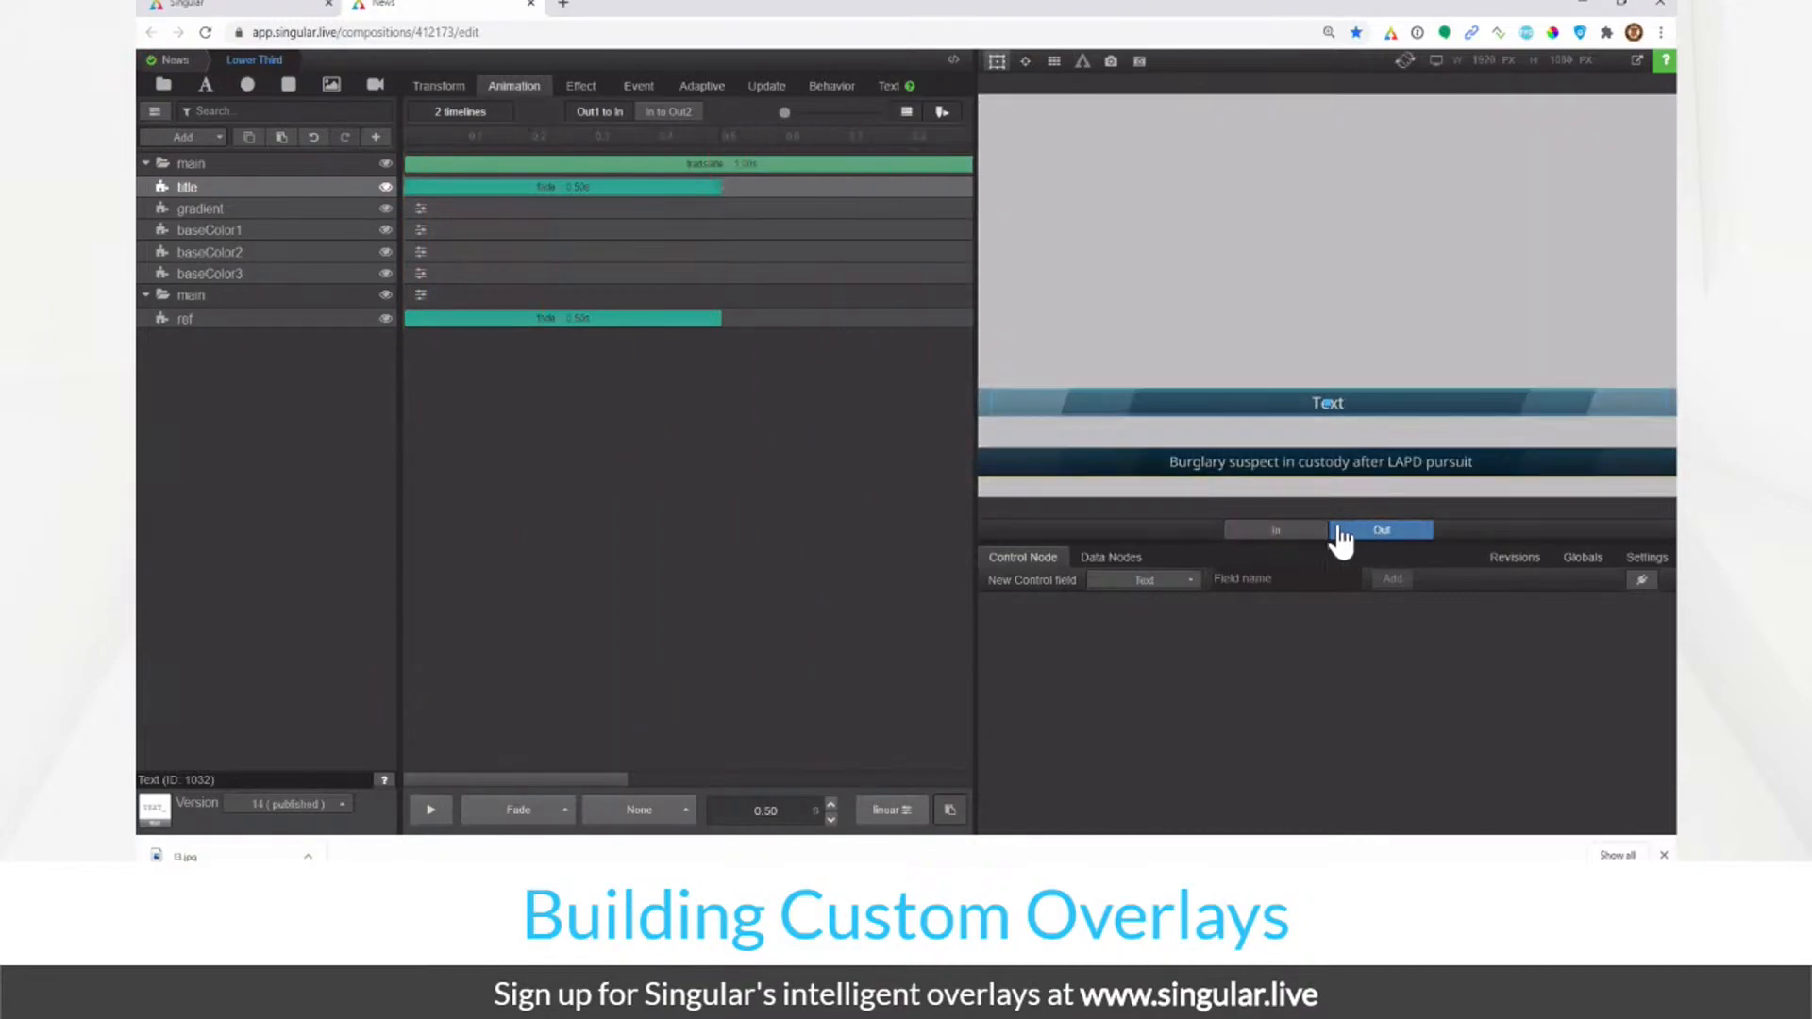
click(1304, 538)
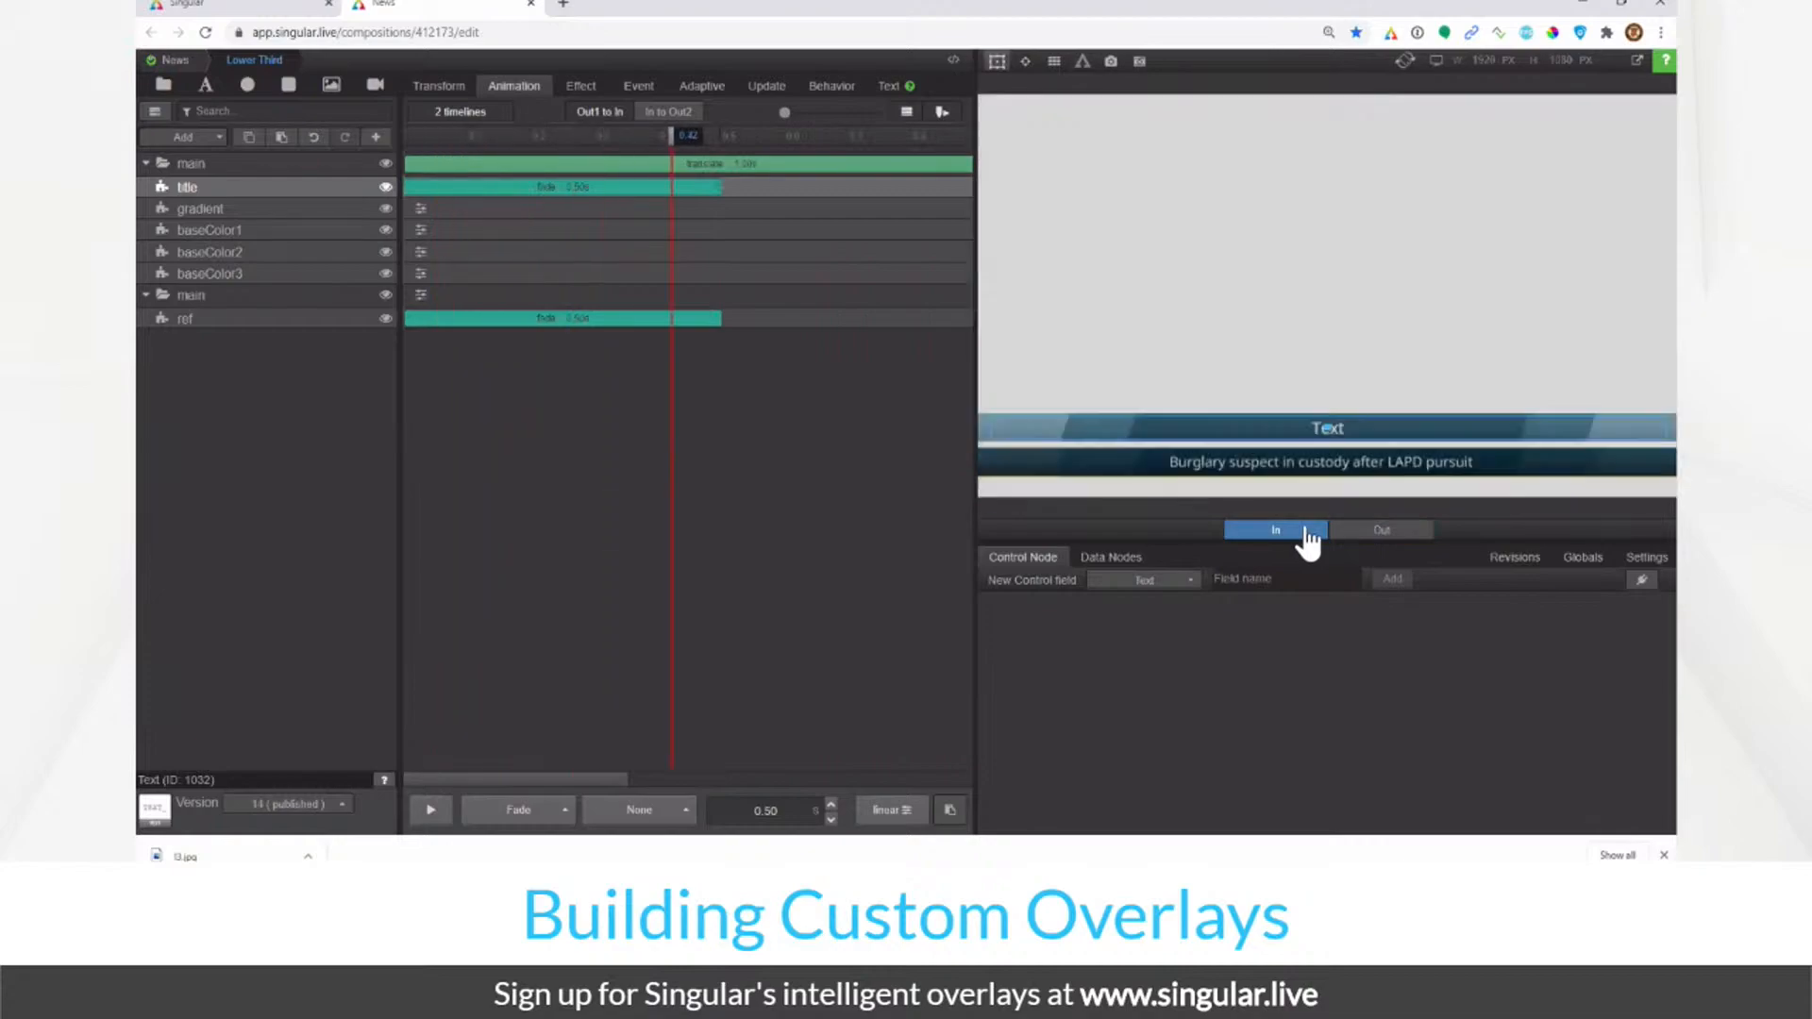
click(1354, 539)
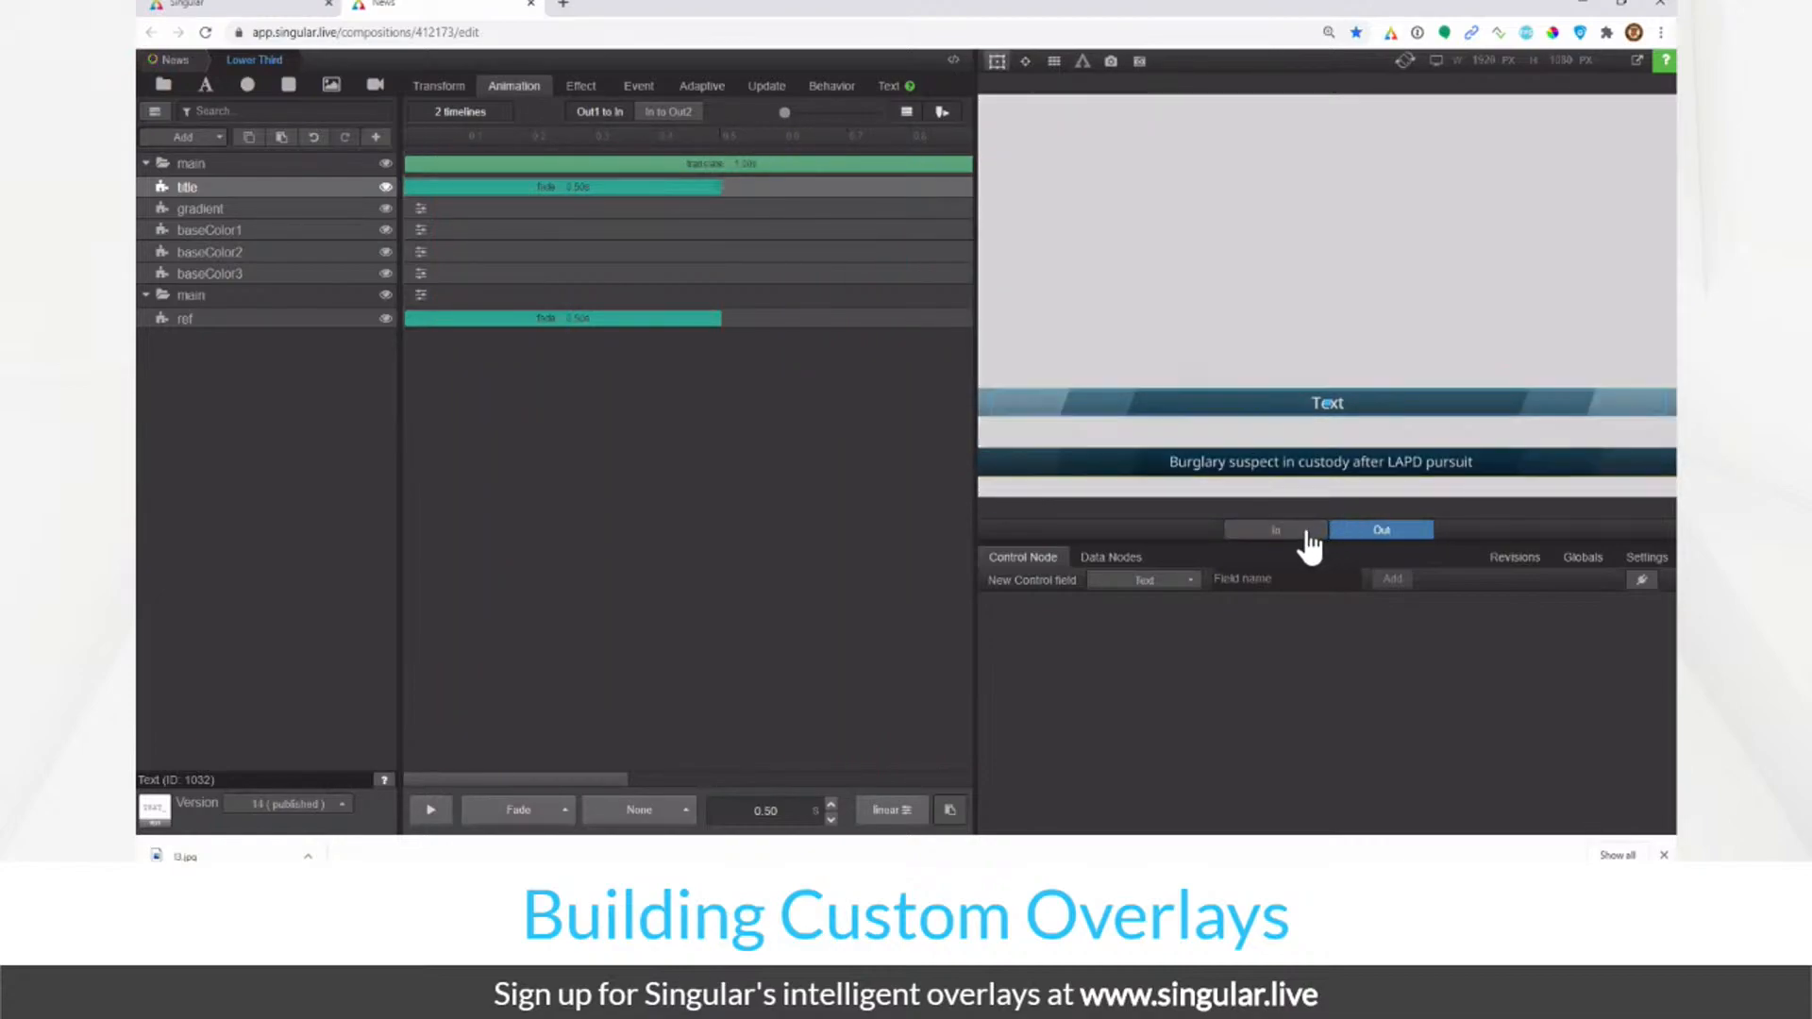
click(1289, 540)
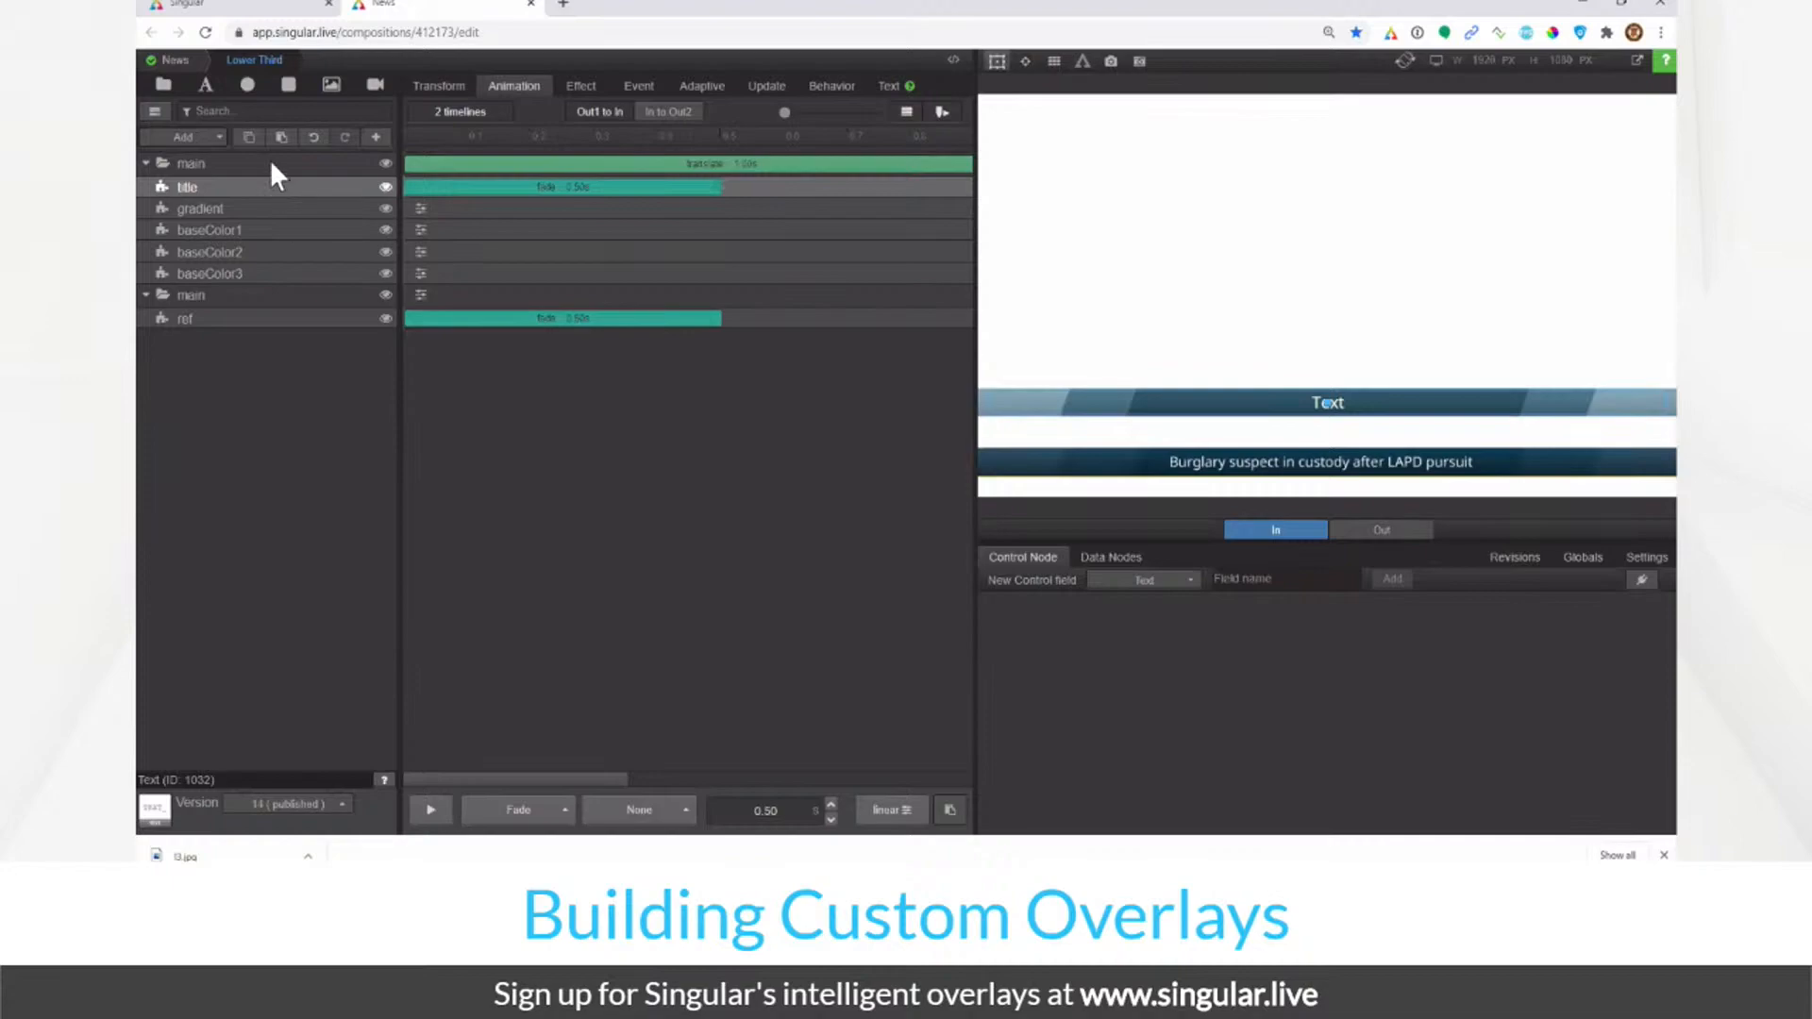
Step: Give baseColor1 a 1 s Scale animation on X and Y with Power3 easing
click(283, 236)
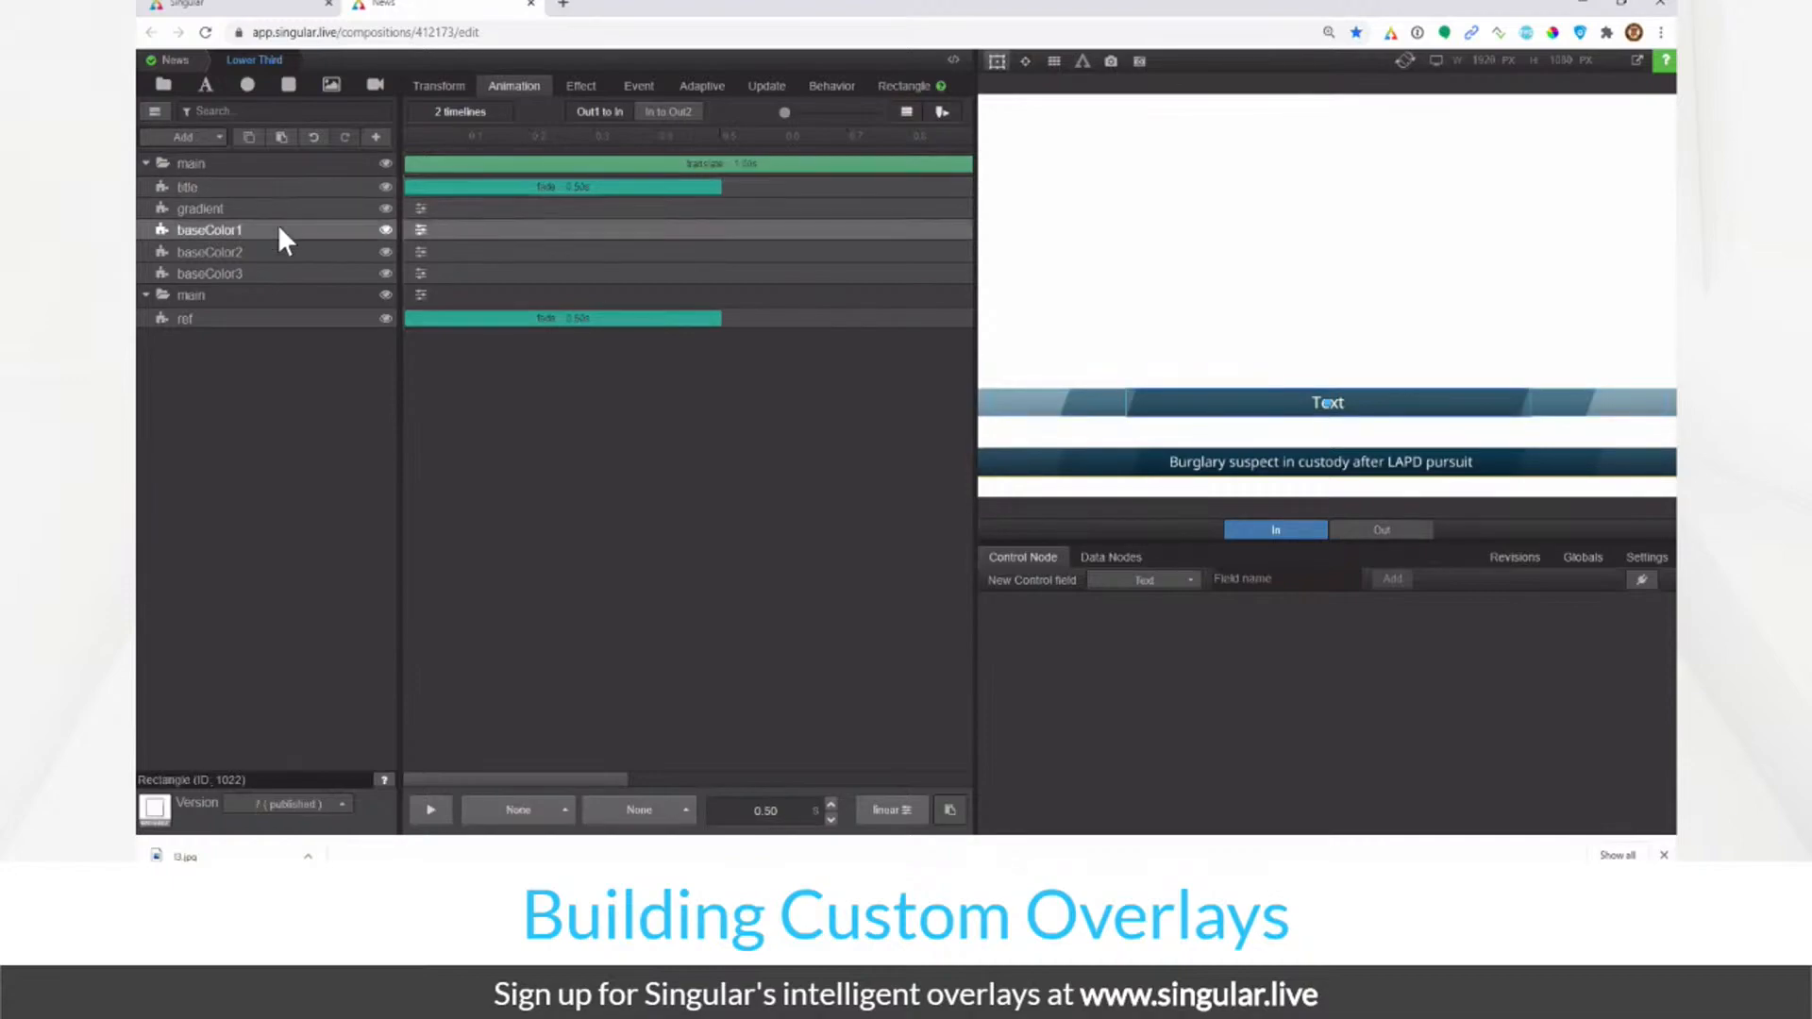
click(434, 138)
drag(434, 138, 628, 201)
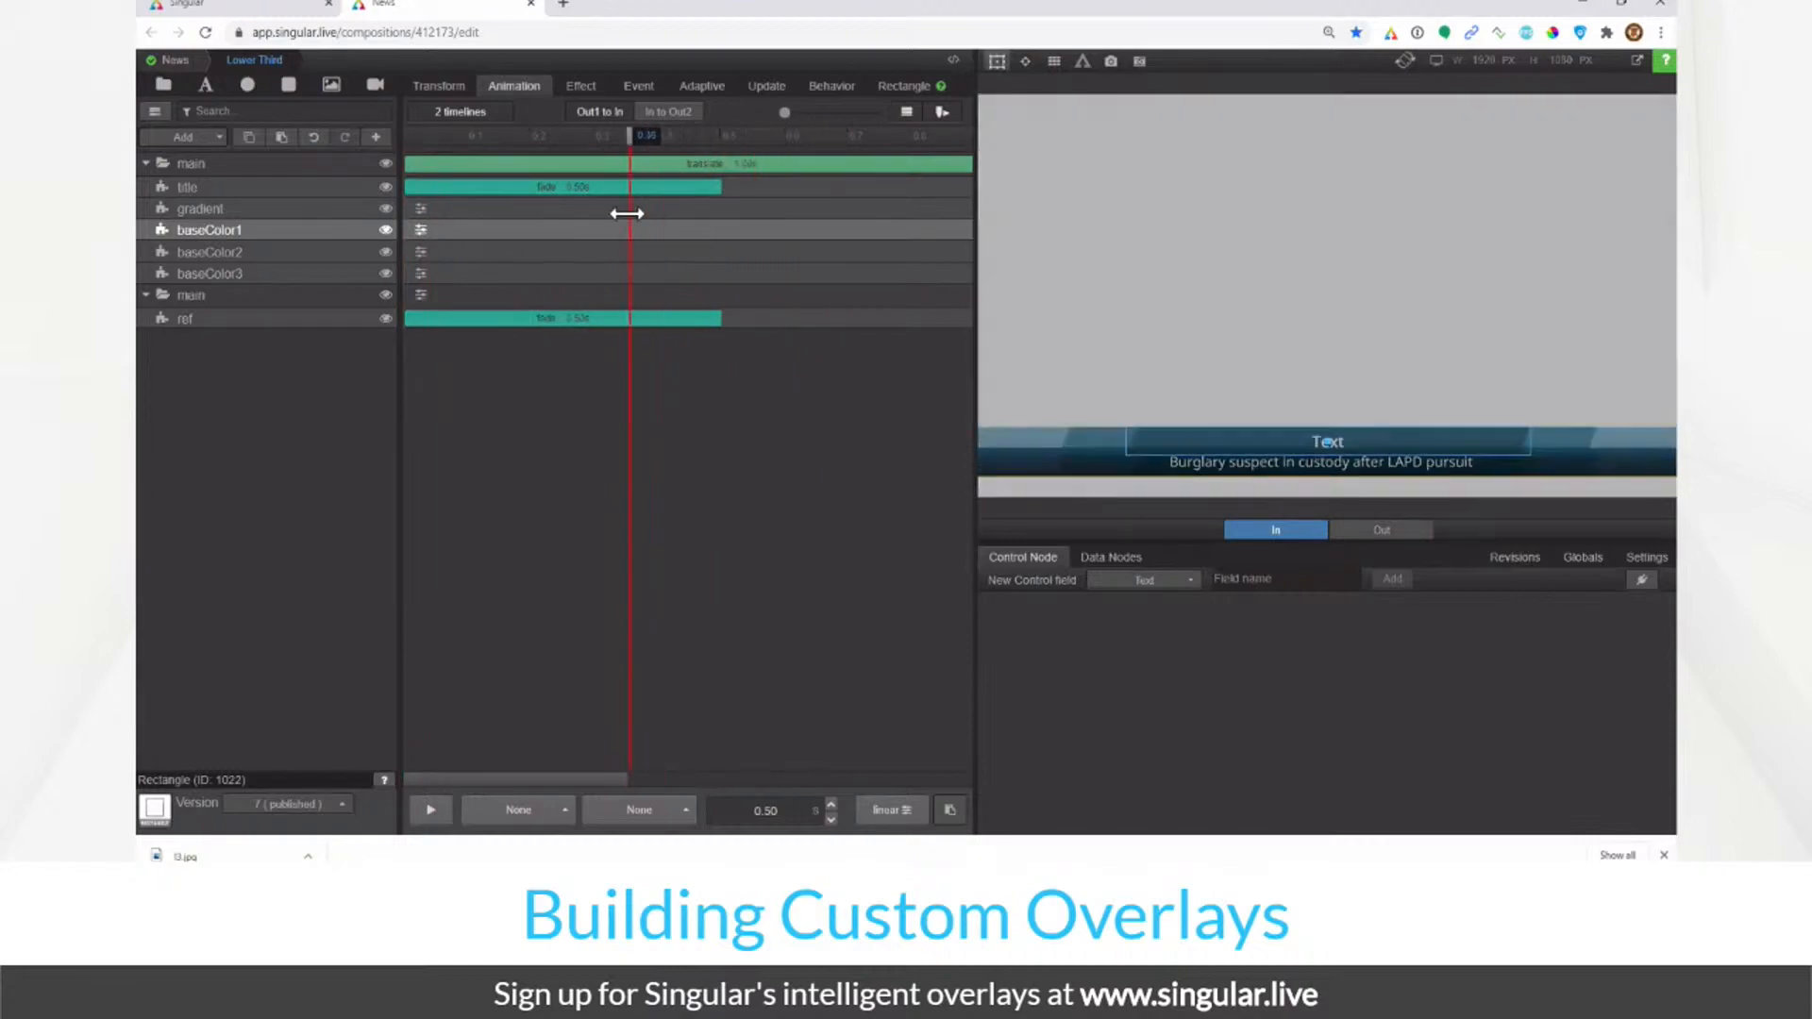
click(421, 230)
click(481, 265)
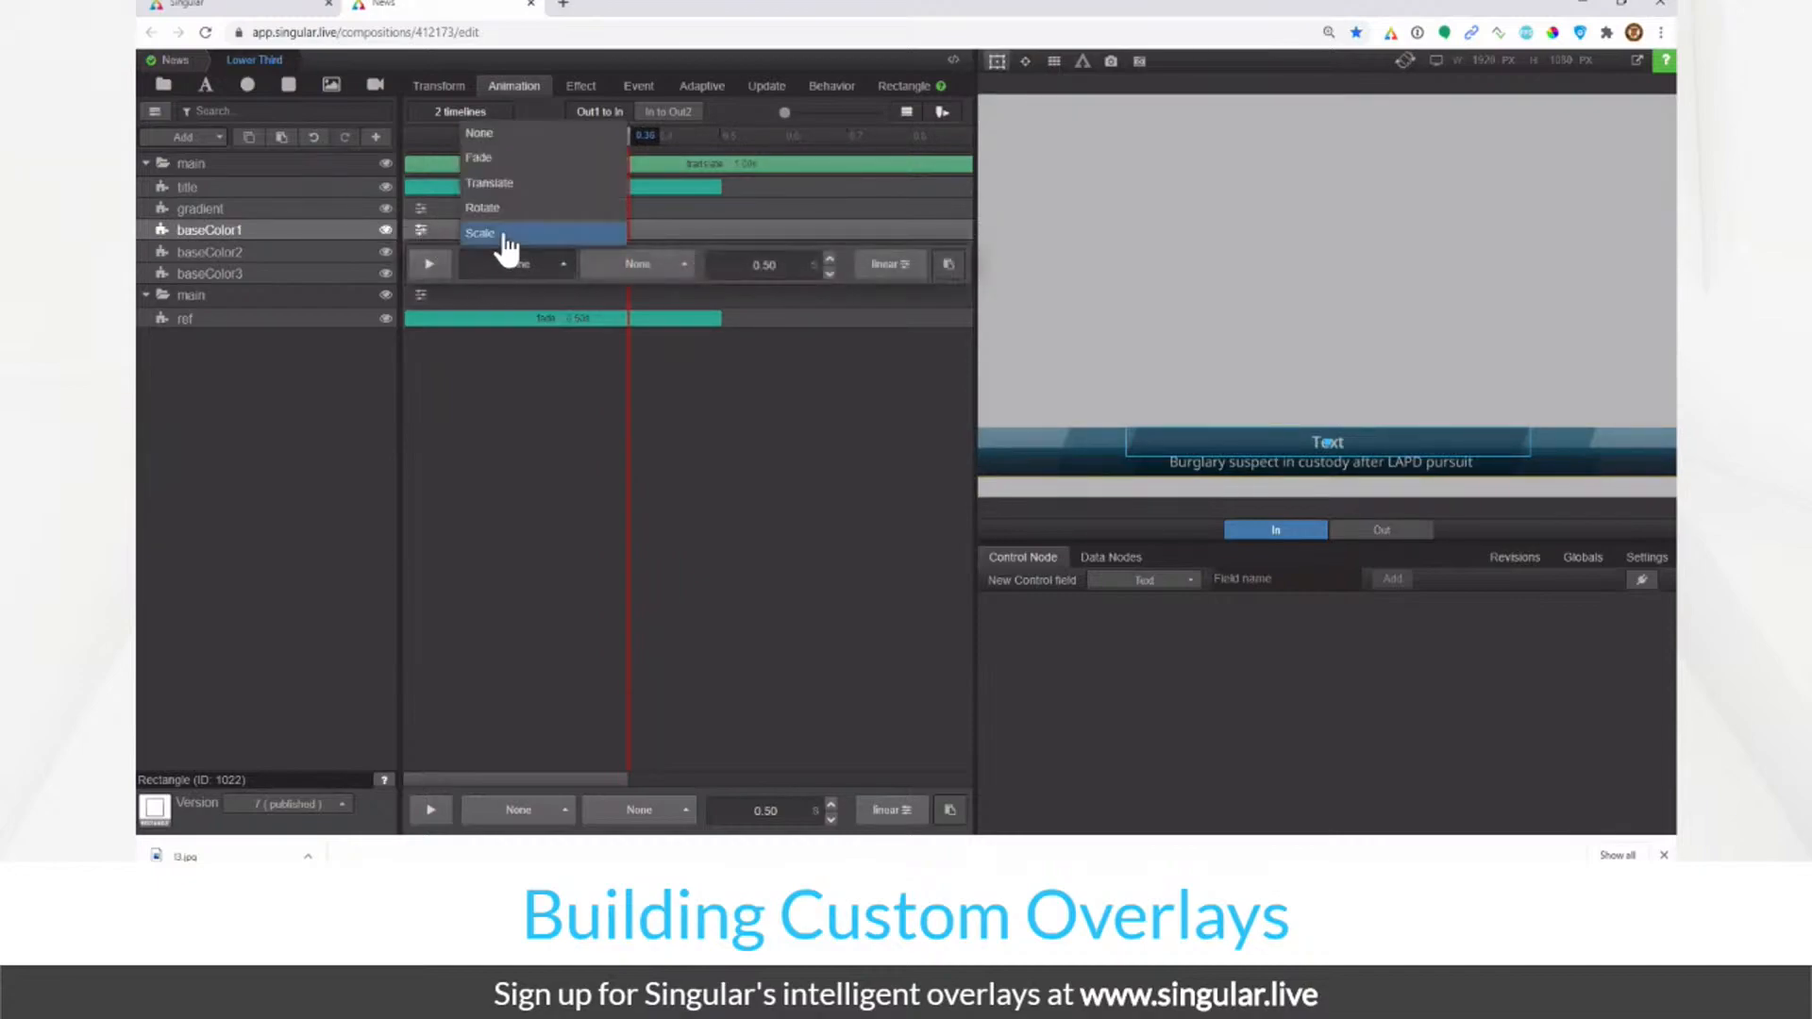
click(481, 233)
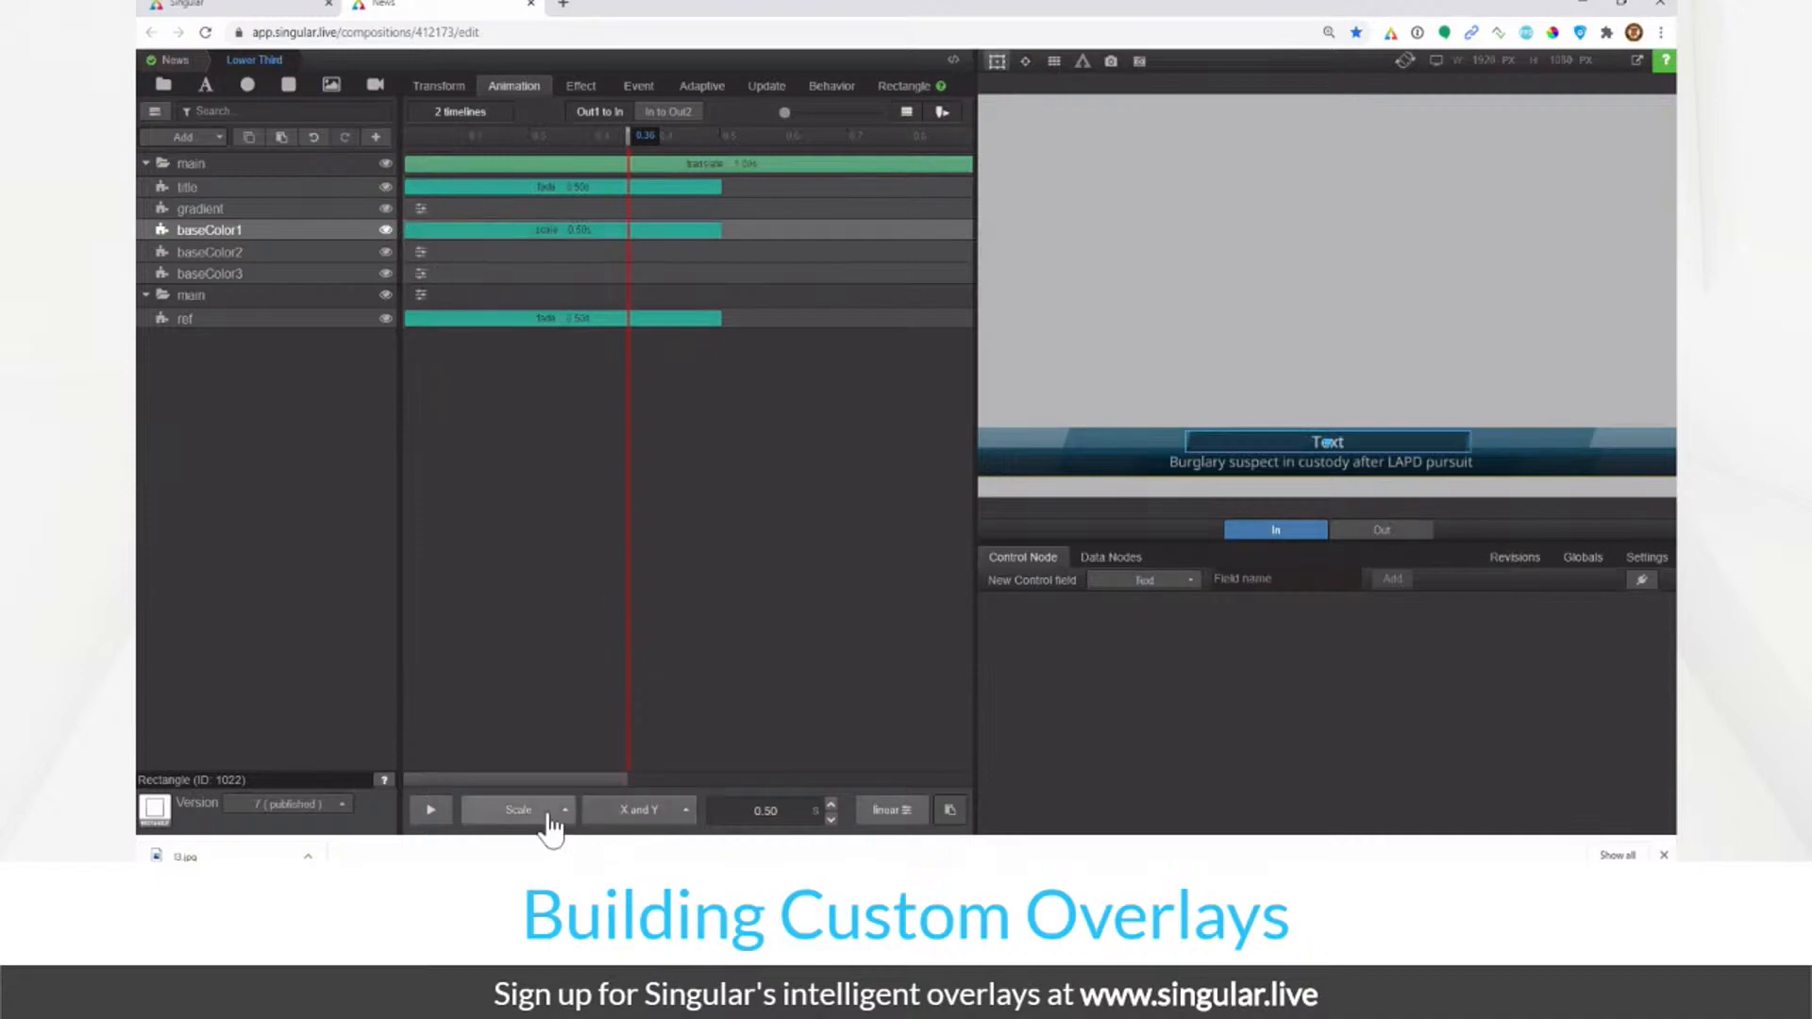
click(609, 818)
click(793, 818)
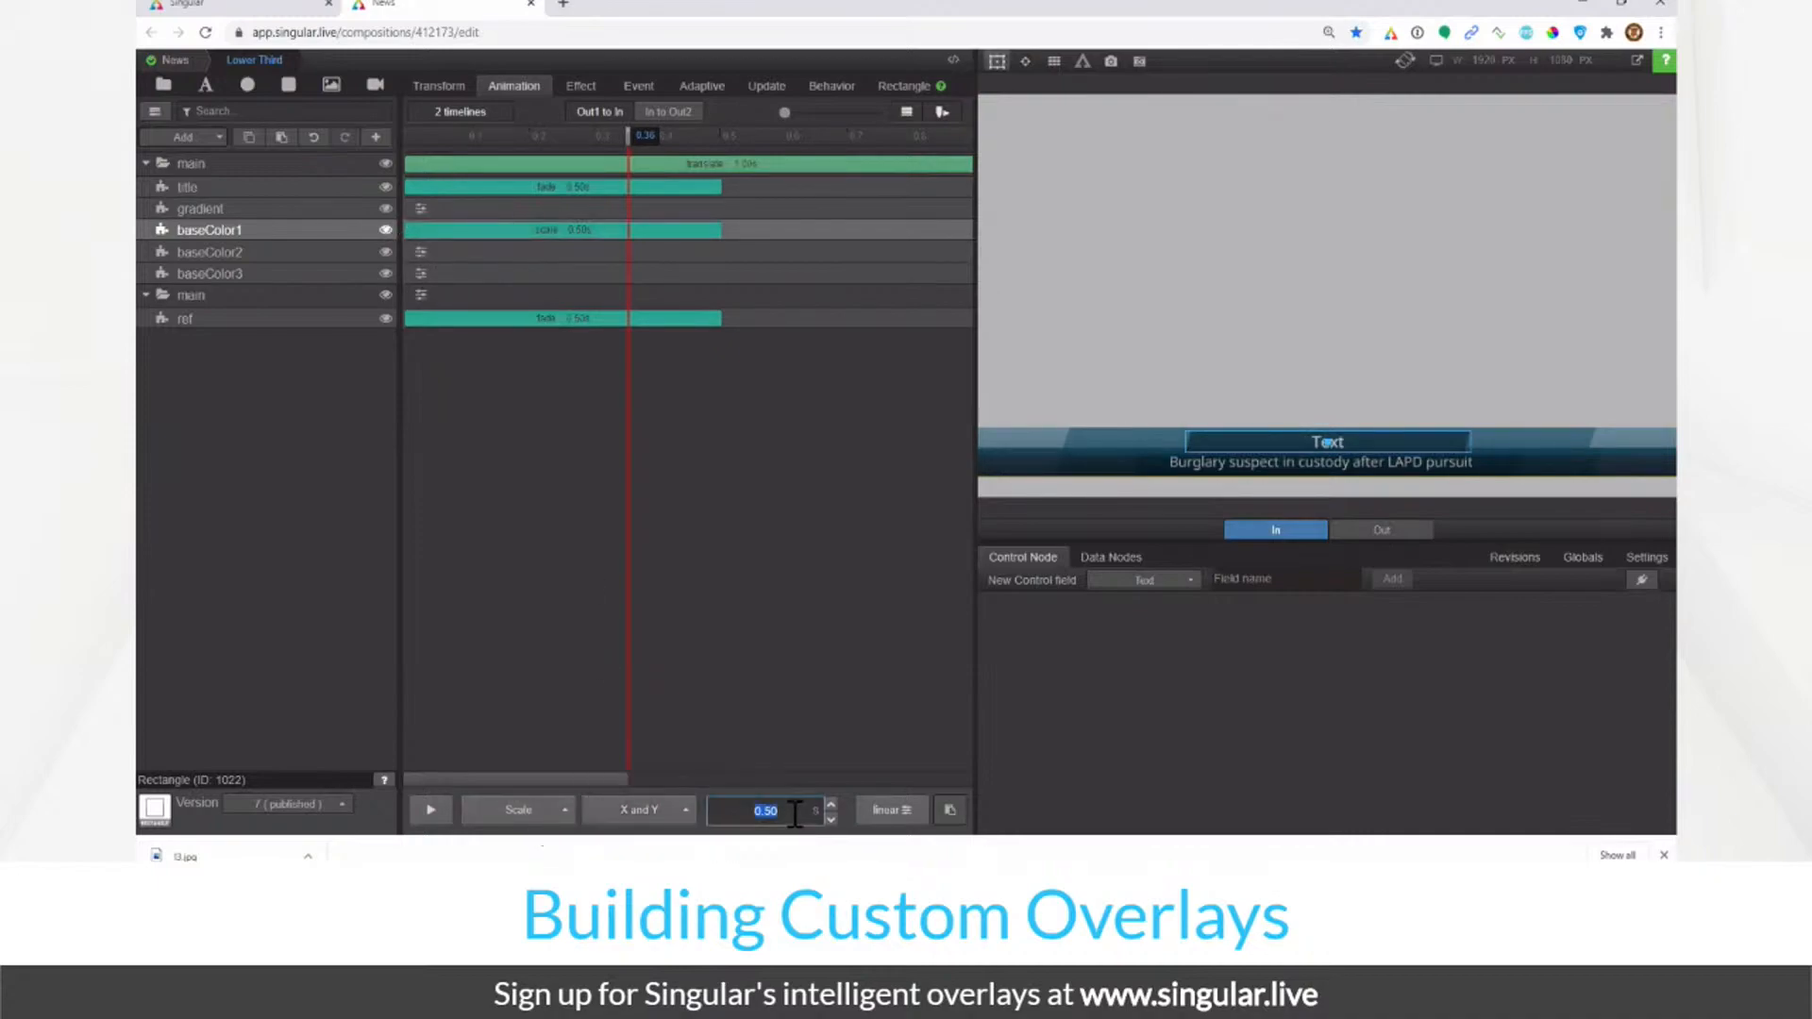
text(1)
click(883, 810)
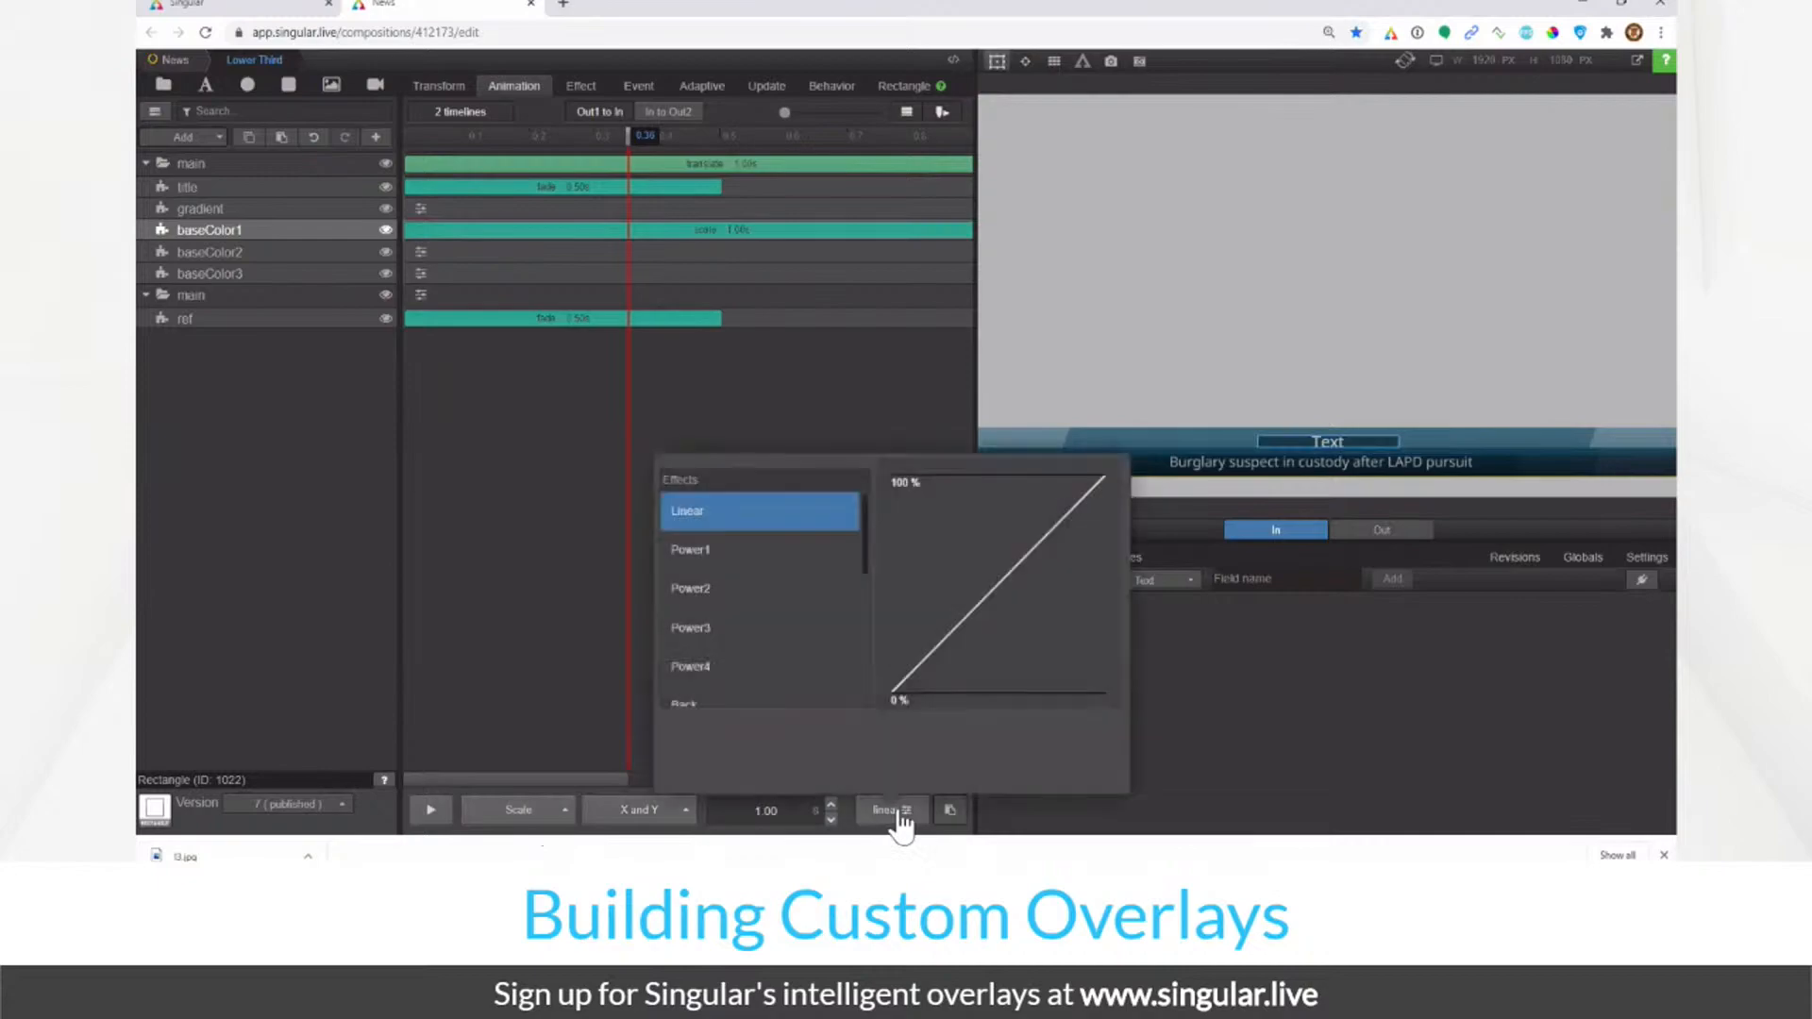
click(838, 636)
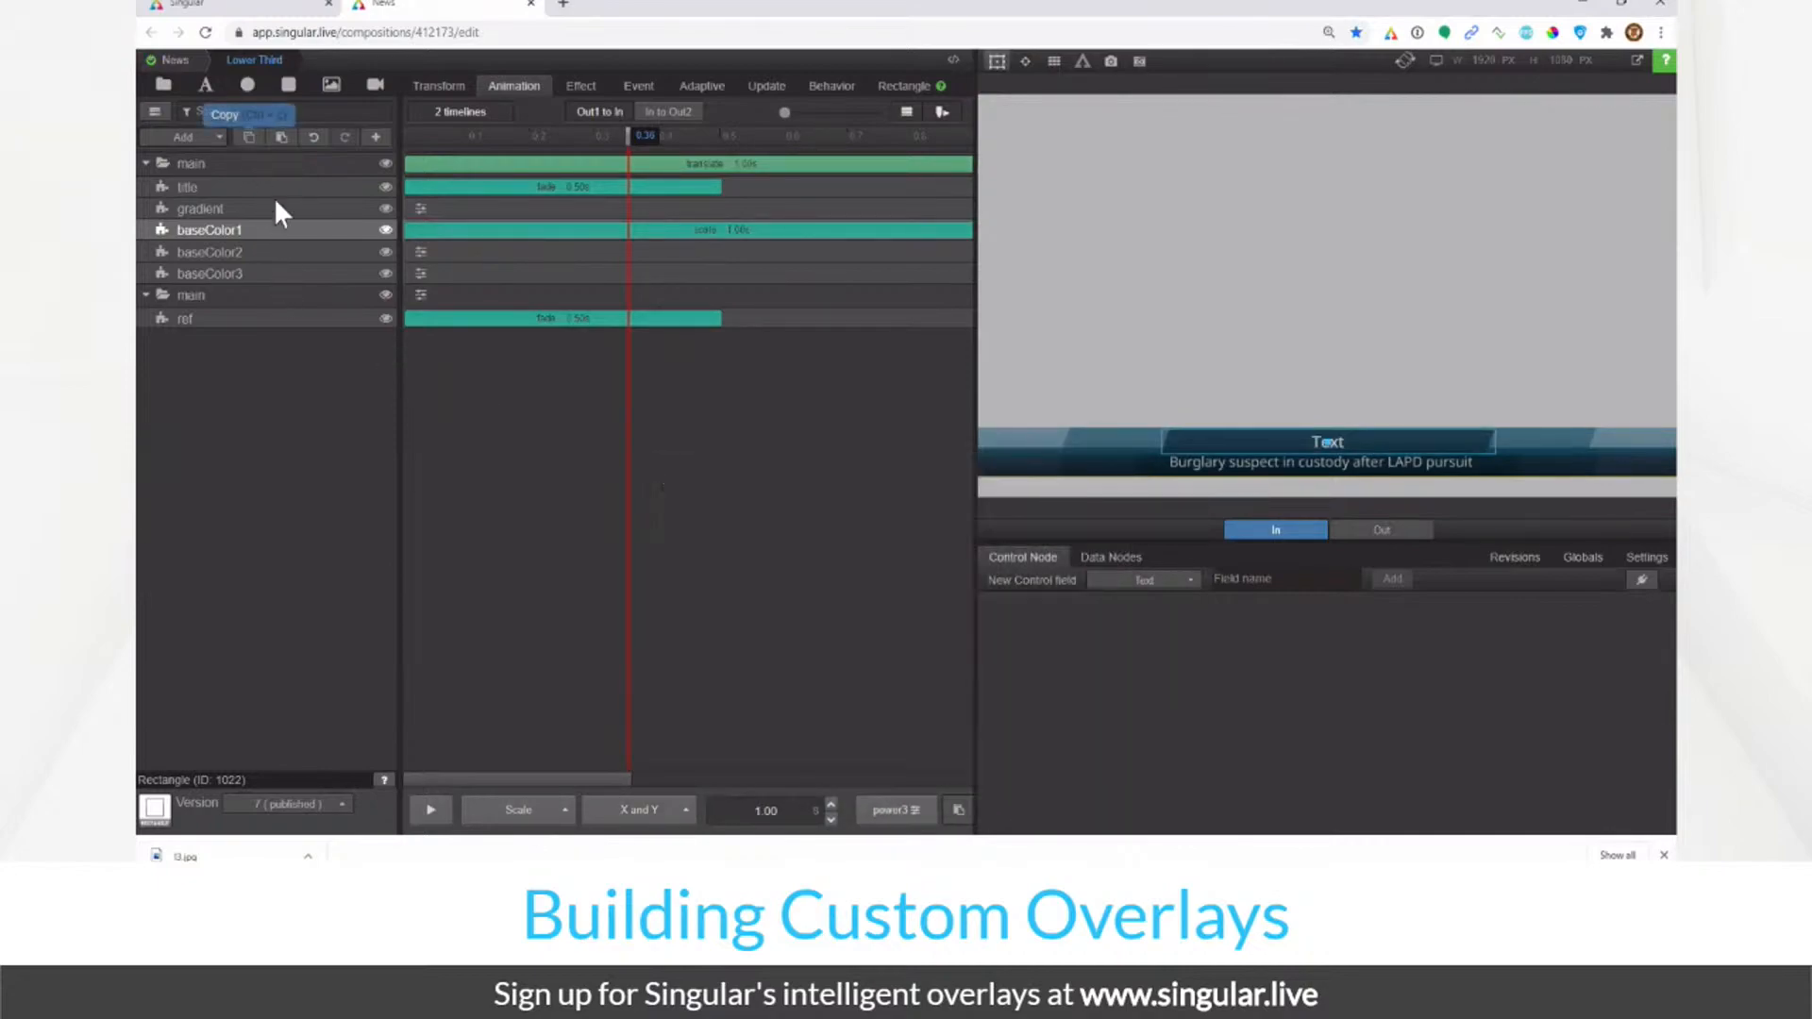
Step: Paste the same scale animation onto baseColor2 and baseColor3
click(296, 252)
click(958, 810)
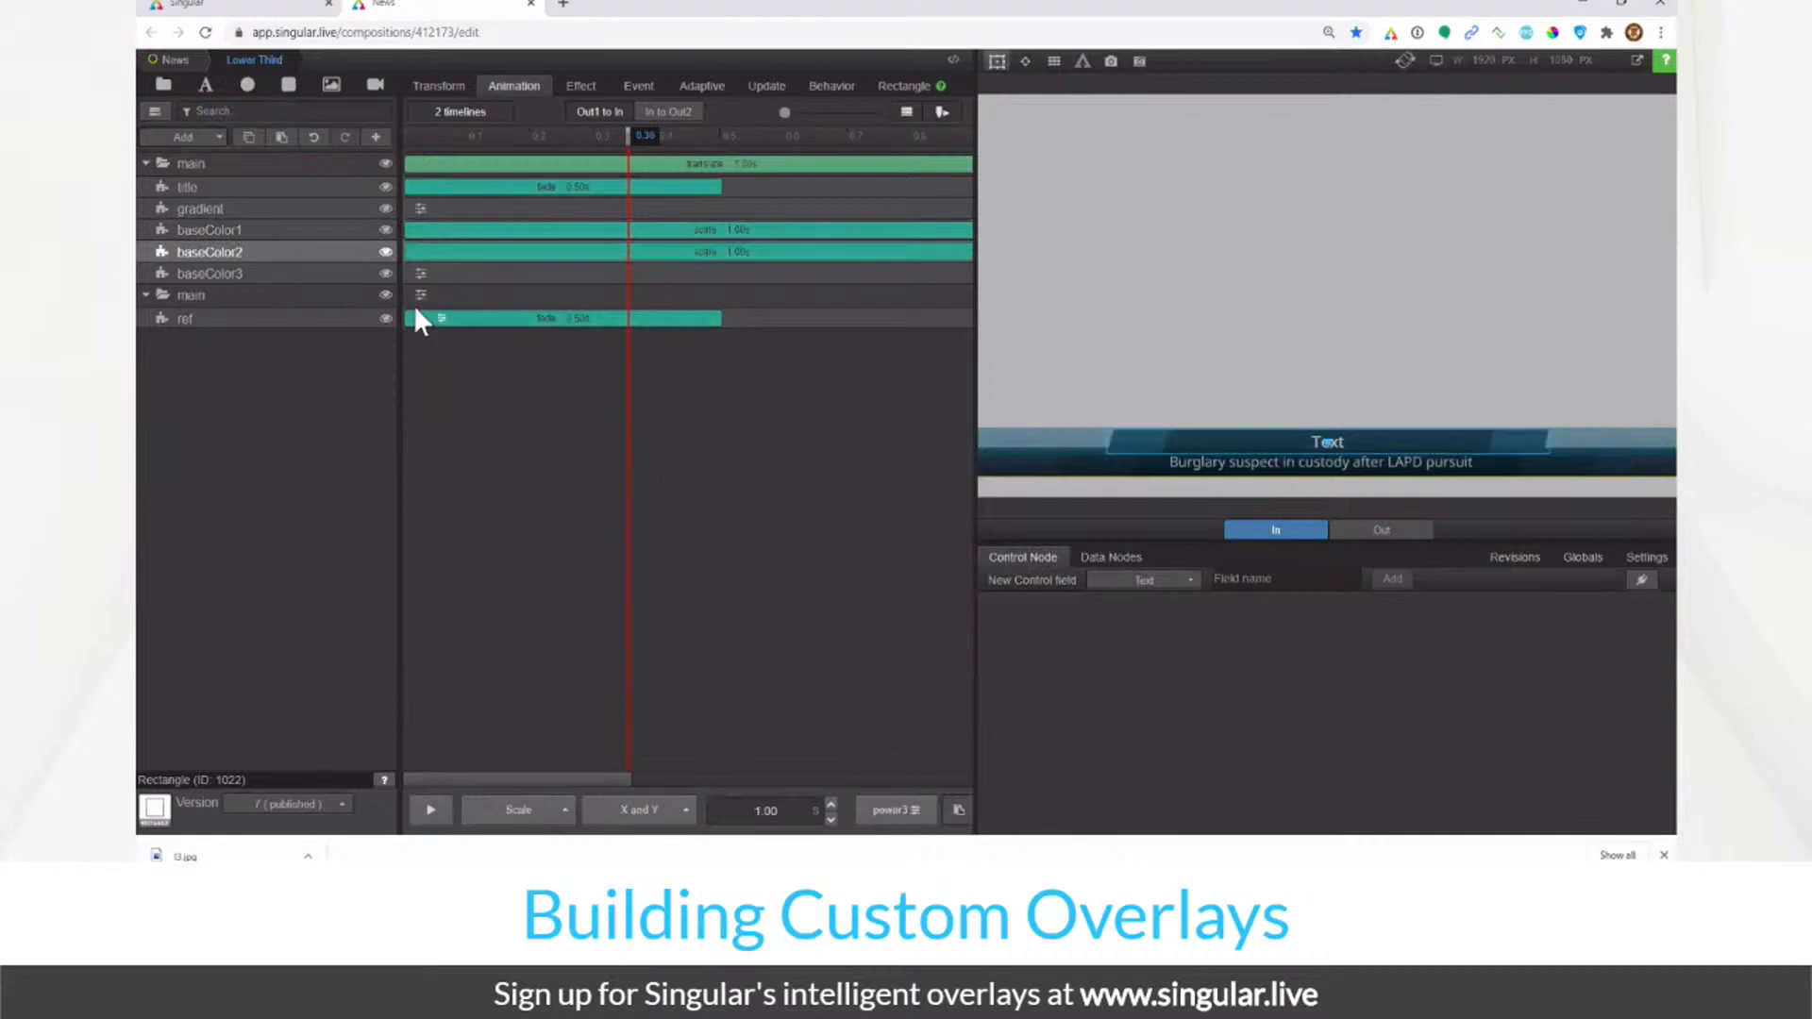
click(321, 272)
click(958, 810)
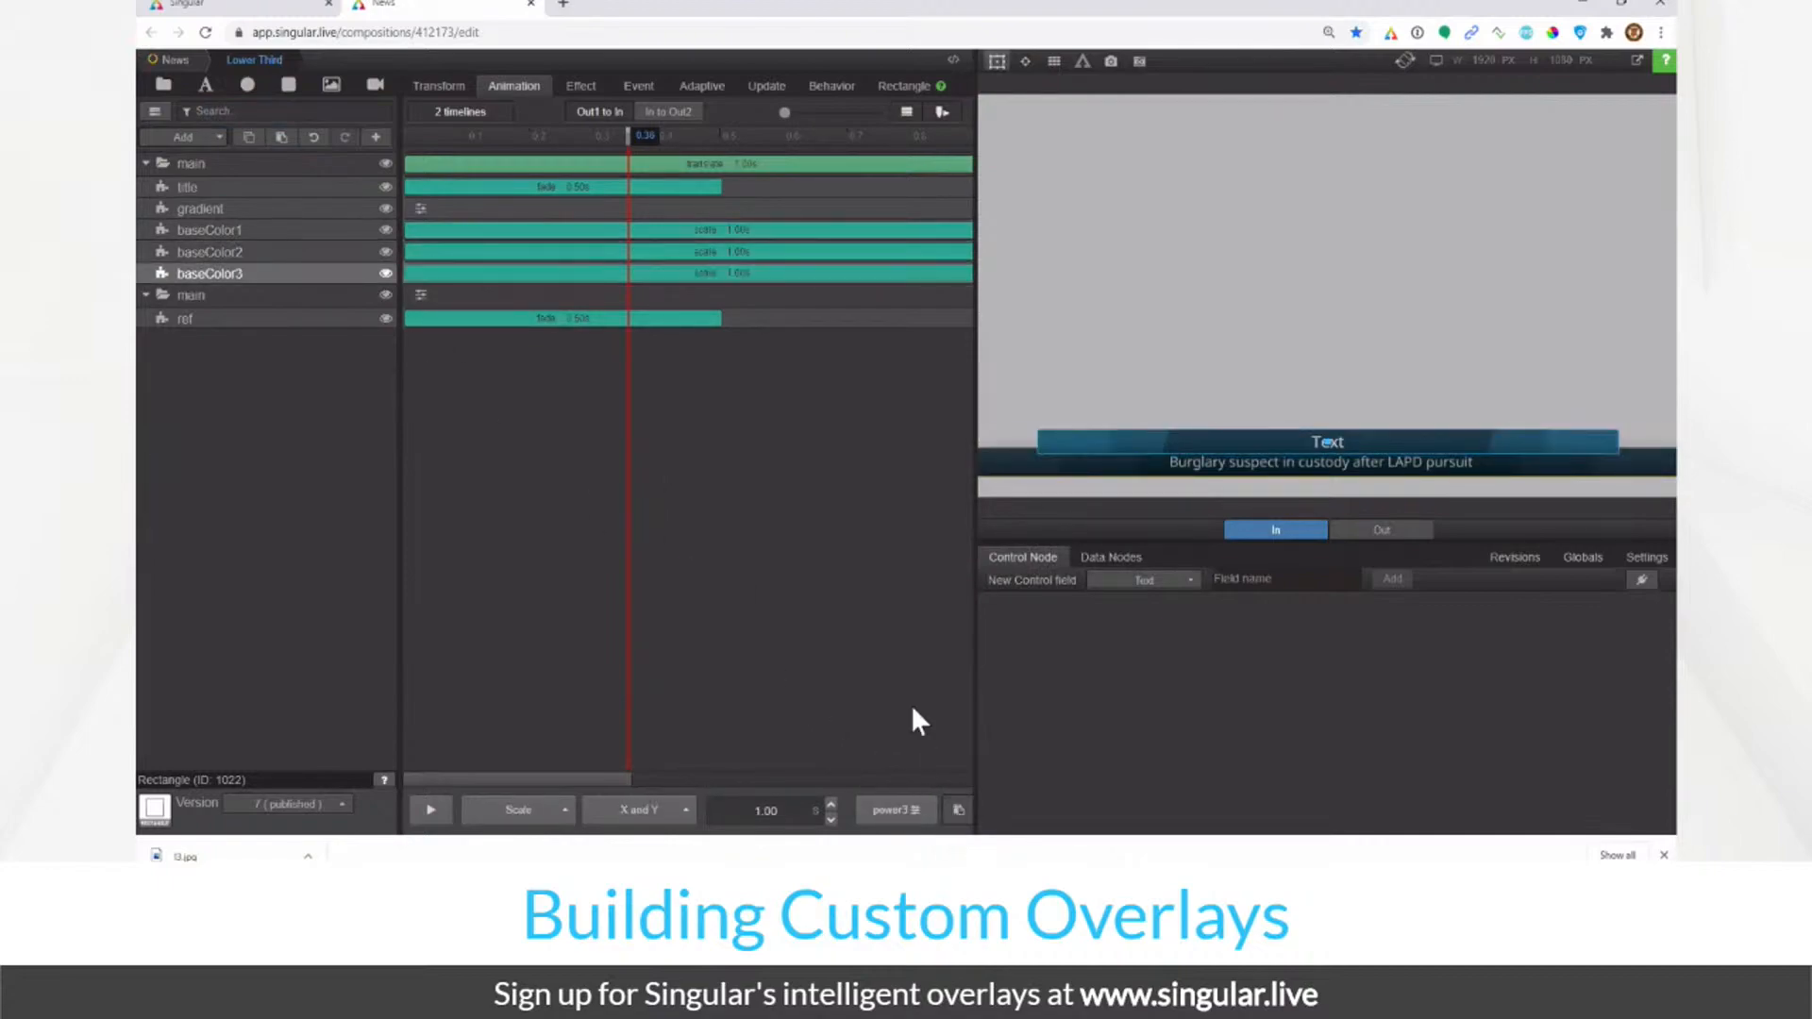
drag(464, 139, 721, 196)
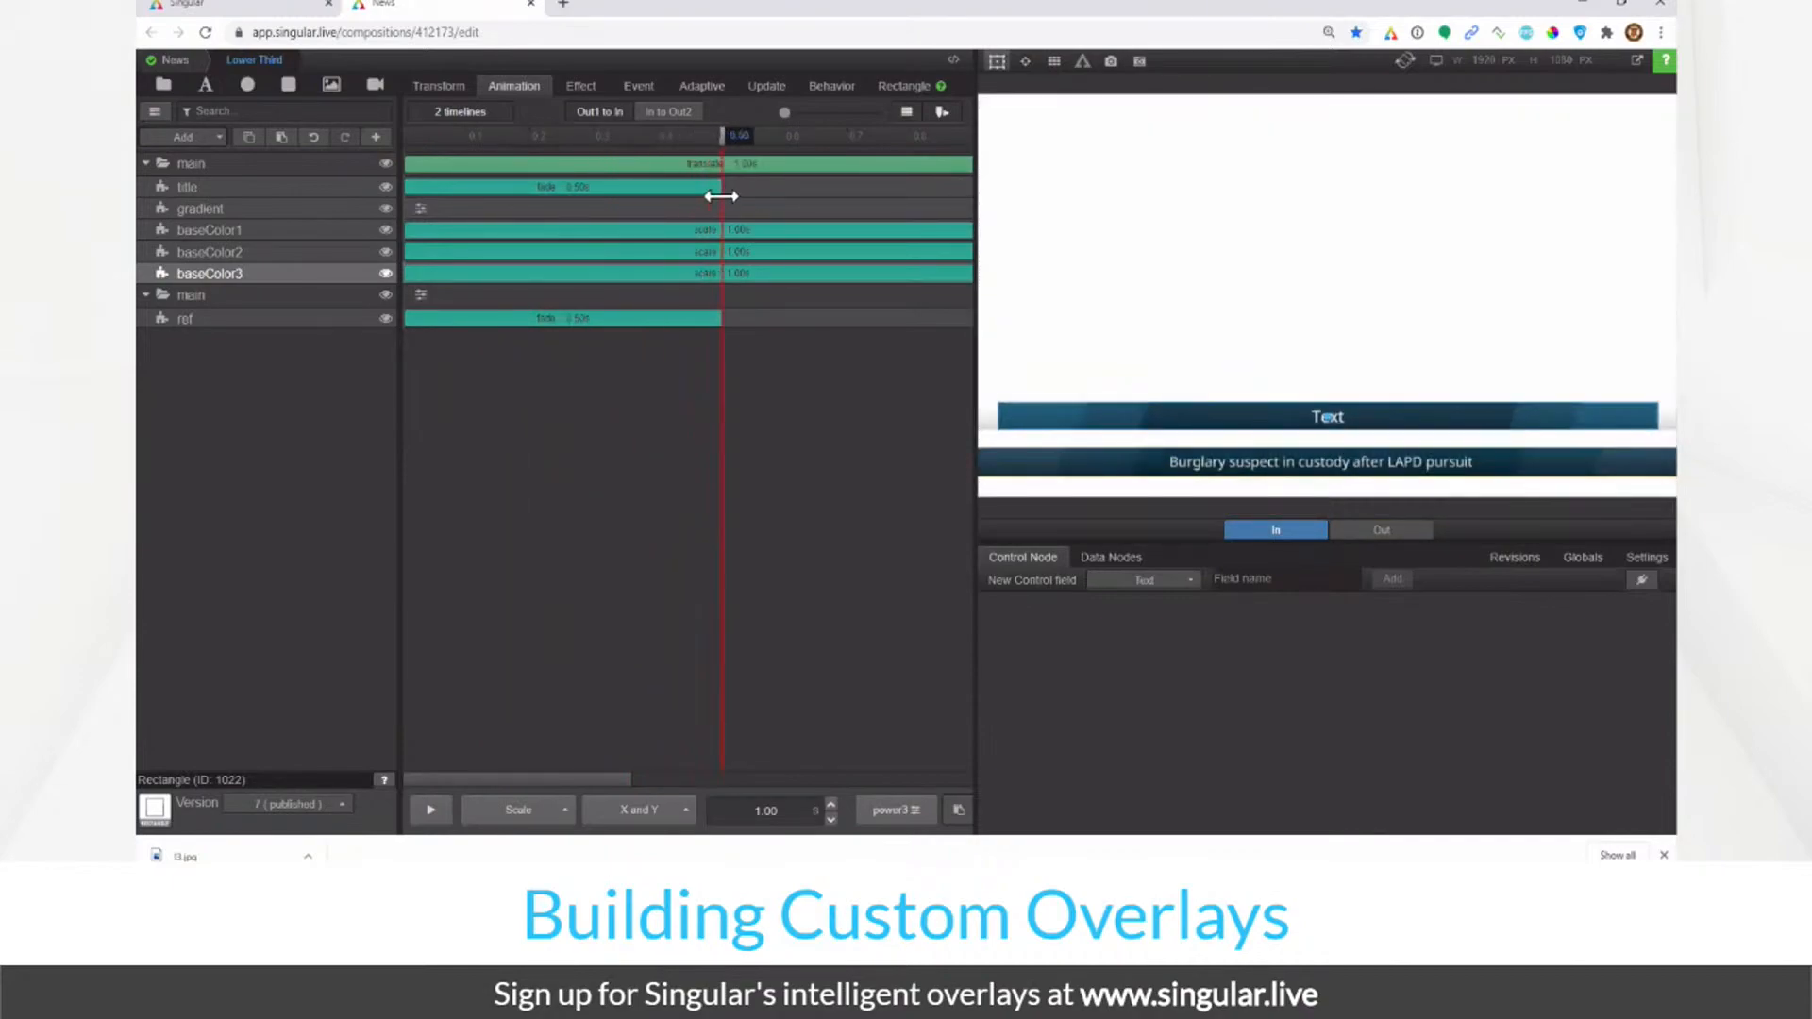
click(444, 168)
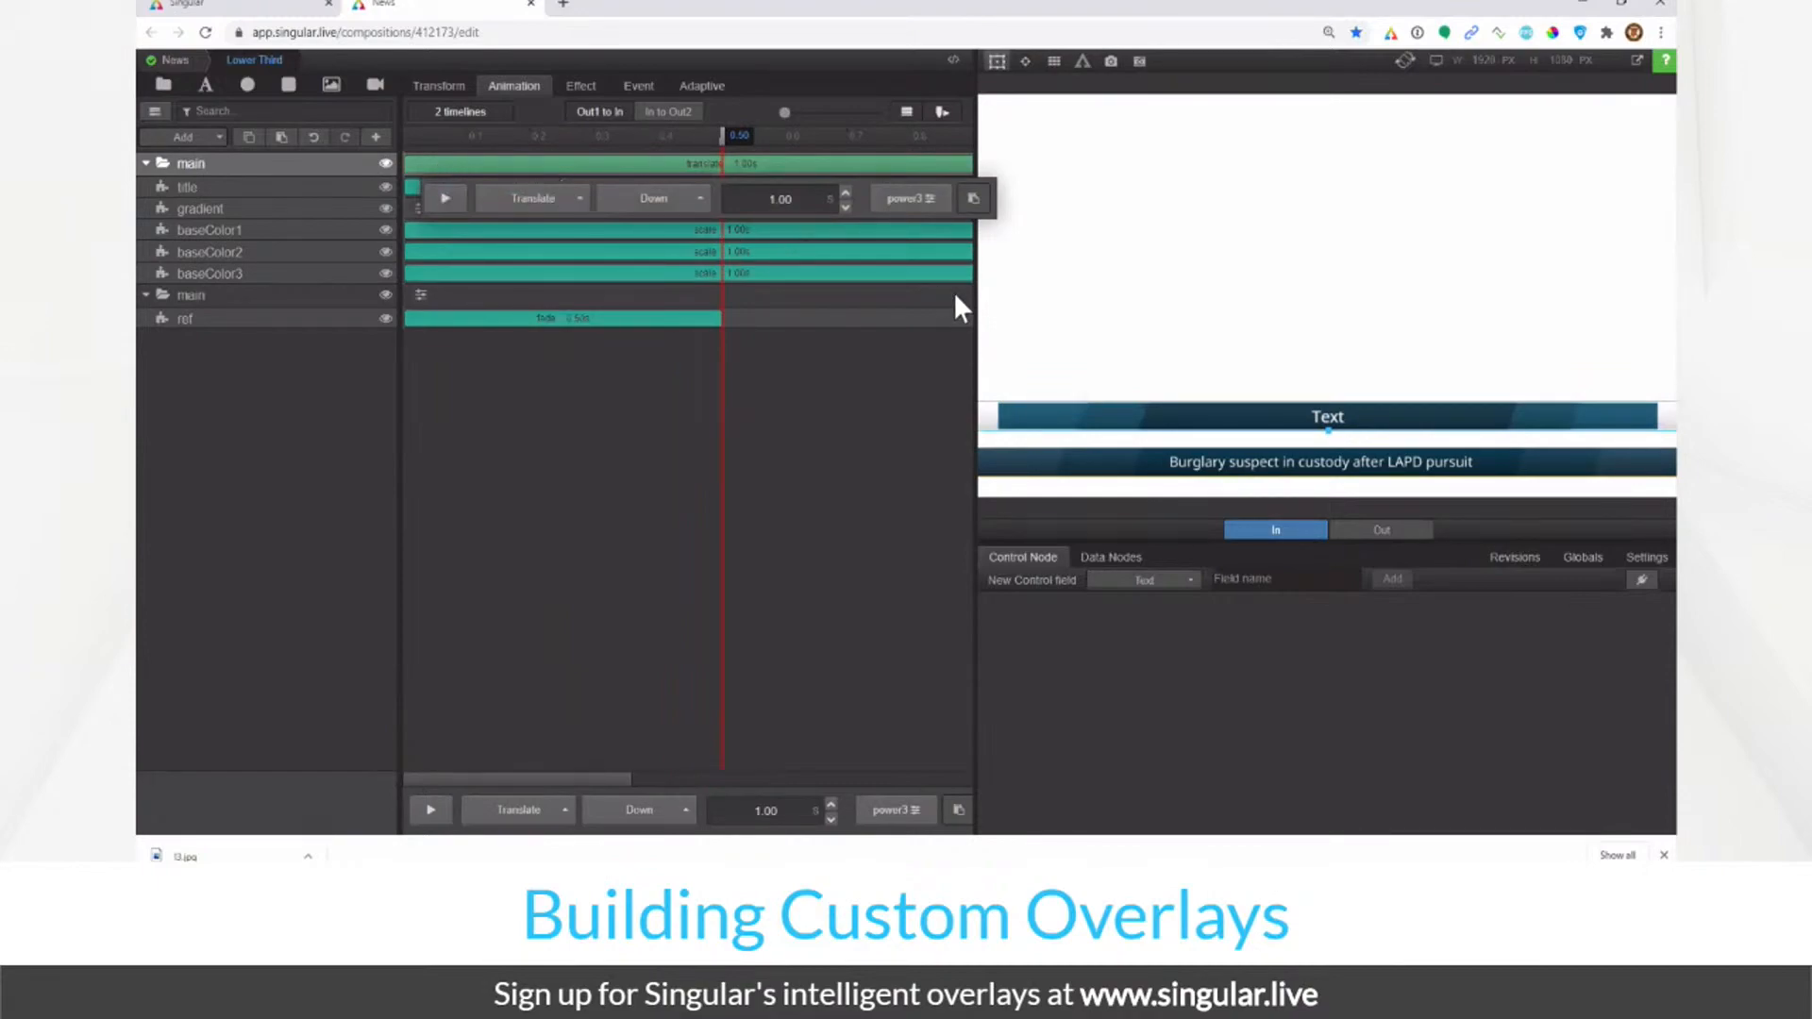
drag(972, 296, 1031, 292)
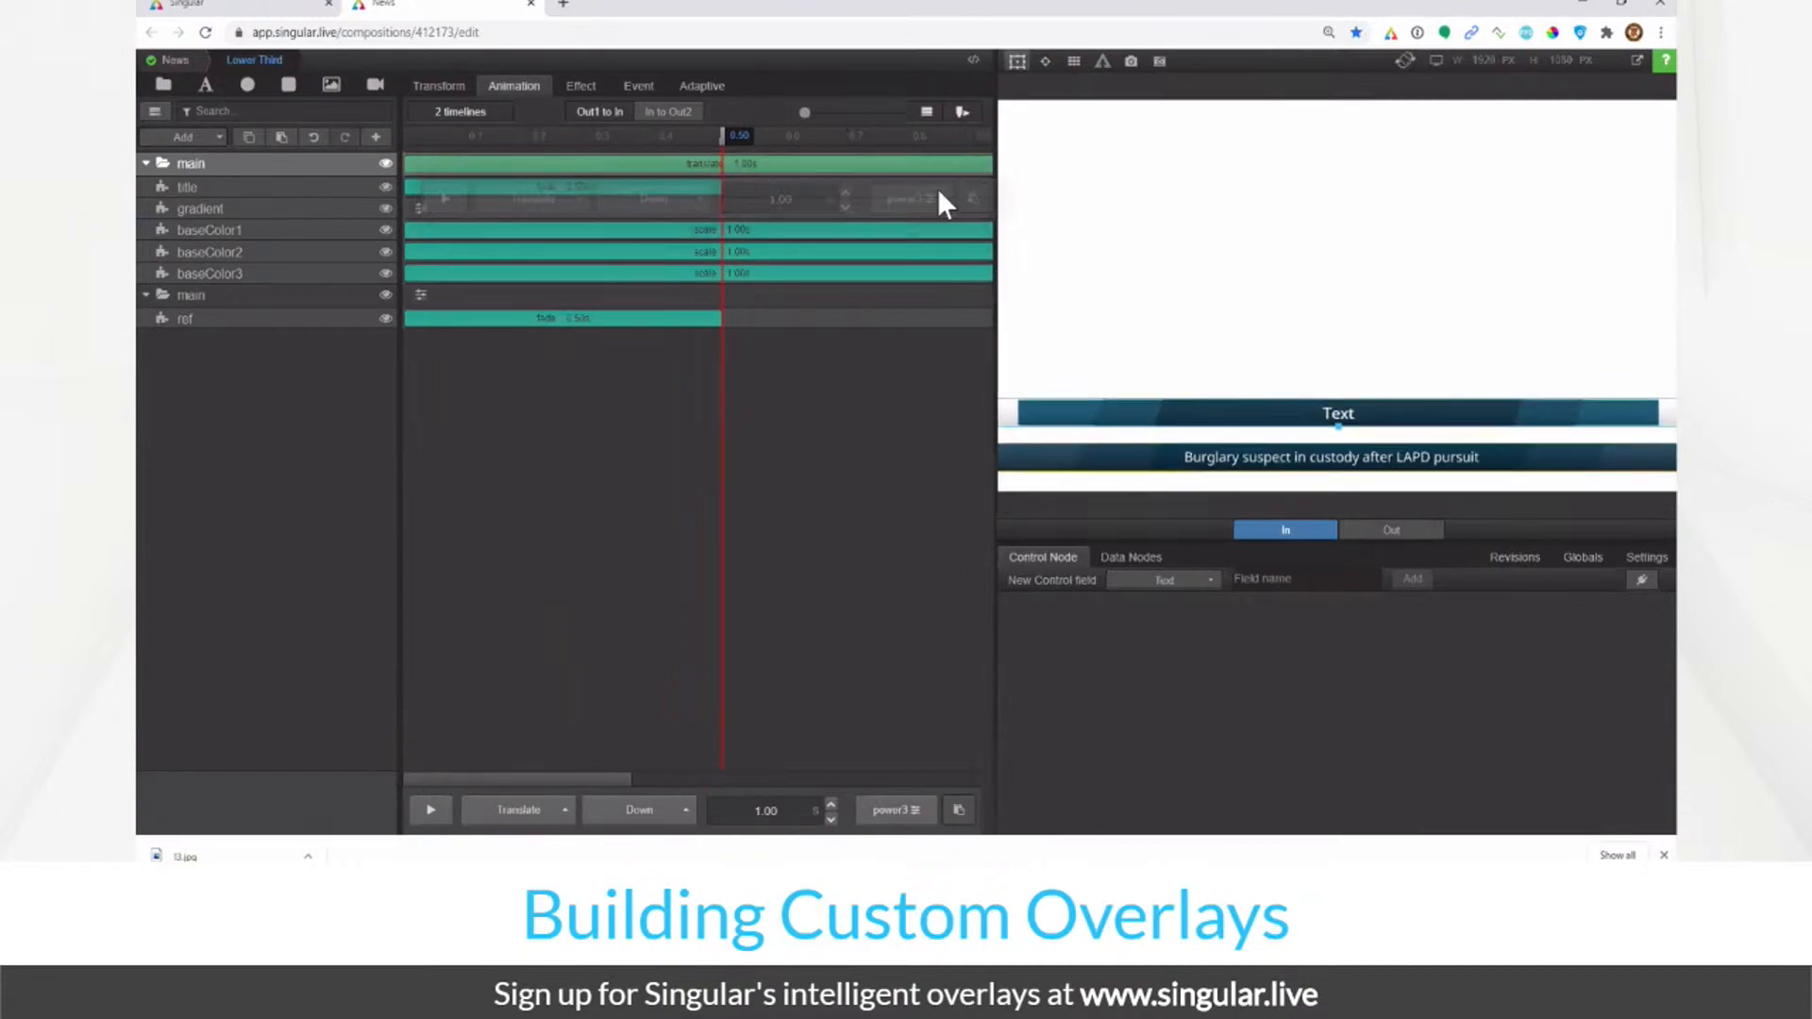
drag(438, 133, 550, 187)
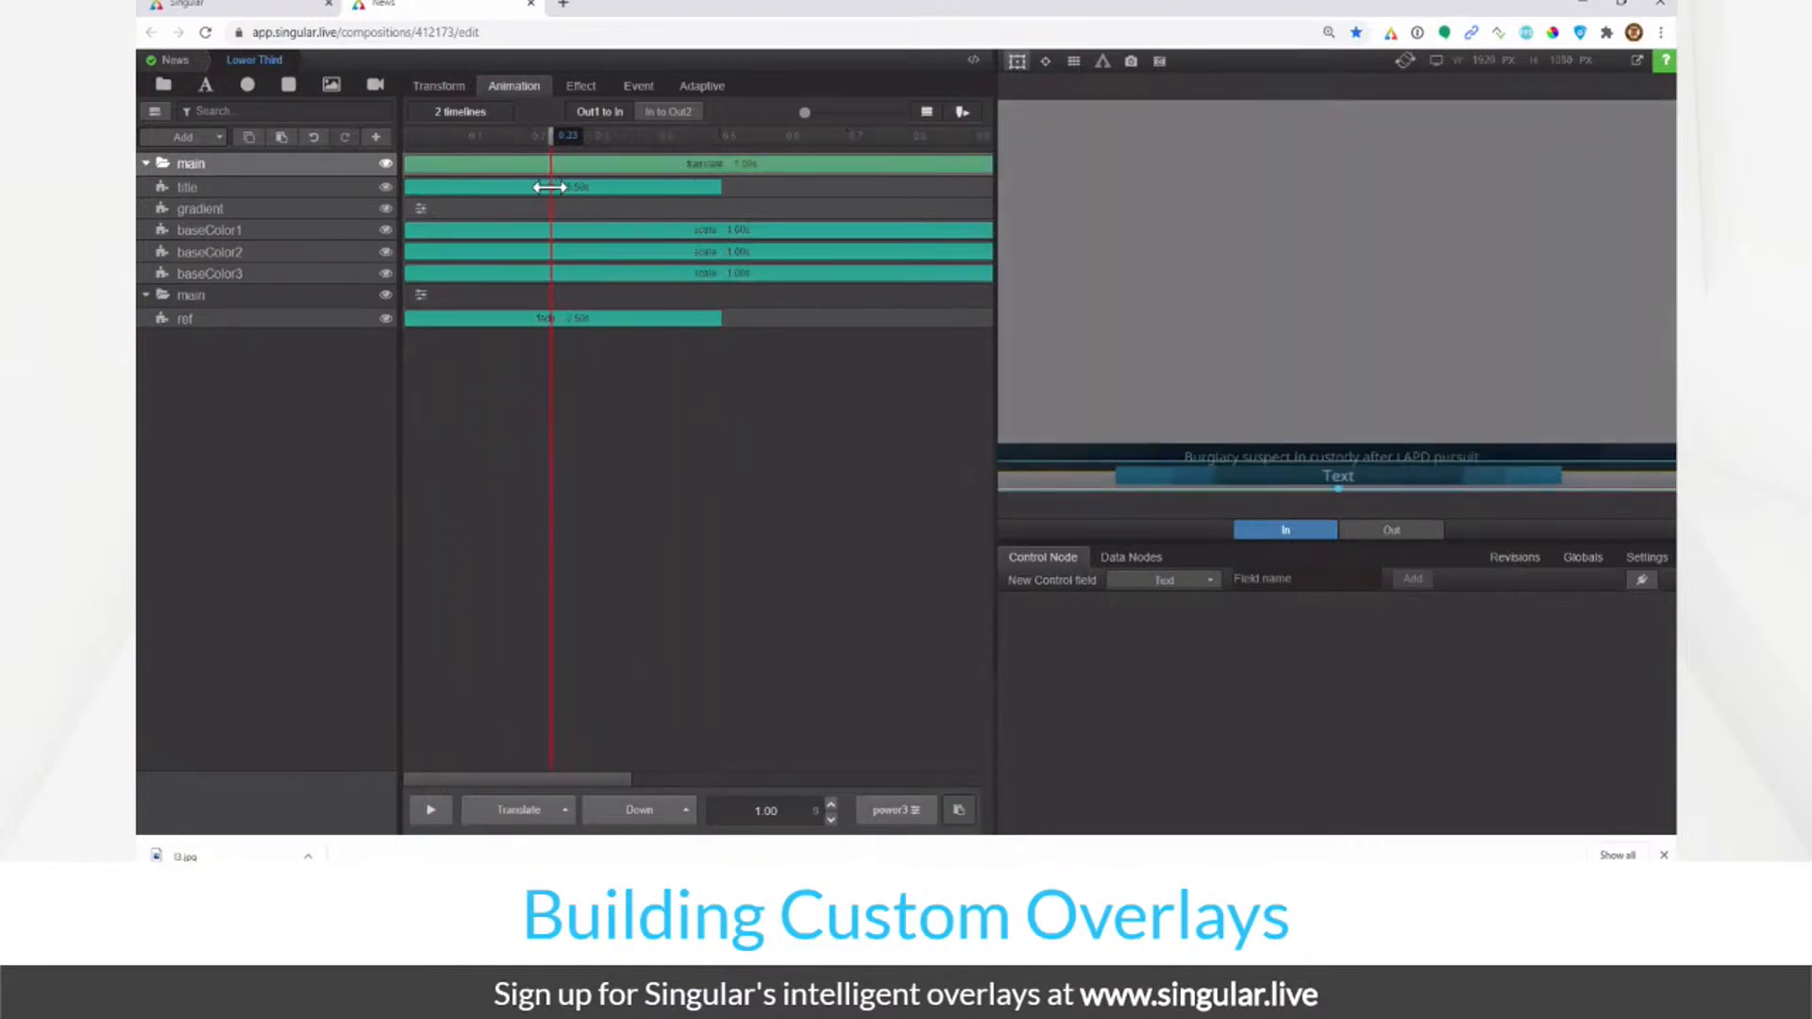
click(330, 232)
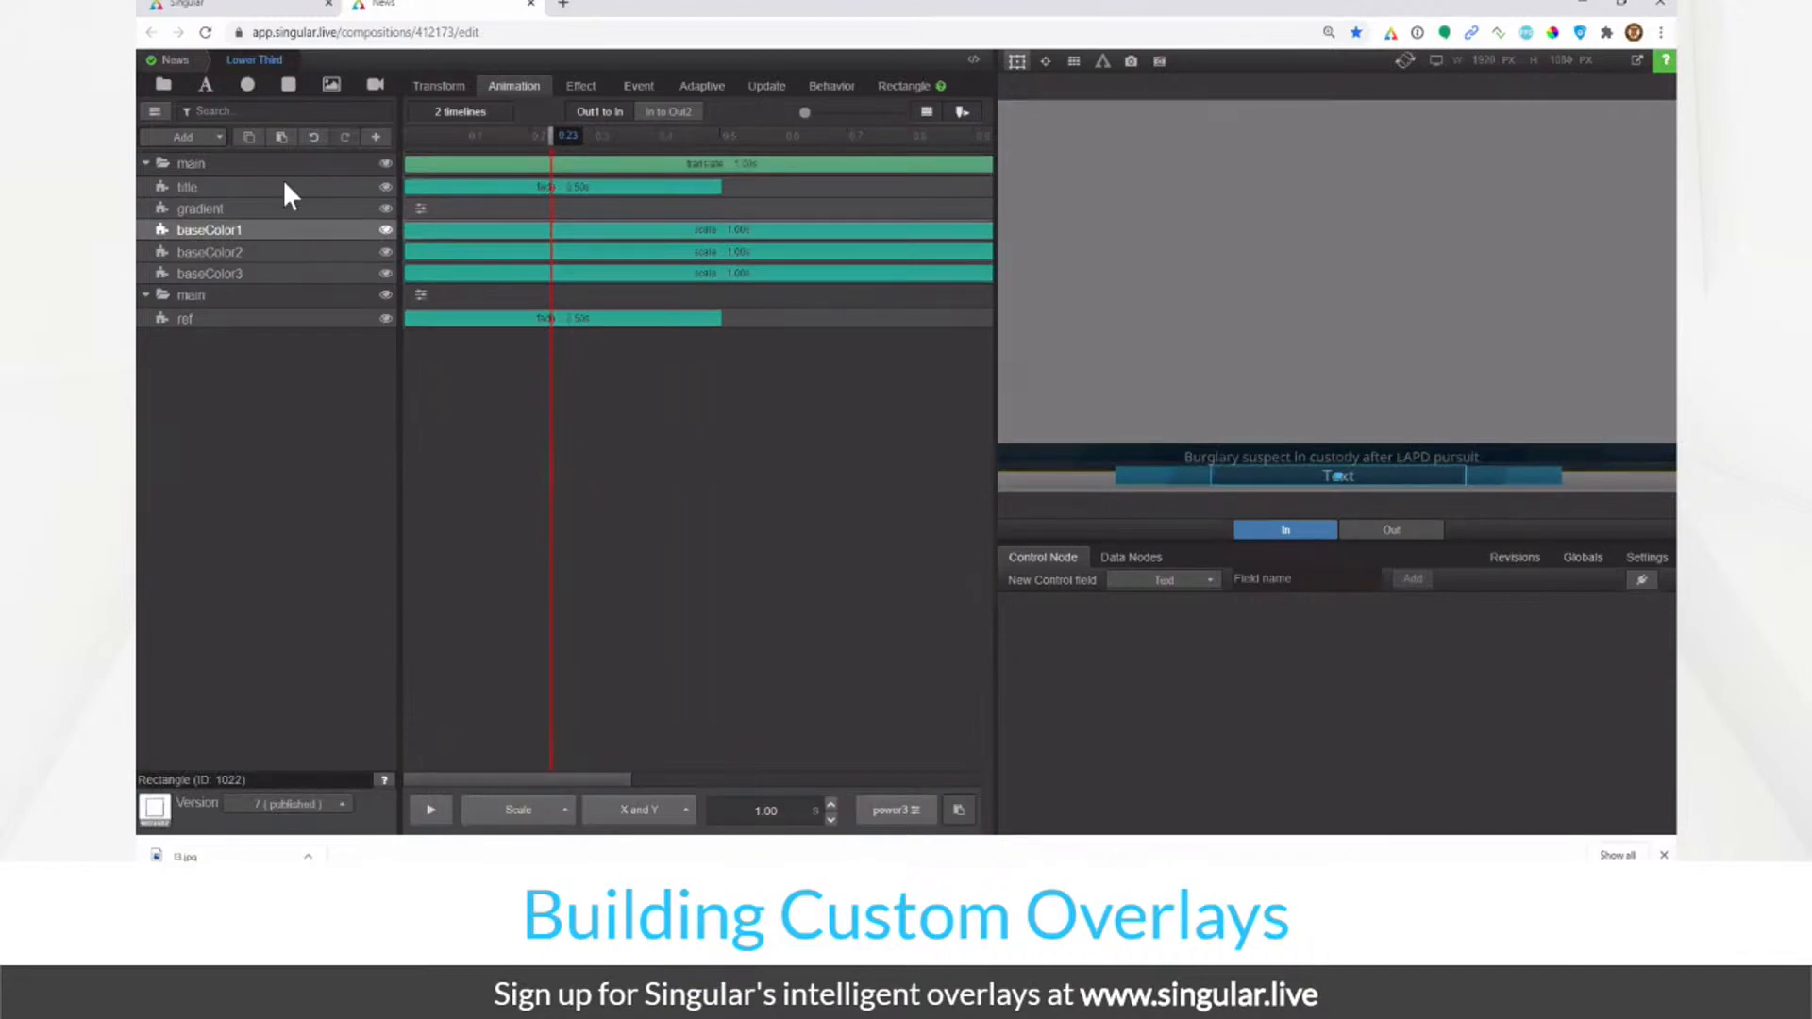
Step: Paste the title's 0.50 s fade onto gradient, then select main's translate duration for editing
click(280, 210)
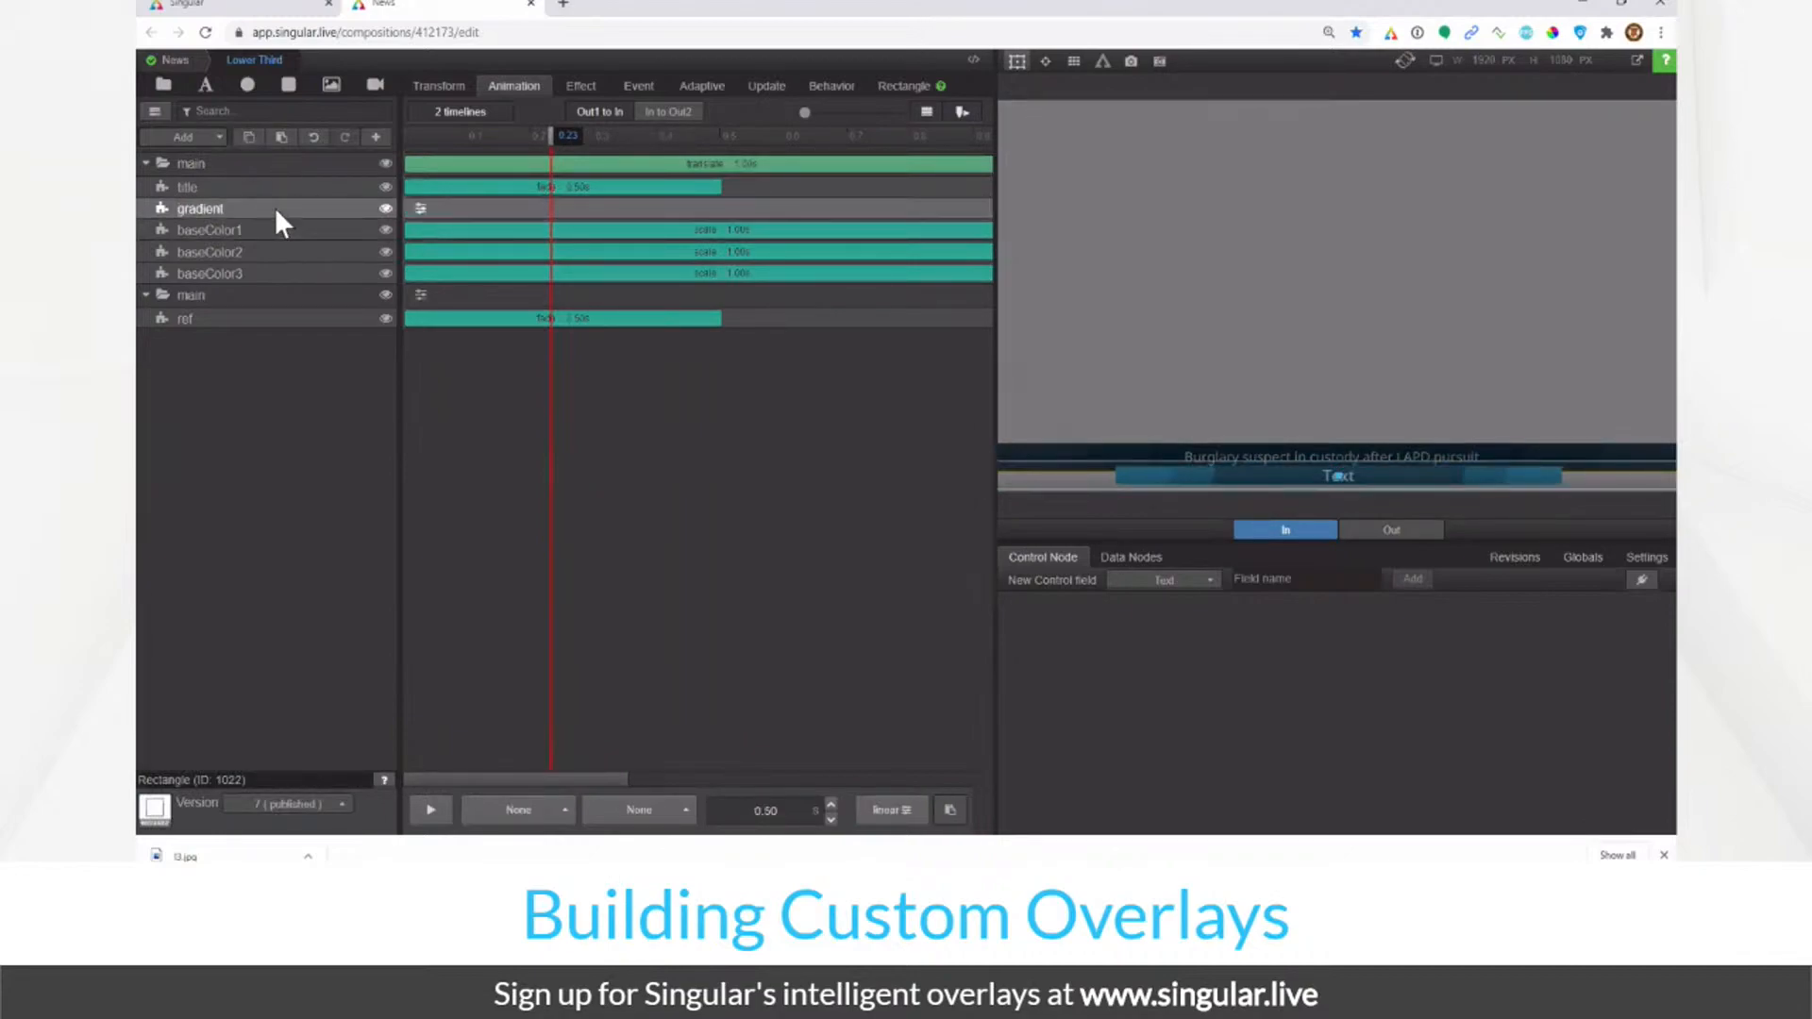
click(297, 187)
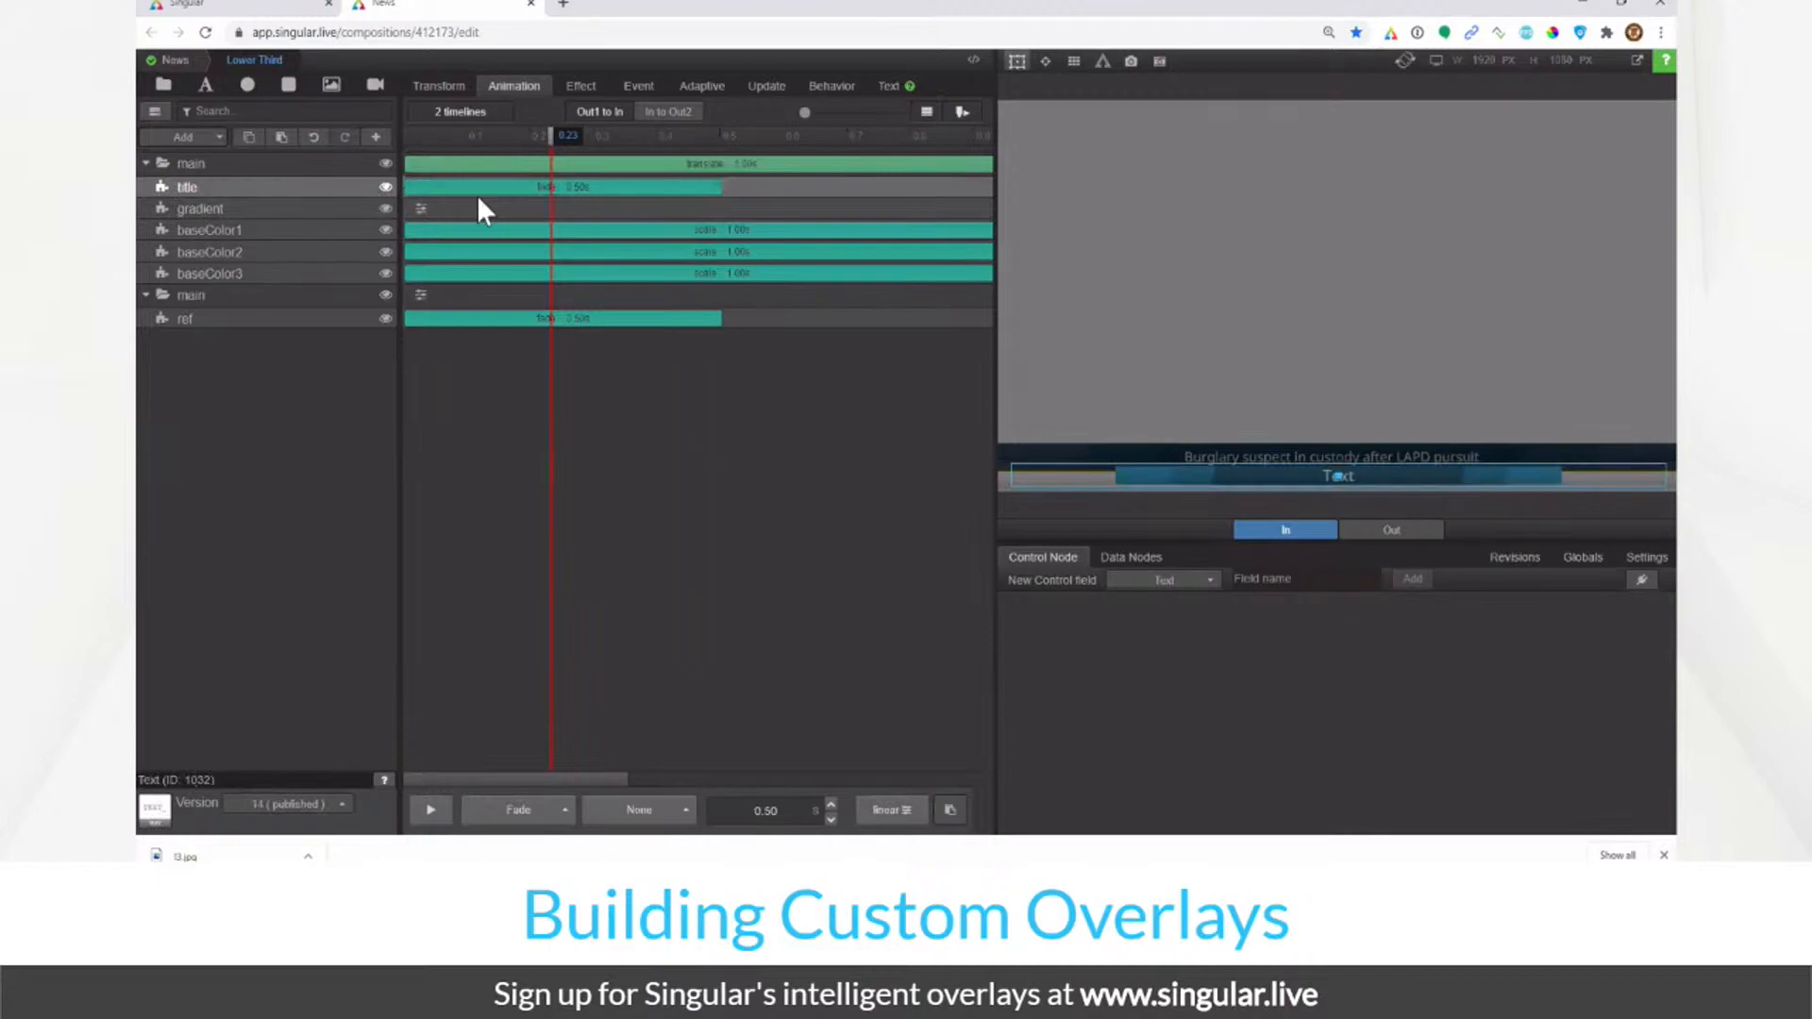
click(269, 207)
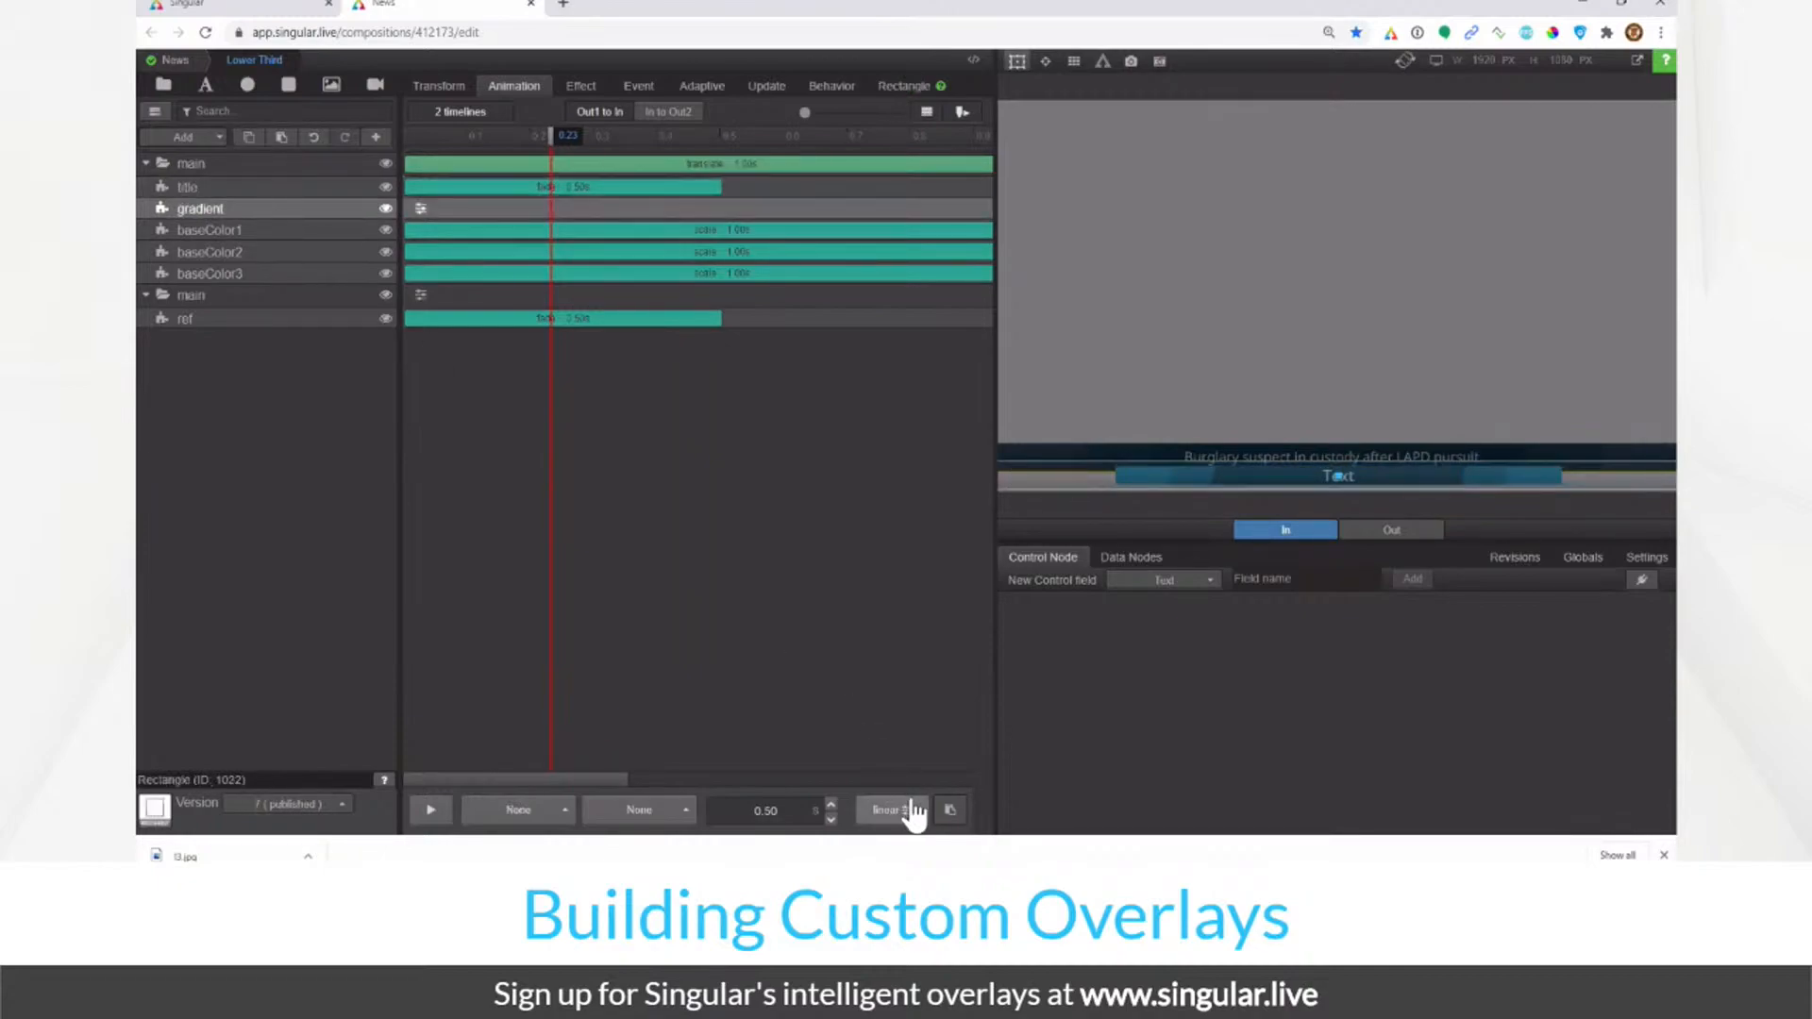
click(943, 809)
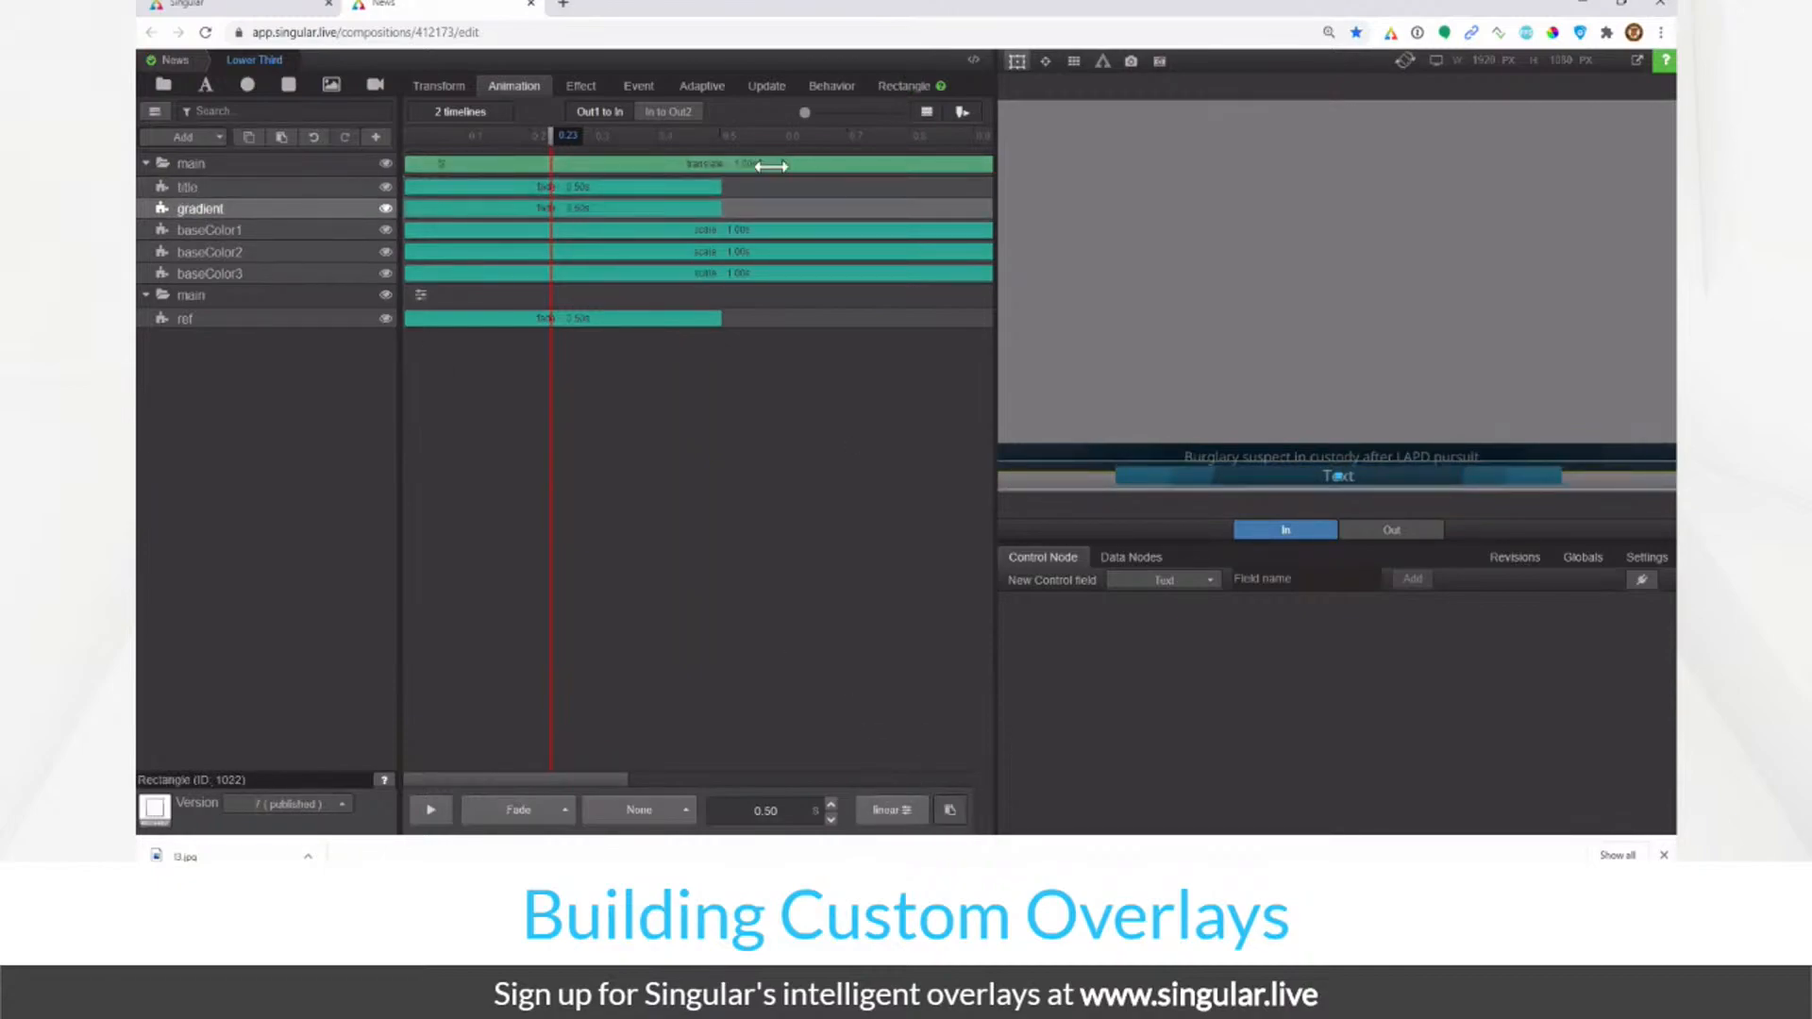
click(443, 166)
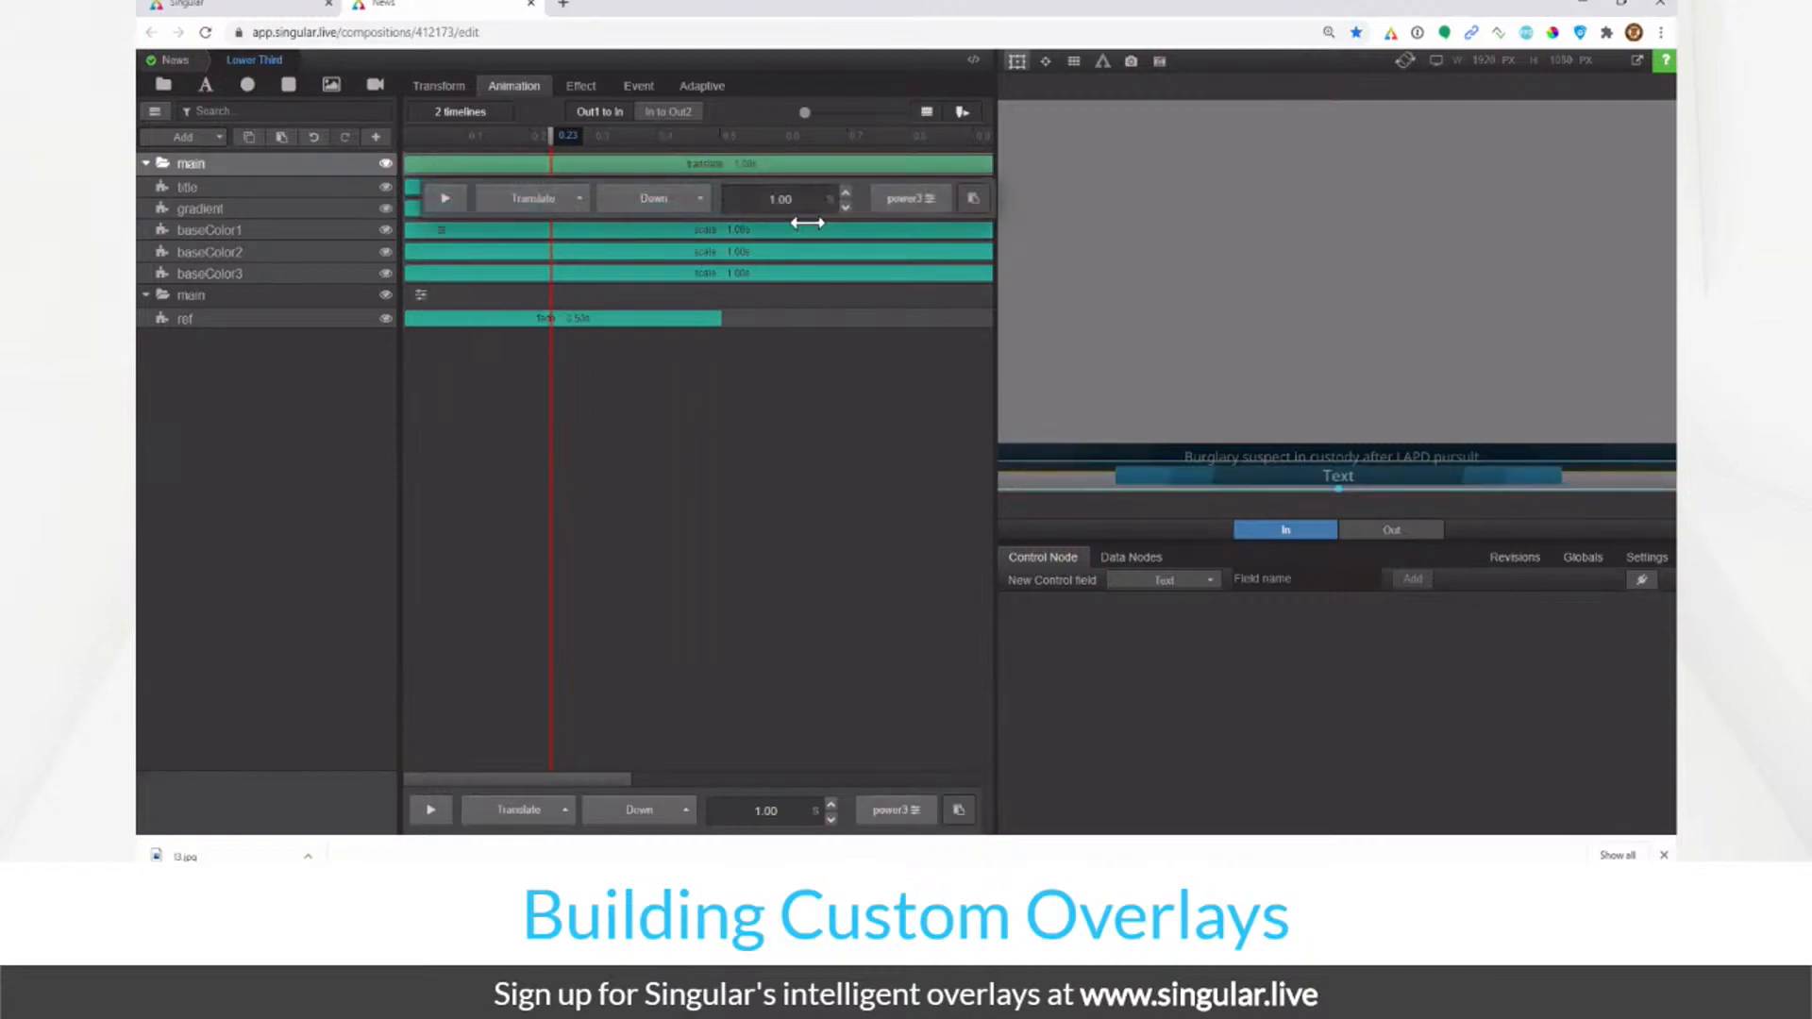
double_click(787, 206)
Step: Shorten main's slide to 0.50 s, delay the title and gradient fades, and stagger baseColor2's scale
text(0.50)
key(Return)
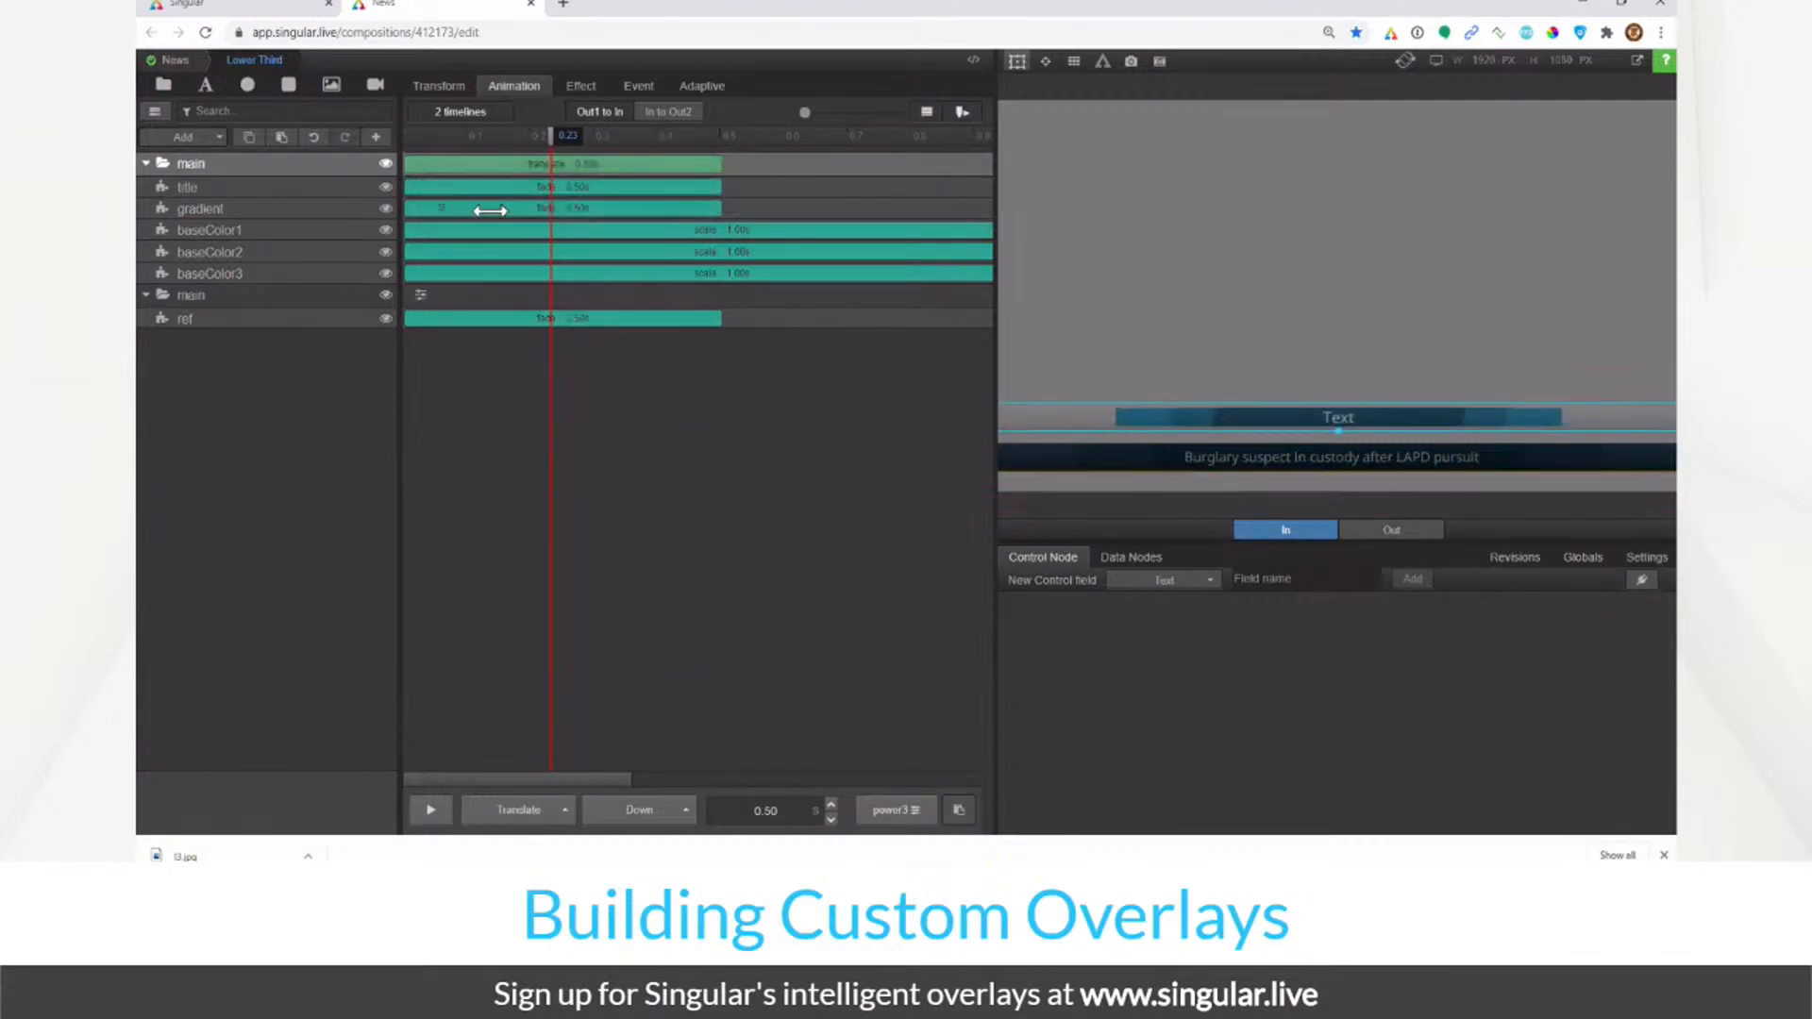
drag(492, 194, 680, 194)
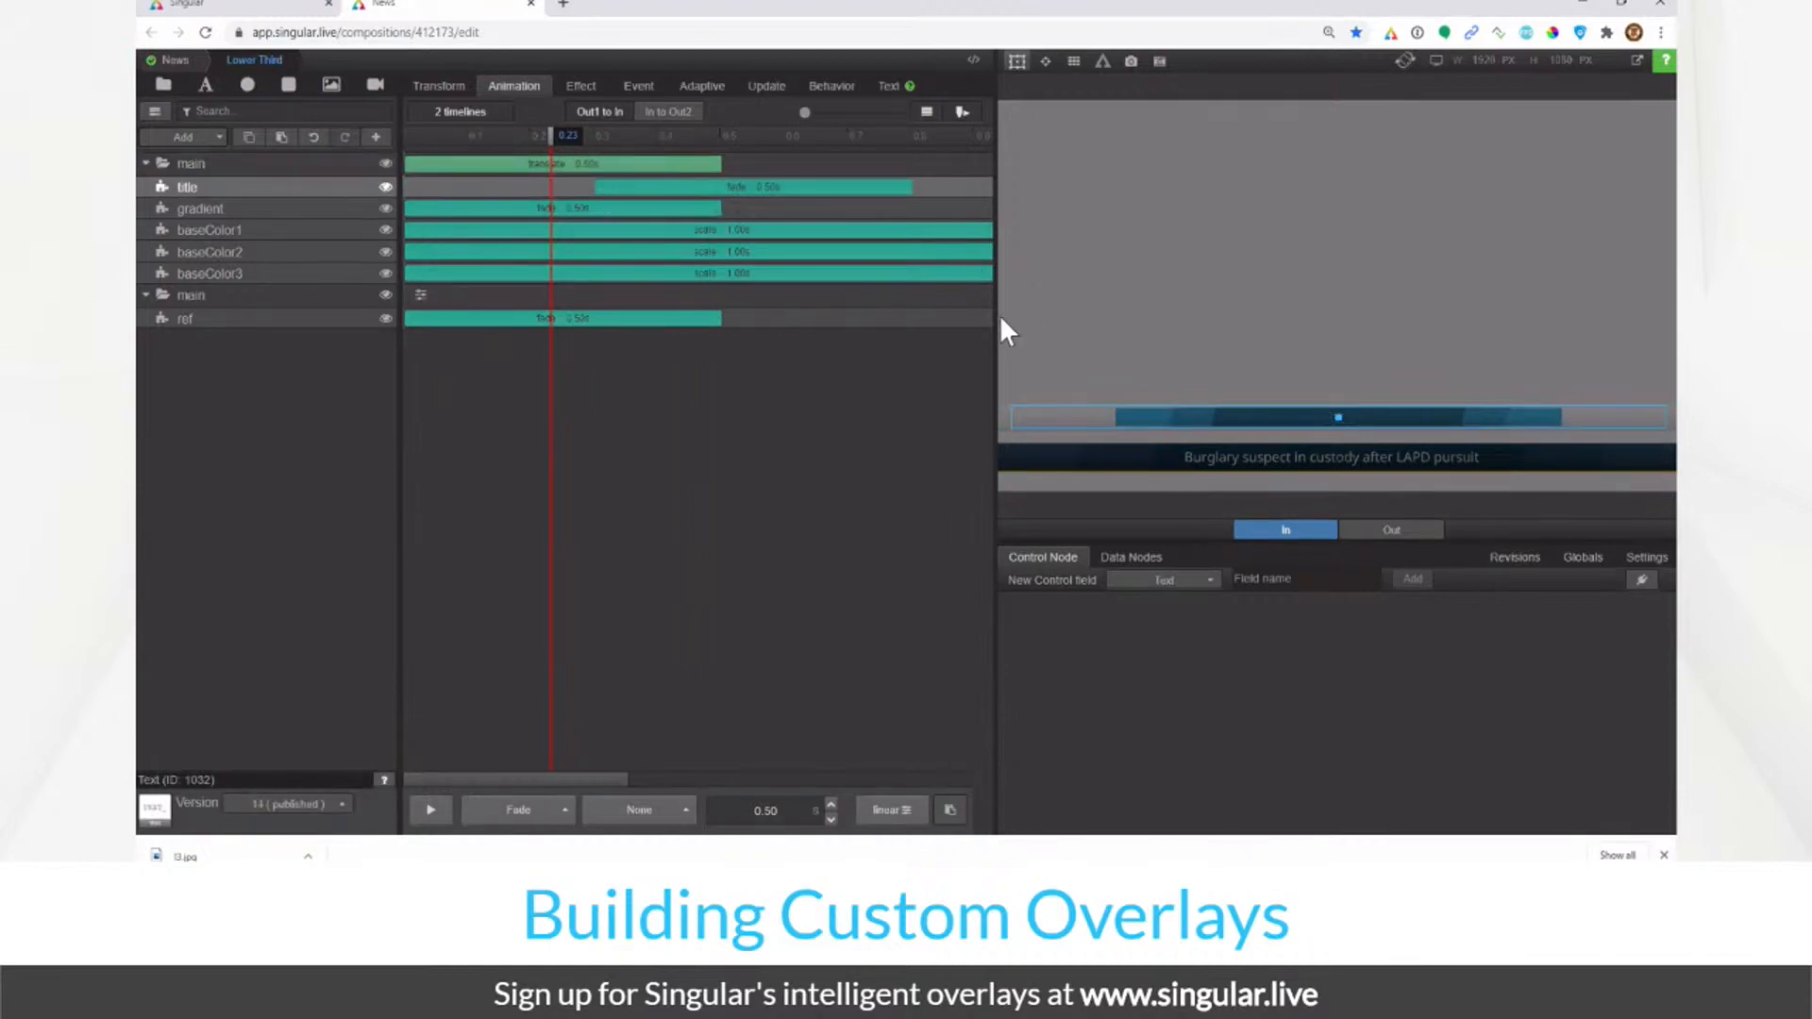
drag(808, 113, 820, 113)
drag(619, 187, 704, 187)
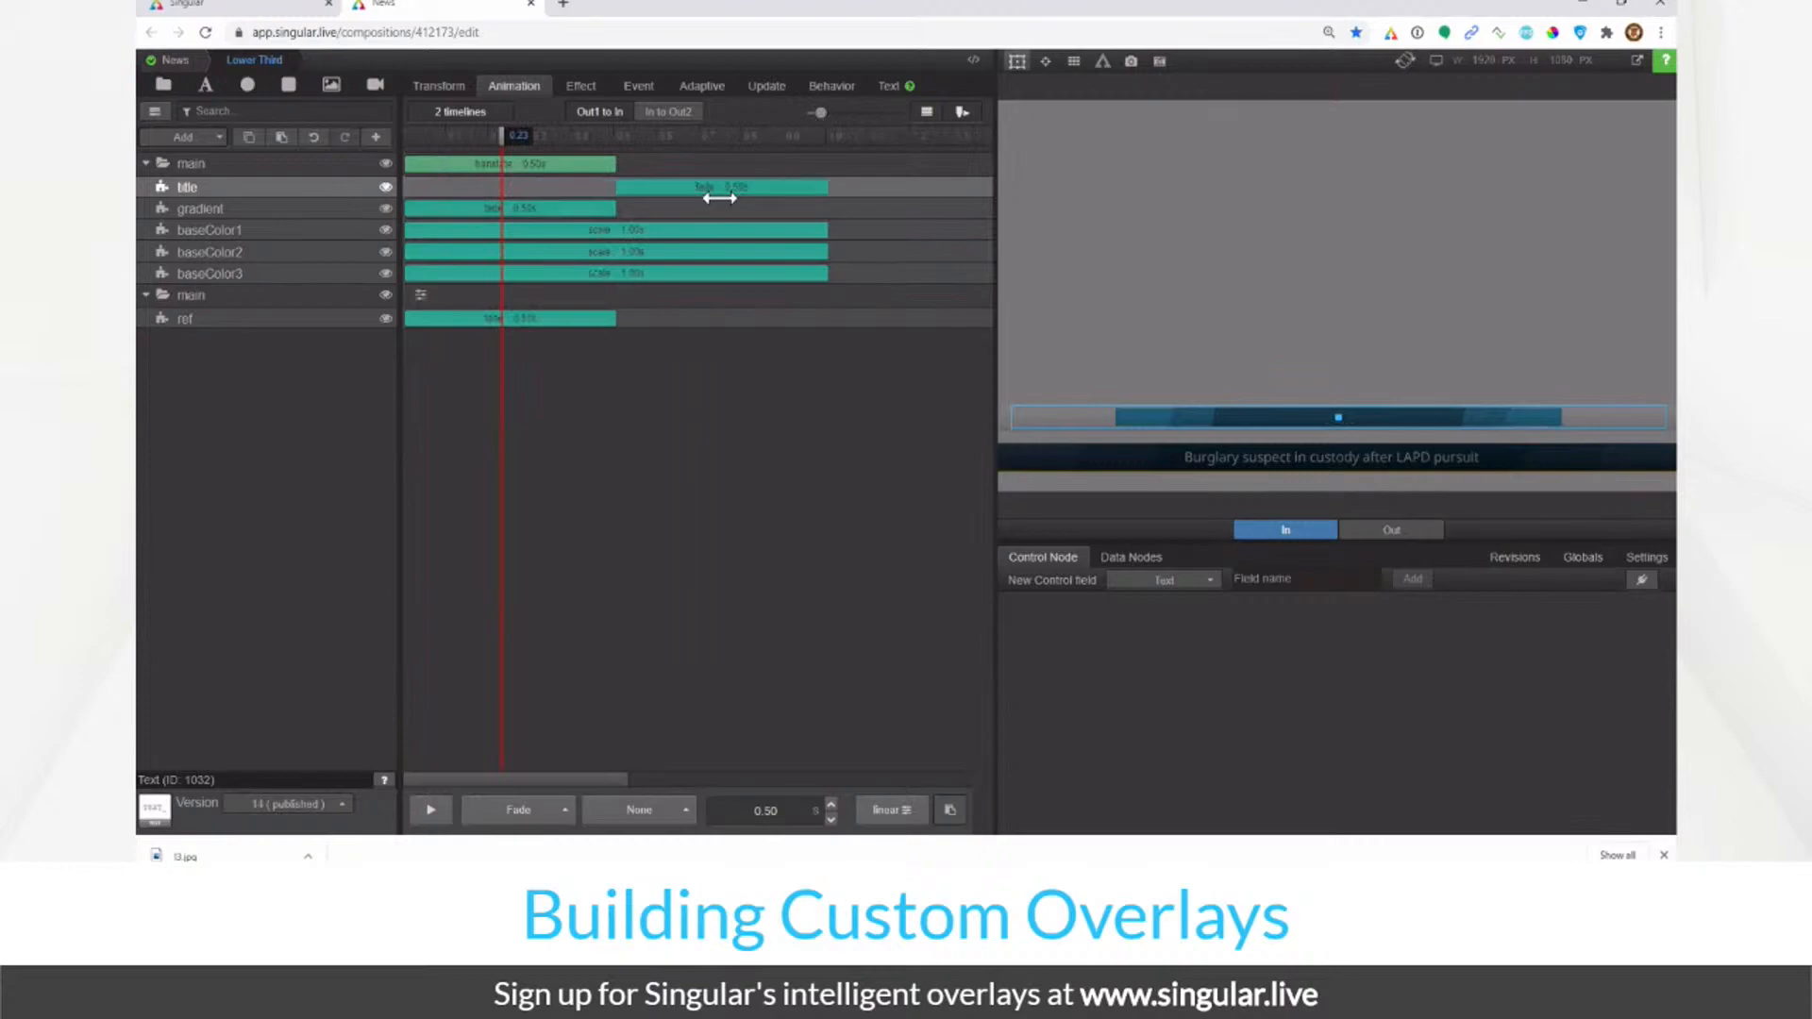
drag(591, 210, 802, 210)
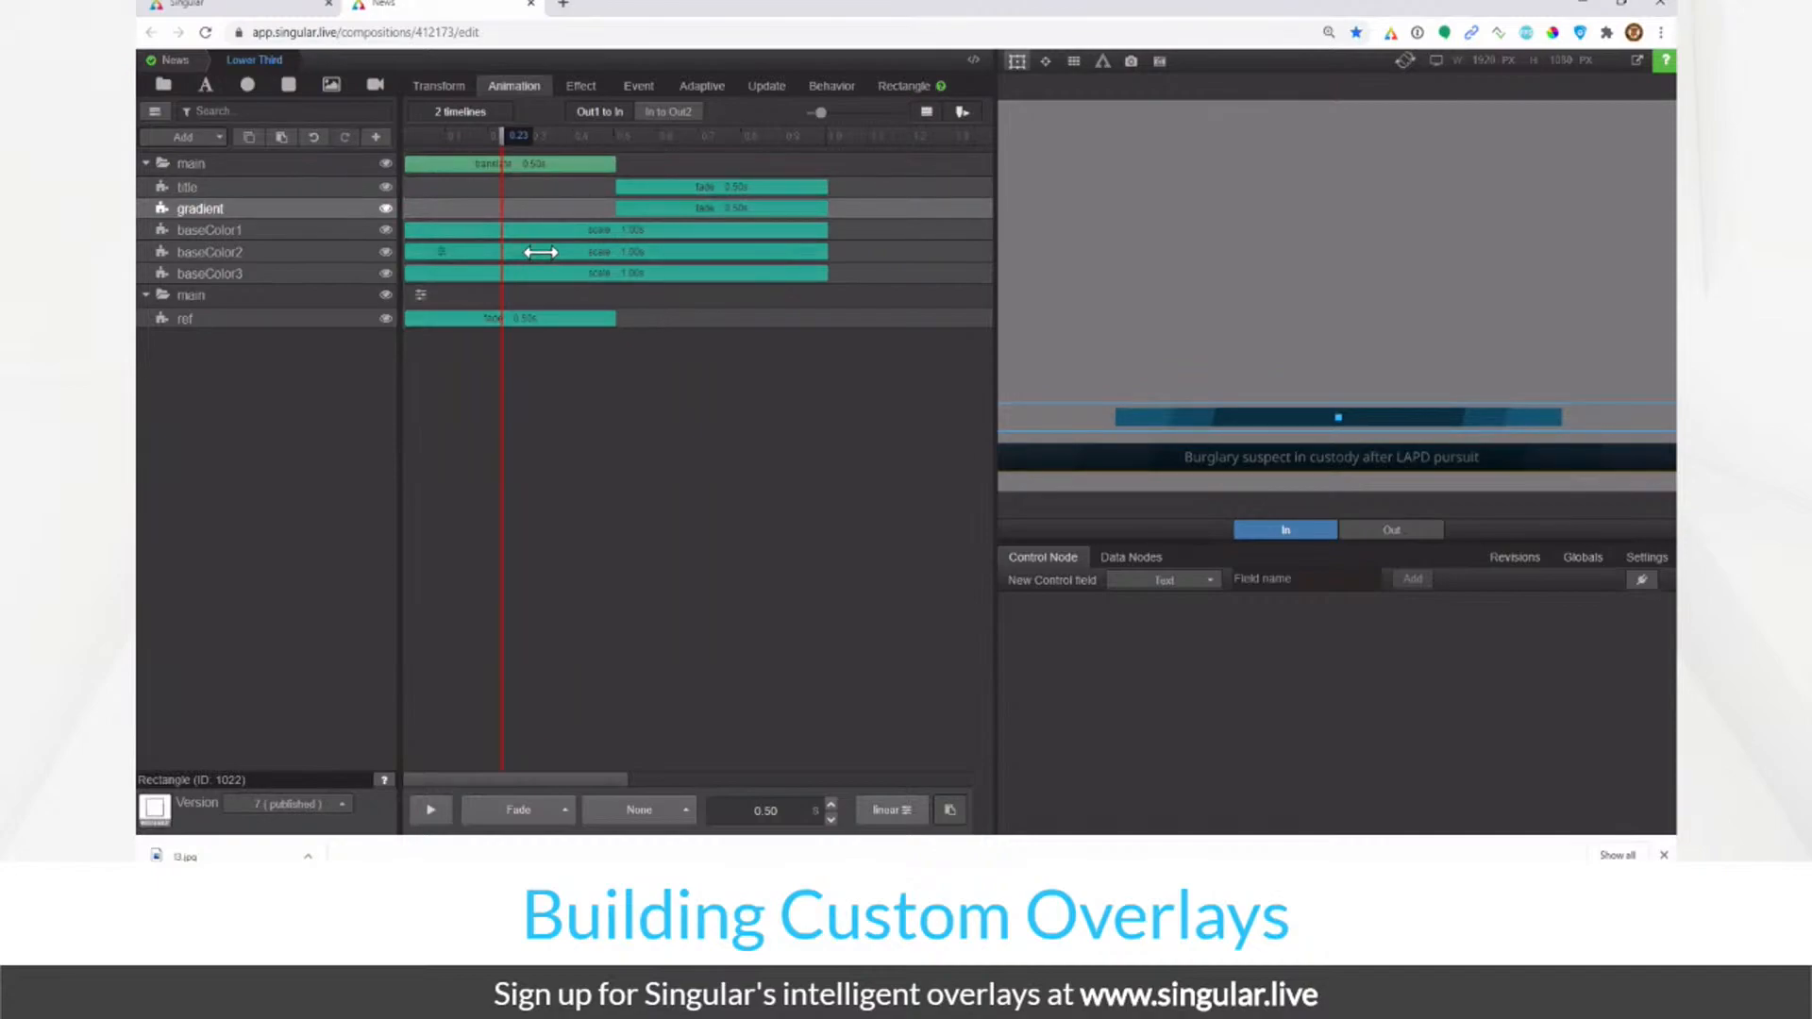
drag(541, 252, 655, 244)
drag(437, 148, 560, 183)
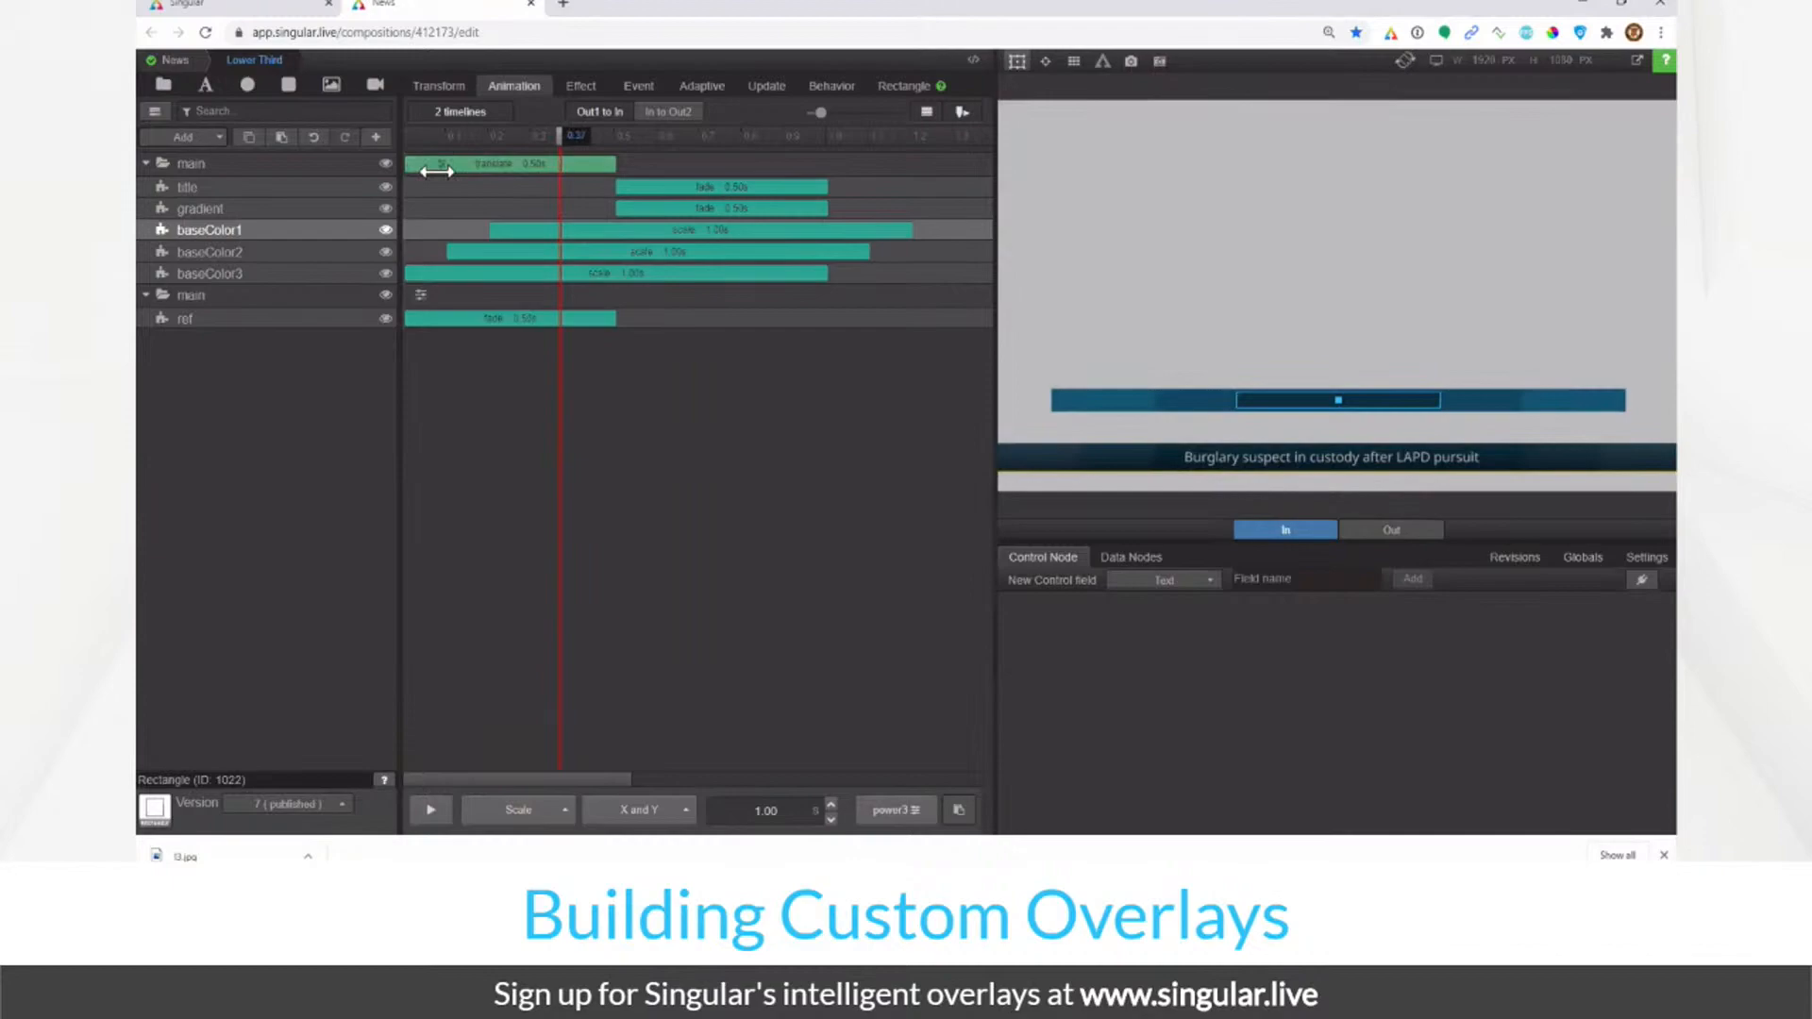
Step: Remove the main layer's translate animation, then preview the graphic's Out and In states
click(508, 137)
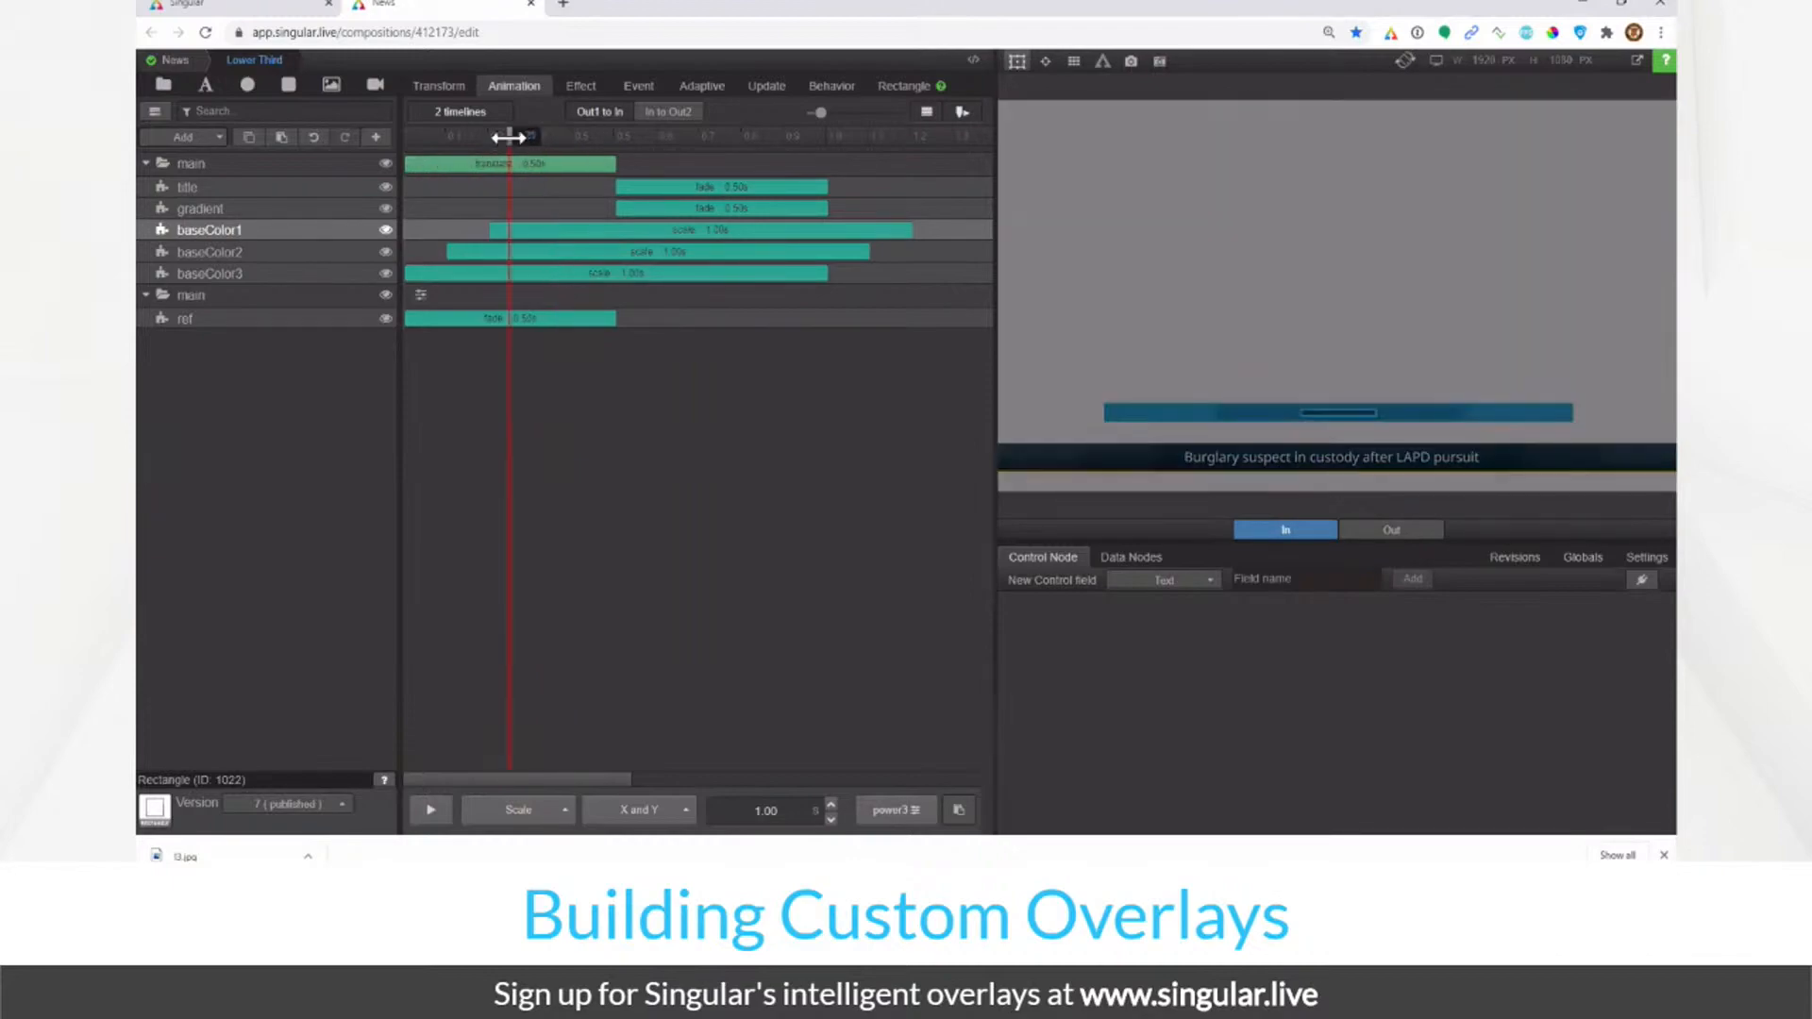
click(450, 164)
click(530, 197)
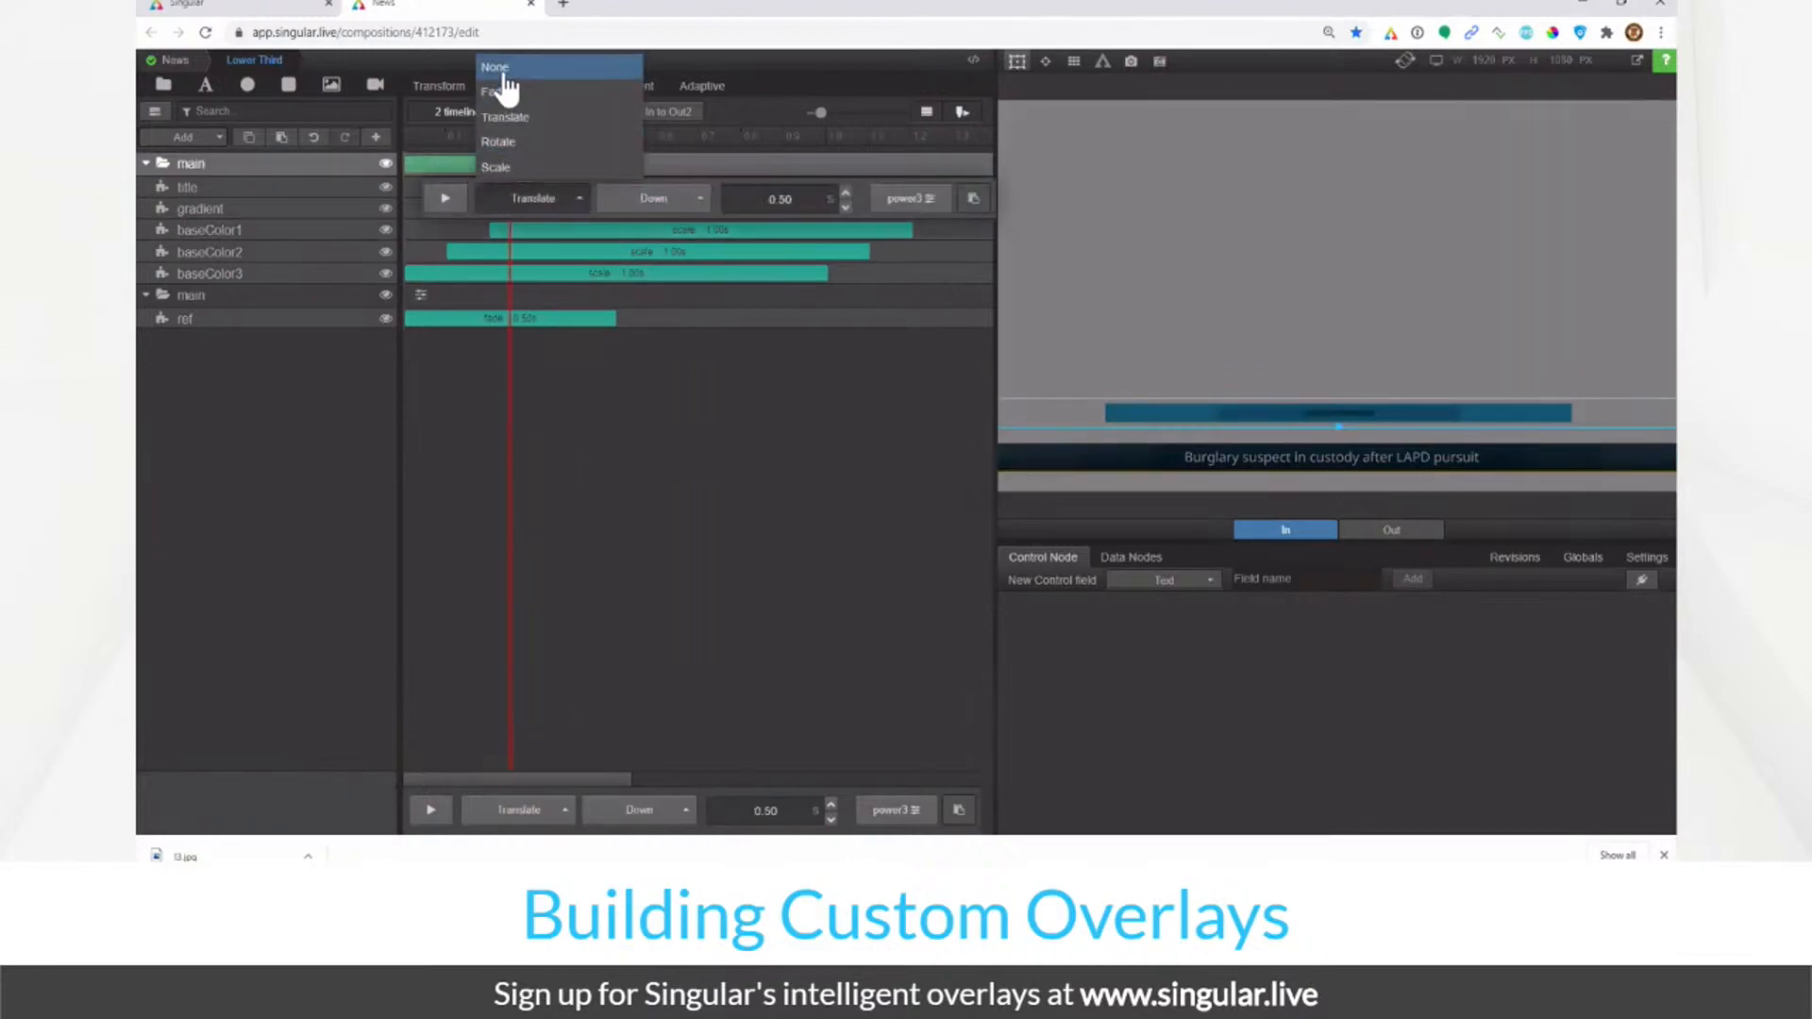
click(506, 73)
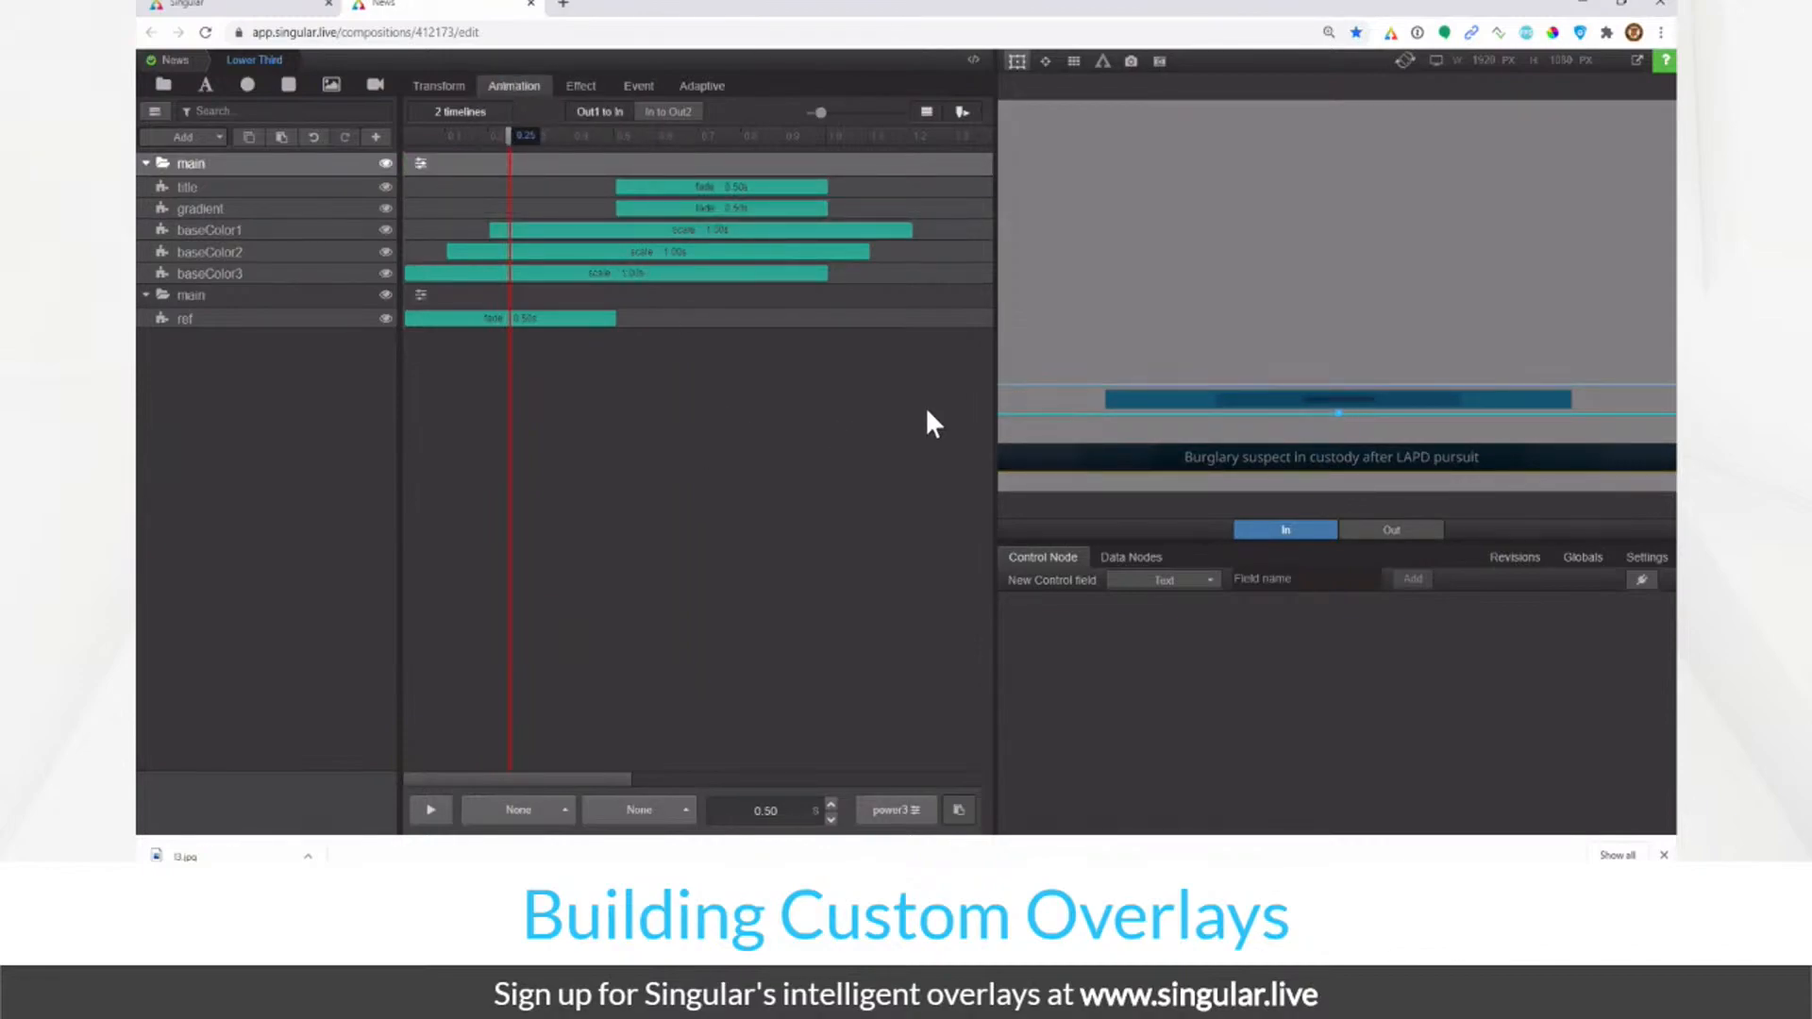
click(1393, 531)
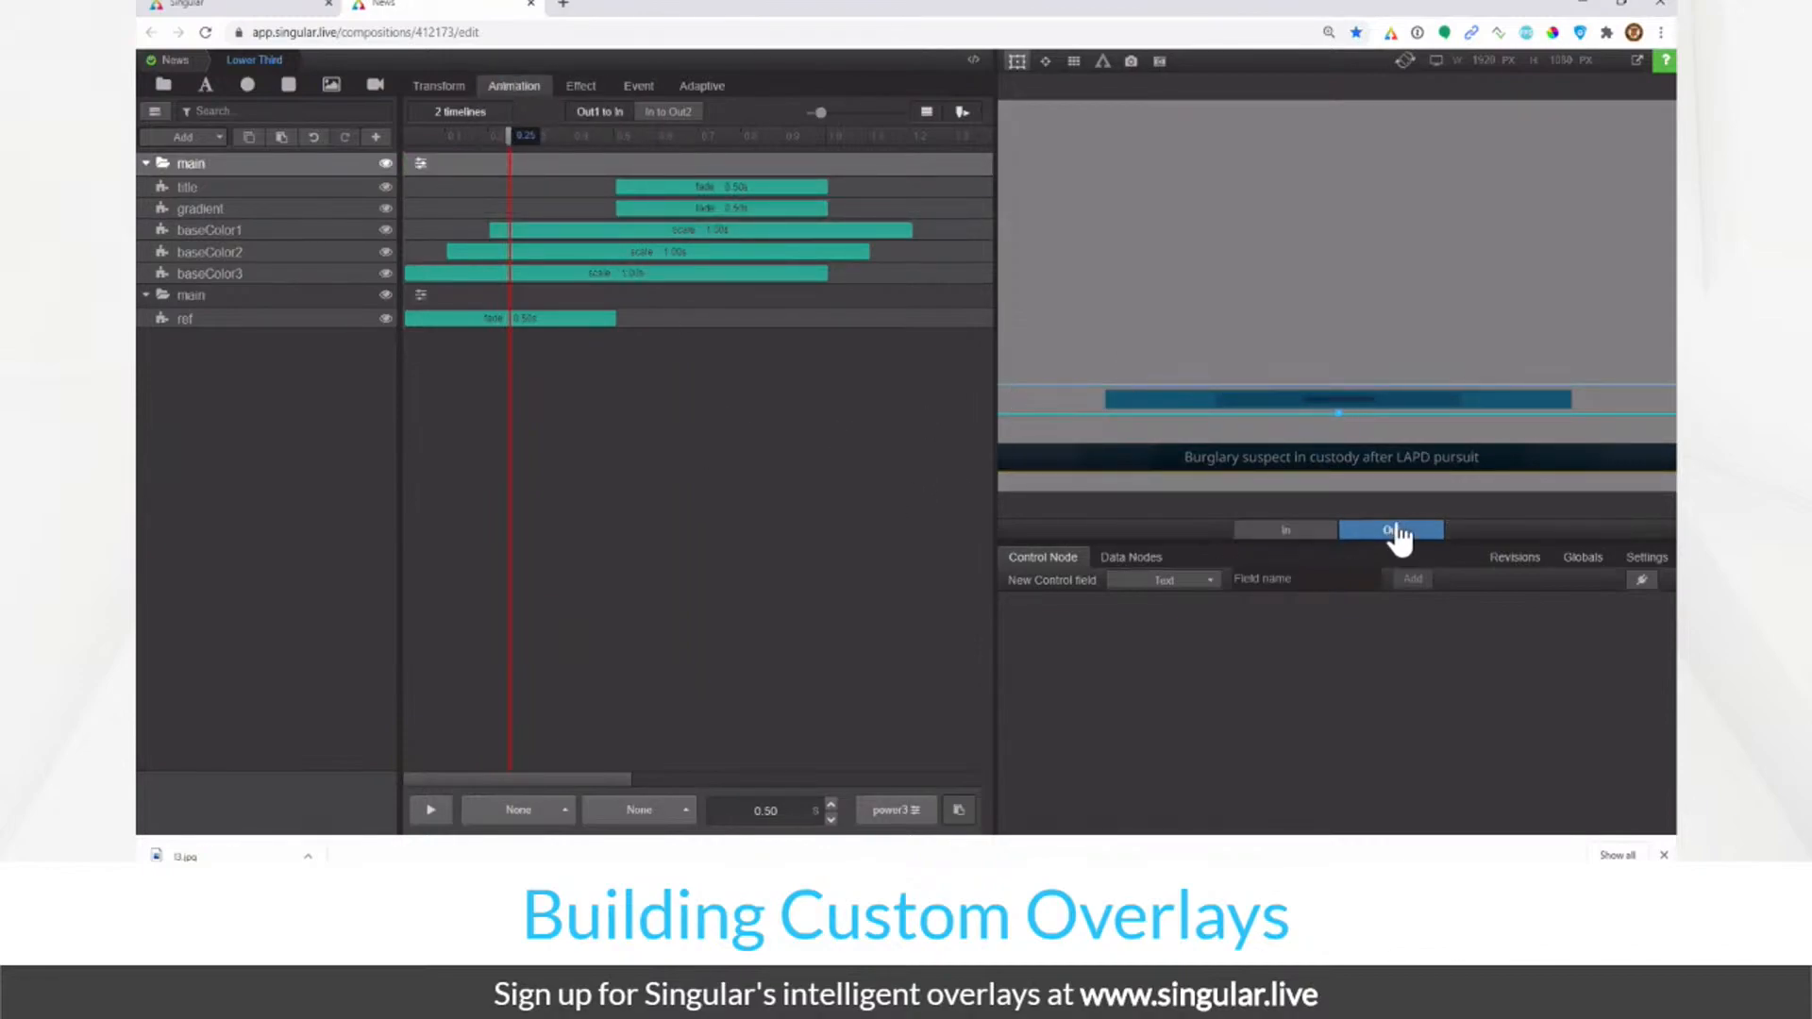
click(1311, 534)
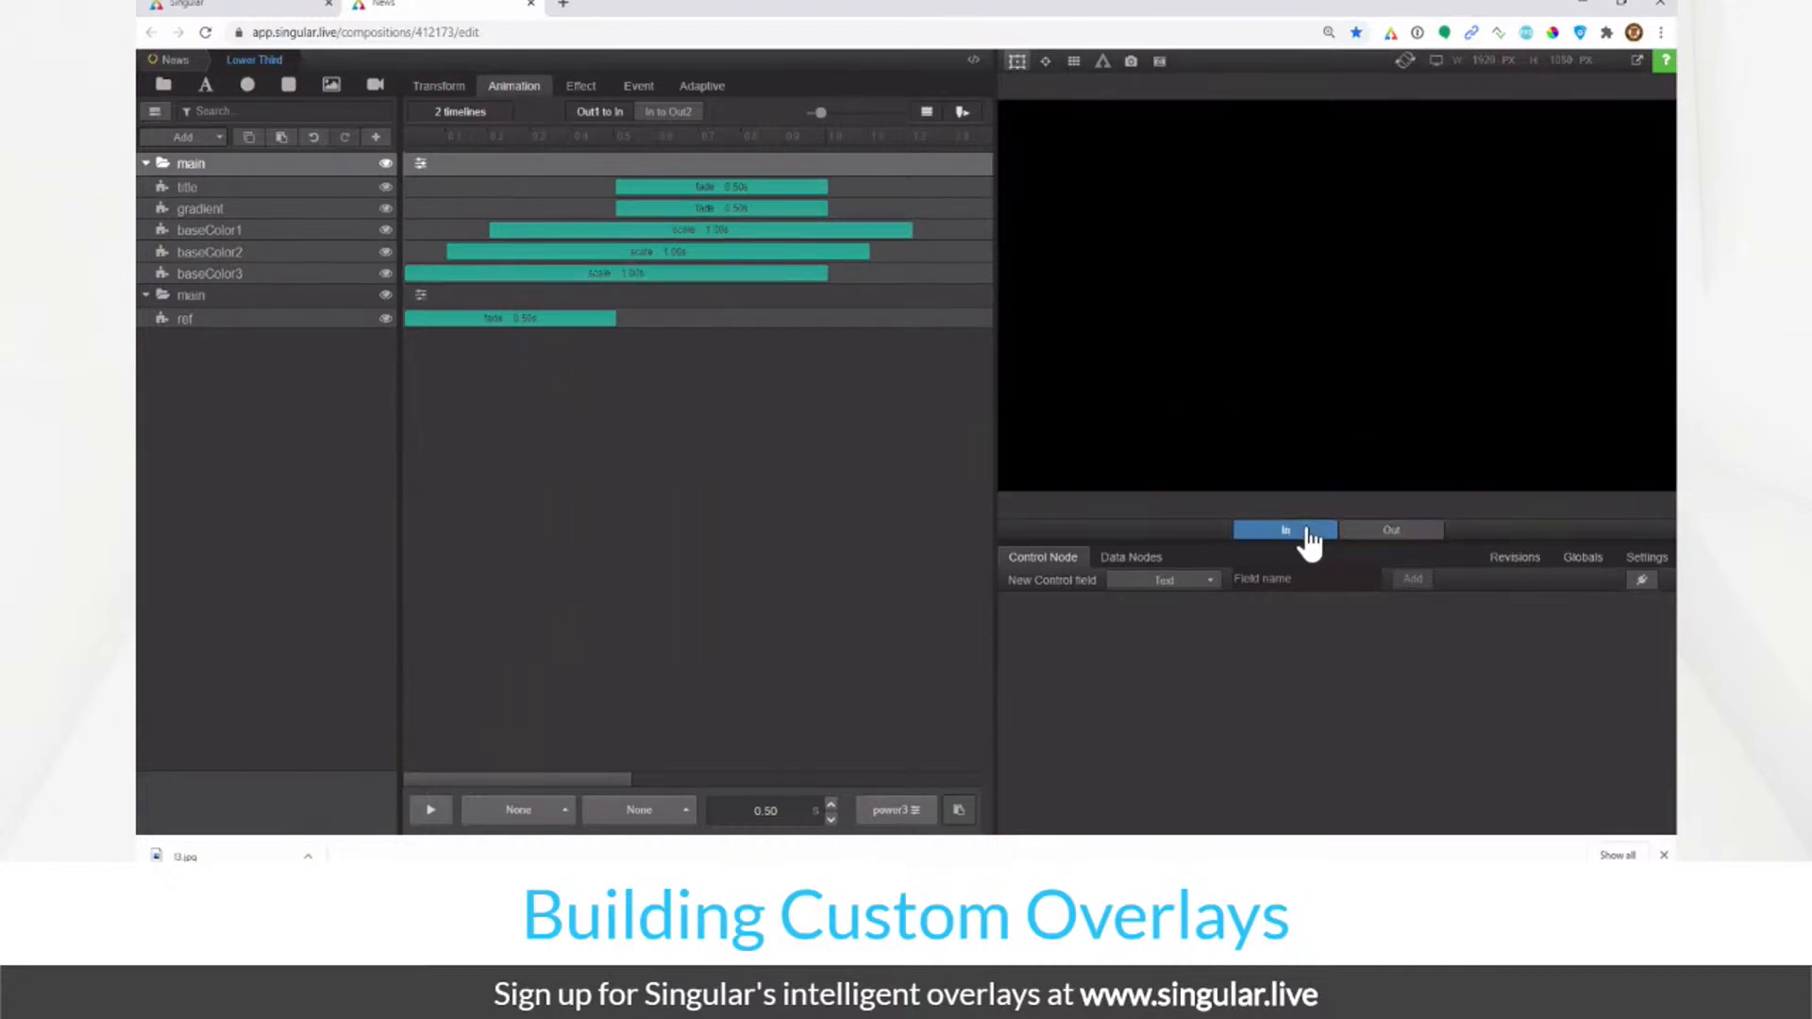
Step: On the In to Out2 timeline, give the main and title layers different animation types
click(668, 114)
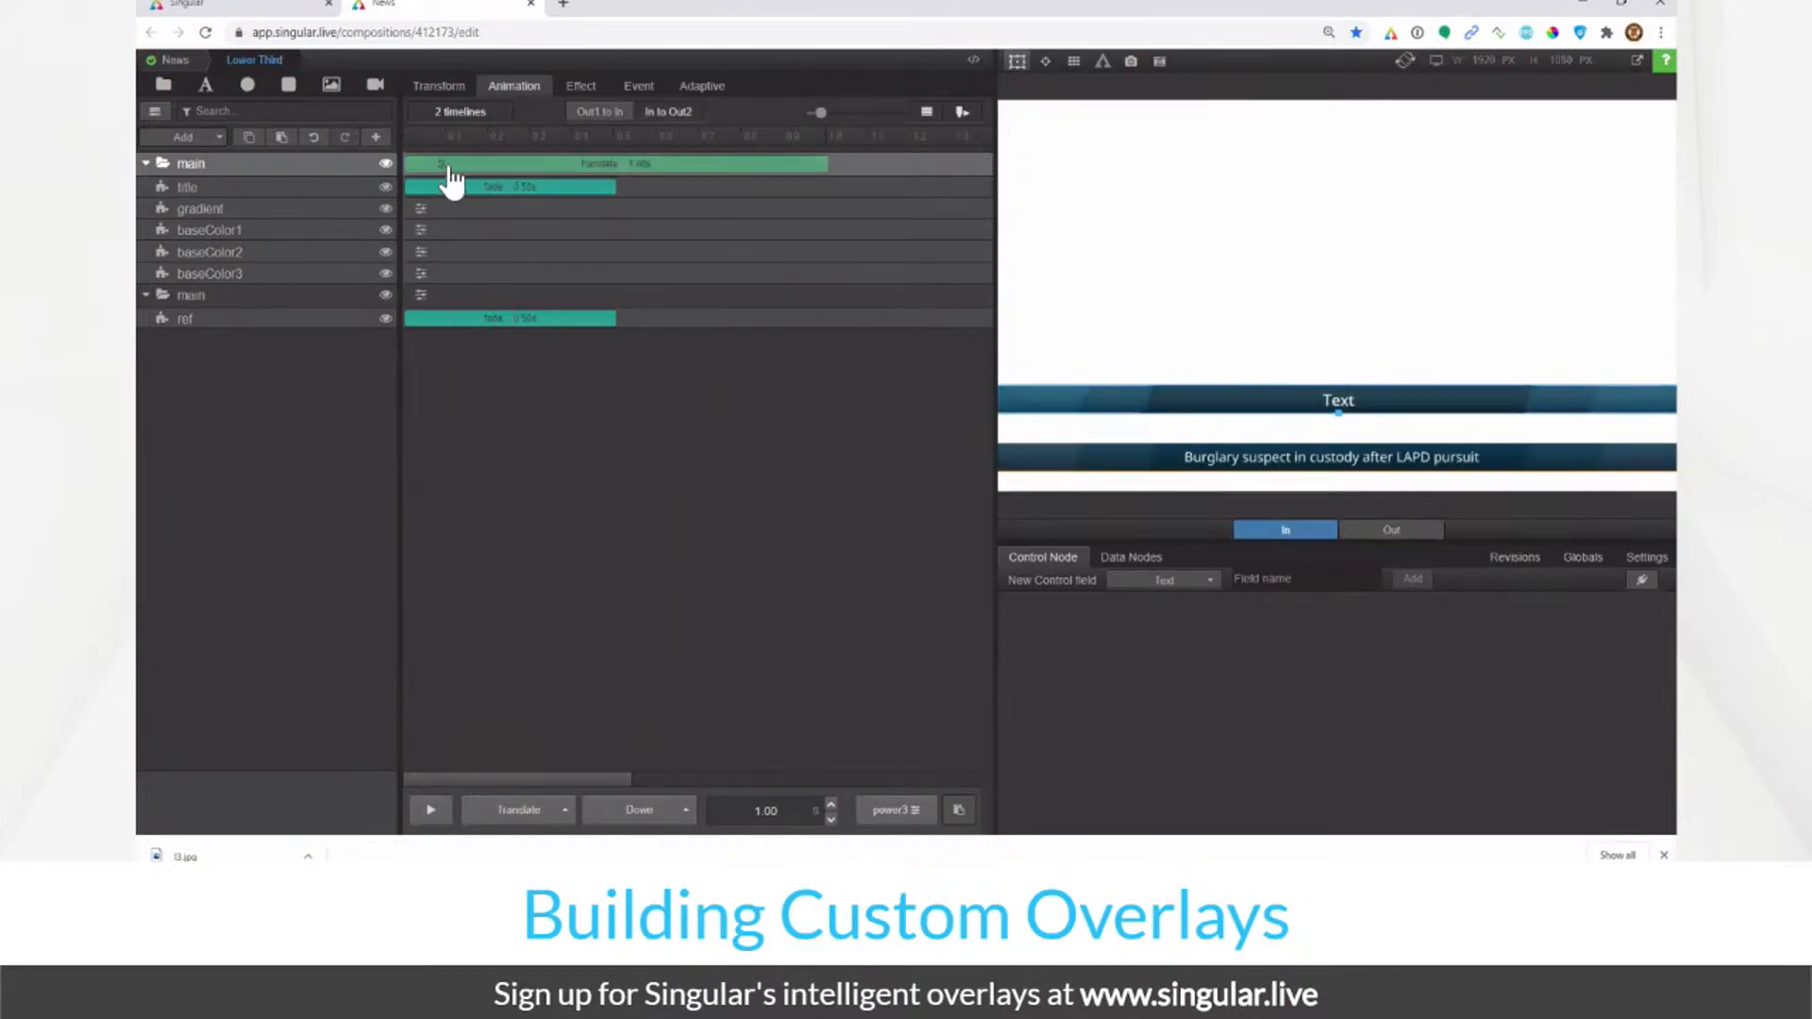
click(445, 176)
click(547, 203)
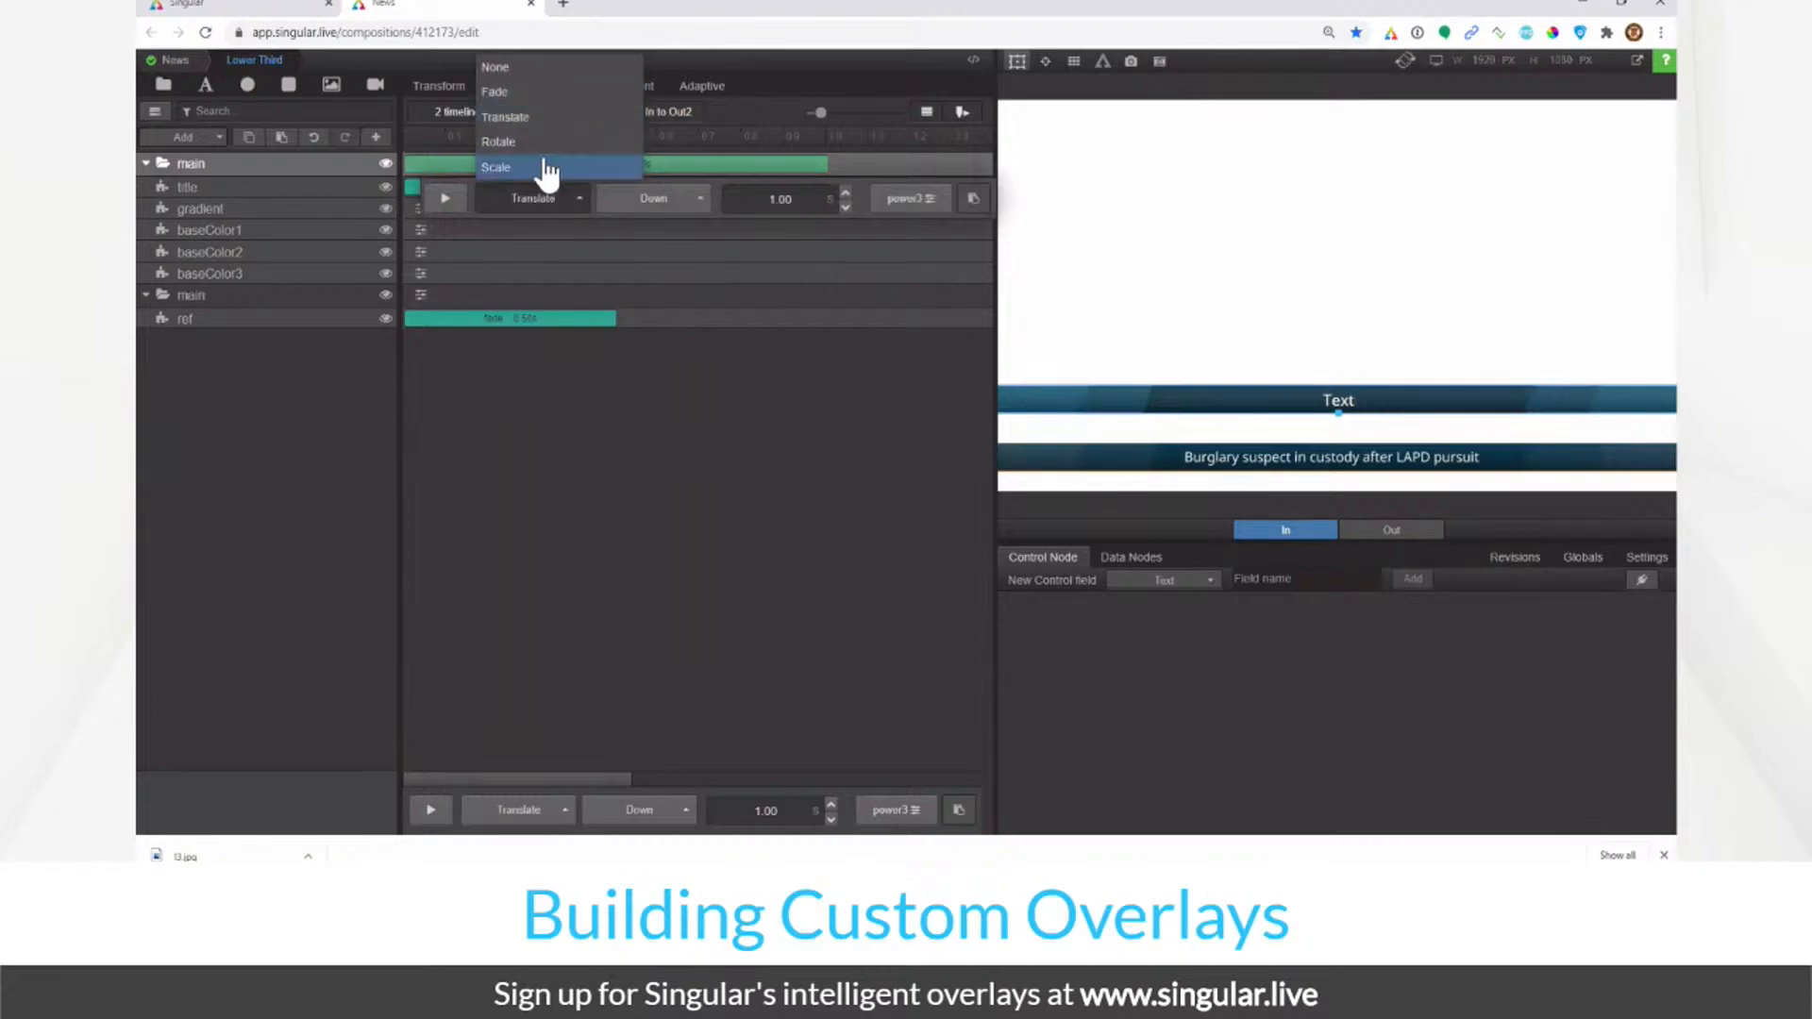
click(538, 170)
click(437, 189)
click(500, 211)
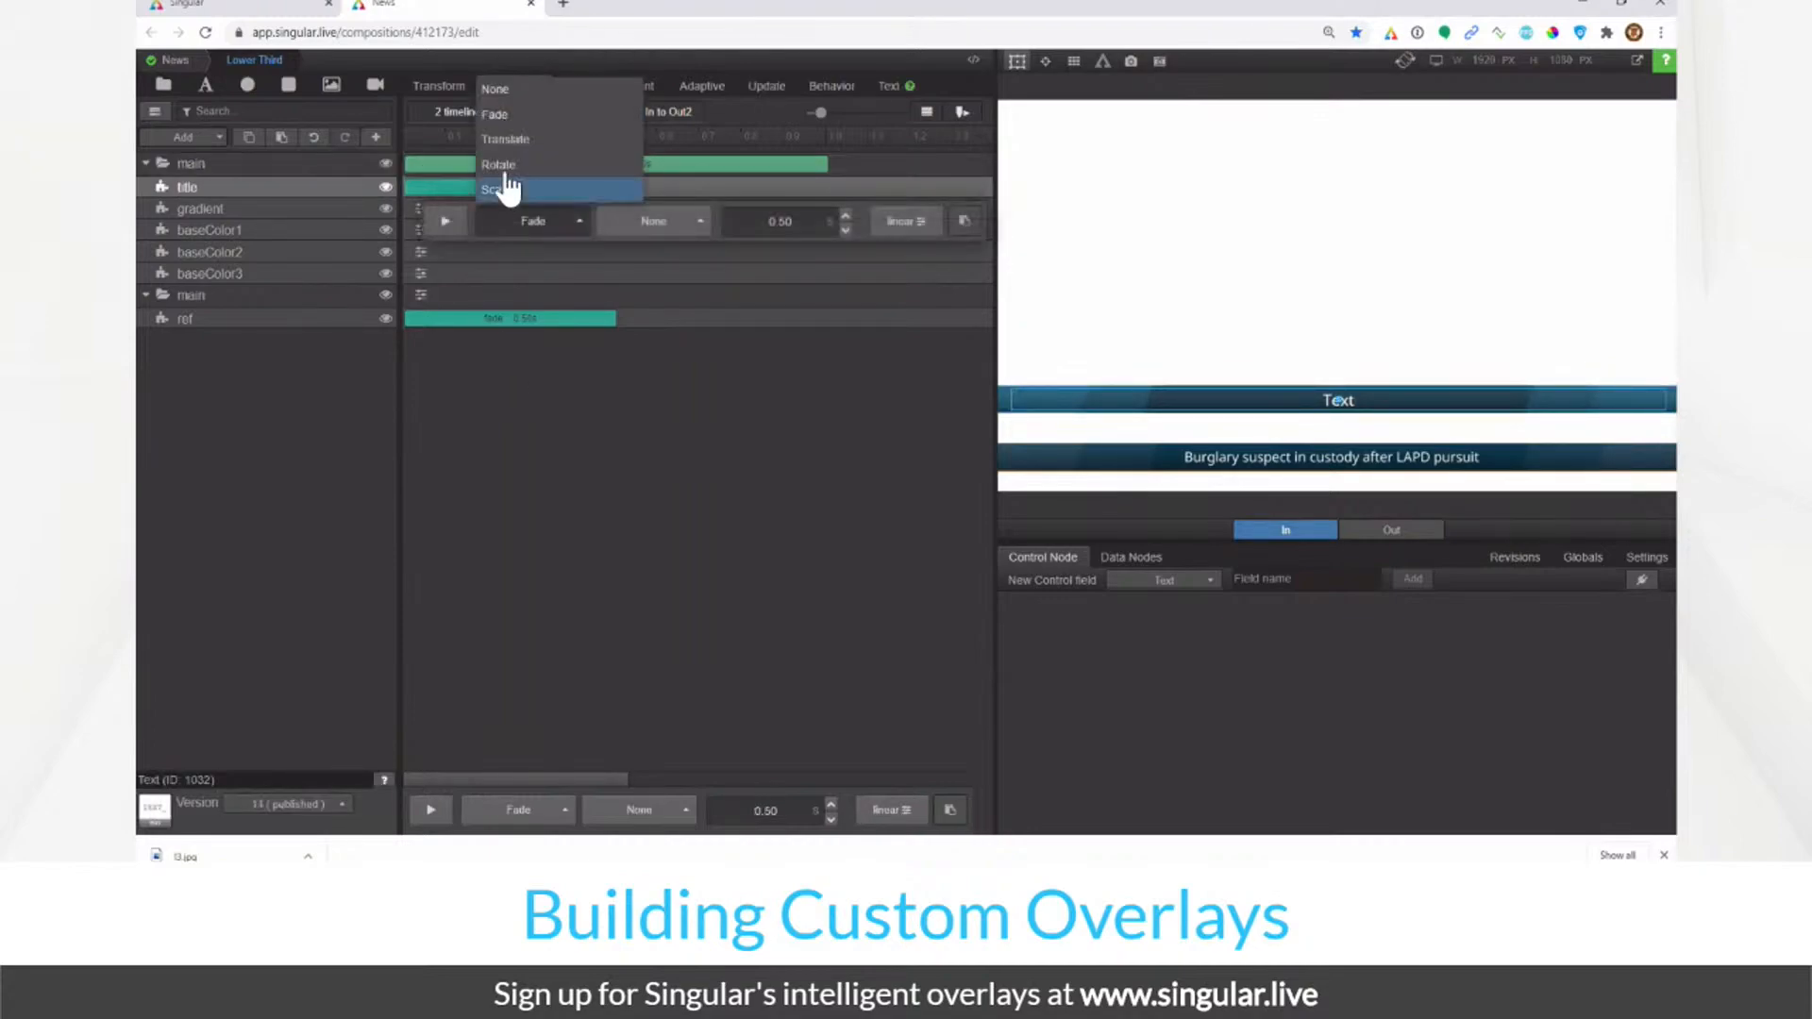
click(506, 99)
Step: Return to the Out1-to-In timeline and replay the Out, then In, animation
click(615, 113)
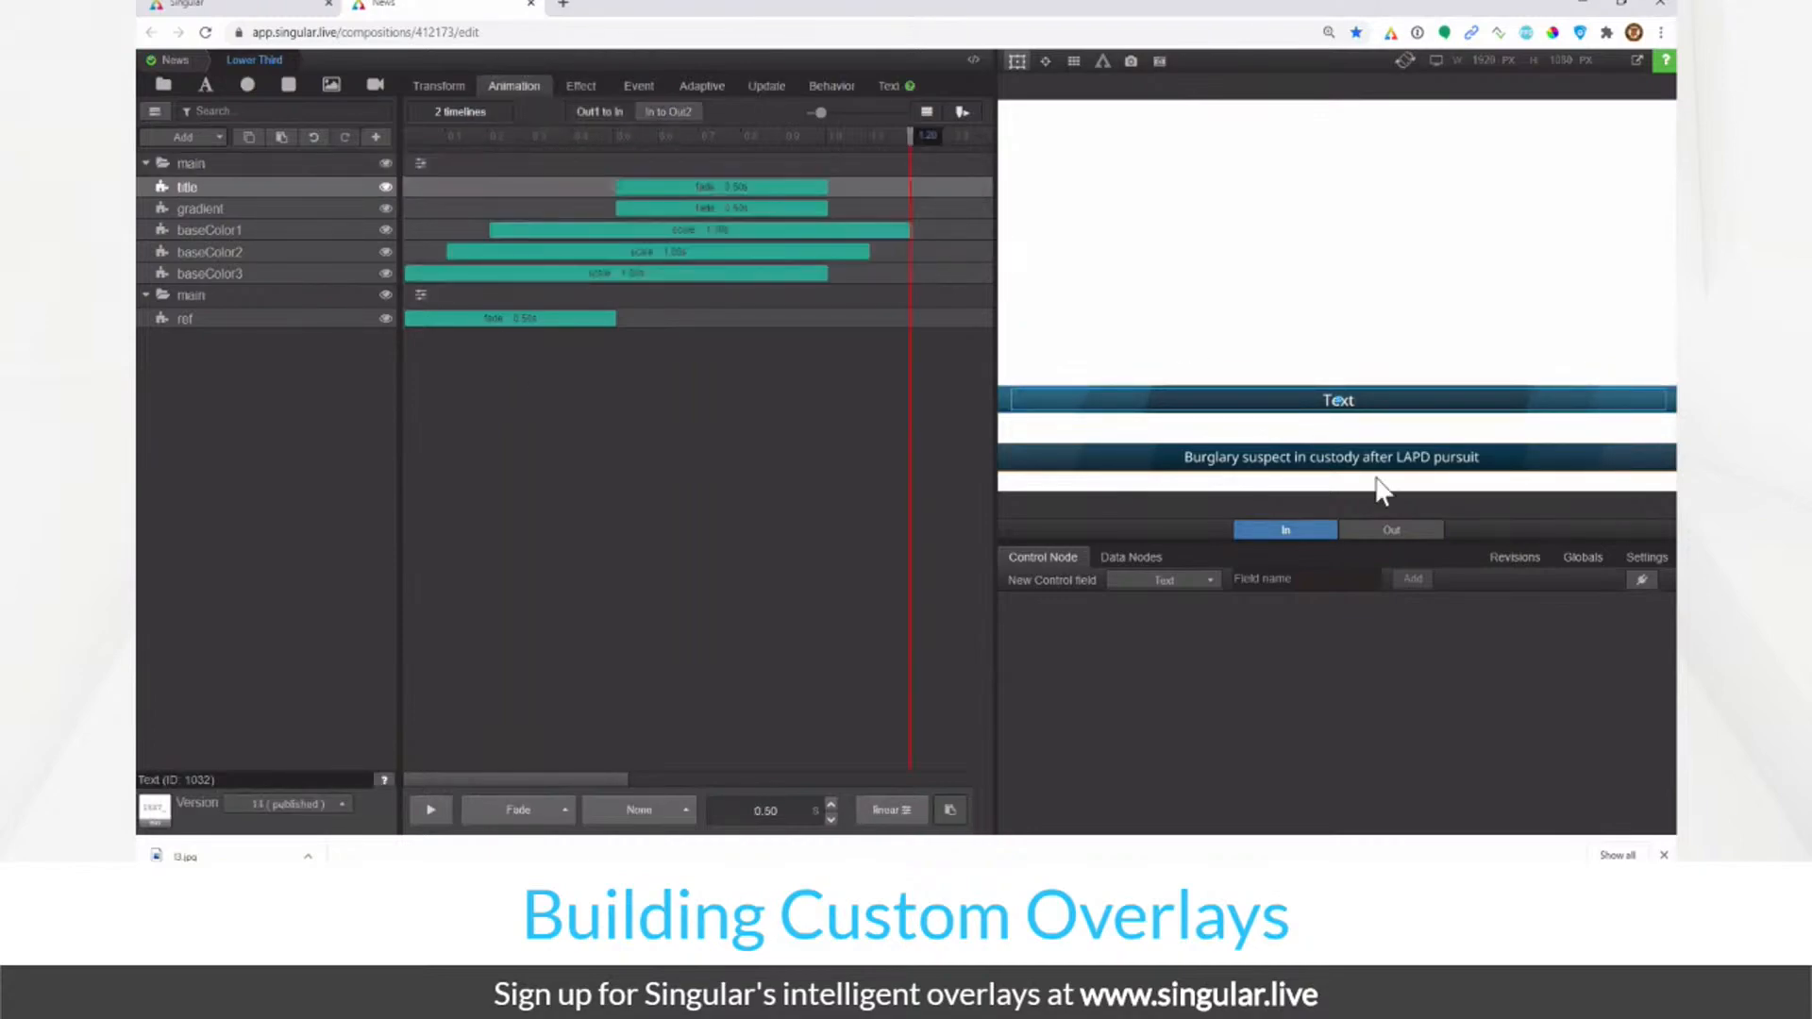
click(1369, 534)
click(1284, 530)
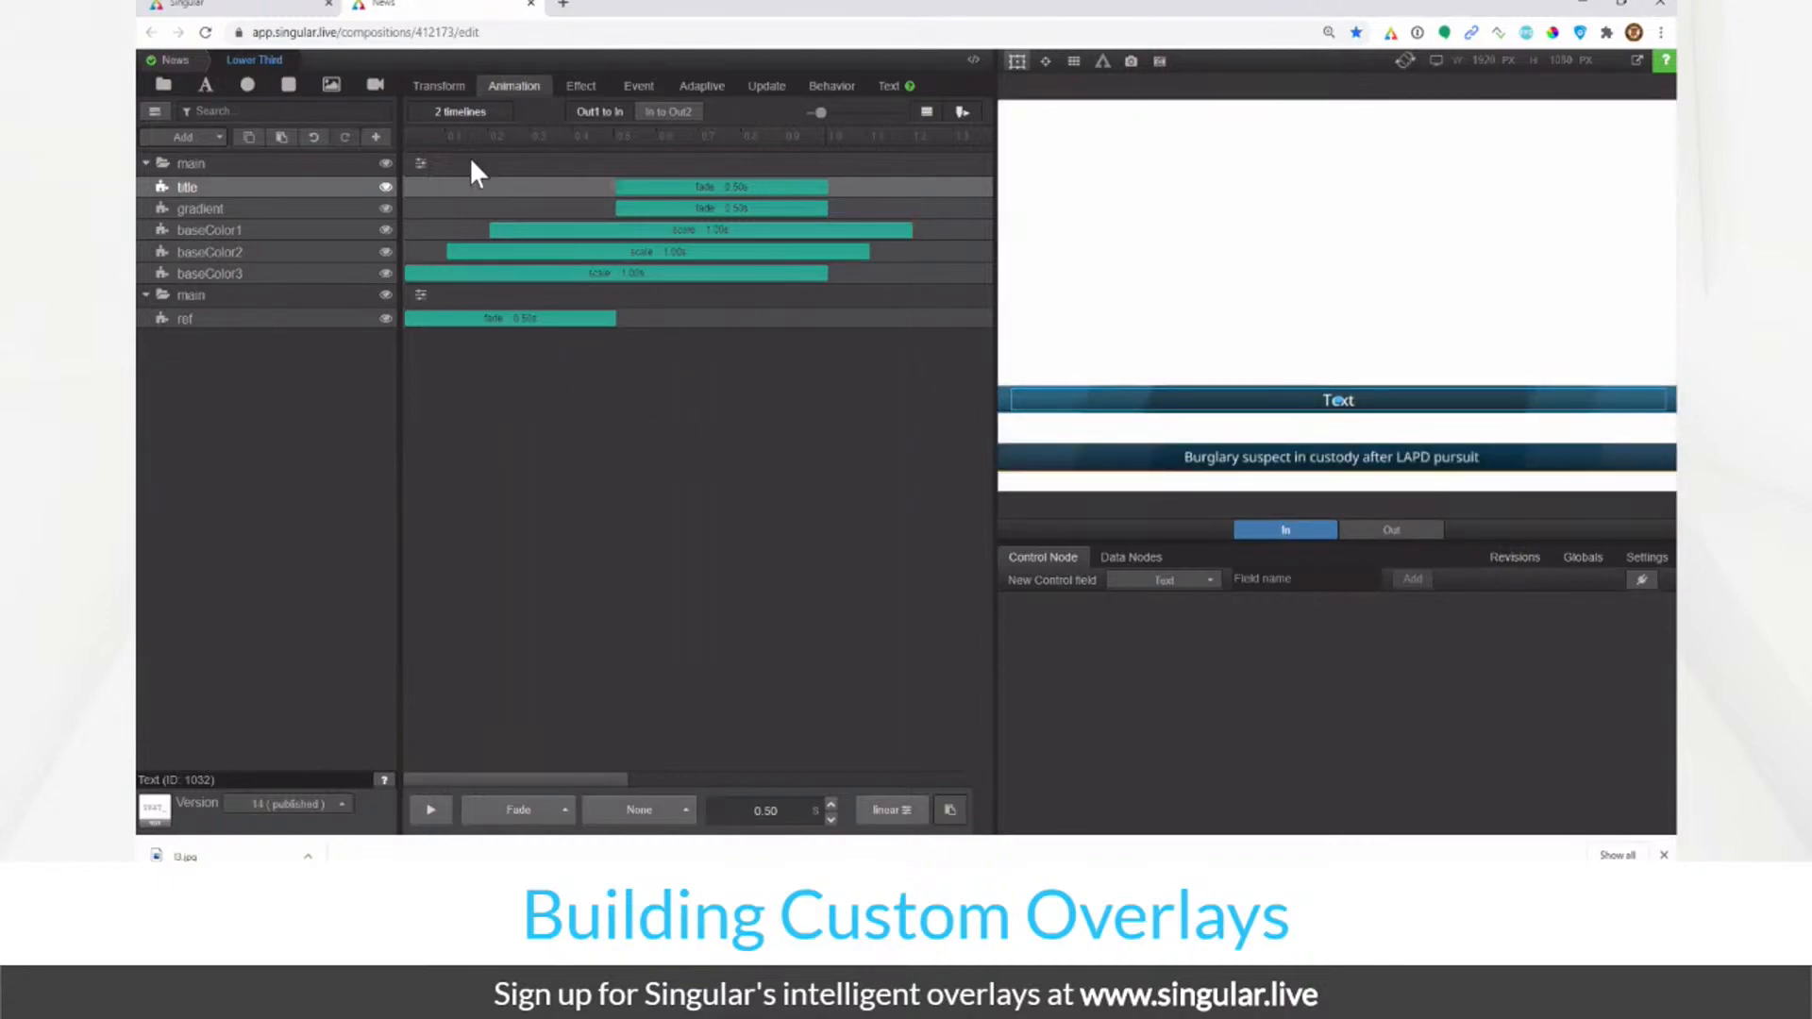
Step: Scrub the preview, then set baseColor2's scale animation to the X axis only
drag(429, 133, 499, 194)
click(447, 275)
click(666, 310)
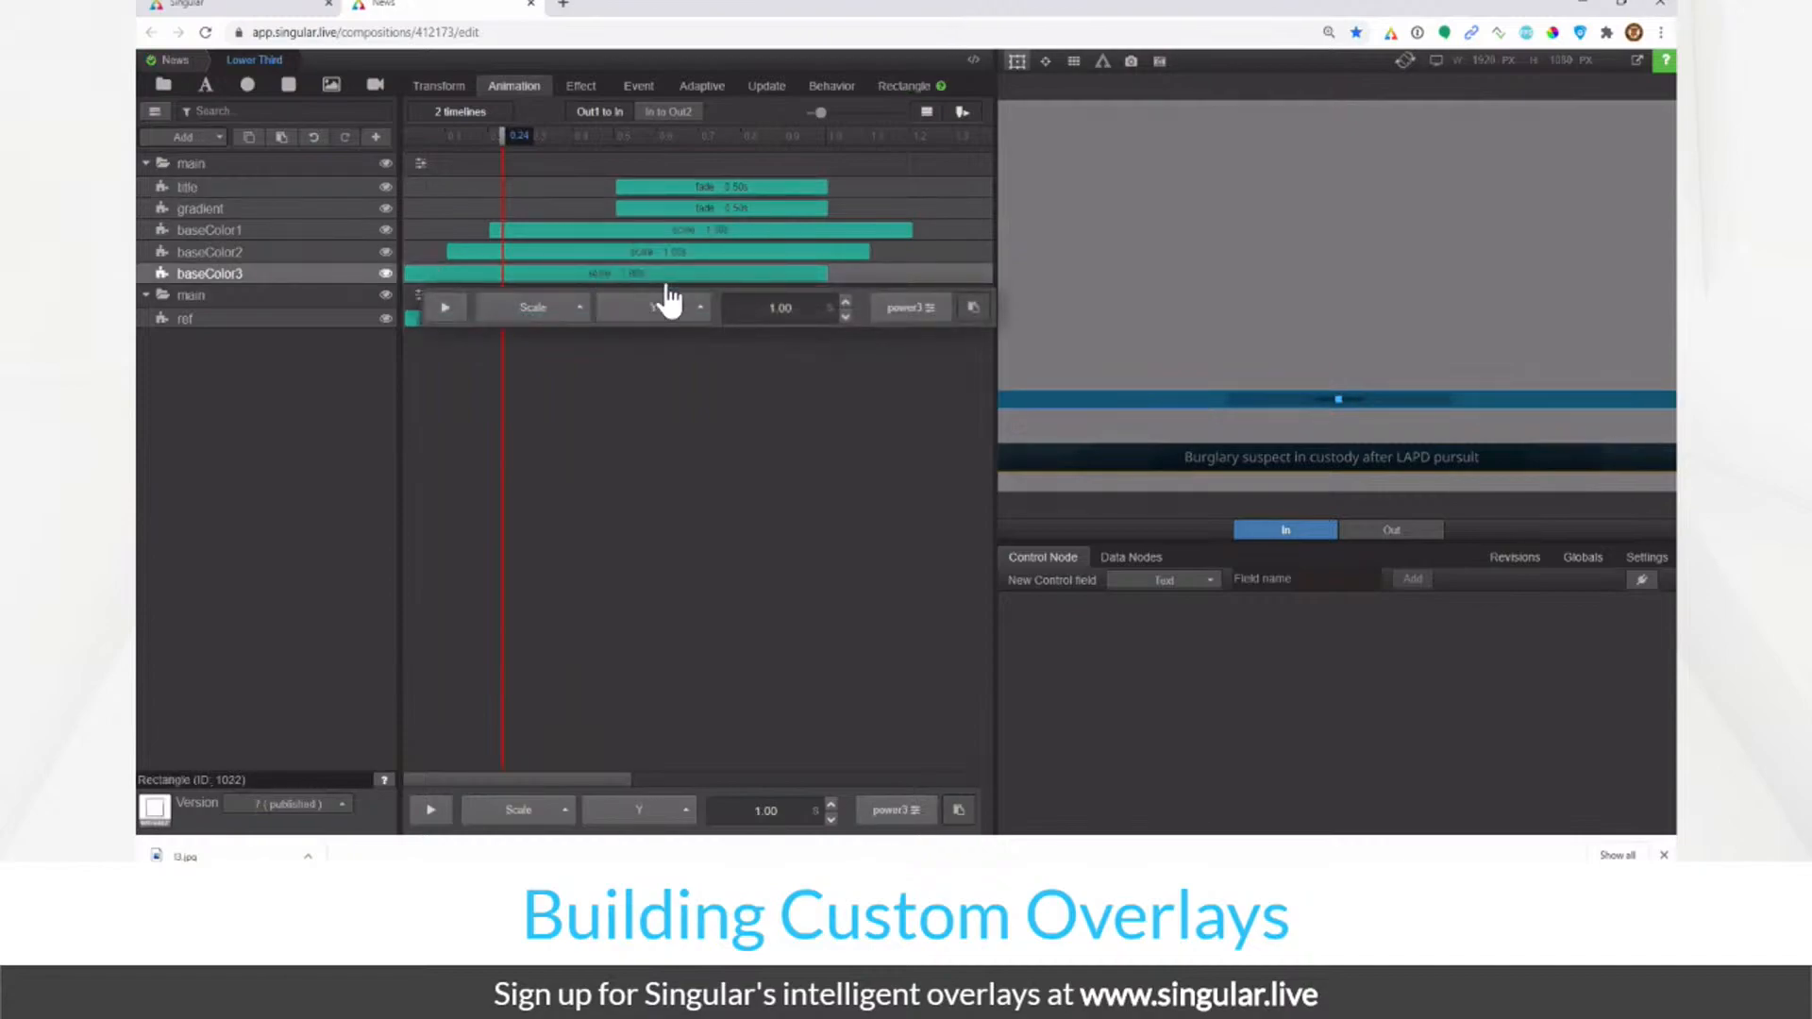
click(483, 252)
click(690, 288)
click(681, 240)
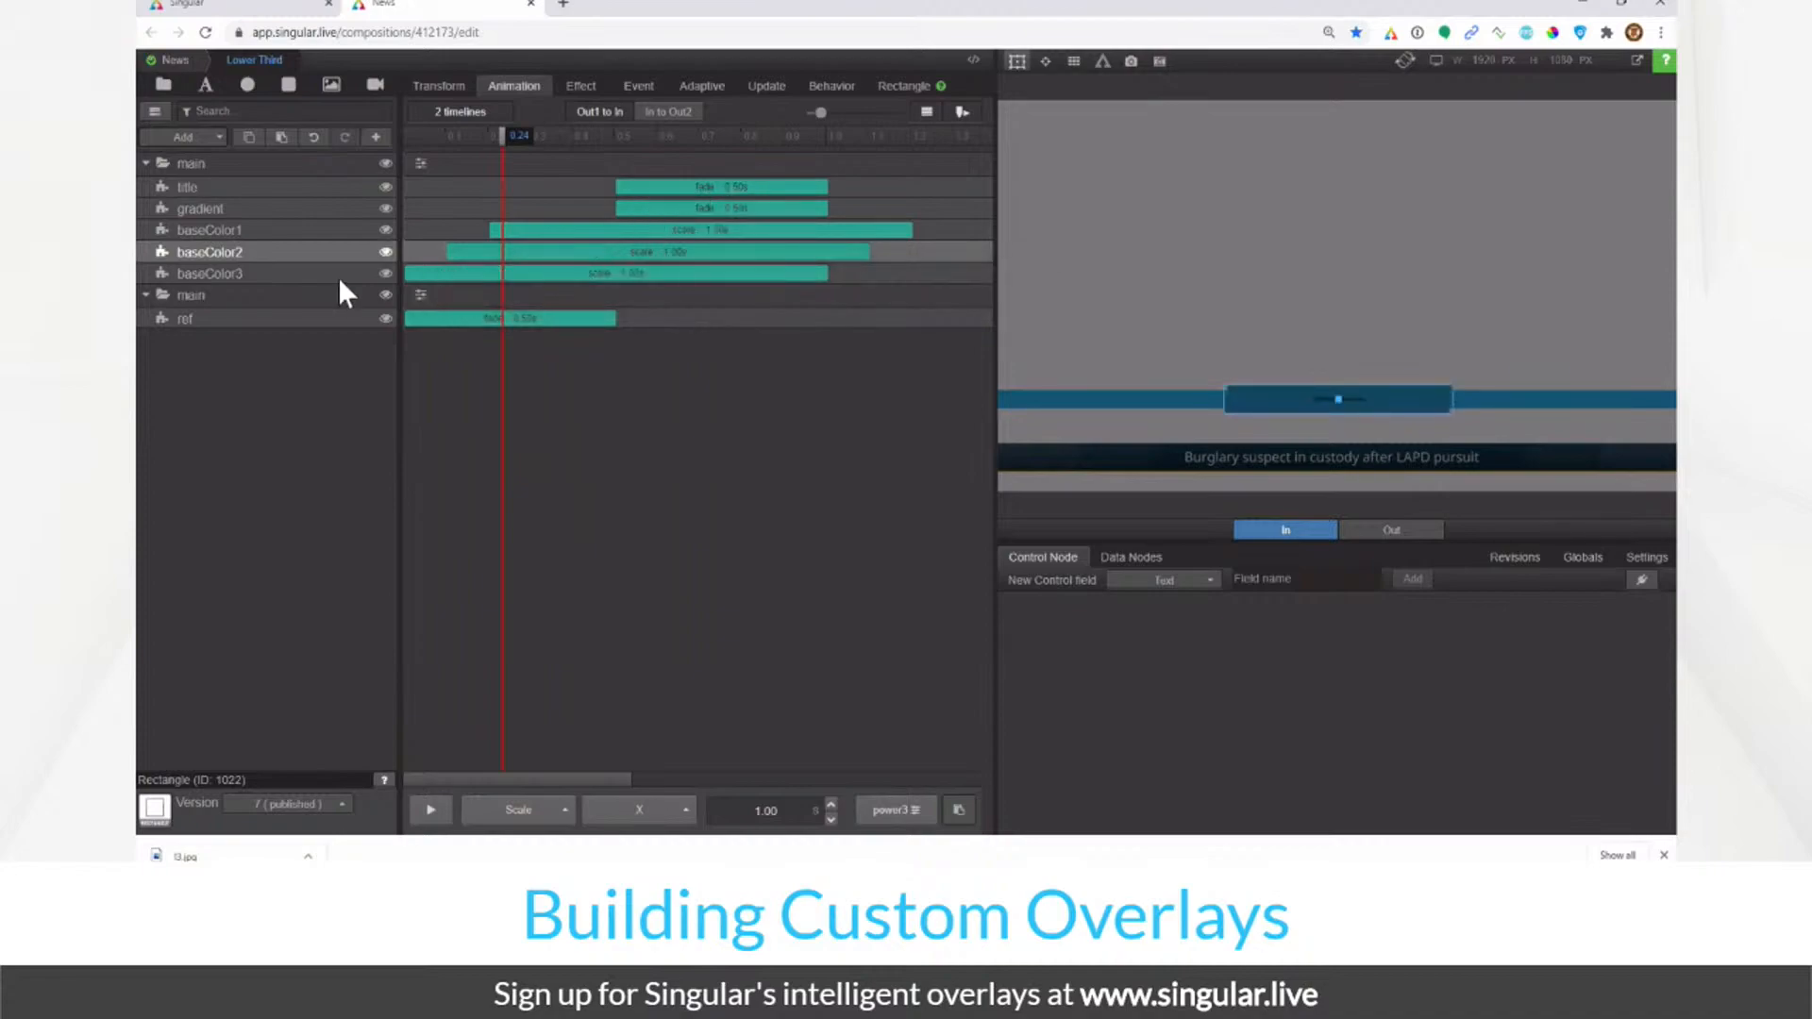
Step: Paste the copied scale animation onto baseColor1 and shift its bar to start slightly later
click(299, 274)
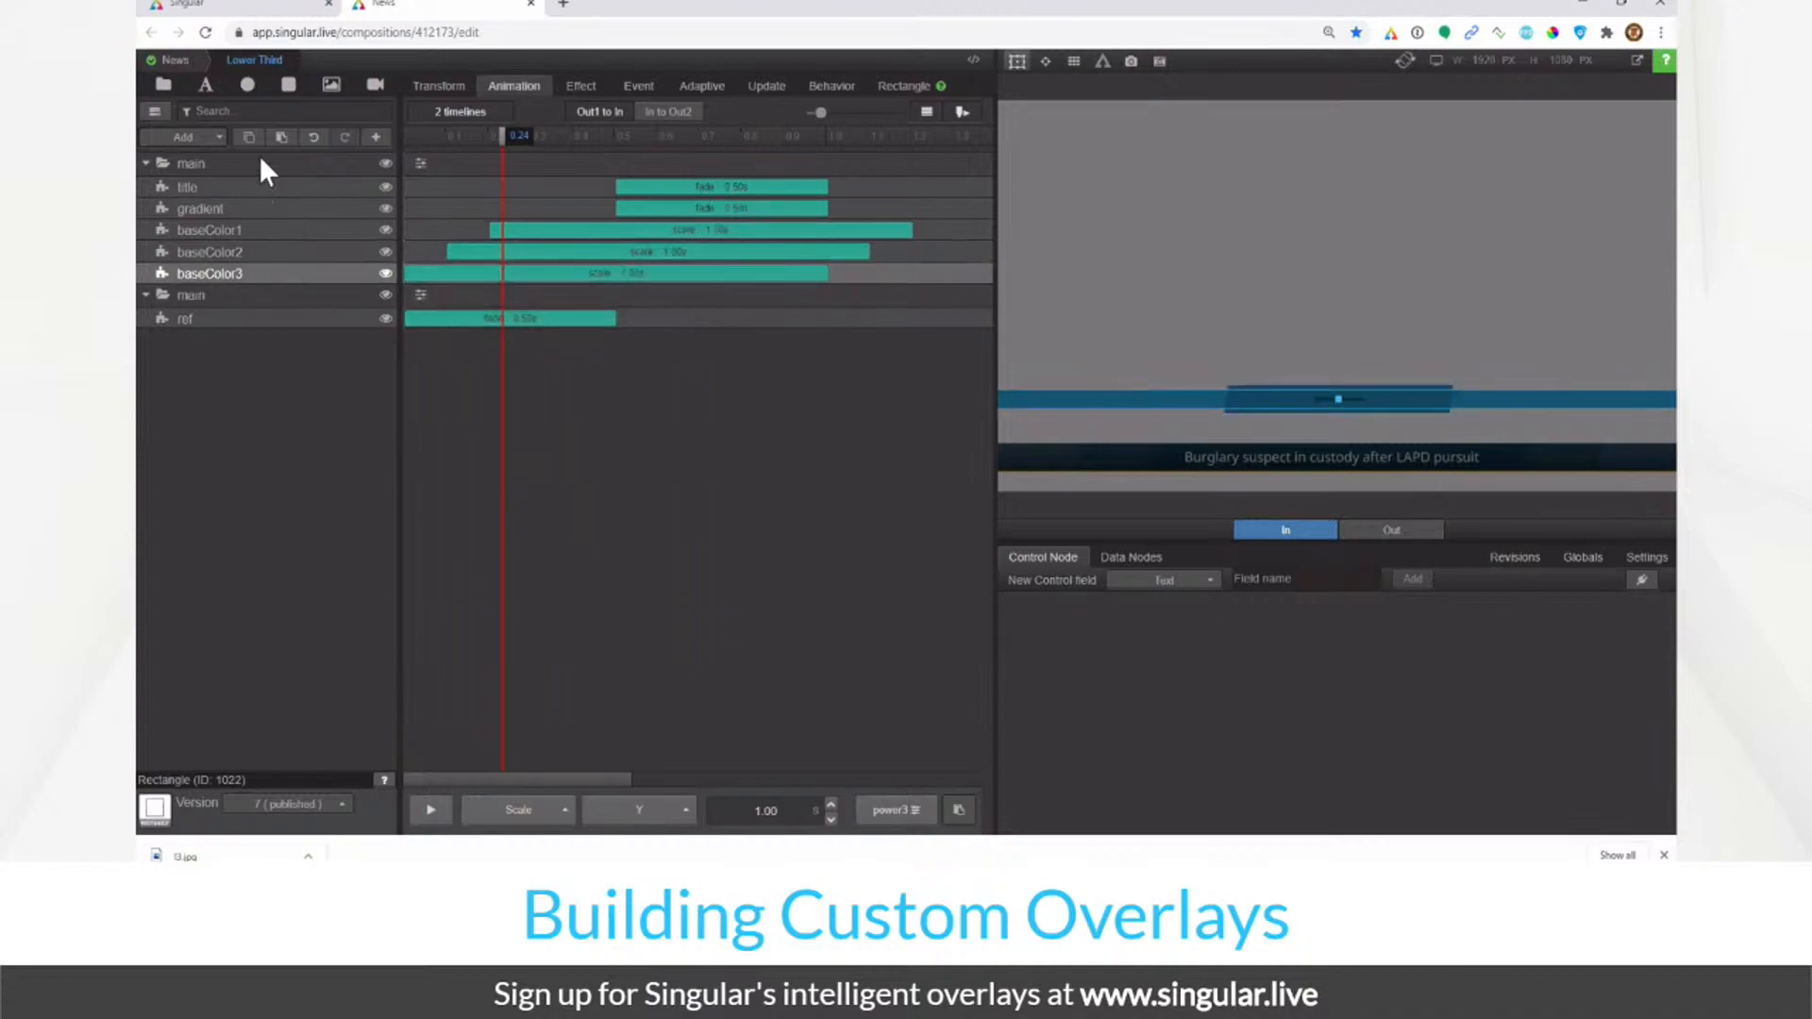
click(279, 252)
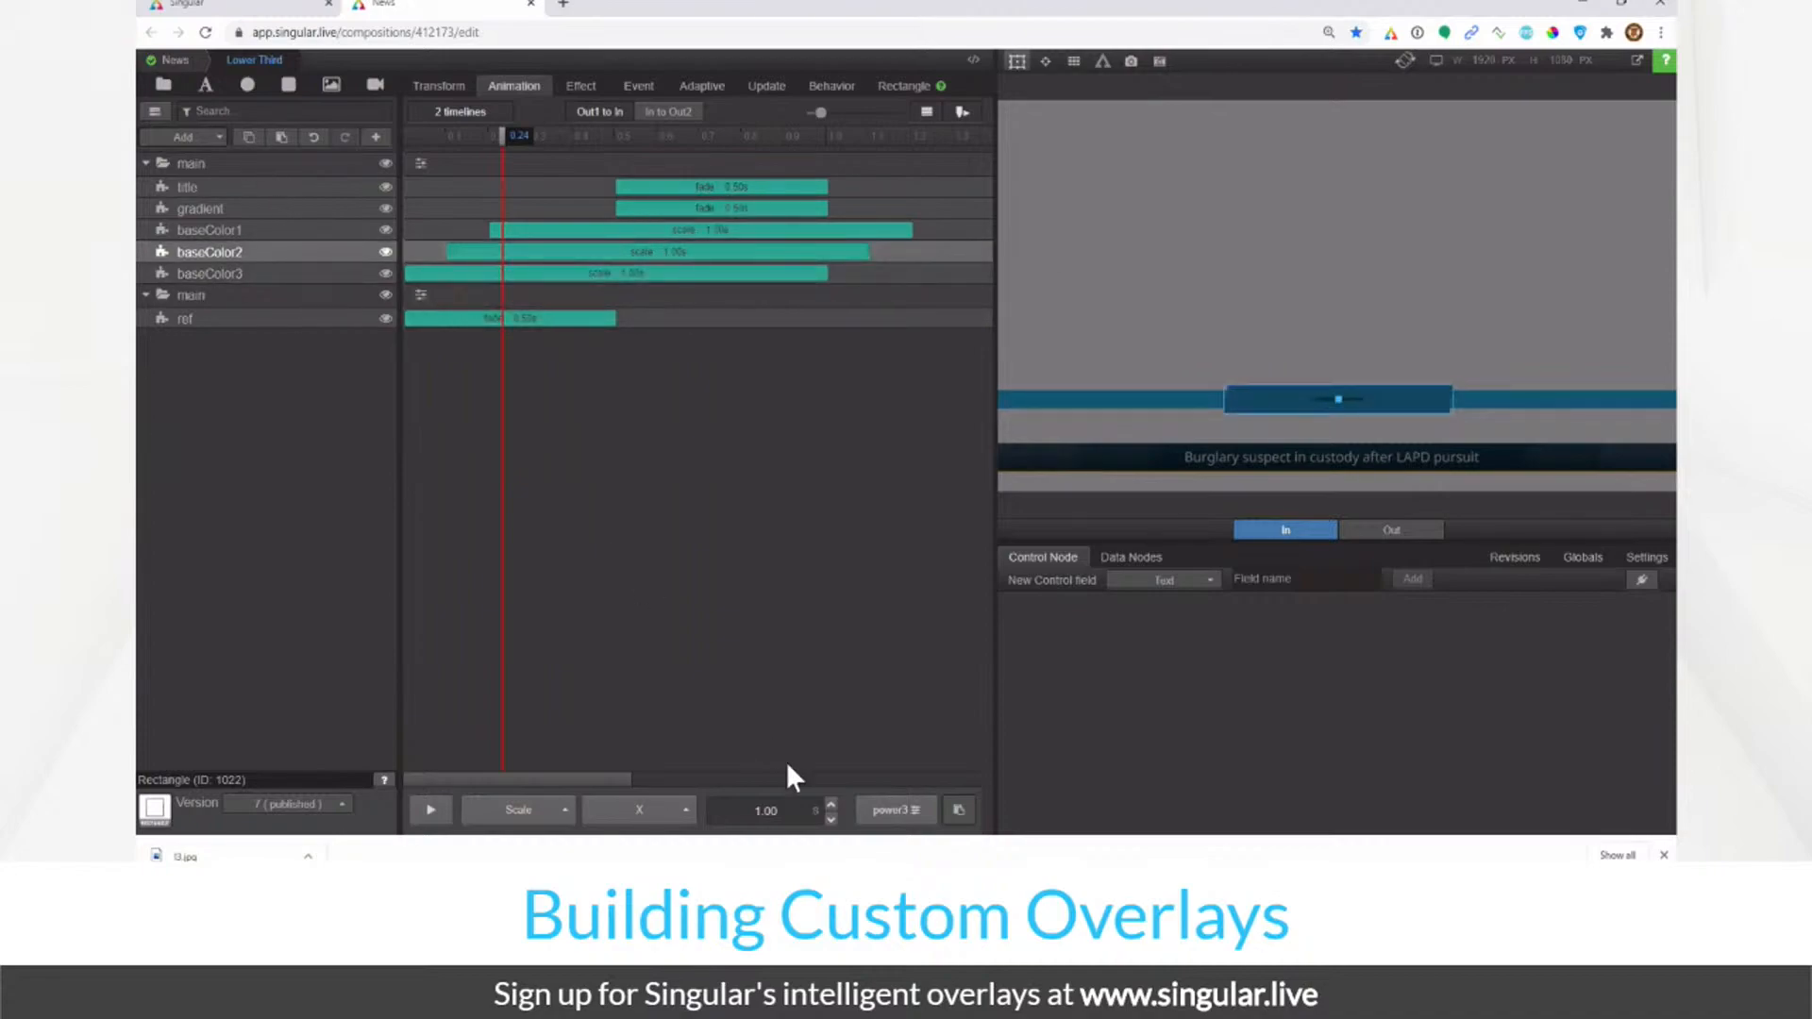
click(613, 253)
click(340, 229)
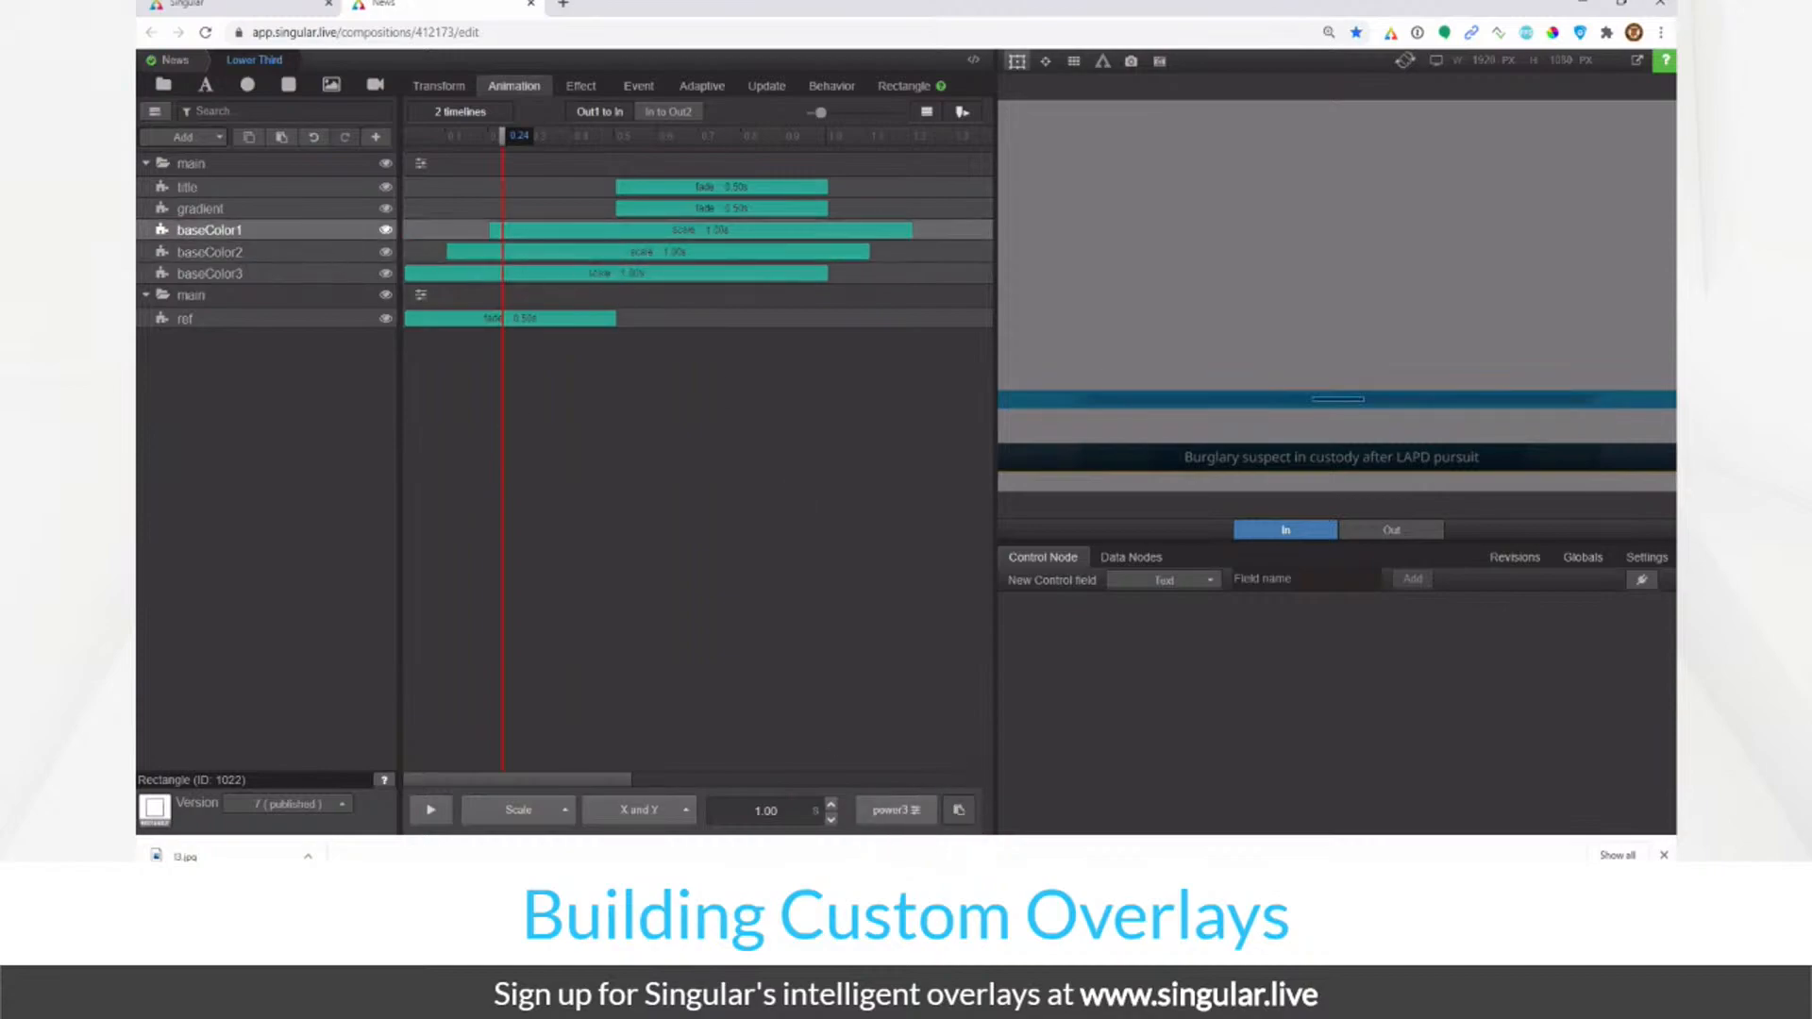
click(959, 810)
drag(639, 243, 708, 243)
drag(425, 137, 619, 140)
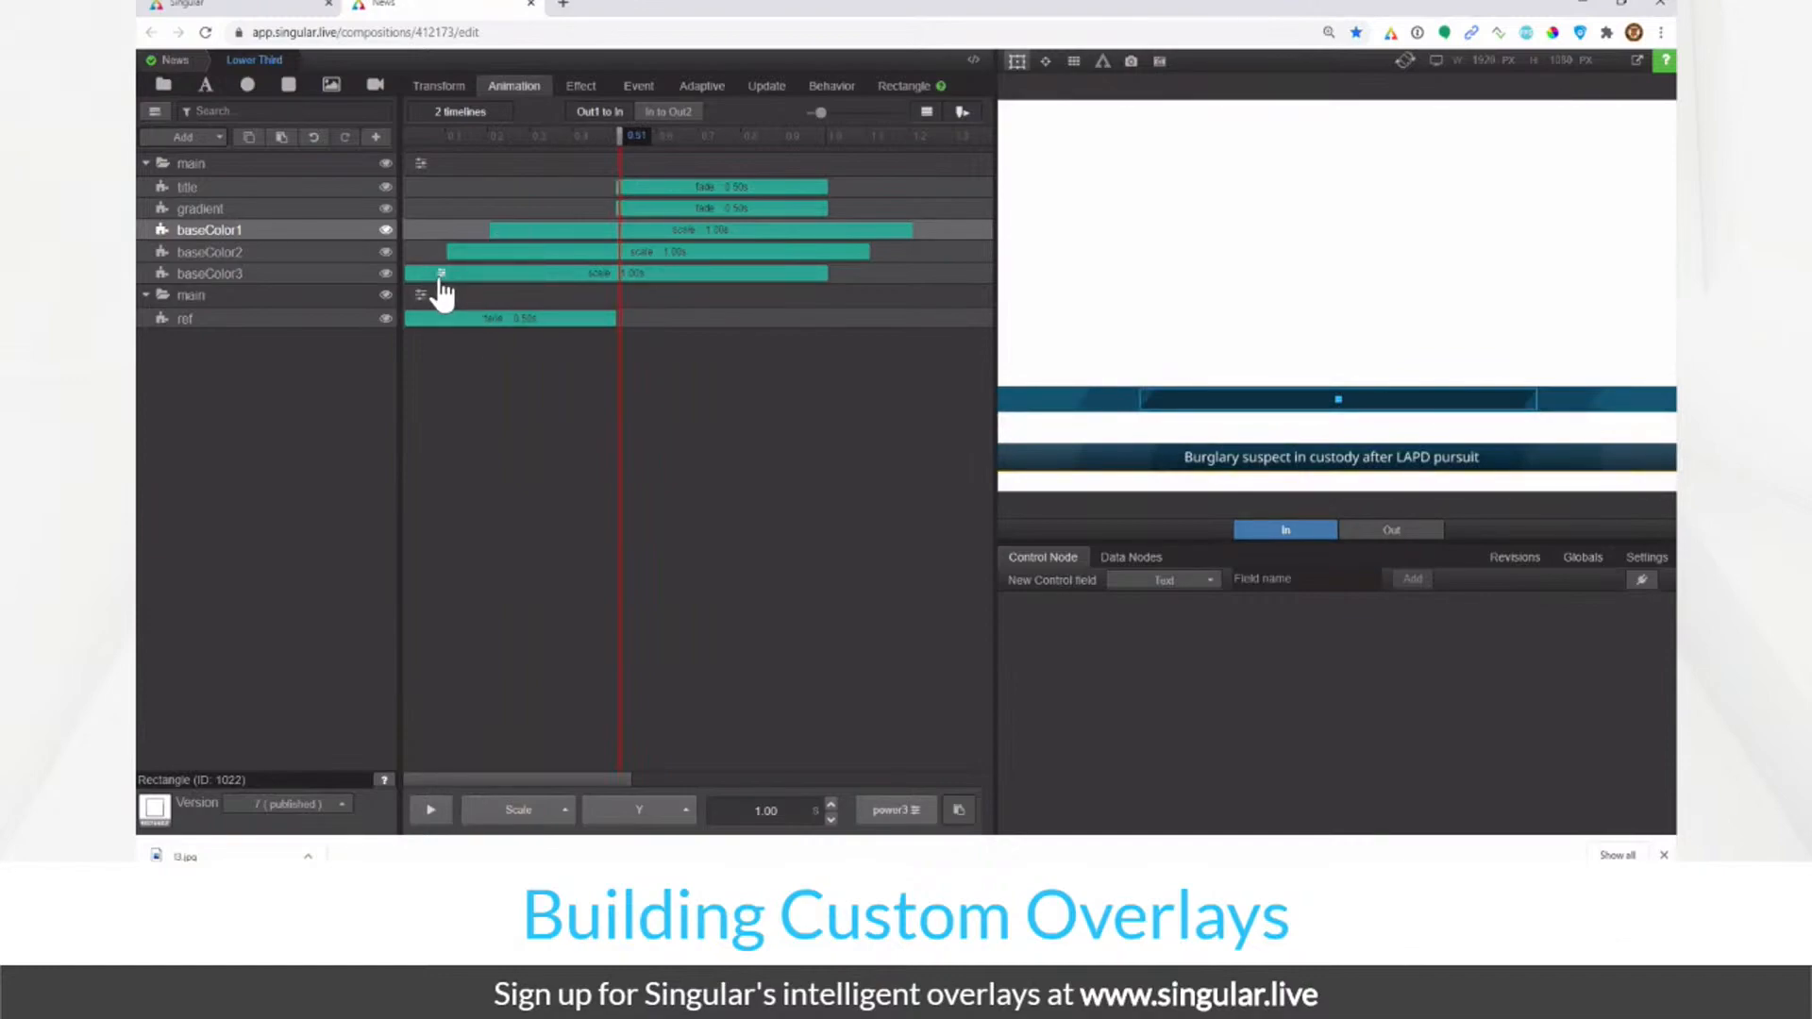
Step: Set baseColor2 and baseColor1 to scale along X only, then scrub to check the staggered scale-in
click(439, 276)
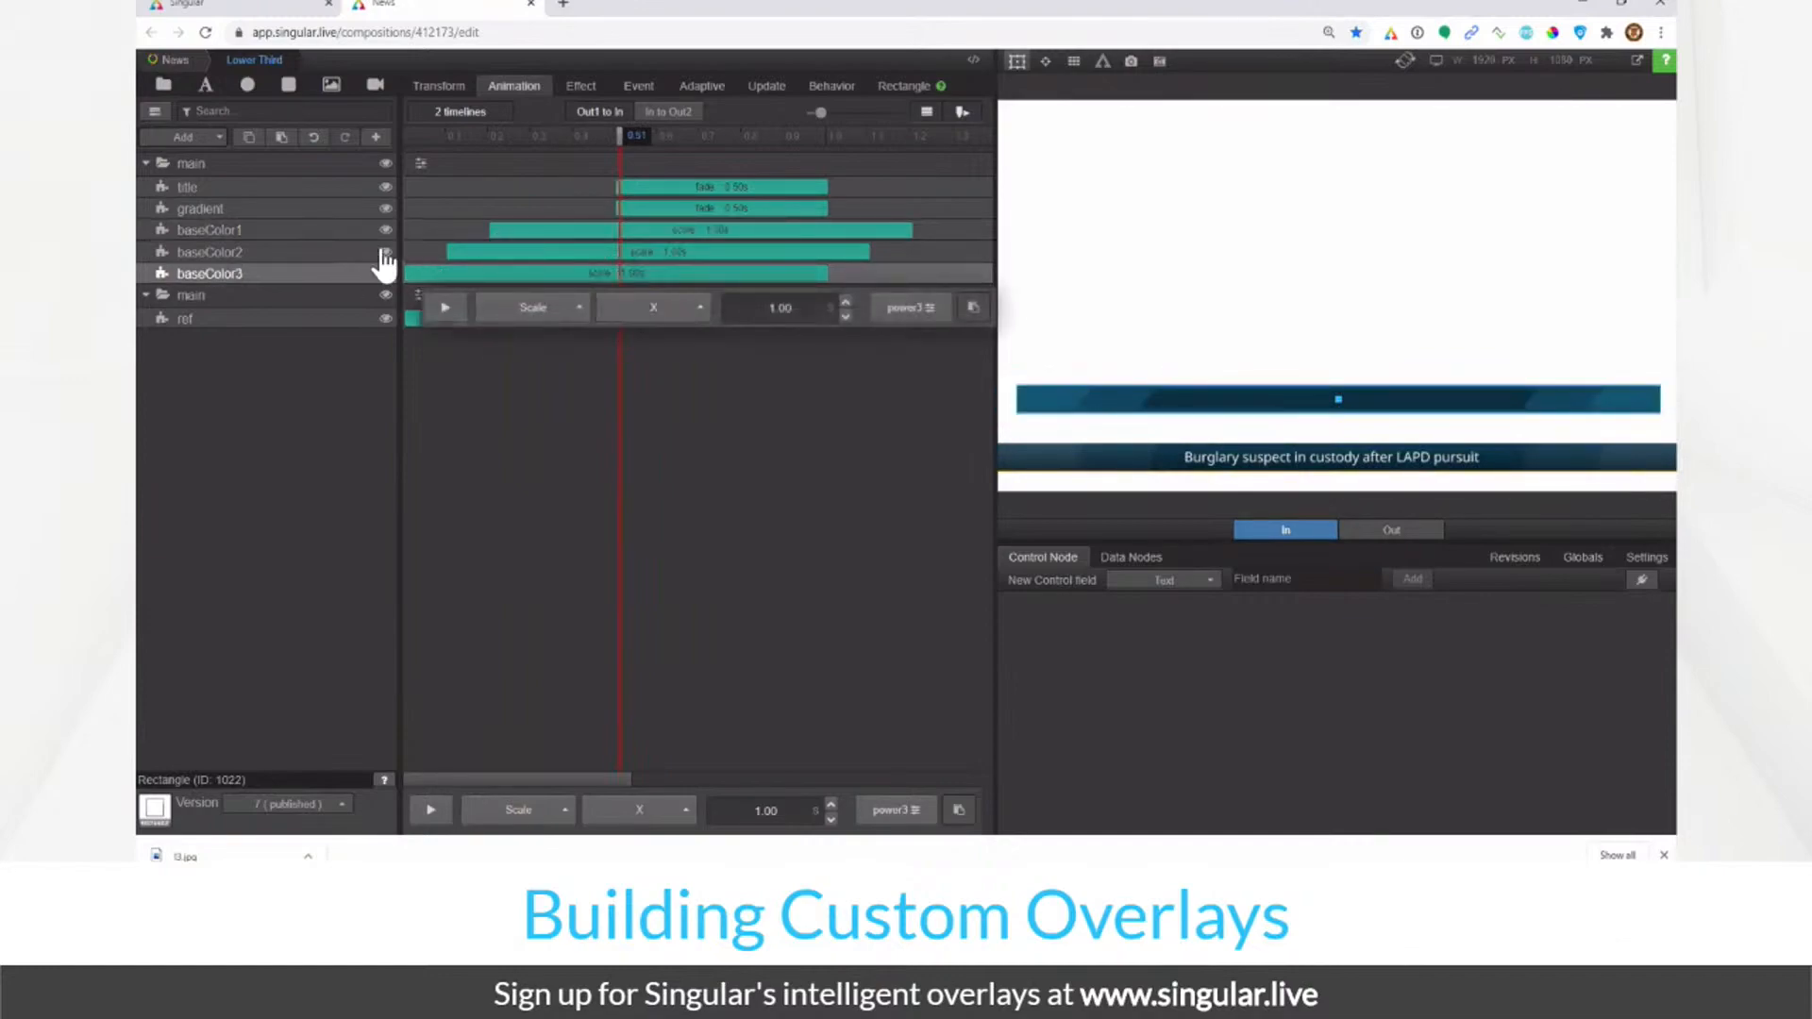
click(483, 253)
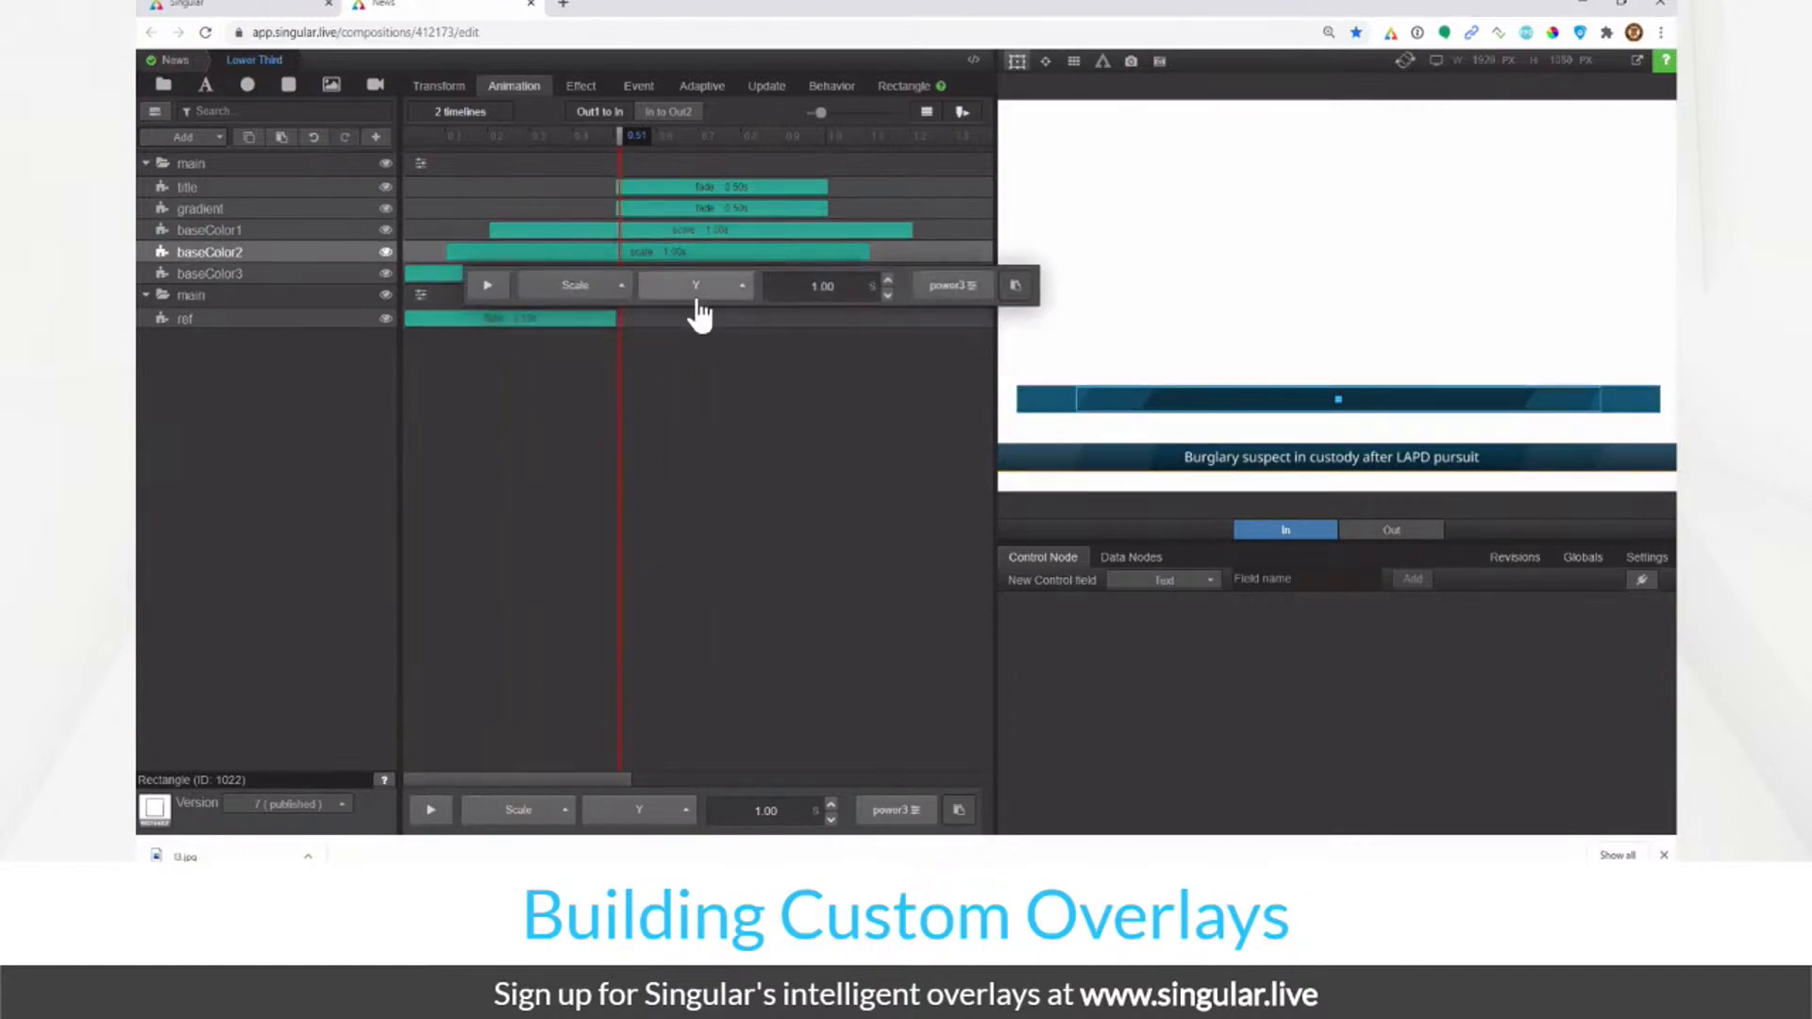
click(679, 810)
click(669, 753)
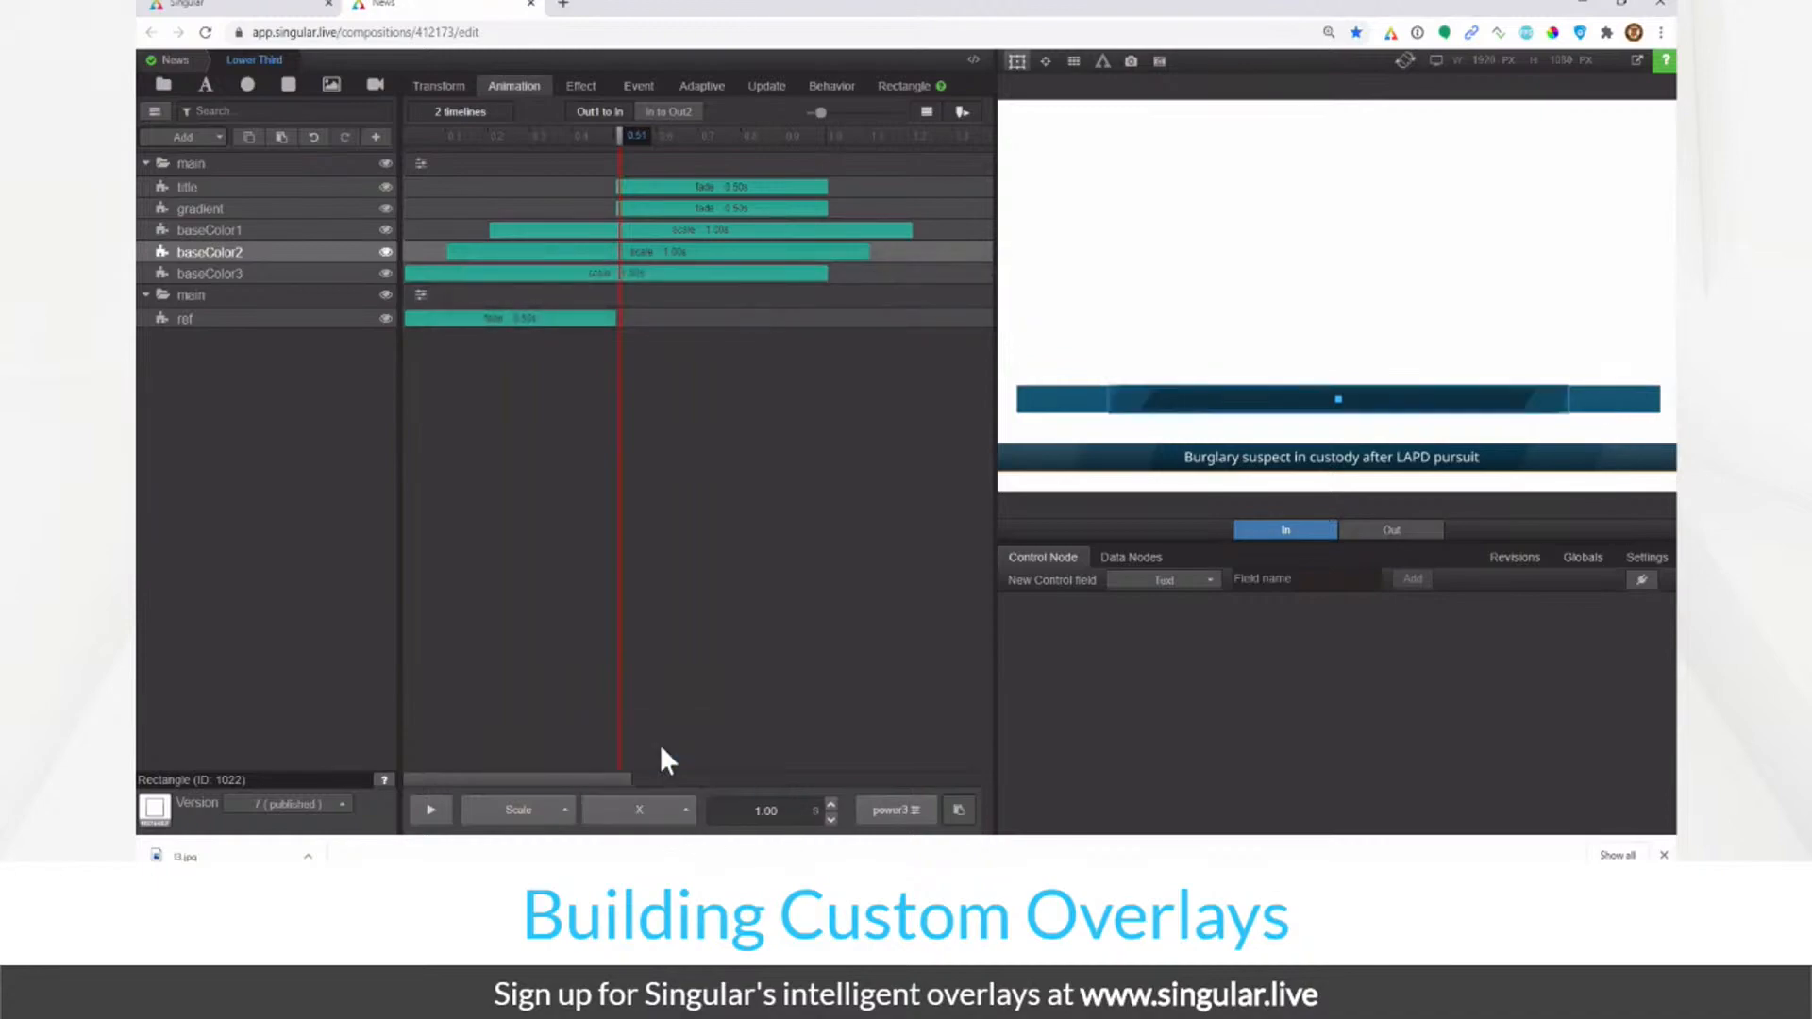
click(525, 233)
click(644, 812)
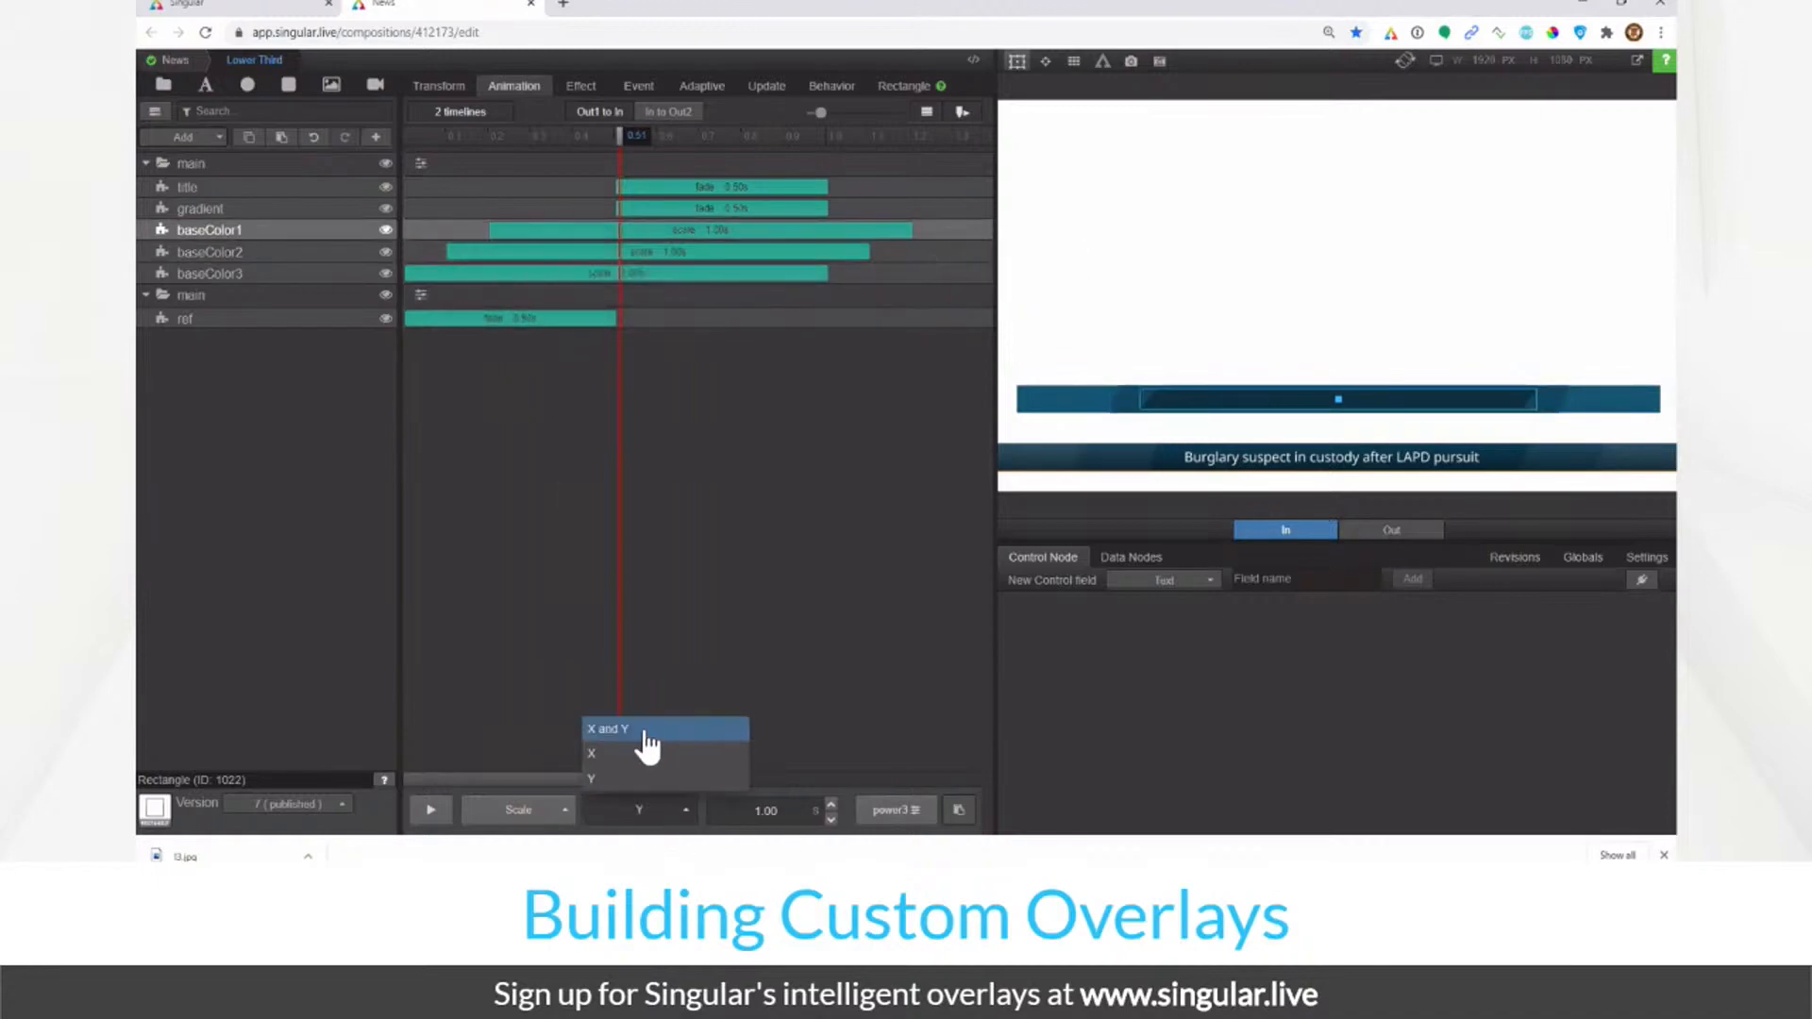
click(637, 753)
drag(495, 140, 619, 228)
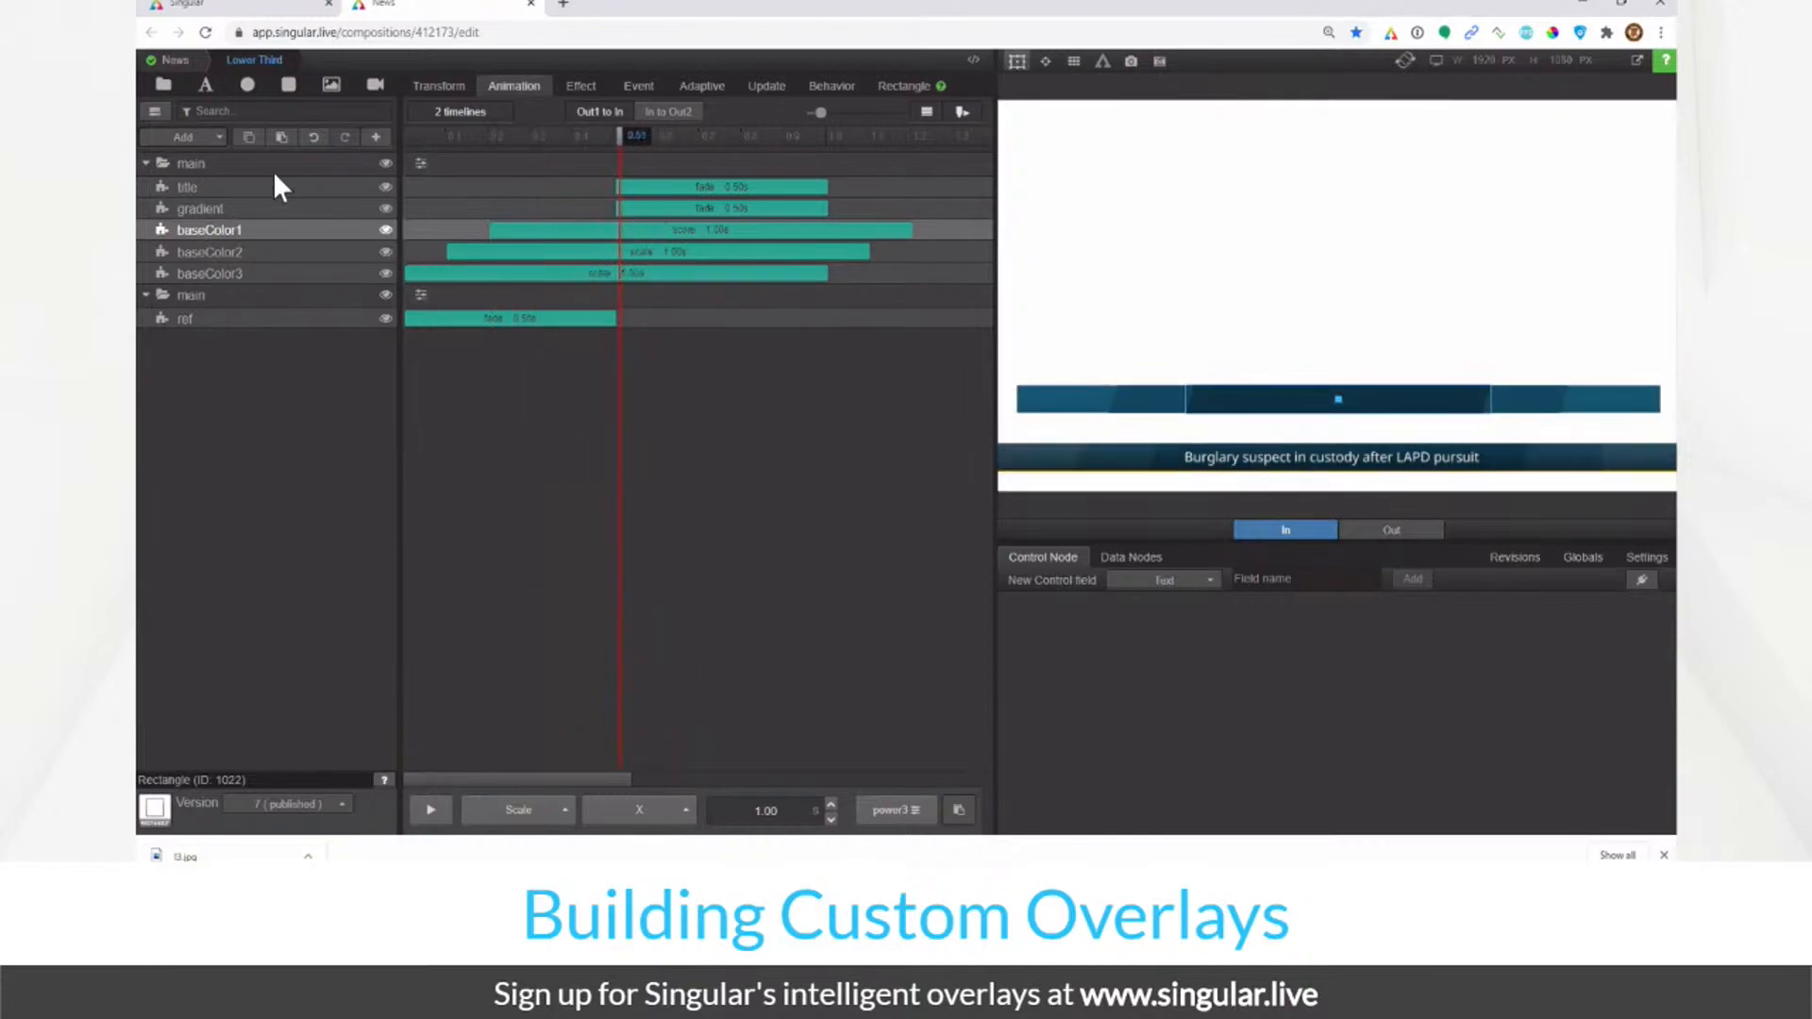
click(346, 276)
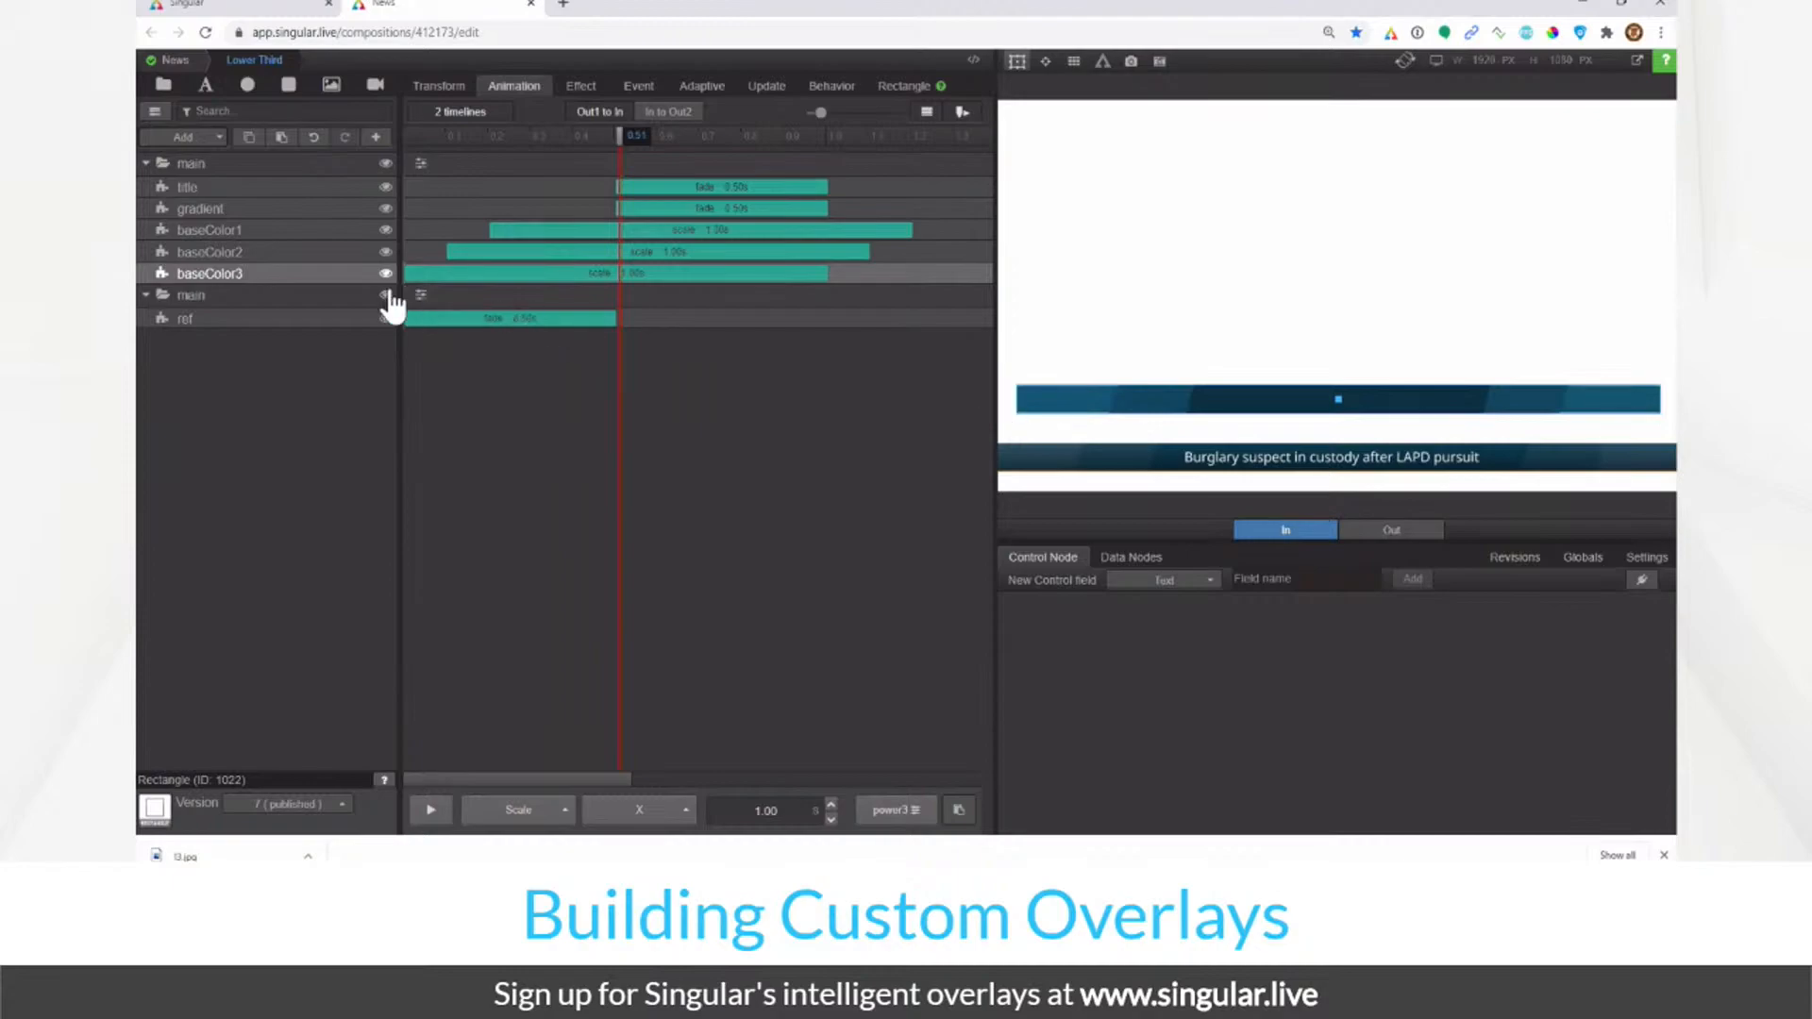
Step: Give baseColor3 a Skew X of -20 in its Effect settings
click(583, 87)
click(732, 529)
text(-20)
click(817, 759)
click(514, 86)
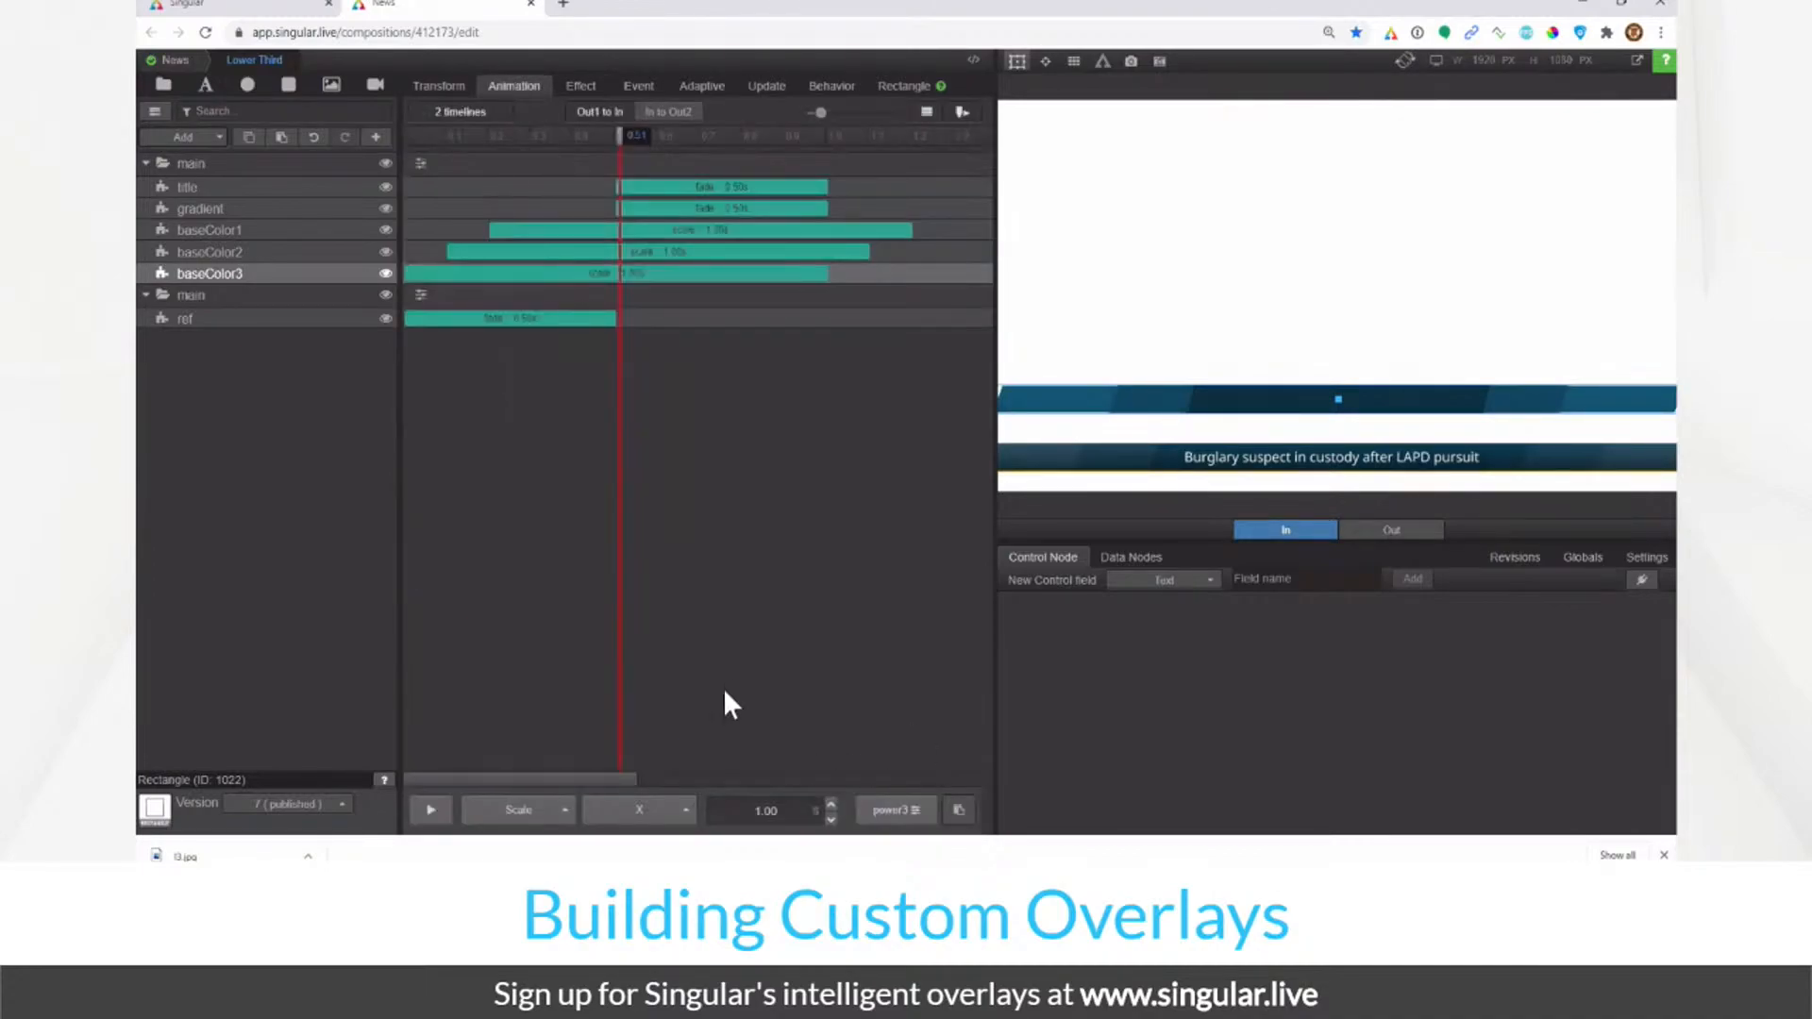
Step: Open and close the Composition Navigator, replay Out then In, and select the main group
key(n)
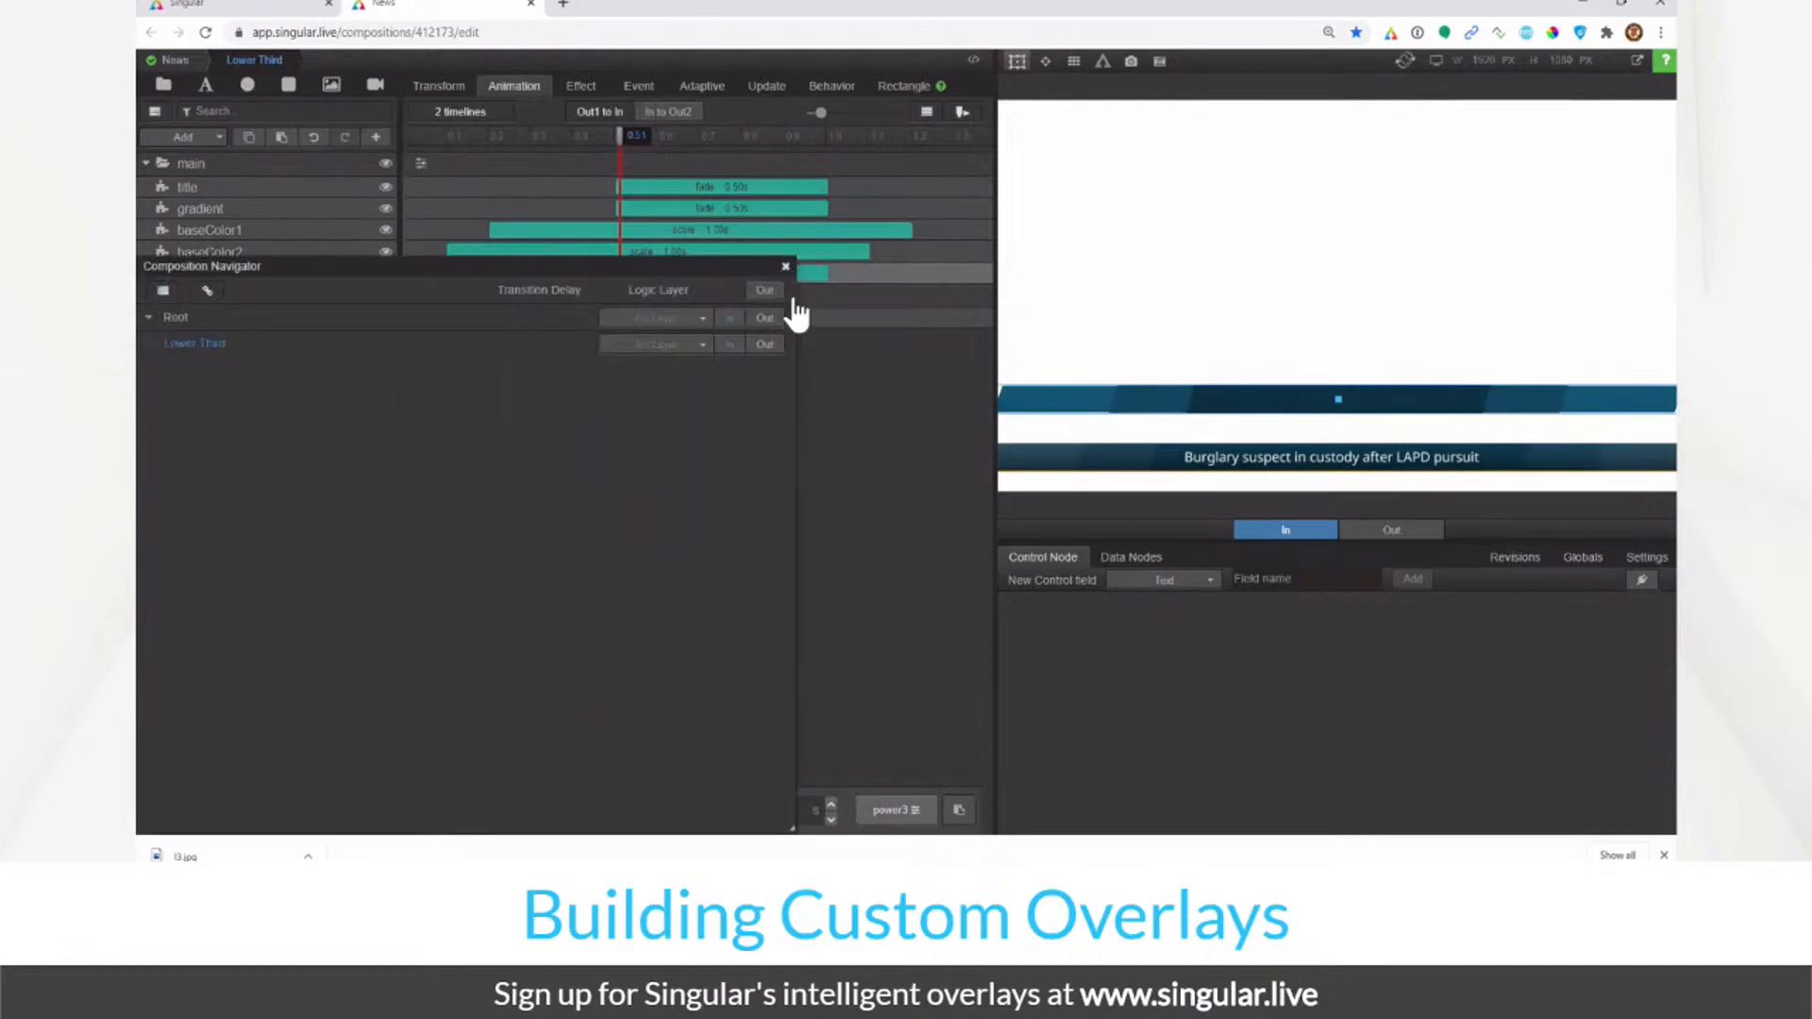
click(785, 267)
click(1386, 529)
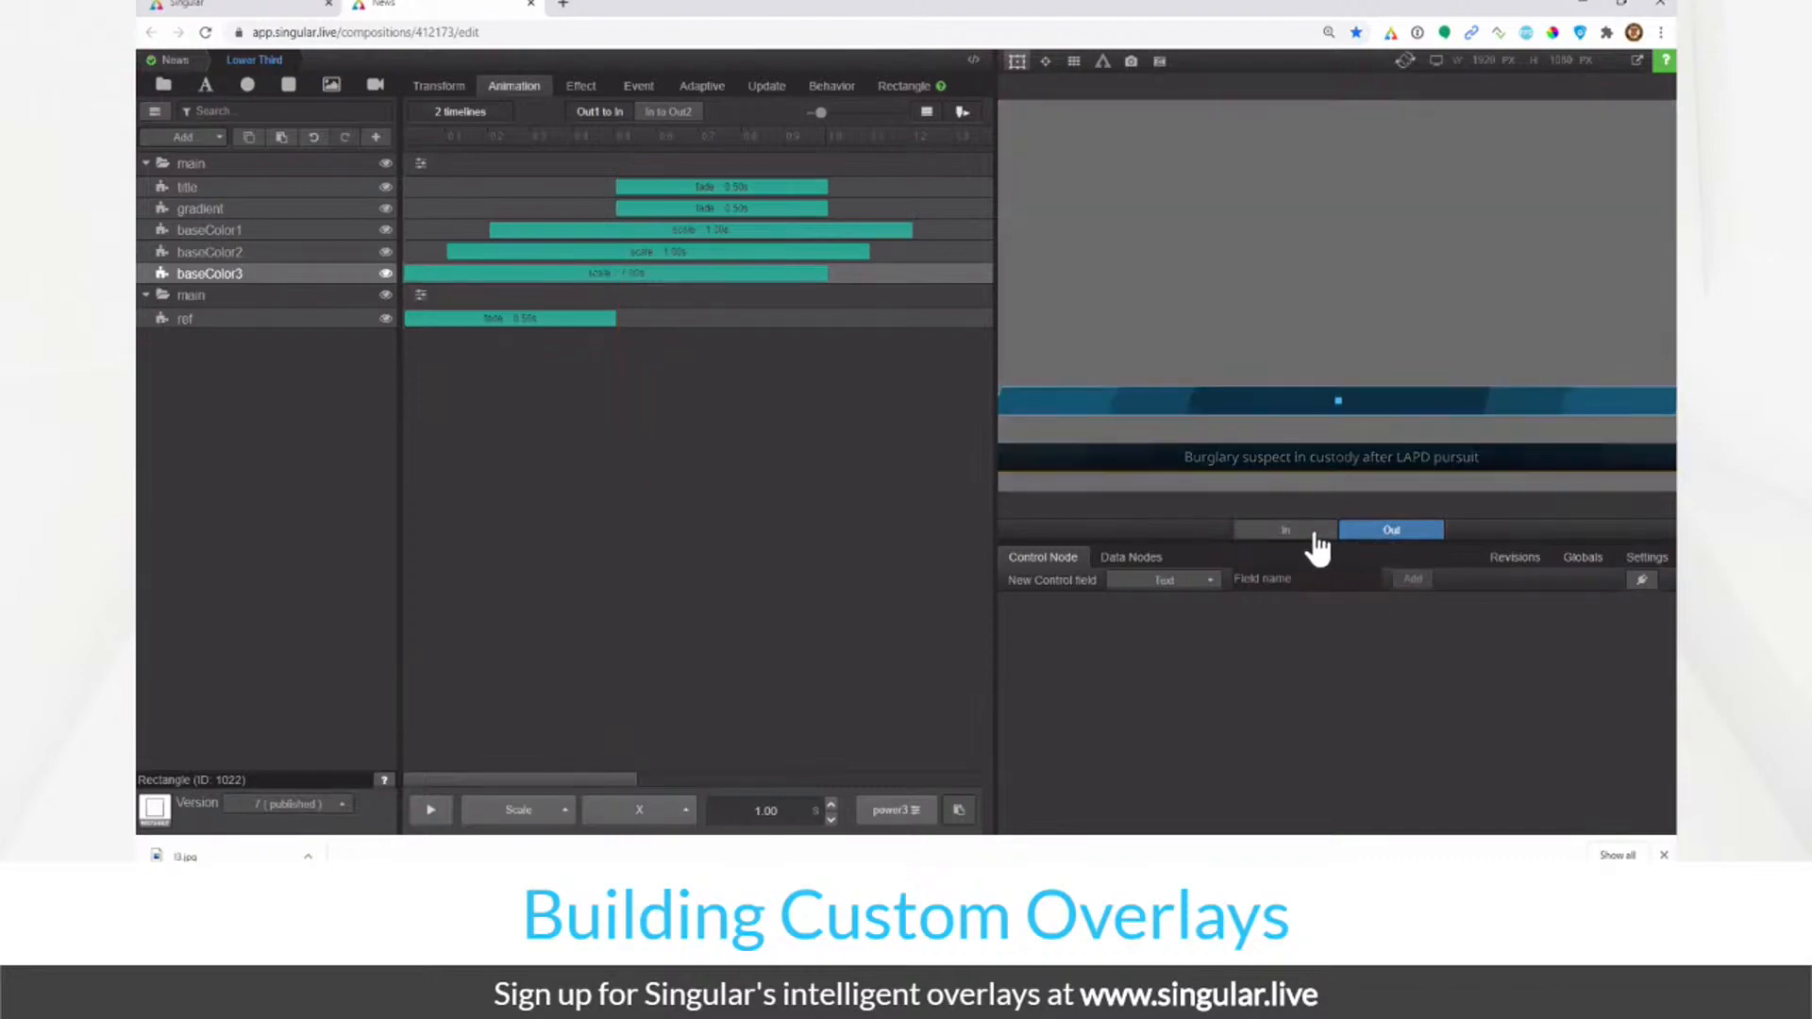
click(1313, 535)
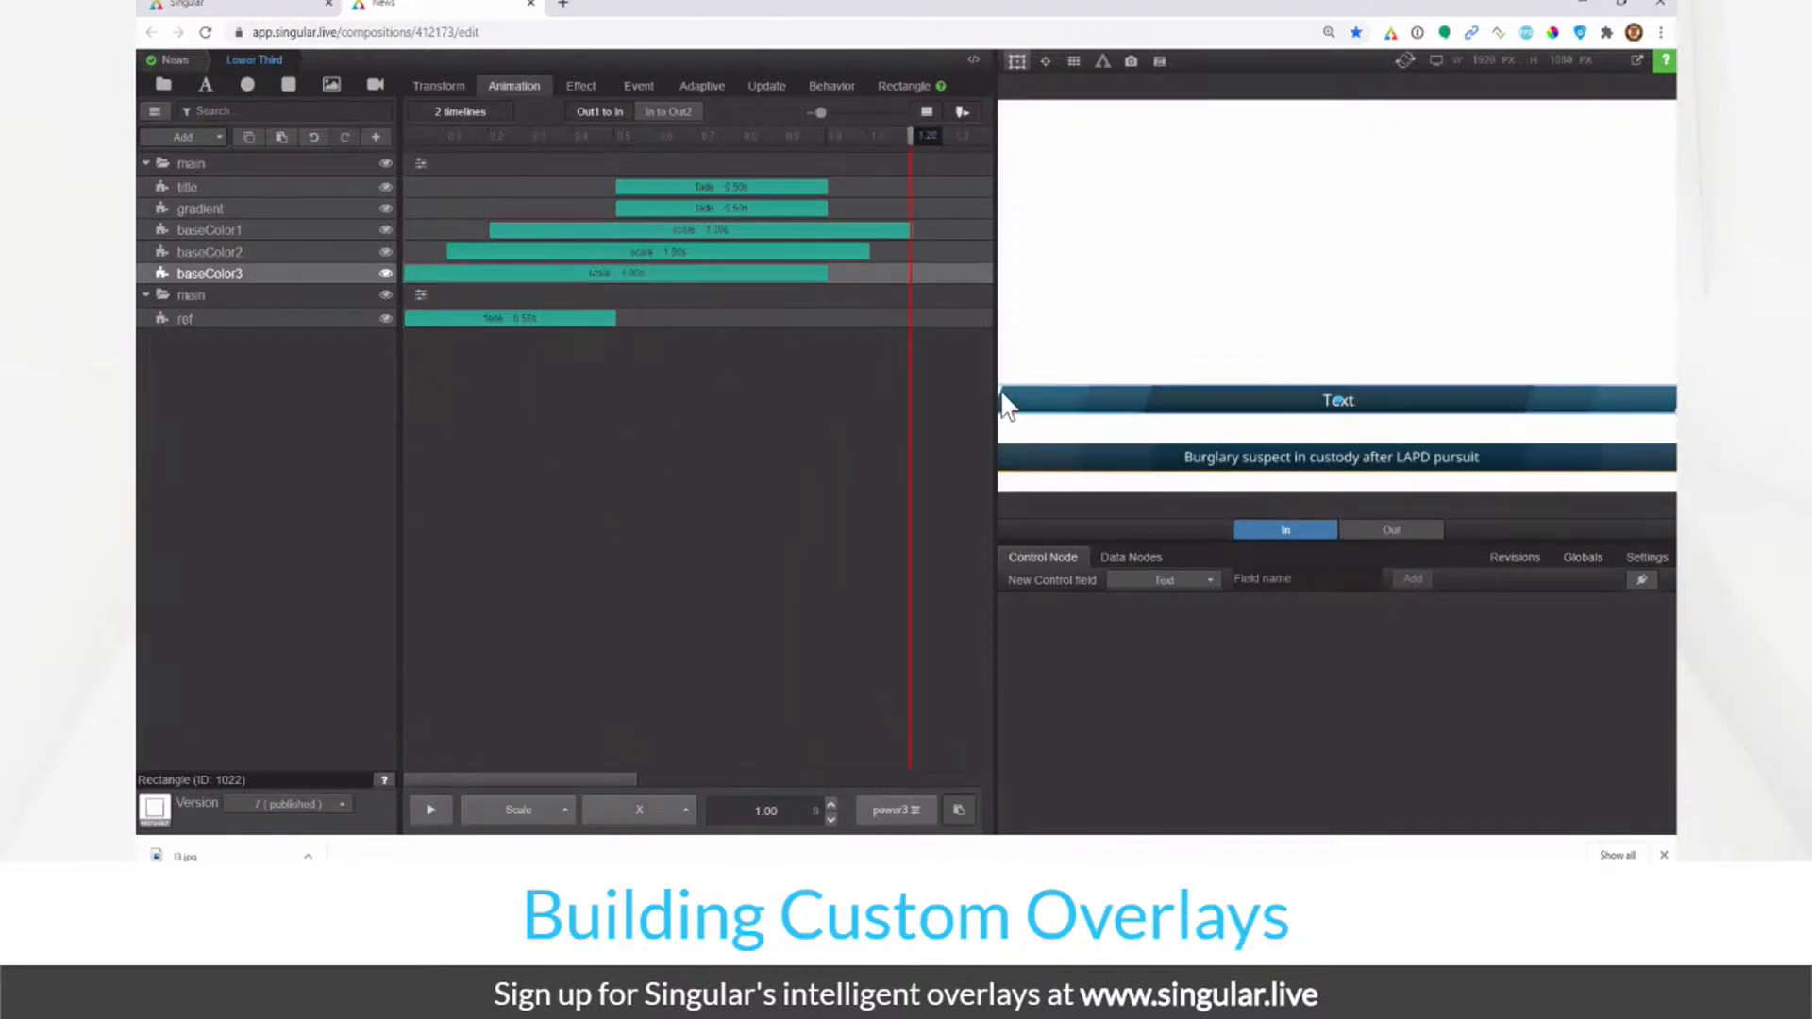
click(321, 166)
Step: Try the main group's width at 105% in Transform, then settle back on 100%
click(429, 86)
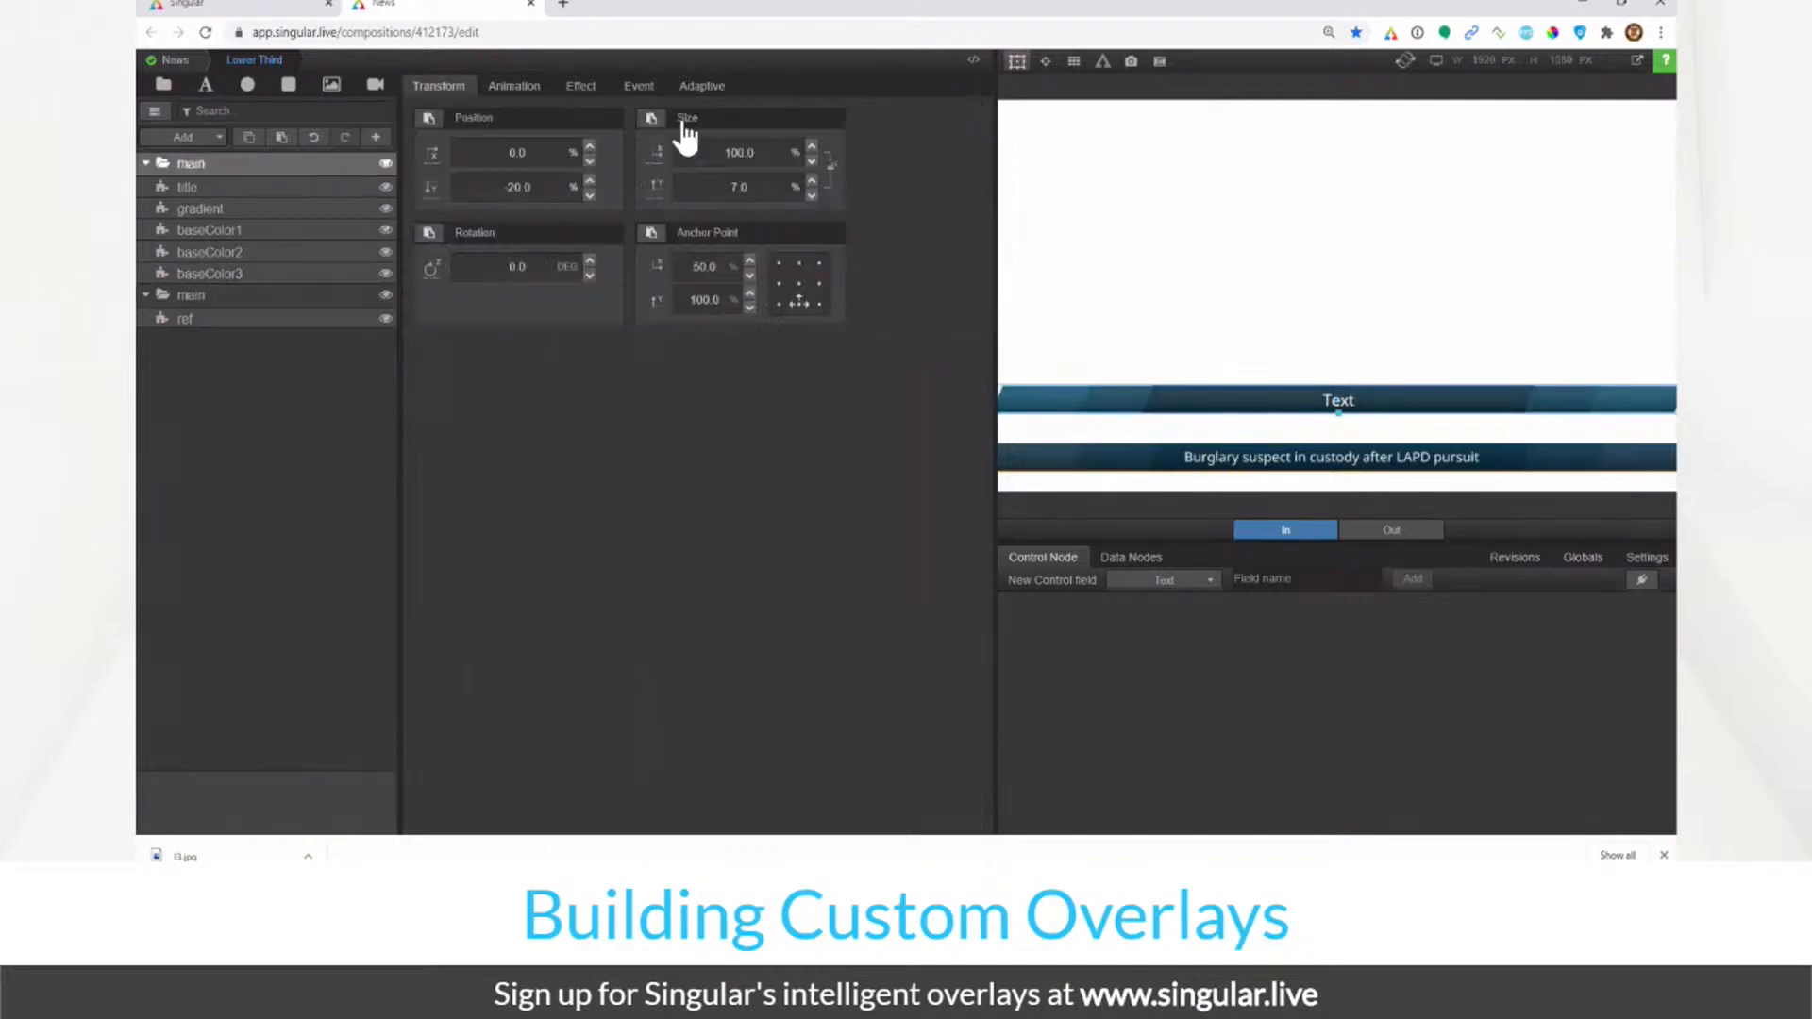
click(730, 153)
text(105)
key(Return)
click(729, 153)
text(100)
key(Return)
click(730, 153)
text(105)
key(Return)
click(682, 433)
click(748, 152)
text(100)
key(Return)
Step: Reset baseColor3's Skew X to 0 and show the title's Update settings with 0.50 s fades
click(317, 273)
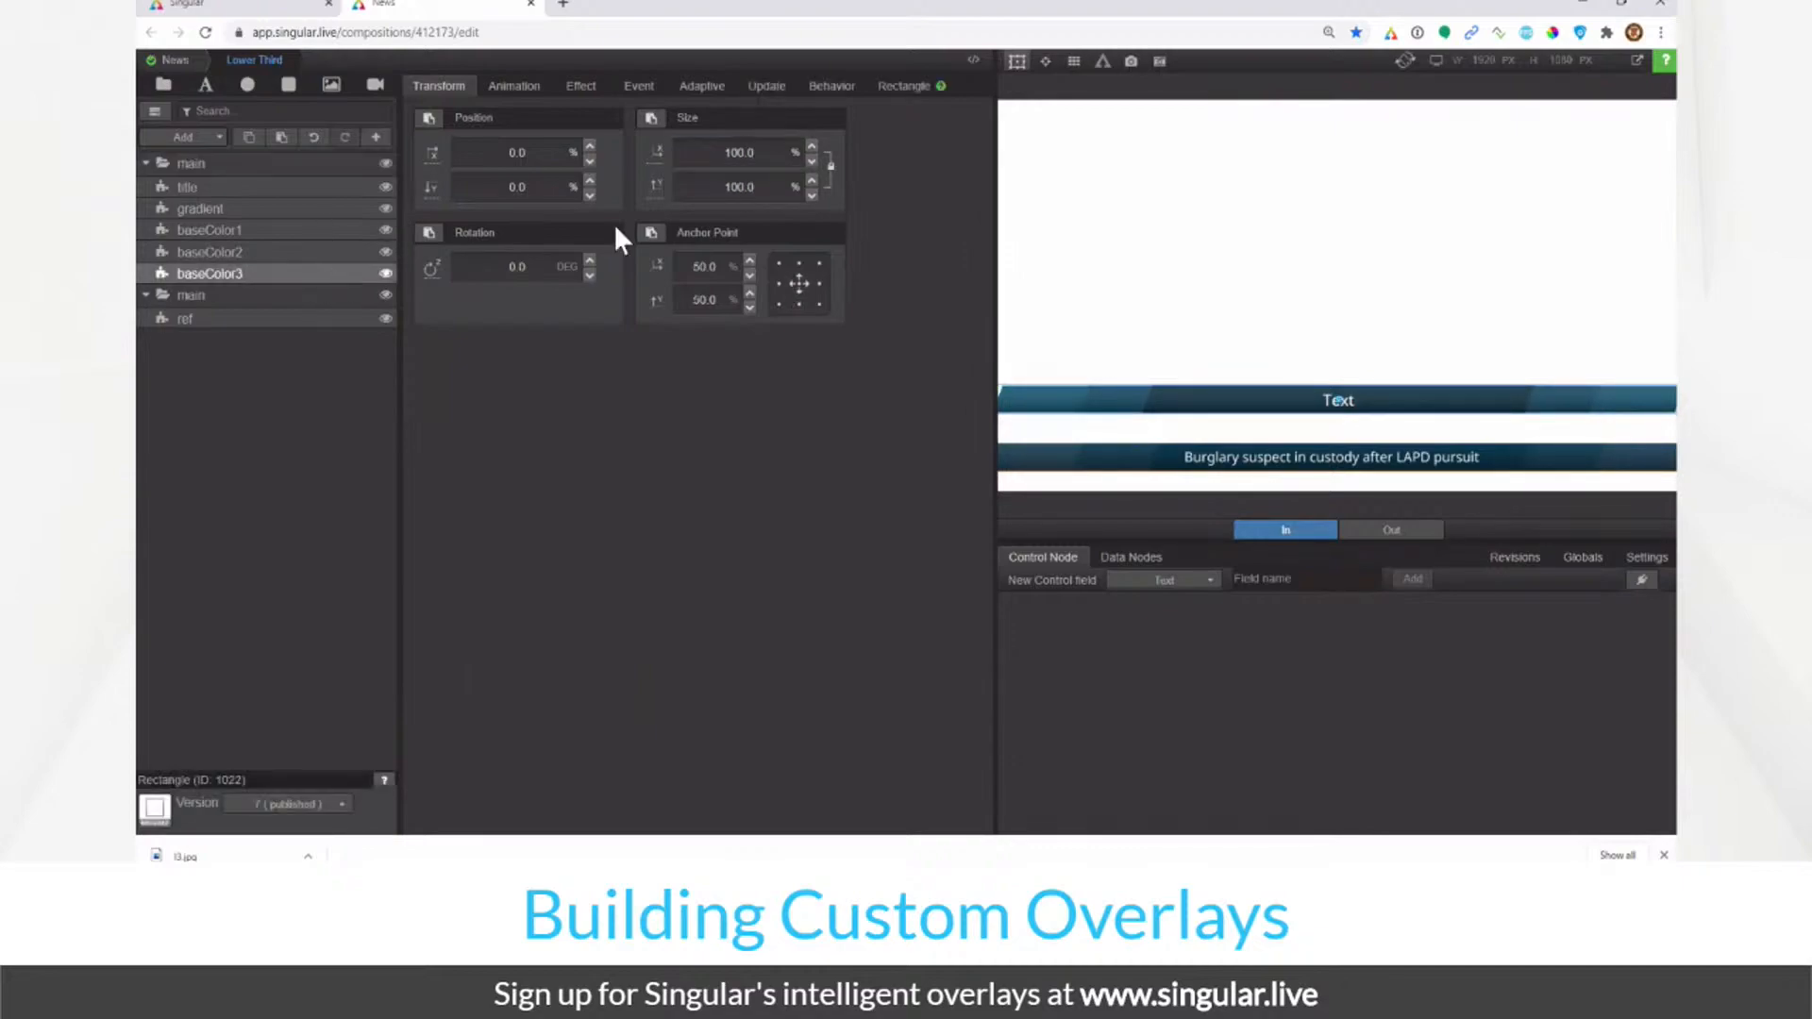
click(581, 89)
click(715, 533)
text(0)
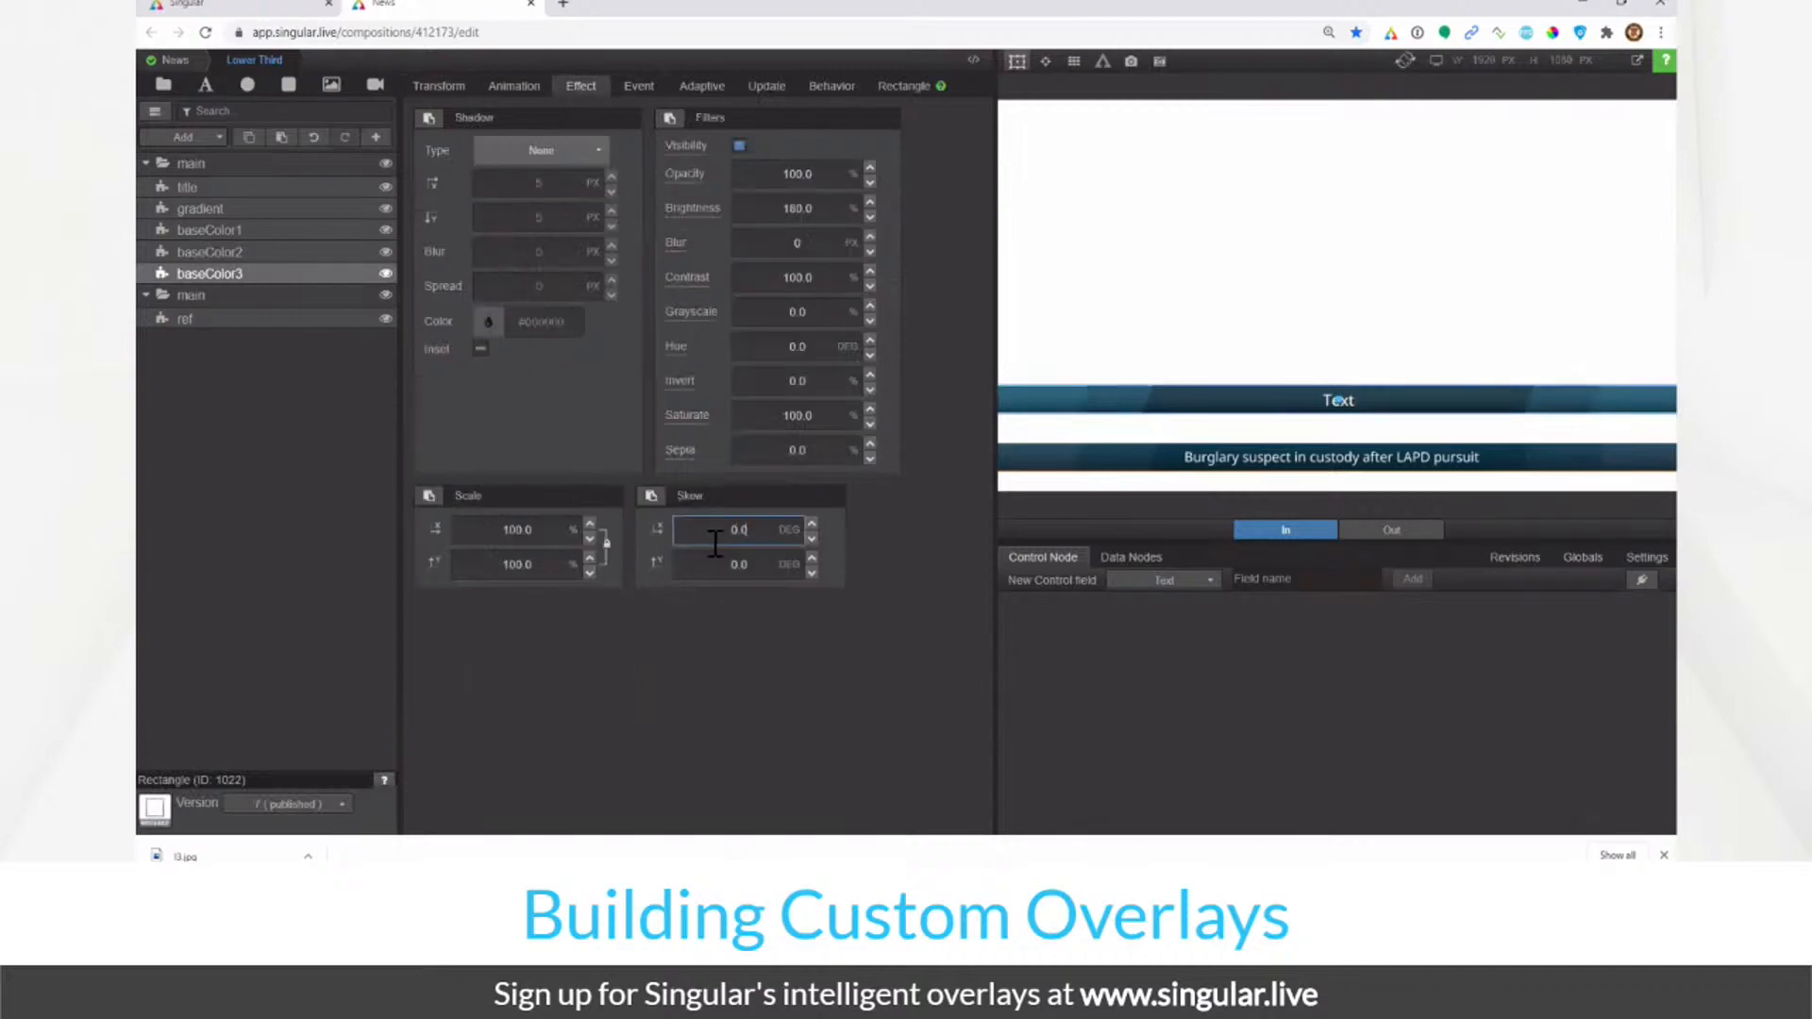
key(Return)
click(267, 188)
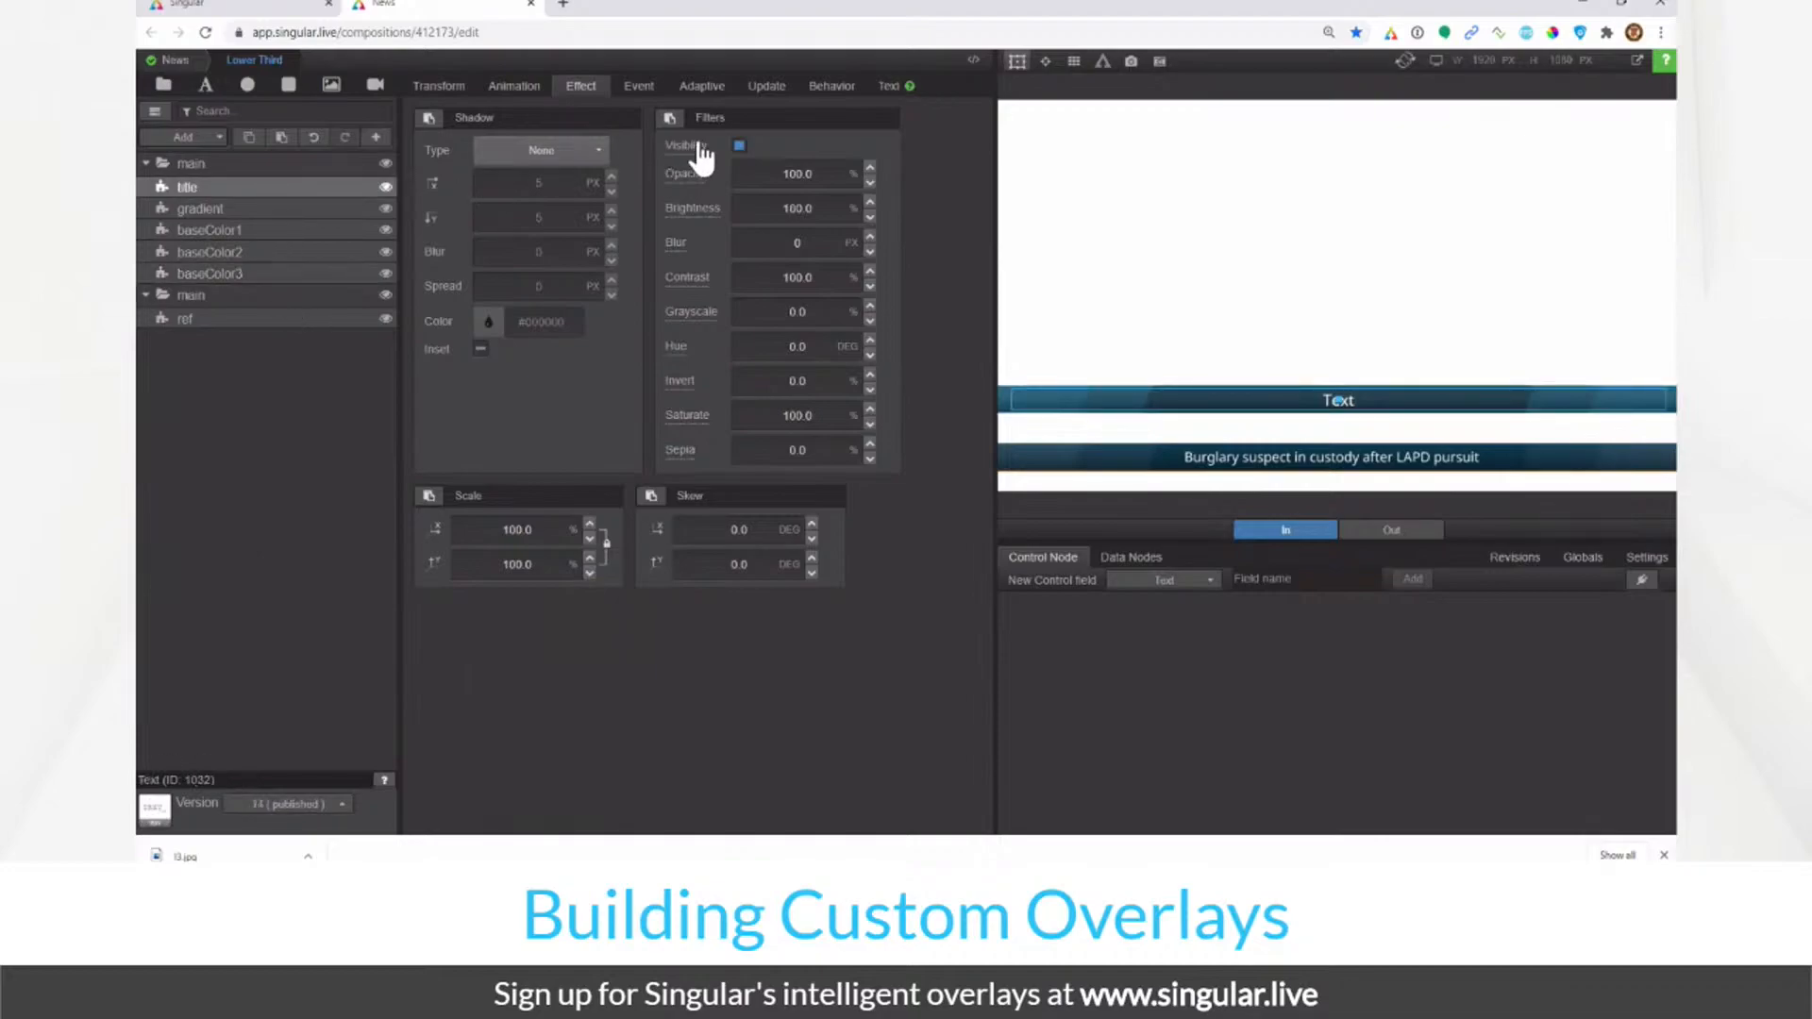
click(766, 93)
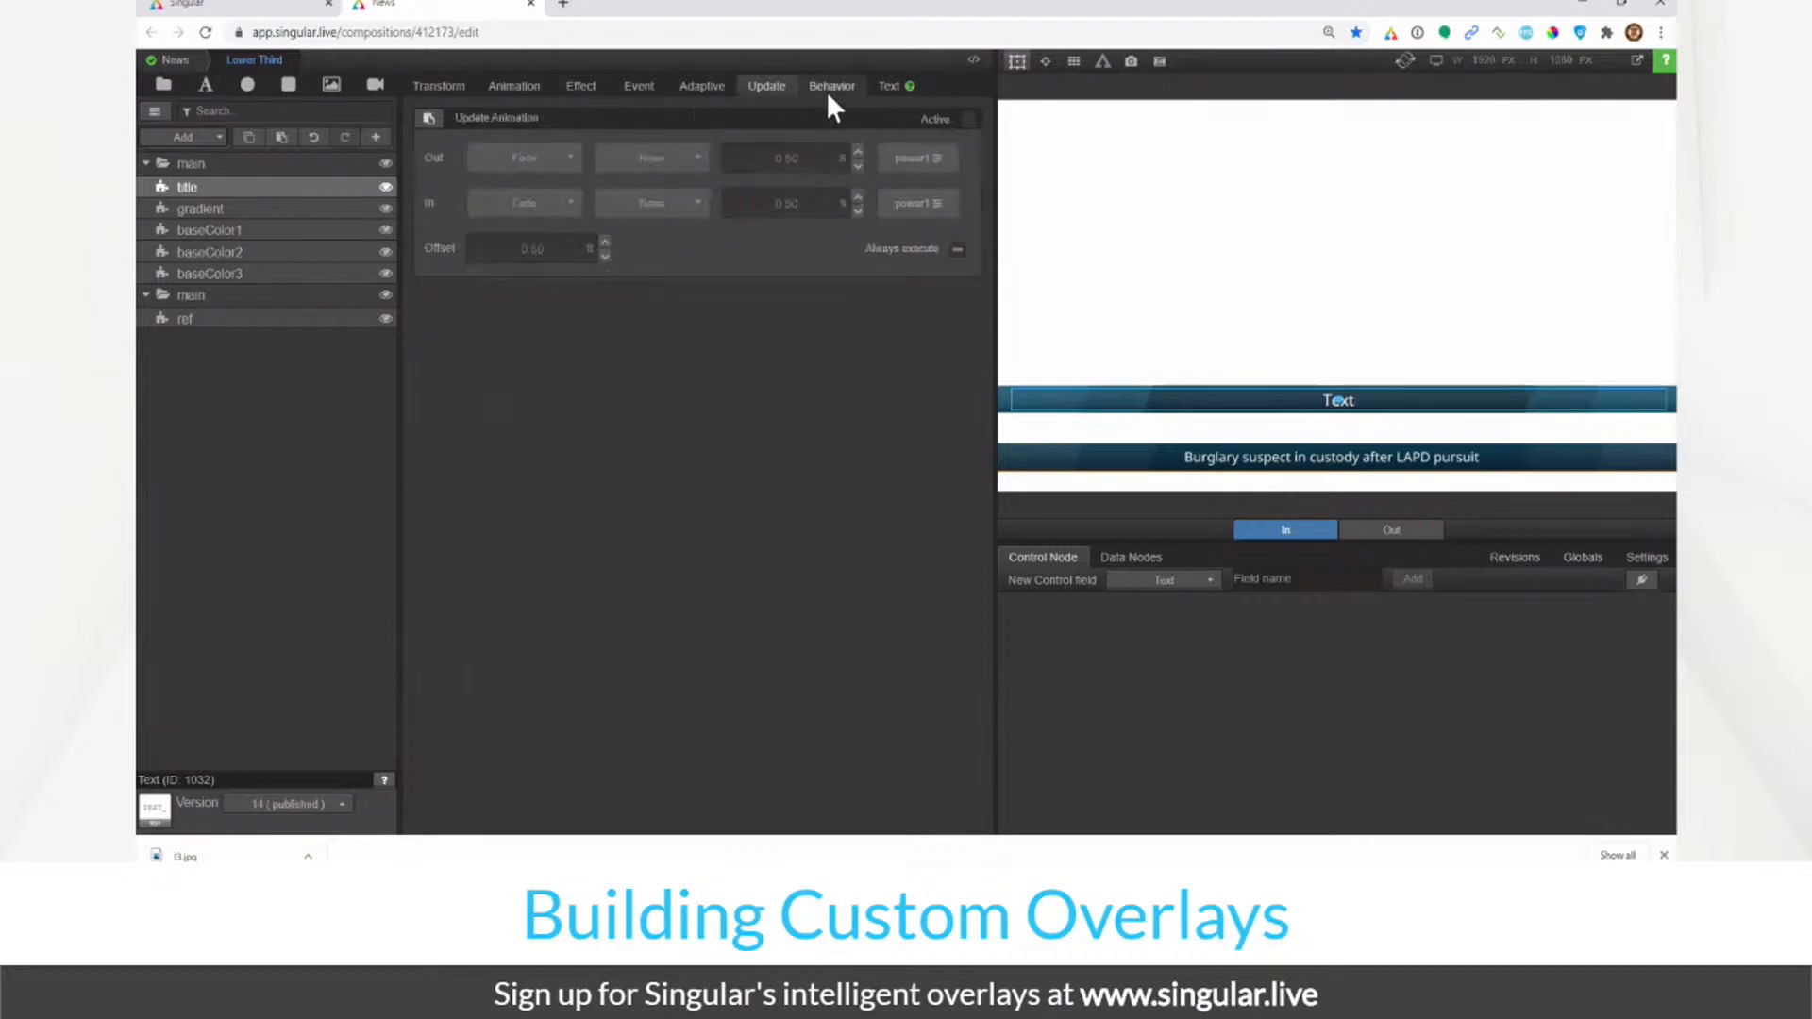
Step: Replace the title's text with many repeated copies of 'Text' in the Text tab
click(888, 87)
triple_click(650, 159)
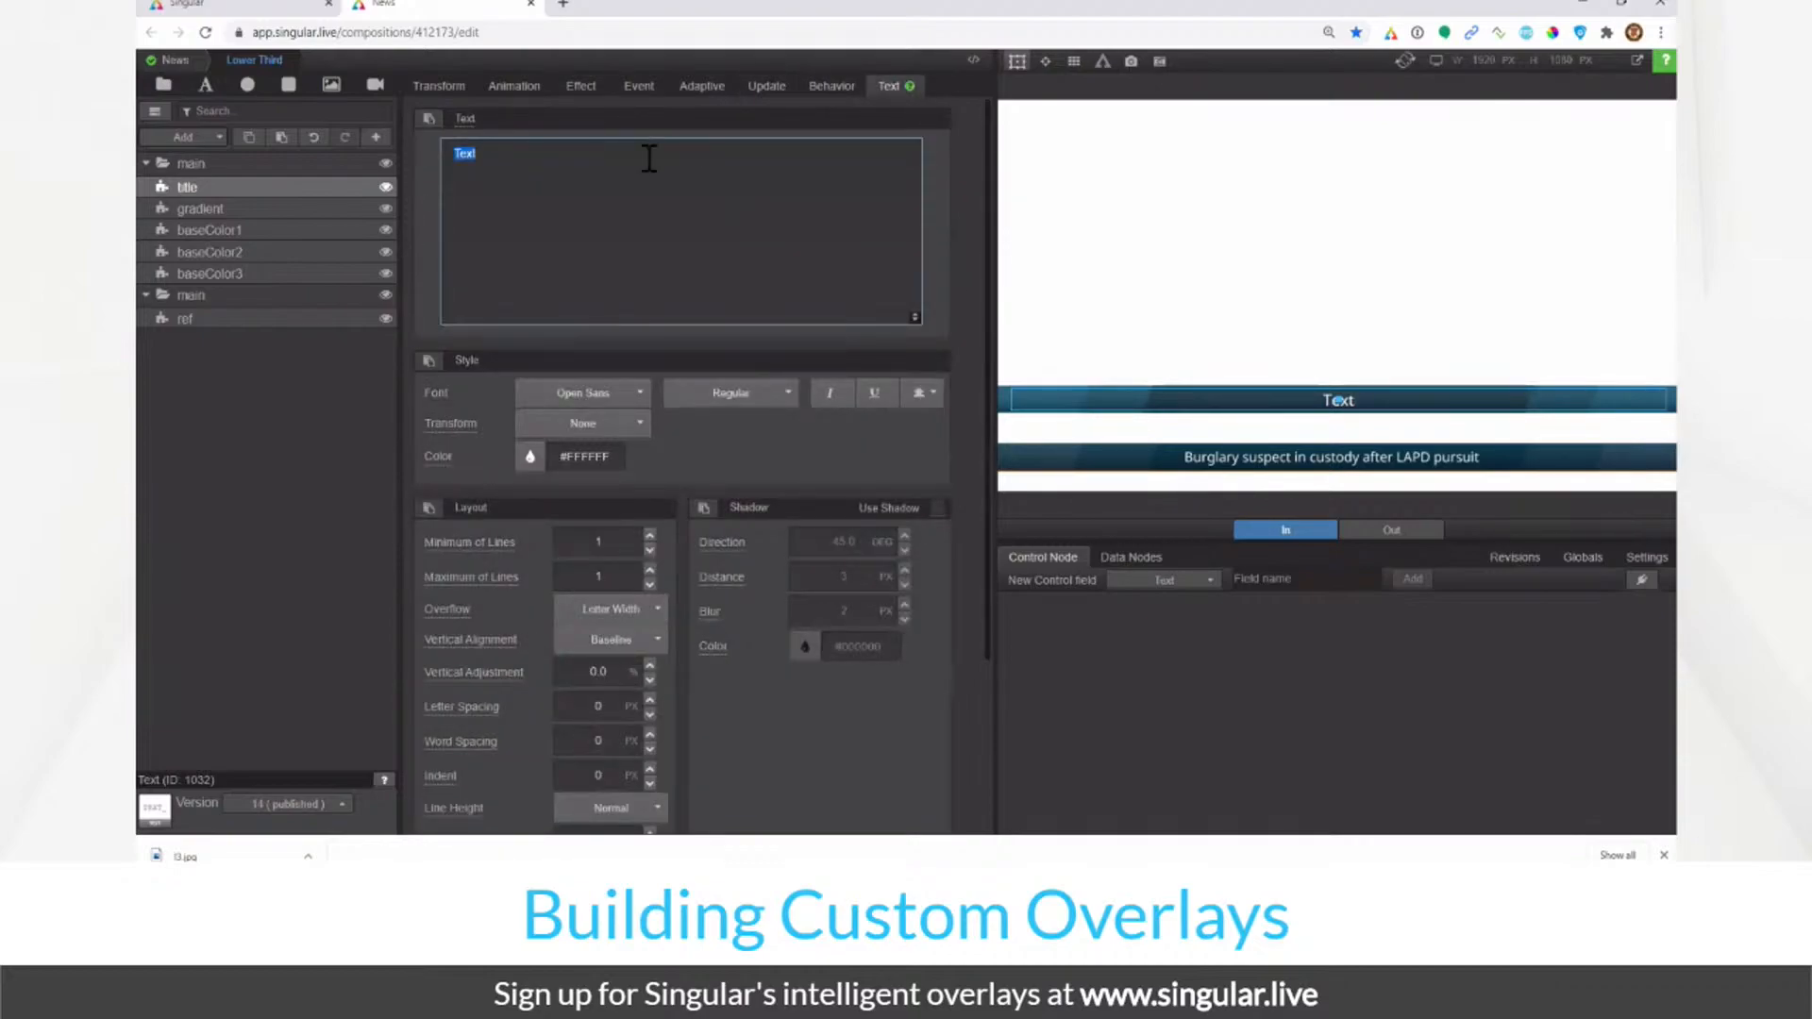
key(ctrl+c)
key(ctrl+v)
key(ctrl+v)
key(ctrl+v)
key(ctrl+v)
key(ctrl+v)
key(ctrl+v)
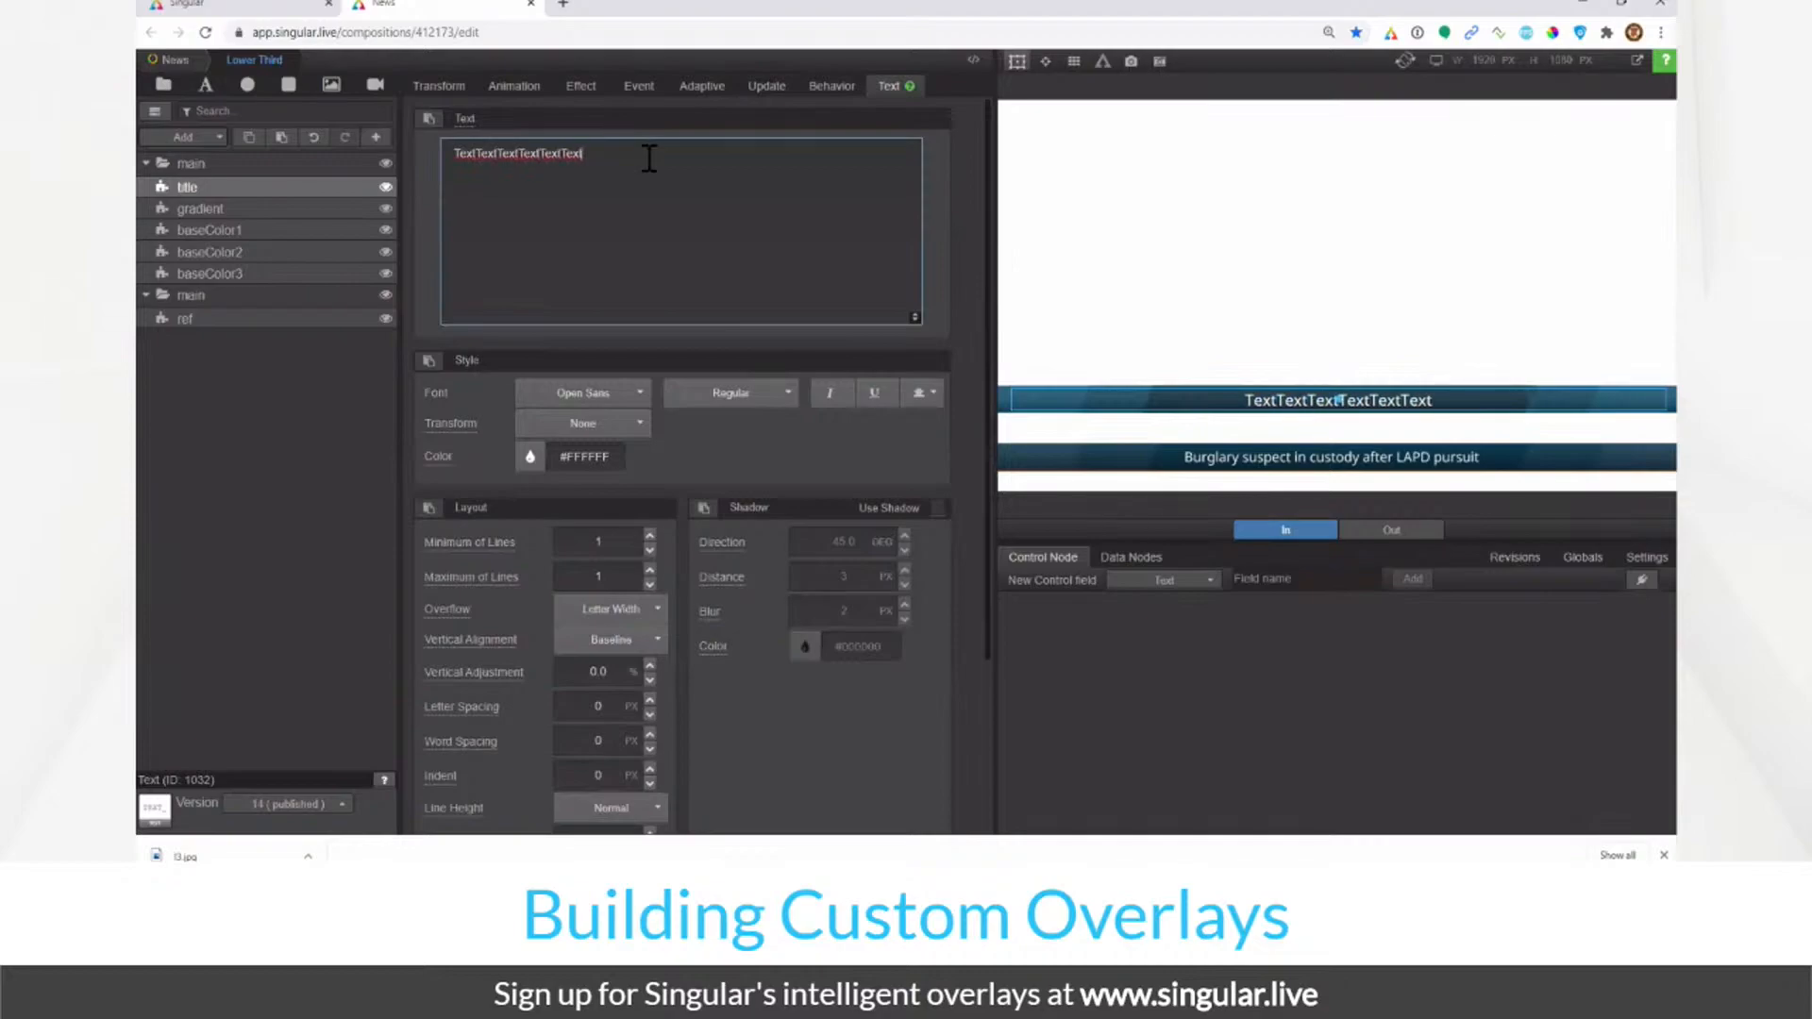
key(ctrl+v)
key(ctrl+v)
key(ctrl+v)
key(ctrl+v)
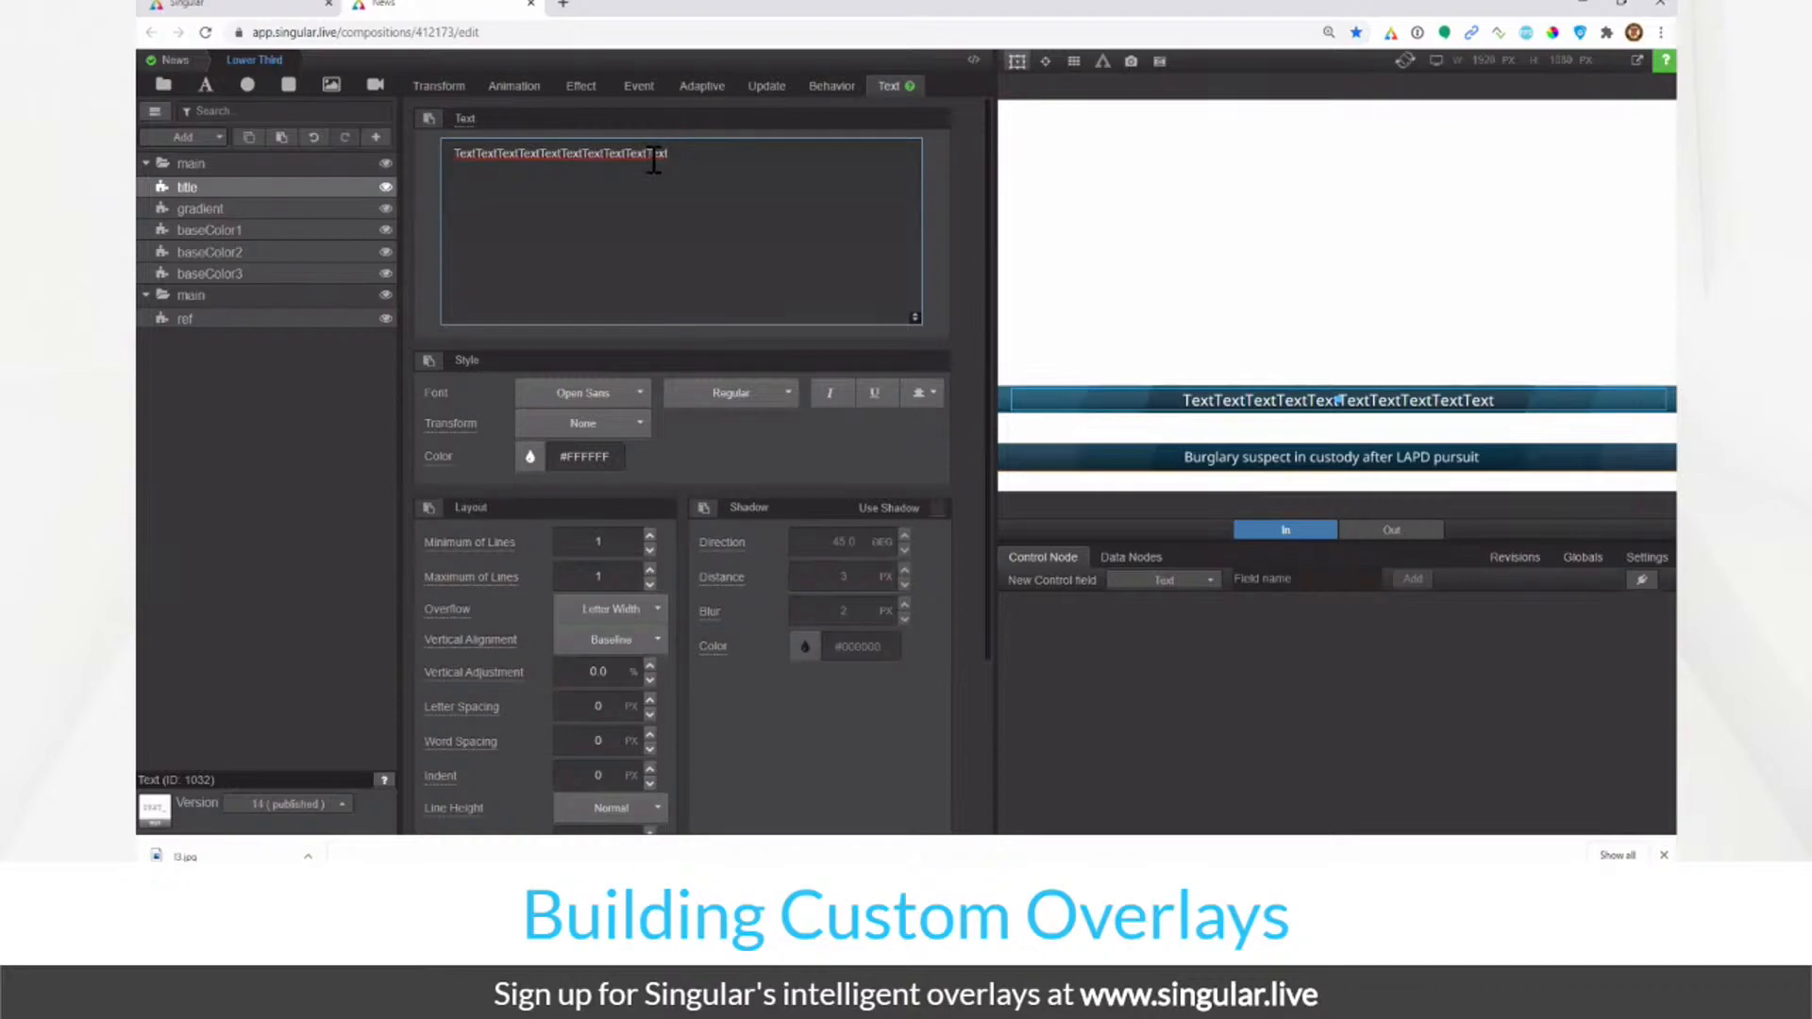
Step: Activate the title's update animation with a Translate Up out over 0.50 s, Power3 easing
click(768, 87)
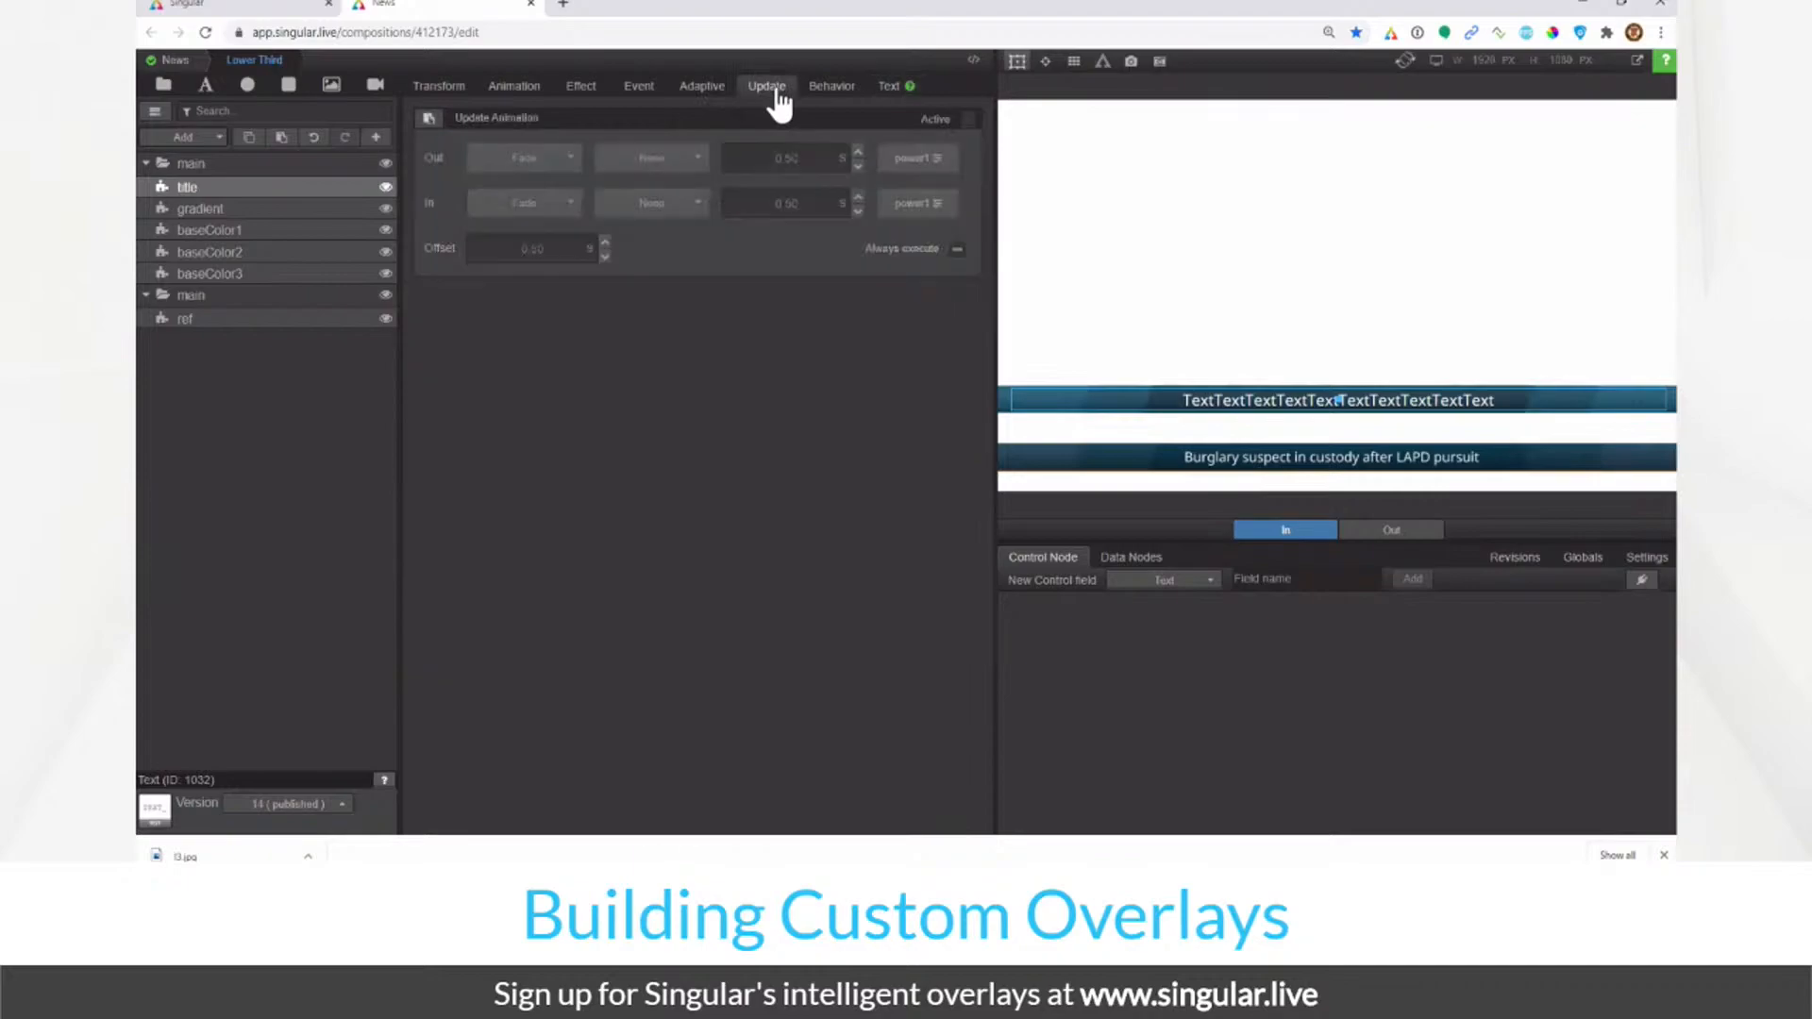
click(969, 120)
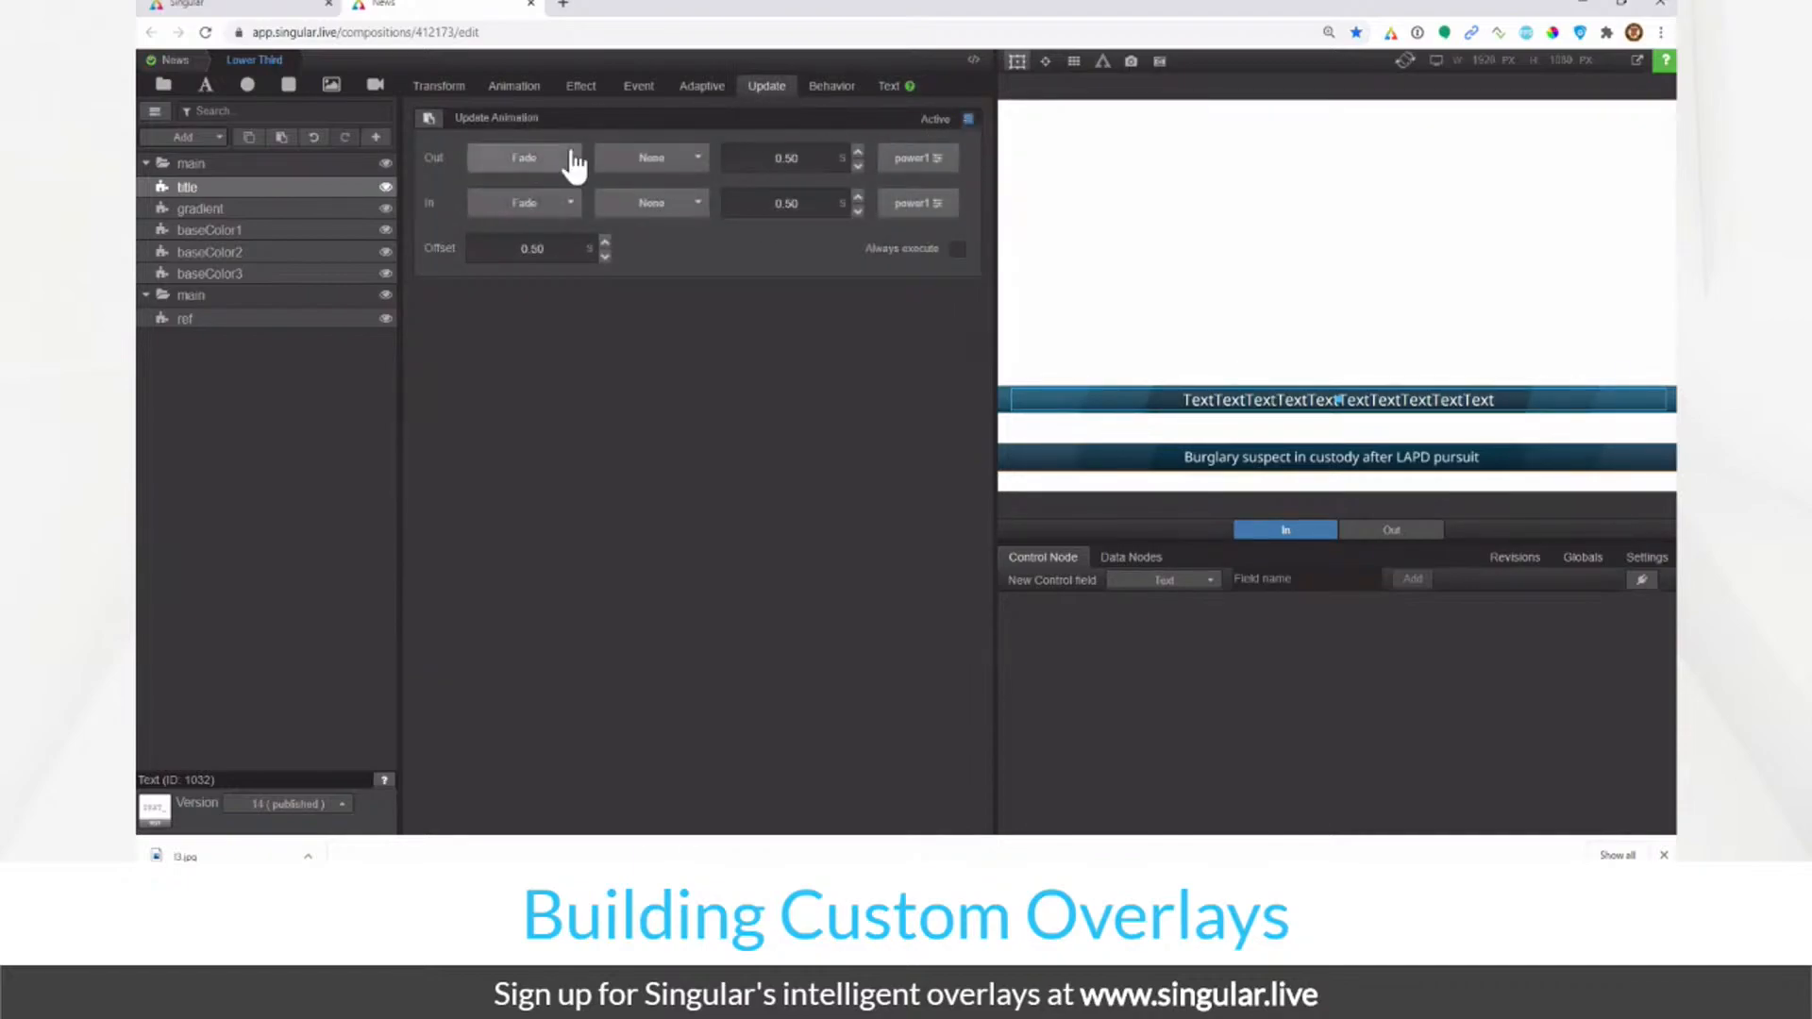
click(540, 163)
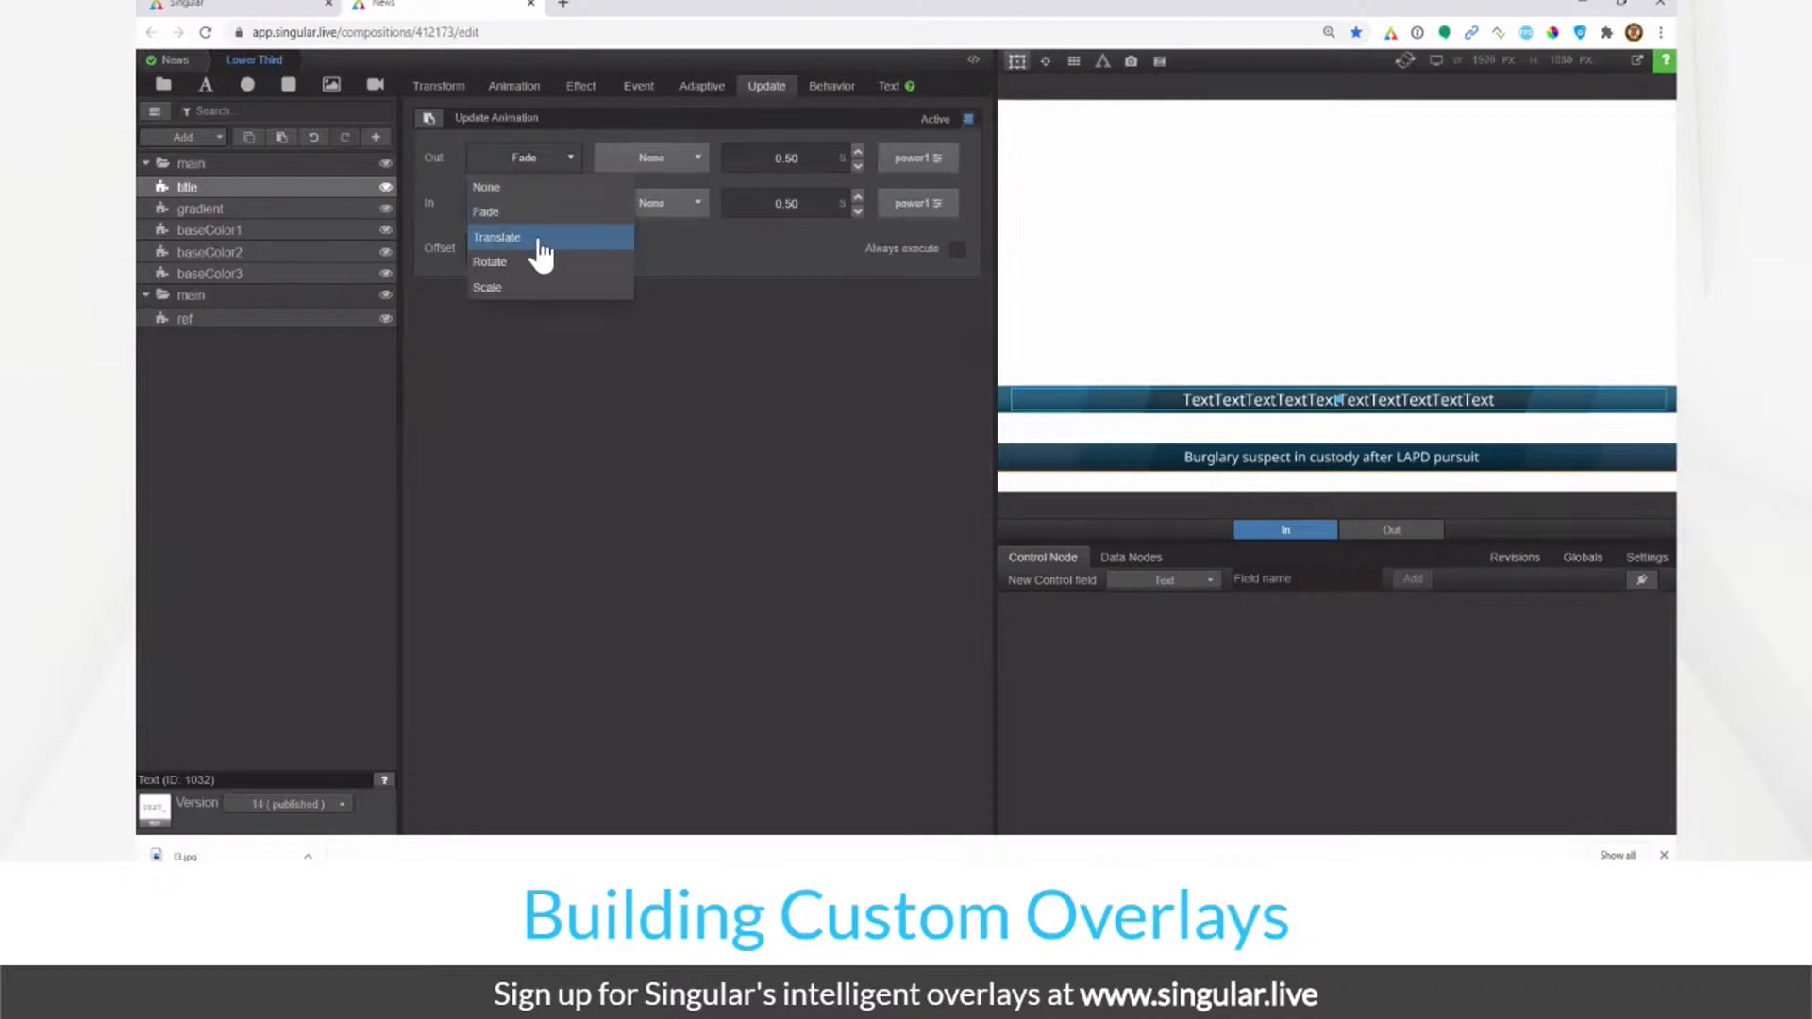
click(539, 241)
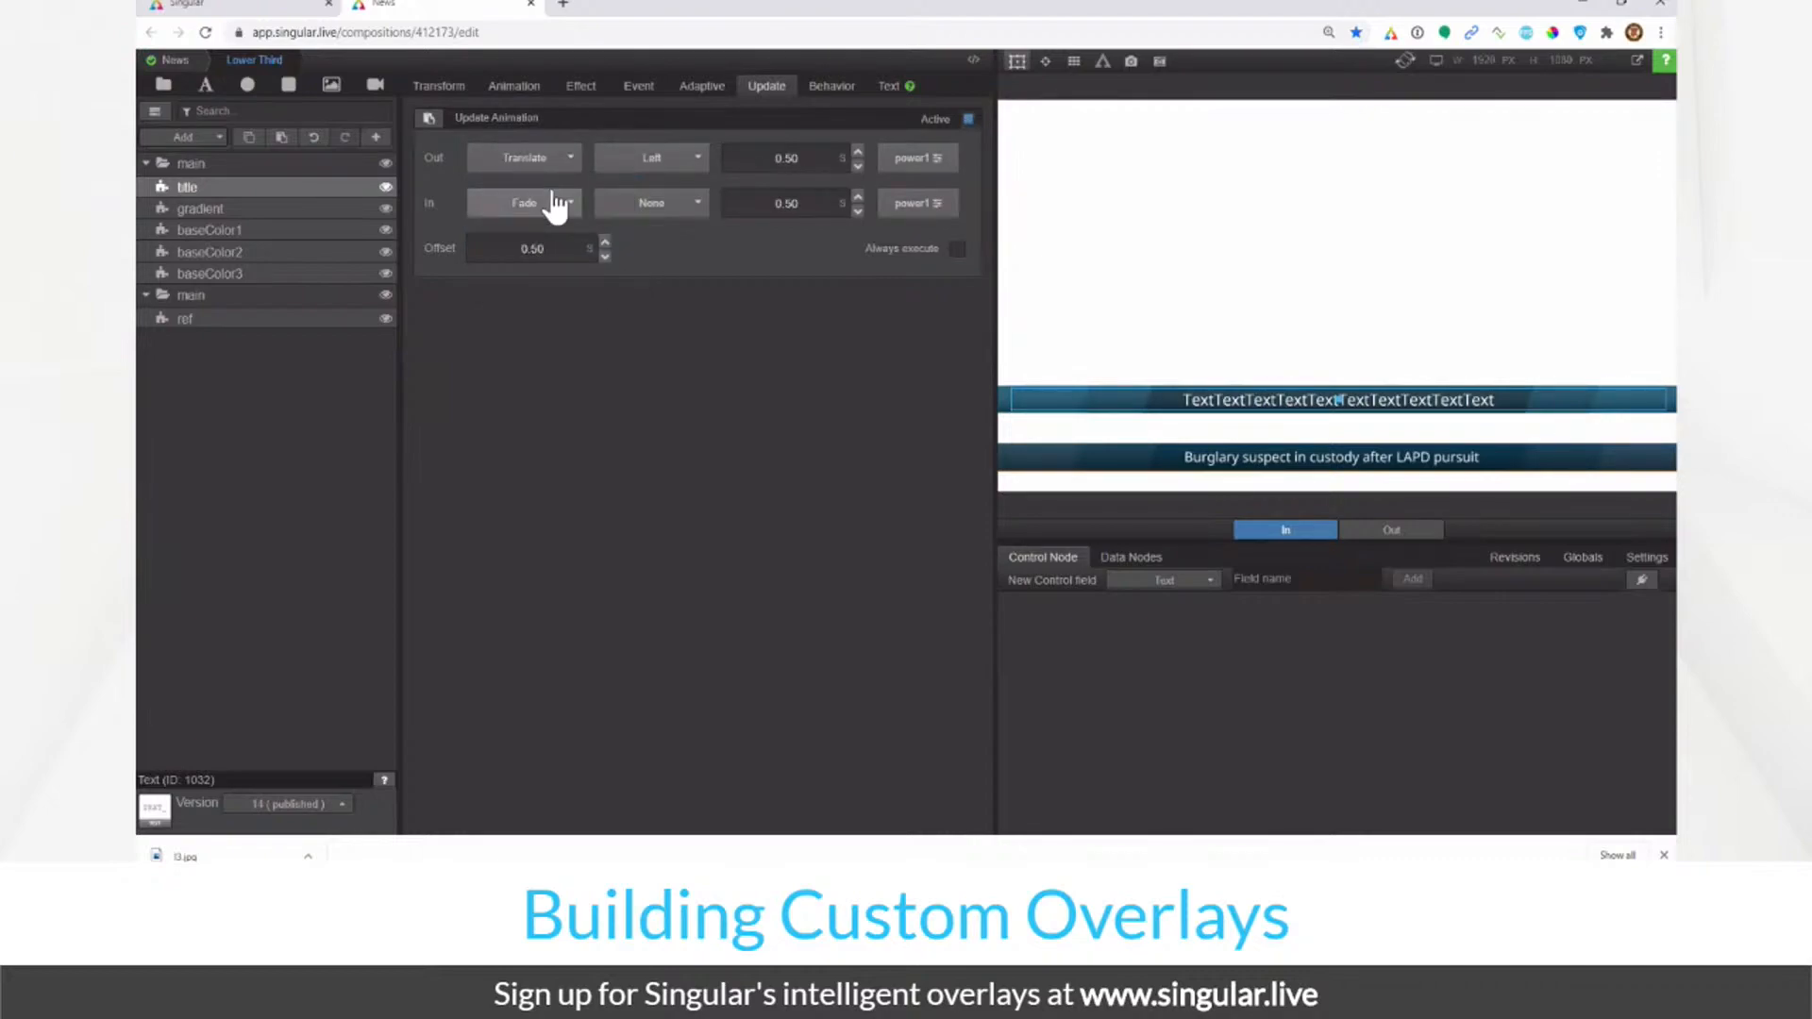
click(637, 161)
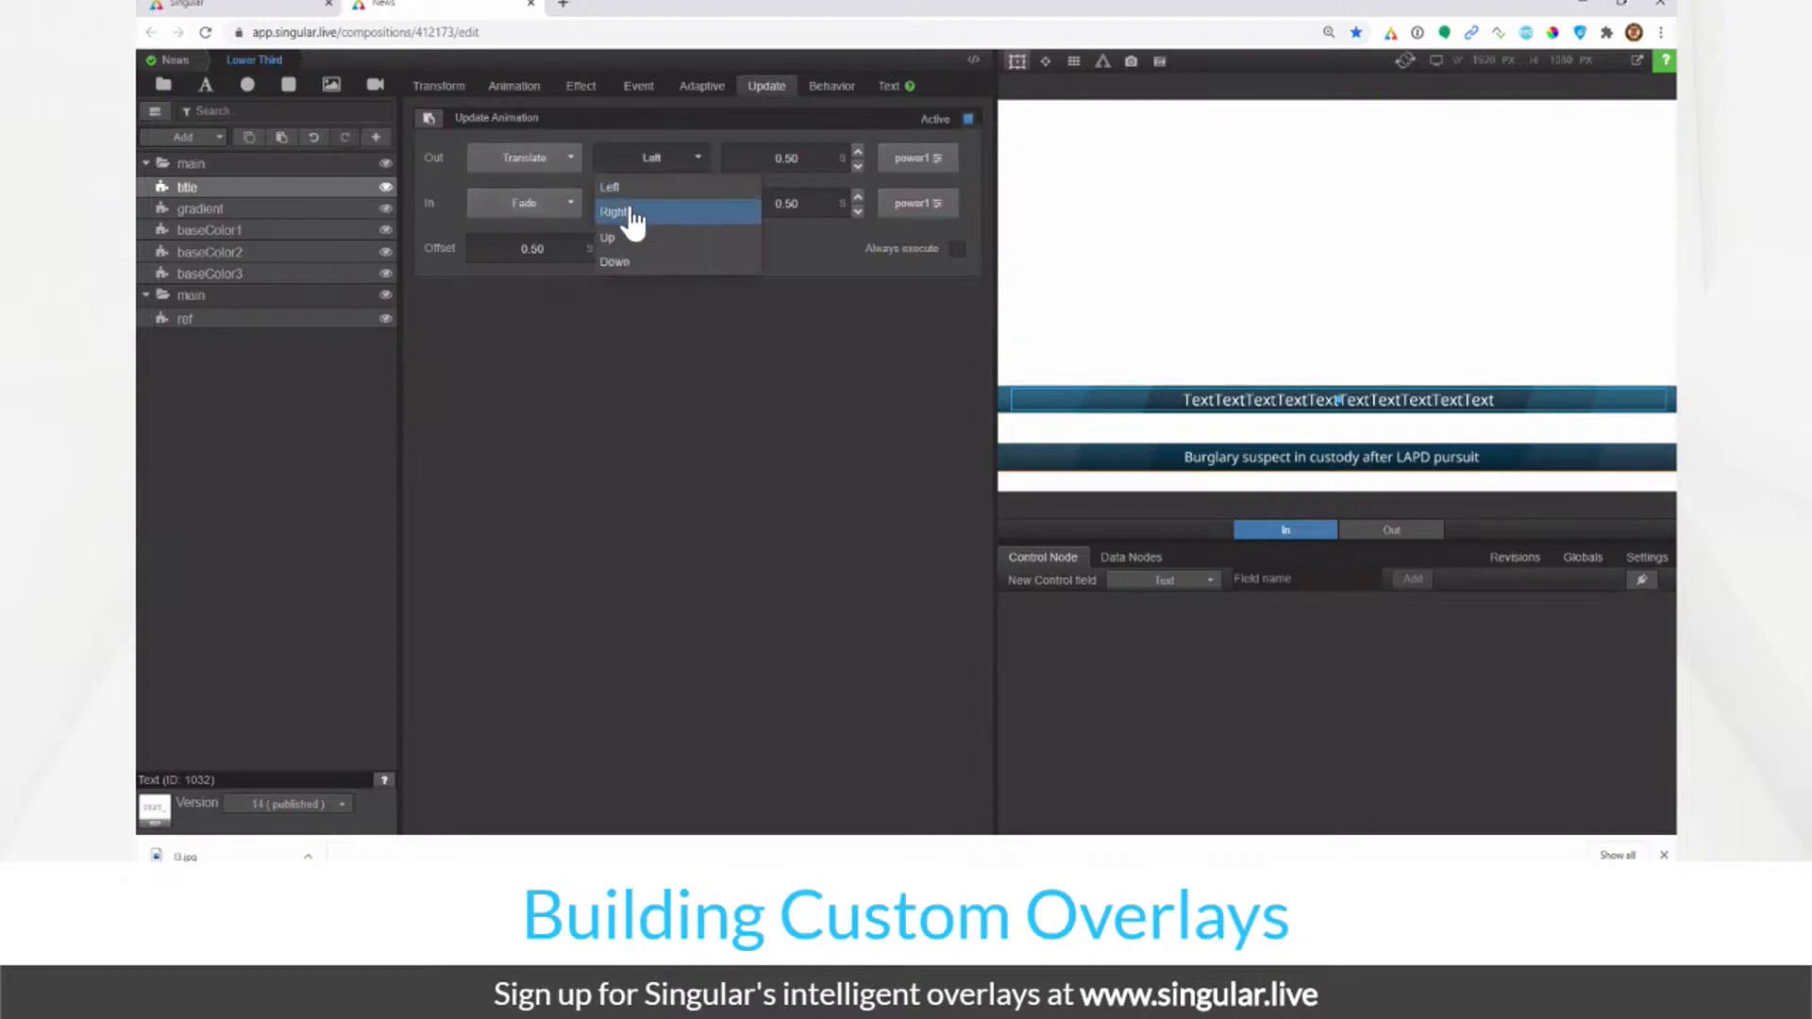
click(626, 262)
click(813, 158)
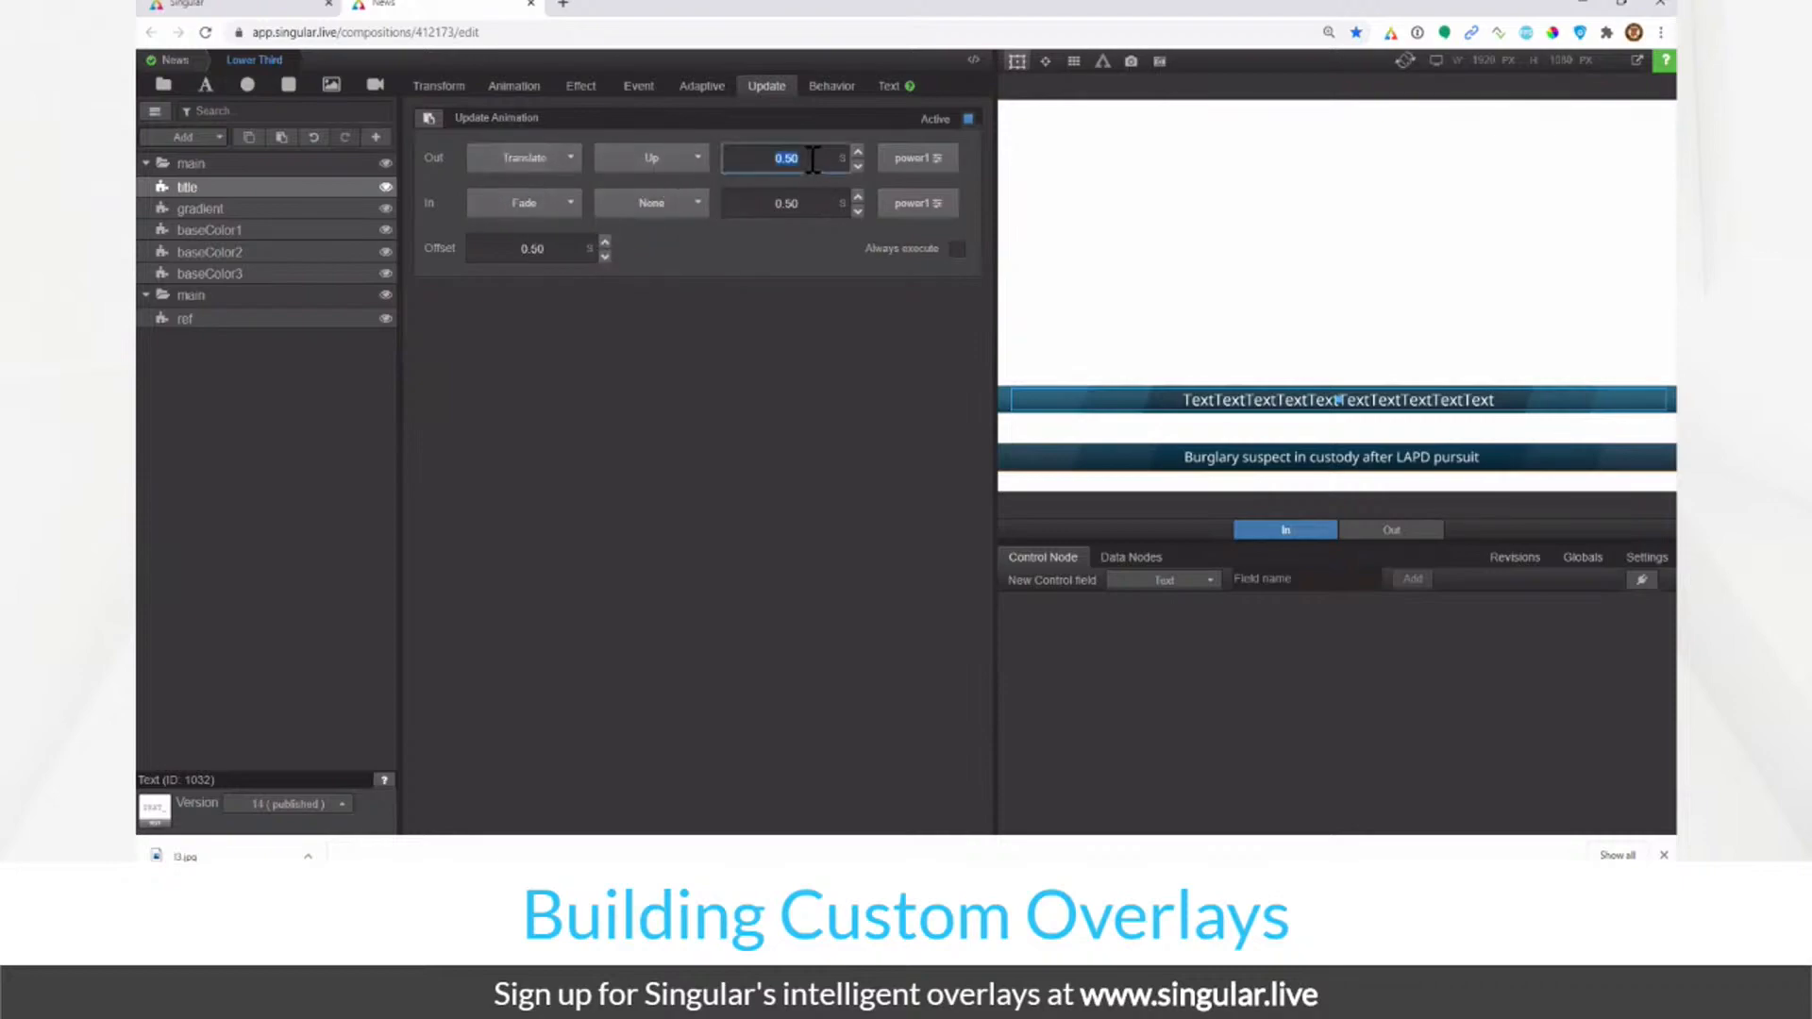
click(933, 160)
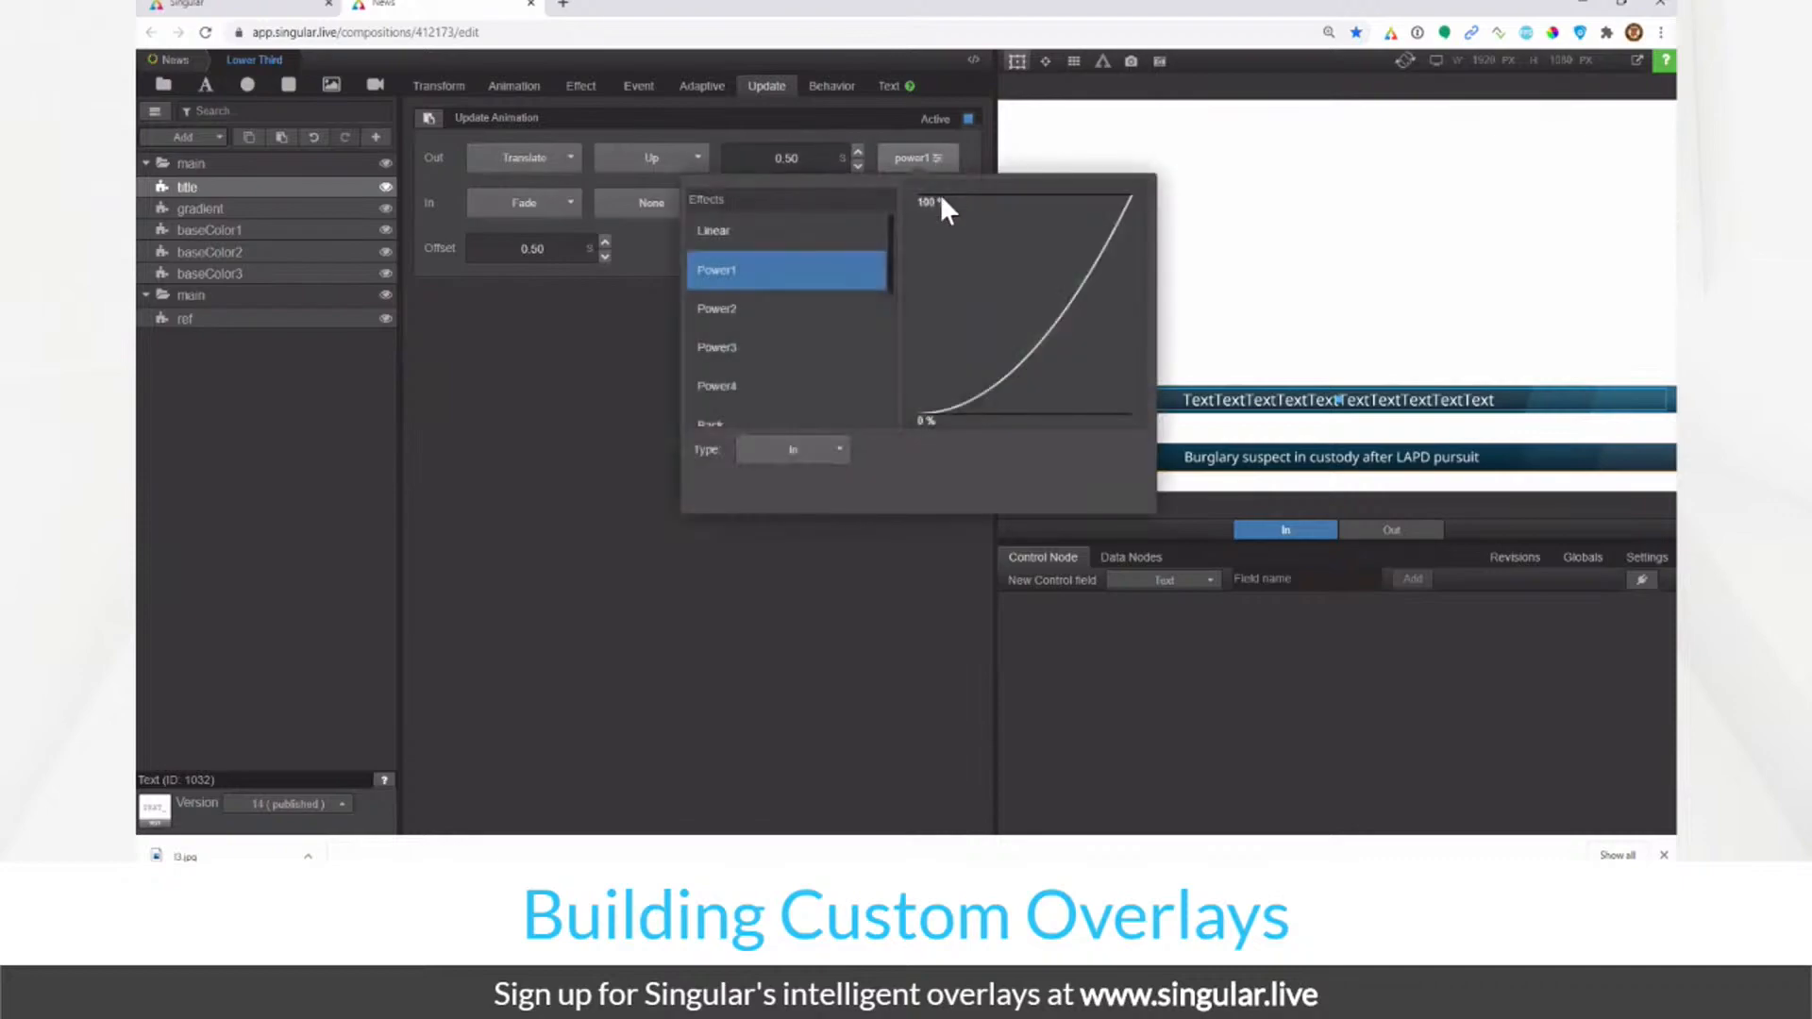
click(708, 351)
Step: Make the update's in animation a Translate Down over 1.00 s with Power3 easing
click(522, 215)
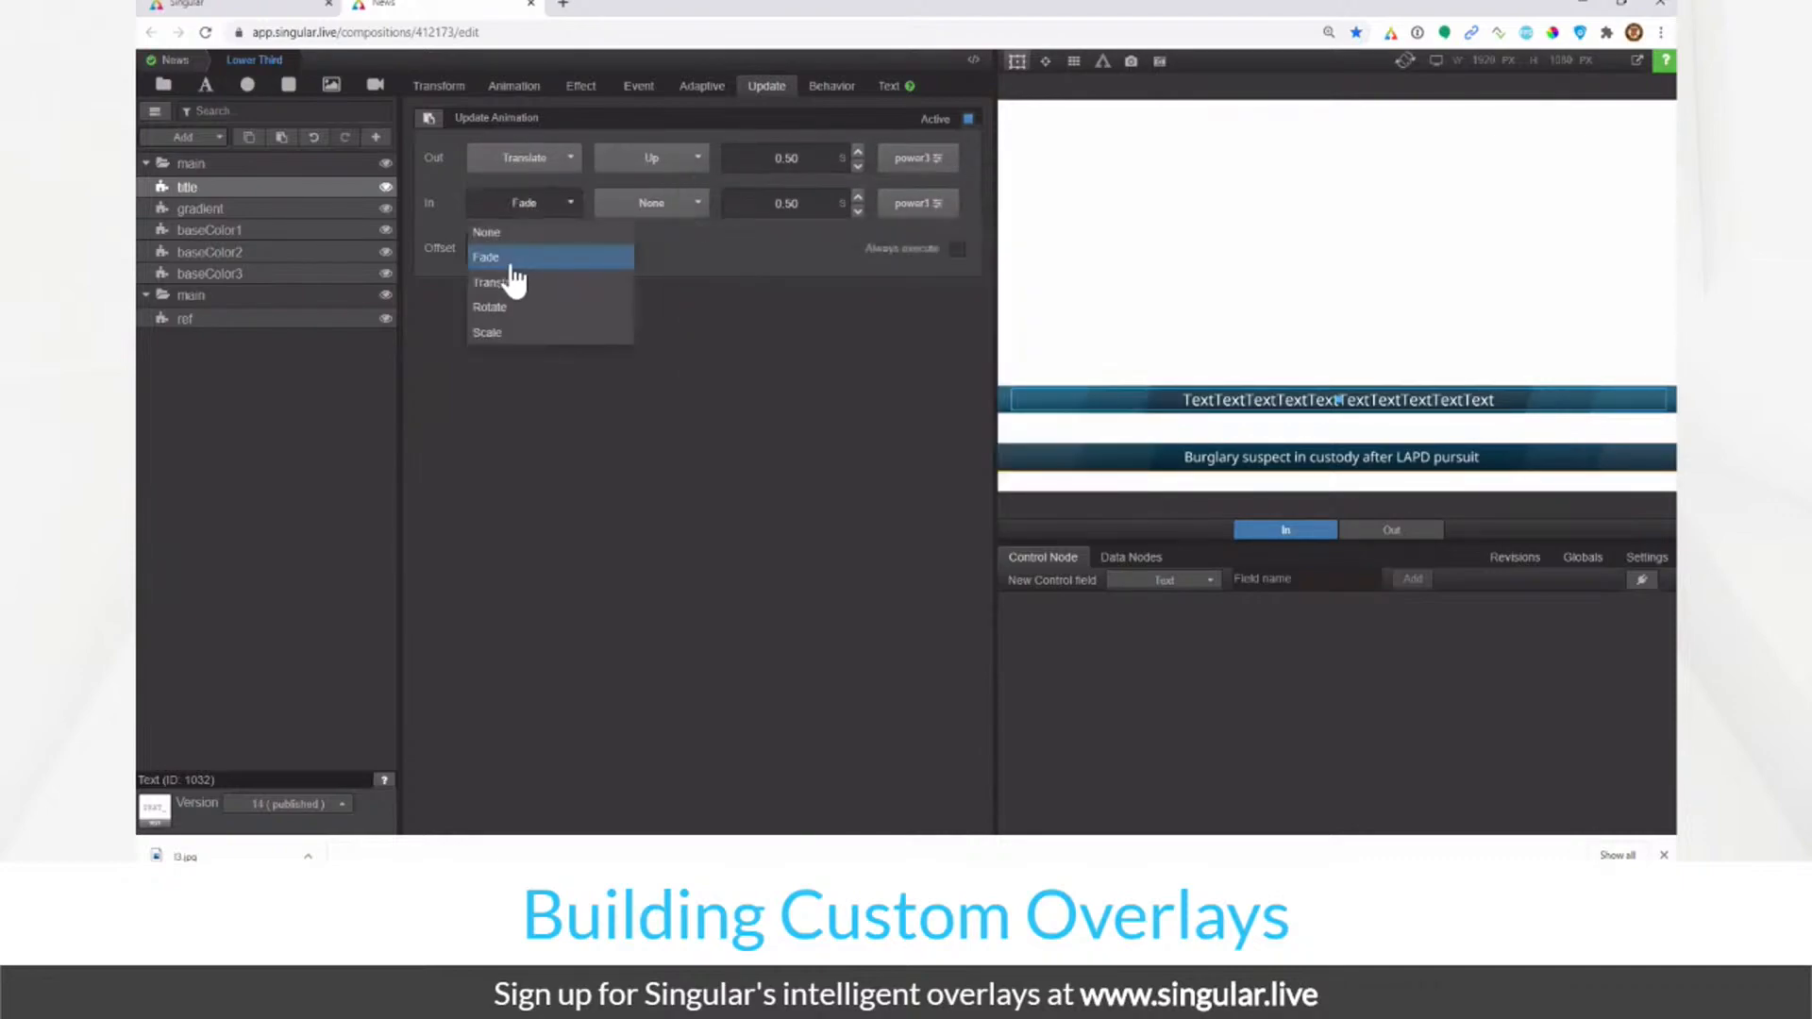
click(513, 281)
click(642, 210)
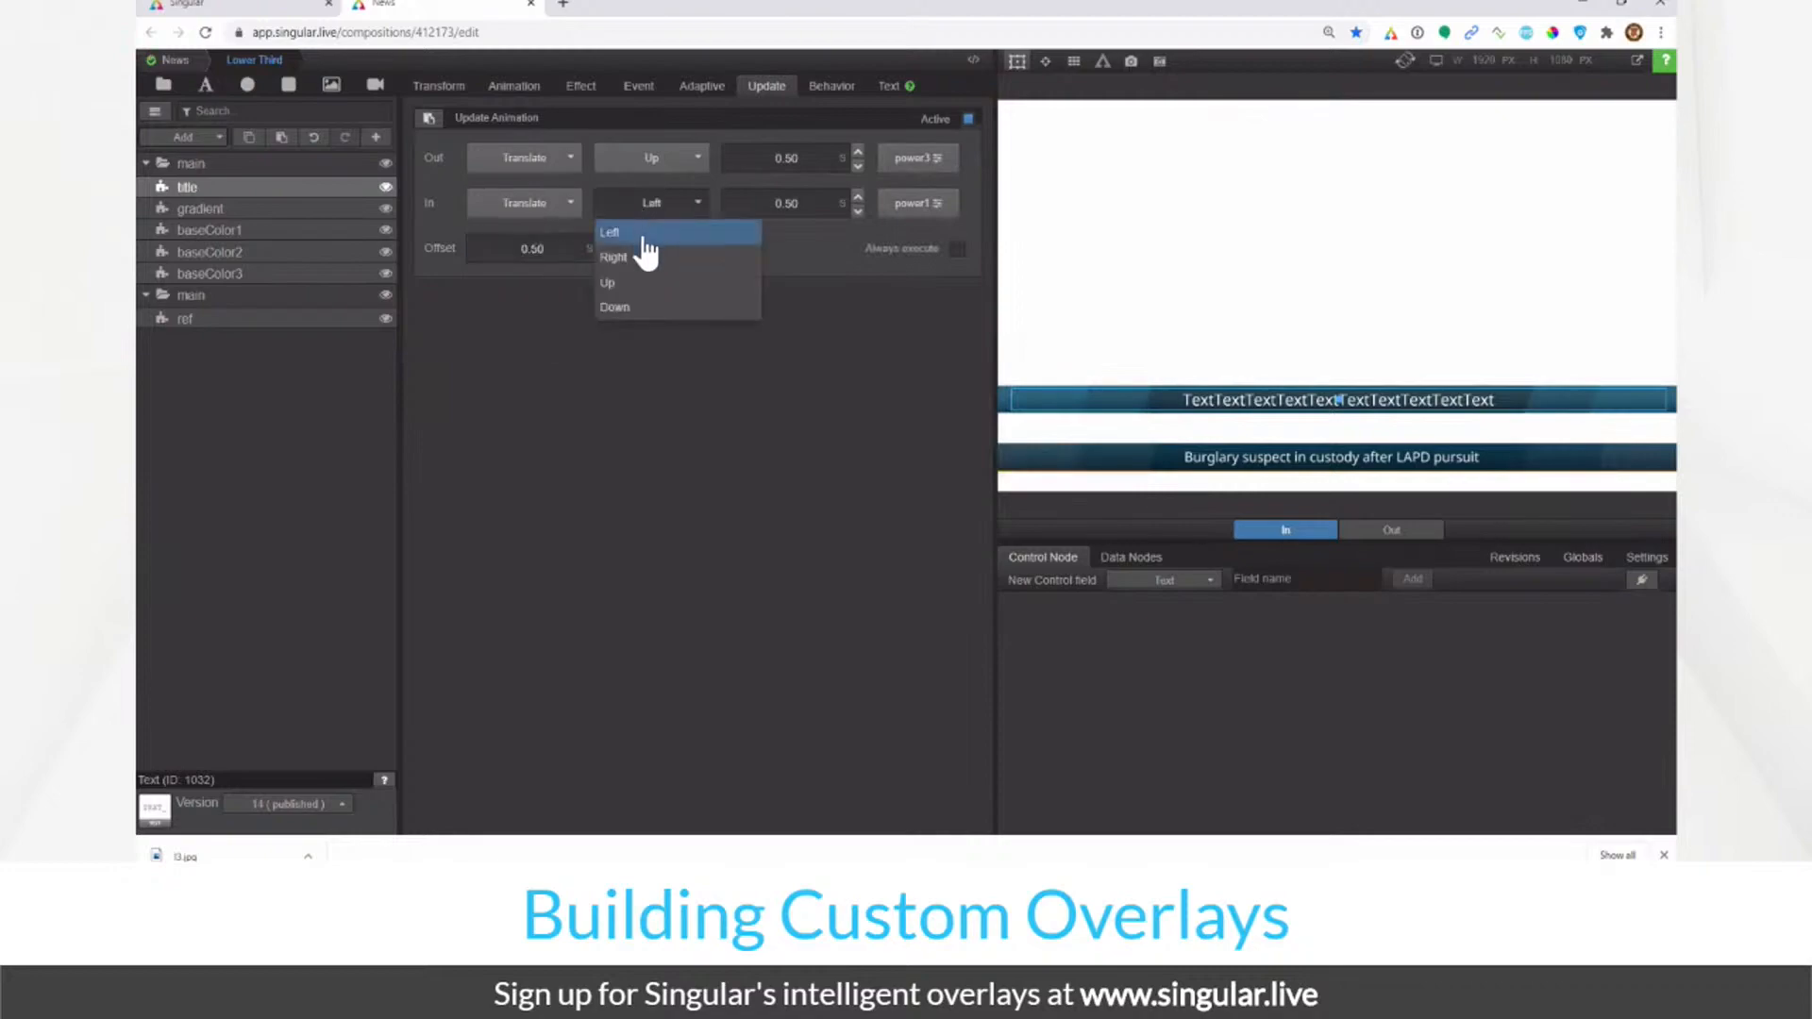
click(623, 307)
double_click(788, 203)
text(1)
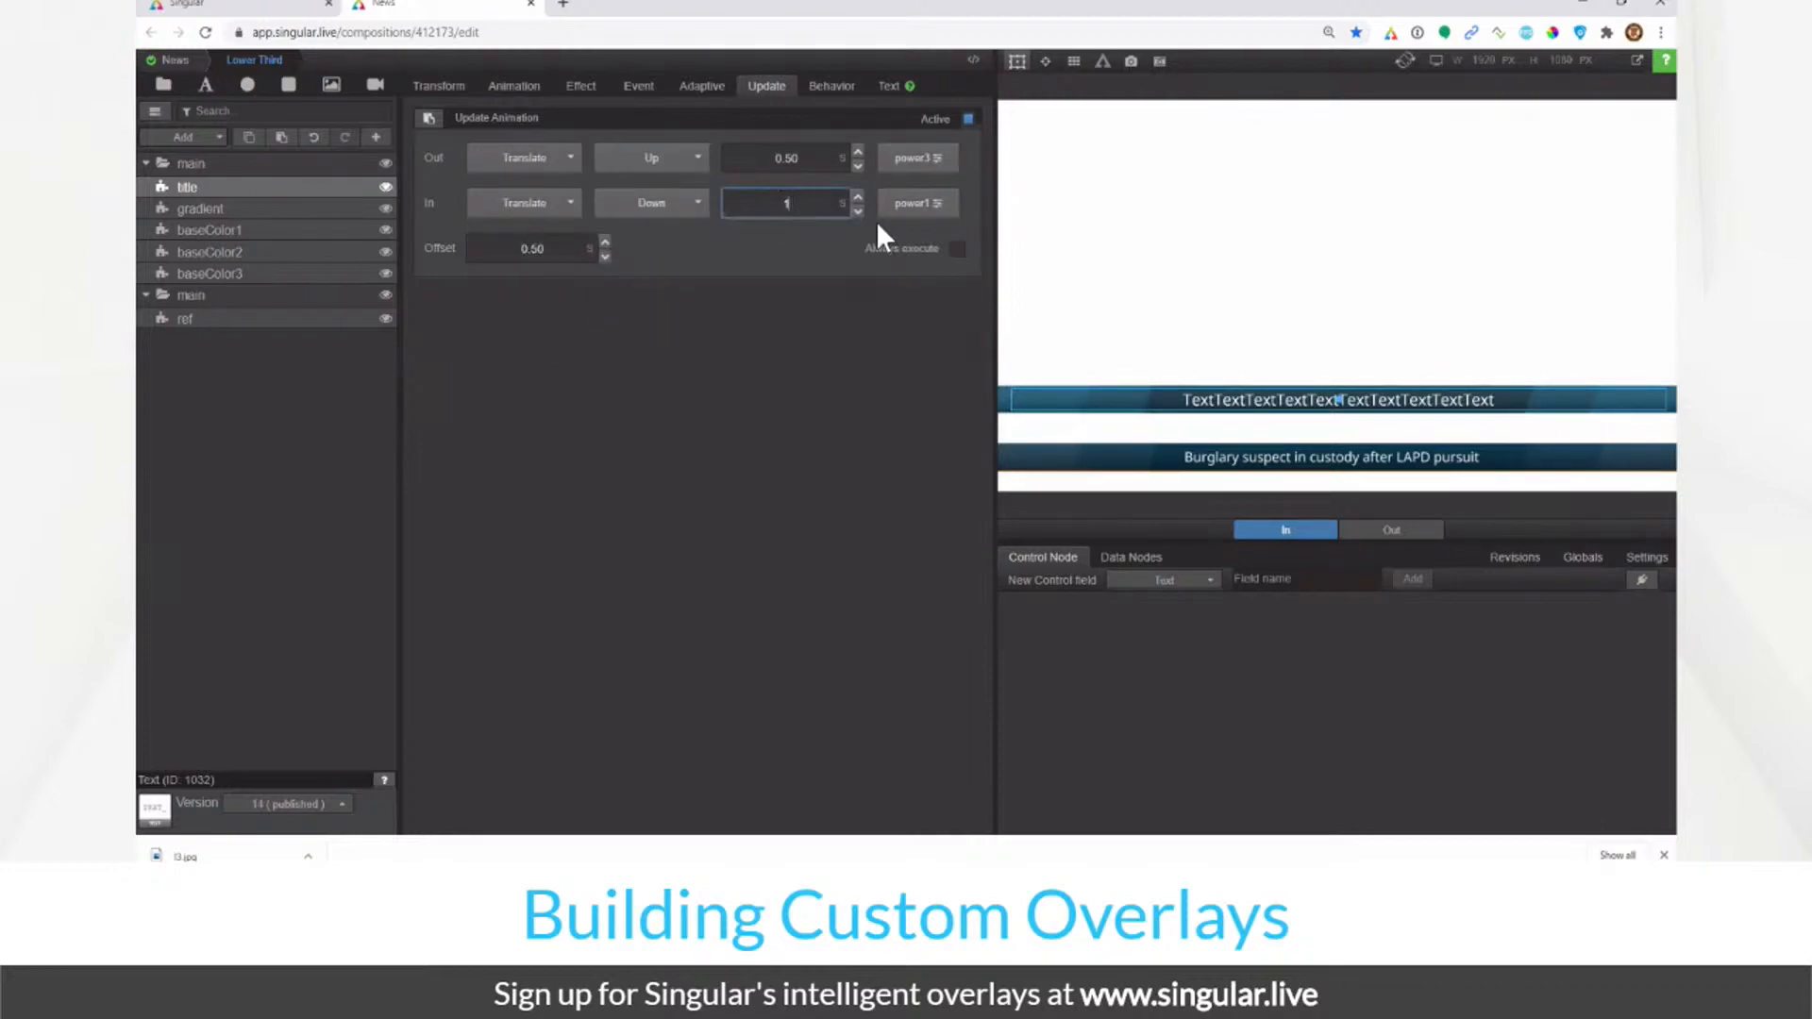
click(908, 209)
click(769, 391)
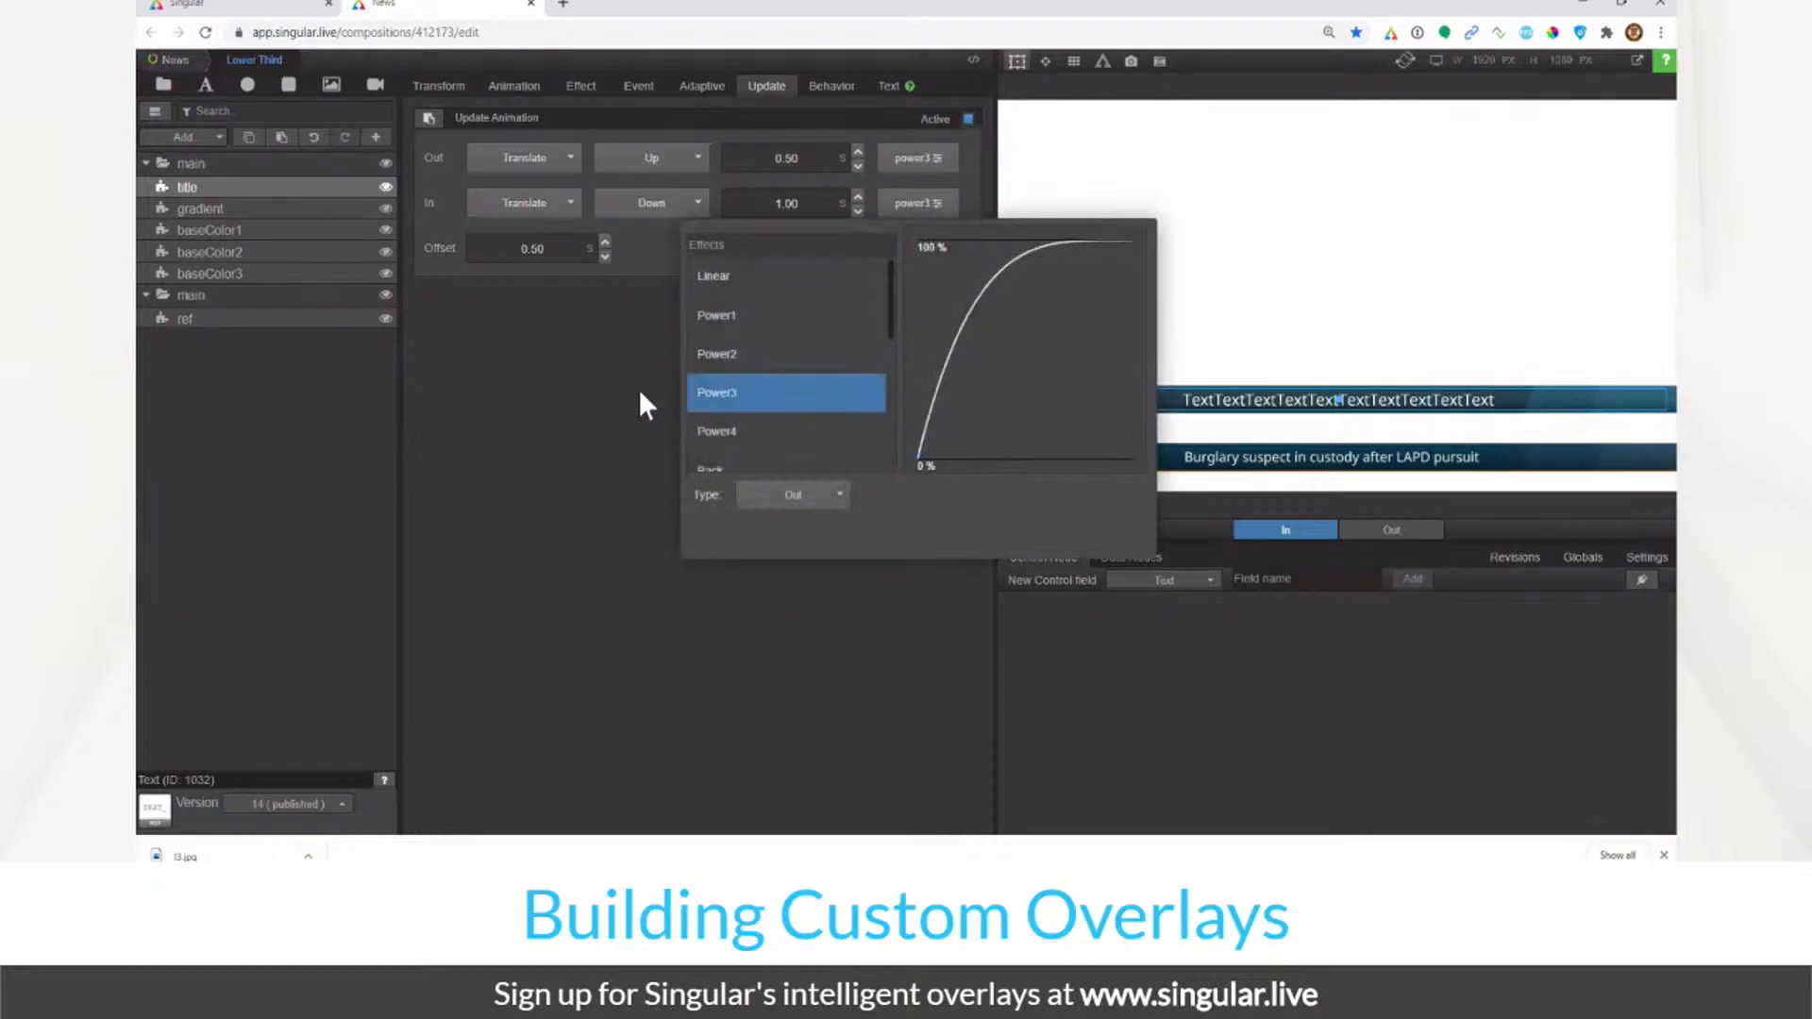
click(638, 390)
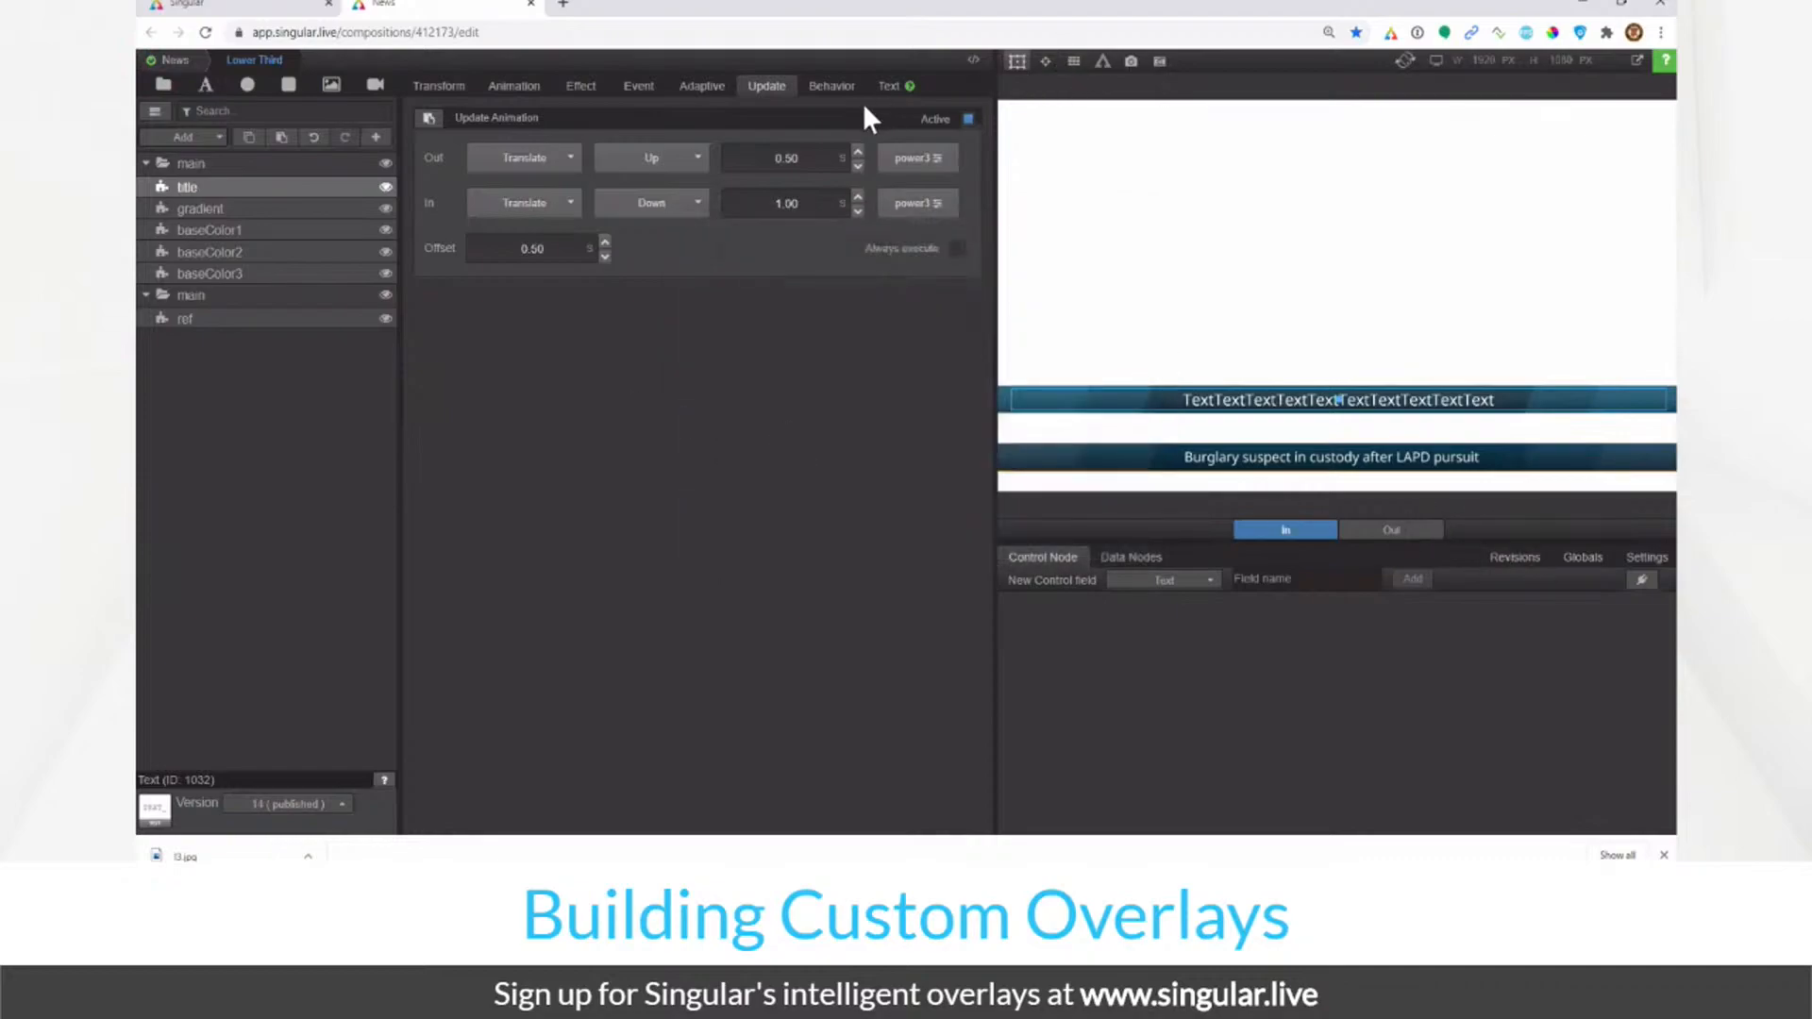
Step: Test longer pasted title text, then cut it back to a single 'Text' and revisit Update settings
click(889, 86)
triple_click(652, 173)
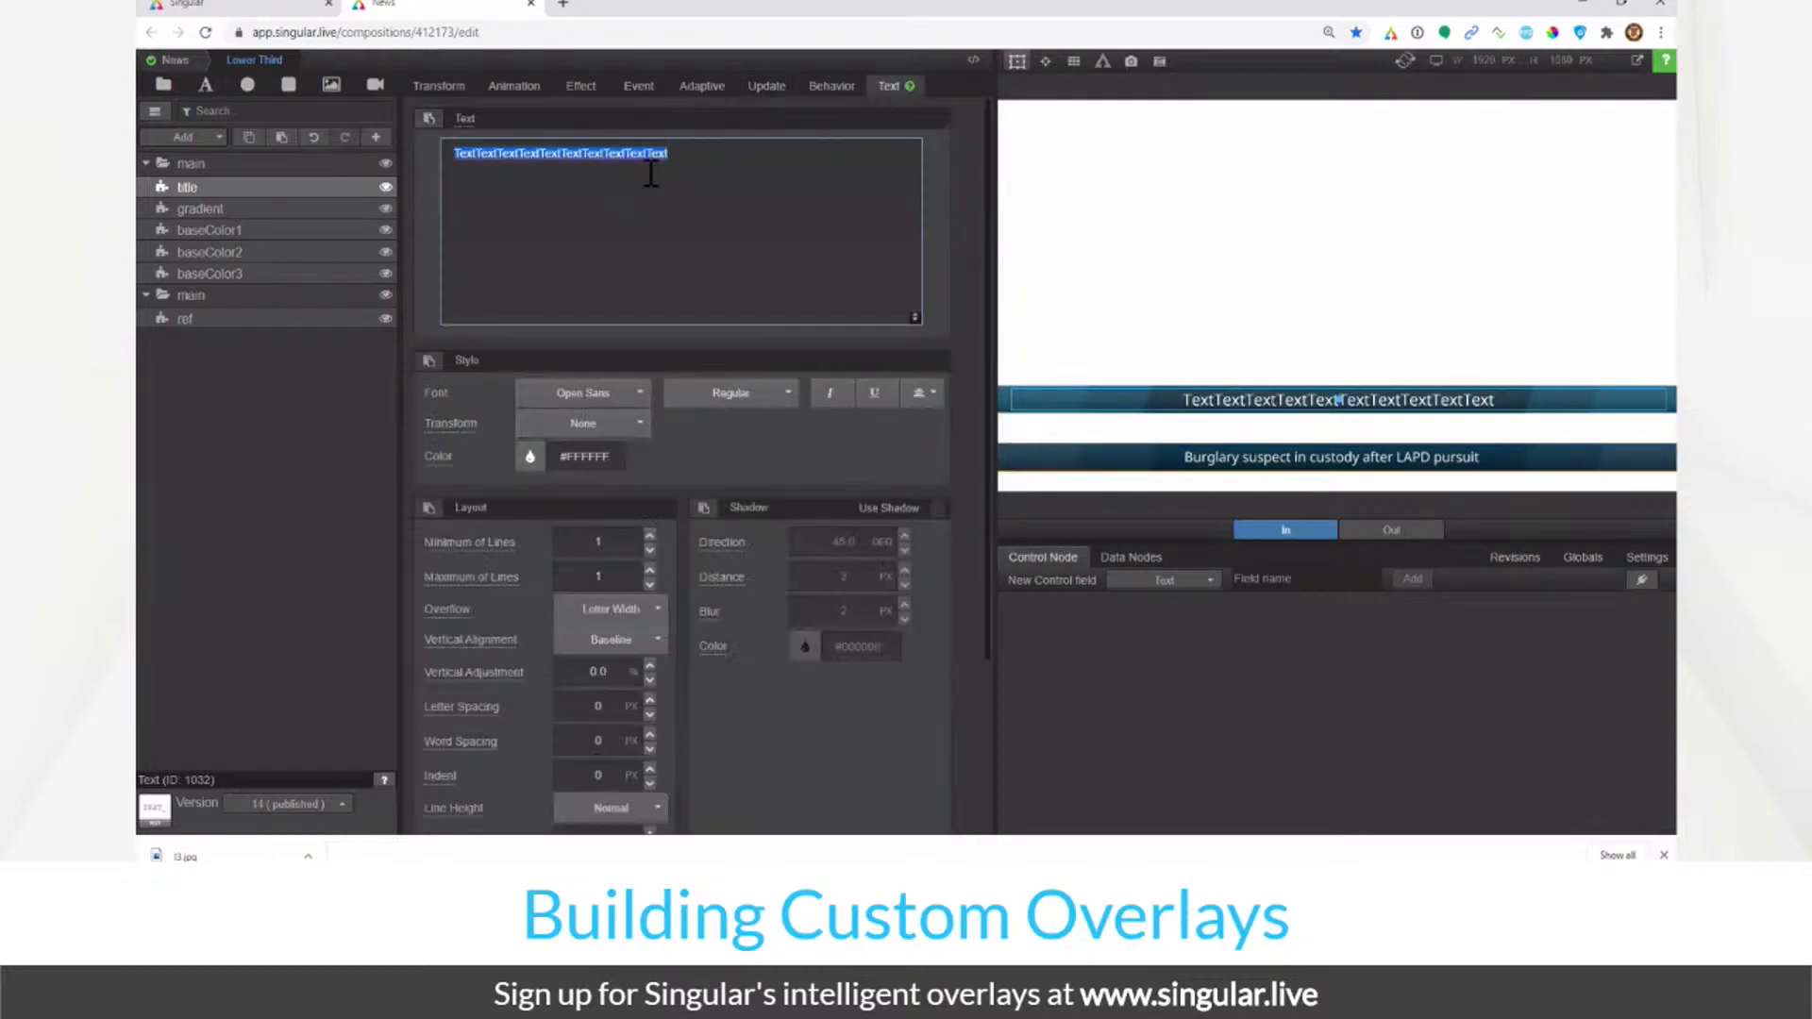
text(Text)
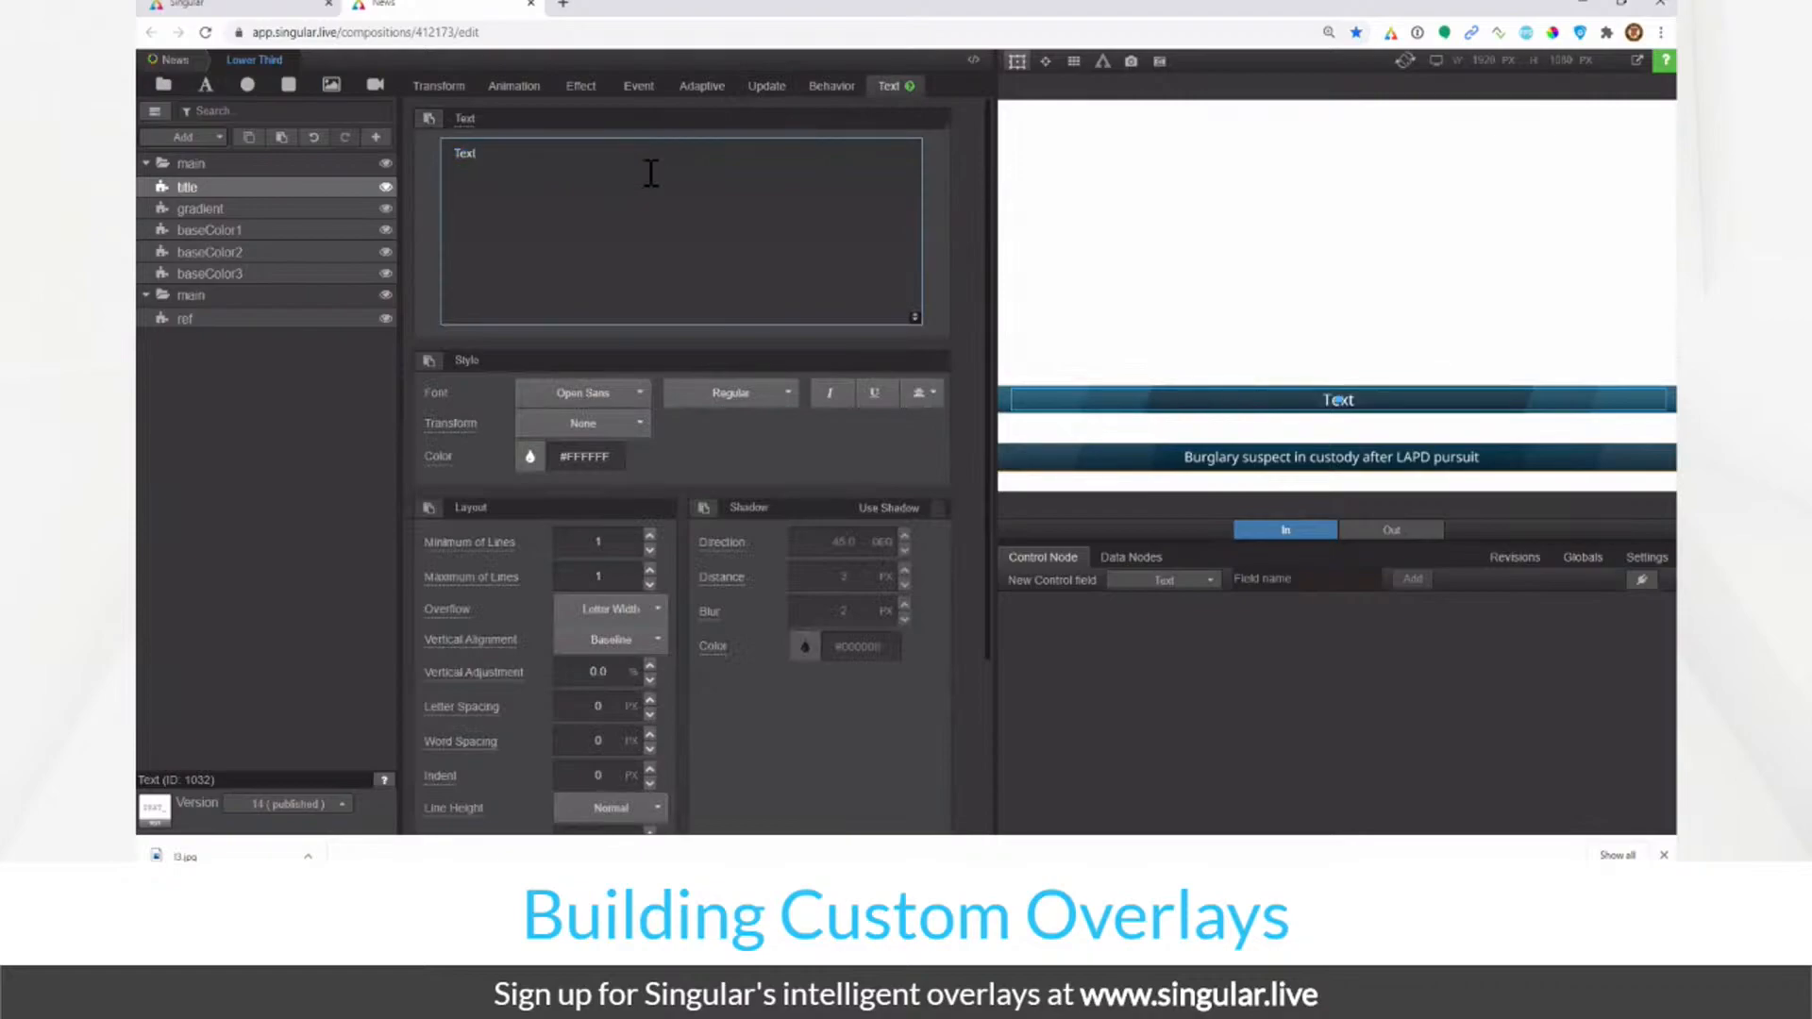
text(Text)
text(Text)
text(Text)
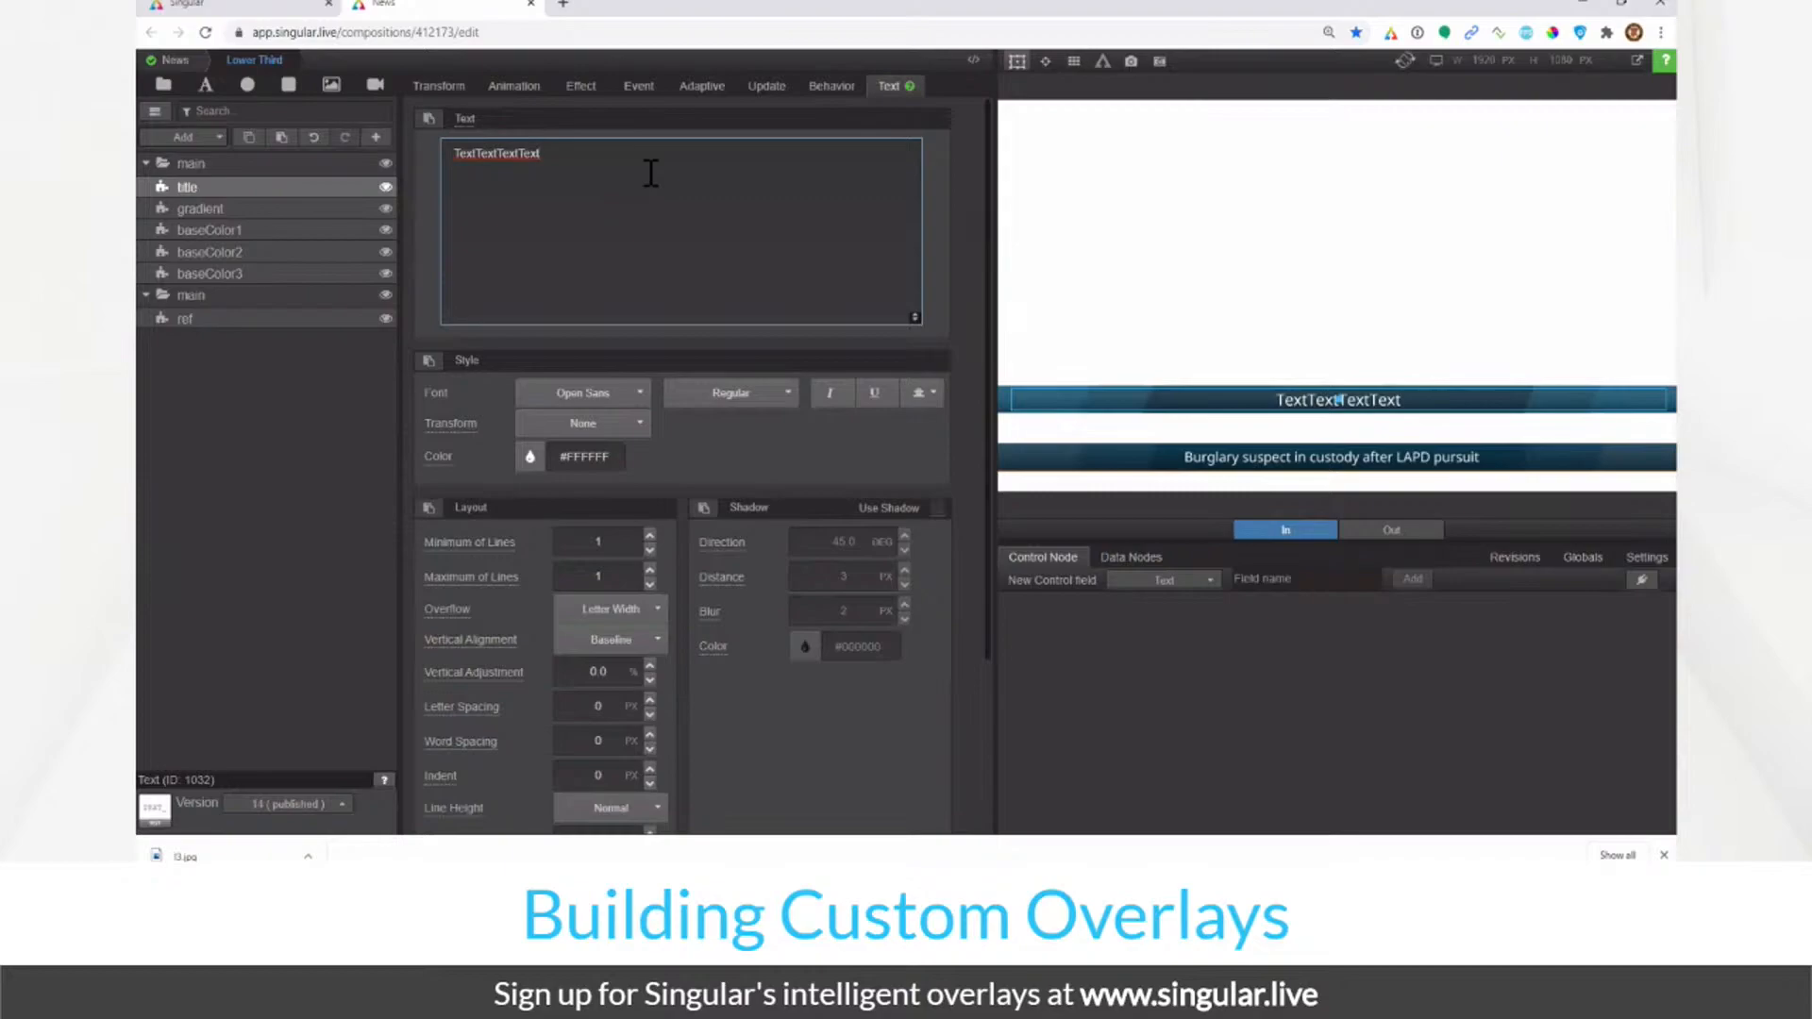
key(ctrl+v)
key(ctrl+v)
key(ctrl+v)
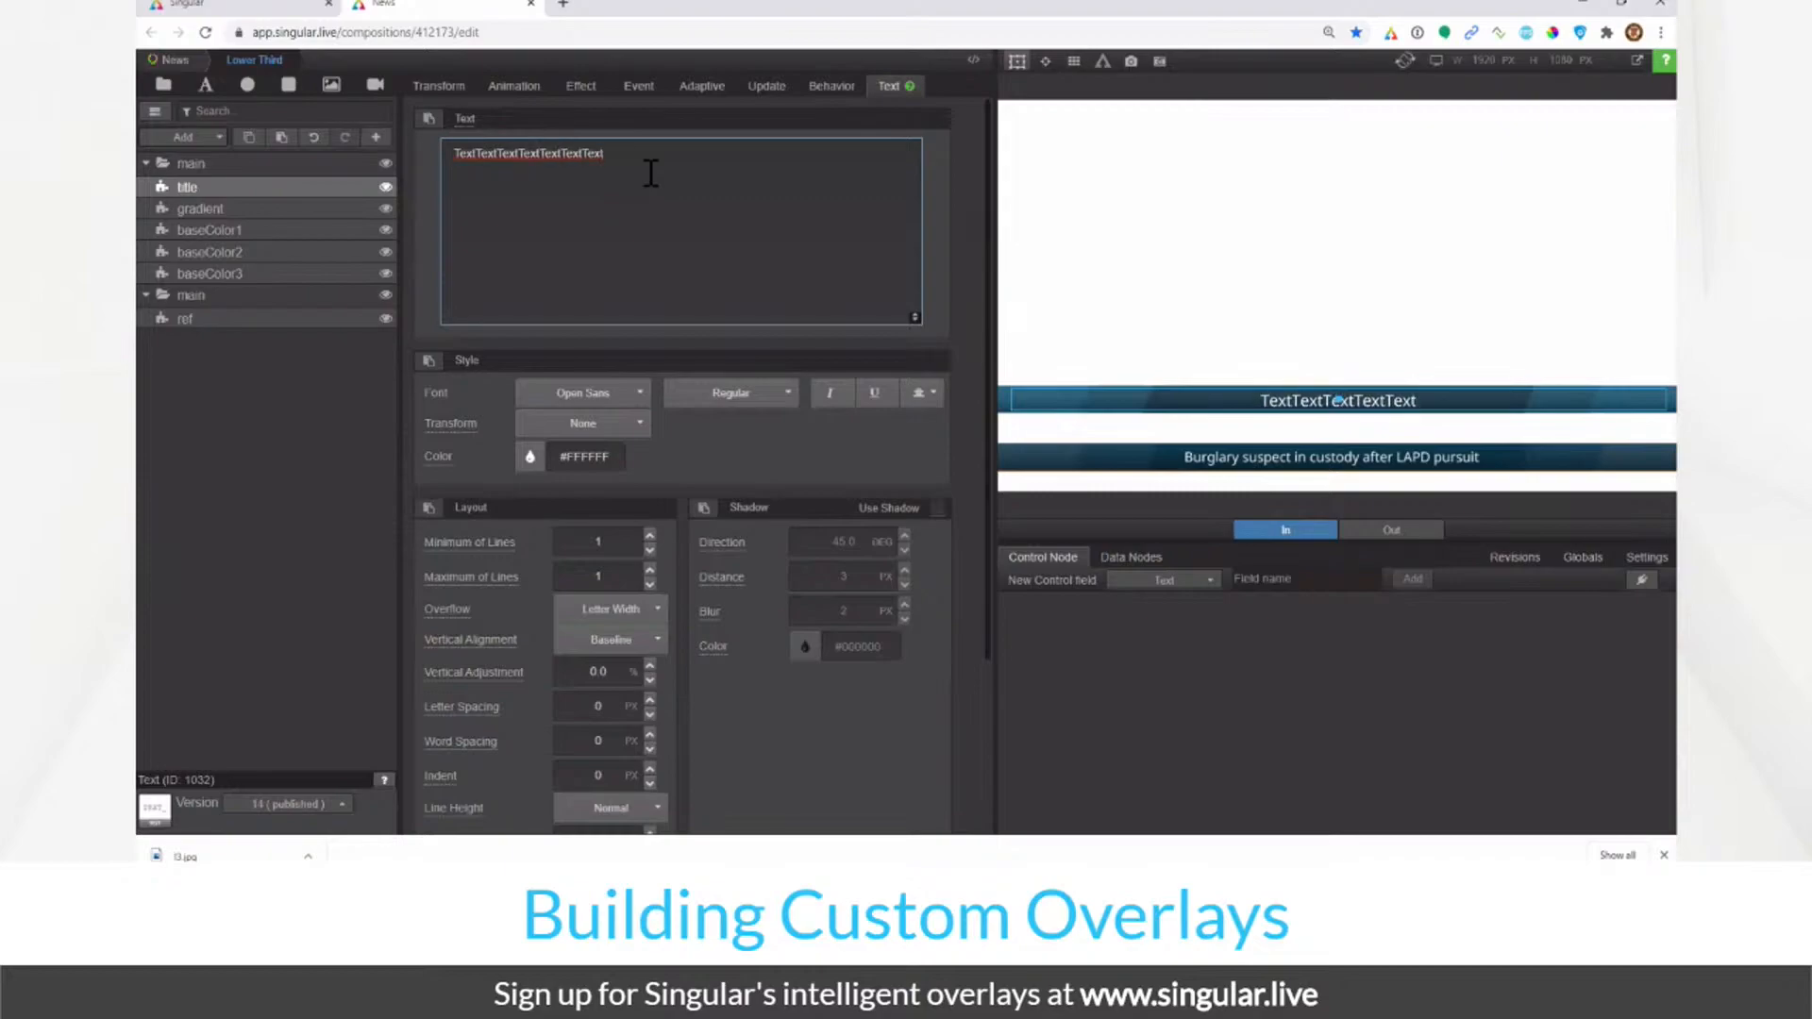
key(ctrl+a)
text(Text)
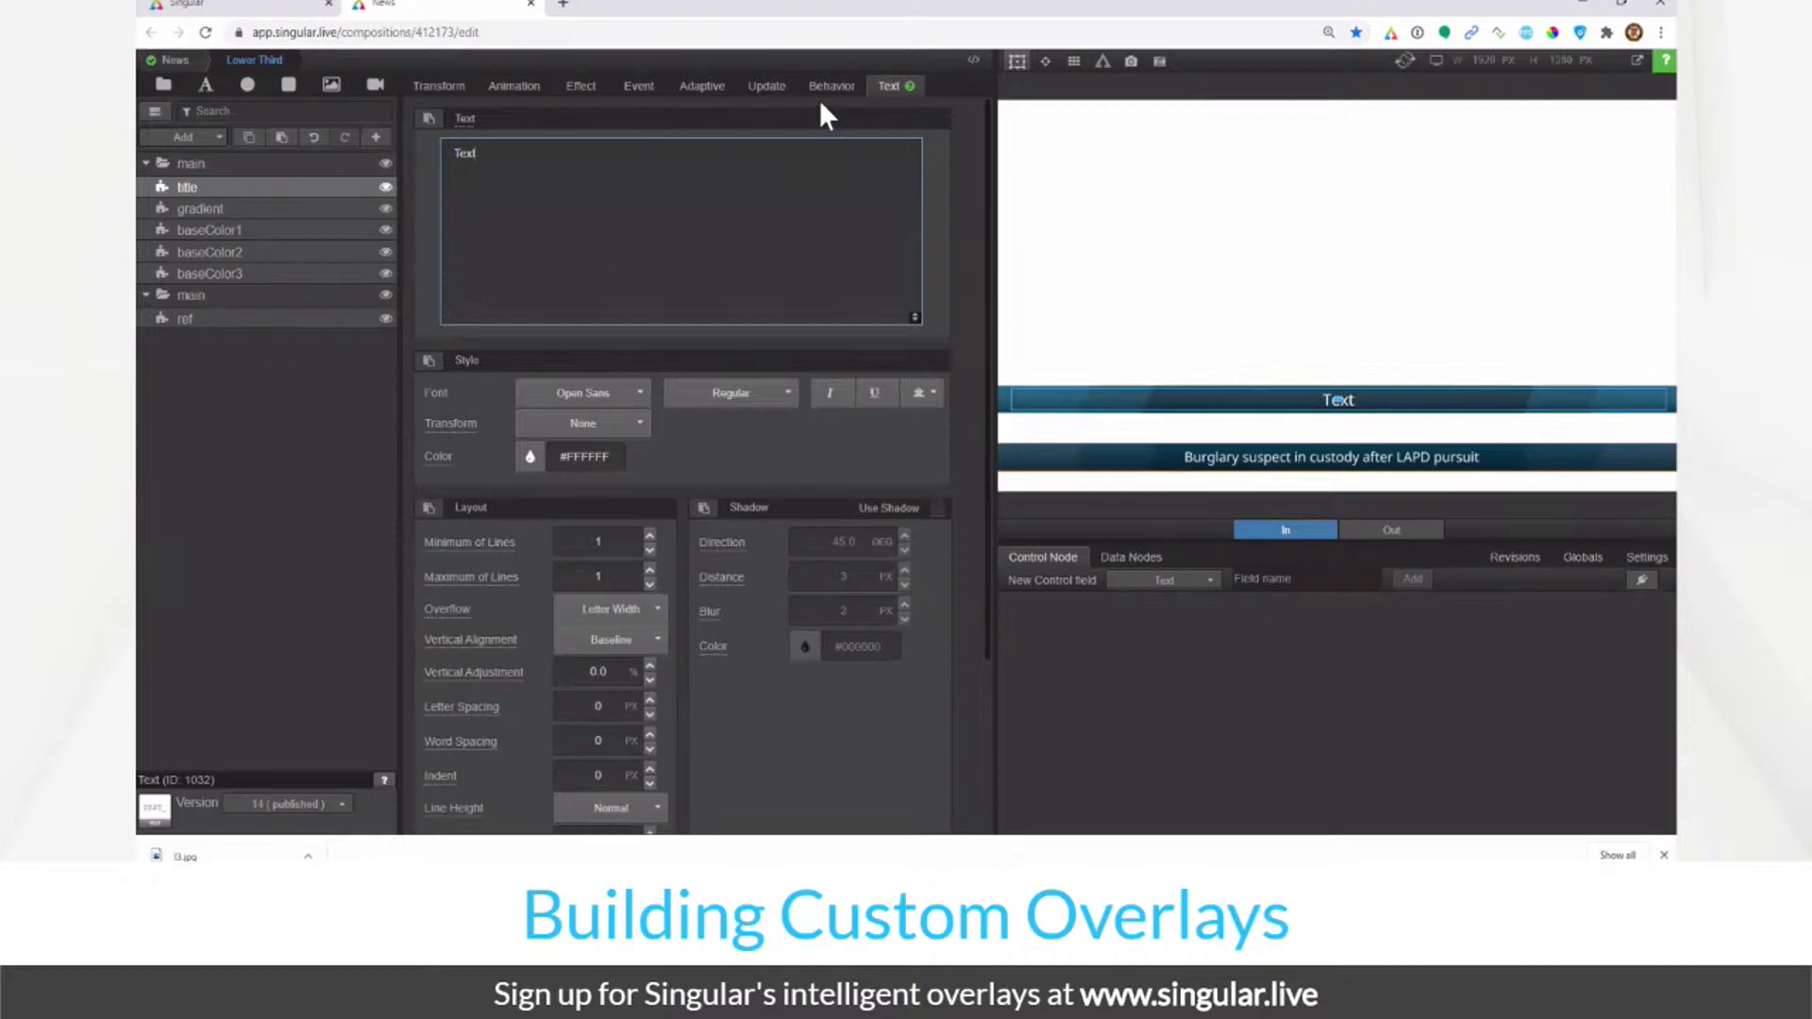
click(772, 89)
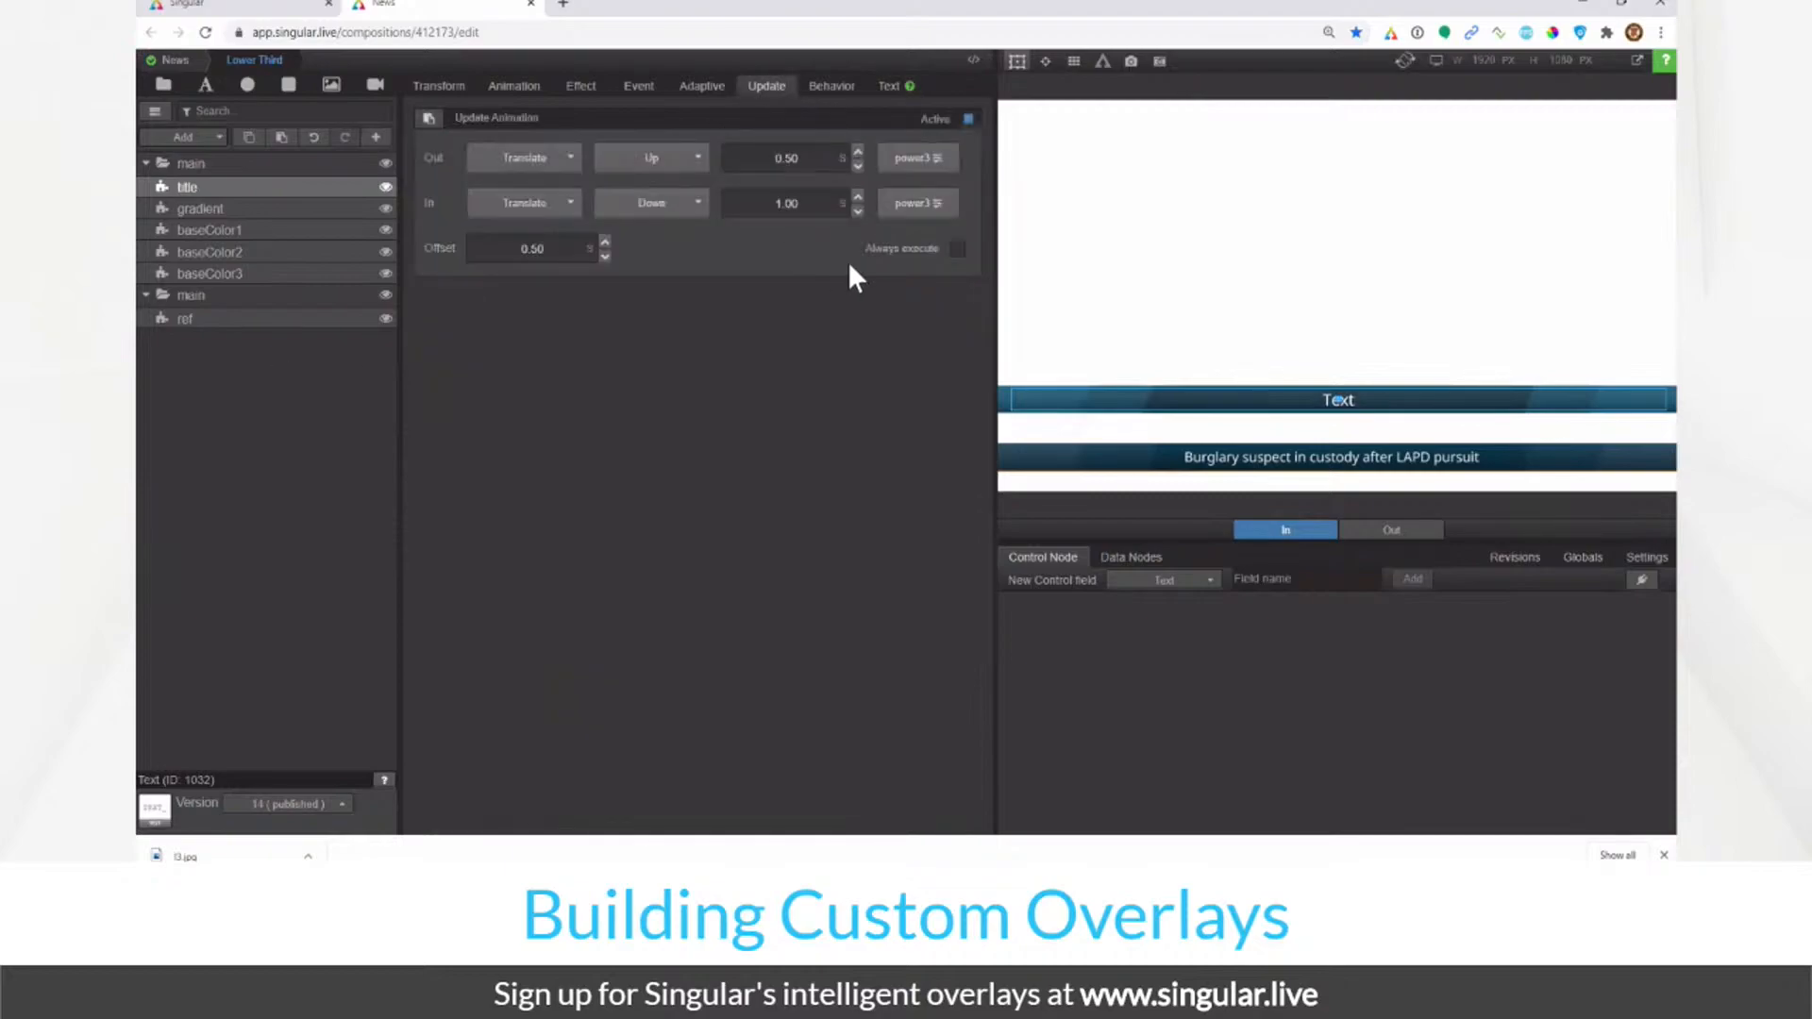
click(959, 251)
click(958, 251)
click(551, 252)
right_click(290, 186)
click(346, 305)
click(286, 212)
click(536, 248)
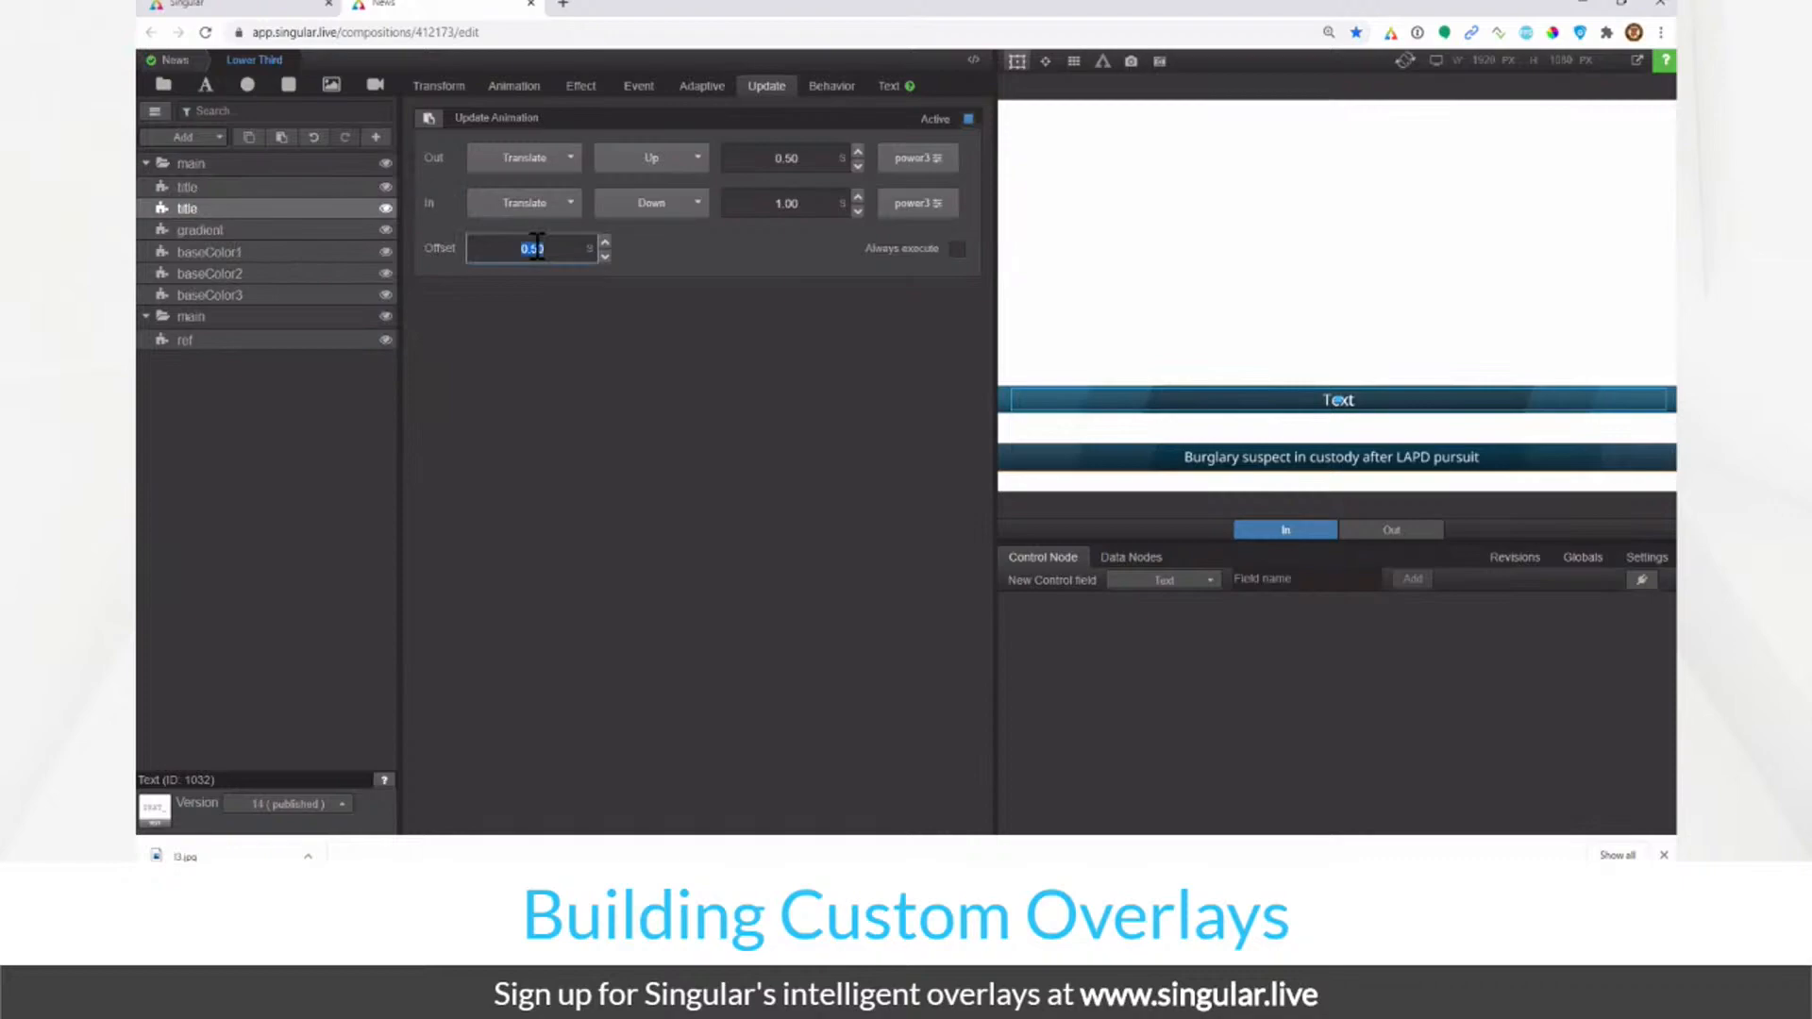
text(0.60)
right_click(317, 207)
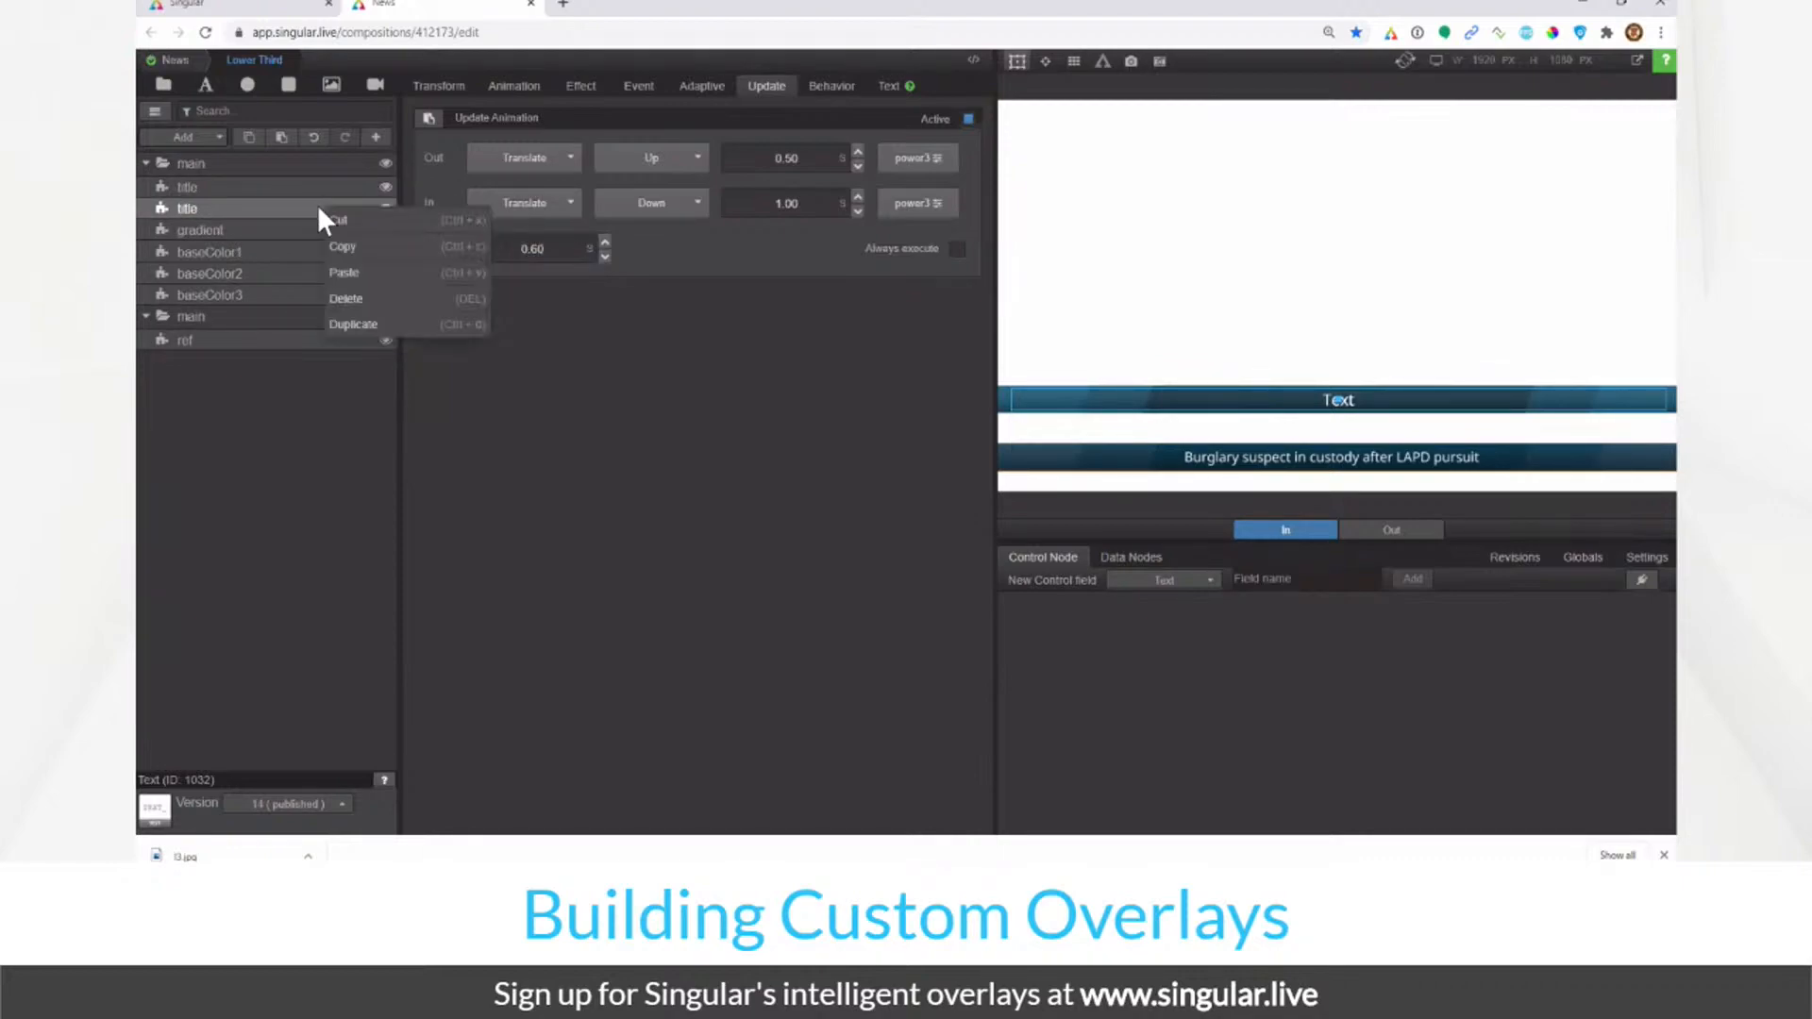
click(375, 299)
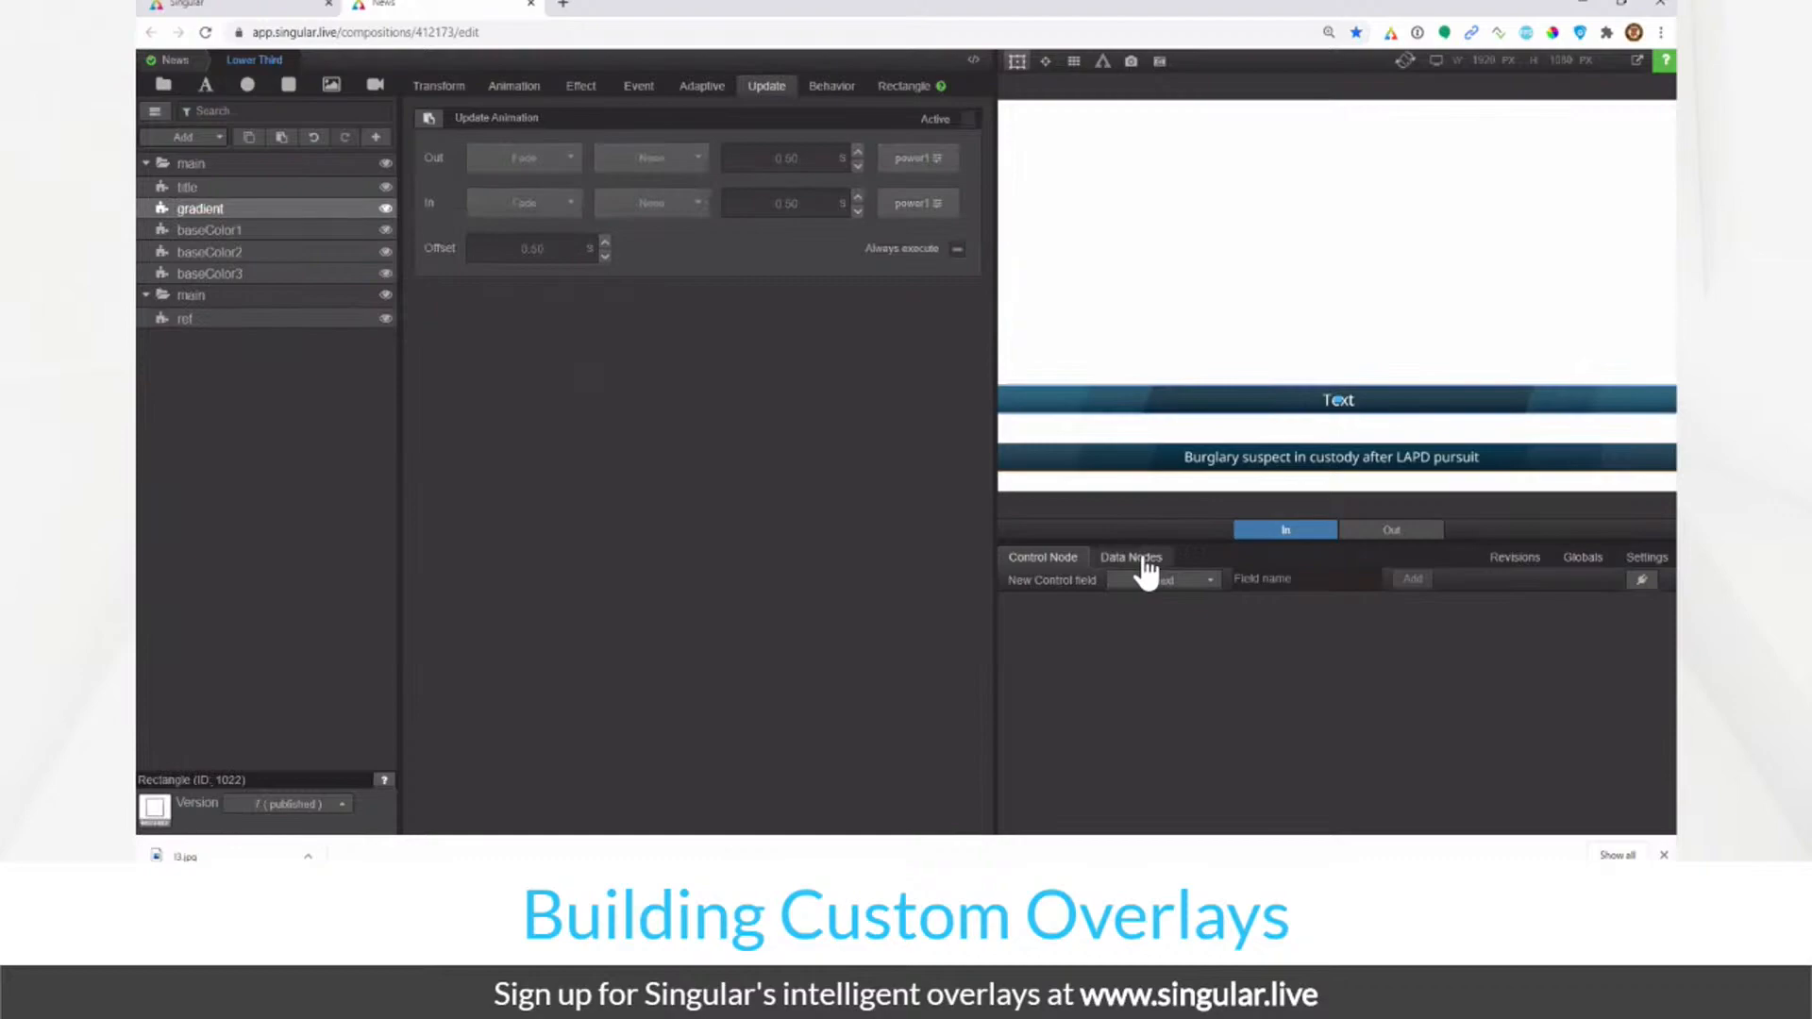
click(294, 186)
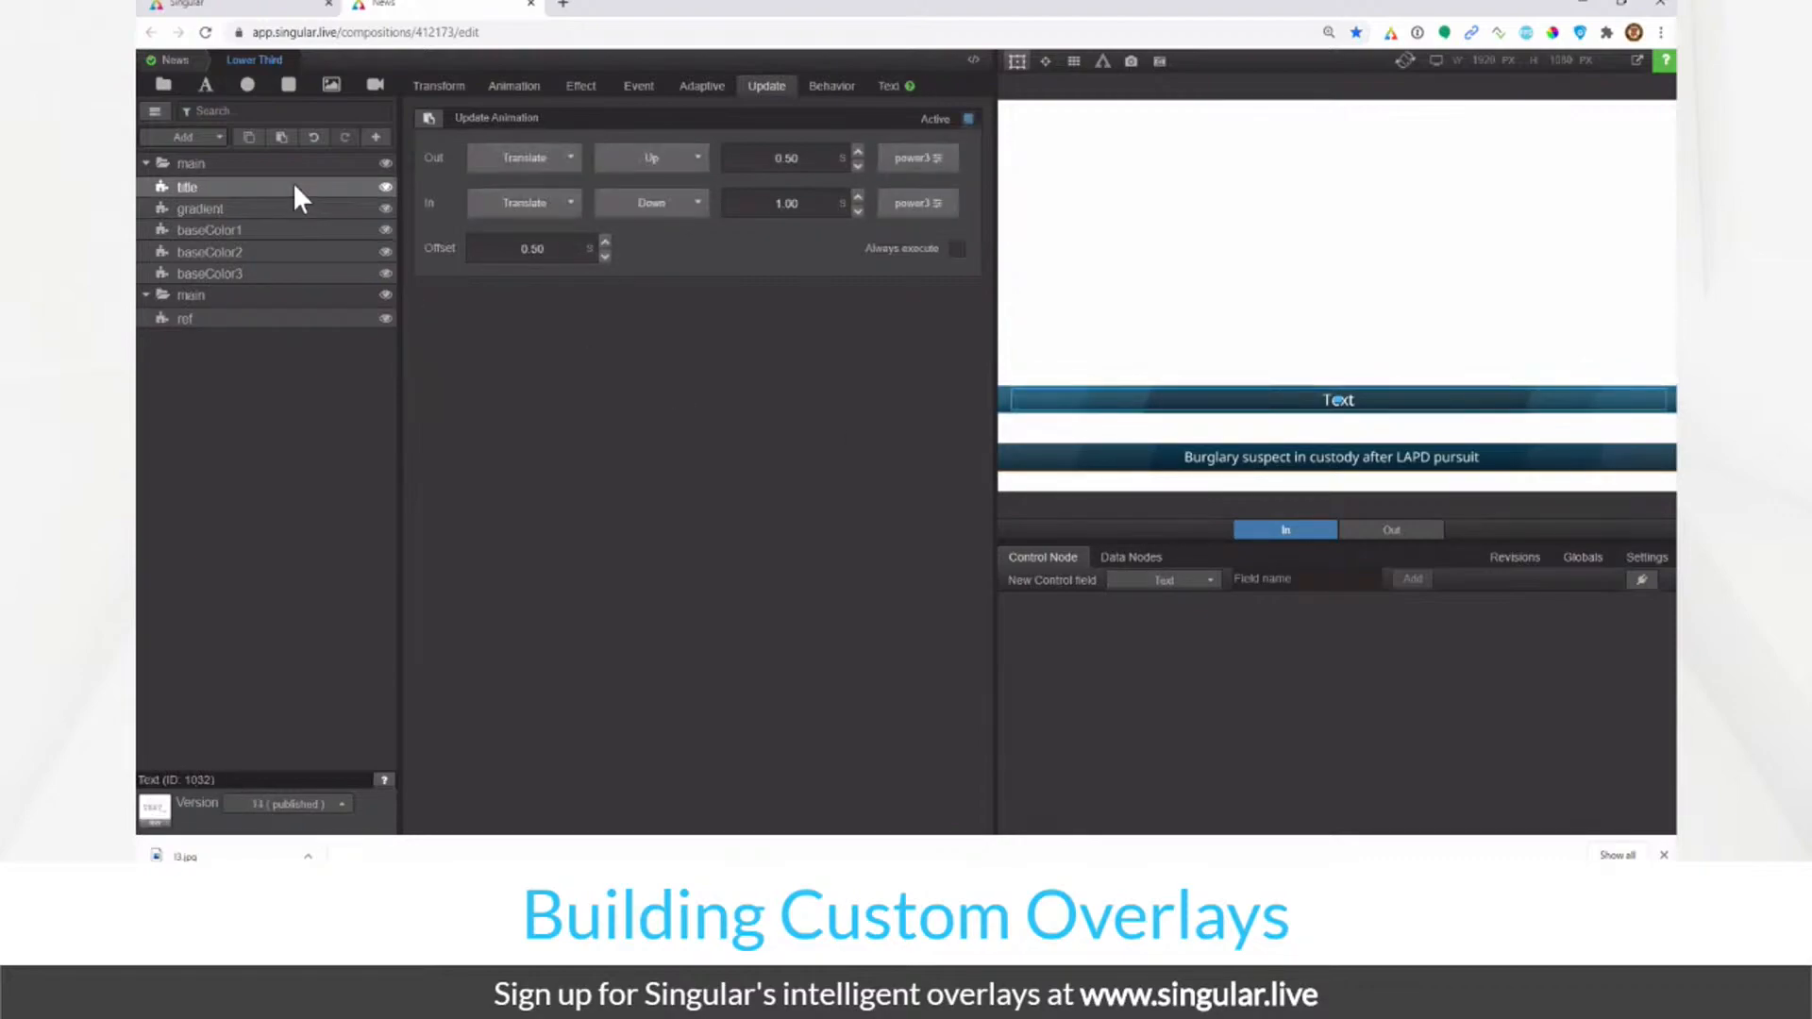
Step: Link the title text to a new control node field named 'title'
click(885, 88)
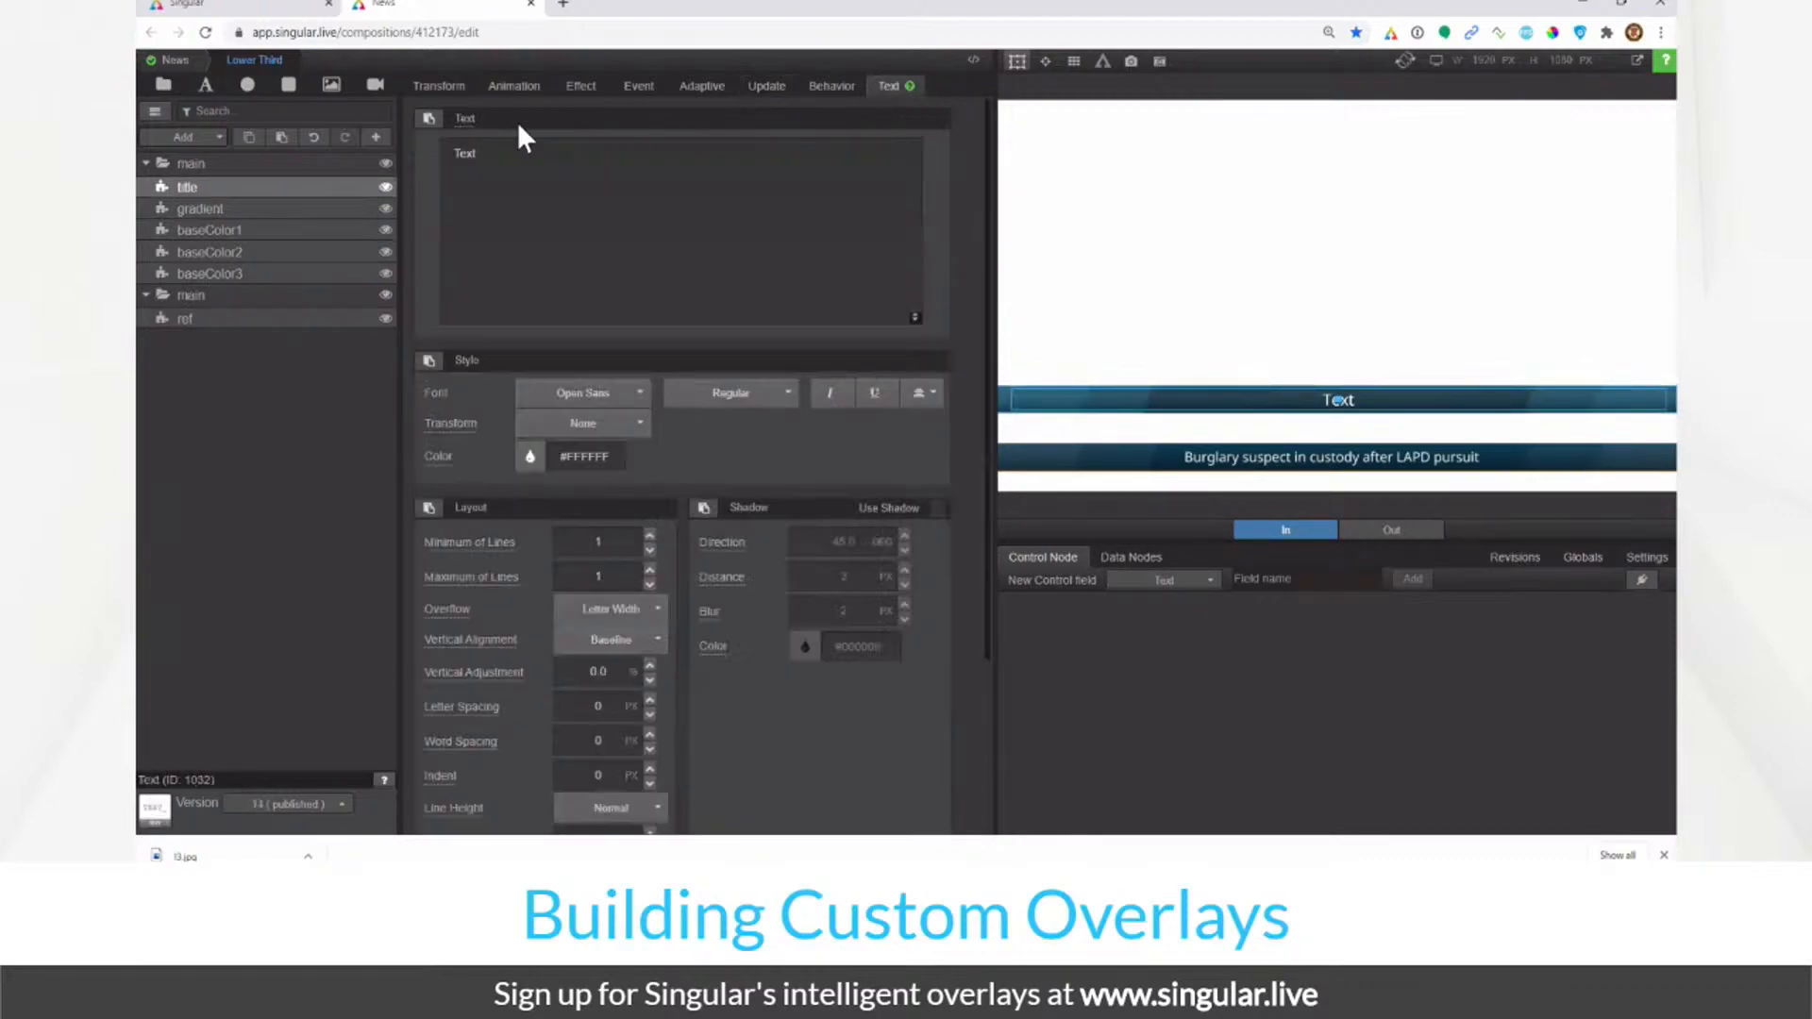
click(463, 123)
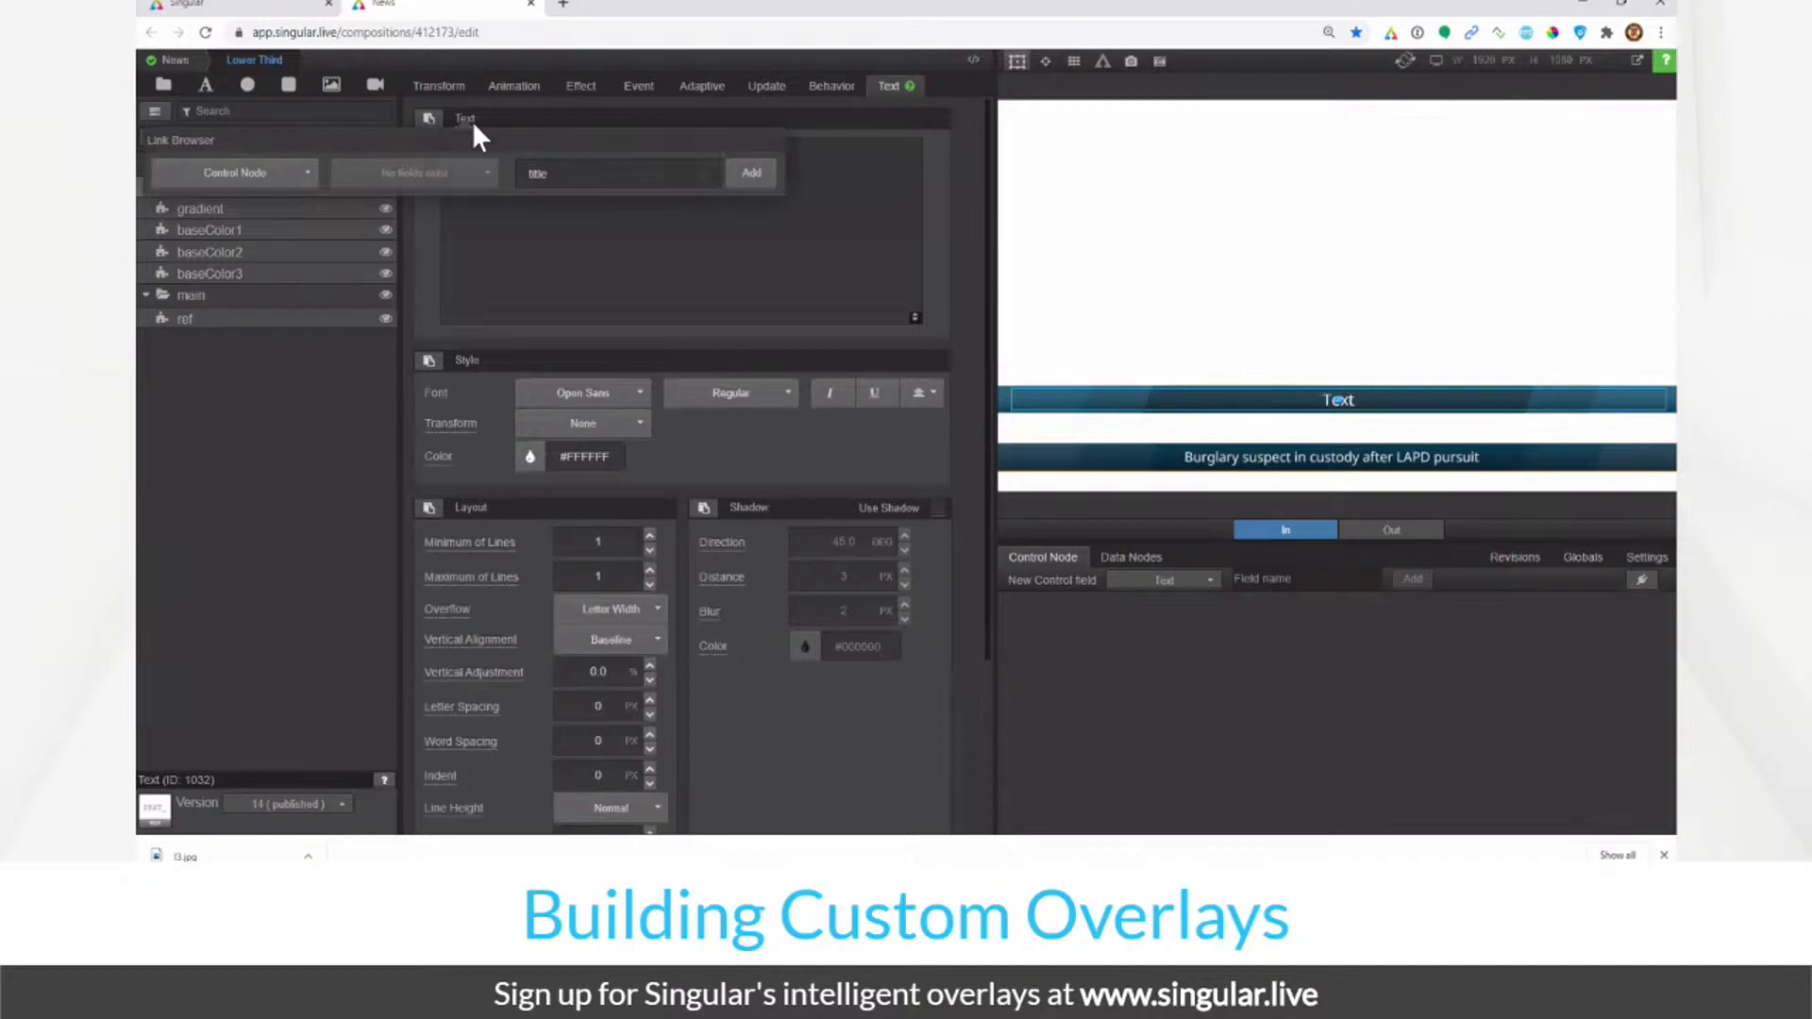
click(310, 490)
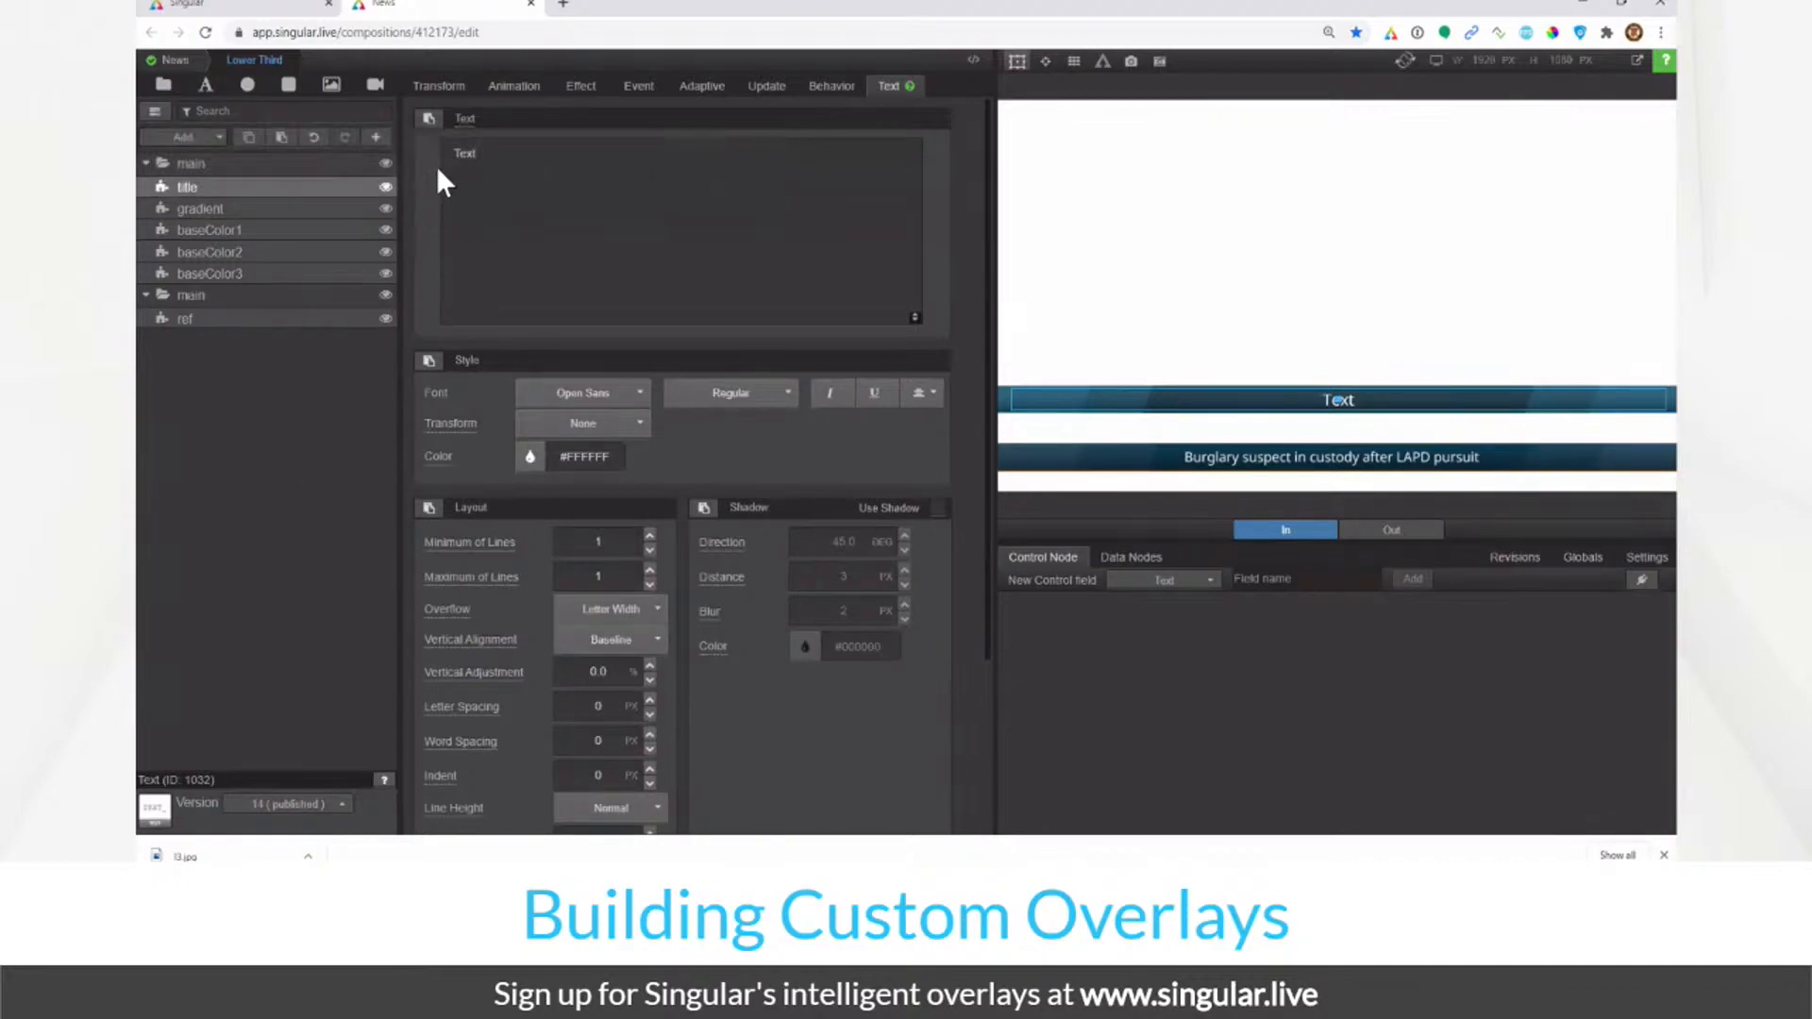
click(463, 124)
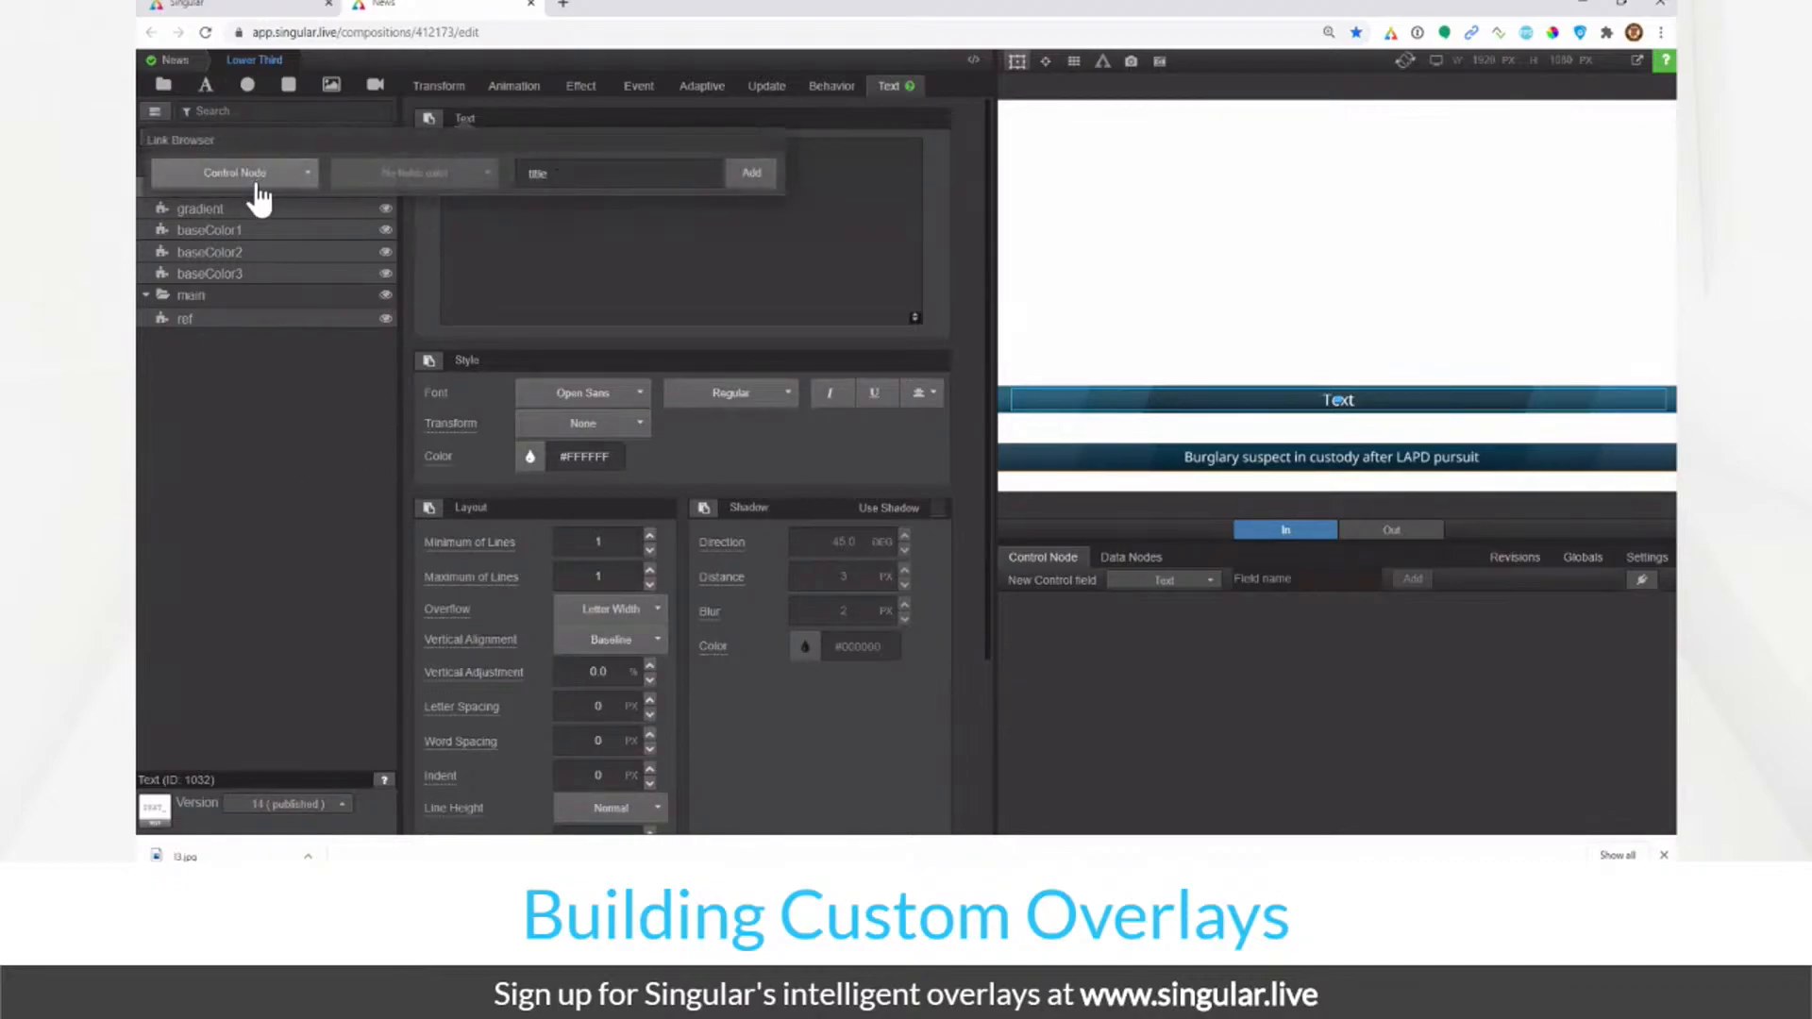
click(570, 175)
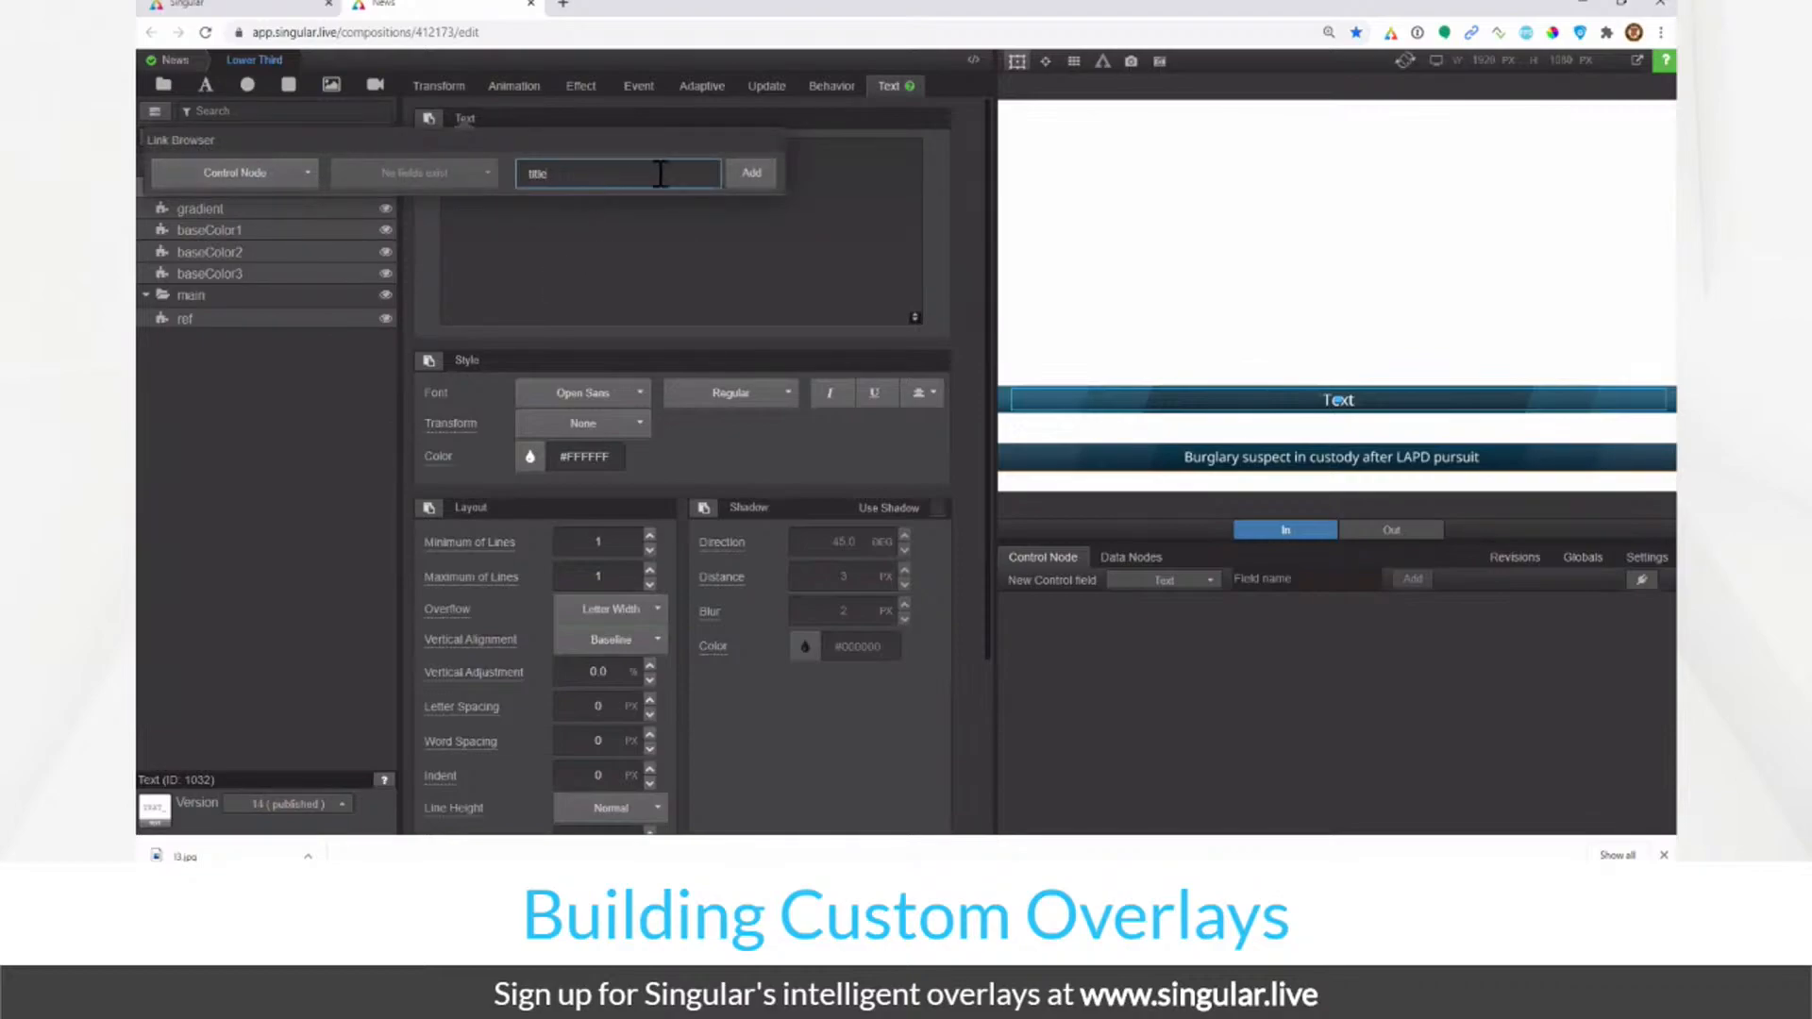
click(740, 179)
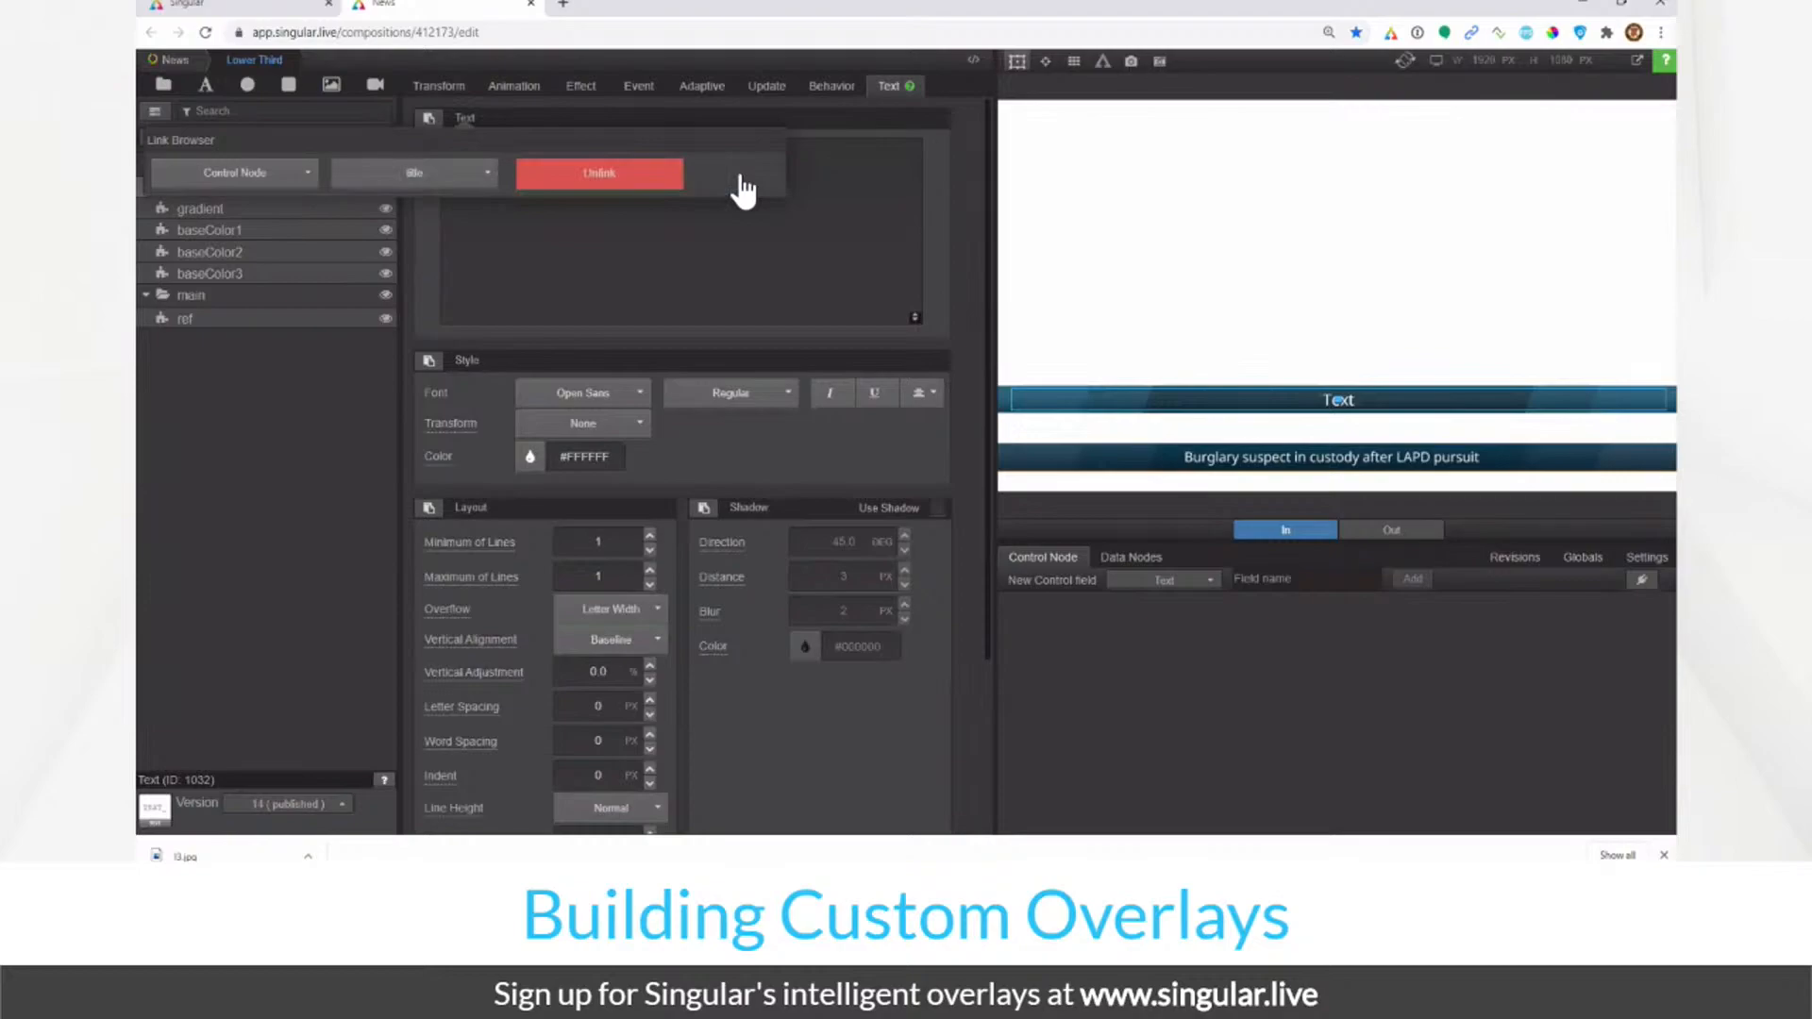
Step: Fill the title field with four lines of 'Text', then delete that control field
click(1206, 625)
key(ctrl+c)
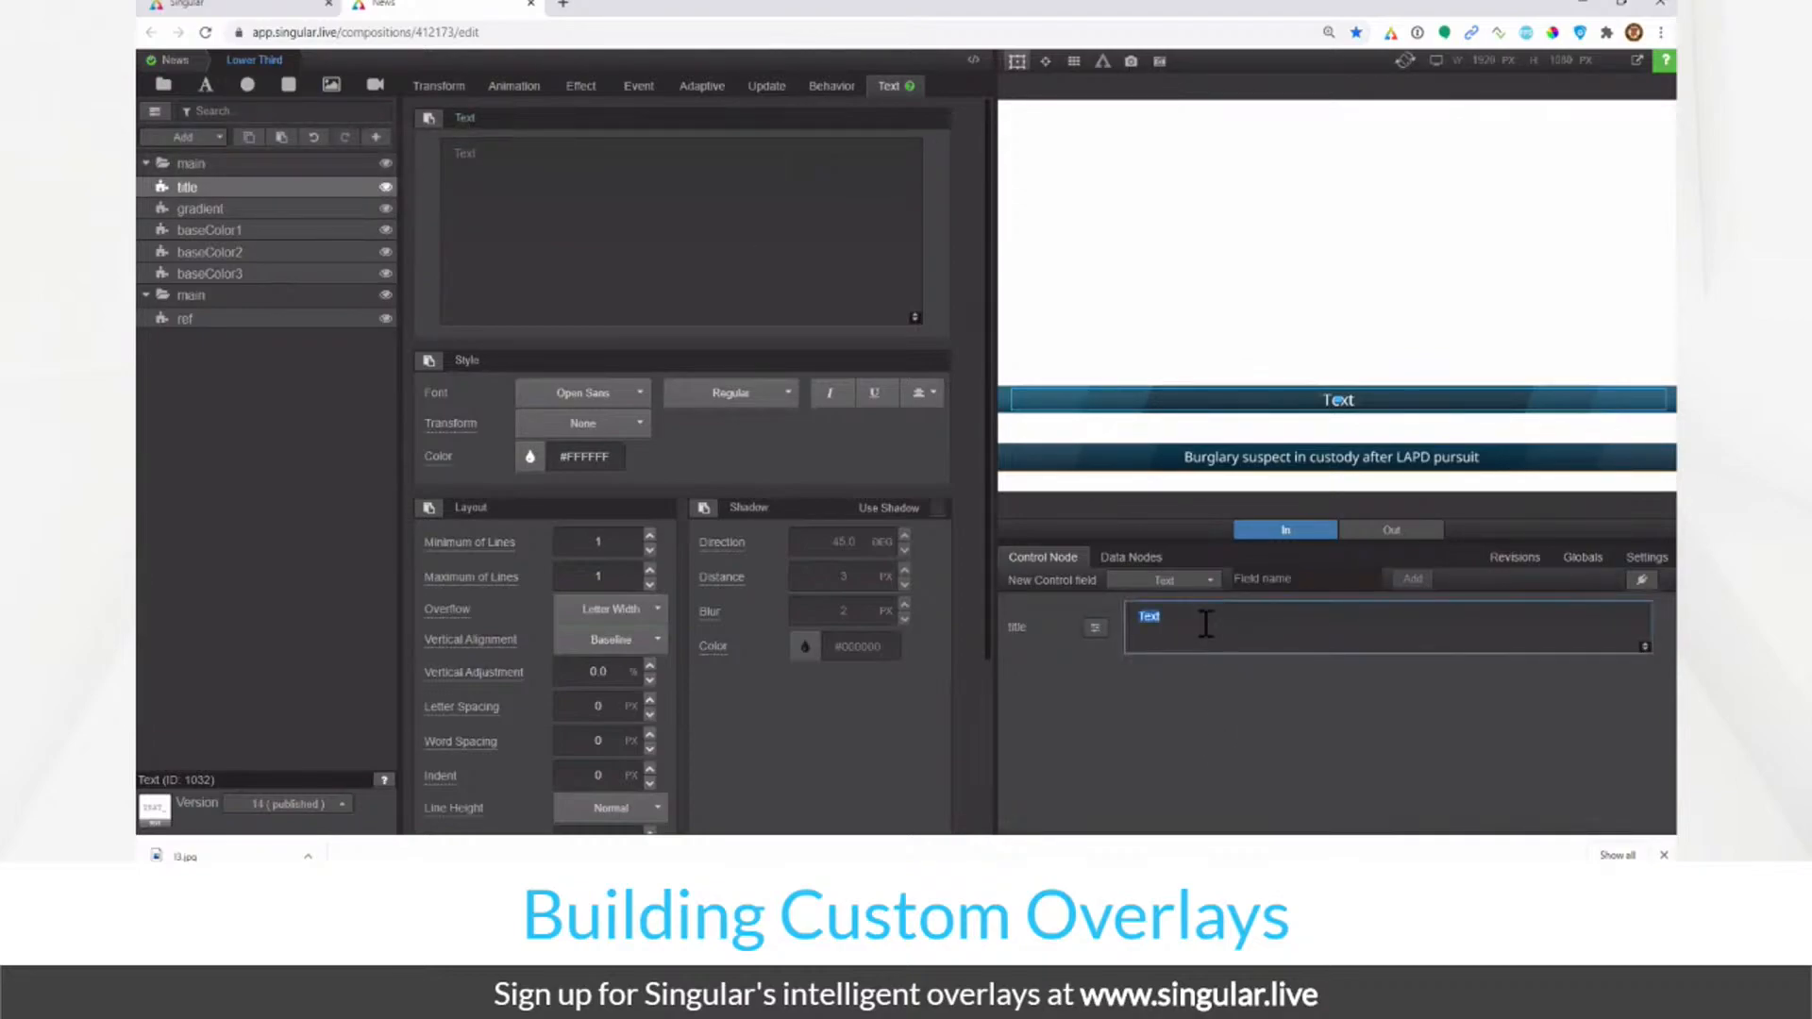
click(1206, 625)
key(Return)
key(ctrl+v)
key(Return)
key(ctrl+v)
key(Return)
key(ctrl+v)
click(1095, 628)
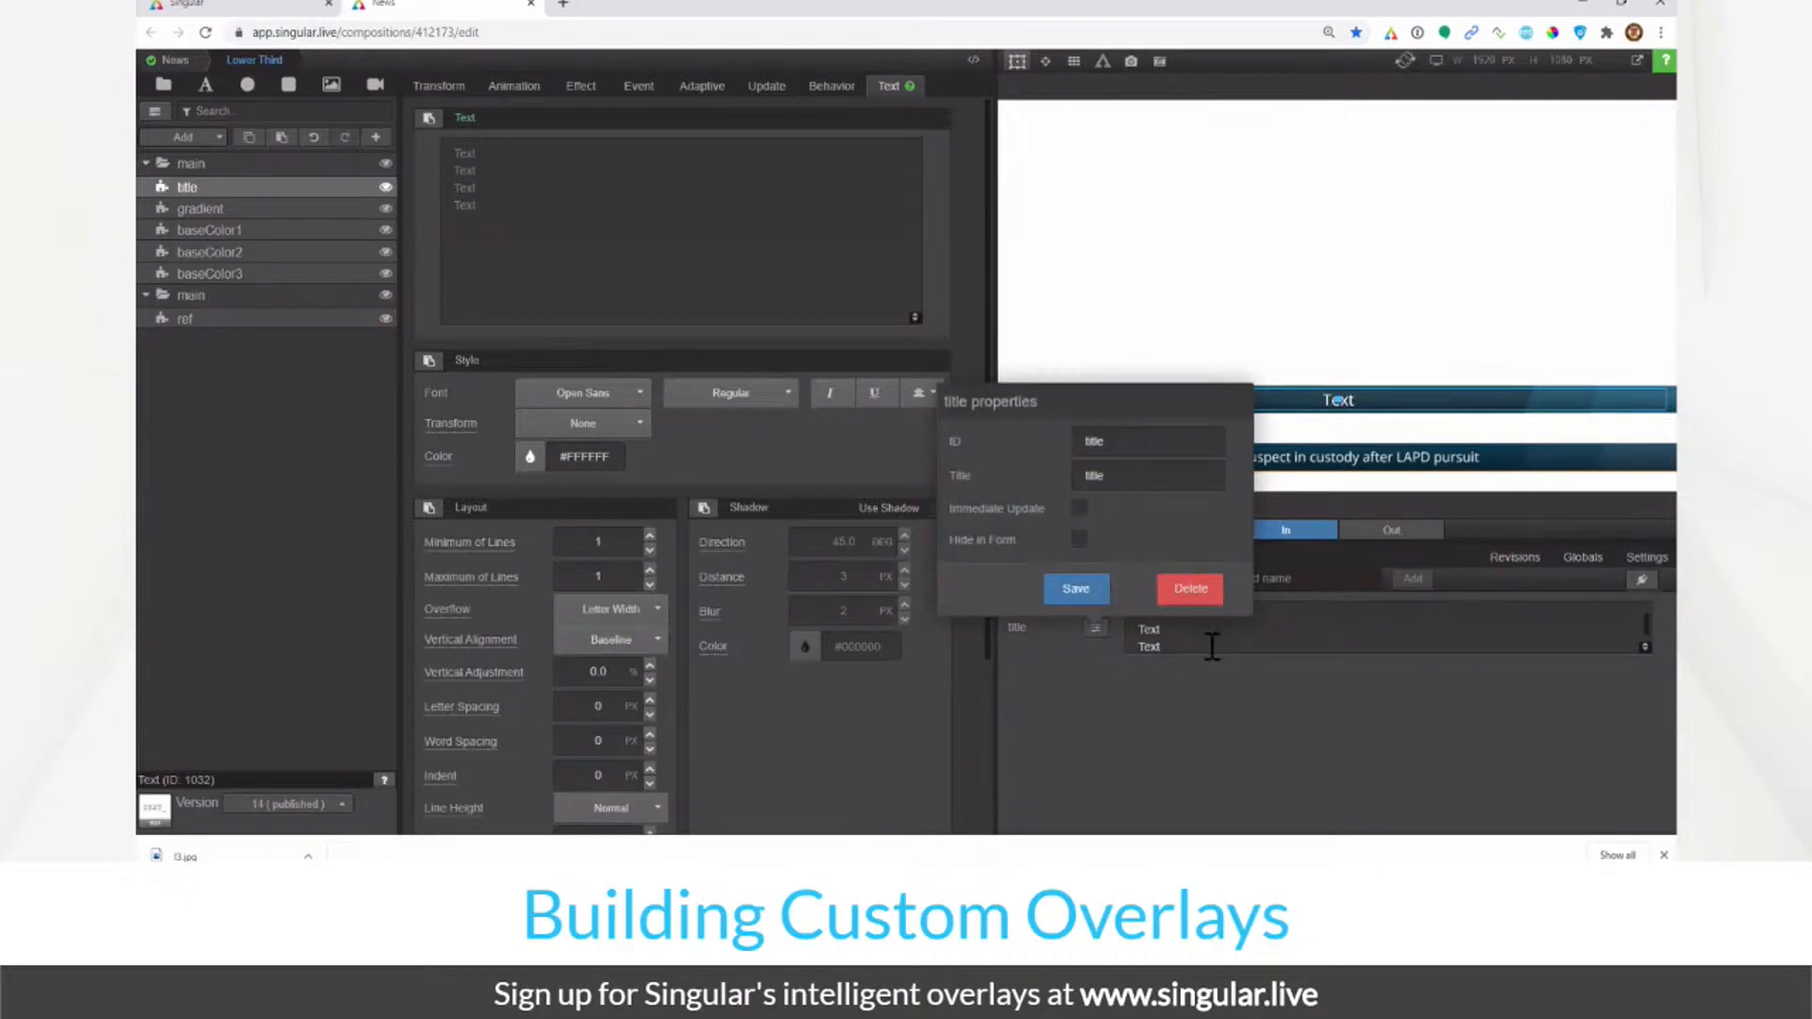
click(1188, 592)
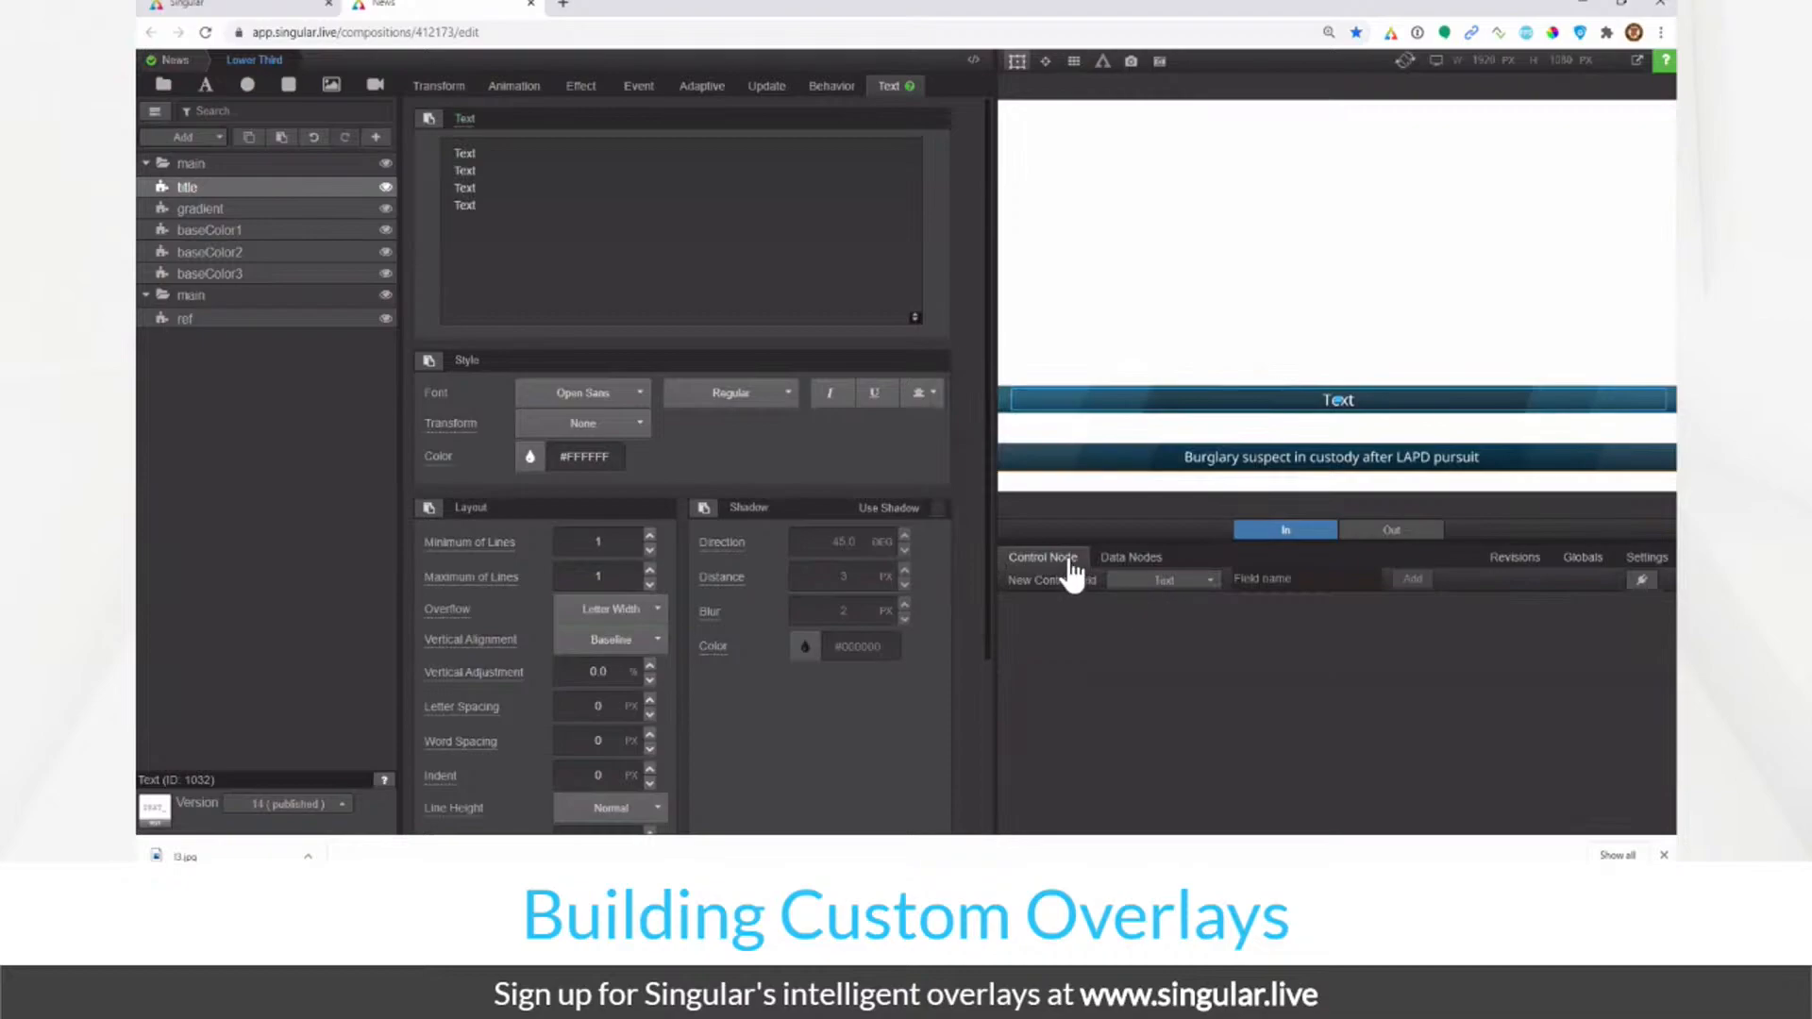
Step: Create a Text-type control field called 'Title' and inspect its ID in the field properties
click(1191, 581)
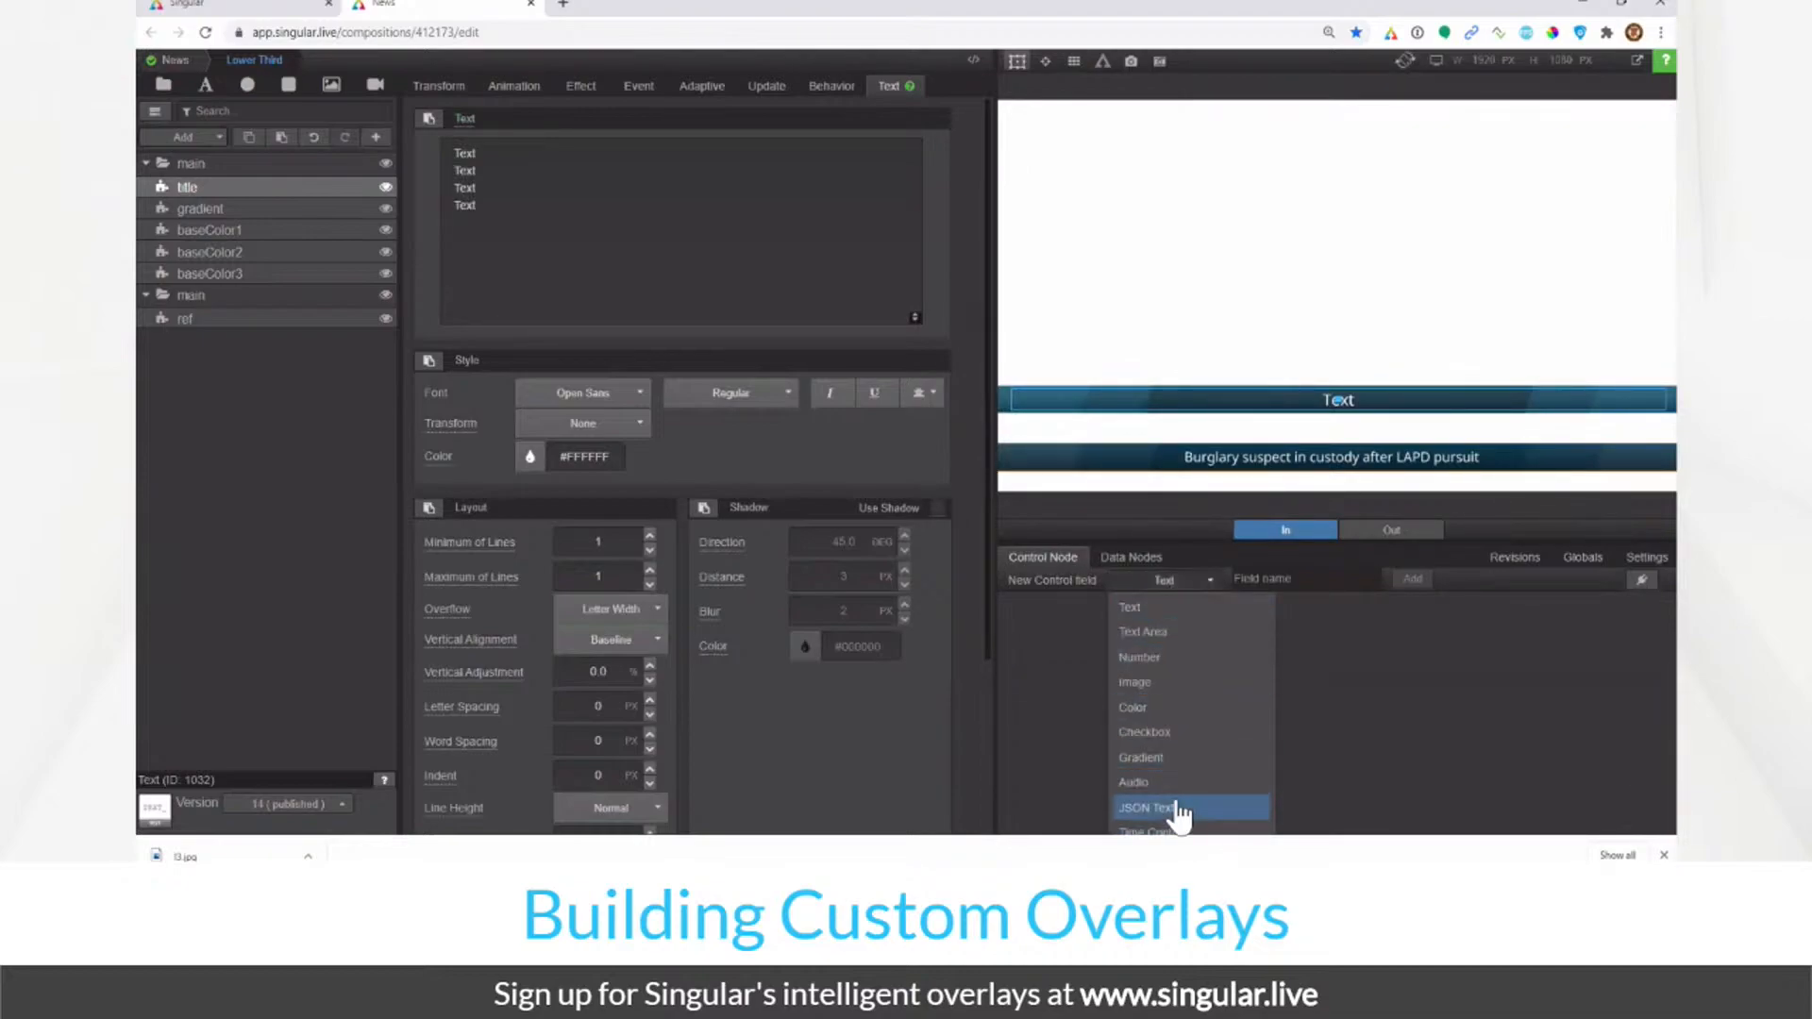
click(1265, 584)
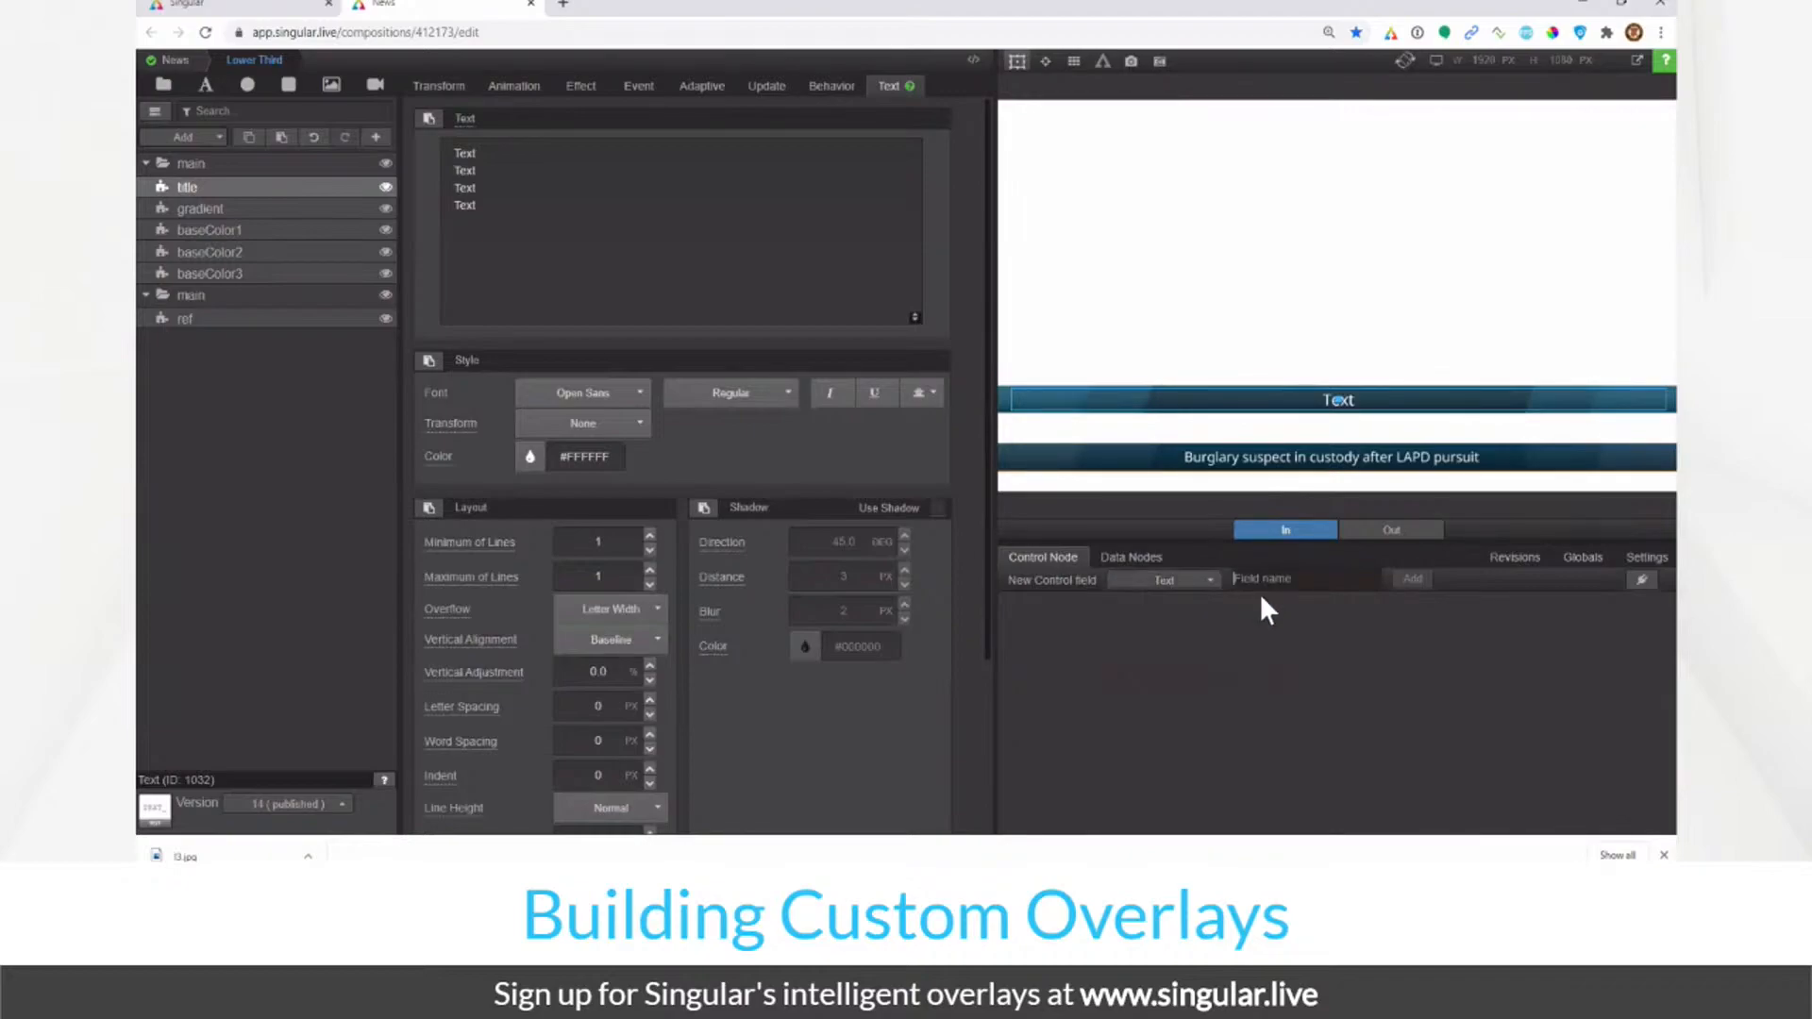
text(Title)
key(Return)
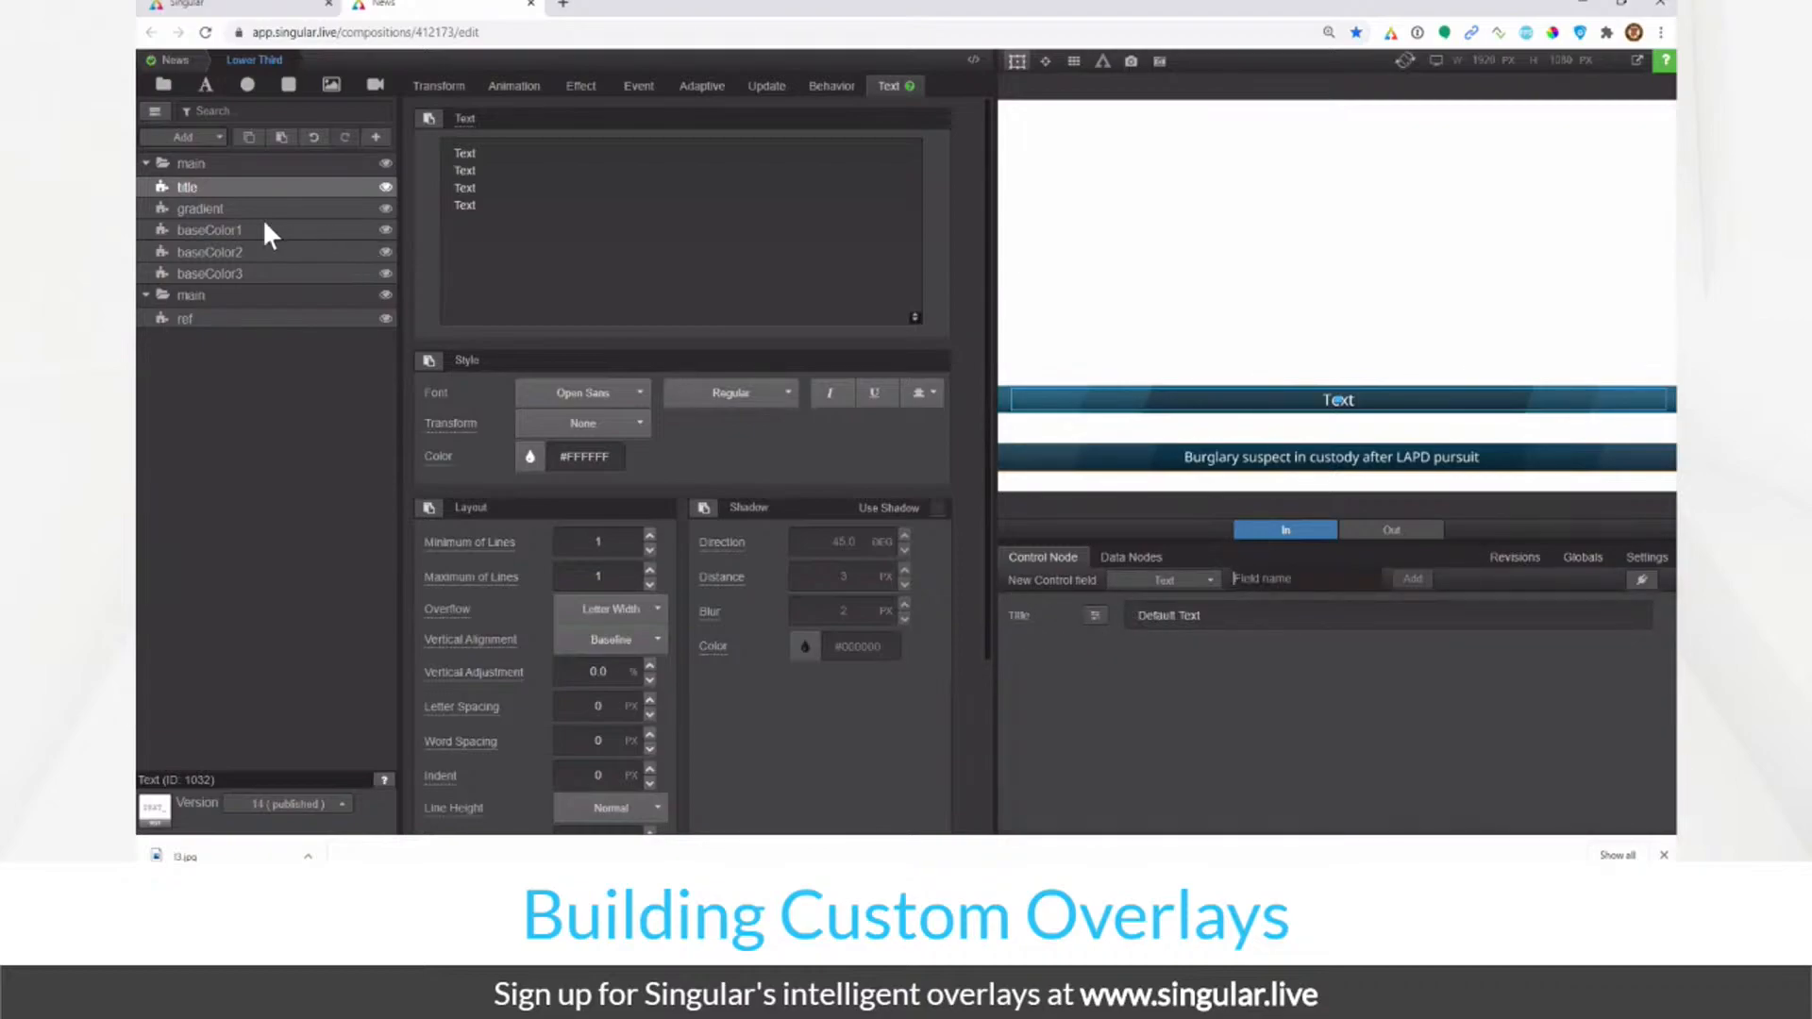
click(1095, 617)
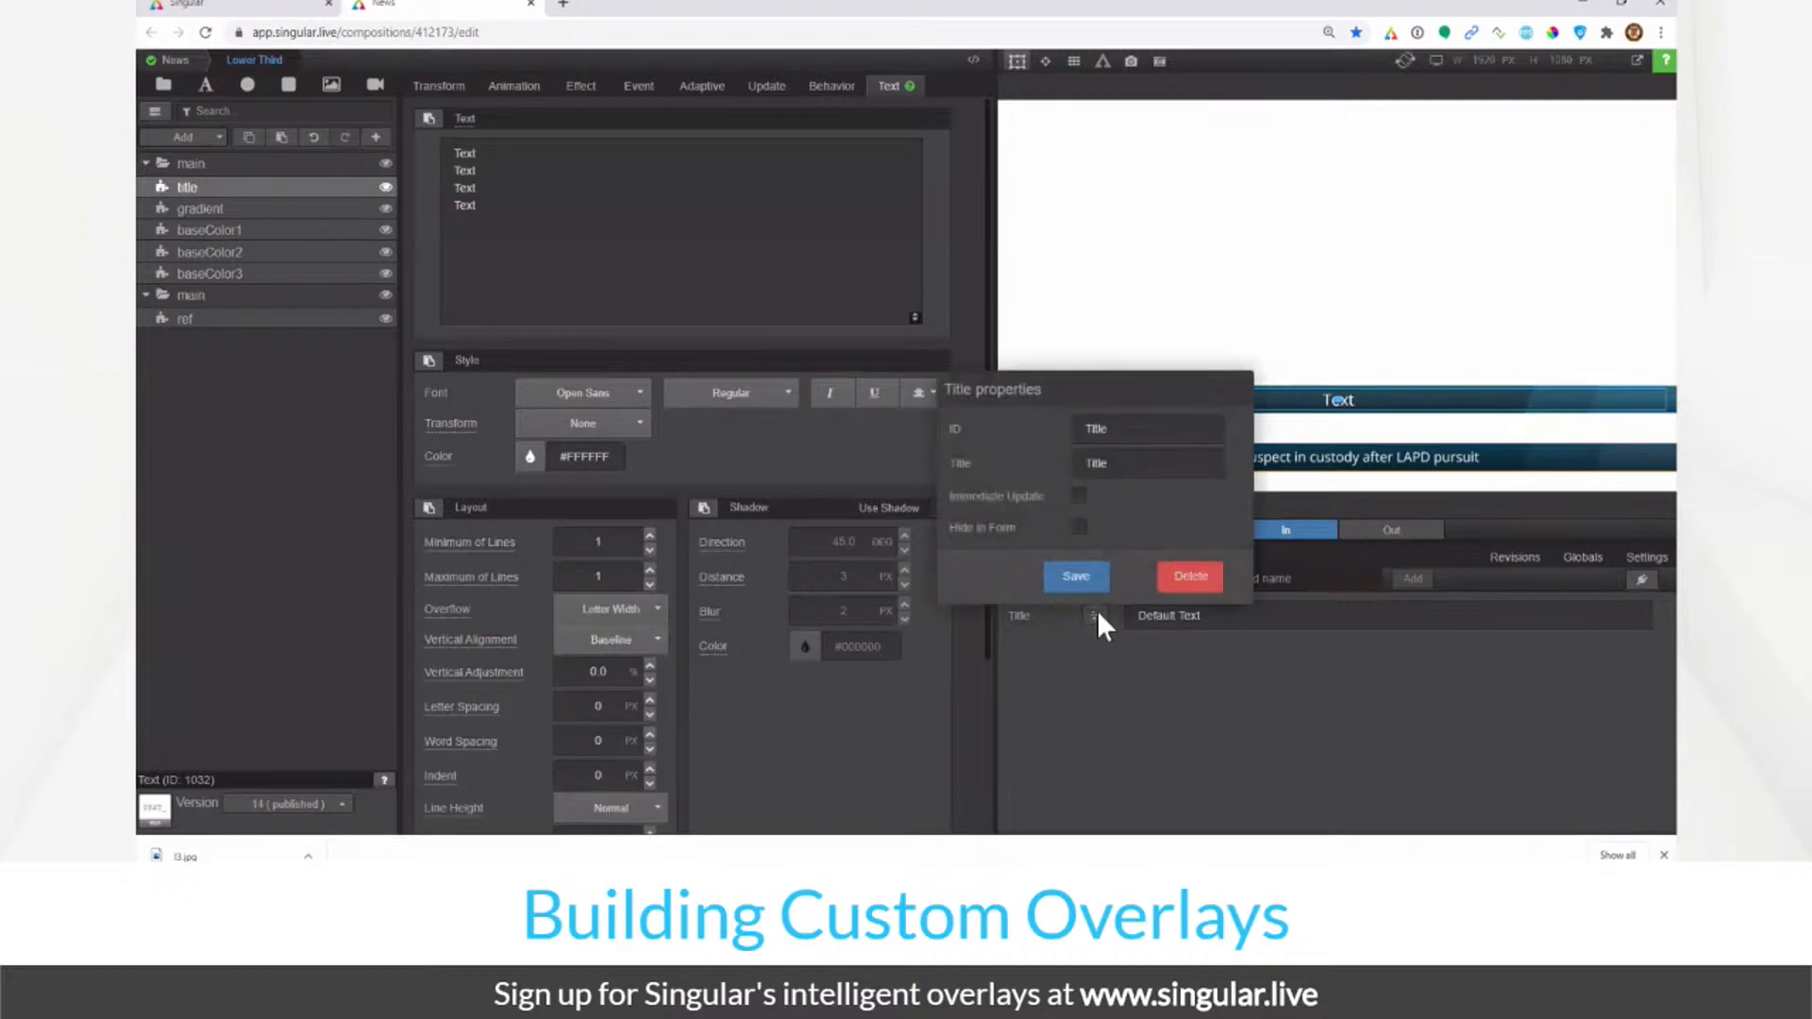
double_click(1126, 430)
double_click(1124, 472)
double_click(1122, 423)
Step: Close the Title properties and change the Title field's value to 'HELLO'
click(1141, 465)
click(1178, 649)
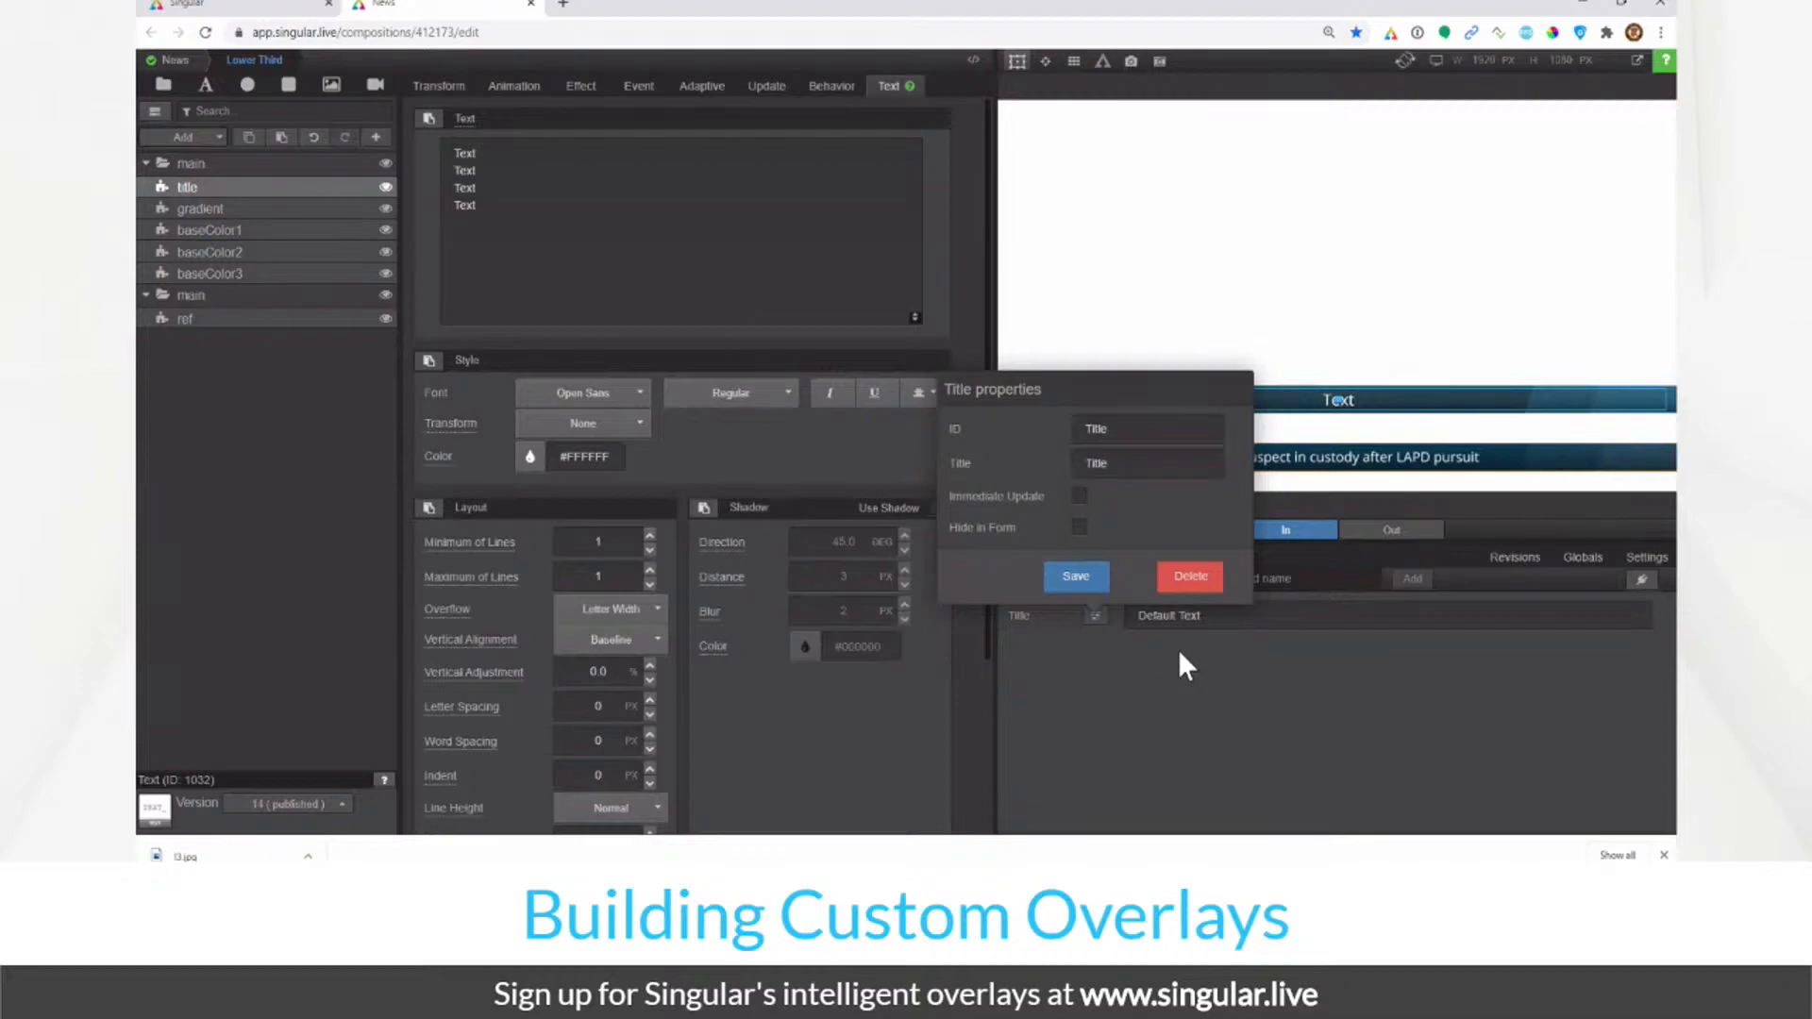
click(1248, 614)
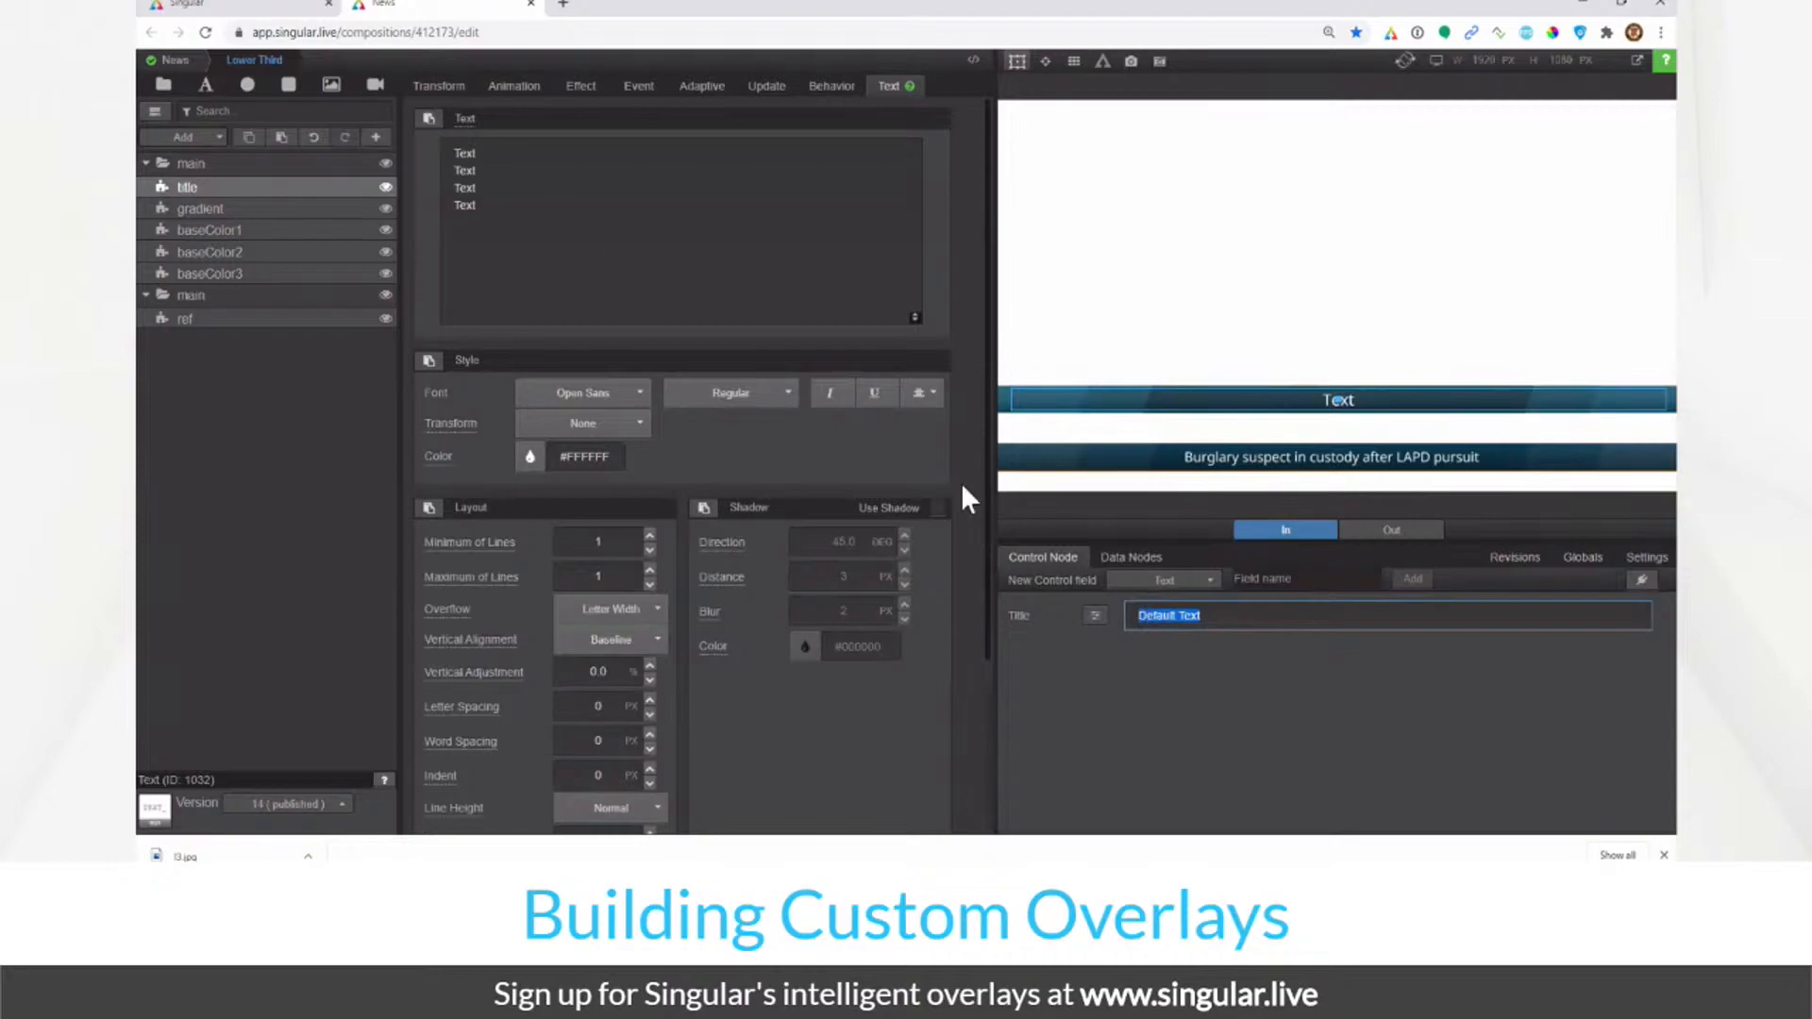
text(HELLO)
click(309, 191)
Step: Link the title layer's text to the control node's Title field
click(466, 121)
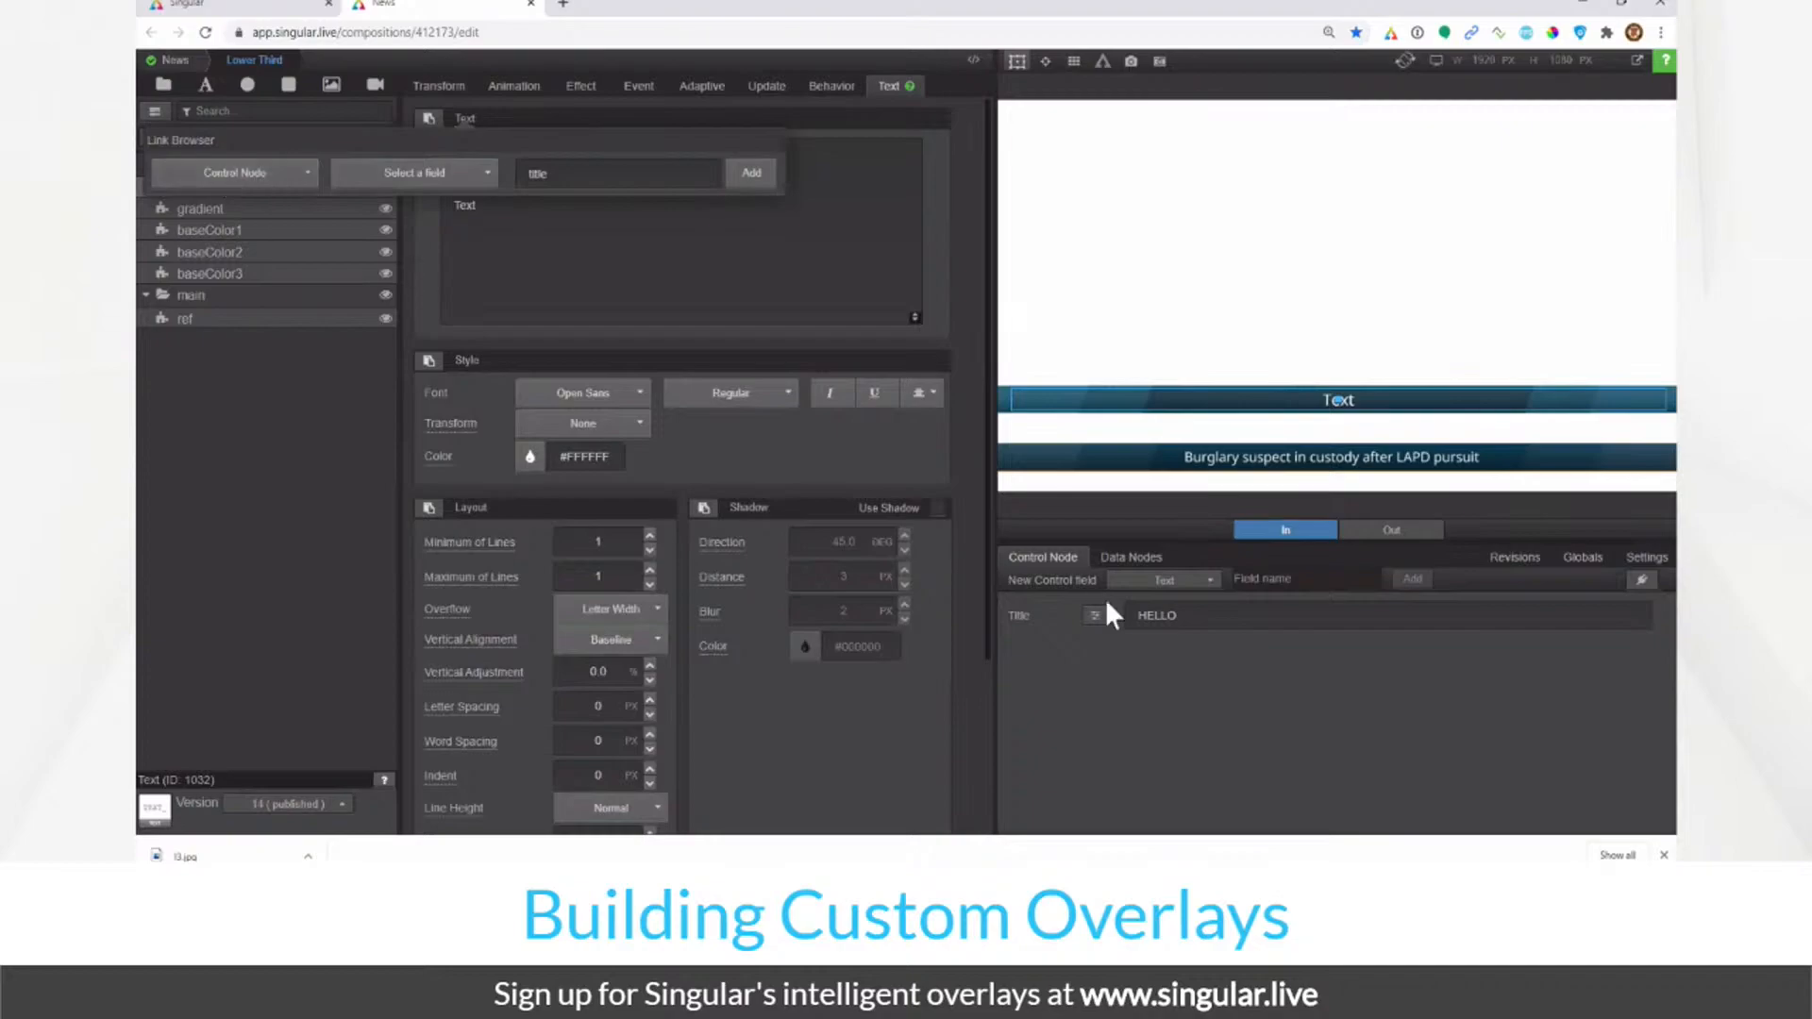
click(467, 172)
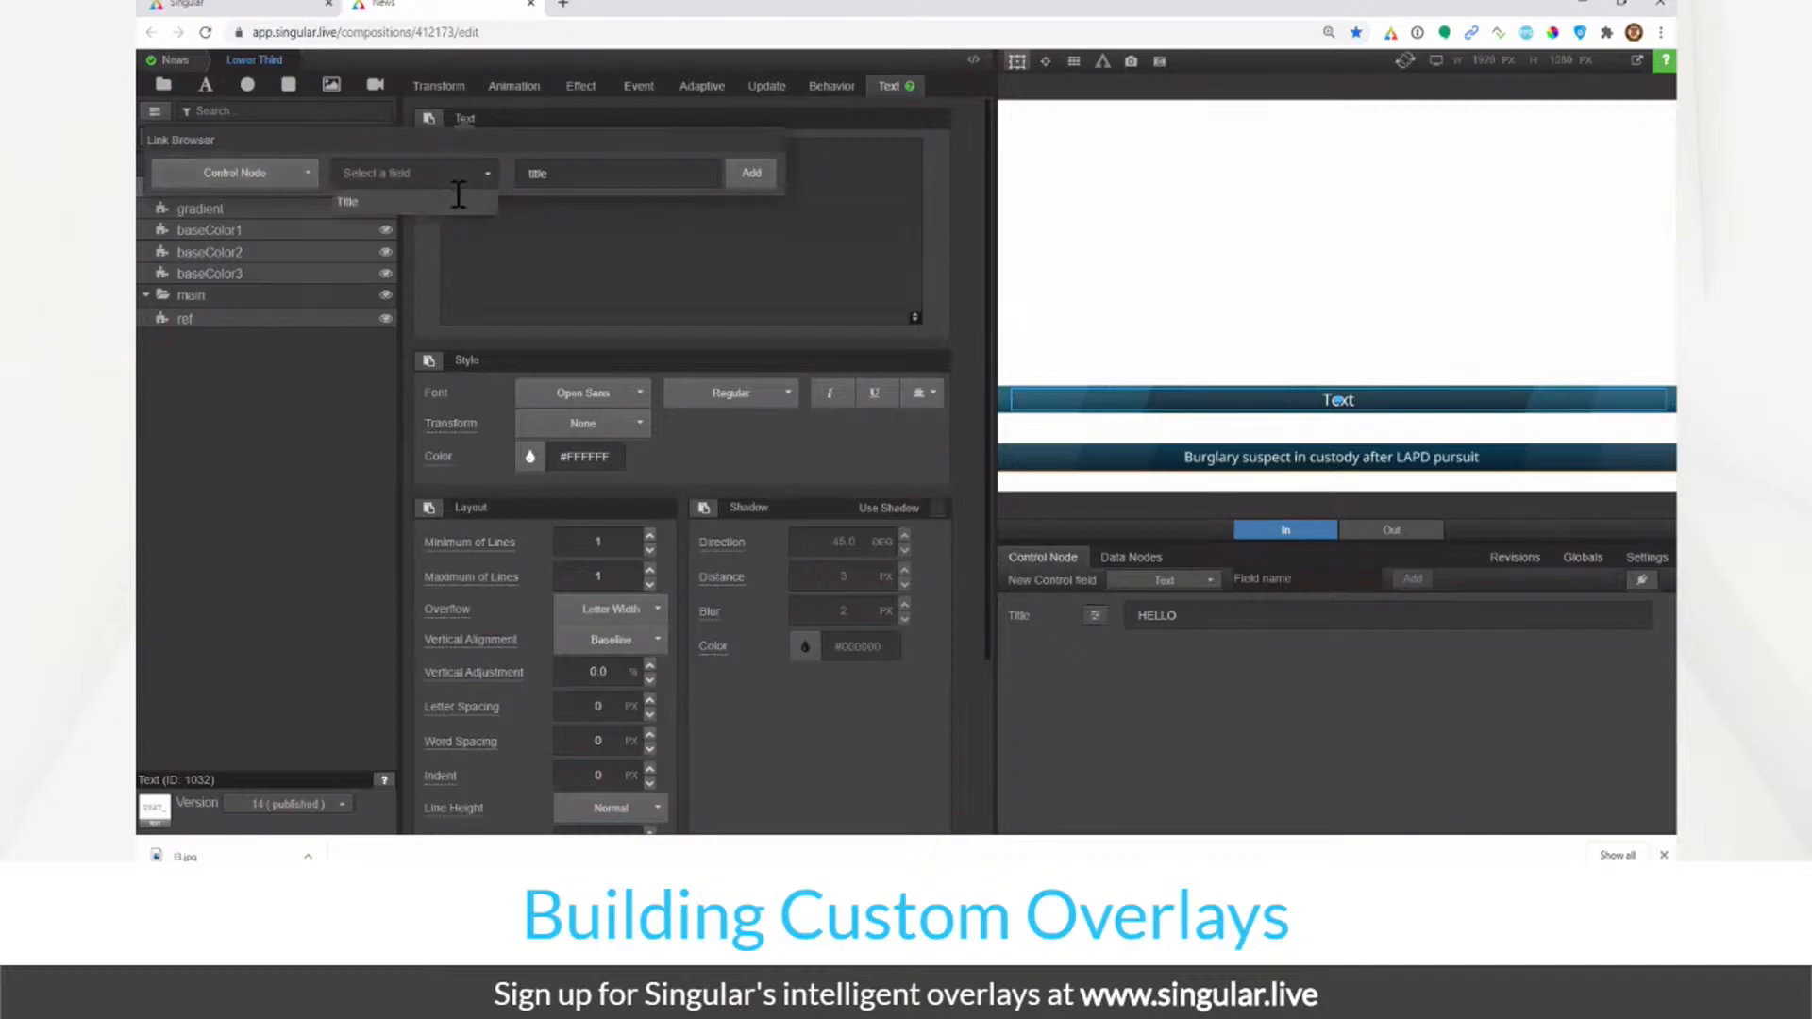
click(453, 219)
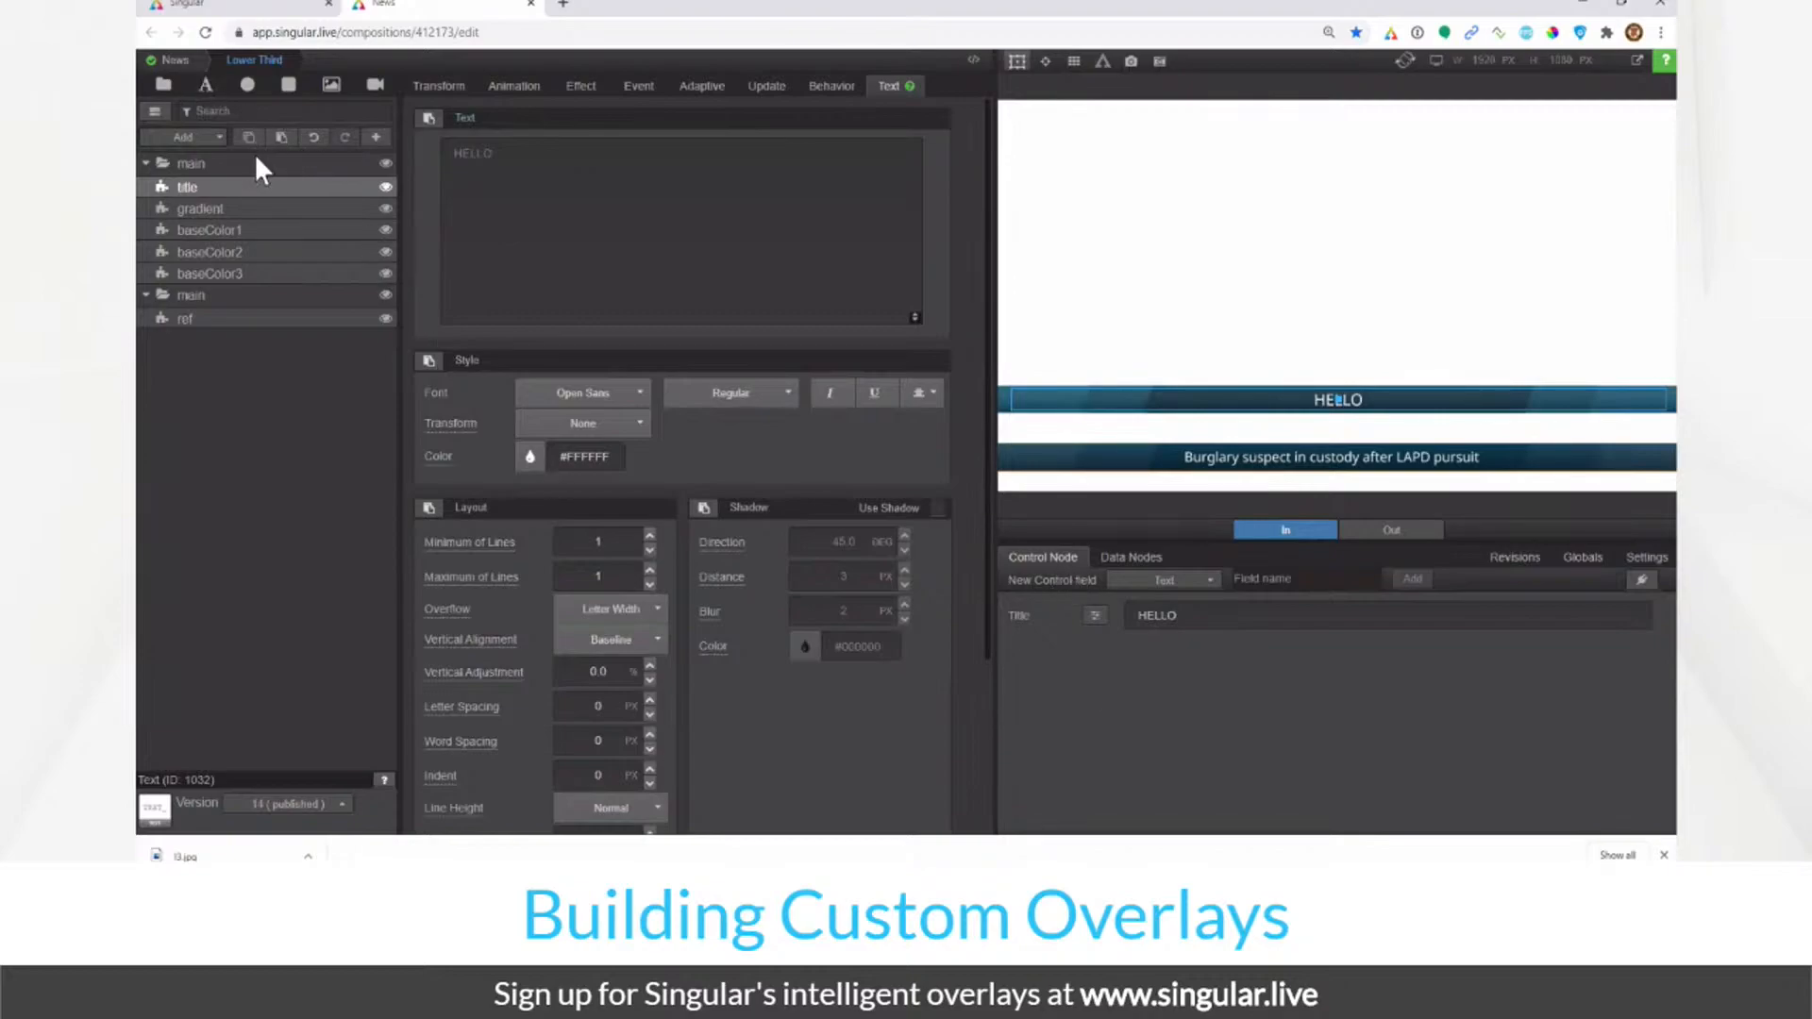
Step: Move the main group to Position Y -5 and delete the second main reference group
click(331, 165)
double_click(512, 188)
text(-5)
key(Return)
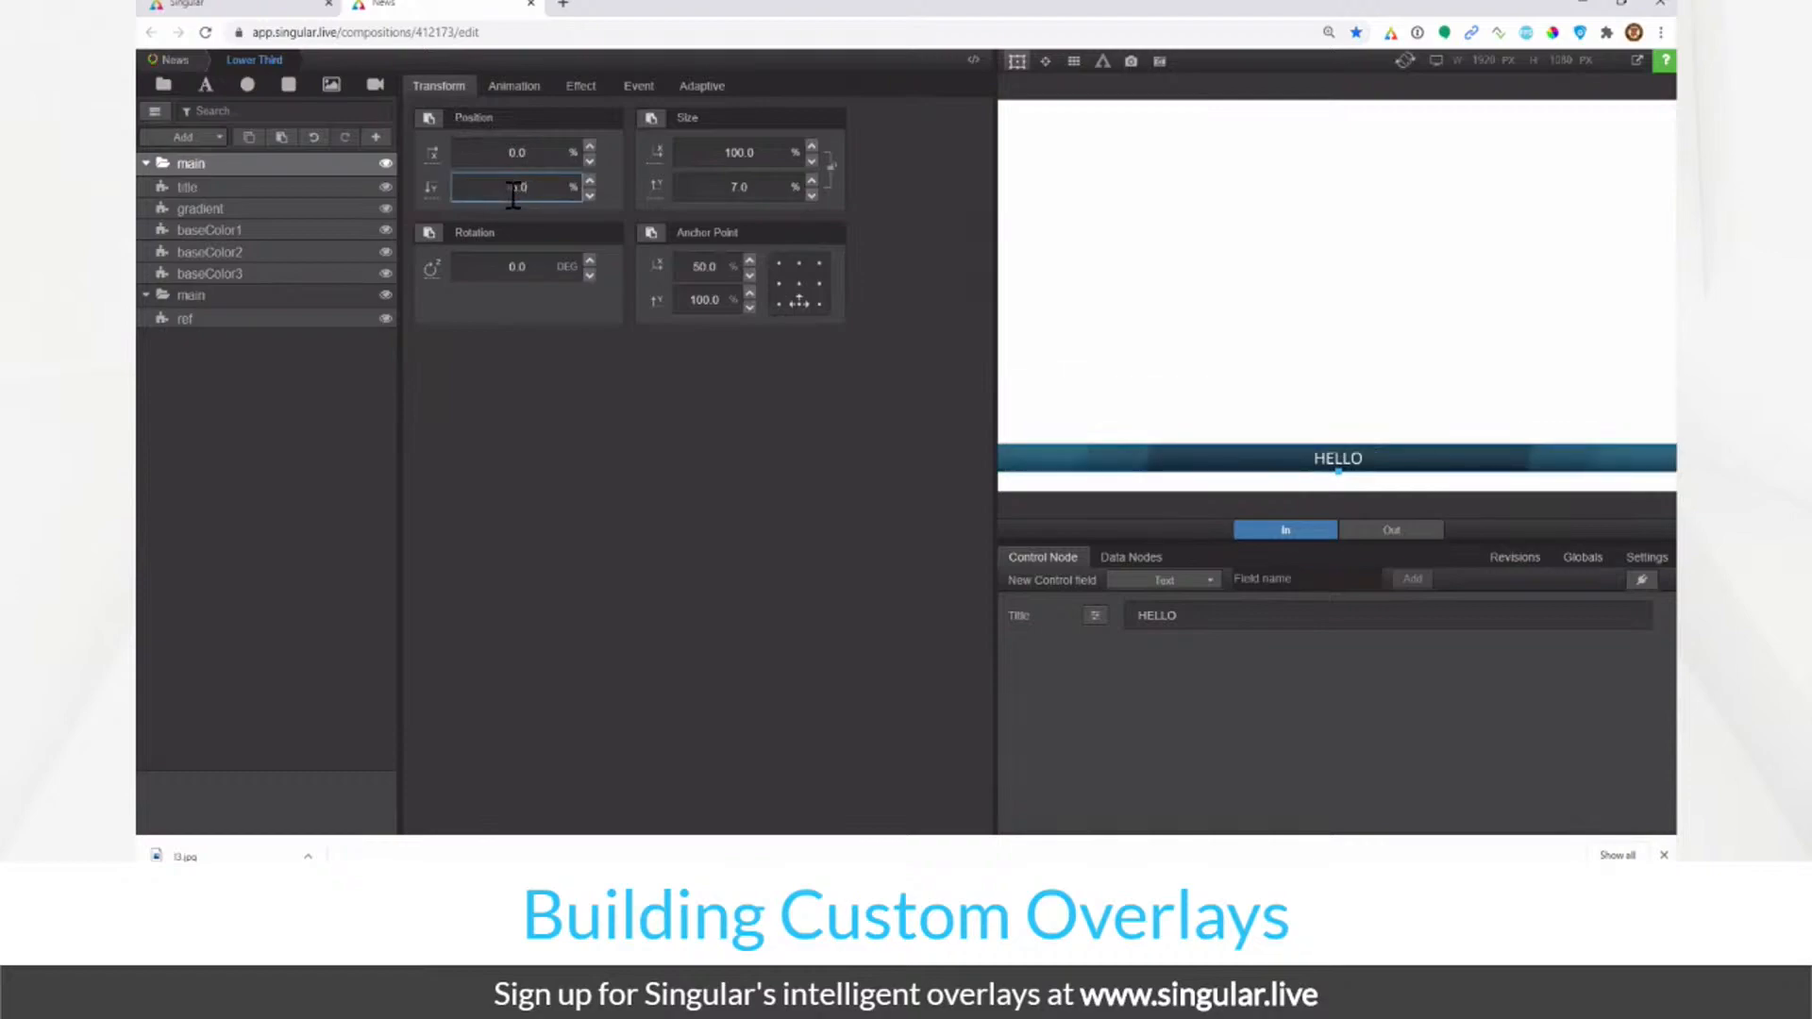
right_click(302, 291)
key(Delete)
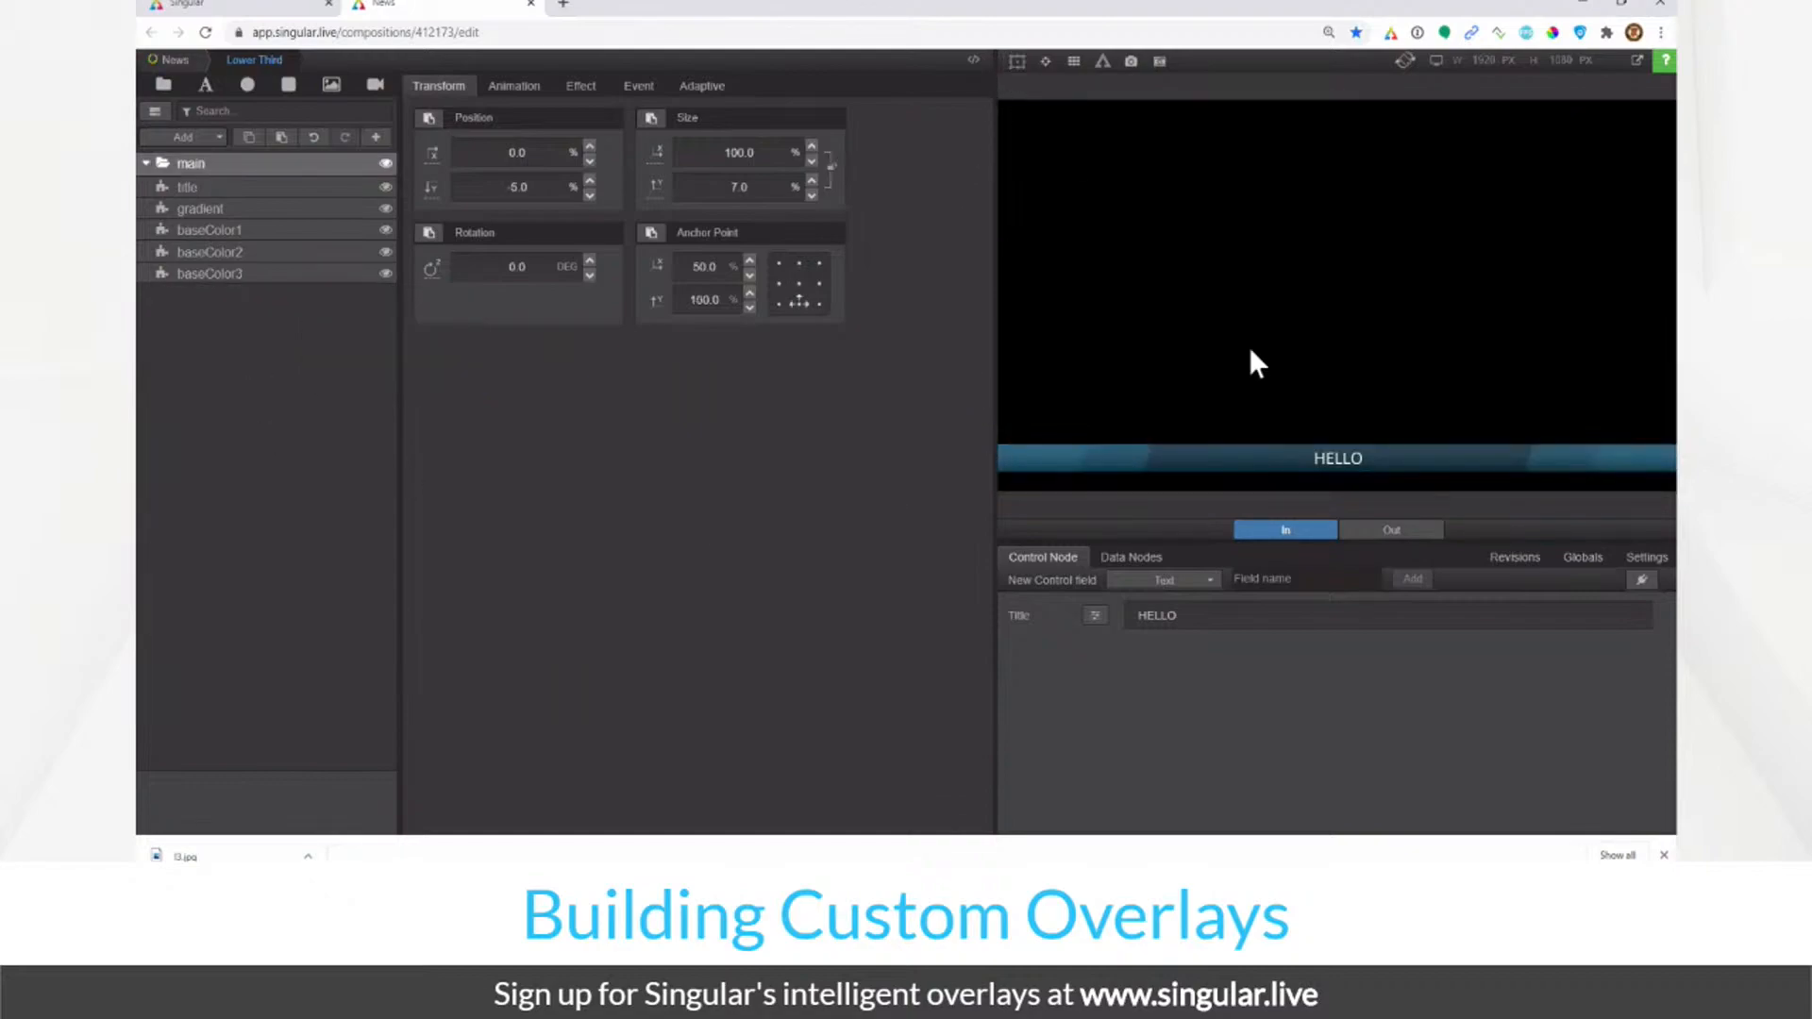
Step: Save a revision described 'Lower Third Only' in Revisions and restore it
click(1514, 557)
click(1140, 618)
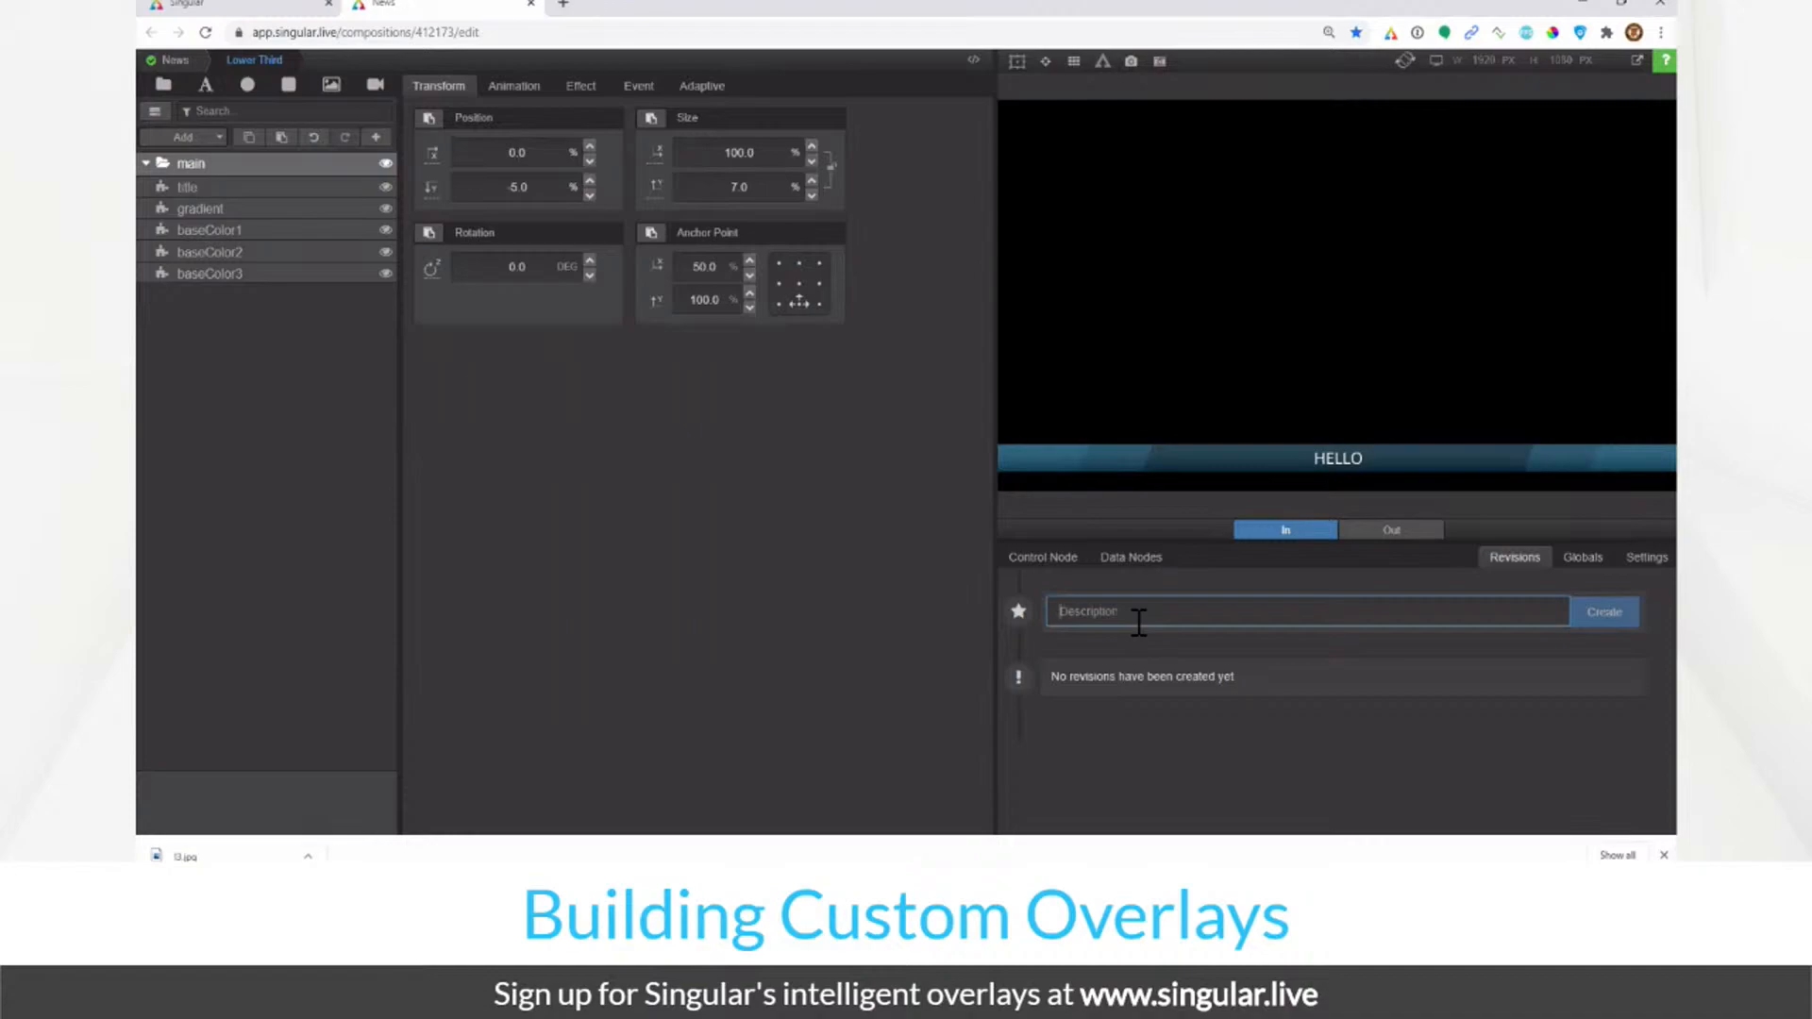
text(Lower)
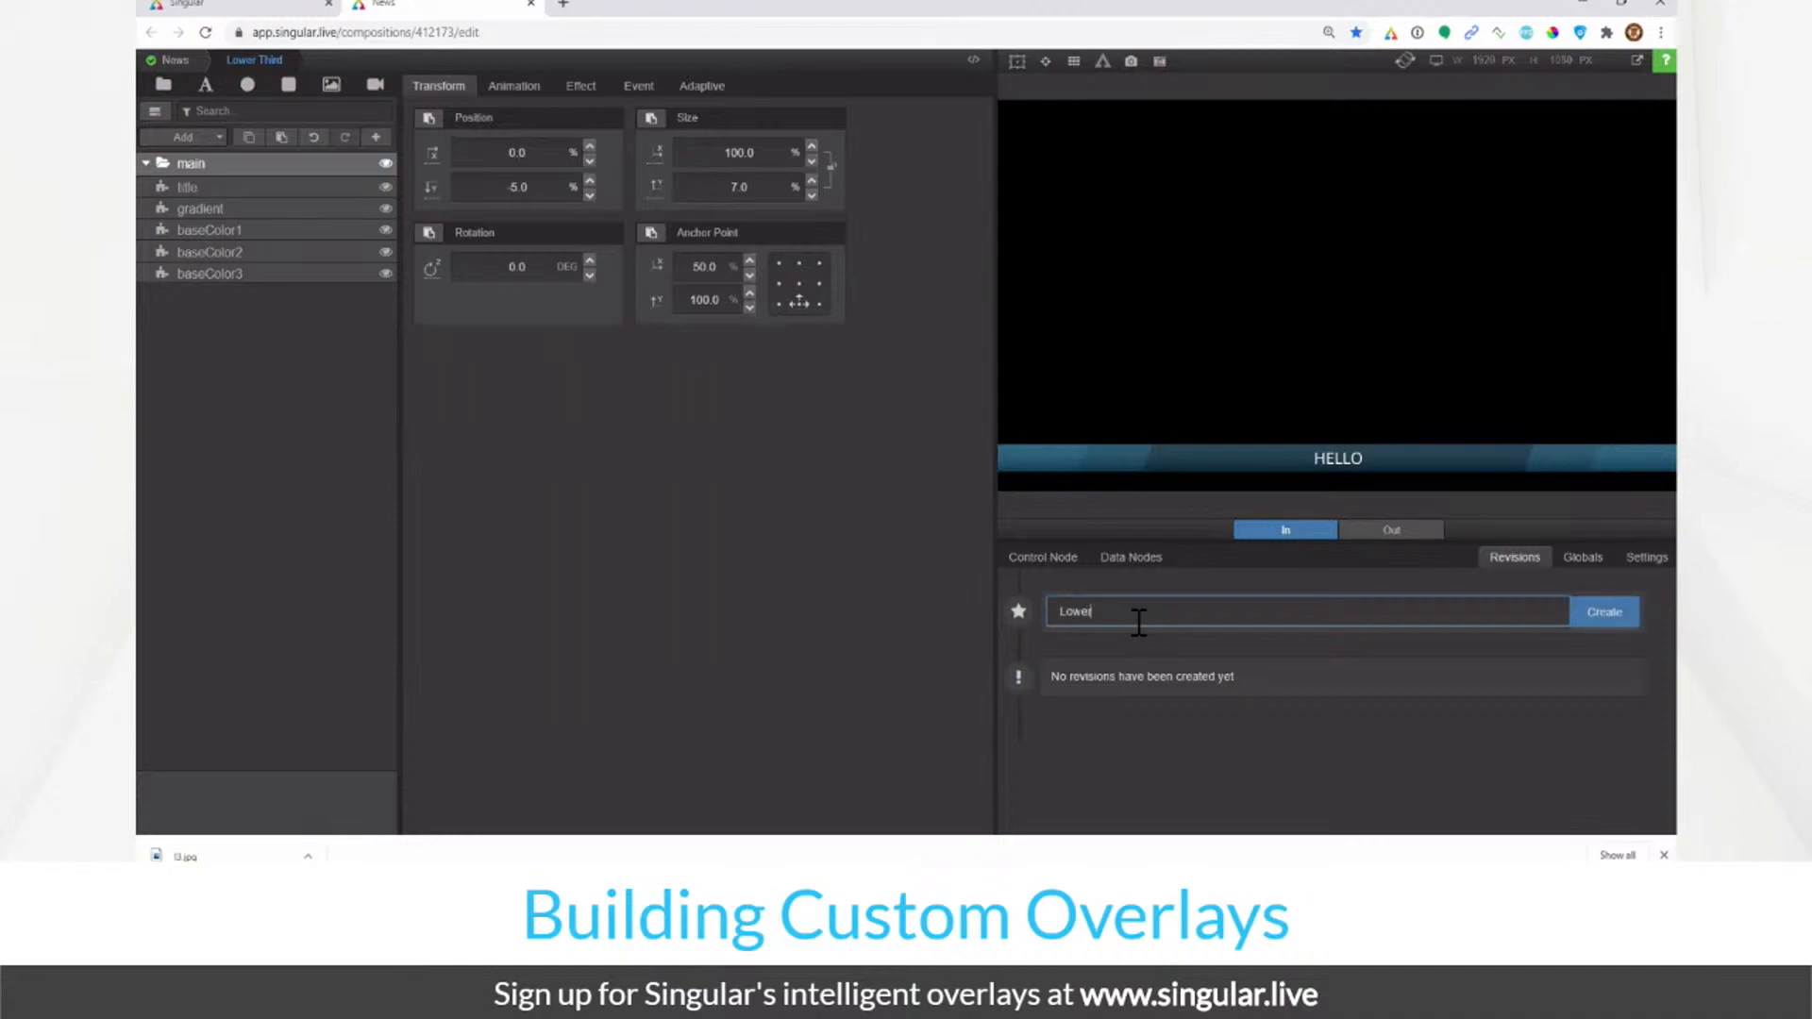
text( Third Grid)
key(Return)
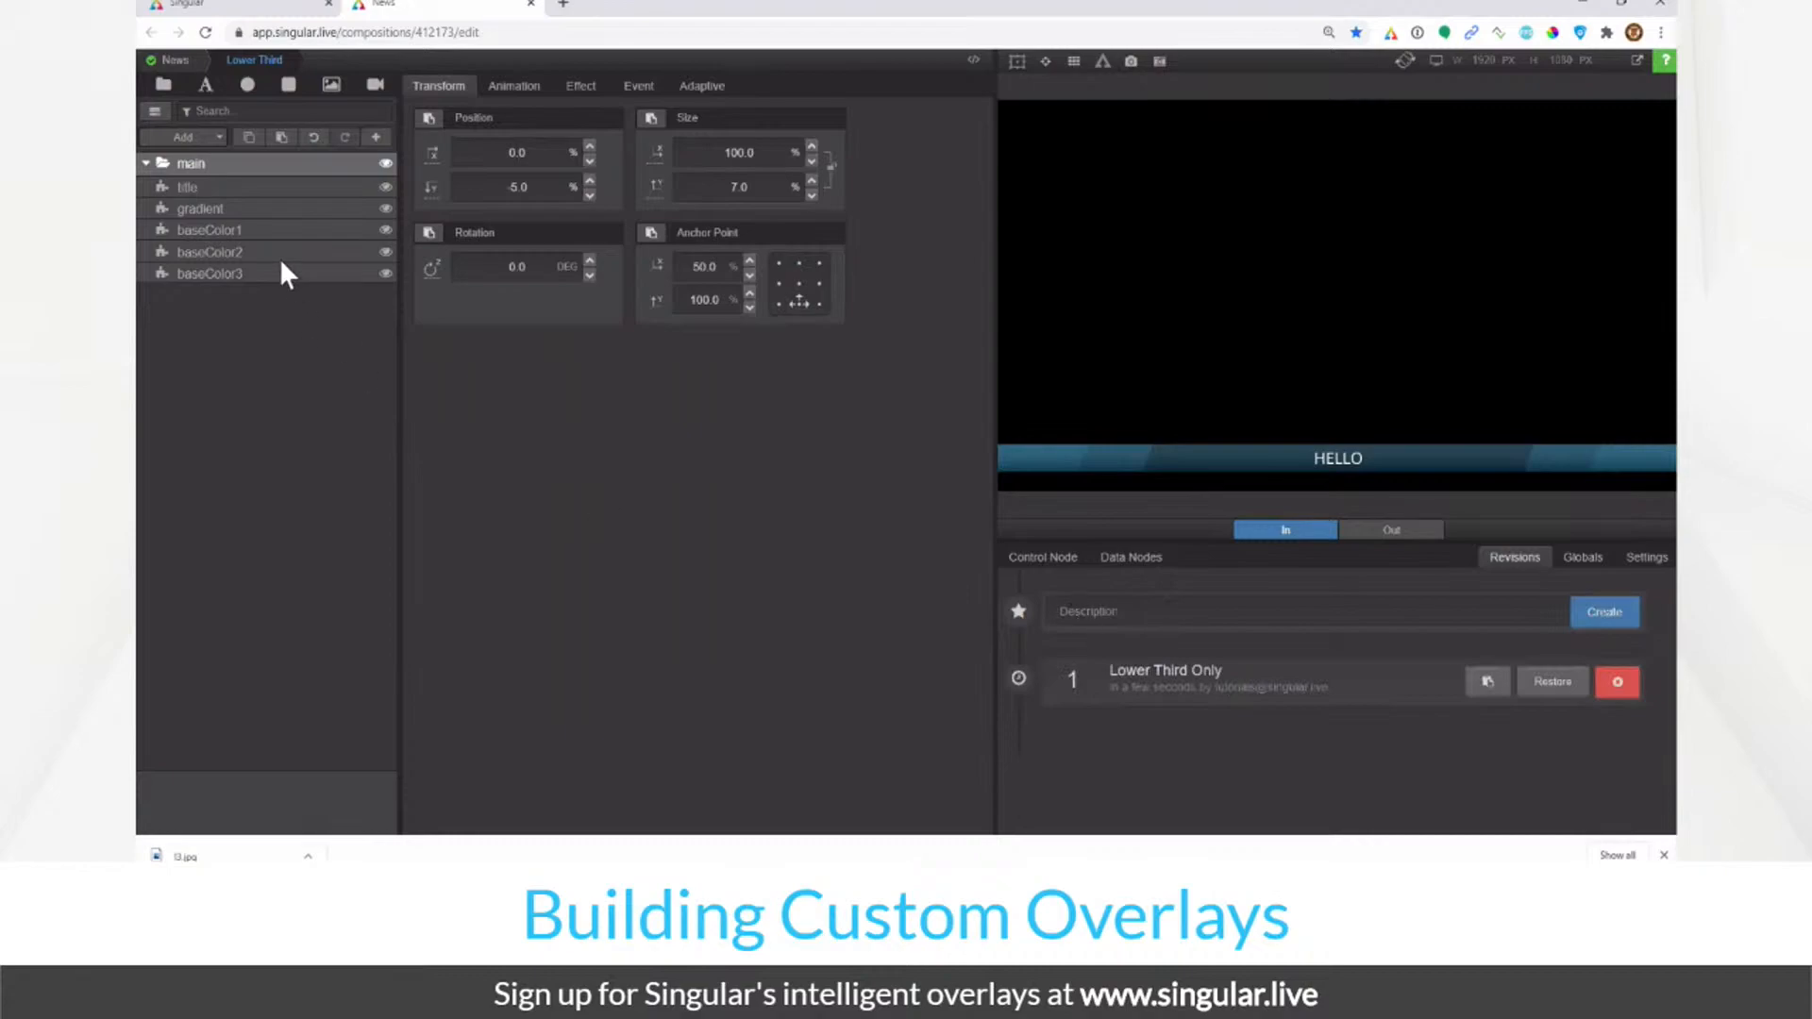
click(1548, 683)
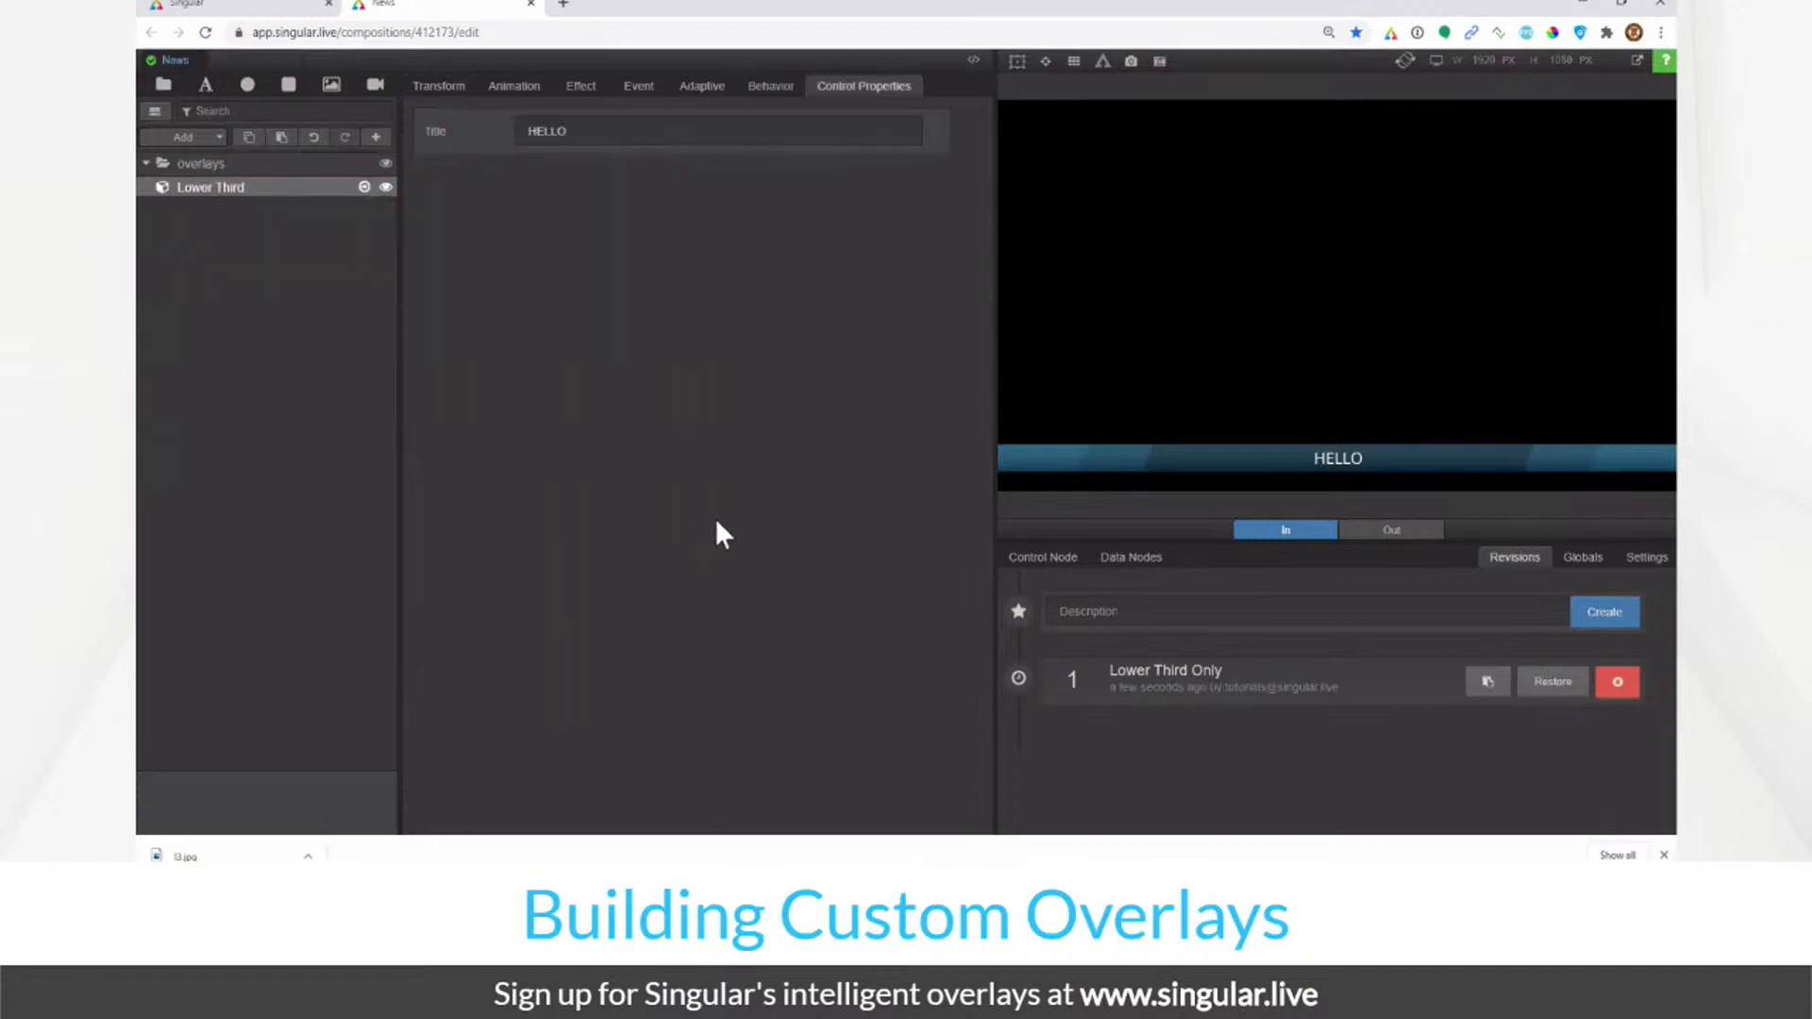
Step: Toggle the Lower Third out and back in several times from the composition navigator
key(space)
click(759, 346)
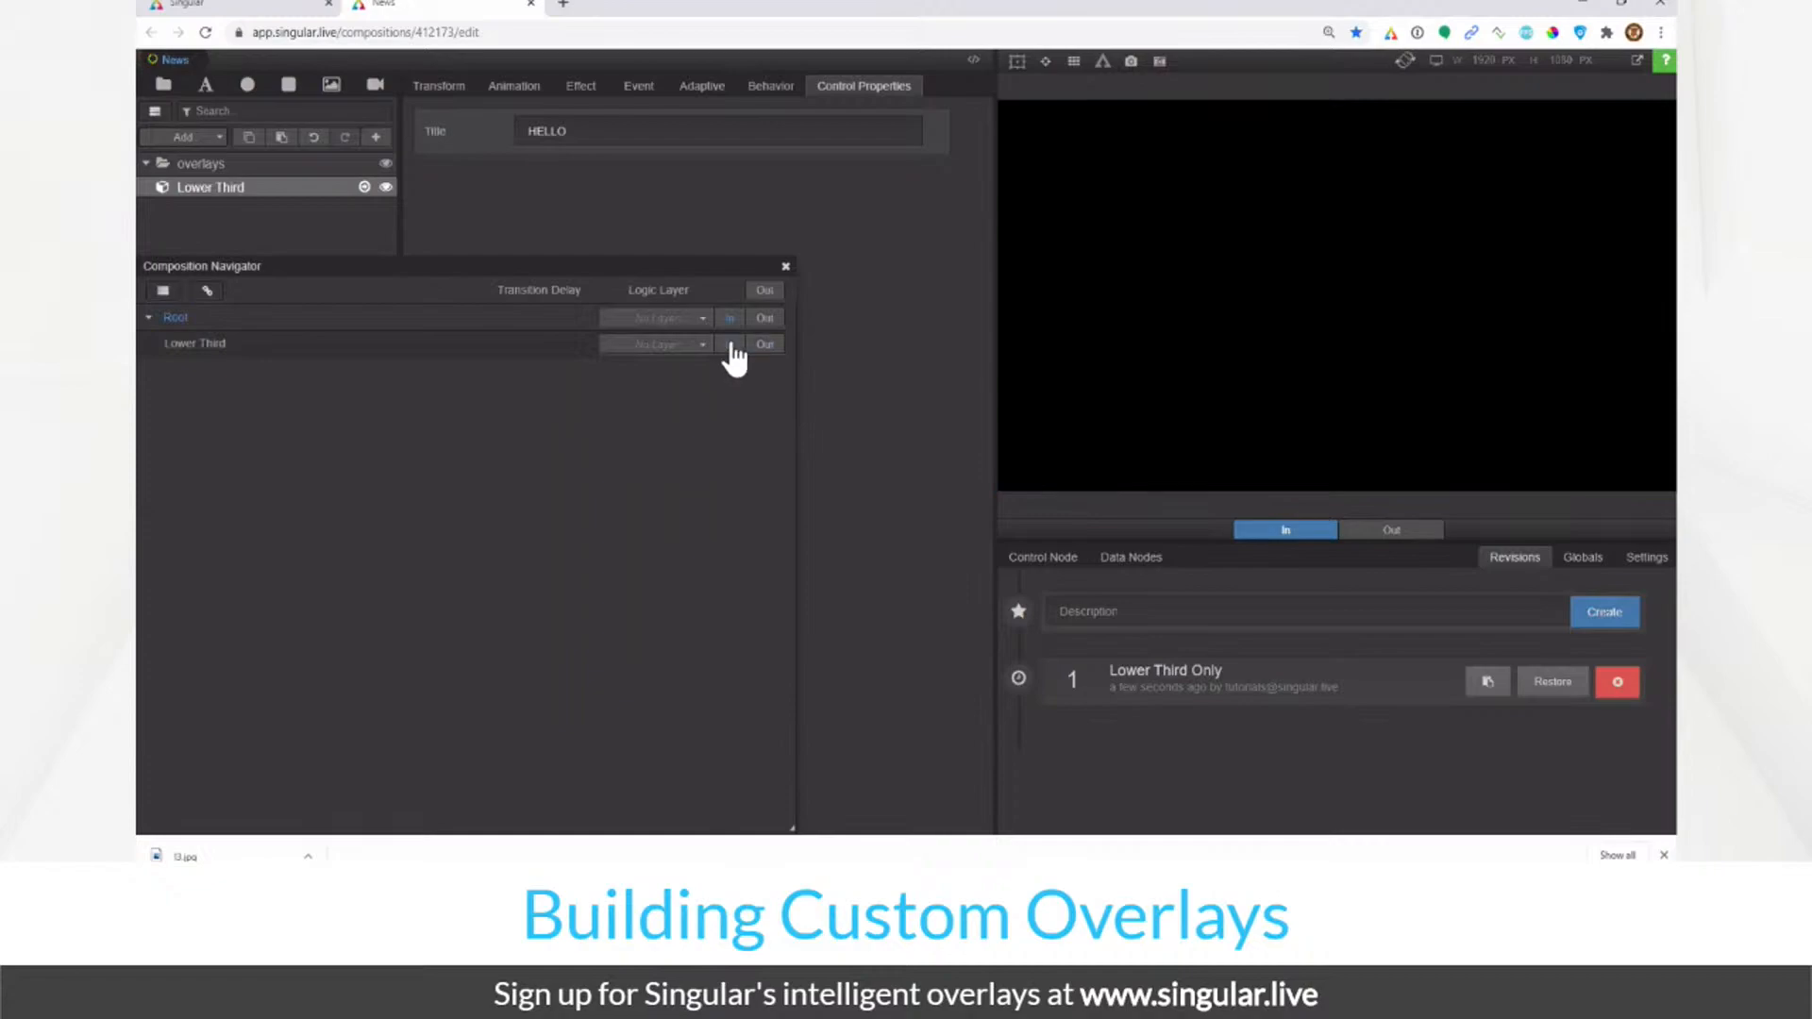
click(786, 268)
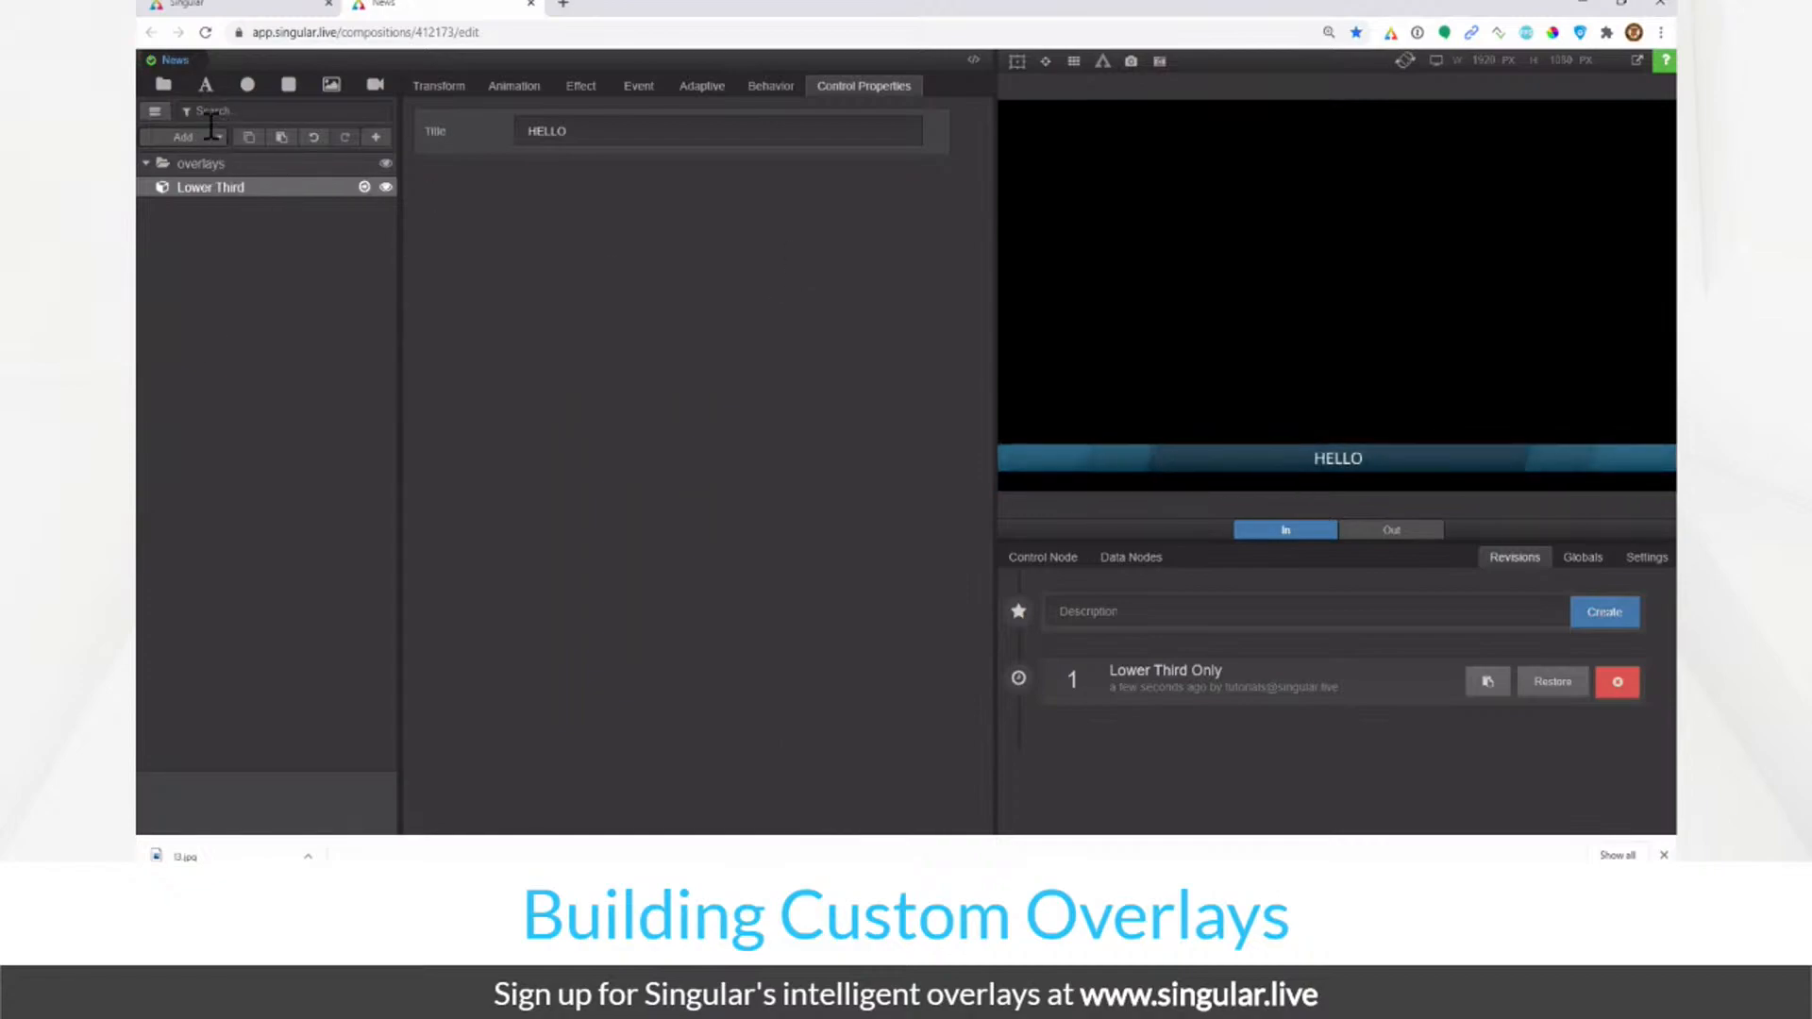
click(153, 121)
drag(611, 263, 787, 187)
drag(976, 750, 882, 376)
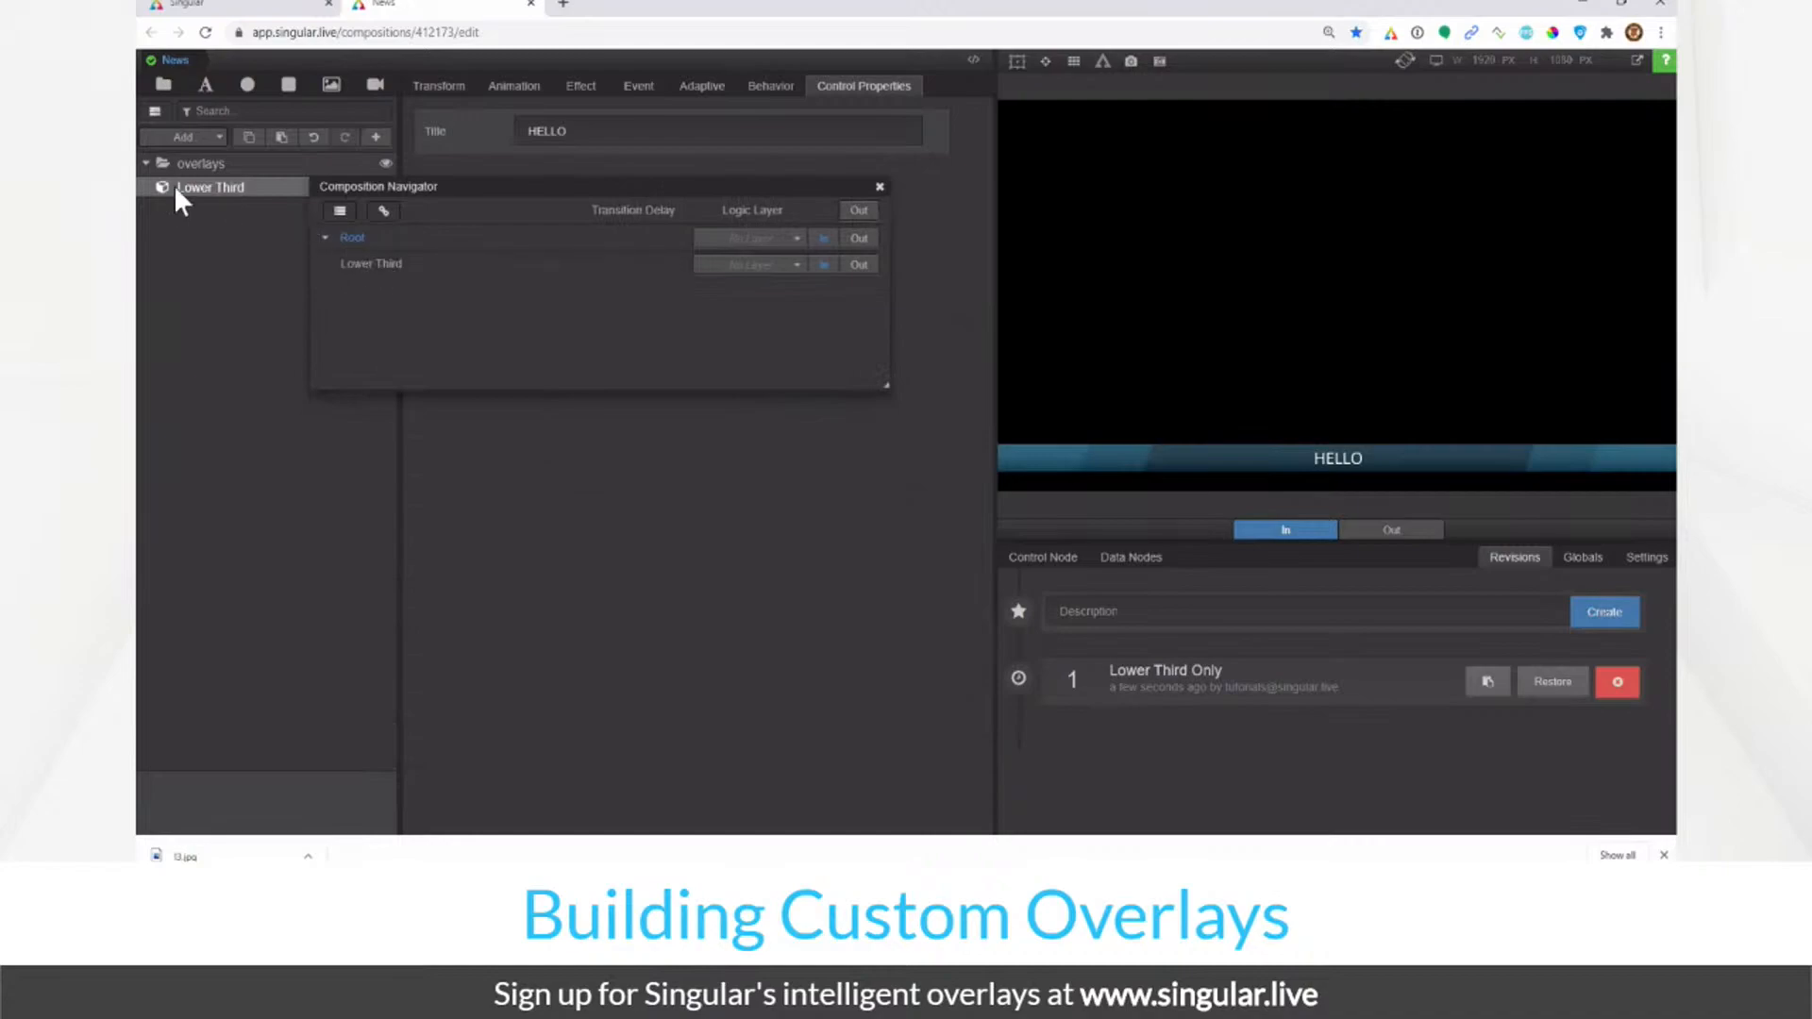
click(855, 265)
click(827, 267)
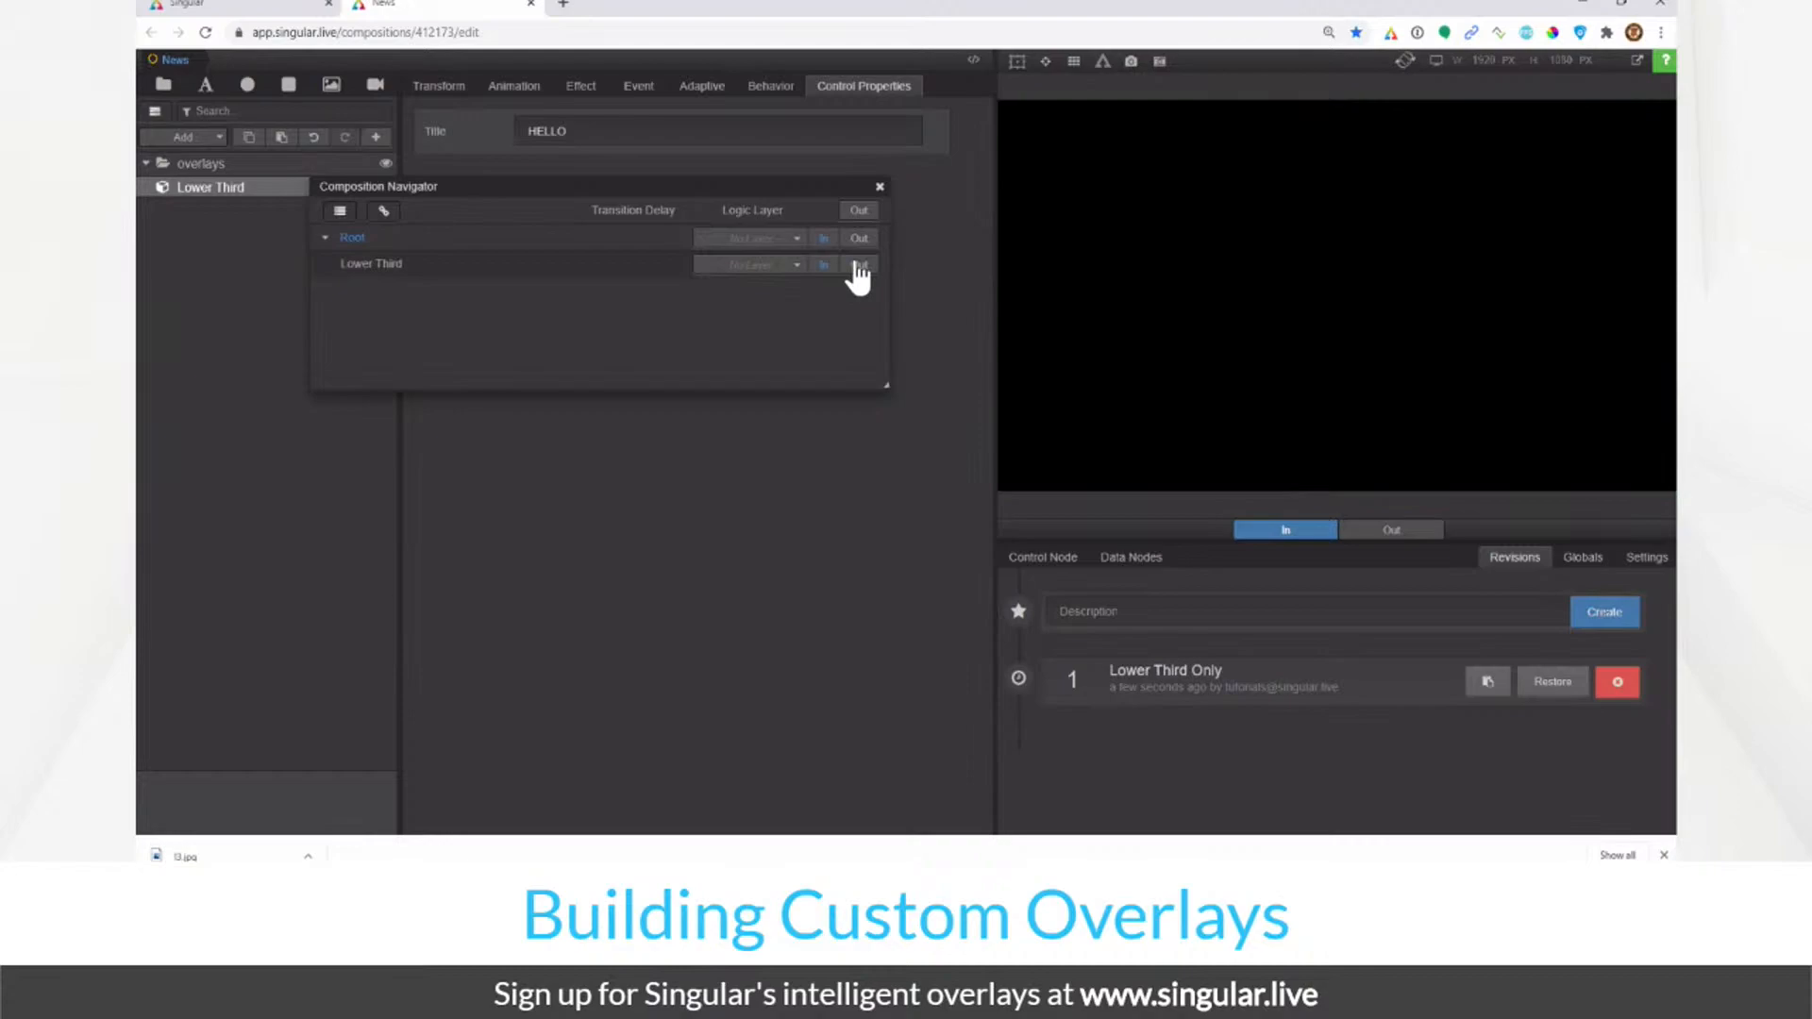
click(851, 265)
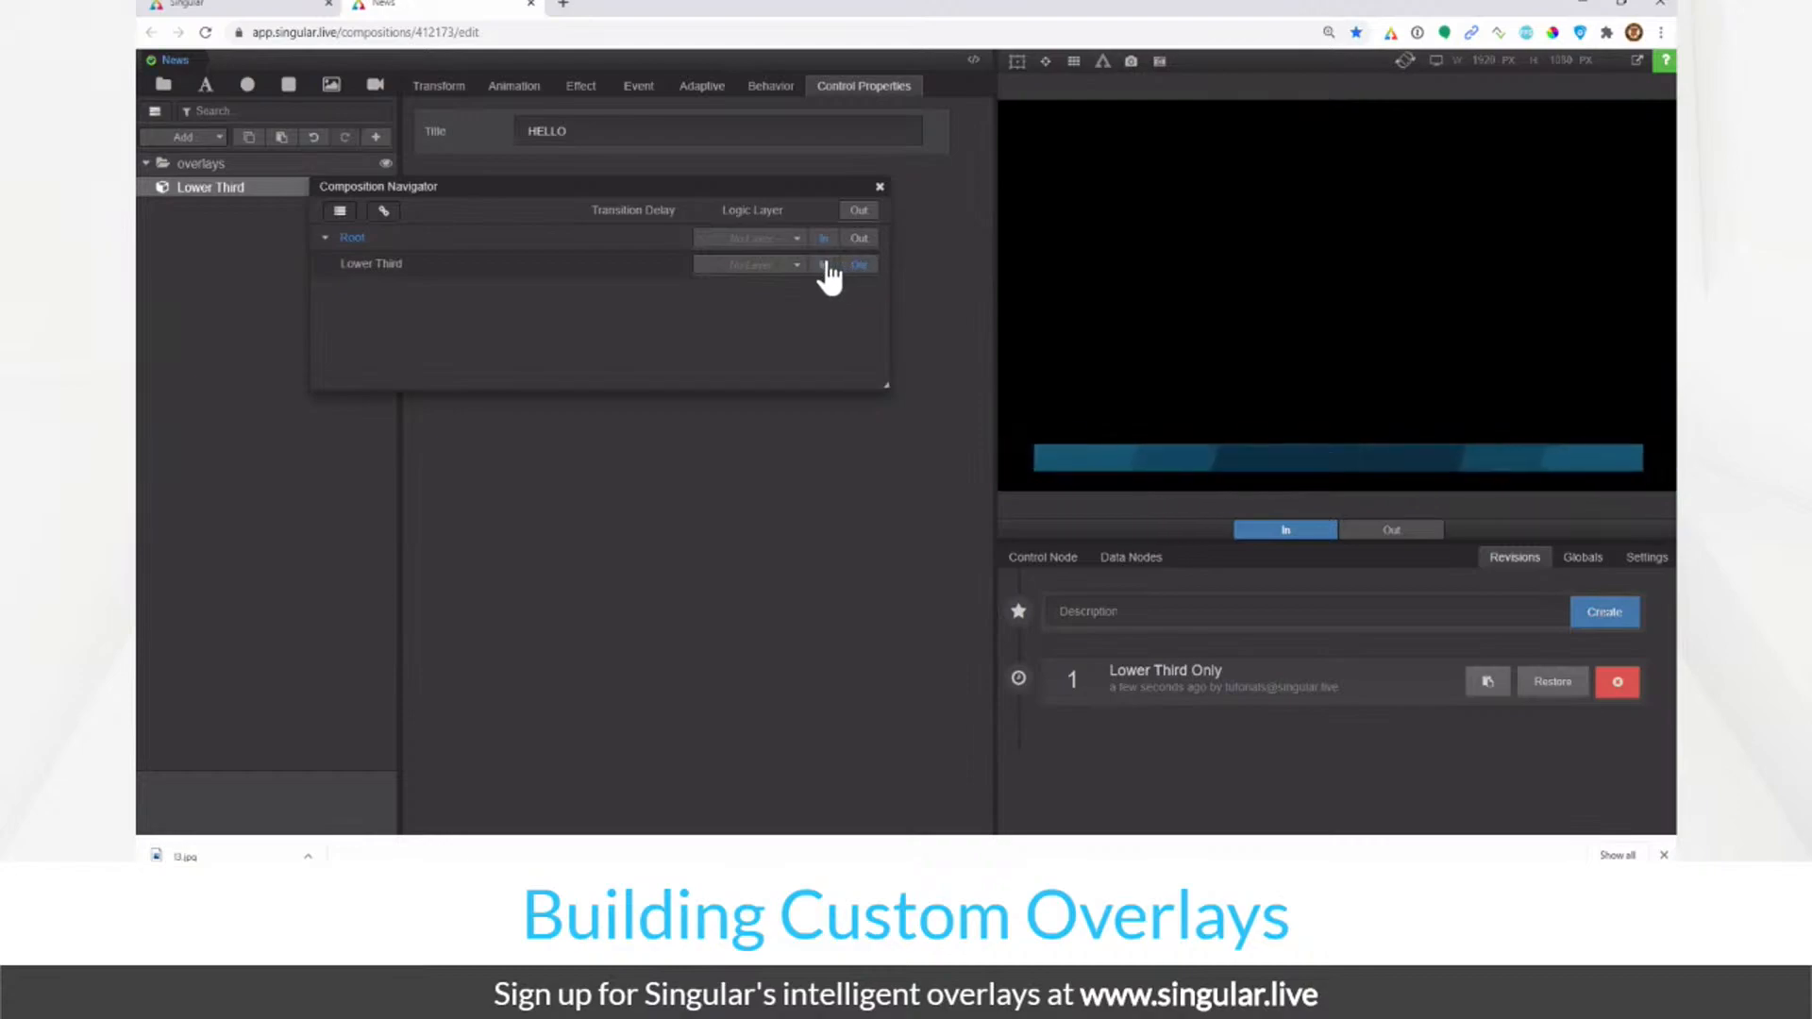
click(827, 267)
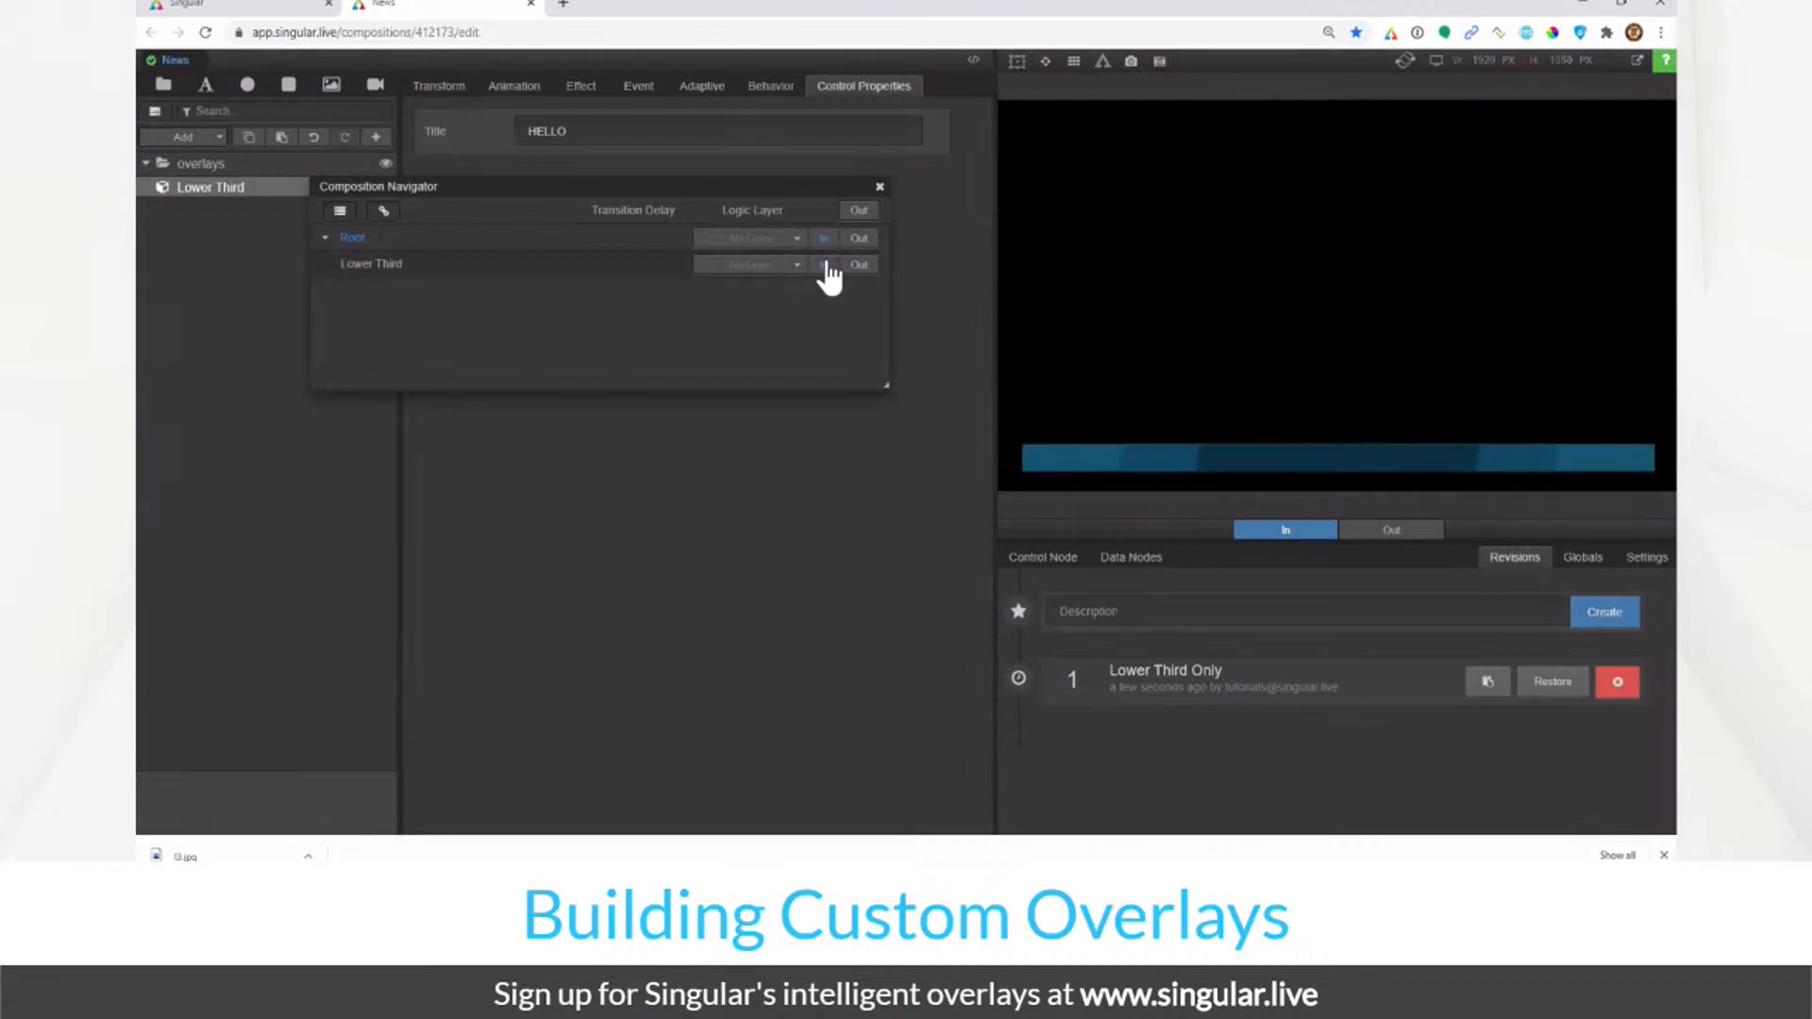
click(851, 266)
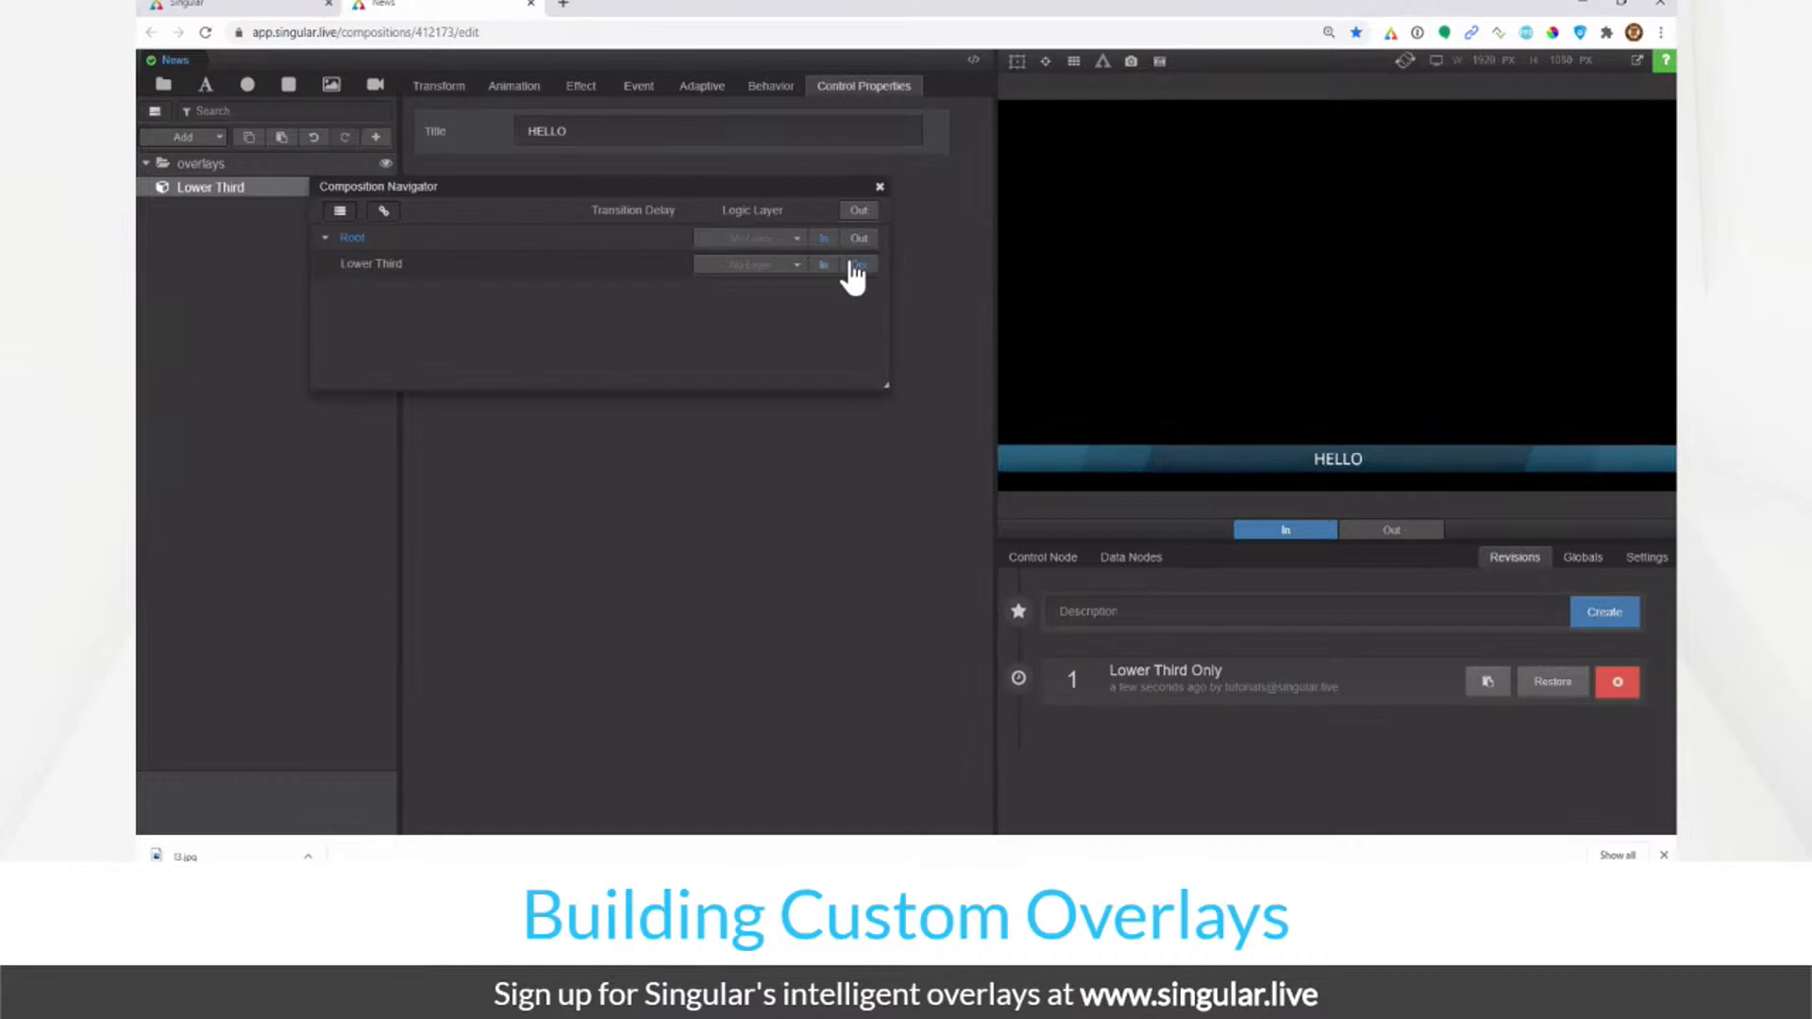
click(824, 266)
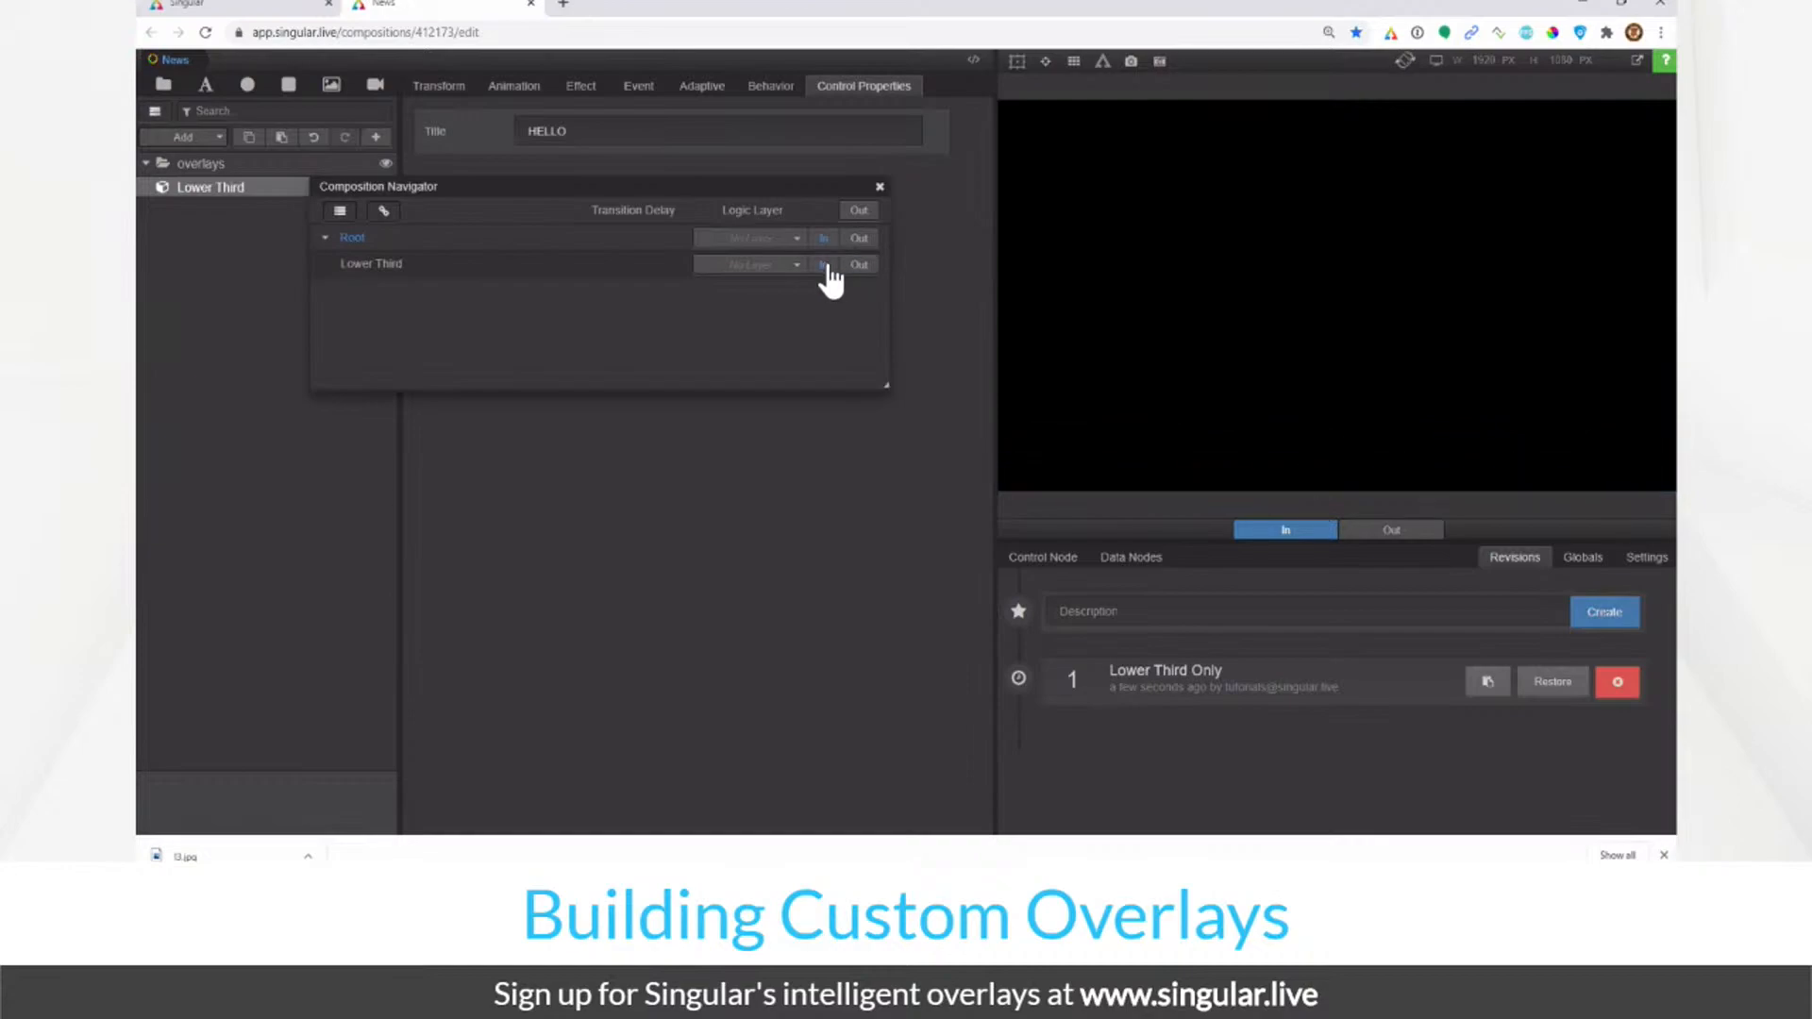
Step: Inside Lower Third, scrub the In to Out2 timeline, test in/out, then return to News
click(515, 87)
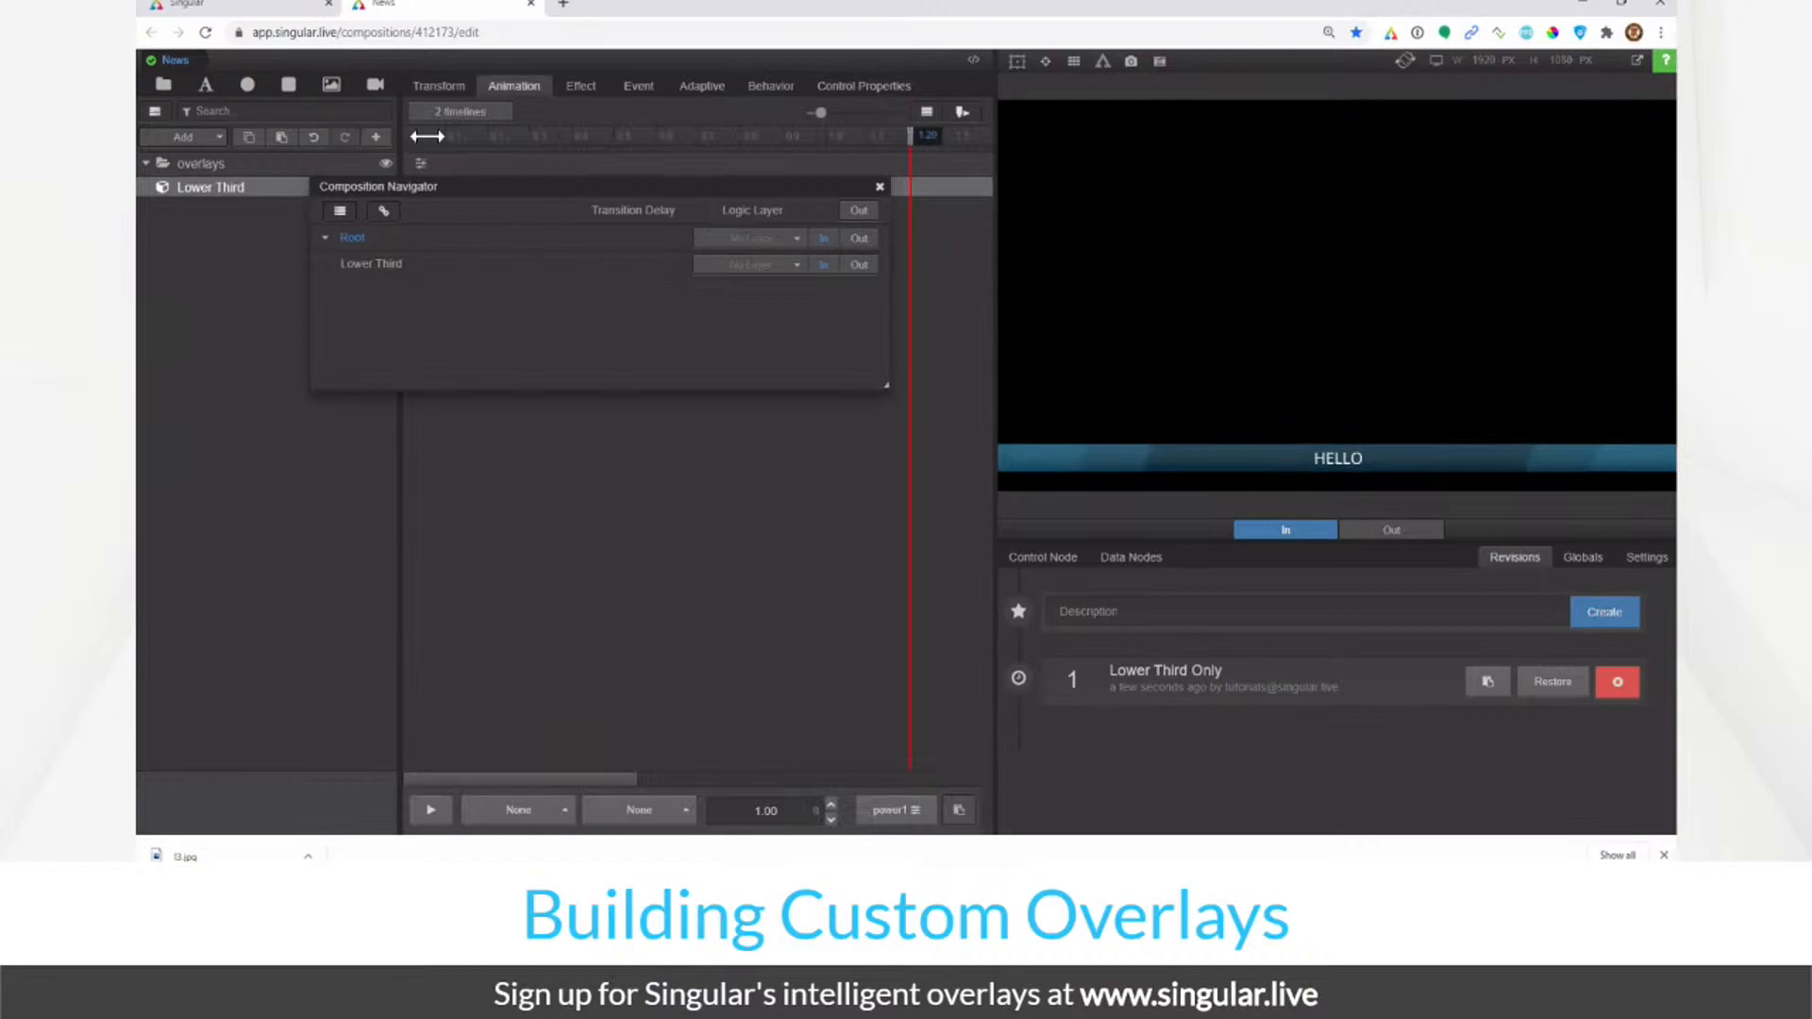
drag(401, 185, 388, 288)
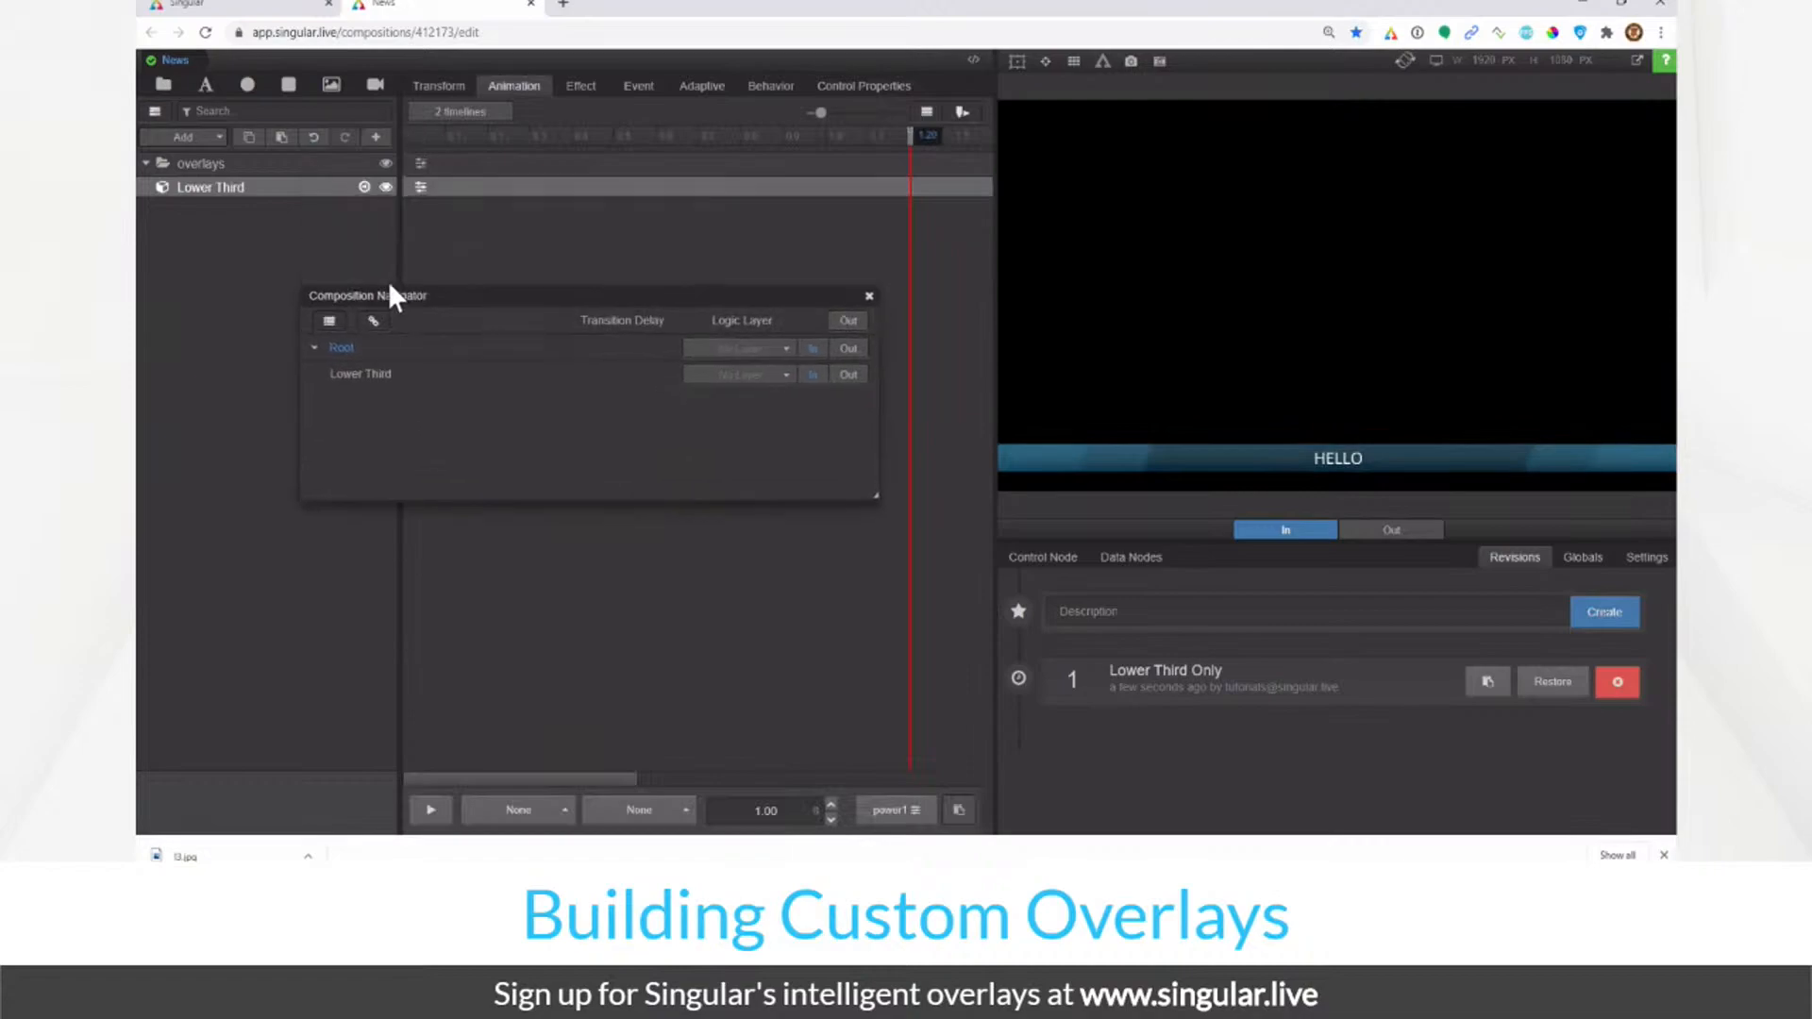
click(368, 375)
click(670, 112)
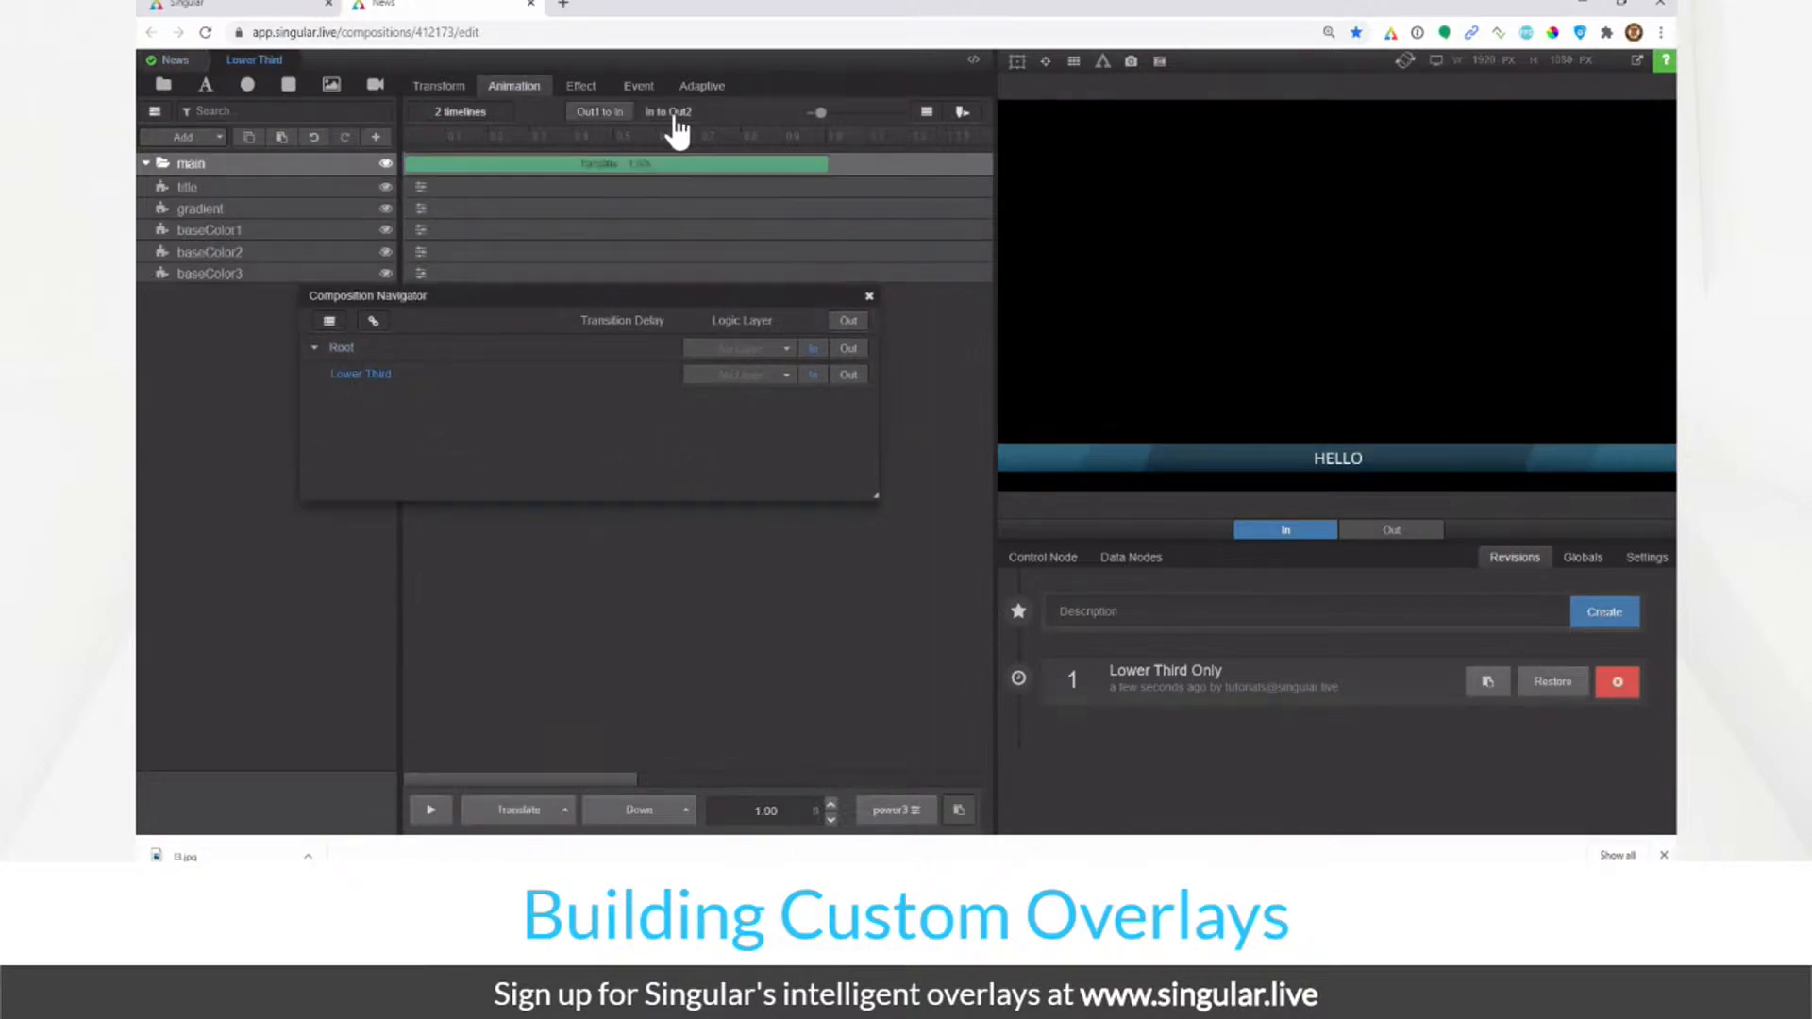
drag(463, 134, 406, 134)
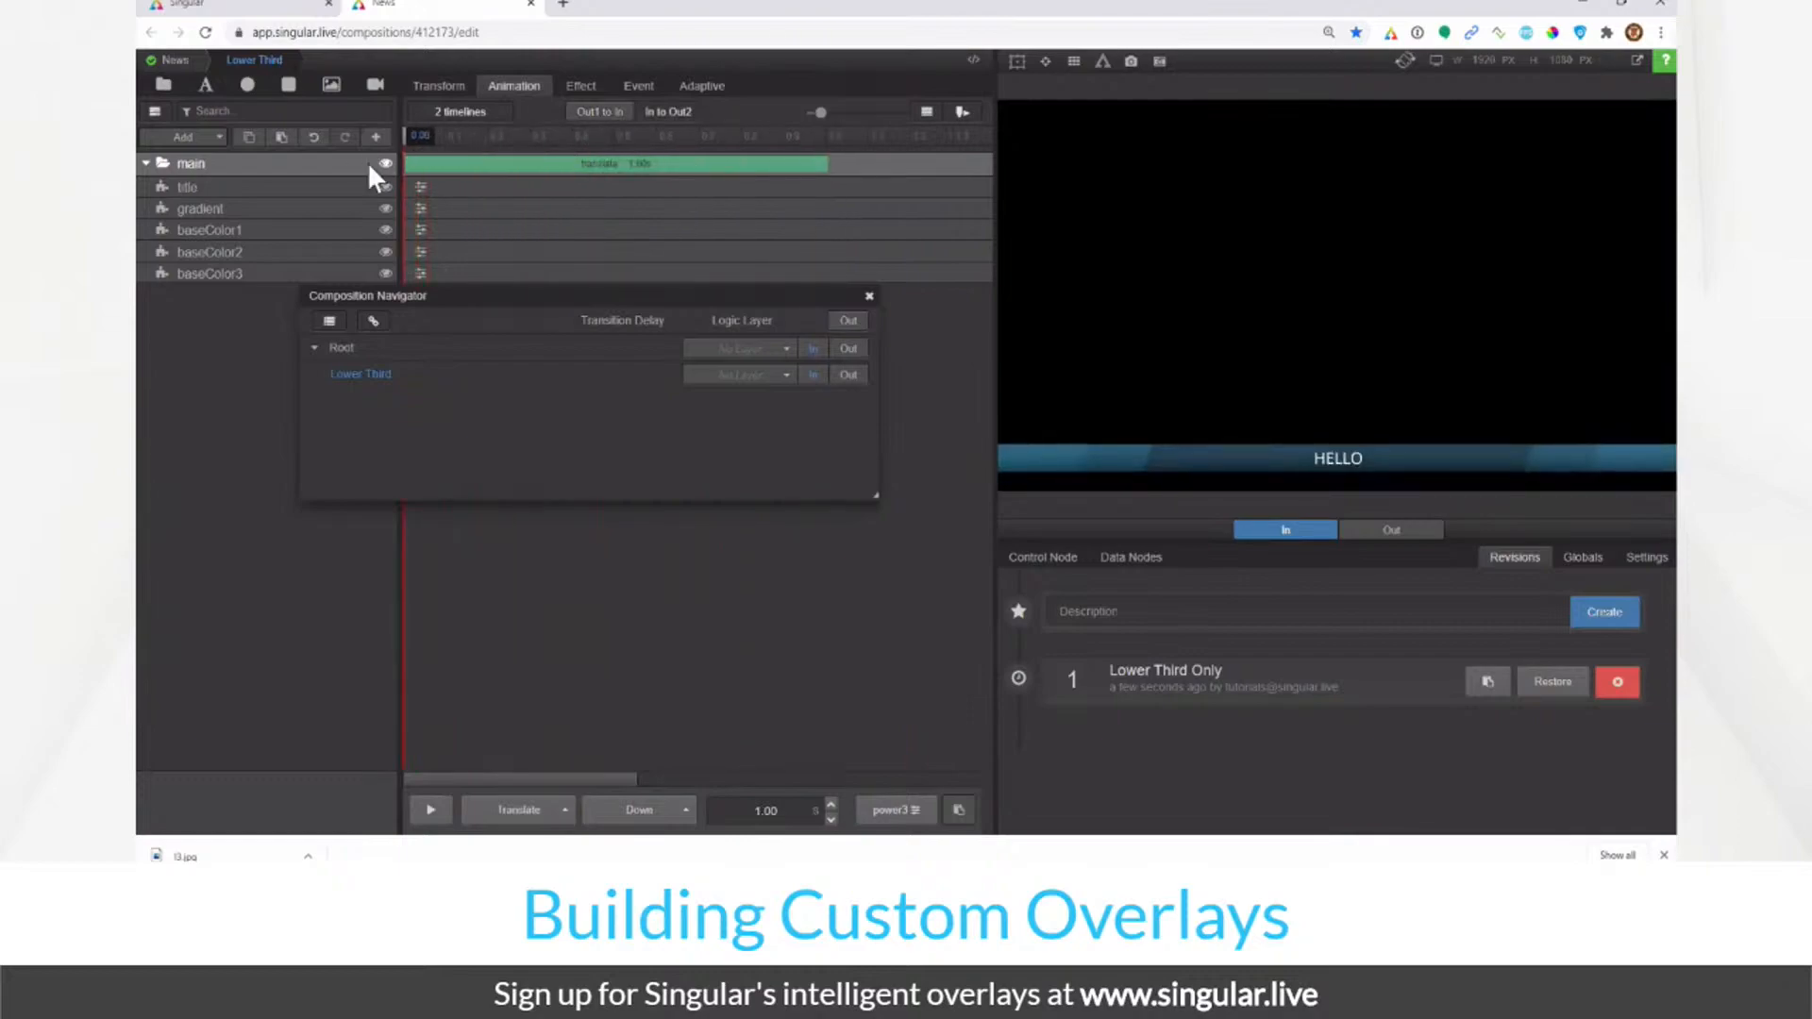
click(843, 376)
click(816, 376)
click(177, 59)
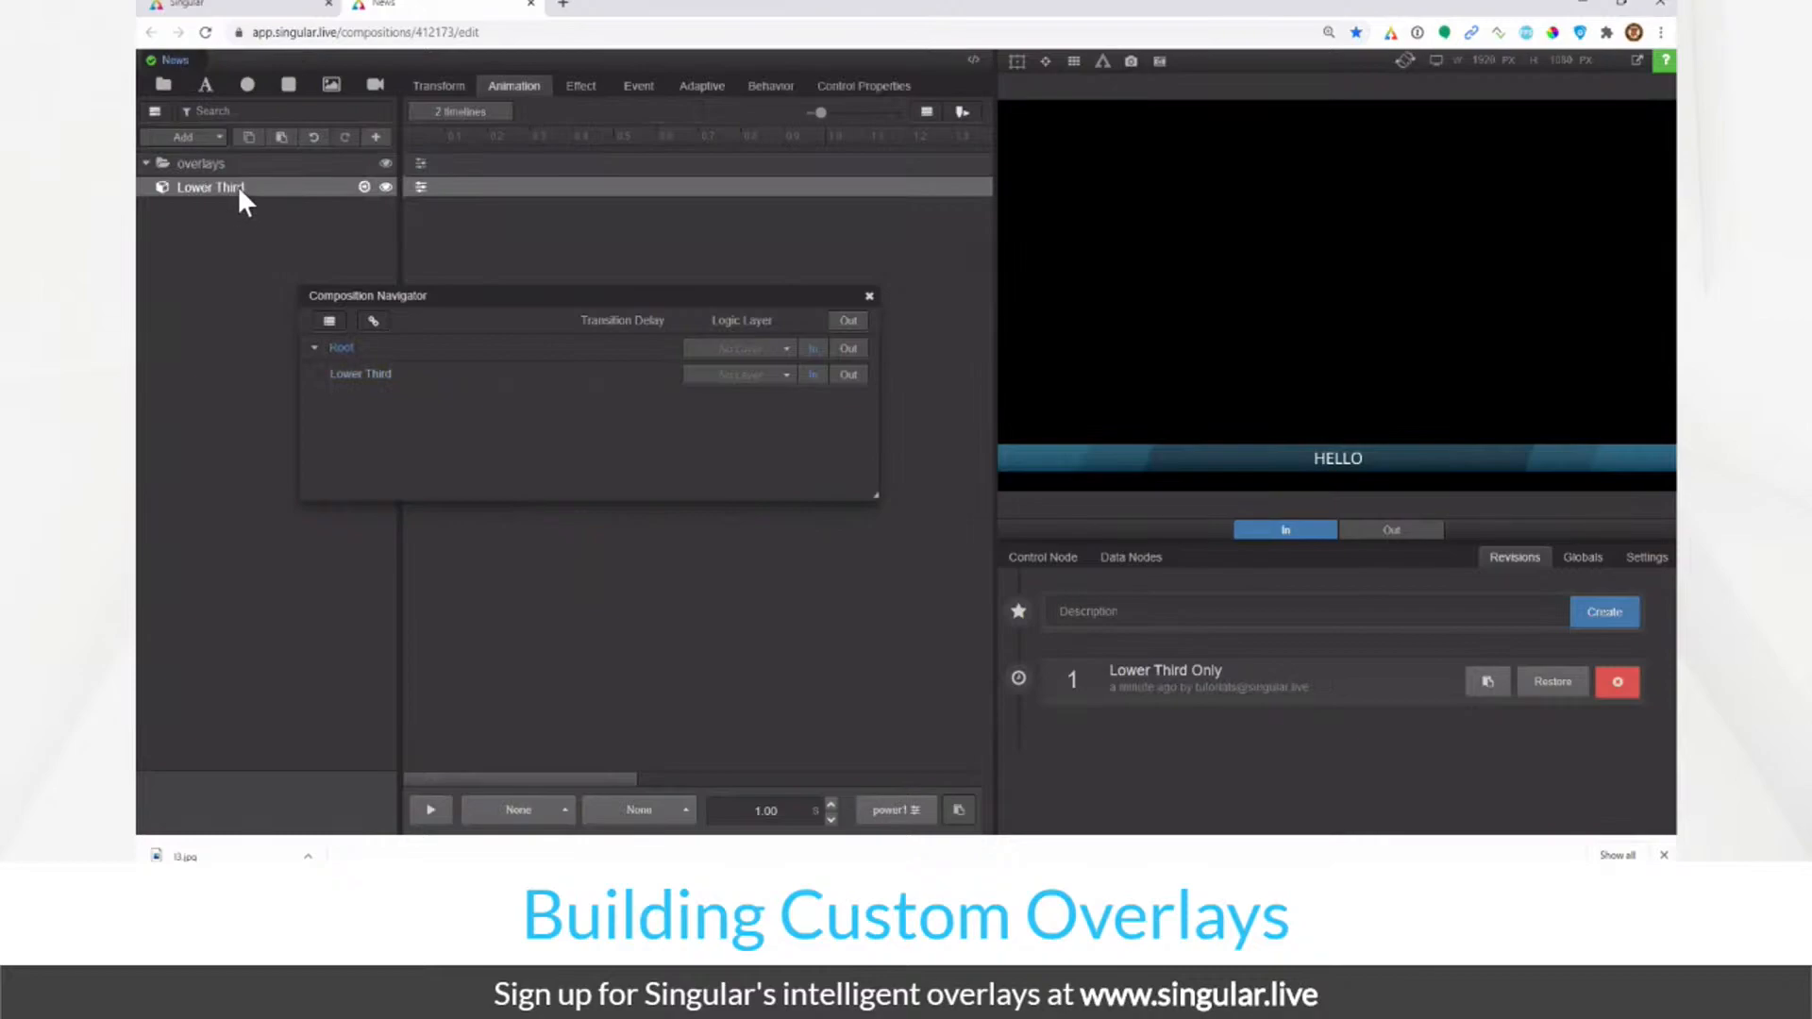
Step: Duplicate the Lower Third overlay and name the copy Lower Third2
right_click(238, 187)
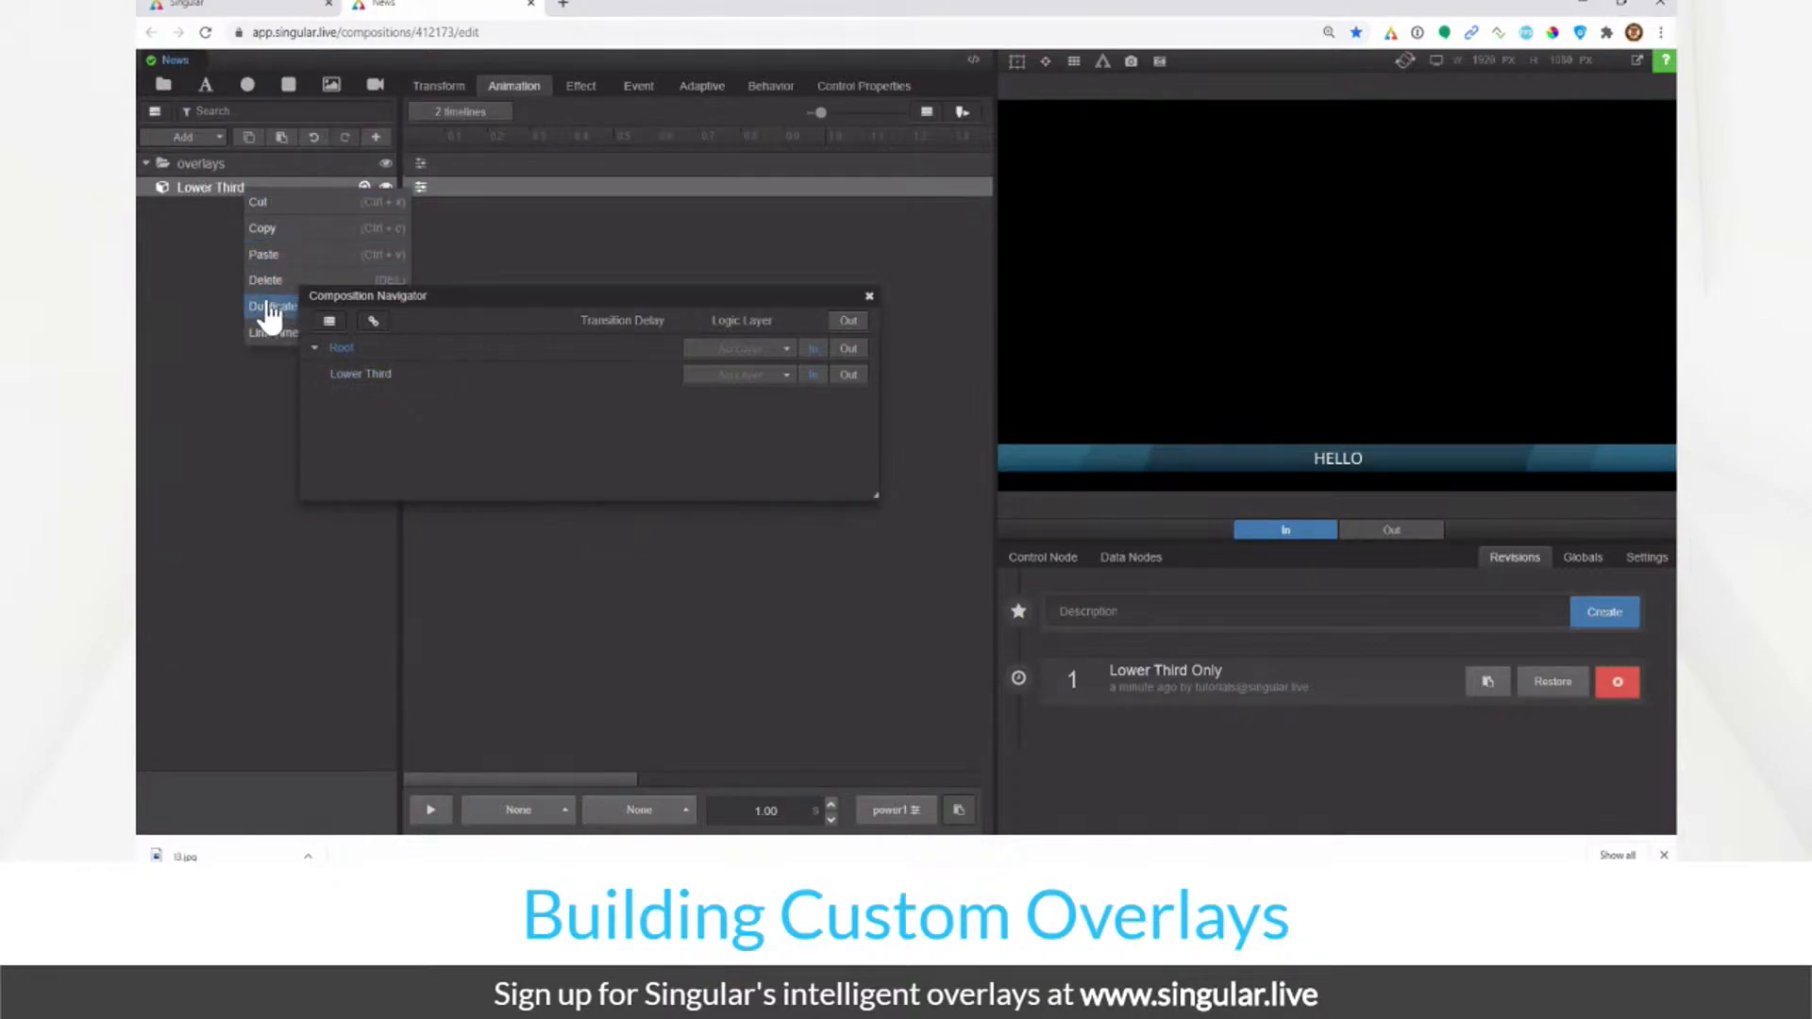
click(270, 287)
double_click(262, 207)
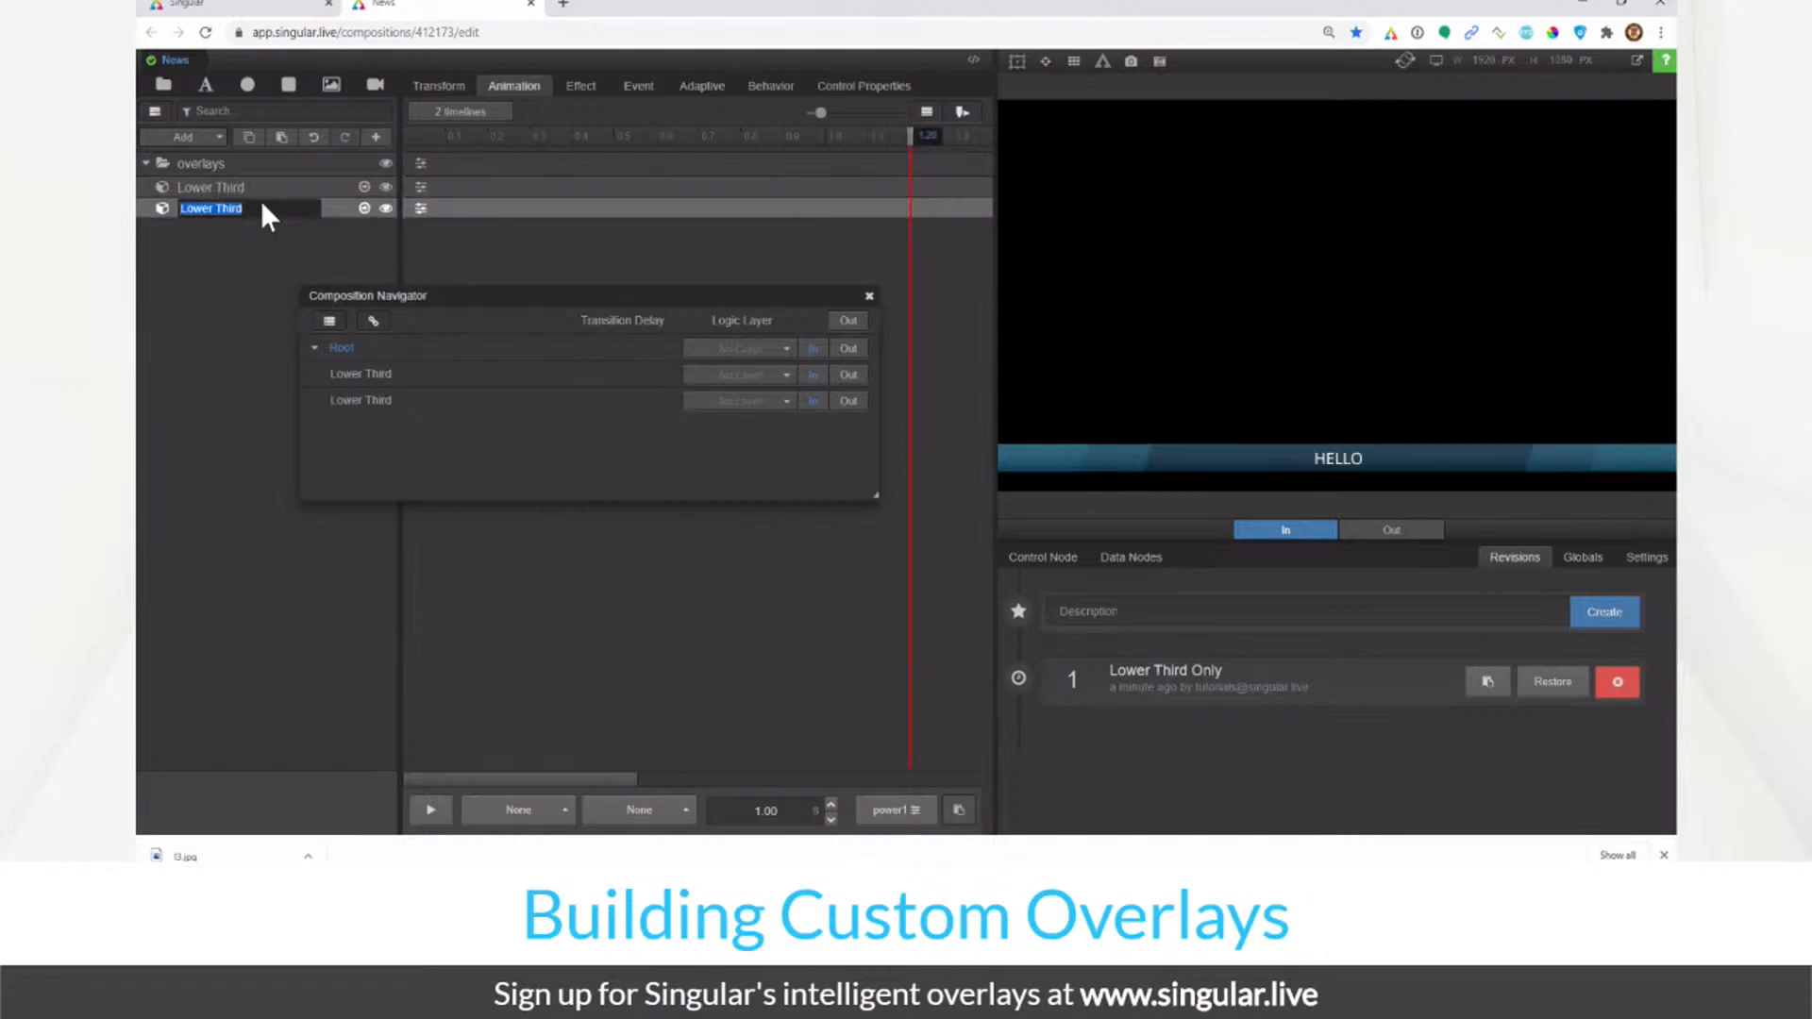
key(Return)
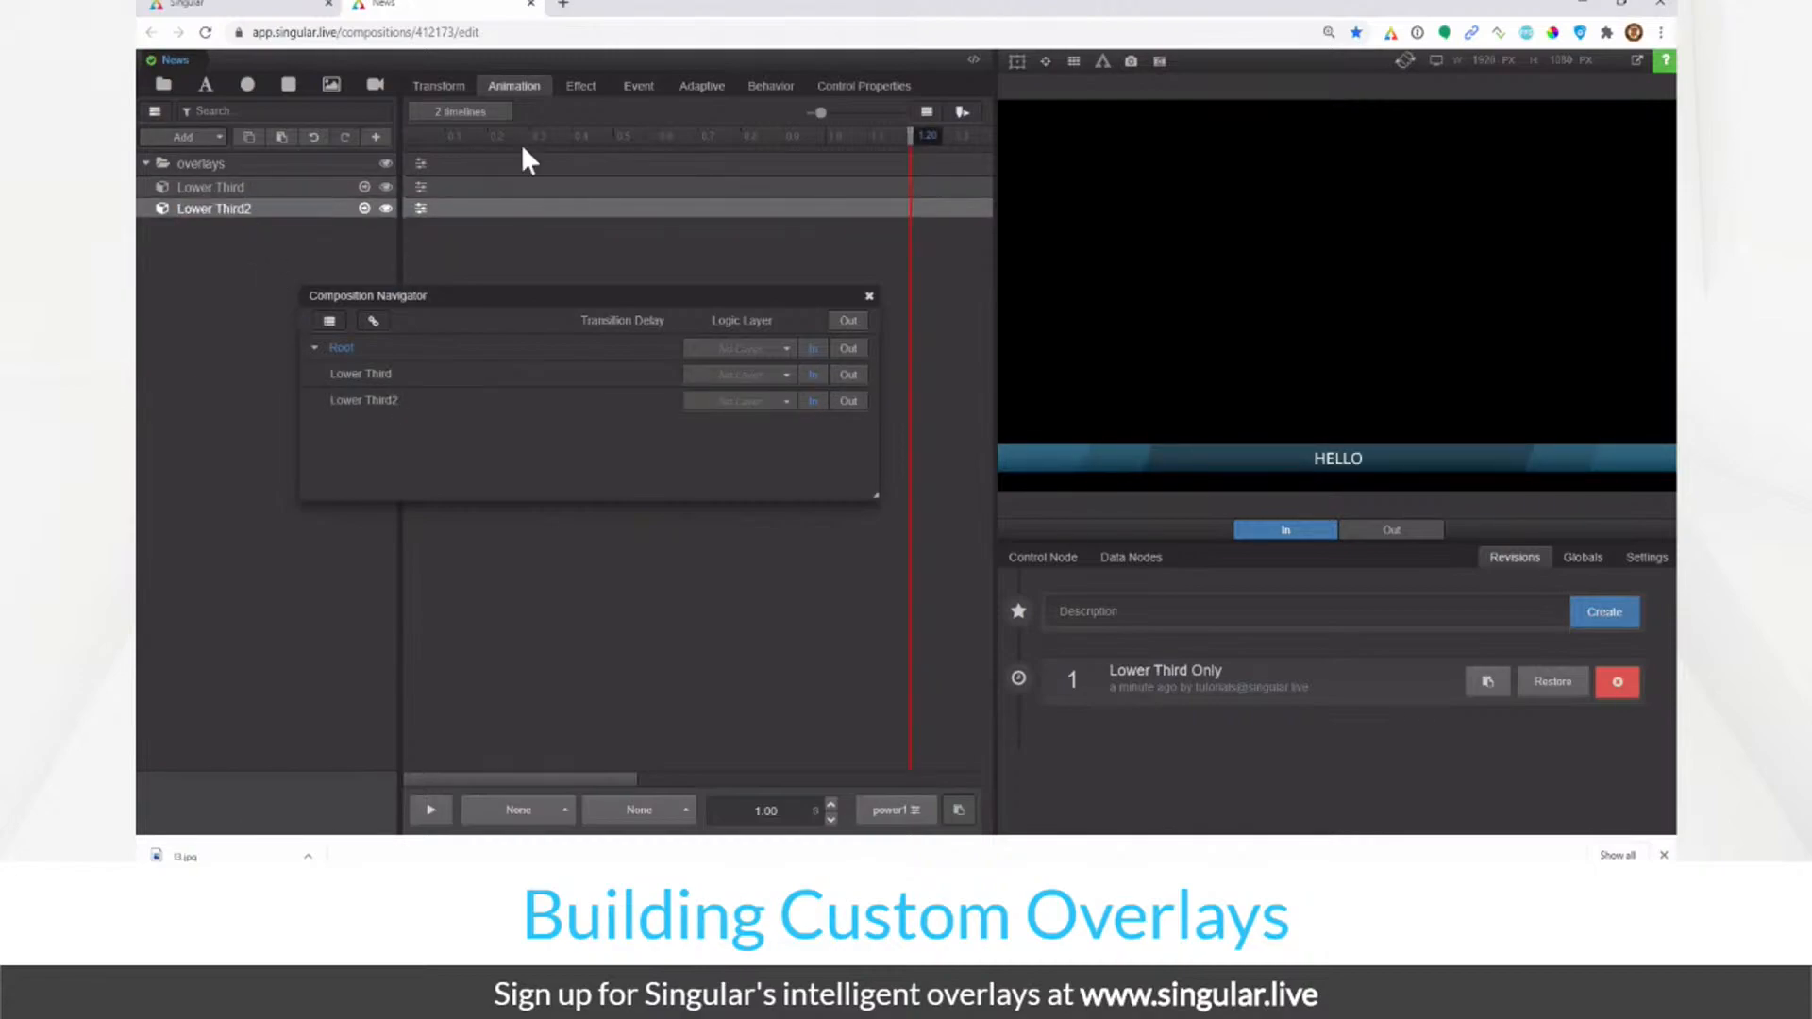
click(439, 86)
drag(823, 304, 798, 442)
click(844, 439)
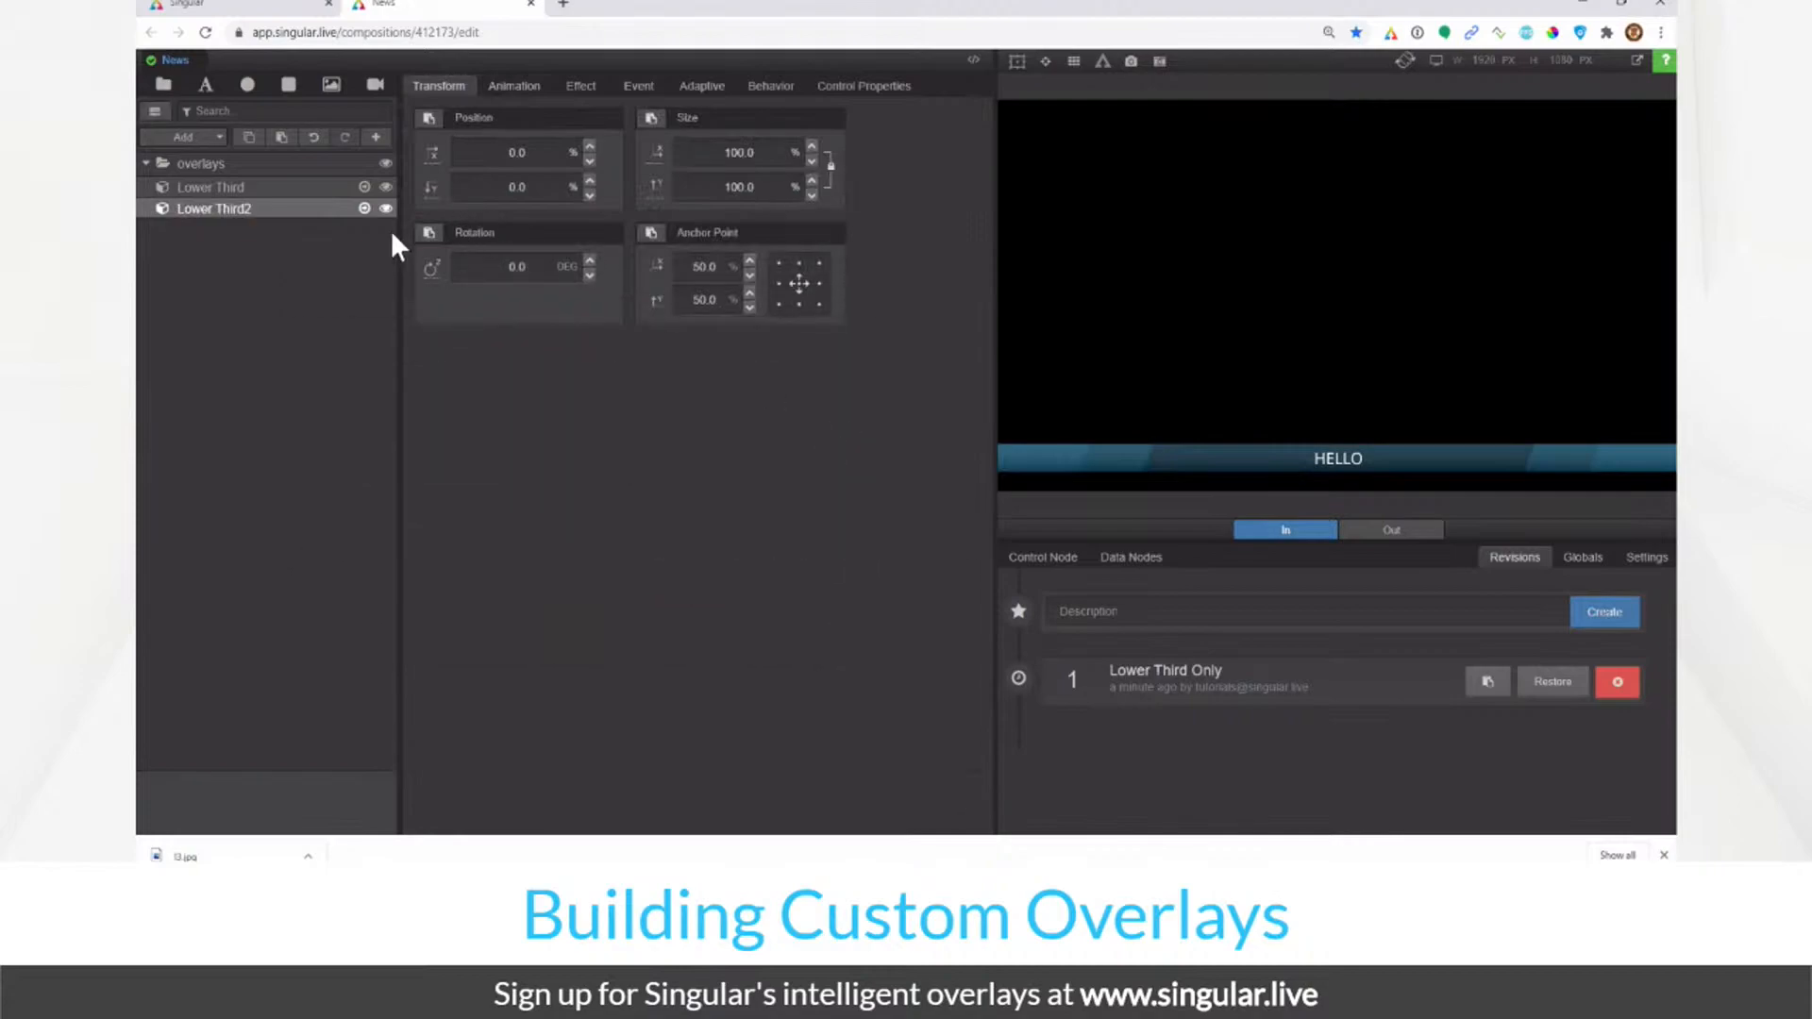
Step: Set Lower Third2's size to 150% while keeping Lower Third at 100%
click(325, 186)
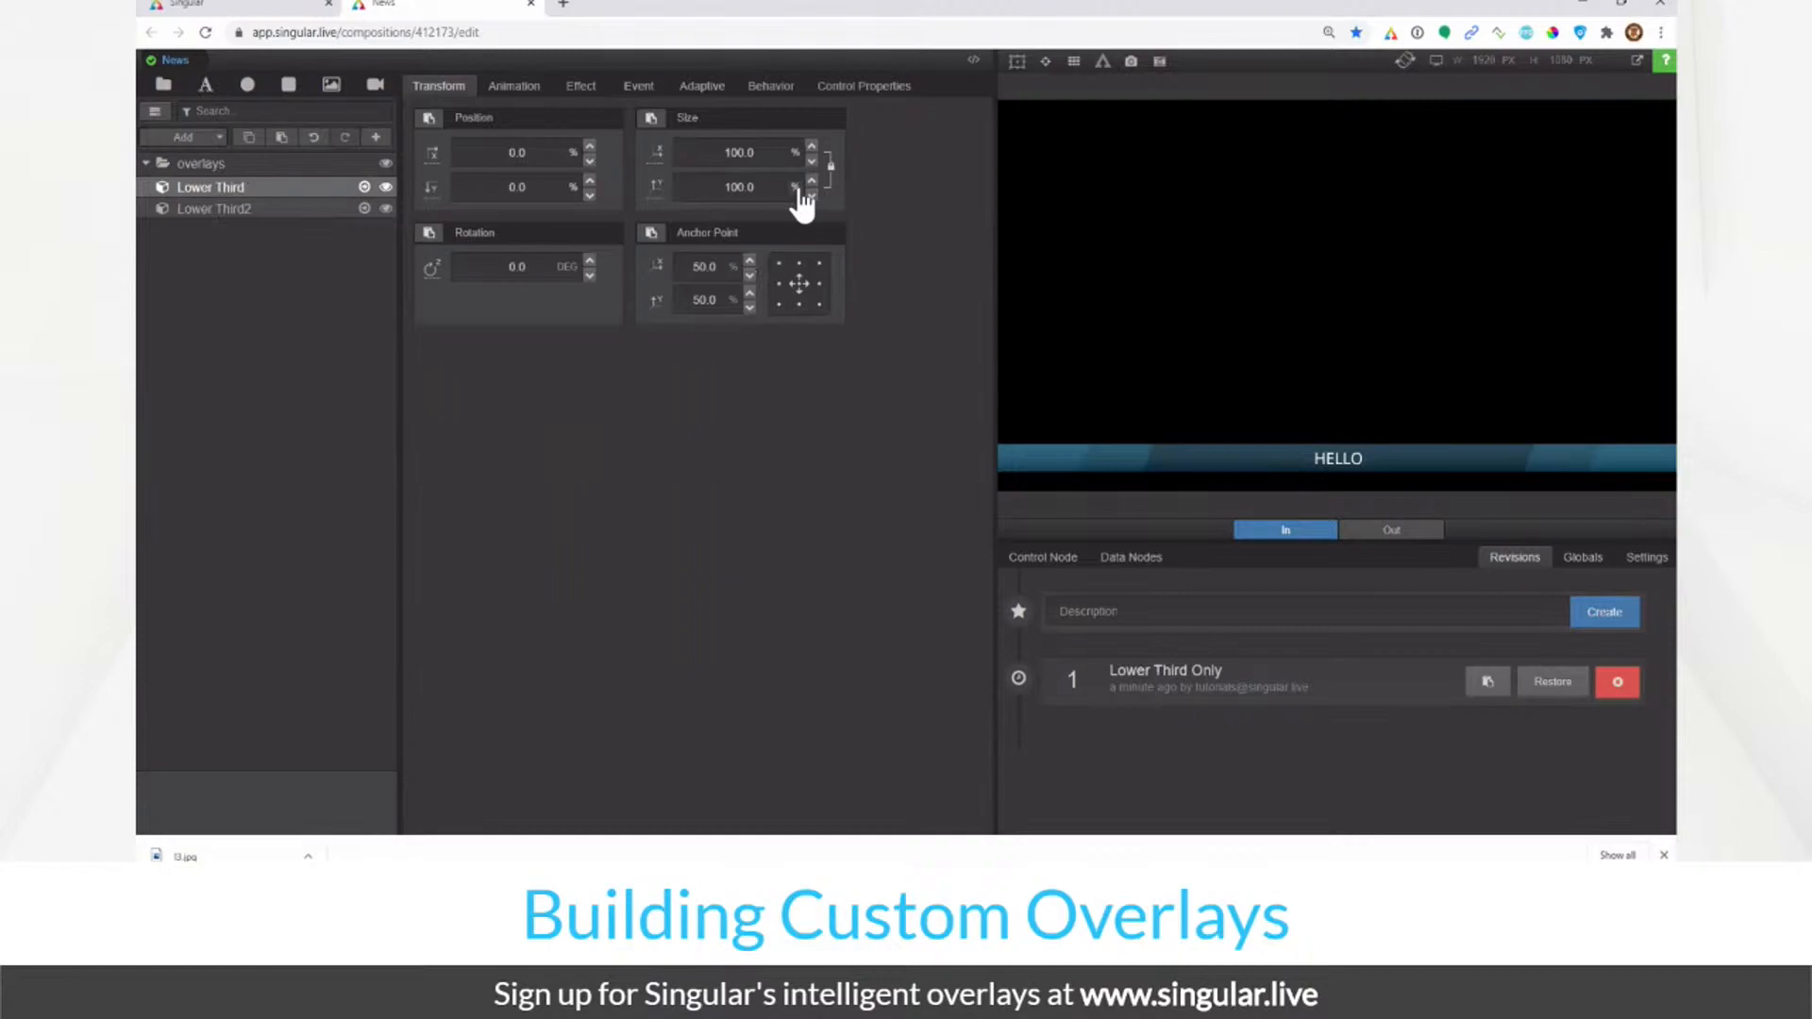
double_click(760, 152)
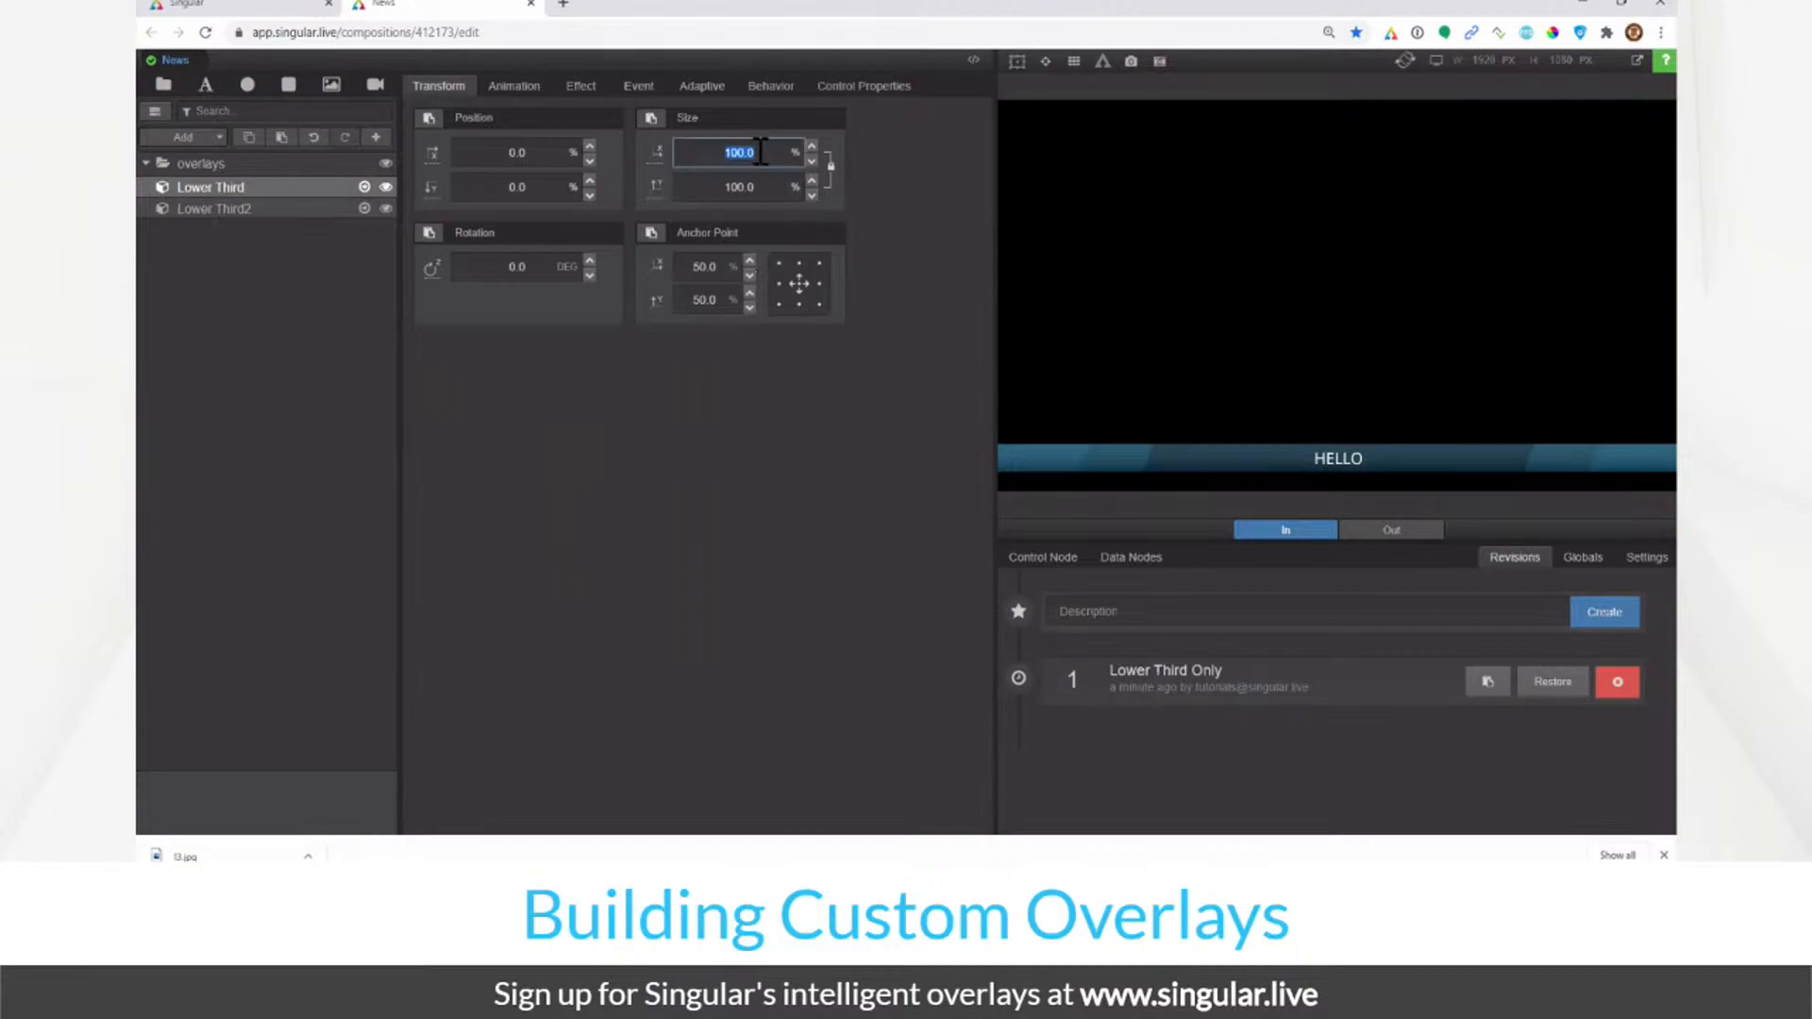
text(150.0)
click(330, 213)
click(324, 190)
double_click(739, 157)
text(100.0)
click(313, 208)
double_click(739, 153)
text(150)
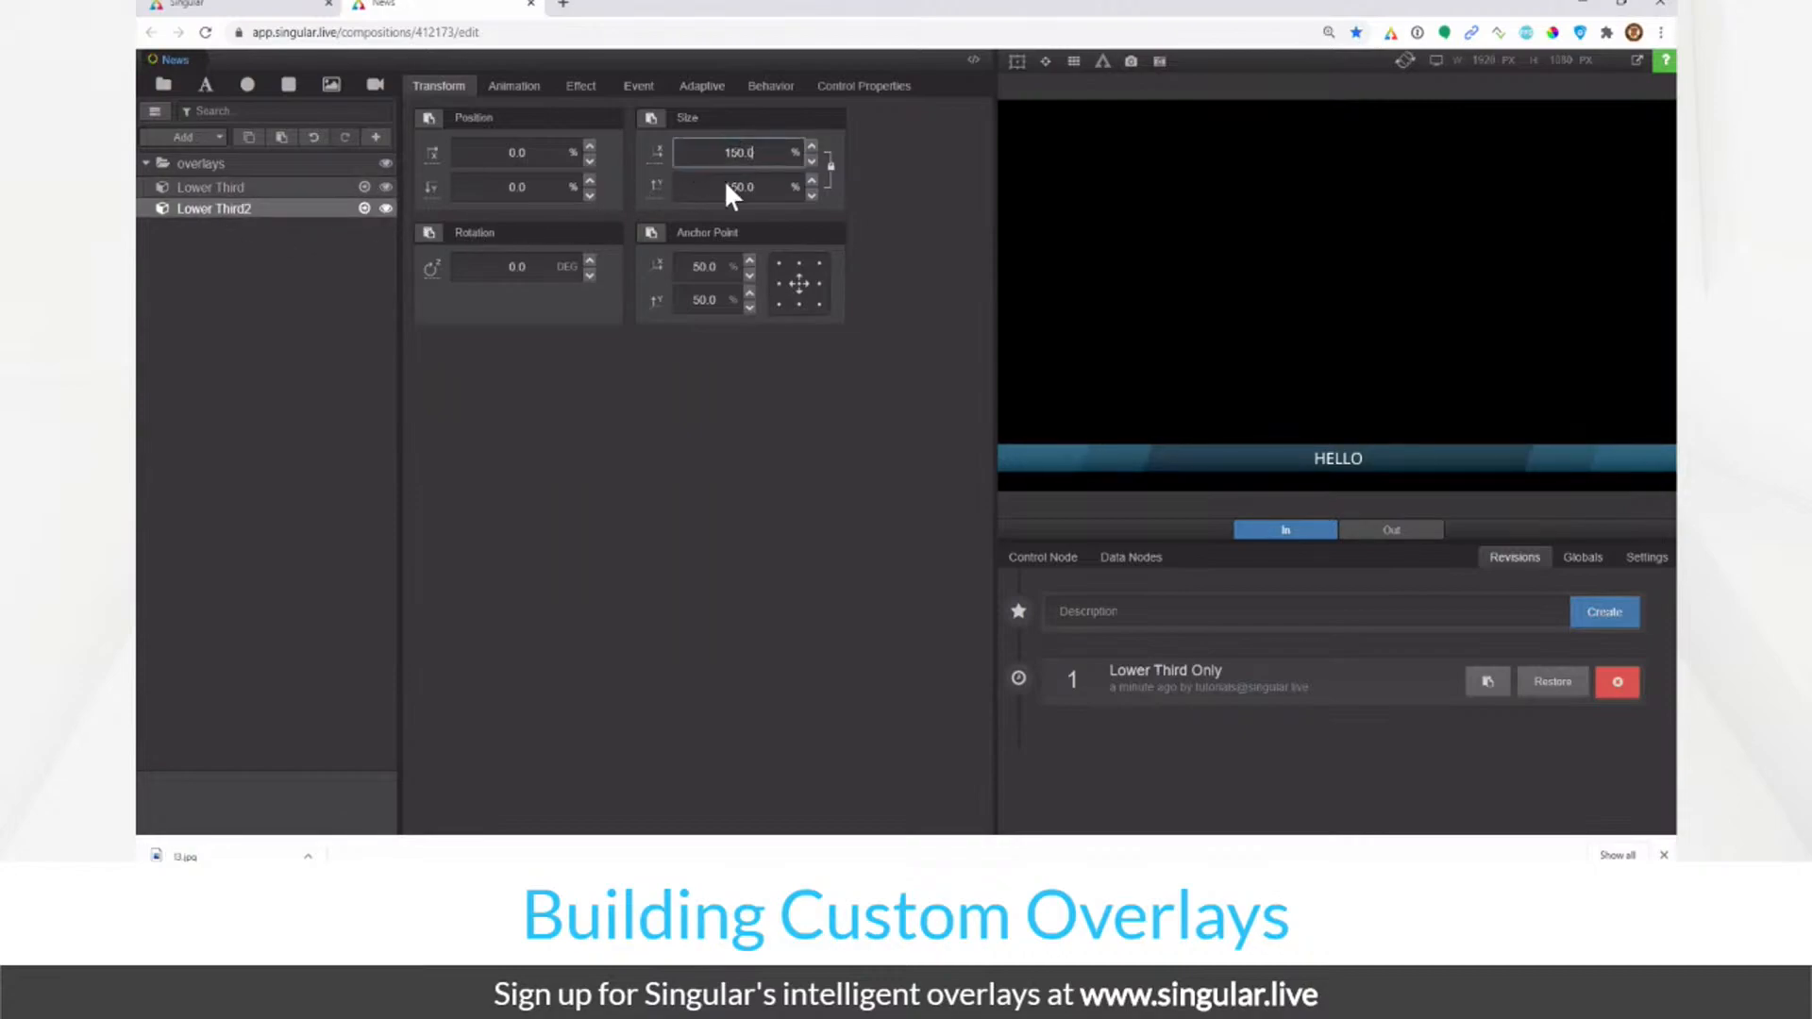
click(602, 550)
key(n)
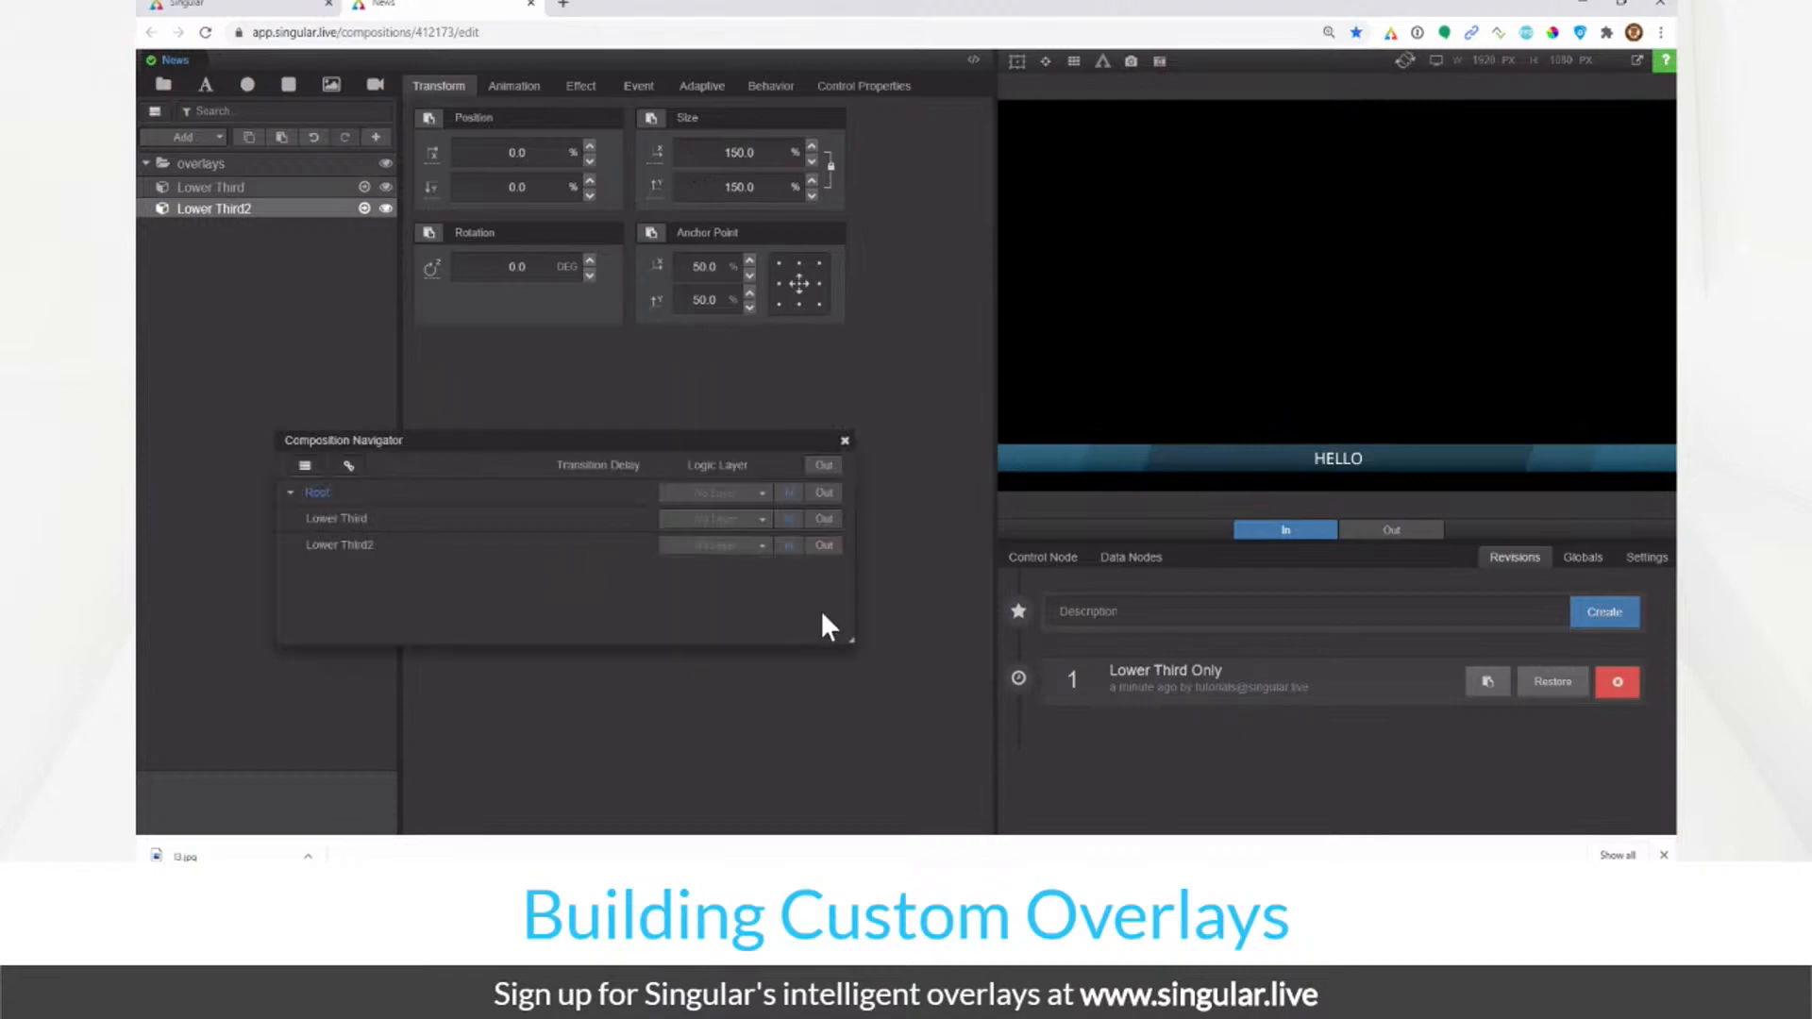
Step: Create logic layer L3 on Lower Third, assign Lower Third2 to L3, and test it playing in
click(745, 519)
text(L3)
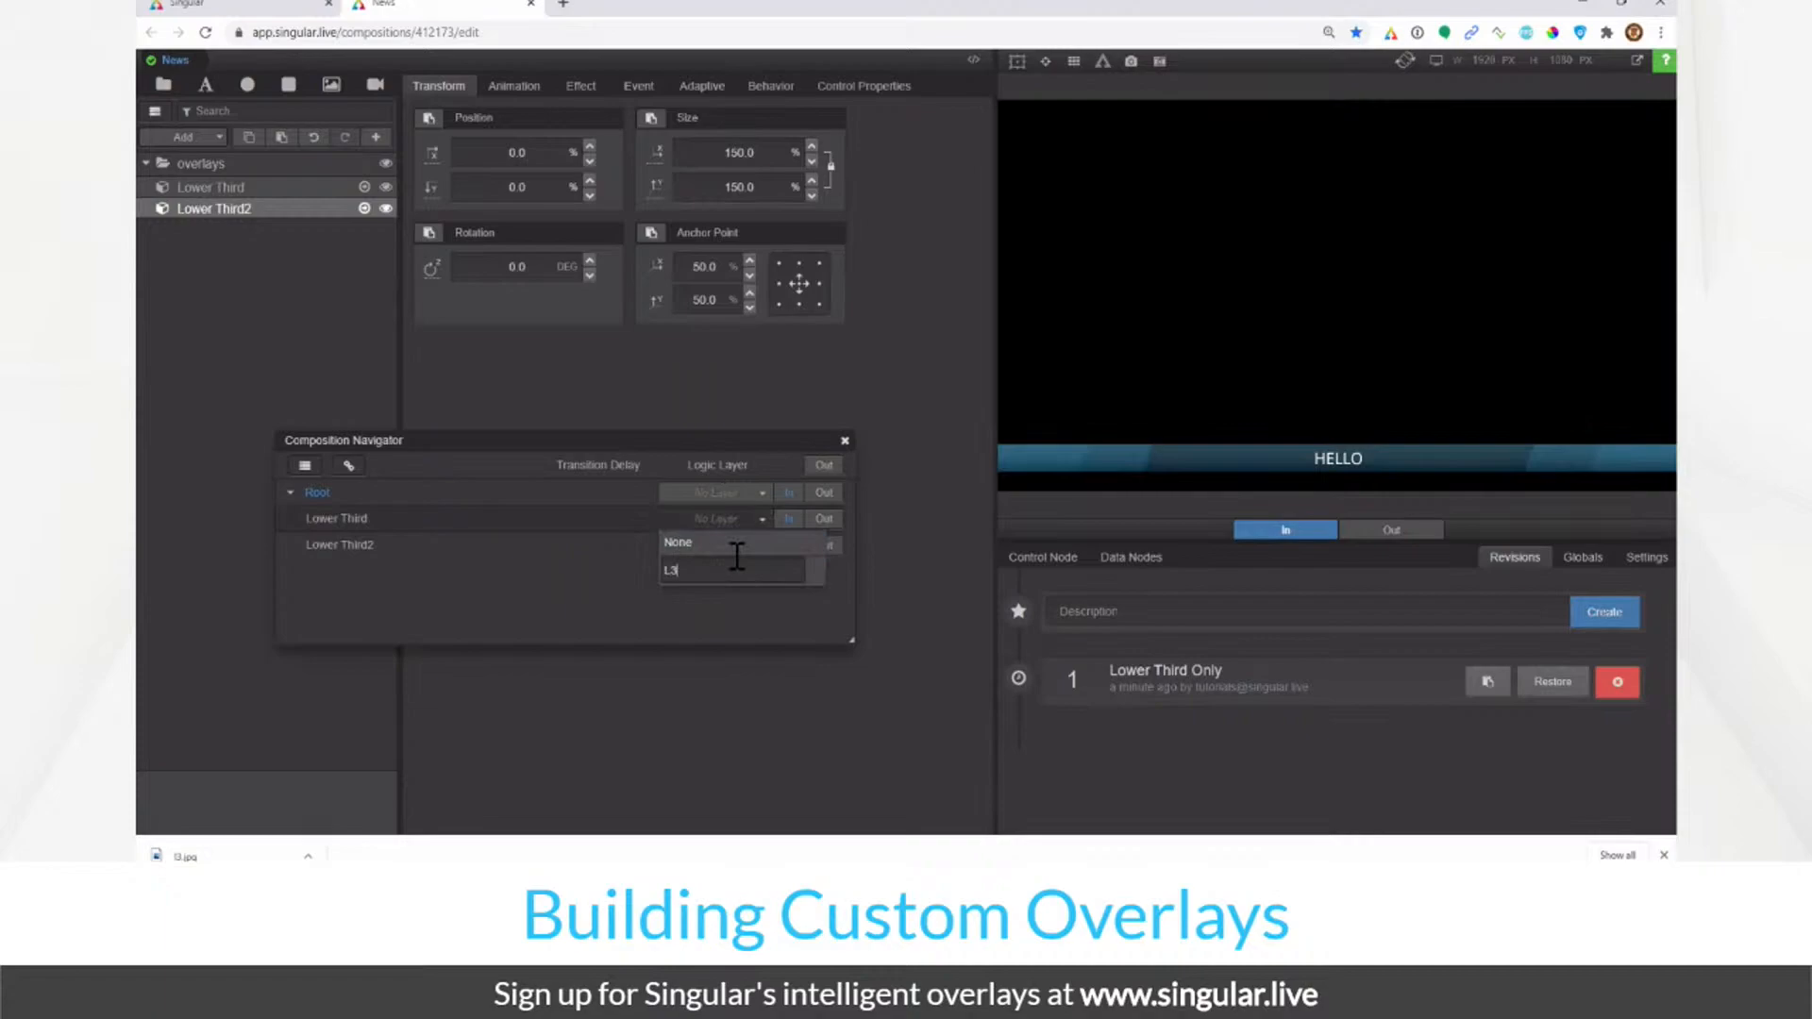
key(Return)
click(716, 546)
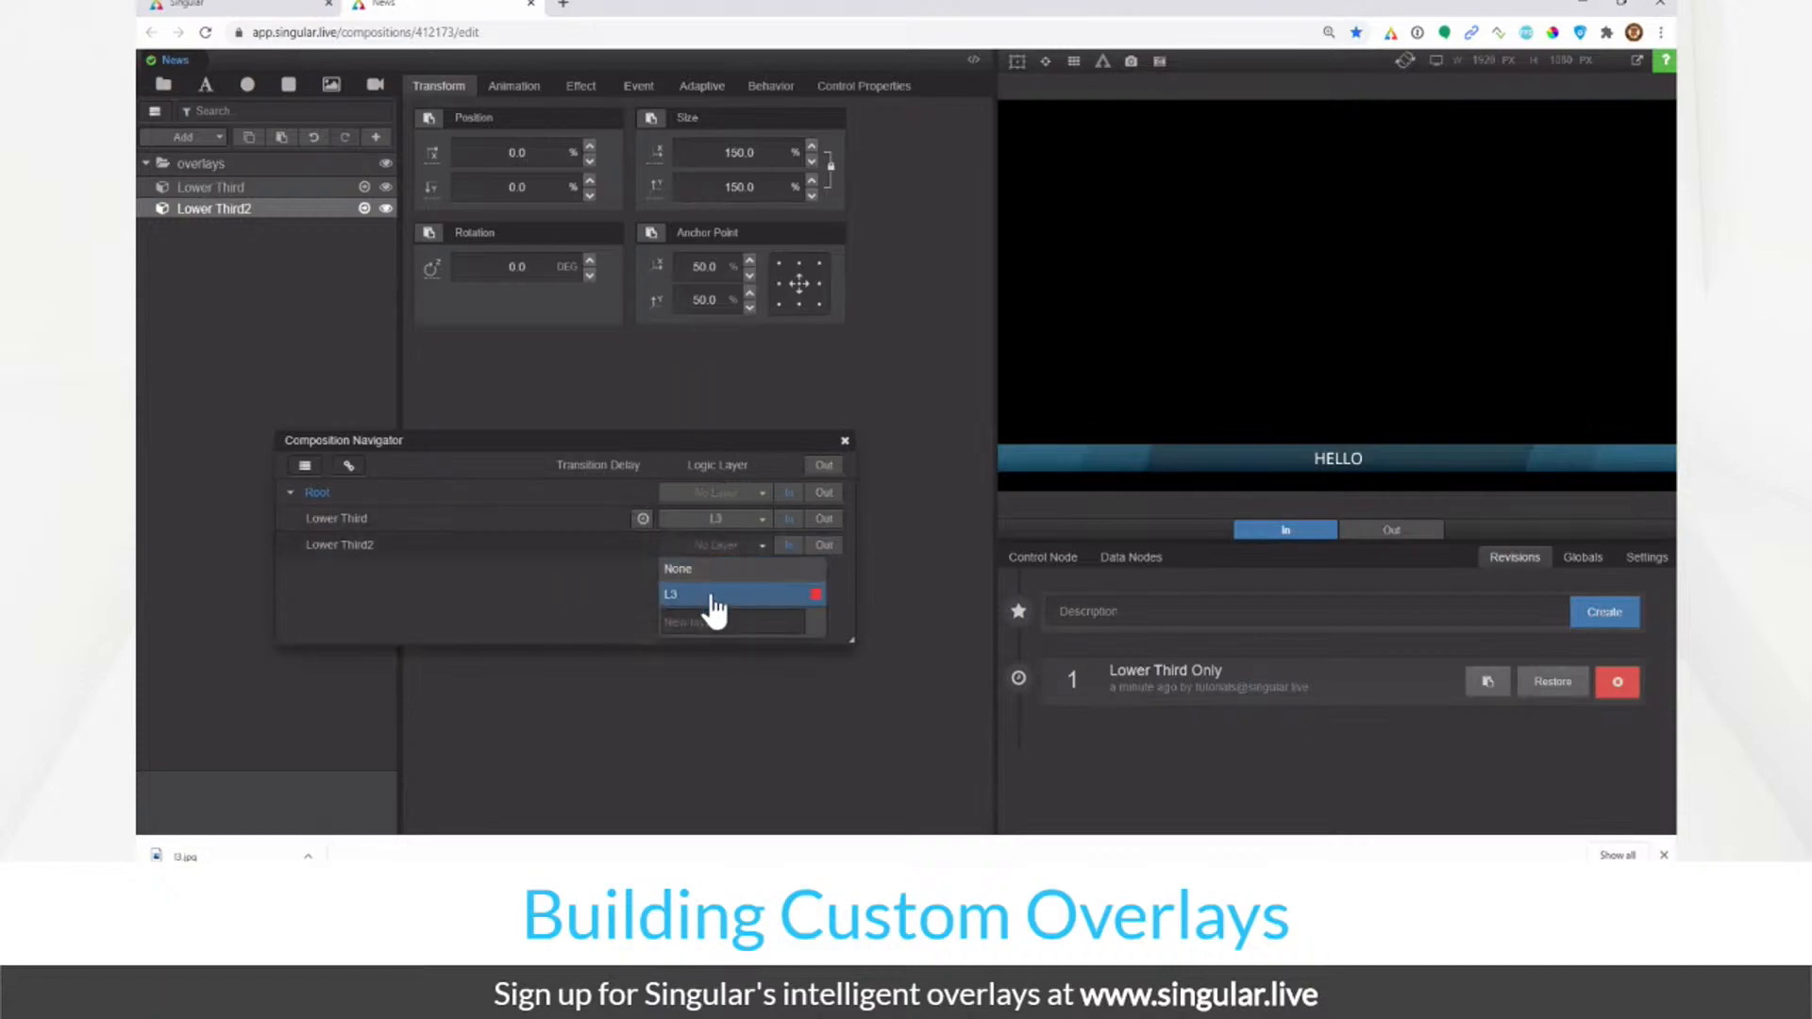
click(714, 597)
click(789, 545)
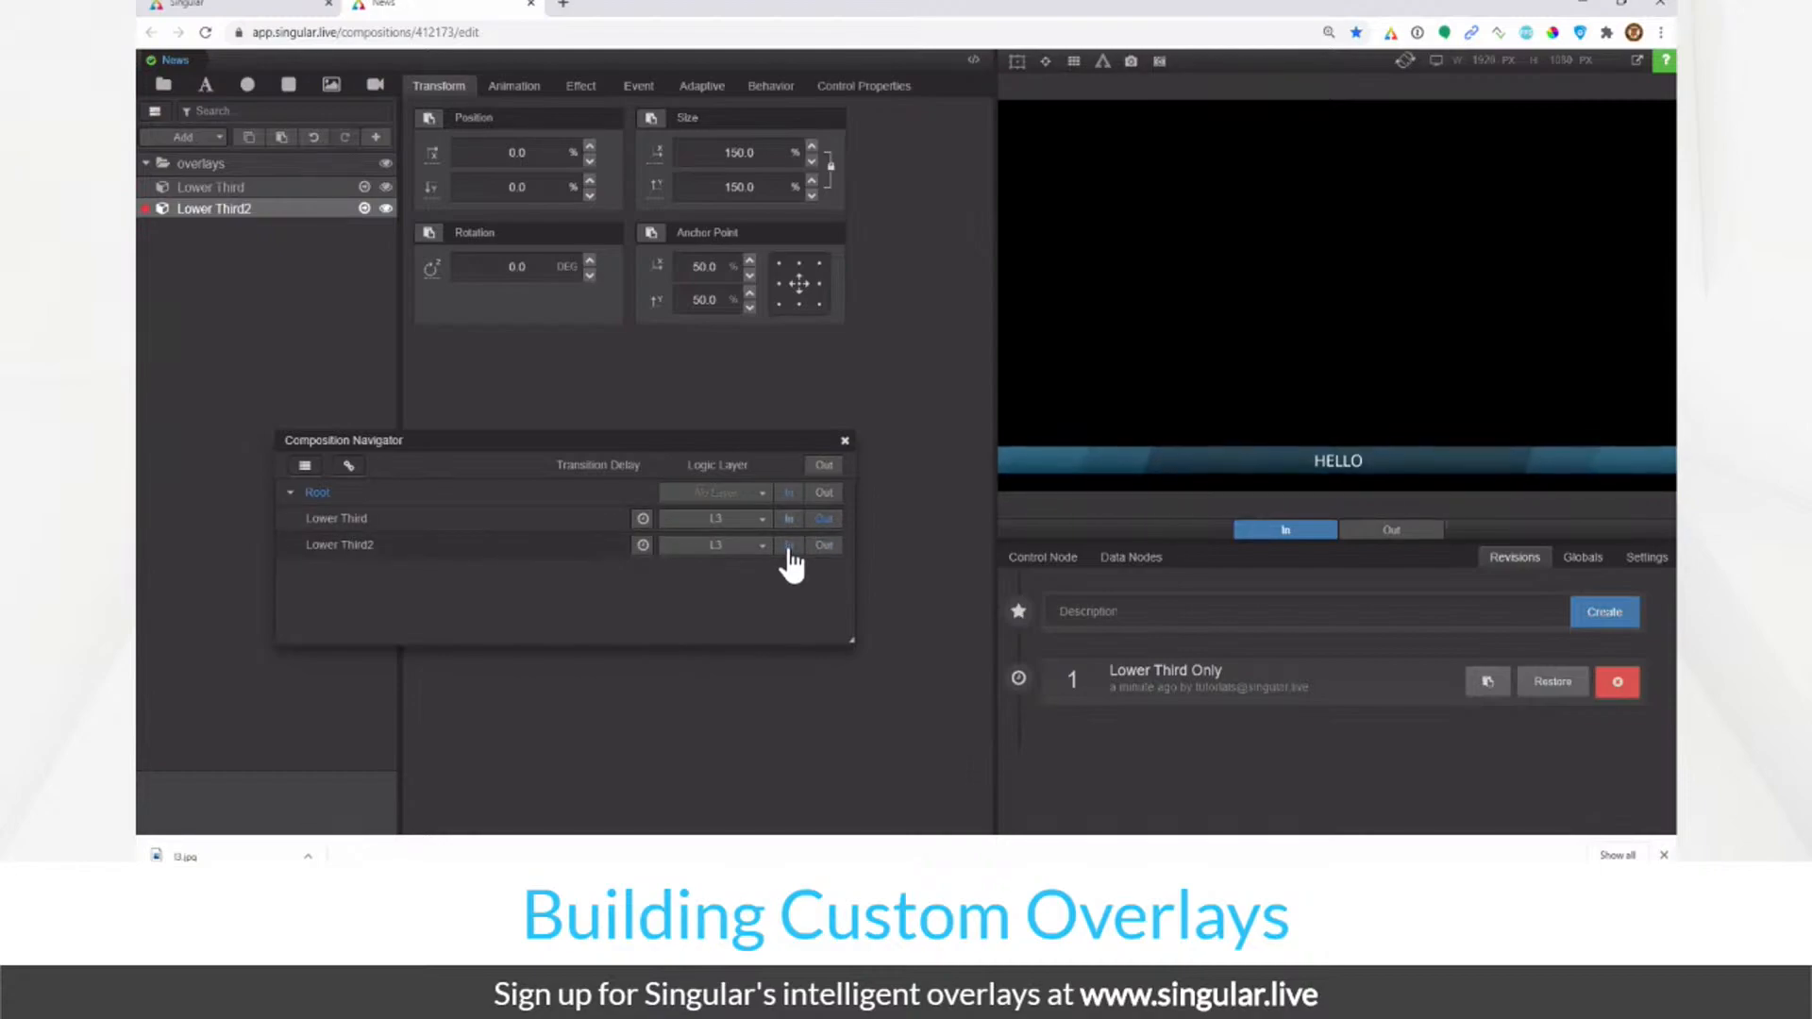
click(345, 545)
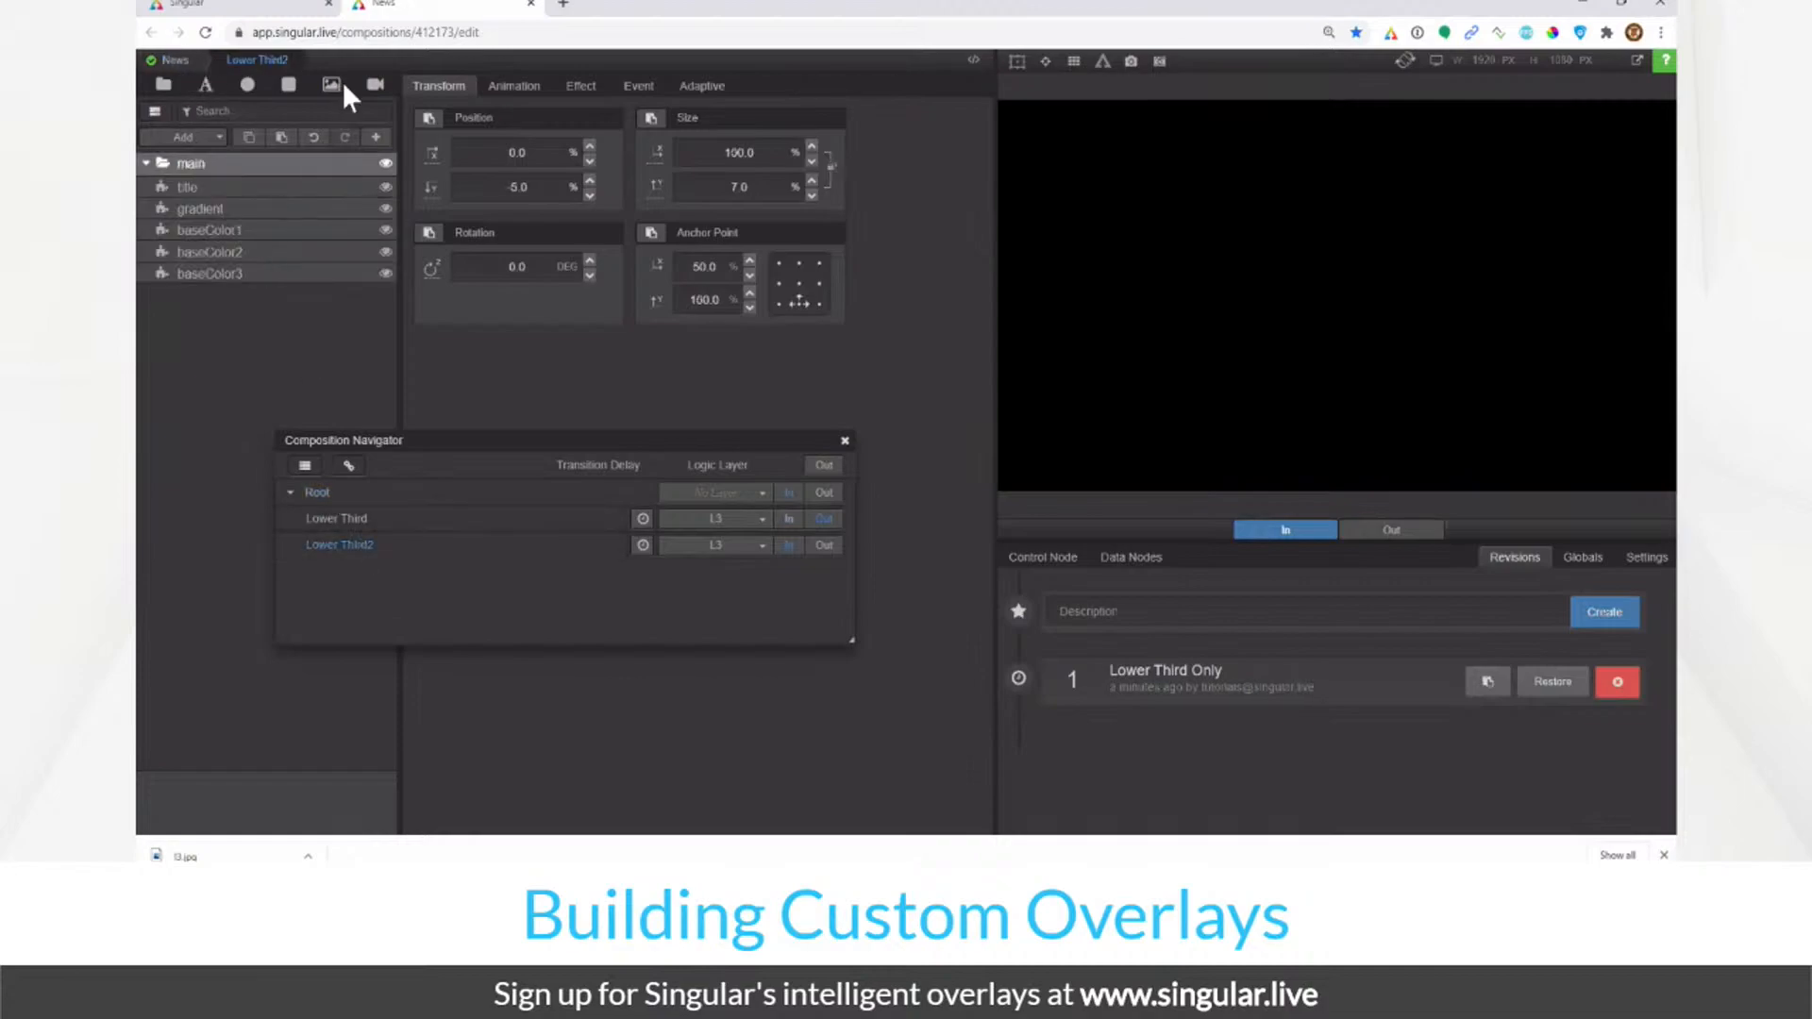
click(174, 59)
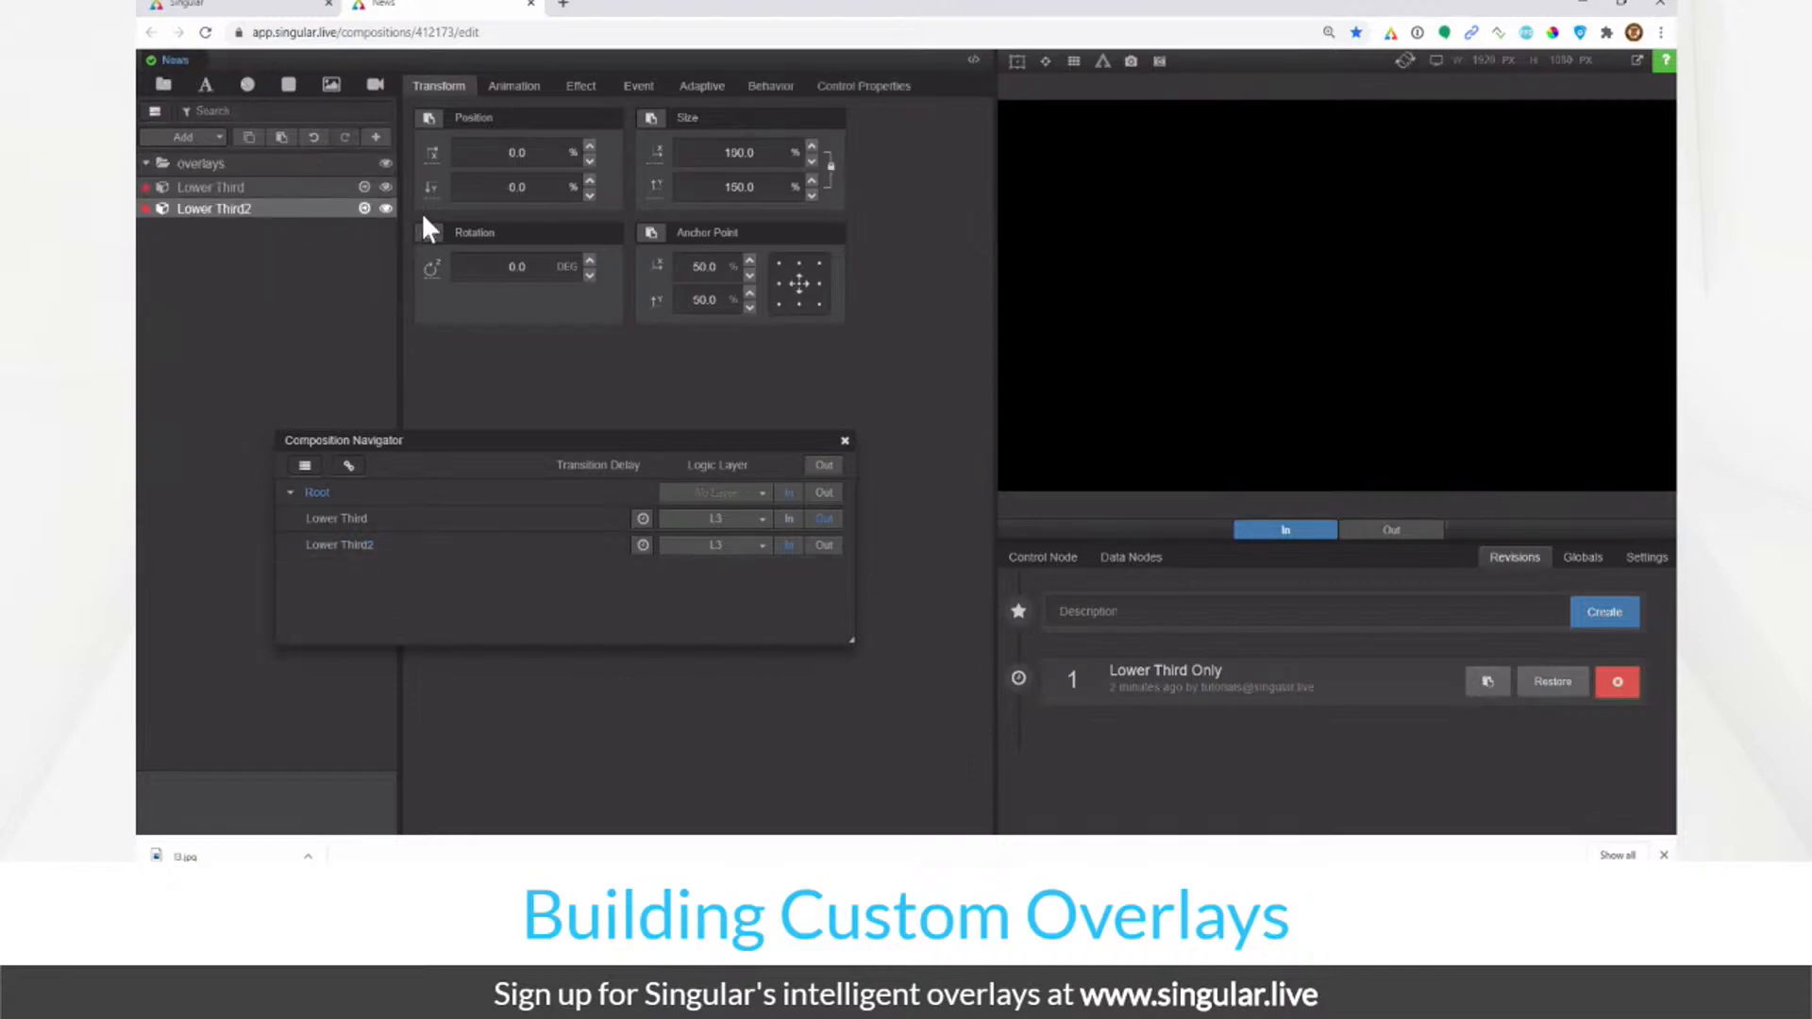
Step: Reorder Lower Third below Lower Third2 and play both in
click(253, 185)
drag(264, 186, 276, 212)
click(735, 146)
click(788, 518)
click(790, 545)
Step: Reset width to 100, then give Lower Third2 150% size and Position Y -20
click(737, 151)
key(BackSpace)
text(100)
key(Return)
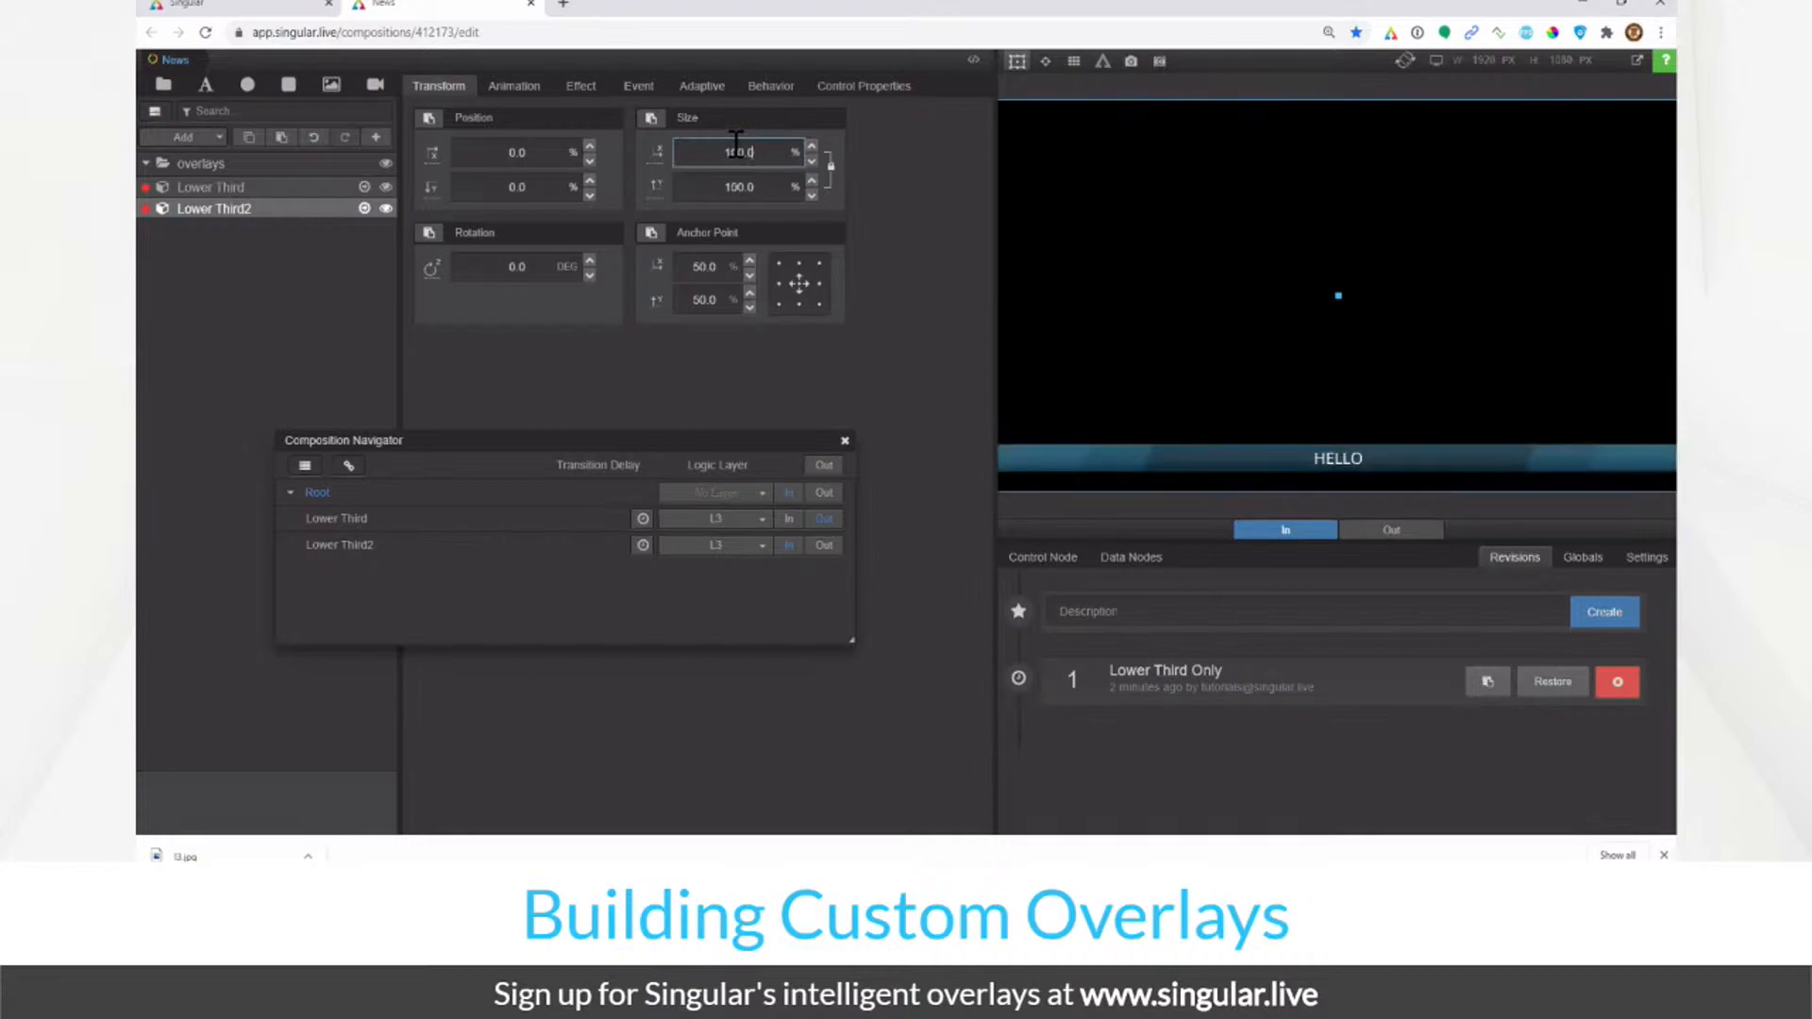
click(317, 312)
drag(529, 186, 342, 230)
click(737, 159)
text(150)
key(Return)
drag(519, 187, 420, 221)
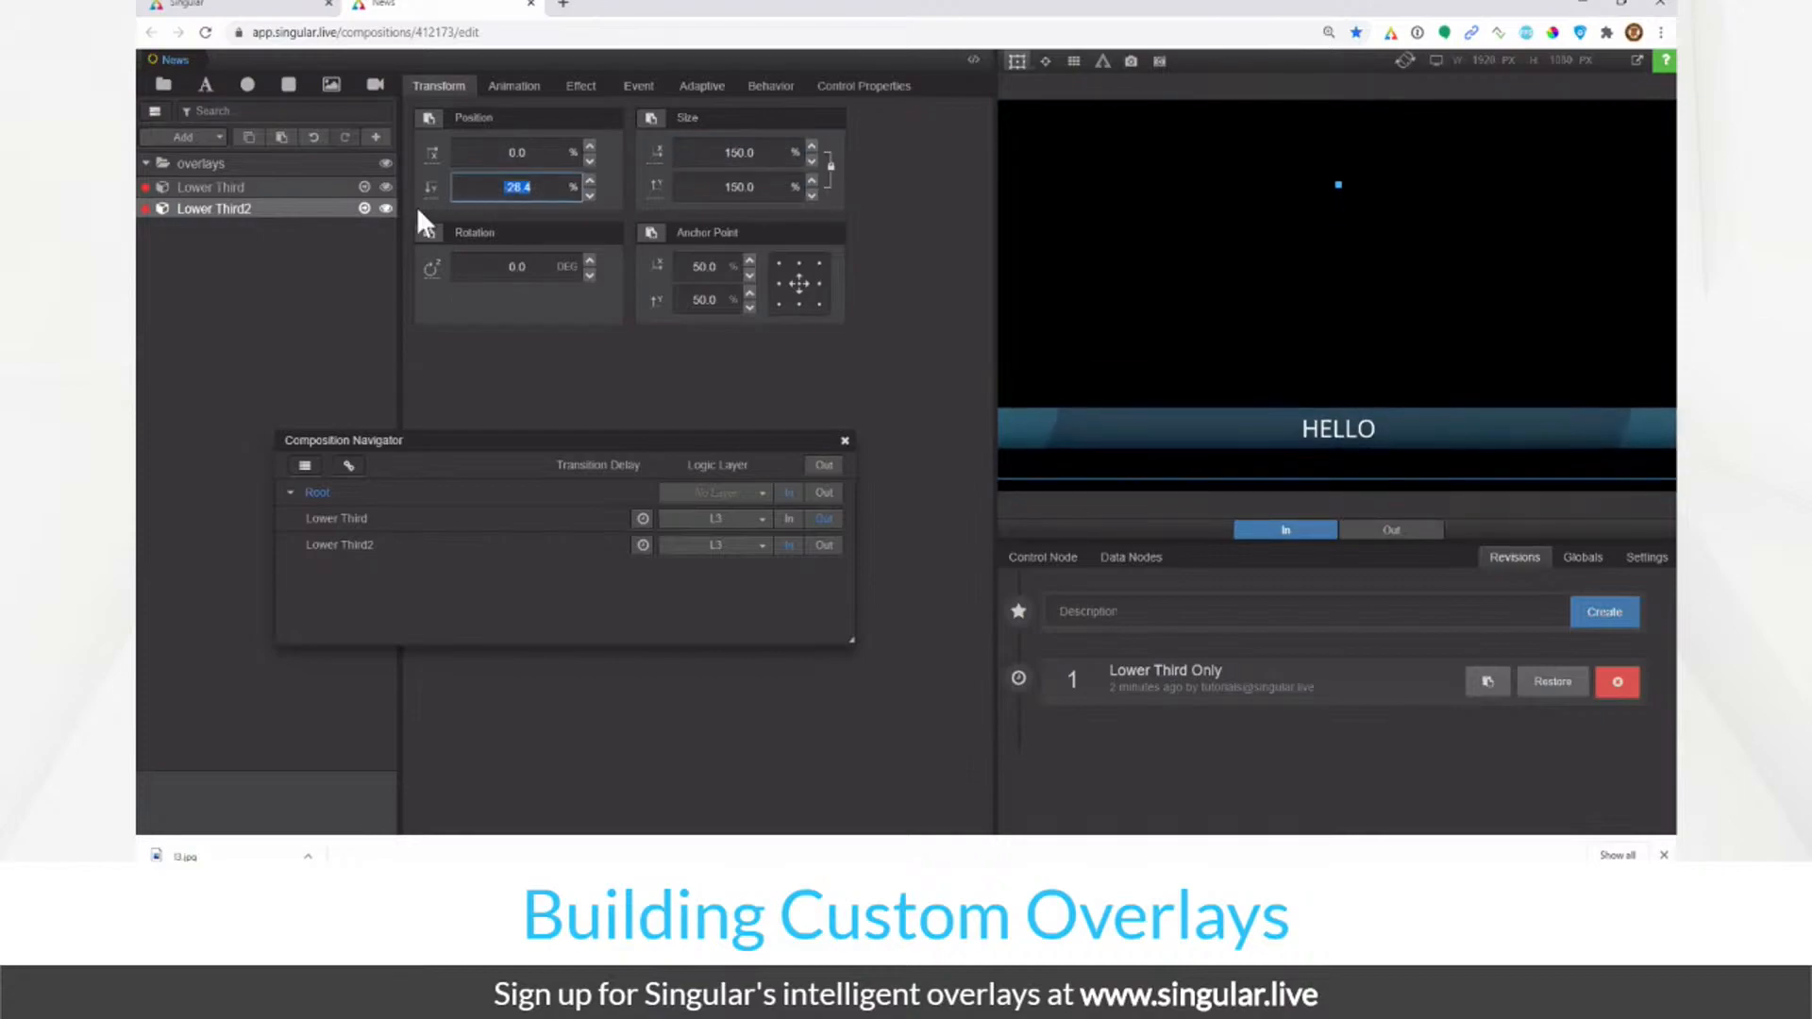
text(-20)
key(Return)
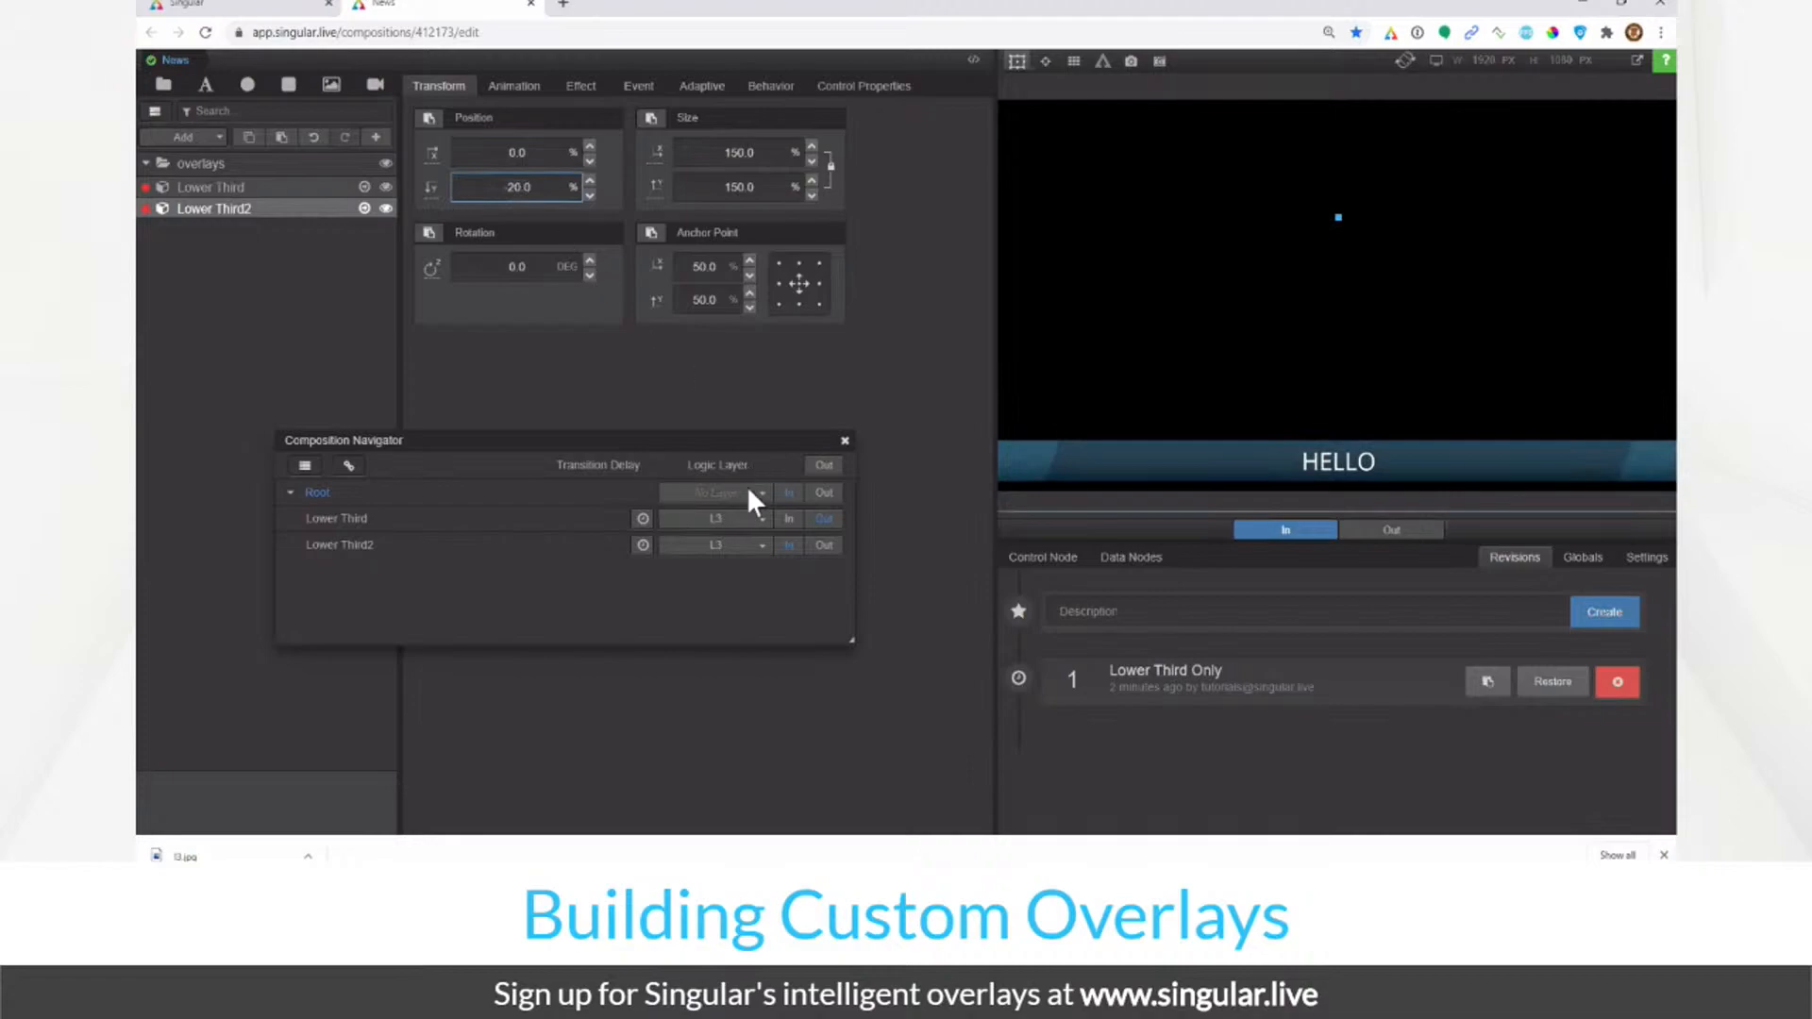
Step: Alternate playing Lower Third and Lower Third2 in to compare their sizes
click(789, 519)
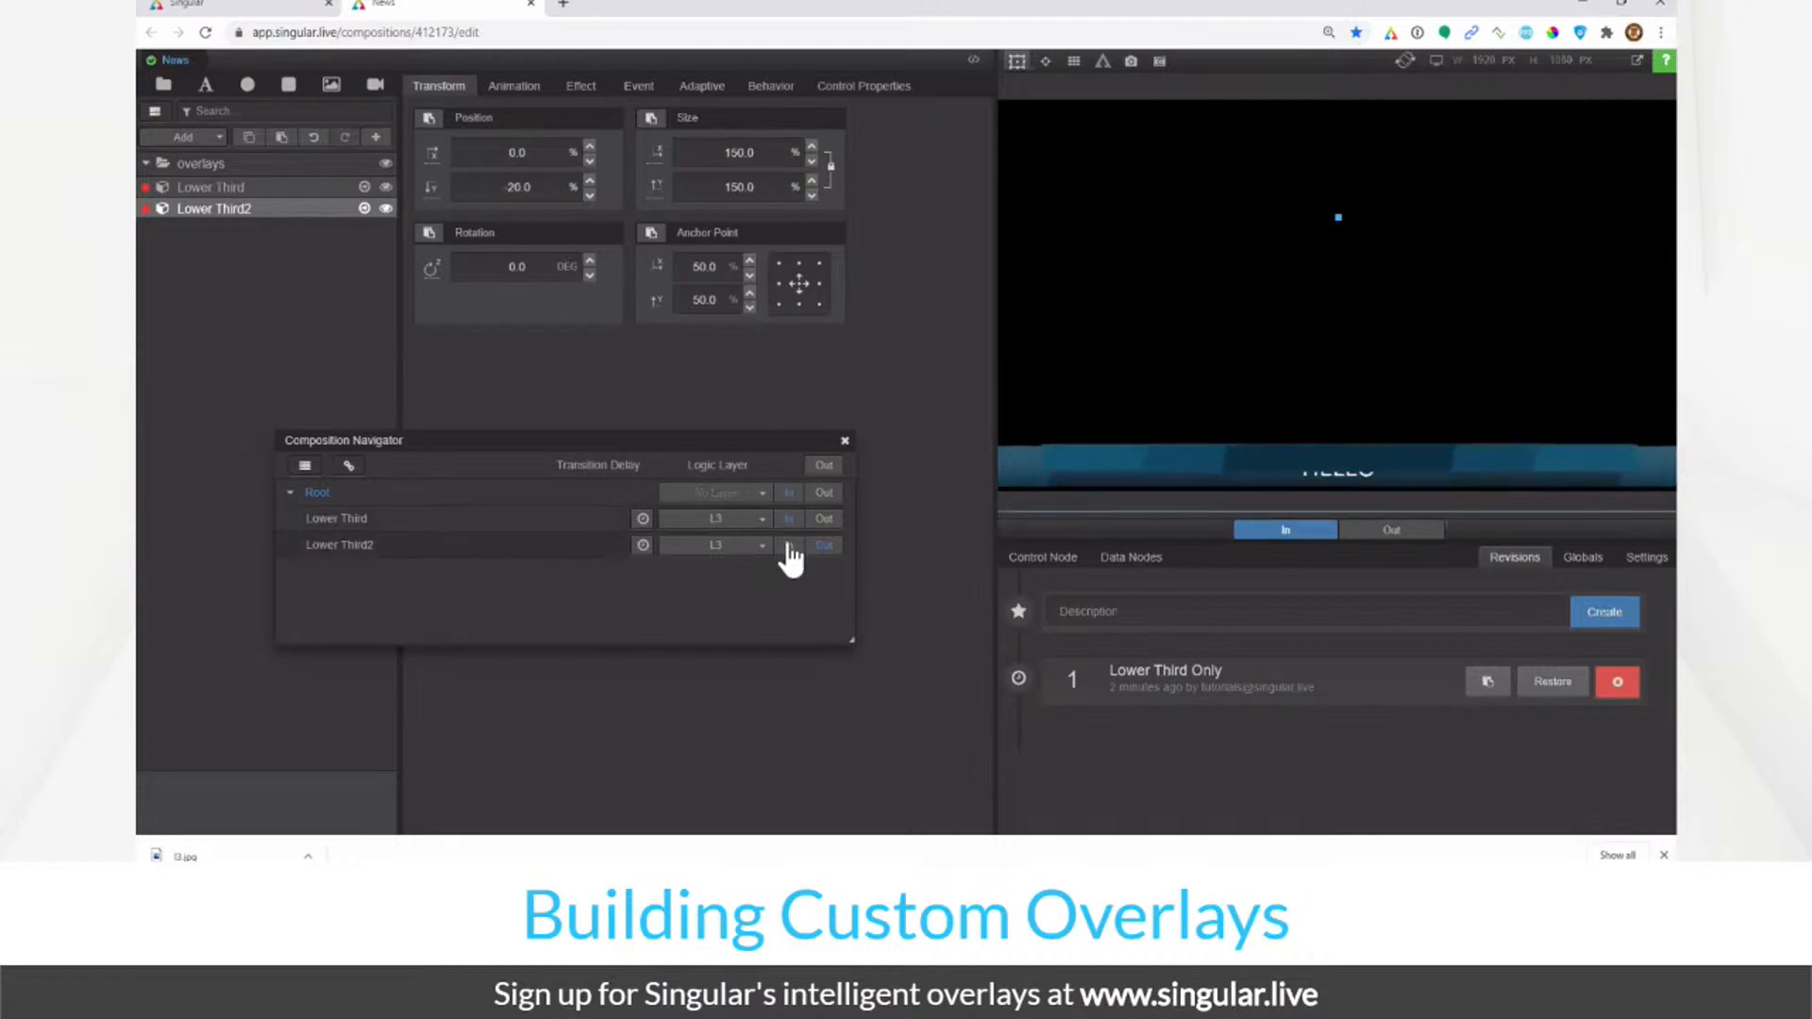
click(789, 546)
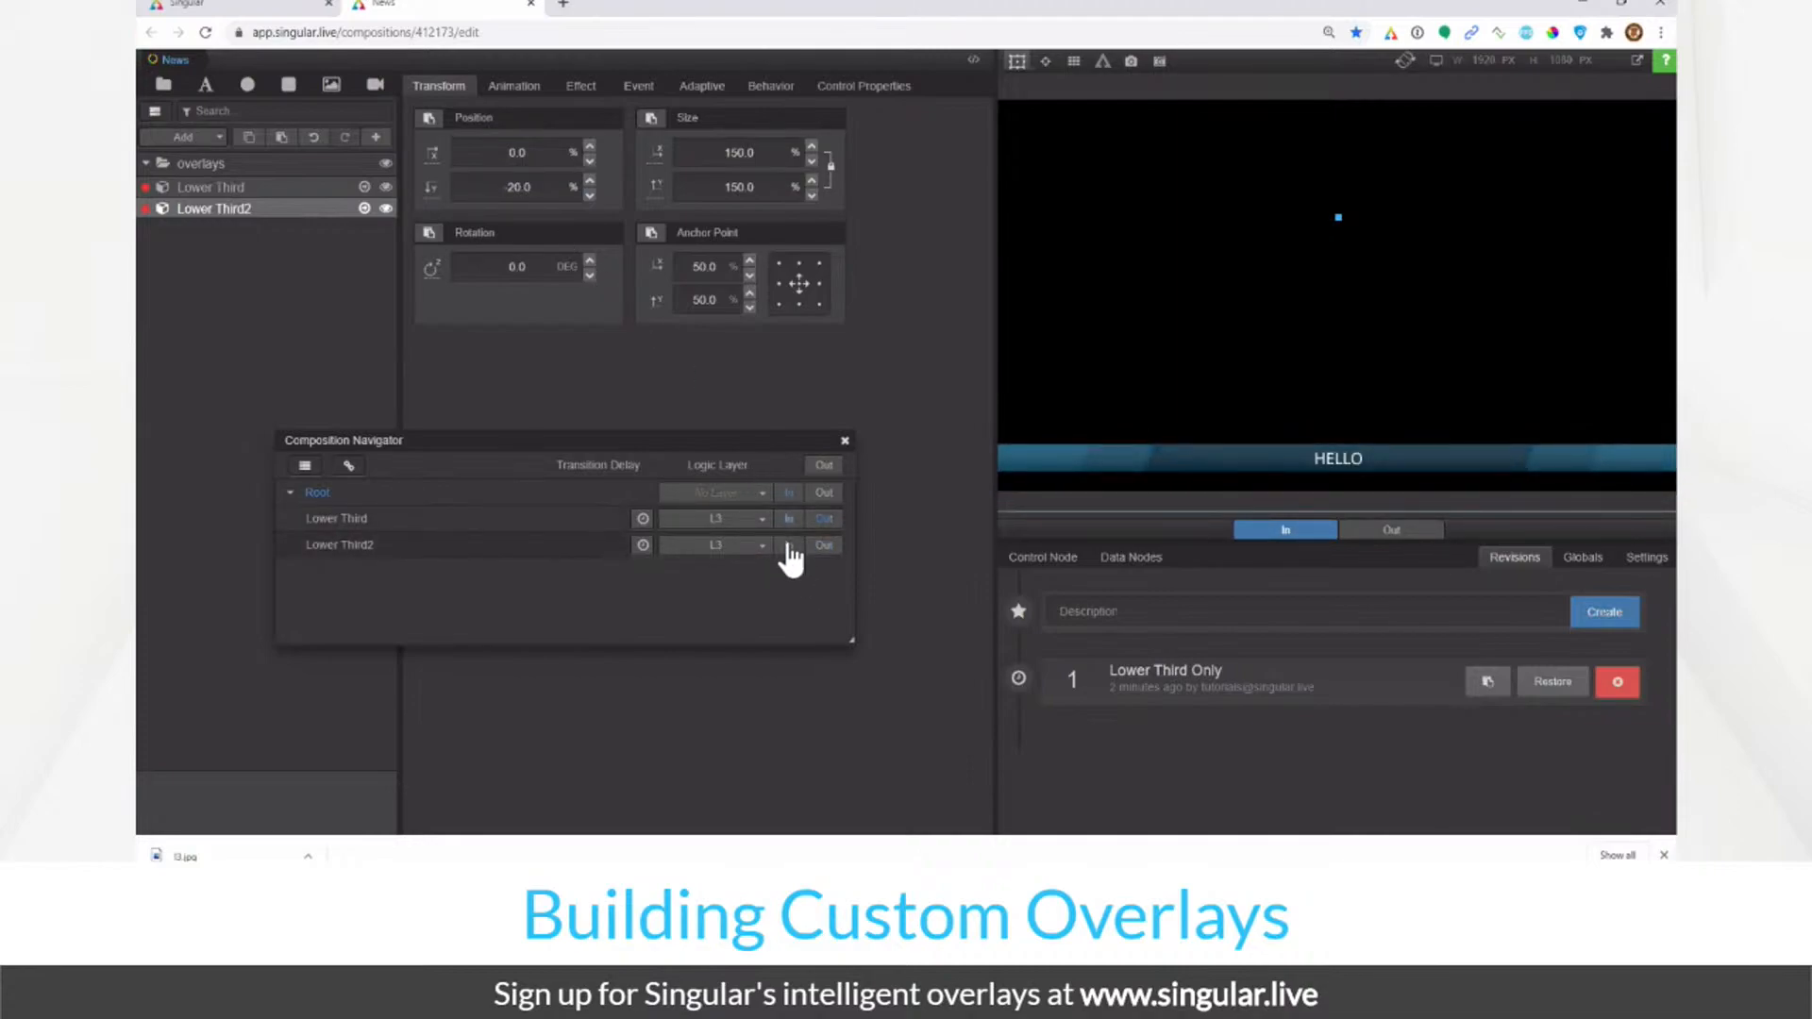
click(787, 521)
click(789, 547)
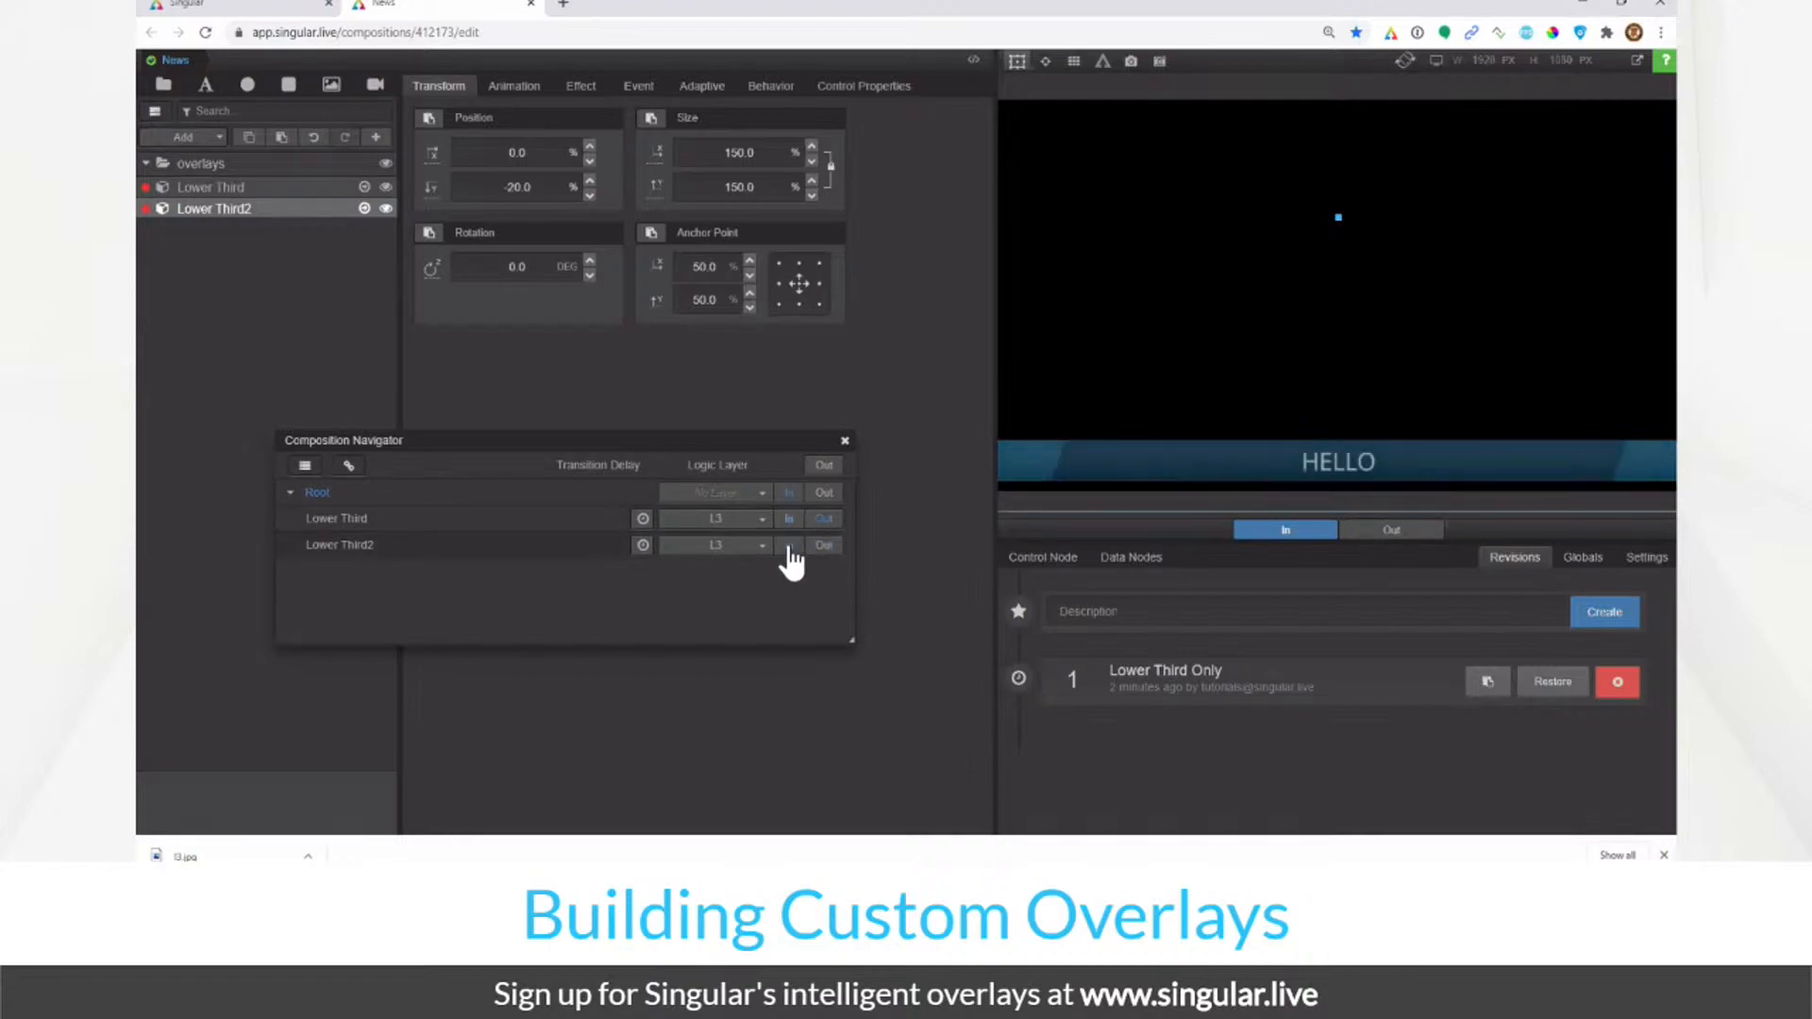
click(791, 546)
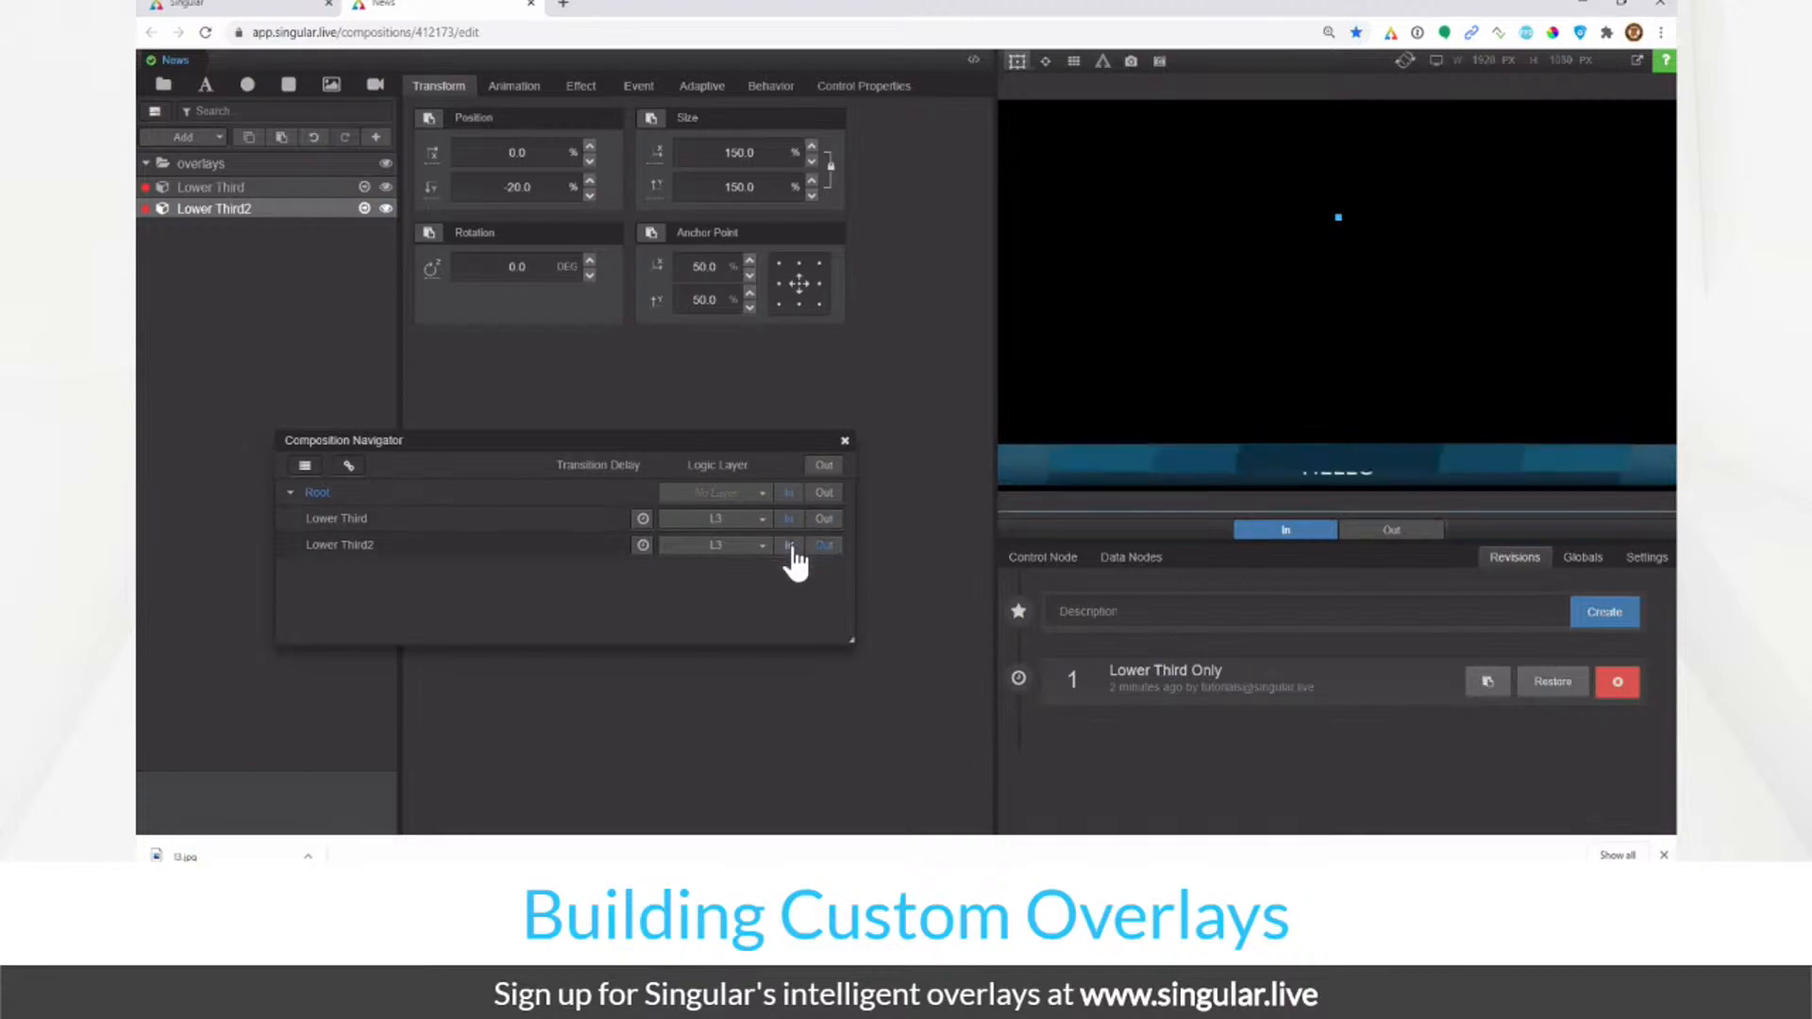
click(791, 548)
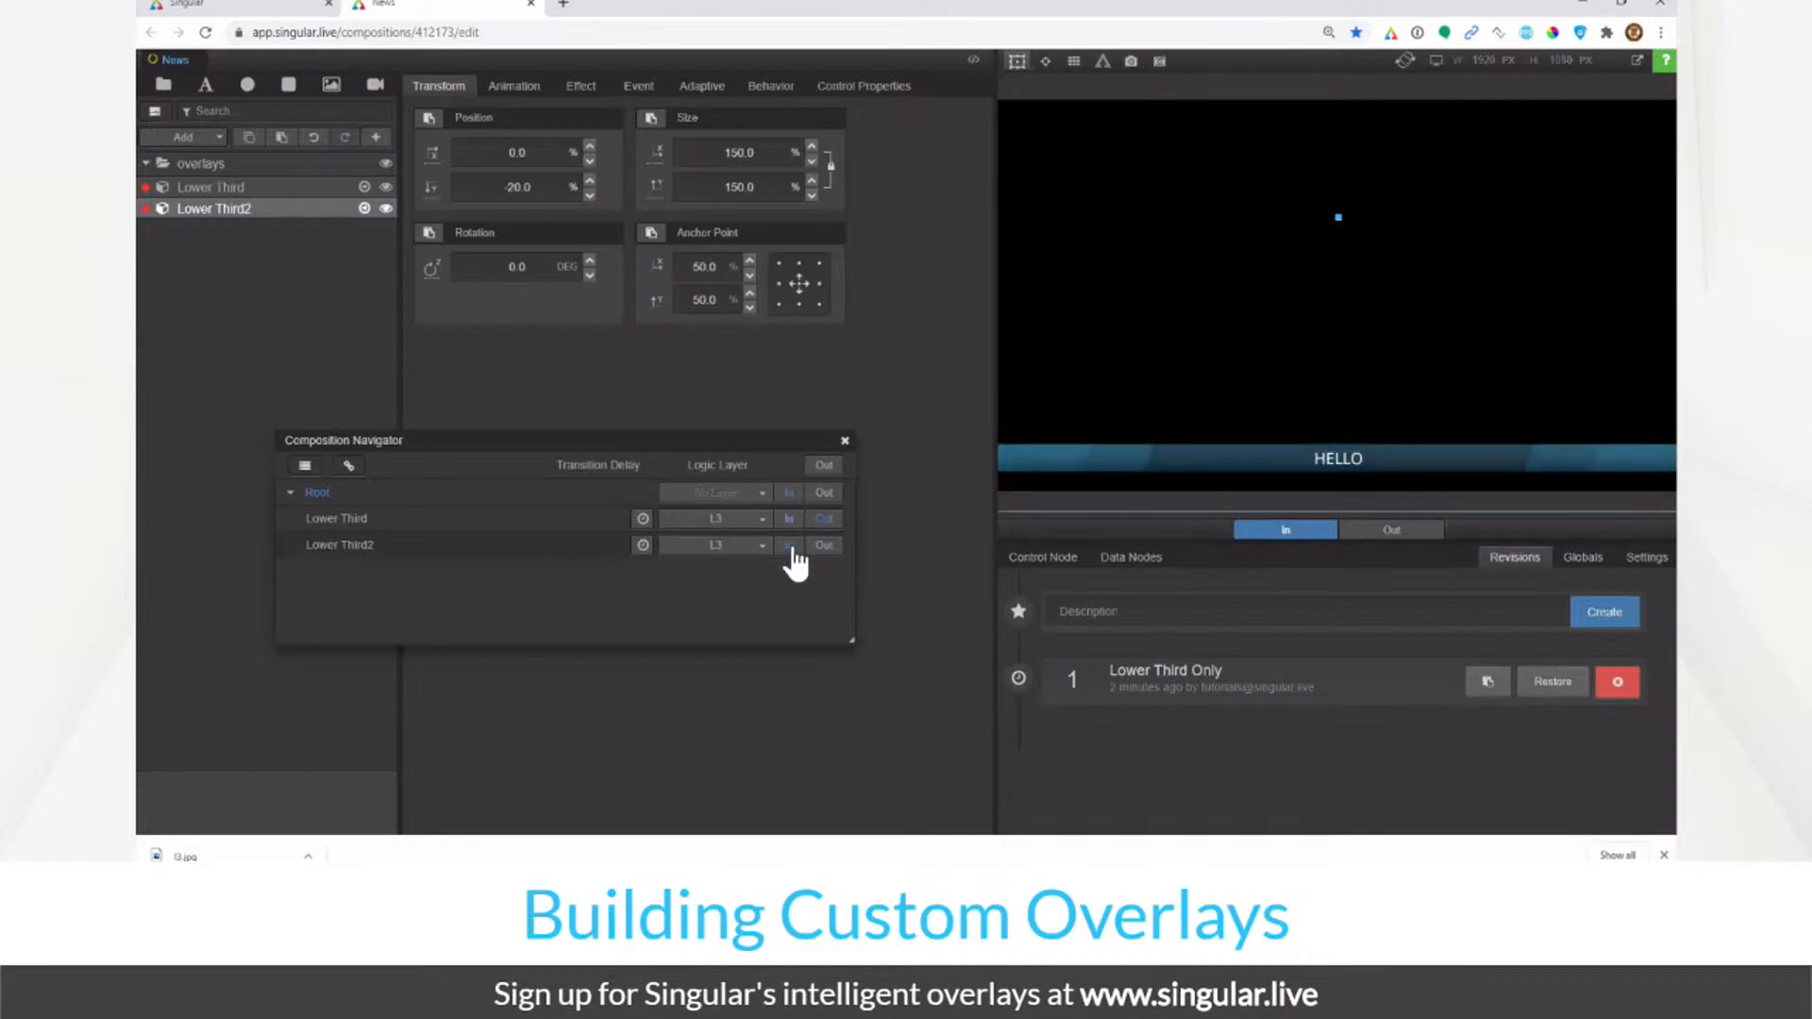
click(643, 521)
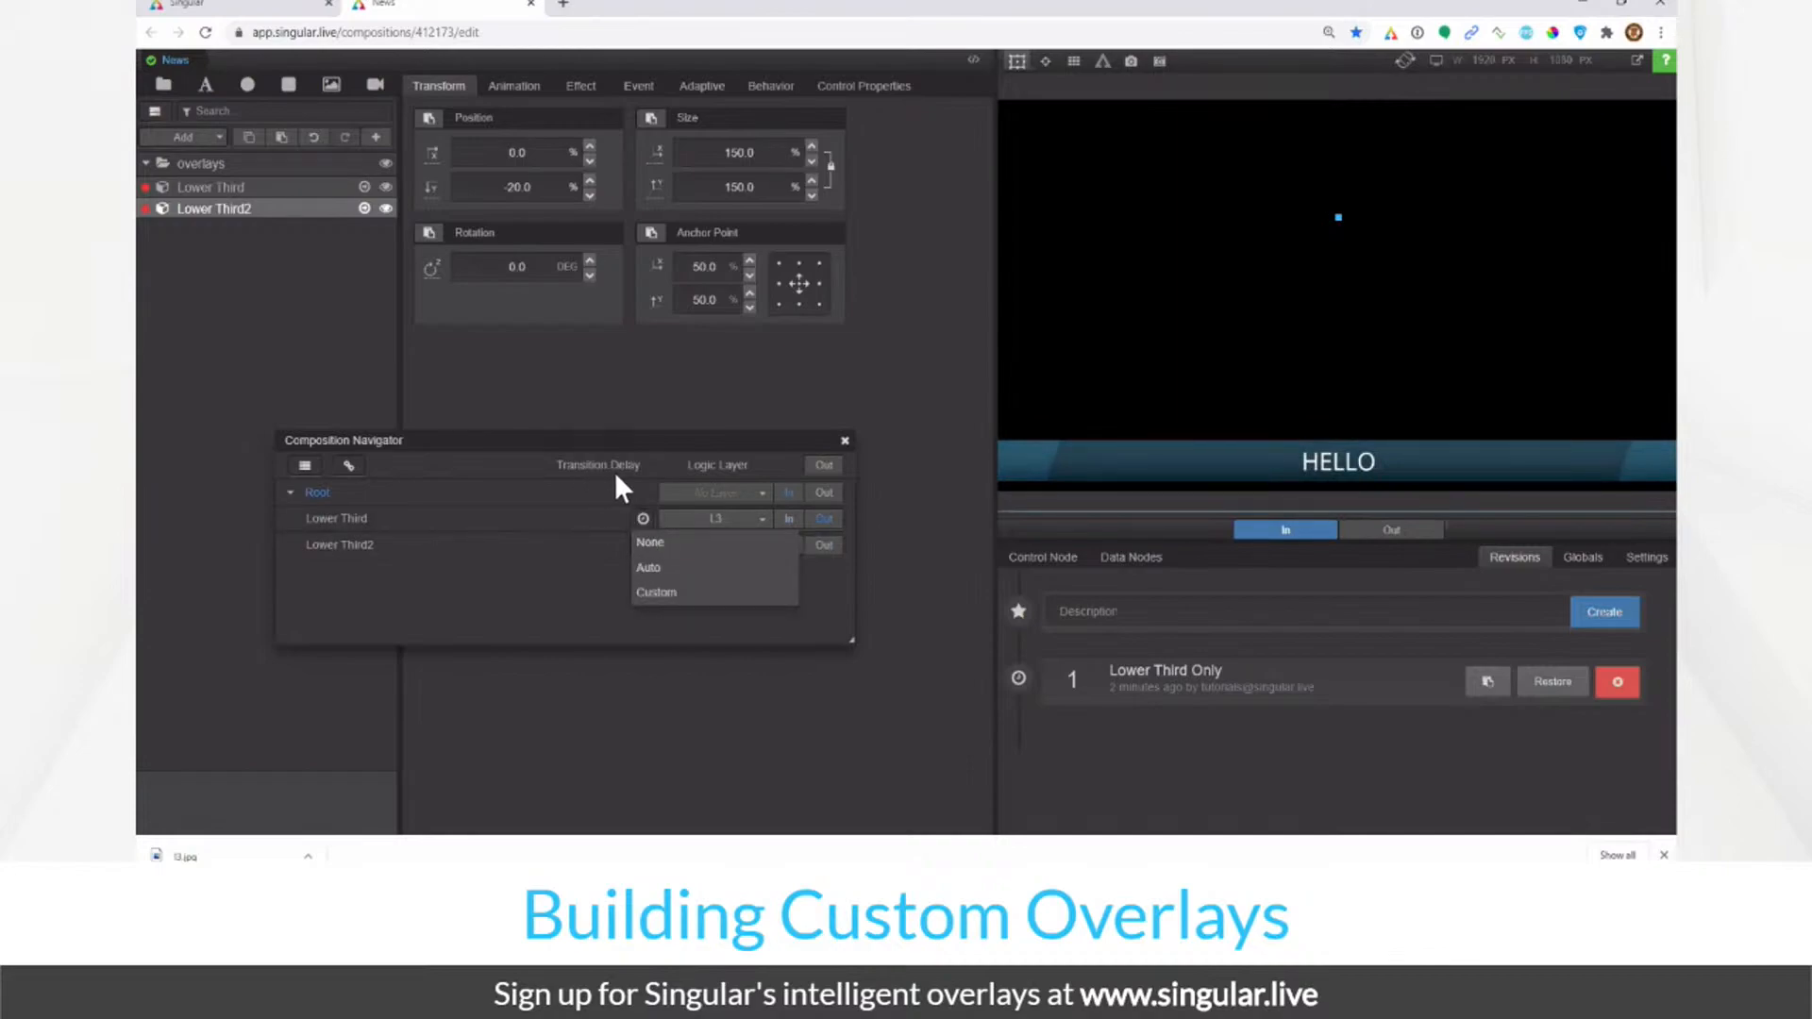
Step: Give Lower Third and Lower Third2 Custom 1-second transition delays, then play both In to test
click(675, 593)
click(642, 545)
click(656, 618)
click(587, 521)
text(1)
key(Tab)
text(1)
key(Return)
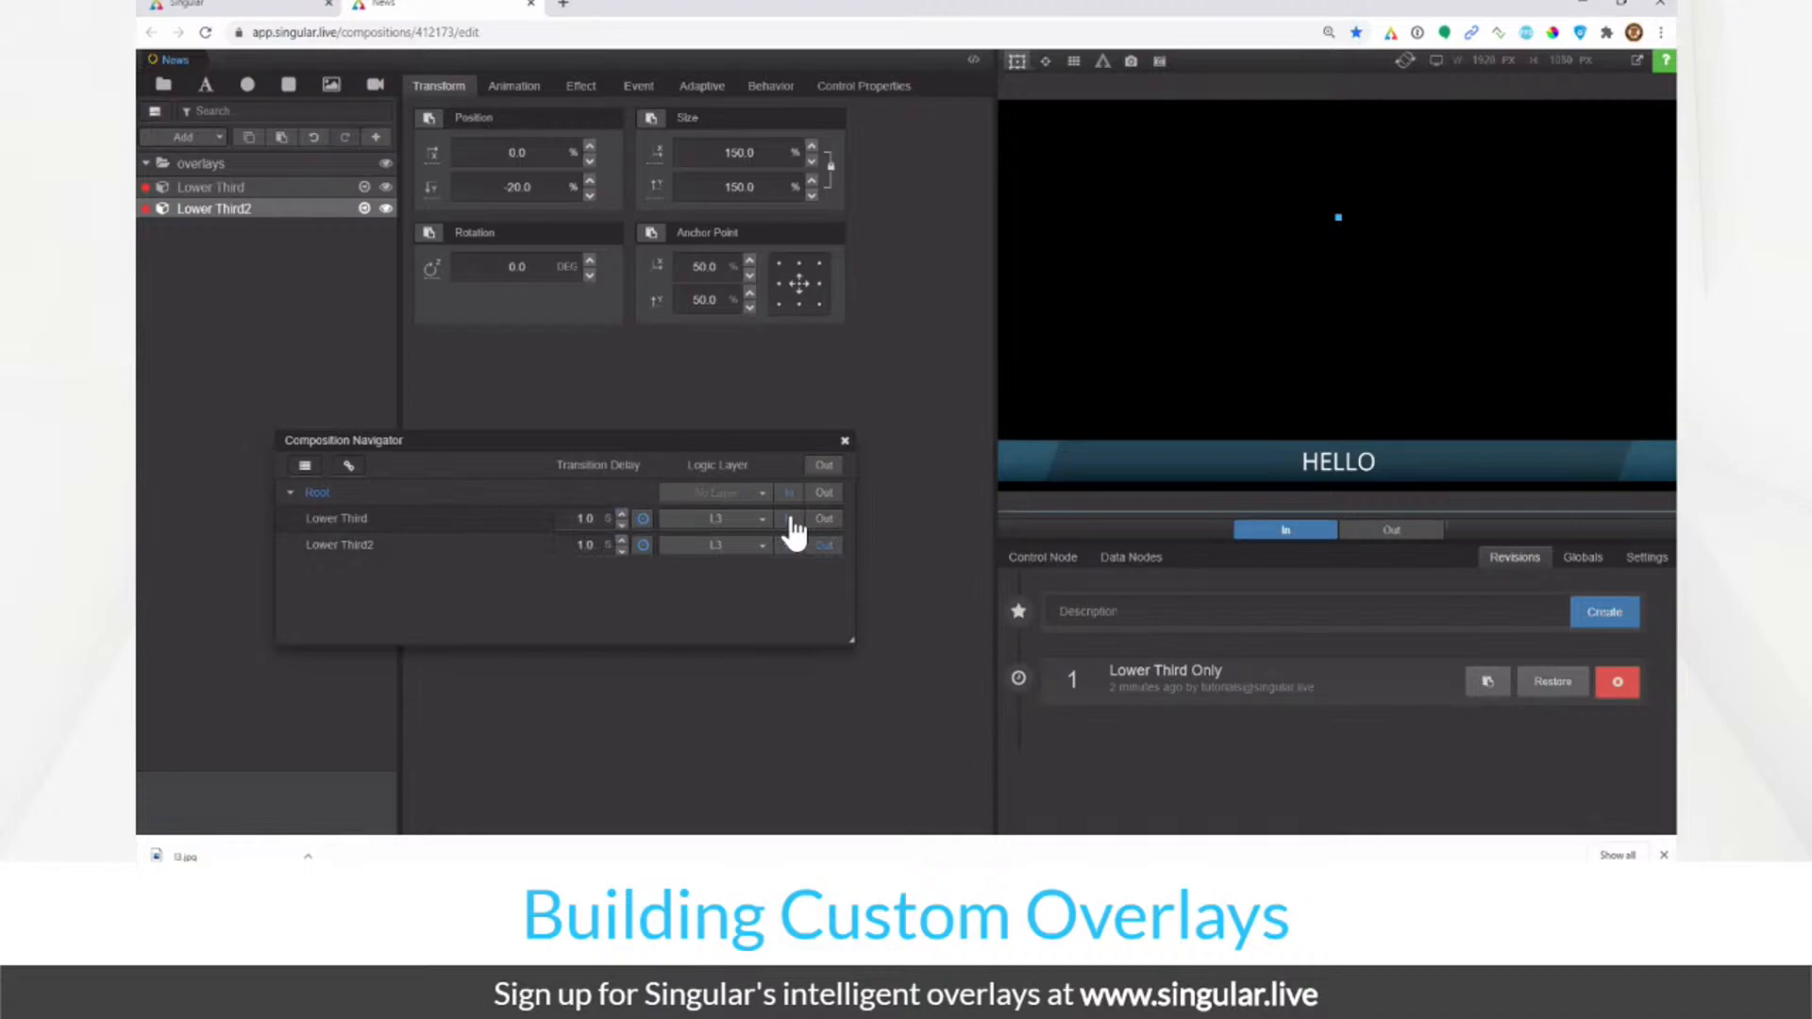
click(791, 521)
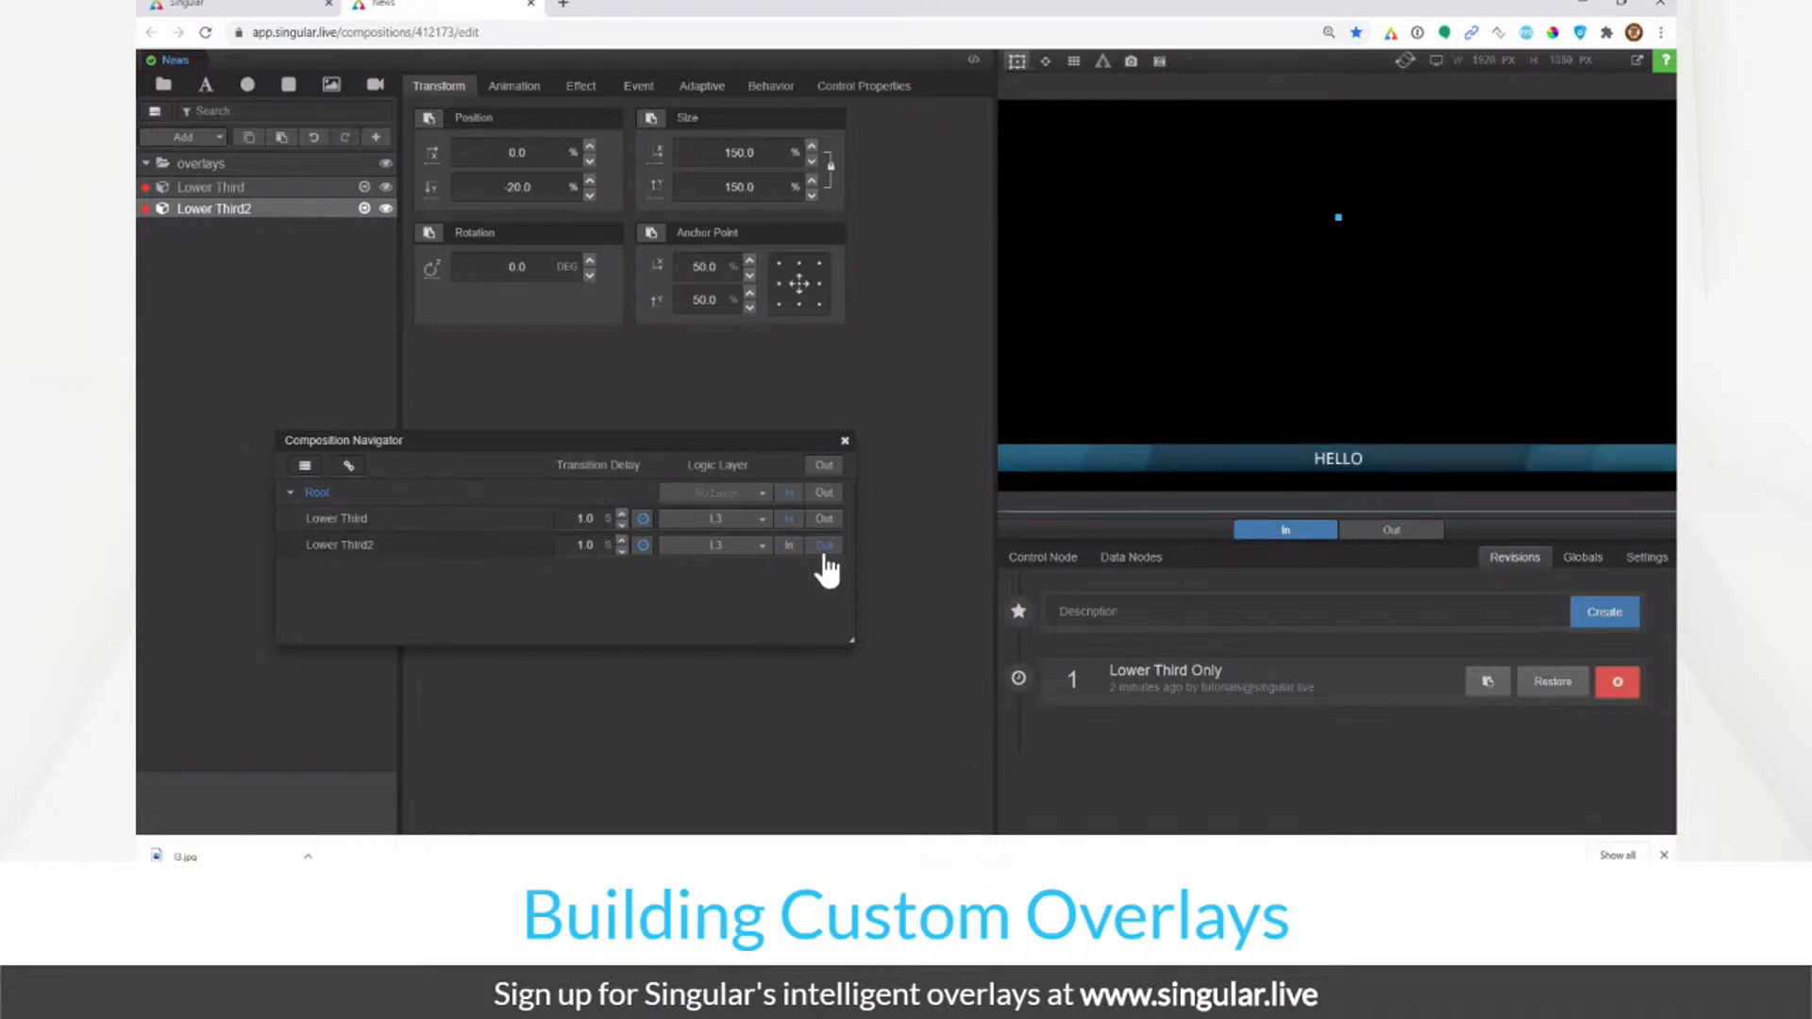
click(789, 546)
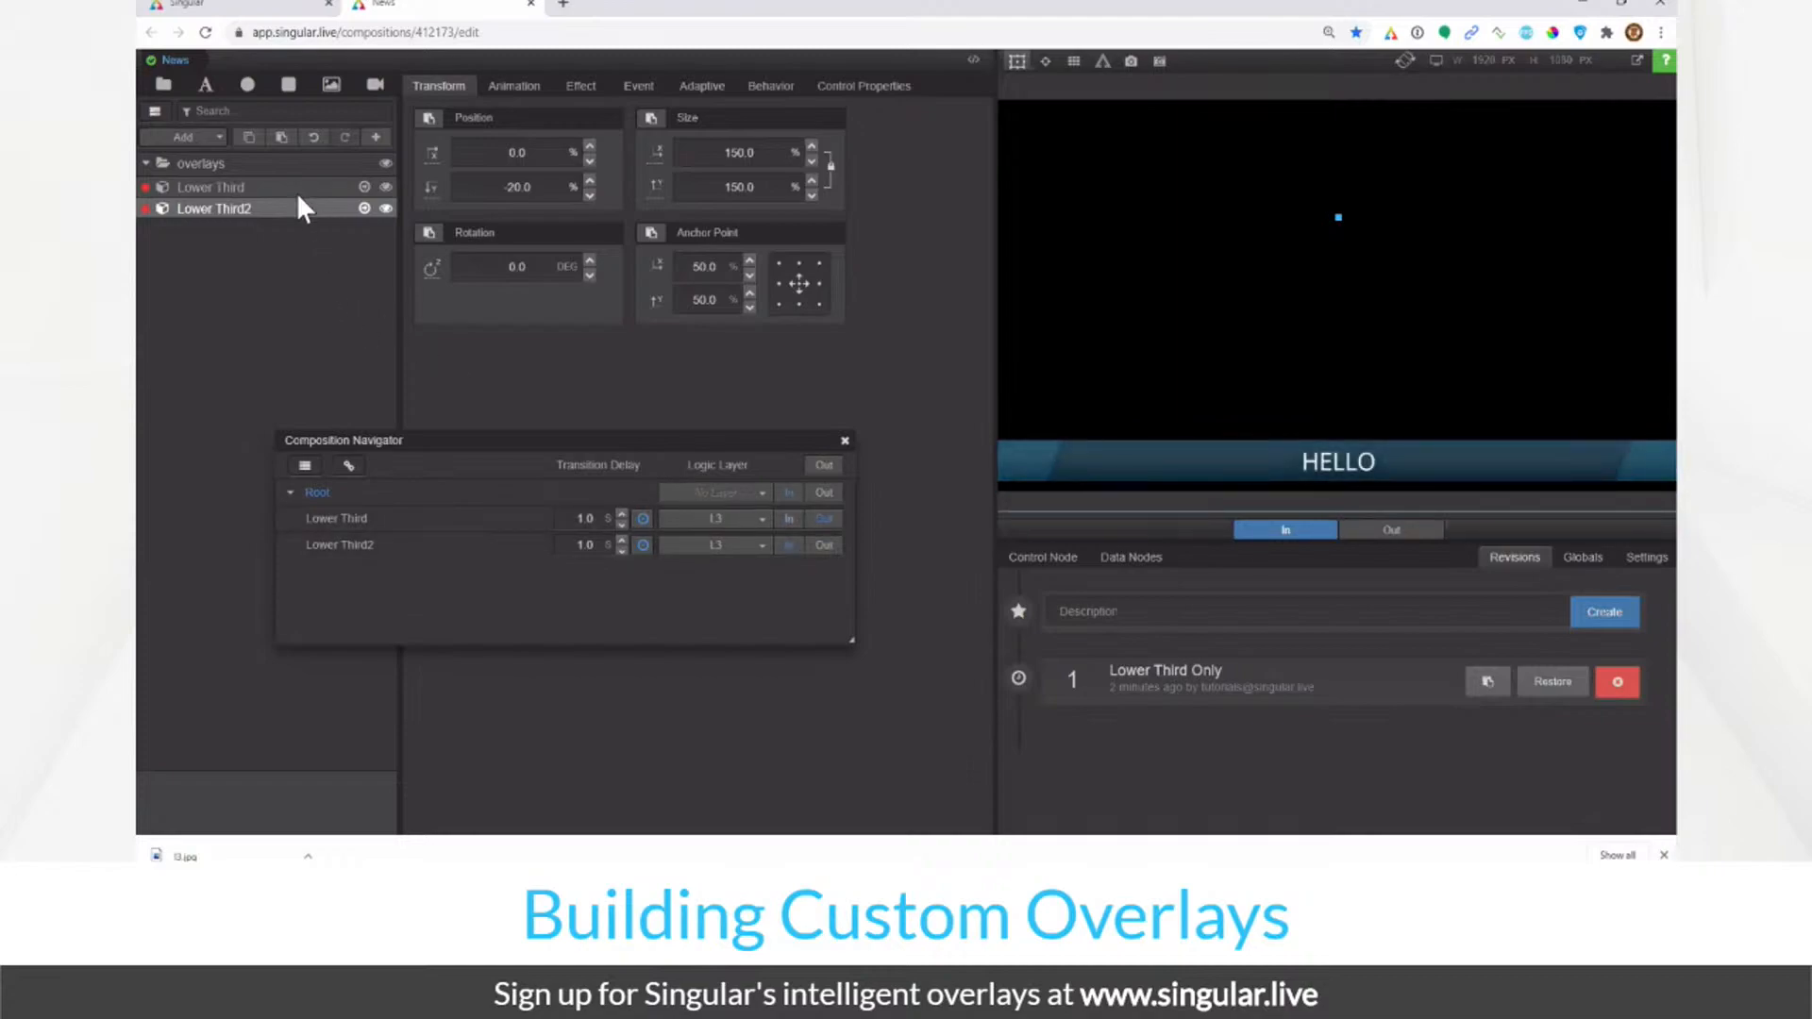
Step: Delete the Lower Third2 layer and save revision 'L3 only', deleting the old Lower Third Only revision
right_click(312, 217)
click(347, 307)
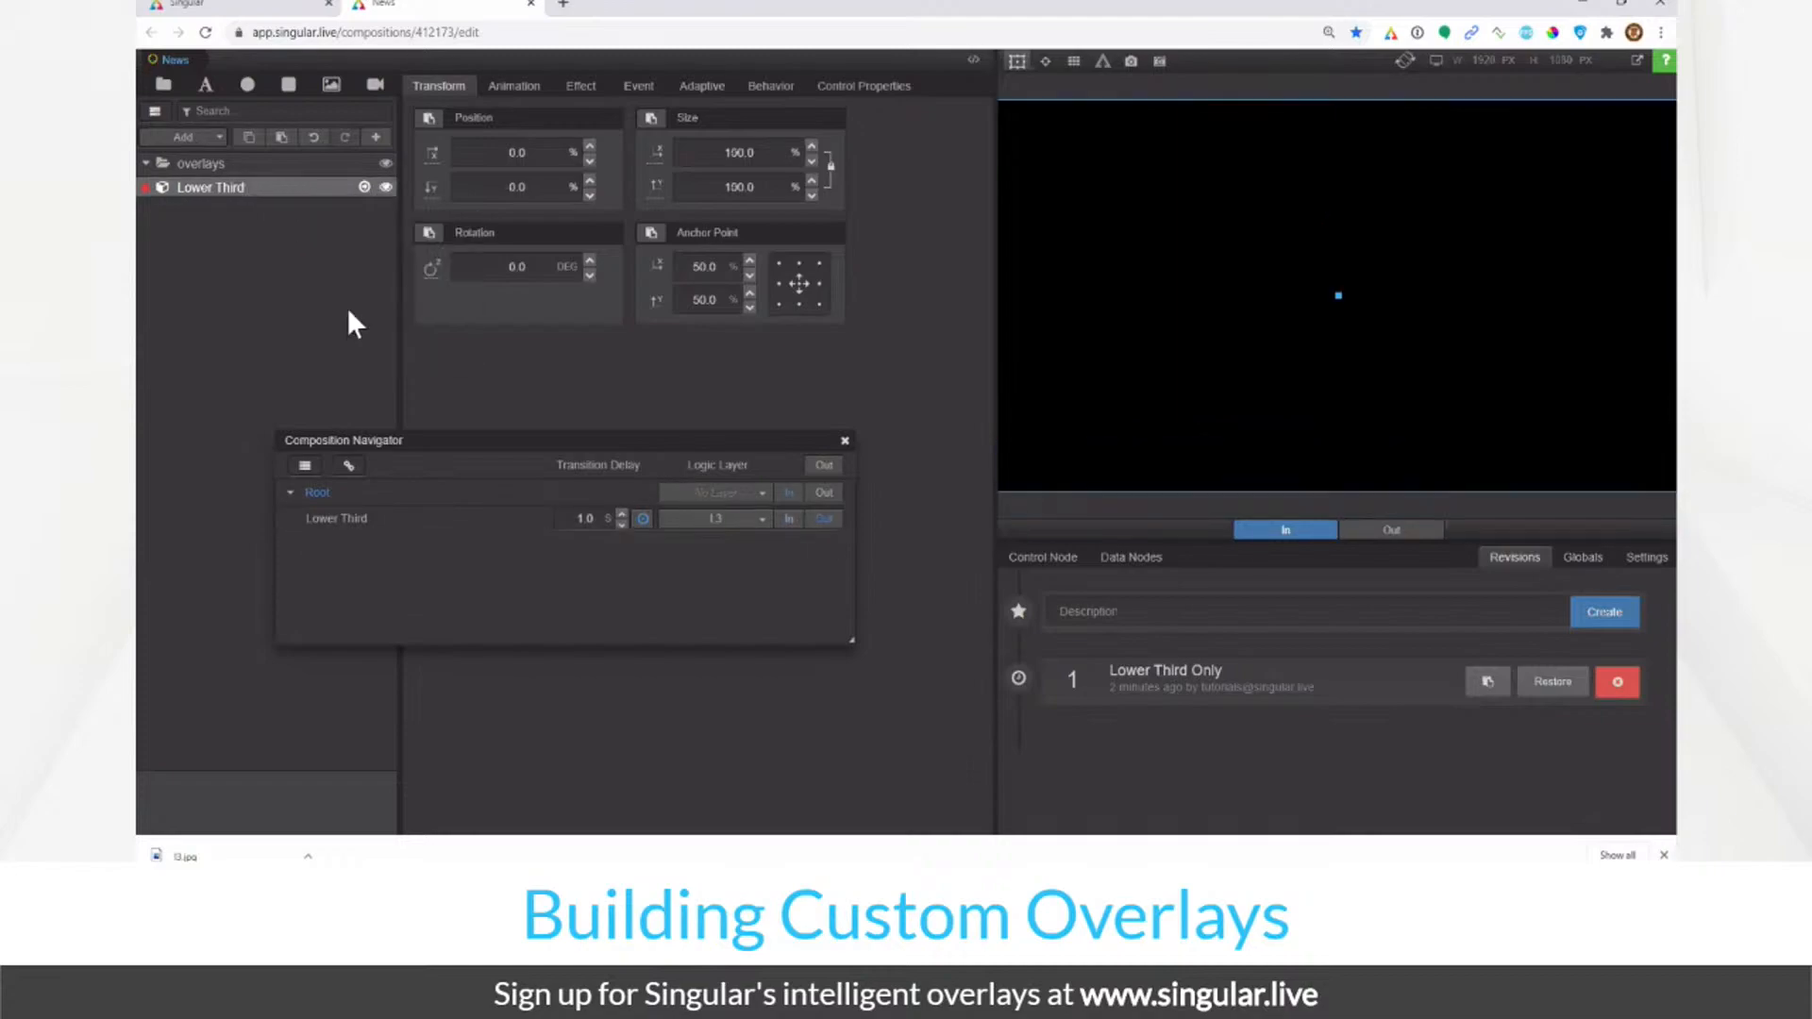
click(1281, 611)
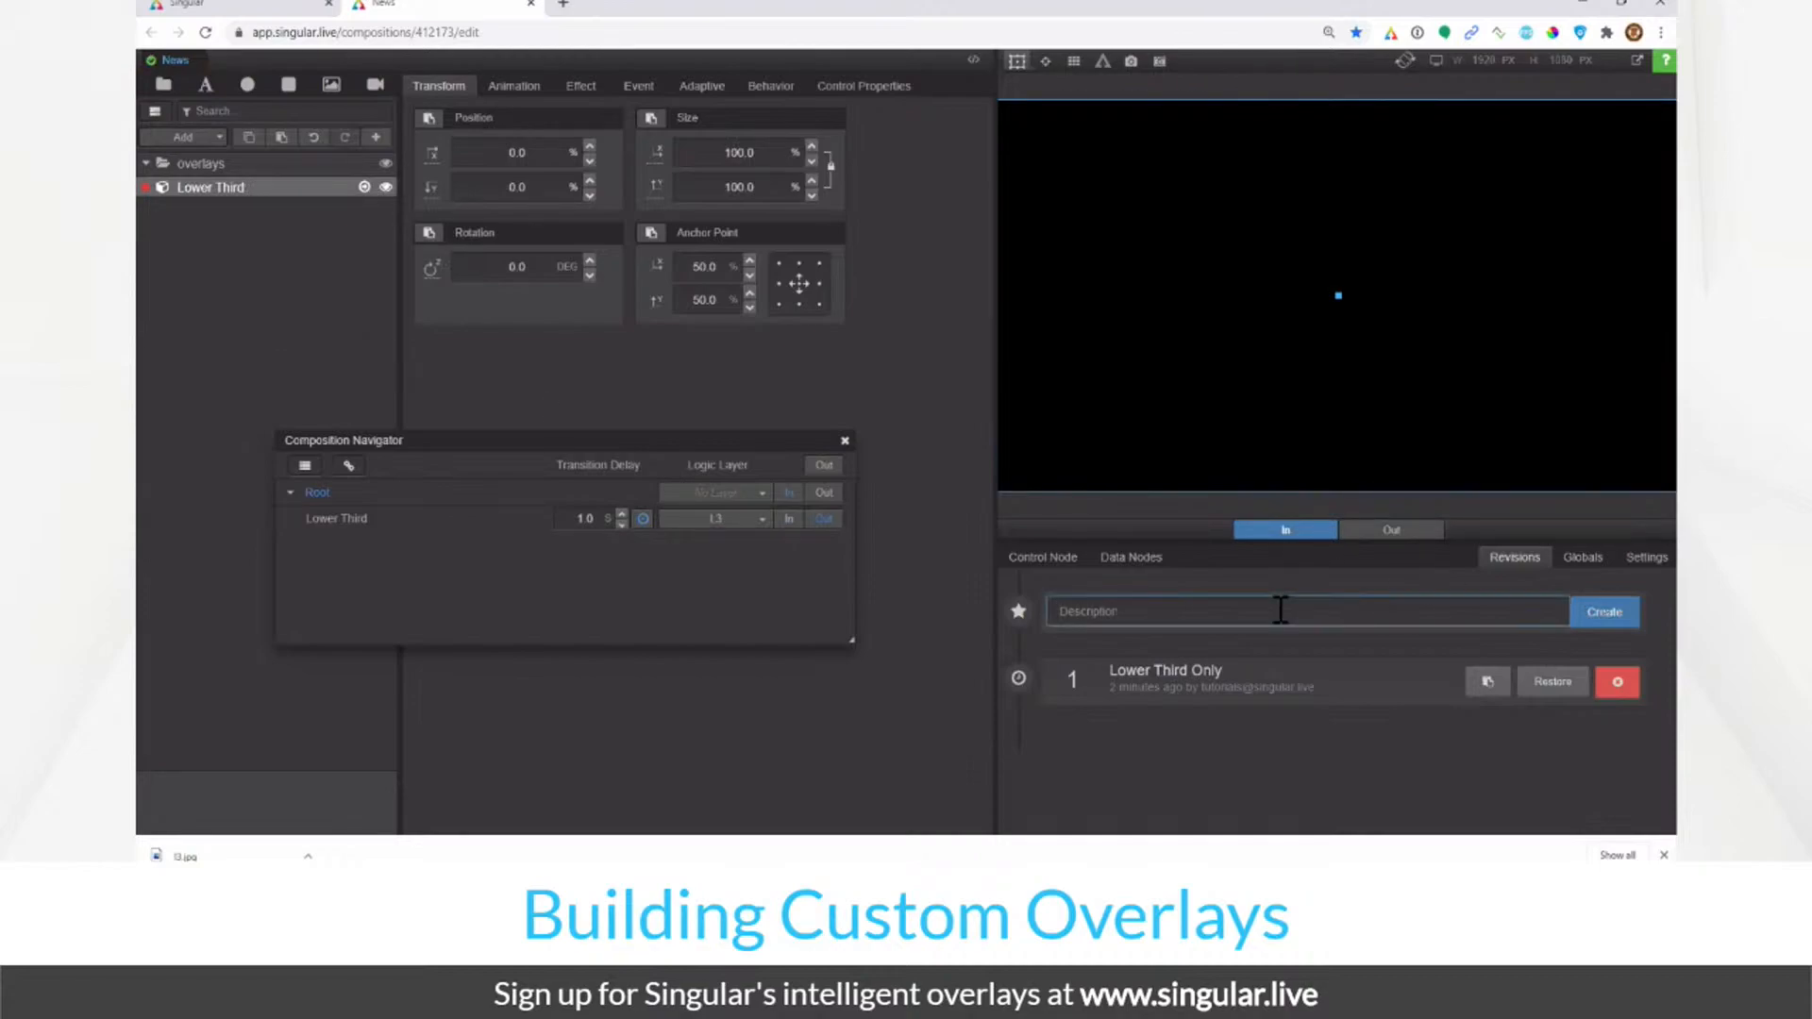
text(L3 only)
key(Return)
click(1628, 752)
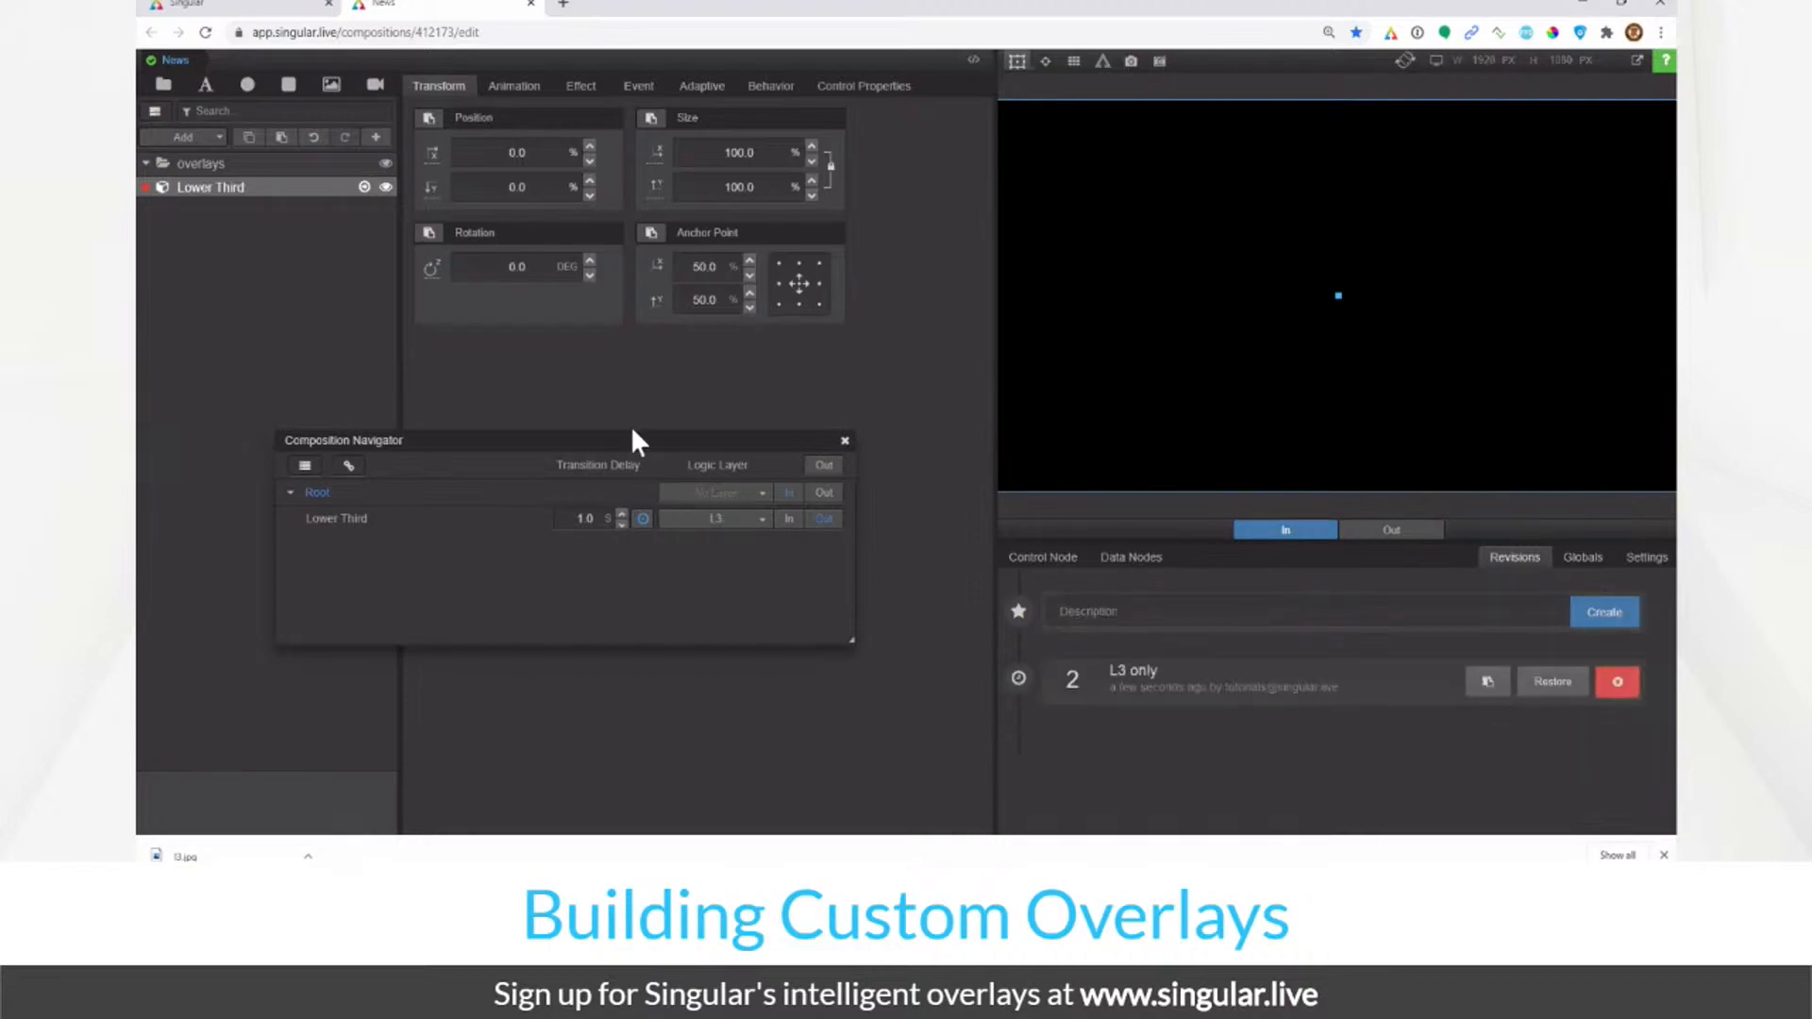
Step: Take the composition out, close the navigator and exit the News editor to the dashboard
click(824, 492)
click(845, 442)
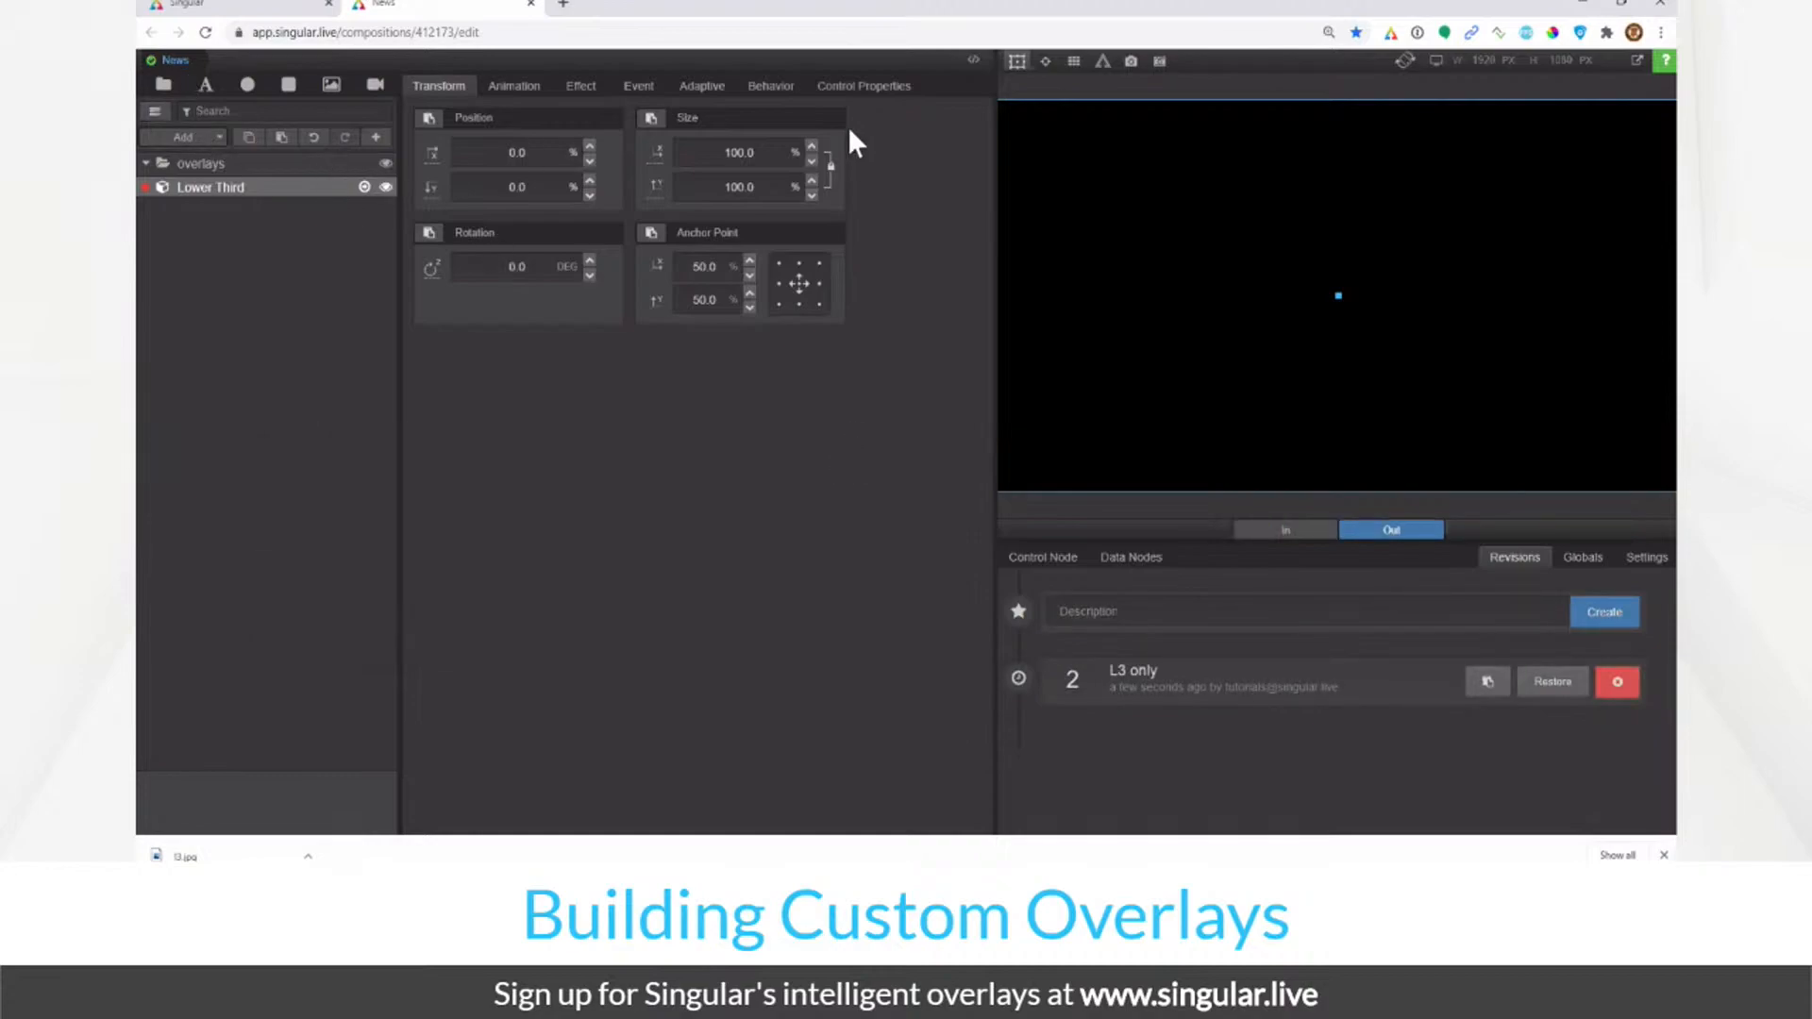
click(1019, 61)
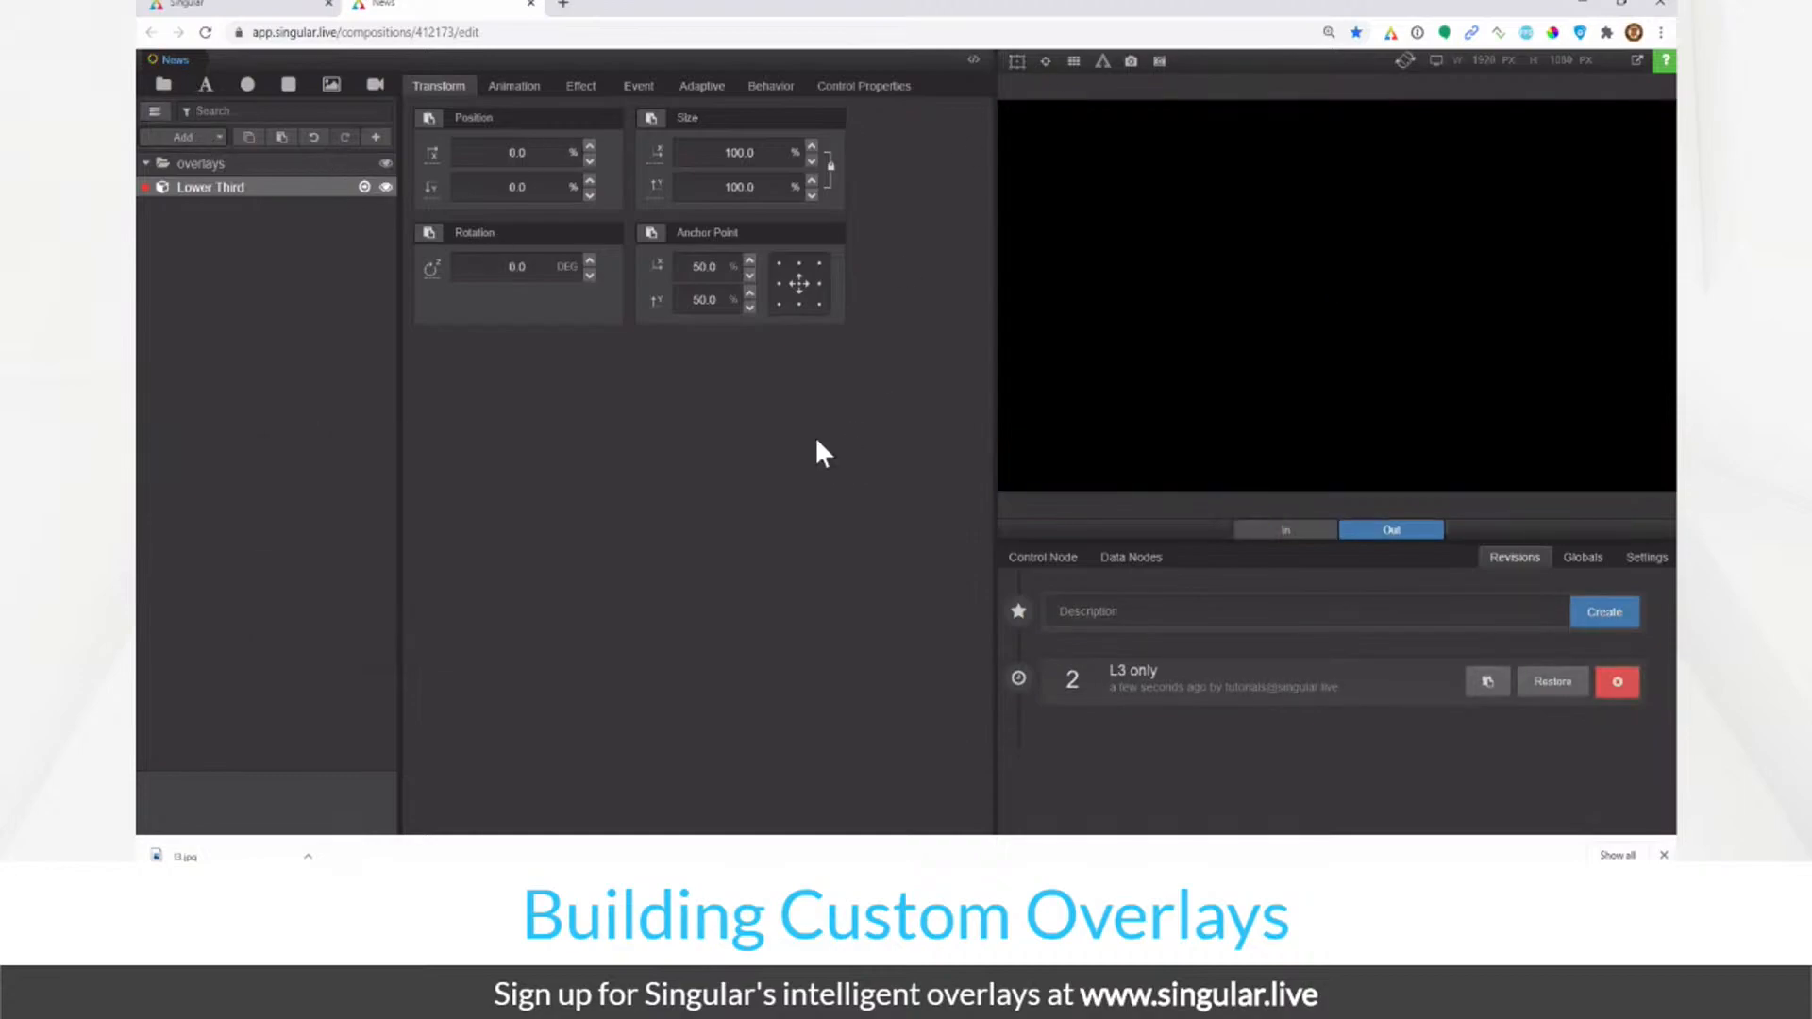
click(217, 166)
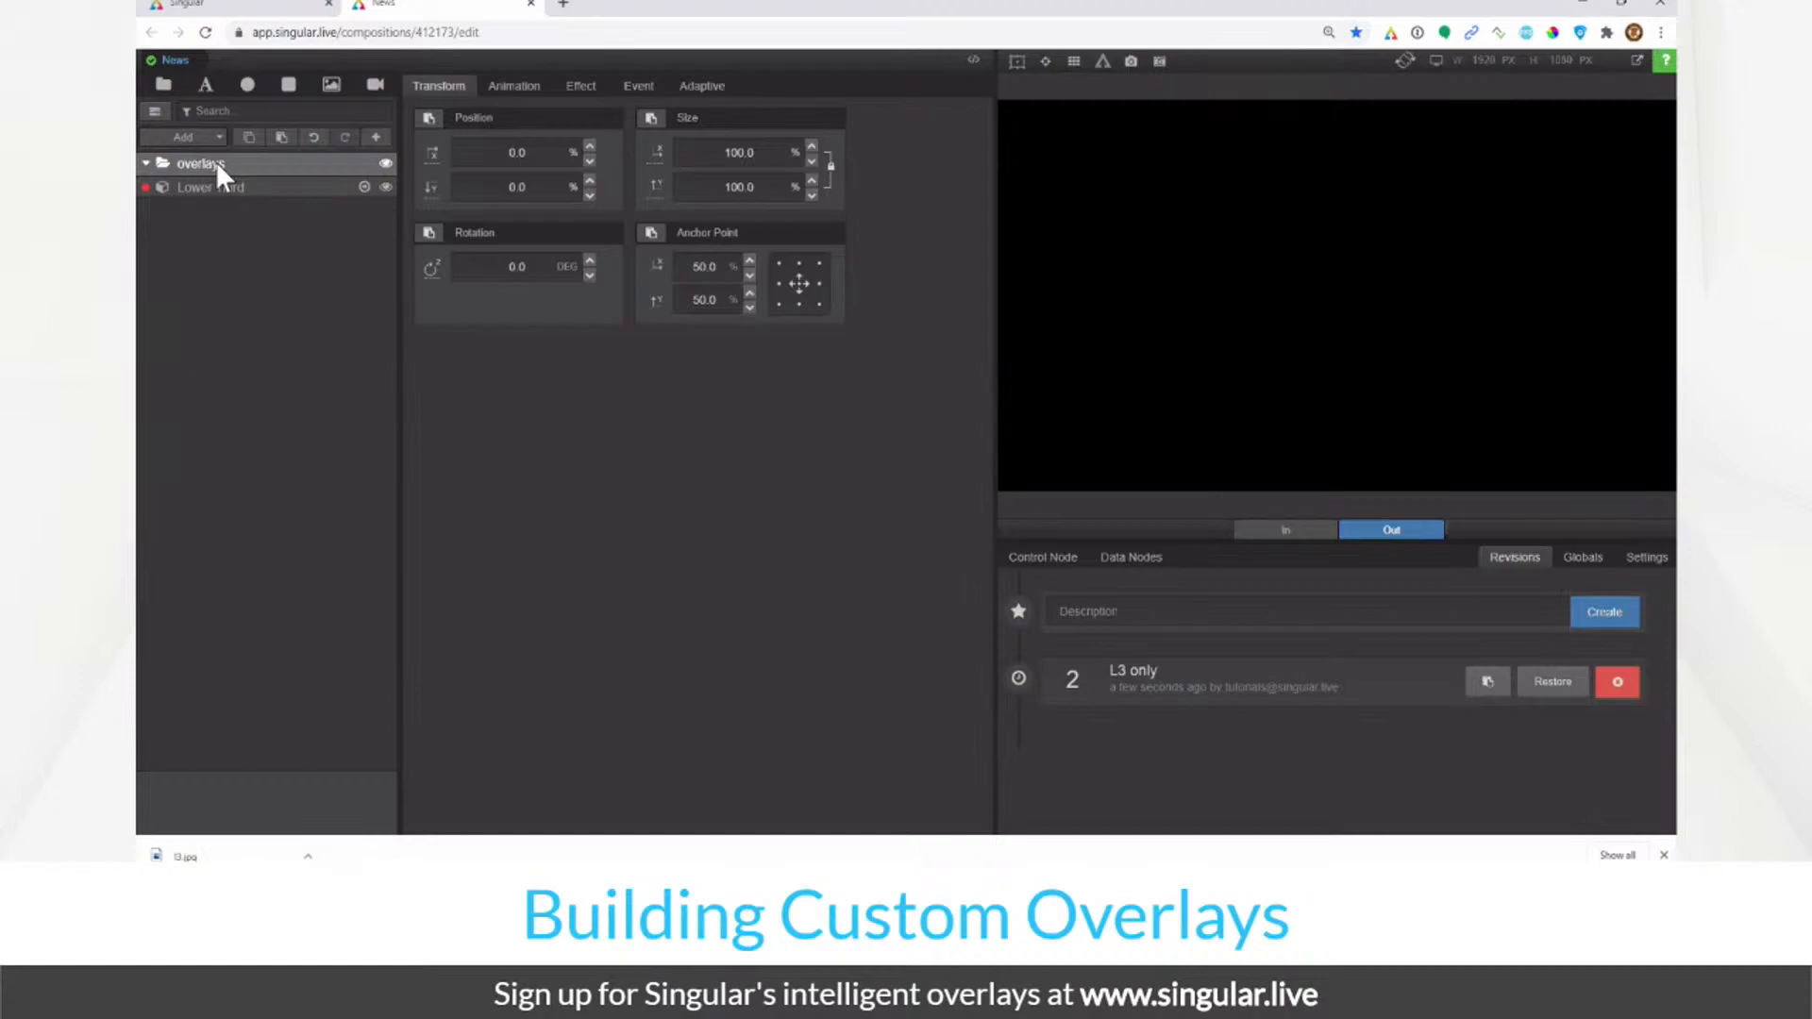
click(532, 4)
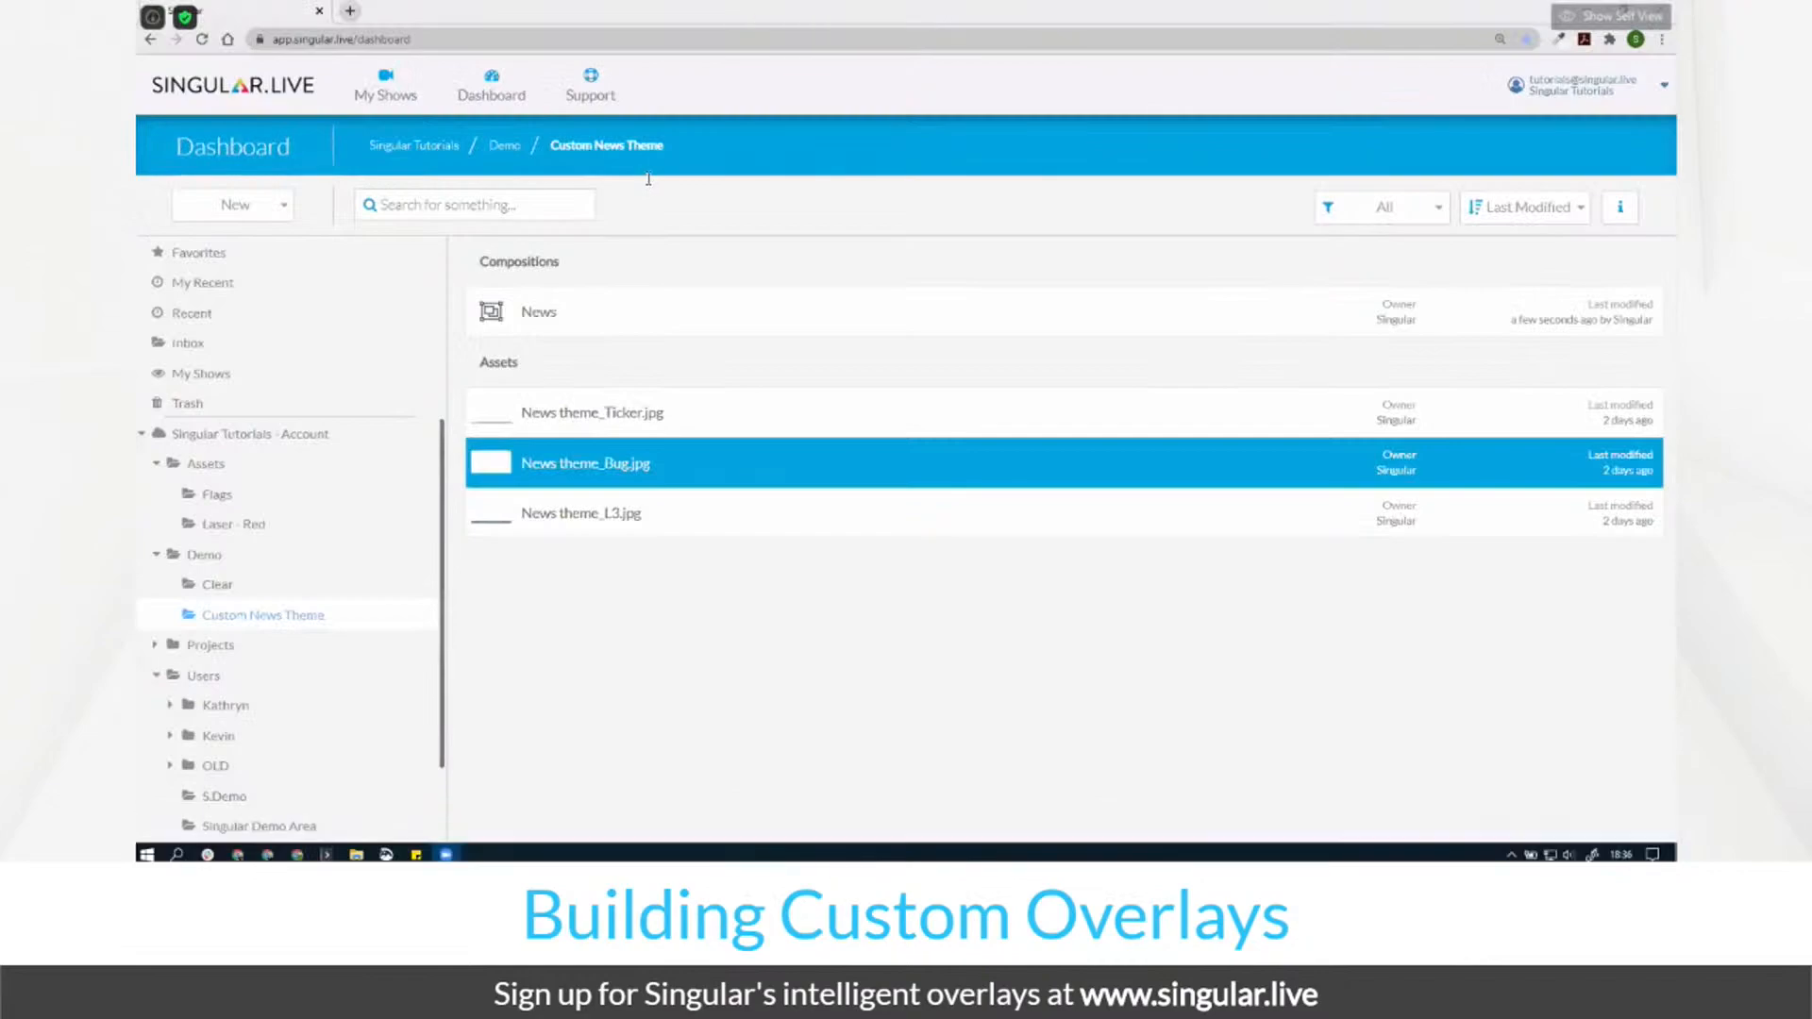
Step: Open the News composition from the Custom News Theme folder in the editor
click(536, 314)
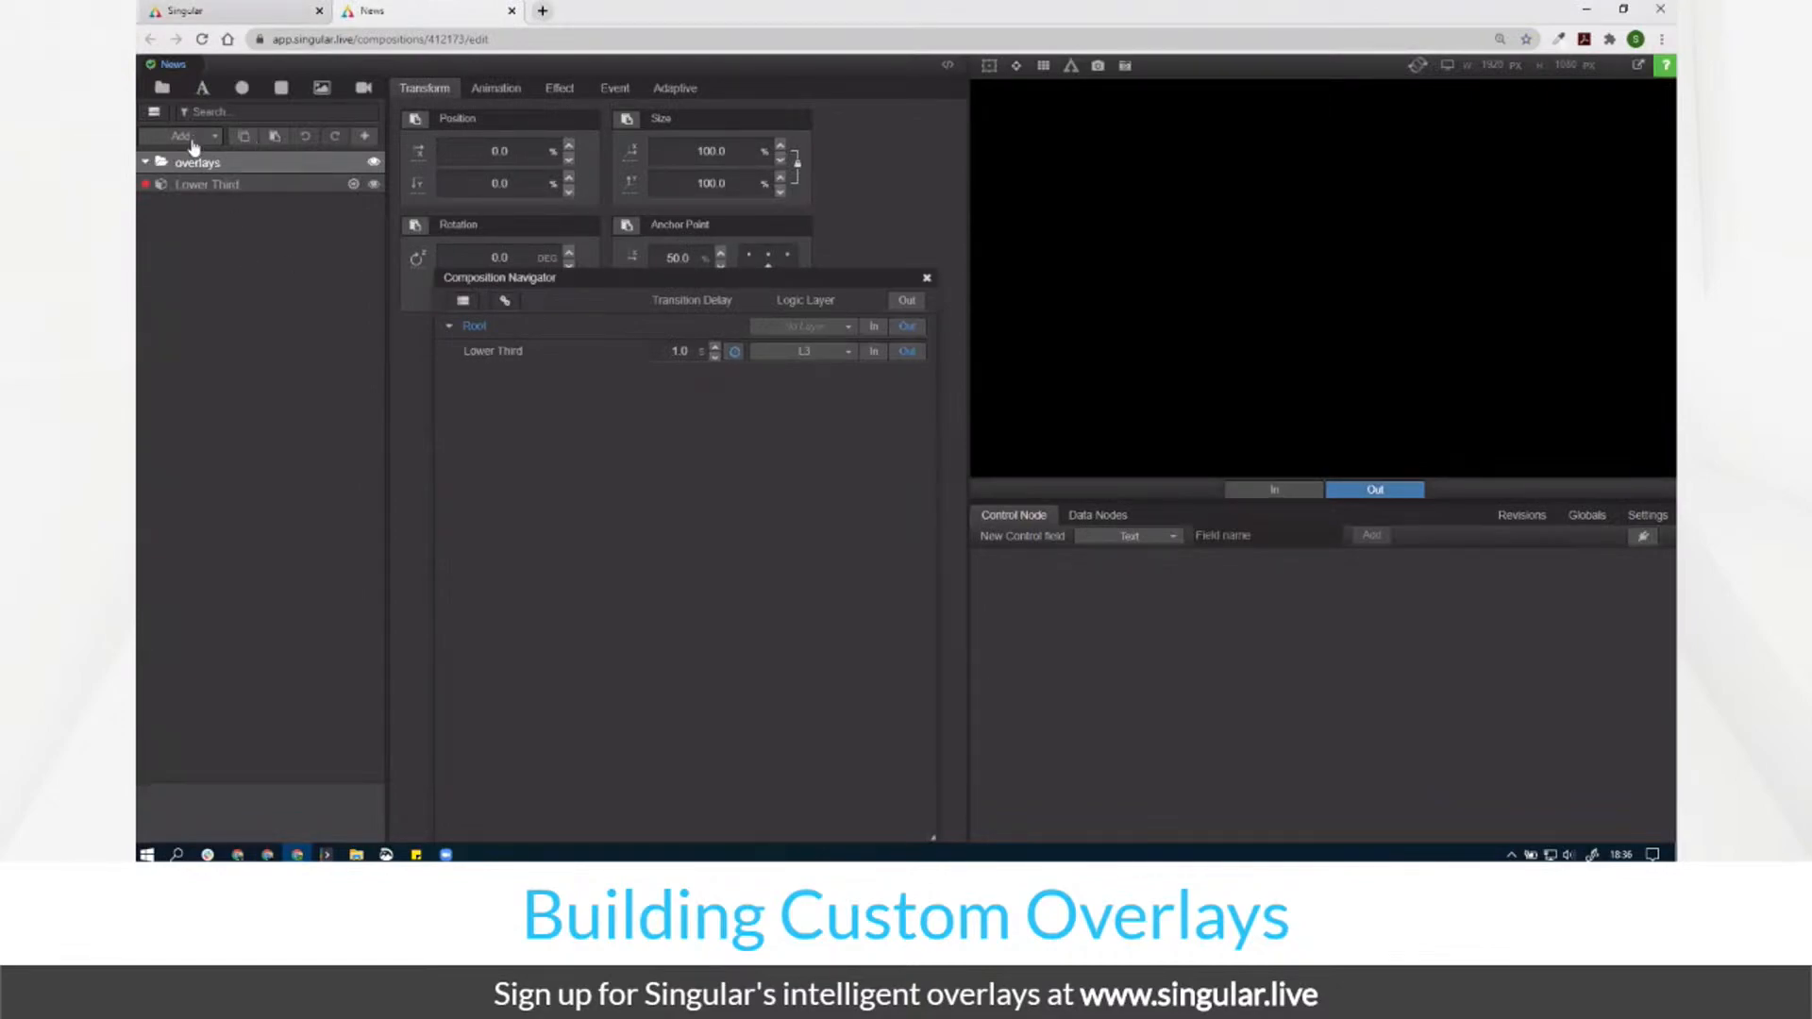
Step: Add an image layer named ref inside a new bottom group named Ref
click(322, 88)
drag(234, 189, 232, 225)
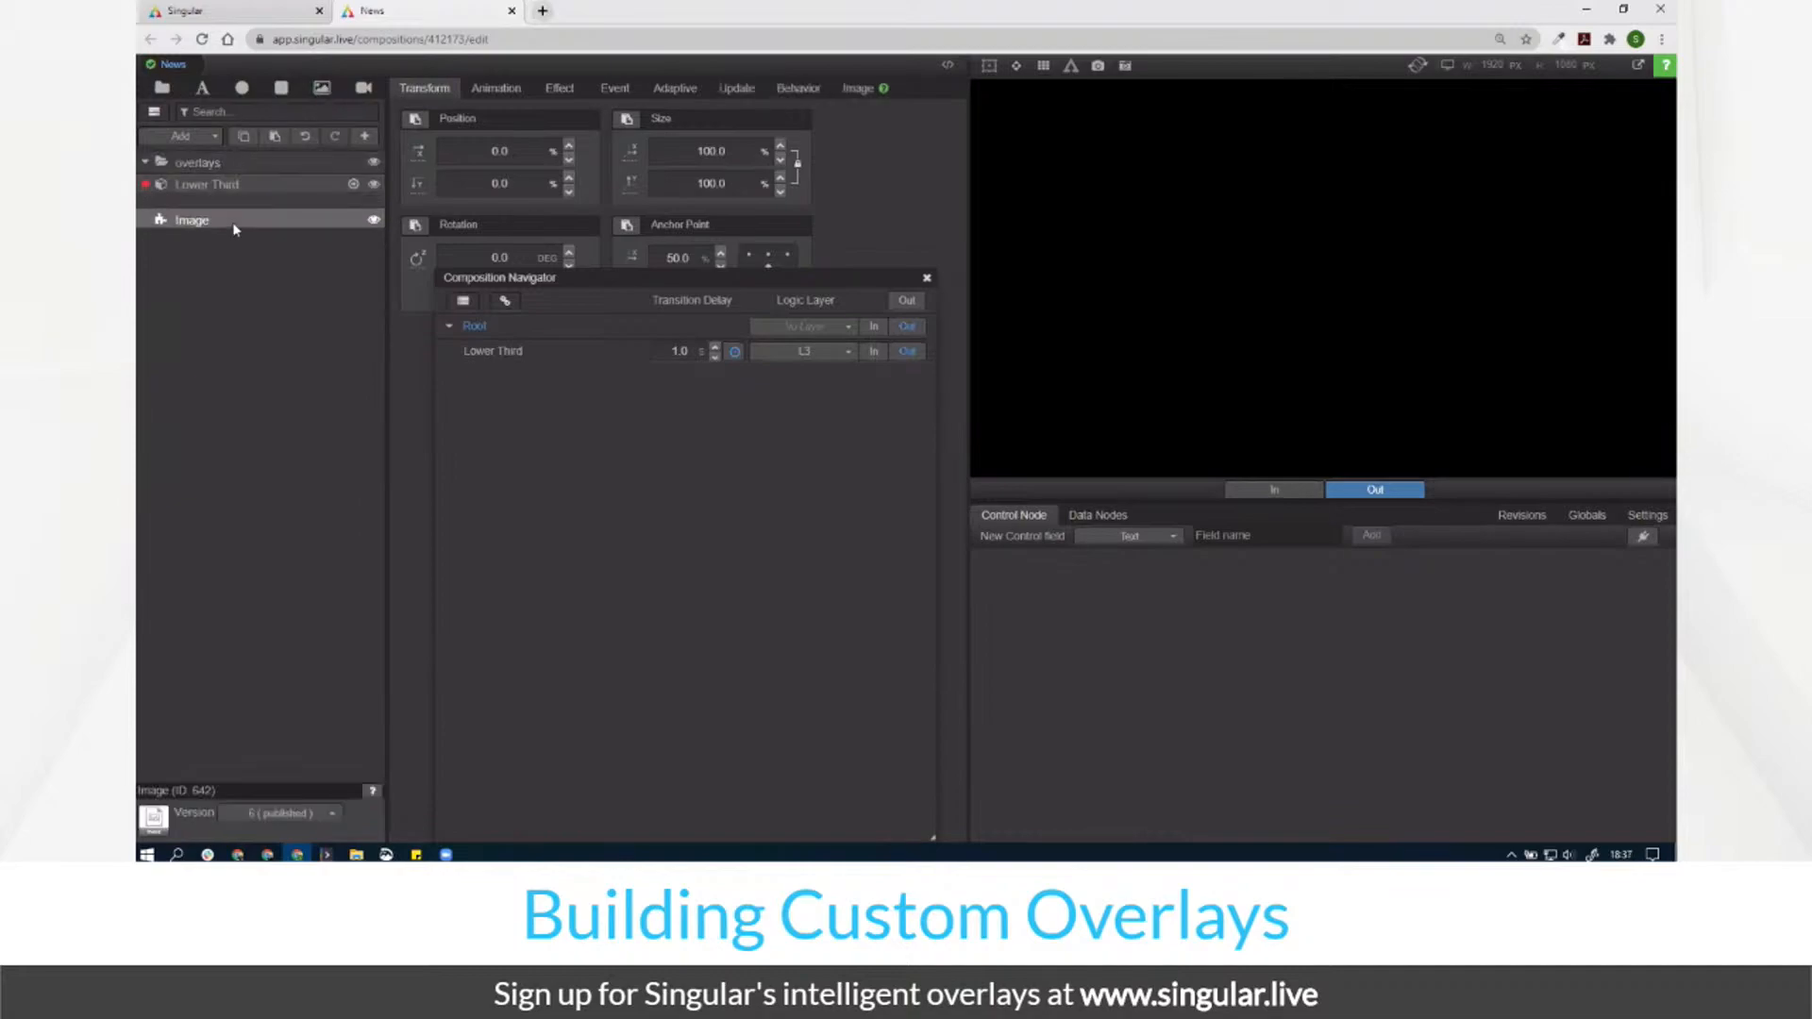
click(161, 88)
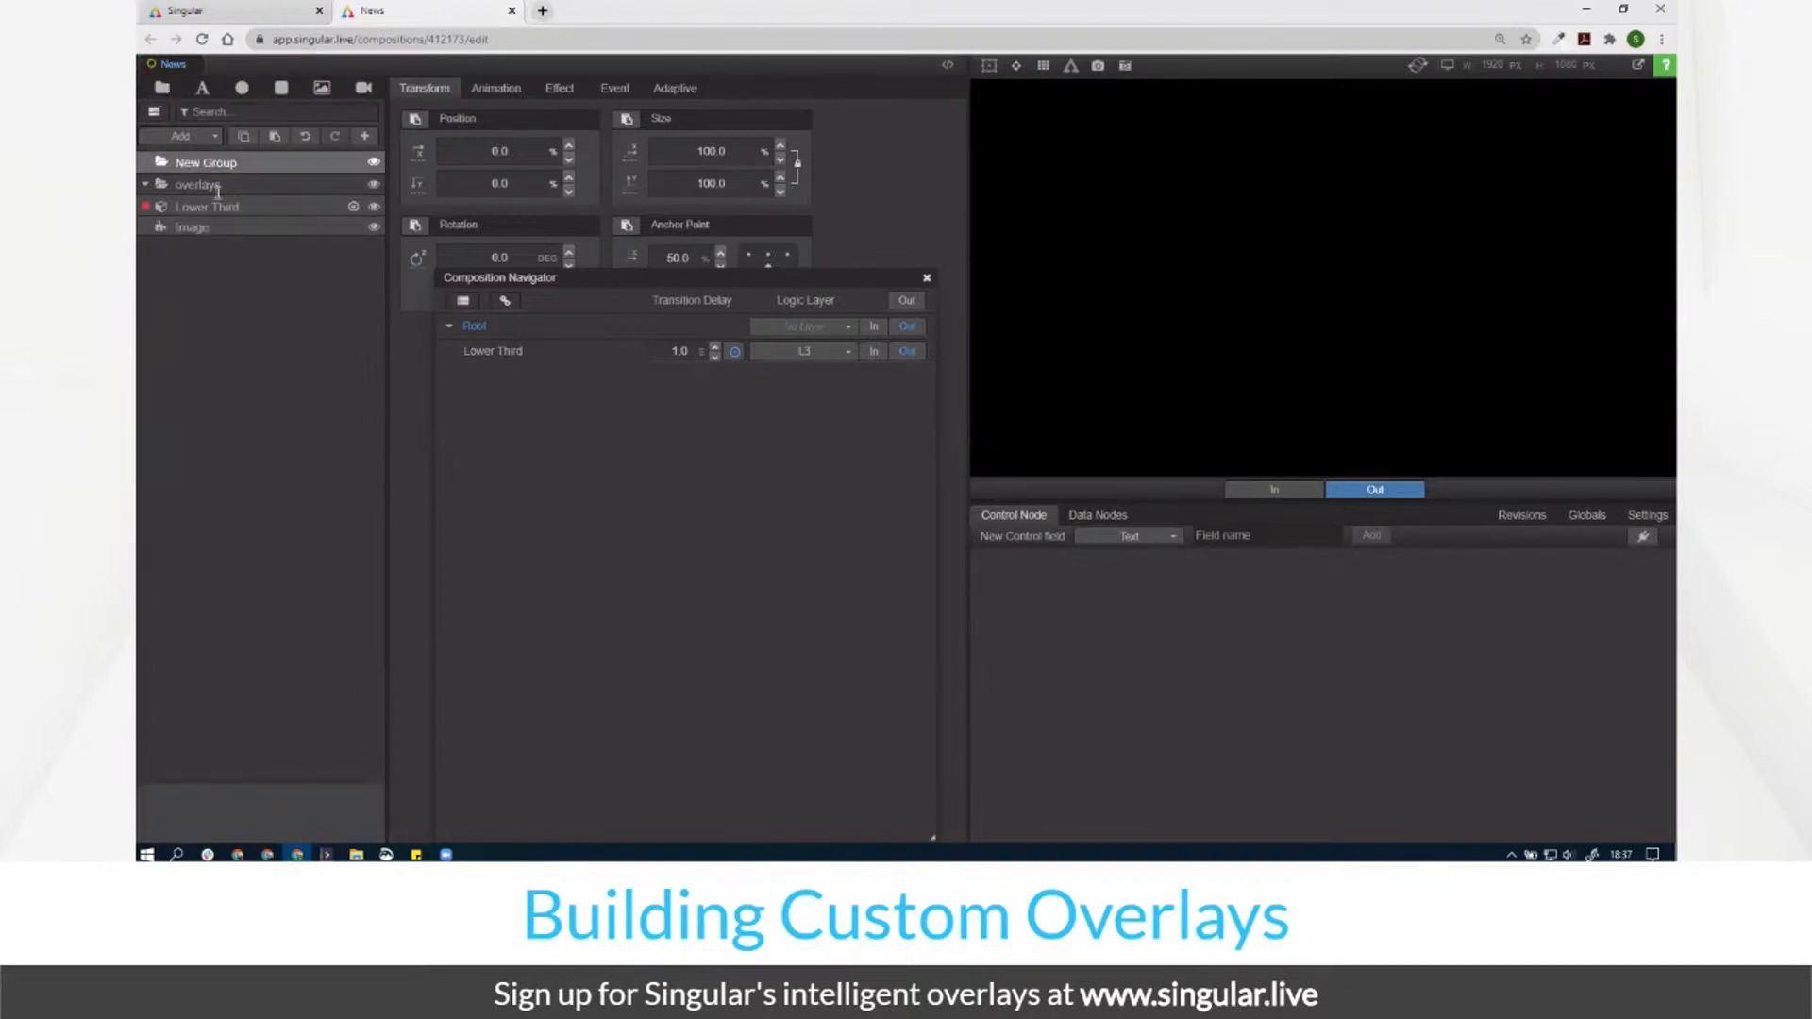
drag(217, 162, 211, 229)
double_click(211, 227)
text(ref)
key(Up)
text(Ref)
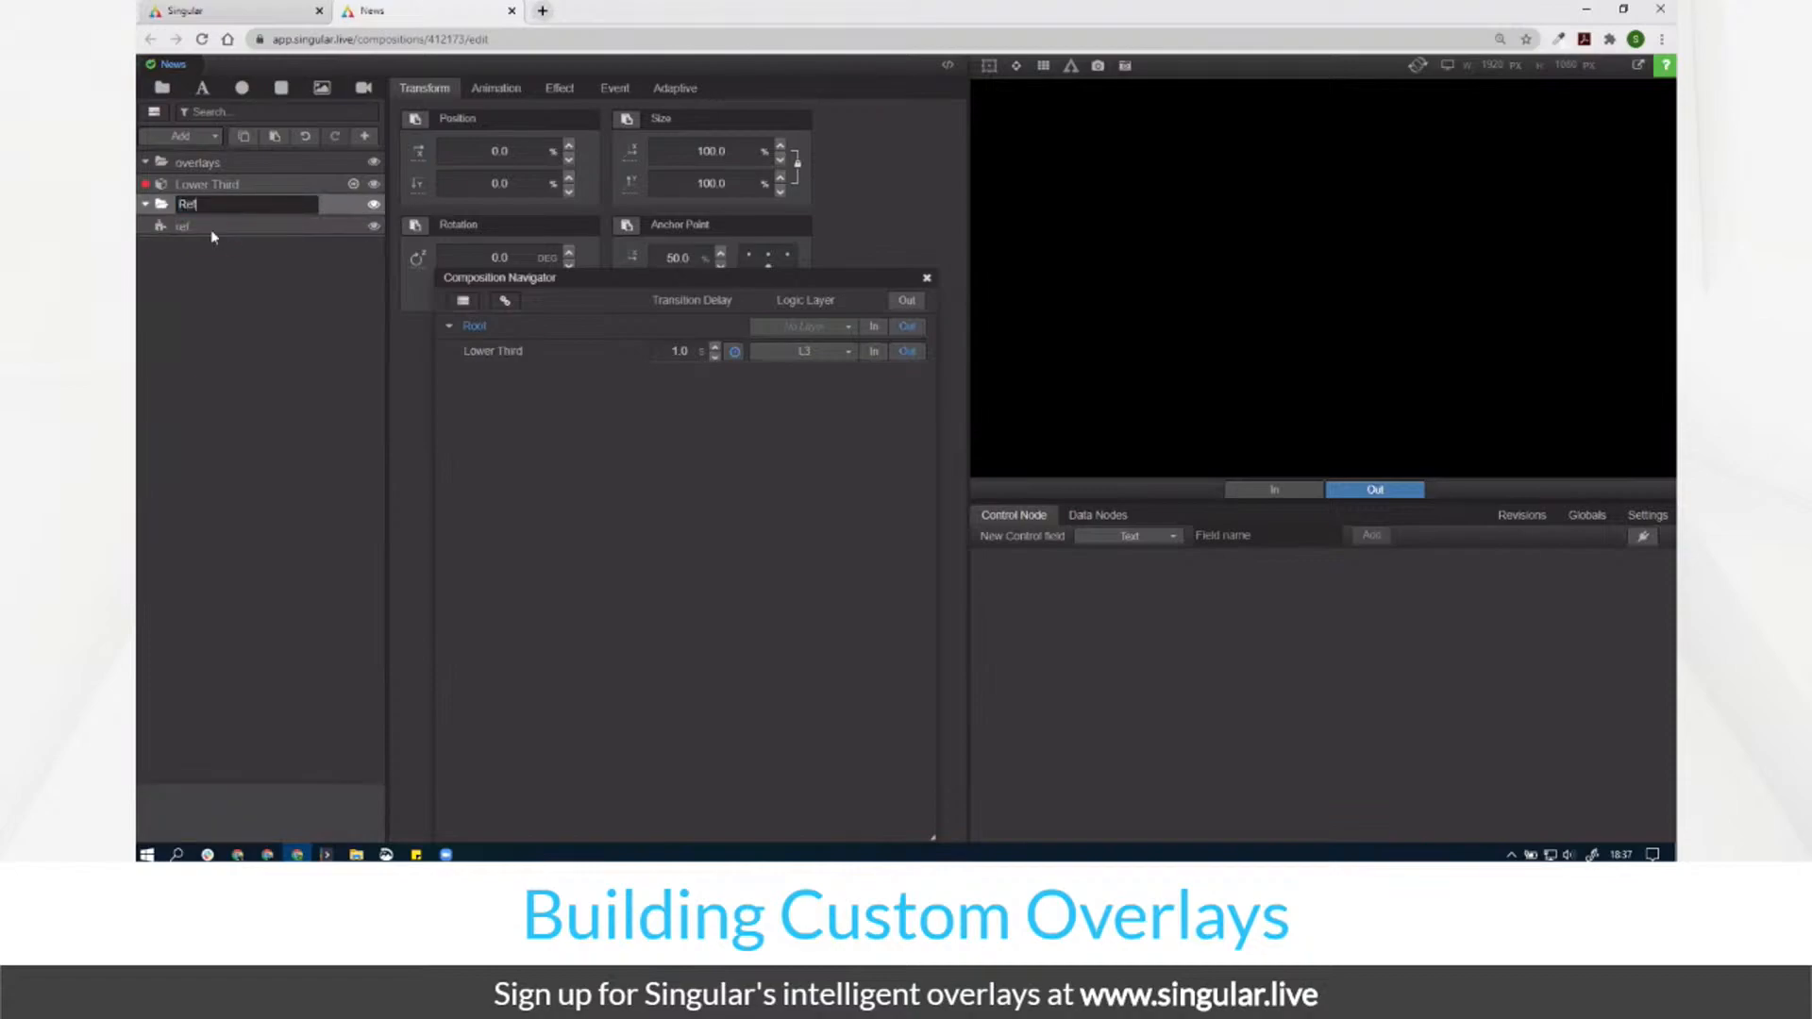
key(Return)
Step: Load News theme_Bug.jpg into the ref image layer and rename it refBug
click(255, 225)
click(858, 88)
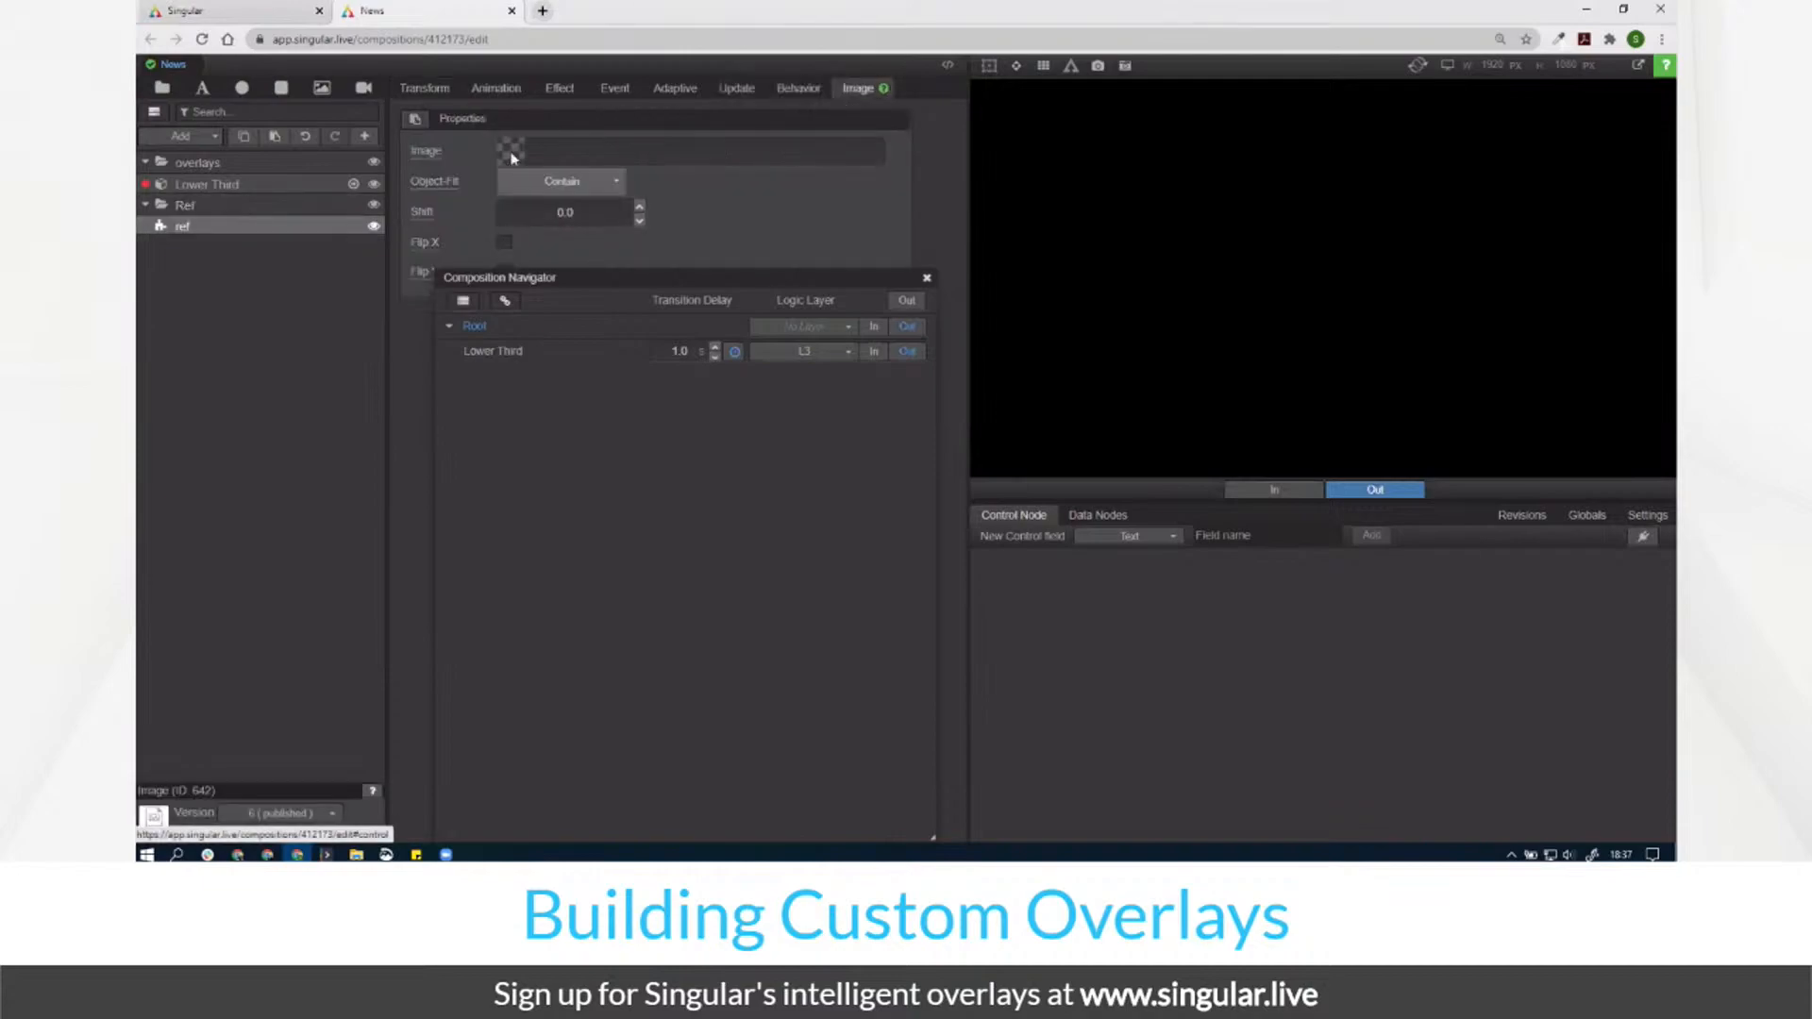
click(510, 152)
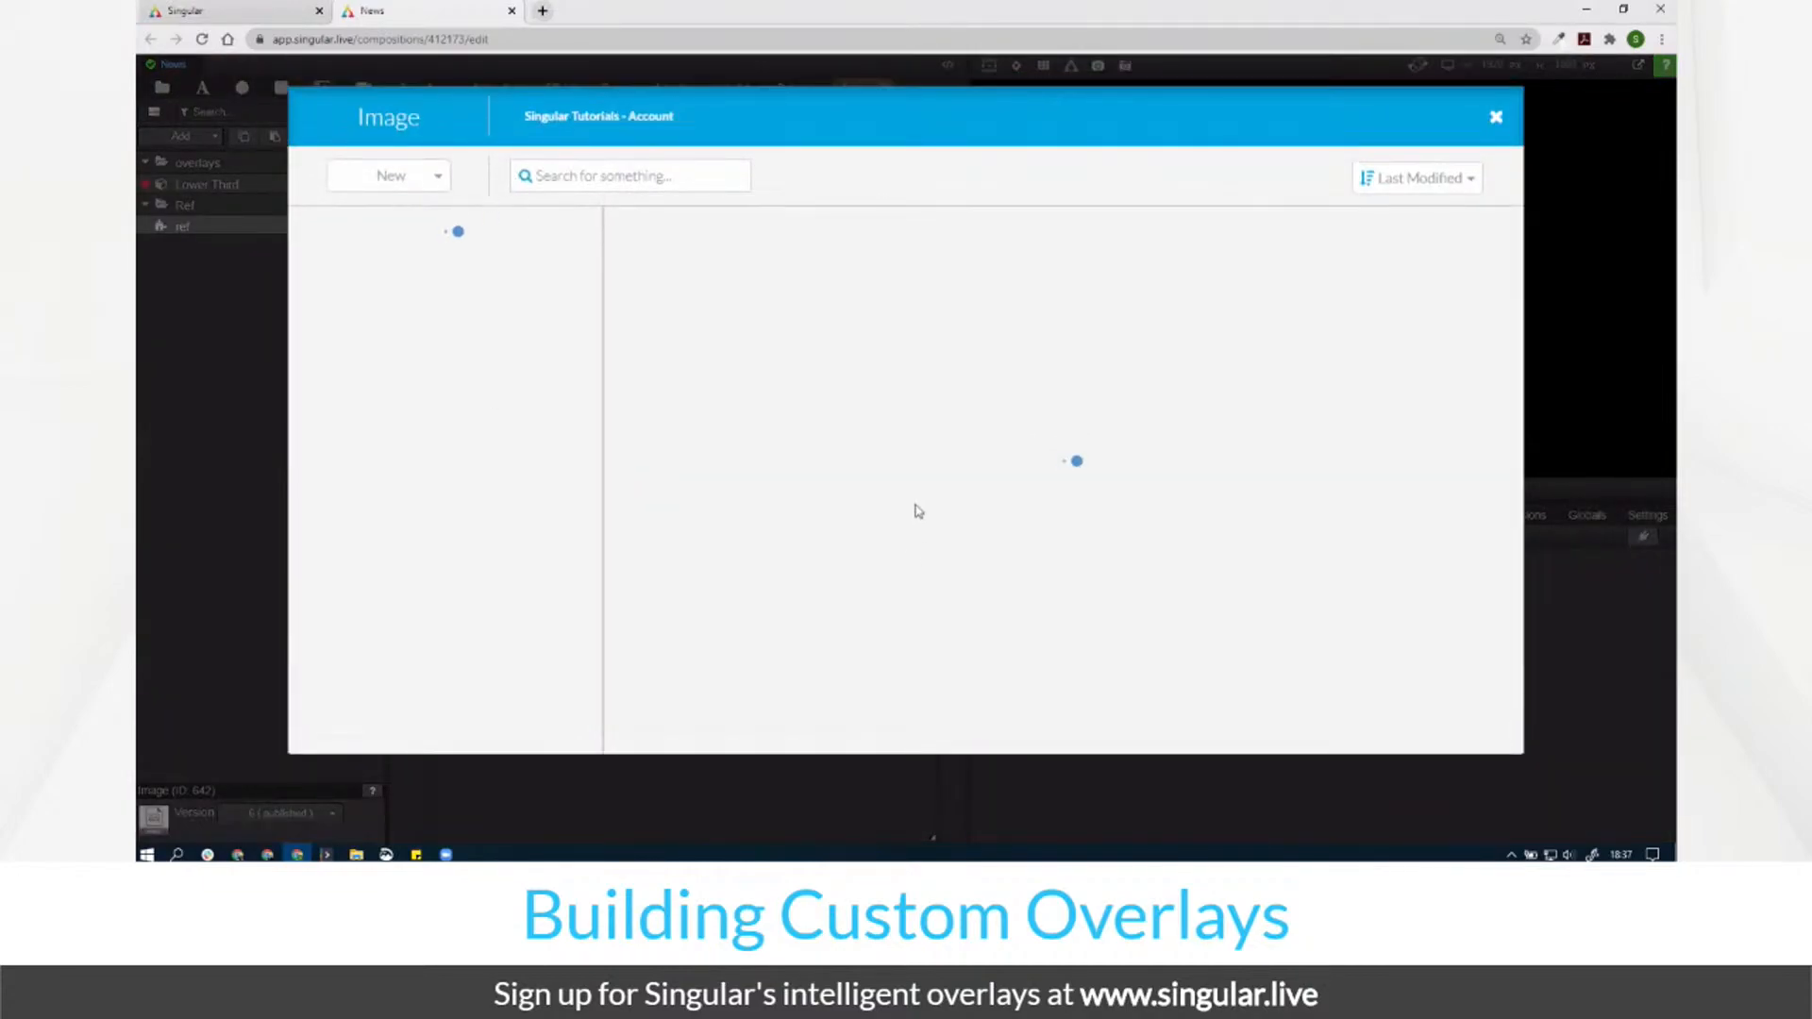
double_click(821, 340)
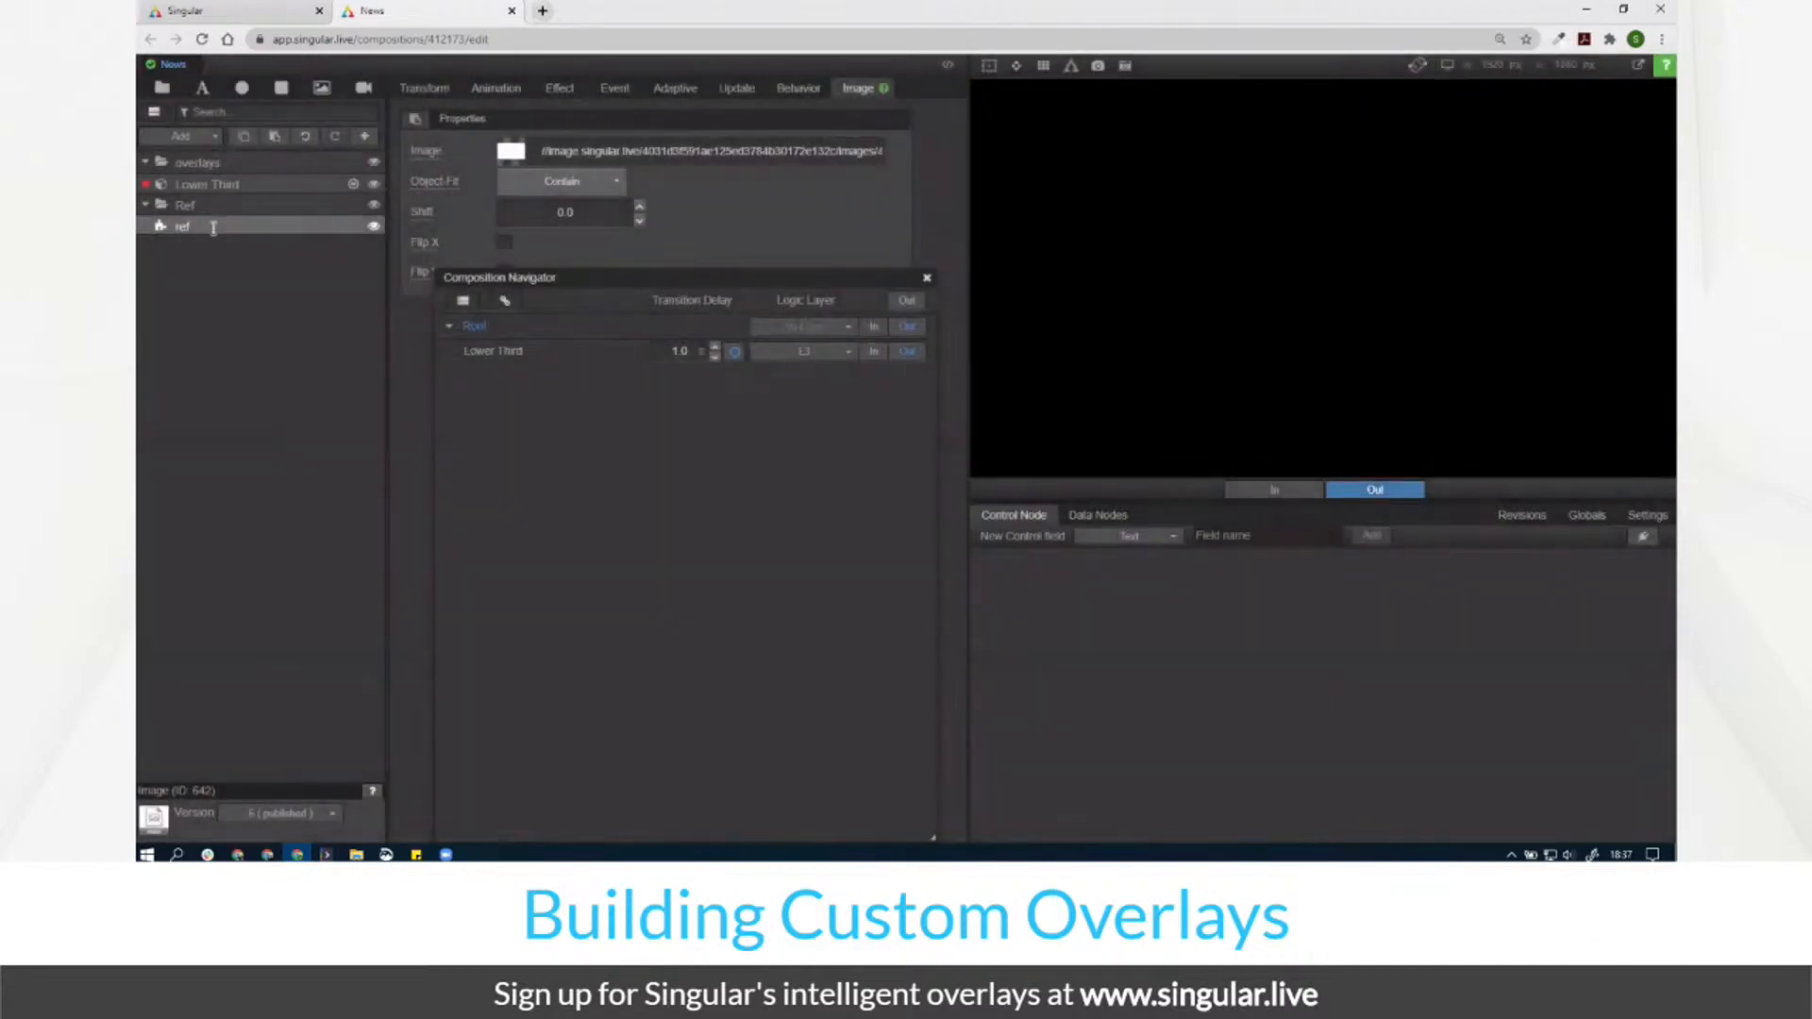
double_click(213, 228)
click(210, 227)
text(B)
key(Return)
Step: Add a sub-composition, move it above Lower Third, and name it Bug
click(178, 138)
click(192, 202)
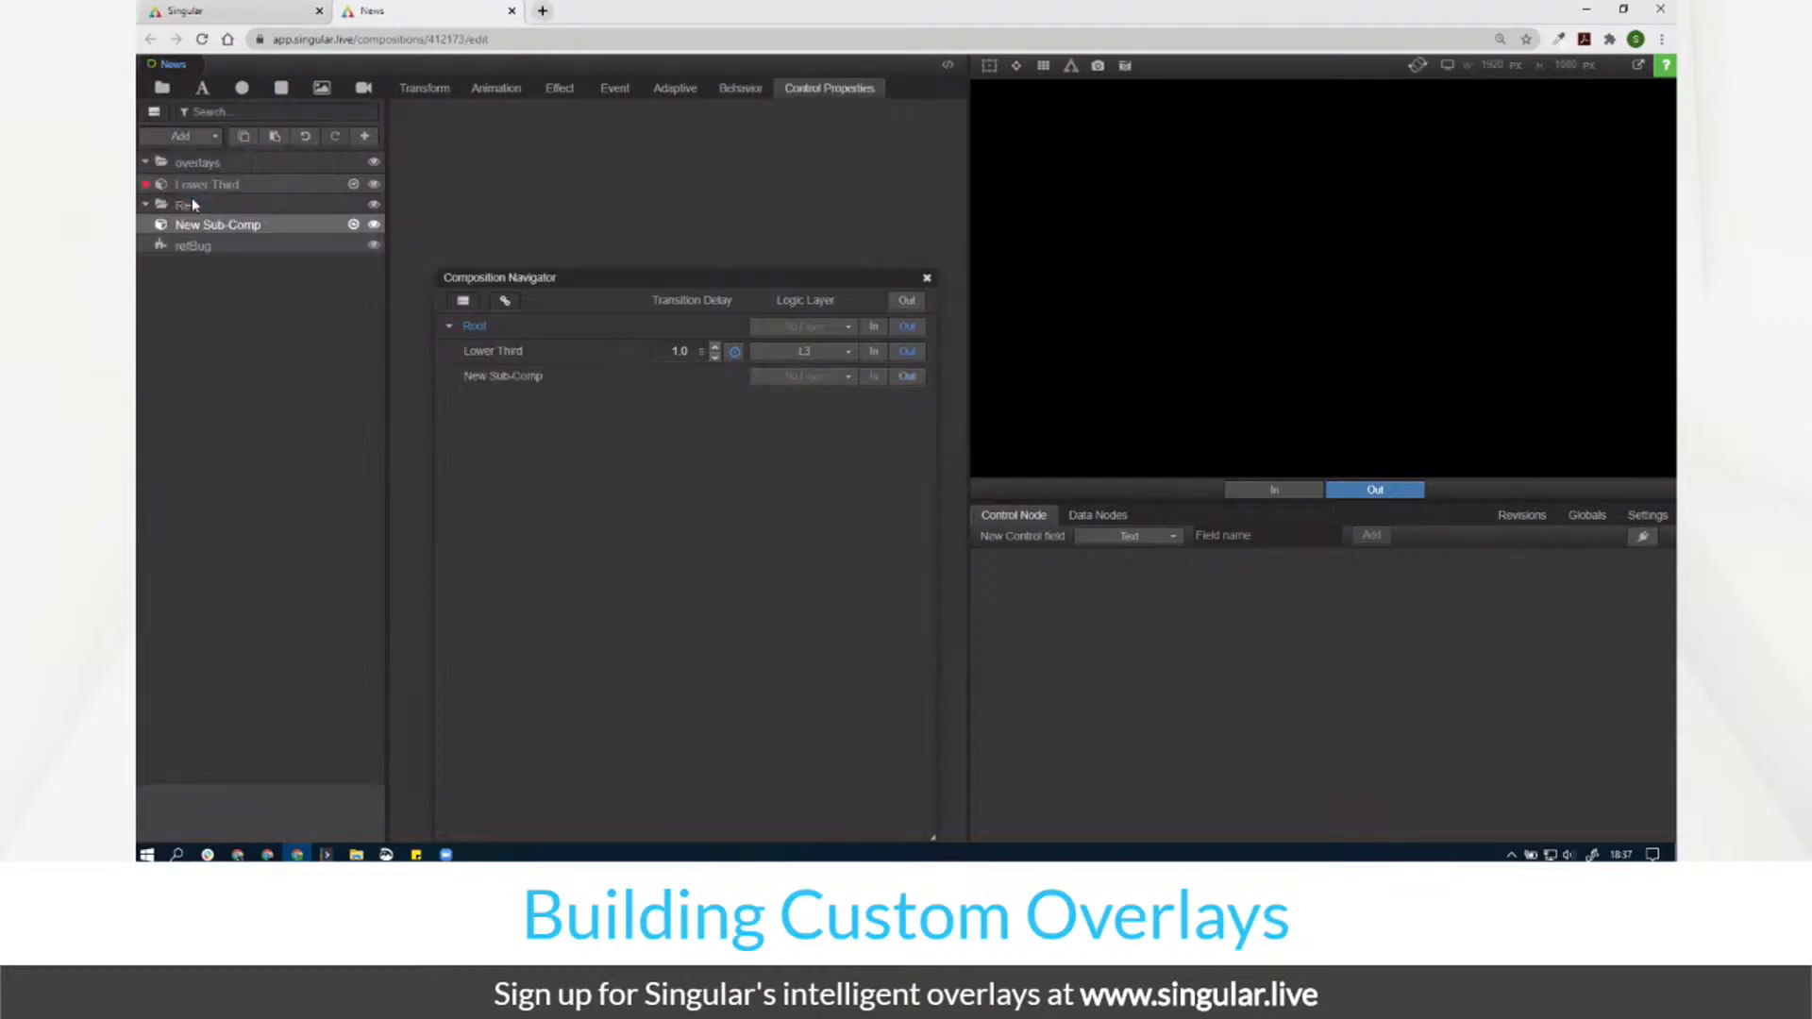
drag(213, 225, 217, 181)
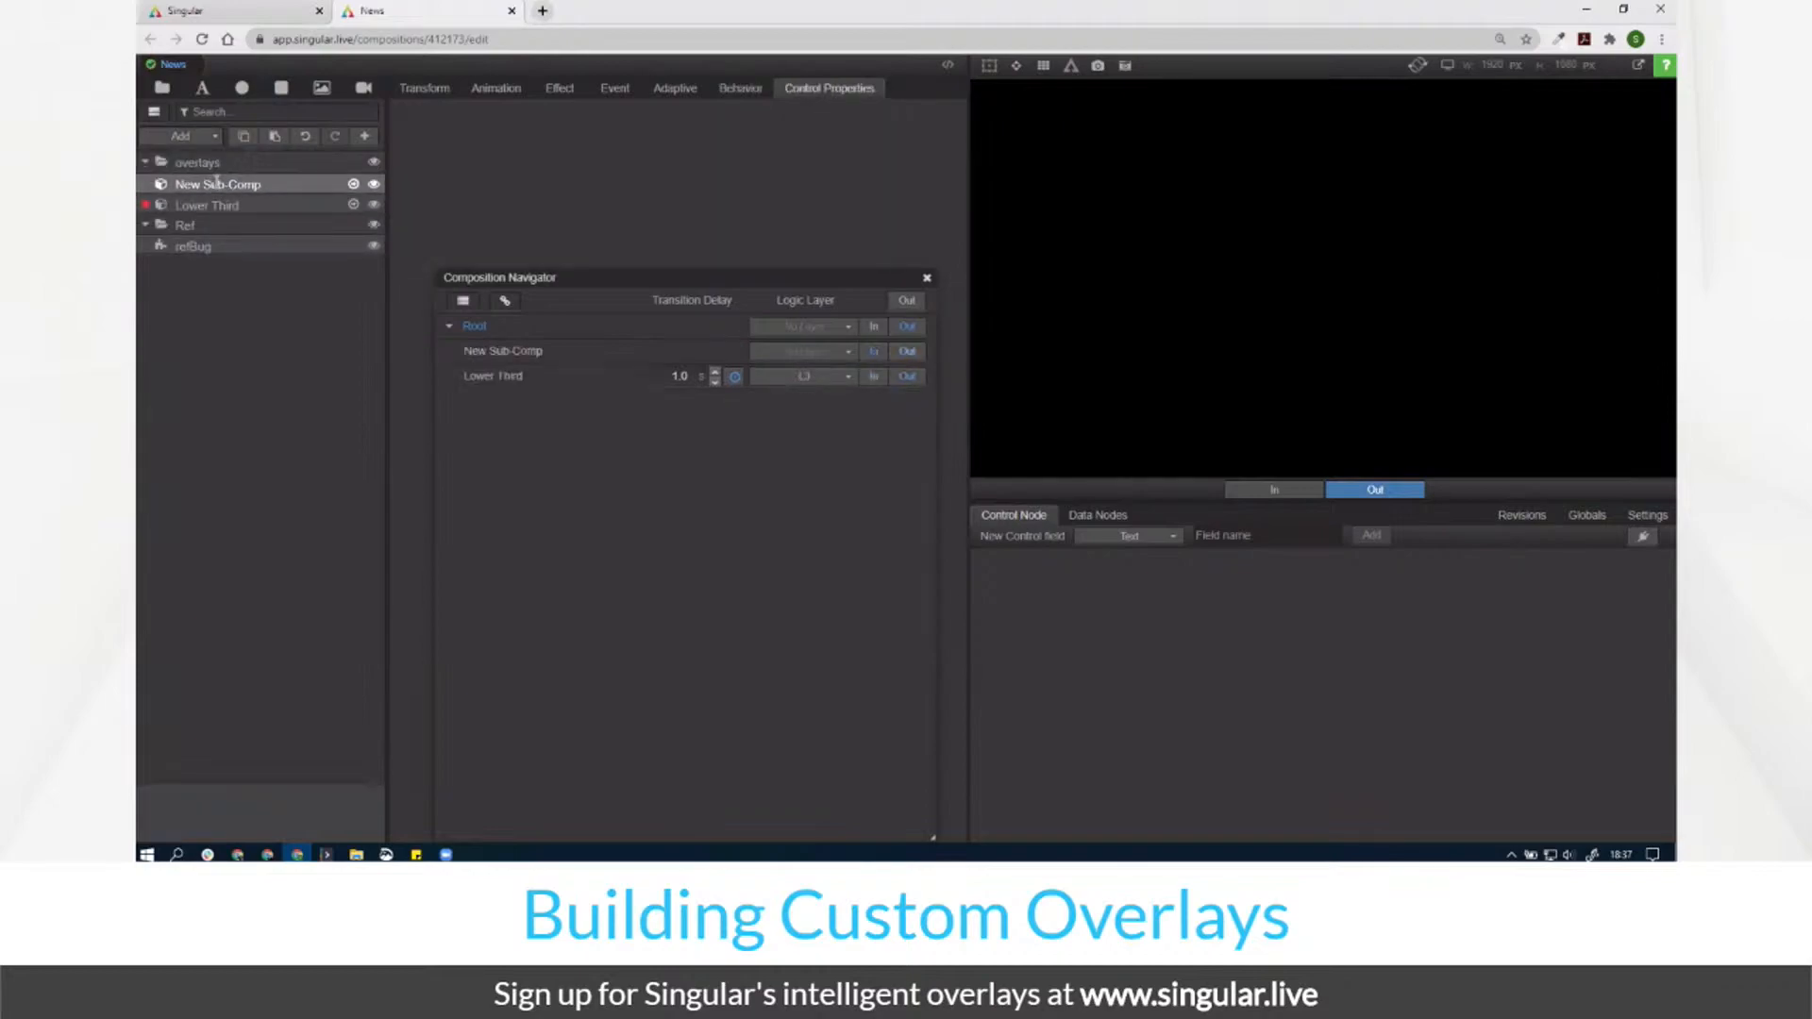
double_click(215, 184)
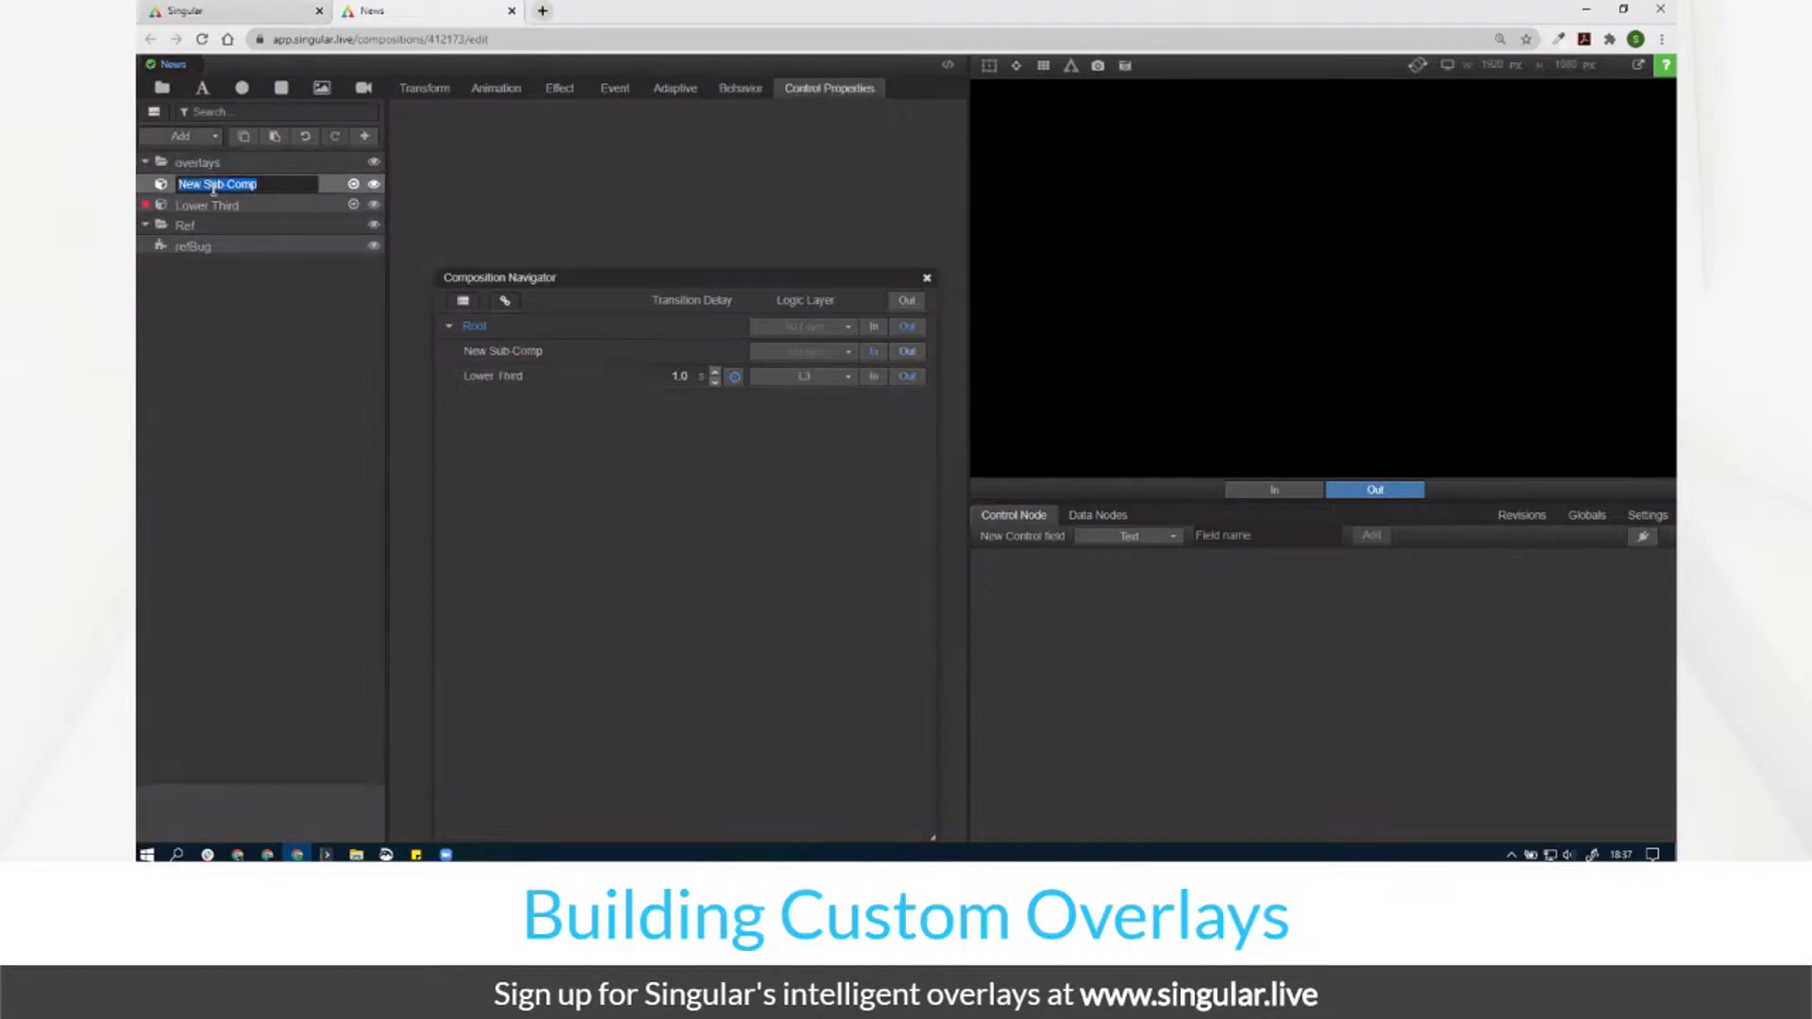
text(Bug)
key(Return)
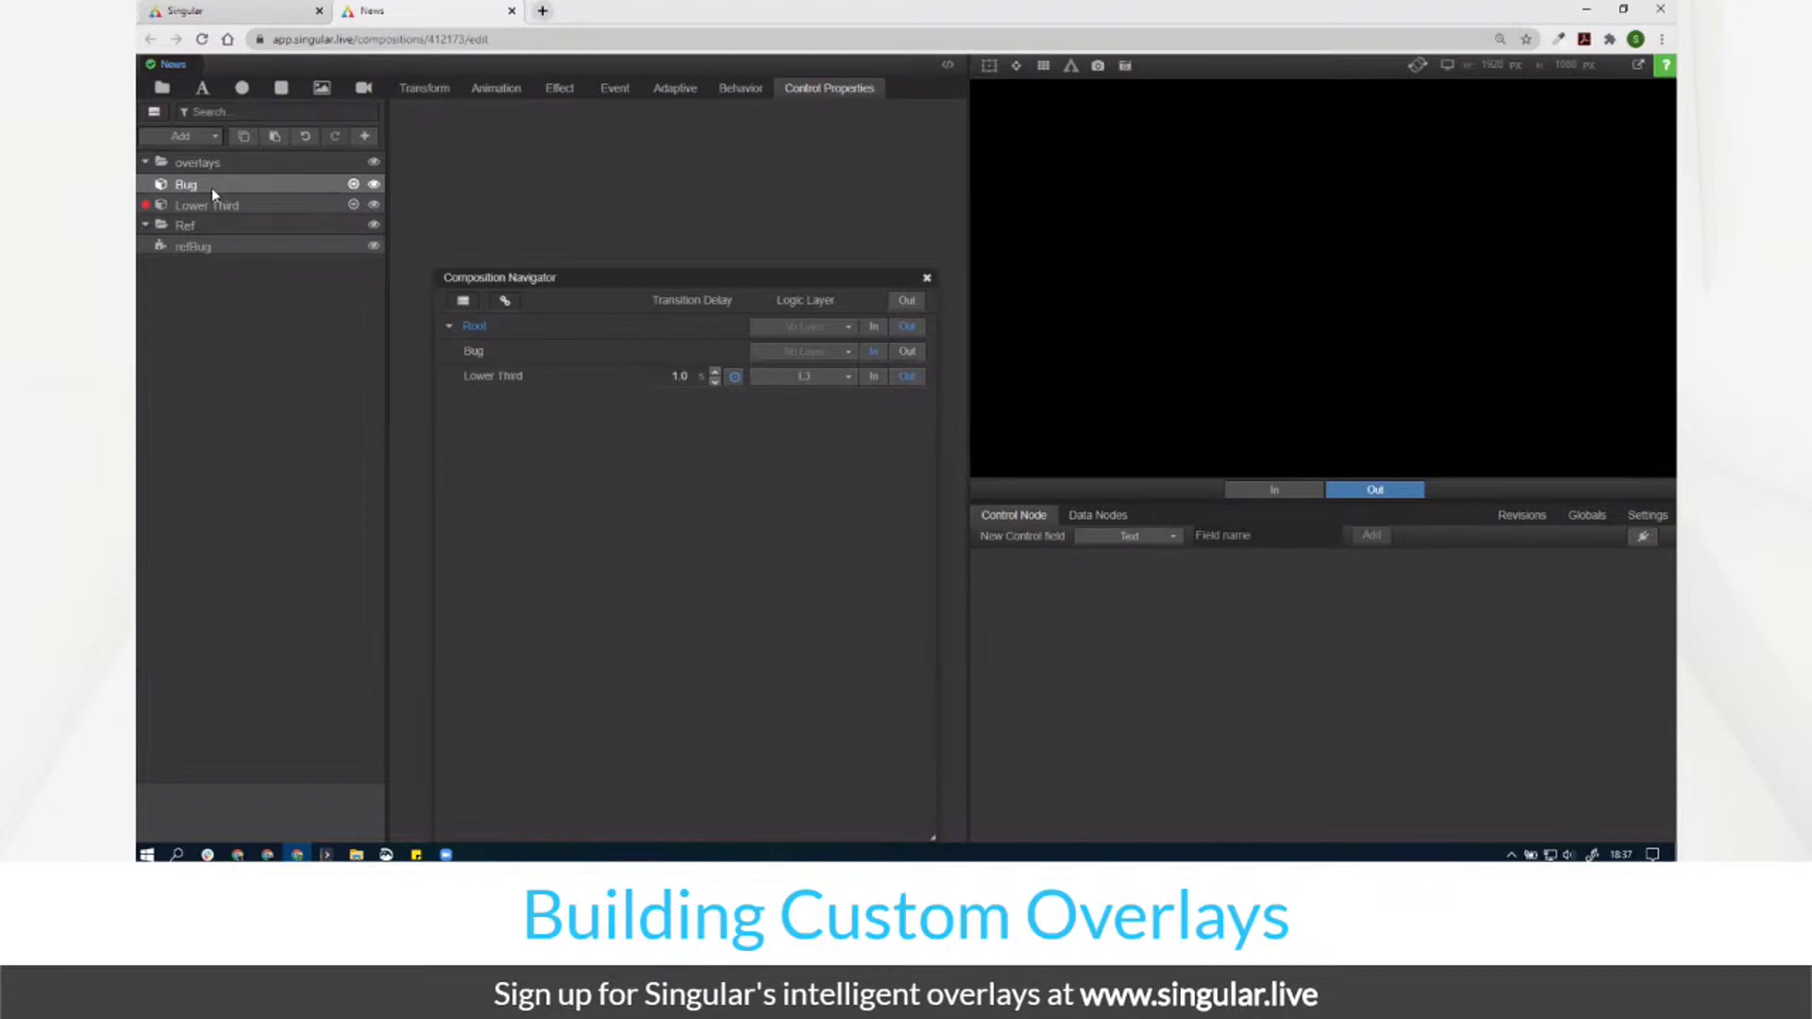
Step: Play the root In state and enlarge the preview horizontally and vertically
click(874, 327)
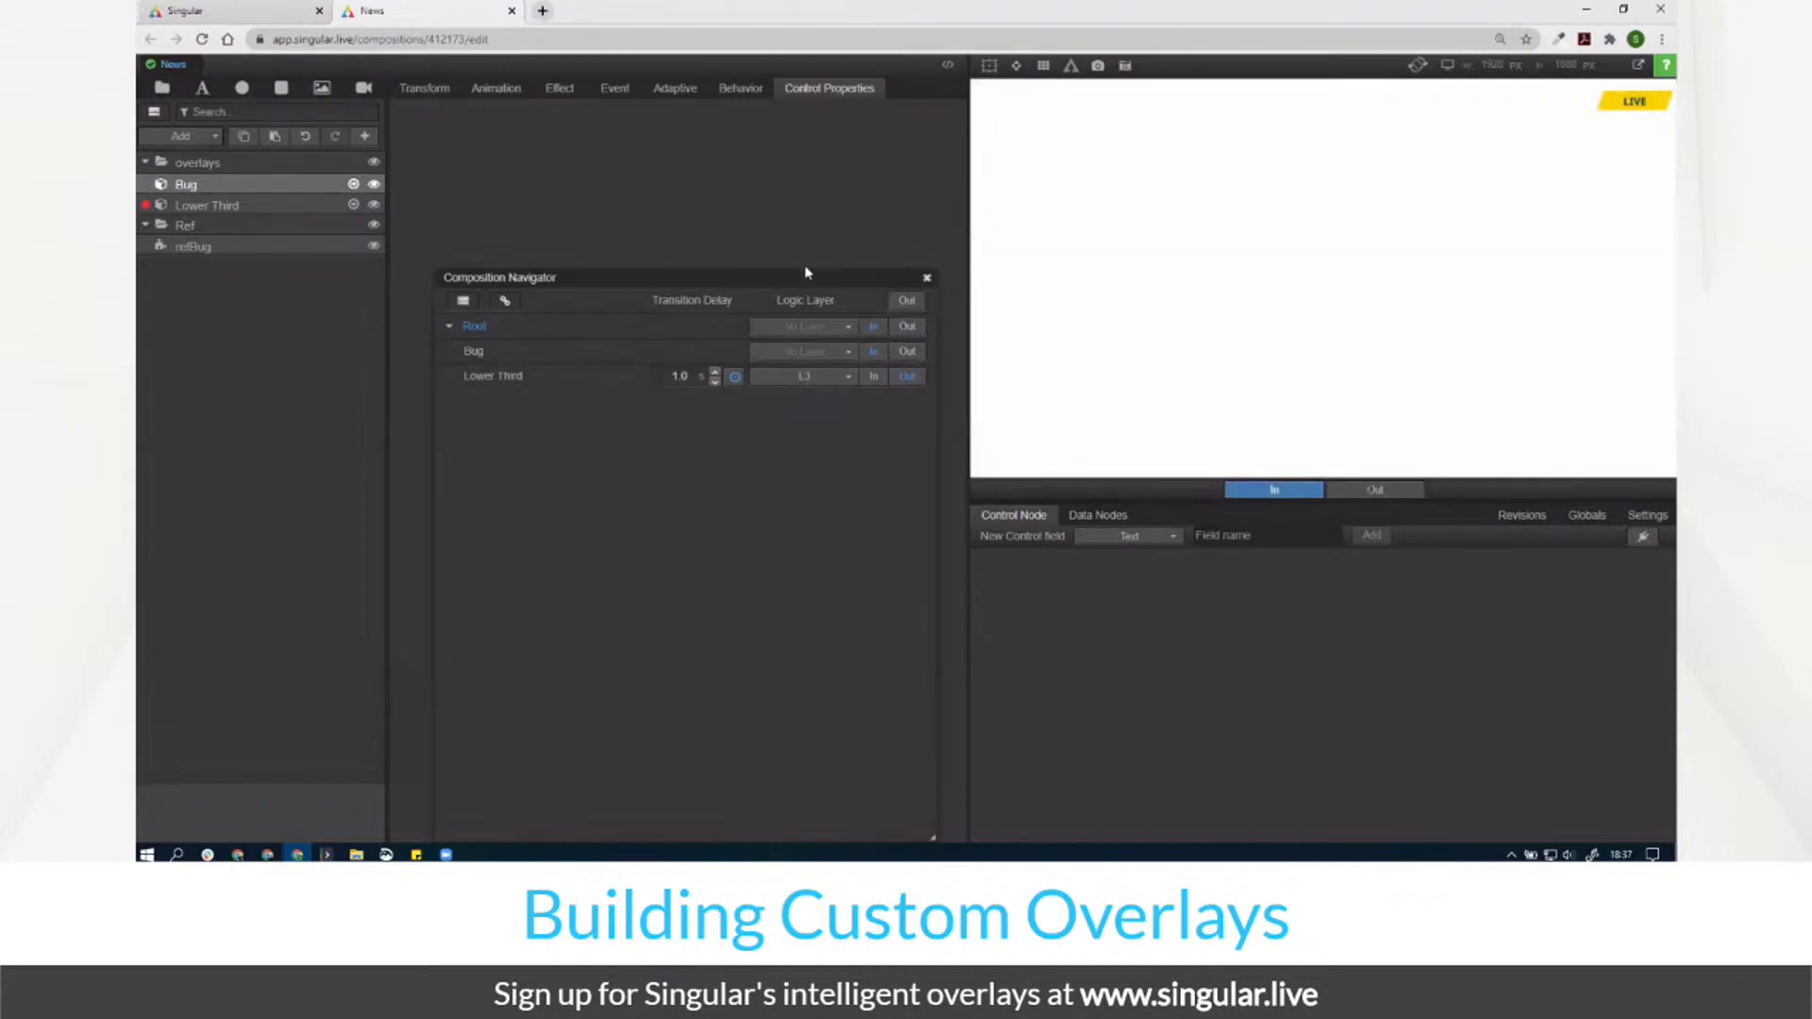
drag(971, 269, 900, 266)
drag(1078, 485, 1116, 529)
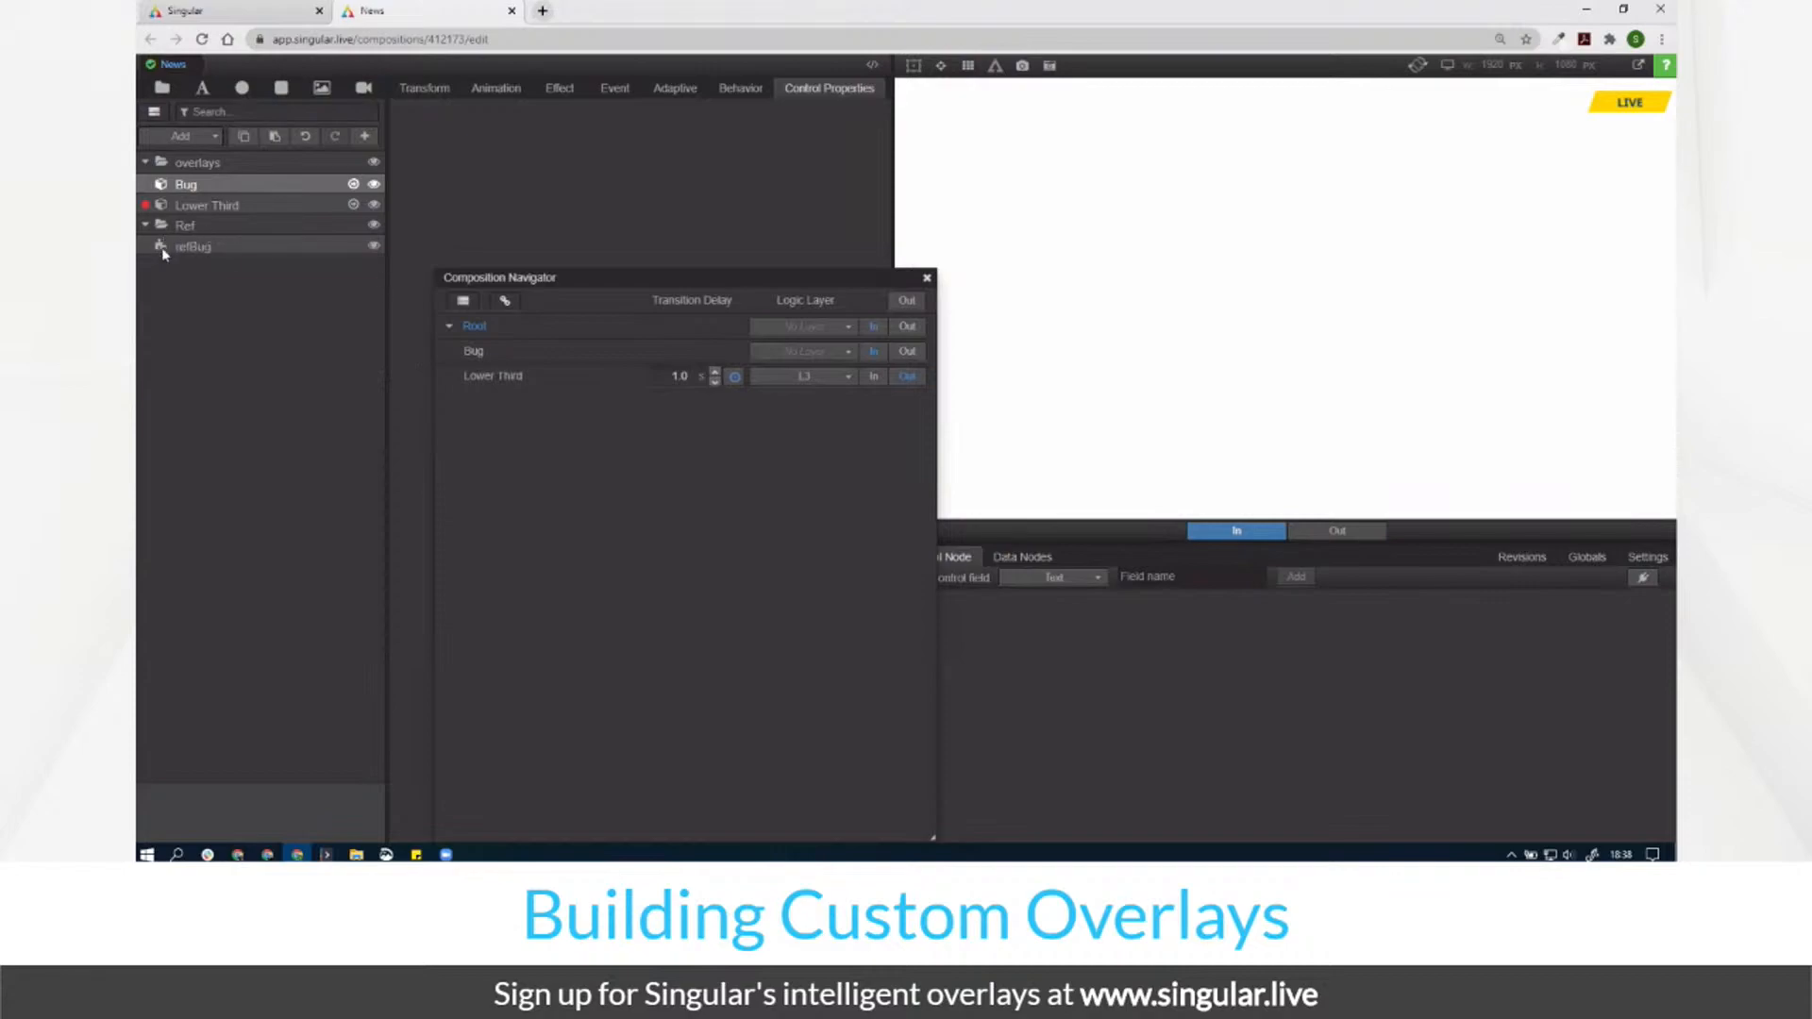
Step: Inspect the Ref folder's transform, then select the Bug sub-composition
click(189, 227)
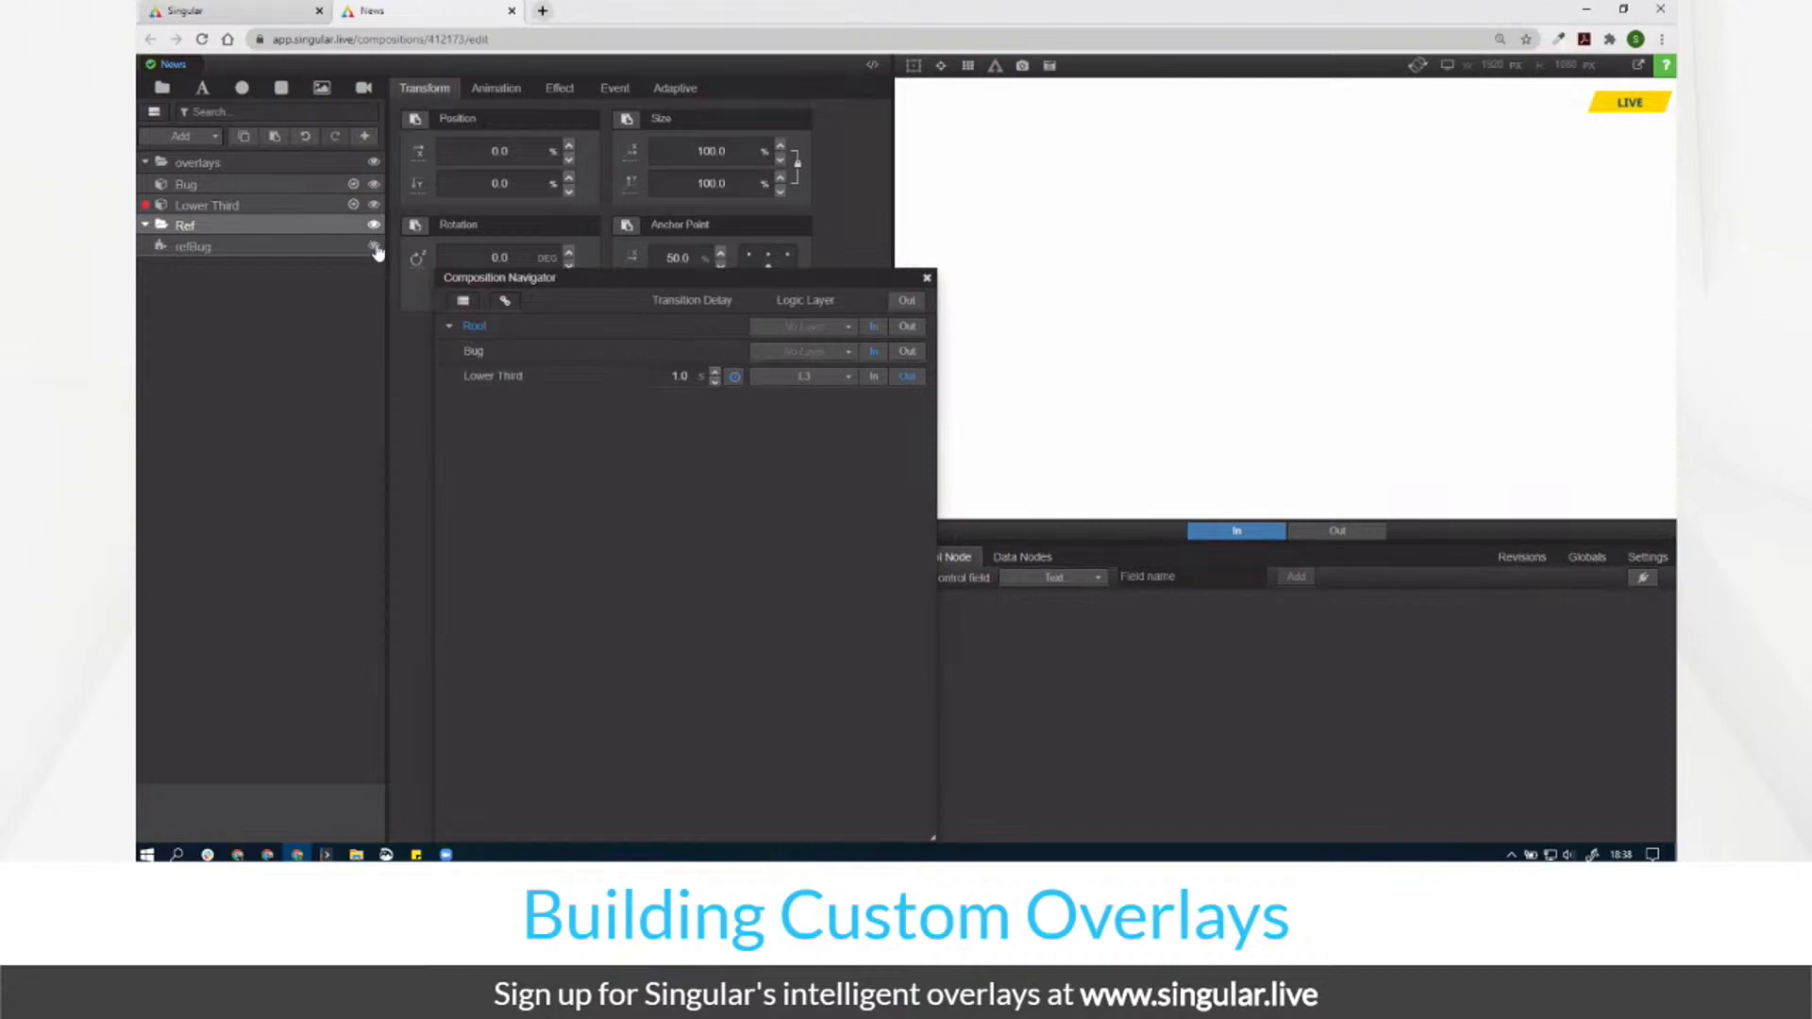
click(240, 188)
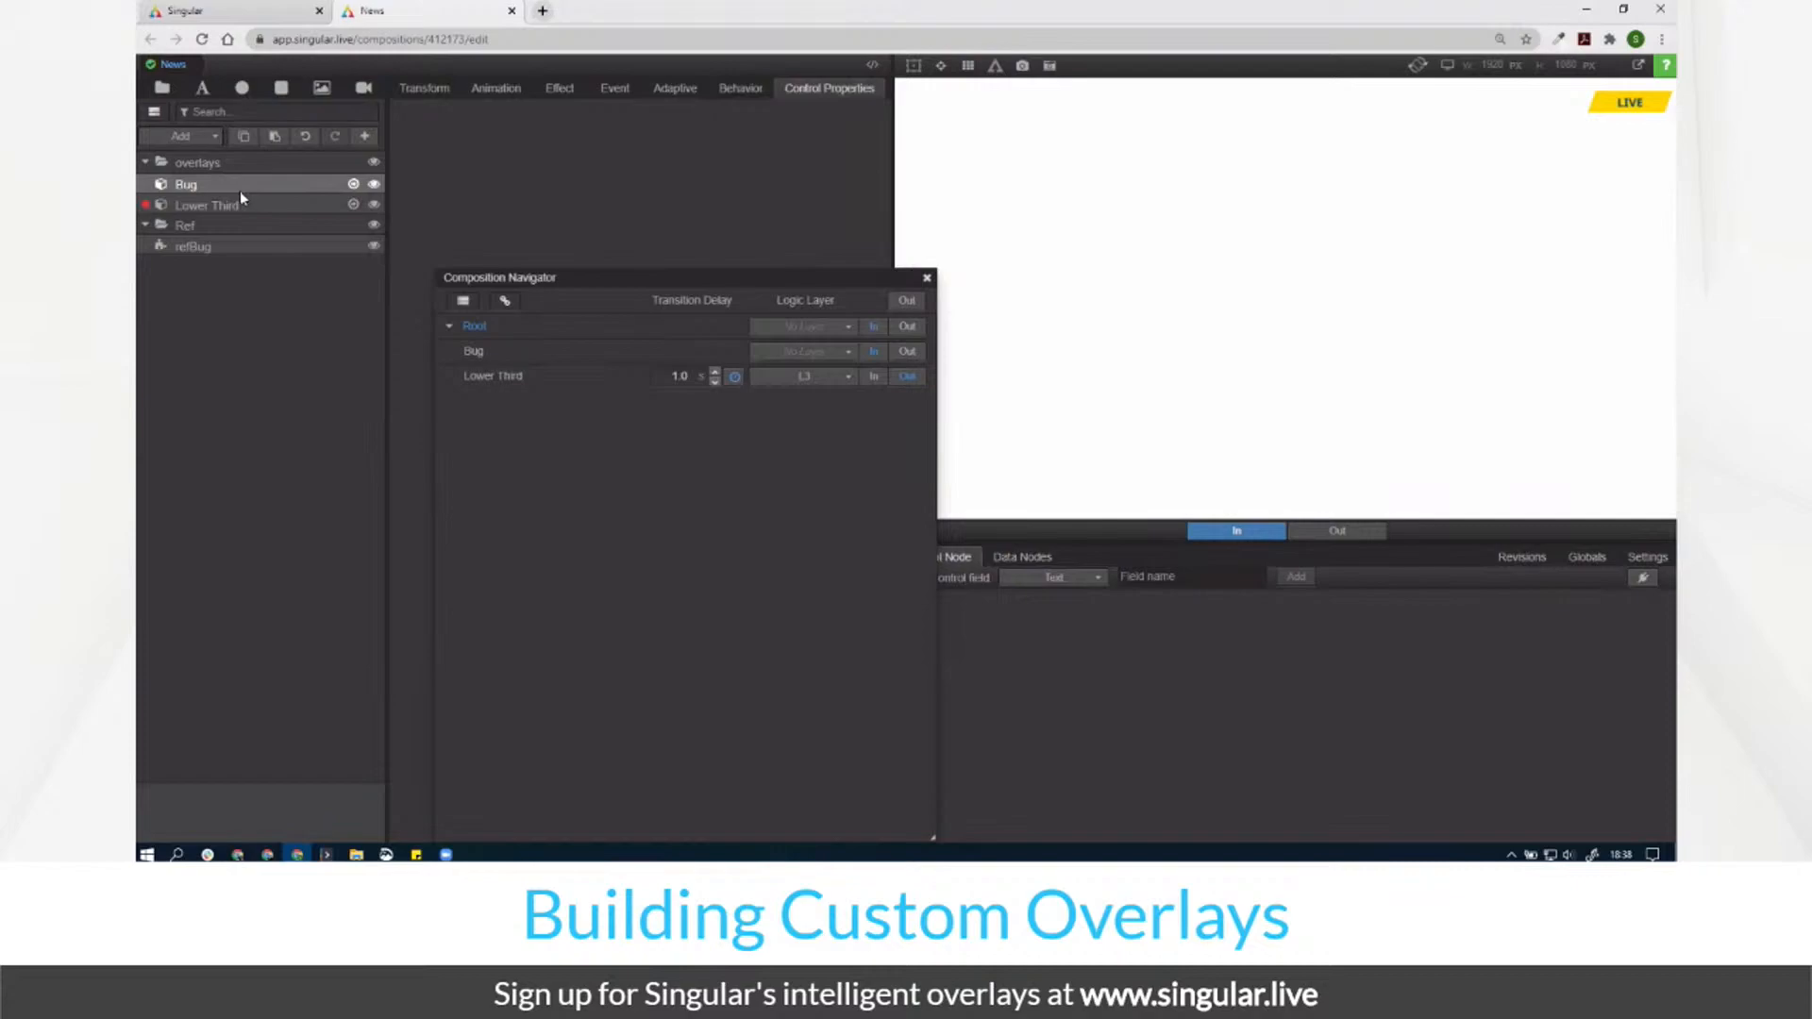
click(166, 137)
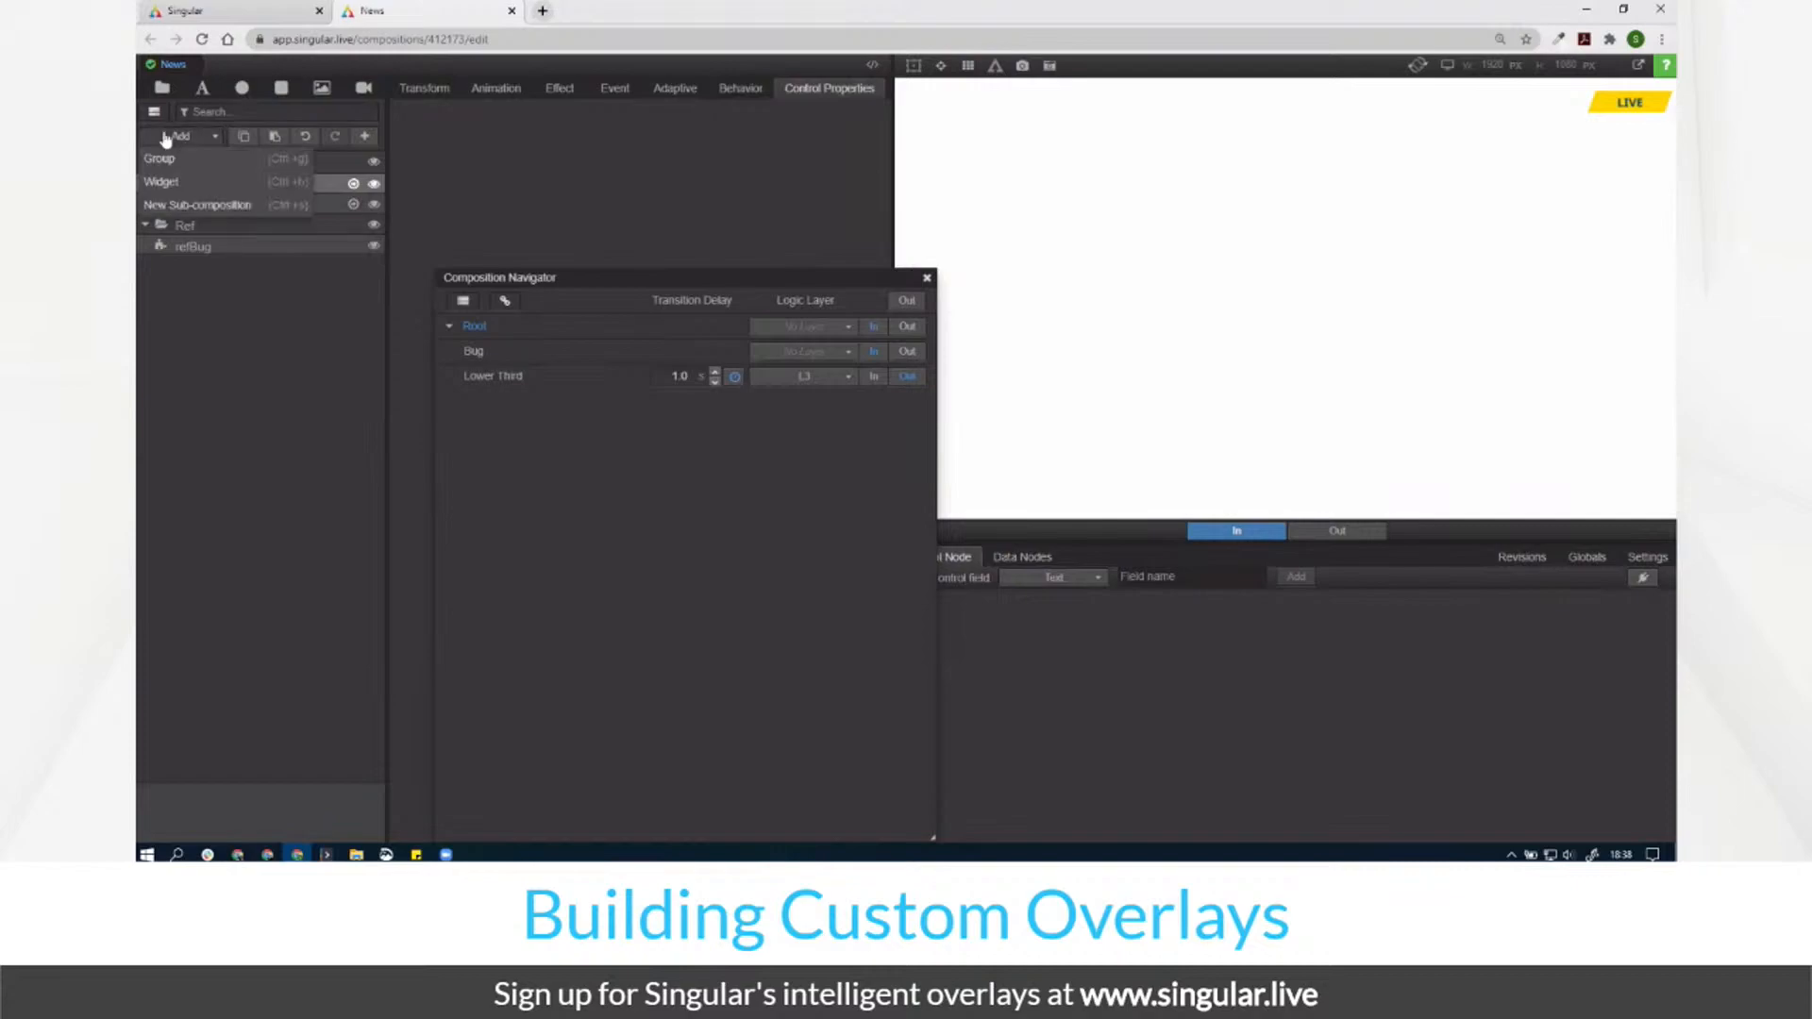
click(167, 137)
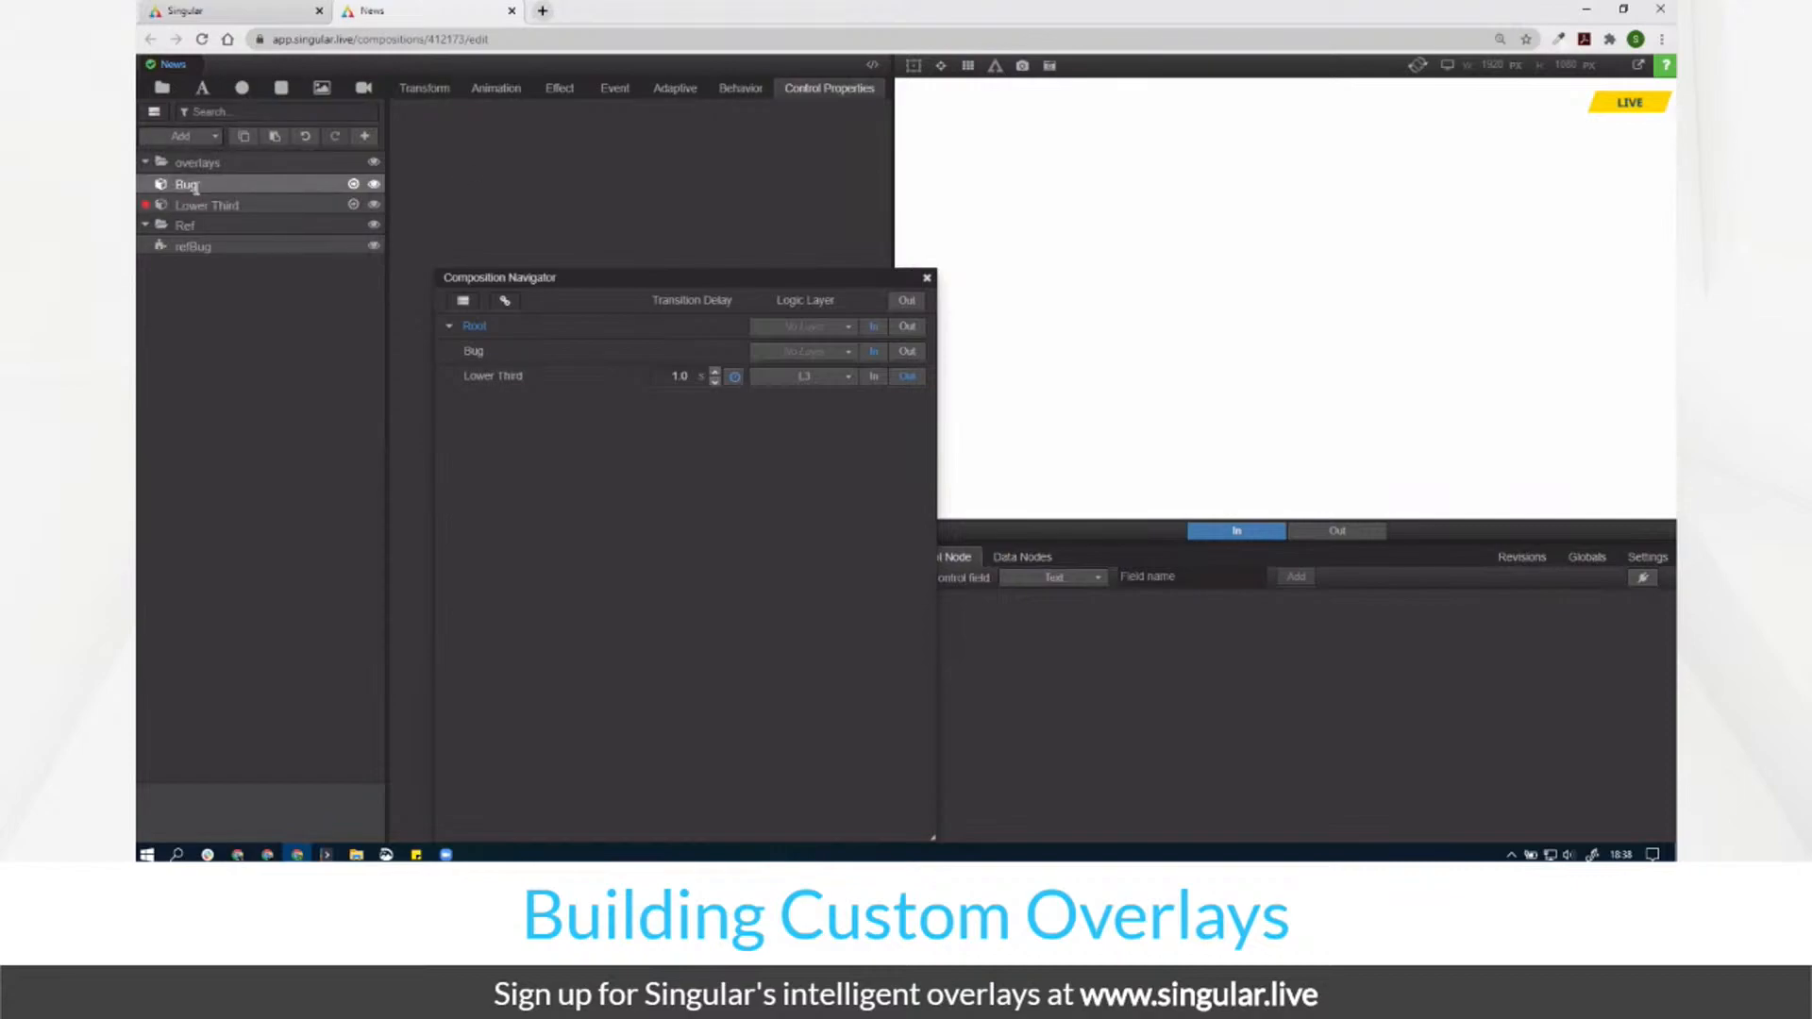
Step: Open the Bug sub-composition and resize and reposition the composition navigator
click(351, 186)
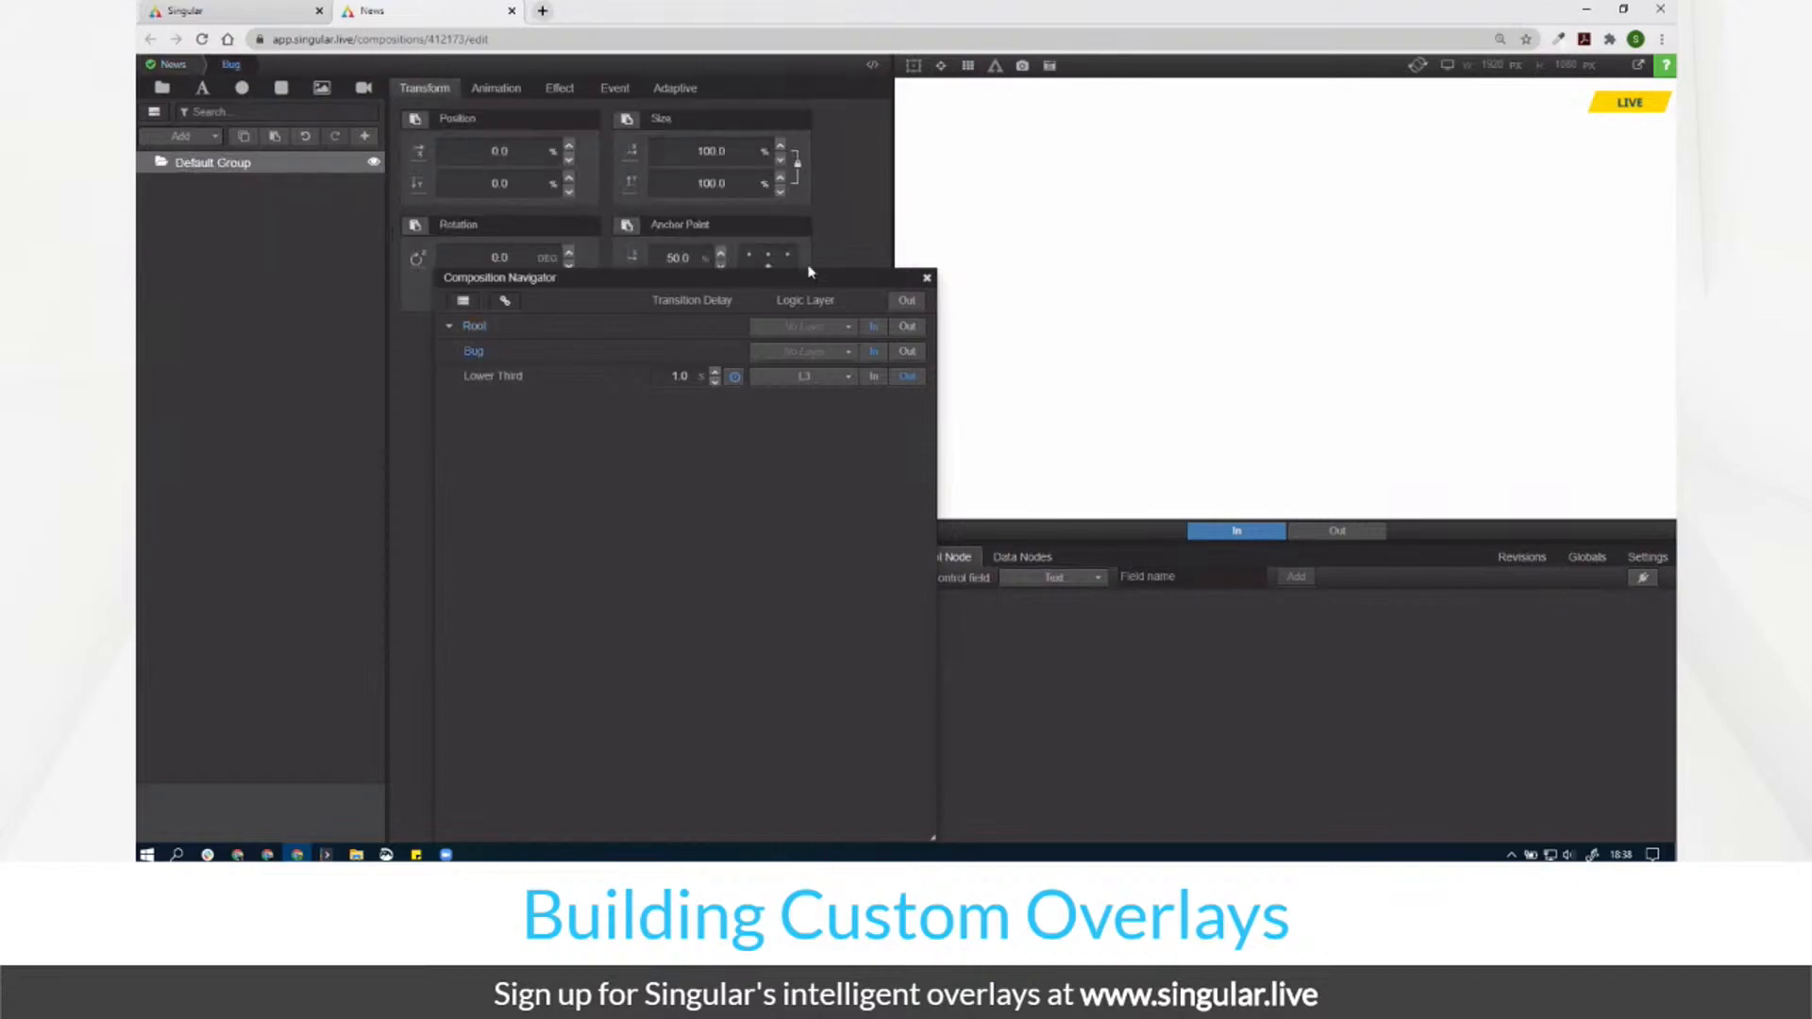
drag(929, 839, 851, 467)
drag(876, 283, 818, 416)
Step: Assign Bug a new logic layer named Bug with Auto timing, then close the navigator
click(776, 486)
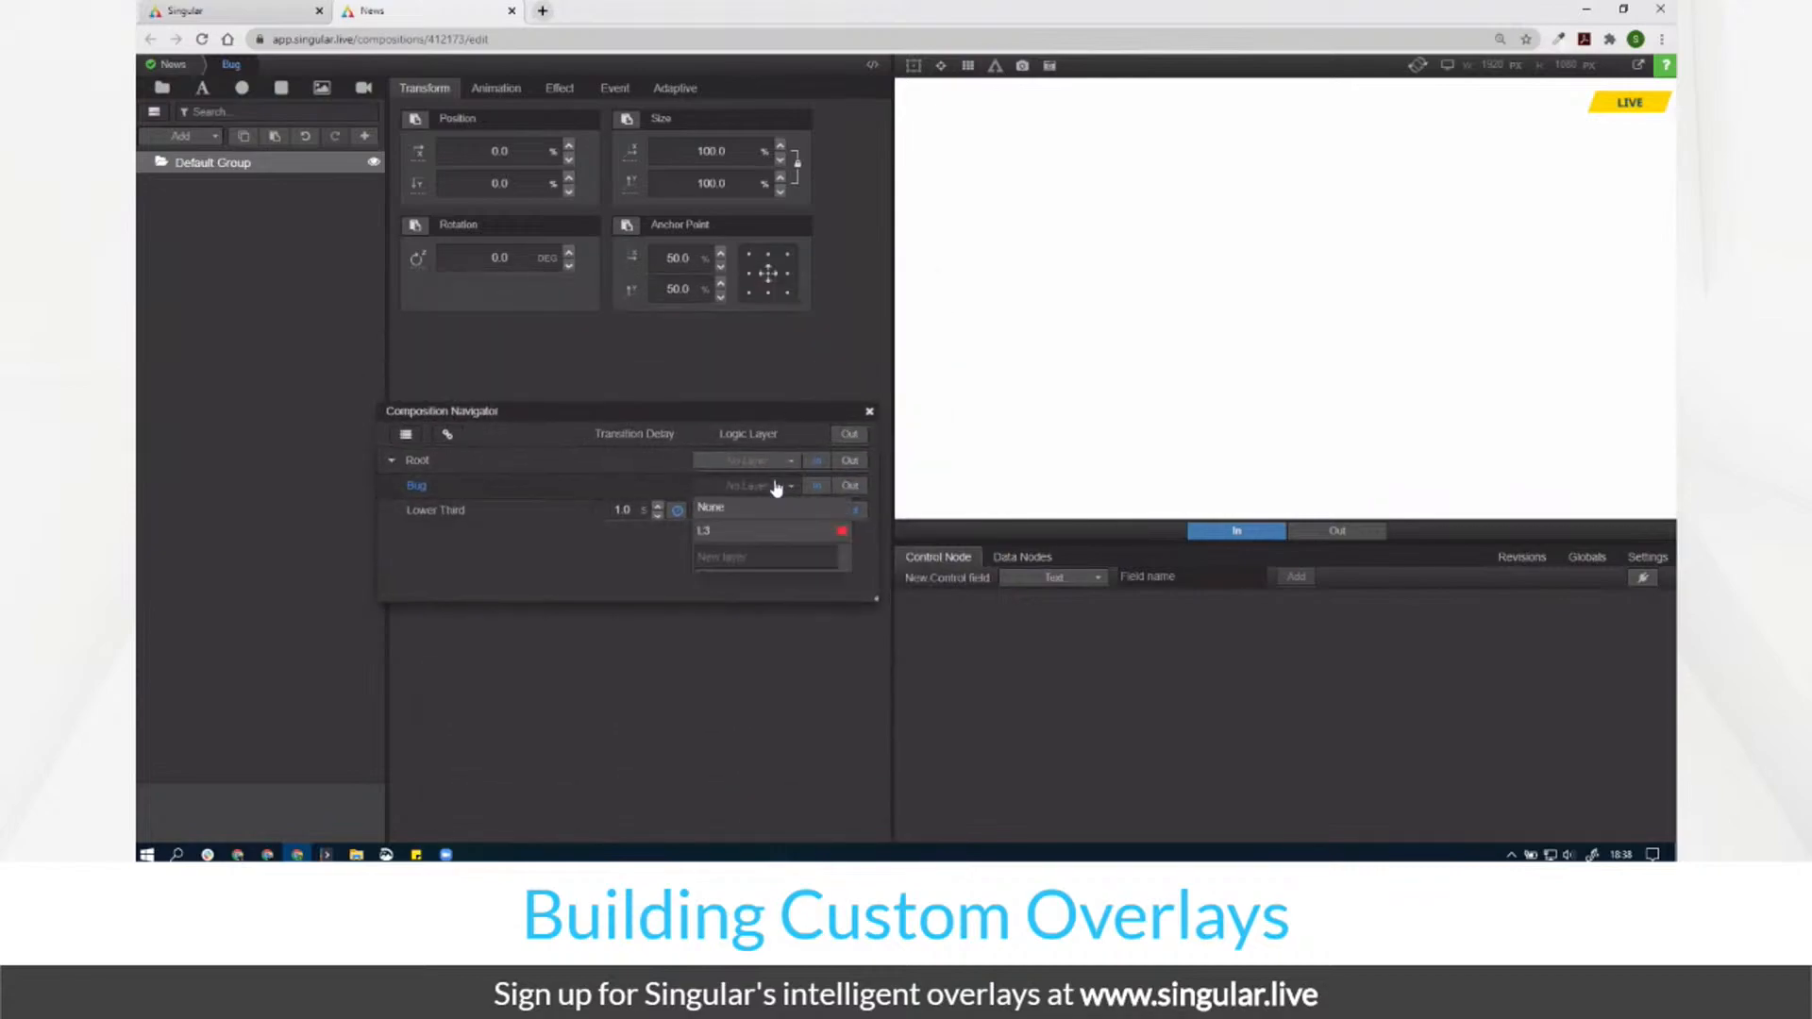
click(751, 558)
text(Bug)
key(Return)
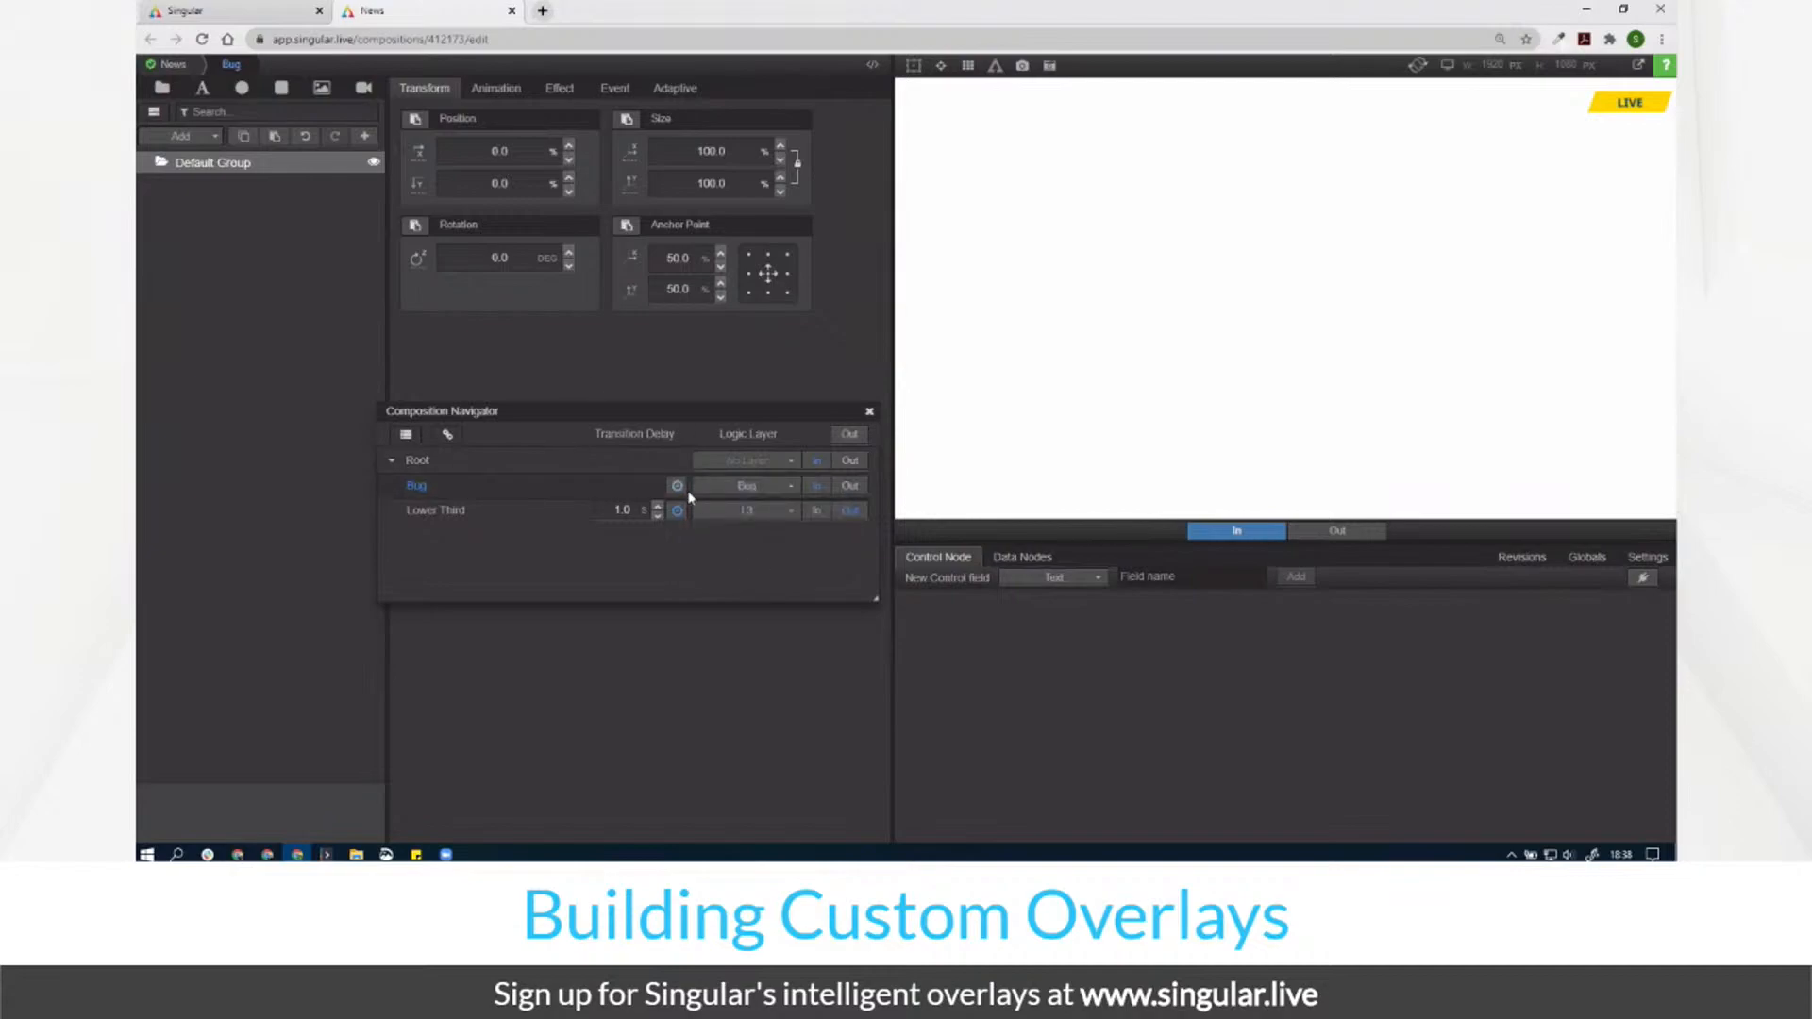
click(676, 485)
click(705, 536)
click(870, 414)
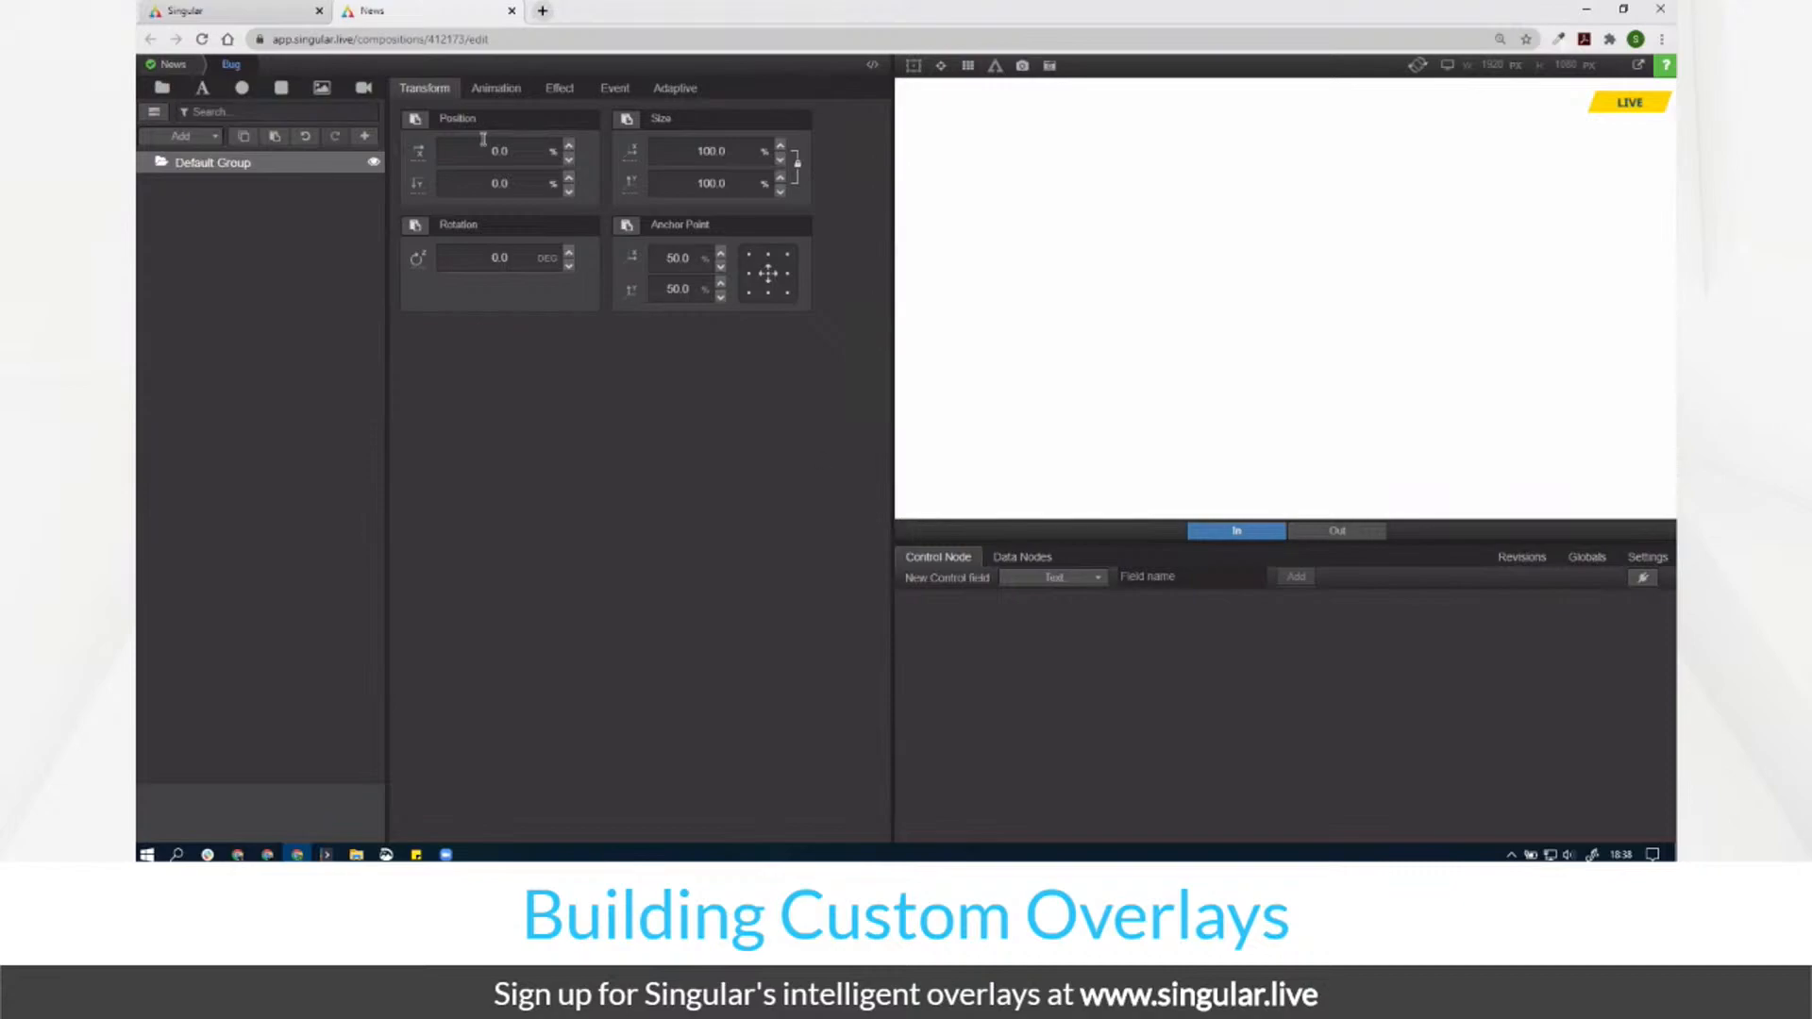
Step: Rename the Default Group to main
double_click(192, 162)
text(main)
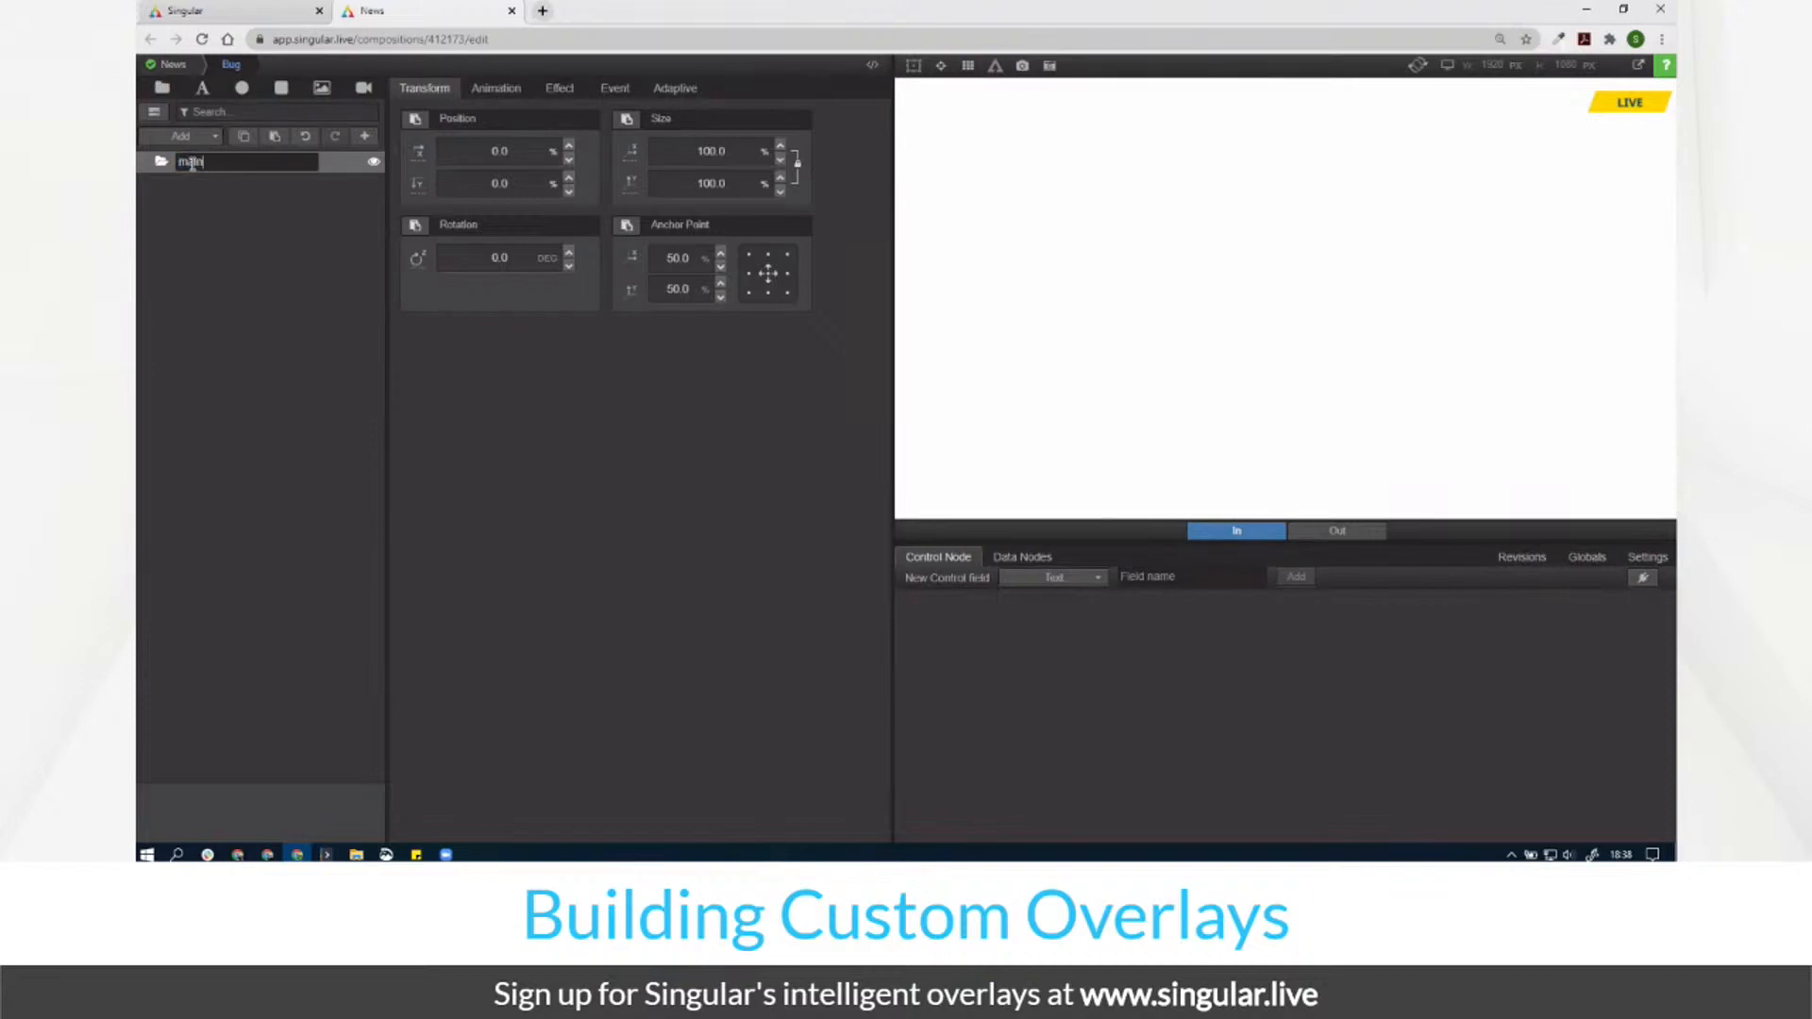
key(Return)
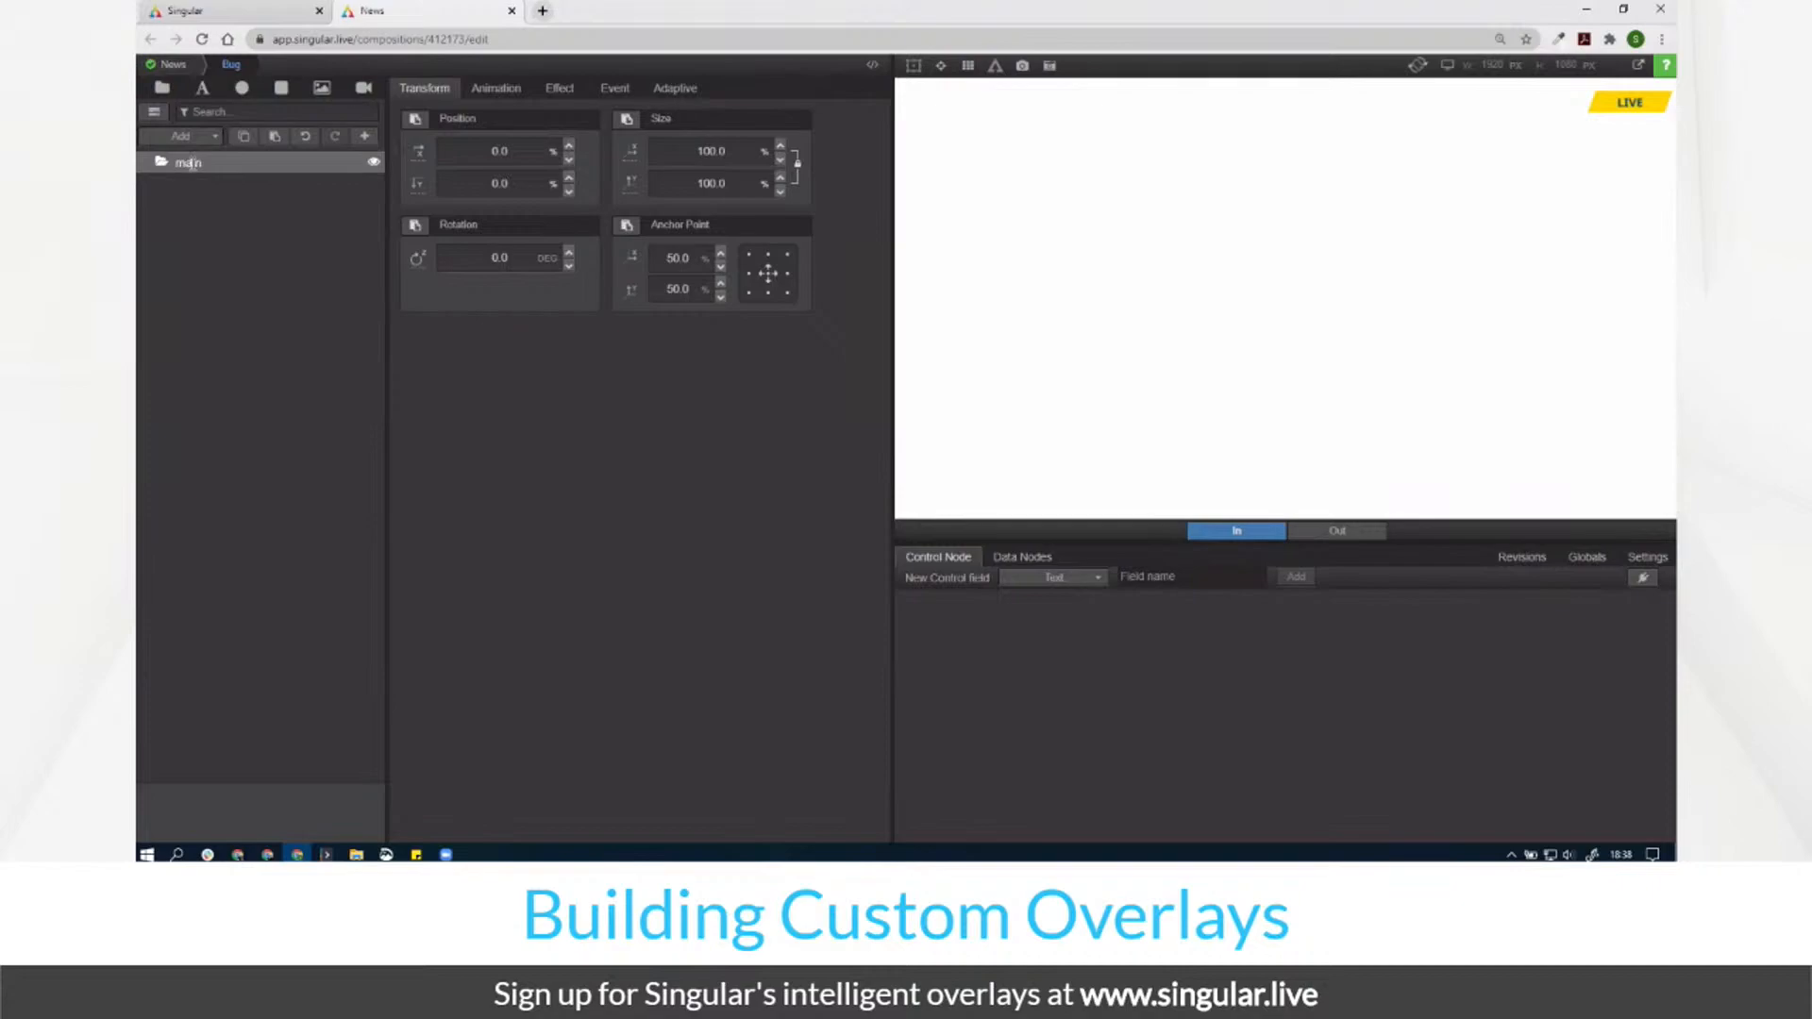
Step: Size the main group down to about 10.5 × 4.5% using different anchor points
click(911, 68)
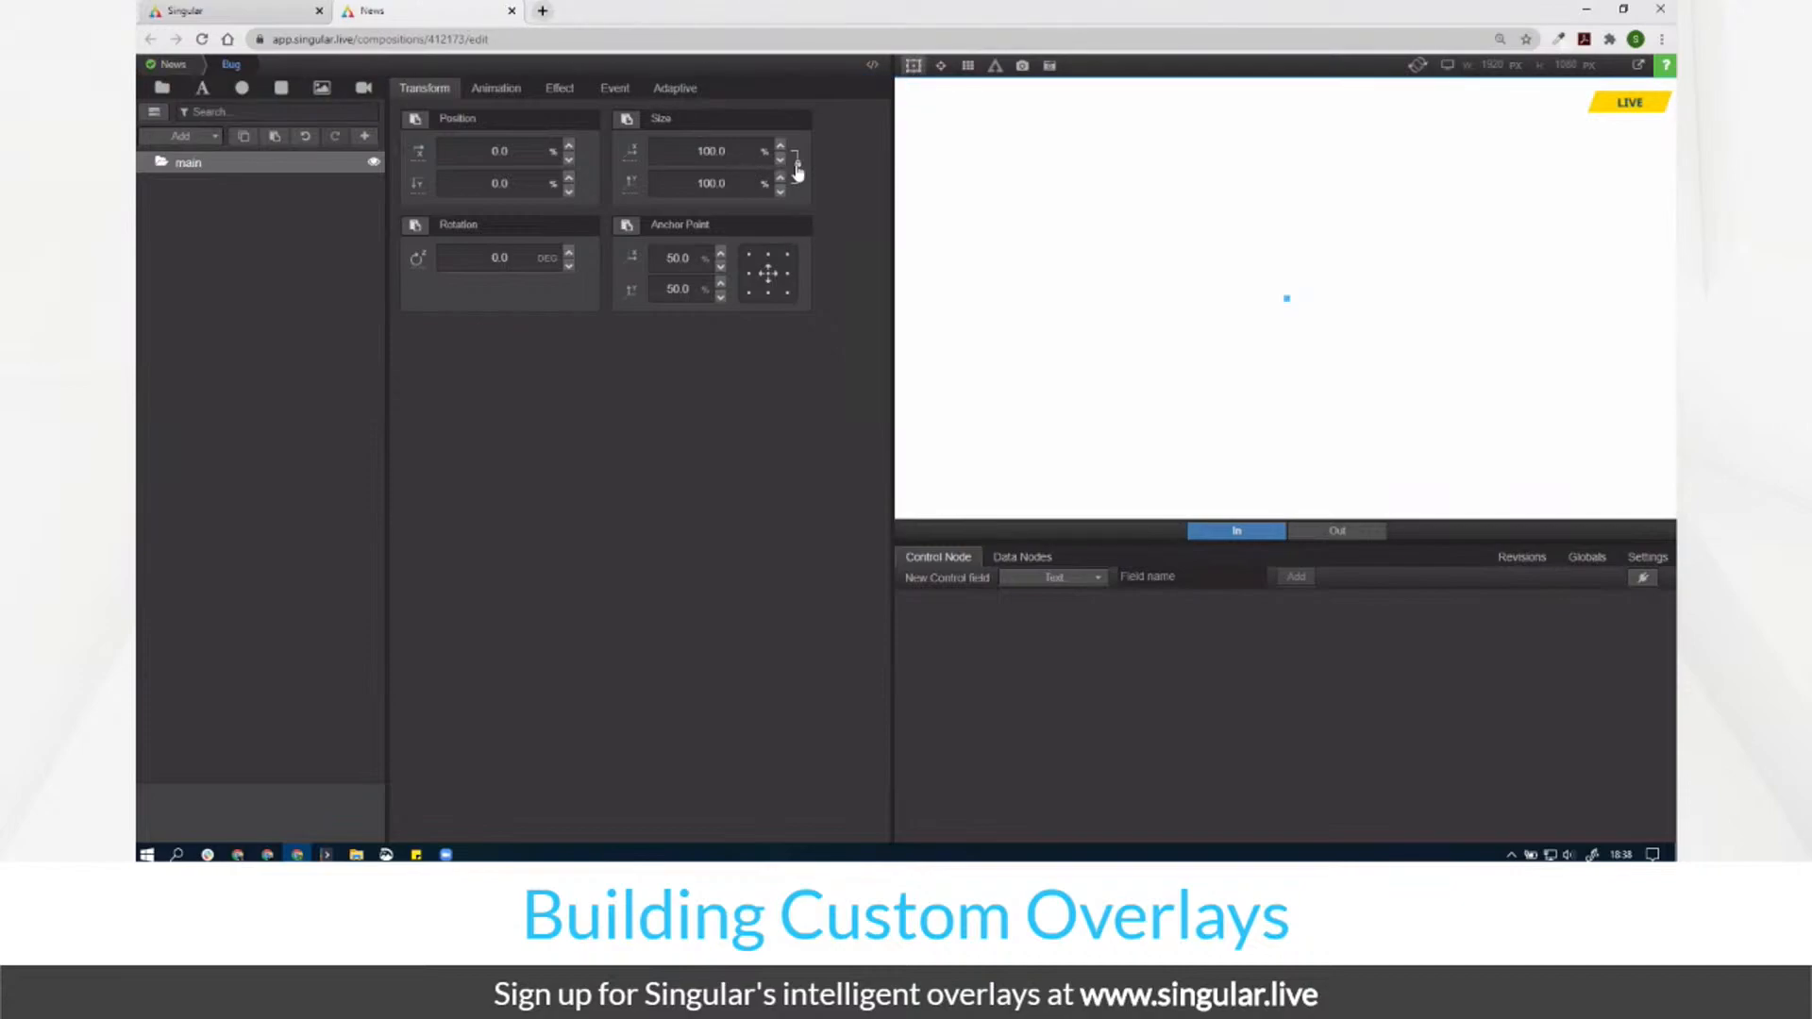
click(789, 247)
drag(747, 152, 141, 196)
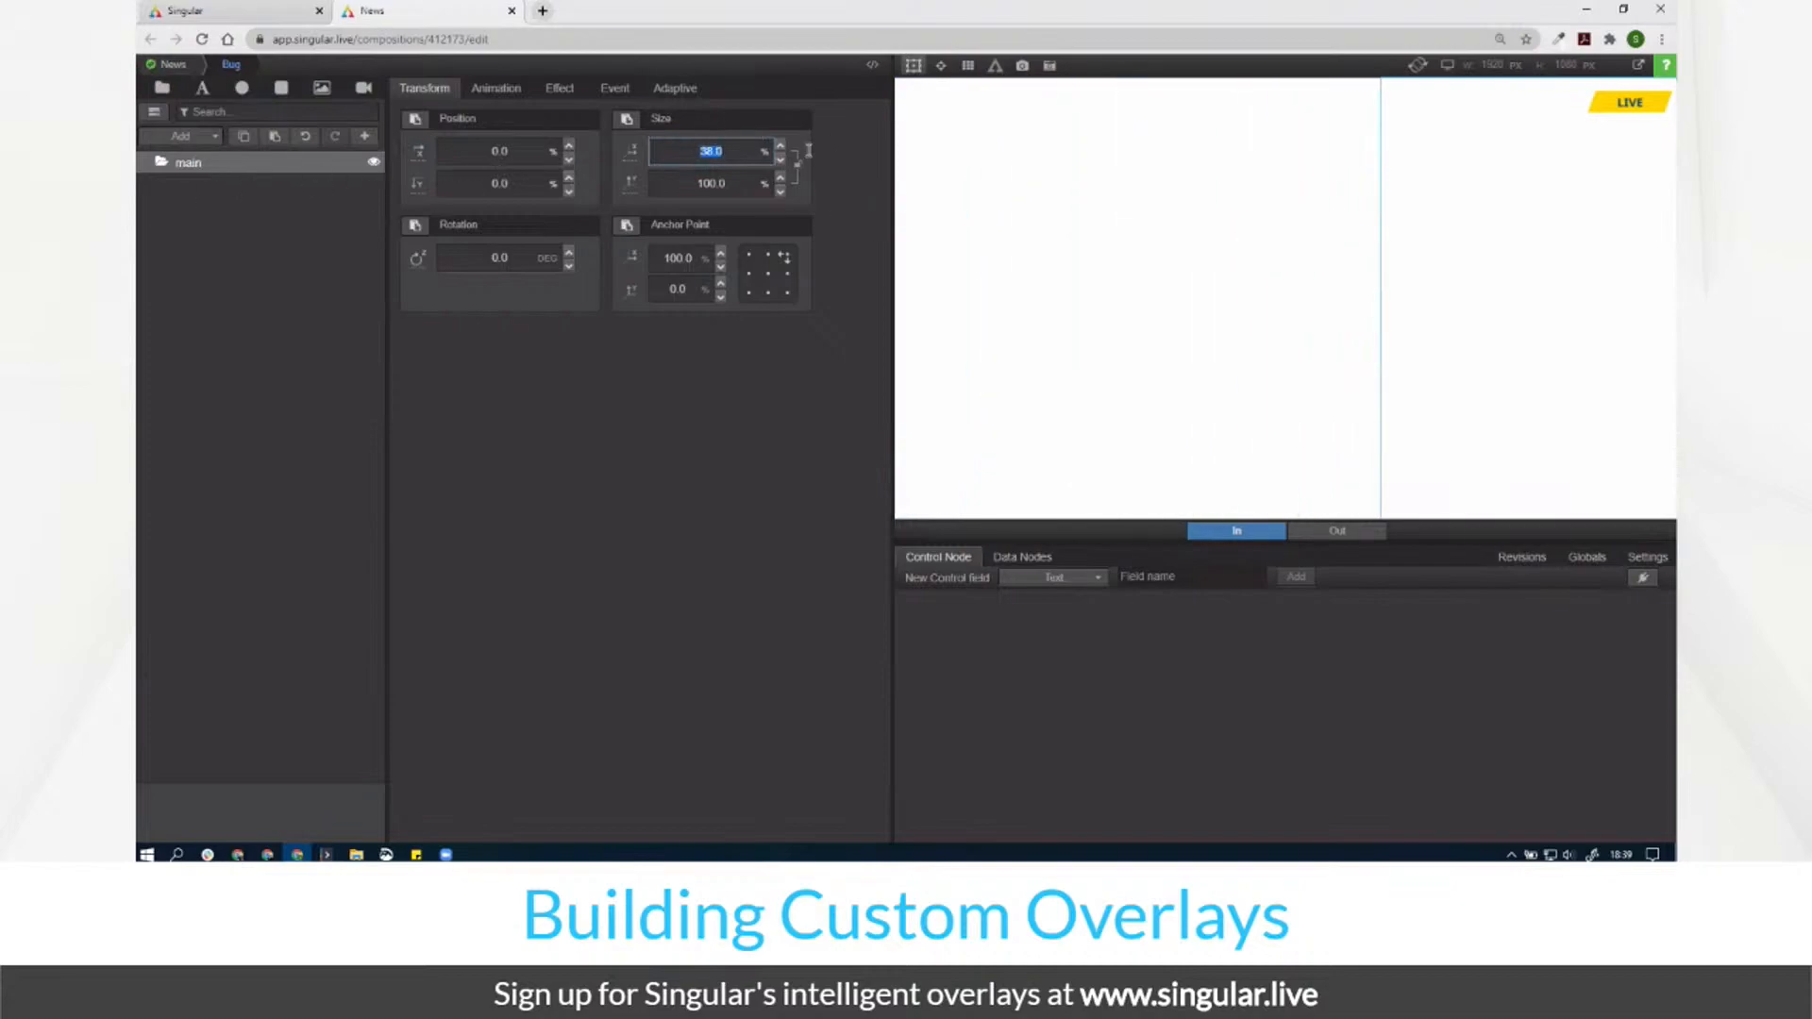
drag(732, 182, 142, 194)
click(787, 291)
drag(732, 183, 474, 219)
click(739, 152)
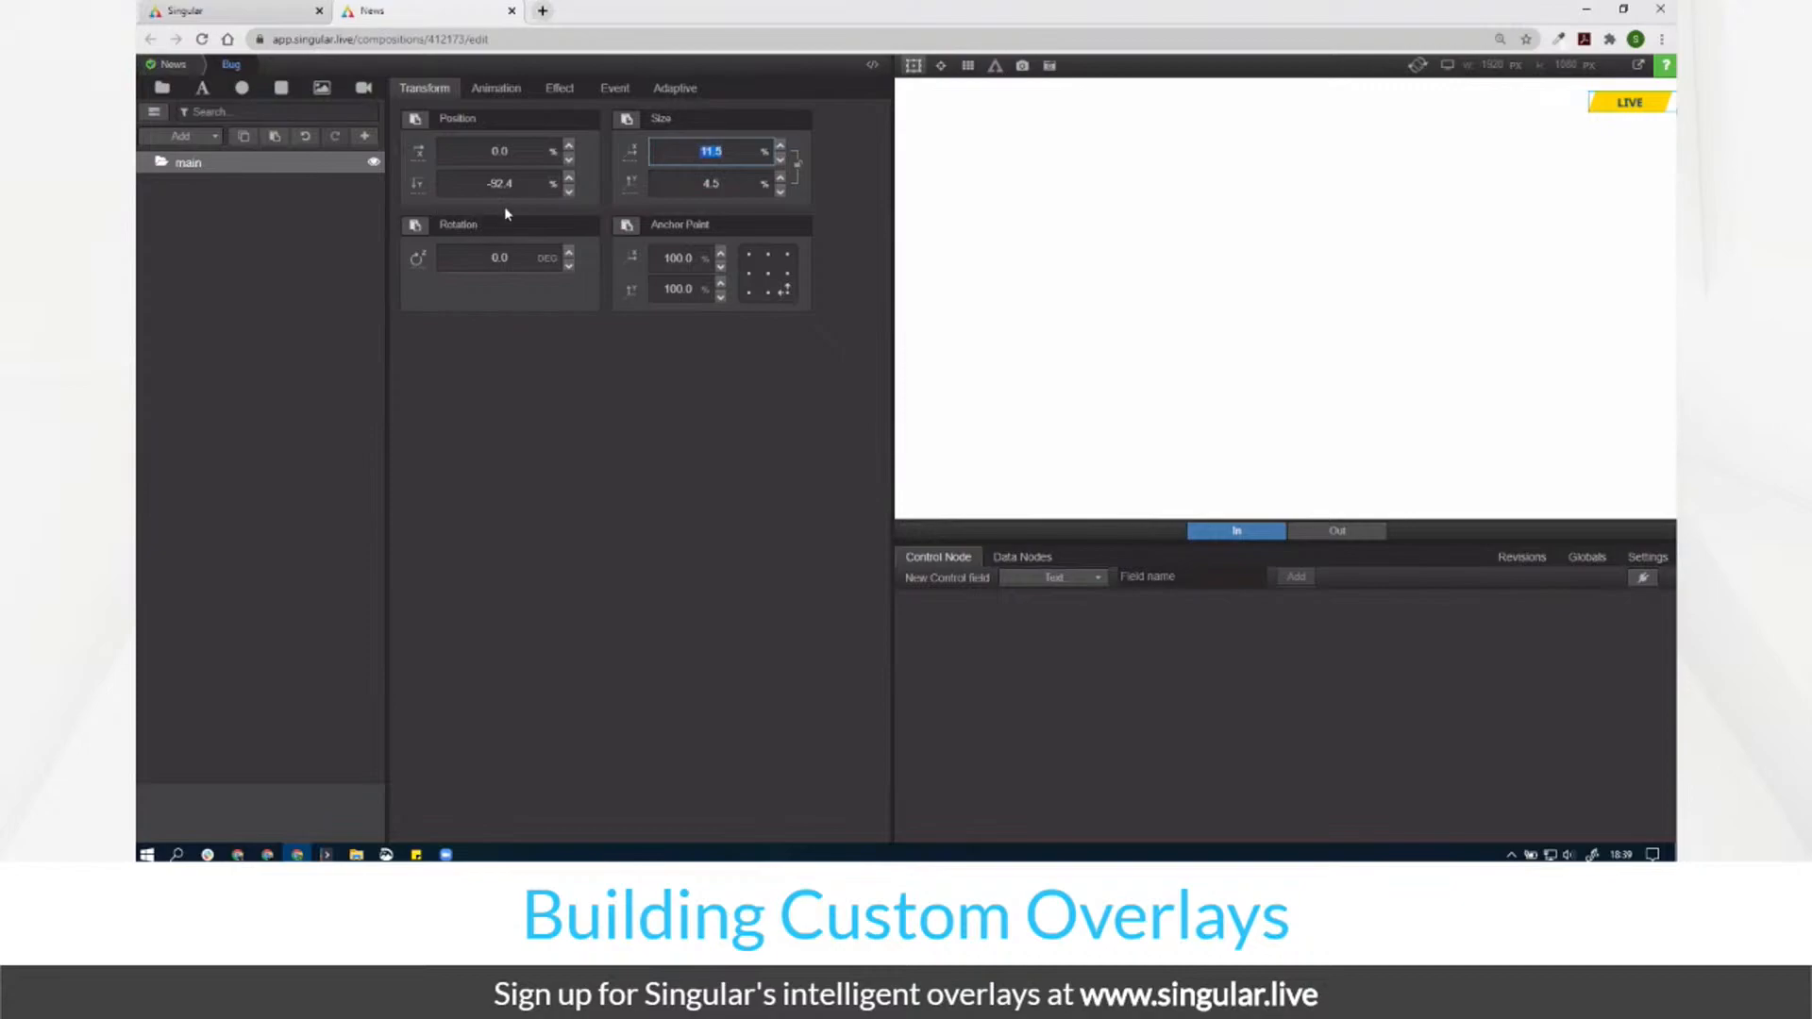
click(750, 293)
drag(748, 157, 739, 175)
Step: Anchor main at its top-right corner and set its vertical position to 3.0
click(769, 274)
click(787, 255)
click(536, 188)
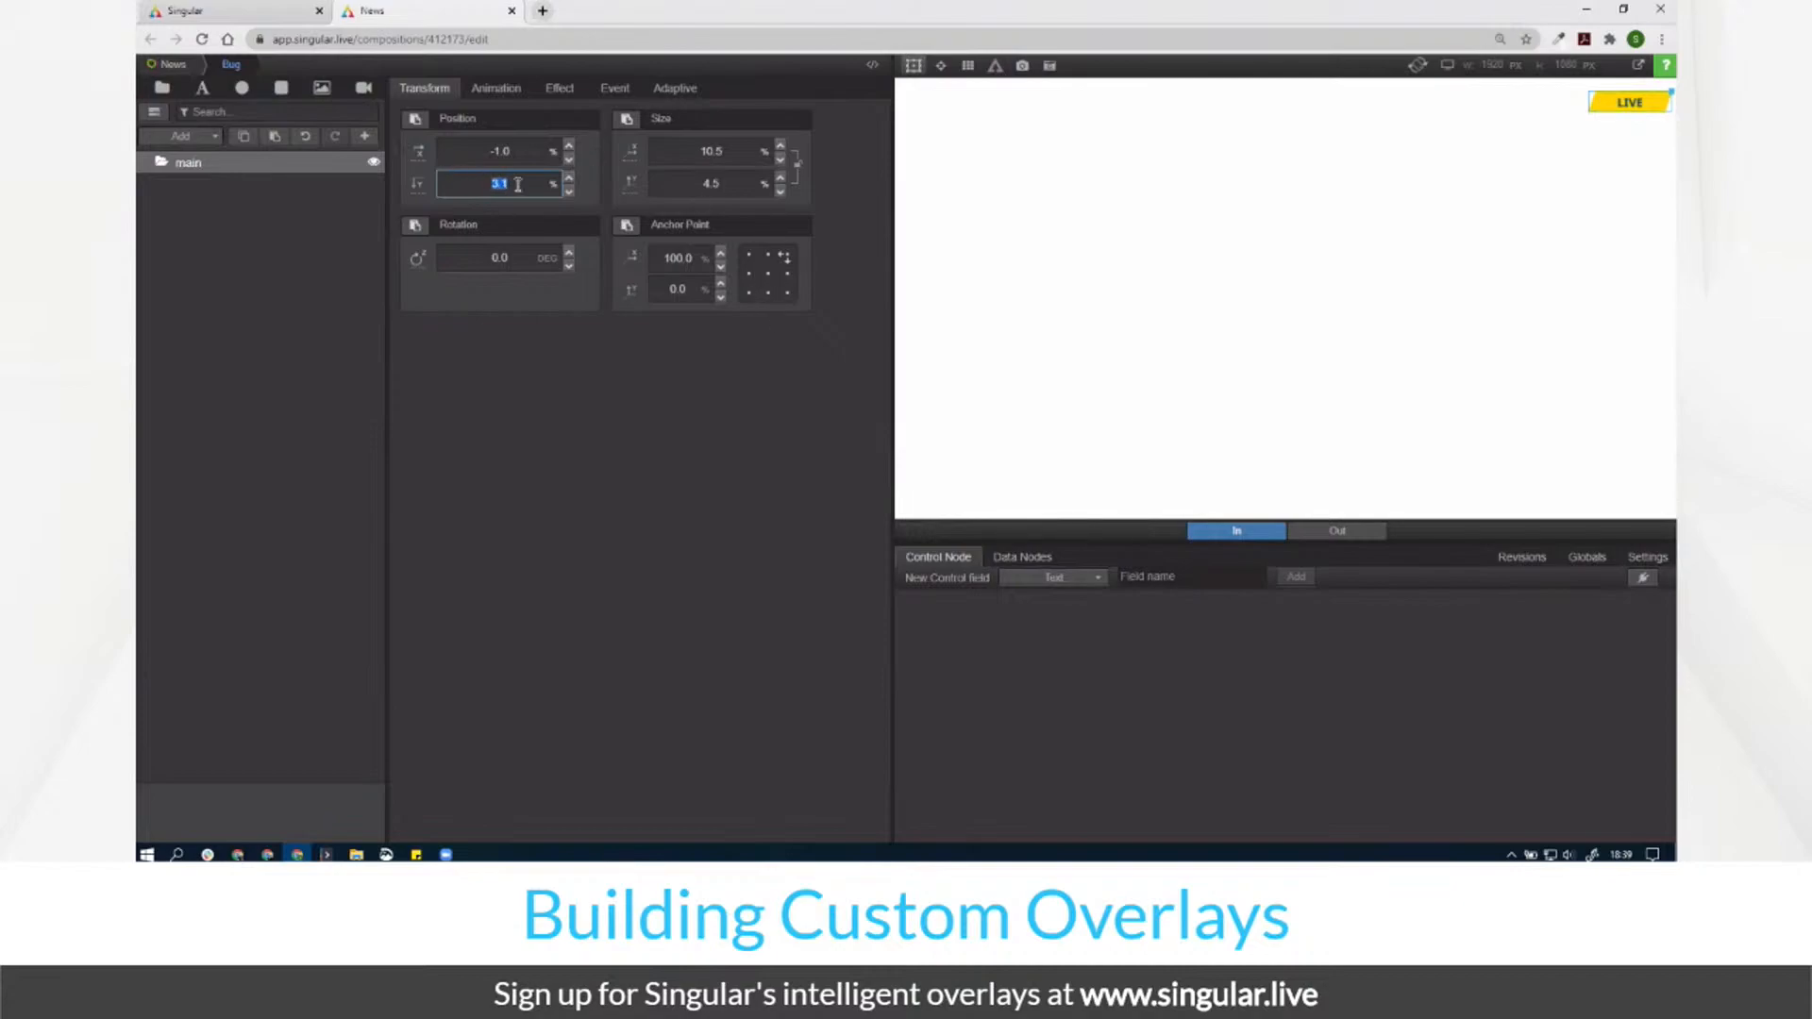
key(Down)
Step: Add a Rectangle inside main, hide it, and sample the LIVE bug's colour with ColorZilla
click(280, 88)
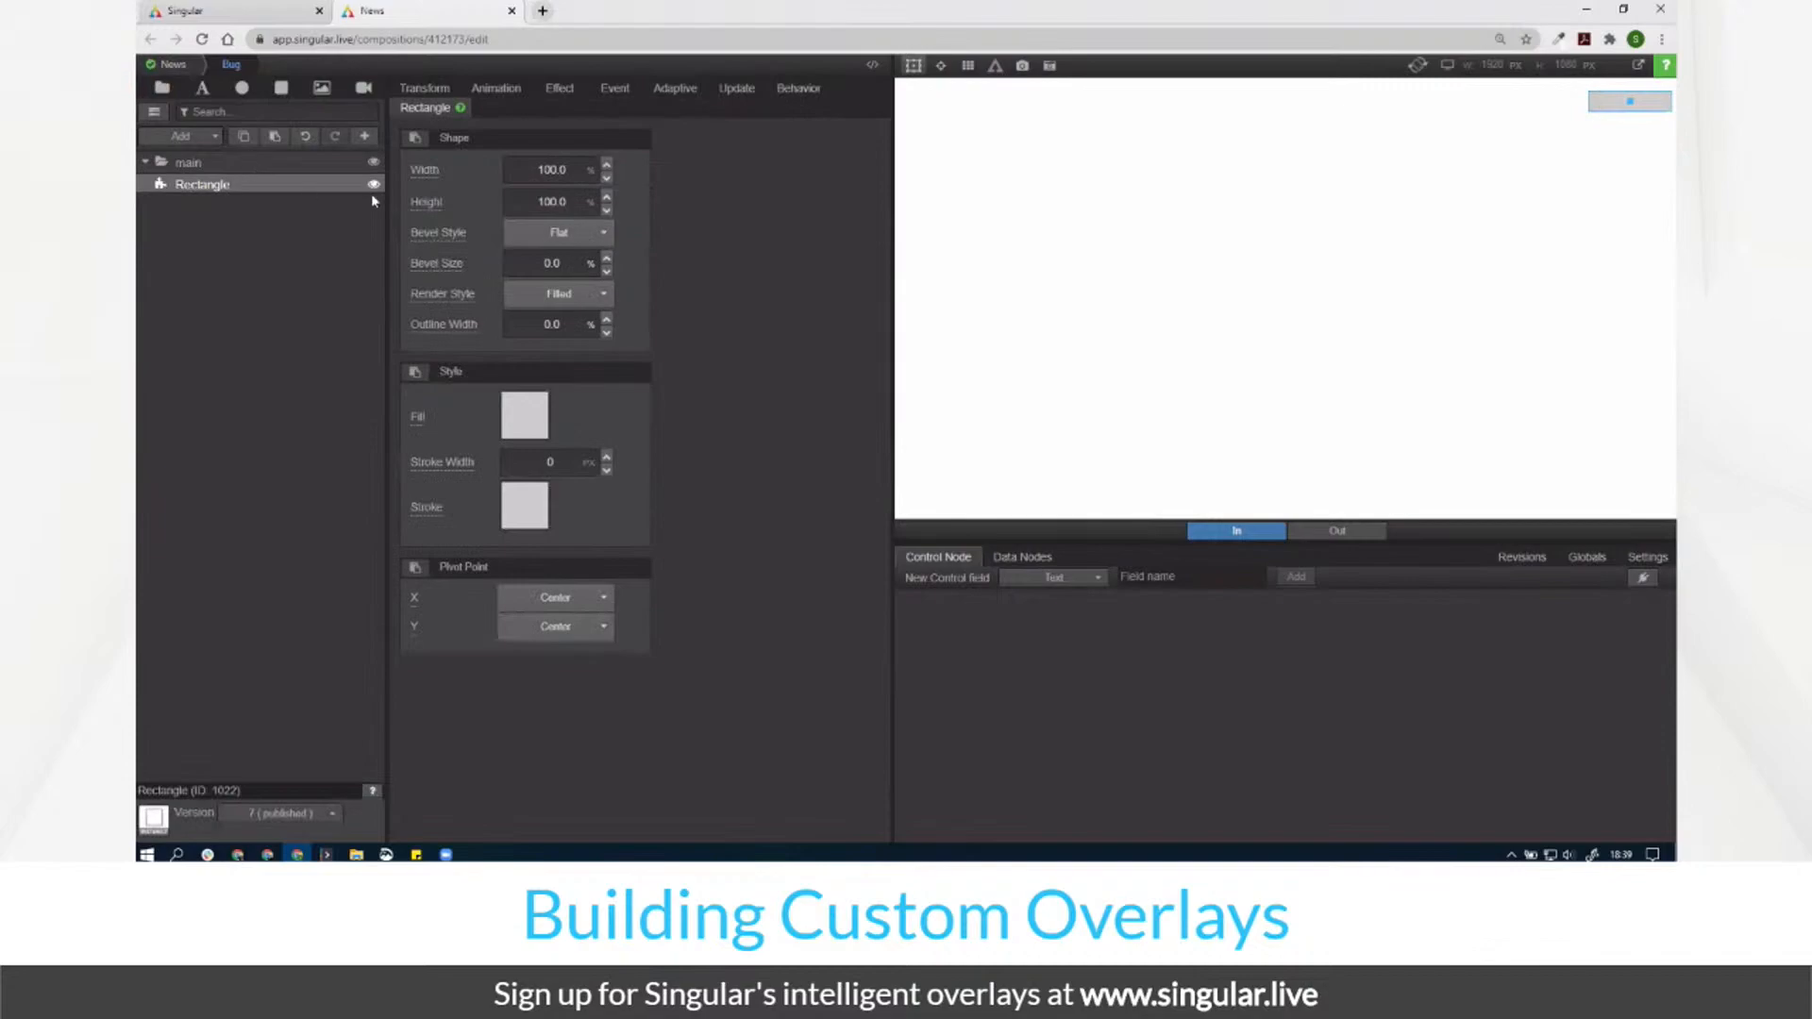
click(374, 184)
click(1558, 45)
click(1549, 63)
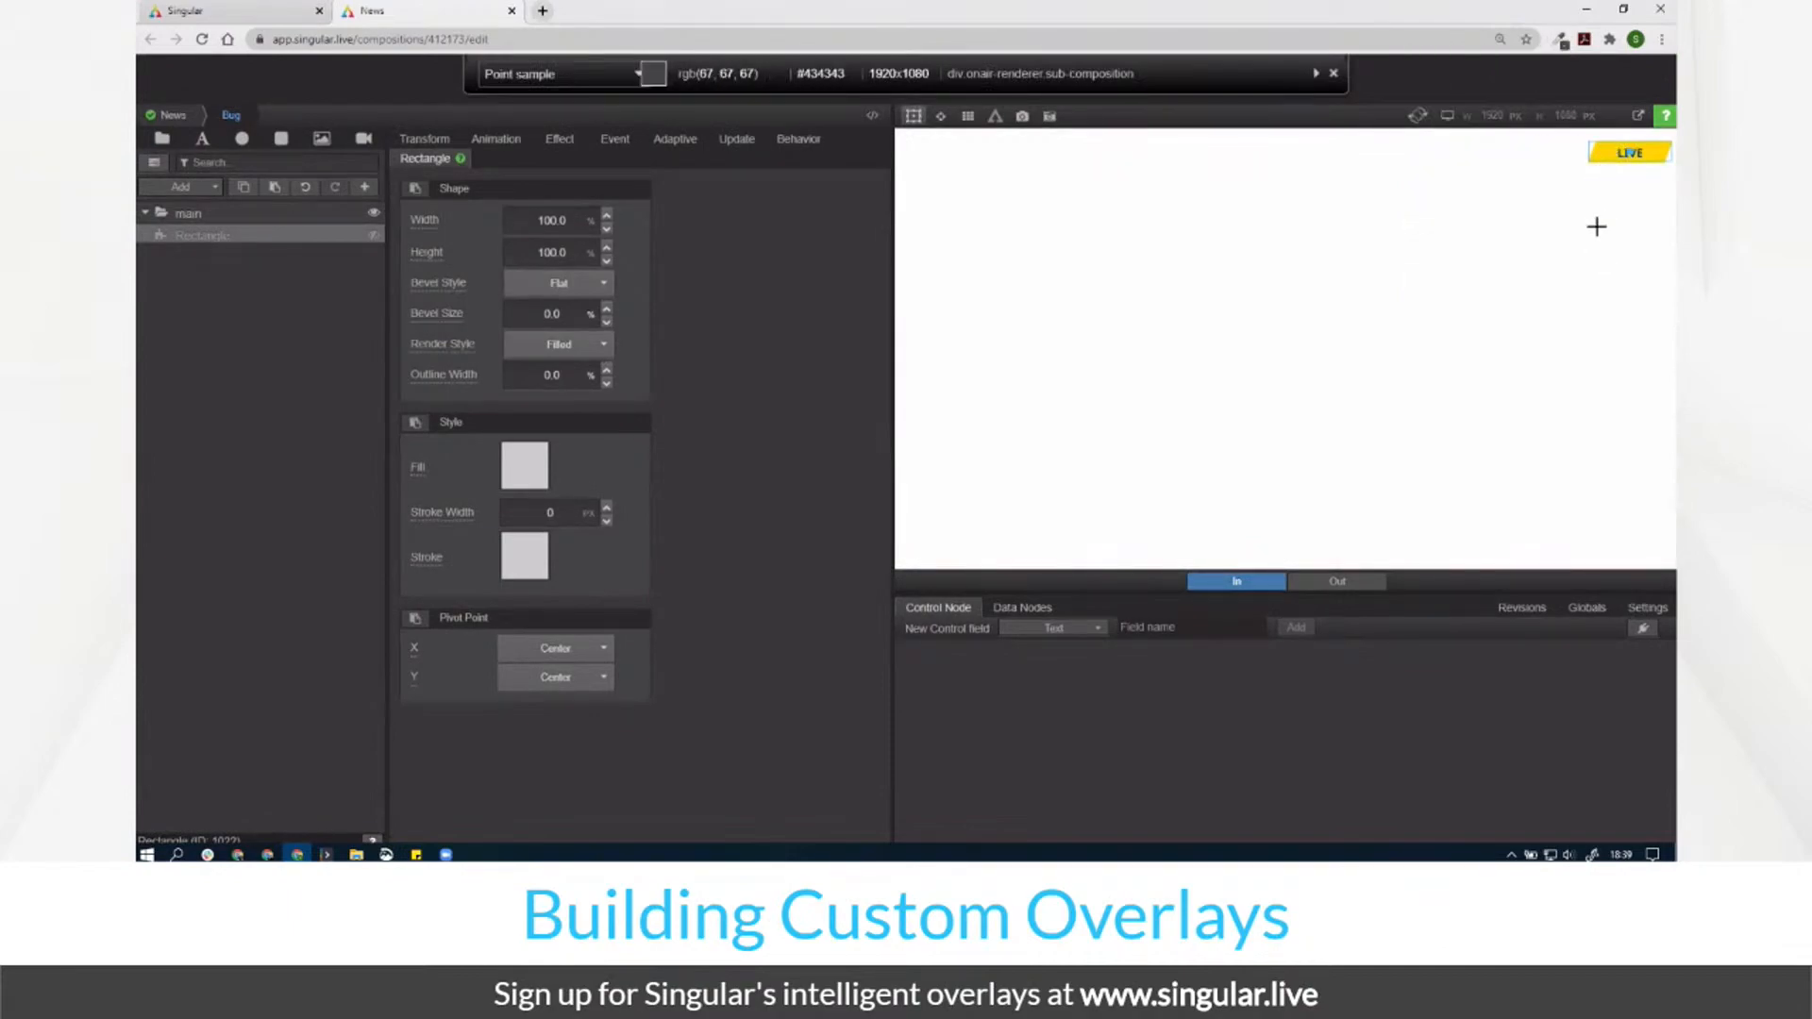
click(1601, 153)
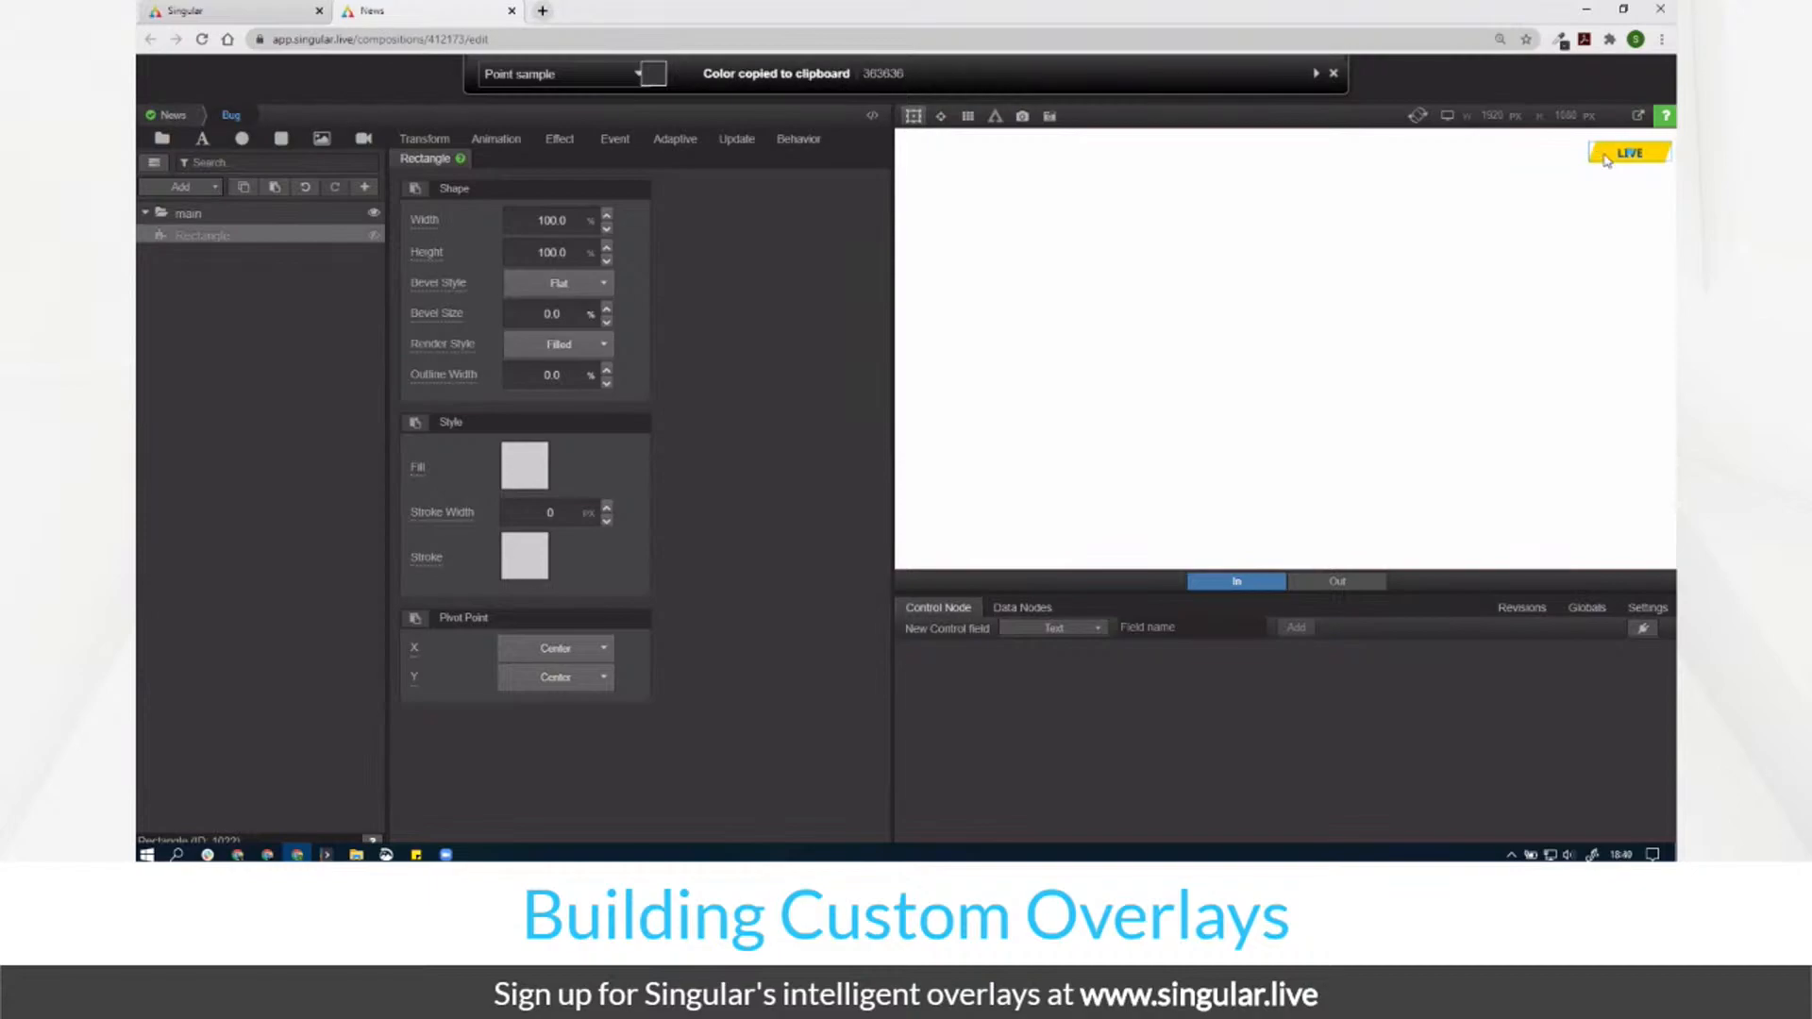
click(1560, 40)
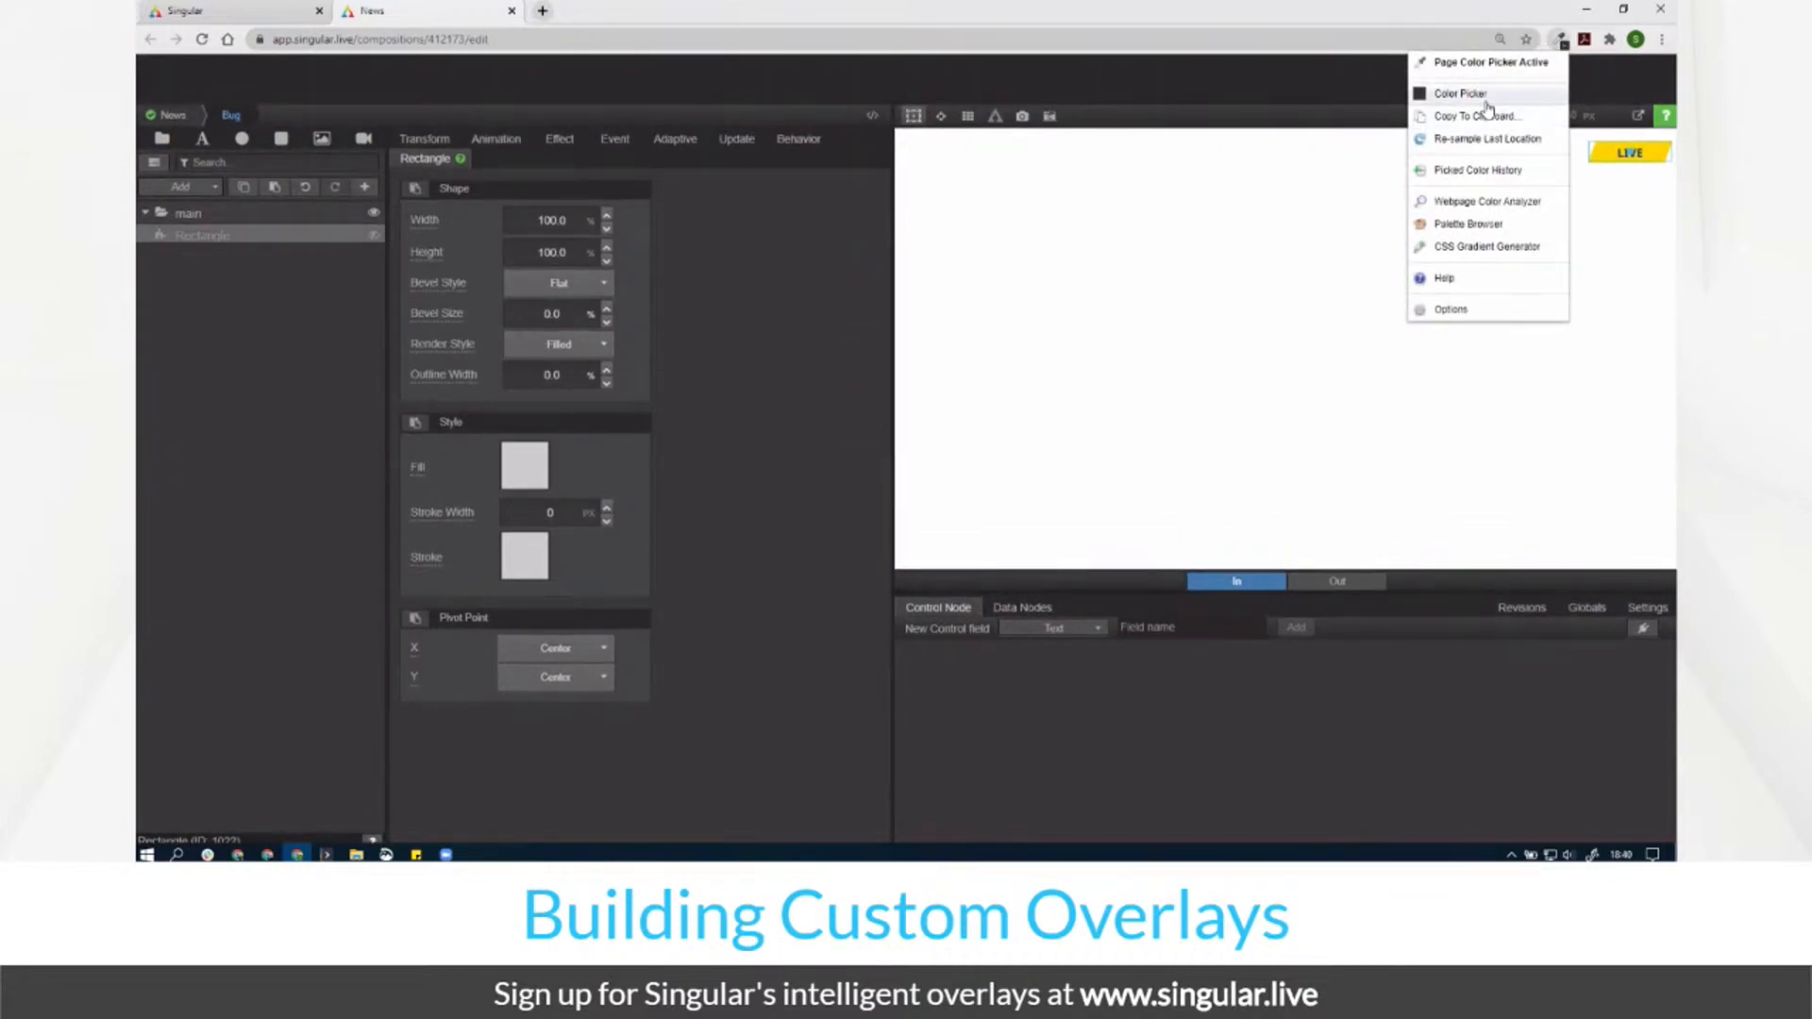
click(1479, 64)
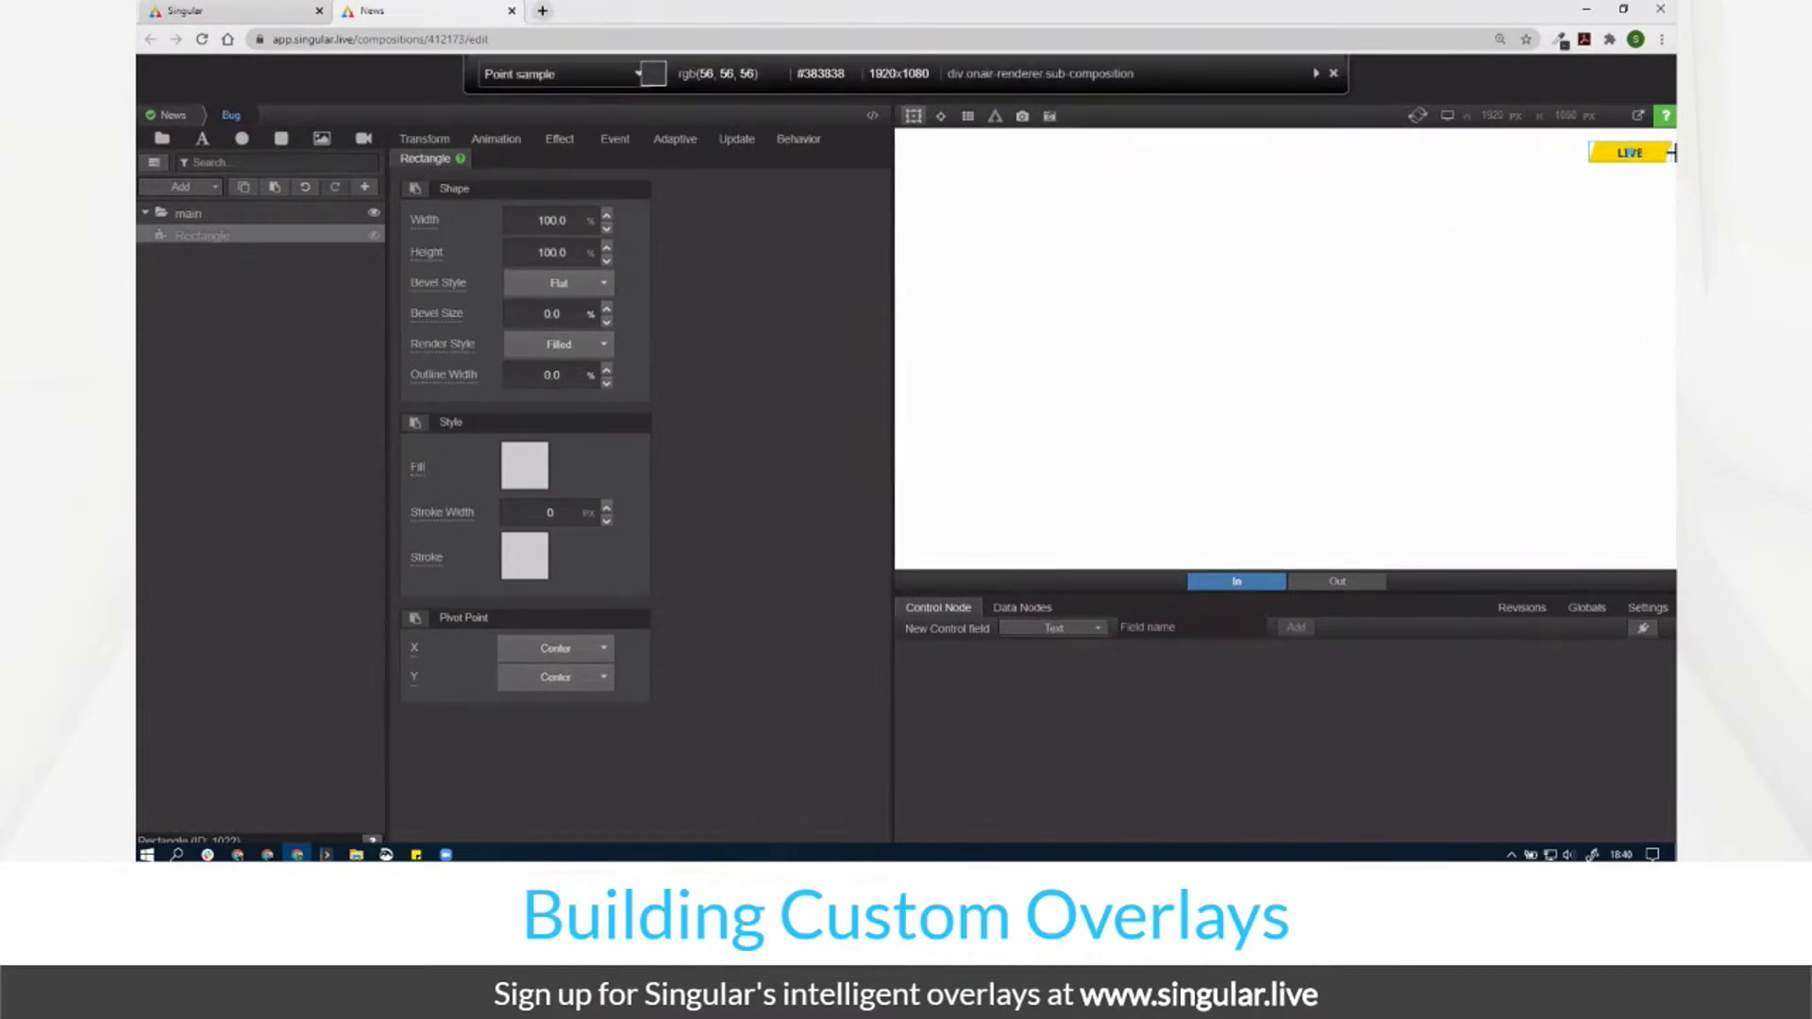
click(1608, 157)
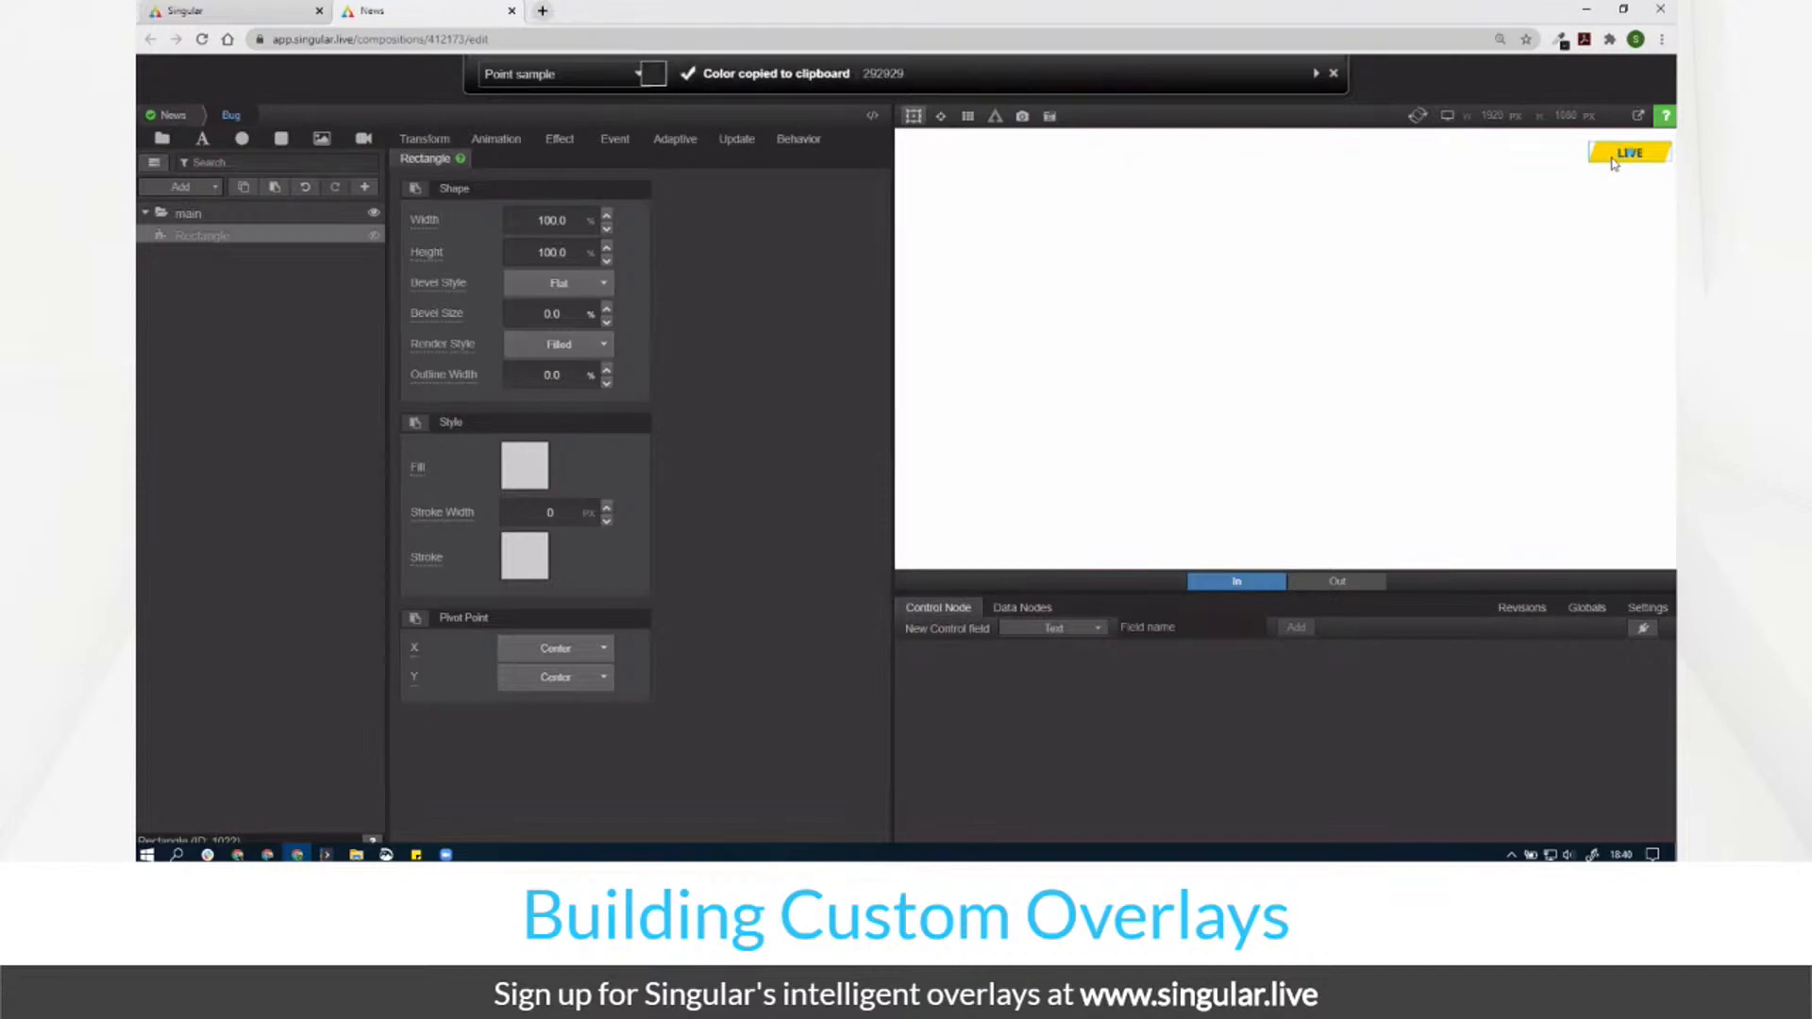
Step: Retry page colour sampling, cancel it, and toggle the rectangle's visibility on and off
click(1332, 74)
click(1562, 43)
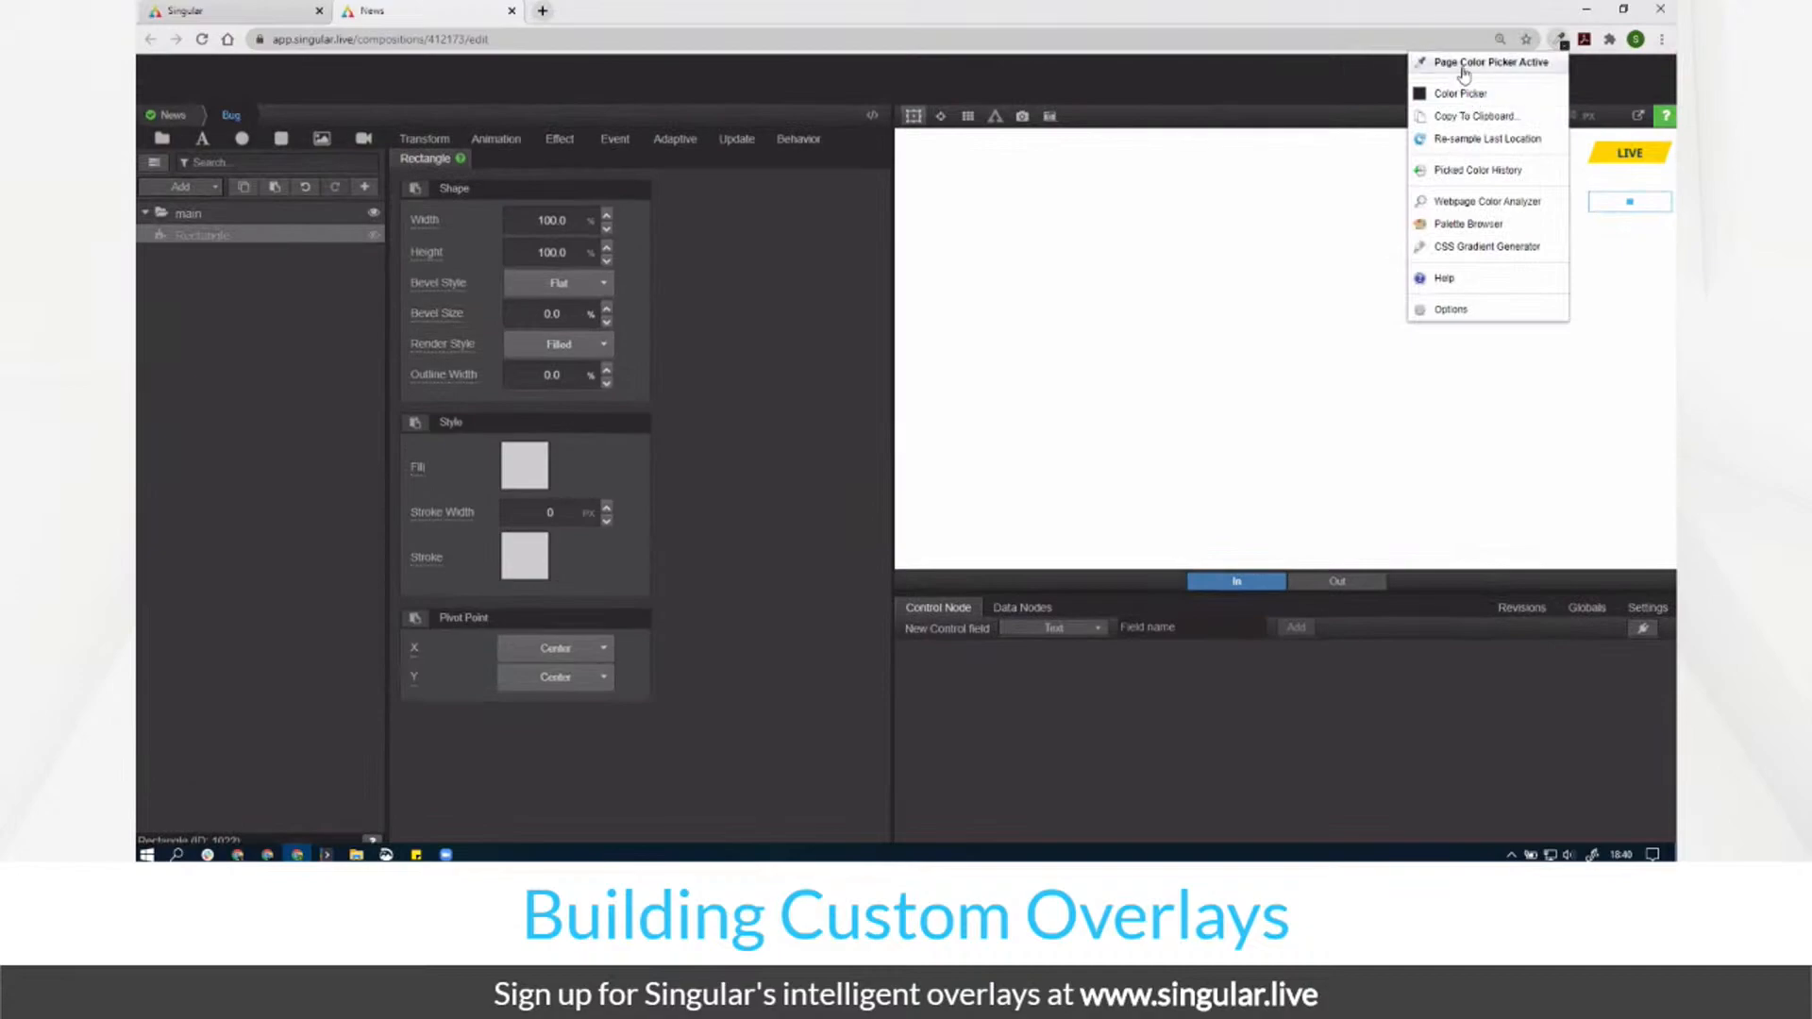
click(1462, 93)
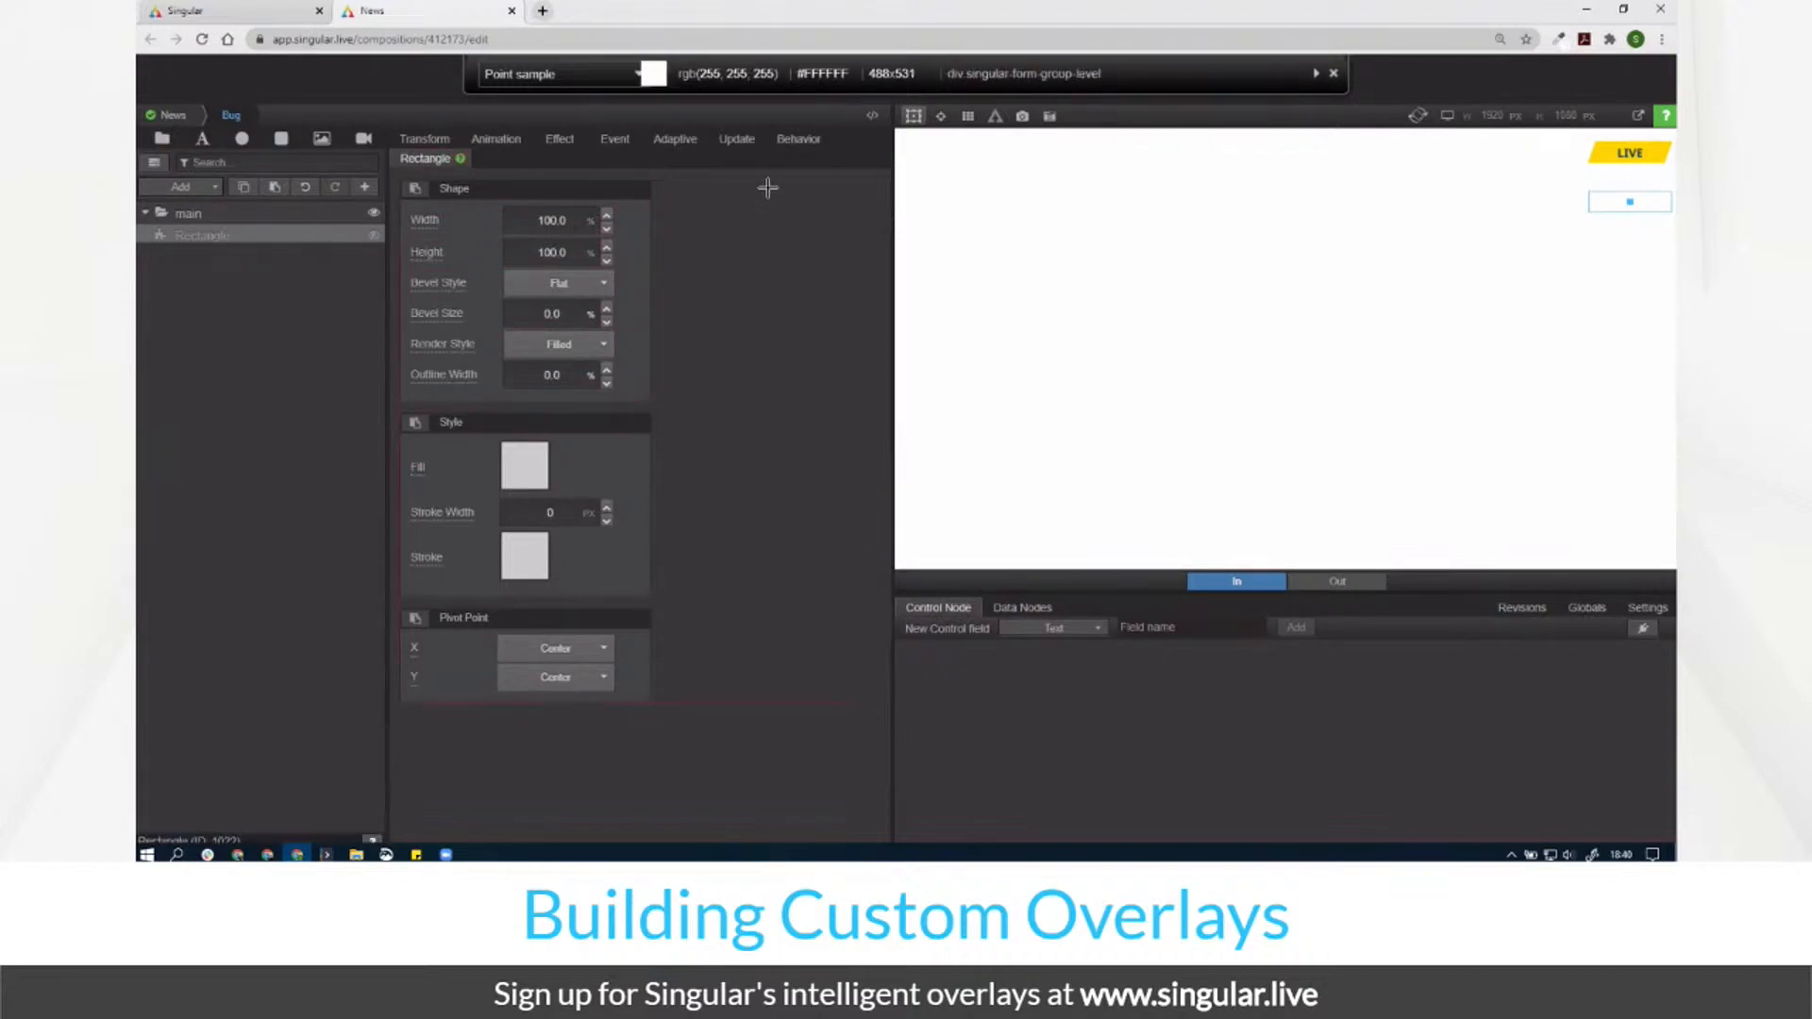
key(Escape)
click(373, 185)
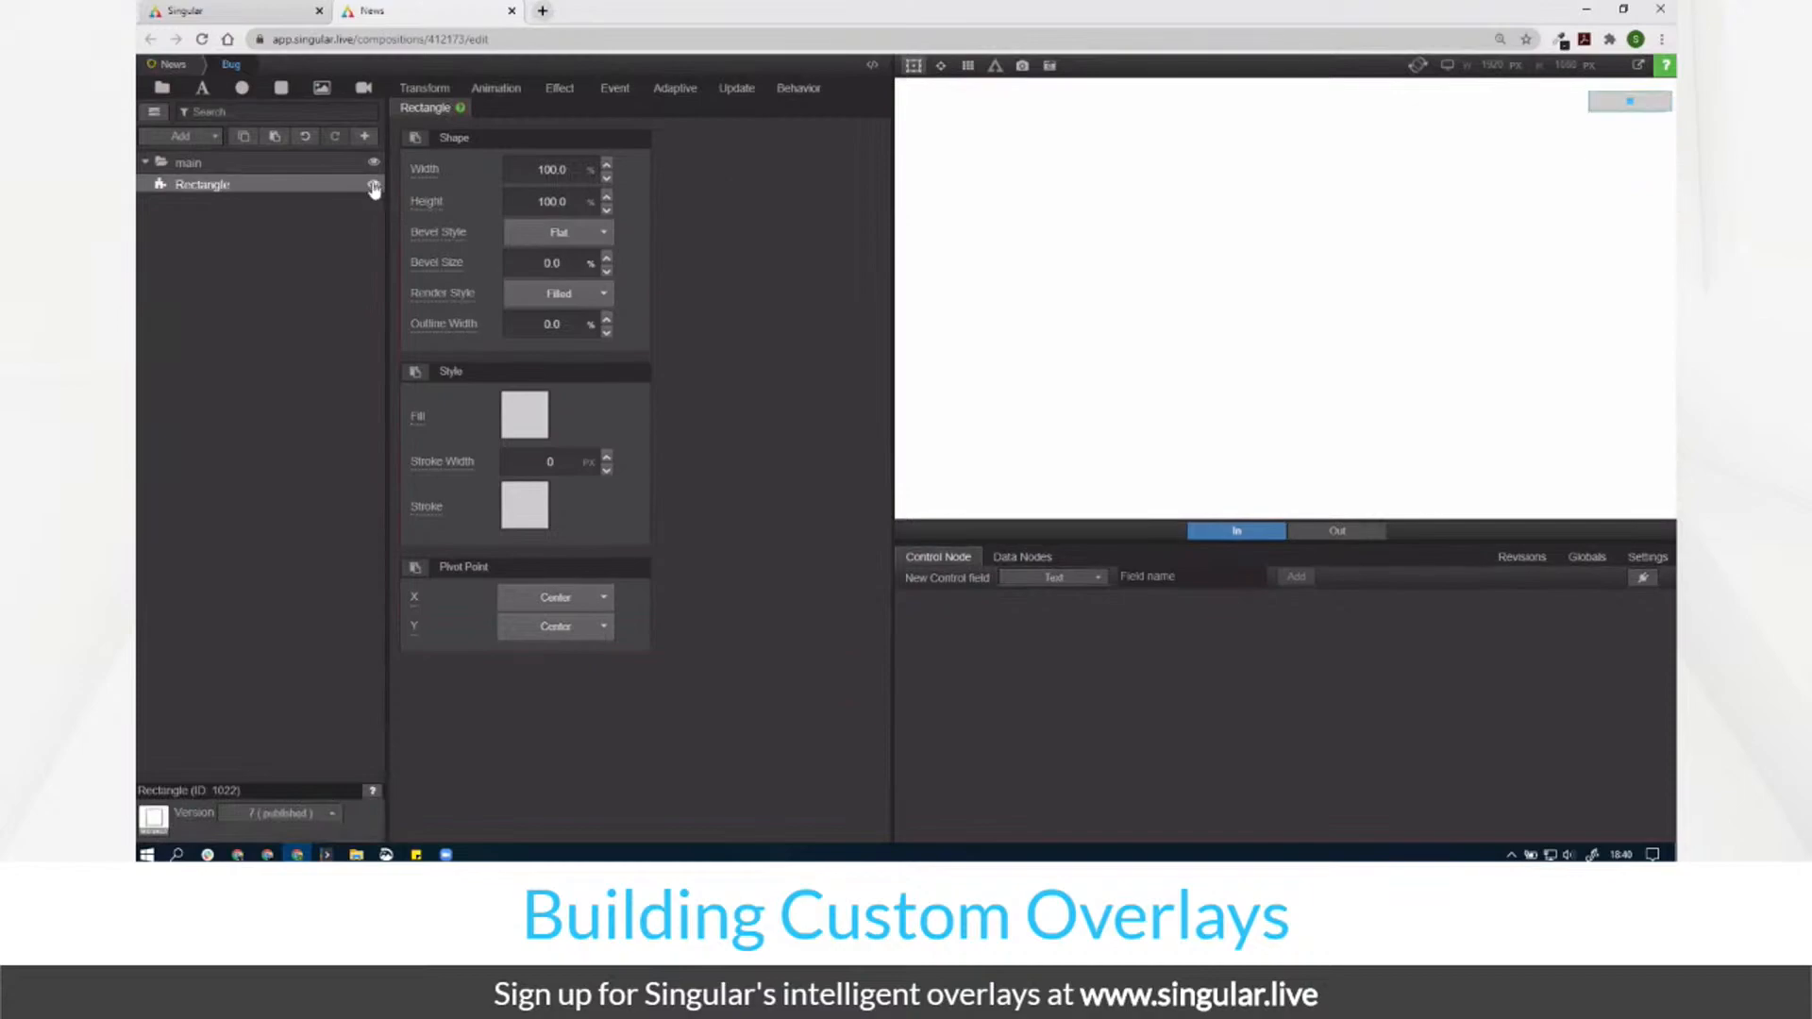
click(371, 188)
Step: Set the Rectangle's fill to a saturated golden yellow, roughly e9c21a (233, 194, 25)
click(536, 425)
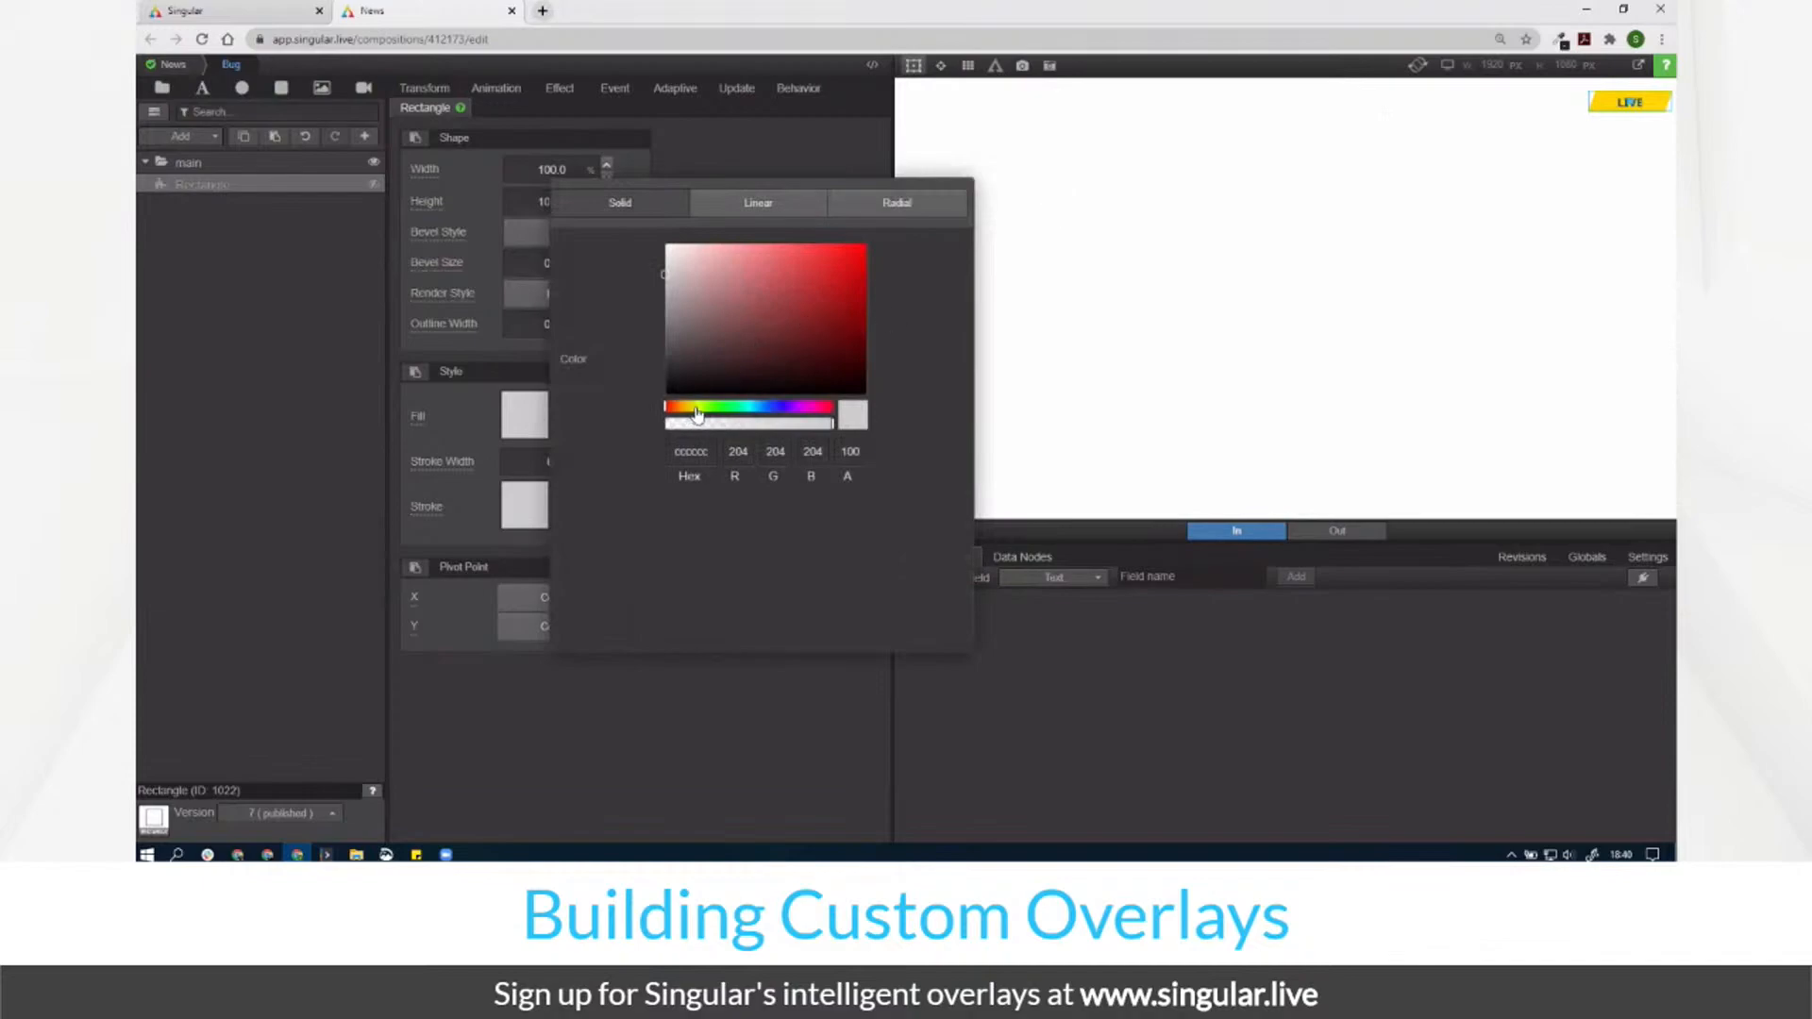
click(689, 301)
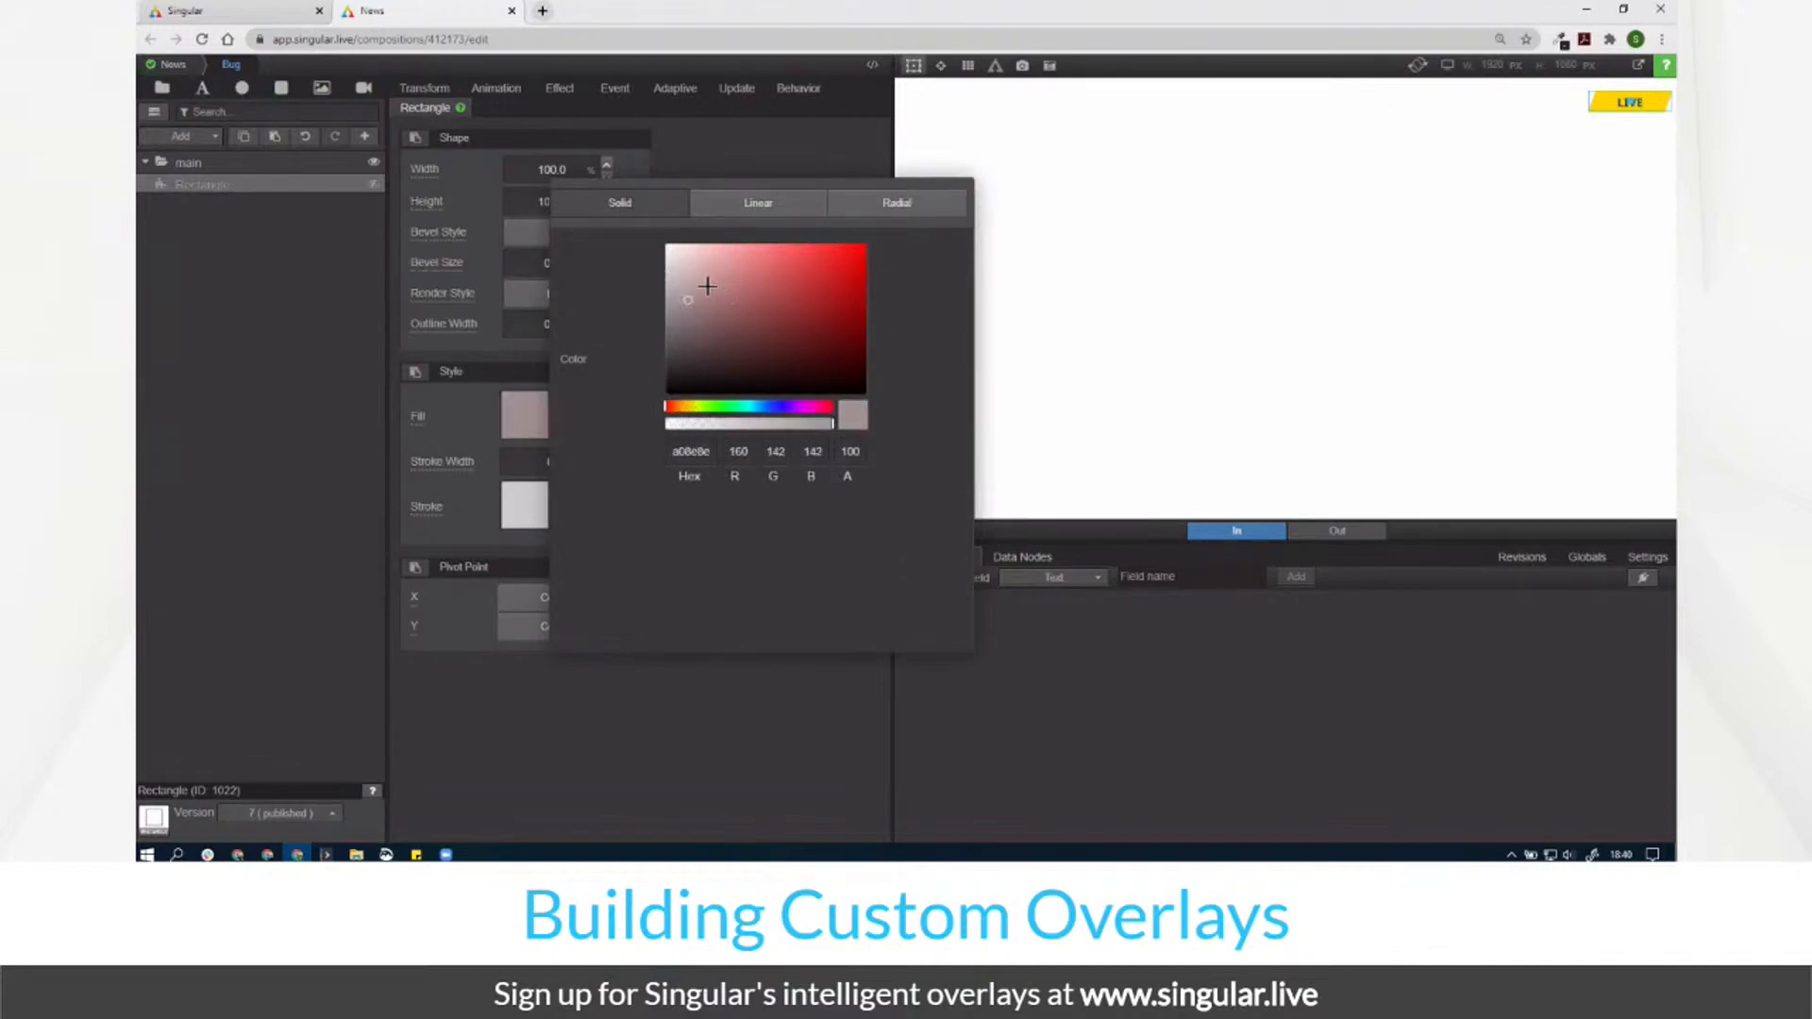
drag(704, 283, 666, 252)
drag(699, 412, 679, 406)
drag(798, 260, 840, 270)
drag(692, 408, 693, 422)
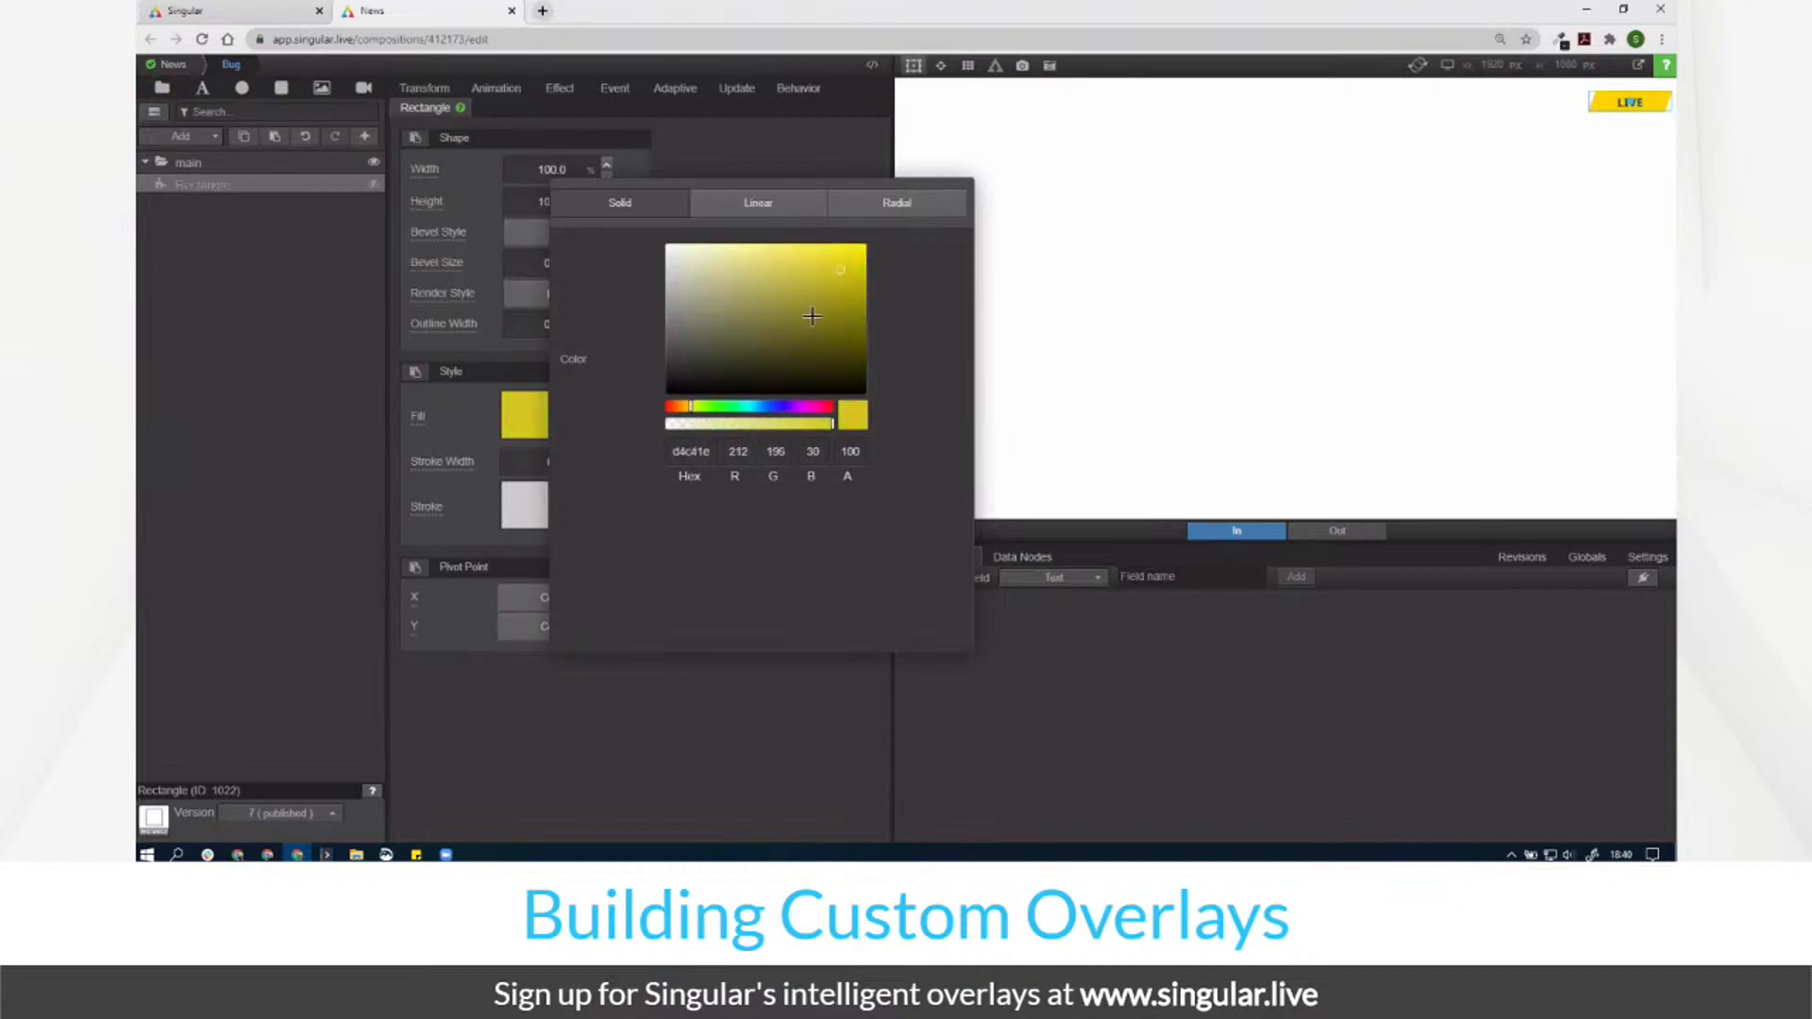
drag(809, 276, 855, 271)
drag(693, 415, 688, 418)
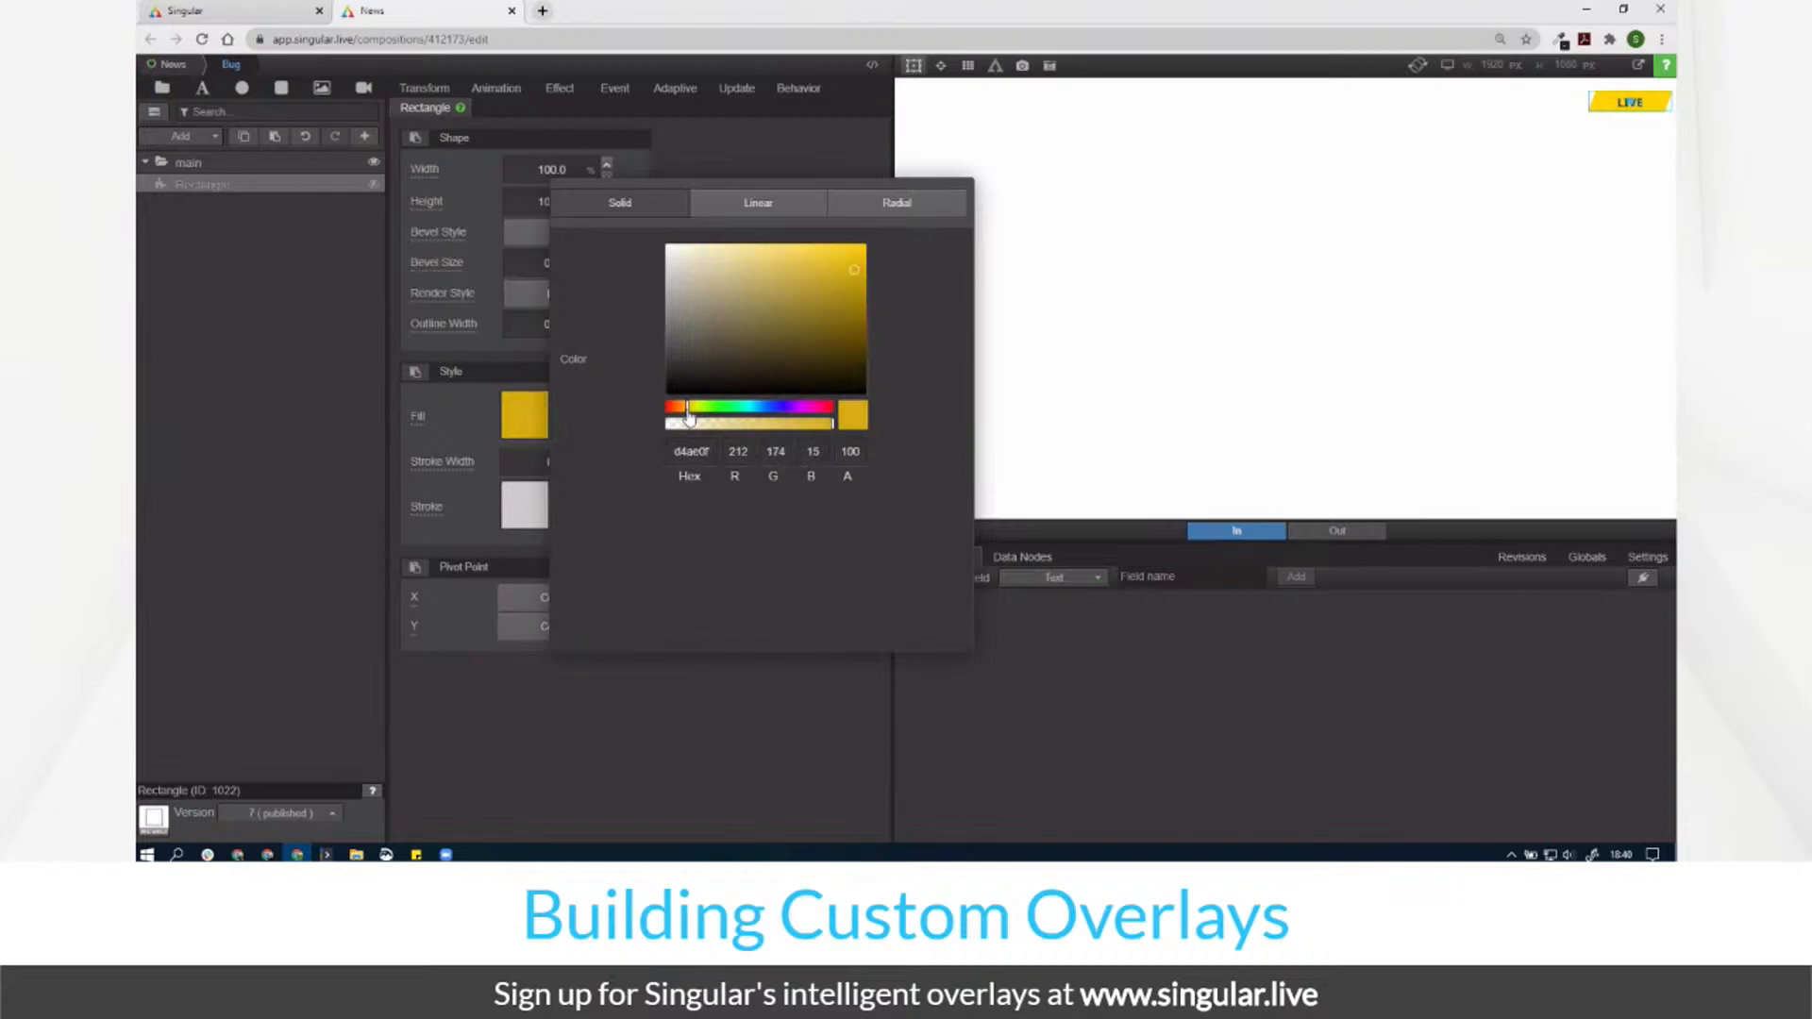
drag(841, 264, 846, 257)
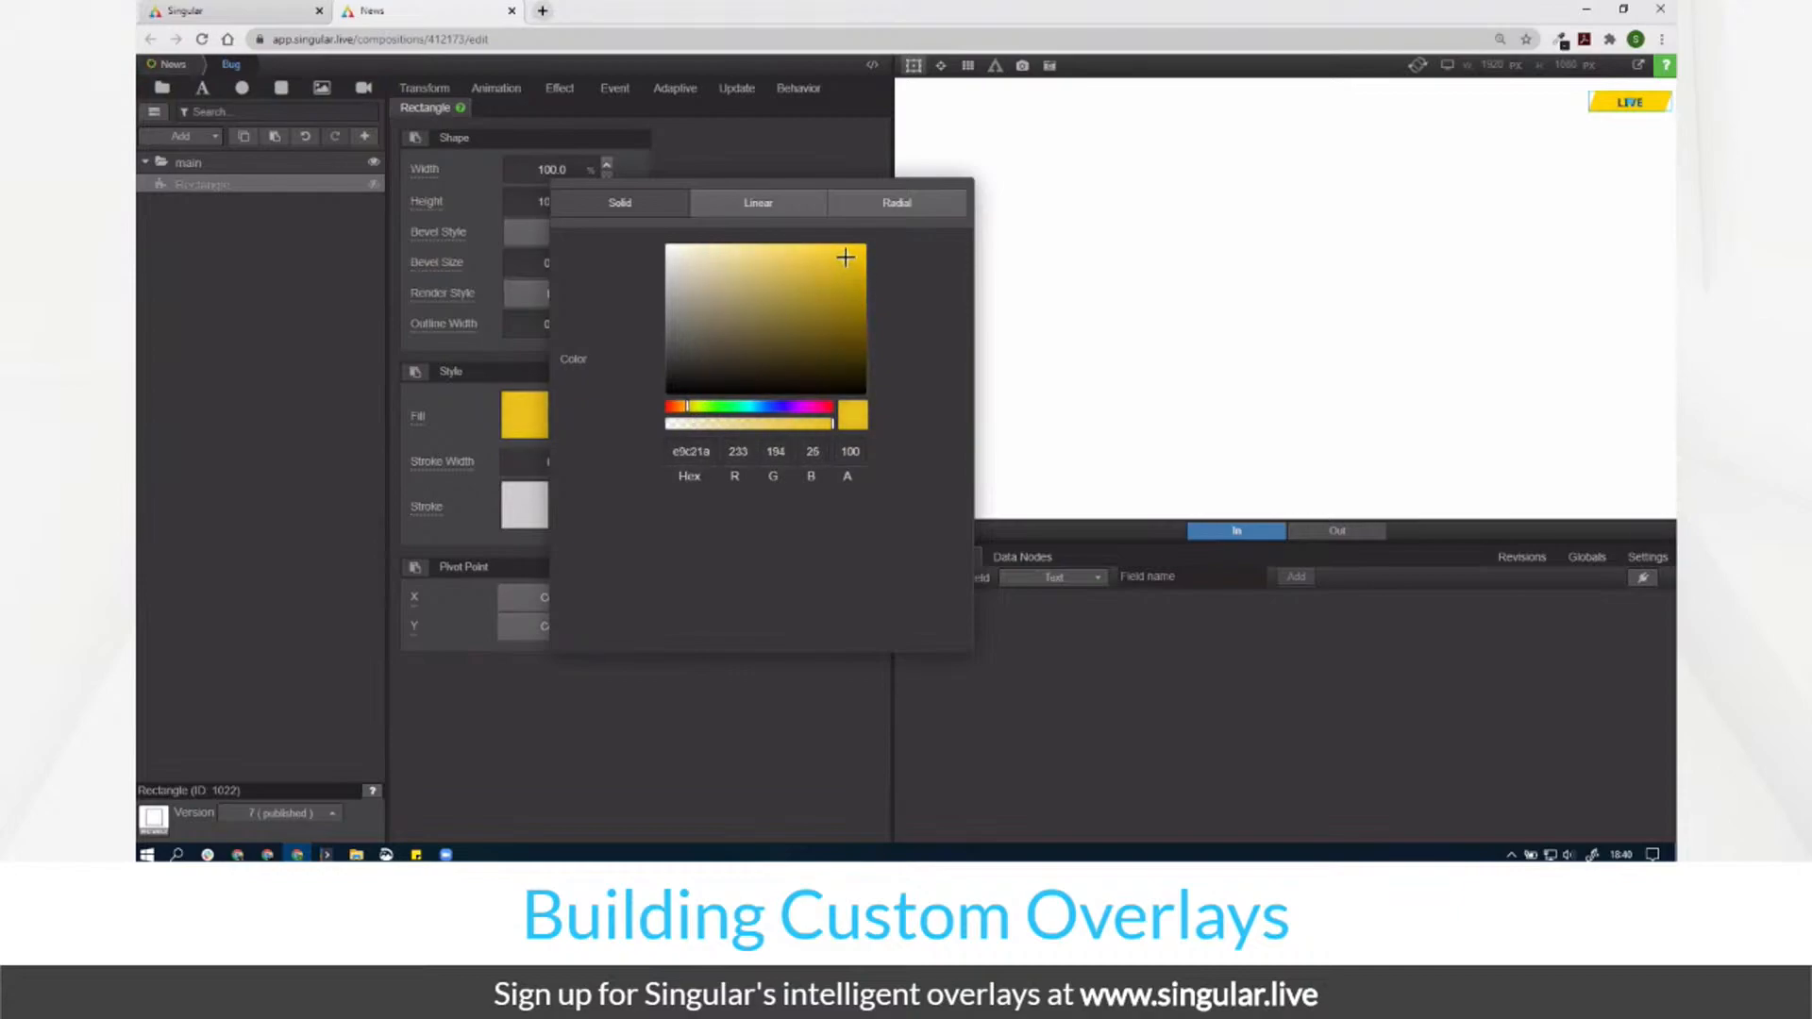
click(742, 159)
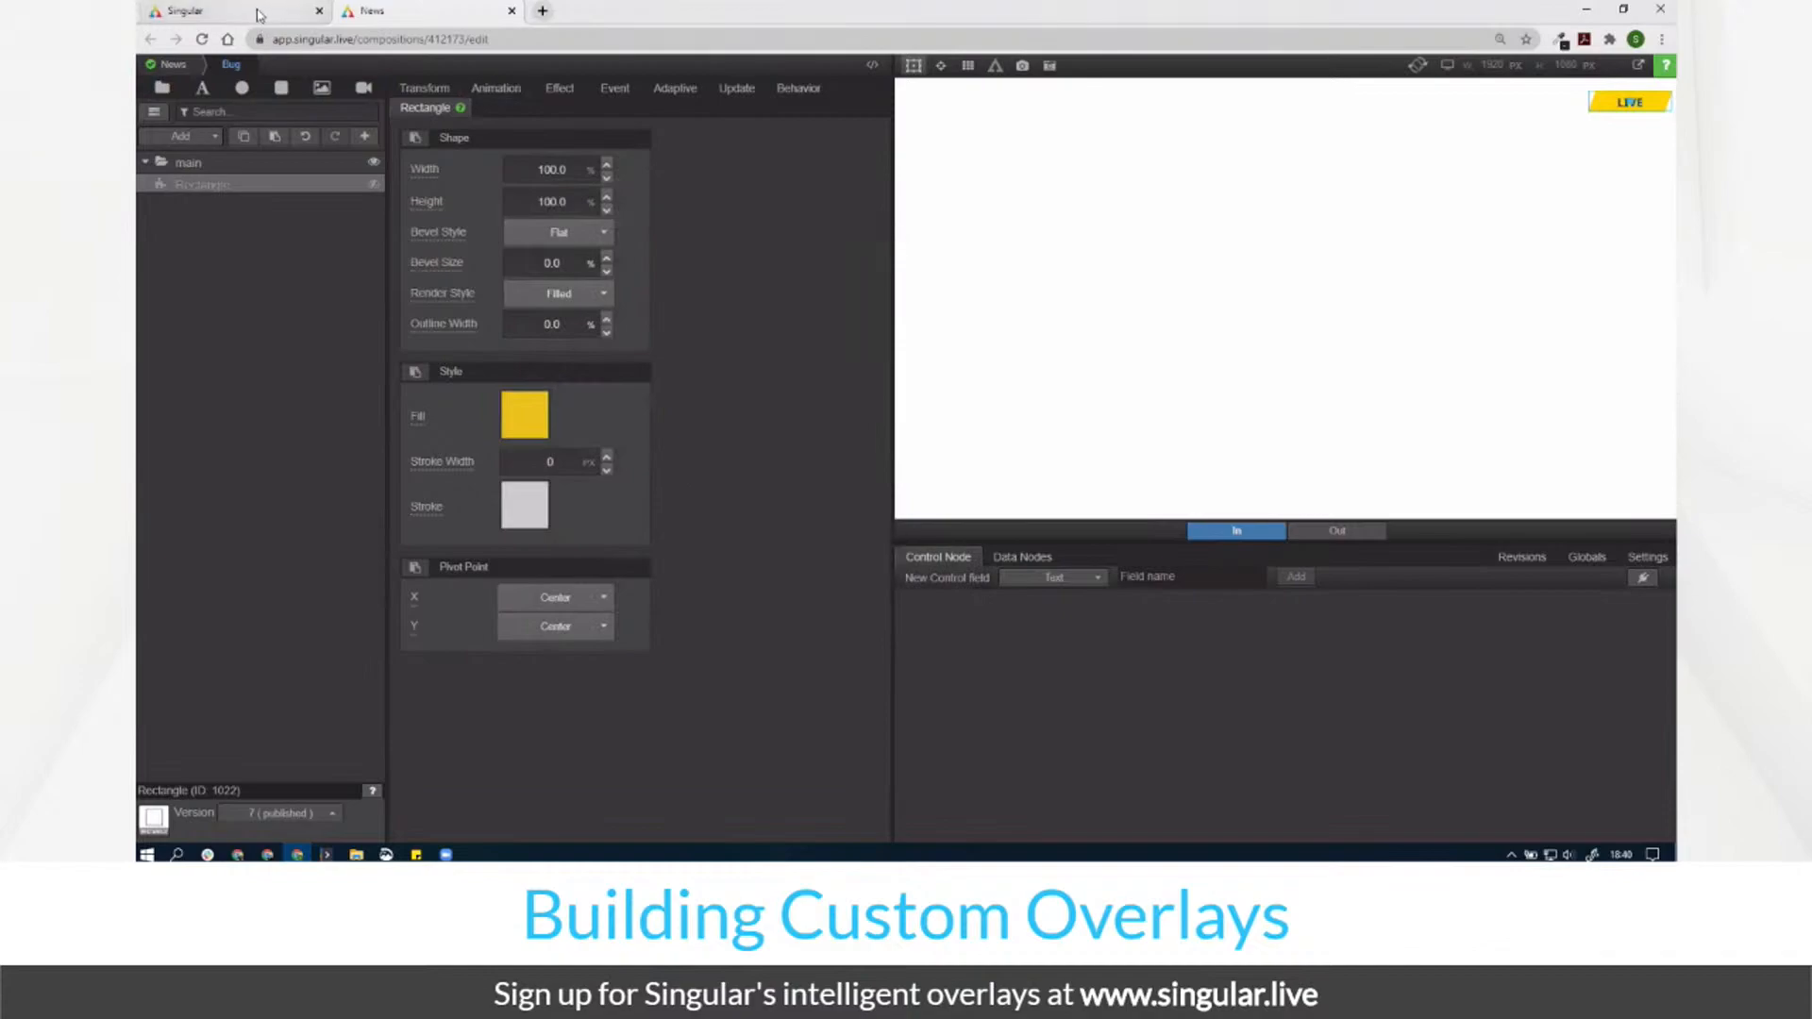
Step: Sample the LIVE yellow from the News theme_Bug.jpg reference image with ColorZilla
click(198, 10)
double_click(691, 464)
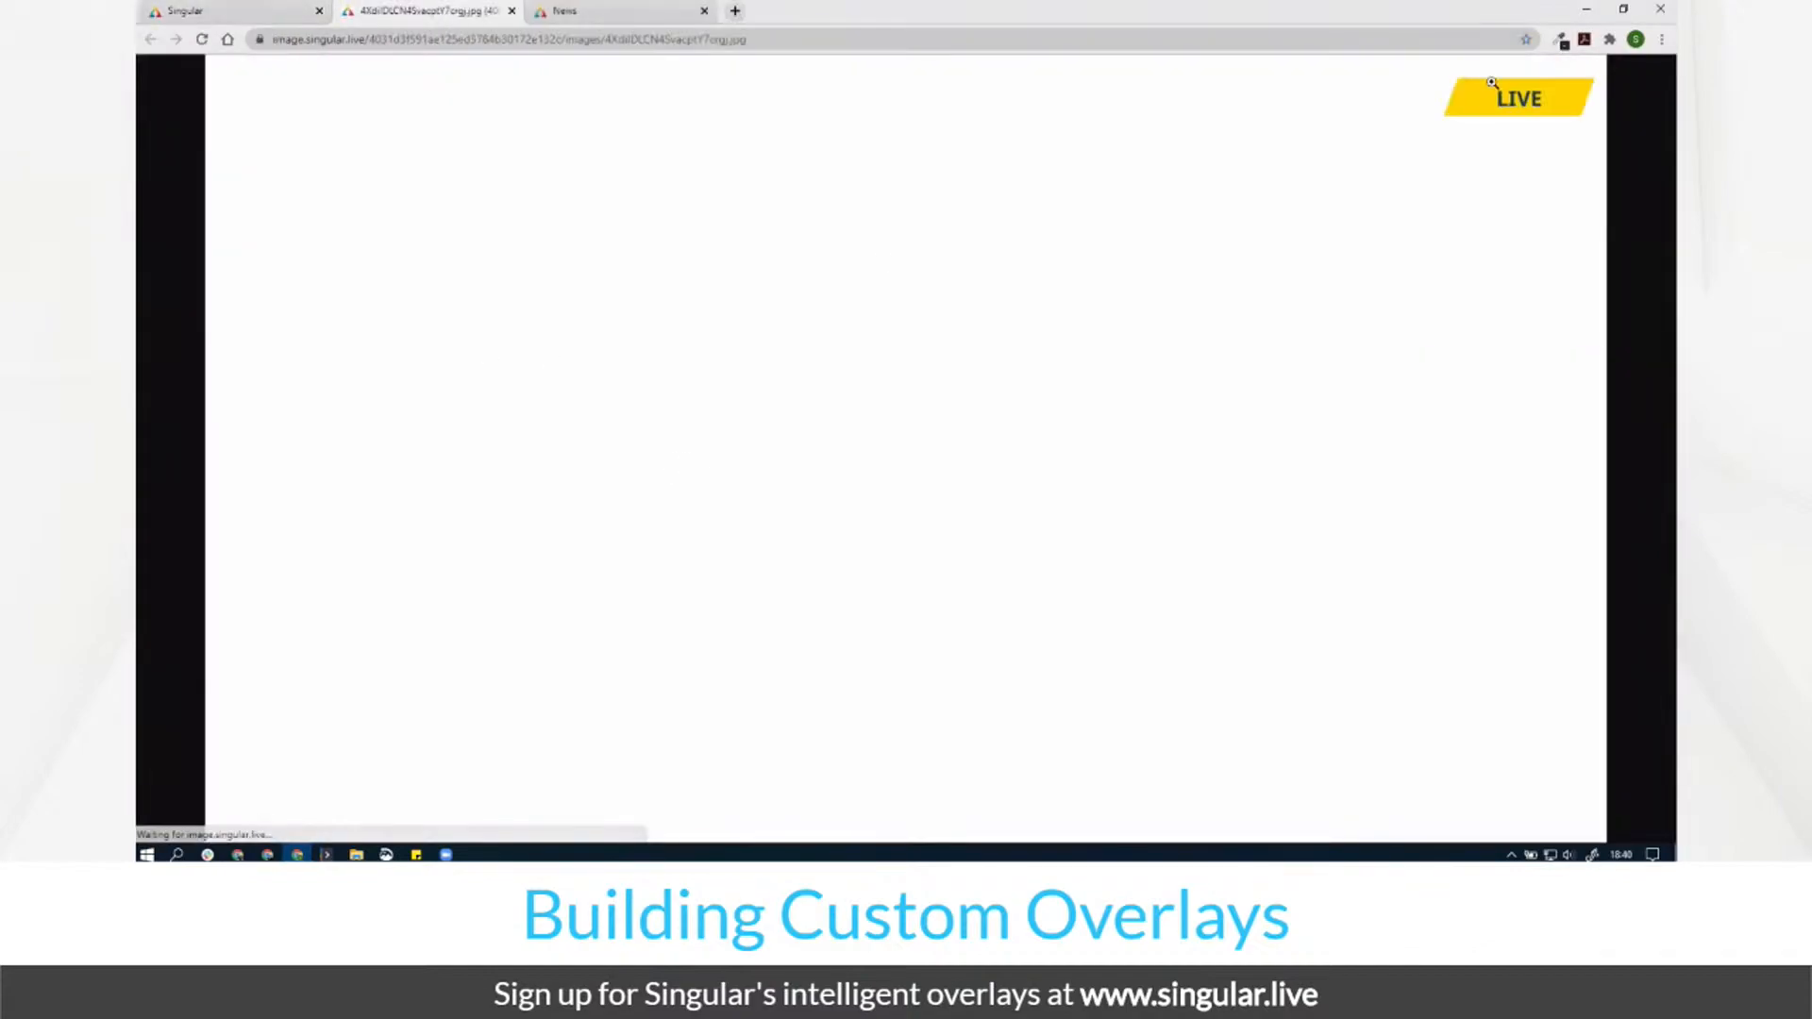
click(1562, 39)
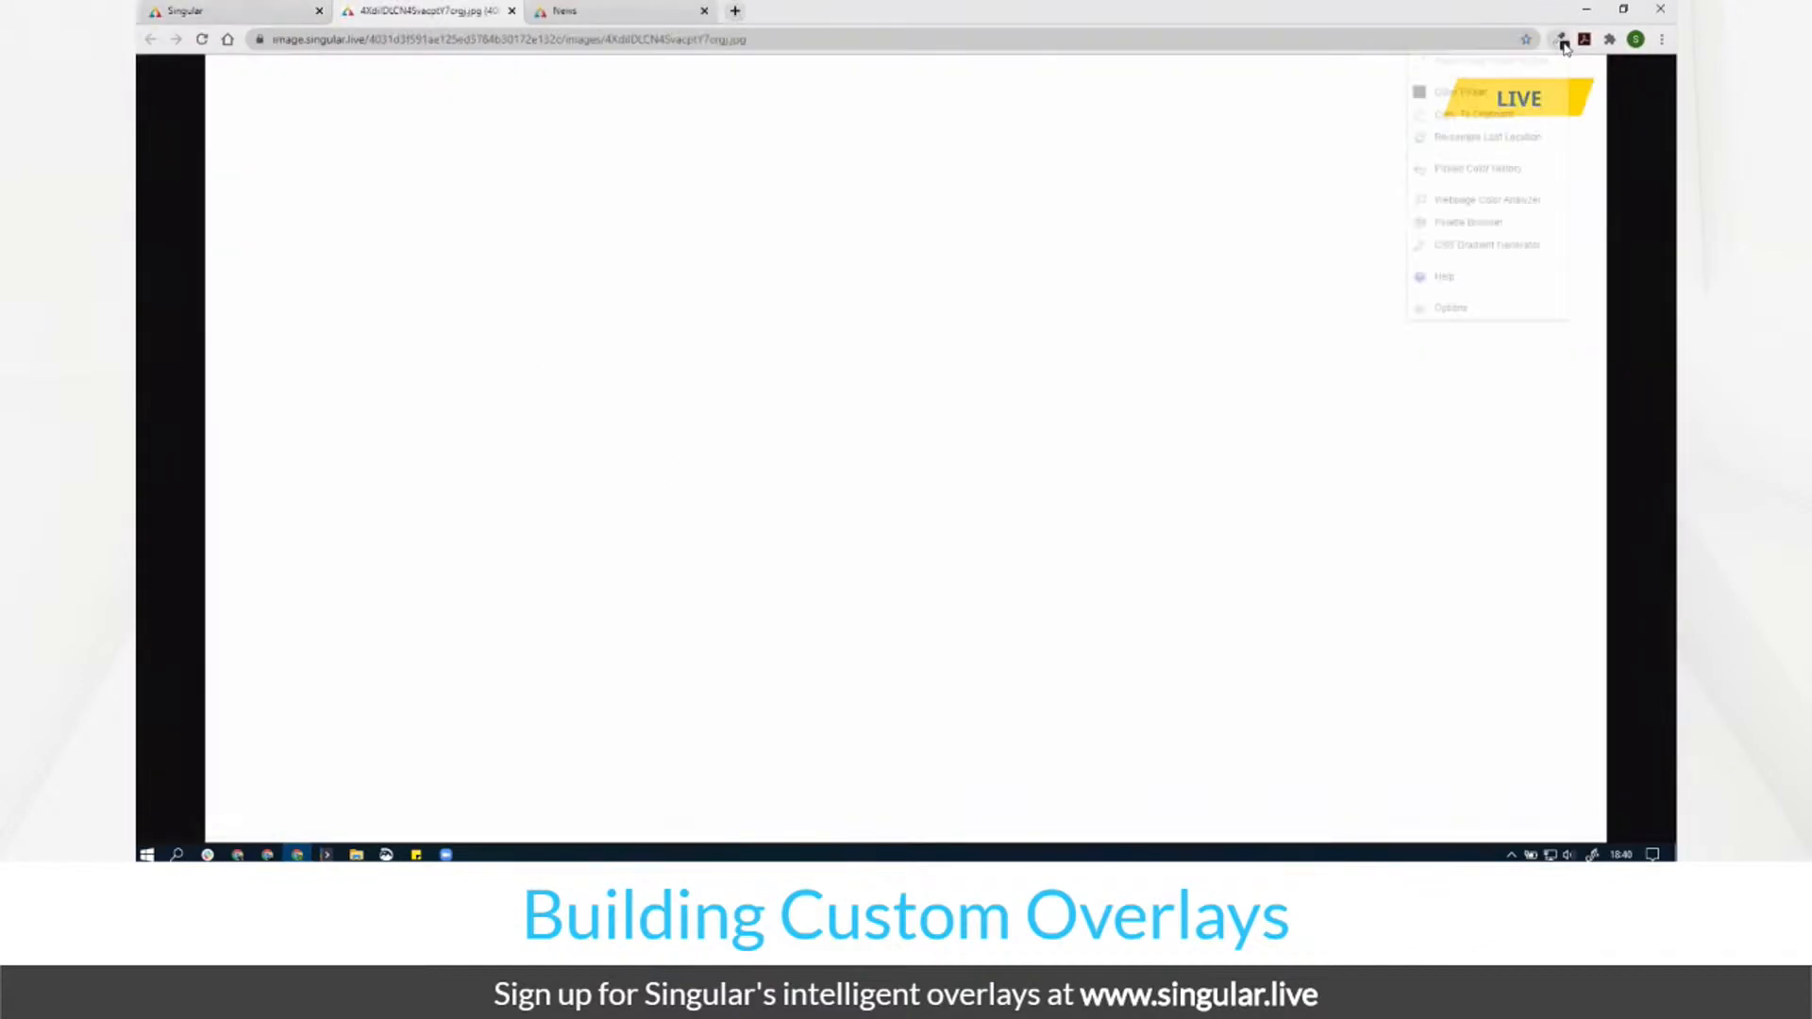
click(1490, 64)
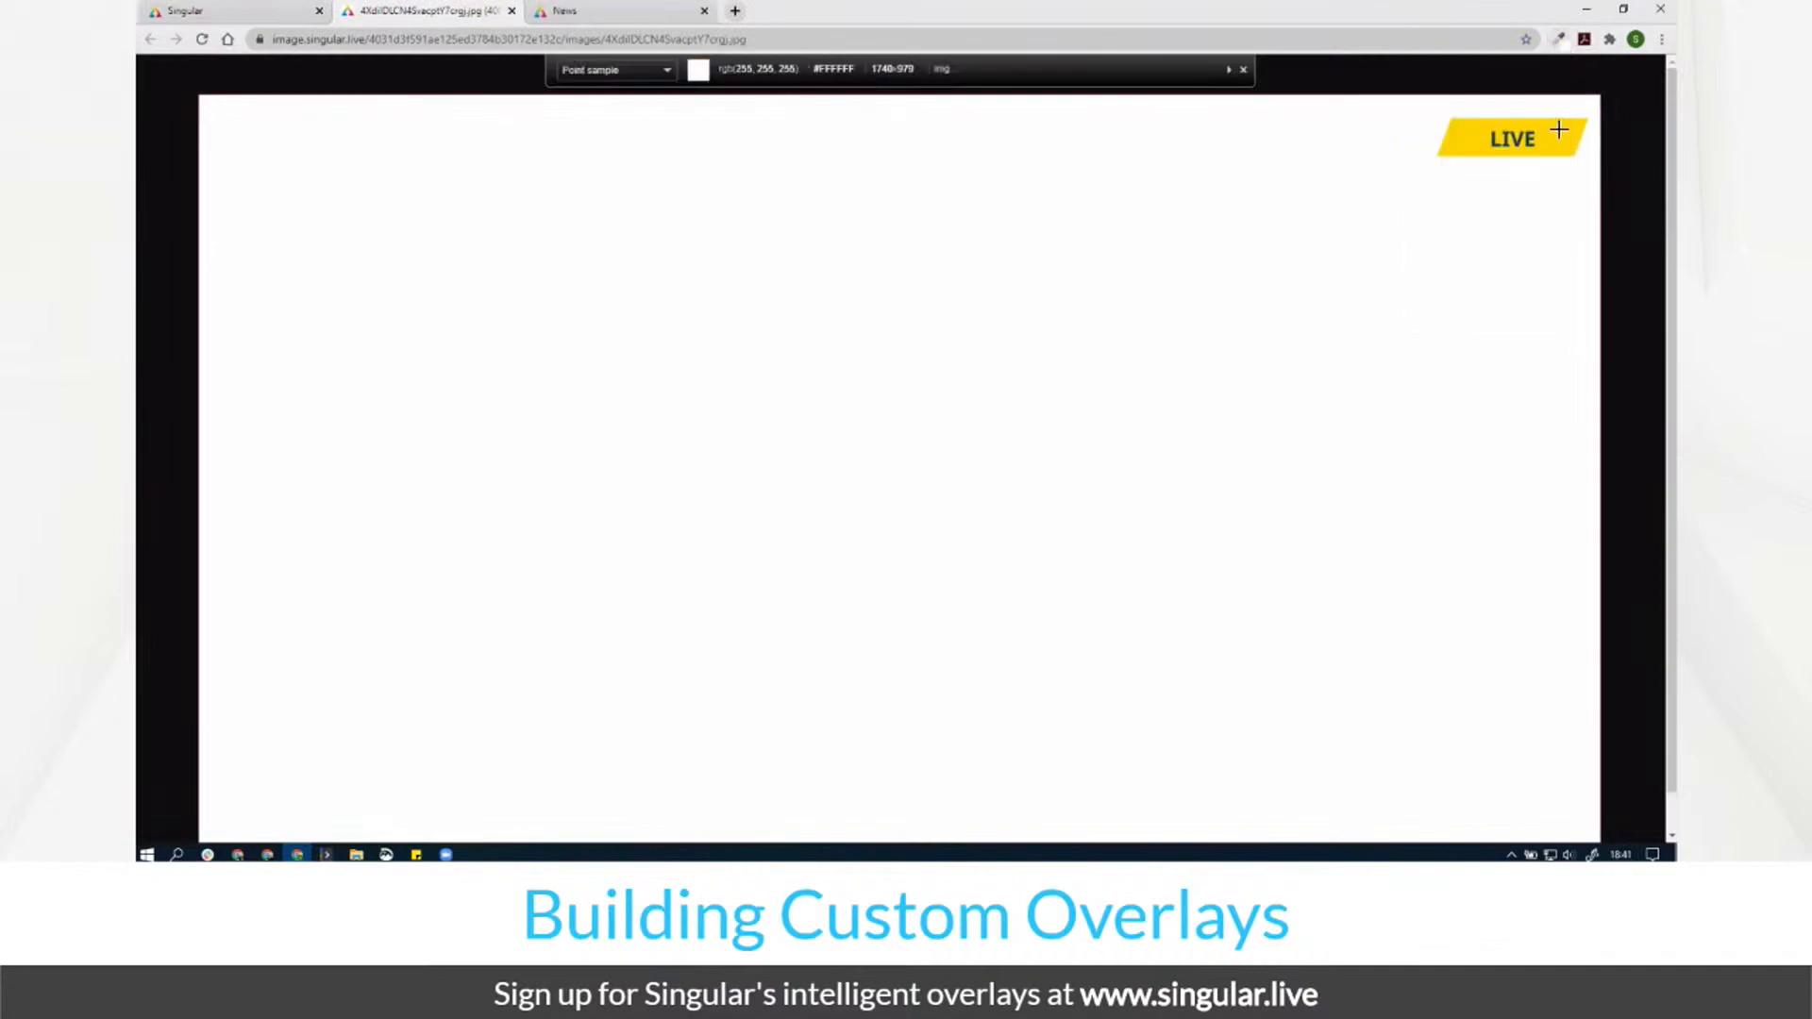
click(1546, 137)
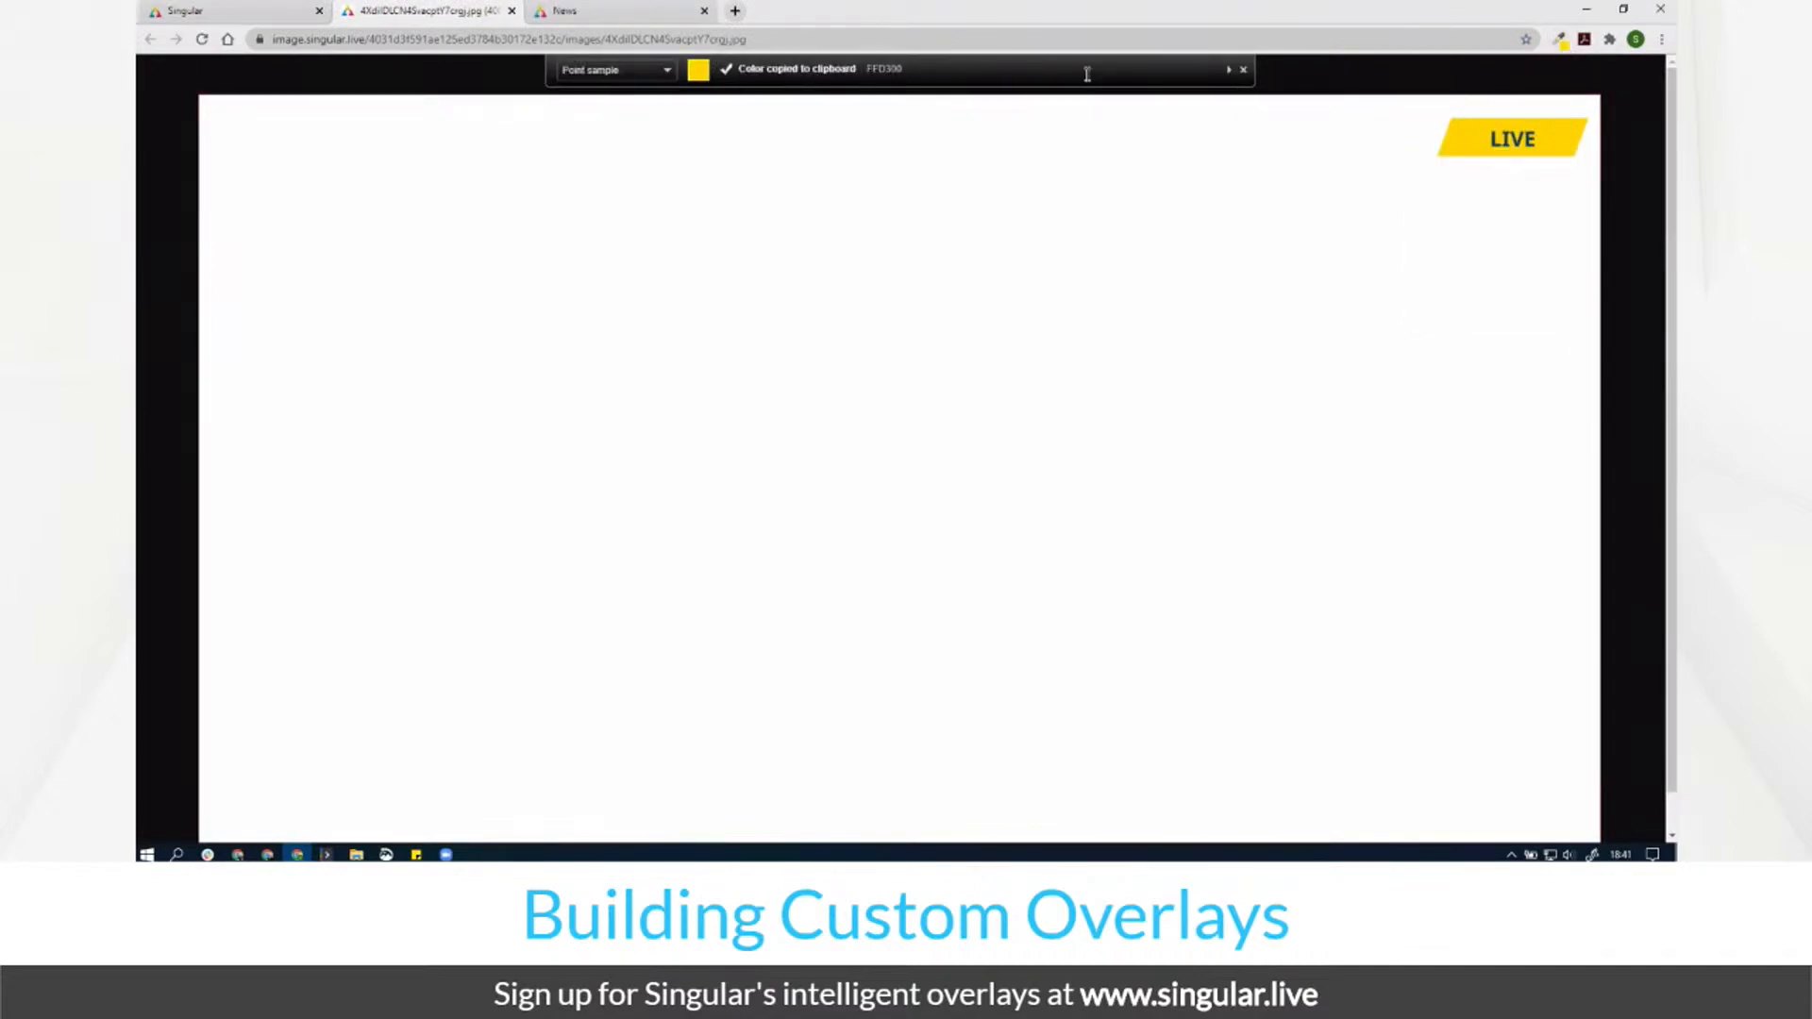
Step: Paste FFD300 into the rectangle's Fill hex field and close the picker
click(609, 11)
click(524, 415)
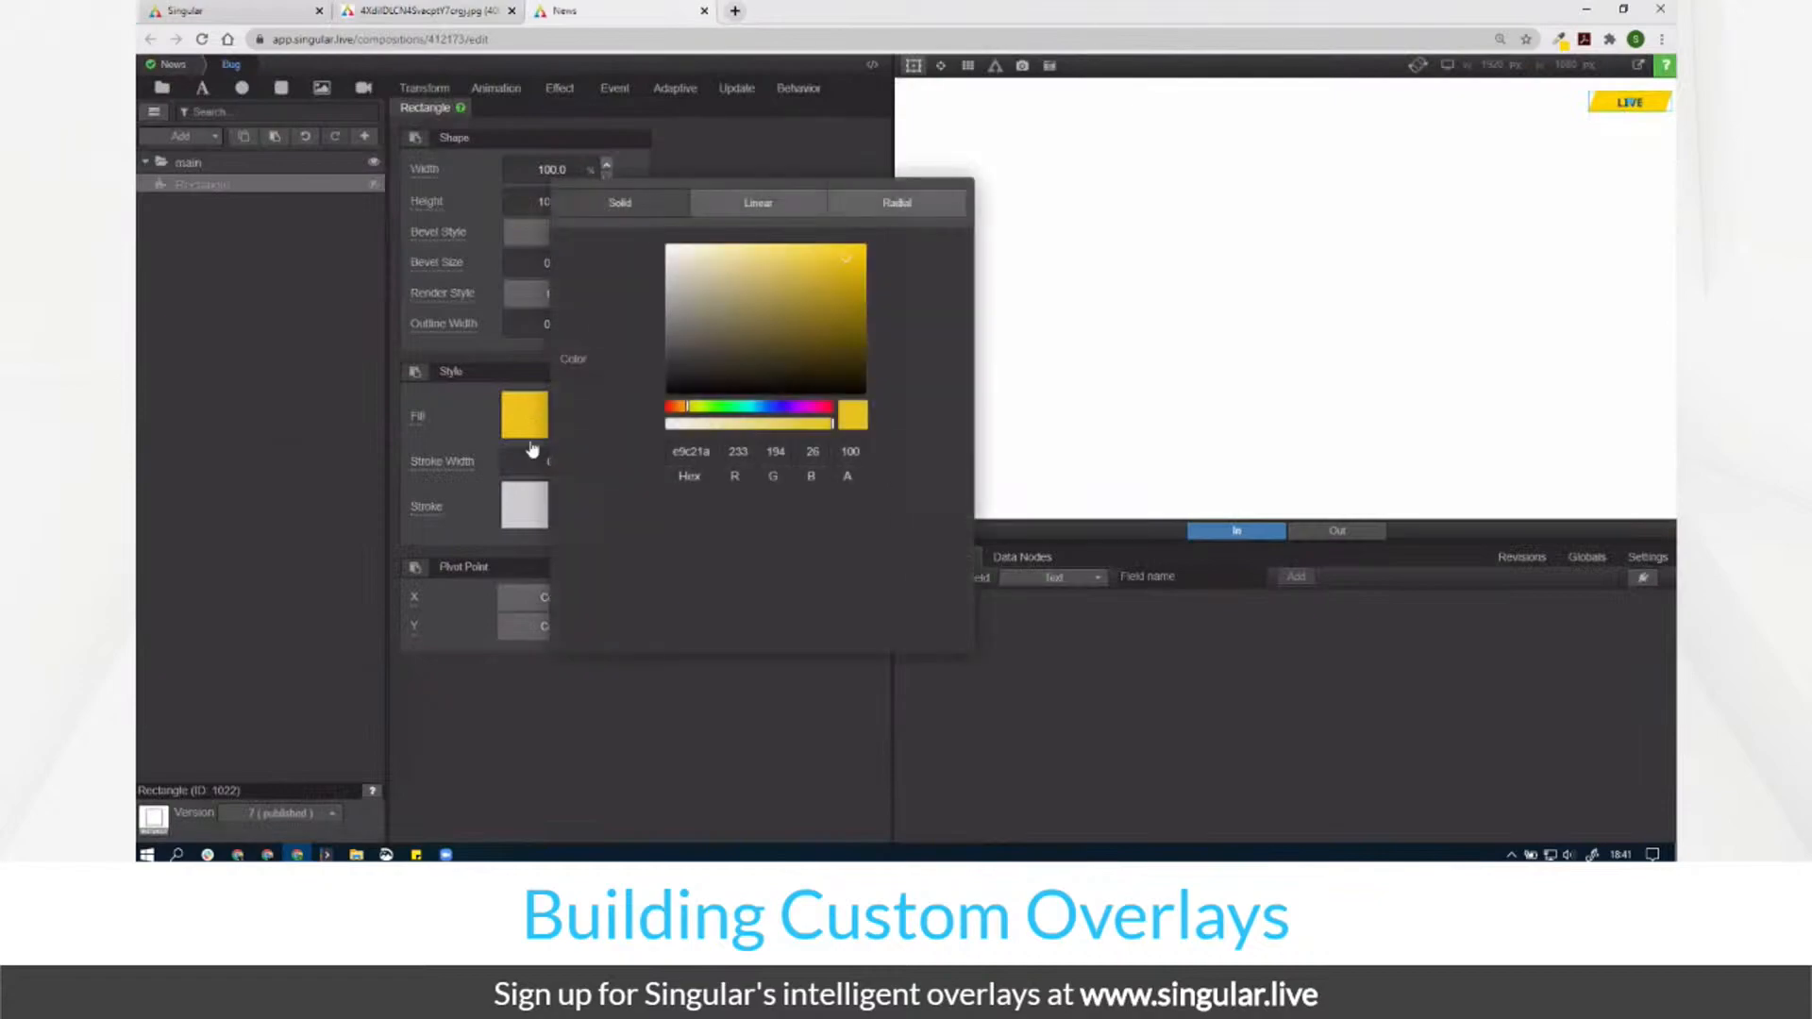
double_click(685, 454)
key(ctrl+v)
key(Tab)
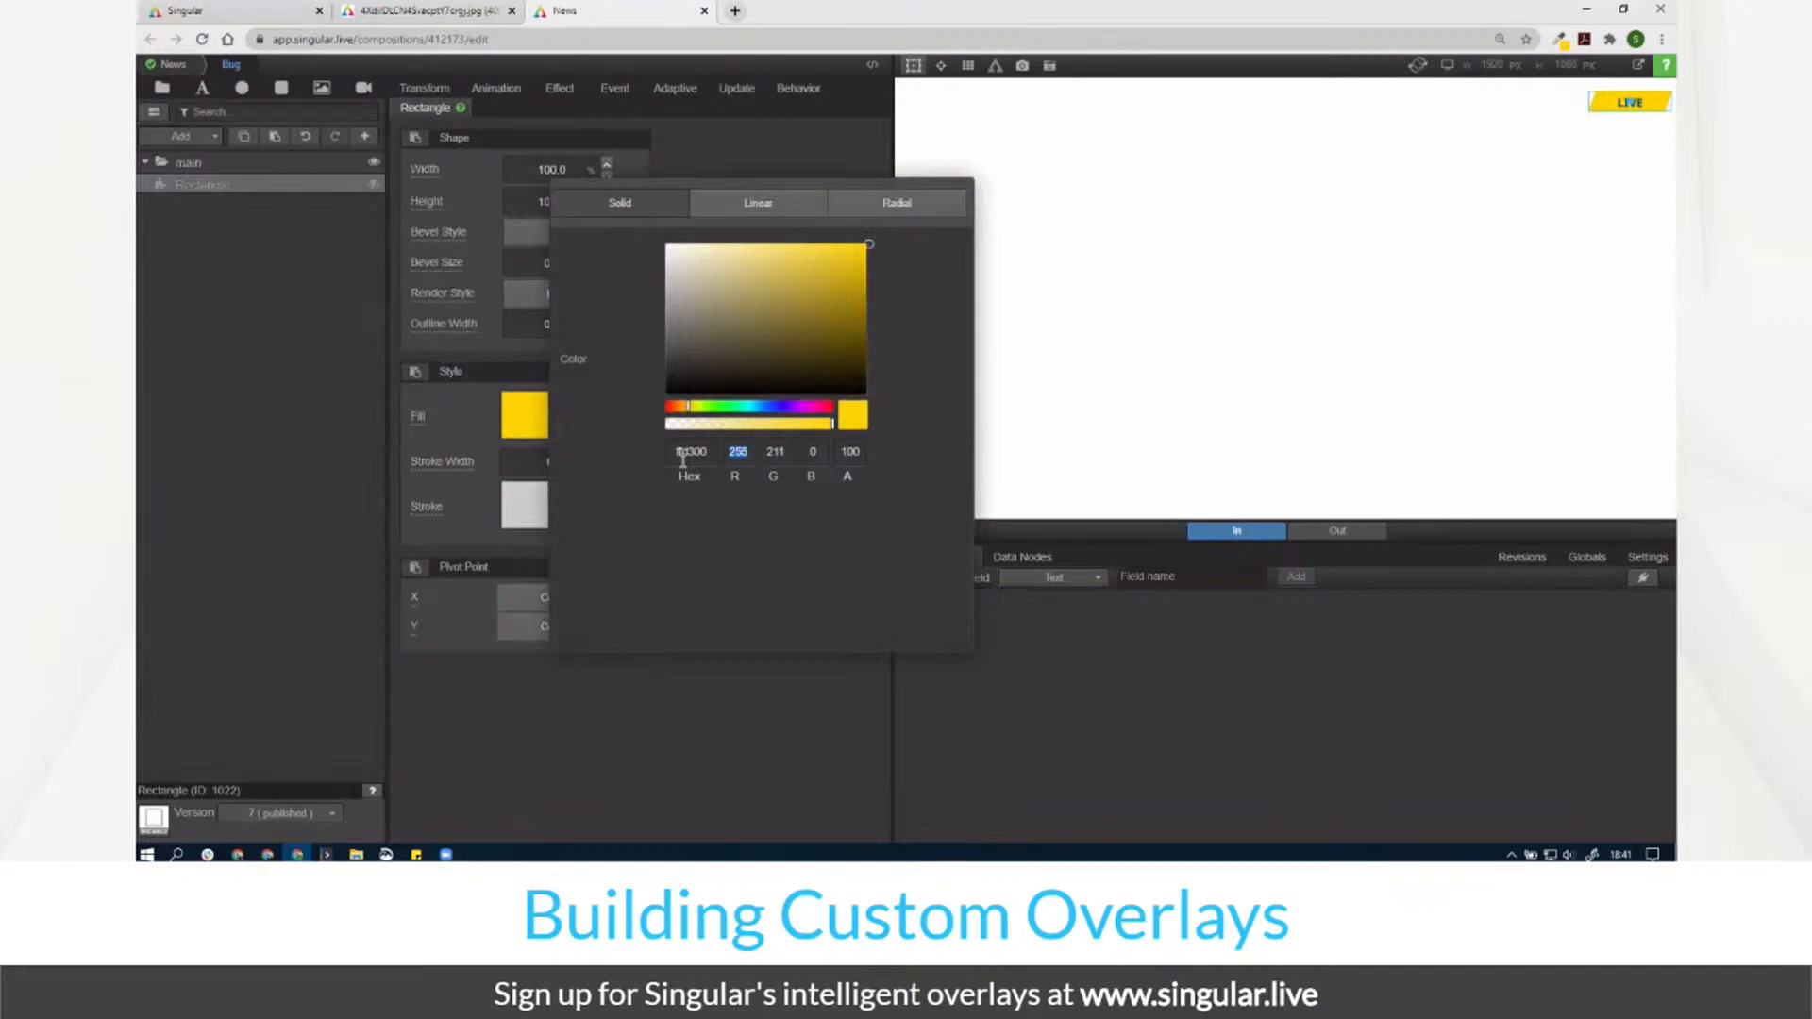
click(223, 299)
Step: Rename the Rectangle layer to rctBase
double_click(224, 185)
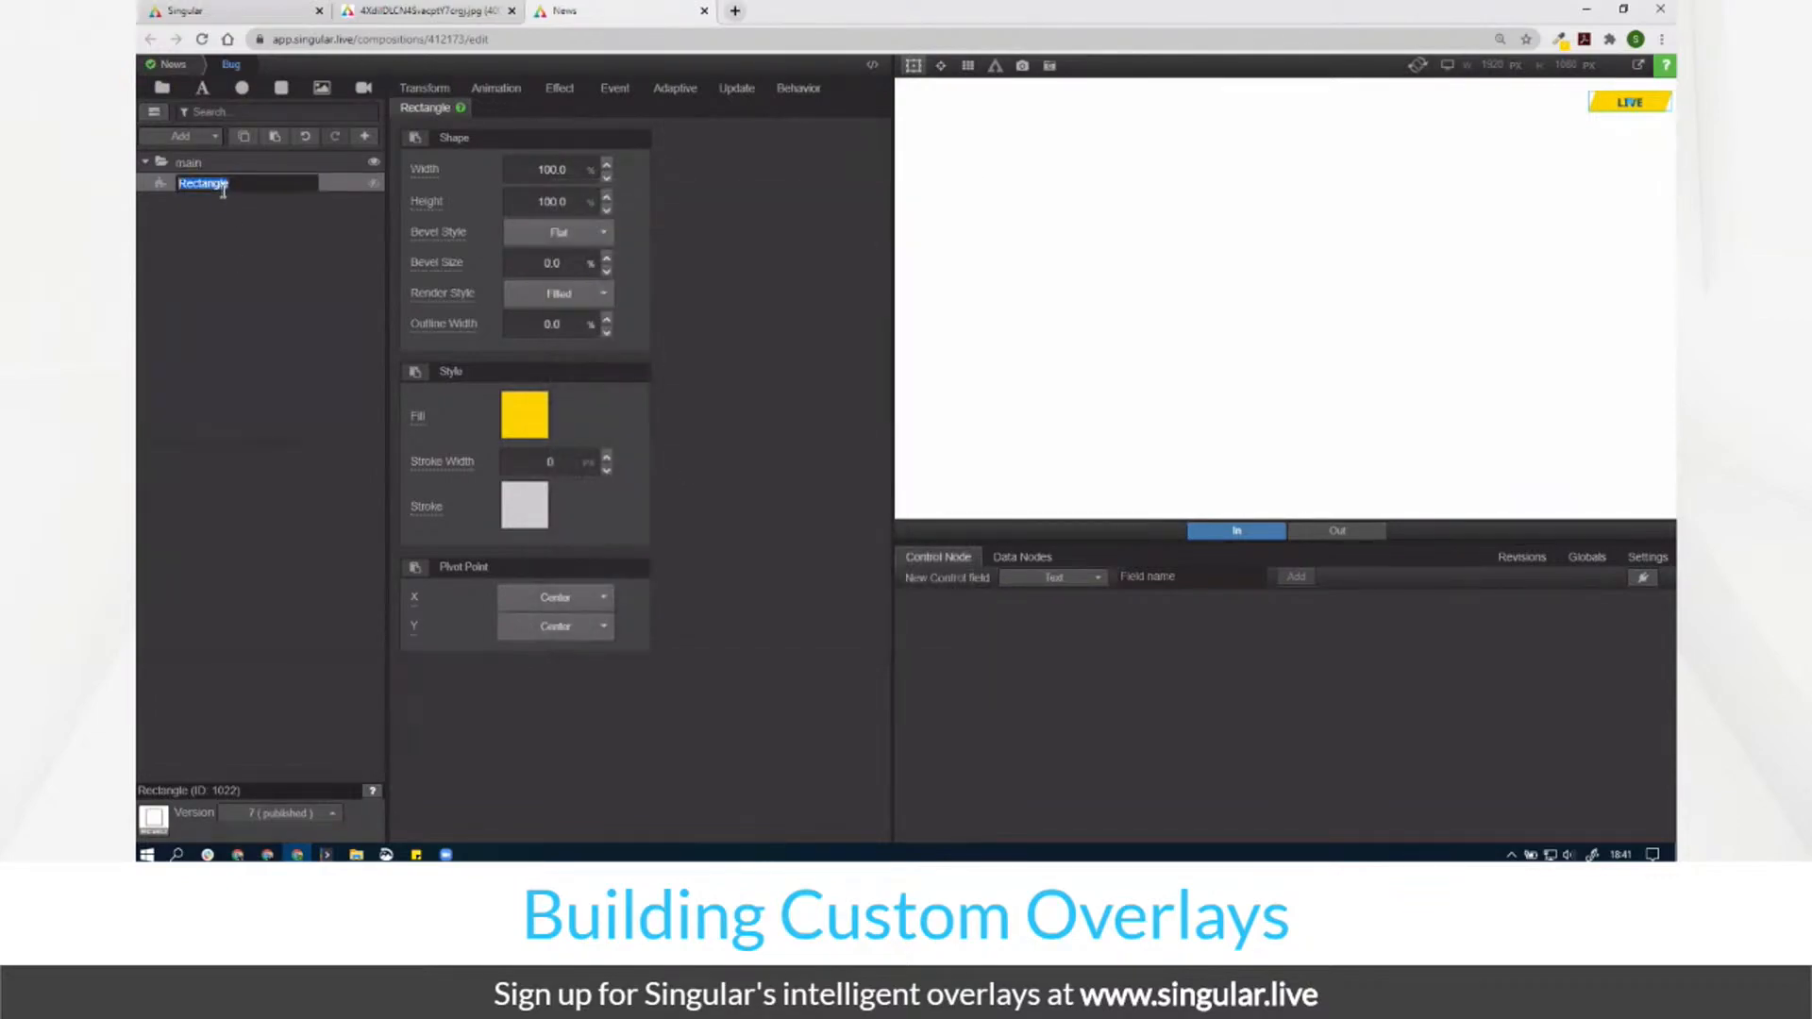
text(f)
key(Return)
Step: Add a new text layer and name it txtMain
click(203, 91)
double_click(194, 181)
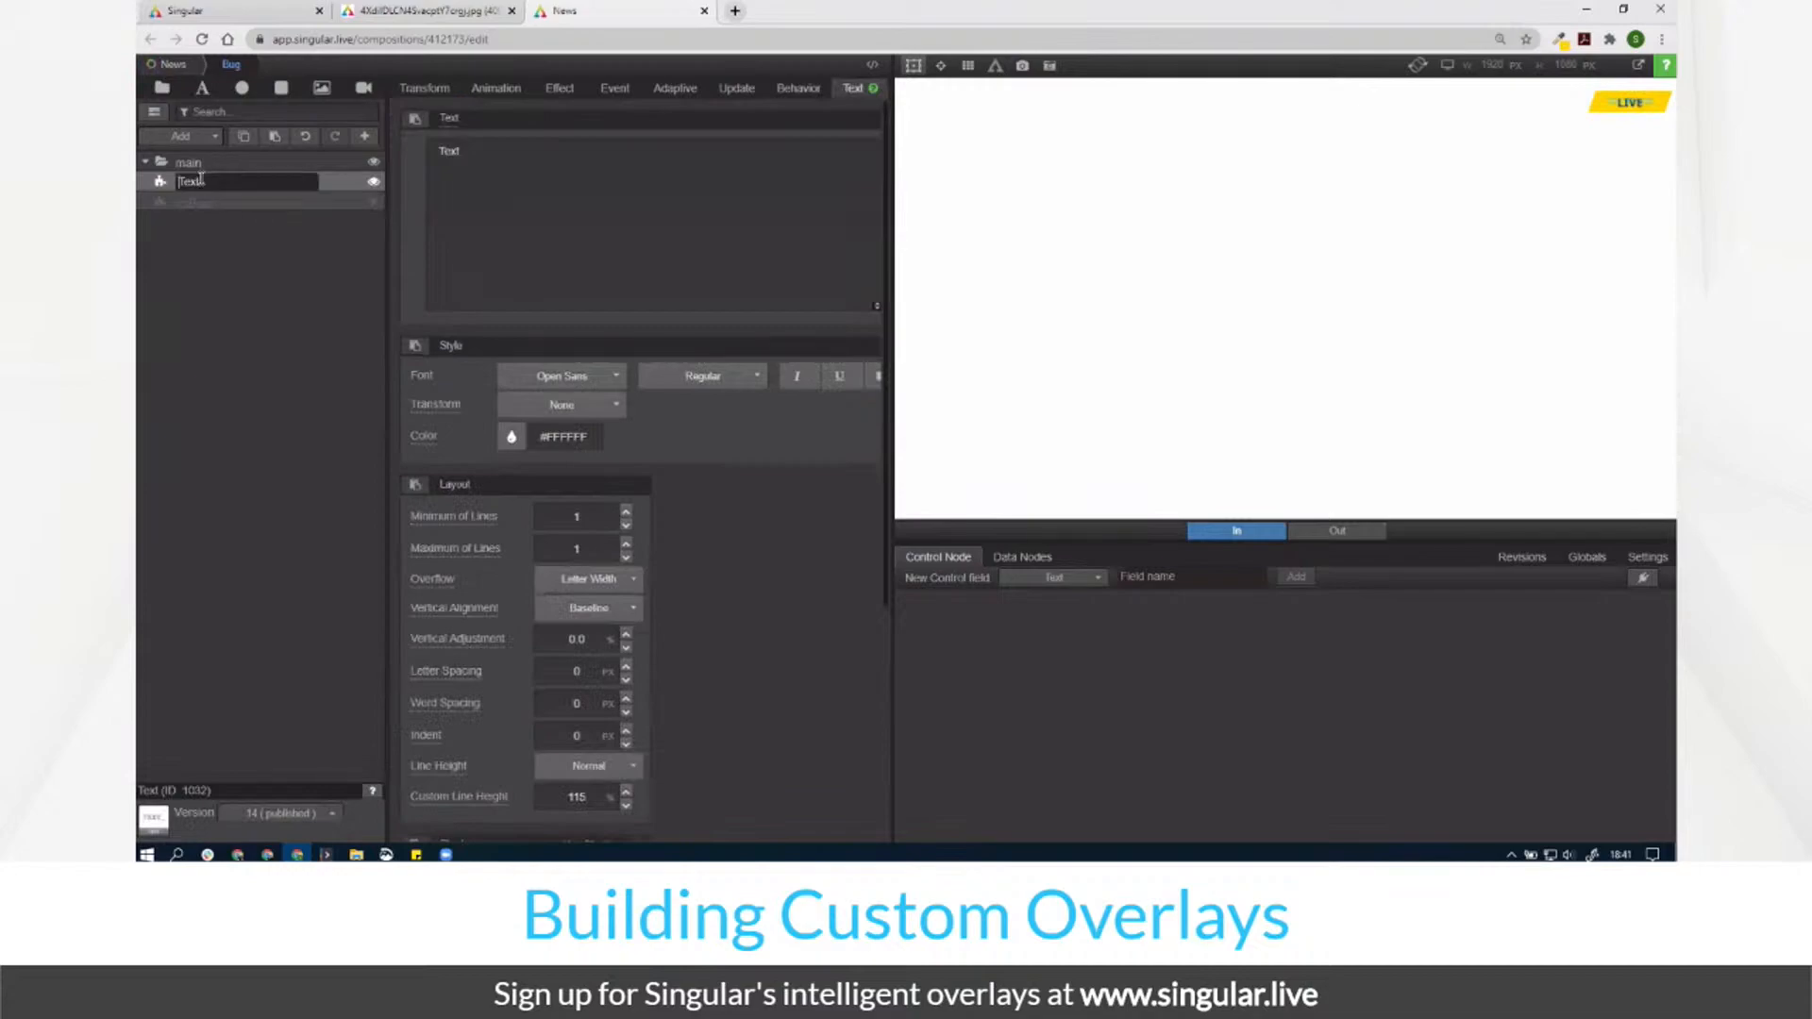
text(txtMain)
key(Return)
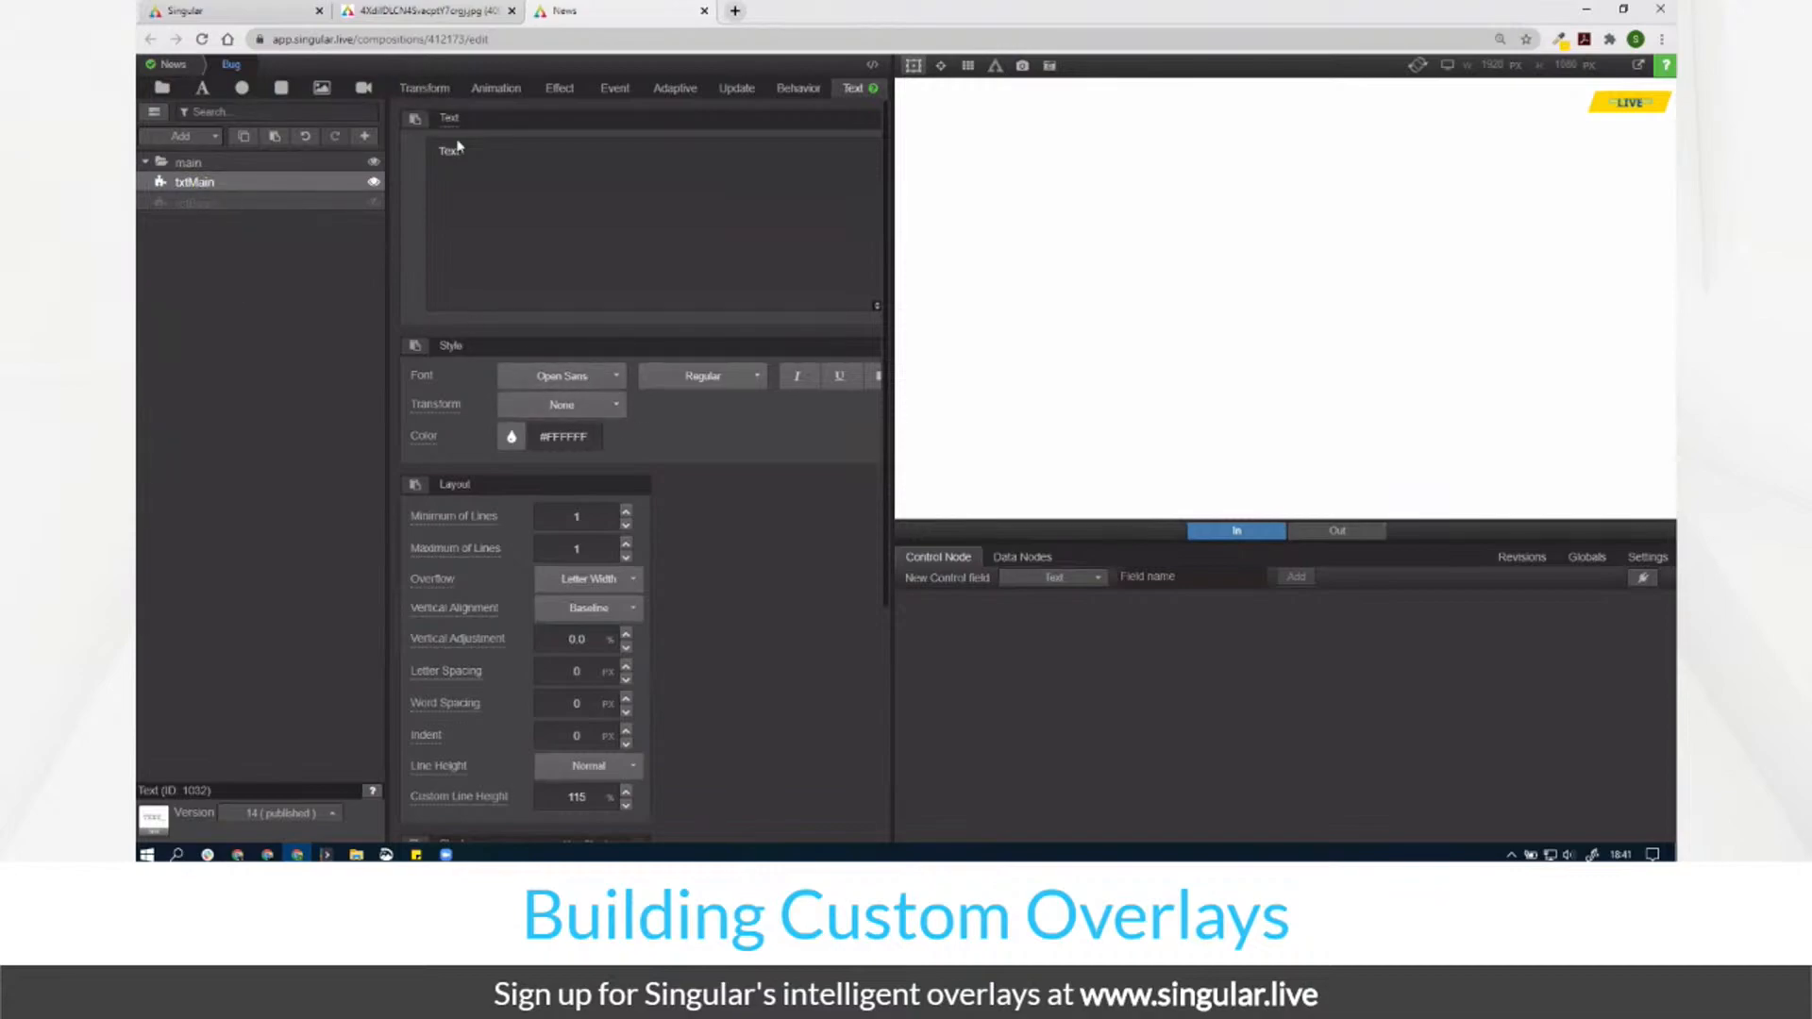
Step: Centre-align the txtMain text
drag(894, 393, 975, 401)
click(883, 376)
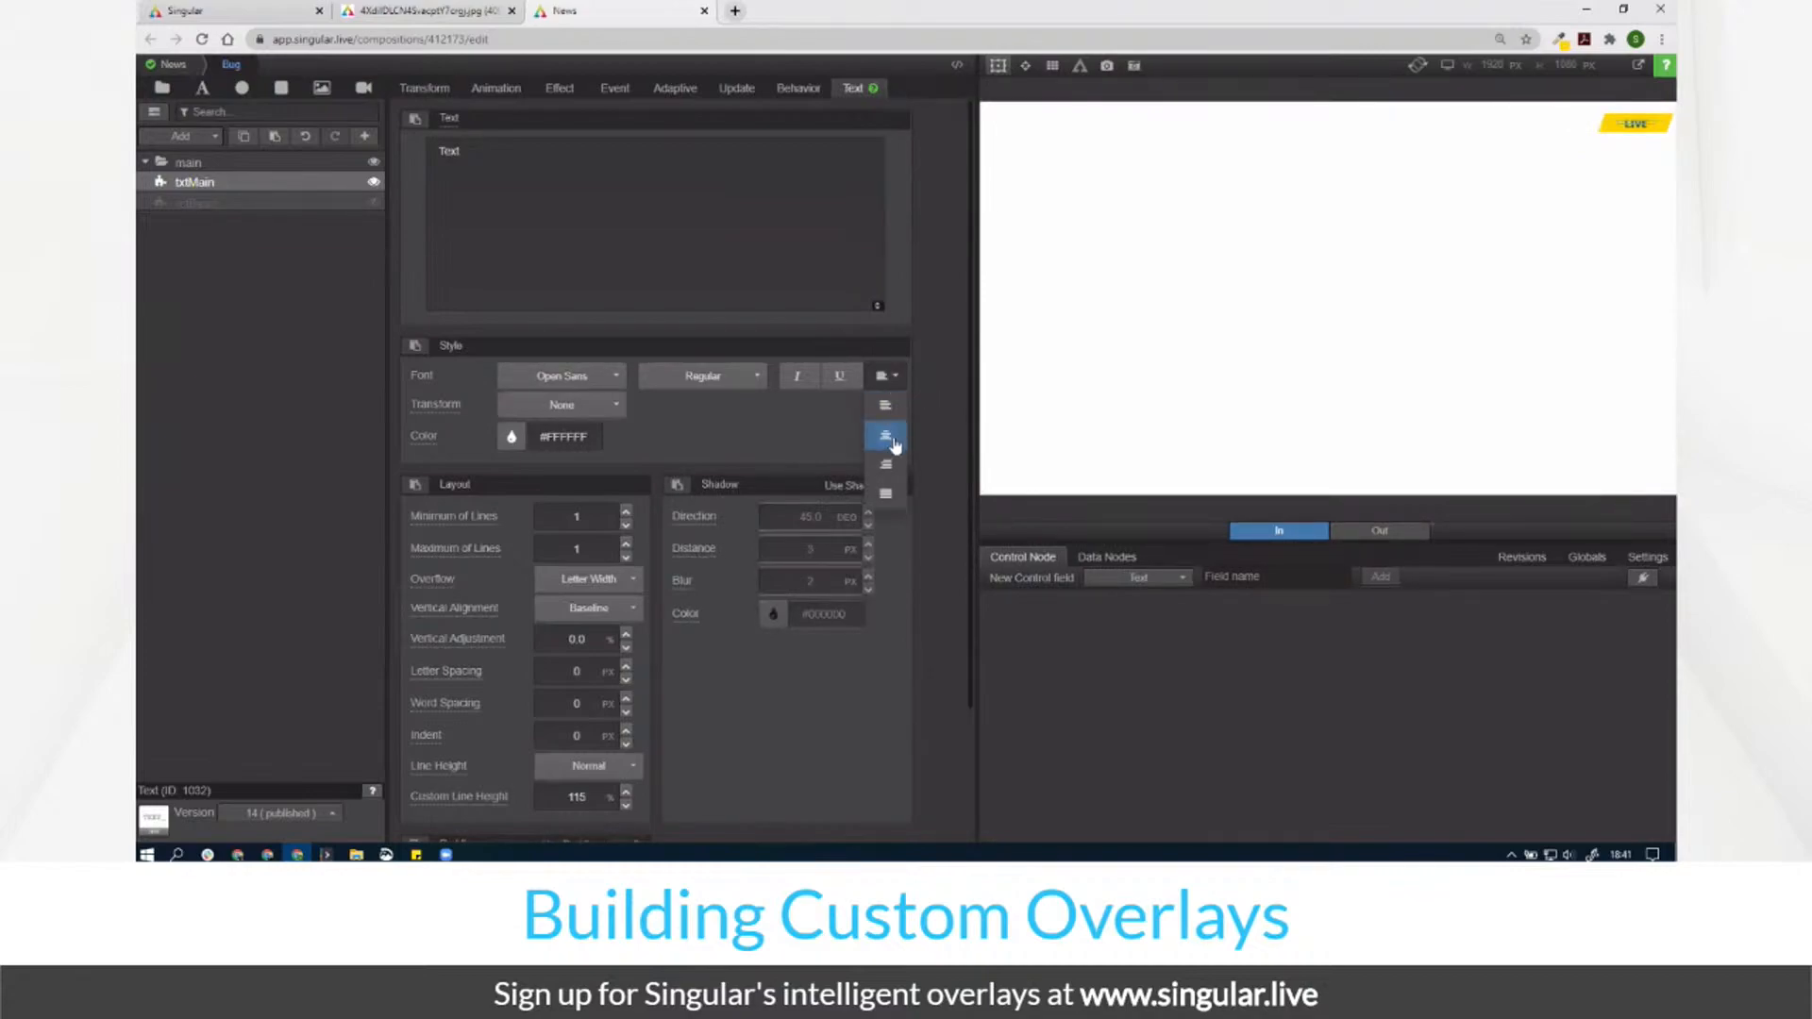
click(885, 436)
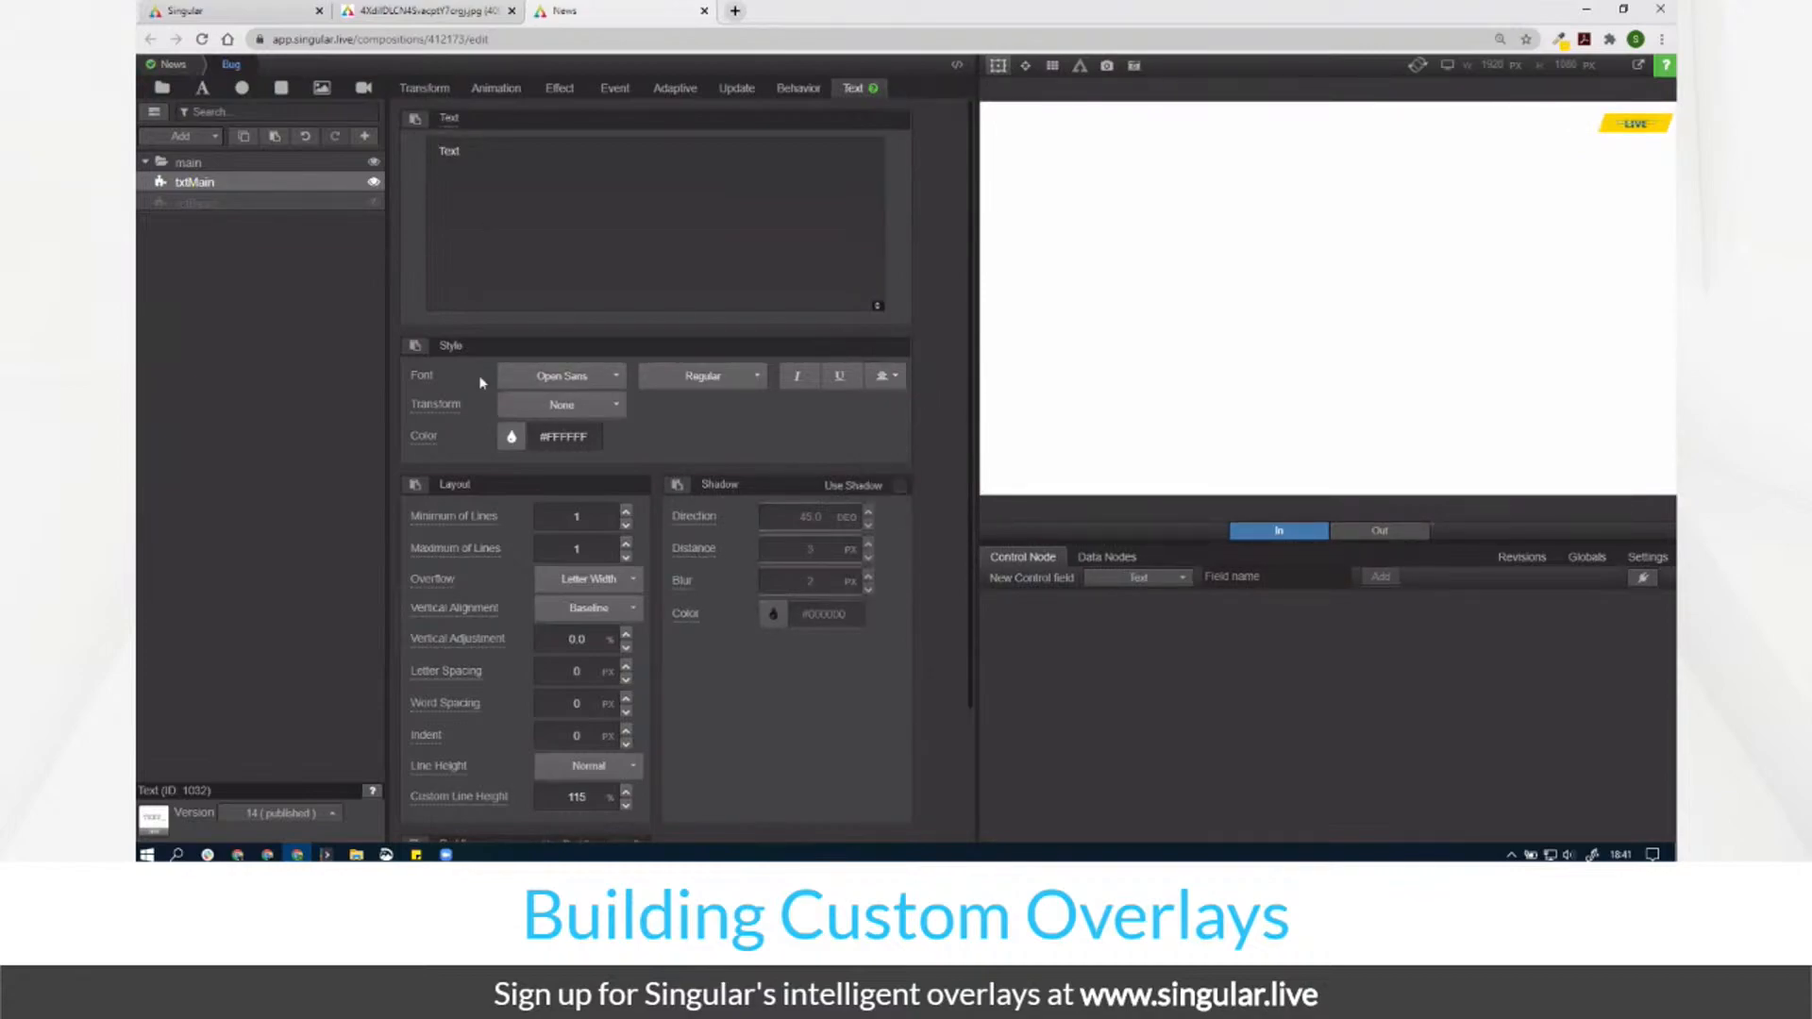
Step: Set txtMain's size to 90% width by 90% height
click(424, 92)
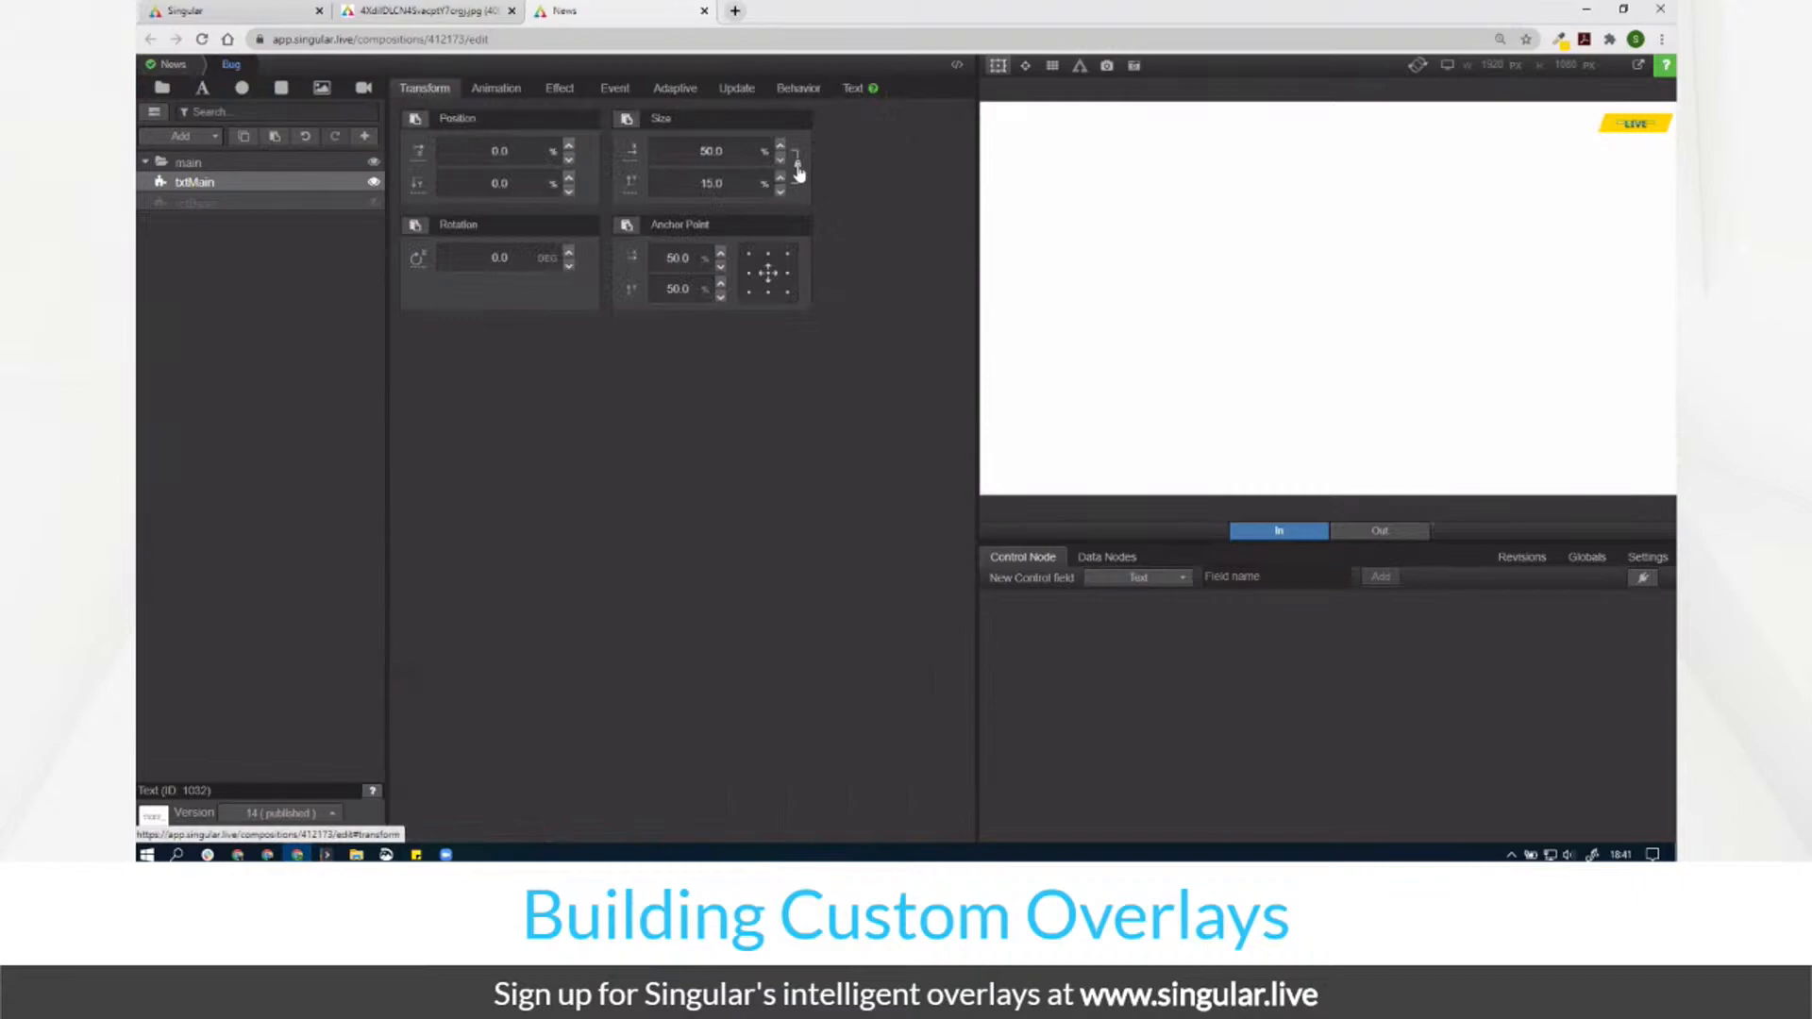
double_click(725, 155)
text(100)
key(Tab)
text(100)
double_click(723, 155)
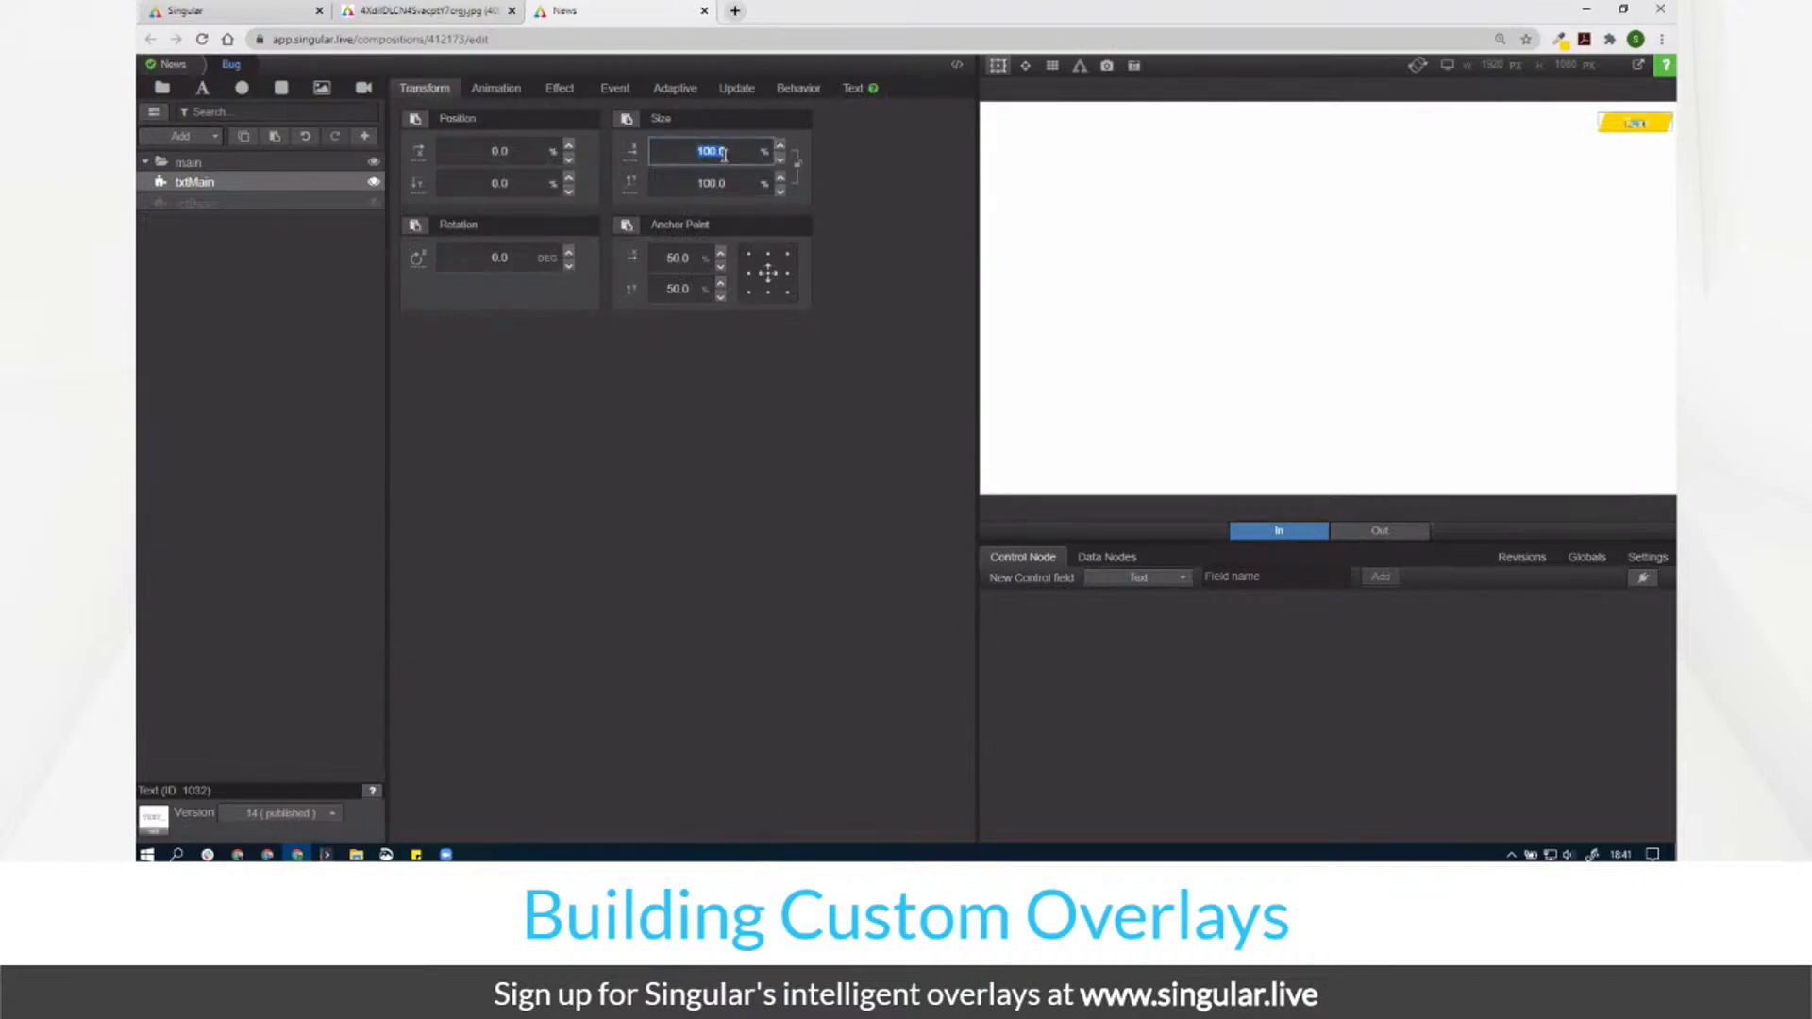
text(90)
key(Tab)
text(90.0)
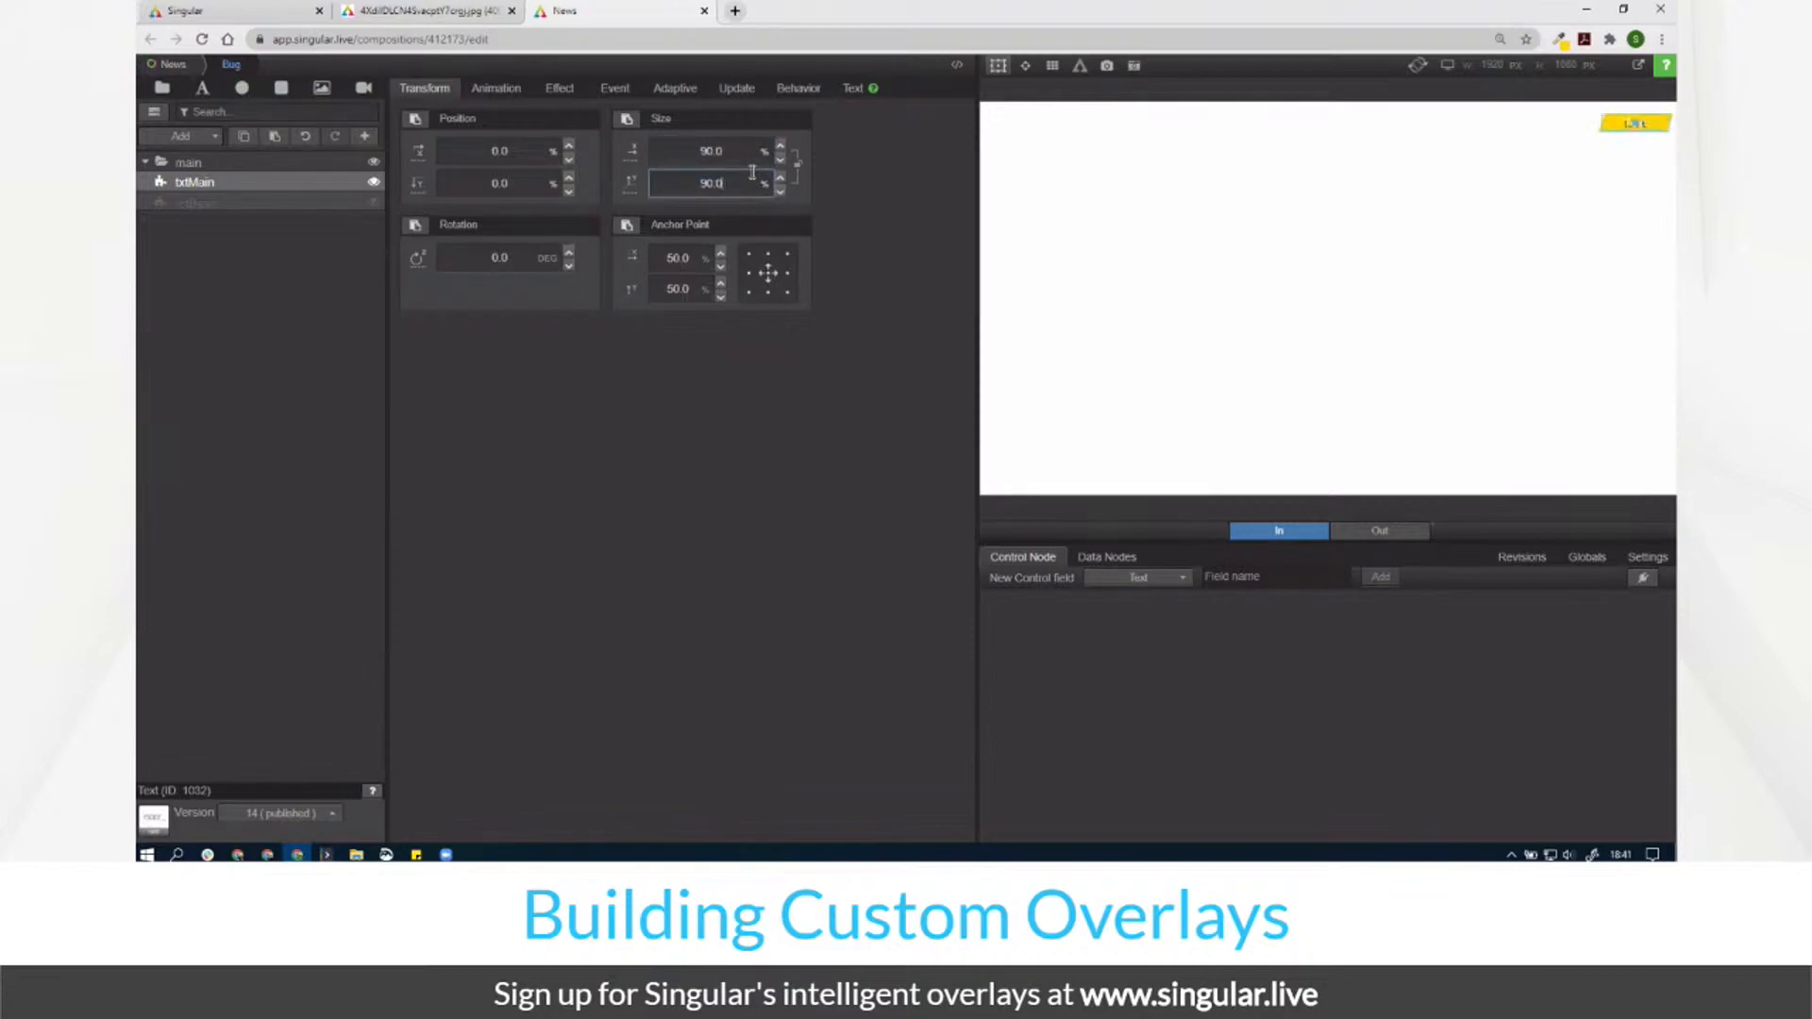
Step: Colour the txtMain text deep blue (#0B6CDA)
click(853, 90)
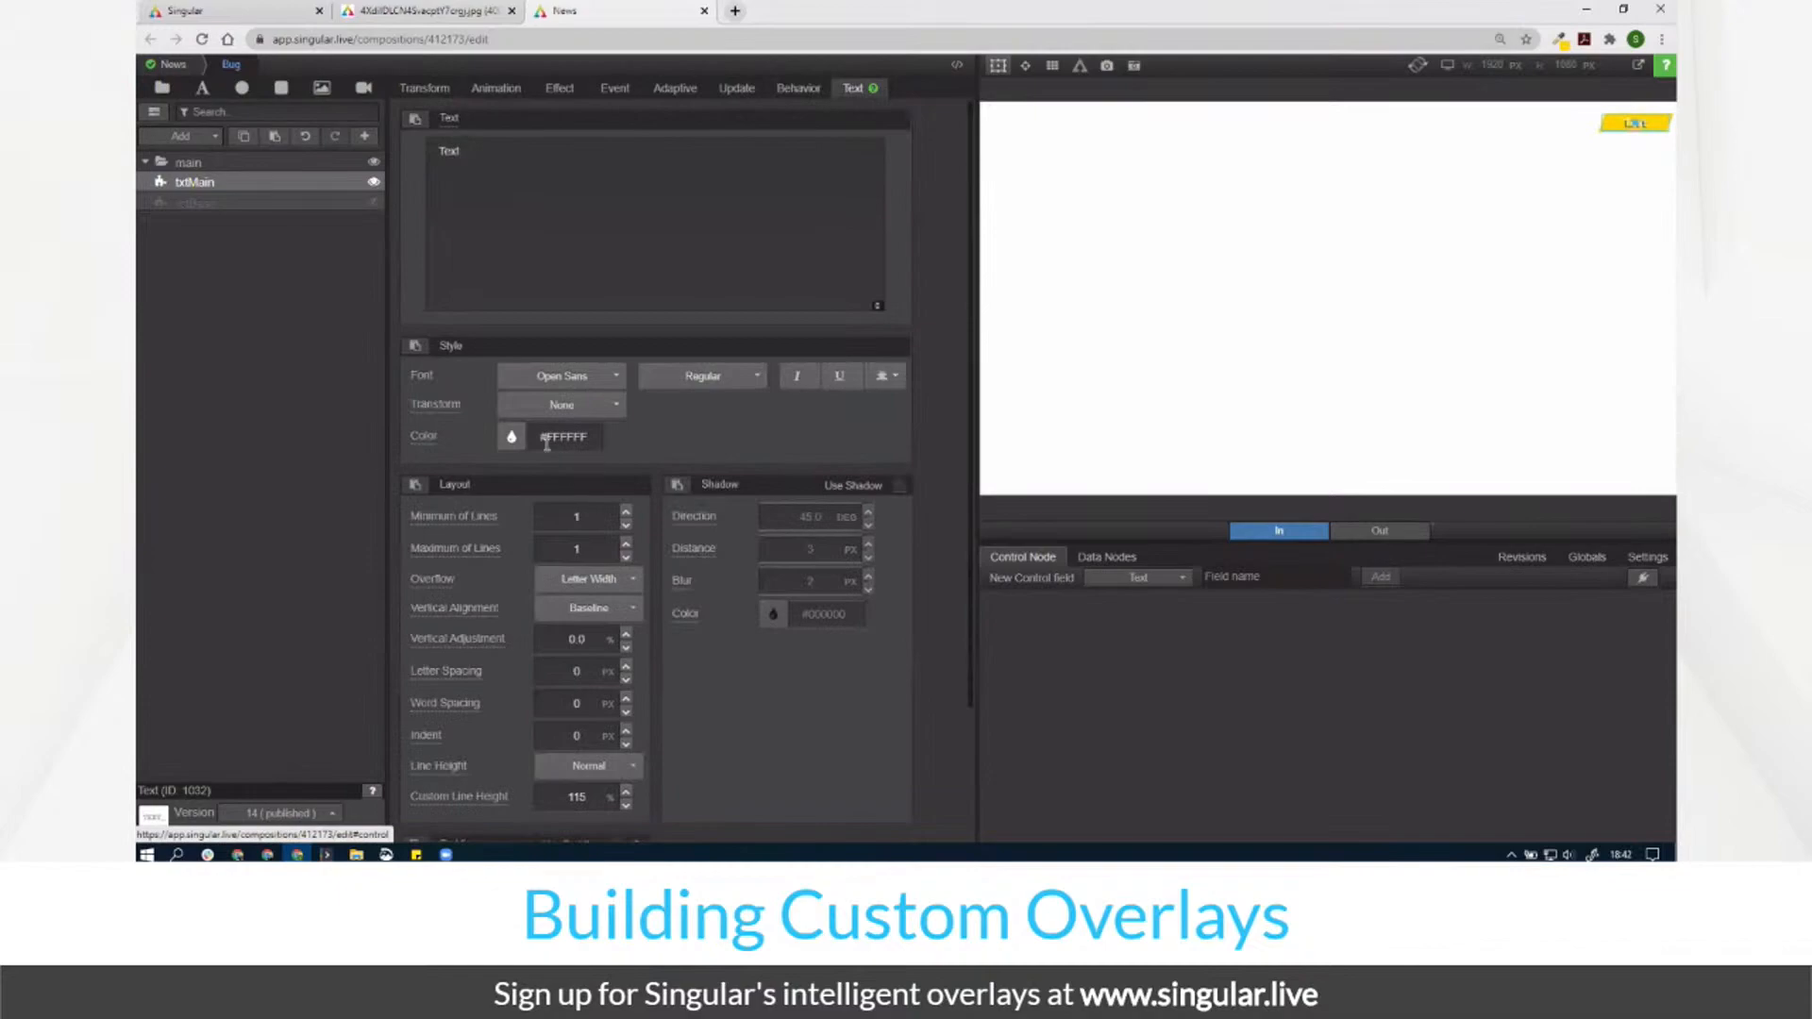
click(510, 436)
click(604, 335)
click(694, 198)
click(849, 184)
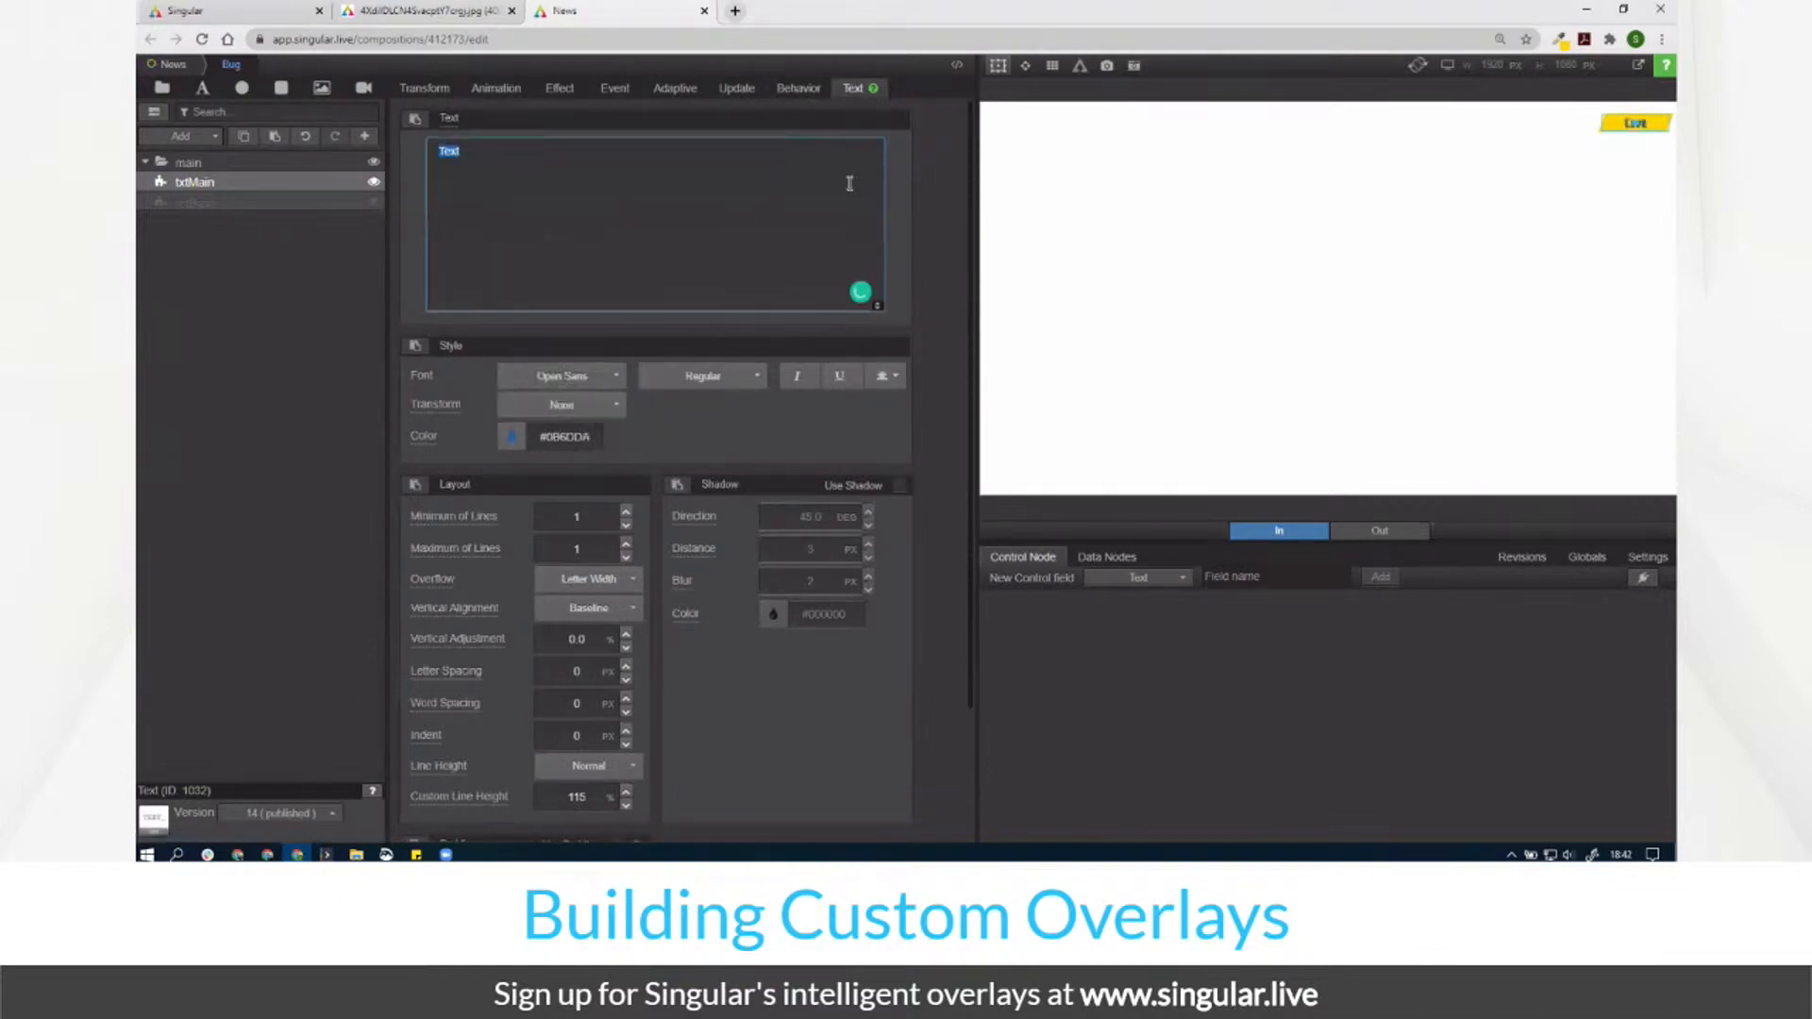
click(999, 71)
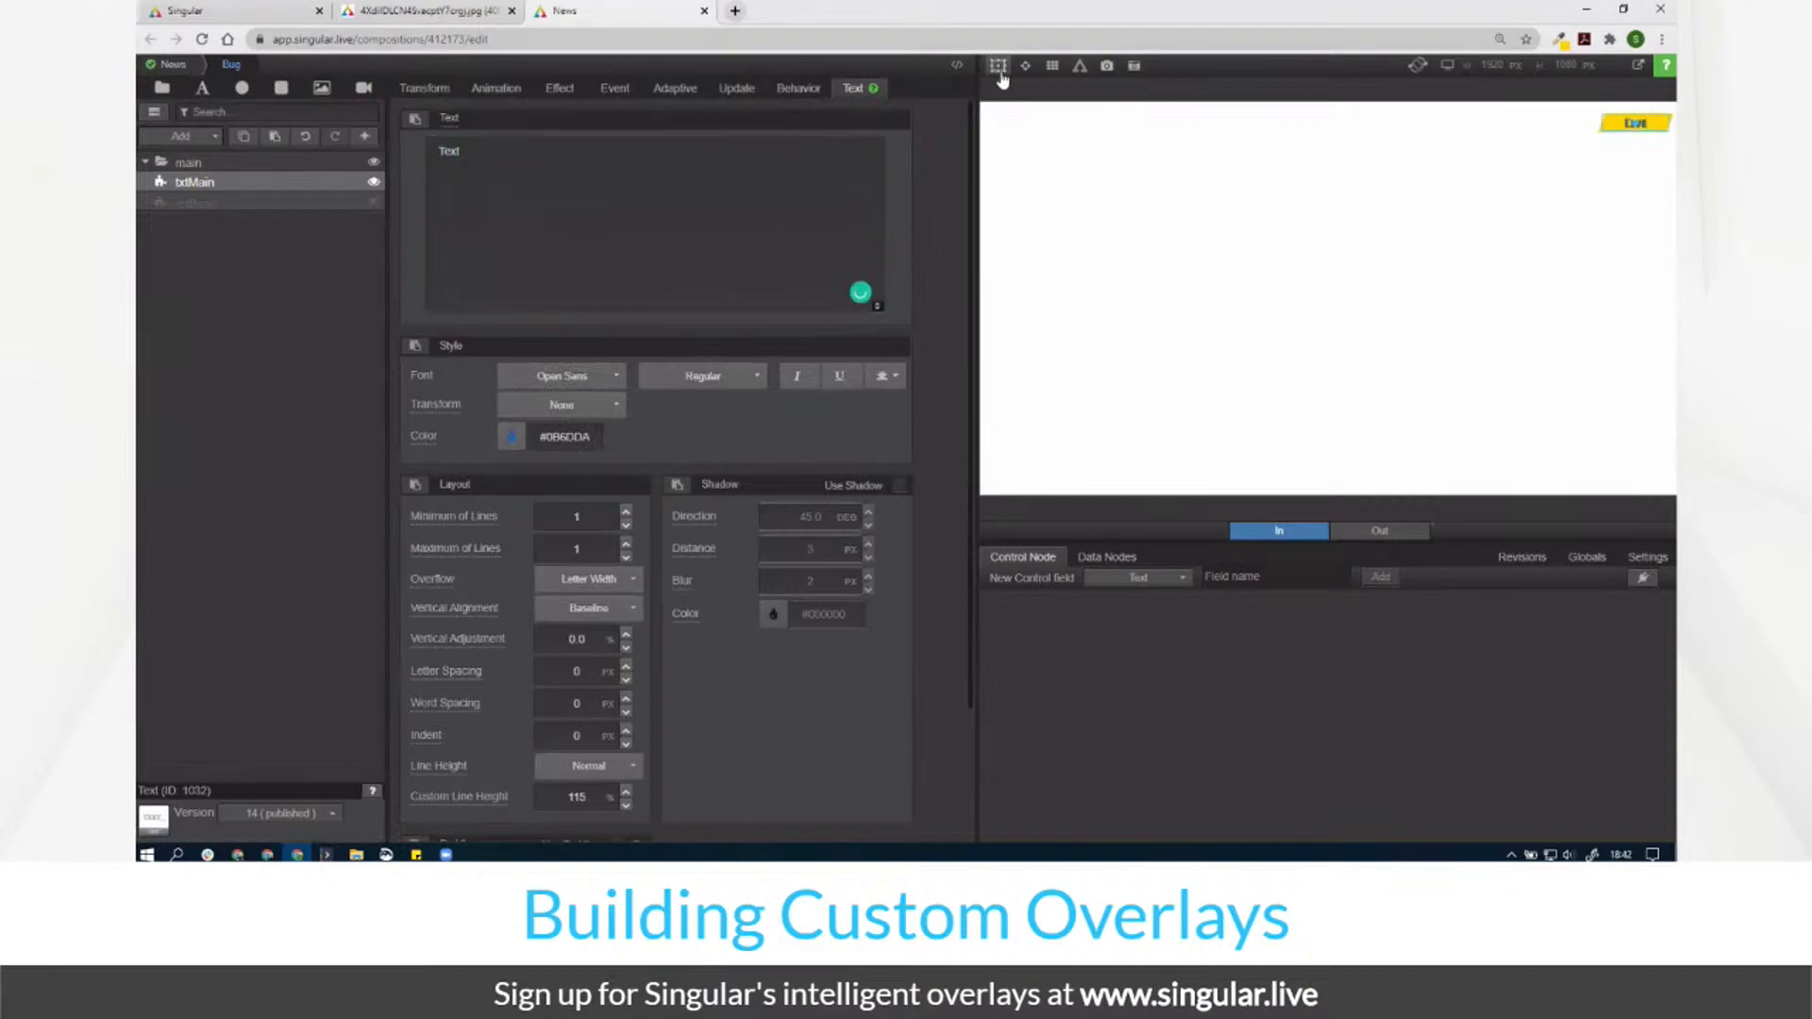
Step: Try Bold font weight, revert to Regular, and unhide the rctBase layer
click(698, 396)
click(687, 477)
click(702, 376)
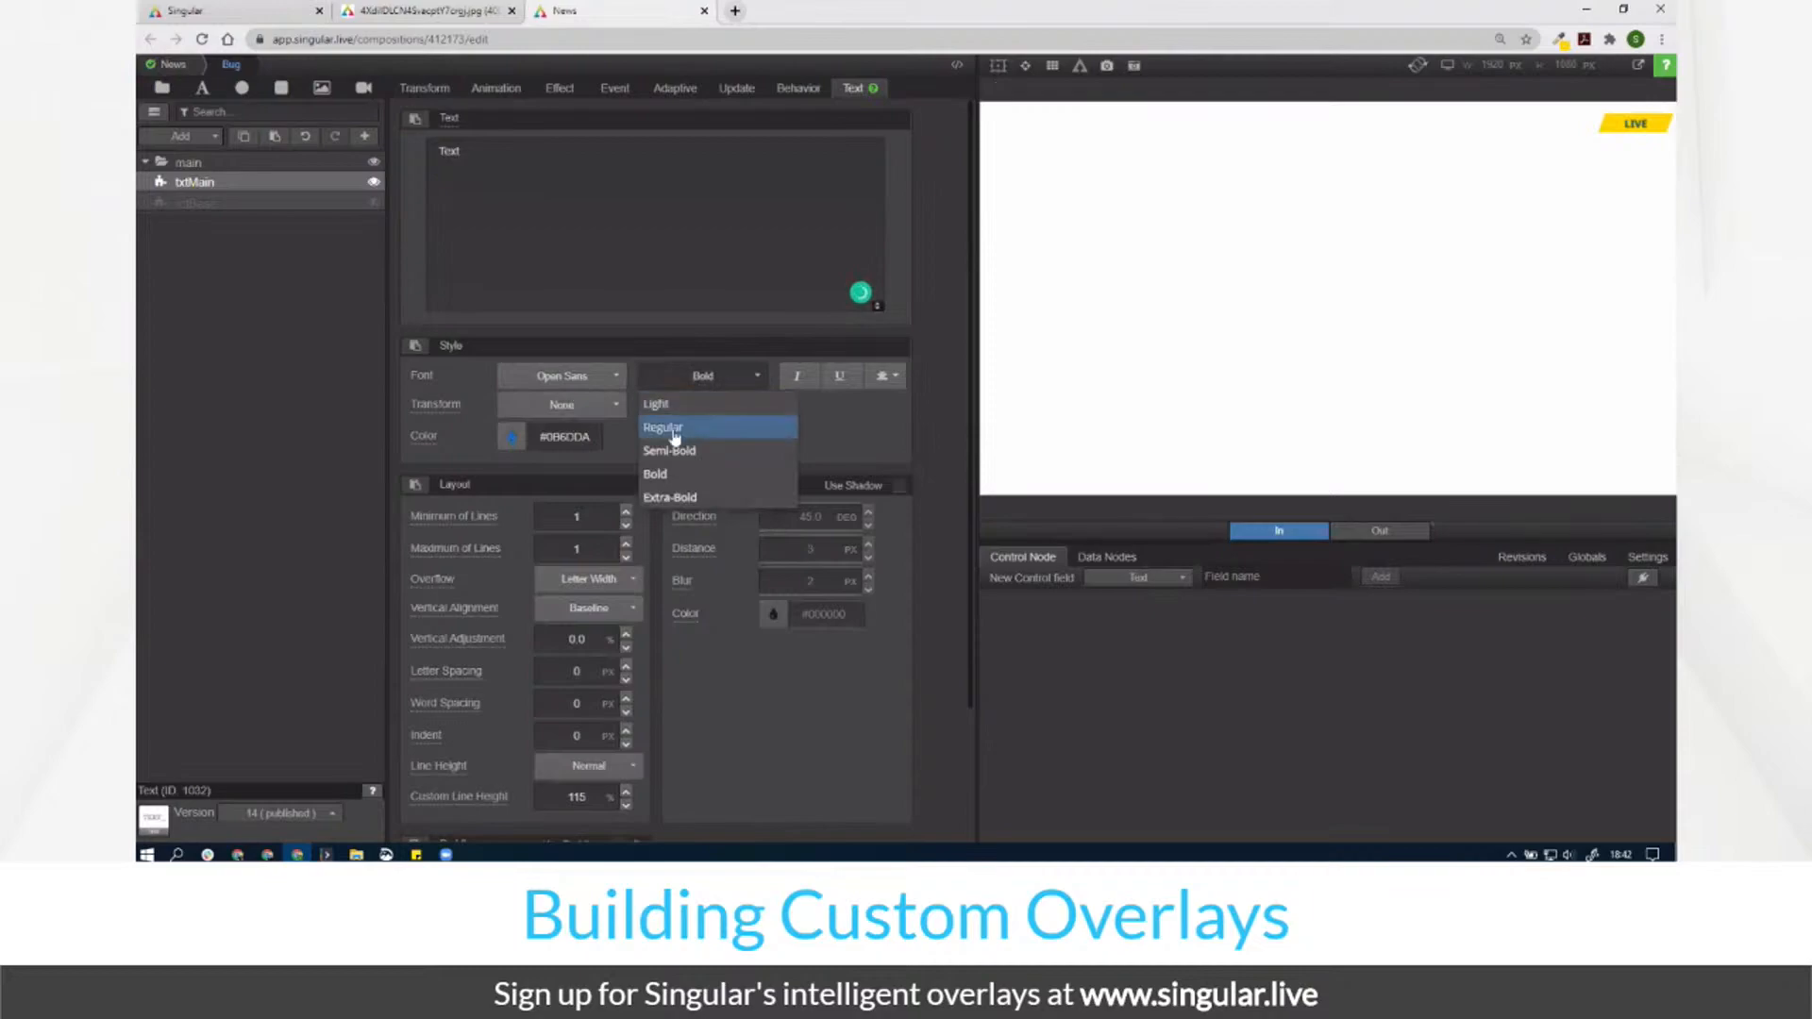
click(672, 421)
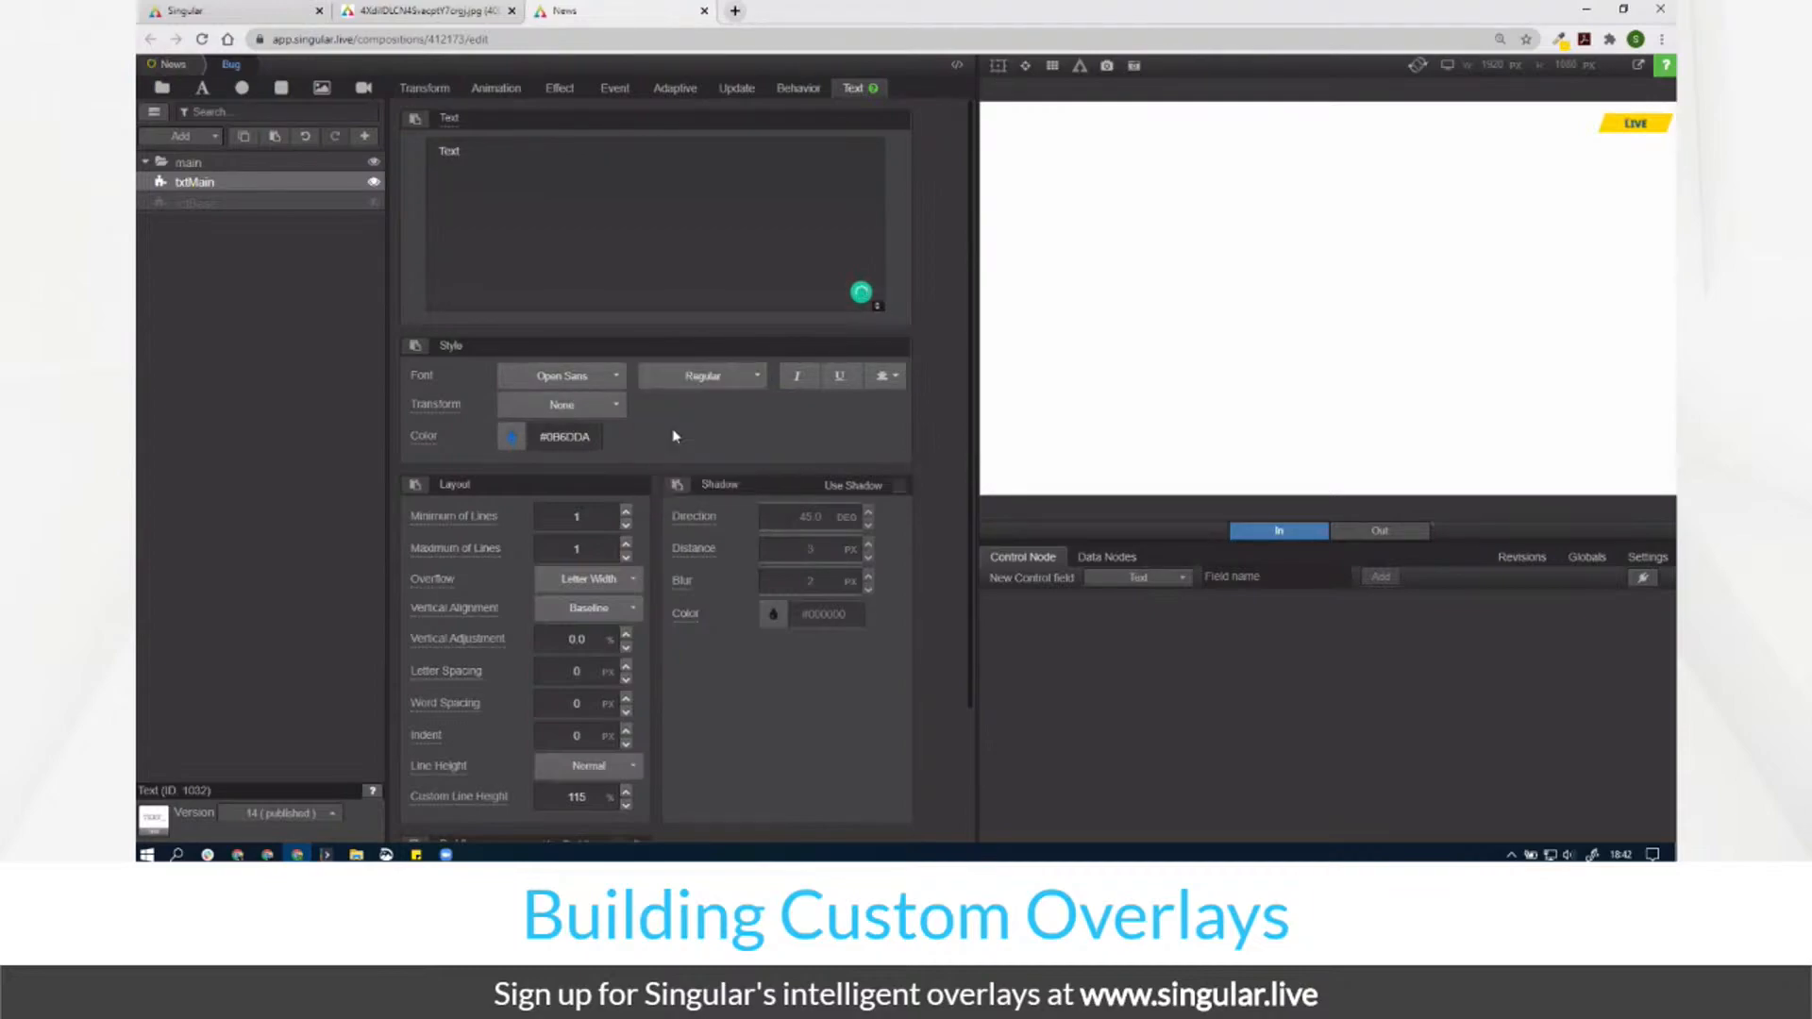
click(374, 205)
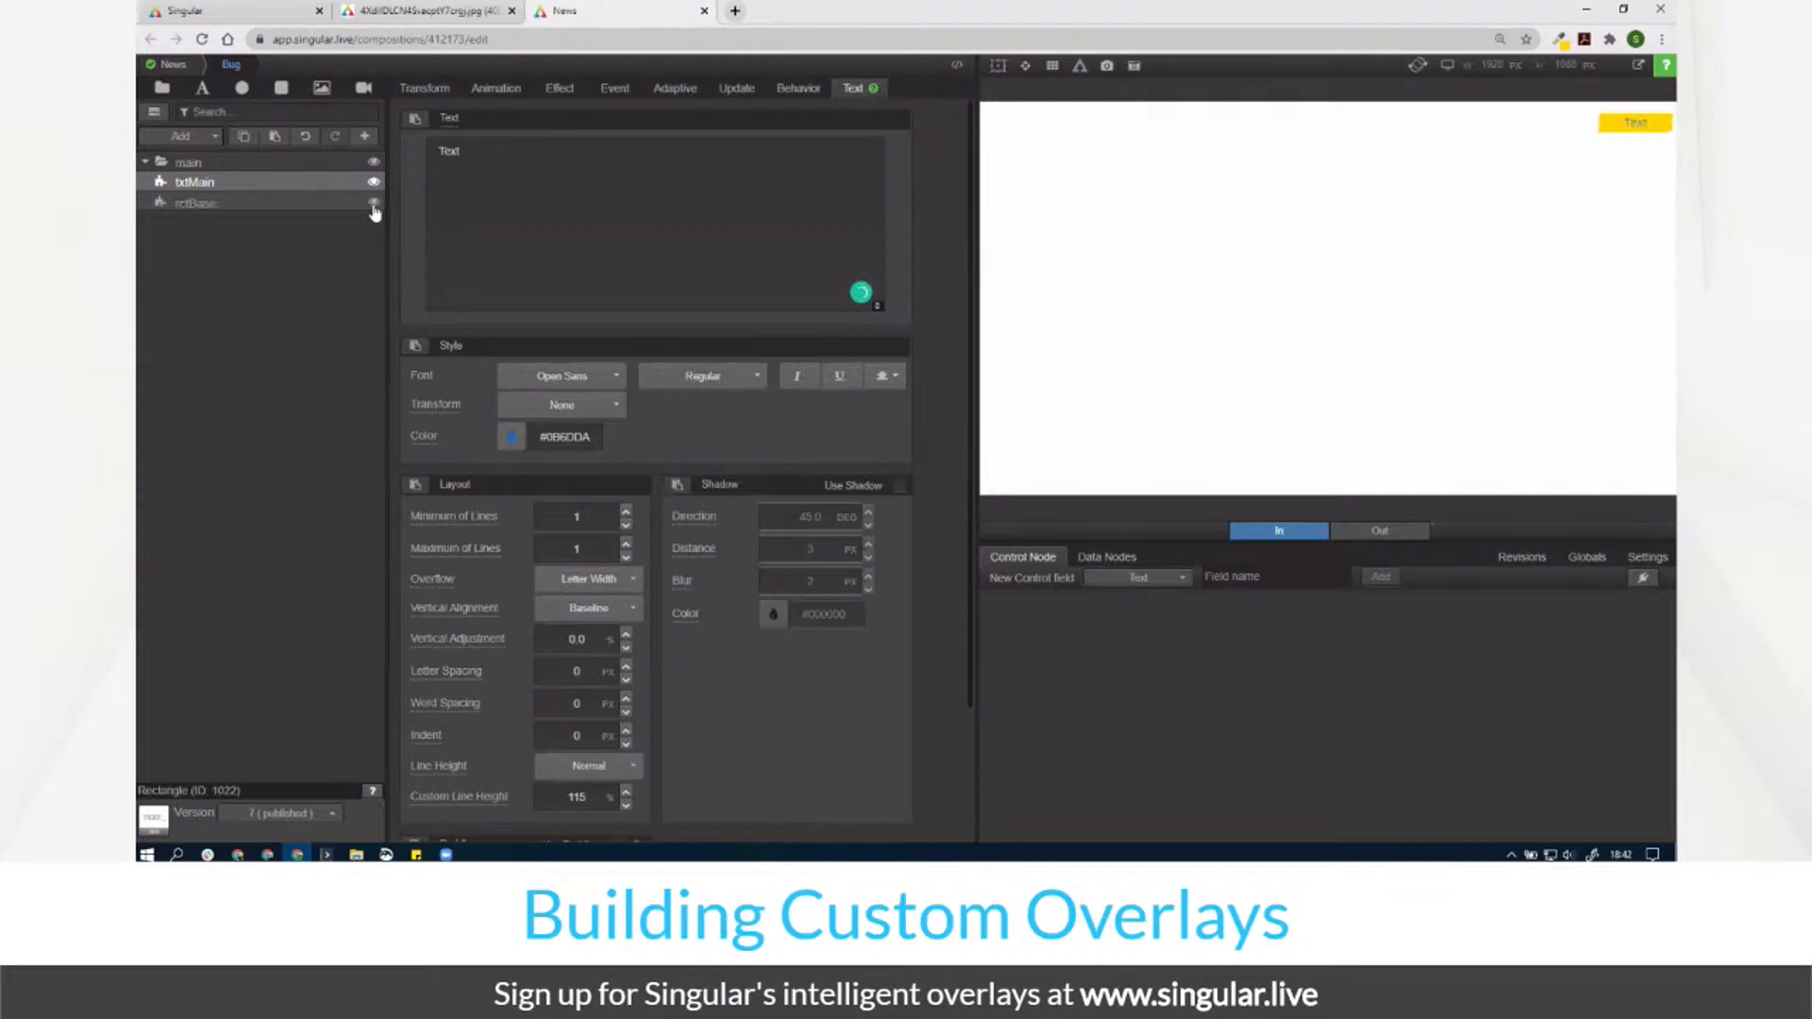
click(559, 88)
Step: Skew the main group by -20 and narrow its width slightly
click(269, 202)
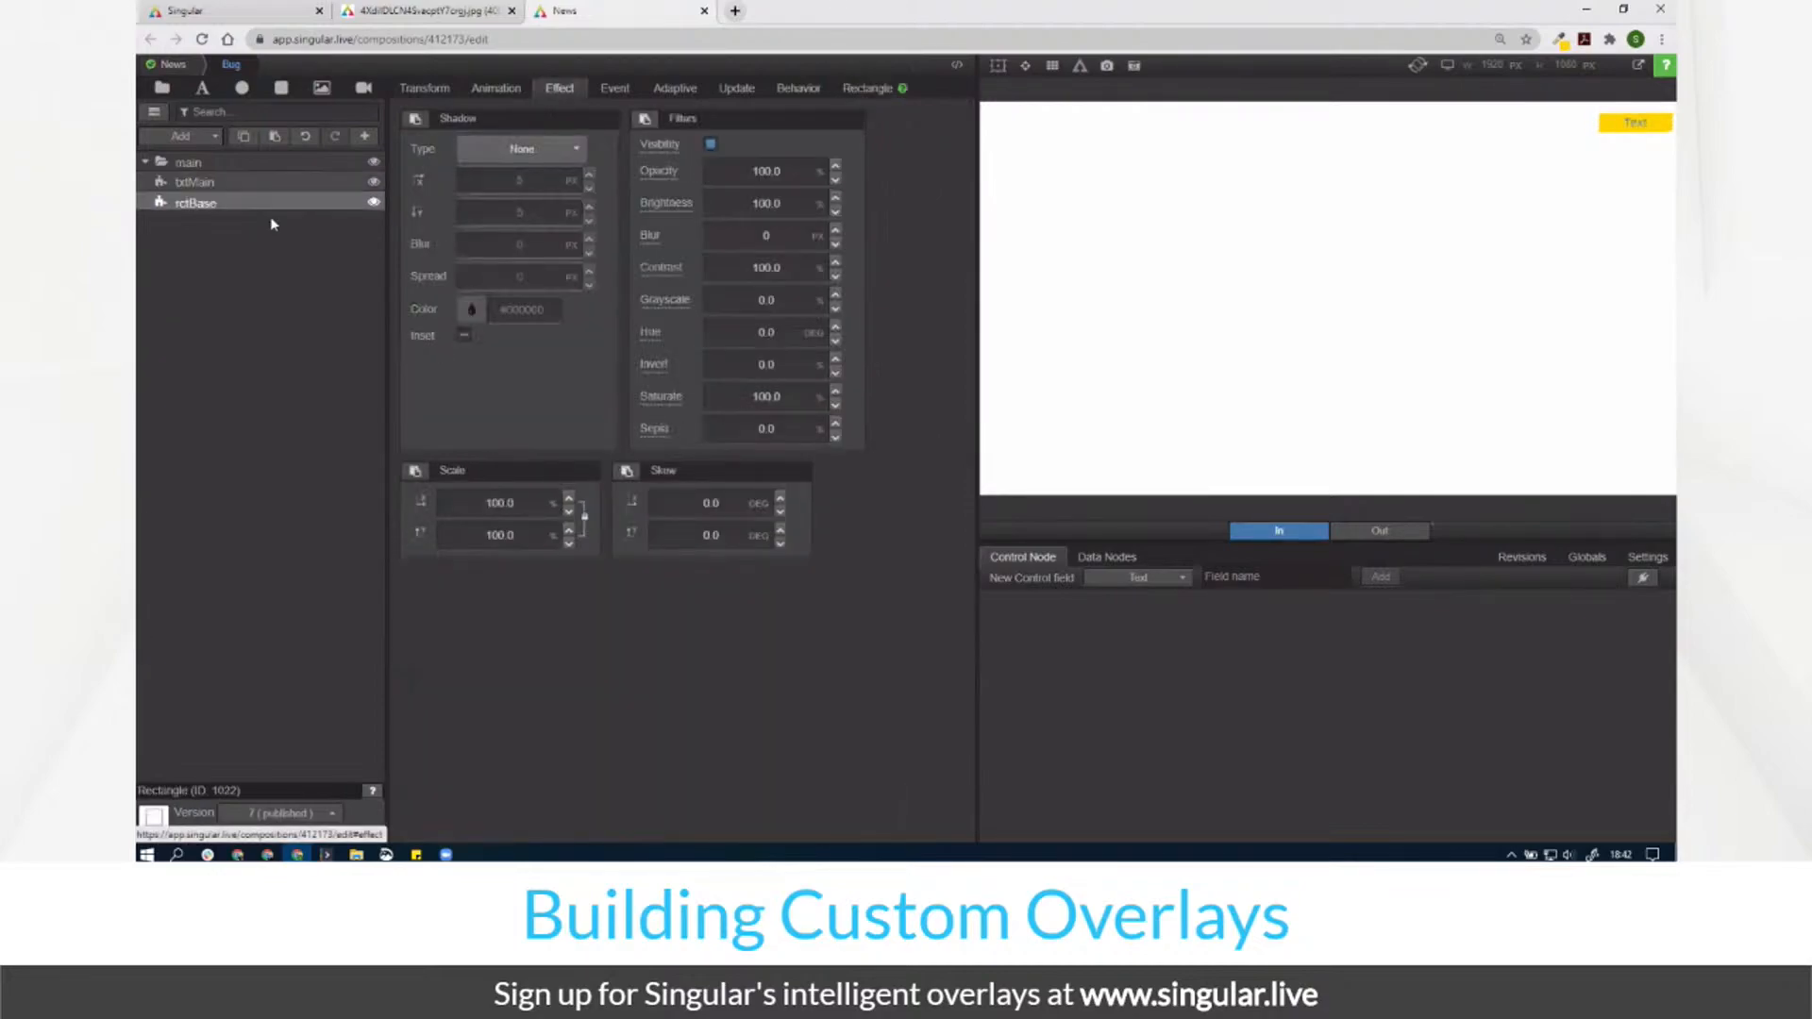
click(317, 166)
drag(706, 495, 693, 528)
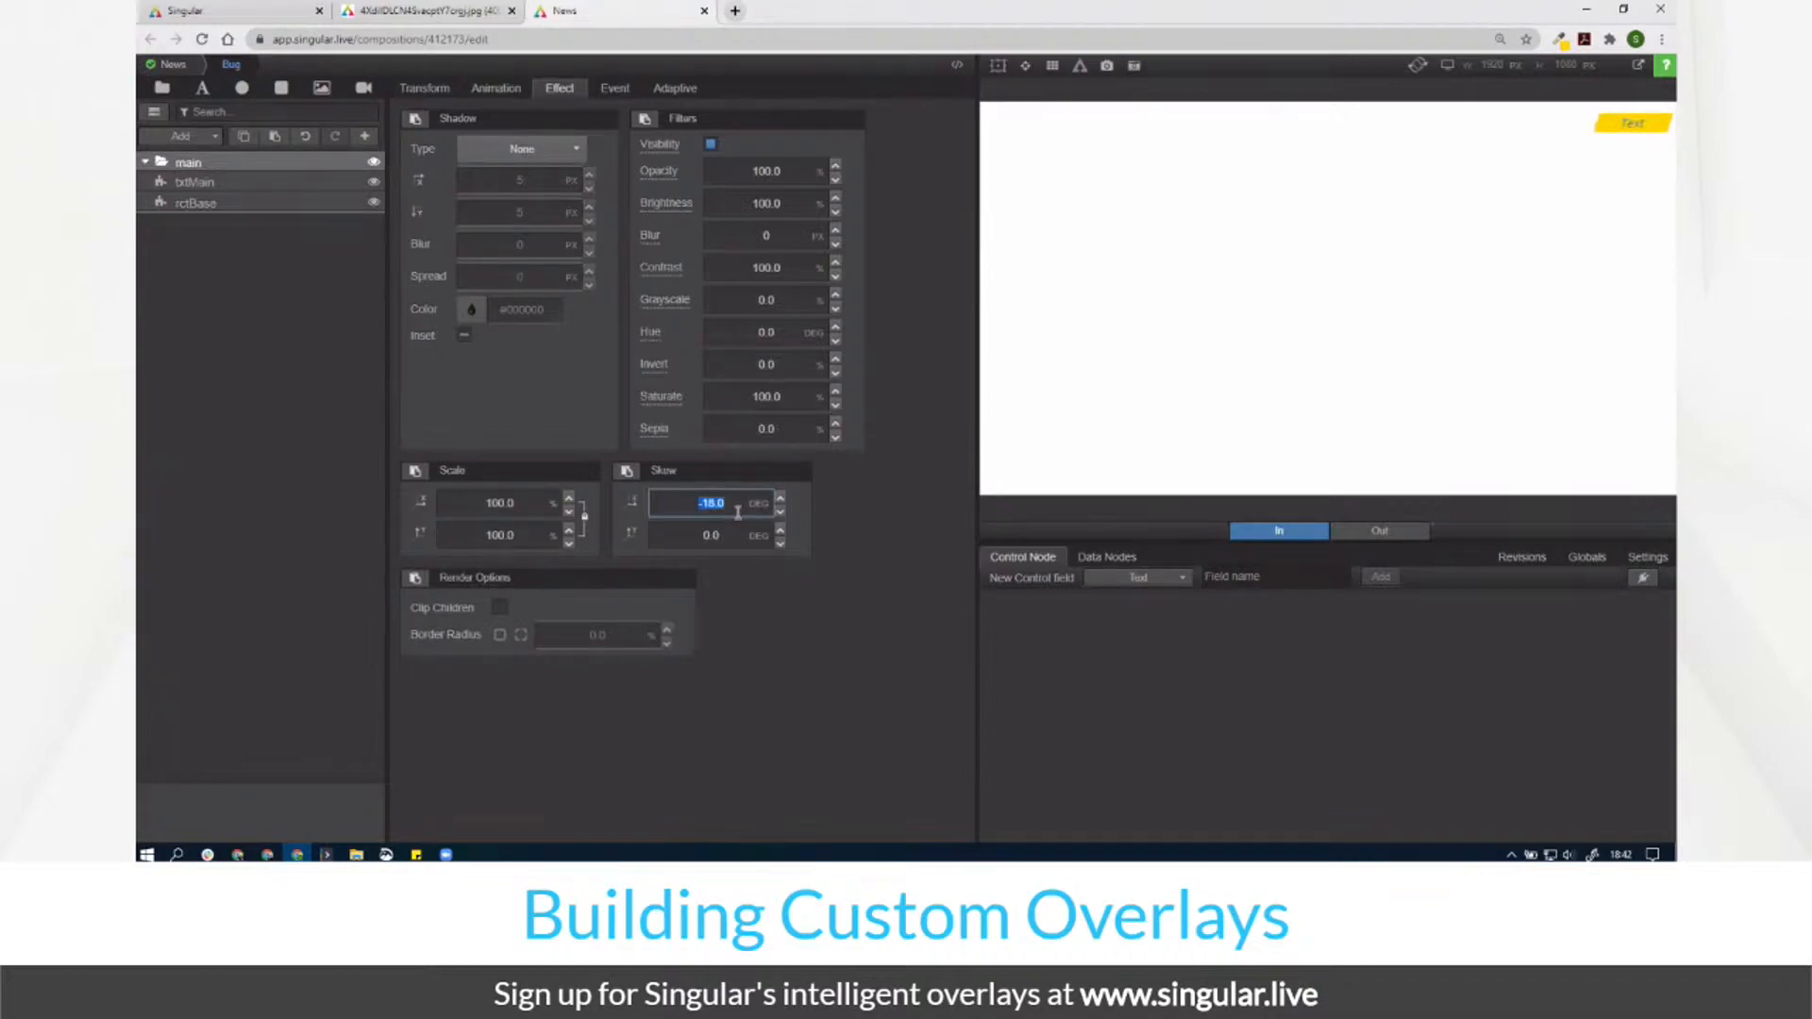
text(-20.0)
click(424, 89)
drag(734, 161, 737, 154)
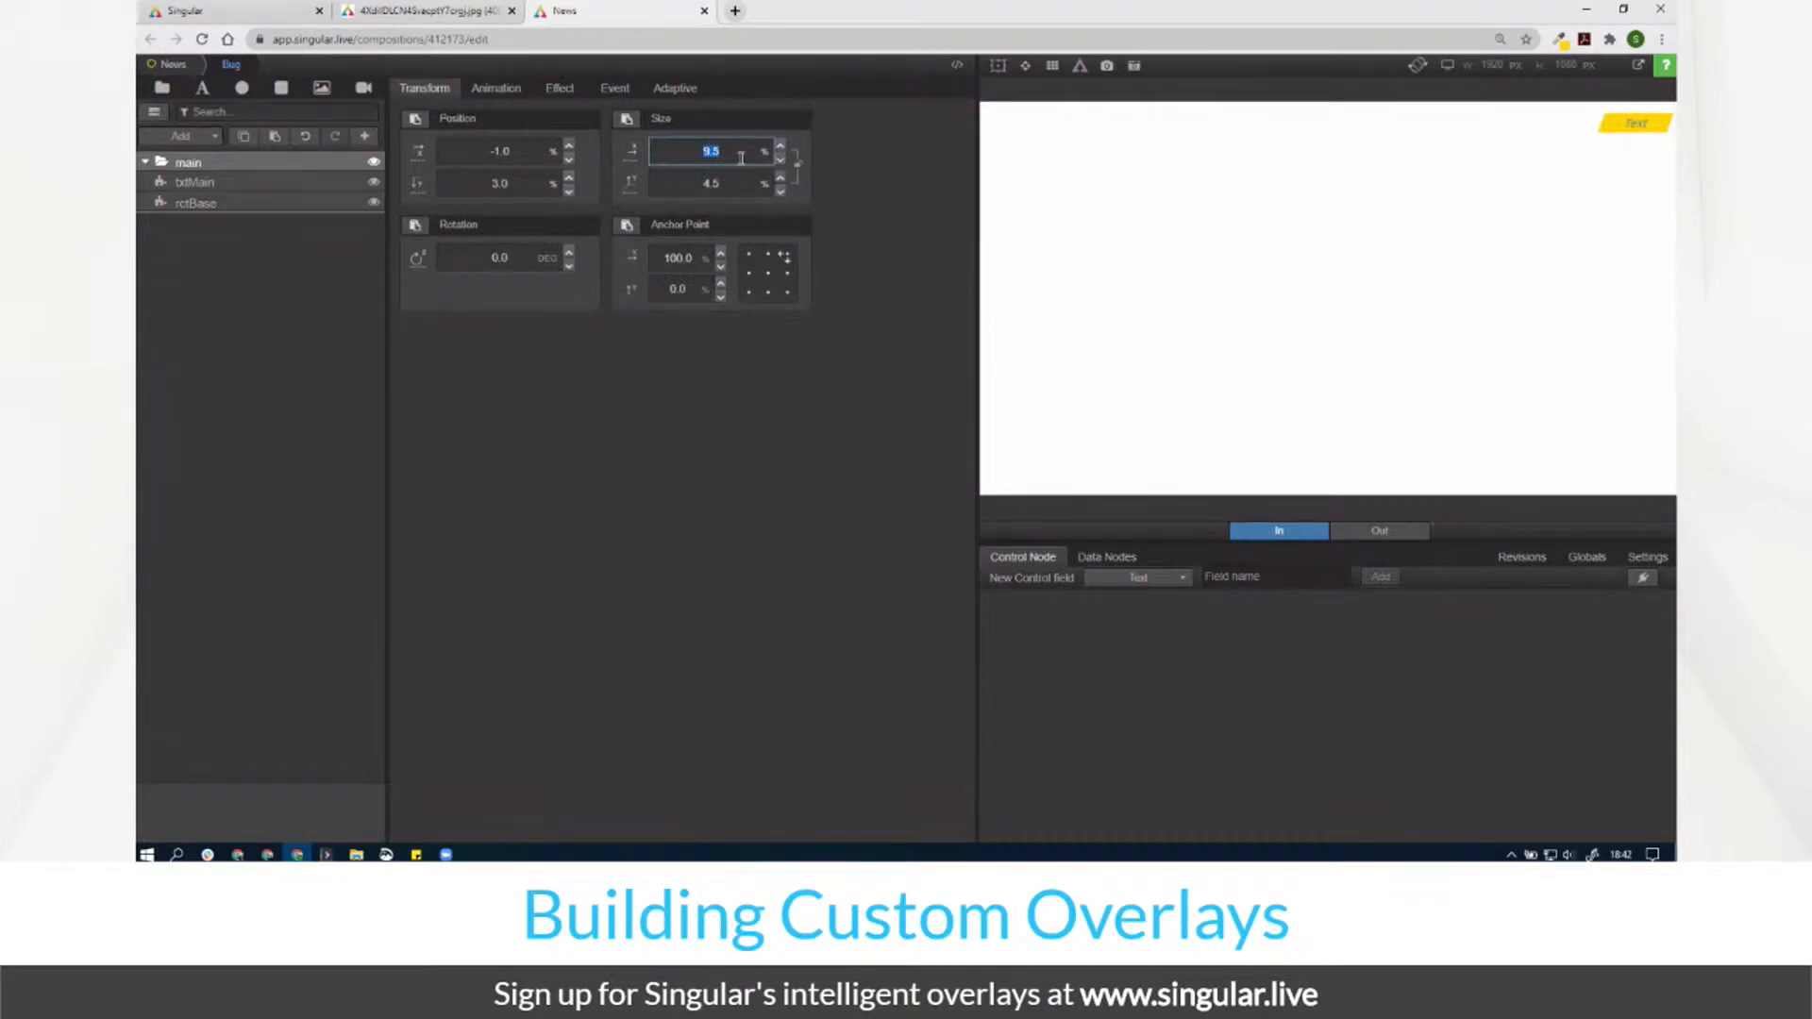
Step: Give txtMain a 20° skew and set the main group's Y position to 9.7
click(254, 193)
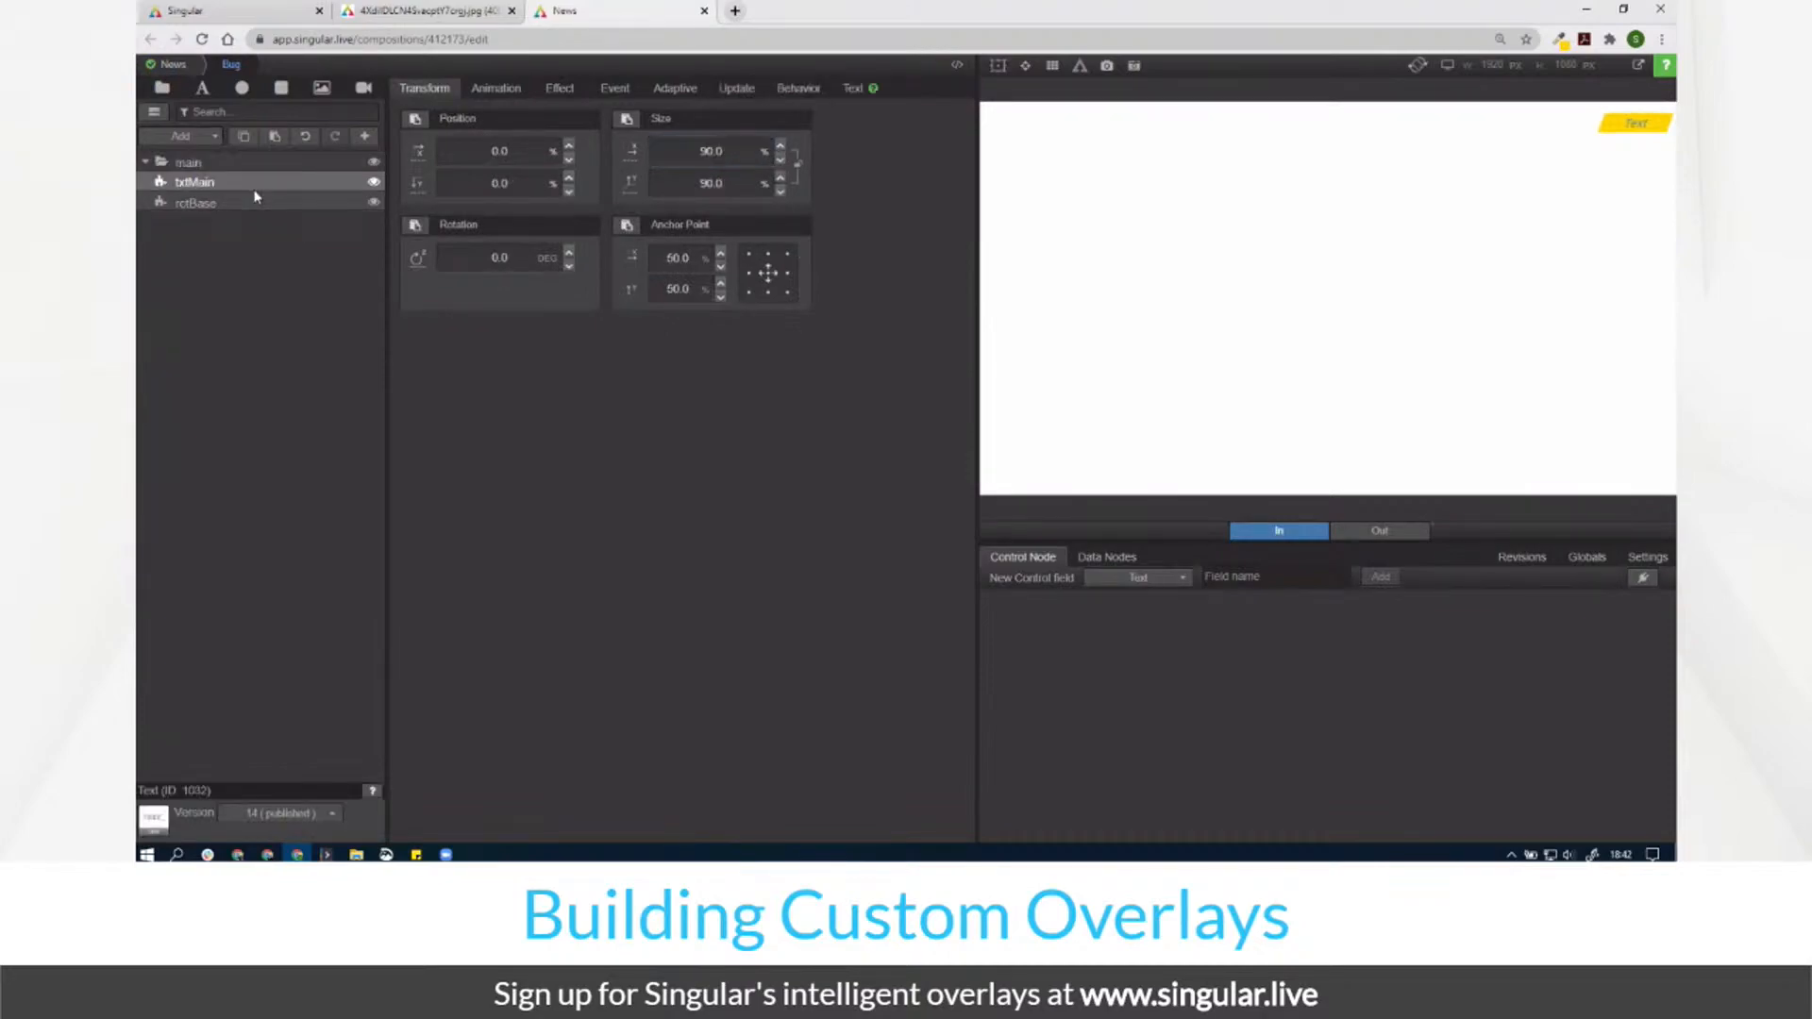
click(540, 95)
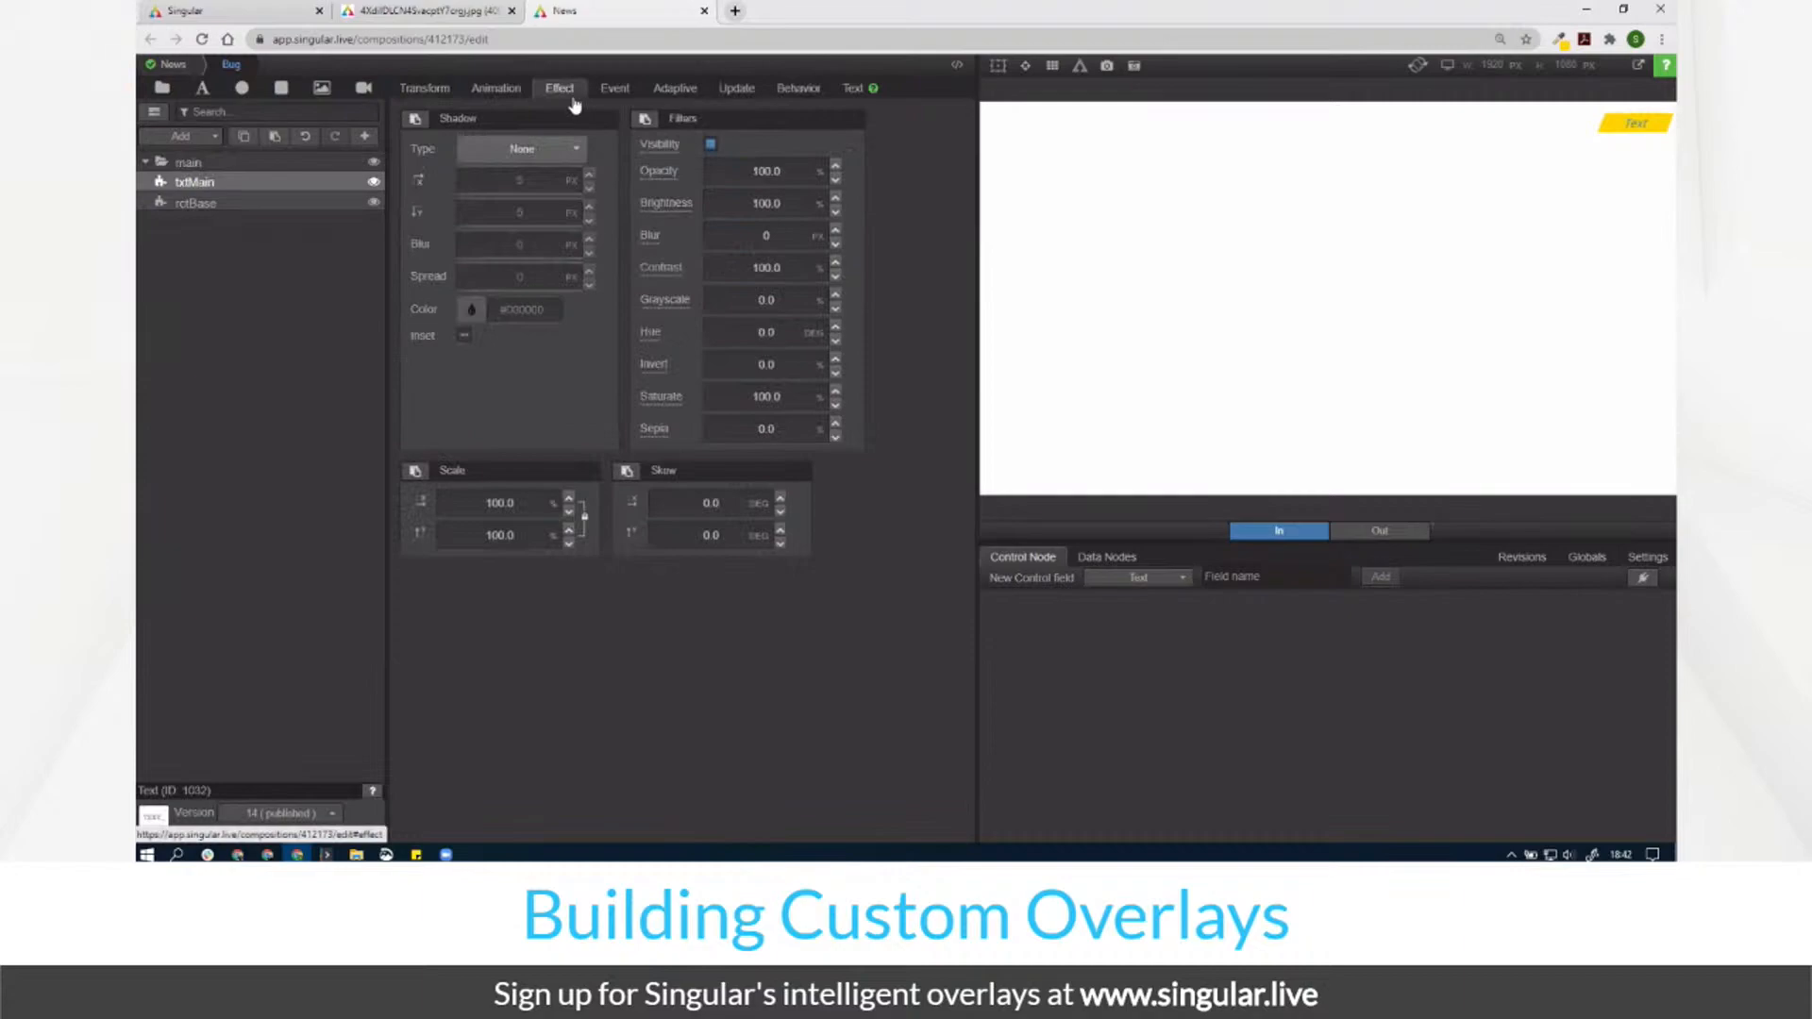
click(711, 500)
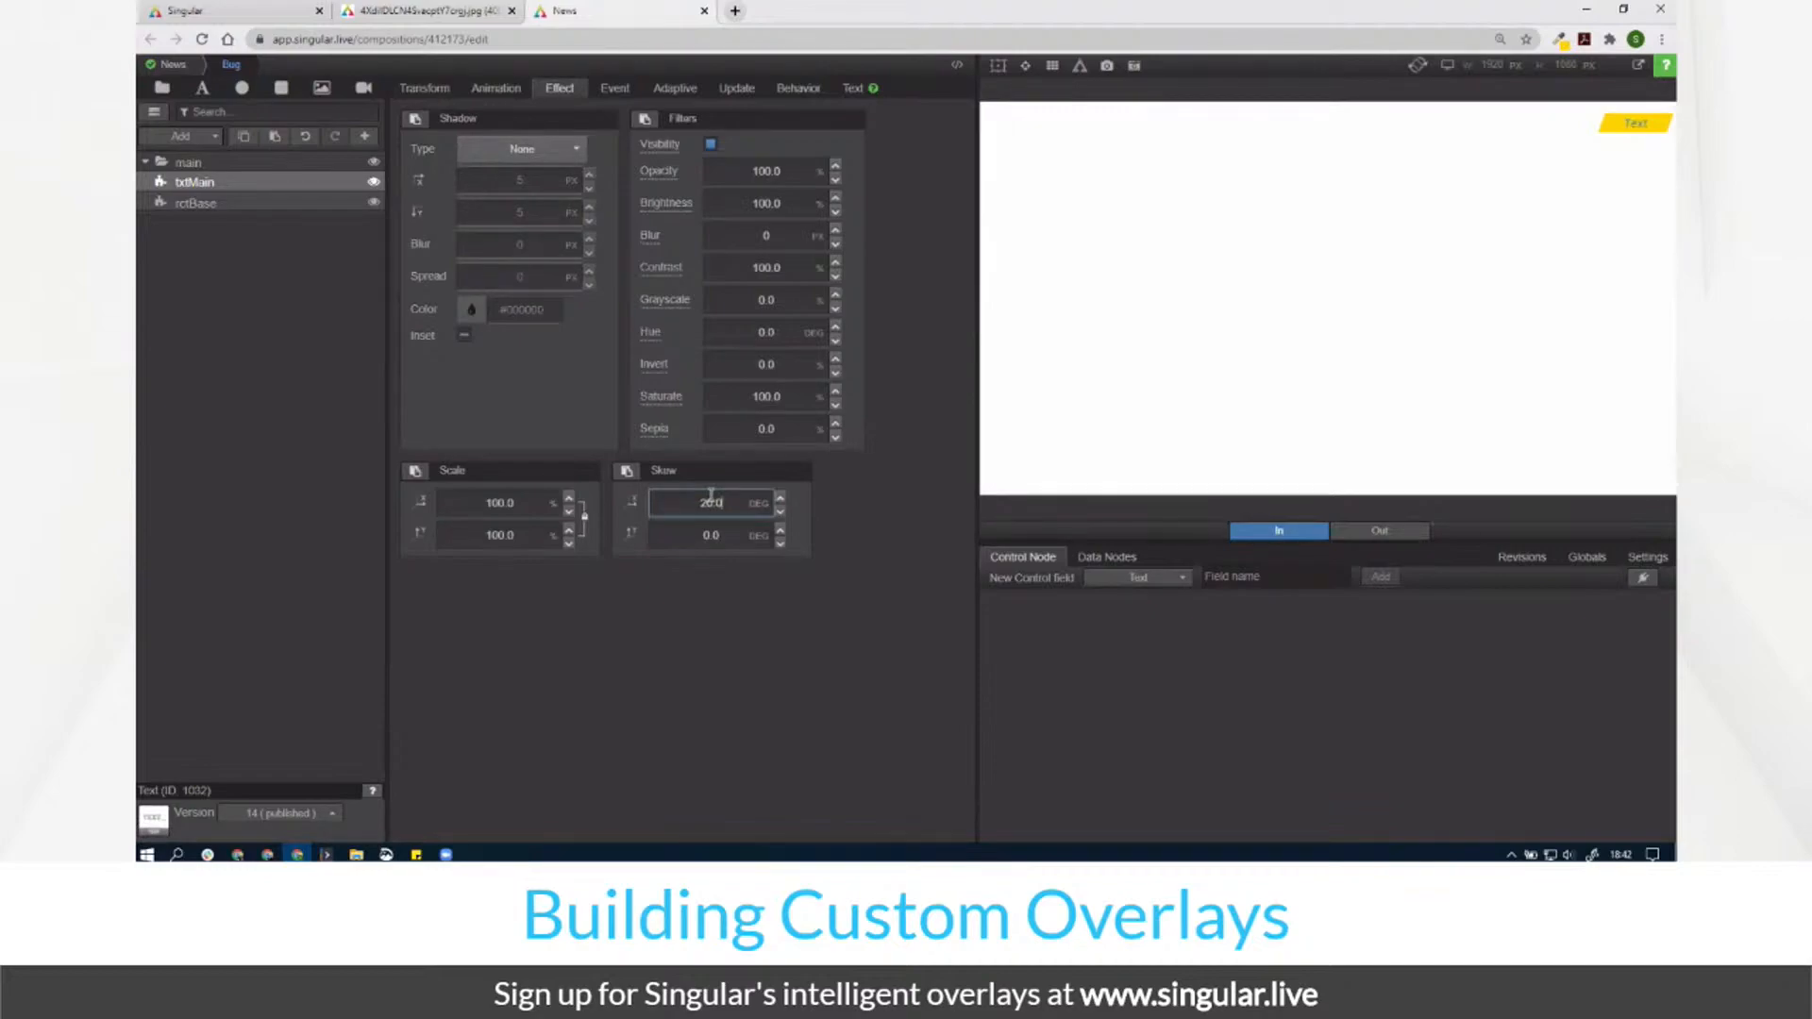
click(363, 162)
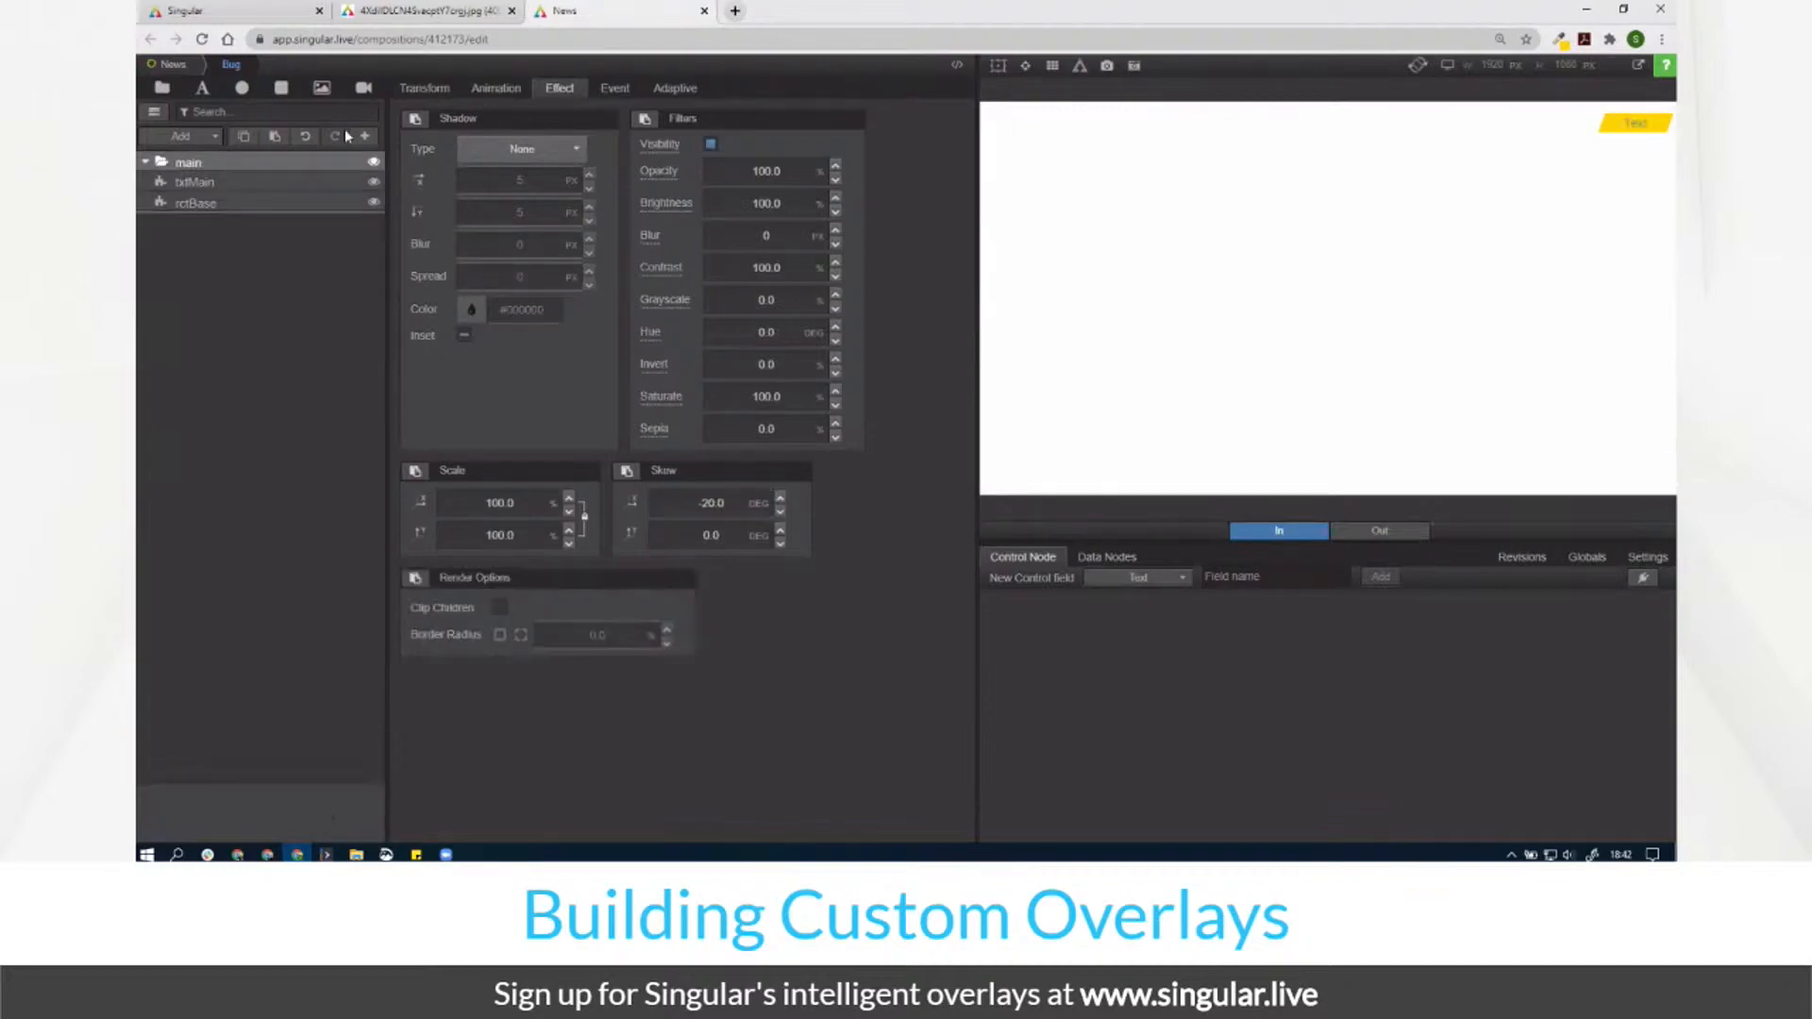
click(421, 89)
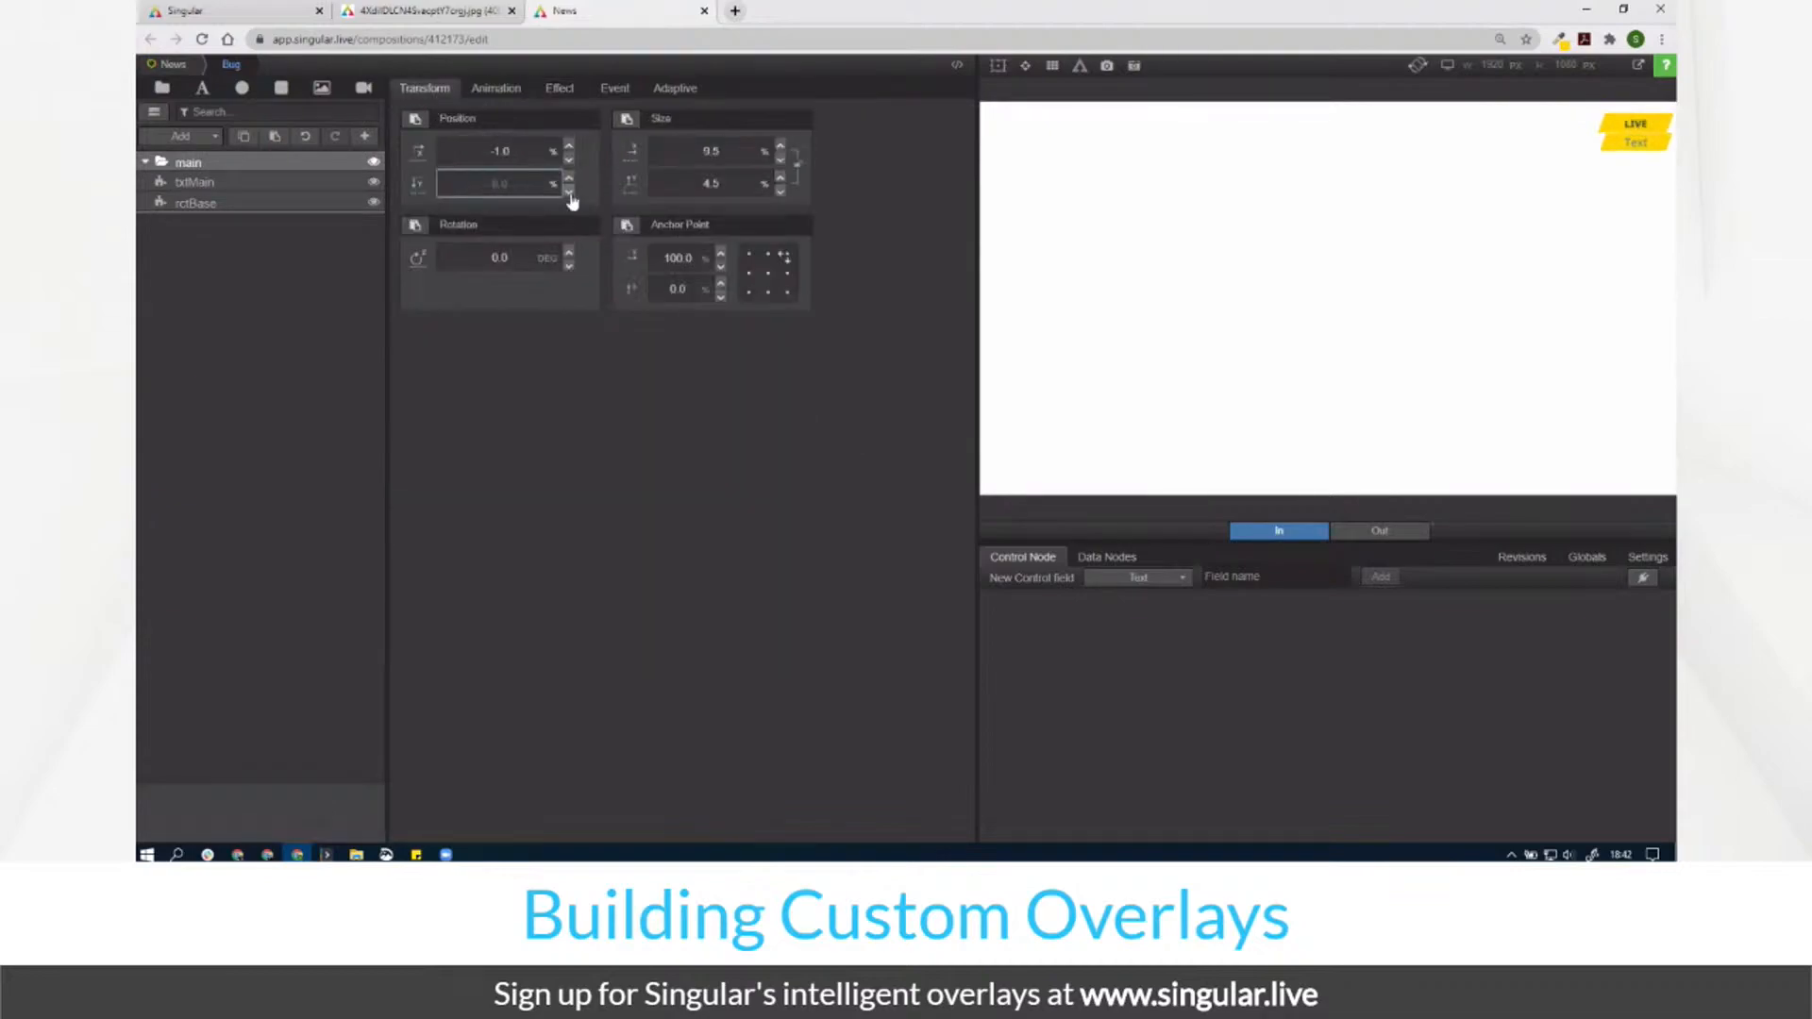
click(465, 186)
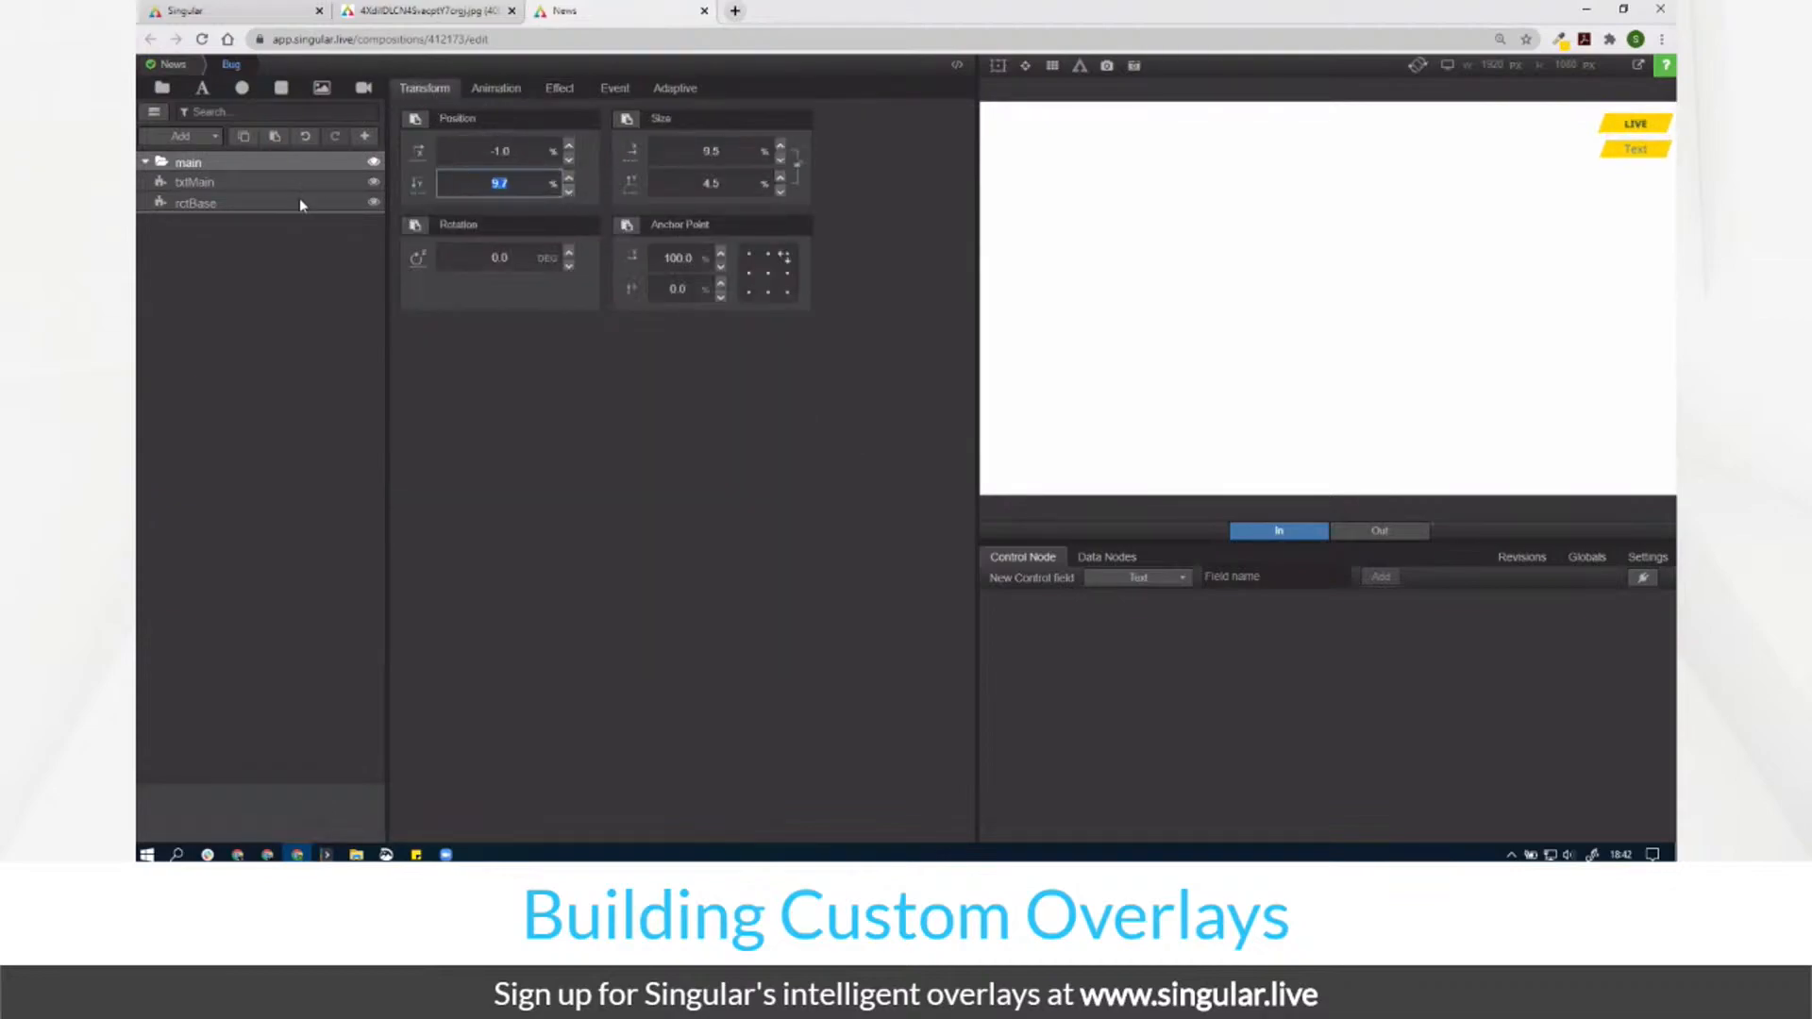
Step: Open rctBase's animation settings and the list of animation types
click(250, 202)
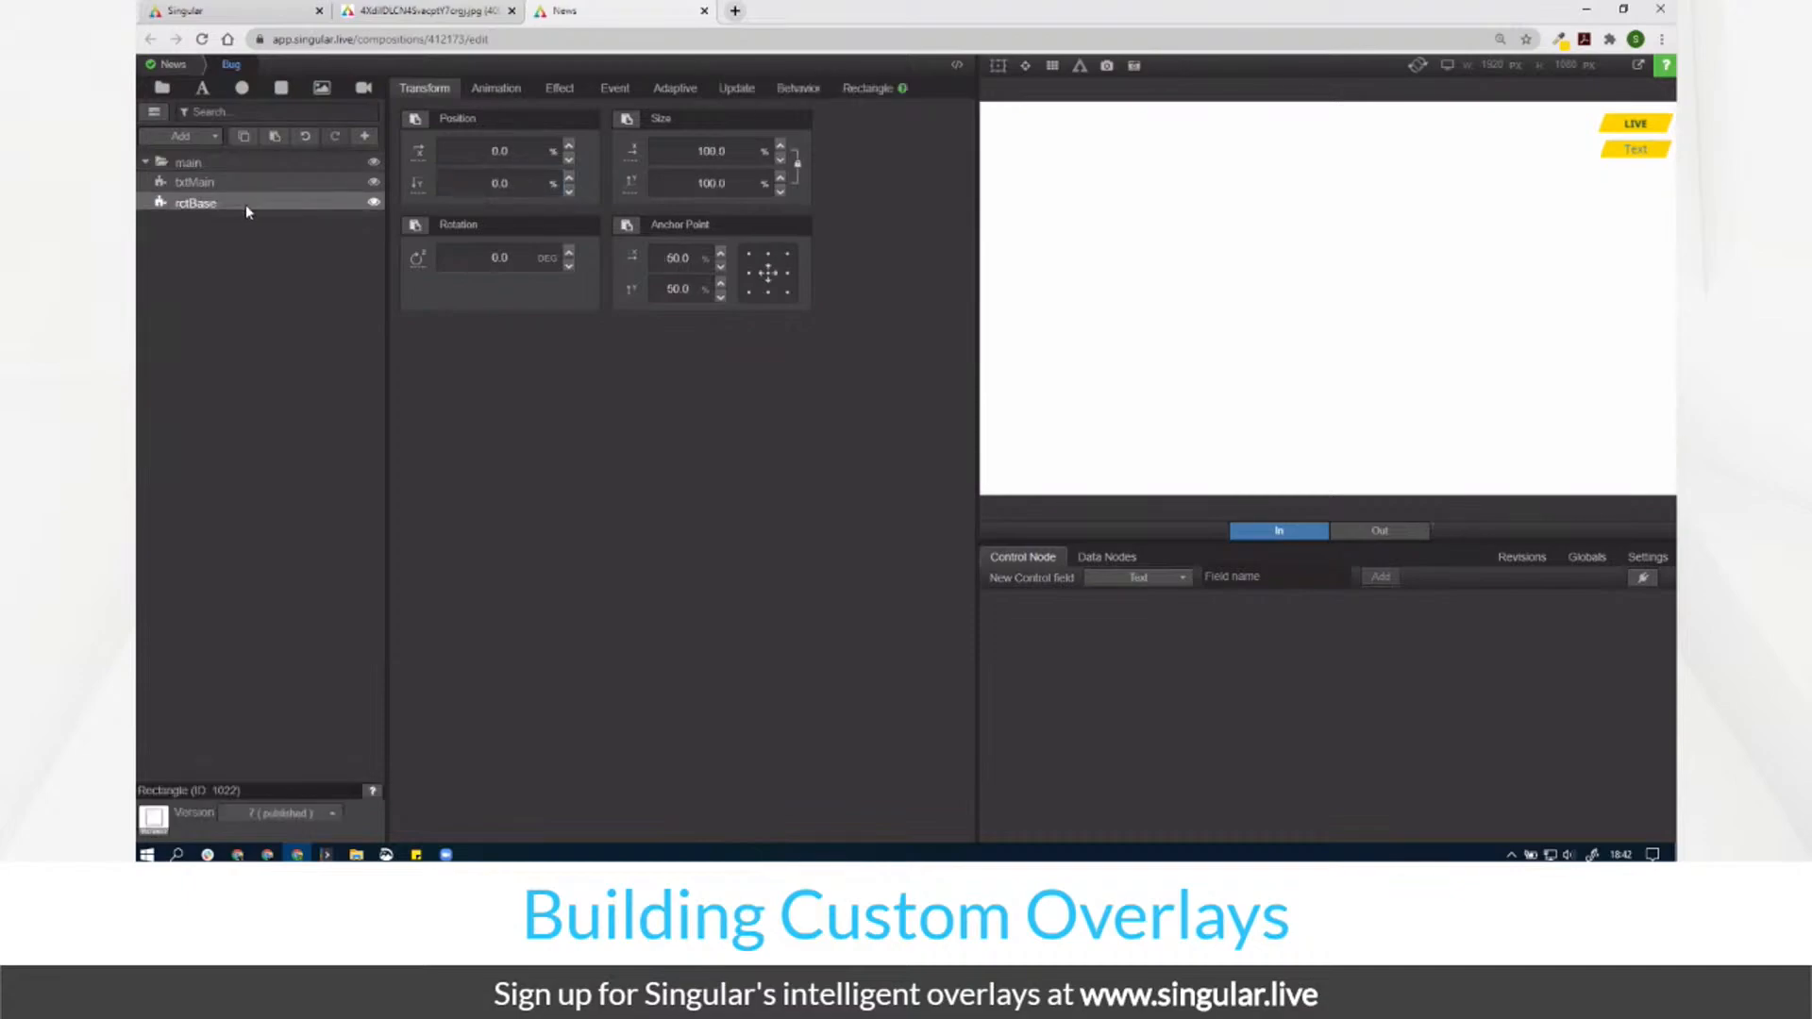
click(544, 98)
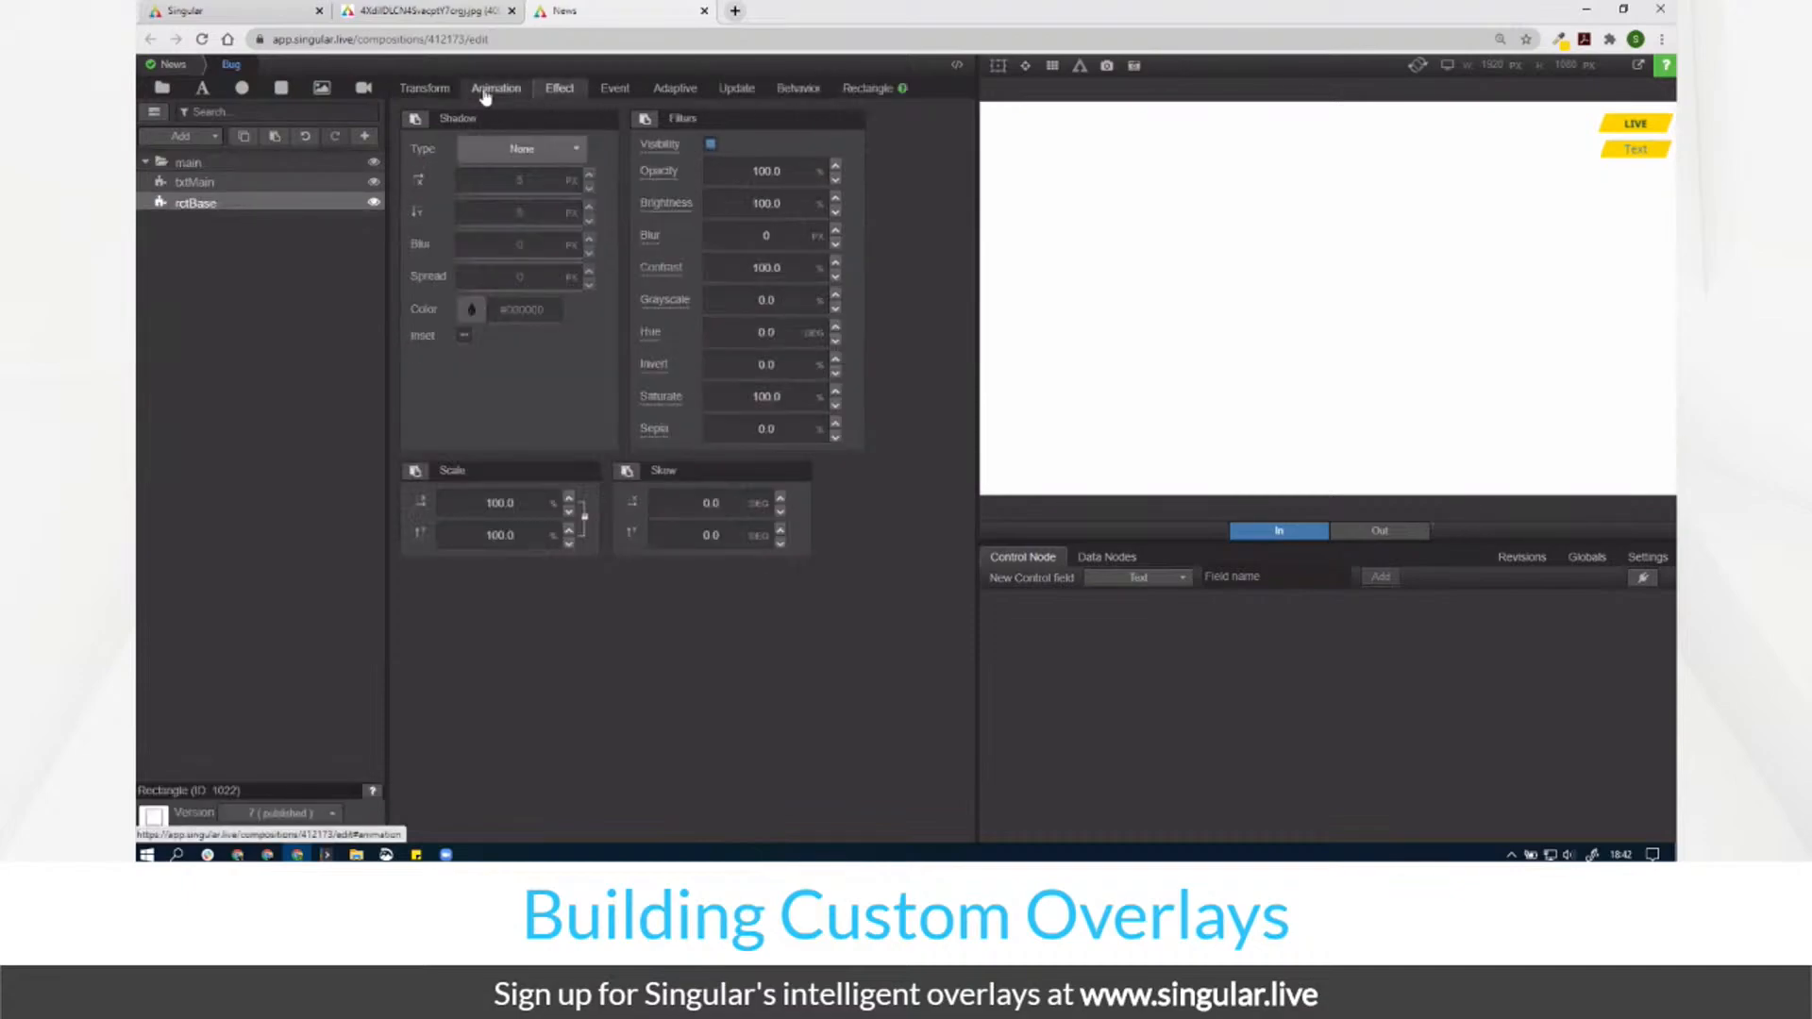
click(477, 95)
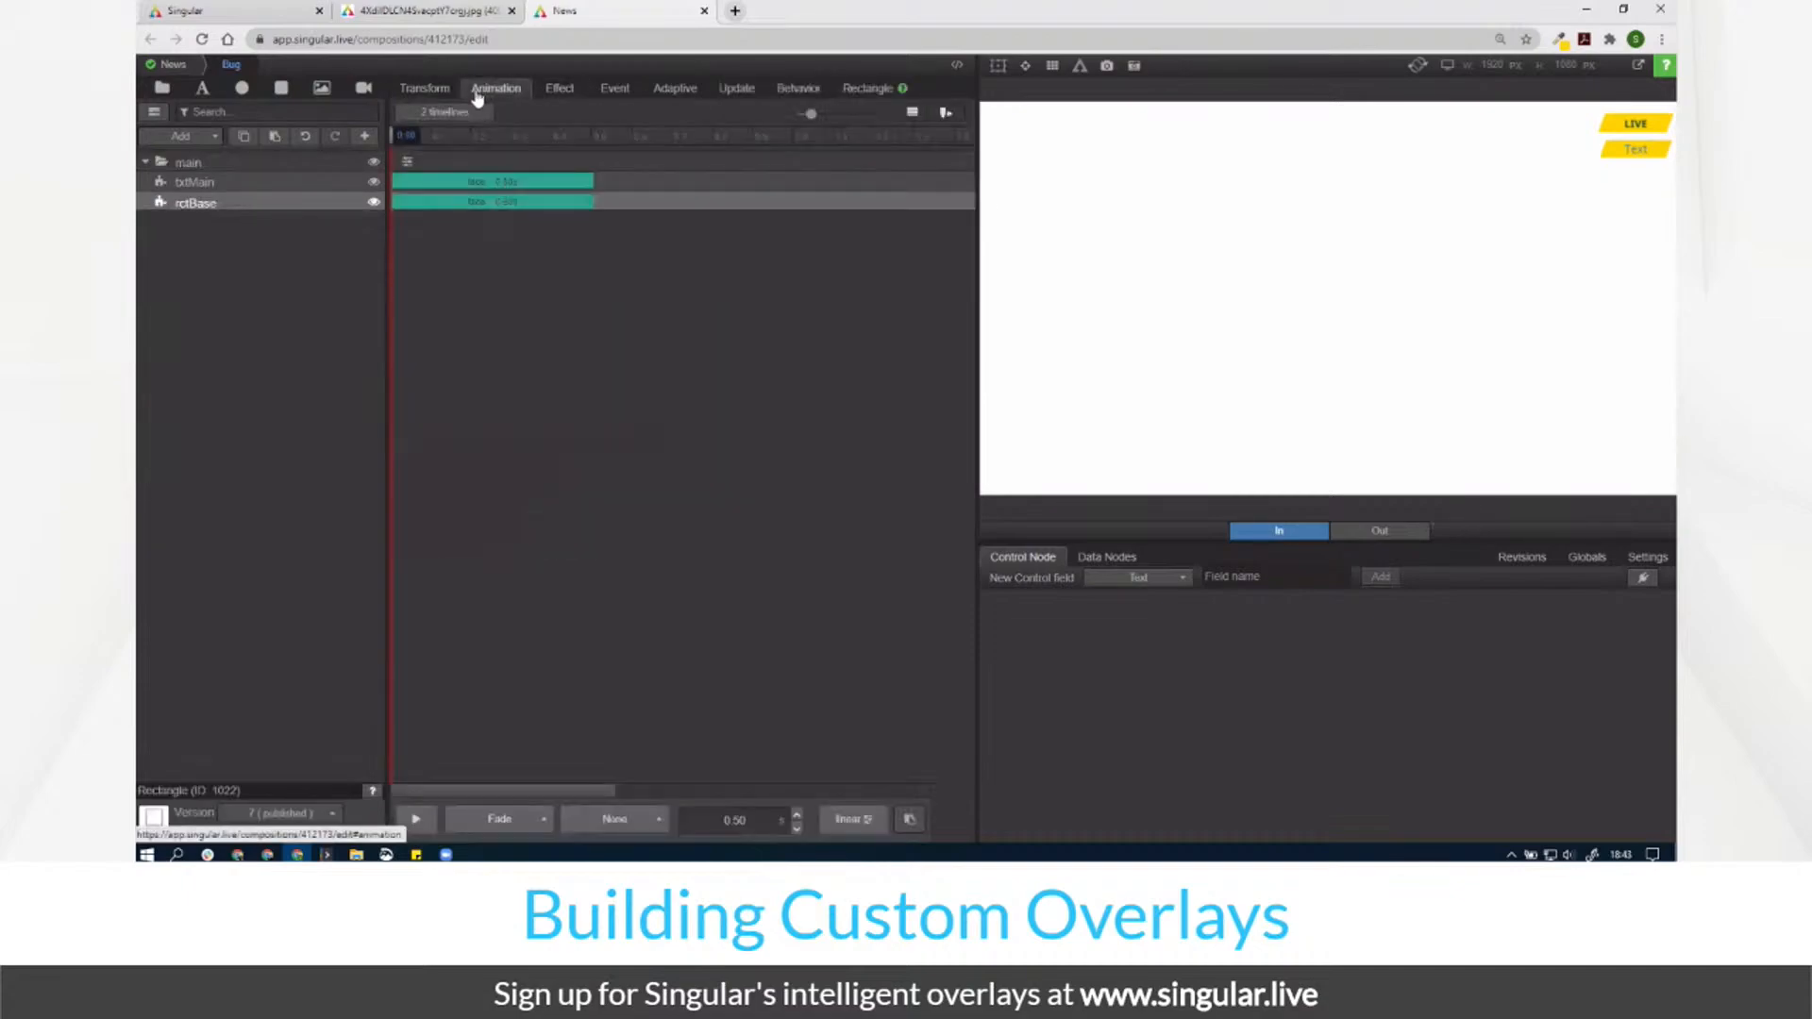
click(427, 205)
click(516, 238)
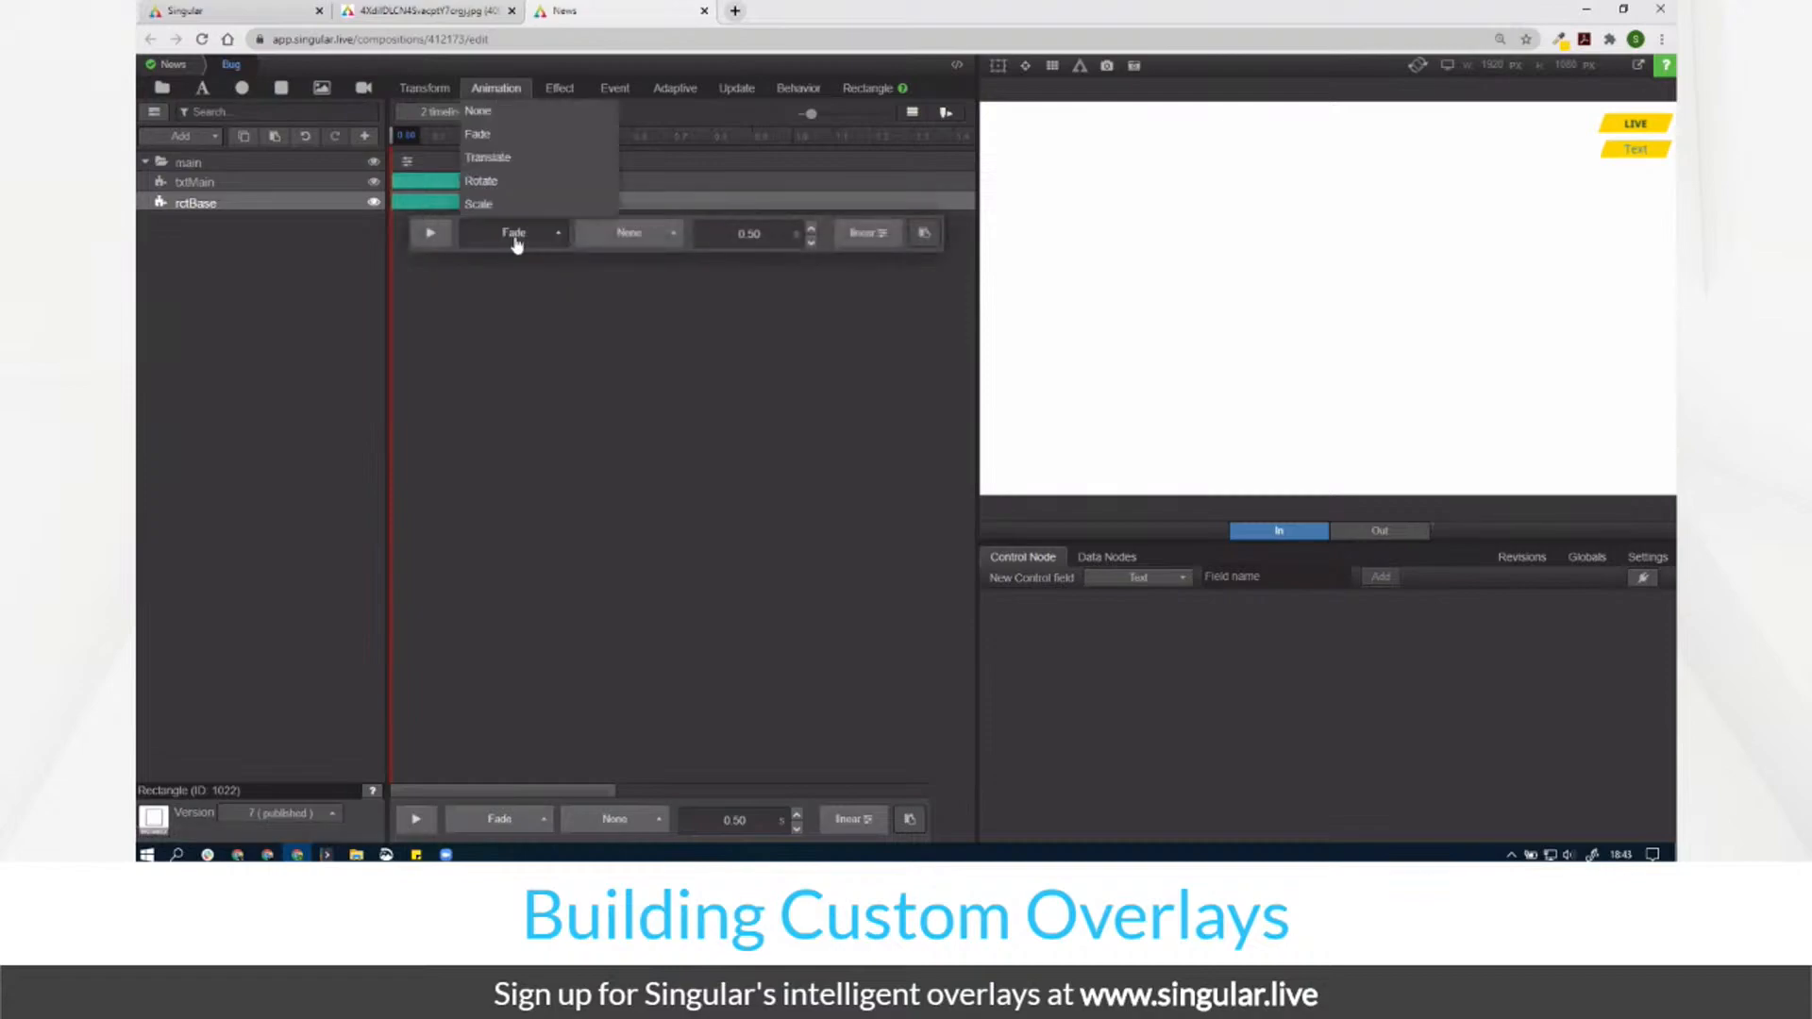
Step: Turn on Clip Children for the main group
click(208, 157)
click(561, 99)
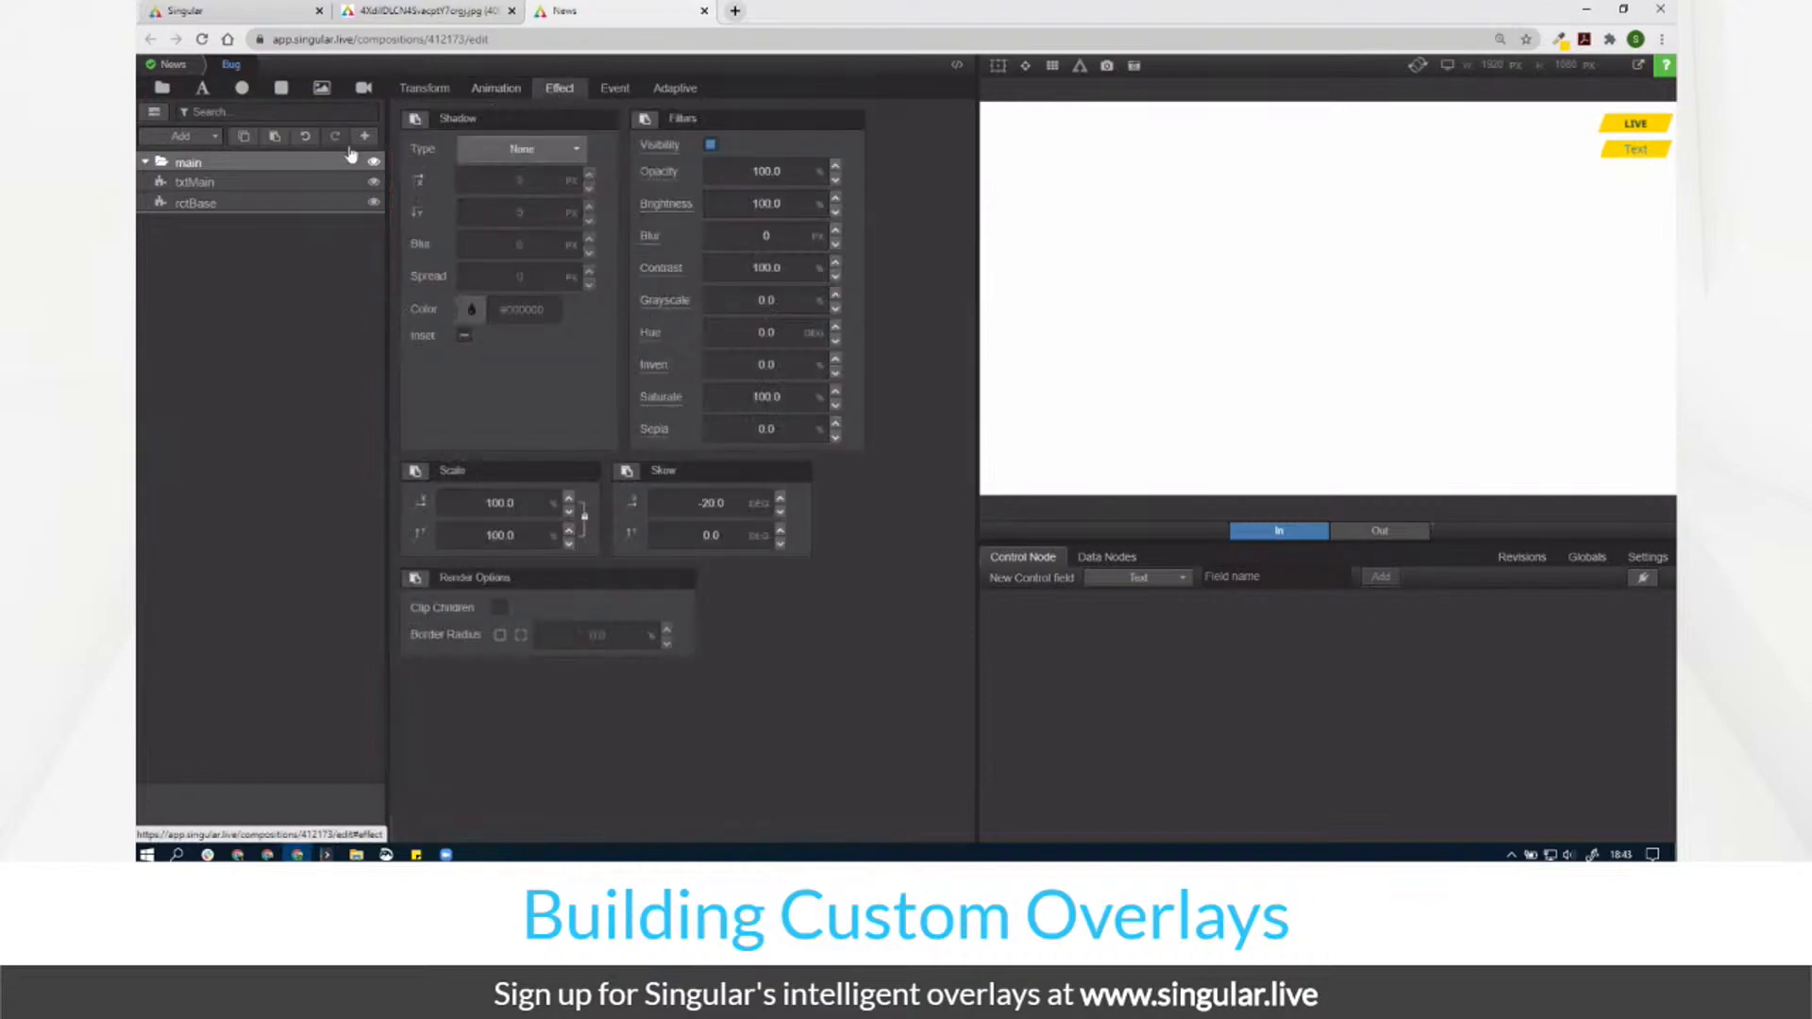
click(500, 609)
Step: Change rctBase's animation from Fade to Scale along the X axis
click(251, 203)
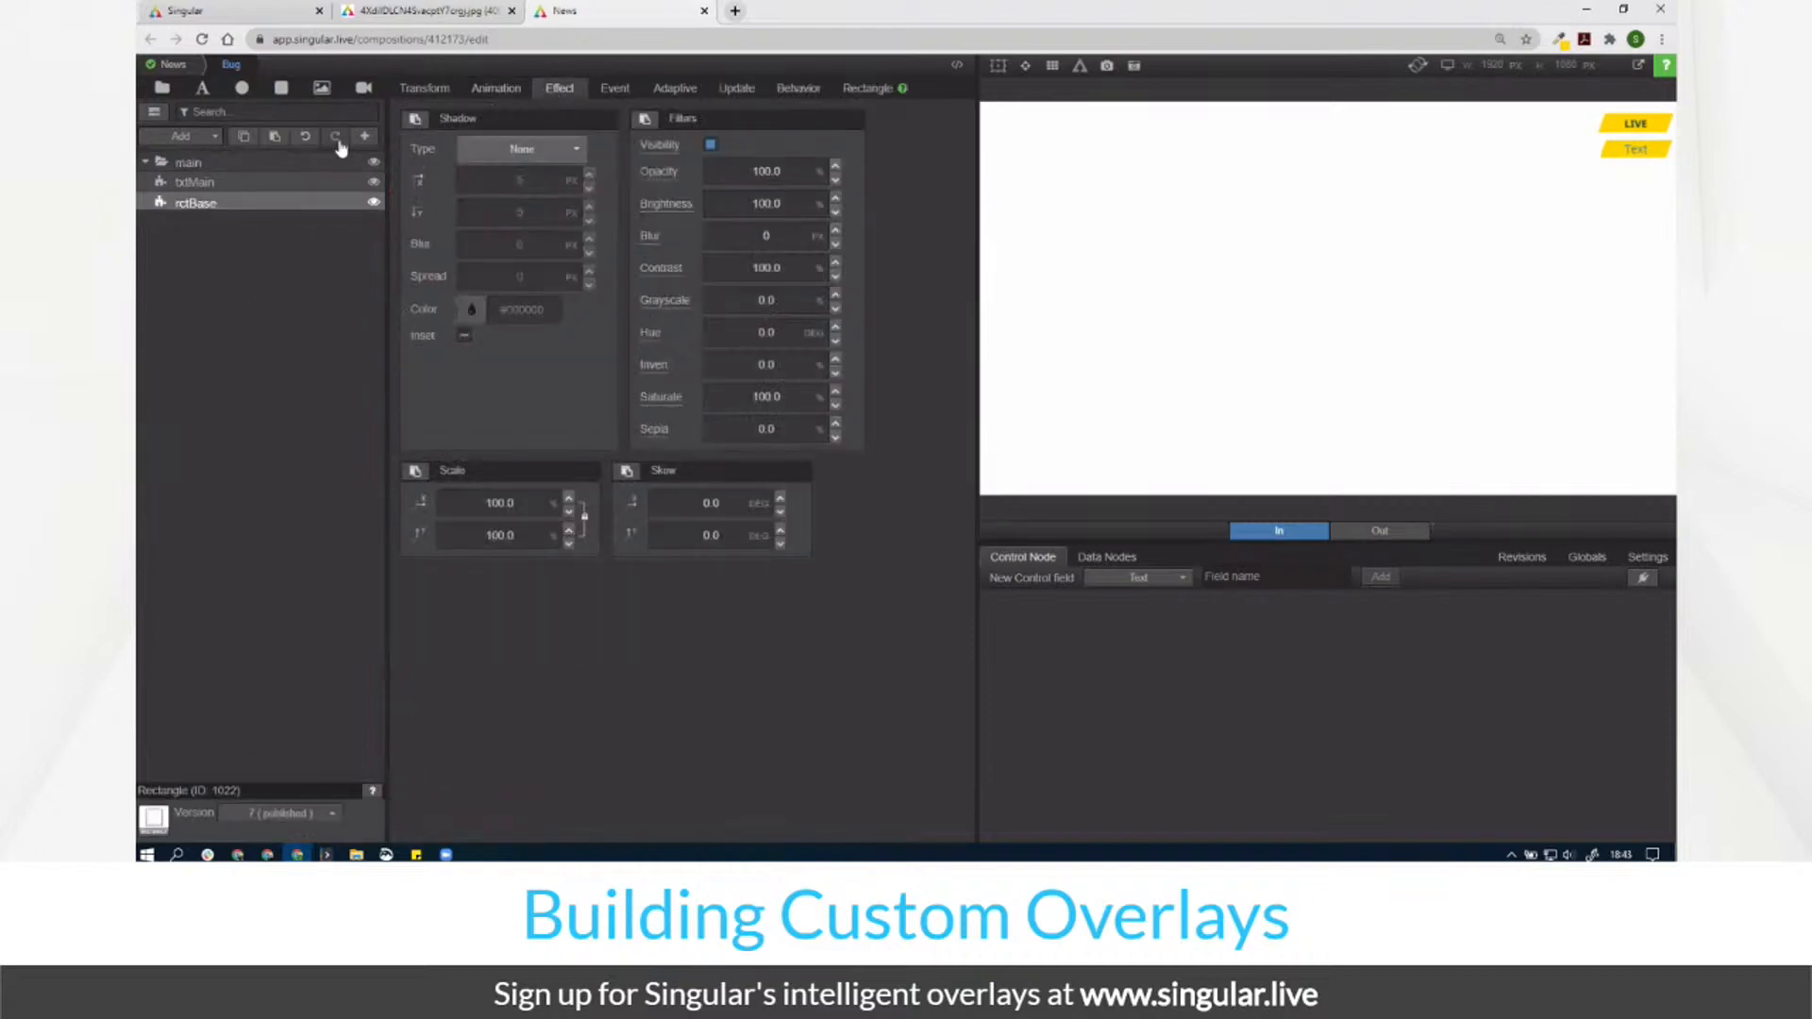
click(496, 88)
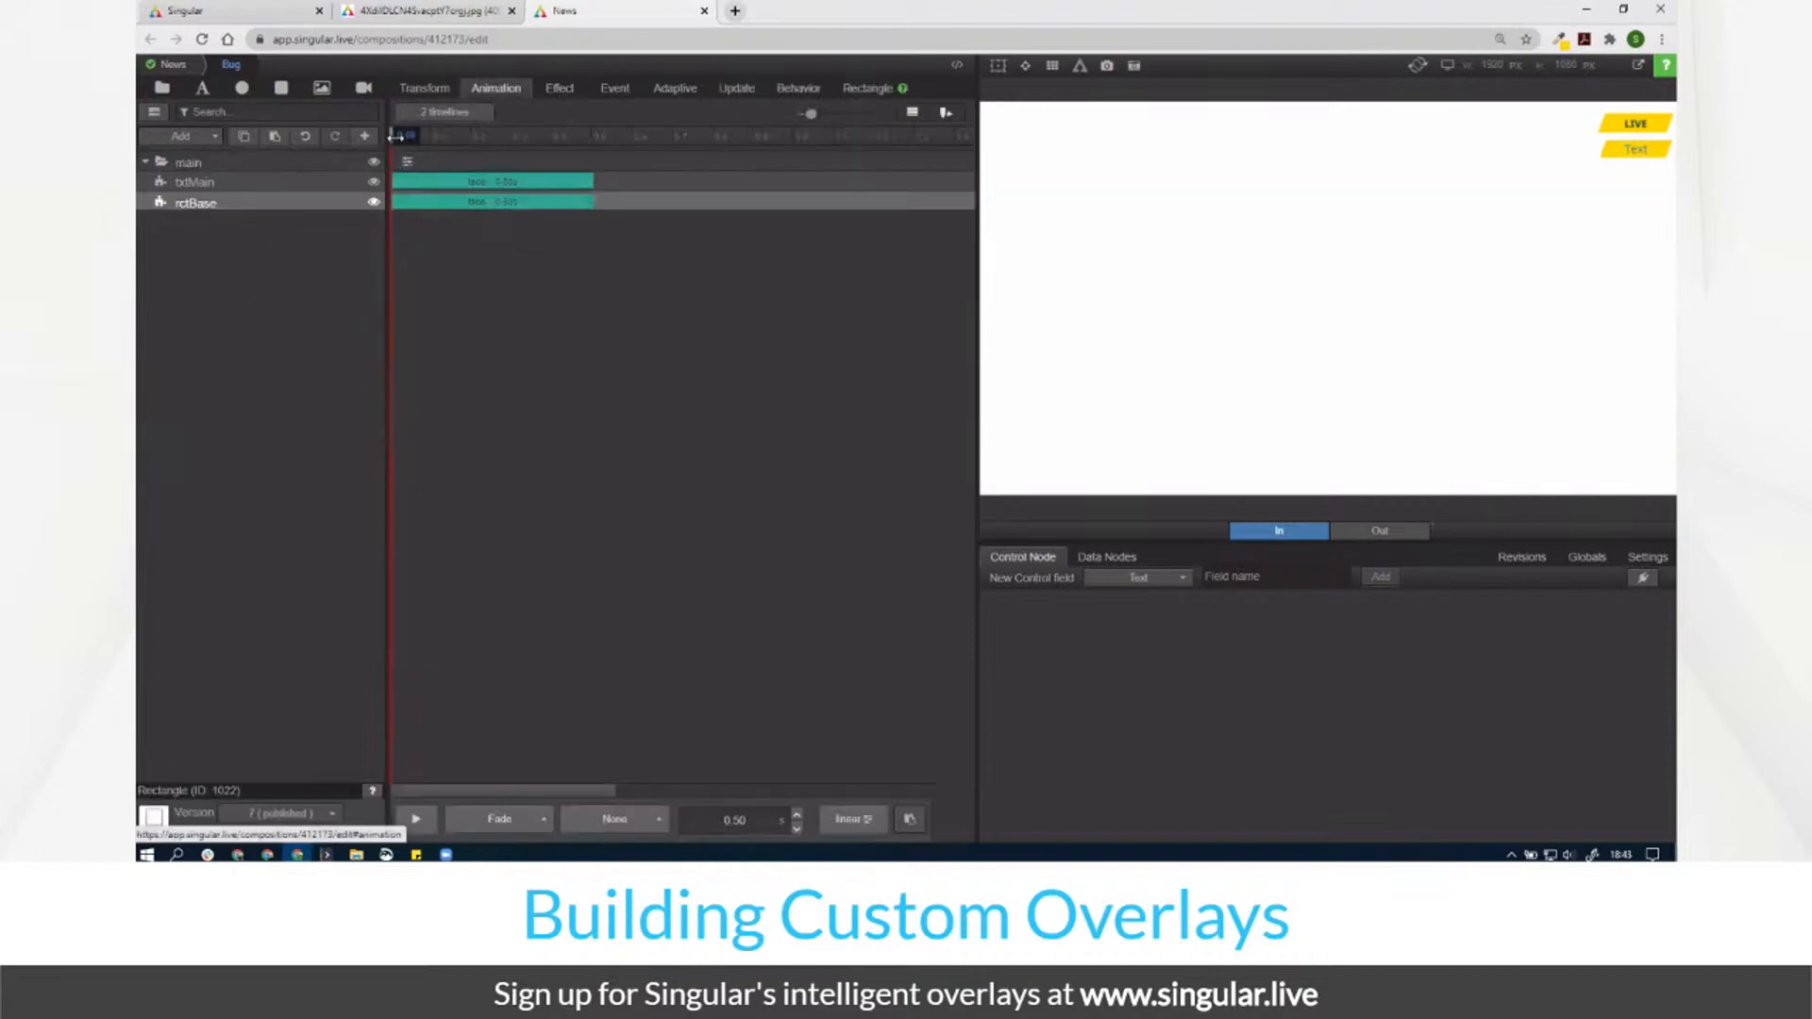
drag(399, 137, 566, 196)
click(420, 201)
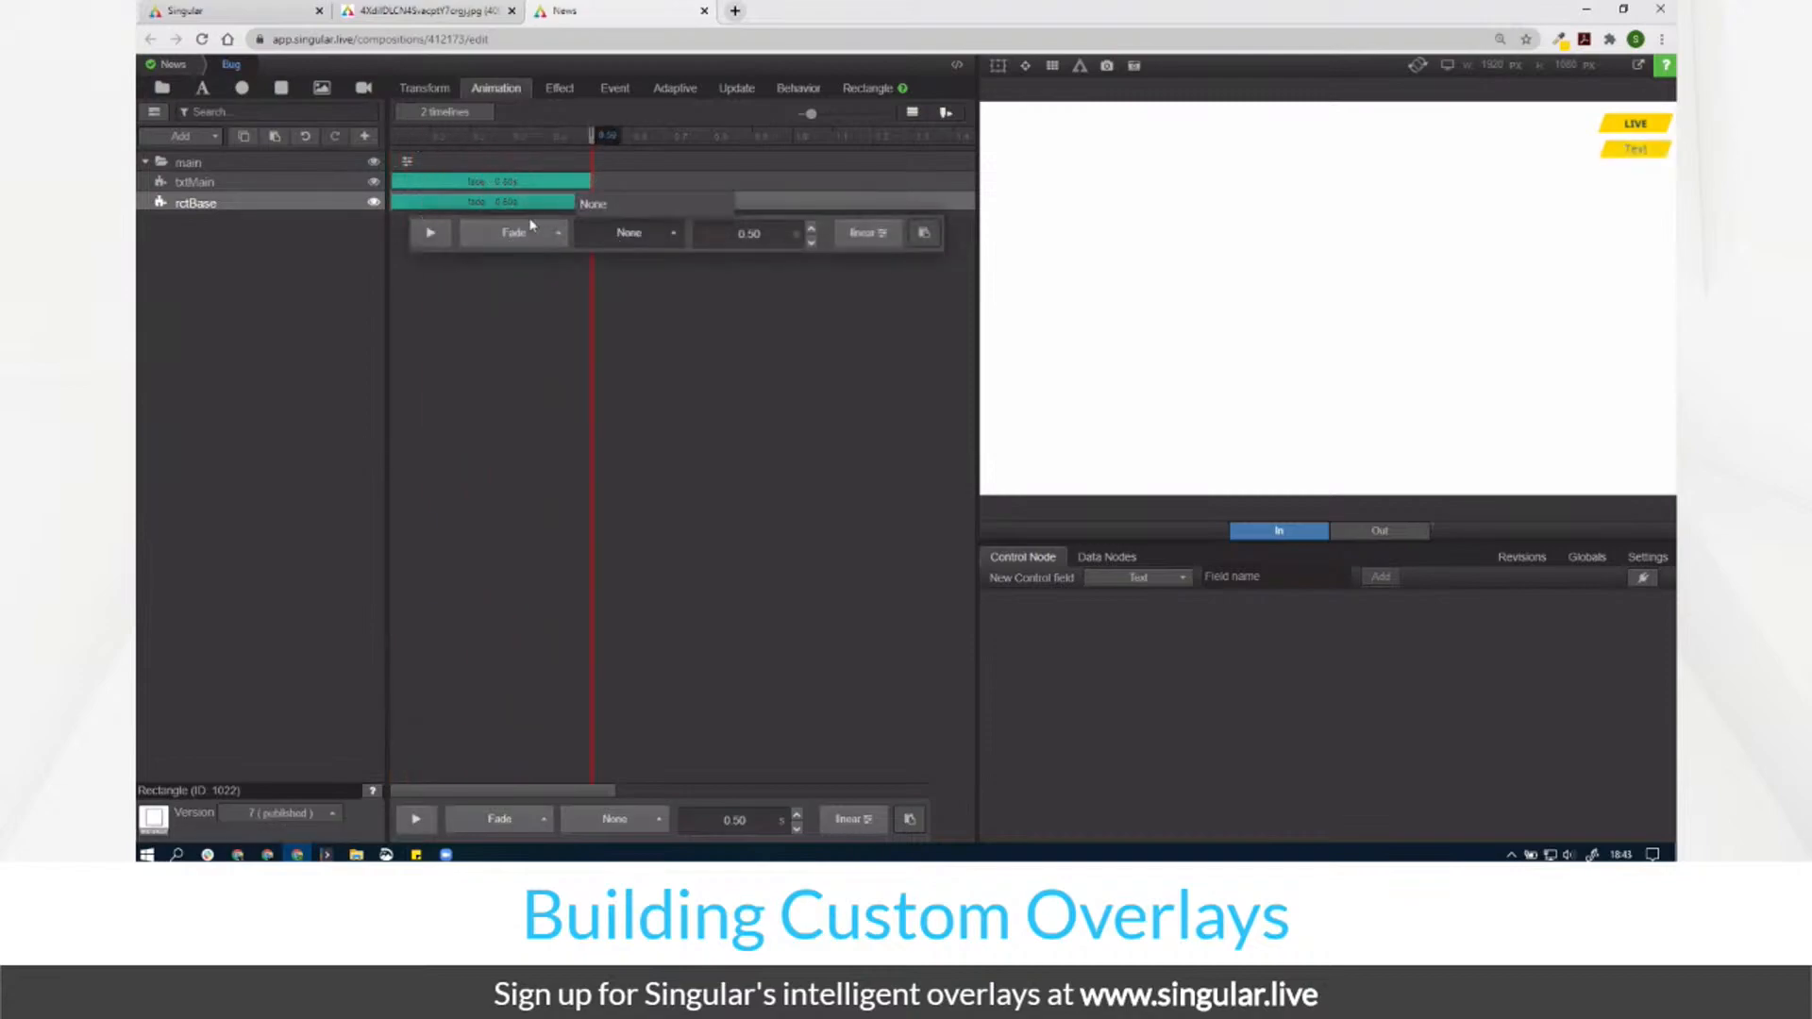
click(532, 227)
click(505, 201)
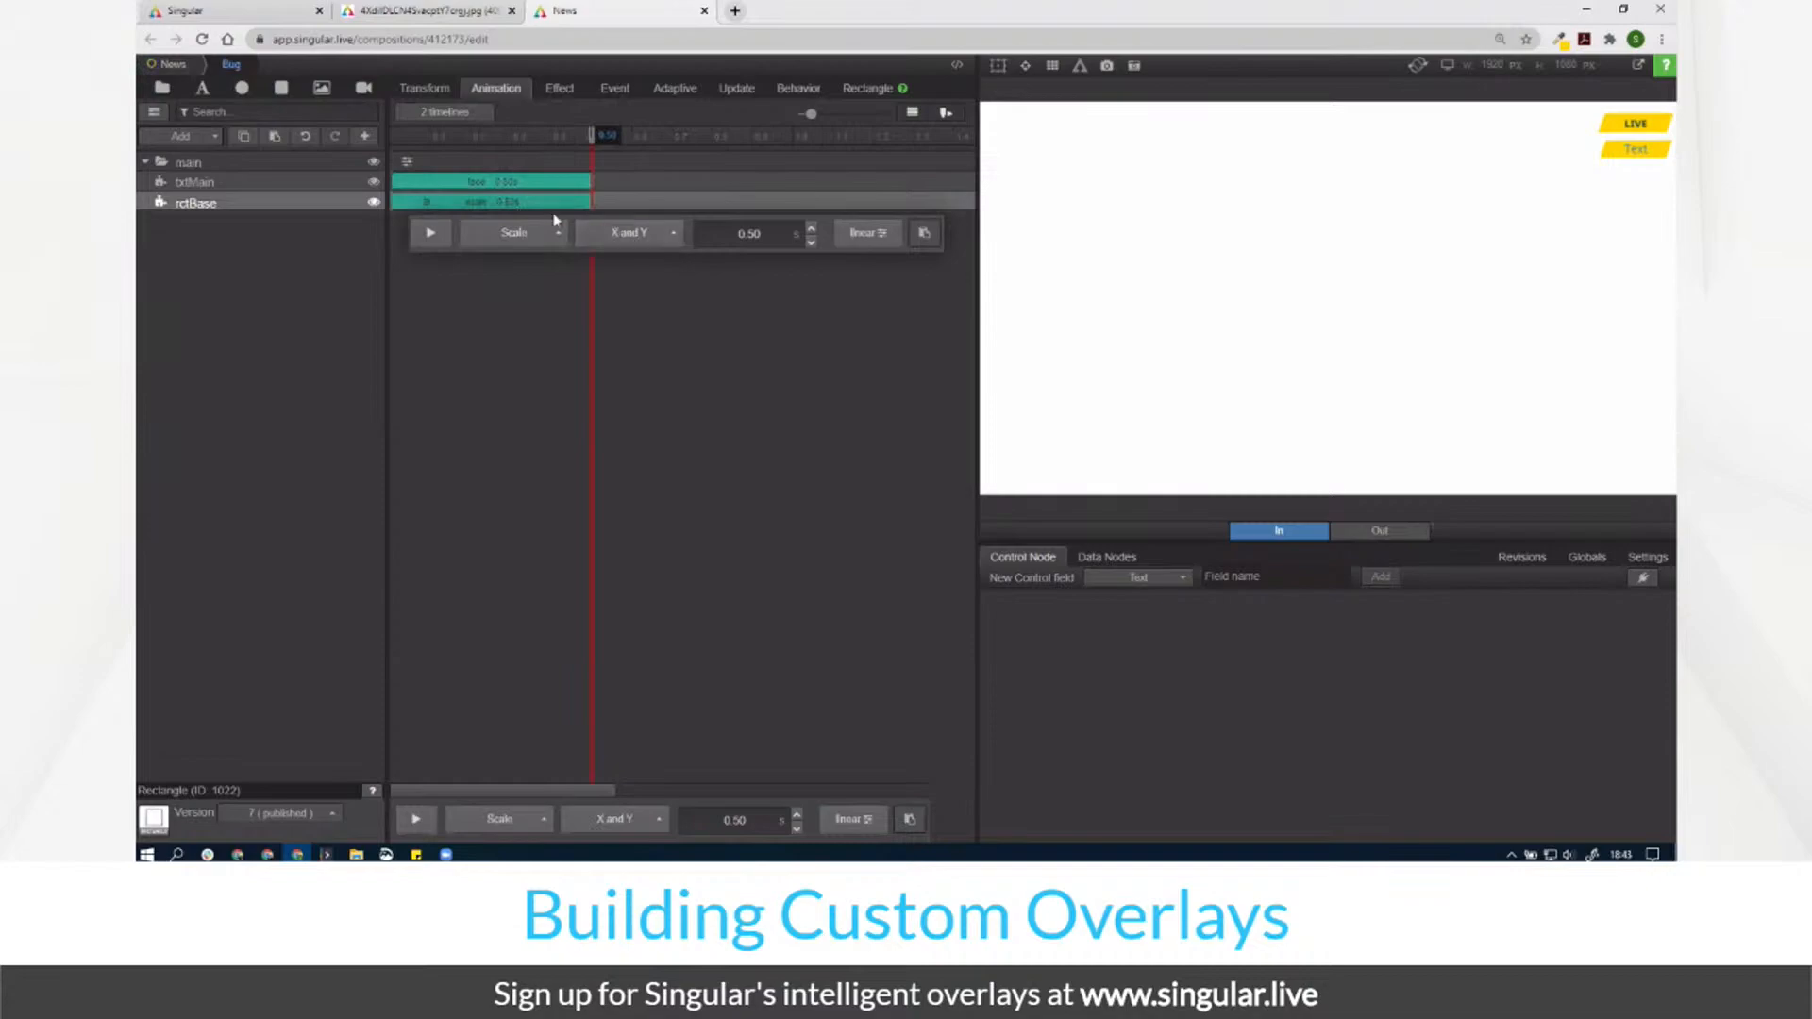
click(630, 232)
click(627, 174)
click(419, 136)
drag(418, 136, 591, 137)
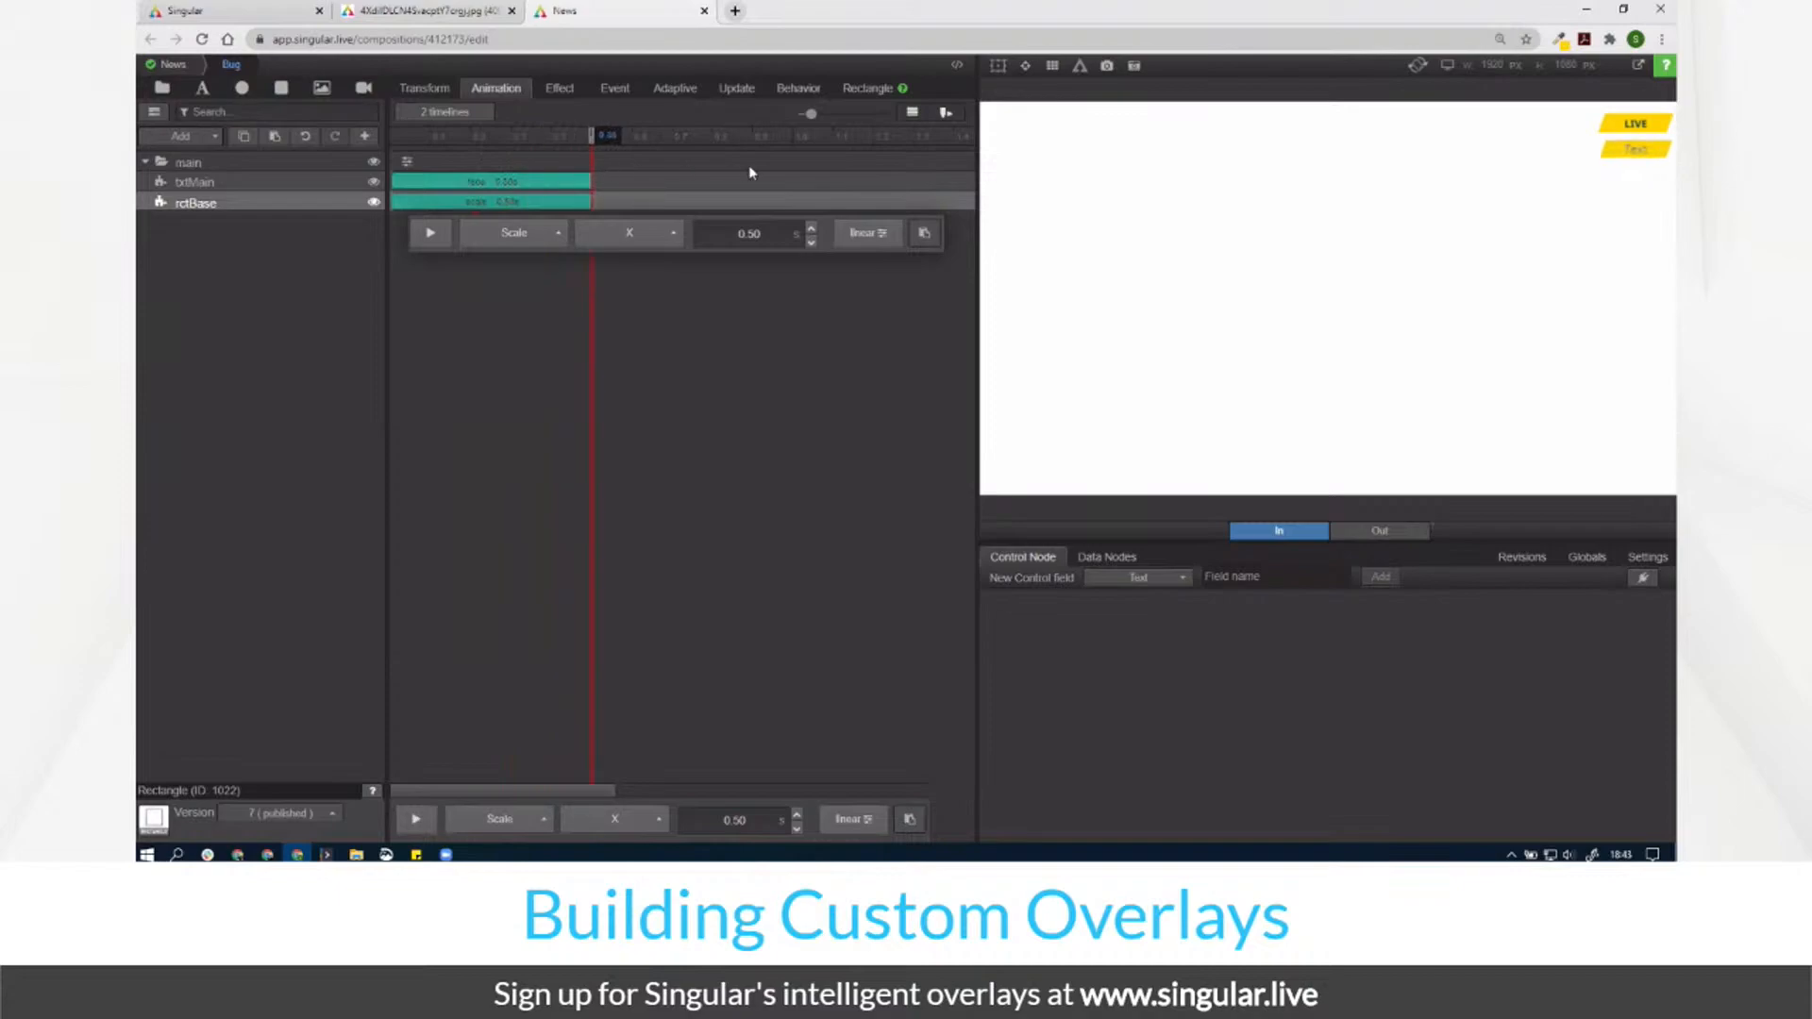
Step: Temporarily enlarge the main group to preview the base scaling in
click(557, 95)
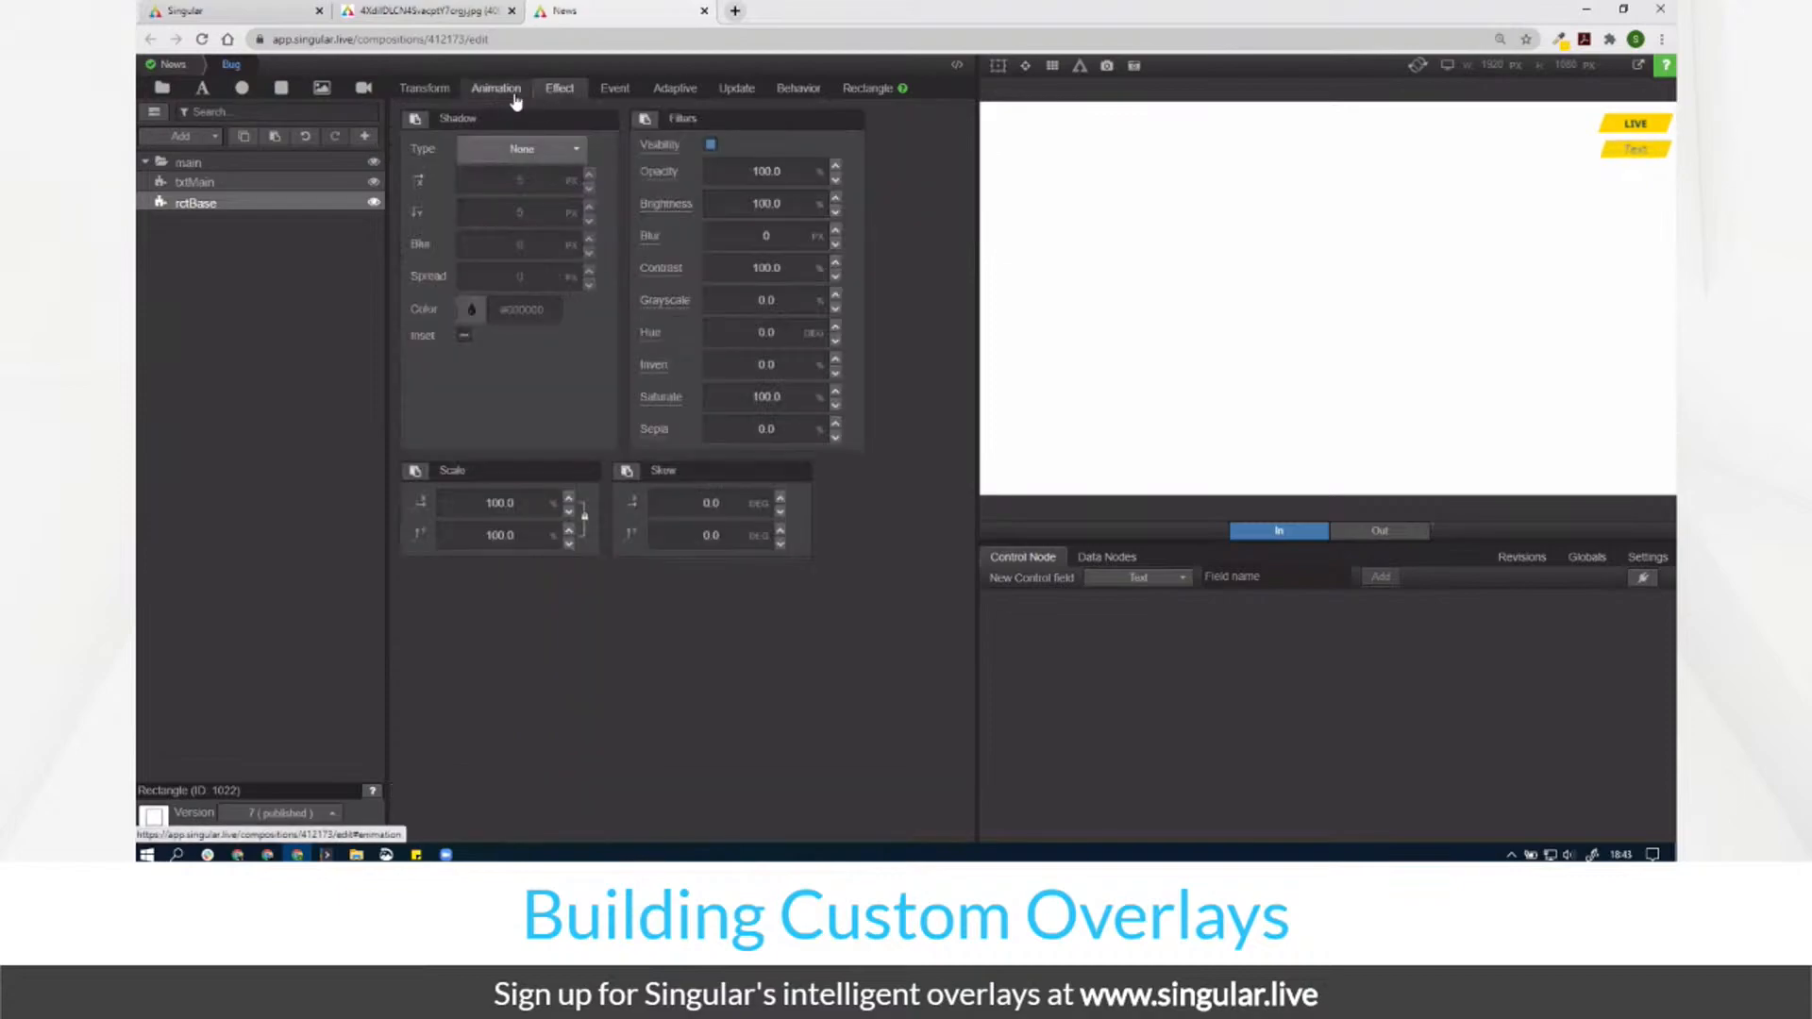
click(509, 94)
click(430, 204)
click(252, 166)
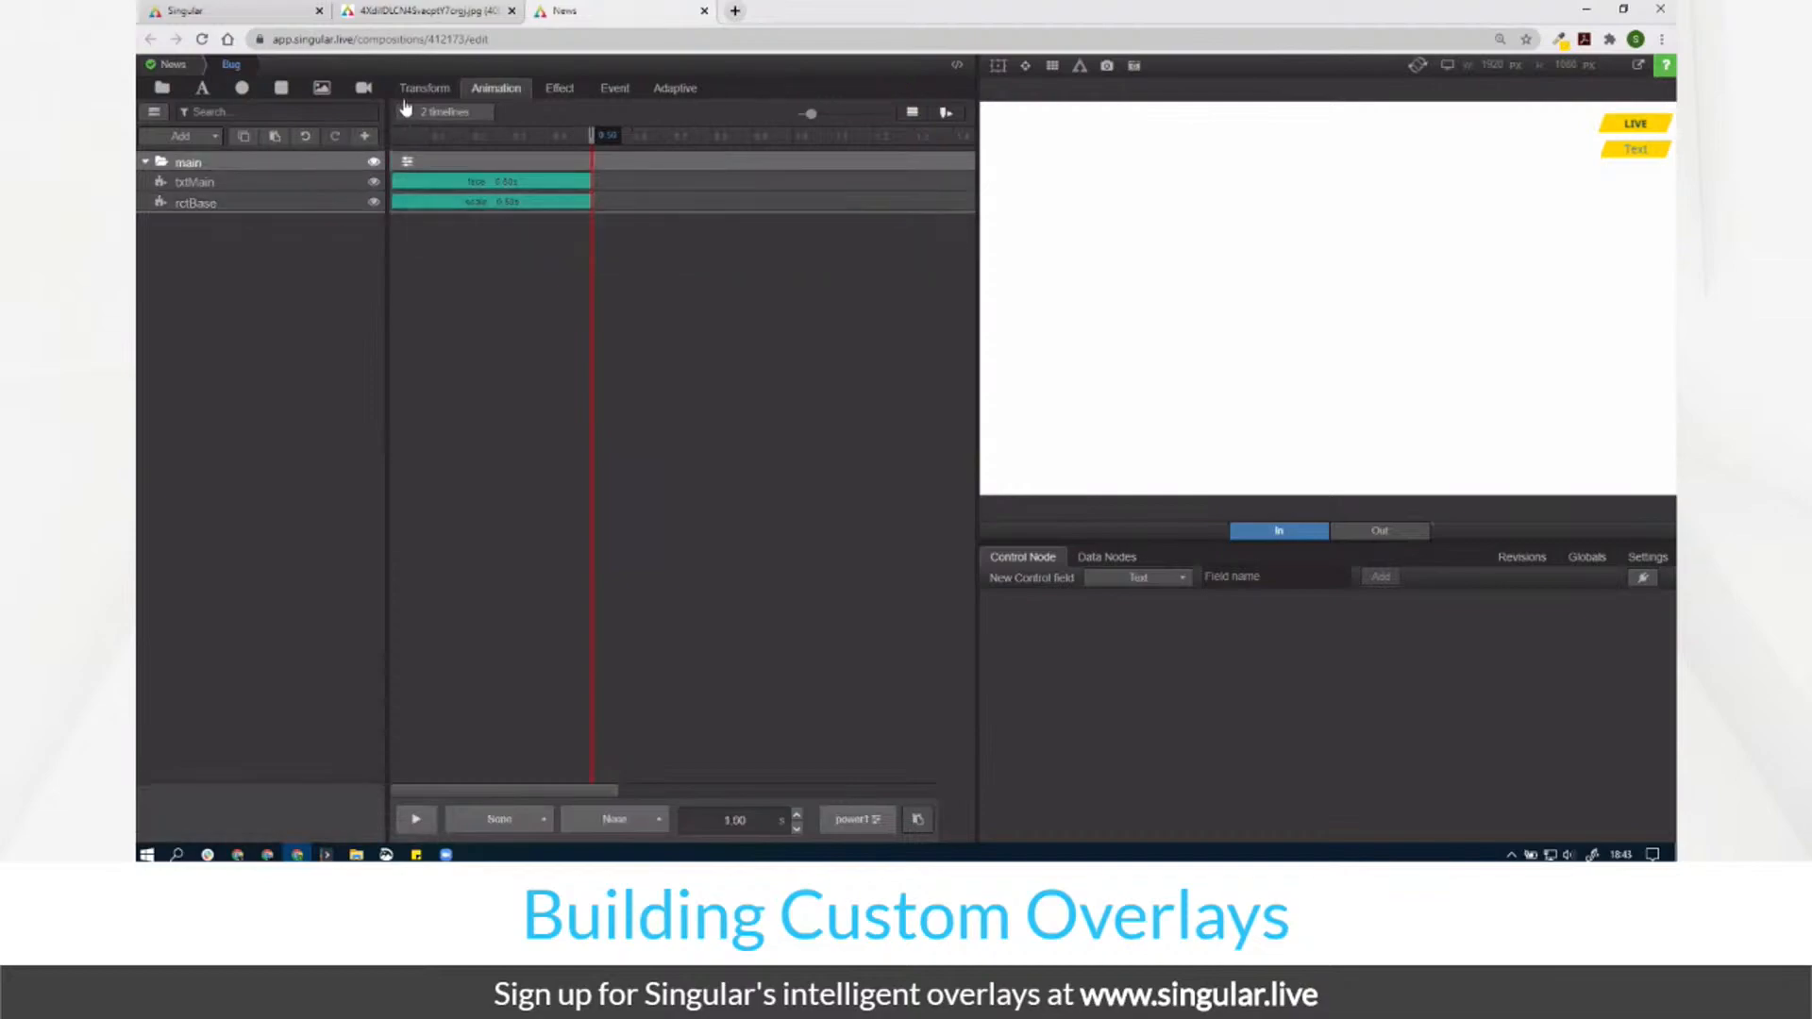
click(424, 89)
drag(737, 186, 910, 206)
drag(735, 154, 1181, 210)
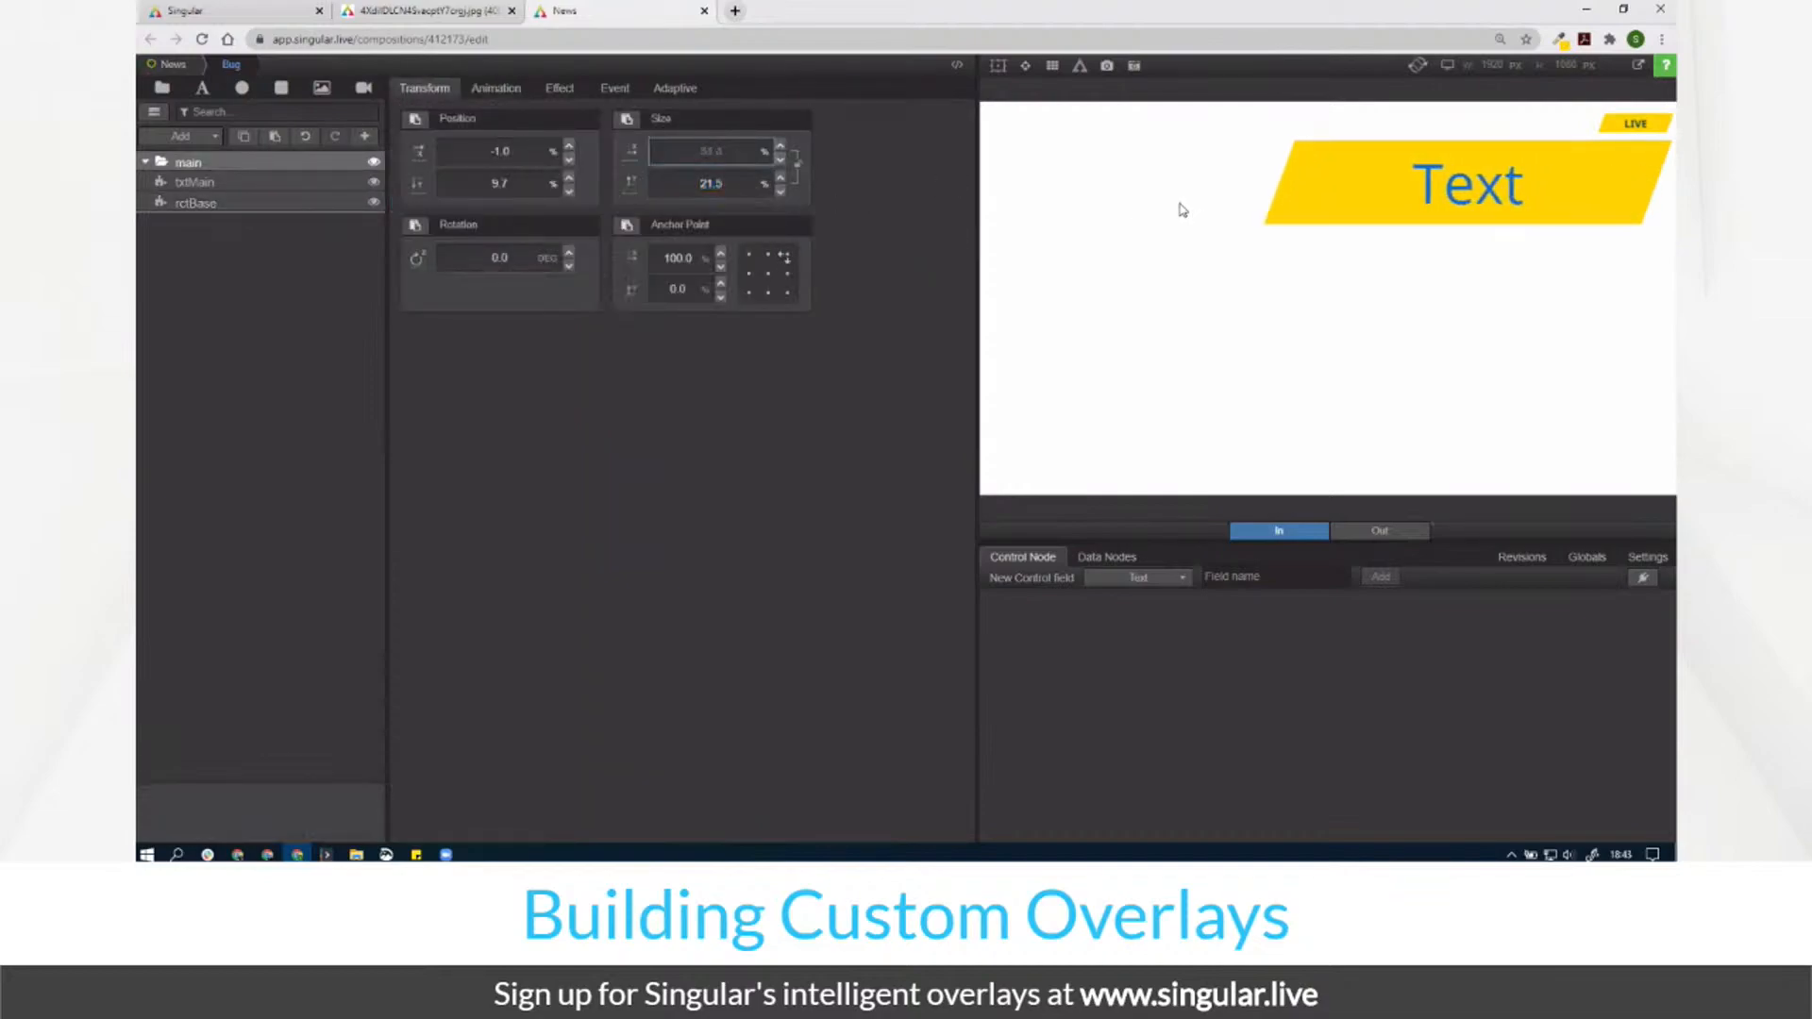
click(496, 88)
drag(410, 139, 830, 224)
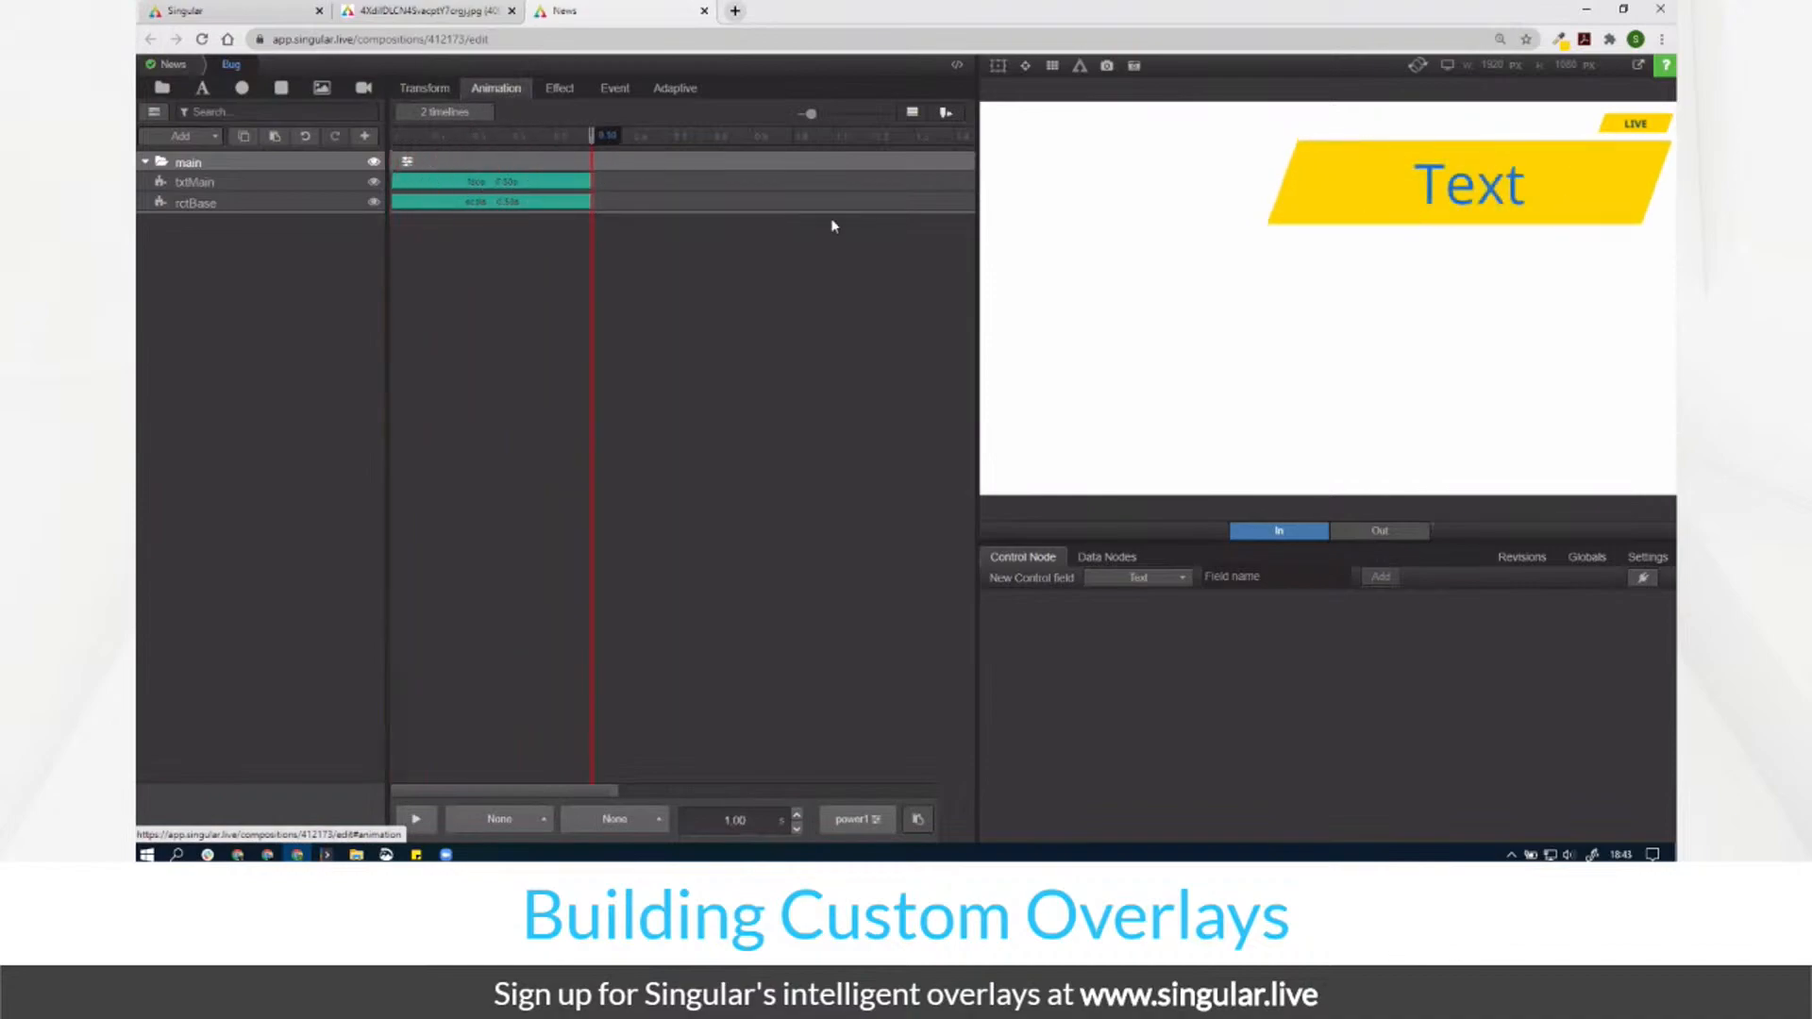
Step: Move the -20 skew from the main group onto rctBase
click(560, 88)
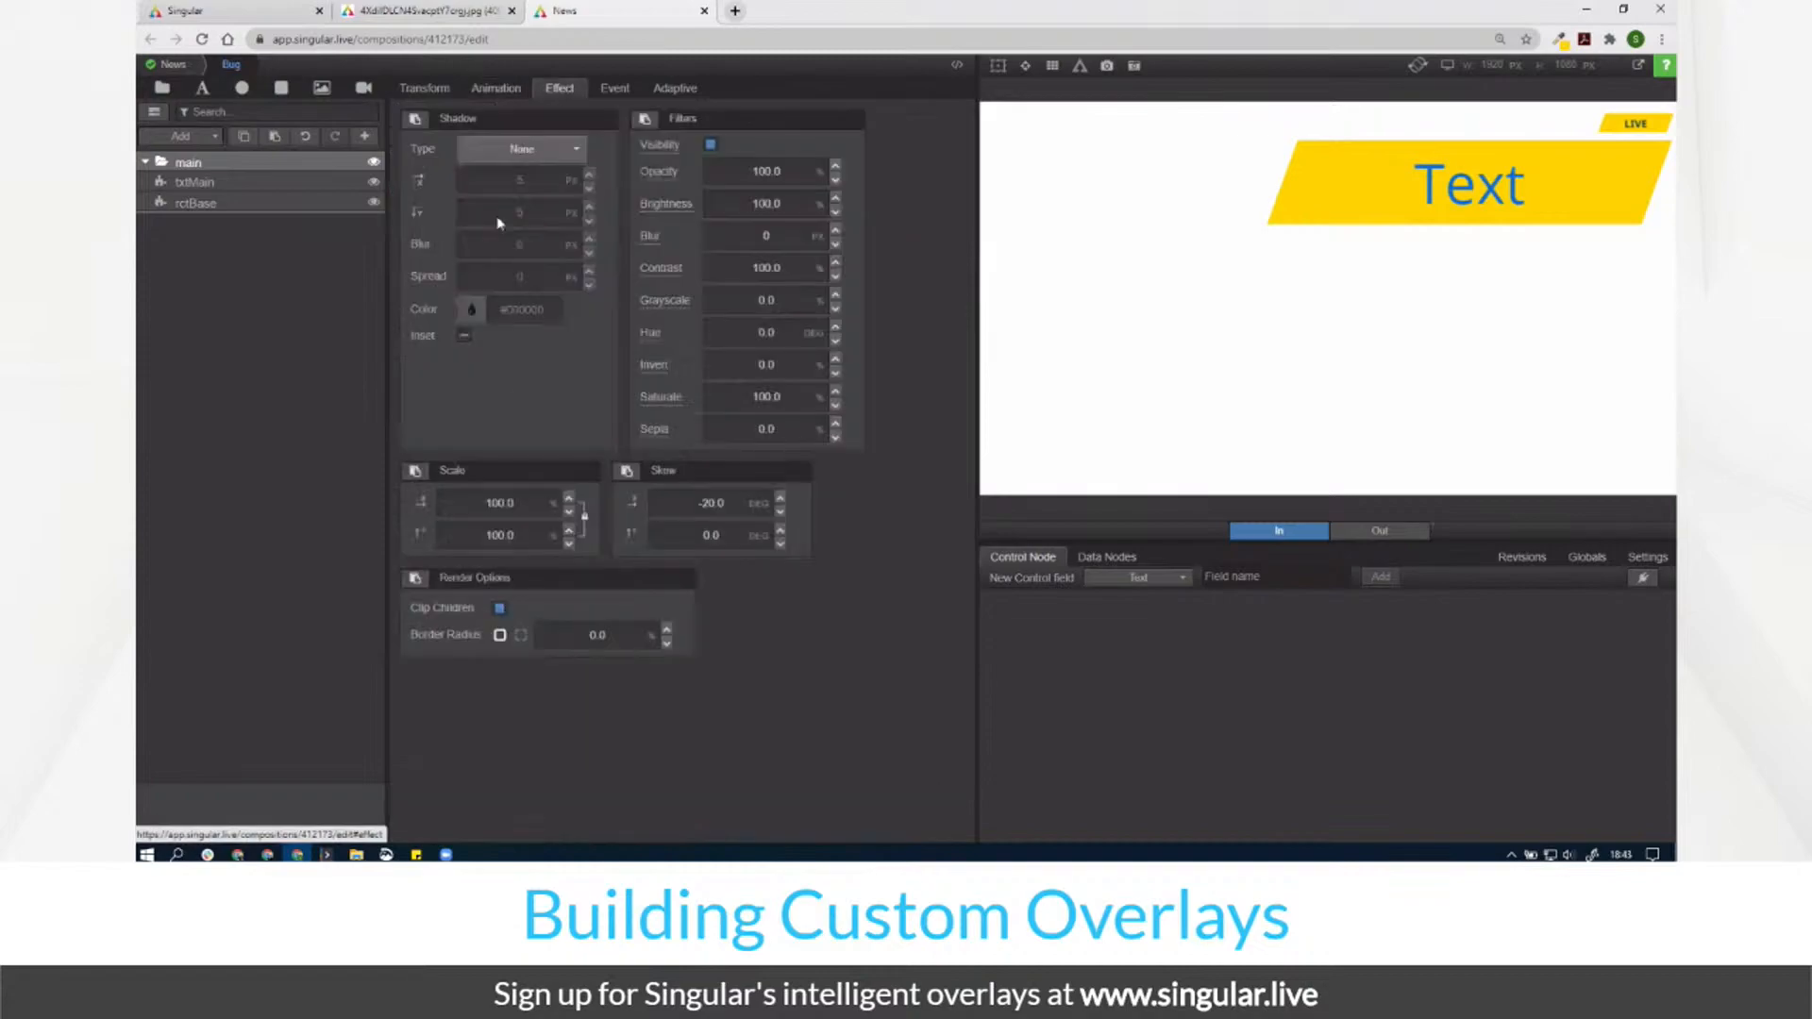
click(719, 503)
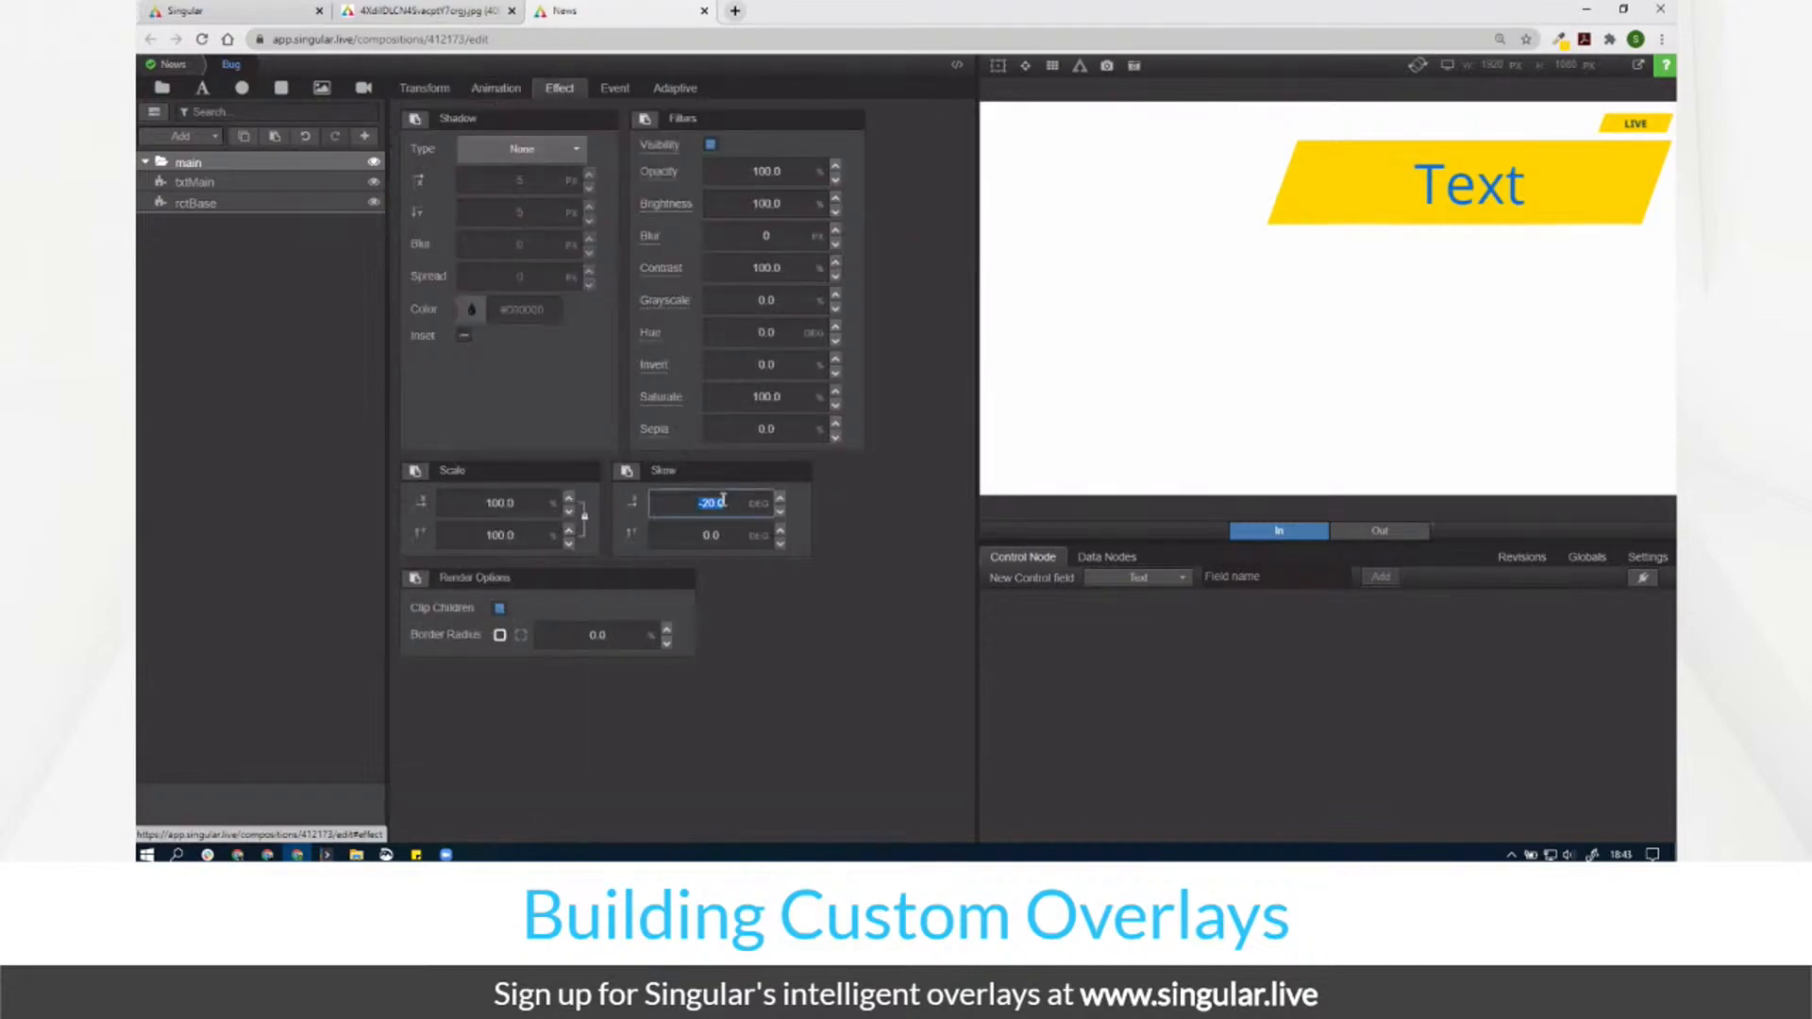
text(0)
click(206, 203)
click(741, 508)
text(-20)
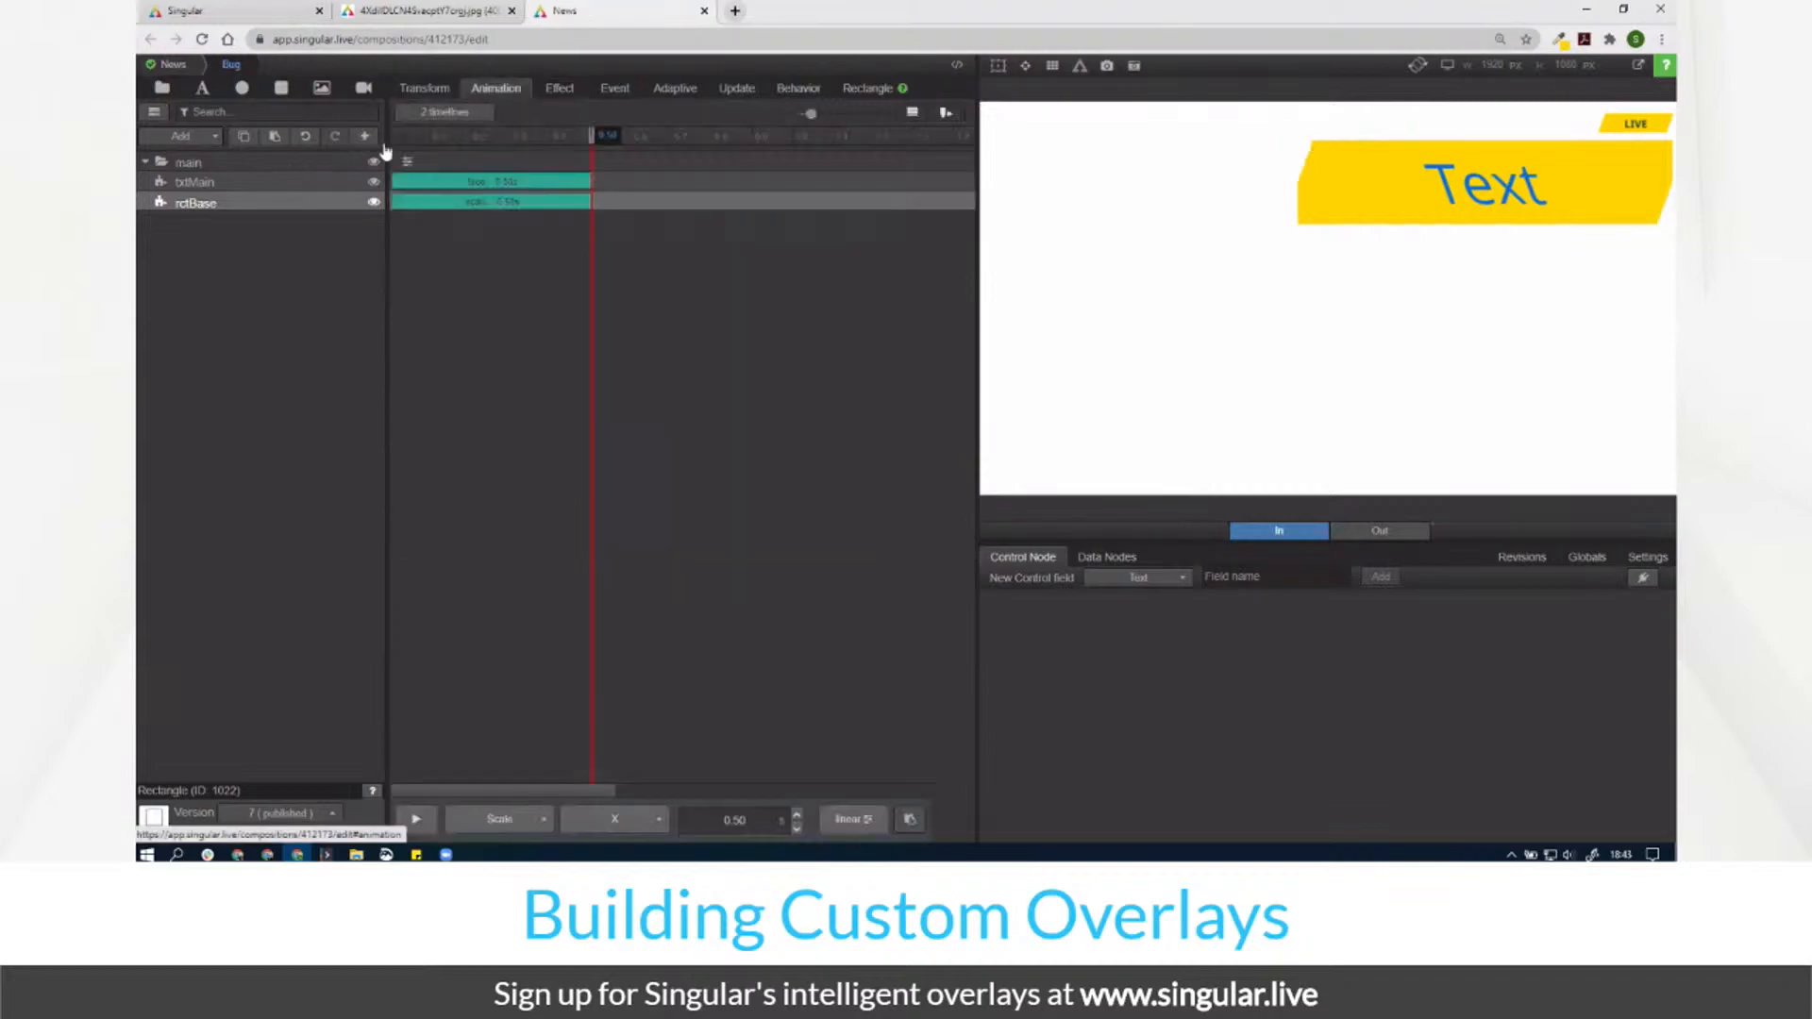
Step: Set rctBase's width to 90 and preview the scale-in animation
click(427, 96)
click(743, 161)
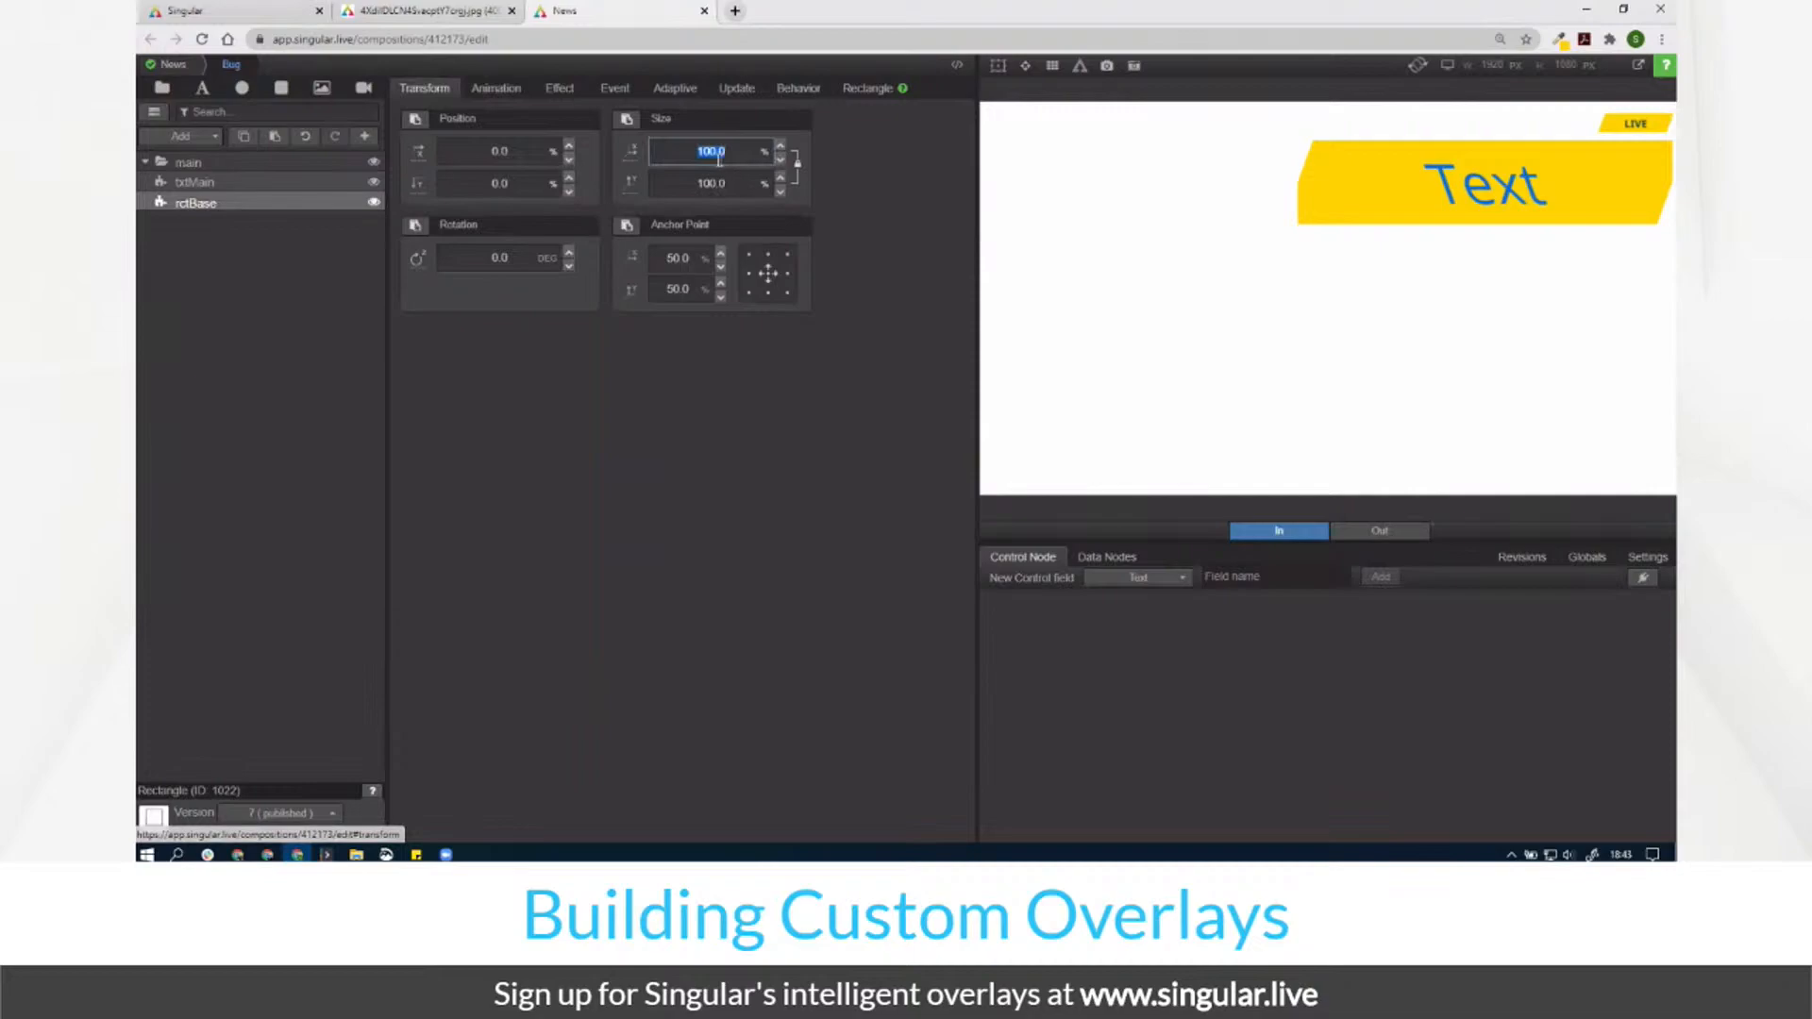
text(90)
key(Return)
click(496, 88)
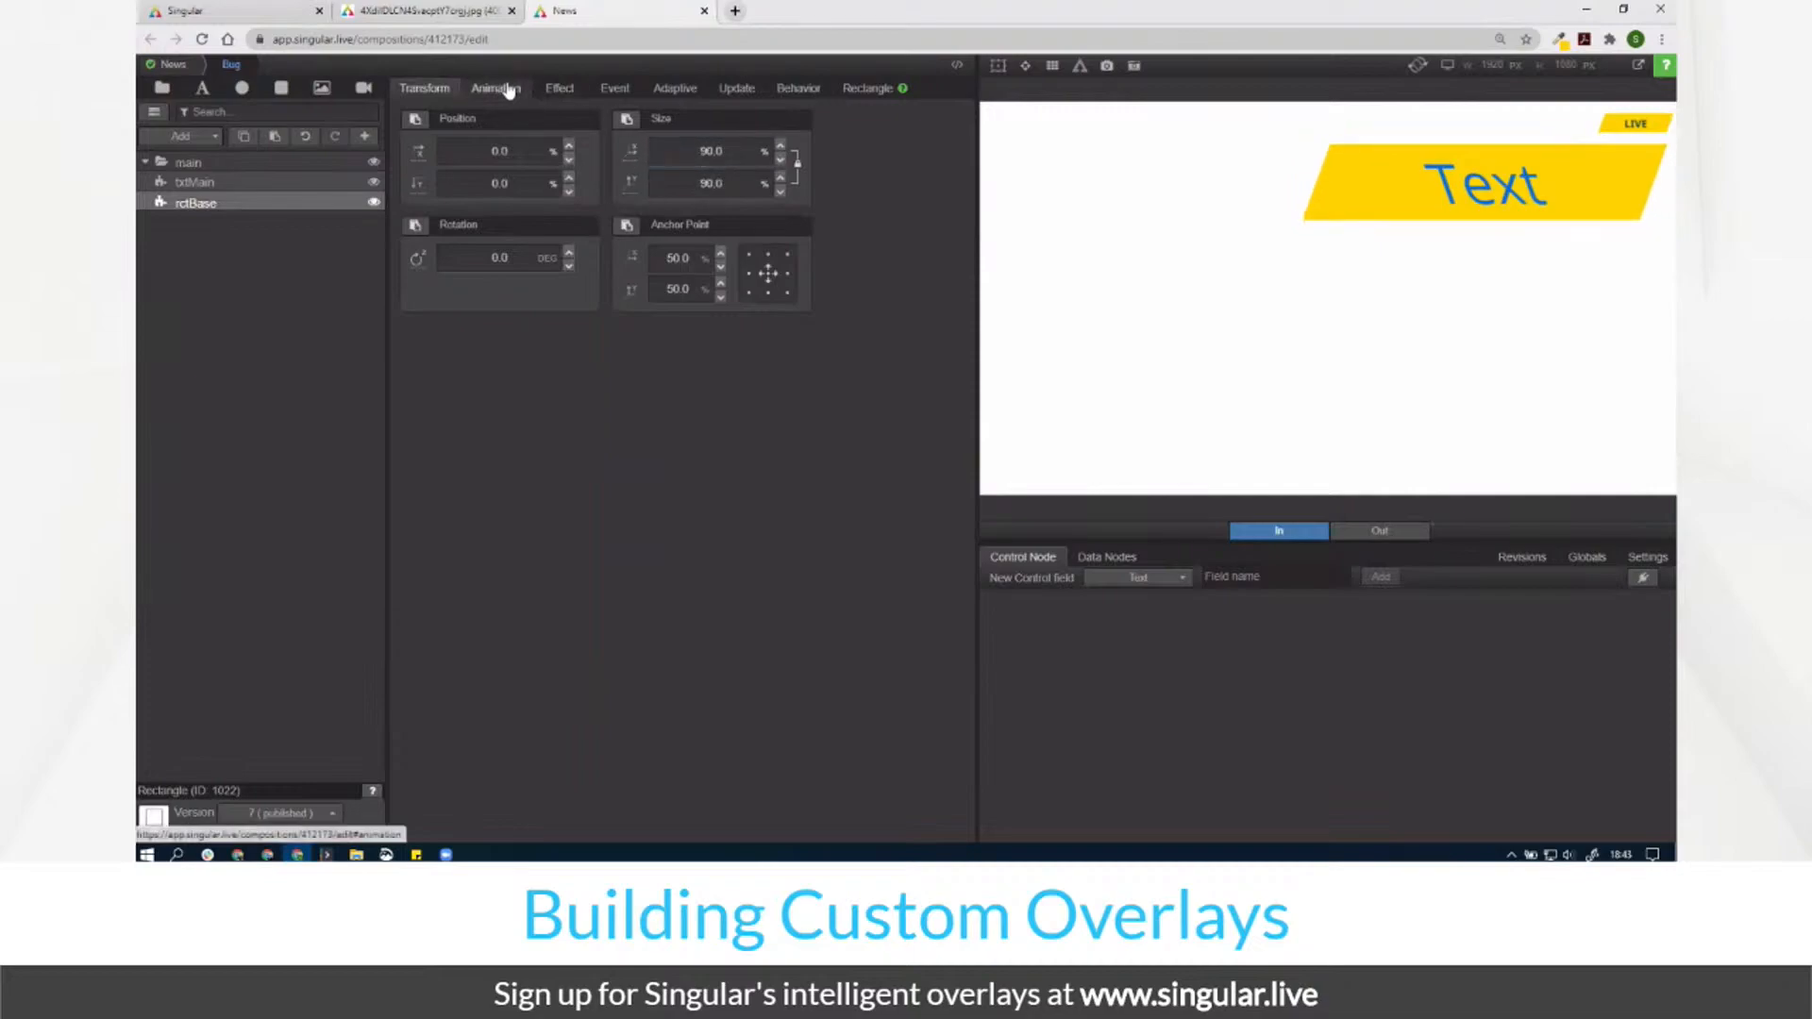
click(416, 137)
drag(415, 137, 740, 267)
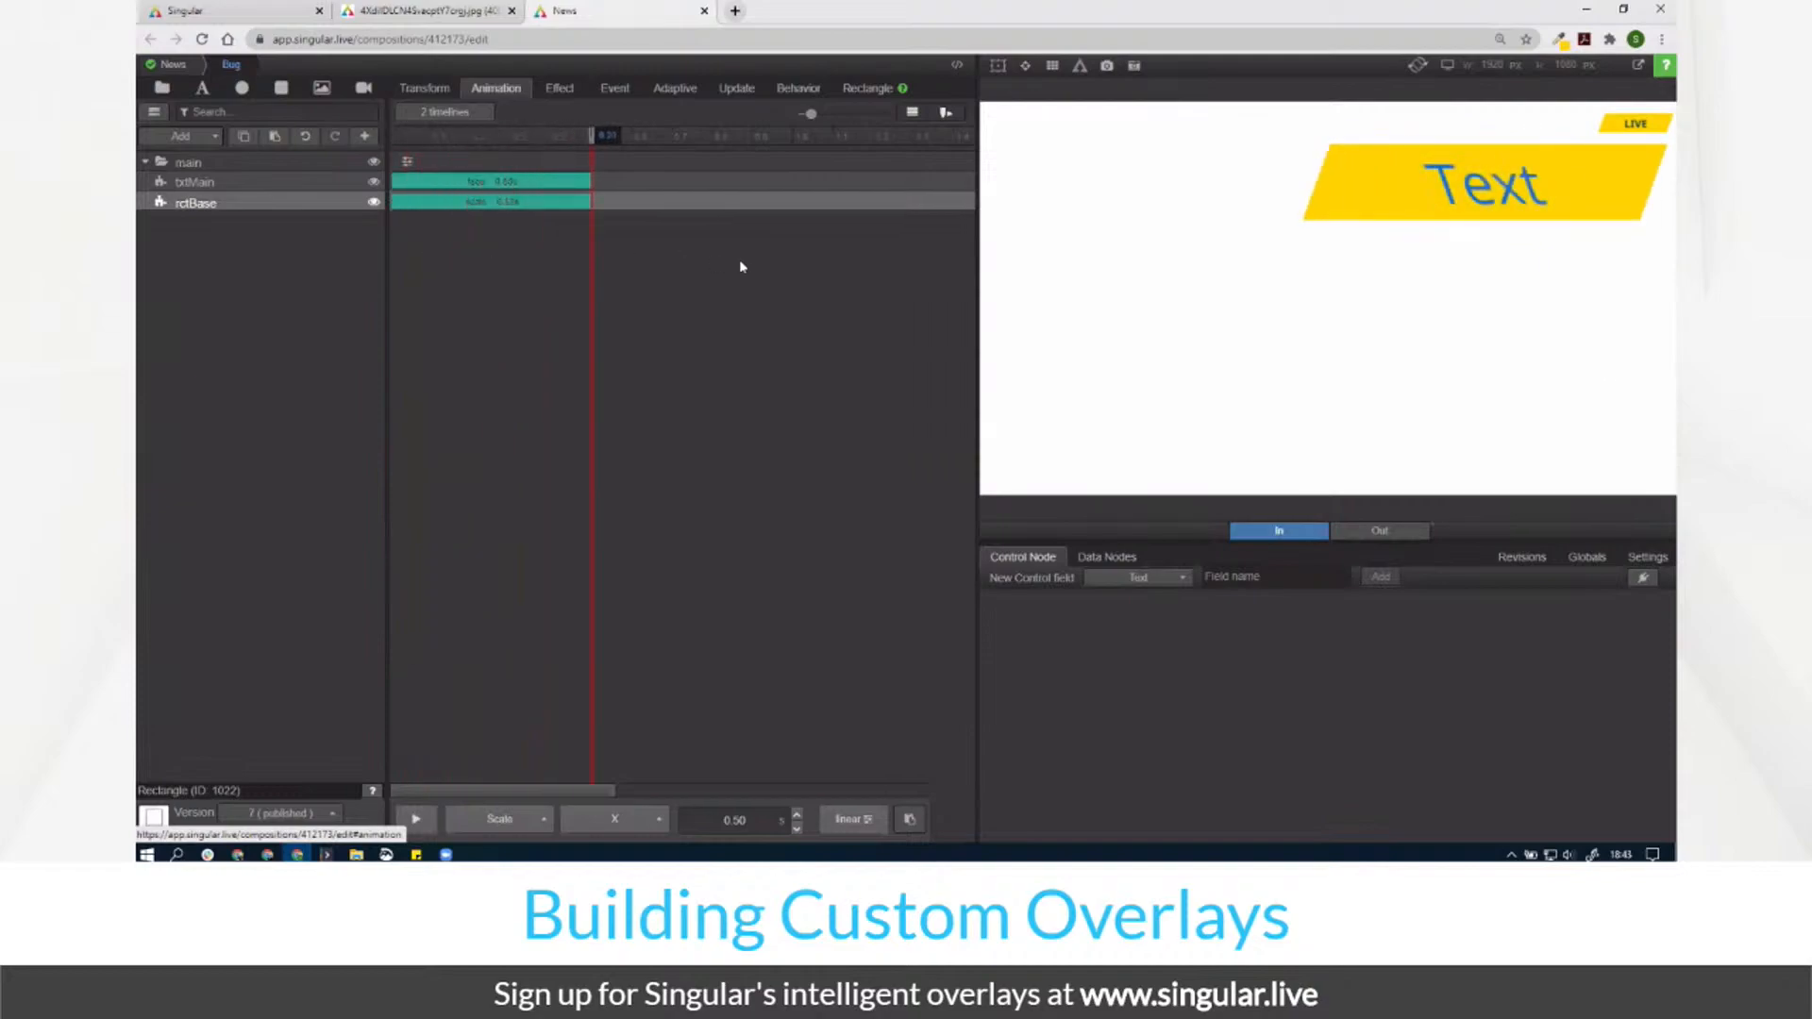
Step: Reset rctBase's skew to 0, restore the main group's -20 skew, and replay
click(559, 88)
click(697, 502)
text(0.0)
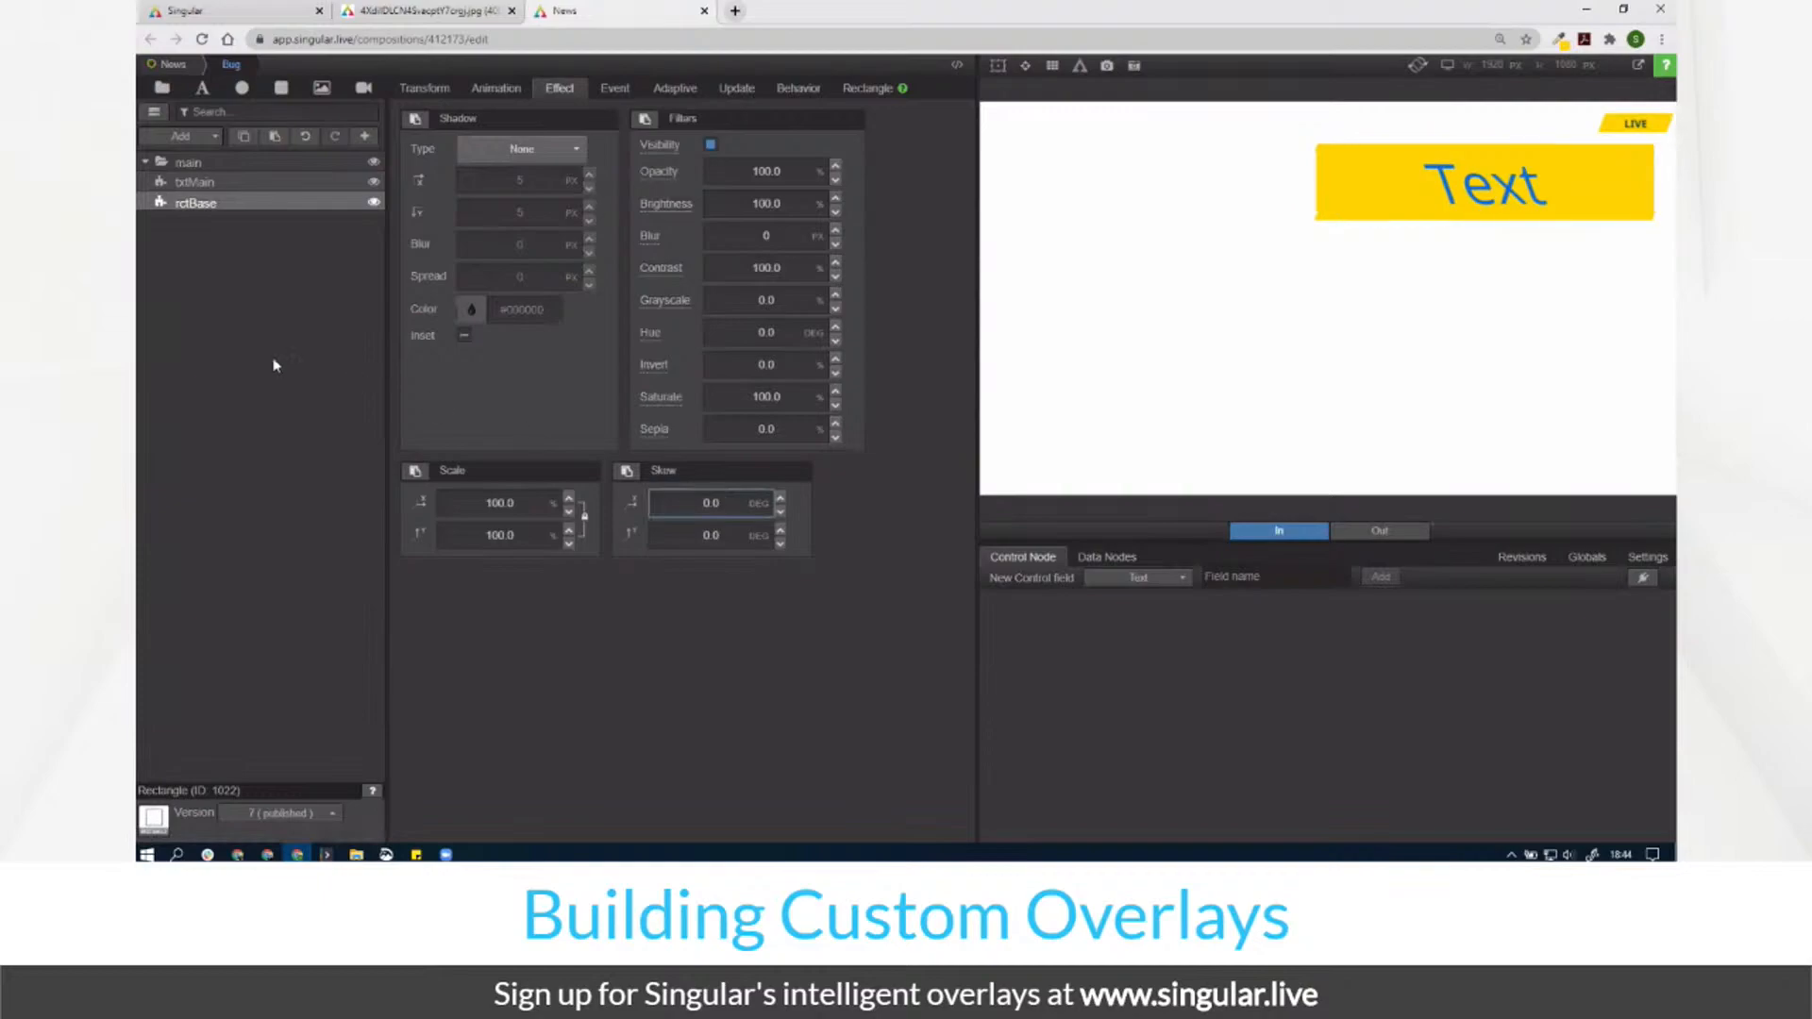
click(277, 166)
click(714, 502)
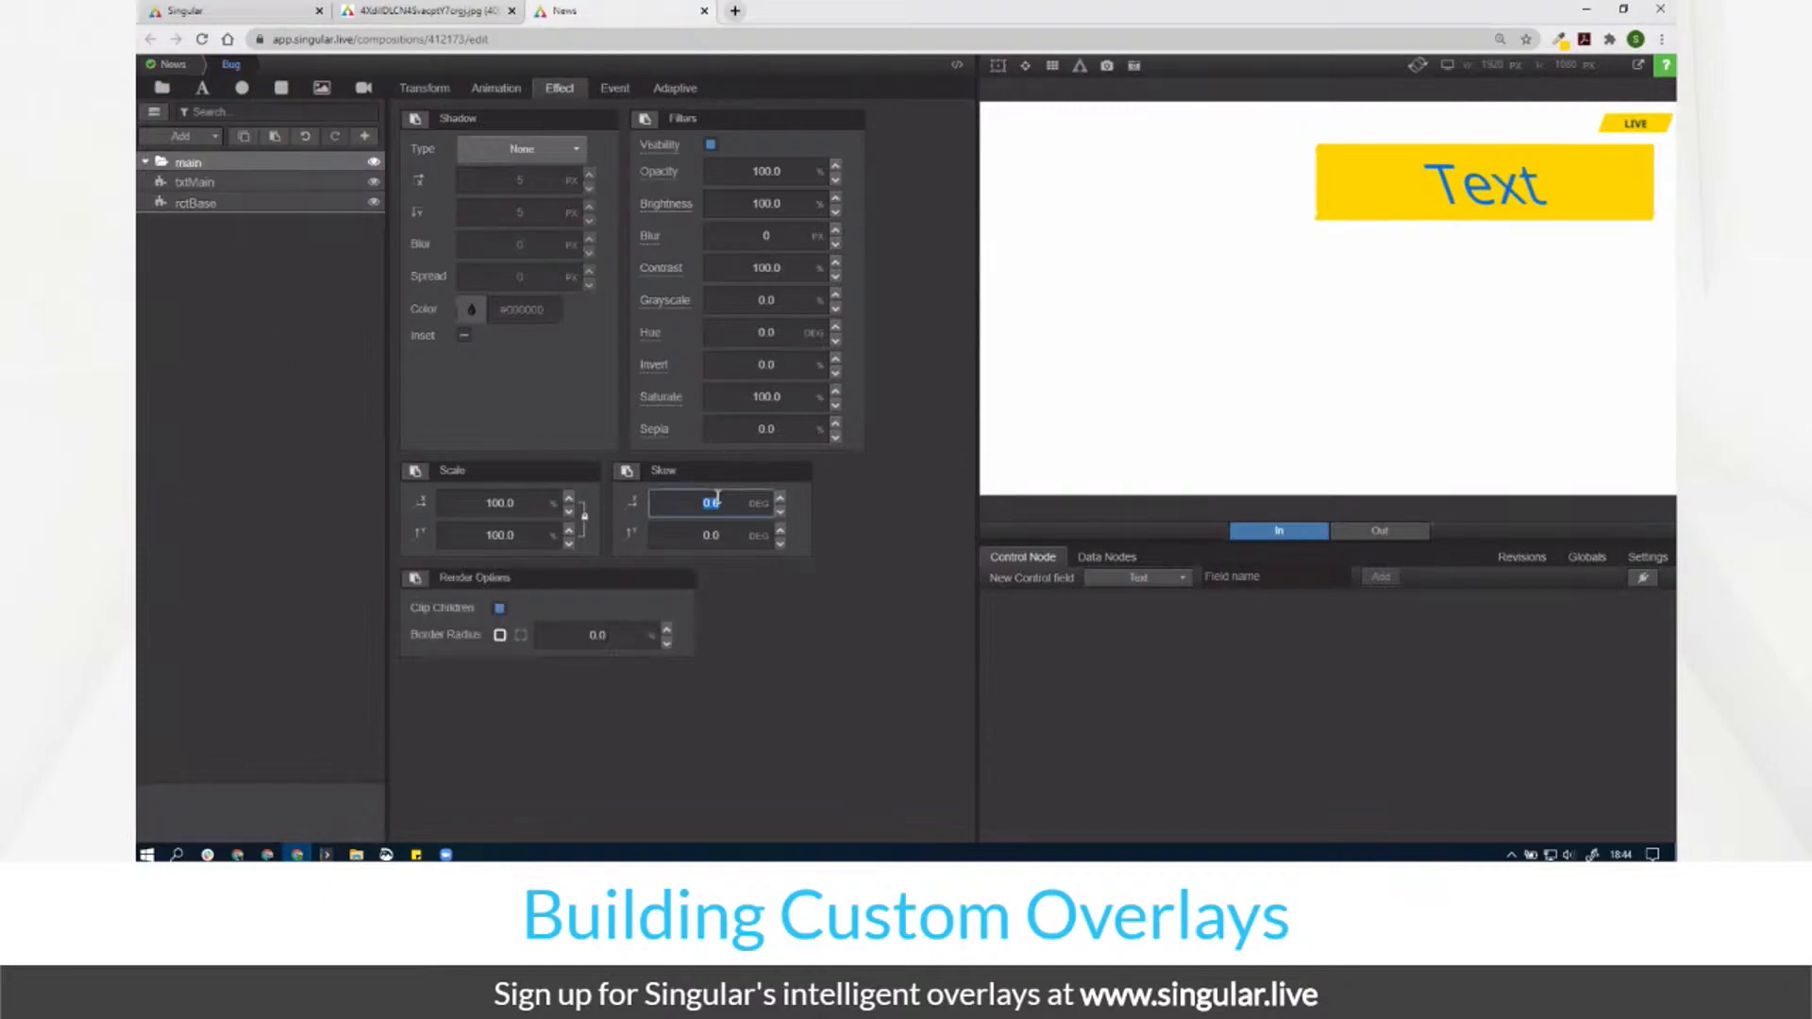
text(-20)
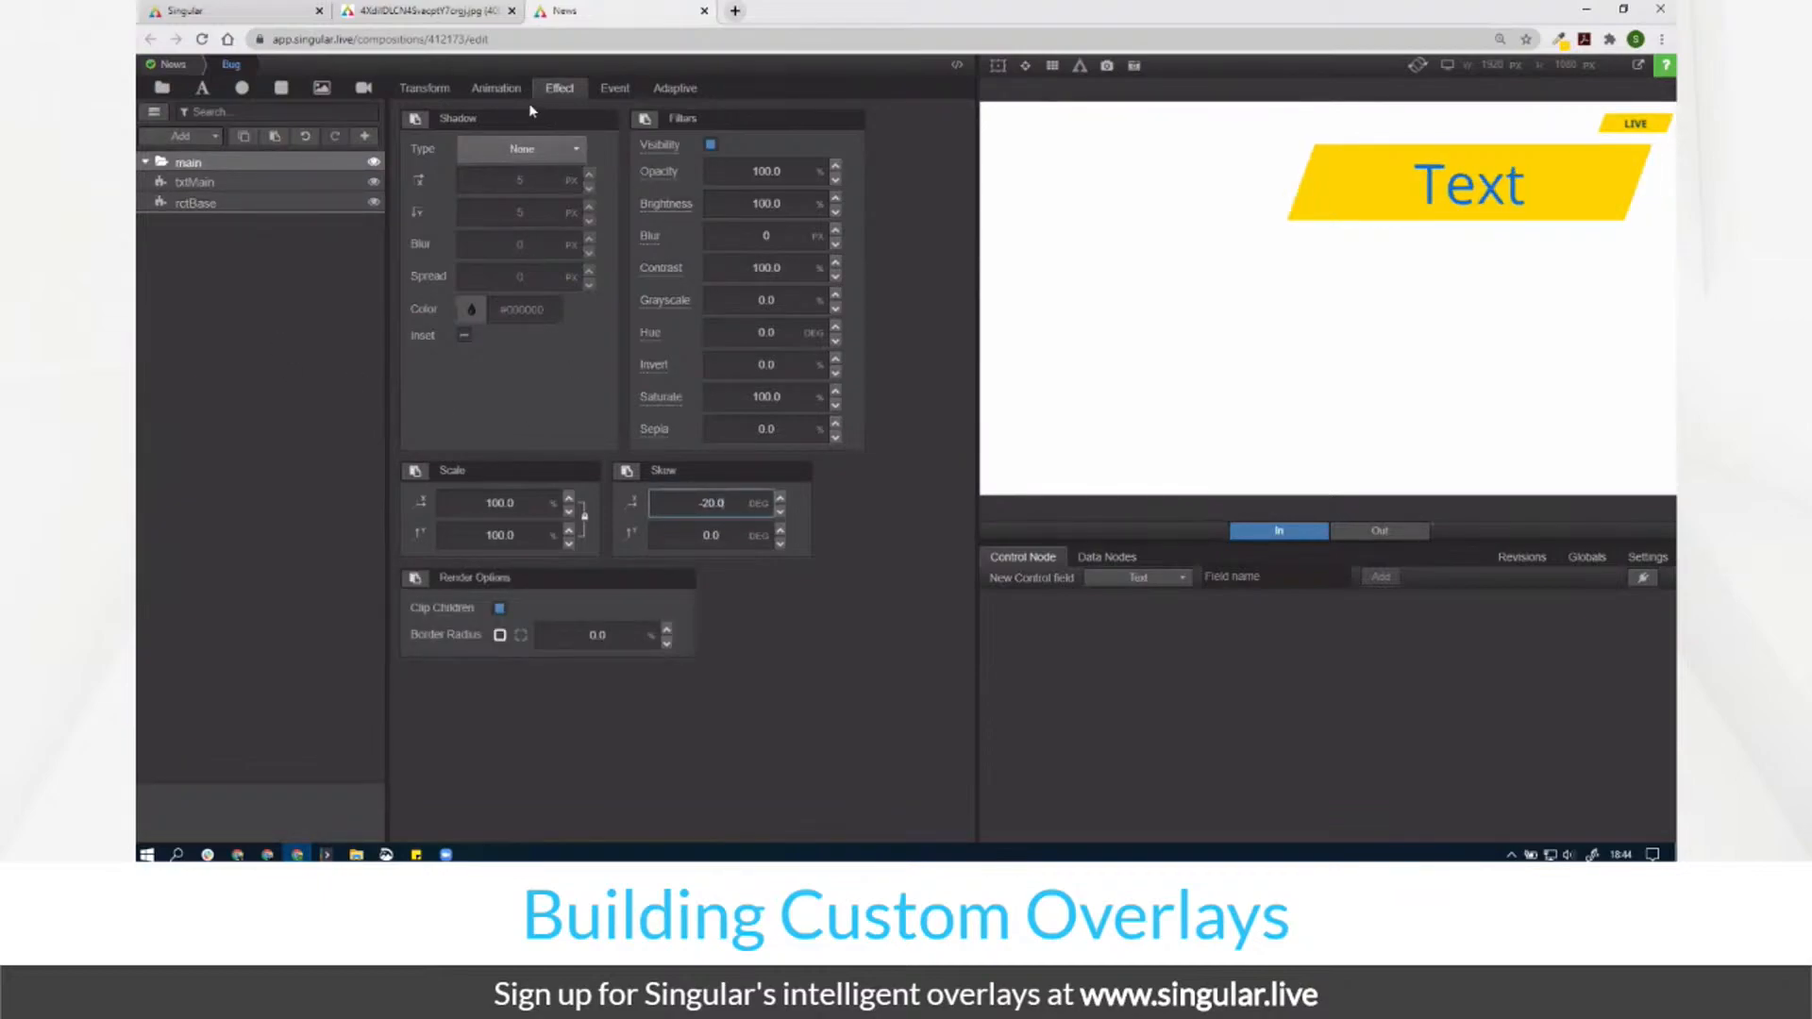
click(495, 88)
drag(427, 147, 988, 268)
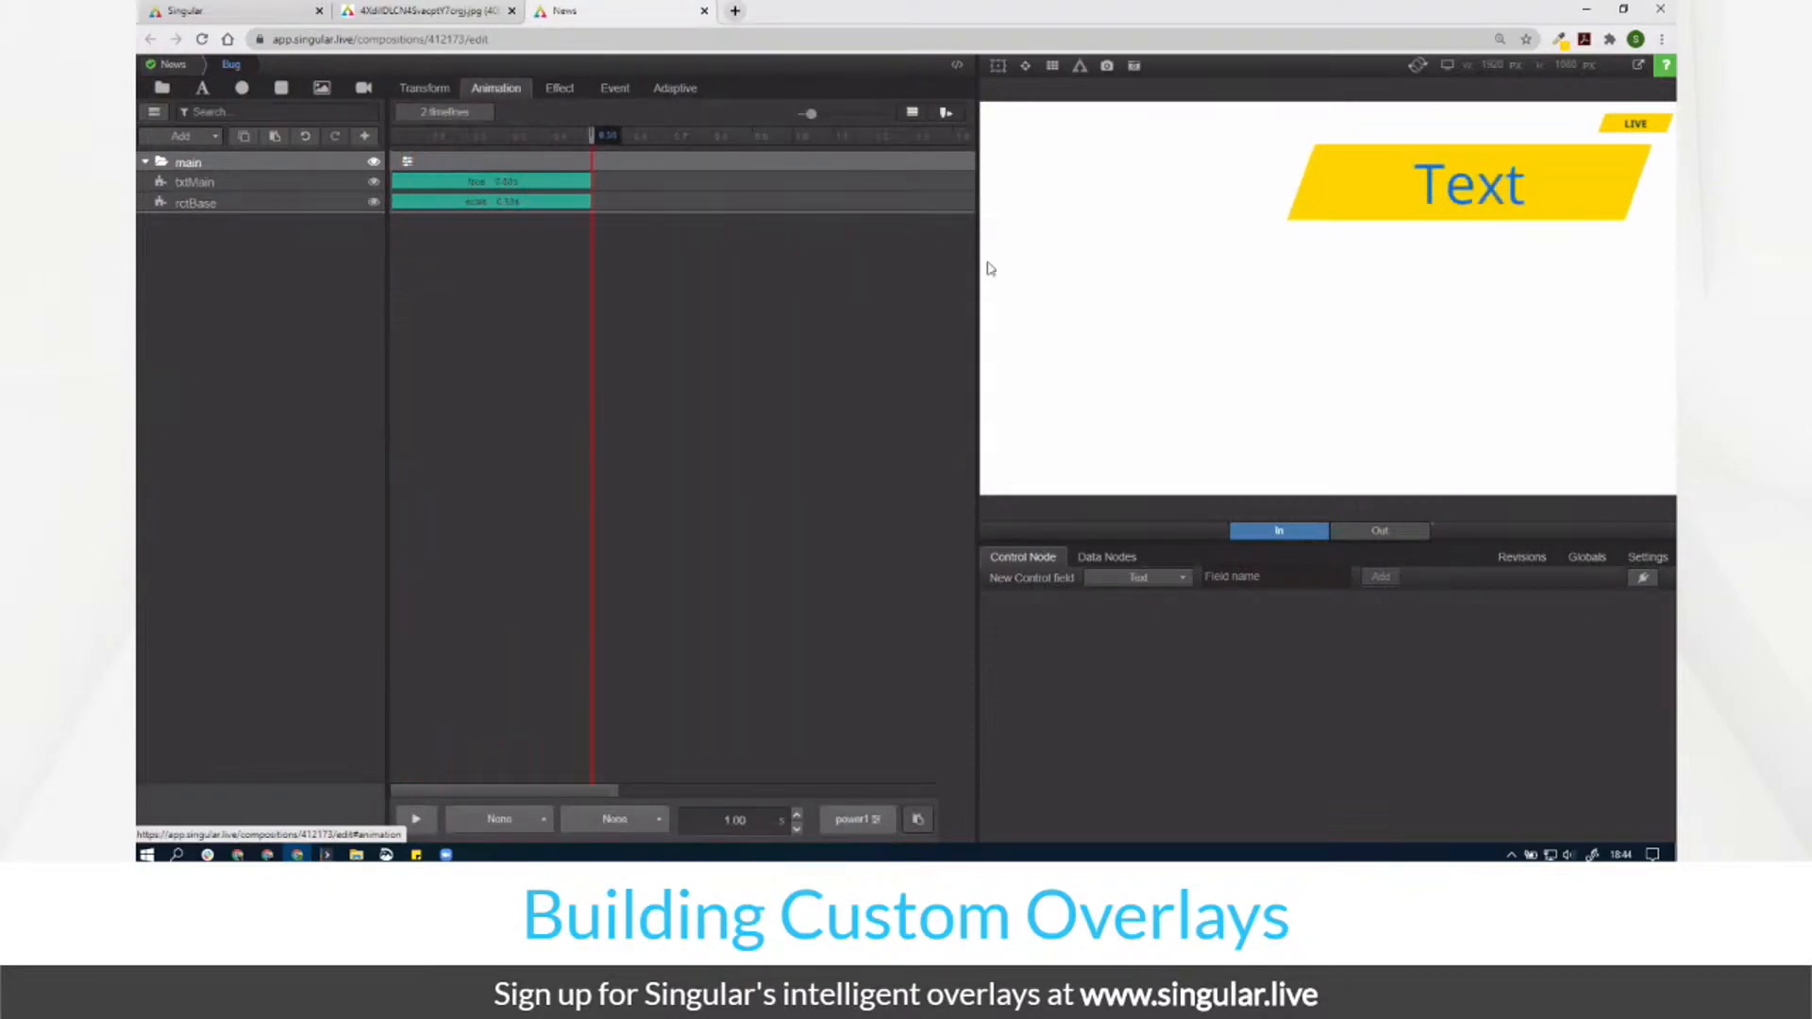
Step: Restore rctBase's size to 100% by 100%
click(295, 205)
click(425, 87)
click(667, 153)
text(100)
key(Return)
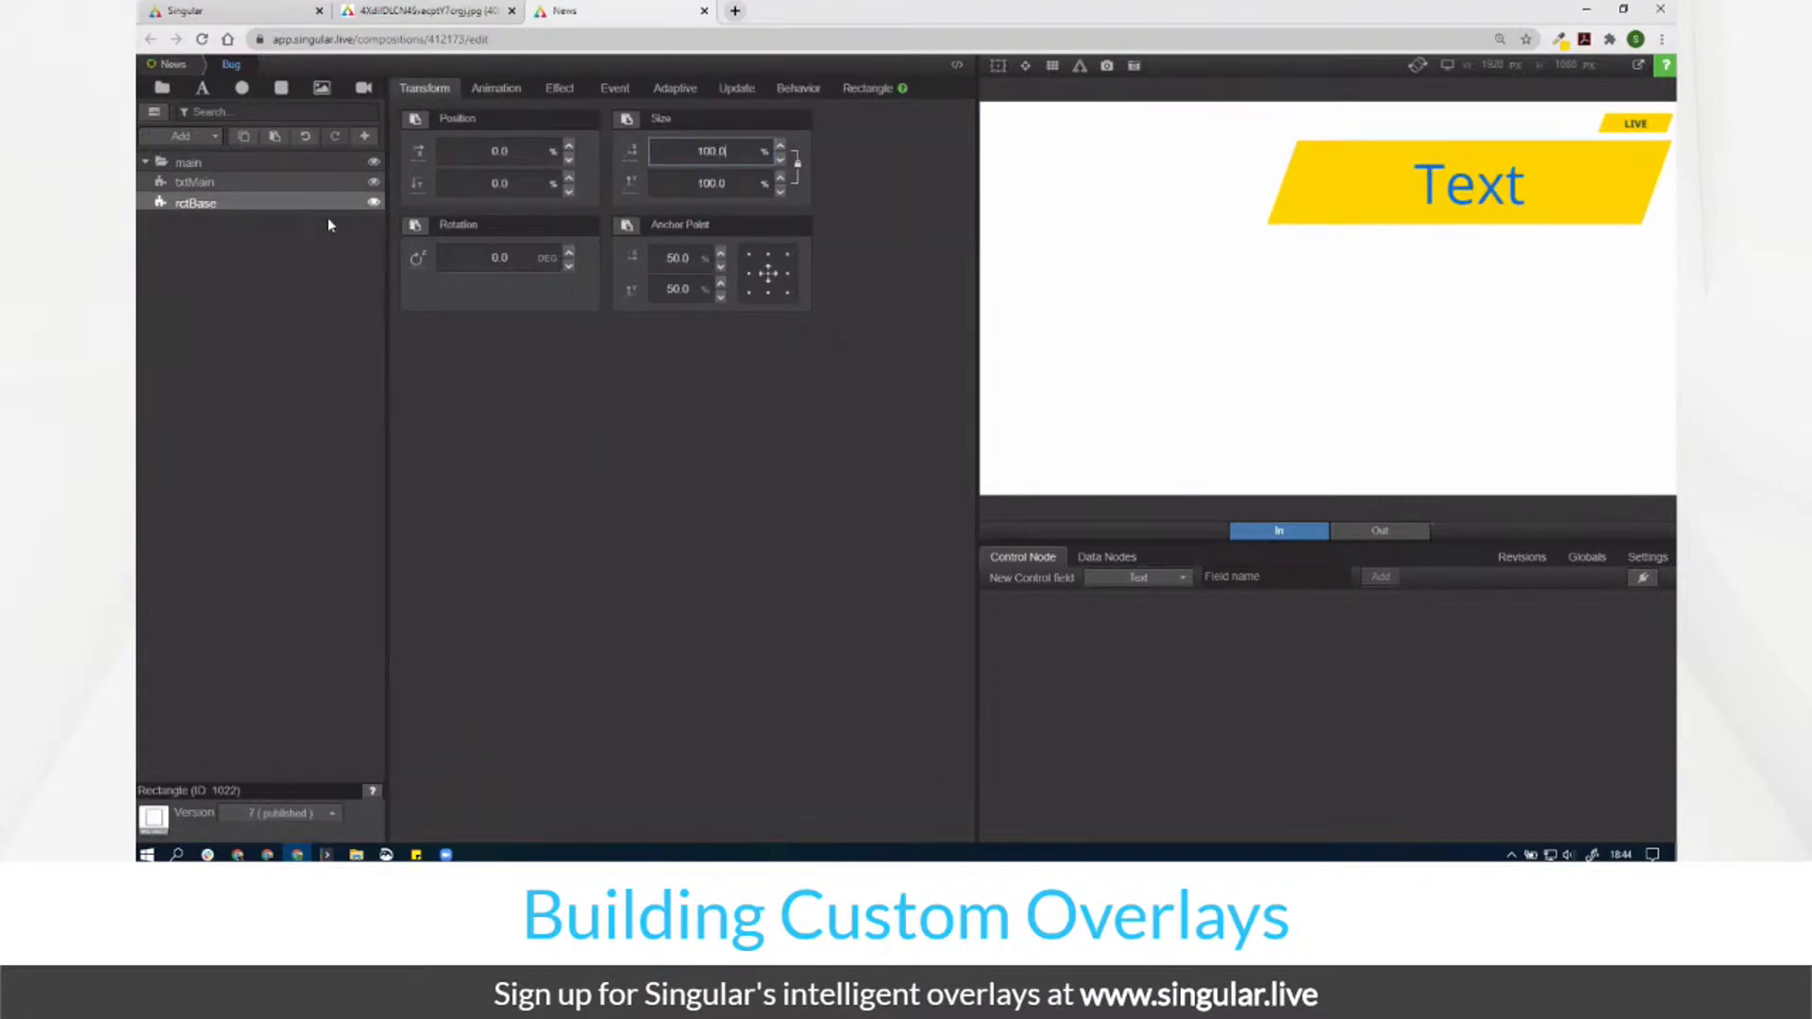
Step: Drag-shrink the main group and set its Y position to 3.0
click(288, 170)
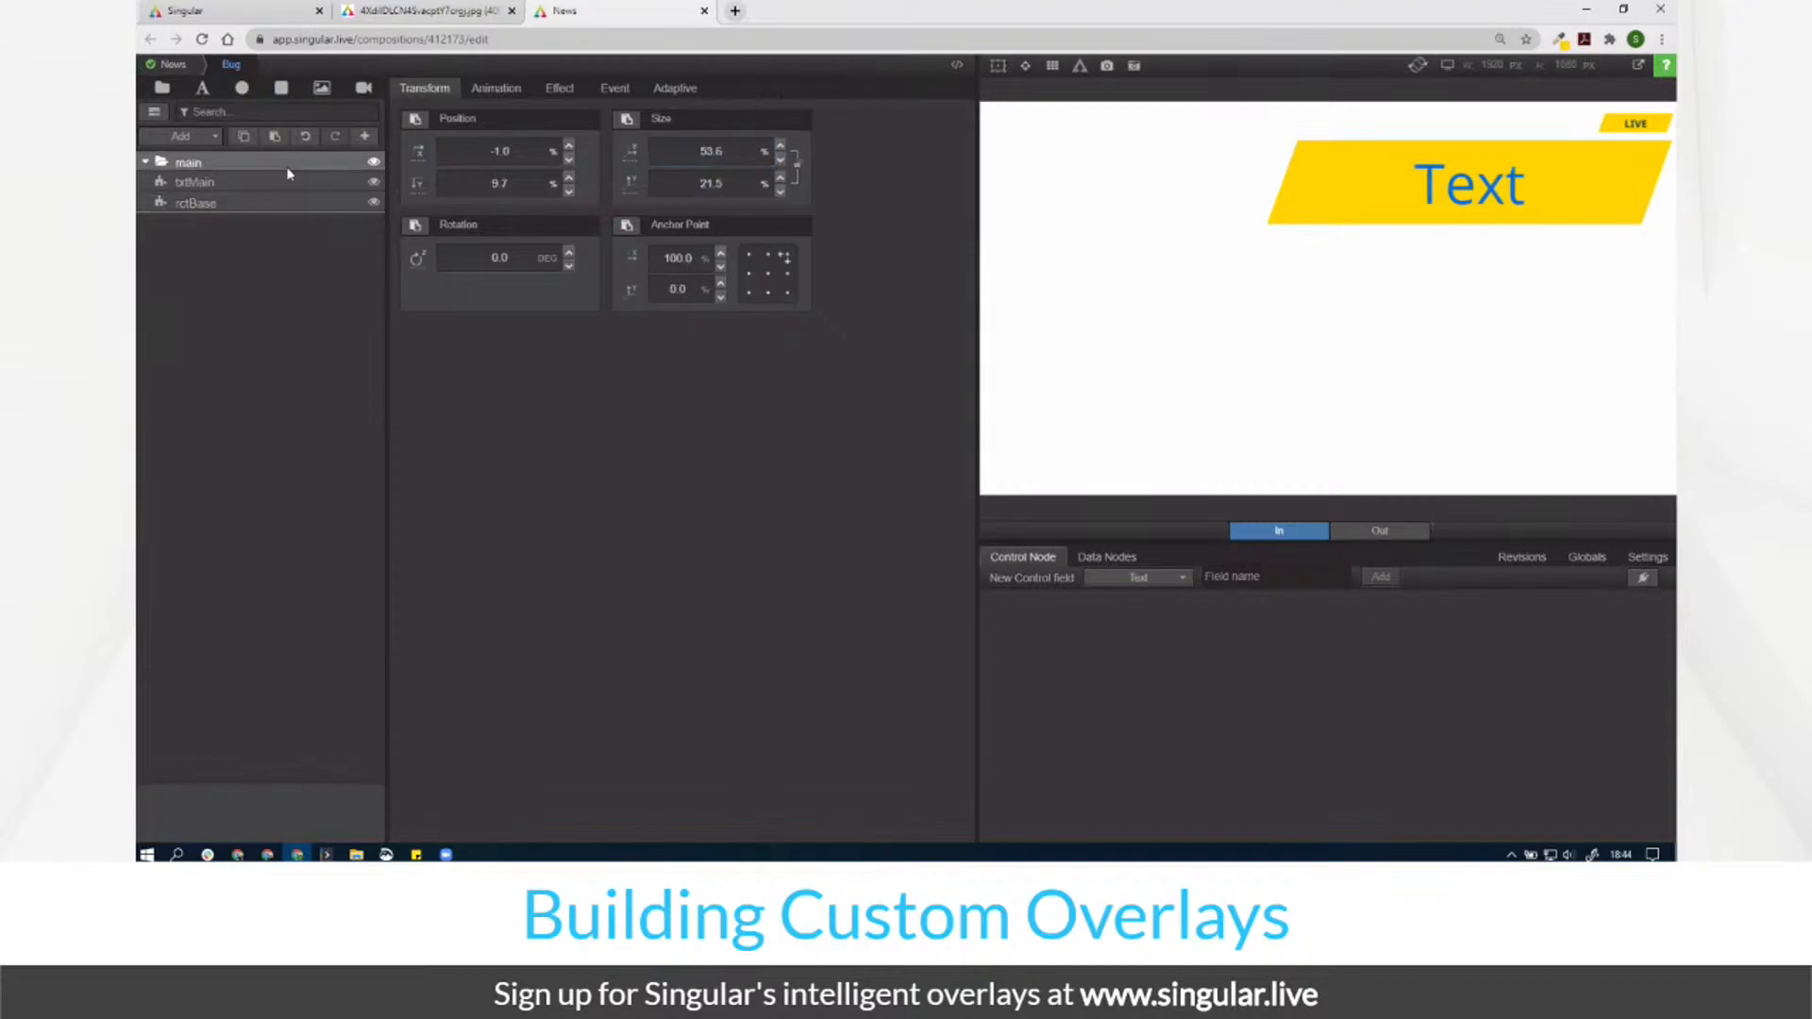
drag(733, 149, 392, 214)
drag(727, 182, 564, 206)
drag(521, 146, 453, 205)
key(Up)
Step: Fine-tune the group to width 15.0, height 7.5 and X position -1.0
click(525, 153)
key(Up)
key(Up)
key(Up)
key(Up)
key(Up)
key(Up)
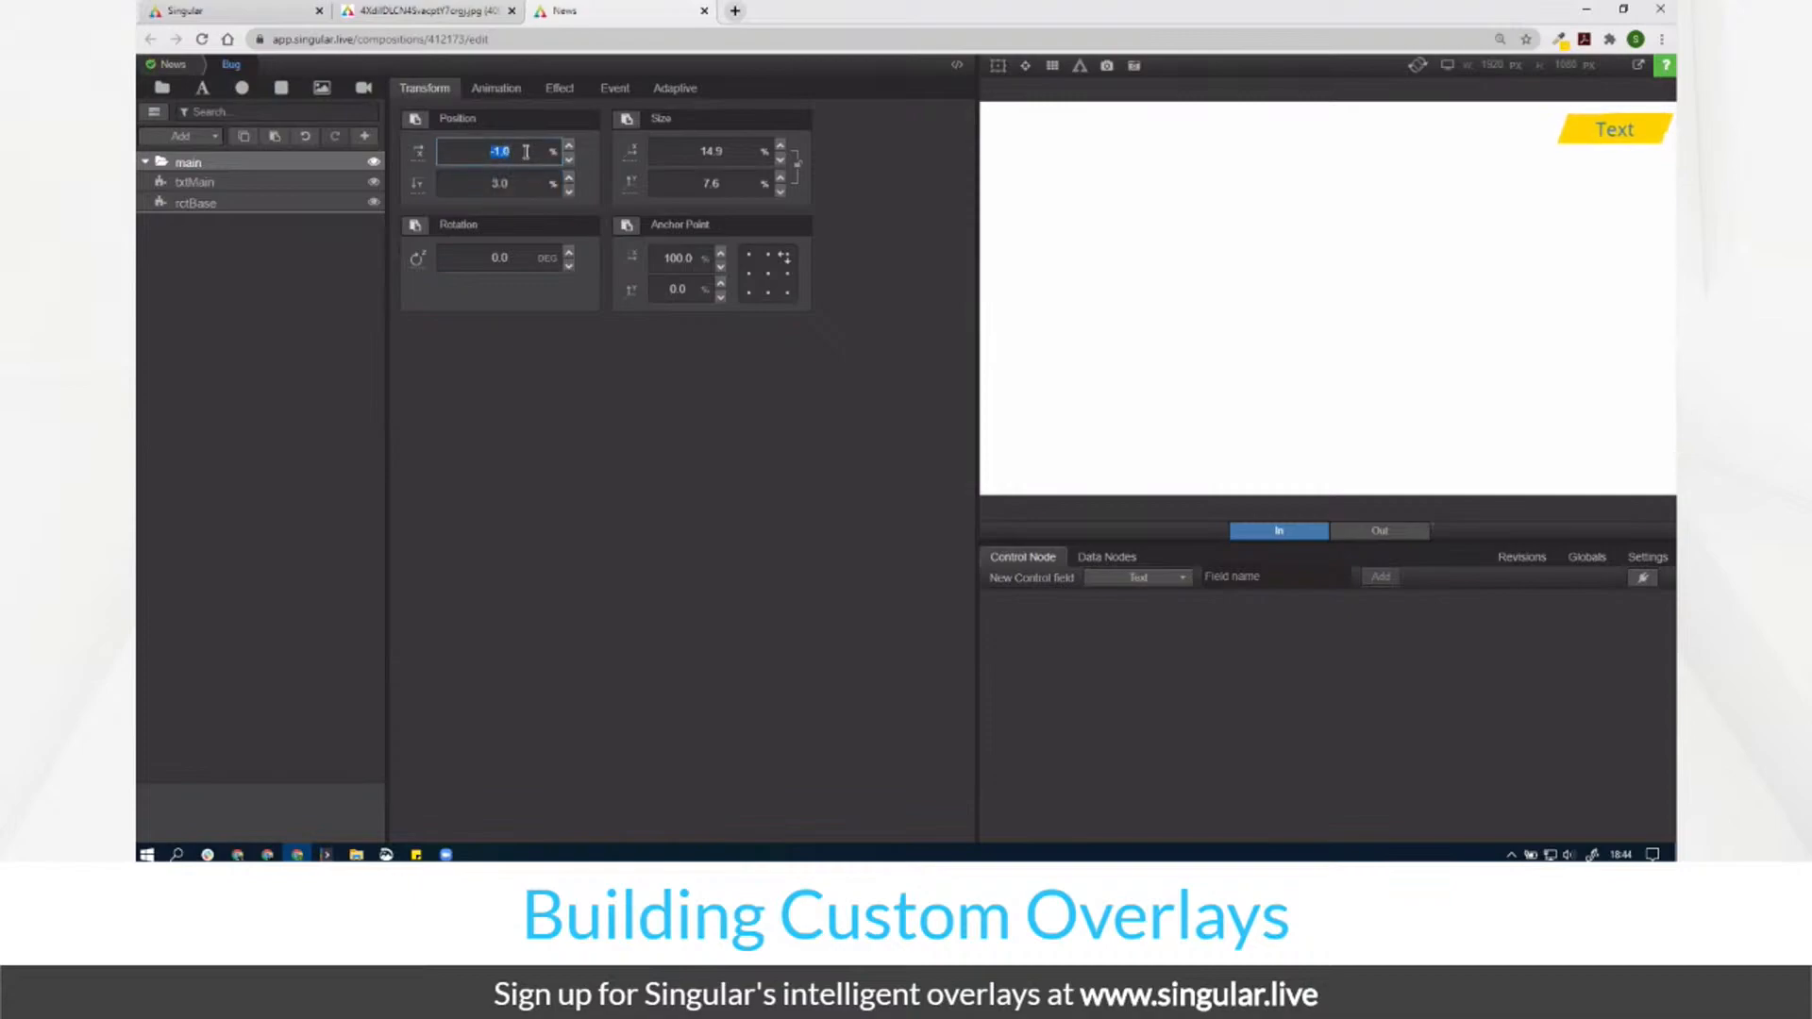
click(711, 149)
key(Up)
click(714, 185)
key(Down)
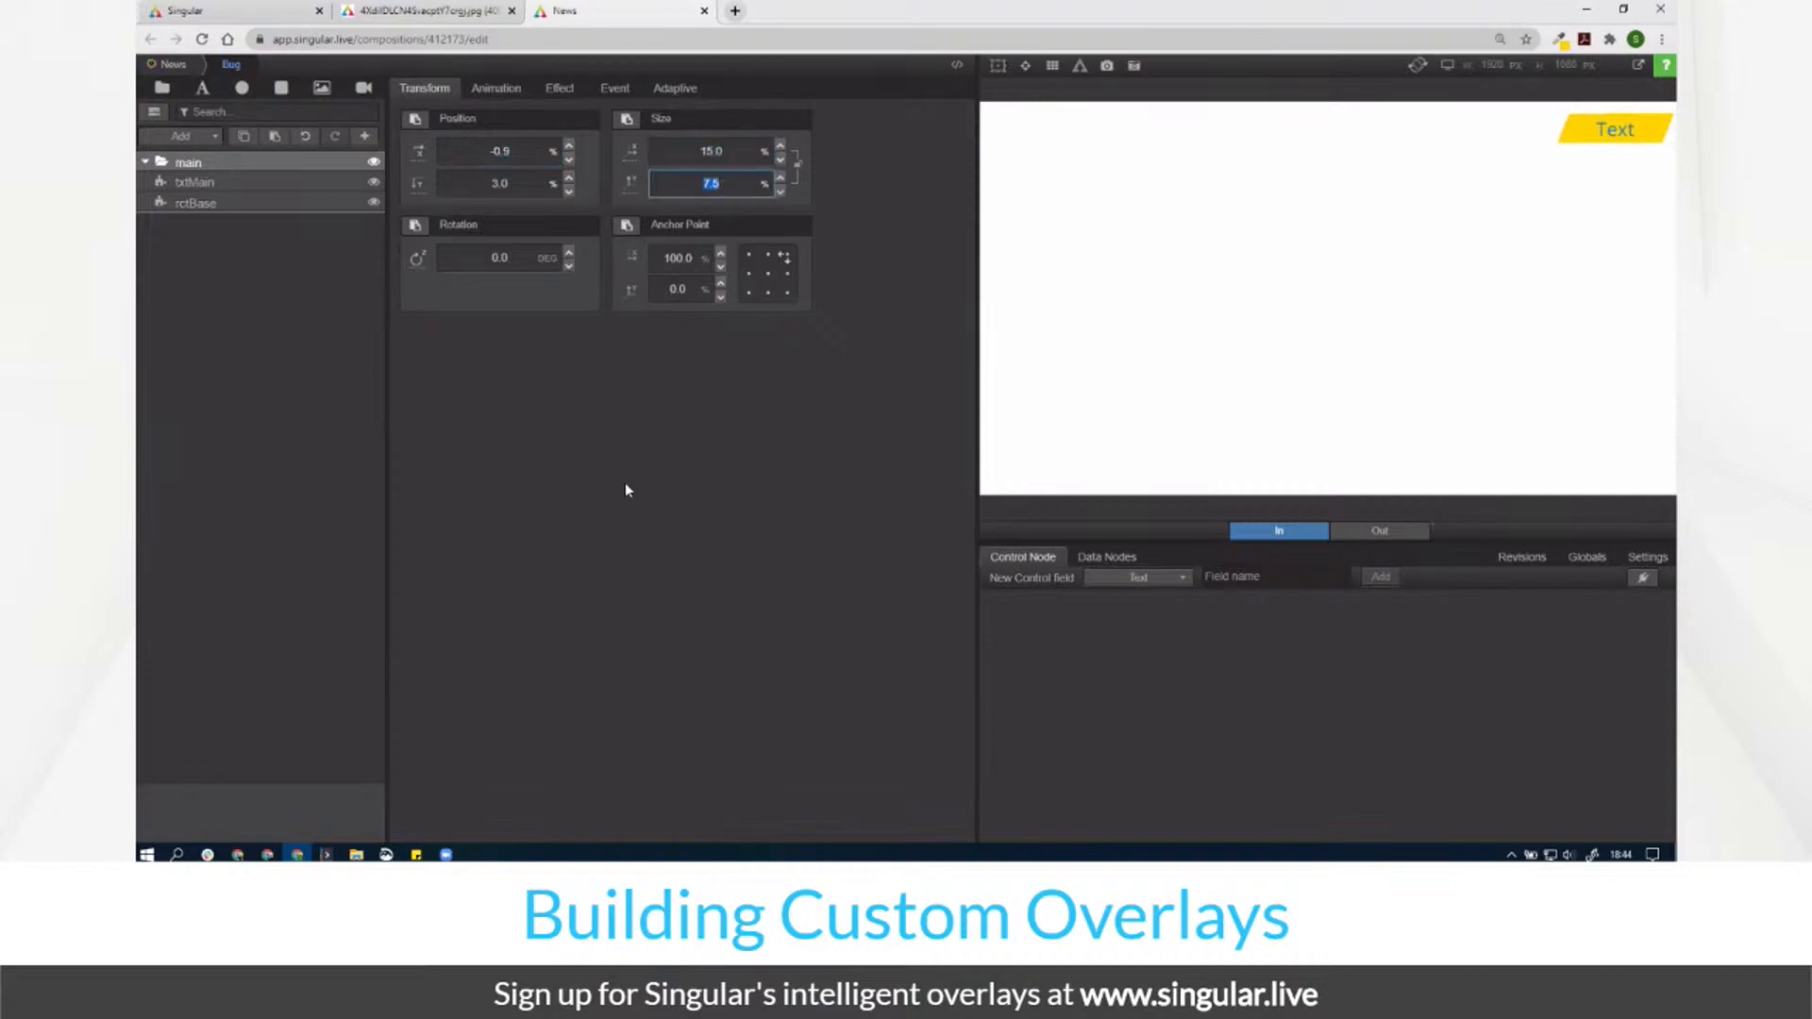
click(501, 153)
key(Down)
click(665, 372)
Step: Add a Text control node field, link txtMain's text to it, and enter 'LiVE'
click(240, 182)
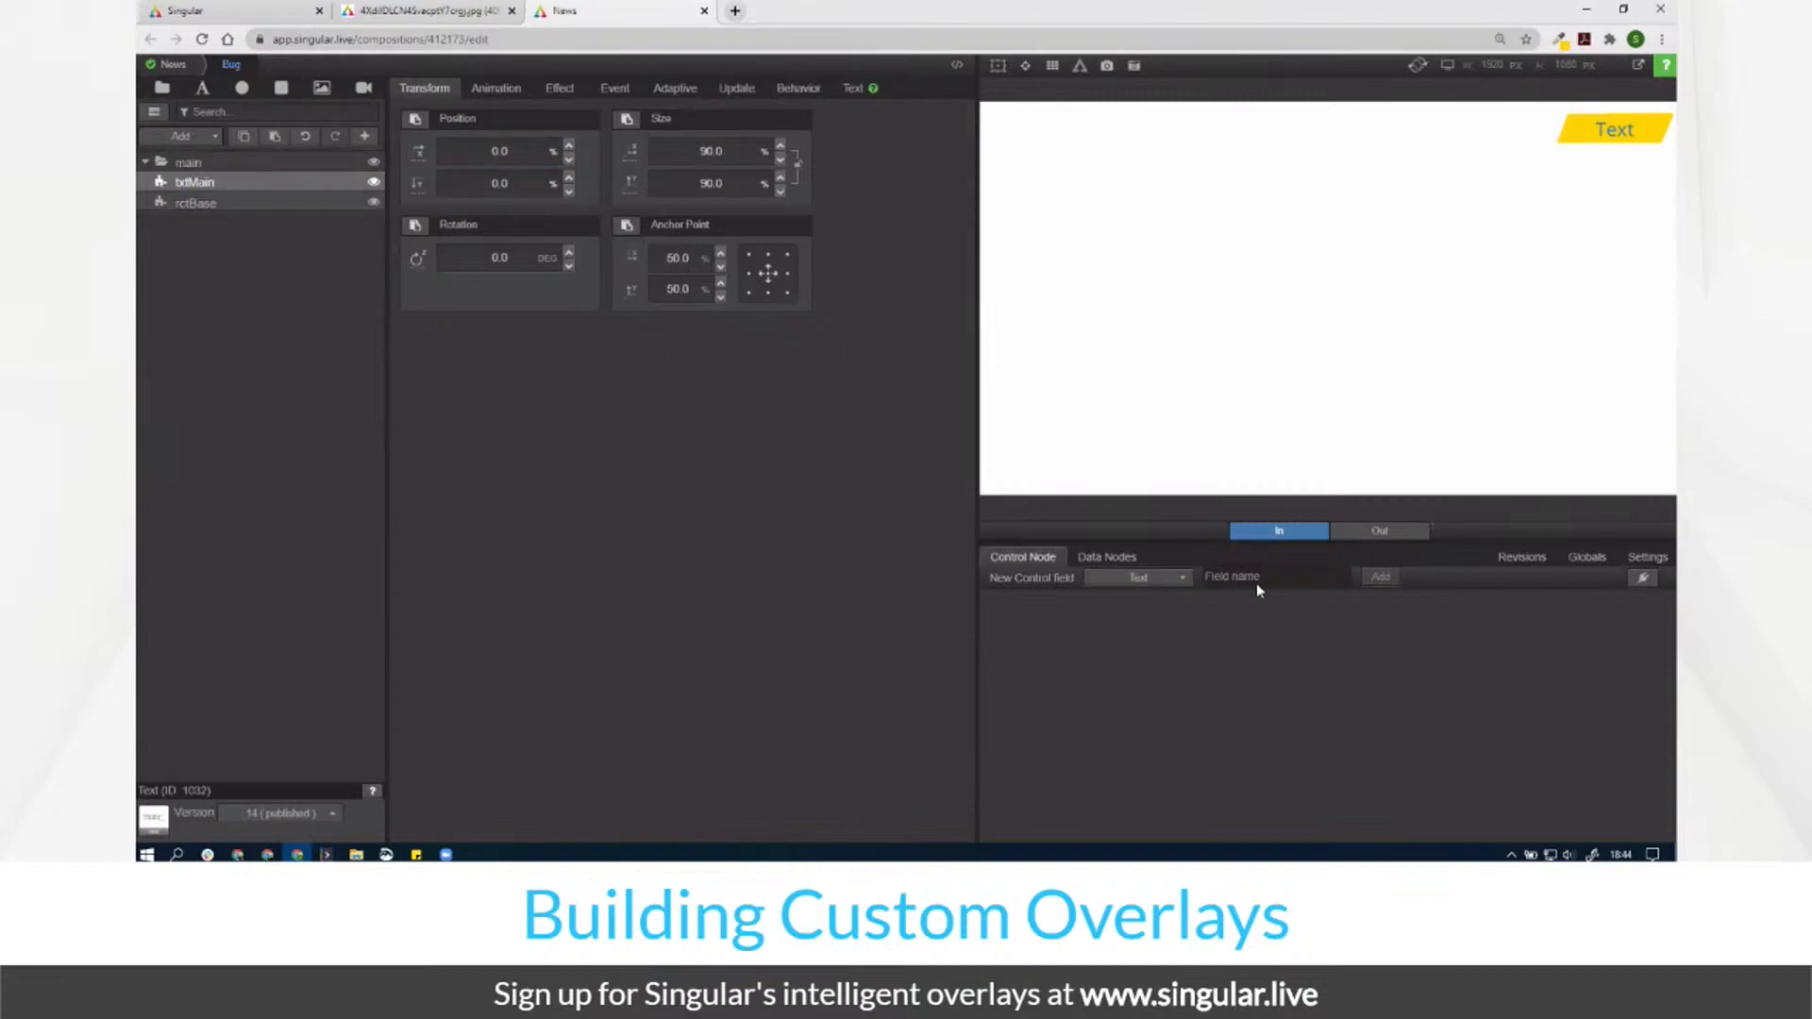
text(Text)
key(Return)
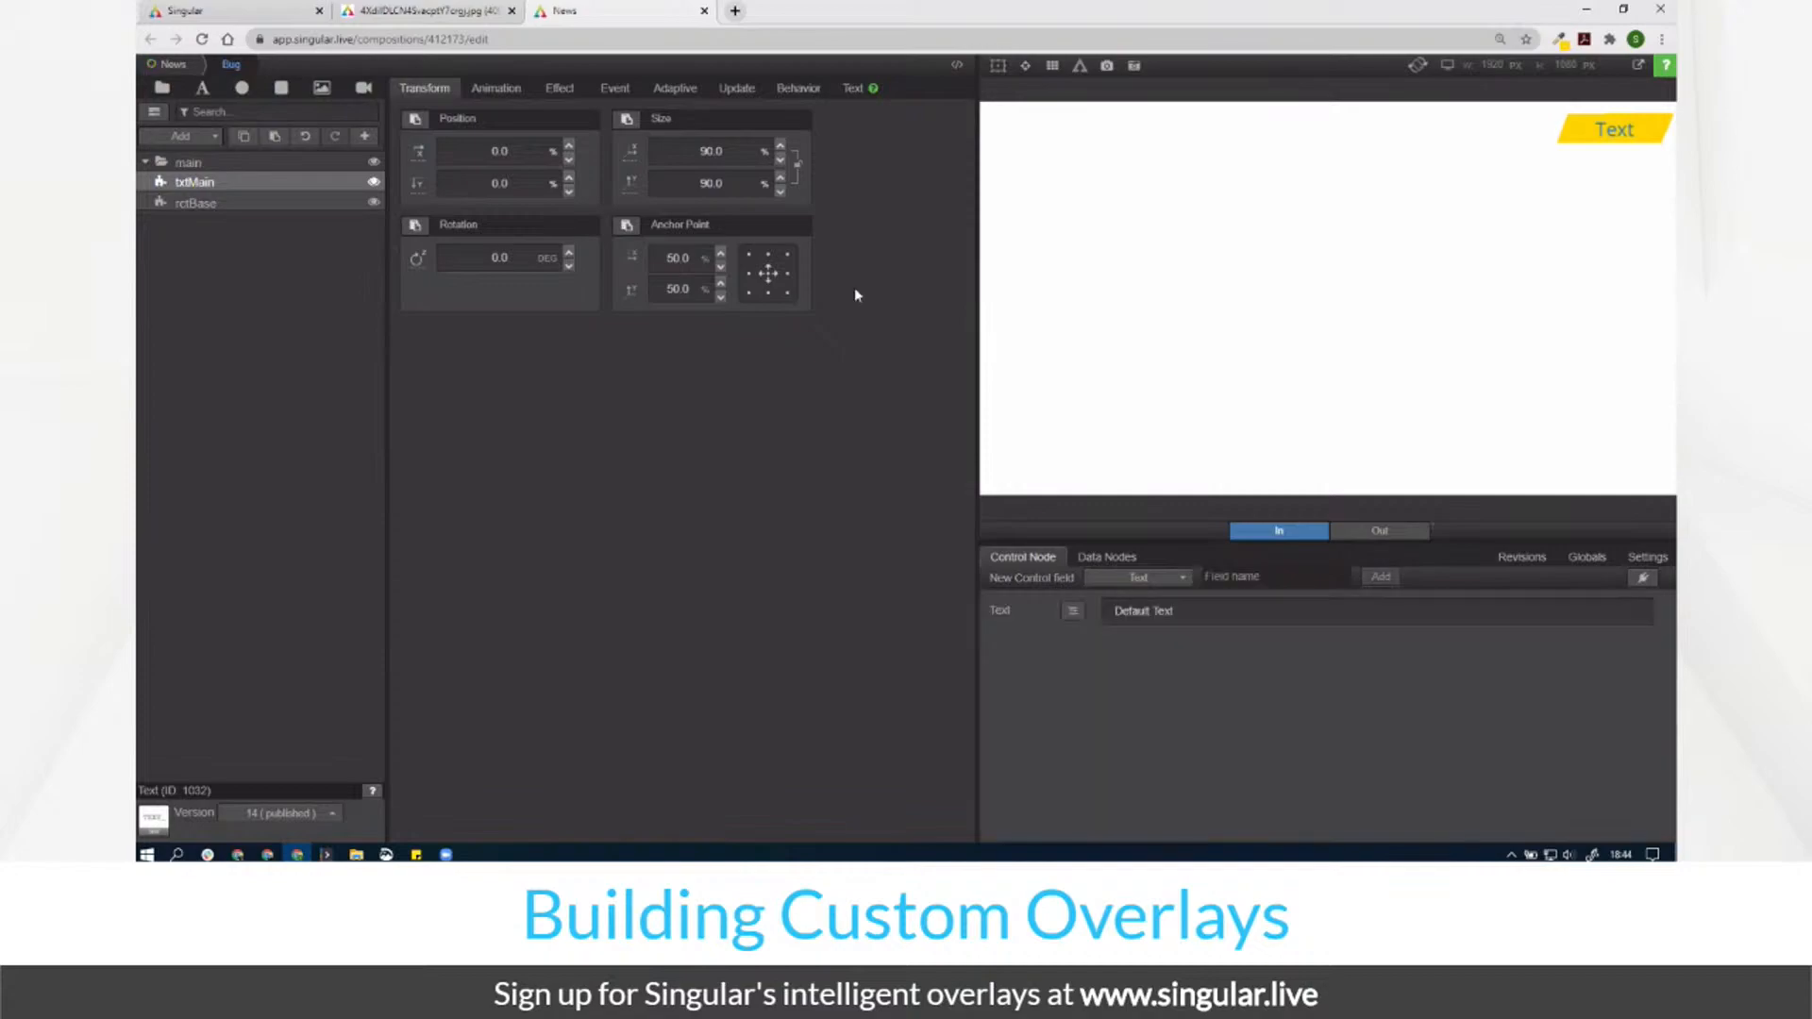
click(853, 87)
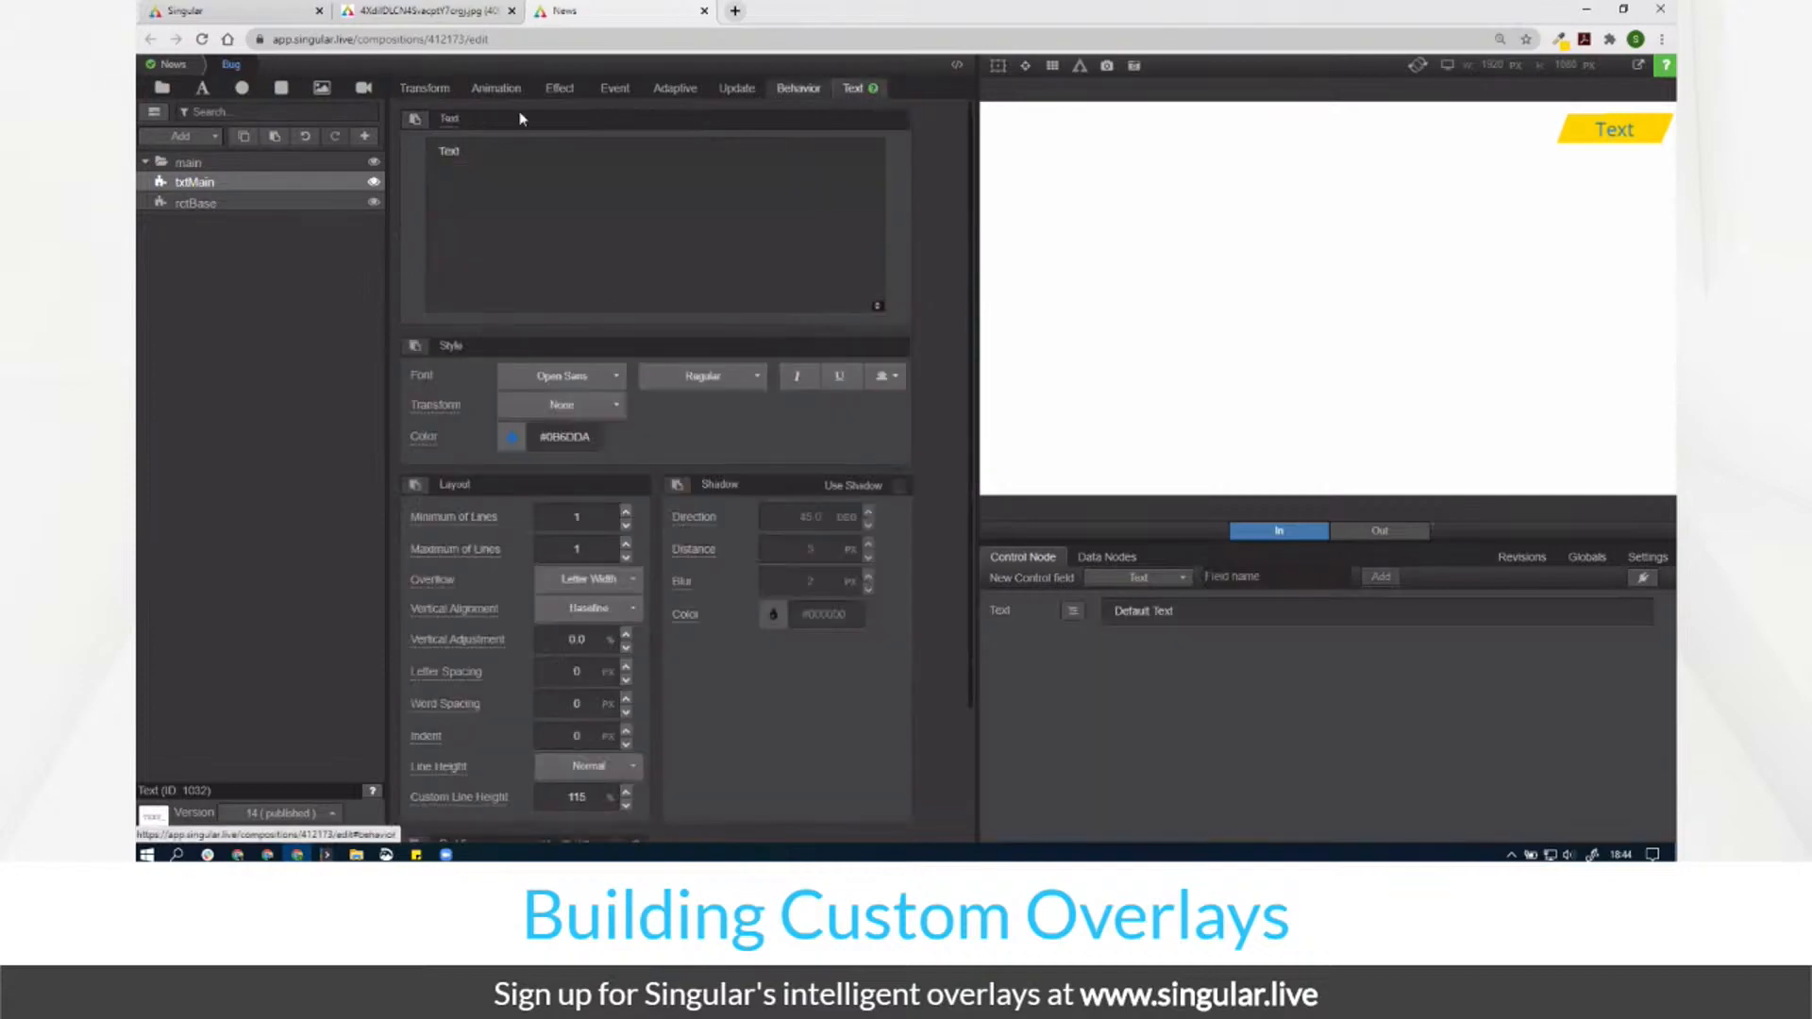
click(454, 128)
click(432, 182)
click(401, 195)
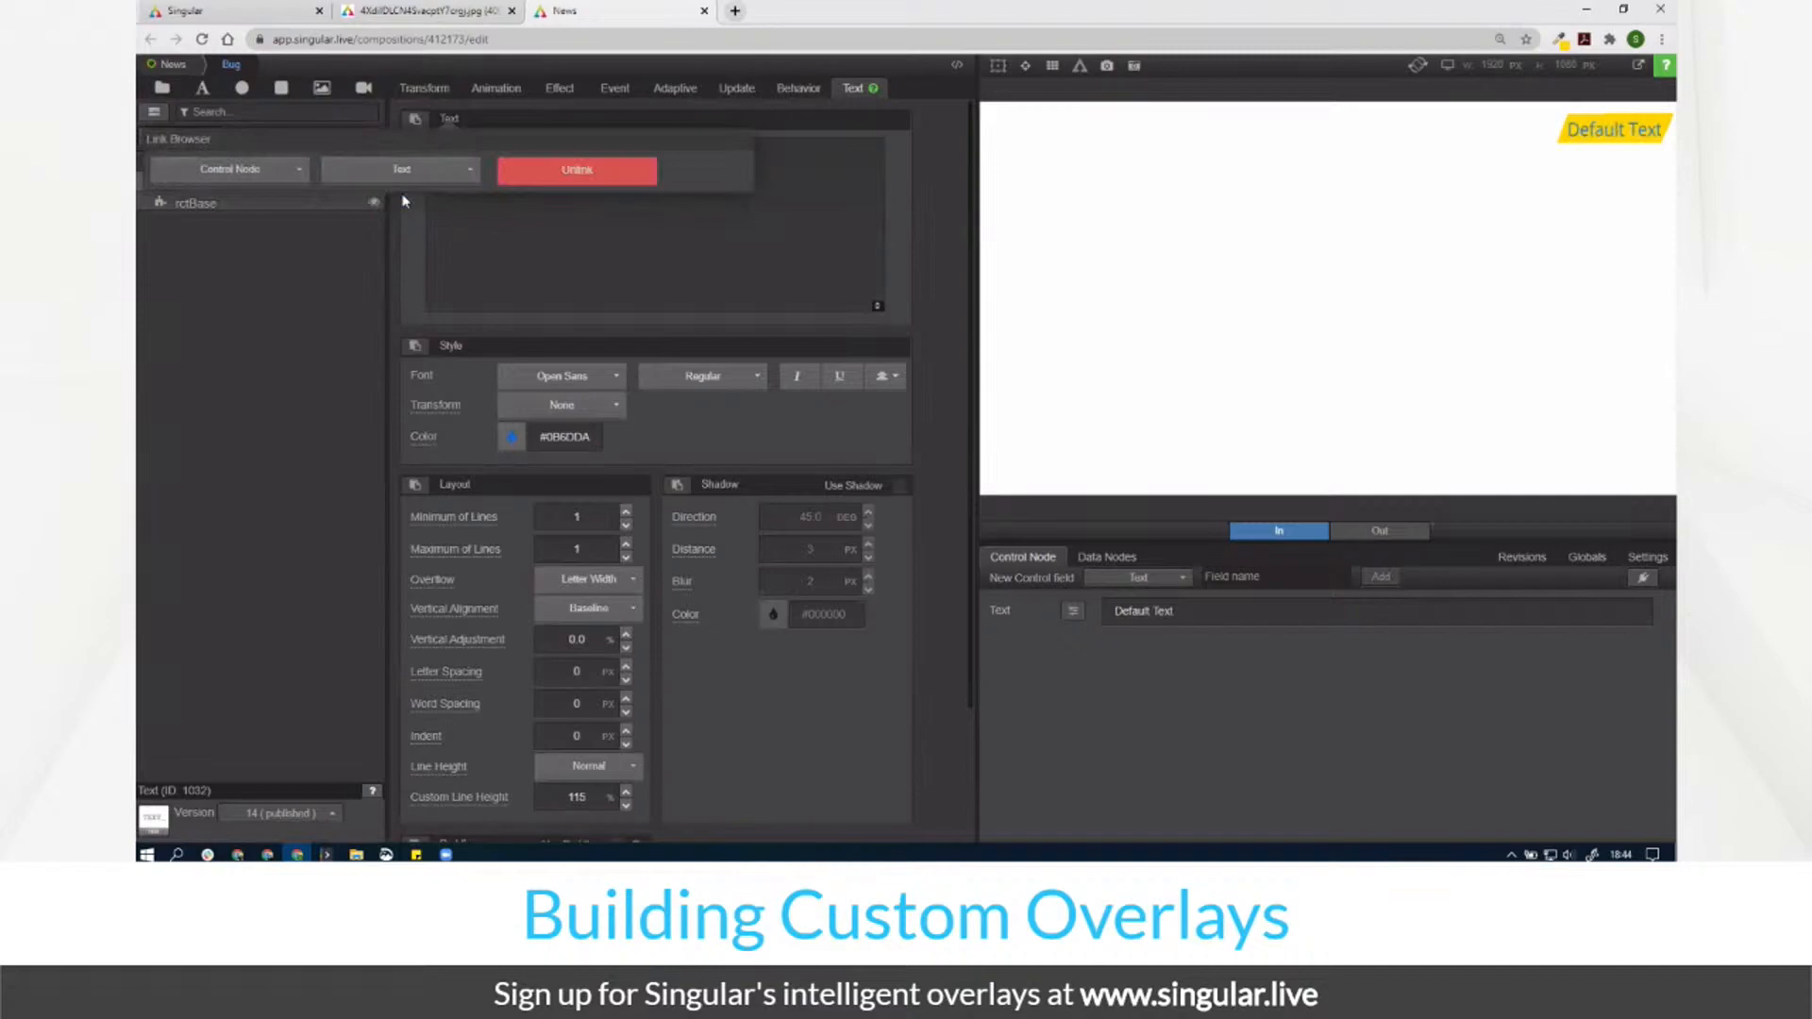
click(1170, 610)
text(LiVE)
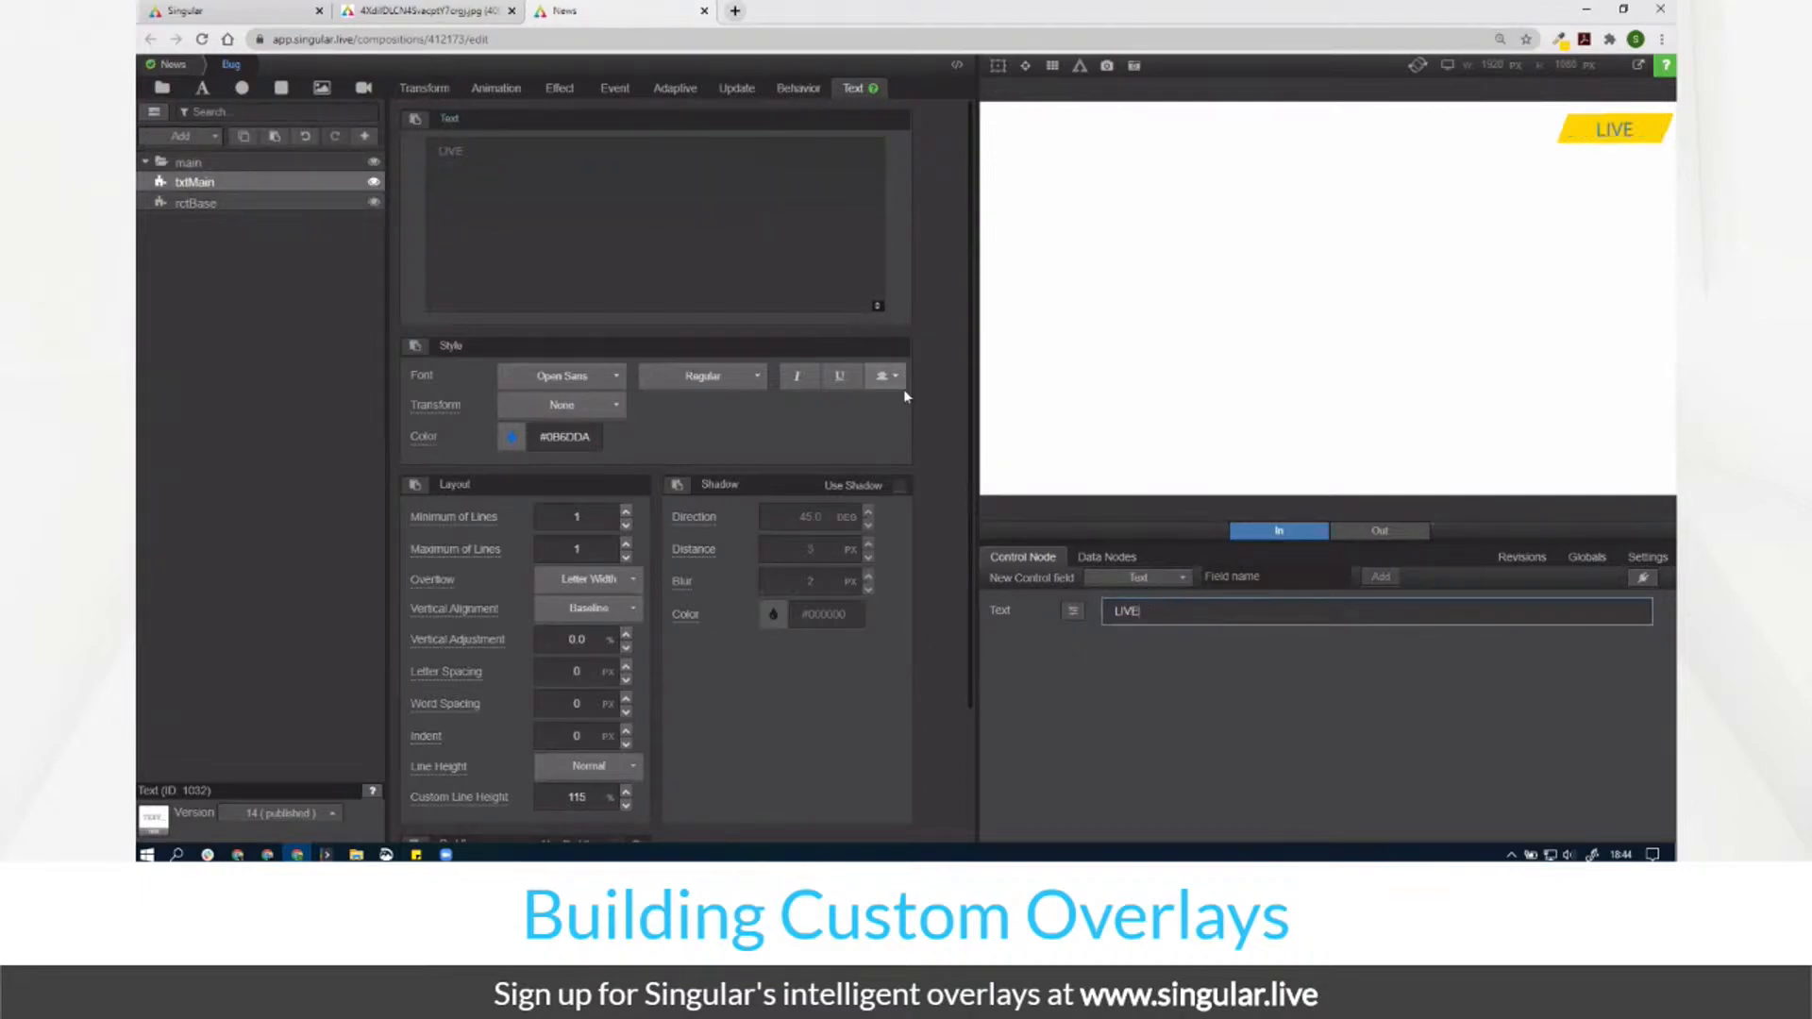
Step: Activate txtMain's update animation with translate Up for out and translate Down for in
click(736, 89)
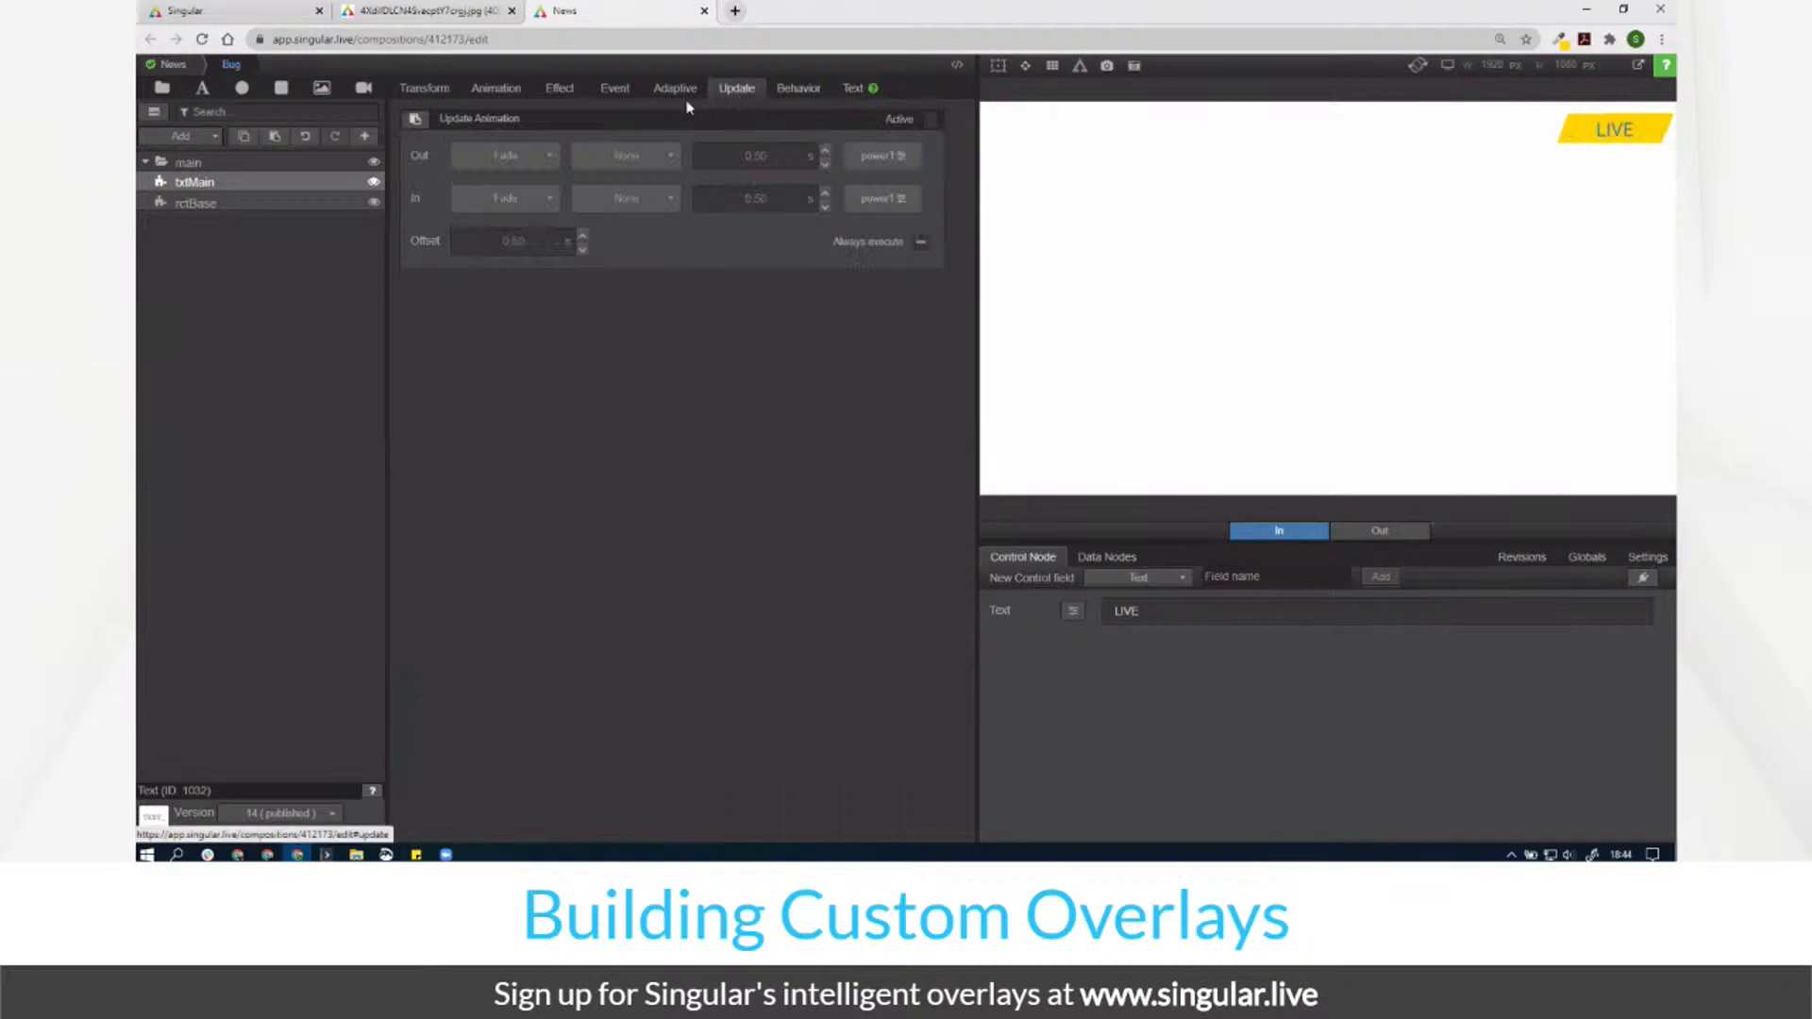
click(930, 121)
click(524, 157)
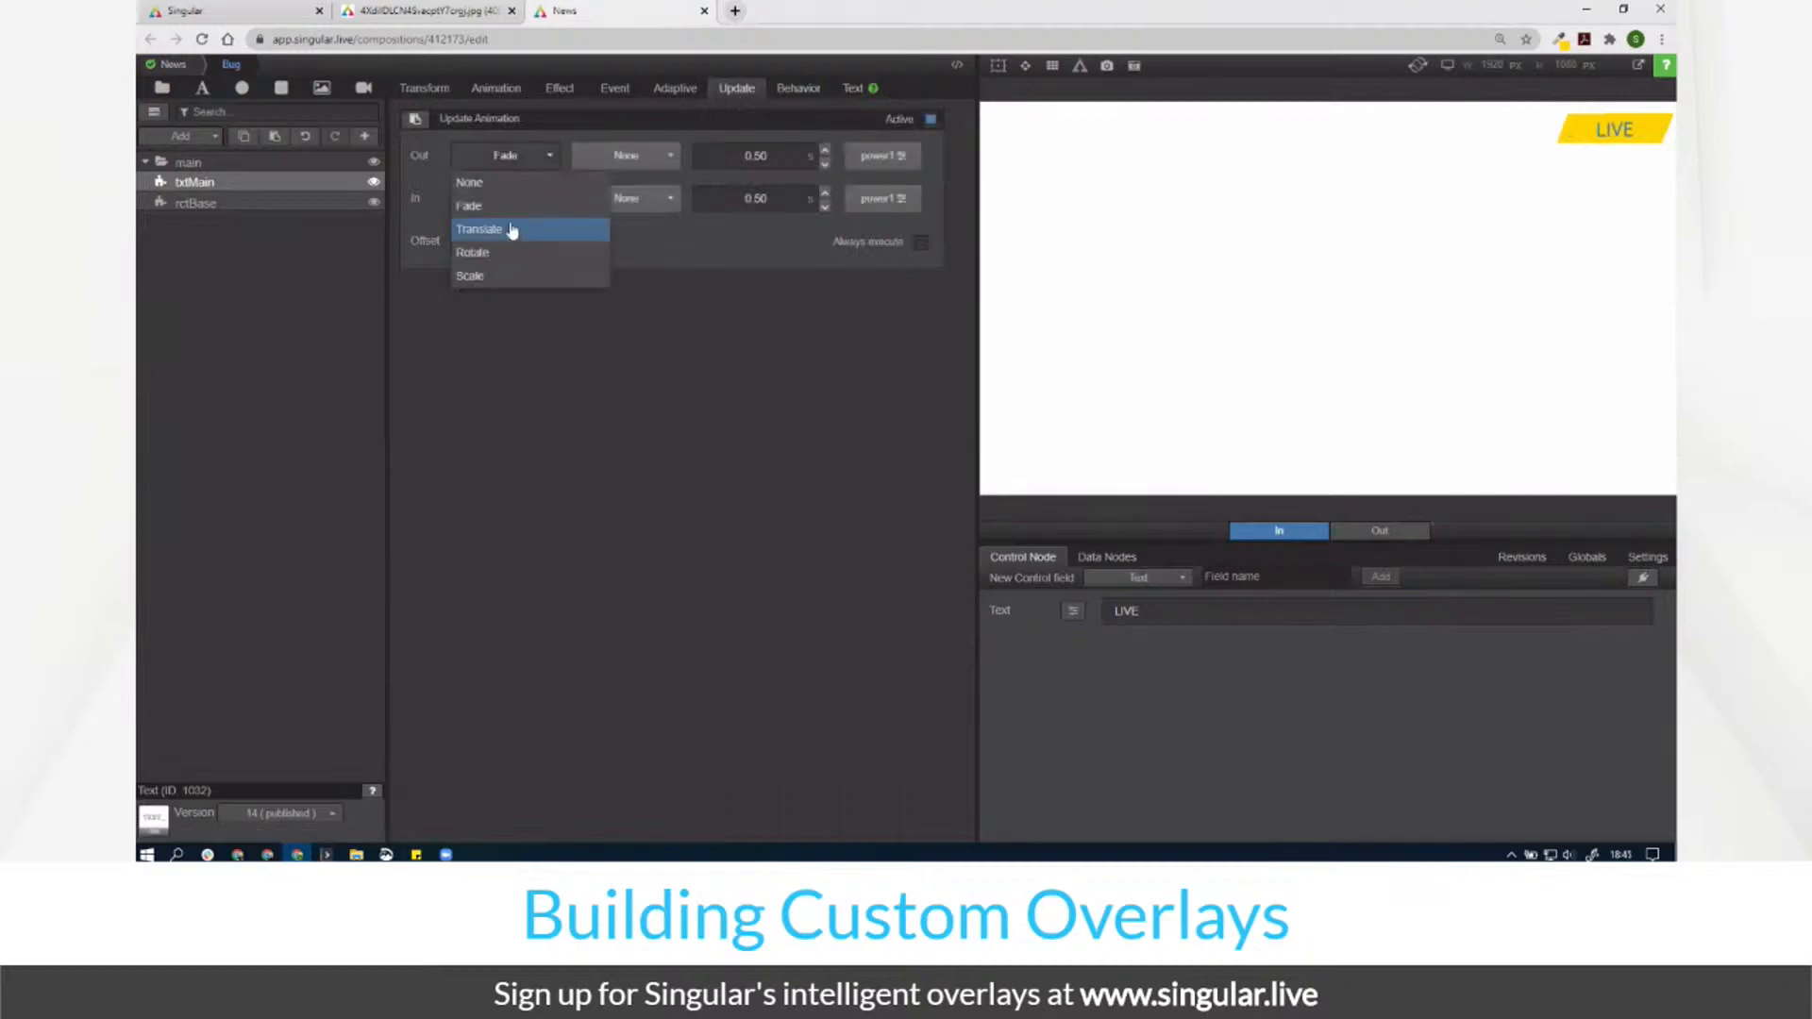
click(511, 230)
click(510, 200)
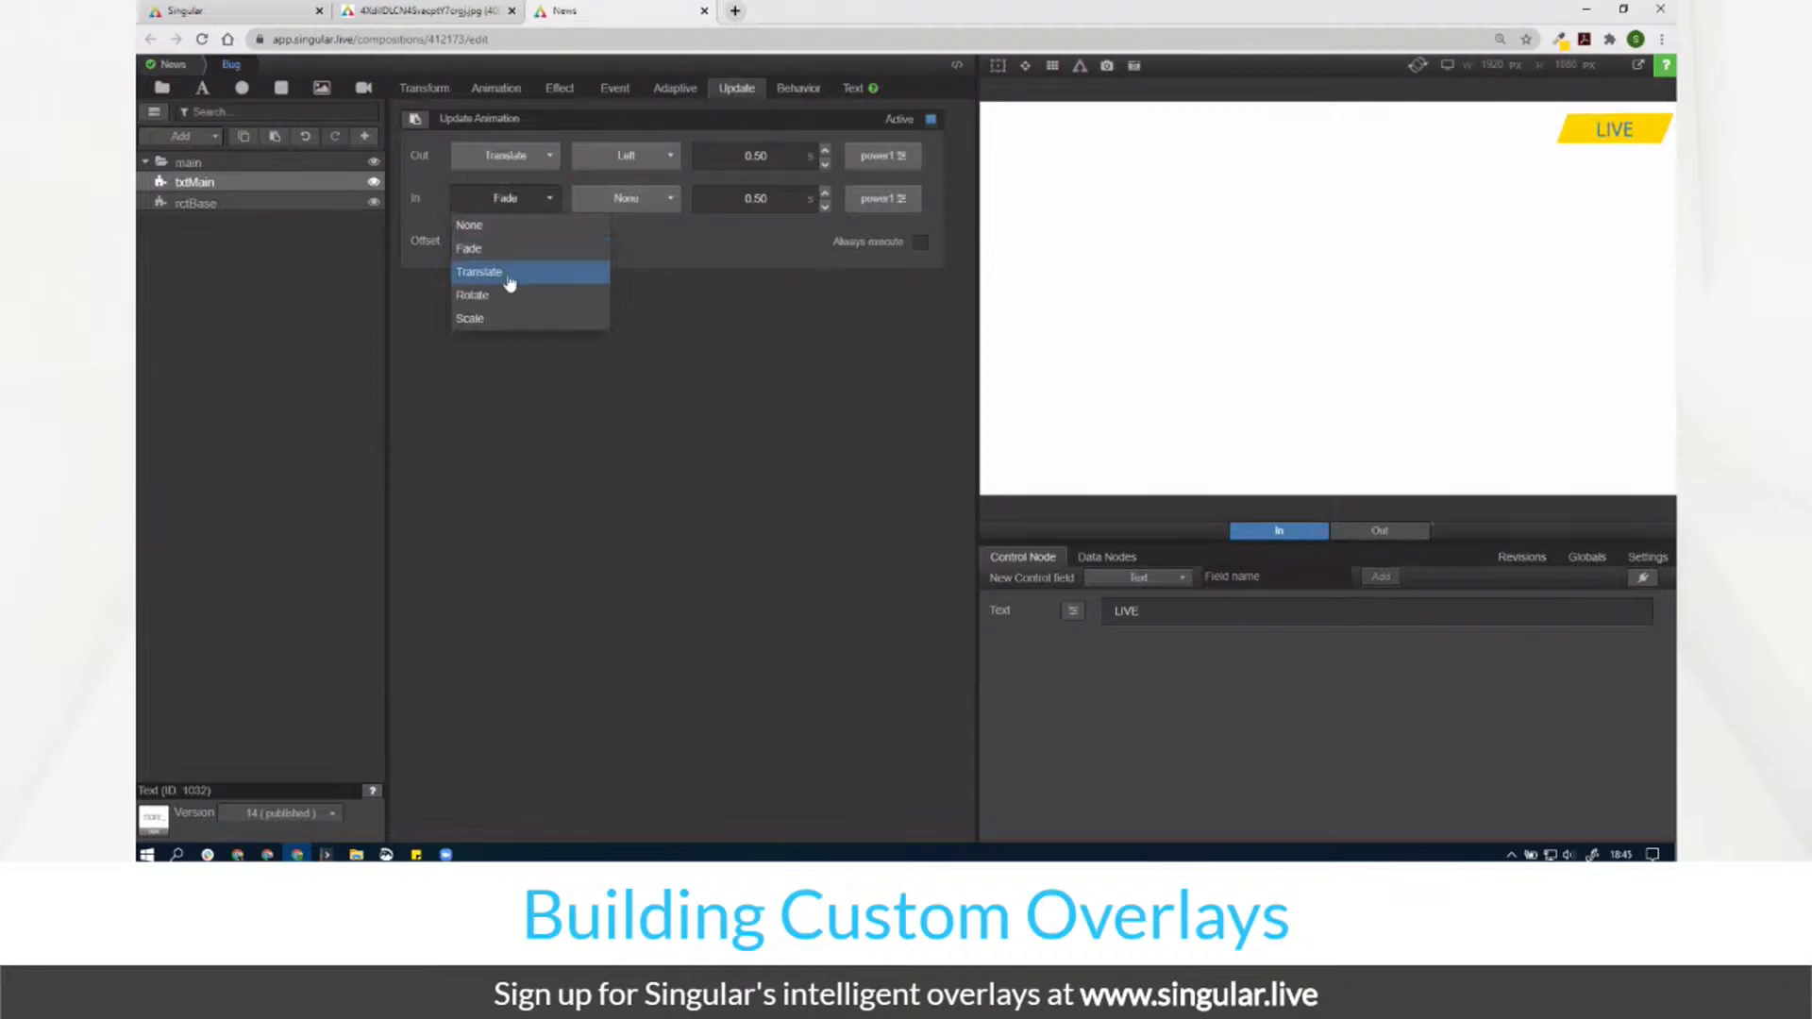
click(510, 272)
click(626, 198)
click(614, 295)
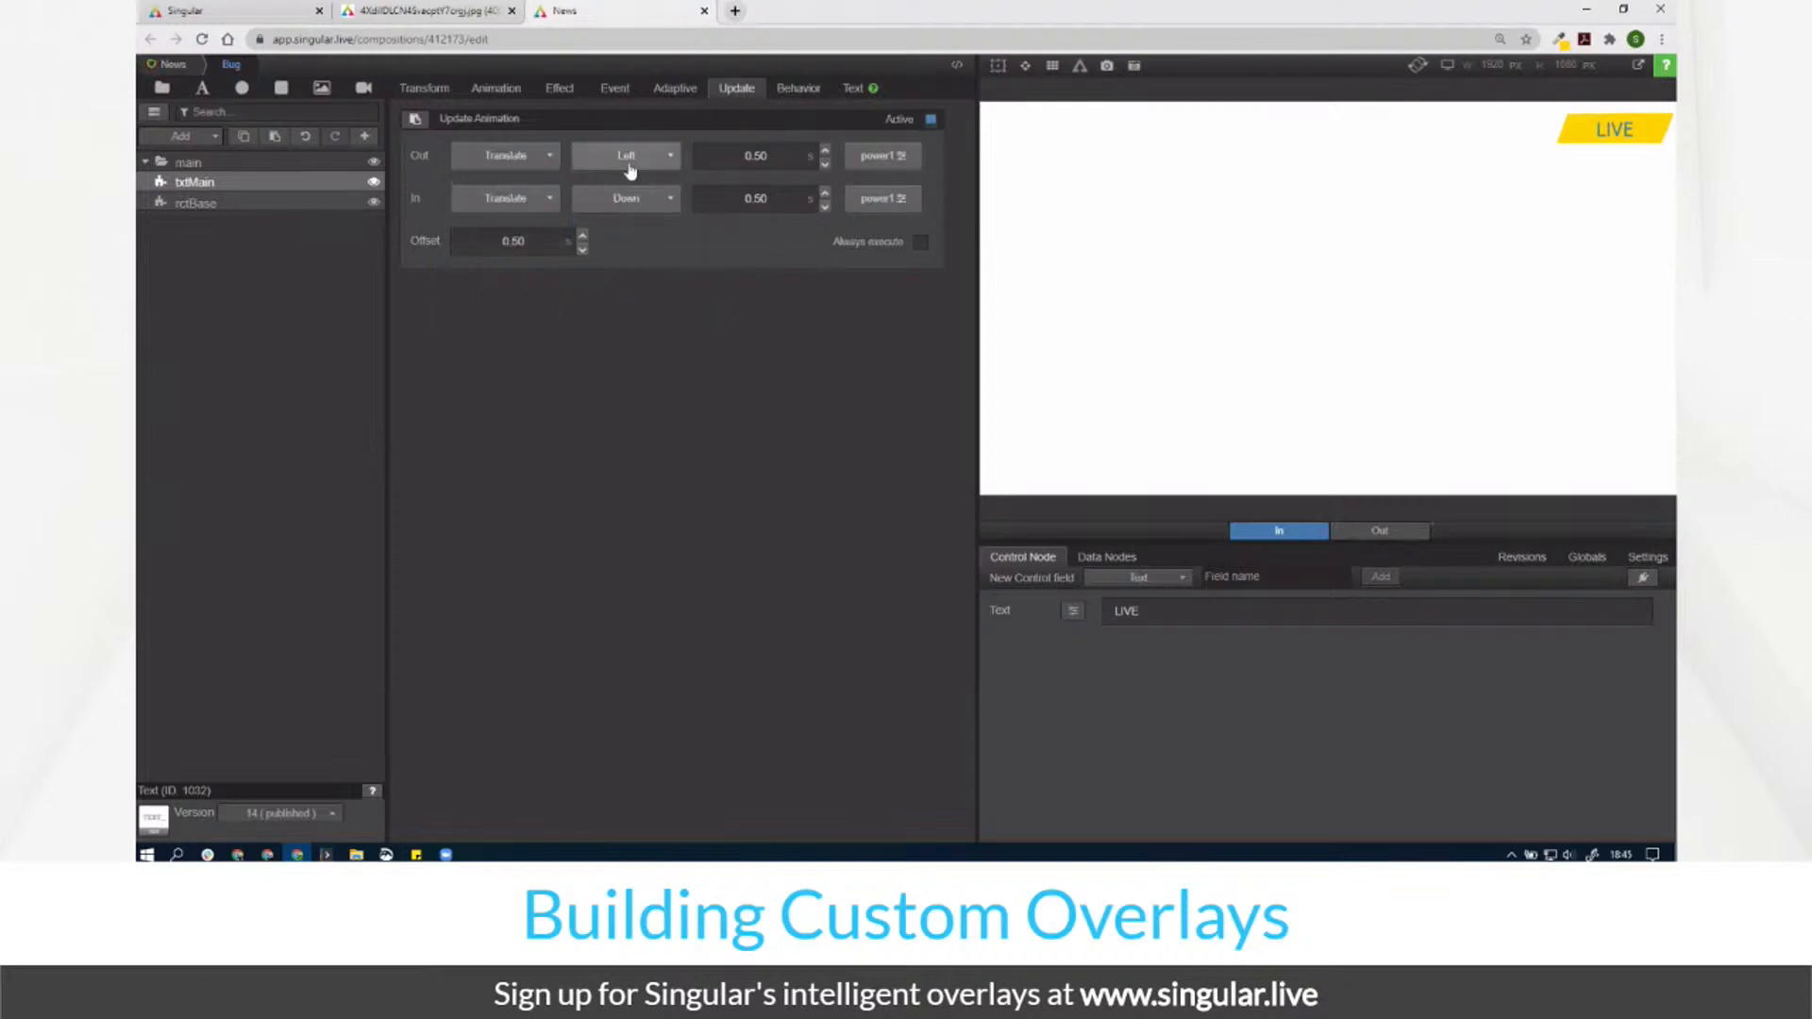
click(630, 170)
click(604, 242)
Step: Set the in duration to 1.00 s, use Power3 easing for in and out, then deactivate it
click(796, 198)
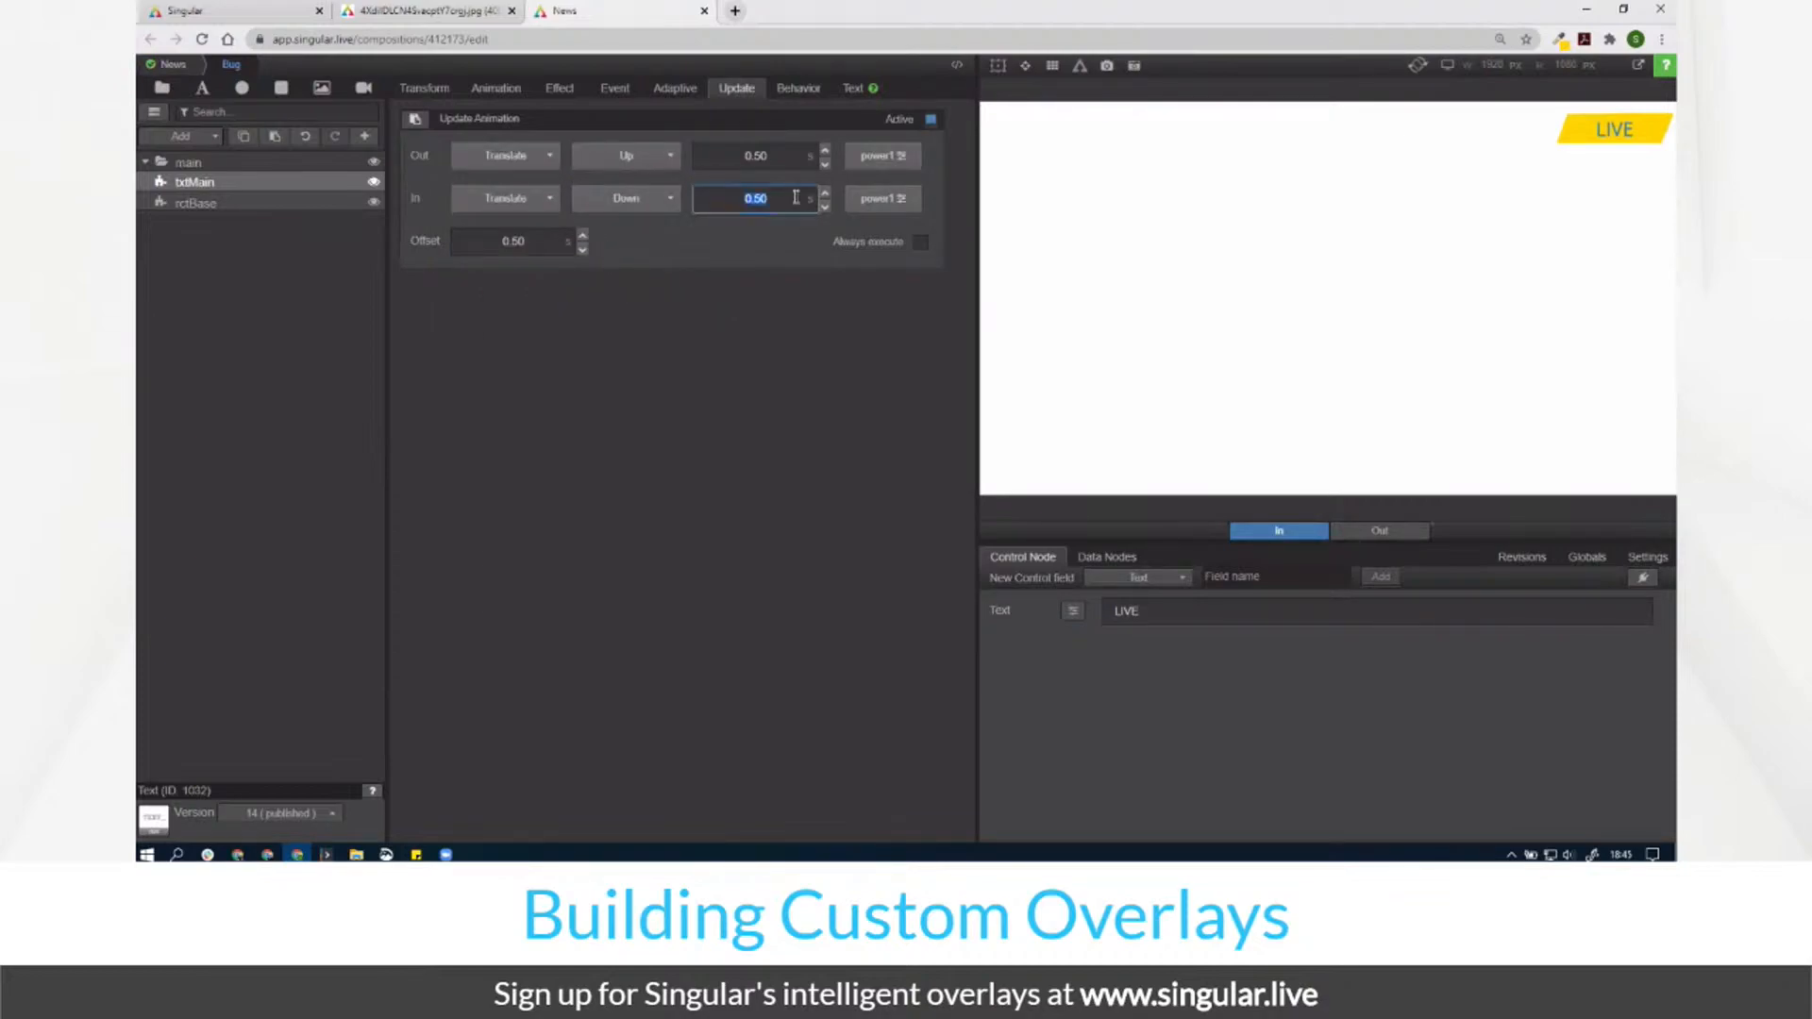
text(1.00)
click(883, 198)
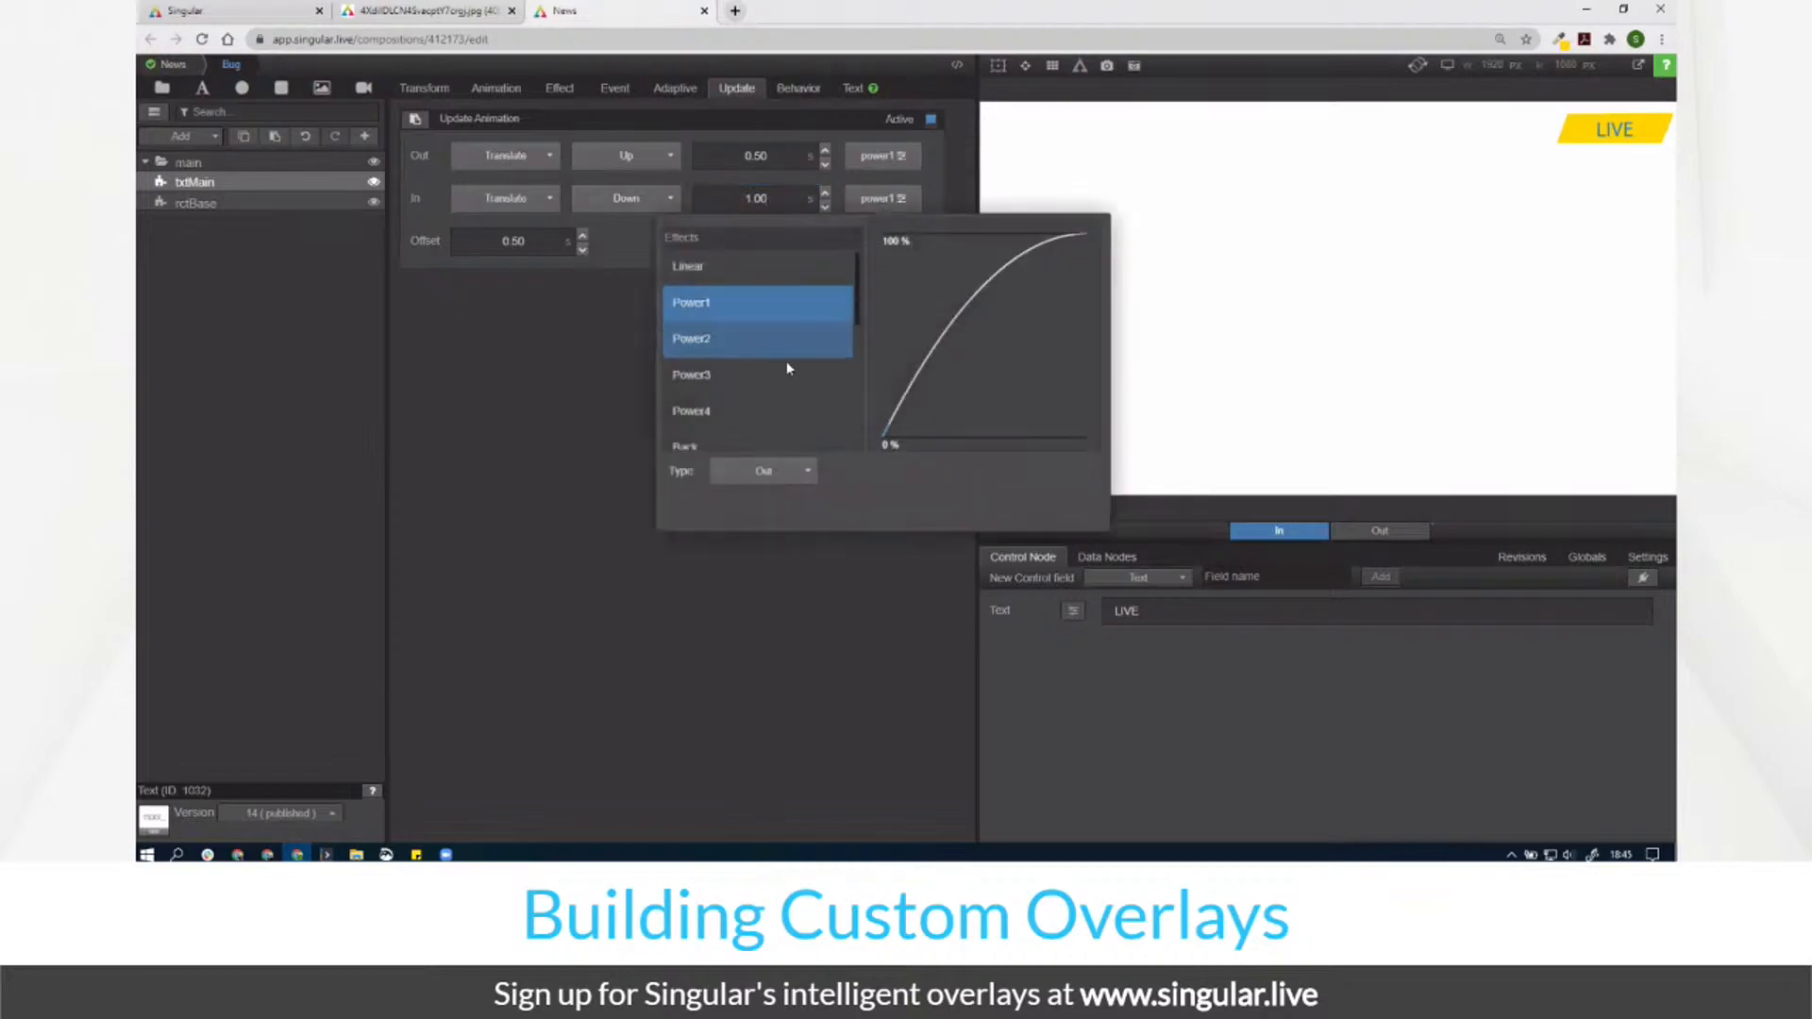
click(785, 377)
click(864, 162)
click(772, 332)
click(640, 360)
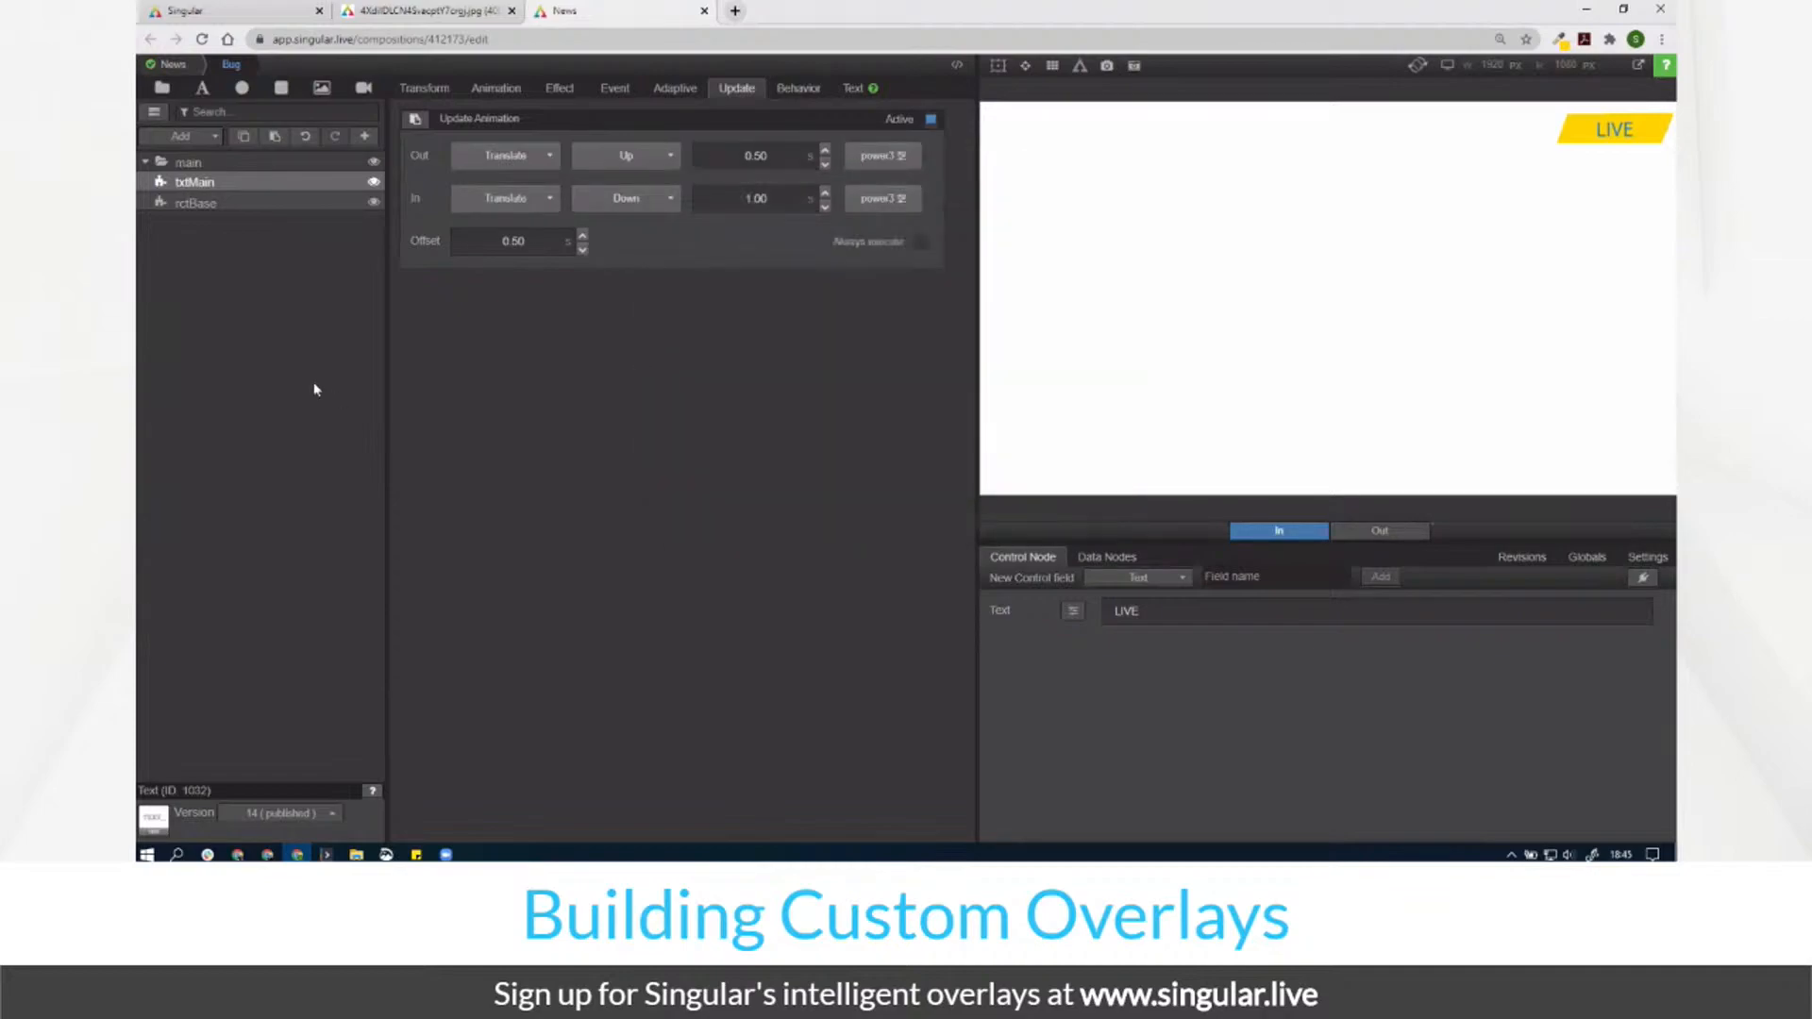
click(930, 120)
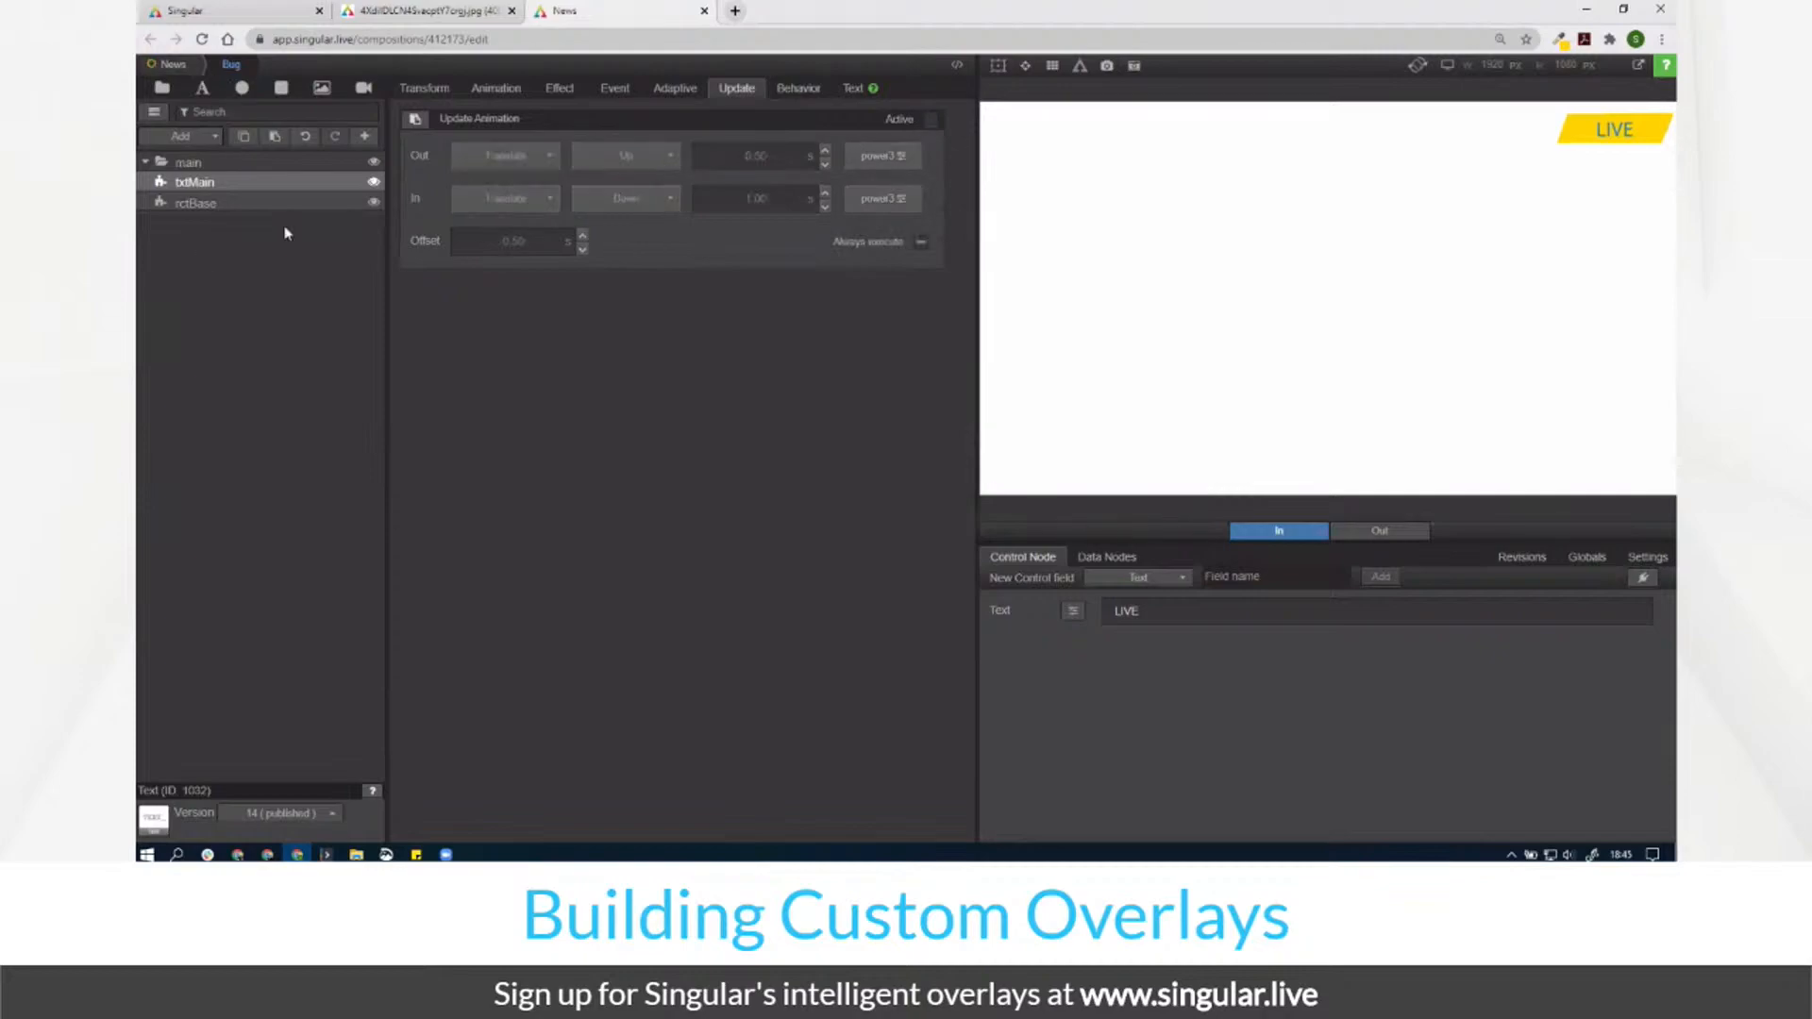
Step: Copy the Lower Third's title layer and paste it into the Bug composition
click(173, 64)
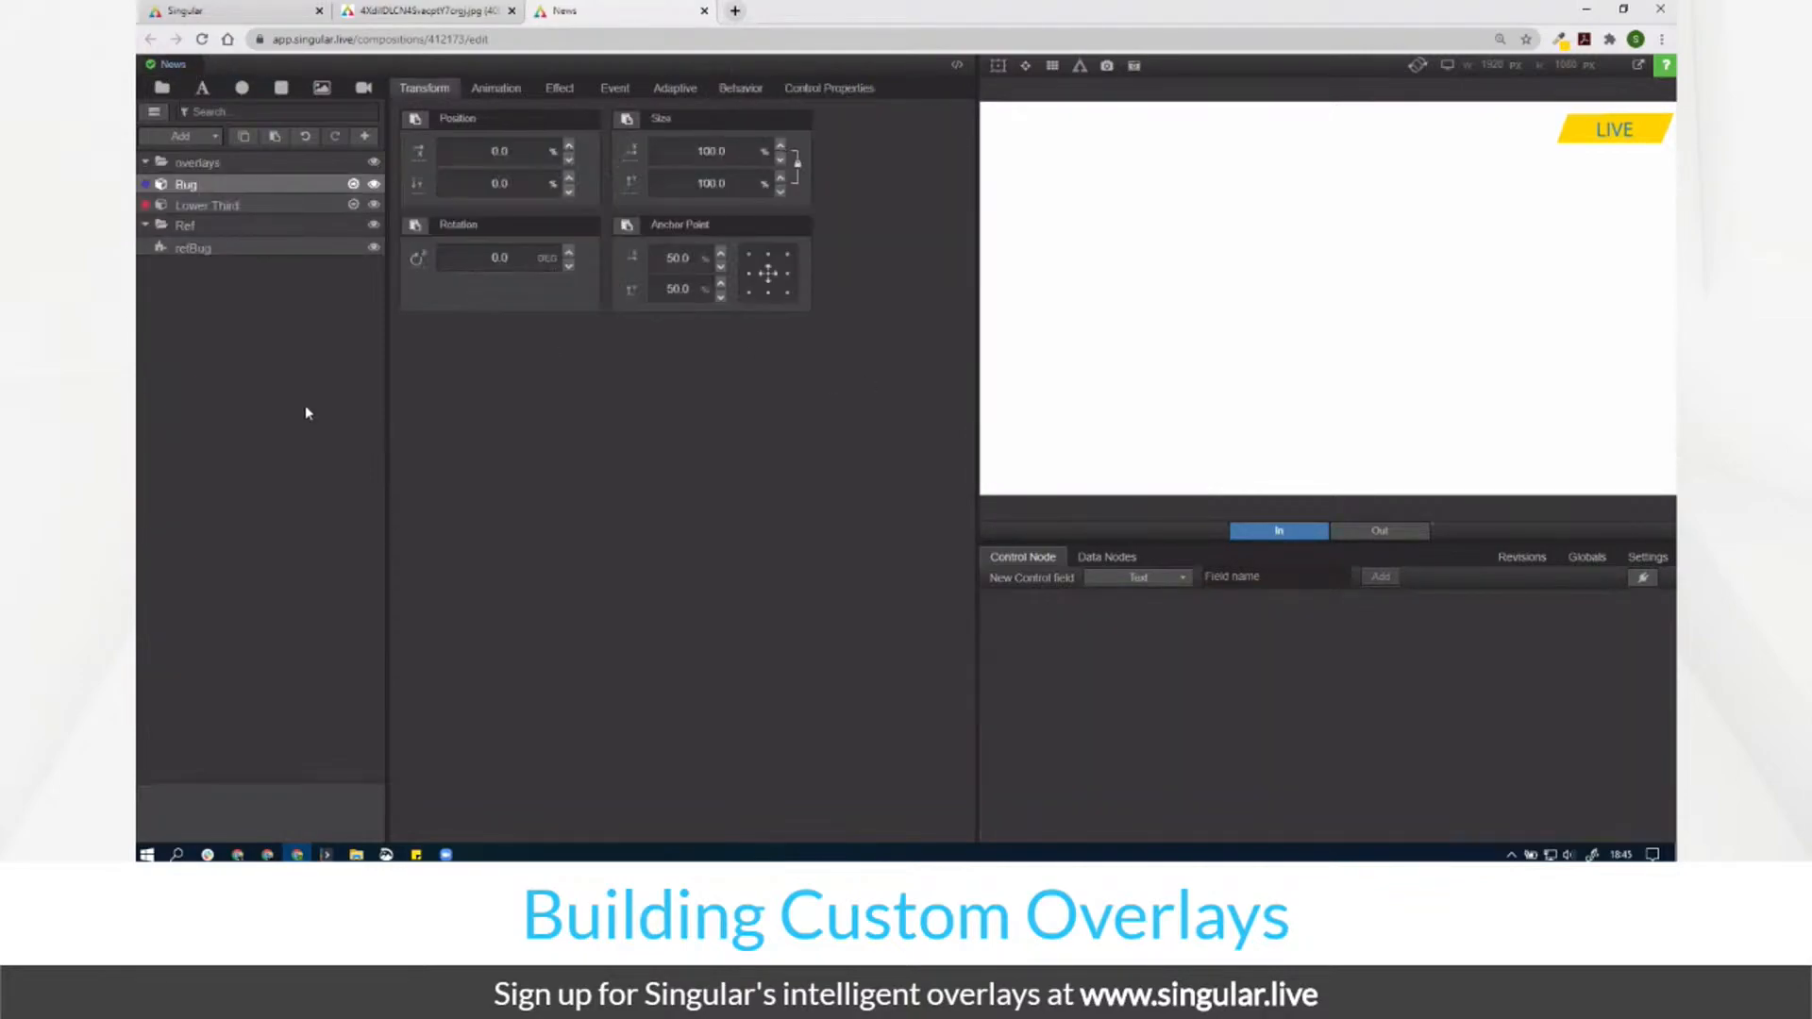
click(349, 205)
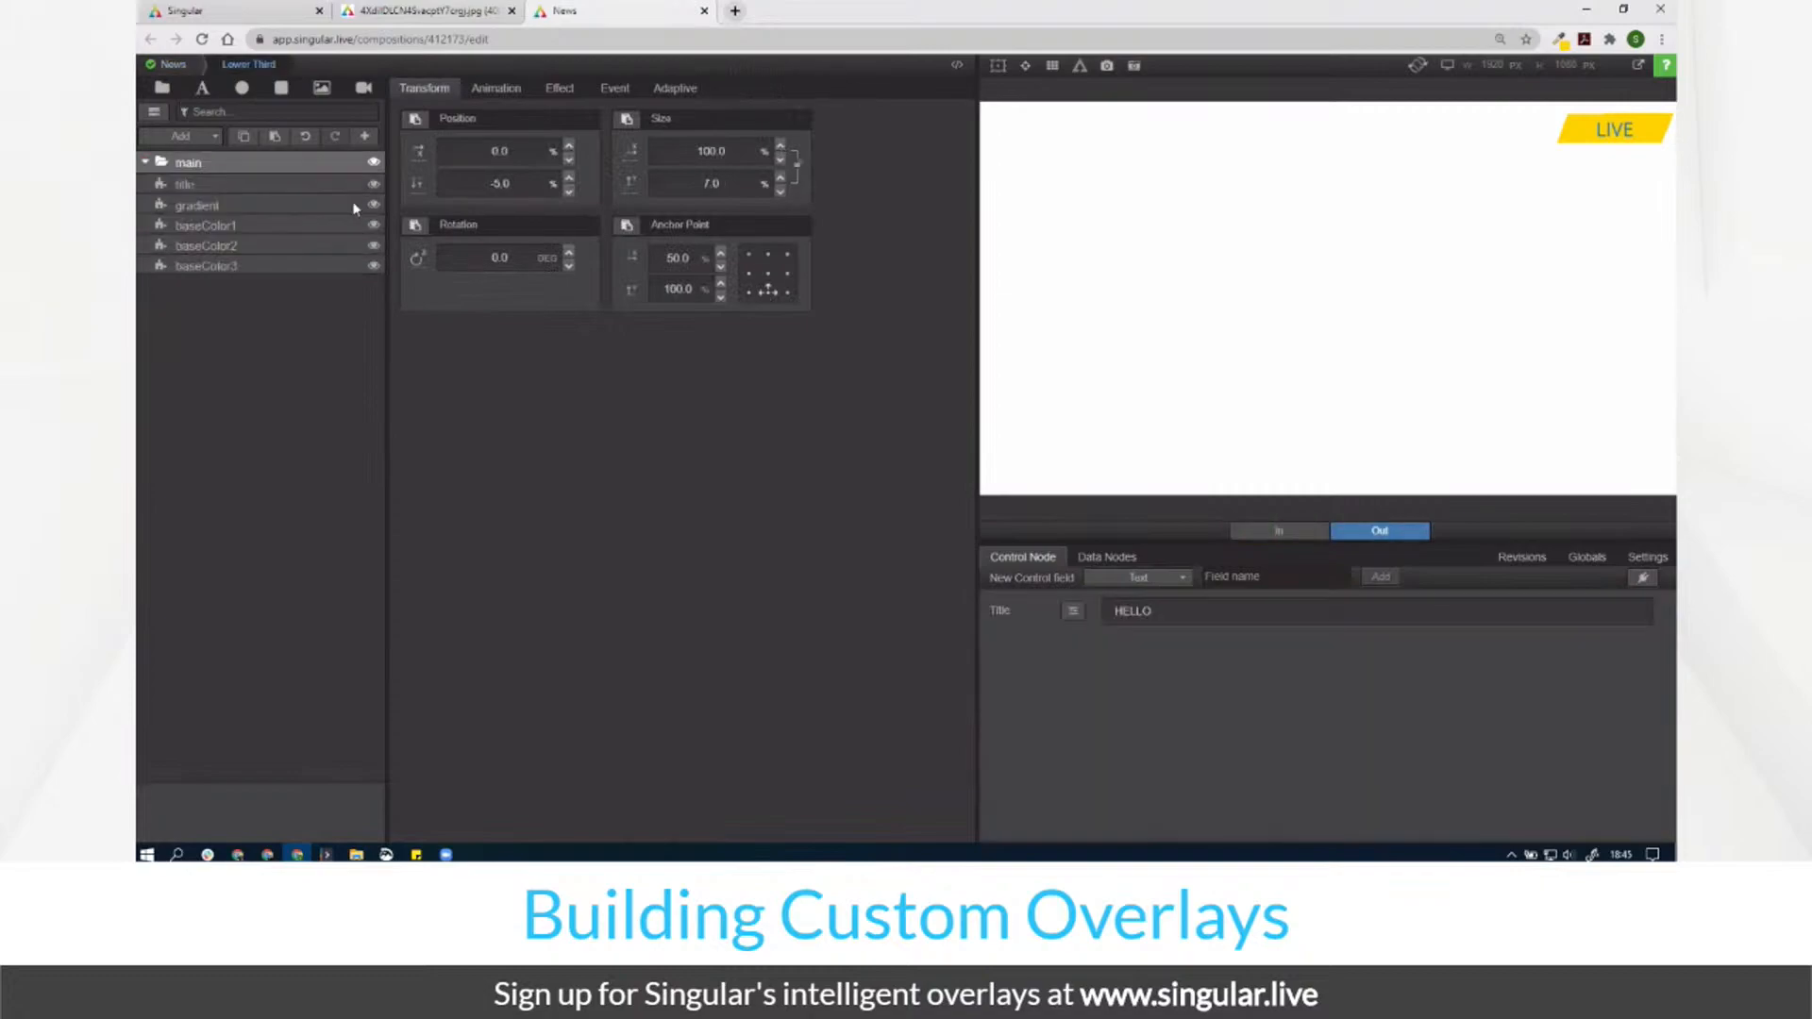
click(276, 186)
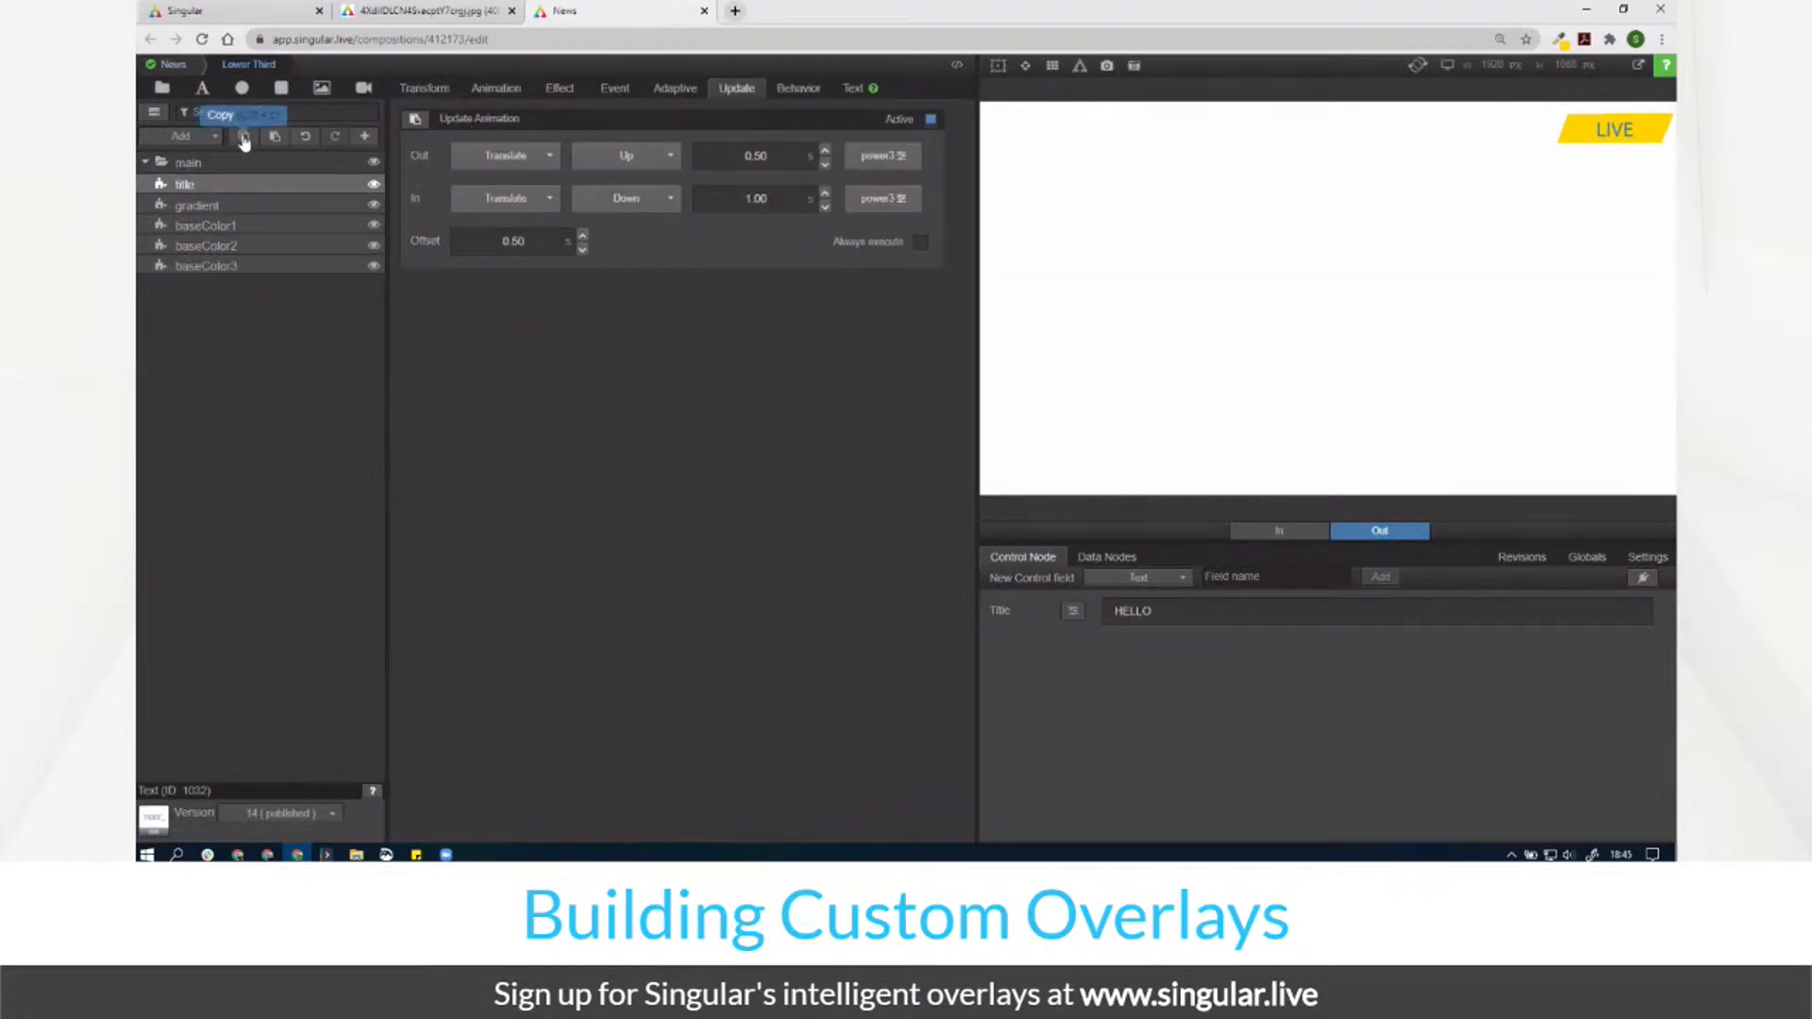
click(175, 65)
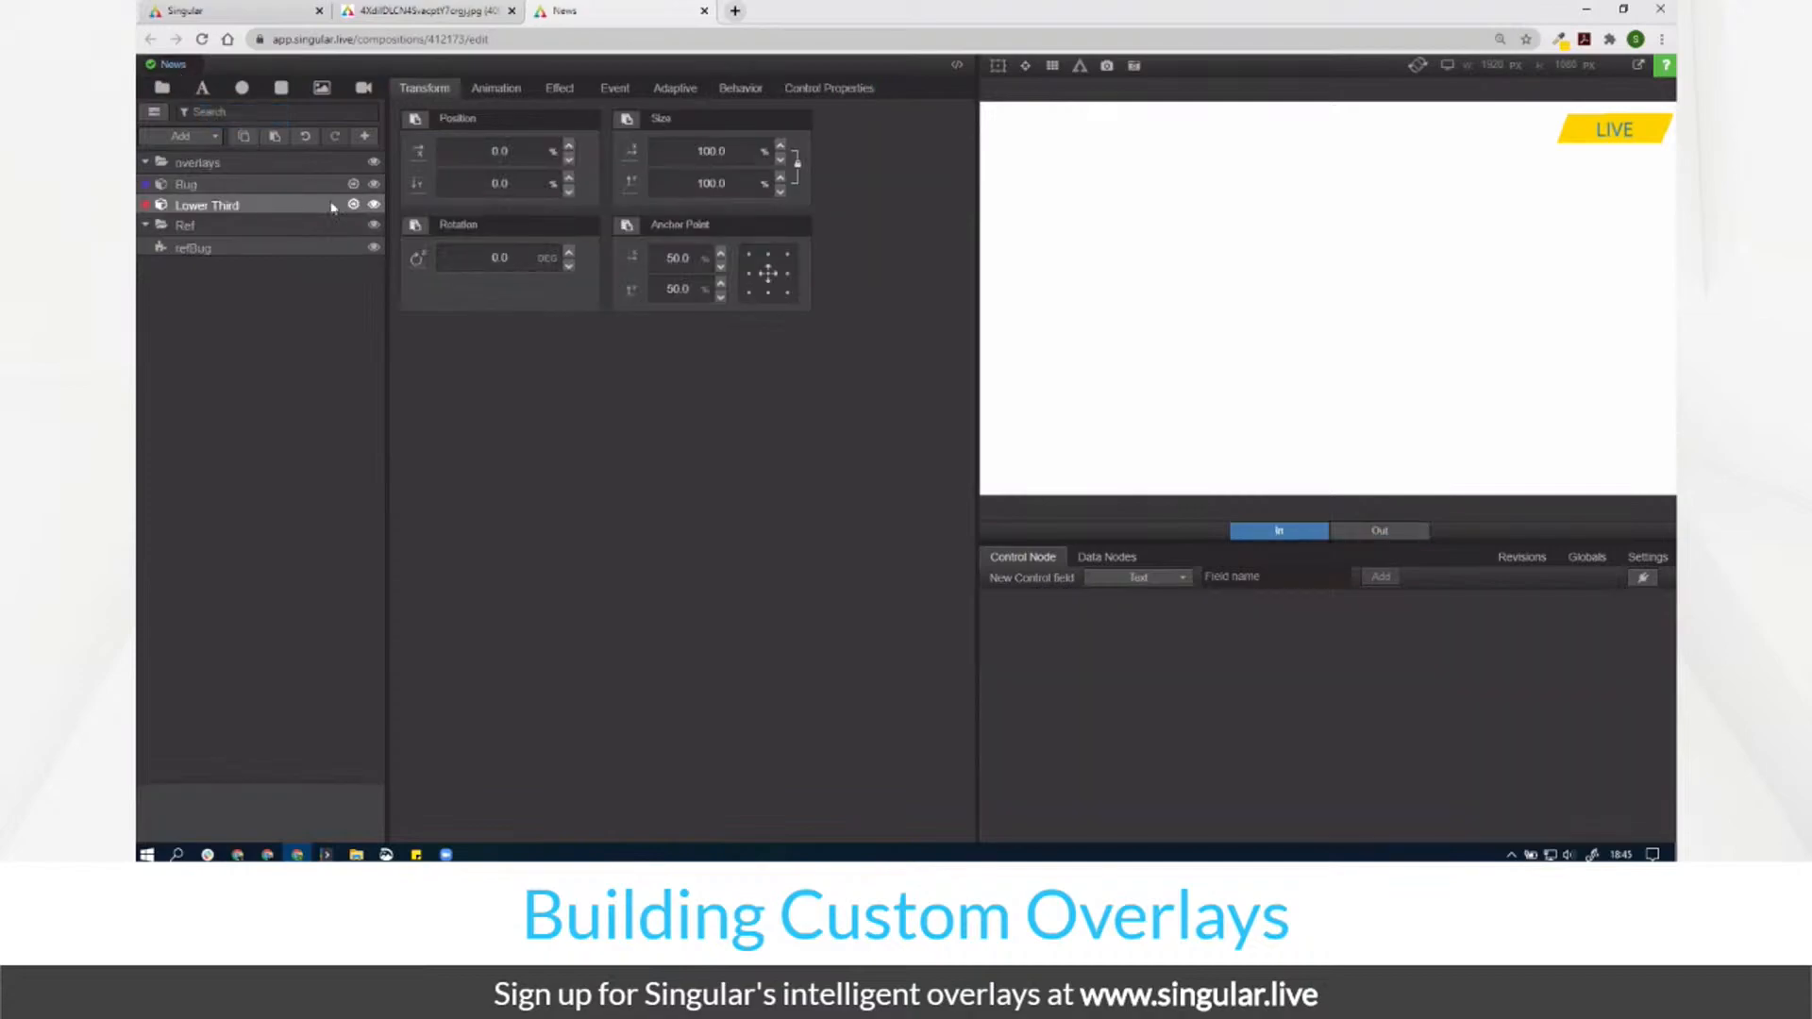
click(353, 185)
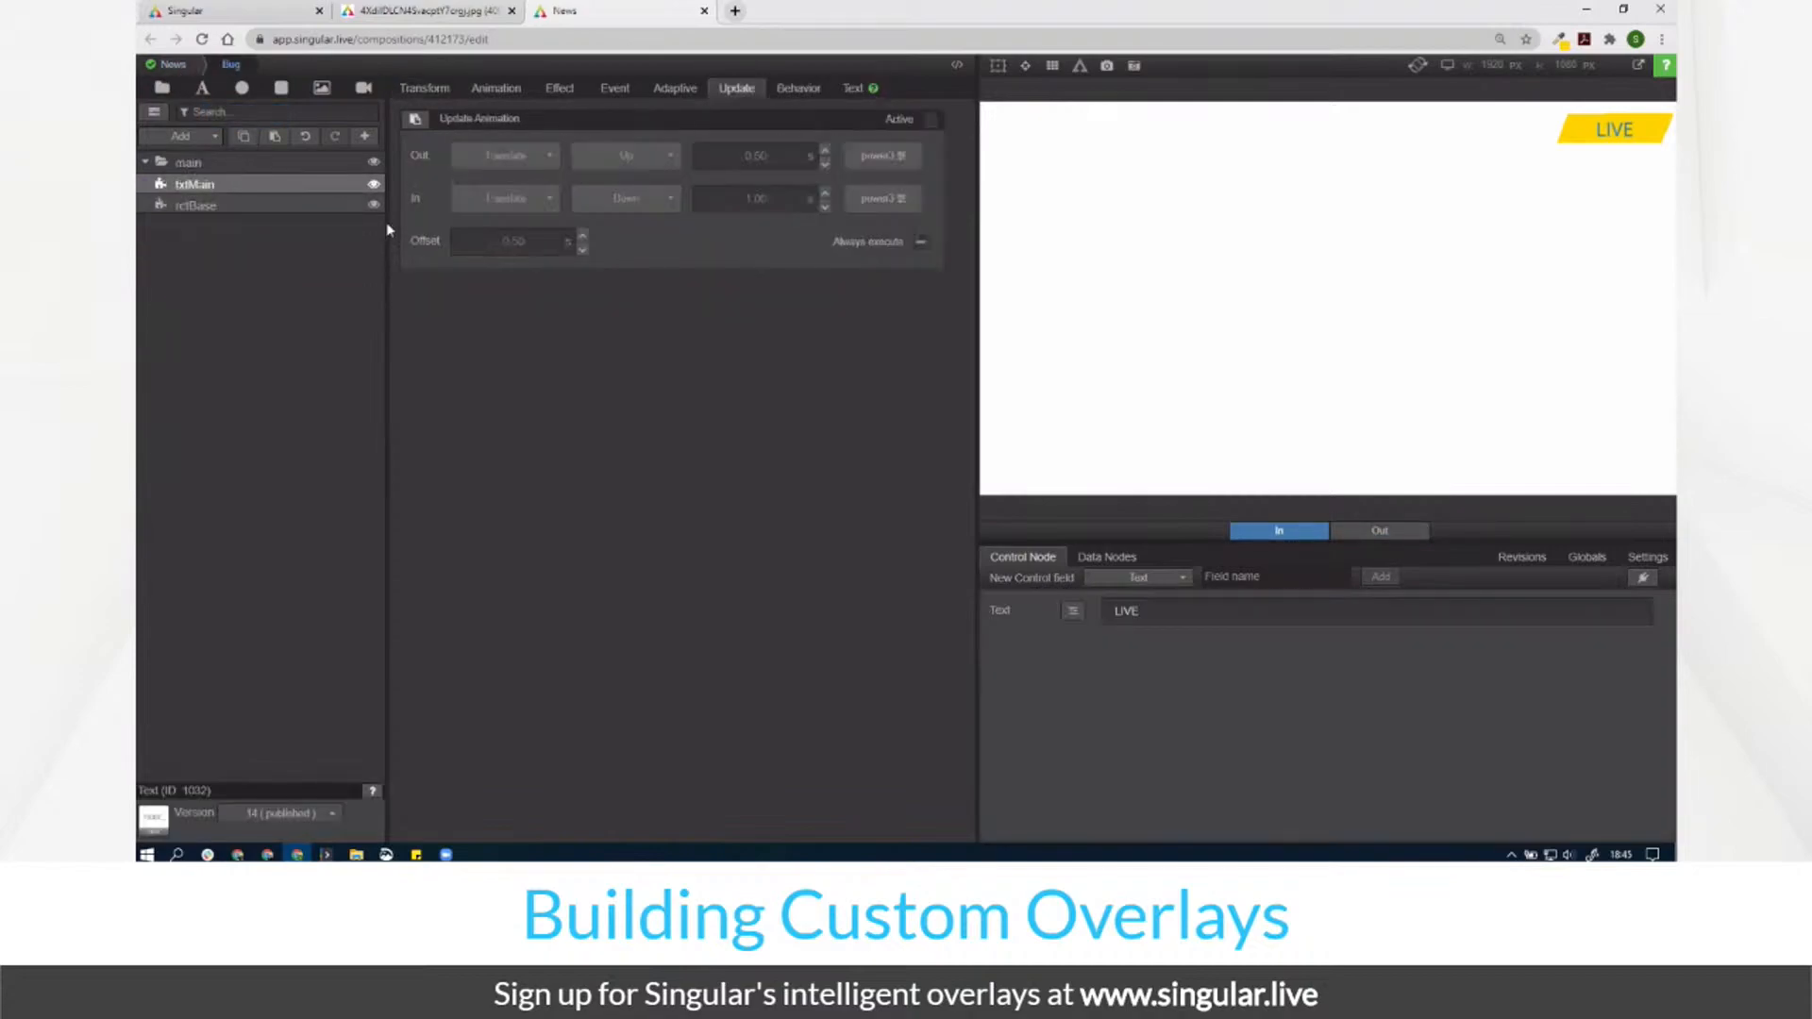
click(275, 137)
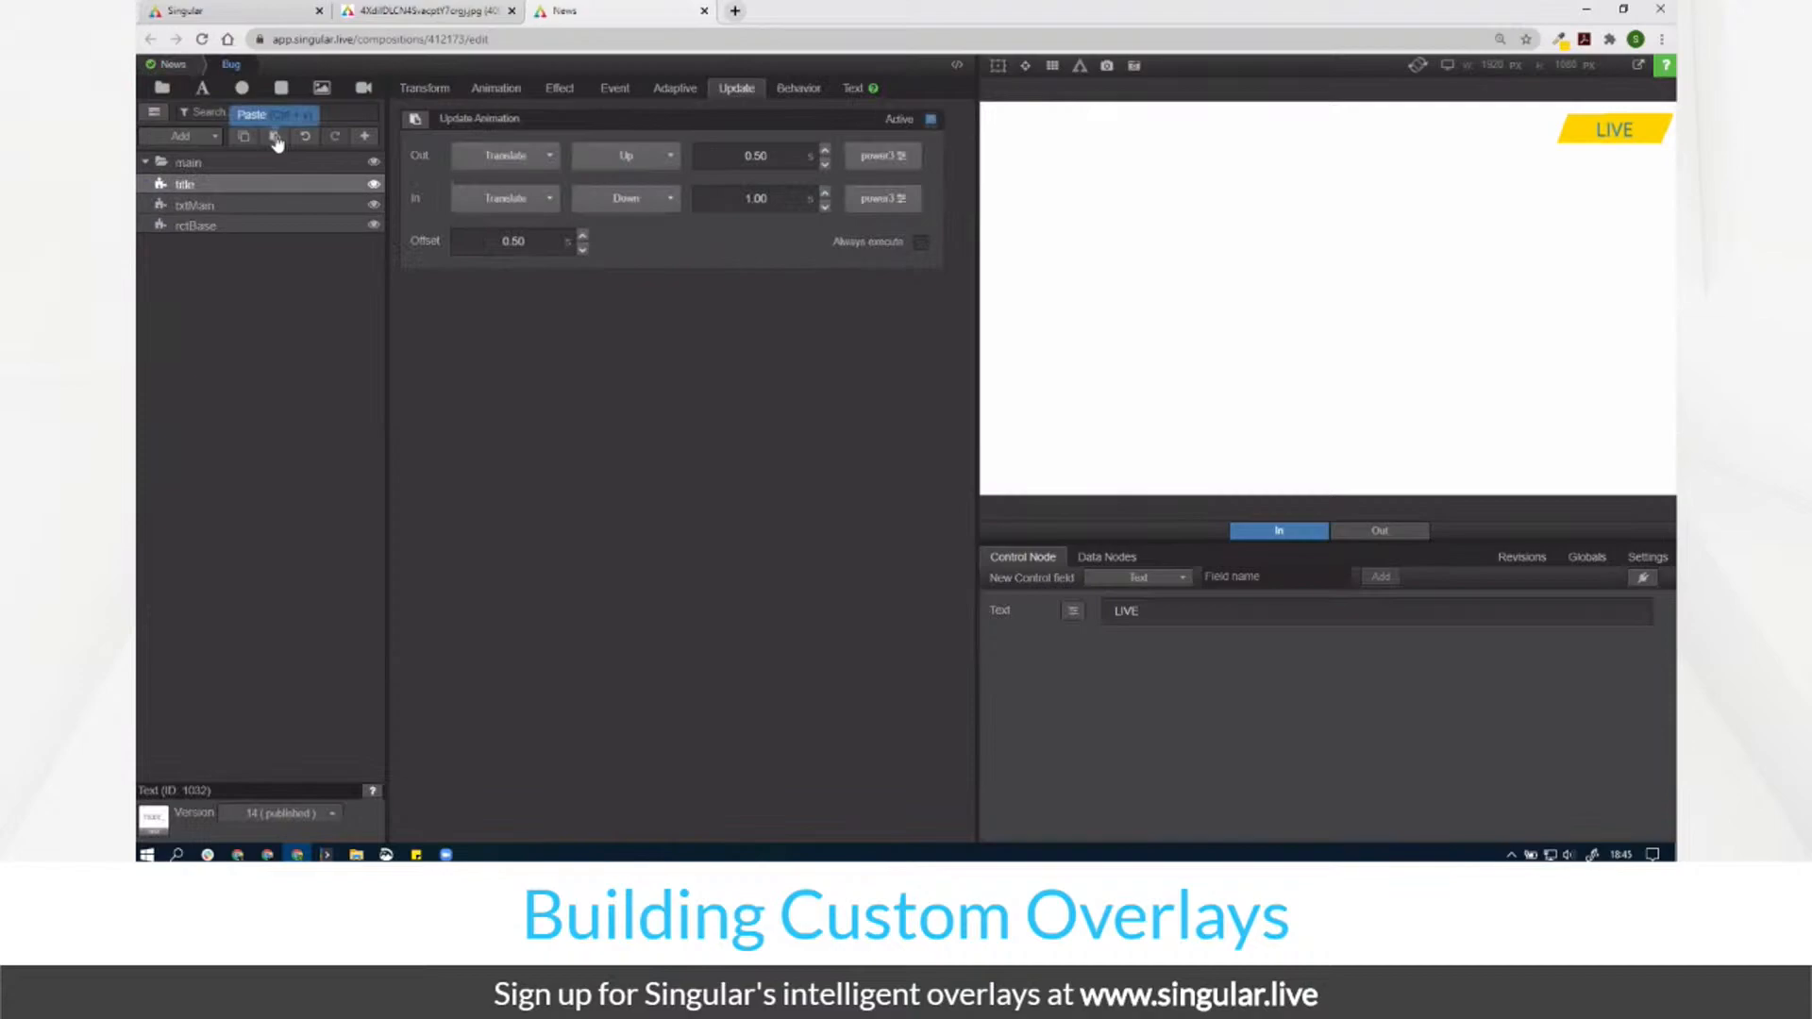
Step: Re-enable txtMain's update animation and delete the pasted title layer from the bug
click(224, 204)
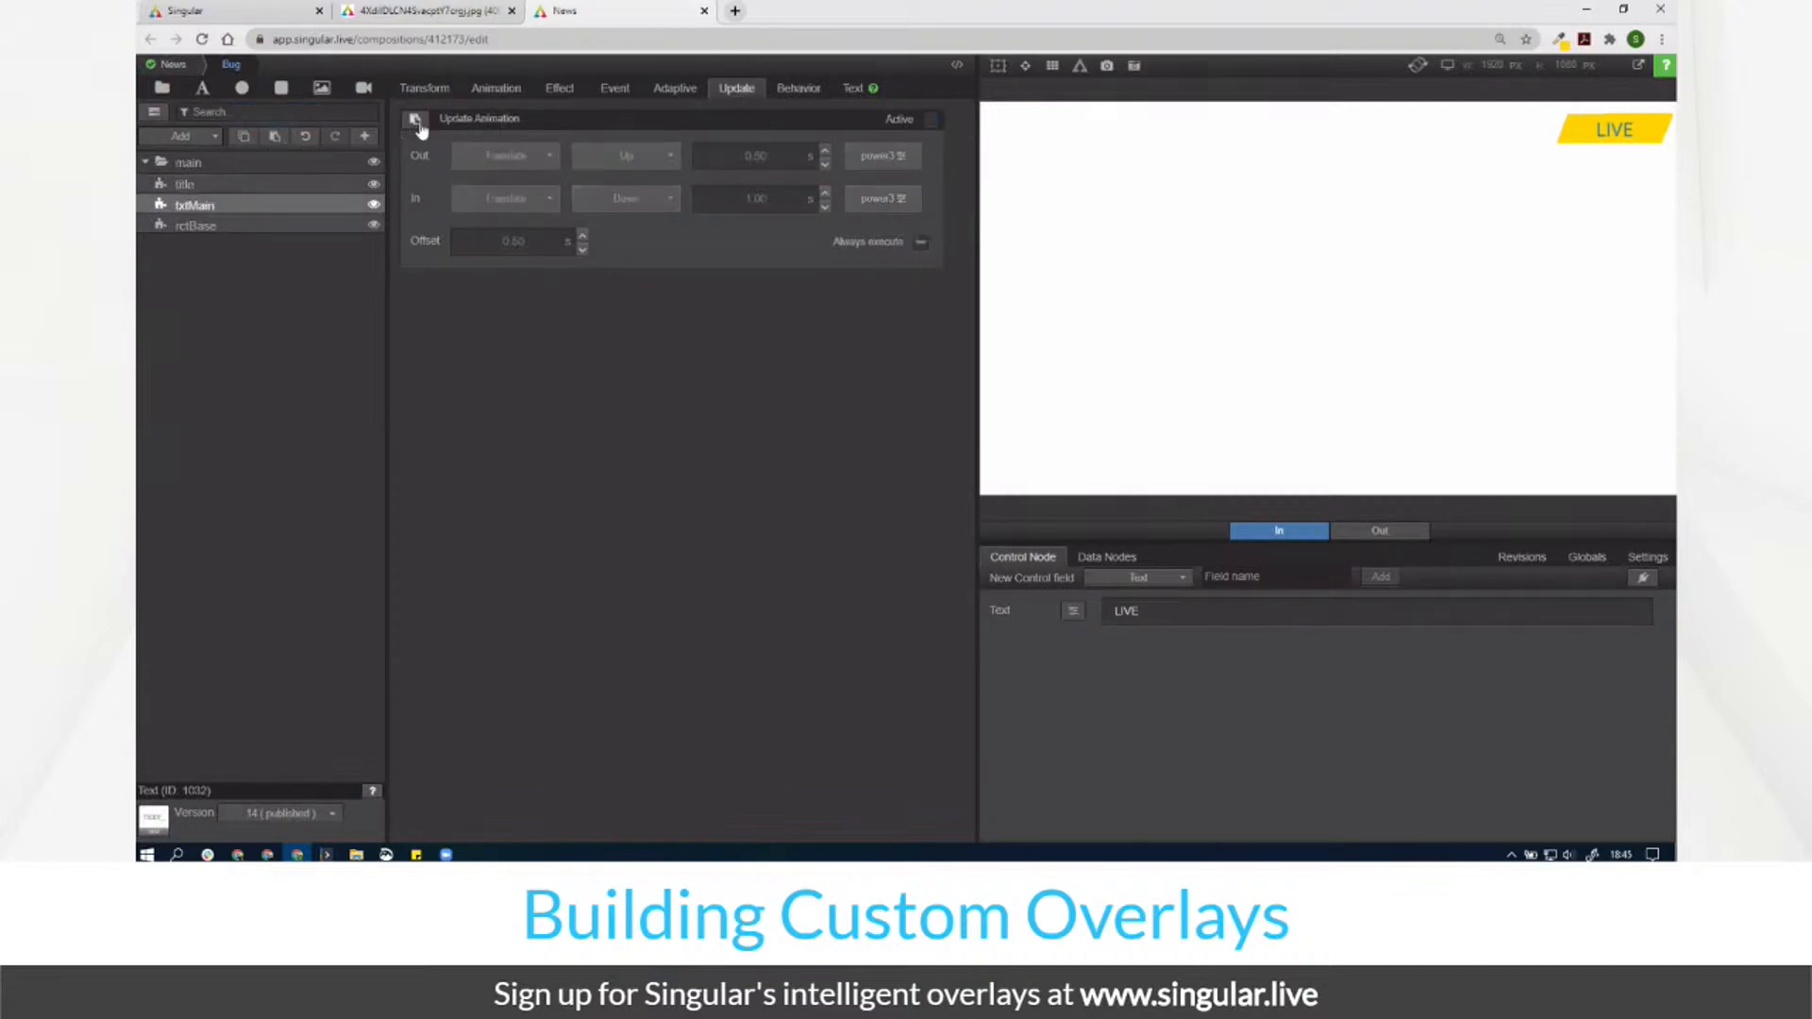
click(415, 121)
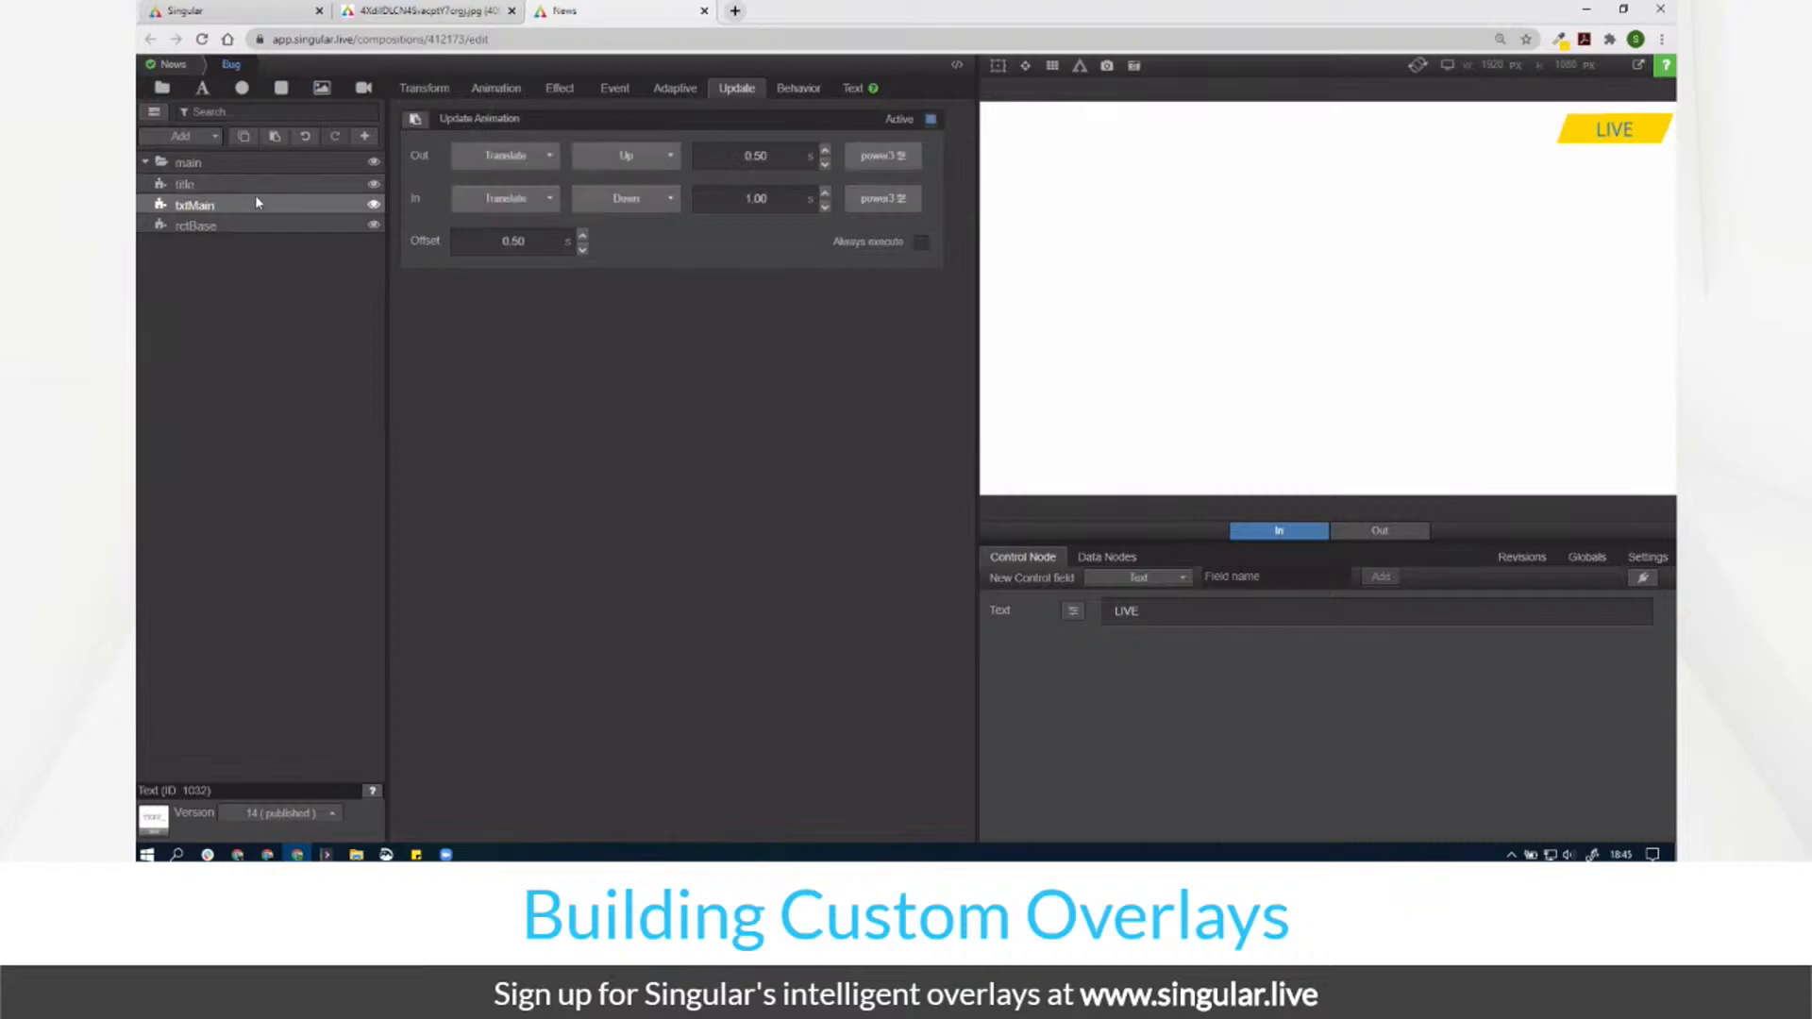
click(278, 188)
key(Delete)
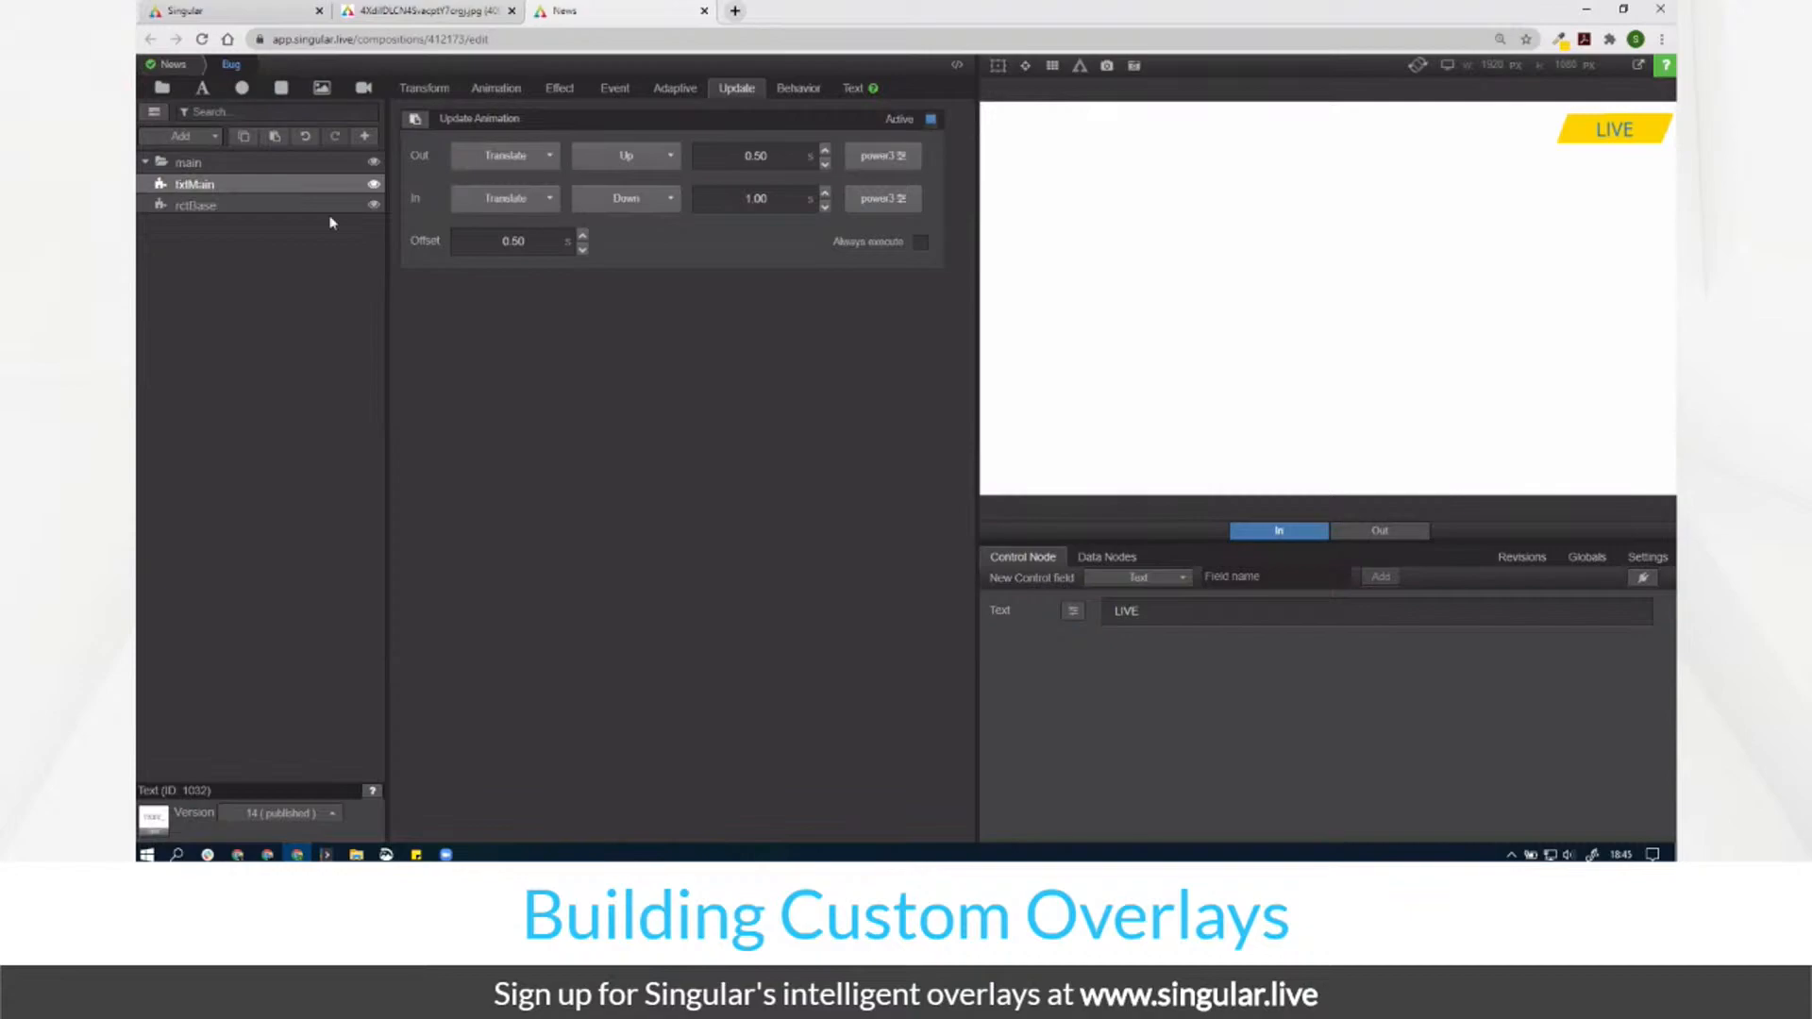
click(539, 93)
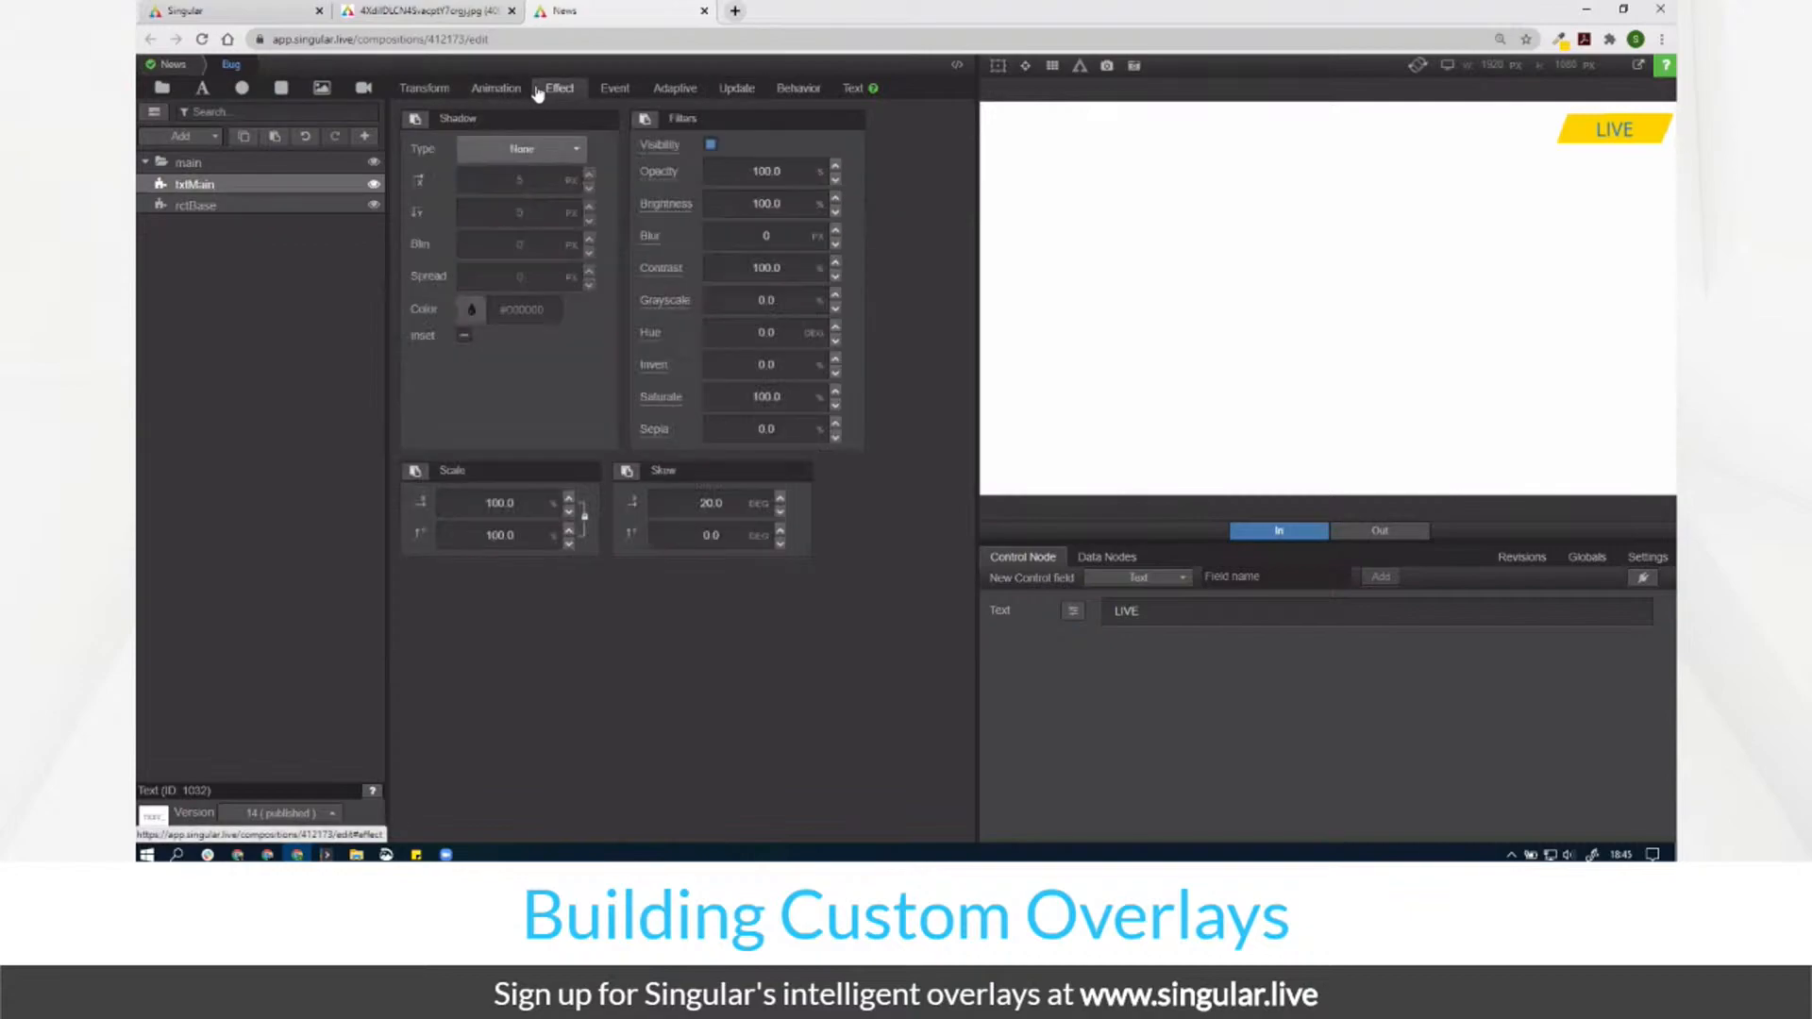
Step: Preview the in animation on the timeline and give txtMain's fade Power3 easing
click(497, 89)
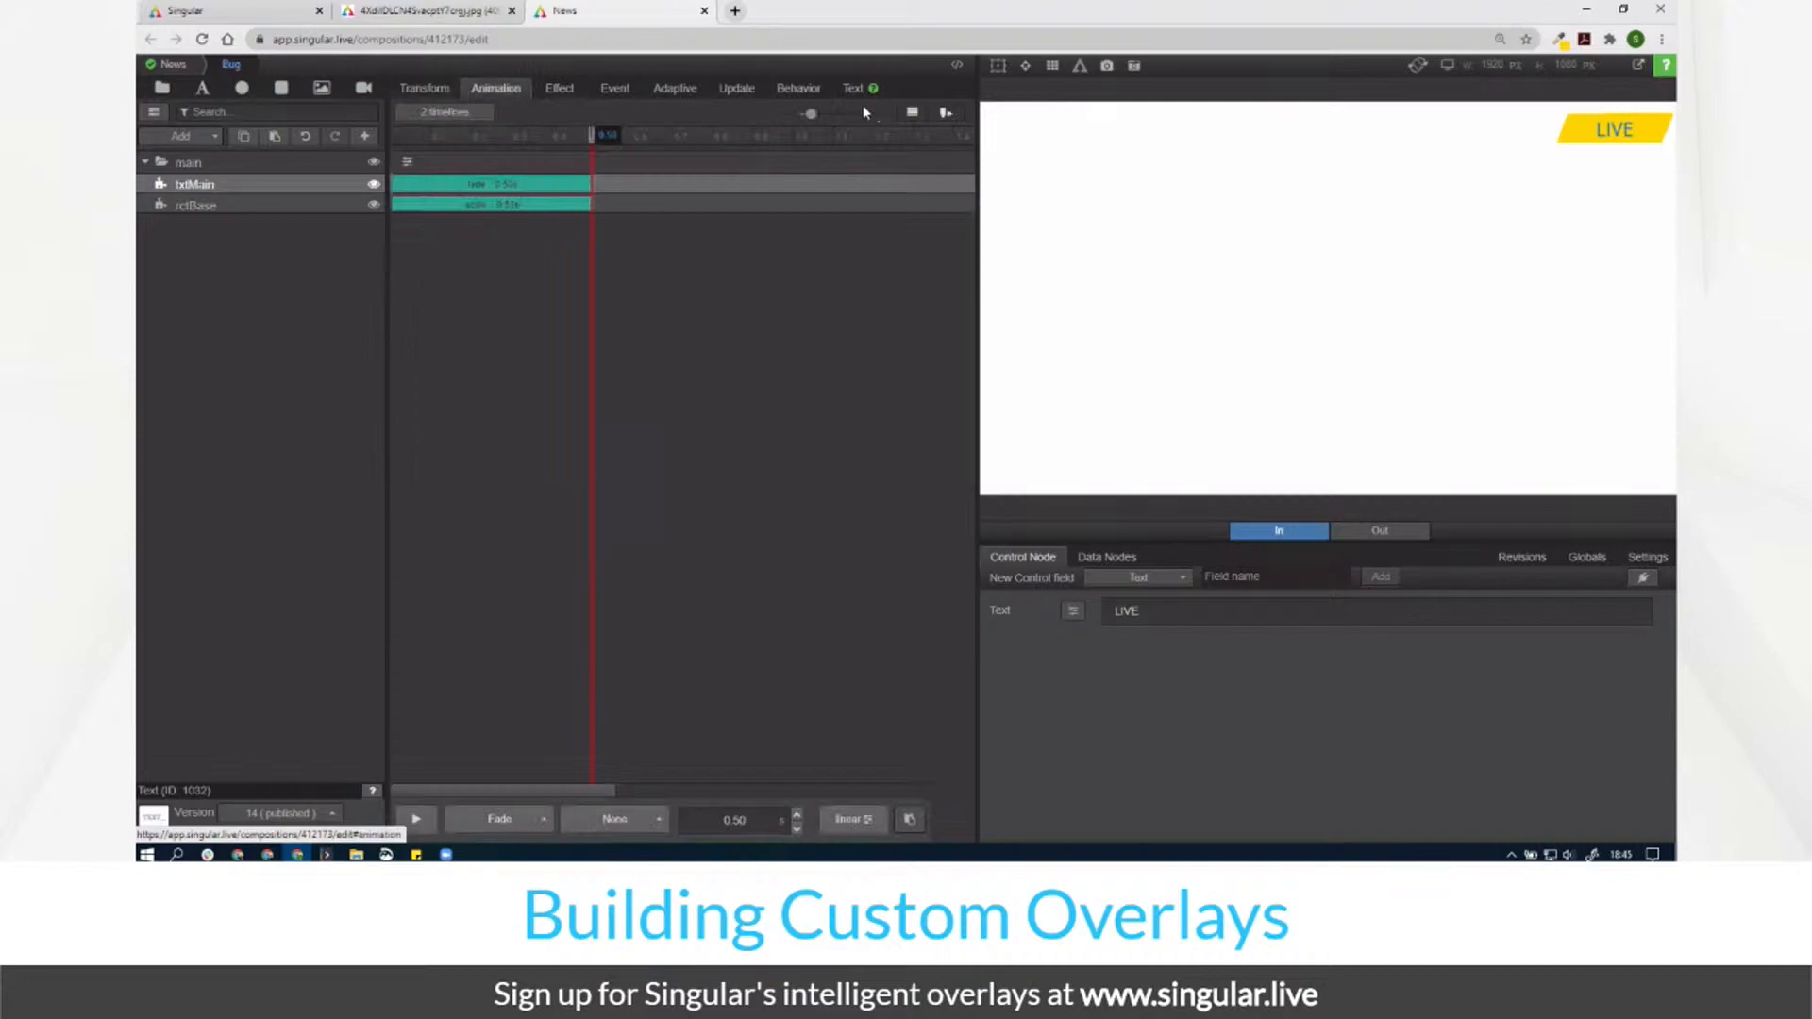
click(1164, 625)
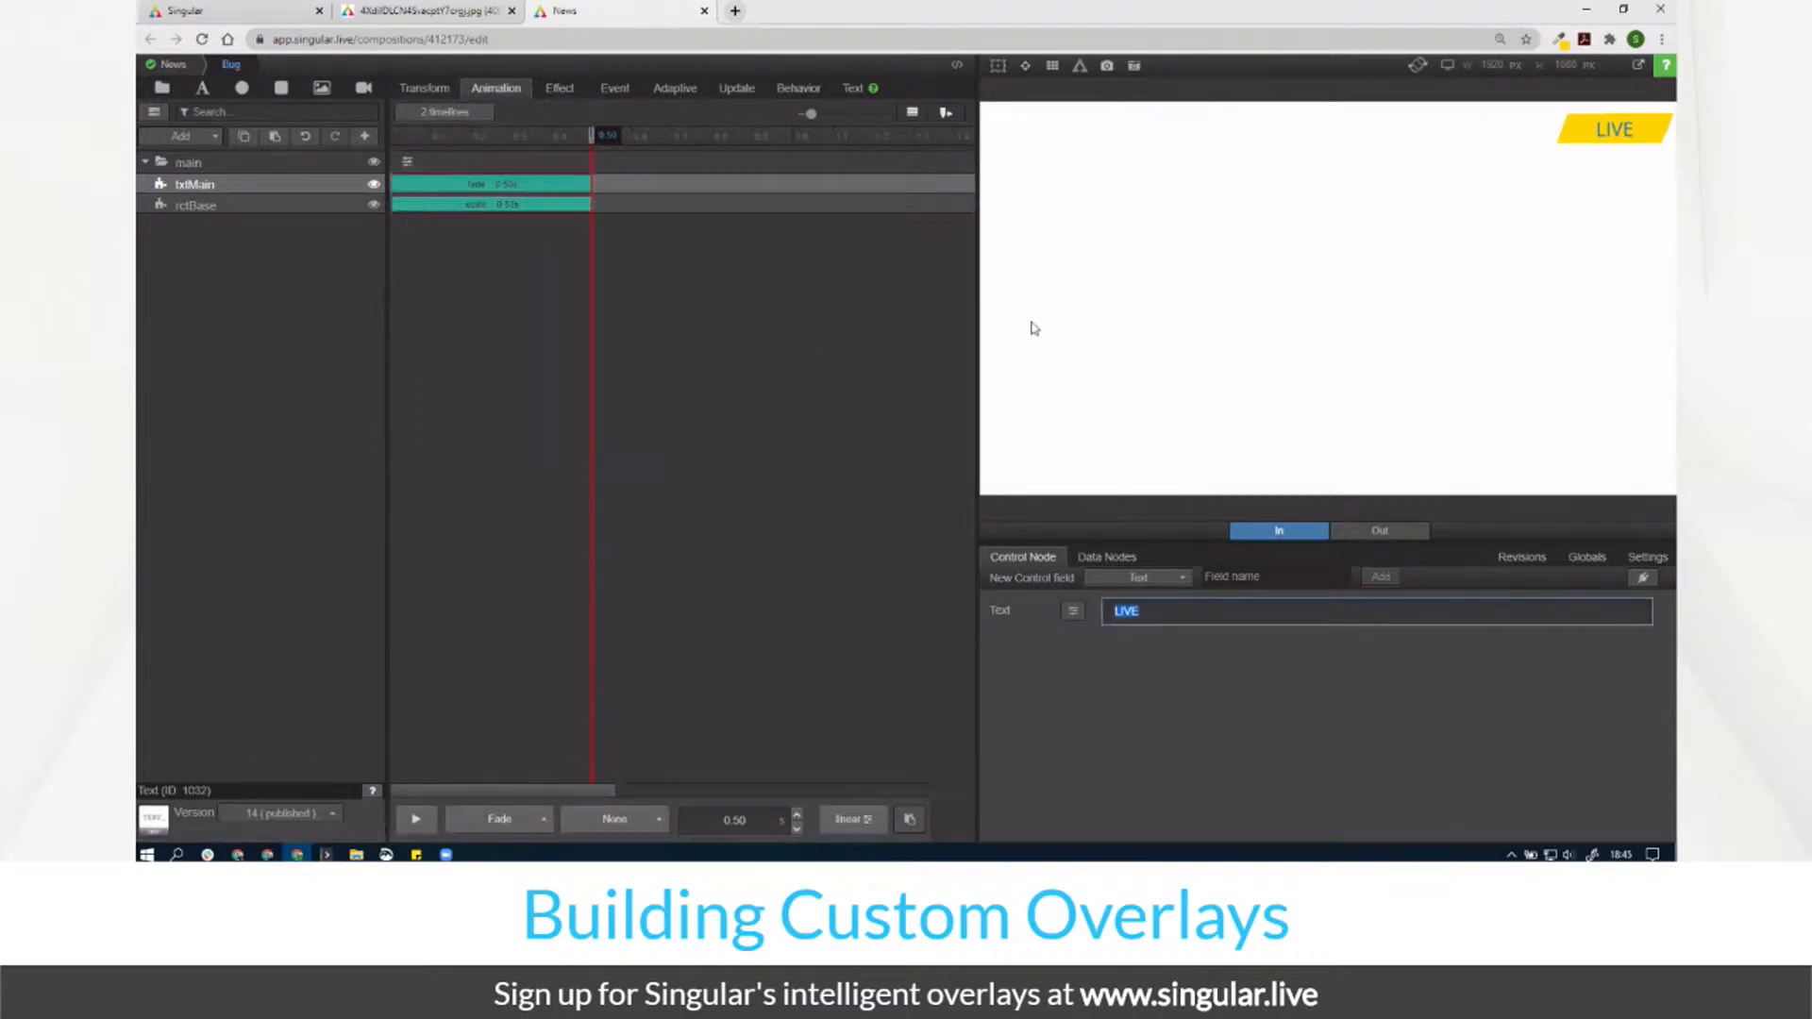
click(446, 120)
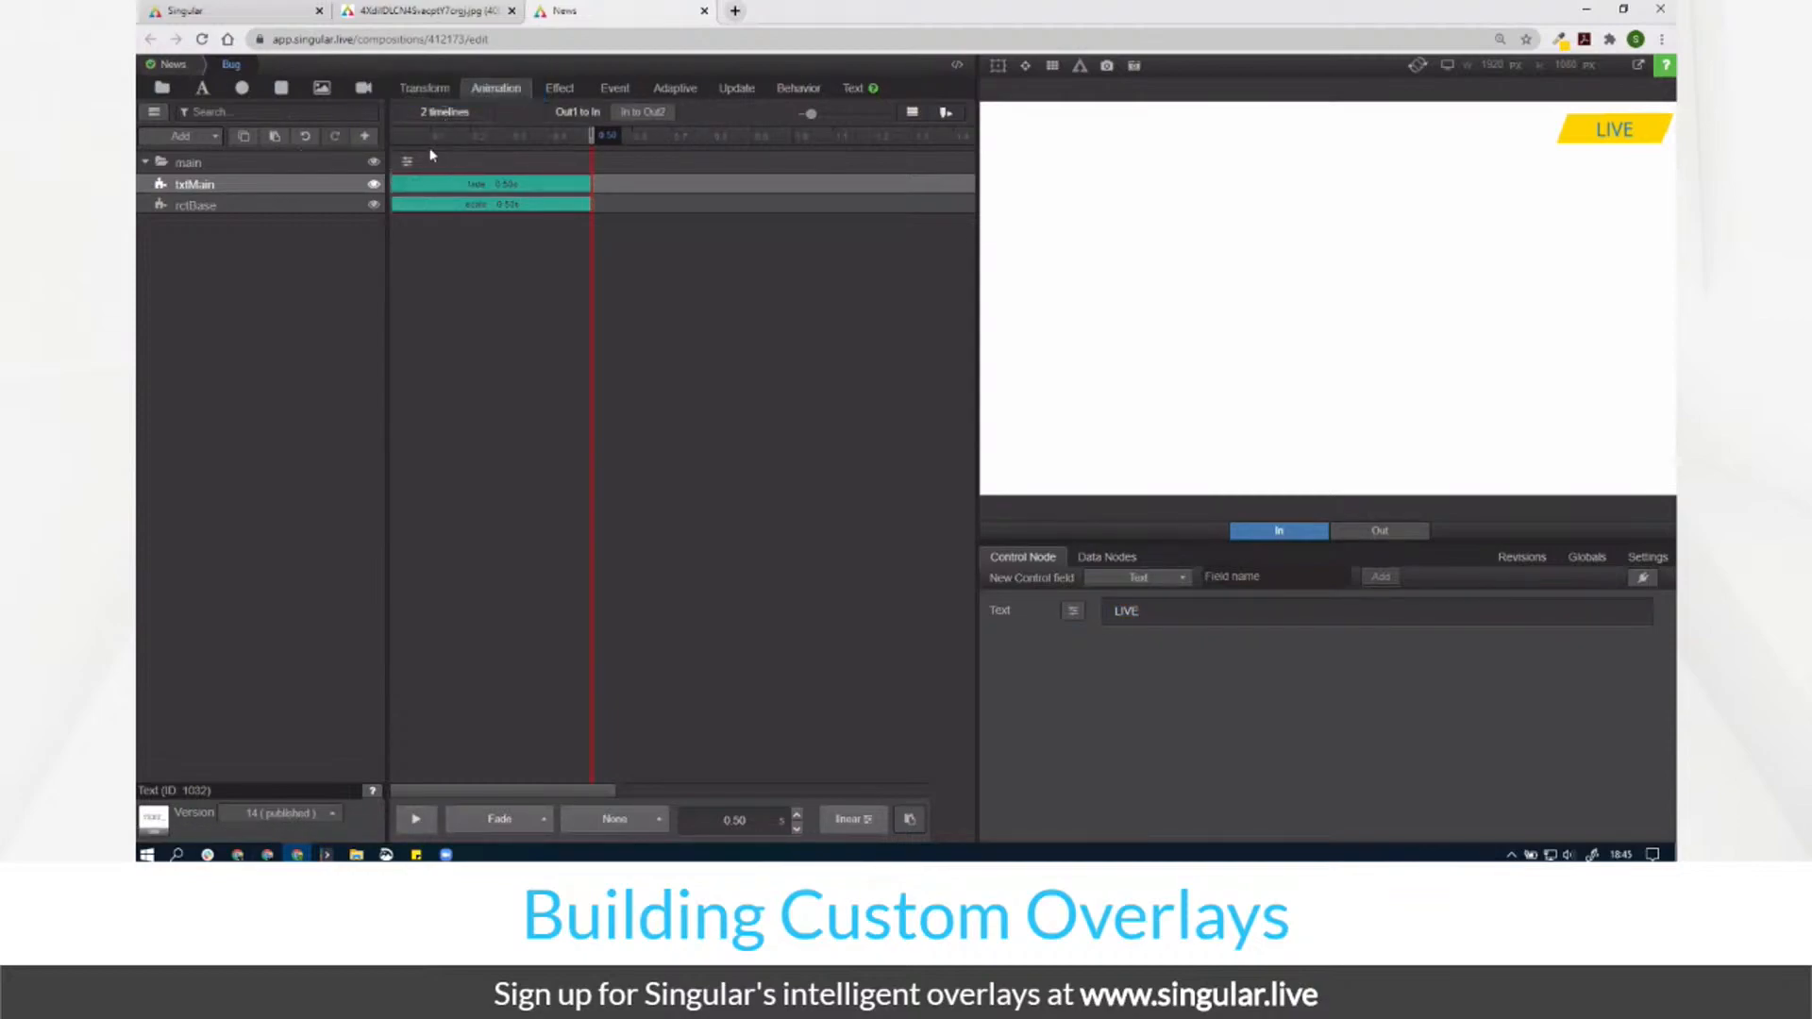
drag(428, 138, 777, 241)
click(854, 819)
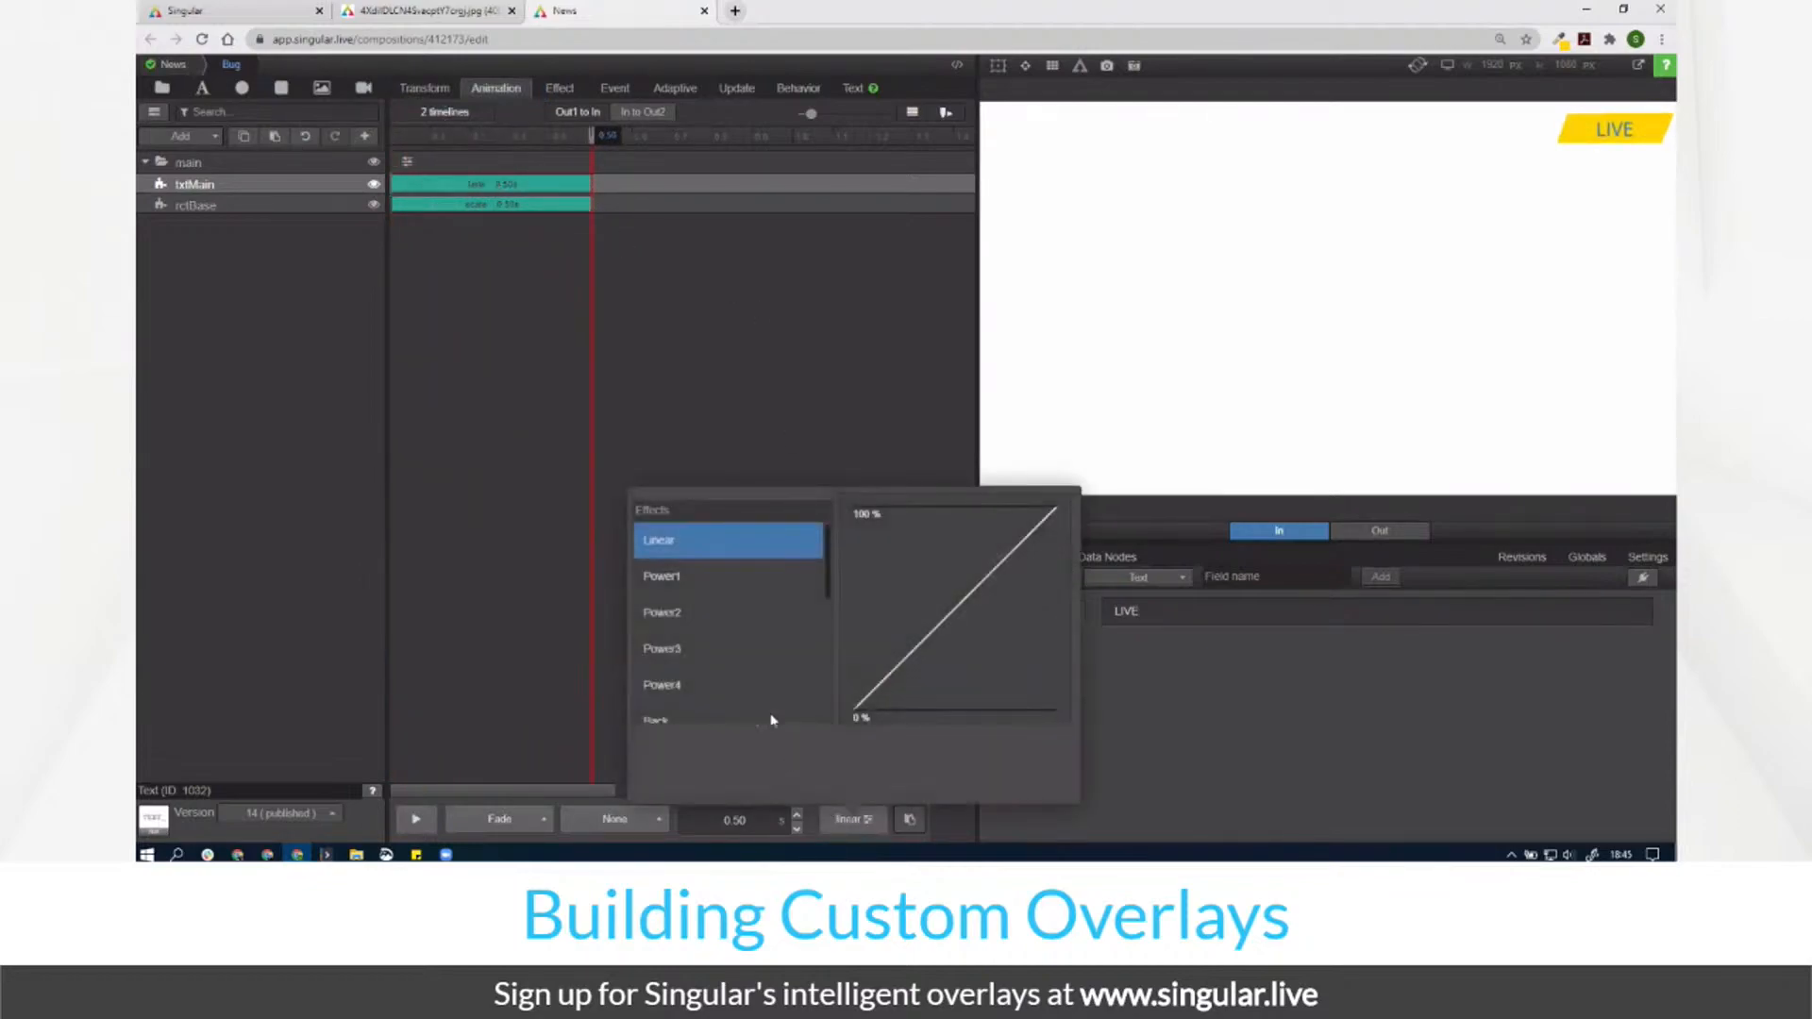
click(722, 650)
click(567, 224)
Step: Stretch rctBase's scale-in to 1.00 s and delay txtMain's fade to start at 0.50 s
drag(589, 206, 816, 214)
drag(517, 184, 740, 201)
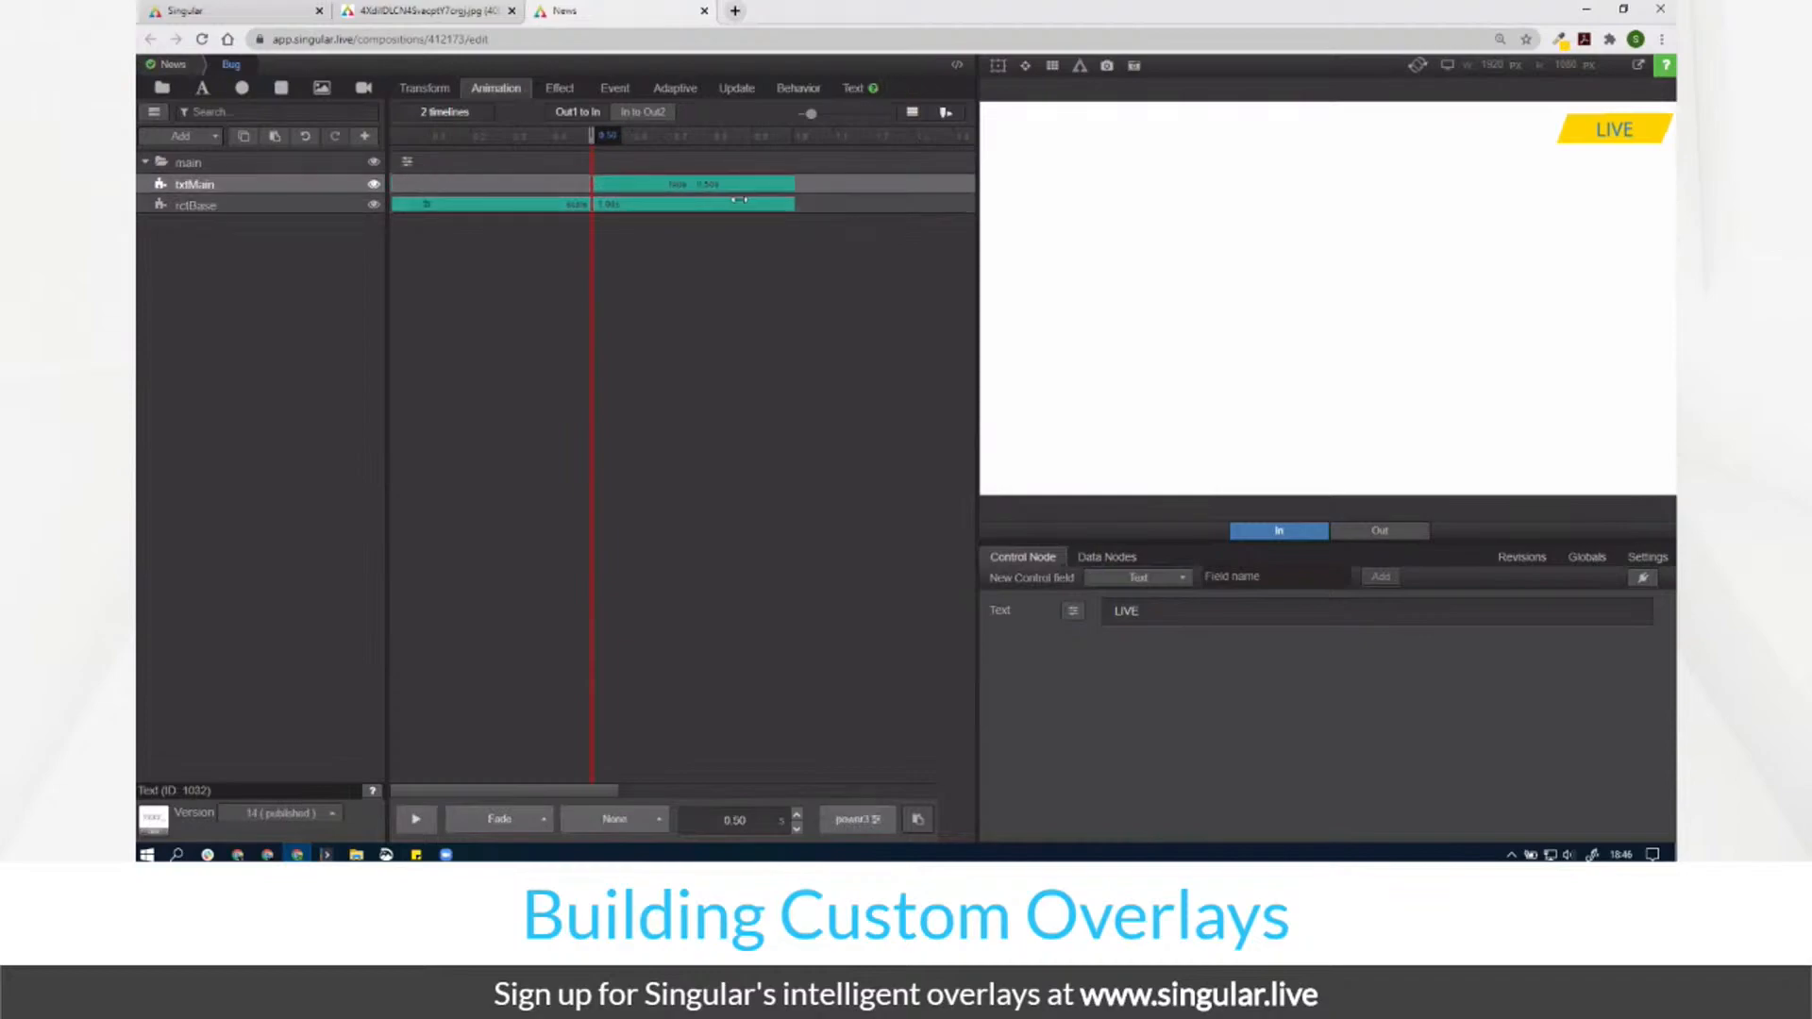
click(256, 207)
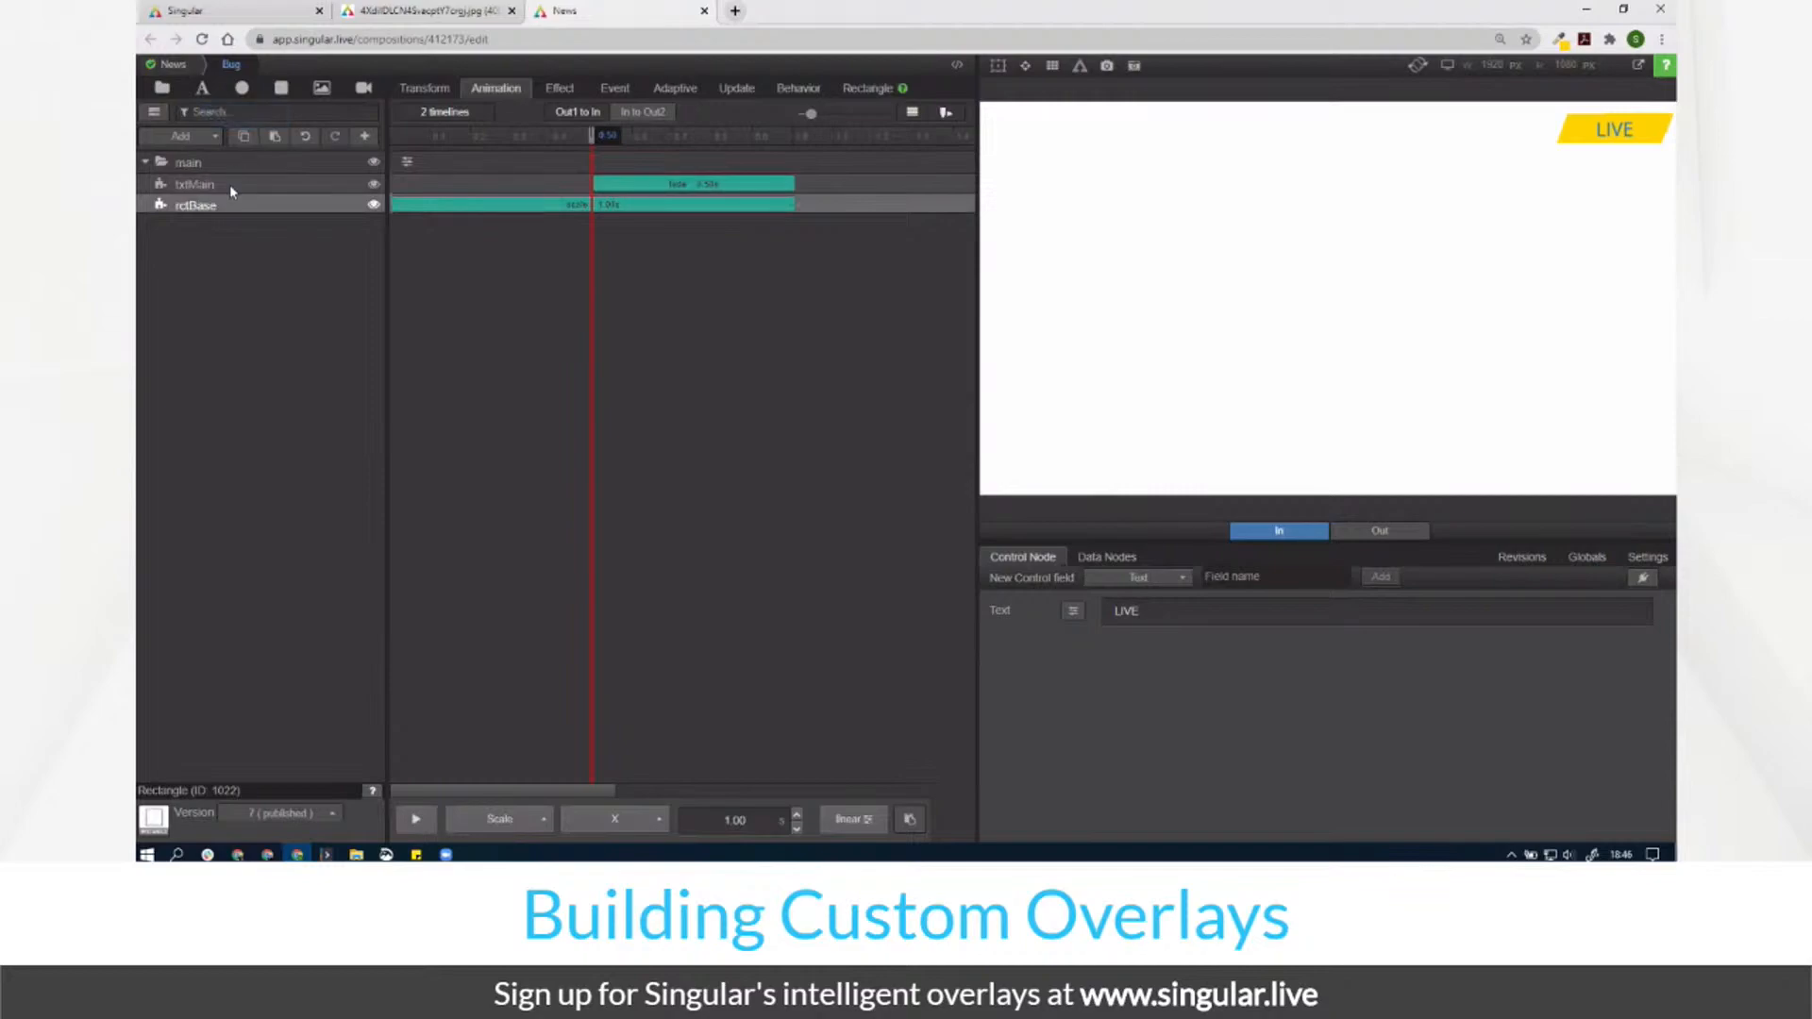
Step: Duplicate rctBase twice, starting each copy's scale animation progressively later on the timeline
key(ctrl+v)
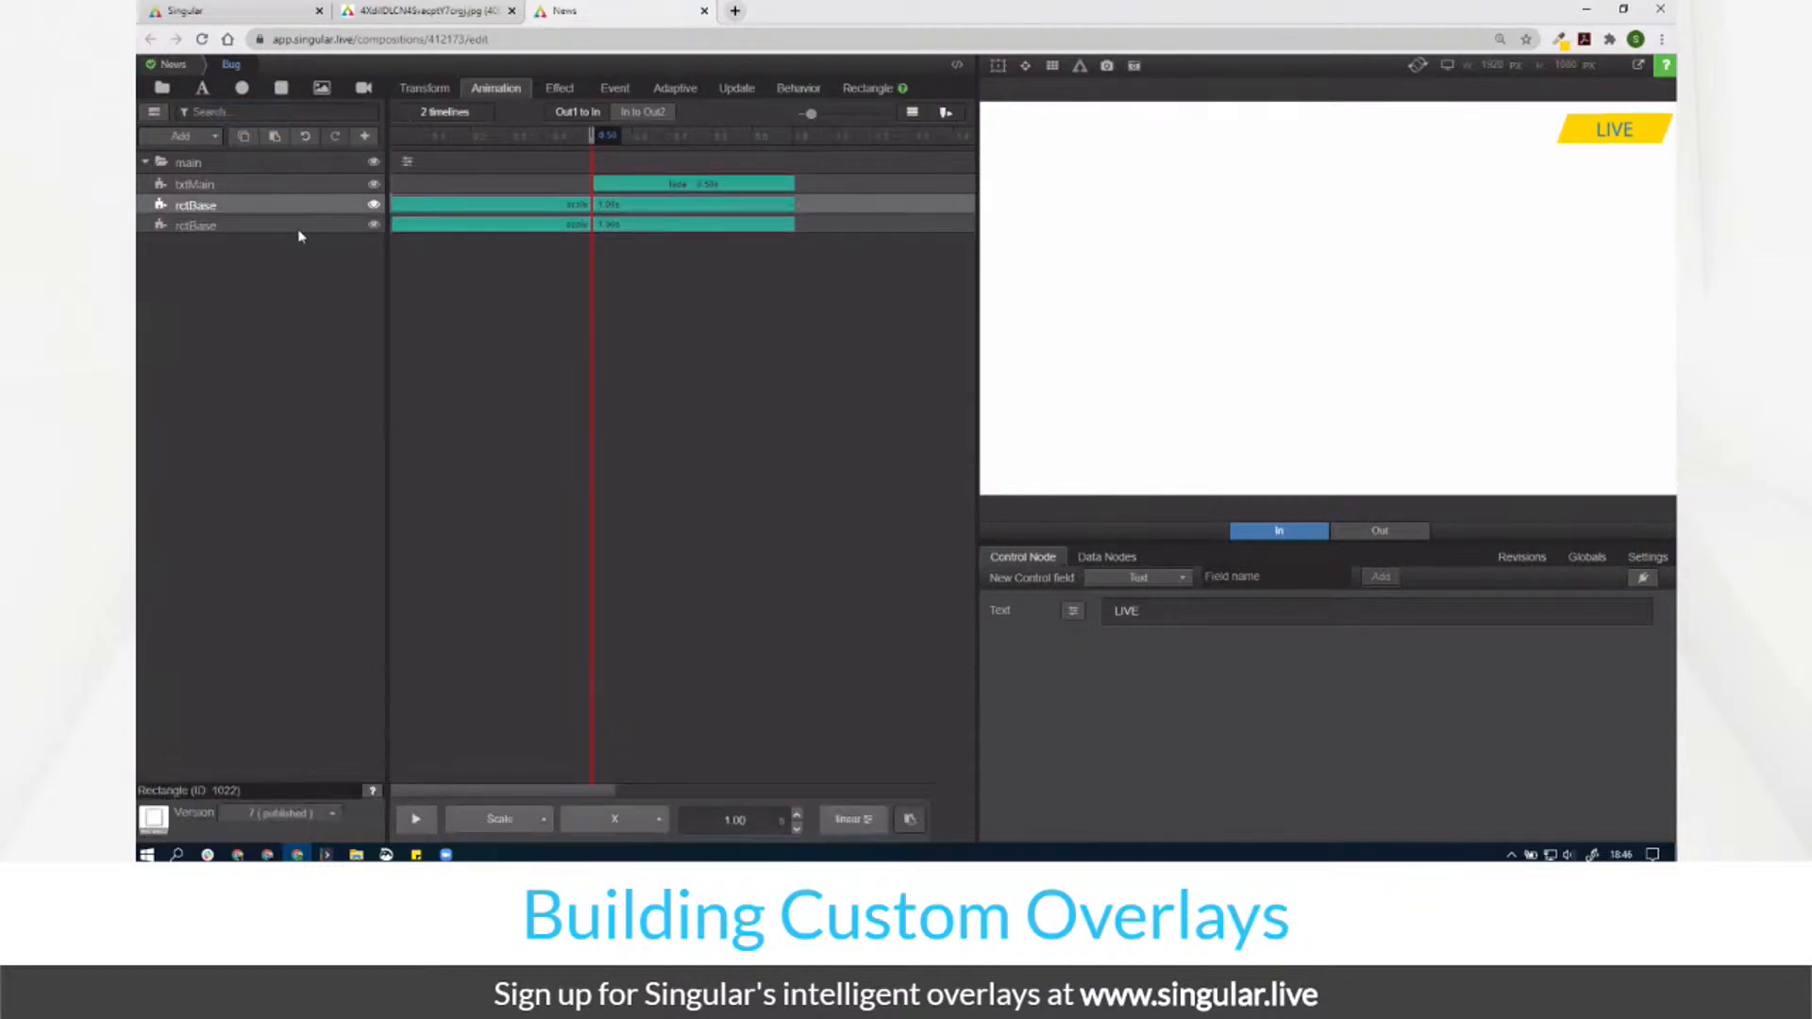
drag(473, 204, 513, 204)
click(286, 227)
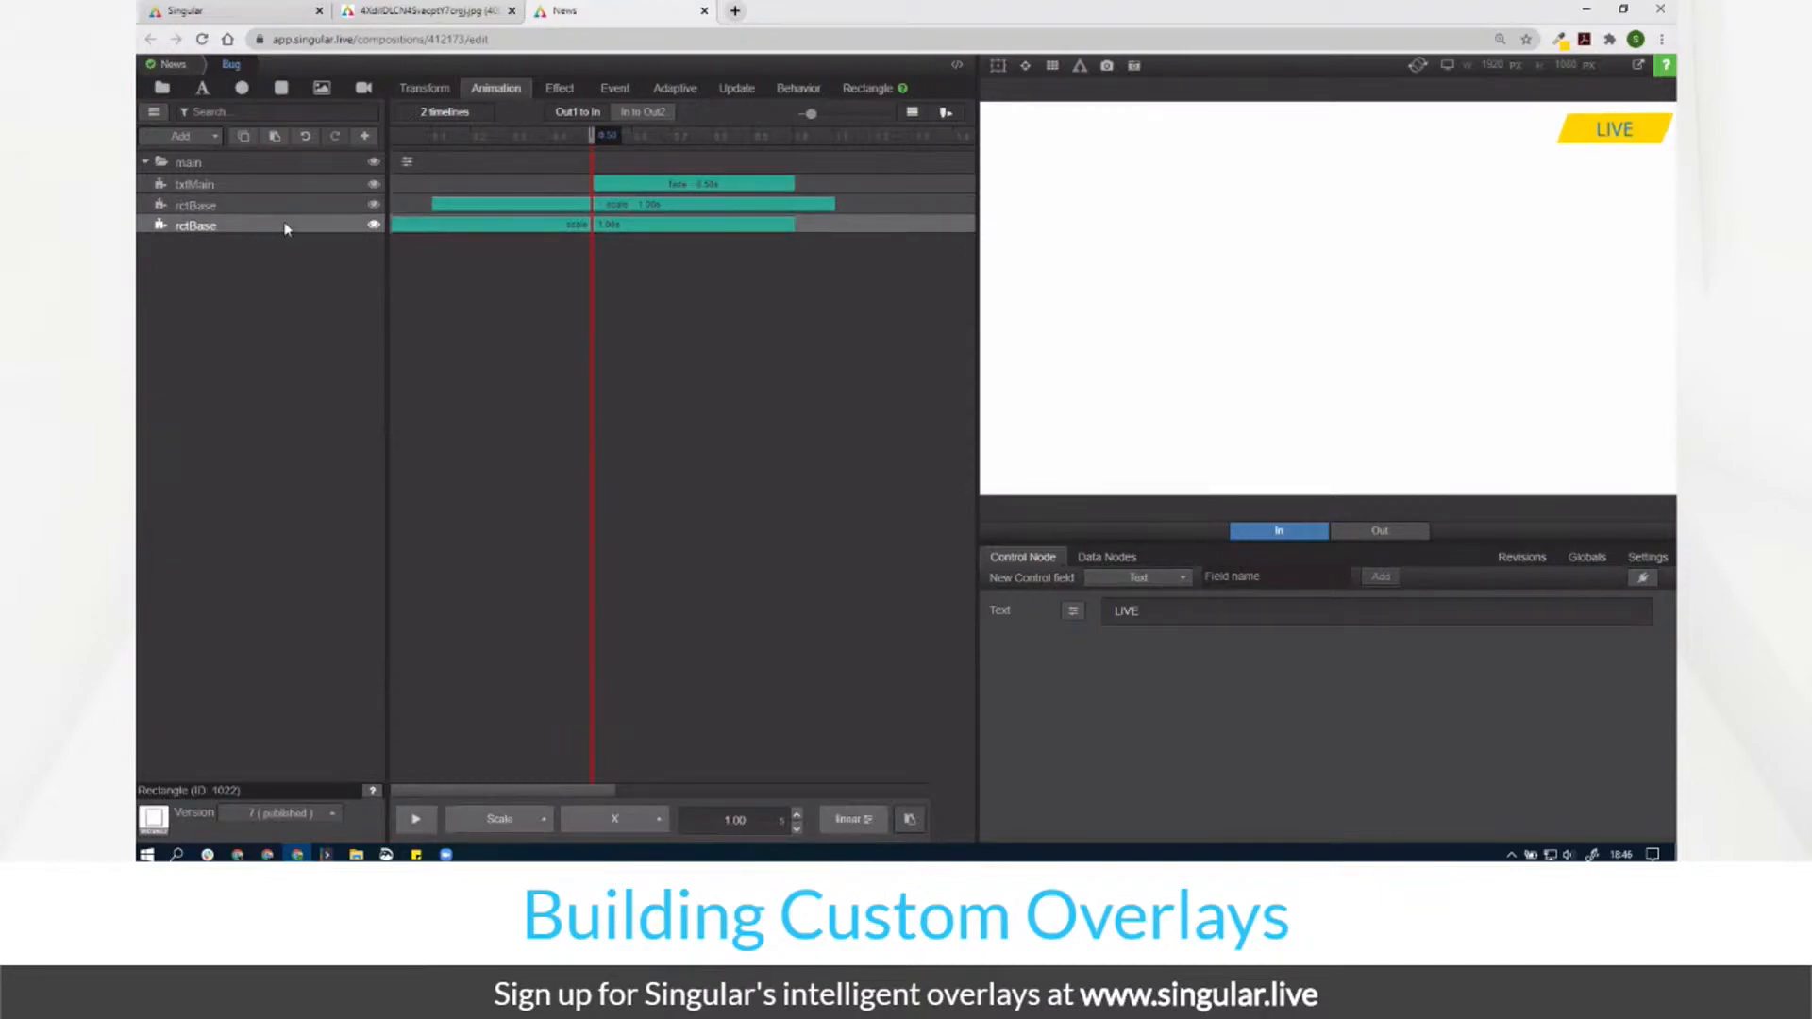
key(ctrl+d)
drag(494, 224, 586, 208)
Step: Make the bottom rctBase copy's scale animate on the Y axis only
click(316, 248)
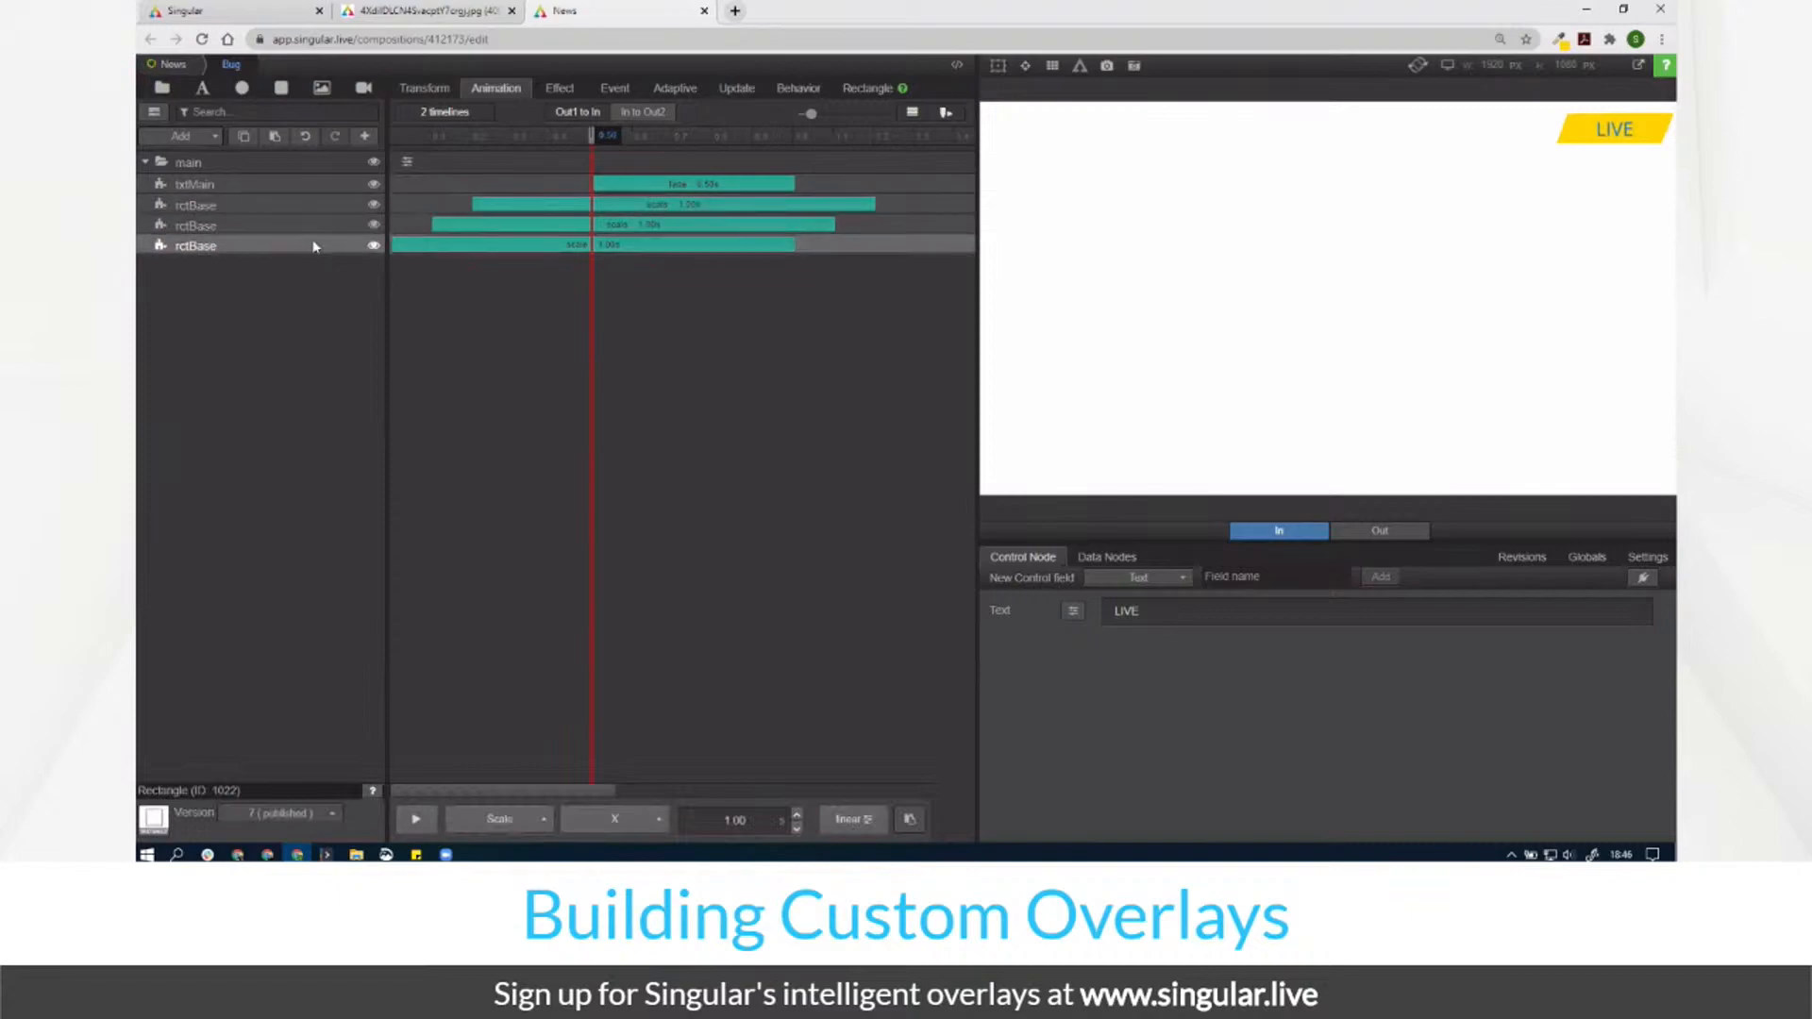
click(413, 91)
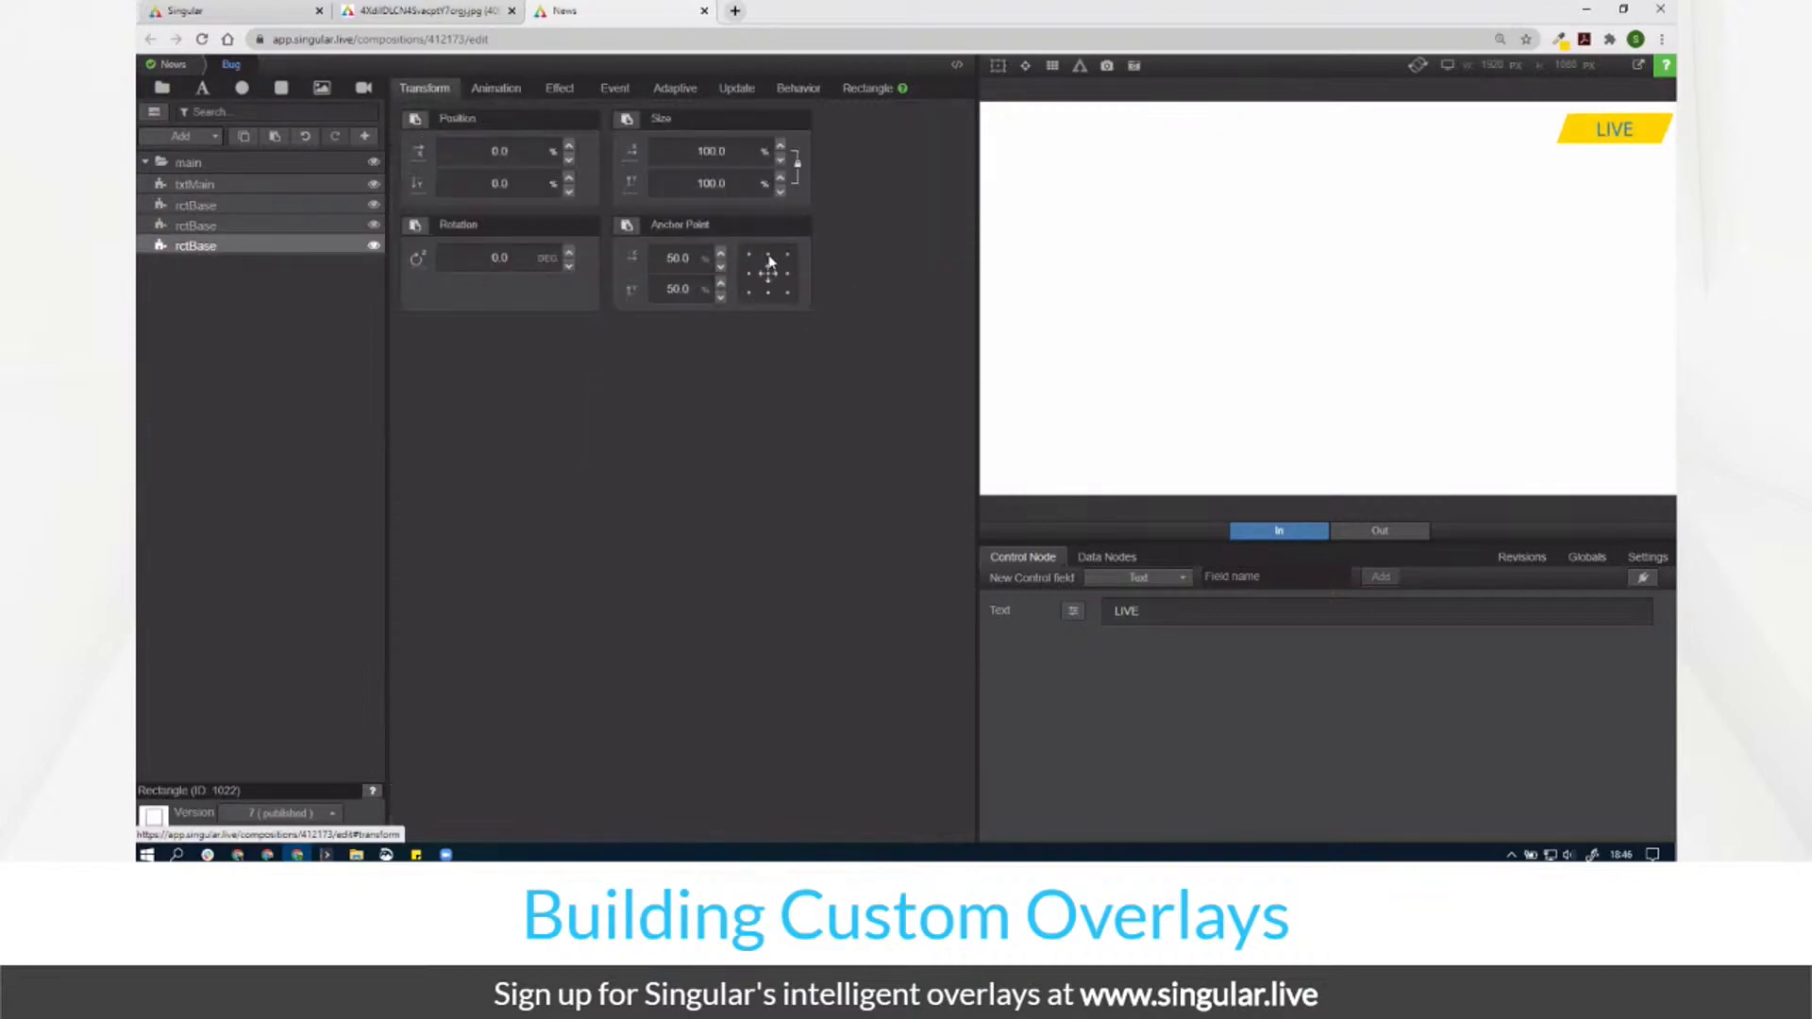
click(497, 98)
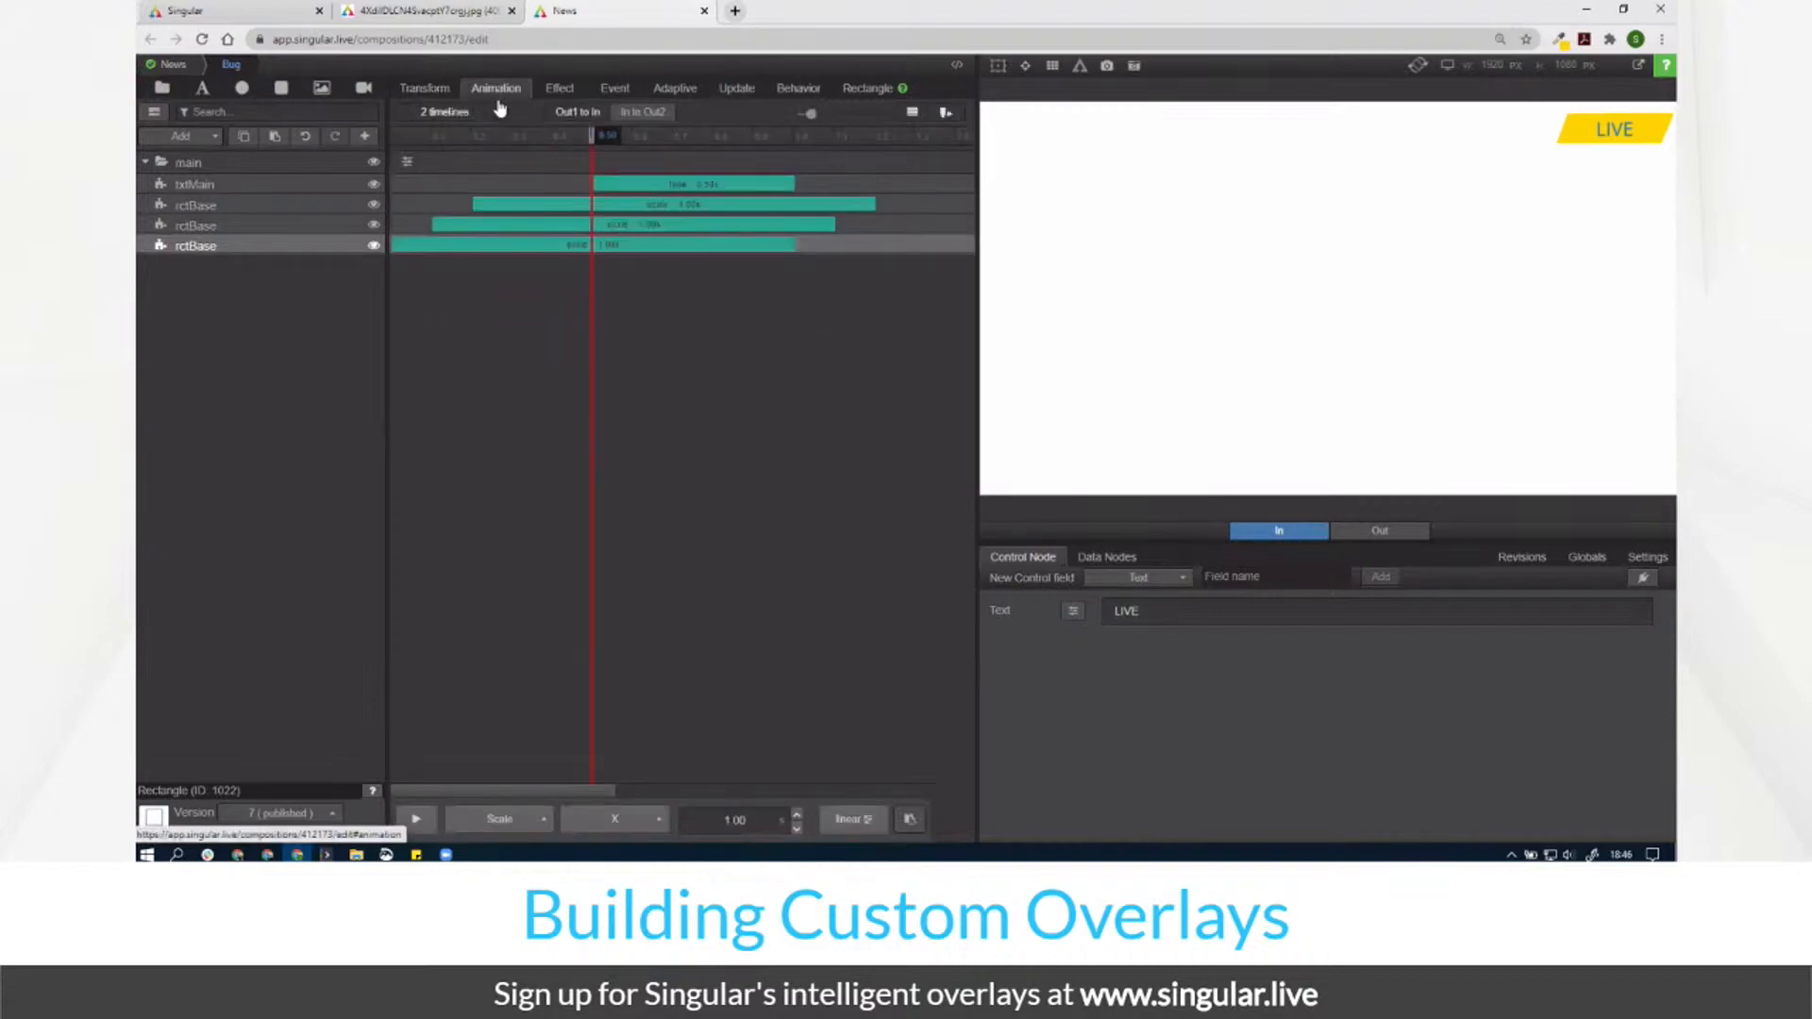
click(615, 819)
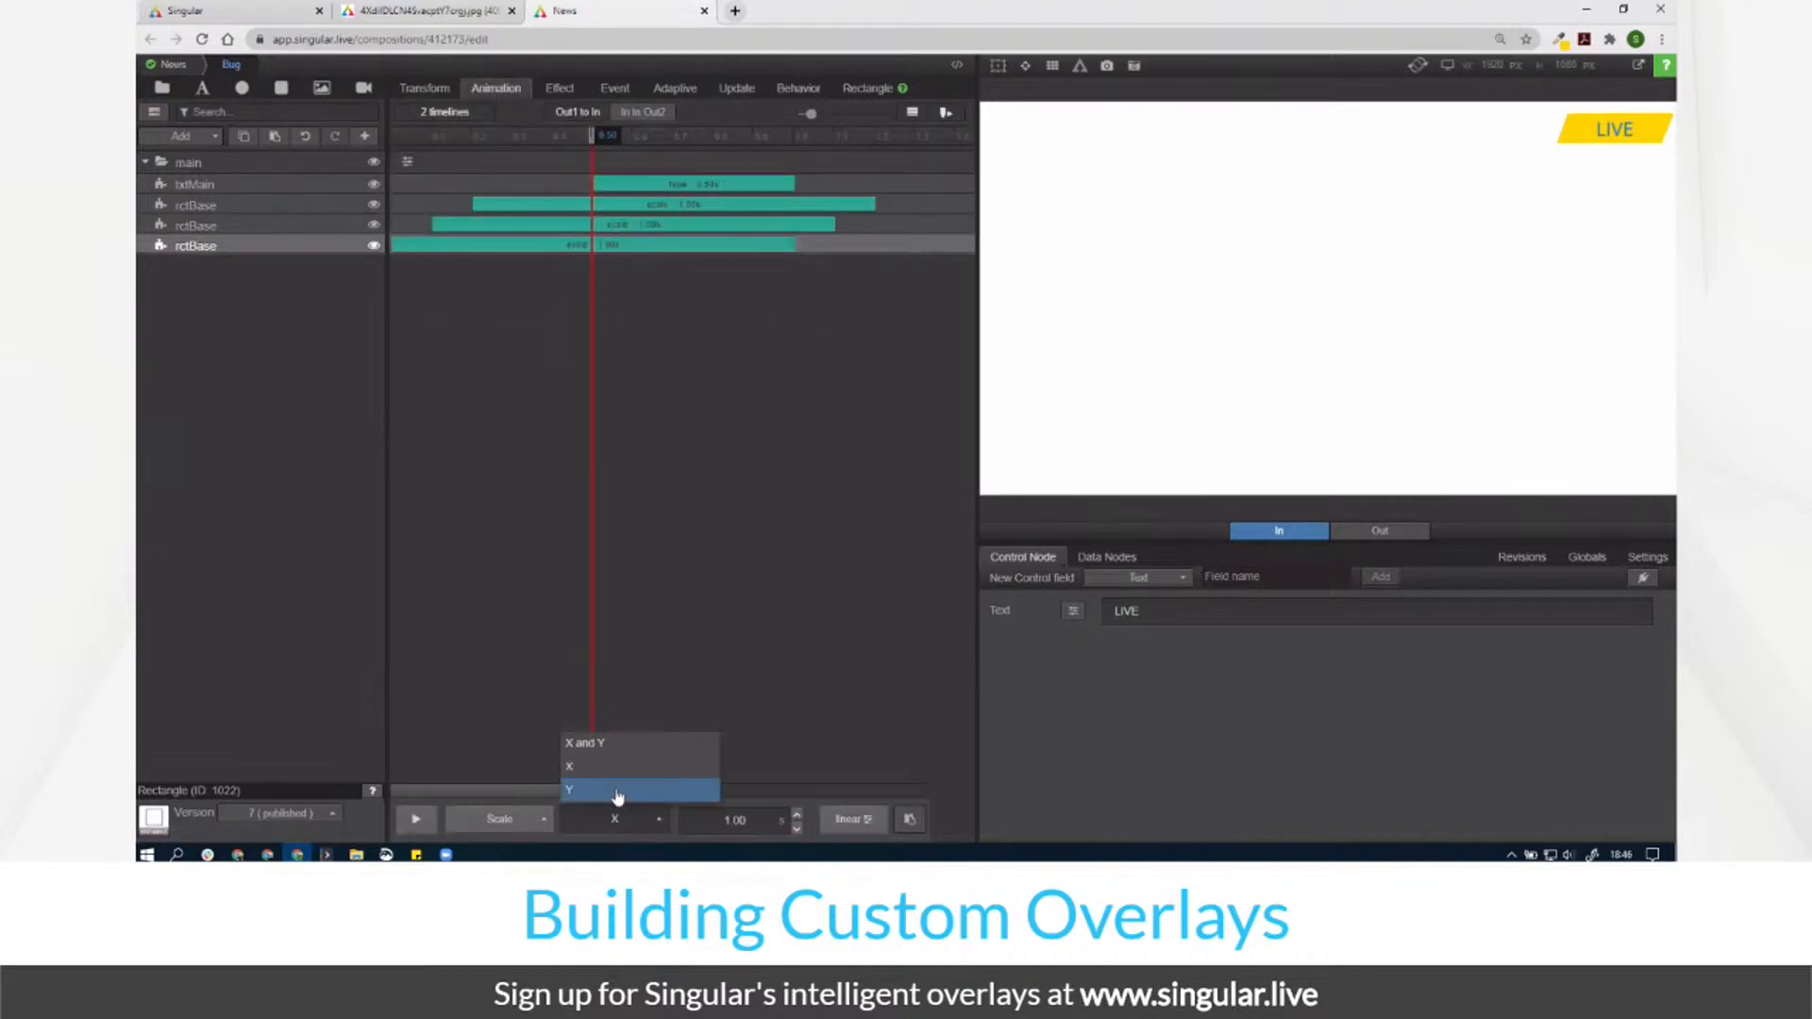
click(618, 789)
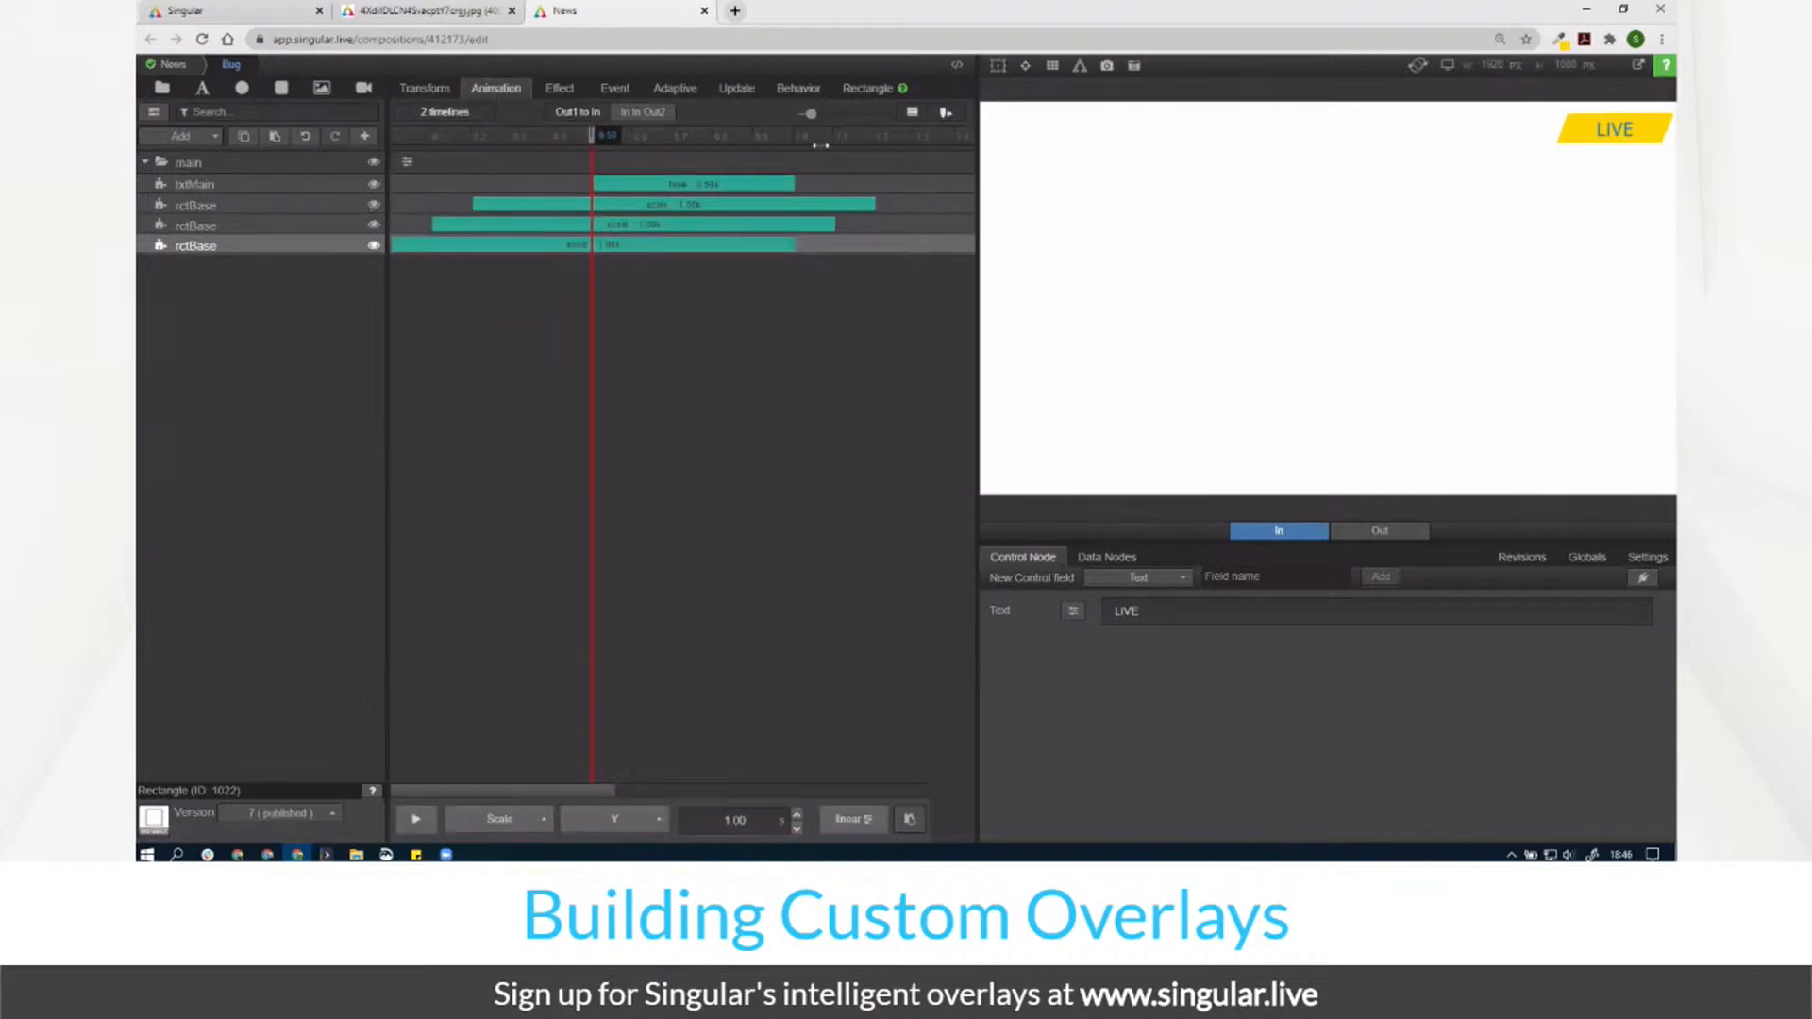
click(561, 89)
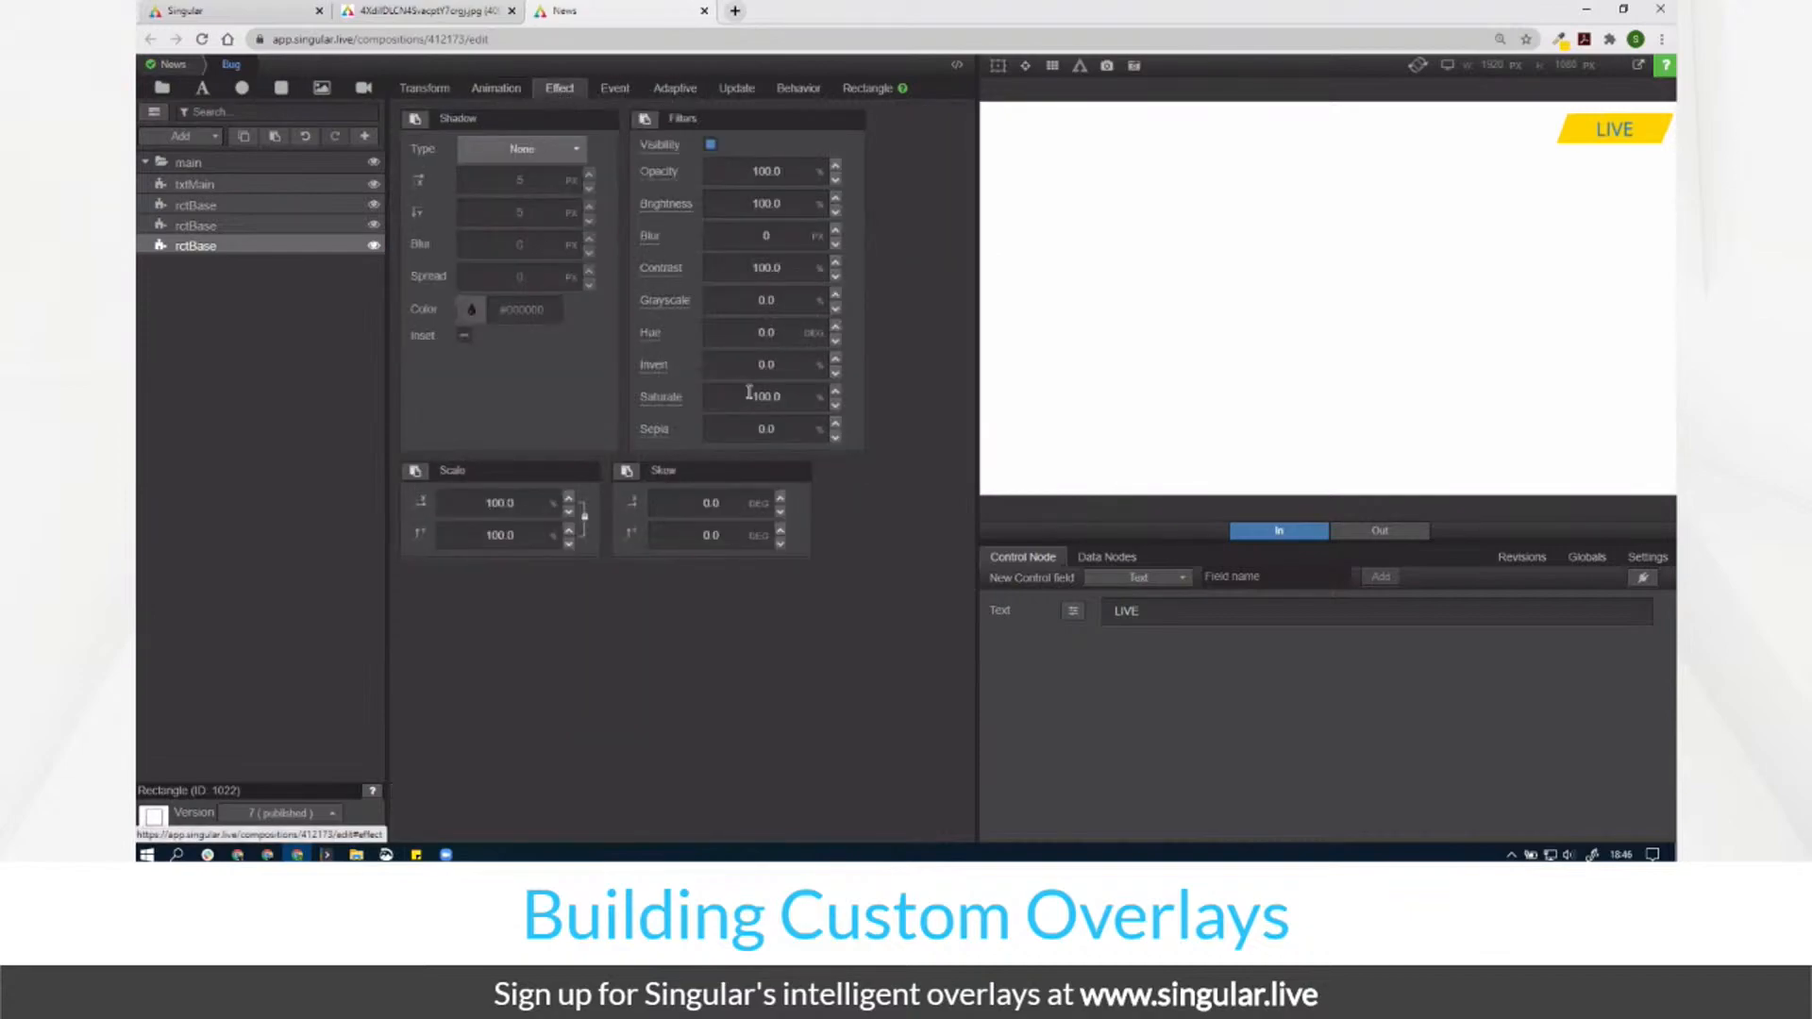
Step: Set Brightness to 150 on two of the rctBase copies
double_click(758, 206)
text(150)
key(Return)
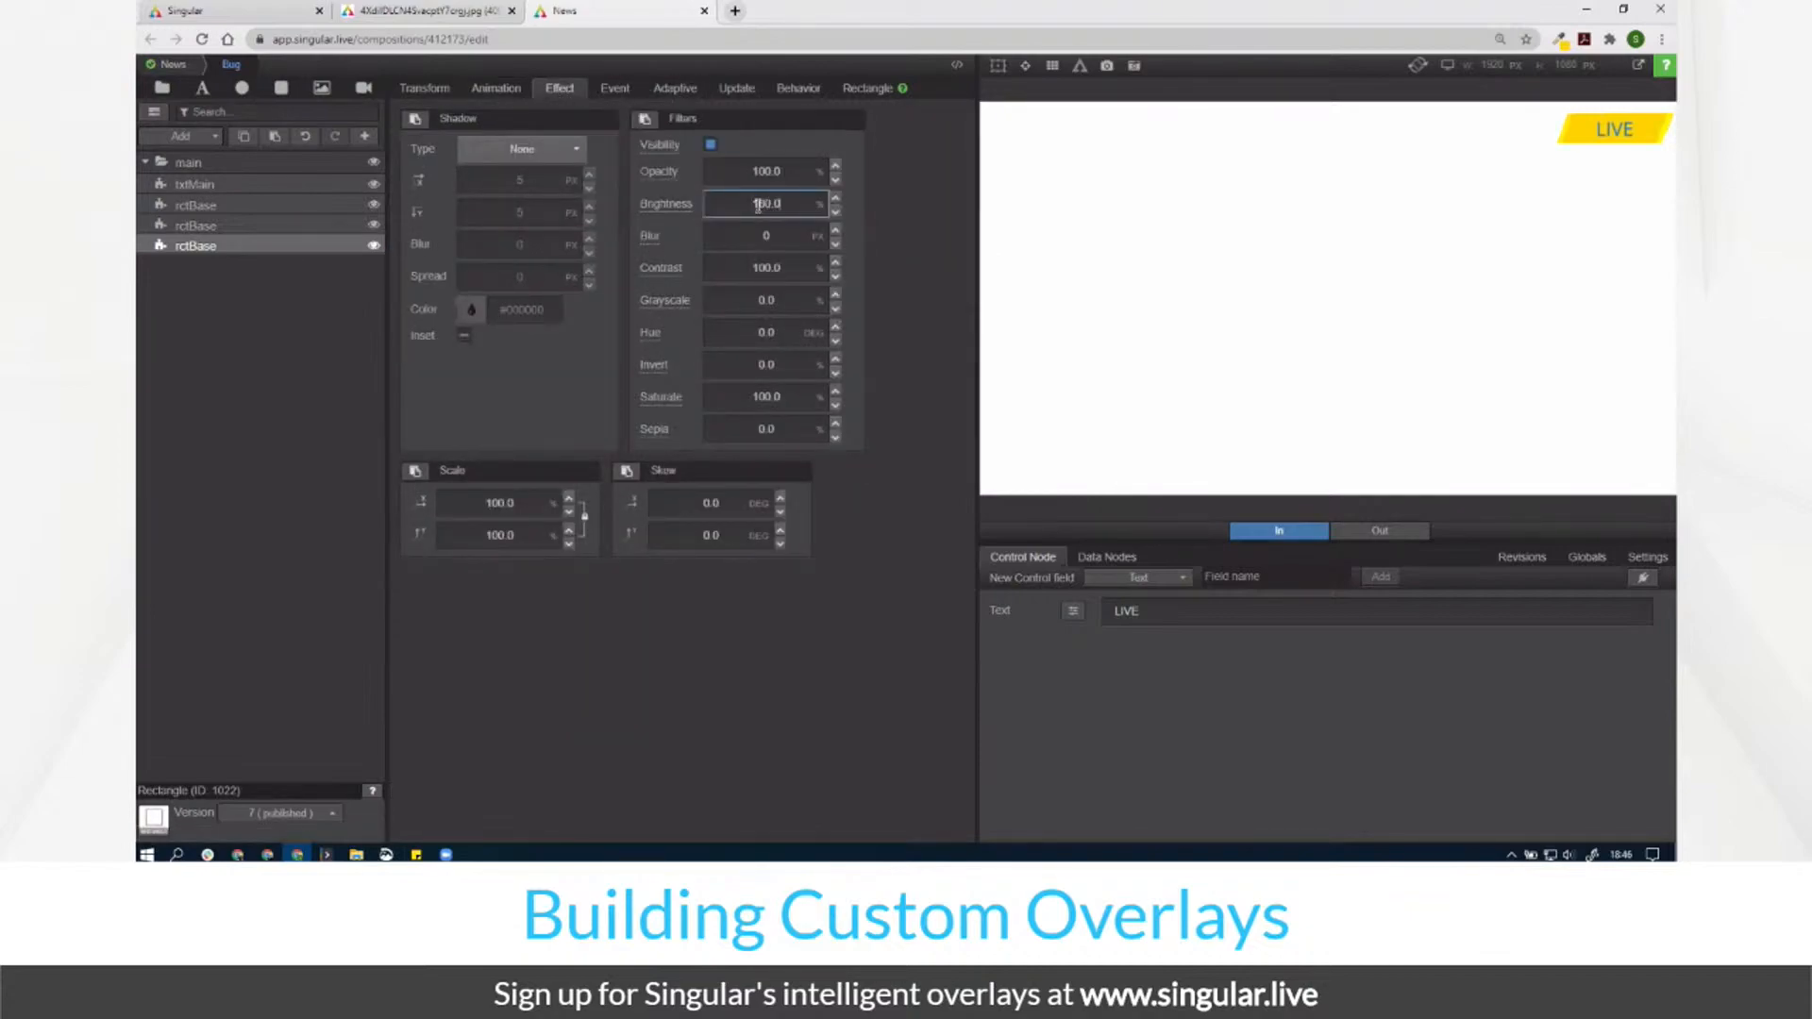
click(235, 229)
double_click(743, 203)
text(150)
key(Return)
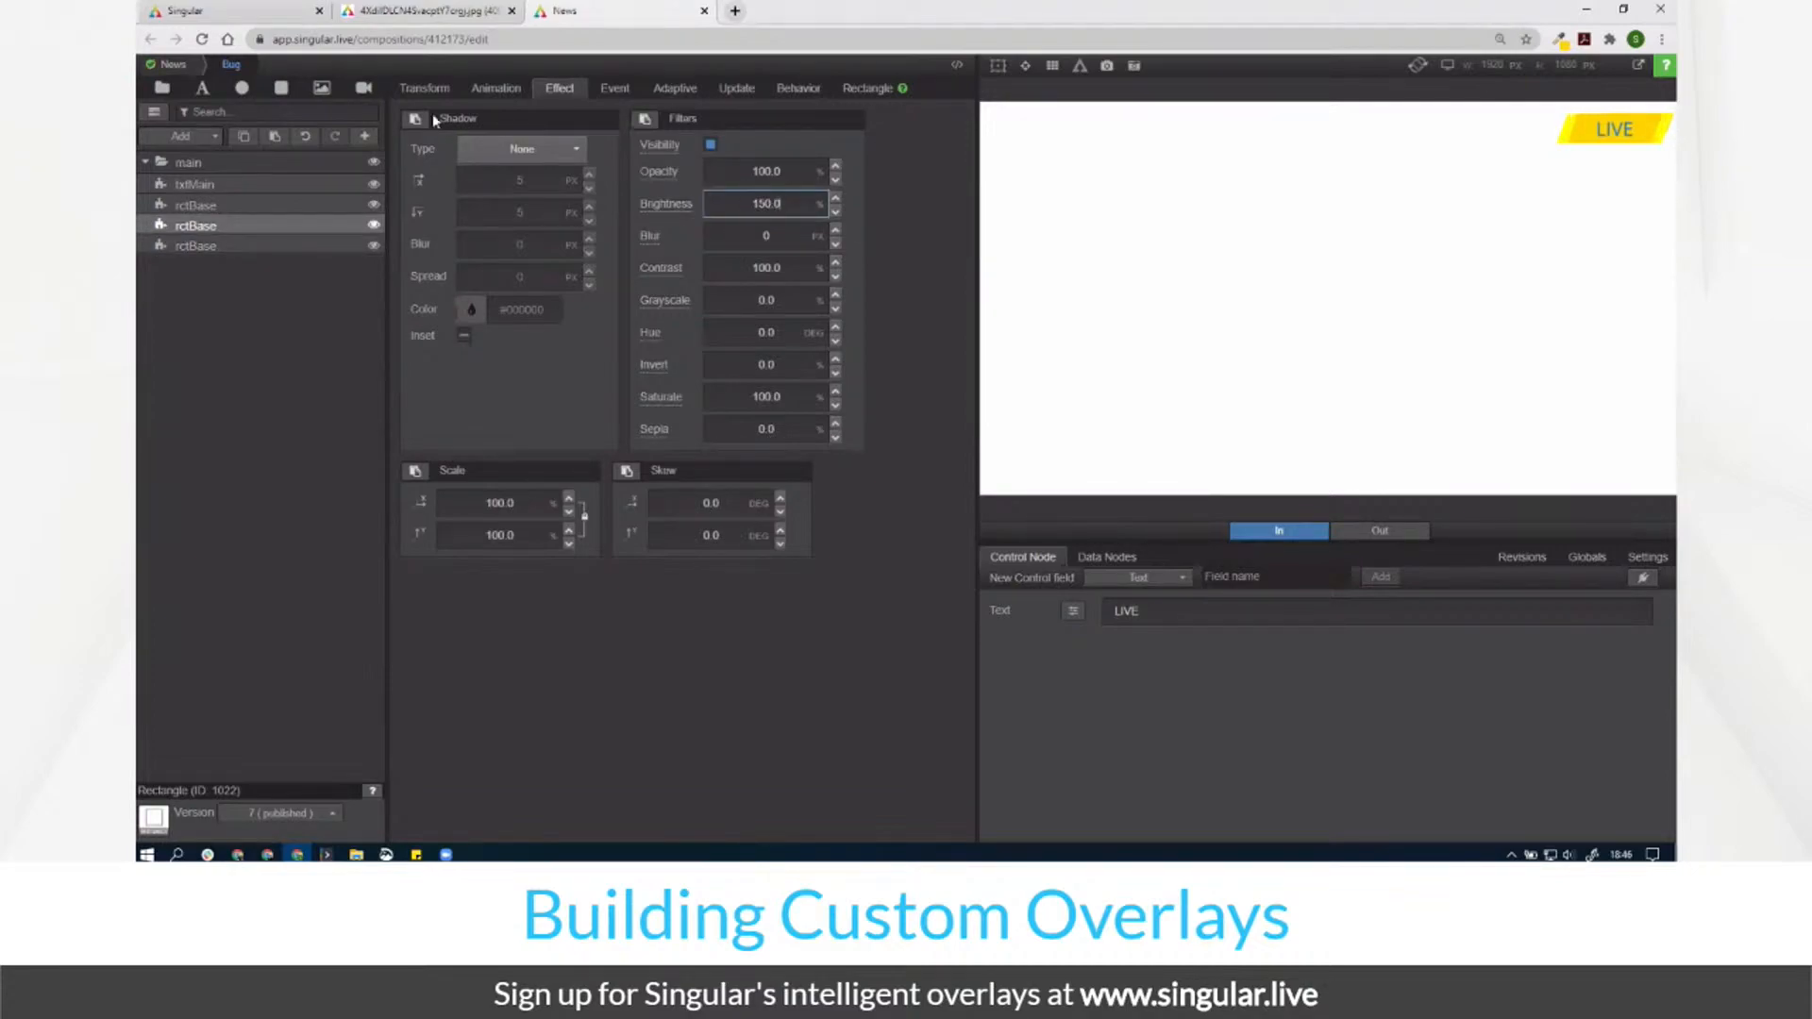
Step: Scrub the timeline to preview the LIVE bug animating in
click(495, 89)
drag(399, 140, 601, 231)
click(424, 88)
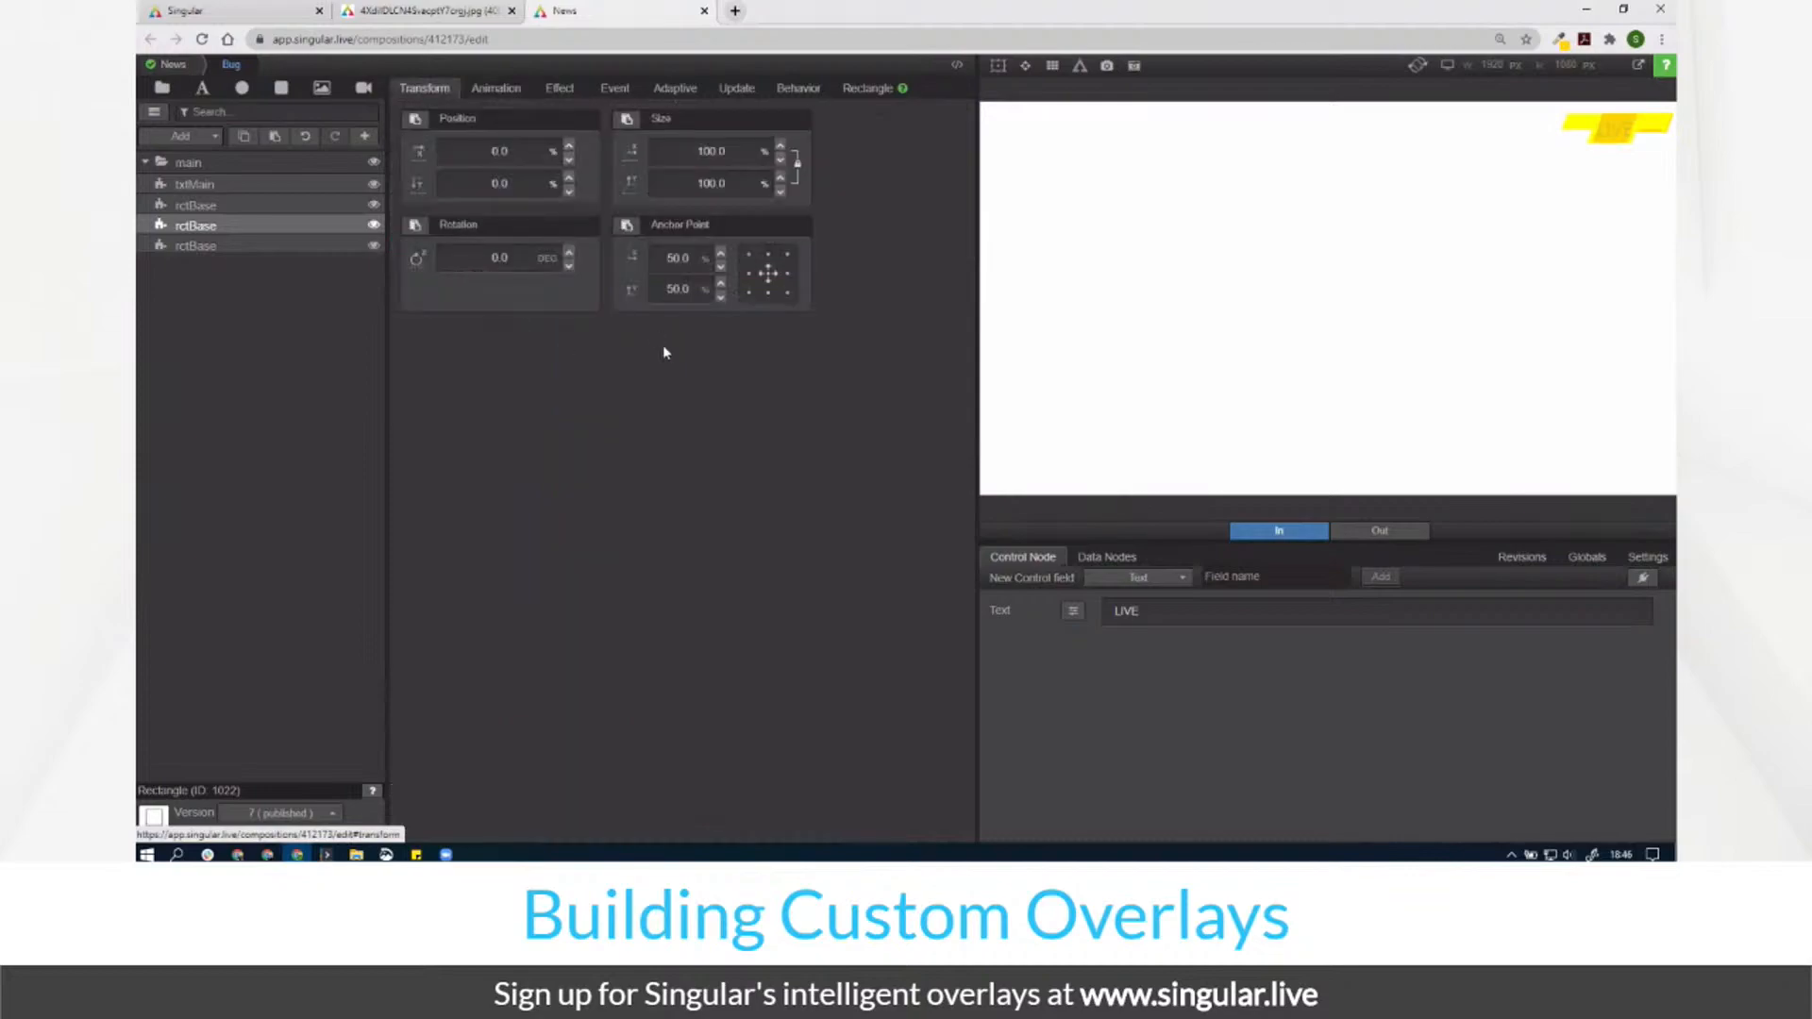
click(493, 89)
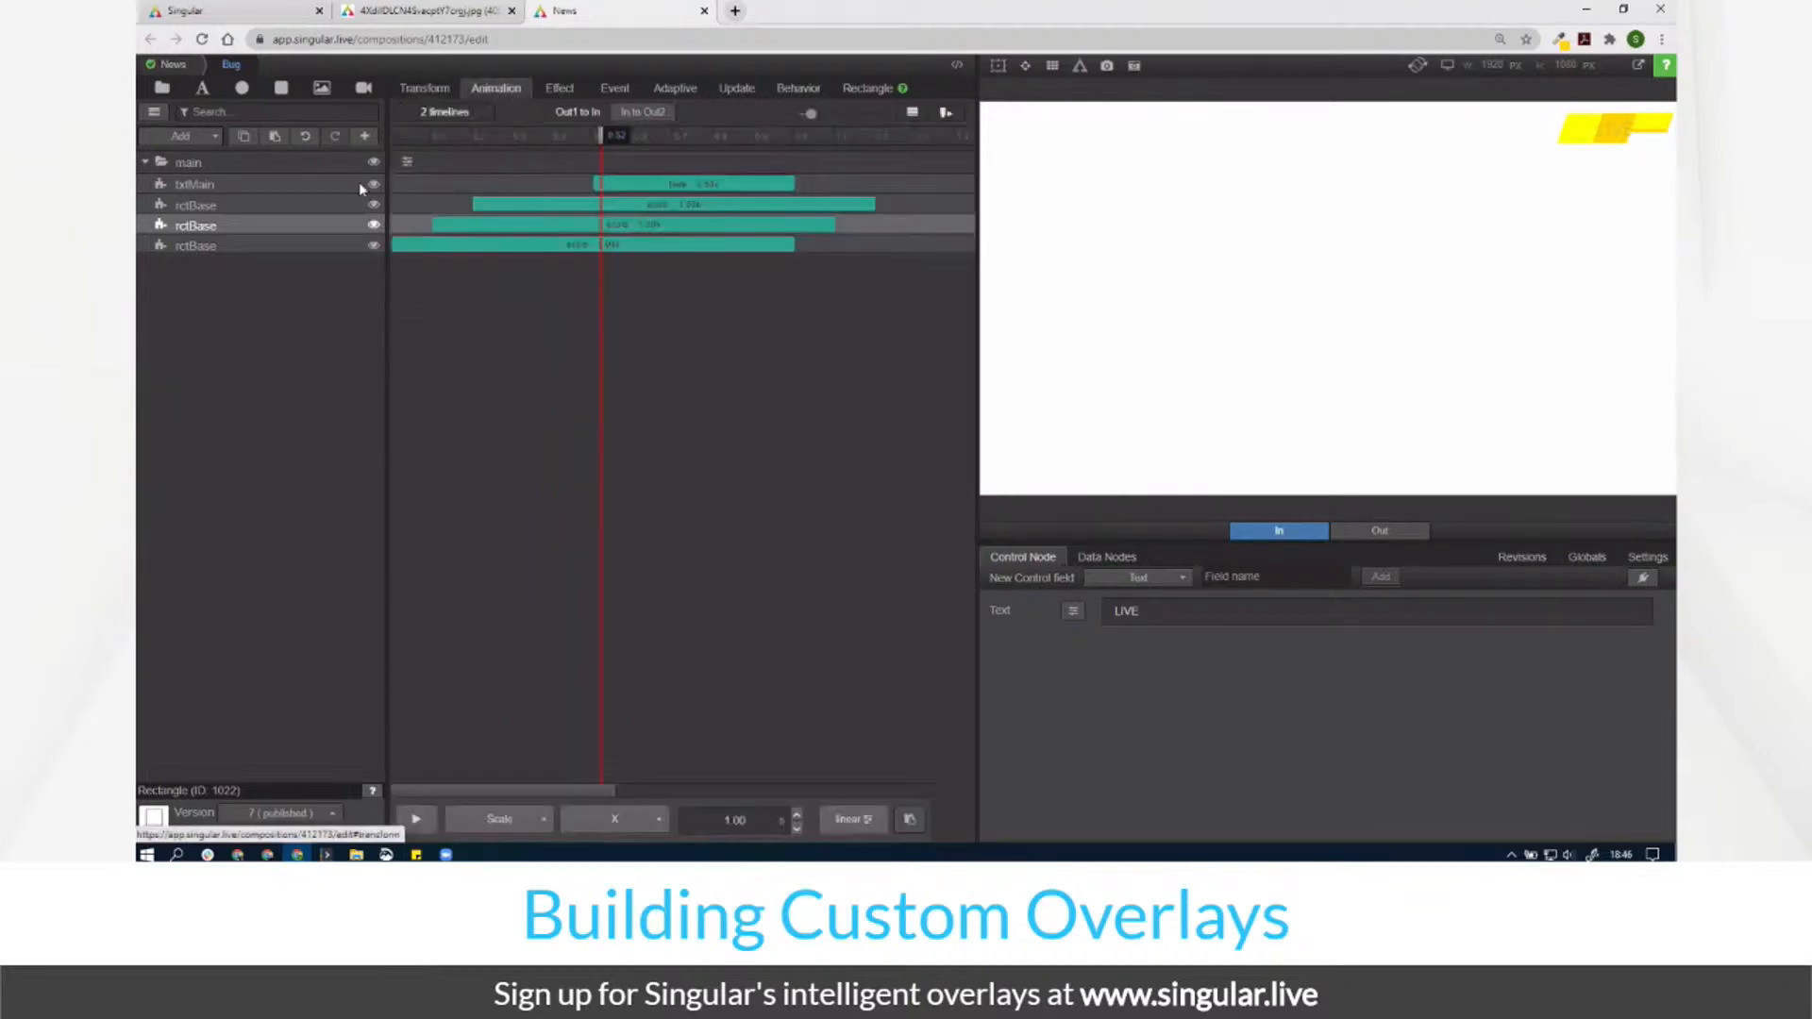
drag(404, 142, 531, 137)
drag(530, 214, 561, 260)
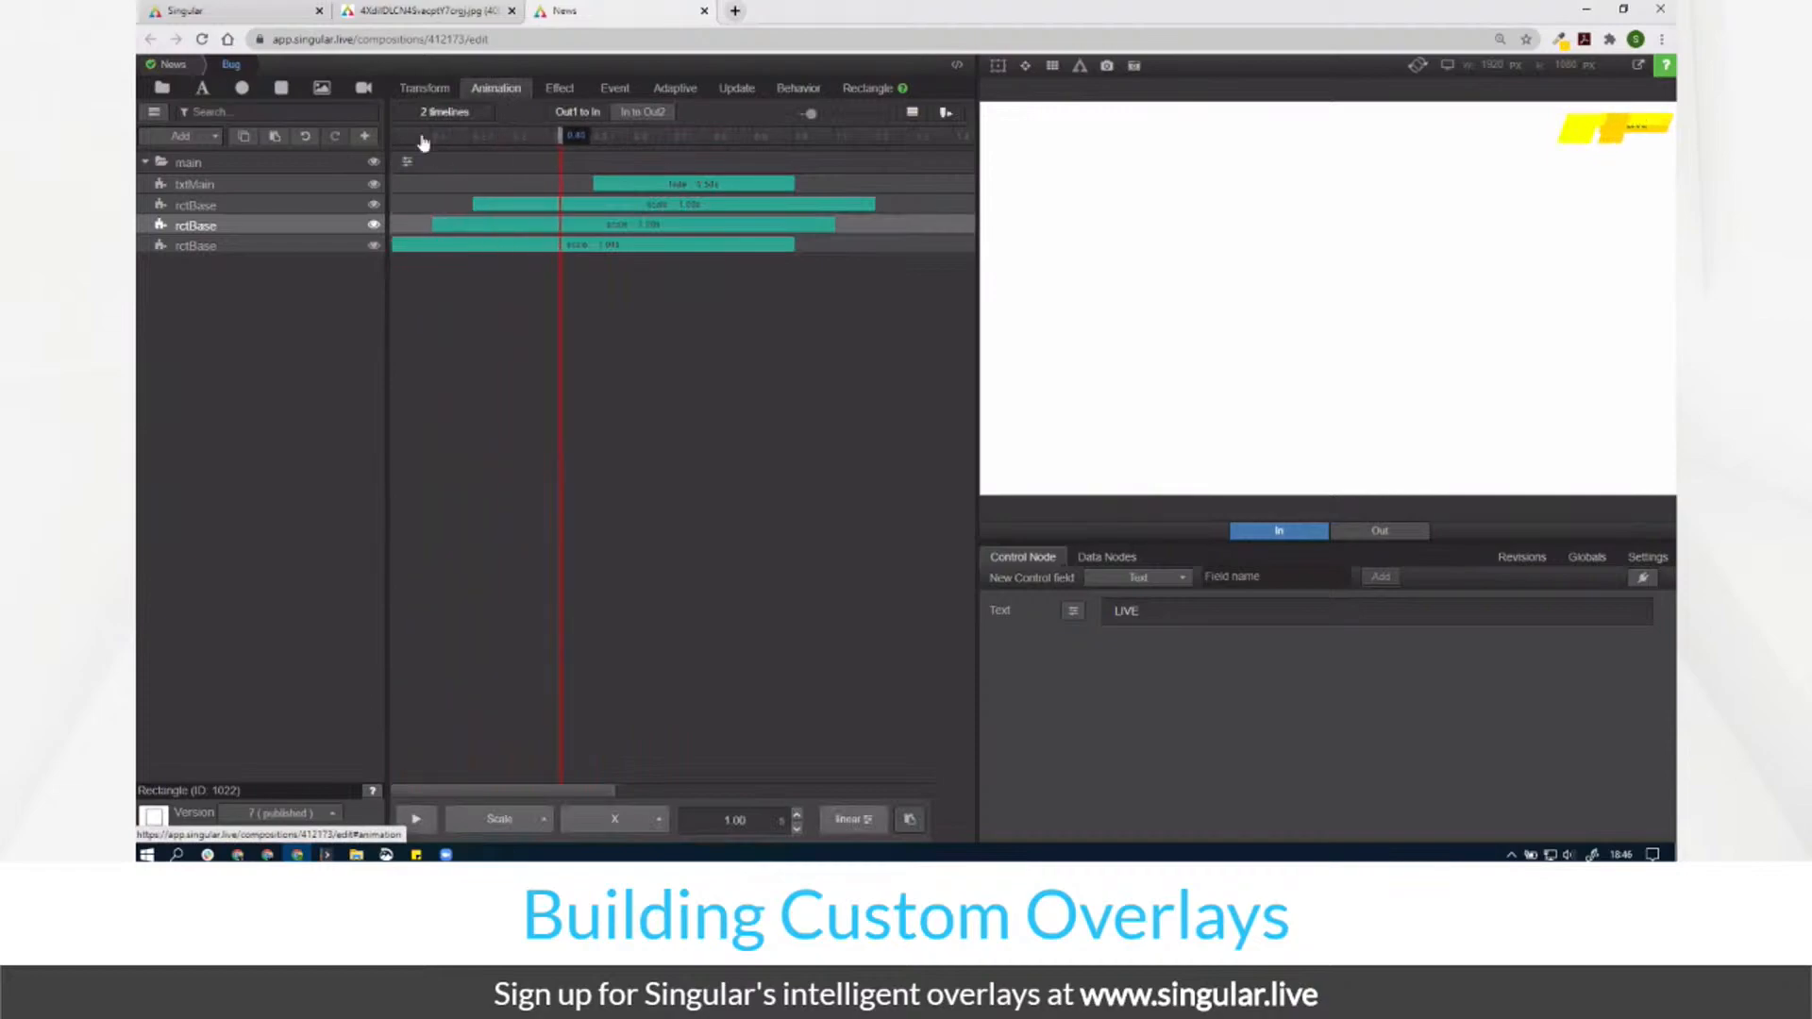
Step: Make the top rctBase scale on both X and Y, then replay the intro
click(294, 206)
click(424, 88)
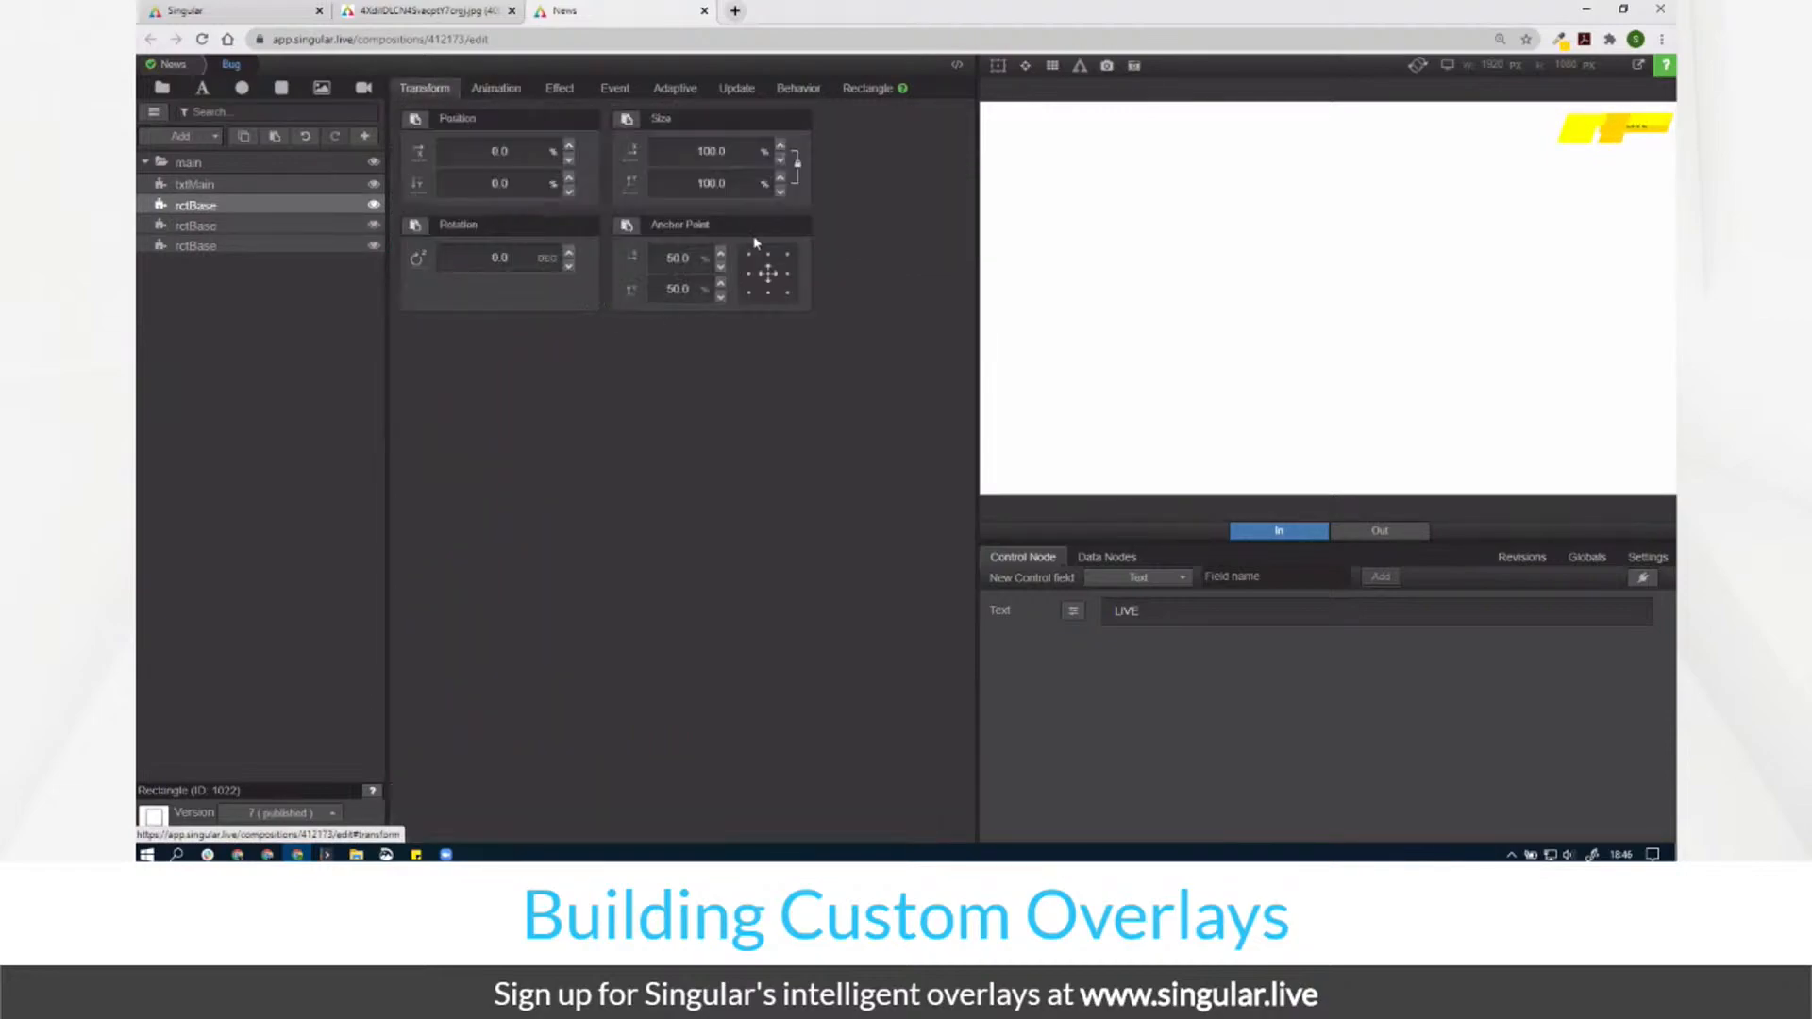
click(505, 90)
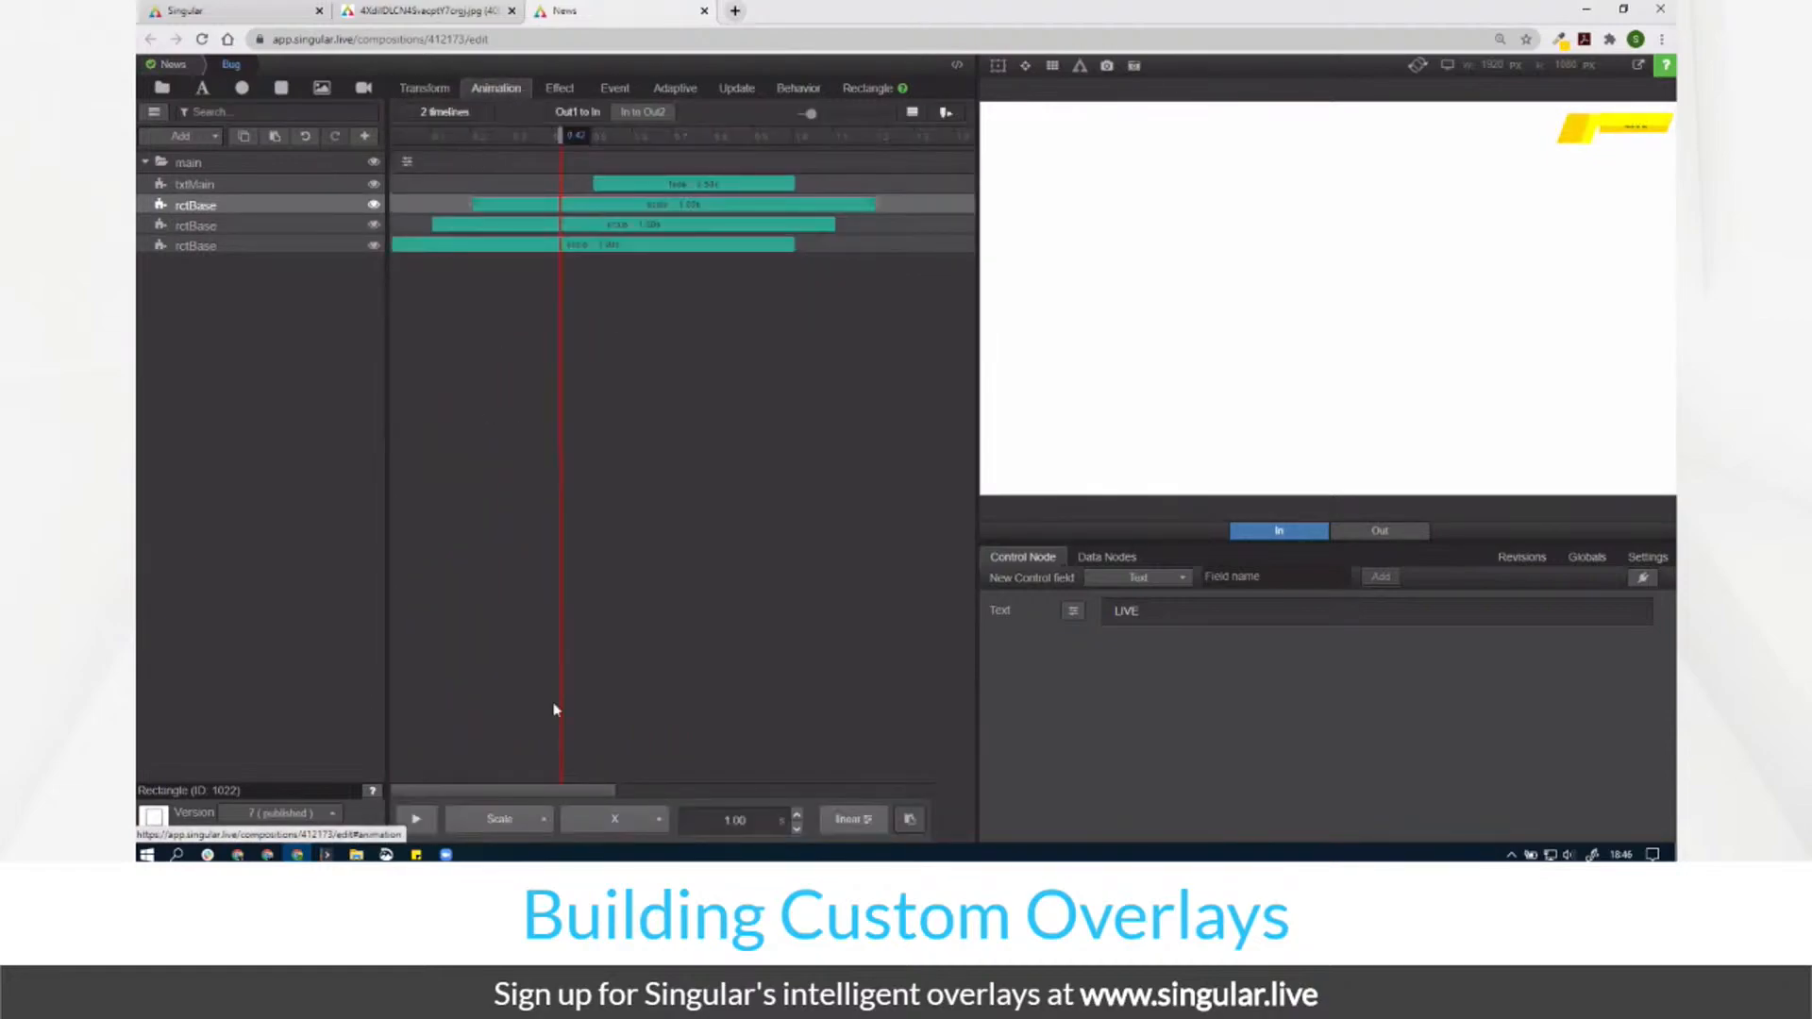
click(631, 835)
click(623, 755)
drag(405, 133, 612, 277)
click(274, 248)
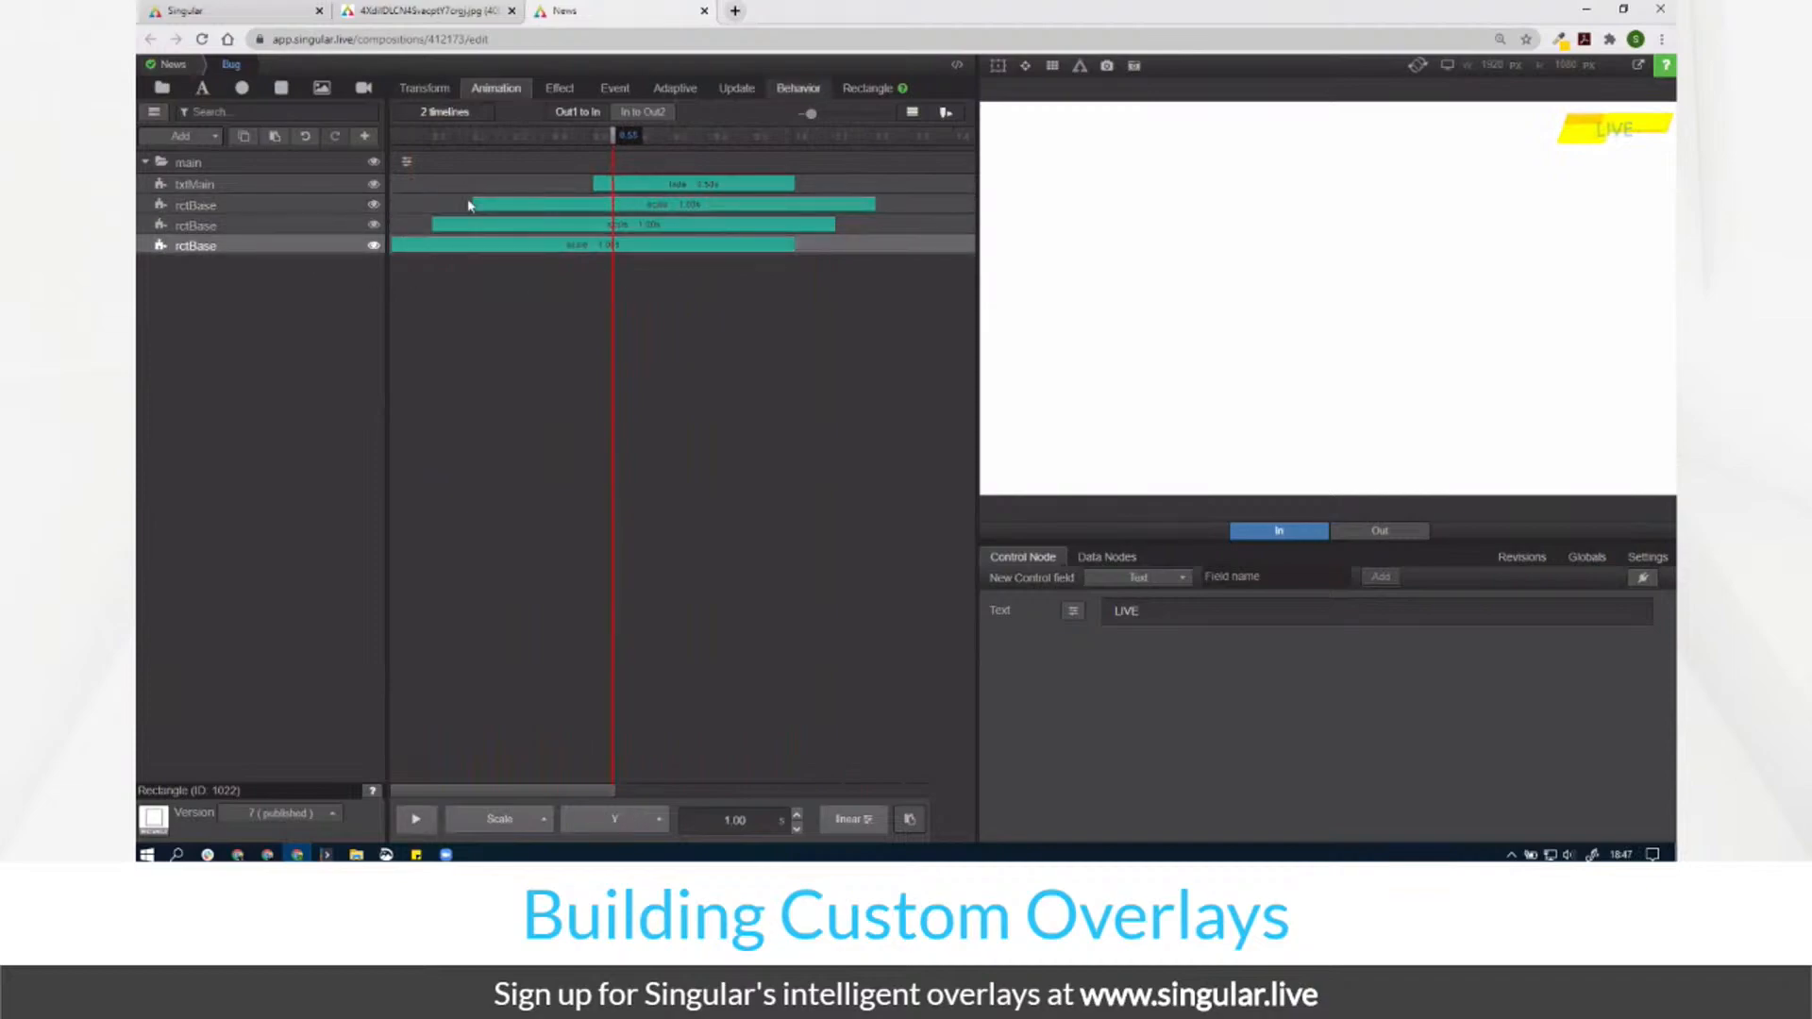
click(863, 87)
Step: Shift the bottom rctBase's yellow fill to a darker blue in the colour picker
click(789, 174)
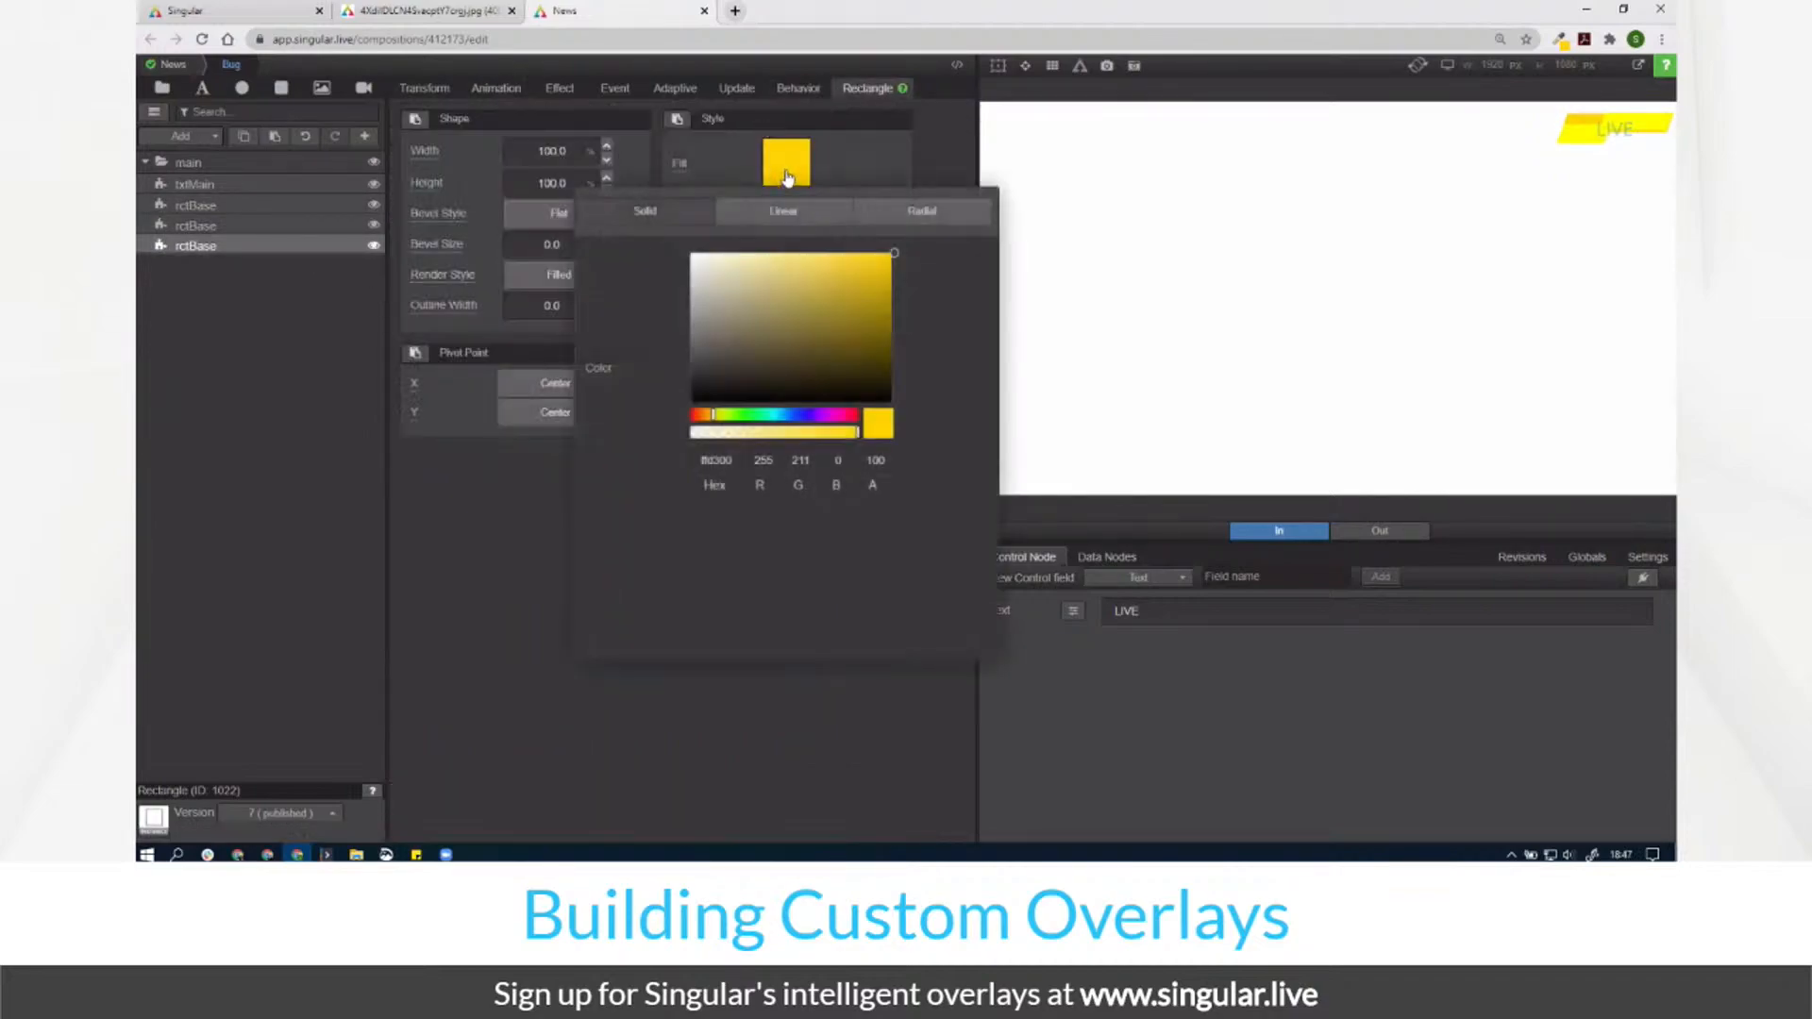
drag(866, 282, 837, 313)
click(802, 416)
Step: Copy baseColor3's style from Lower Third and paste it onto the Bug's bottom rctBase
click(173, 65)
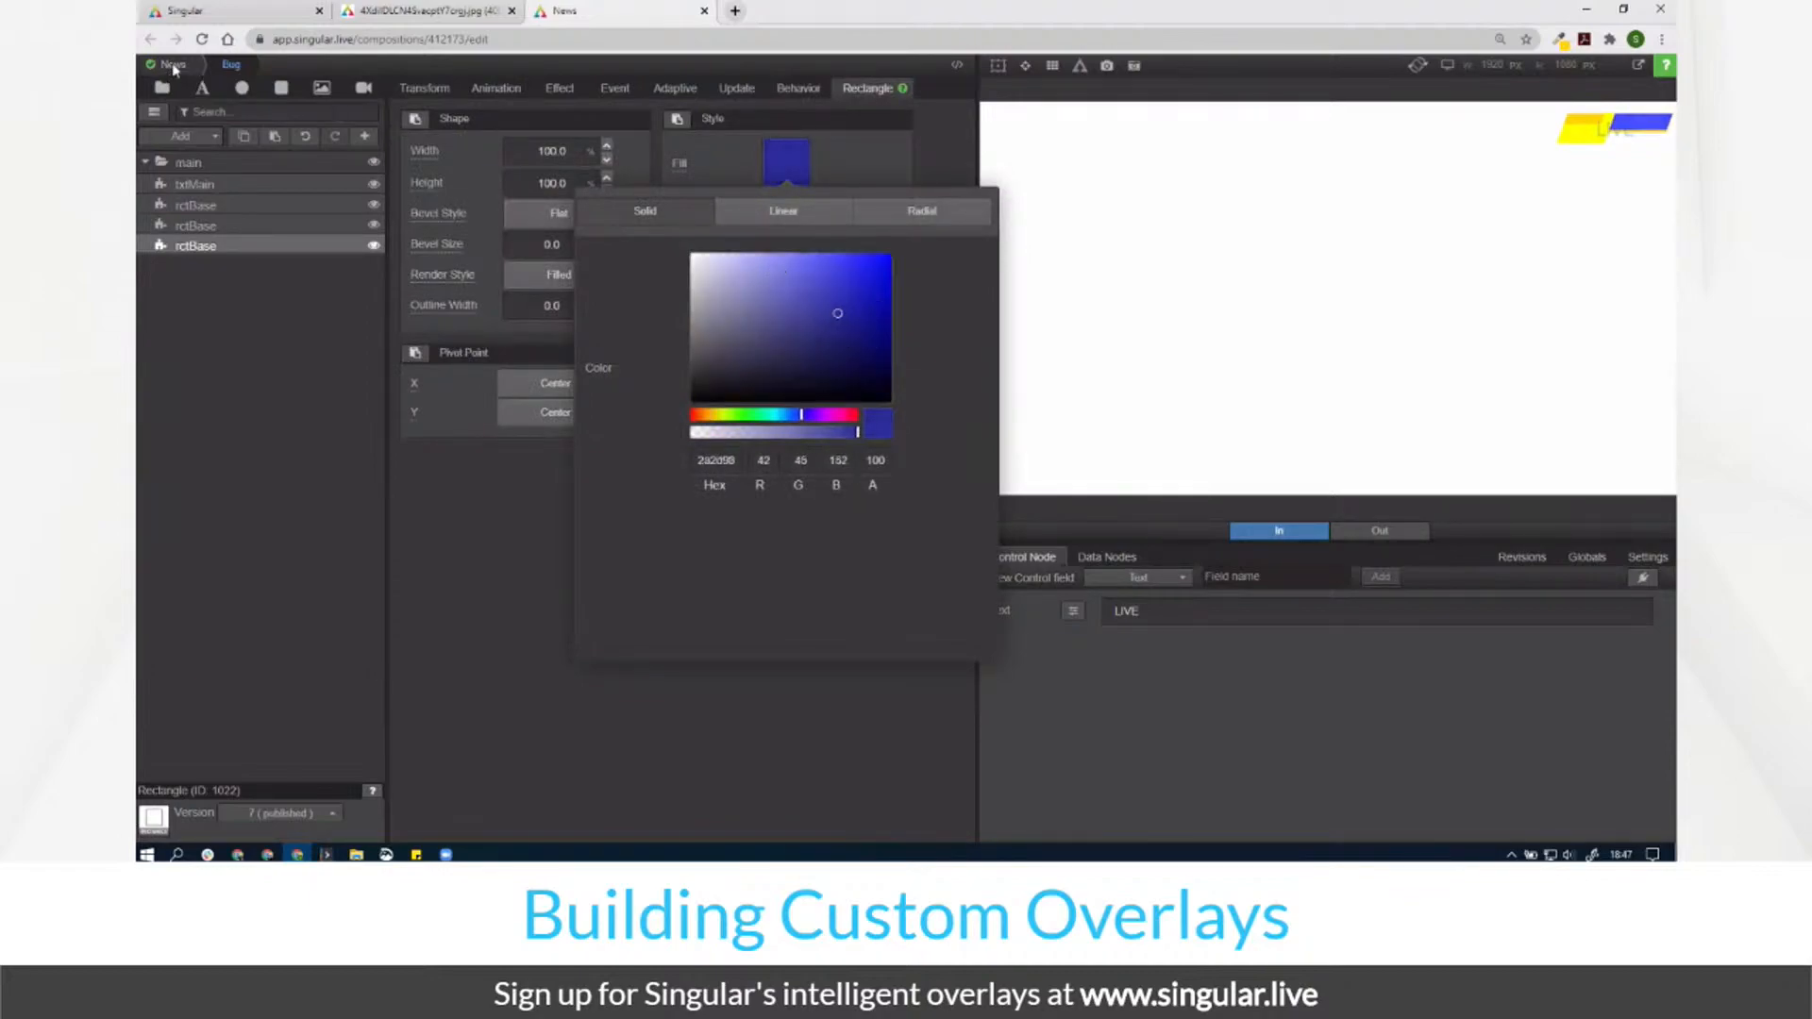
click(354, 205)
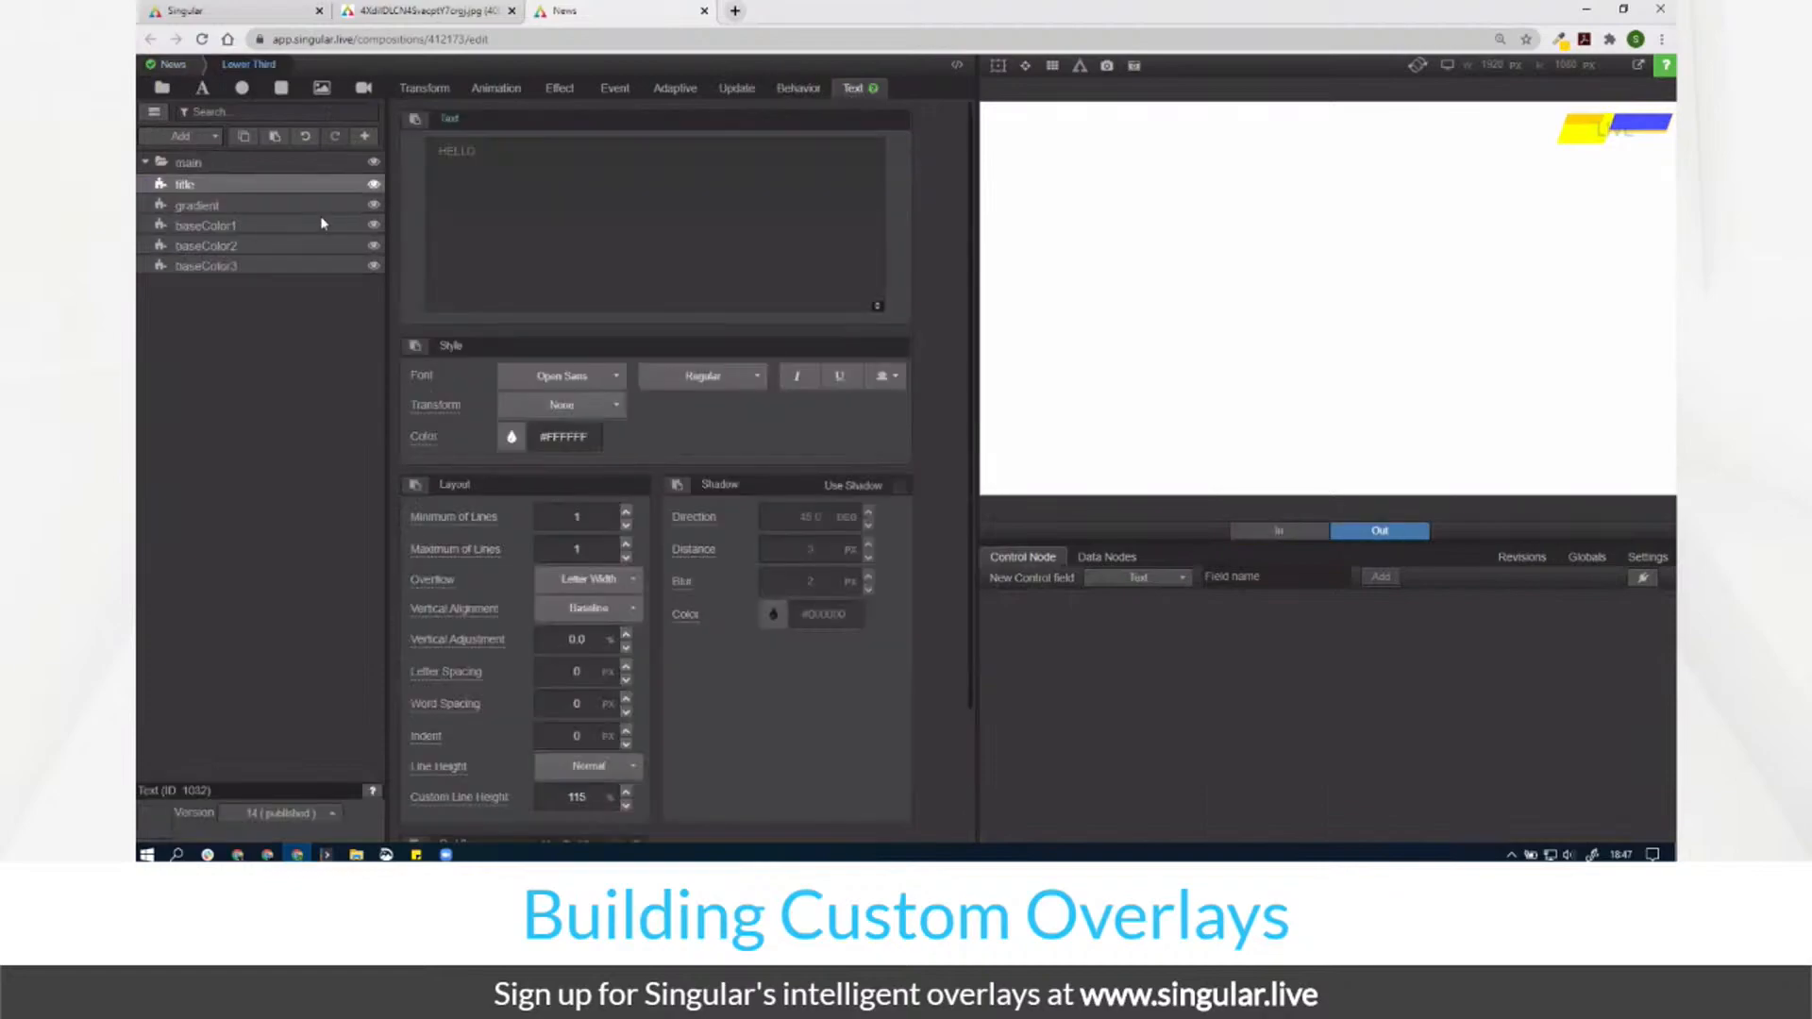
click(243, 266)
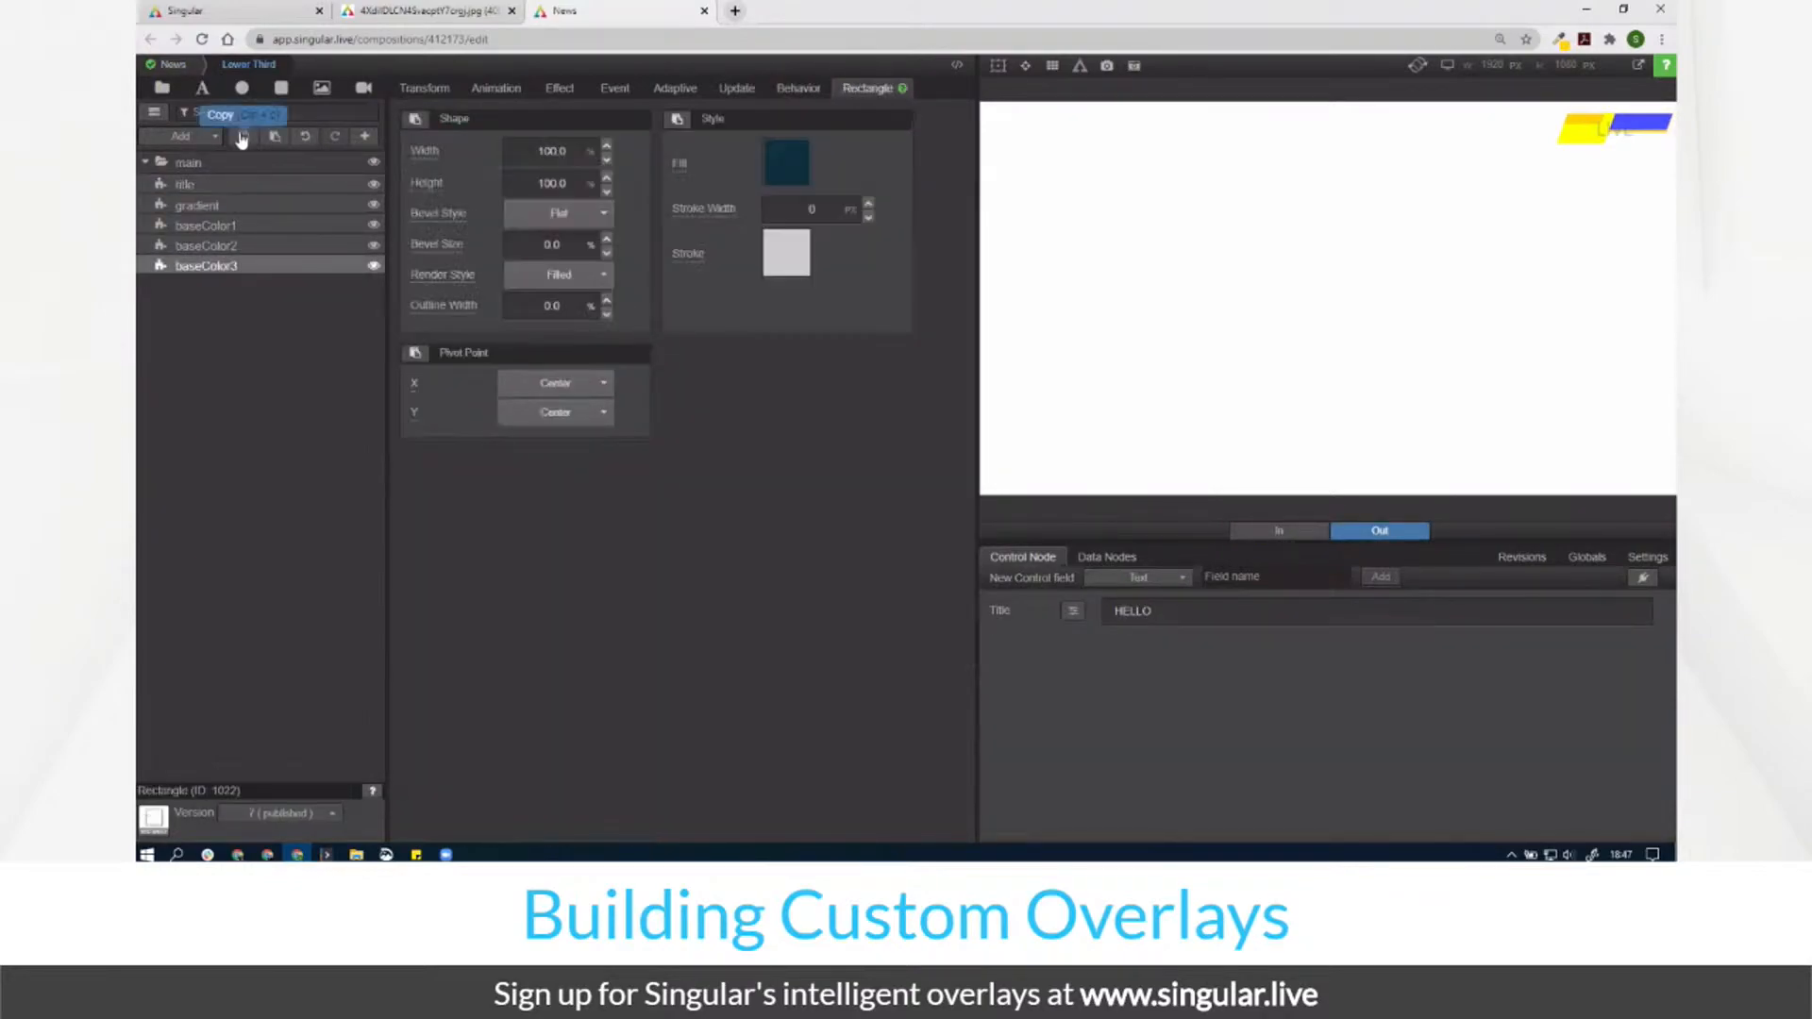
click(173, 65)
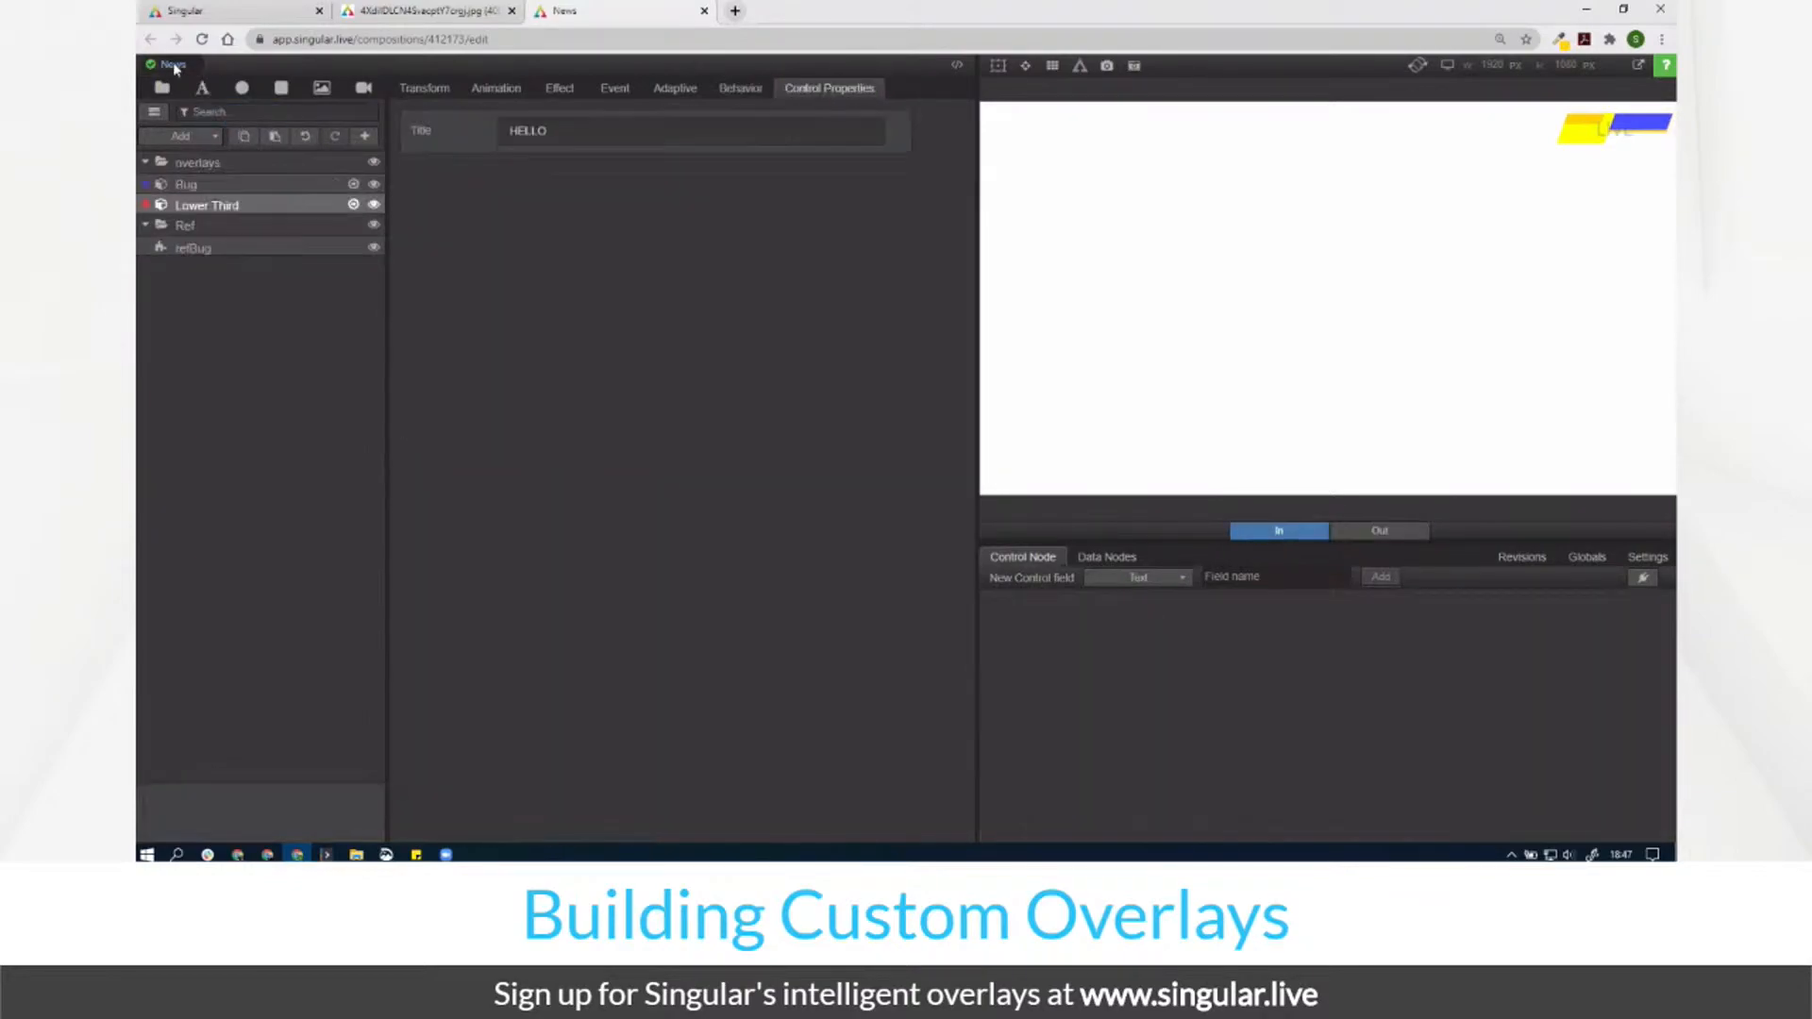
click(353, 185)
click(217, 247)
click(677, 122)
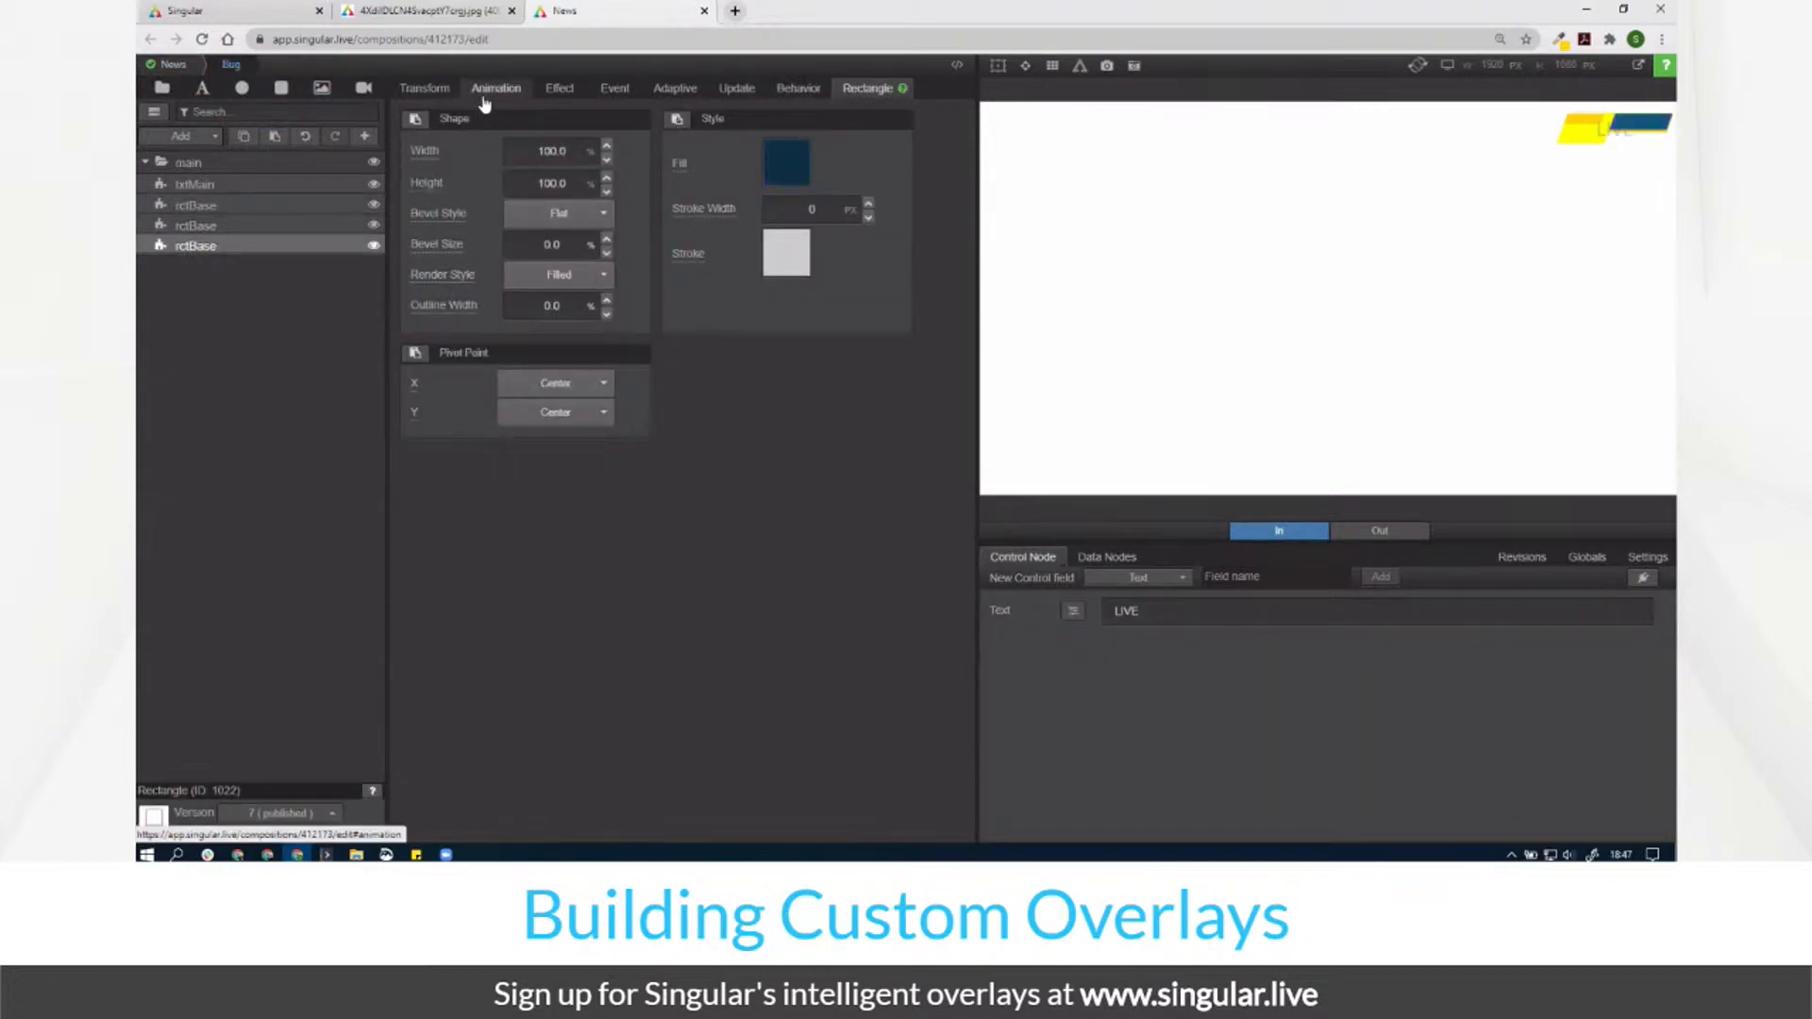
click(486, 94)
Step: Set the middle rctBase copy's scale axis to X and Y
drag(403, 140, 658, 222)
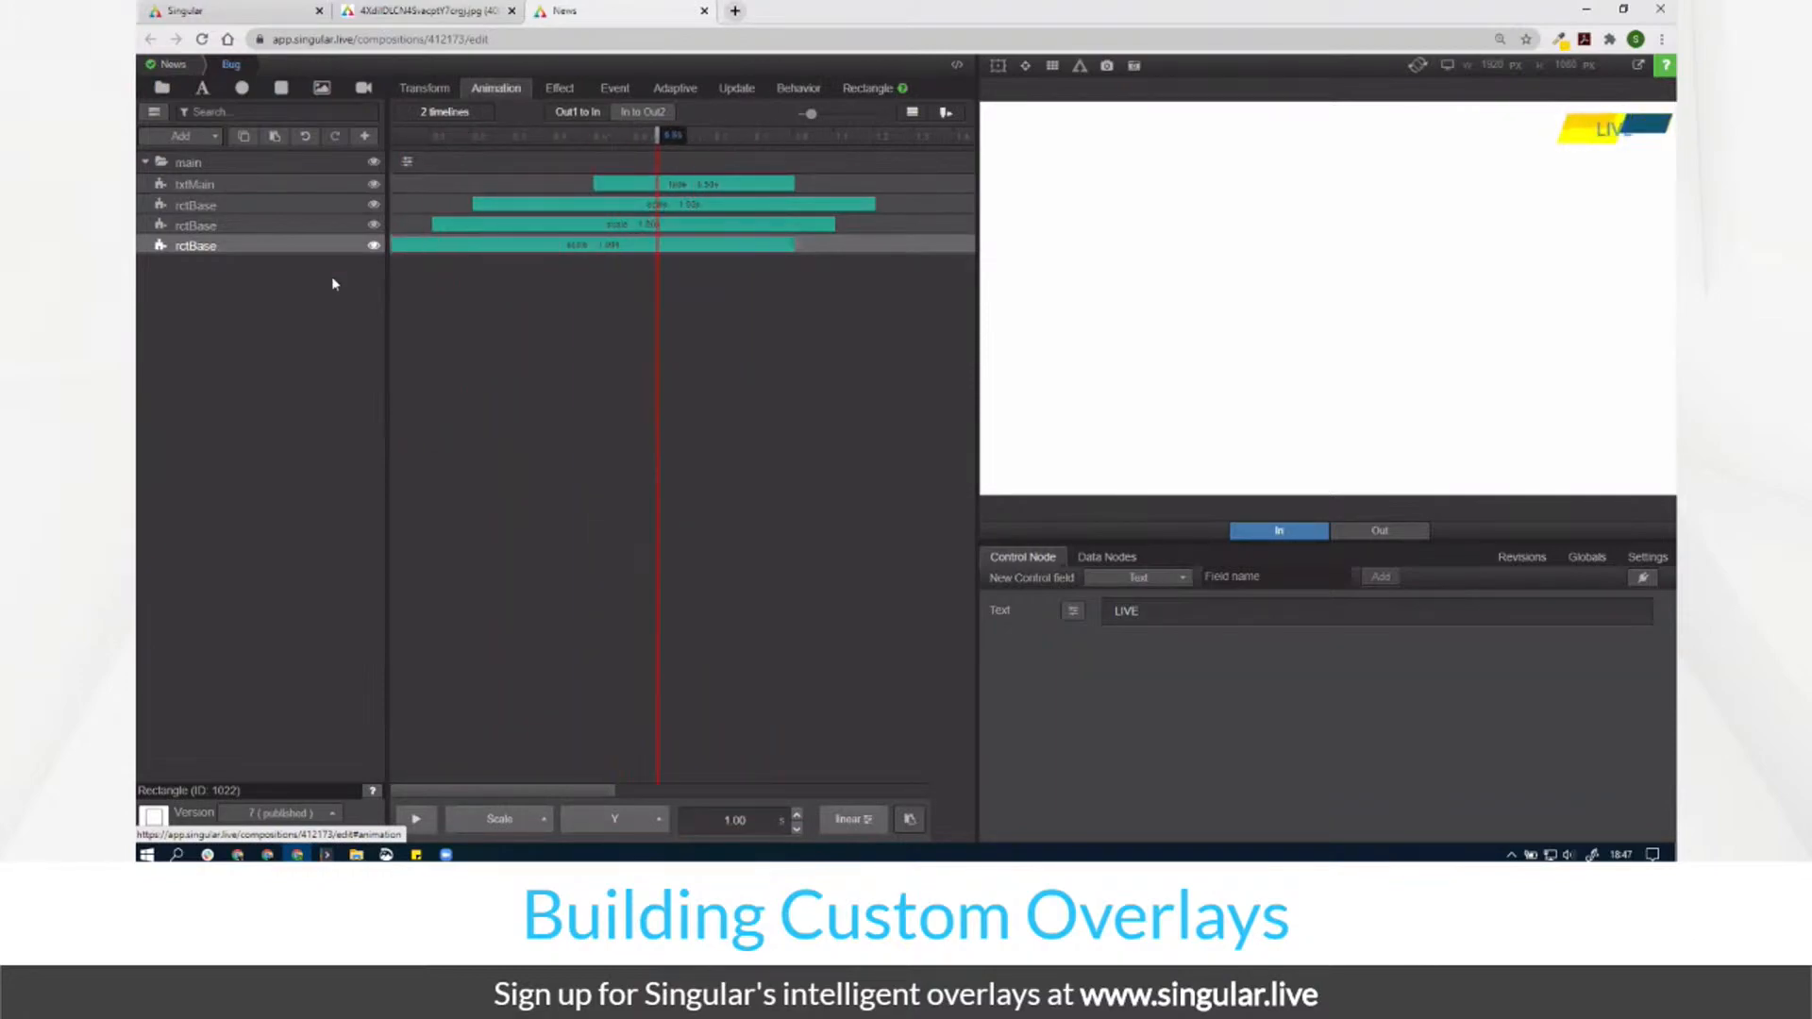
click(277, 224)
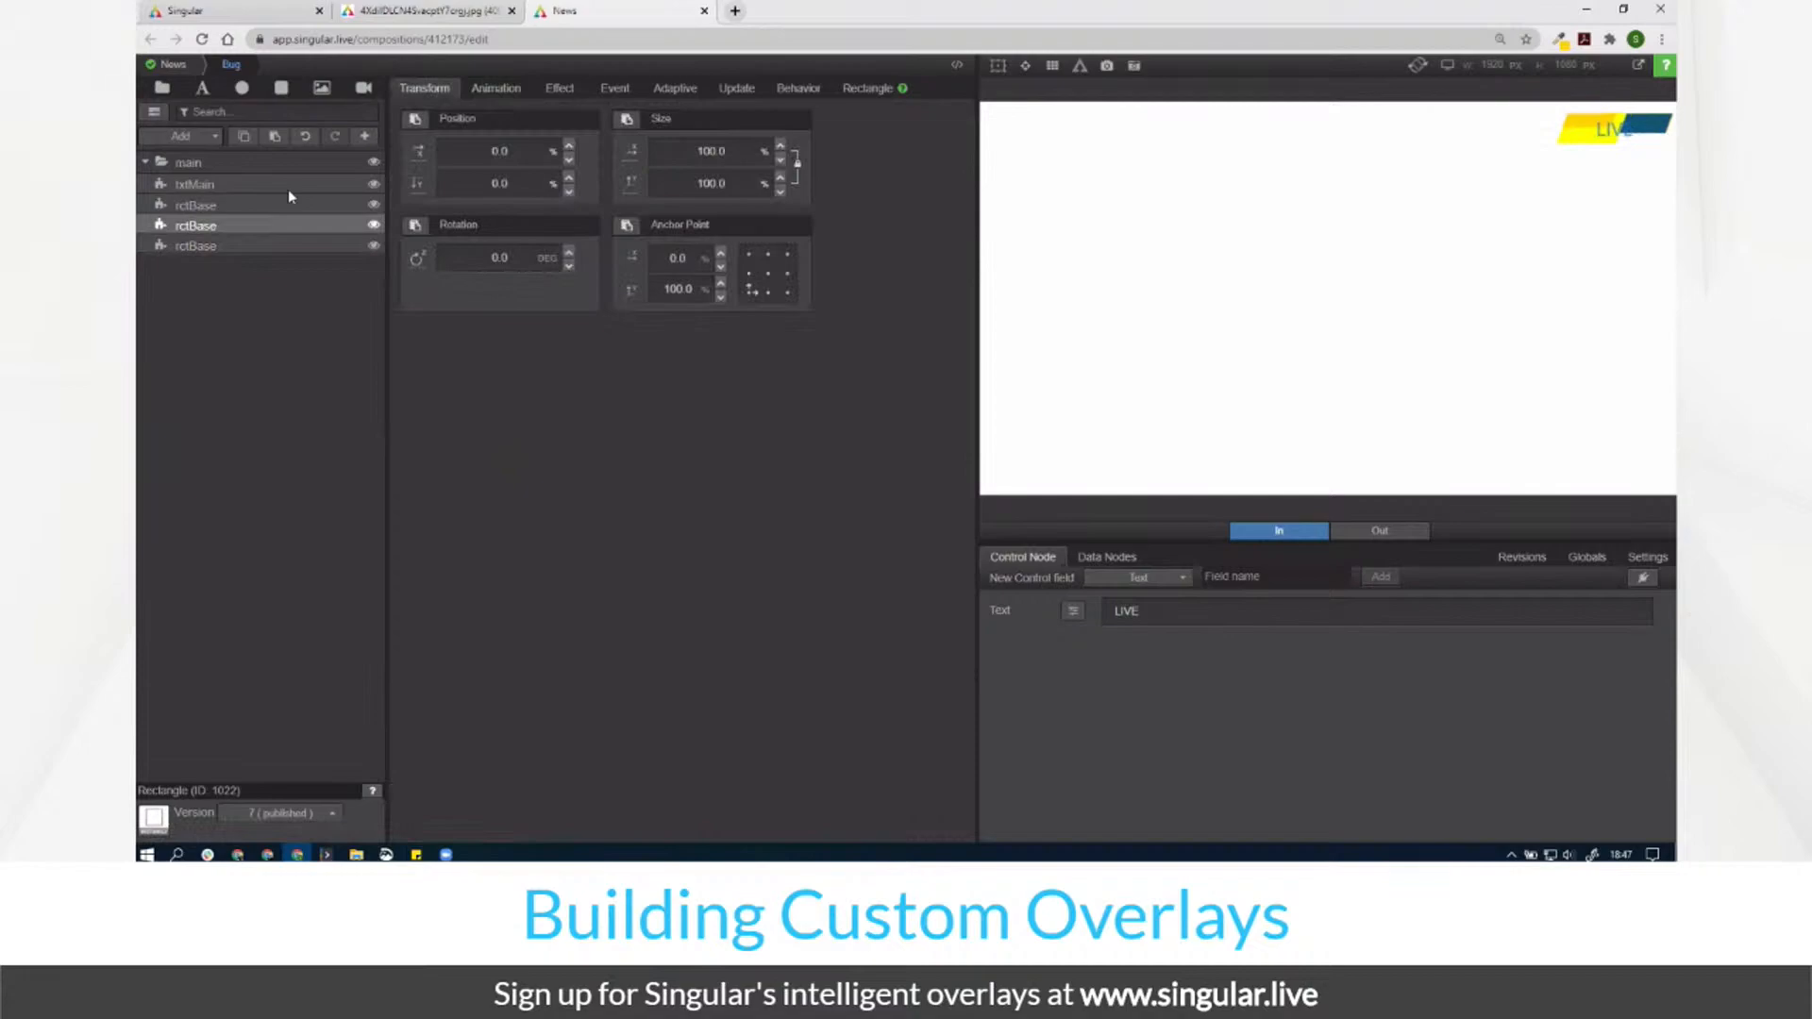
click(266, 205)
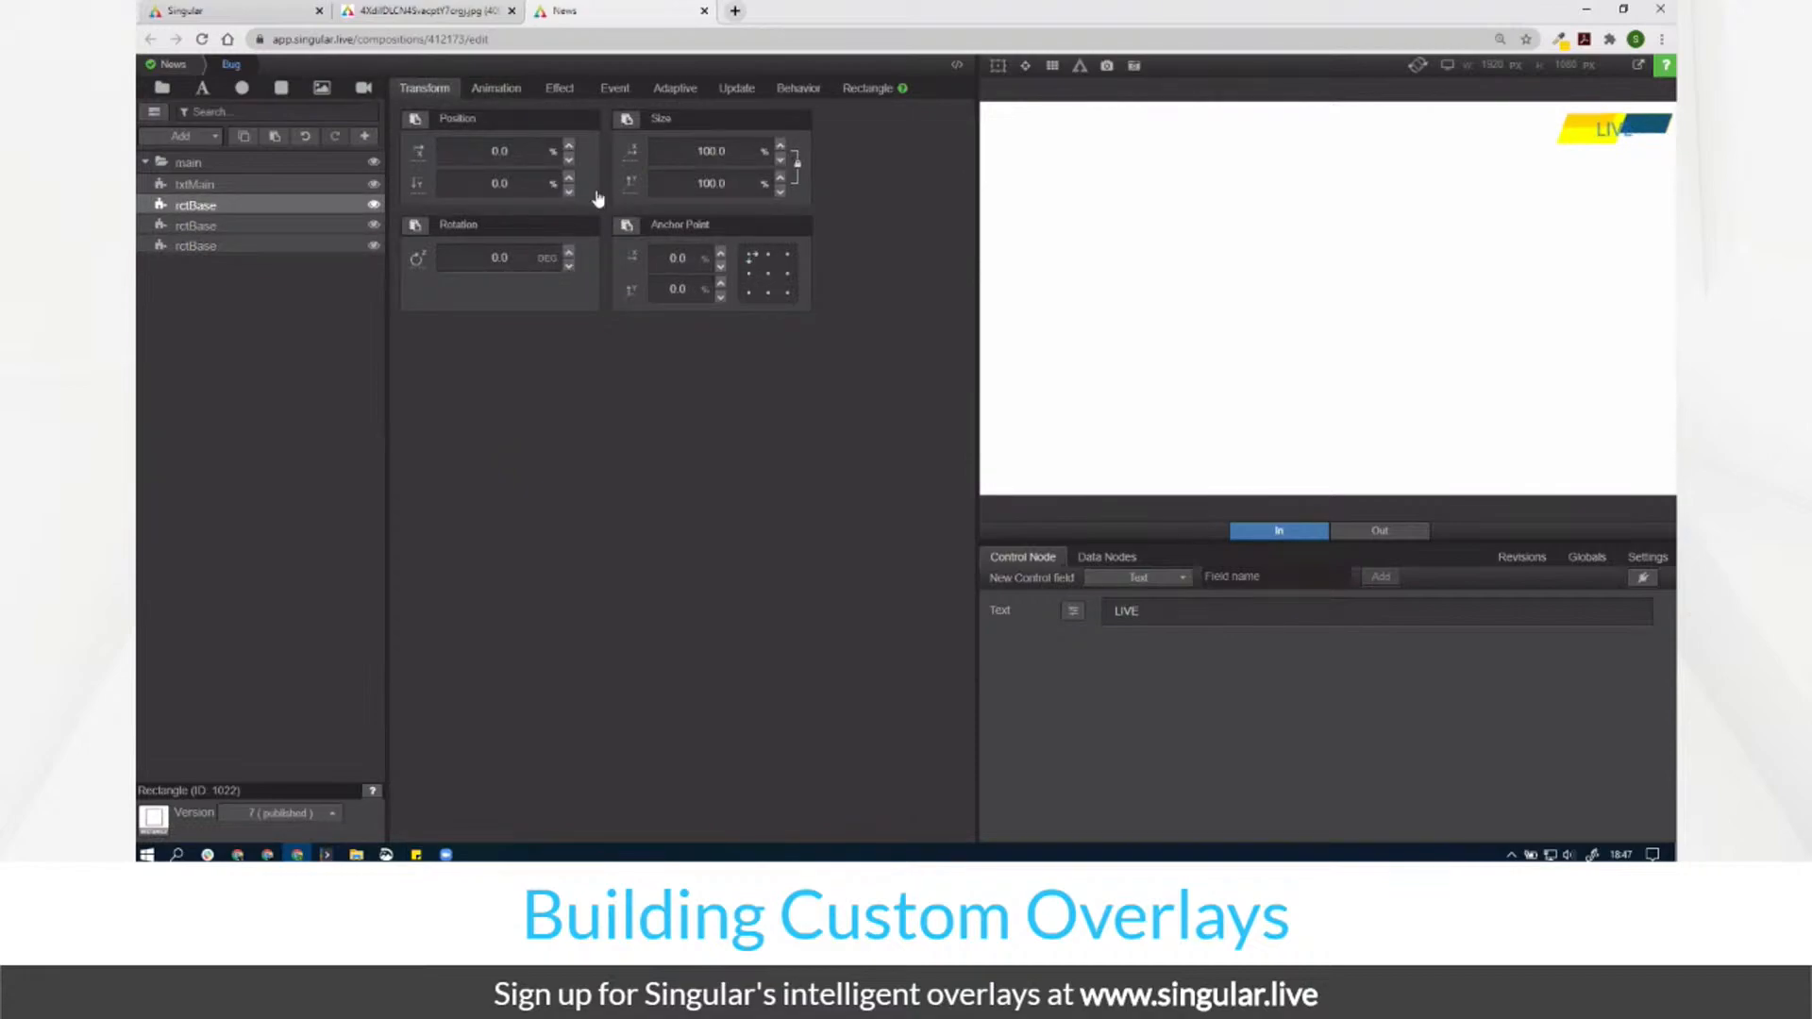
click(499, 91)
drag(416, 139, 519, 160)
click(289, 226)
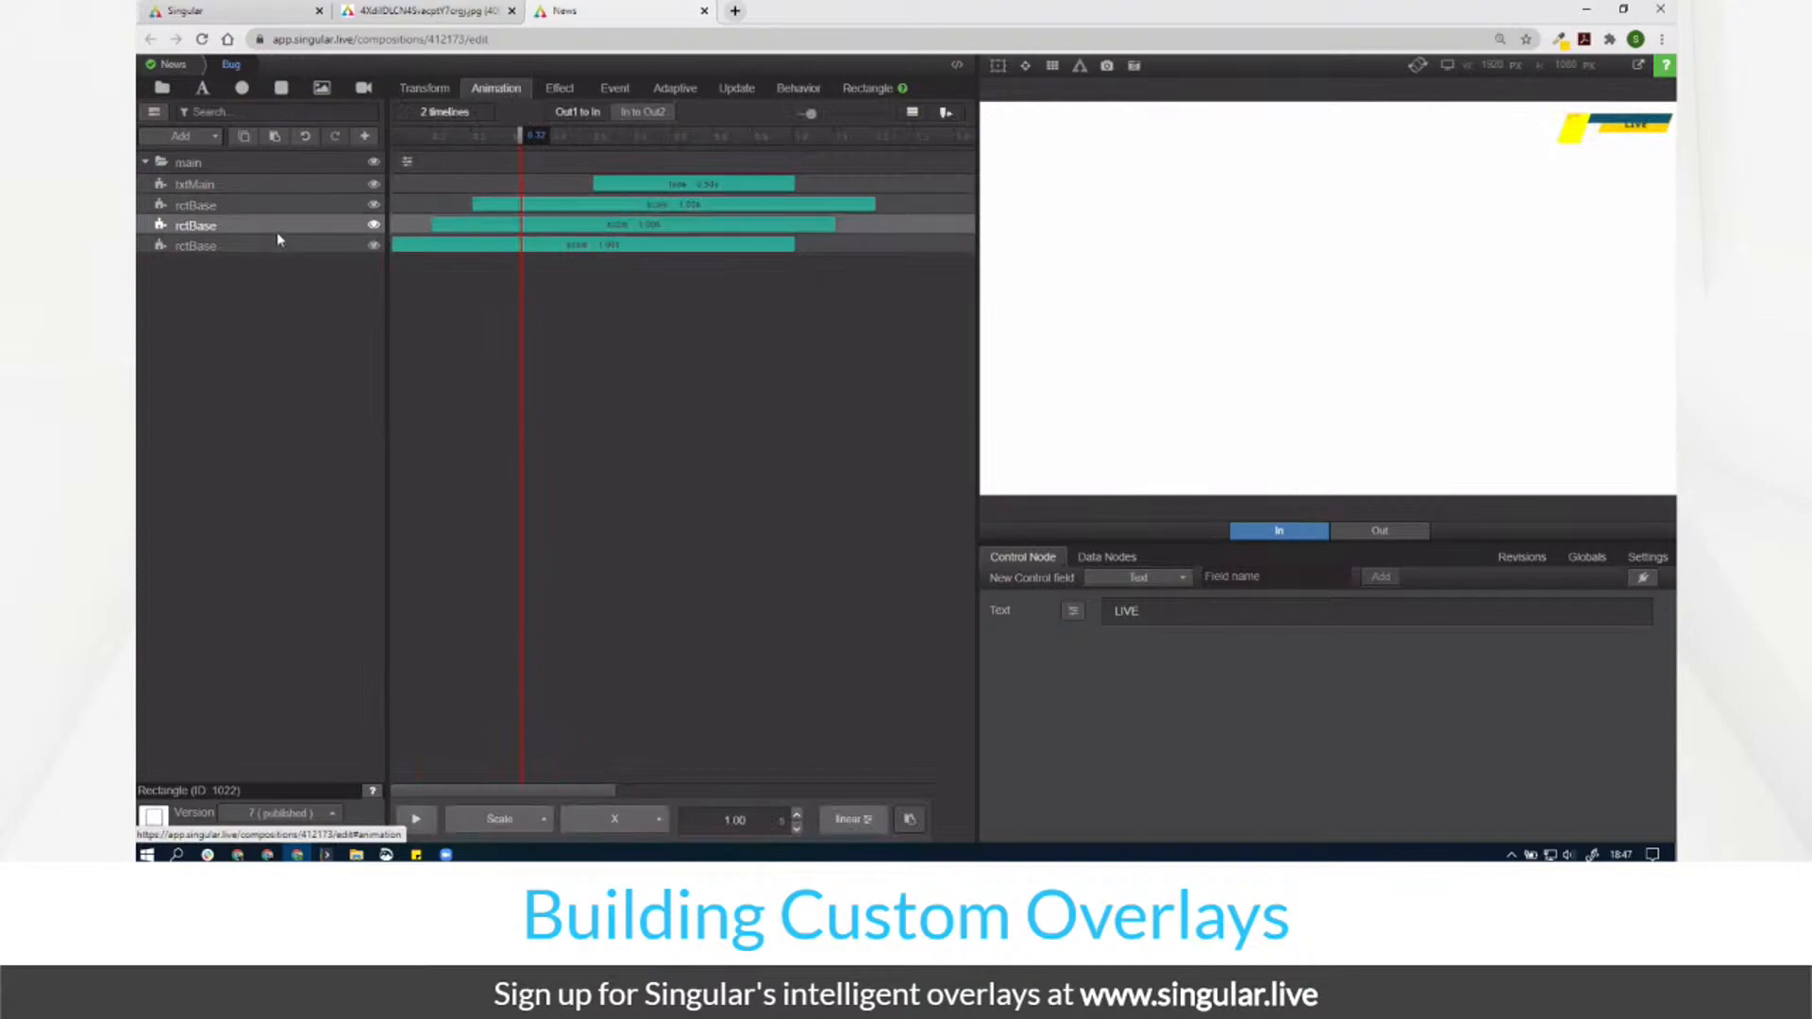
click(619, 819)
click(618, 745)
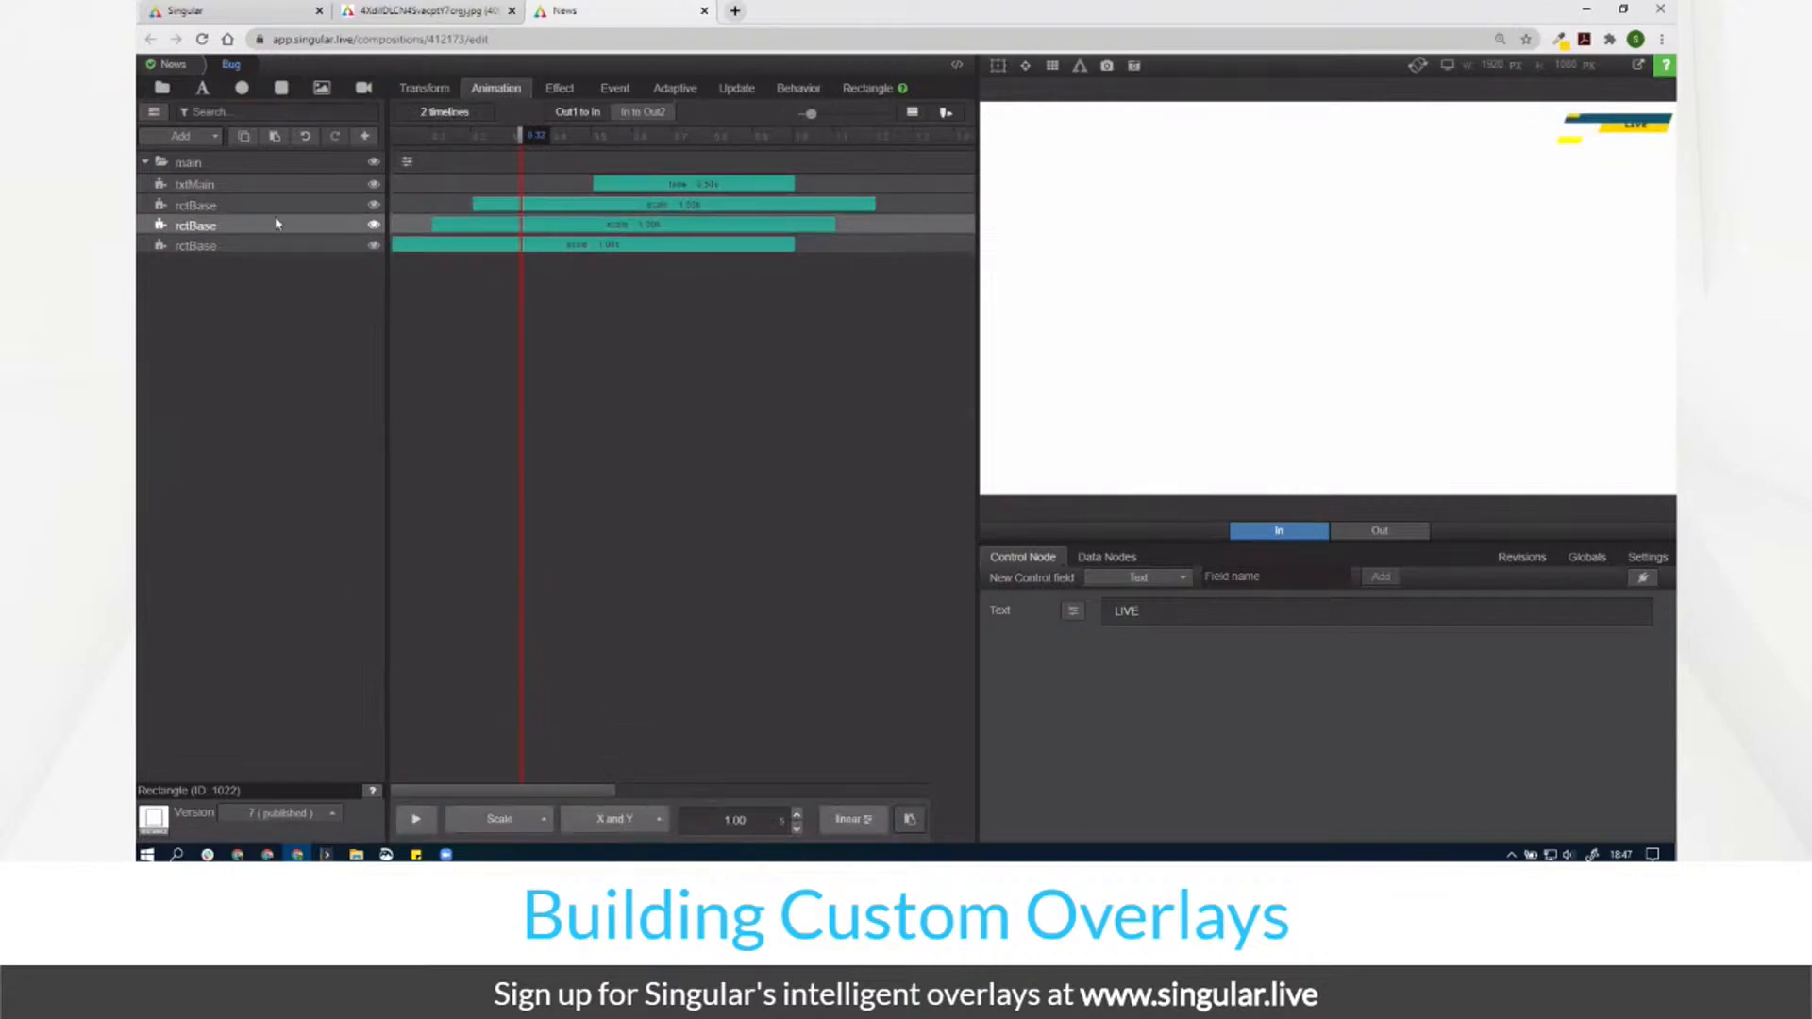
Step: Drag txtMain's fade later so LIVE appears after the bars, previewing each change
drag(404, 138, 897, 278)
drag(685, 184, 807, 189)
drag(507, 131, 854, 195)
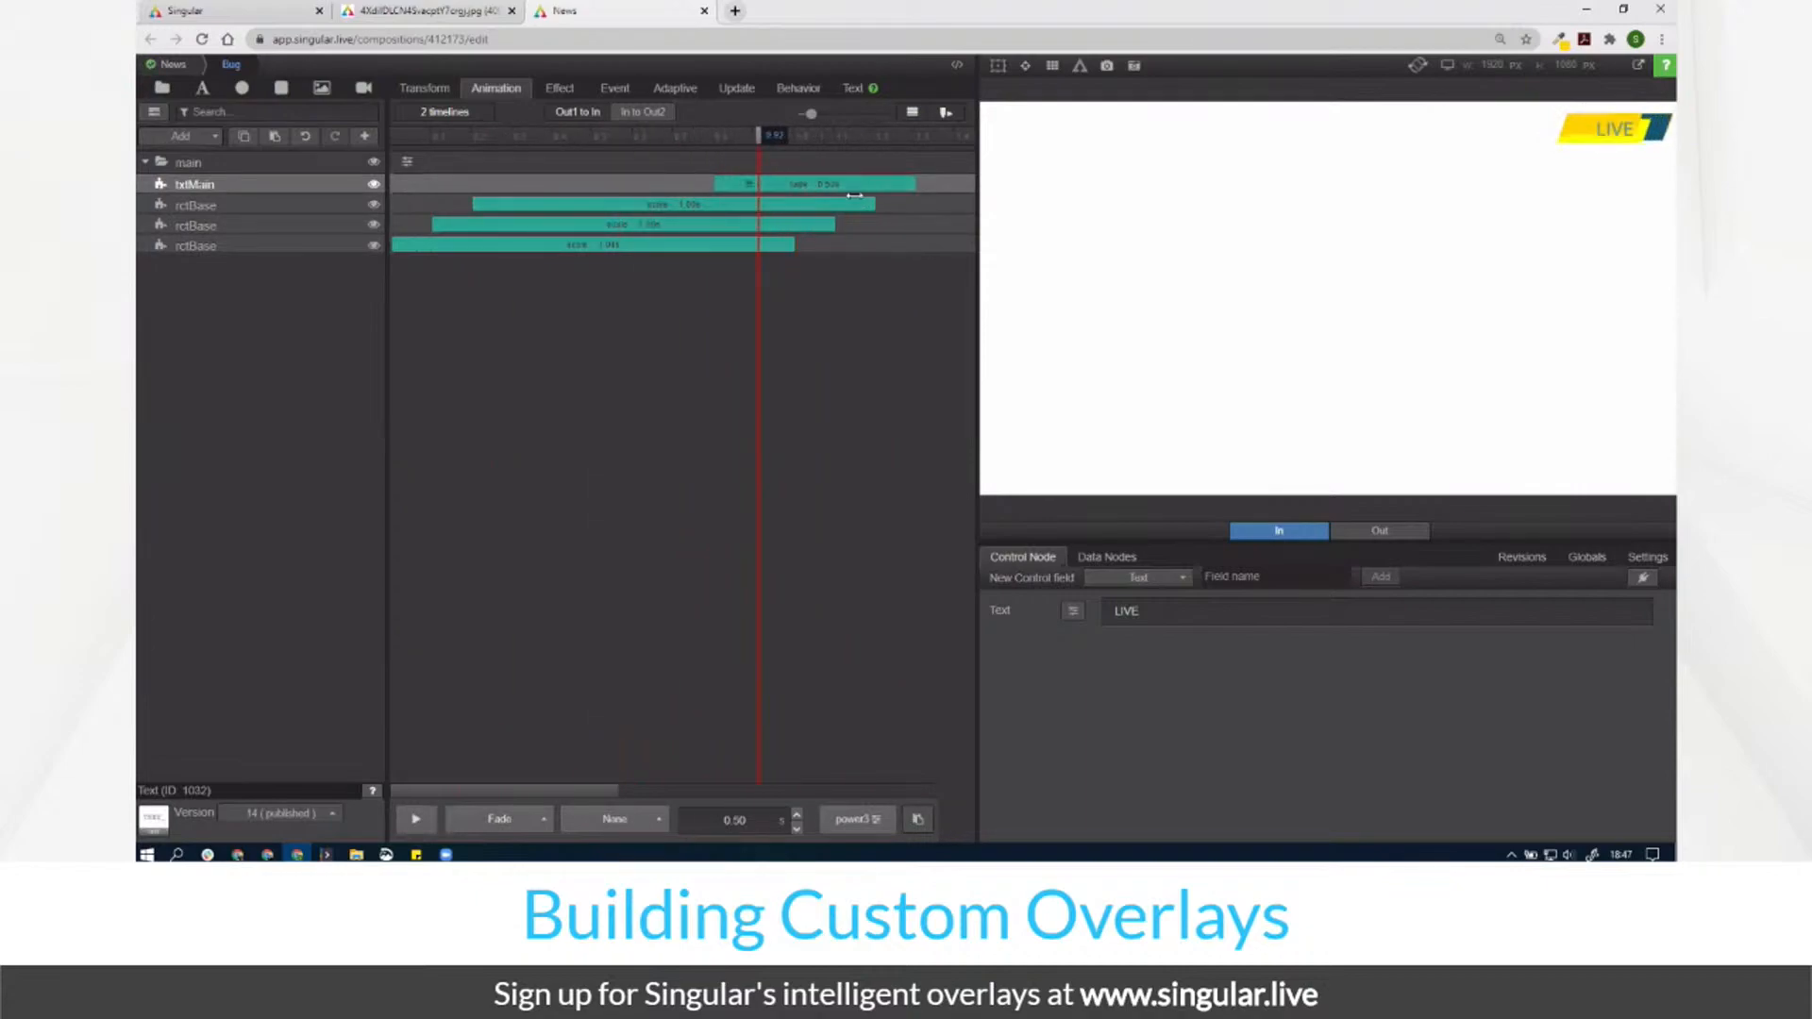
drag(744, 183, 784, 183)
click(472, 135)
drag(472, 135, 884, 189)
click(302, 163)
Step: Drag the main group's position lower and play the bug animation to check it
click(425, 87)
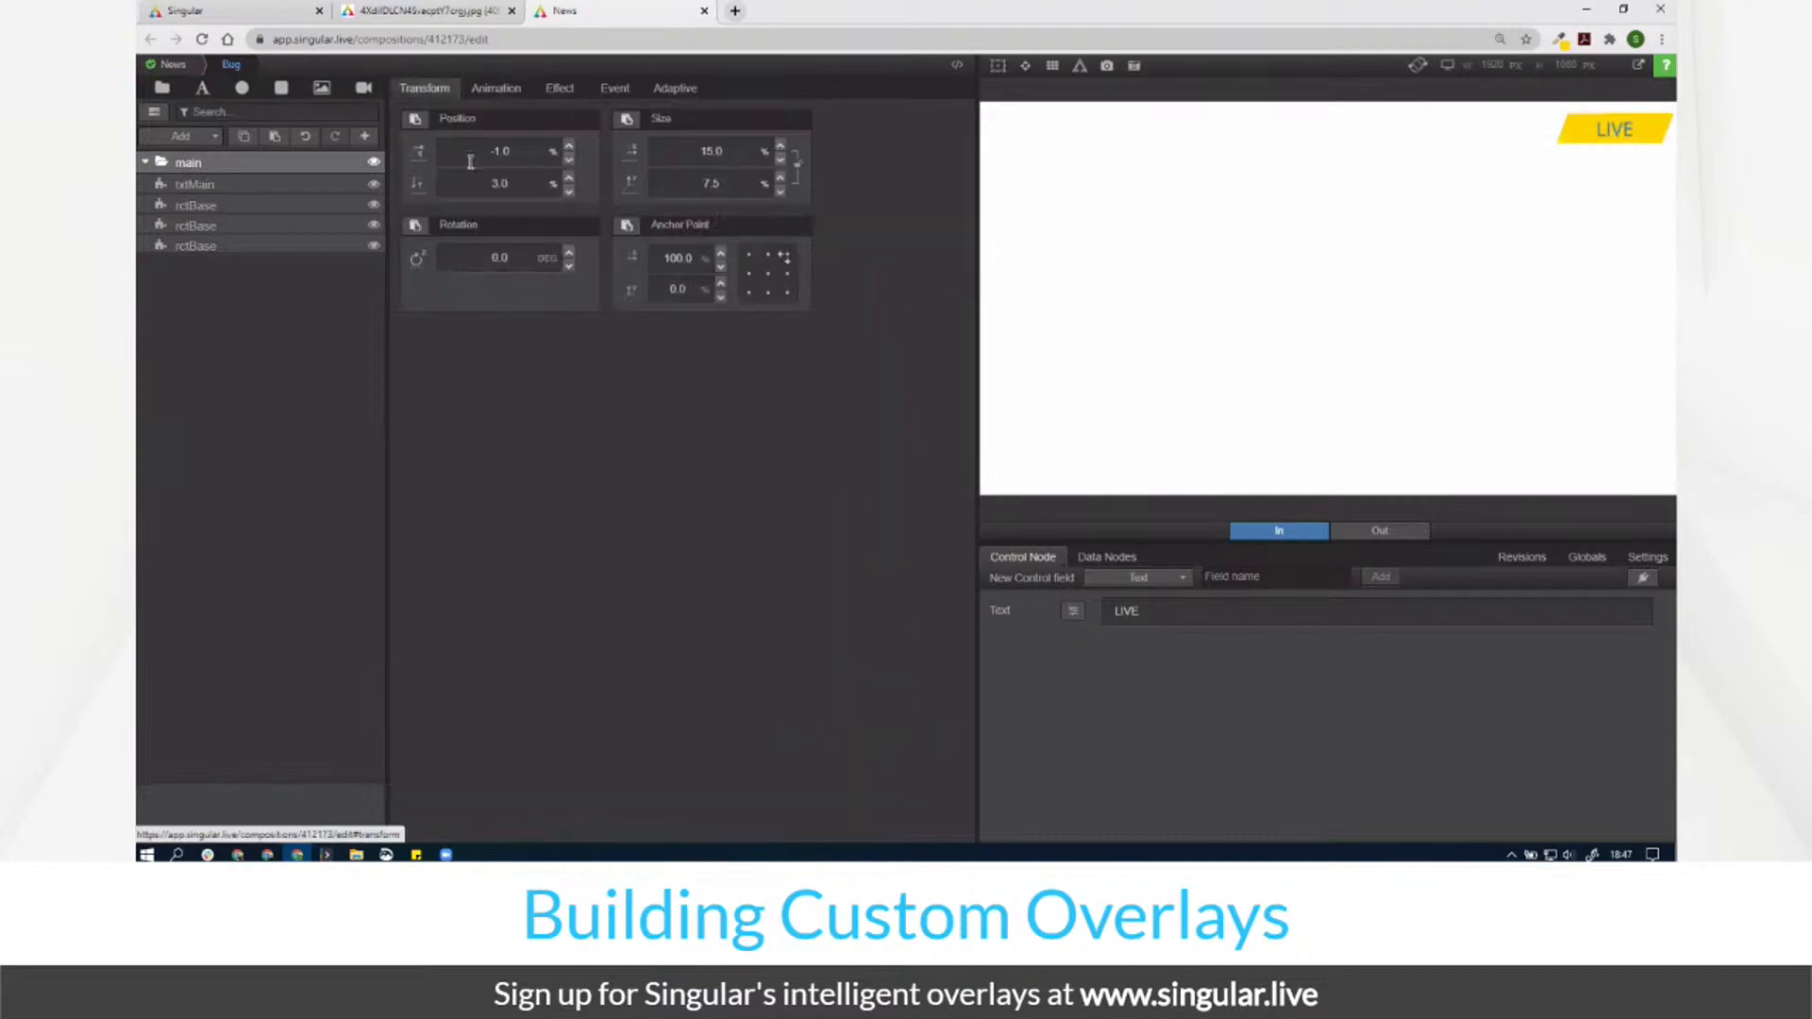
drag(513, 179, 585, 204)
click(500, 90)
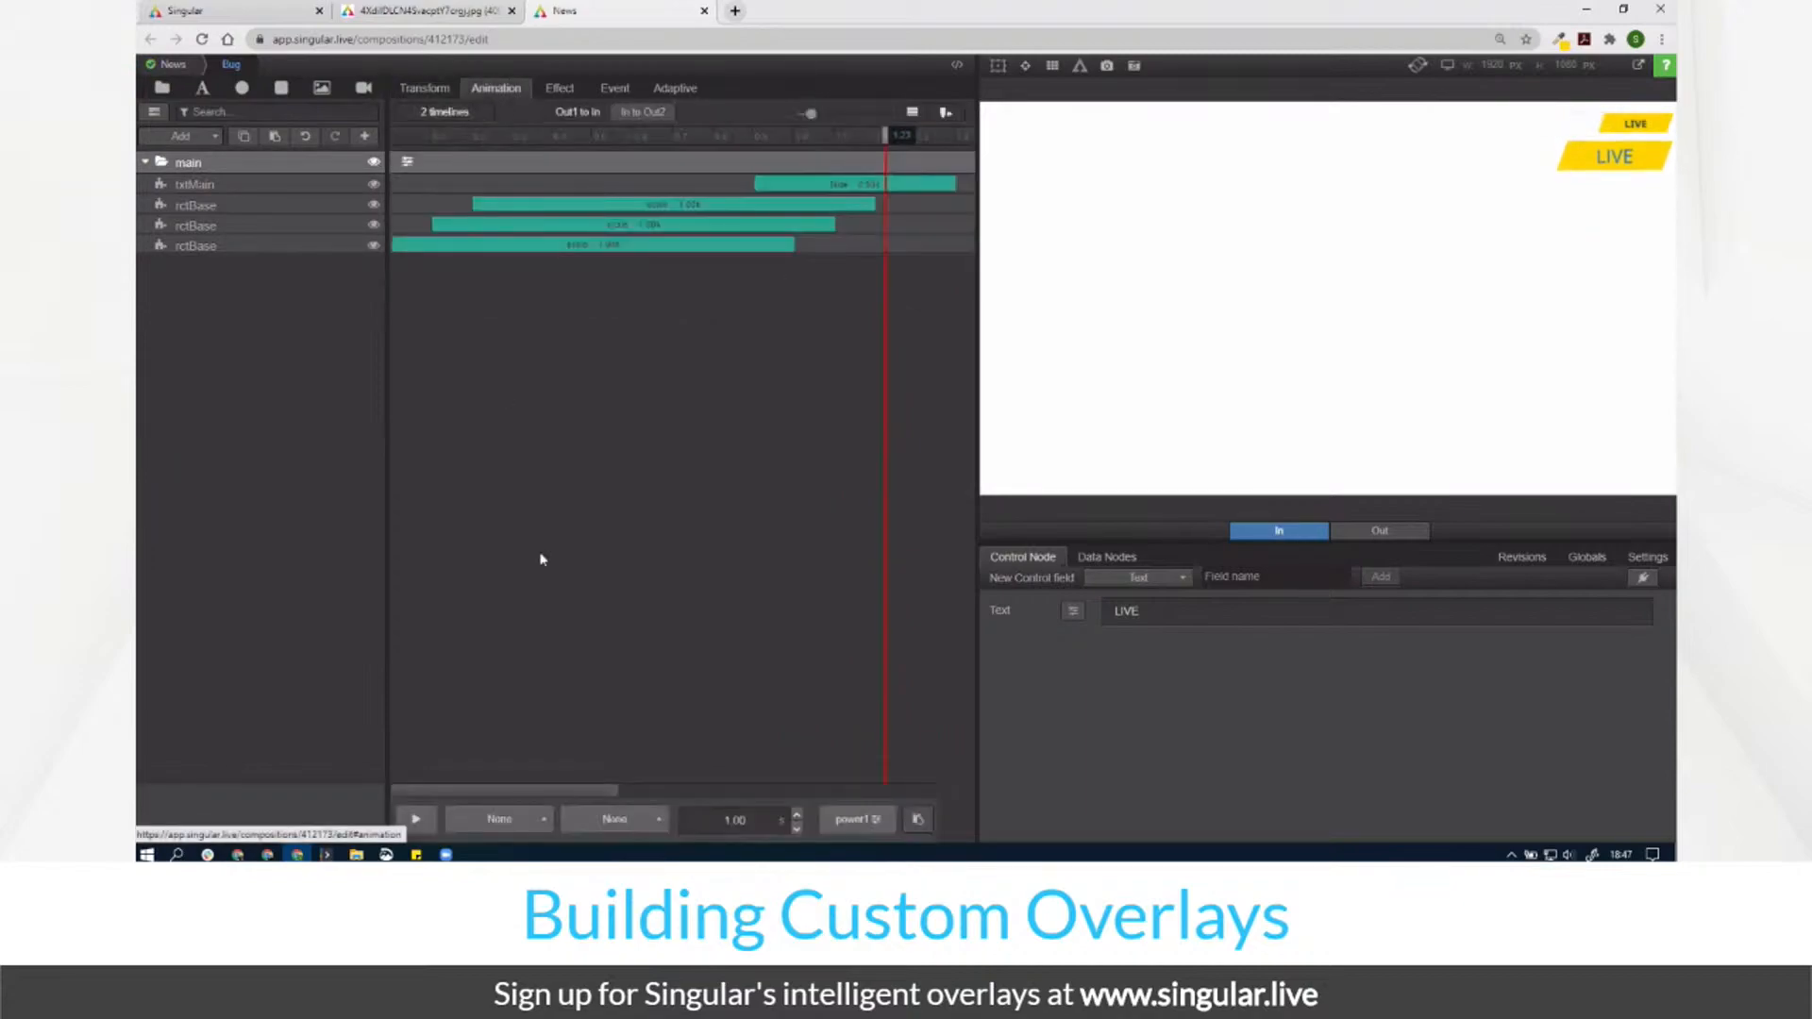
click(415, 820)
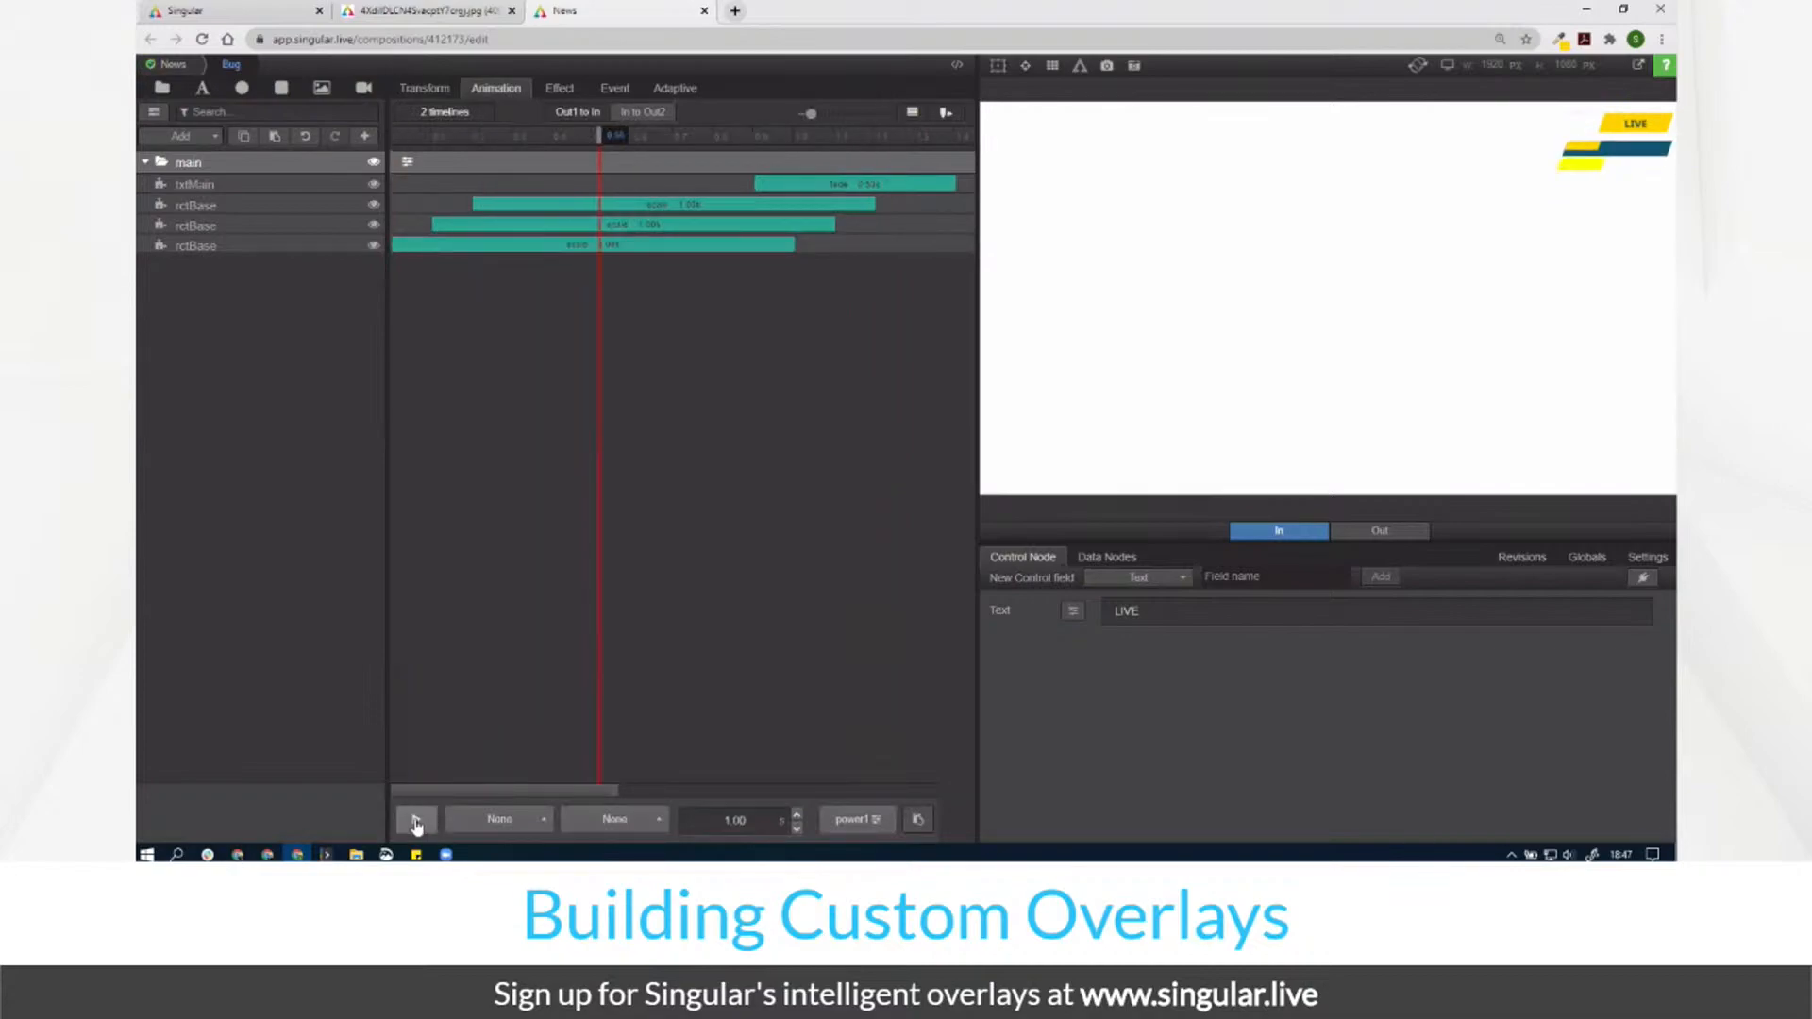
click(415, 821)
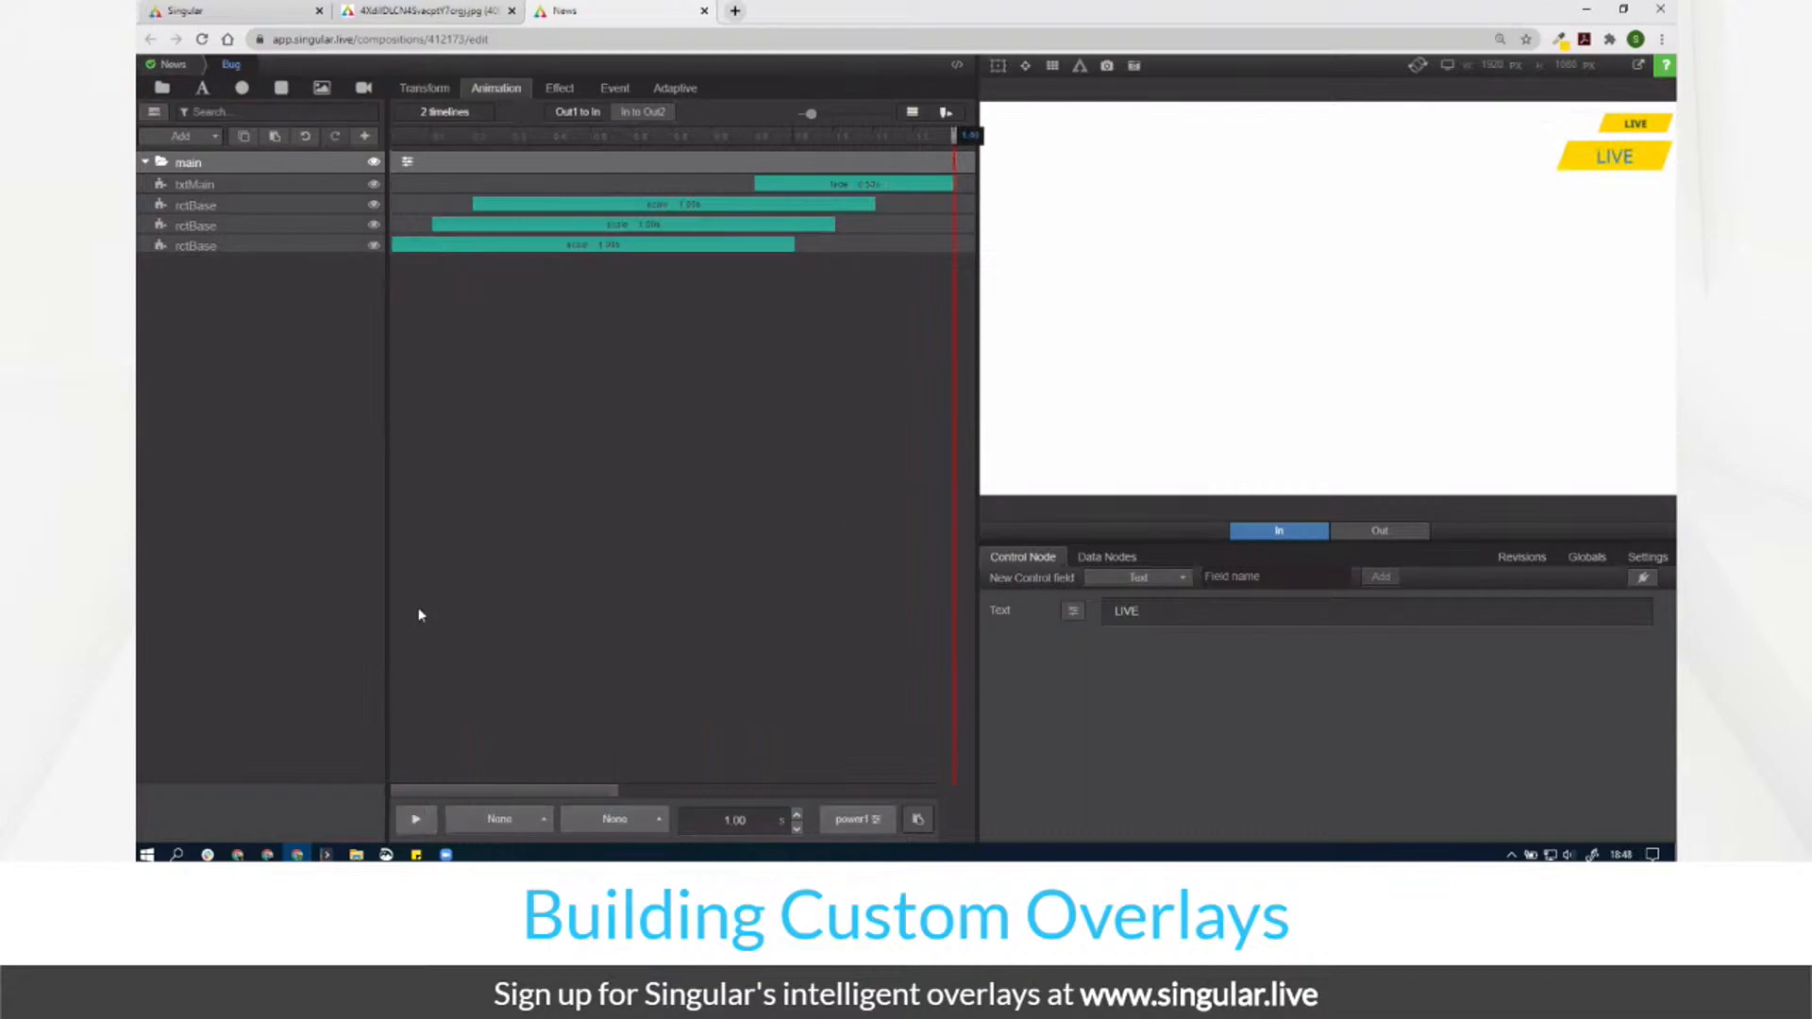
drag(444, 136, 746, 227)
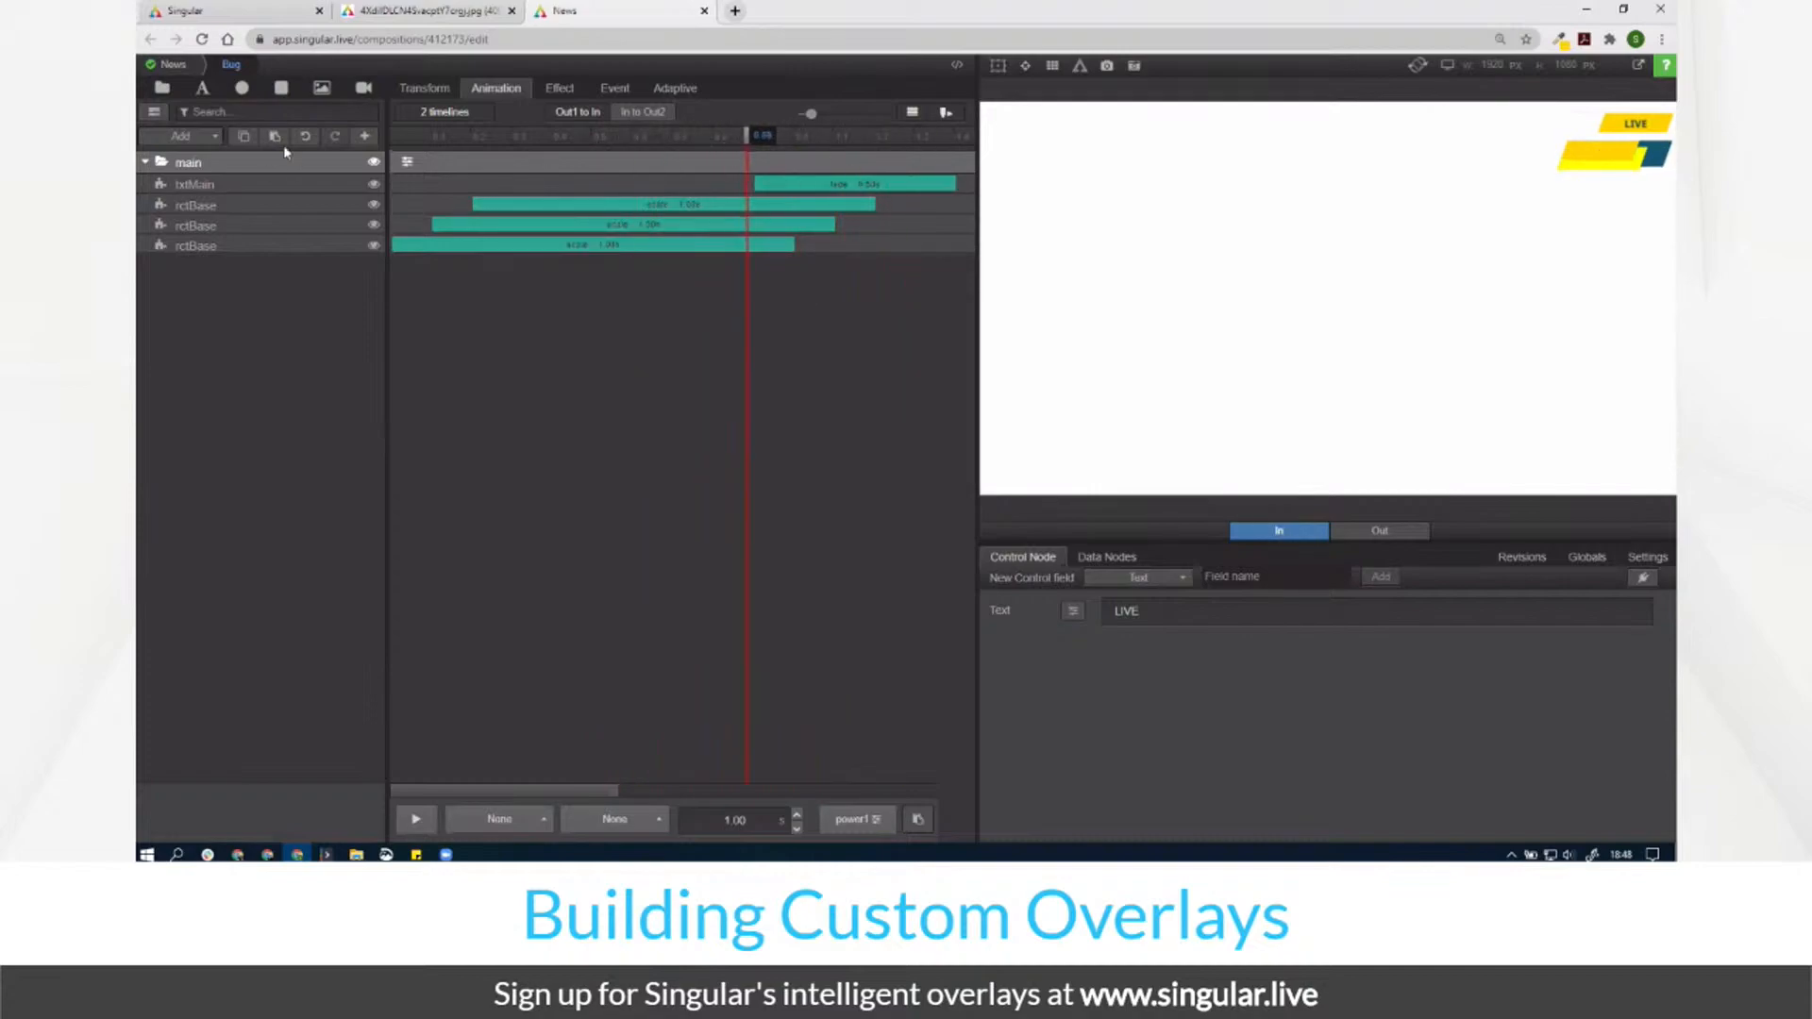
Step: Change the main group's Position Y from 9.9 to 3.0%
click(424, 88)
click(518, 183)
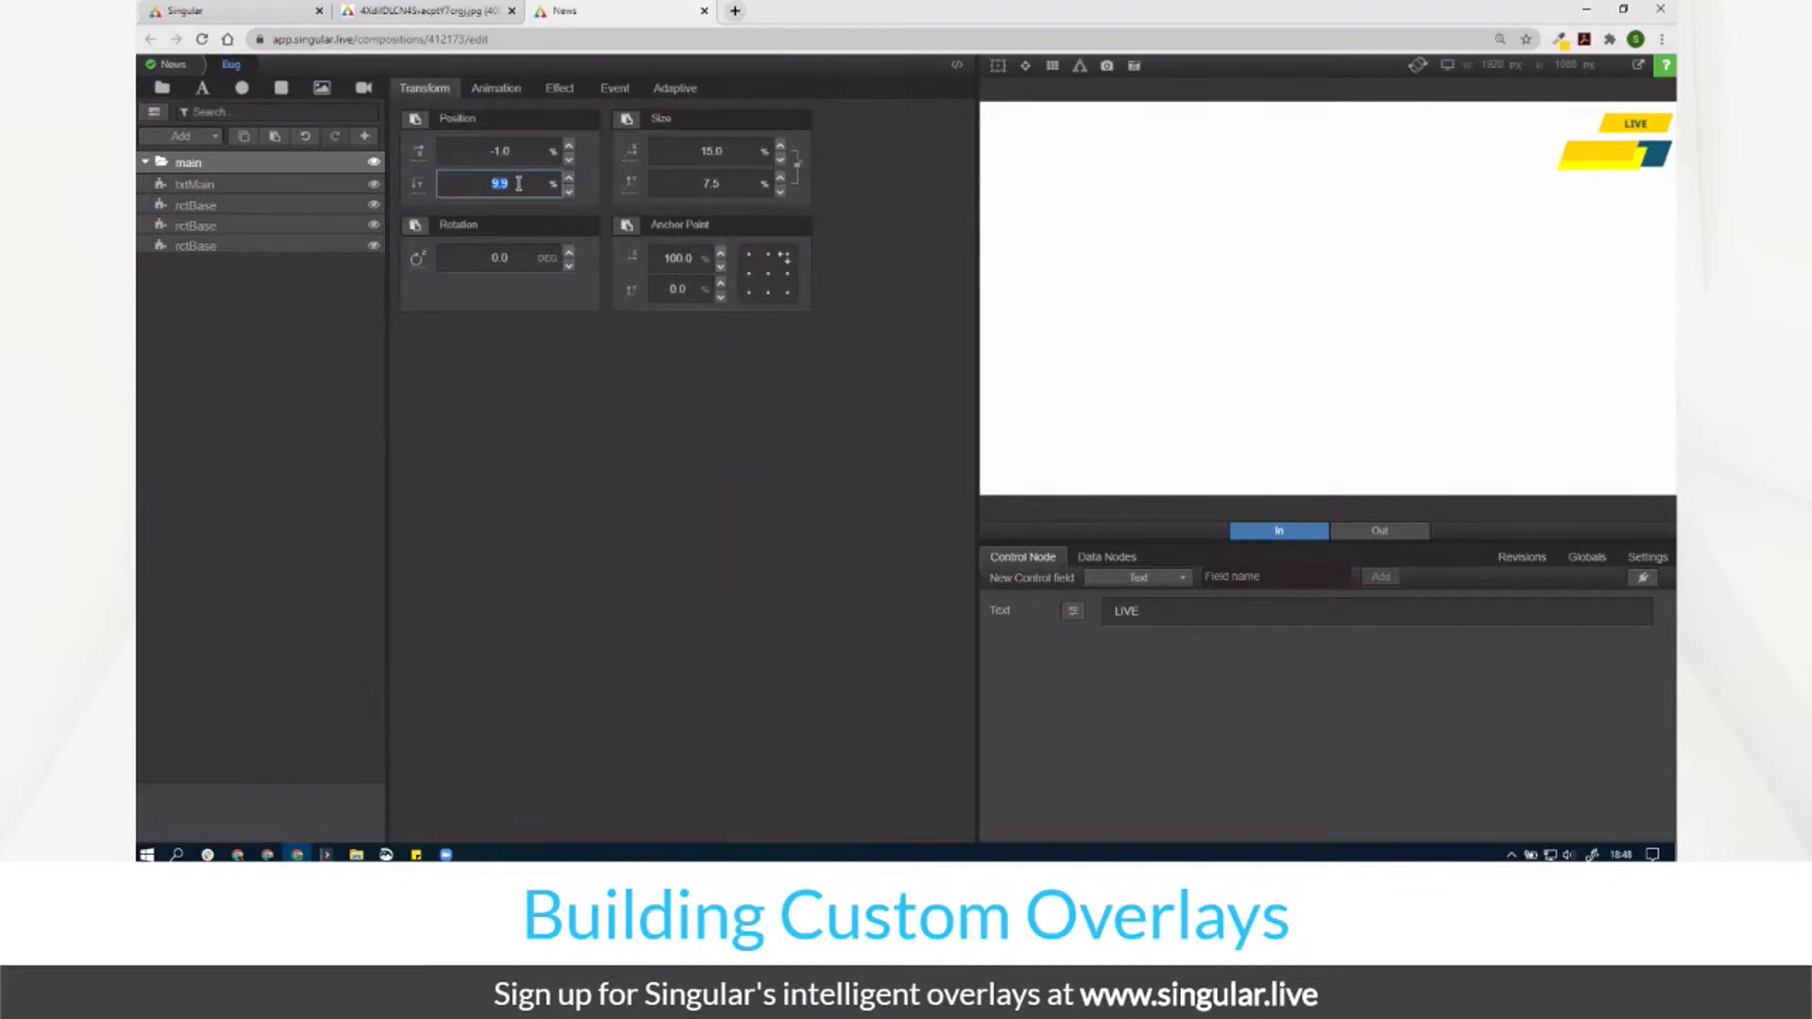
text(3.0)
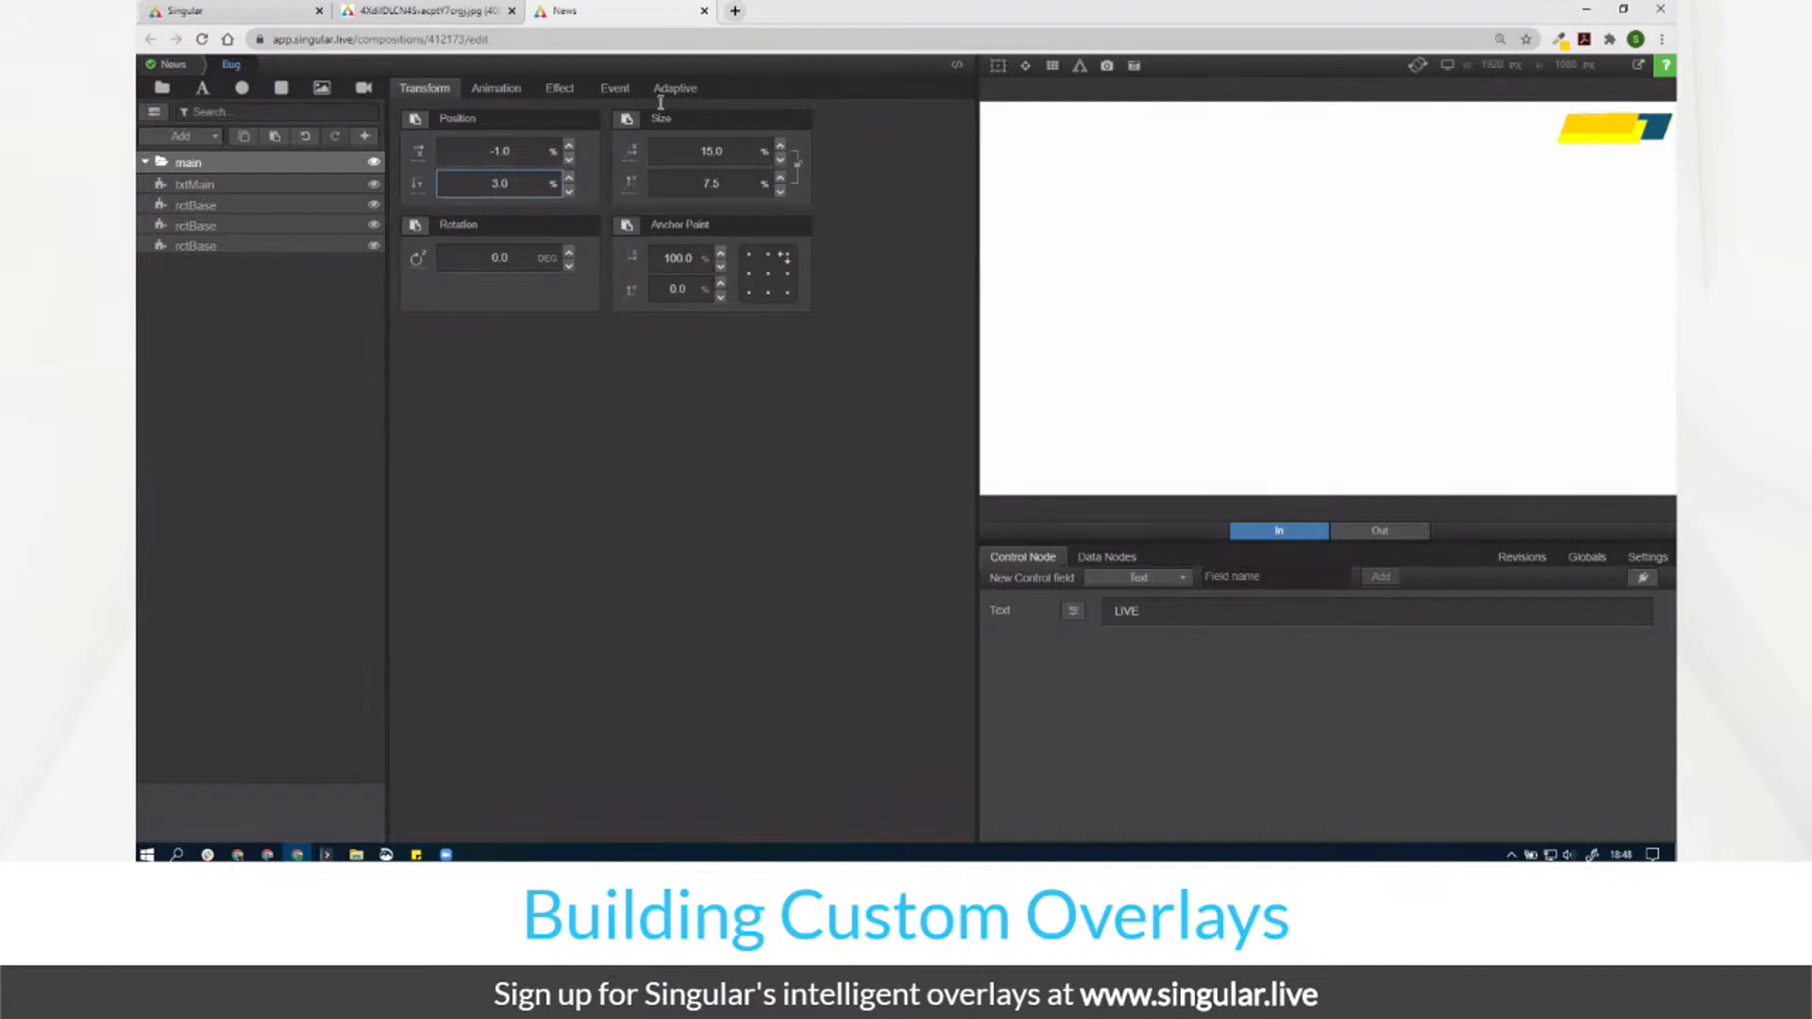
click(497, 91)
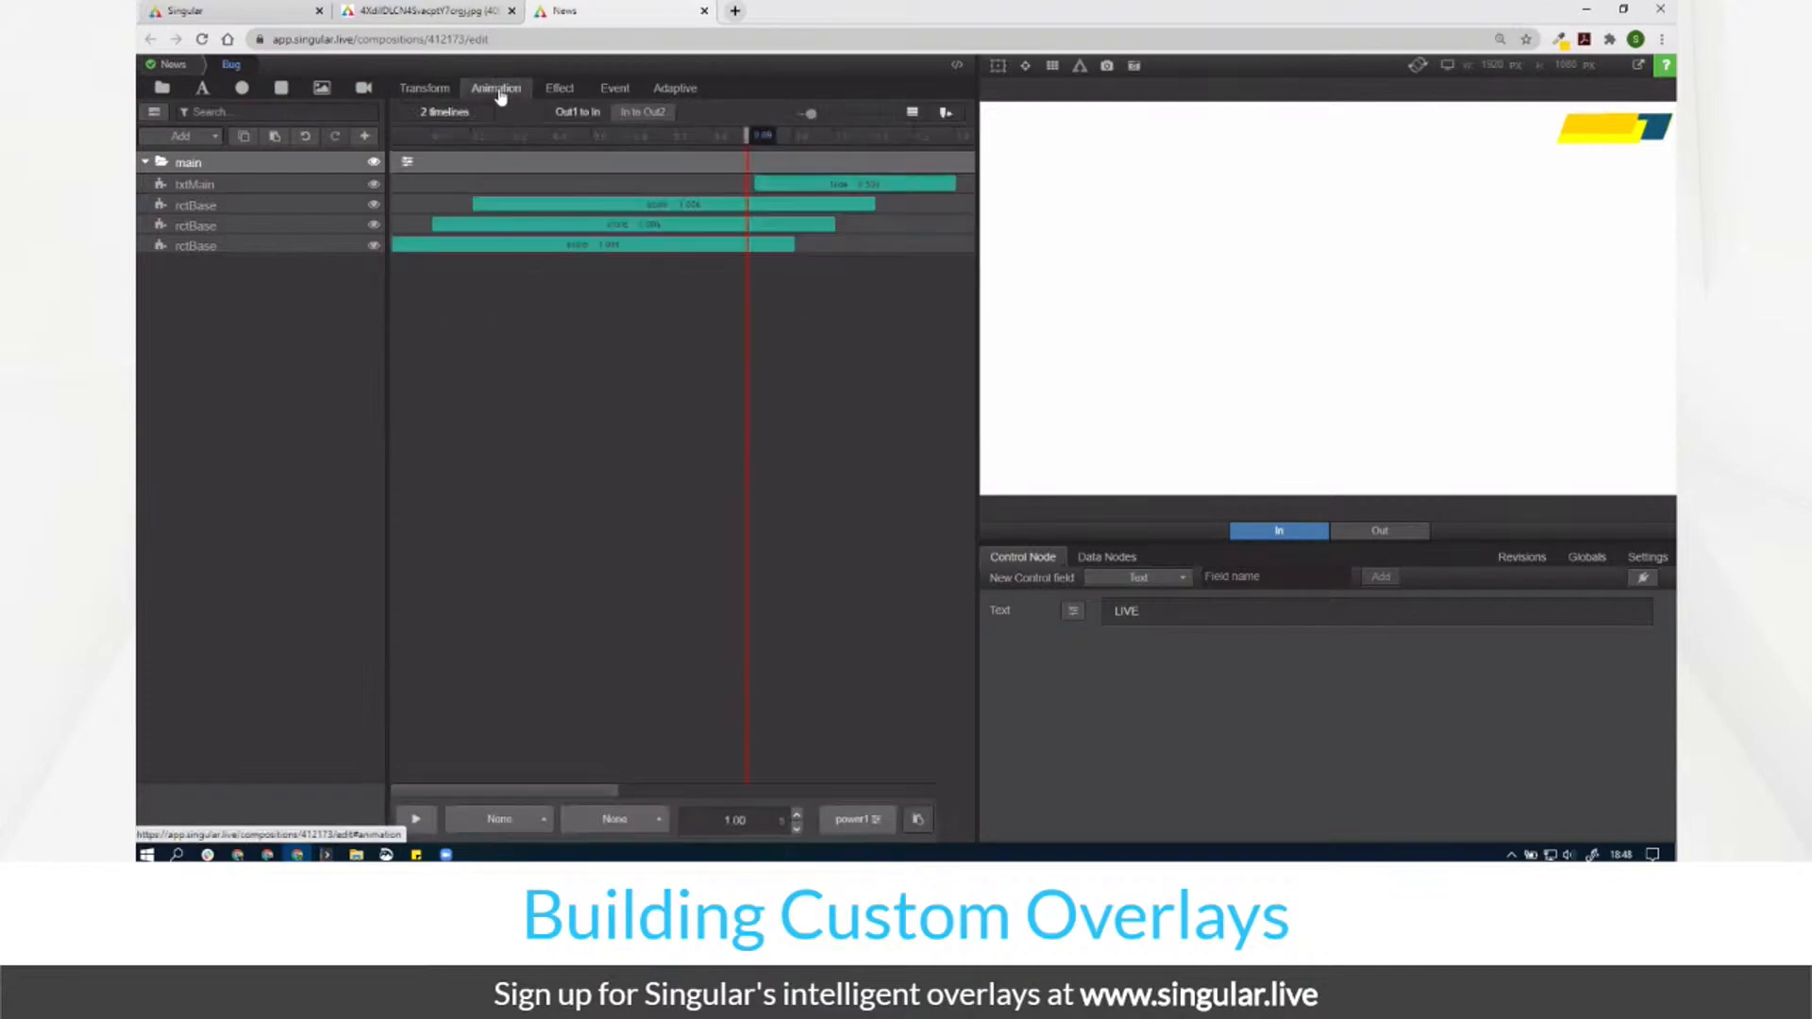
Step: In In to Out2, set txtMain to a Translate Right animation with power3 easing
click(642, 113)
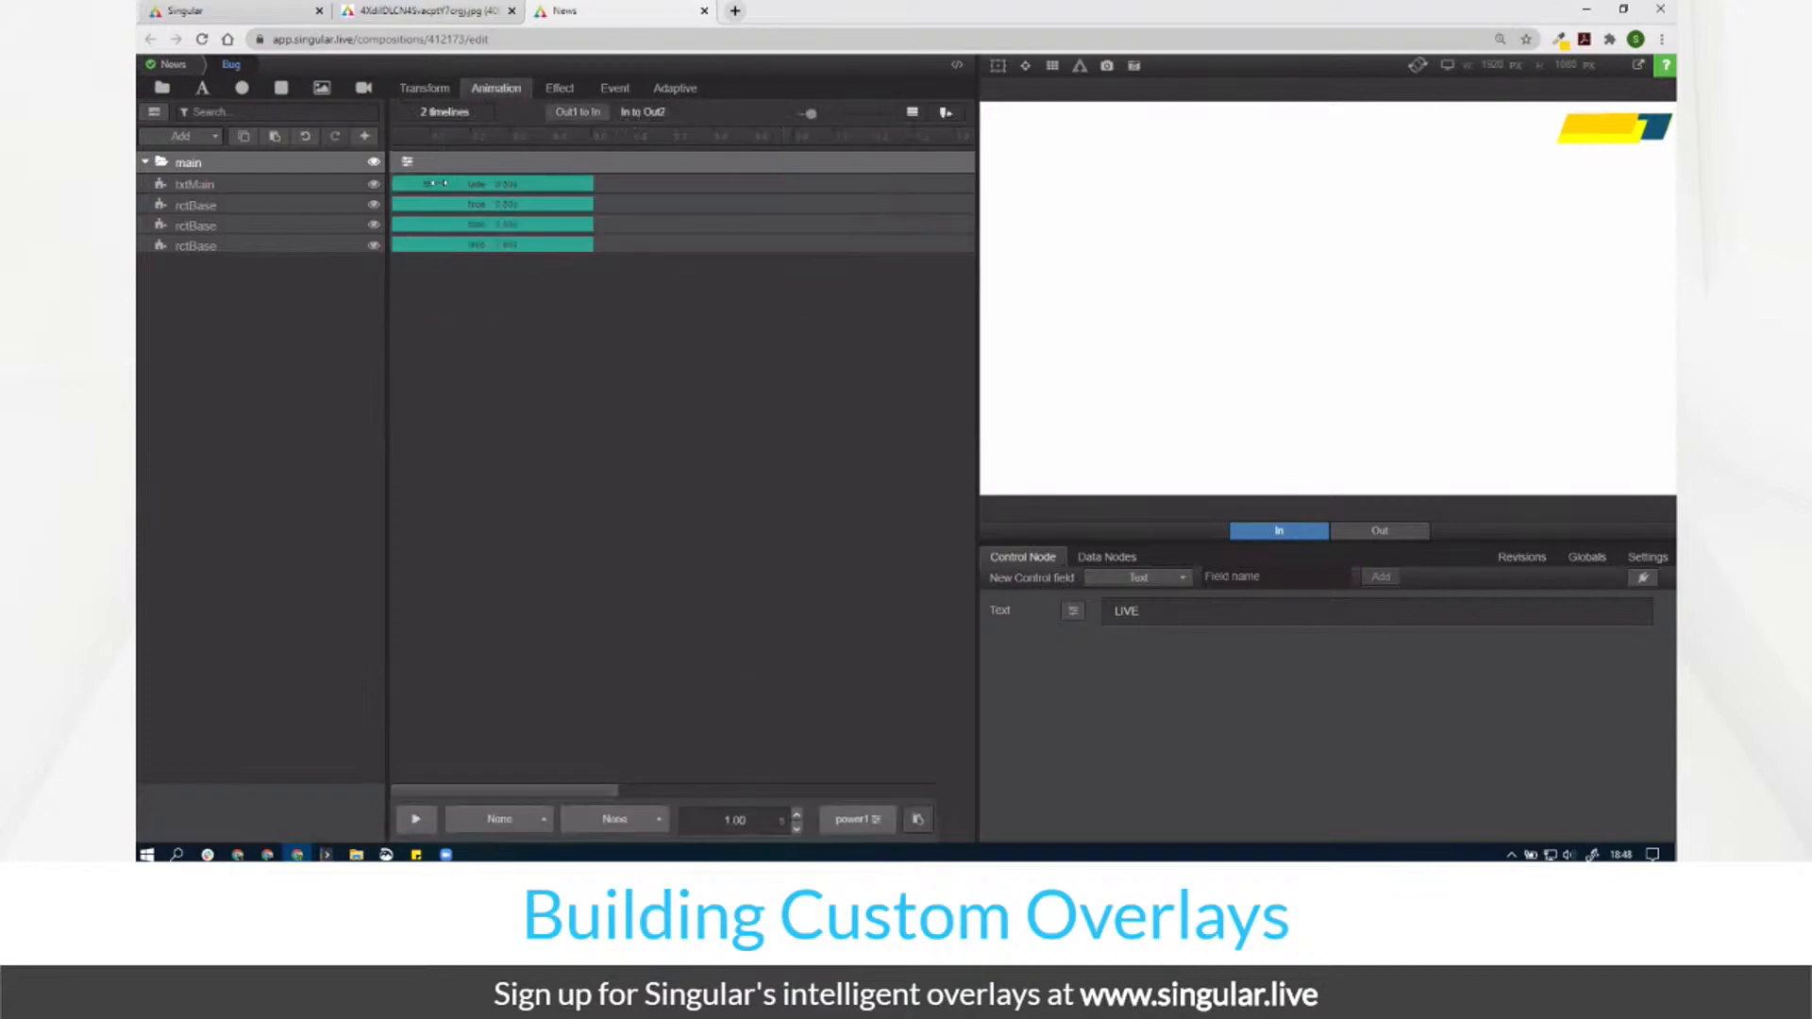
click(429, 192)
click(517, 216)
click(519, 171)
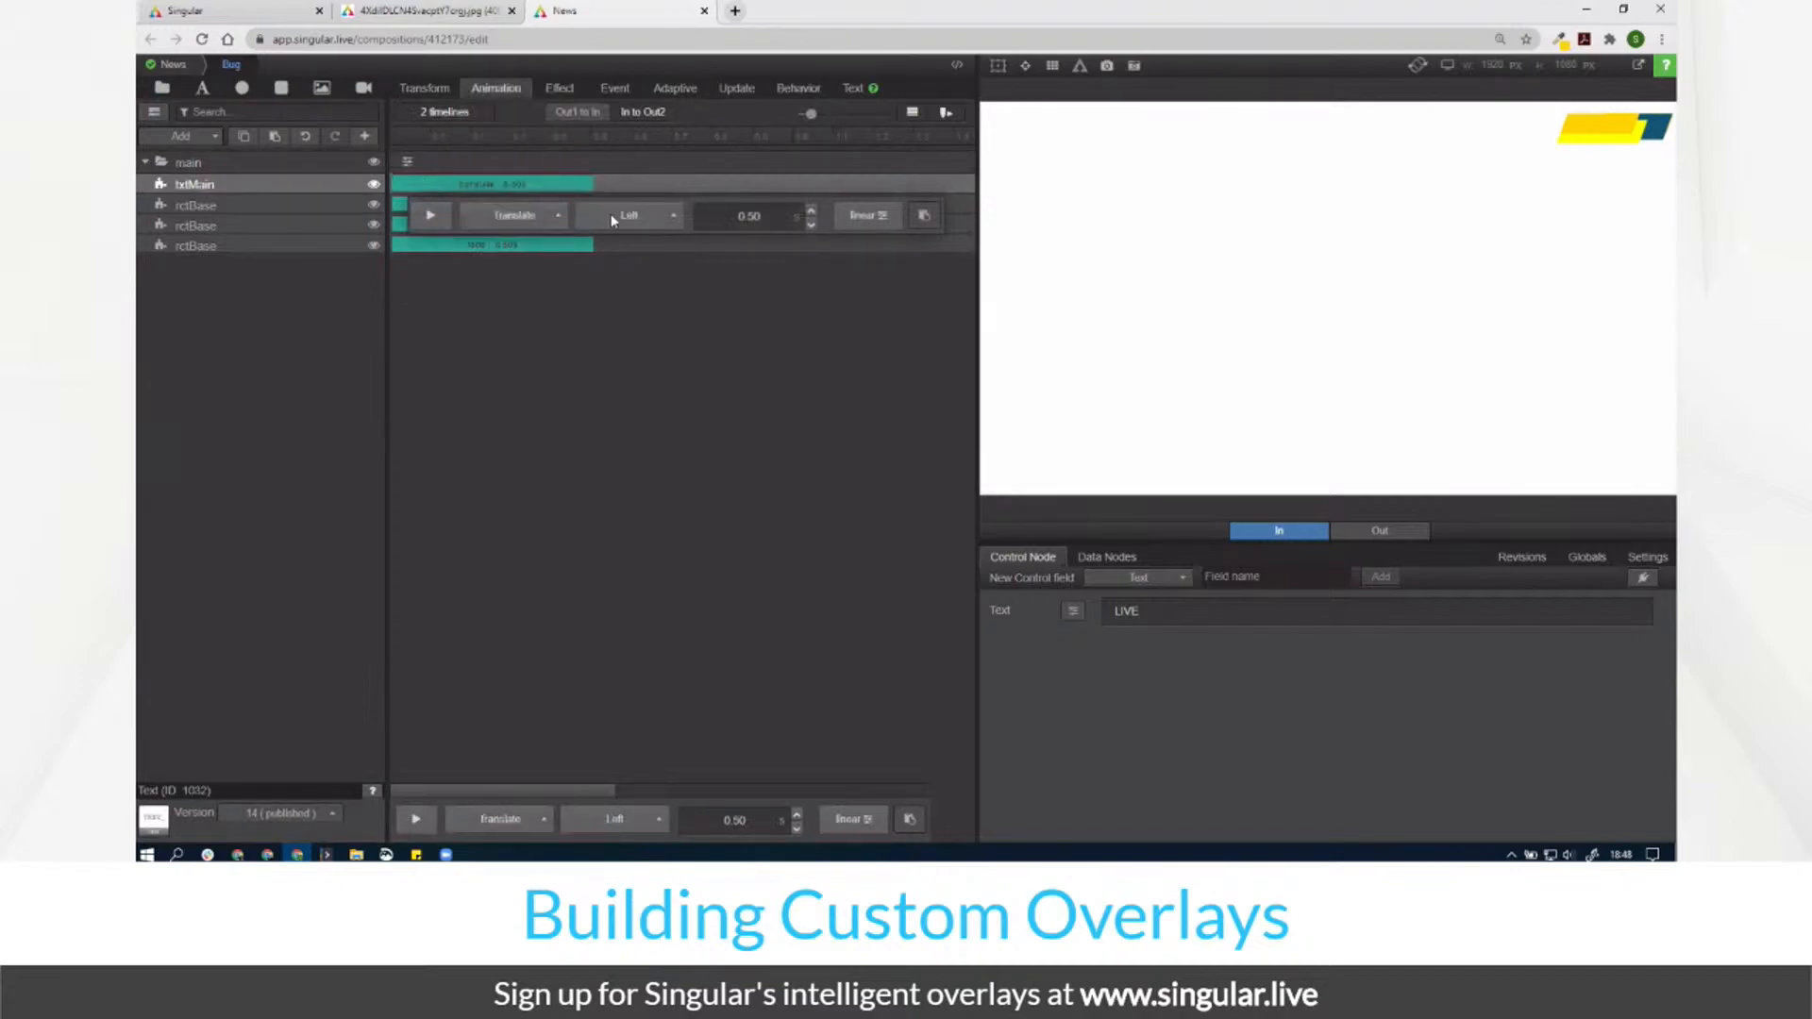
click(612, 216)
click(595, 138)
click(247, 139)
click(410, 183)
click(863, 216)
click(944, 218)
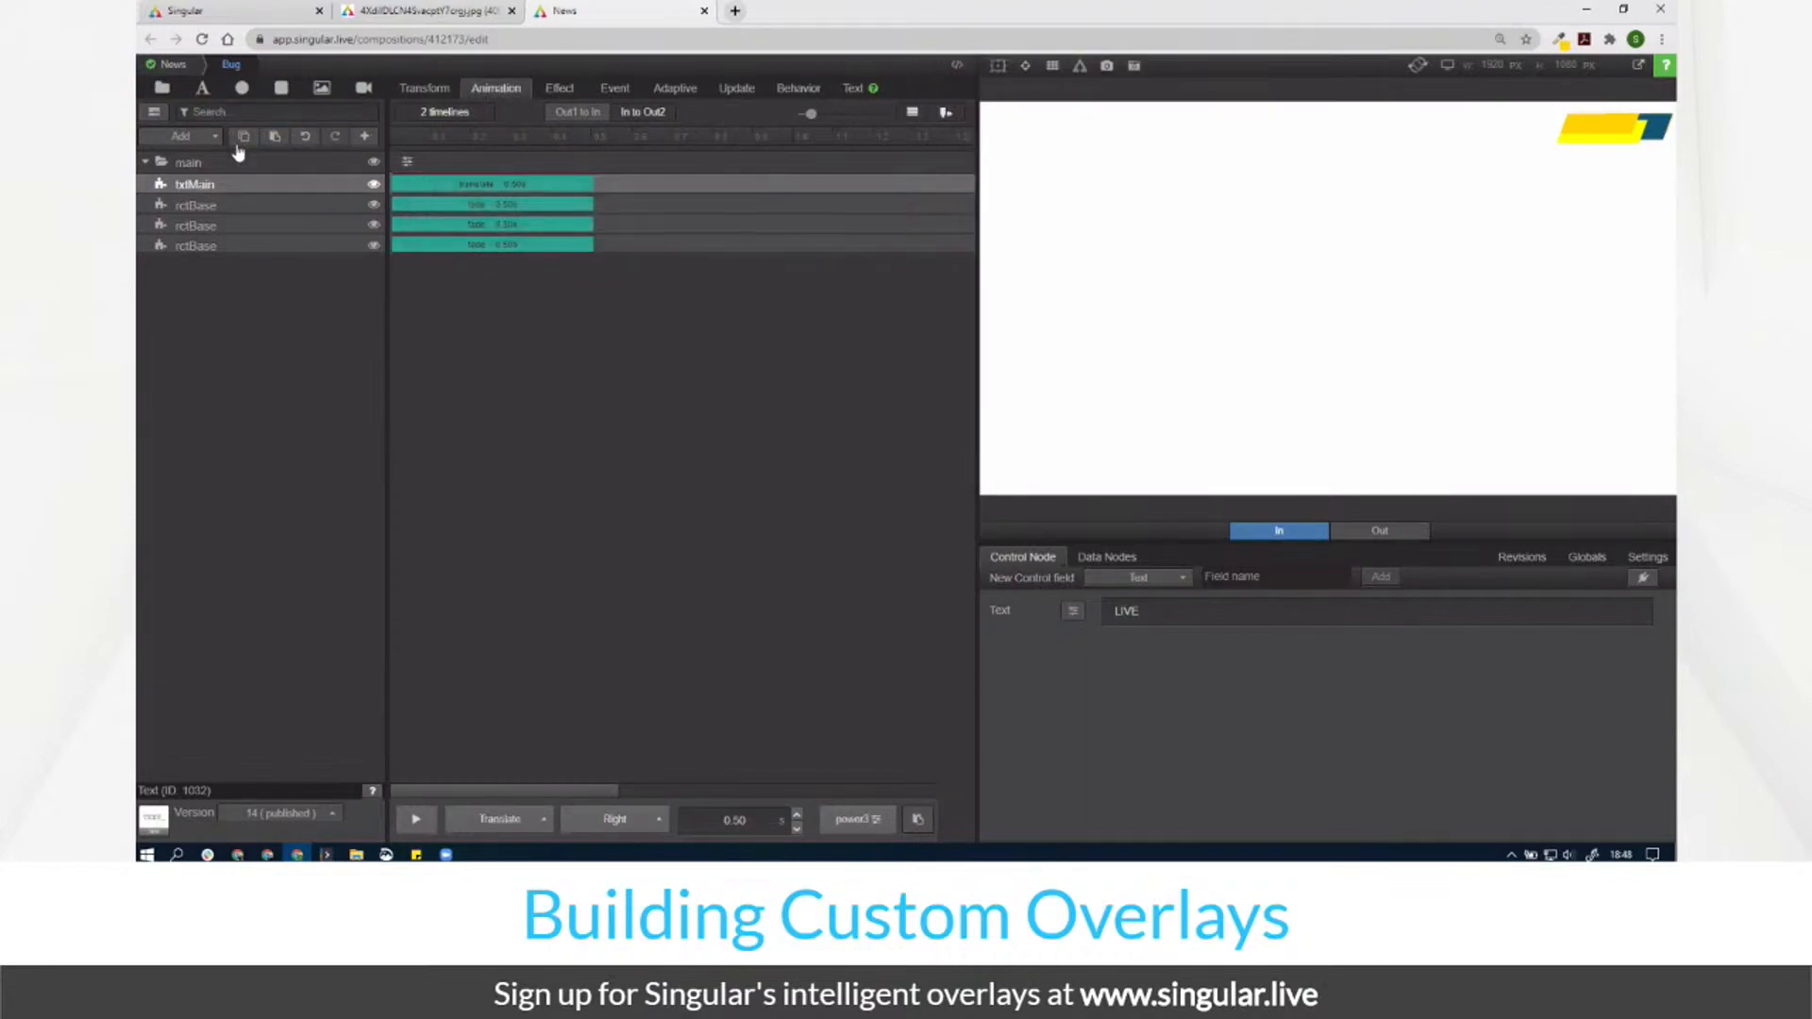
Step: Paste txtMain's slide animation onto all three rctBase layers and preview at 0.37 s
click(229, 206)
click(909, 819)
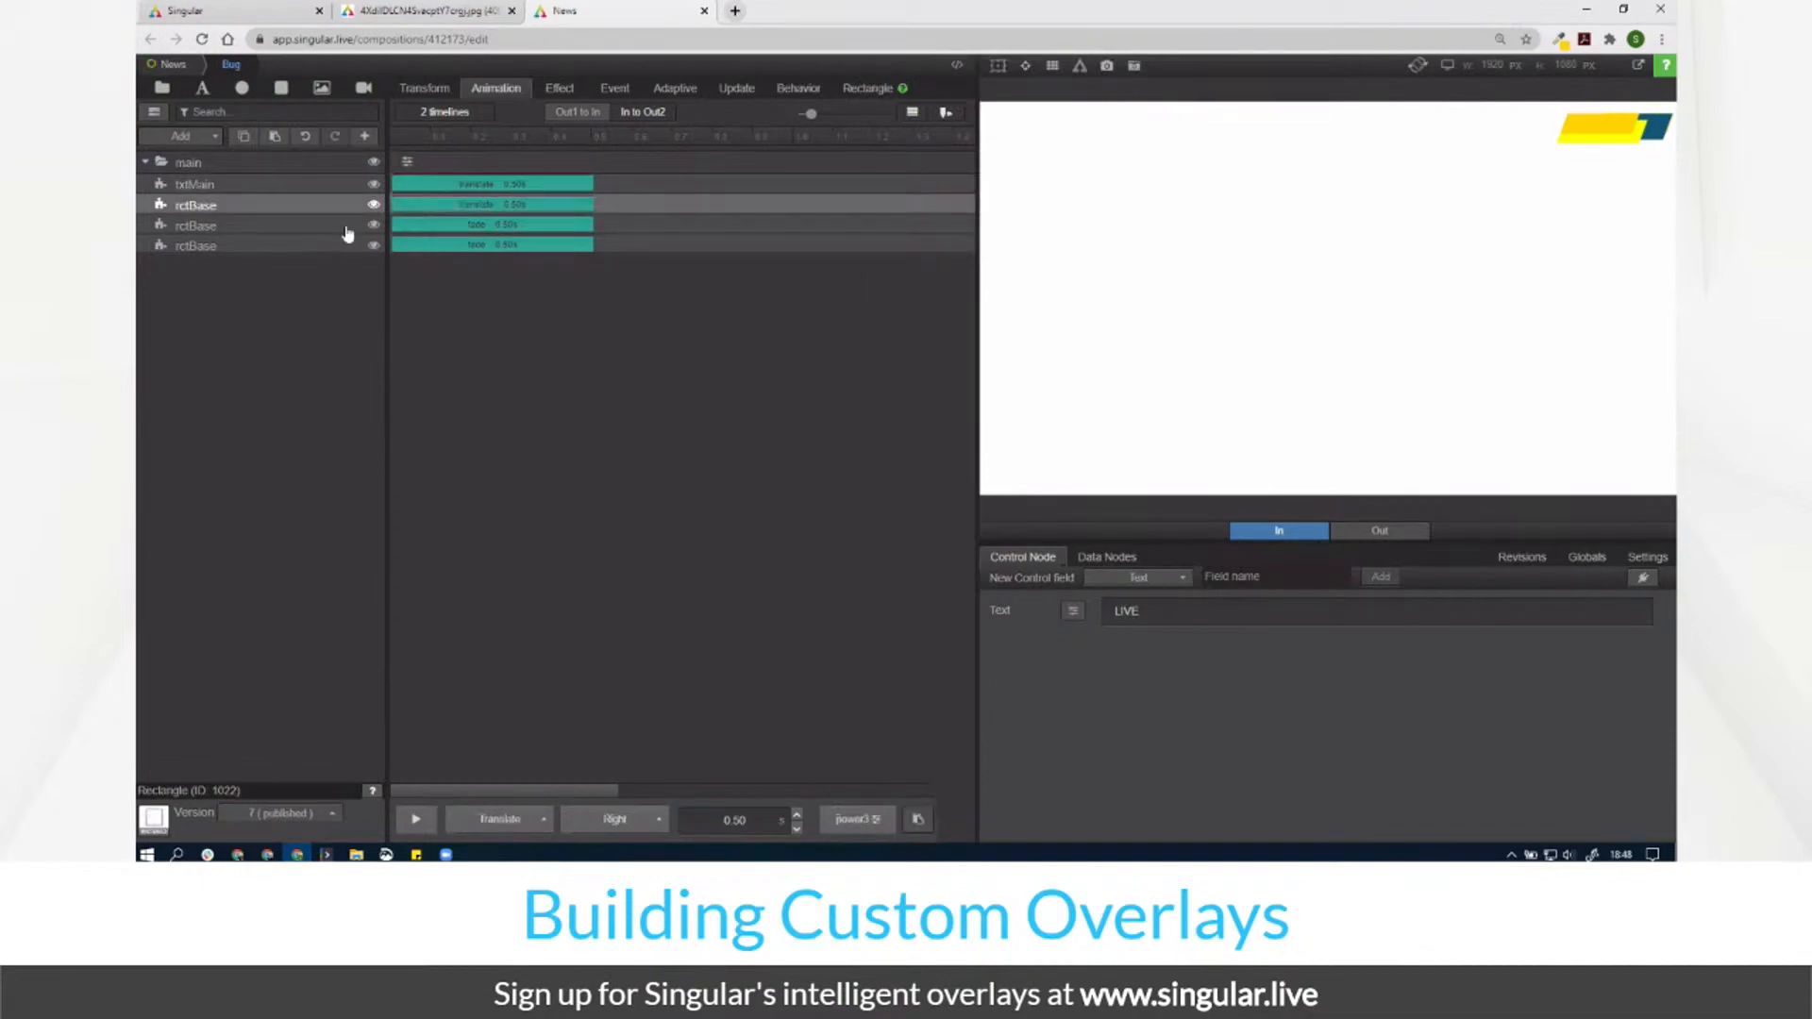
click(319, 226)
click(912, 817)
click(316, 249)
click(909, 819)
drag(406, 135, 354, 298)
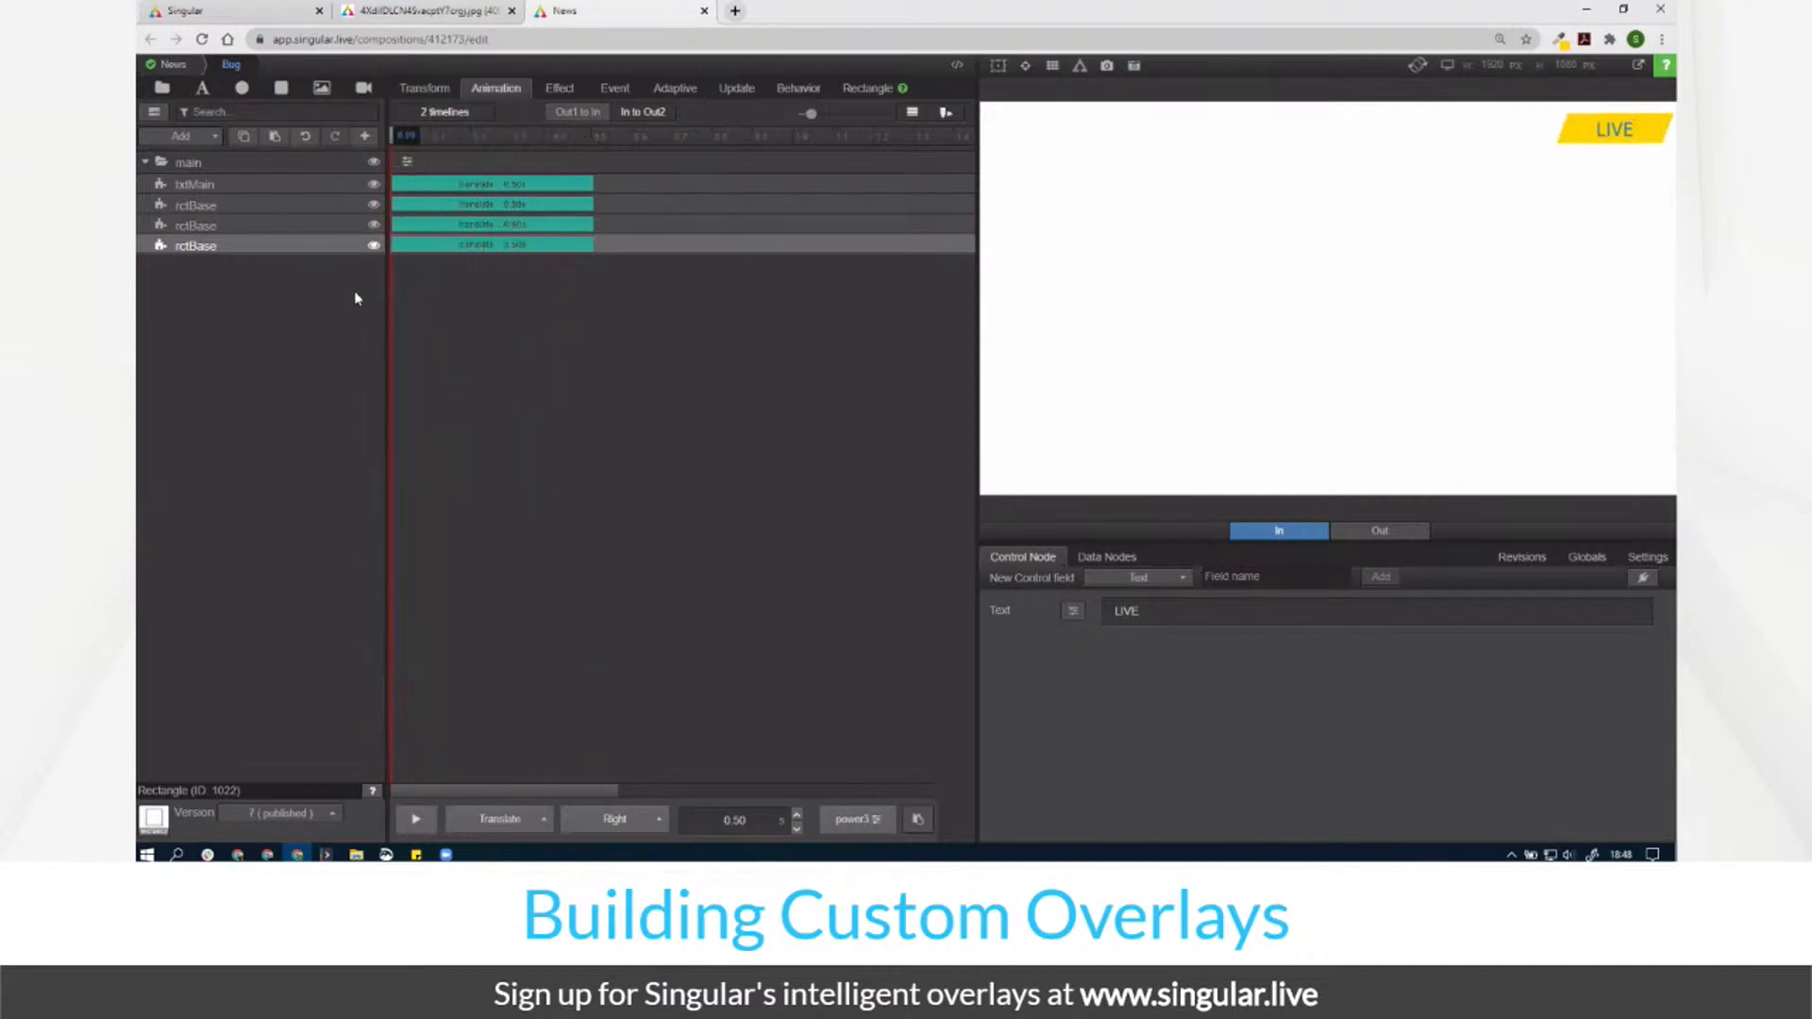
Step: Clear the main group's Position Y and preview the slide between 0.10 and 0.33 s
click(240, 163)
click(425, 88)
click(523, 185)
key(BackSpace)
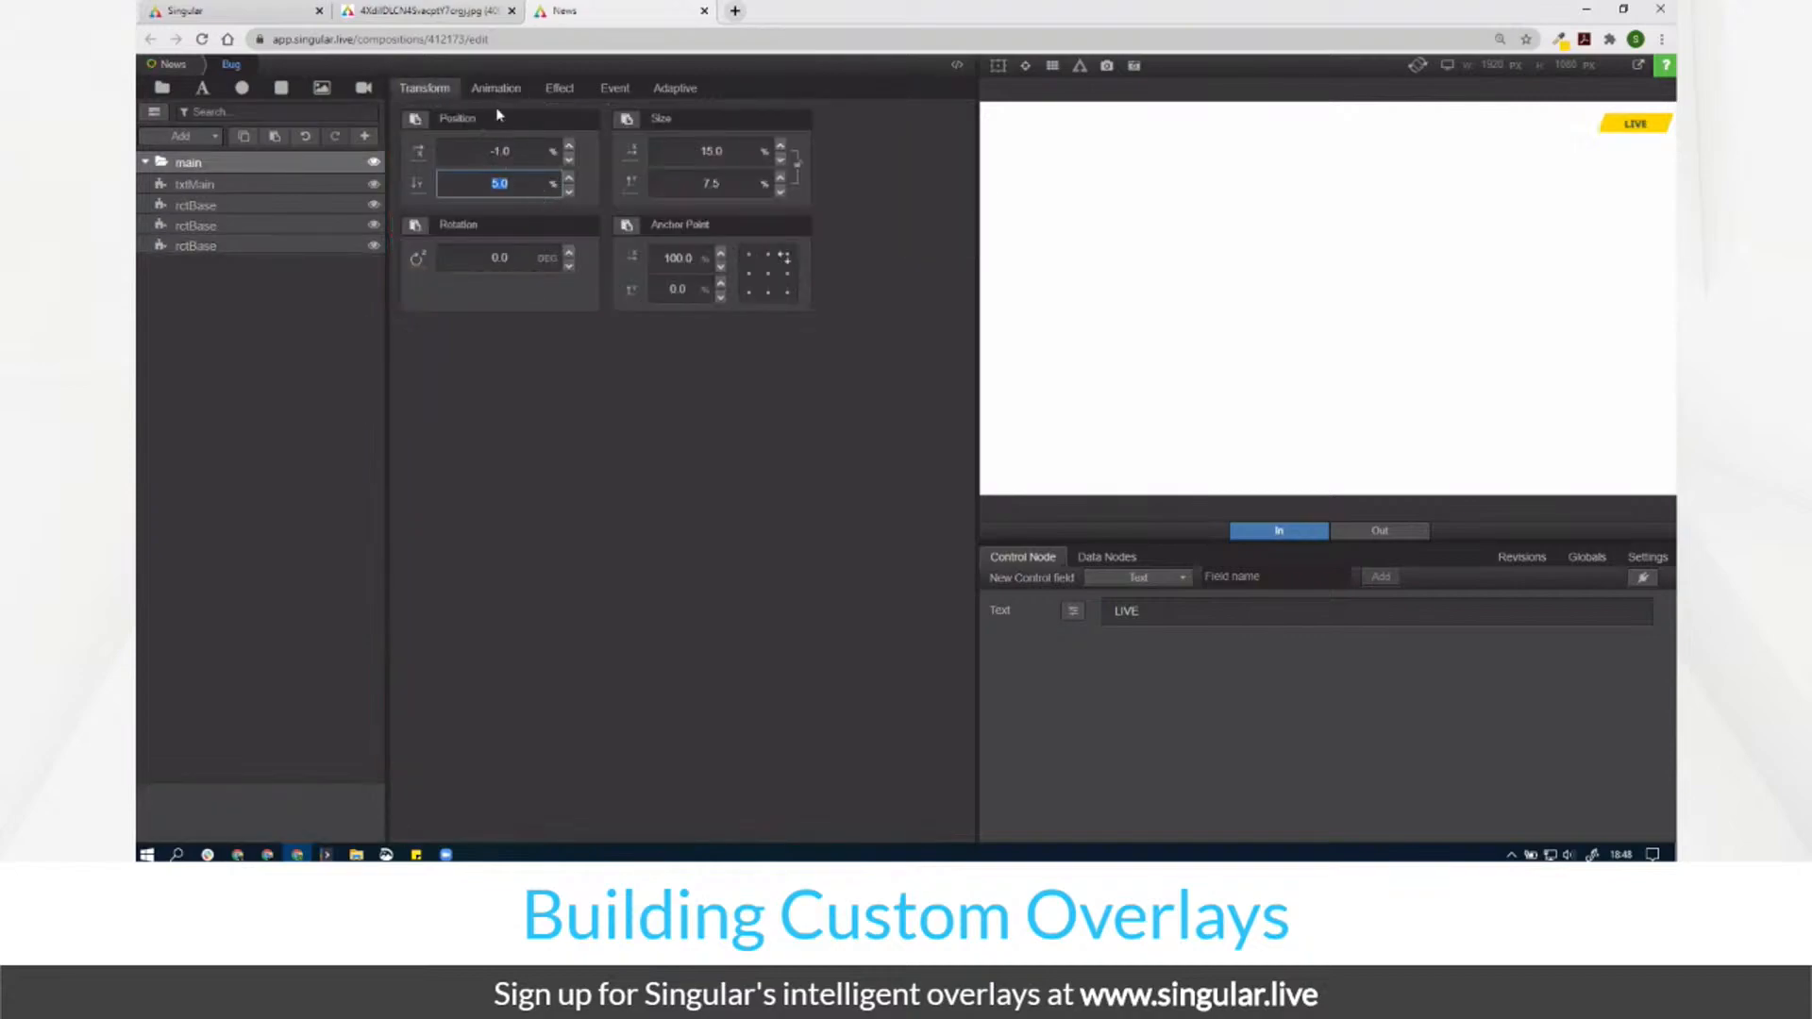
click(496, 88)
drag(443, 167, 229, 263)
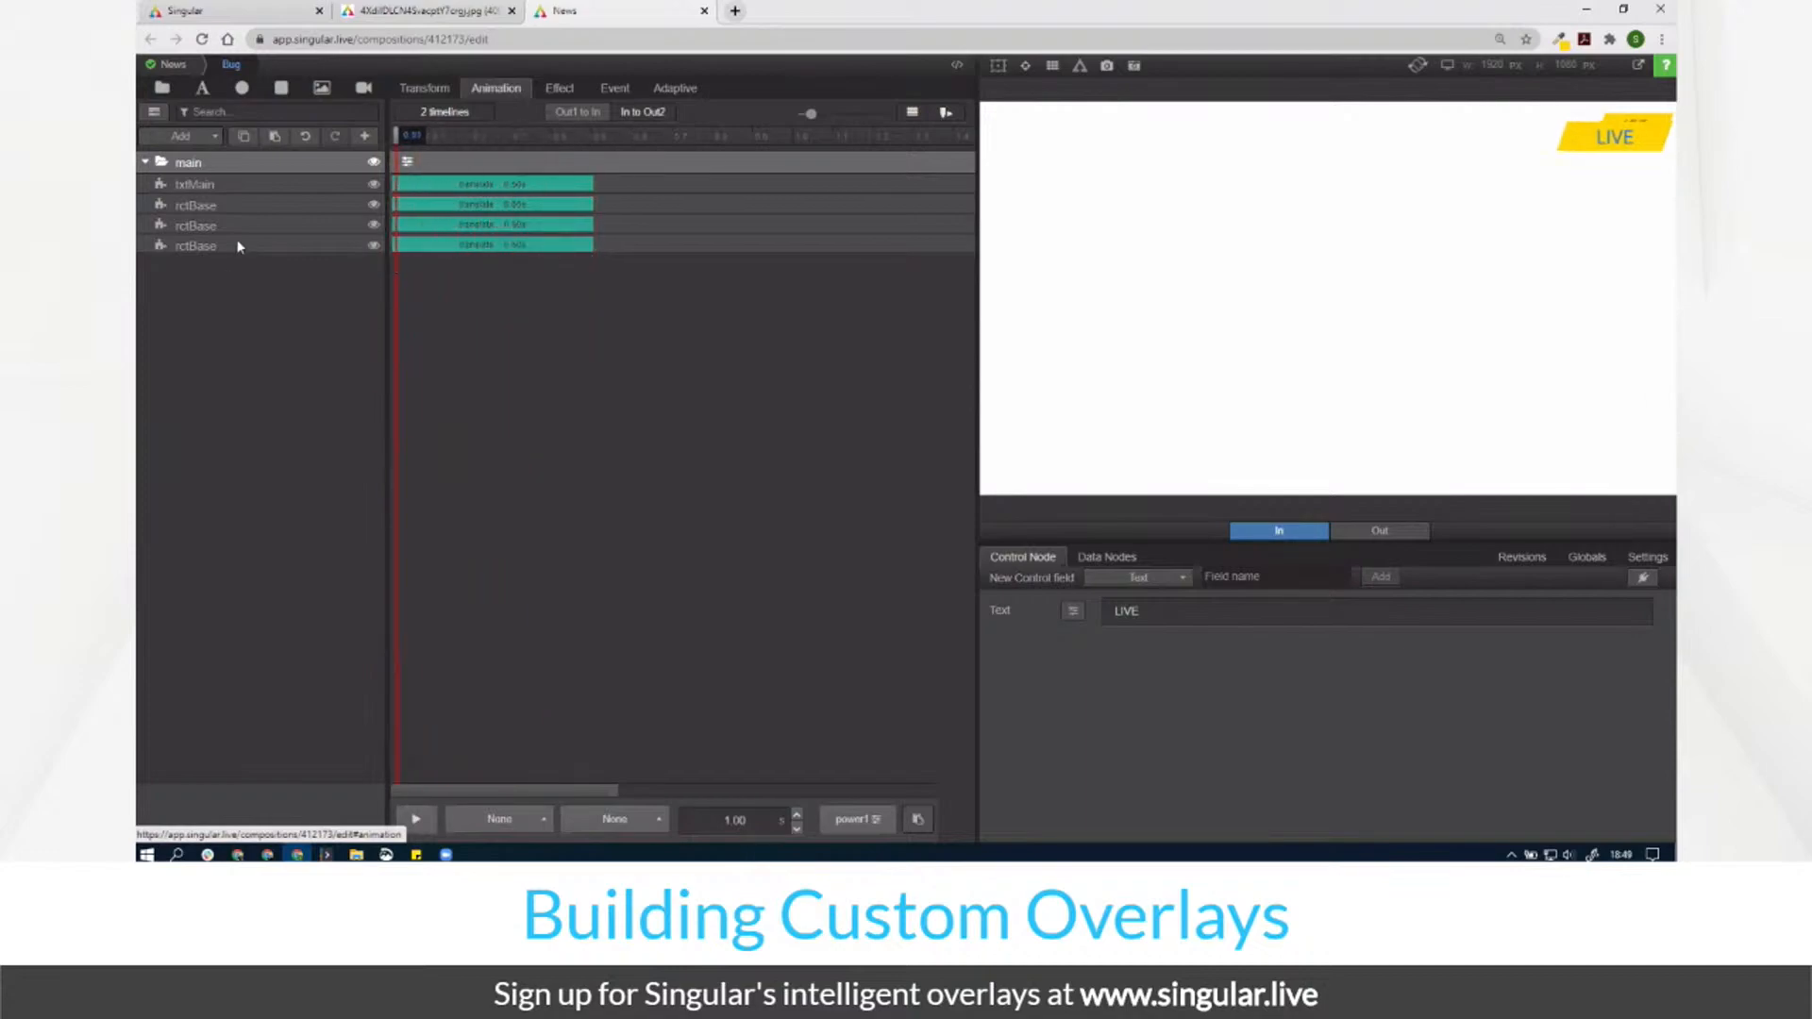
click(241, 246)
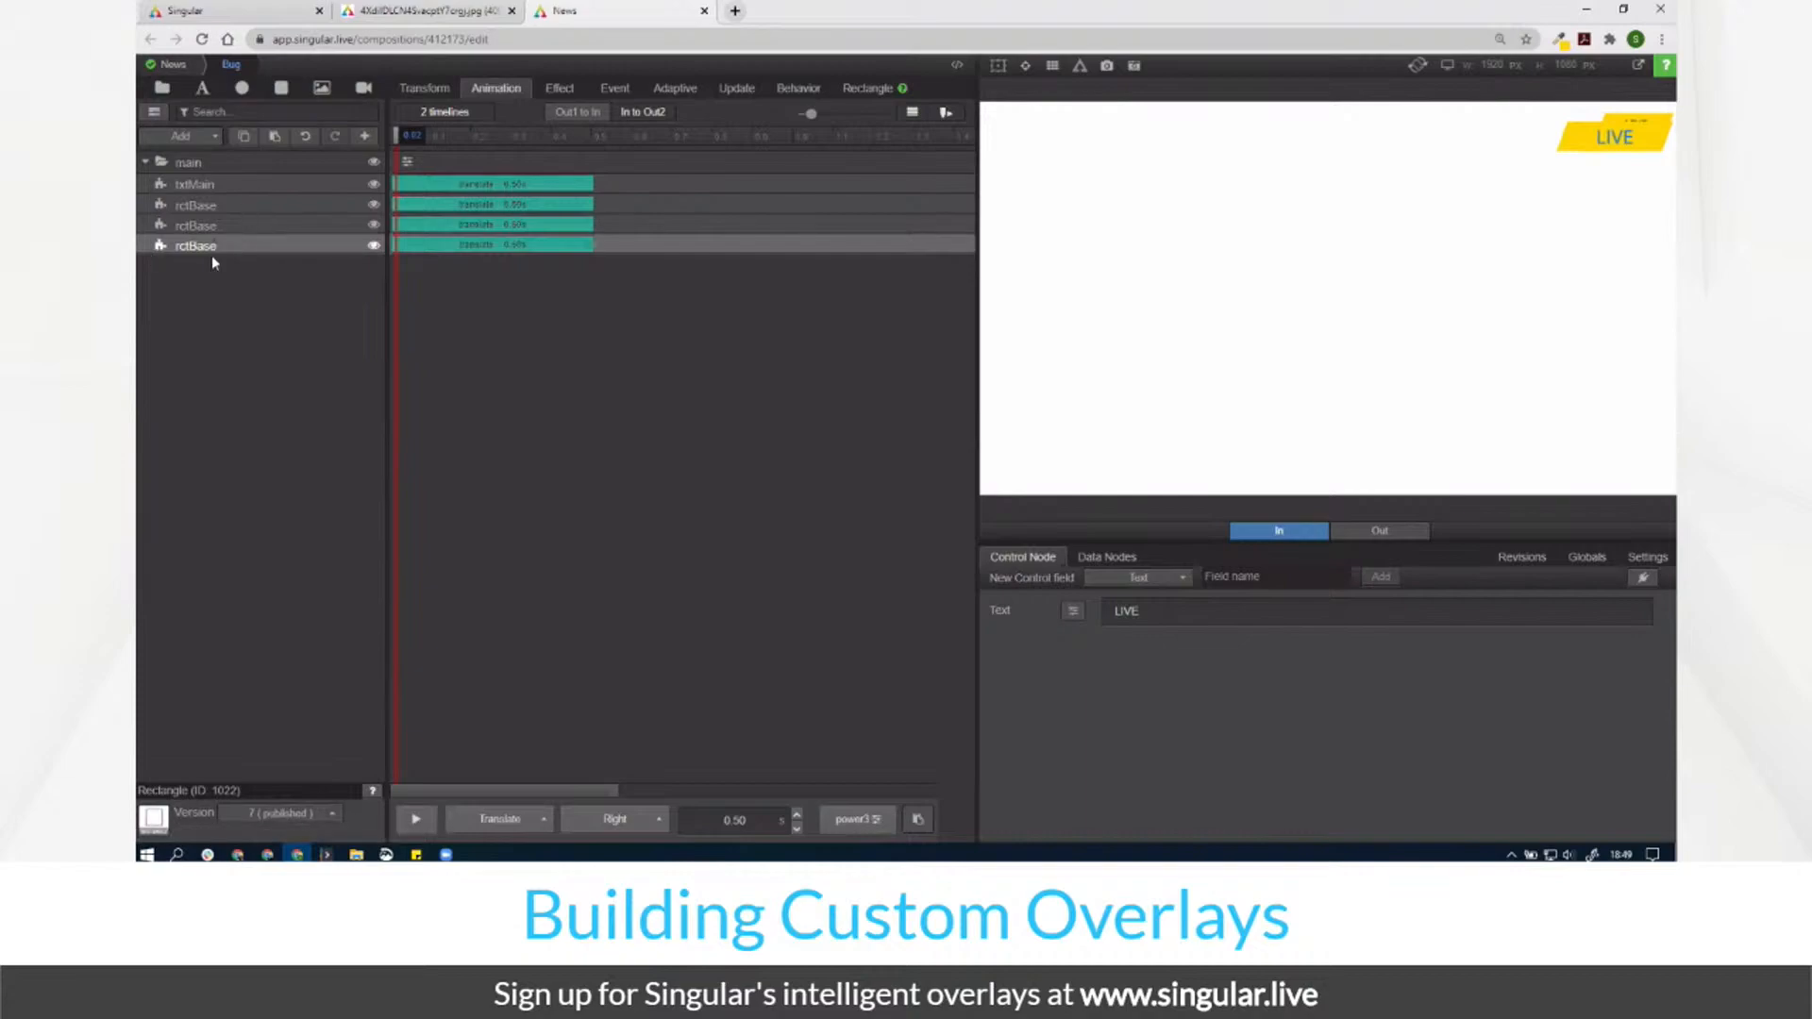
Step: Try a lower Position Y around 12.6, then reset it to 3.0%
click(202, 163)
click(434, 93)
drag(526, 182, 619, 180)
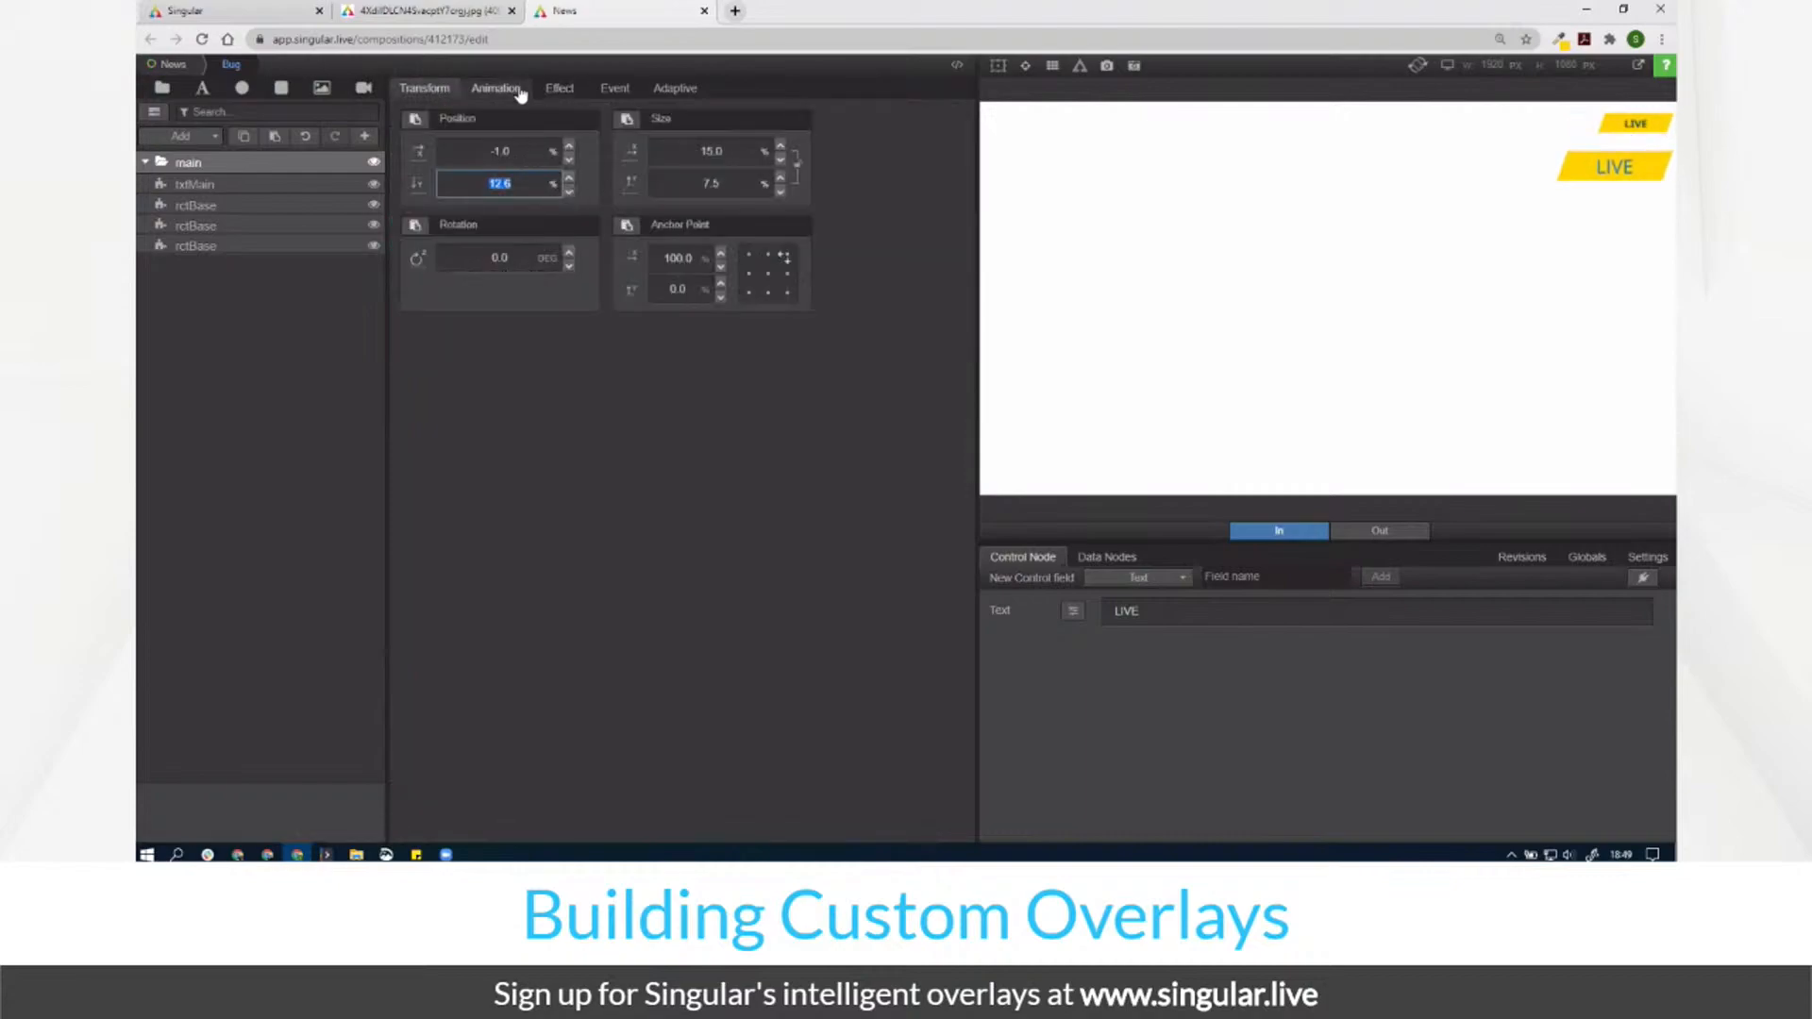
click(518, 88)
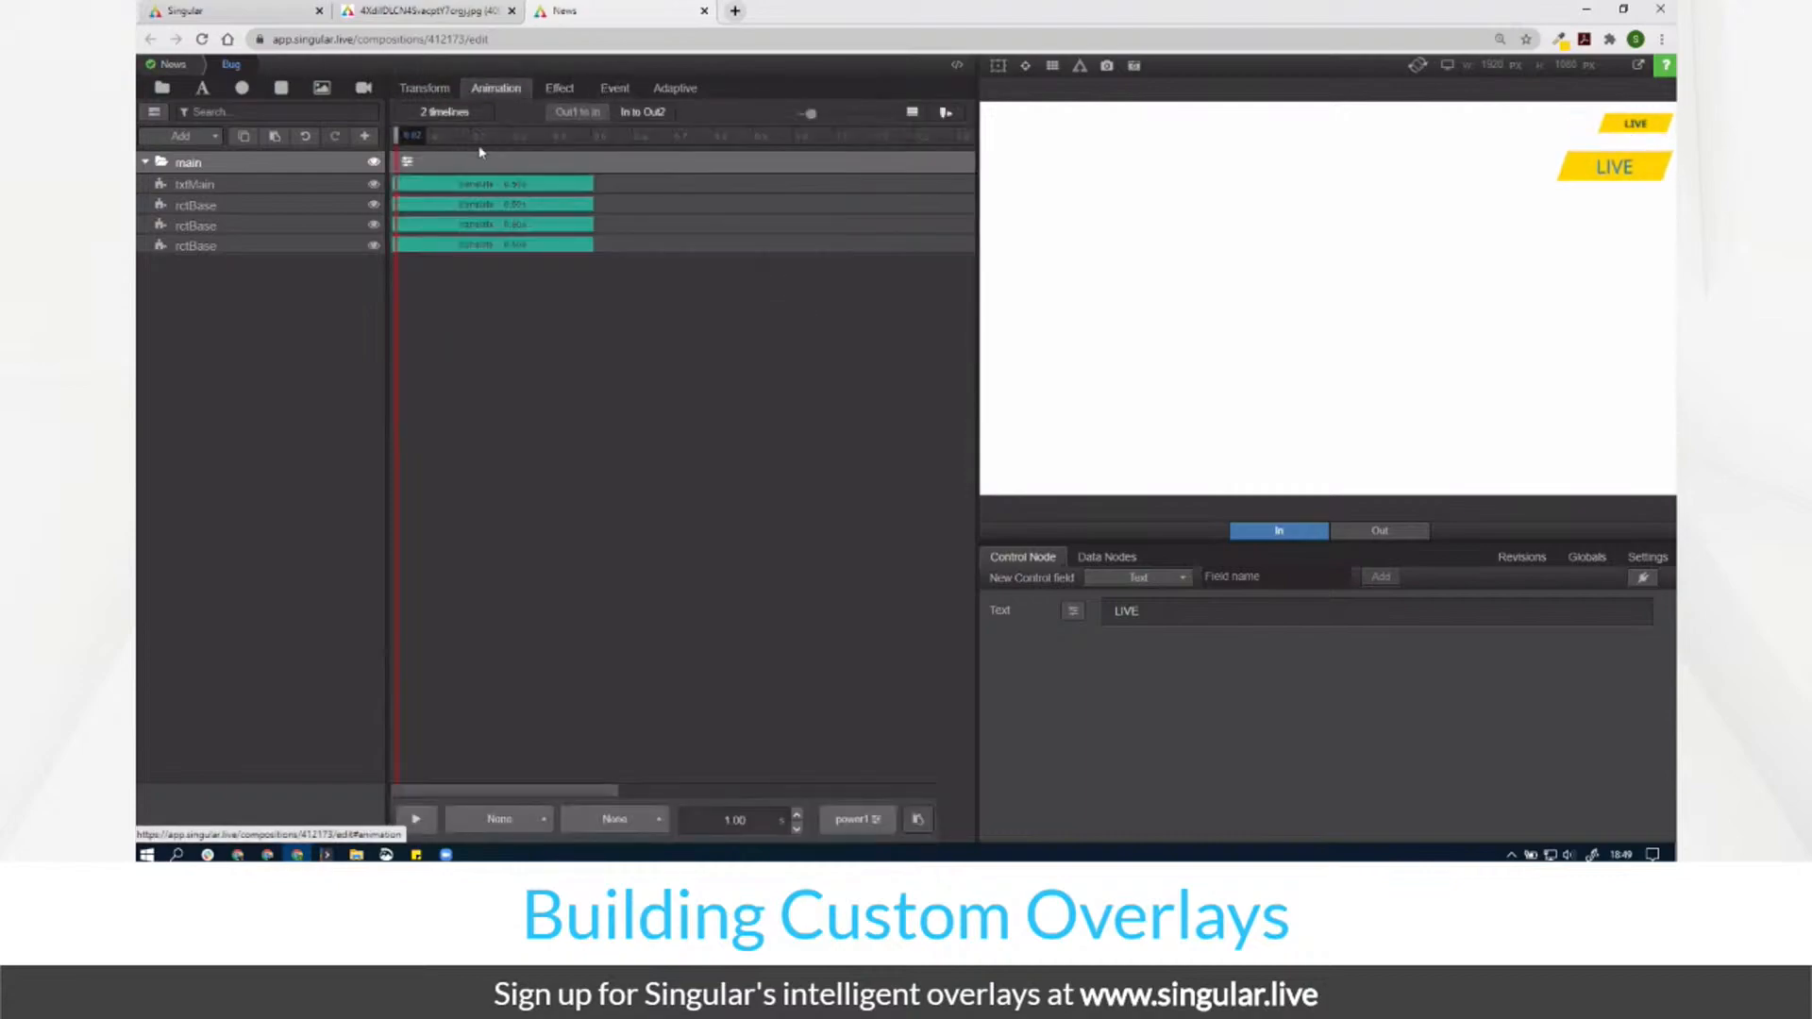
drag(398, 137, 328, 198)
click(425, 88)
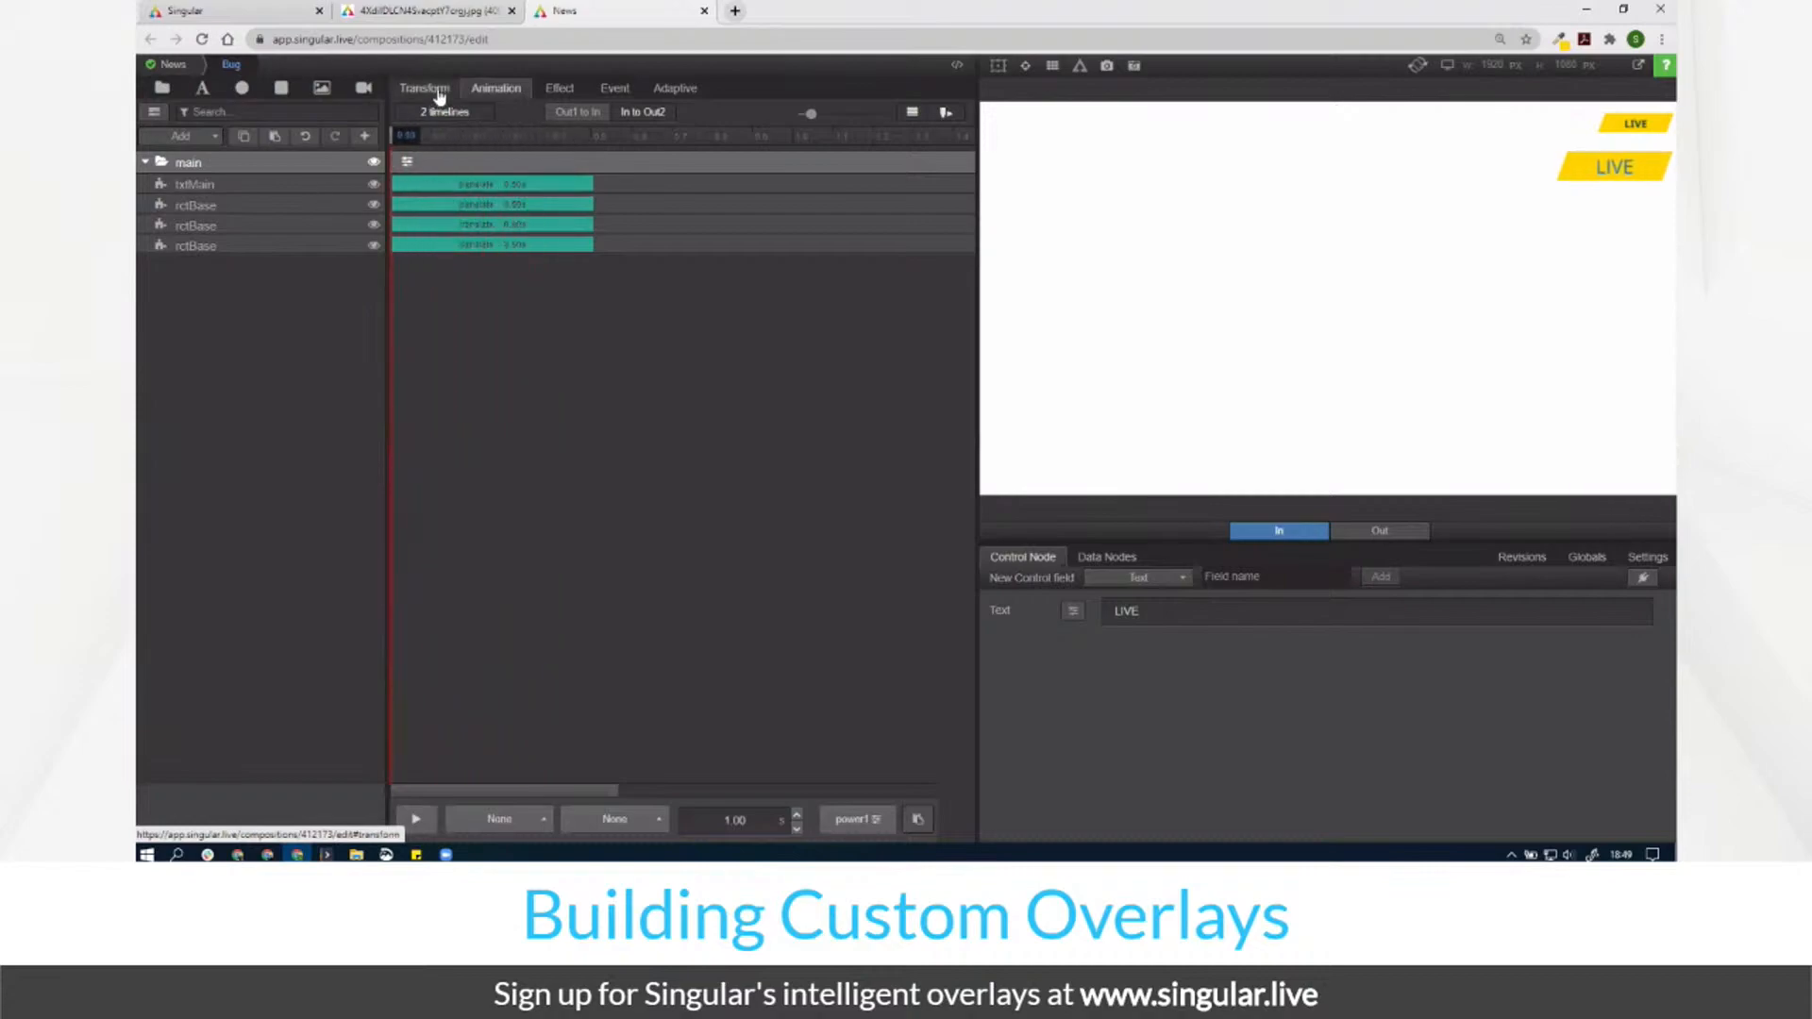
click(509, 184)
text(3.0)
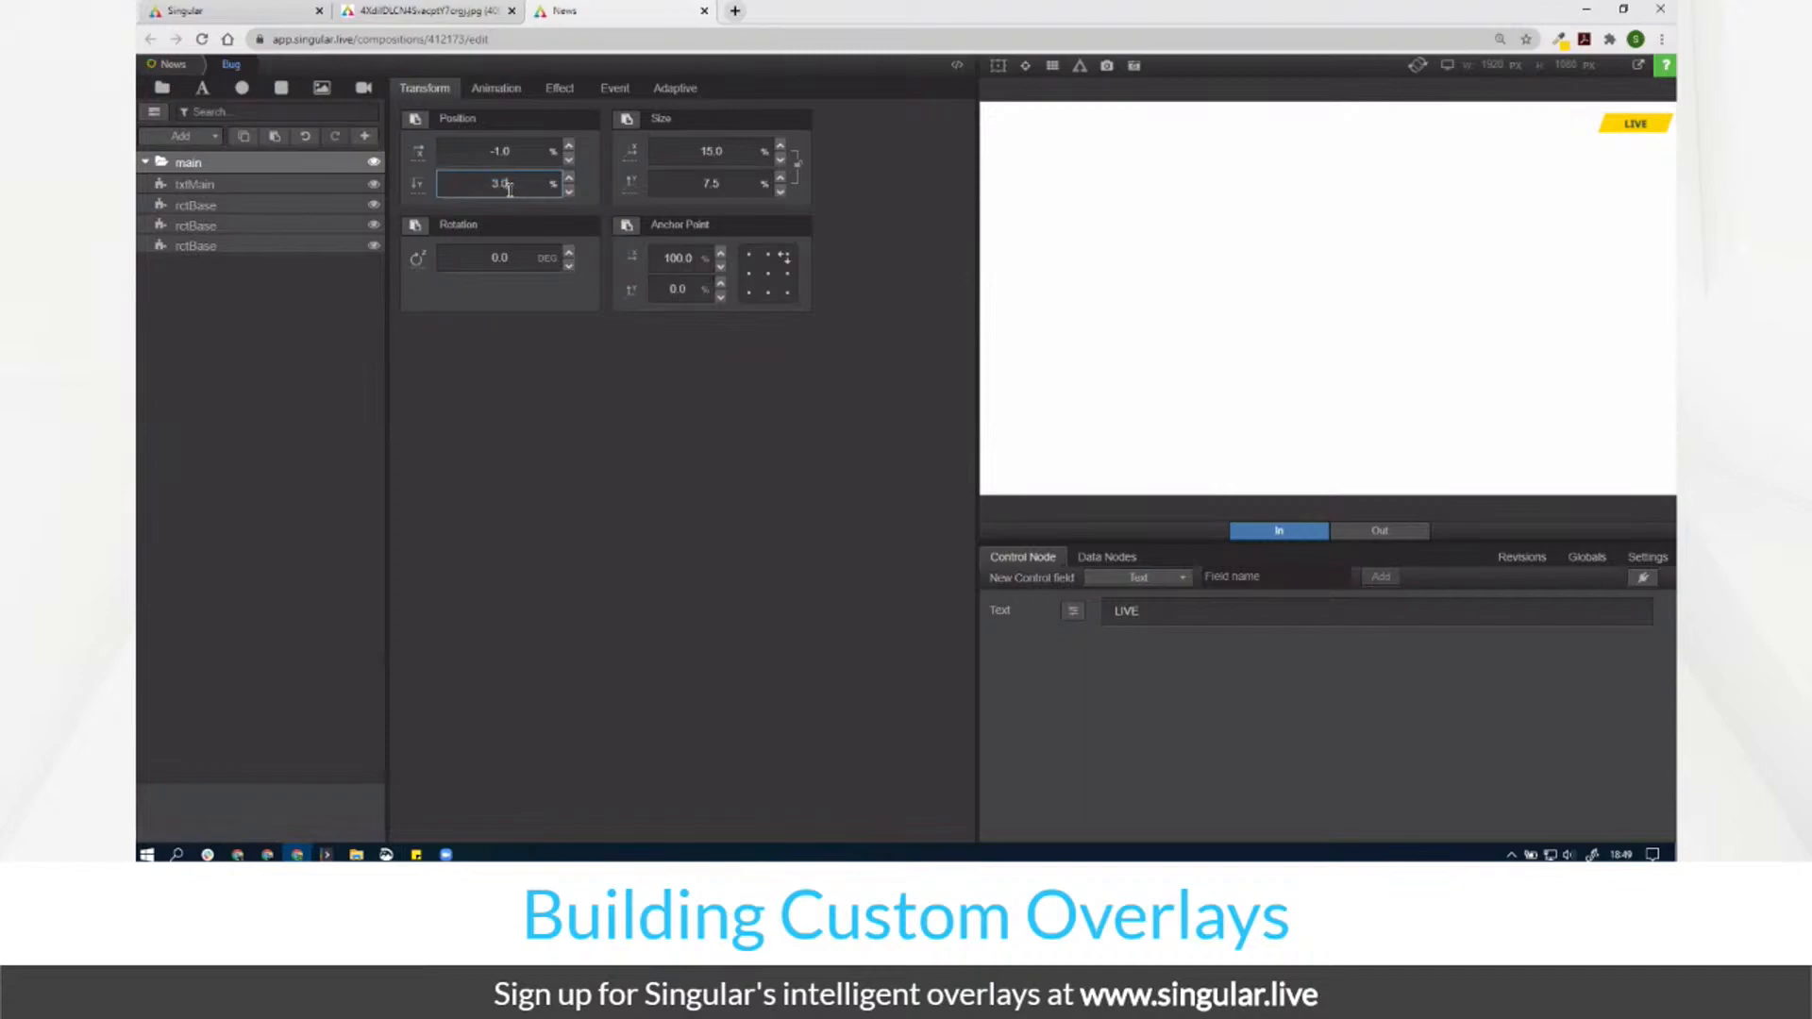
click(173, 64)
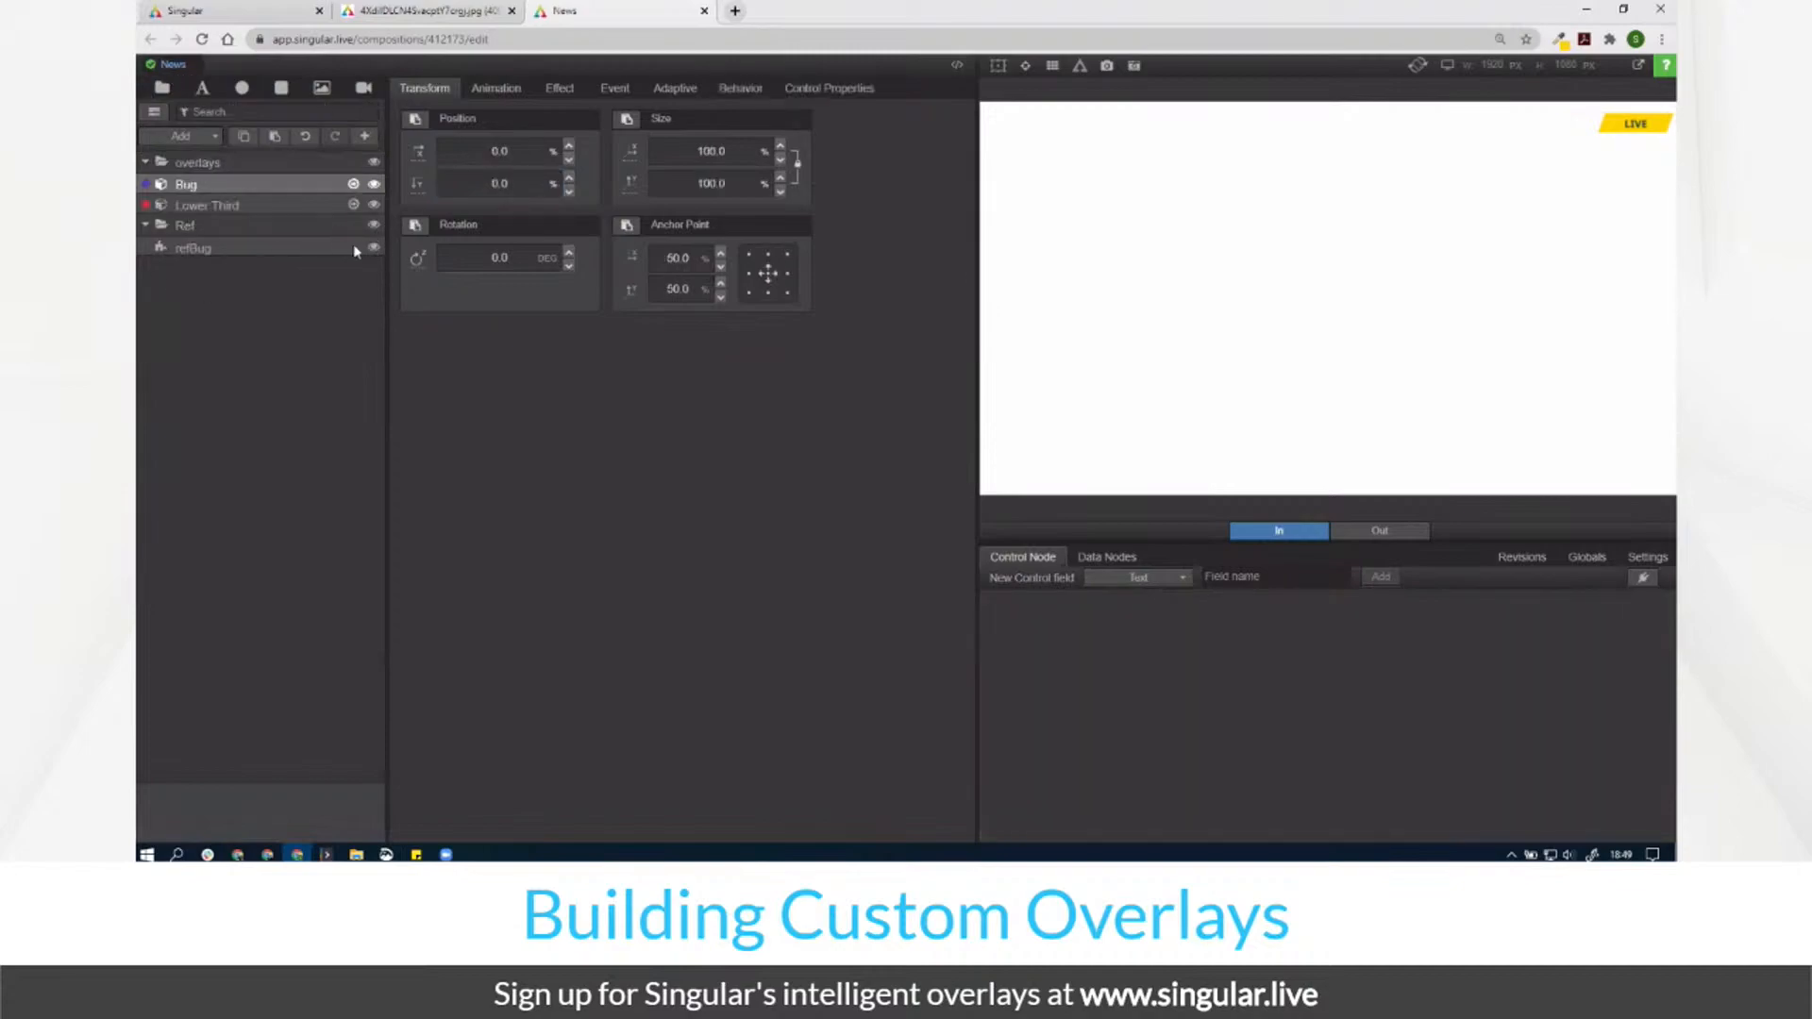
Step: Delete the Ref folder, create revision 'Bug + L3', and reopen the Bug composition
click(326, 232)
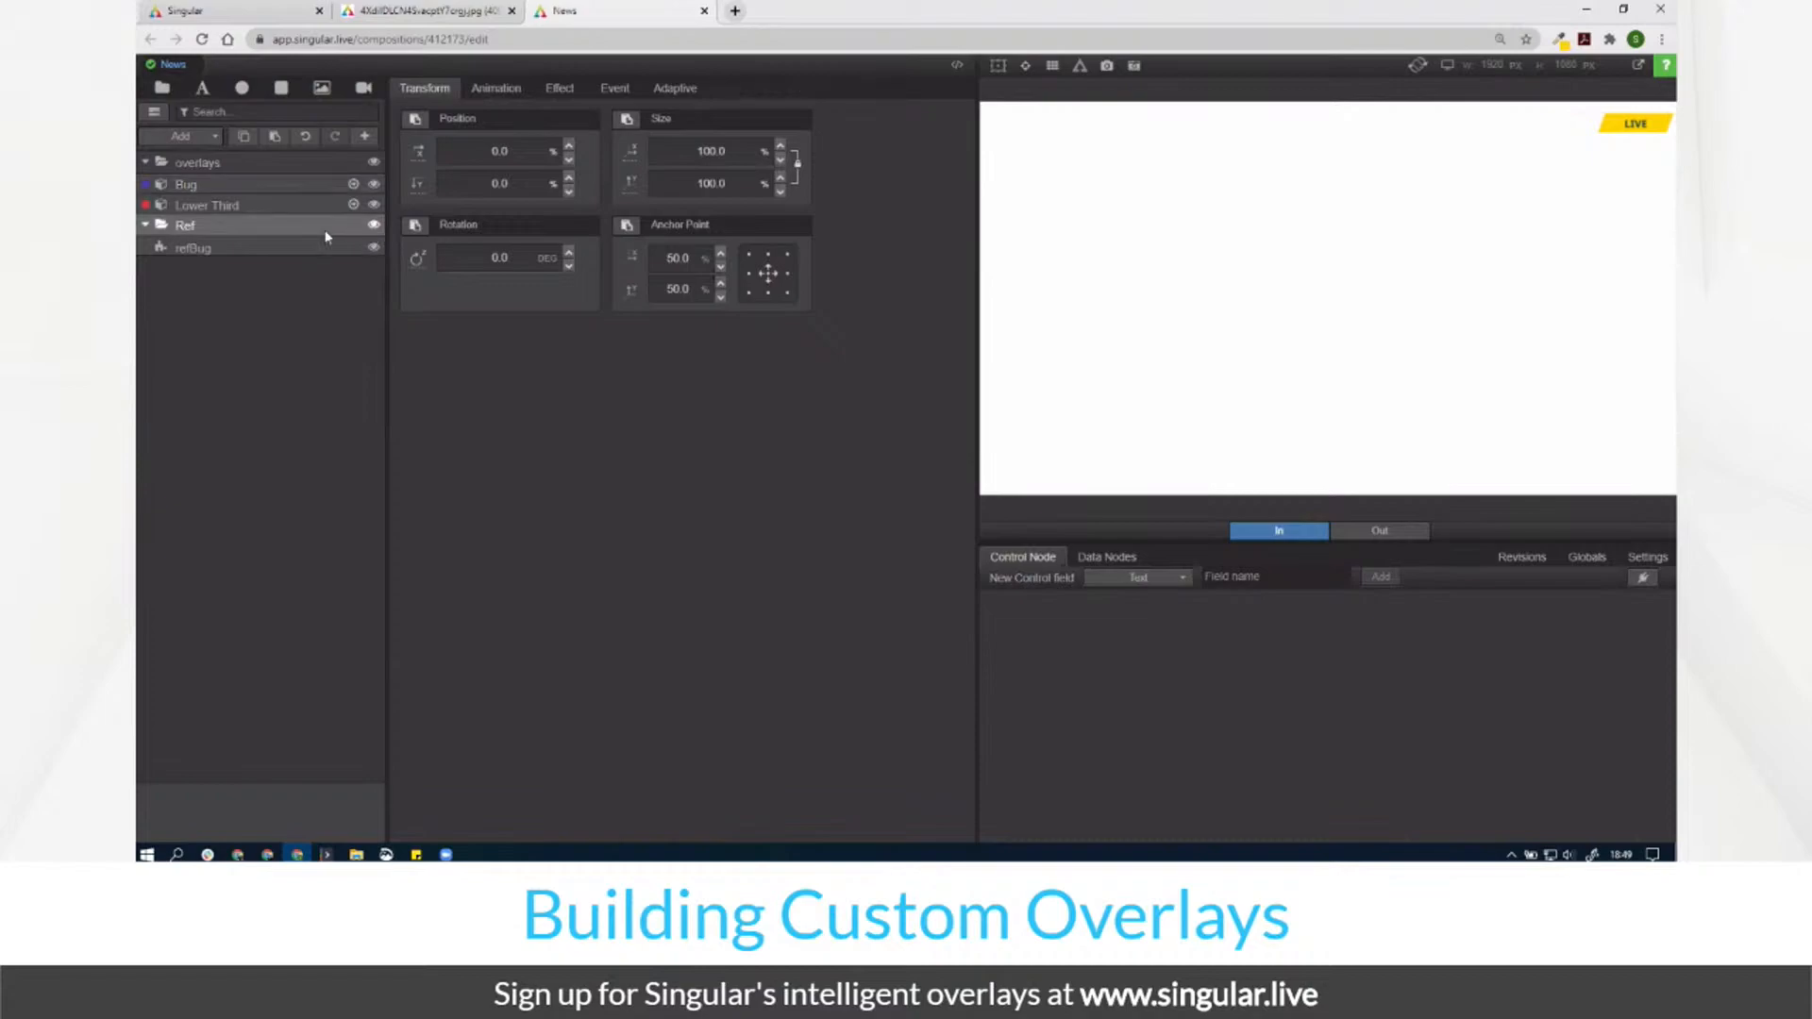
key(Delete)
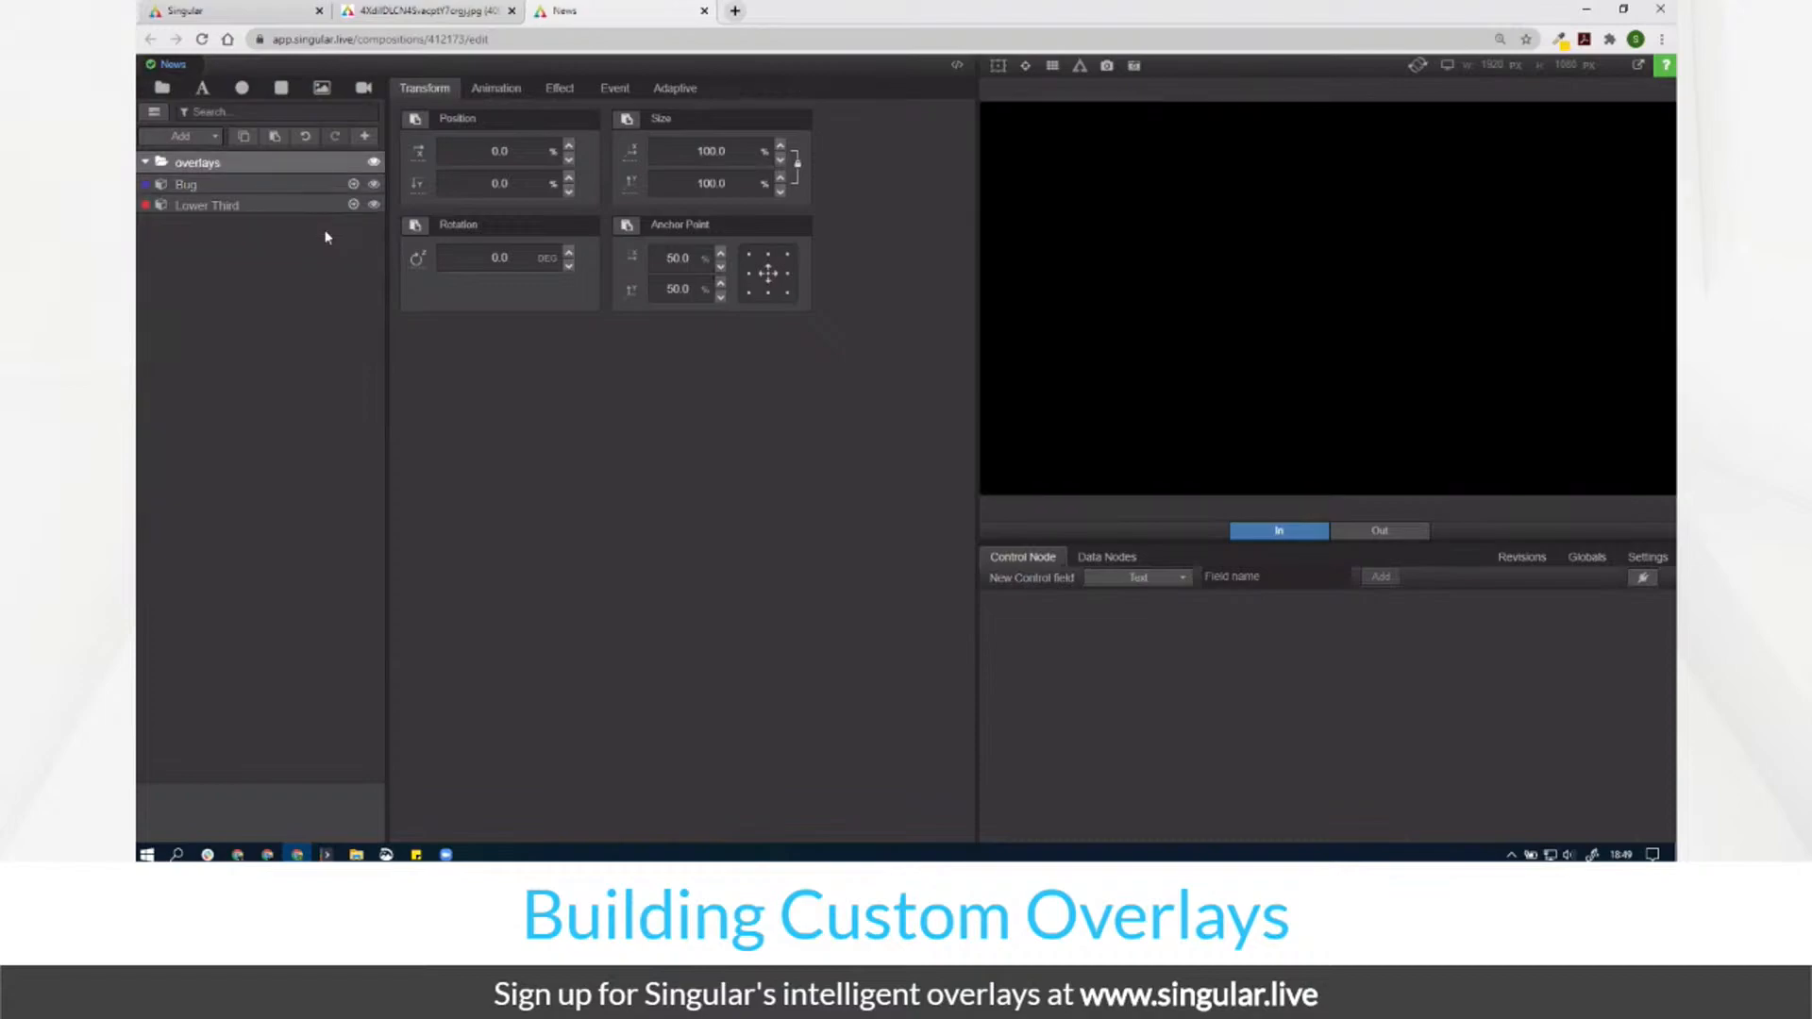
click(1520, 558)
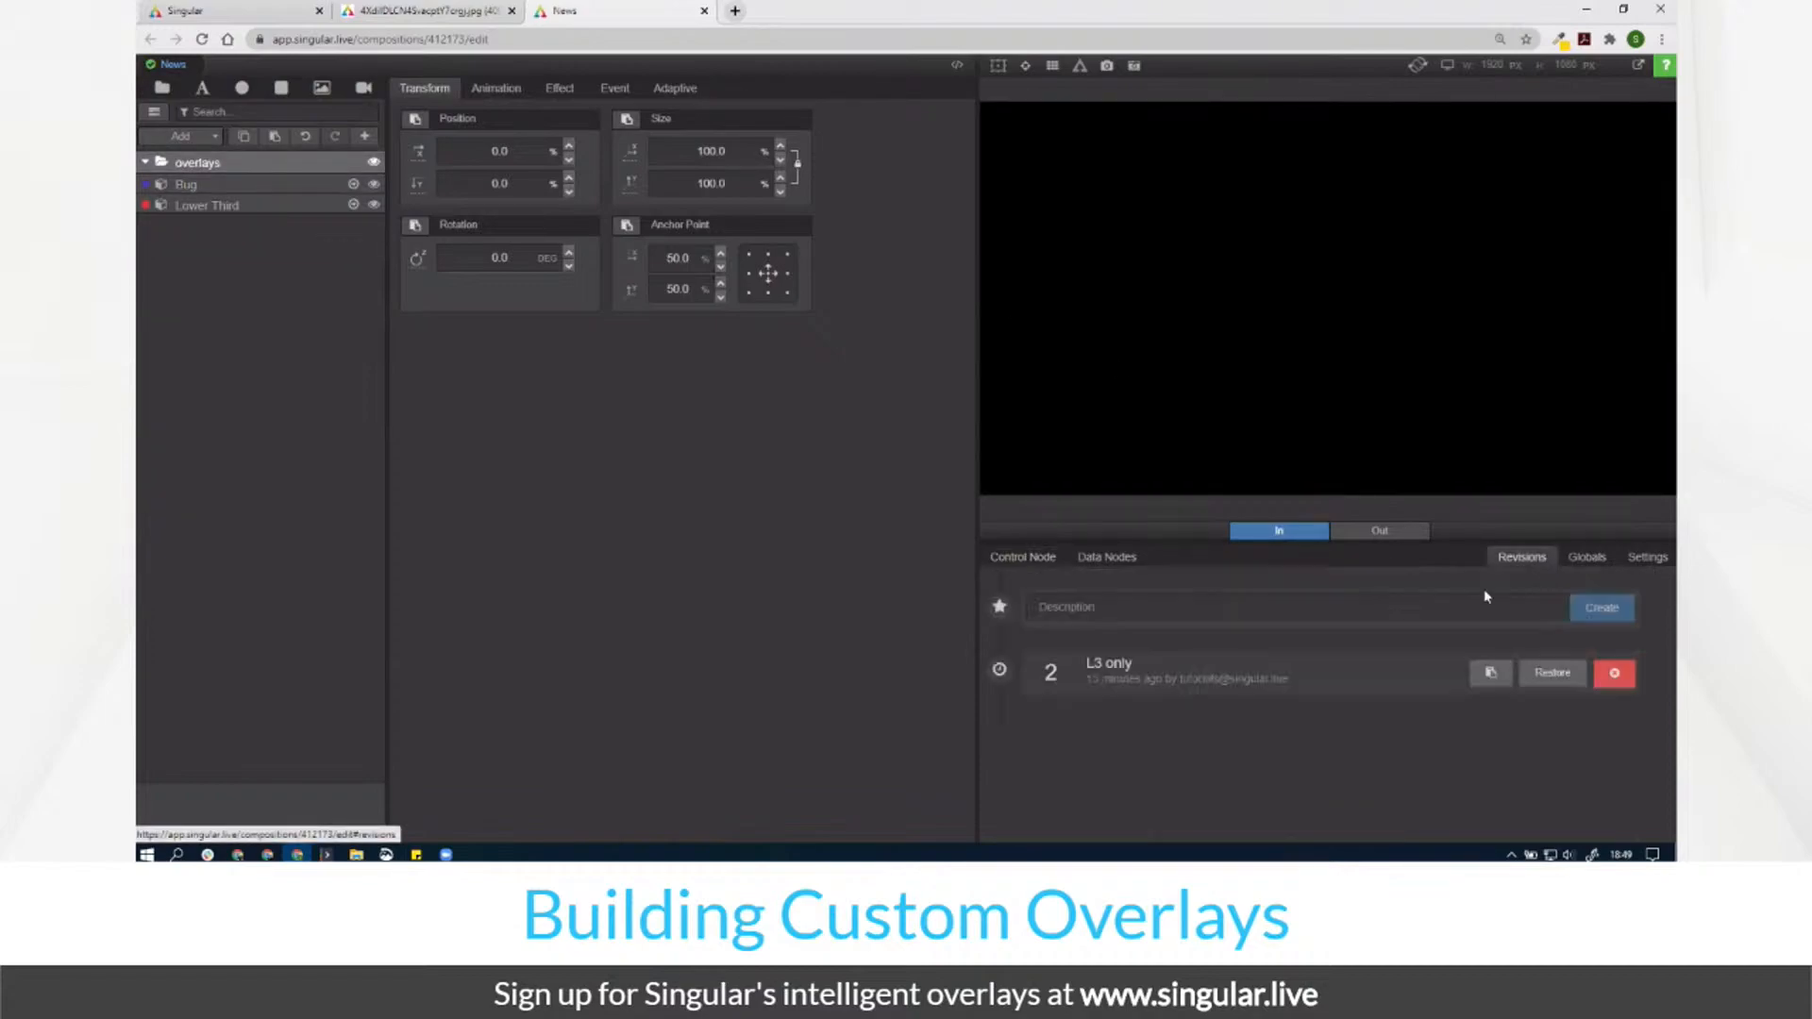
click(1137, 608)
text(B)
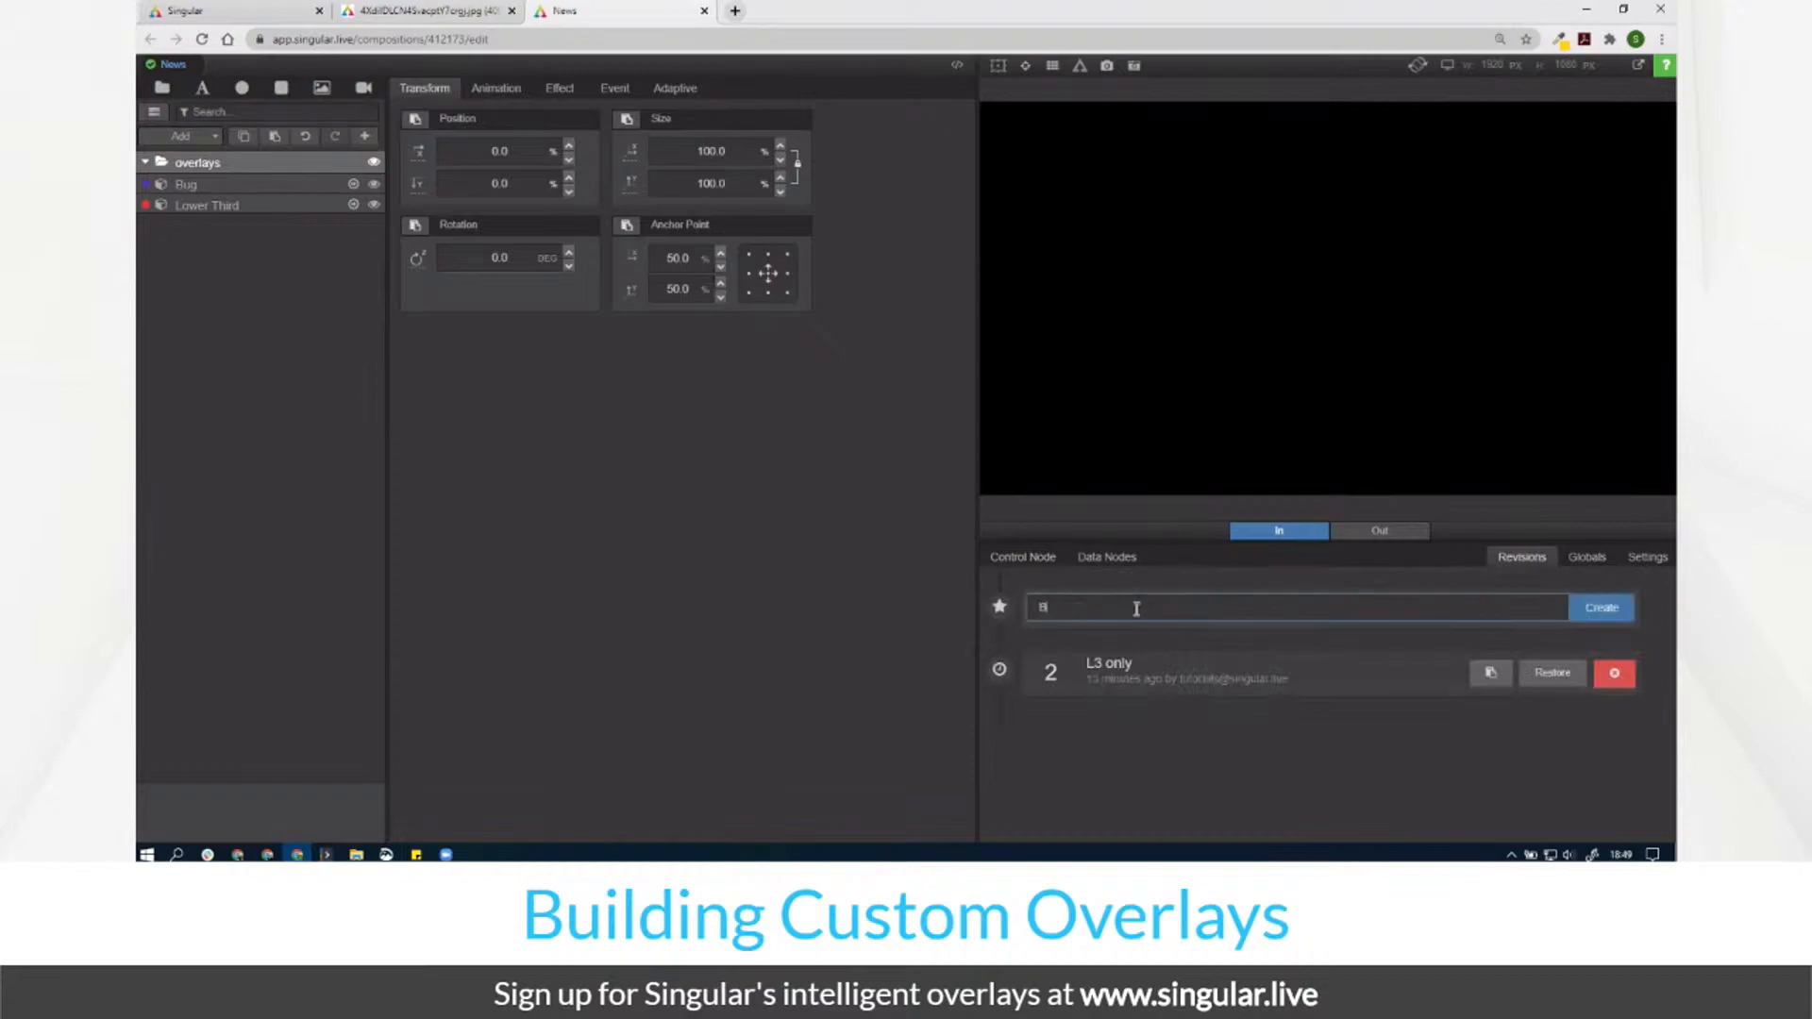
click(1597, 615)
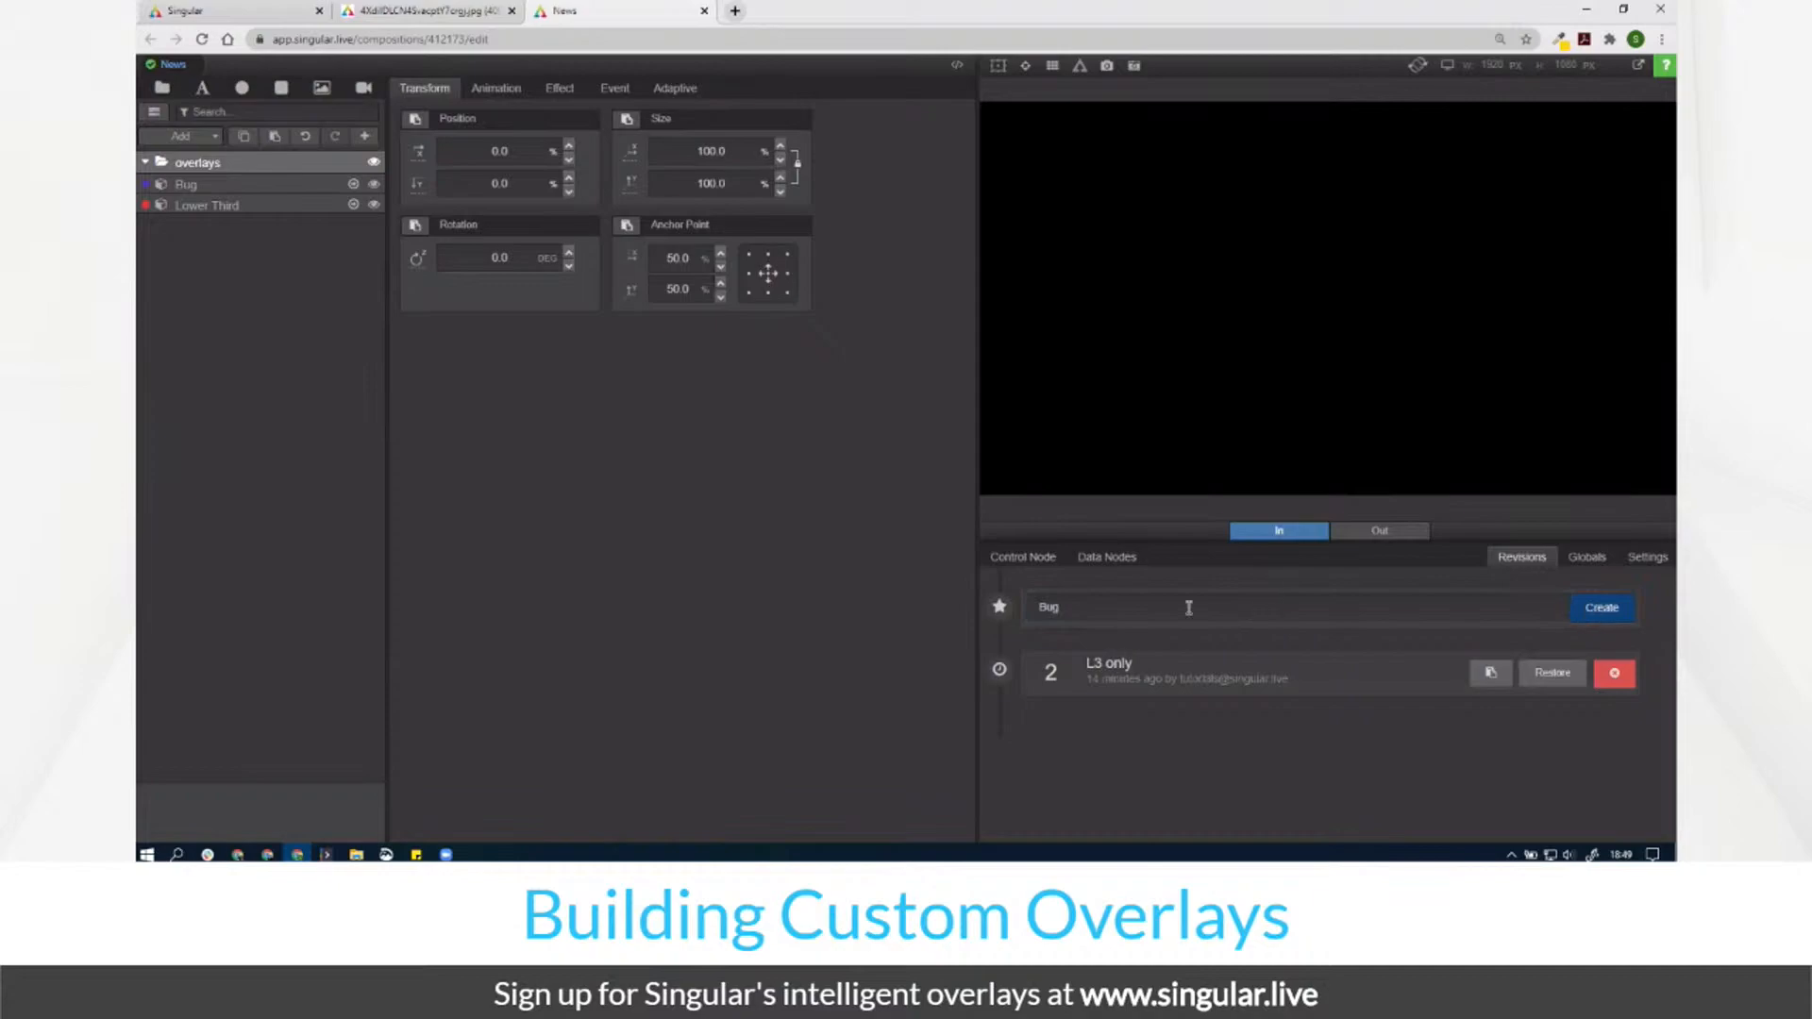
click(1129, 612)
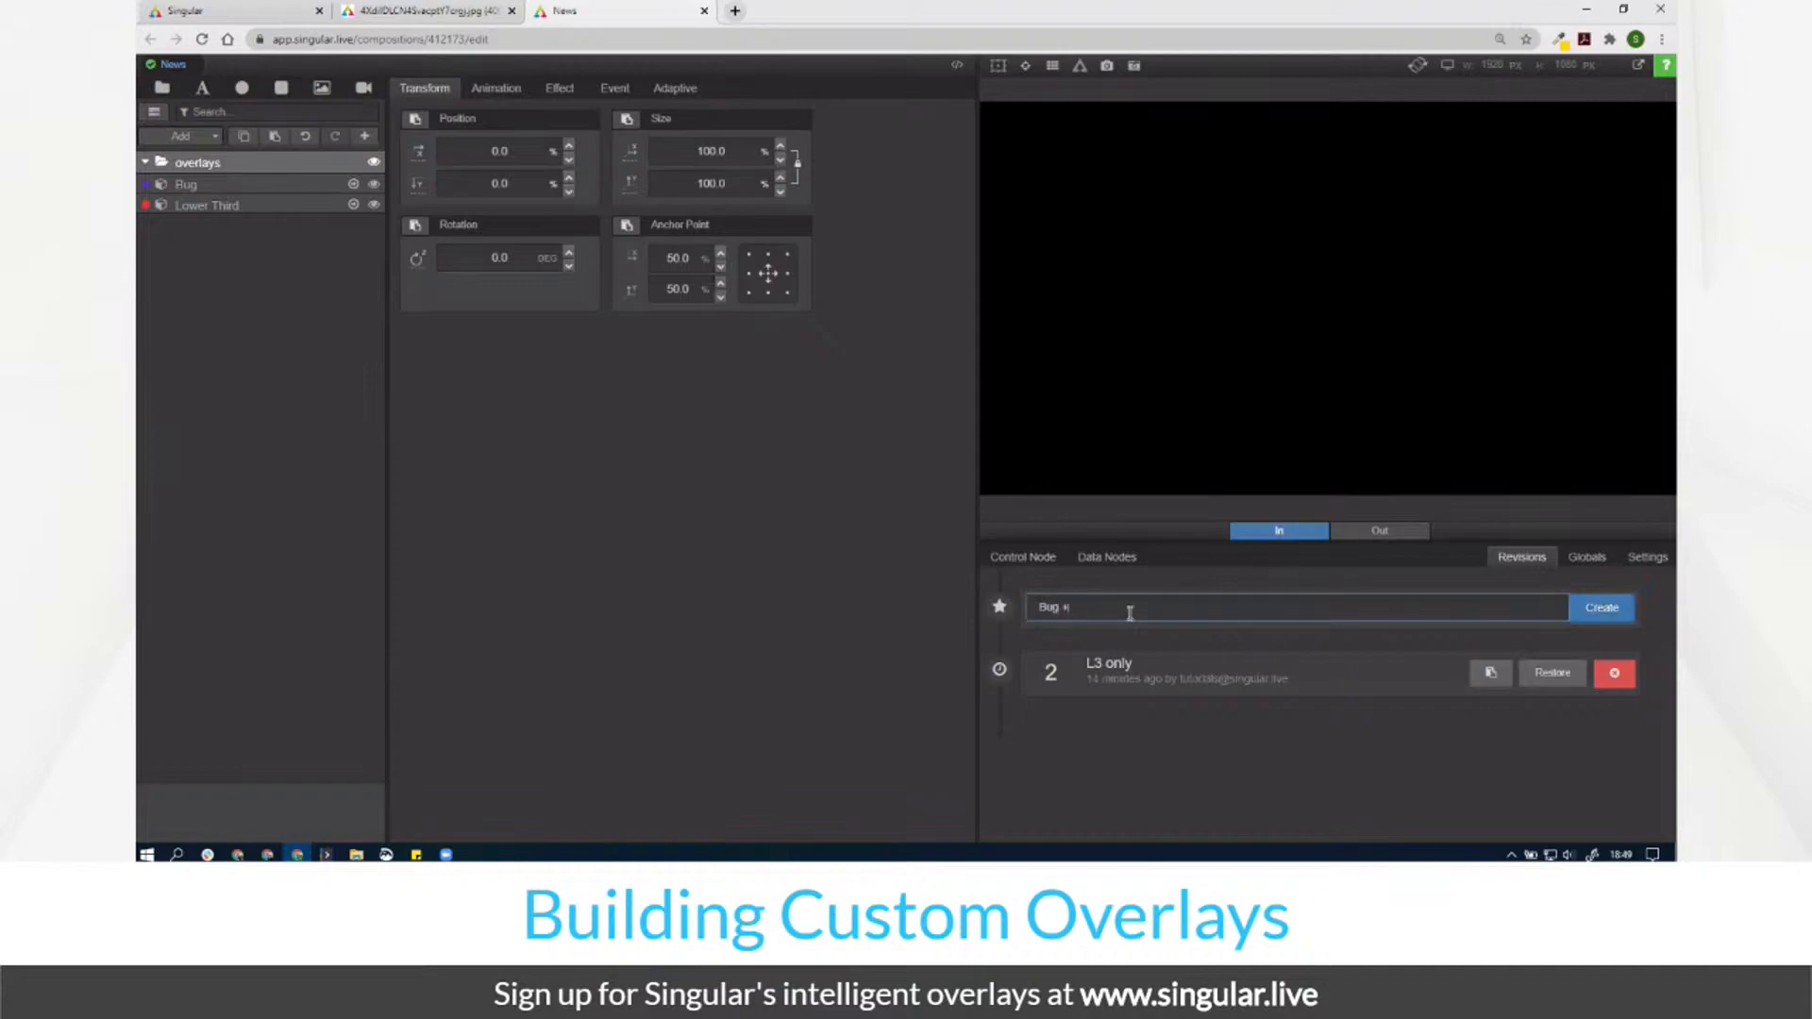
text(+ L3)
click(1612, 613)
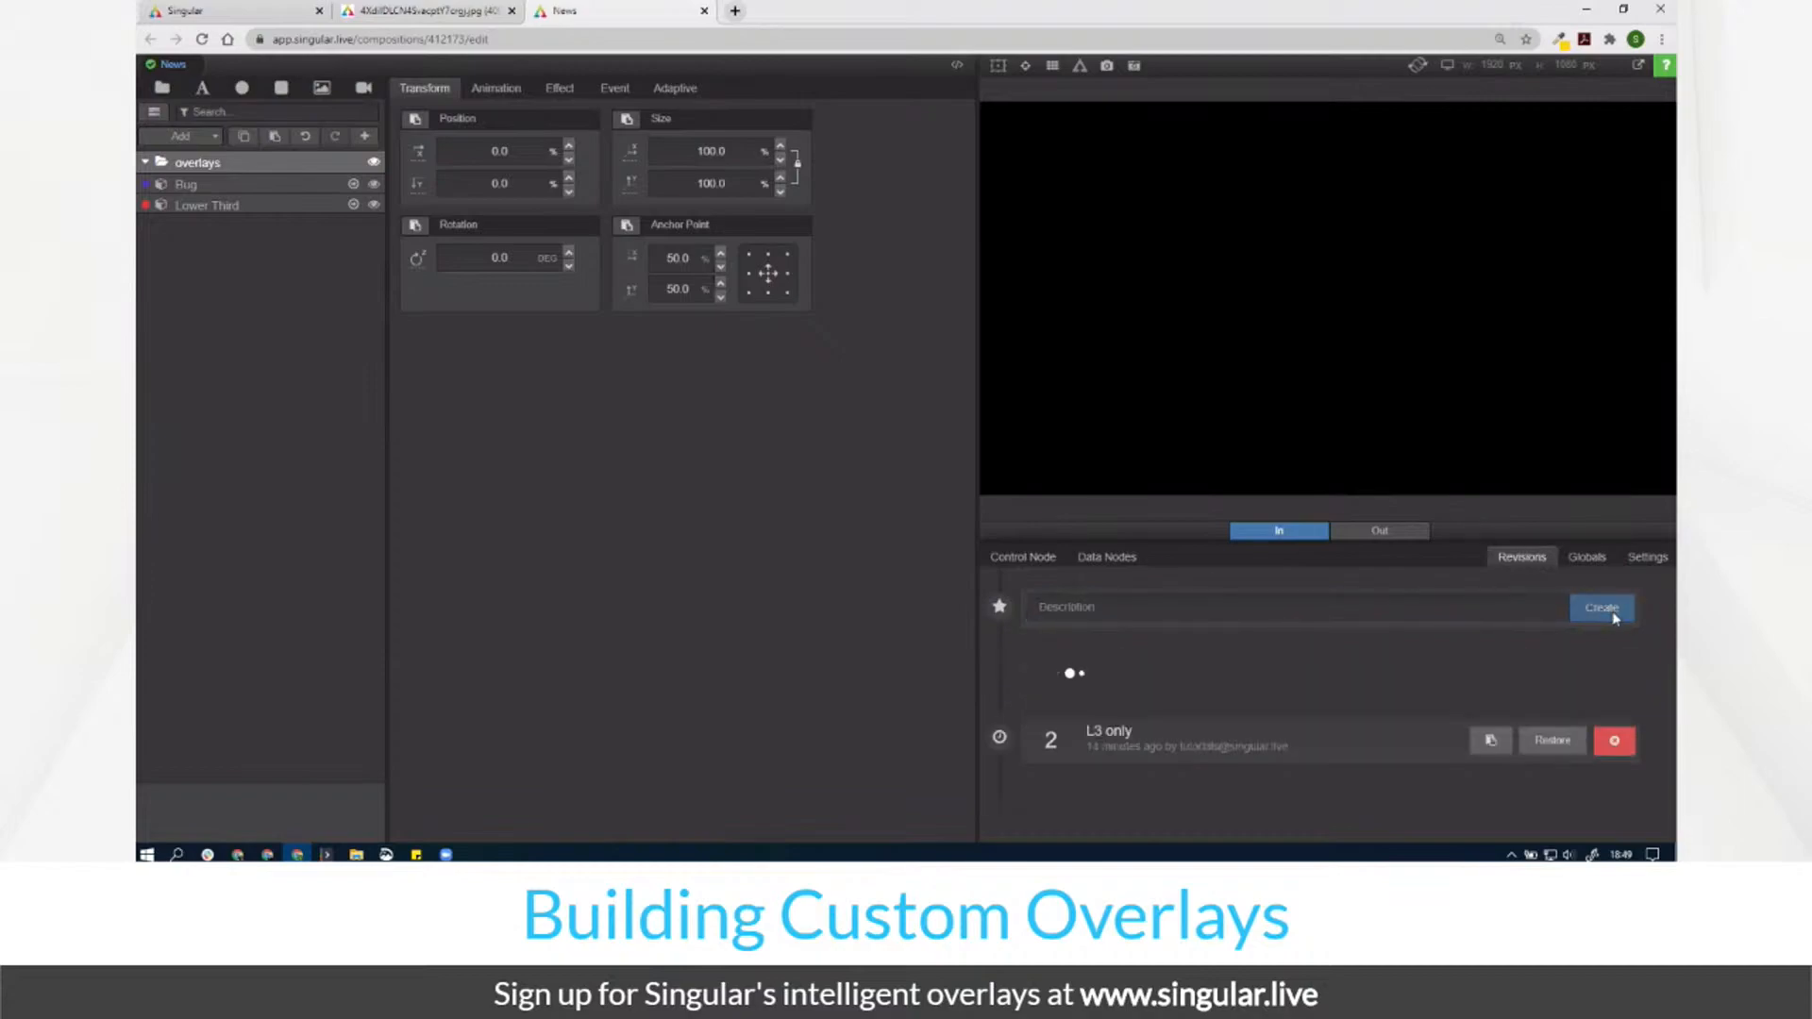
click(321, 187)
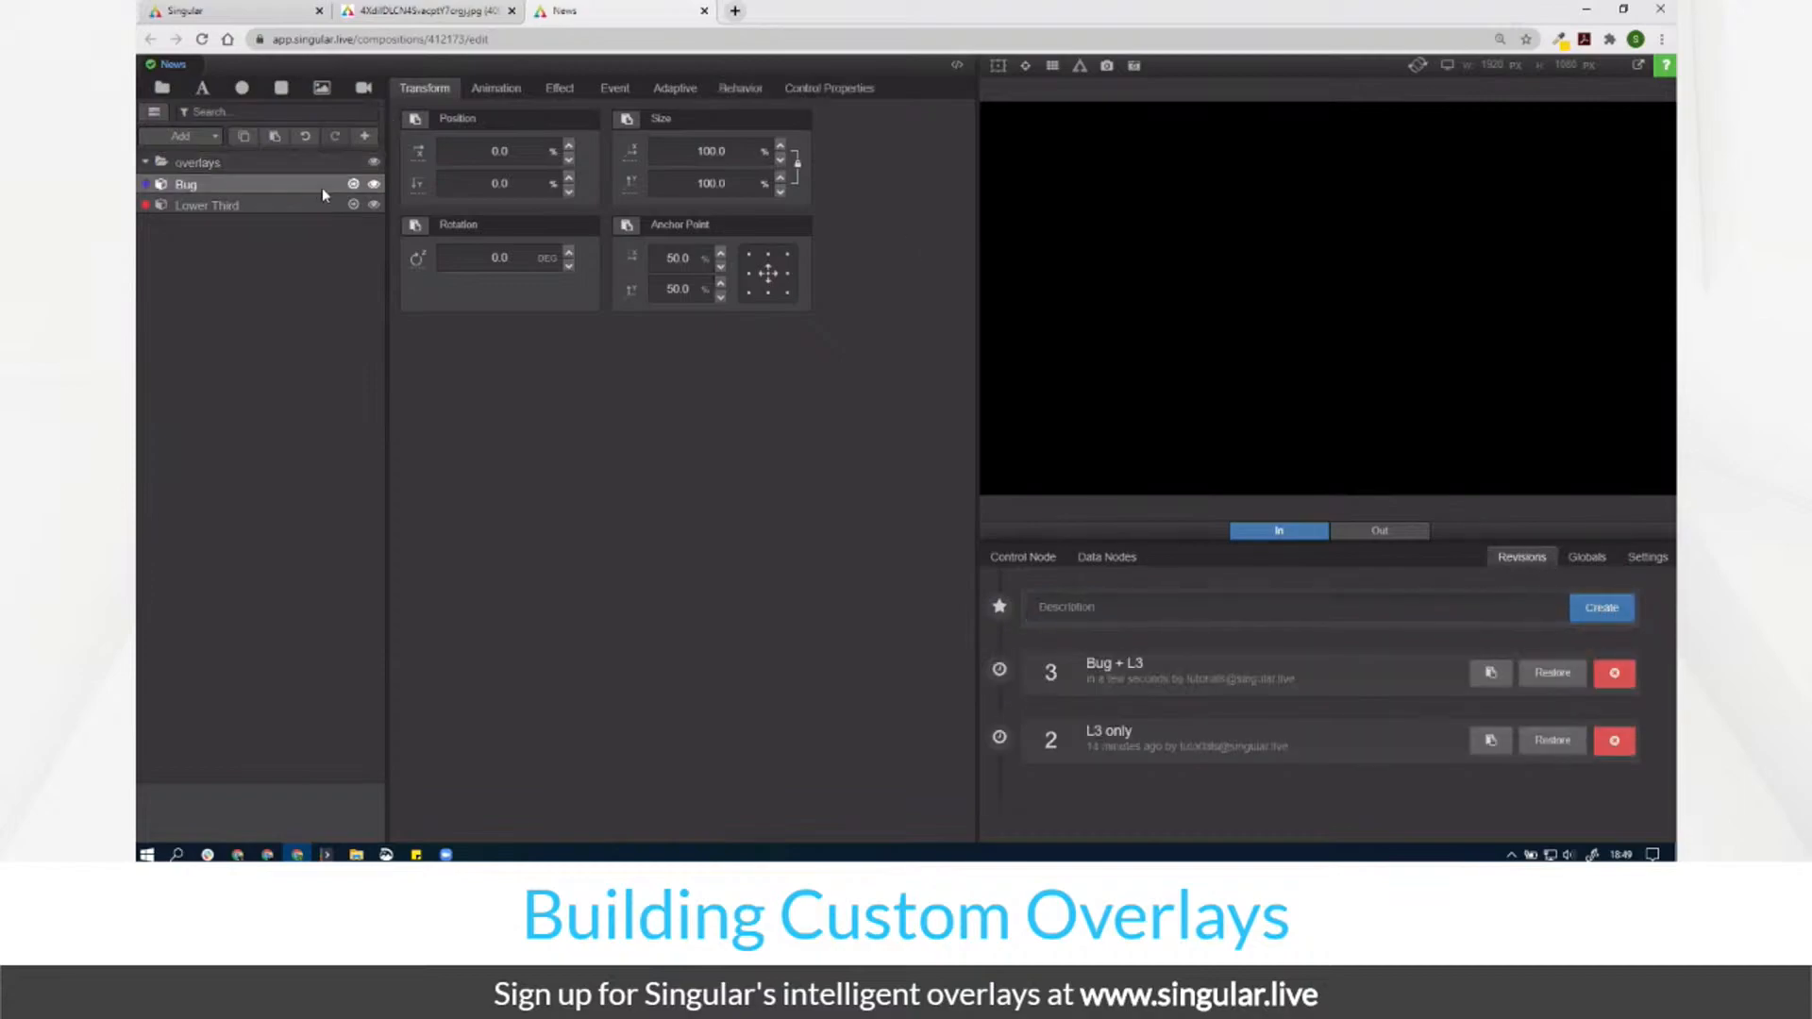
click(352, 185)
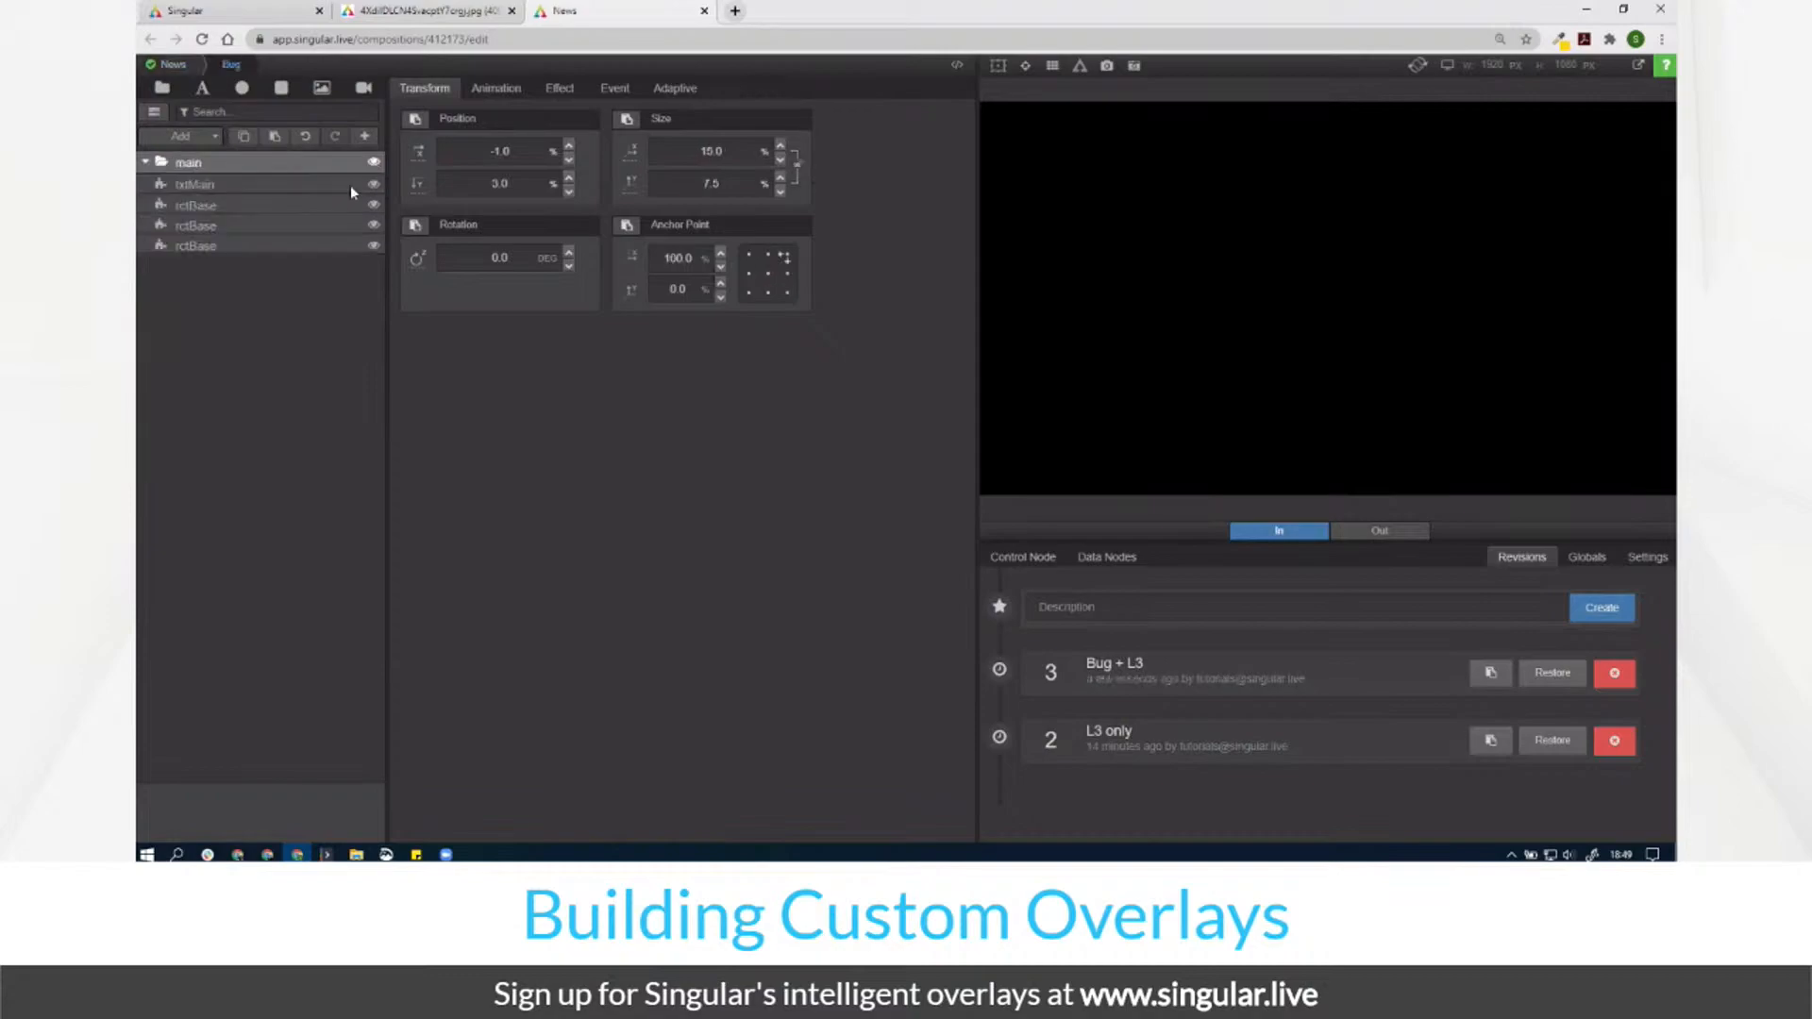
Step: Scrub the Bug's intro to the end, then reopen News from the dashboard
click(496, 89)
drag(413, 137, 1028, 239)
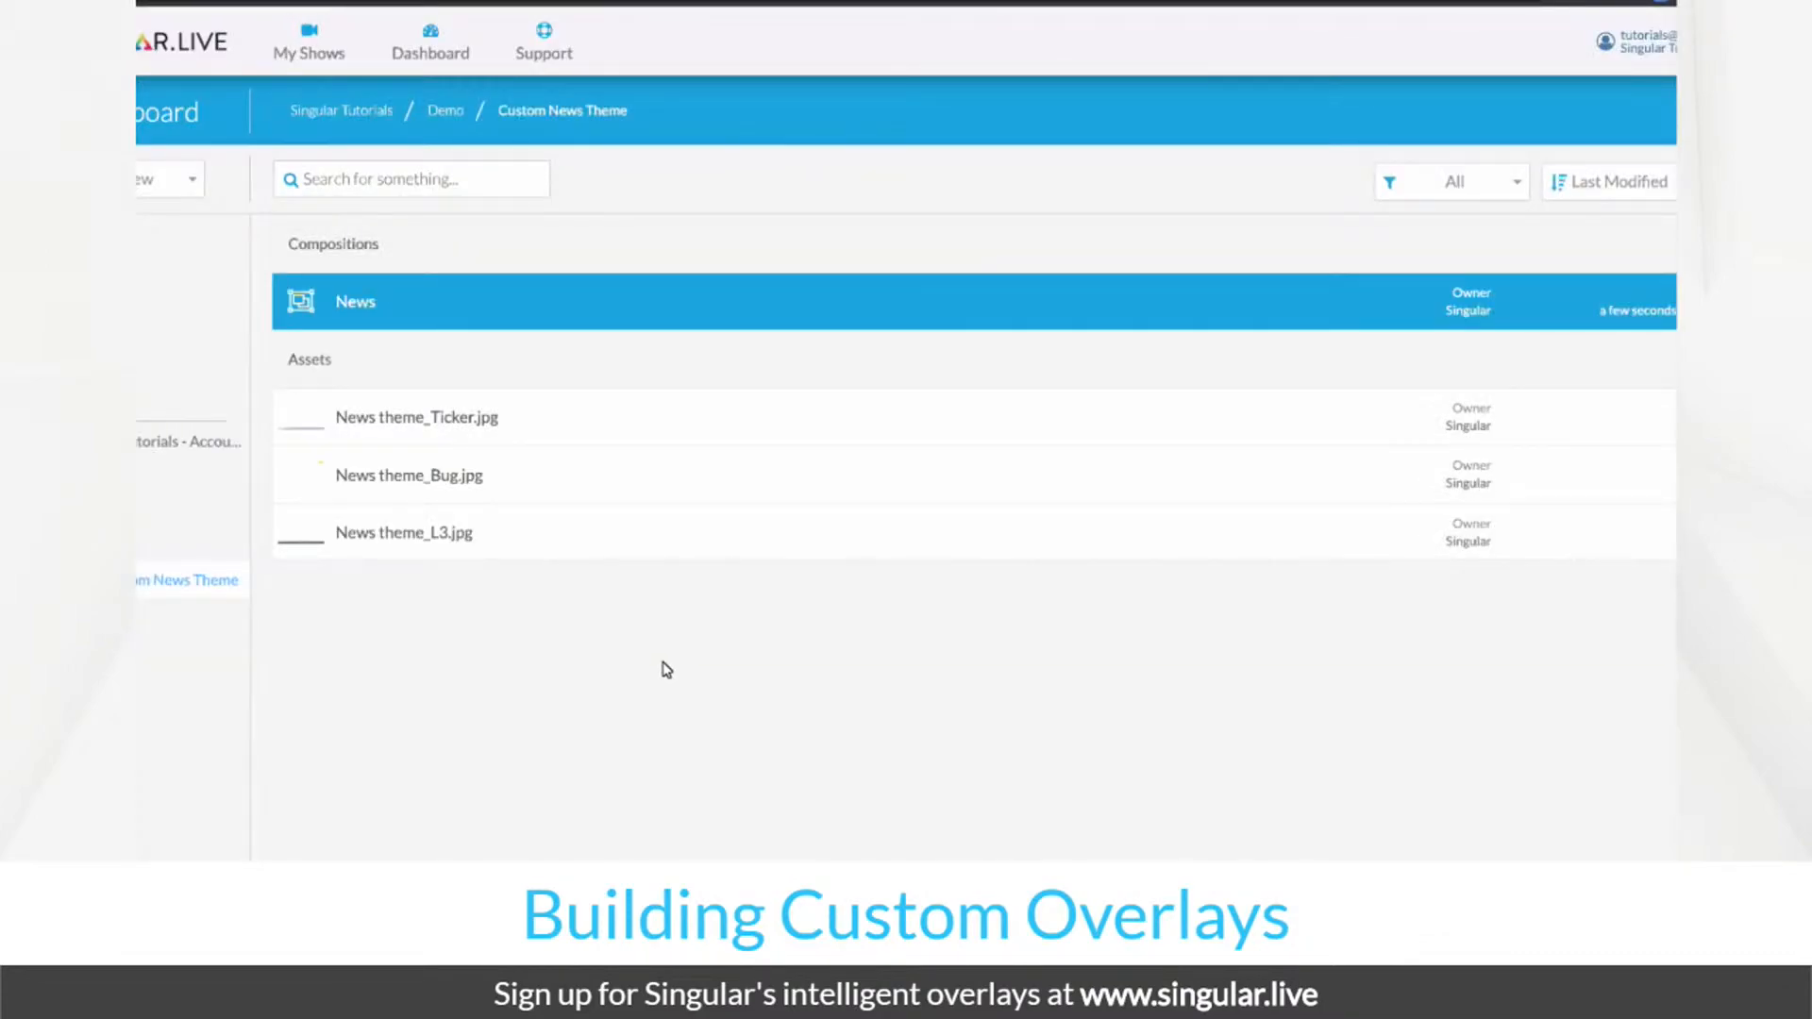
double_click(593, 321)
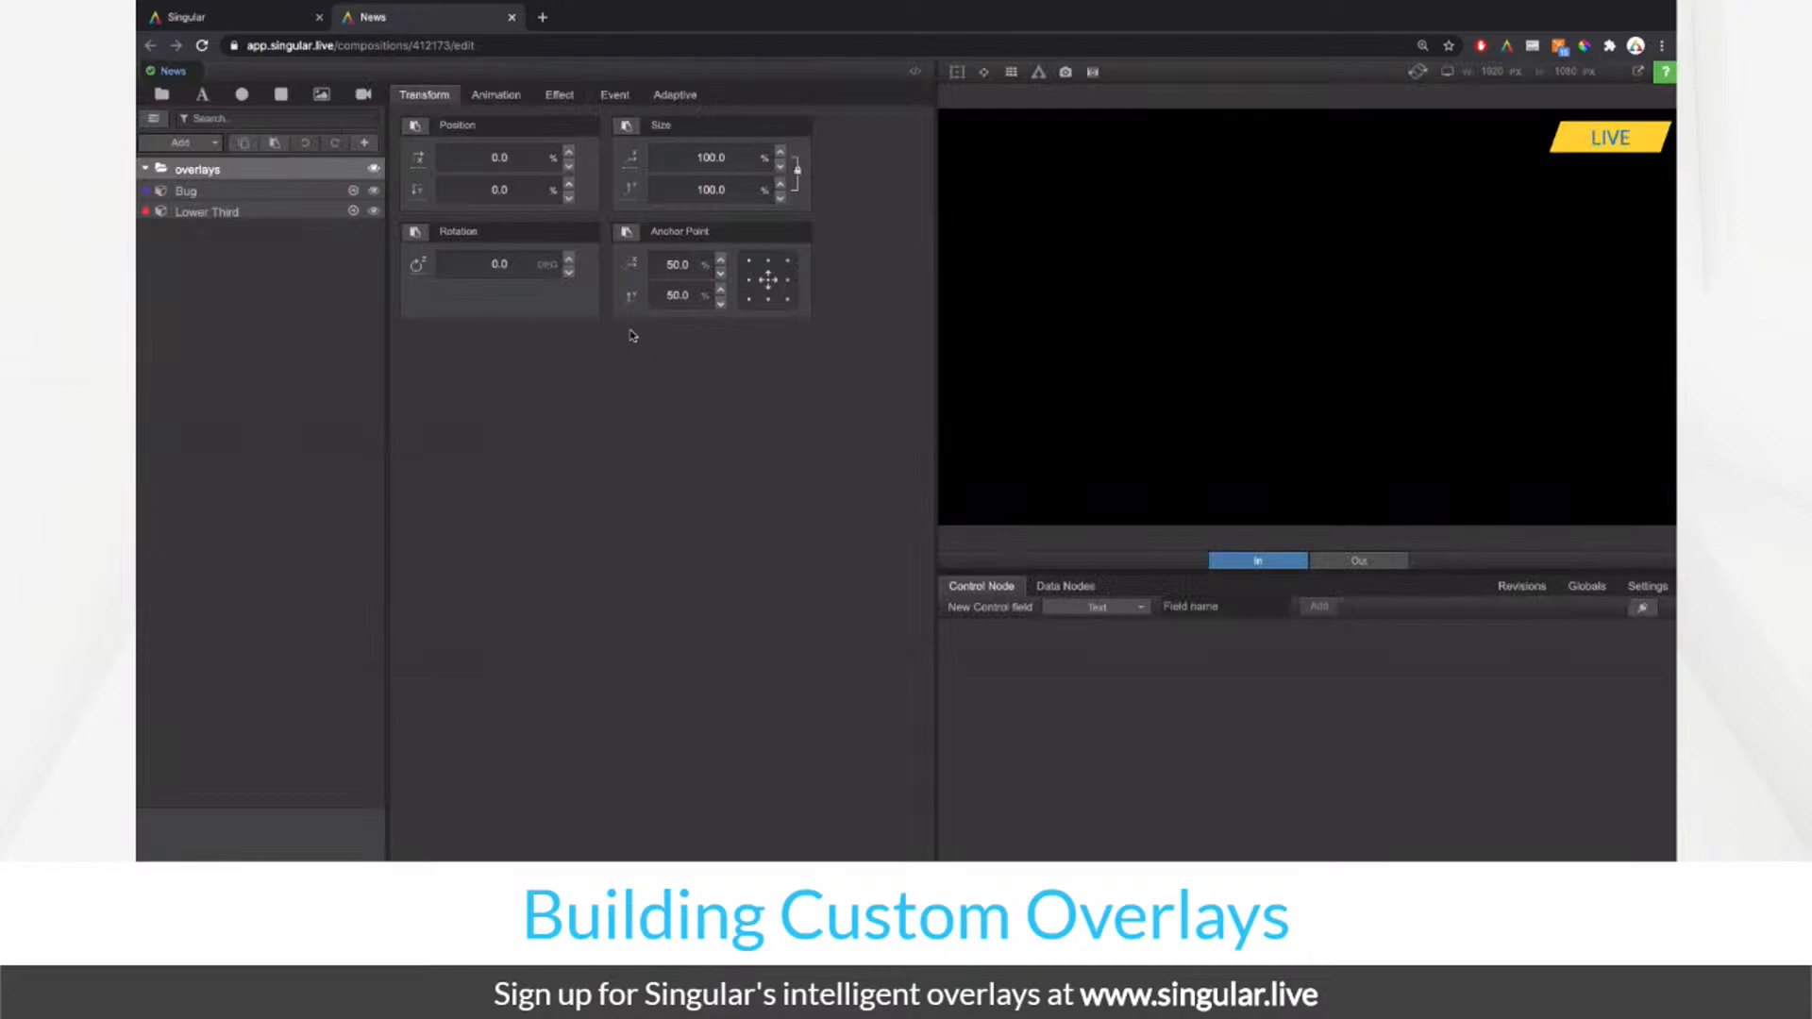
click(213, 141)
Step: Add a sub-composition named Baseline and open it for editing
click(210, 214)
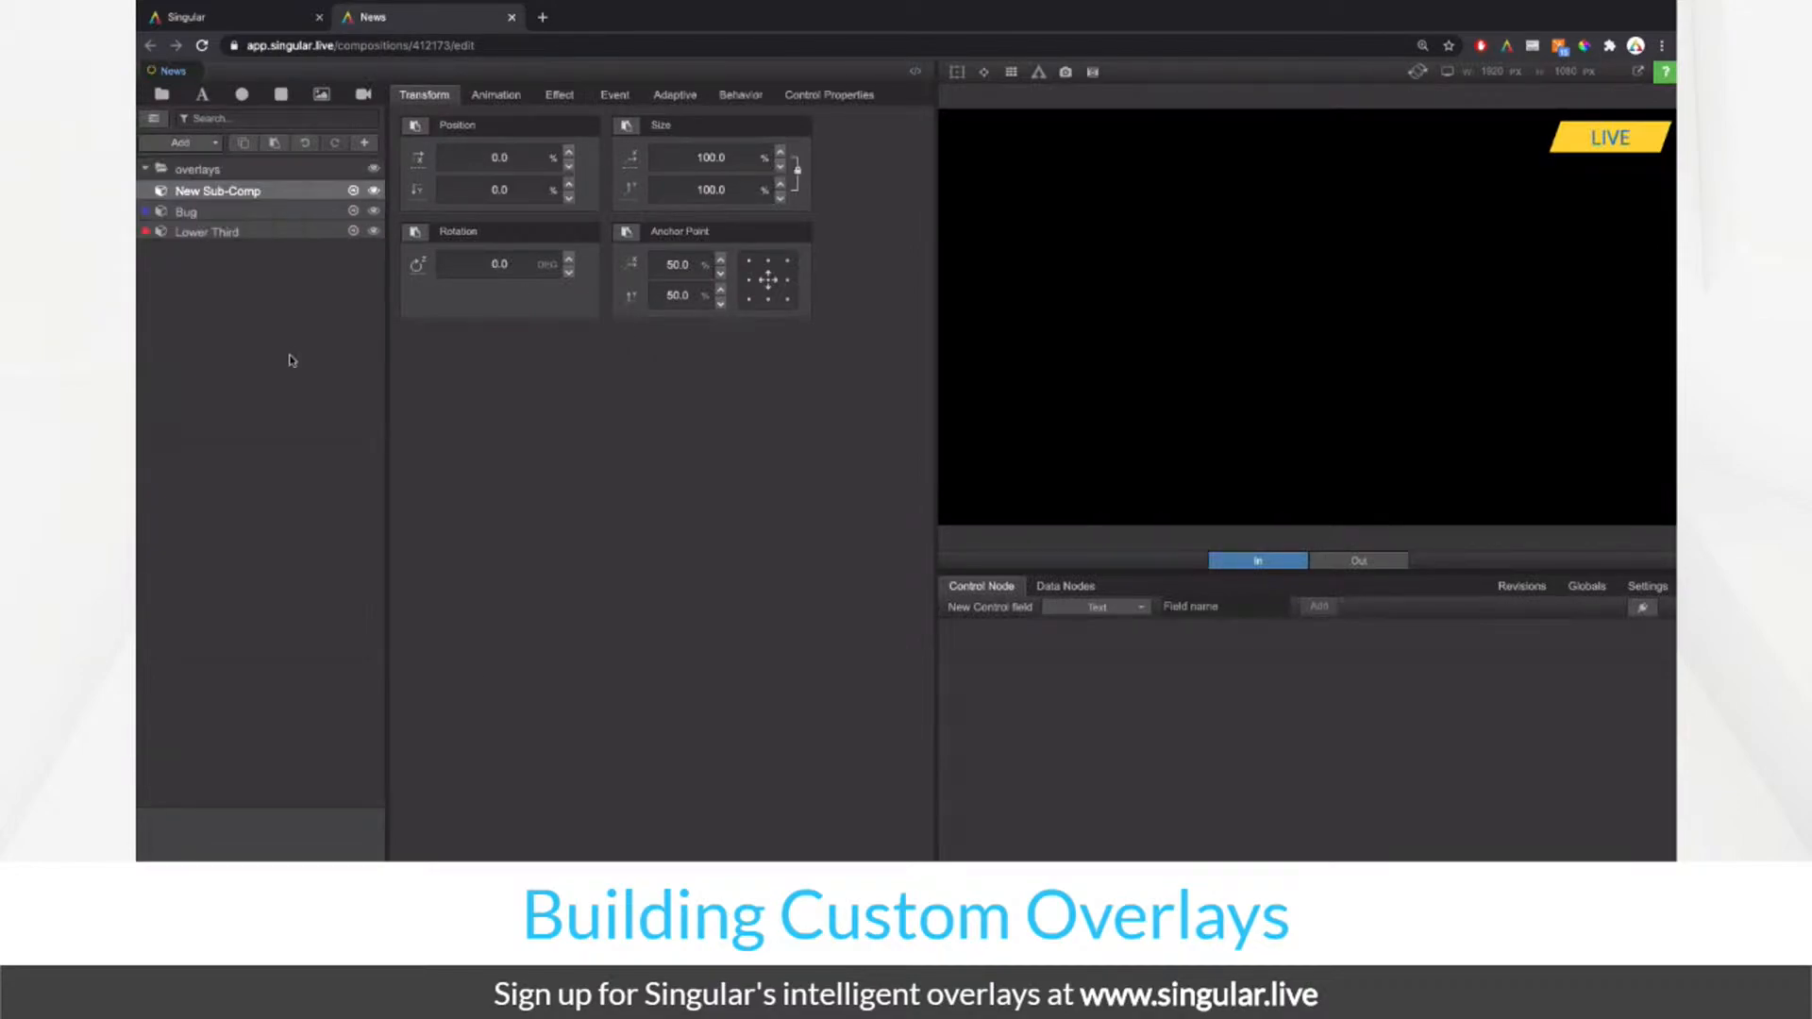
double_click(239, 183)
text(Baseline)
key(Return)
click(354, 190)
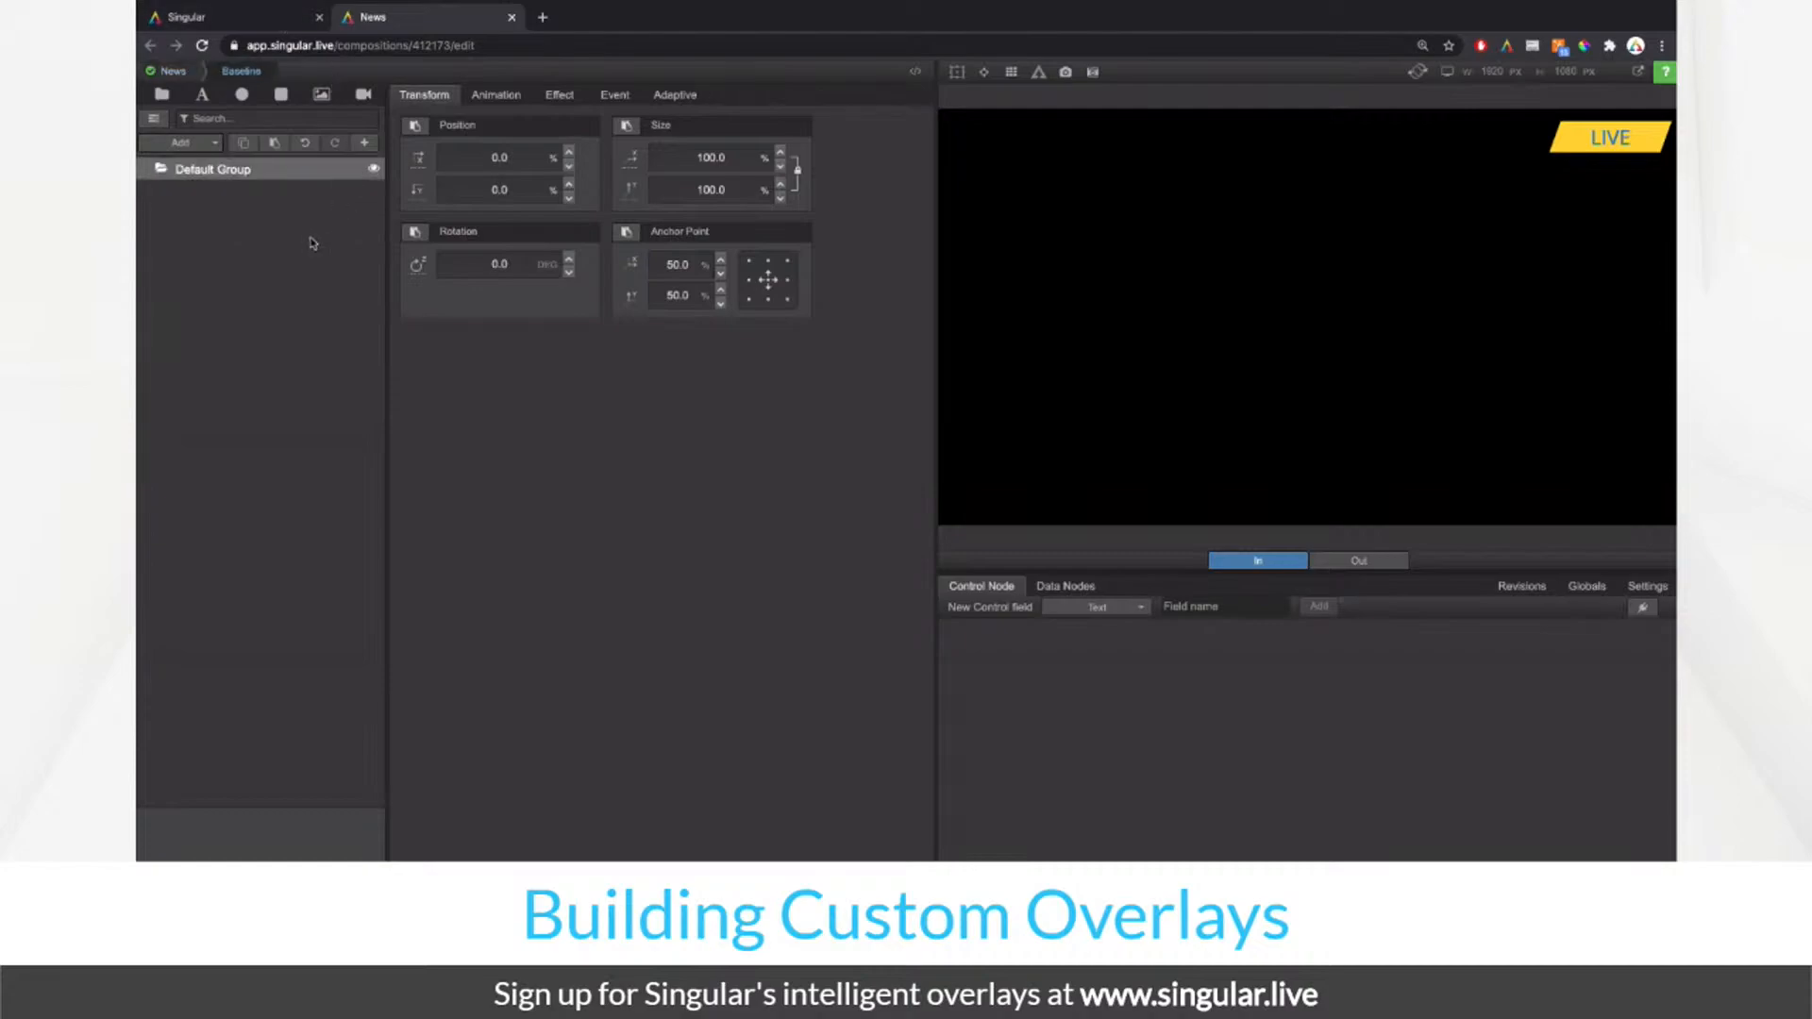
Step: Rename Baseline's Default Group to main
right_click(263, 199)
click(245, 198)
double_click(212, 169)
text(main)
key(Return)
Step: Add a group named reference below main and add an Image layer
click(206, 144)
click(204, 169)
double_click(202, 168)
text(R)
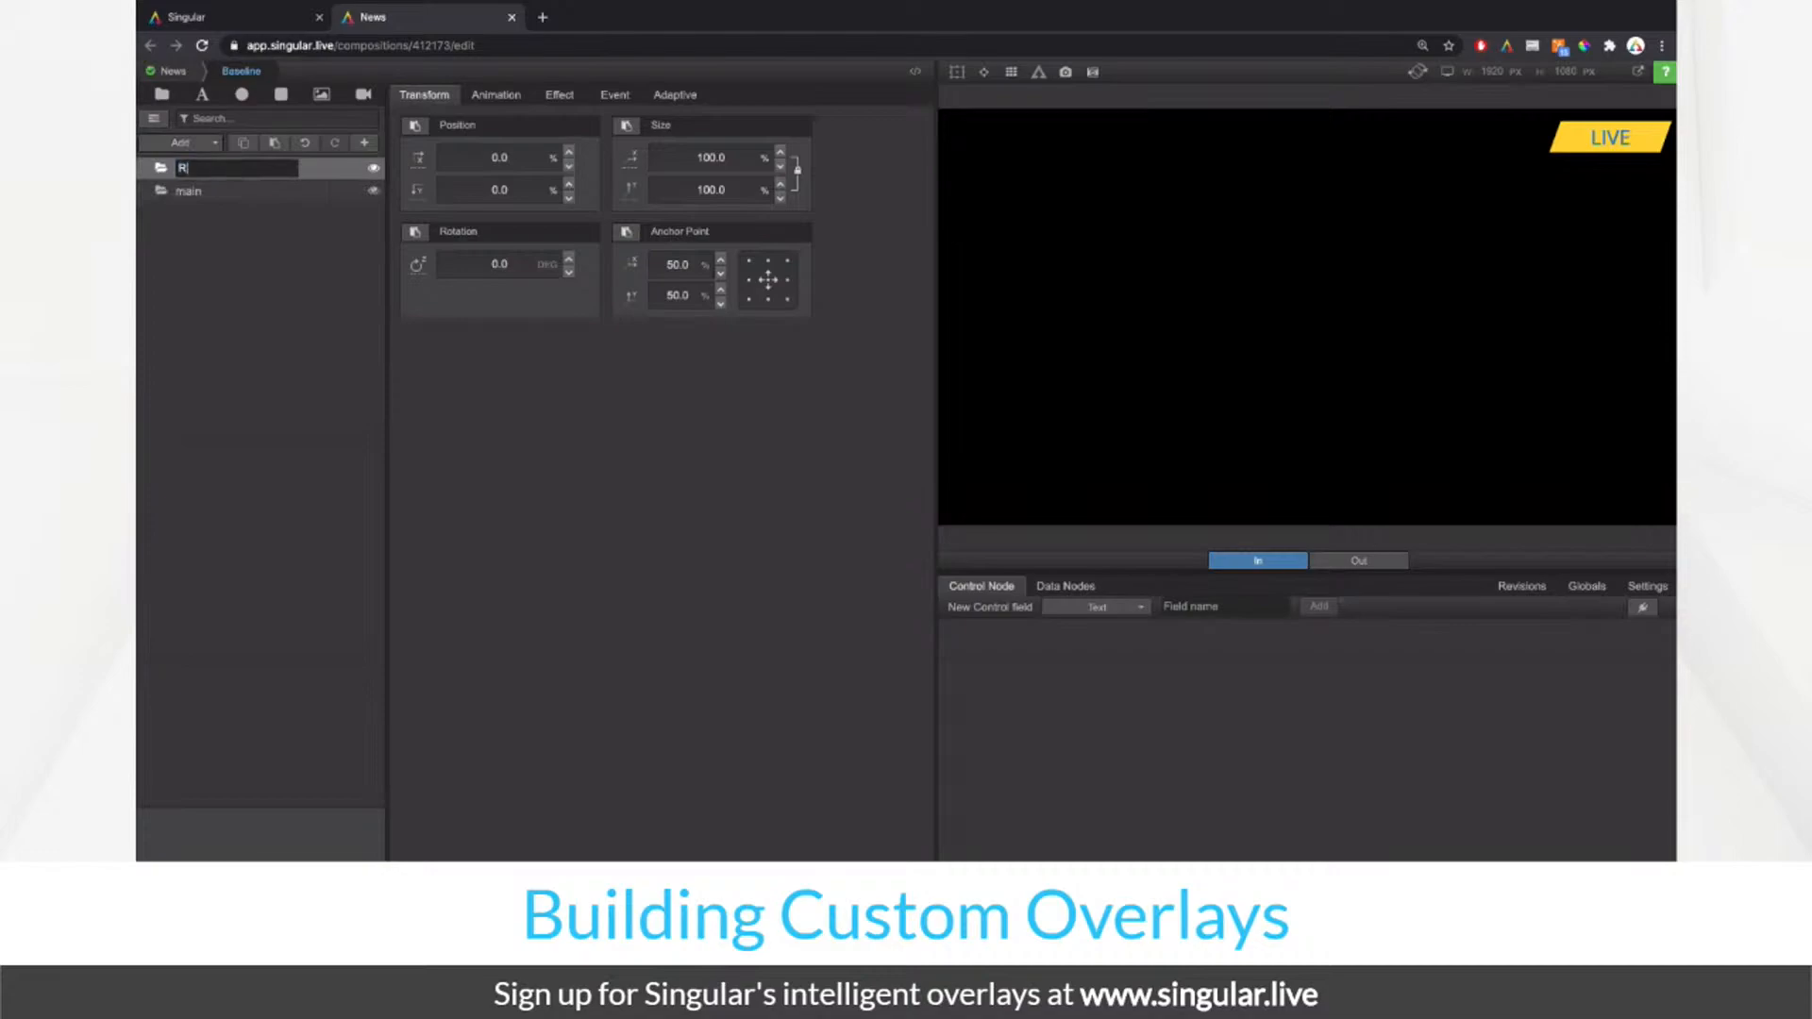
text(reference)
key(Return)
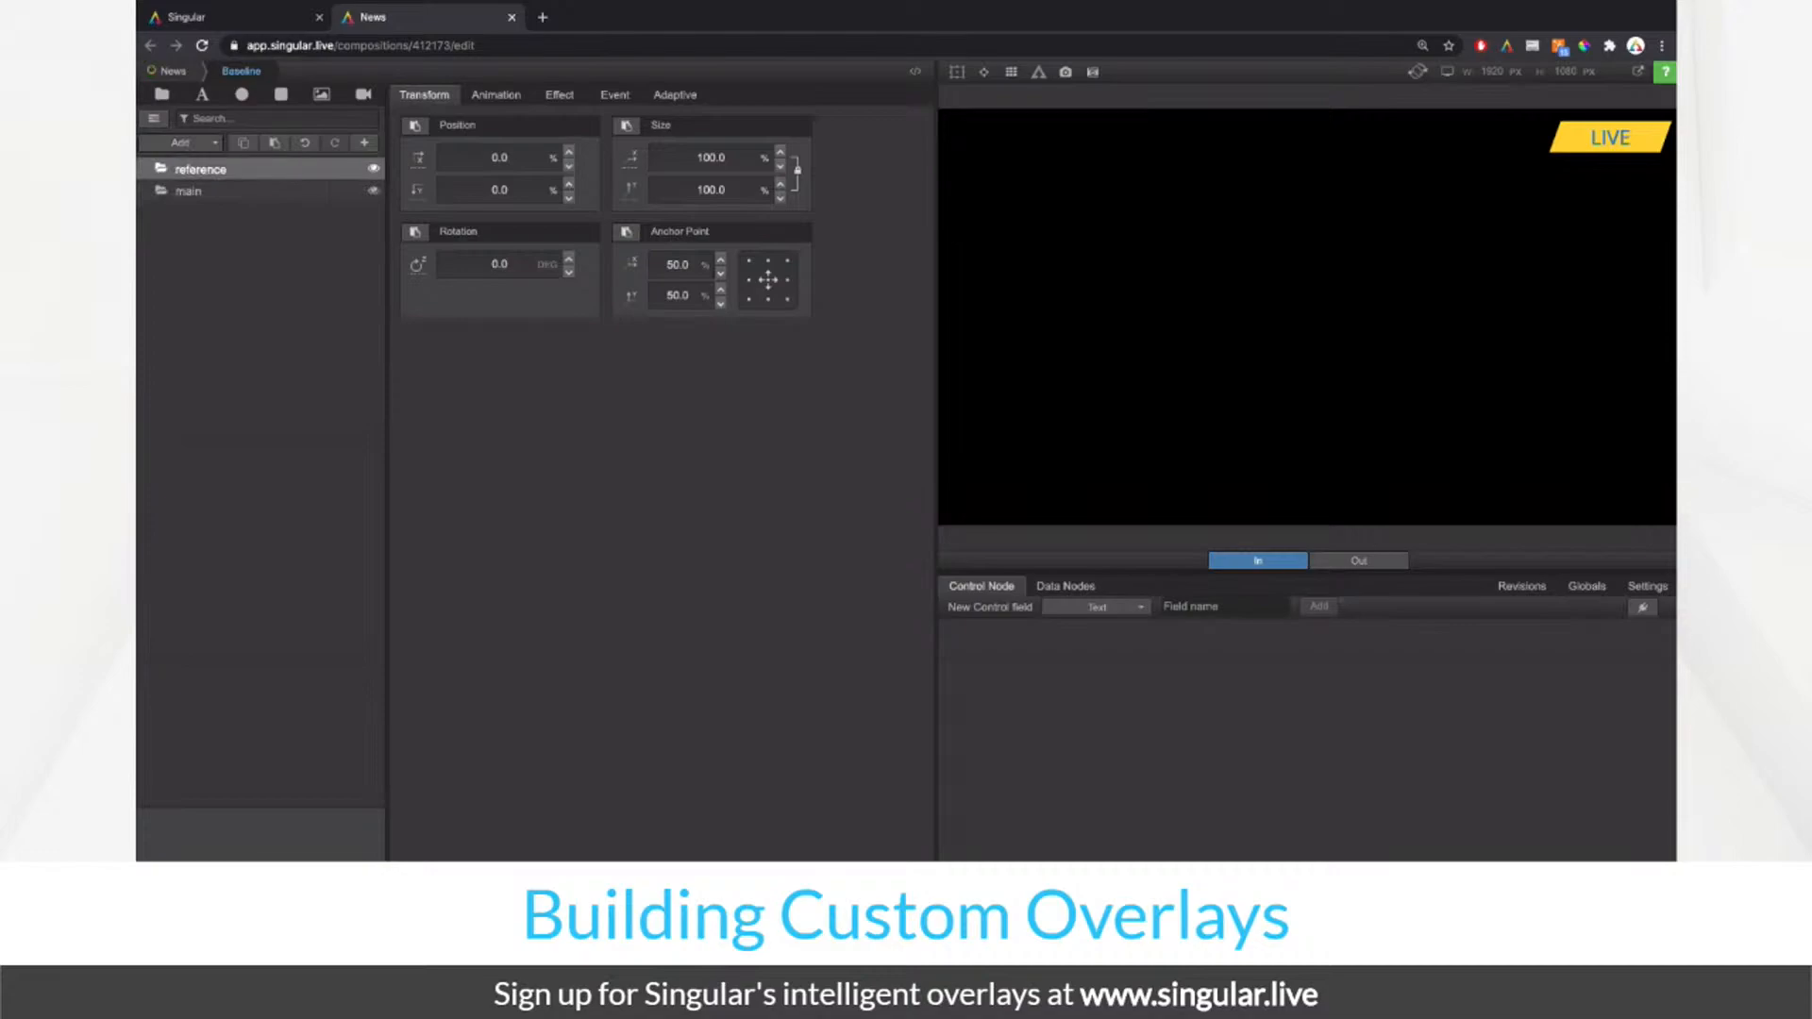
drag(196, 171, 211, 195)
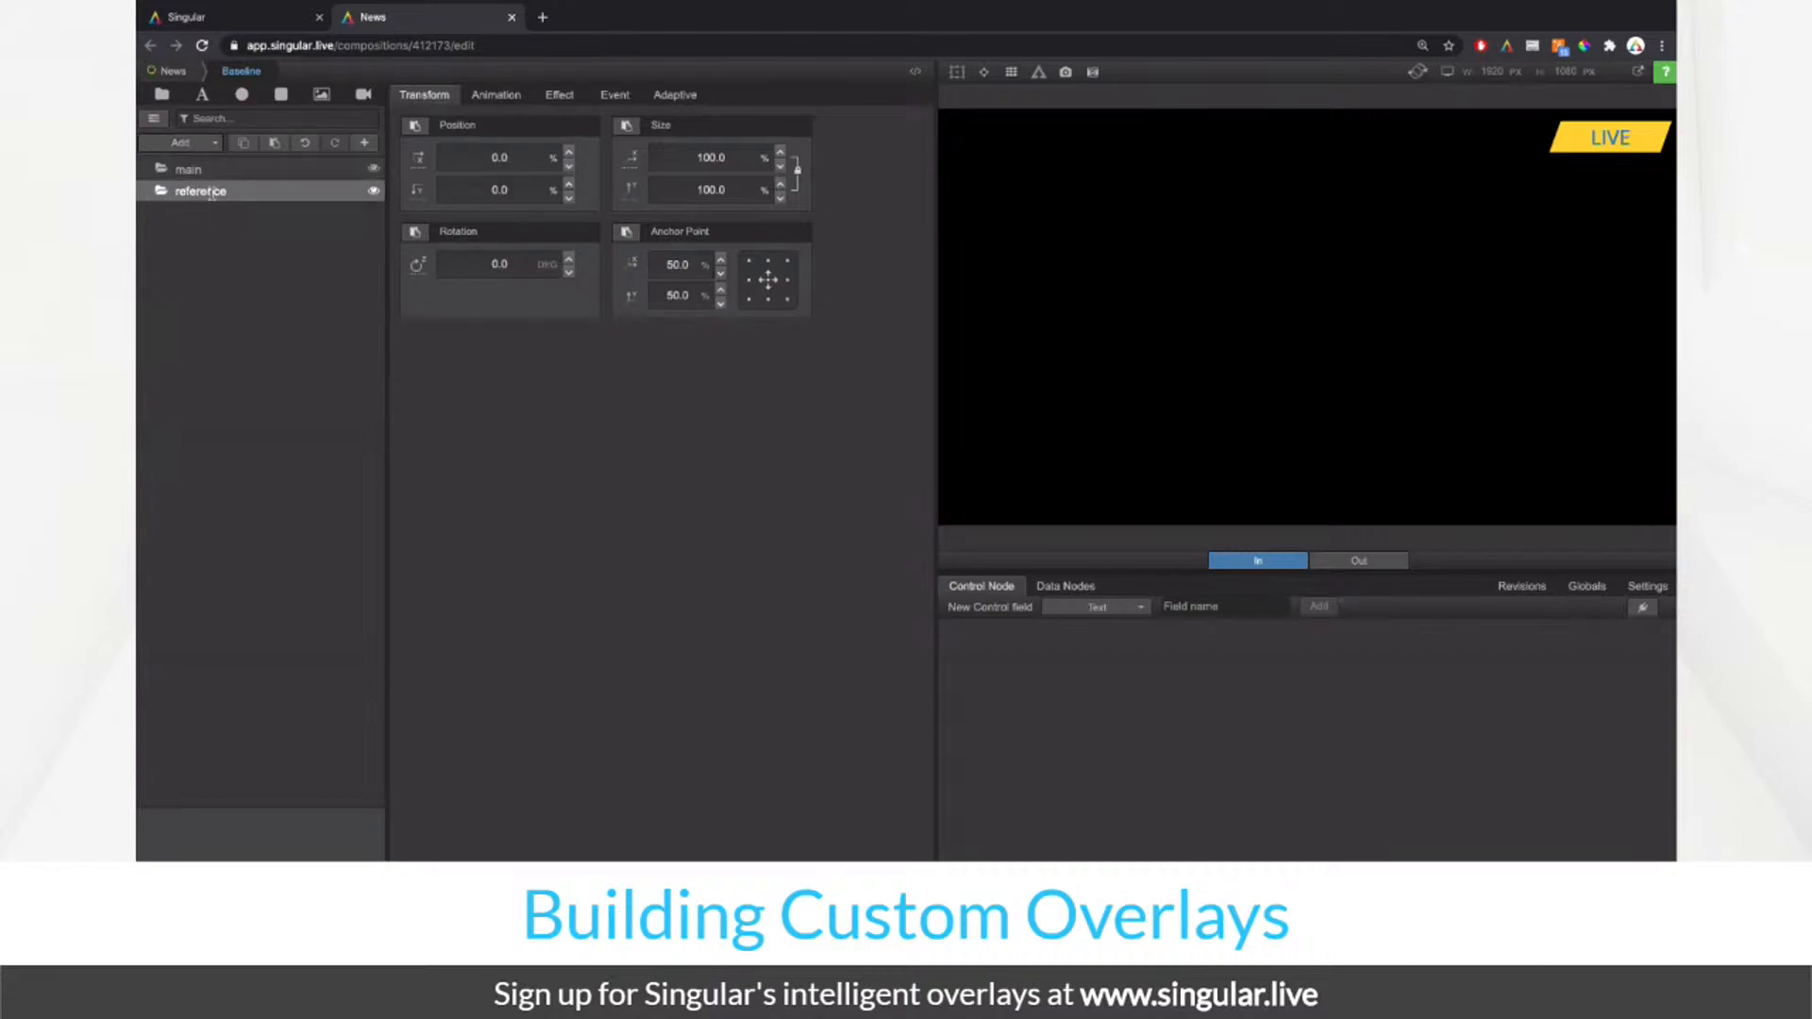
click(321, 94)
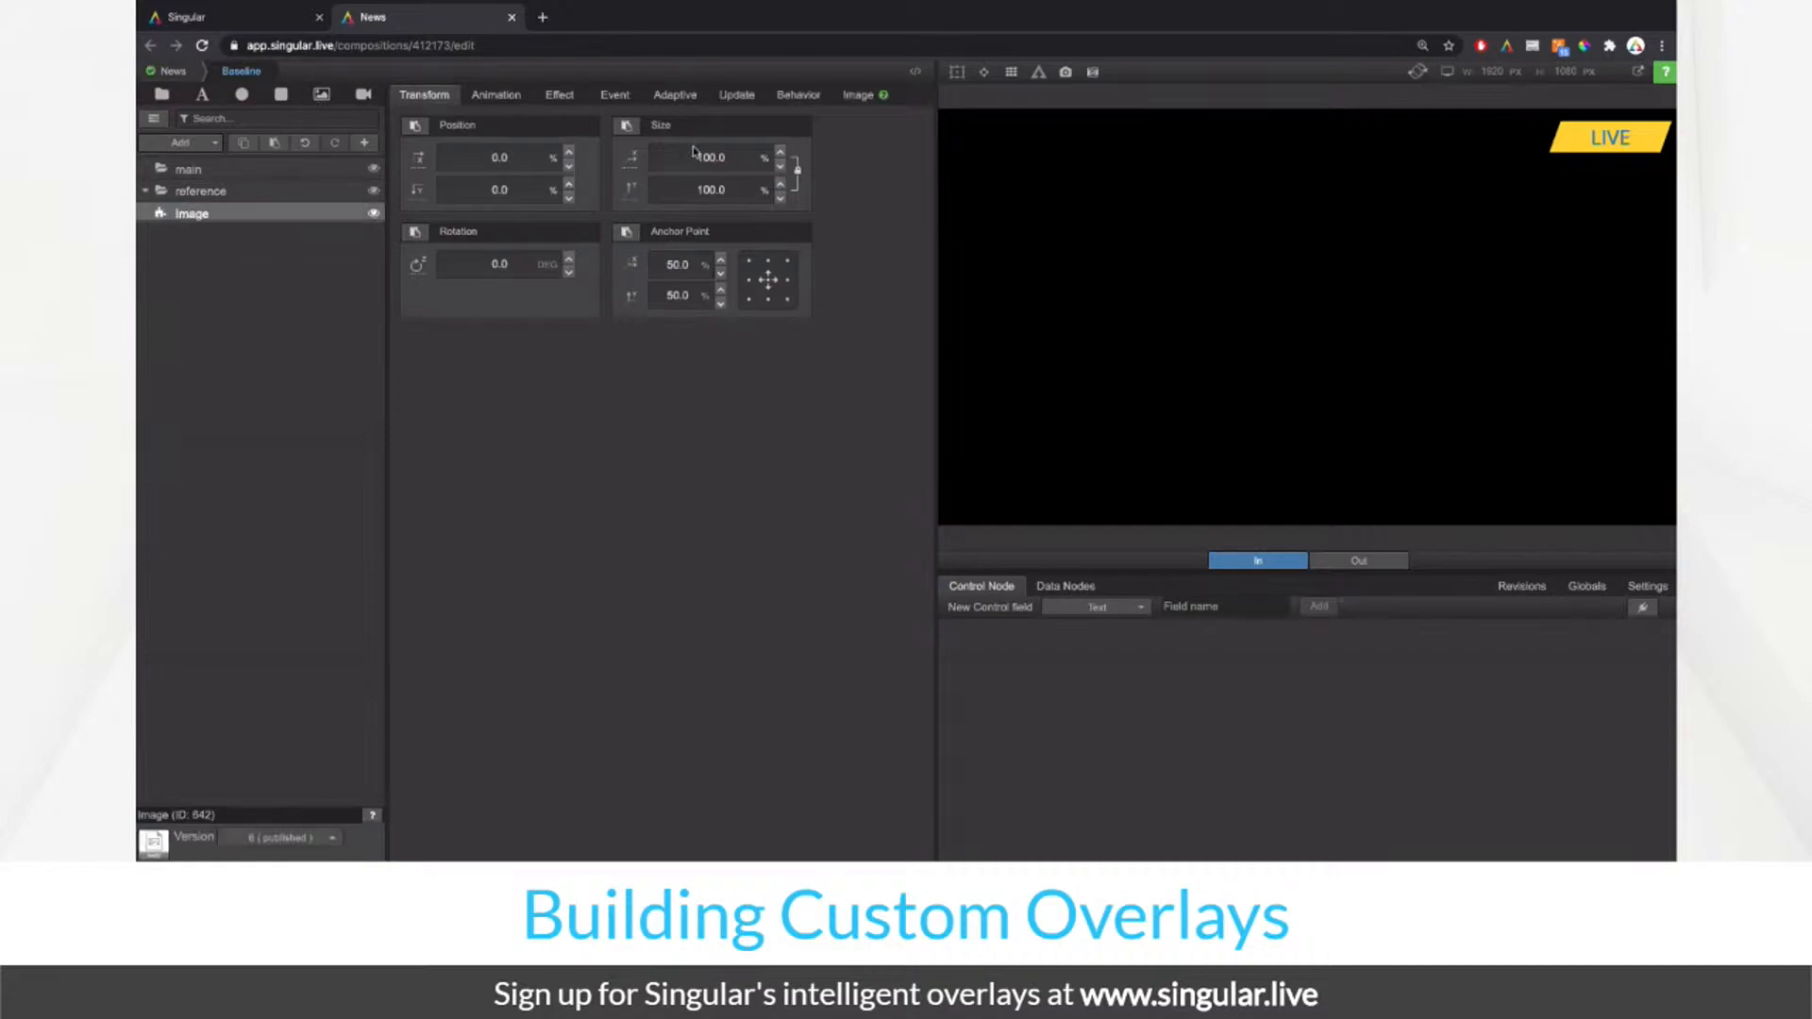
Step: Set the image layer's picture to News theme_Ticker.jpg and select the main group
click(858, 95)
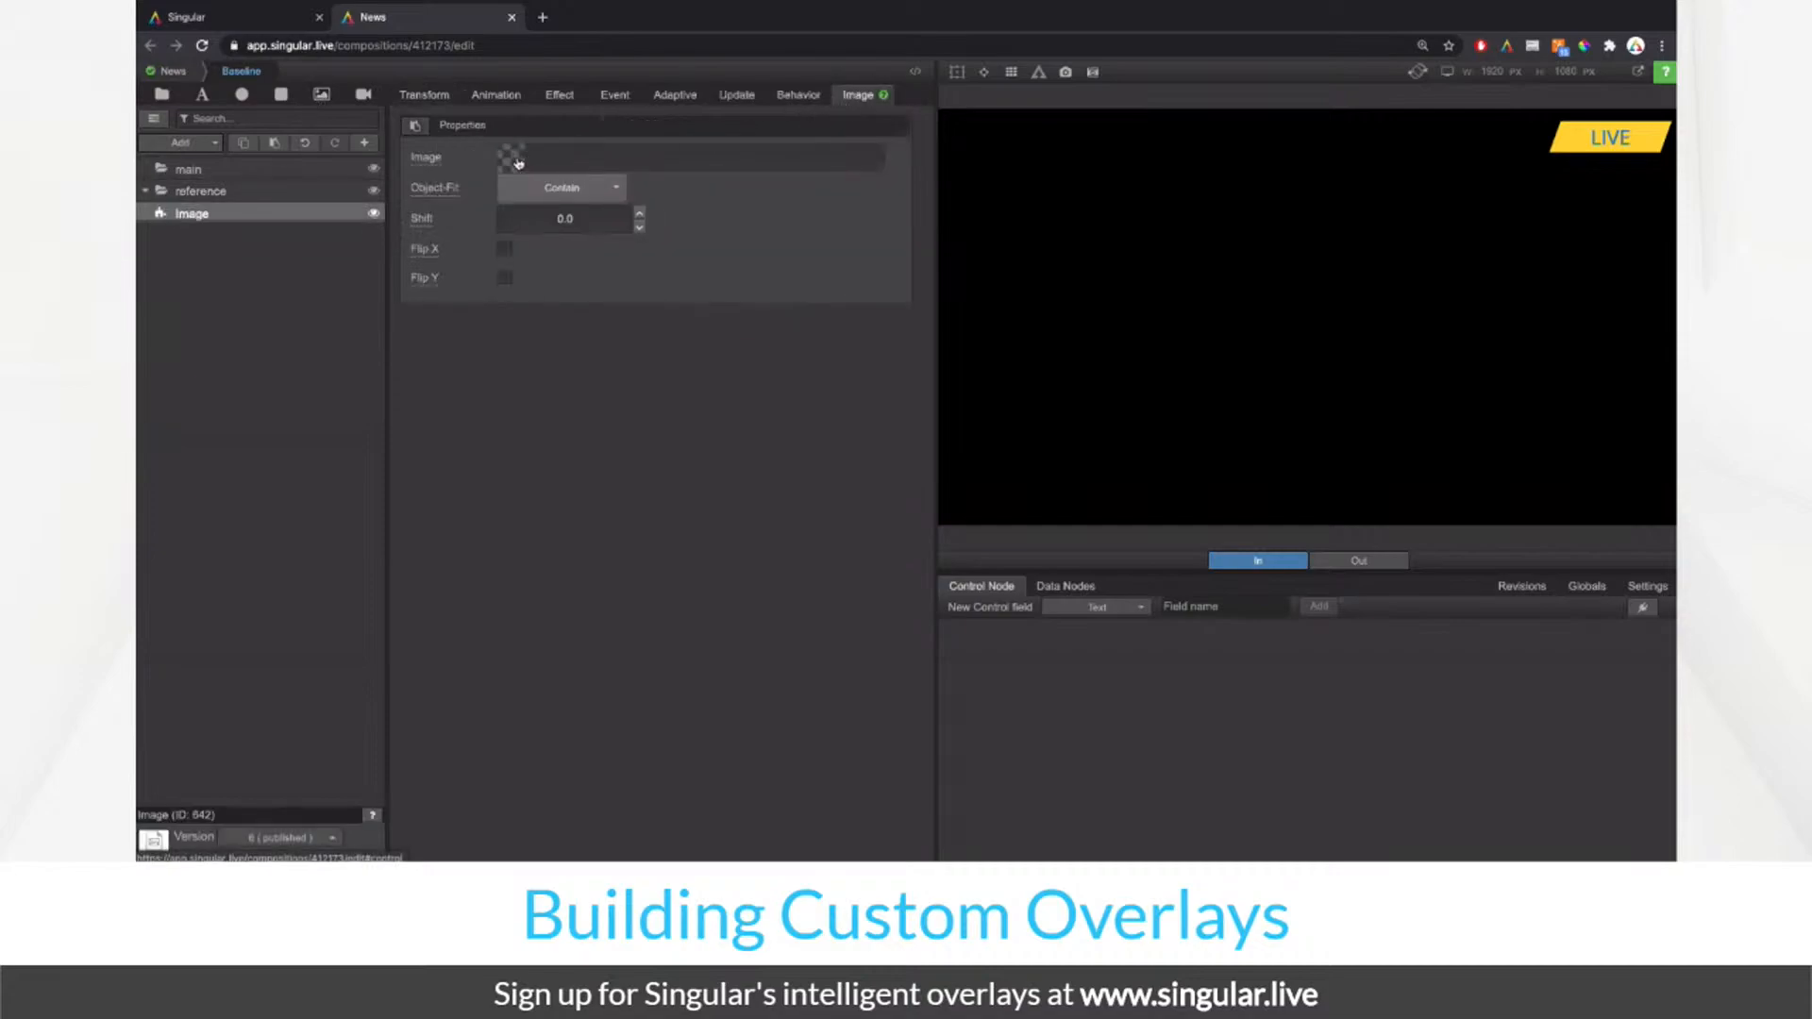
click(566, 184)
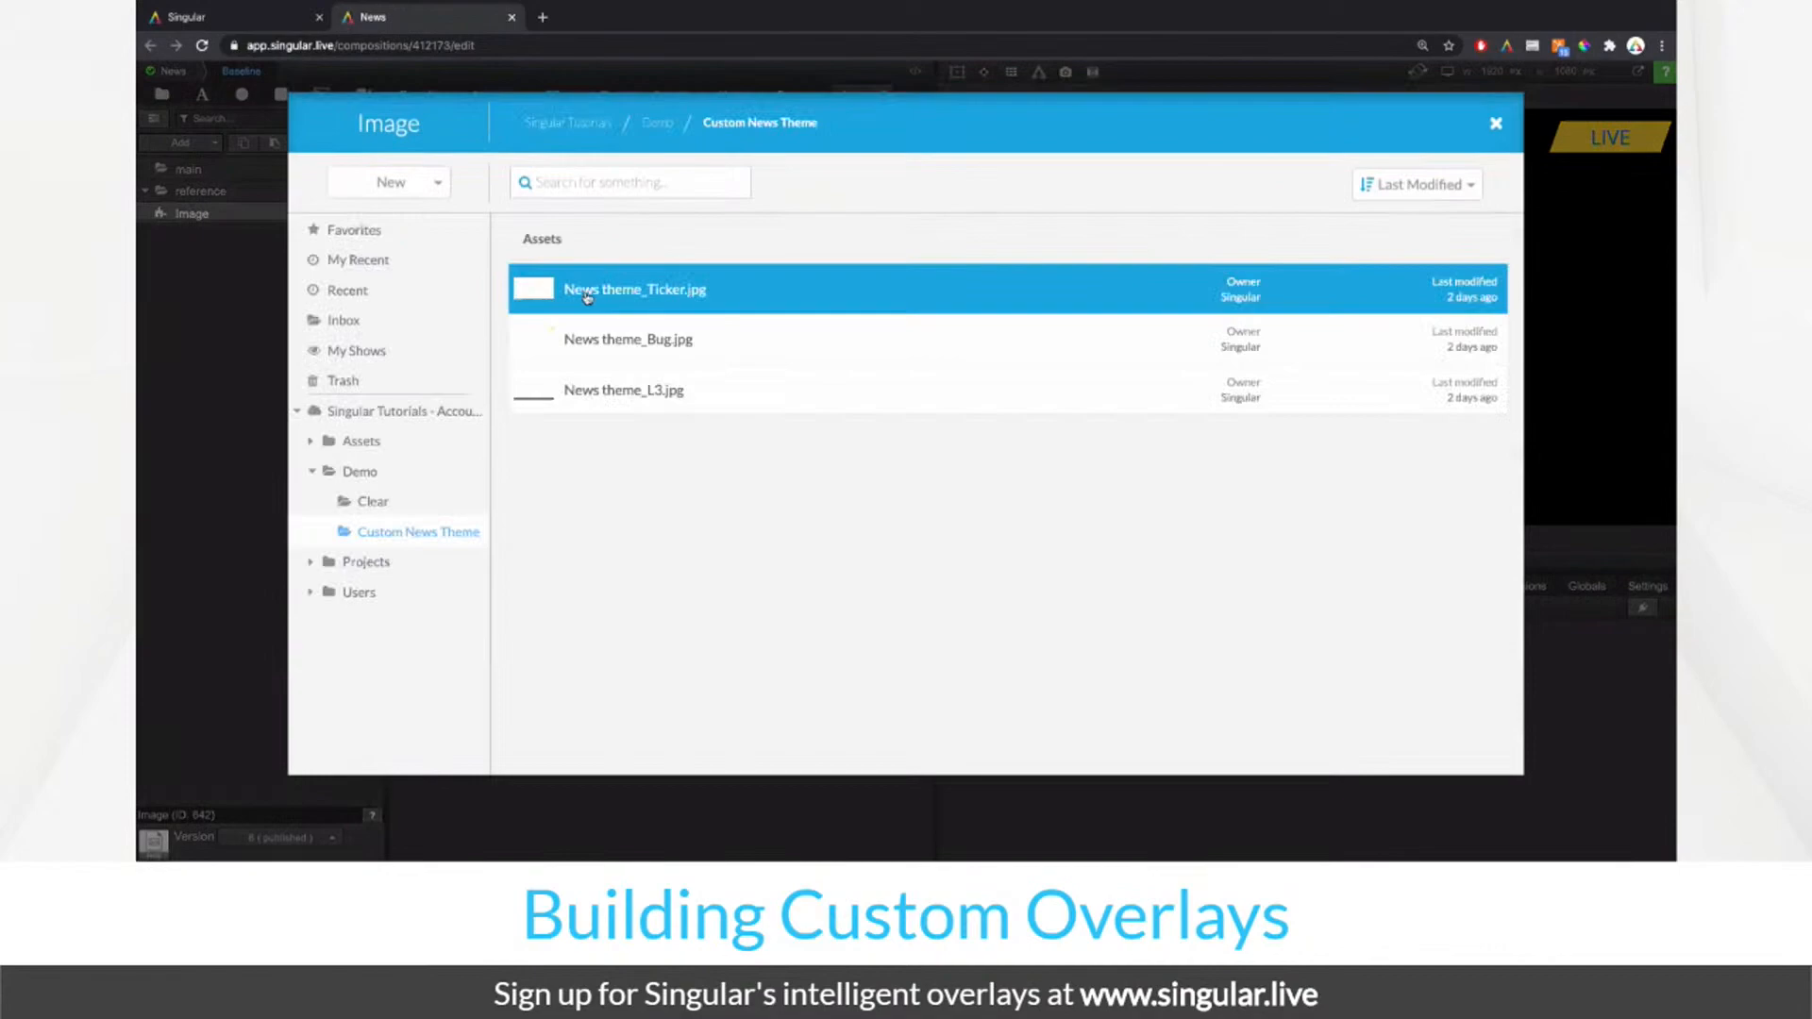
double_click(541, 299)
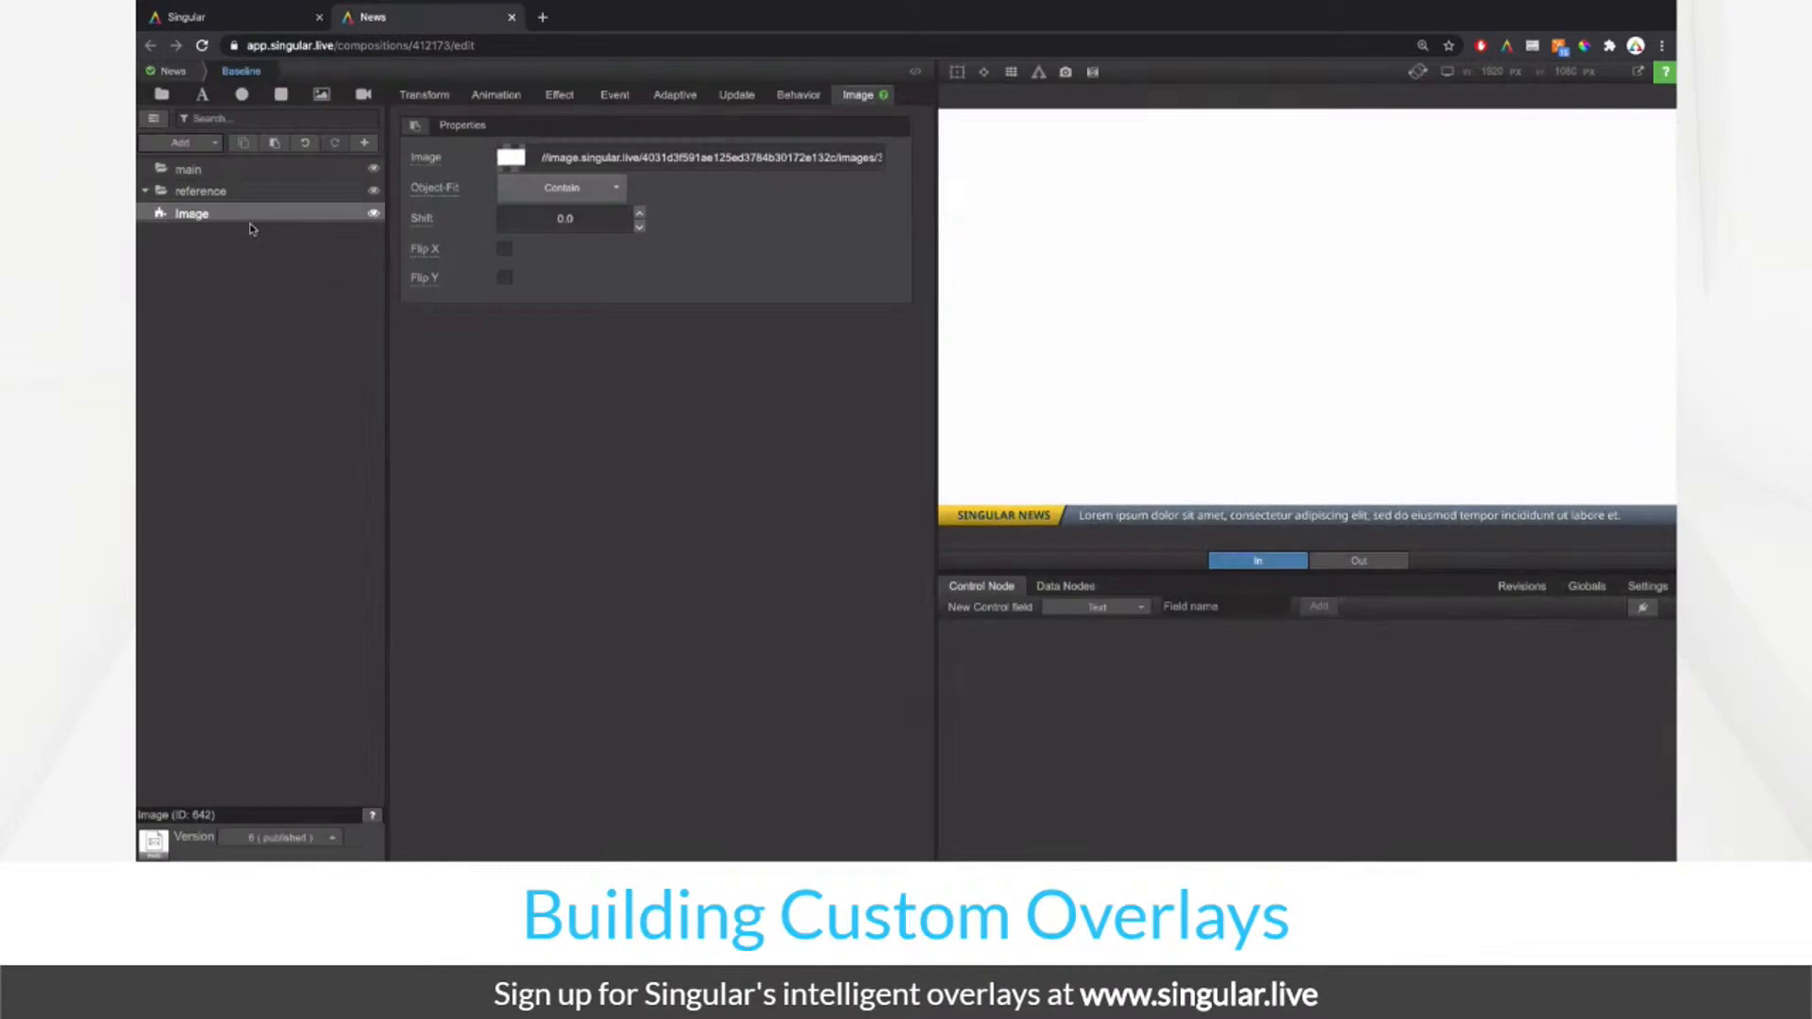
click(244, 170)
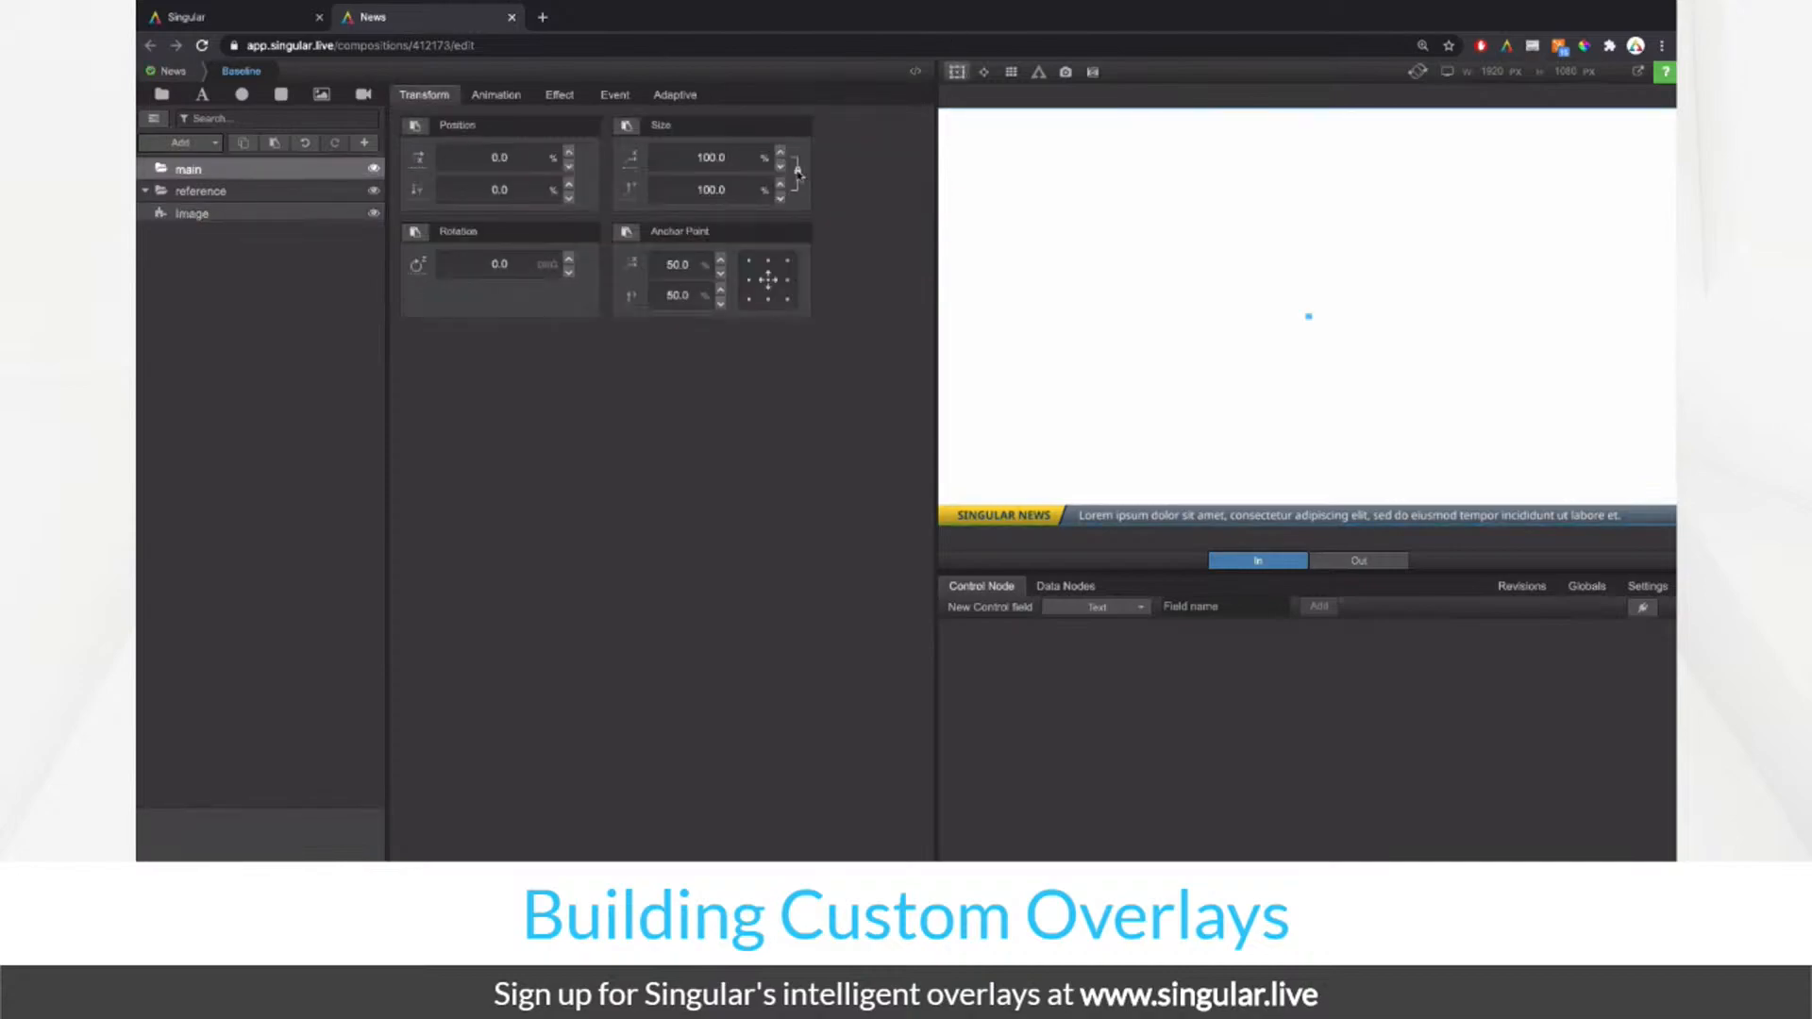
Step: Anchor main at bottom centre, unlink Size and scrub its height to 6.2%, then return to News
click(769, 298)
click(798, 171)
drag(739, 185, 445, 364)
drag(728, 183, 487, 323)
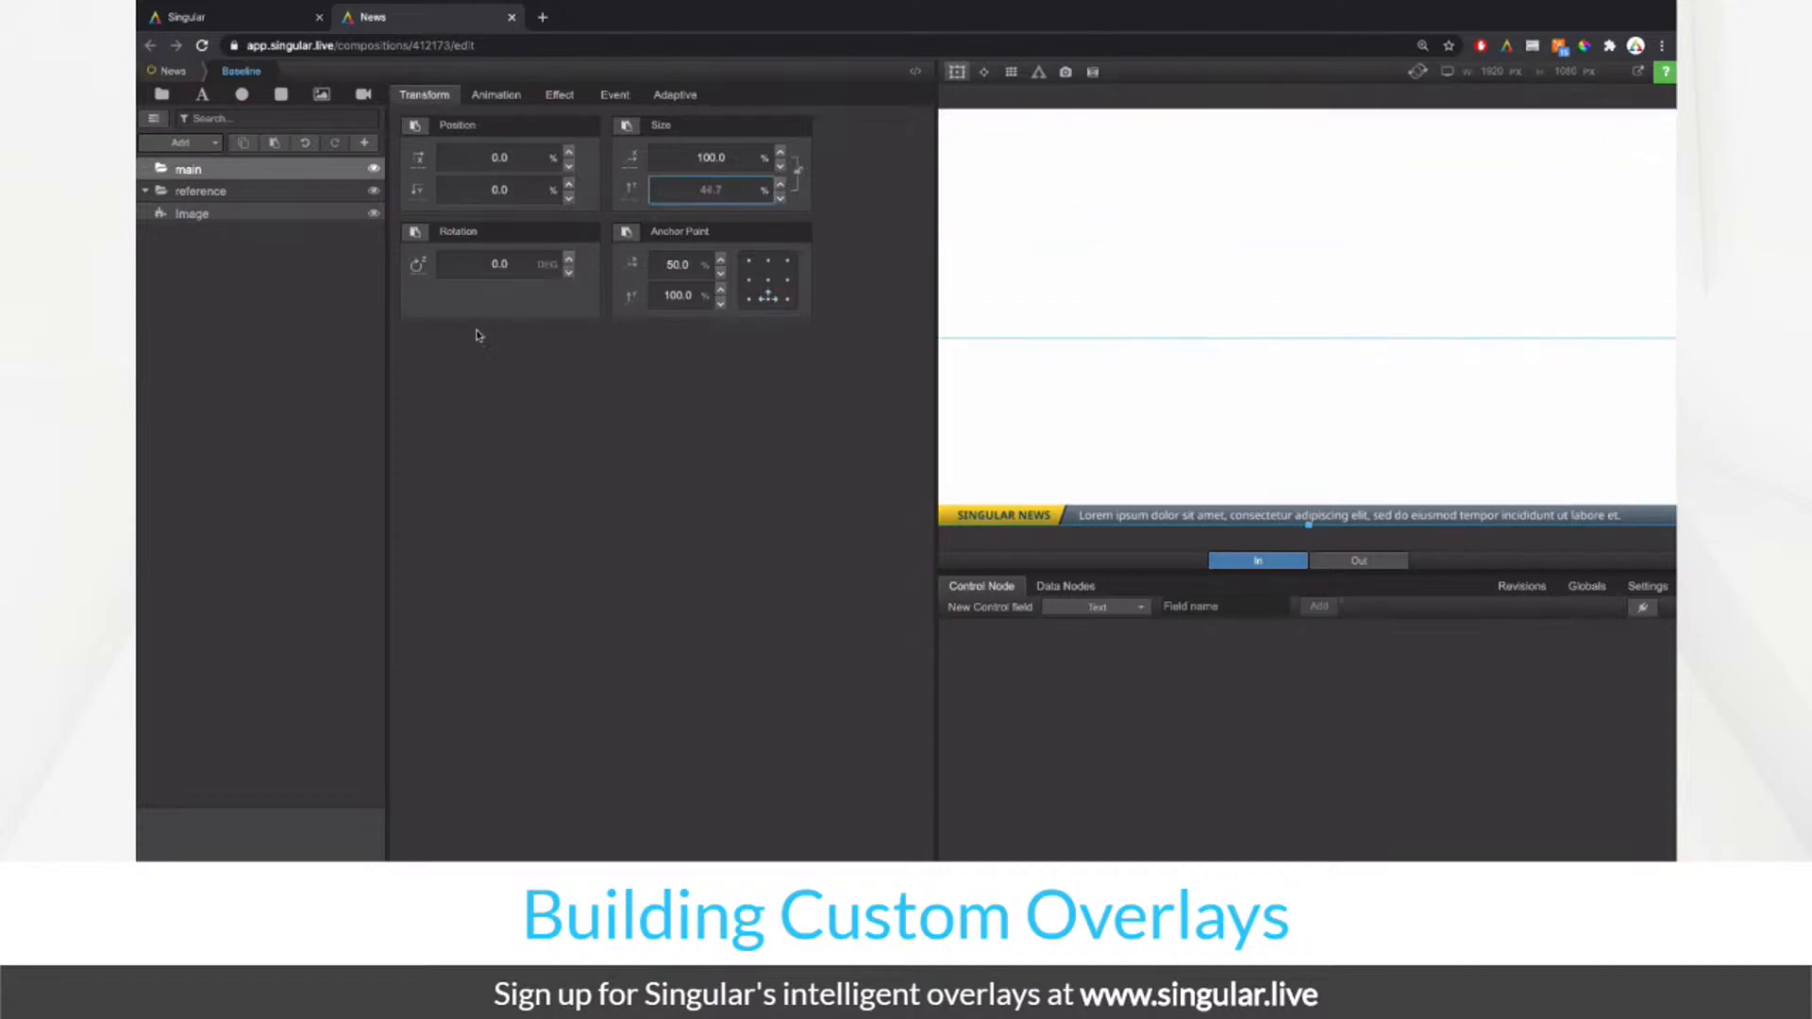
click(728, 185)
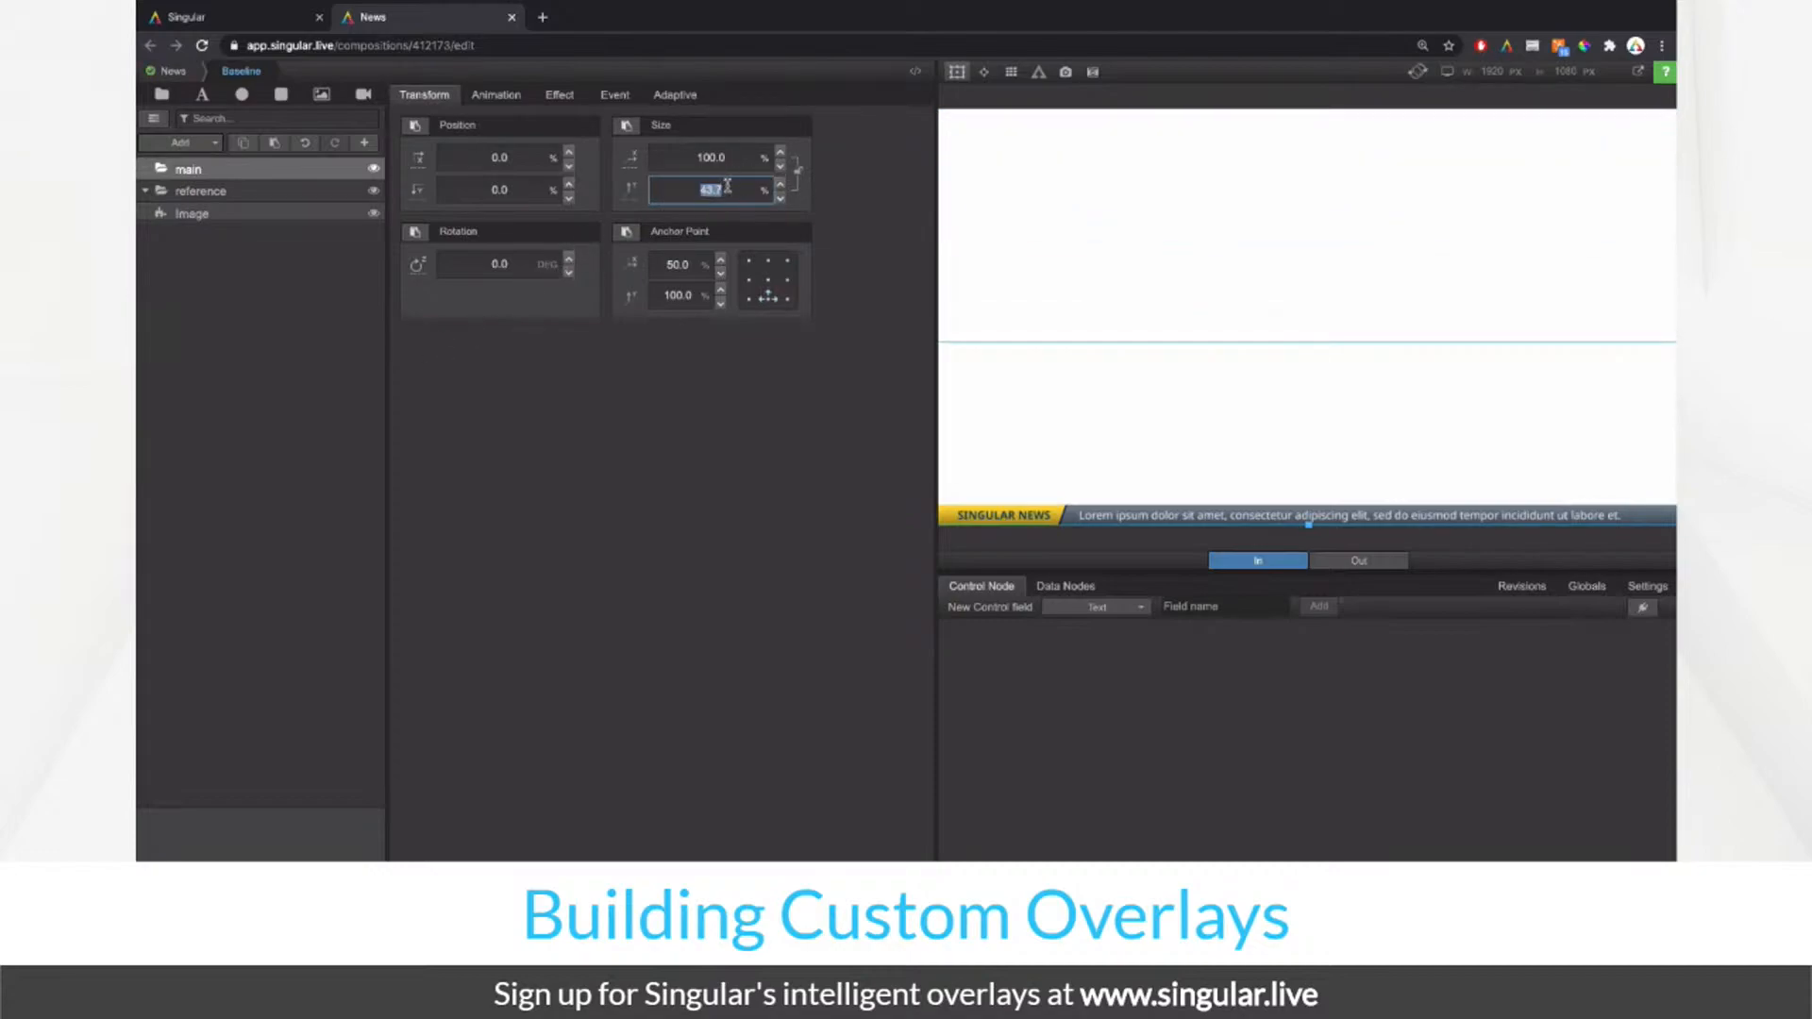
drag(728, 186, 676, 195)
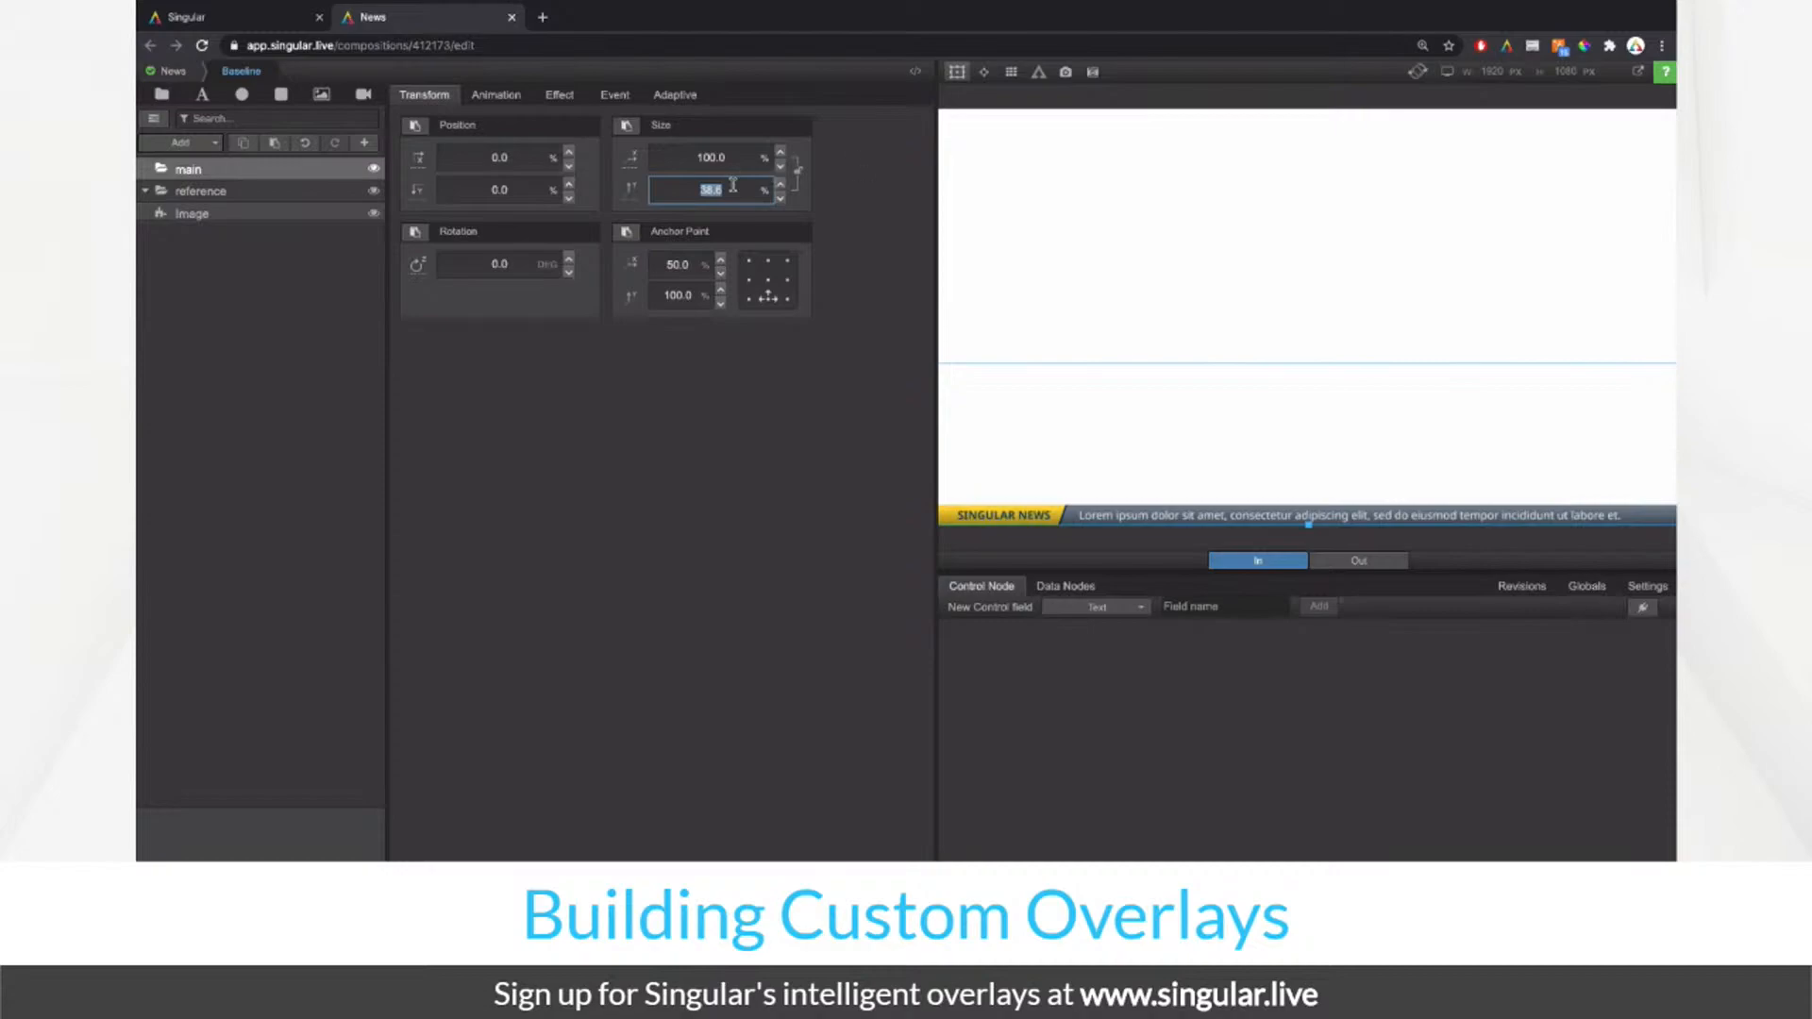
drag(729, 185, 498, 324)
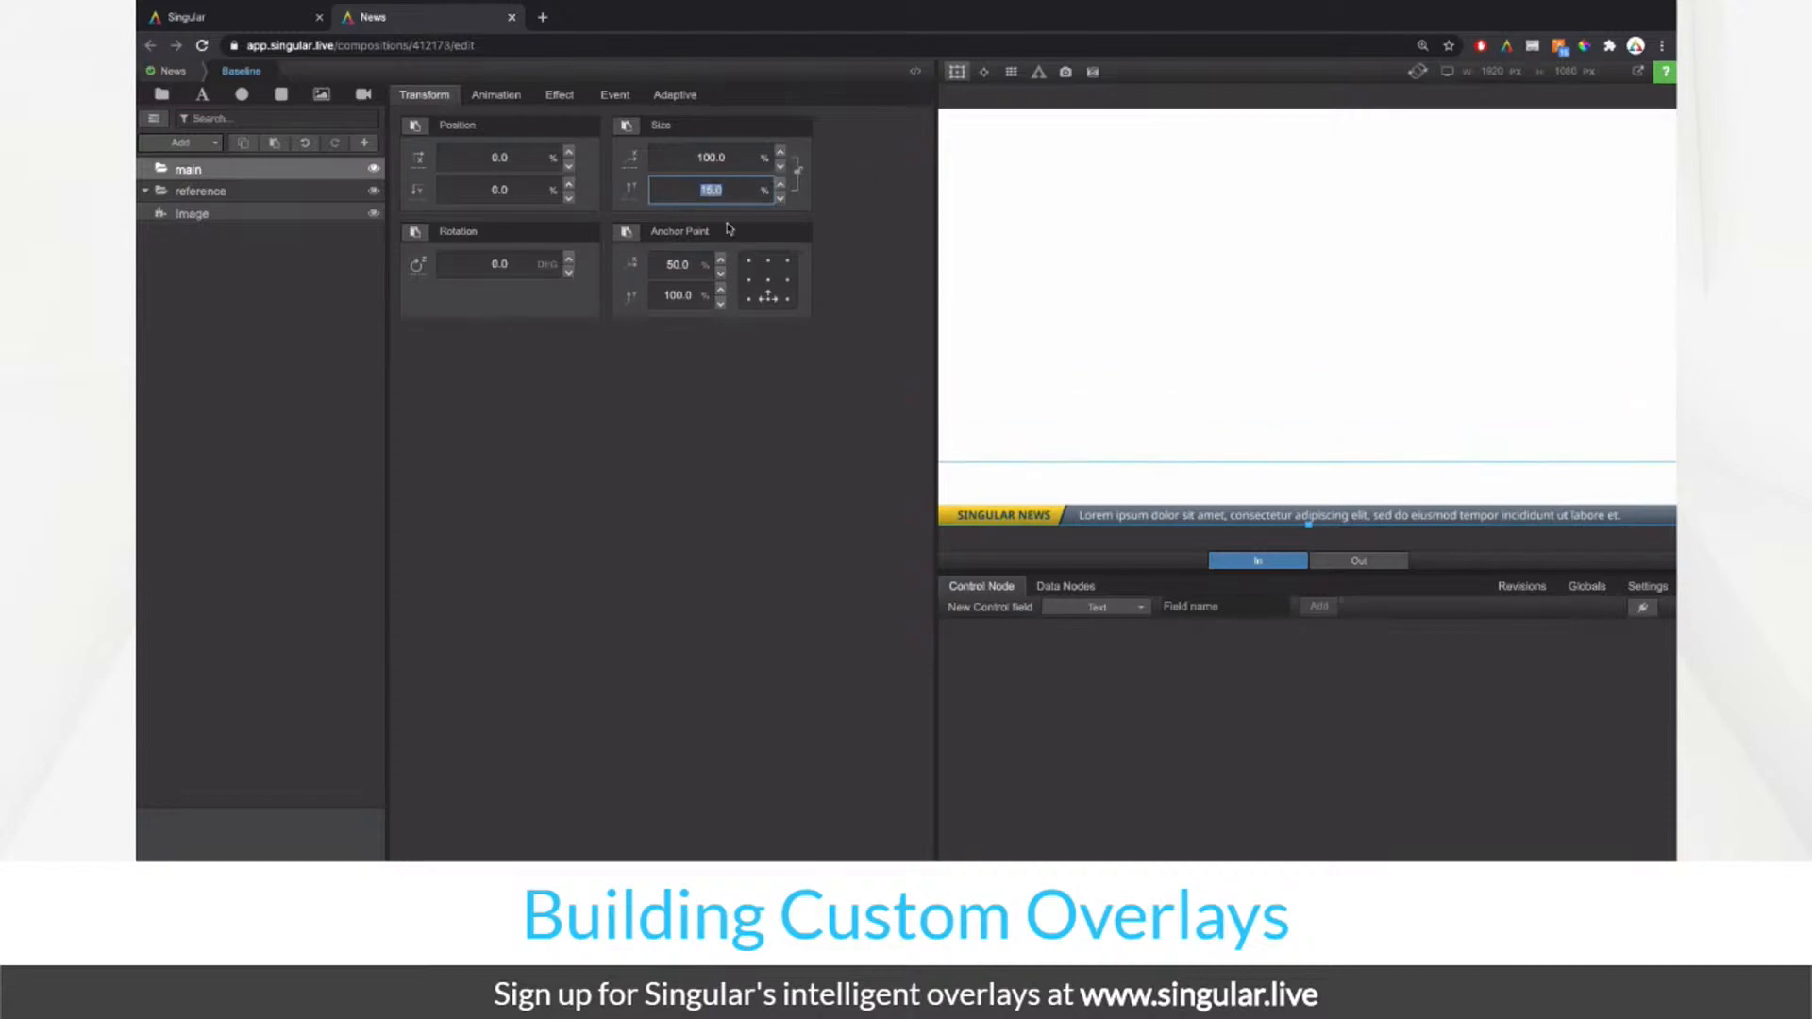
drag(723, 195, 637, 219)
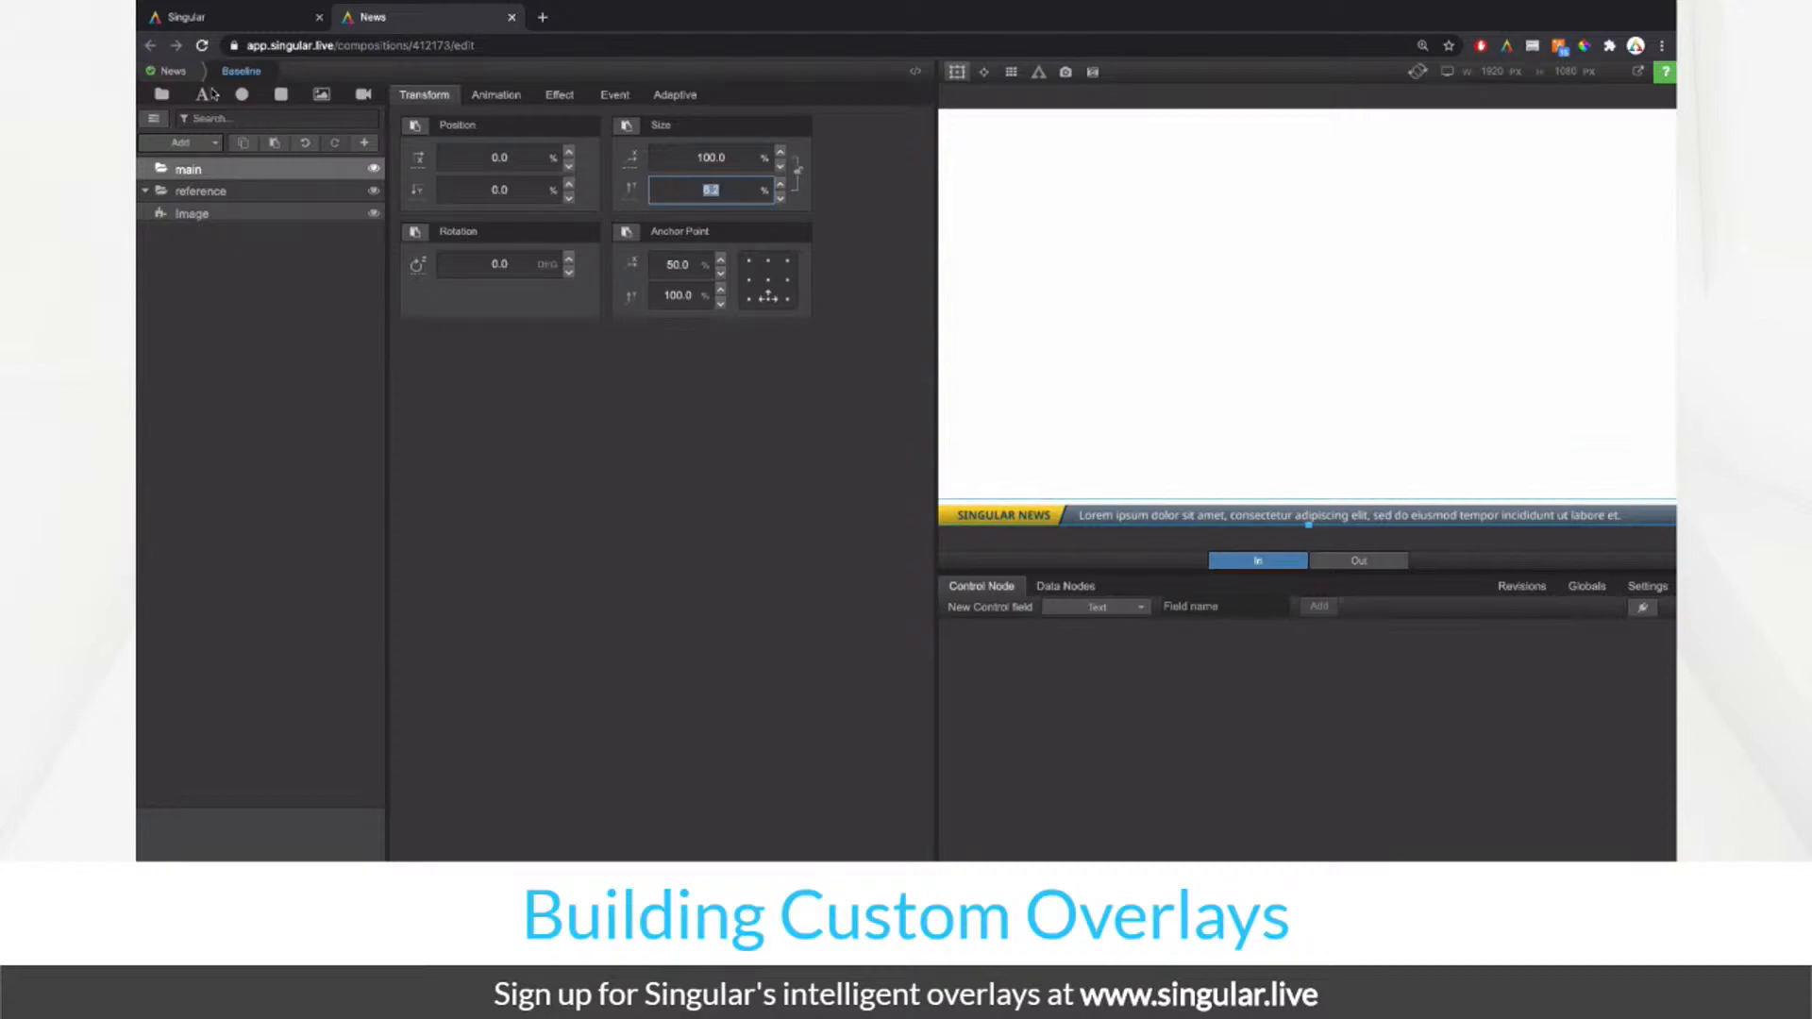
click(172, 70)
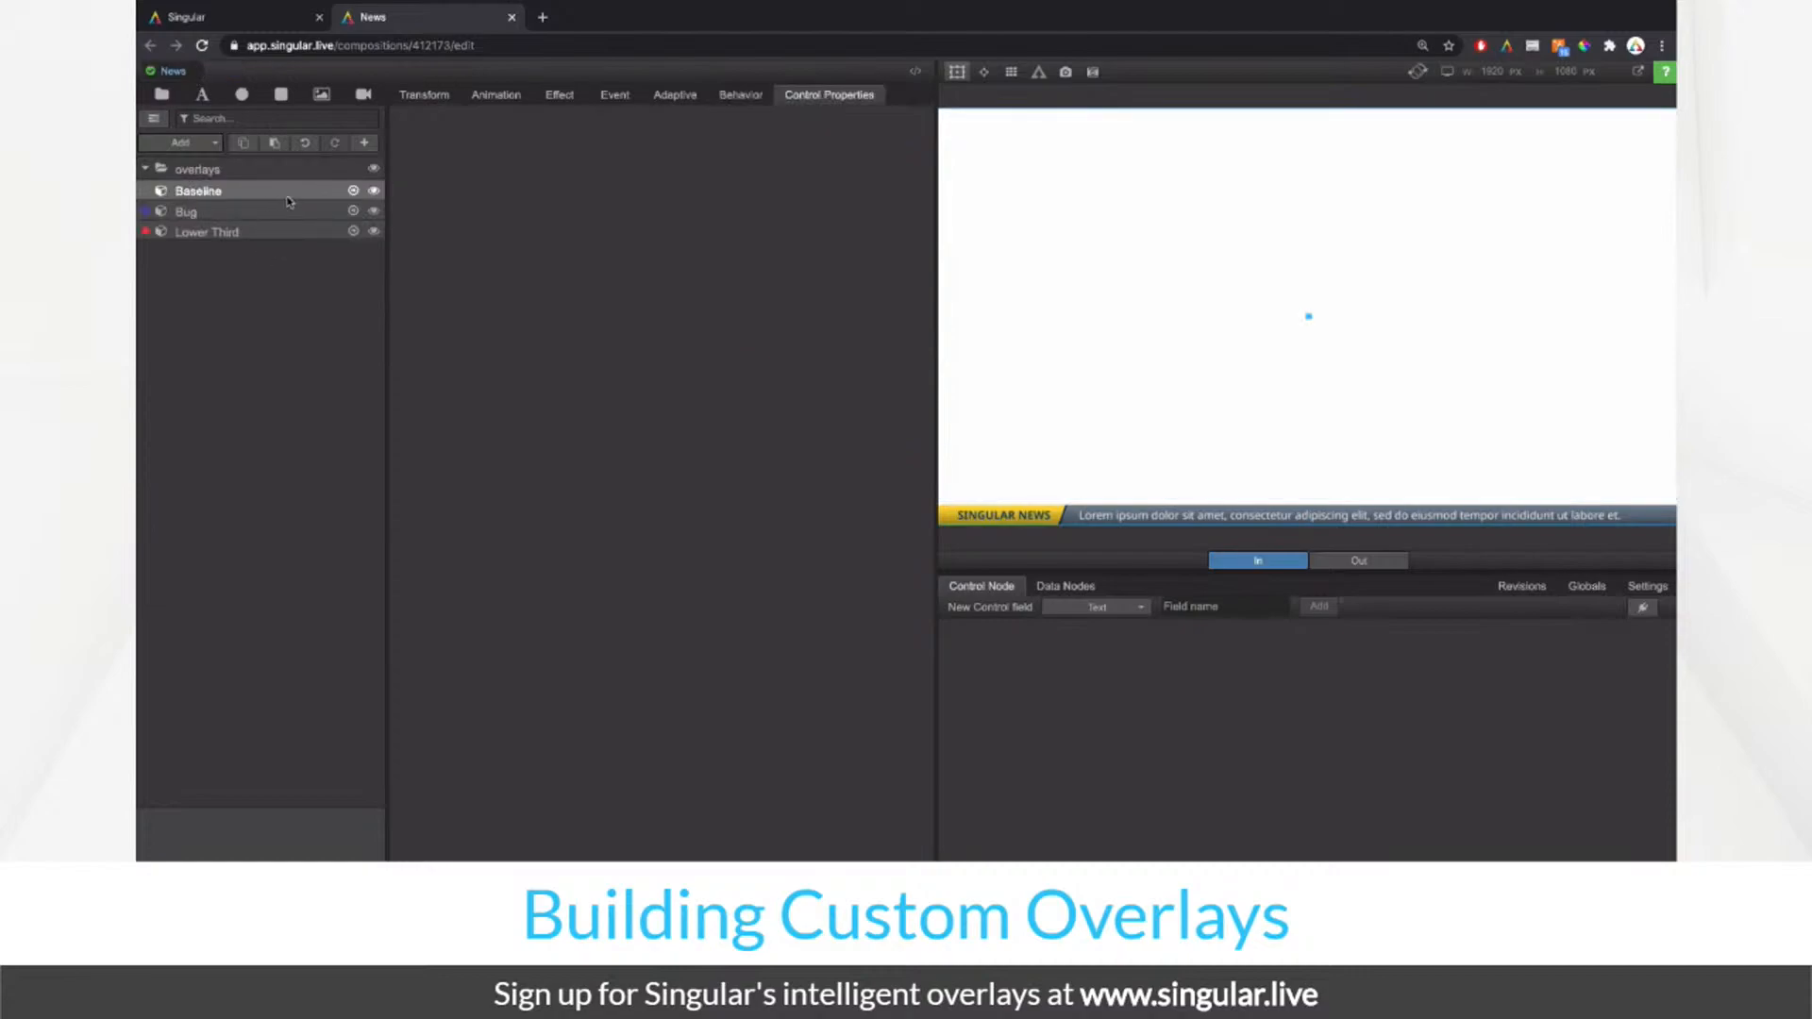
Step: Open Baseline and re-pick News theme_Ticker.jpg for the reference image layer
click(355, 191)
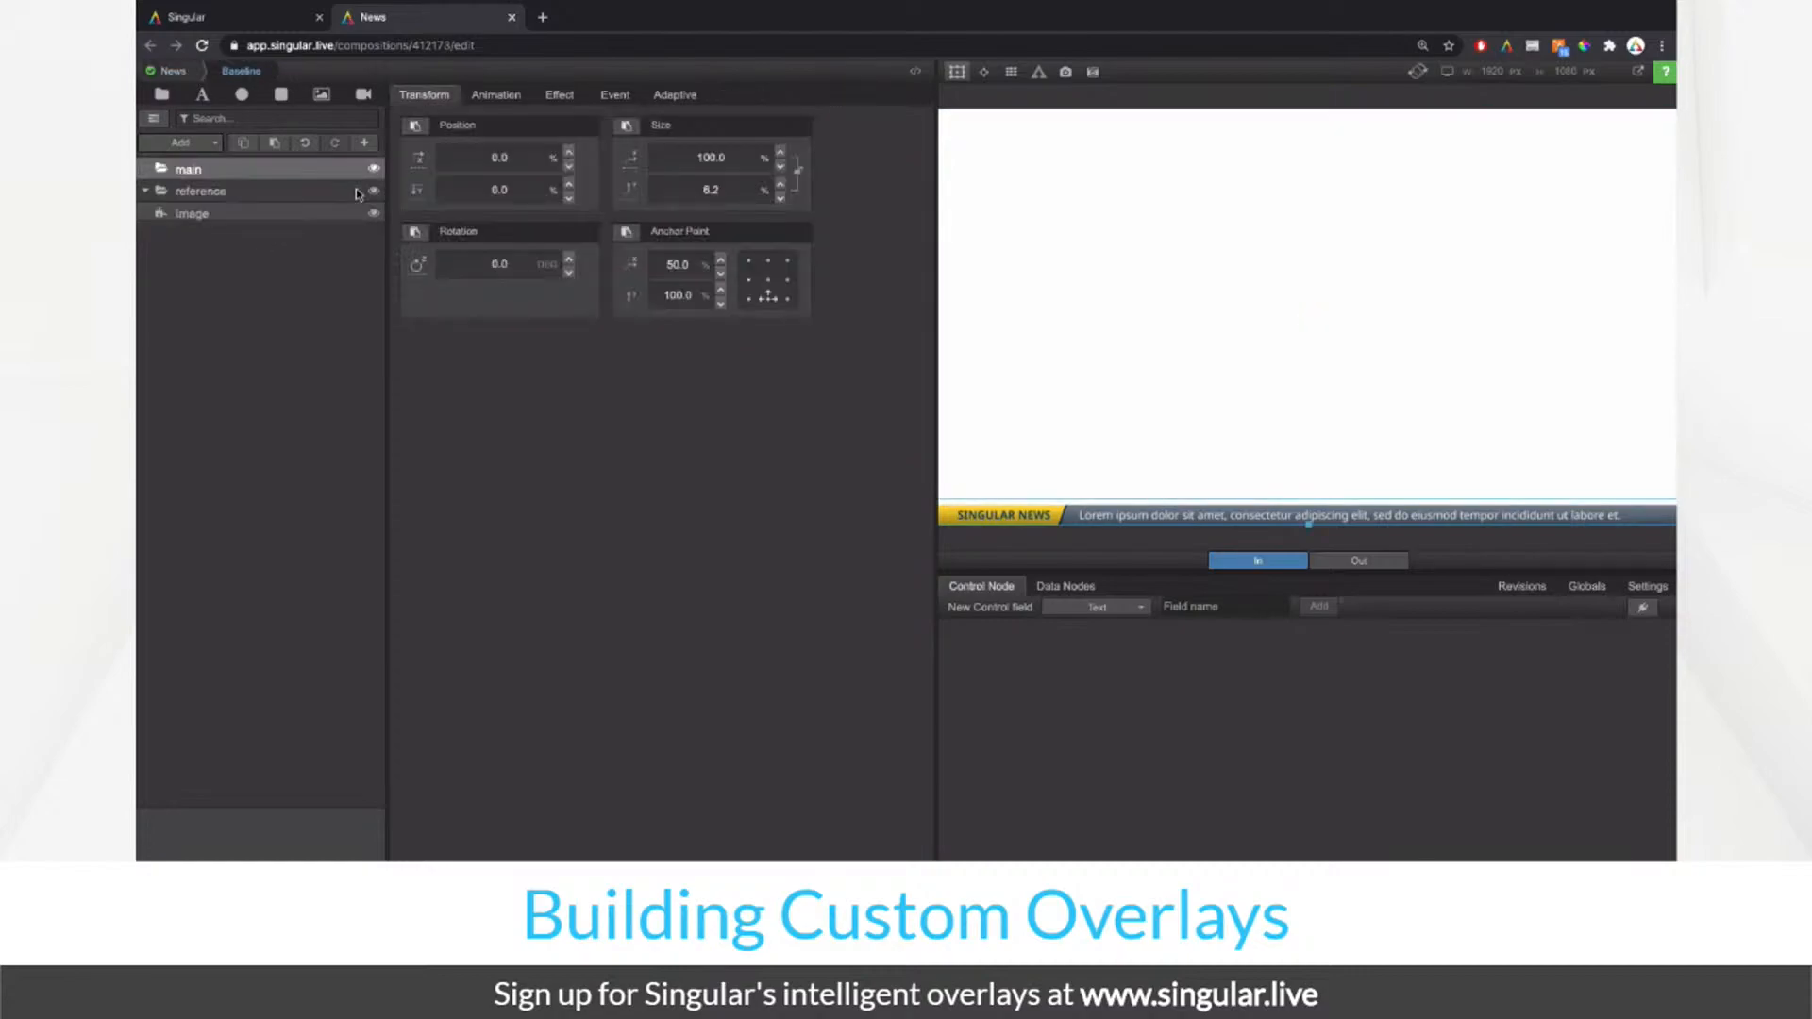
click(243, 195)
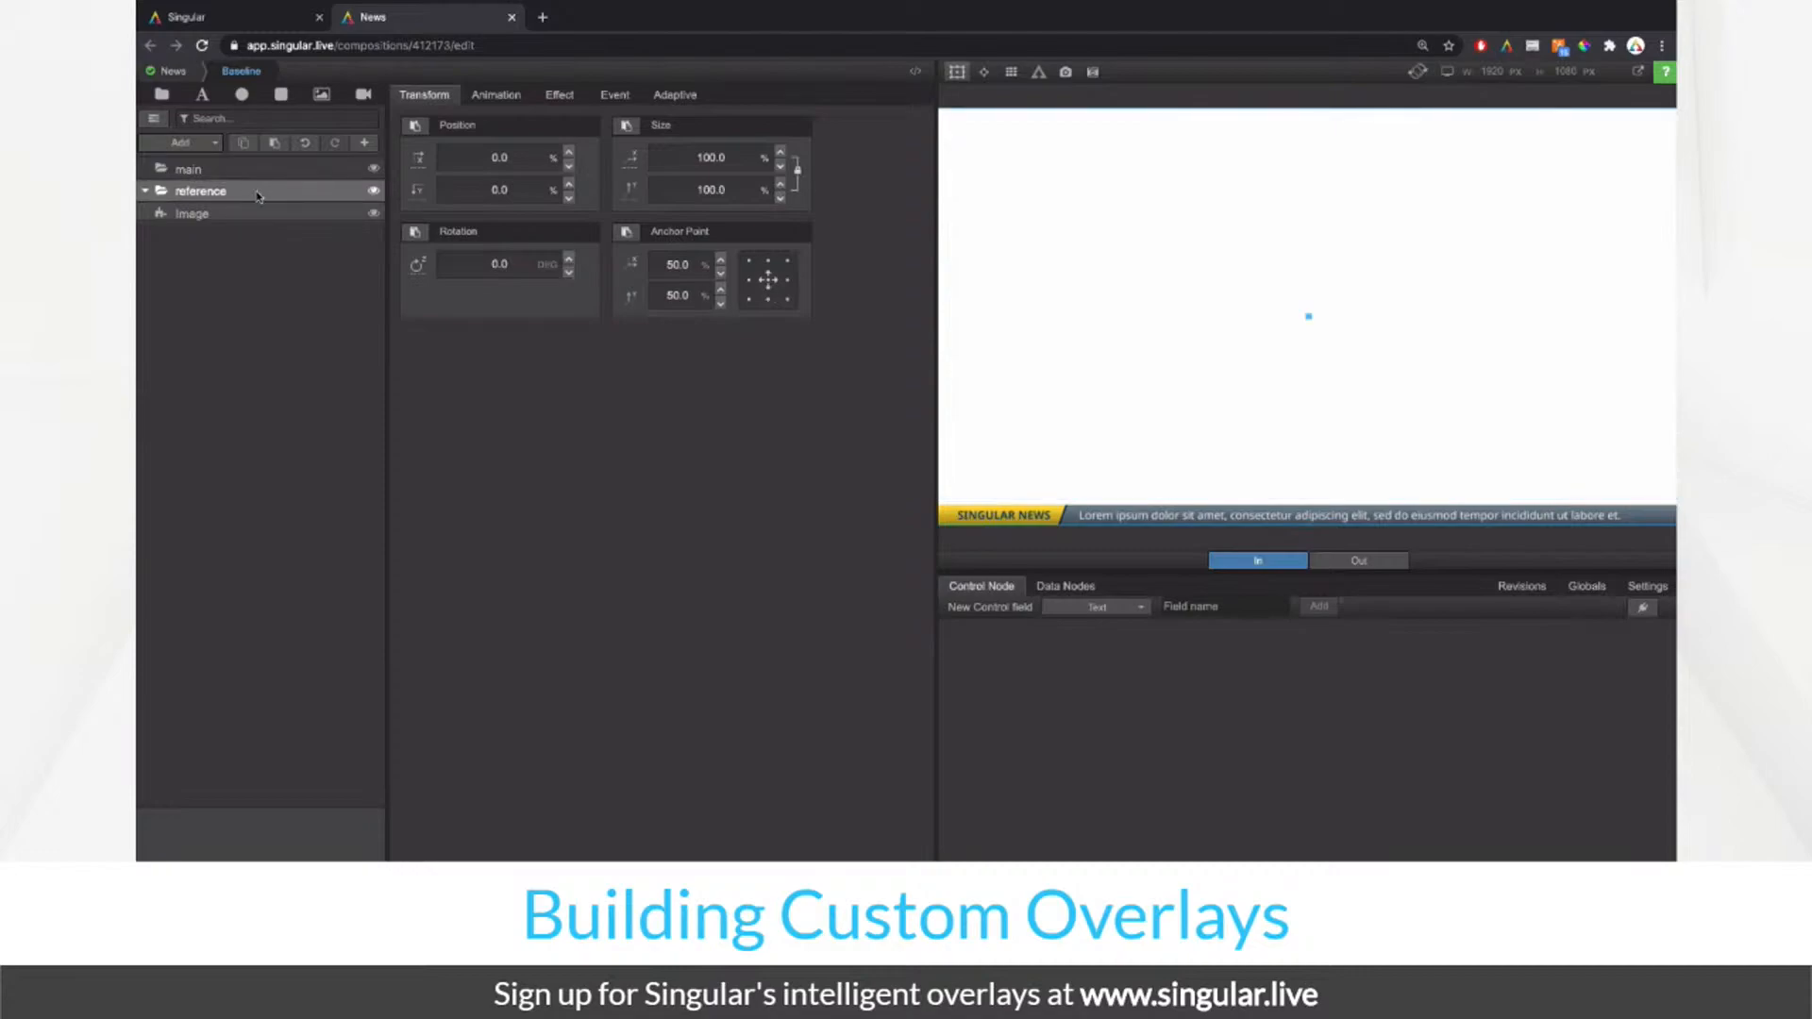
click(271, 212)
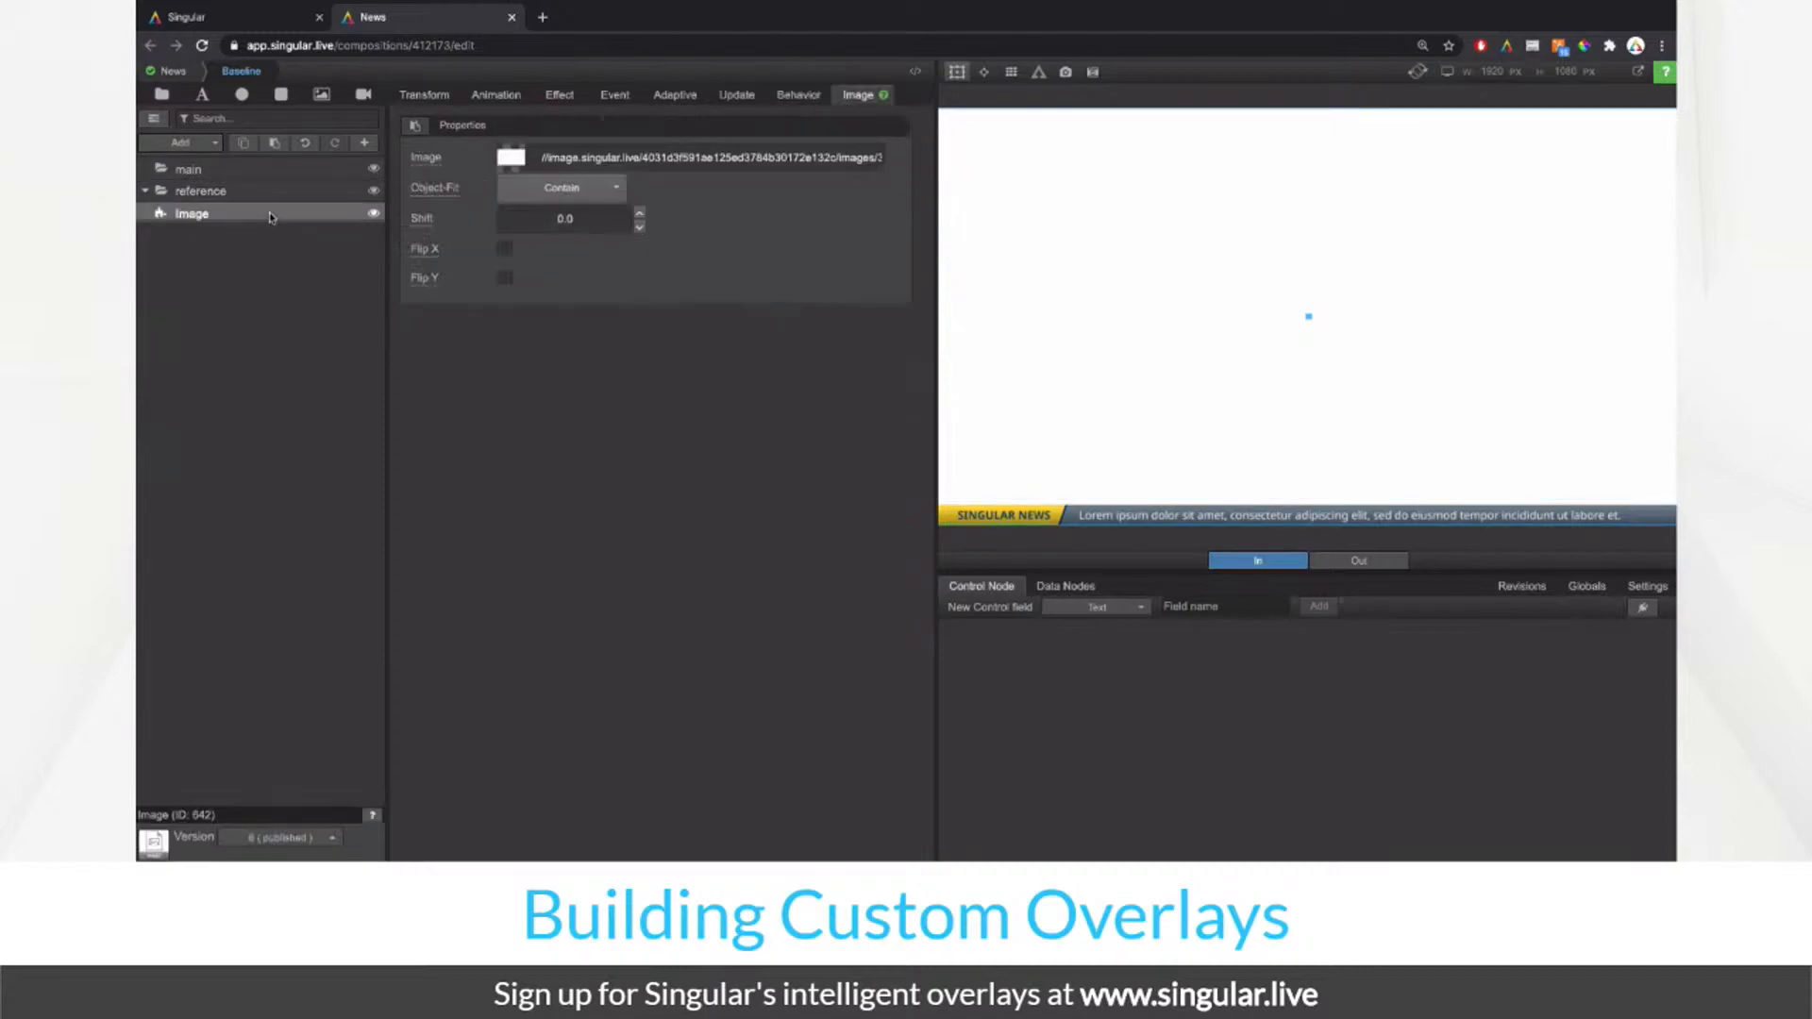
click(510, 160)
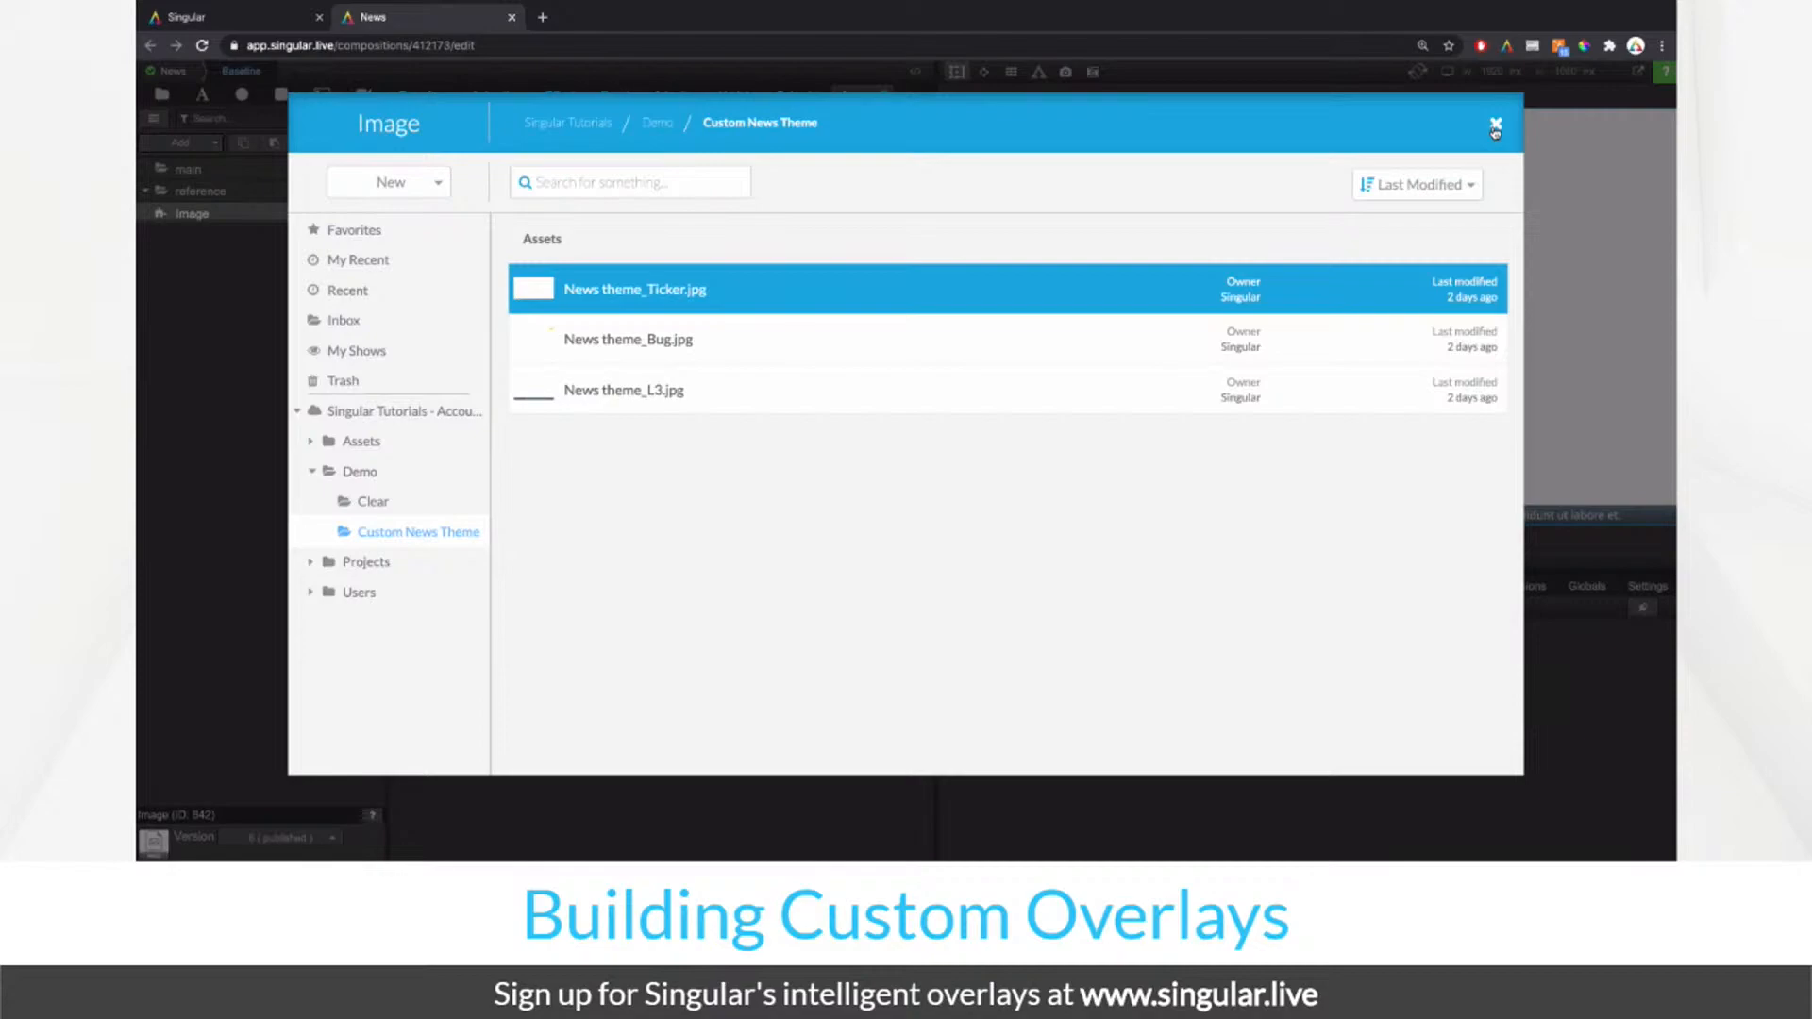
double_click(1078, 290)
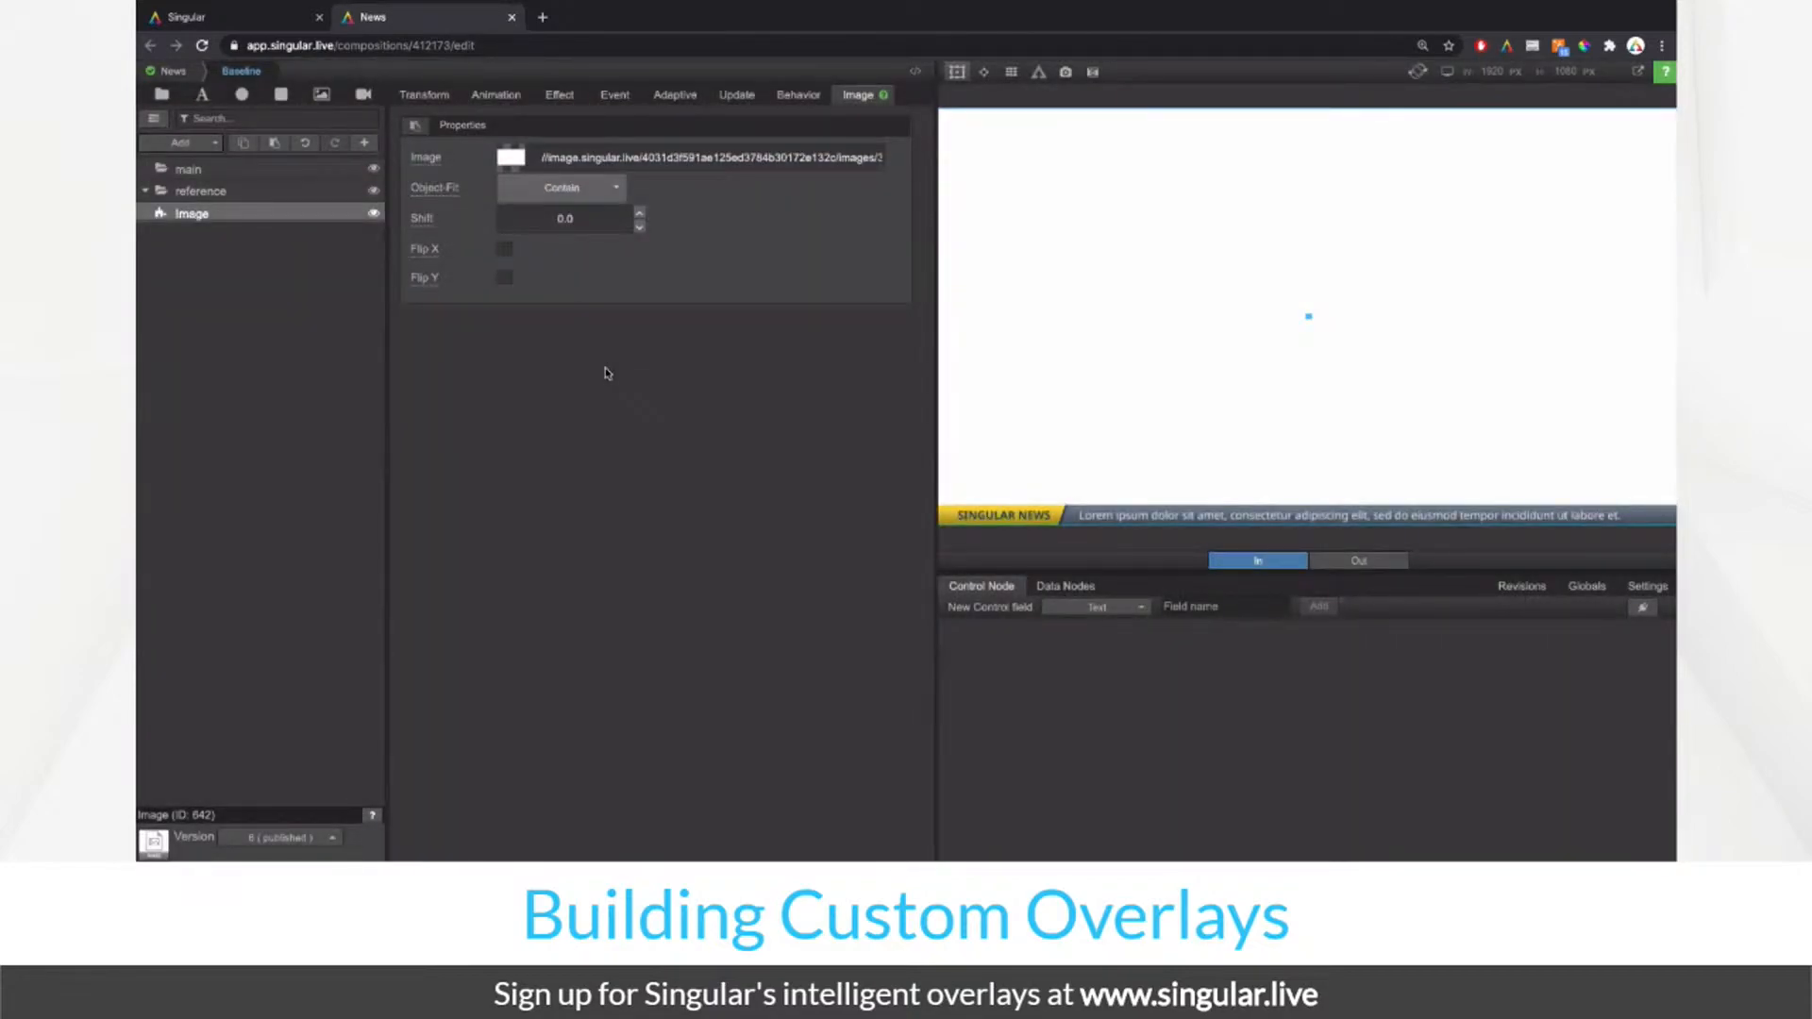
Step: Select the main group and start stepping its Size Y height down
click(219, 169)
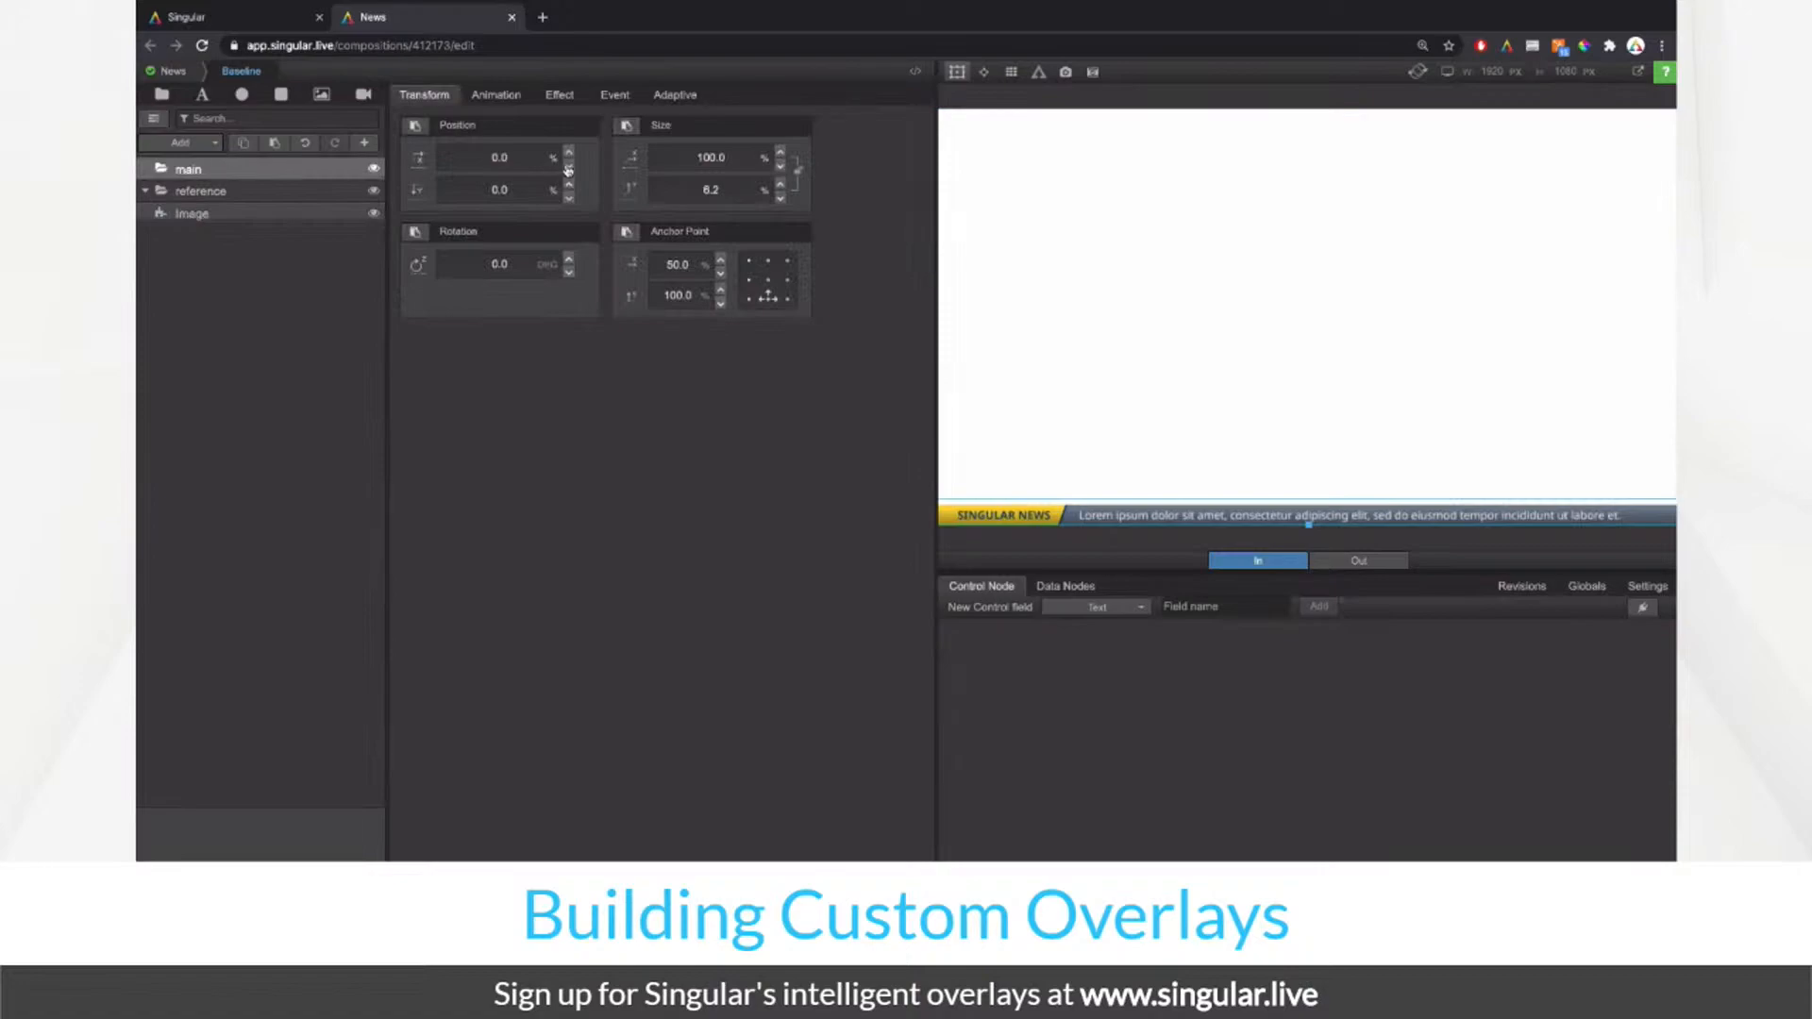
click(717, 186)
key(Down)
key(Down)
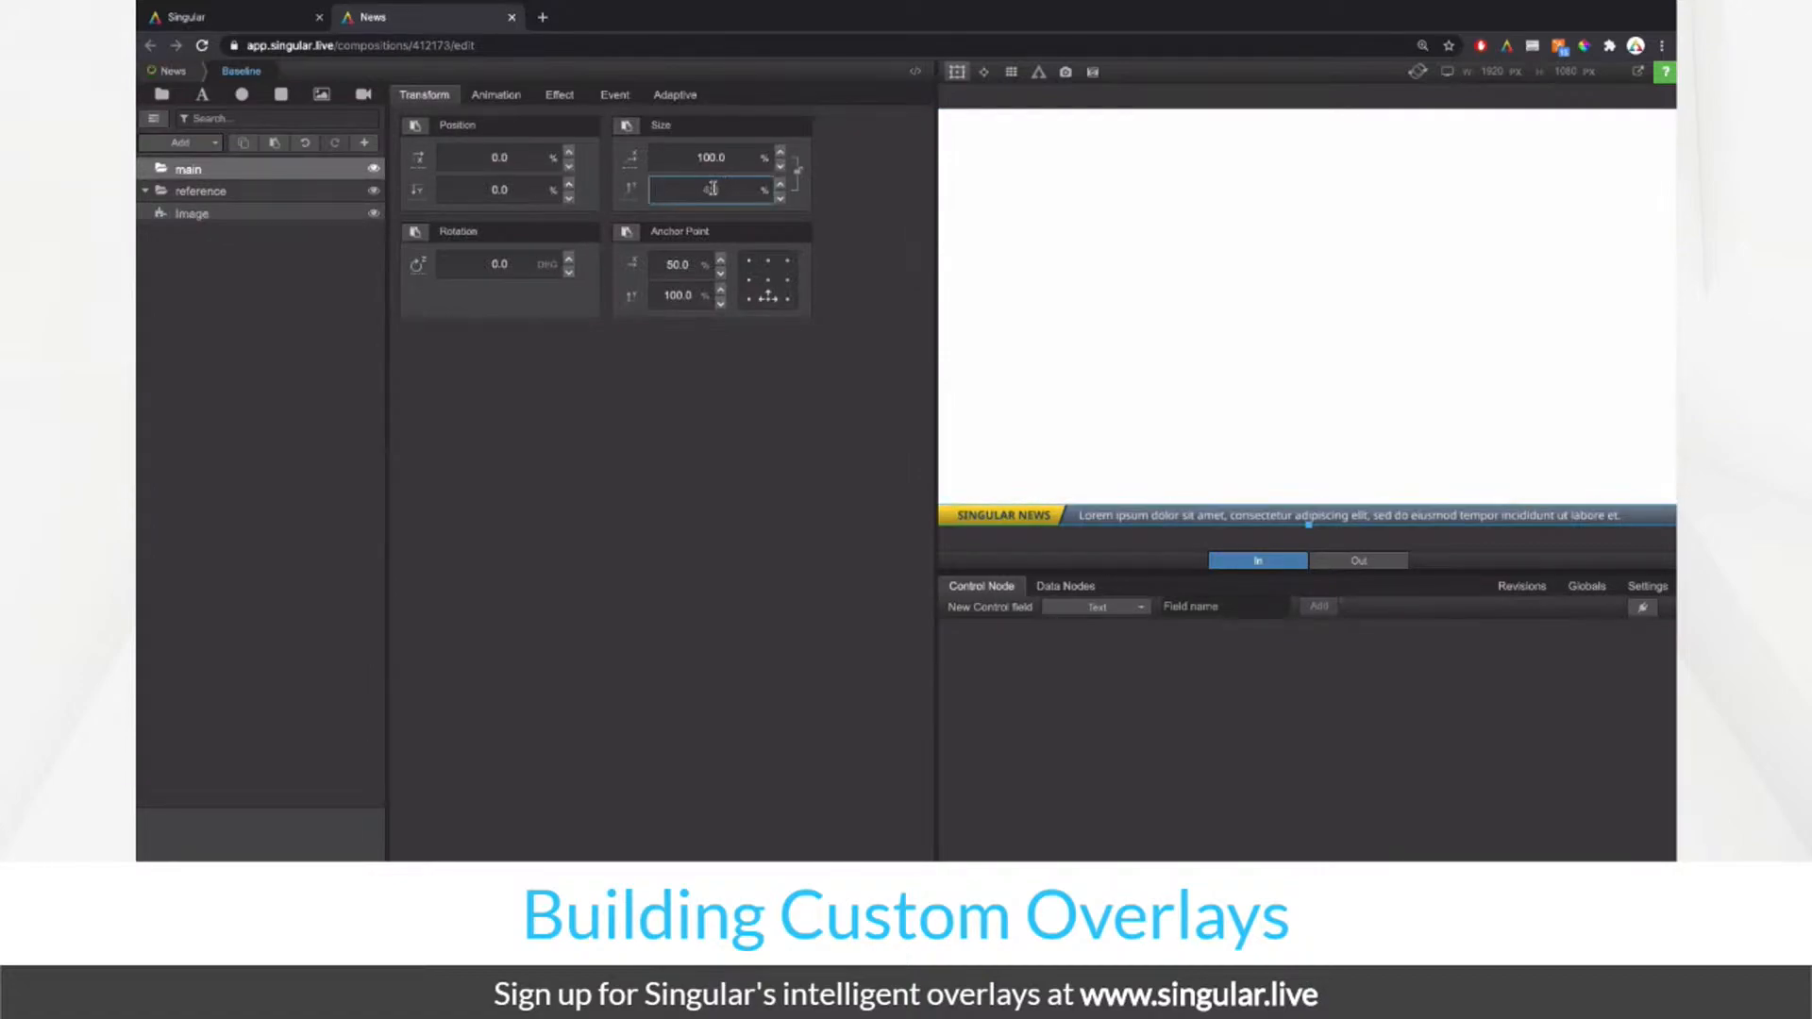
Step: Set the main group's height to 4.5%
key(Down)
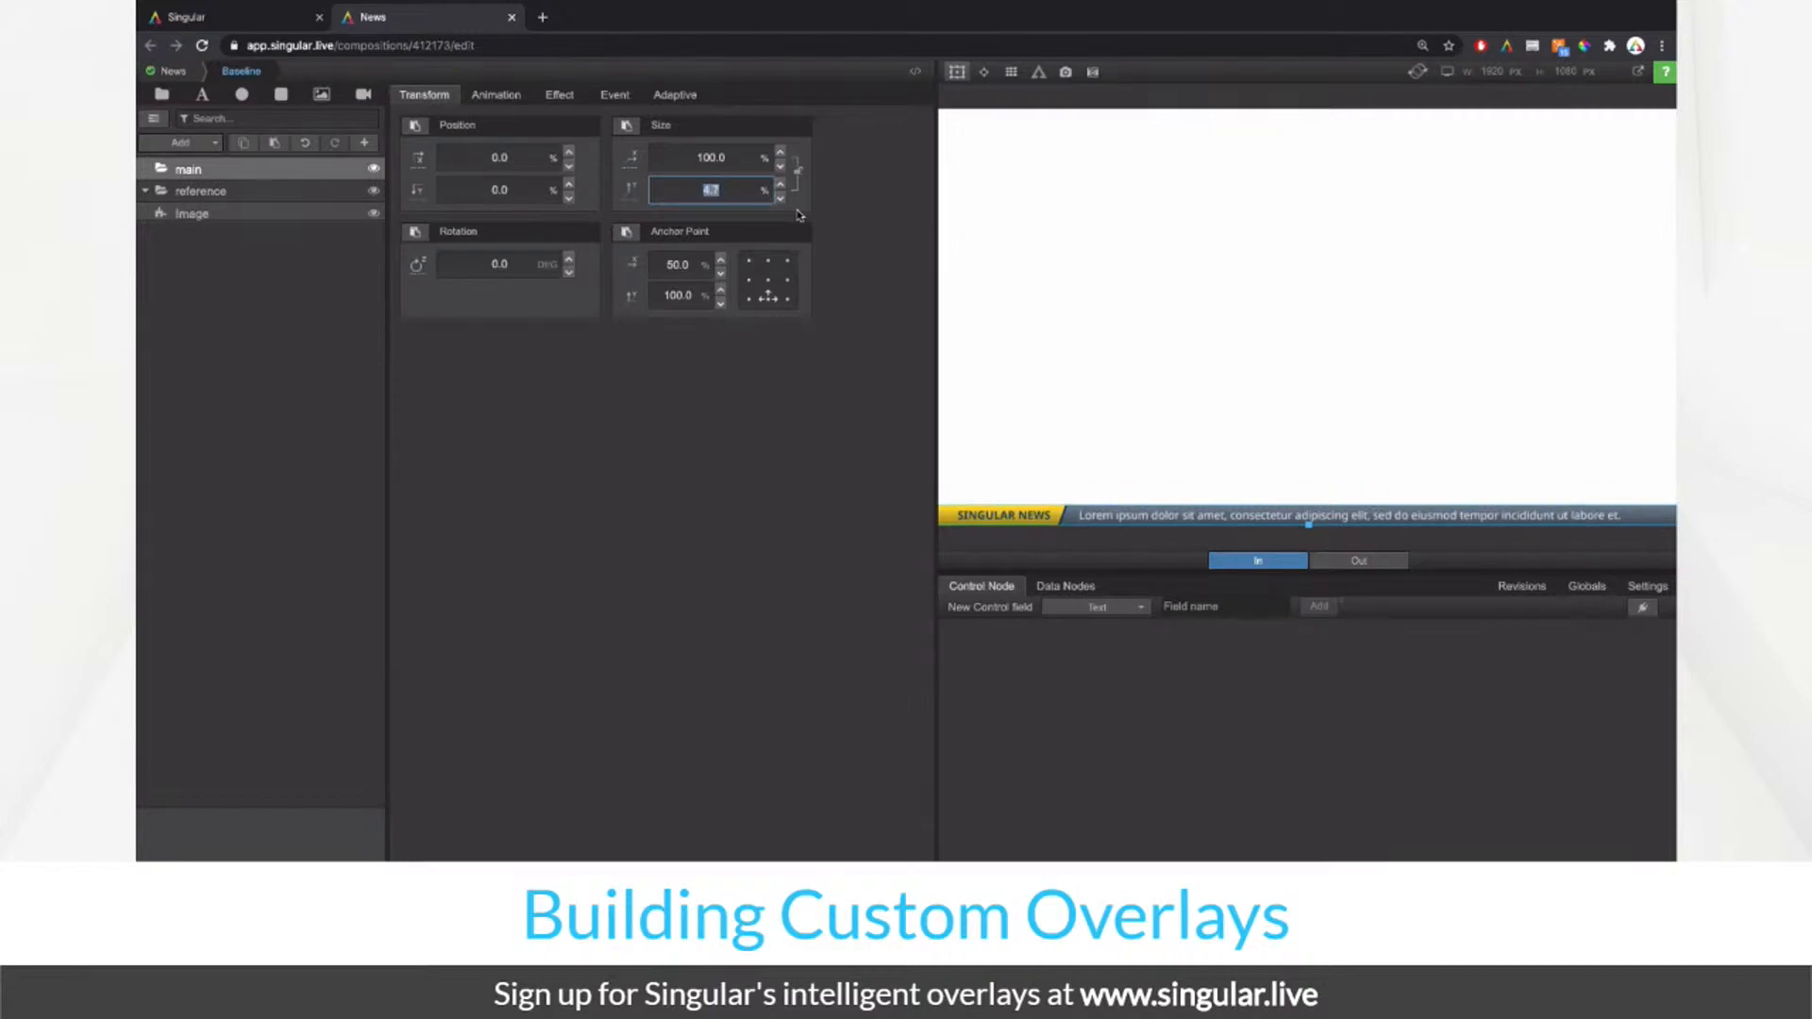
text(4.5)
key(Return)
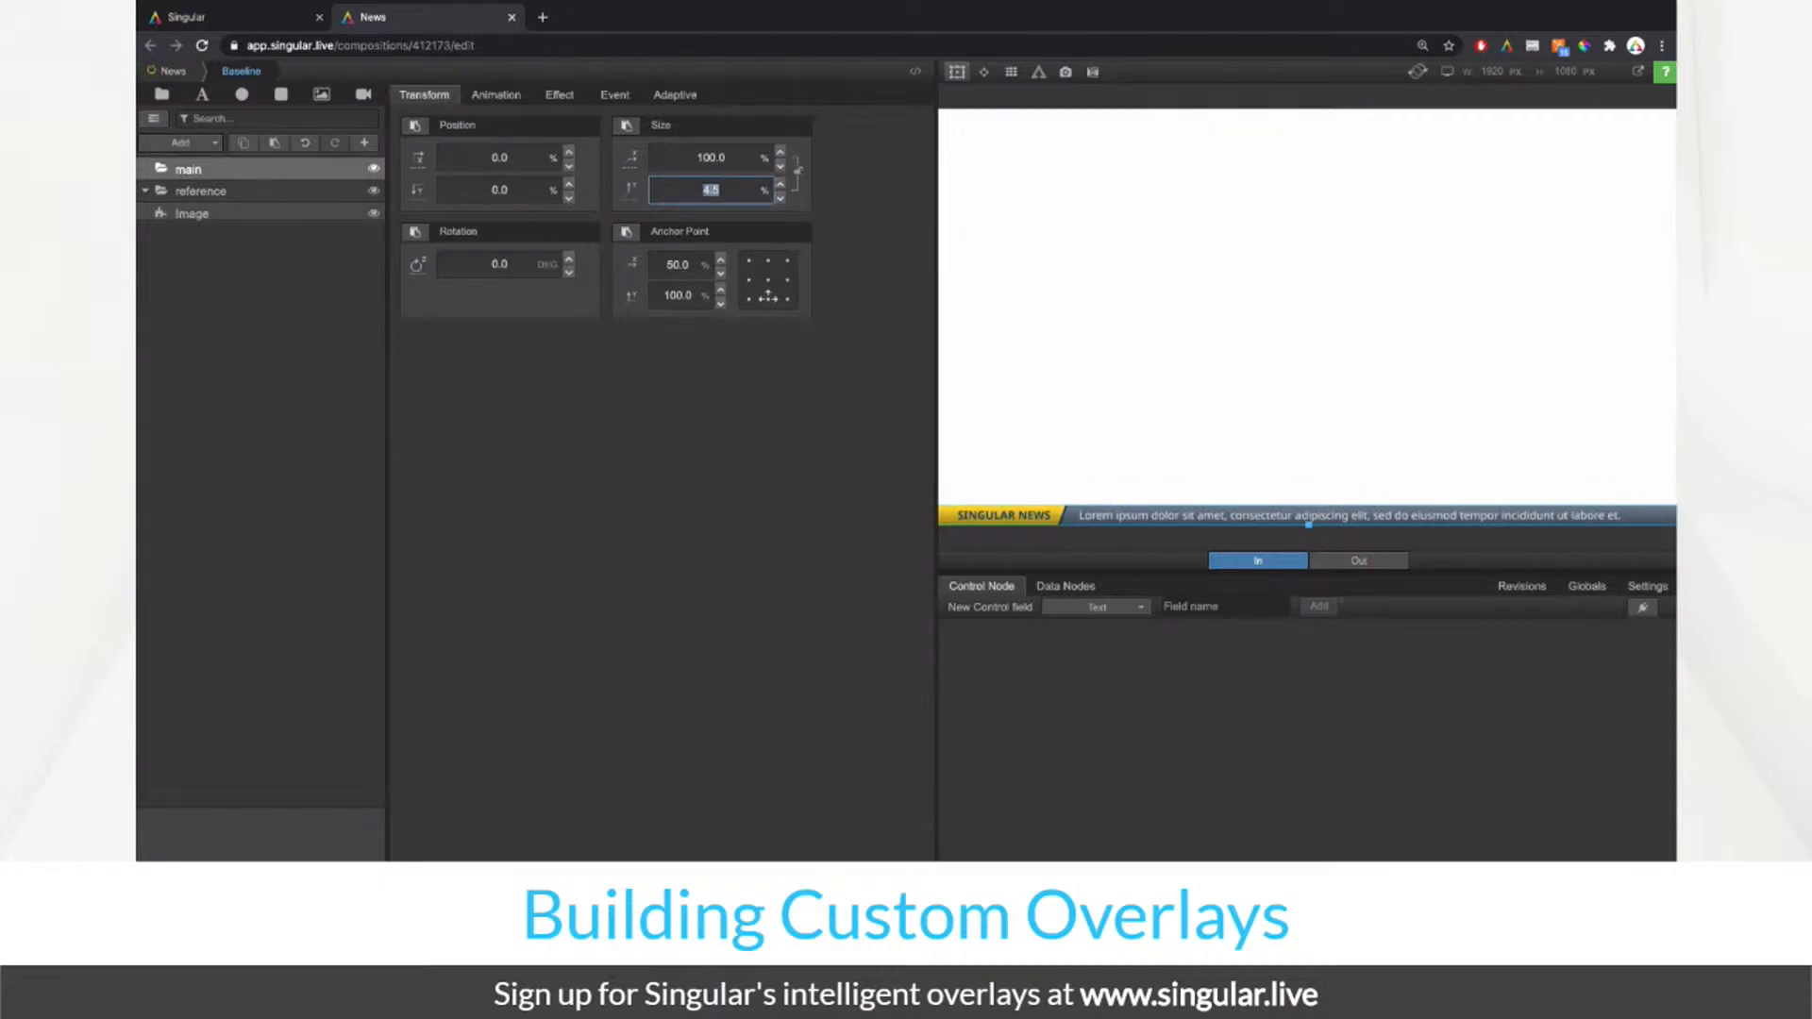
click(698, 399)
Step: Add a rectangle inside main named backBase and hide it
click(280, 94)
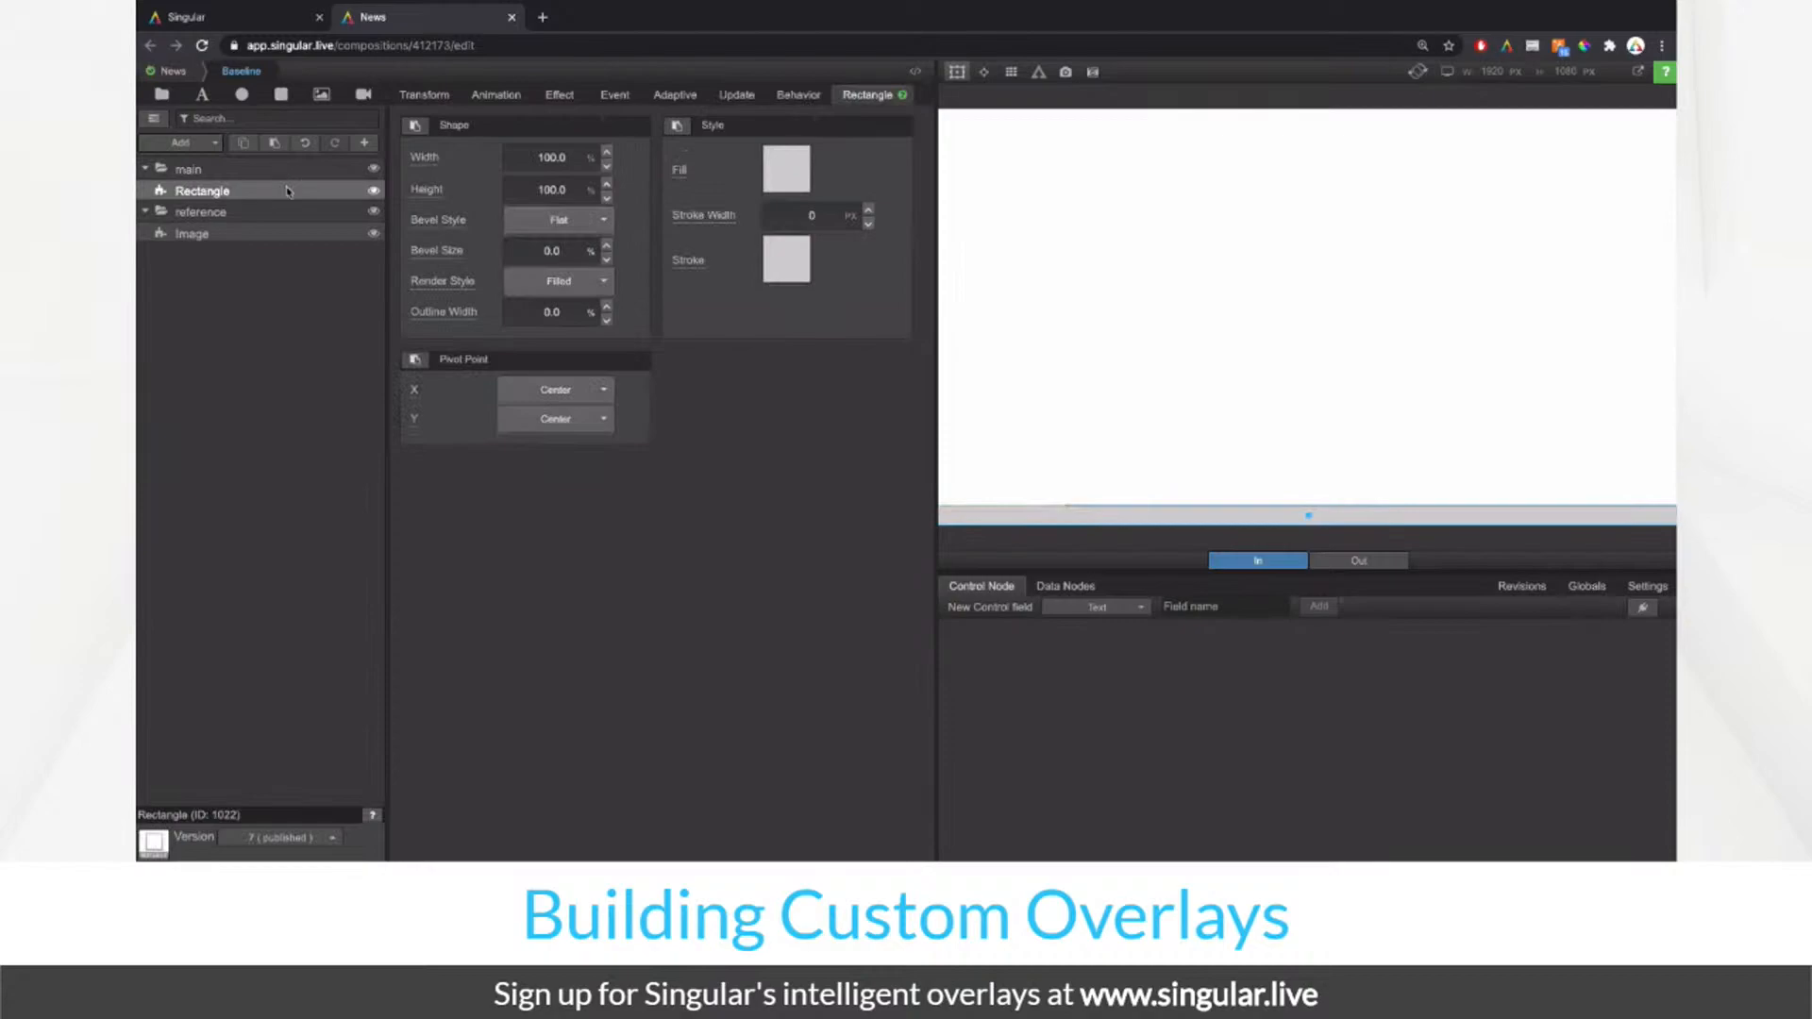
double_click(287, 191)
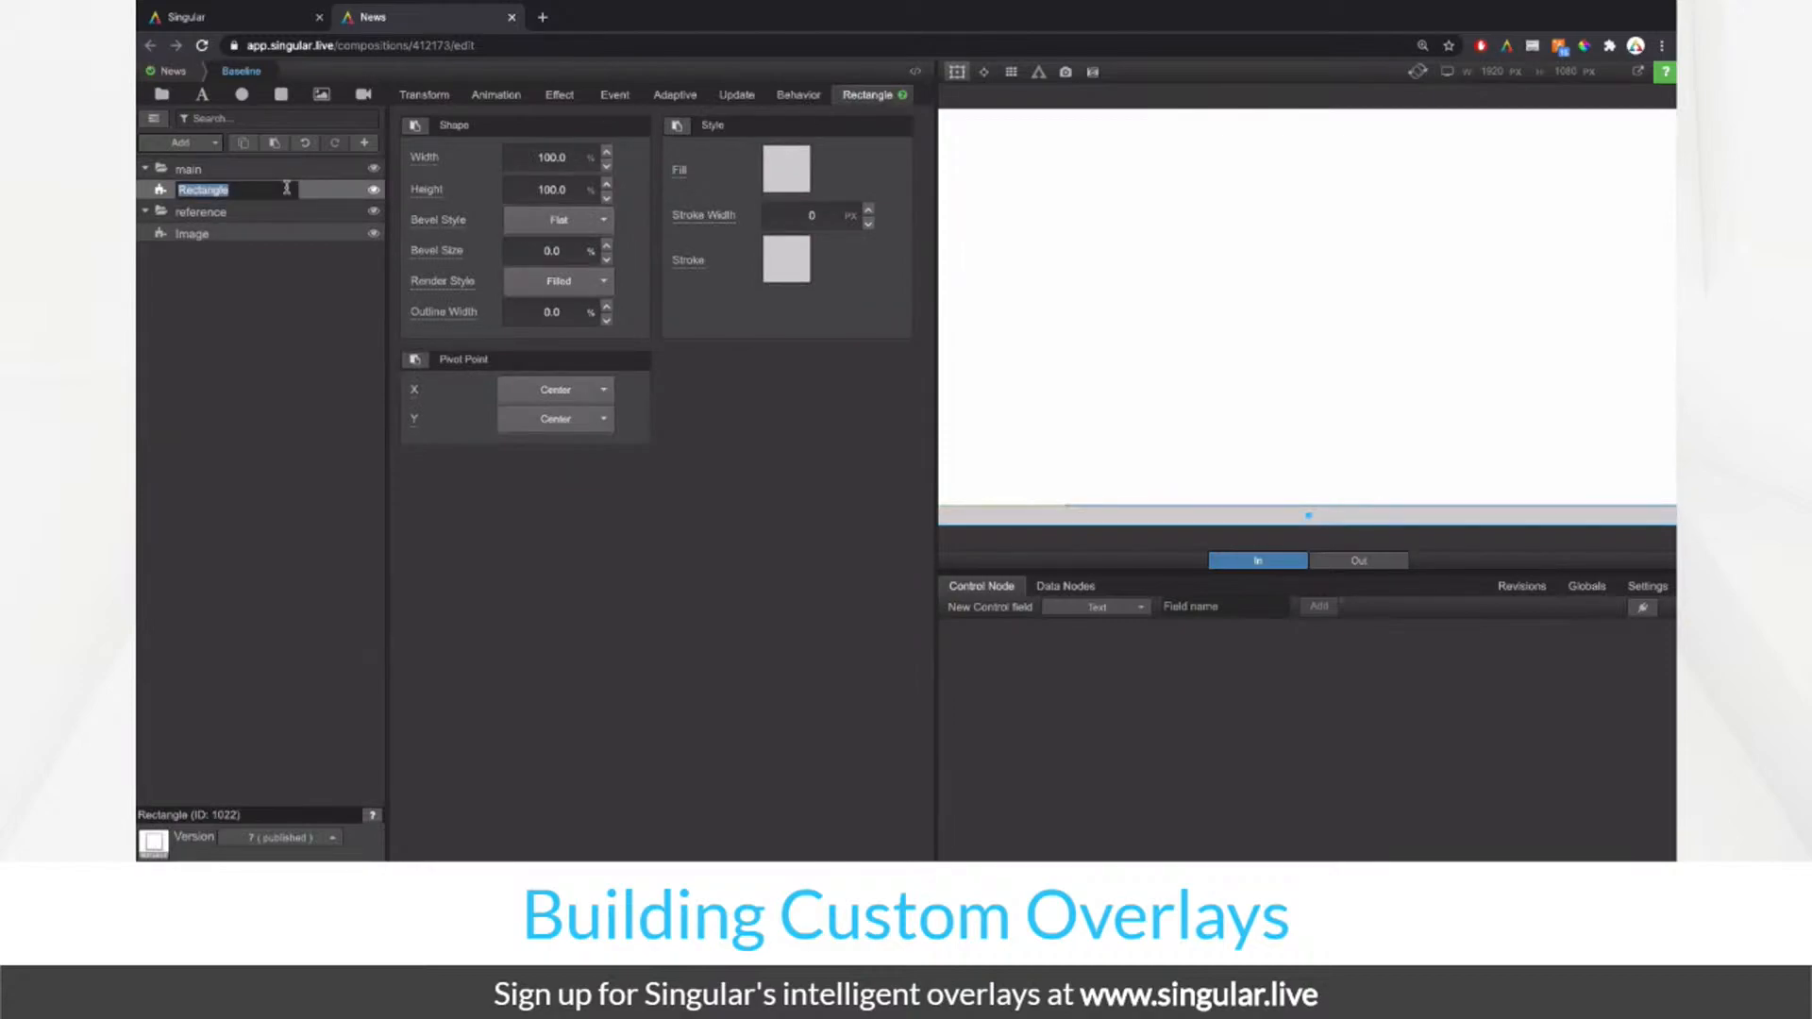
text(backBase)
key(Return)
click(373, 189)
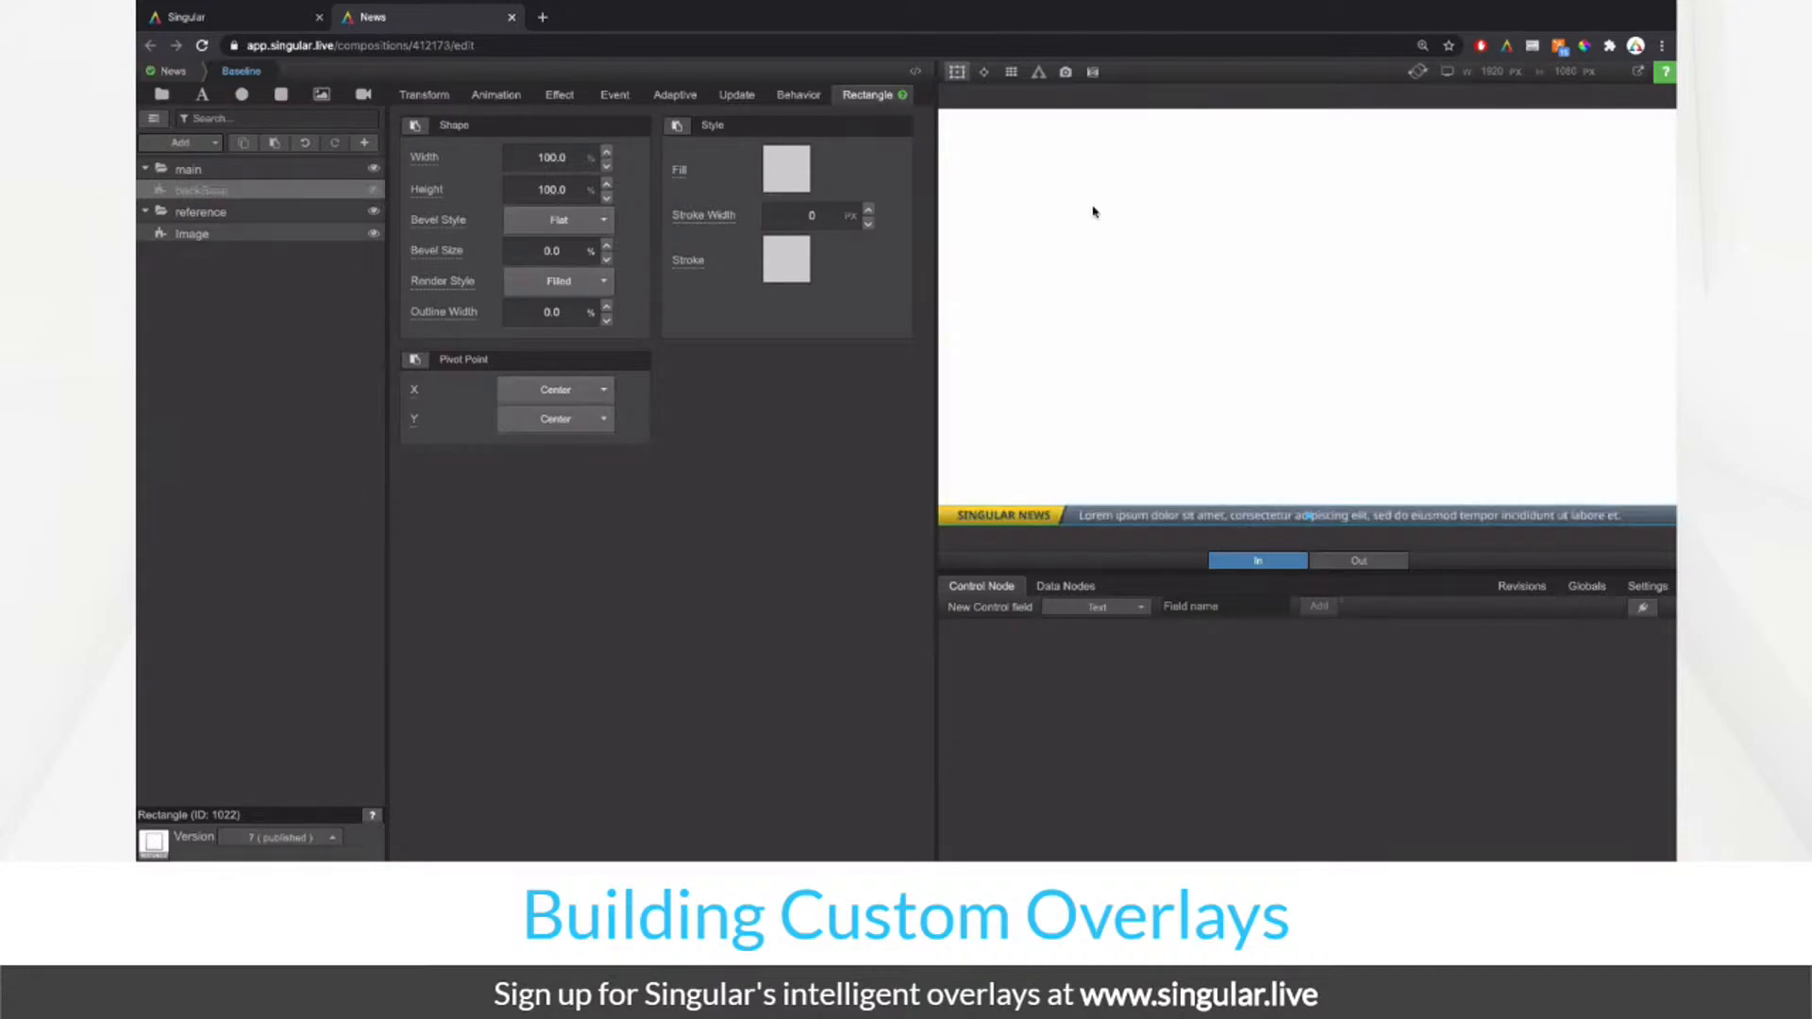
Step: Cancel colour sampling, return to the News composition and open the Composition Navigator
click(1586, 50)
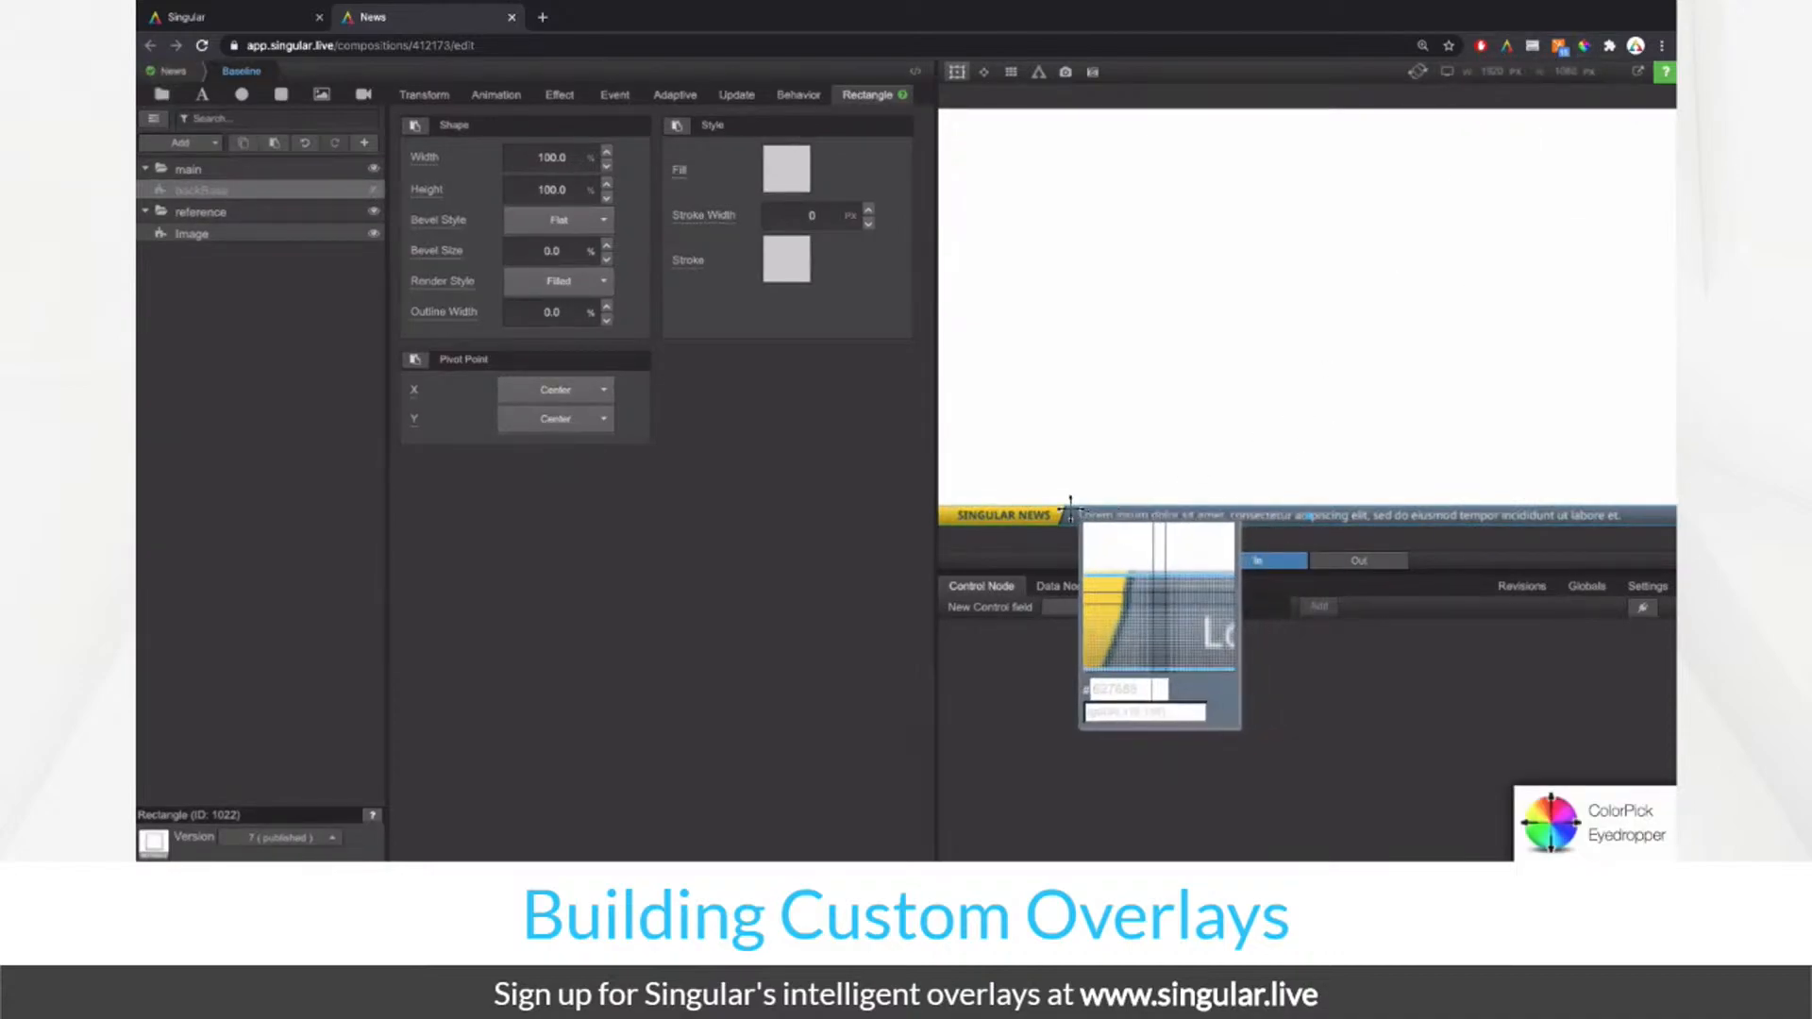
key(Escape)
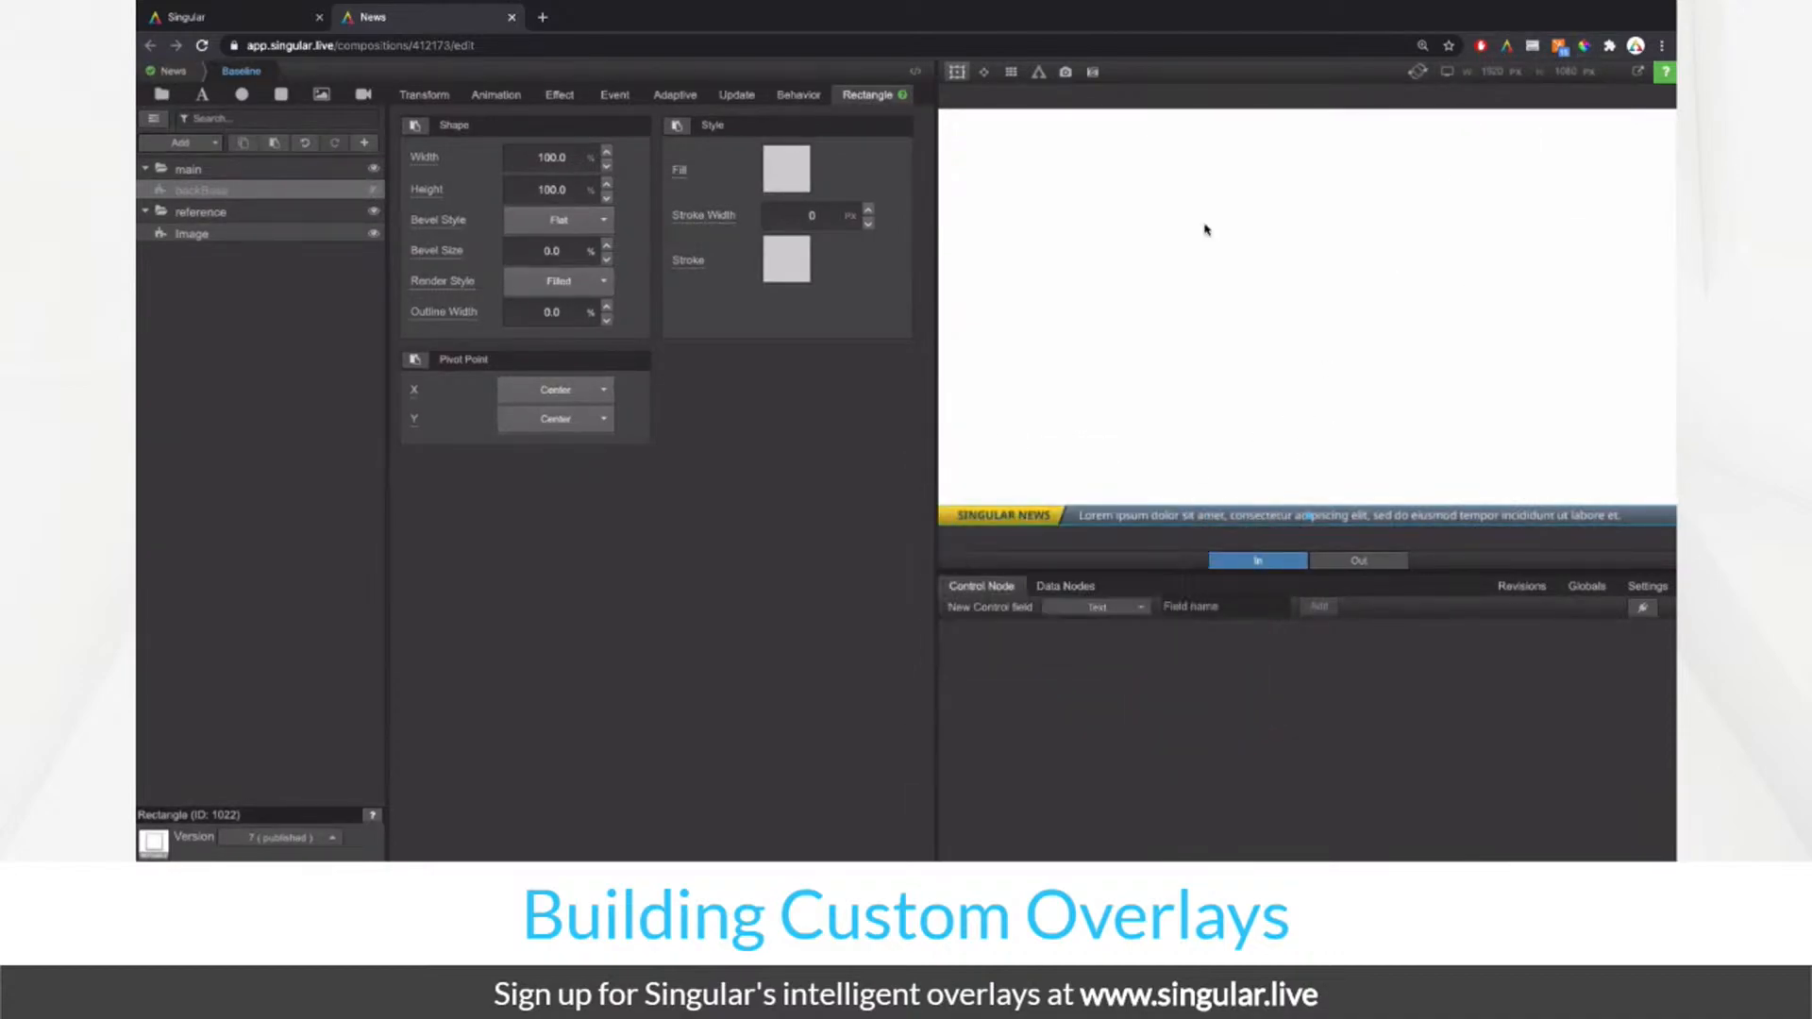
click(177, 73)
click(160, 123)
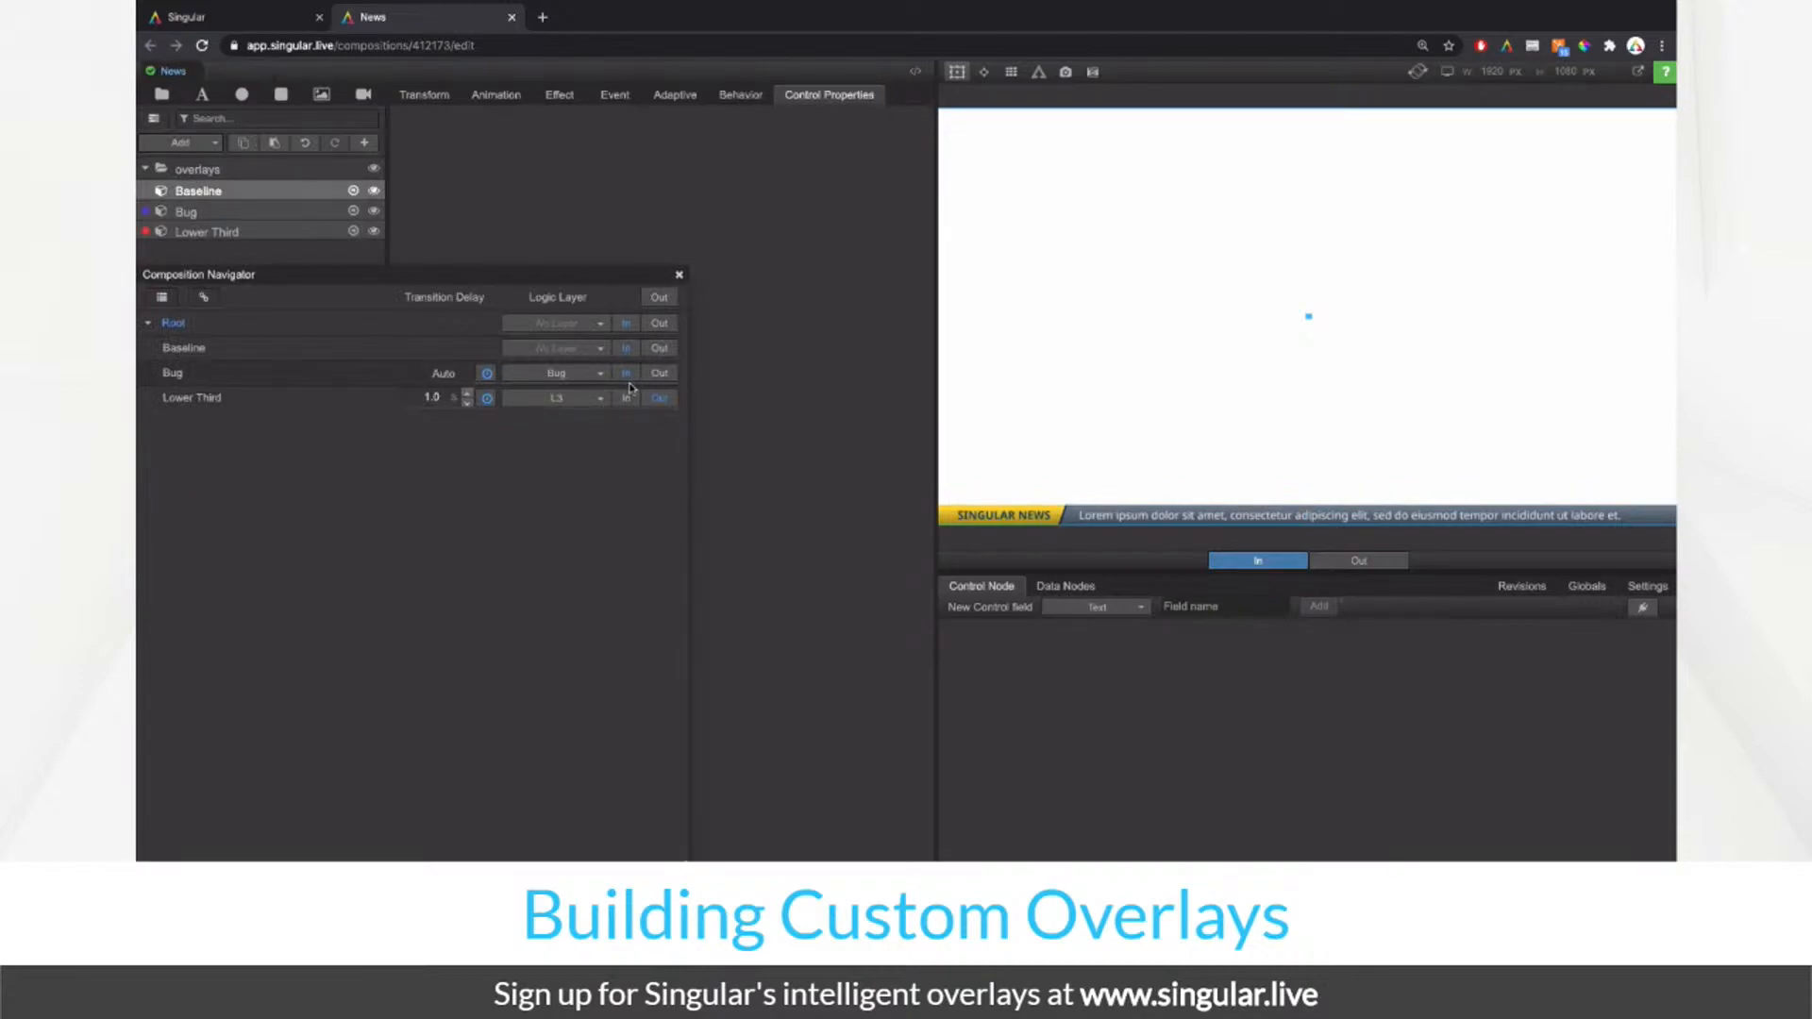
Step: Sample the canvas colour #313131, then take the Bug overlay out of the preview
click(1586, 47)
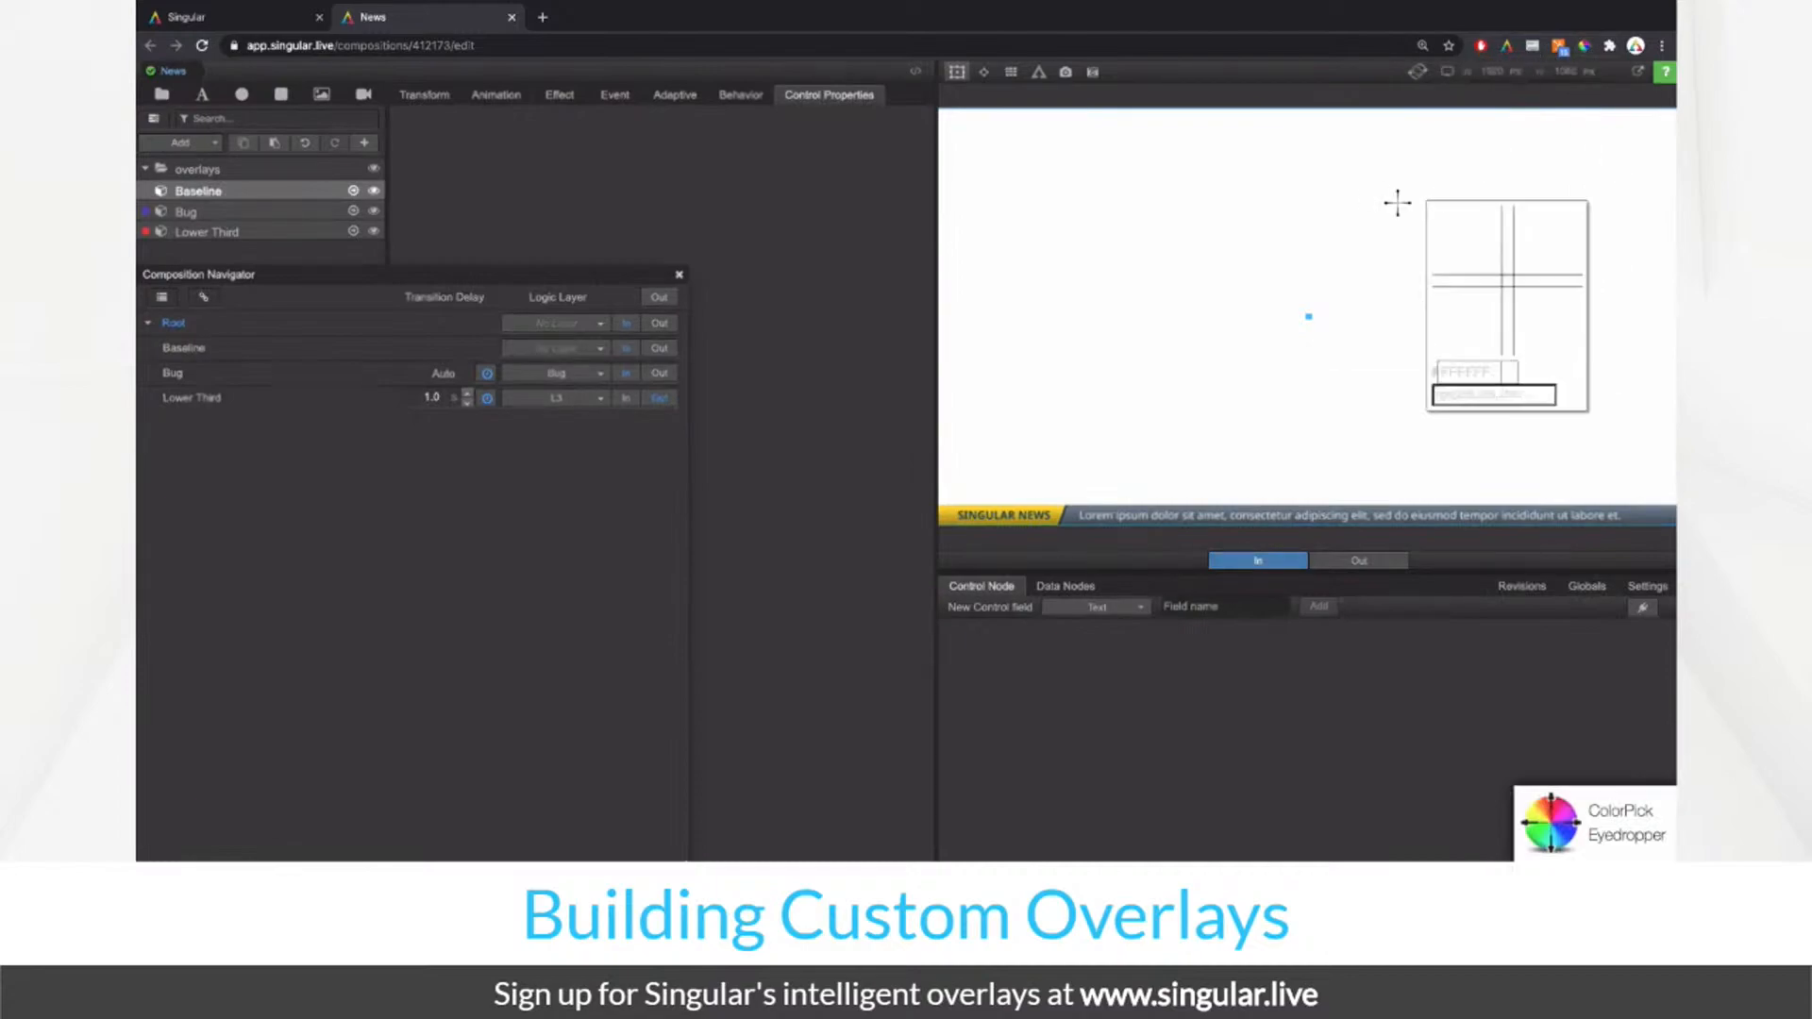
click(1587, 48)
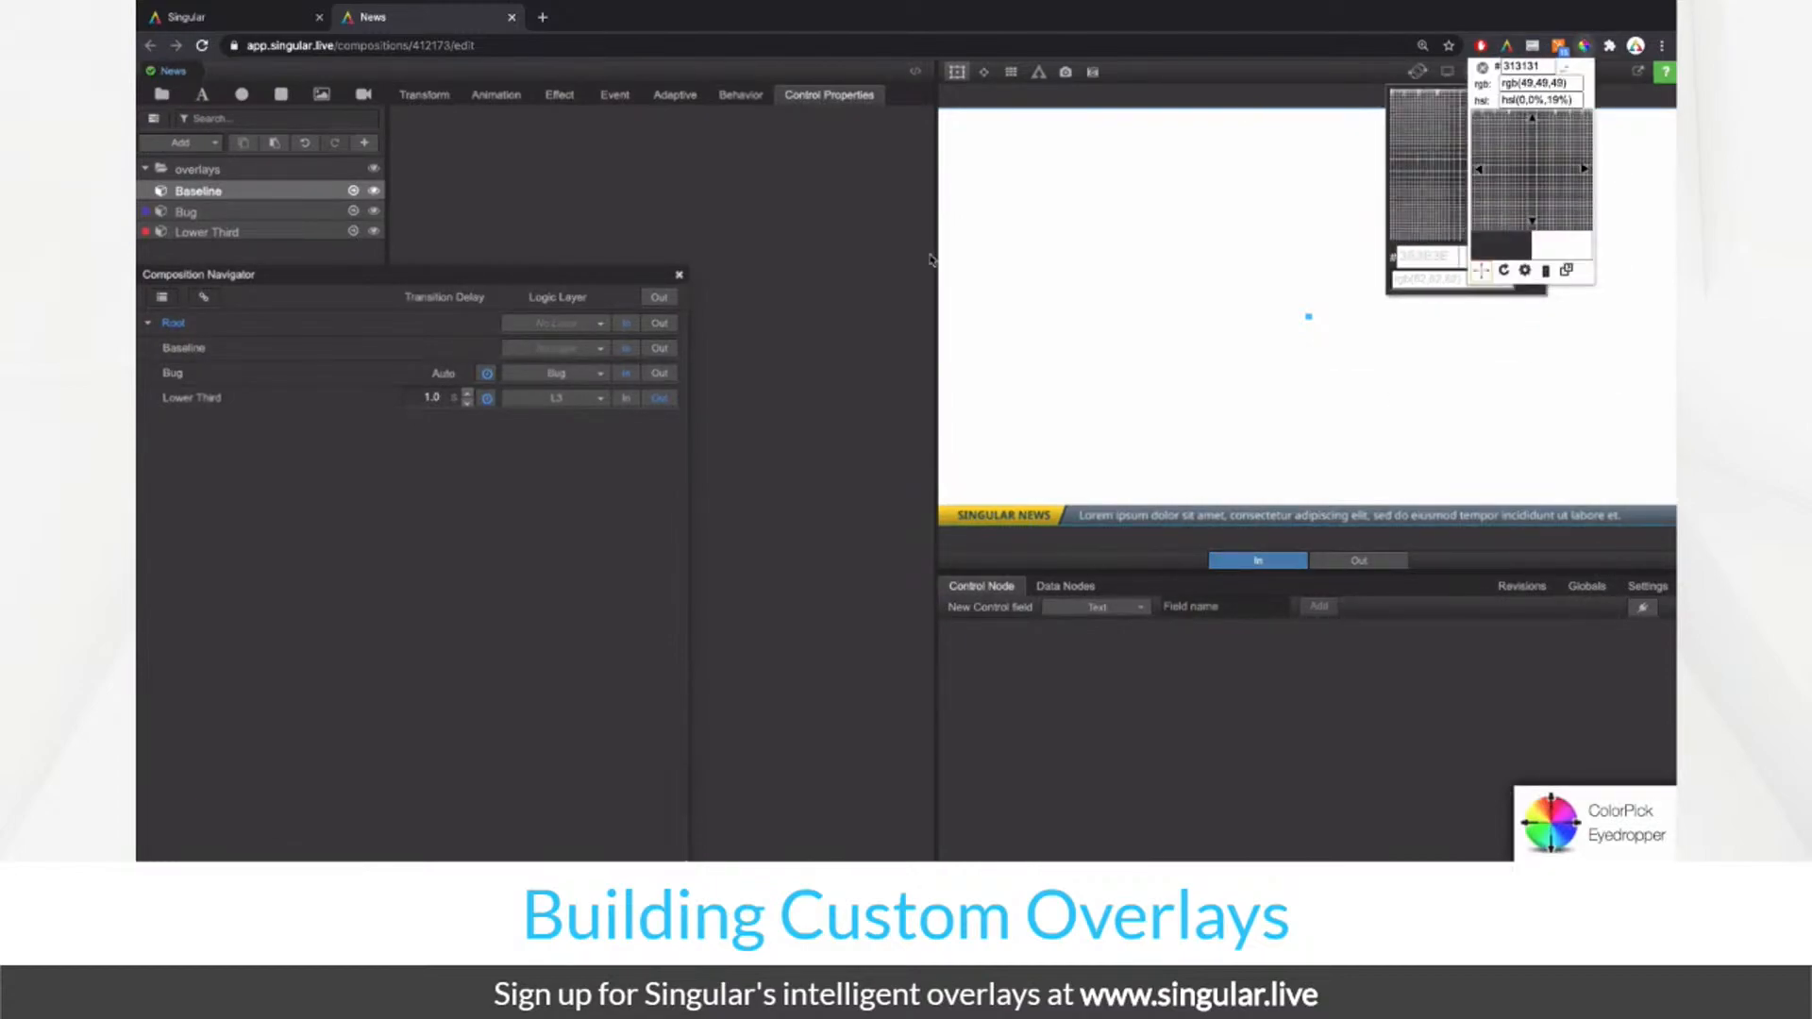
click(216, 381)
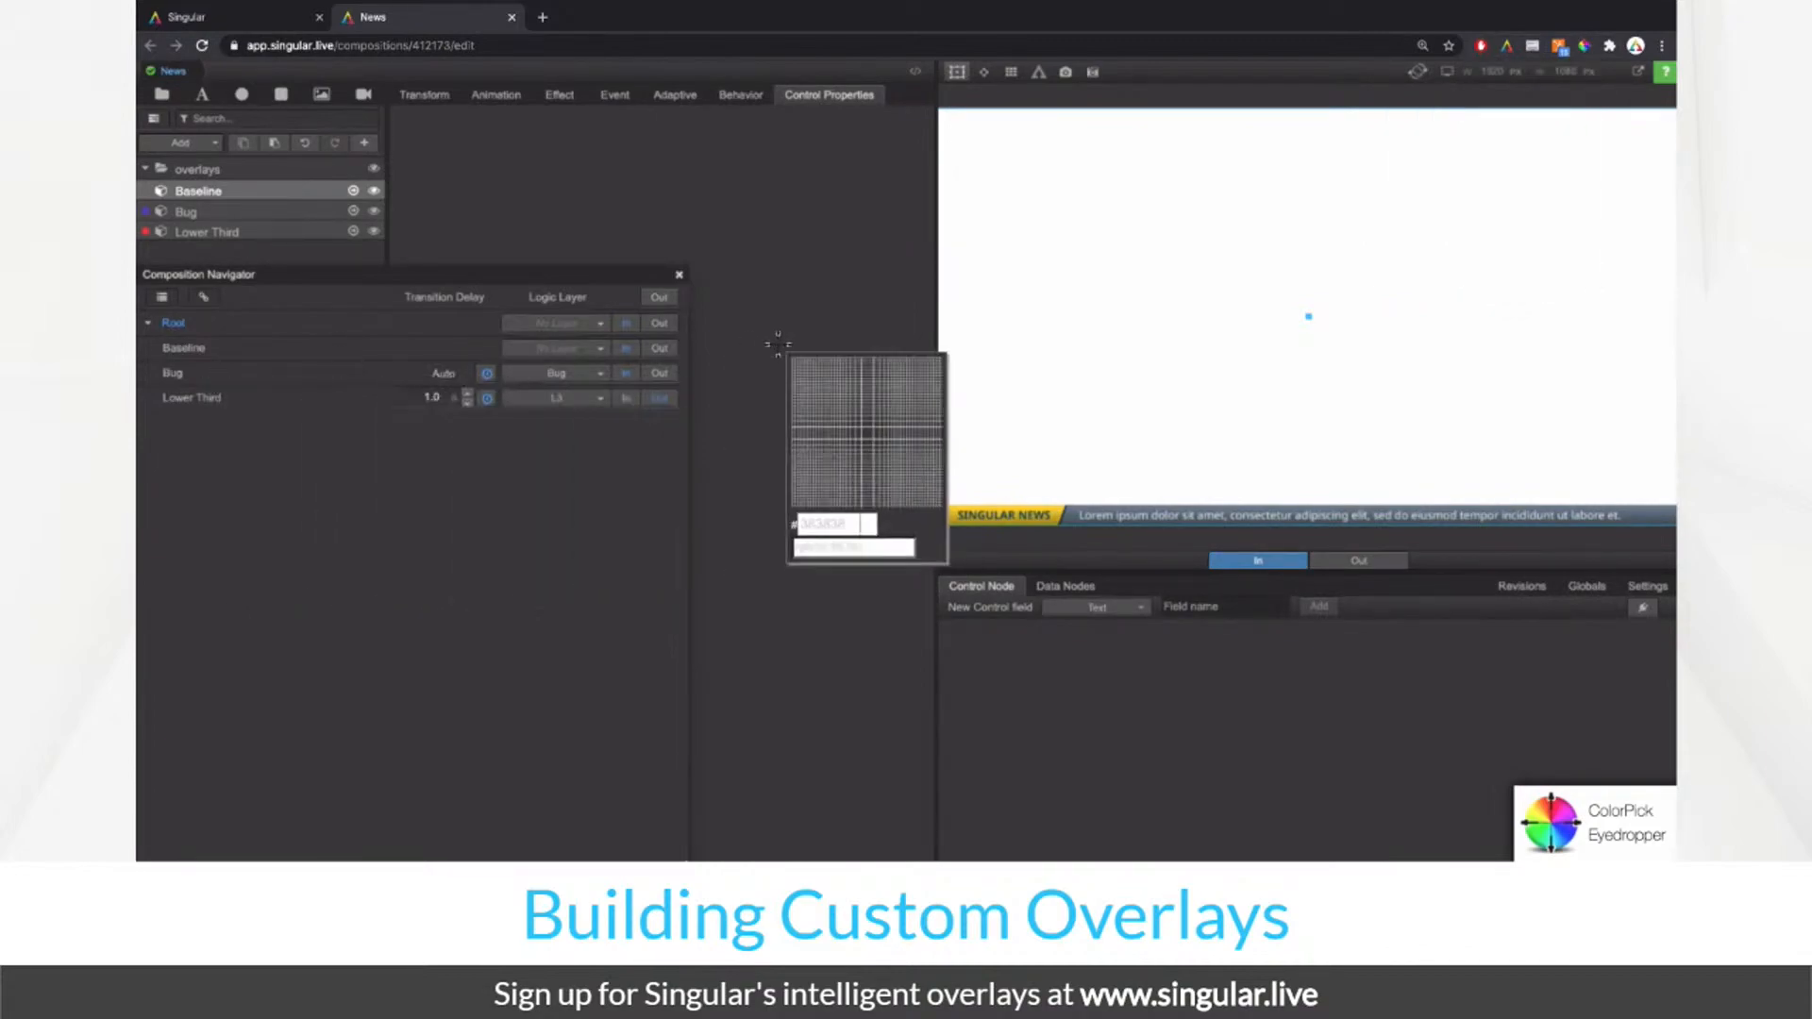
key(Escape)
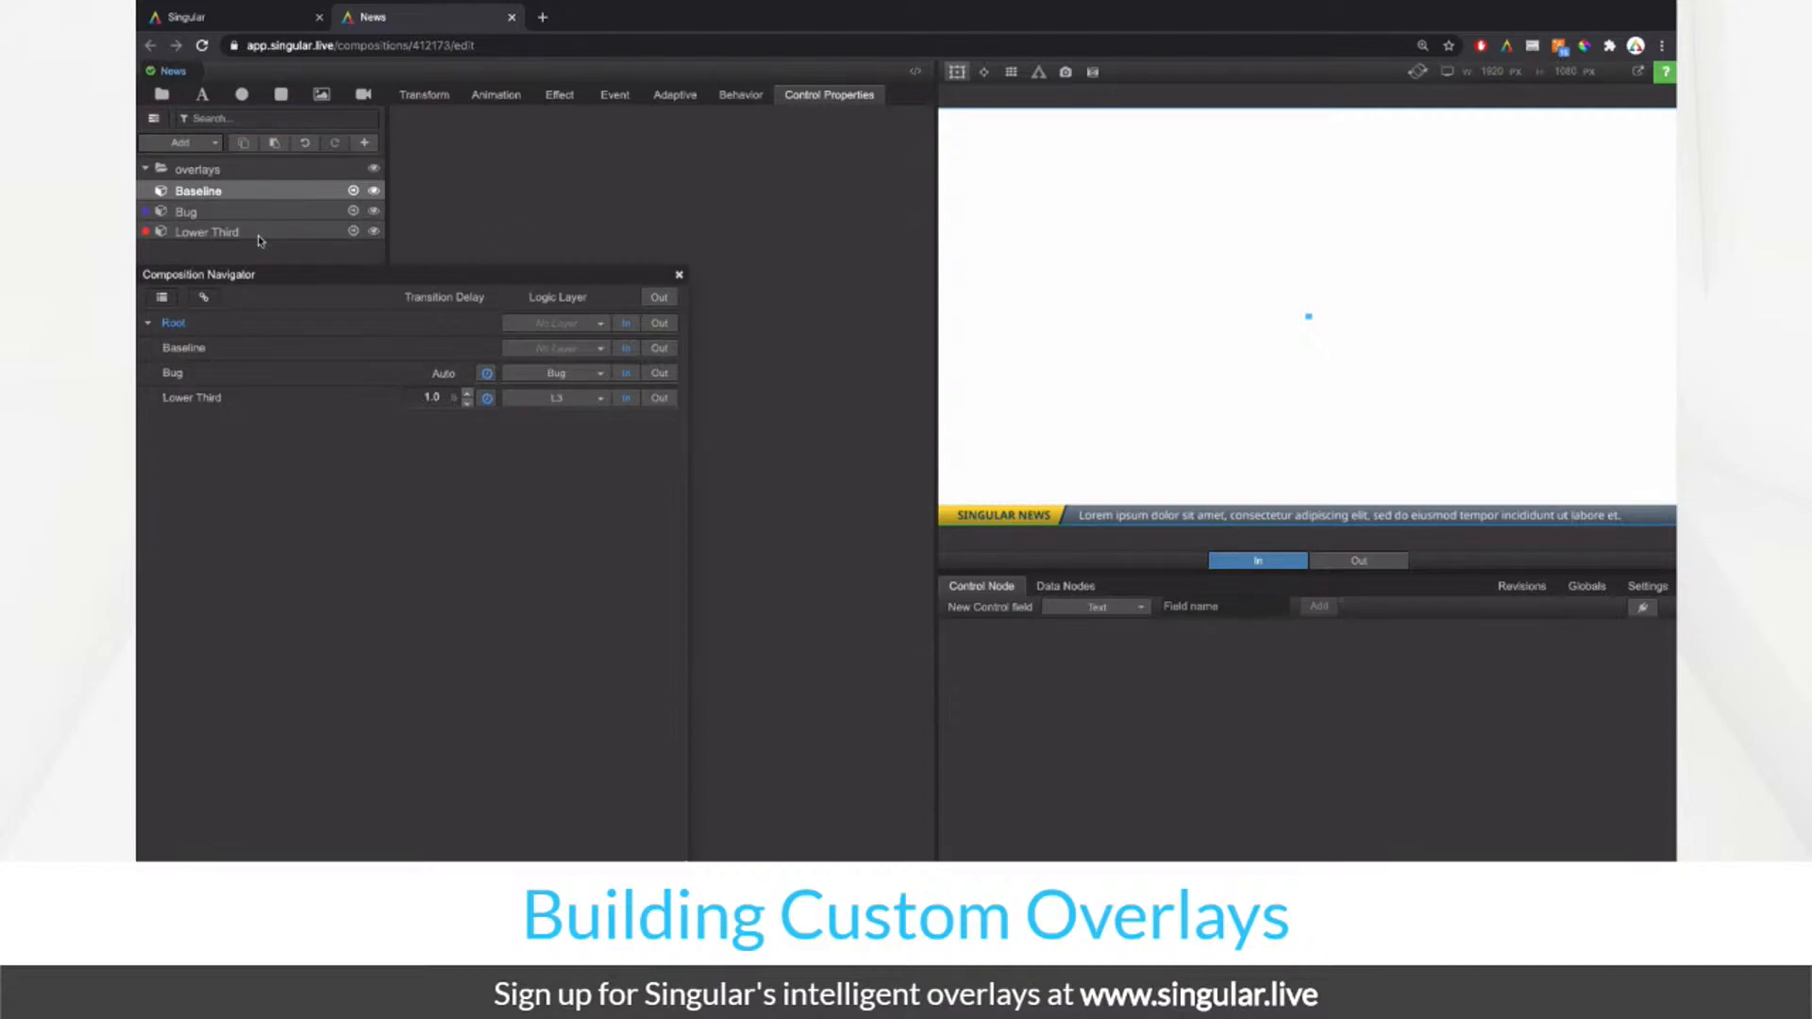
click(664, 376)
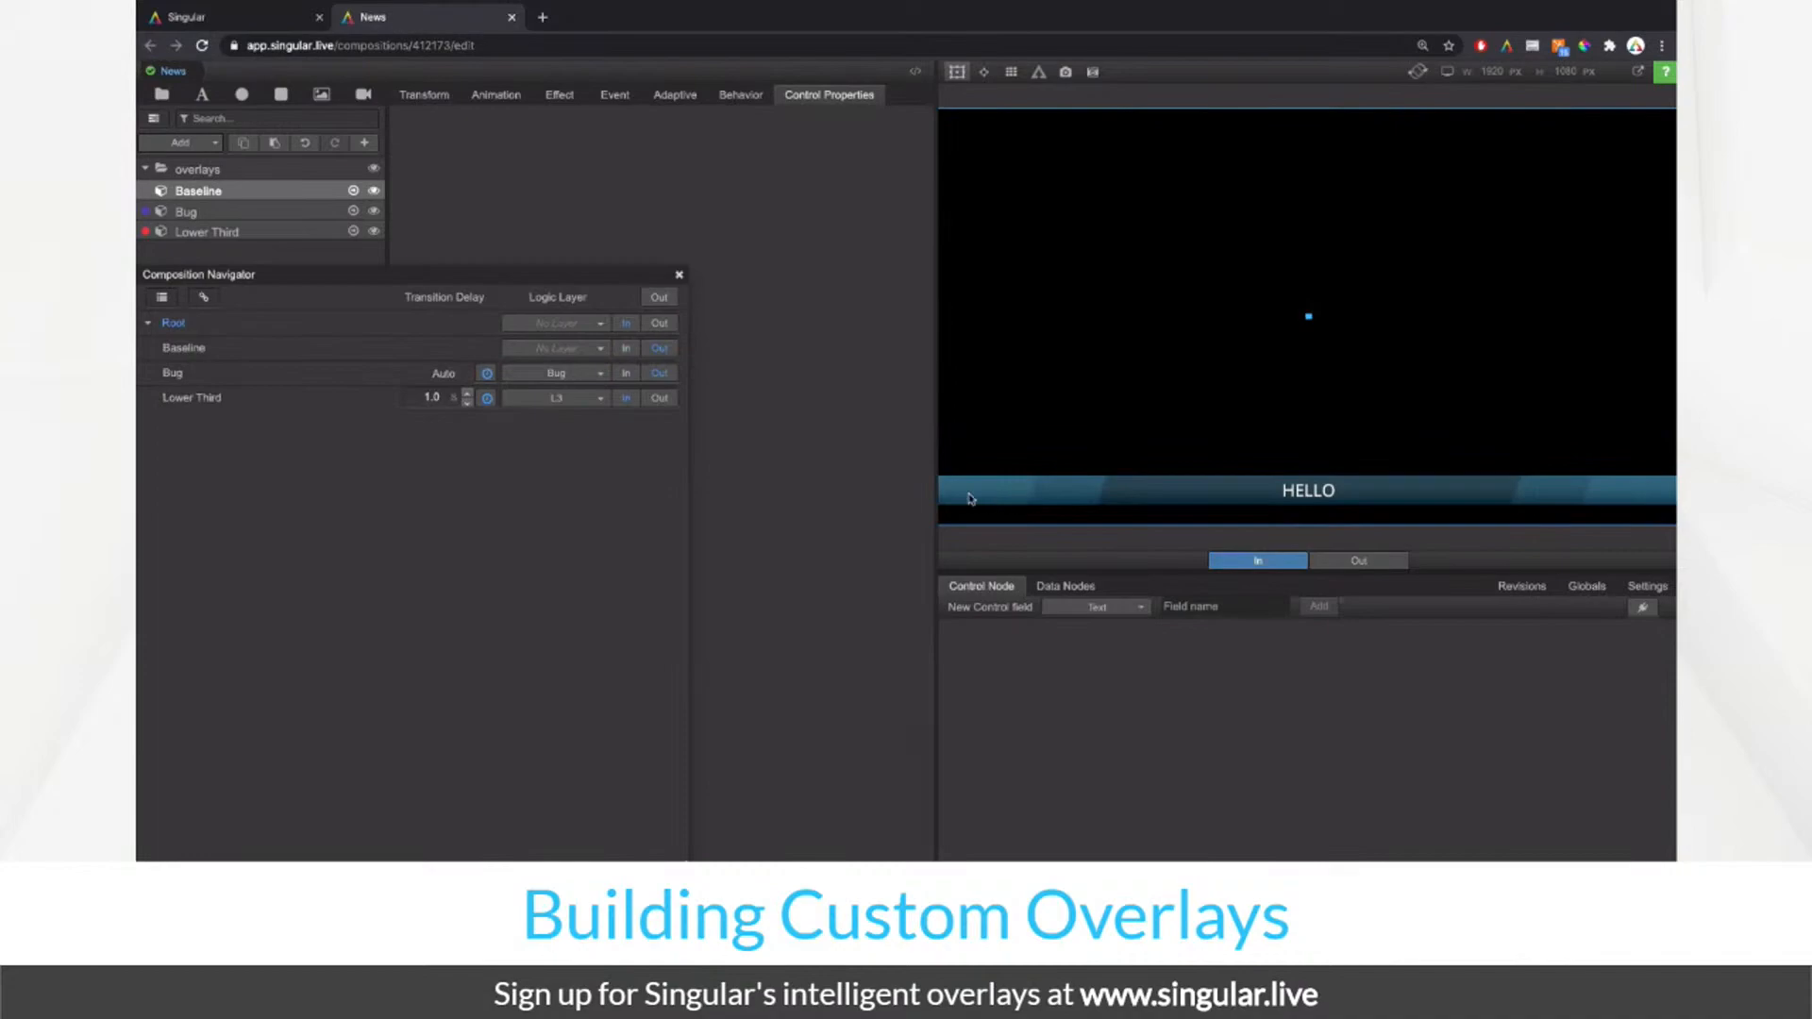
Step: Copy the Lower Third's baseColor1 rectangle layer
click(679, 278)
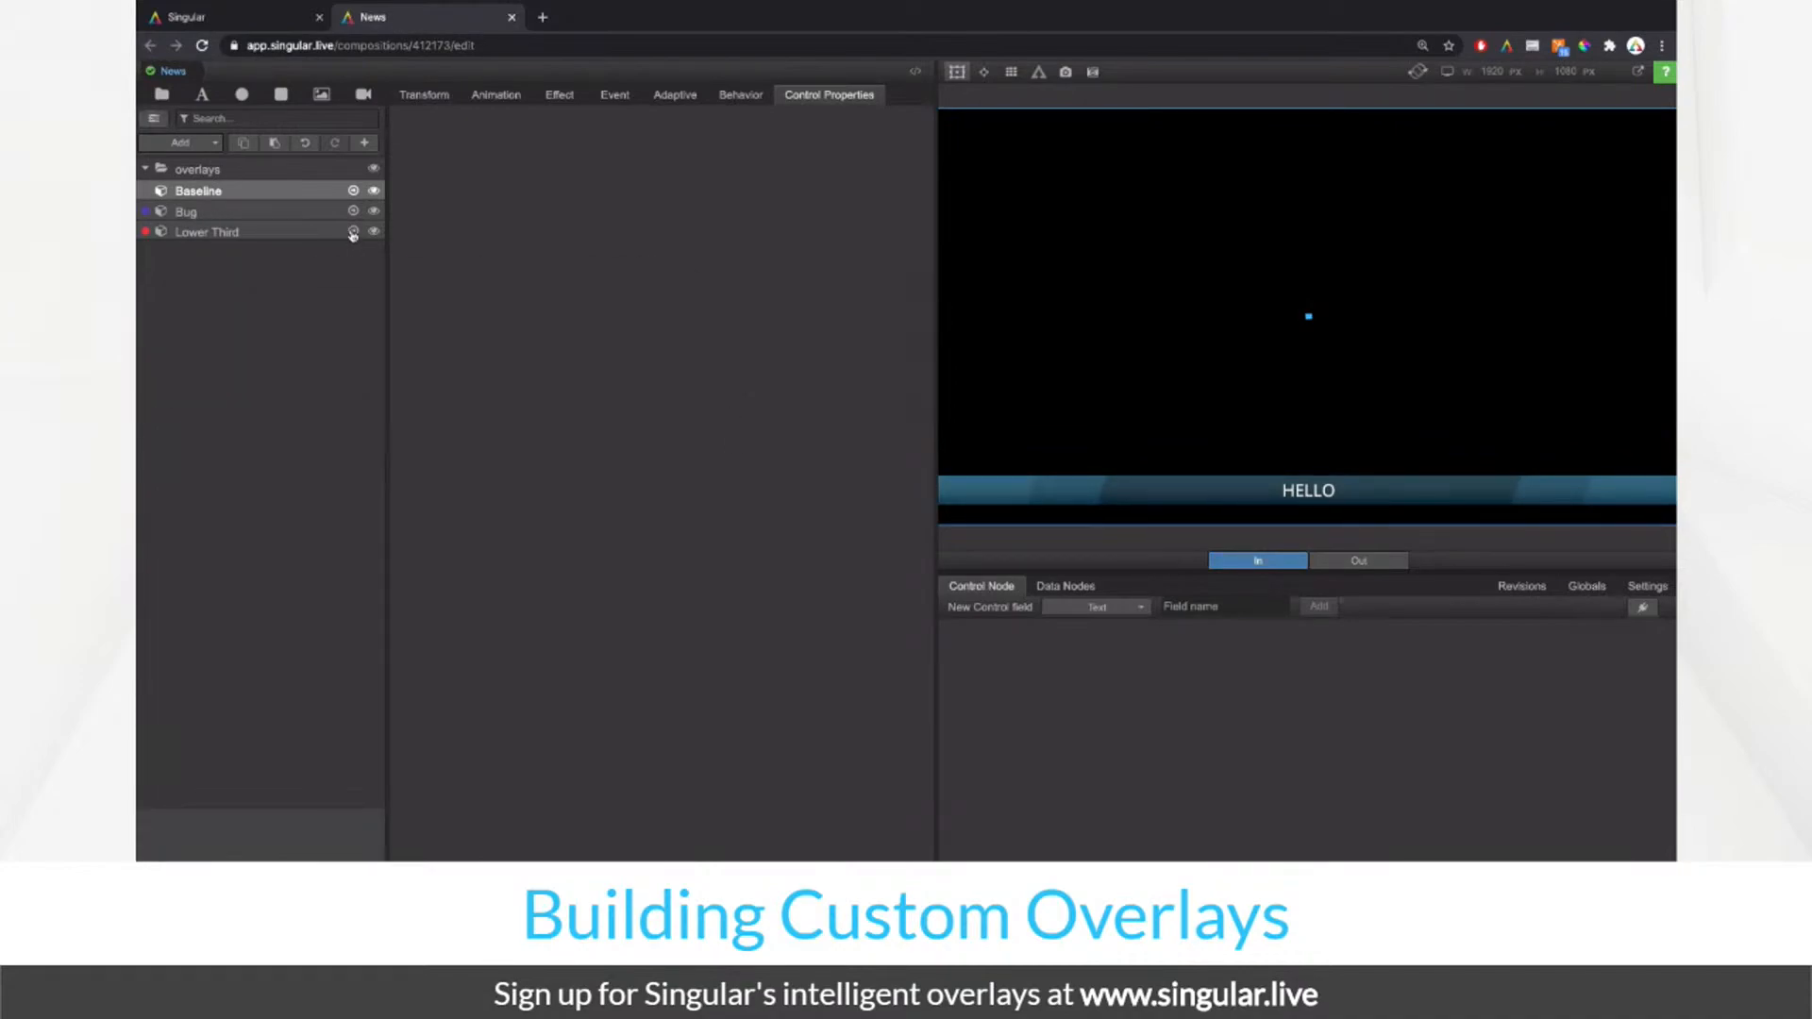
click(353, 233)
click(265, 231)
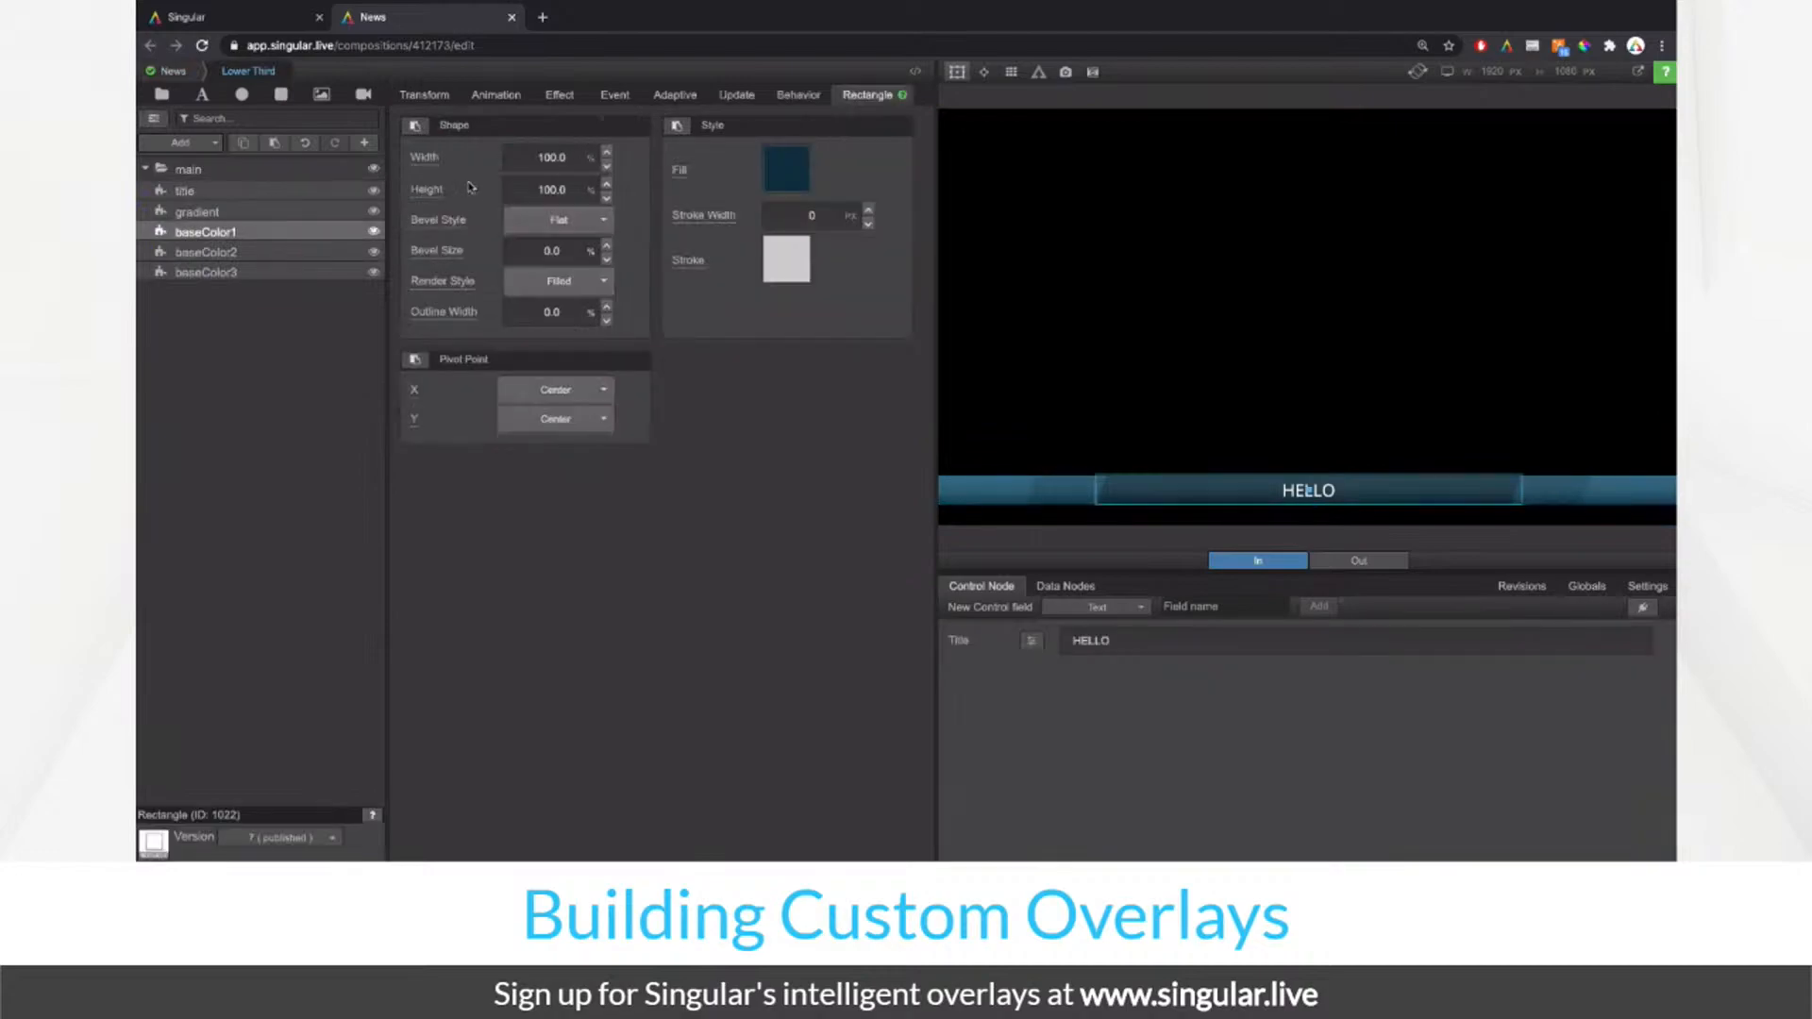
click(278, 271)
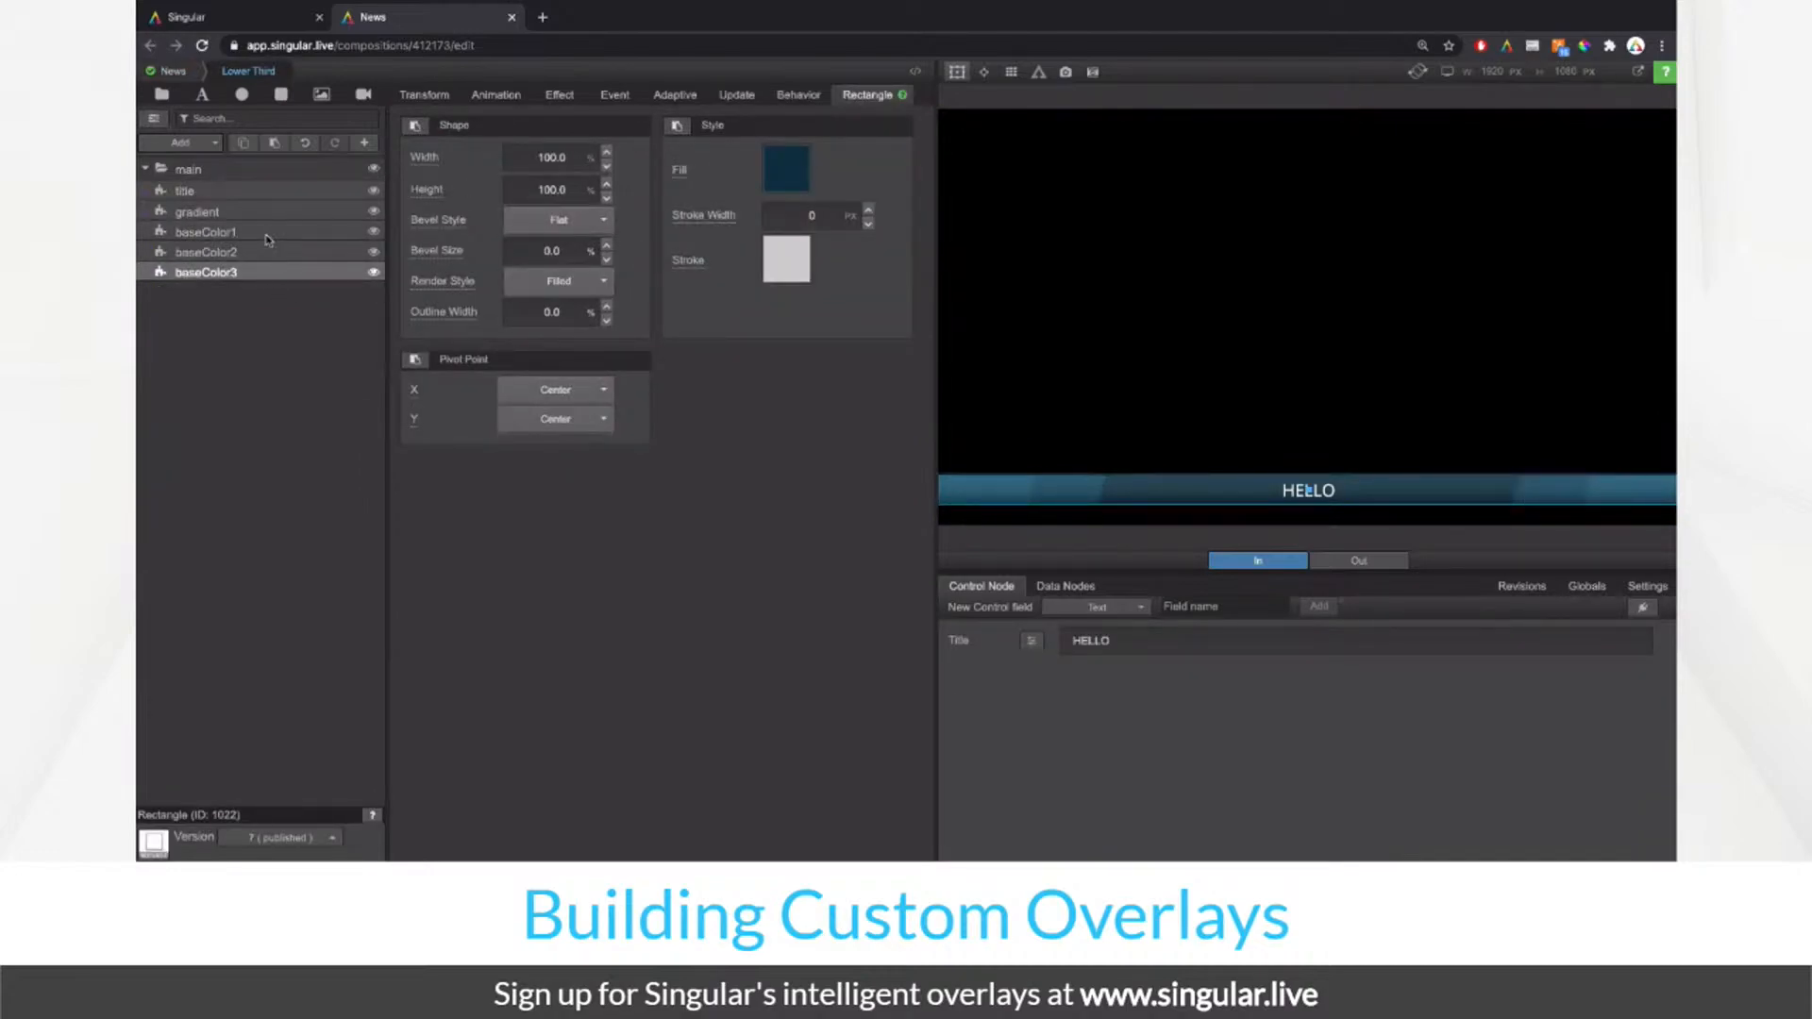
click(269, 238)
right_click(271, 236)
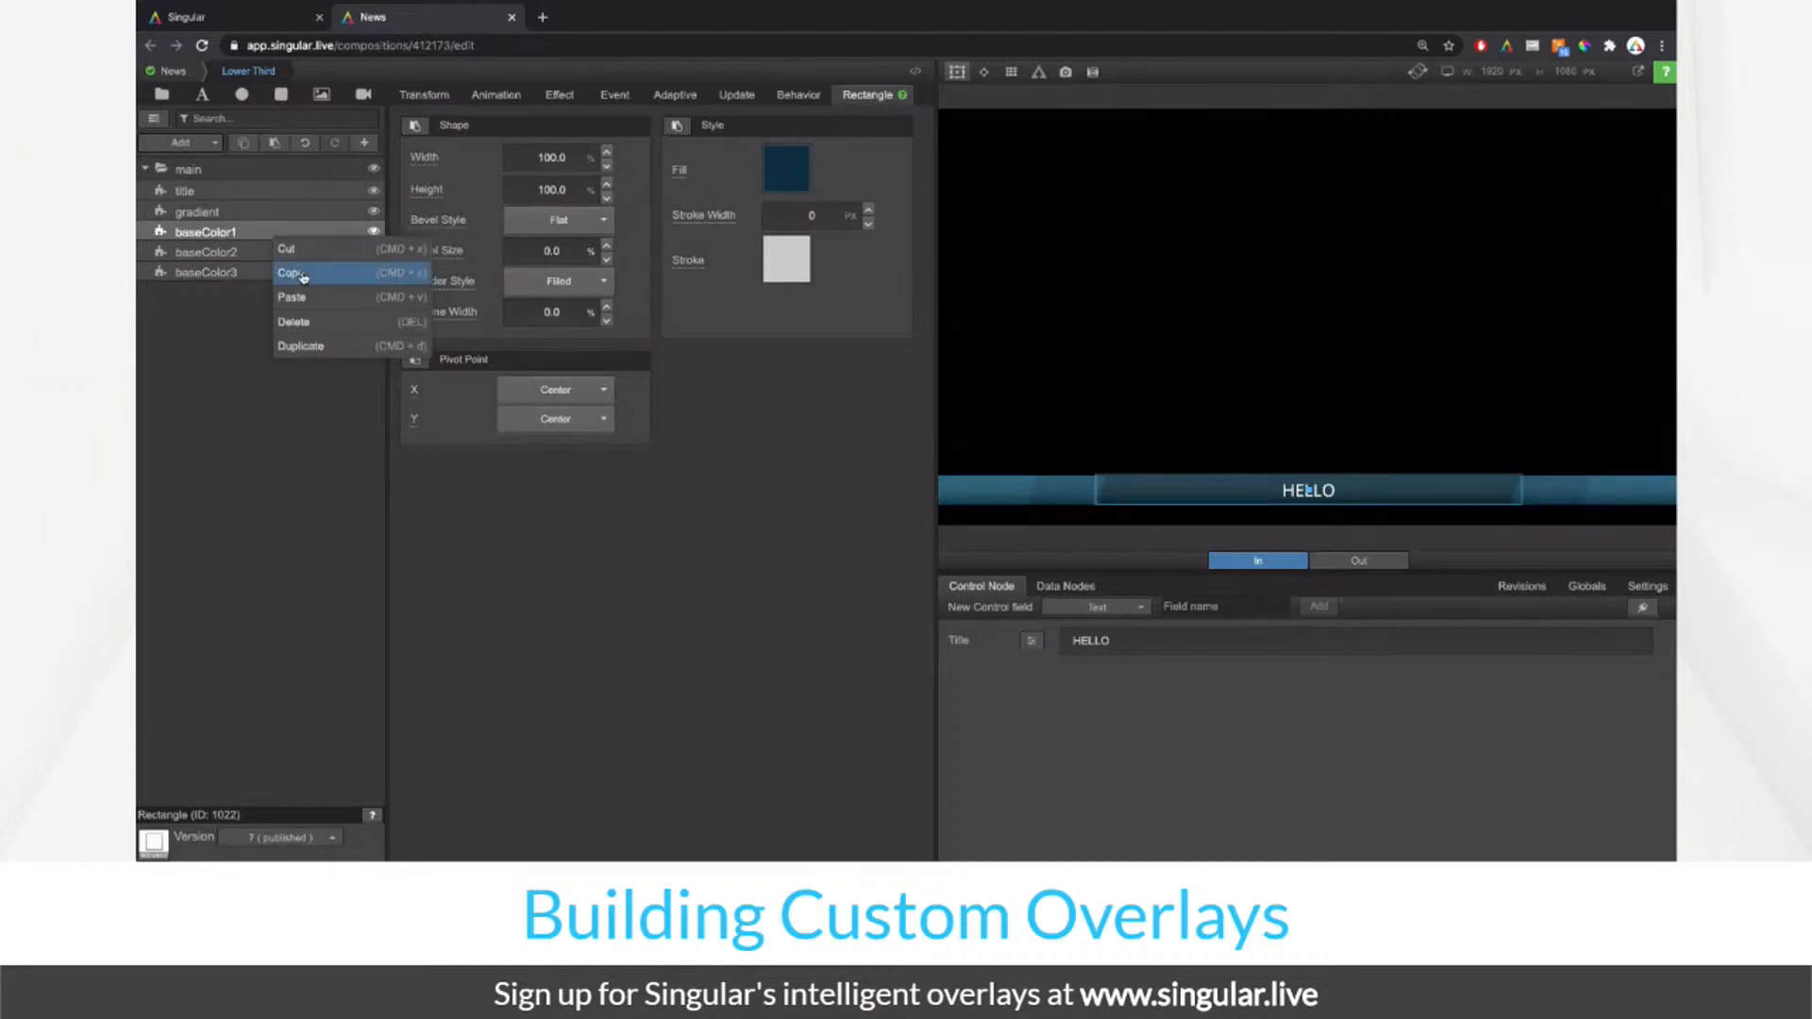
click(302, 275)
Step: Play the Lower Third out, open Baseline and paste the dark navy fill onto backBase
click(190, 74)
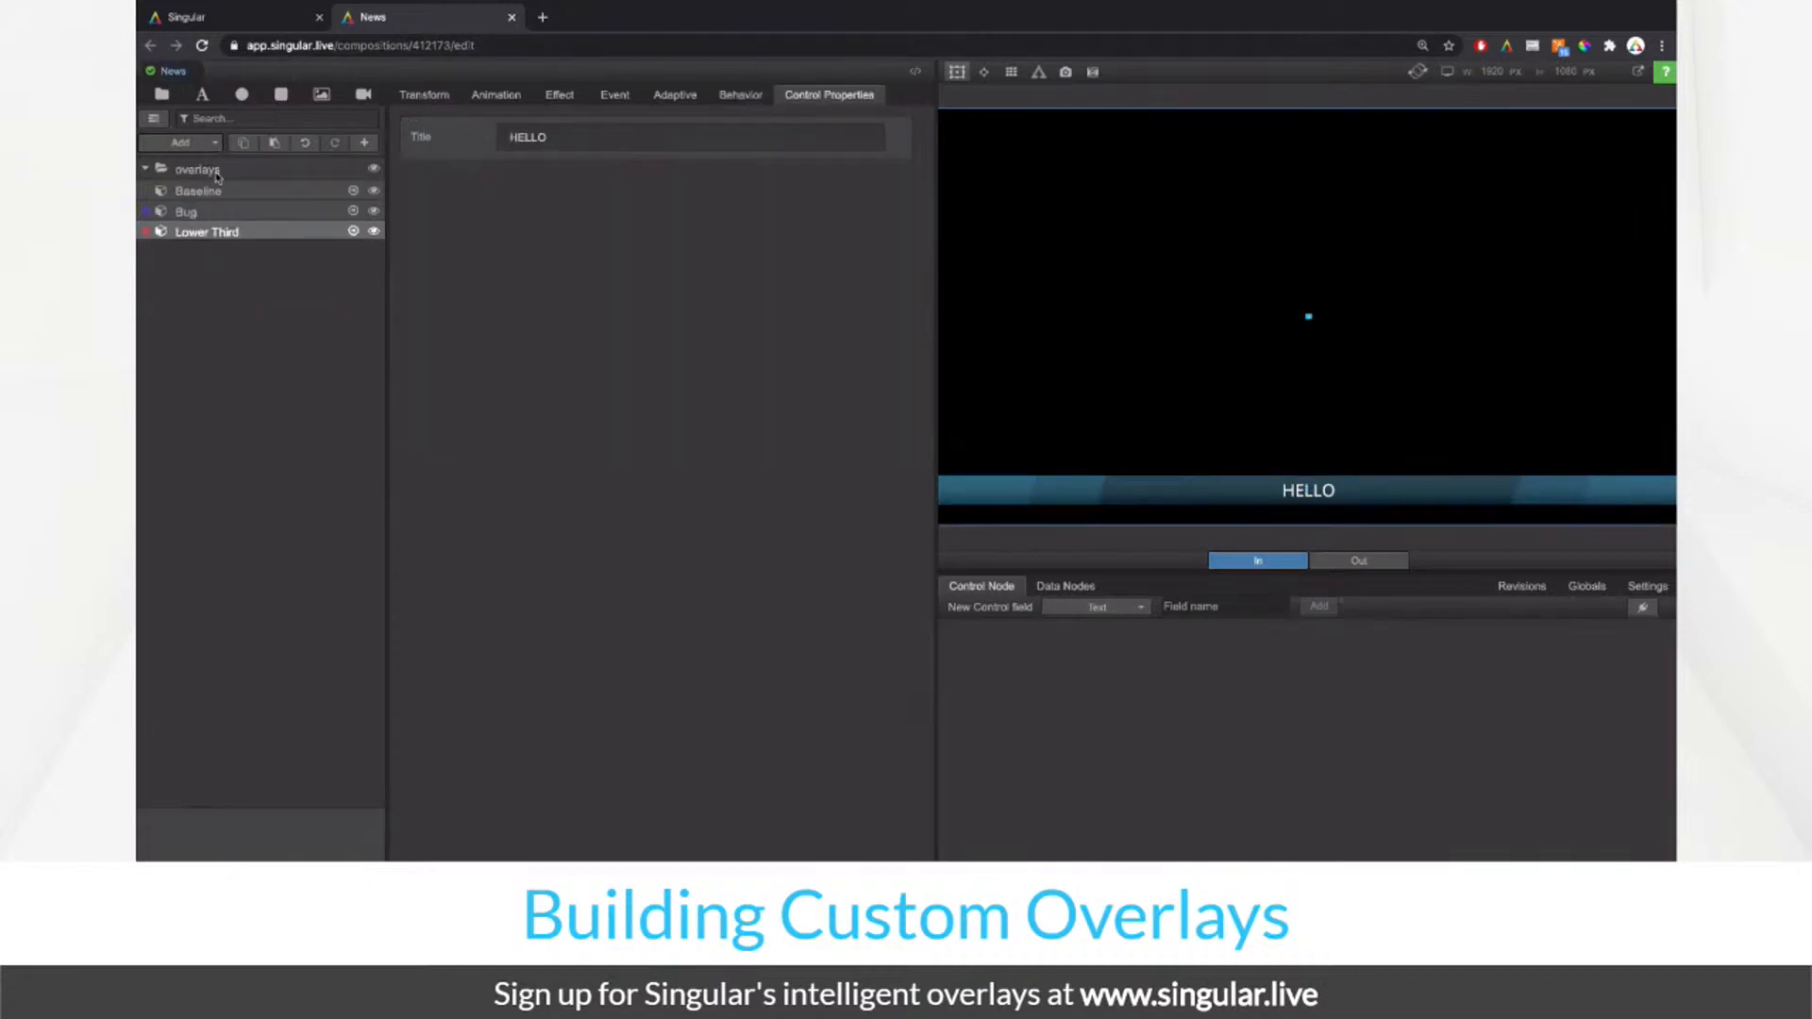
click(154, 118)
click(661, 398)
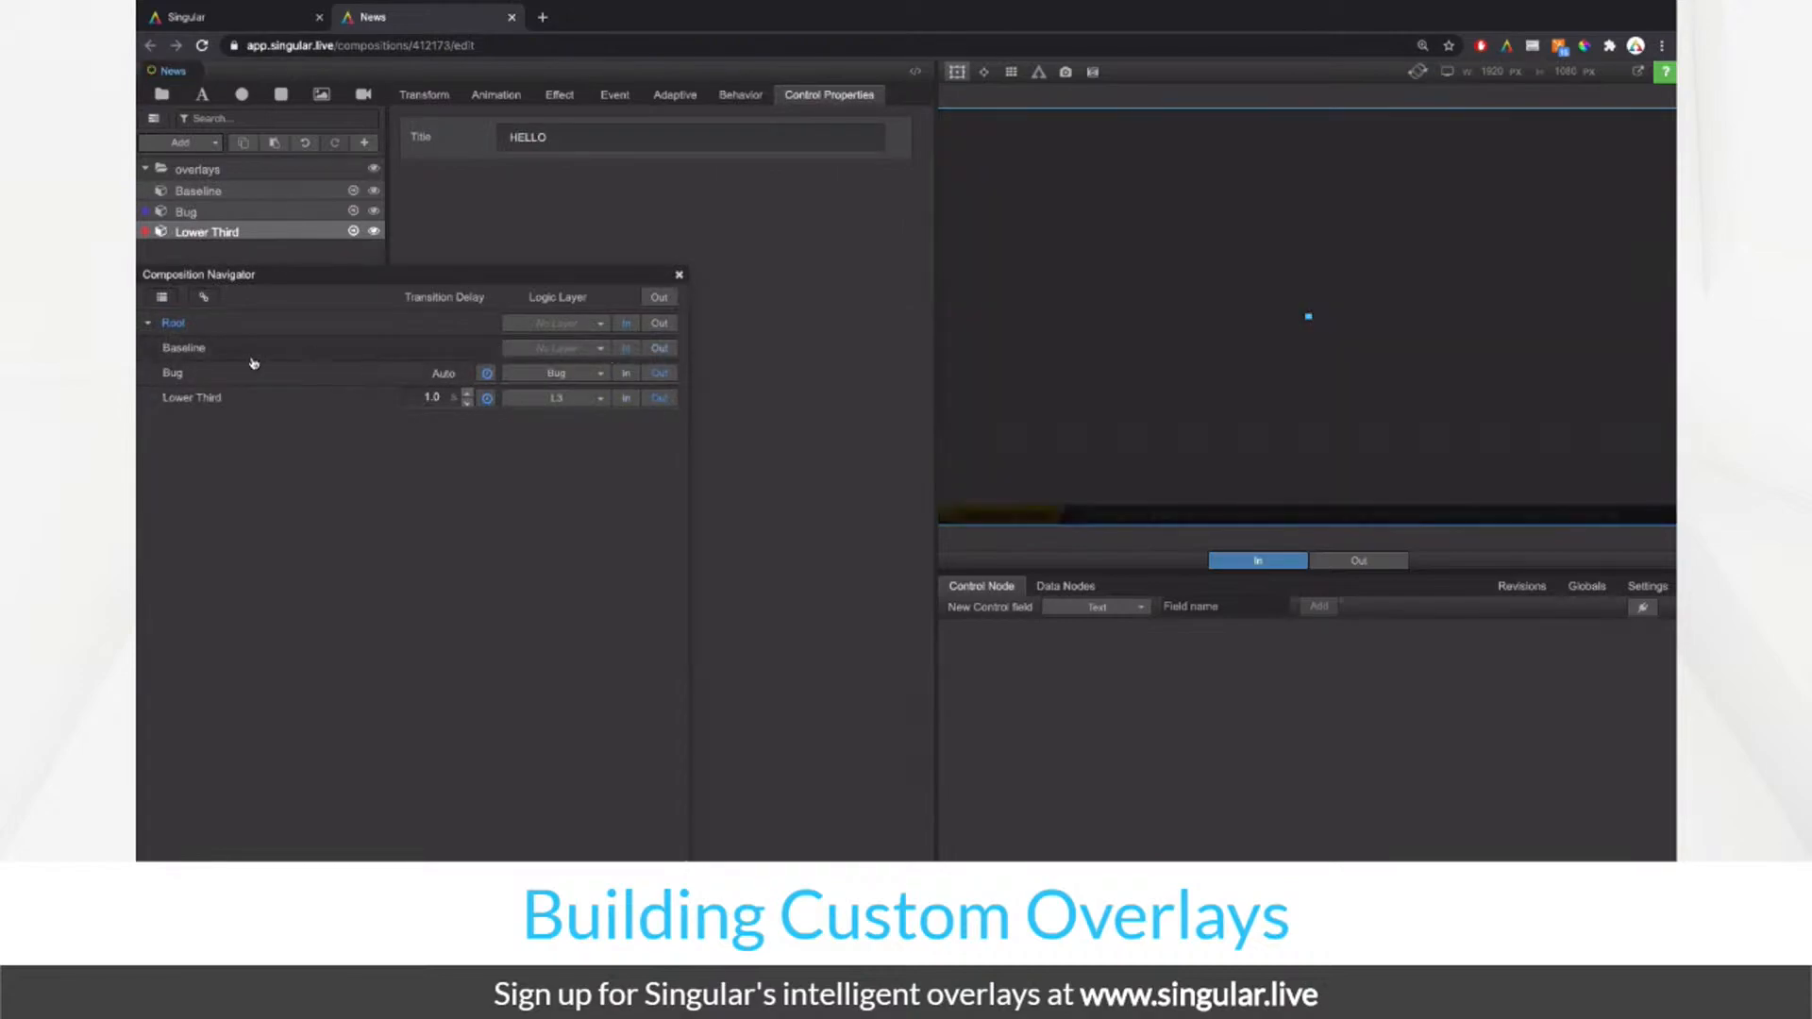
click(185, 348)
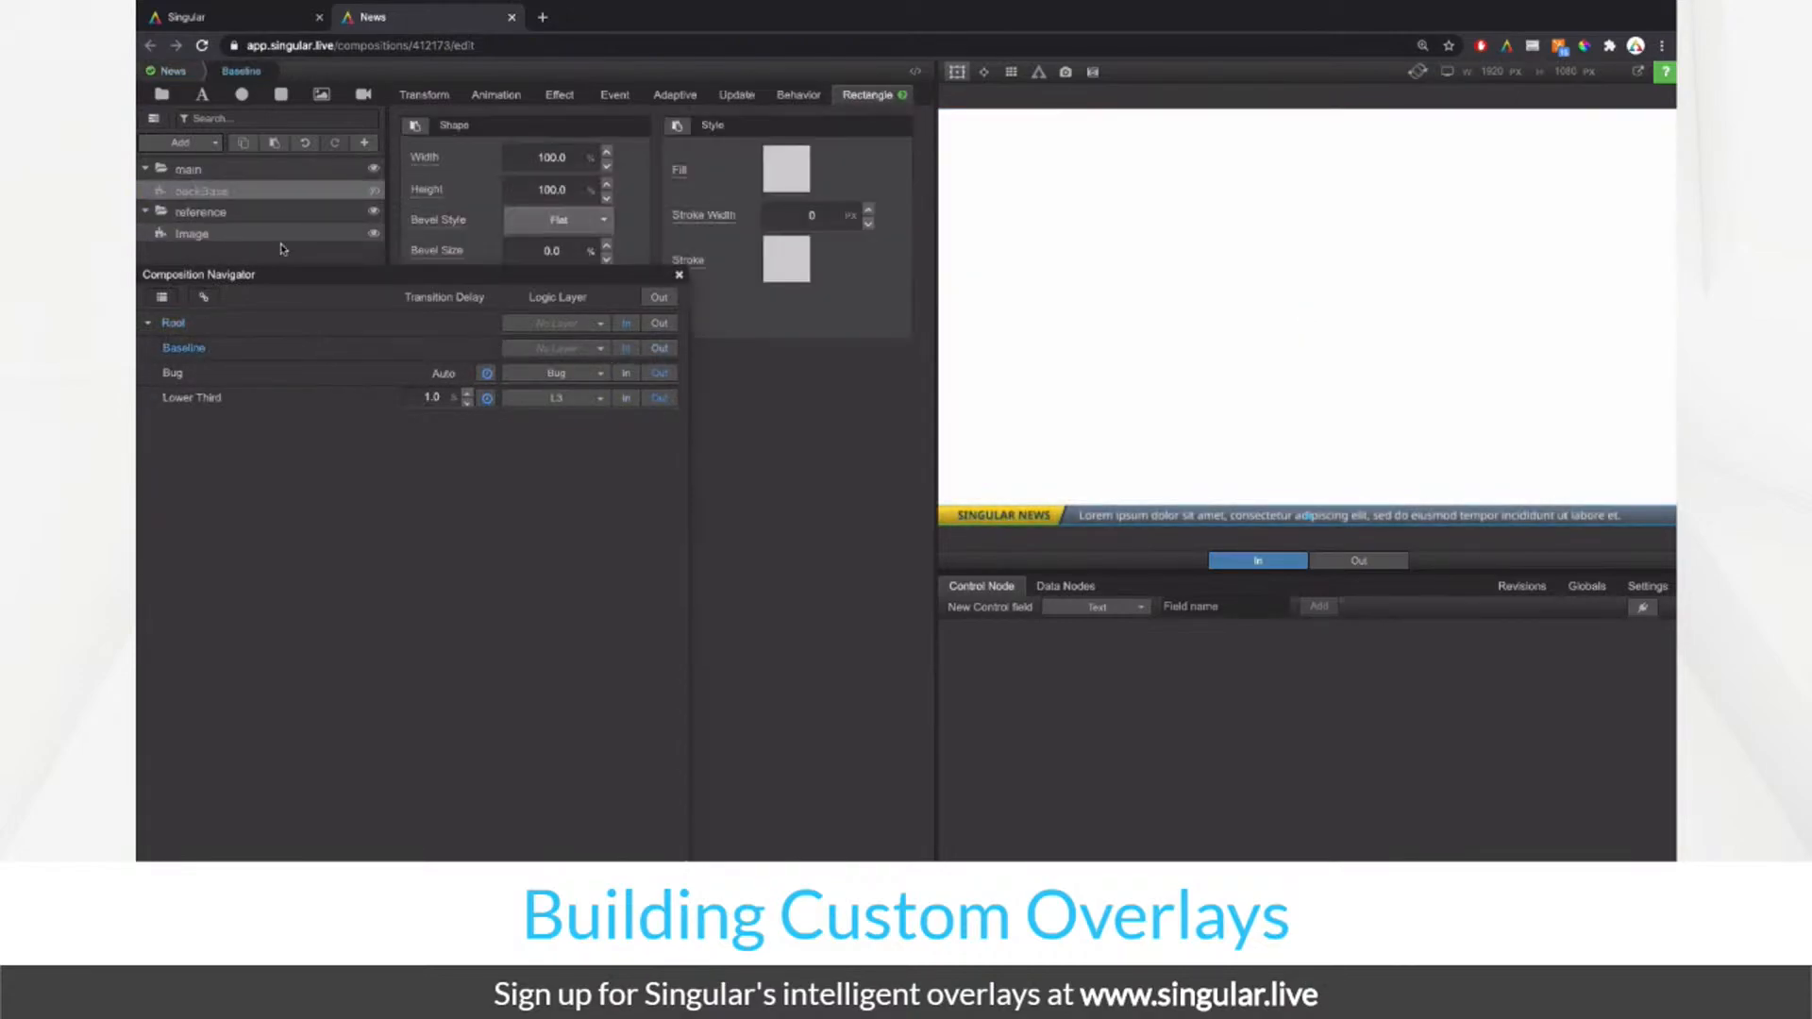
click(374, 191)
click(679, 275)
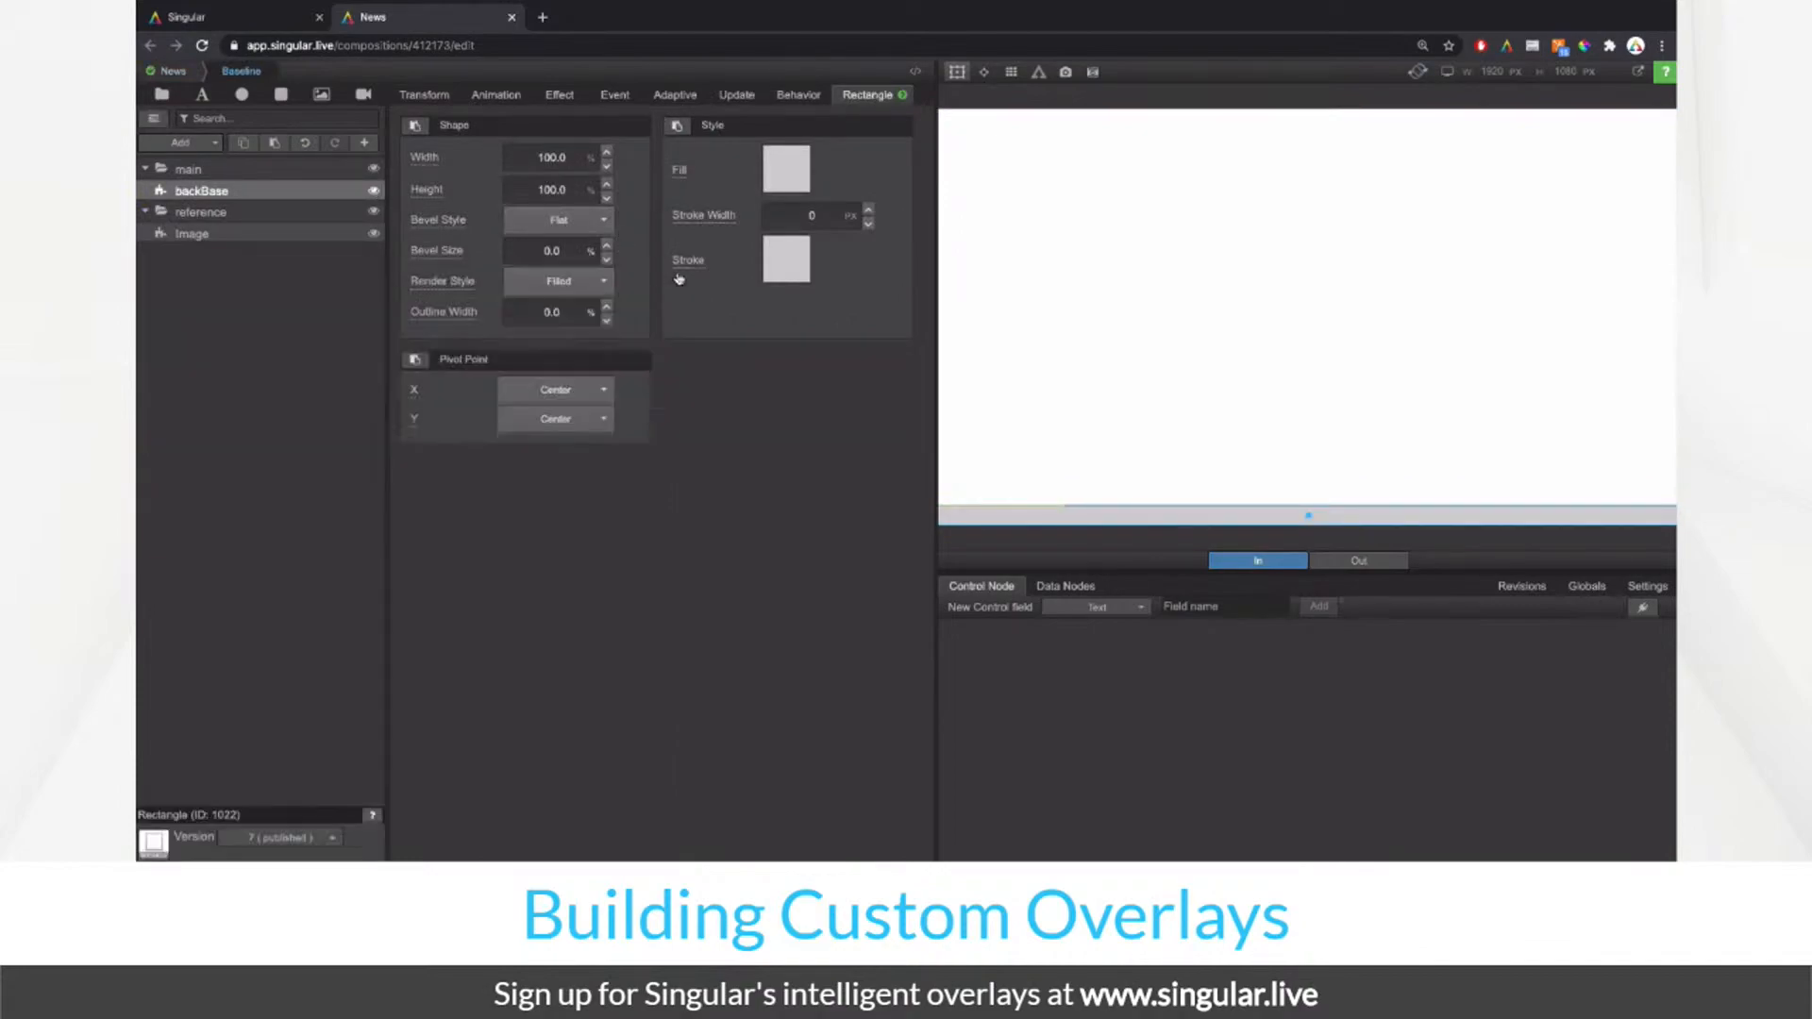
click(307, 172)
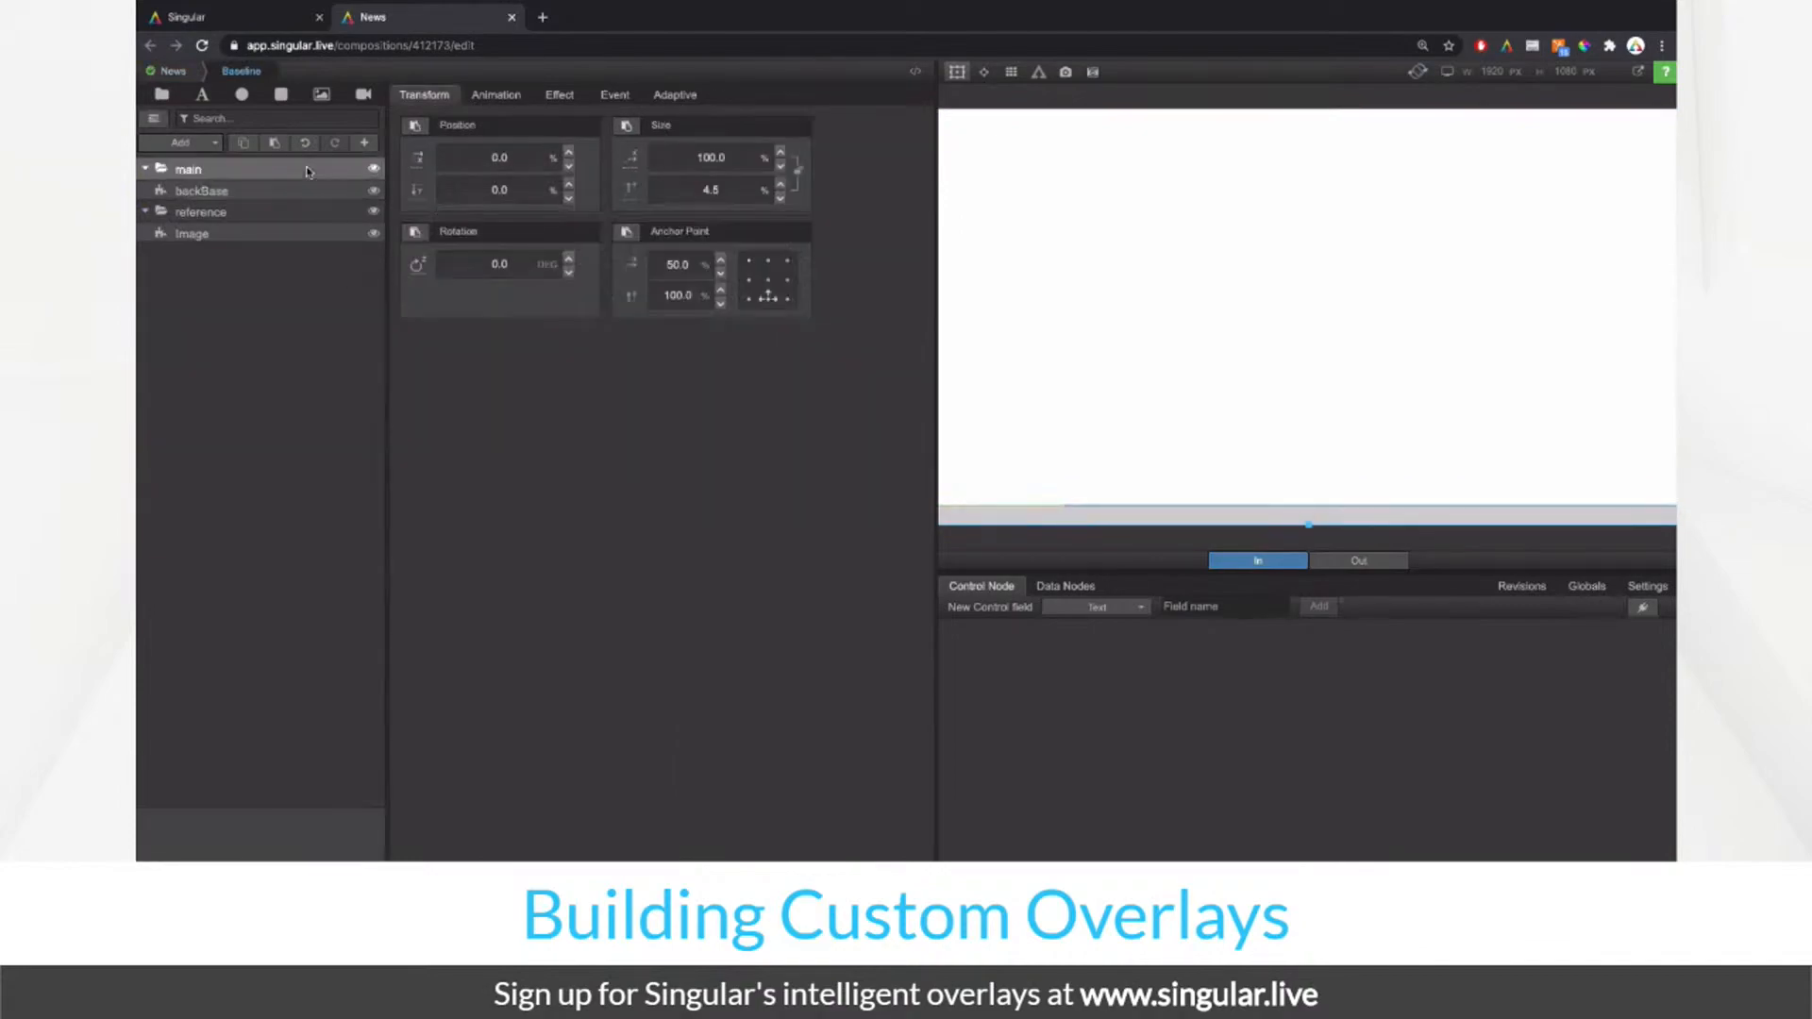
click(957, 73)
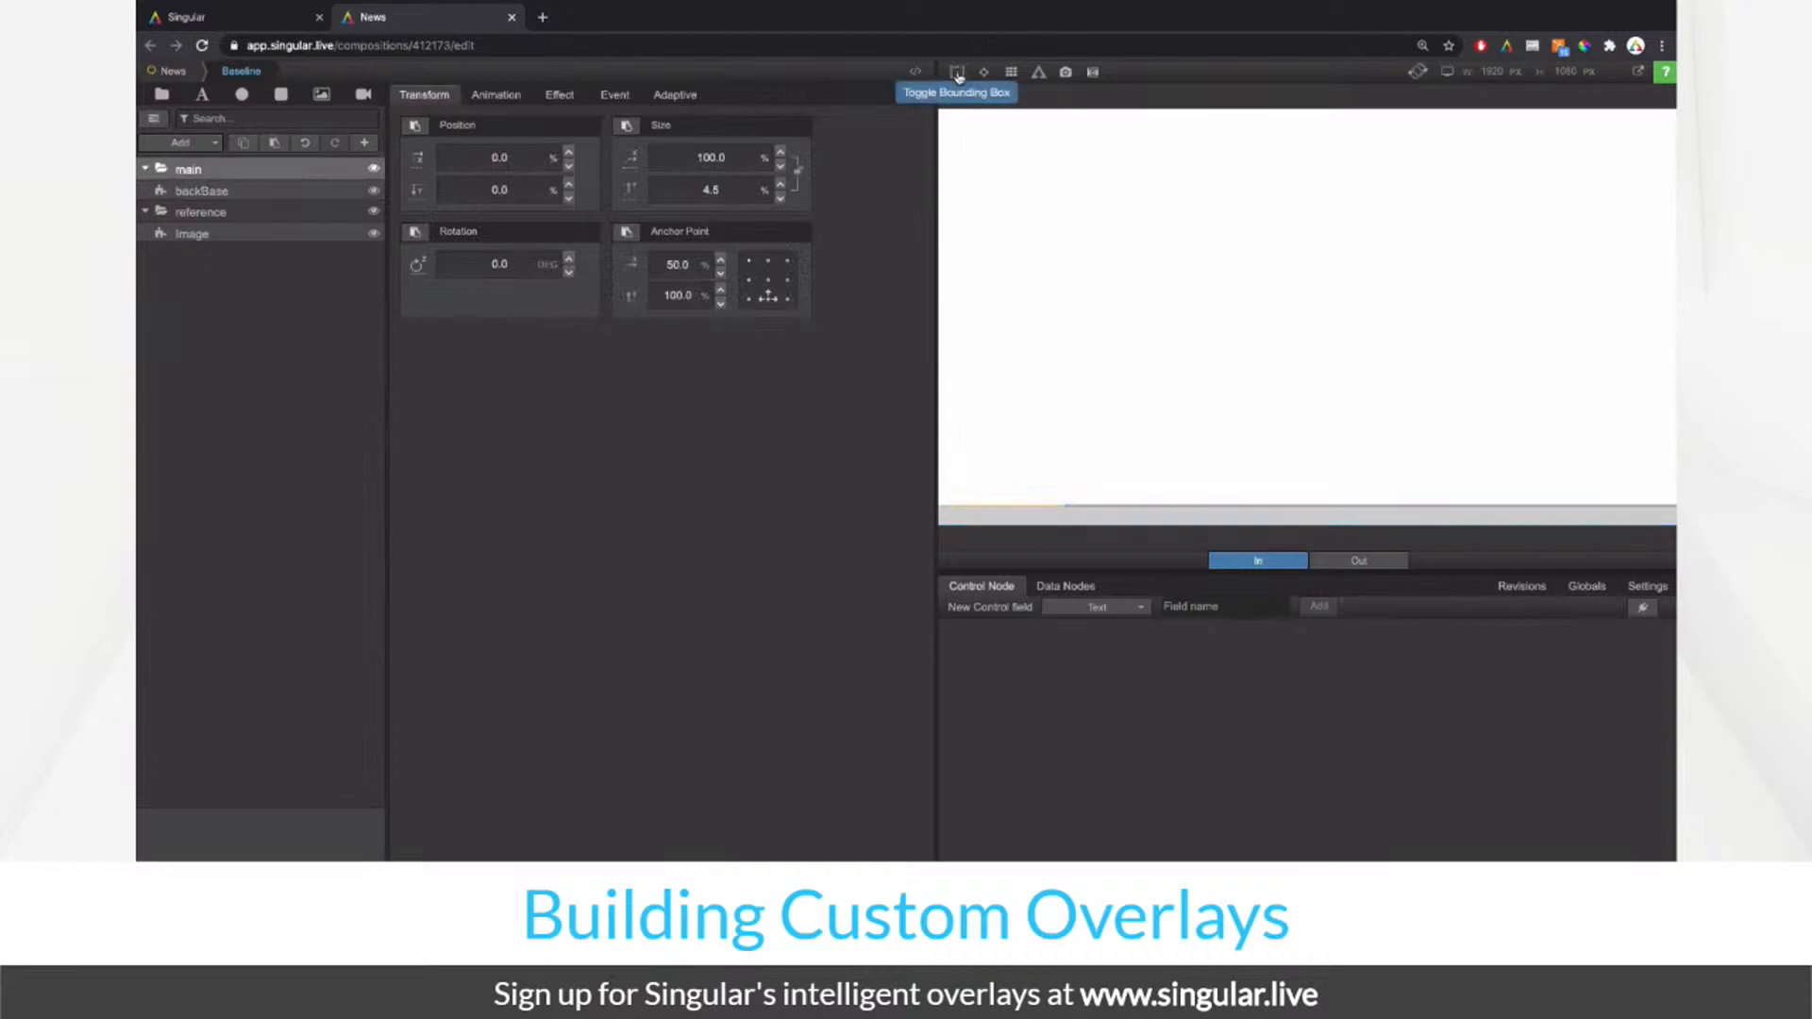
click(957, 73)
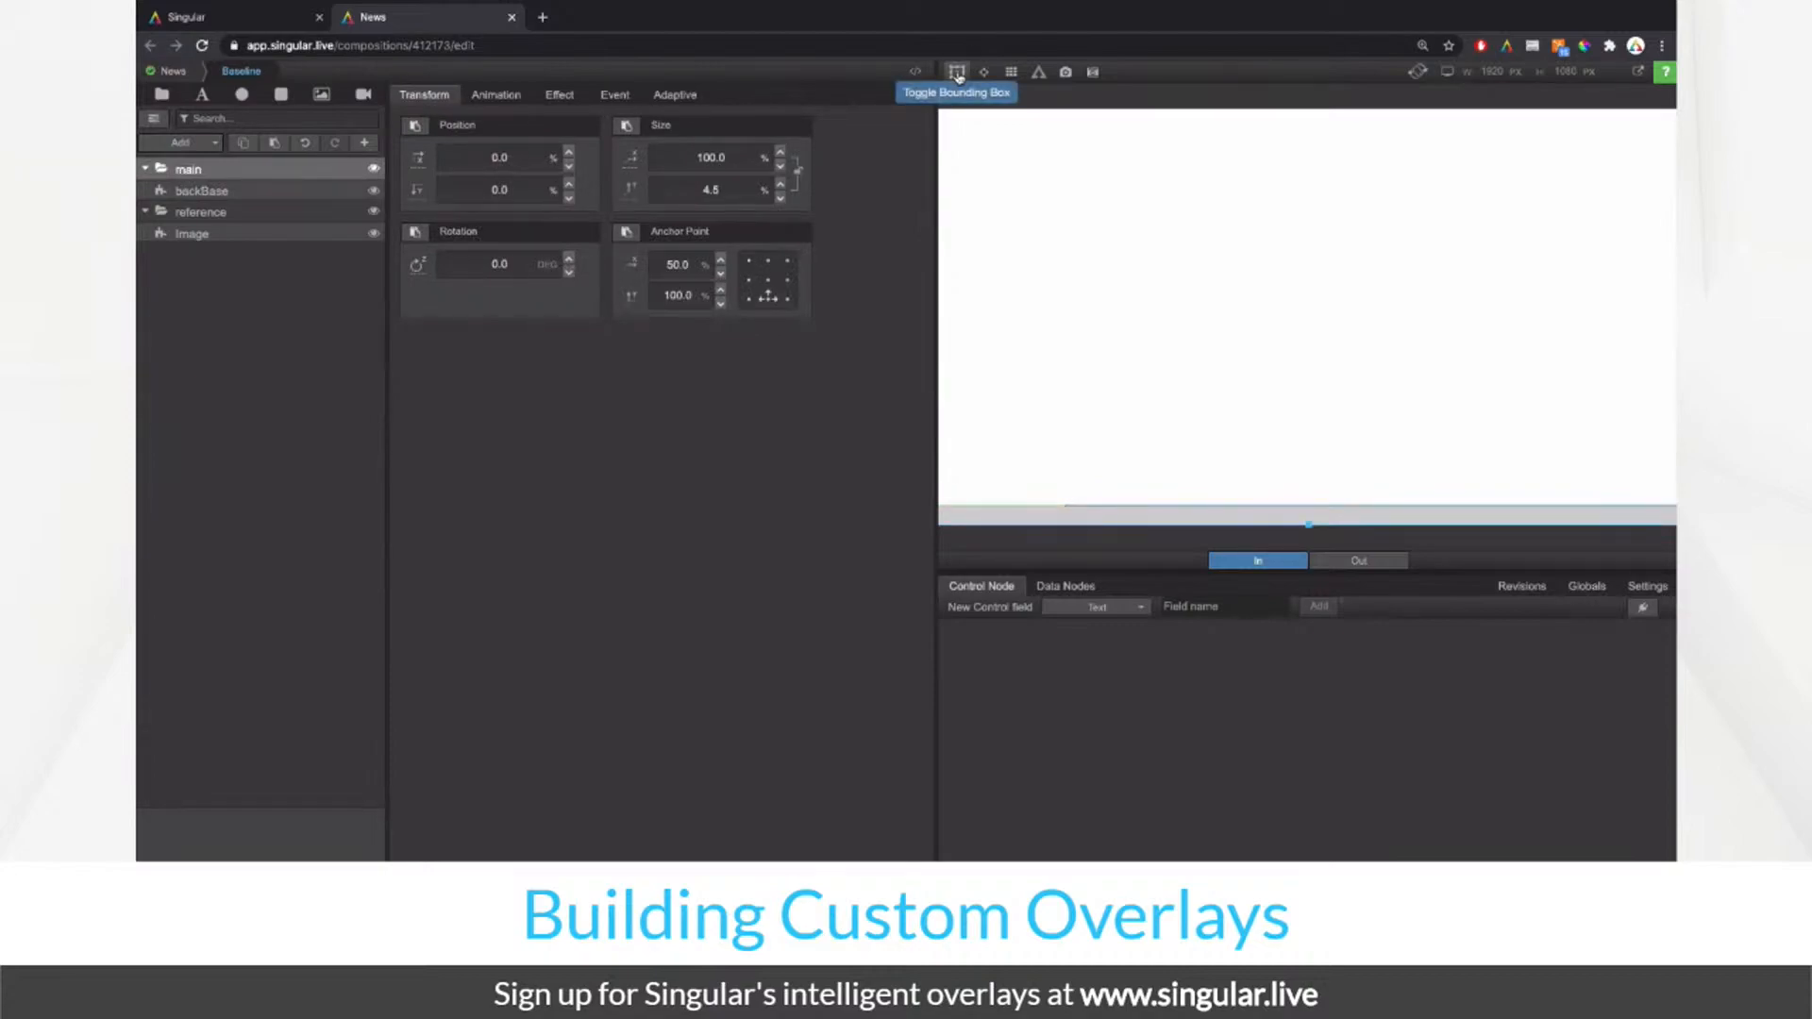
click(311, 193)
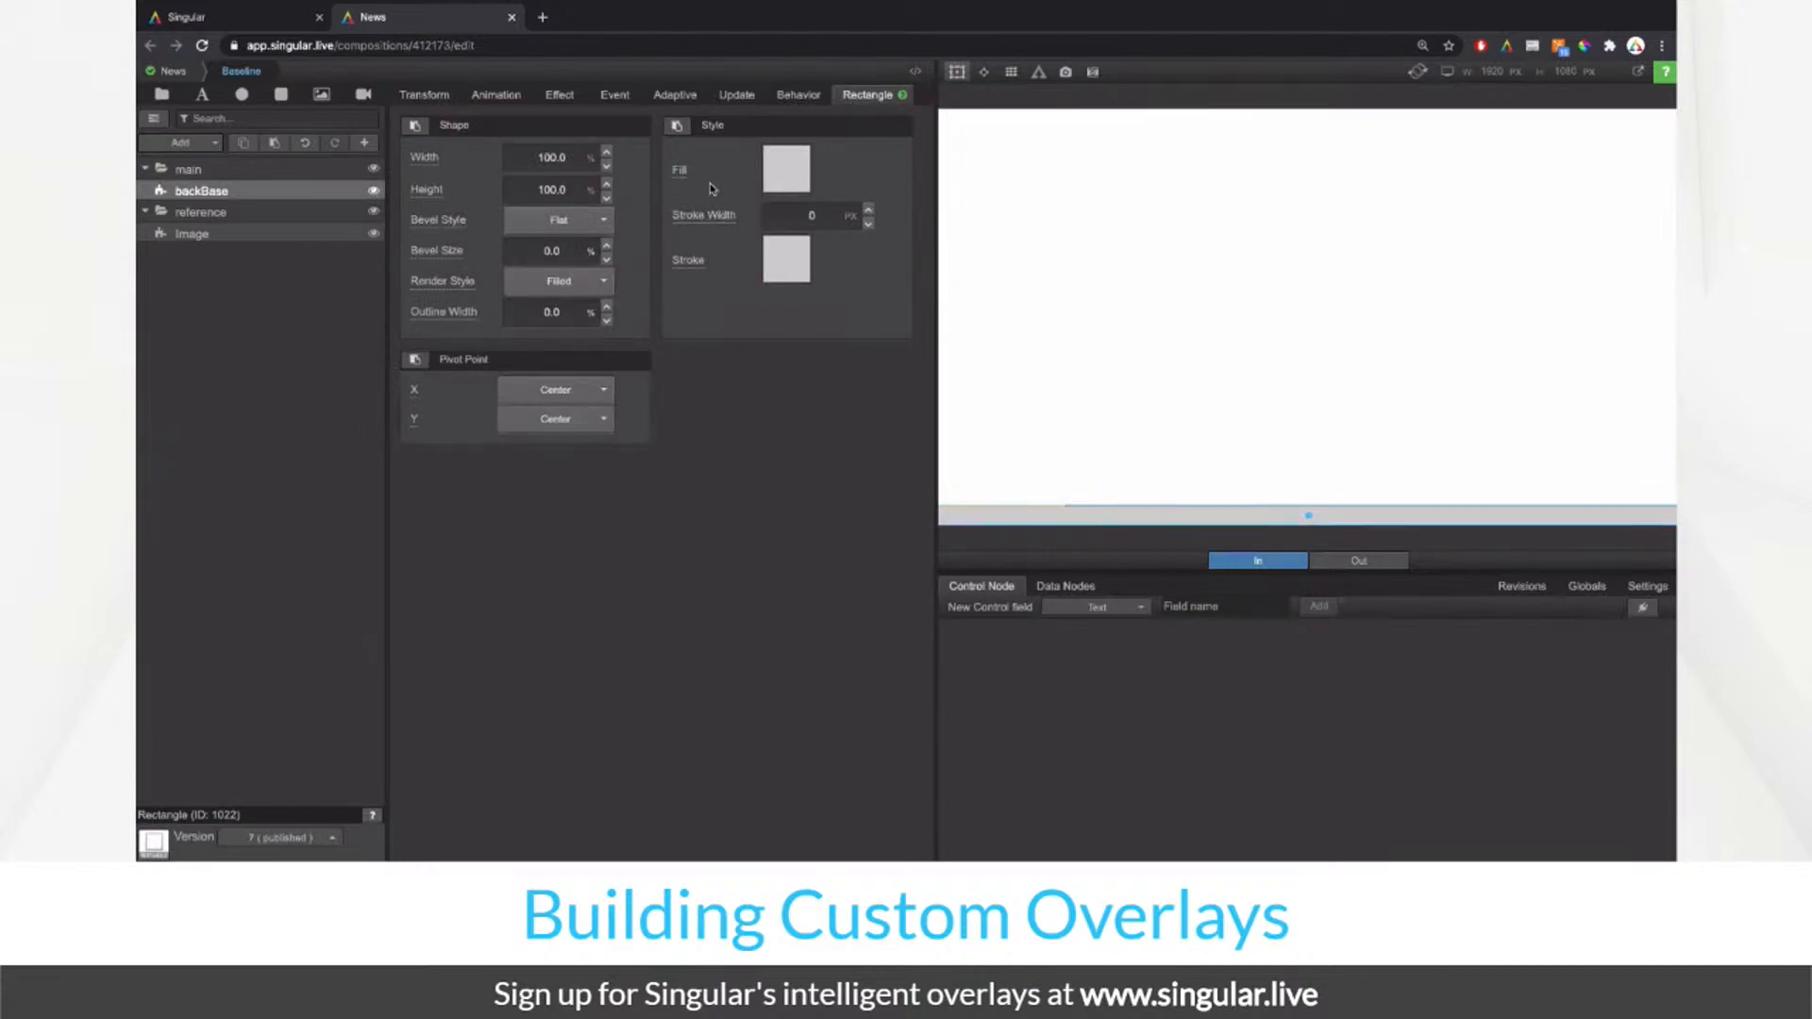
click(686, 130)
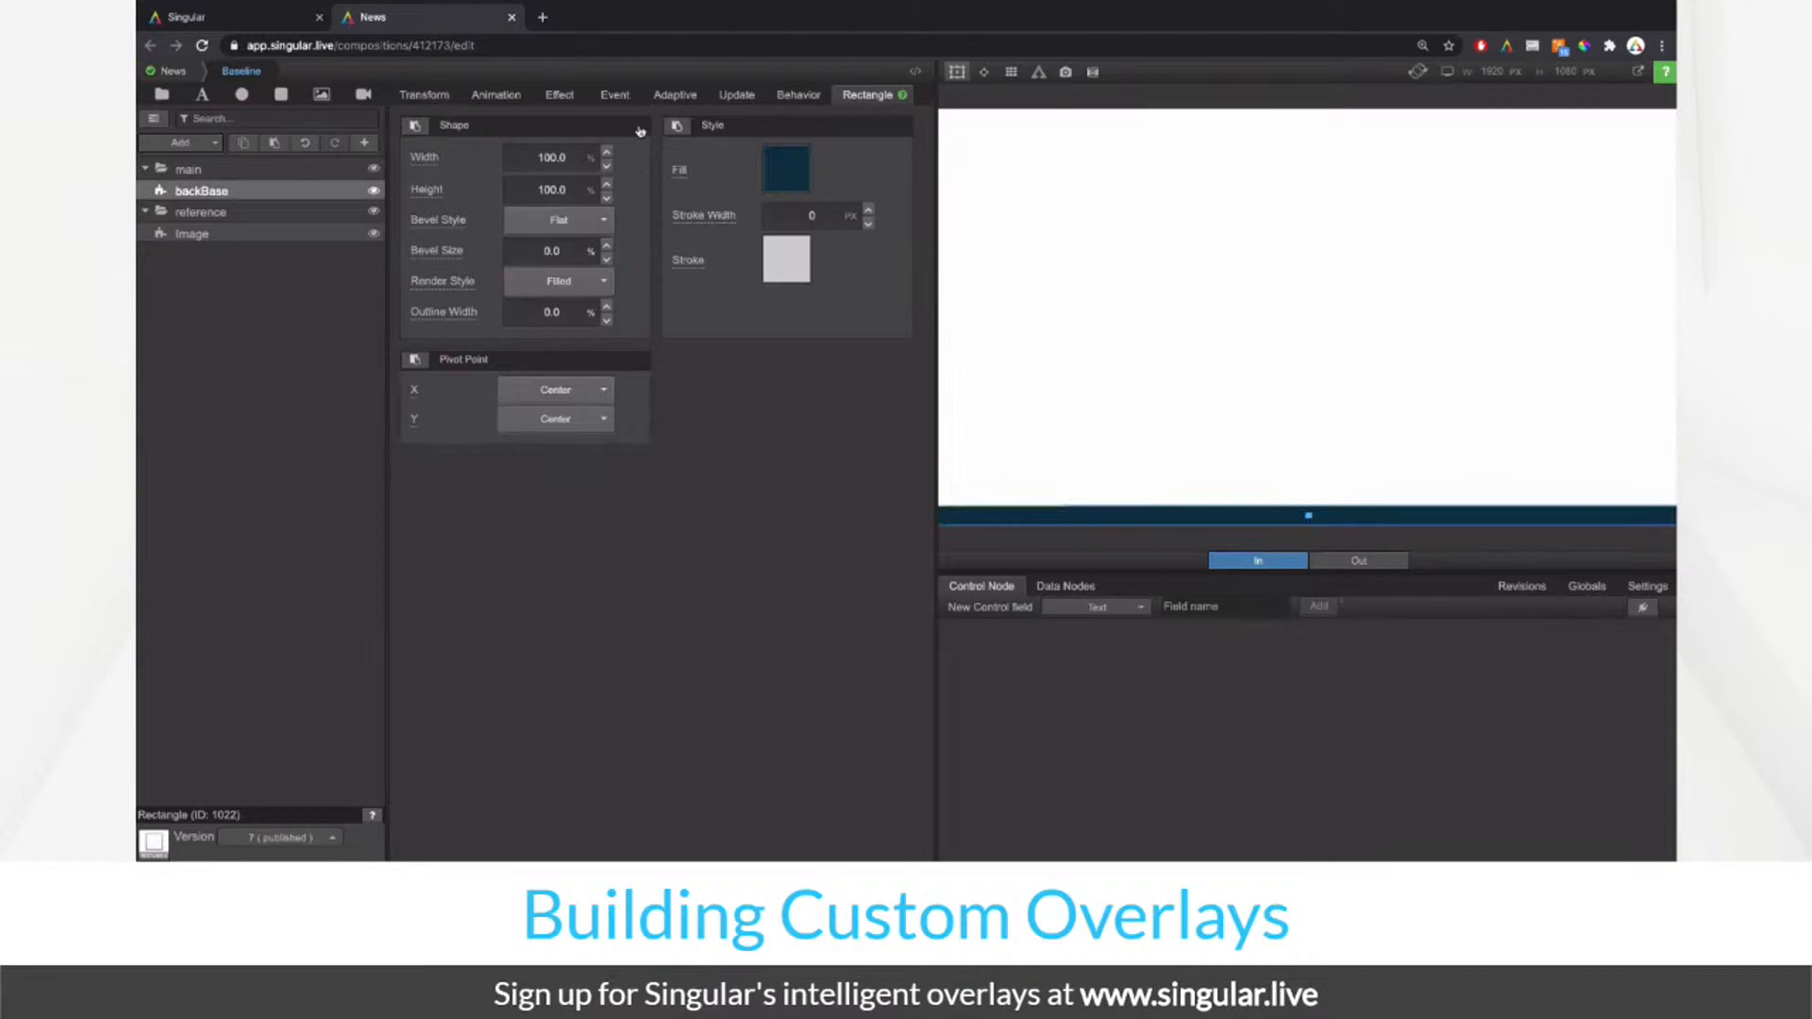
Step: Compare backBase against the ticker and raise its Brightness effect to 190%
click(376, 192)
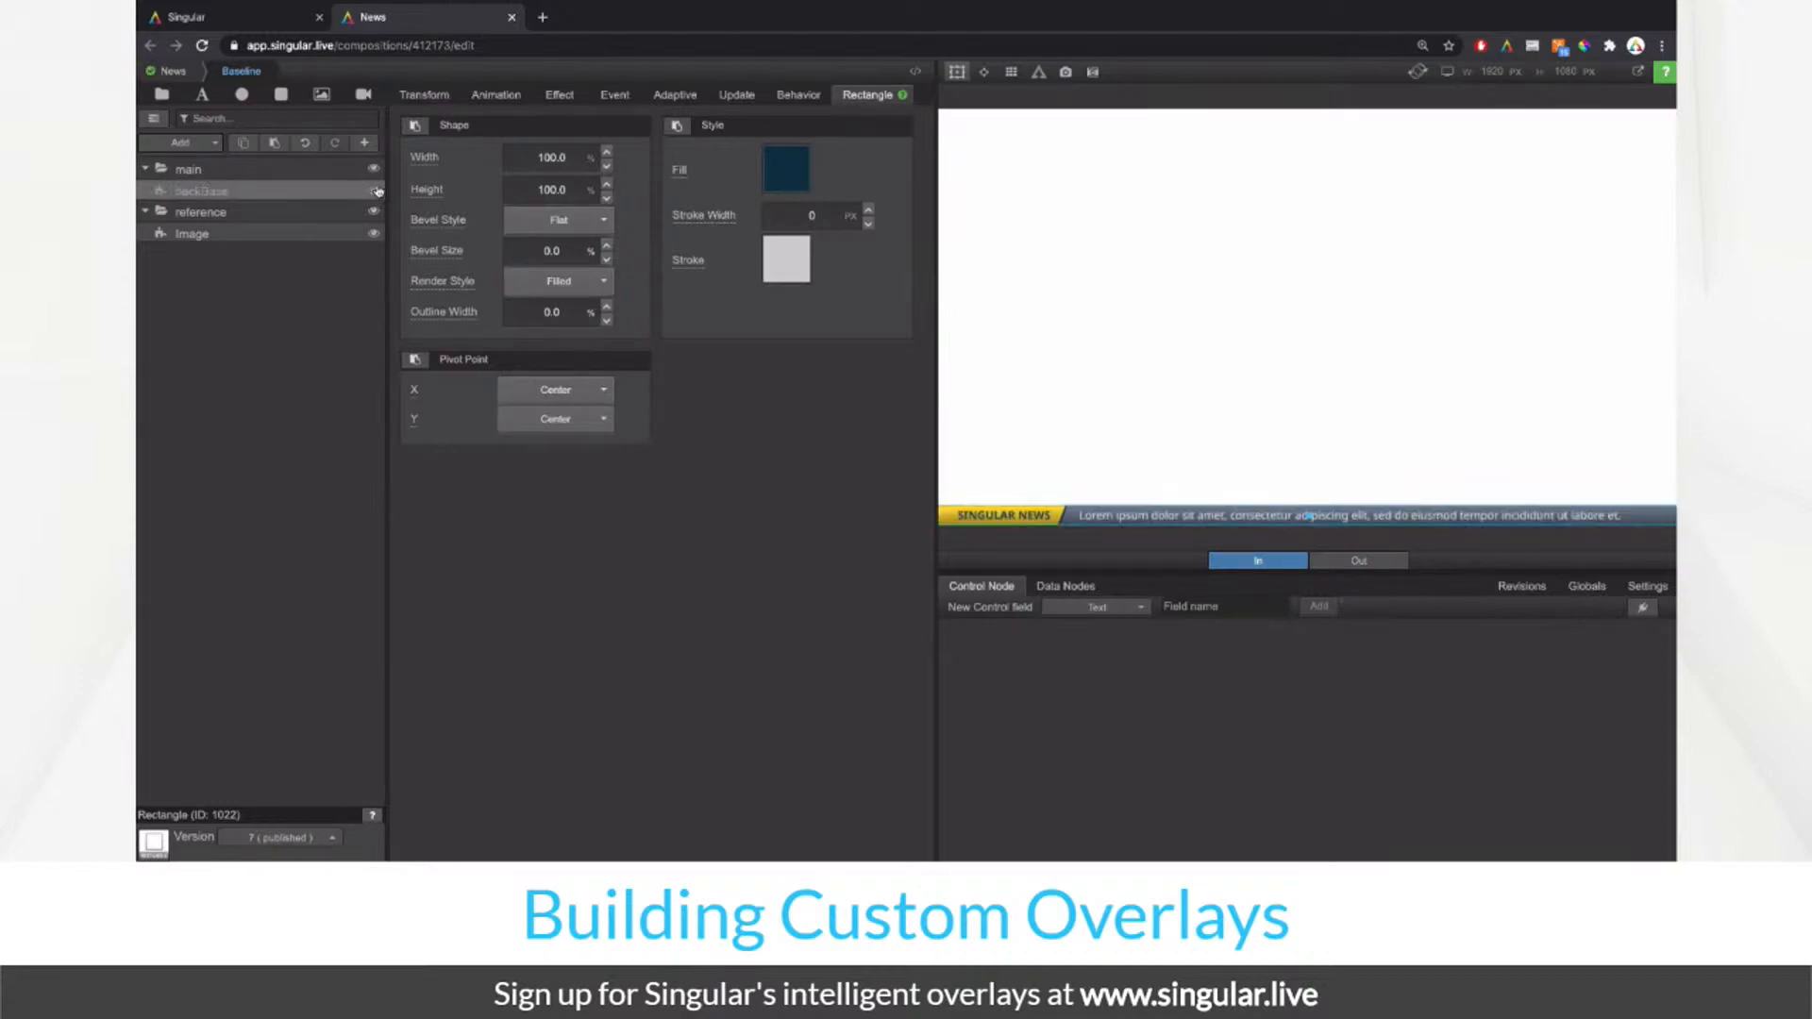
click(375, 191)
click(375, 191)
click(376, 191)
click(376, 192)
click(376, 192)
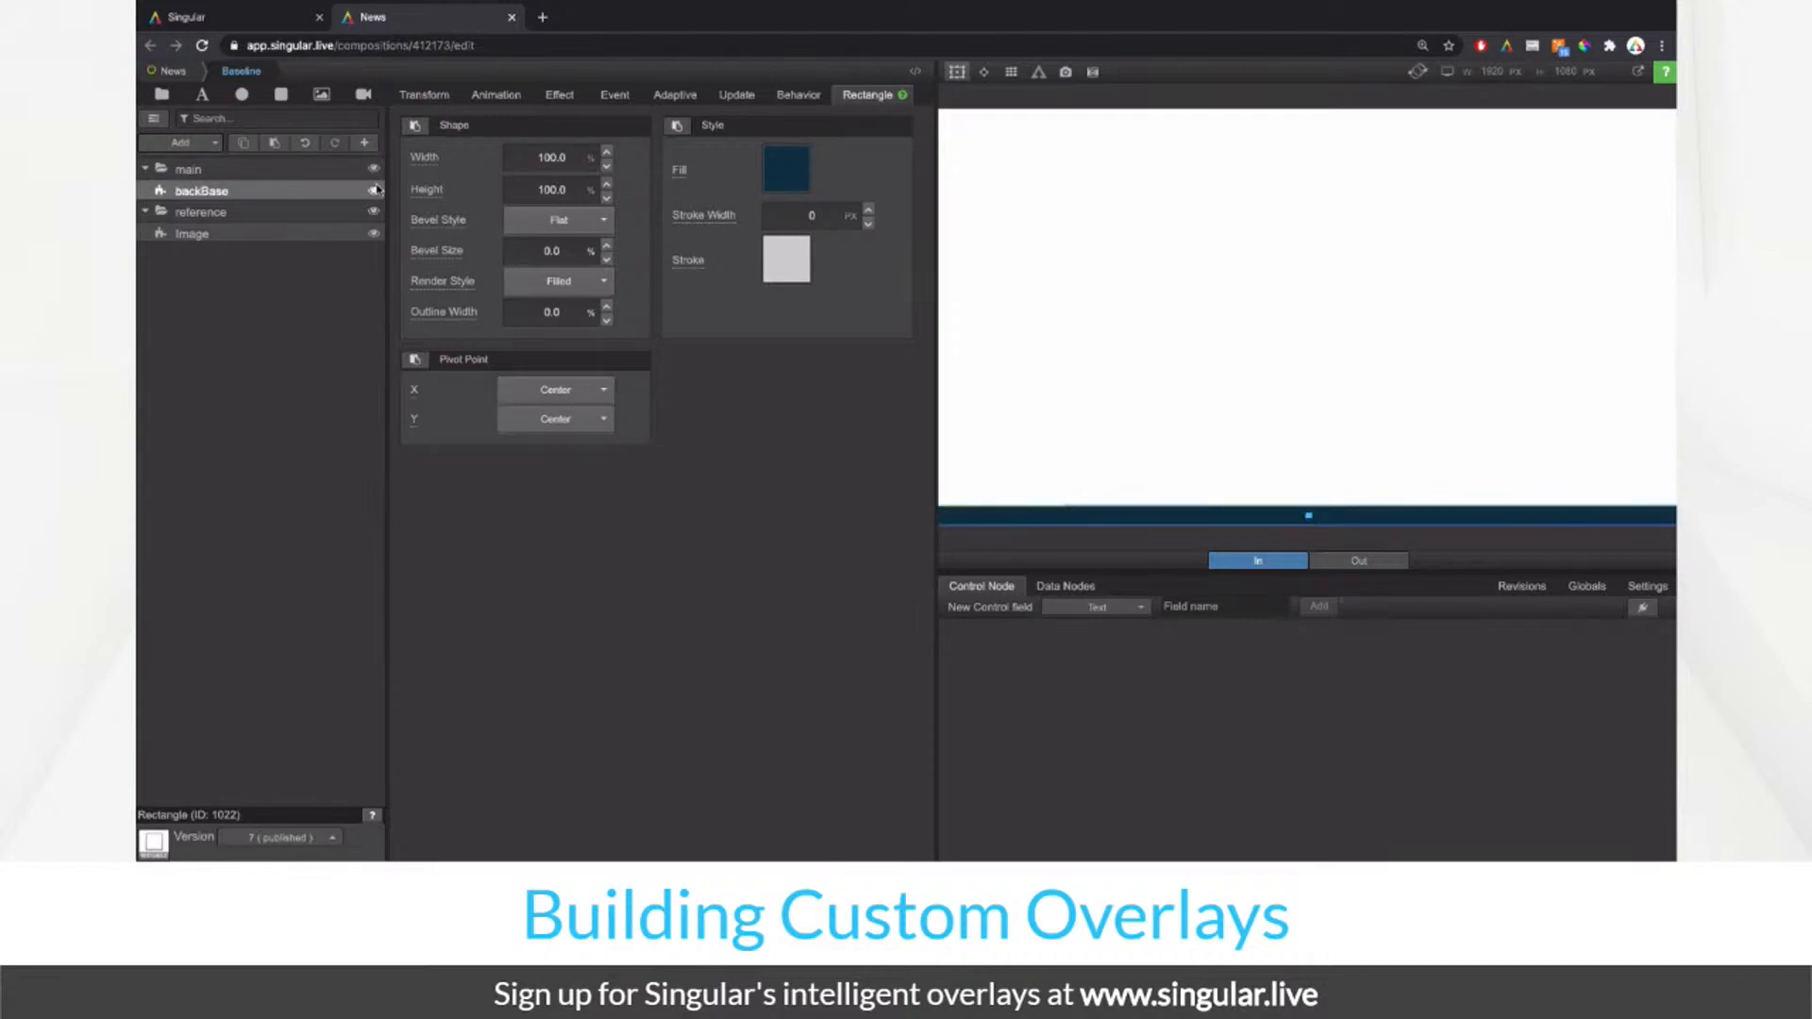
click(560, 95)
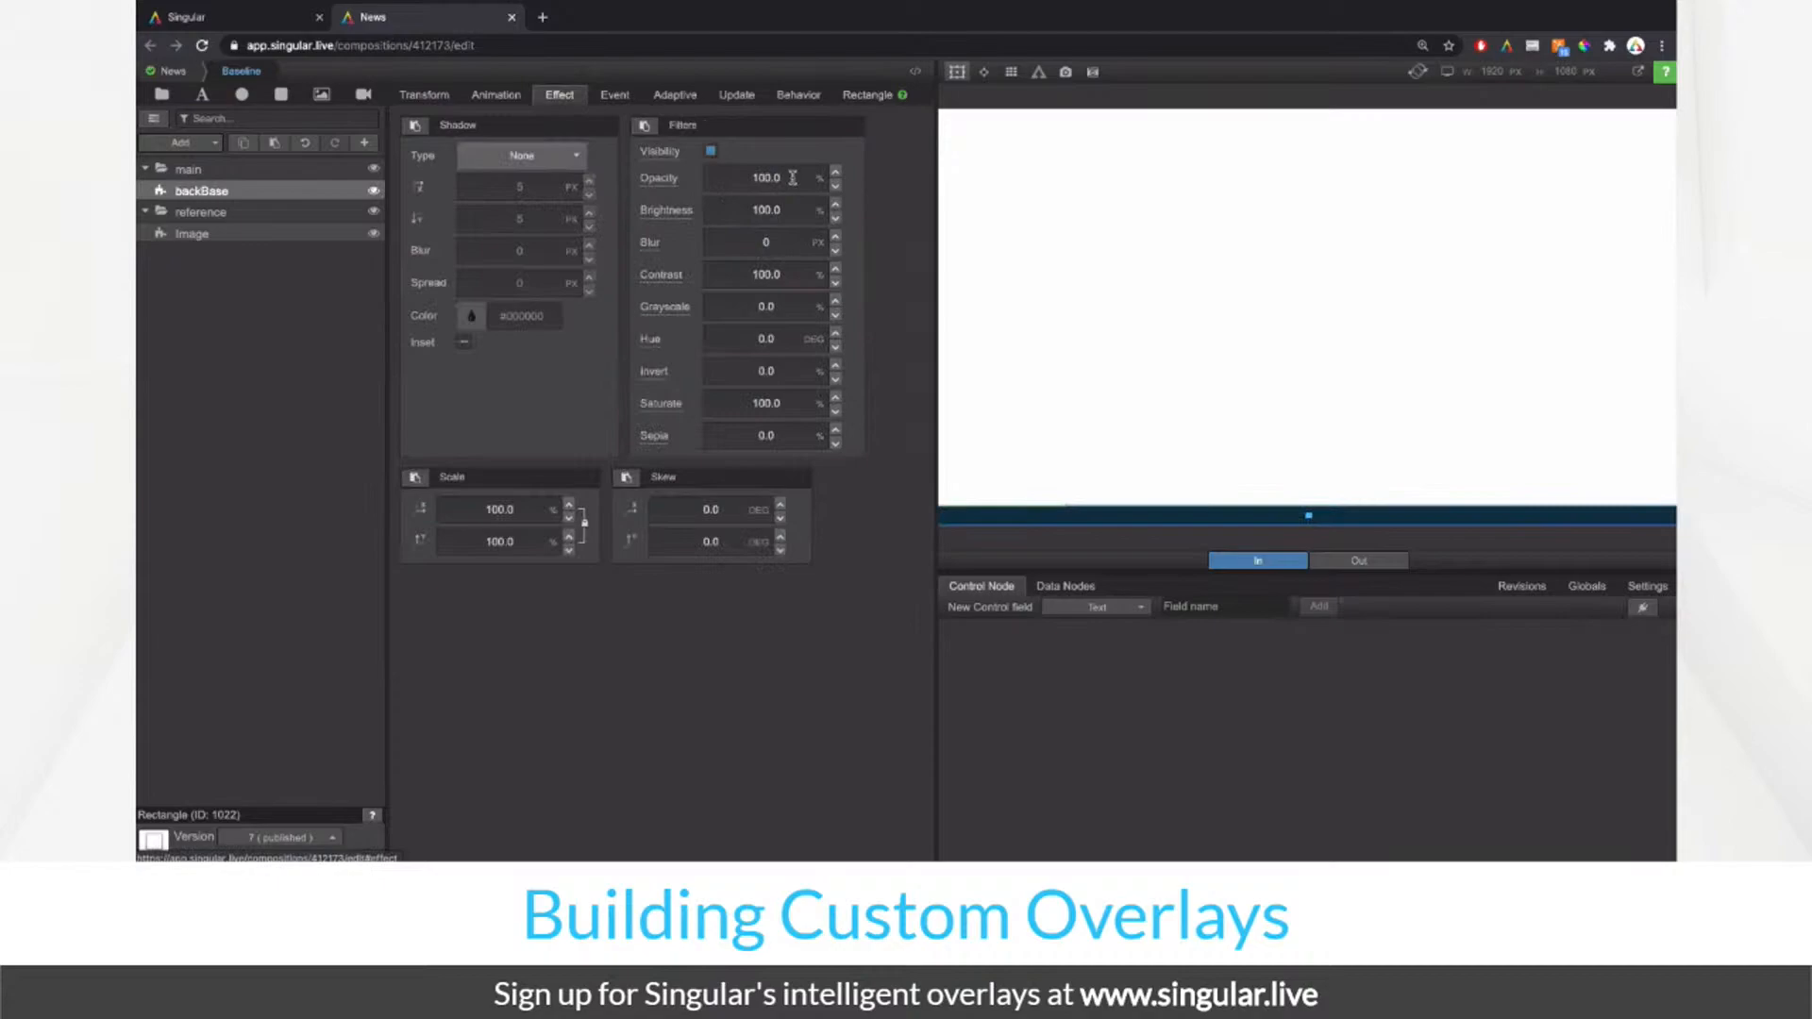
drag(793, 210, 884, 210)
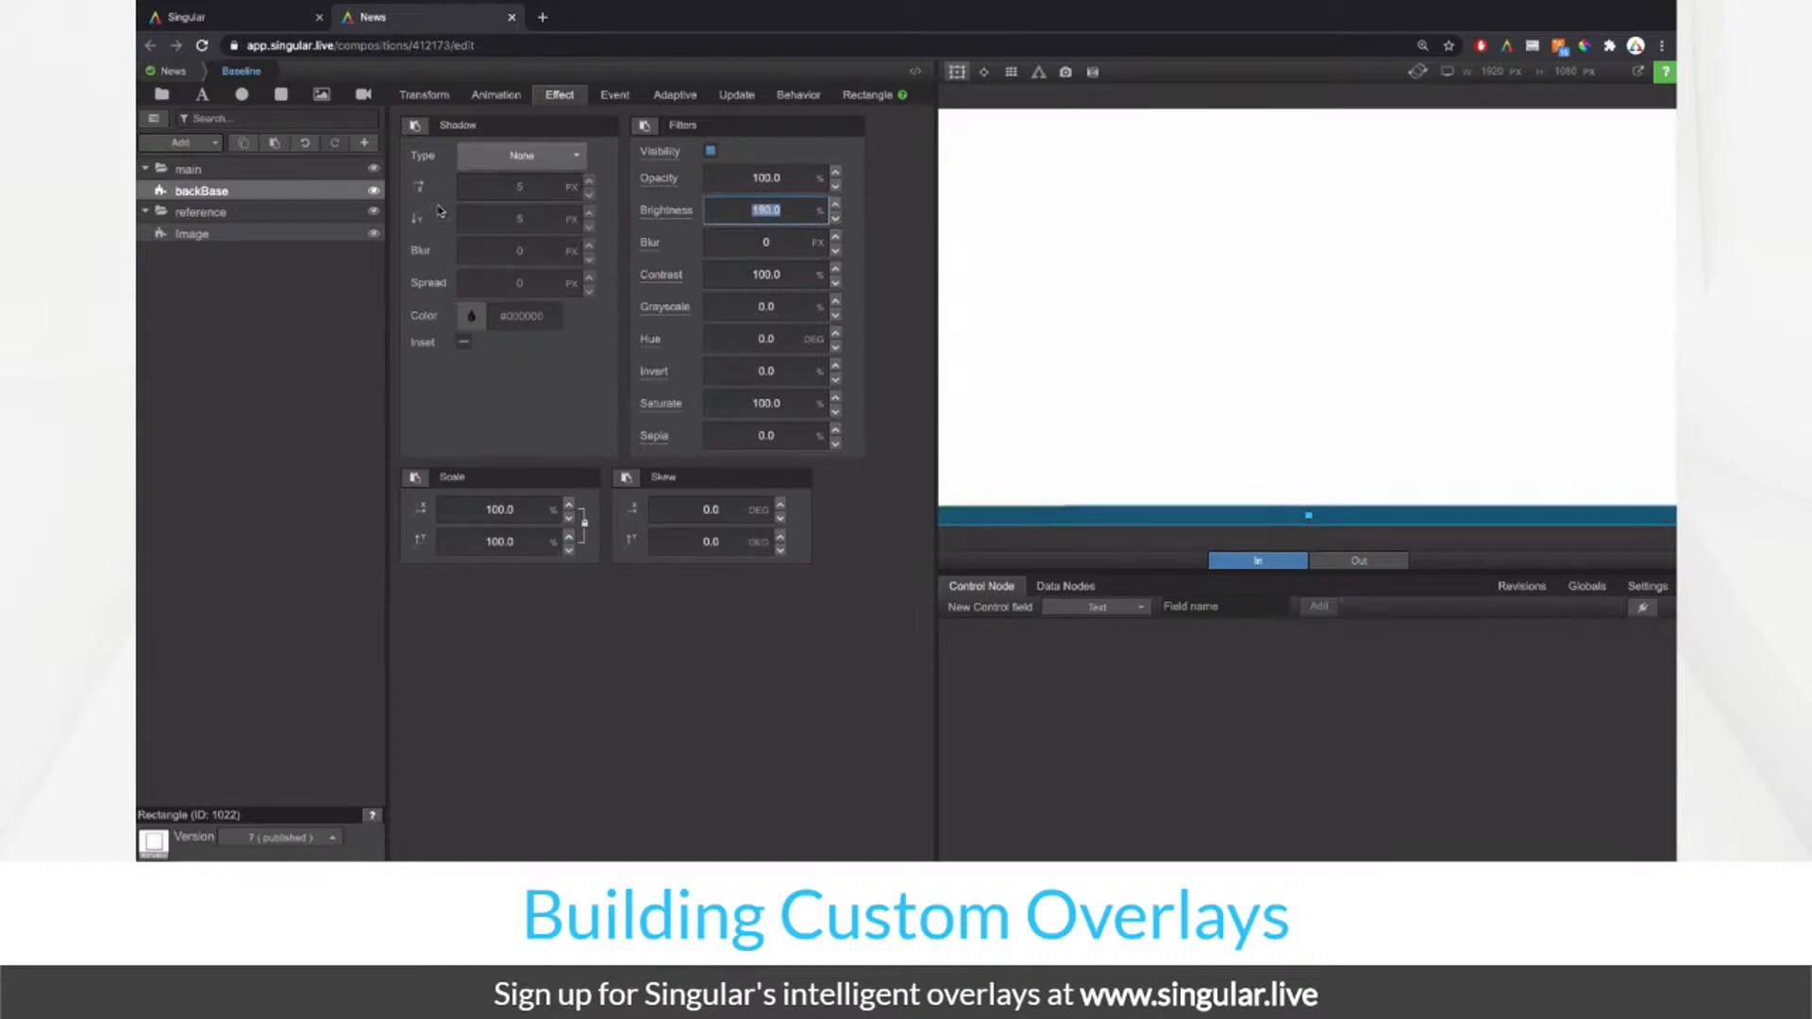
Step: Compare the brightened backBase with the ticker, then hide it and the bounding box
click(376, 193)
click(376, 194)
click(376, 194)
click(375, 194)
click(376, 194)
click(376, 193)
click(957, 72)
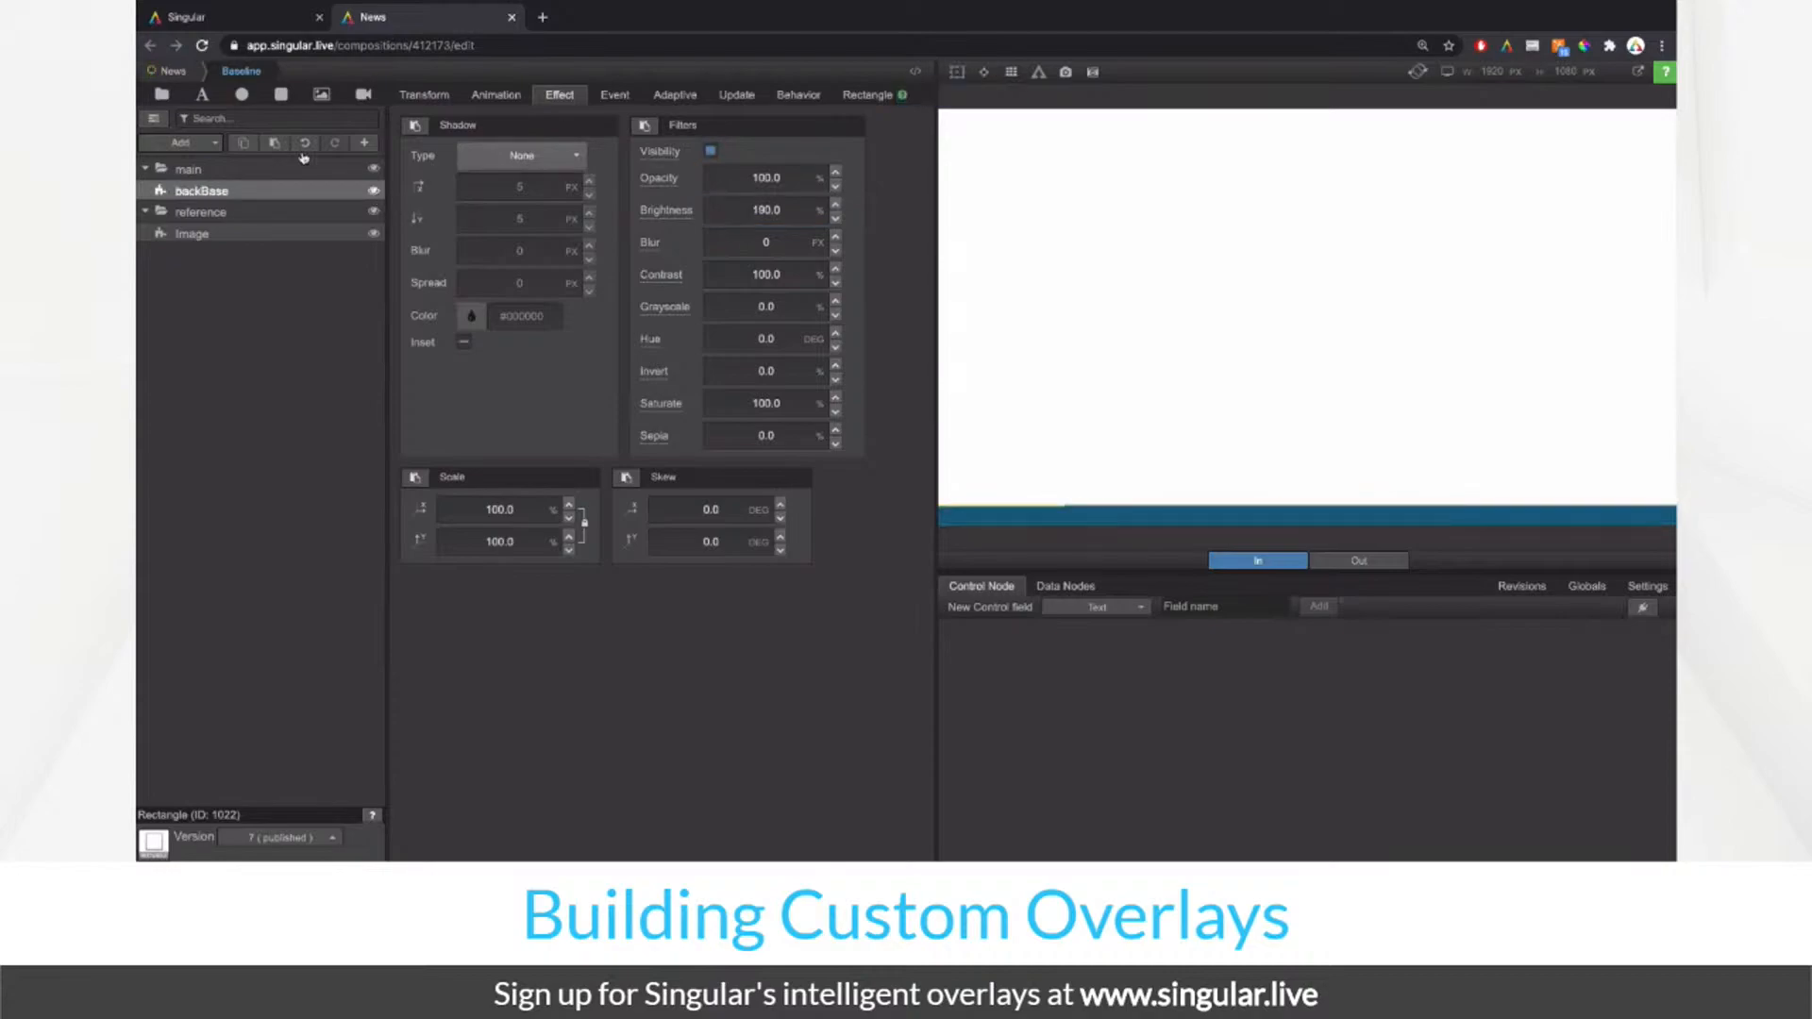
click(379, 195)
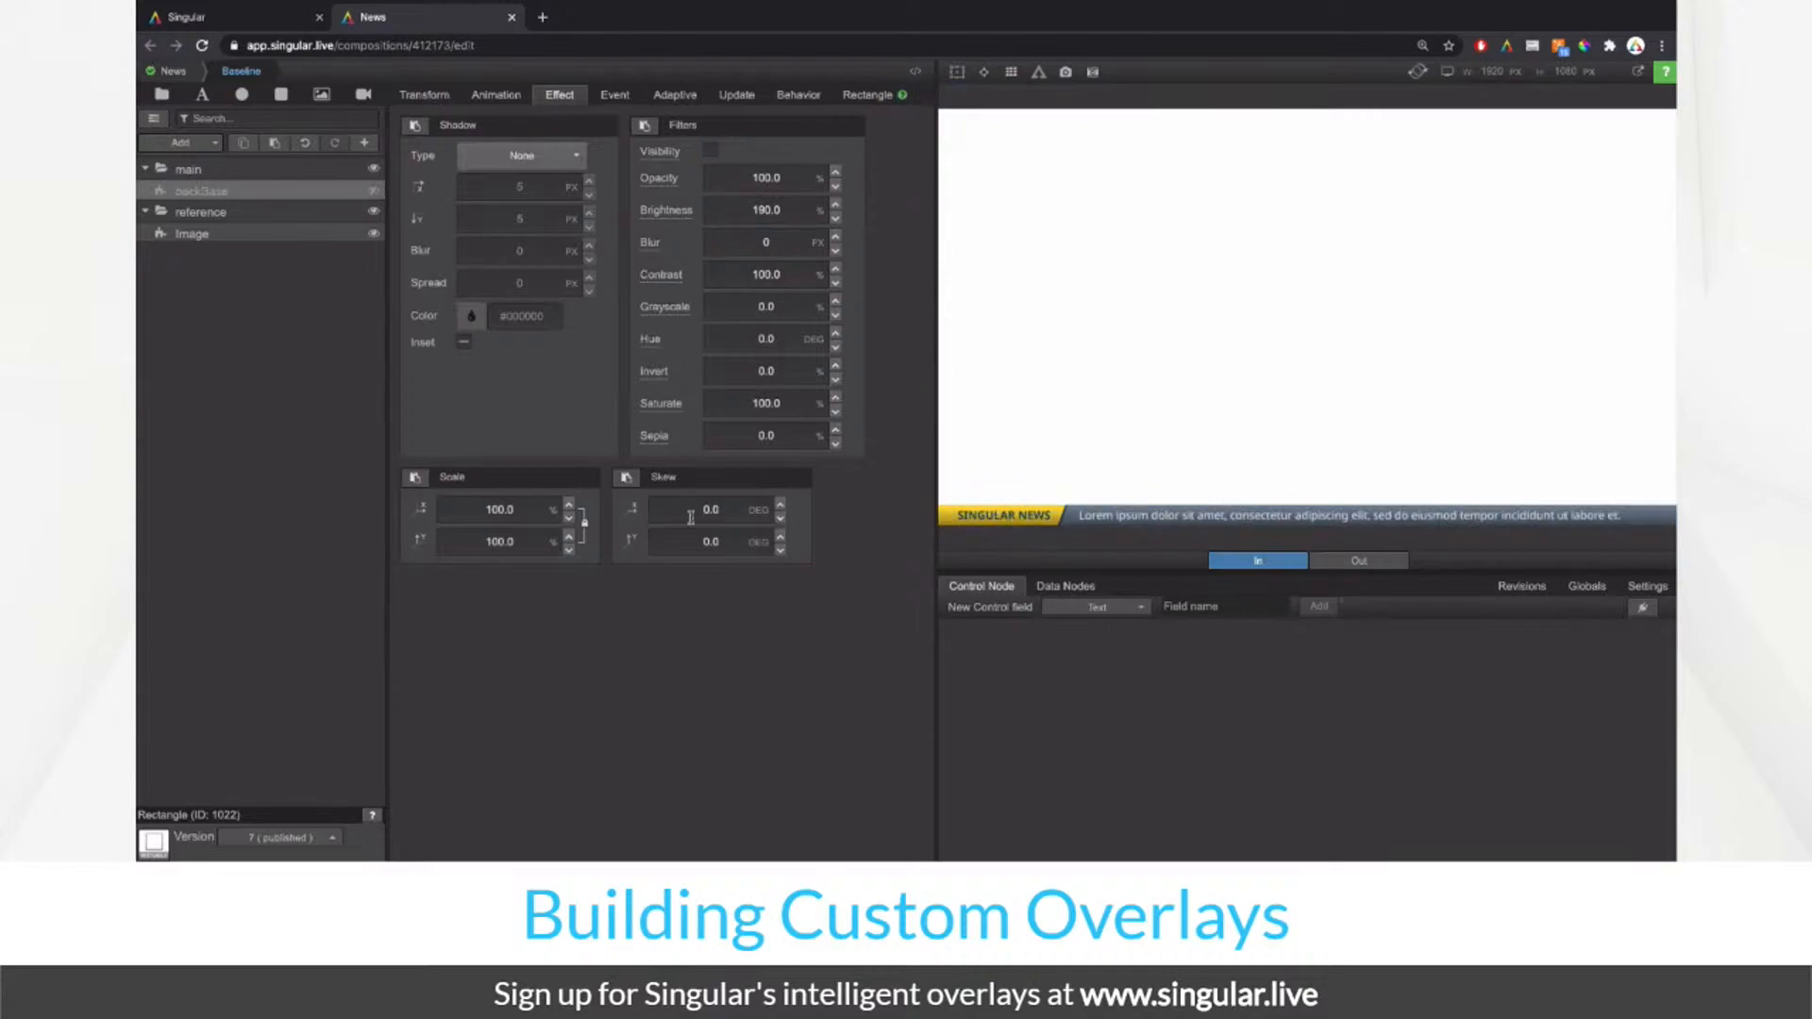
Step: Add a rectangle to main, rename it topBase, and leave it hidden
click(280, 95)
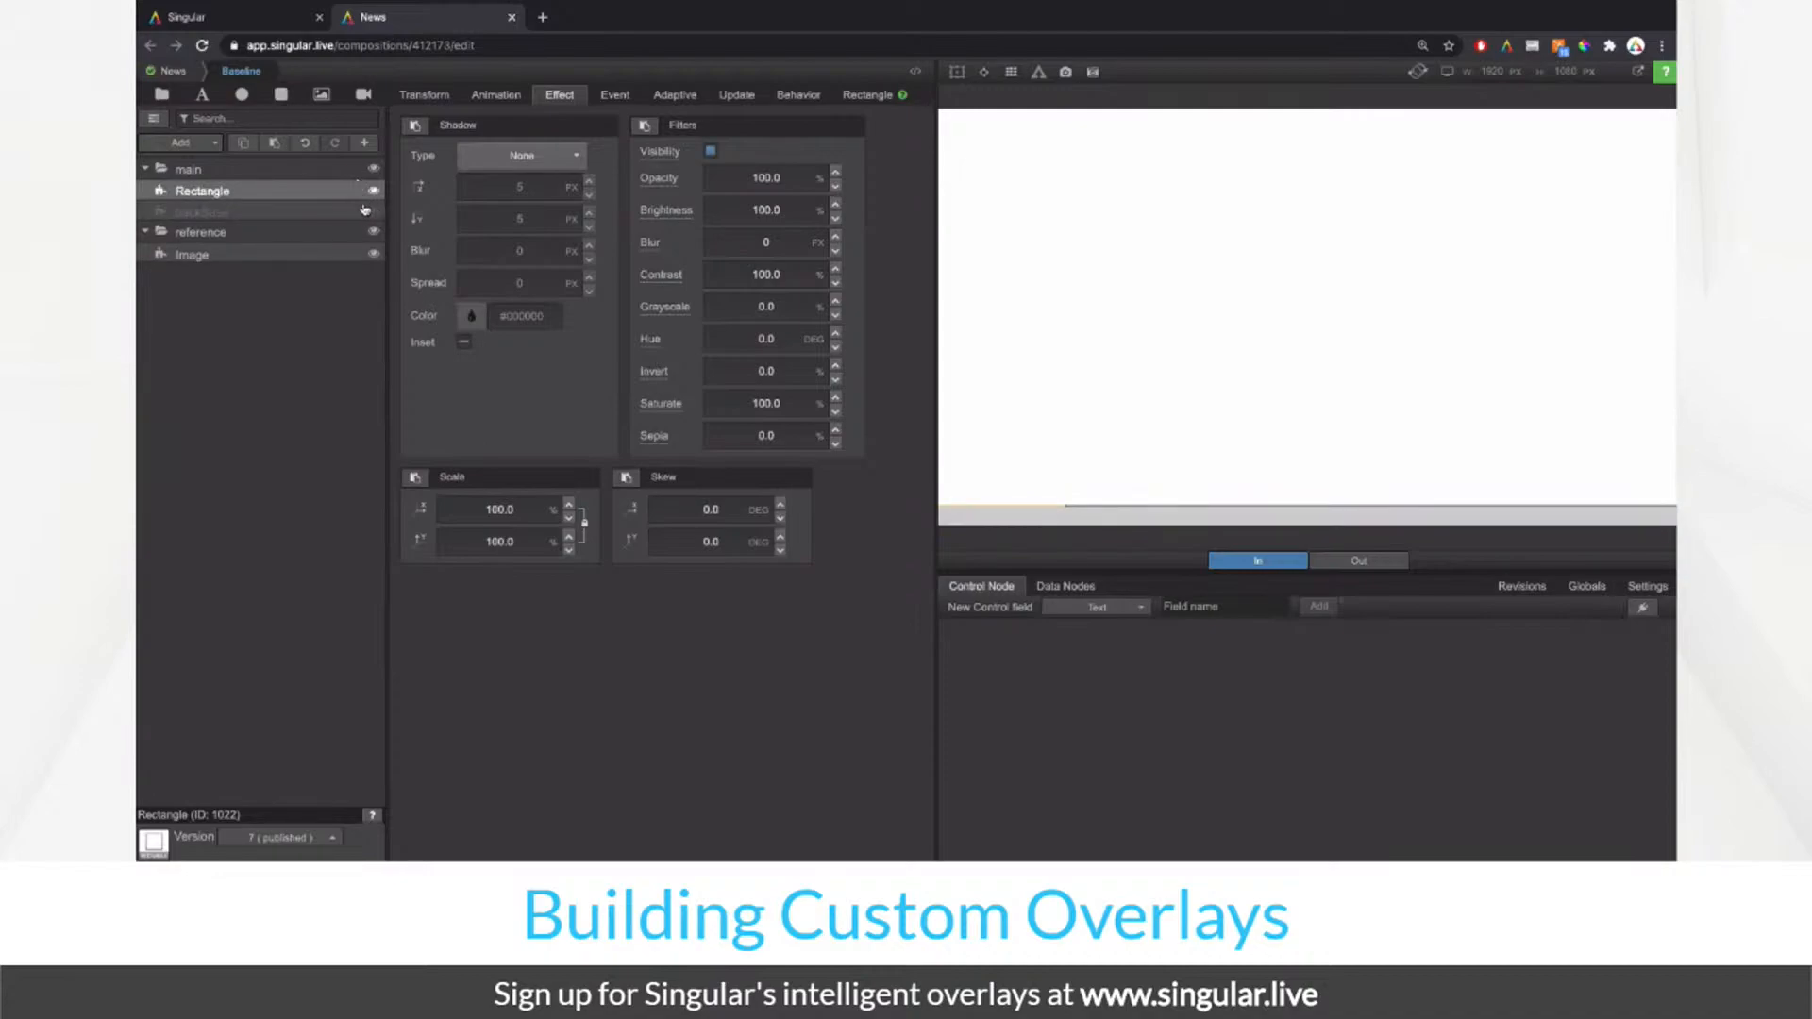
click(374, 192)
click(374, 213)
click(374, 212)
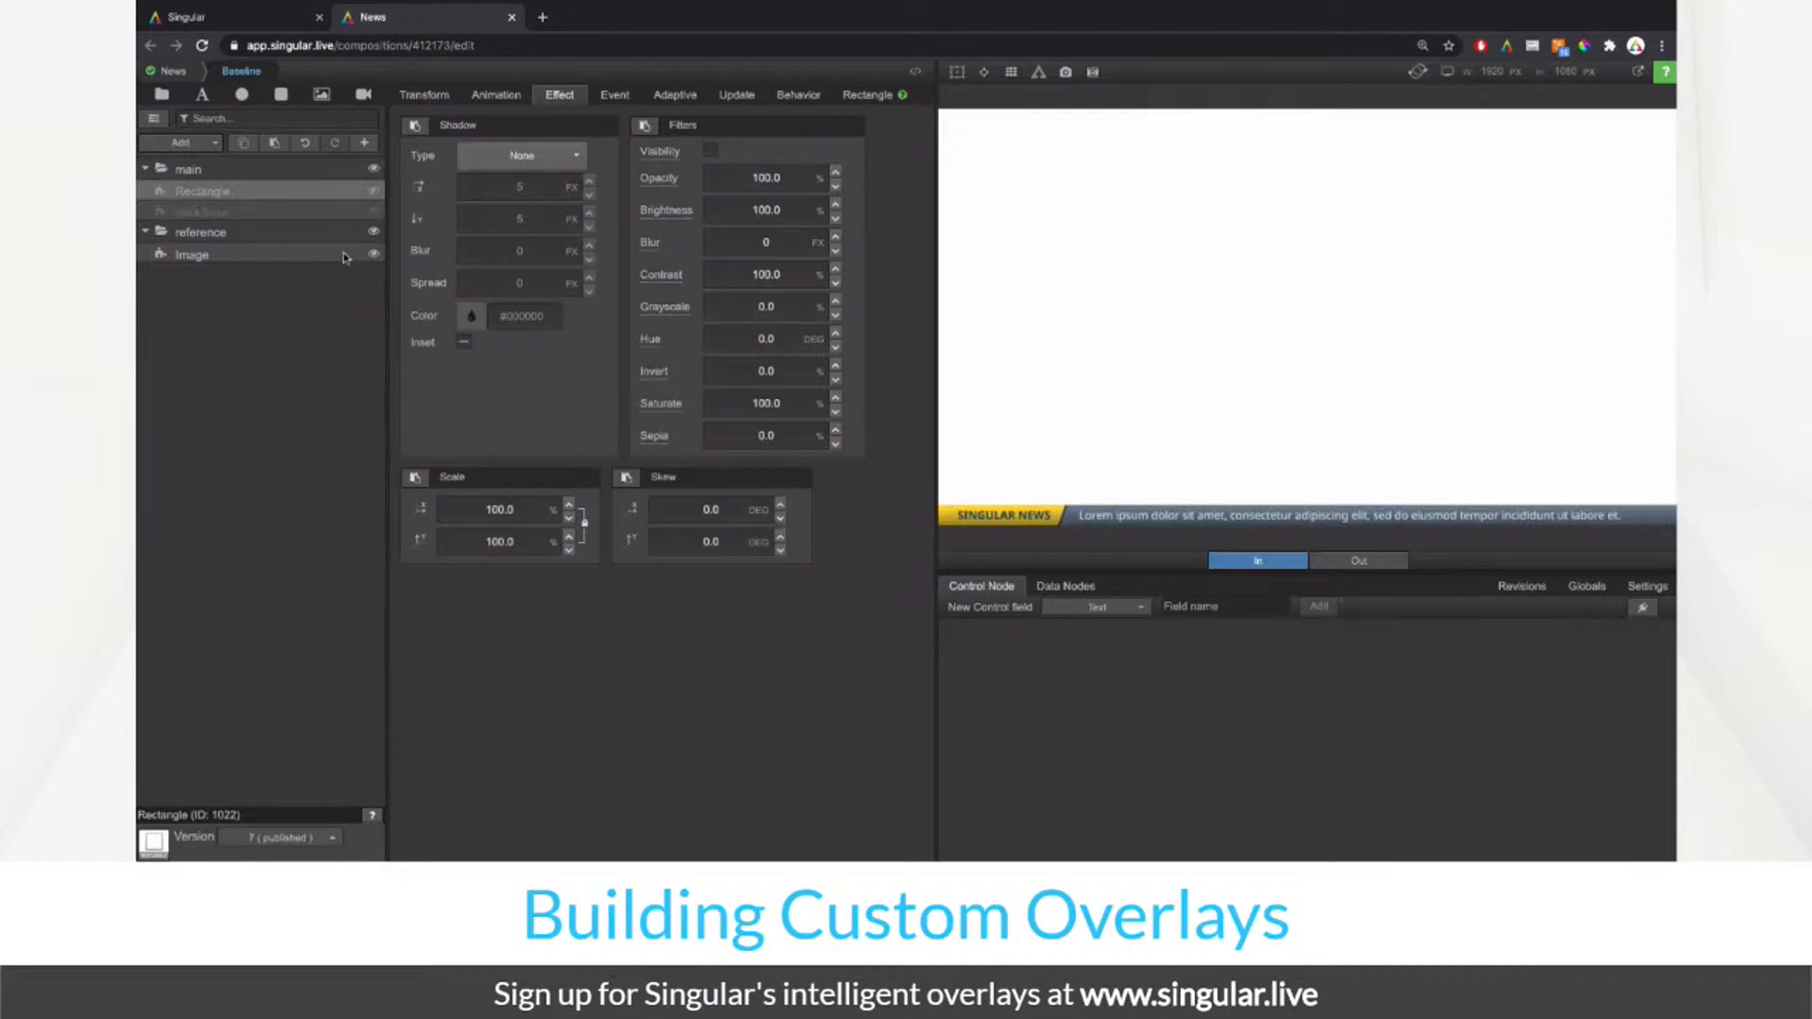
click(372, 233)
click(372, 232)
click(373, 192)
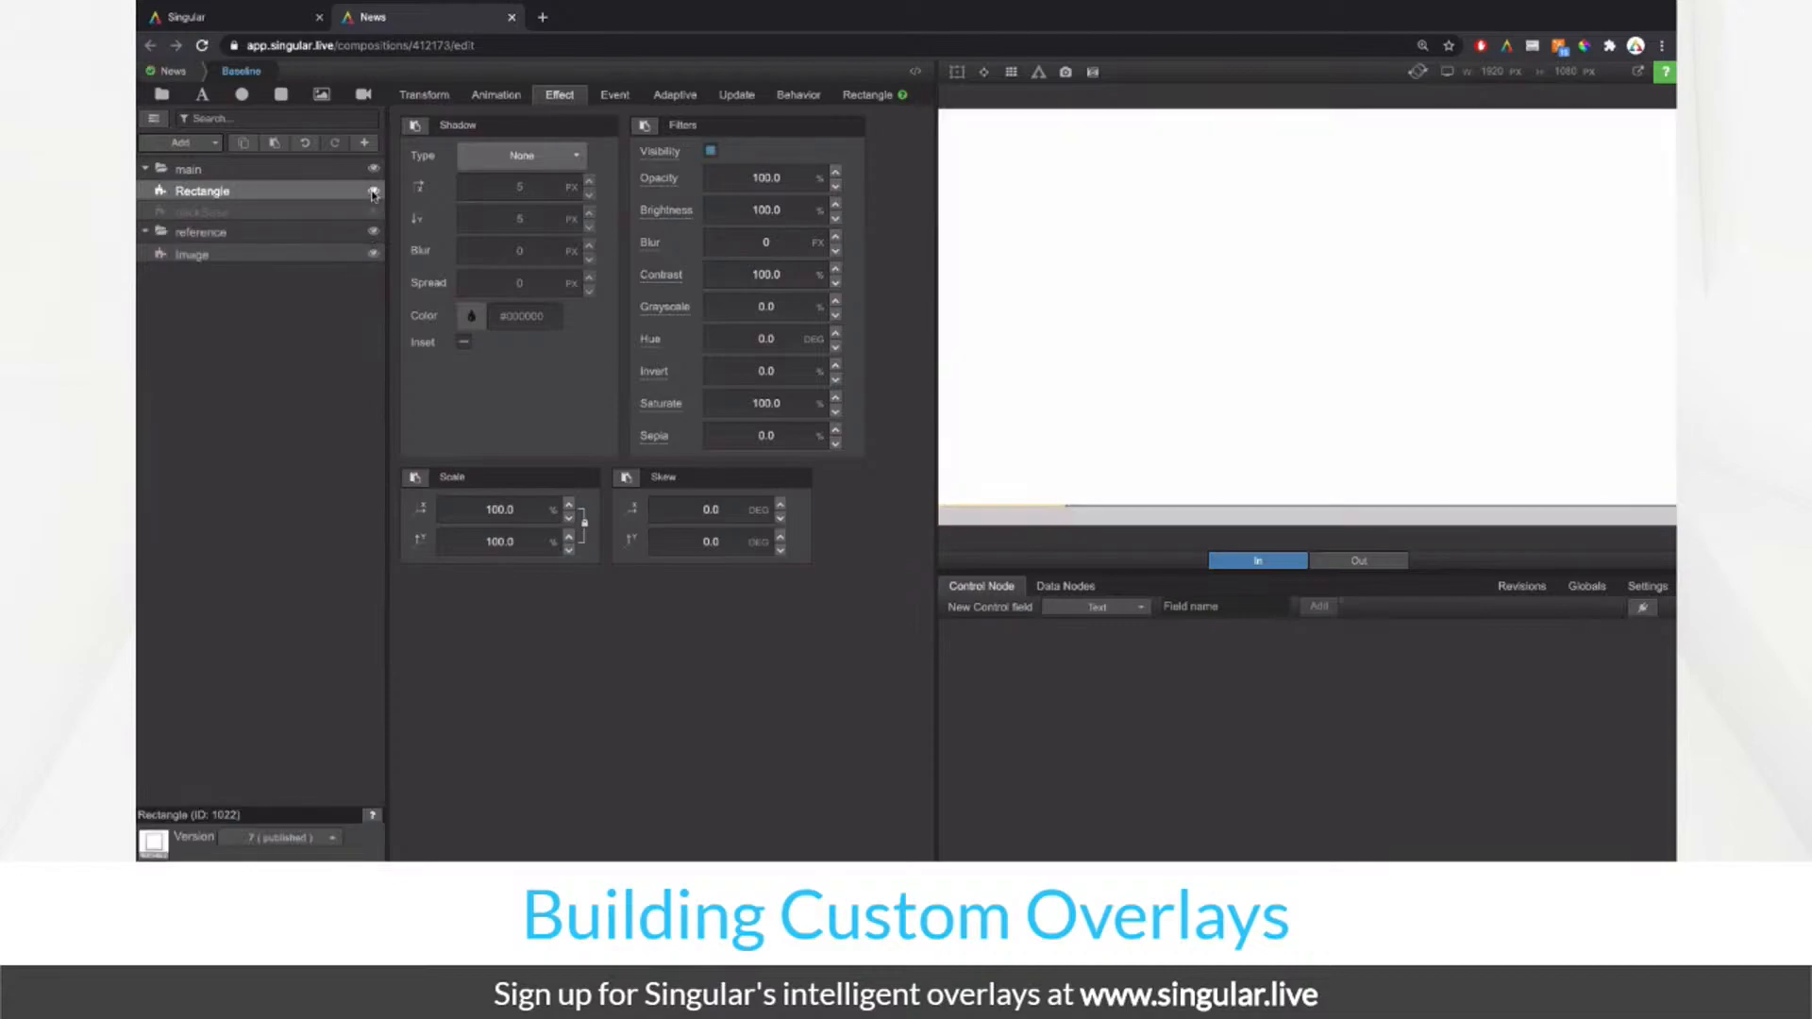
double_click(299, 194)
text(t)
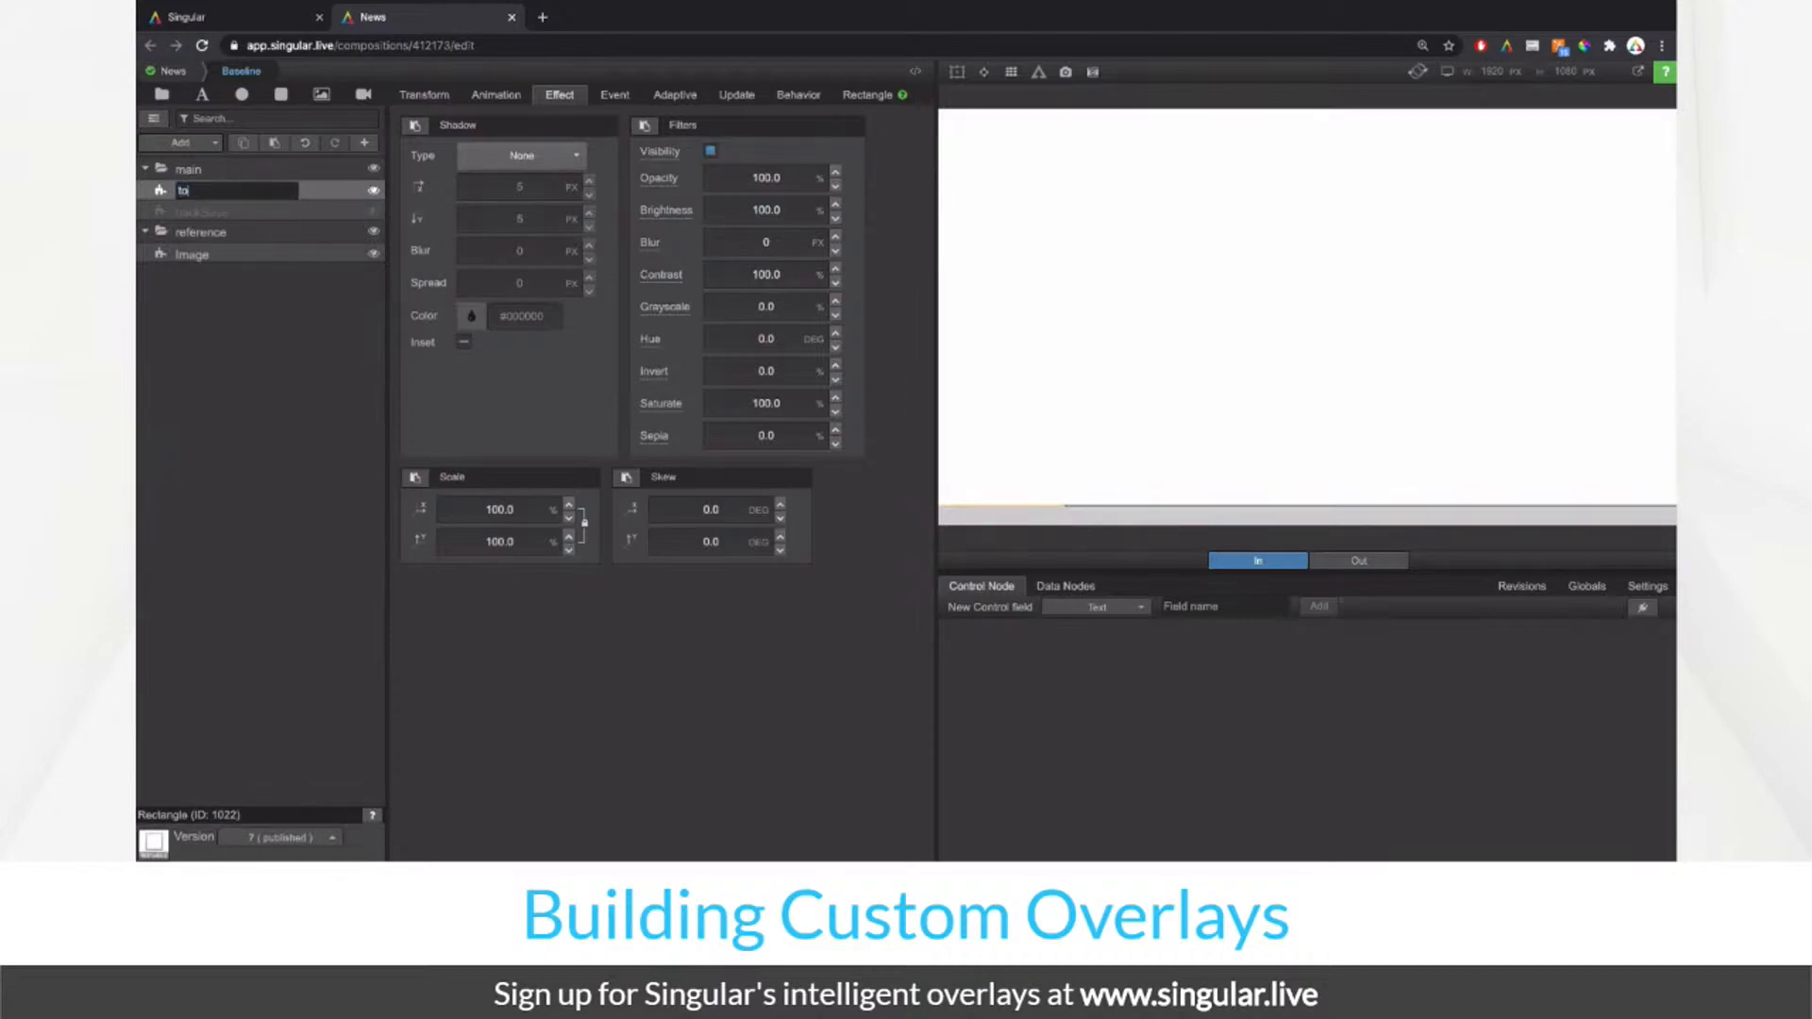
text(opBase)
key(Return)
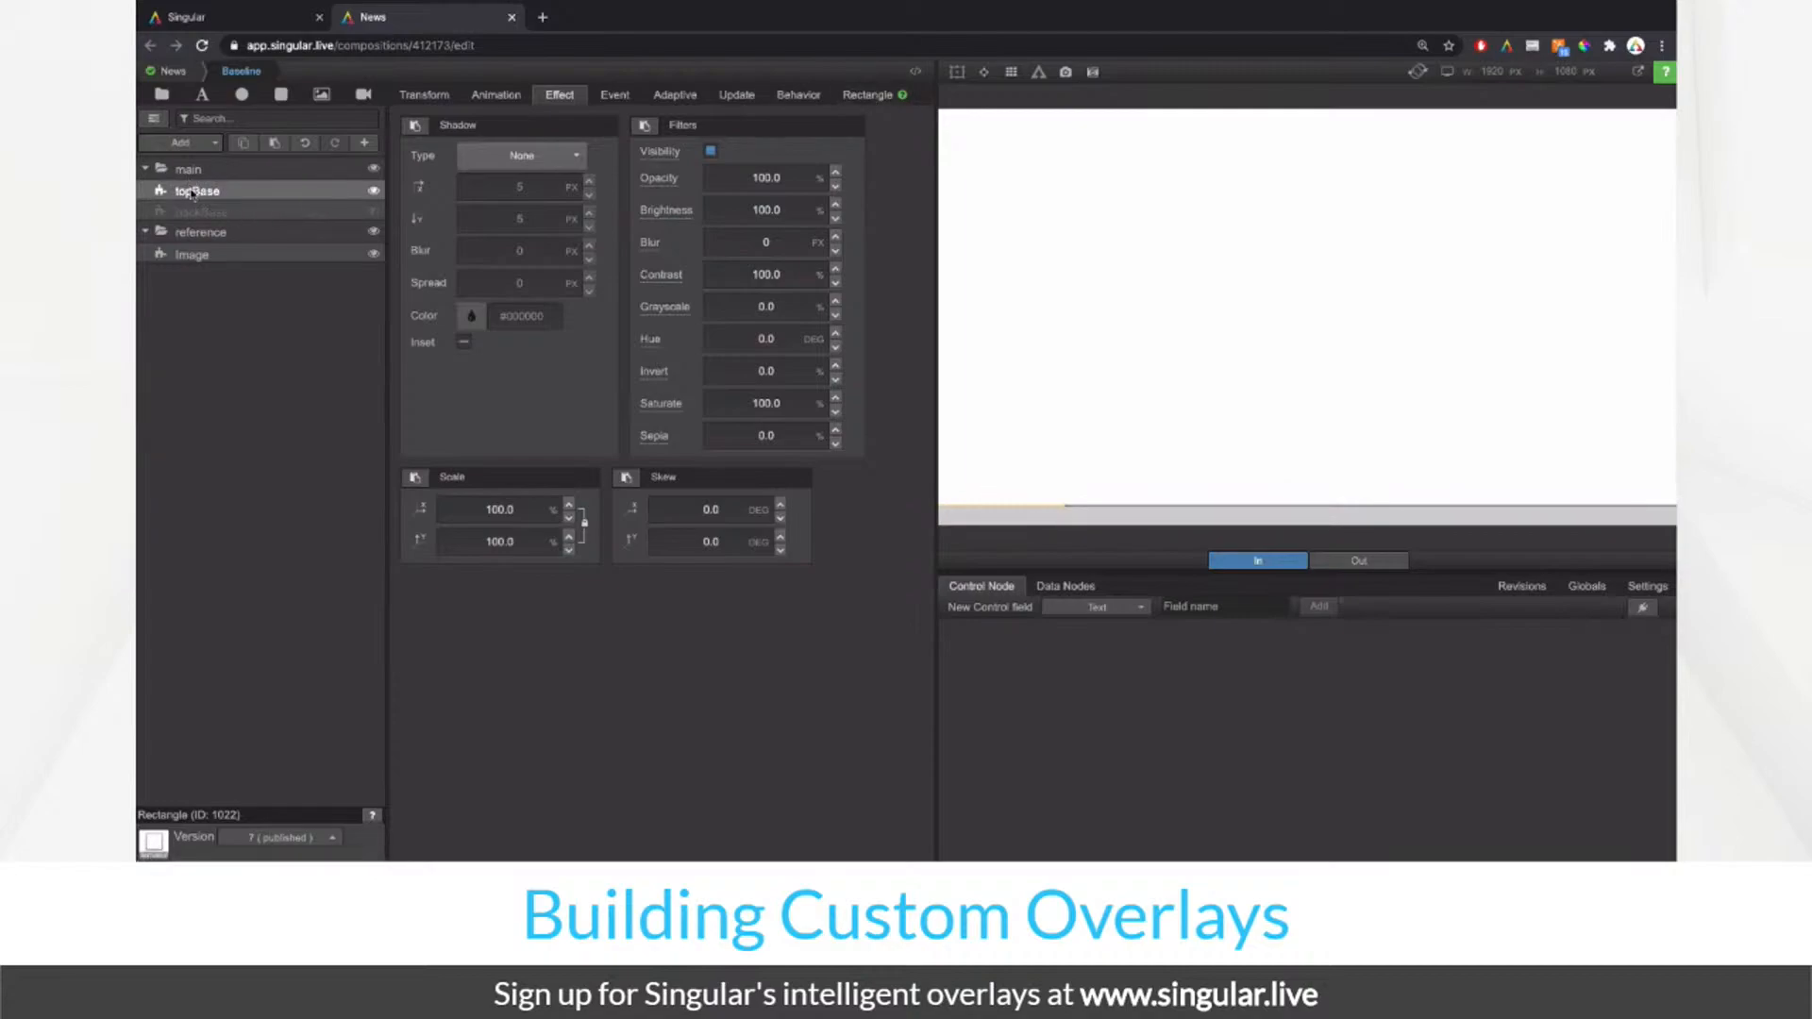
click(854, 94)
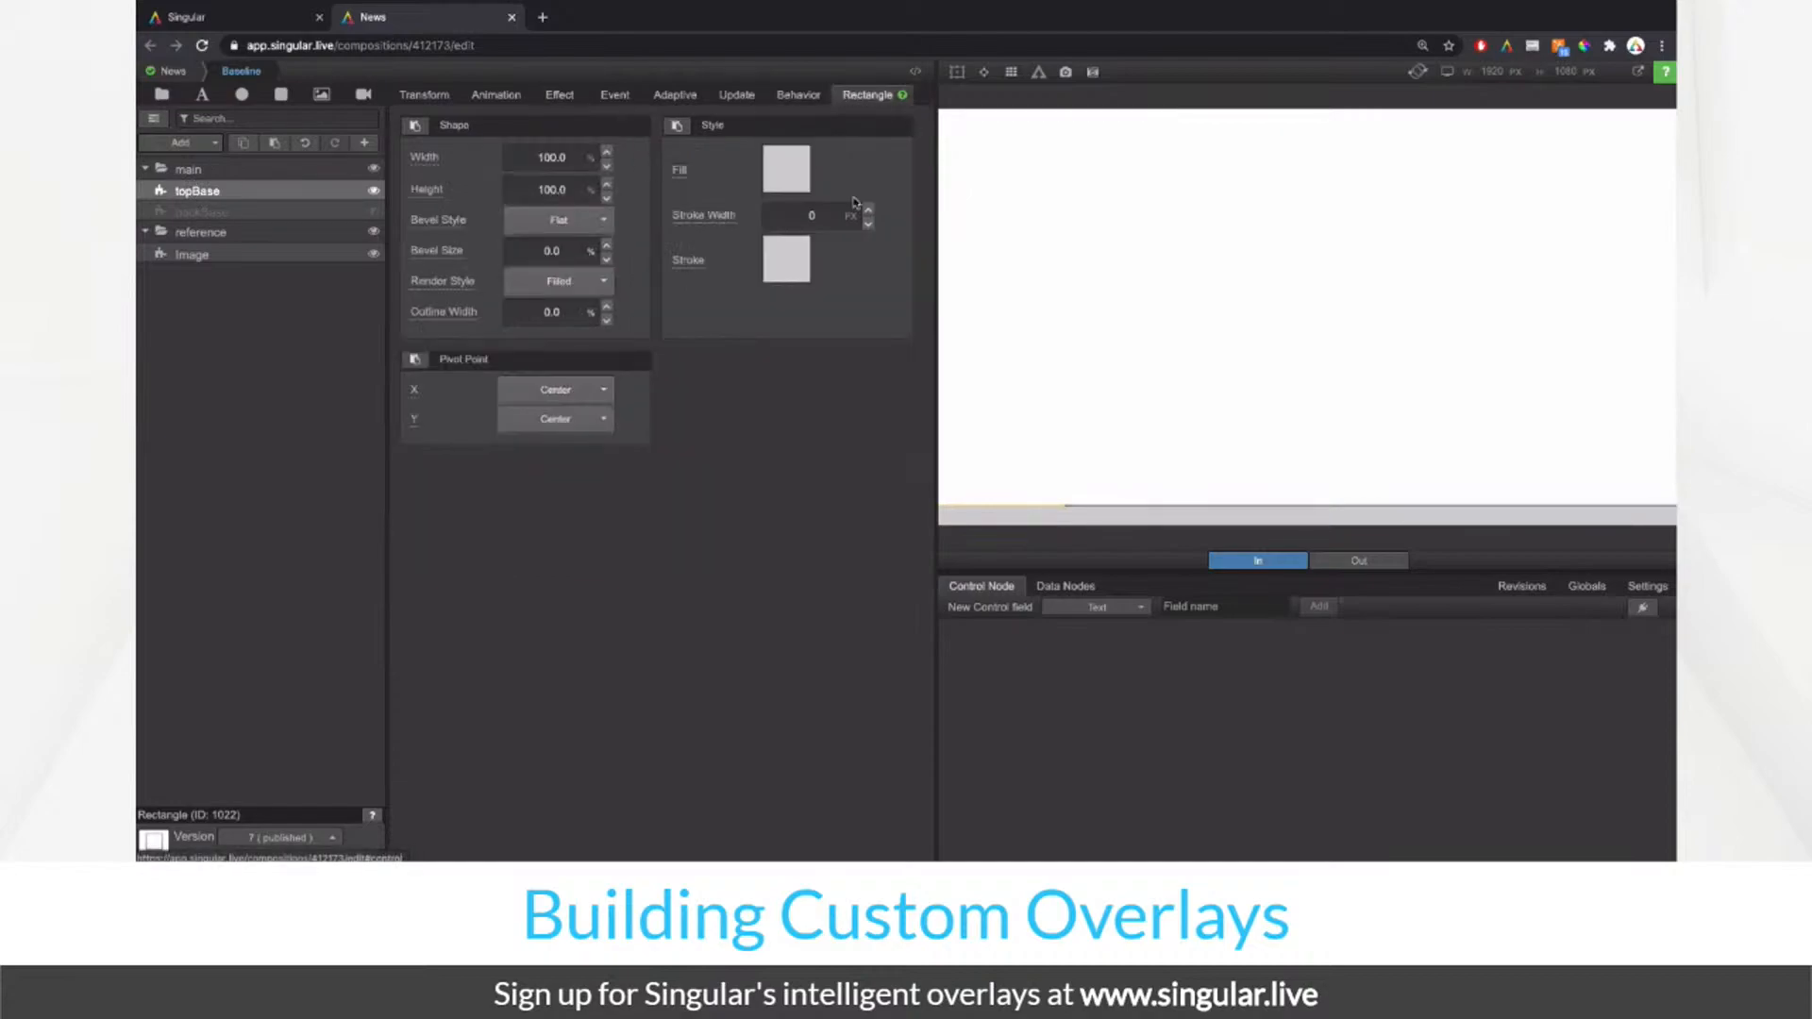
click(374, 190)
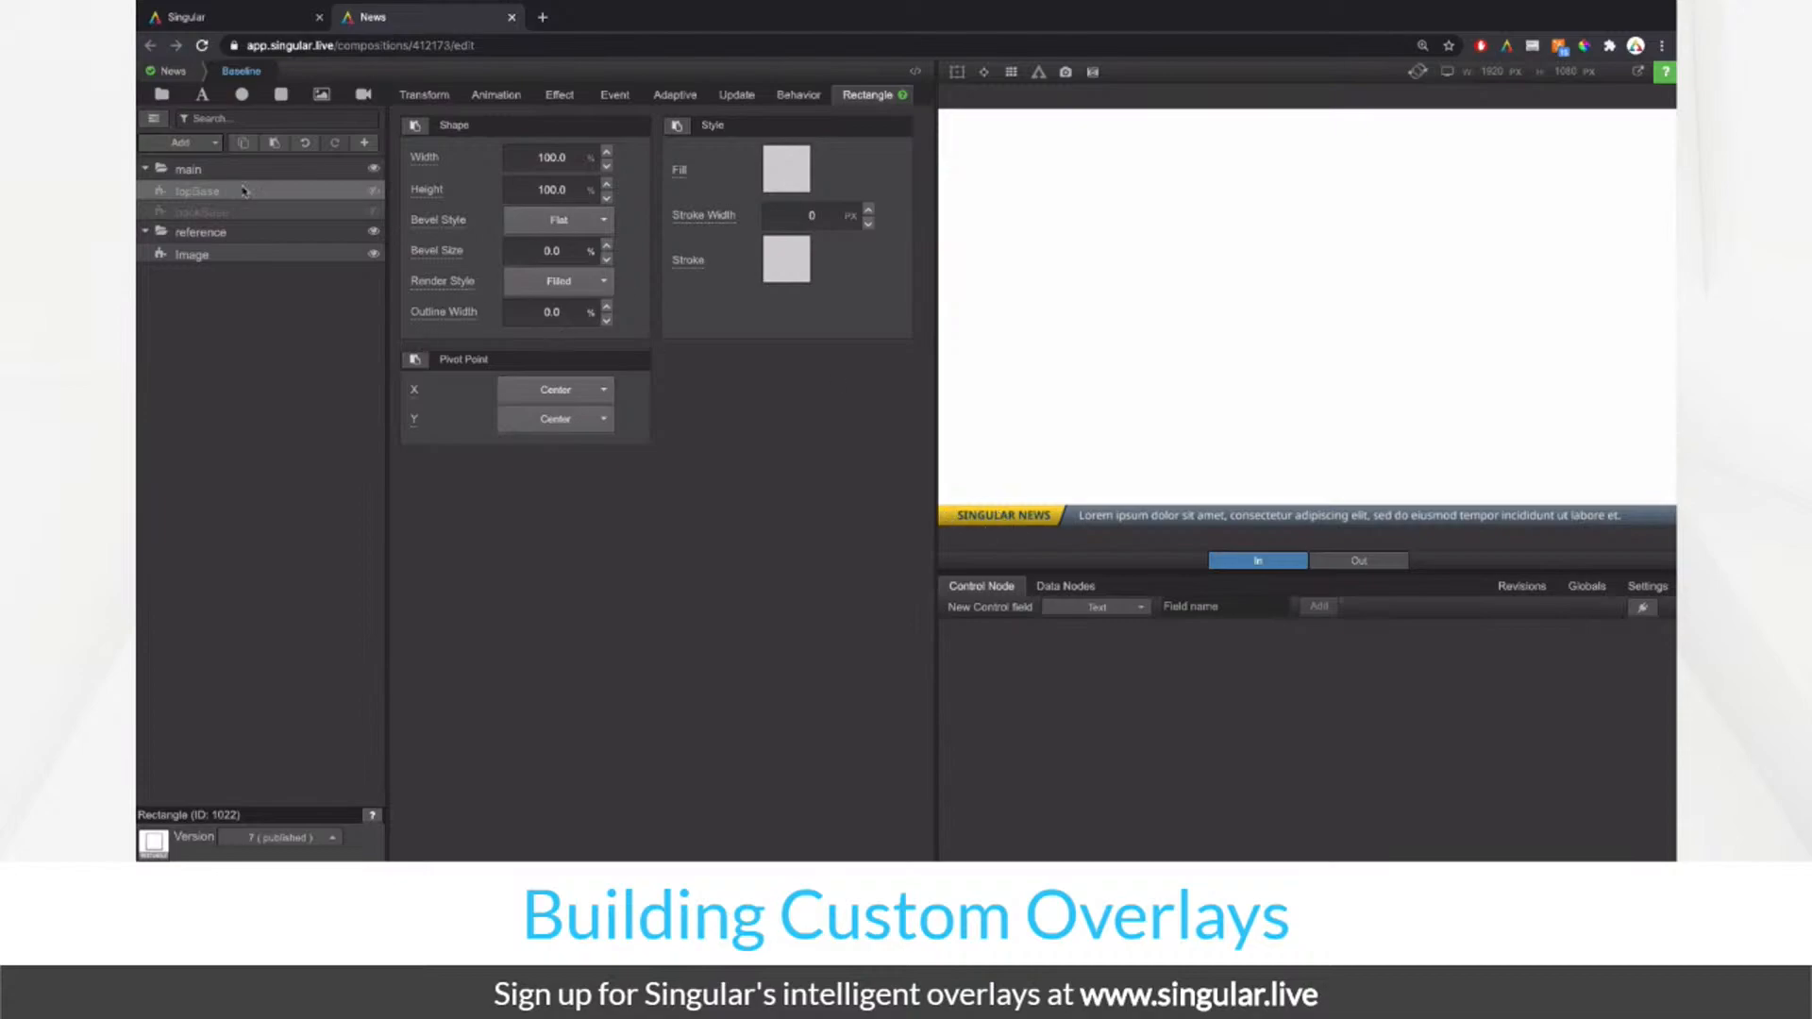
Step: Play Baseline out and Bug in, then copy the Bug's rctBase rectangle
click(153, 118)
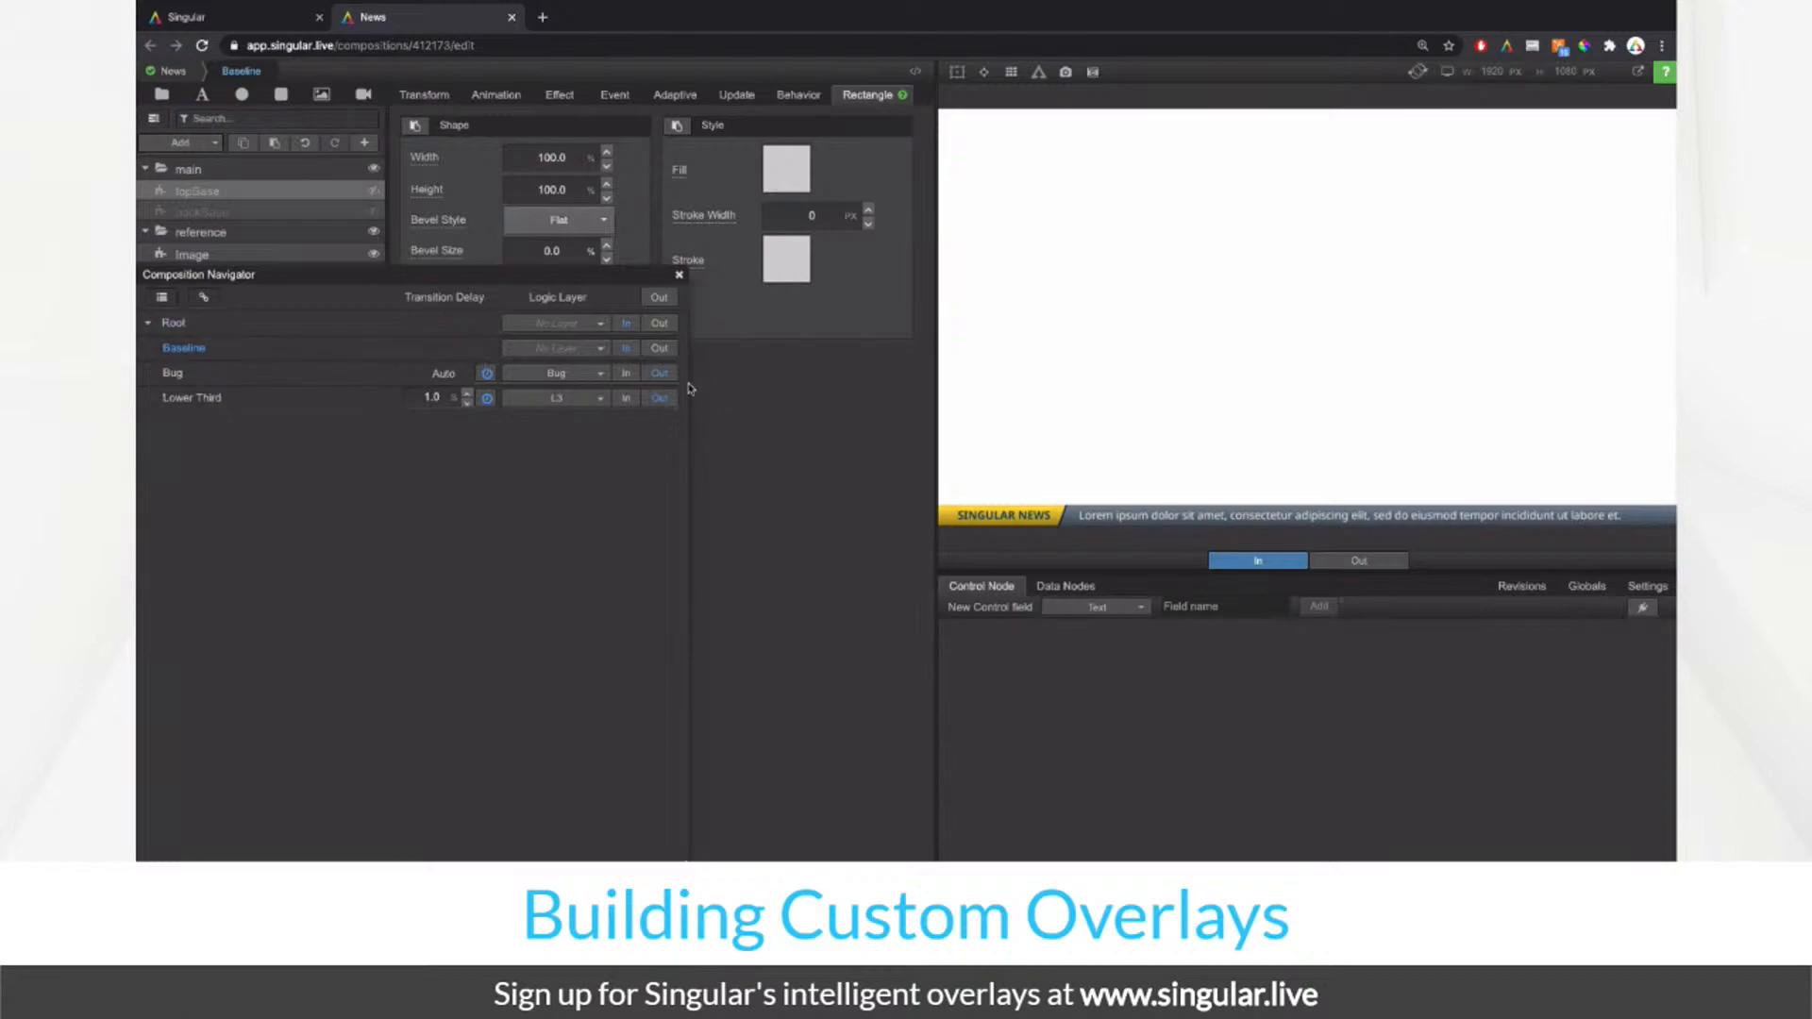
click(660, 348)
click(626, 375)
click(175, 374)
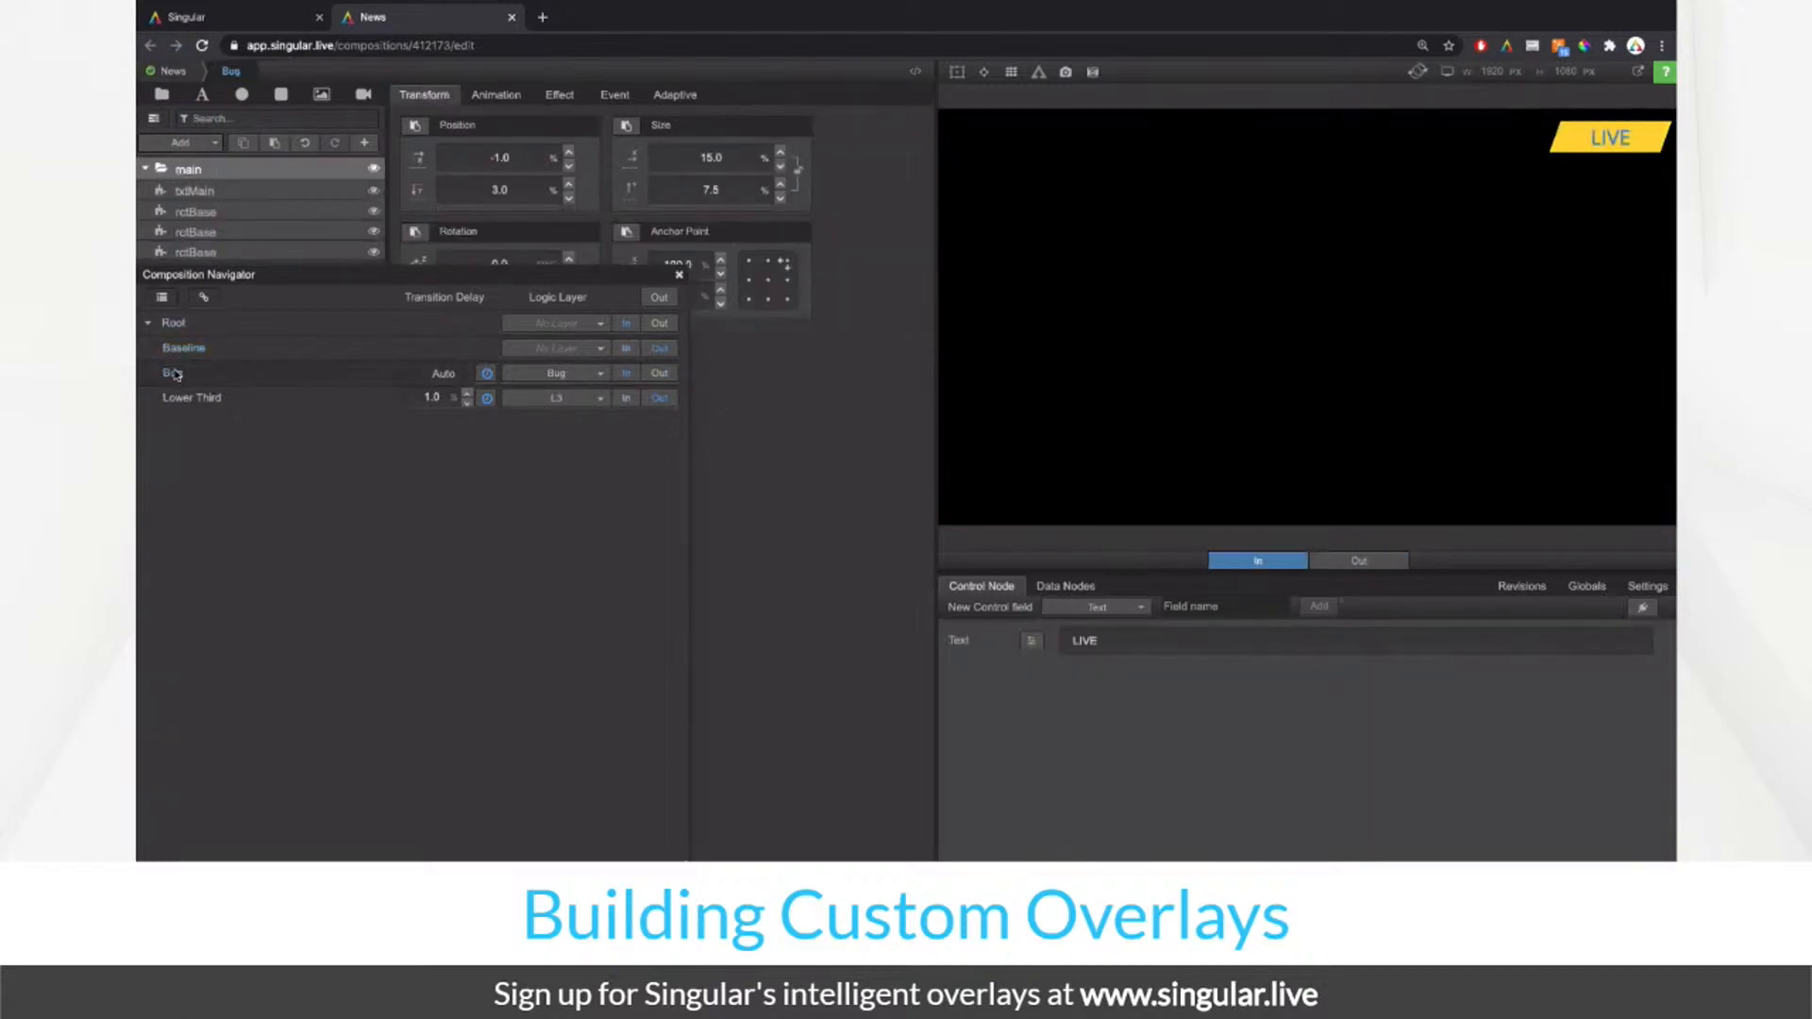
drag(314, 271, 342, 338)
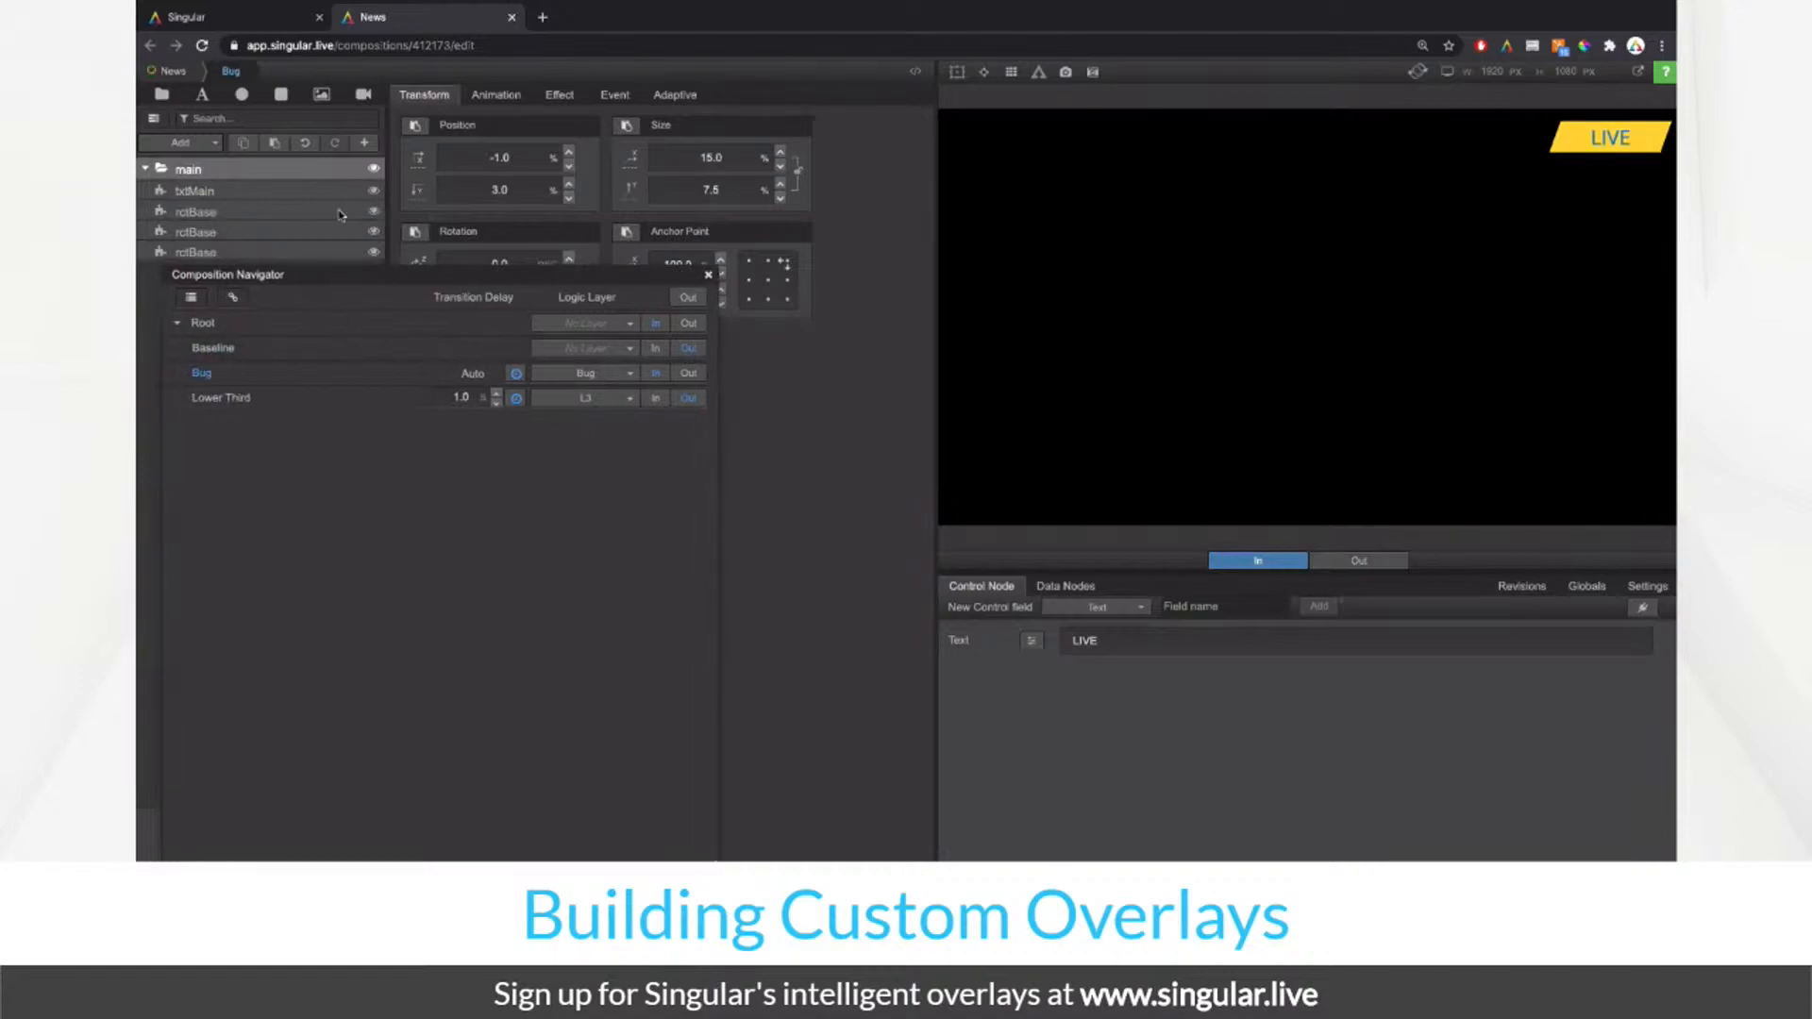
click(341, 213)
right_click(346, 213)
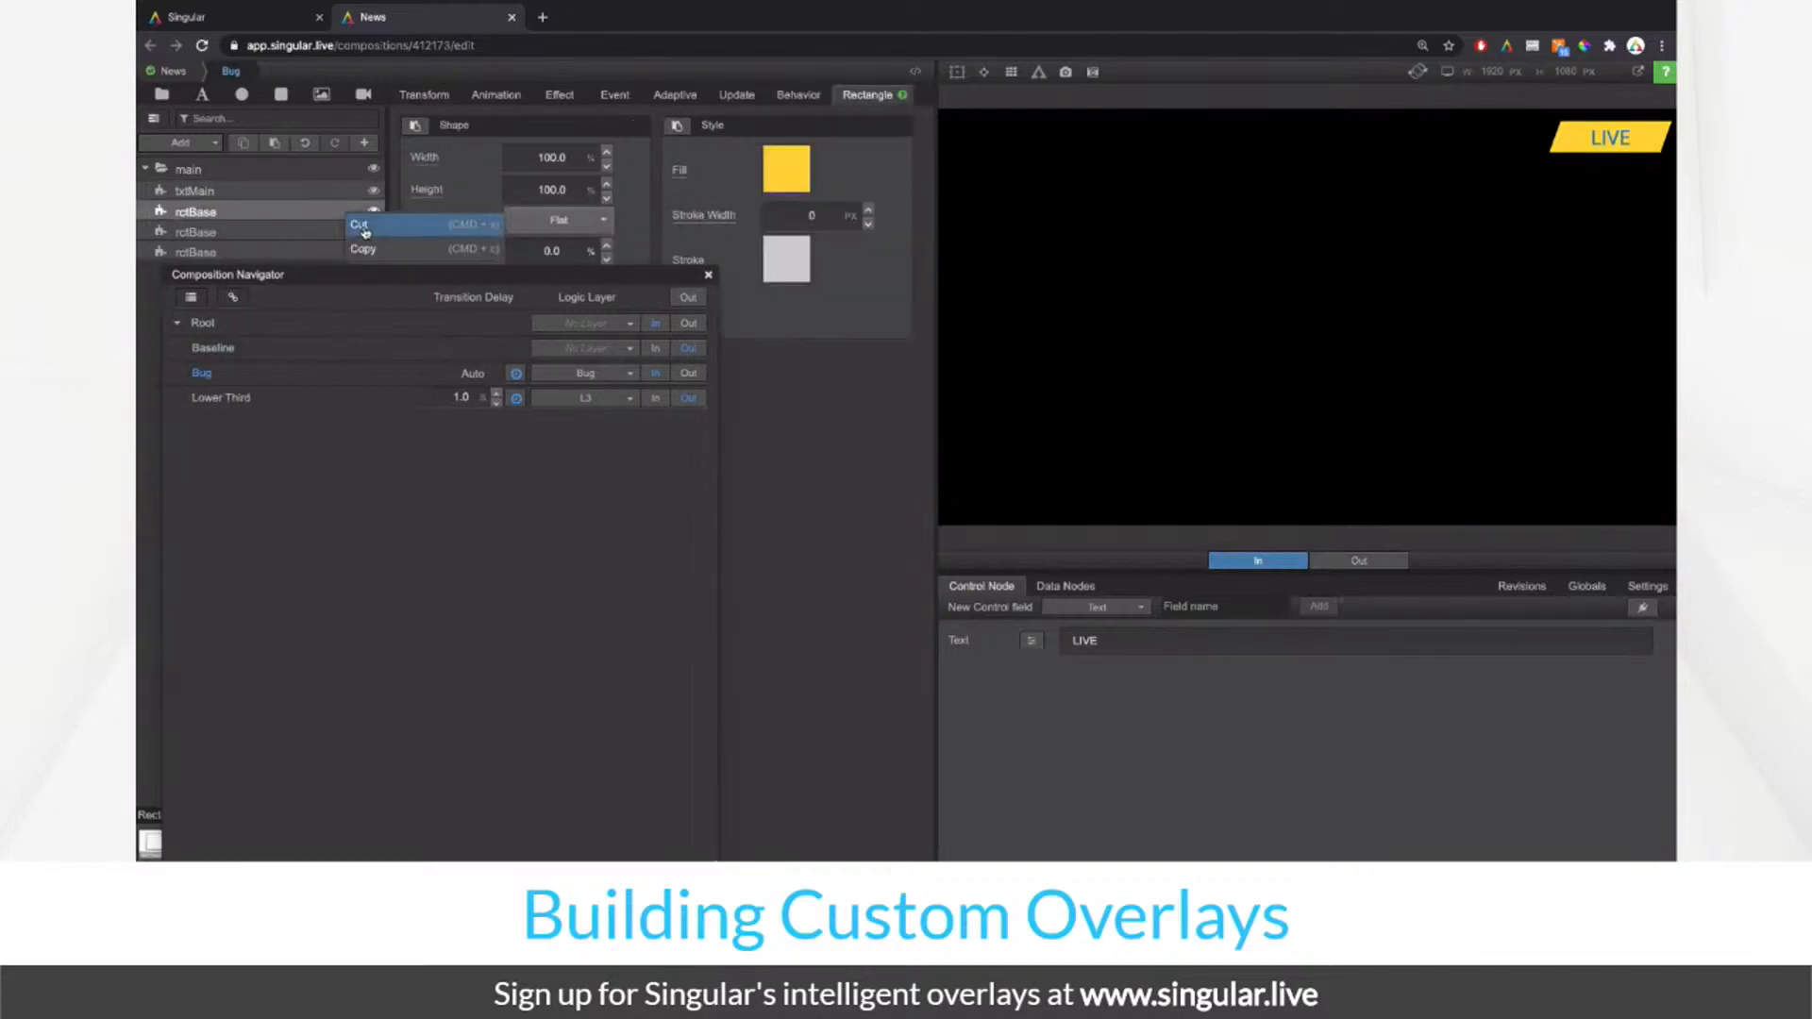
click(709, 275)
right_click(313, 213)
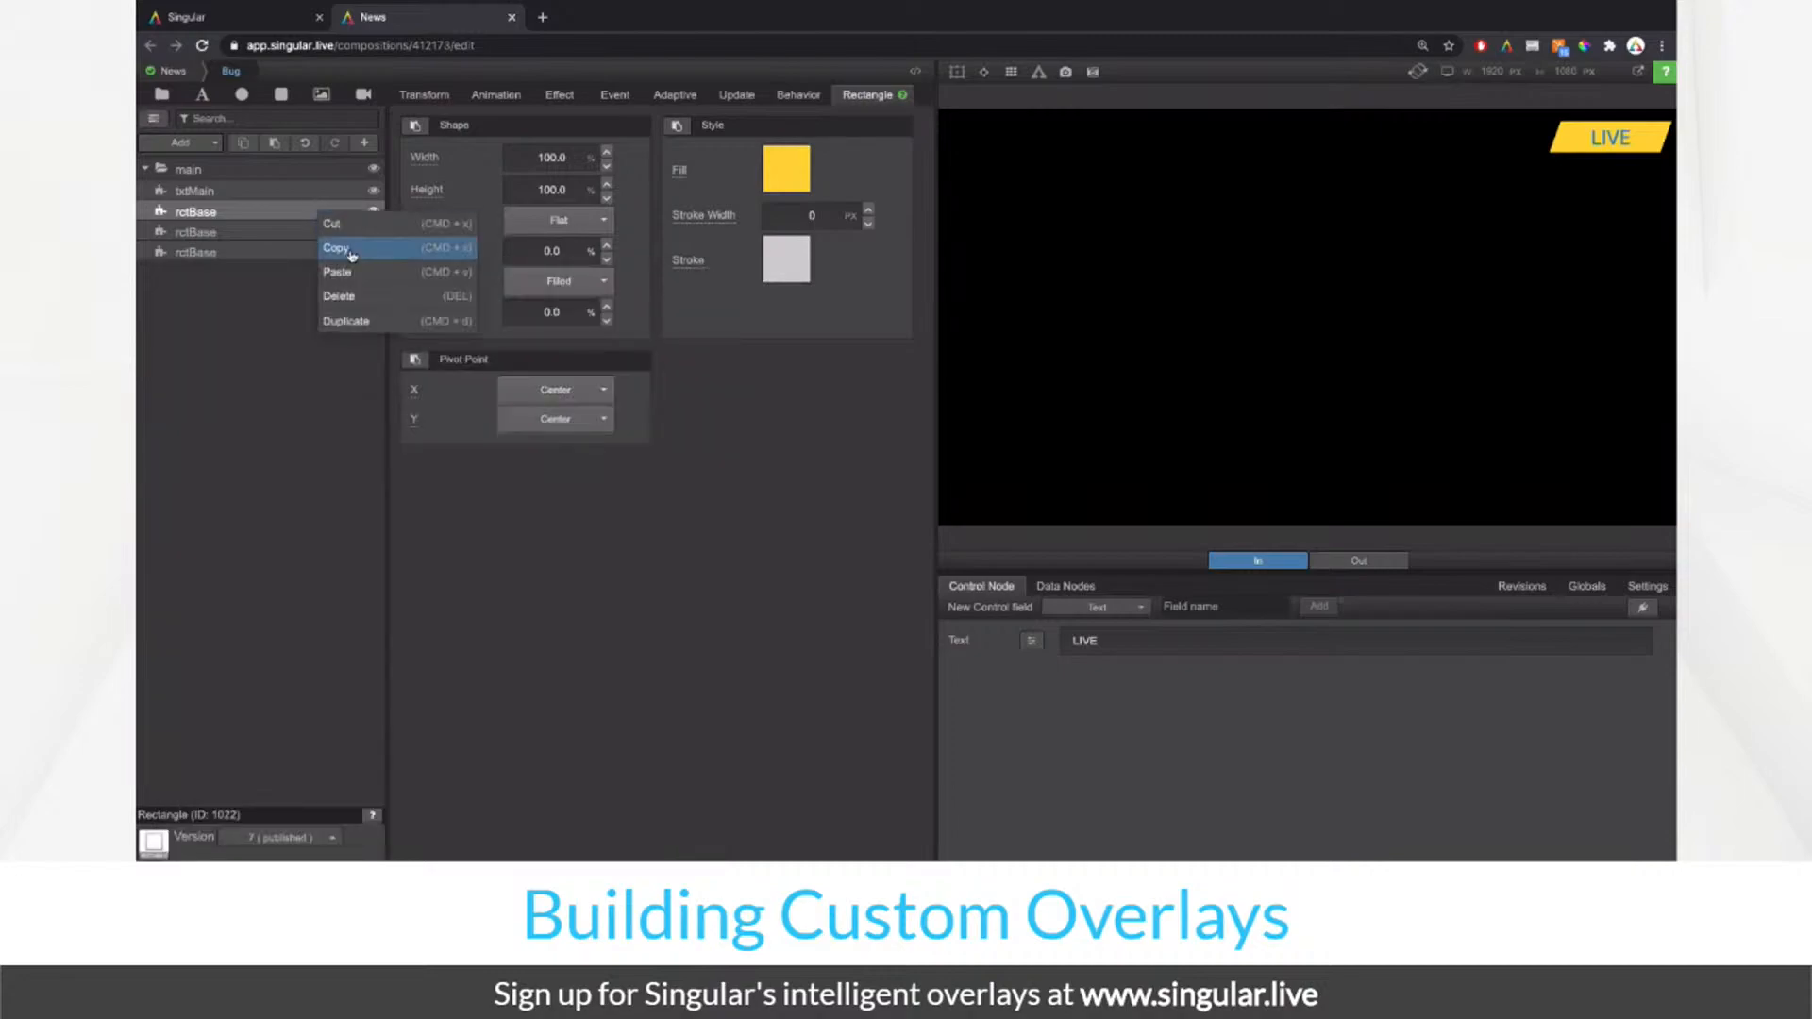
click(338, 248)
Step: Back in News, take Bug out, play Baseline in and open Baseline for editing
click(173, 72)
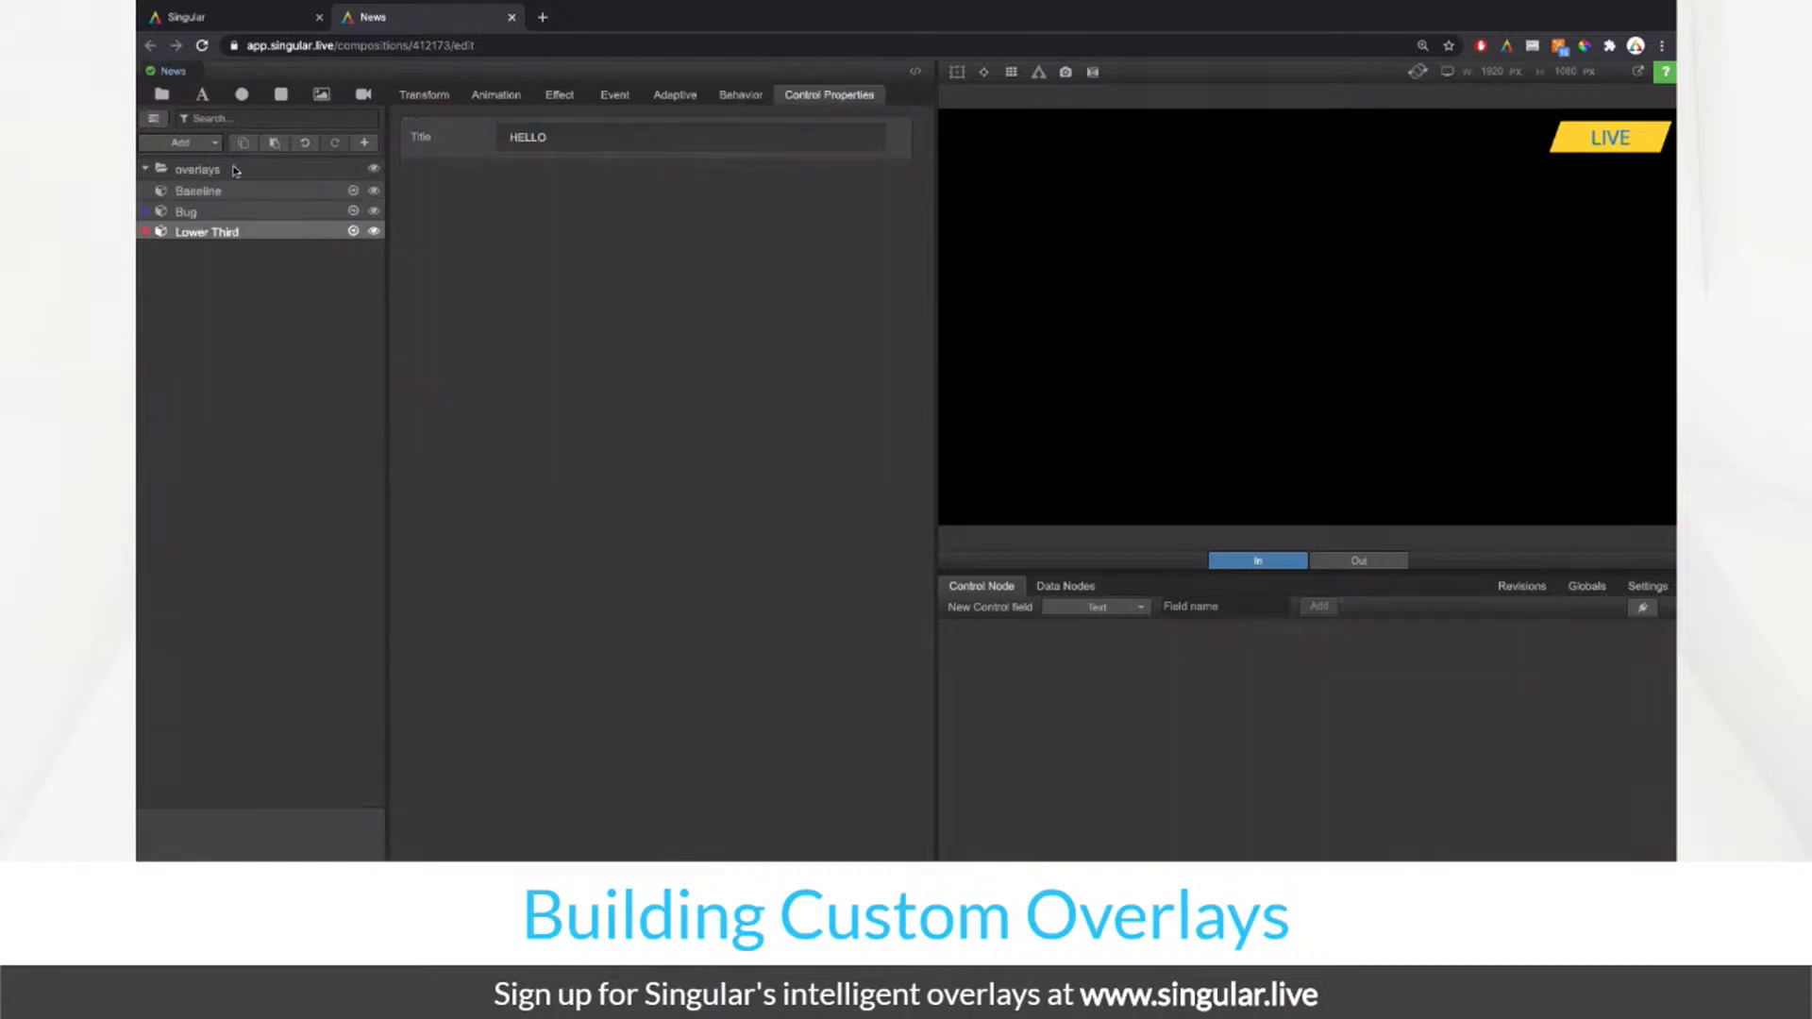
click(153, 118)
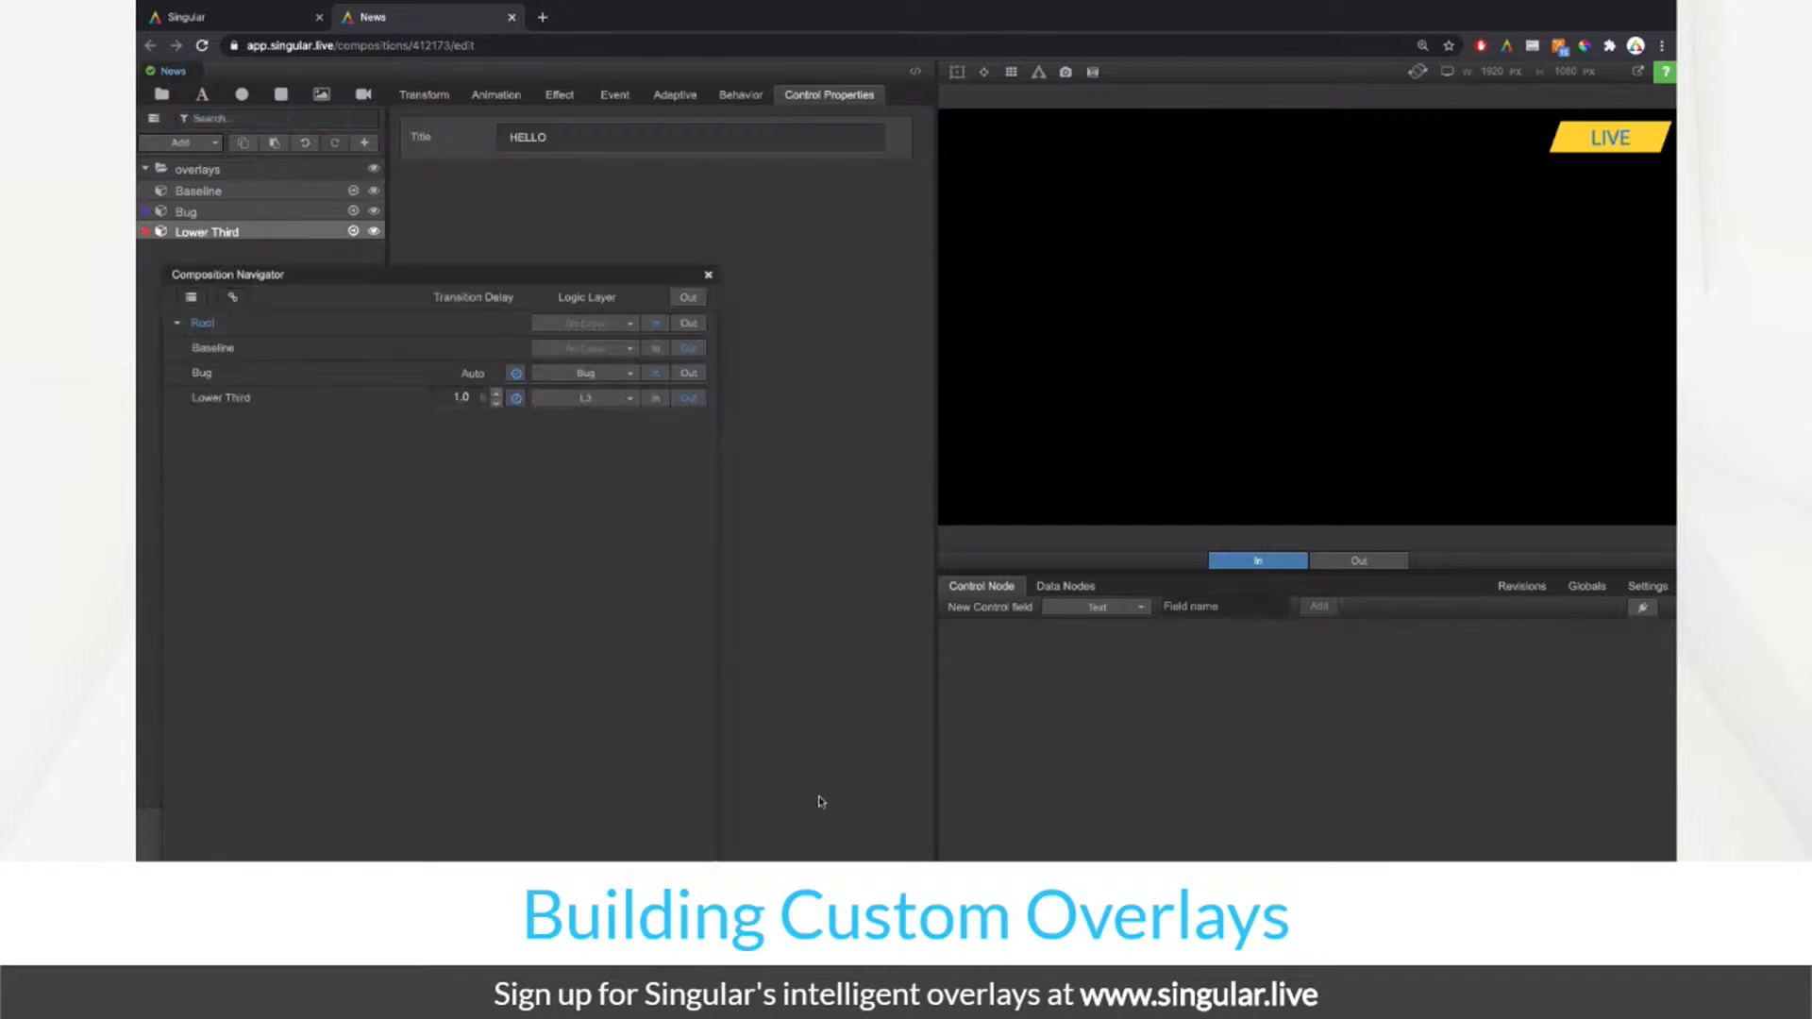
drag(715, 861, 695, 531)
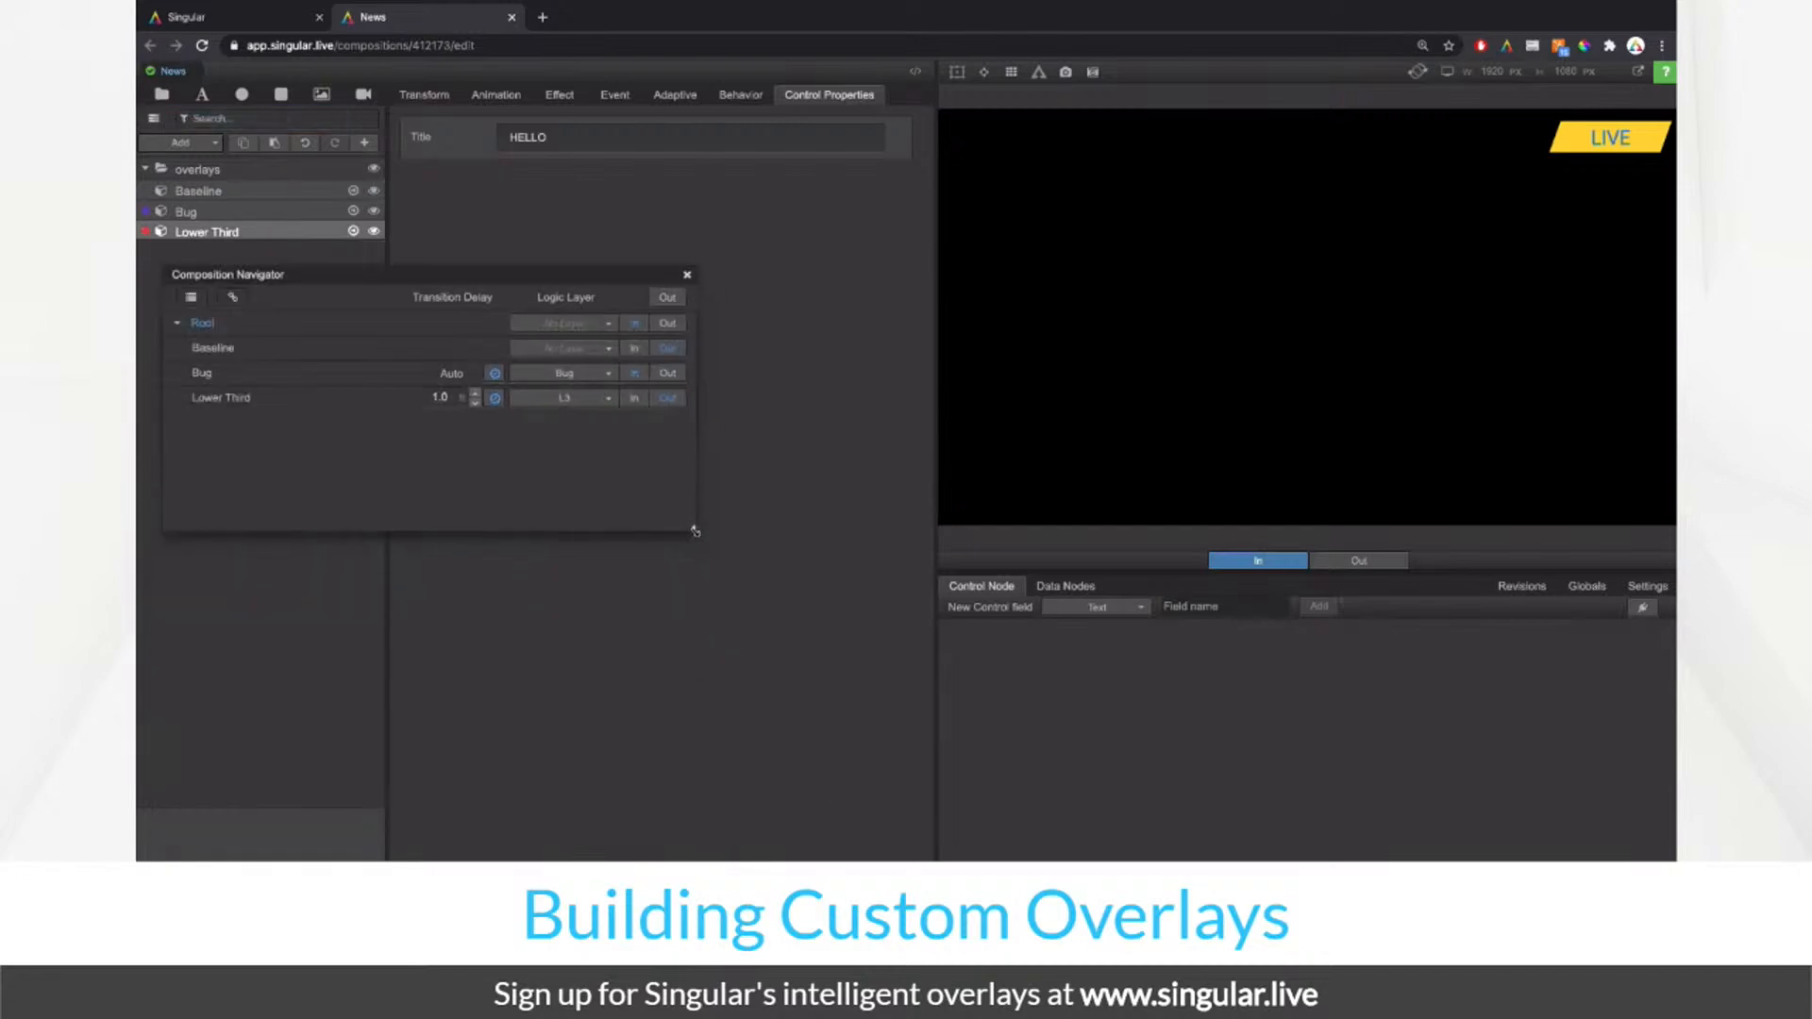
click(669, 373)
click(634, 349)
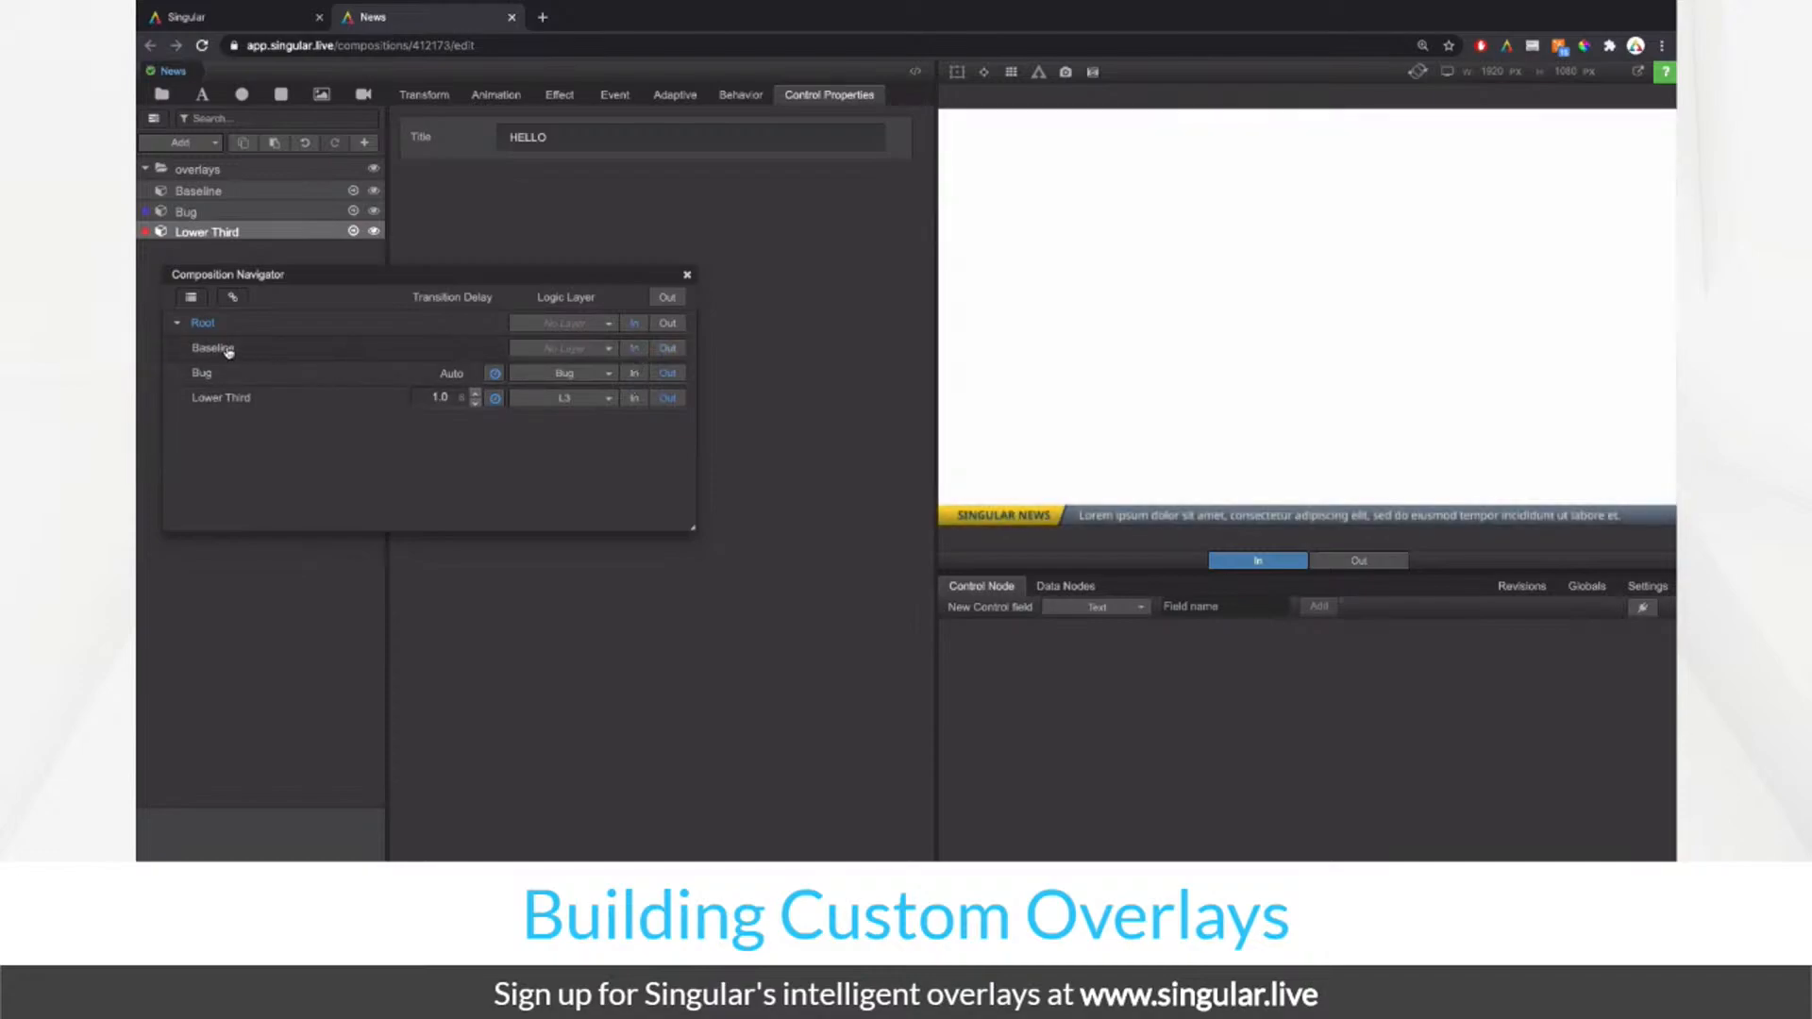
click(227, 349)
Step: Show topBase with the pasted yellow fill and its bounding box in the preview
drag(330, 275, 330, 374)
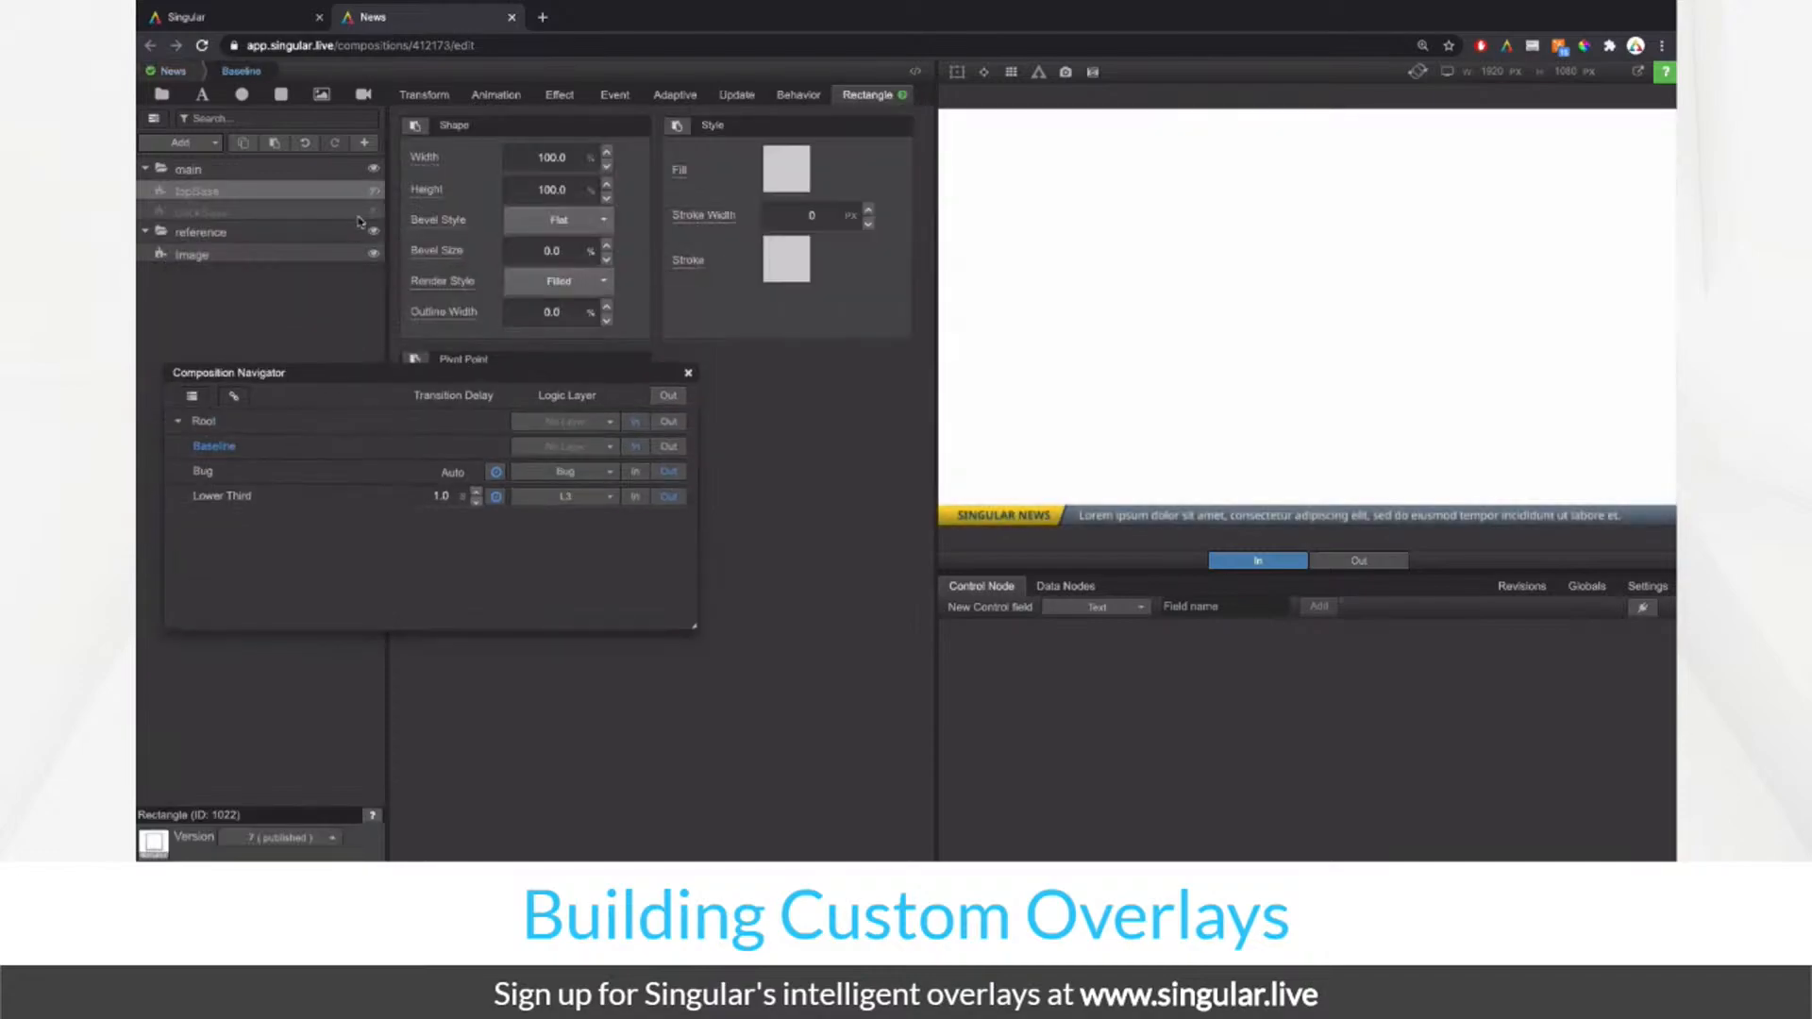
click(378, 189)
click(677, 127)
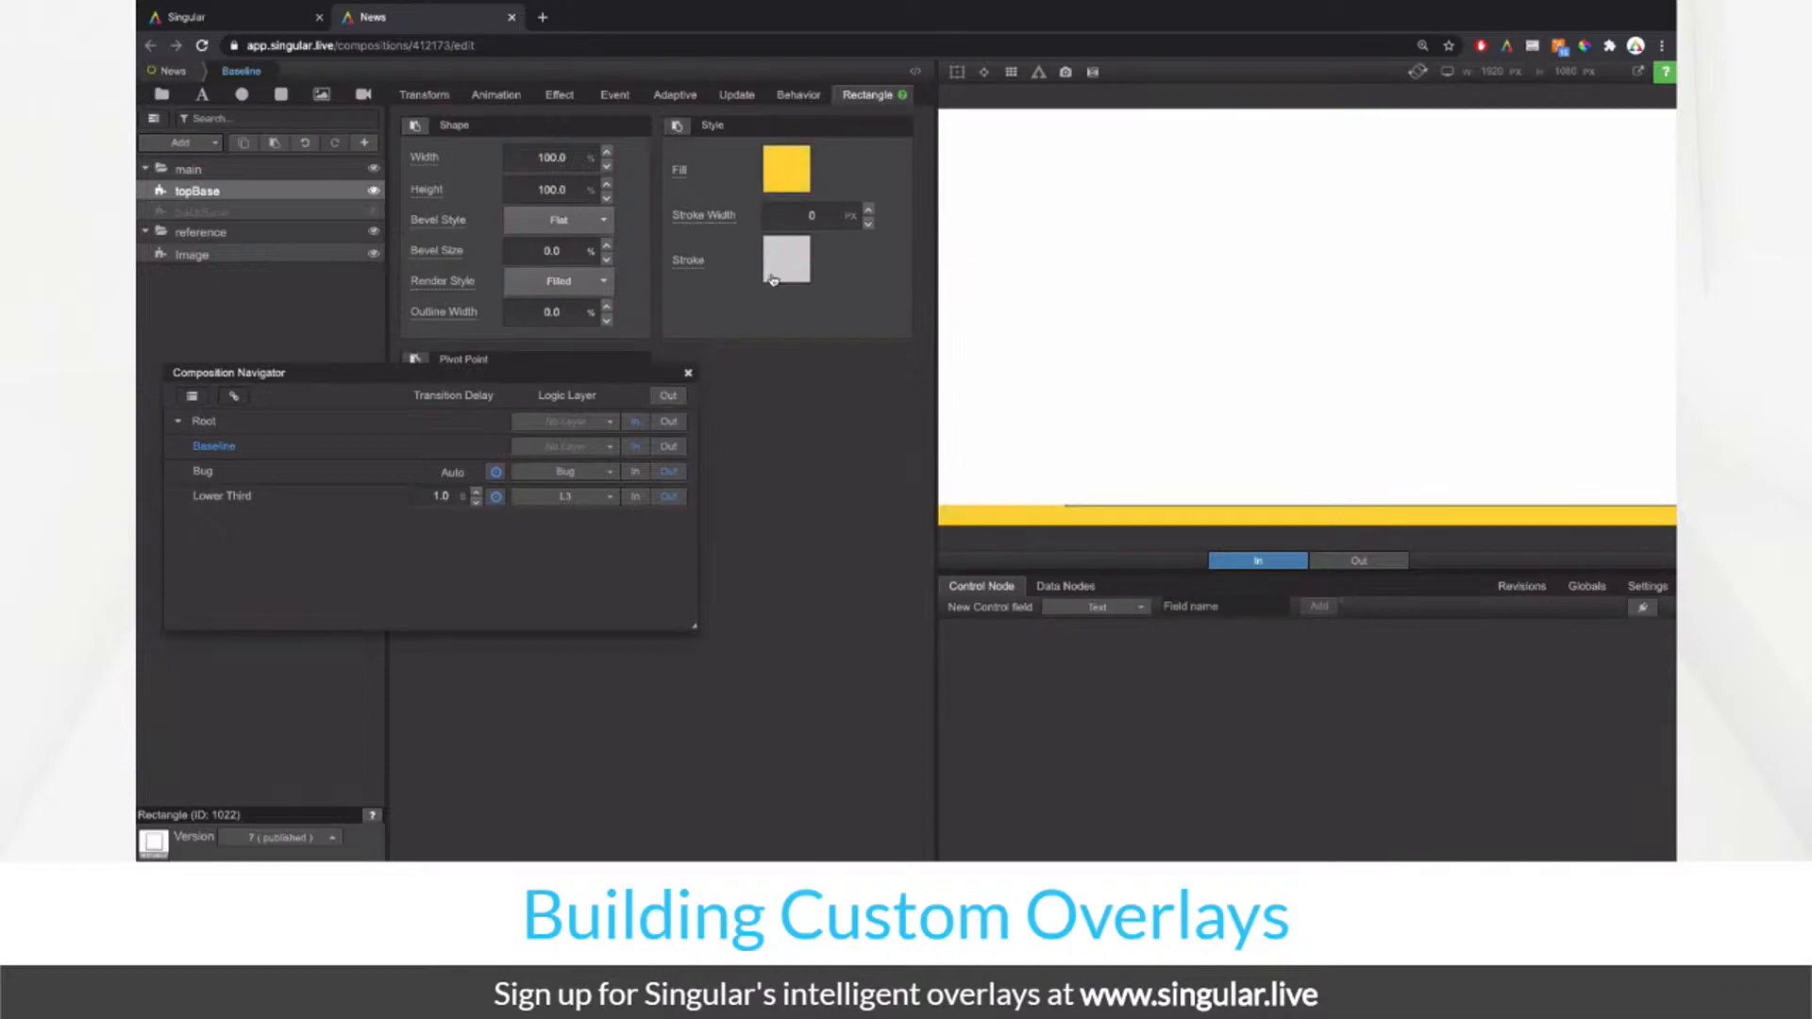
click(957, 74)
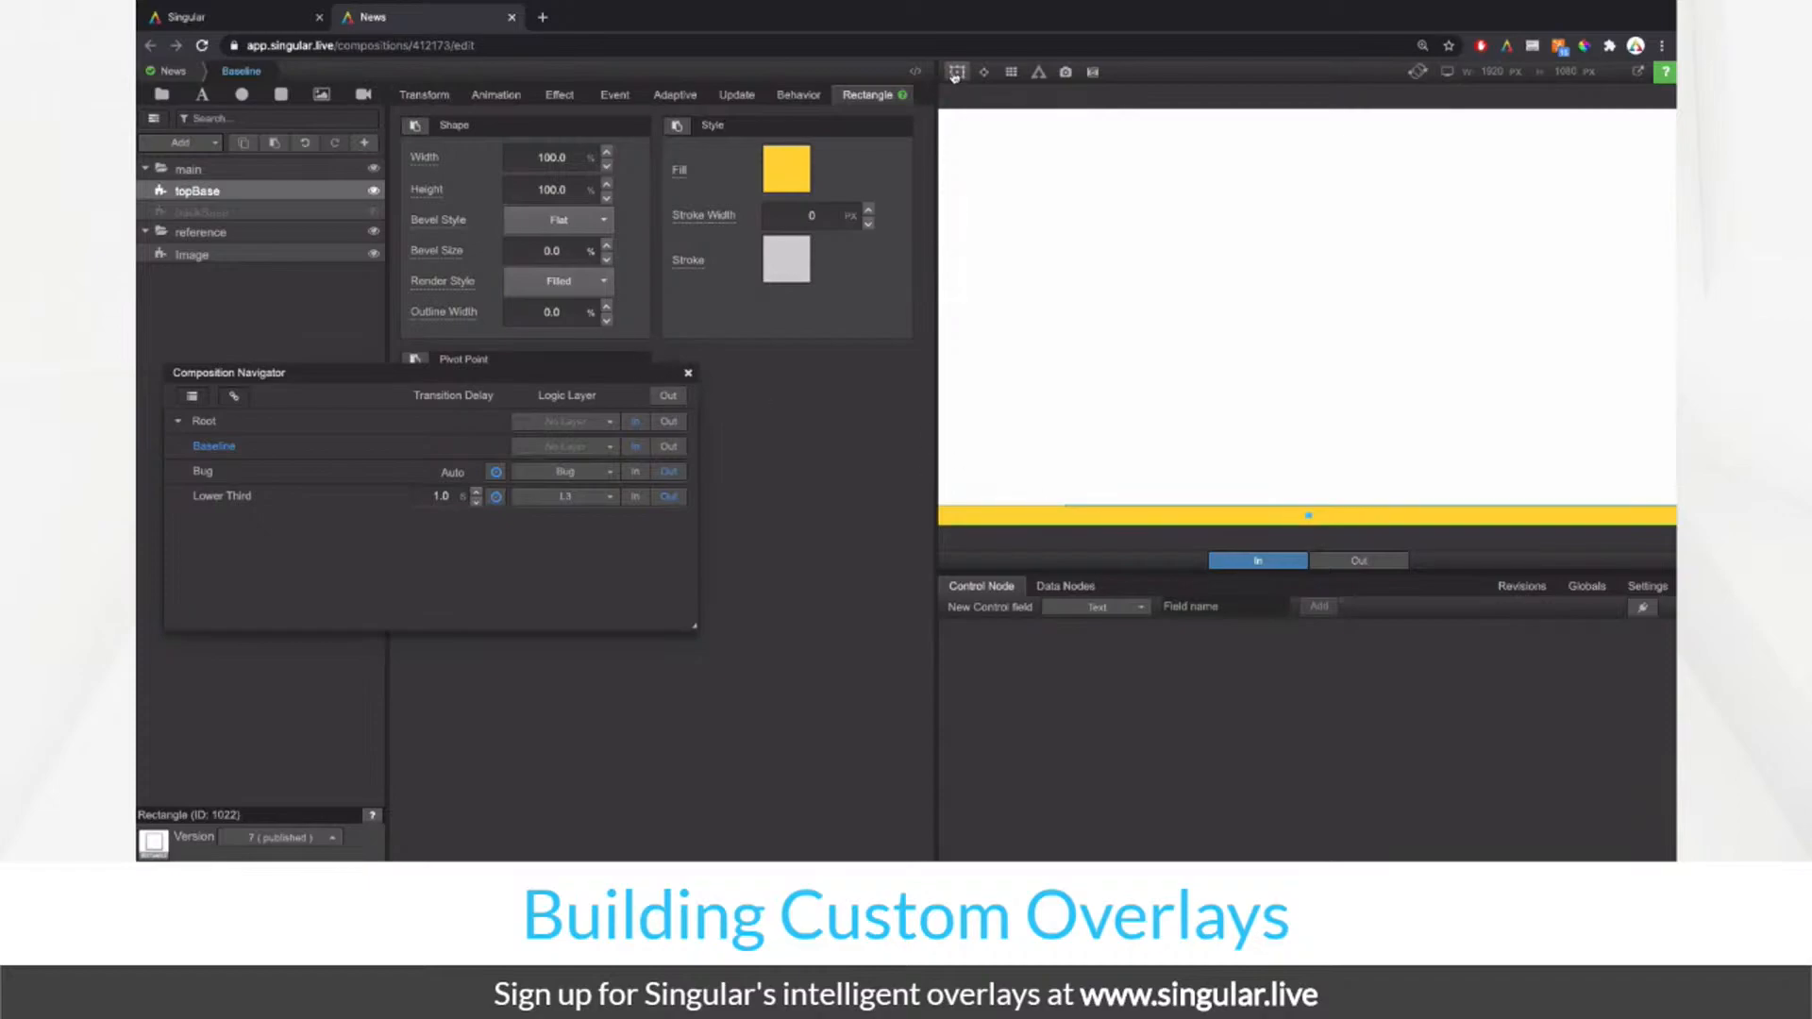
click(374, 192)
click(374, 193)
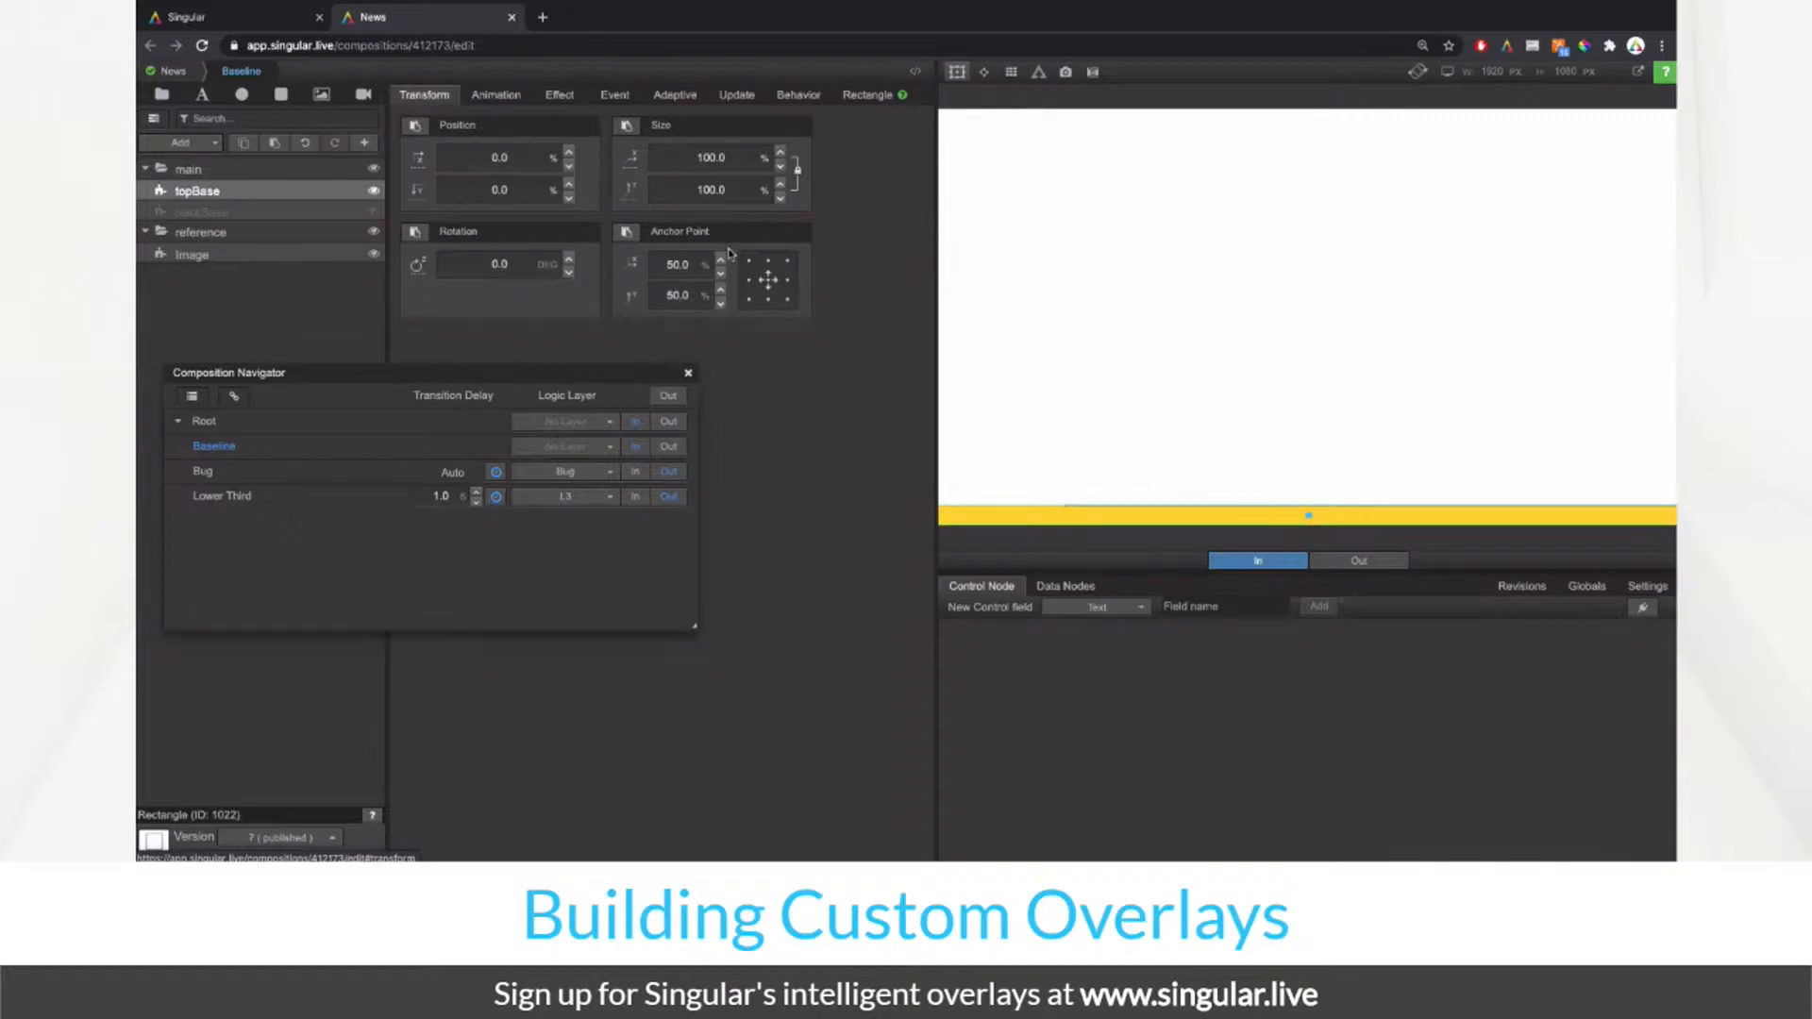
Step: Anchor topBase on its left edge and narrow its width to about 17.7%
click(750, 279)
click(795, 171)
drag(740, 163, 353, 261)
drag(720, 157, 274, 273)
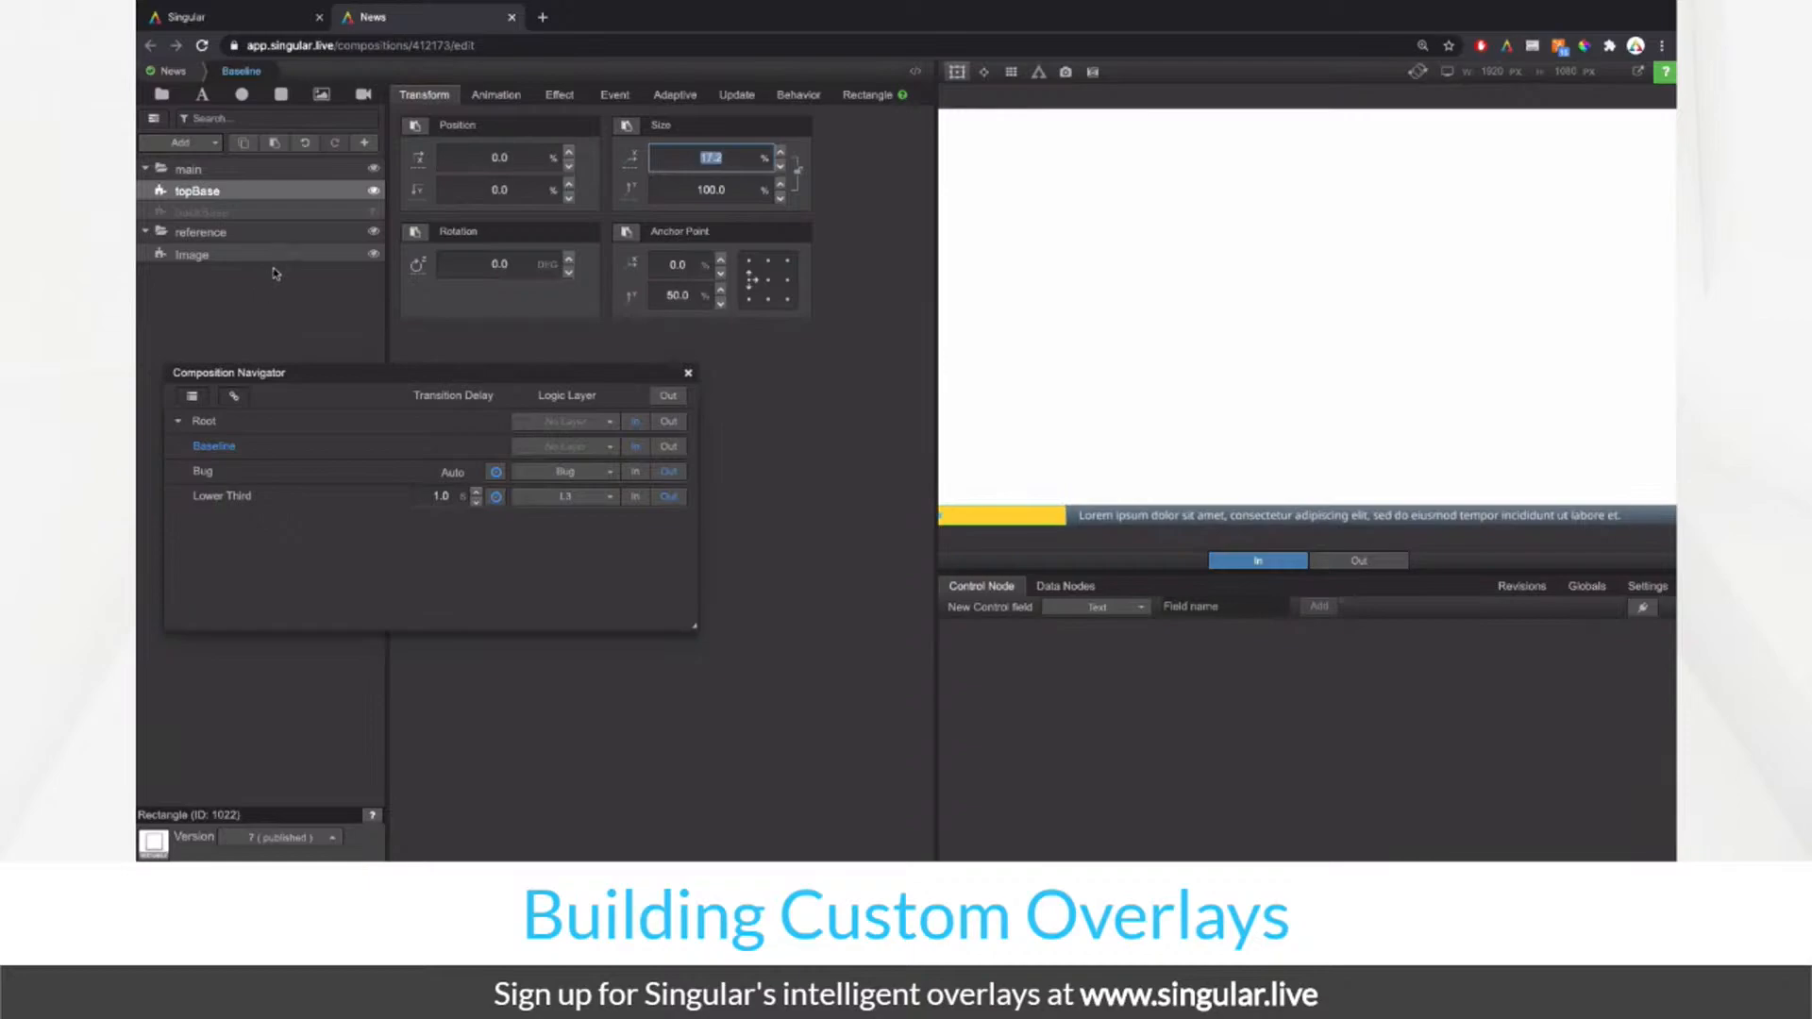
Step: Give topBase a Skew X of -20 in its Effect settings, show backBase and hide the reference layer
click(561, 95)
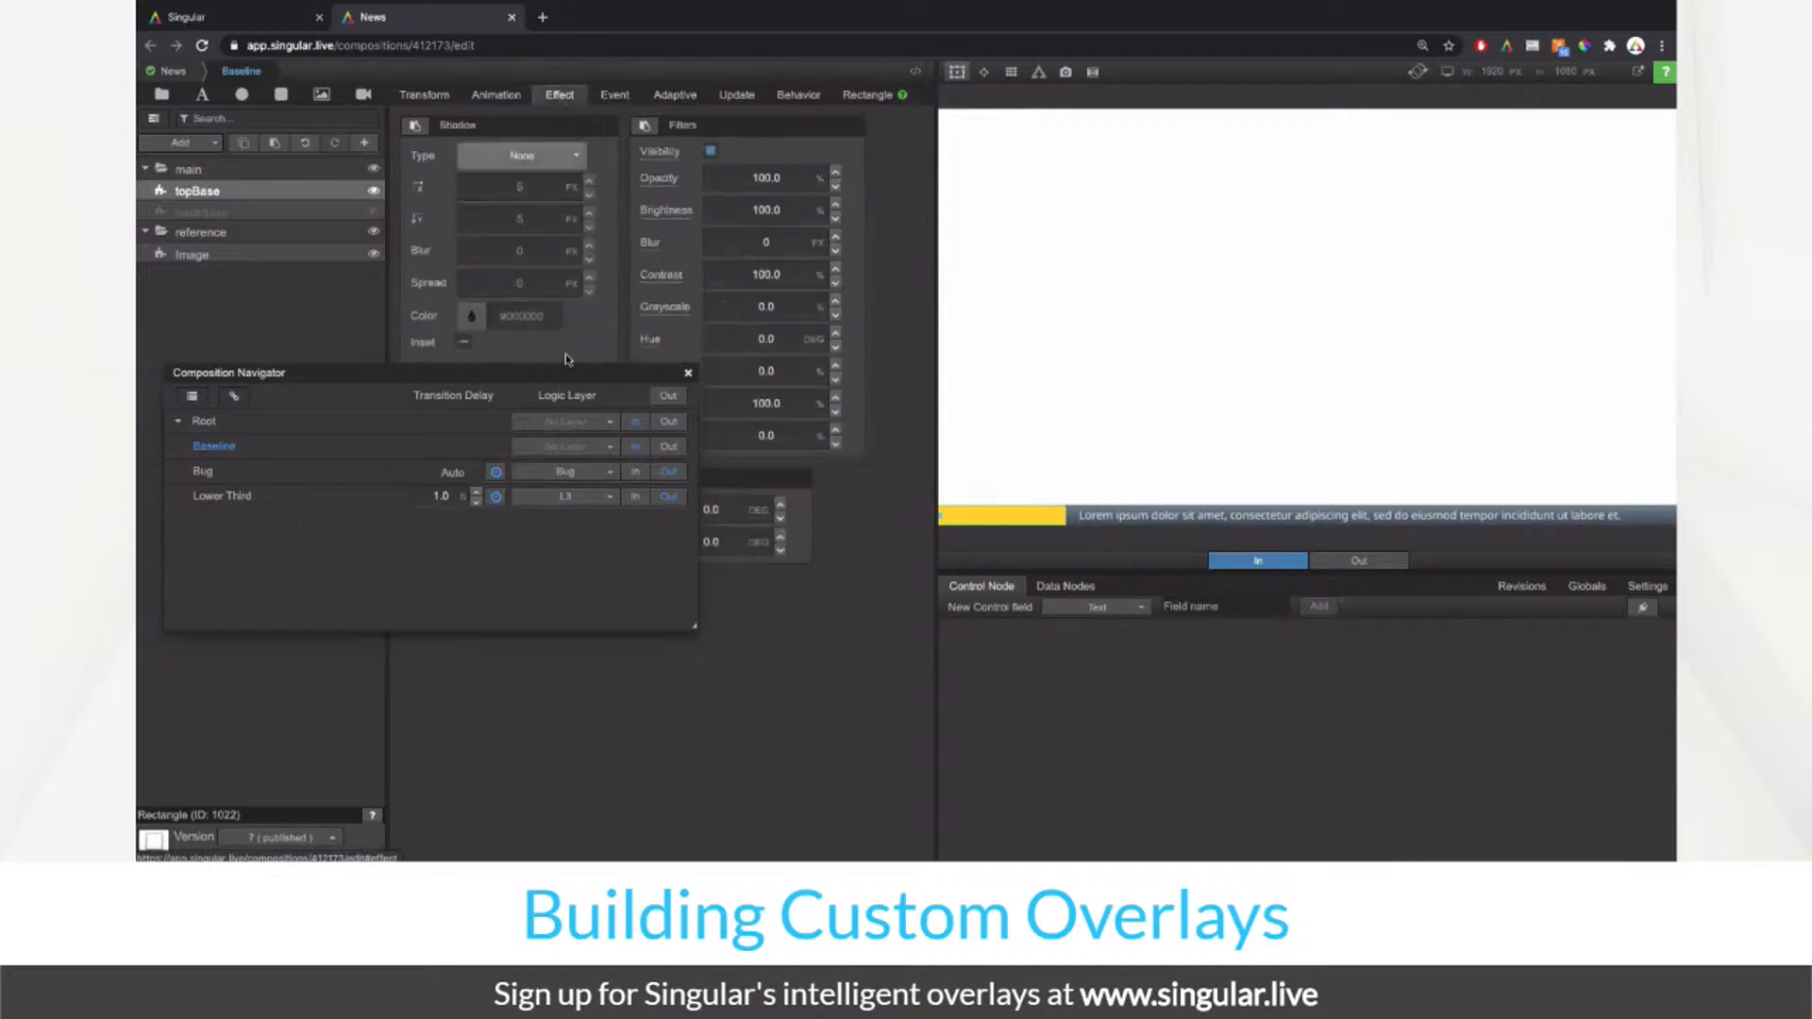
click(688, 374)
click(720, 510)
text(20)
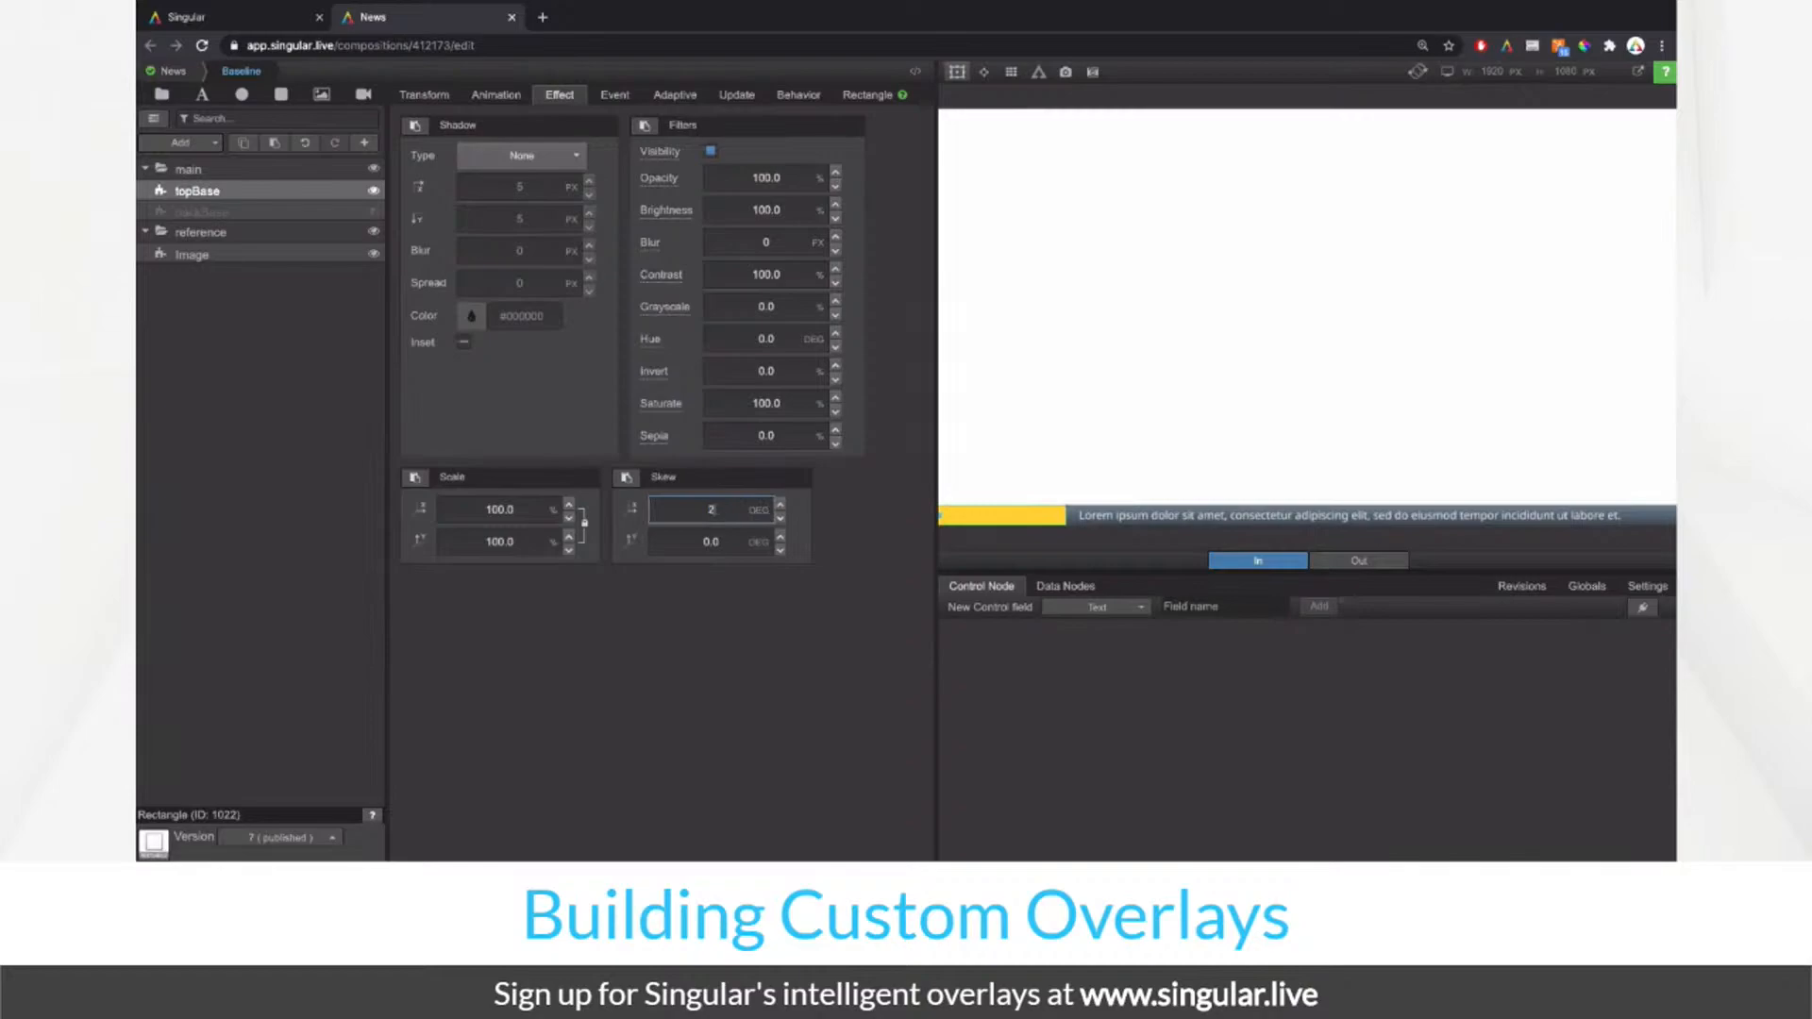
key(Return)
click(703, 510)
text(-20.0)
key(ctrl+a)
key(Return)
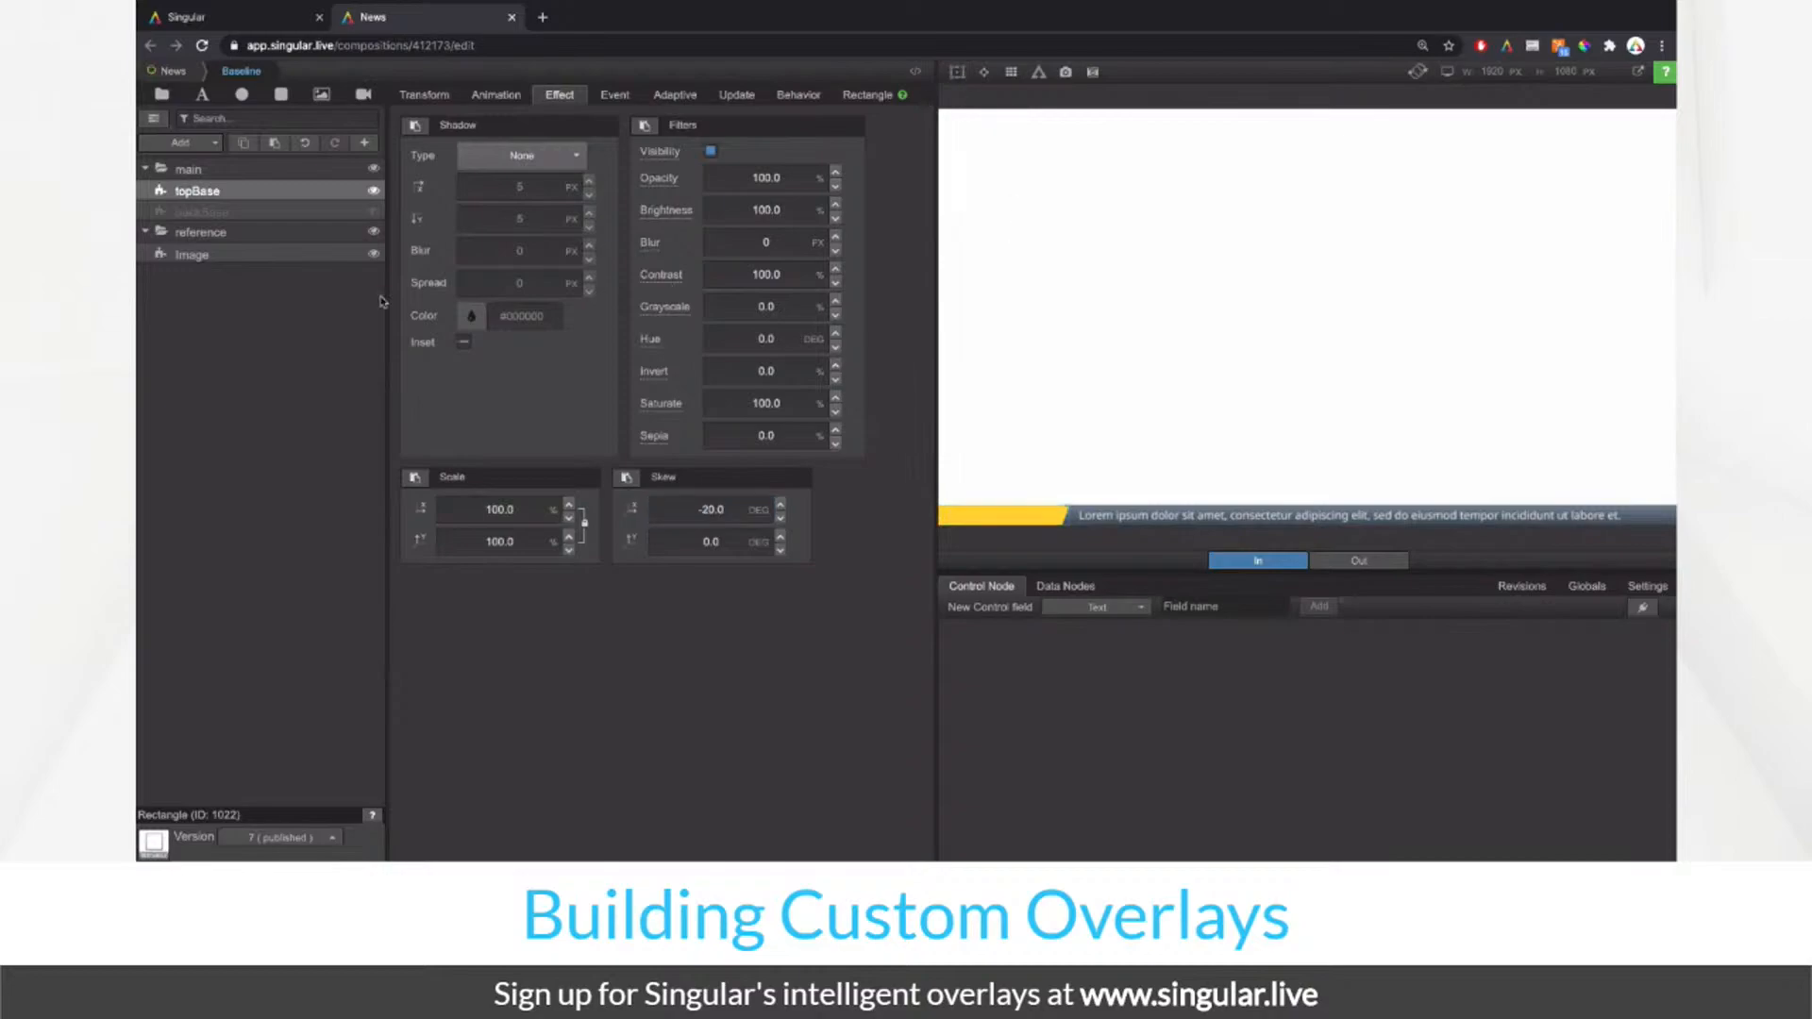
click(373, 212)
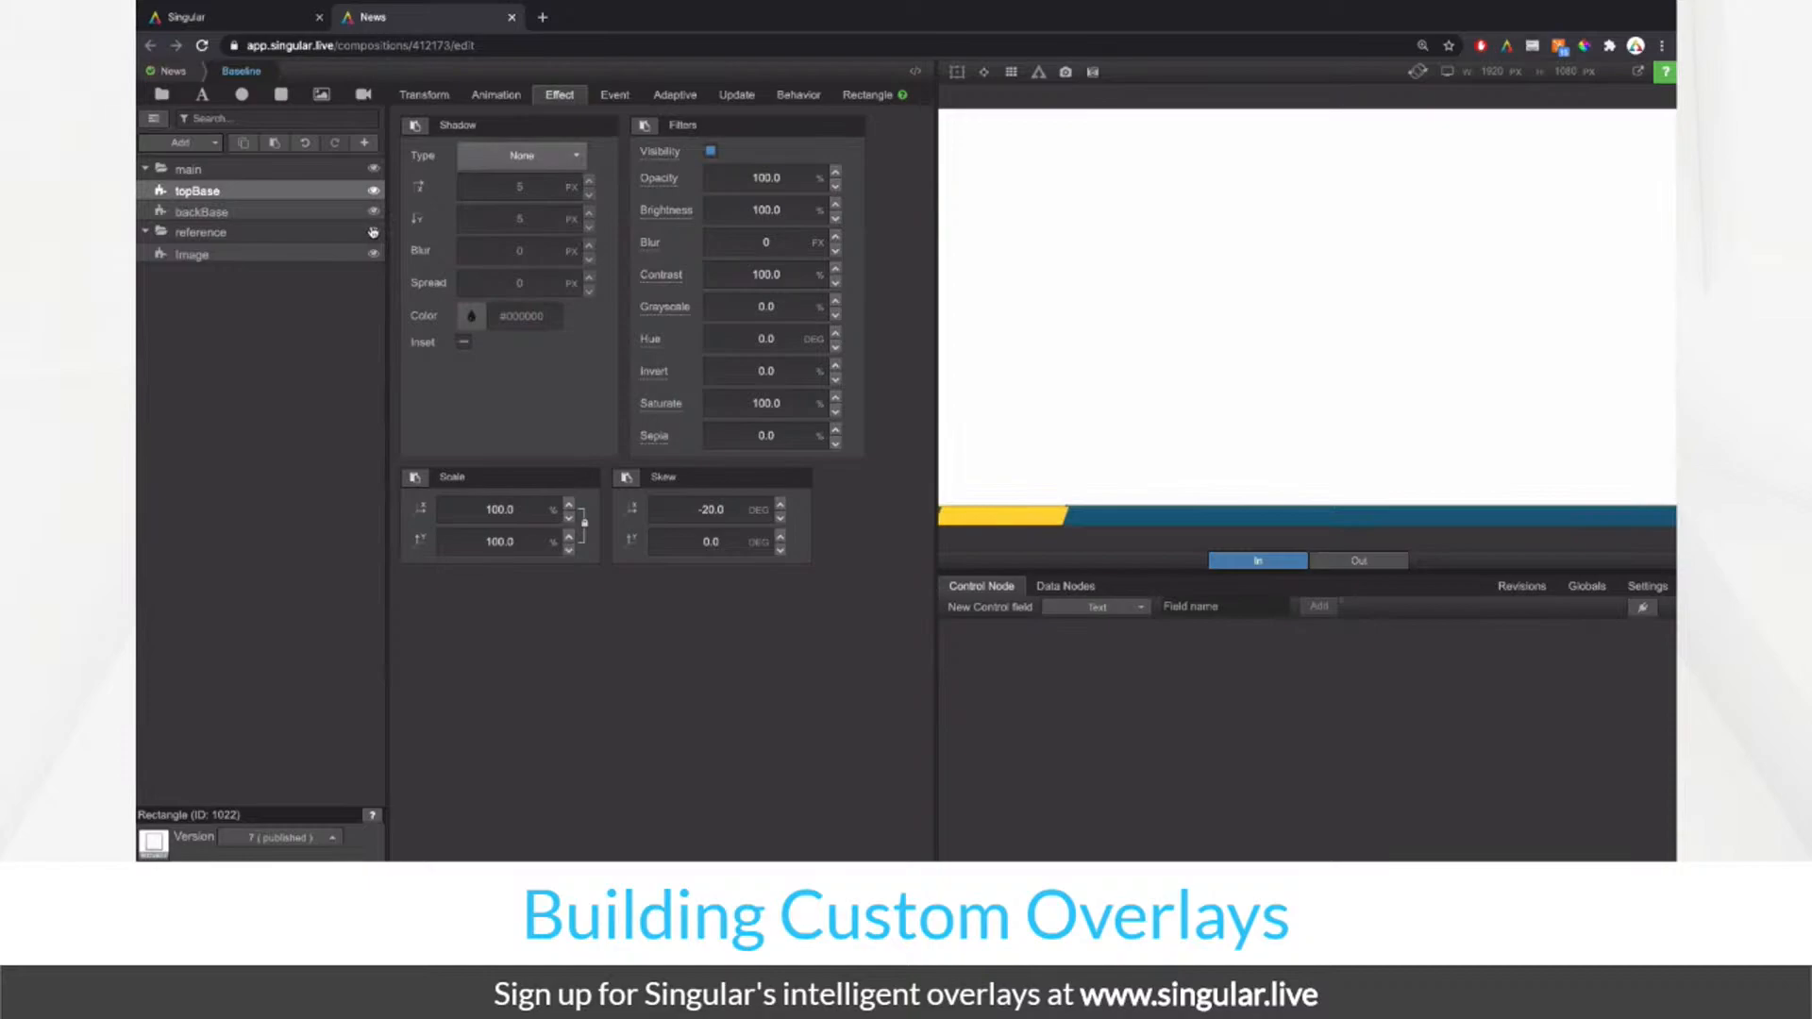
click(372, 233)
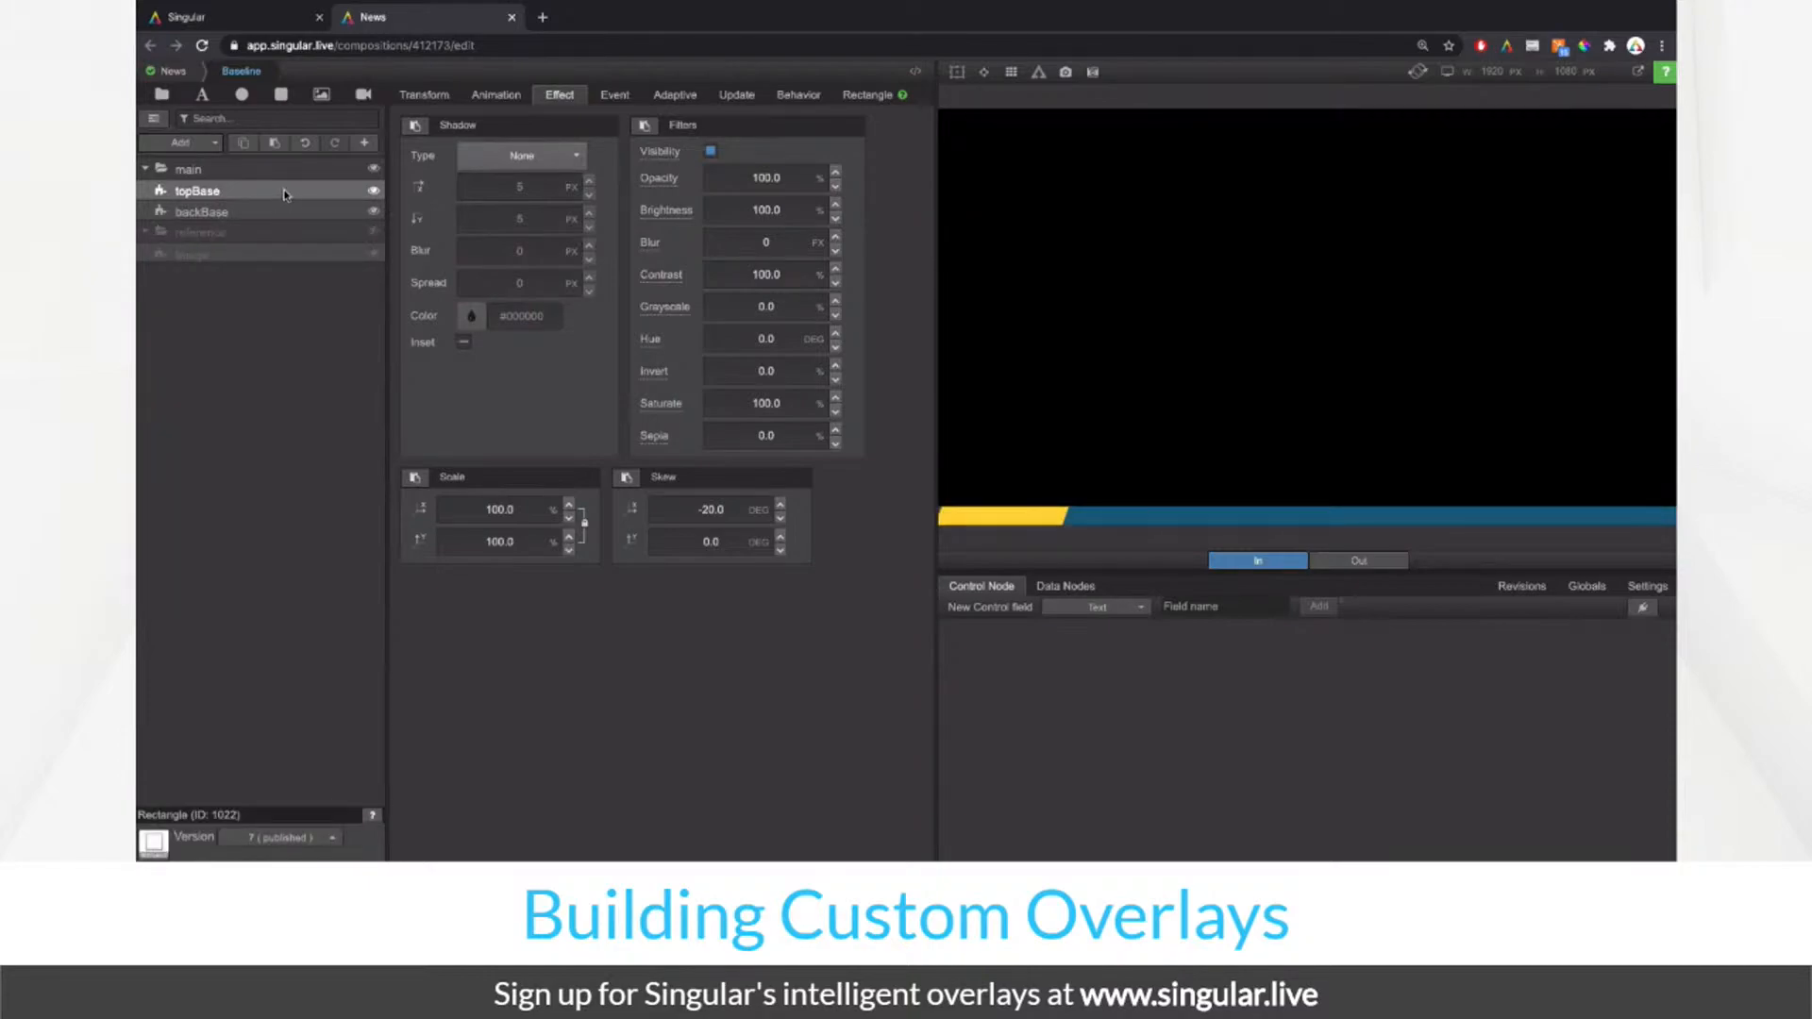
Step: Right-anchor the yellow topBase block with Size X 17.6% and Position X -83.1%
click(958, 72)
click(422, 97)
click(788, 281)
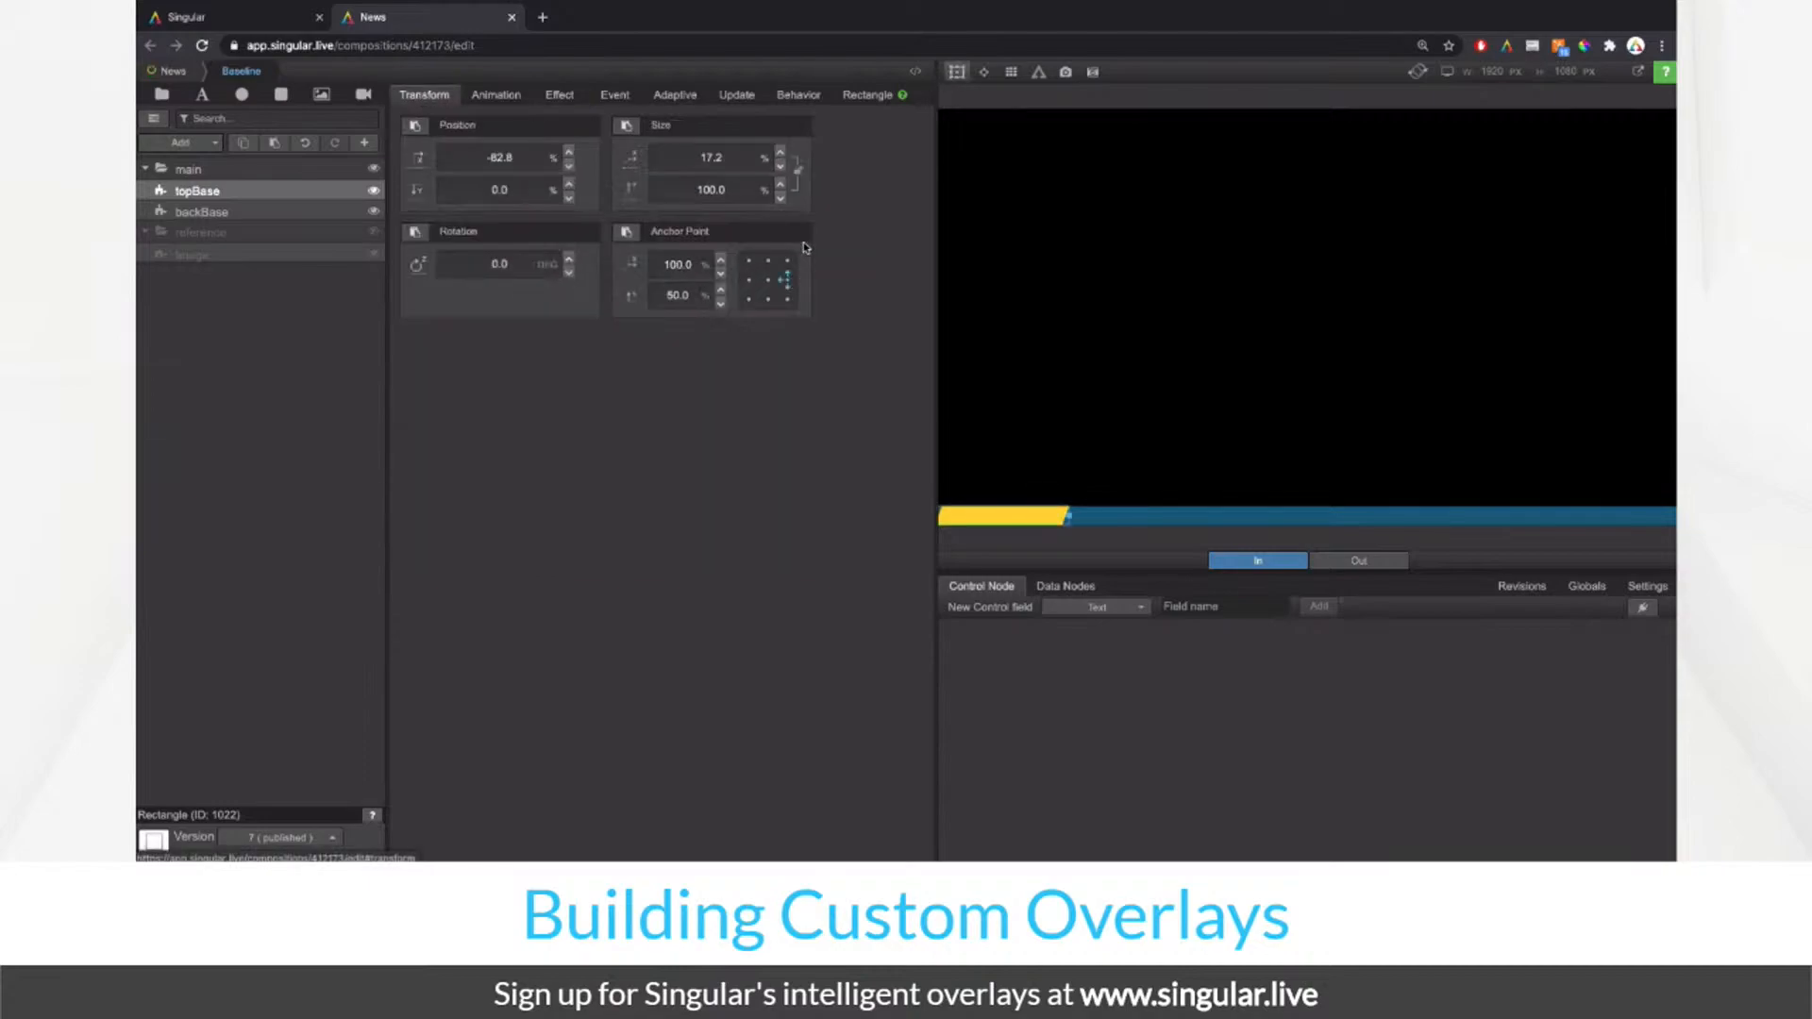
drag(732, 158, 745, 157)
click(717, 158)
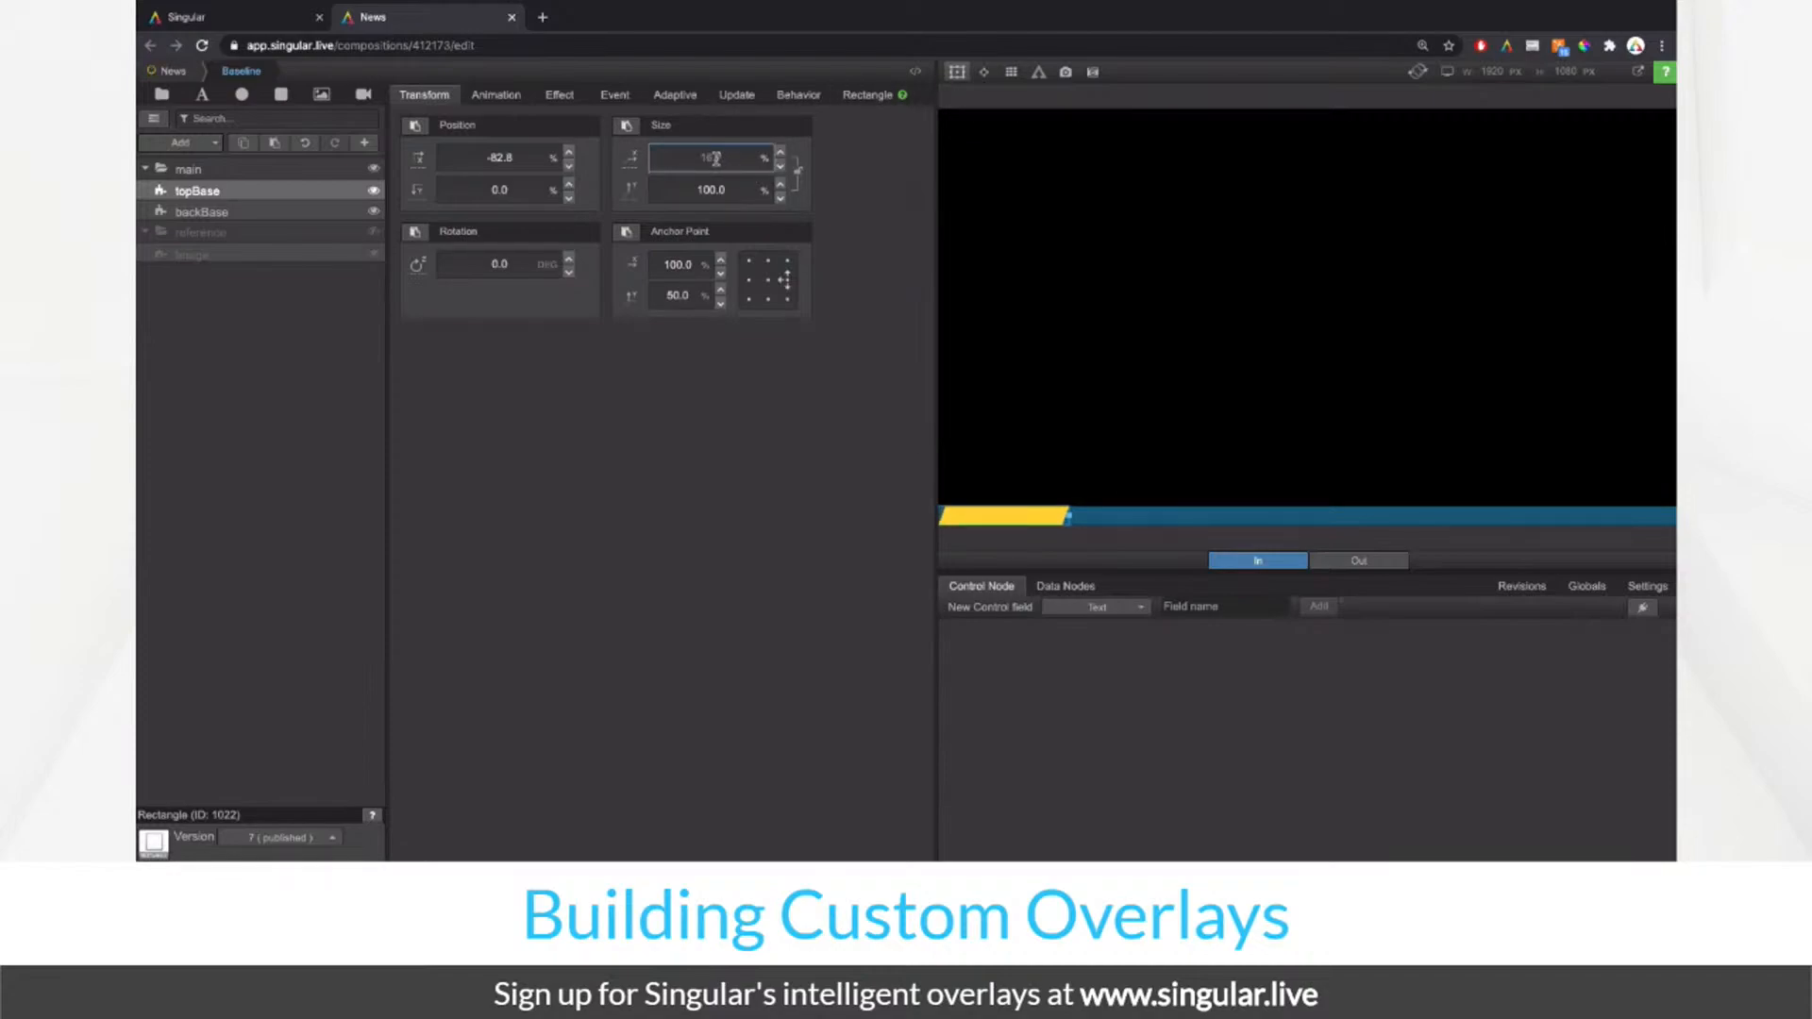
drag(716, 159, 718, 159)
click(750, 281)
click(522, 151)
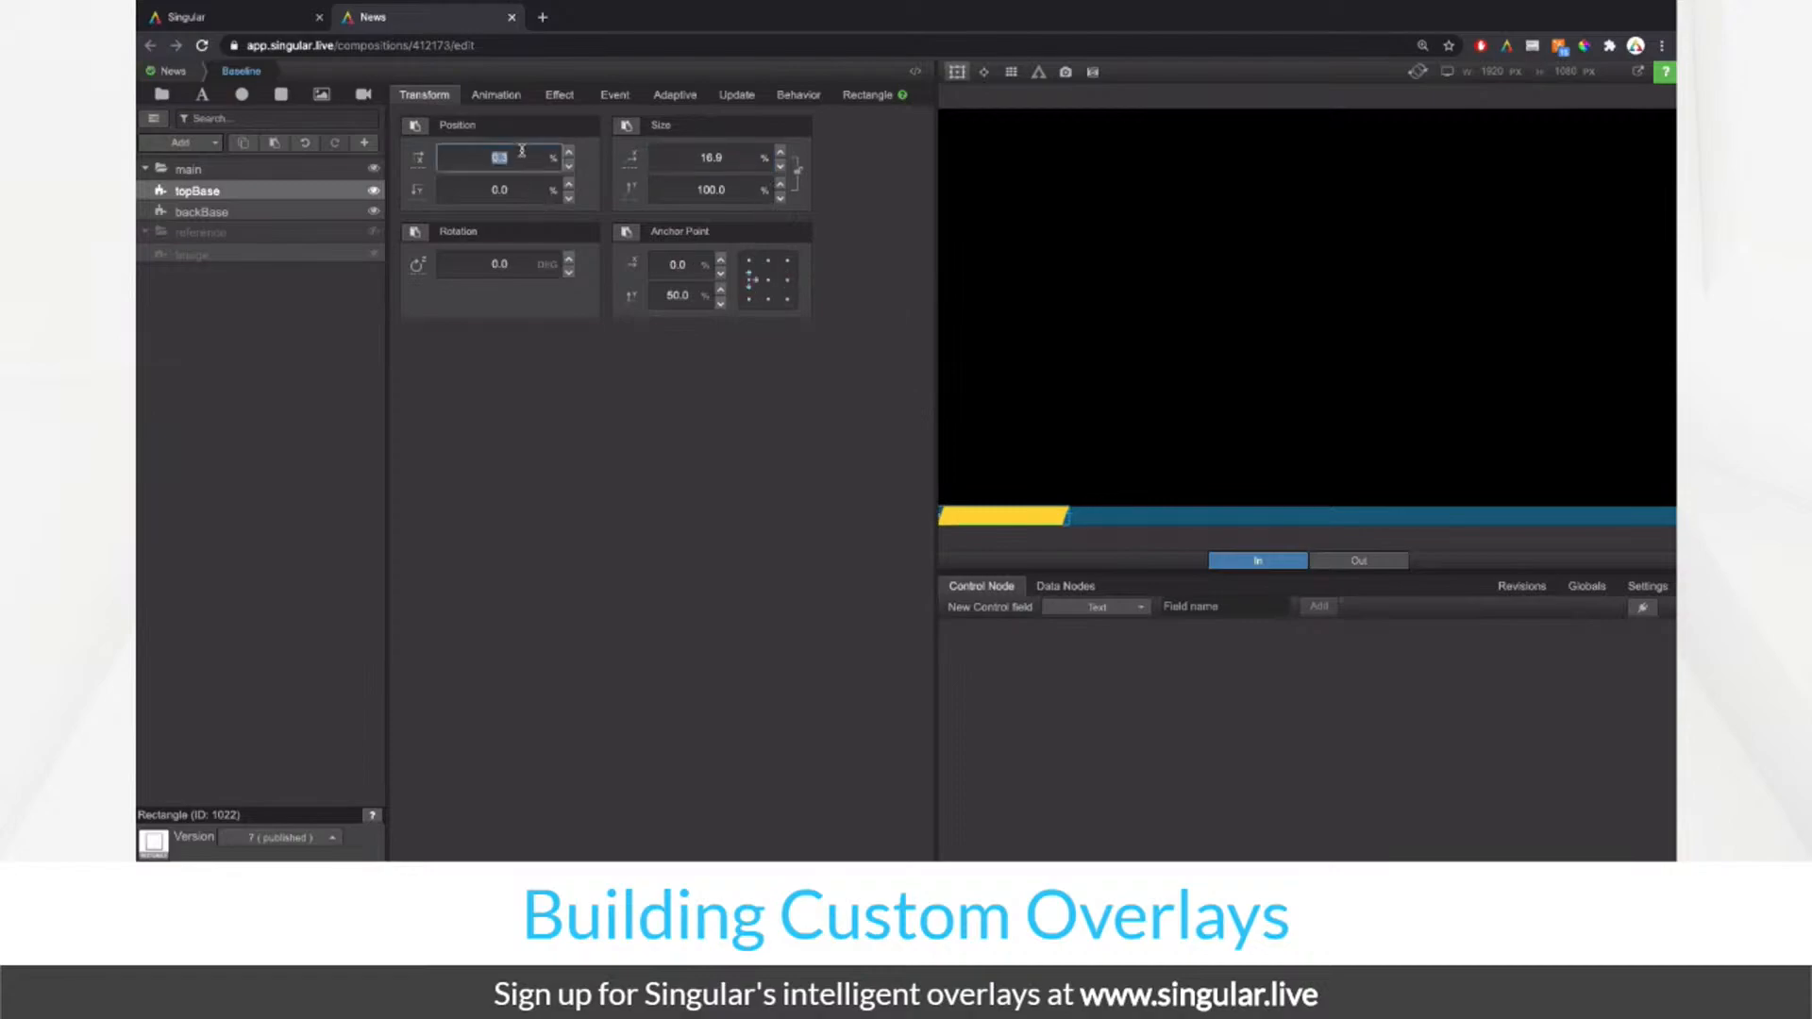
text(0.0)
click(791, 282)
click(733, 161)
key(Up)
key(Up)
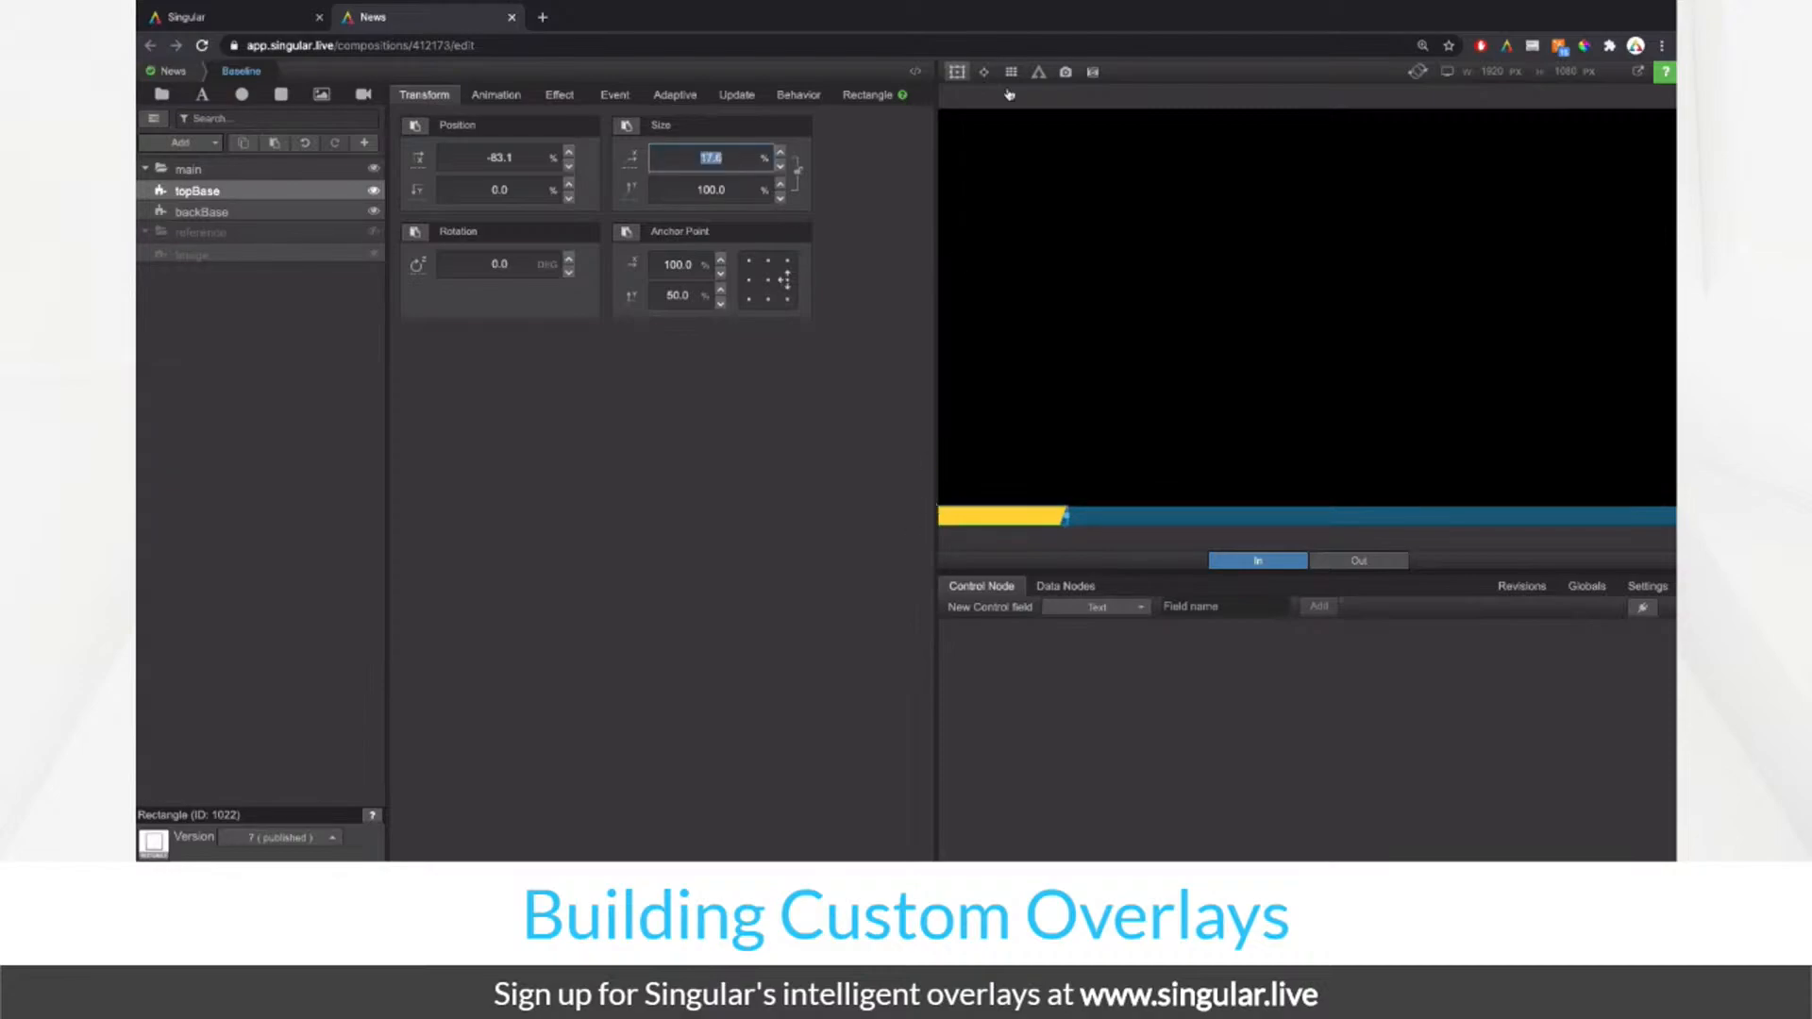
click(959, 76)
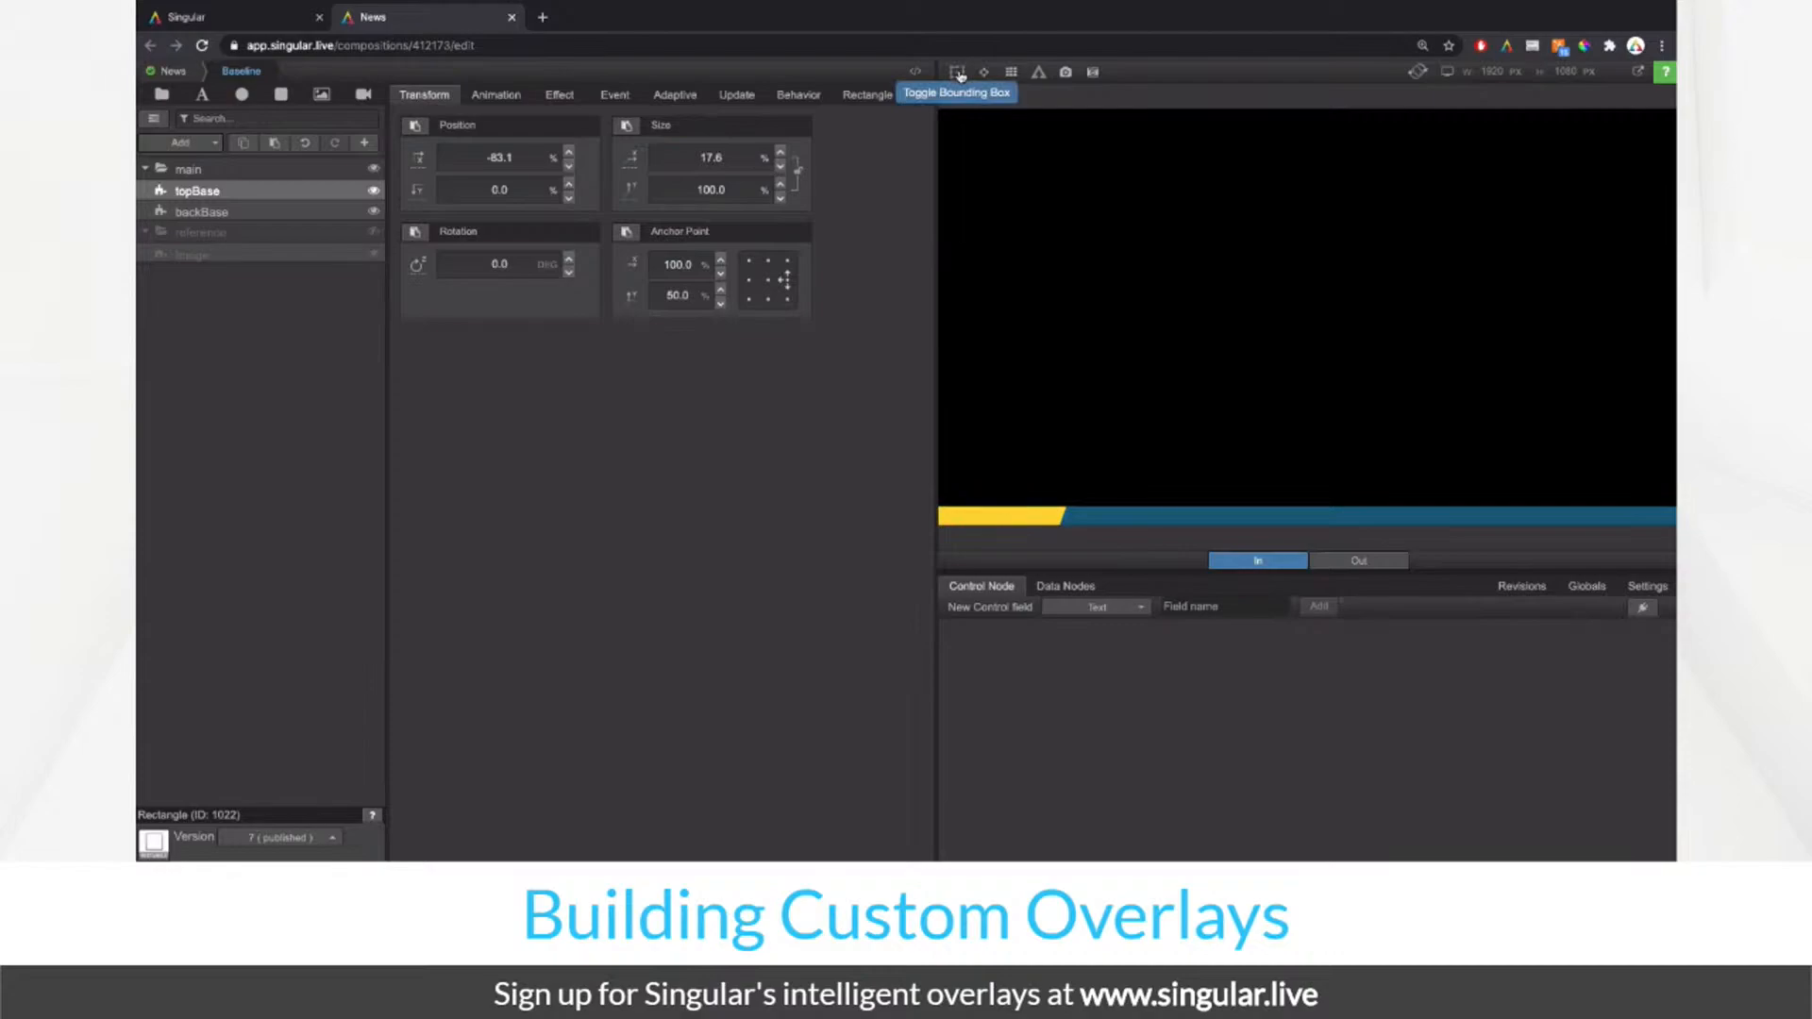
Step: Show the reference image, toggle topBase and backBase to compare, and review the layer's settings
click(374, 233)
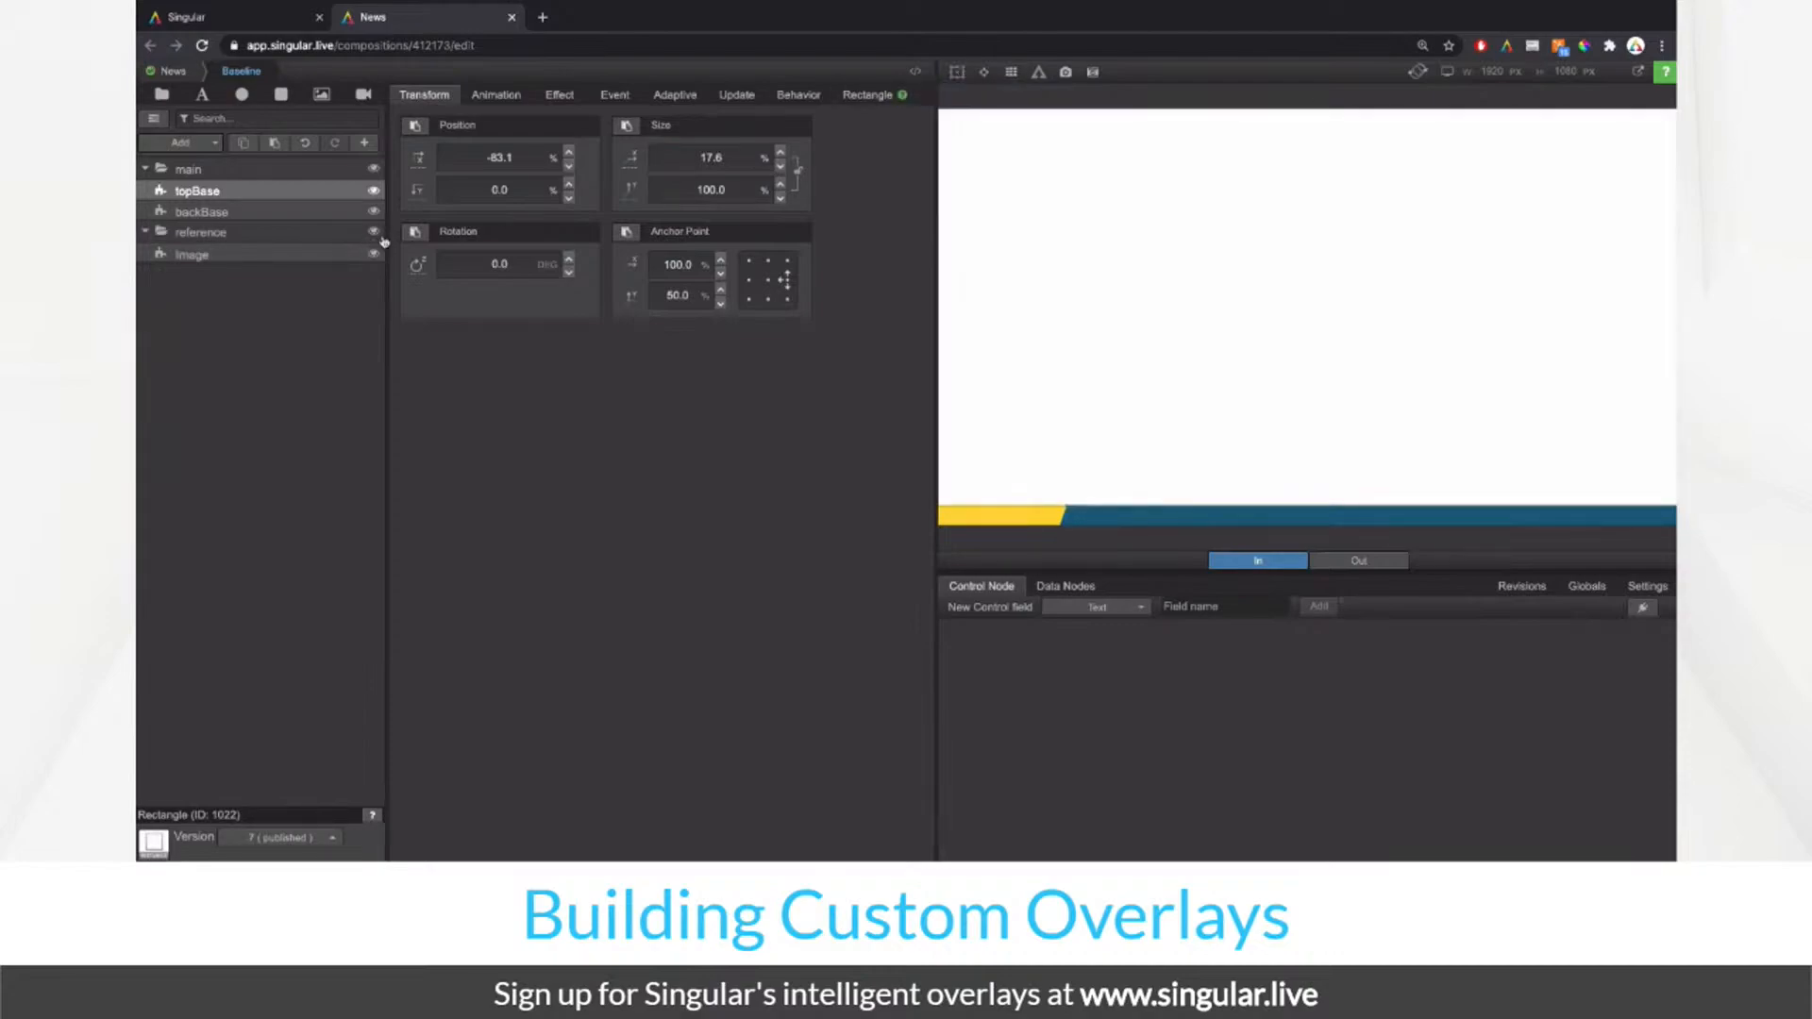
click(374, 191)
click(374, 211)
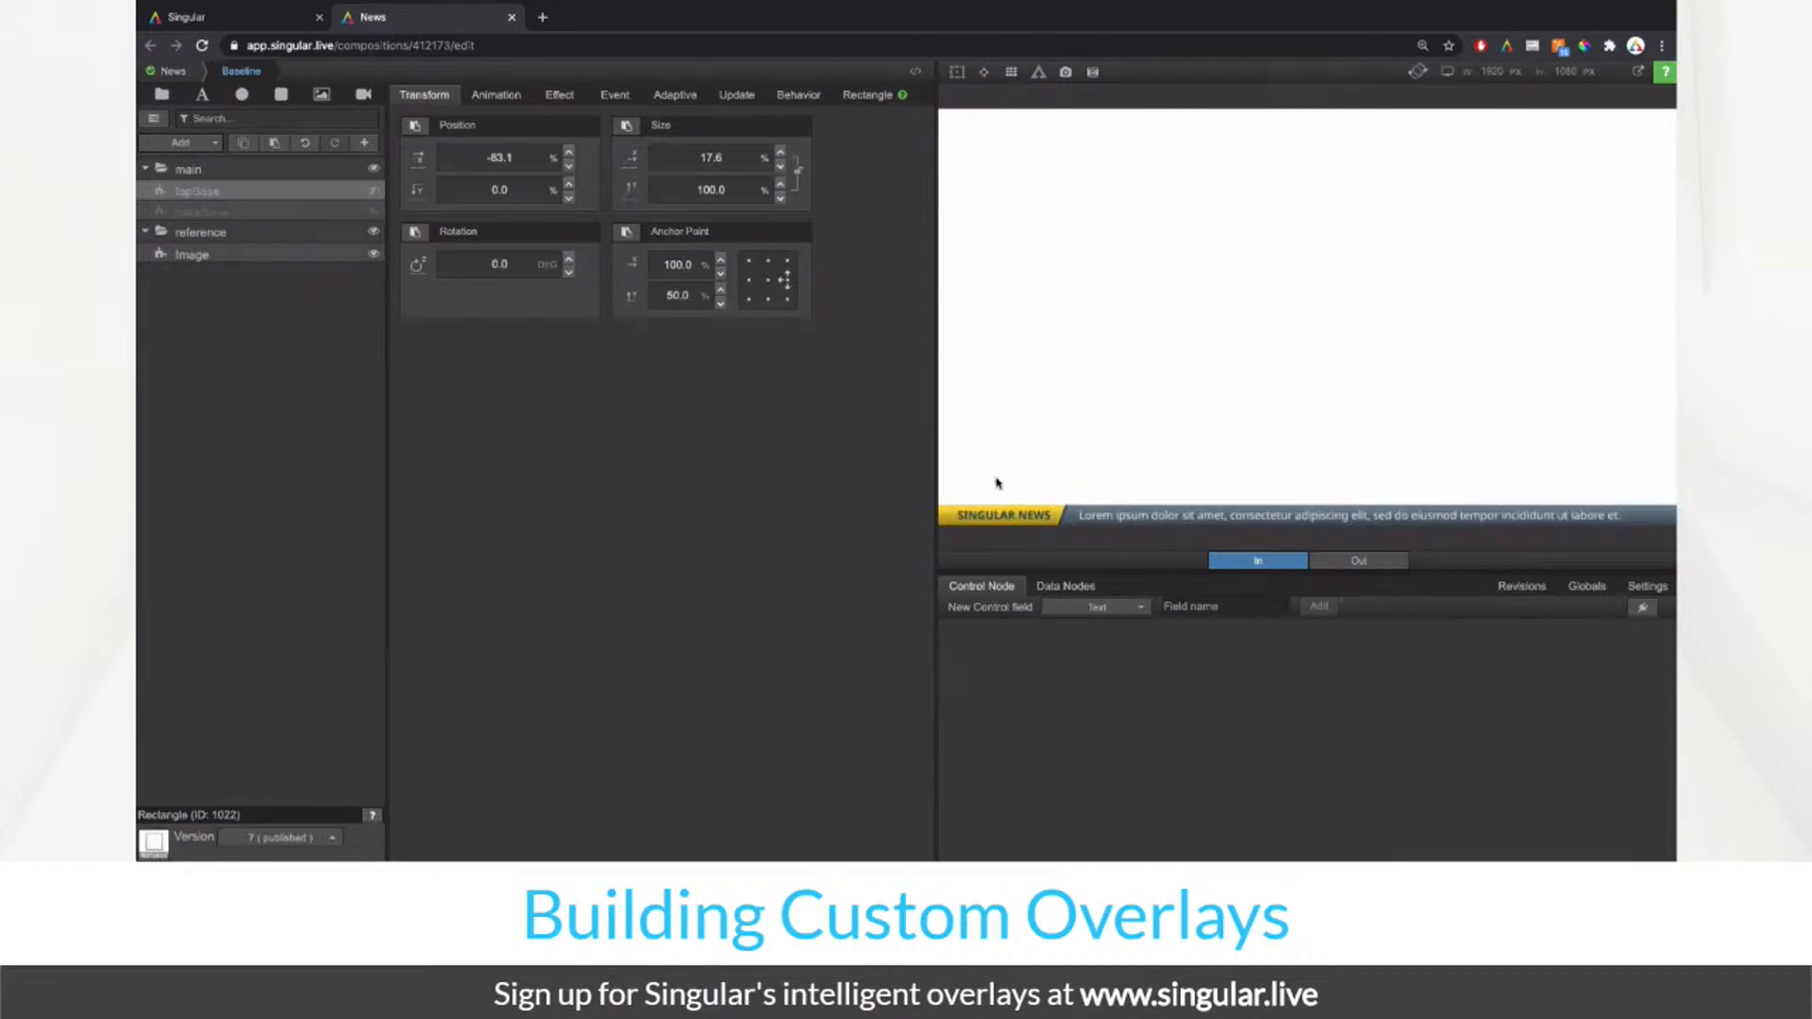
click(374, 193)
click(373, 211)
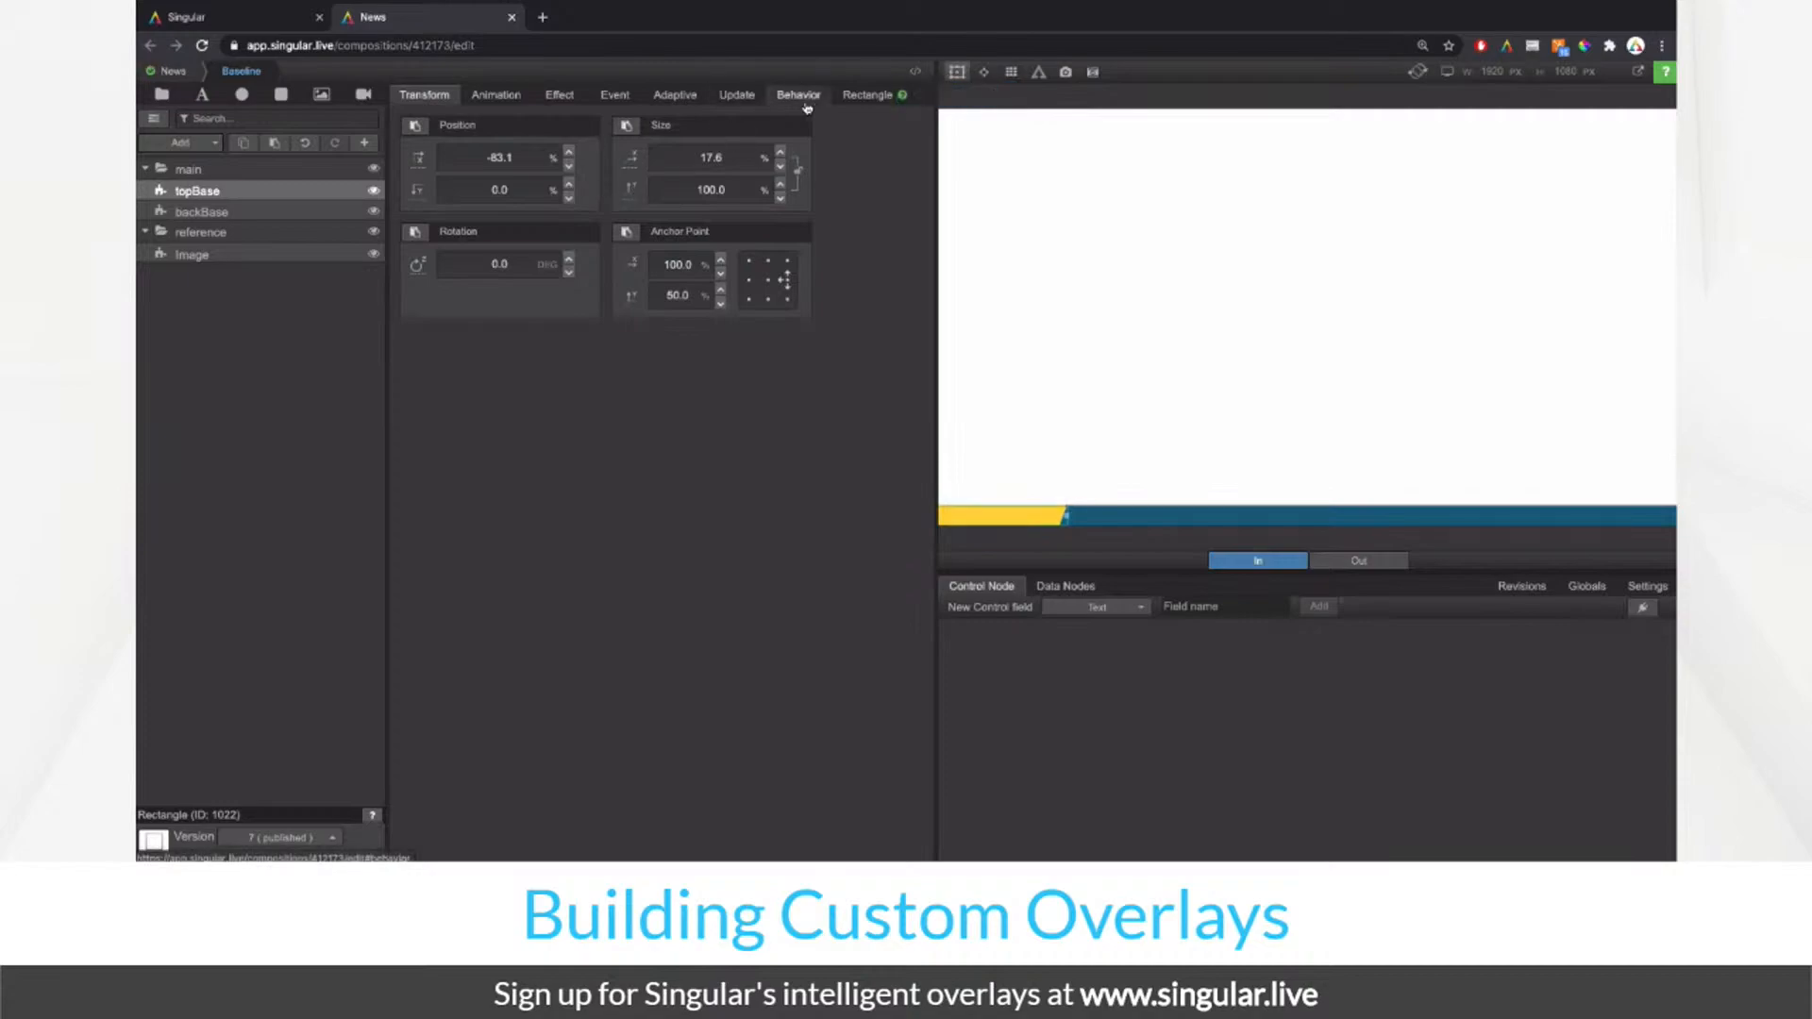
click(615, 101)
click(559, 96)
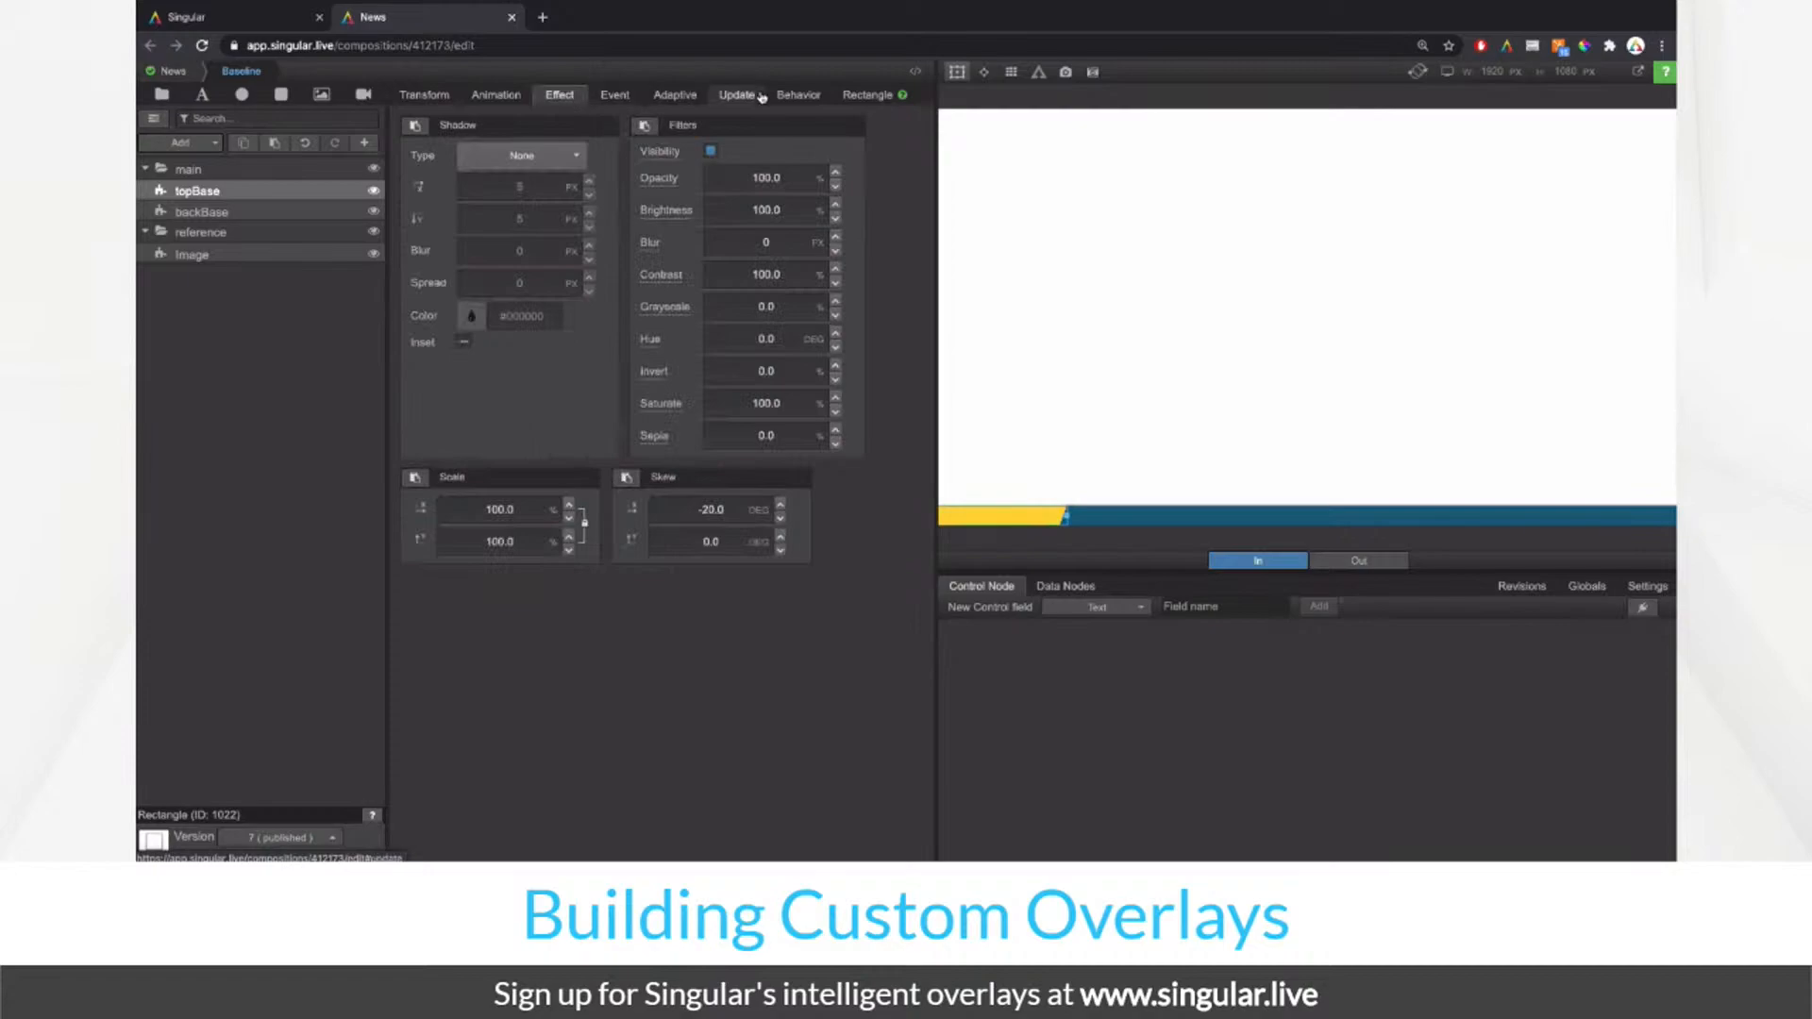
click(862, 98)
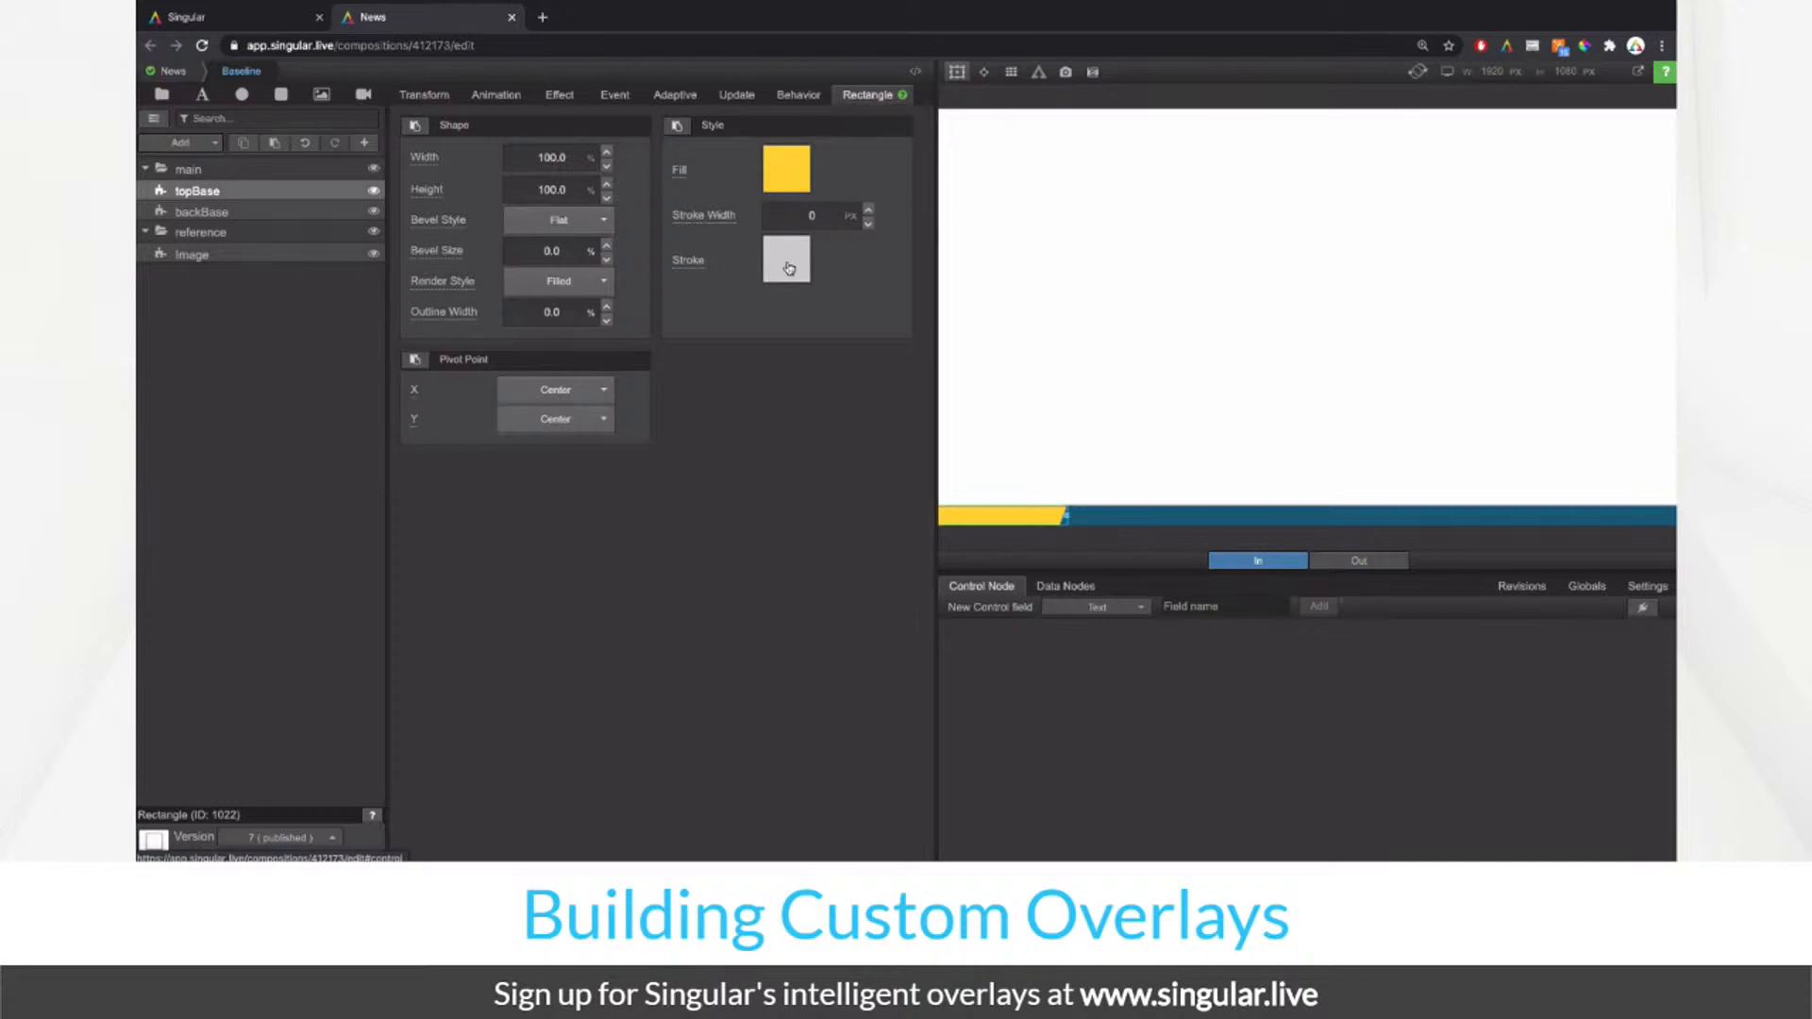
Step: Duplicate topBase, rename the copy topBaseEdge, and drag it just below topBase in the layer tree
key(super+d)
double_click(247, 191)
key(Right)
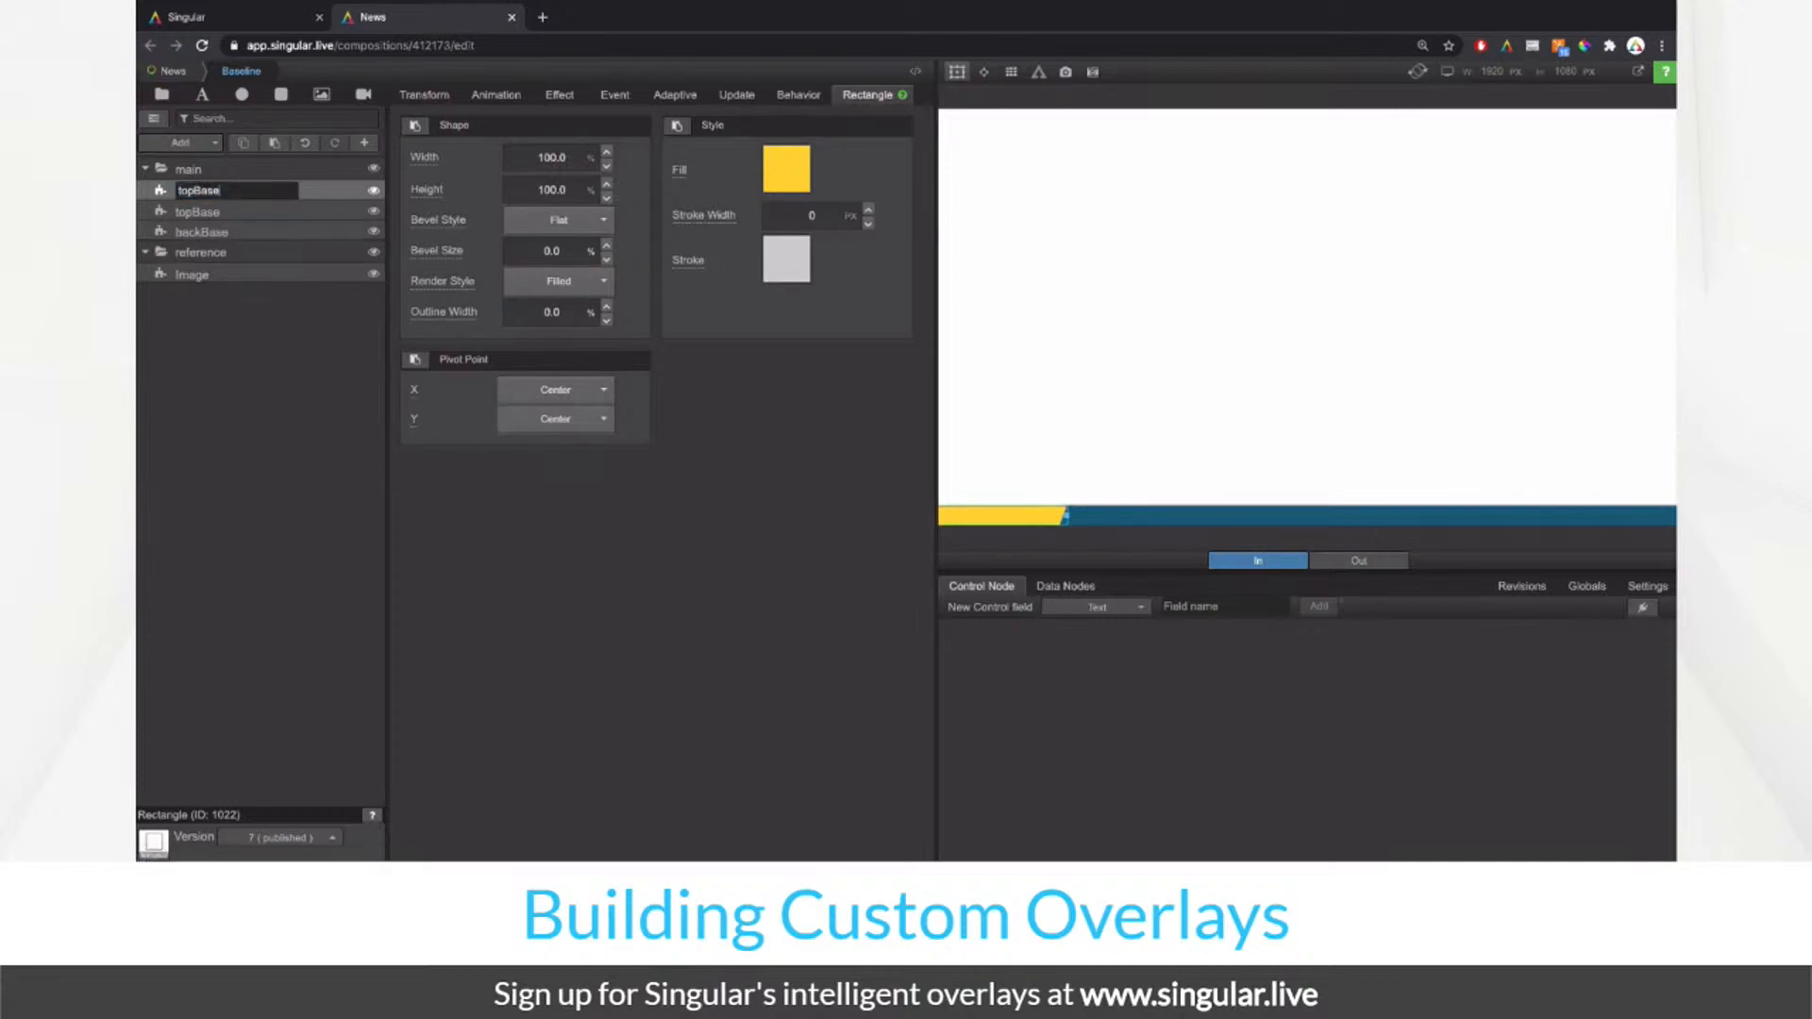
text(Edge)
key(Return)
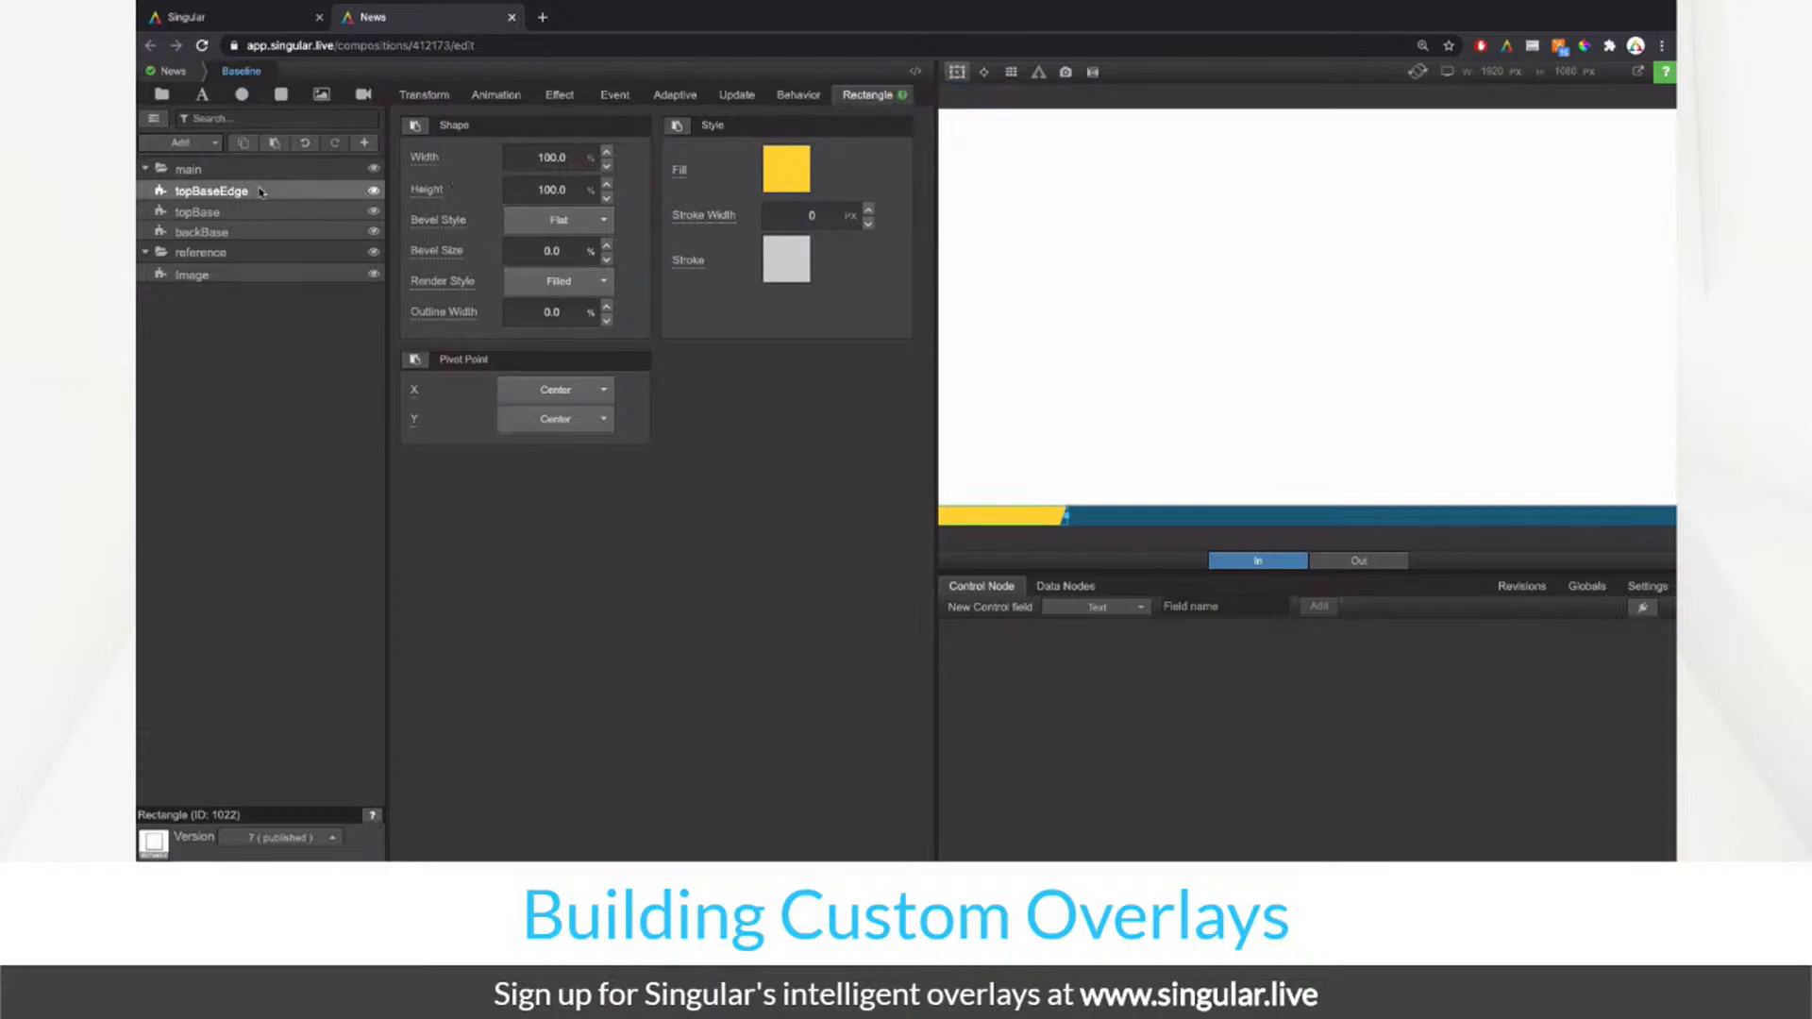
click(435, 97)
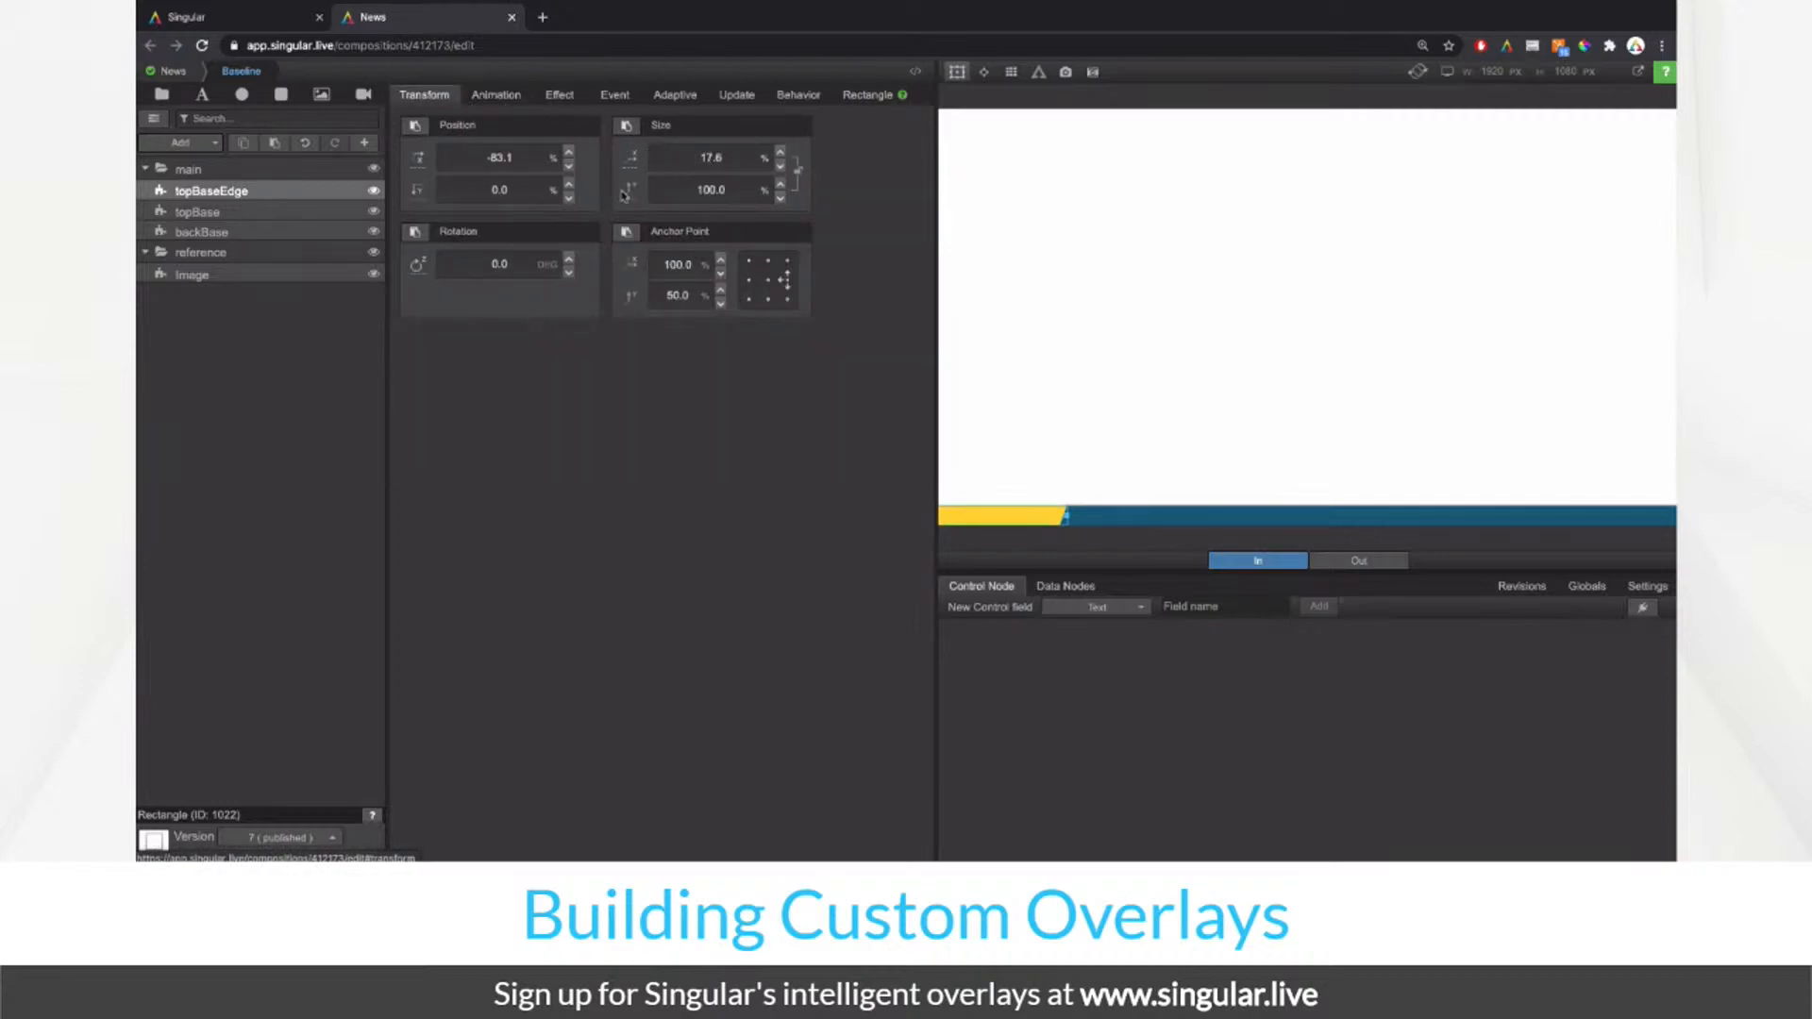
drag(300, 195, 297, 217)
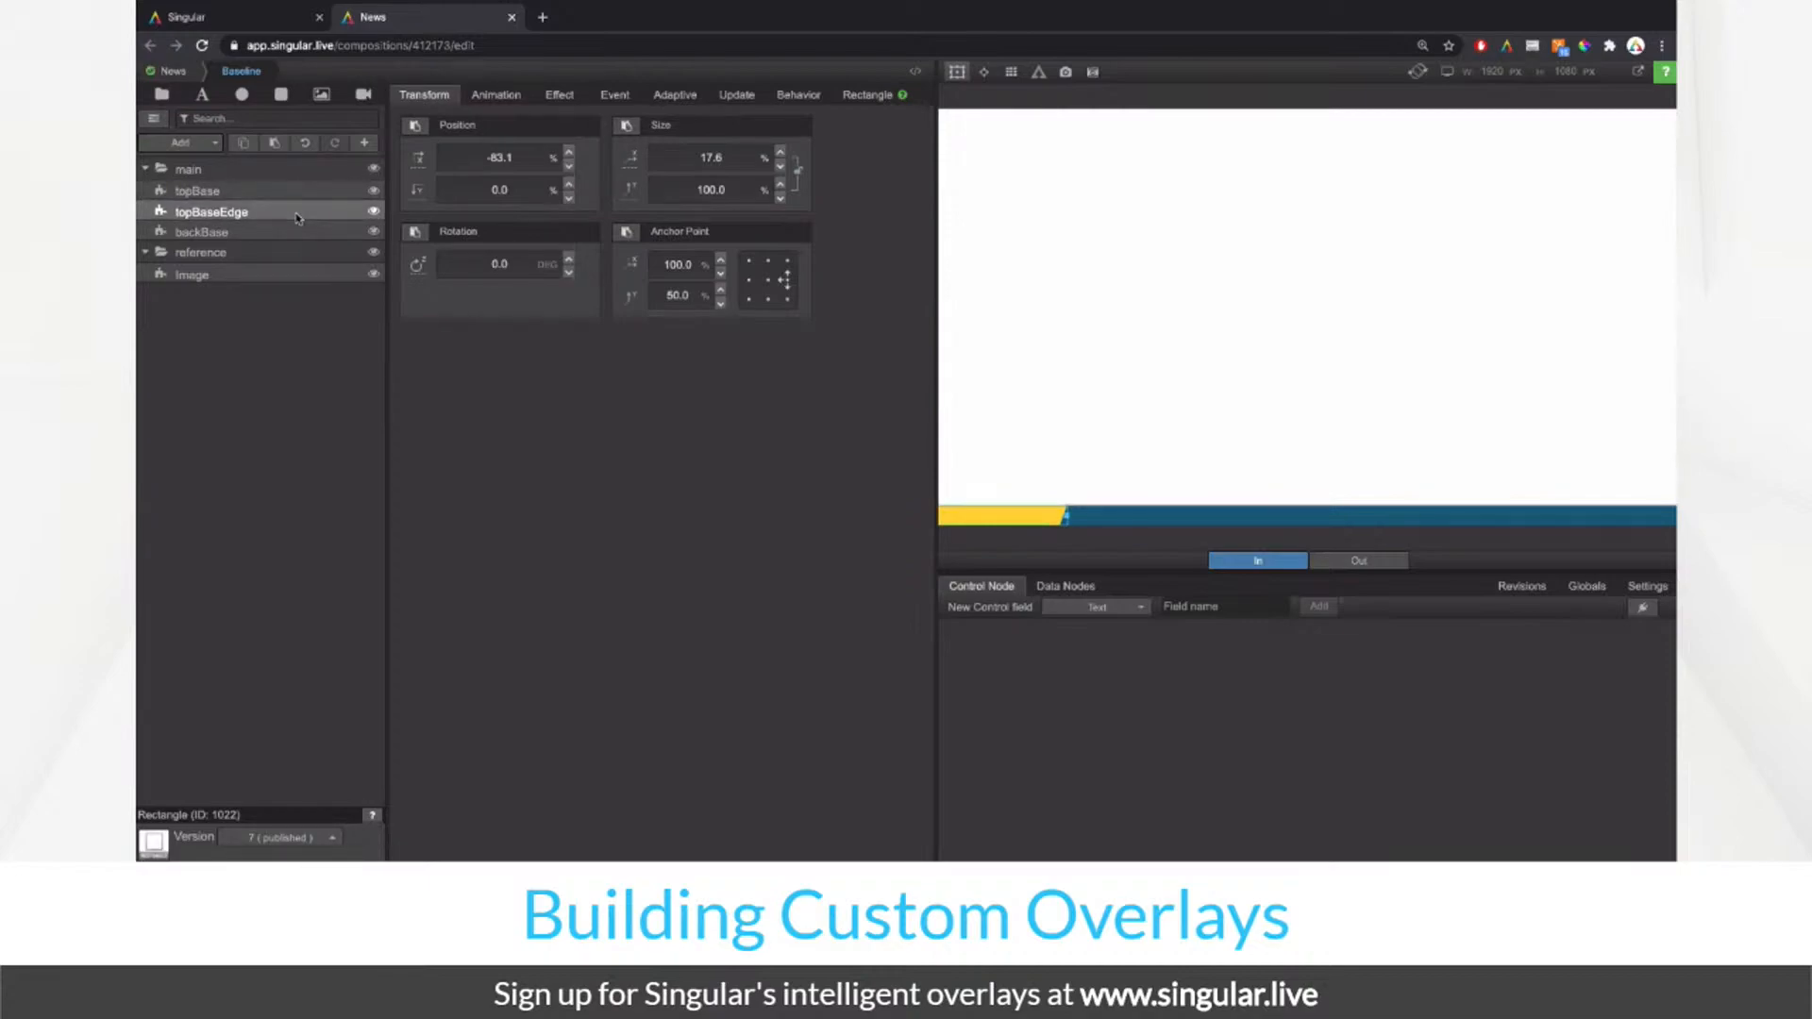
Step: Copy the backBase rectangle and paste its style onto topBaseEdge, making its fill dark blue
click(867, 94)
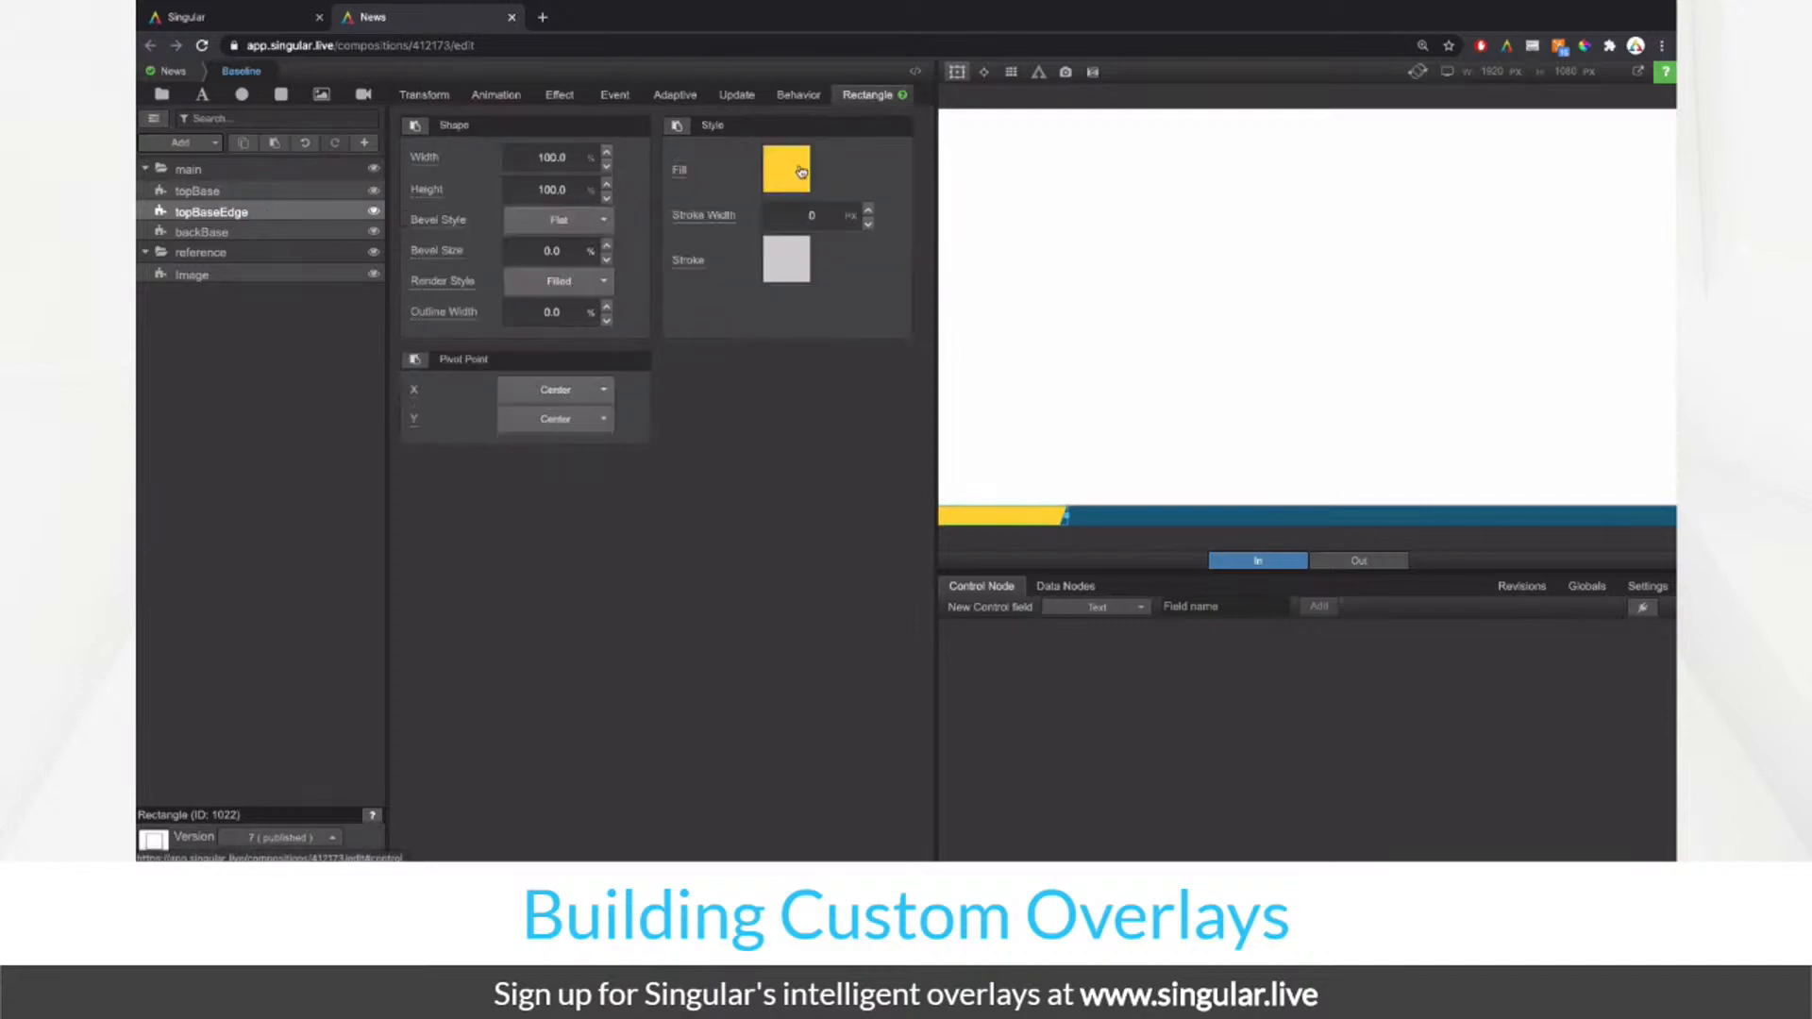
click(790, 175)
click(368, 404)
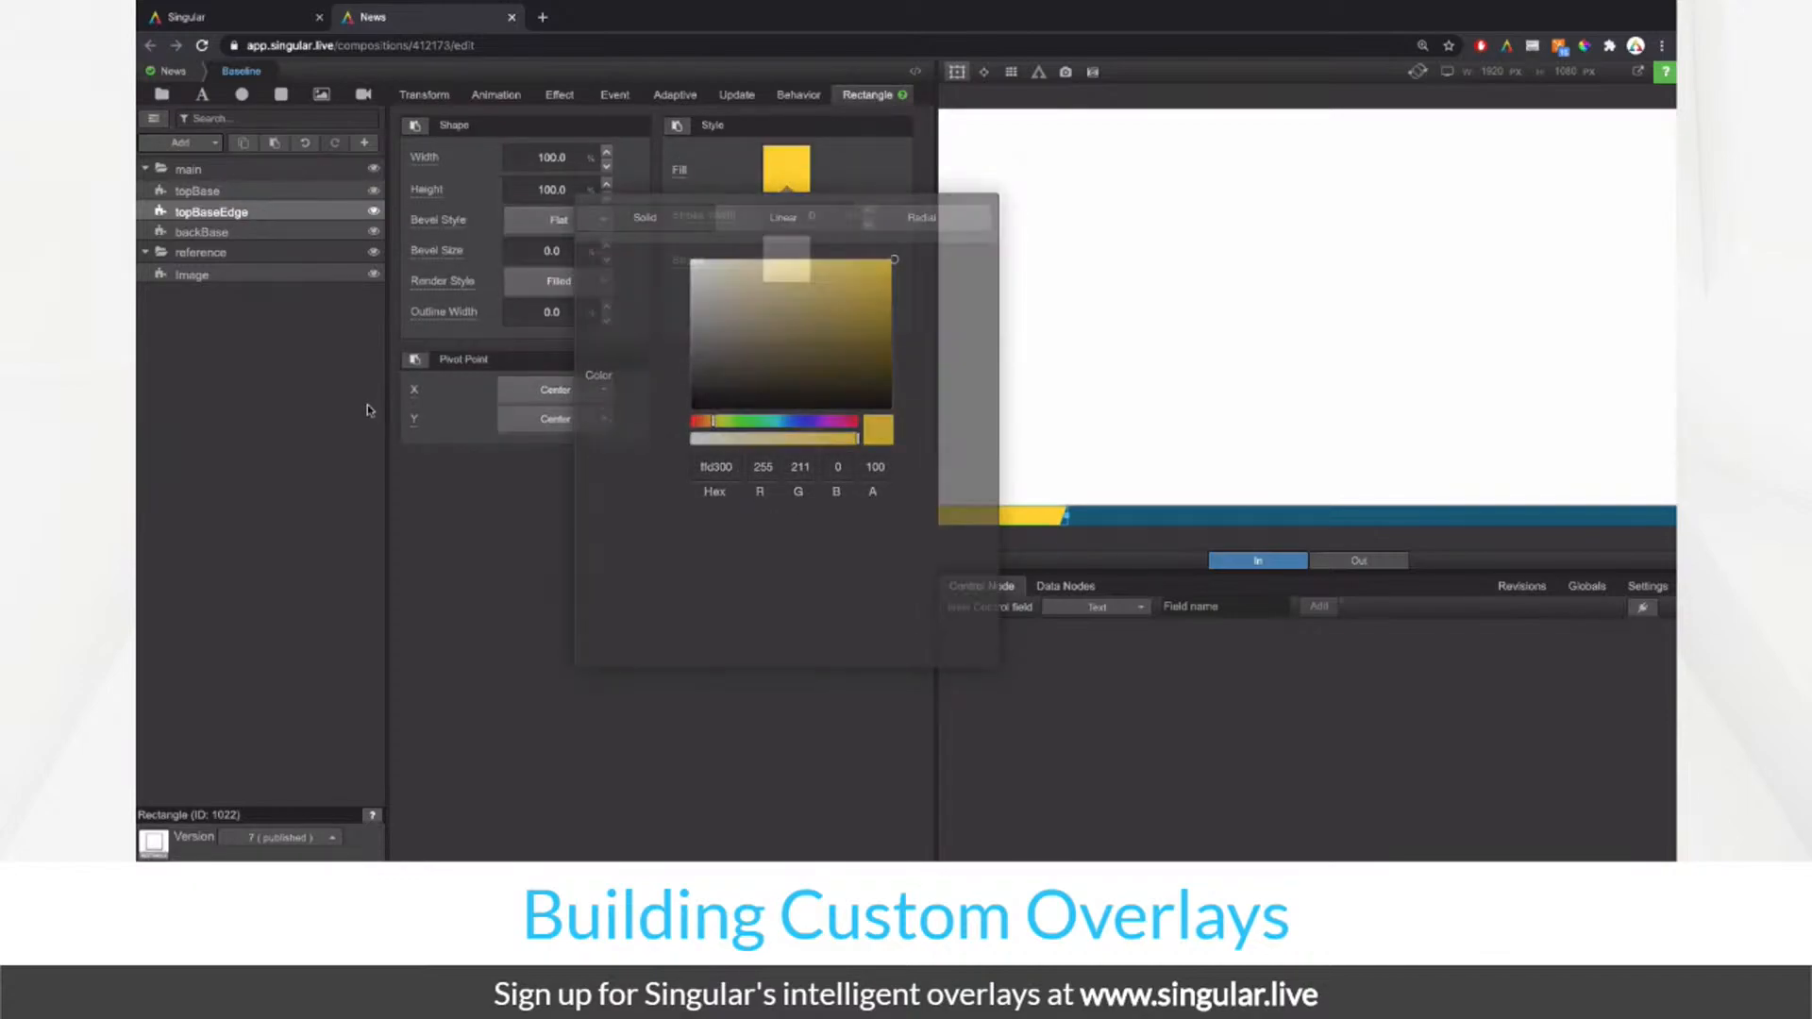
right_click(277, 234)
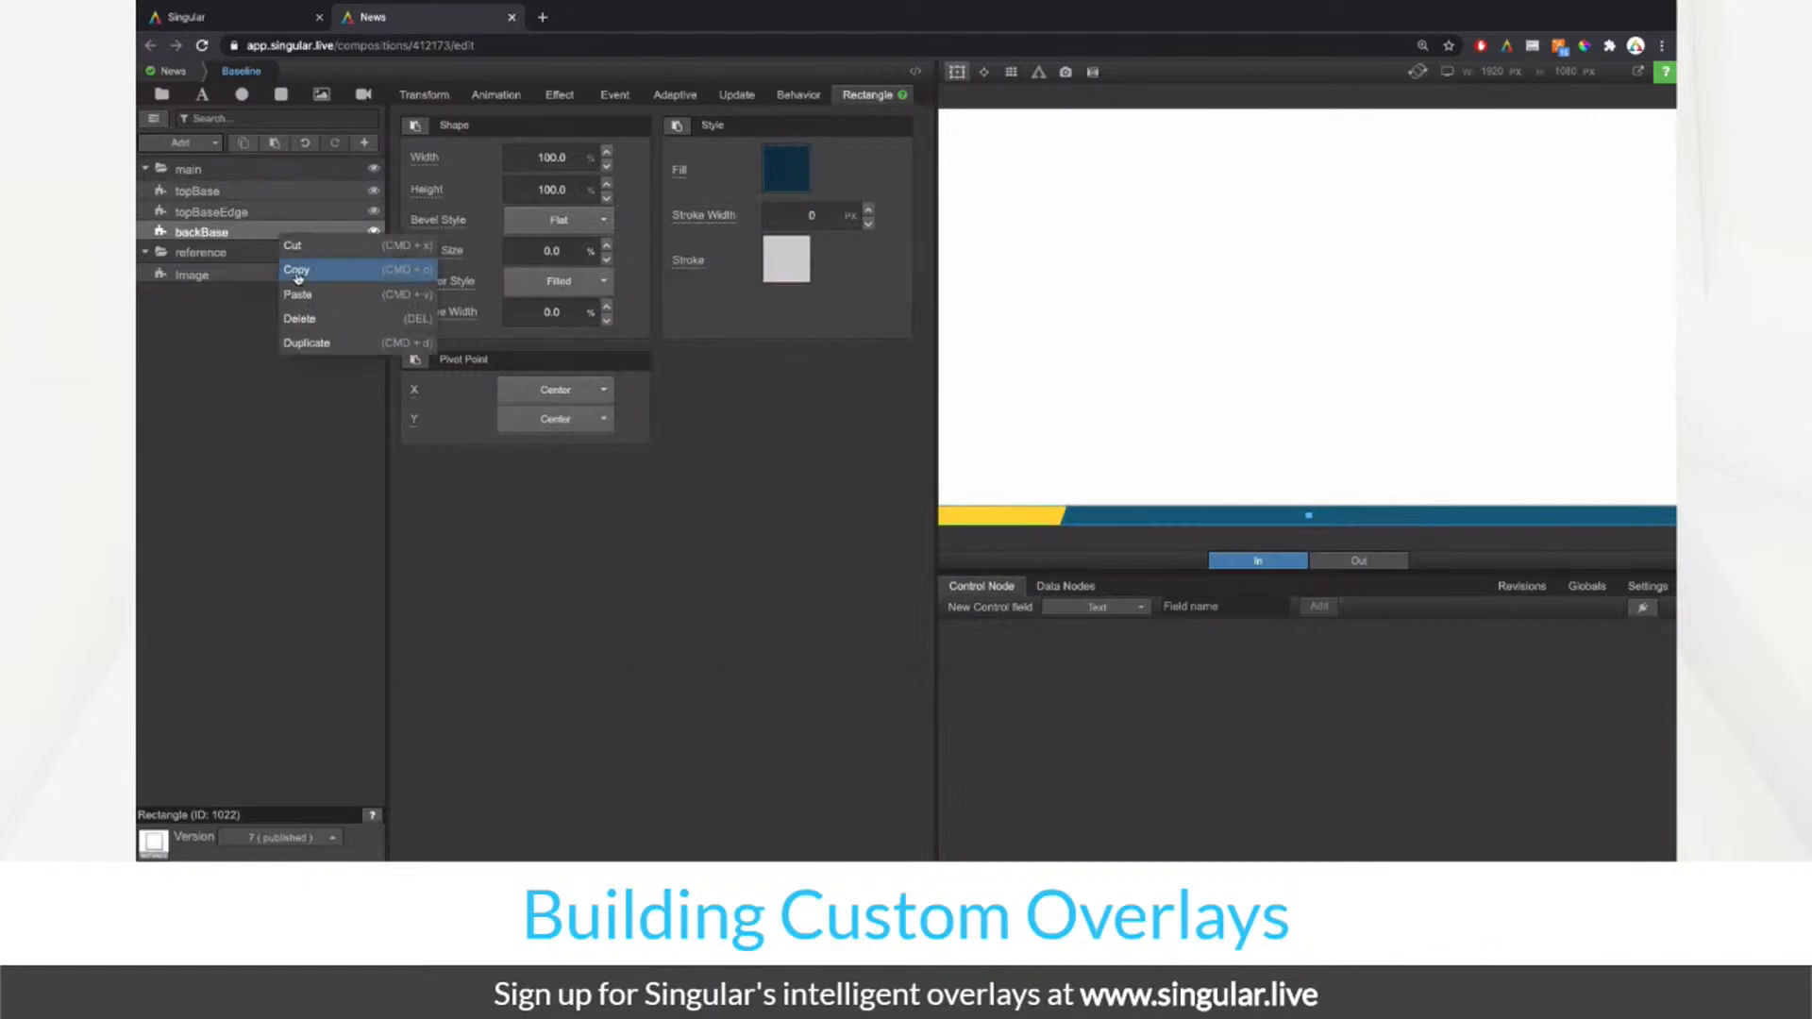
click(297, 272)
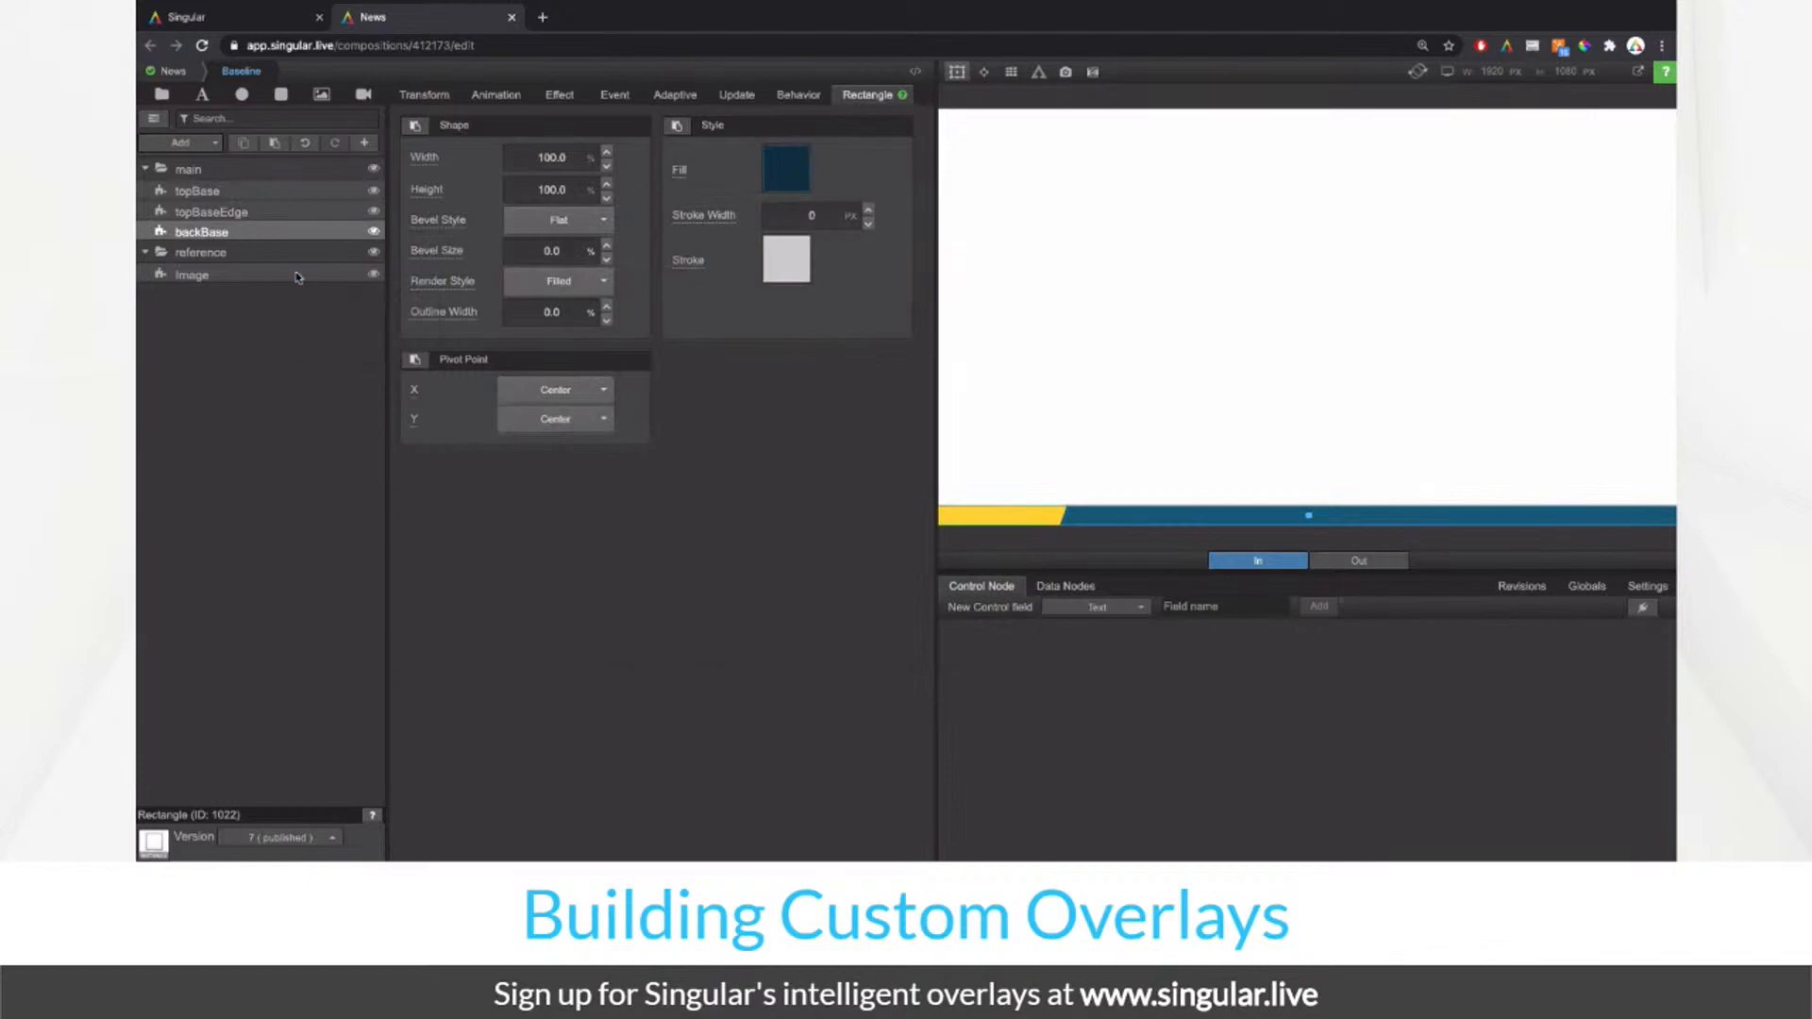
click(289, 213)
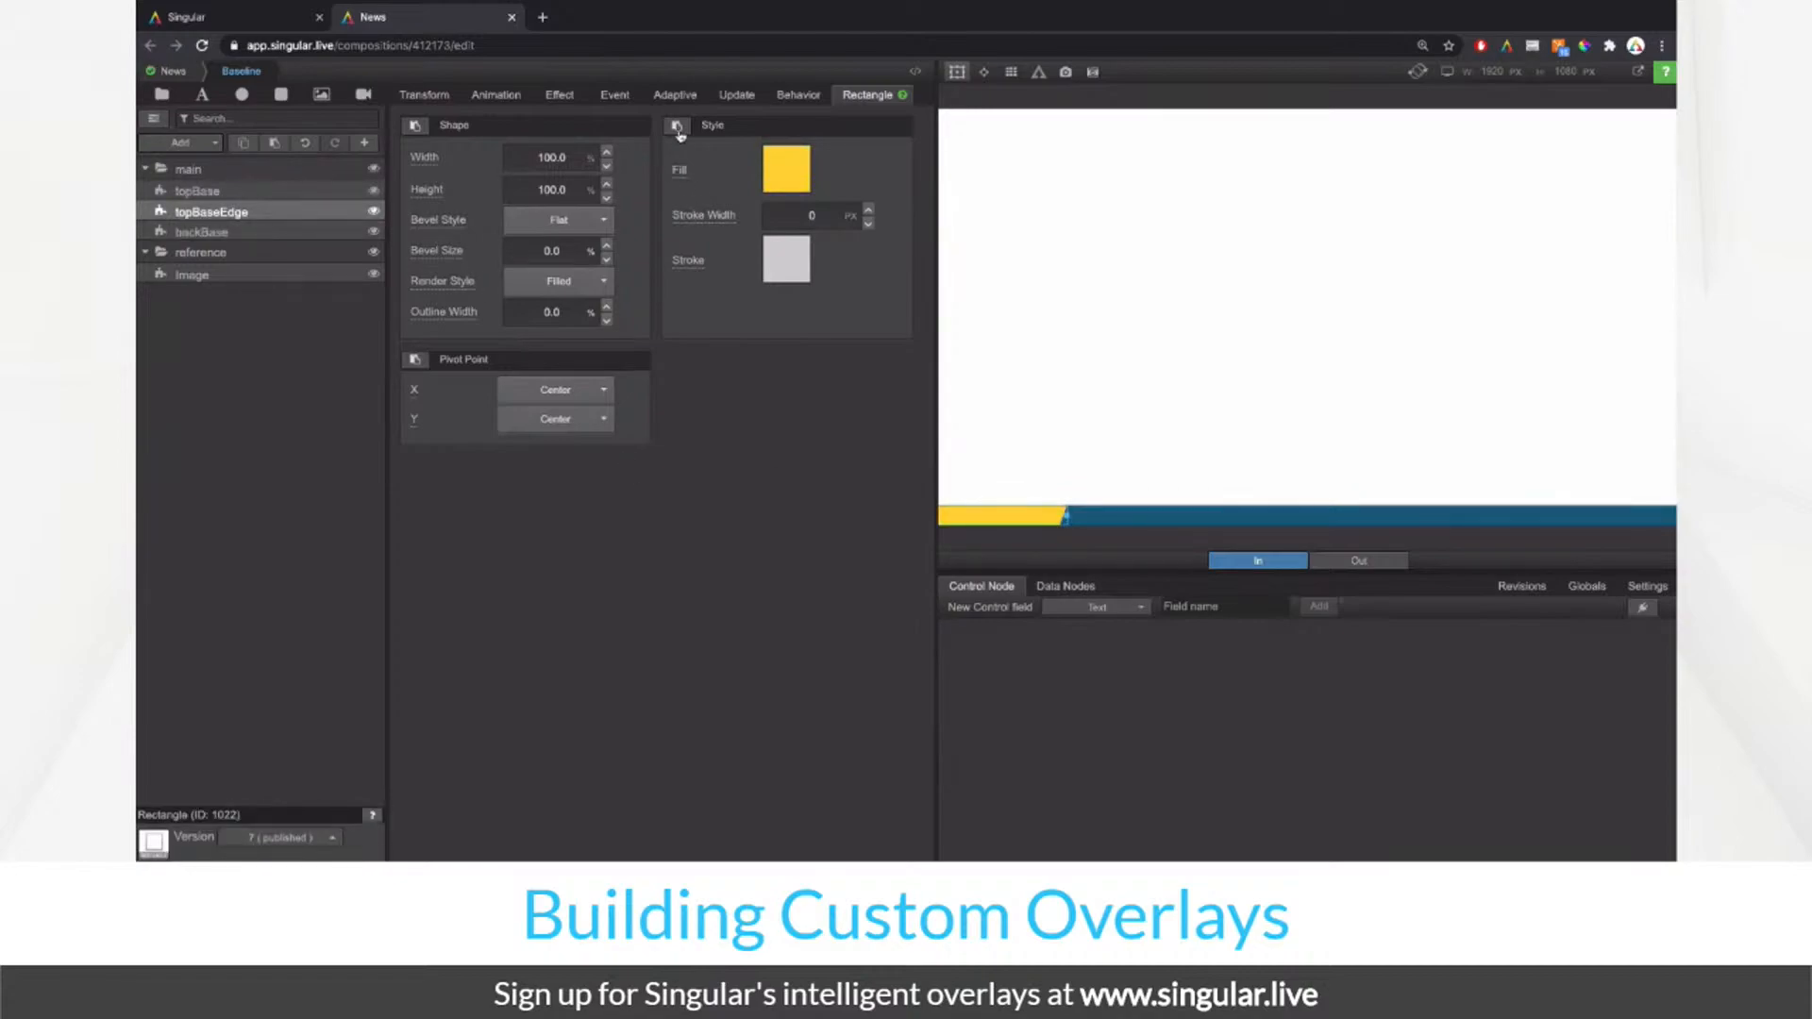
click(677, 128)
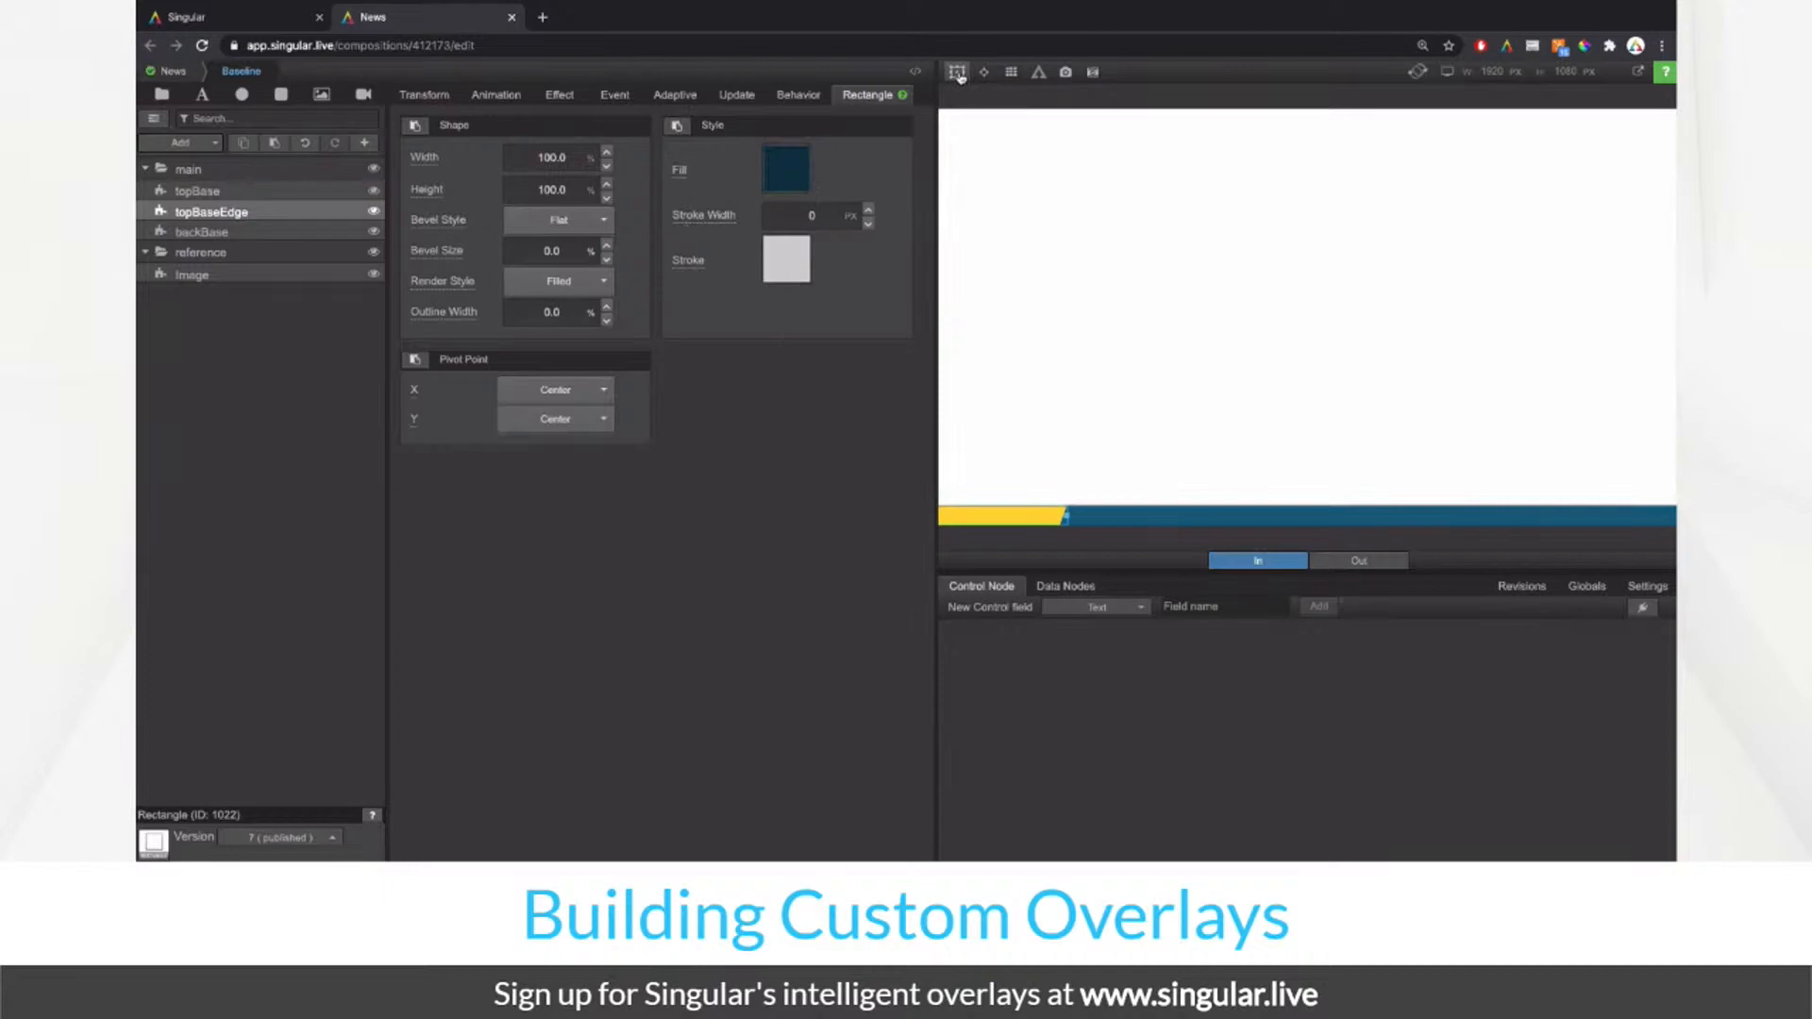
Step: Anchor topBaseEdge at left-middle with an 18.1% width, then compare it against the reference image
click(436, 96)
click(752, 282)
click(717, 156)
text(18.3)
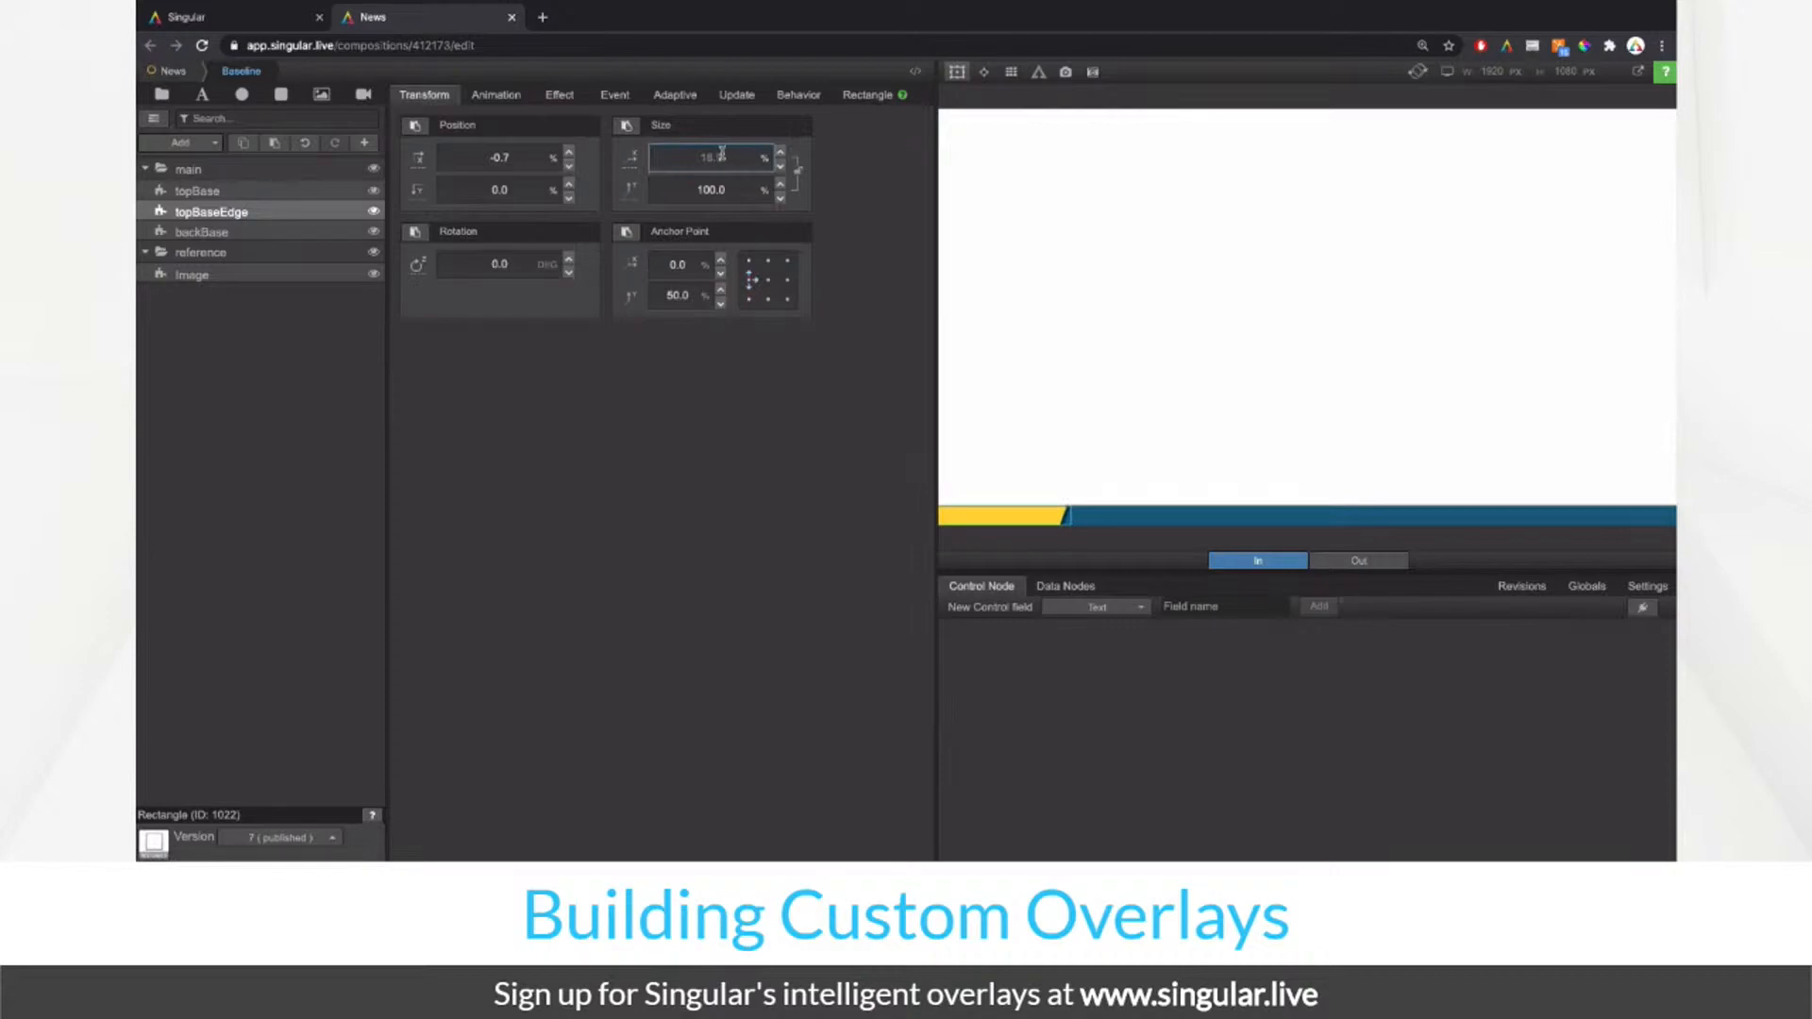
click(958, 74)
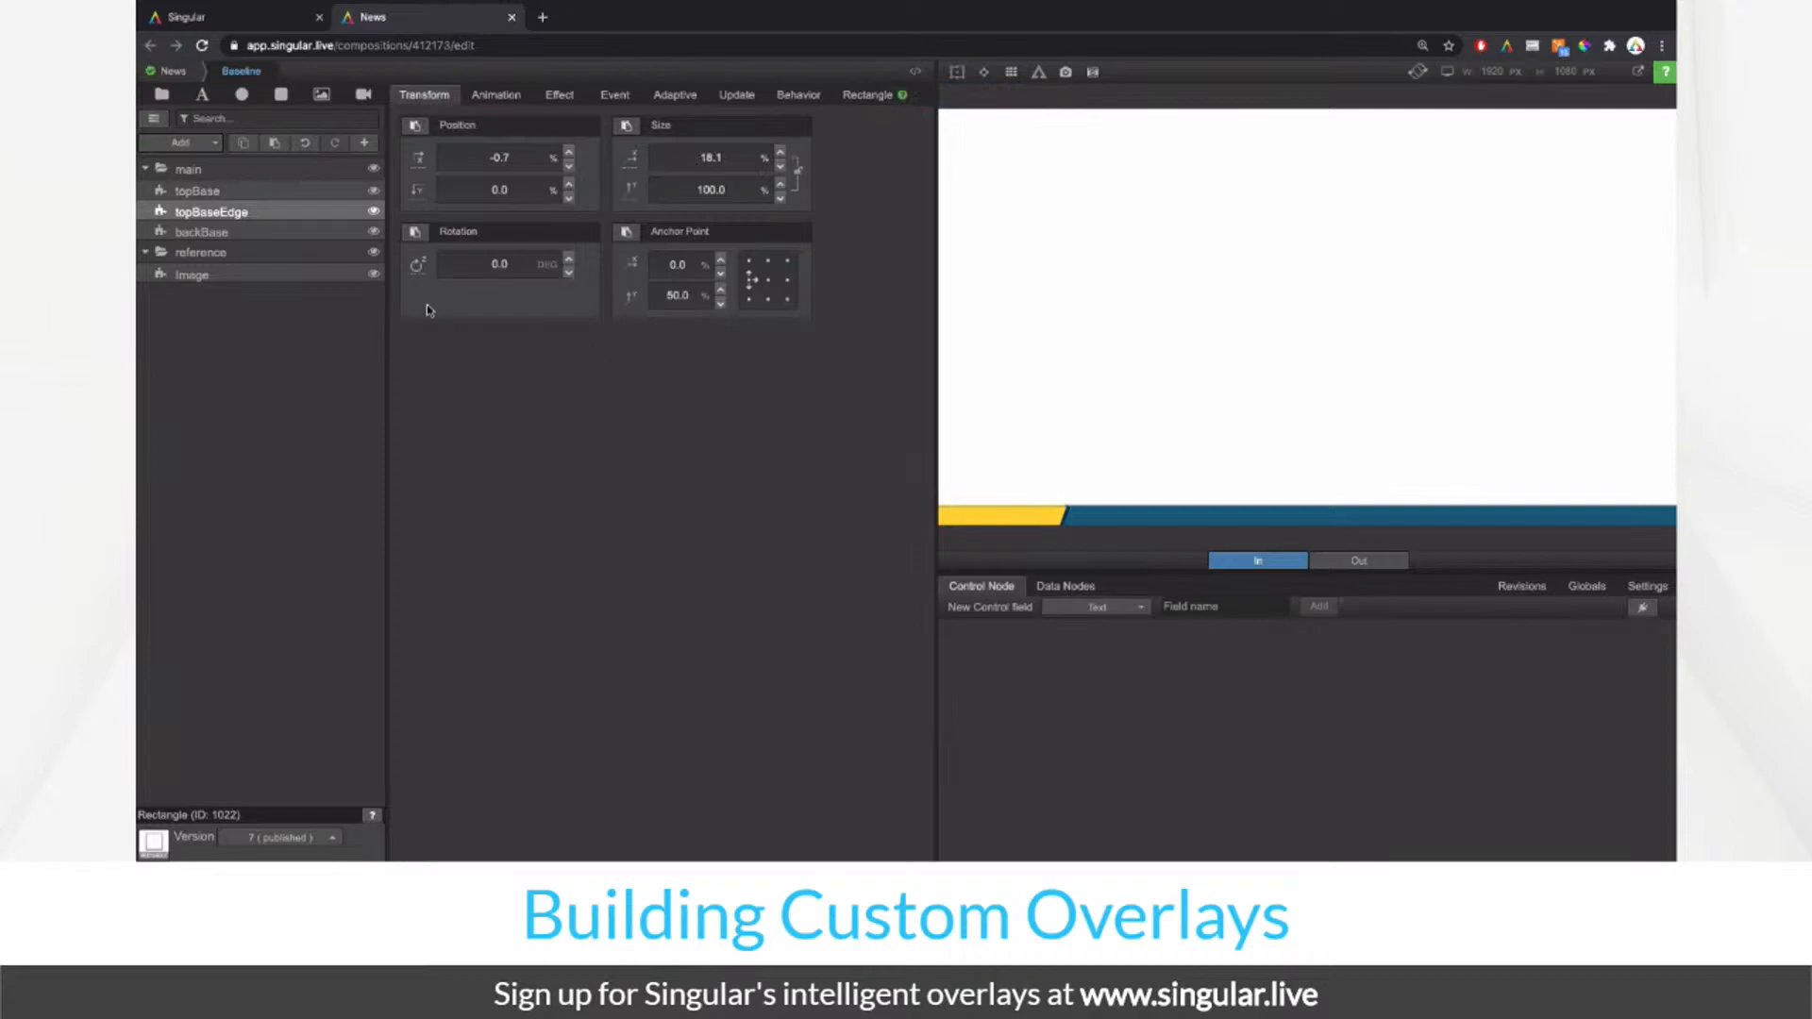
click(374, 274)
click(374, 275)
click(321, 173)
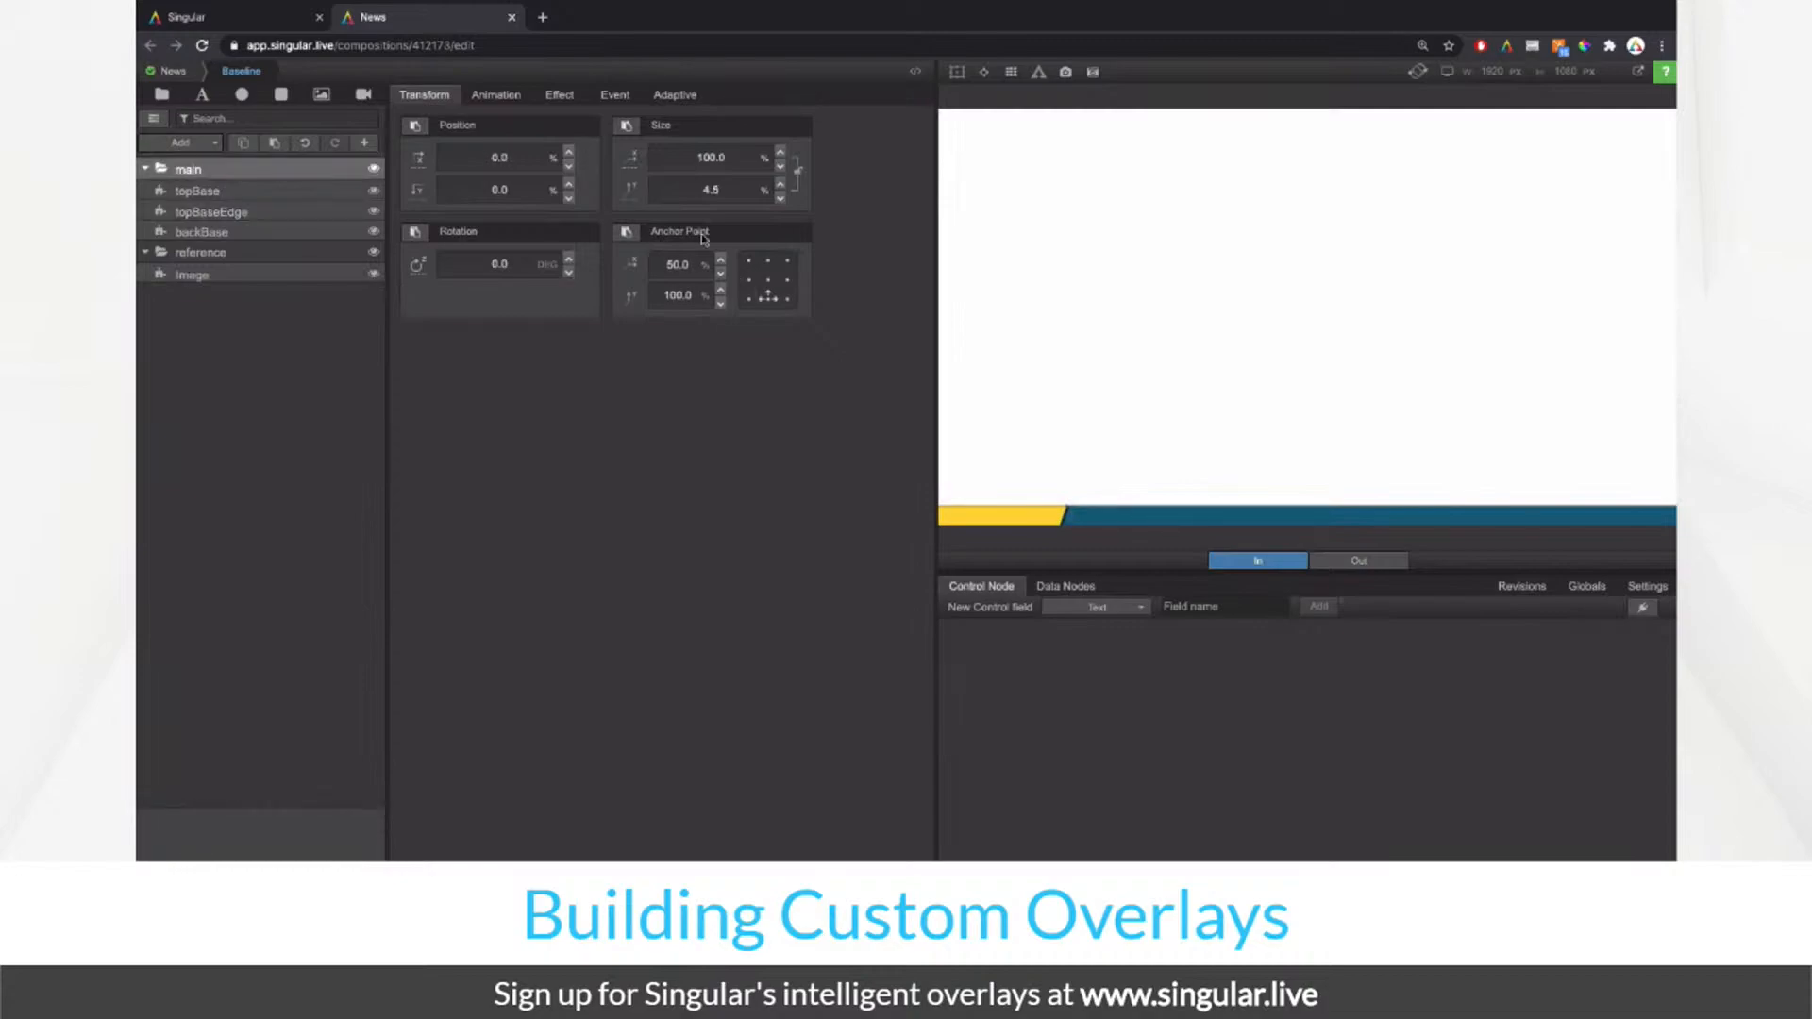
Step: Raise main's Size Y to 5.0%, toggle main to compare with the reference, and play Baseline Out
click(743, 193)
key(Up)
key(Up)
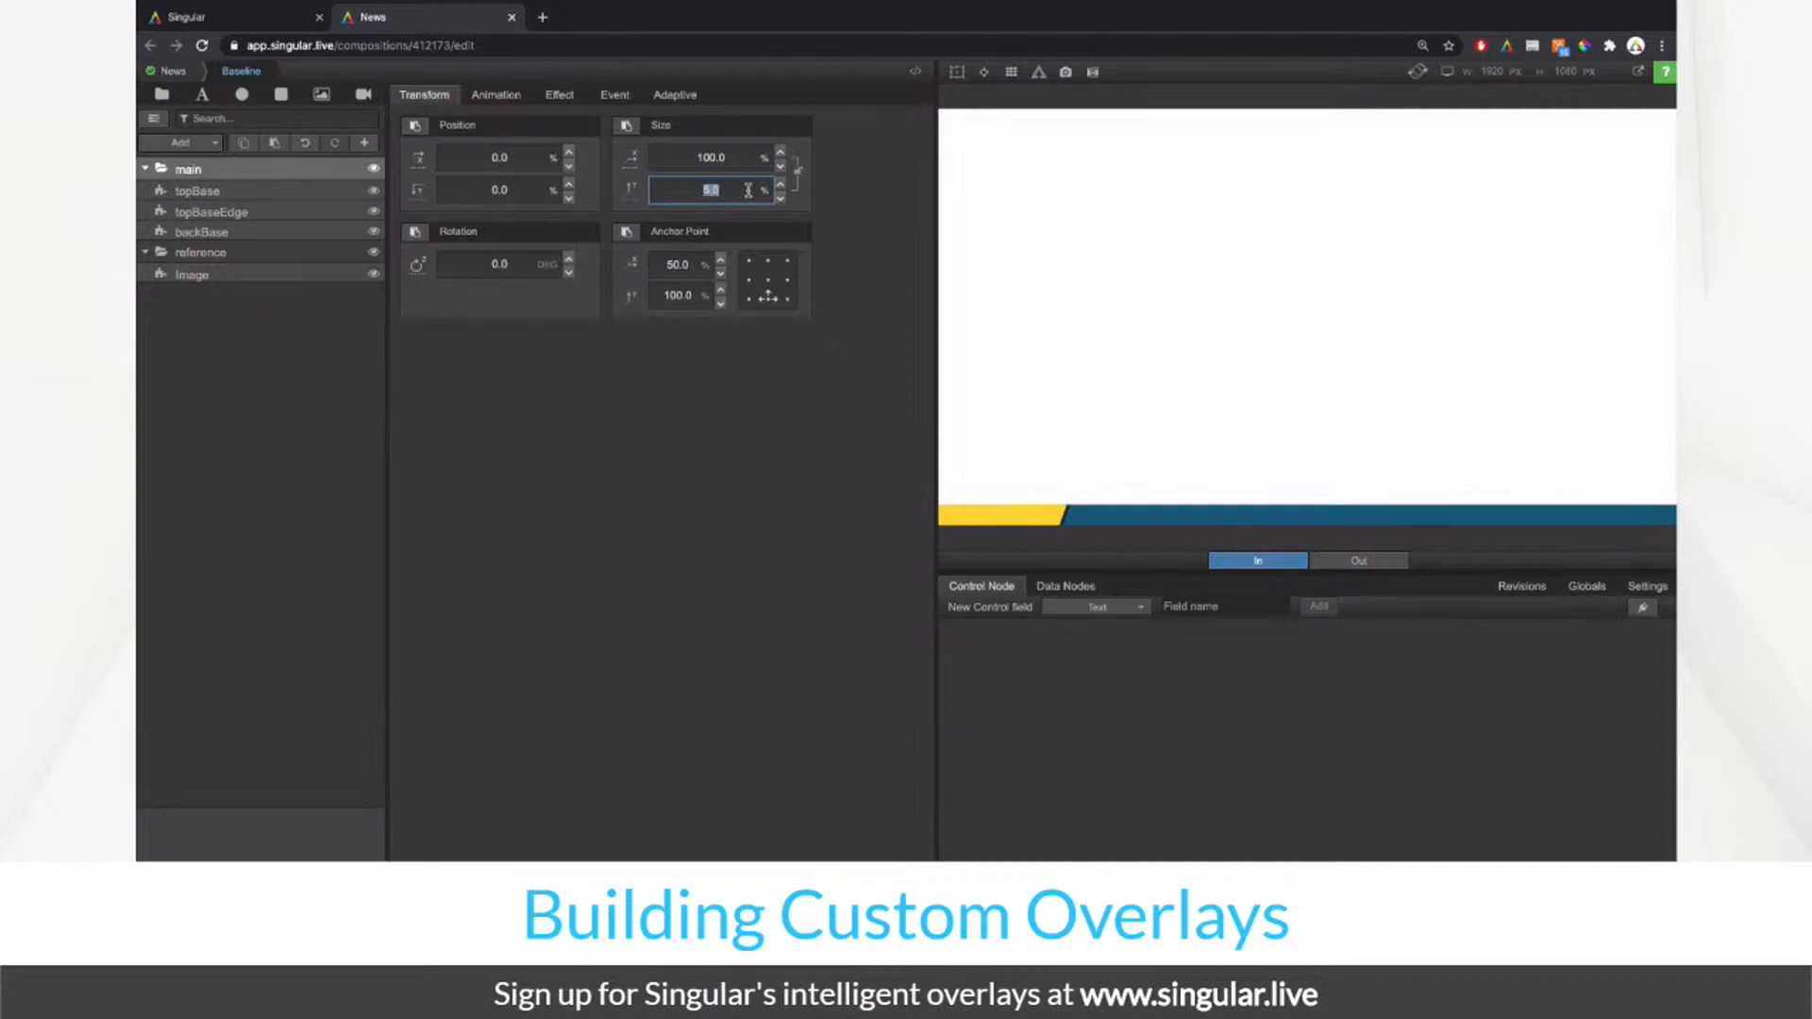
click(747, 362)
click(370, 170)
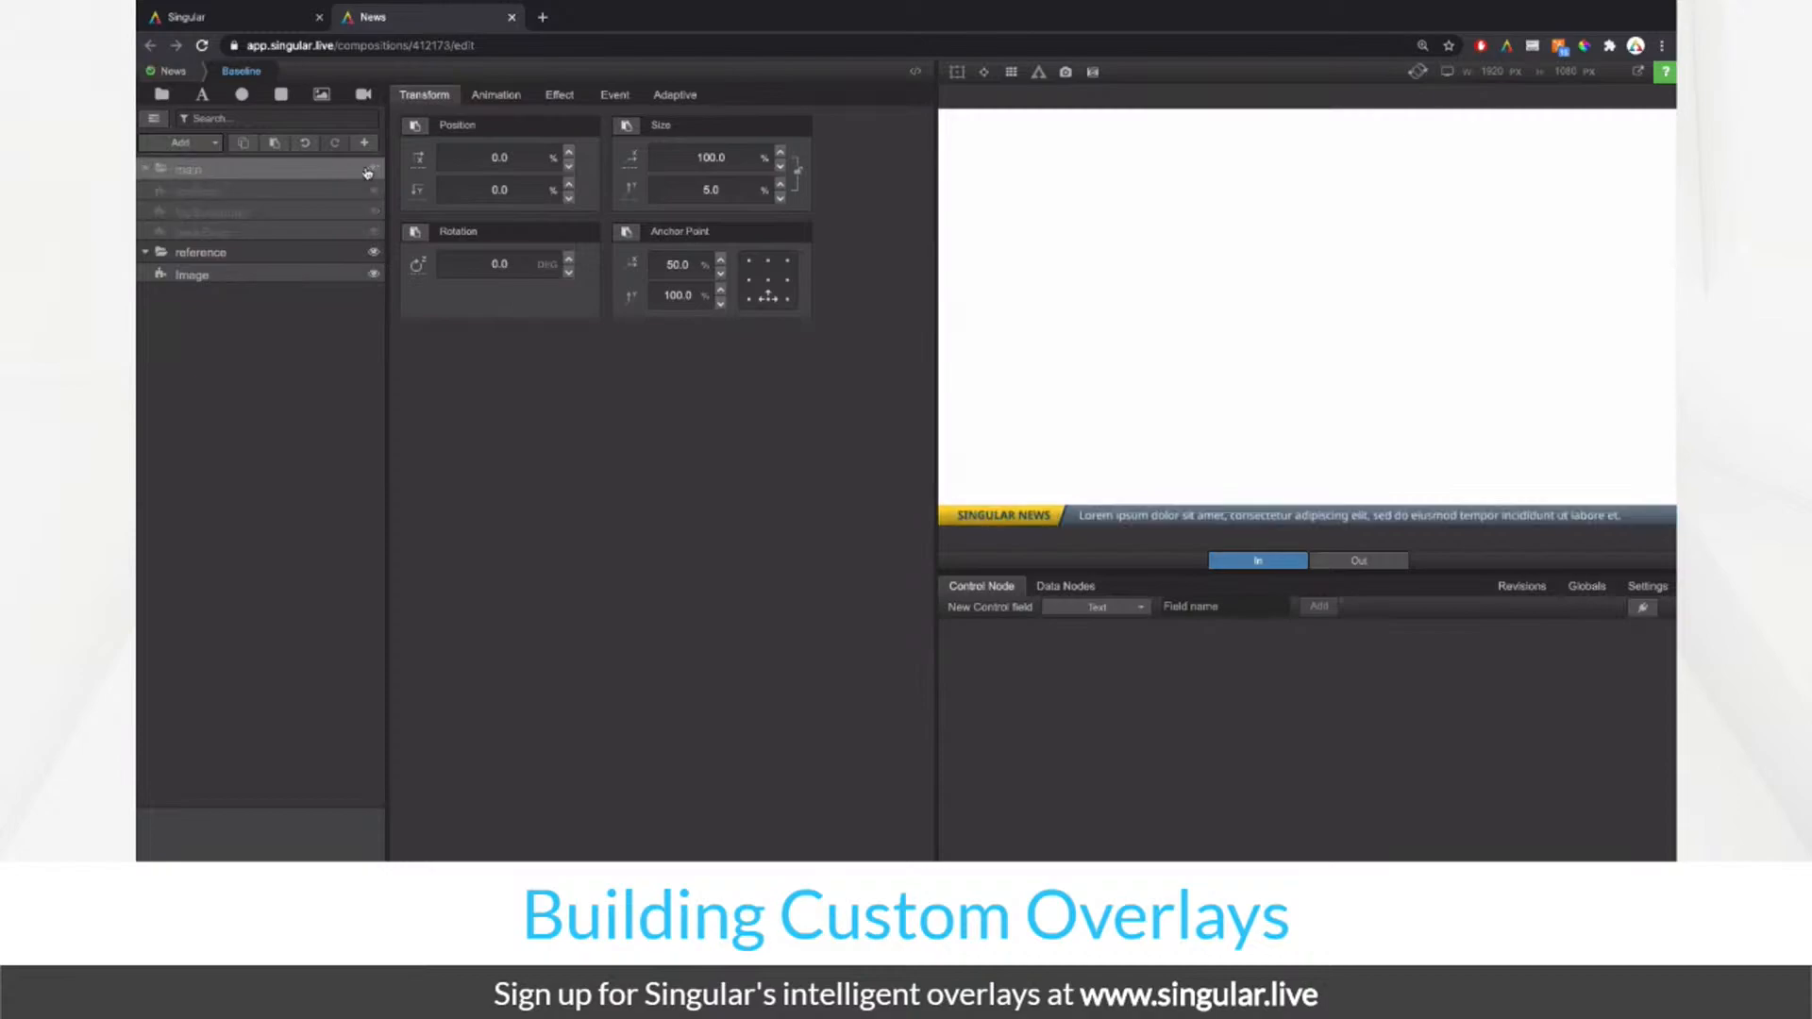
click(370, 170)
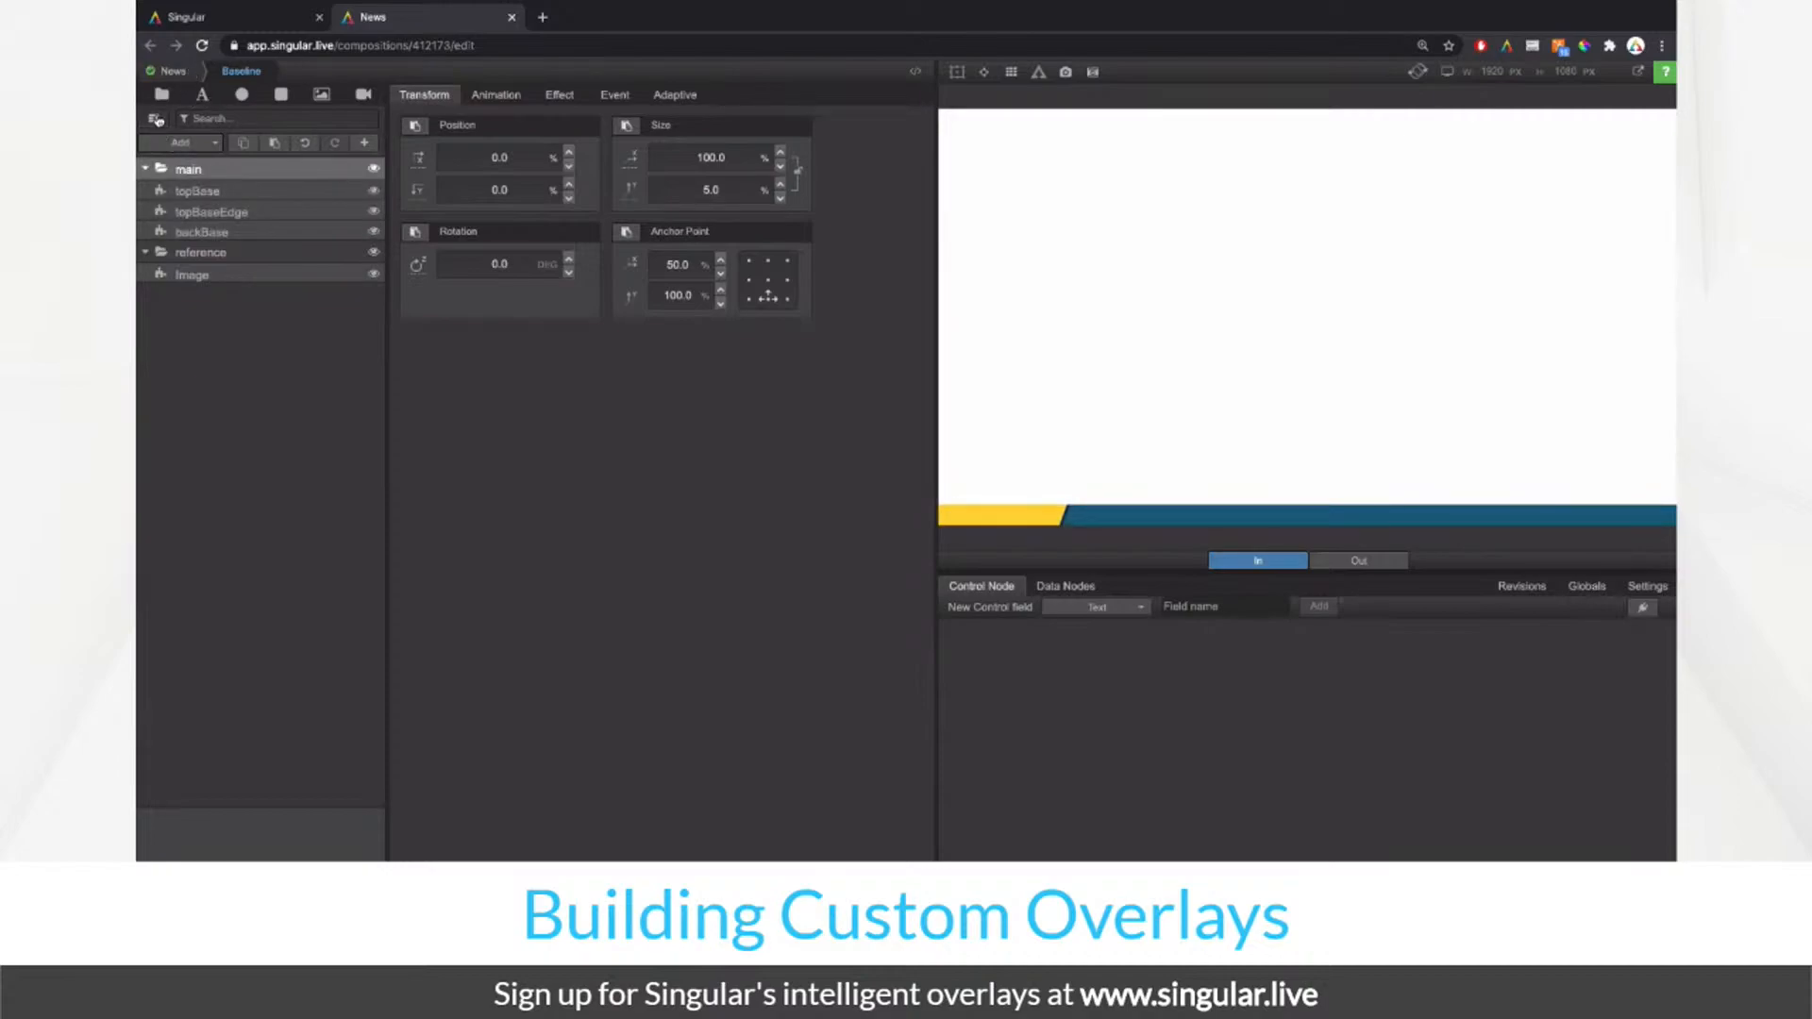
click(157, 119)
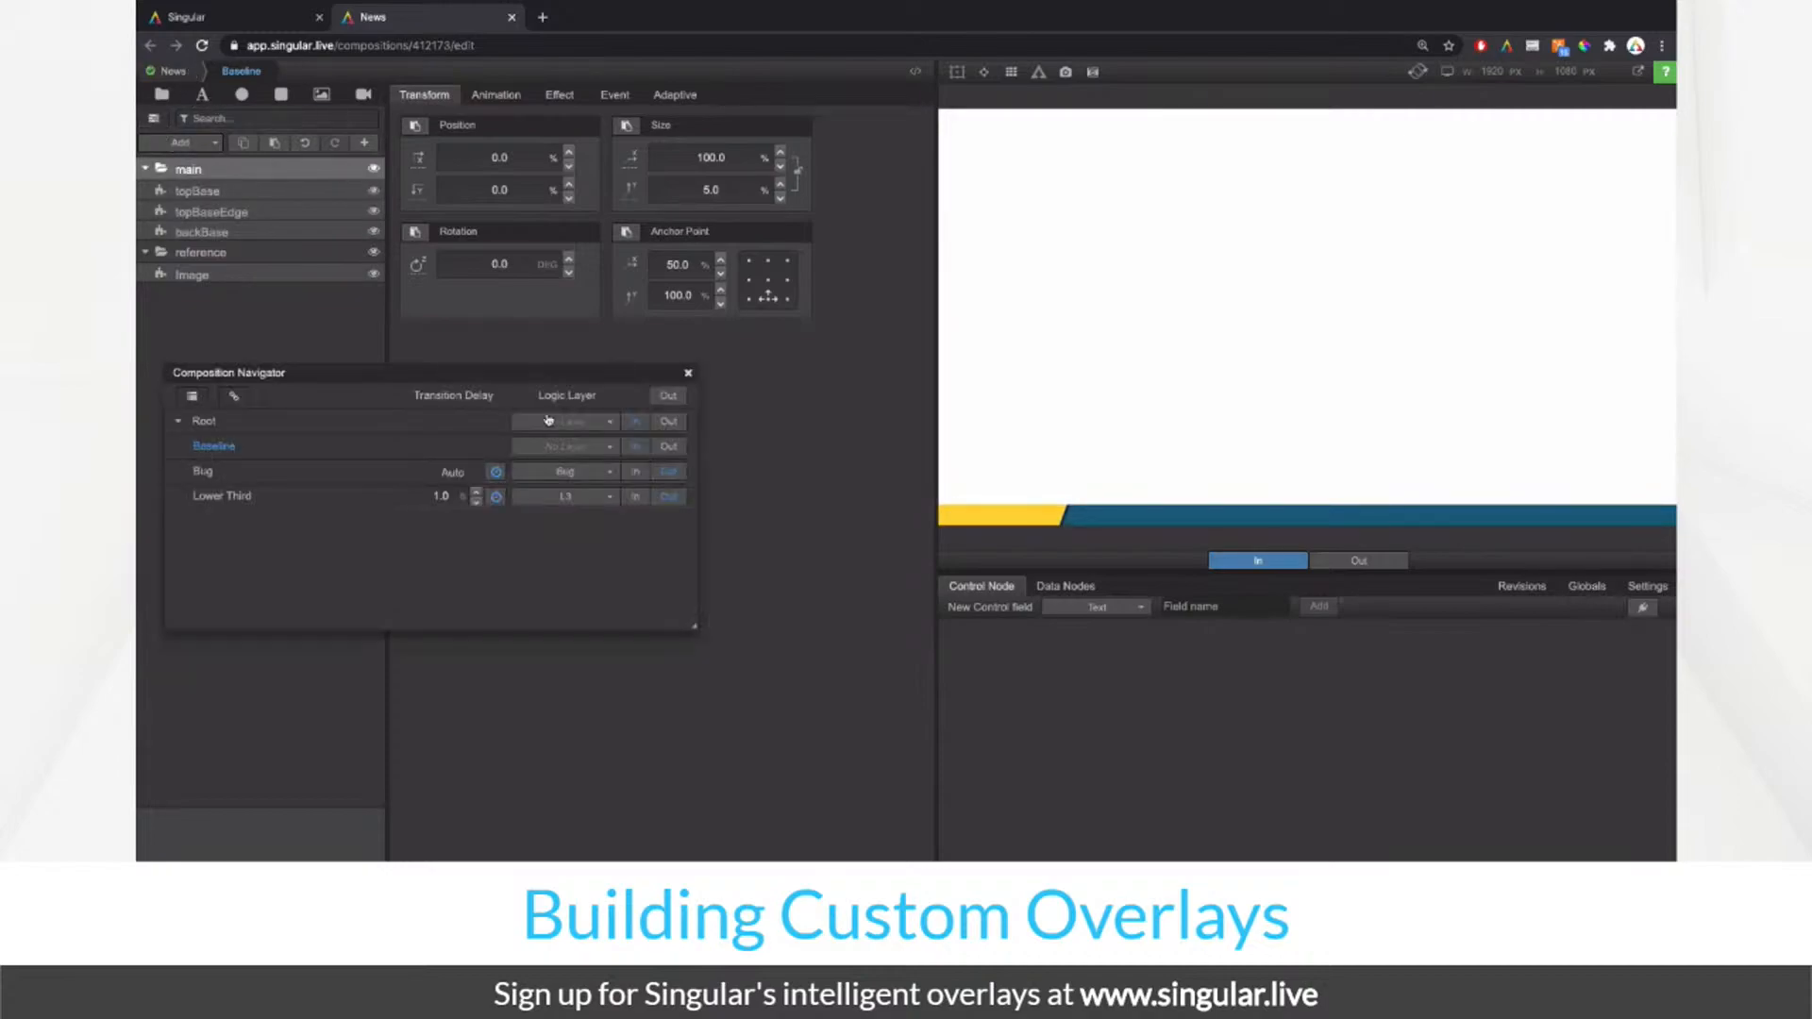
click(669, 448)
Step: Play the Bug and Lower Third compositions in, then open Lower Third for editing
click(638, 472)
click(635, 498)
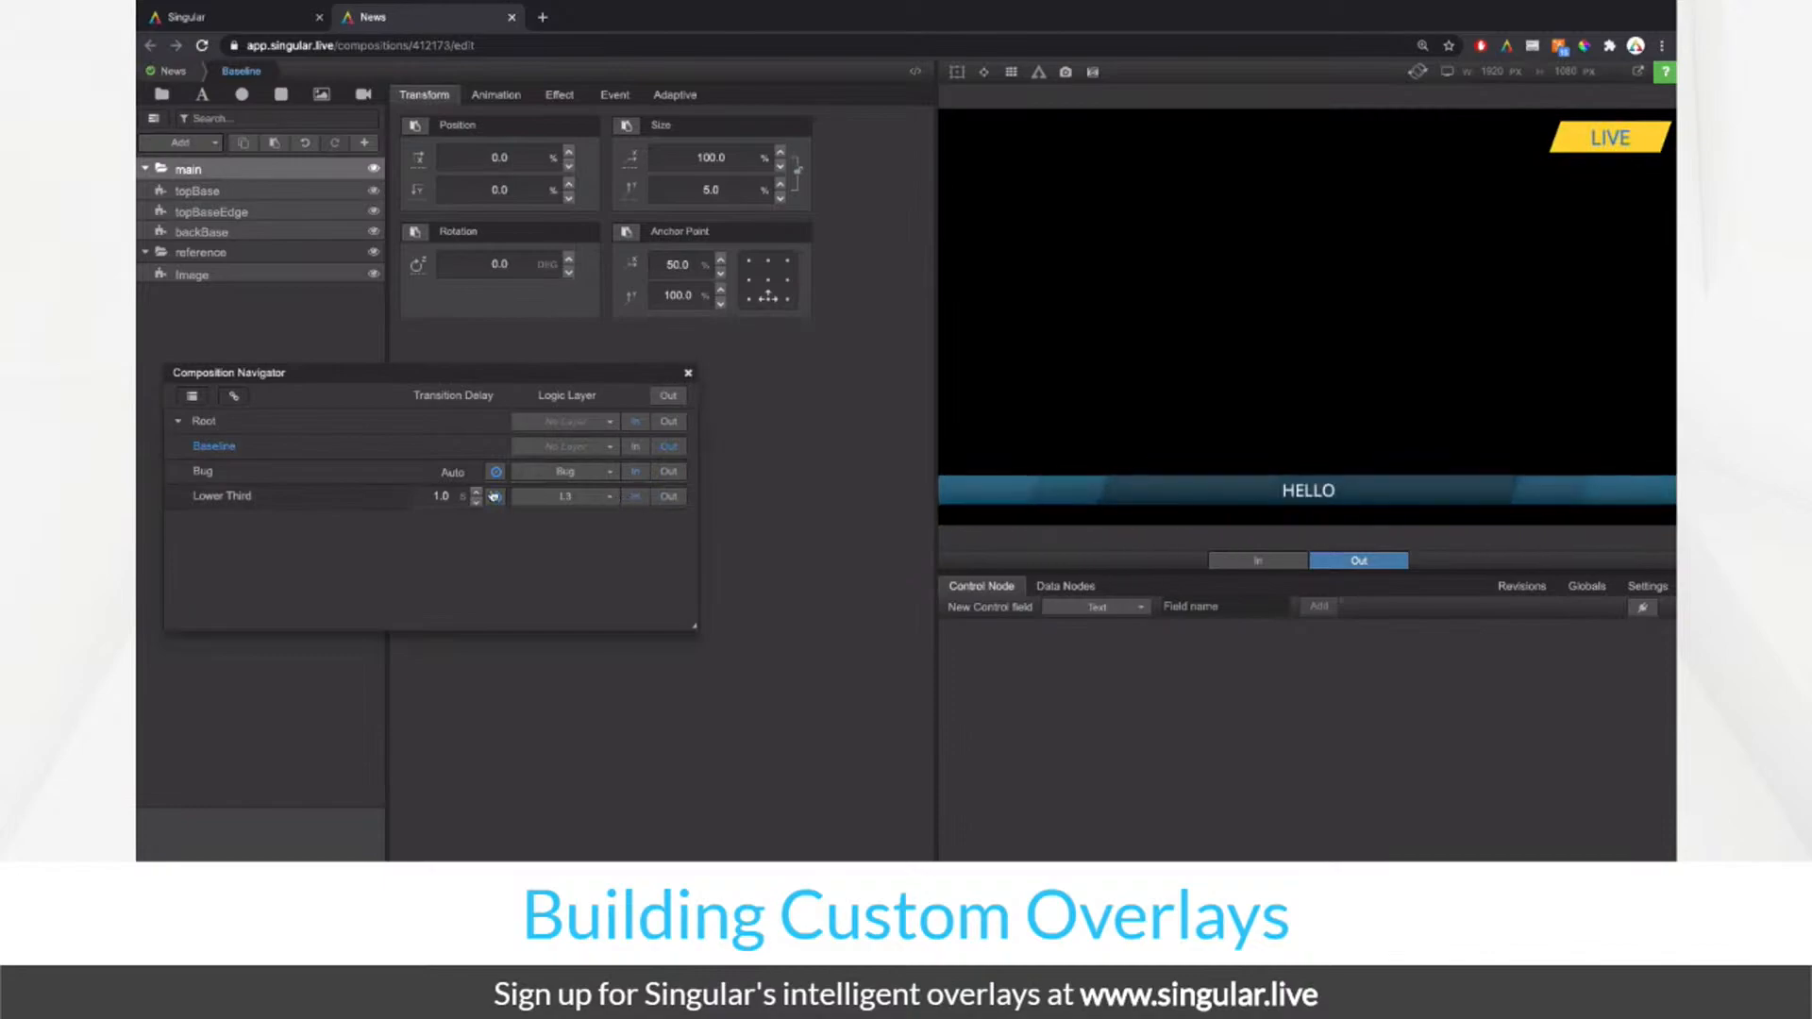
click(236, 498)
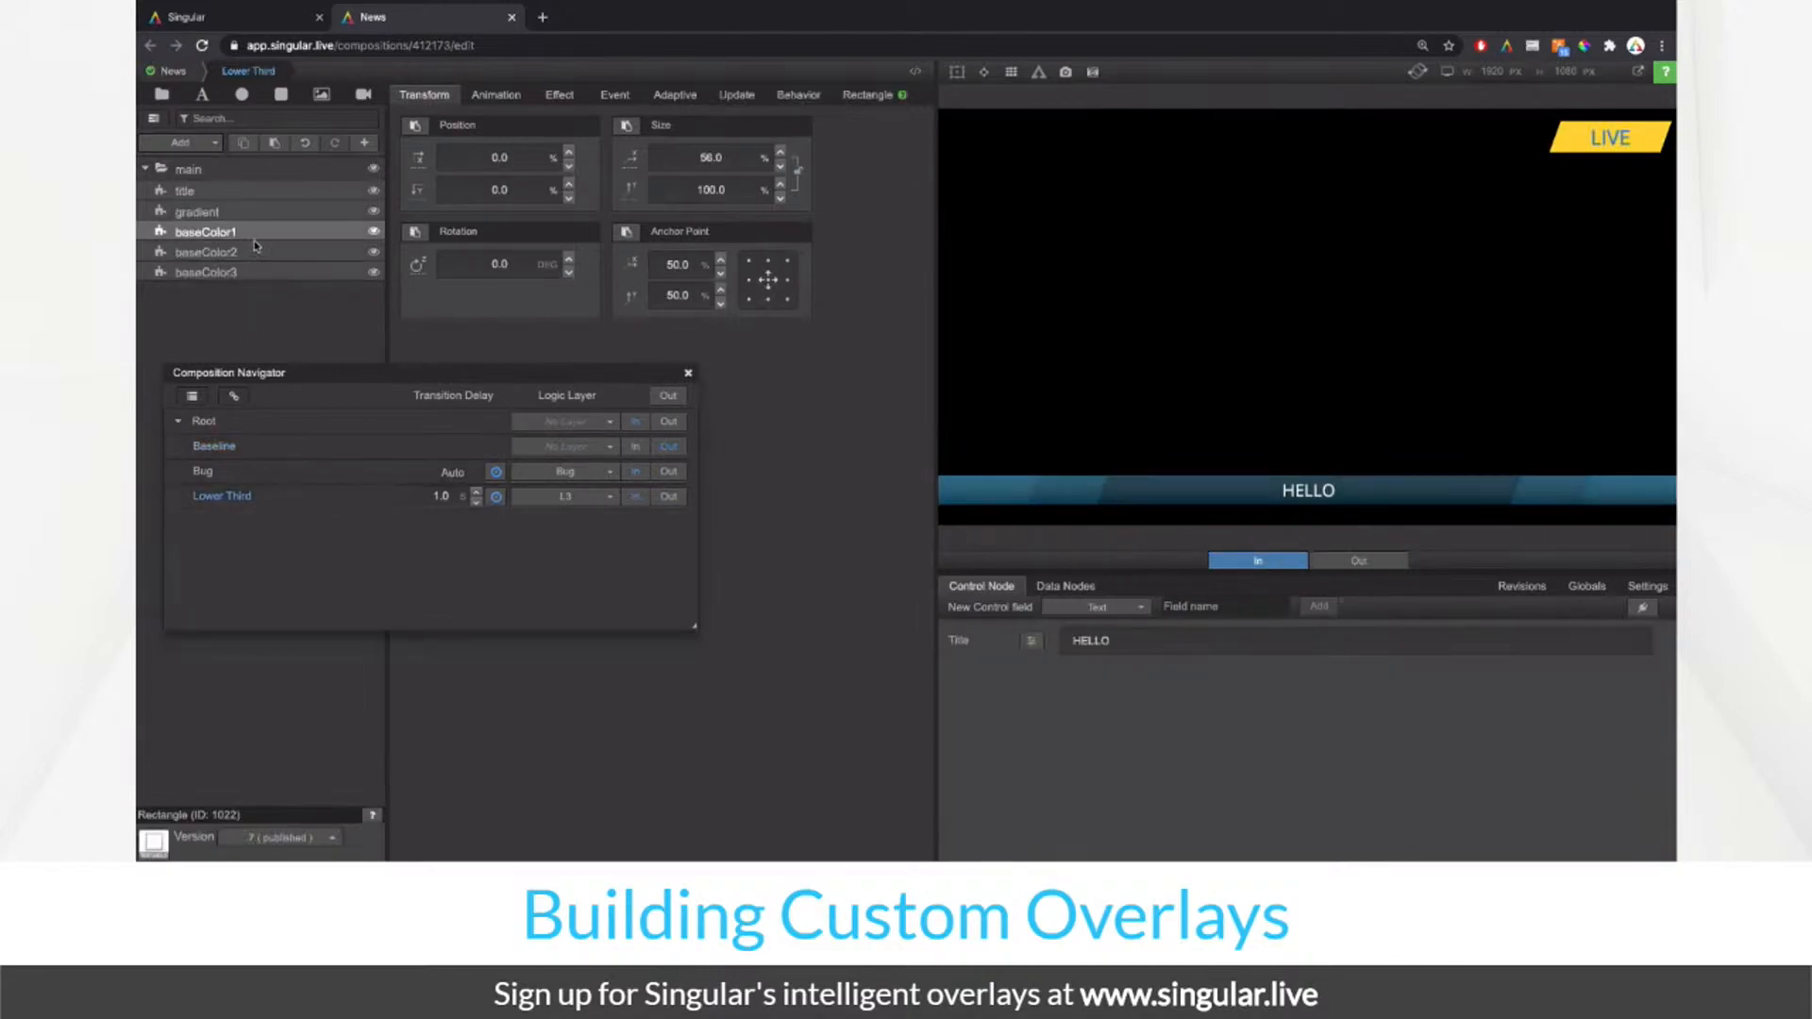
Step: Copy Lower Third's title text layer and paste it into the Baseline composition
click(247, 193)
right_click(250, 193)
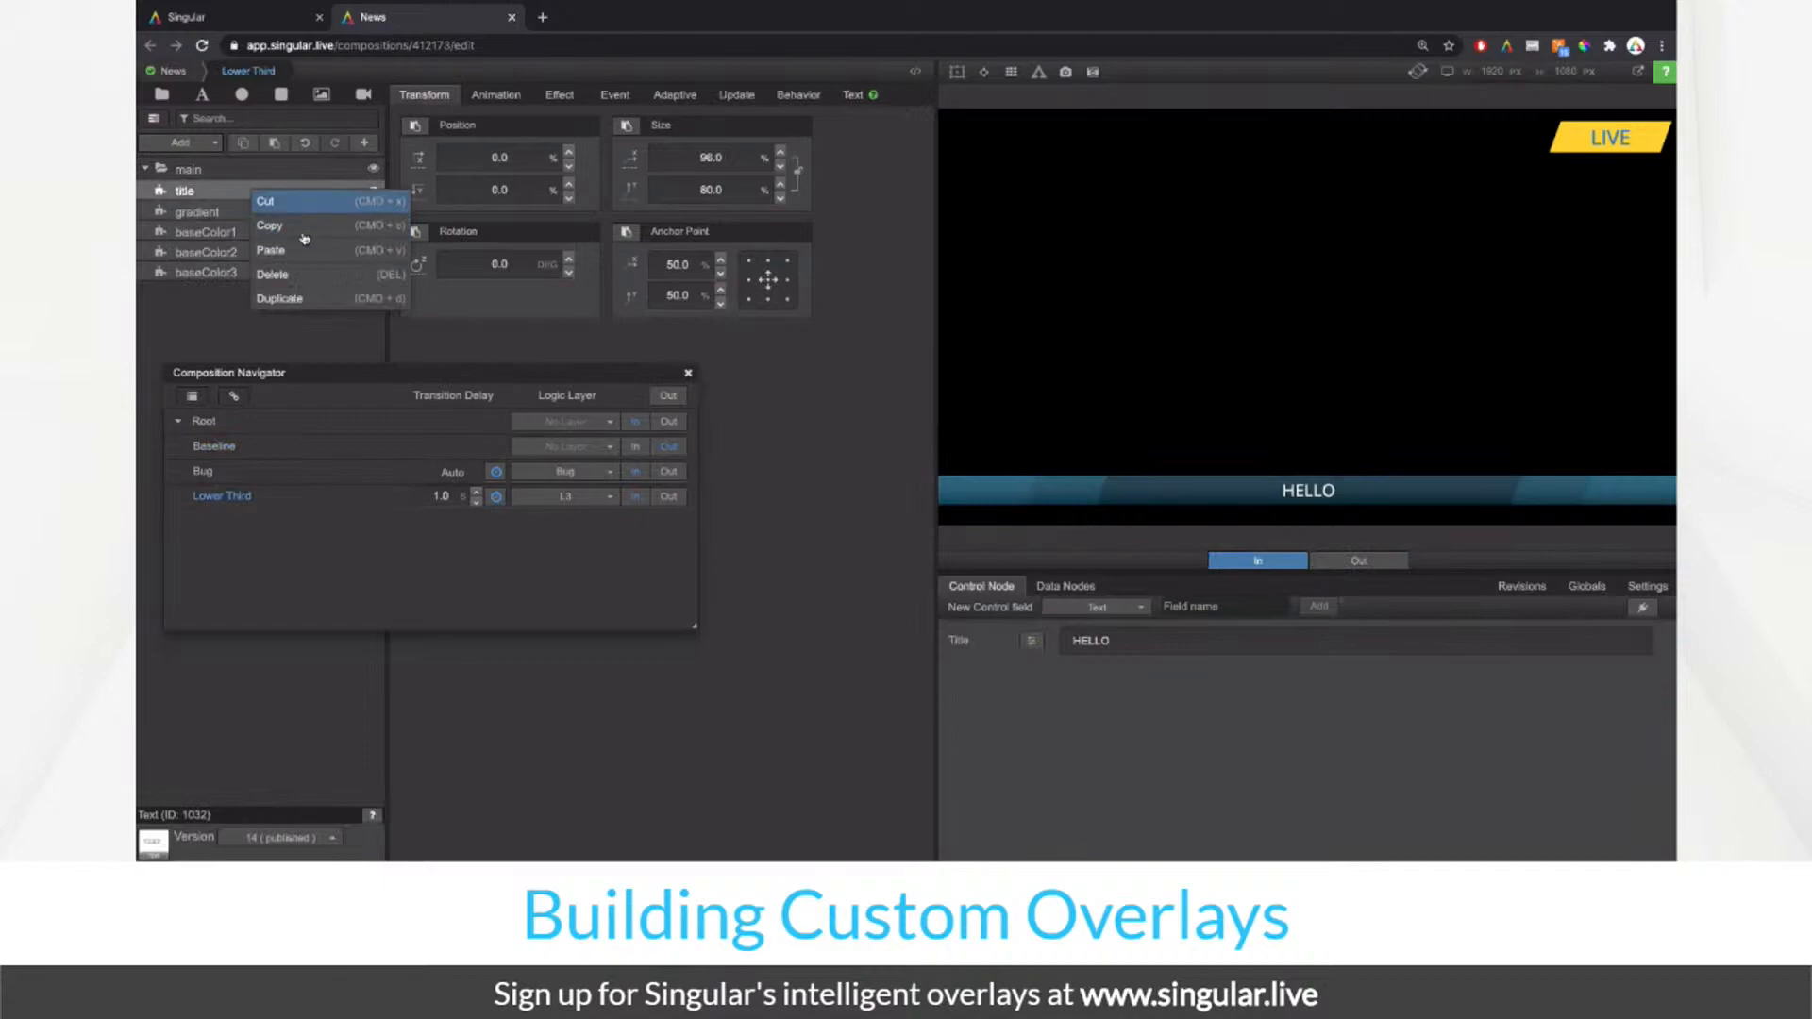
click(283, 225)
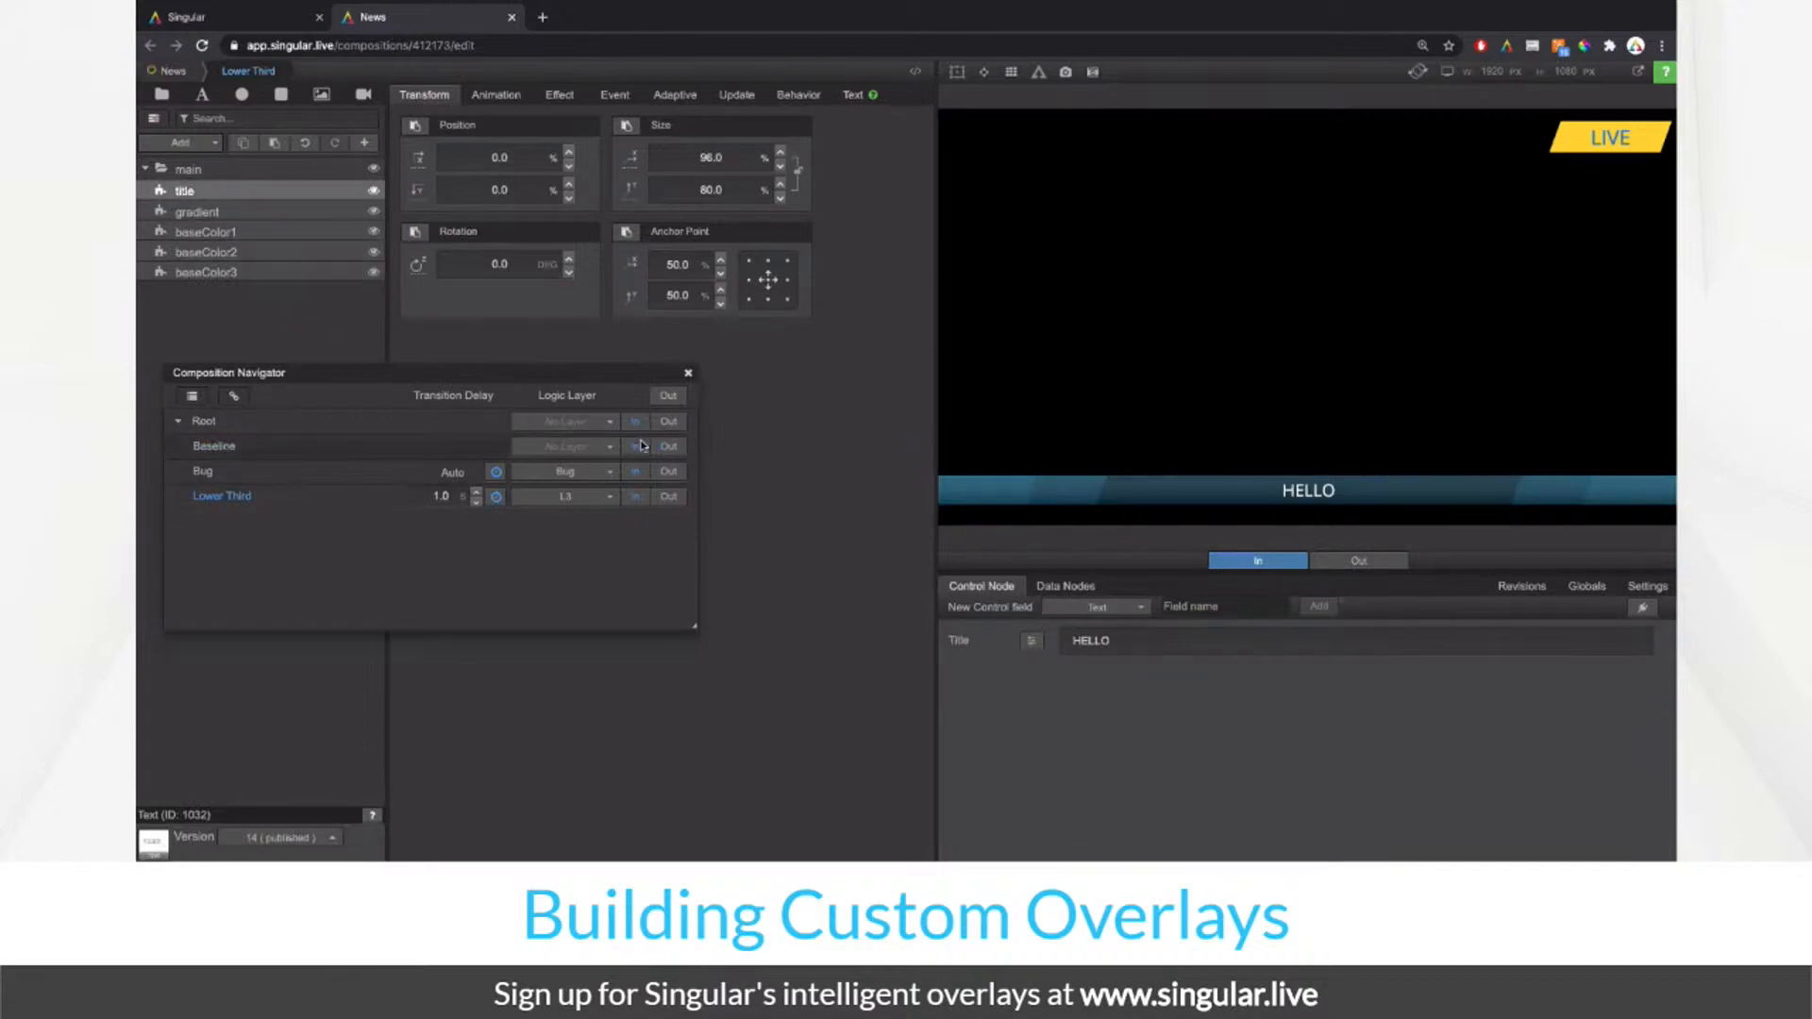
click(227, 450)
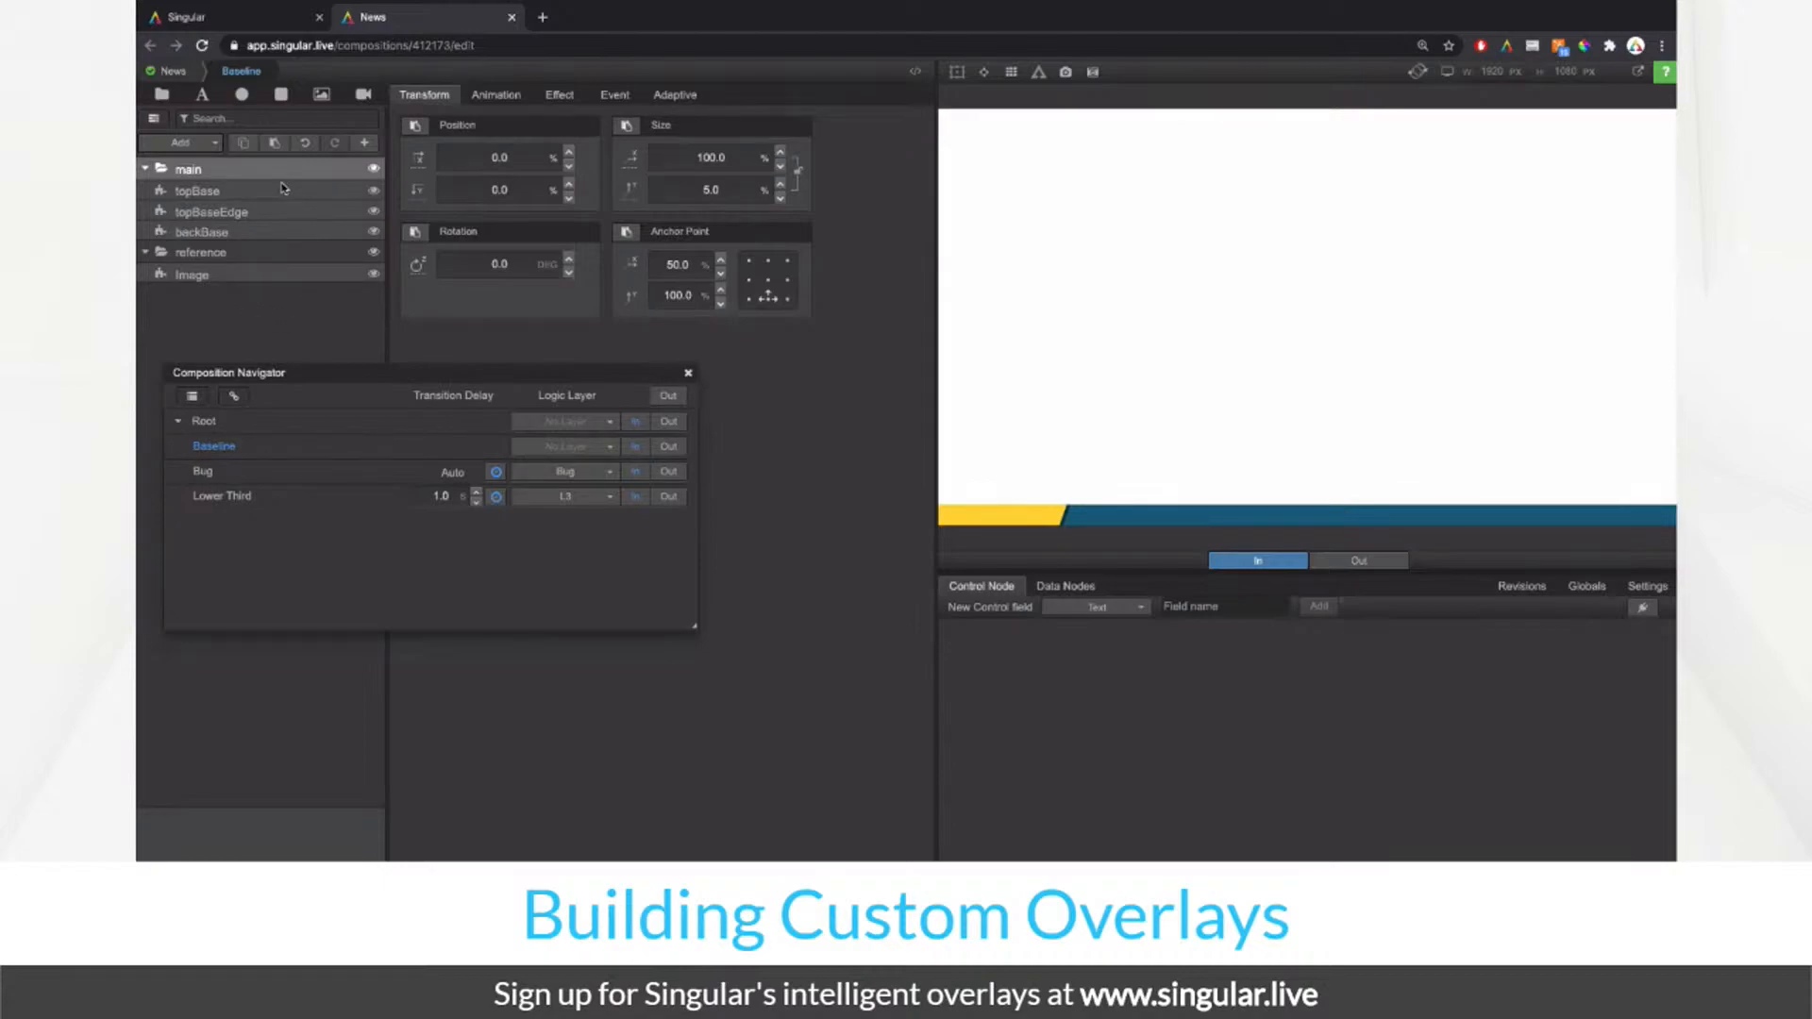
key(super+v)
Step: Inspect the pasted title layer, reorder it below topBaseEdge, and then delete it
click(960, 72)
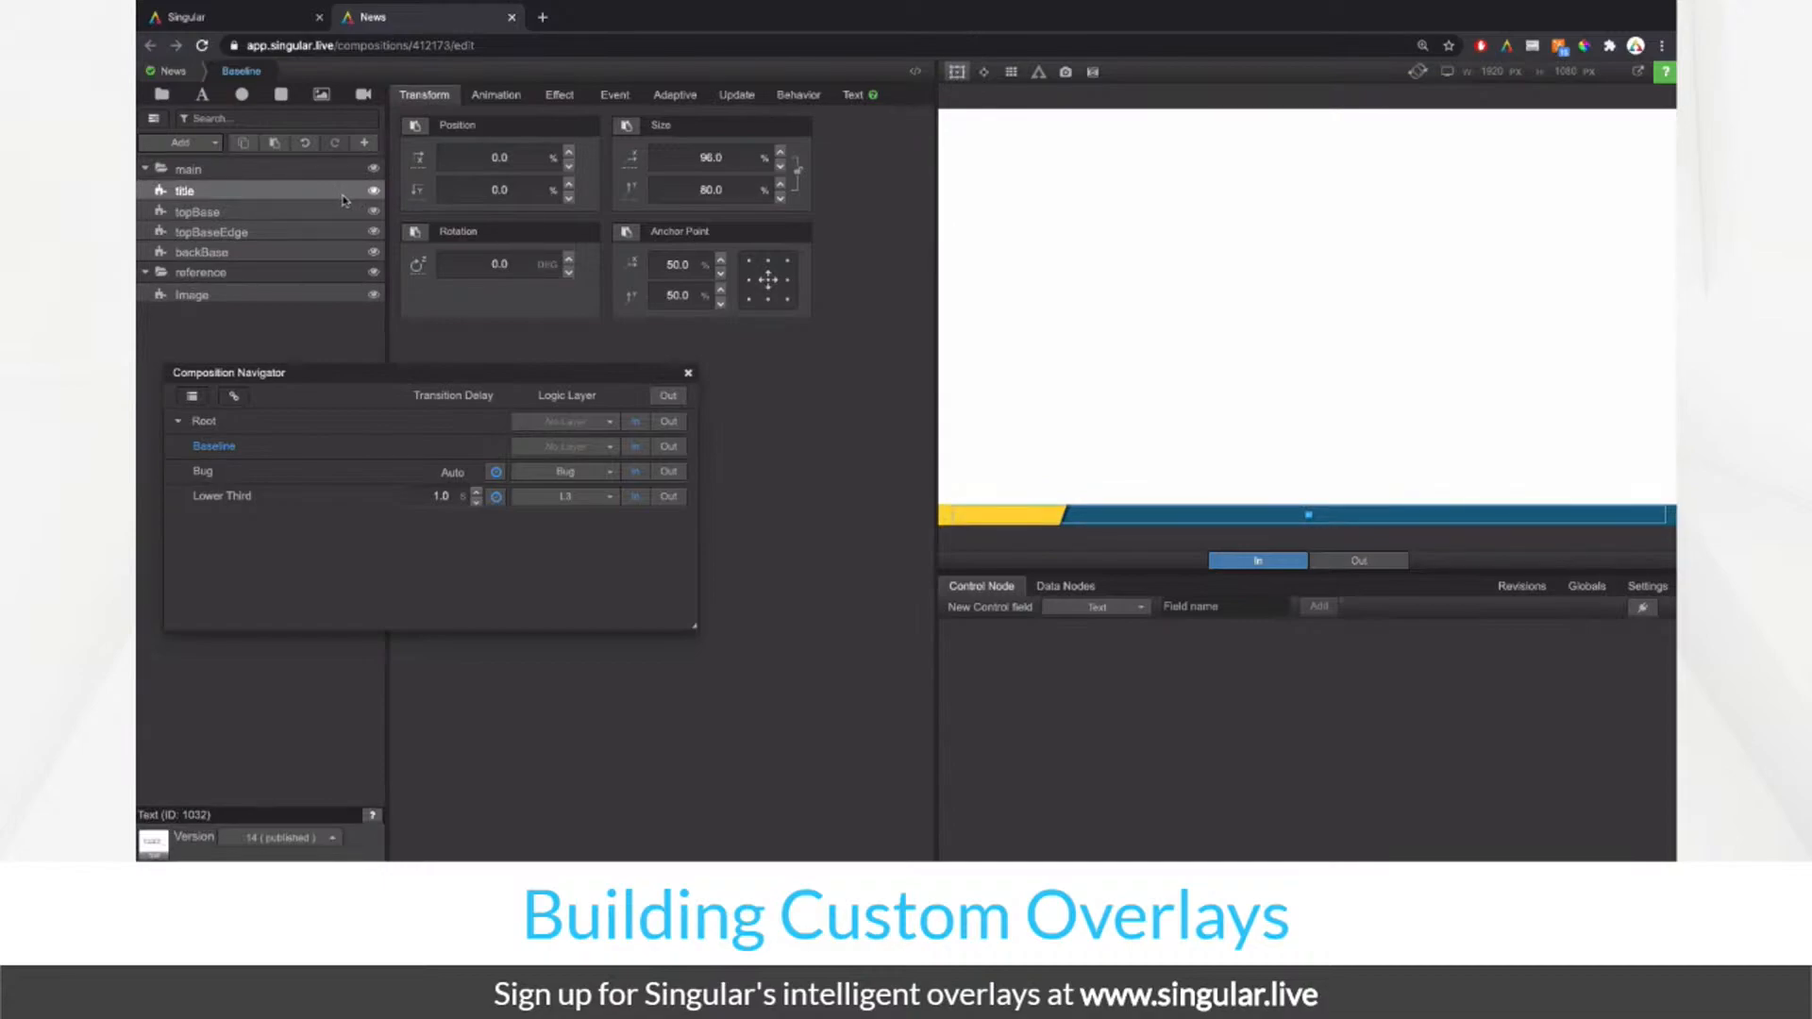
click(374, 194)
click(375, 194)
mouse_move(373, 199)
mouse_down()
mouse_move(342, 235)
mouse_move(342, 183)
mouse_up()
click(853, 96)
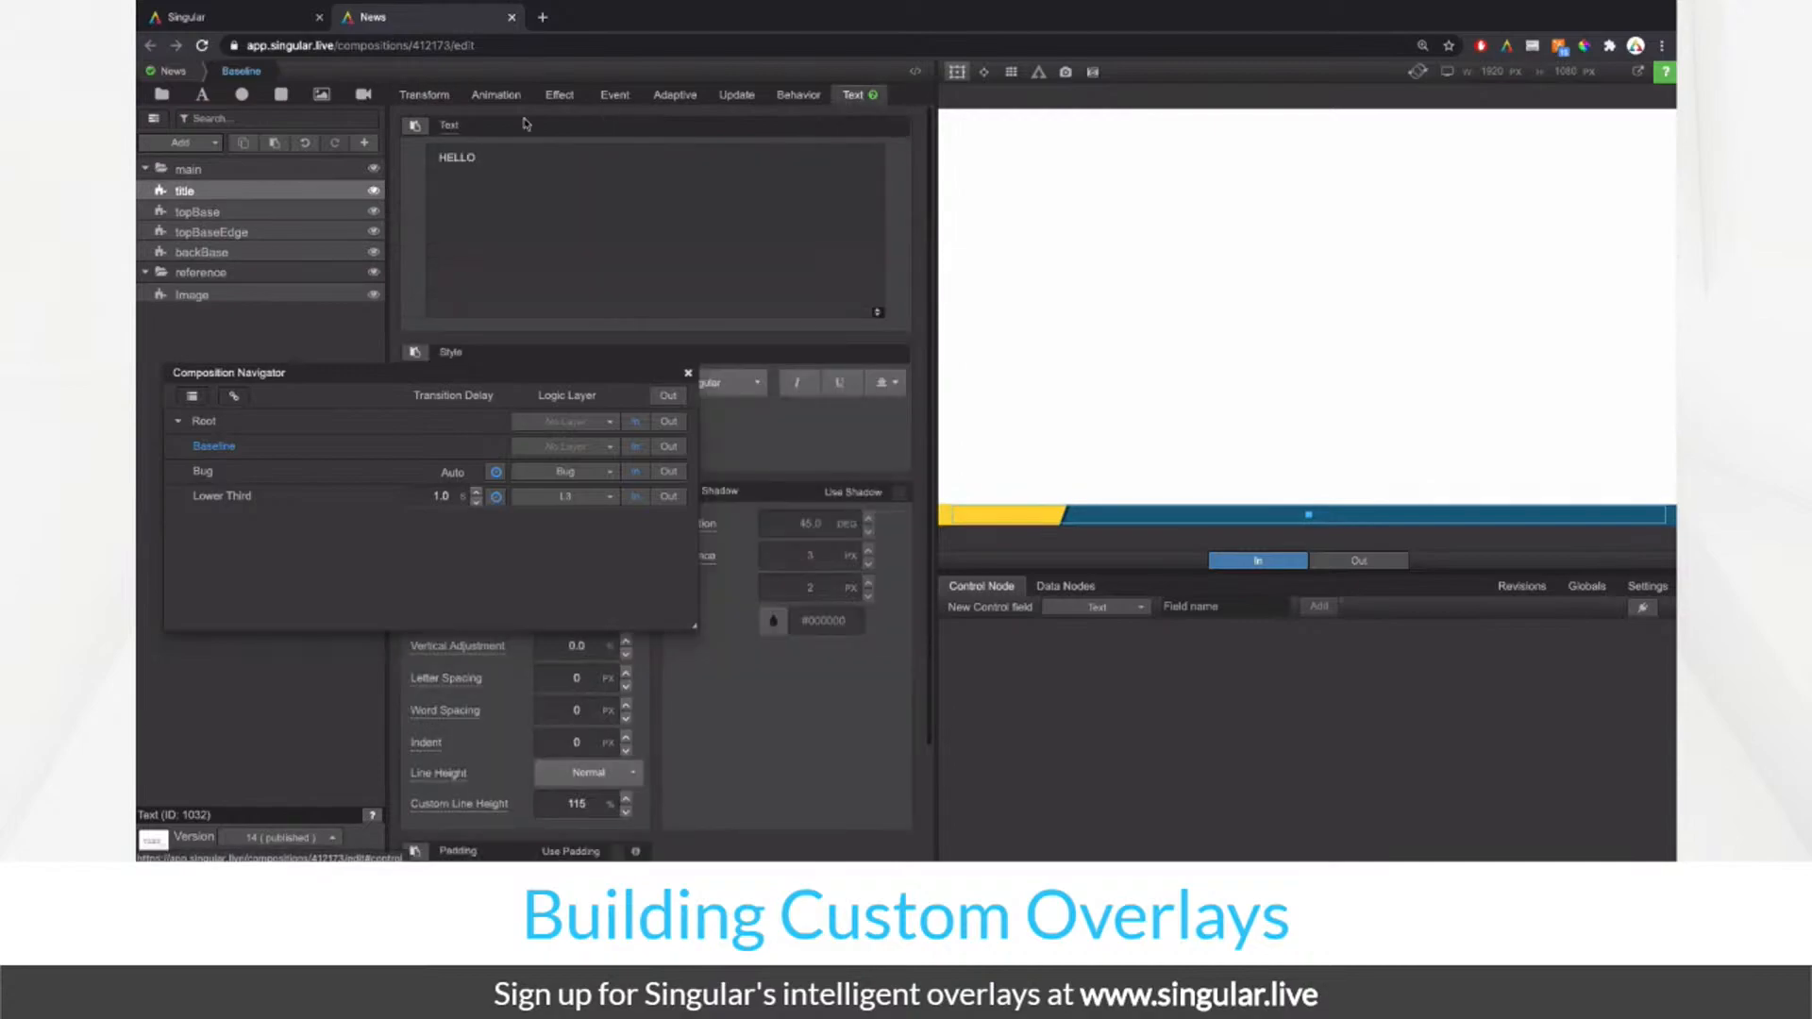
click(451, 131)
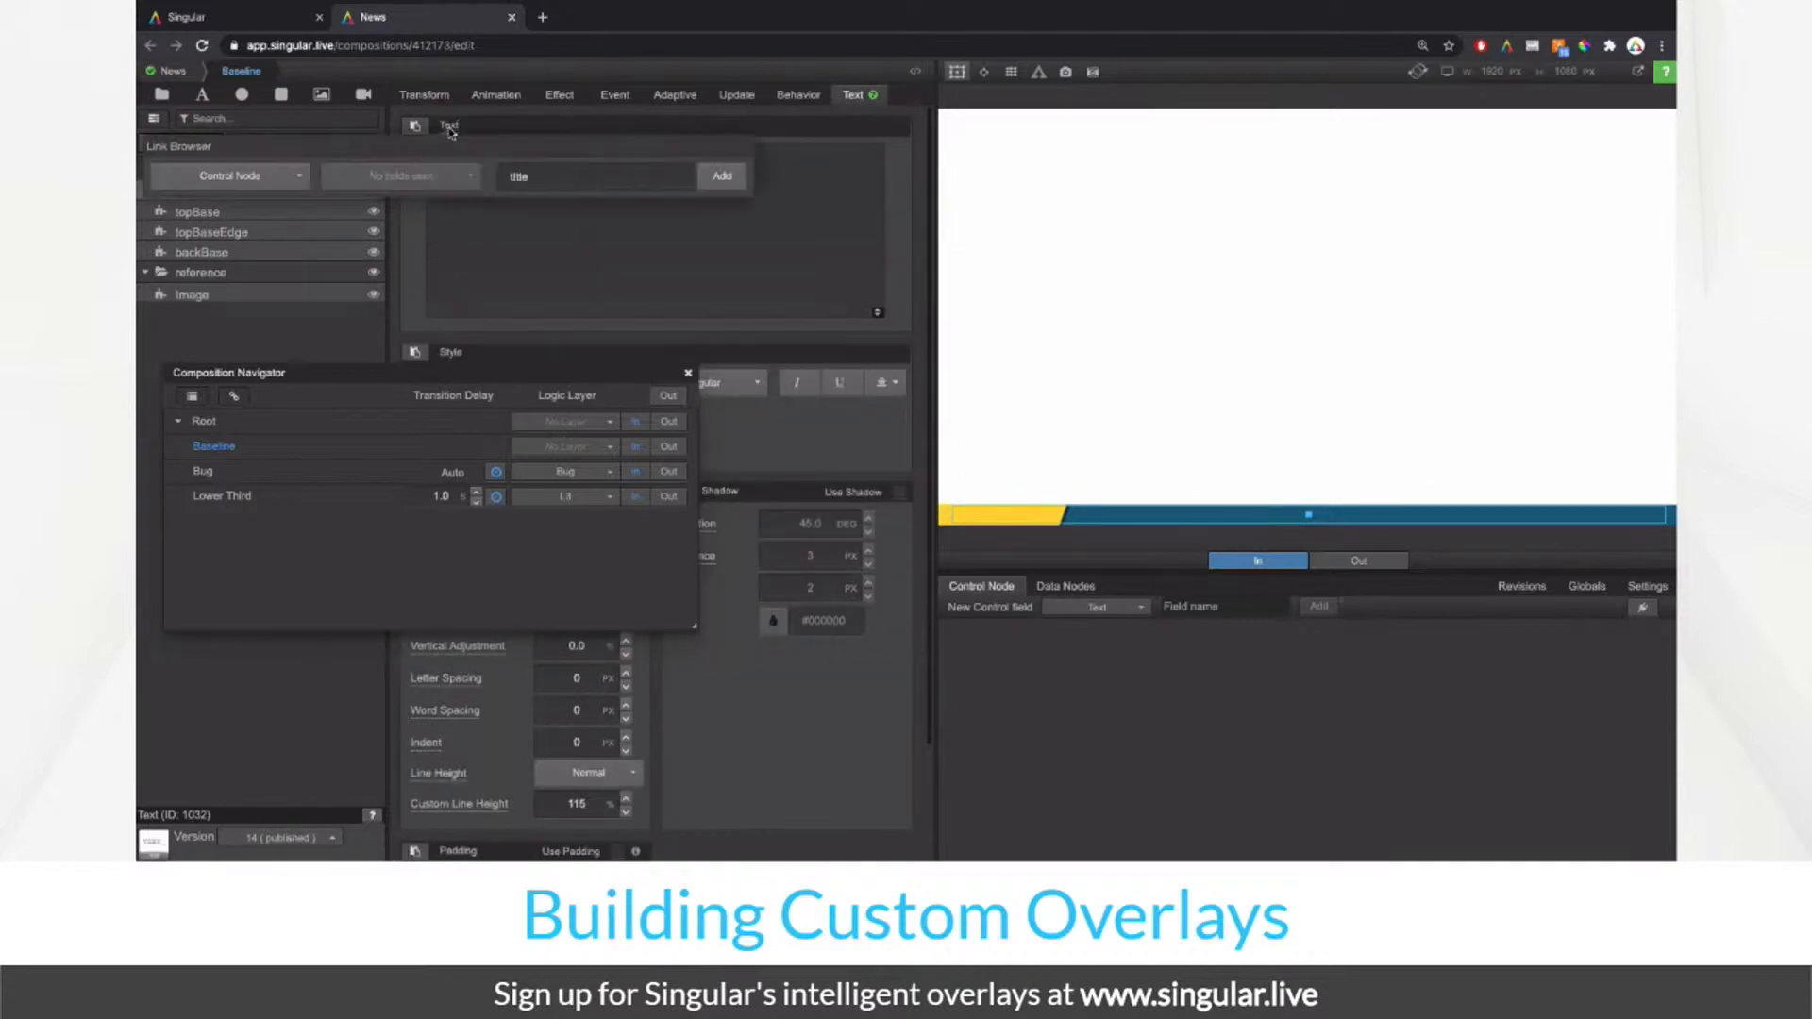
click(232, 316)
right_click(255, 191)
click(317, 268)
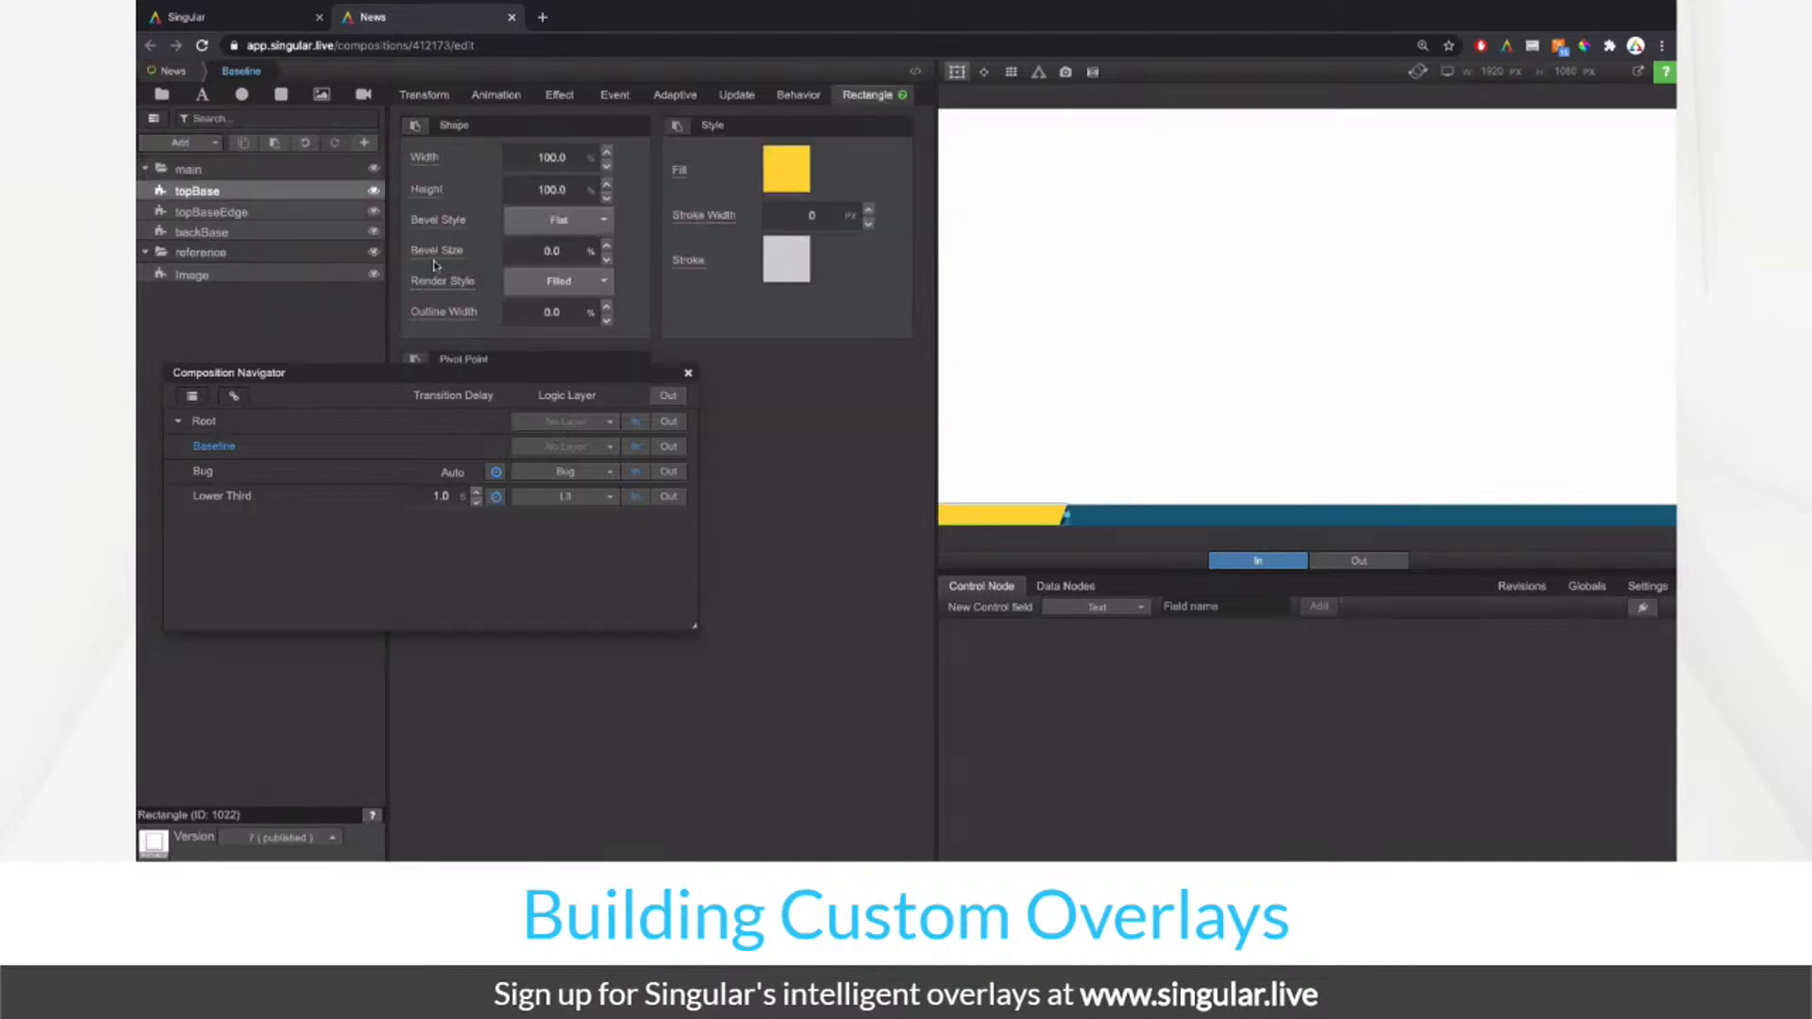
Step: Add a Text layer sized 100×100 with link off, anchored left-middle, renamed titleText
click(201, 98)
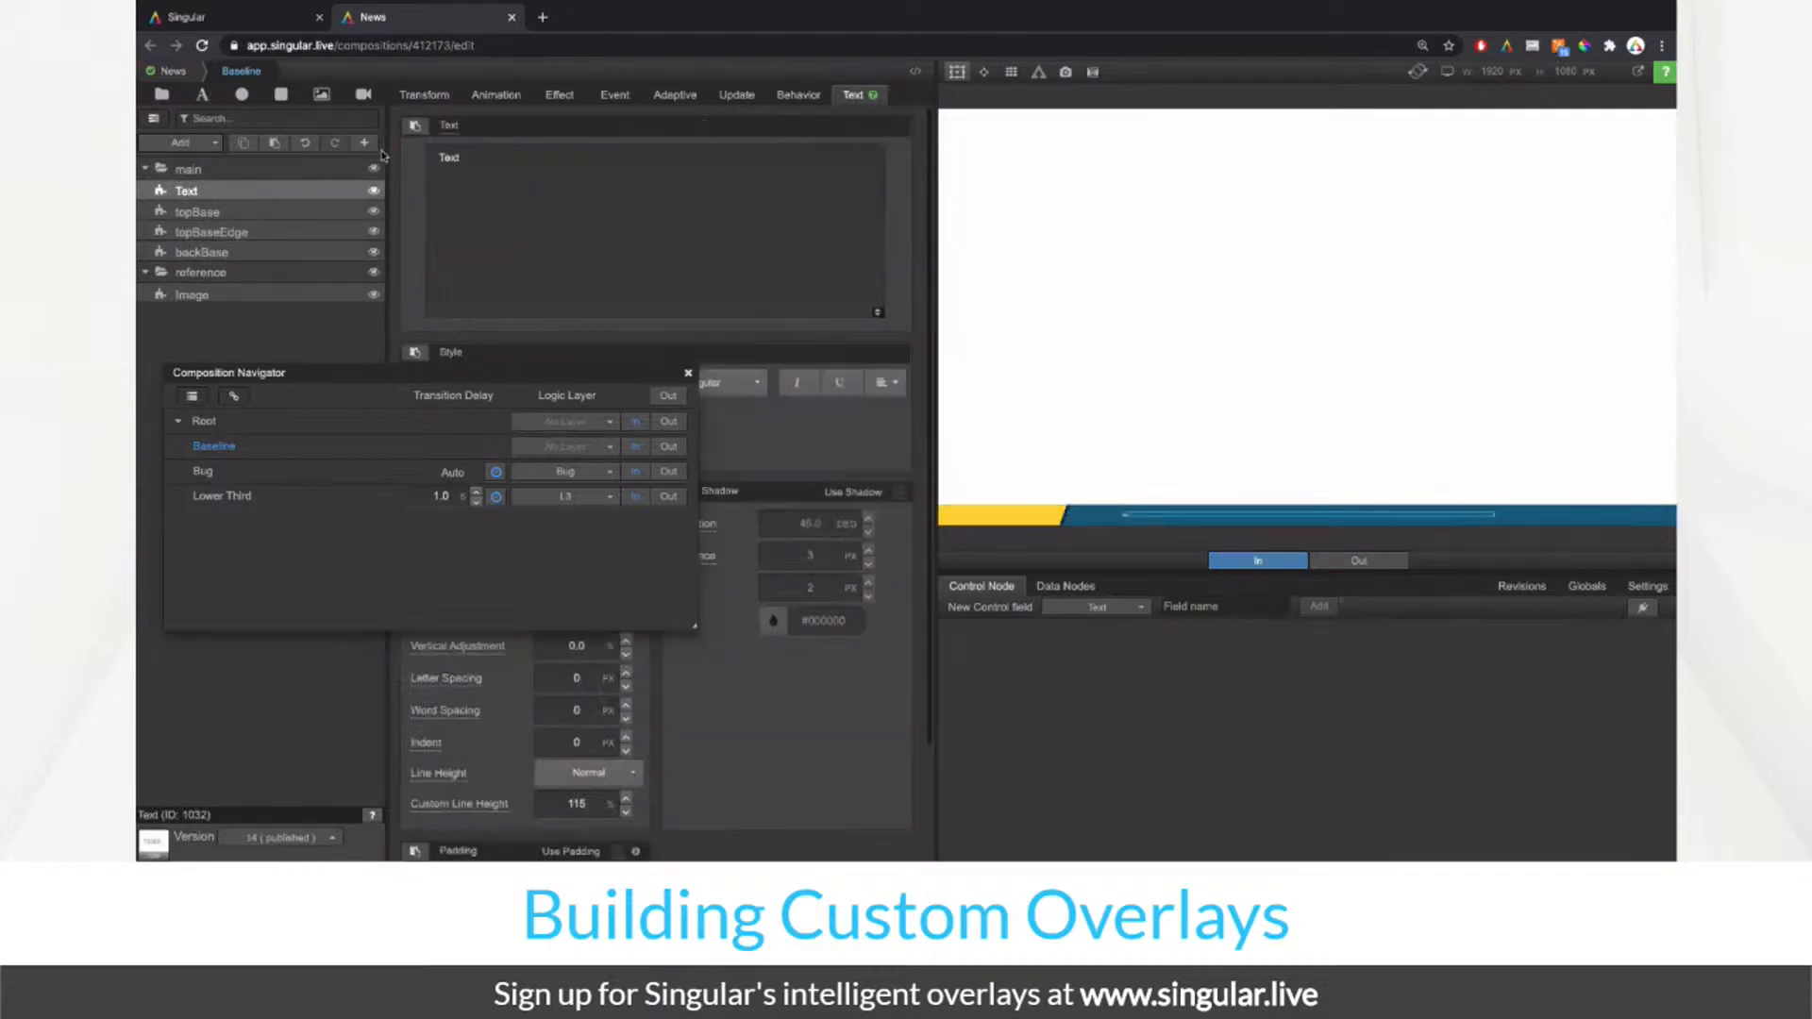
click(424, 94)
click(752, 161)
text(100)
key(Return)
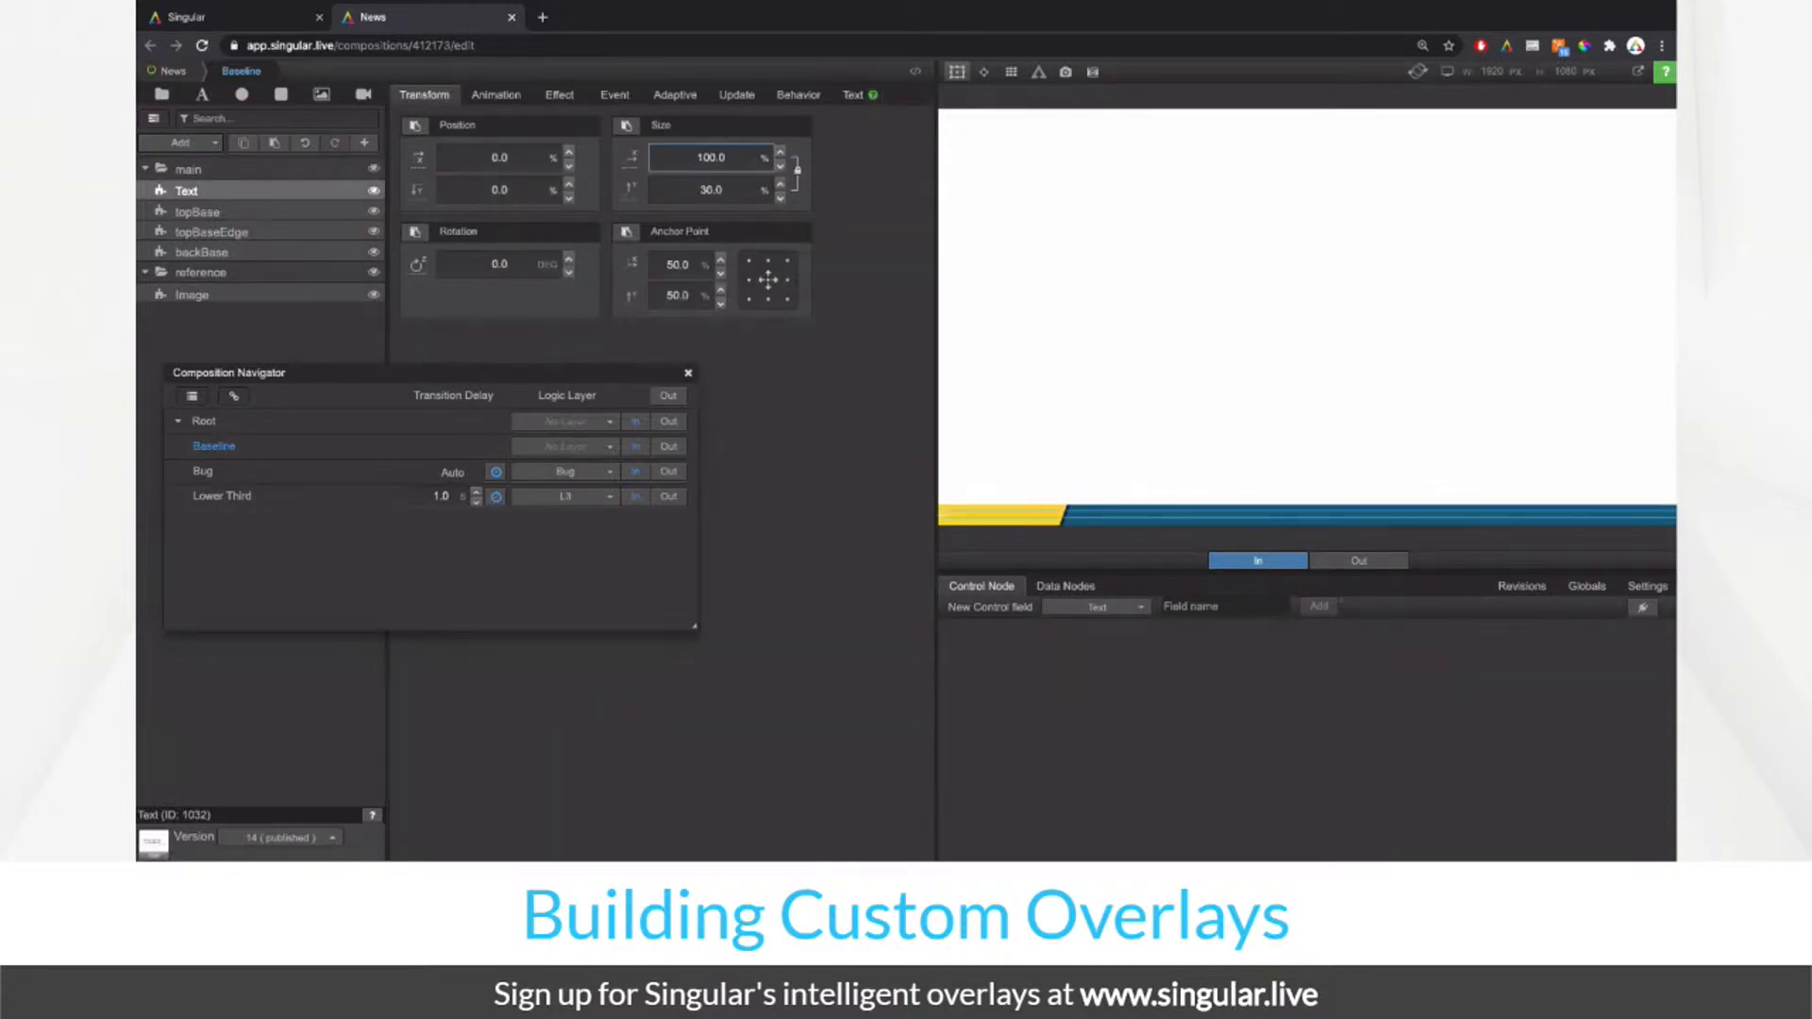
click(798, 177)
click(710, 190)
text(100)
key(Return)
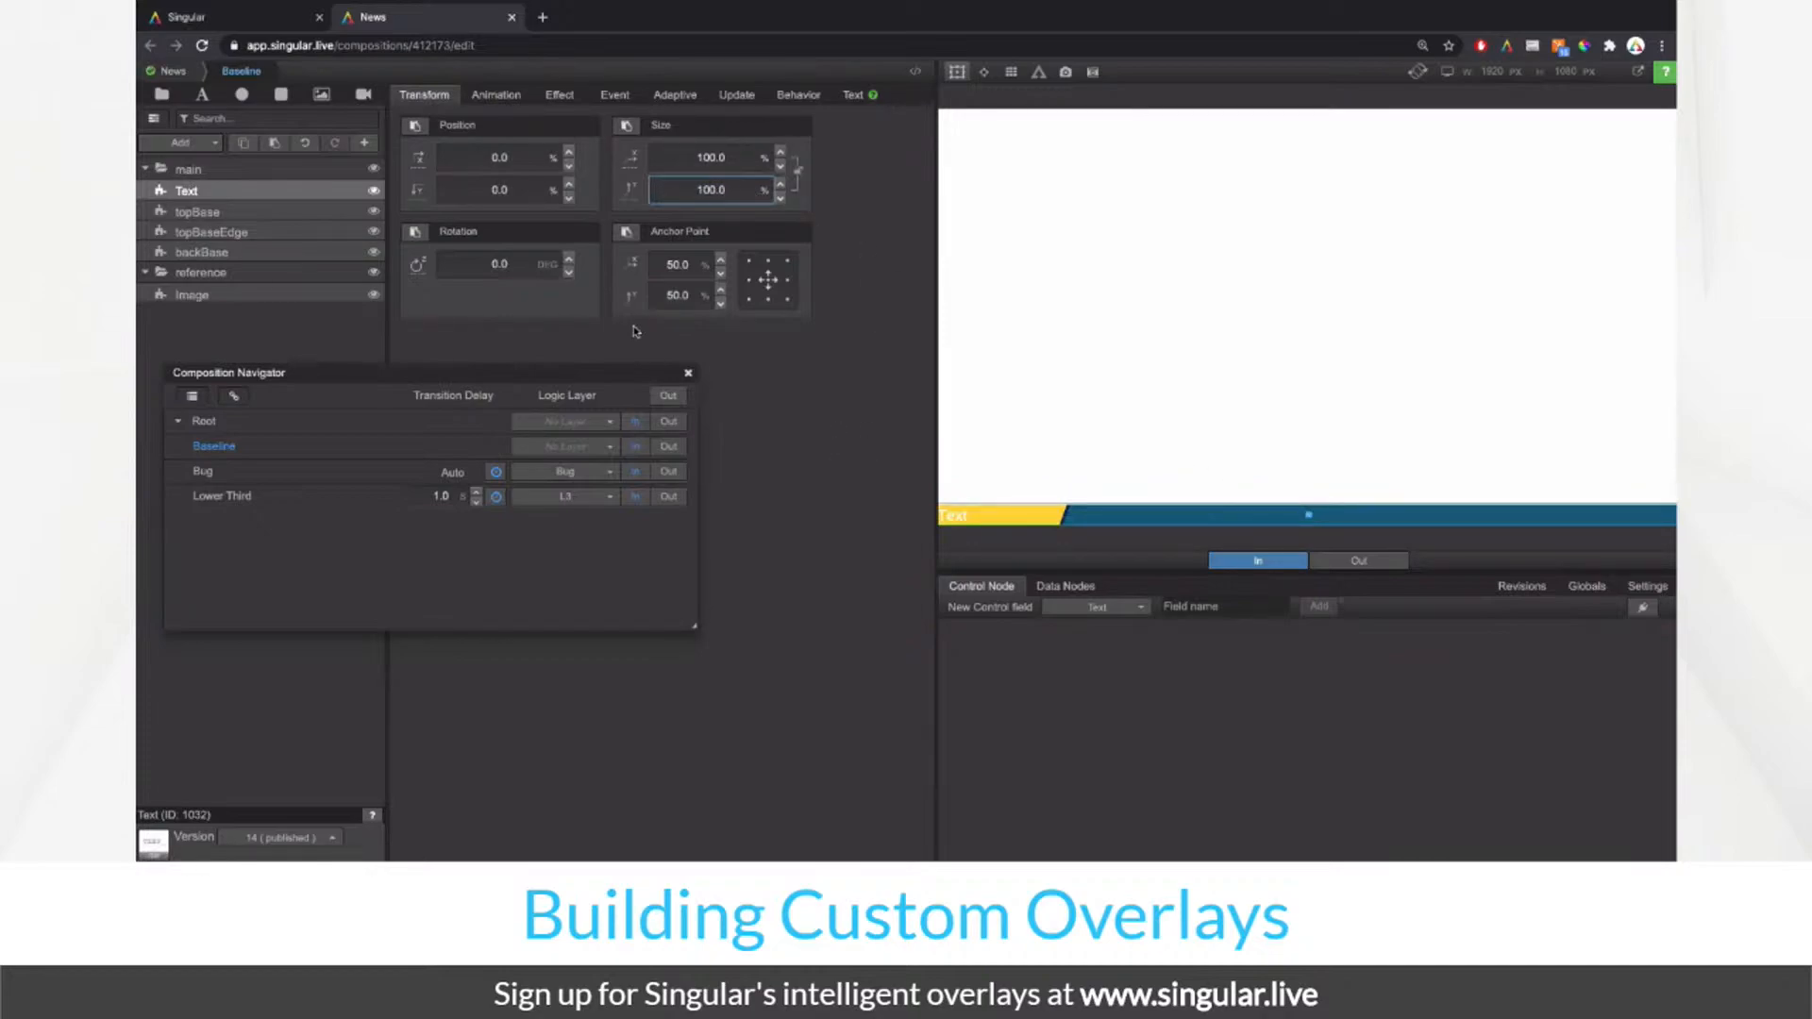
click(750, 284)
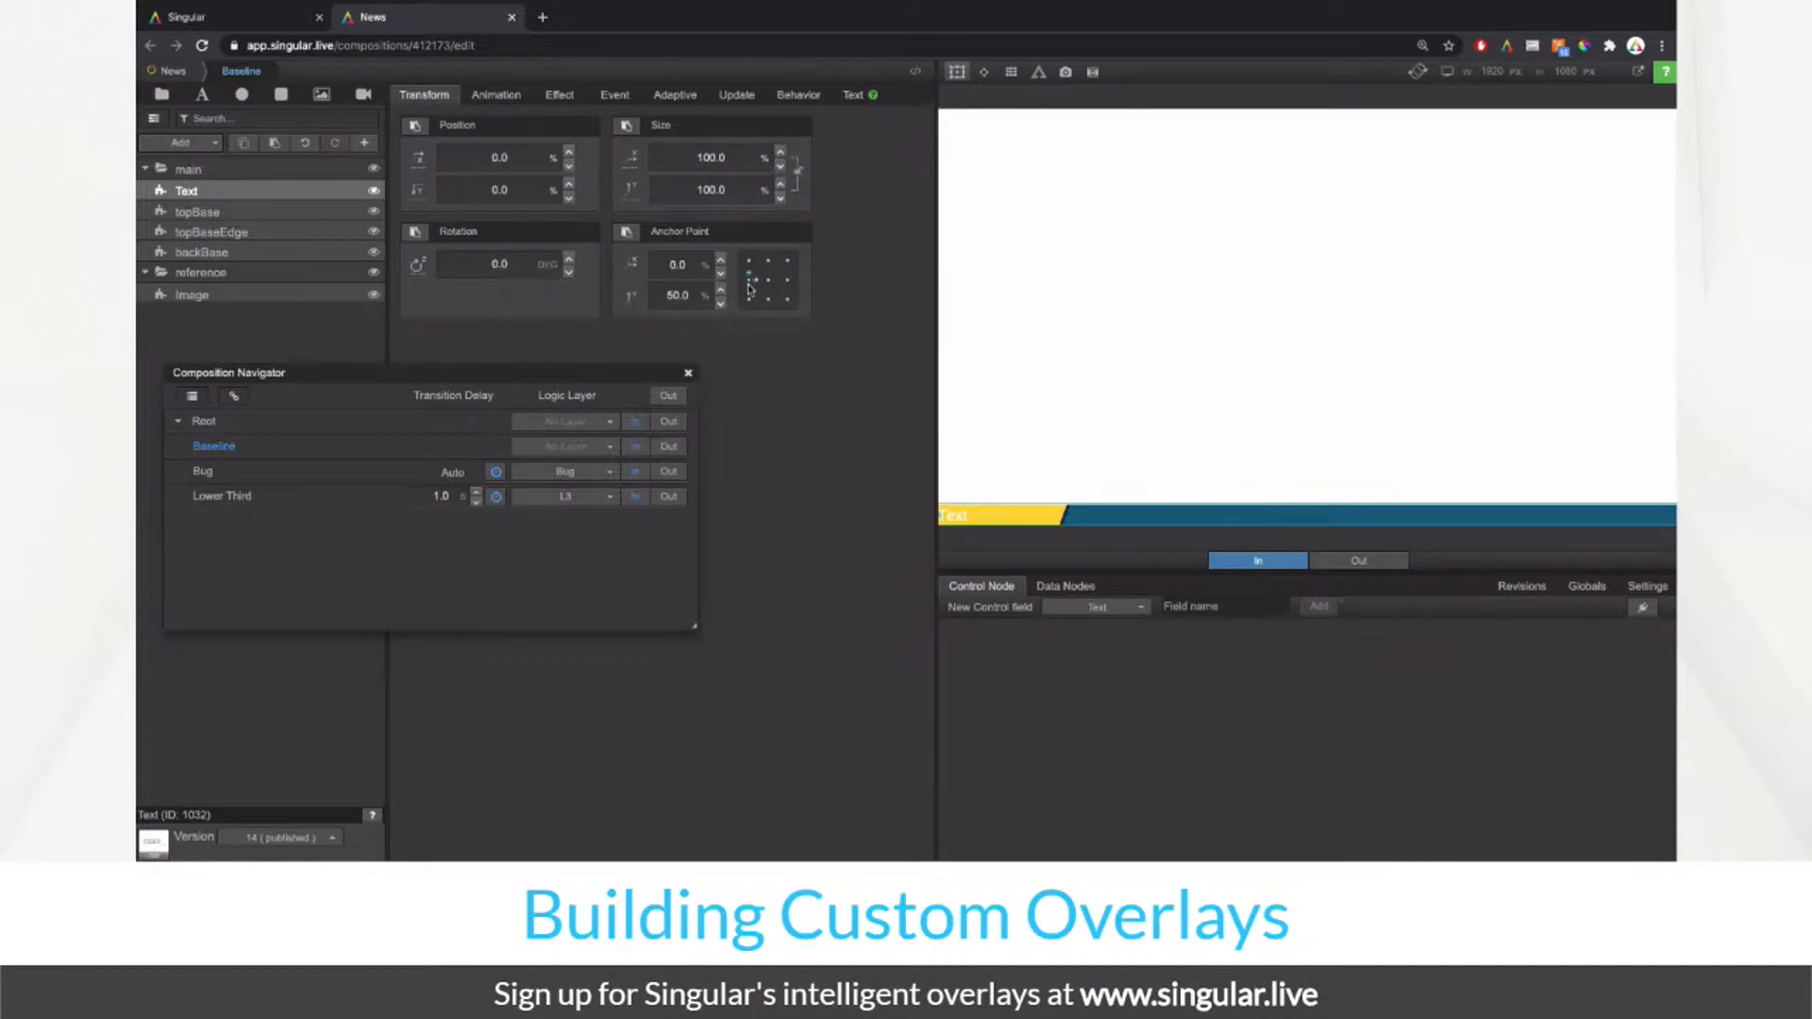
double_click(193, 191)
text(title)
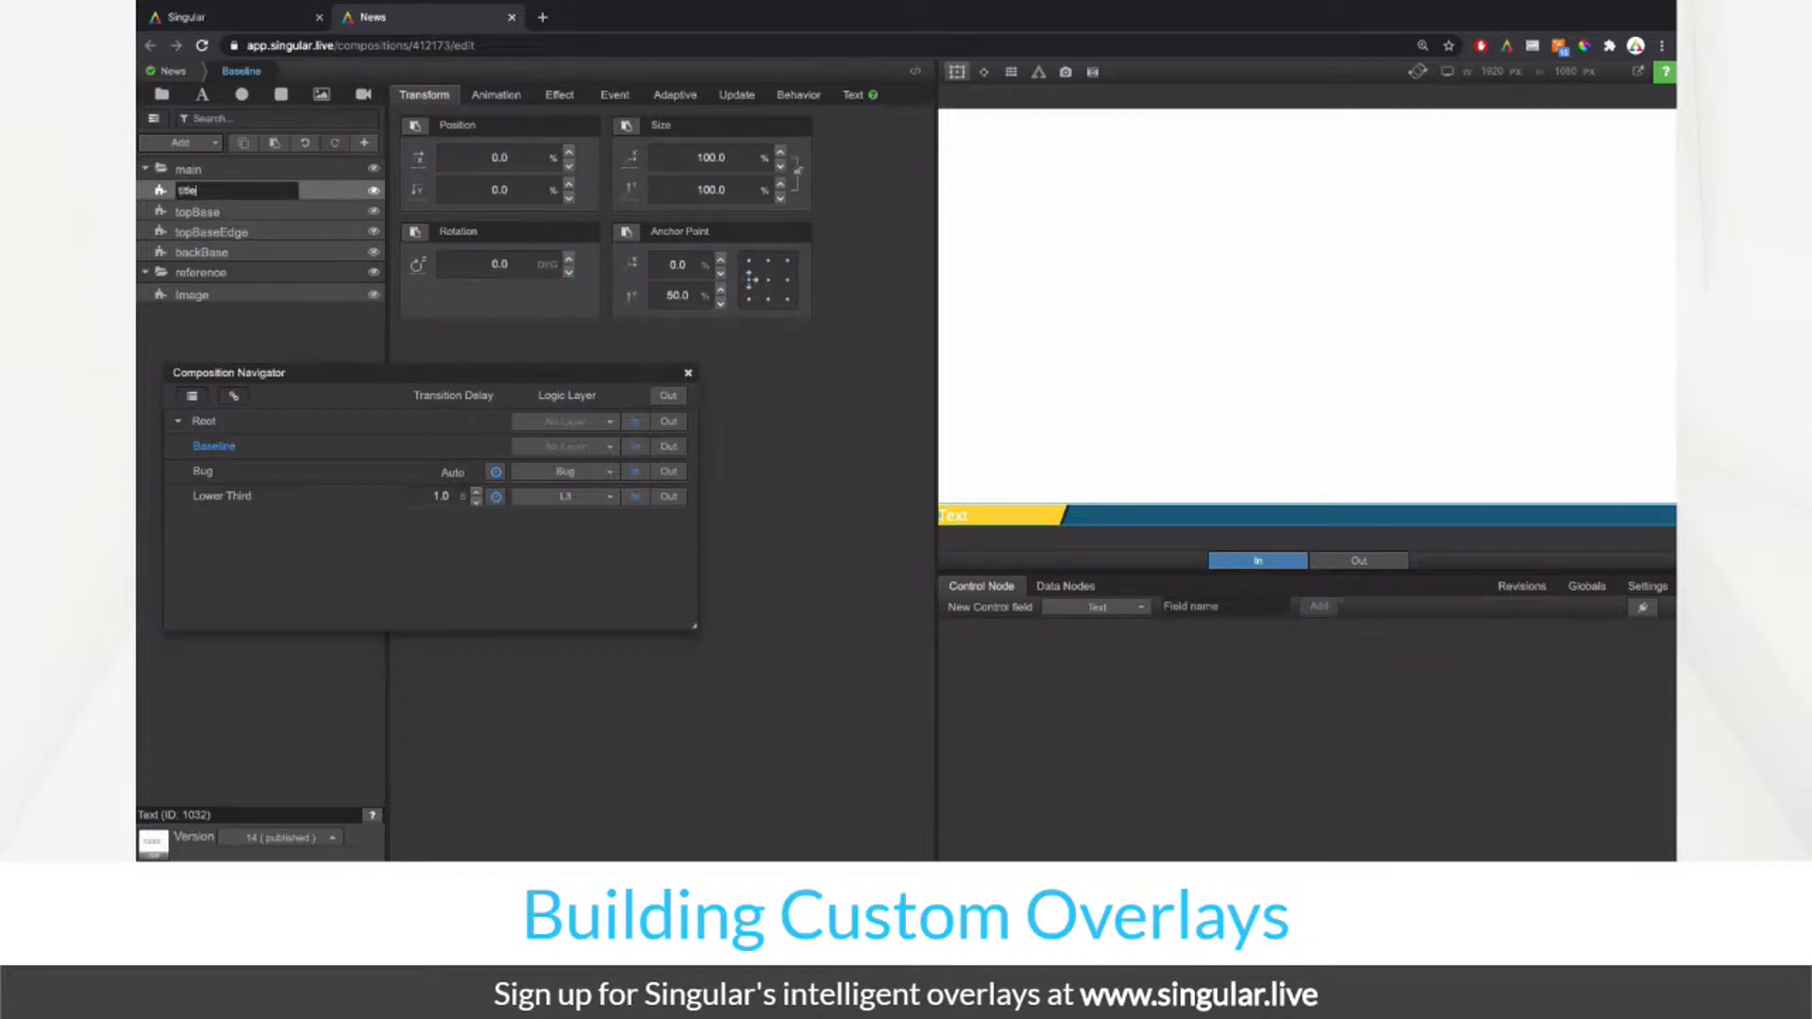
key(Return)
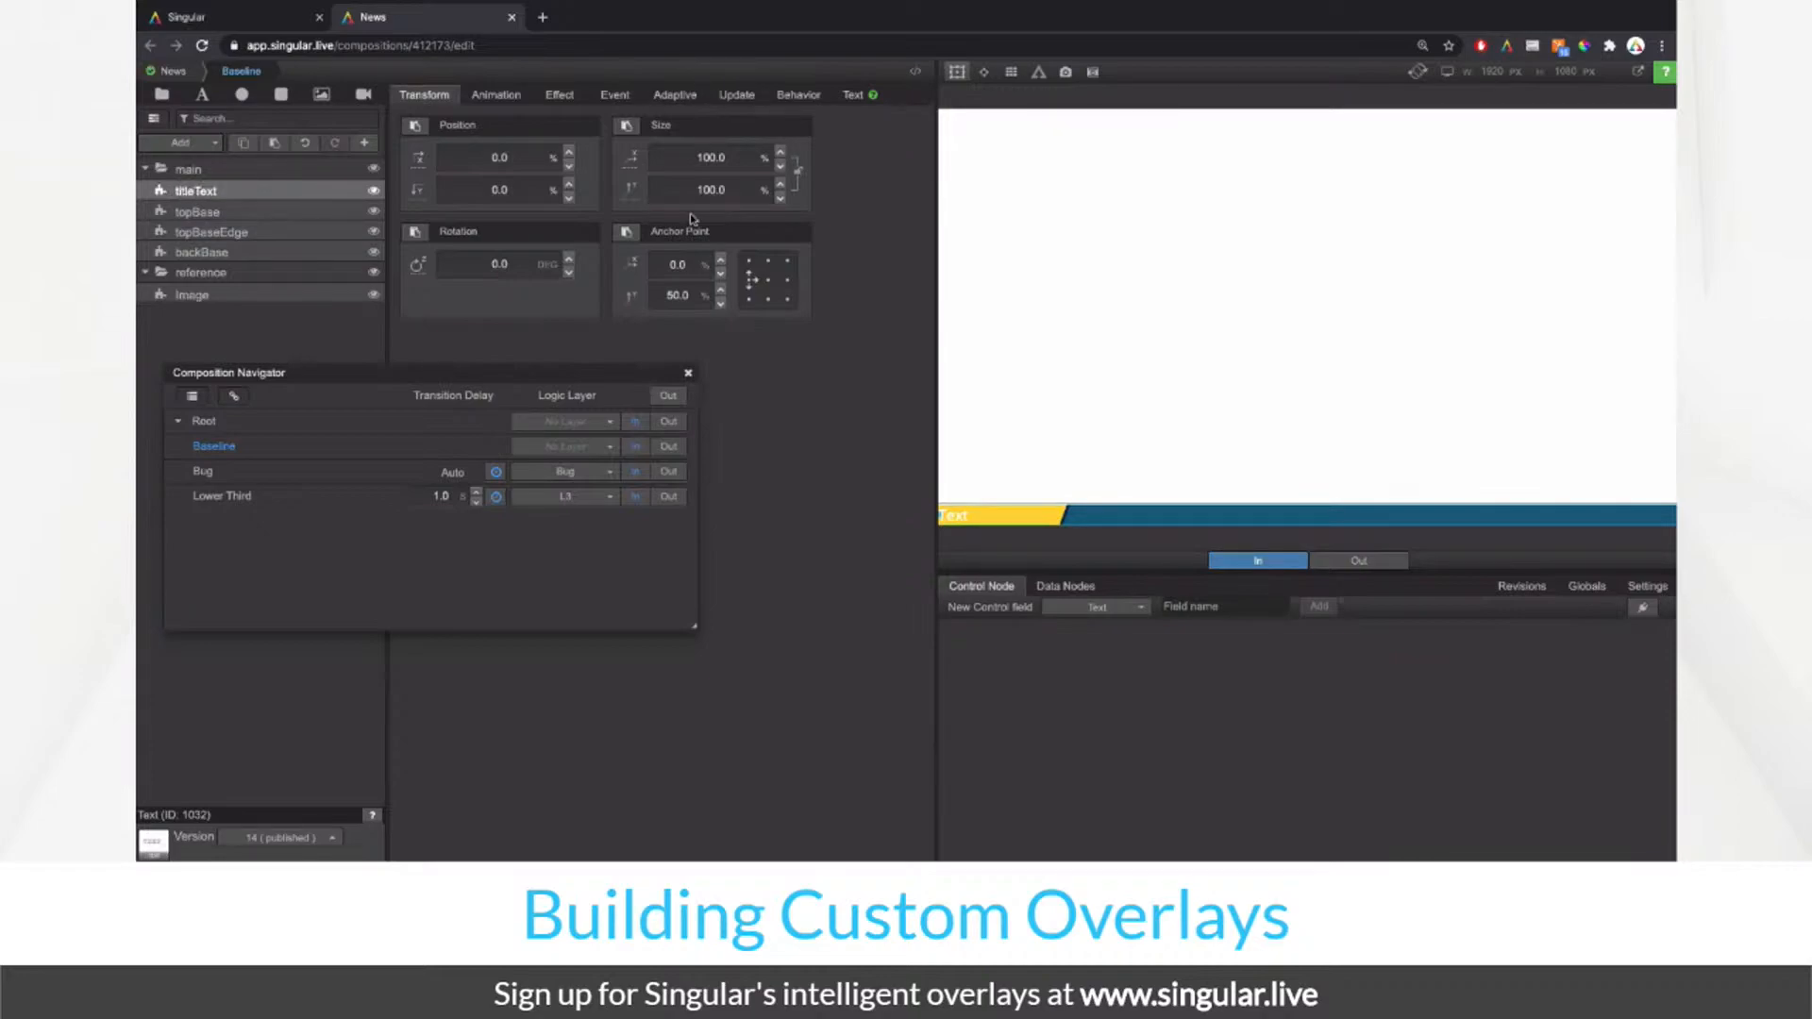
Step: Experiment with the titleText box's position and width values, entering 16.2
click(510, 159)
drag(744, 157, 388, 269)
drag(742, 154, 316, 259)
text(16.2)
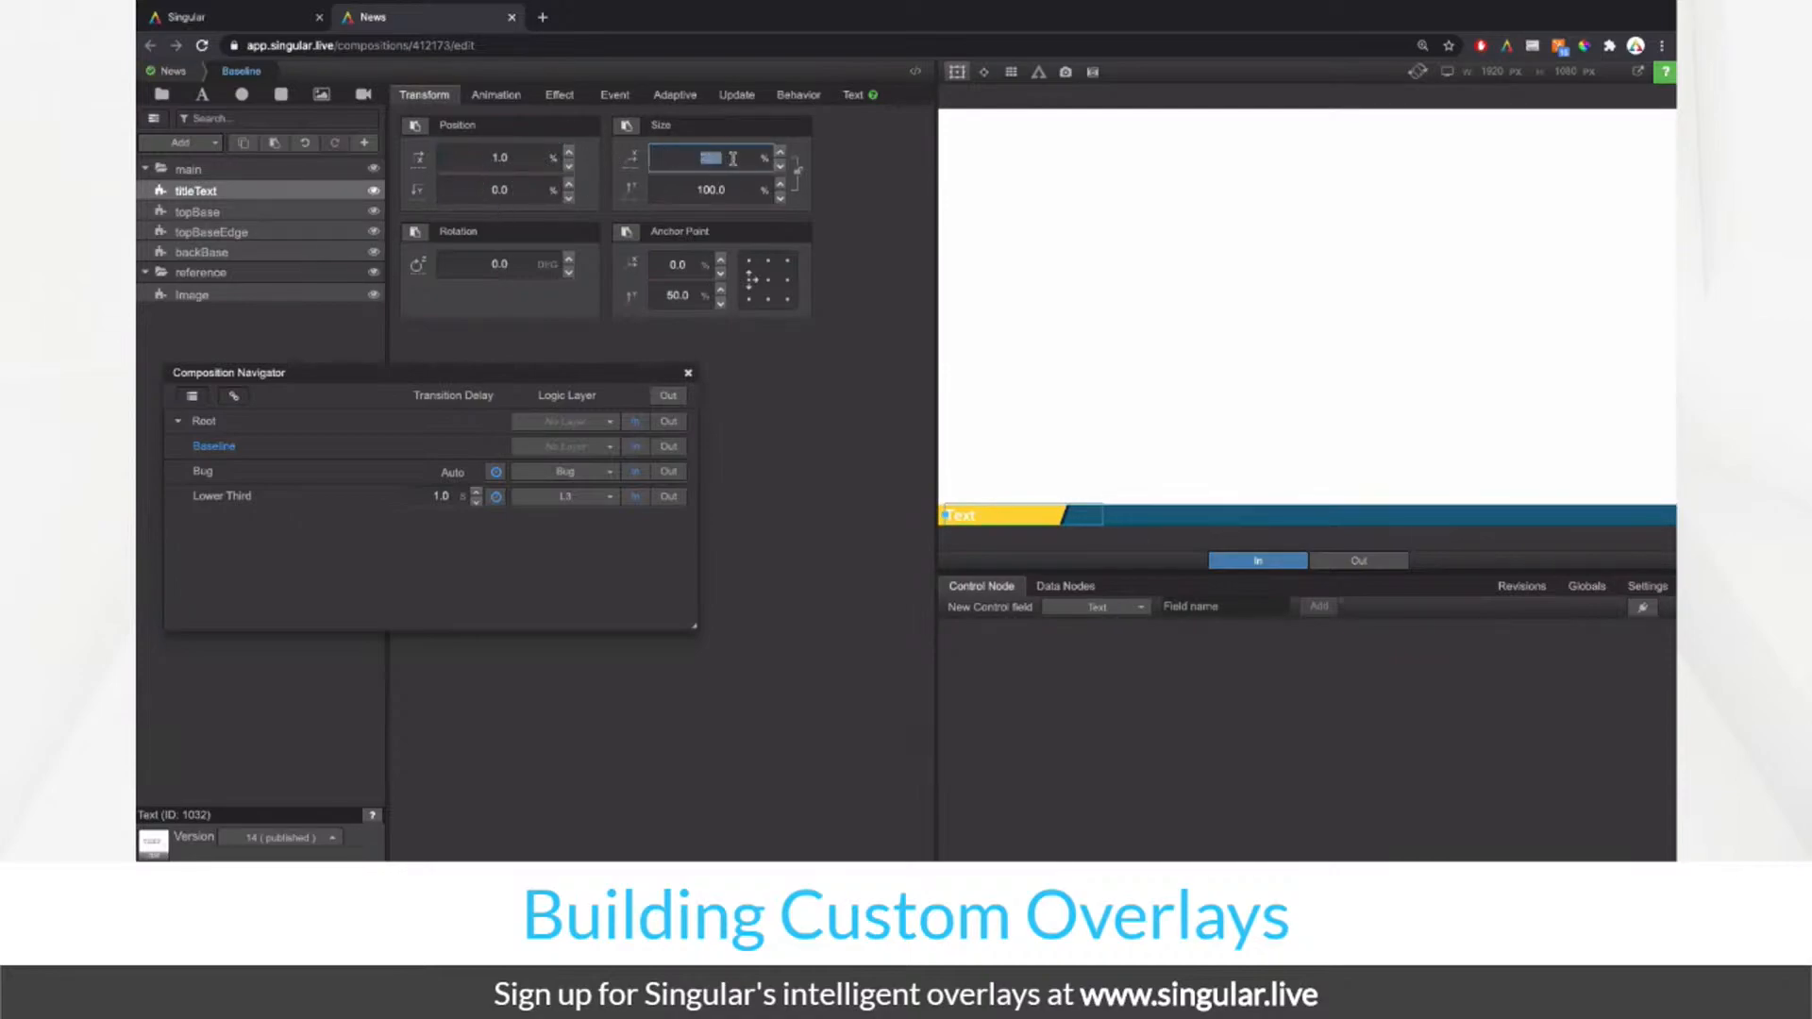
click(670, 164)
click(958, 73)
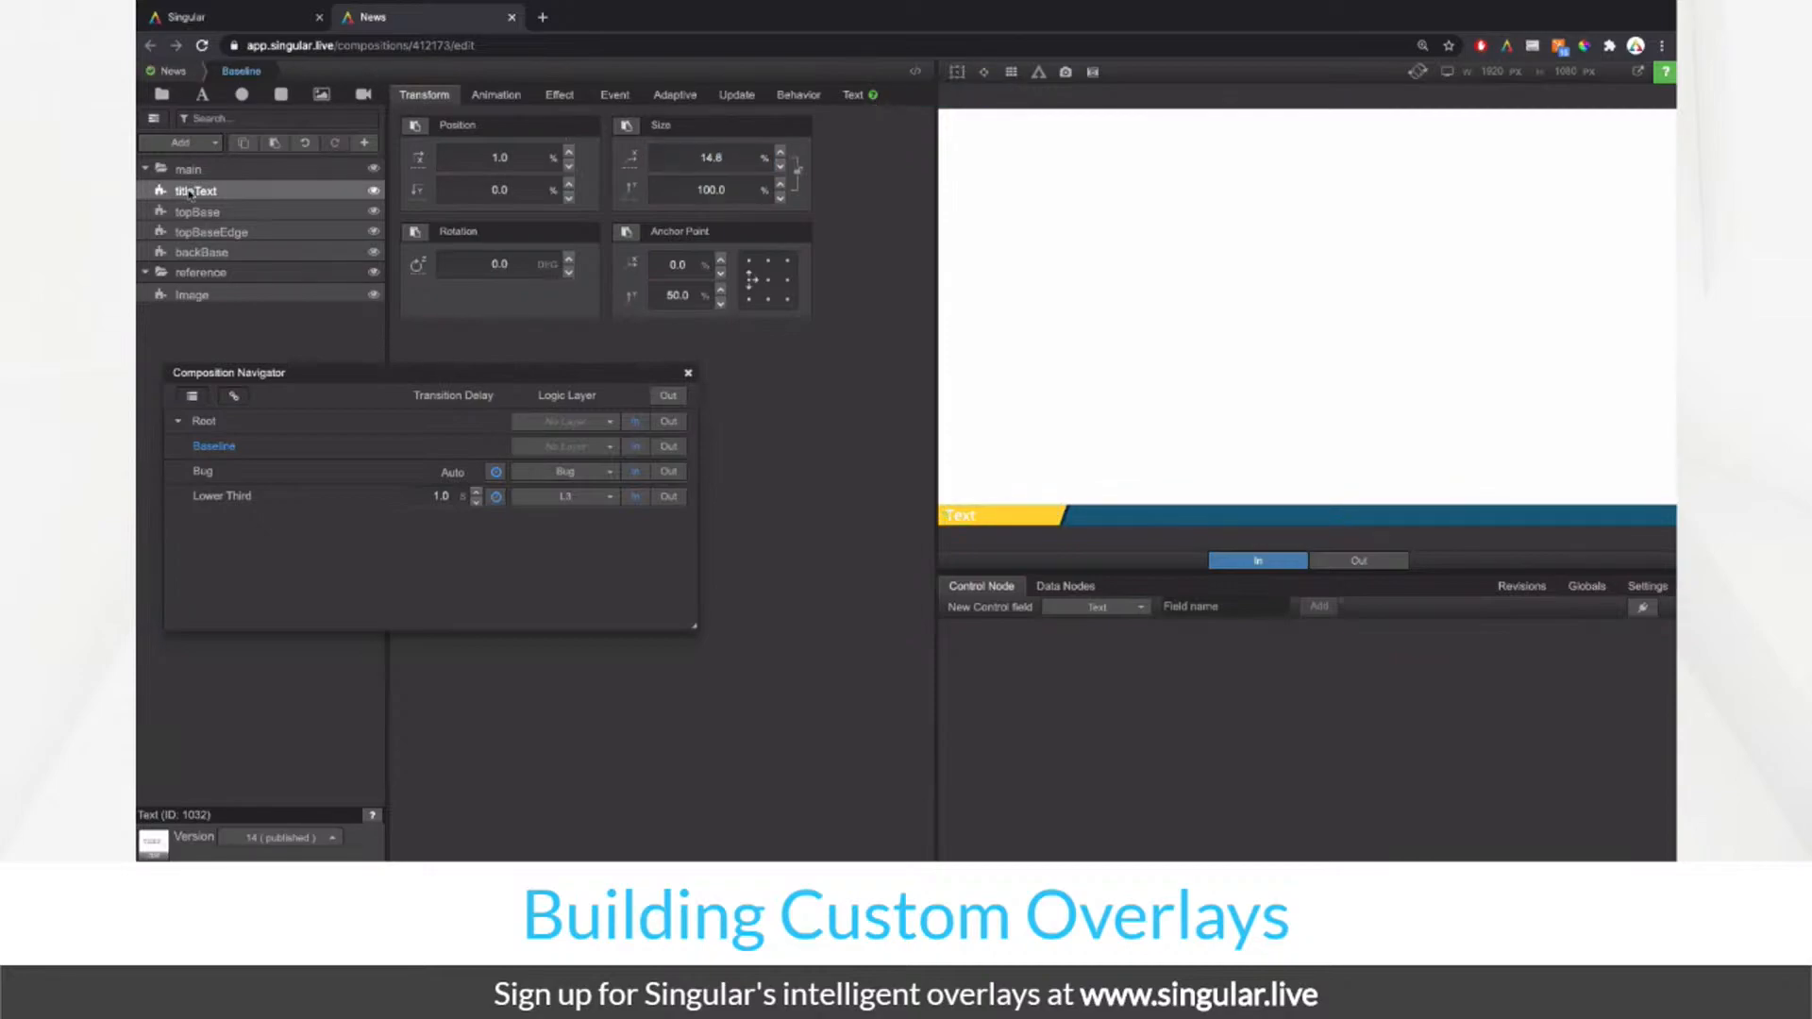
Step: Play Baseline out and Bug in, then copy the Bug's txtMain text layer
click(668, 447)
click(644, 475)
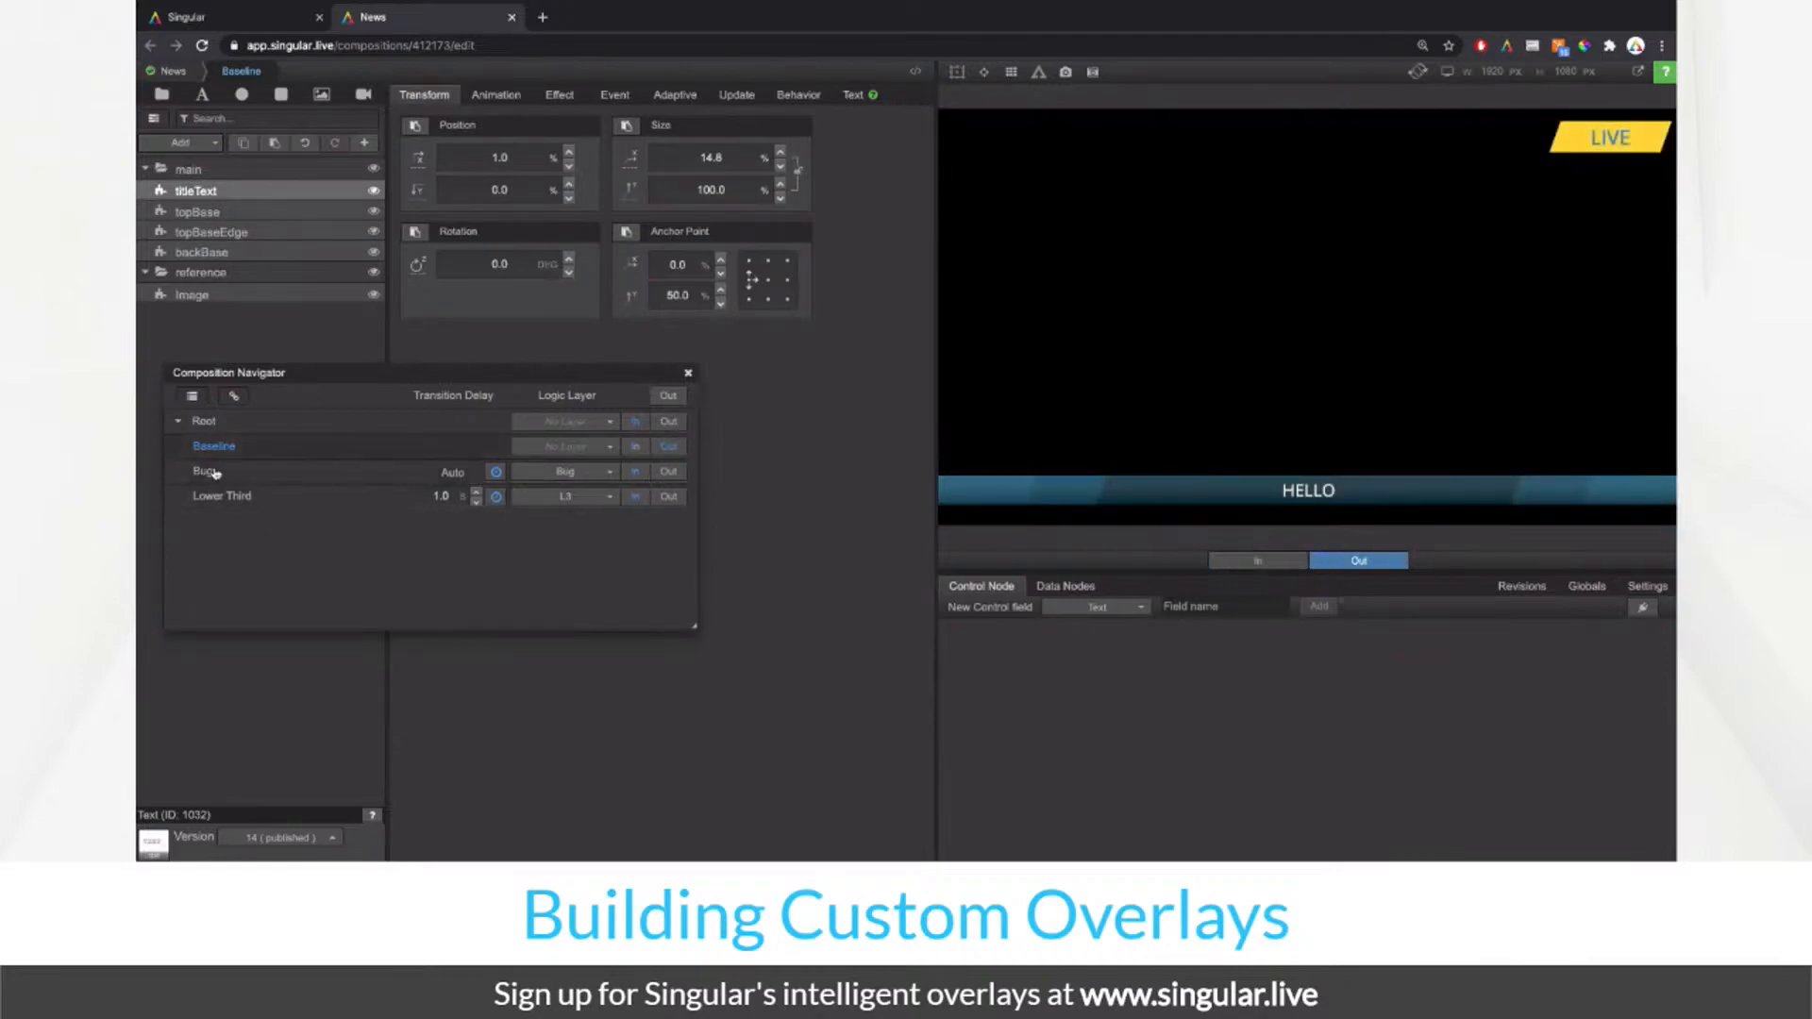
click(202, 471)
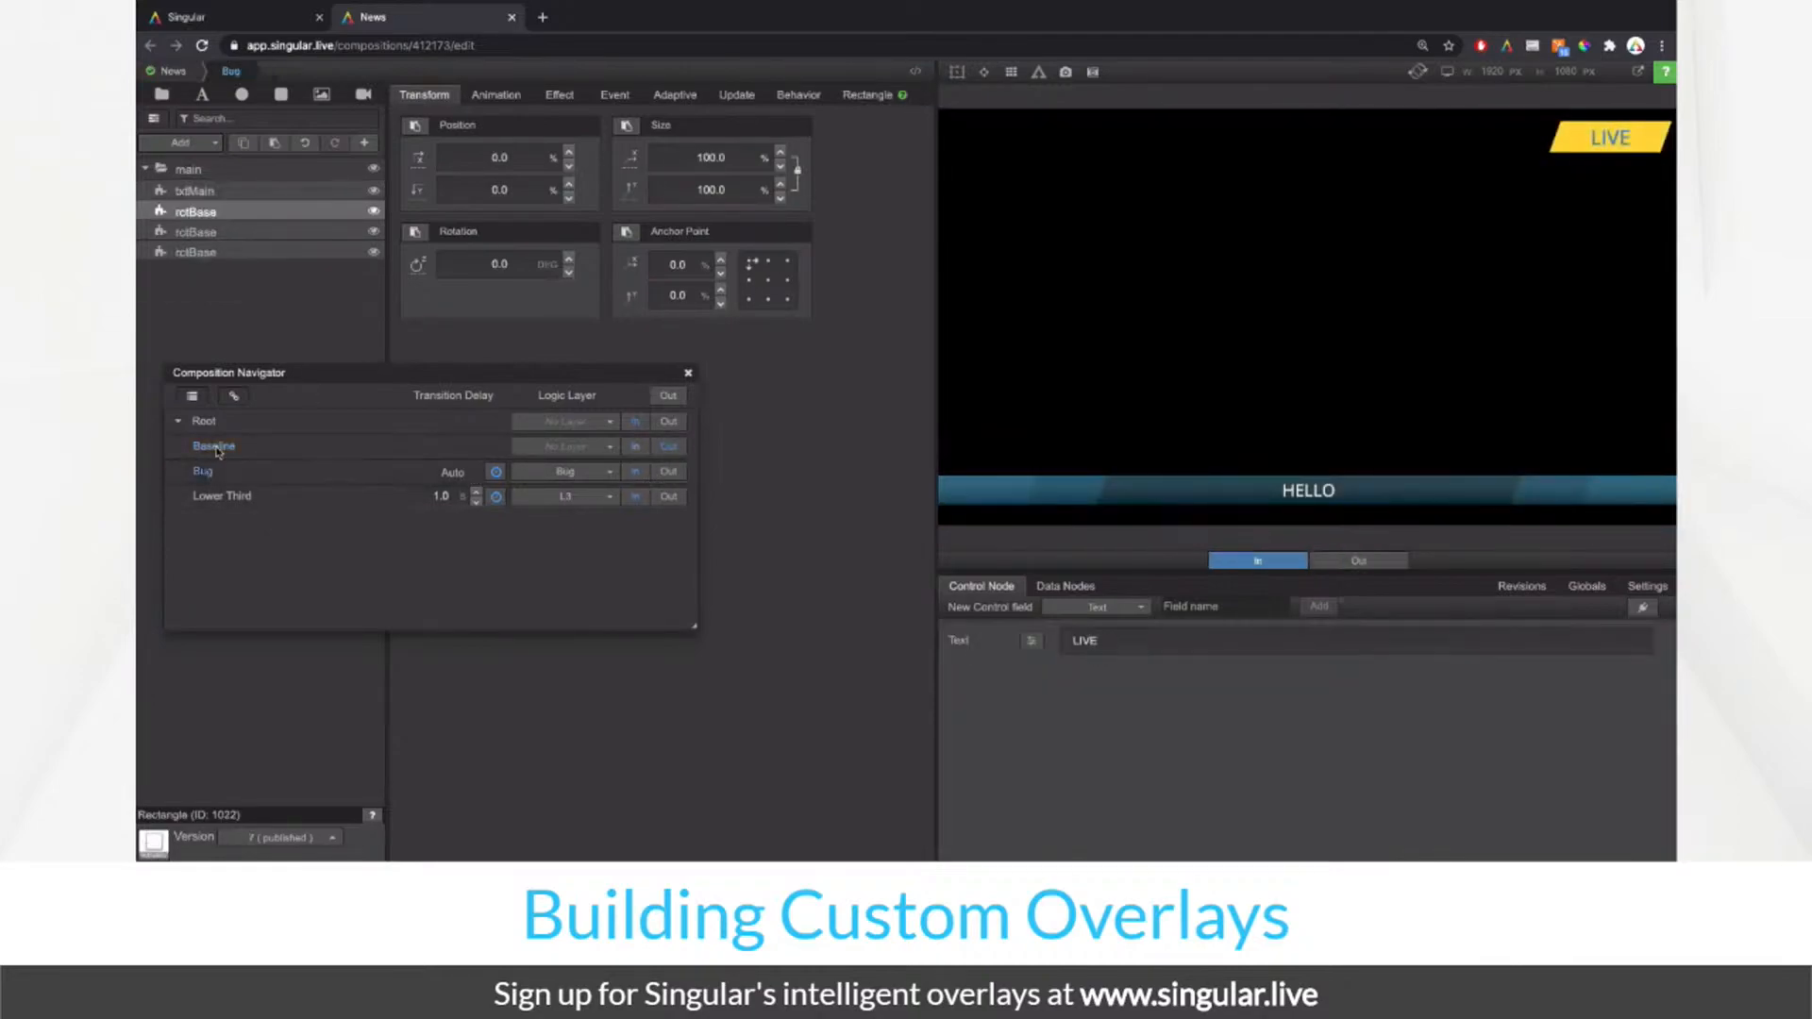
click(293, 190)
click(853, 94)
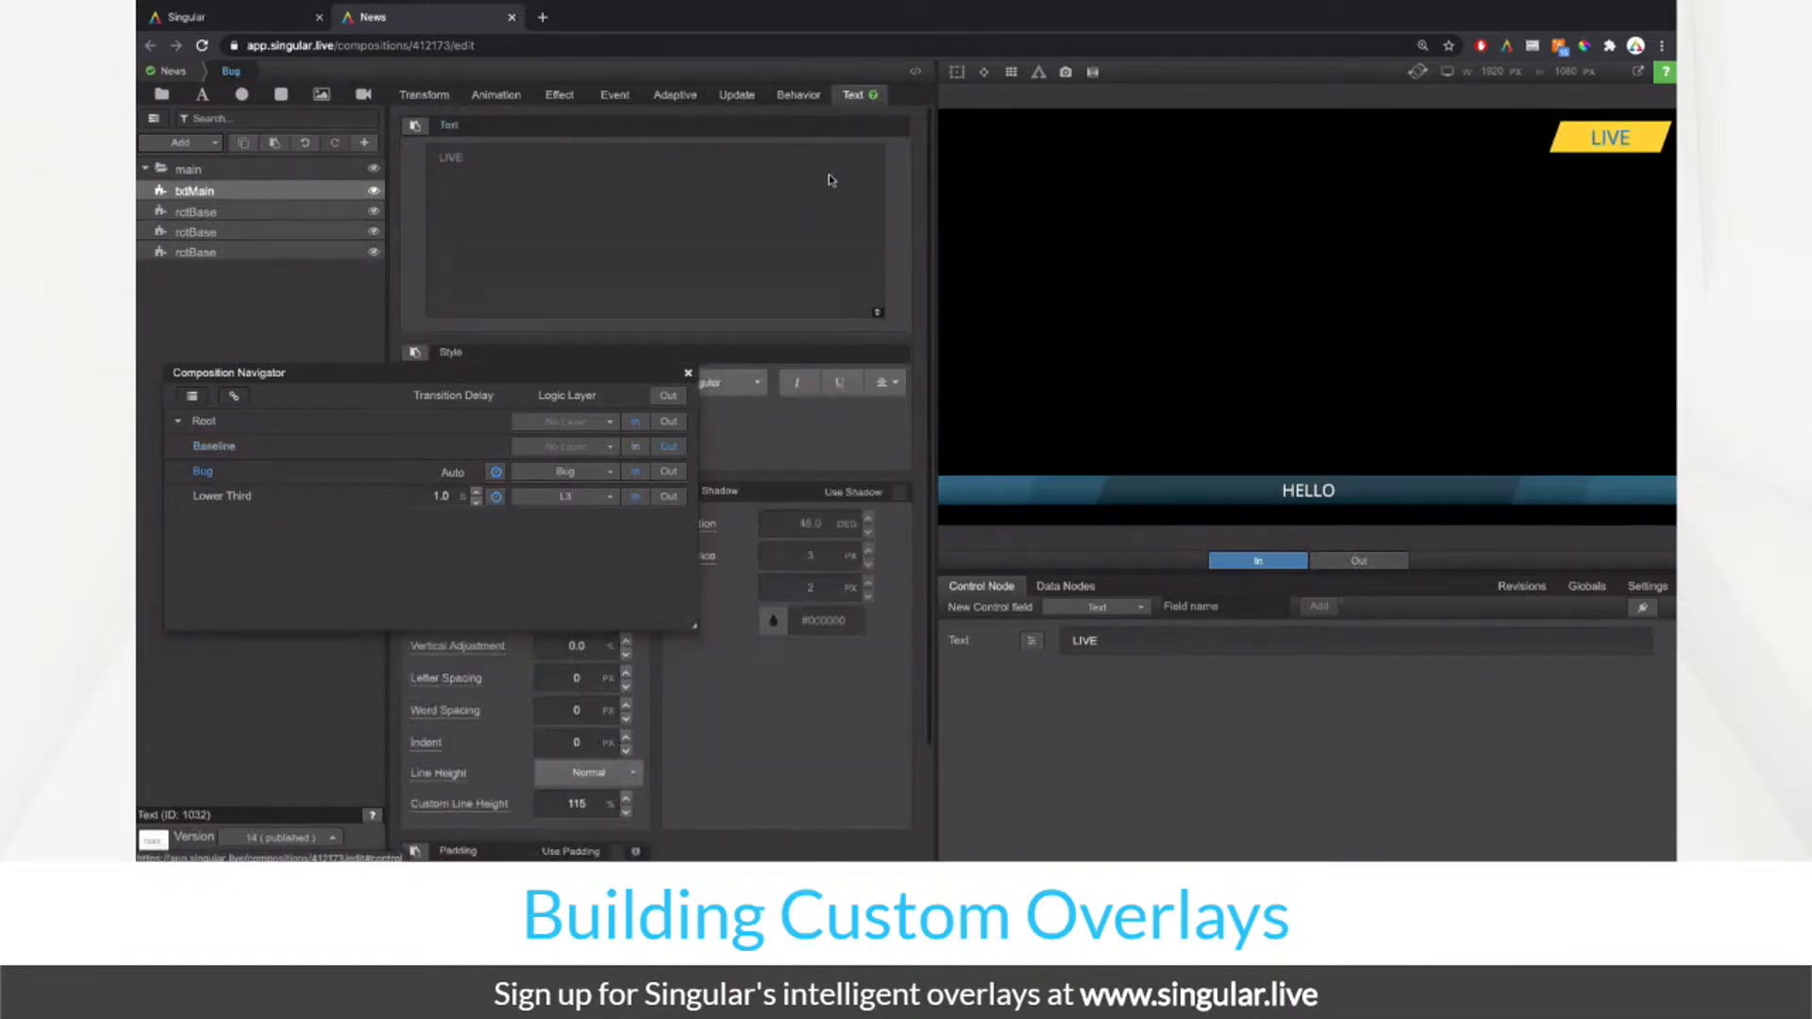
drag(677, 376, 647, 544)
right_click(302, 187)
click(327, 225)
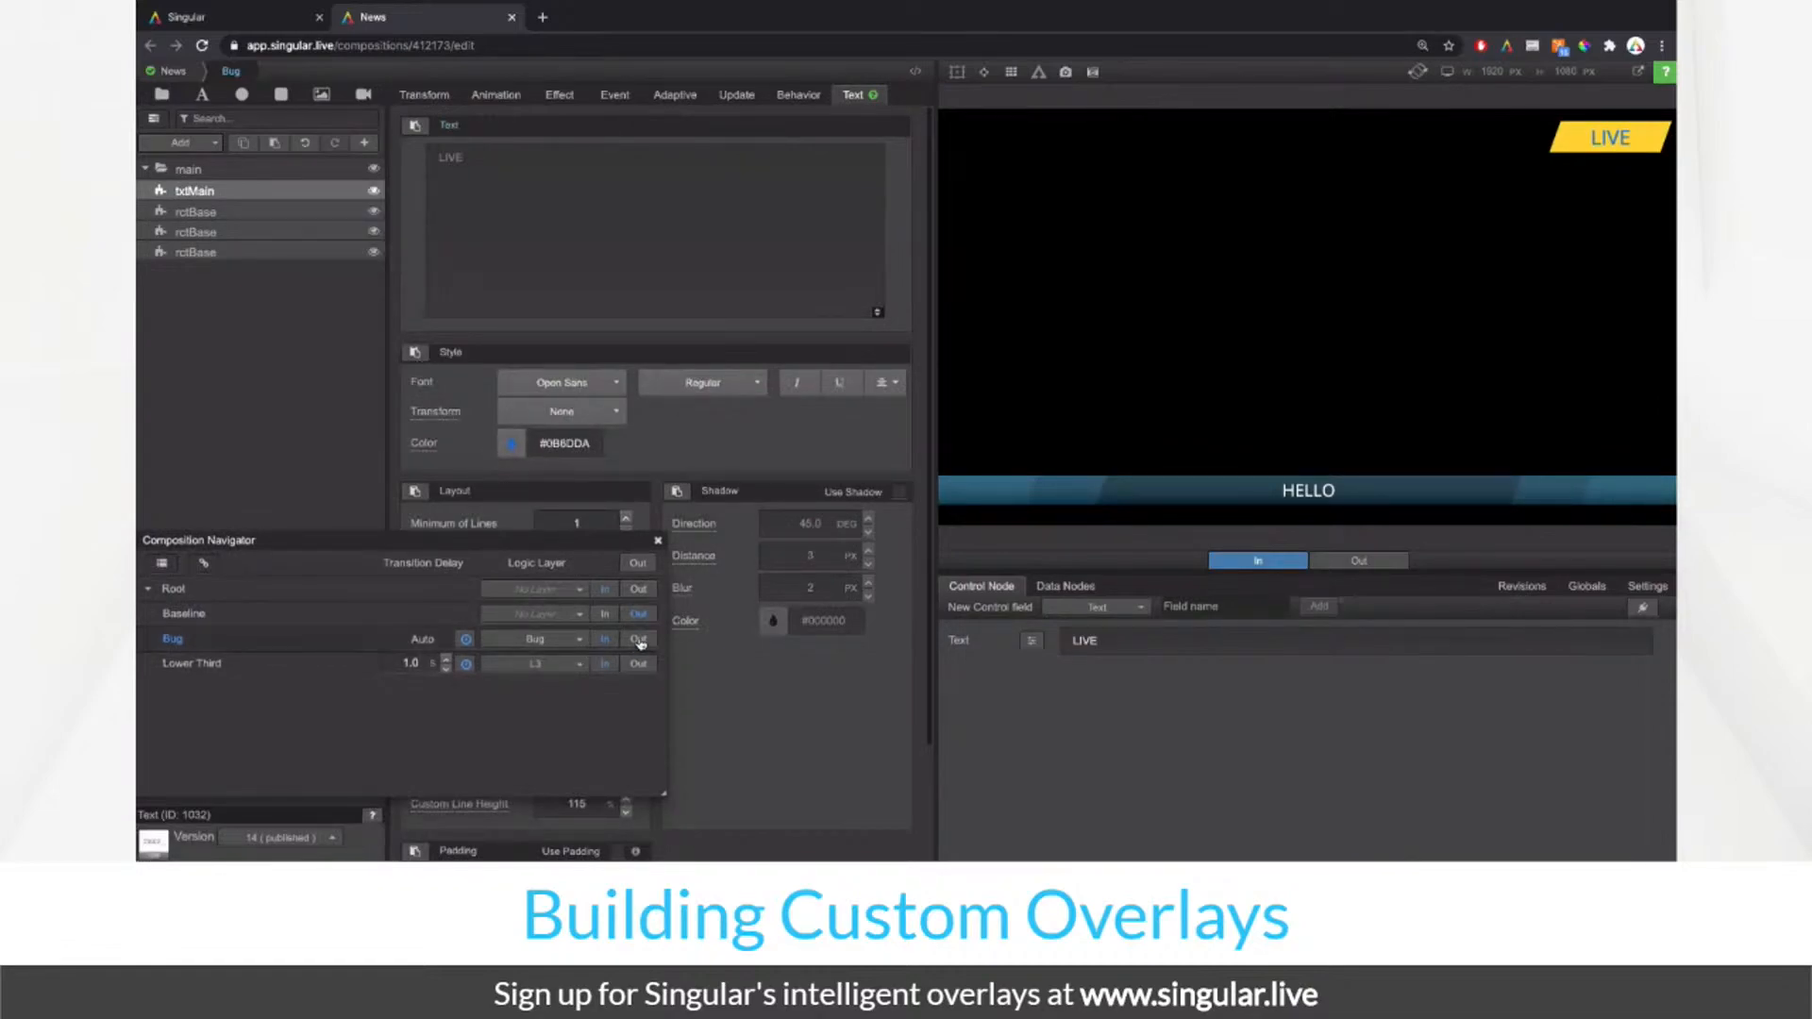
Step: Reopen Baseline and set titleText's alignment to left align
click(609, 616)
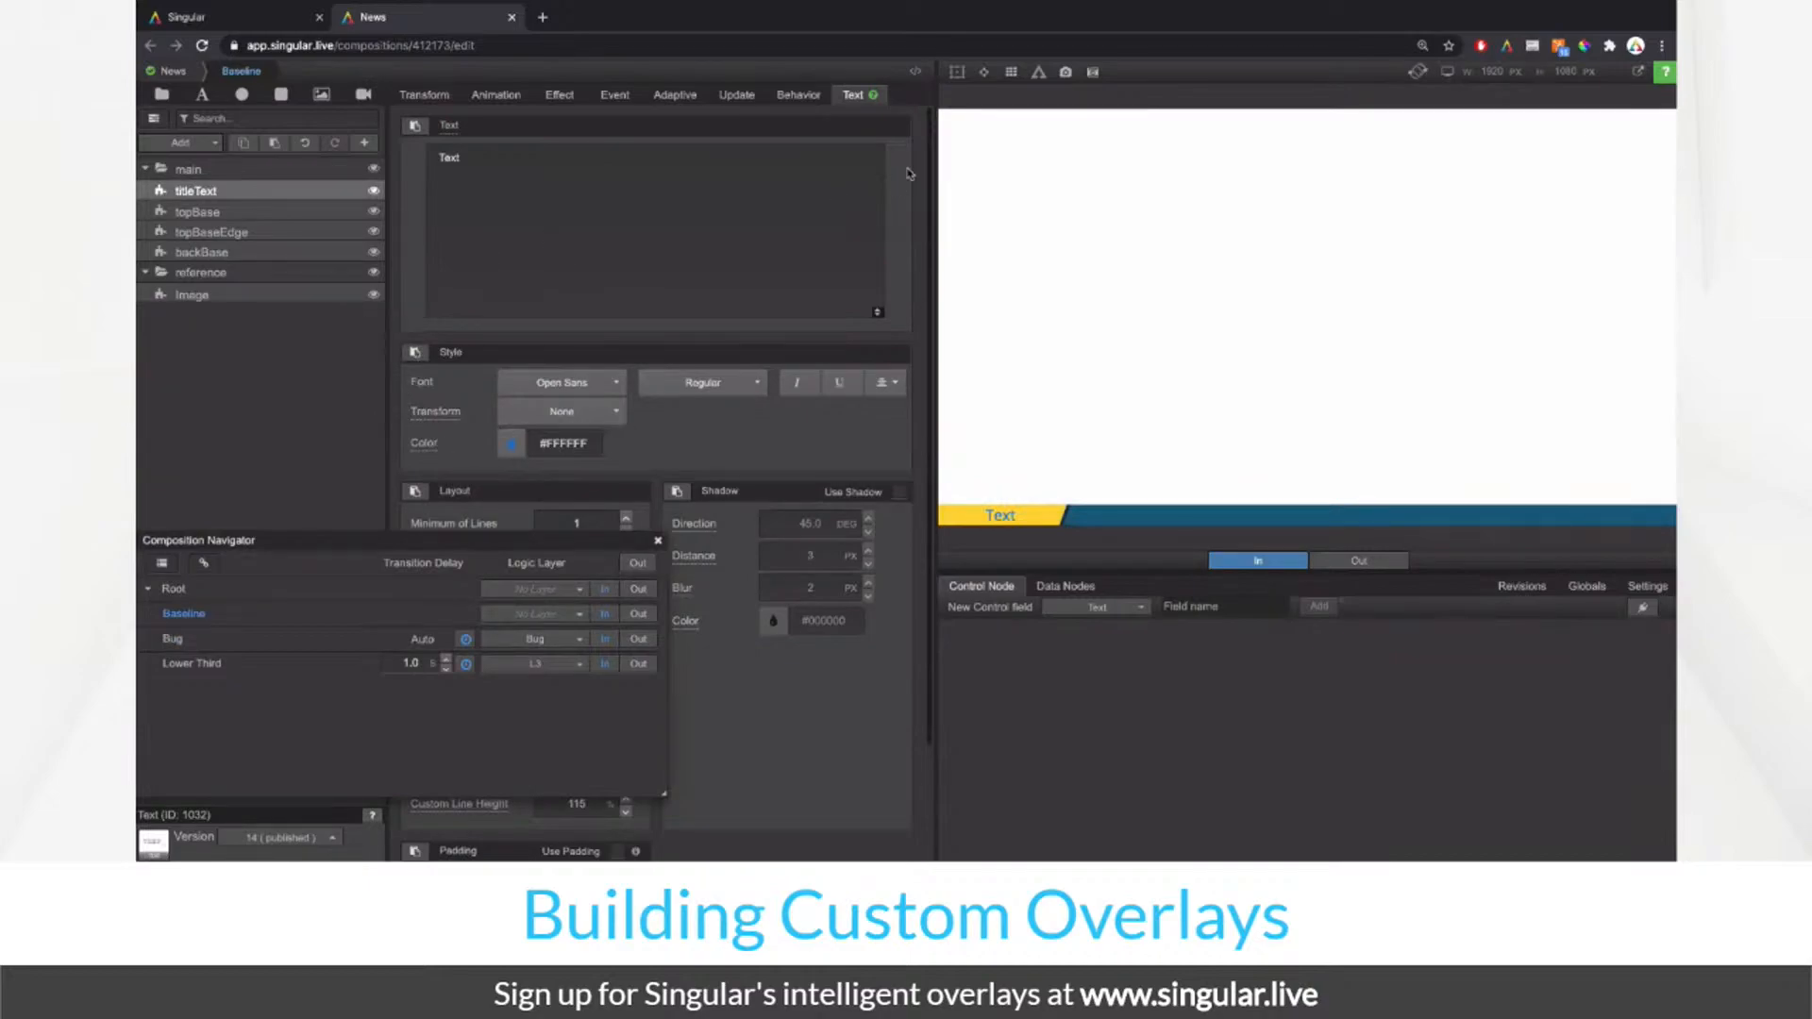
click(886, 382)
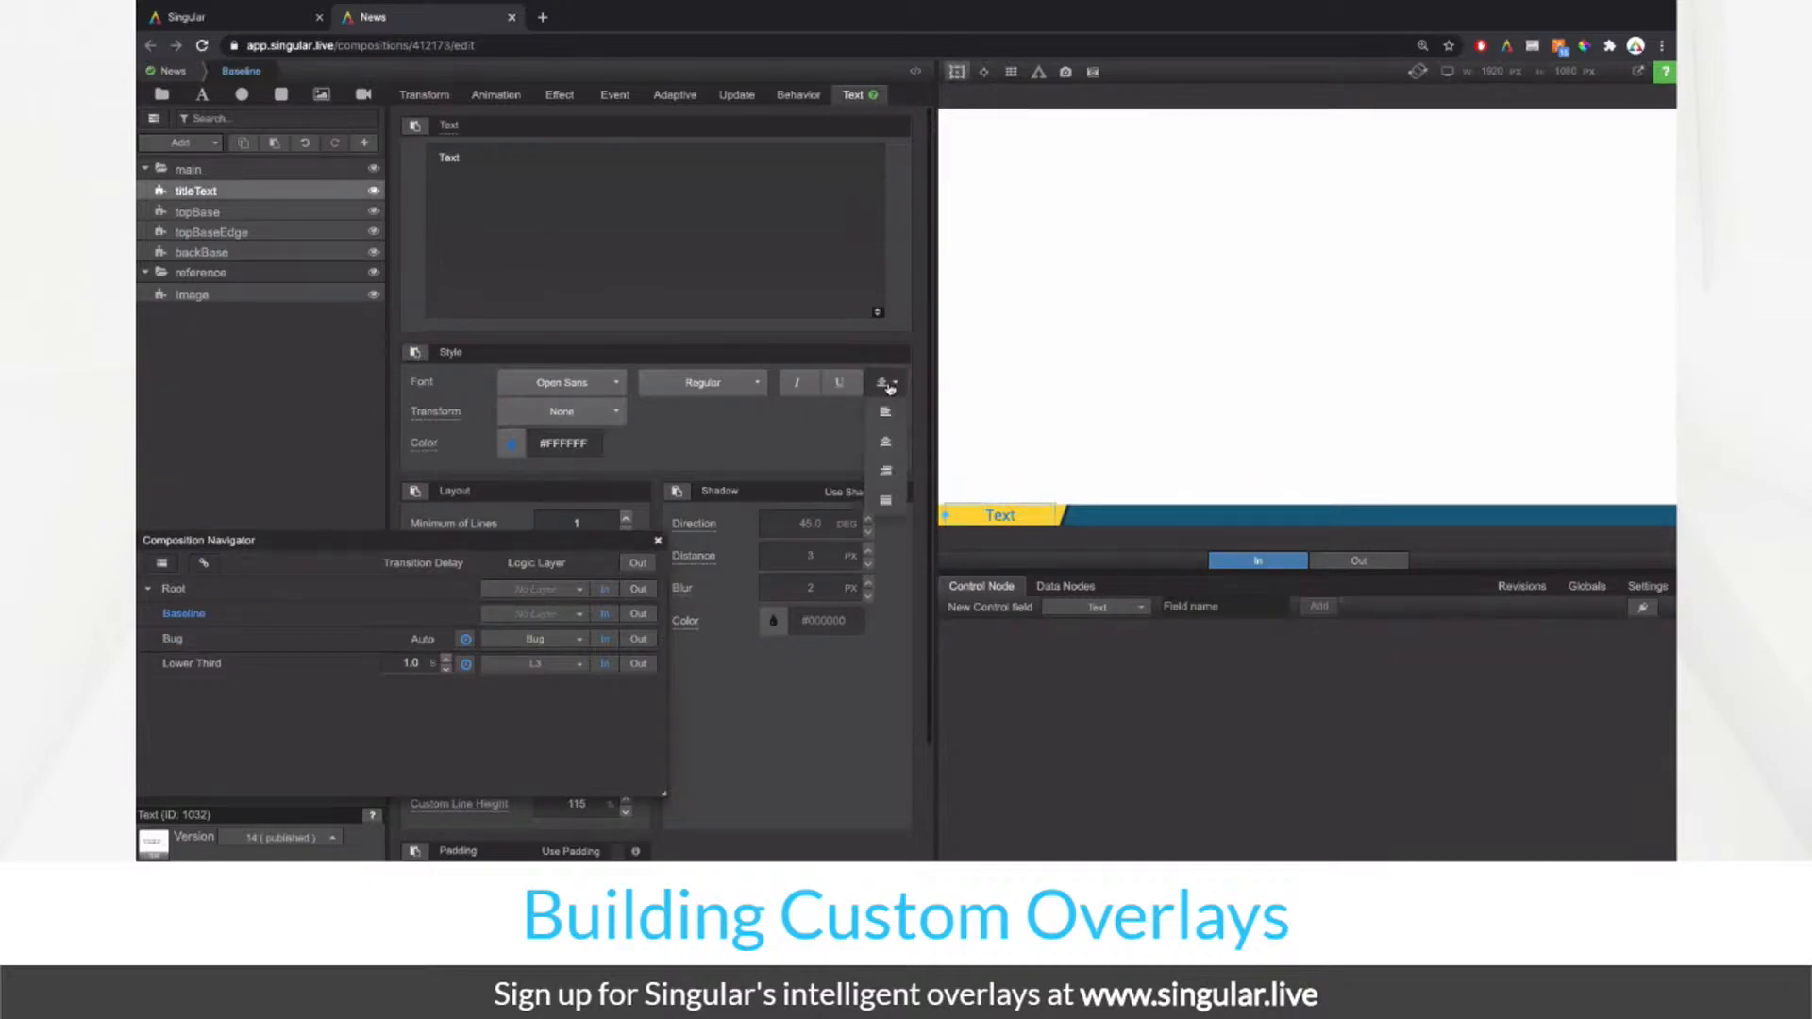
click(894, 416)
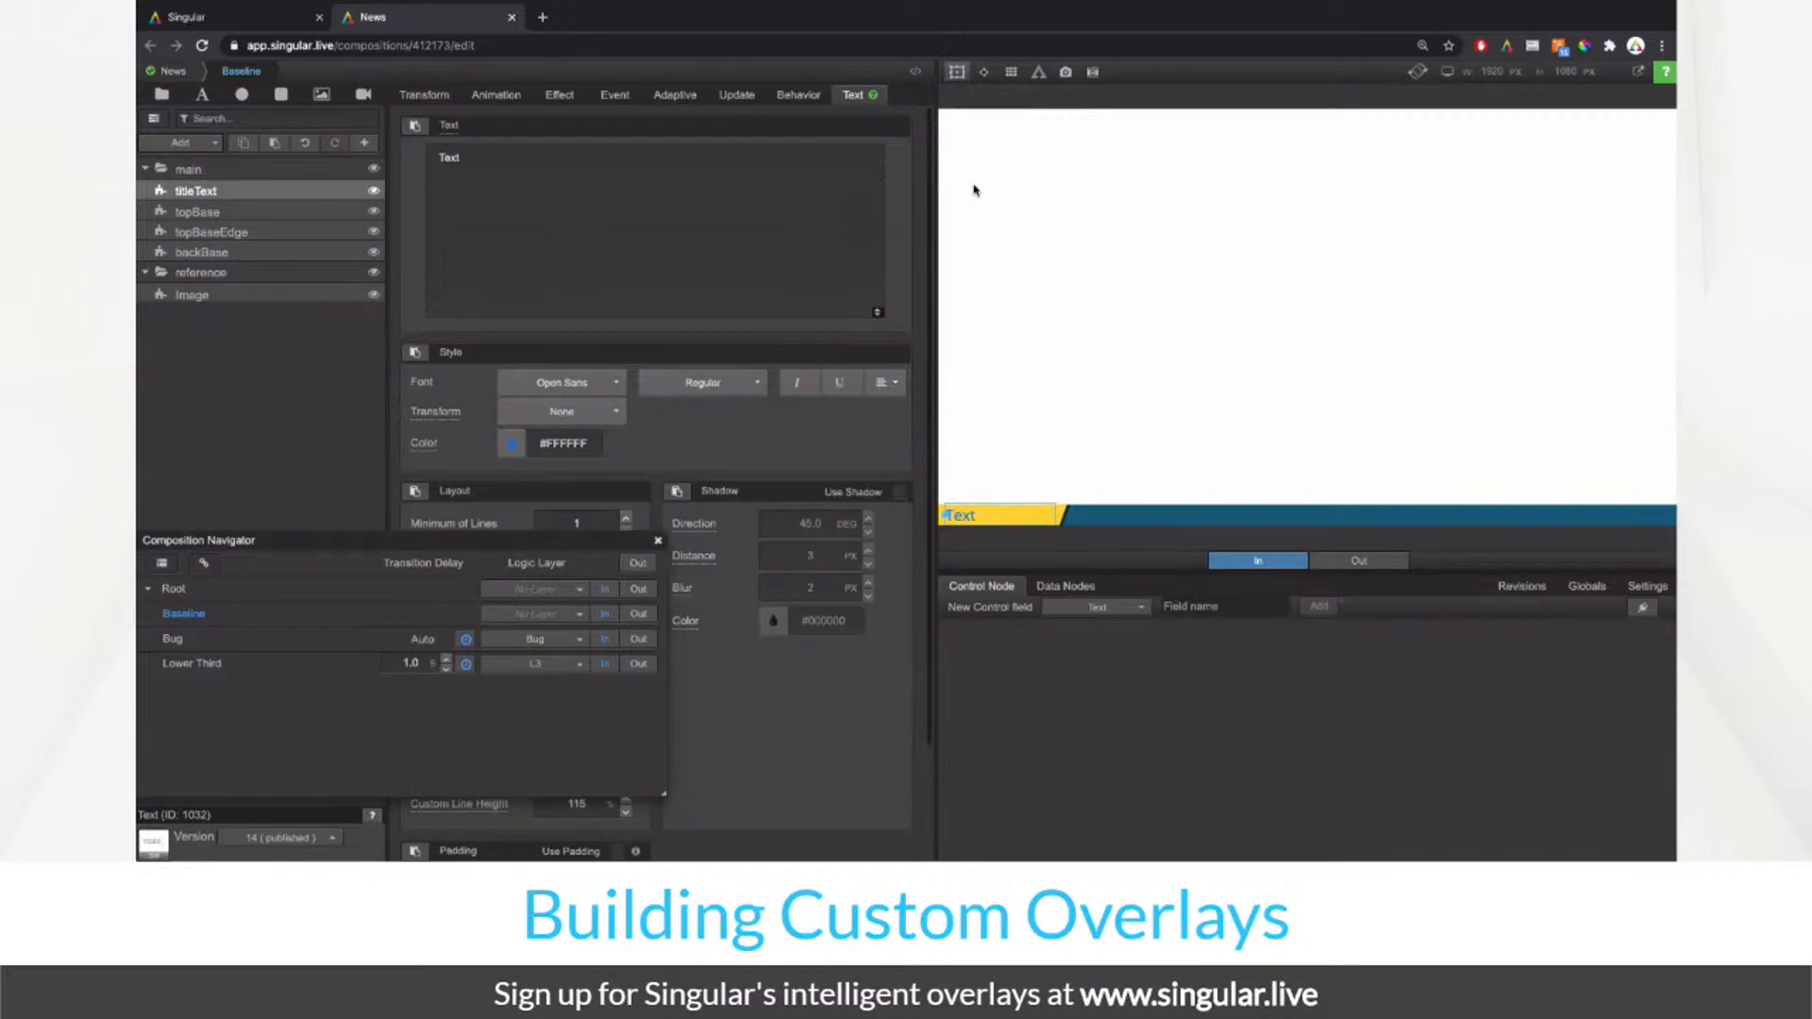
click(959, 79)
Step: Duplicate the titleText layer and rename the copy mainText
right_click(272, 190)
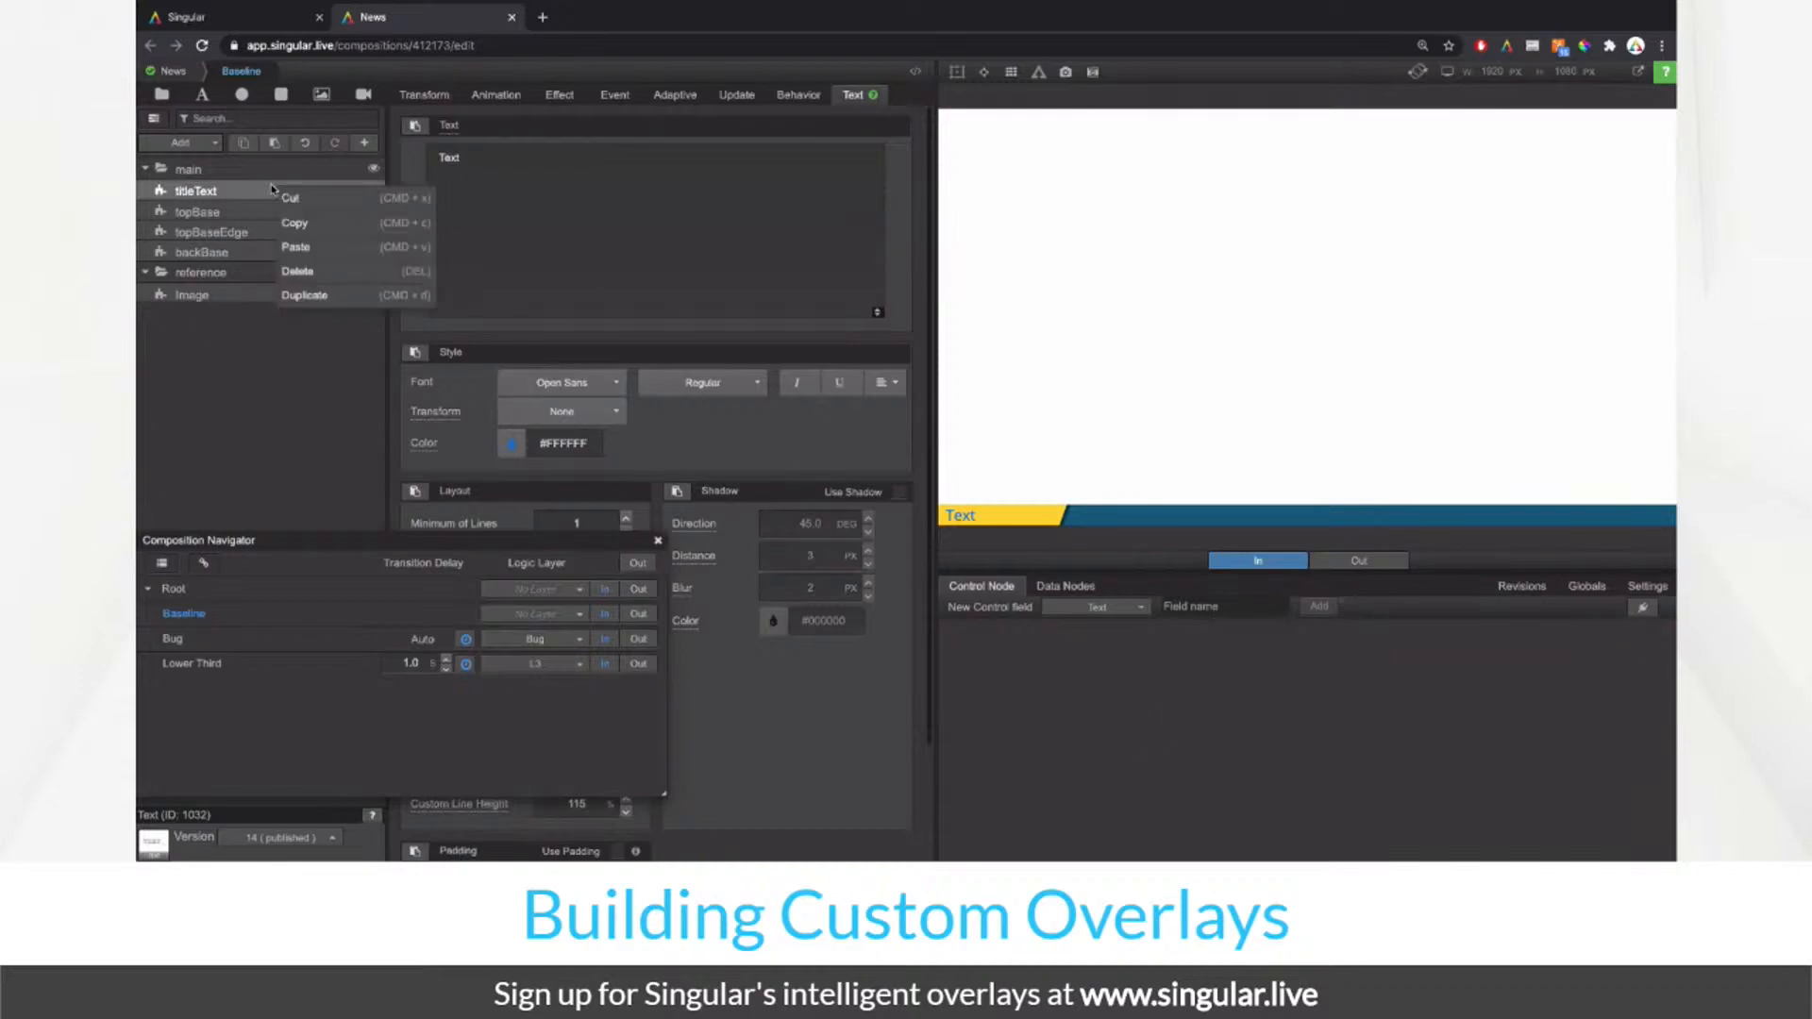
click(312, 300)
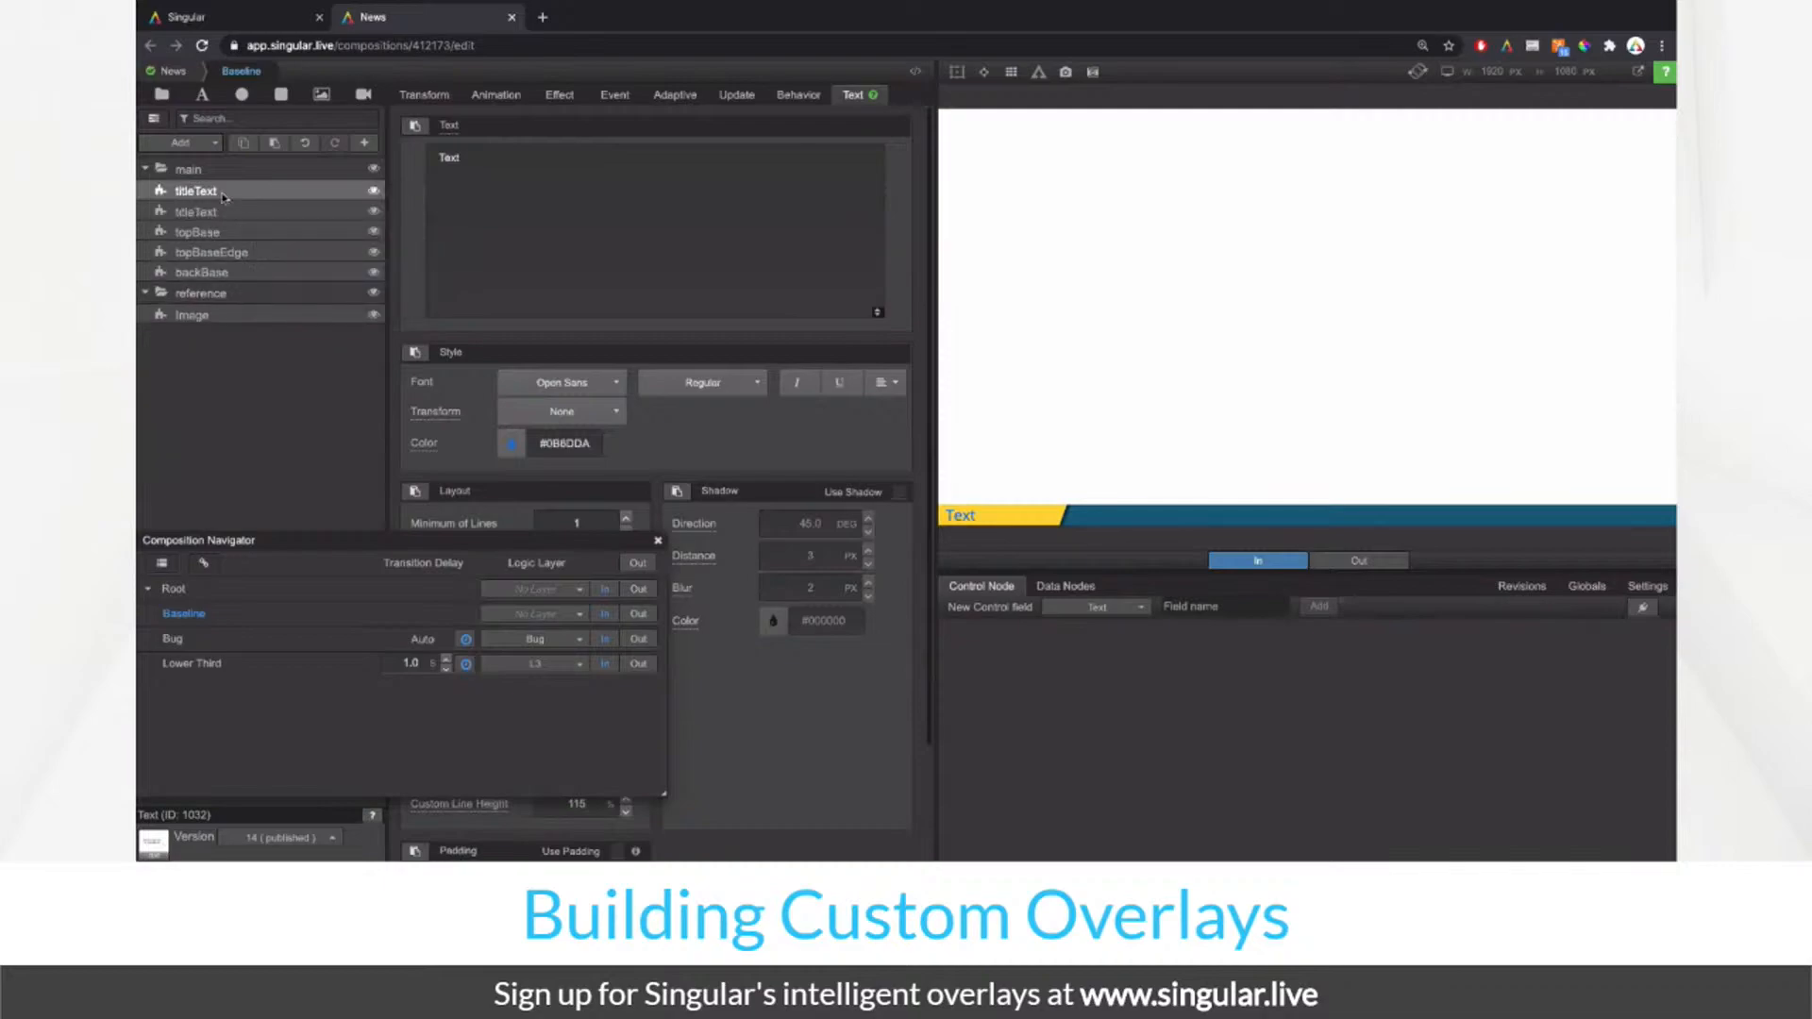
double_click(223, 192)
text(mai)
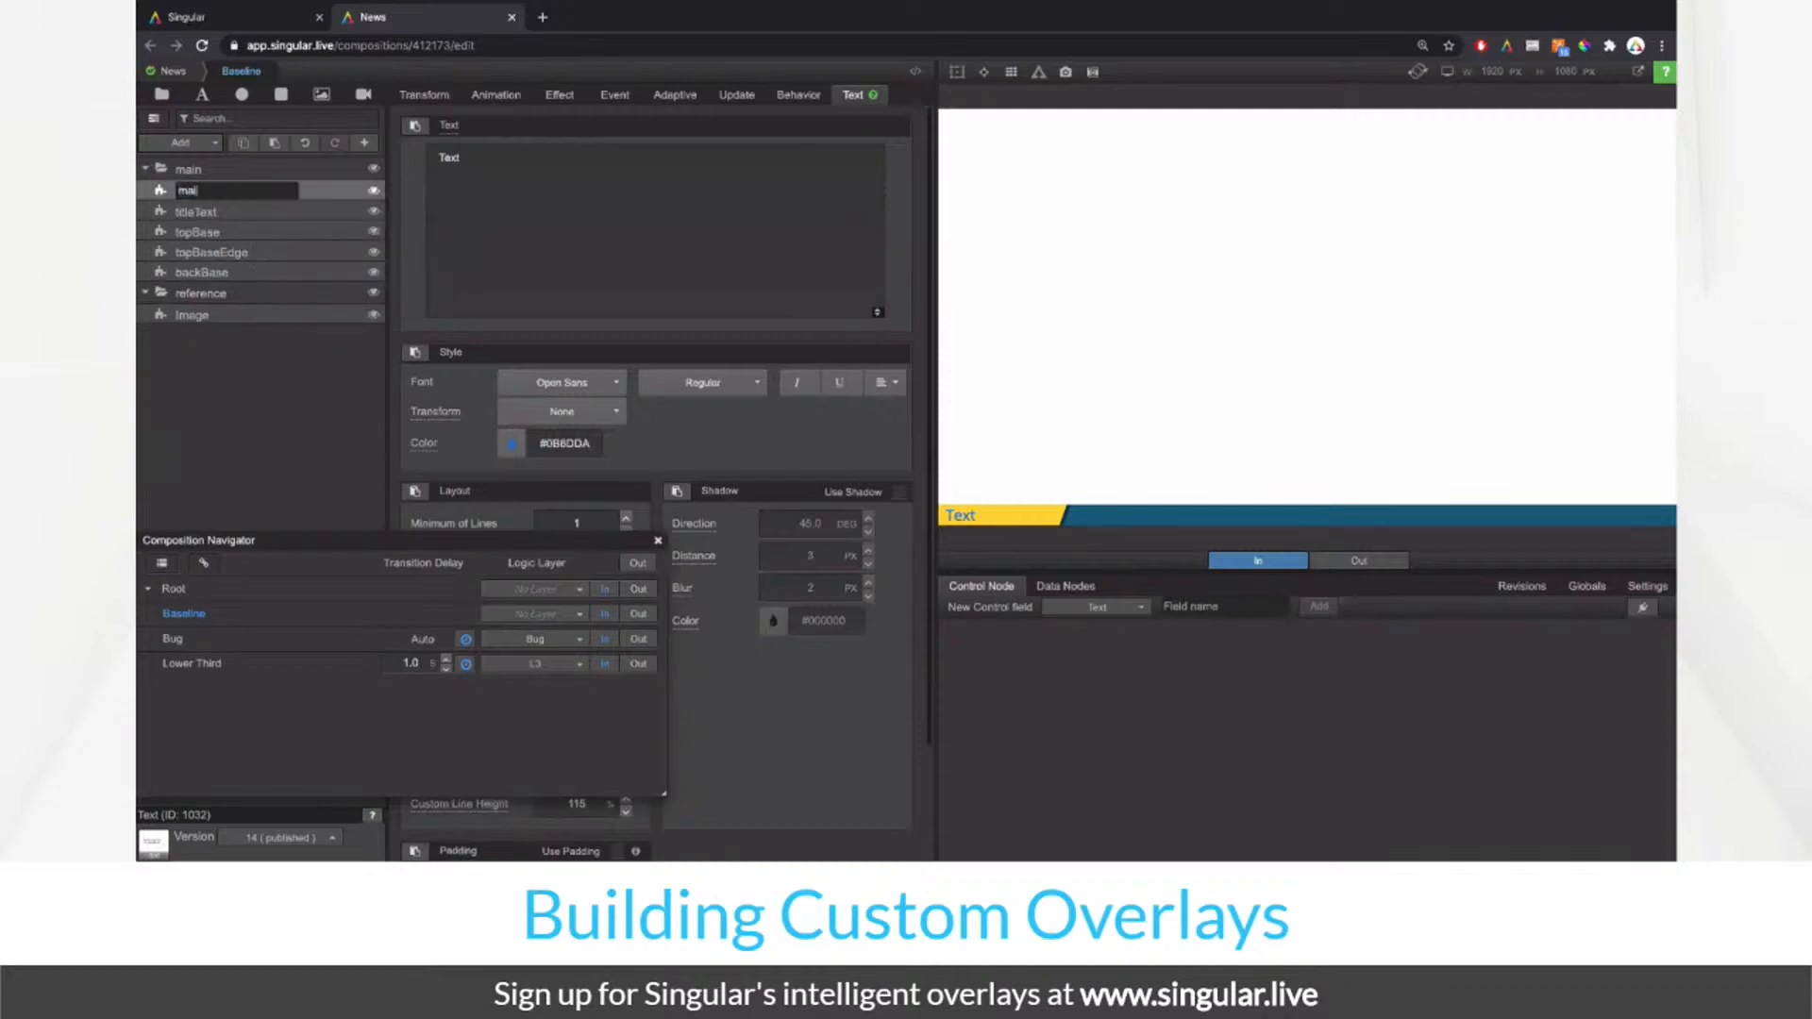
text(nText)
key(Return)
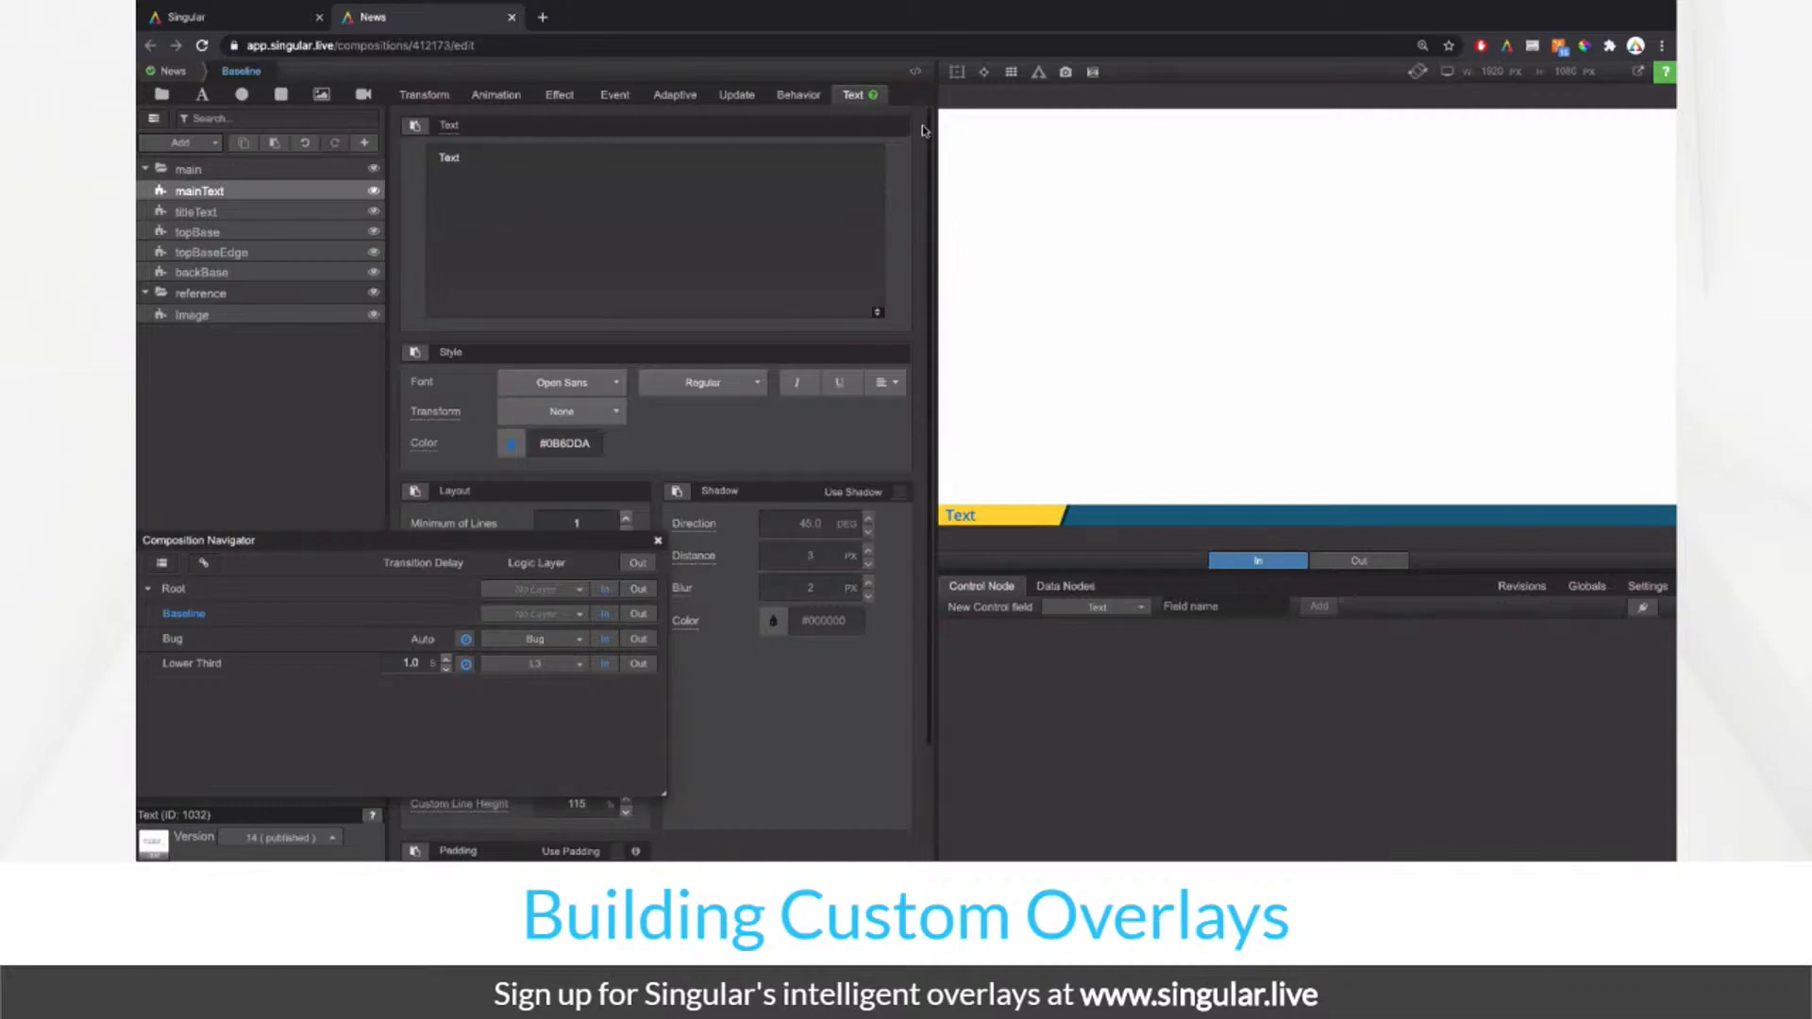
Step: Try right-anchoring mainText at Position X 0 and widening it to about 81.5%
click(436, 96)
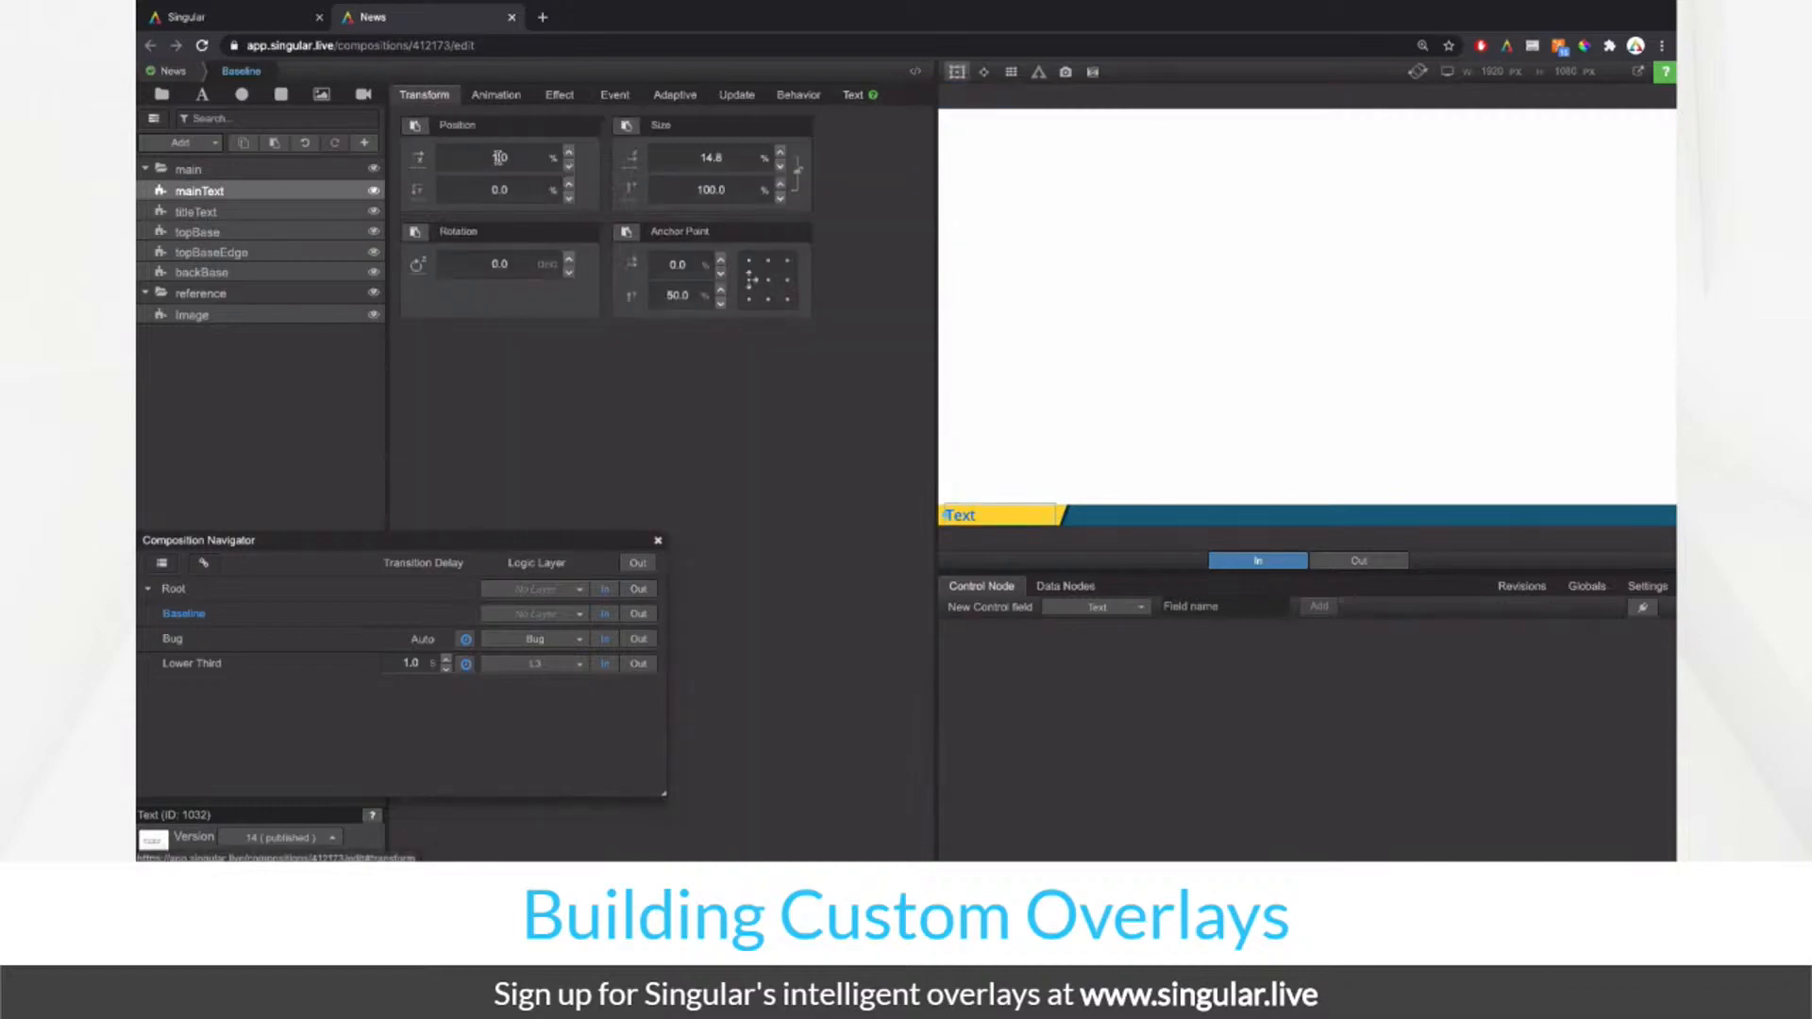
drag(507, 170, 672, 171)
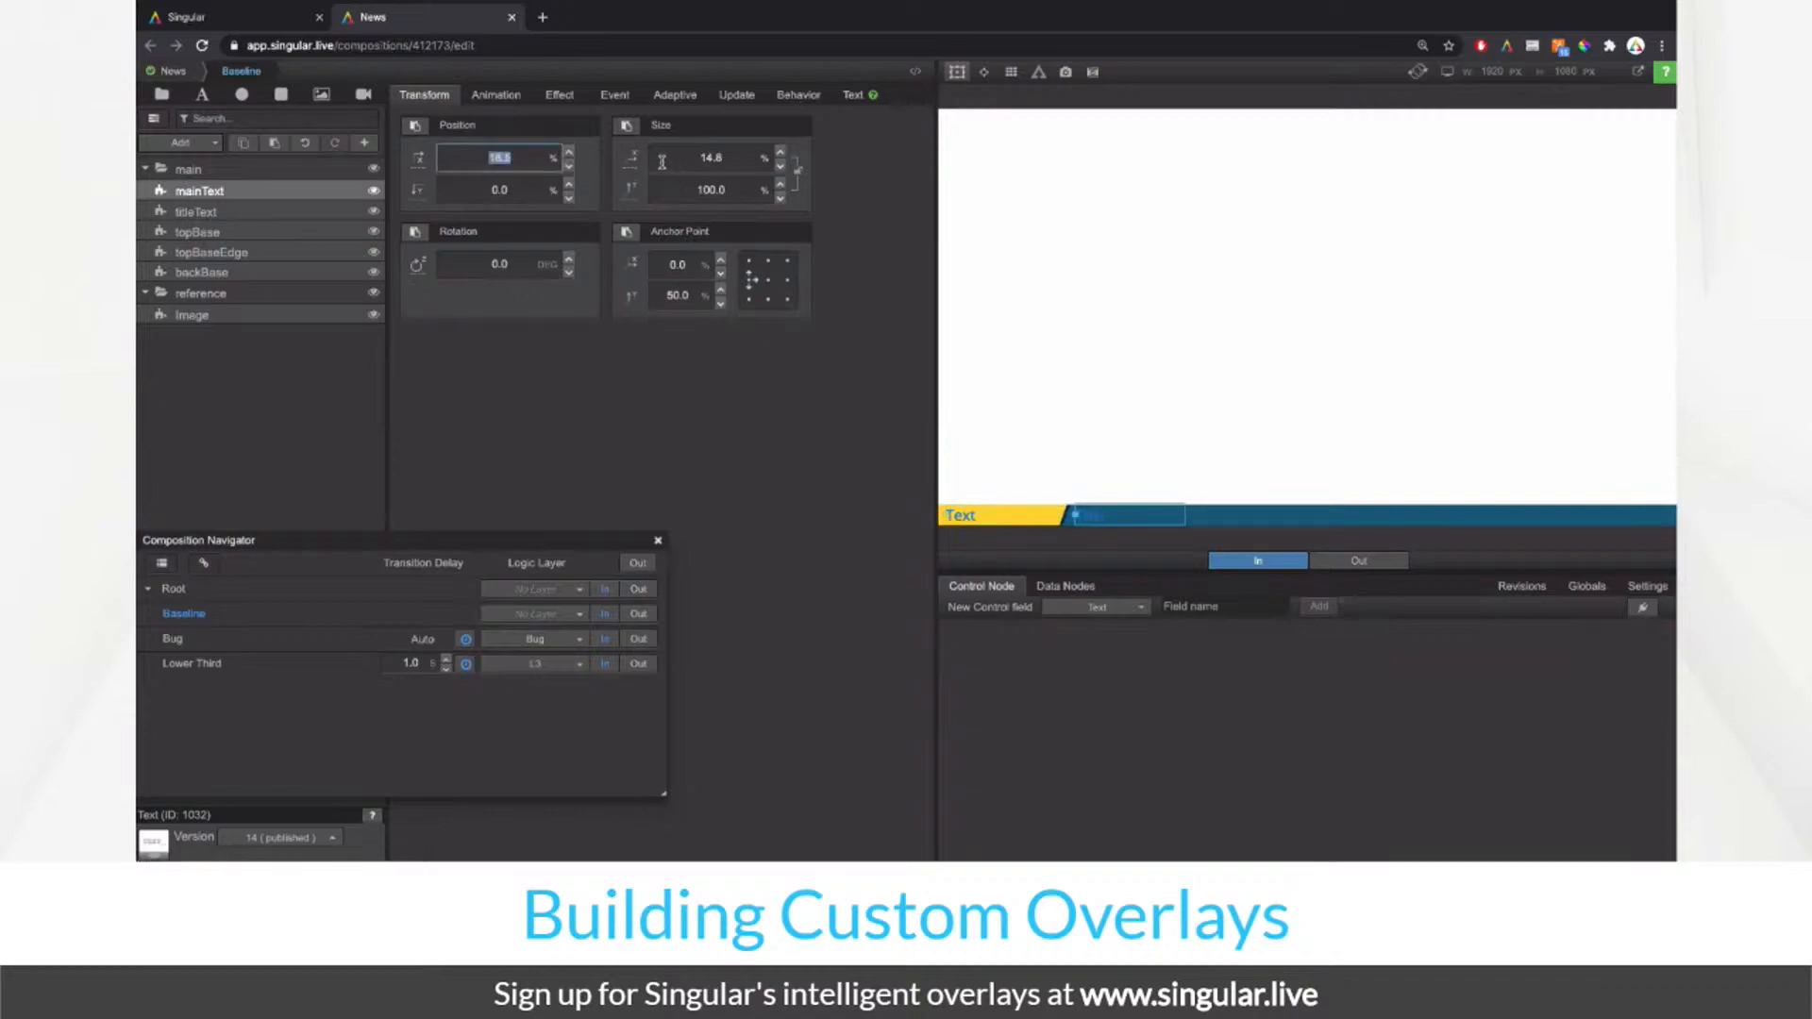
click(788, 281)
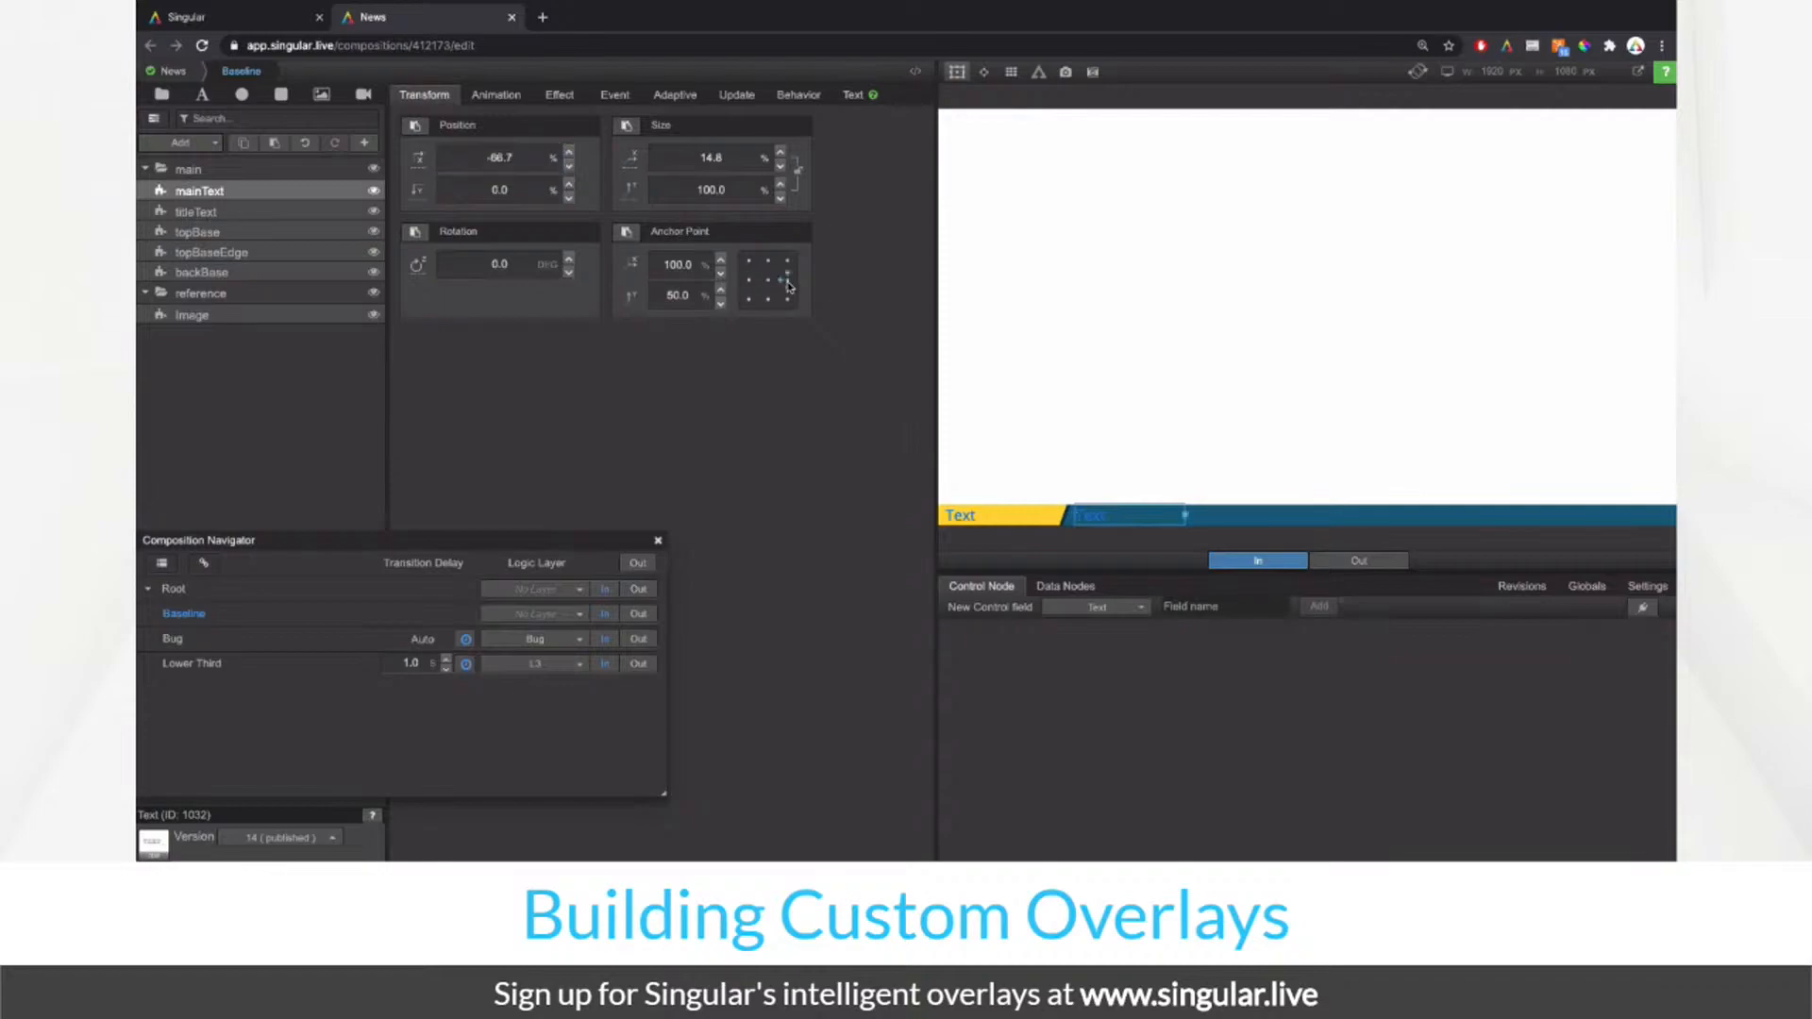
click(520, 164)
text(0)
key(Return)
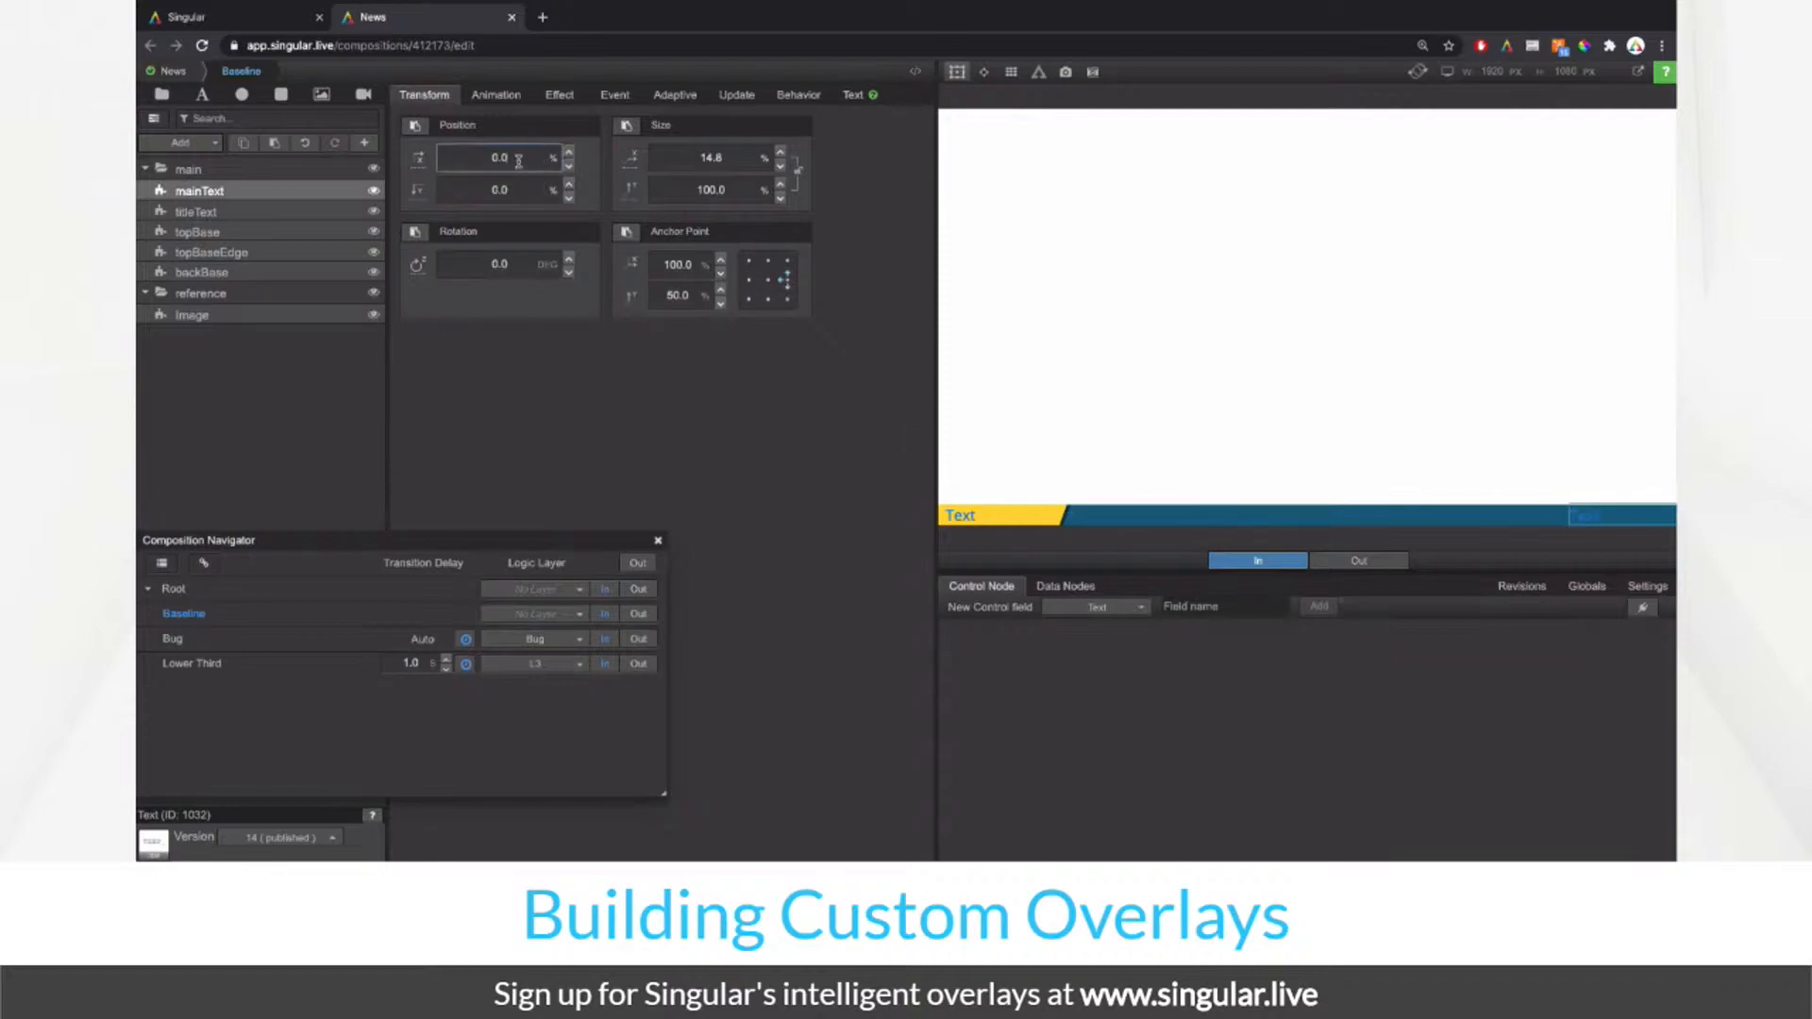
click(694, 153)
drag(937, 164, 1026, 140)
drag(724, 154, 1027, 154)
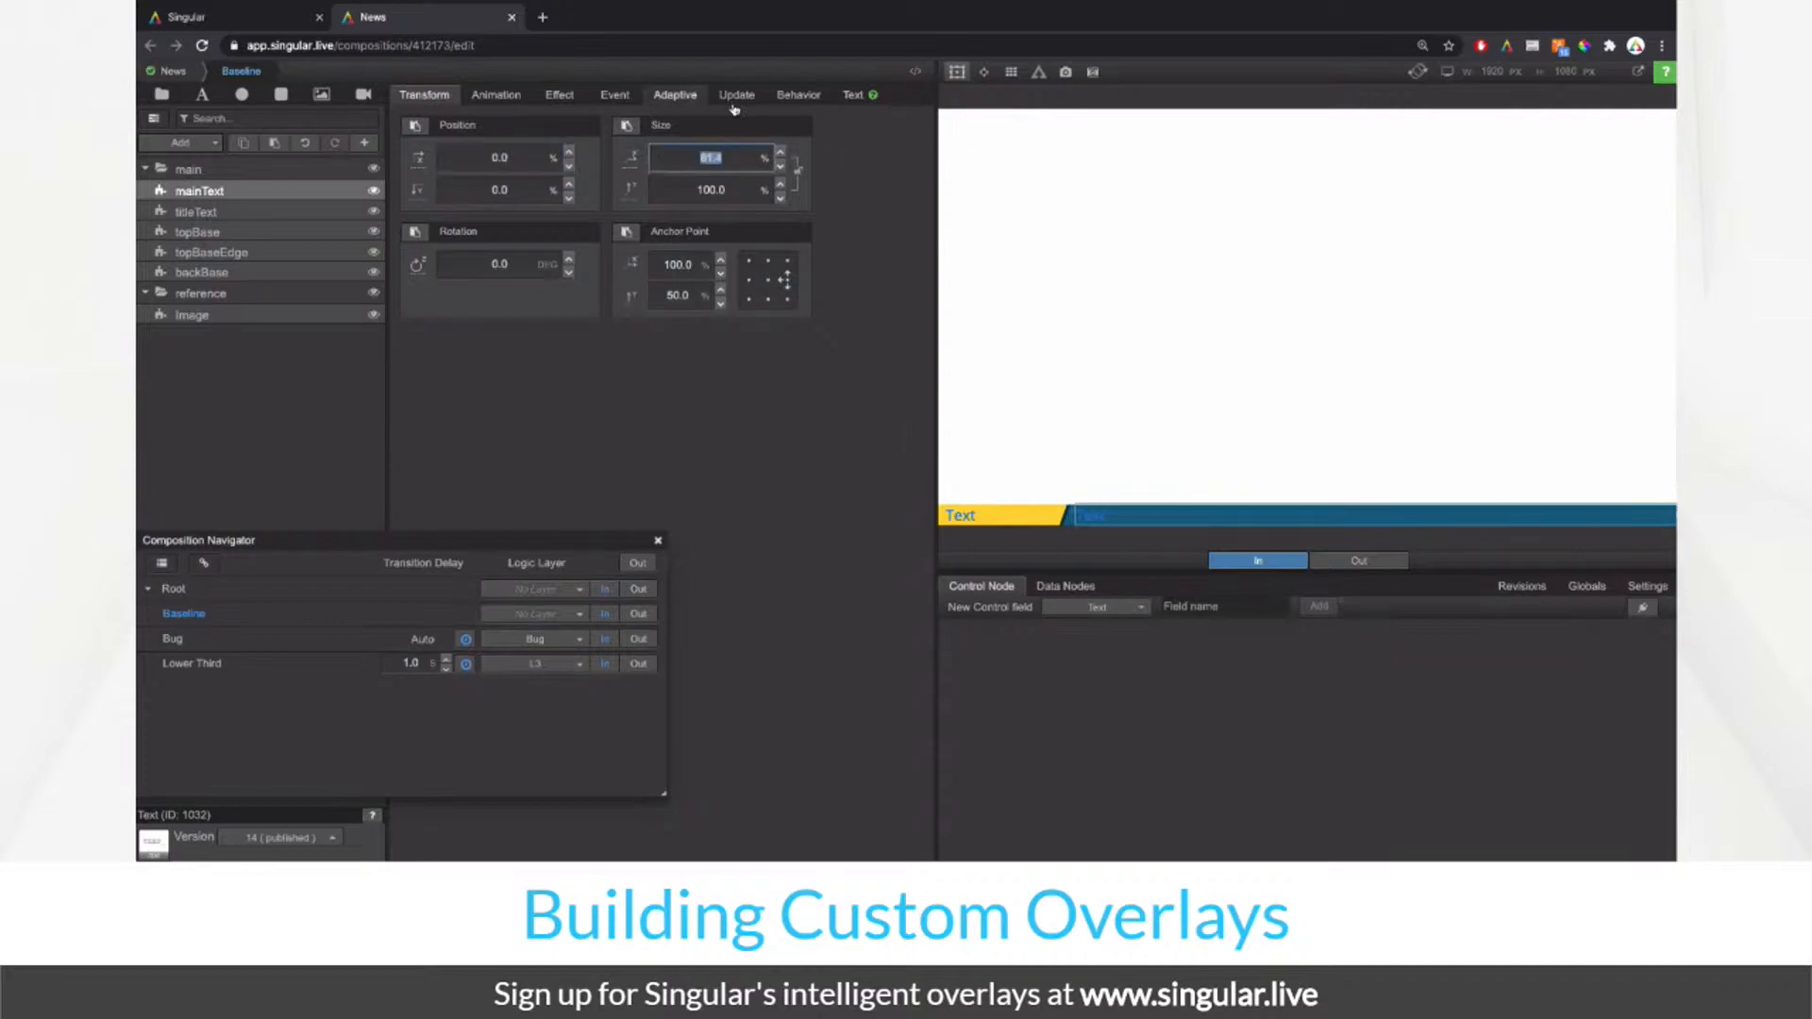
Step: Left-anchor mainText at Position X 18.6% with an 80% width
click(750, 280)
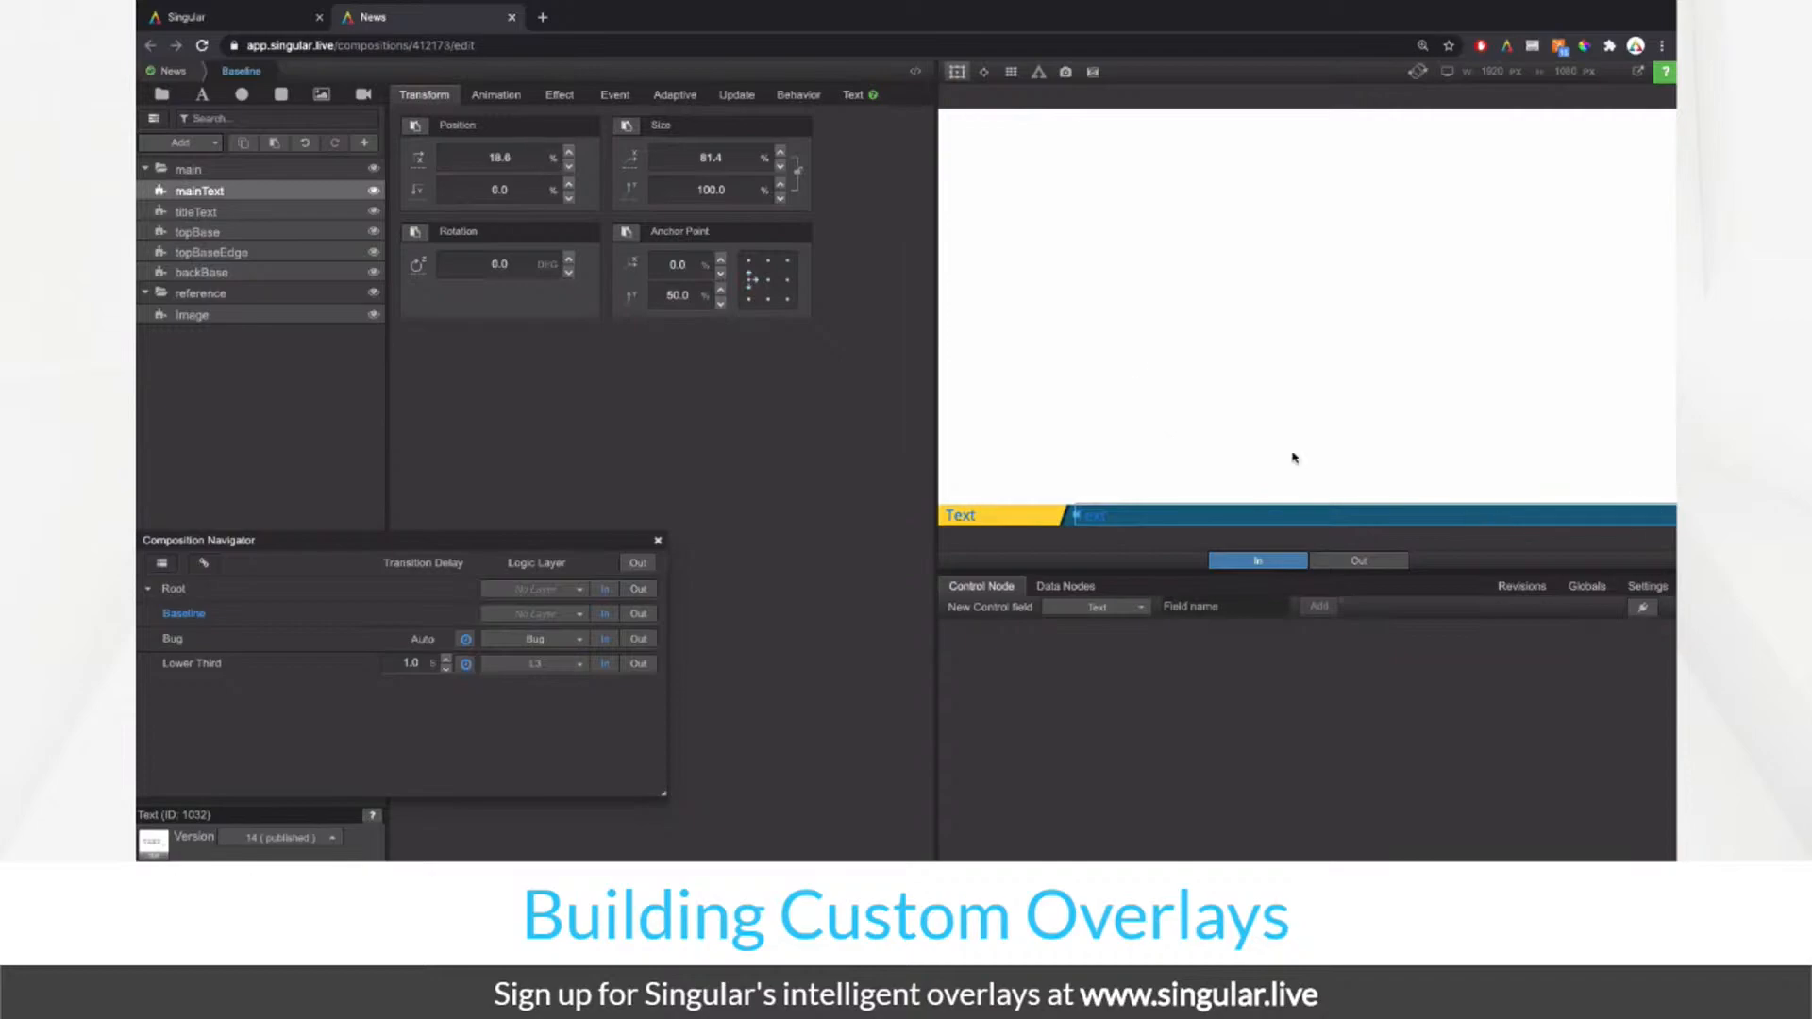
click(525, 157)
text(5)
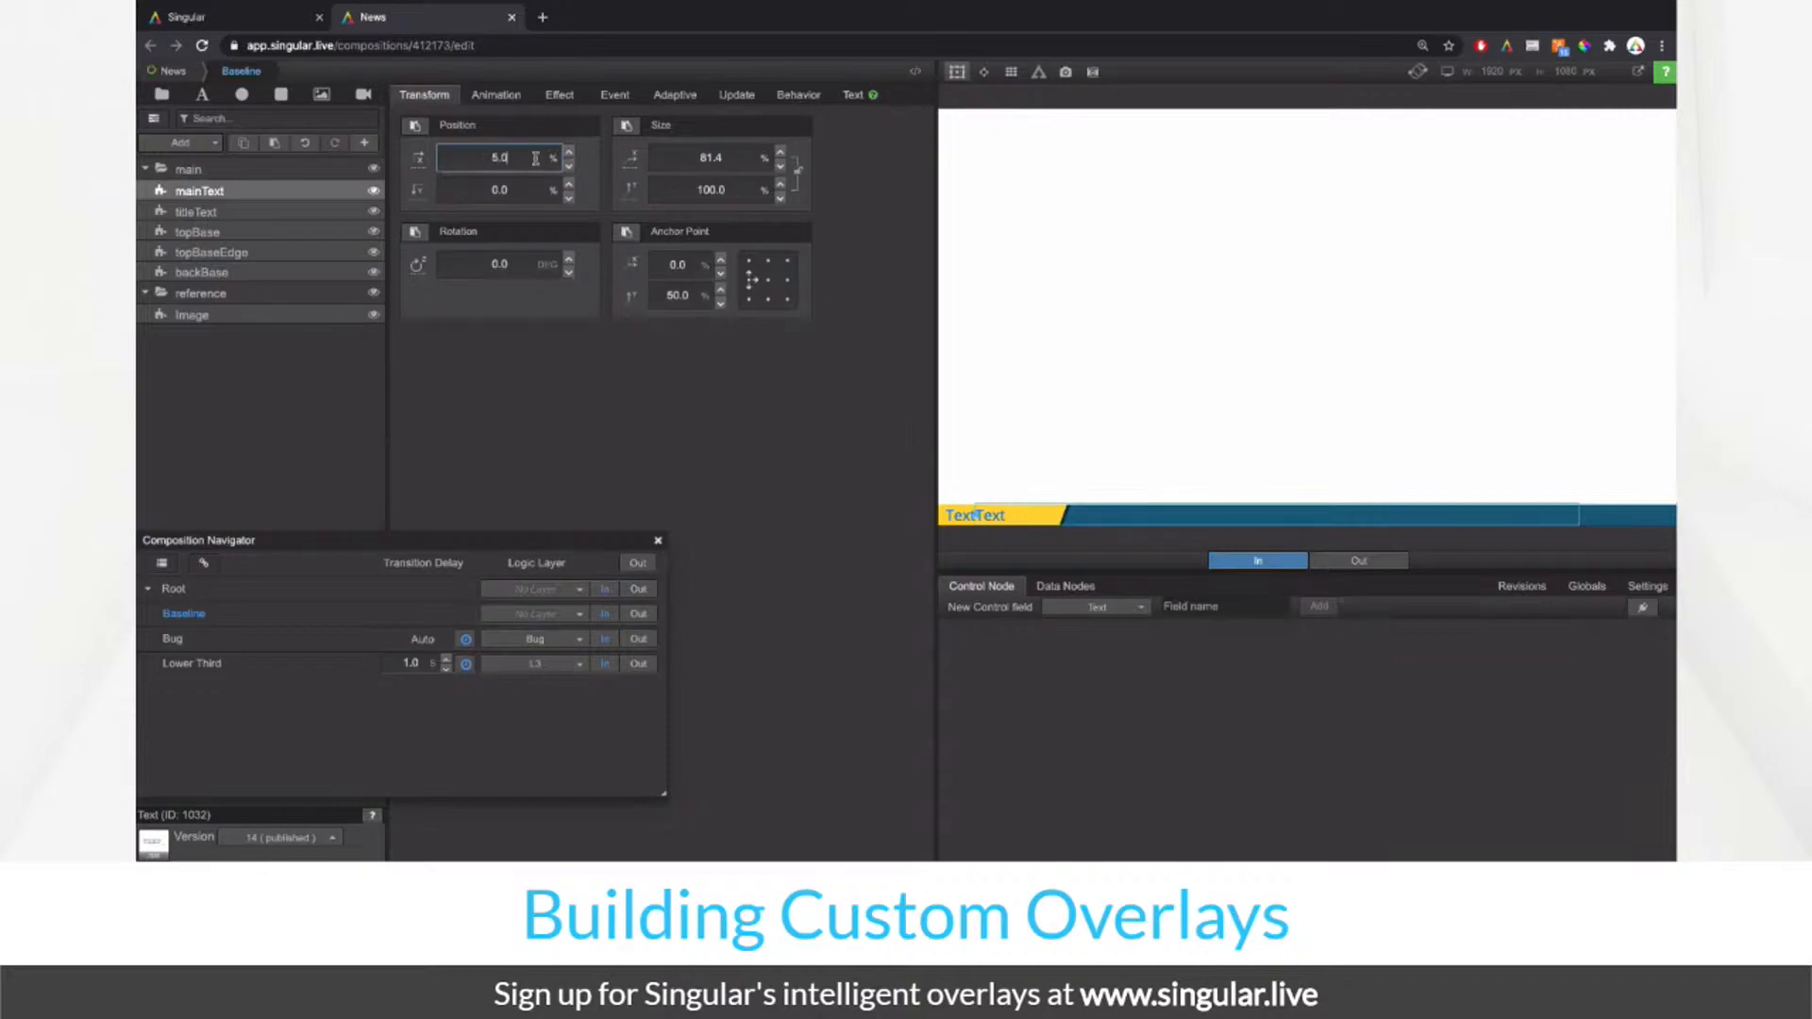
click(304, 142)
click(710, 158)
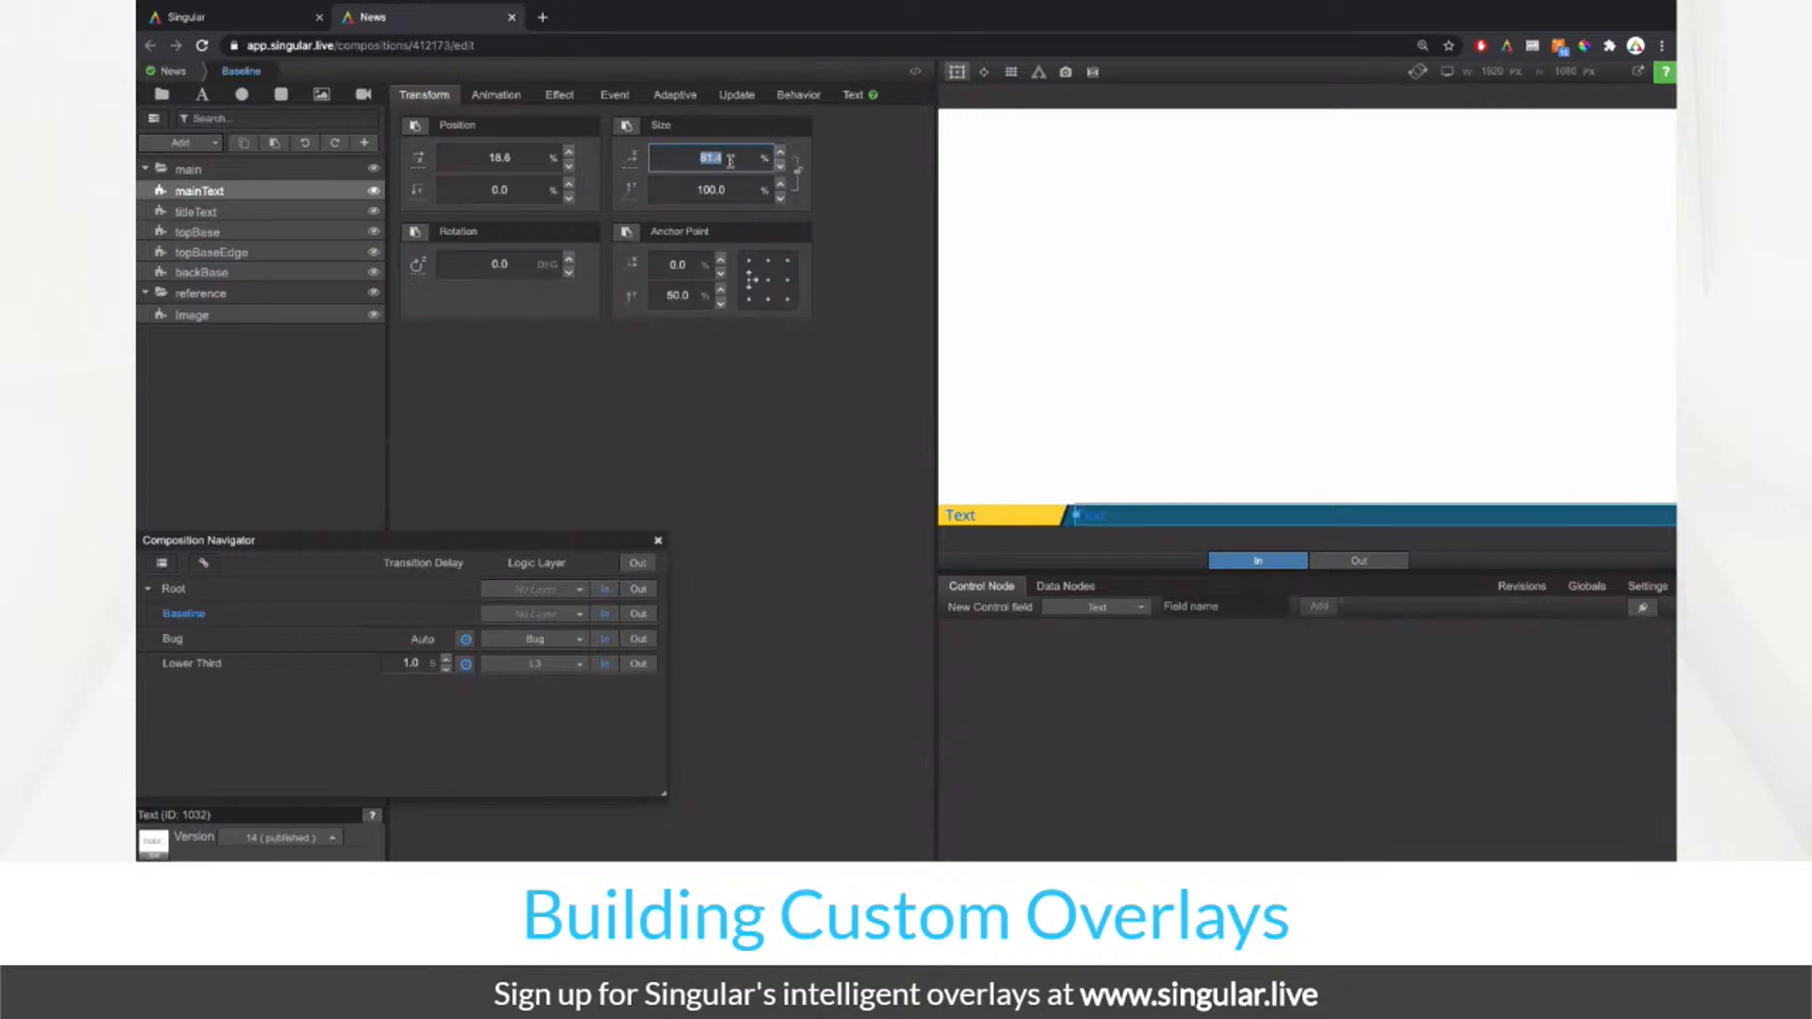
text(80)
key(Return)
click(965, 76)
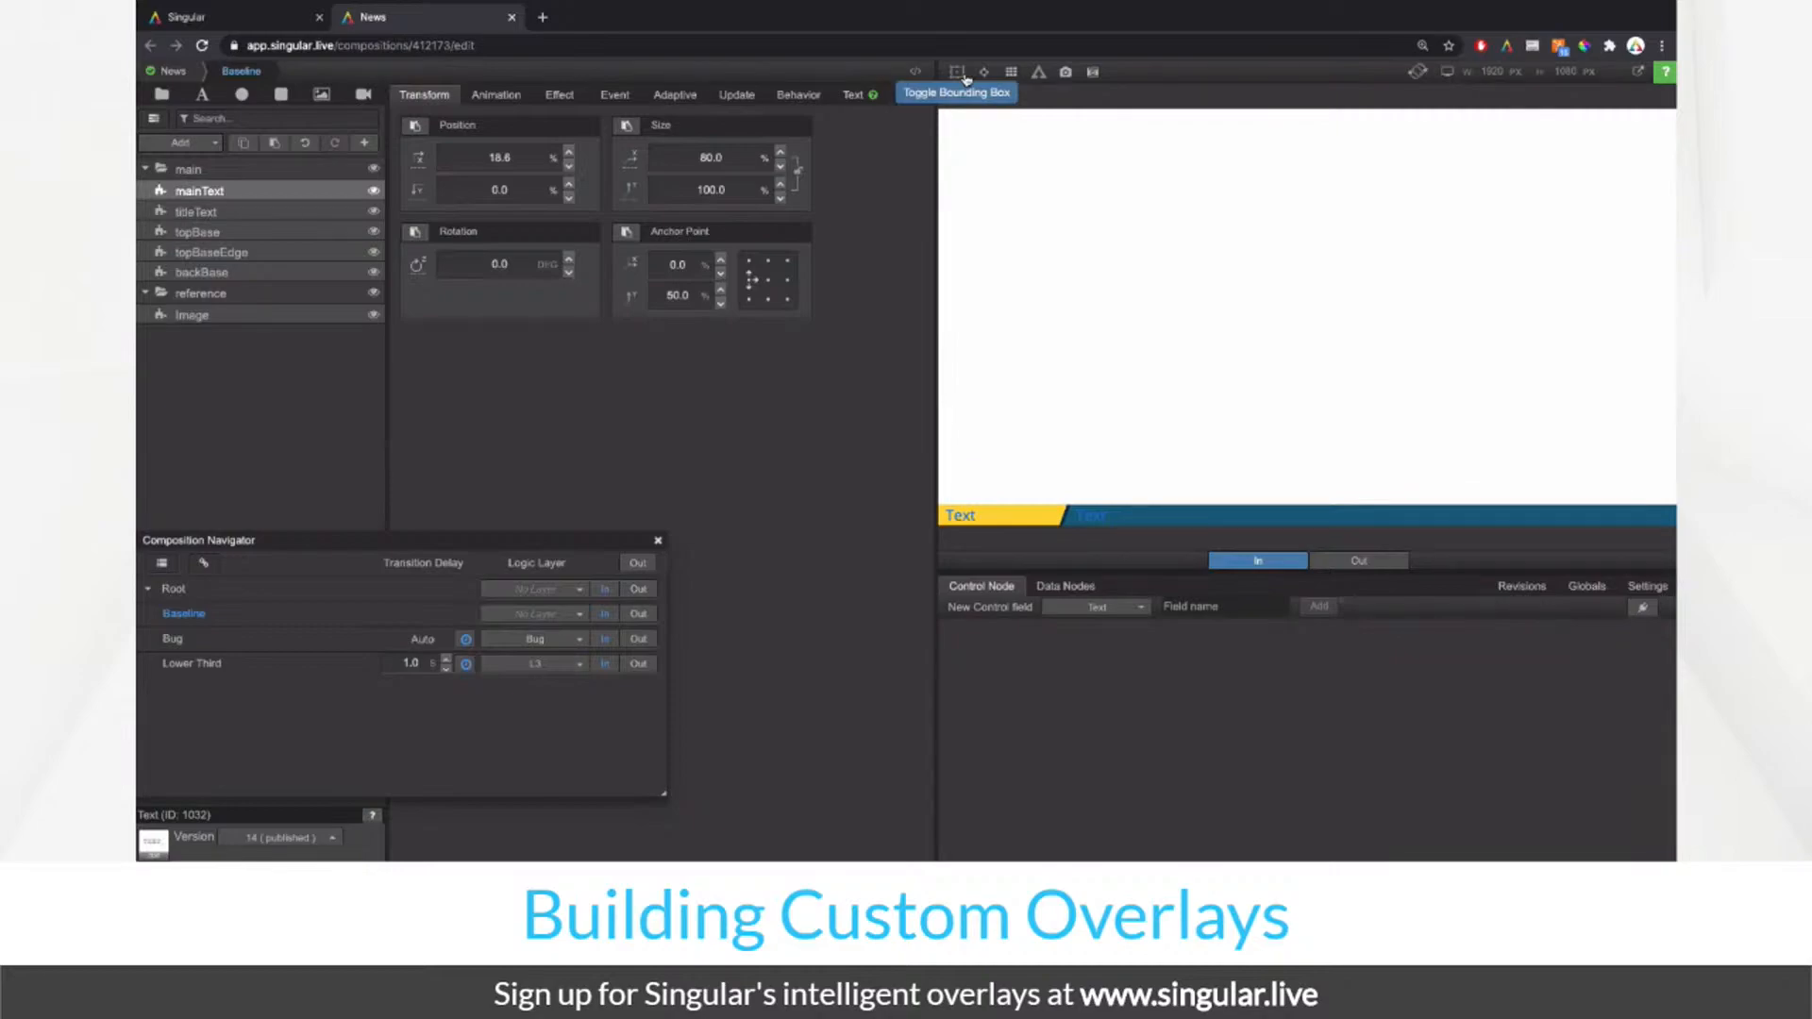
Step: Search the Widgets browser for "tick" to find the Text Ticker widget
click(203, 142)
click(209, 190)
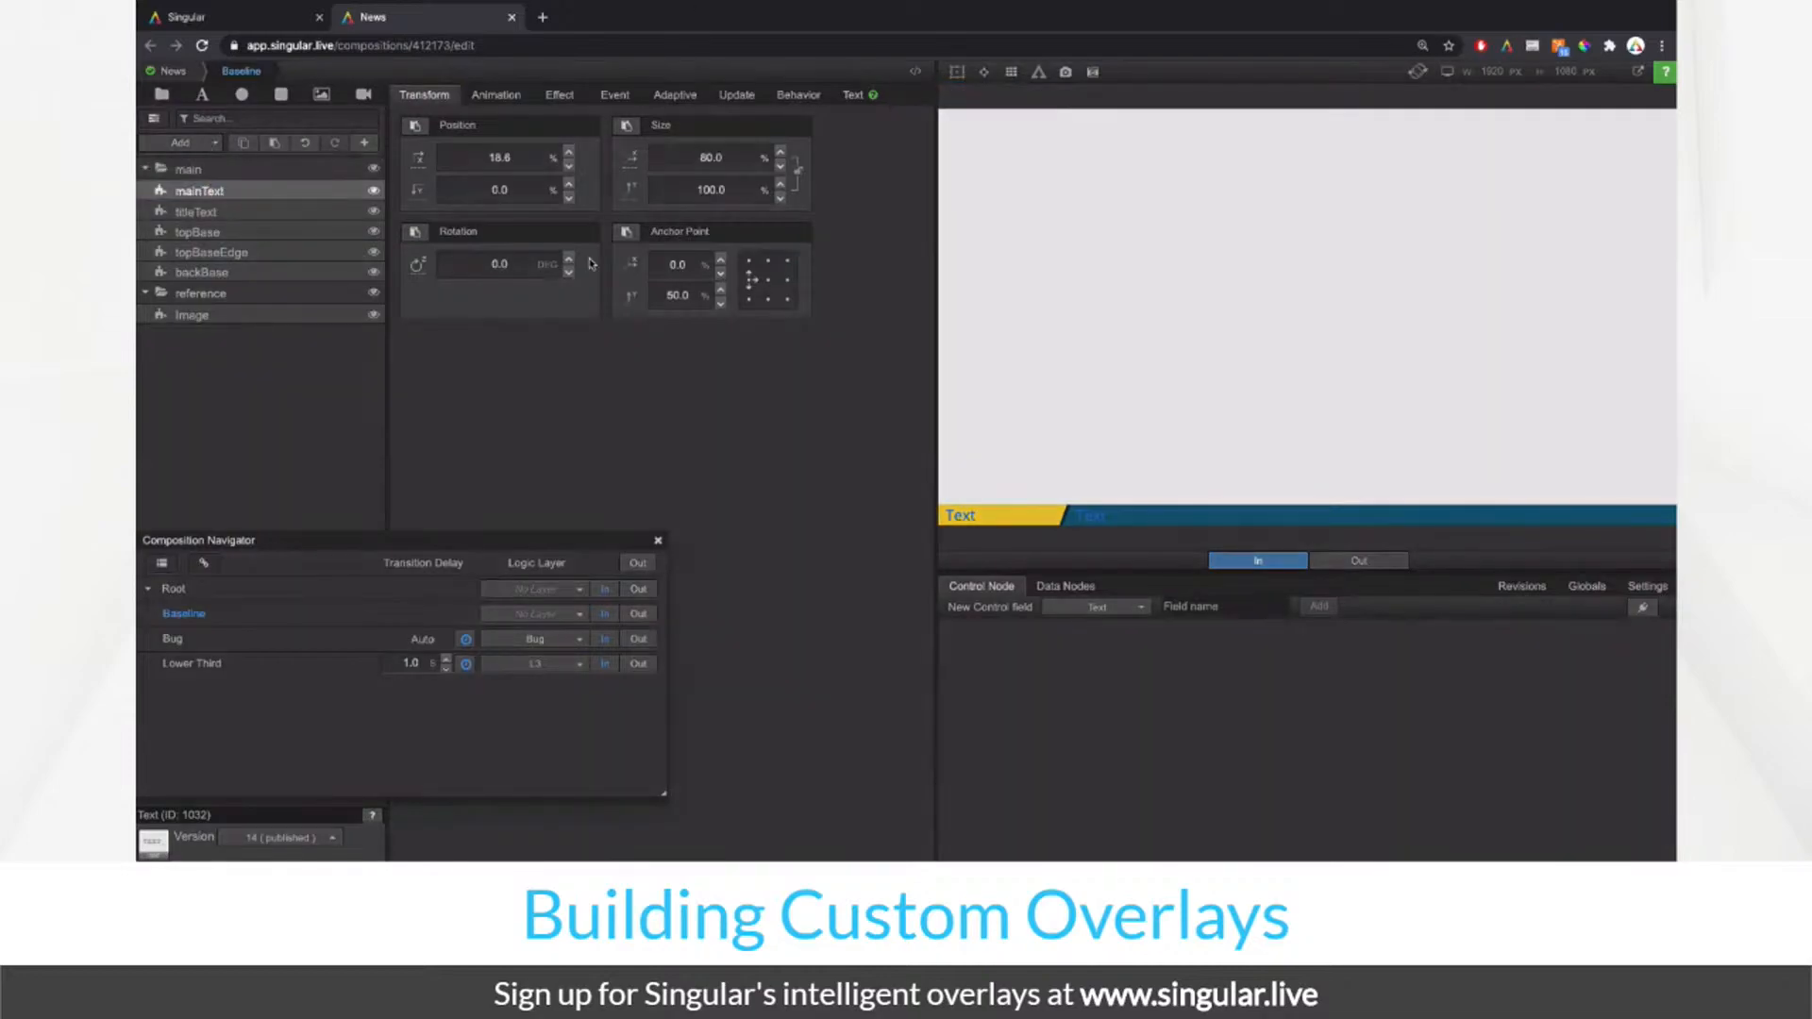
text(t)
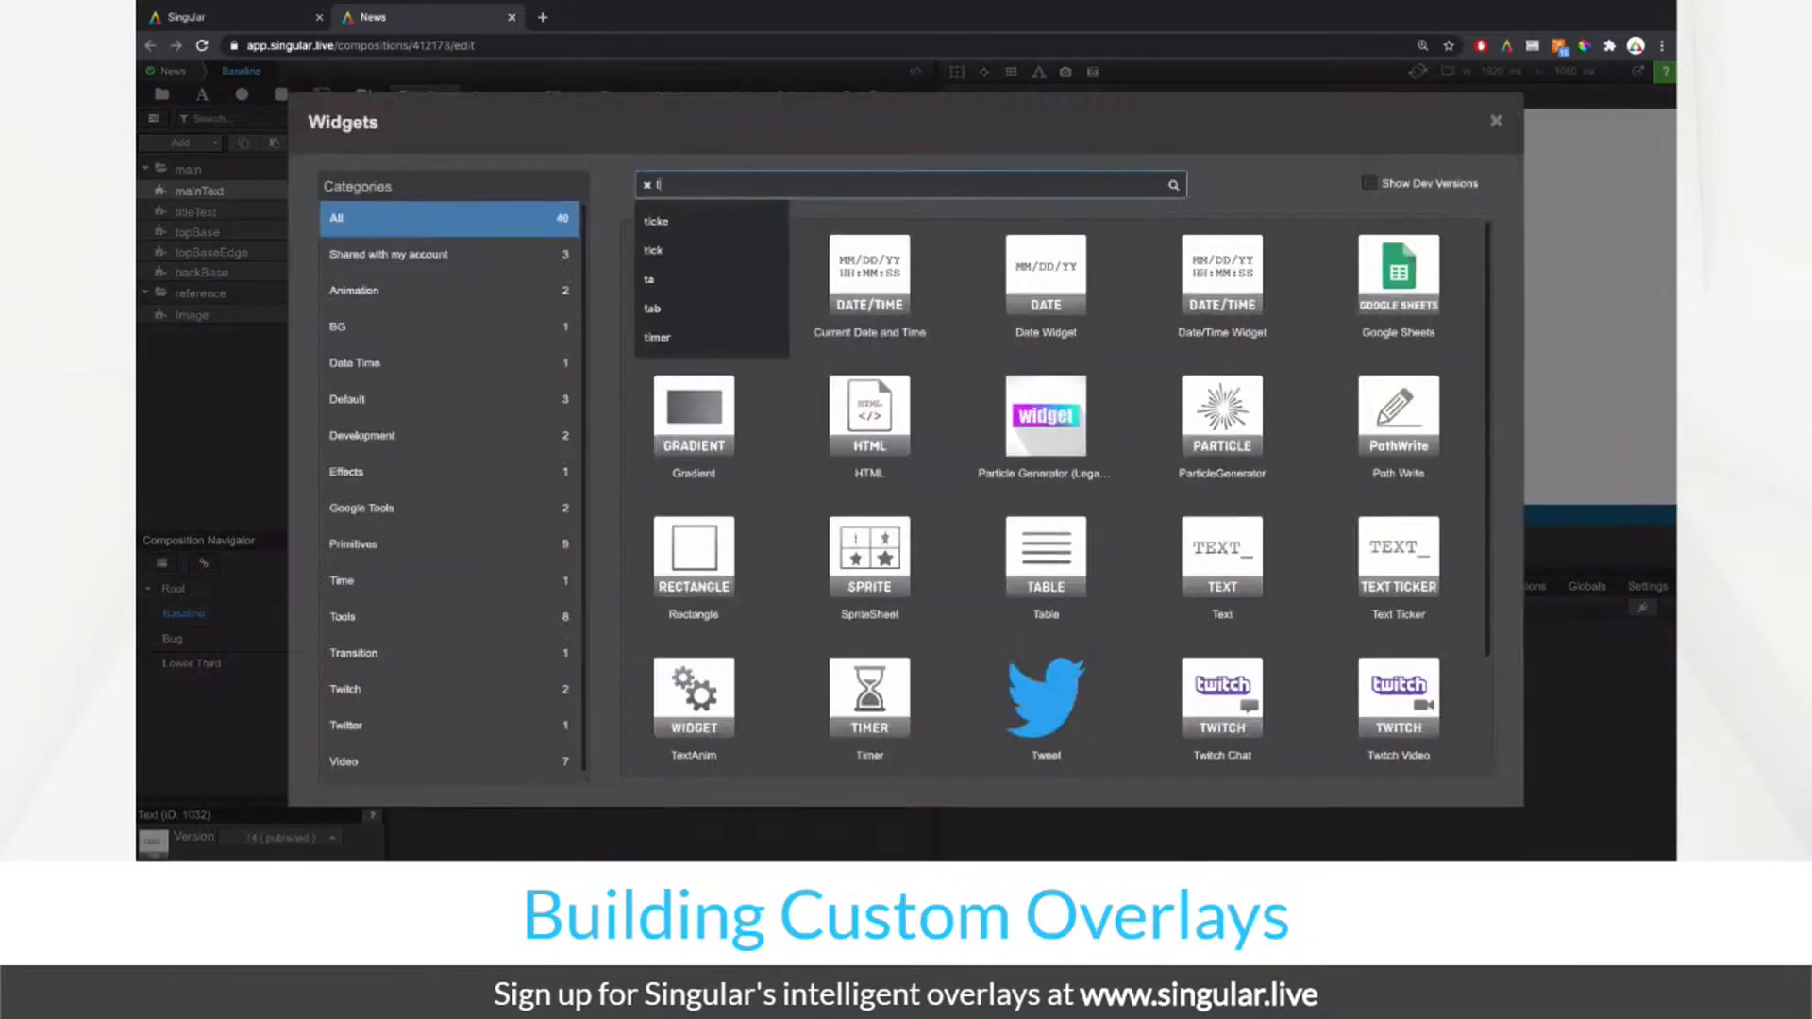
text(ick)
click(1037, 438)
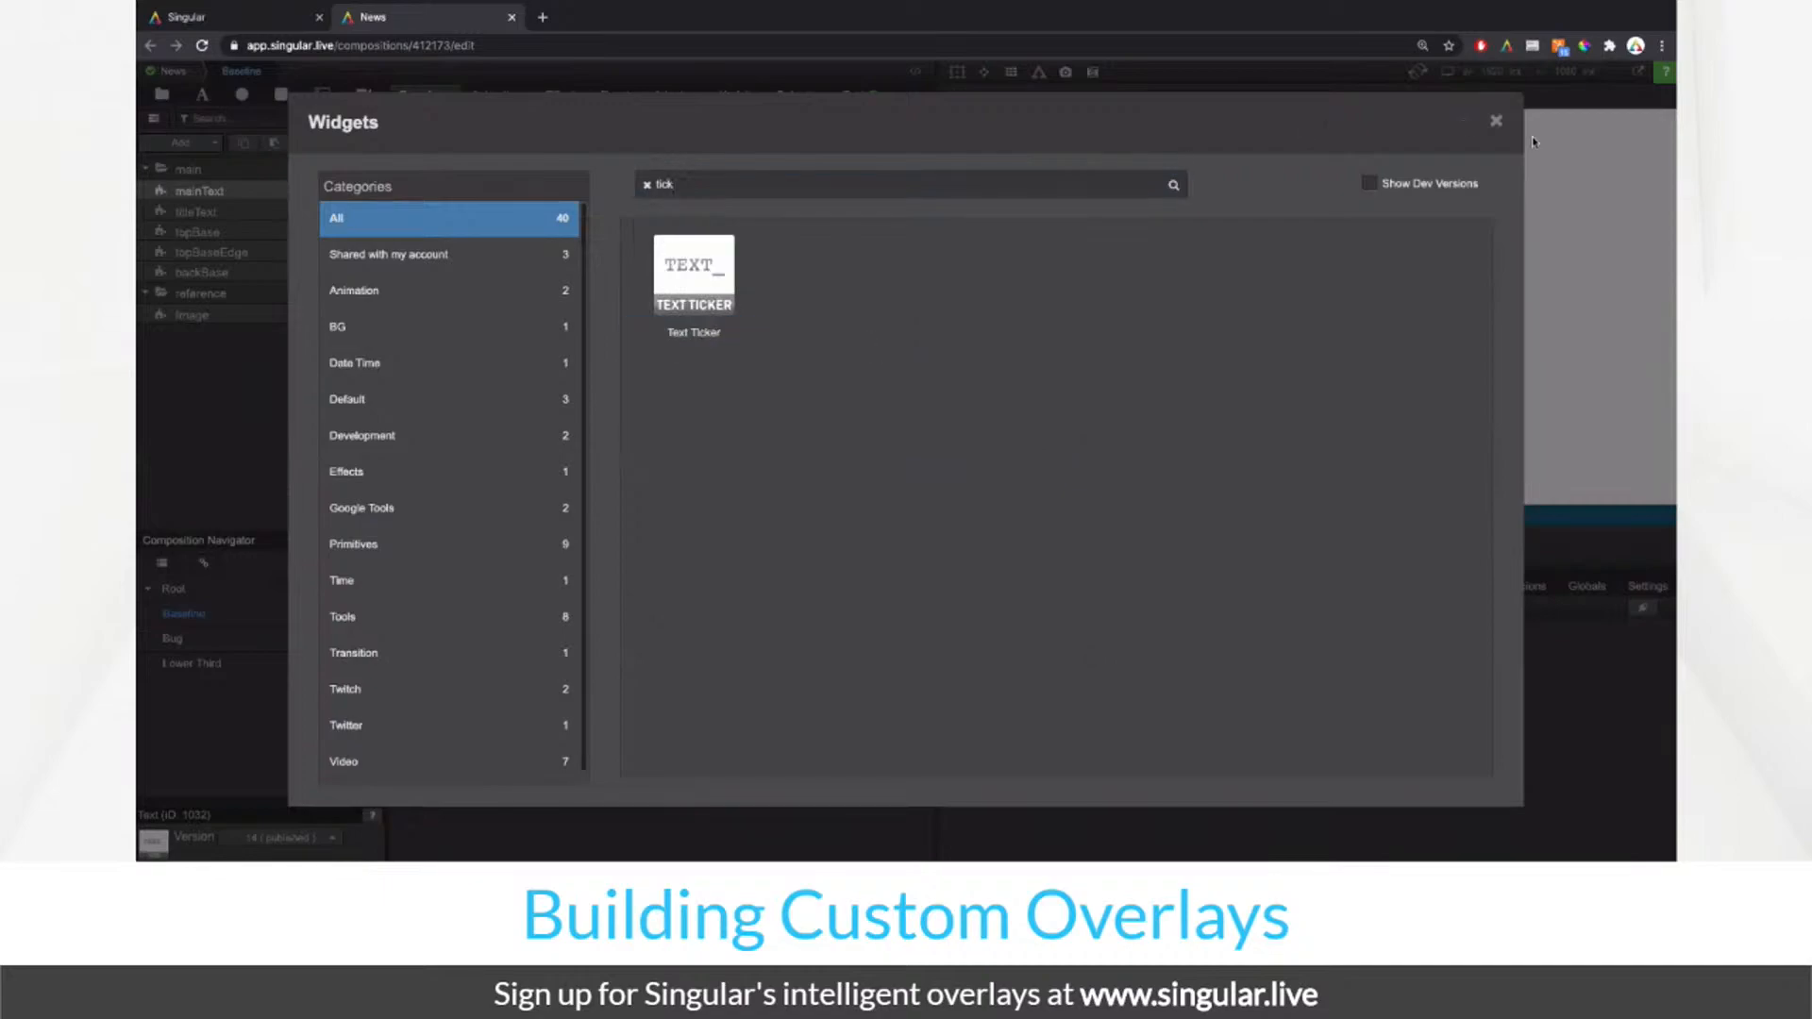
Step: Close the widget library, compare against the reference, and make mainText white (#FFFFFF)
click(1496, 123)
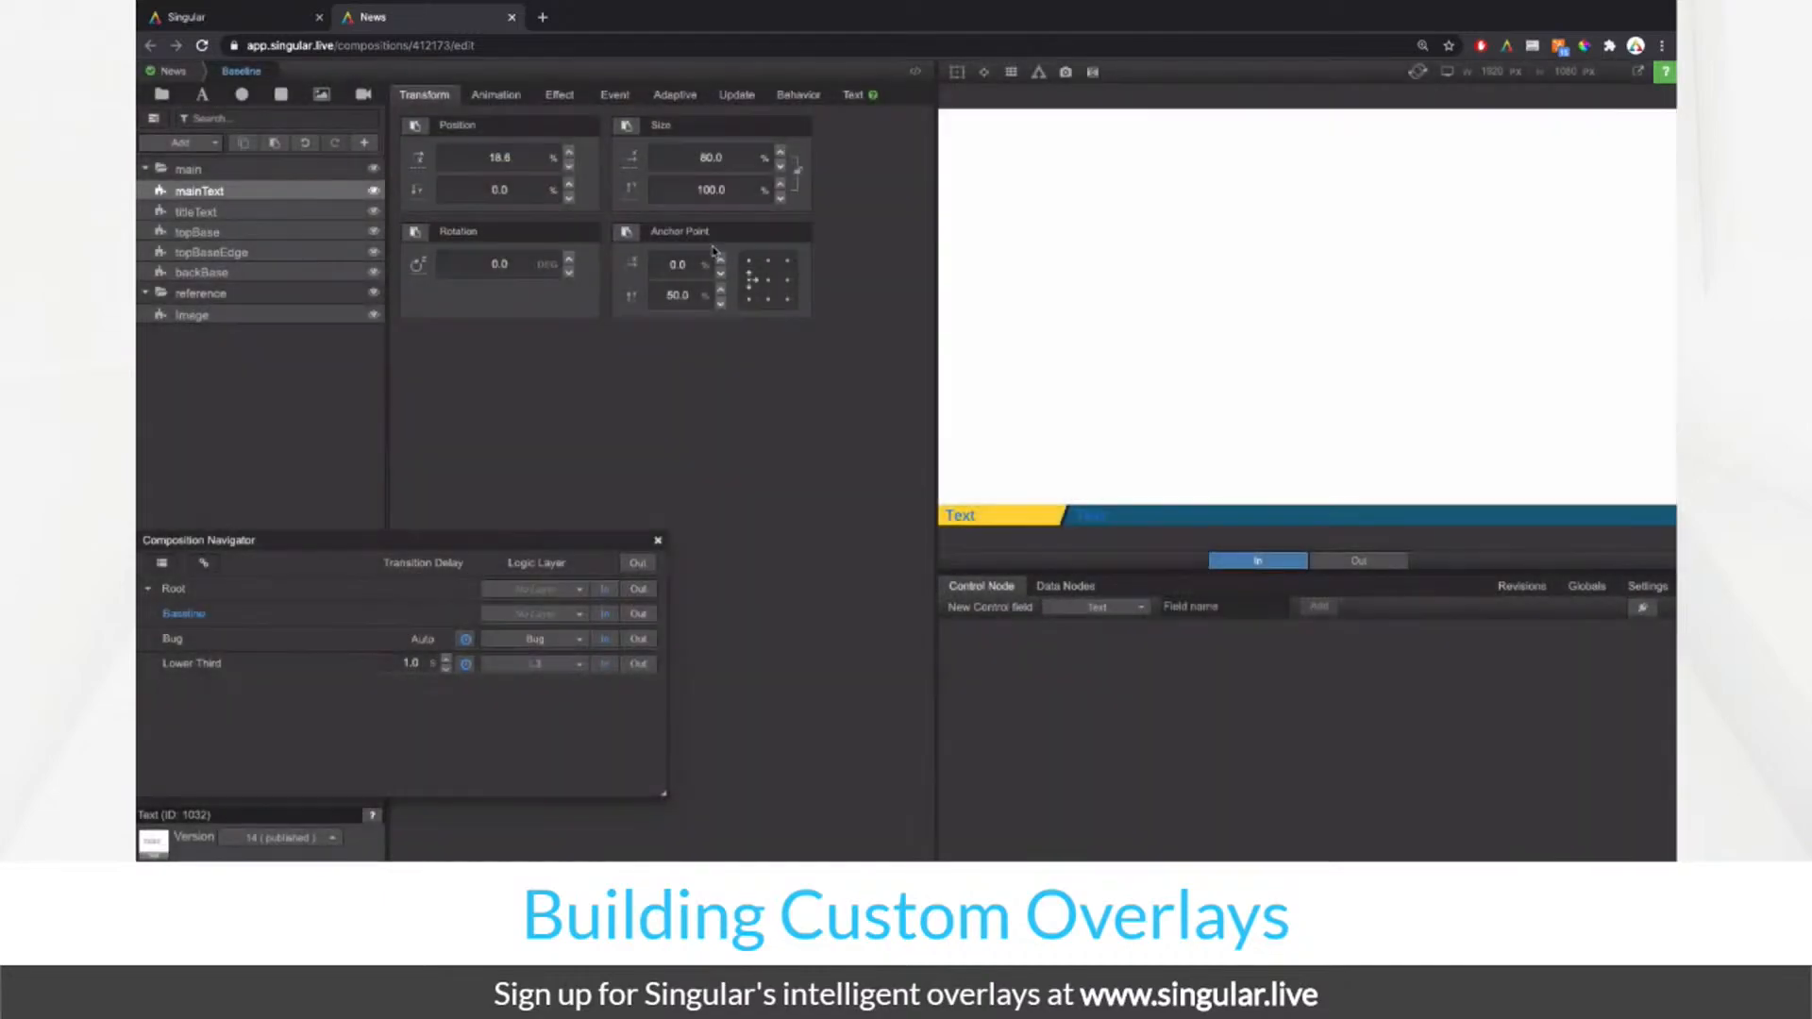
click(373, 170)
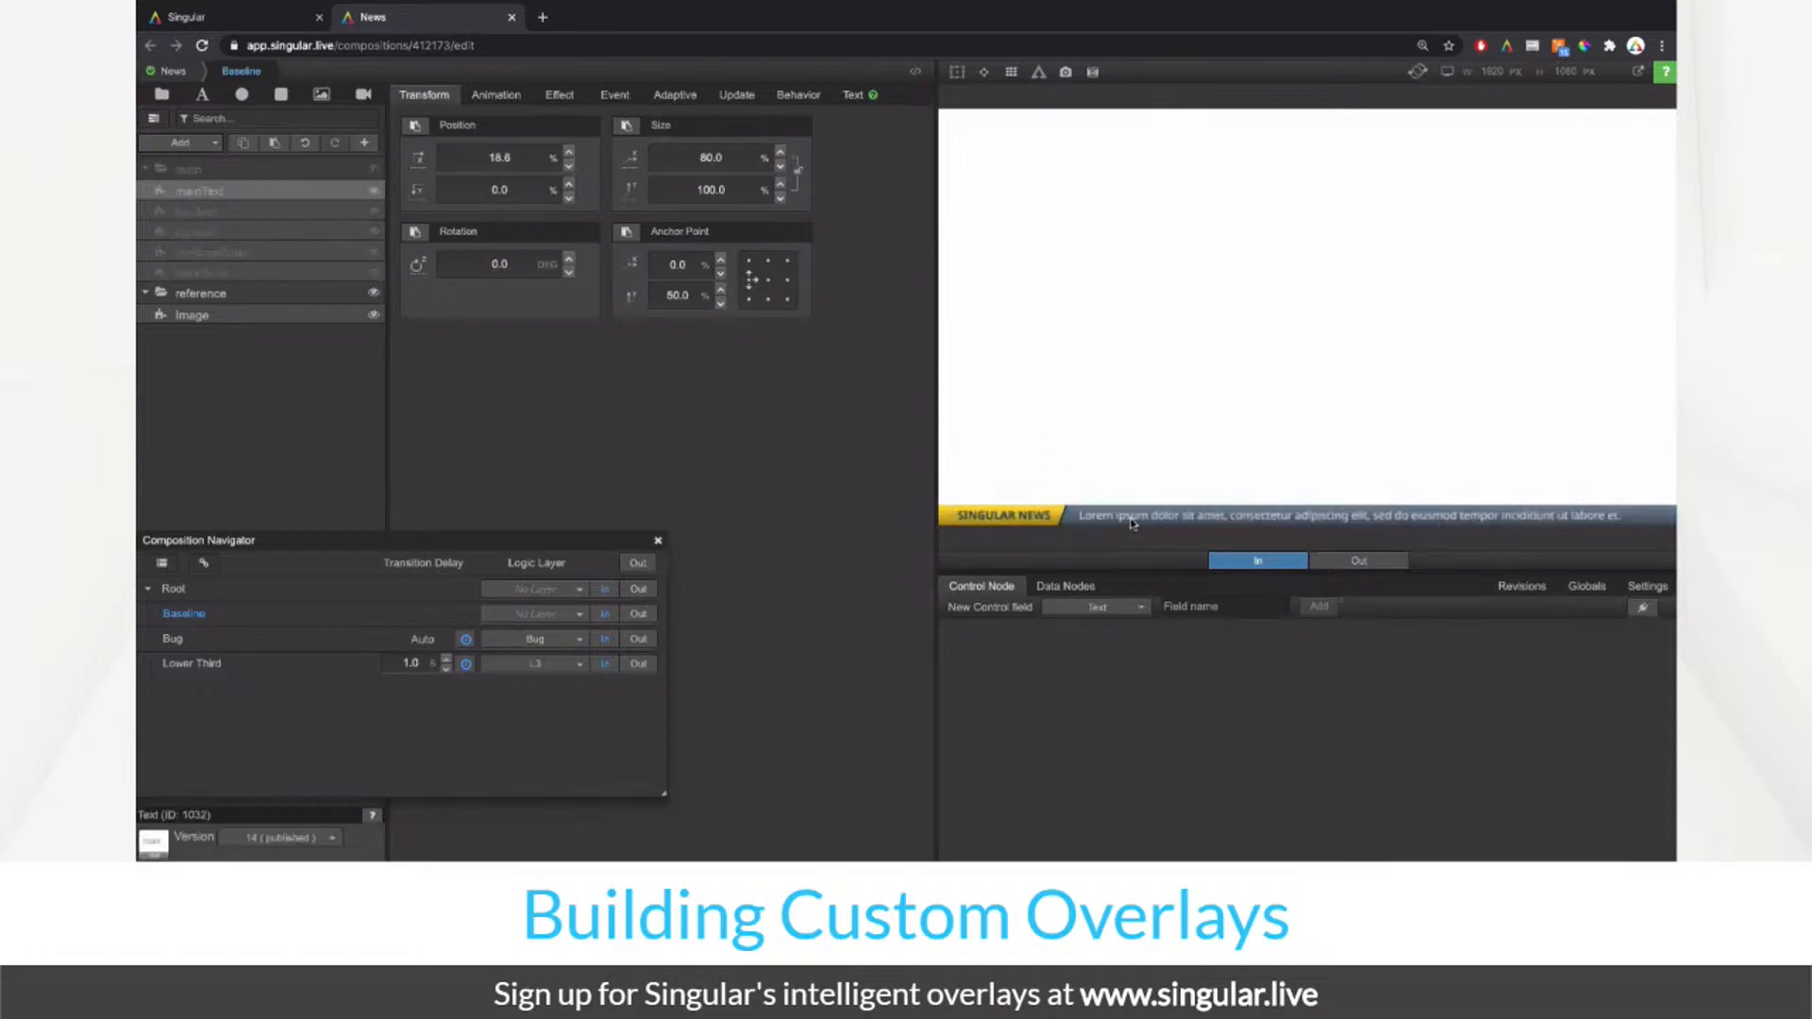
click(374, 170)
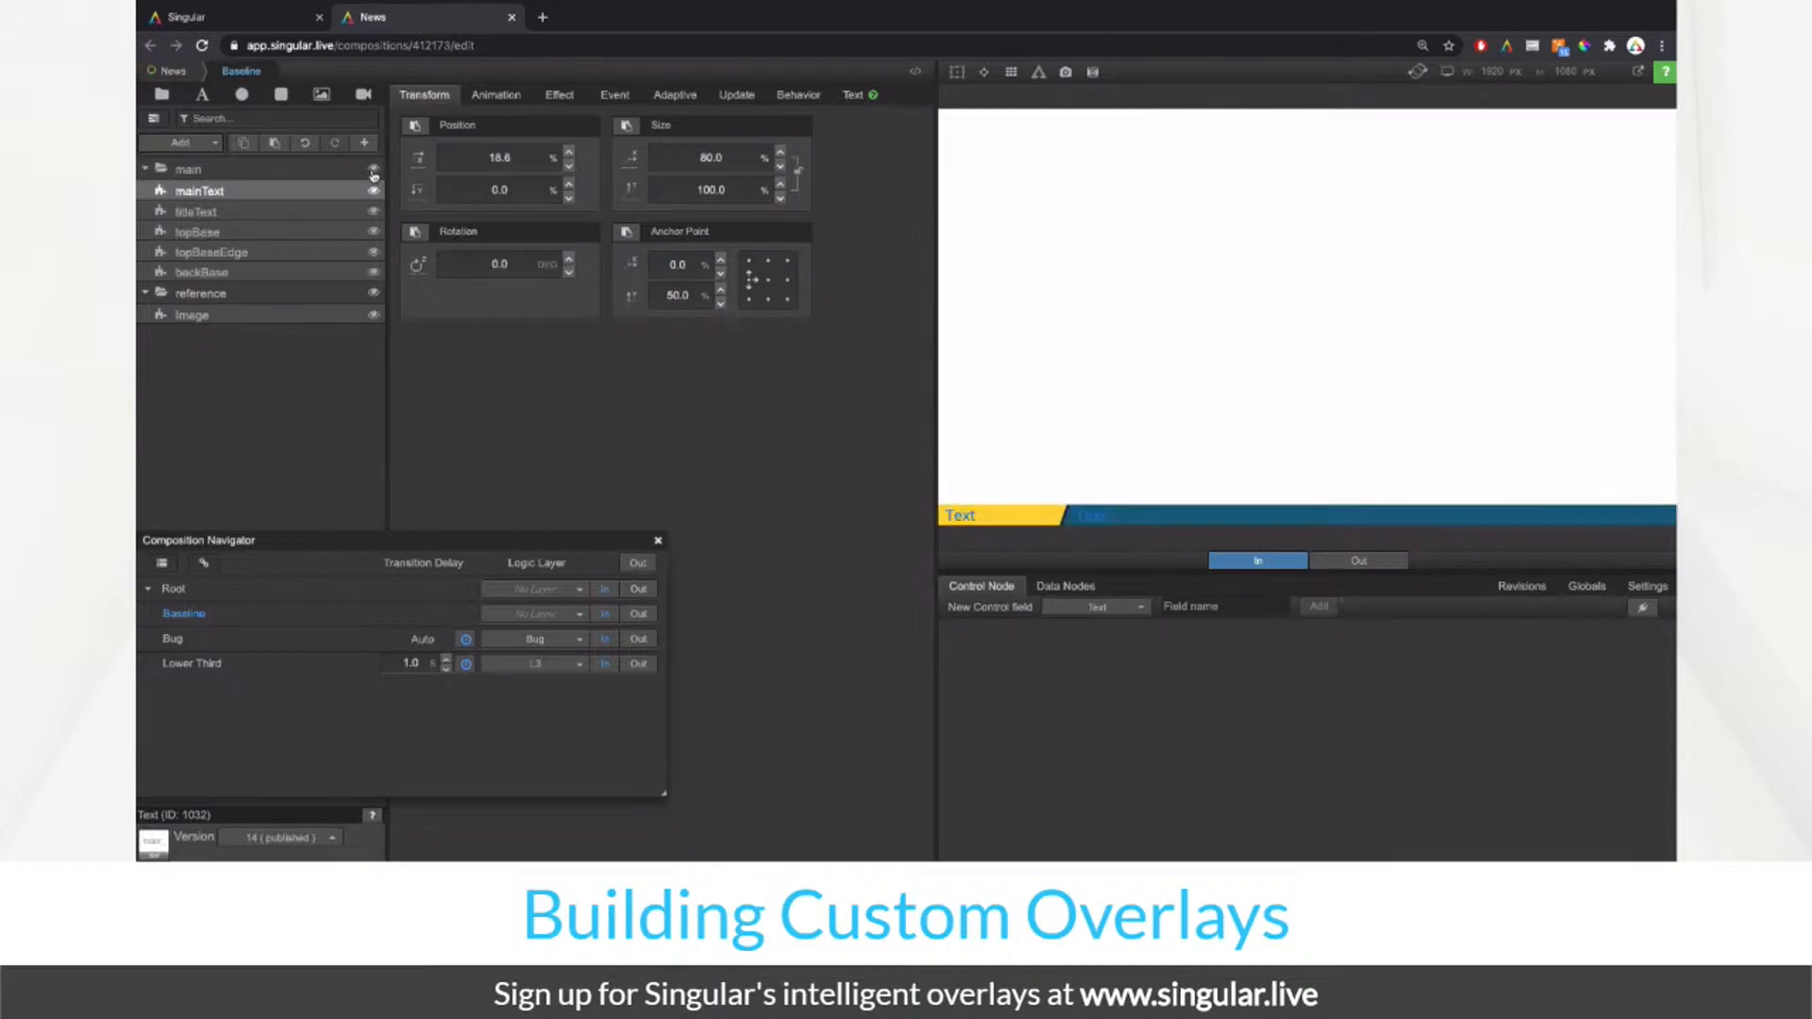
click(853, 95)
click(511, 443)
drag(528, 247, 449, 133)
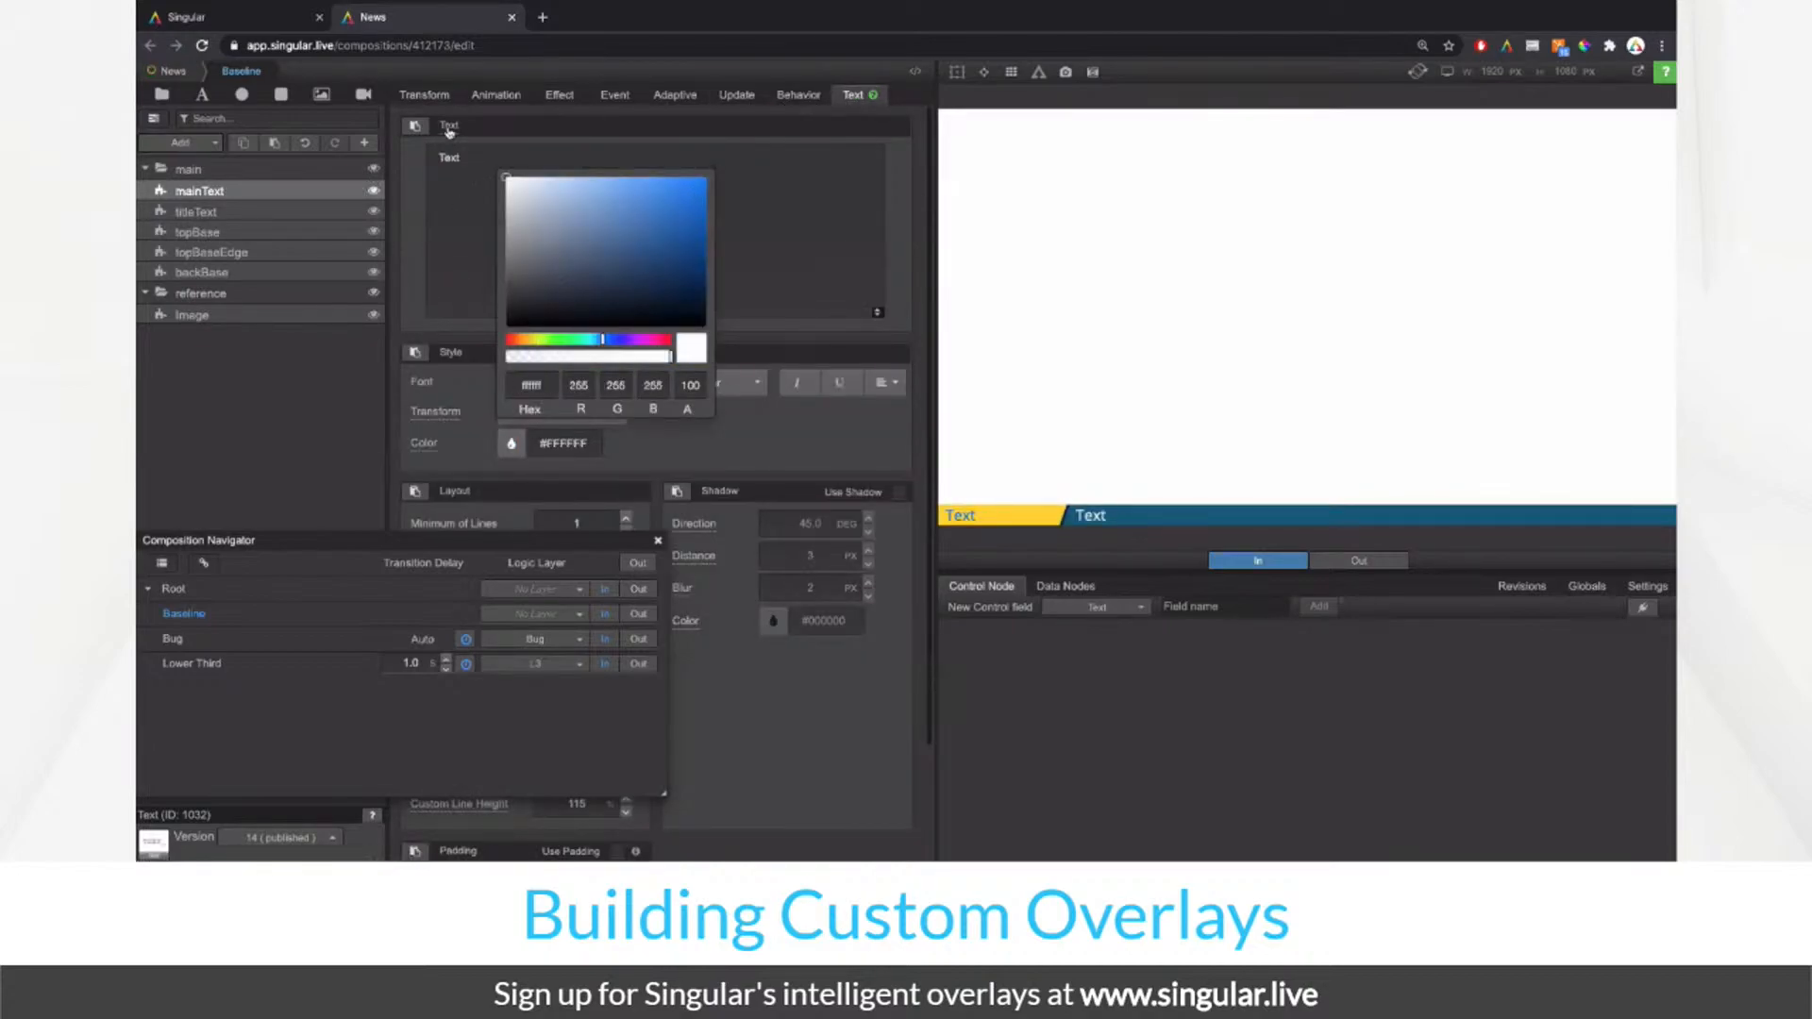
click(852, 469)
Step: Set the mainText Transform Size Y (height) to 85 with the bounding outline shown
click(957, 72)
click(423, 95)
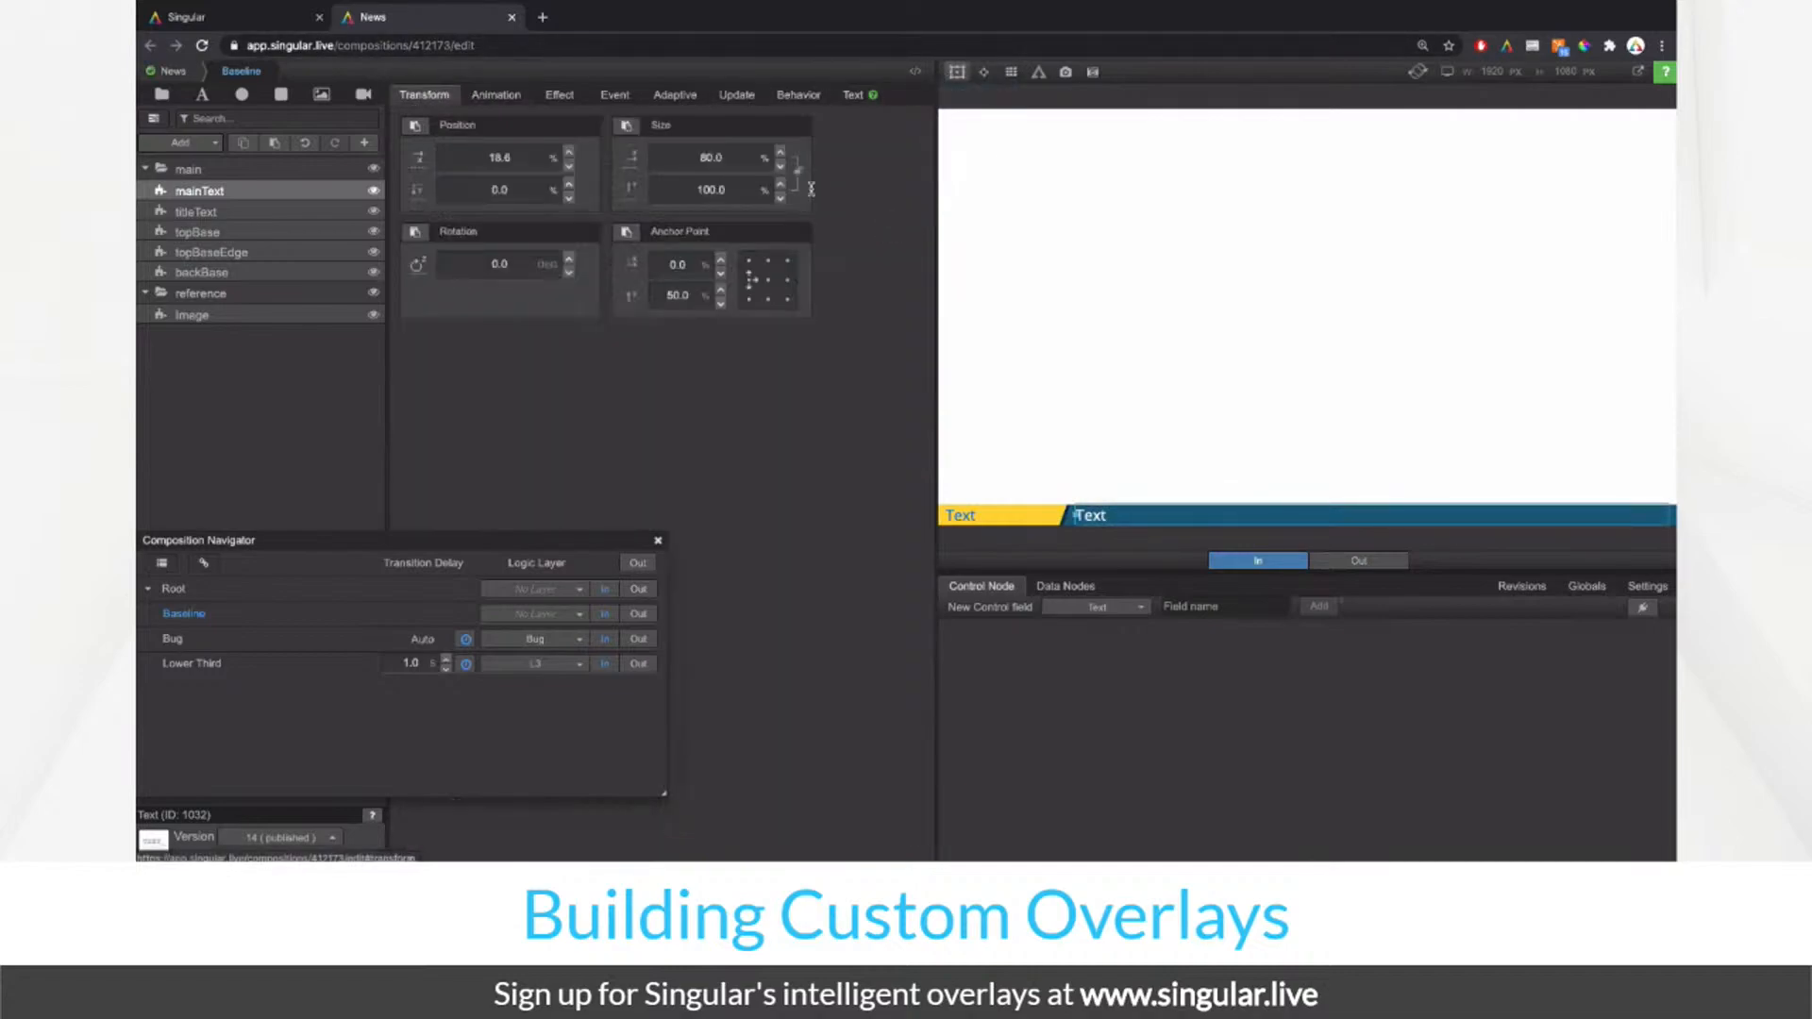
click(735, 189)
text(90.0)
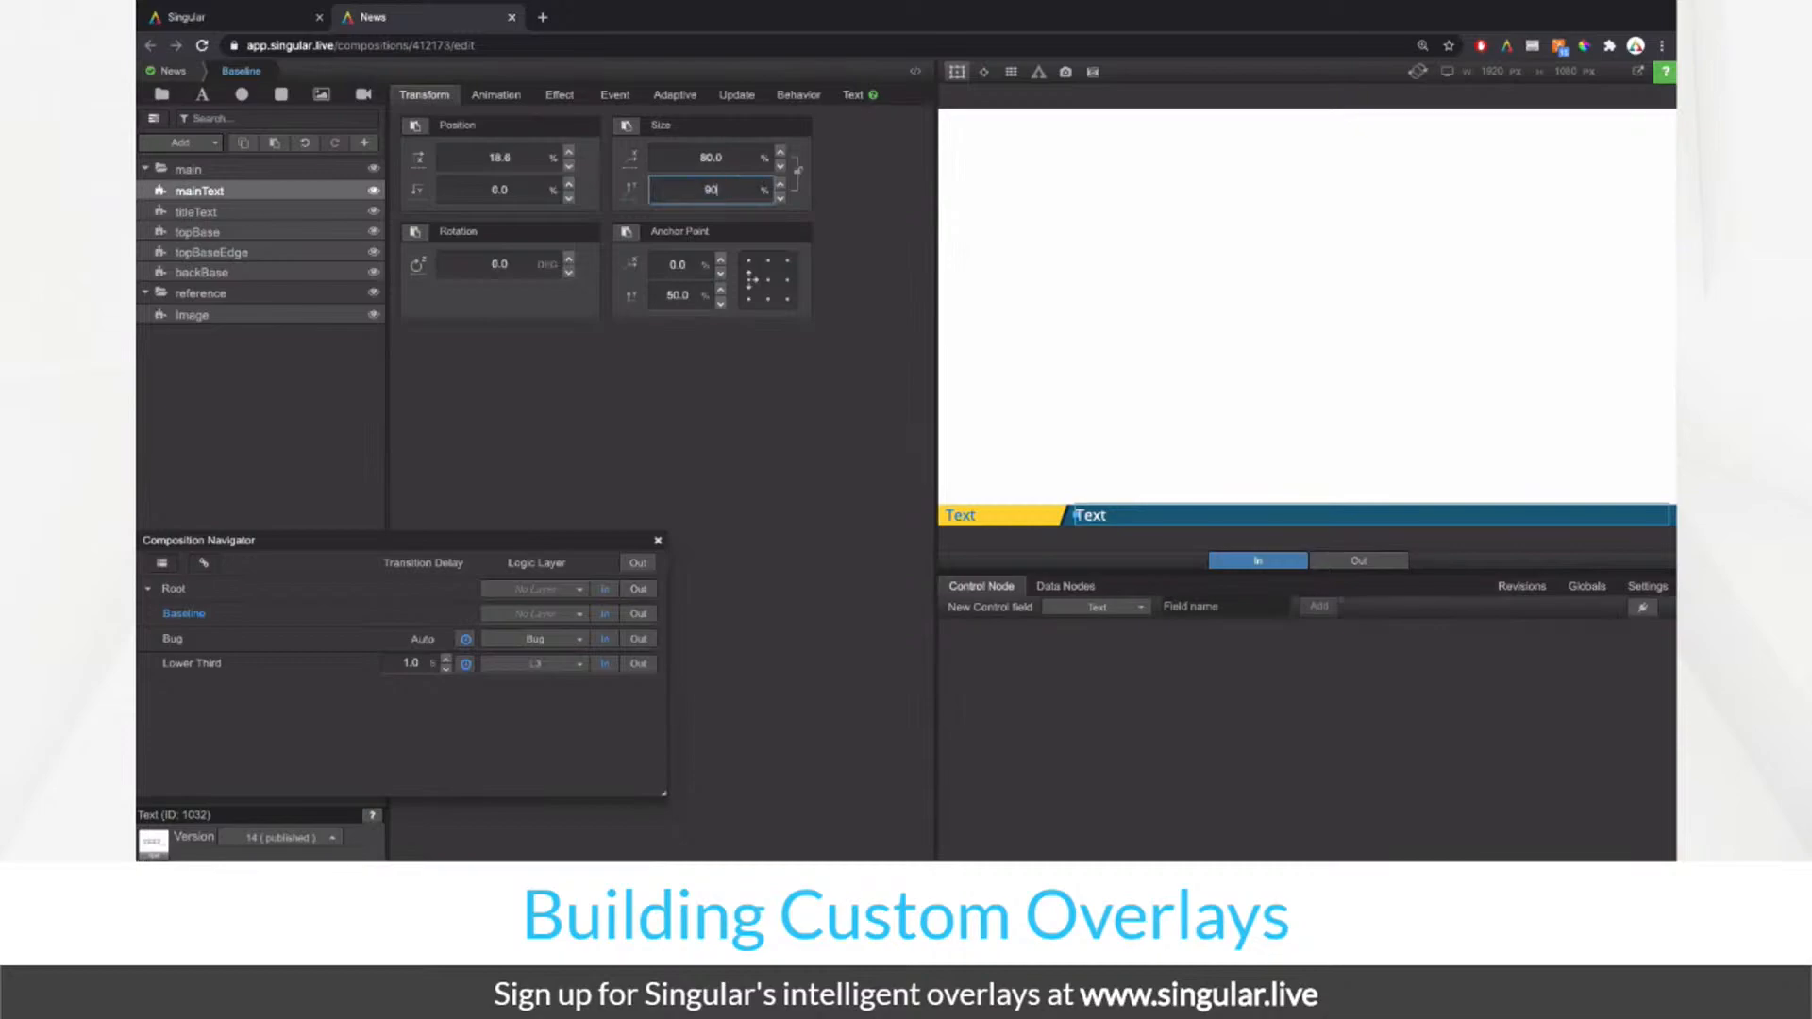
key(ctrl+a)
text(85.0)
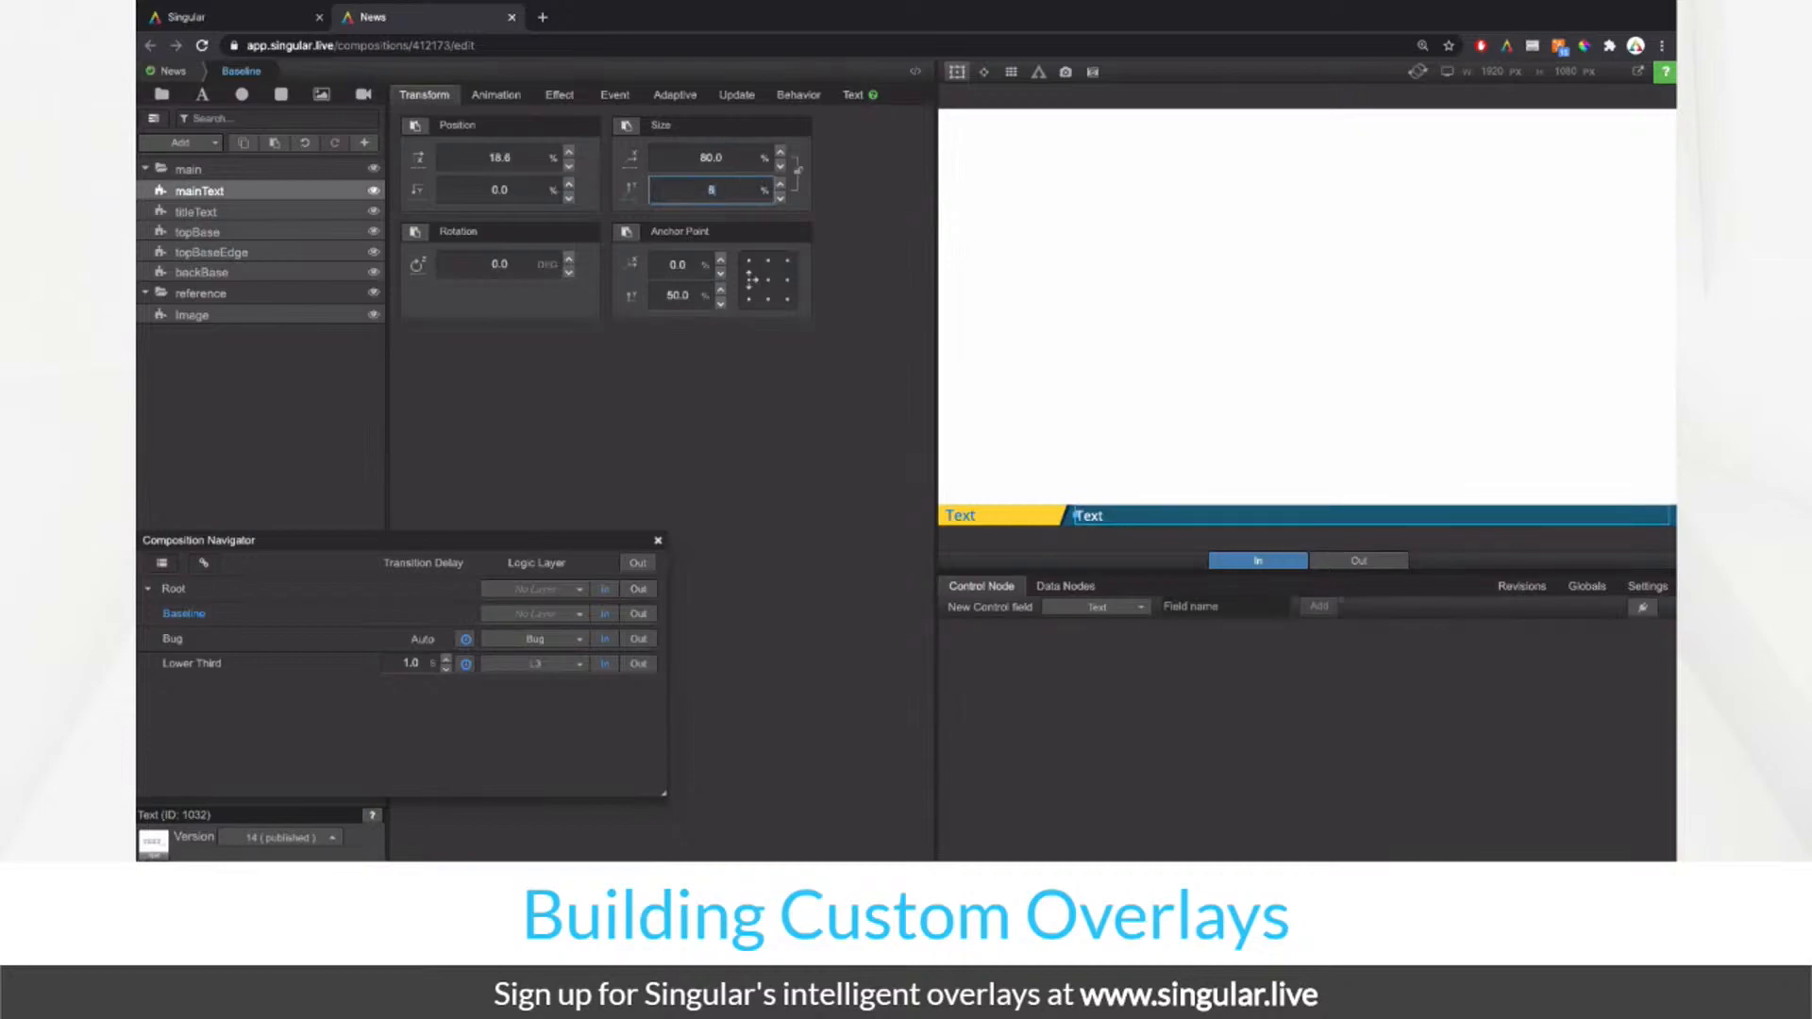
click(958, 72)
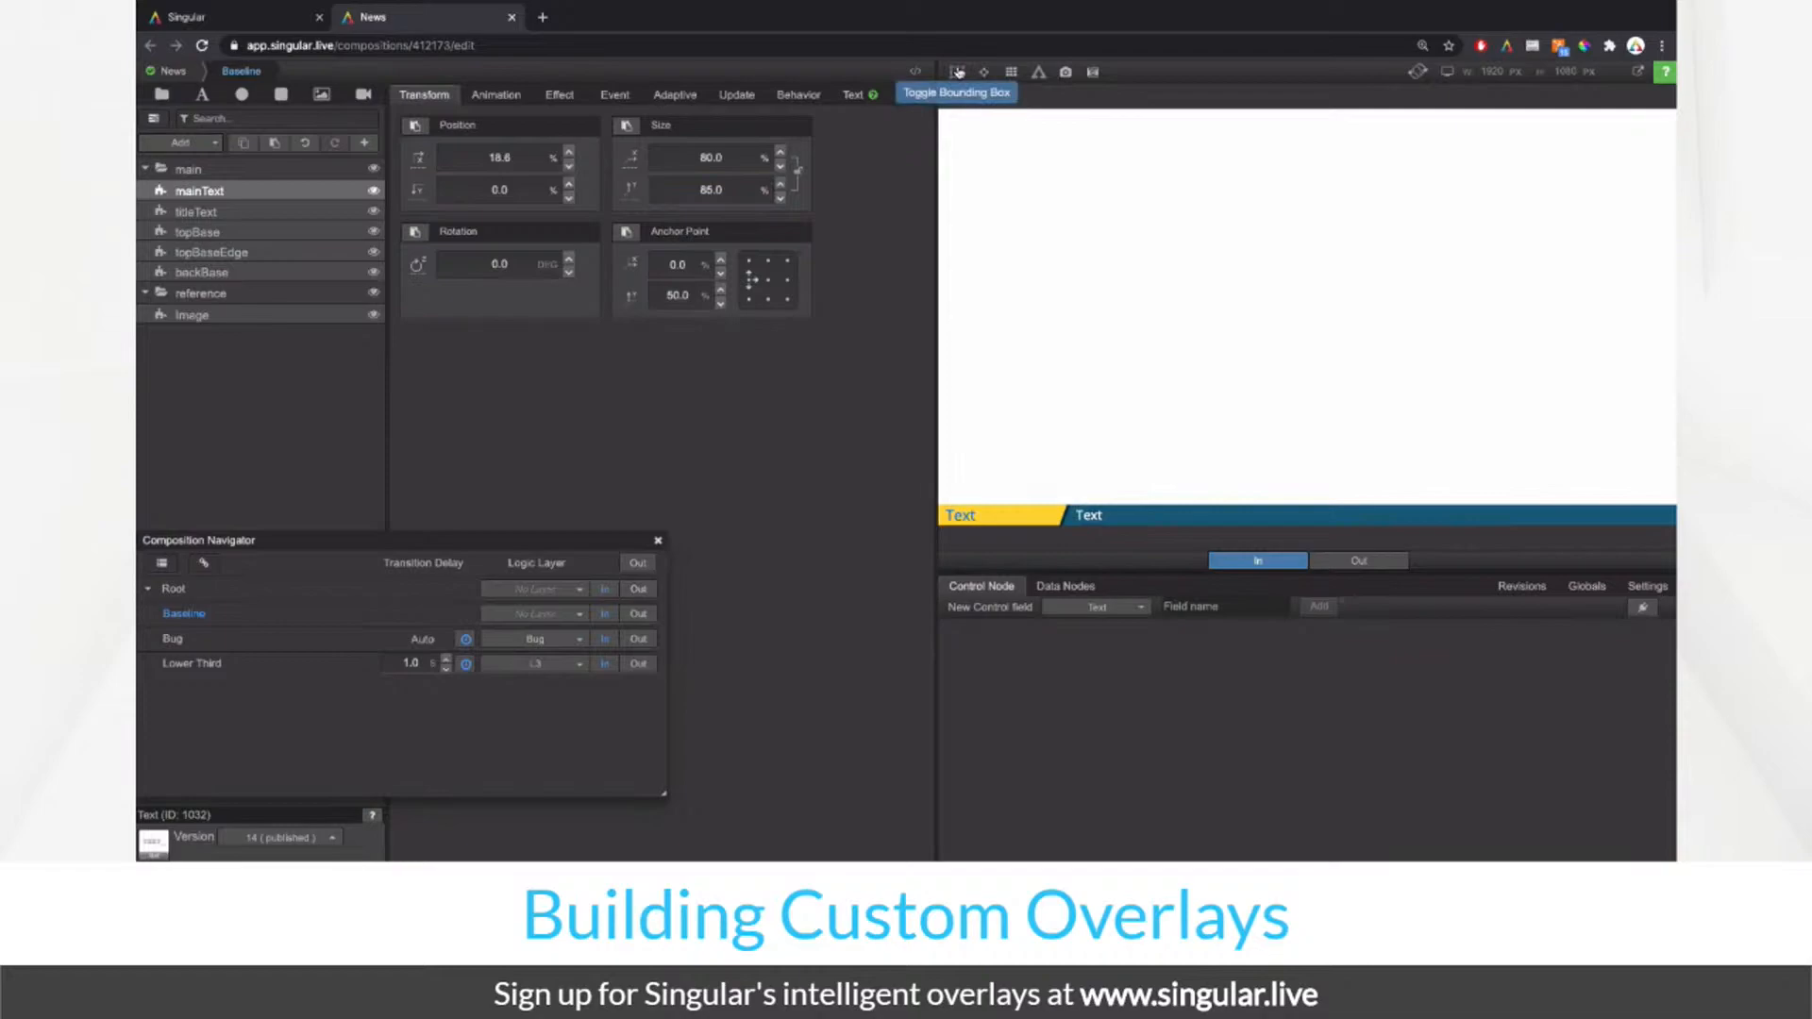
Step: Set the titleText layer's Style > Transform to Uppercase
click(238, 209)
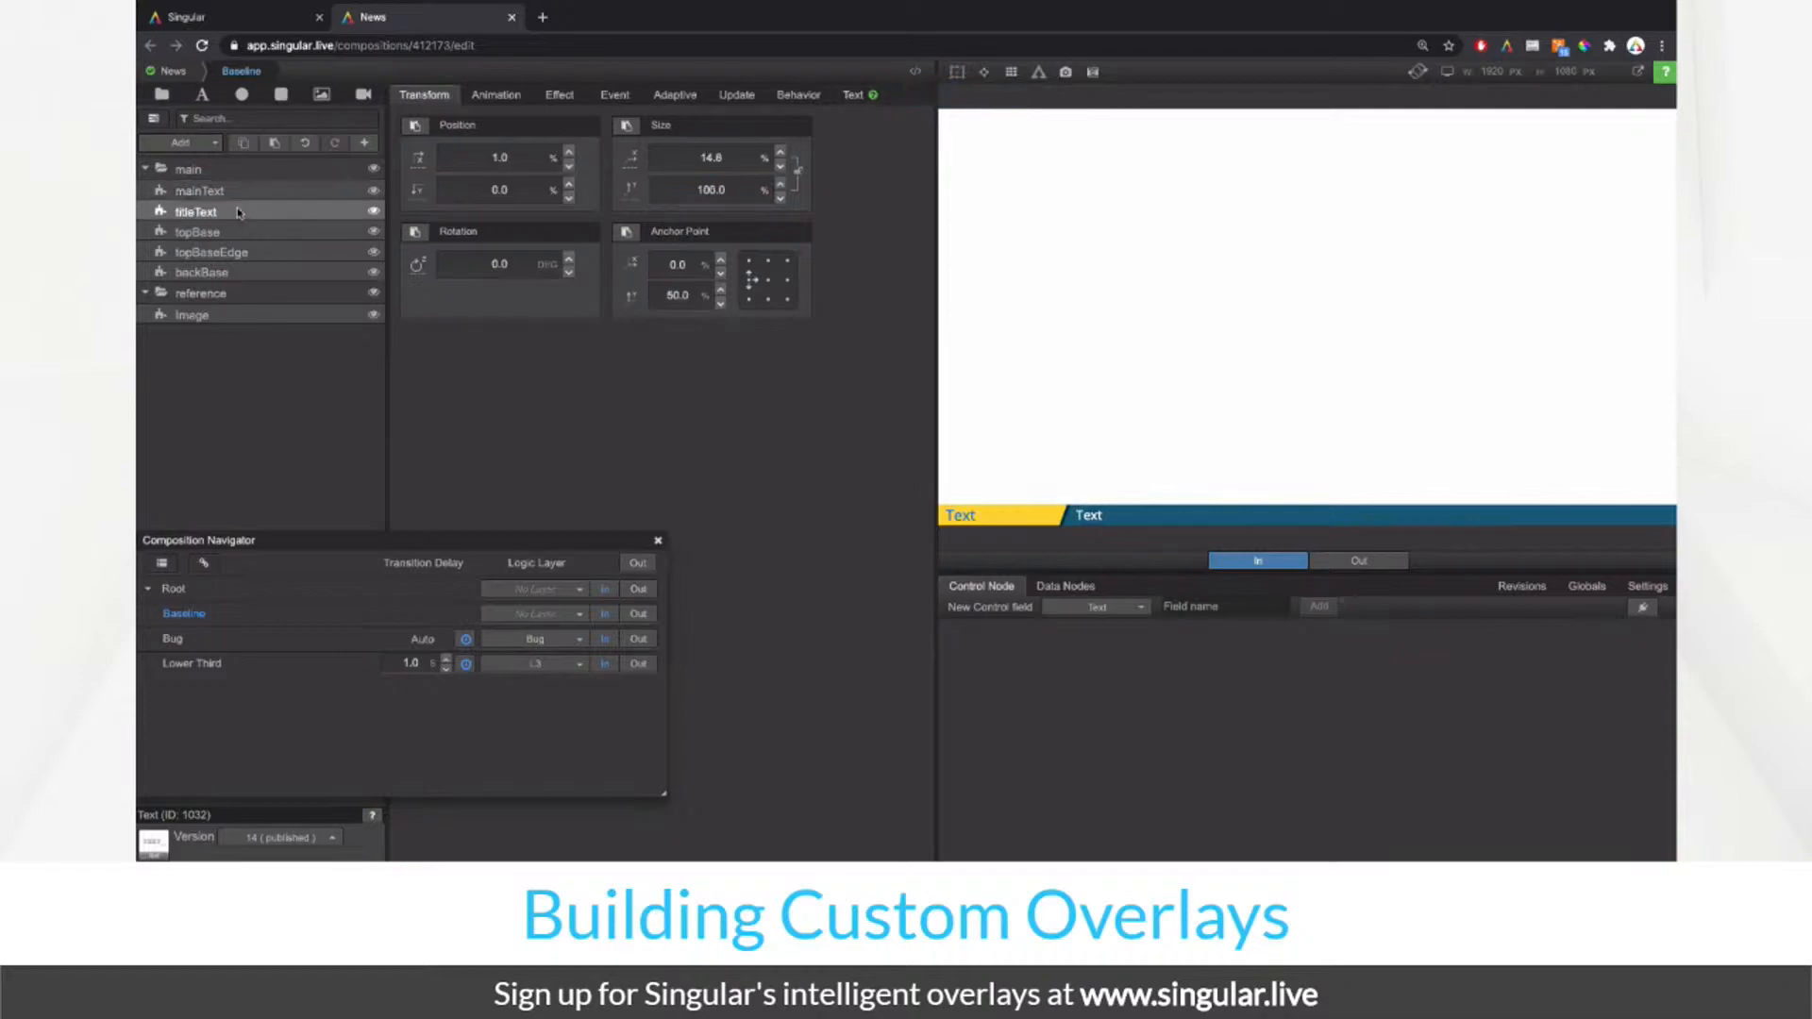
click(855, 95)
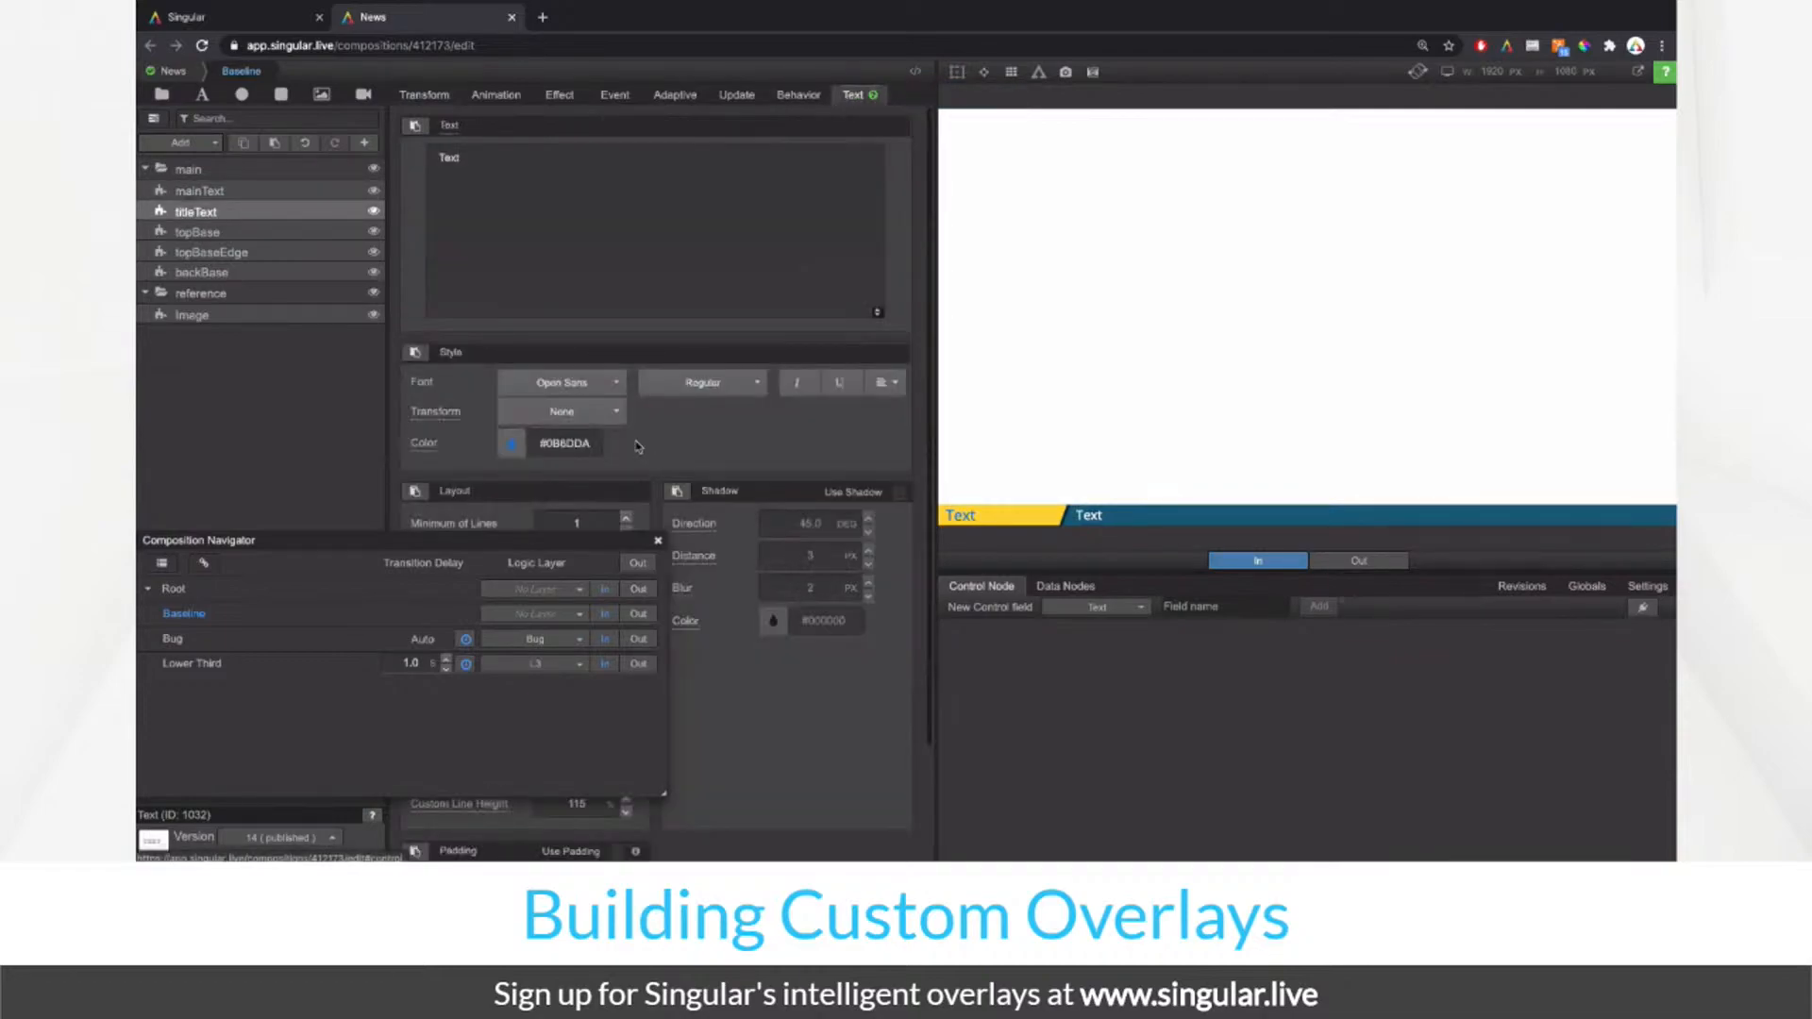
click(598, 411)
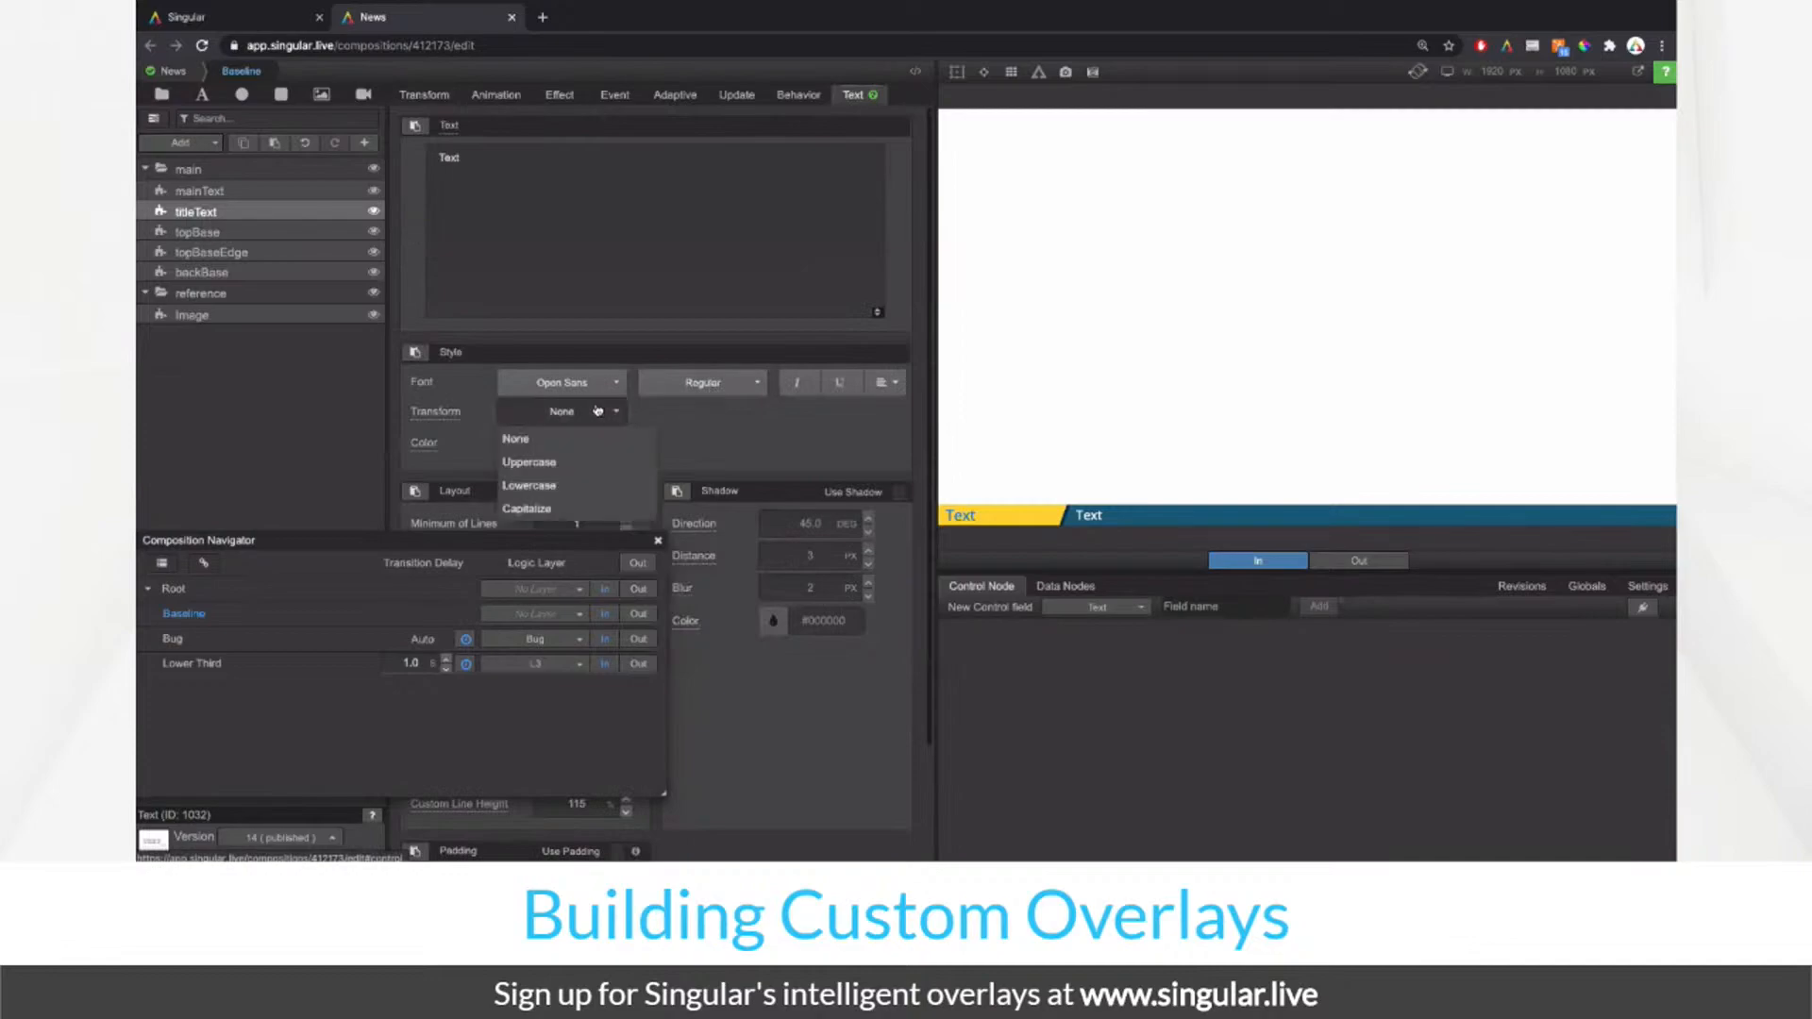
click(582, 462)
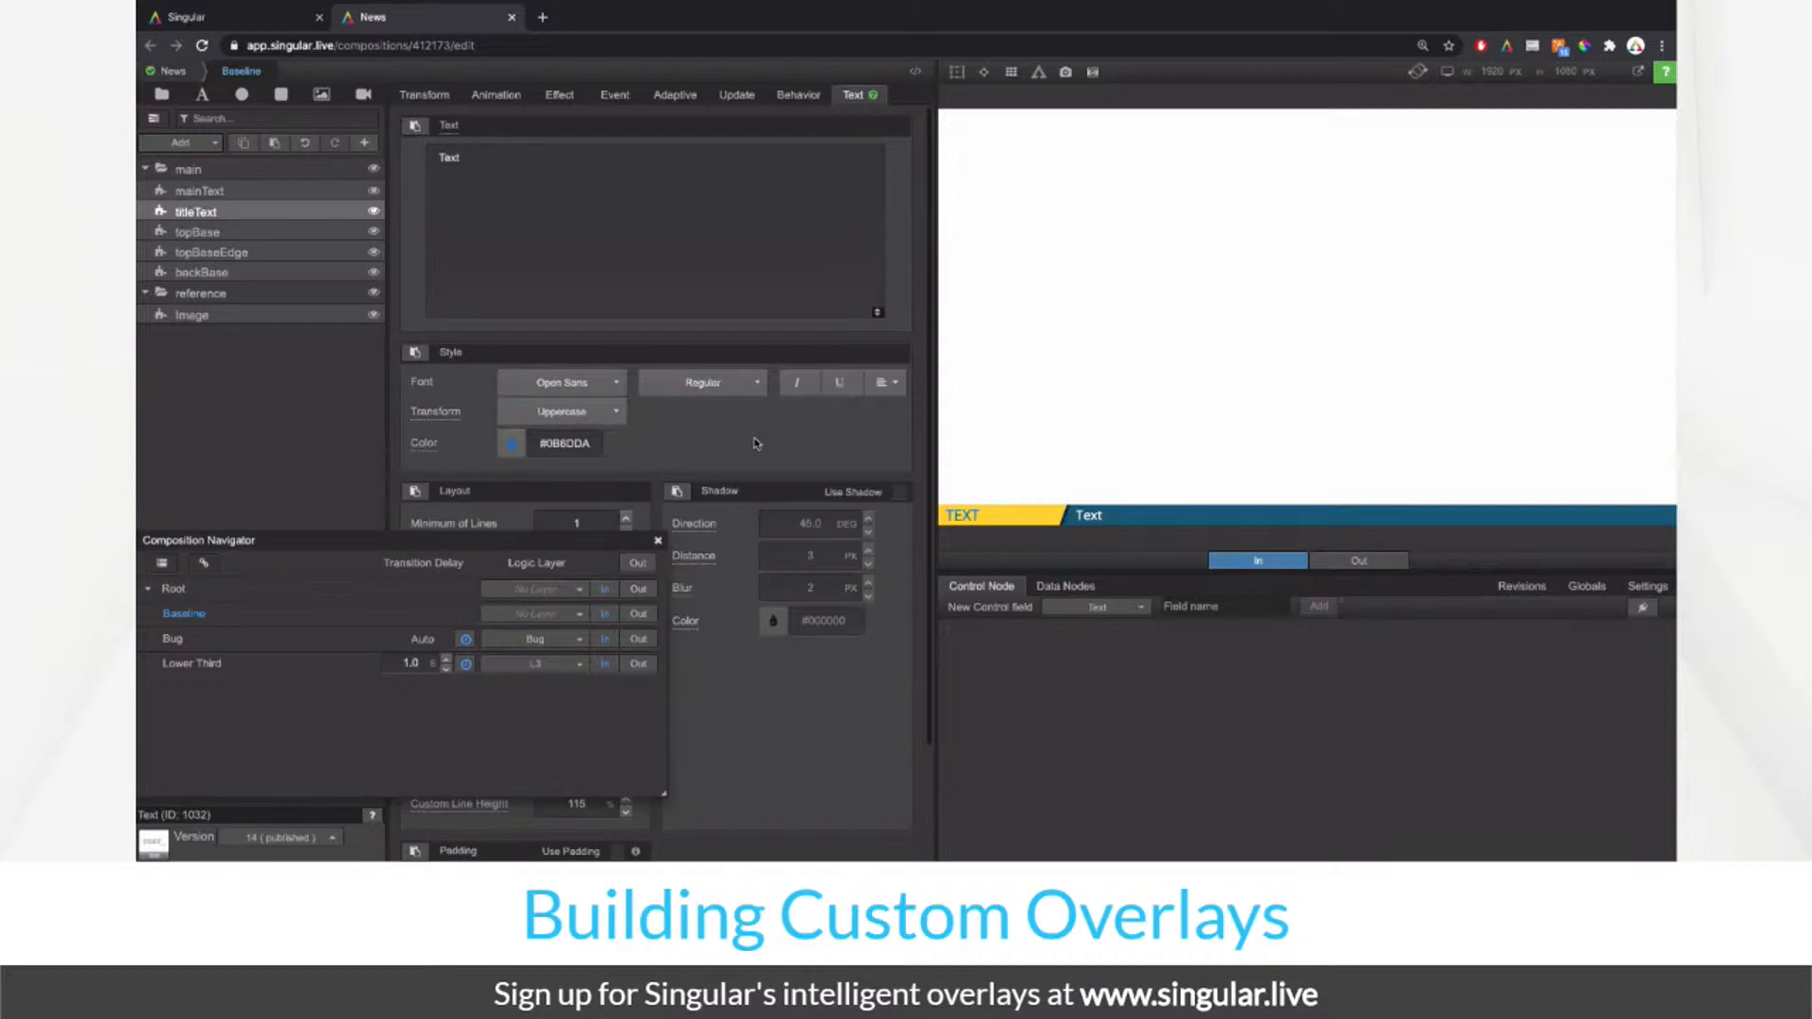
click(607, 417)
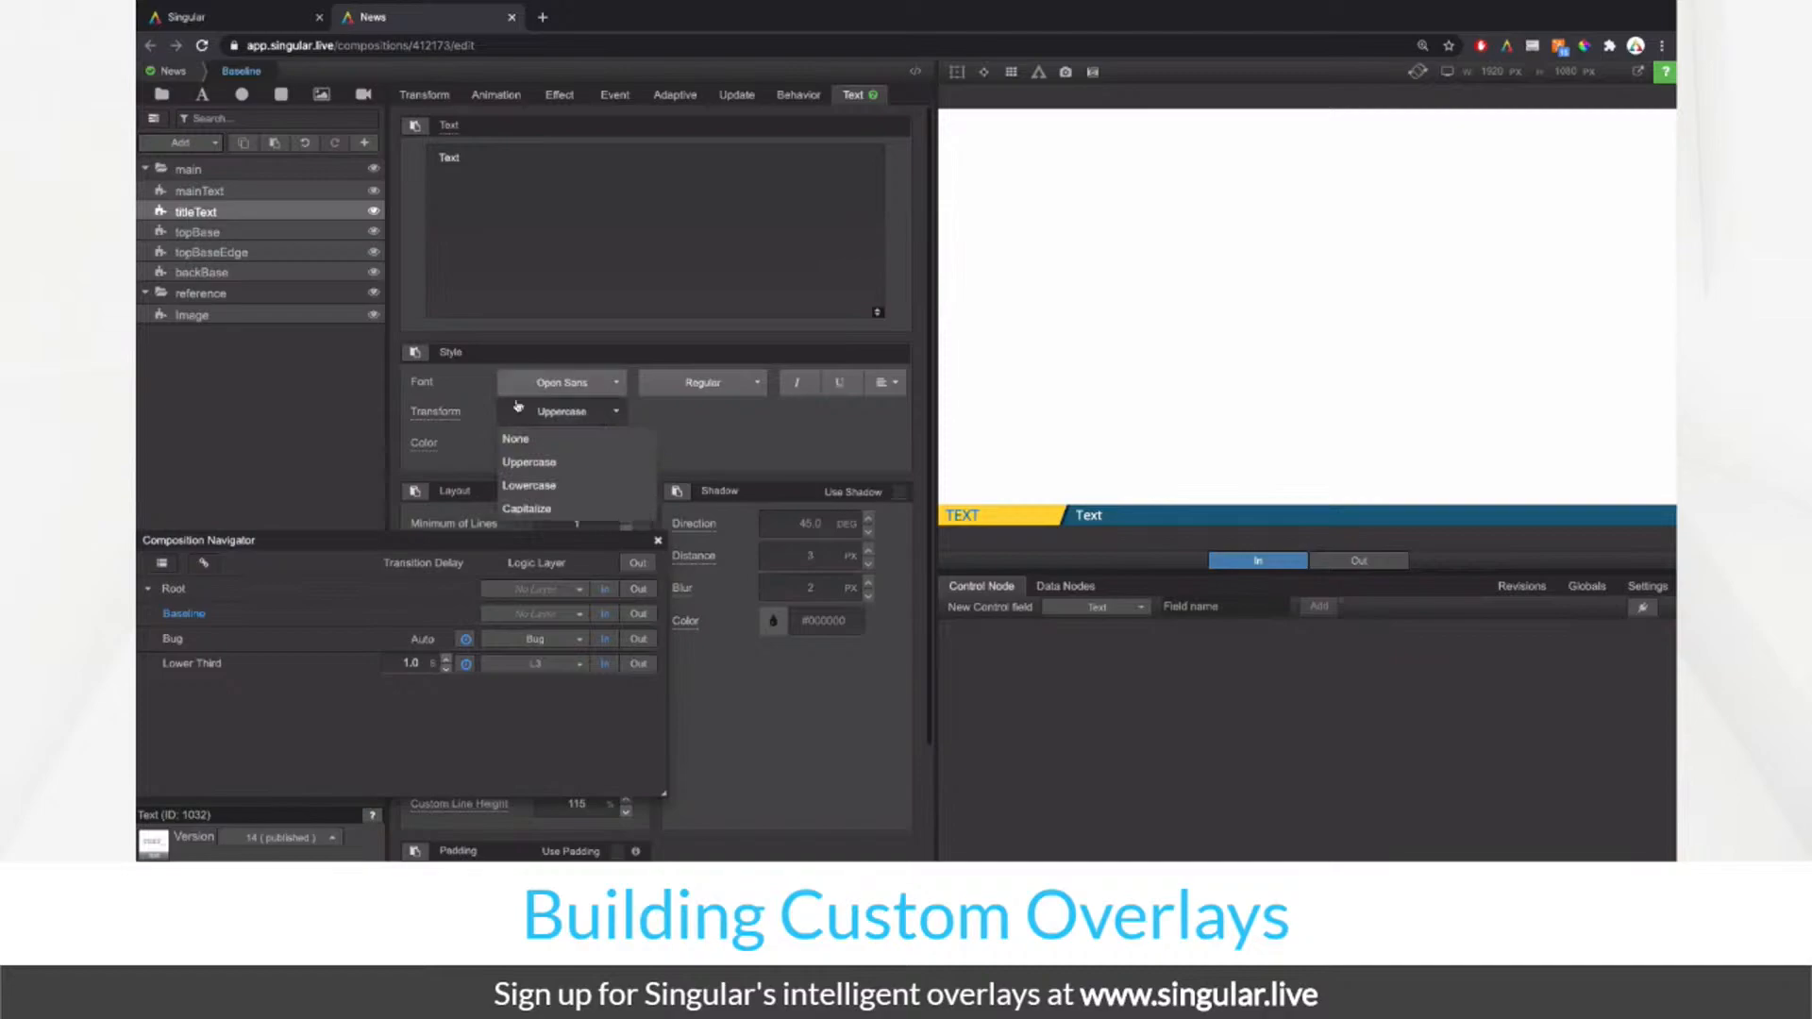
click(724, 433)
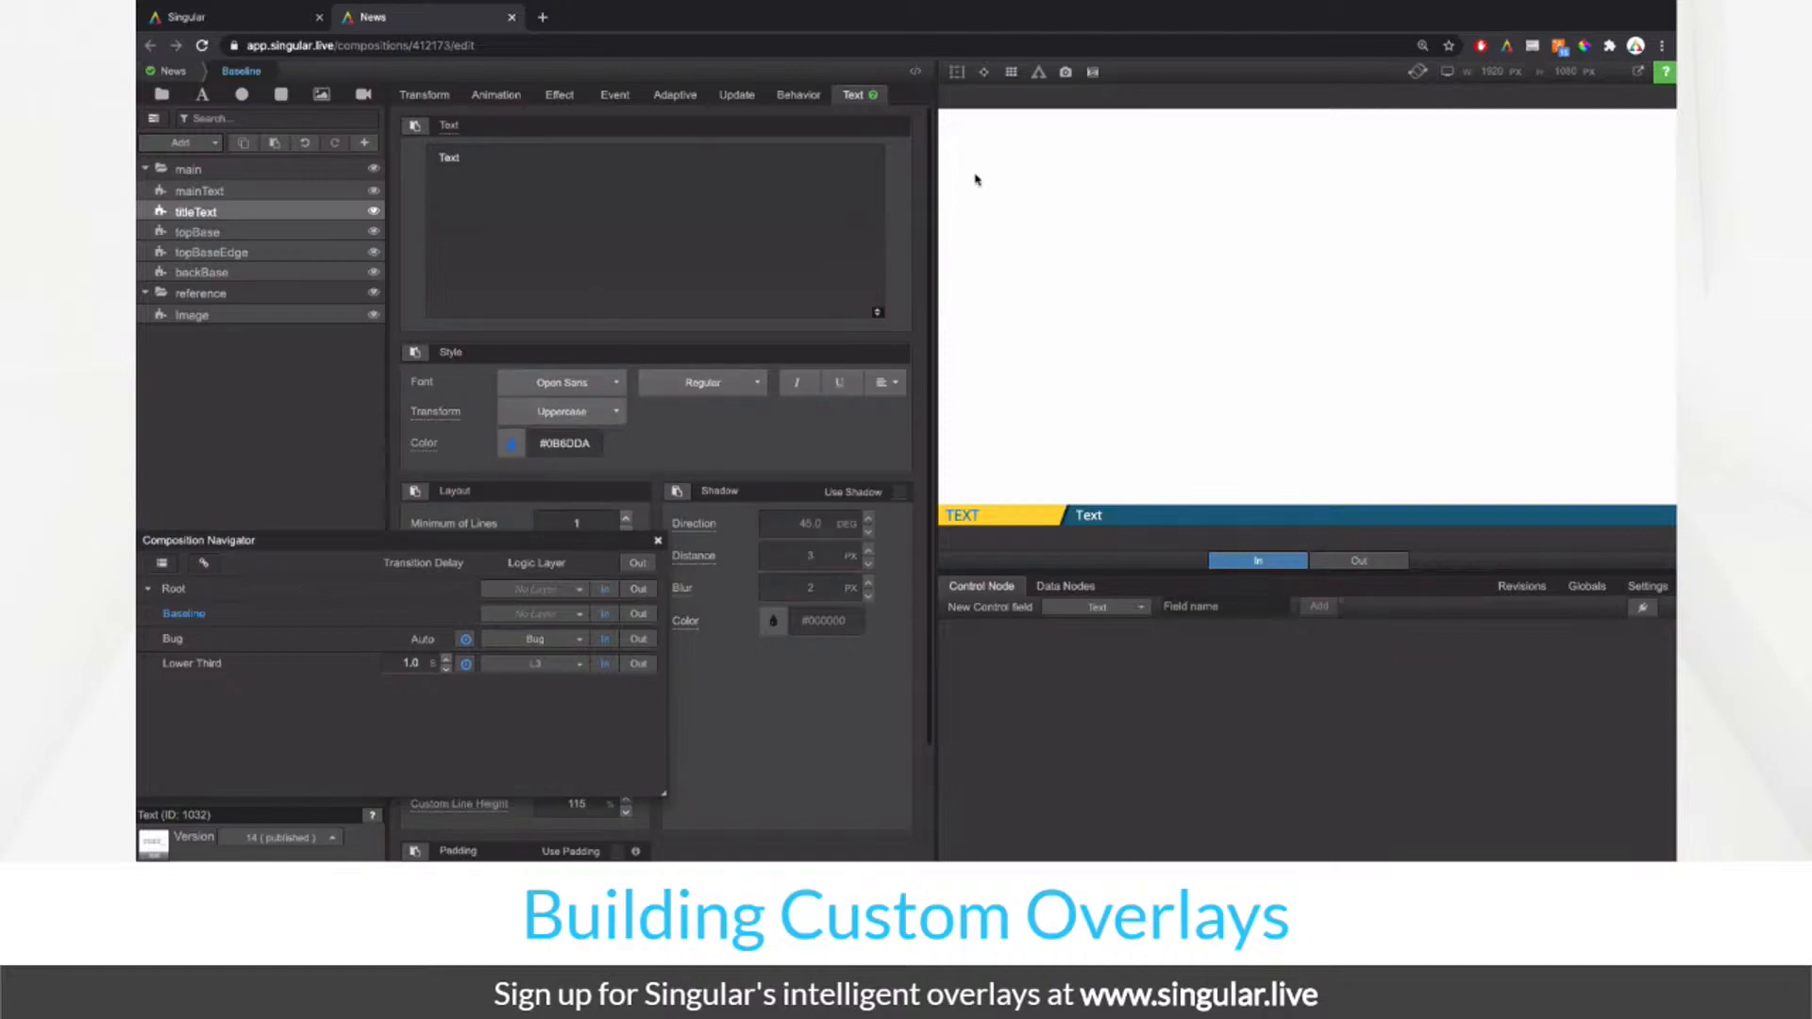
Step: Check the bounding outlines in the preview, then select the main group
click(958, 73)
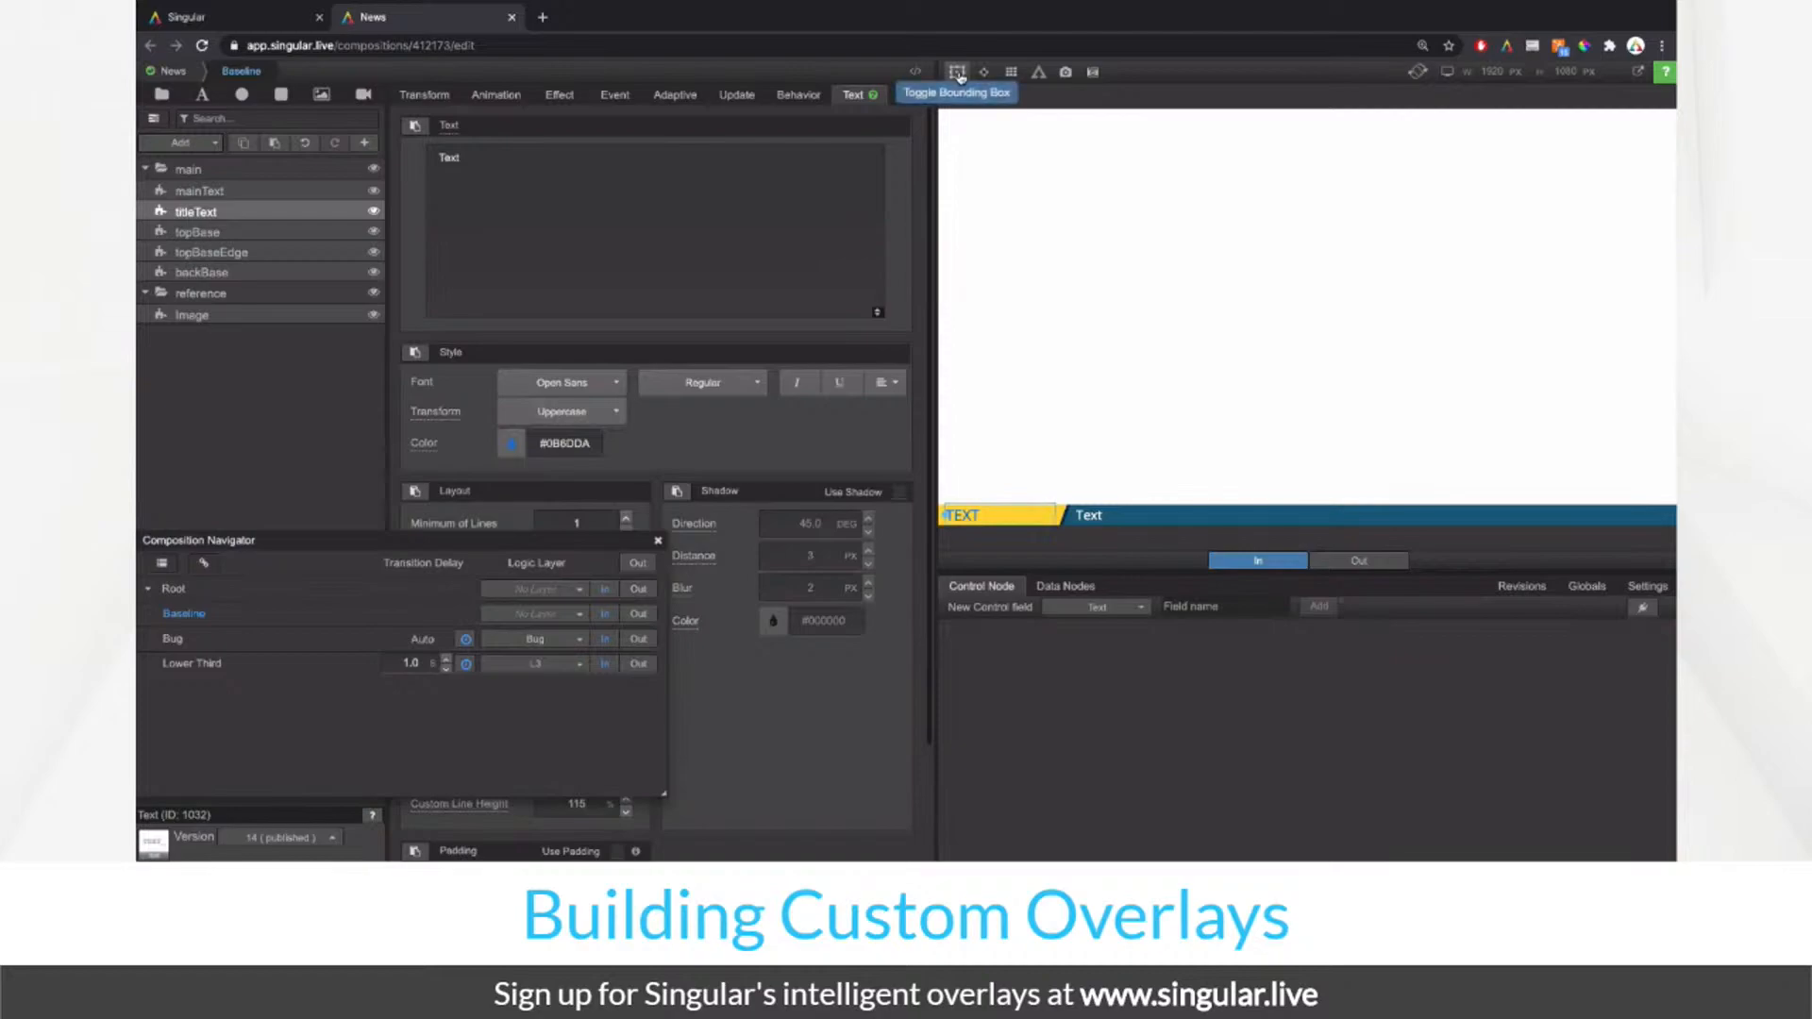
click(958, 73)
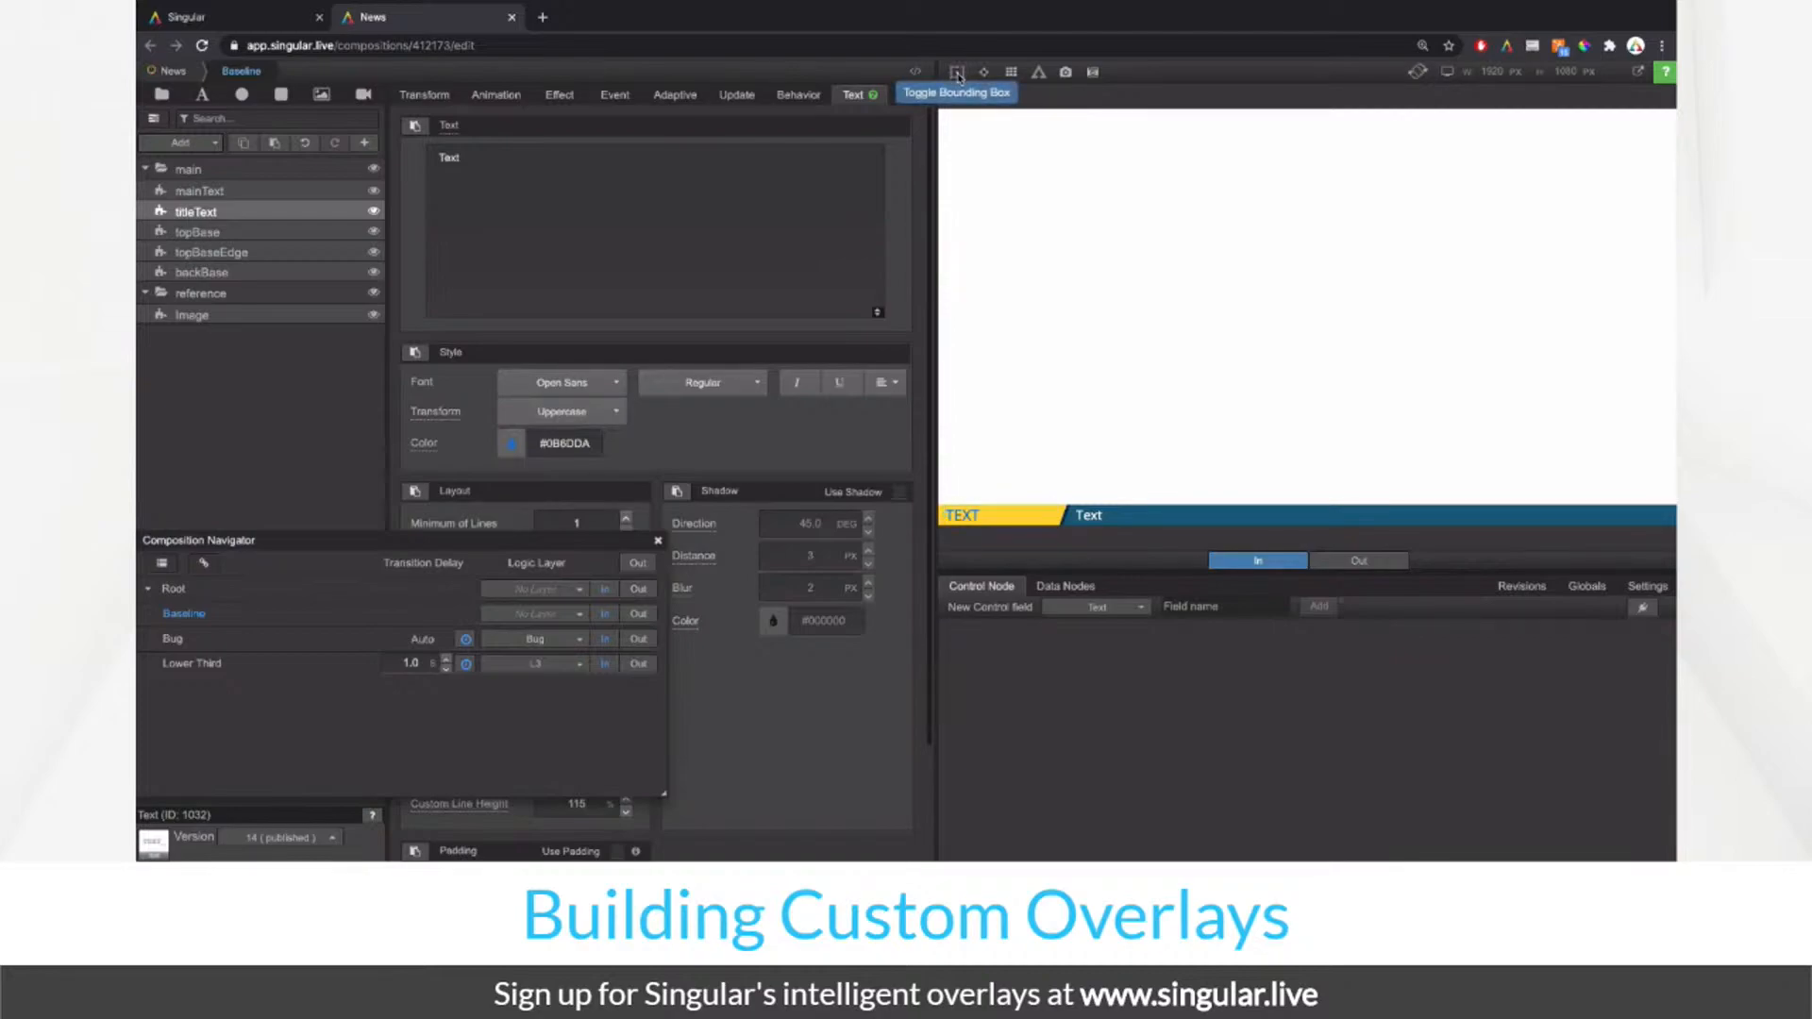
click(279, 171)
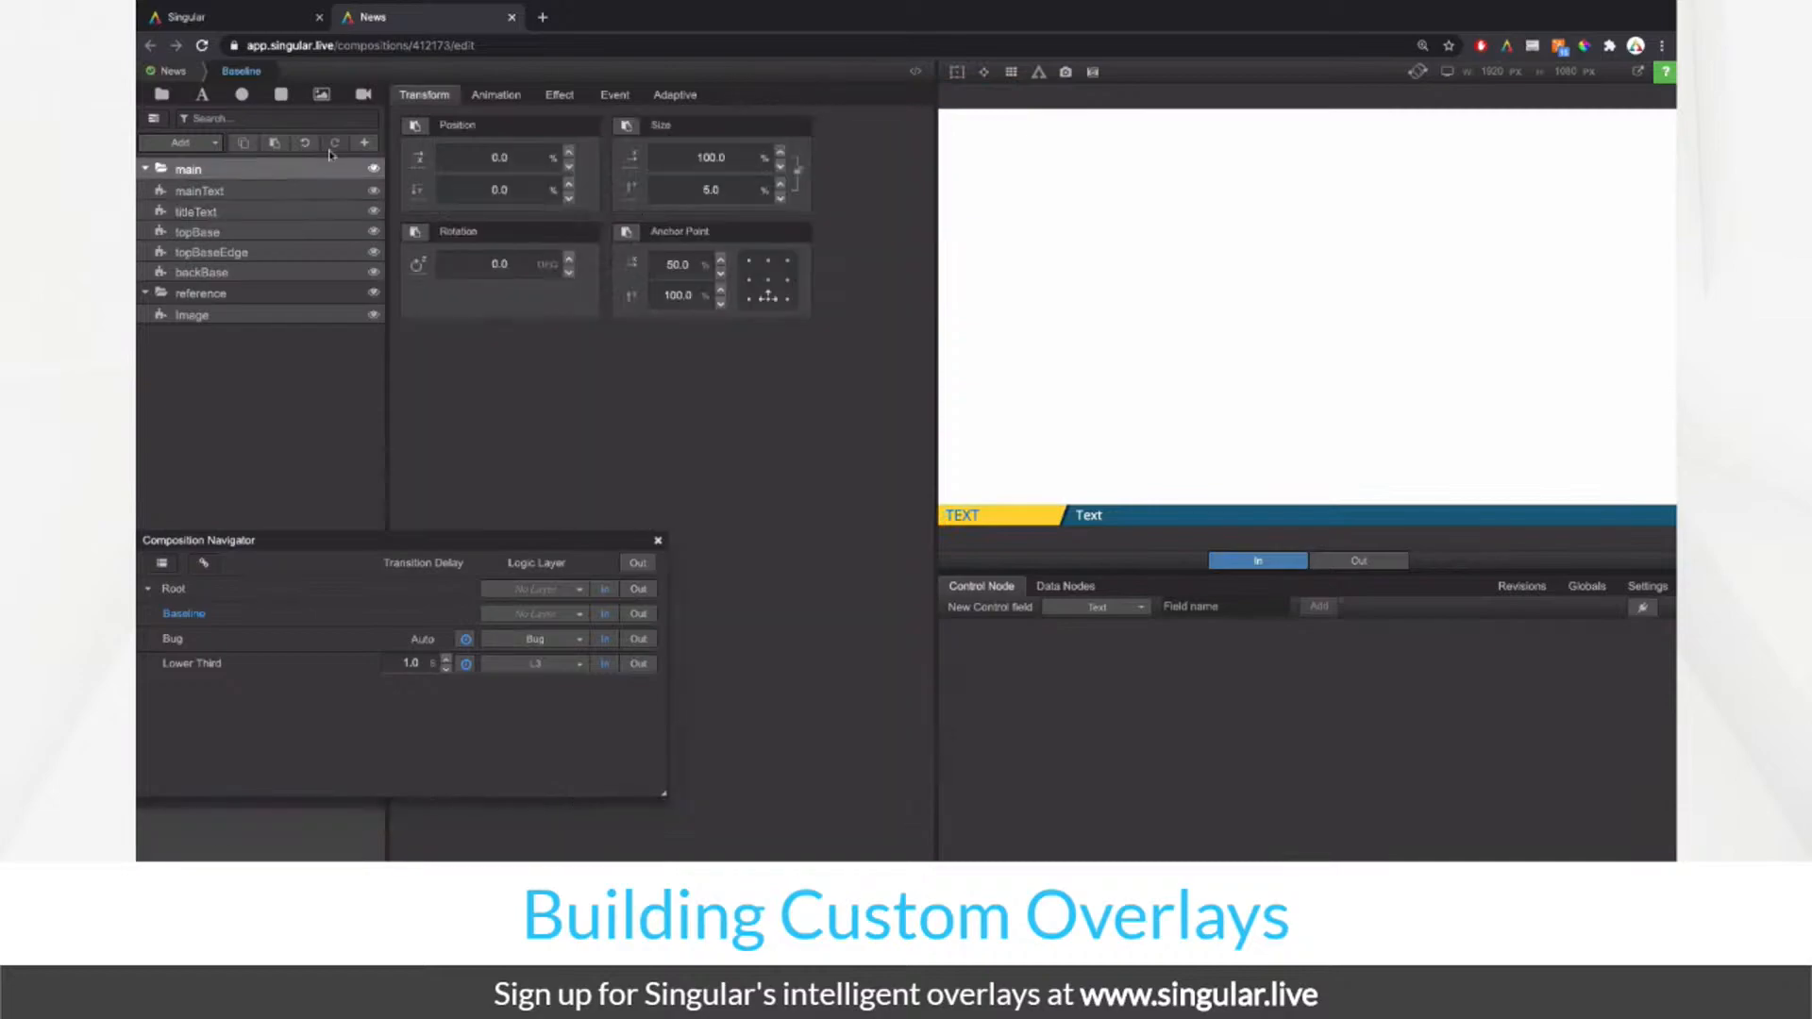
Step: Duplicate backBase, move the copy to the top of main, and rename it 'gradient'
click(958, 76)
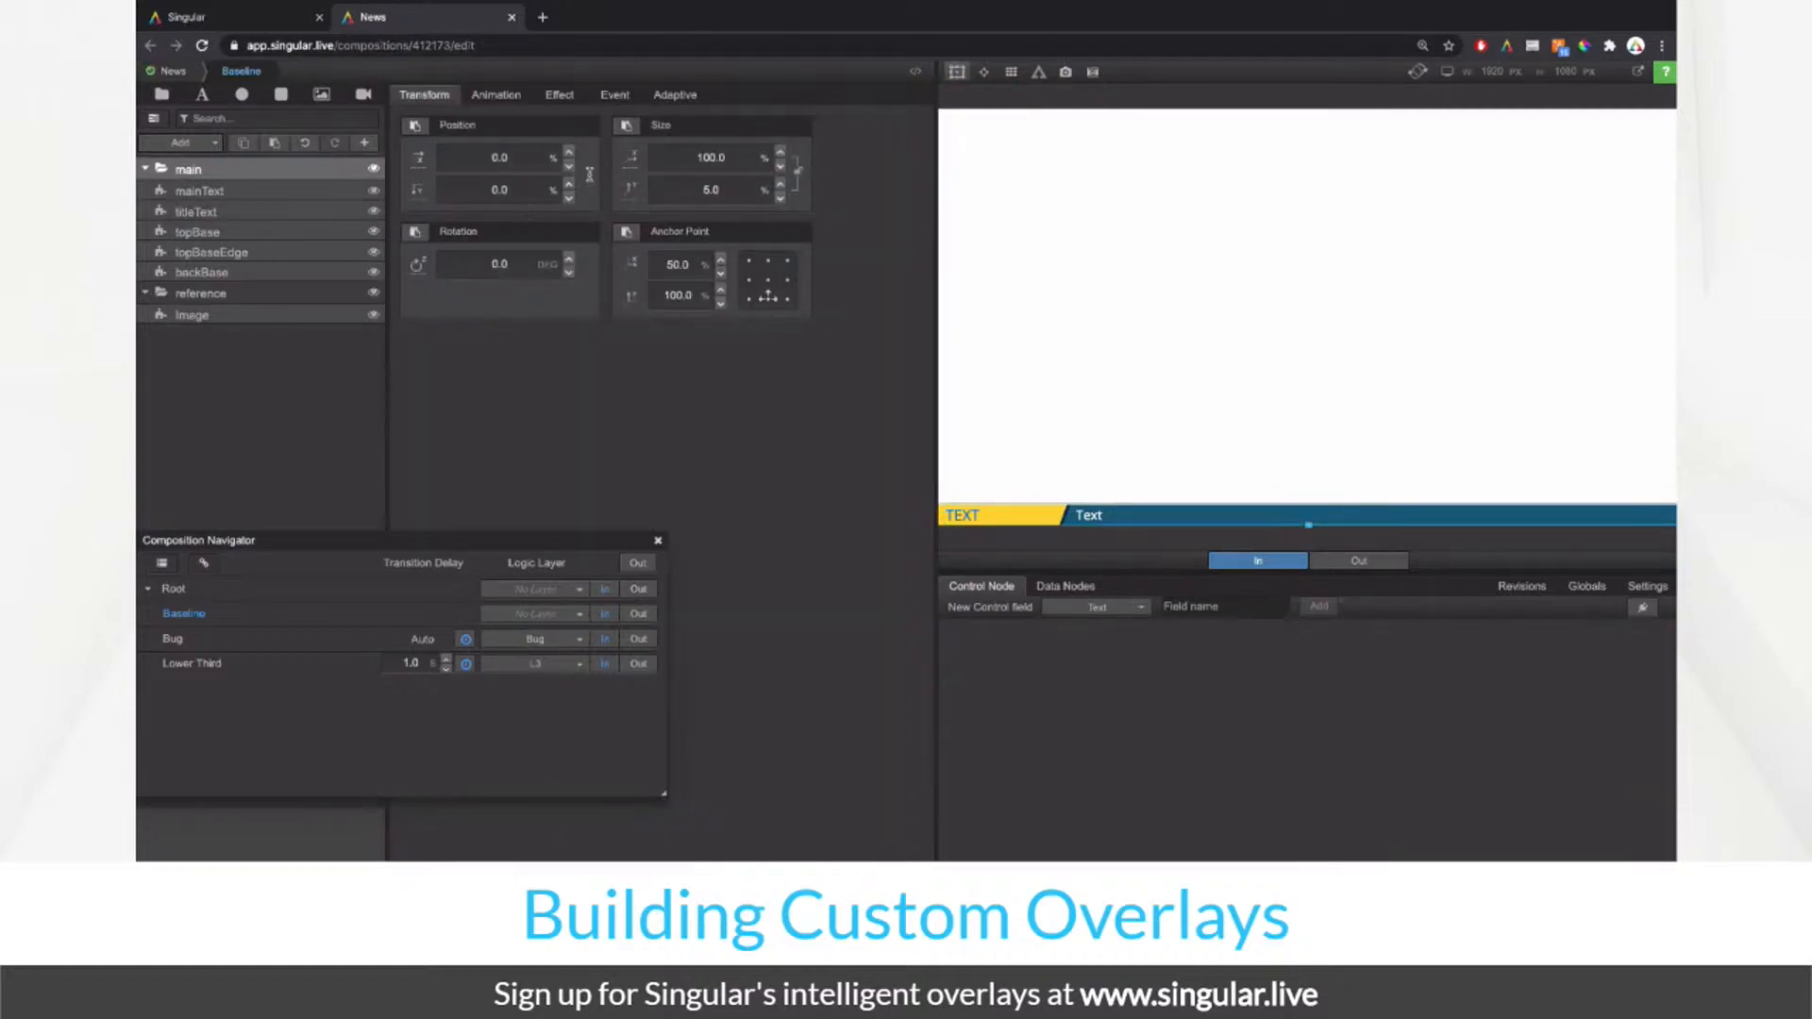
click(252, 273)
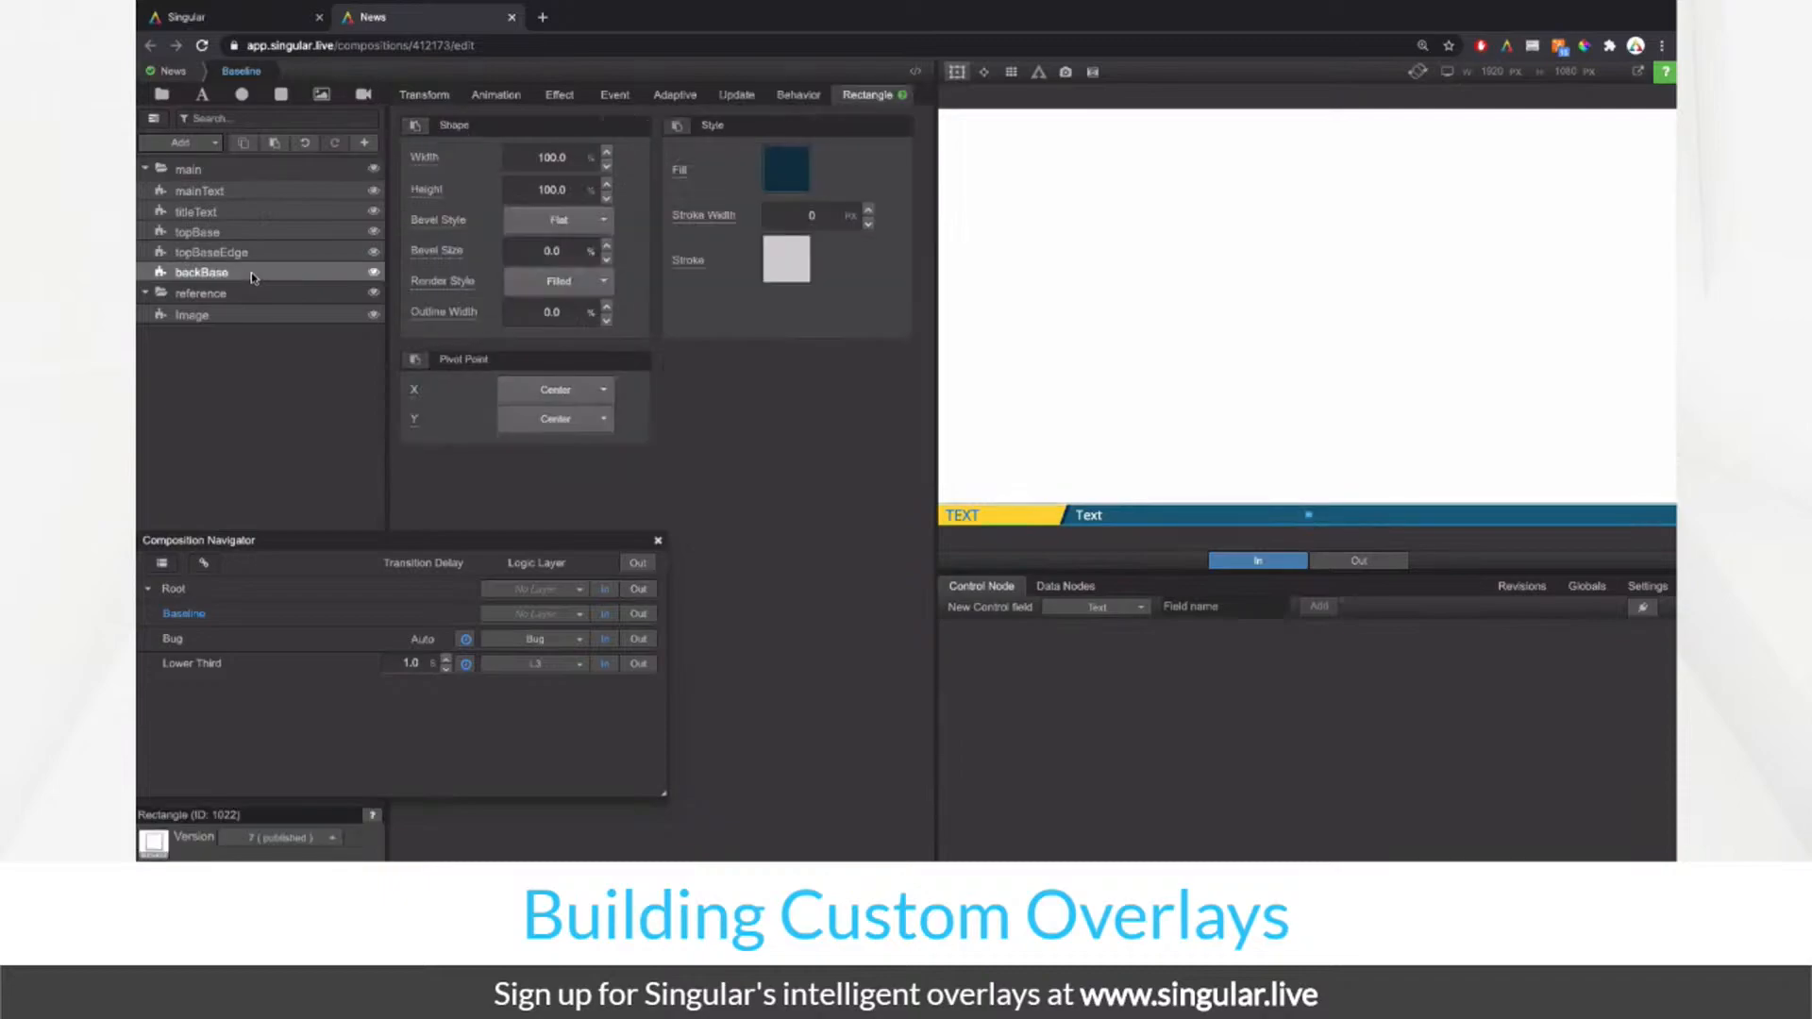
right_click(252, 274)
click(308, 382)
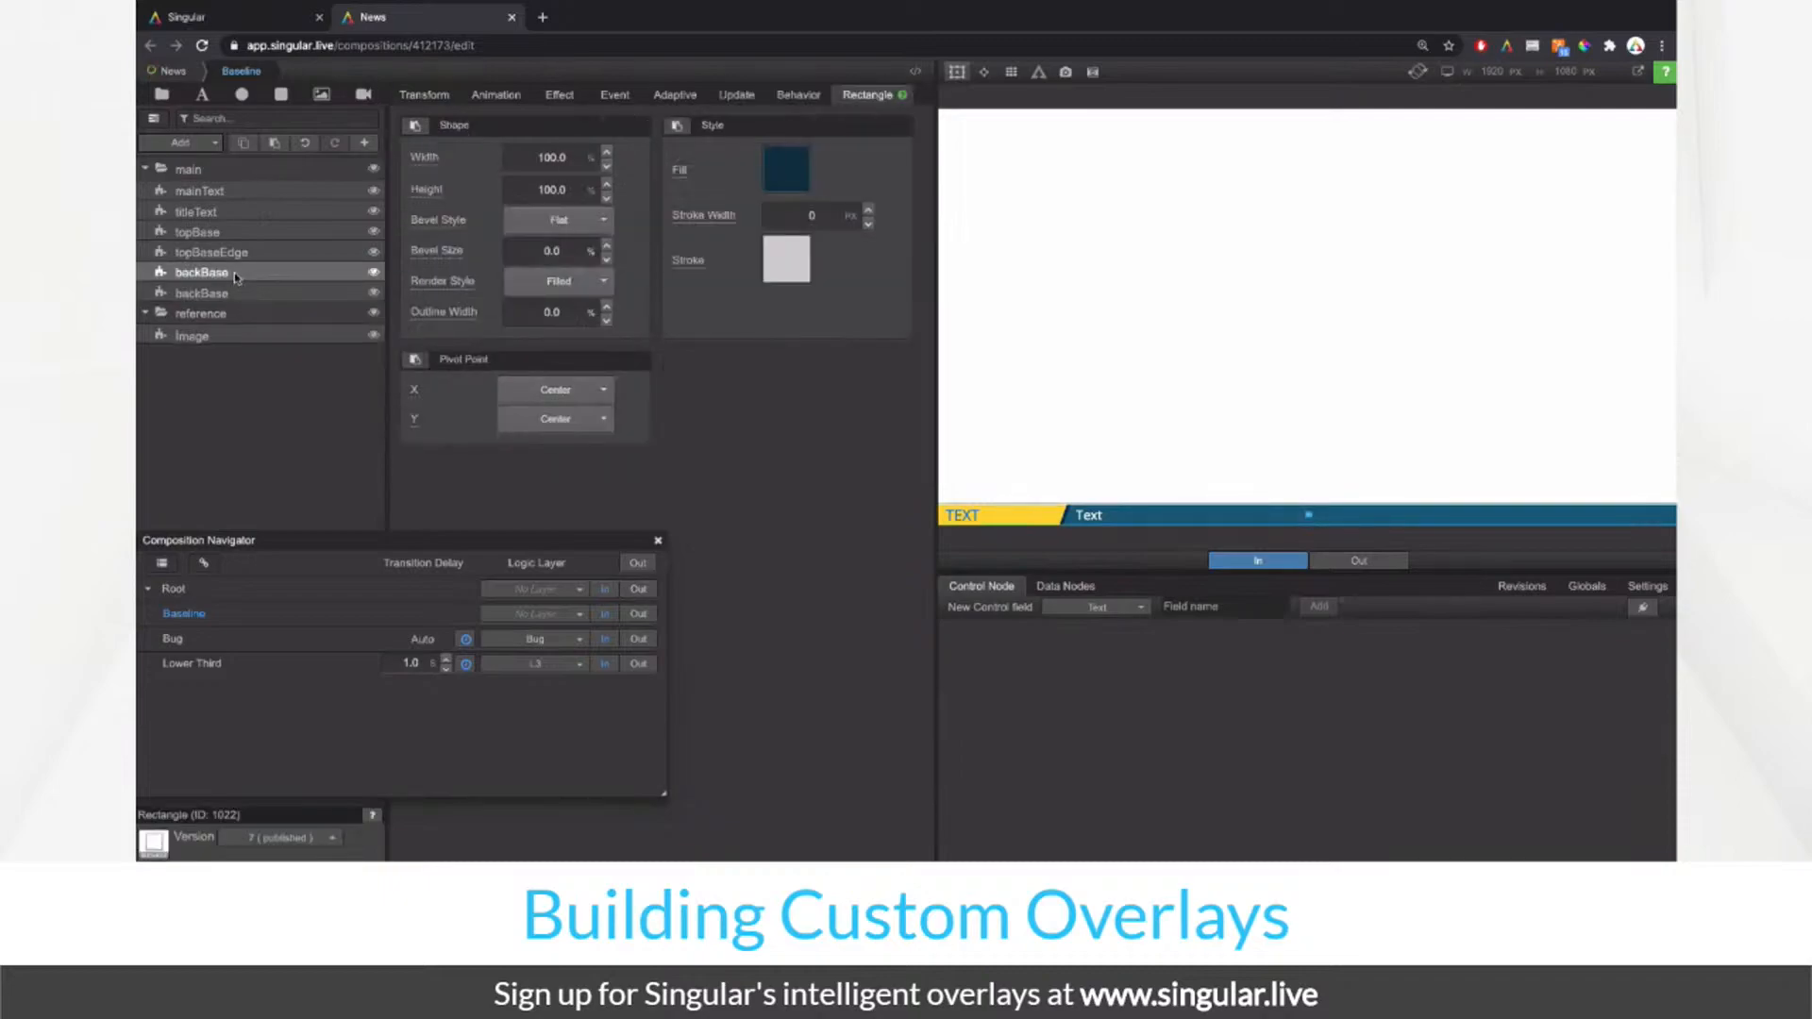
drag(238, 293, 236, 192)
double_click(236, 193)
text(gradient)
key(Return)
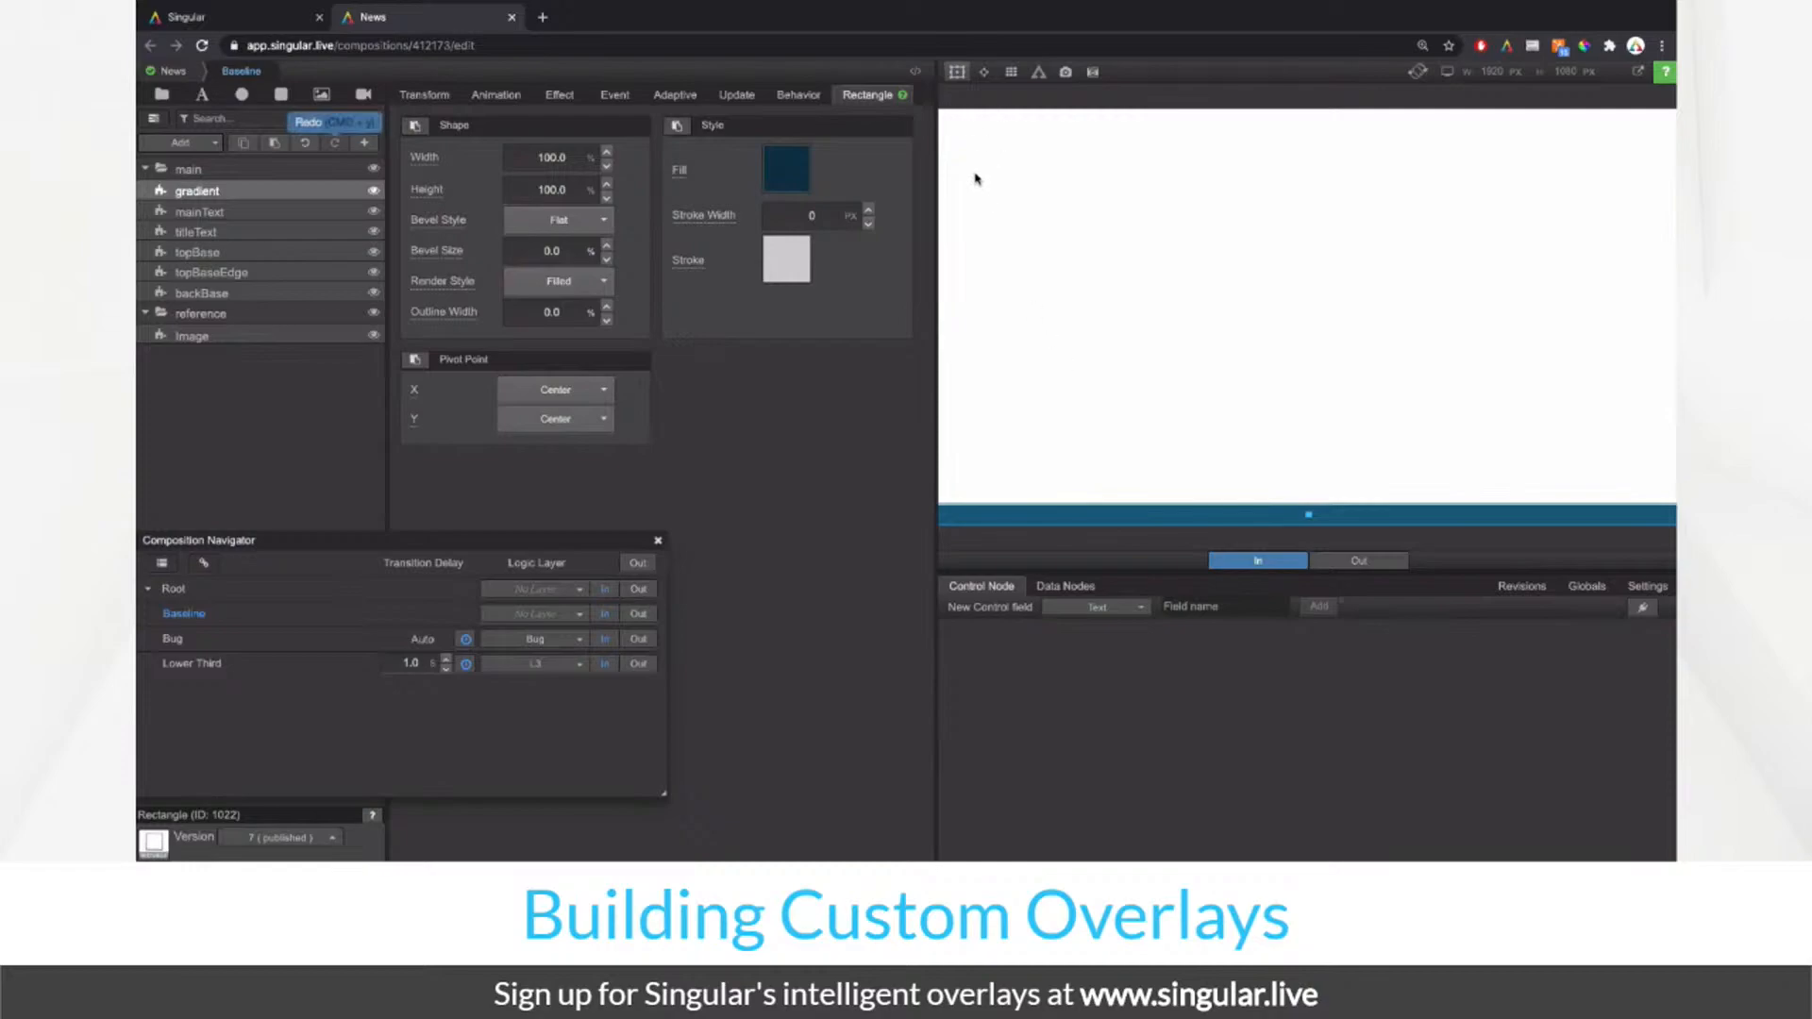
Step: Copy the gradient layer from the Lower Third composition and return to Baseline
click(639, 614)
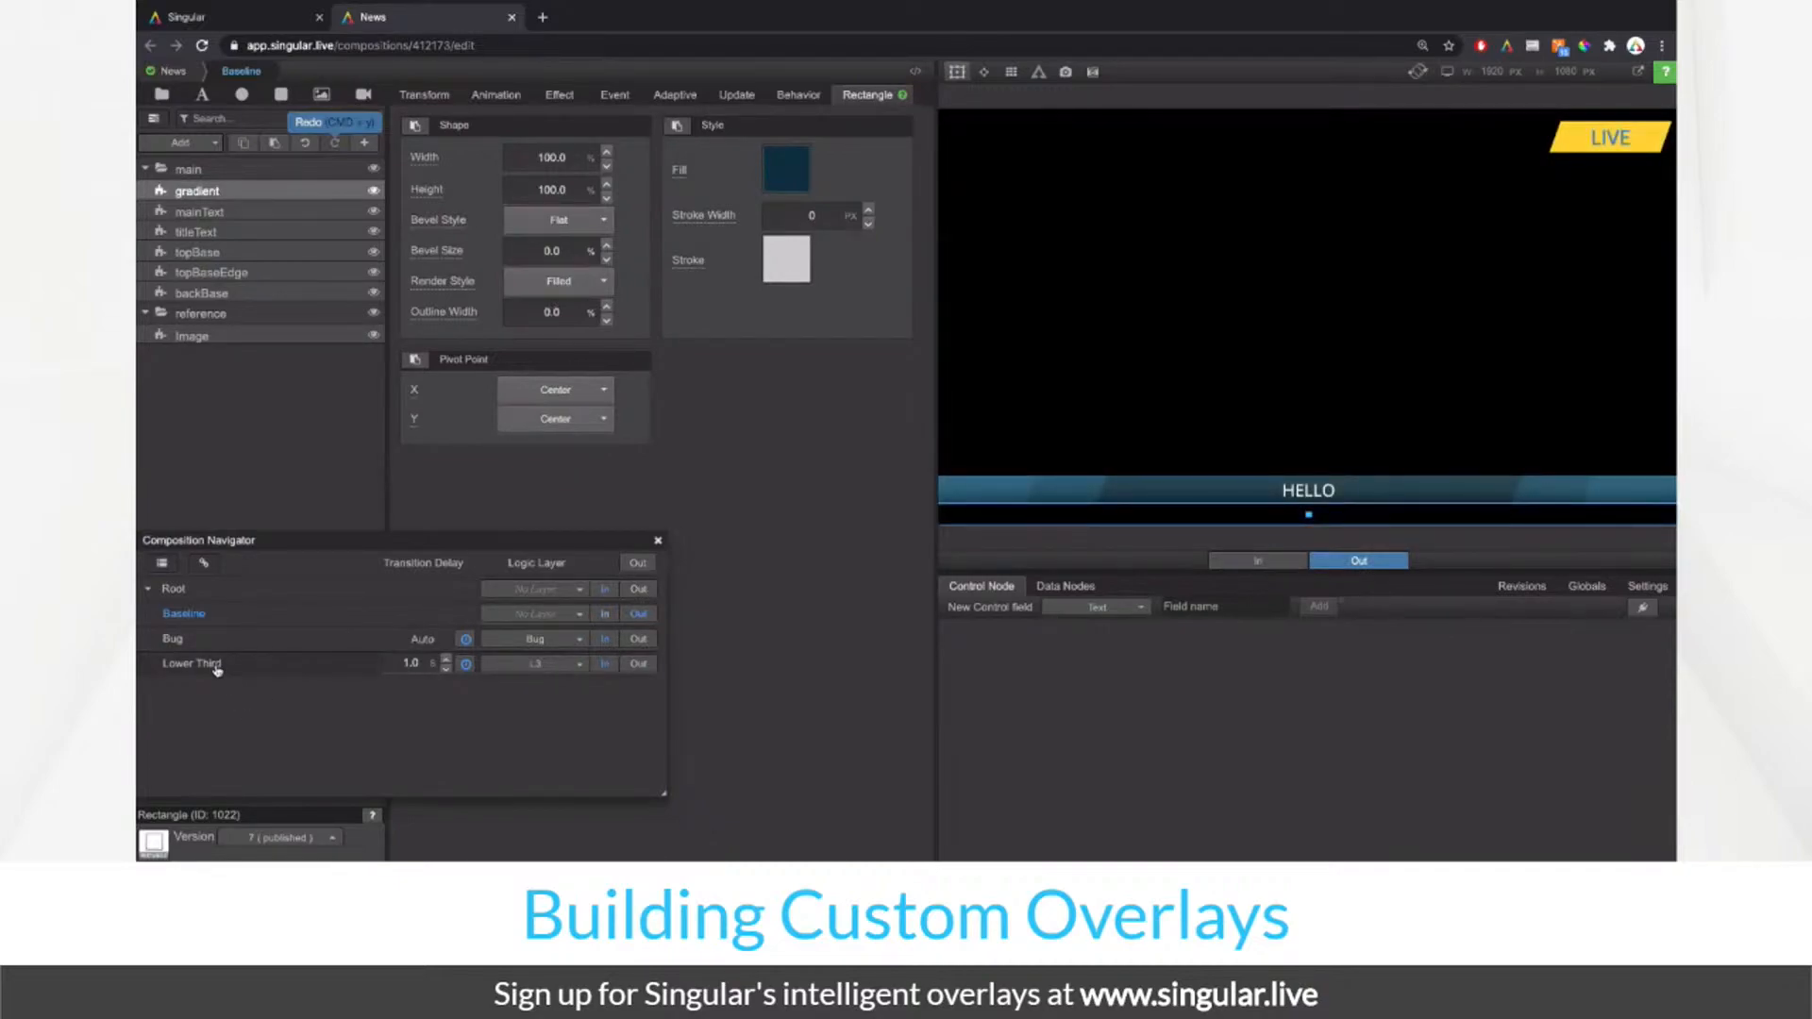
click(216, 664)
click(264, 212)
right_click(263, 213)
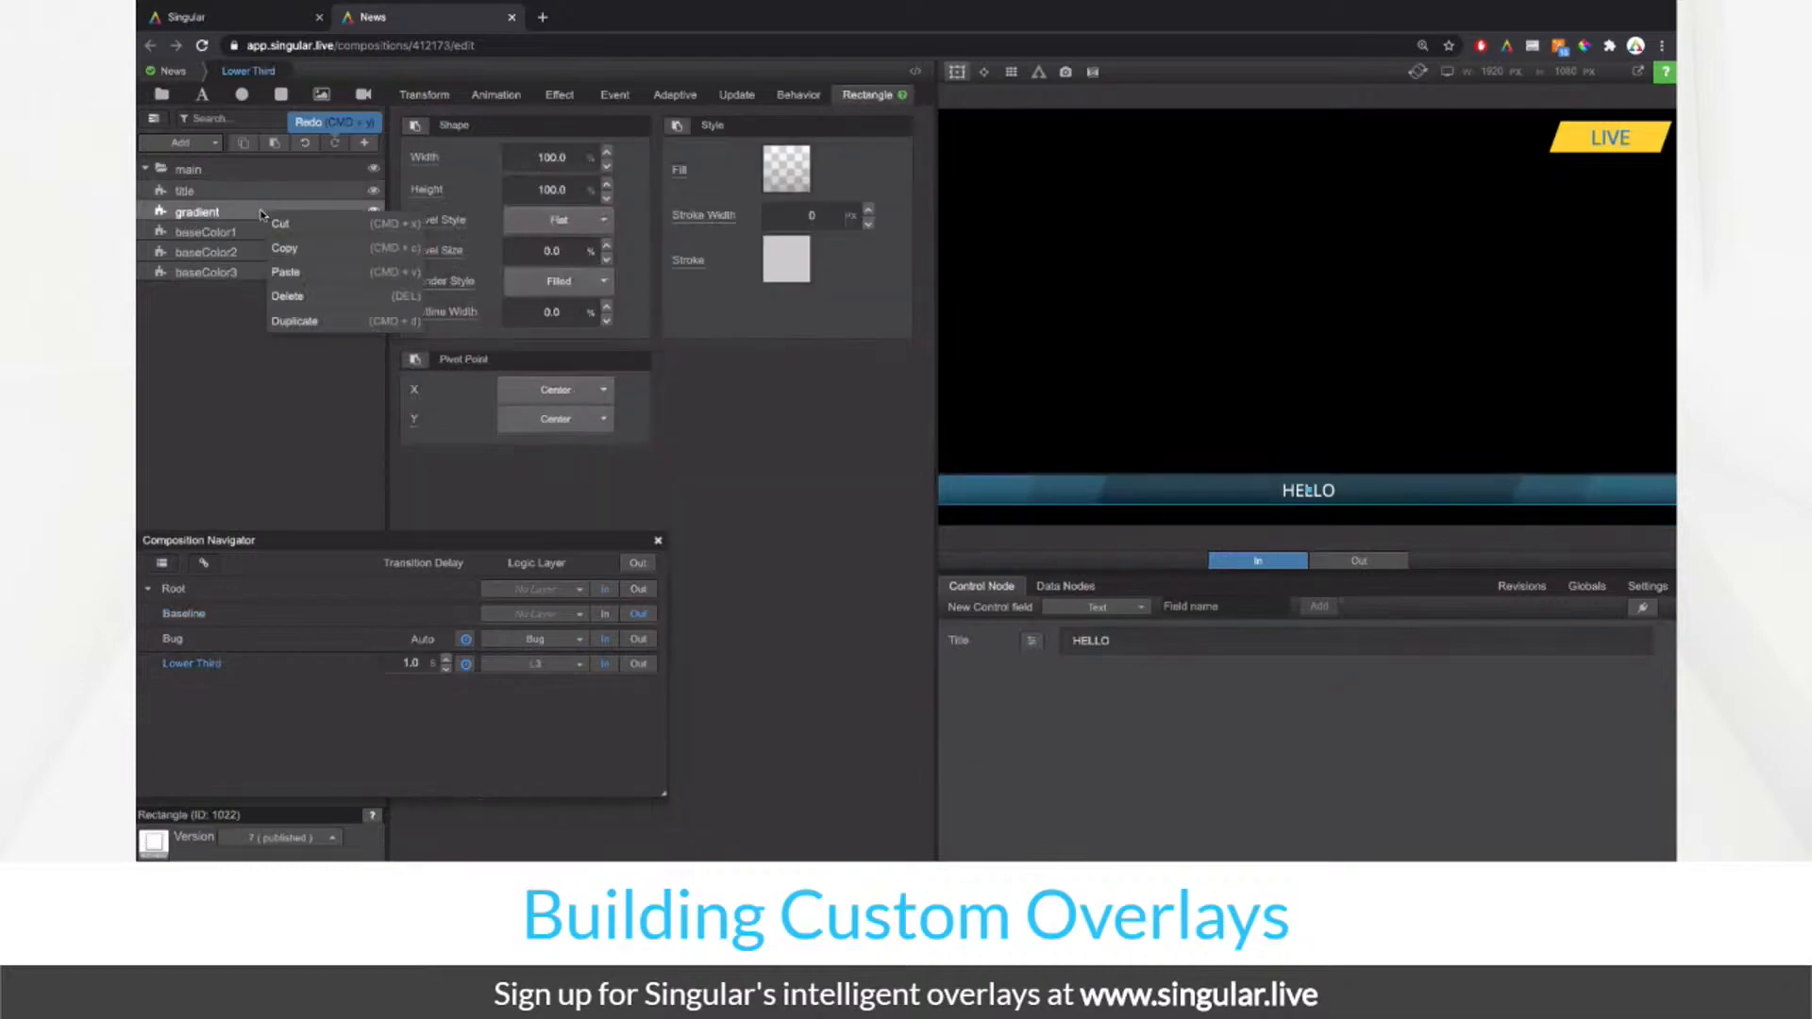
click(310, 253)
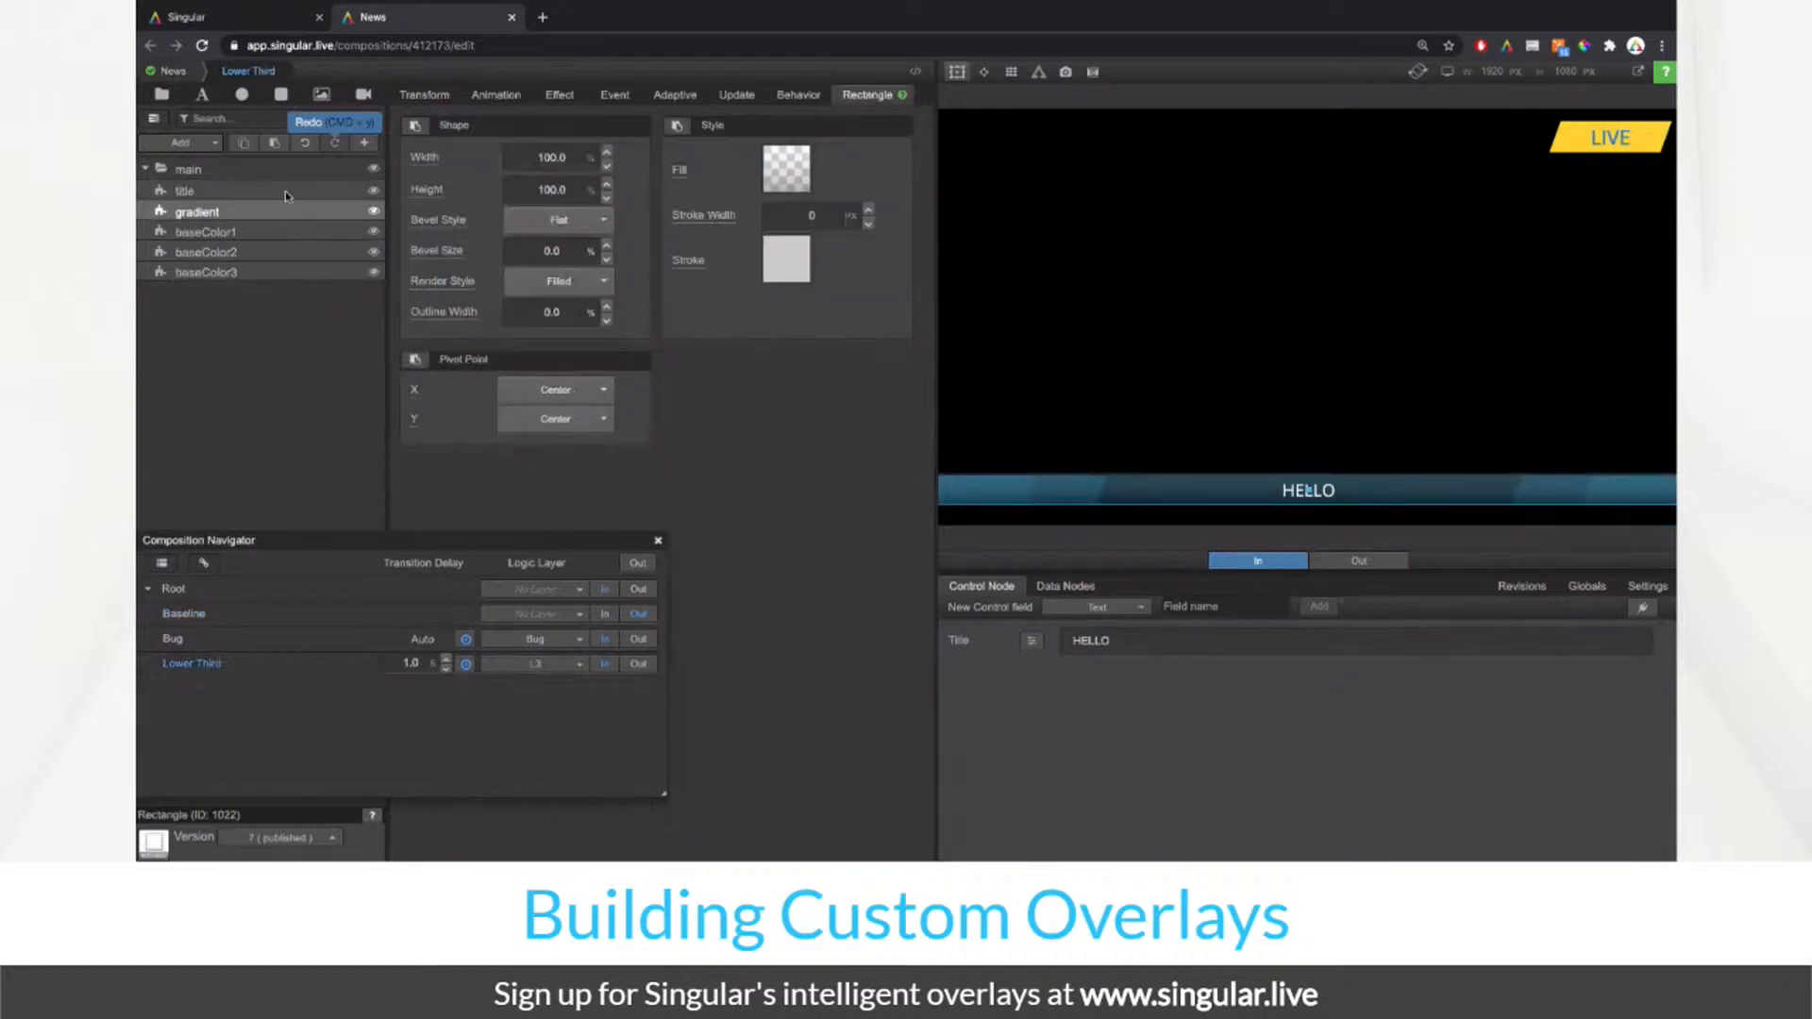
click(175, 72)
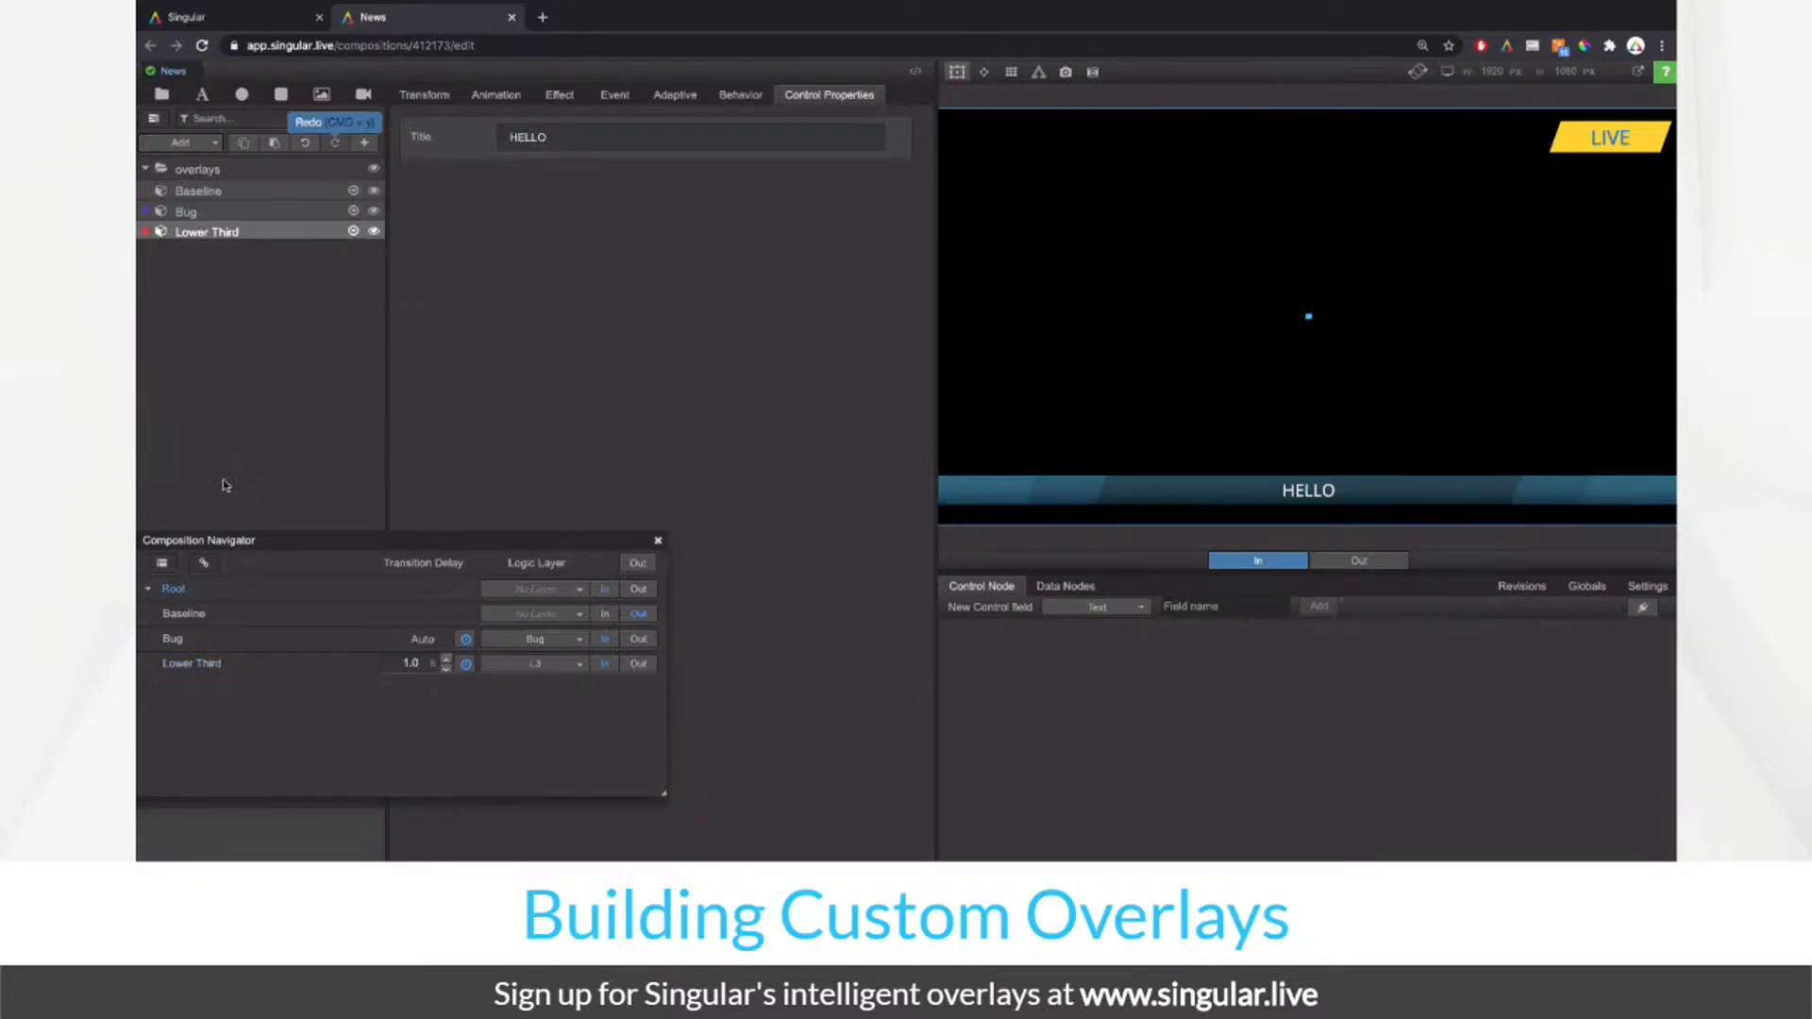
click(354, 193)
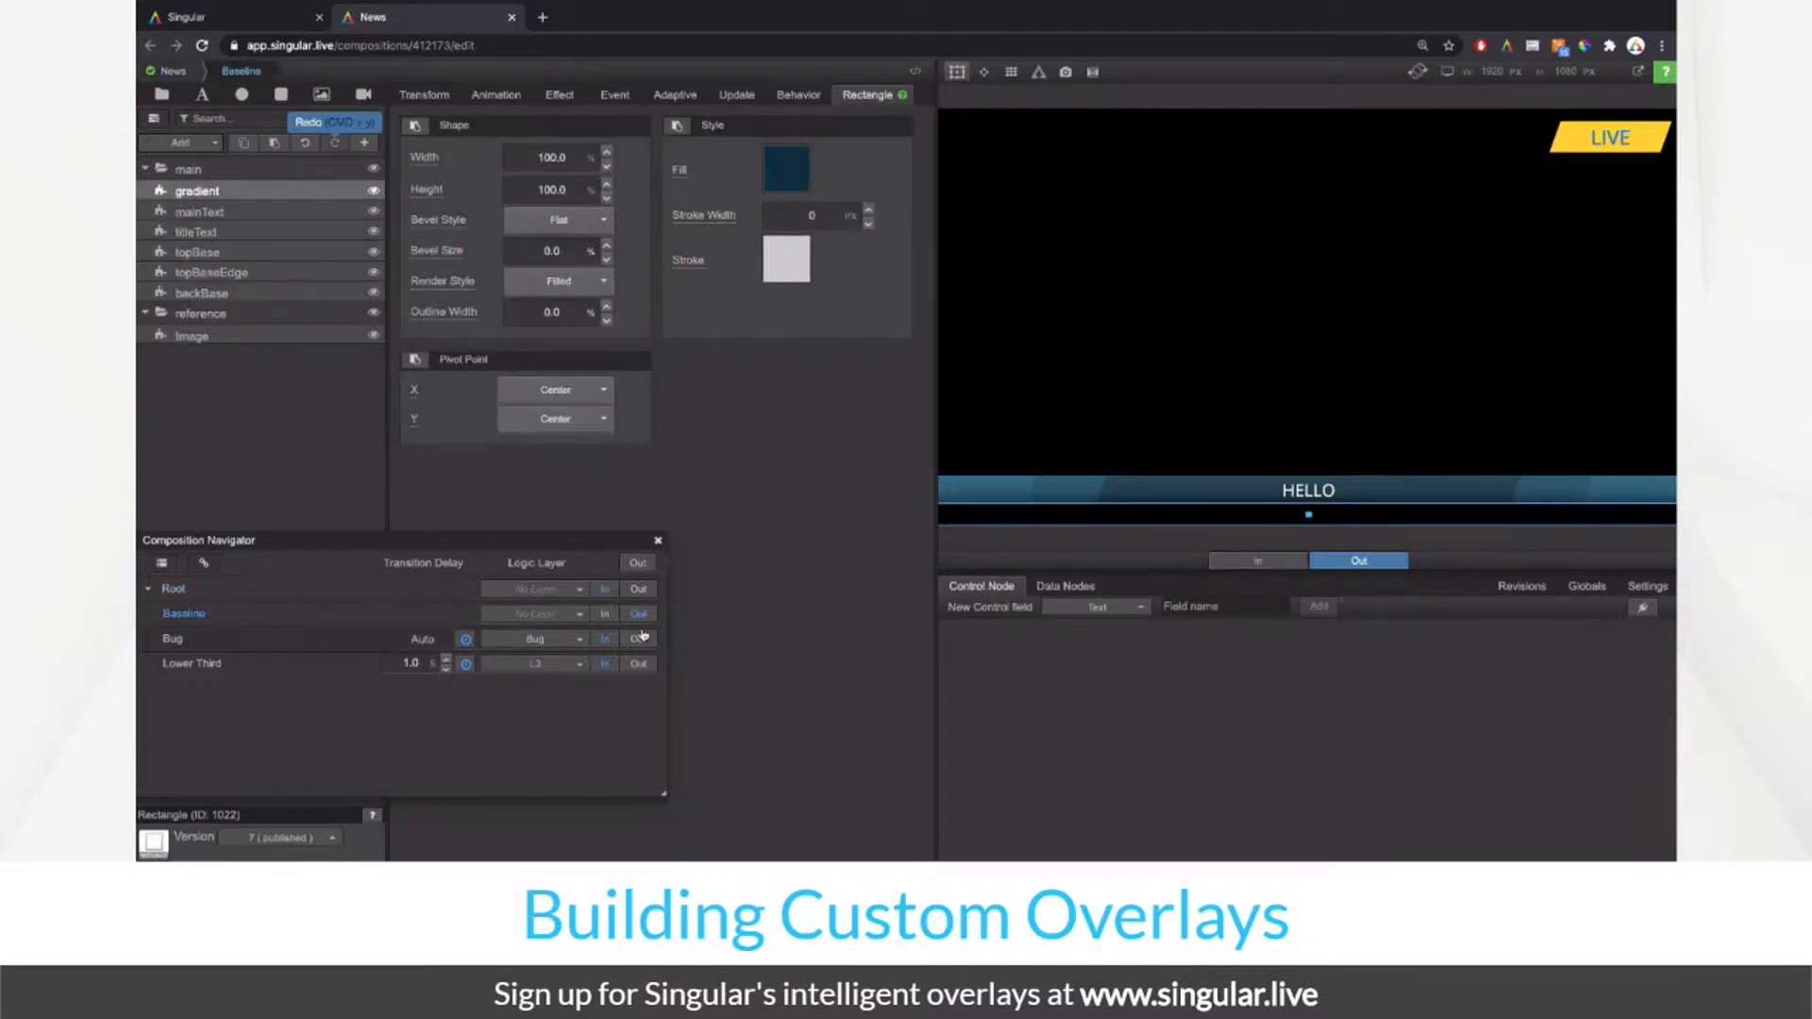
Step: Paste the Lower Third gradient style onto the new layer, compare with the reference, and select backBase
click(605, 615)
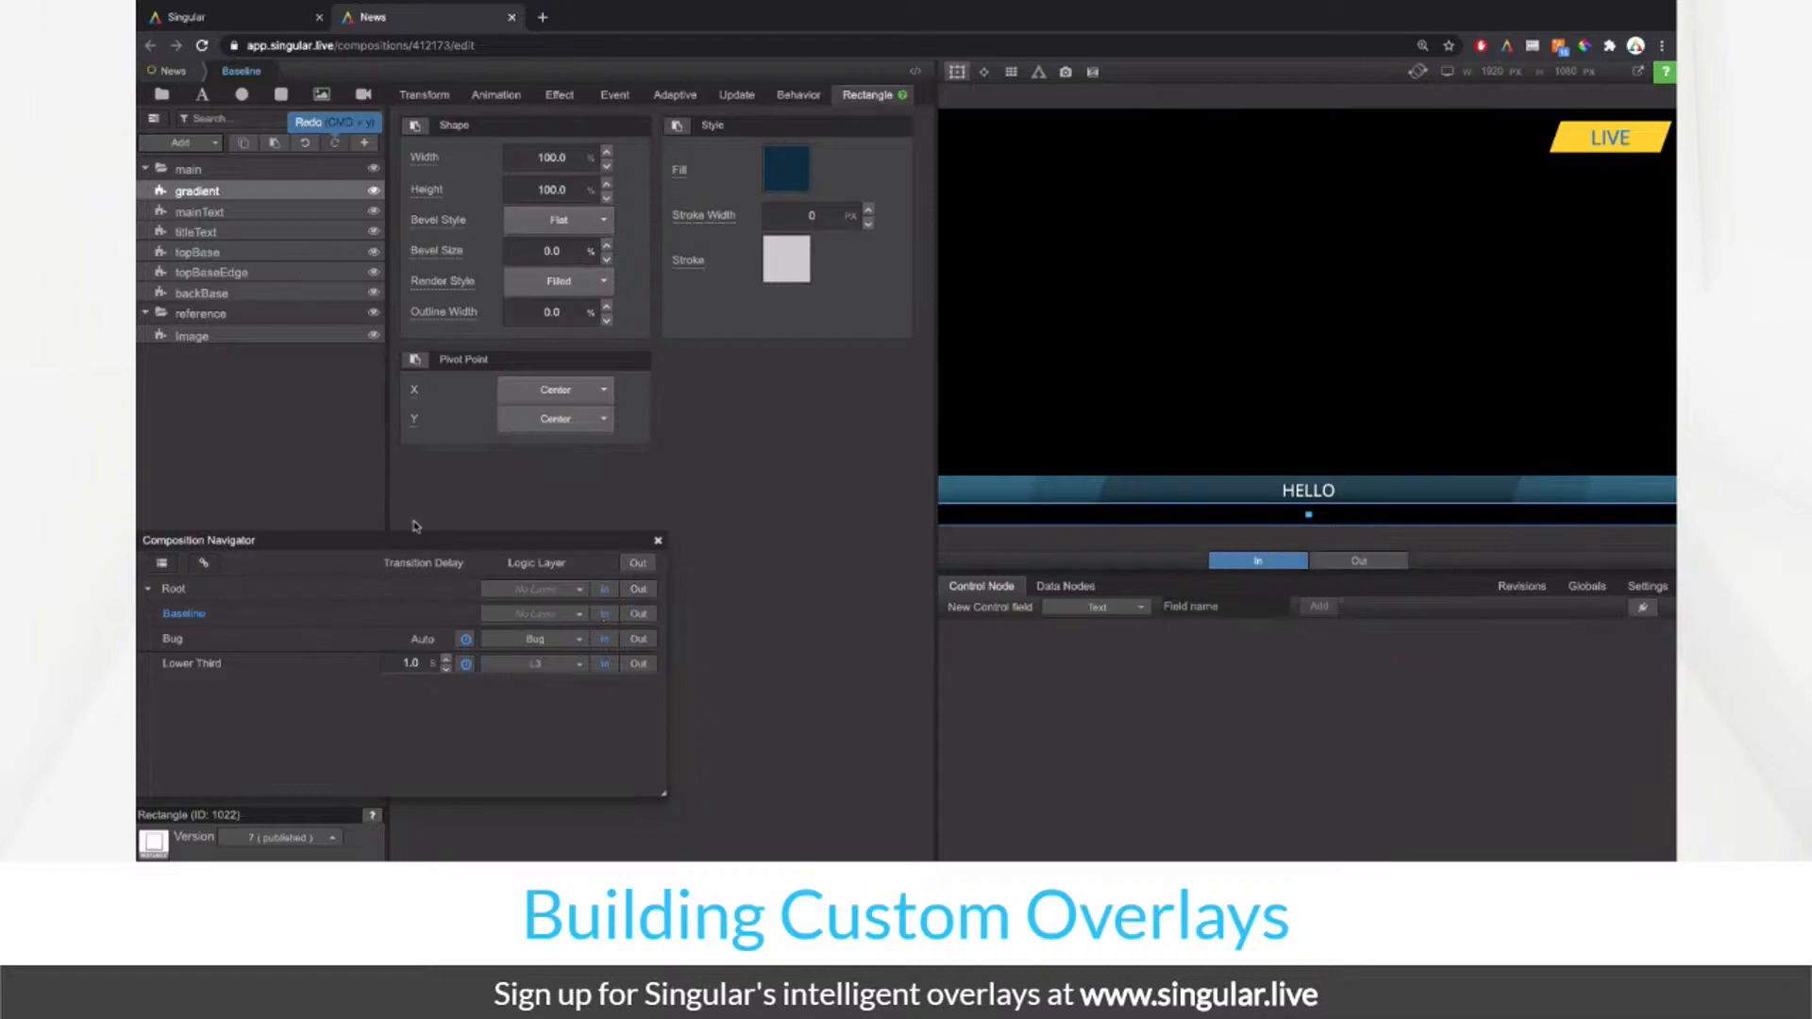
click(678, 126)
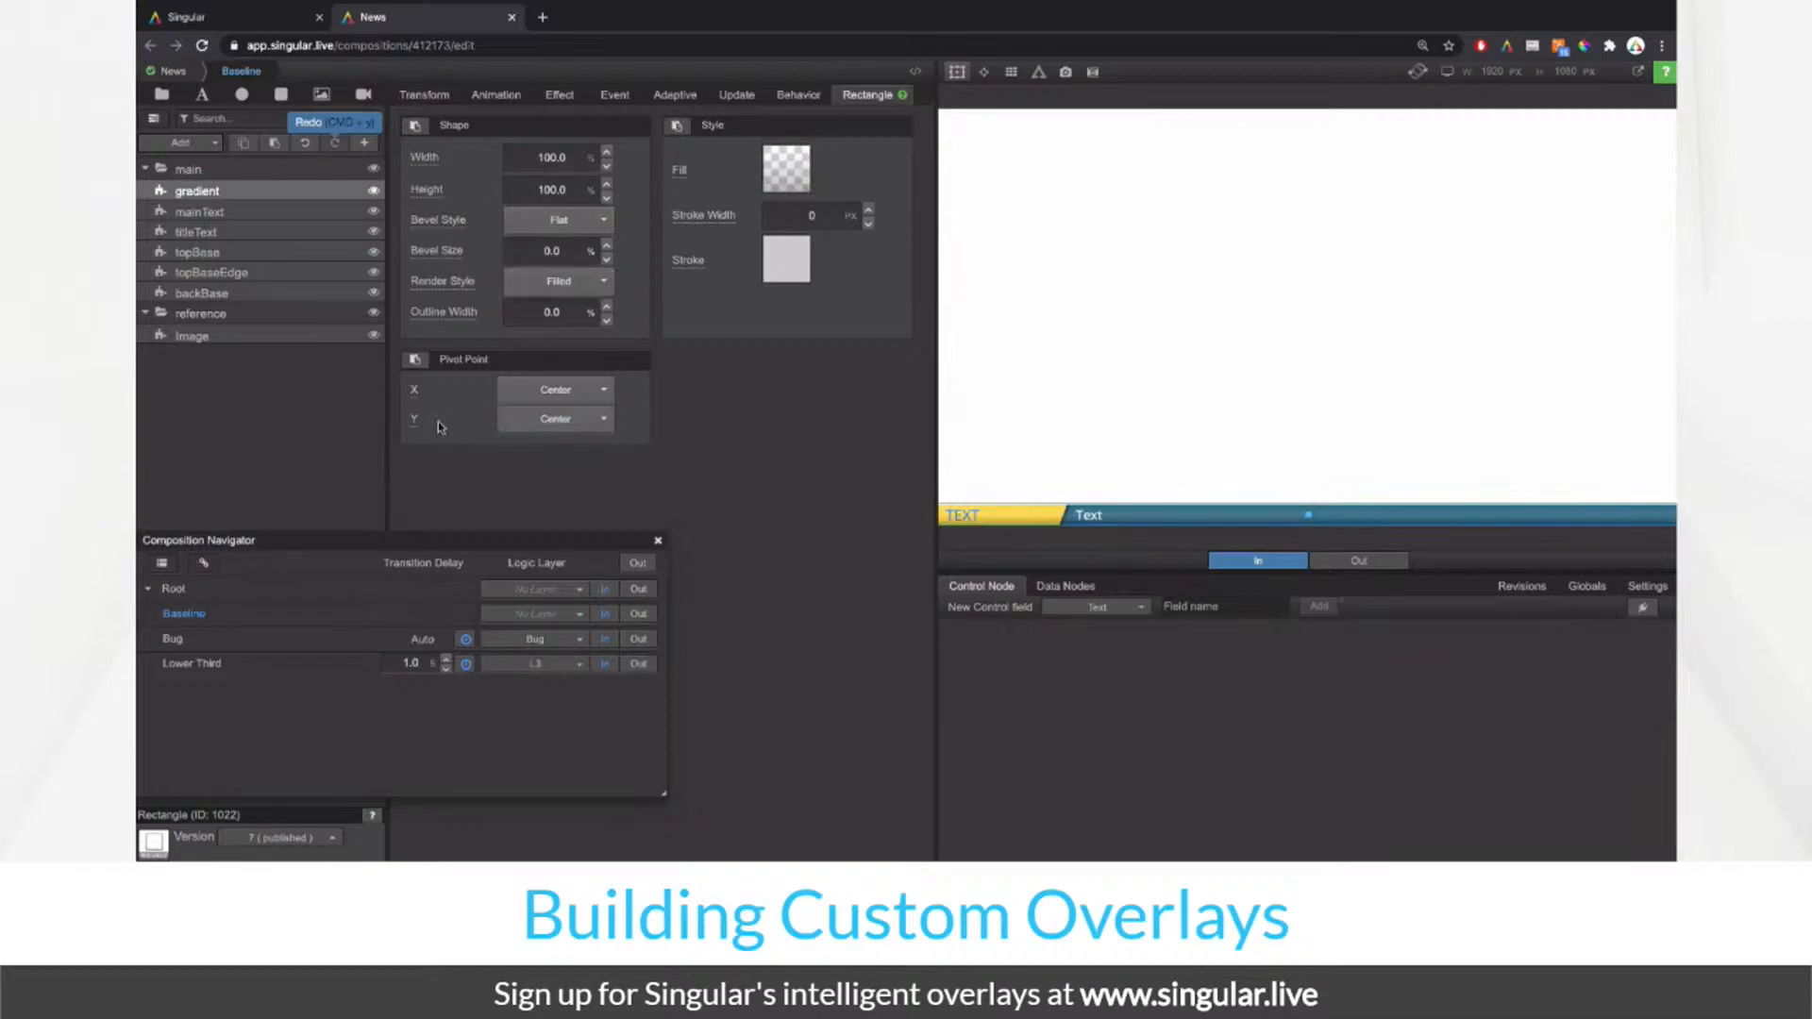
click(373, 170)
click(373, 170)
click(373, 171)
click(373, 171)
click(321, 273)
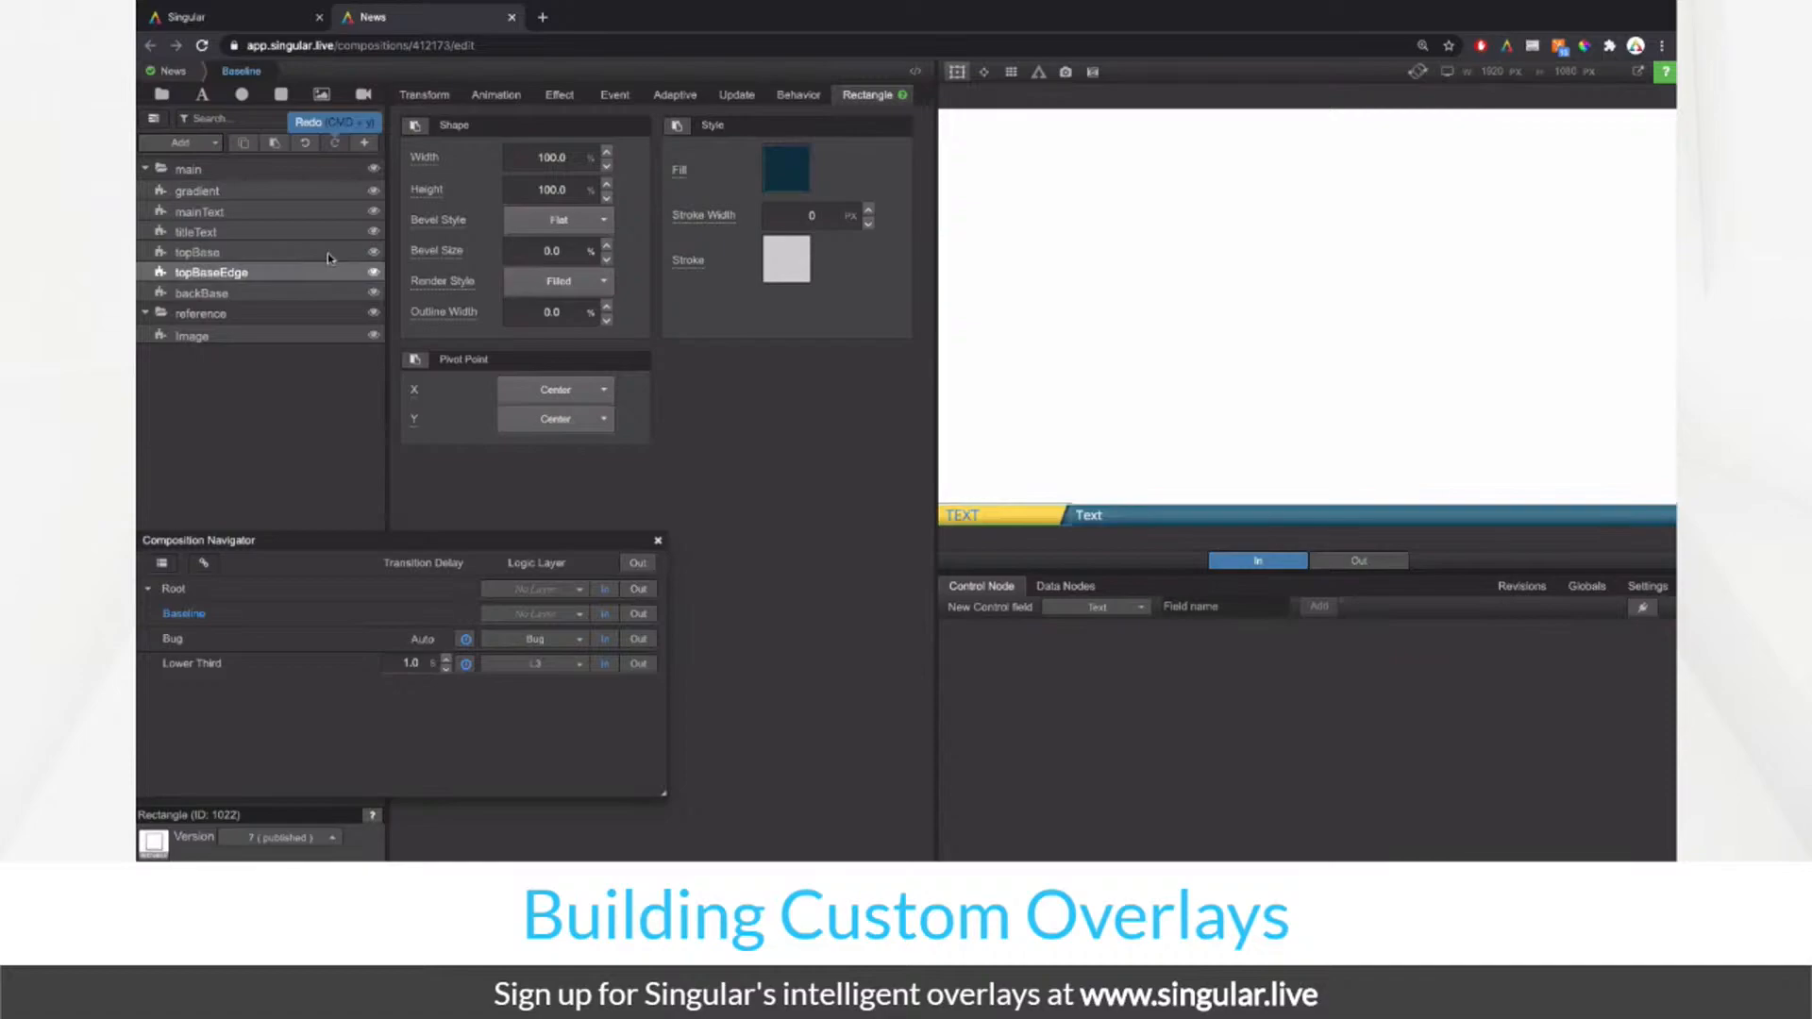
click(328, 256)
click(312, 292)
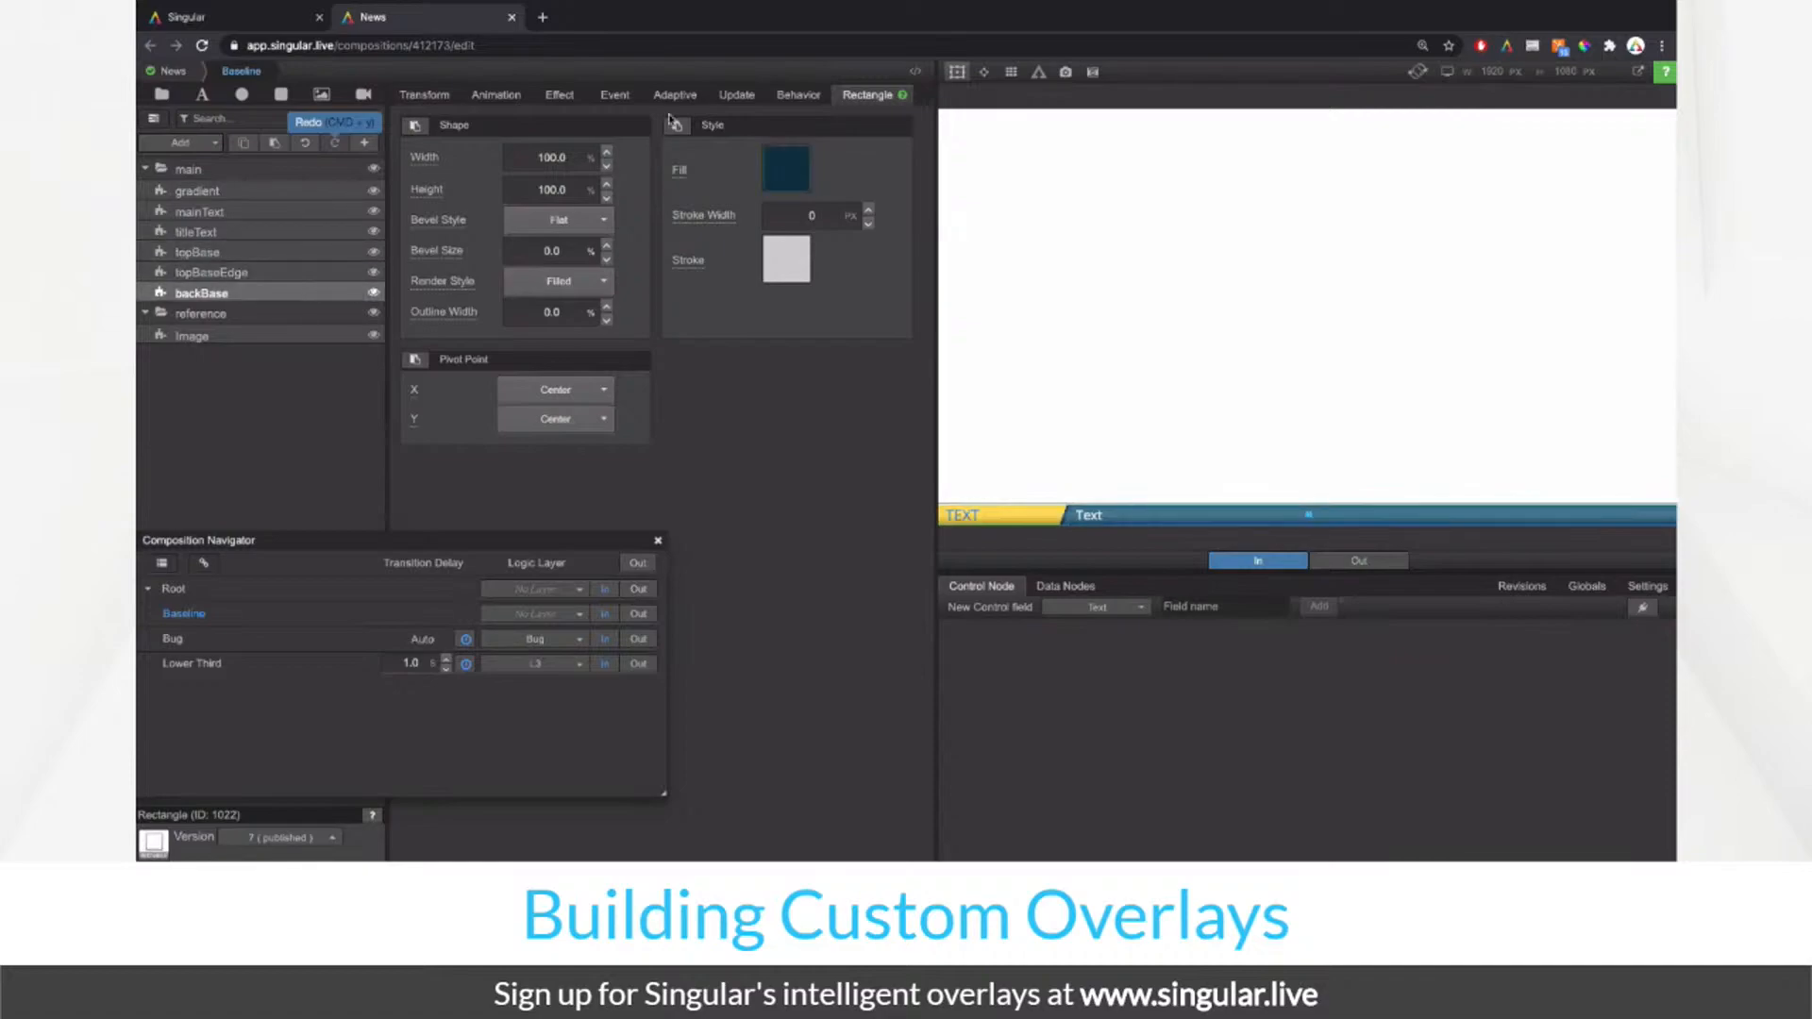
Step: In backBase's Effect filters, set Brightness to 150.0 and Grayscale to 0.0
click(560, 95)
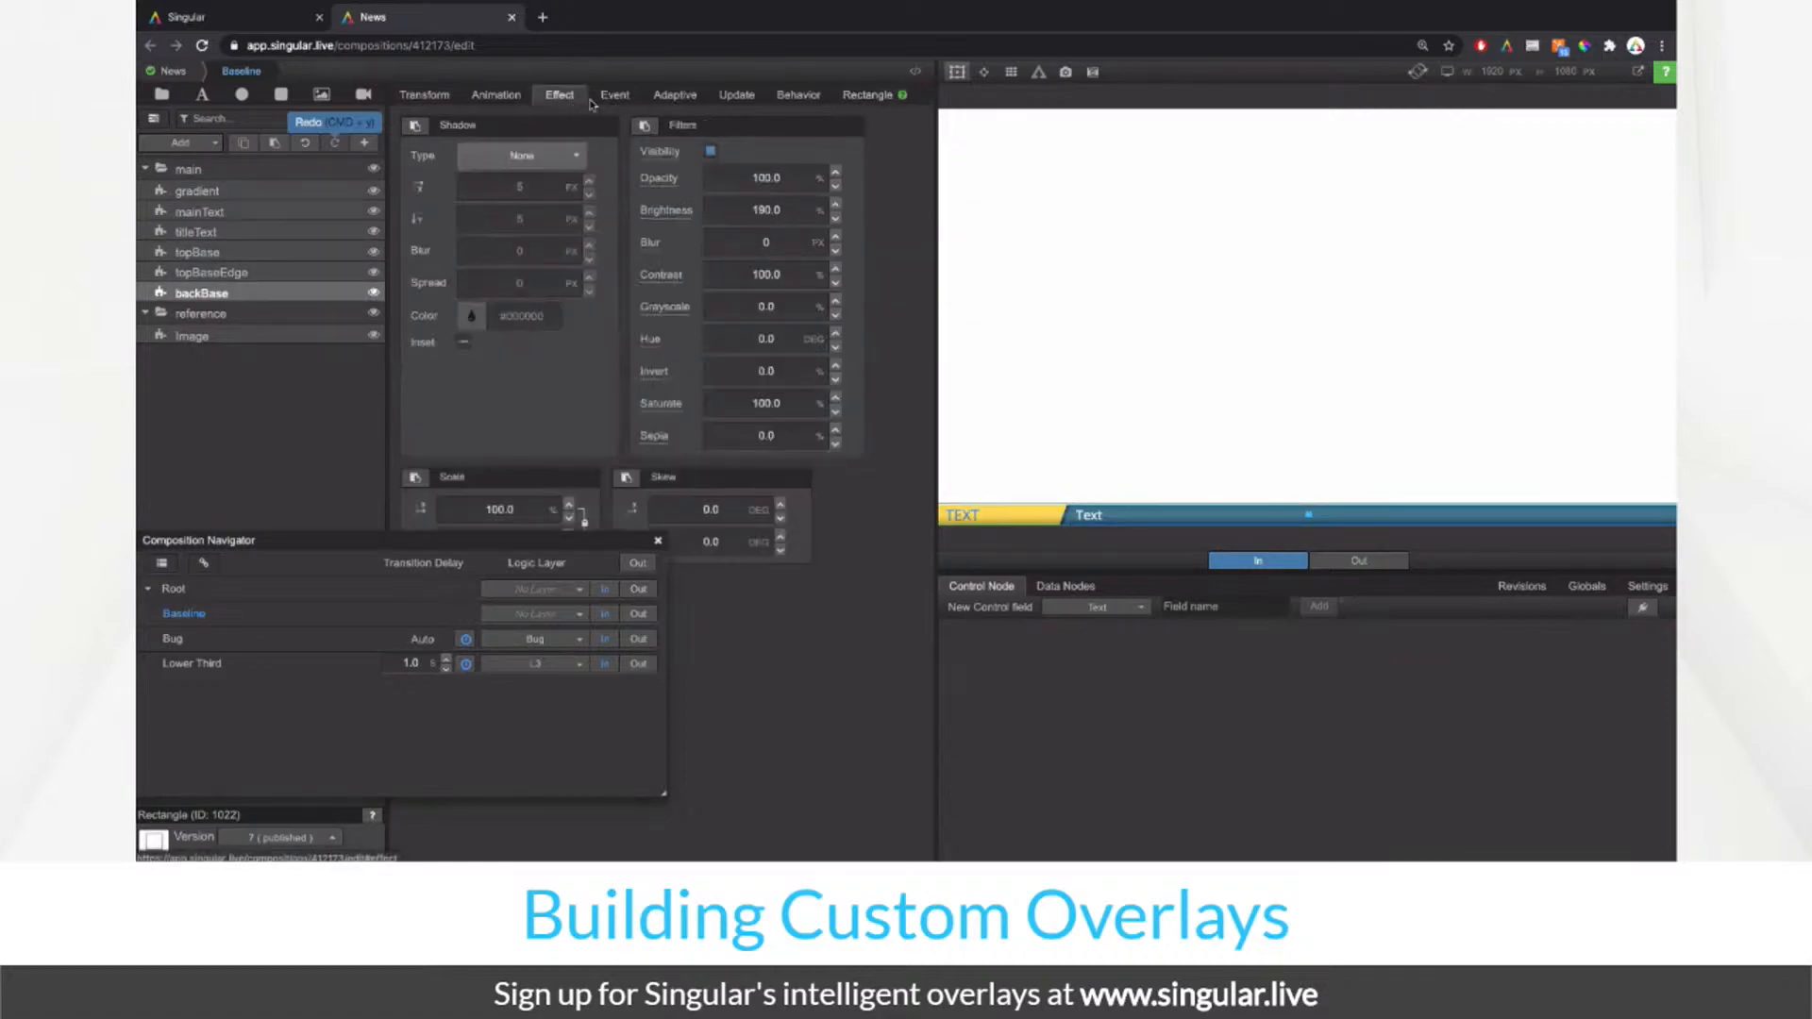
click(790, 208)
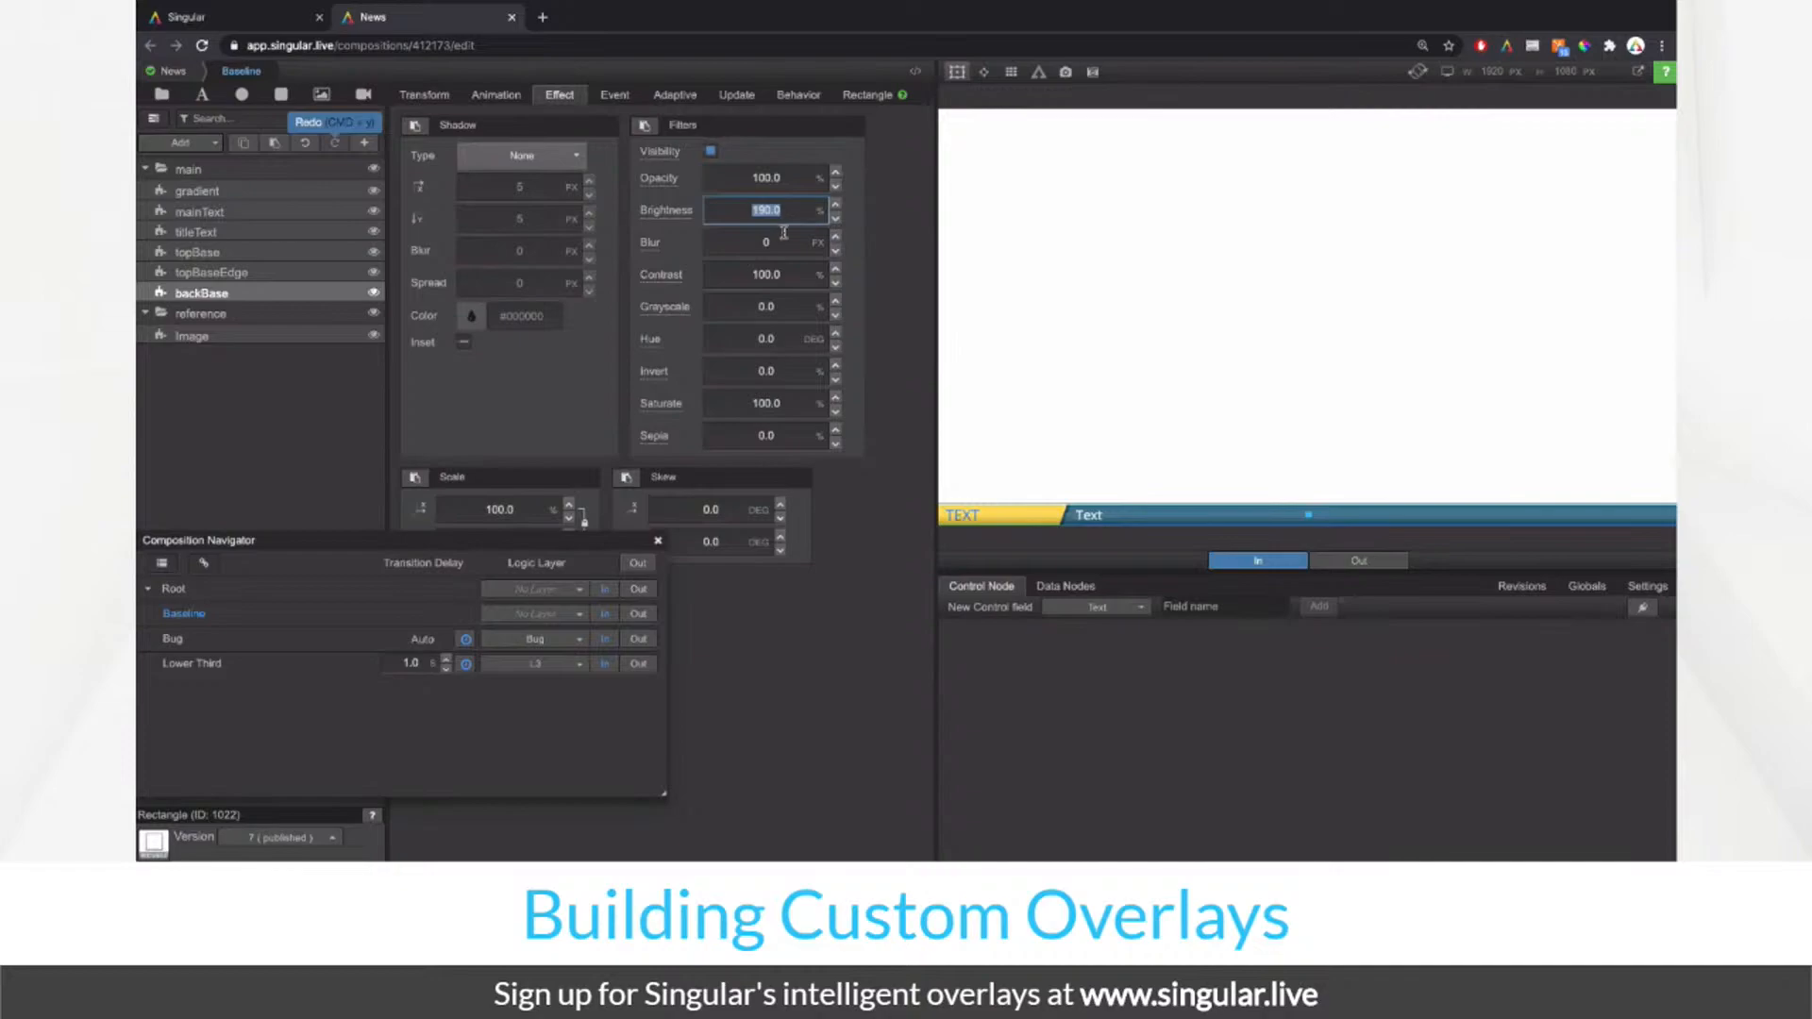
drag(780, 302, 809, 305)
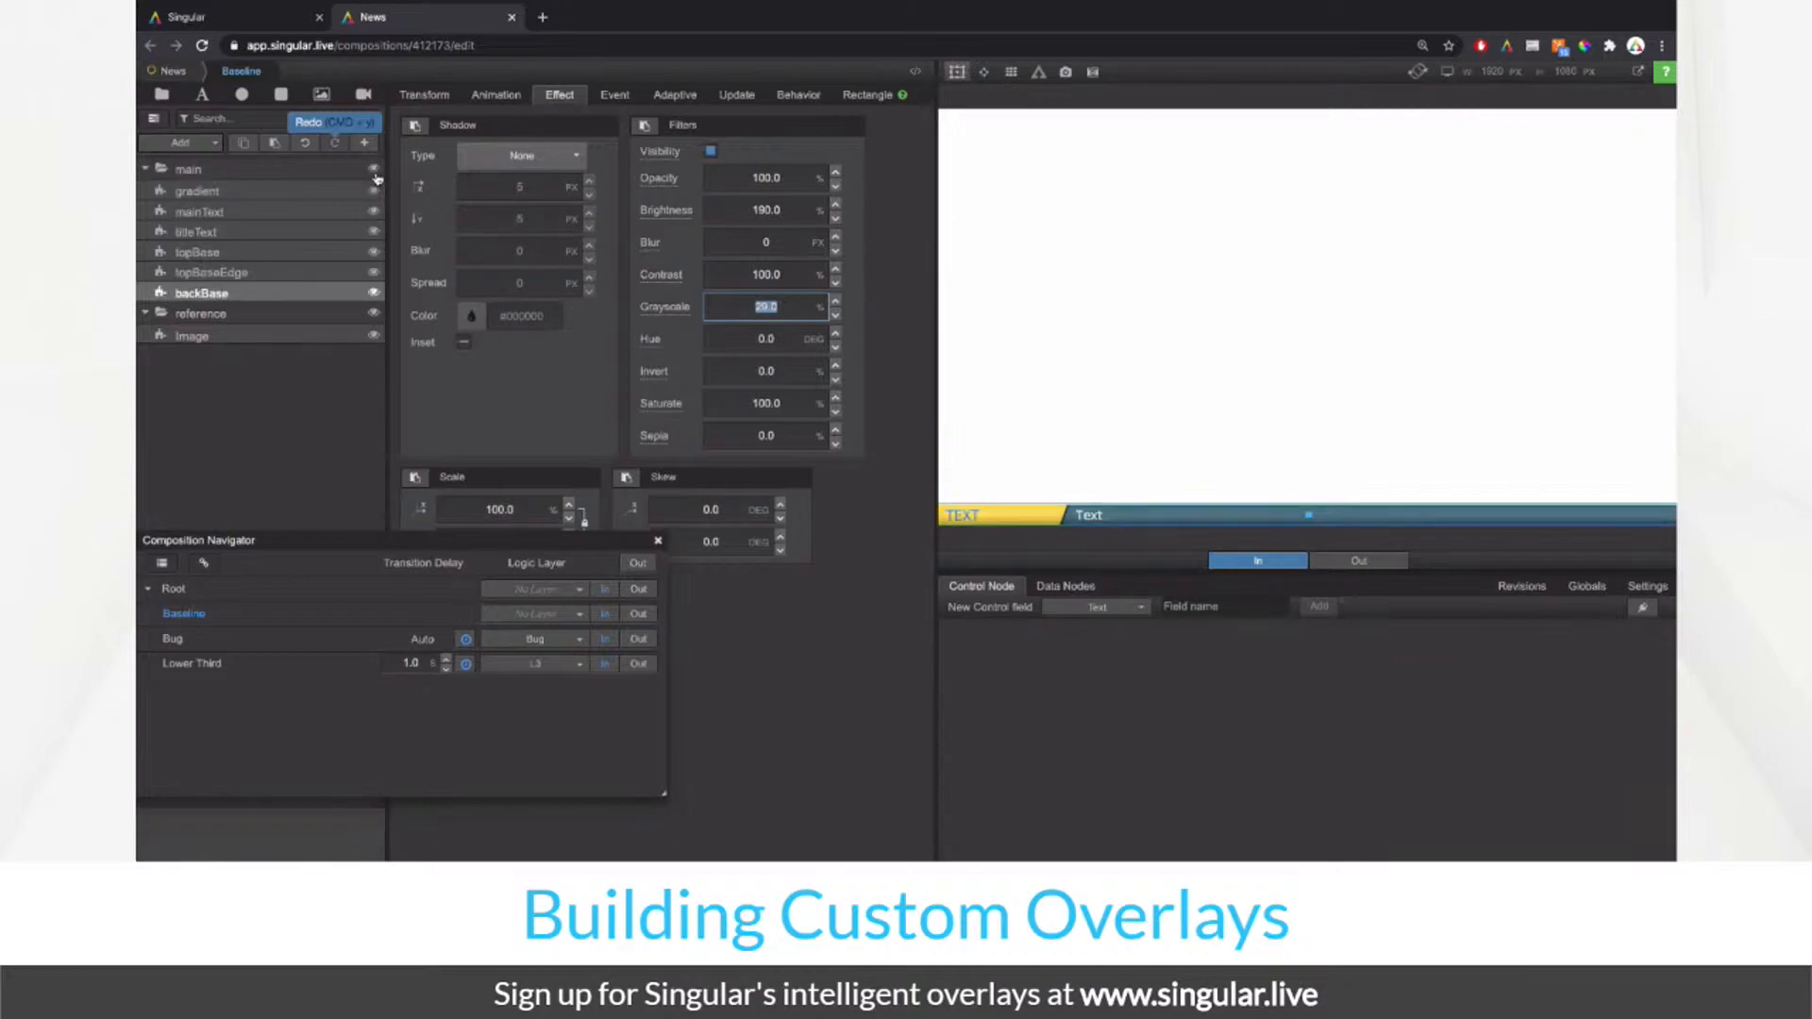
drag(780, 313, 794, 311)
text(0.0)
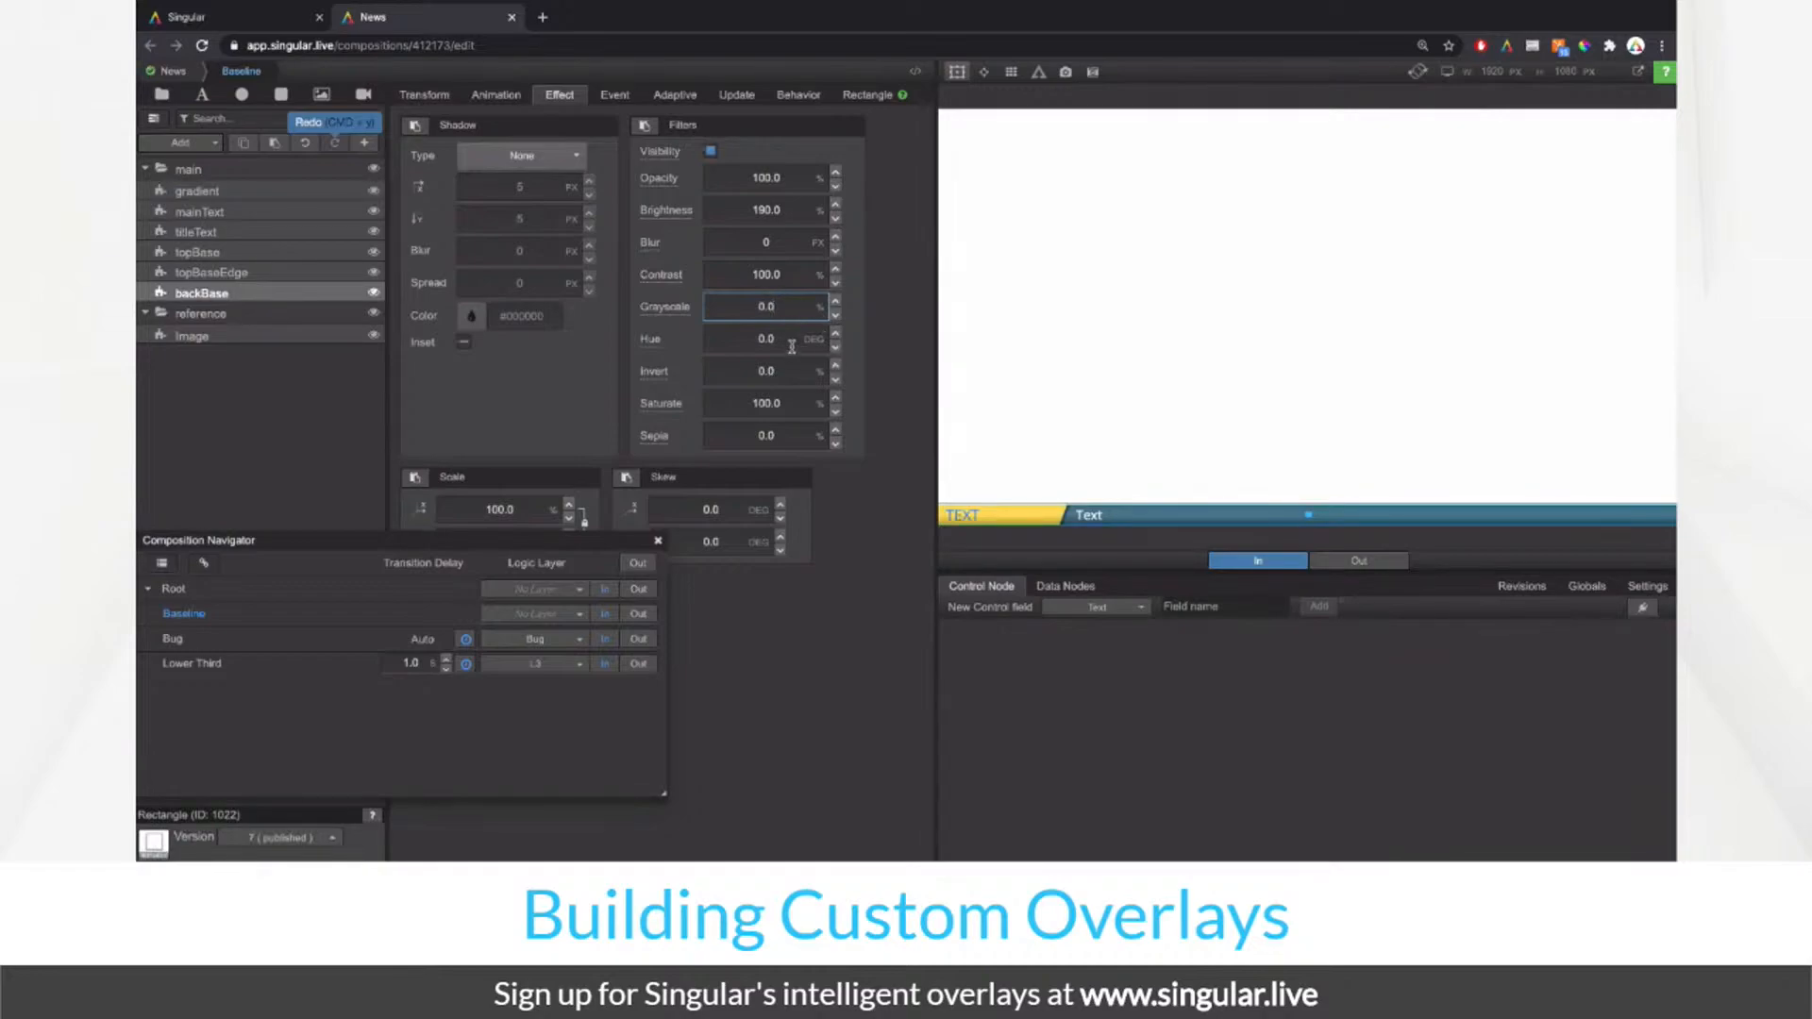
click(781, 211)
text(150.0)
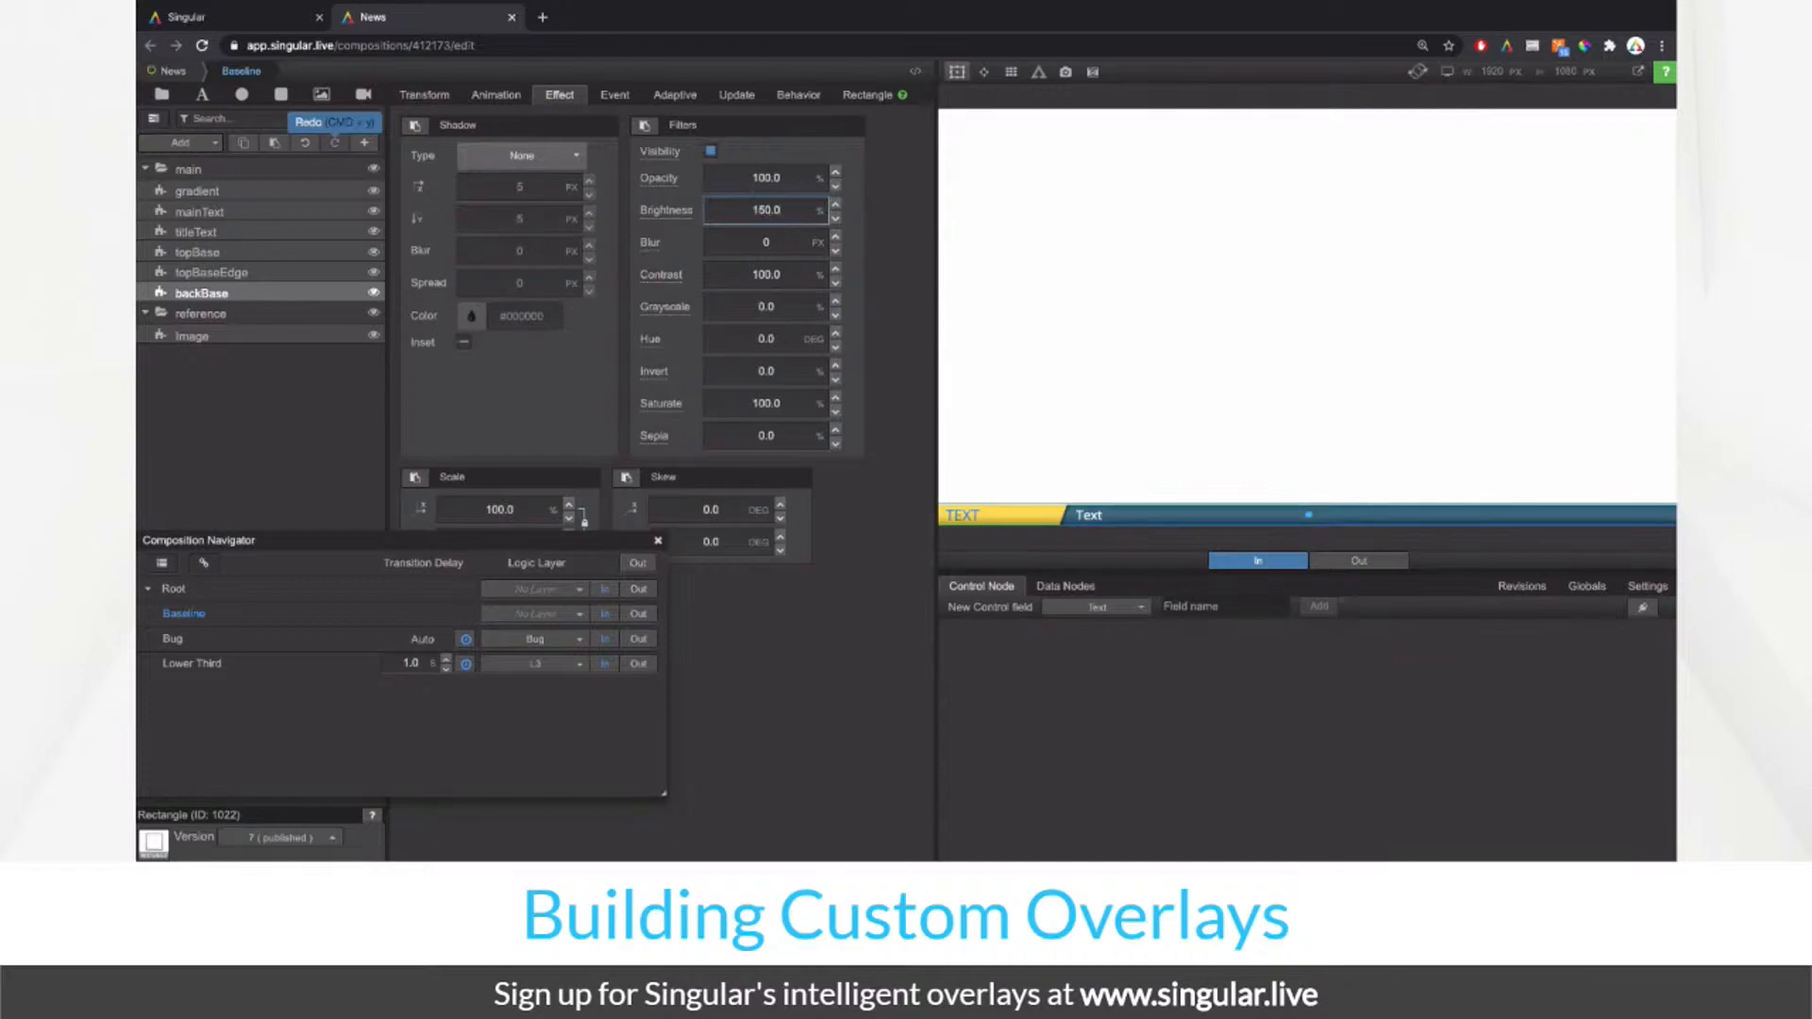
click(958, 73)
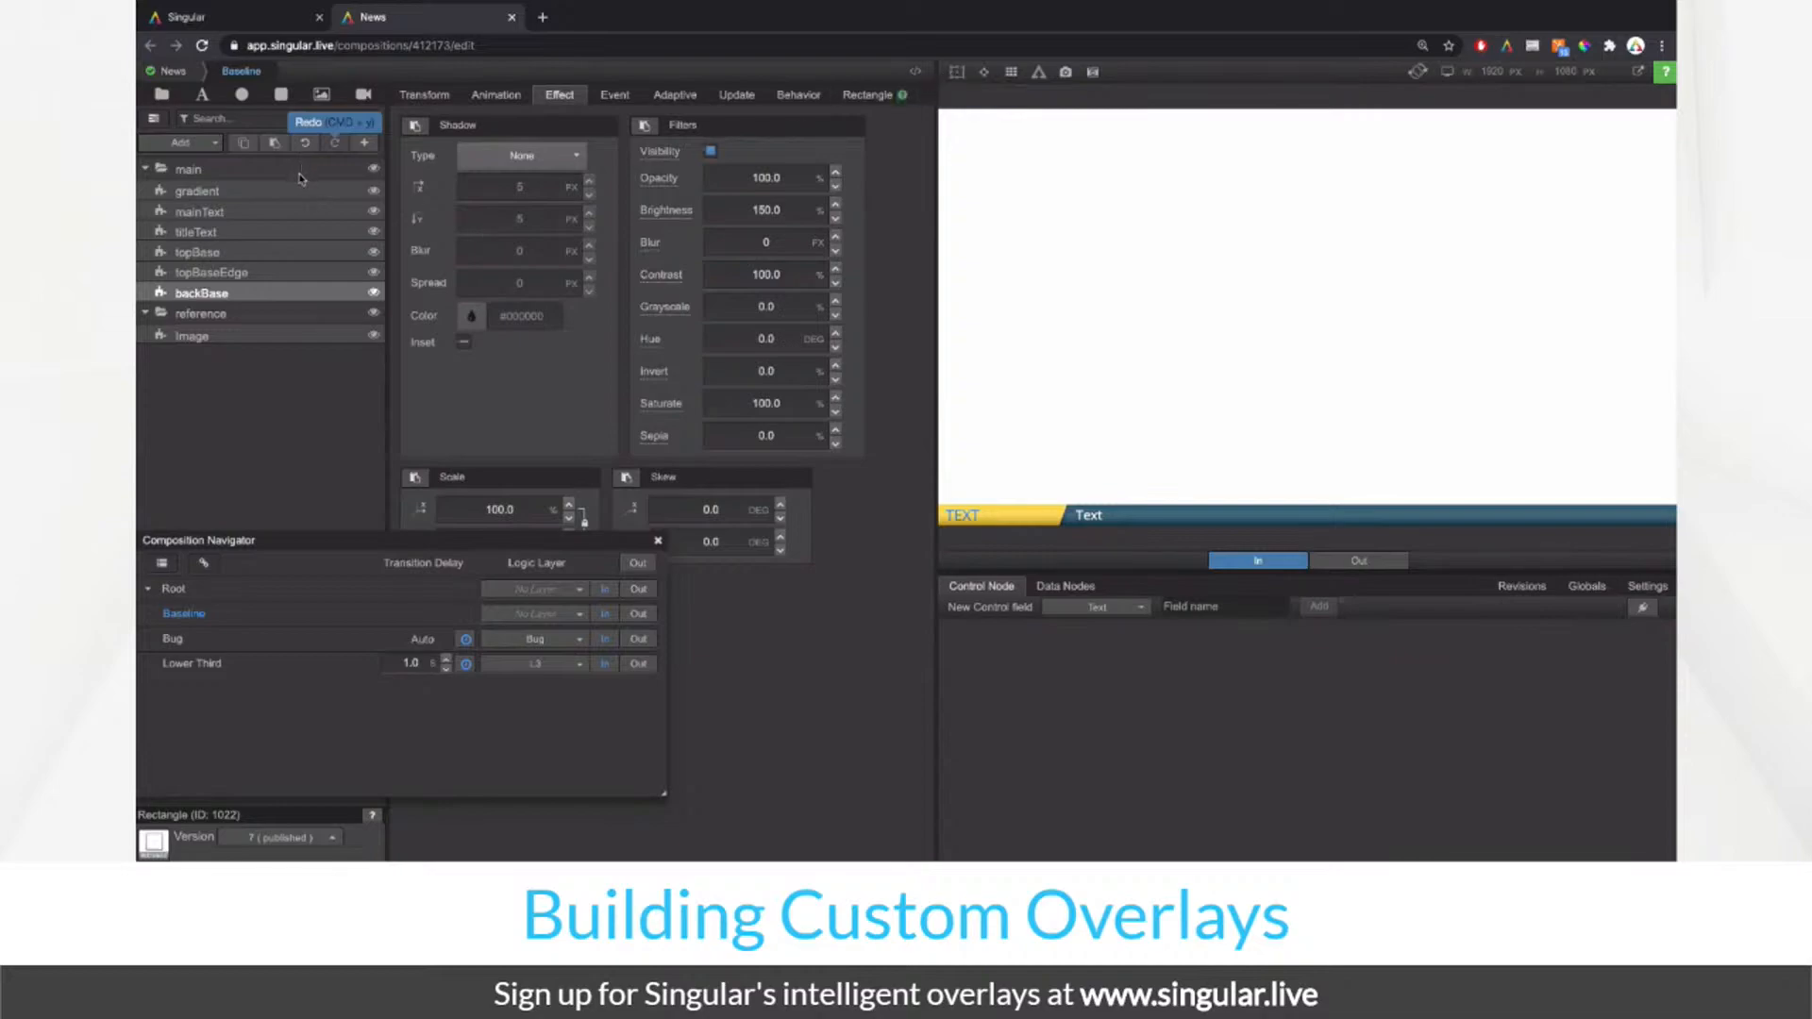
Step: Play the Baseline overlay out and in, taking the Bug and Lower Third overlays out
click(638, 613)
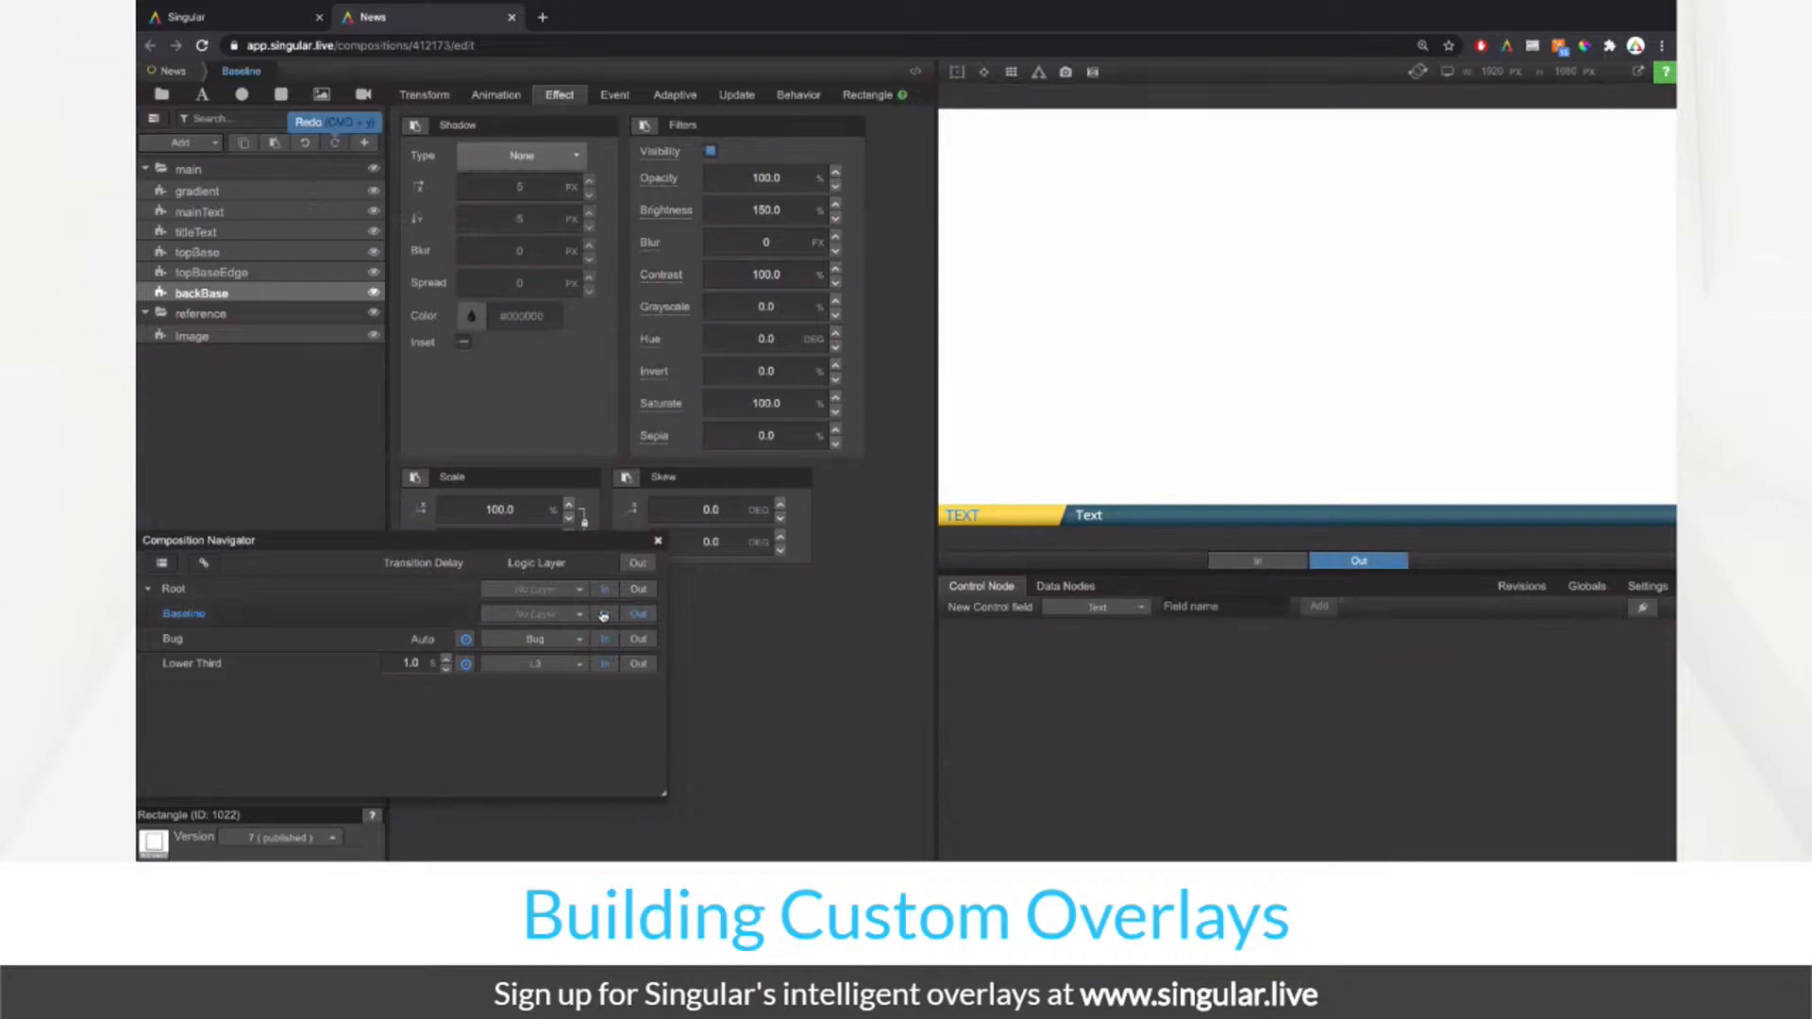
click(604, 614)
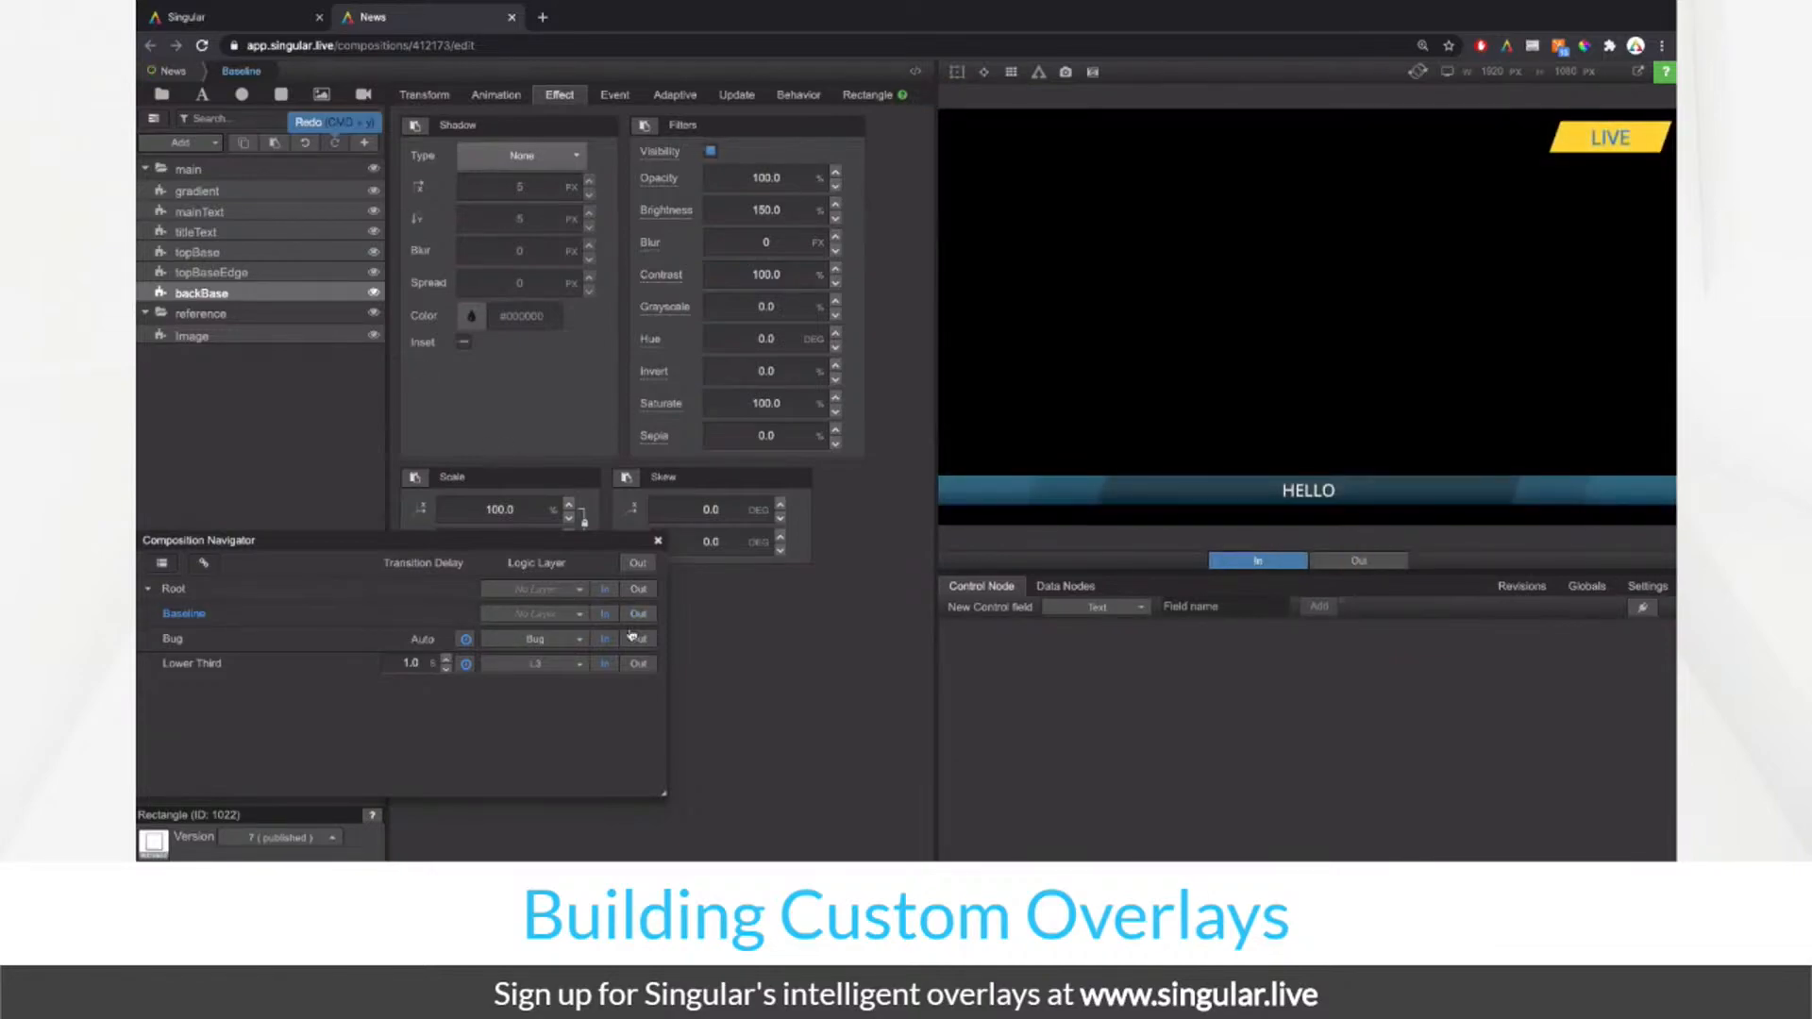
click(635, 639)
click(638, 664)
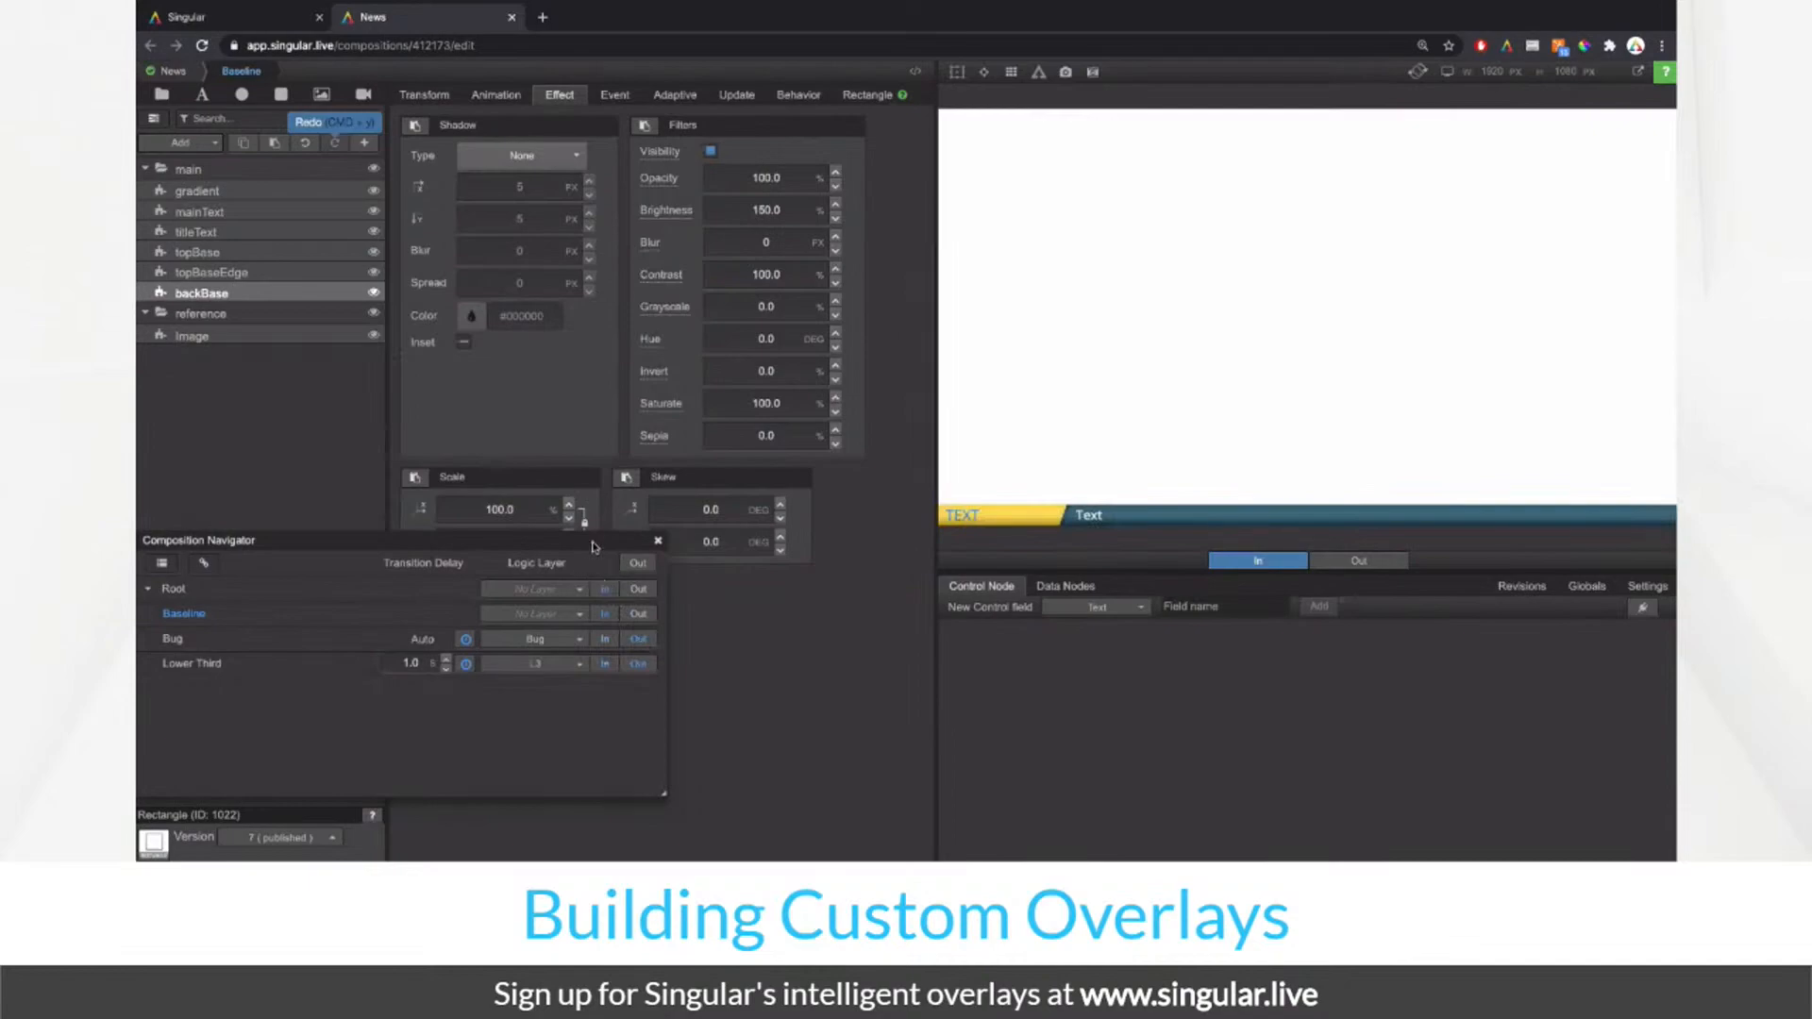
click(638, 614)
click(604, 615)
Step: Hide the reference folder and replay the Baseline ticker out and in
click(373, 314)
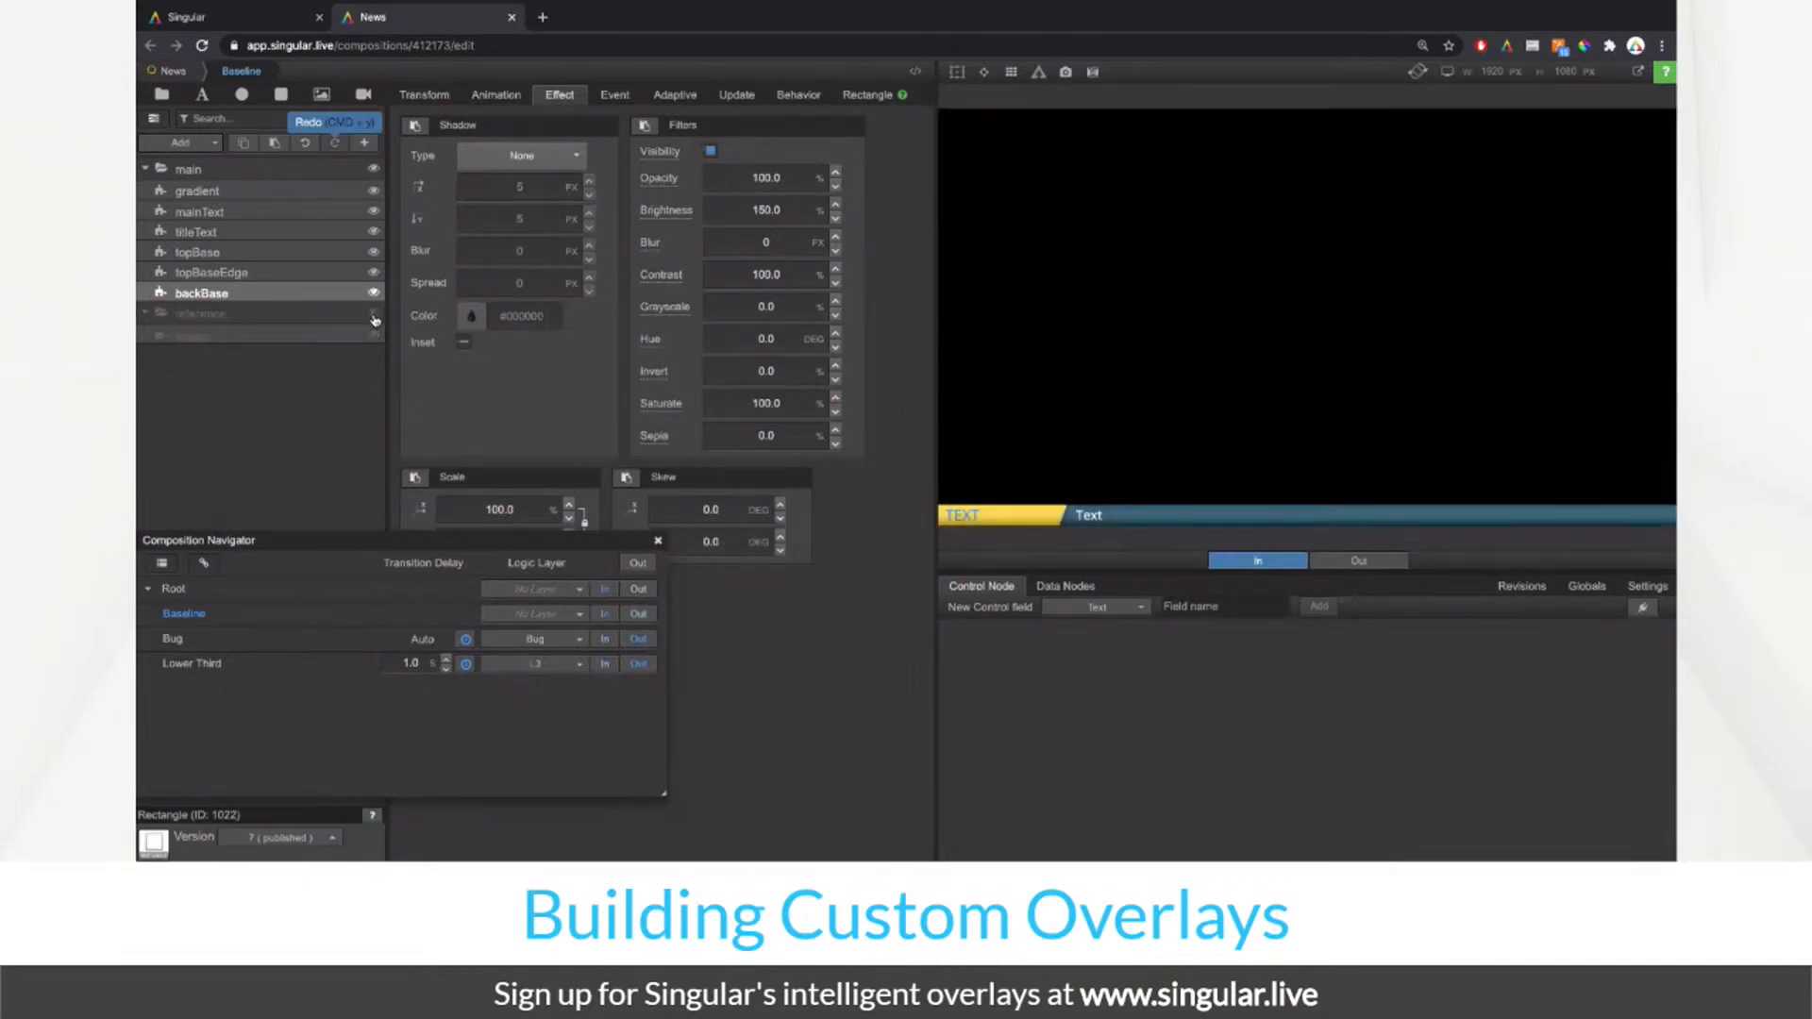
click(640, 615)
click(610, 614)
Step: Move the gradient layer below titleText and replay Baseline out and in
click(209, 233)
drag(210, 191, 235, 241)
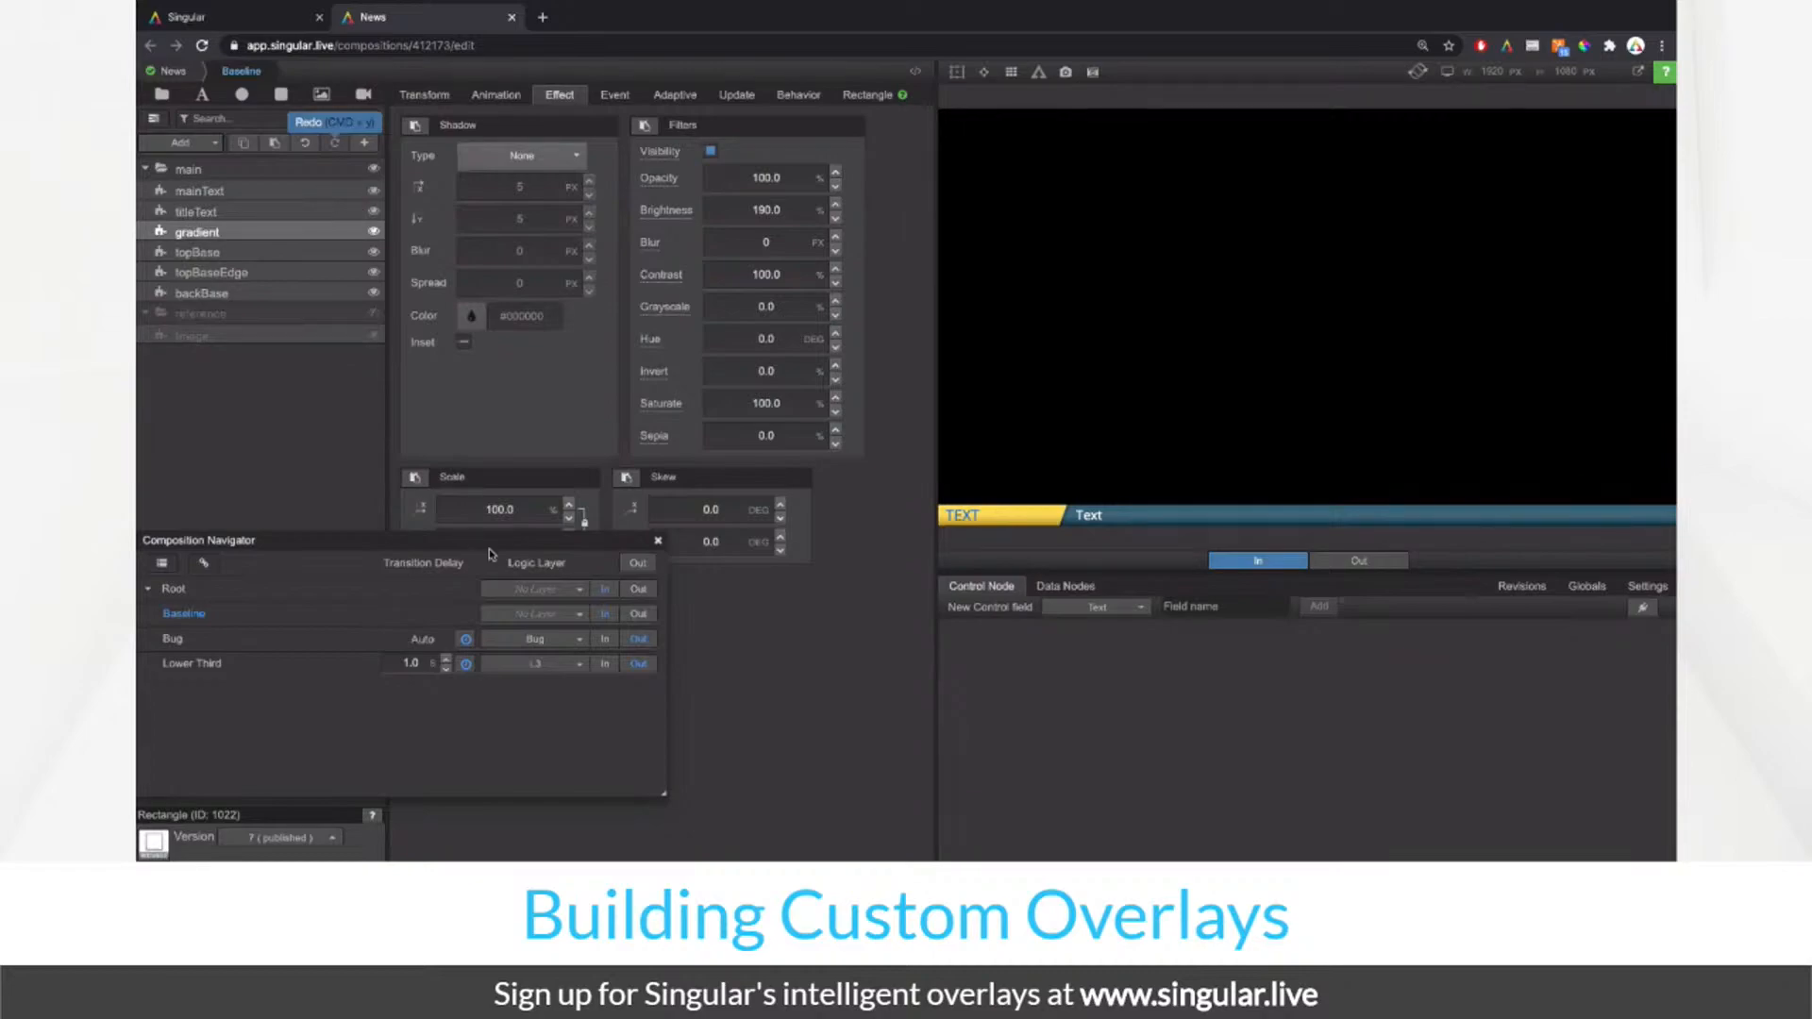
click(638, 614)
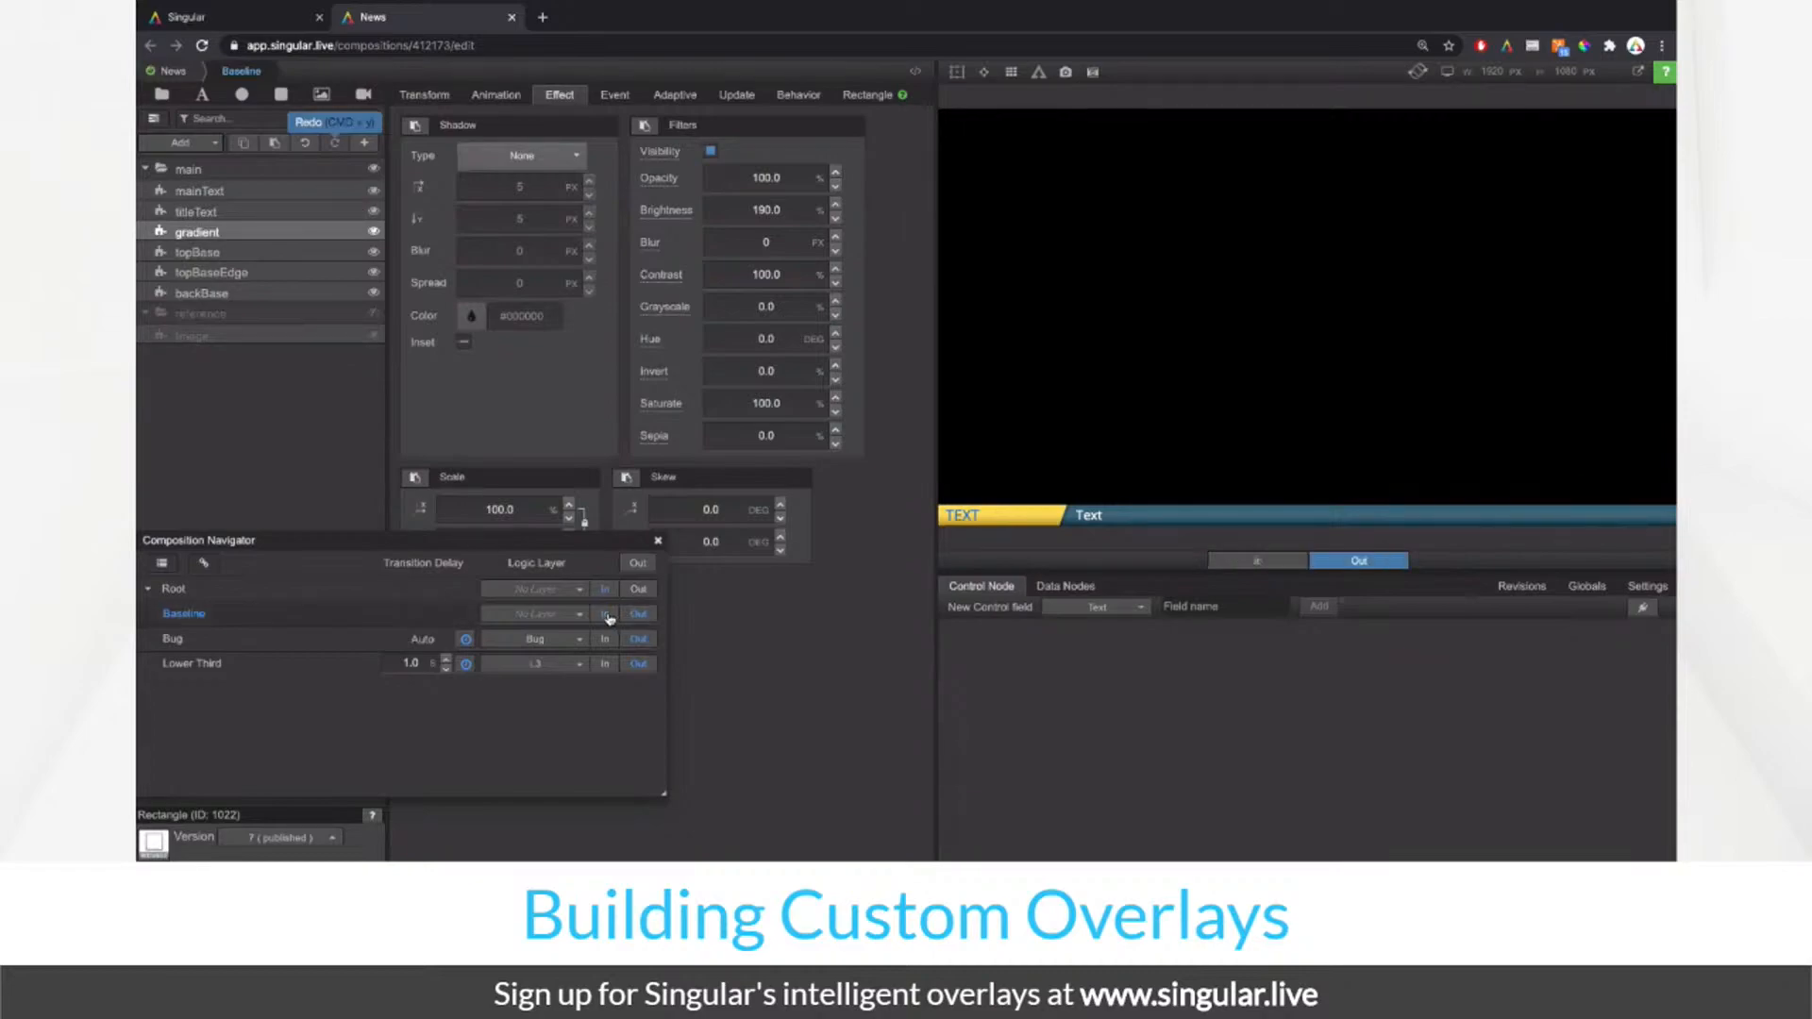
click(606, 615)
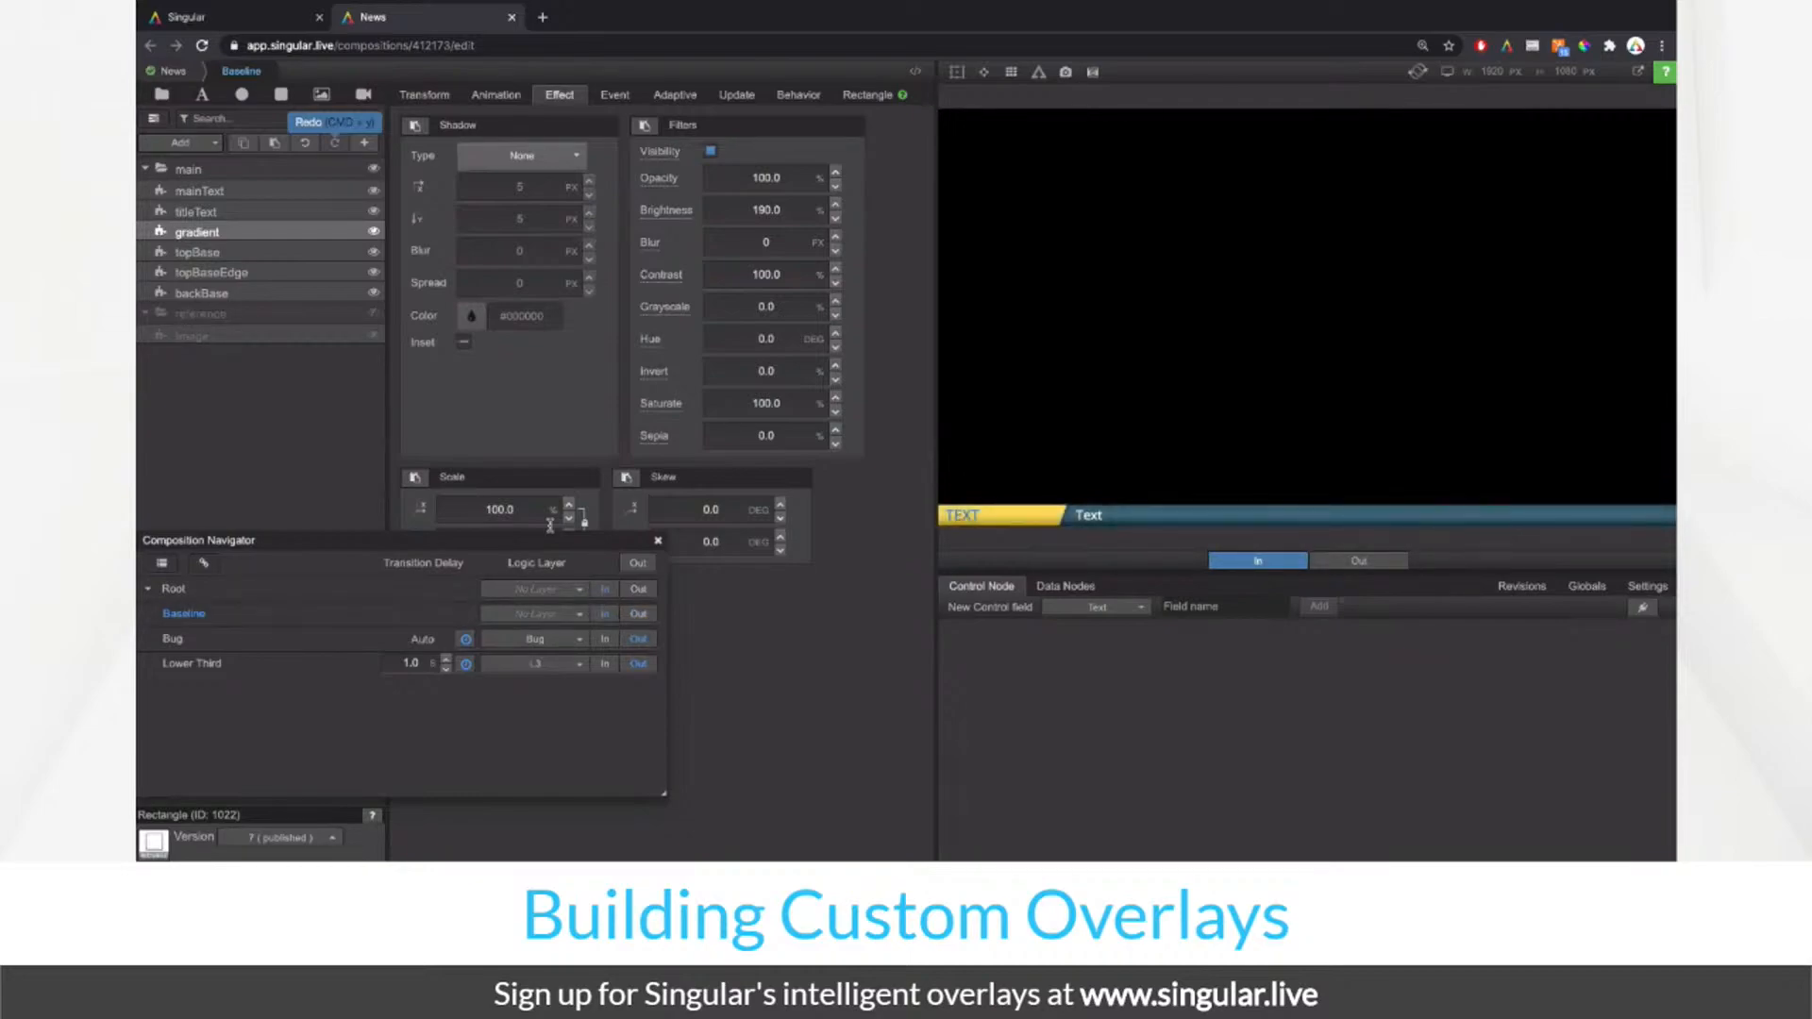
Step: In the animation timeline, delete the fade animations on mainText and titleText
click(495, 98)
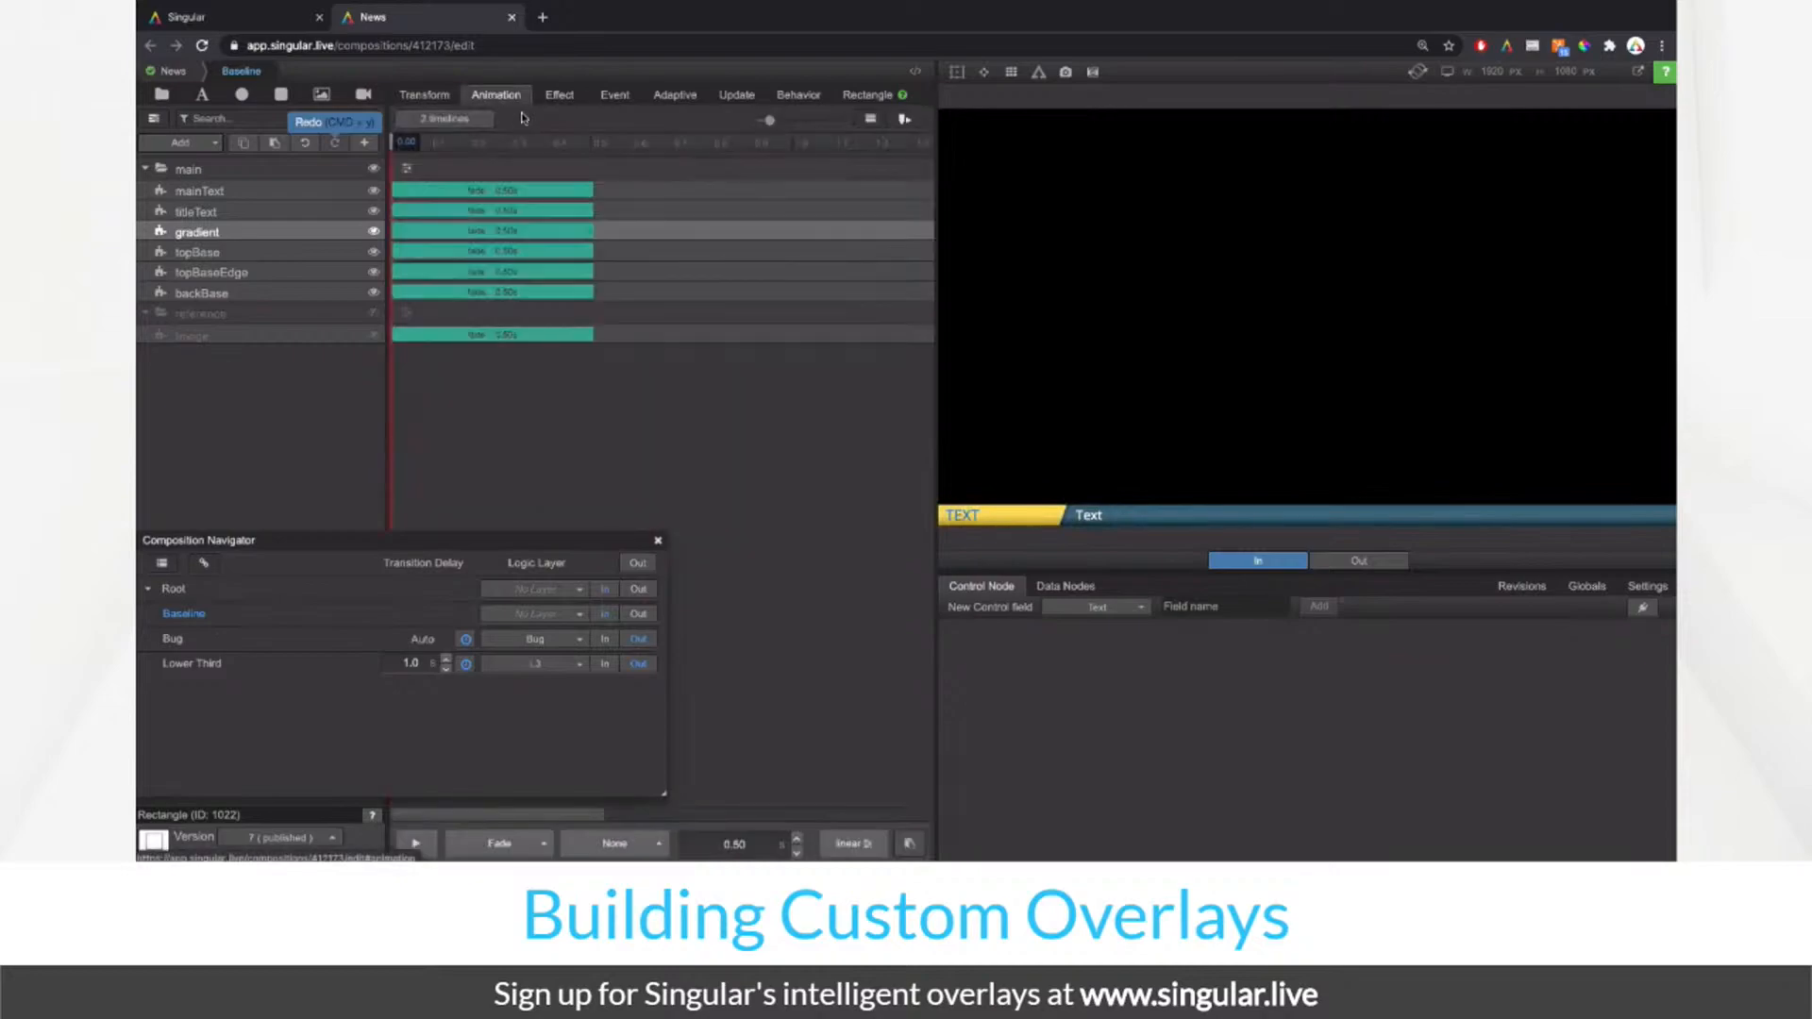
drag(404, 142, 595, 147)
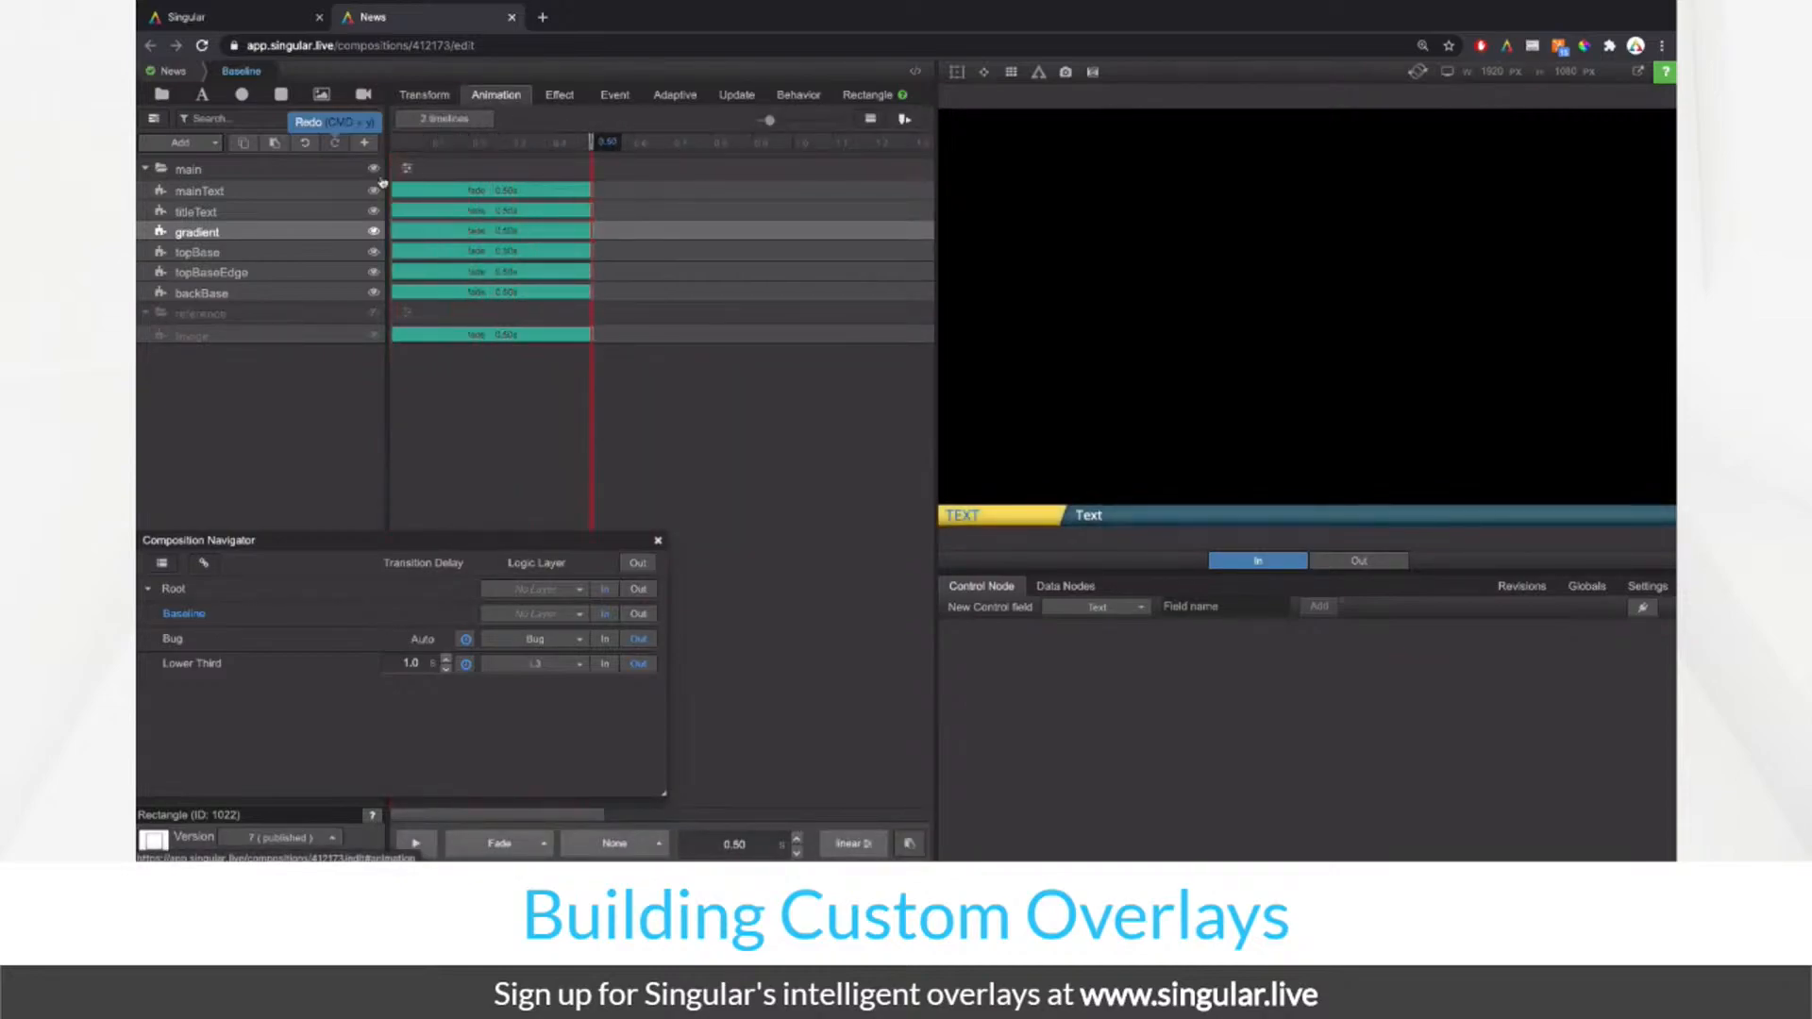
click(324, 171)
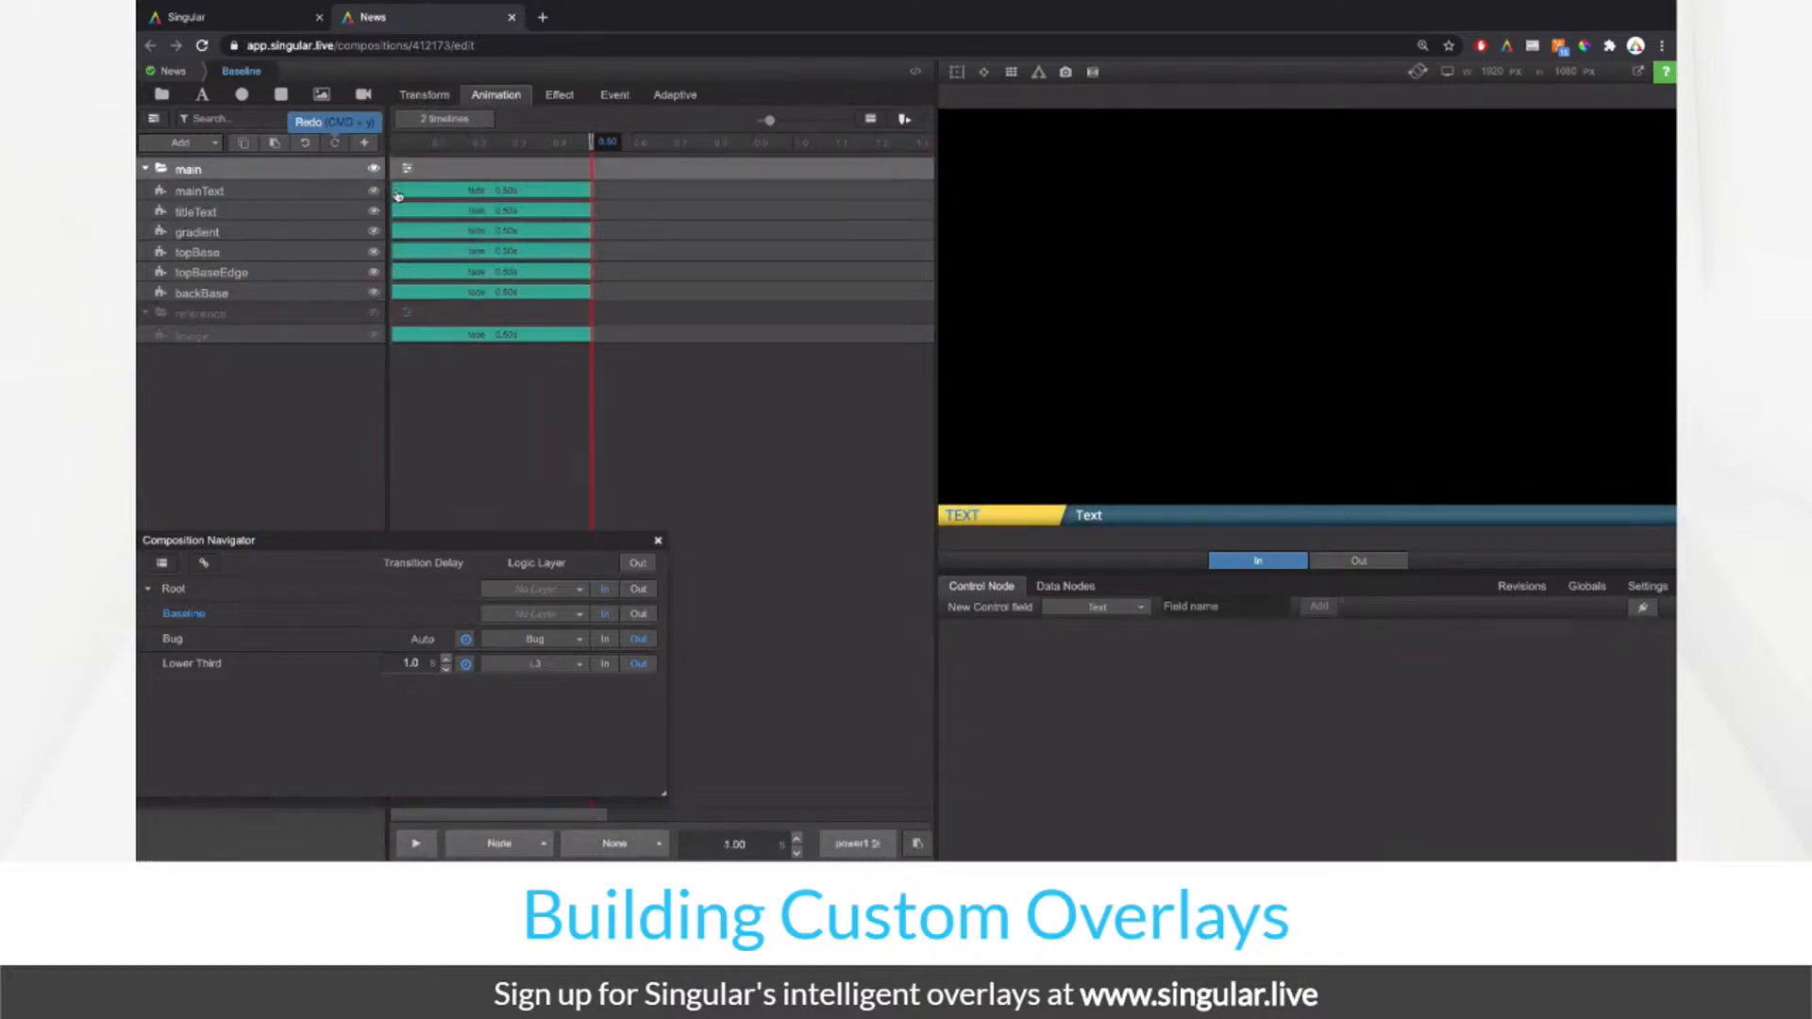
click(434, 191)
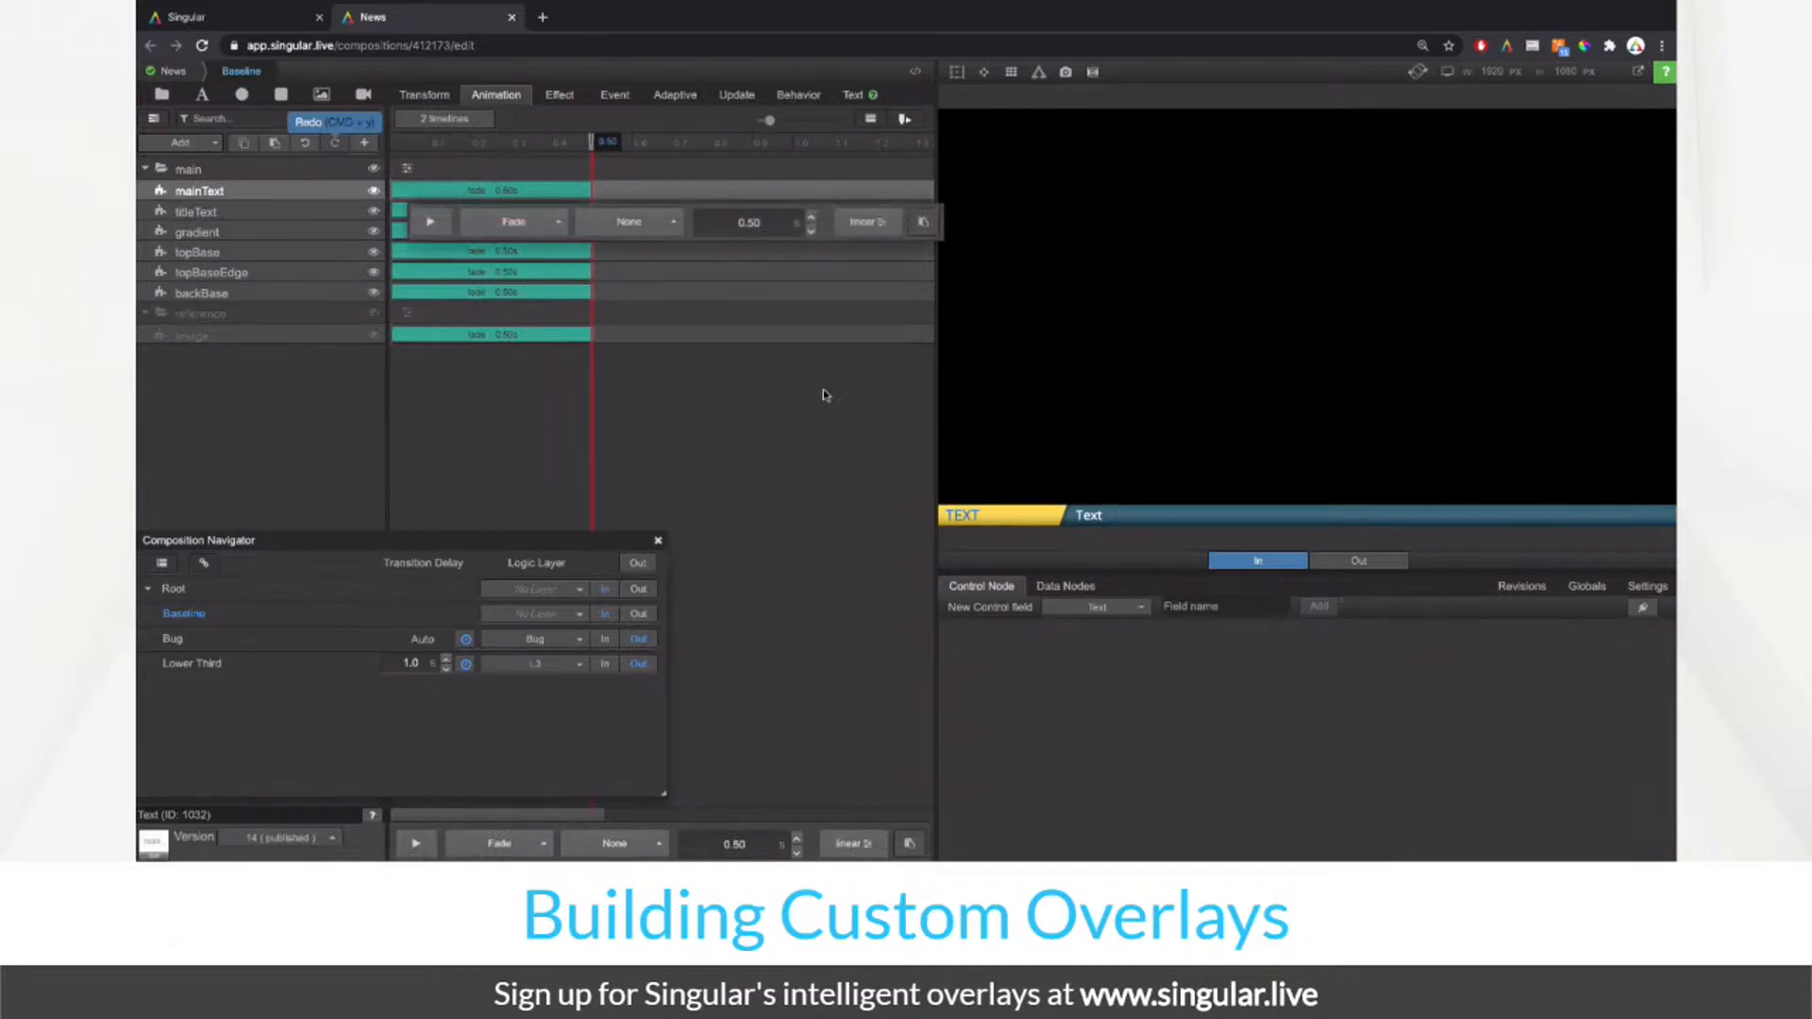
click(923, 223)
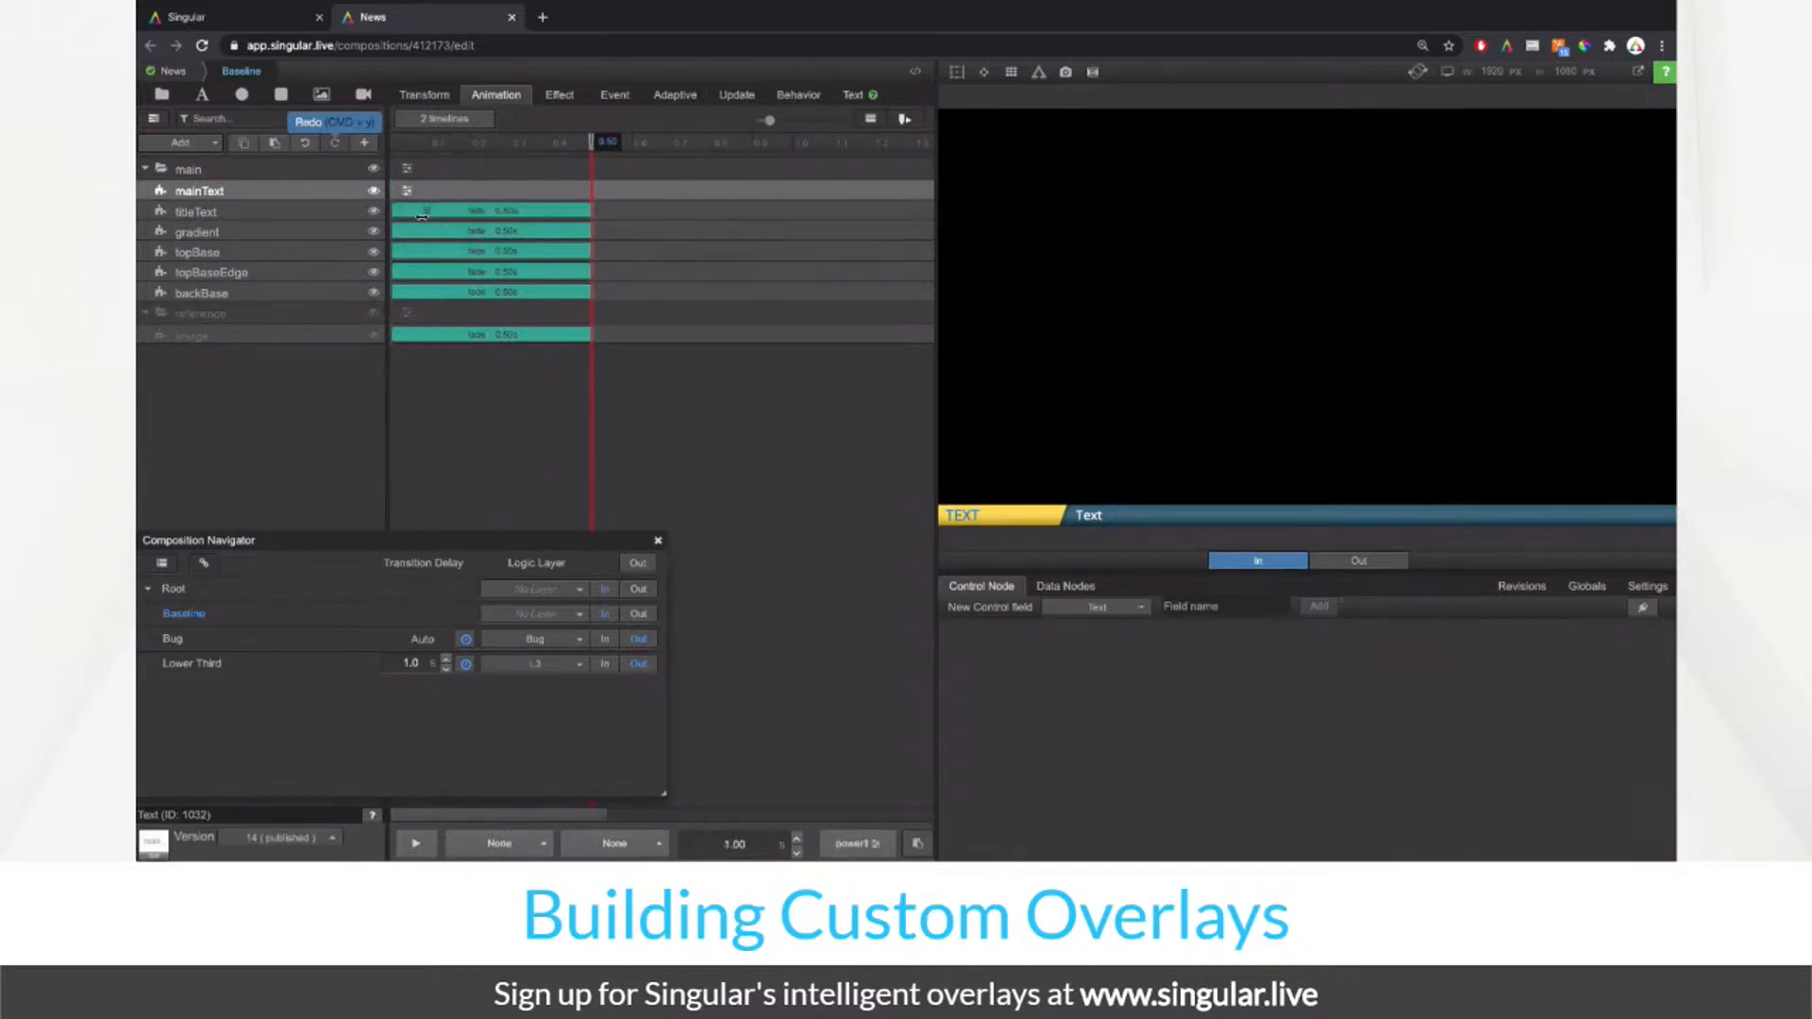
click(474, 212)
click(425, 215)
click(933, 243)
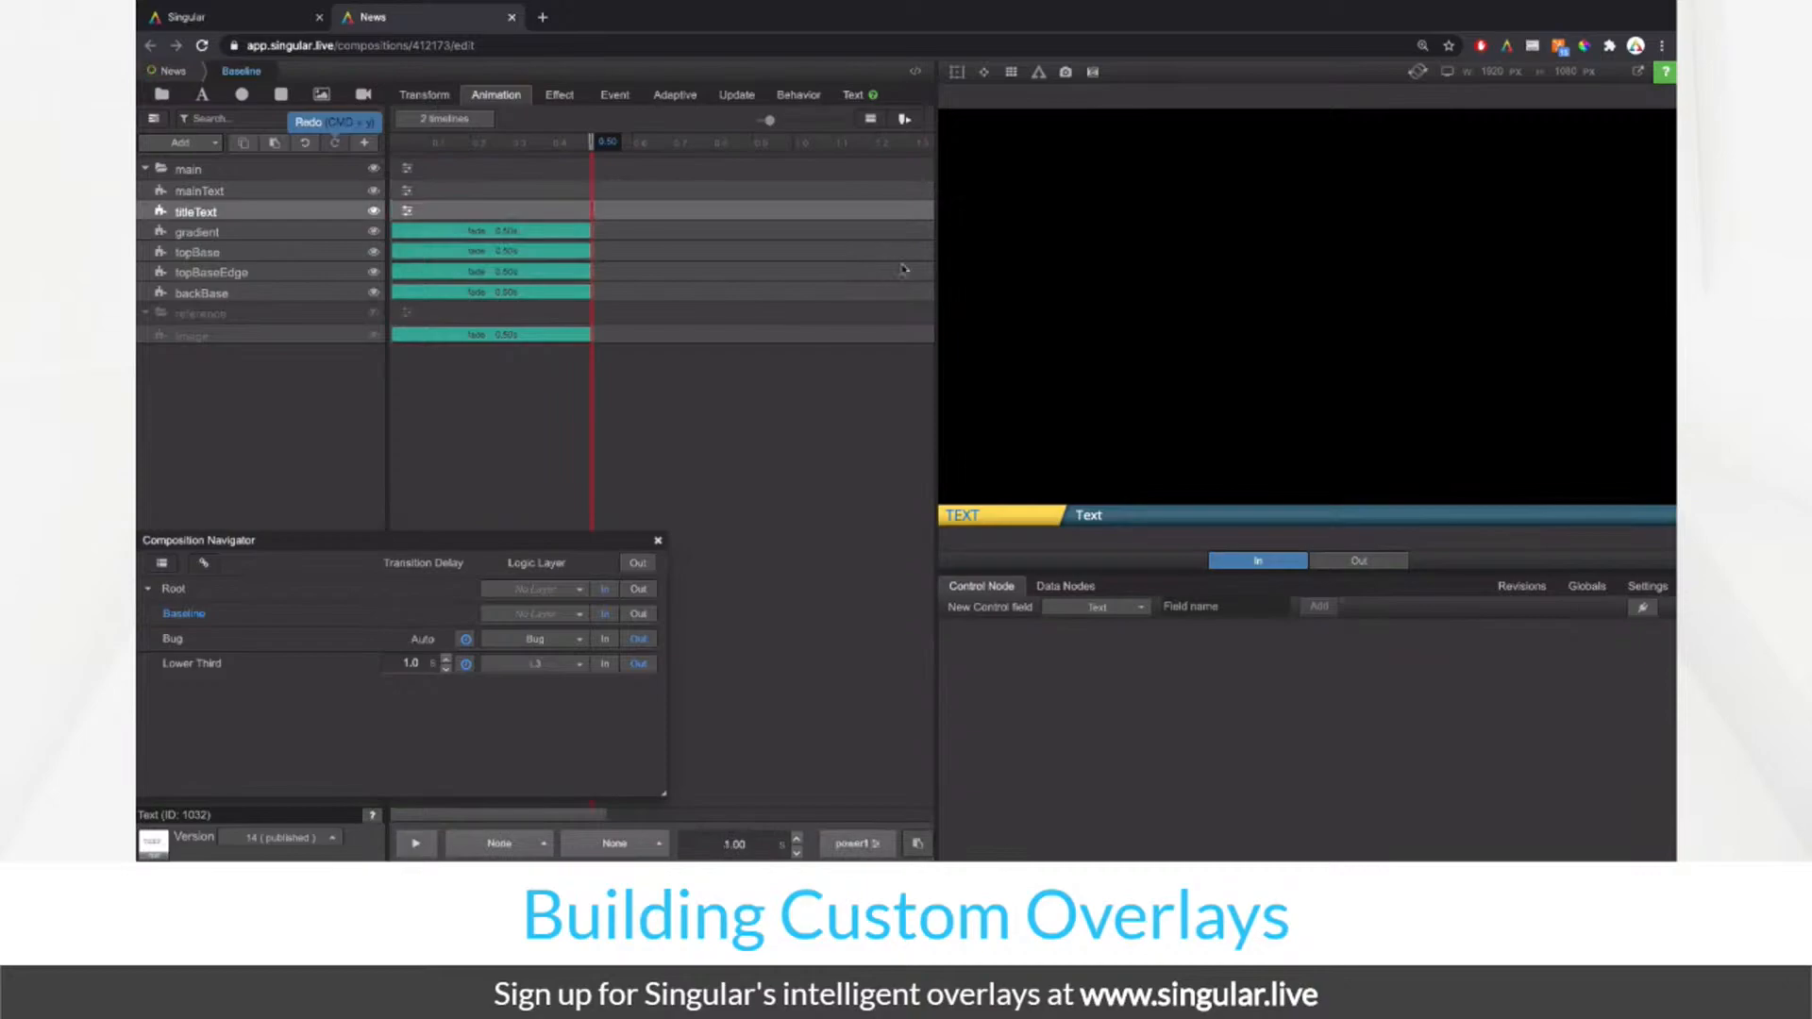
Step: Delete the fades on gradient, topBase, topBaseEdge and backBase, then return the playhead to 0
click(658, 541)
click(559, 228)
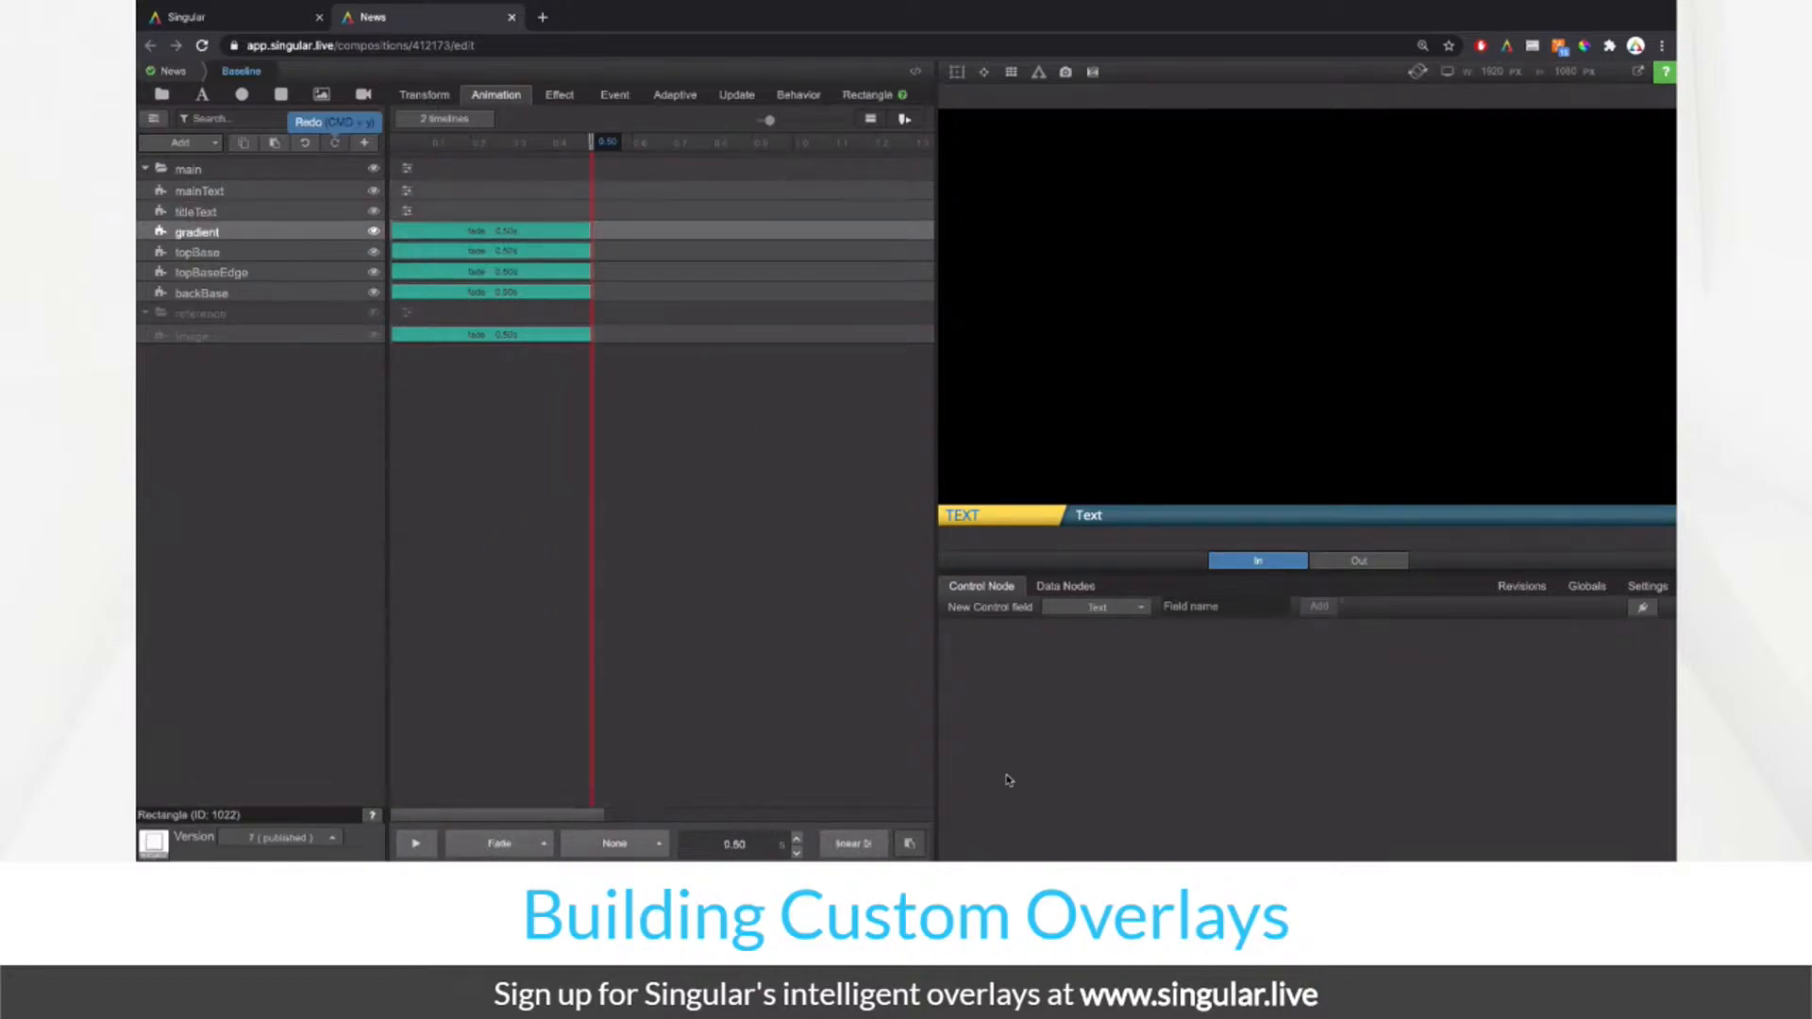
click(912, 843)
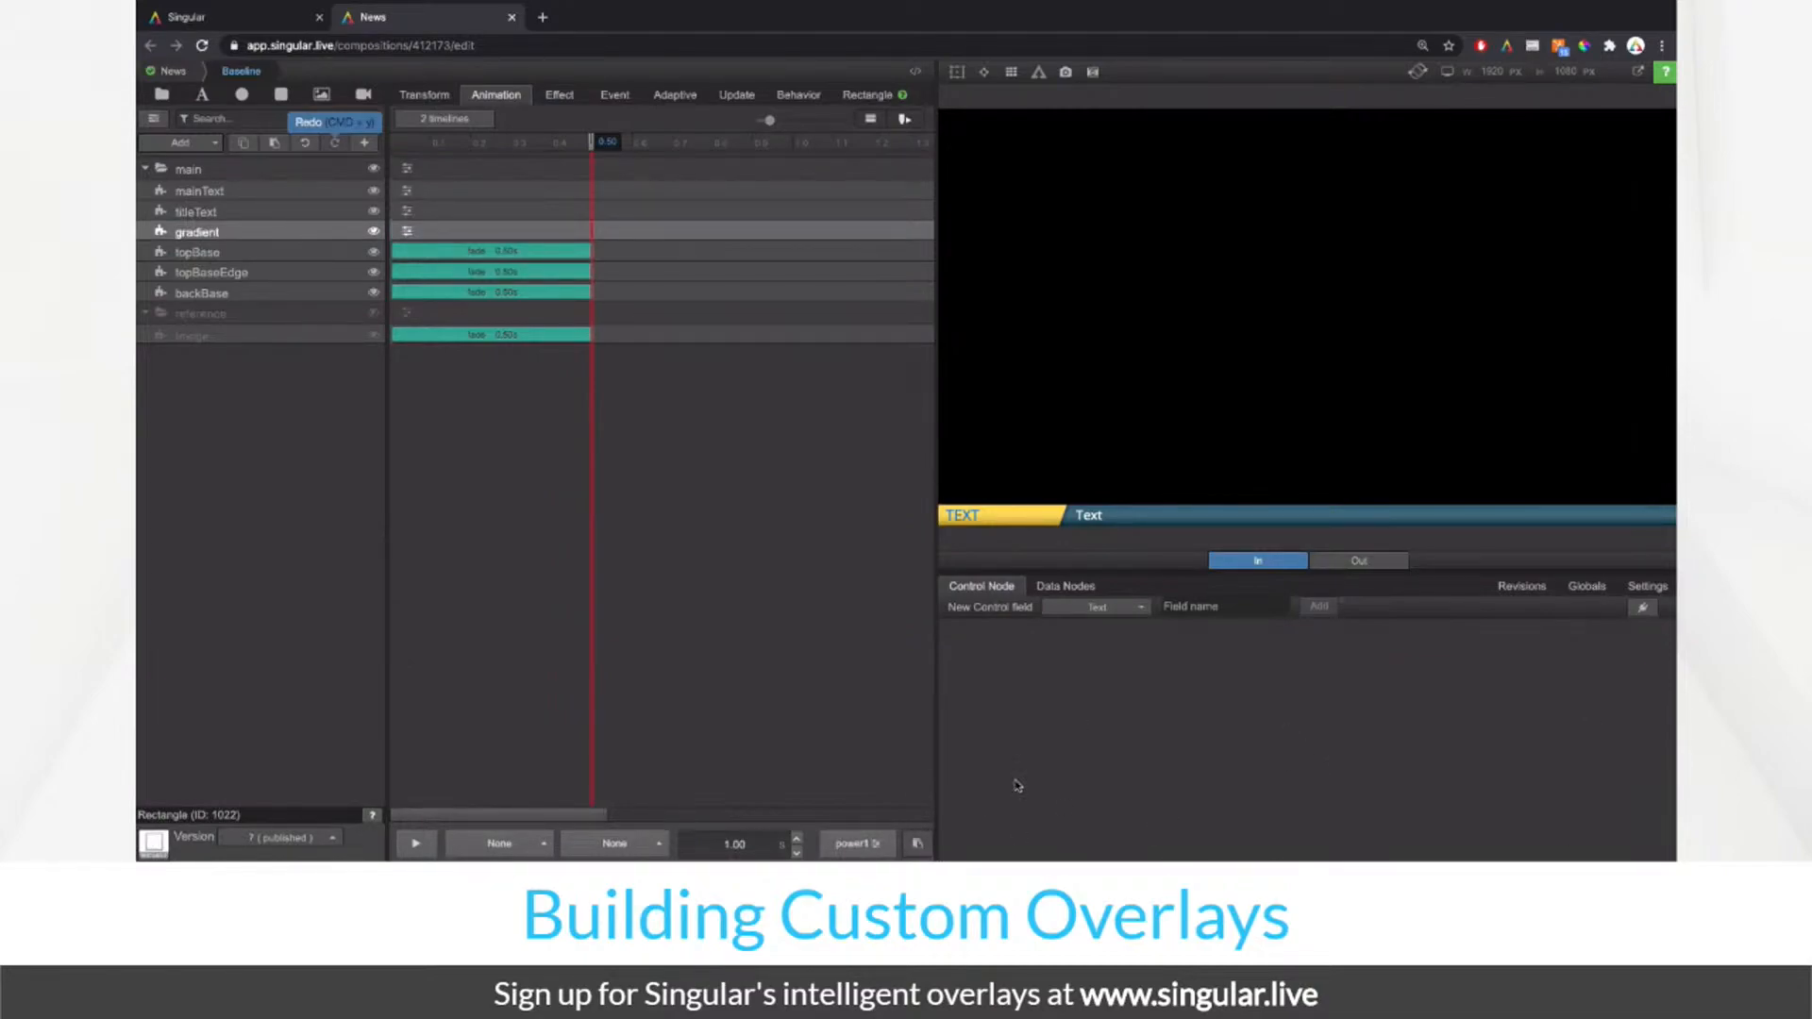
click(317, 257)
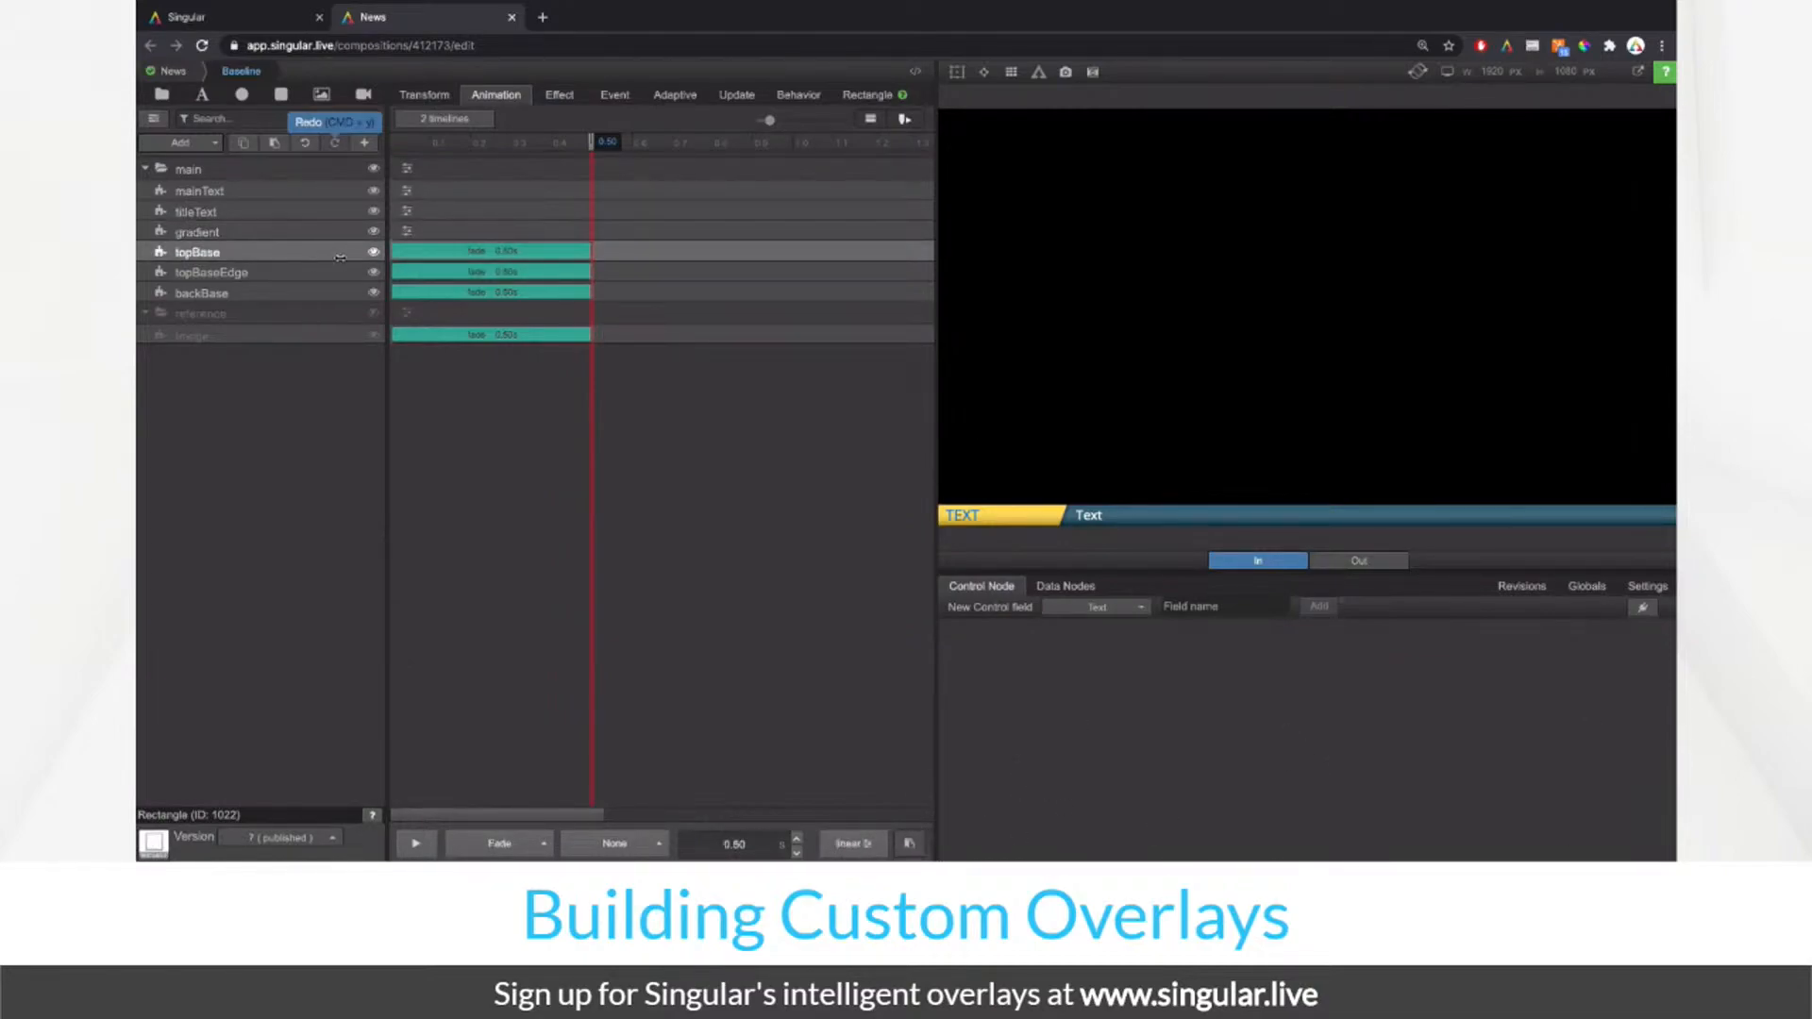
click(910, 843)
click(349, 279)
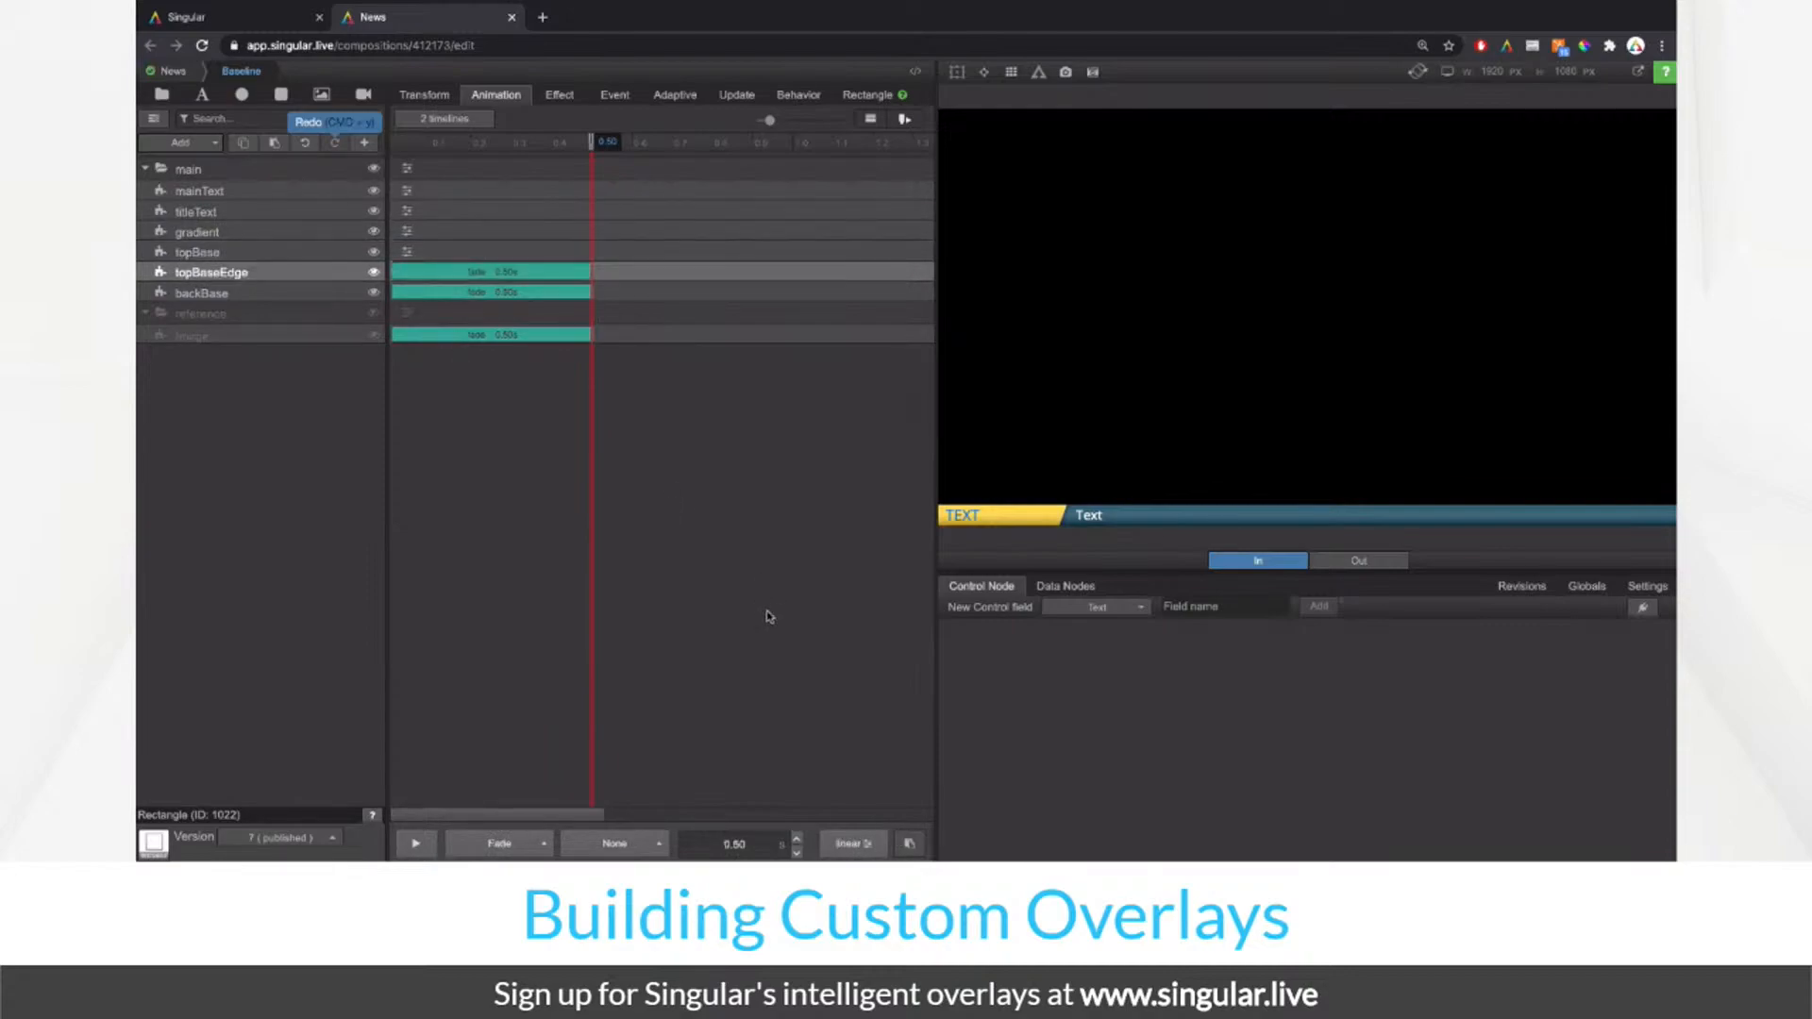
click(912, 843)
click(337, 295)
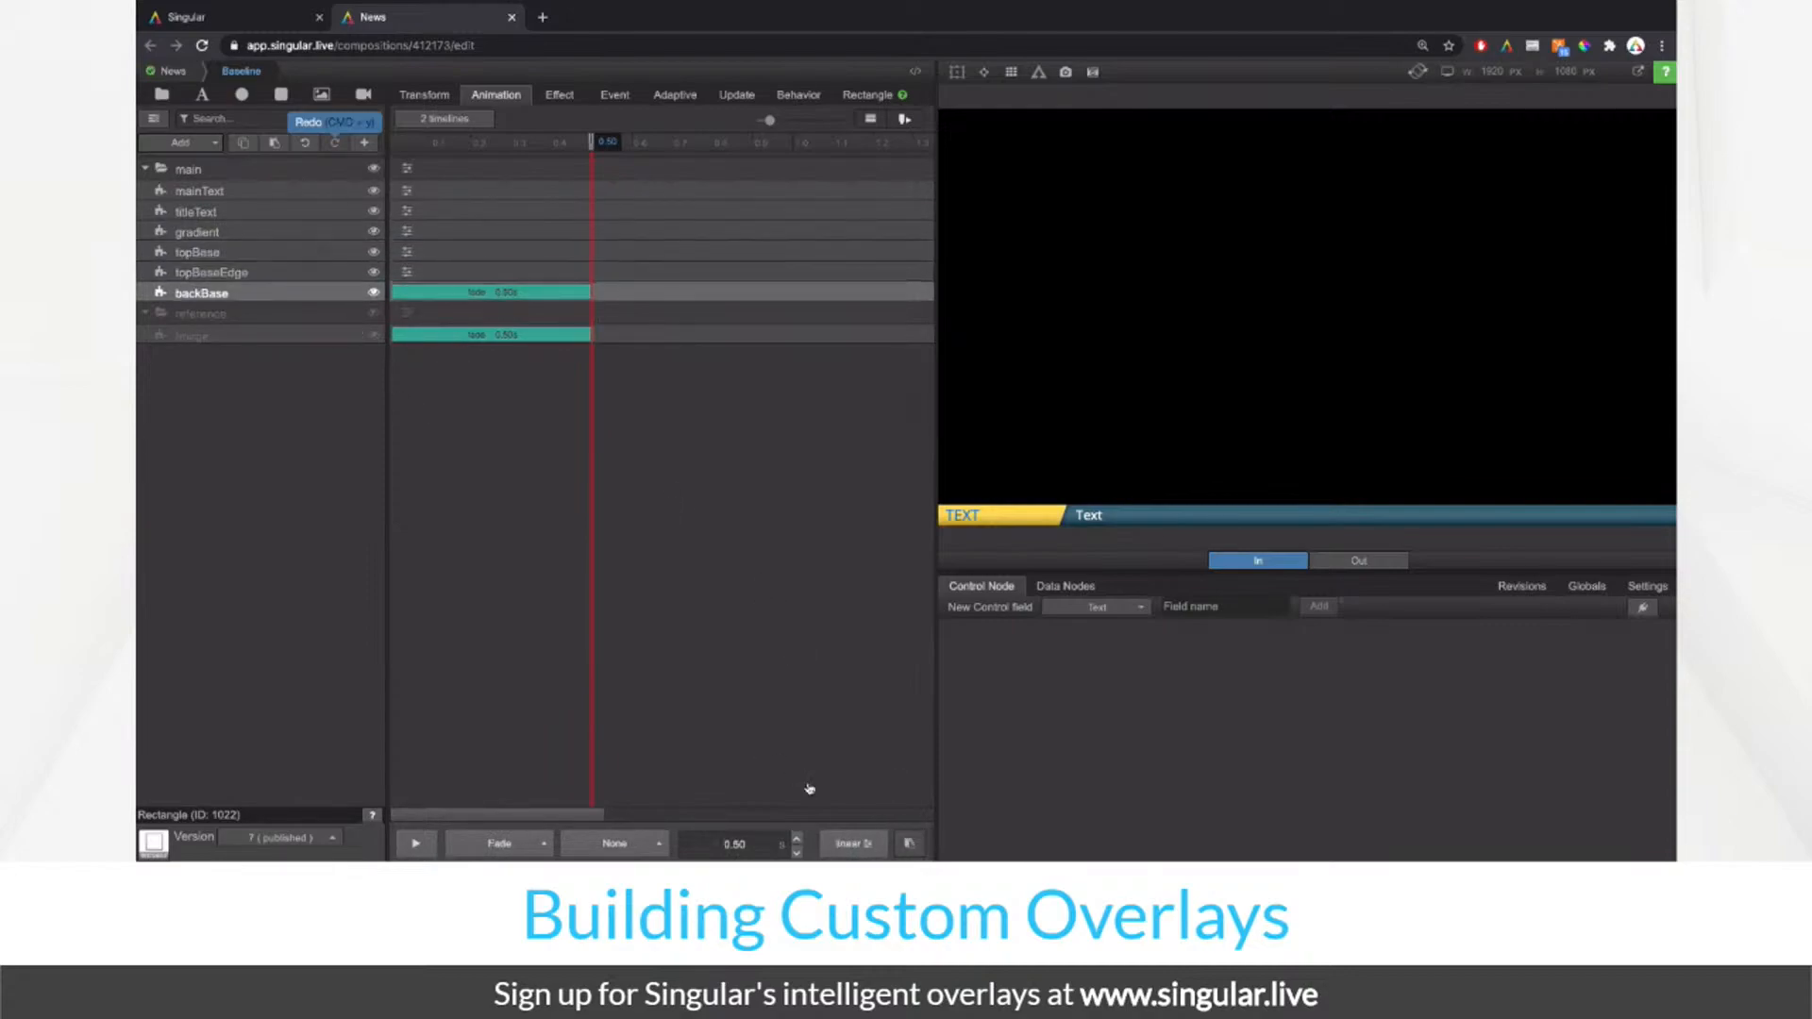
click(912, 843)
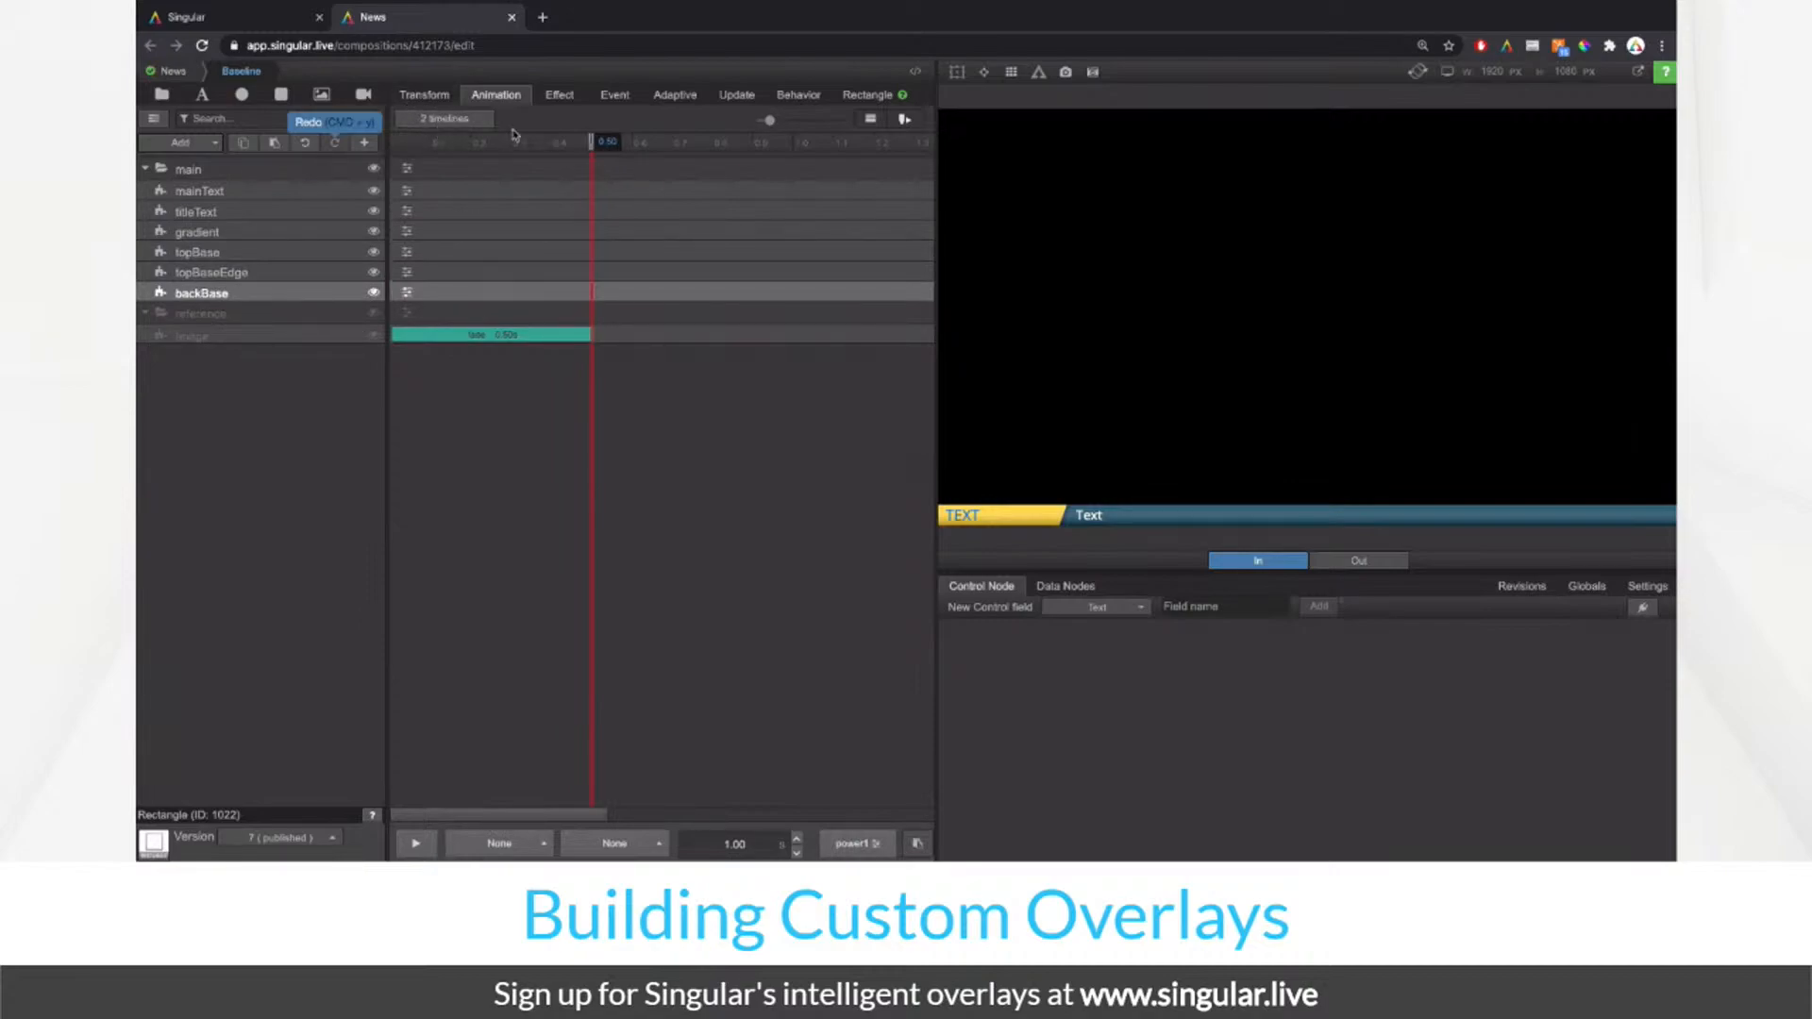
drag(598, 141, 435, 154)
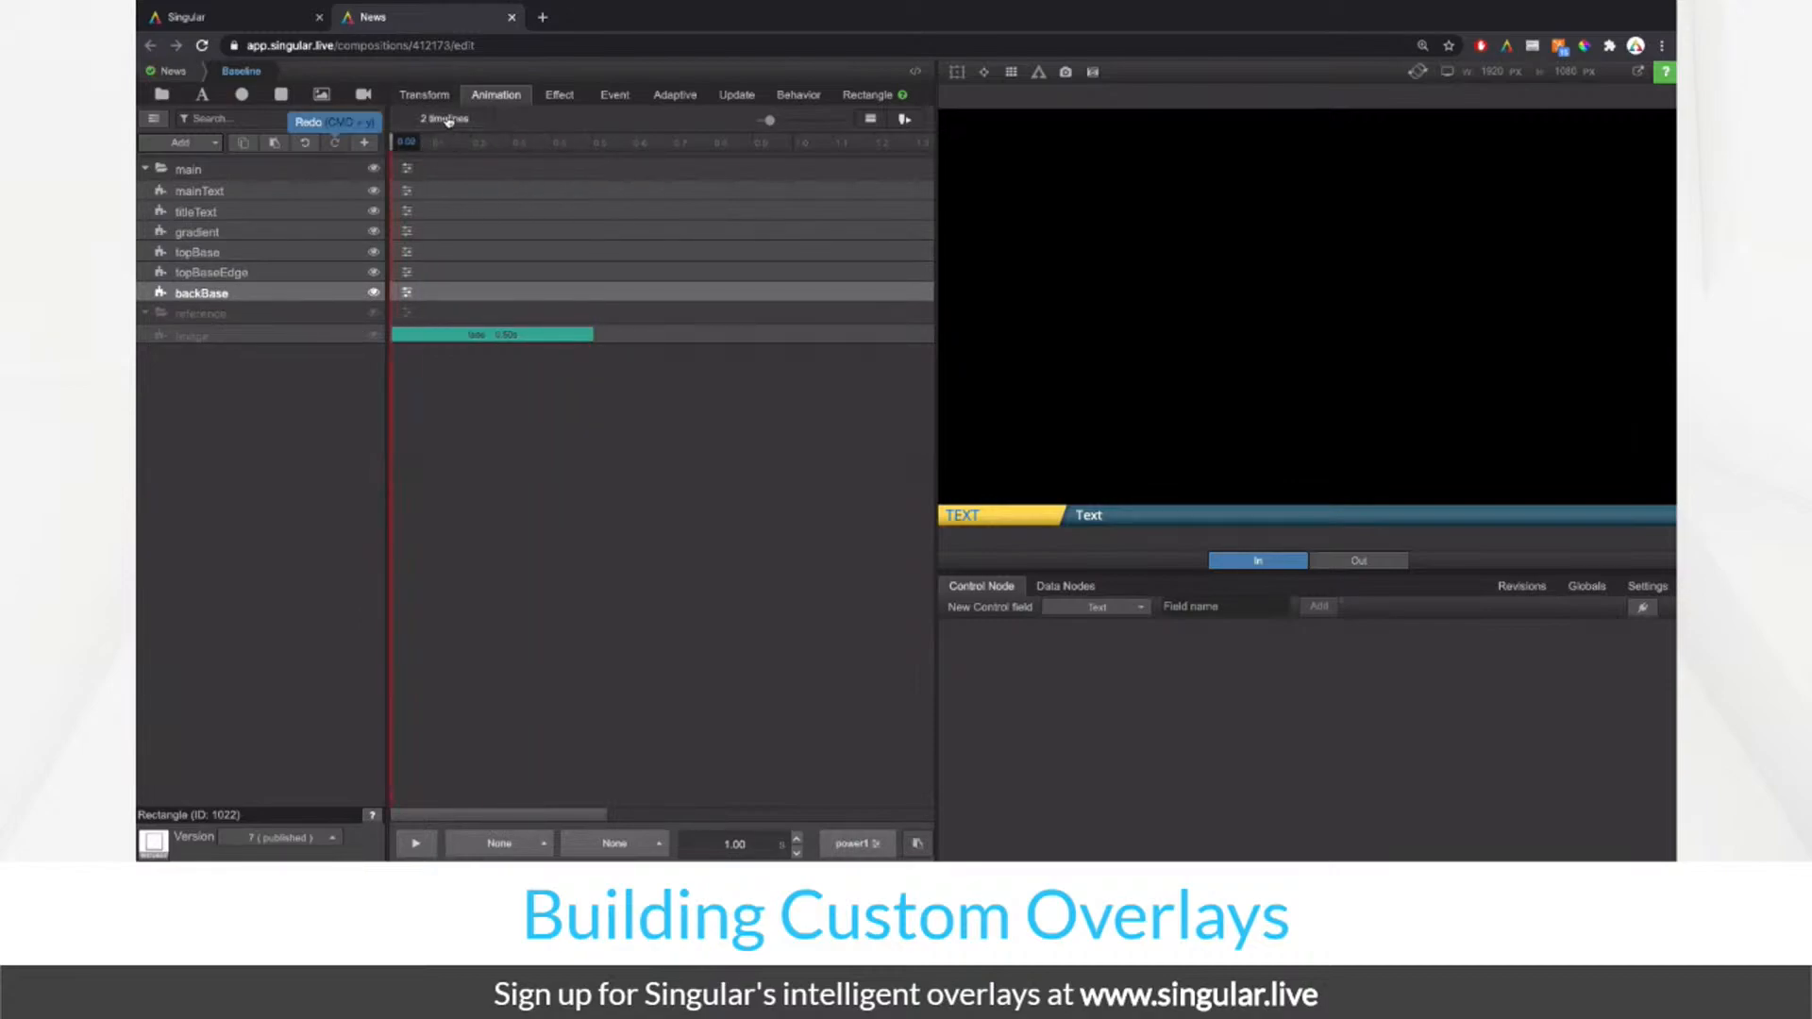
Step: In the Out1 to In timeline, delete the fade animations on mainText and titleText
click(448, 121)
click(602, 126)
click(636, 121)
click(597, 120)
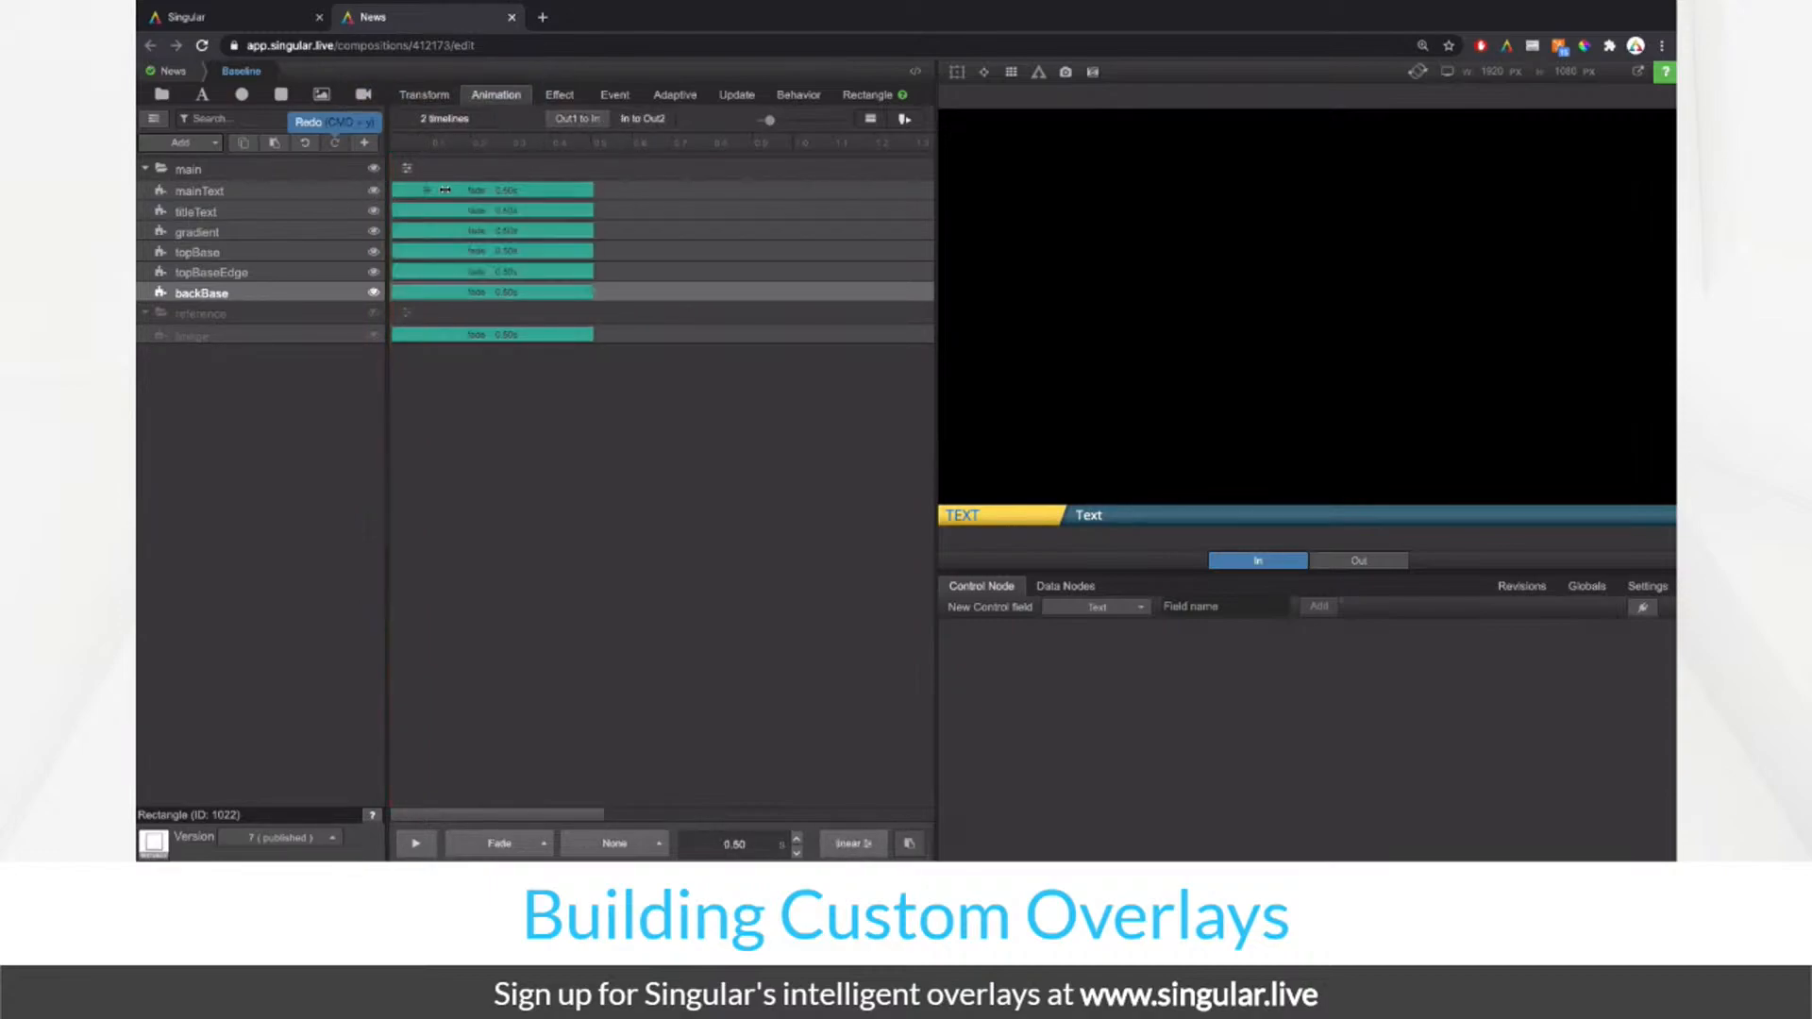
click(447, 190)
click(924, 221)
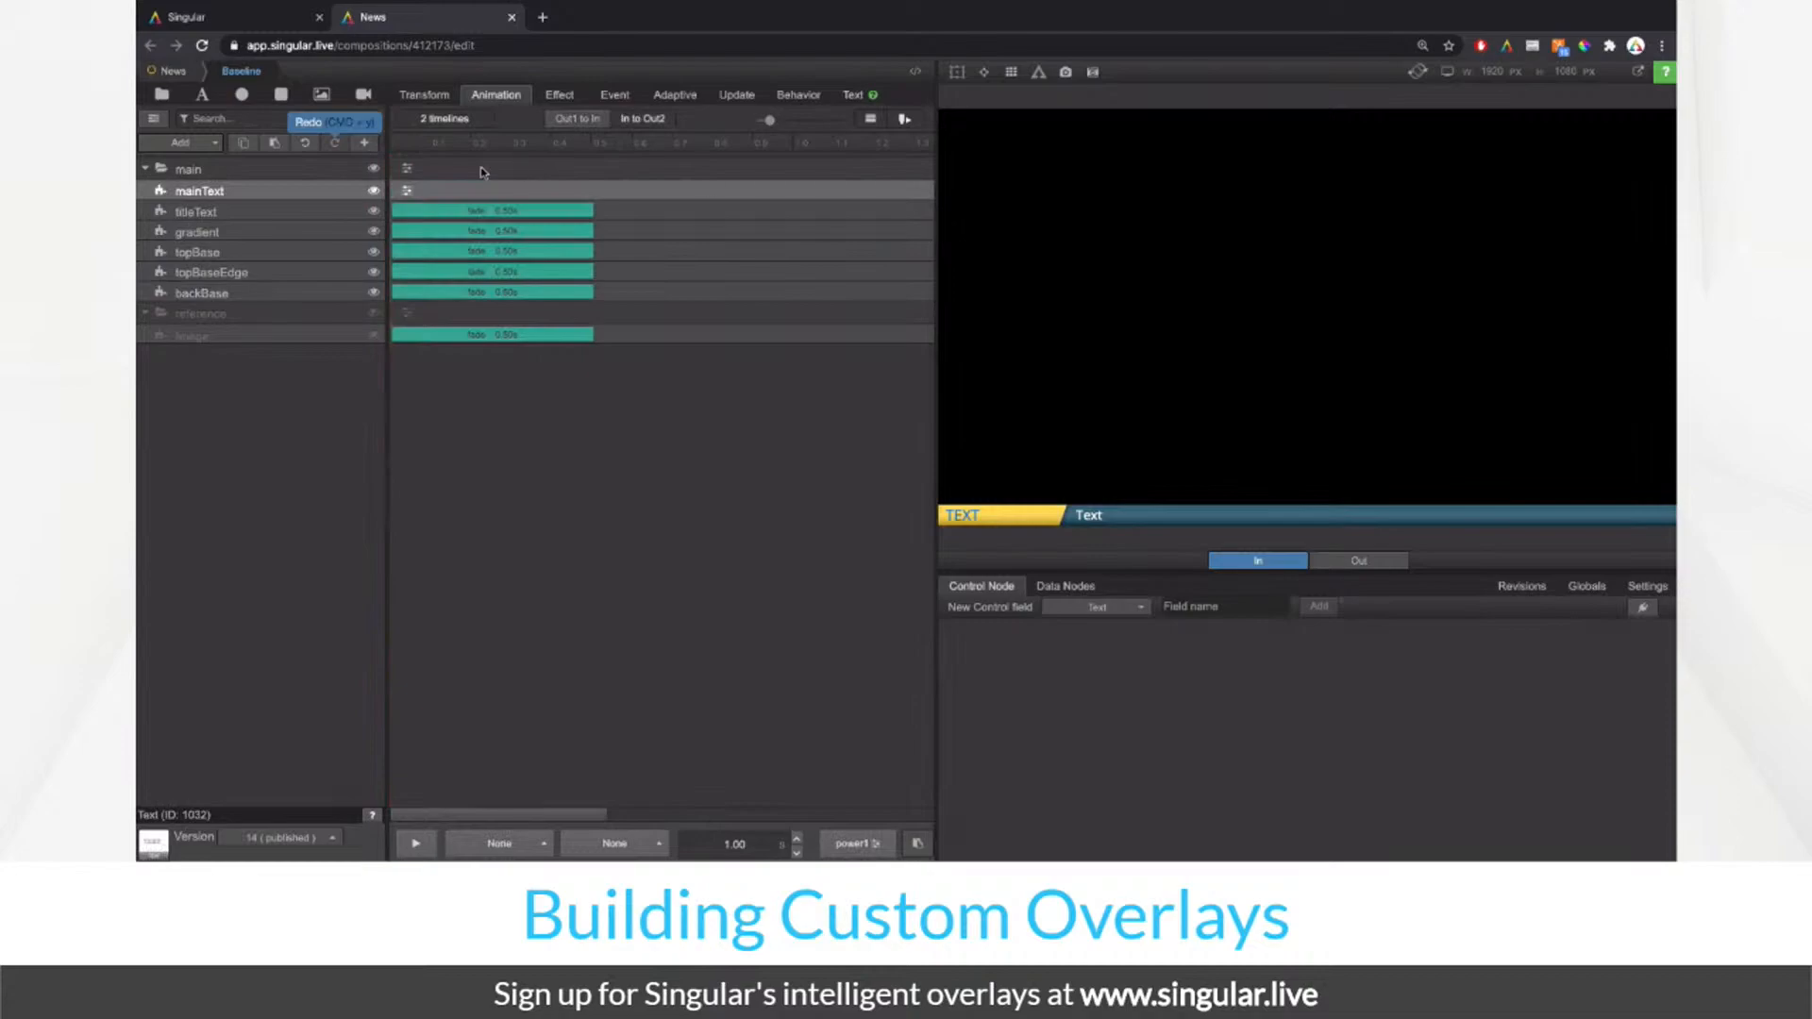
click(418, 210)
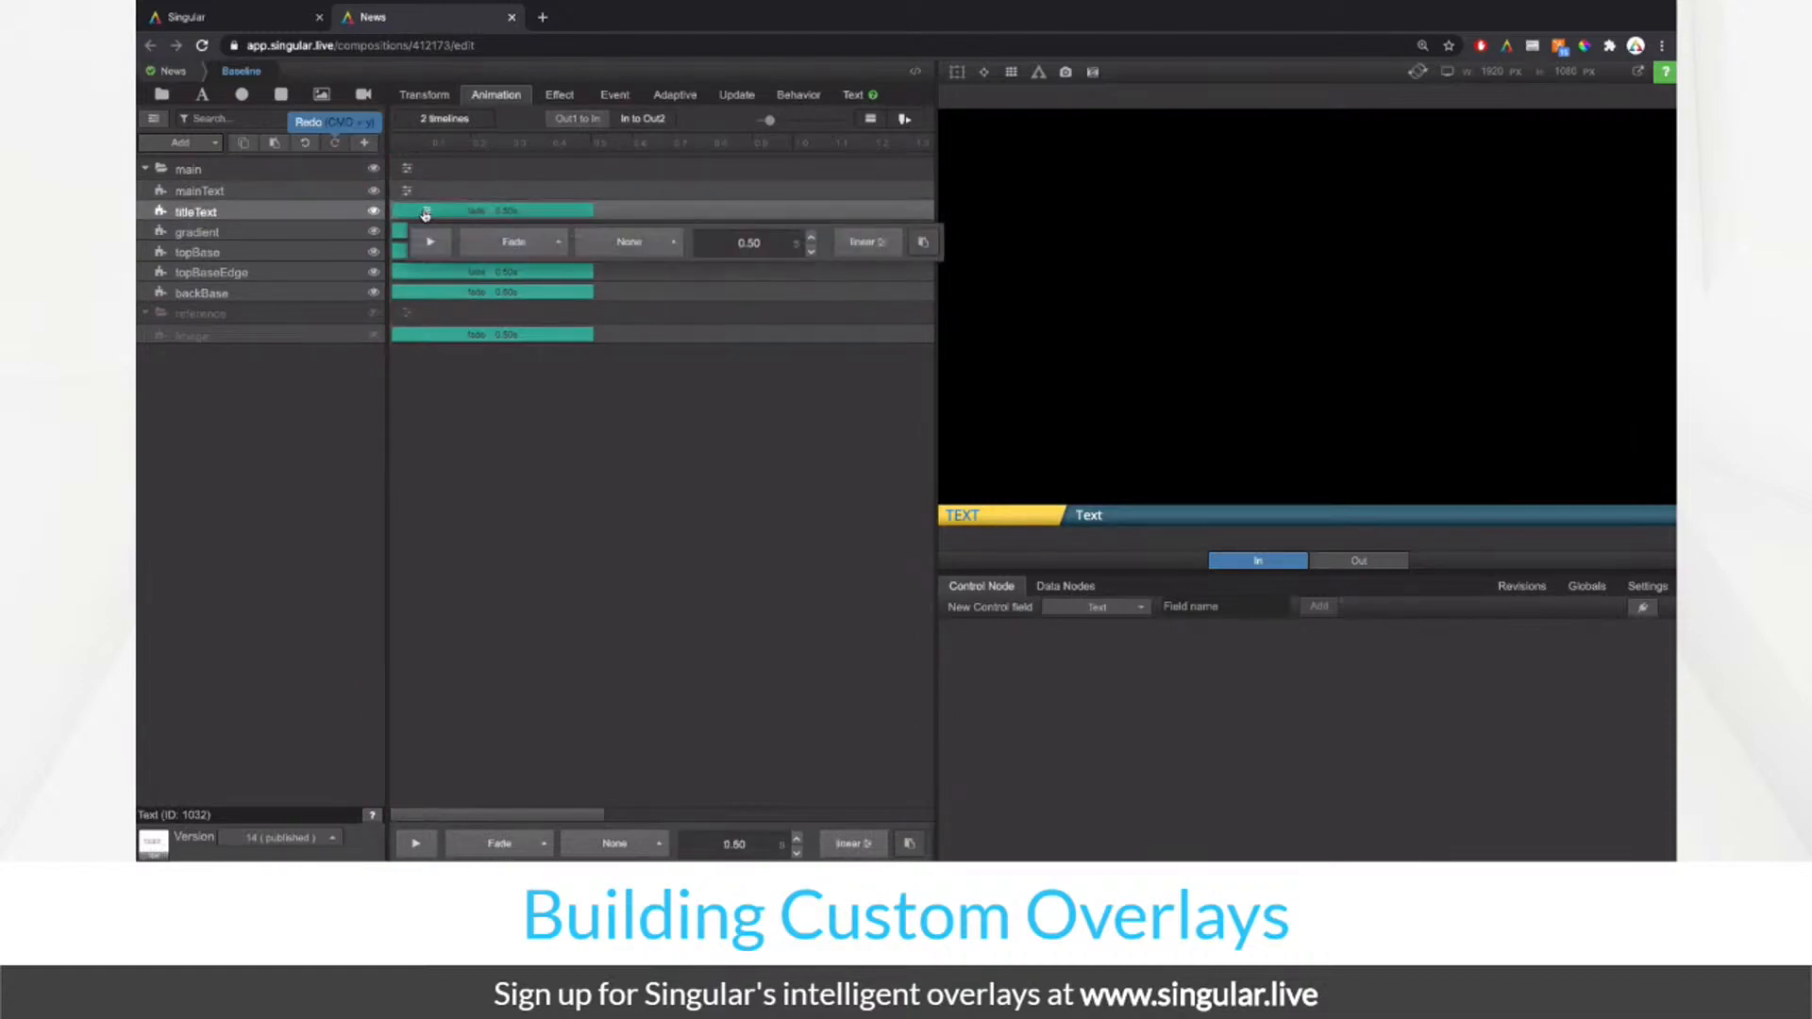
click(916, 247)
Step: Delete the fades on gradient, topBase, topBaseEdge and backBase, then return to In to Out2
click(418, 231)
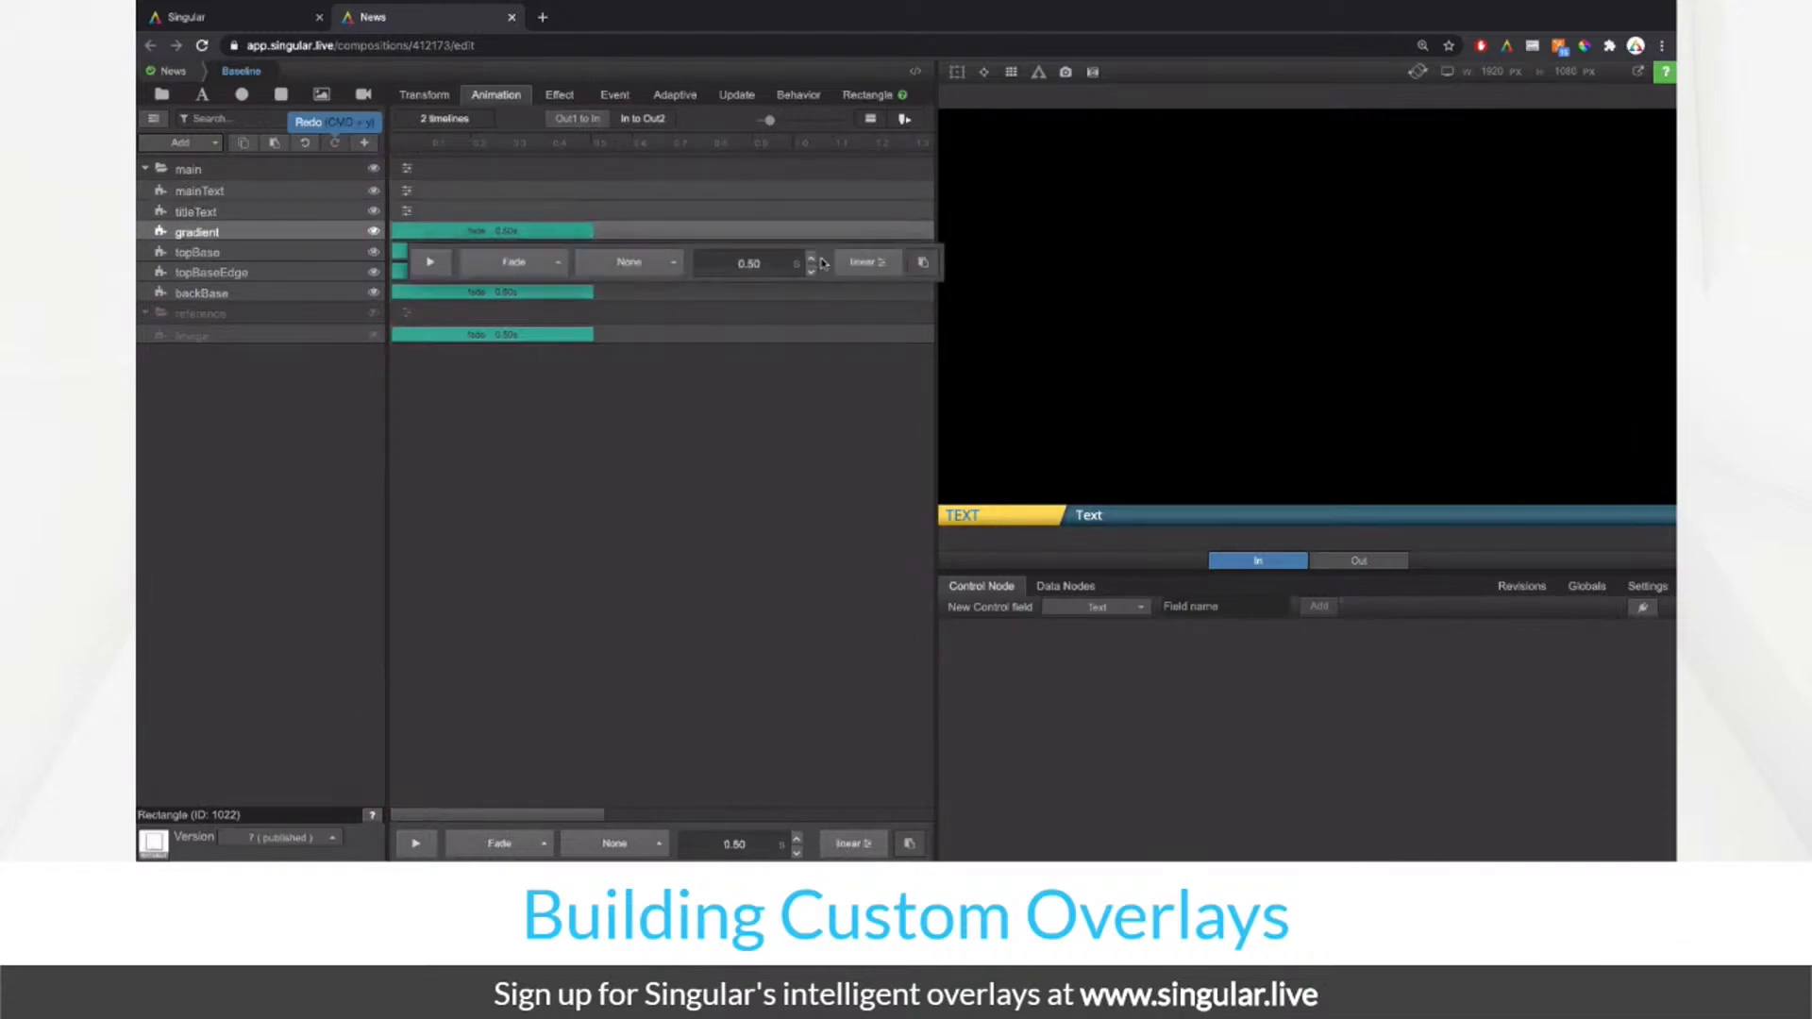
click(923, 261)
click(423, 252)
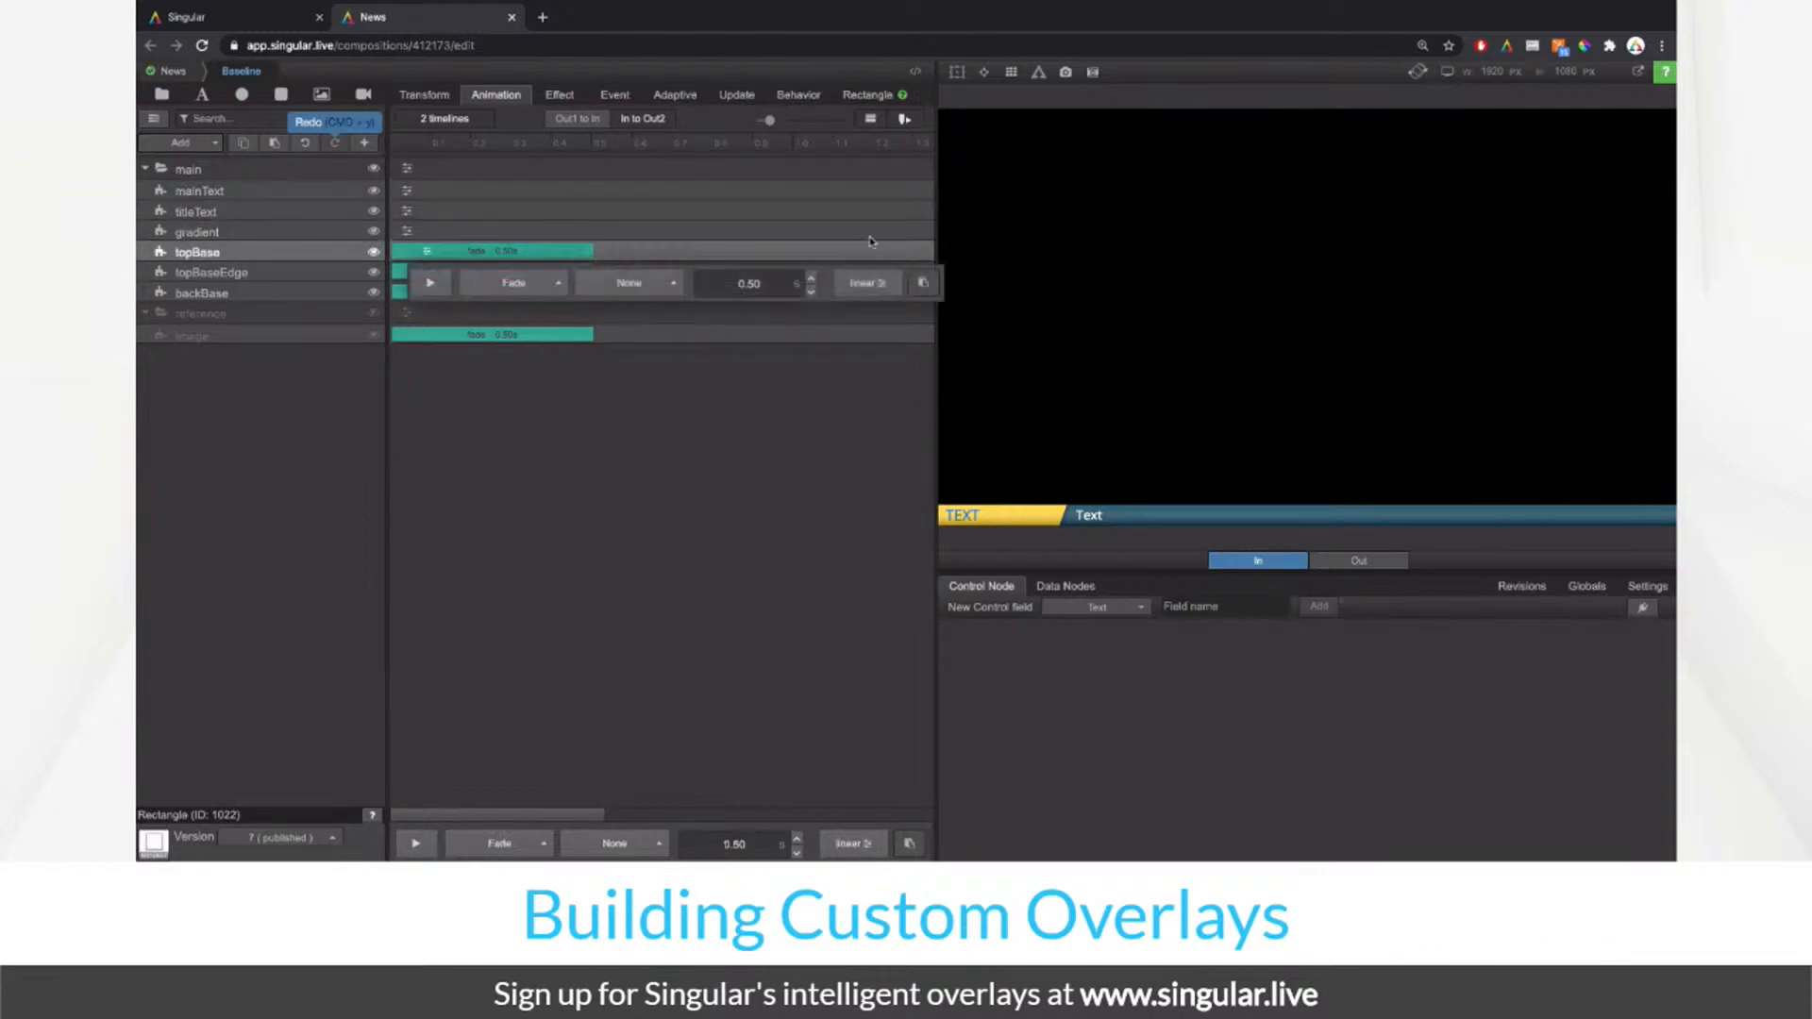
click(924, 283)
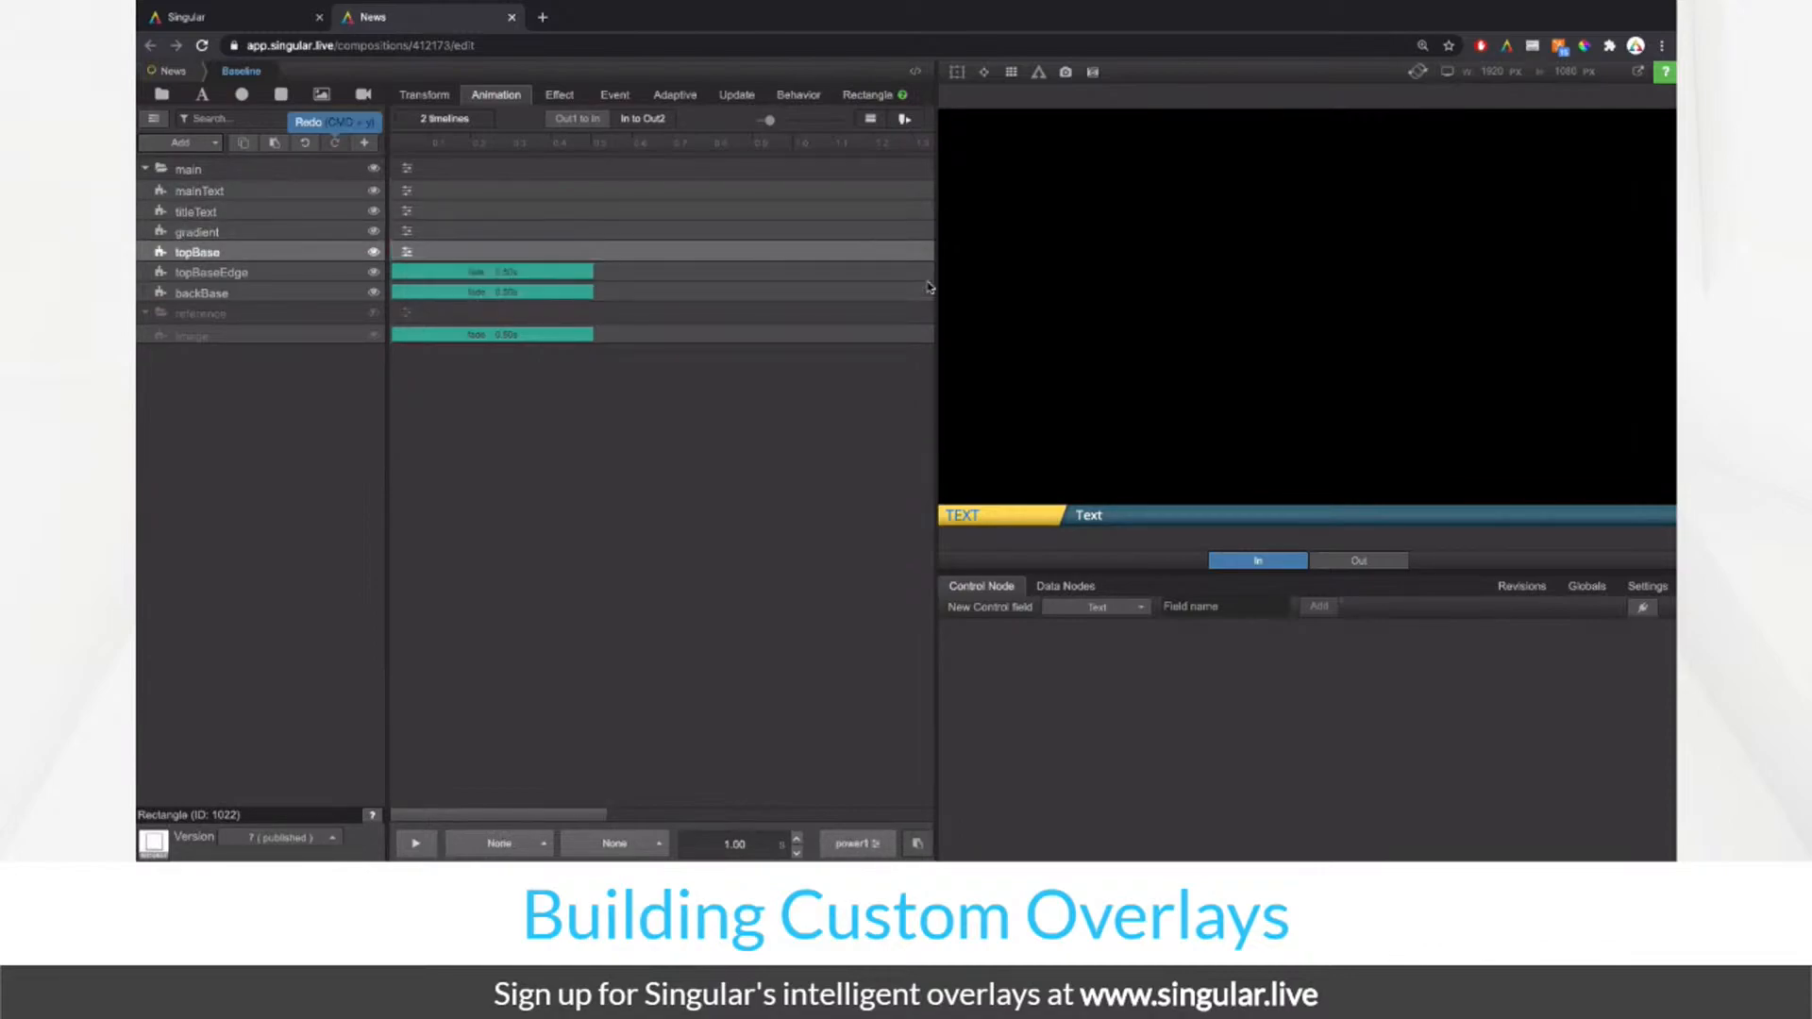
click(428, 273)
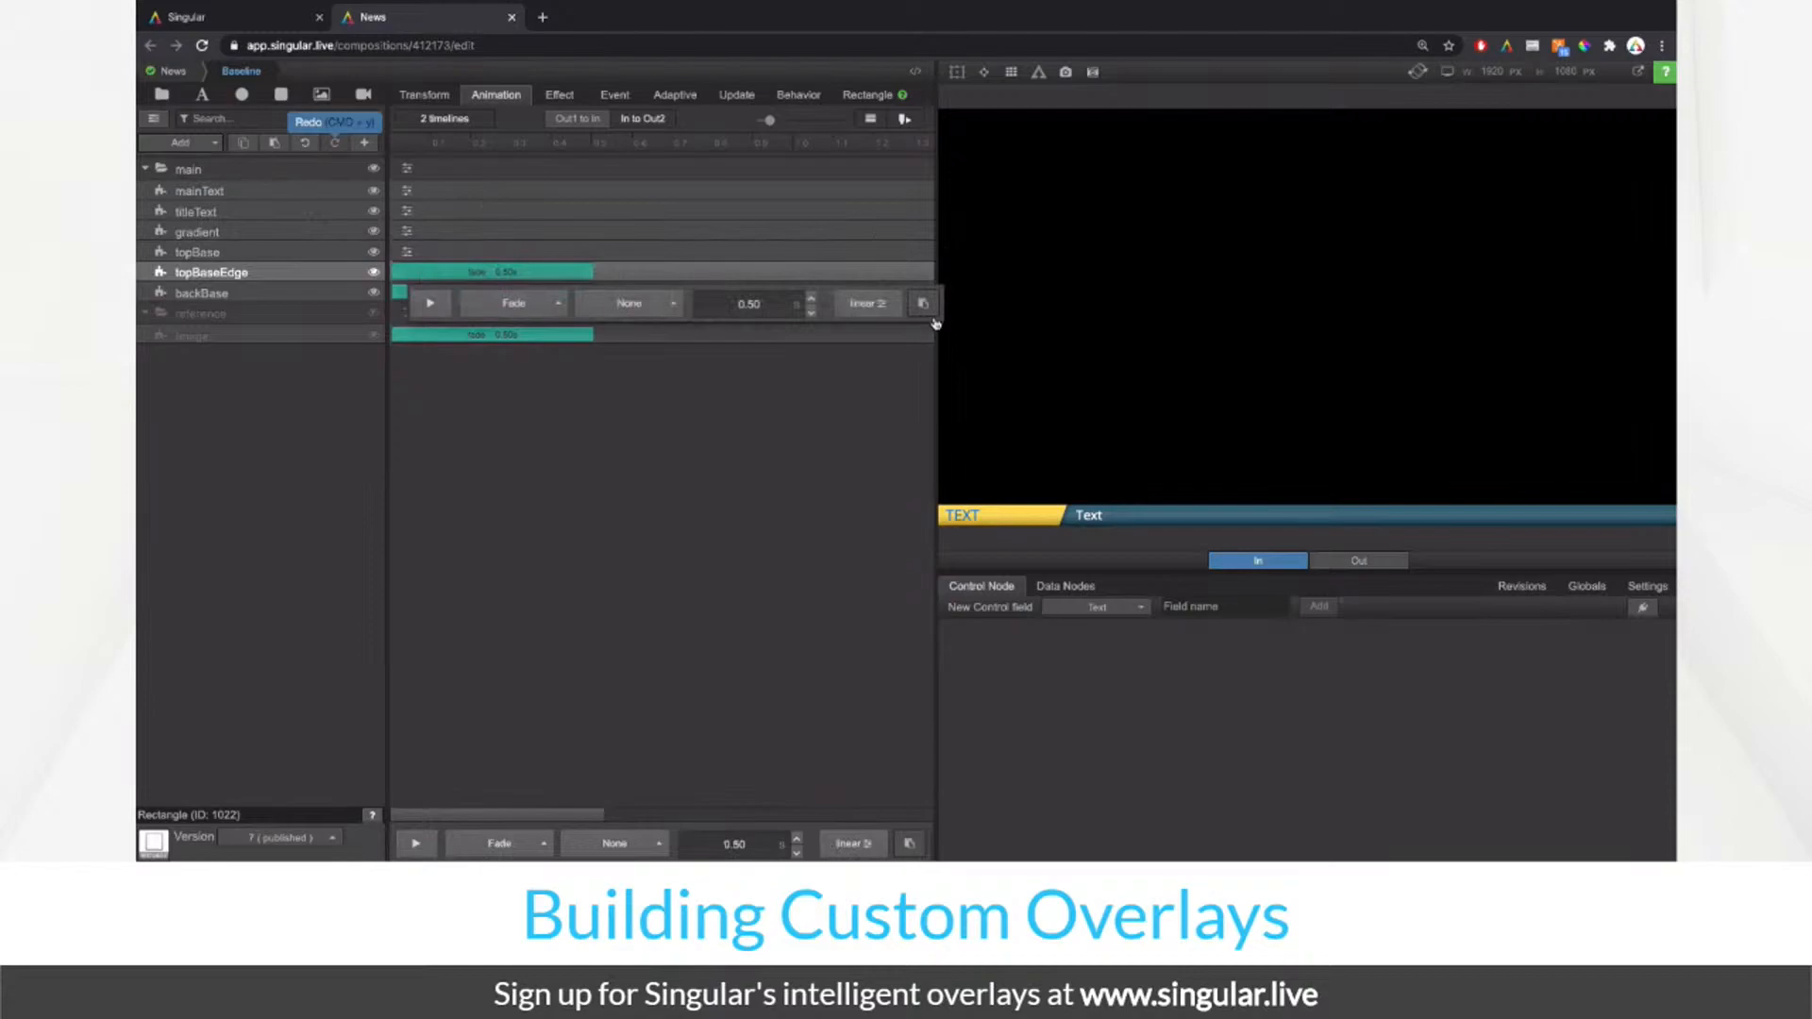
click(923, 303)
click(428, 295)
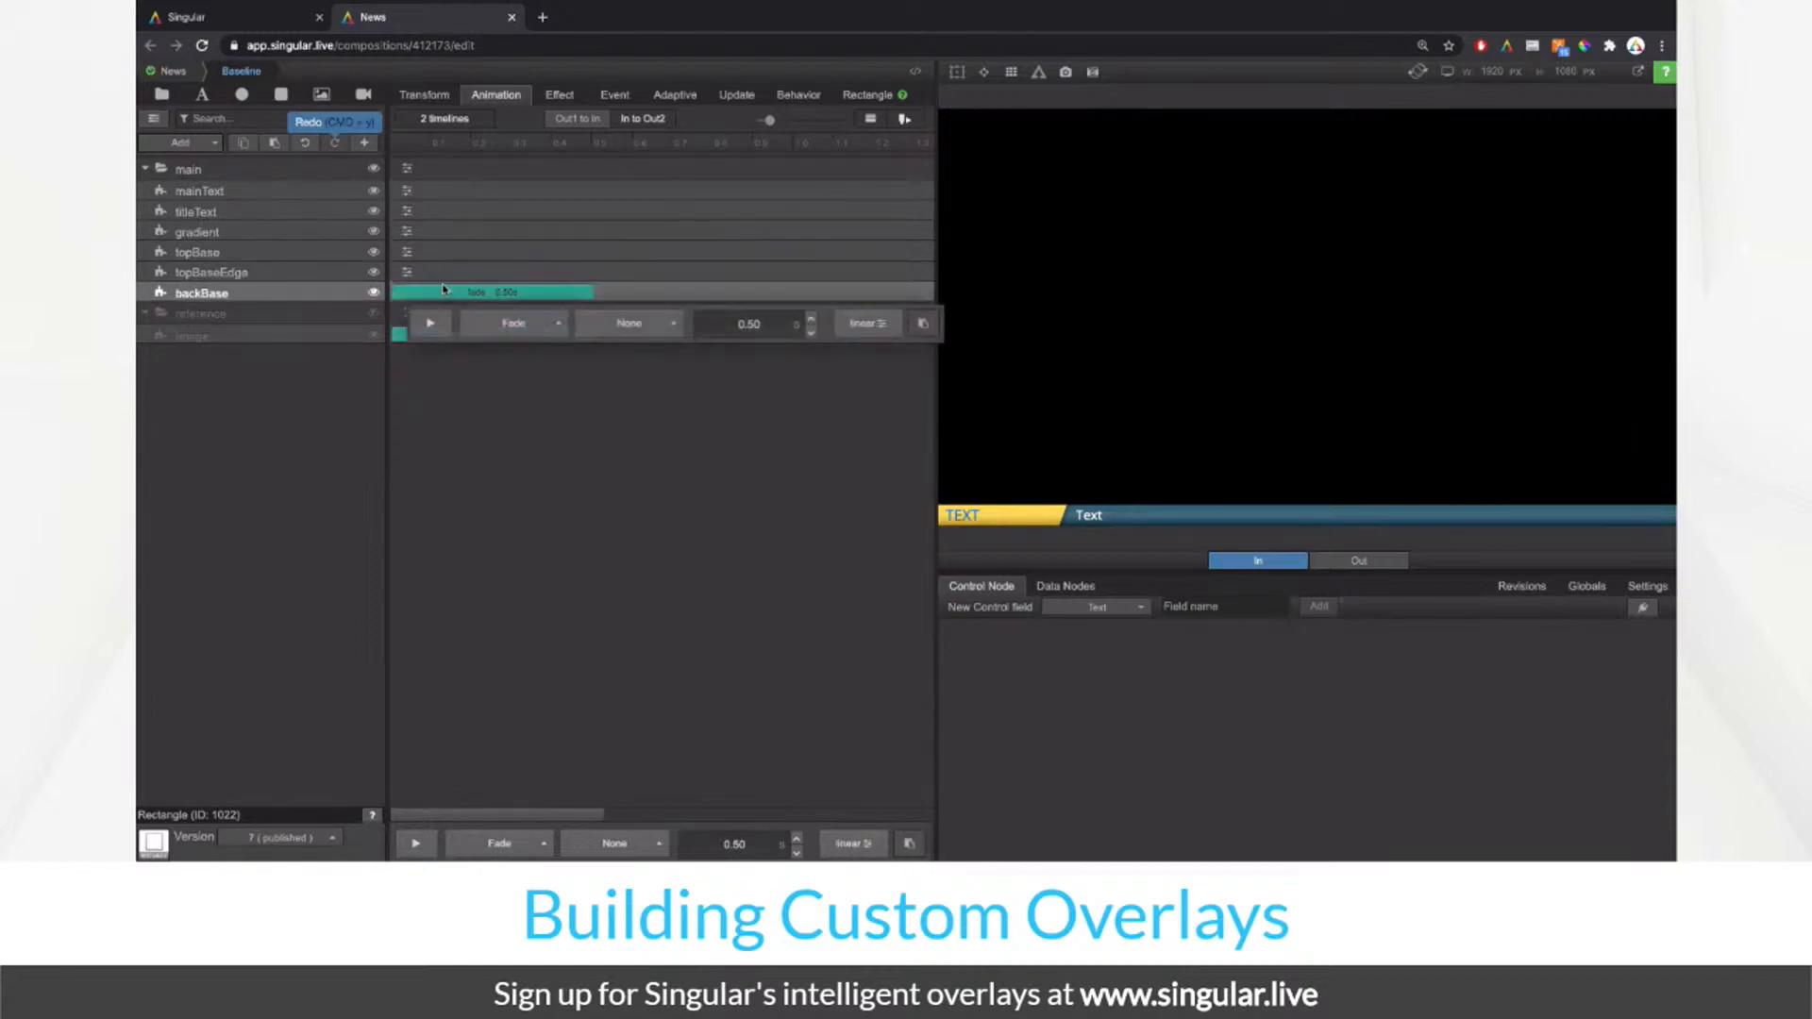
click(923, 324)
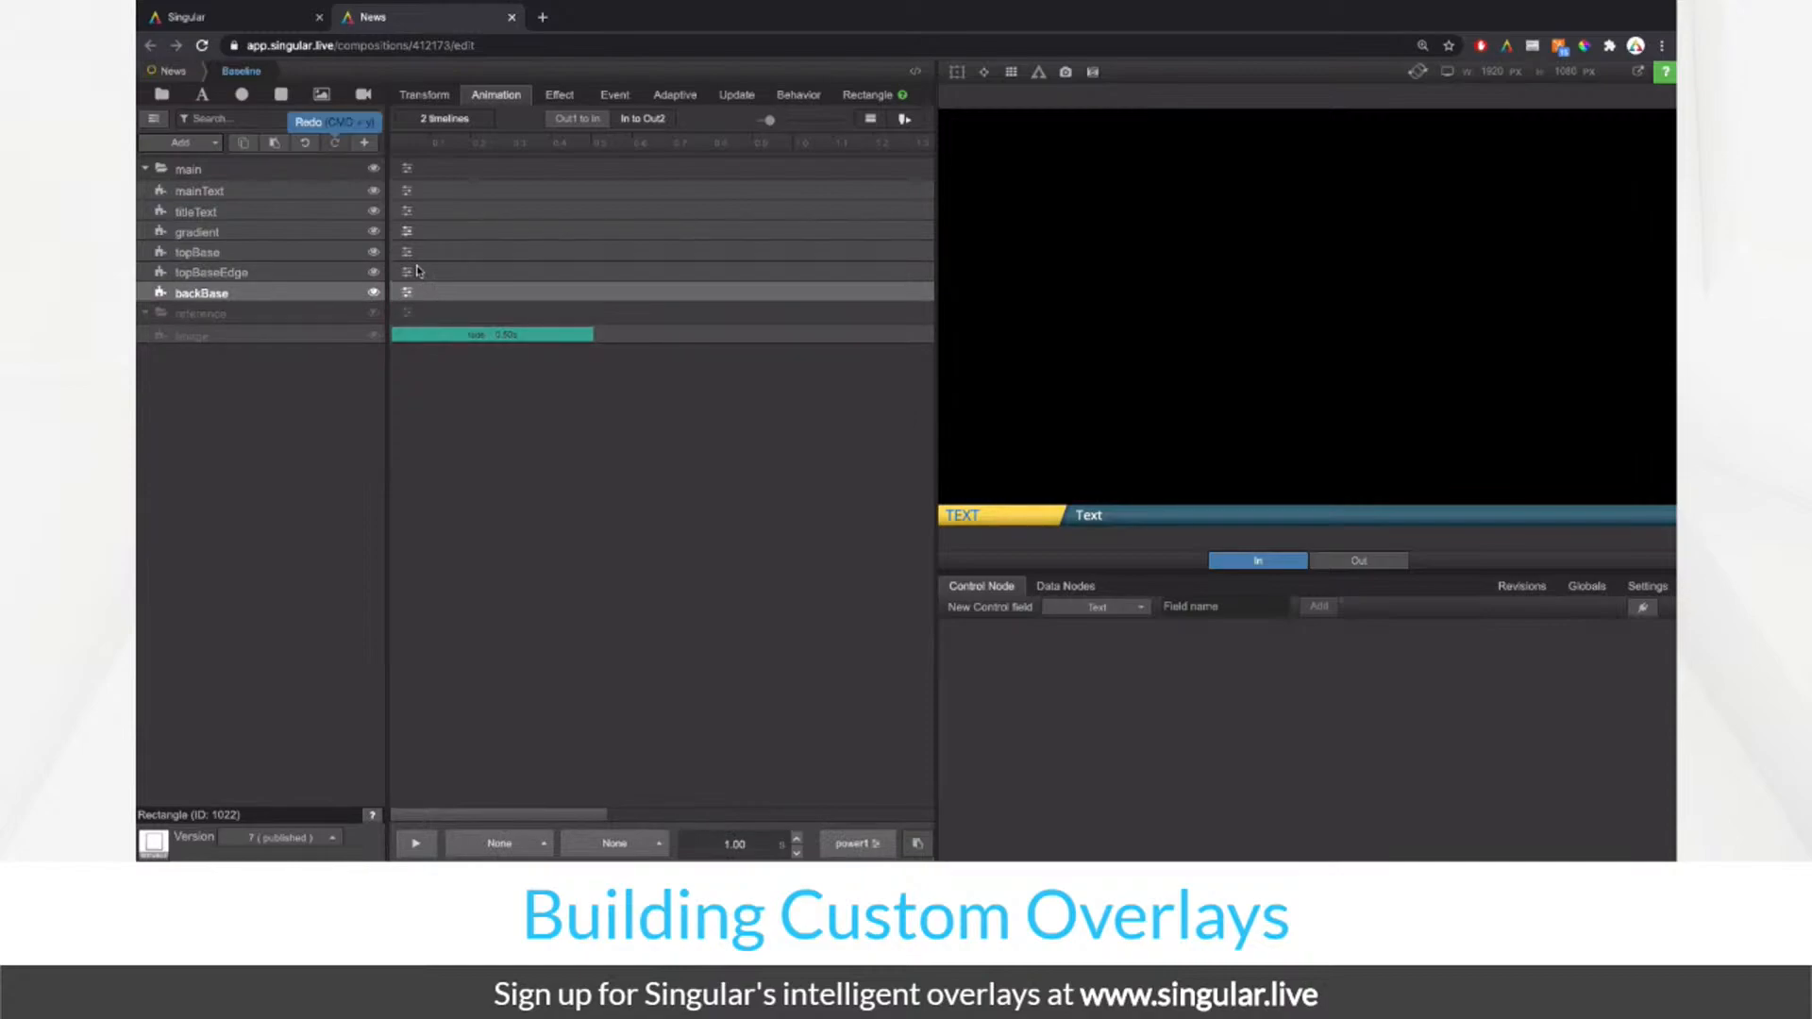
click(573, 118)
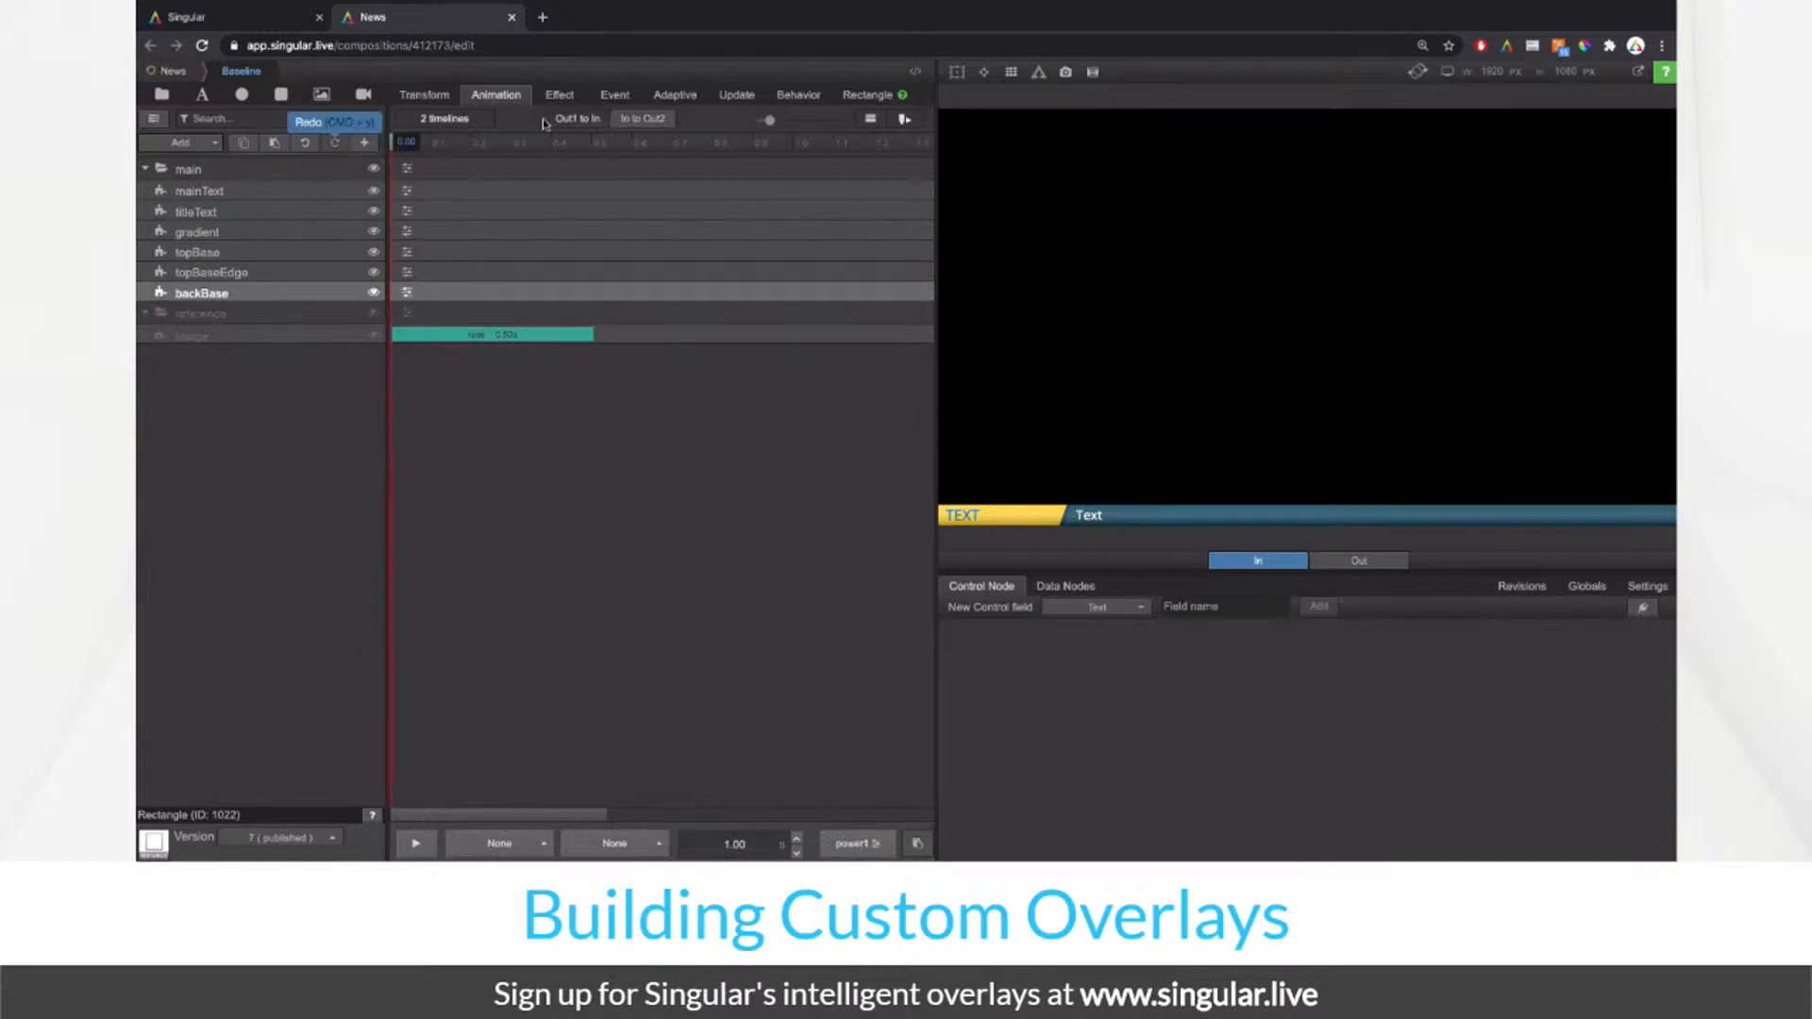
Step: From the News composition, play the Lower Third in and out, bring Baseline in, then reopen Baseline
click(187, 75)
key(n)
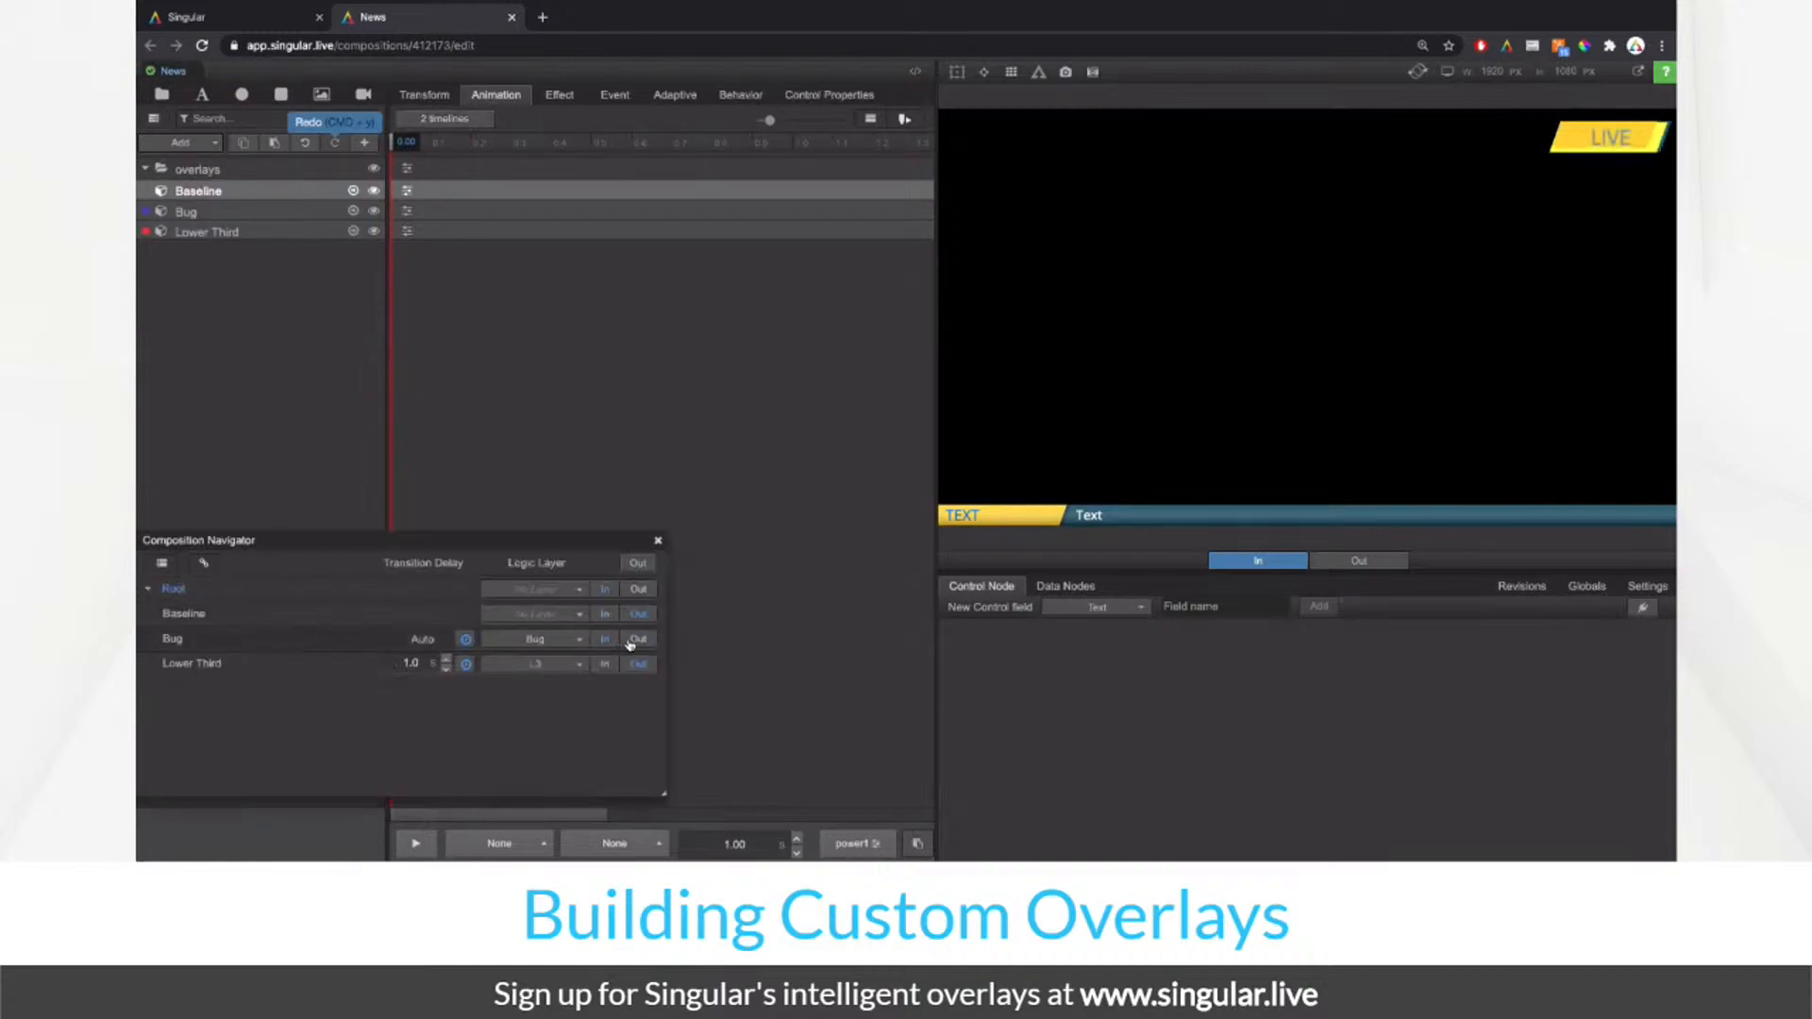
click(609, 665)
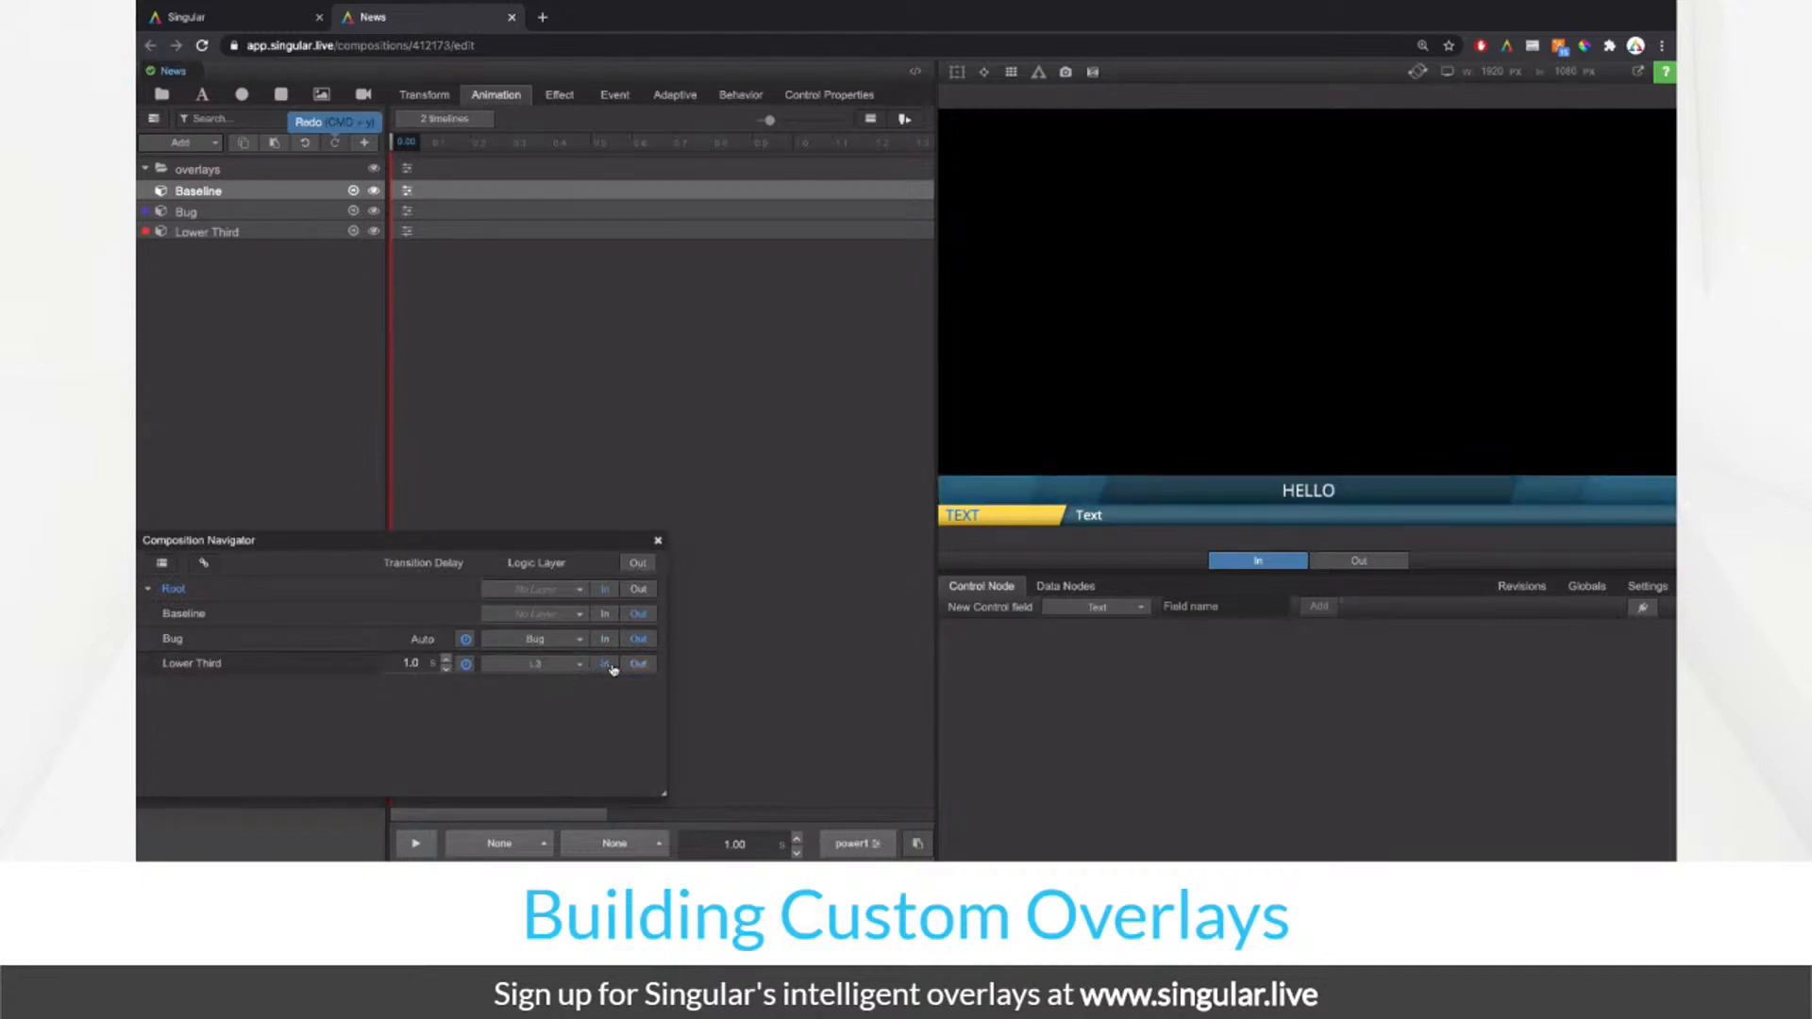
click(607, 667)
click(642, 664)
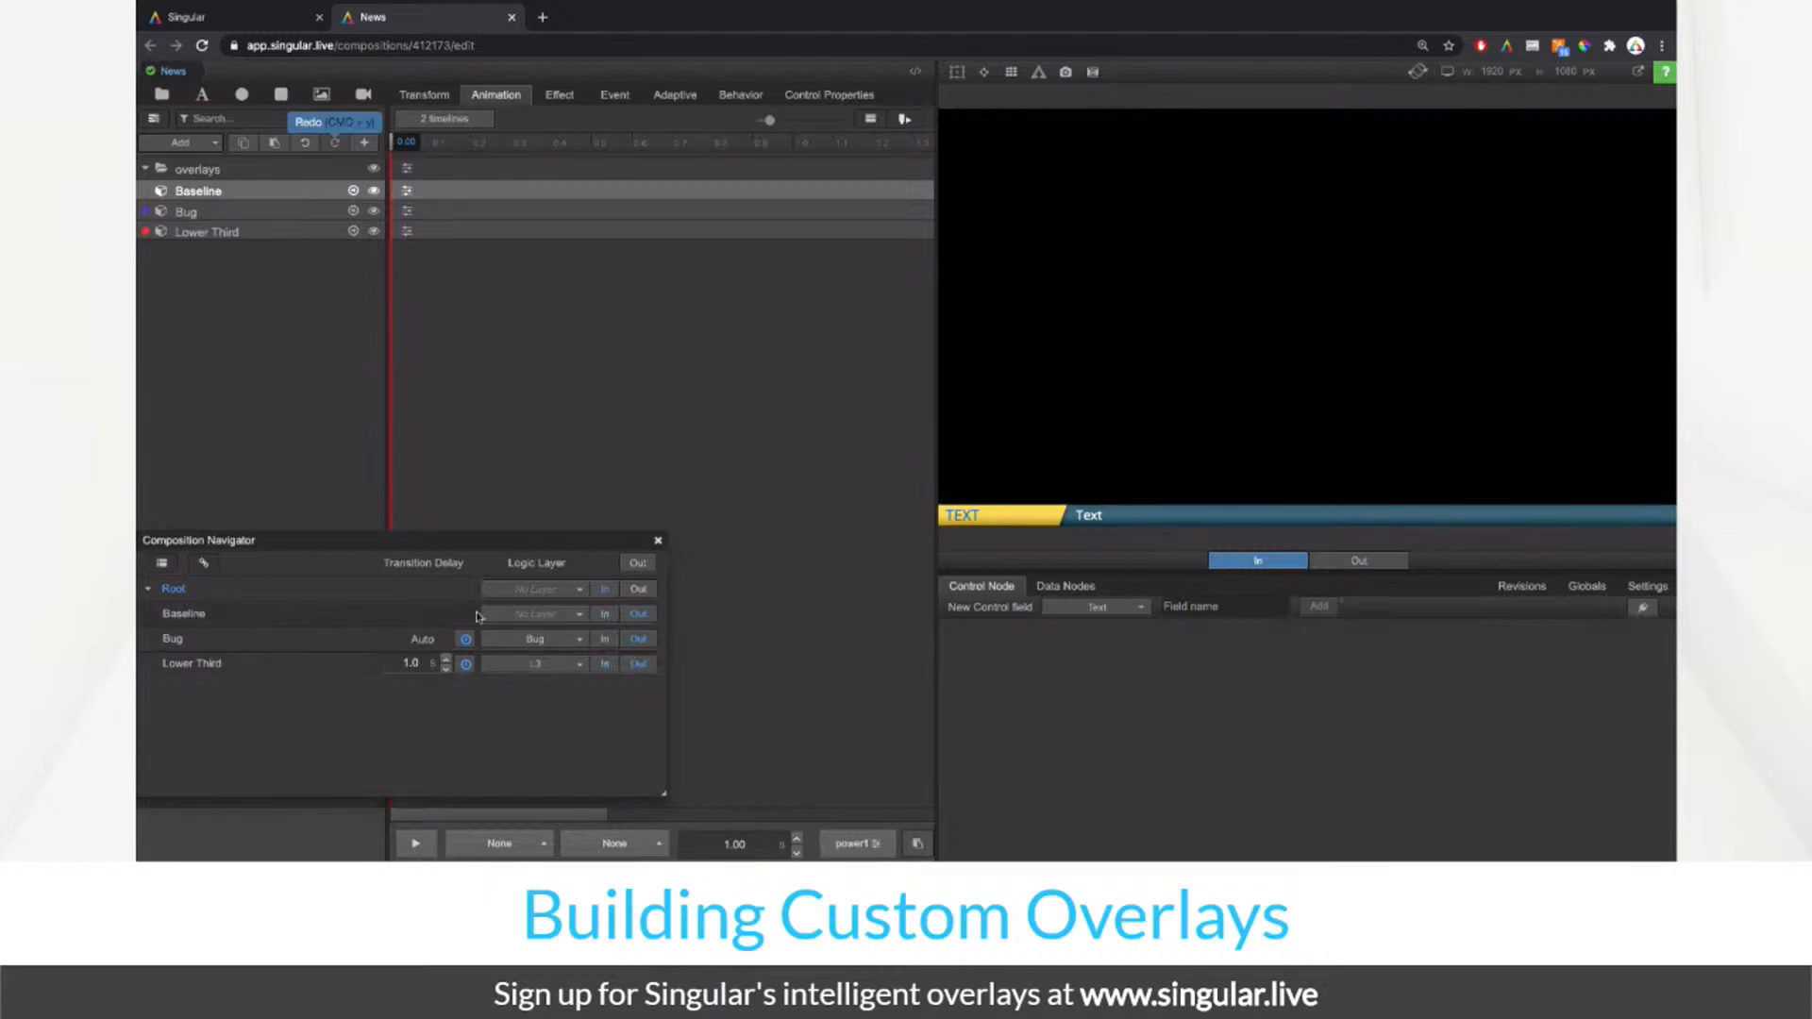
click(605, 620)
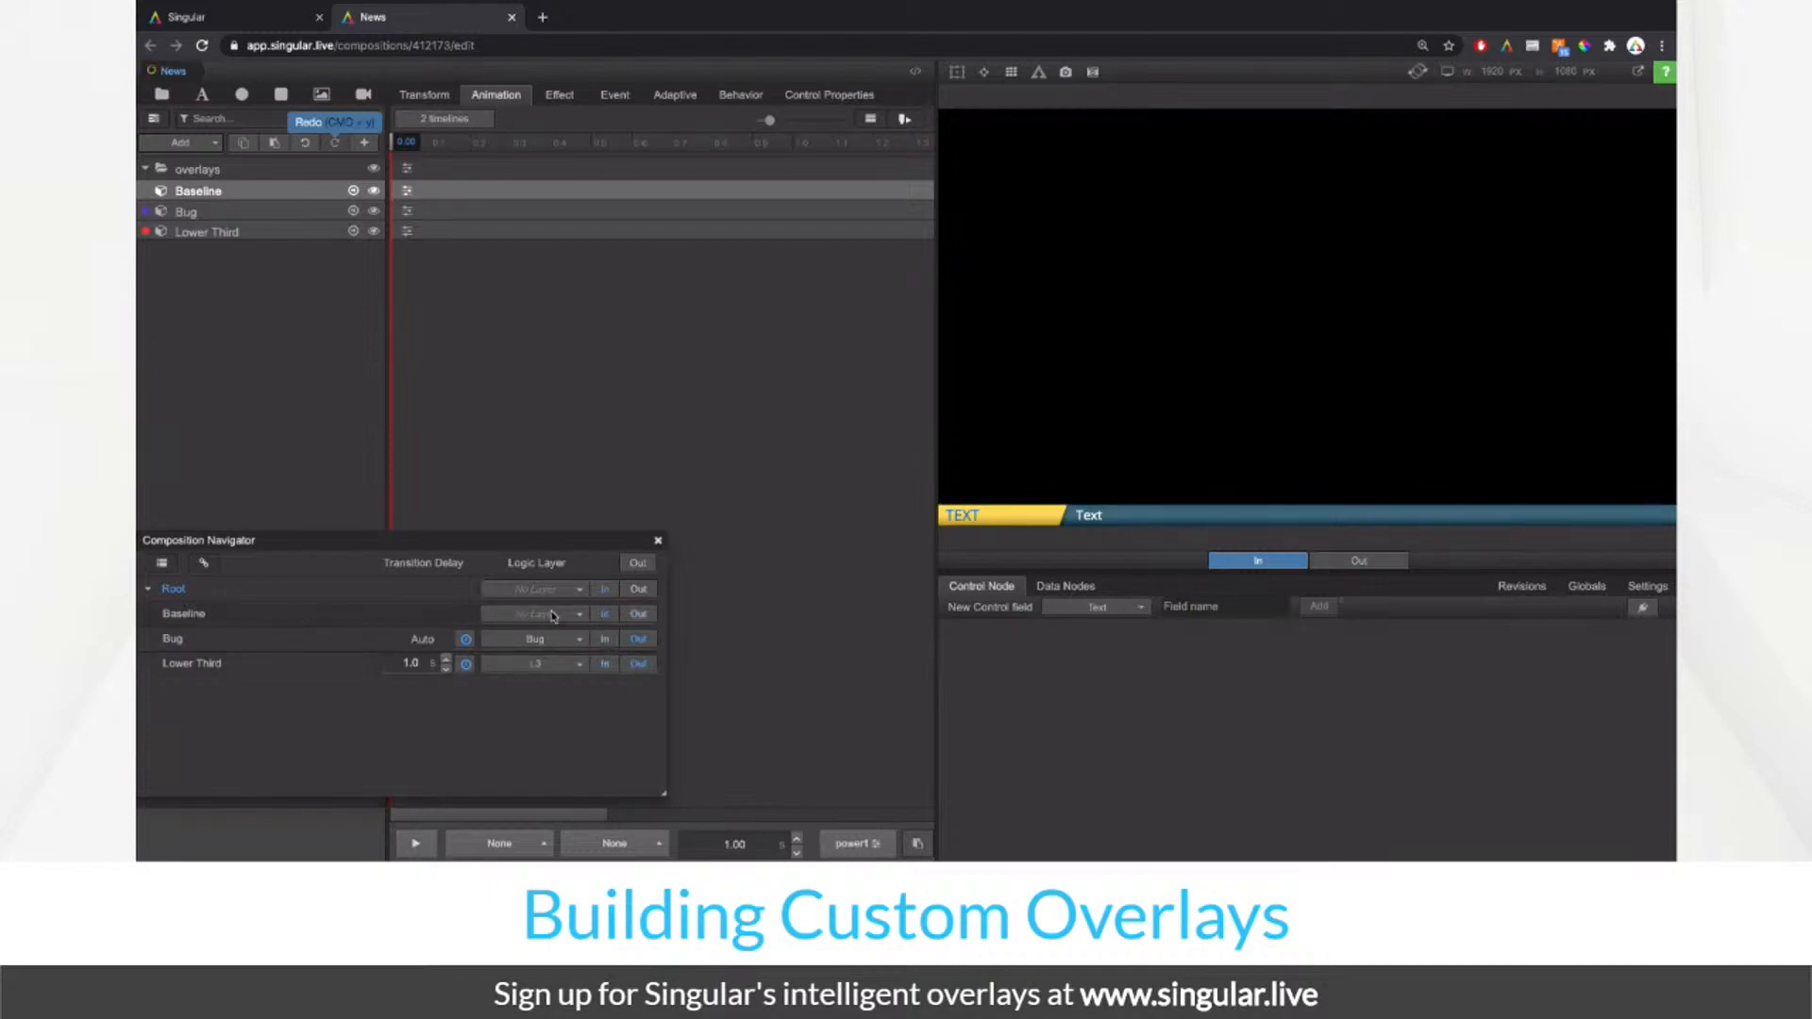
click(180, 615)
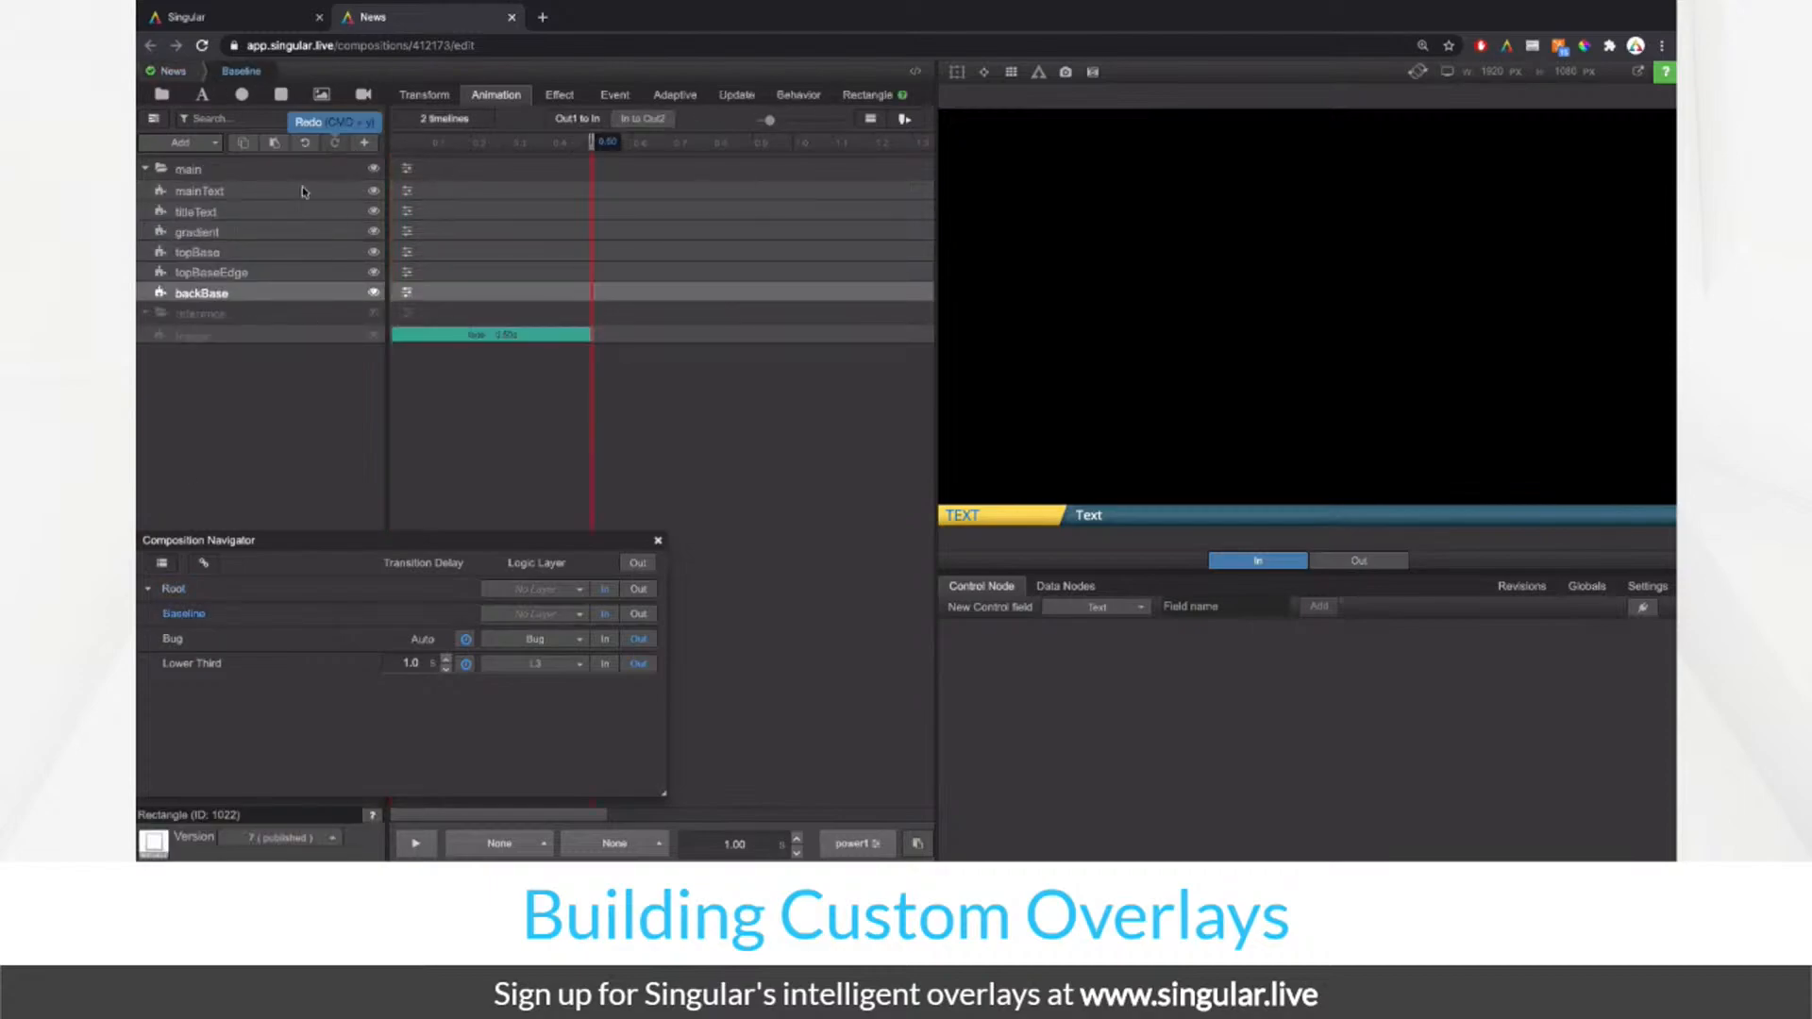
Step: Try a translate animation on the main folder and scrub the timeline to preview it
click(279, 177)
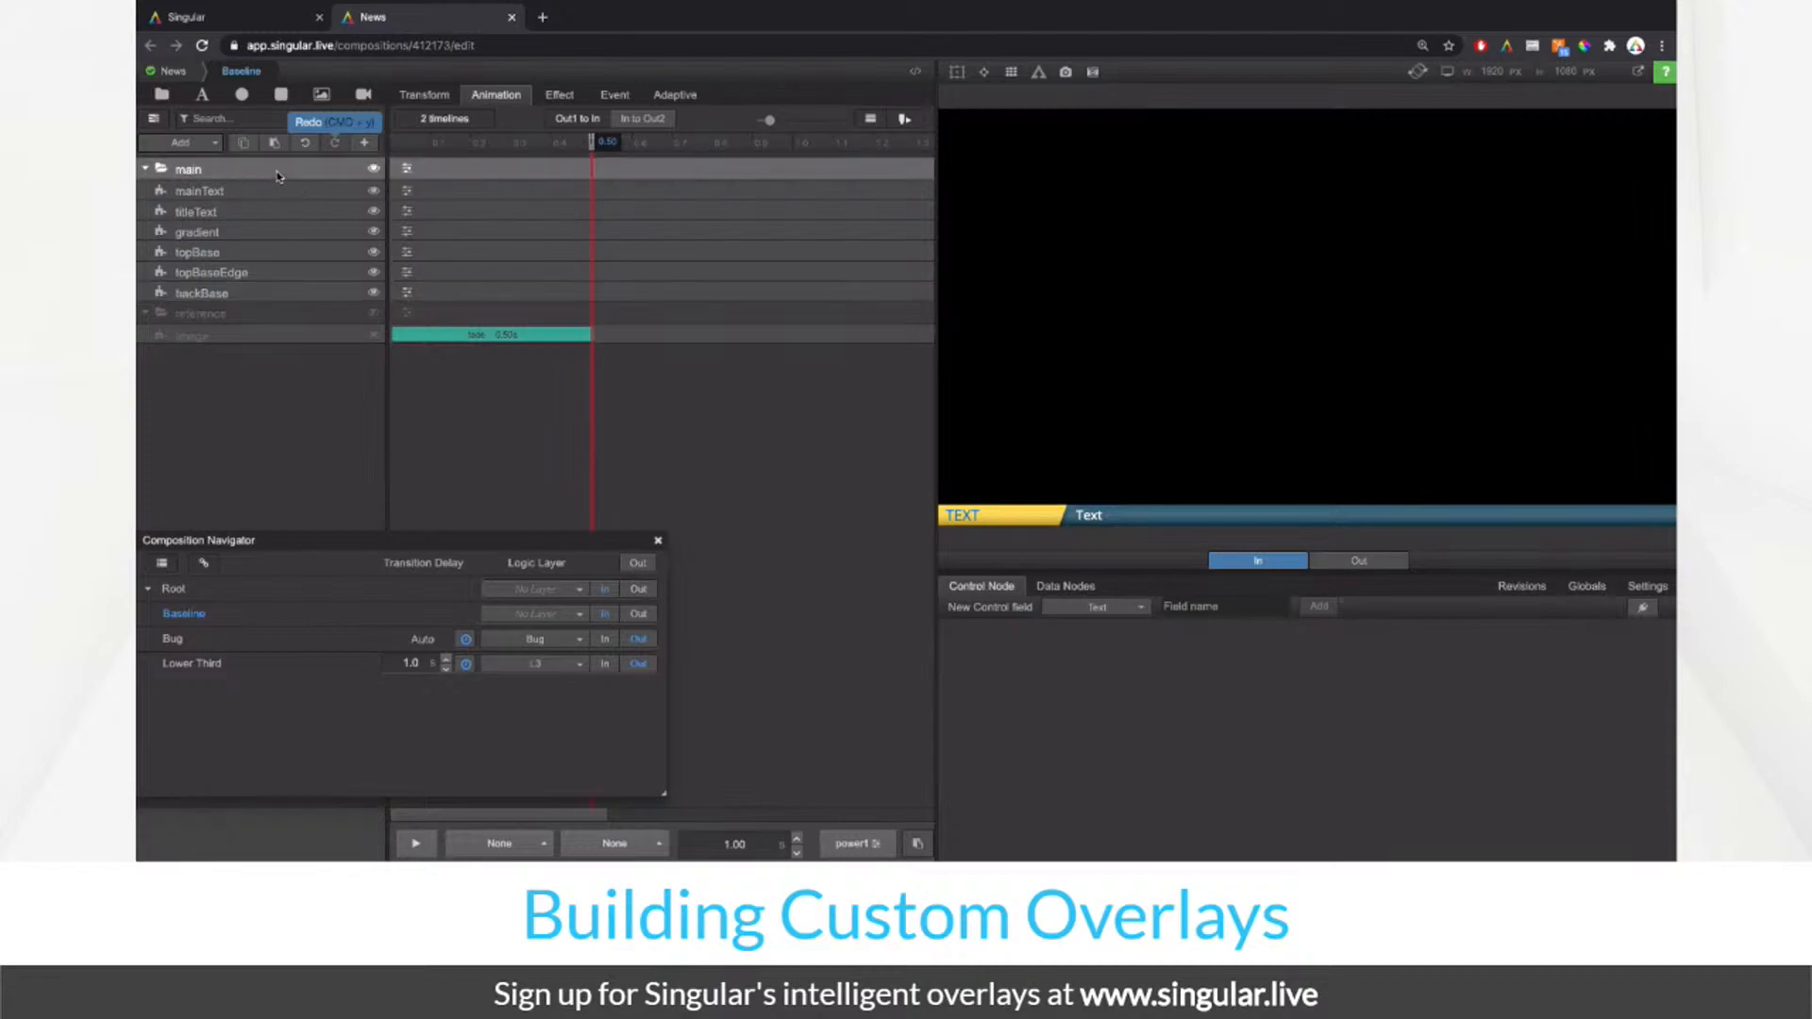
click(407, 168)
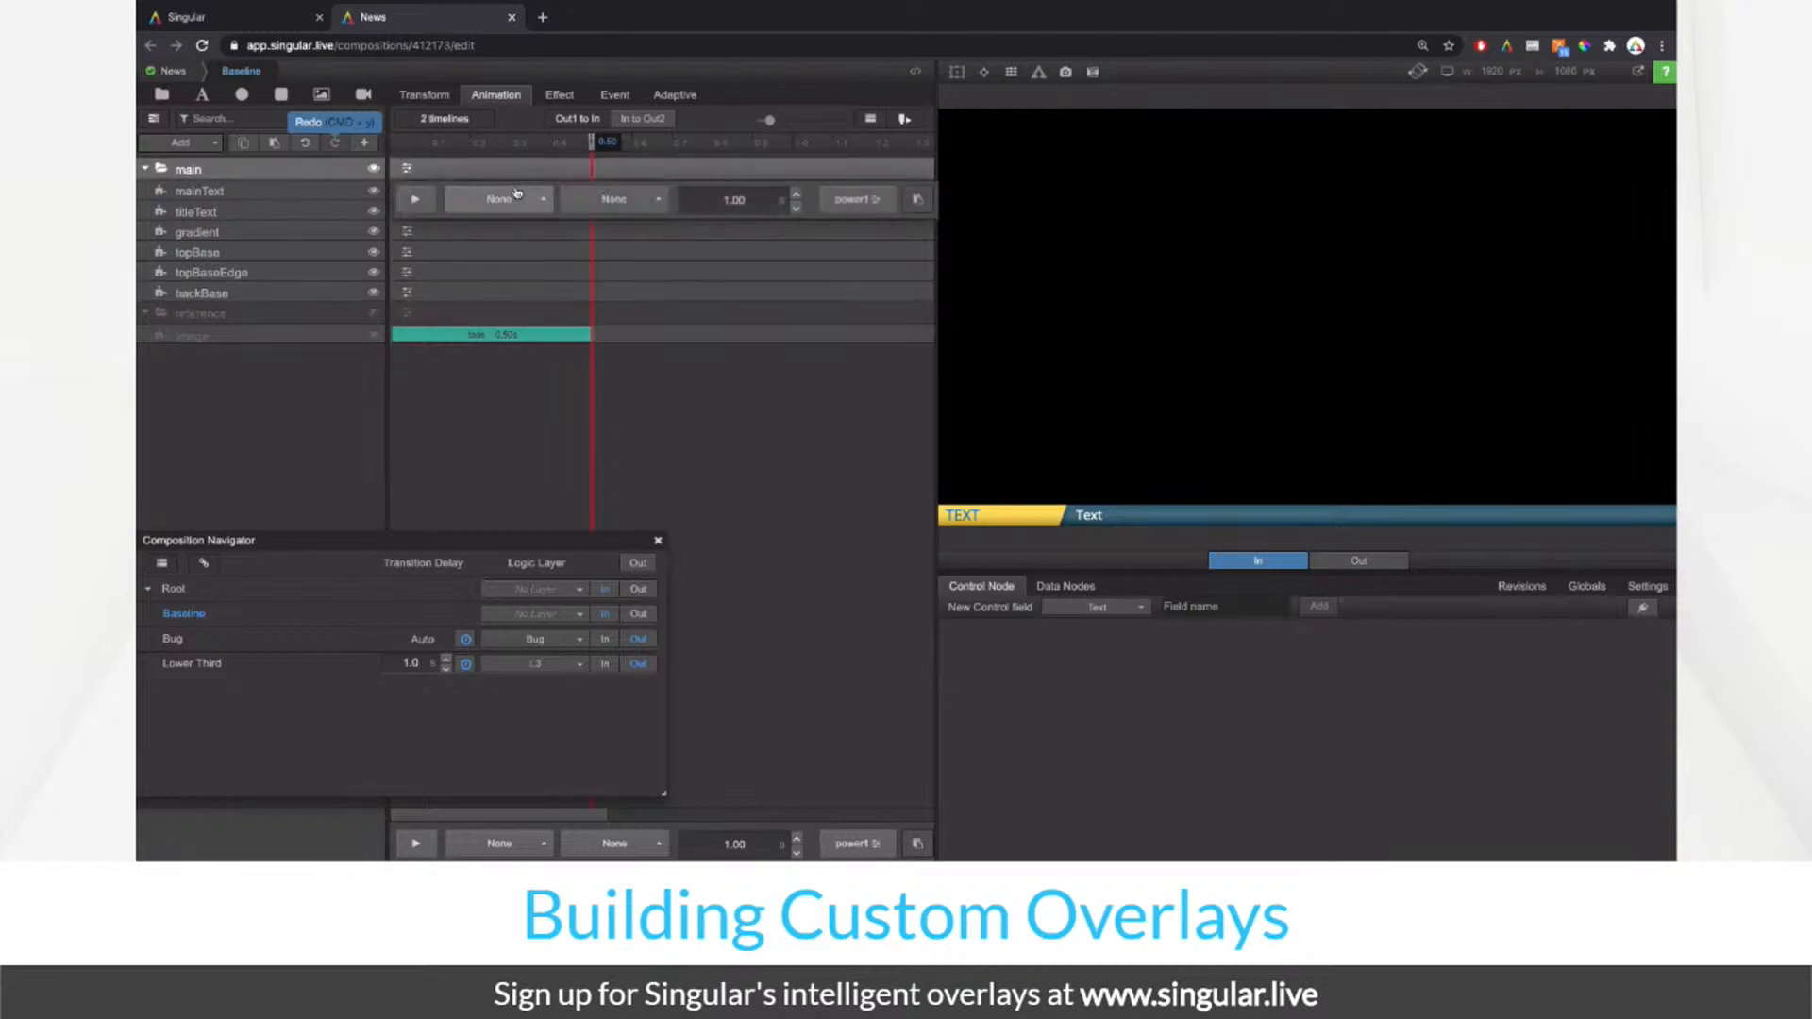
click(499, 200)
click(545, 124)
drag(496, 167, 791, 154)
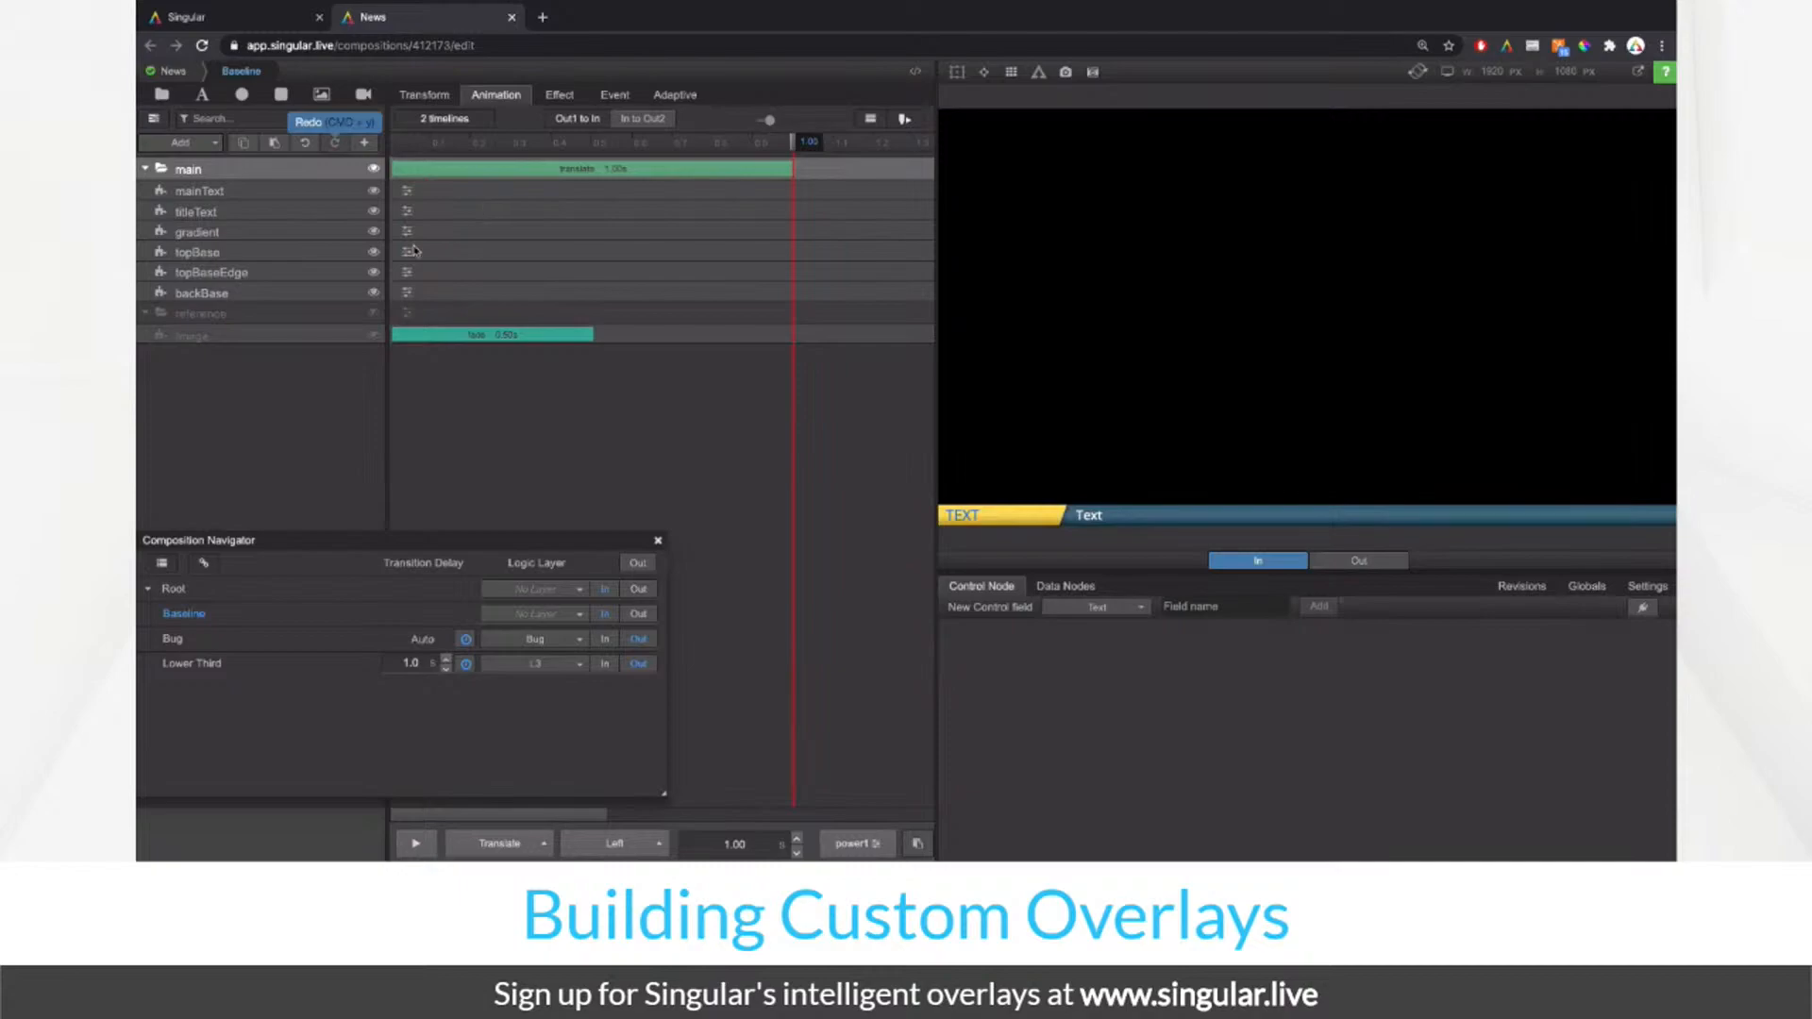
Step: Give backBase a translate animation with a 0.50 s duration
click(328, 272)
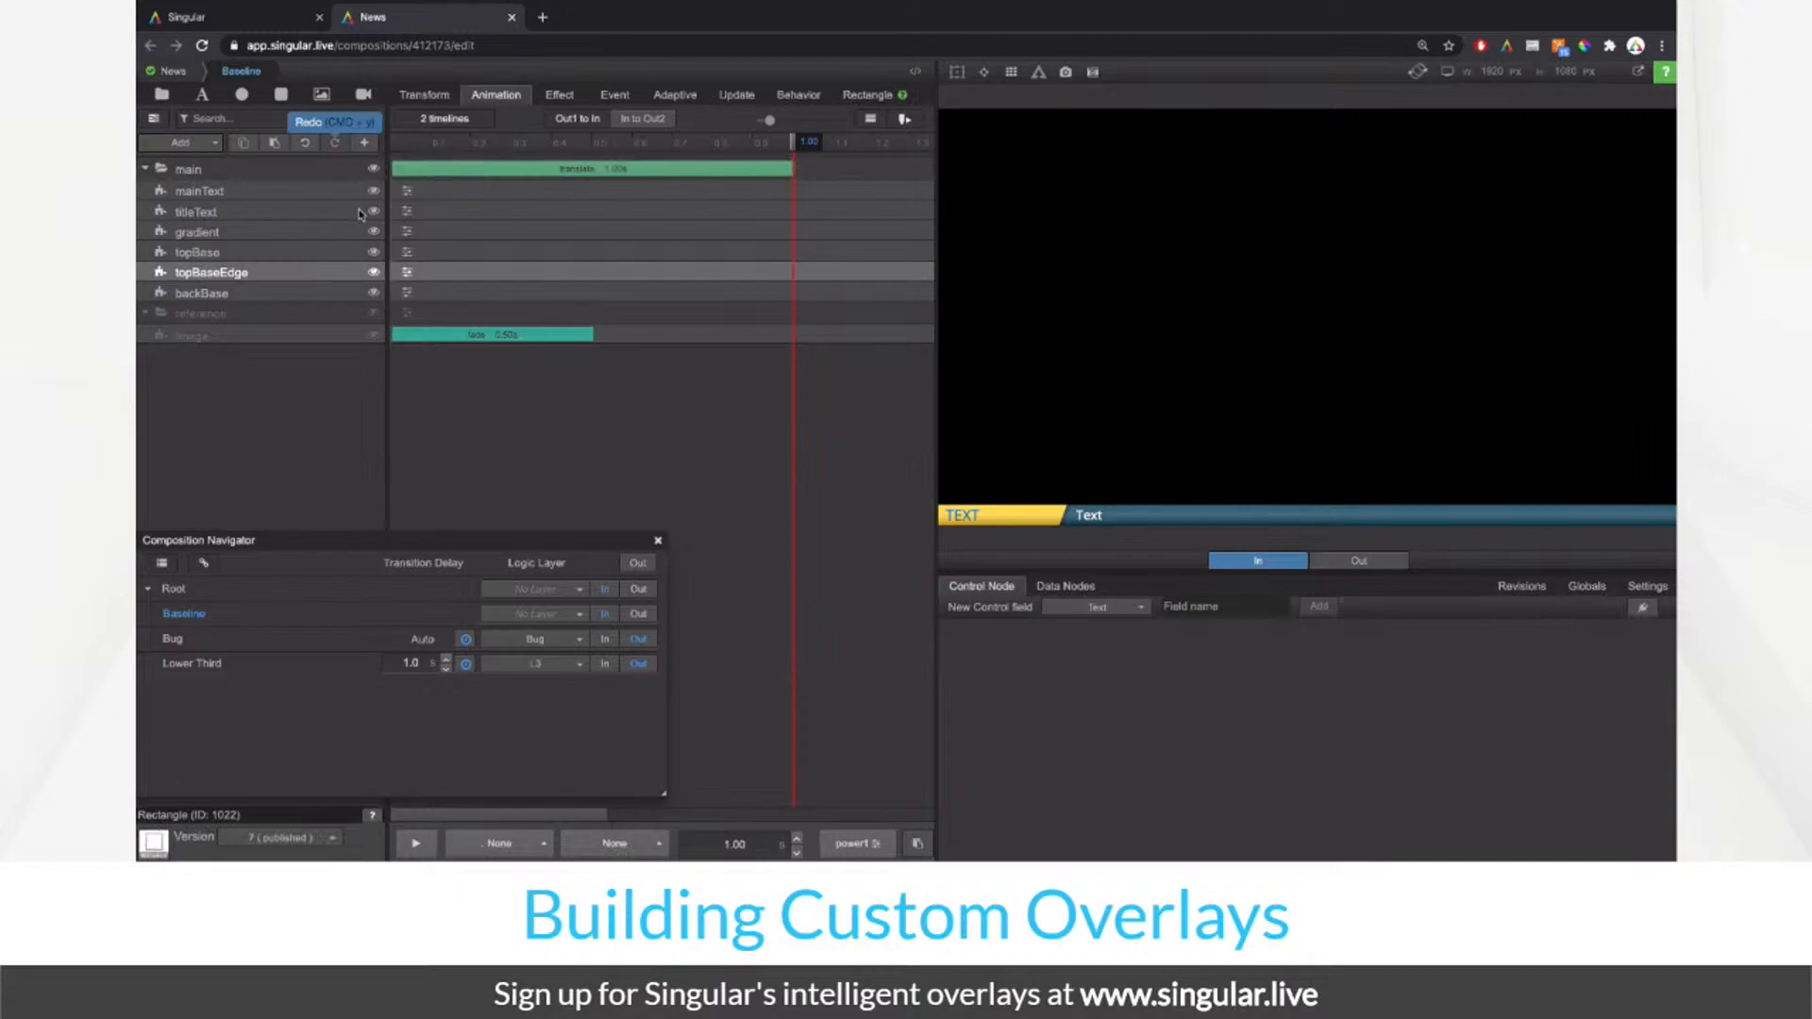
click(250, 293)
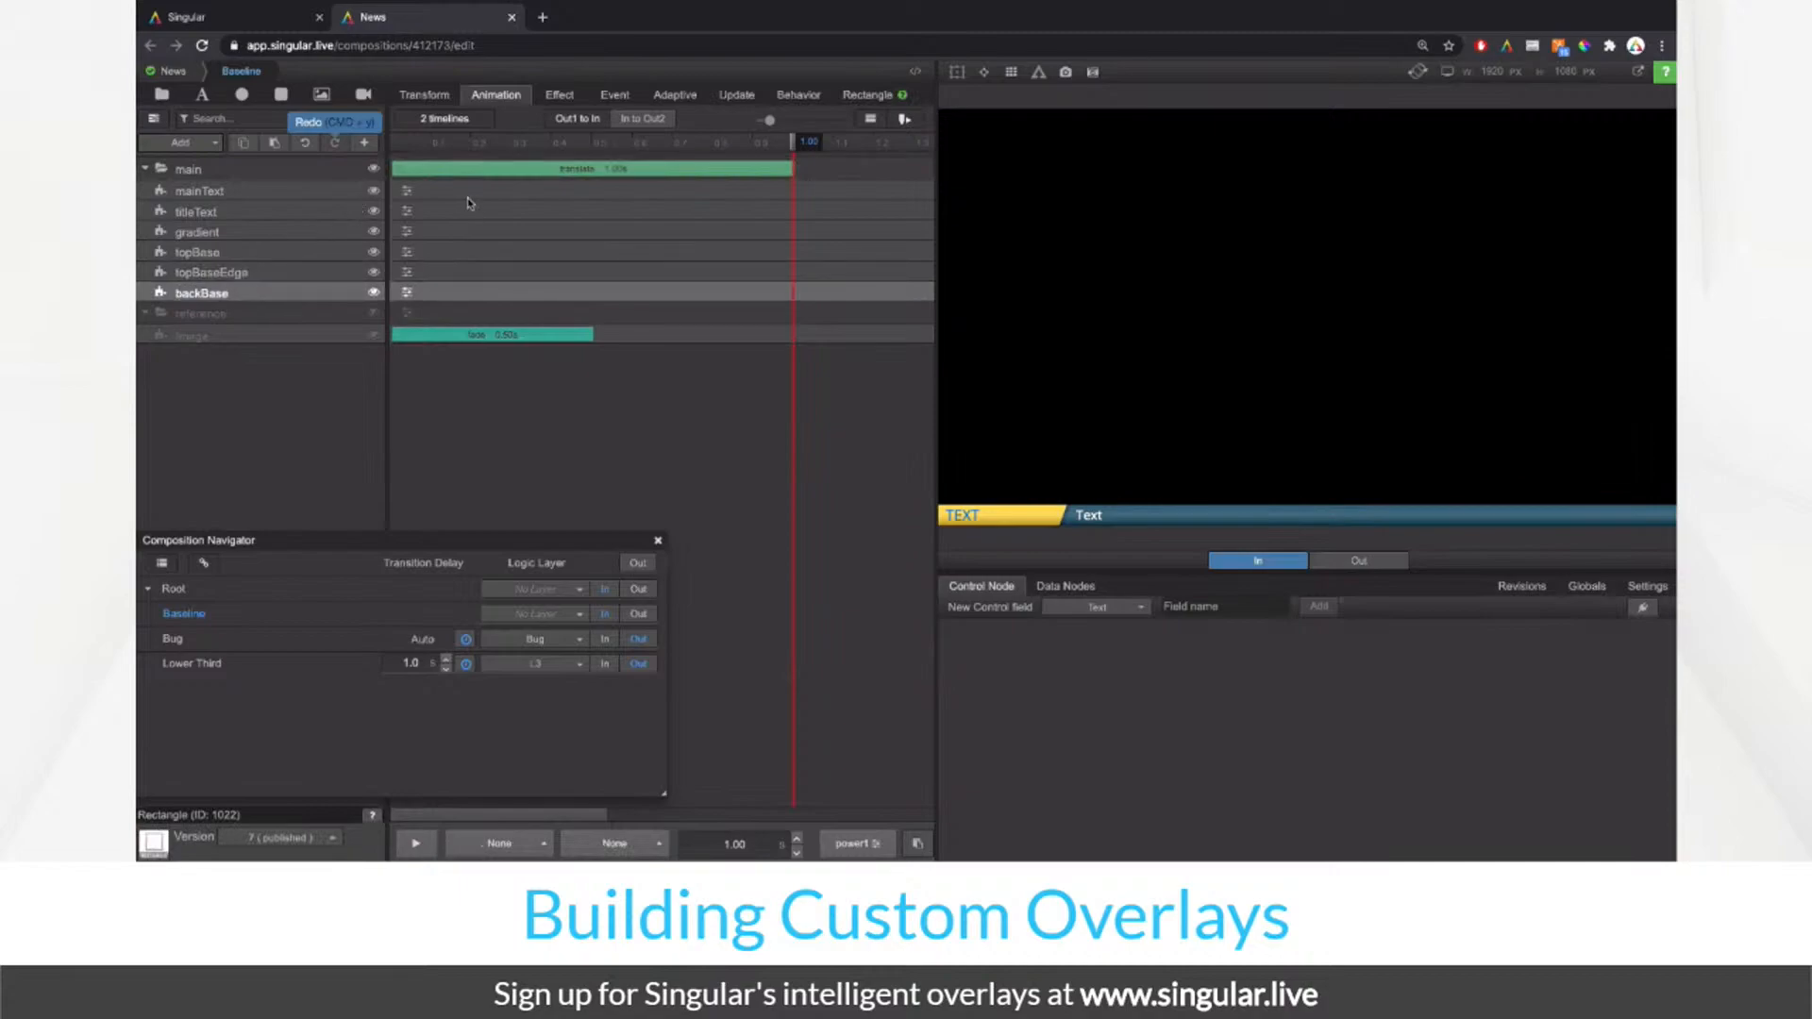
click(407, 291)
click(492, 324)
click(484, 248)
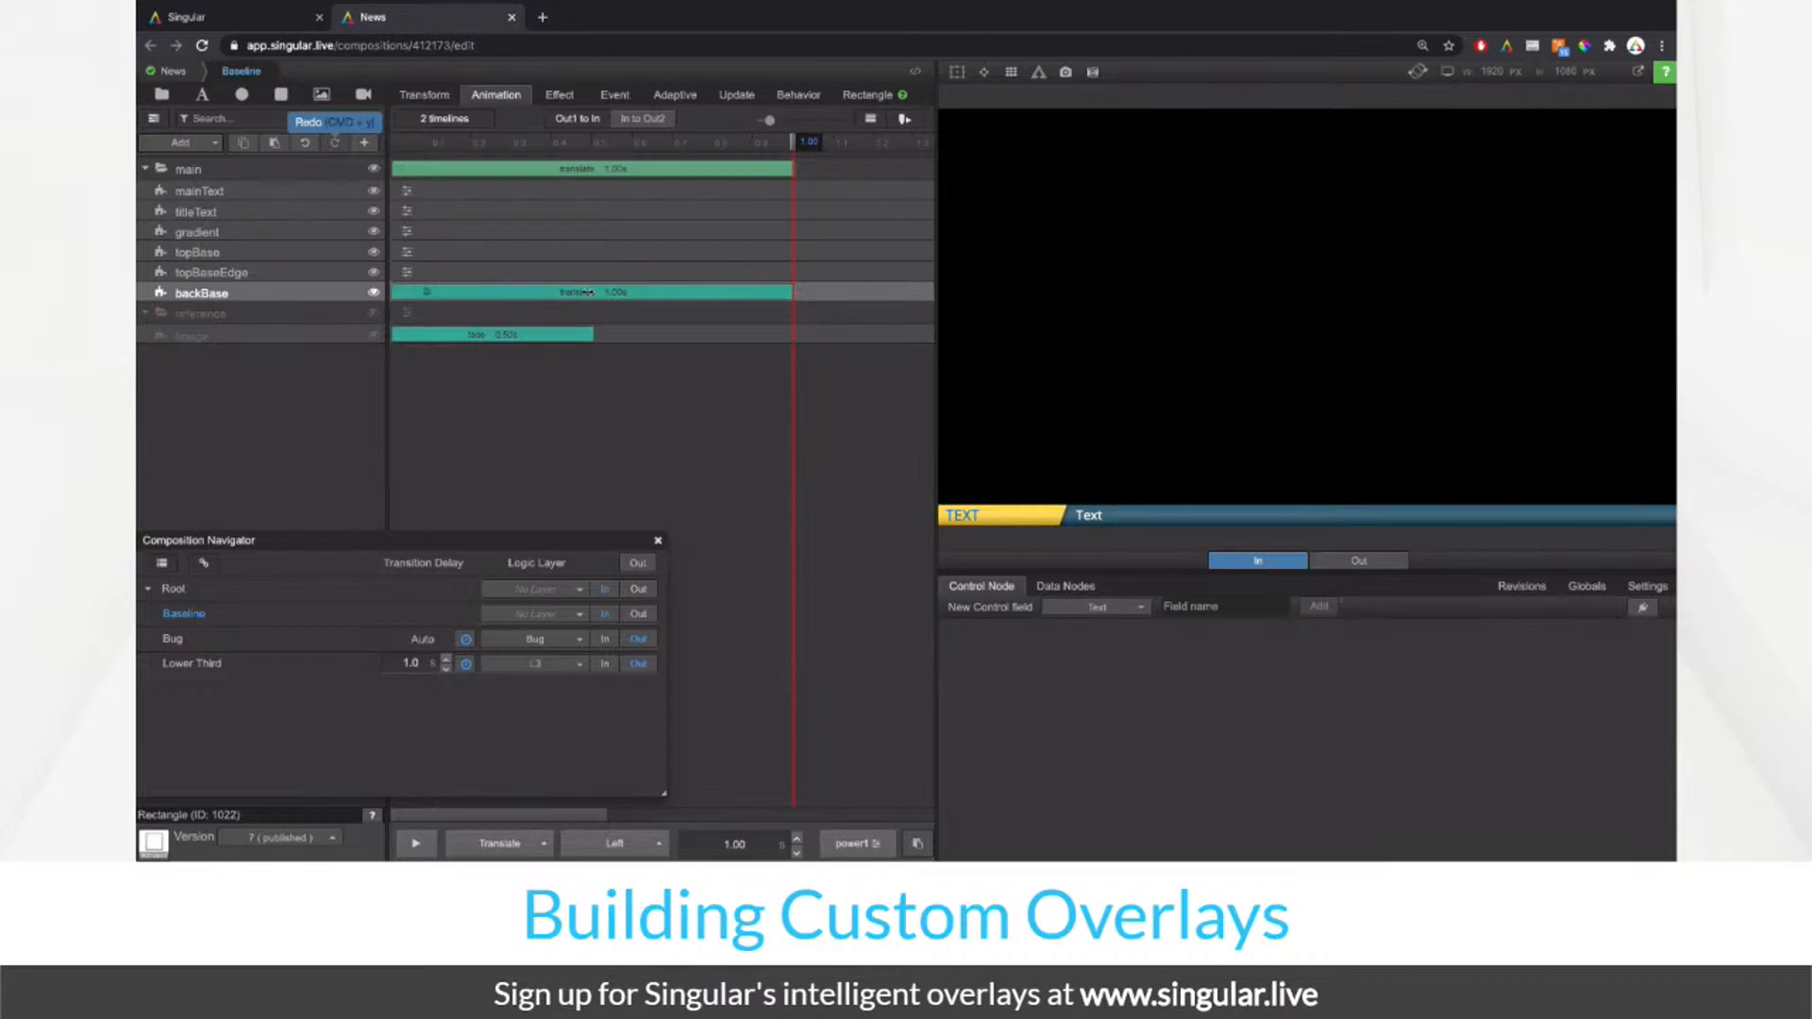
click(439, 295)
double_click(772, 319)
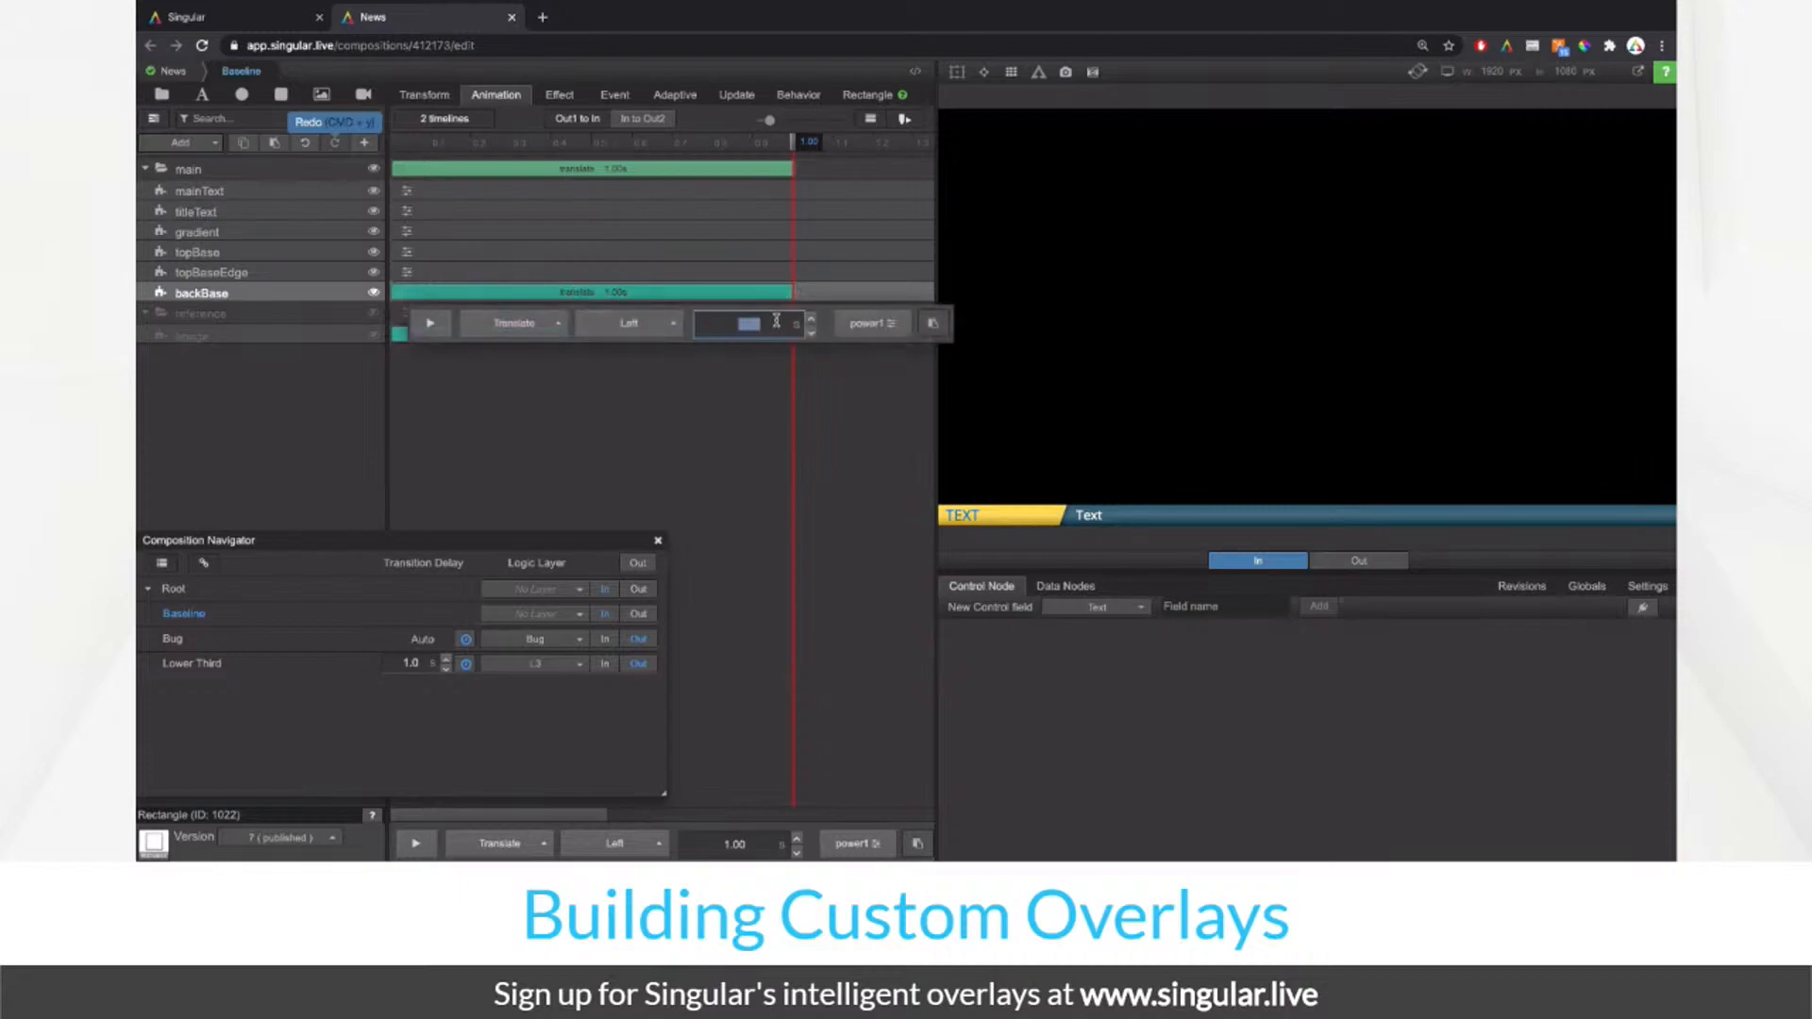
text(0.50)
key(Return)
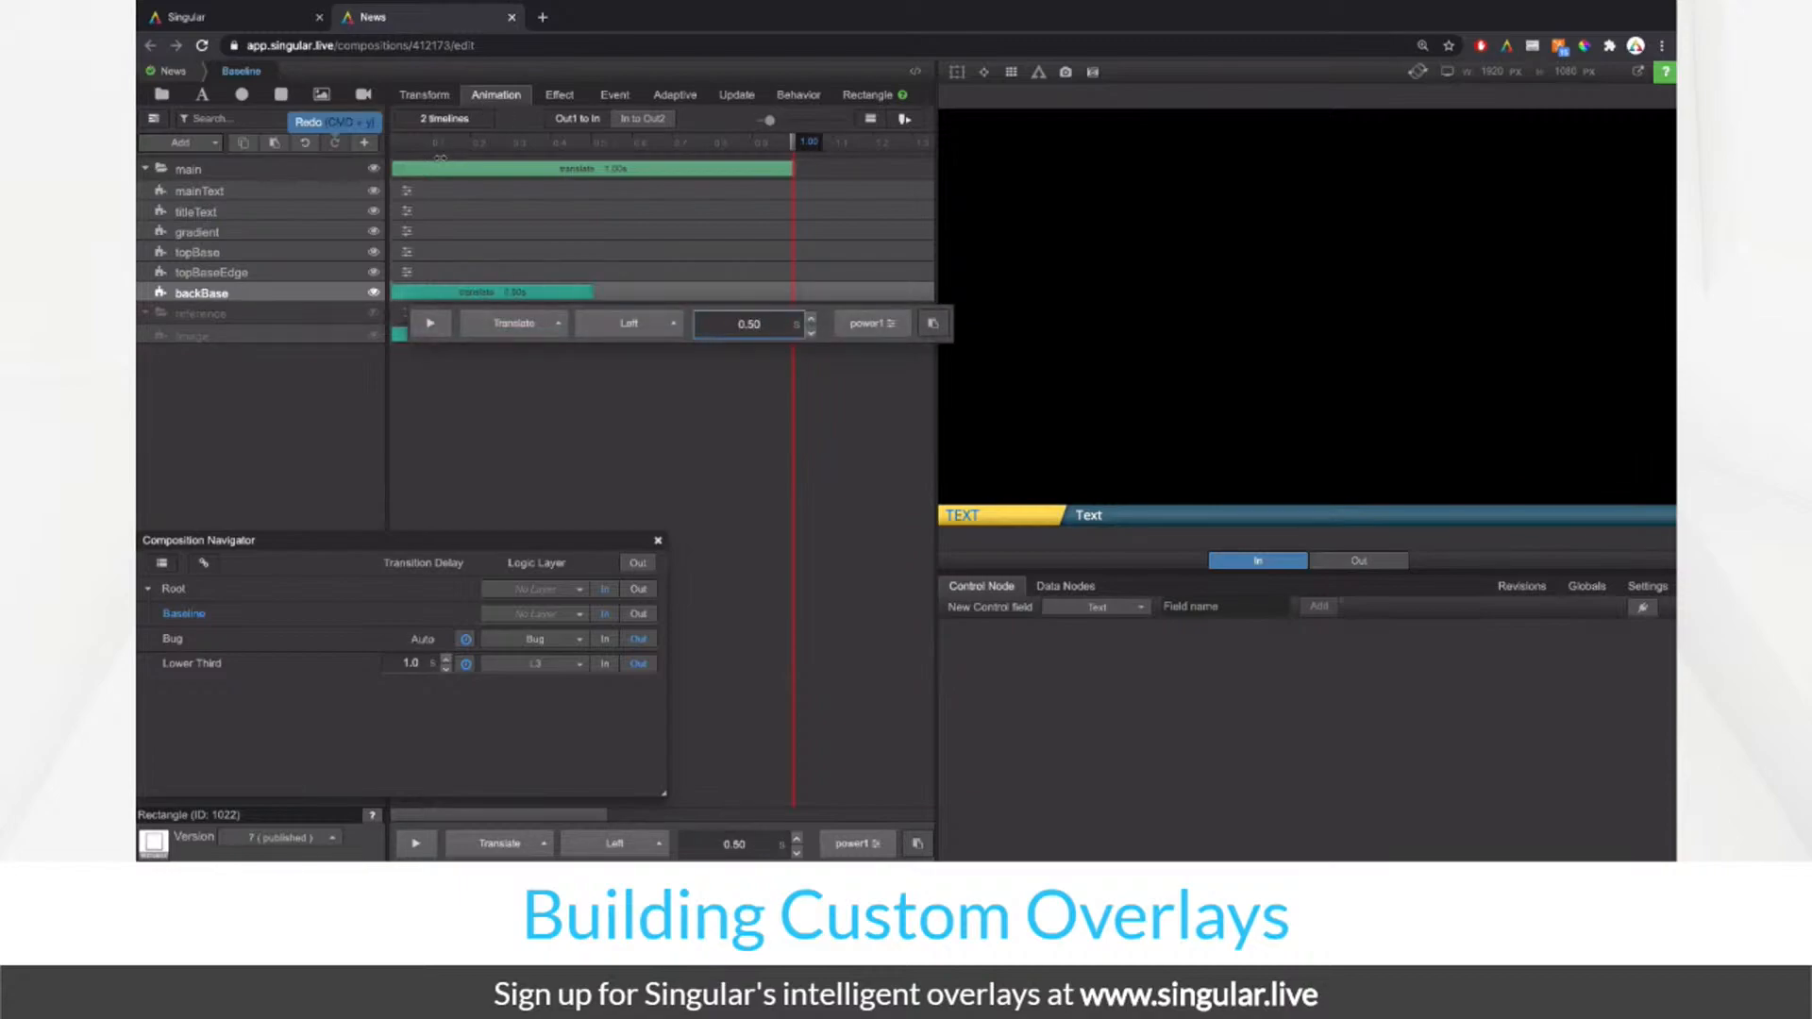
Step: Remove main's translate and copy backBase's translate onto topBaseEdge and topBase
click(426, 170)
click(514, 200)
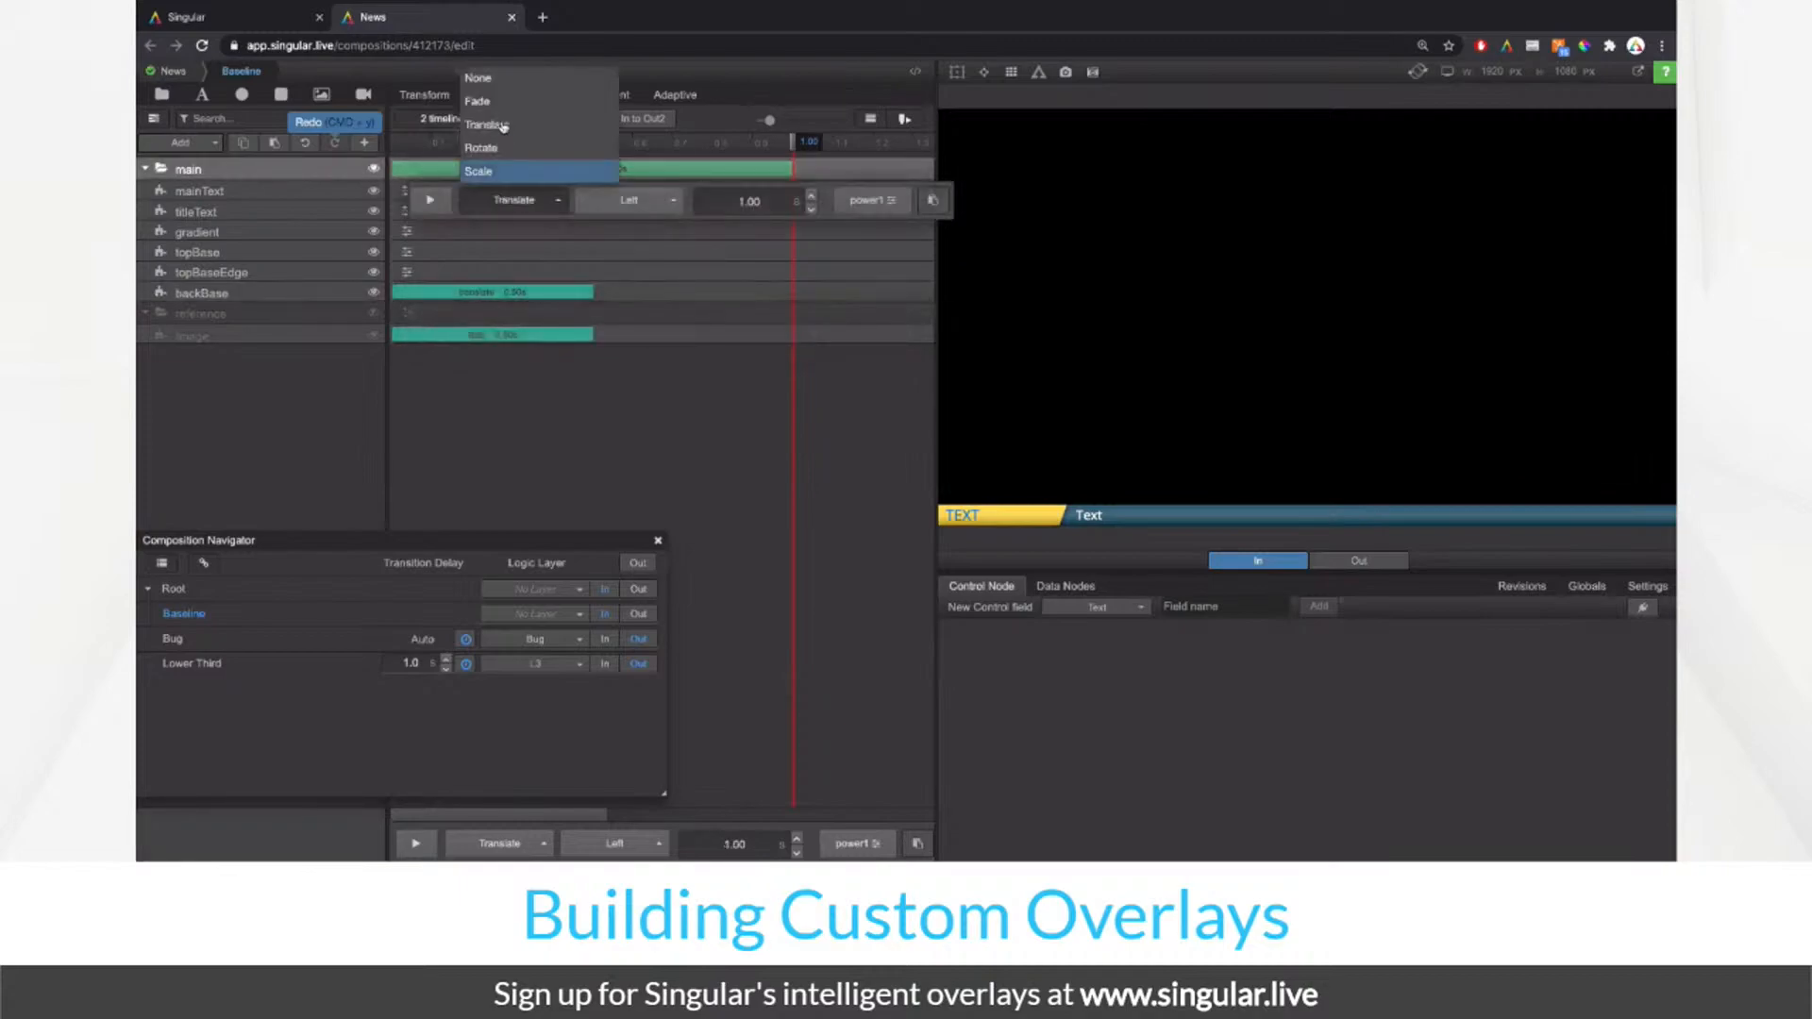
click(500, 82)
right_click(360, 291)
click(366, 318)
click(363, 272)
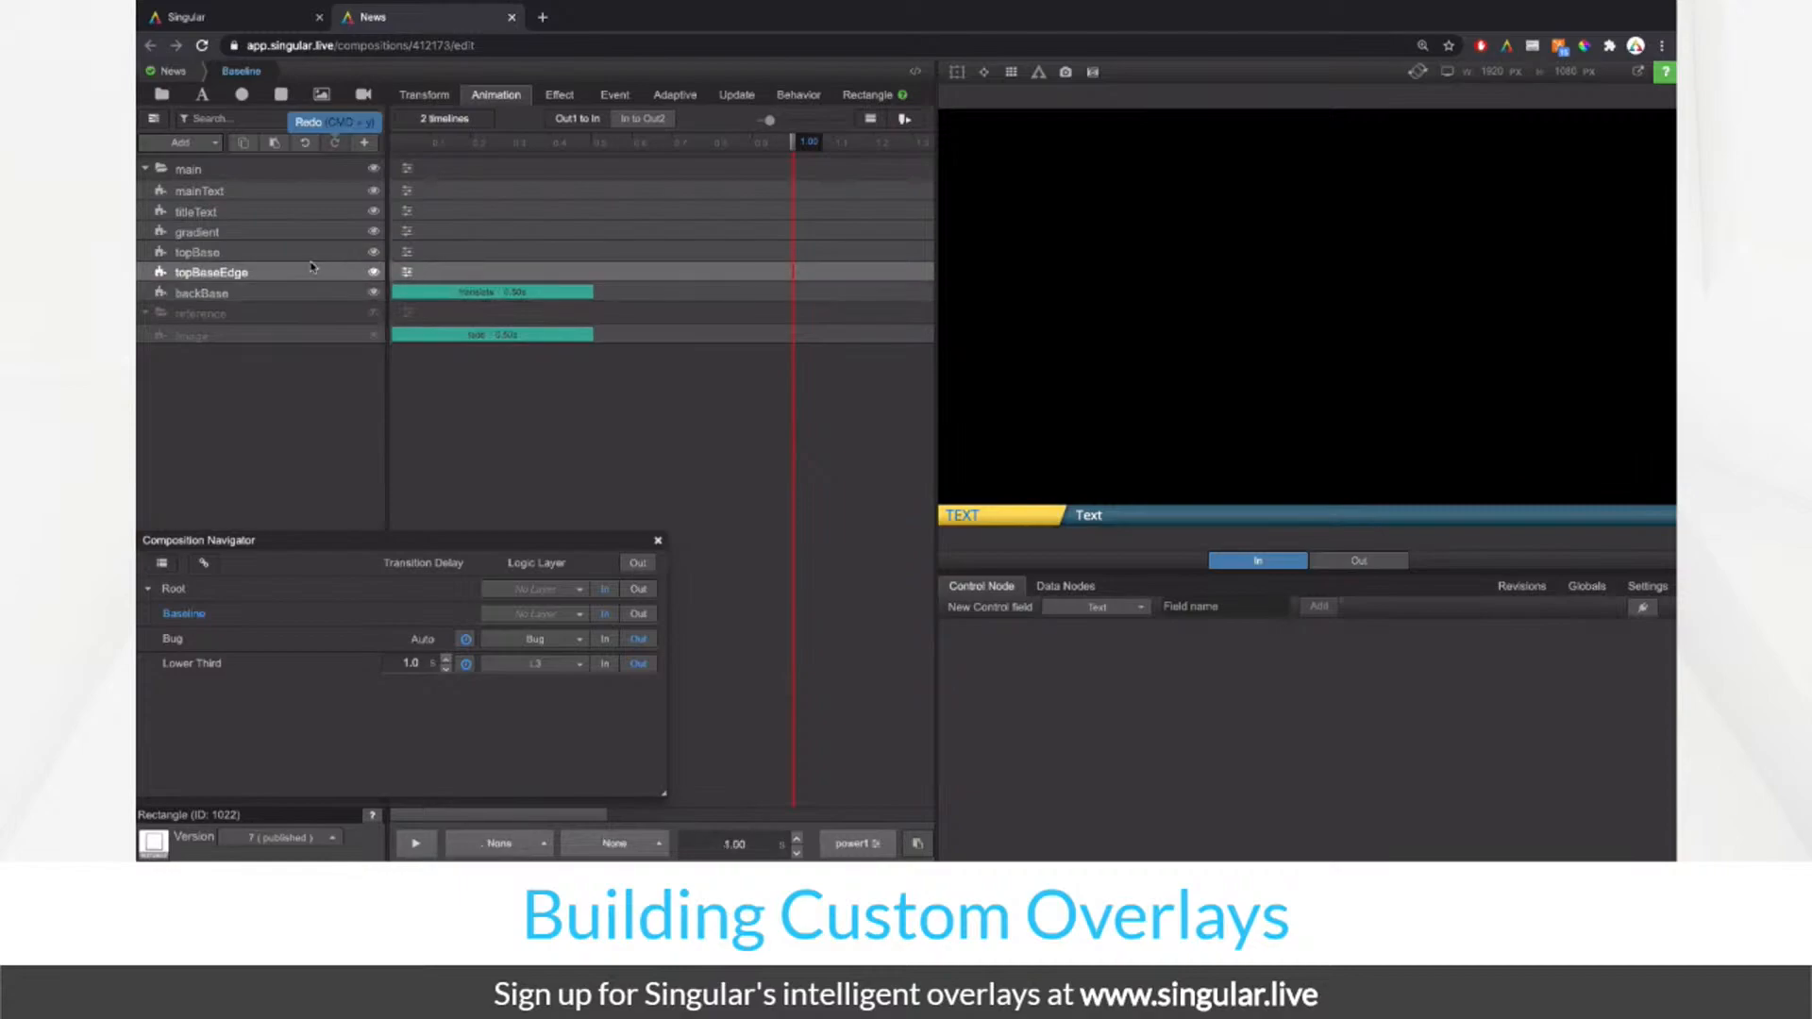
click(408, 272)
click(915, 303)
click(407, 251)
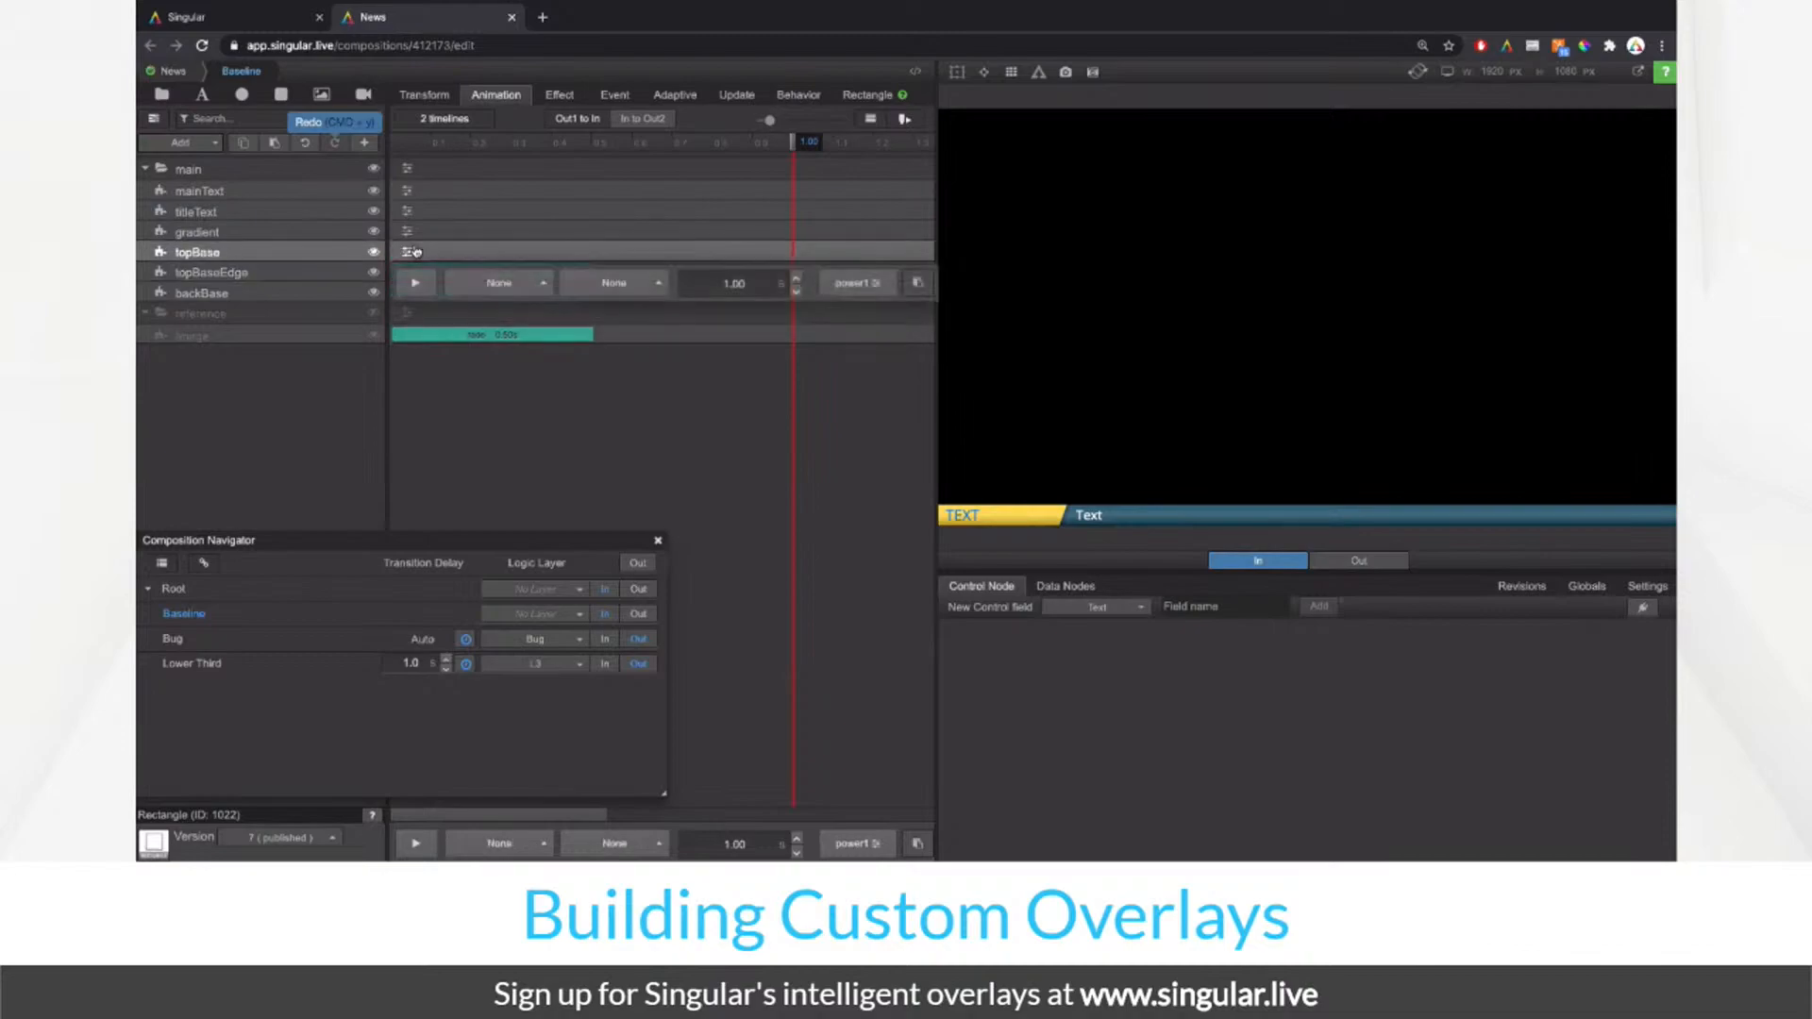
click(915, 283)
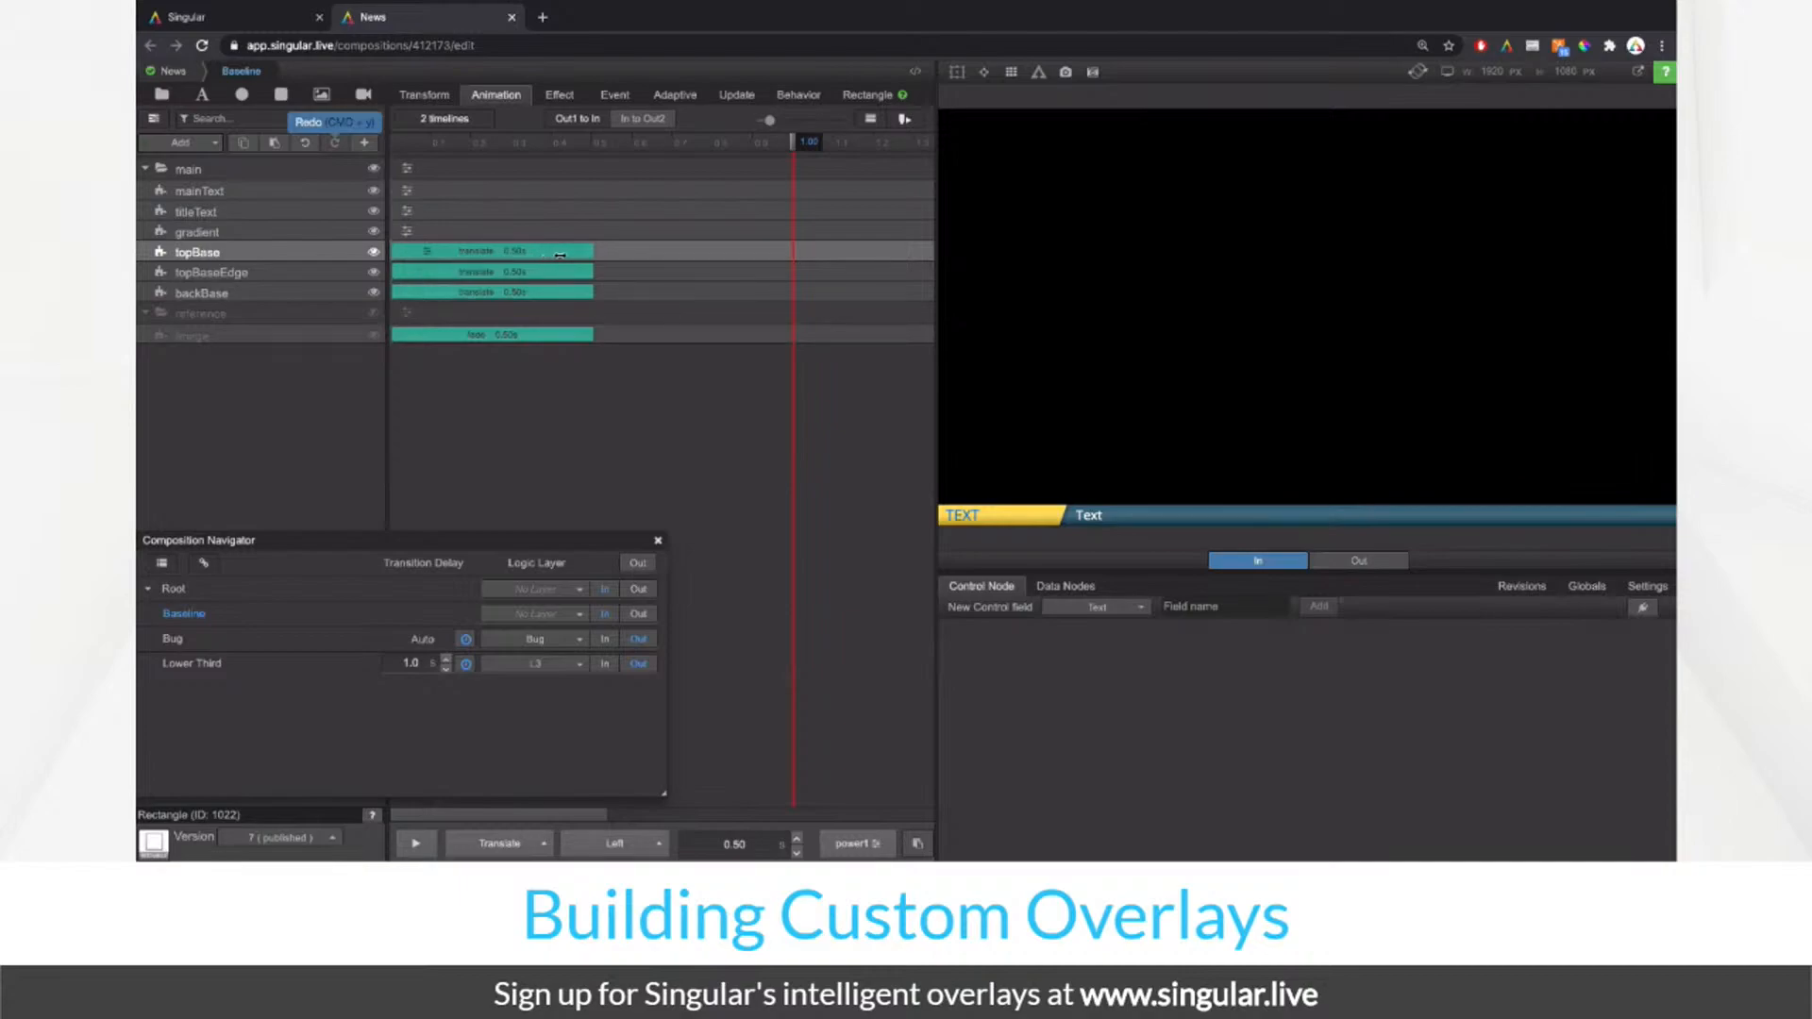
Step: Stagger the topBase and topBaseEdge slides to start later, previewing the playback
drag(565, 256, 663, 256)
click(538, 271)
click(607, 253)
click(418, 844)
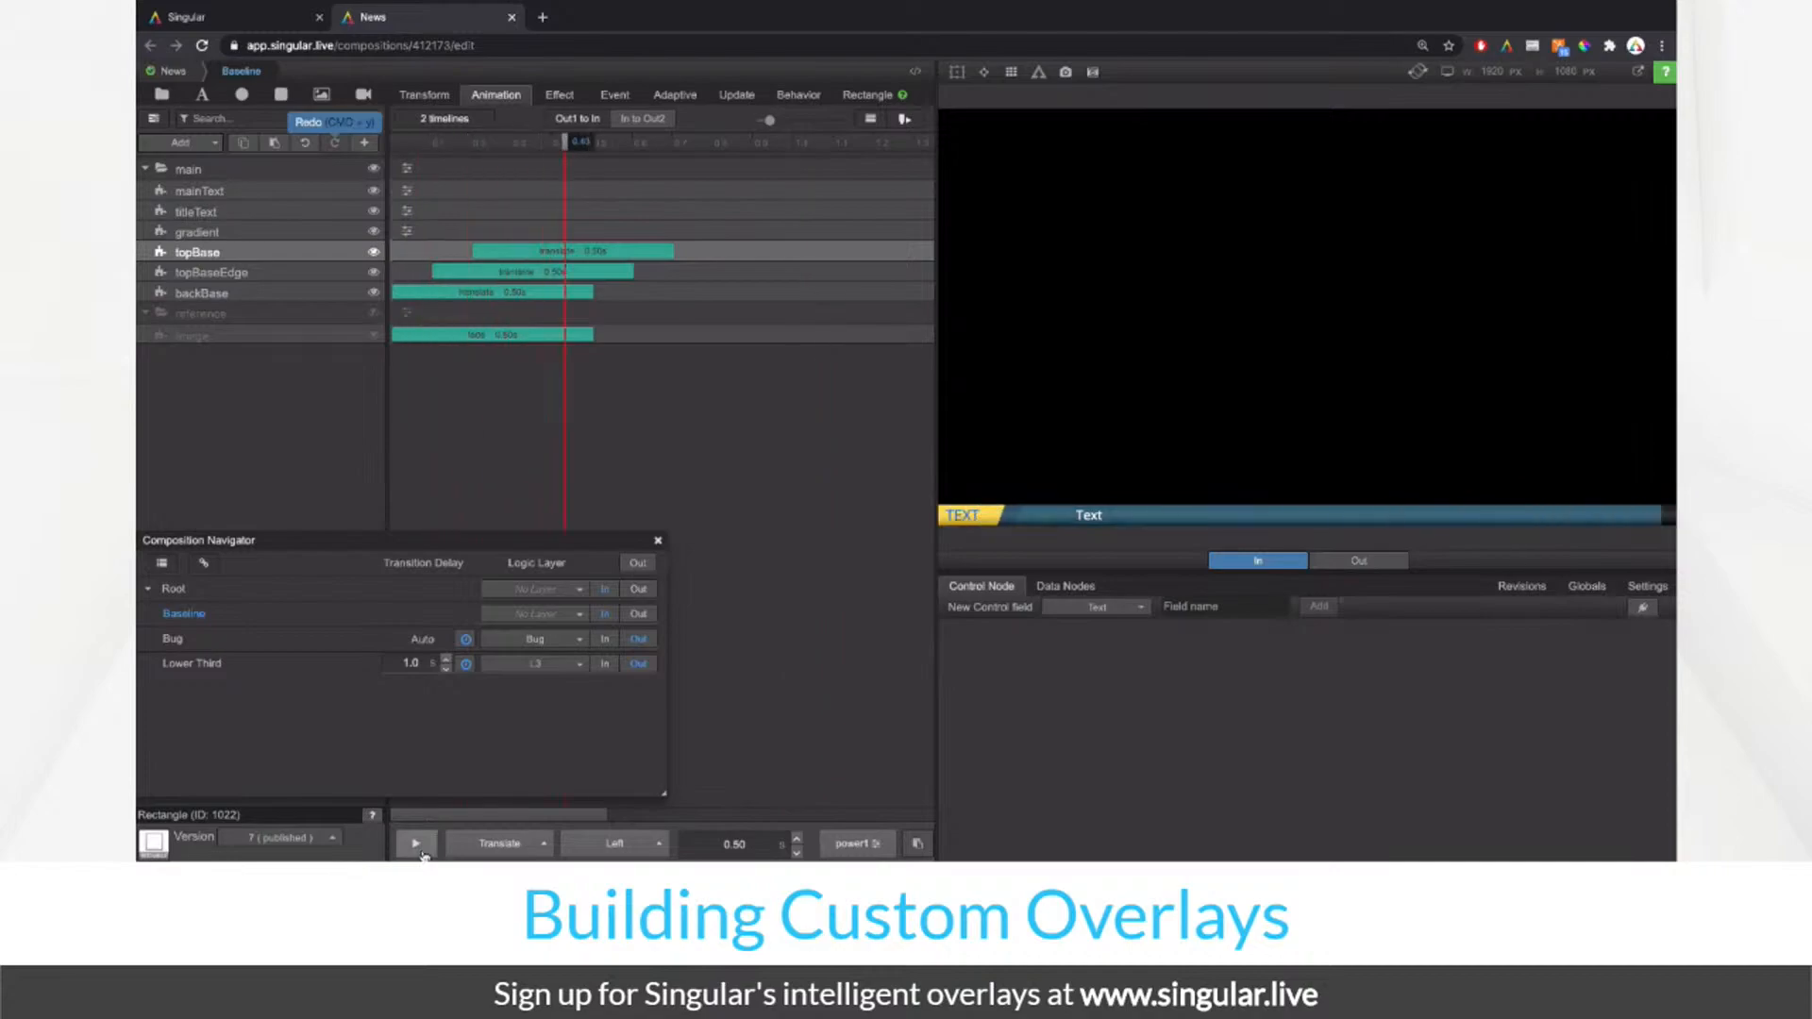
click(422, 852)
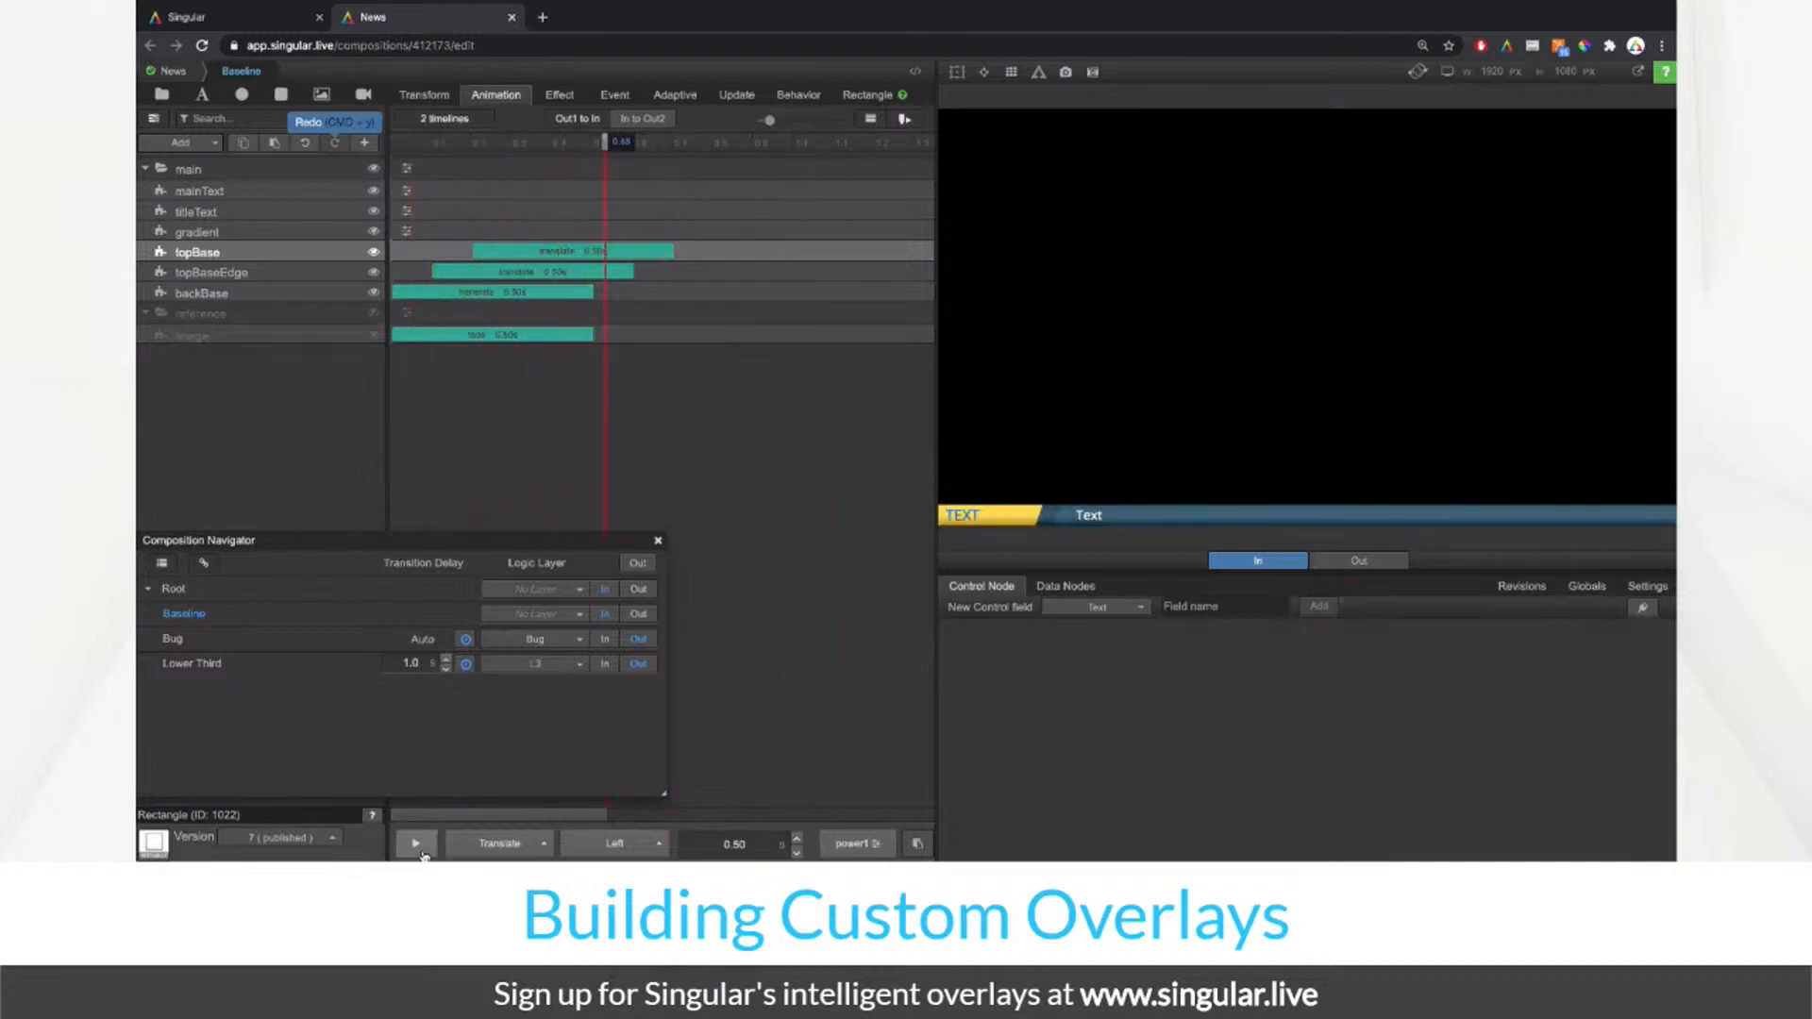
click(422, 852)
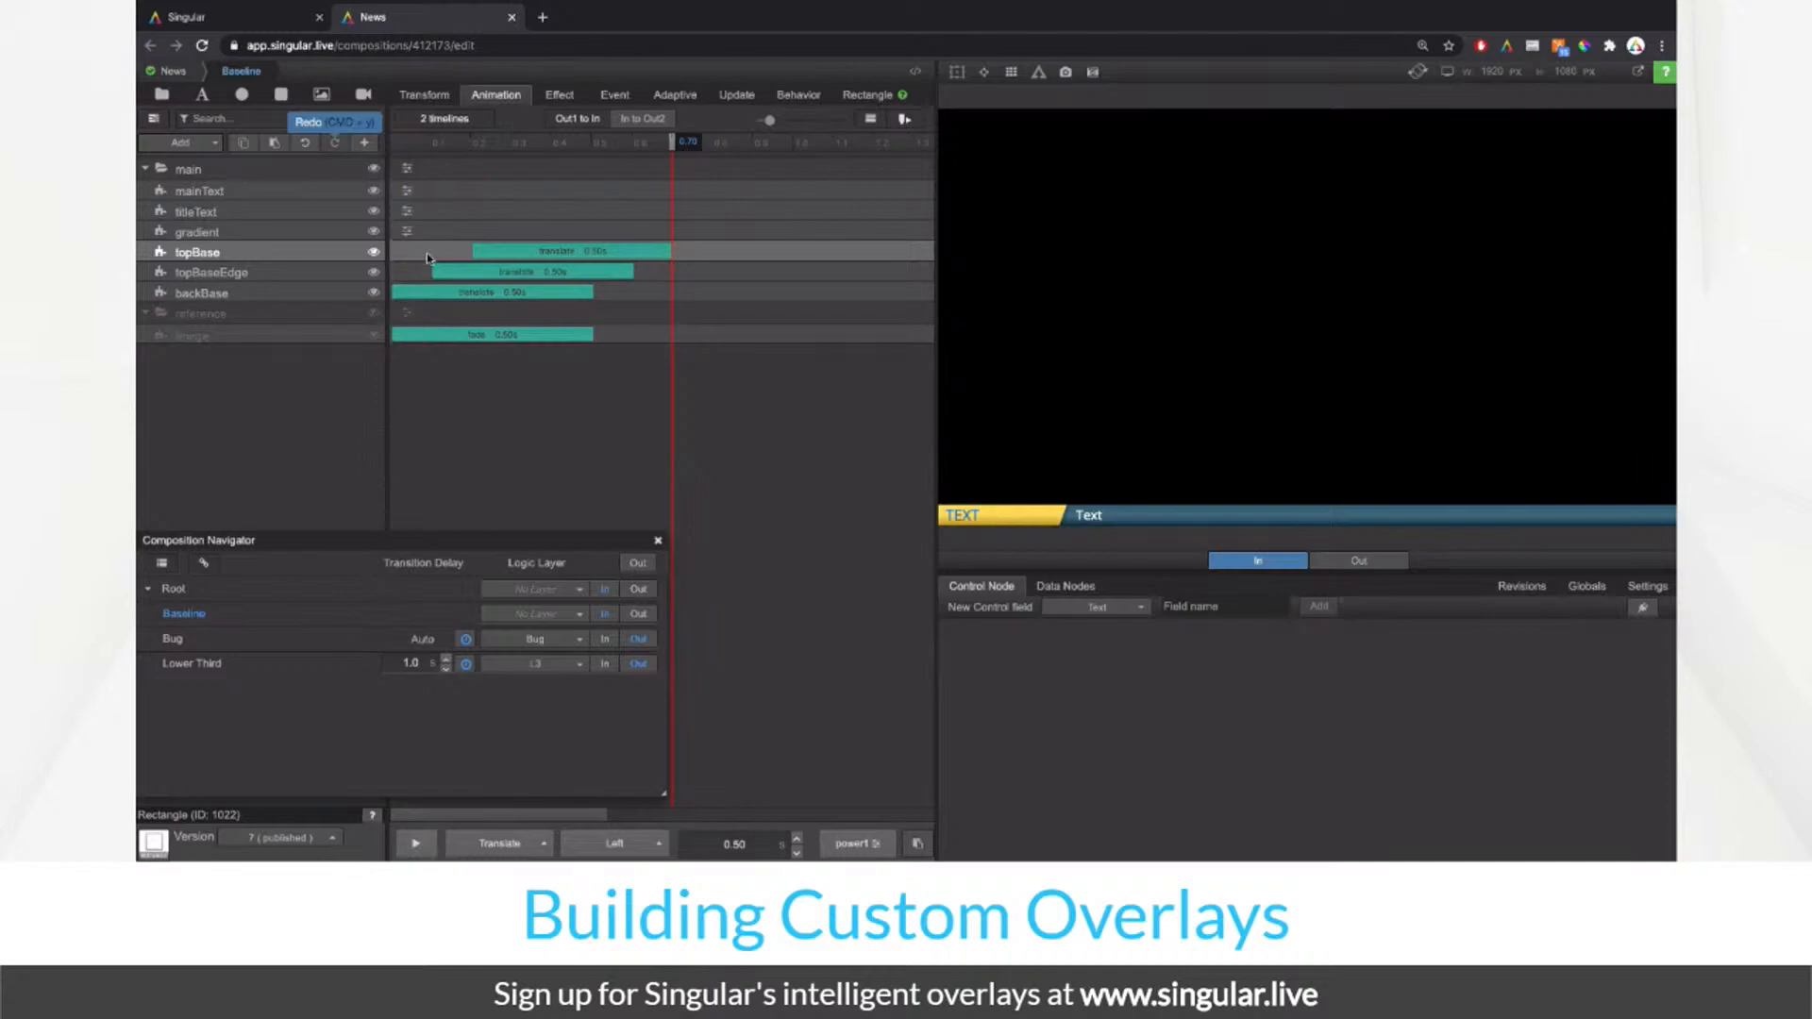
drag(569, 251, 664, 277)
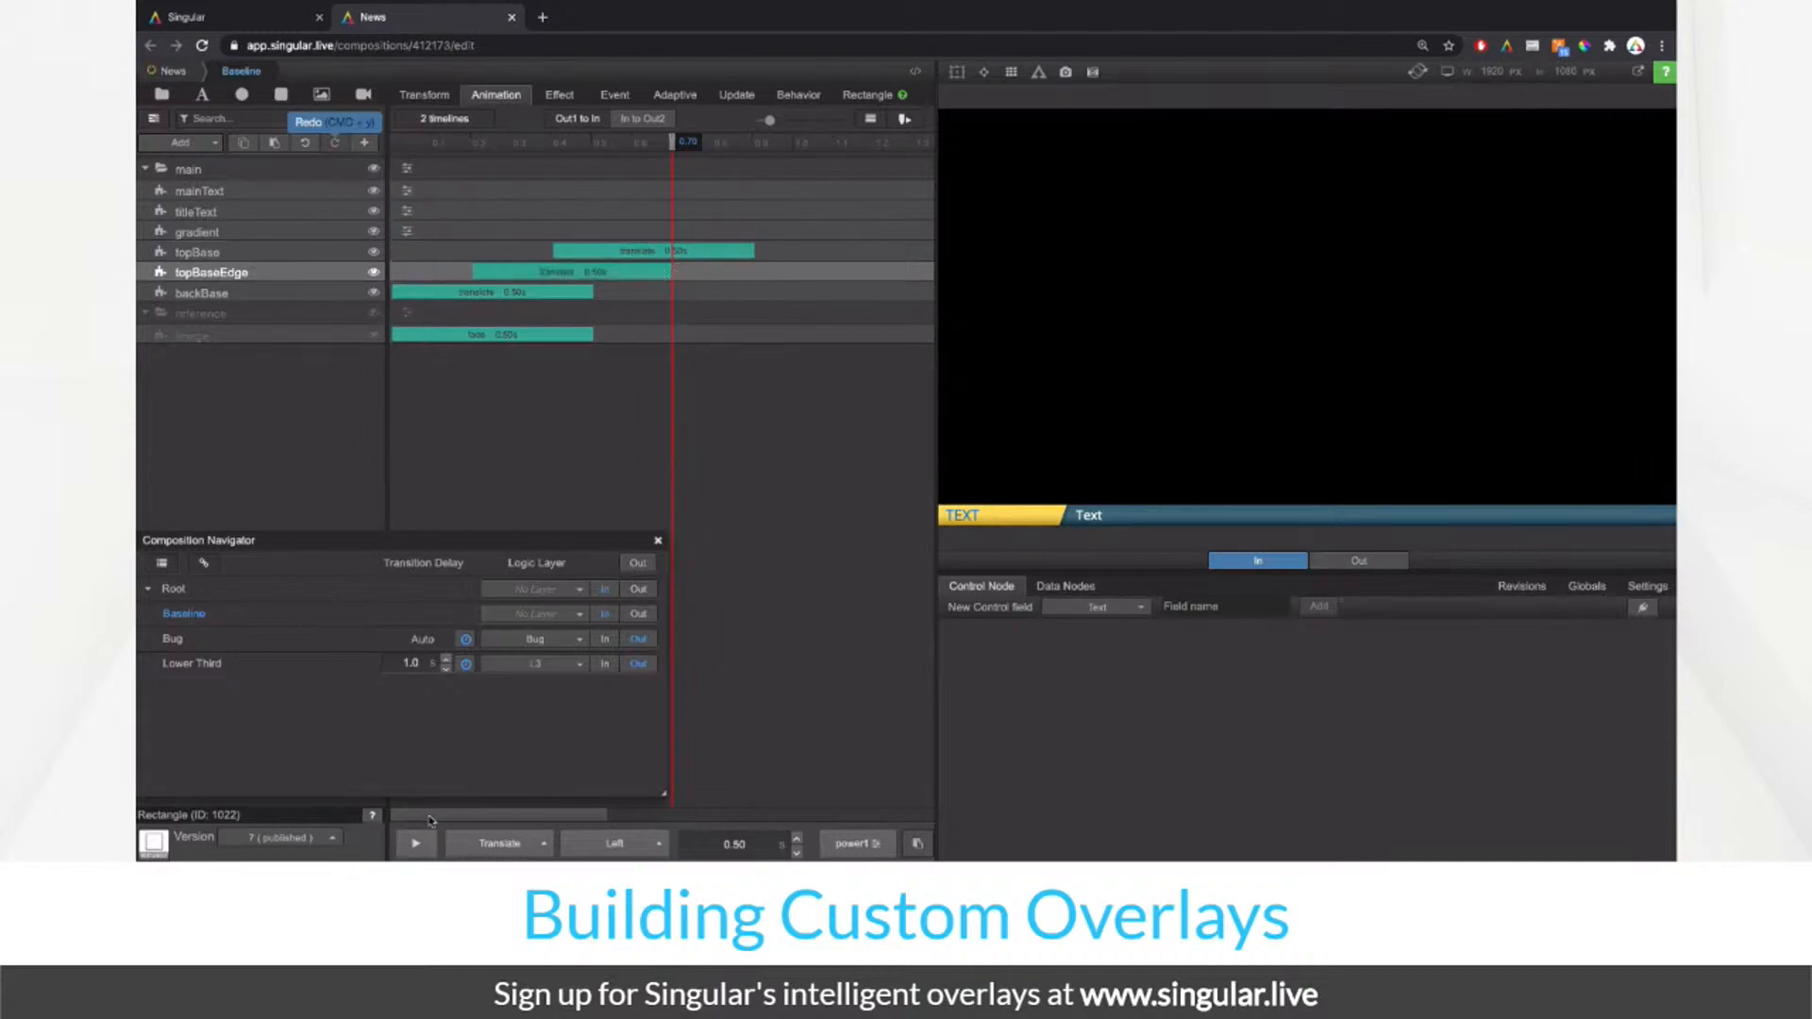
click(417, 844)
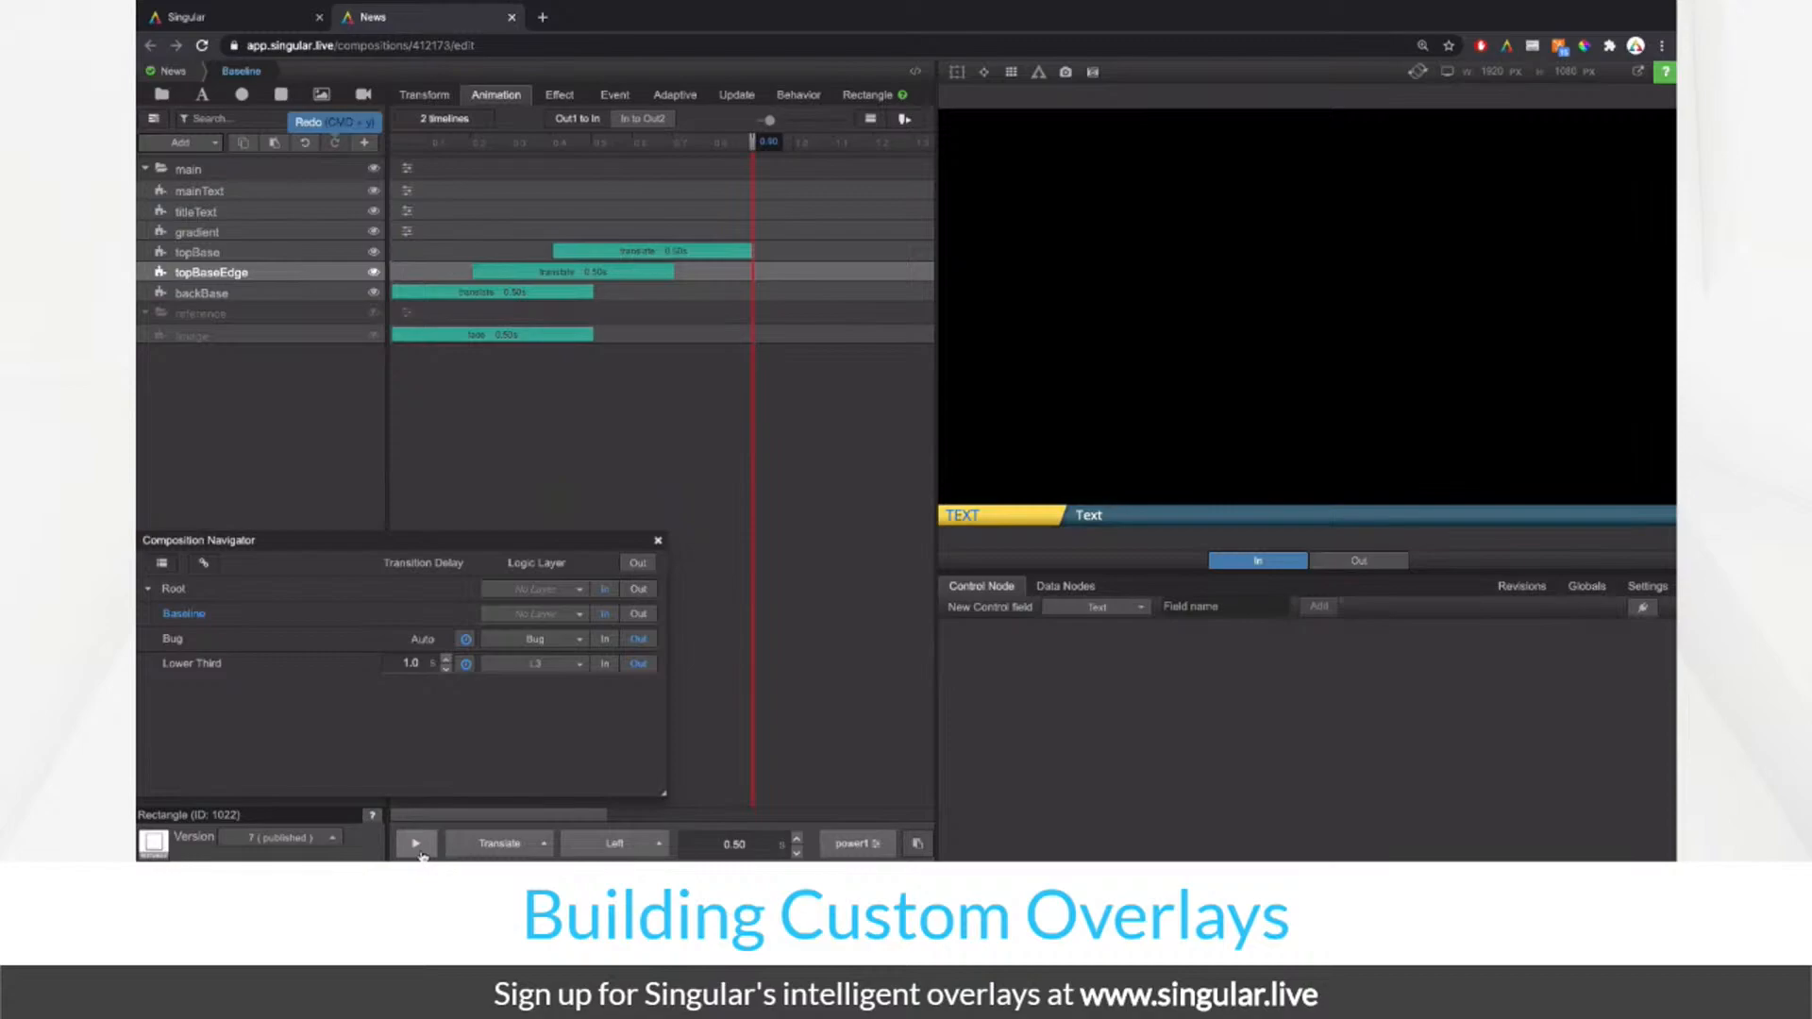
click(272, 192)
Step: Give mainText a fade animation lasting 0.5 s
click(441, 203)
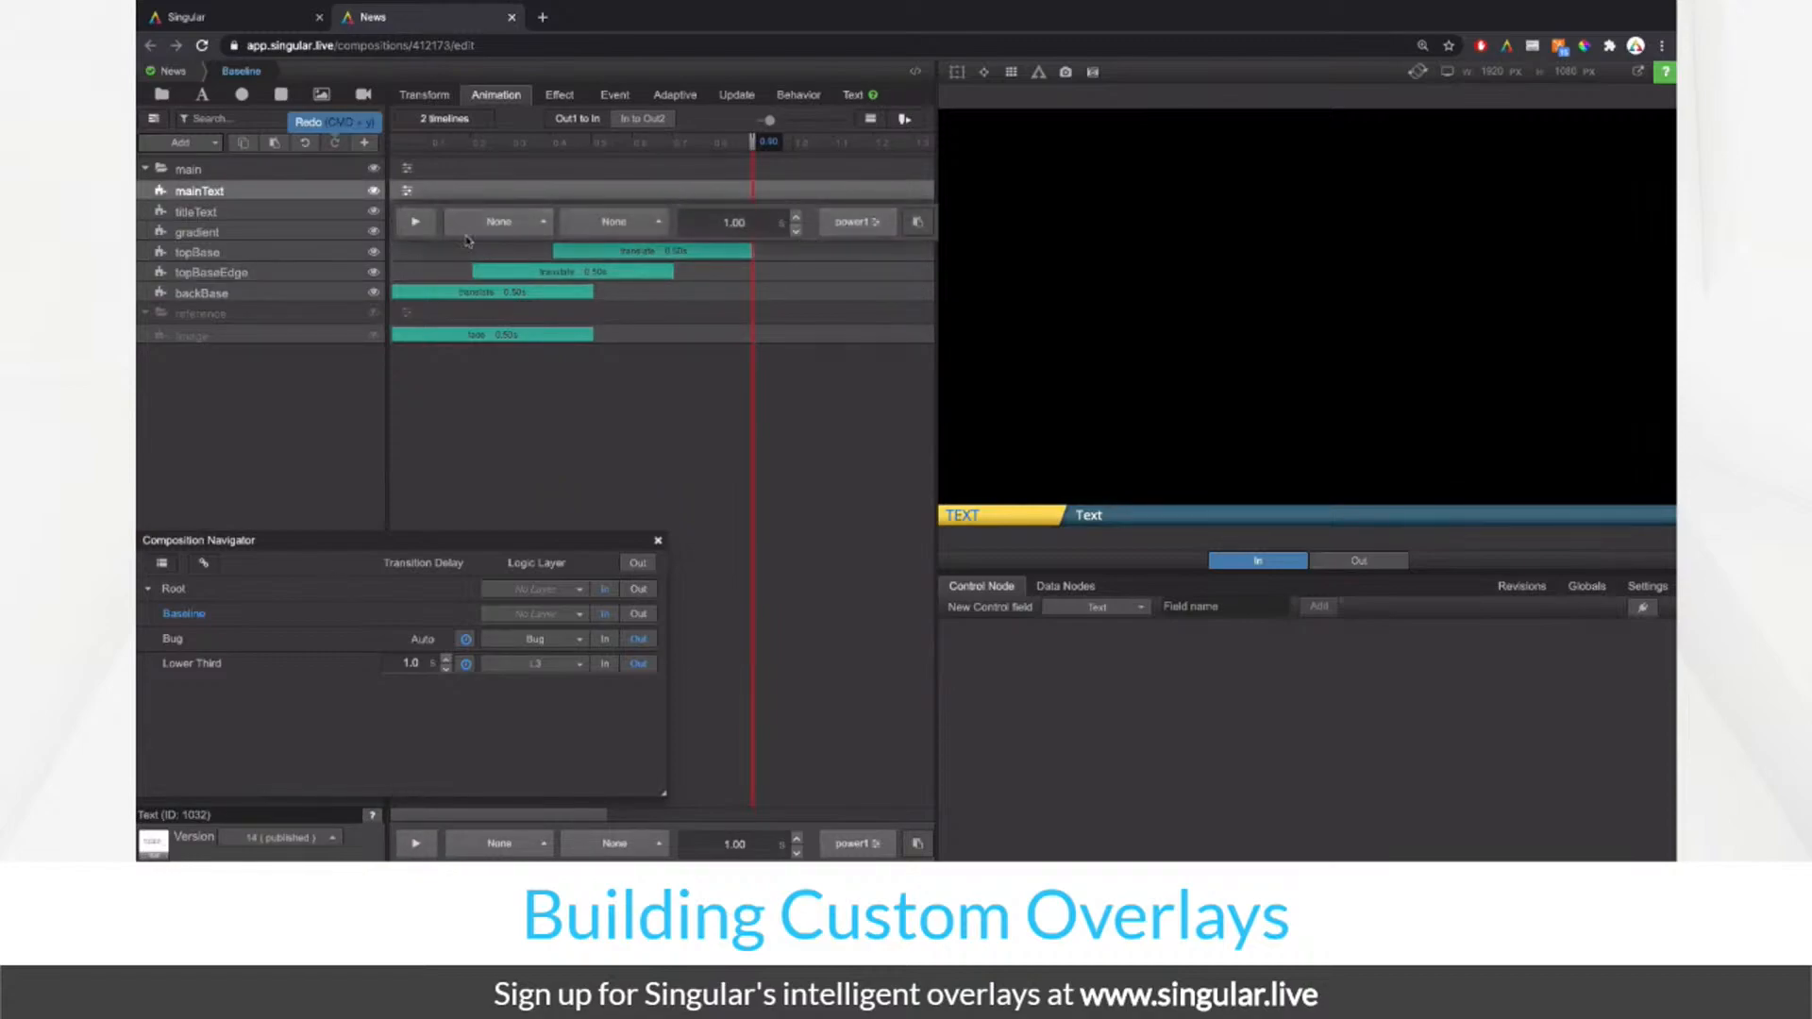
click(499, 222)
click(487, 123)
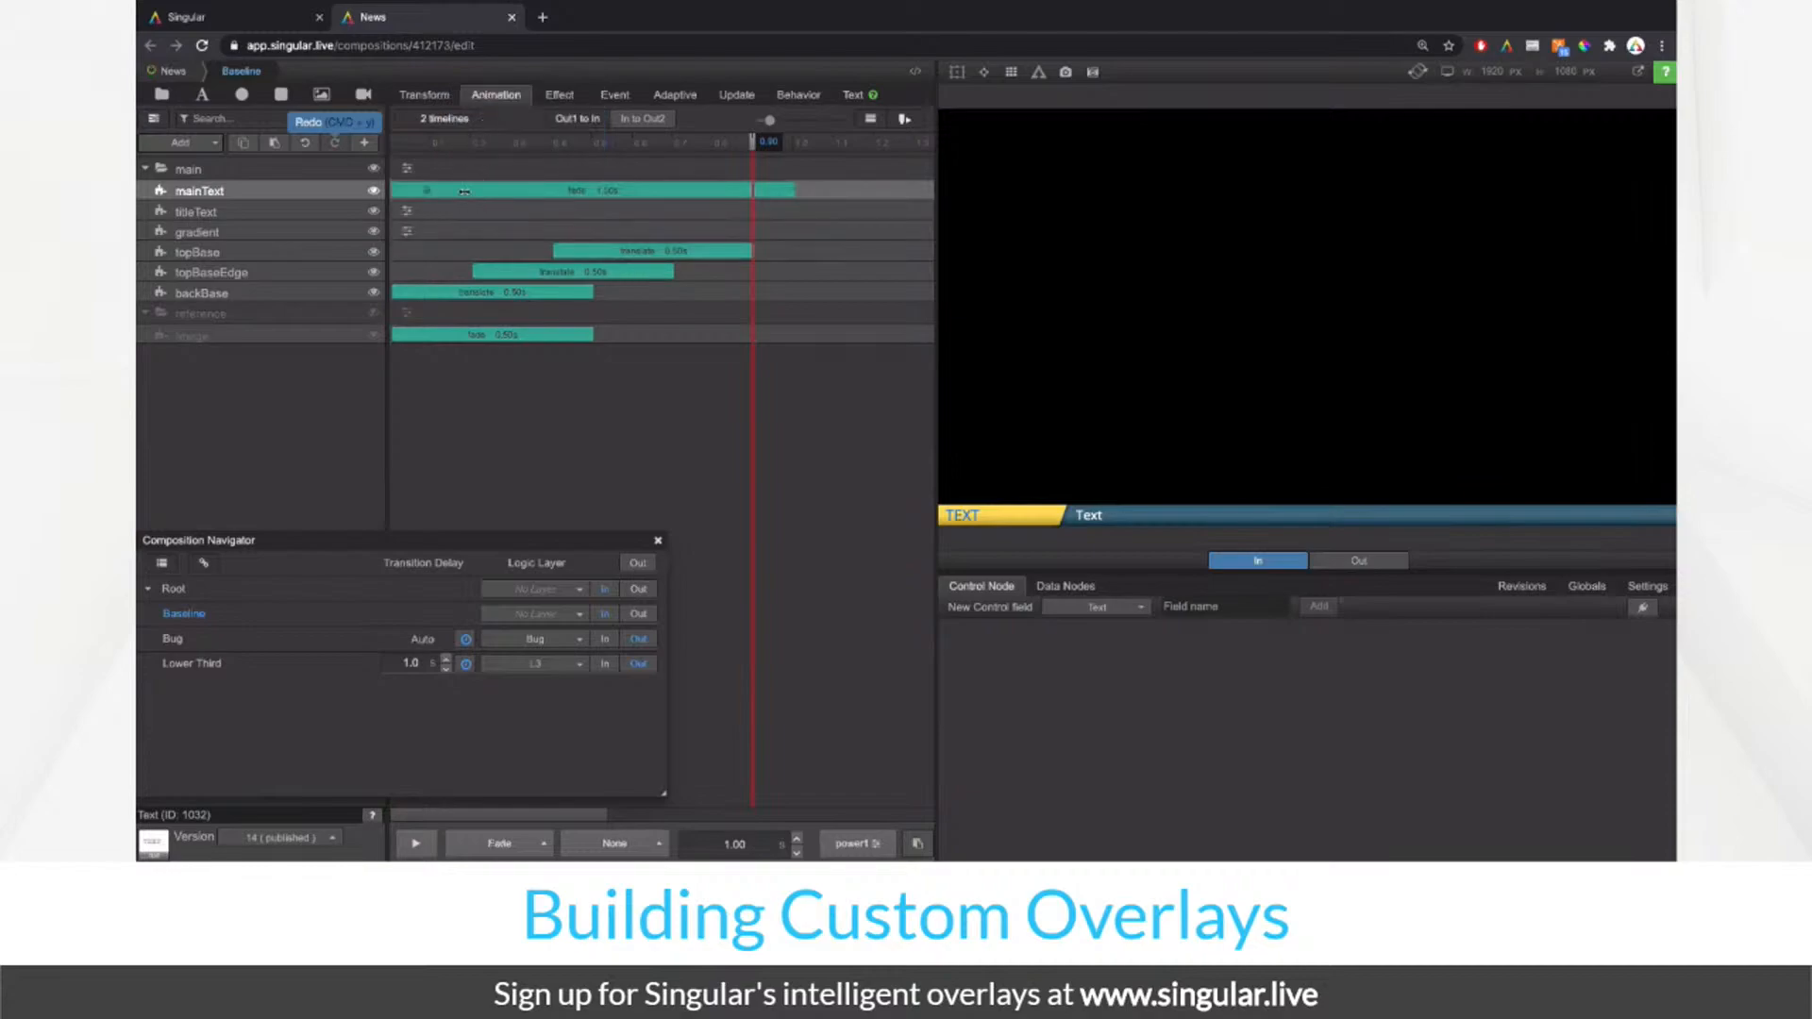
click(436, 208)
double_click(741, 222)
text(0.5)
key(Return)
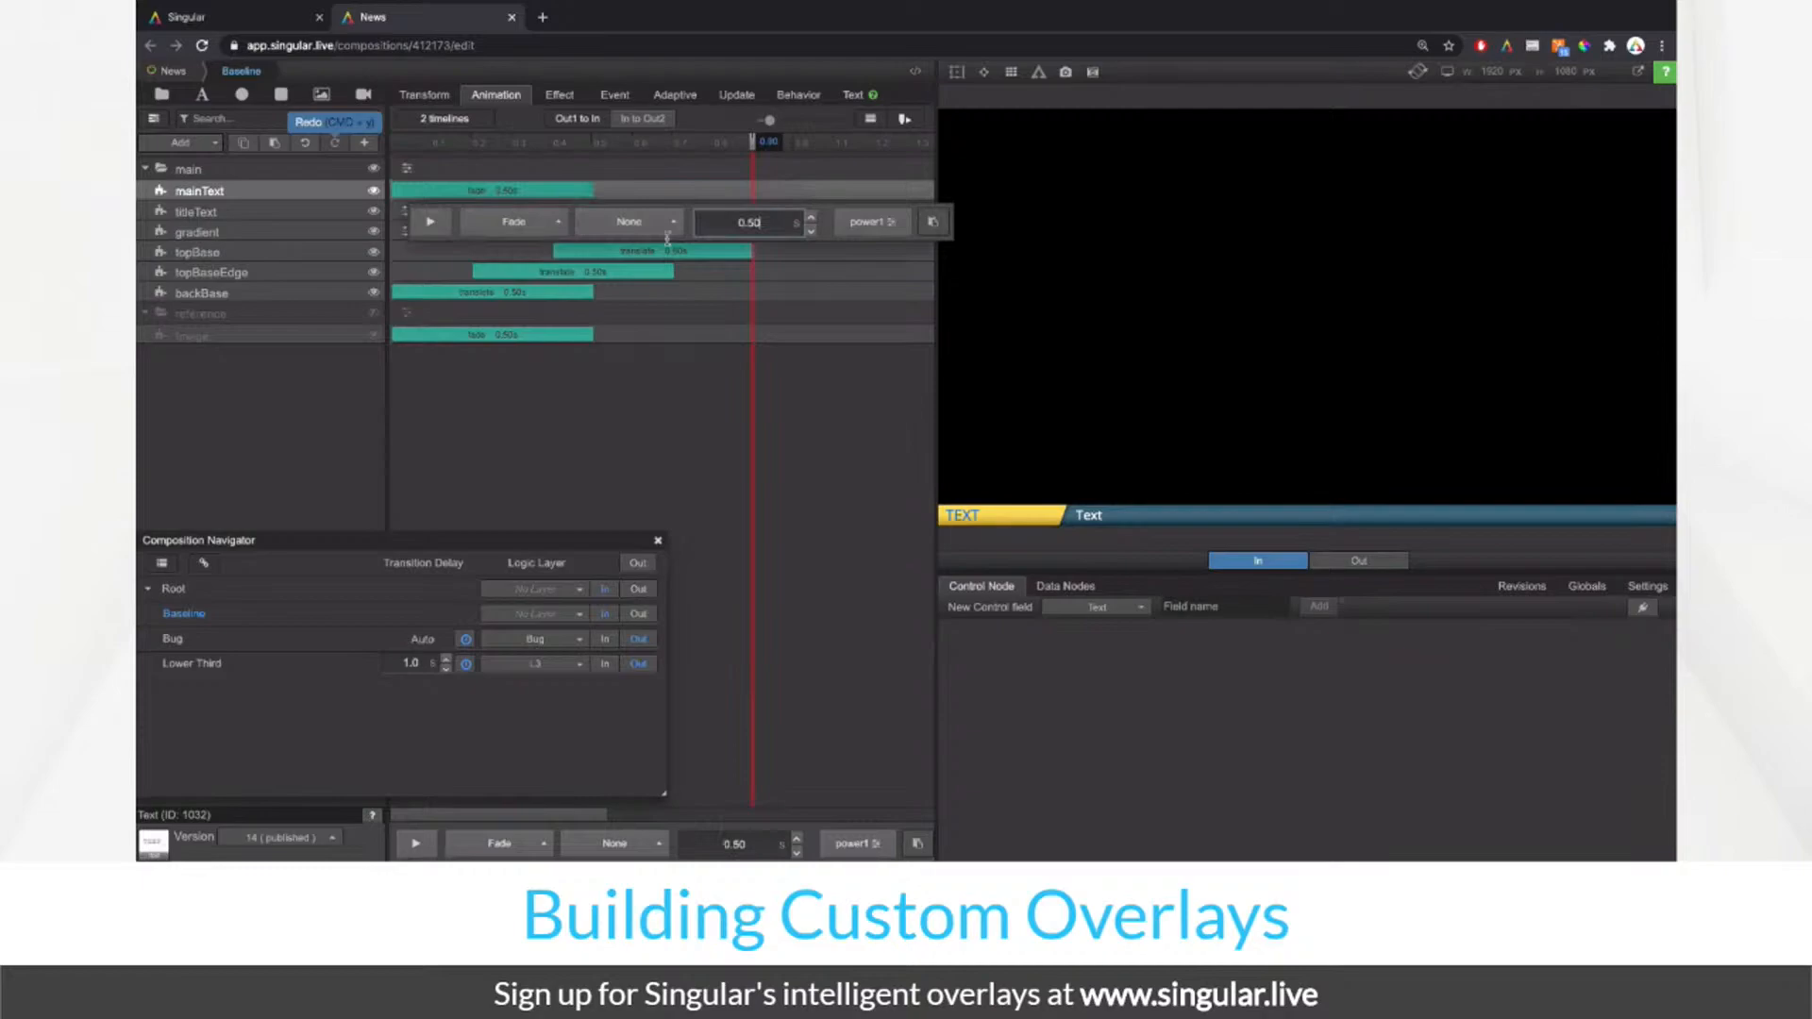
Step: Copy mainText's 0.5 s fade onto titleText
right_click(334, 197)
click(347, 230)
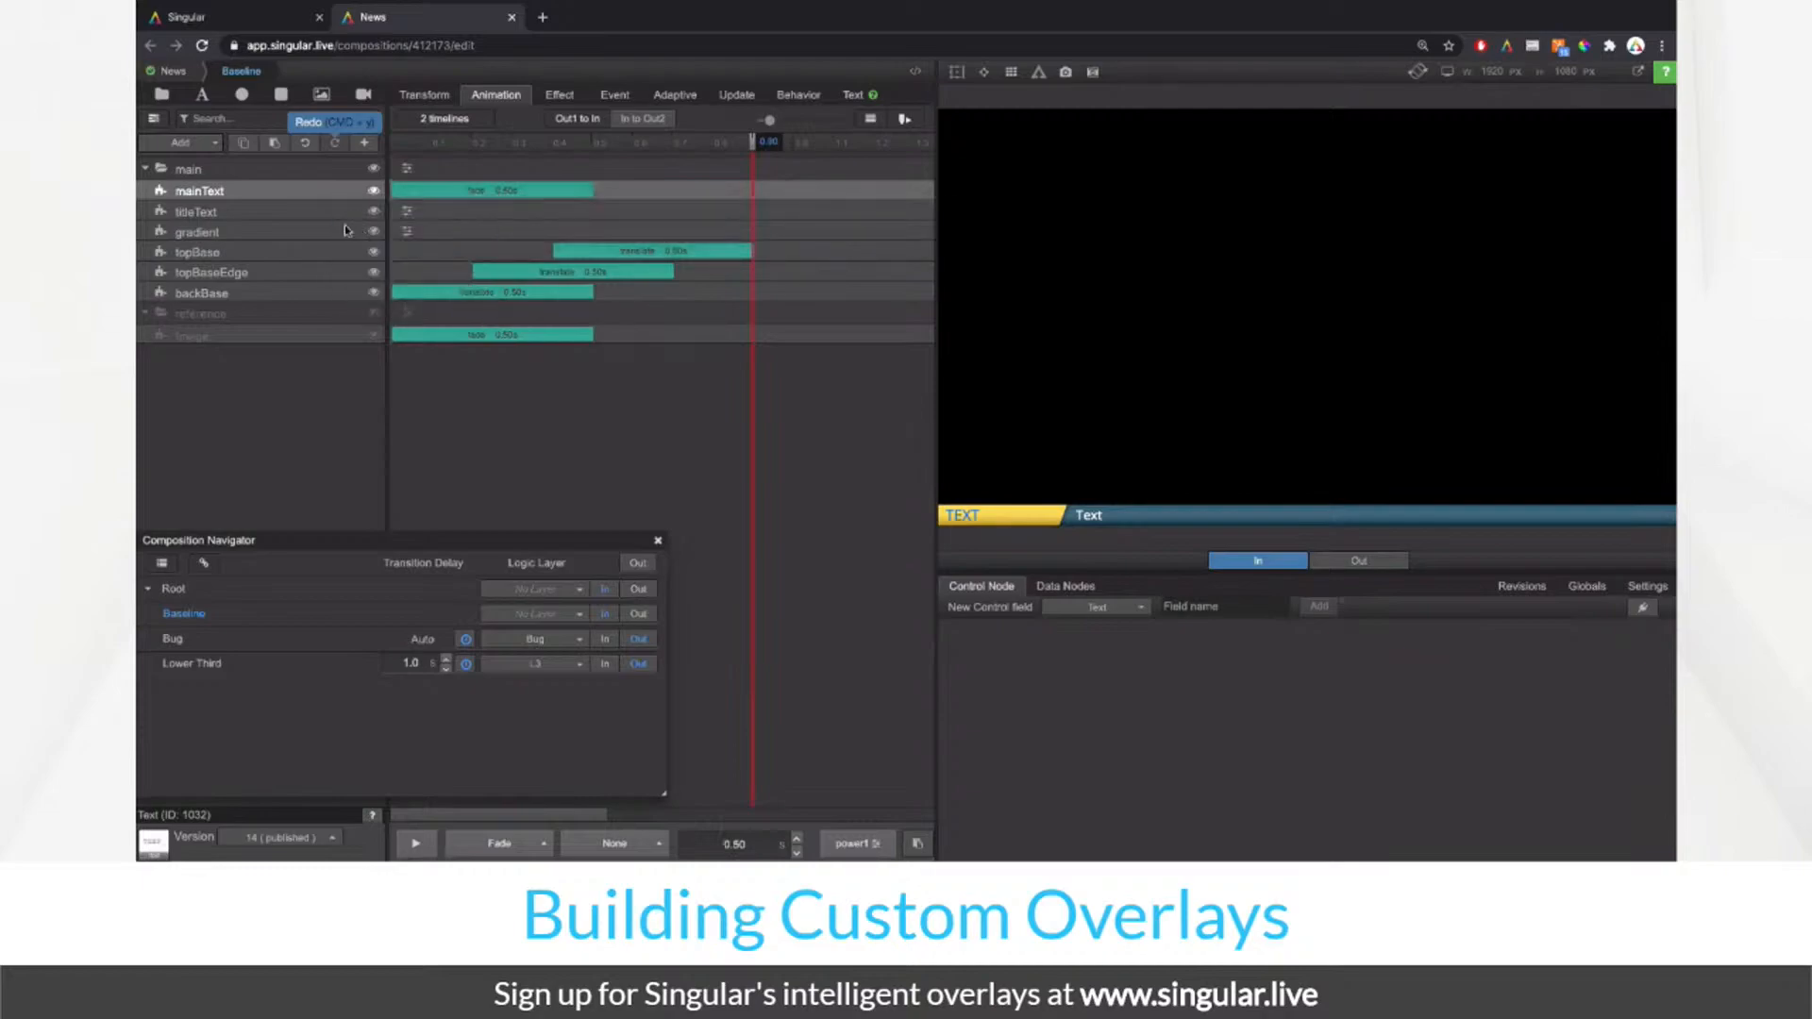
click(330, 211)
click(409, 212)
click(917, 247)
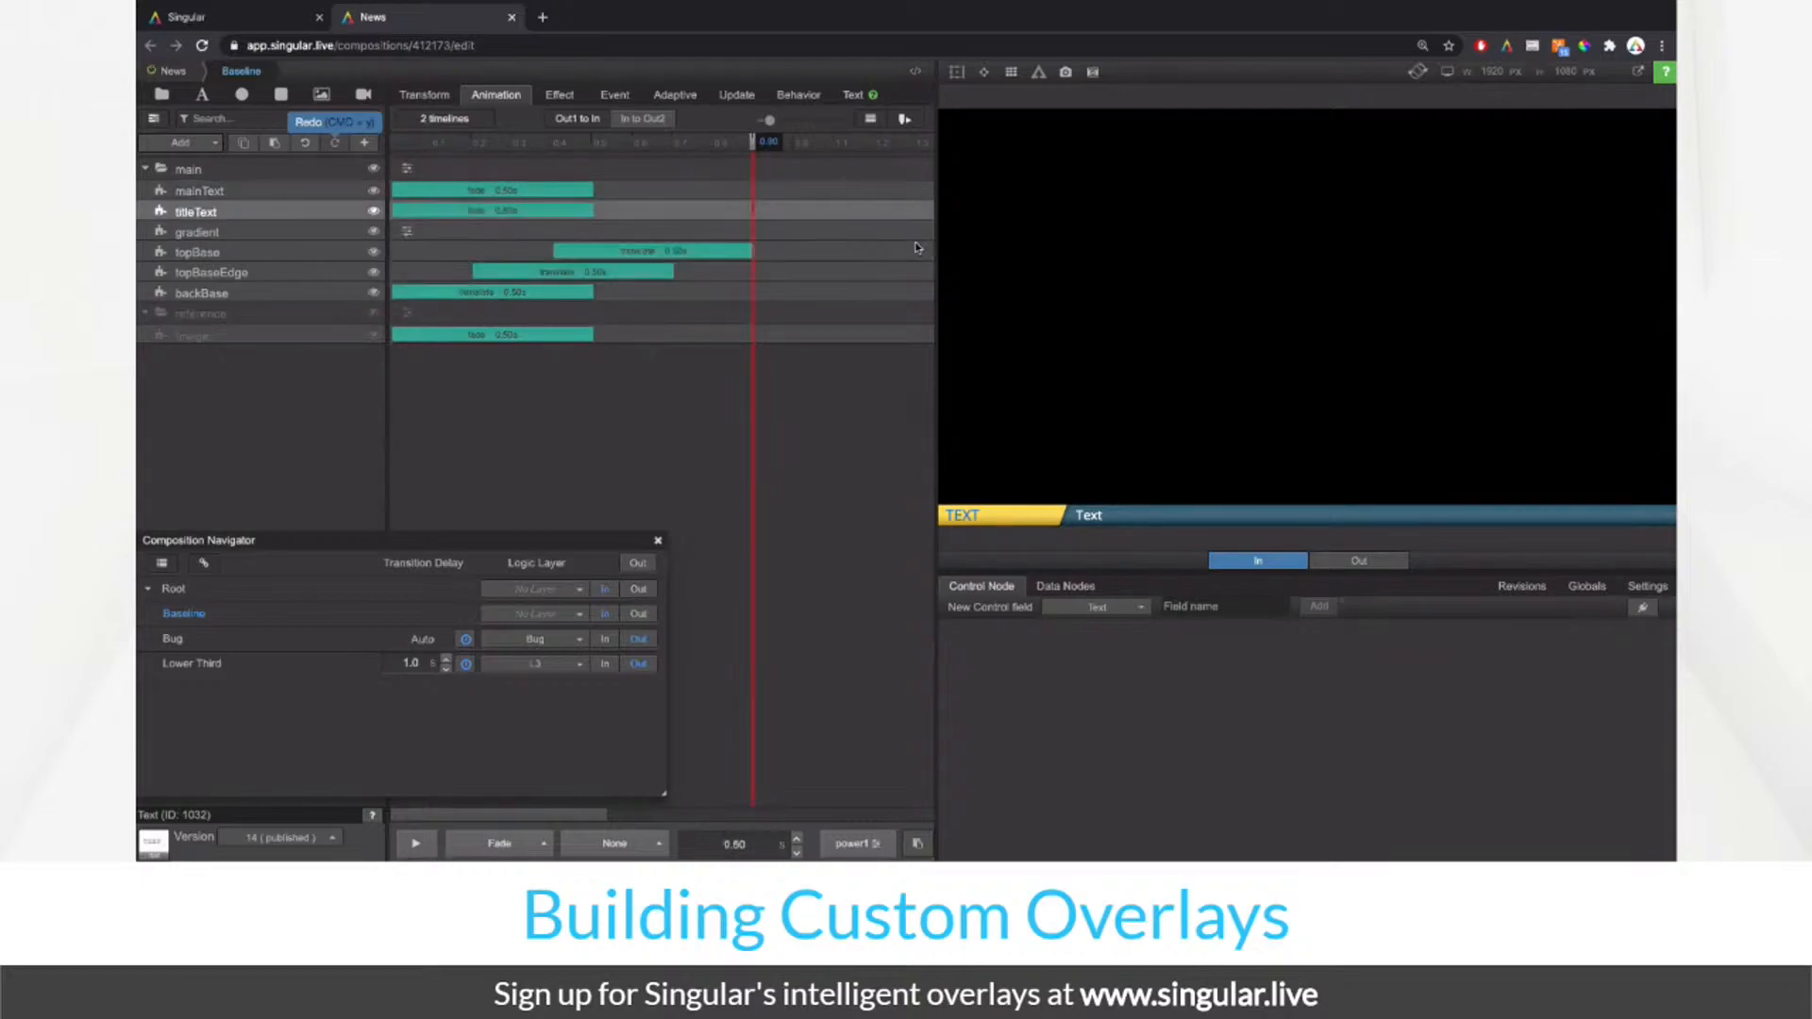
Step: Stagger the fades so titleText starts near 0.6 s and mainText near 0.9 s, previewing the timing
drag(567, 198, 862, 194)
drag(517, 209, 867, 210)
click(420, 844)
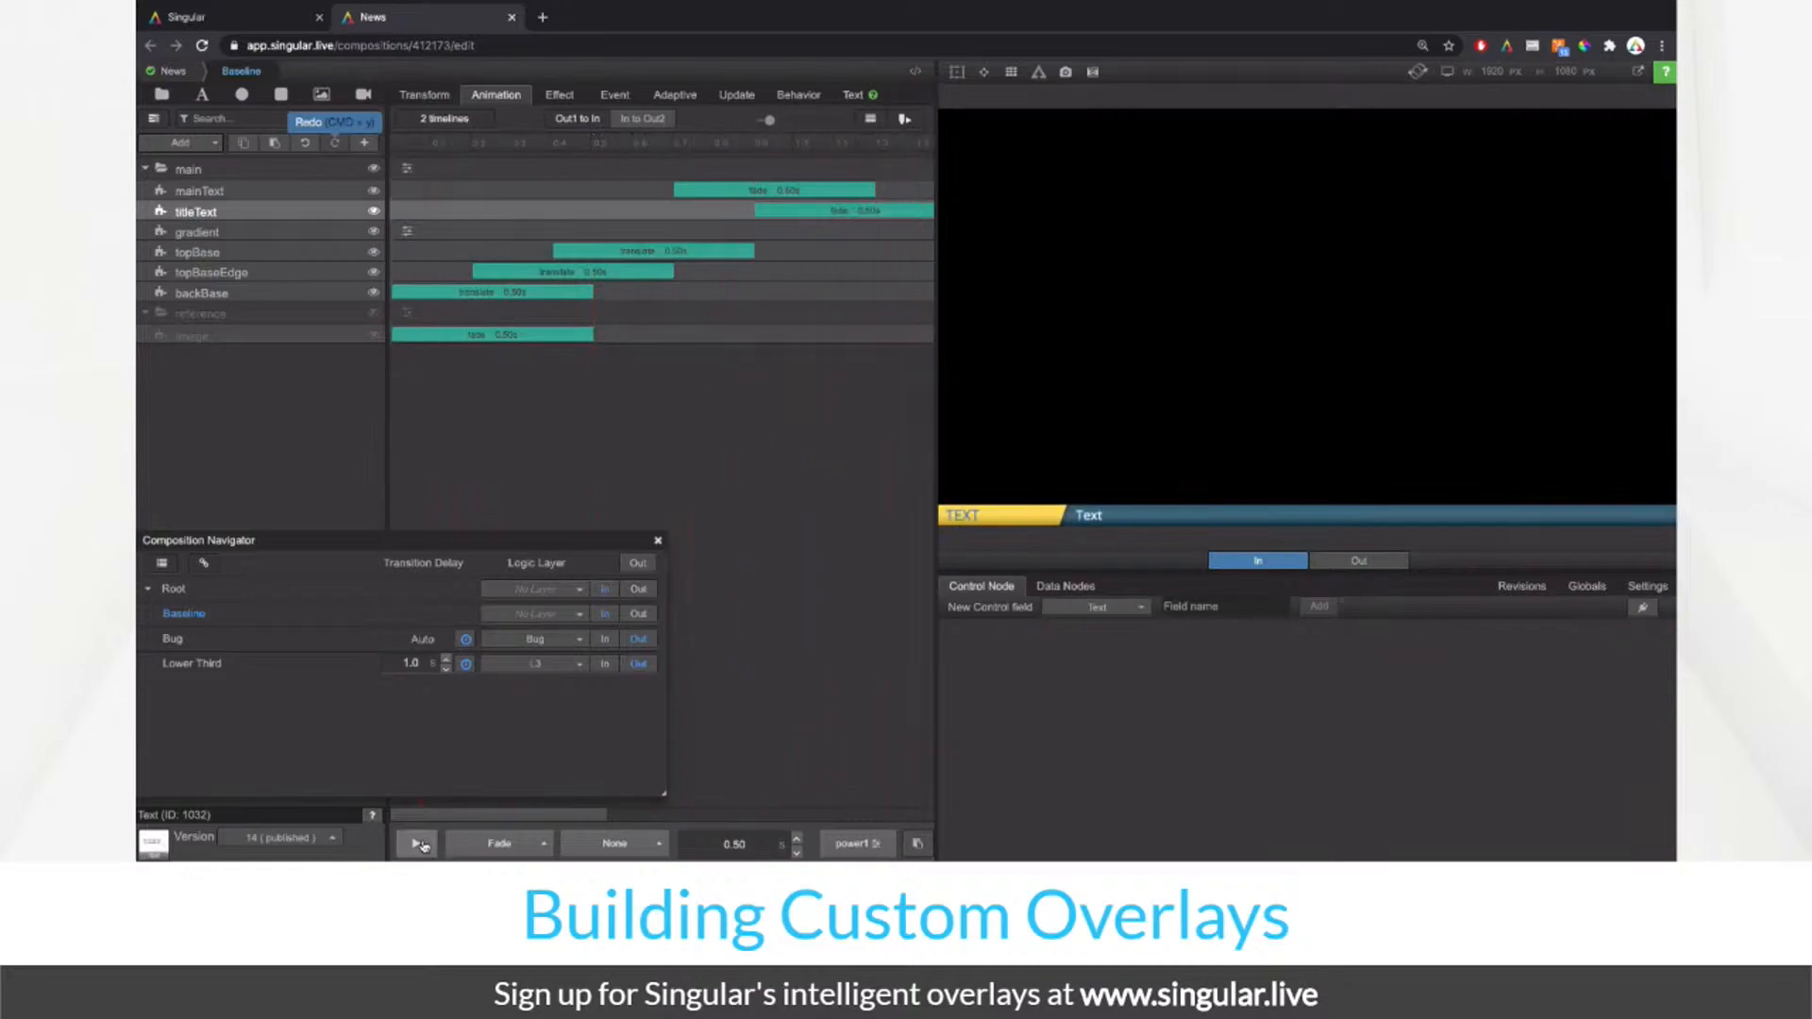
drag(843, 209, 723, 210)
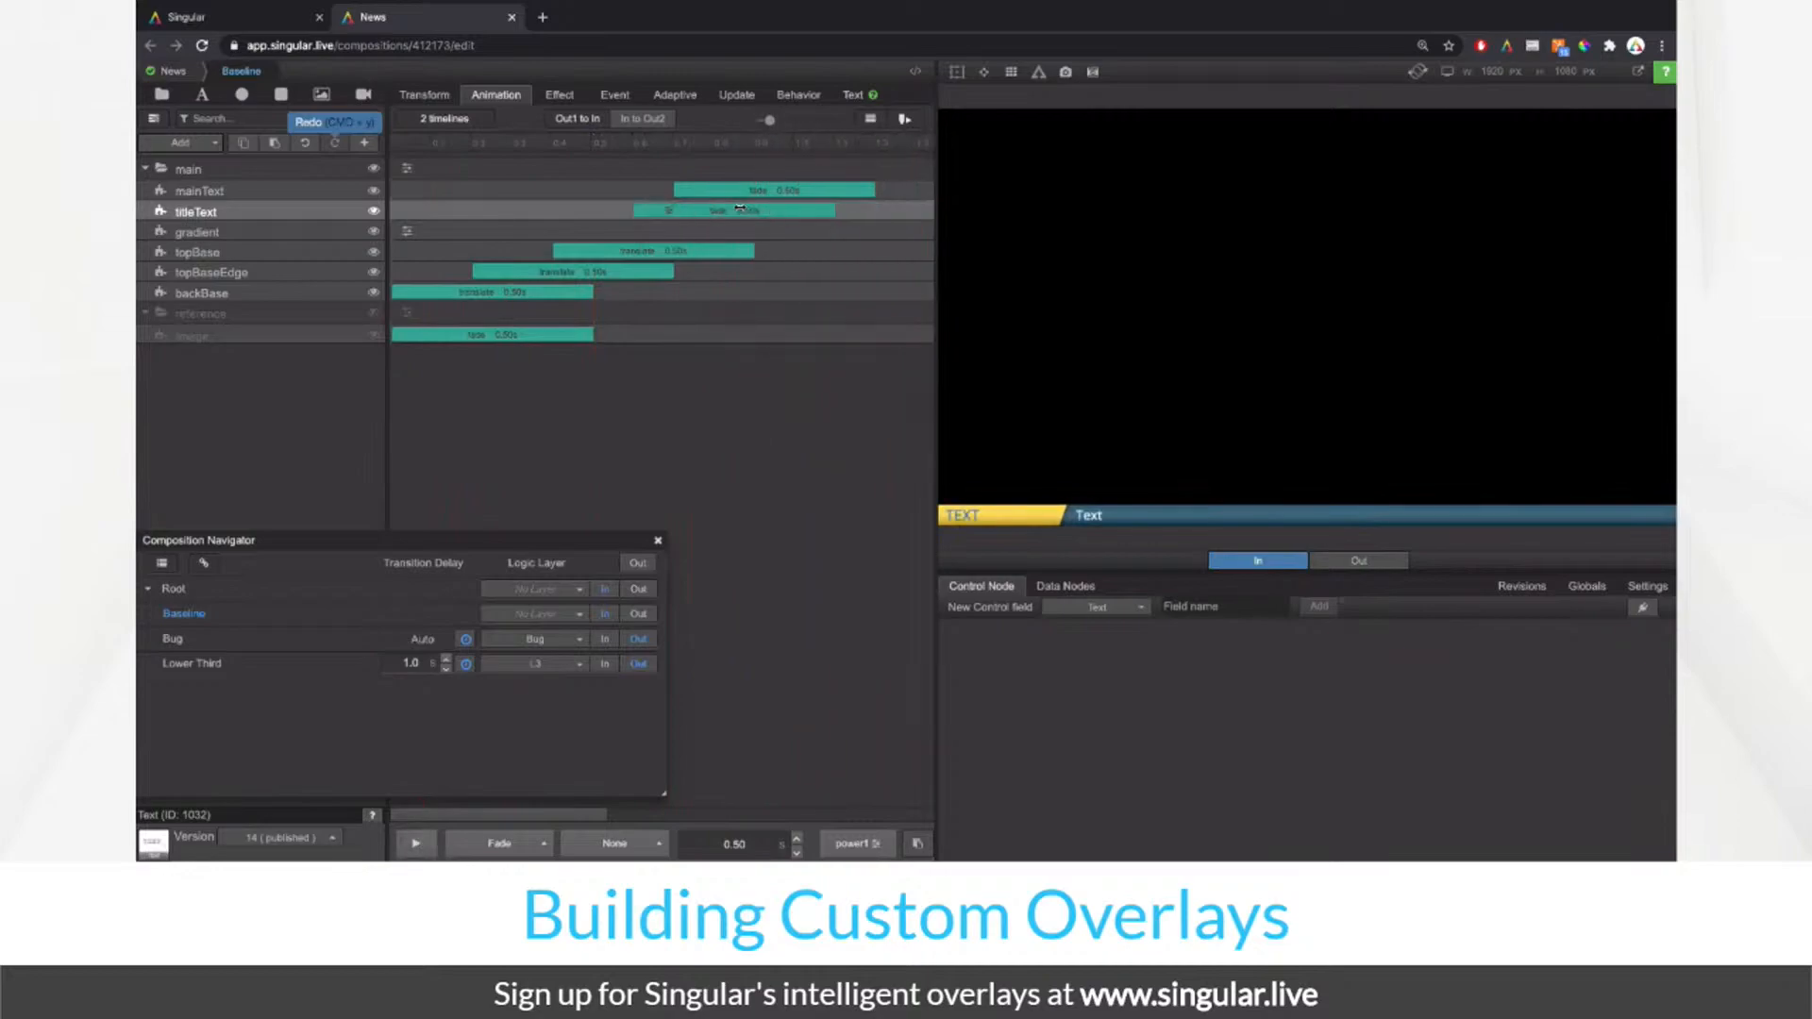
click(765, 188)
drag(873, 186, 901, 189)
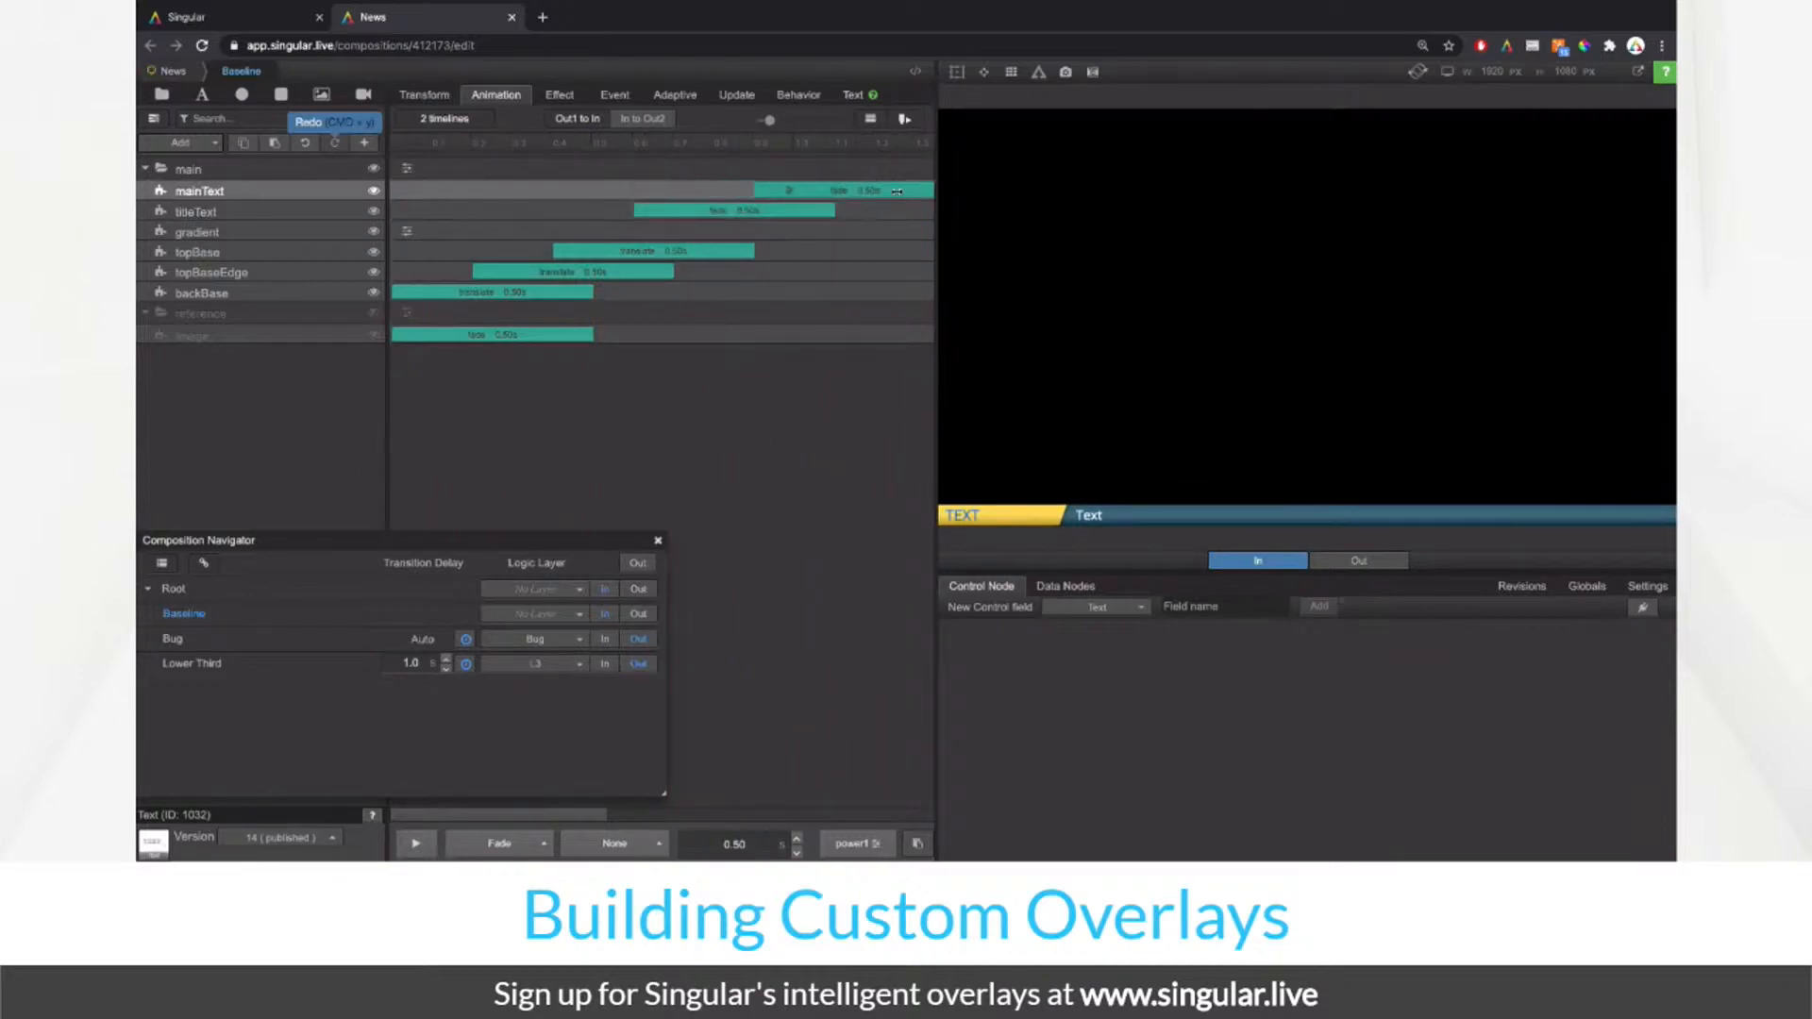
click(426, 849)
click(426, 847)
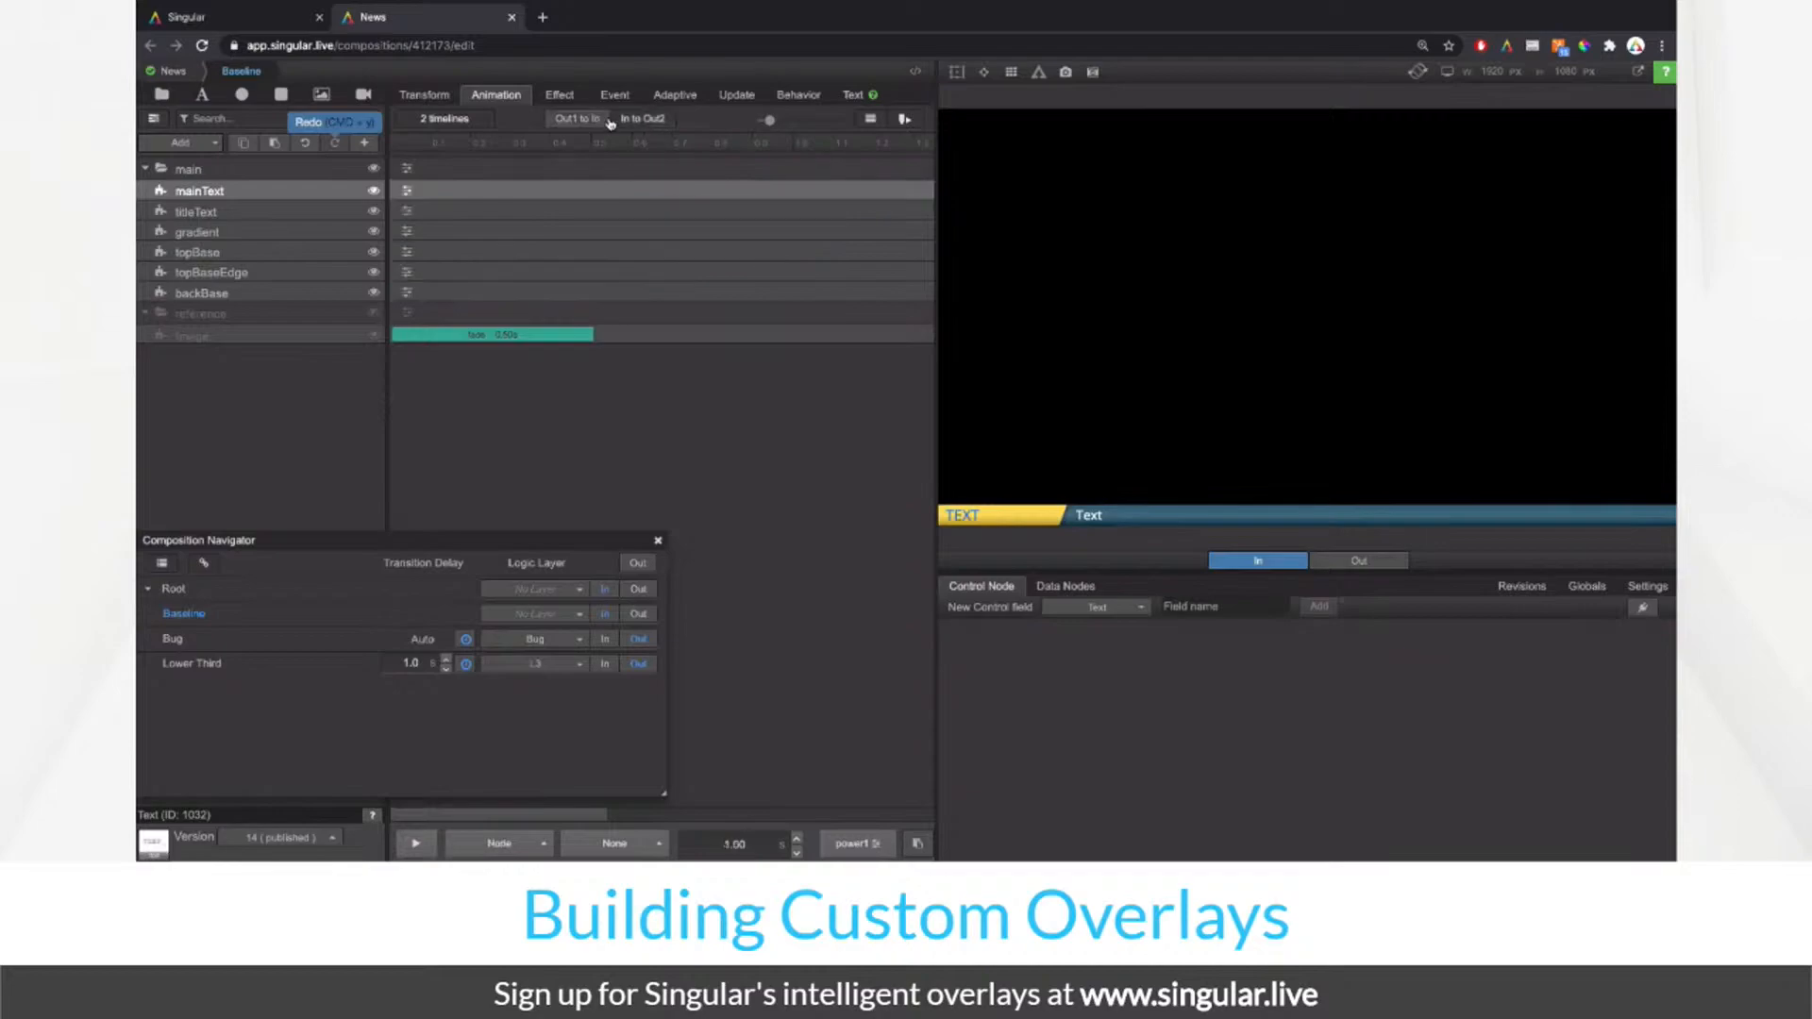
Step: In the Out1 to In timeline, give the main group a 1.00 s translate moving Down and preview it
click(578, 119)
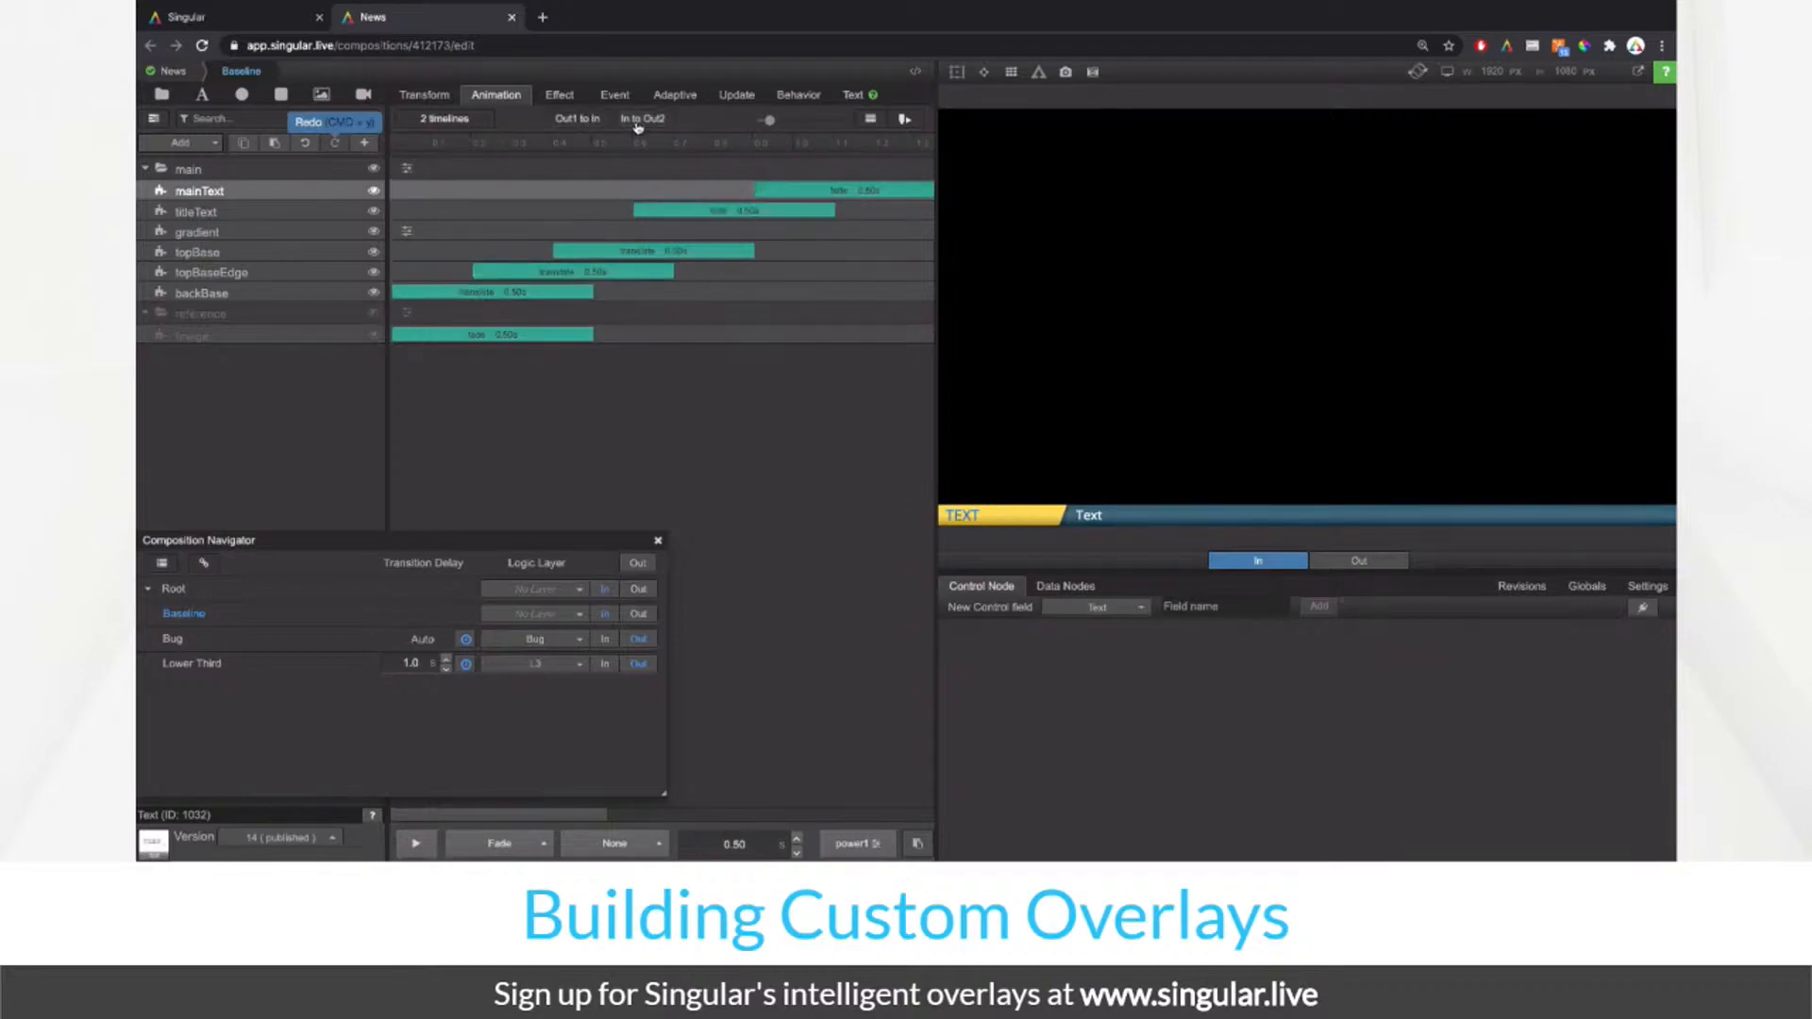
click(347, 171)
click(407, 169)
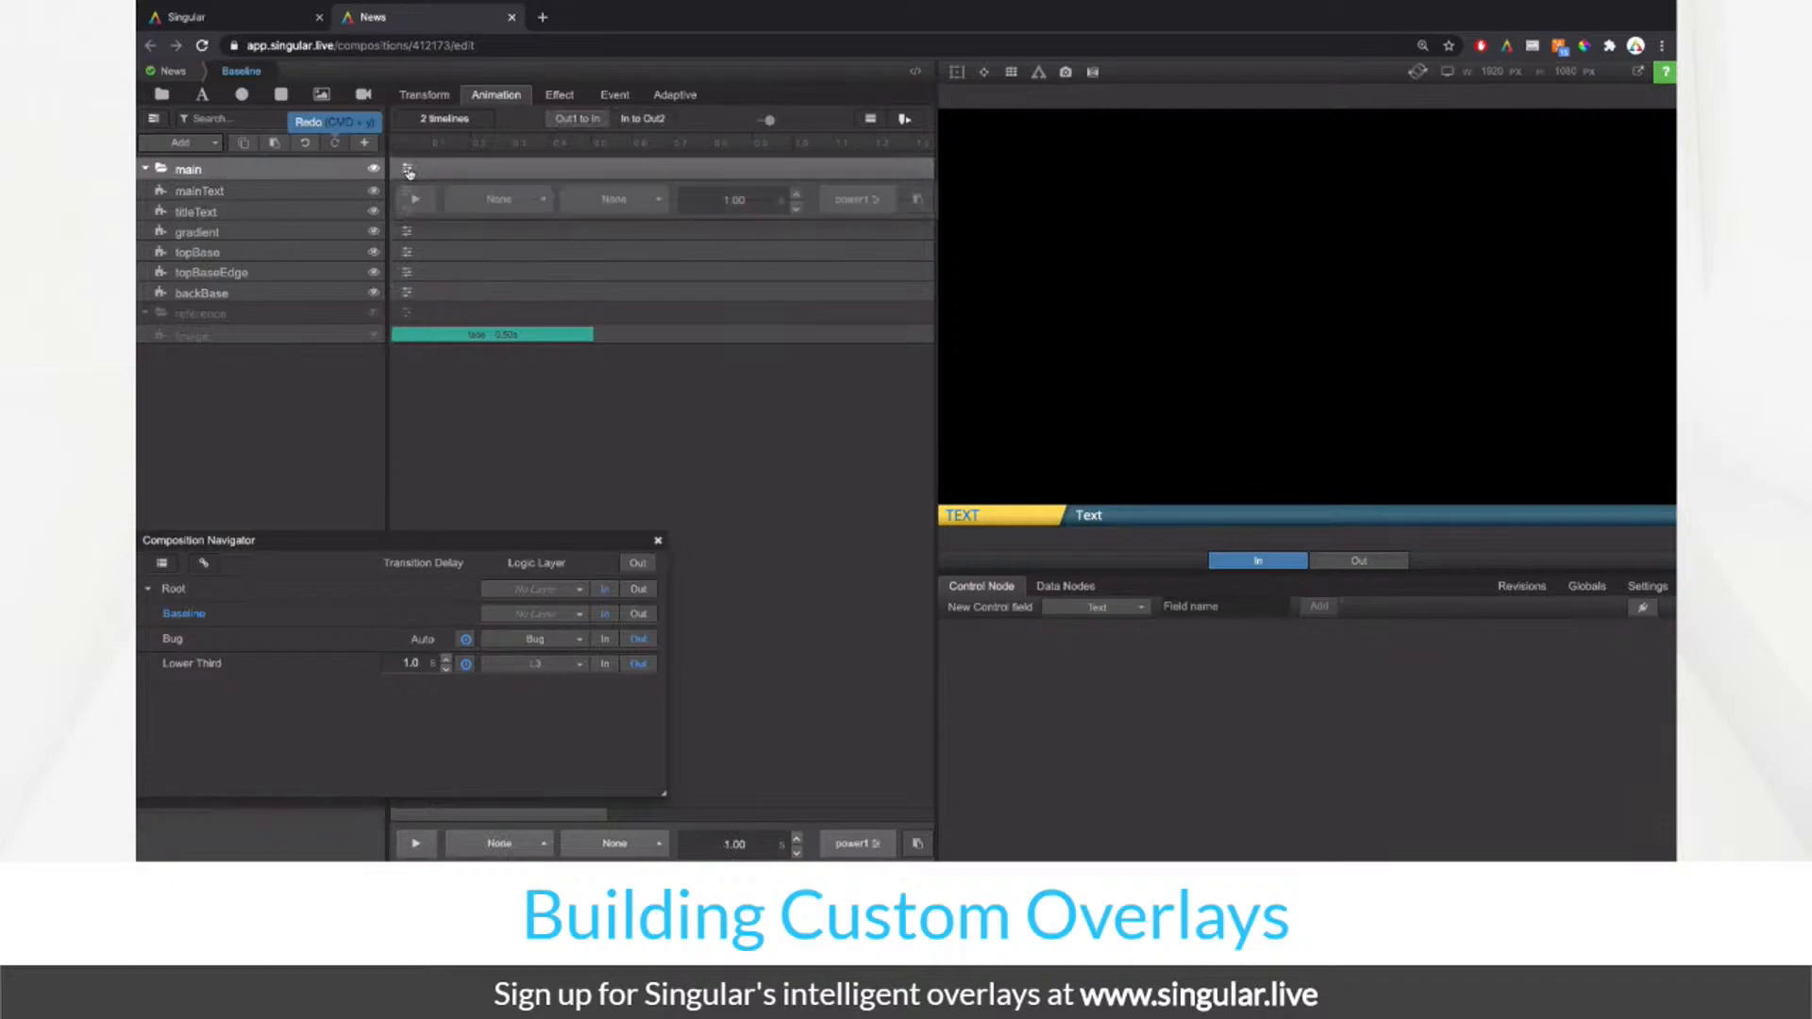
click(500, 197)
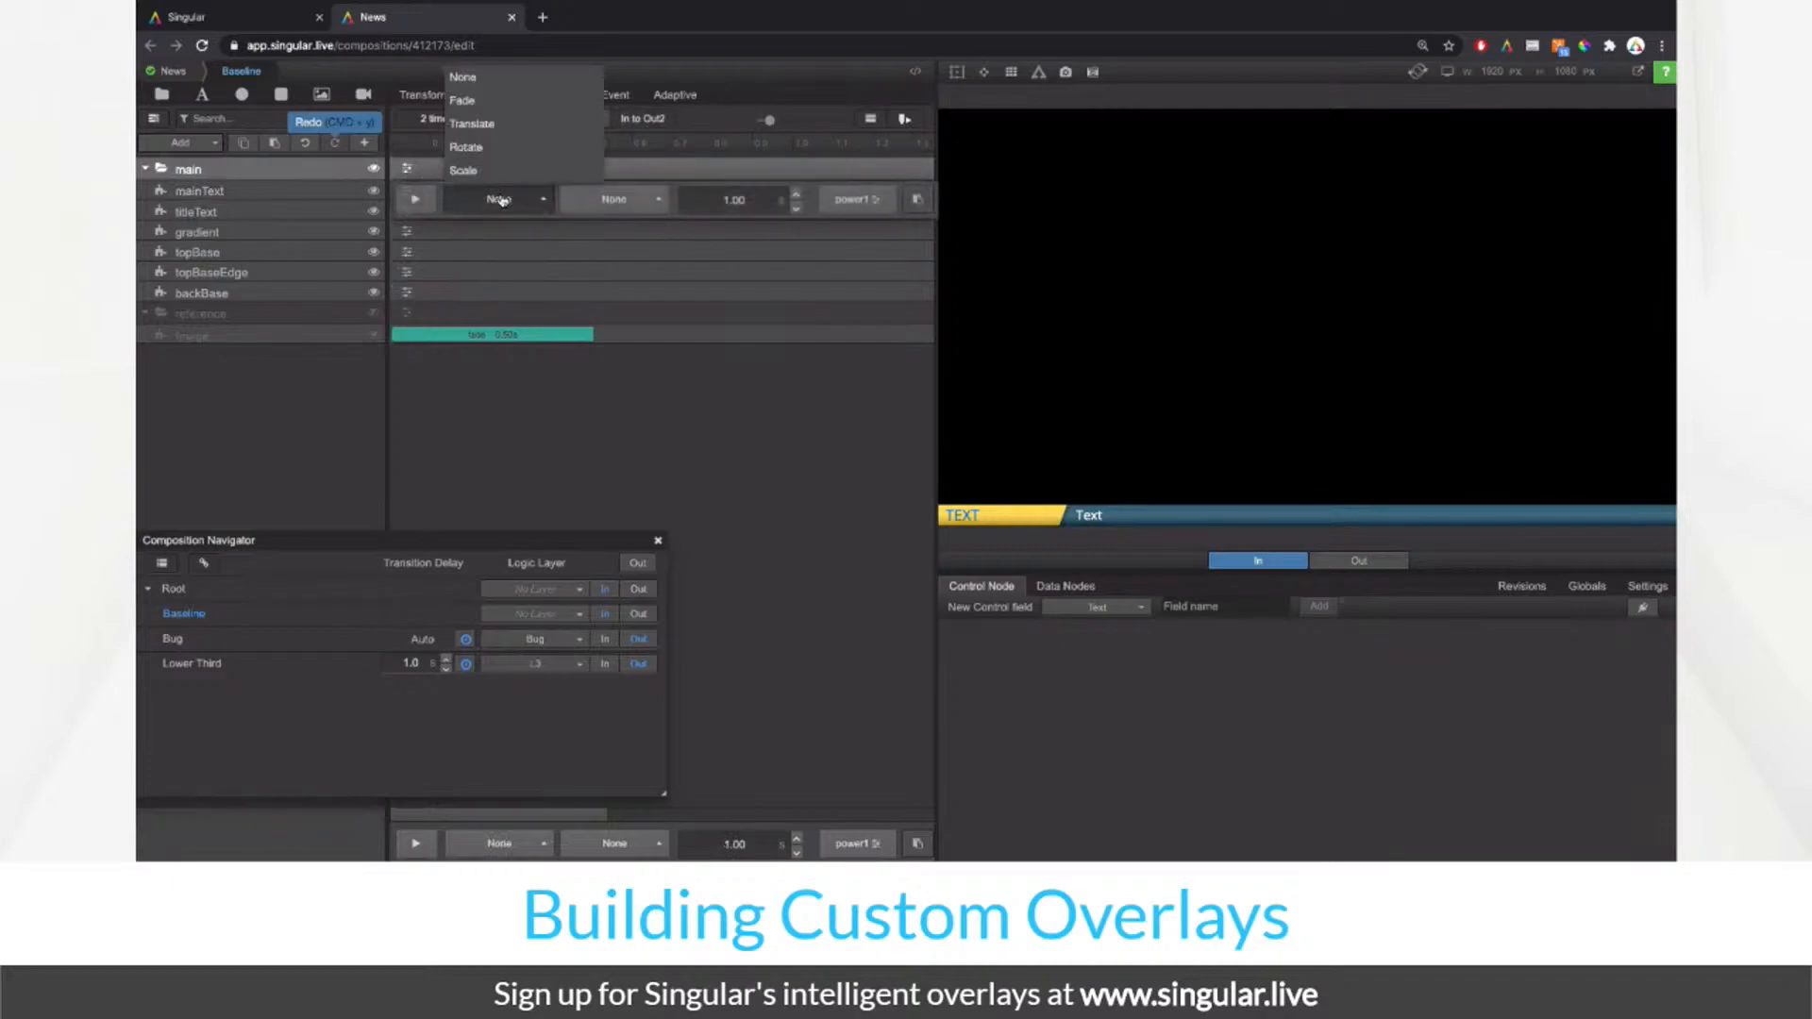
click(555, 148)
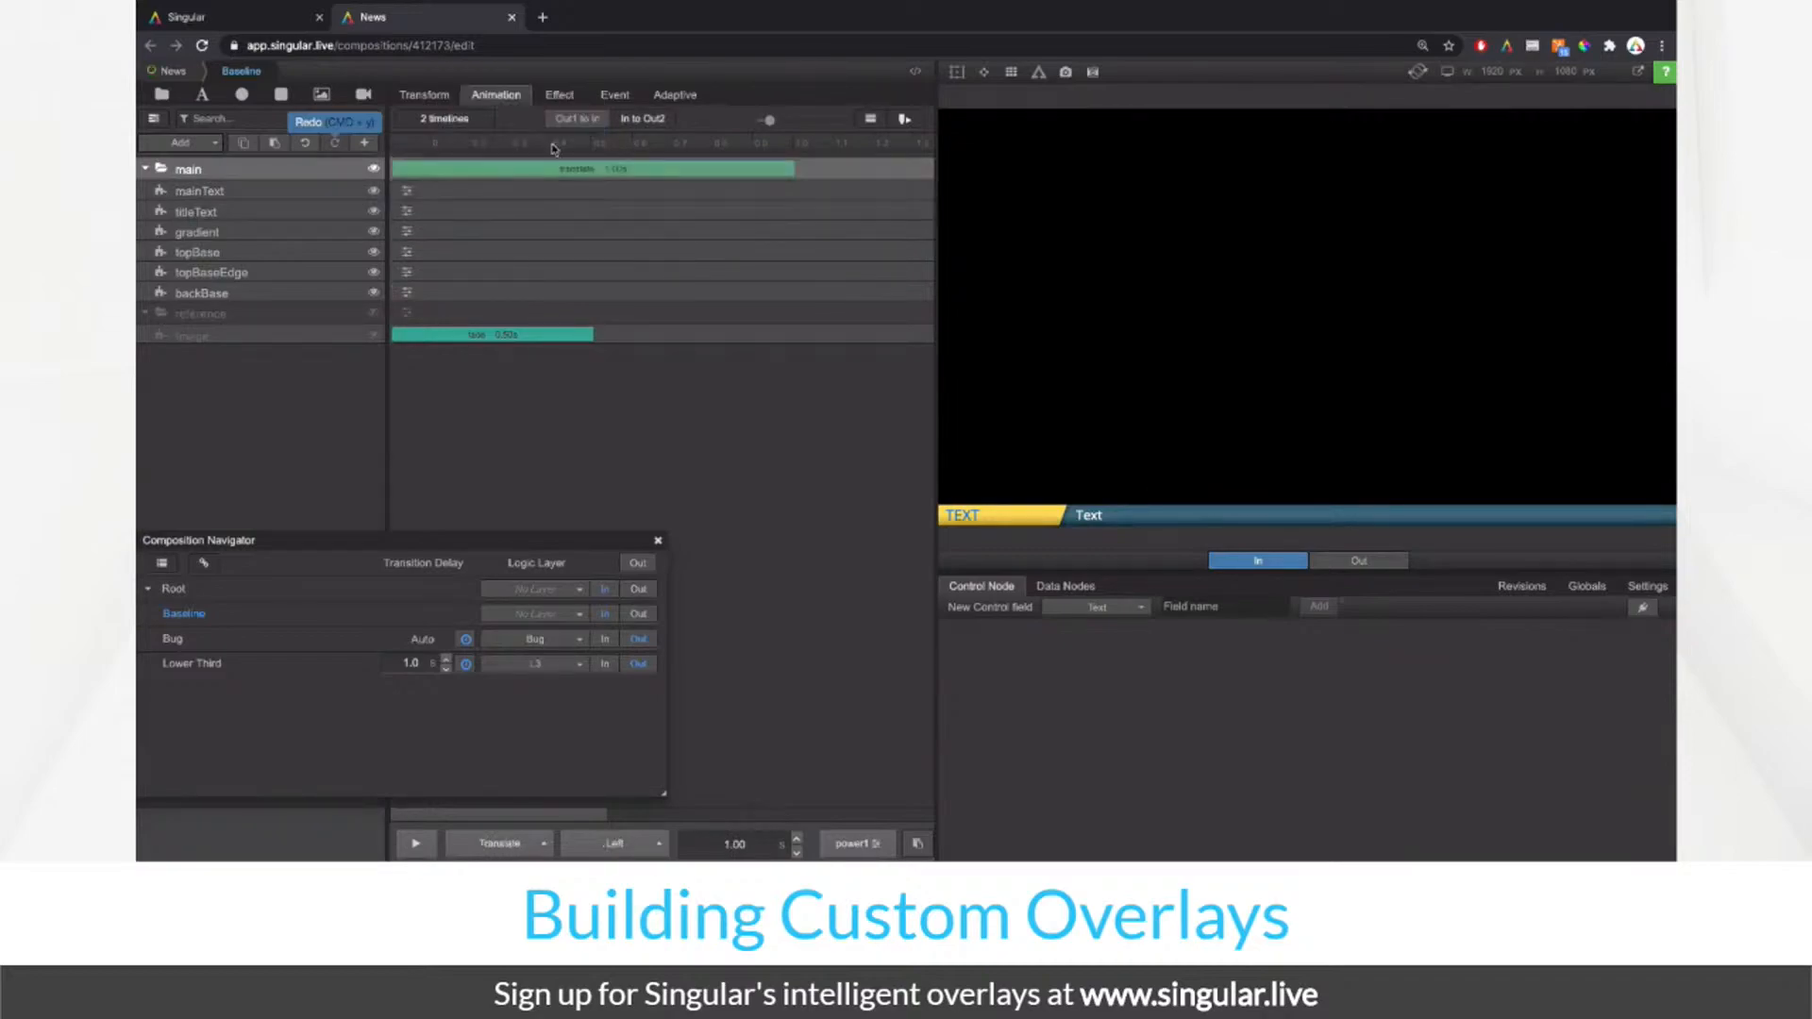
click(432, 170)
click(604, 200)
click(607, 172)
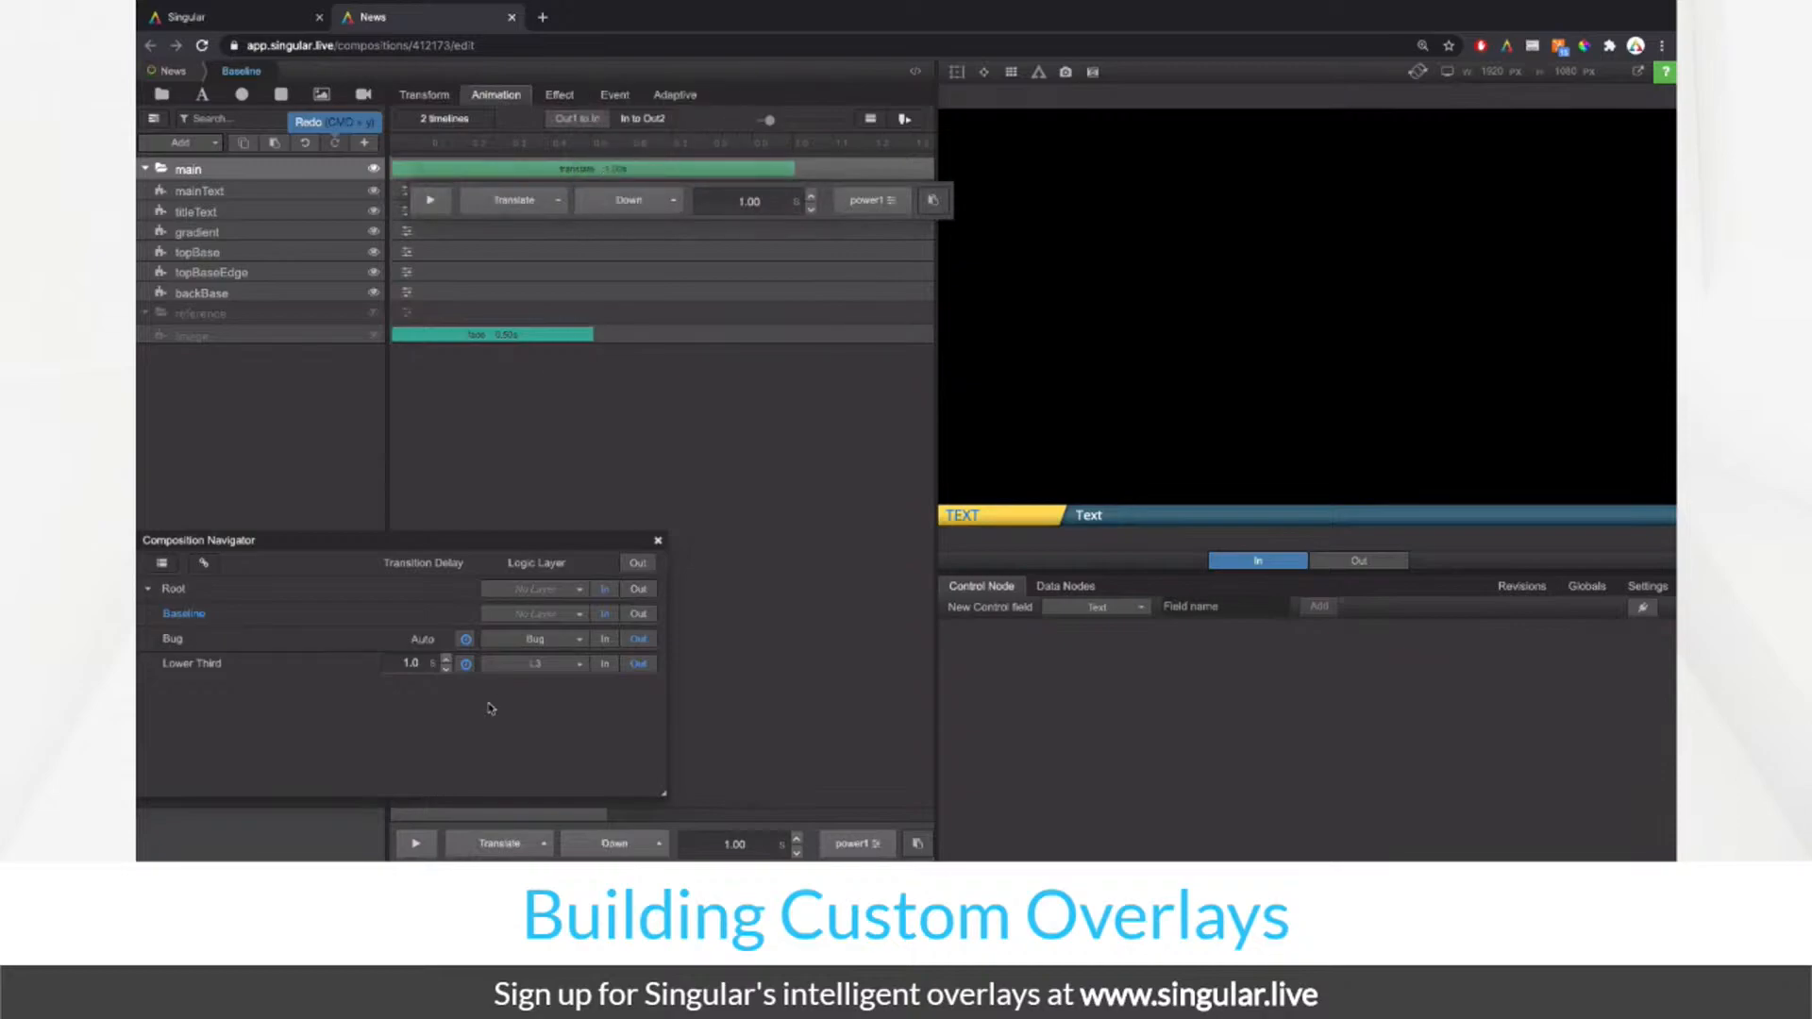
click(412, 842)
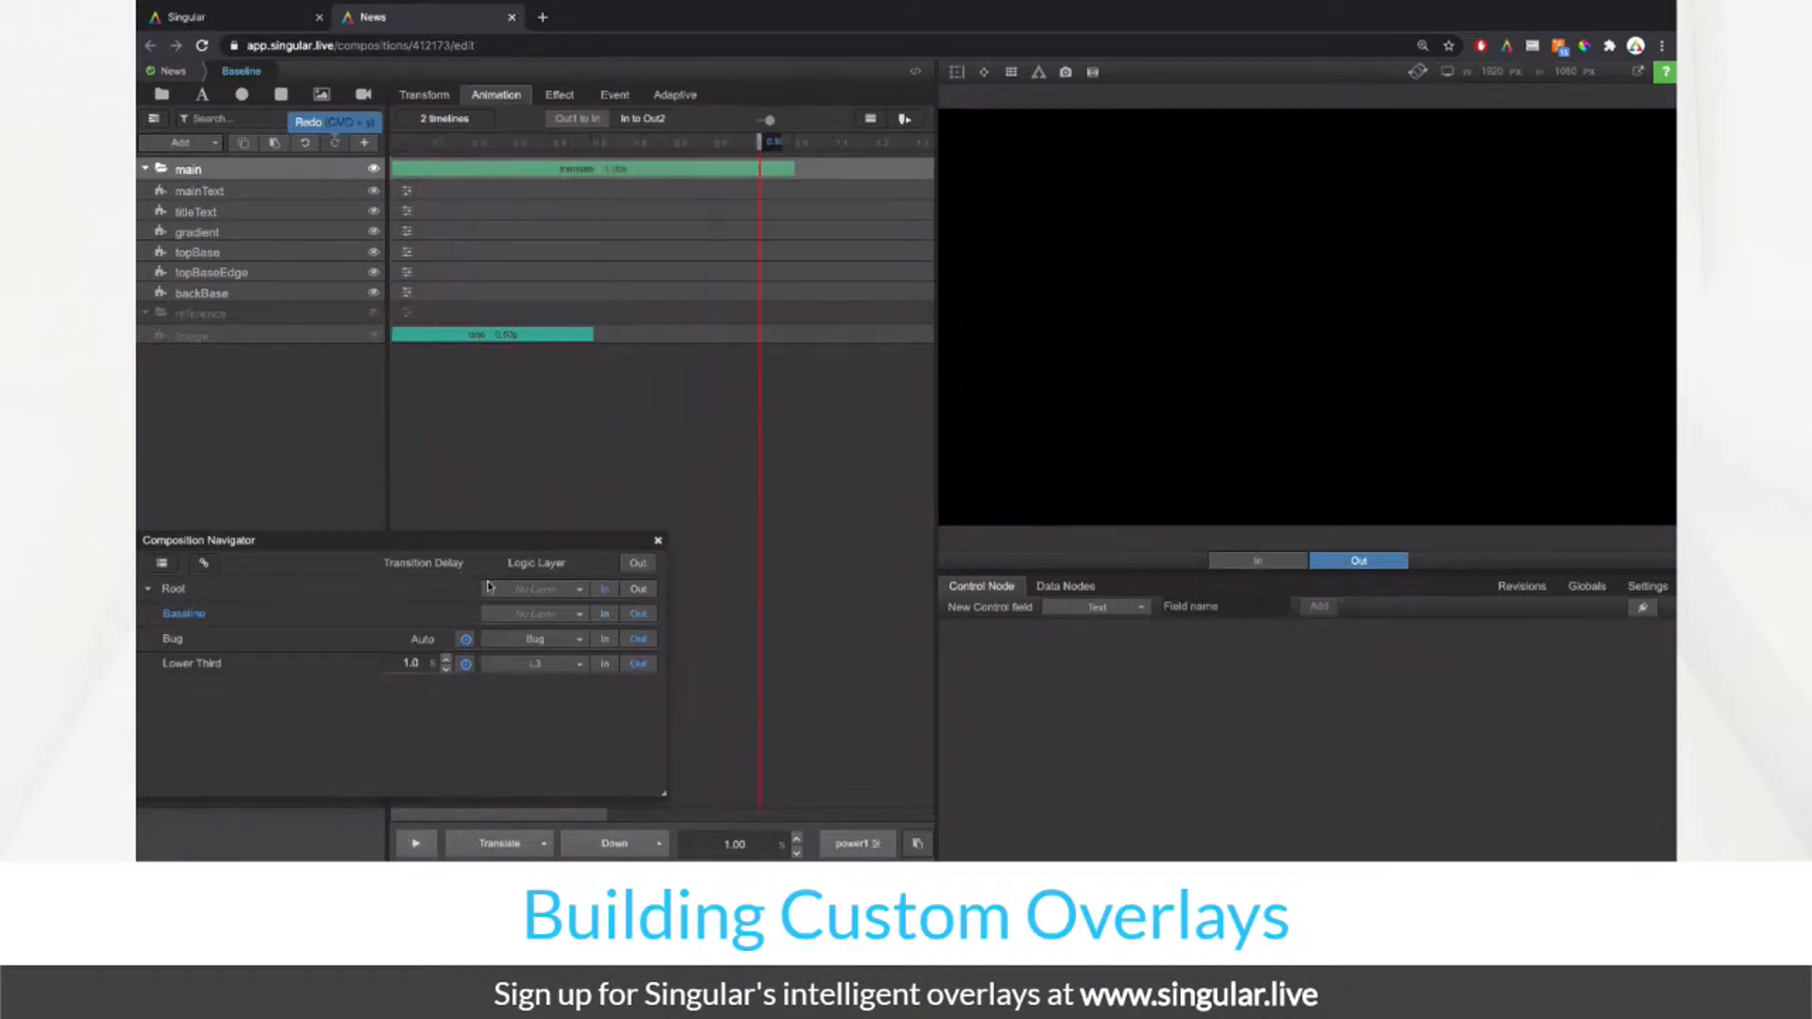
click(425, 171)
click(893, 214)
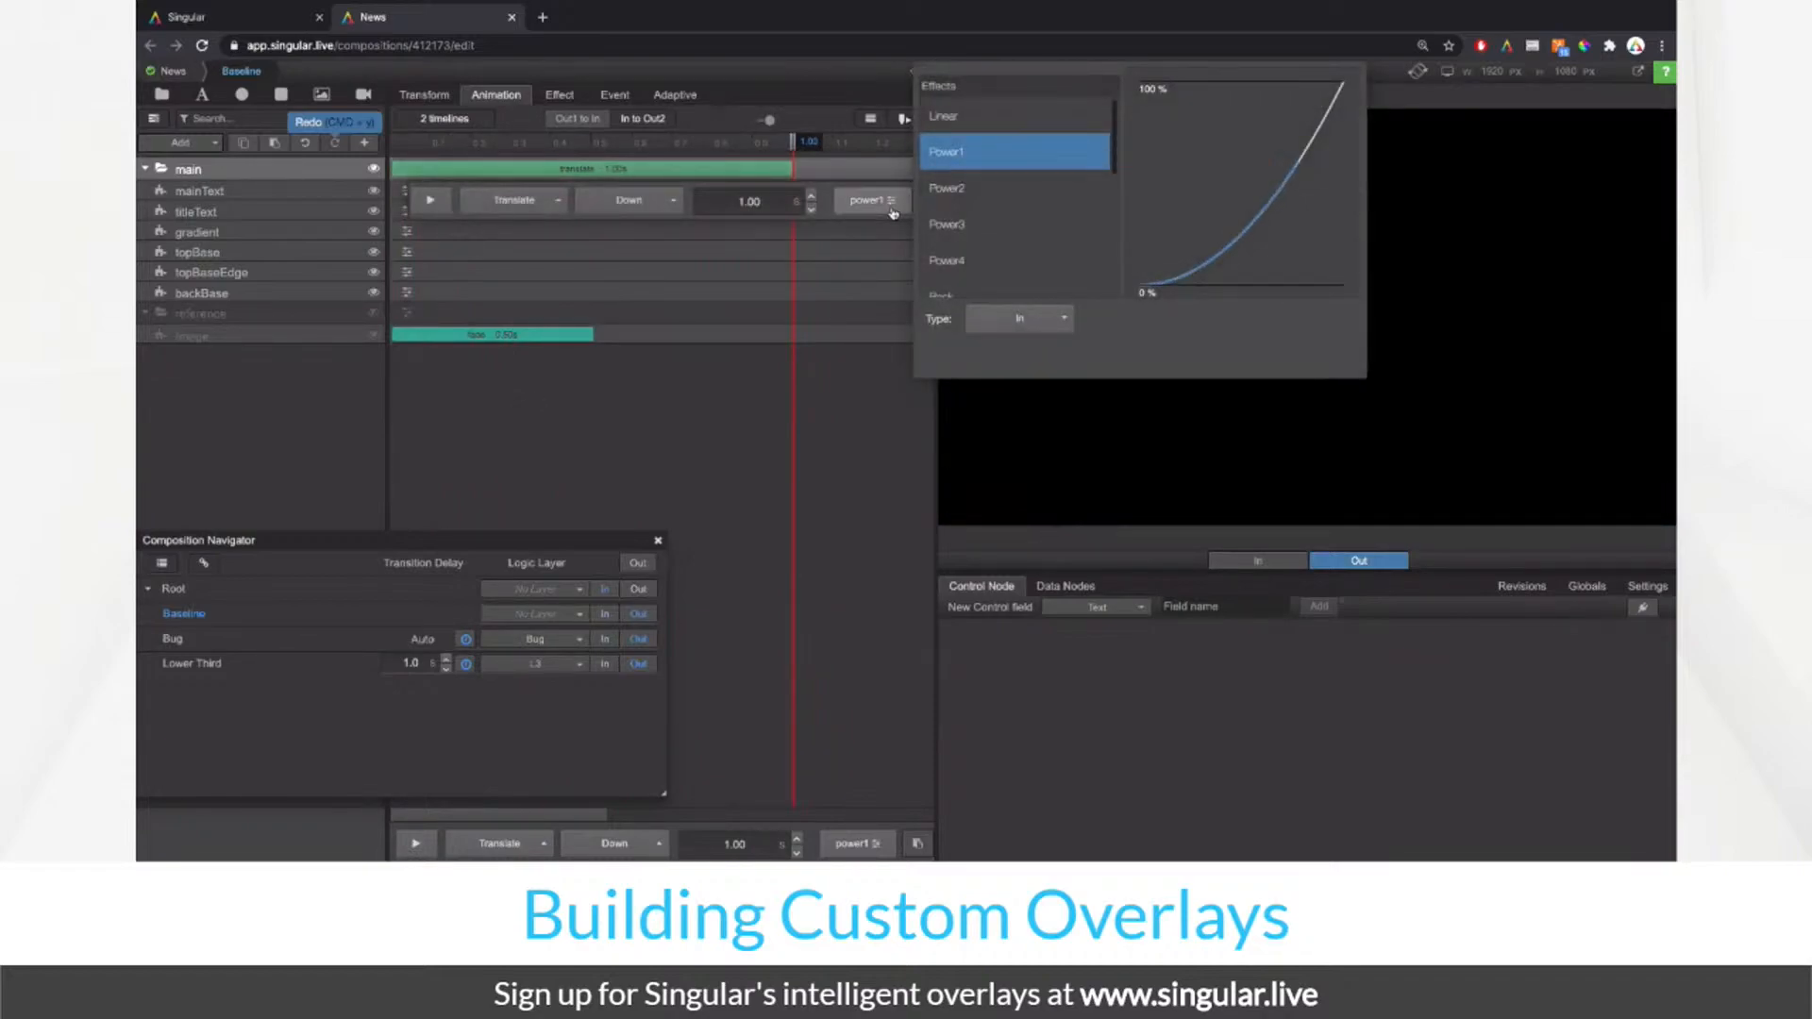
Step: Set Power3 easing on main's slide and backBase's translate, leaving topBase and topBaseEdge at power1
click(999, 229)
click(648, 271)
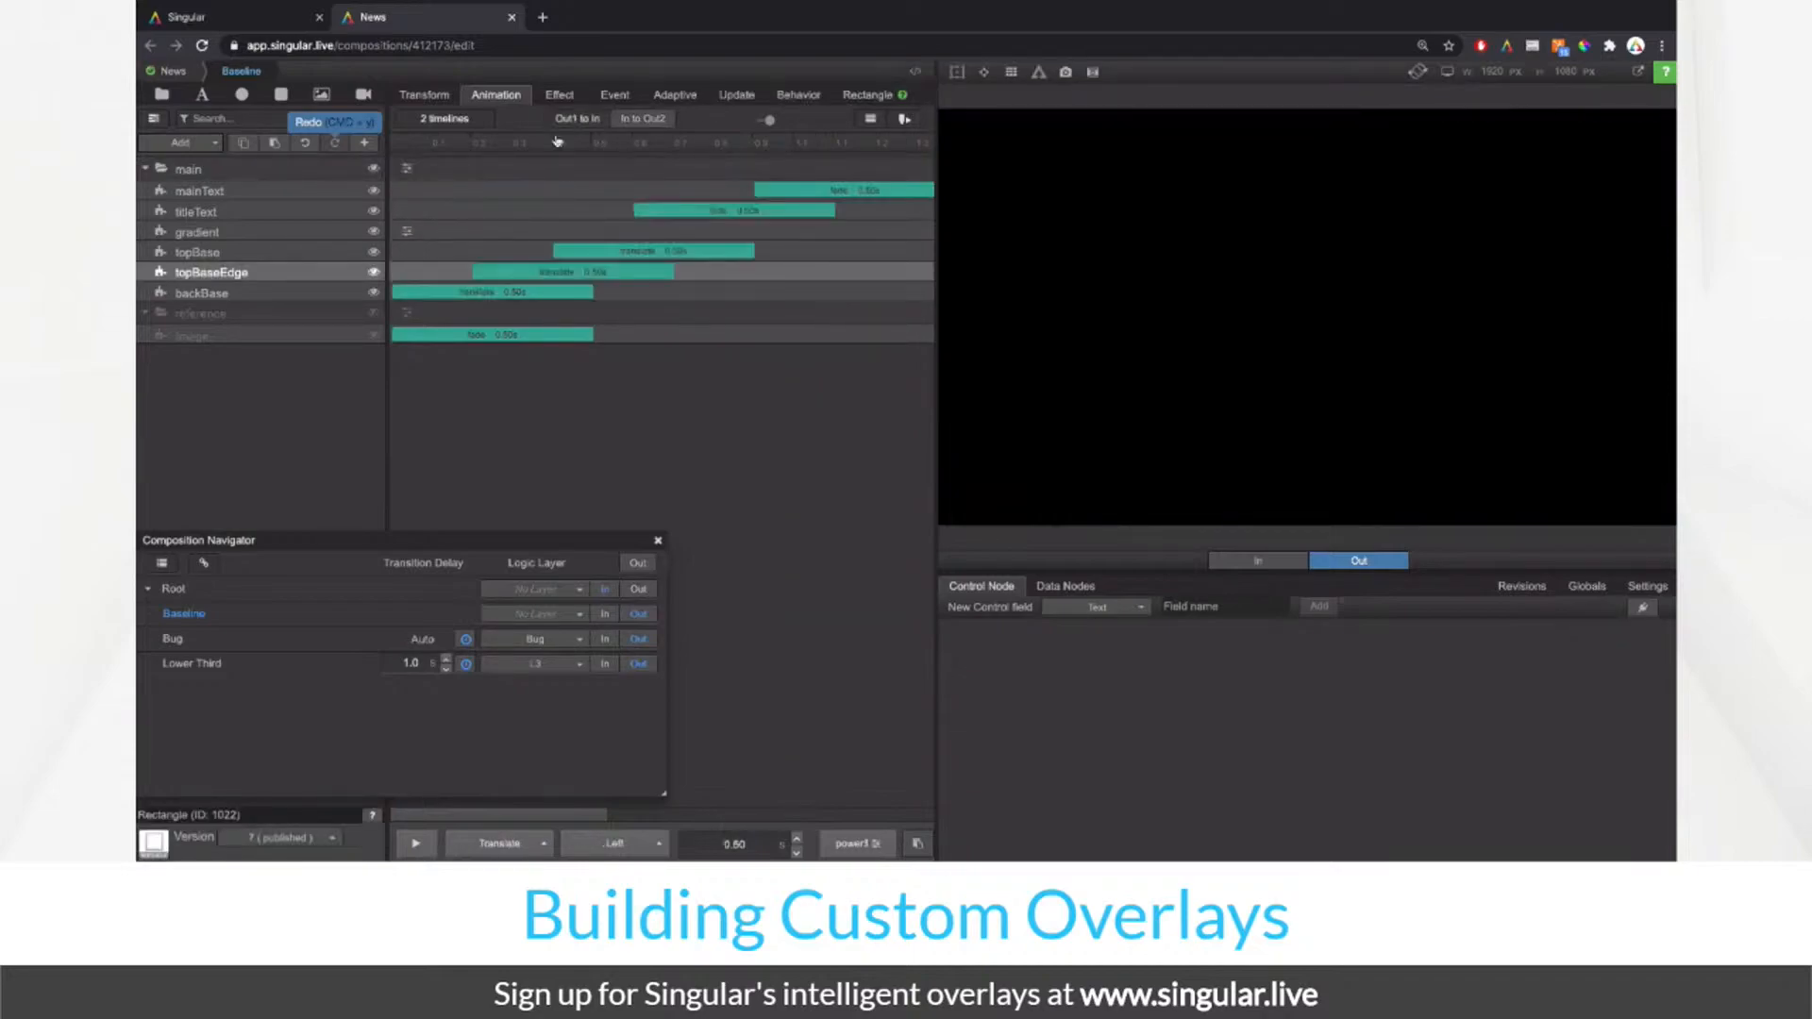
click(586, 251)
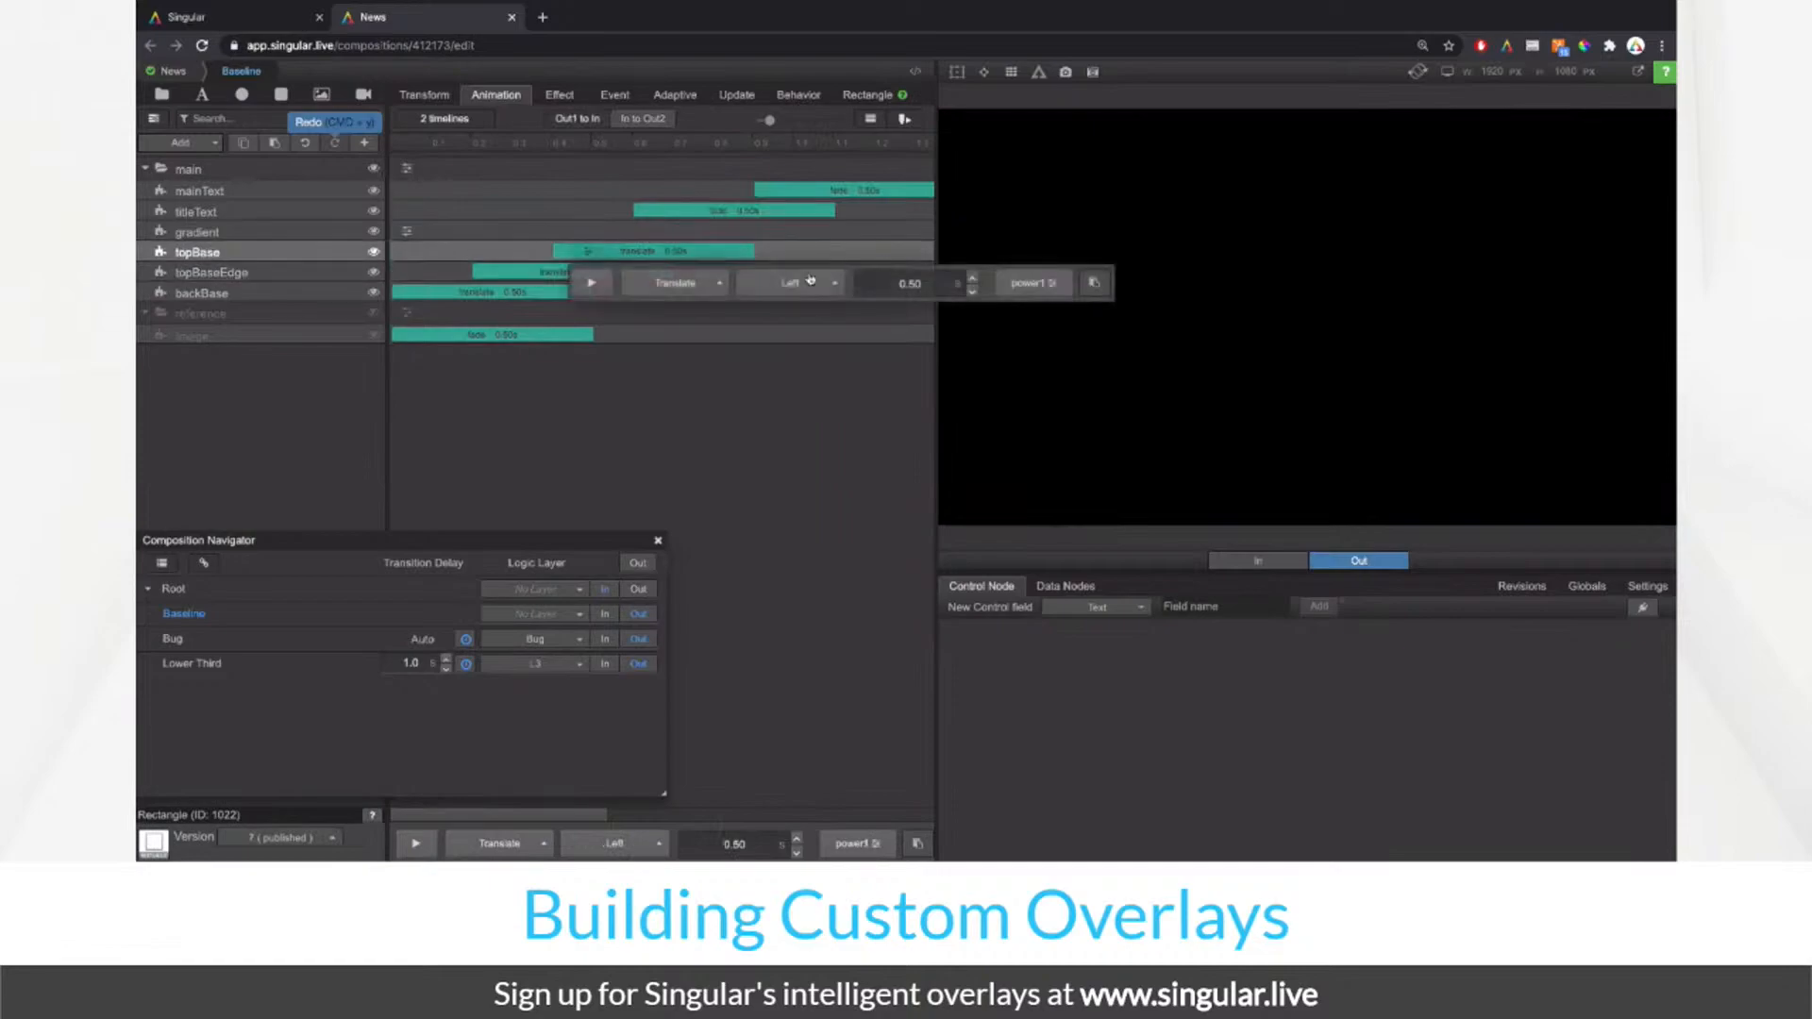
click(1047, 290)
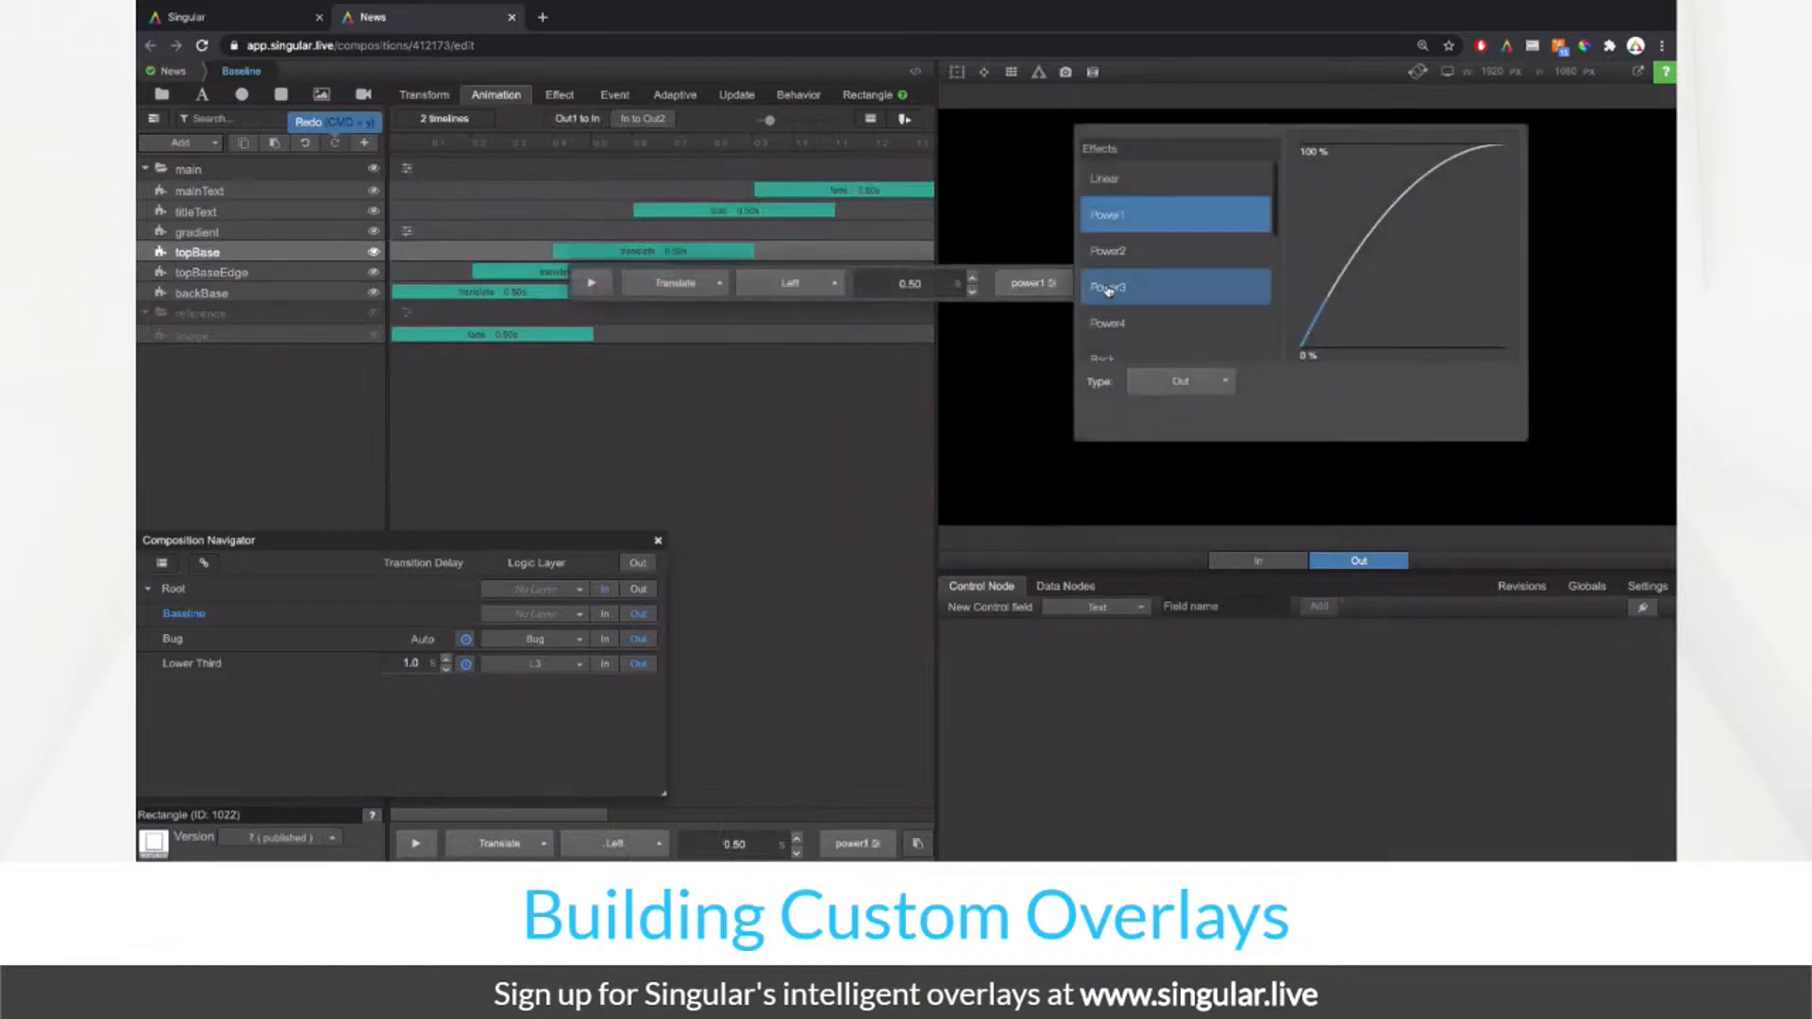
click(645, 356)
click(510, 274)
click(969, 297)
click(703, 265)
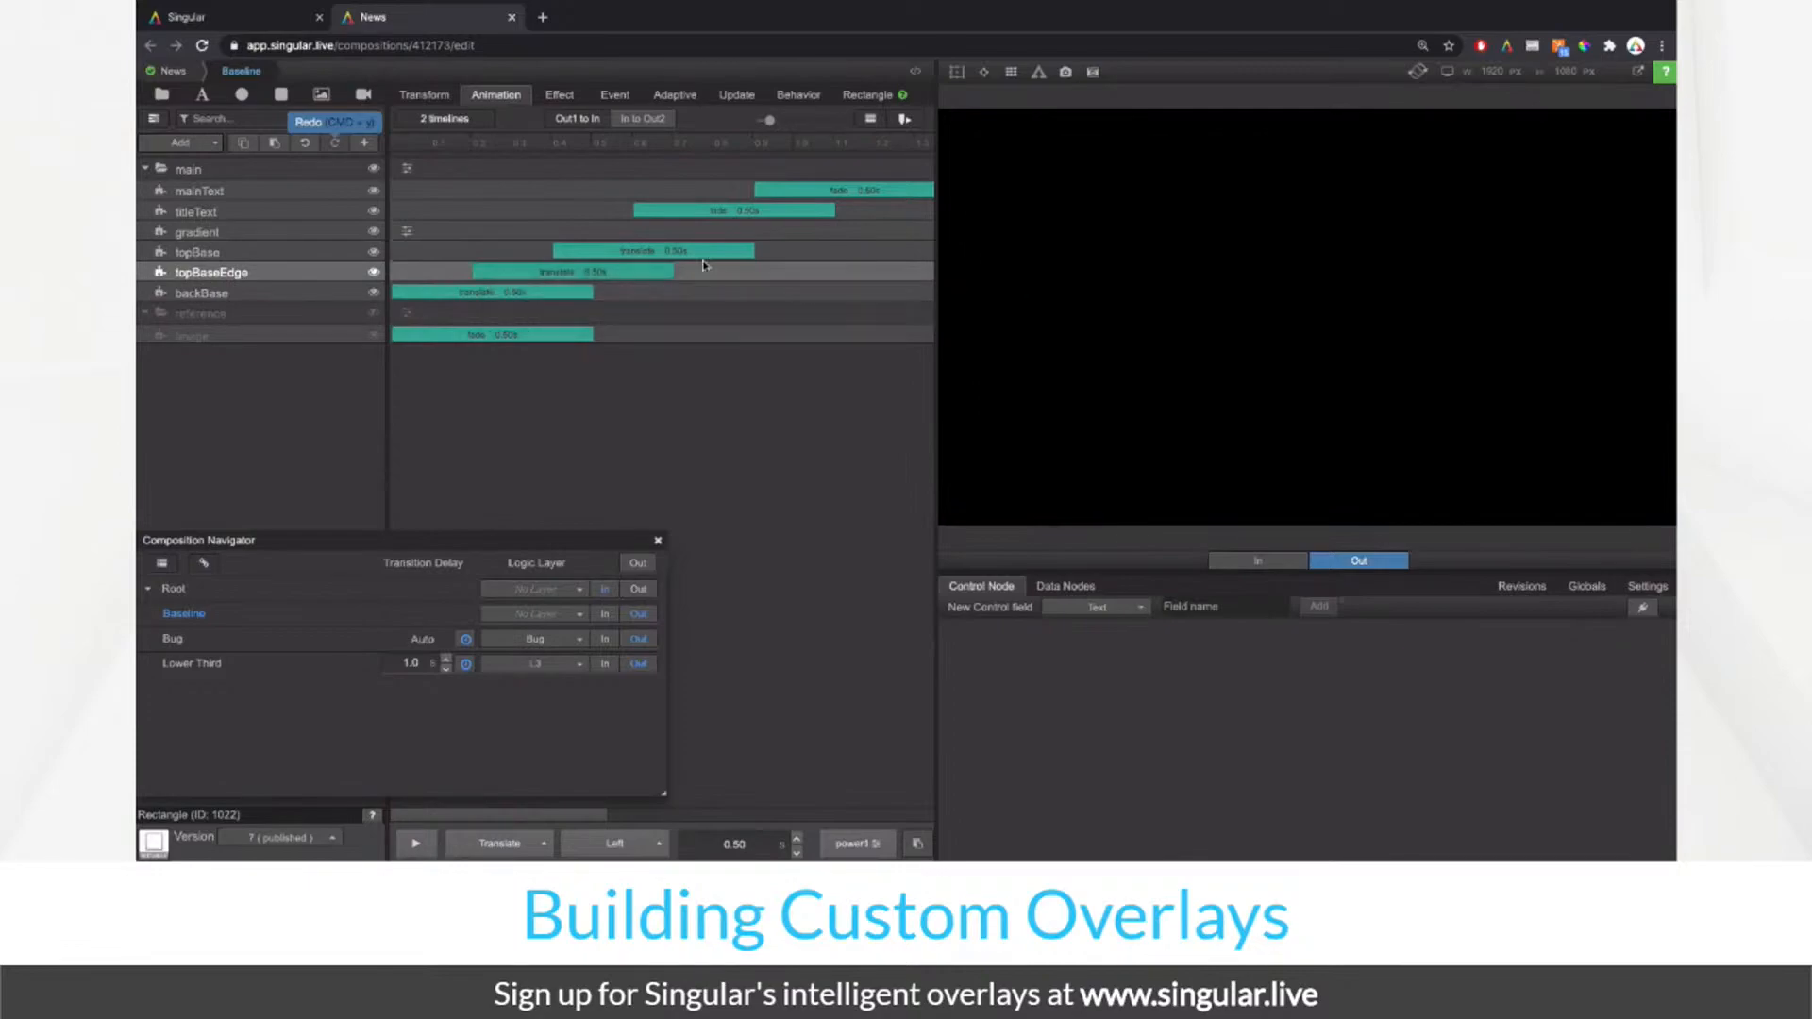
click(451, 296)
click(866, 324)
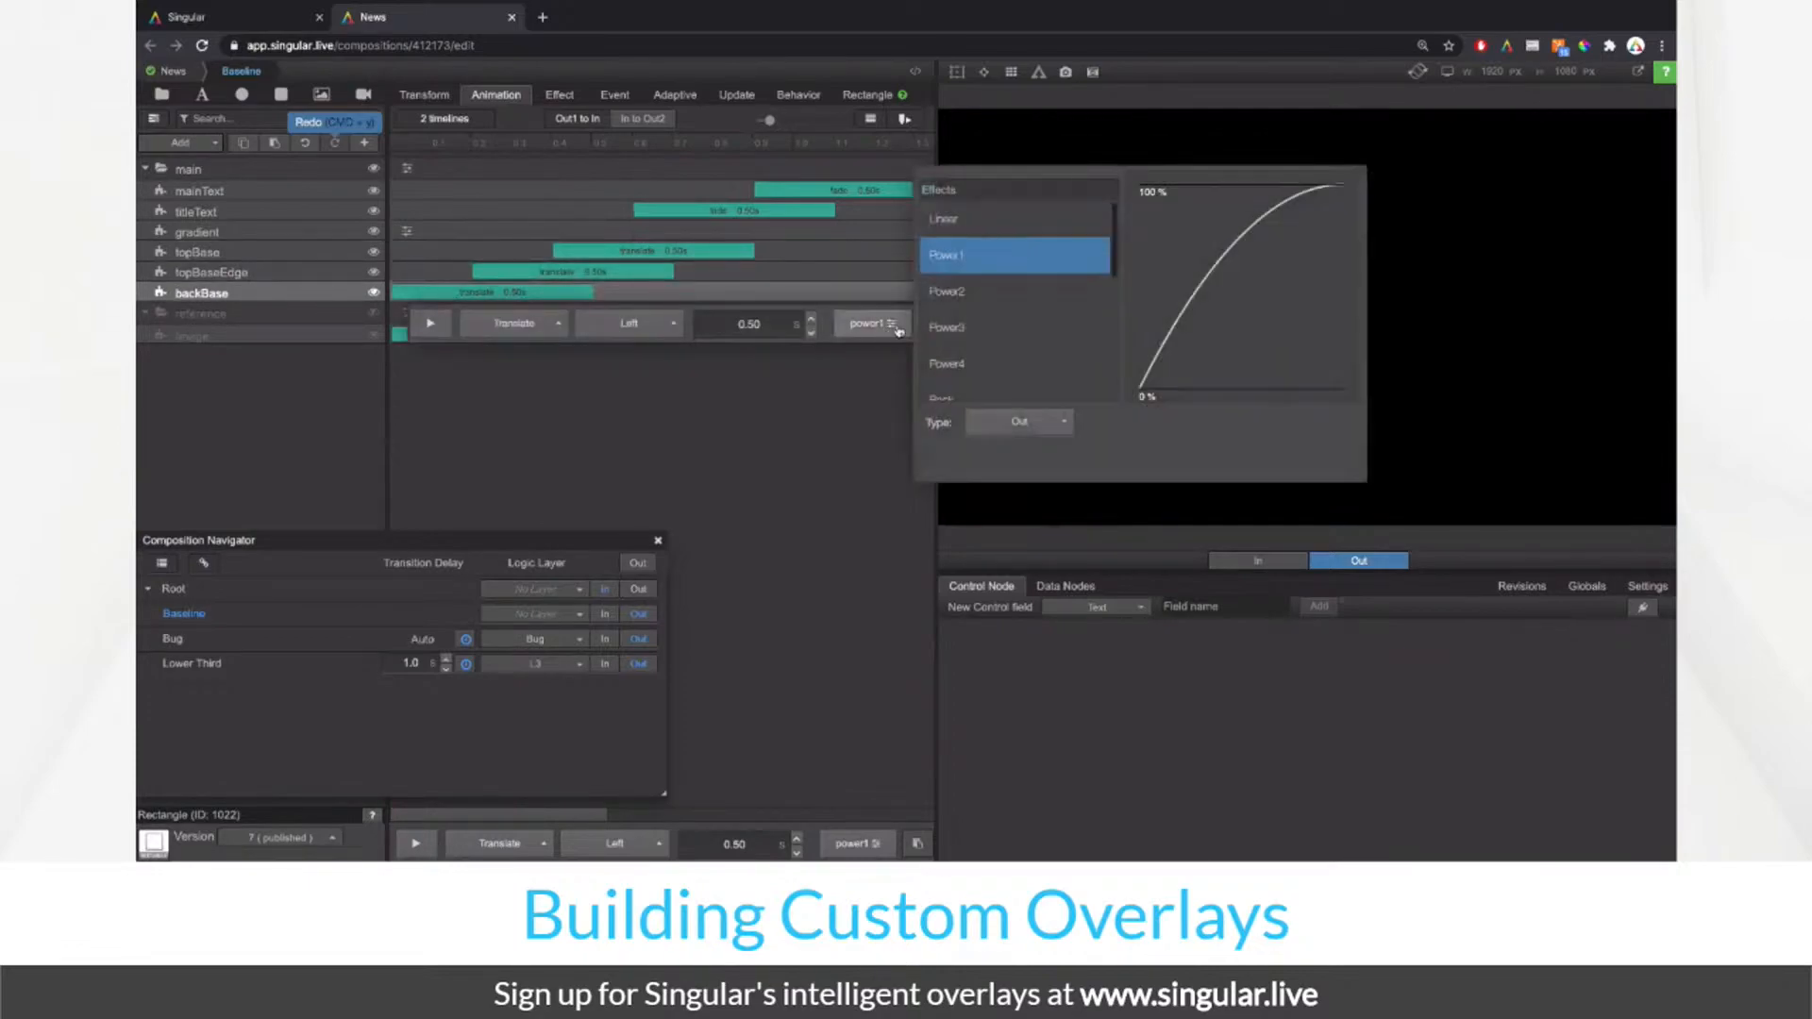
click(959, 324)
Step: Set titleText's fade easing to Linear, keep mainText's easing unchanged, and preview the result
click(791, 192)
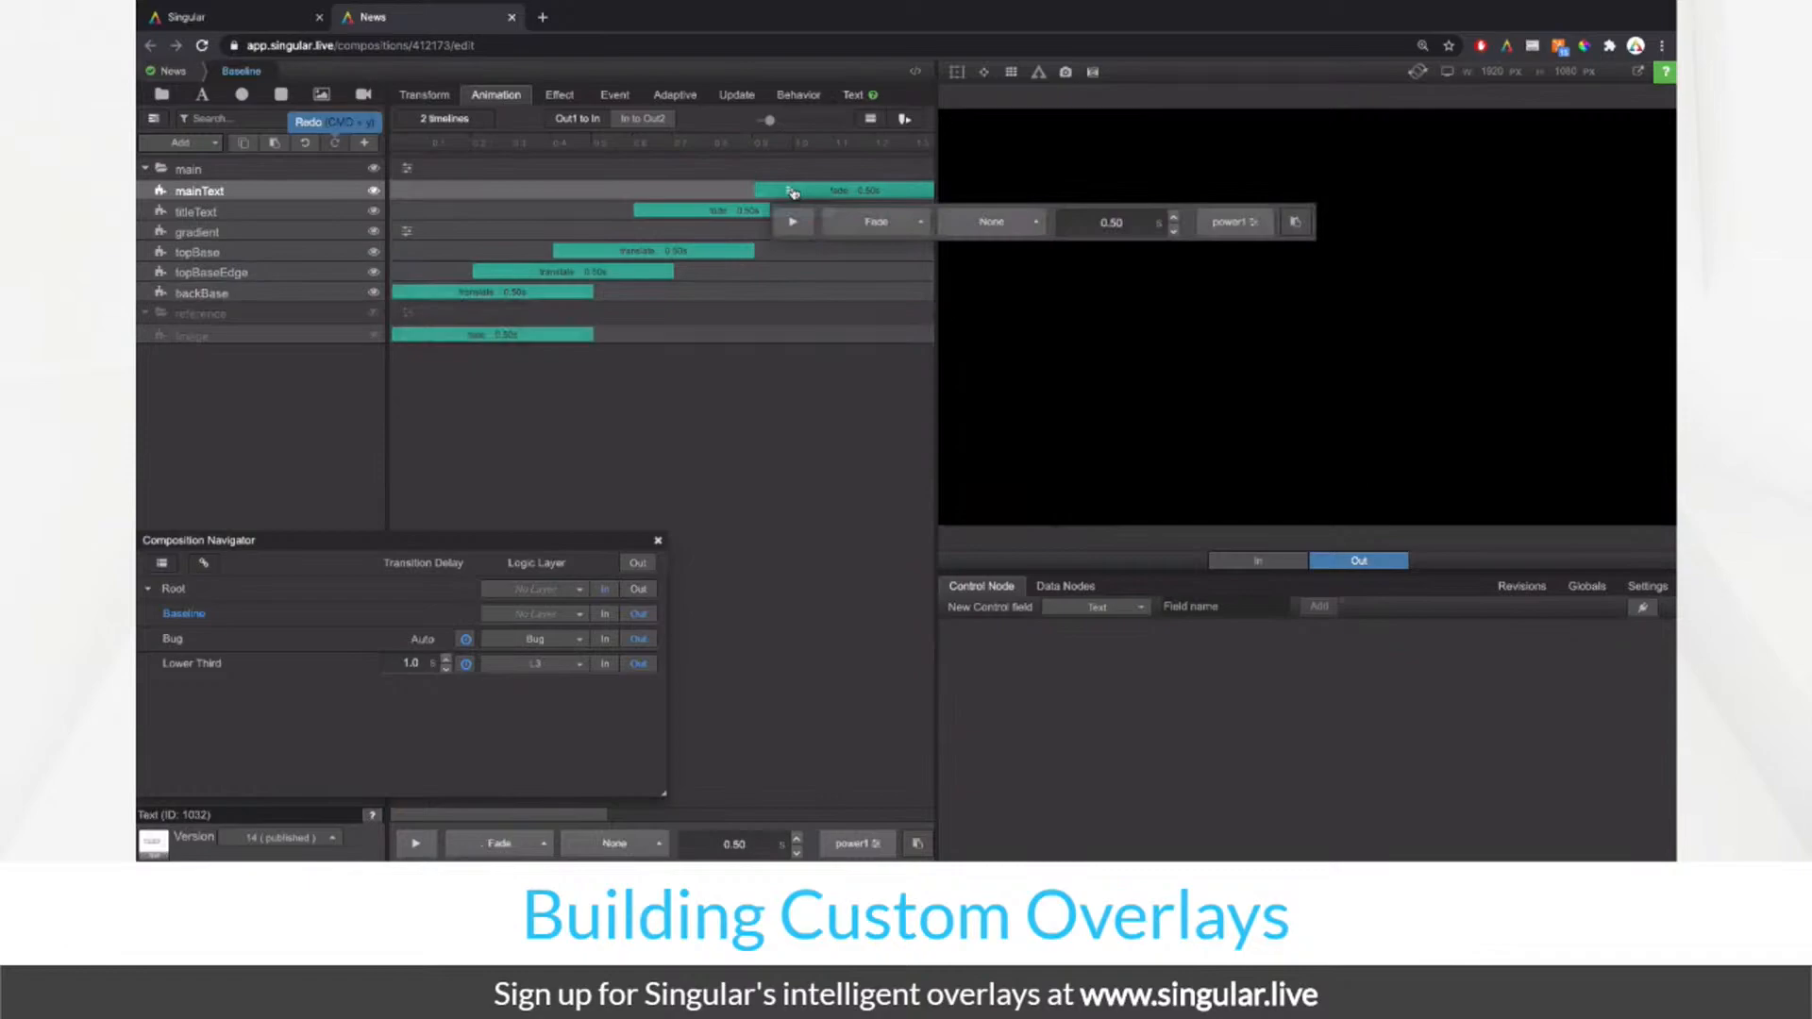
click(1227, 223)
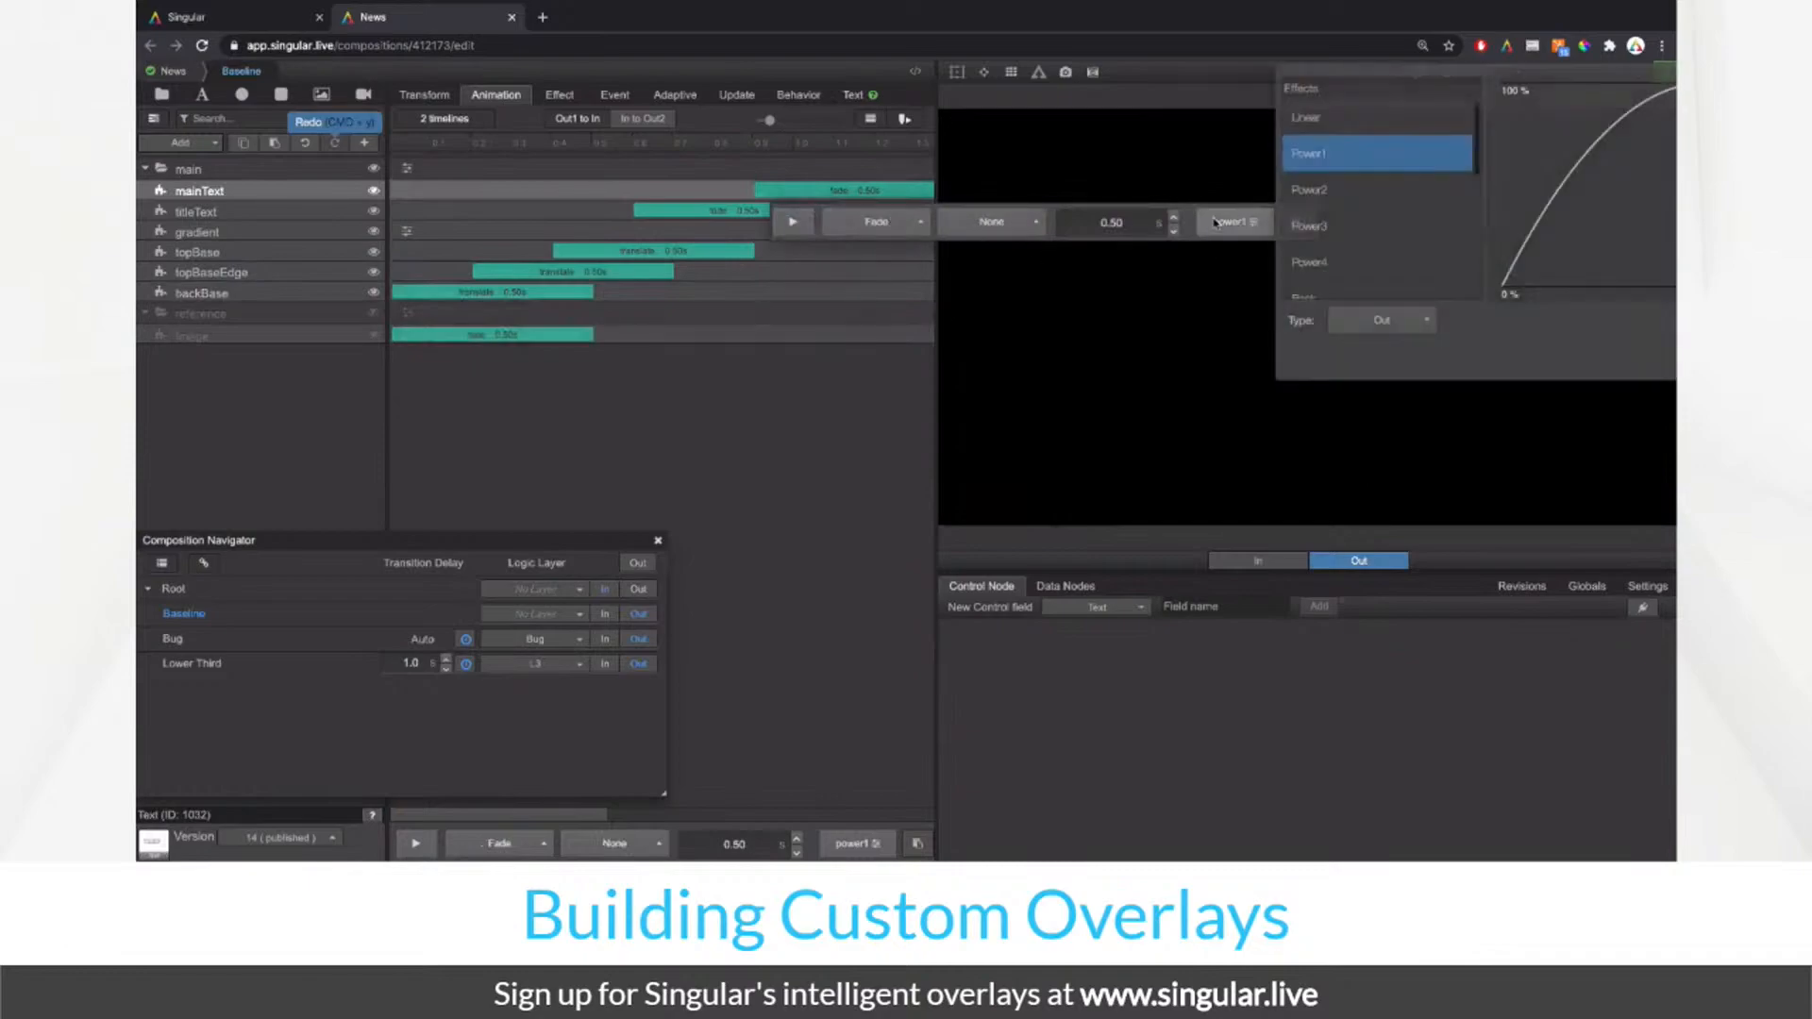
click(1232, 121)
click(679, 212)
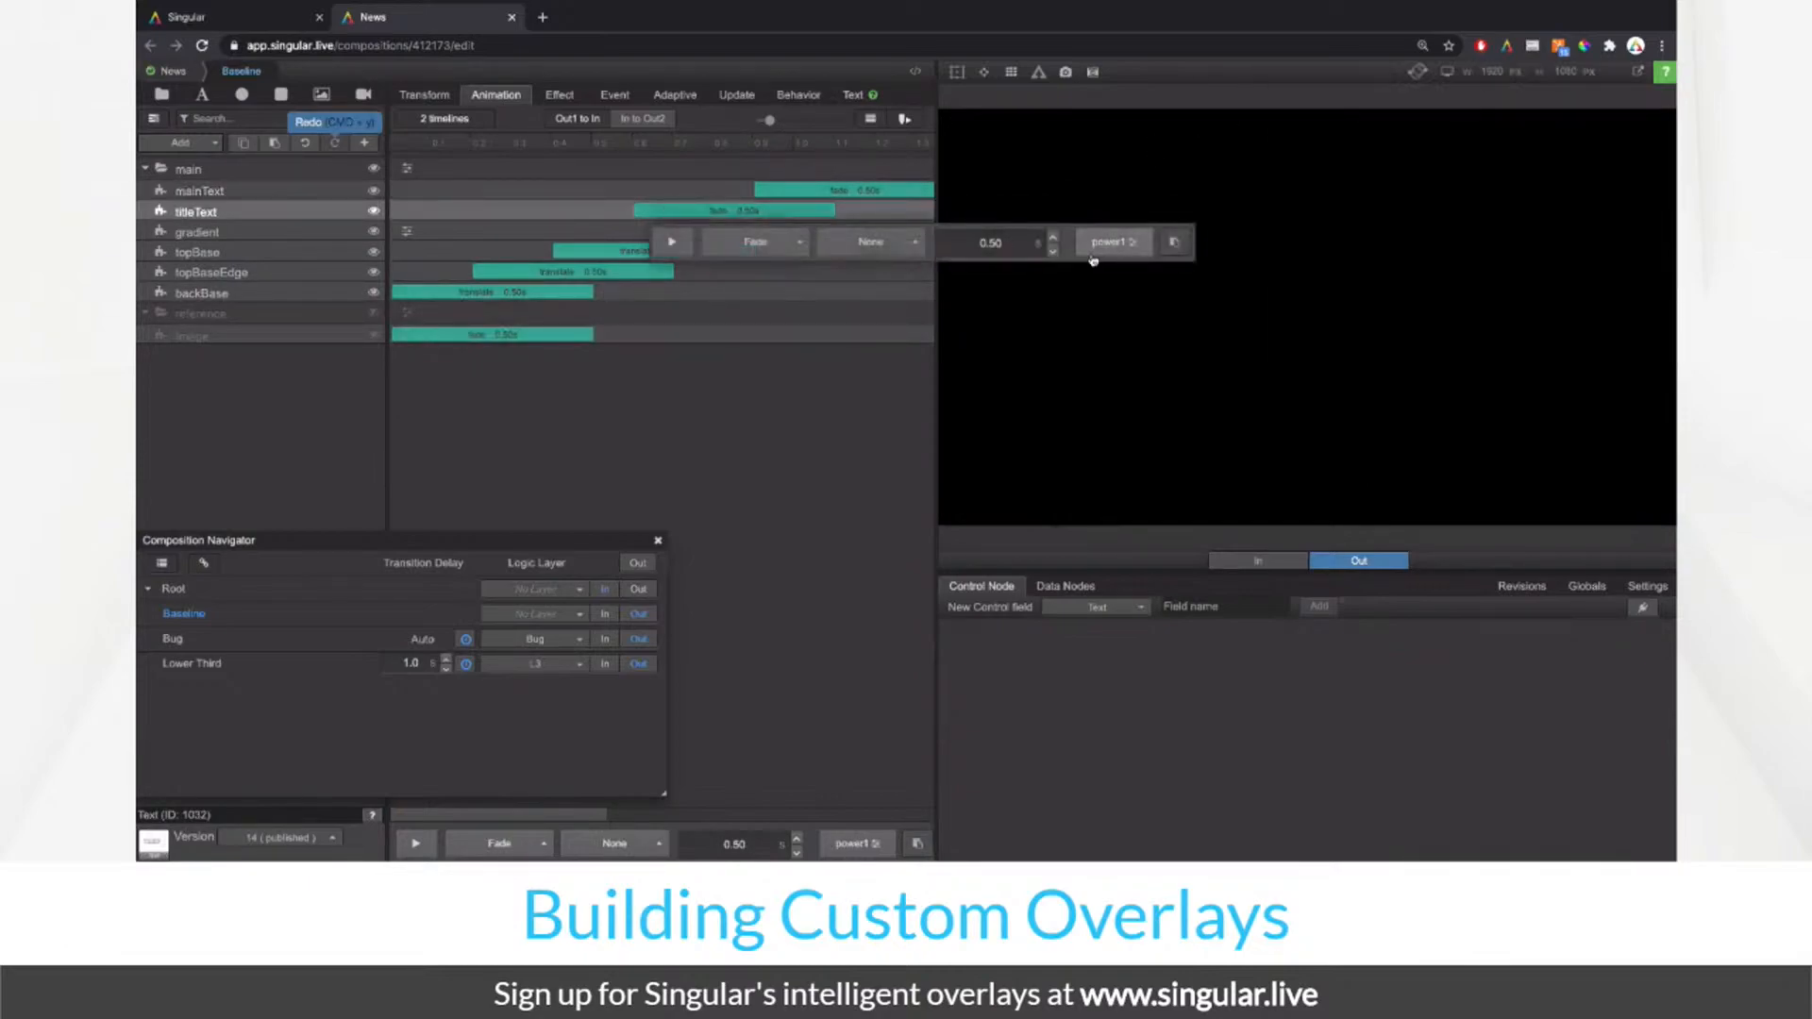
click(1109, 242)
click(1217, 137)
click(715, 375)
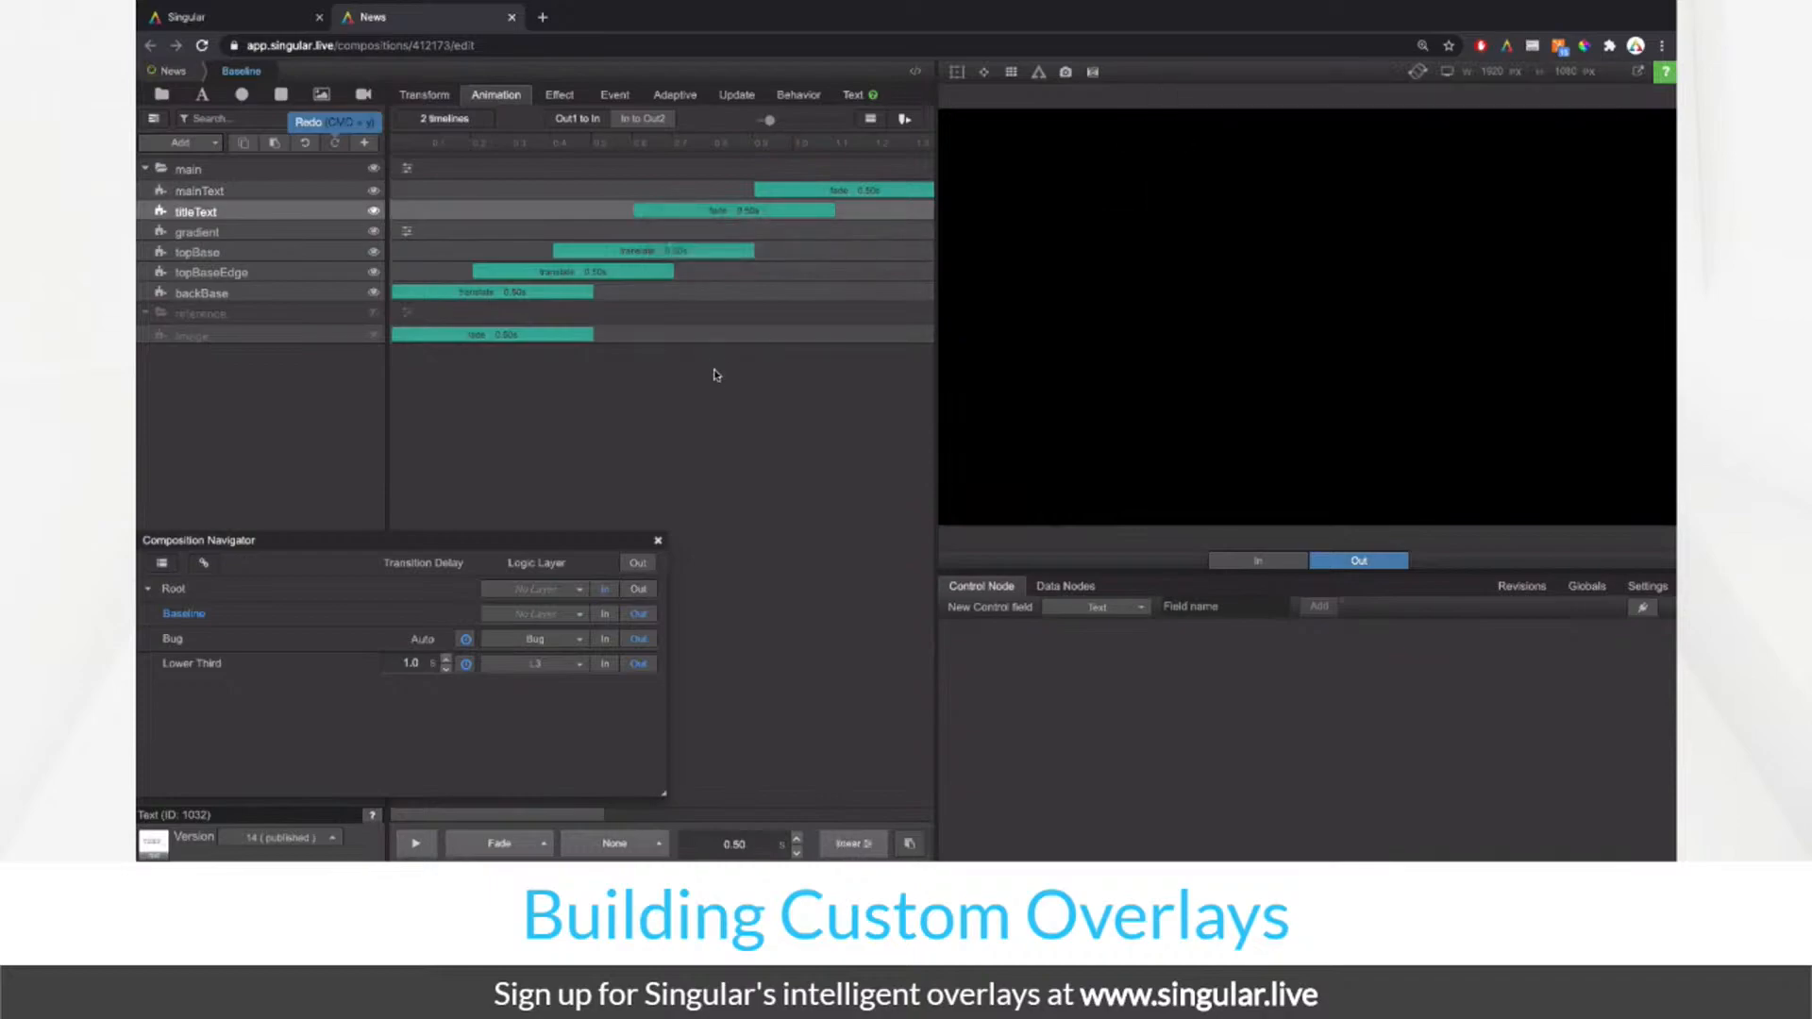
click(419, 849)
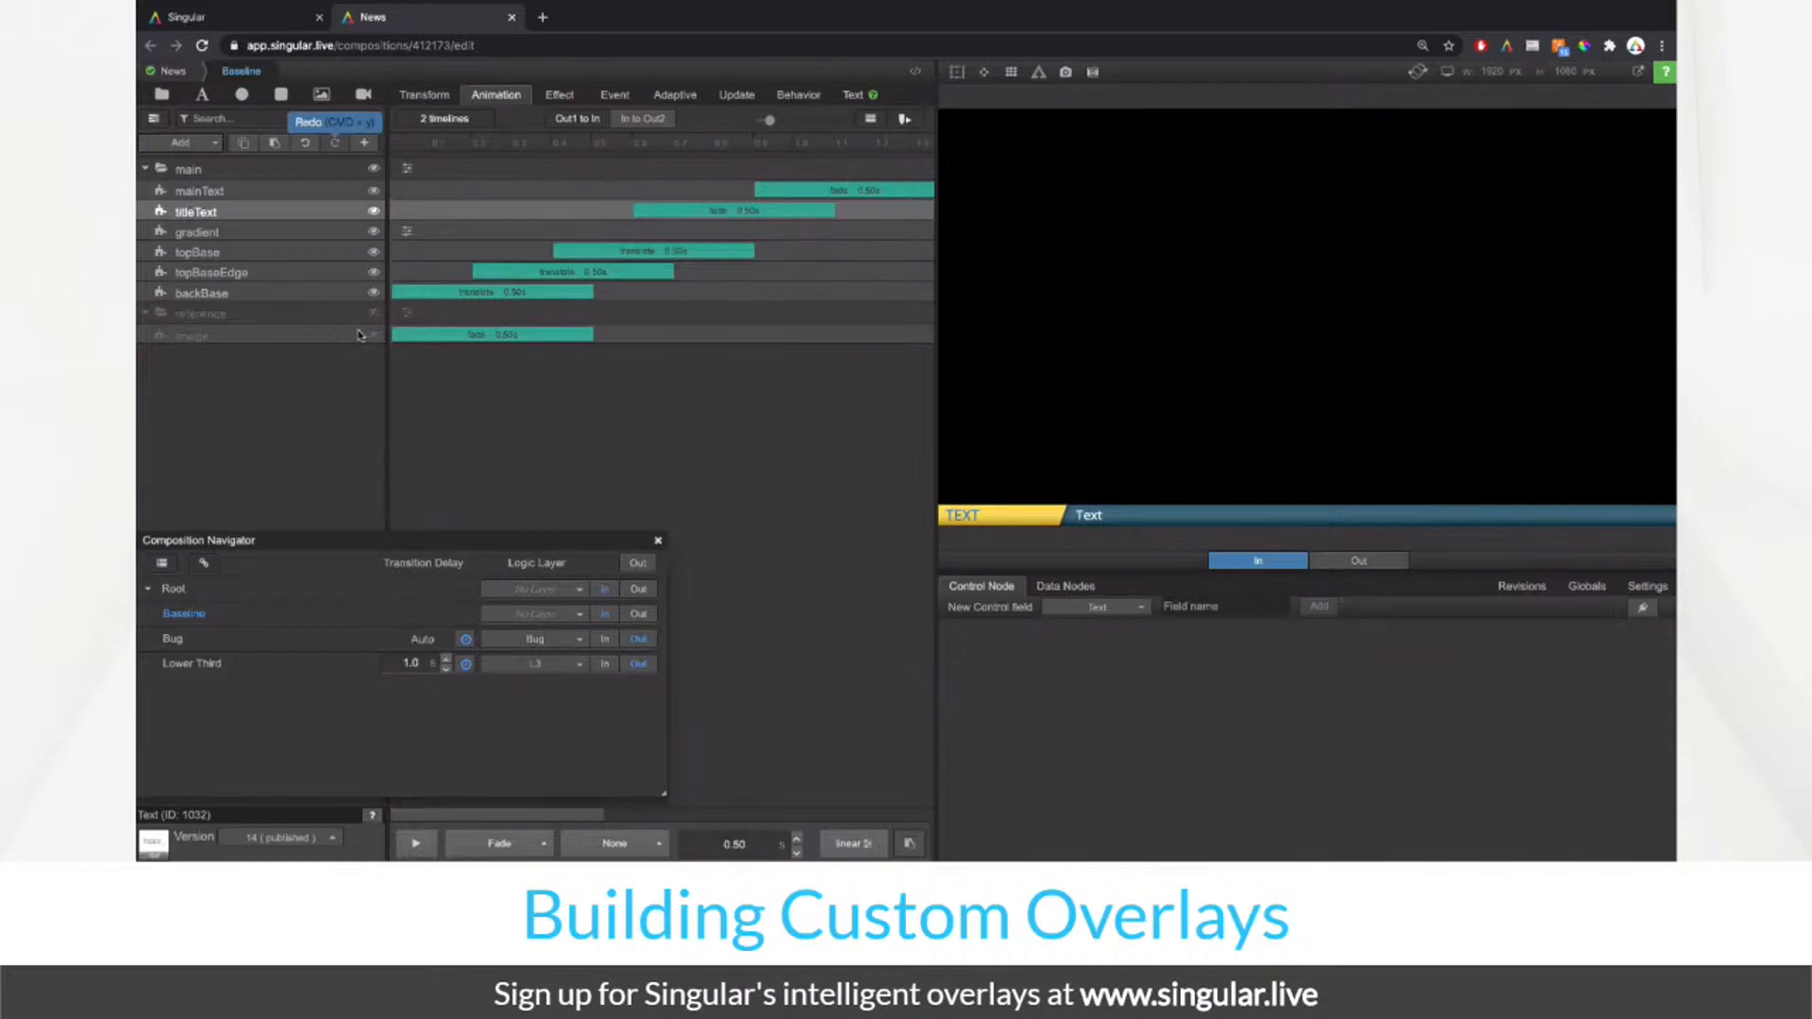
Step: Add a 0.5 s fade to the gradient layer, placed at the end of the timeline, and preview it
click(287, 238)
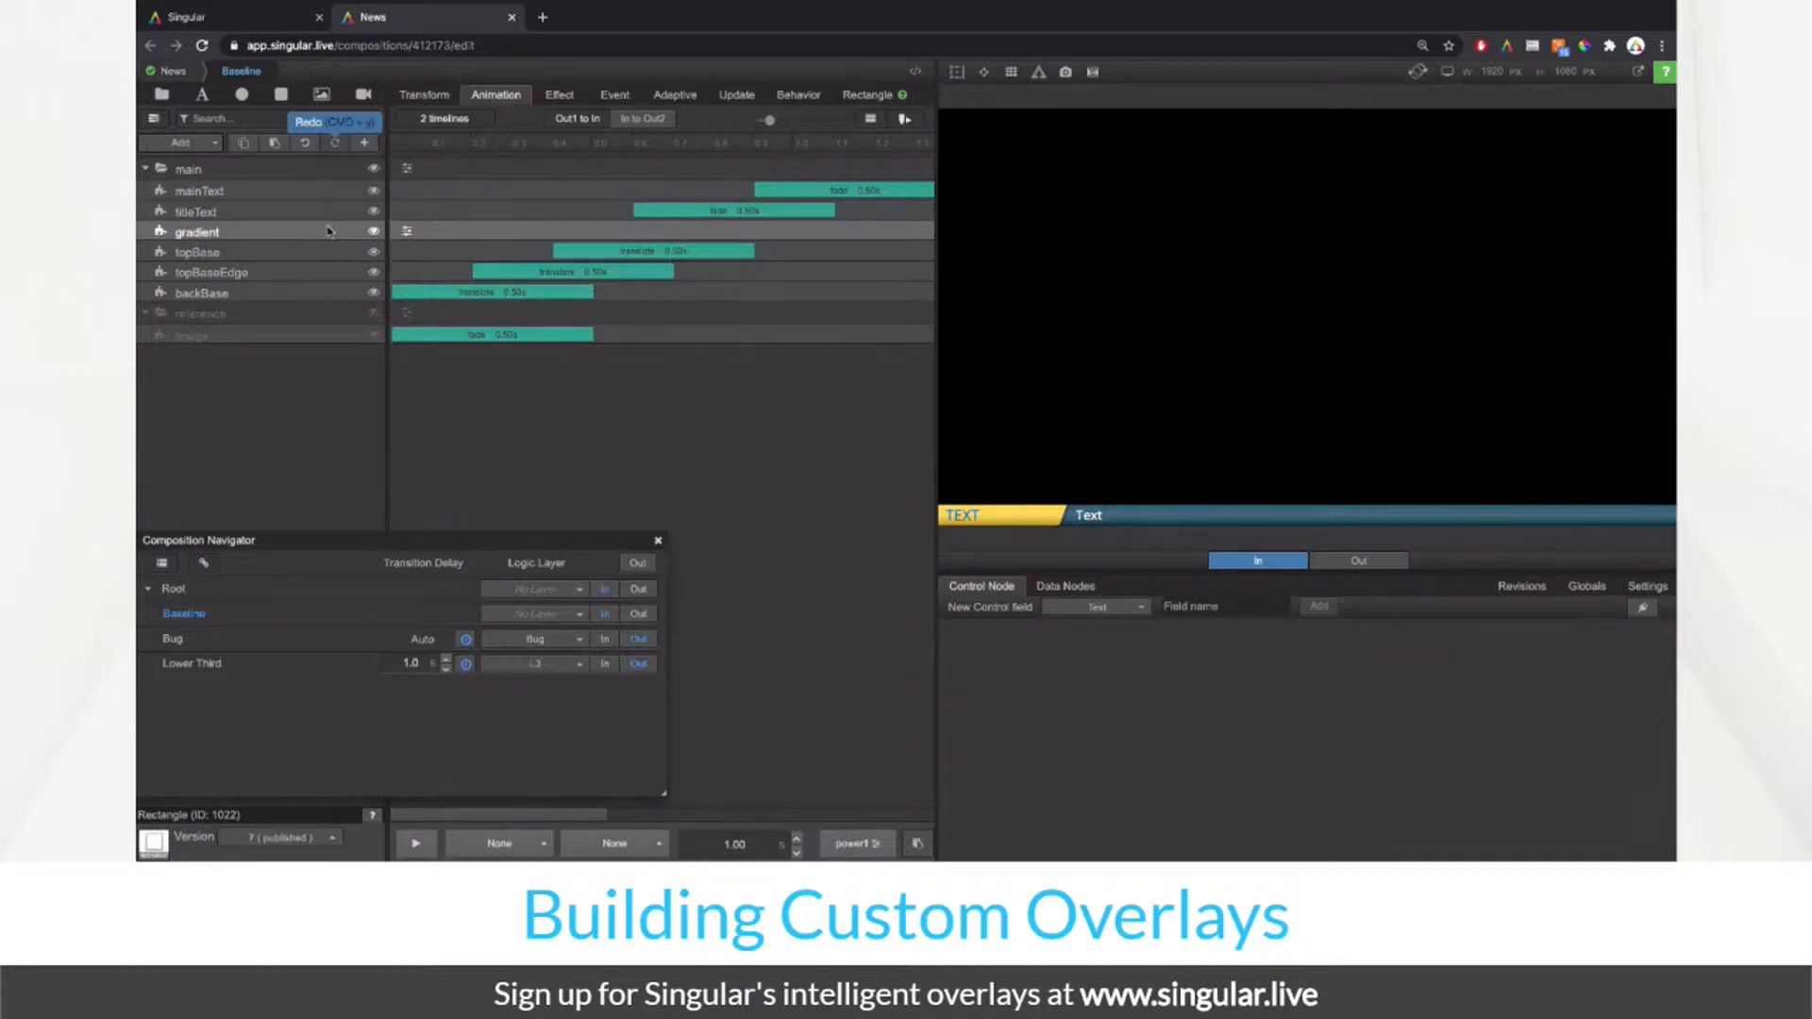
click(407, 230)
click(501, 259)
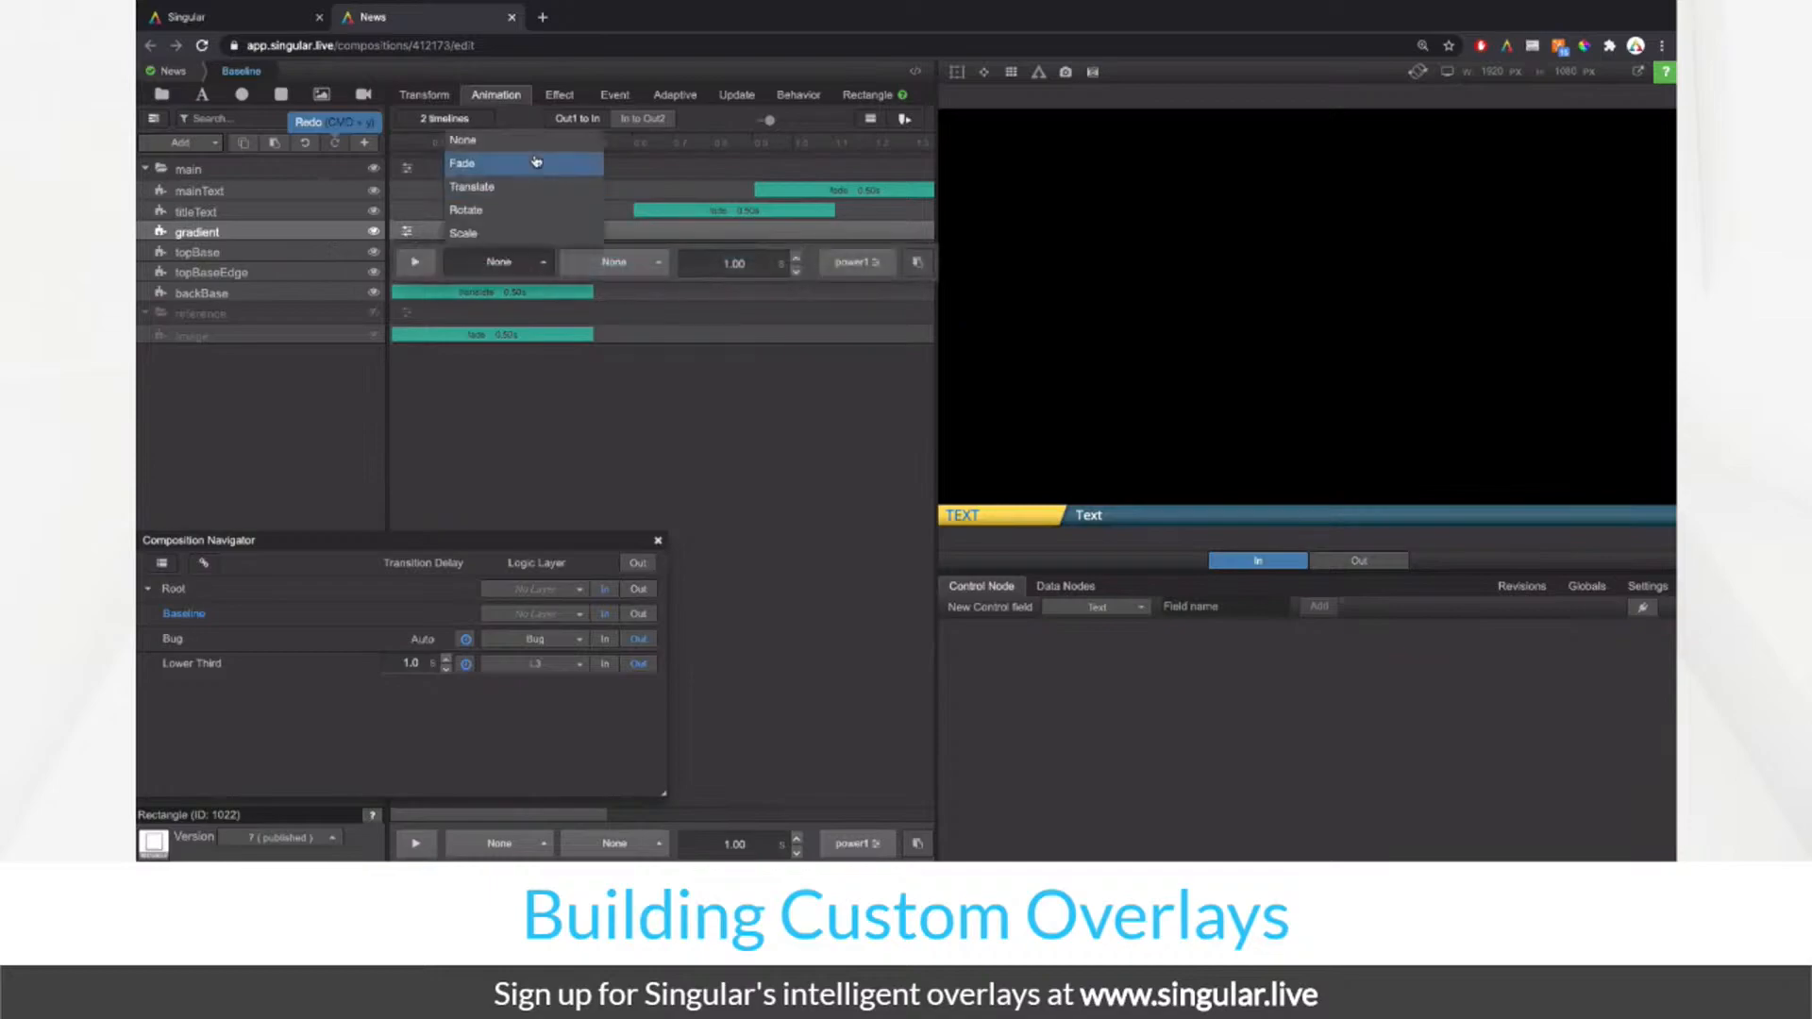
click(534, 159)
click(429, 233)
double_click(776, 265)
text(0.5)
key(Return)
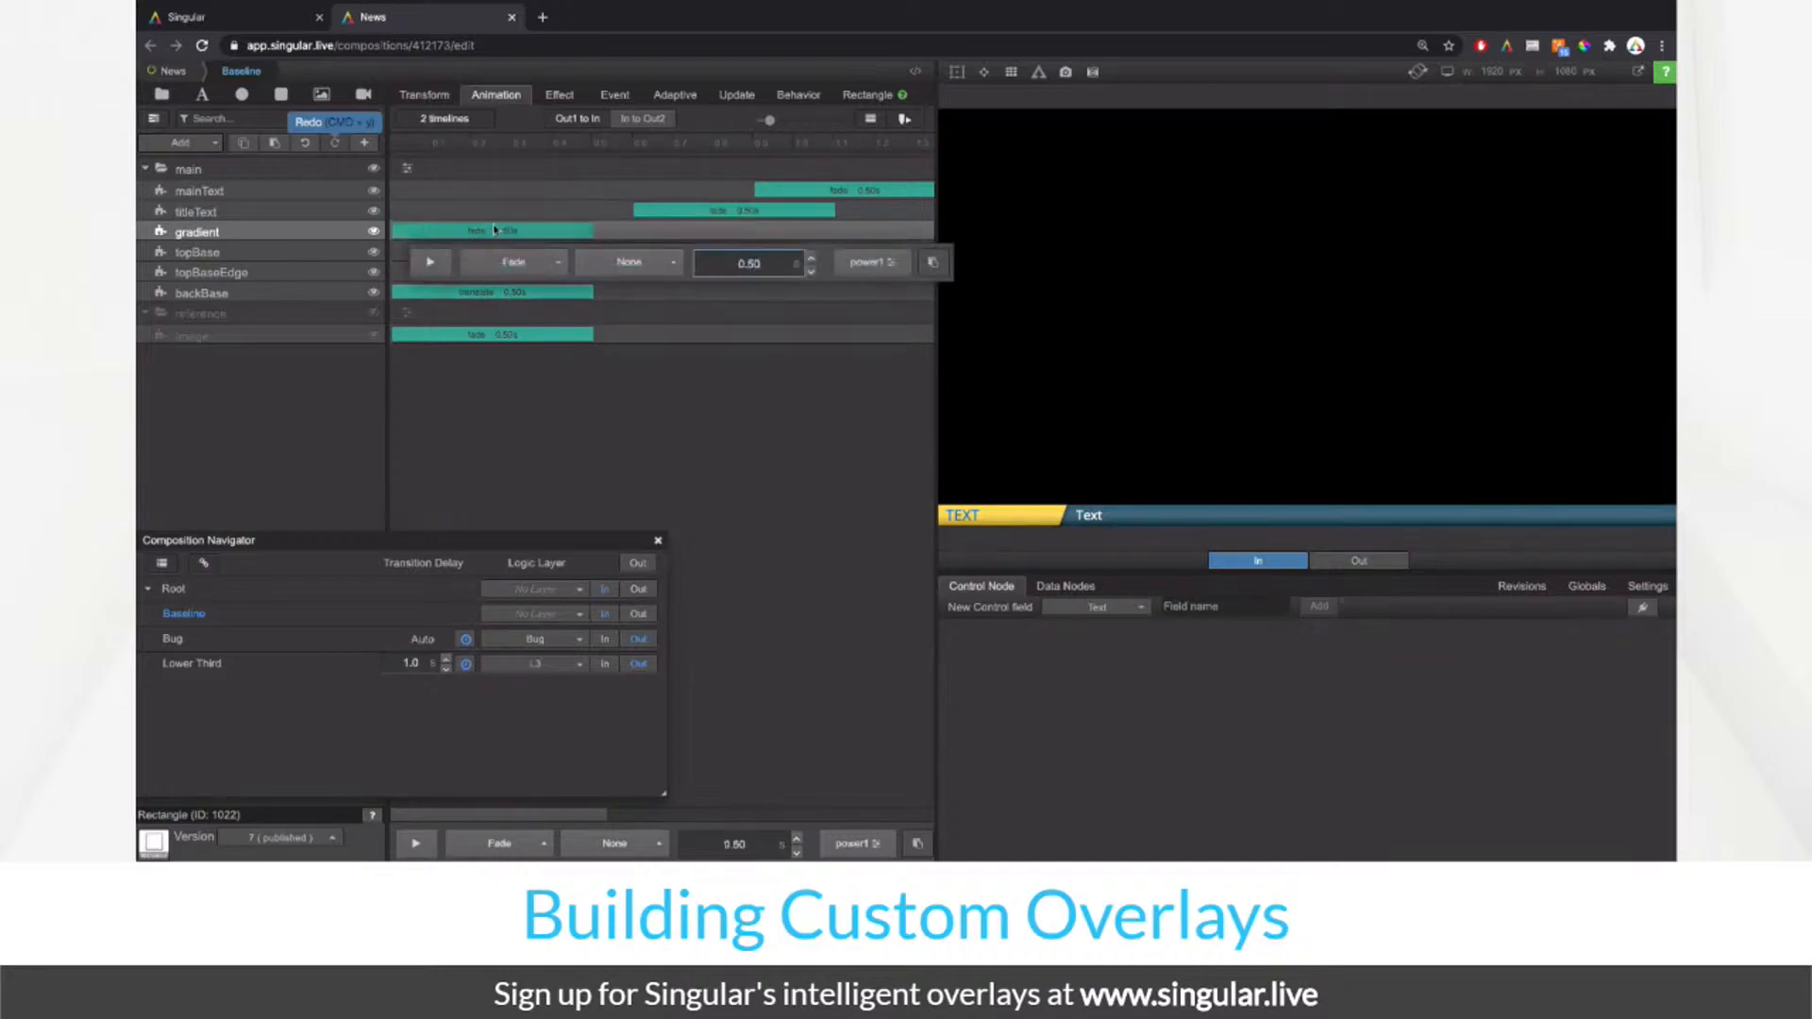
drag(465, 232, 789, 231)
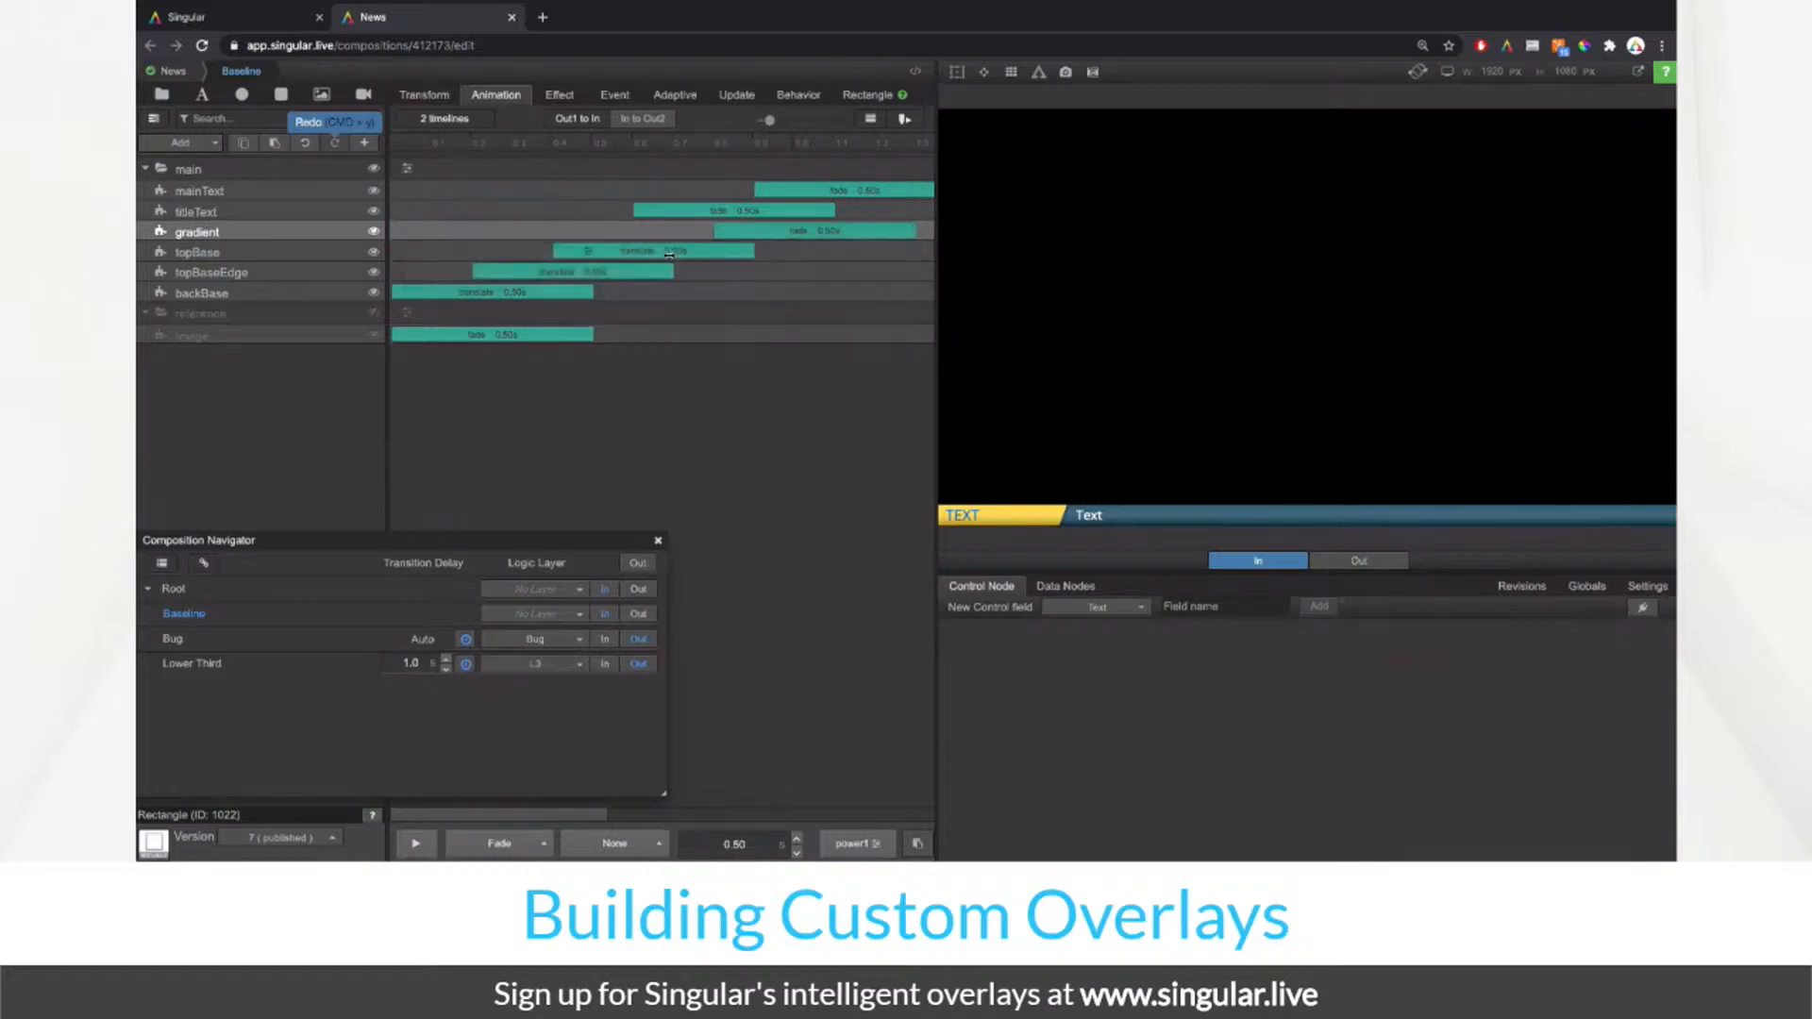
drag(788, 231, 831, 233)
click(413, 845)
Step: Switch the gradient fade to Linear easing and preview the result
click(616, 856)
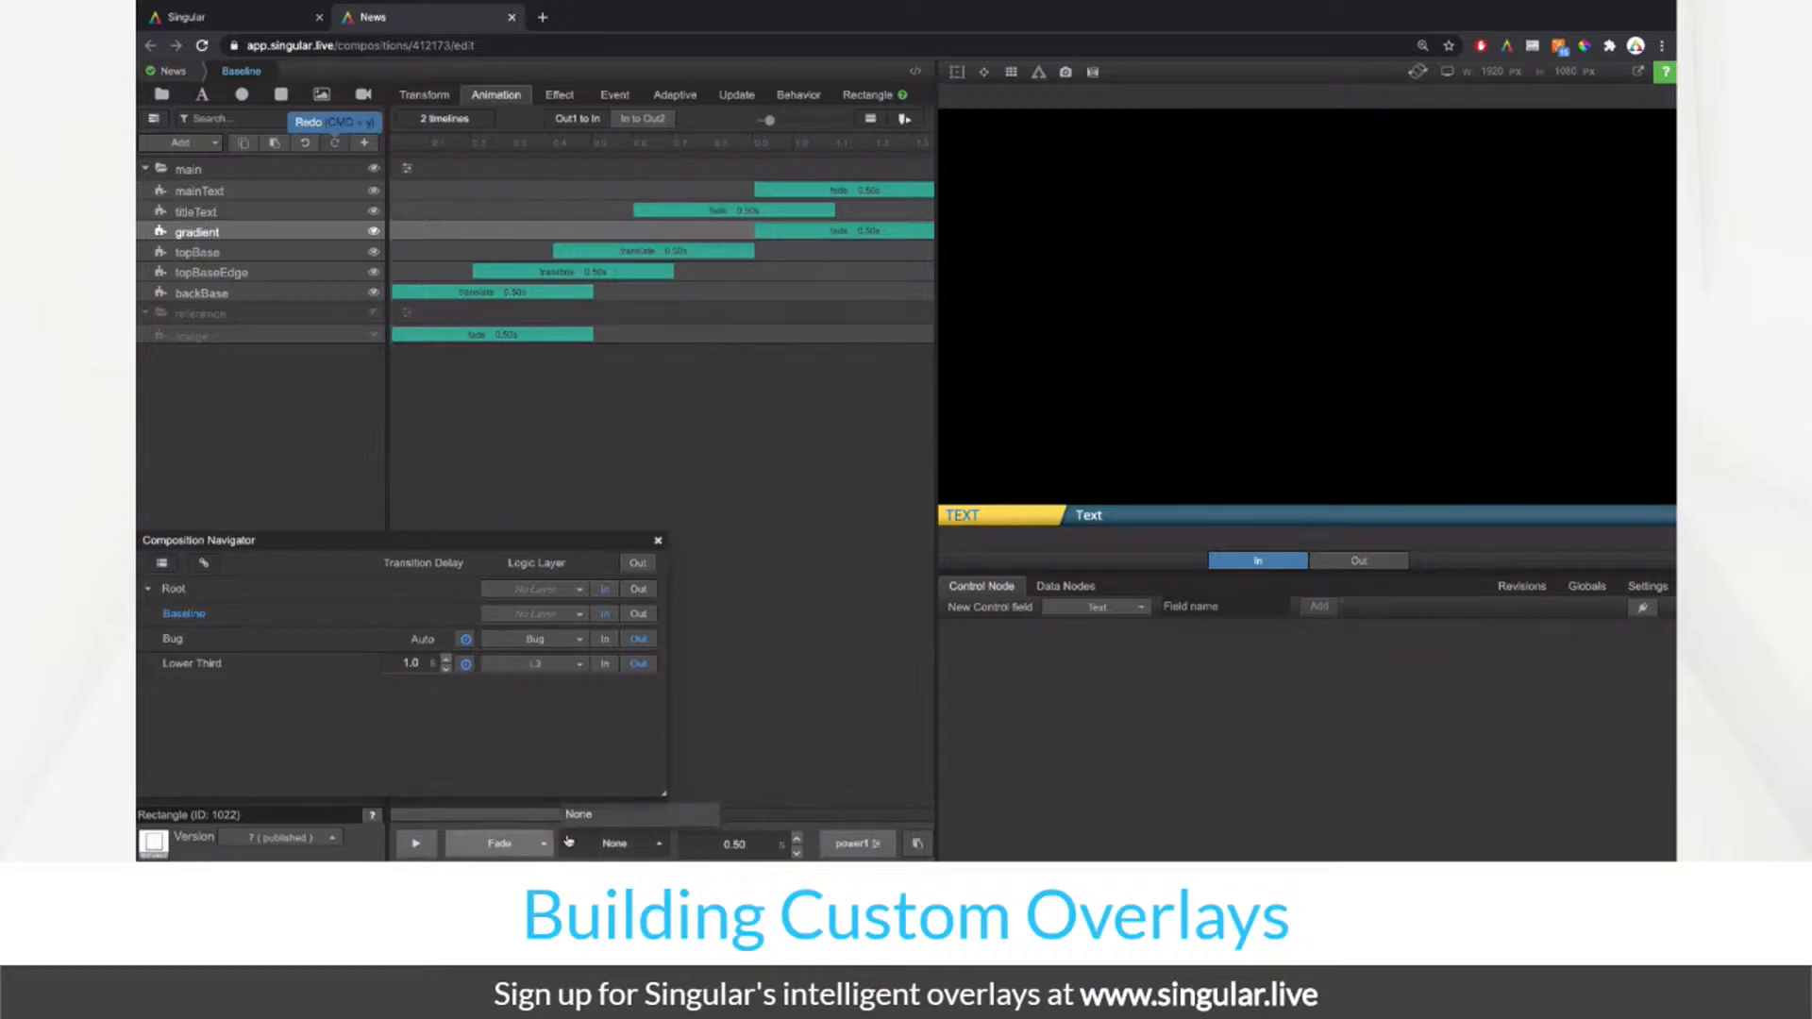
click(855, 843)
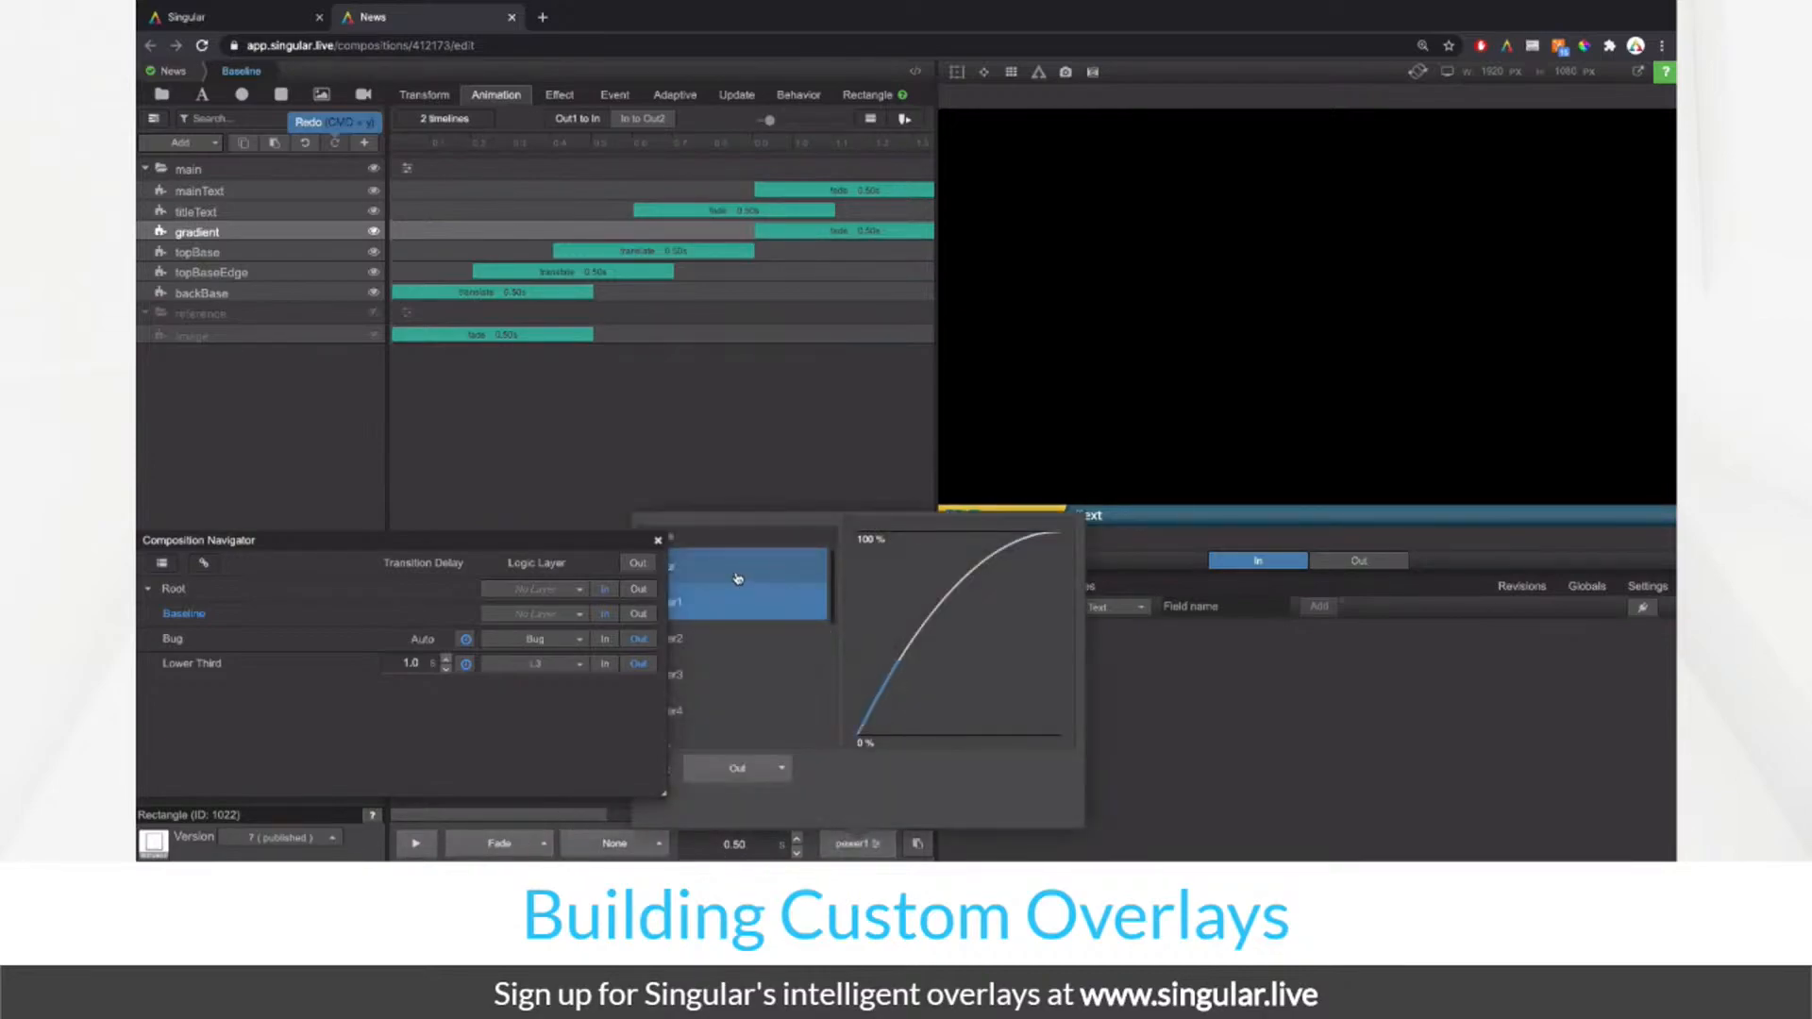
click(658, 541)
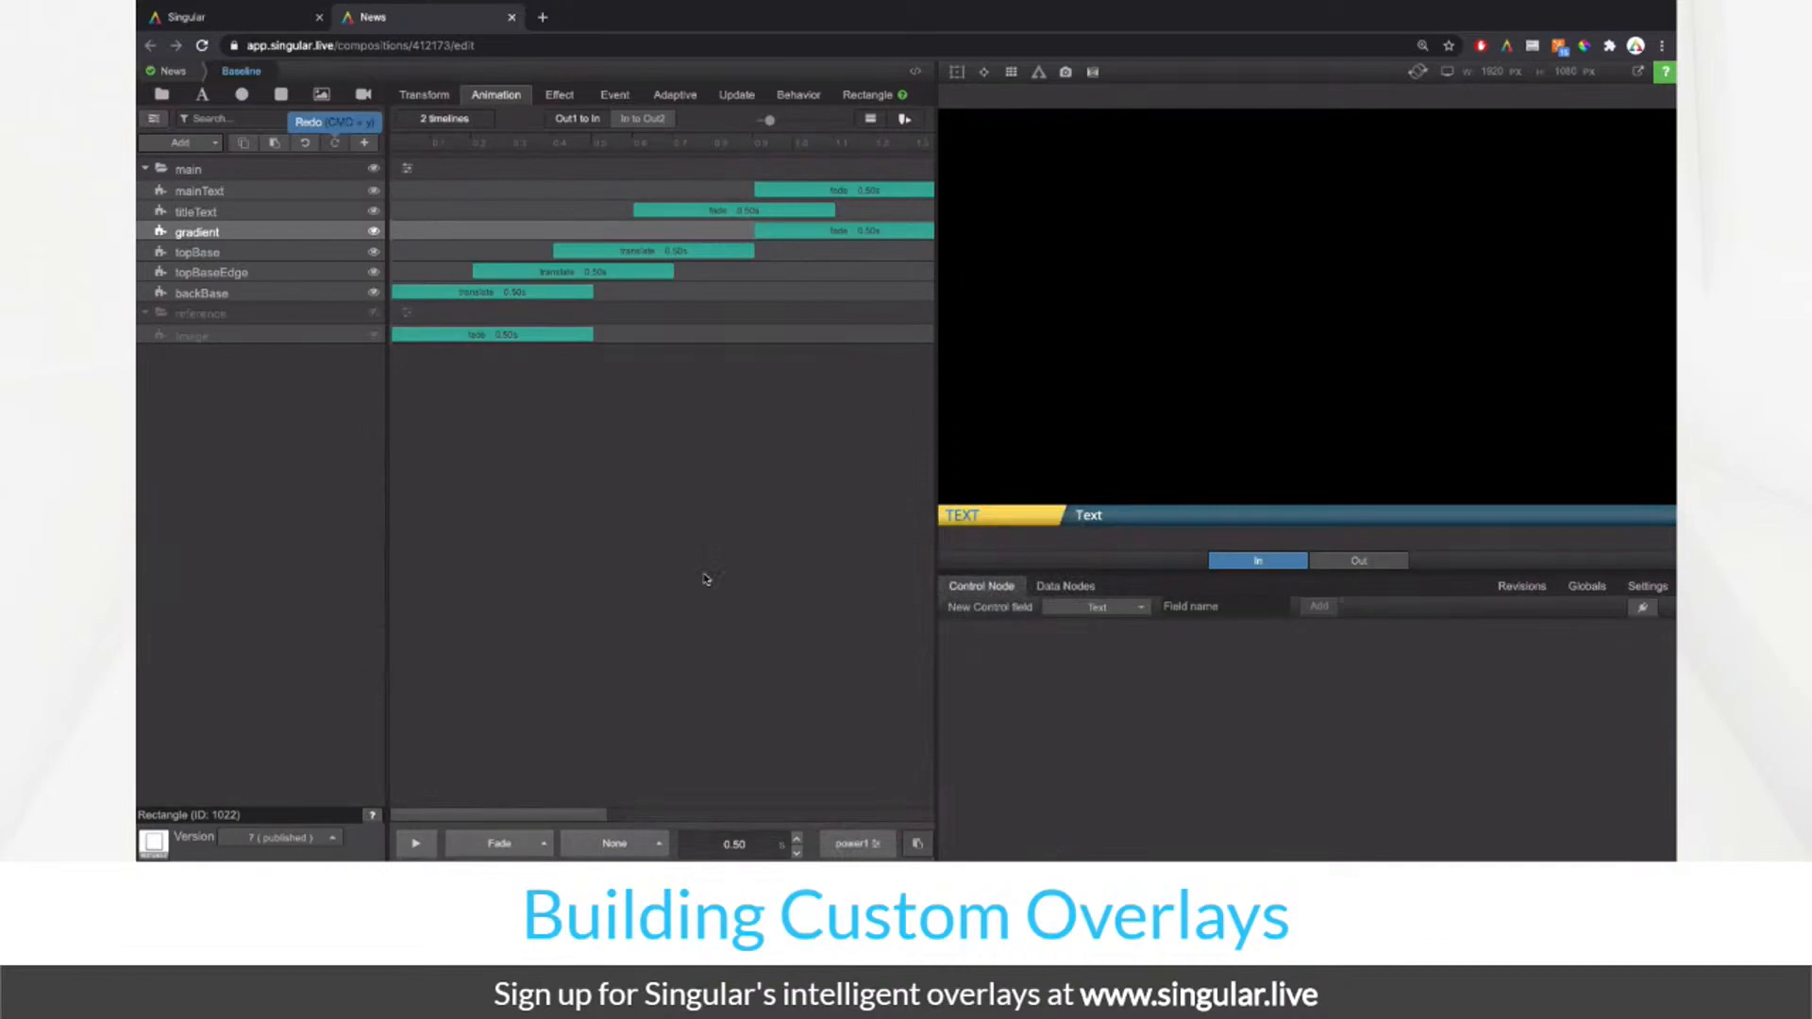
click(855, 843)
click(760, 571)
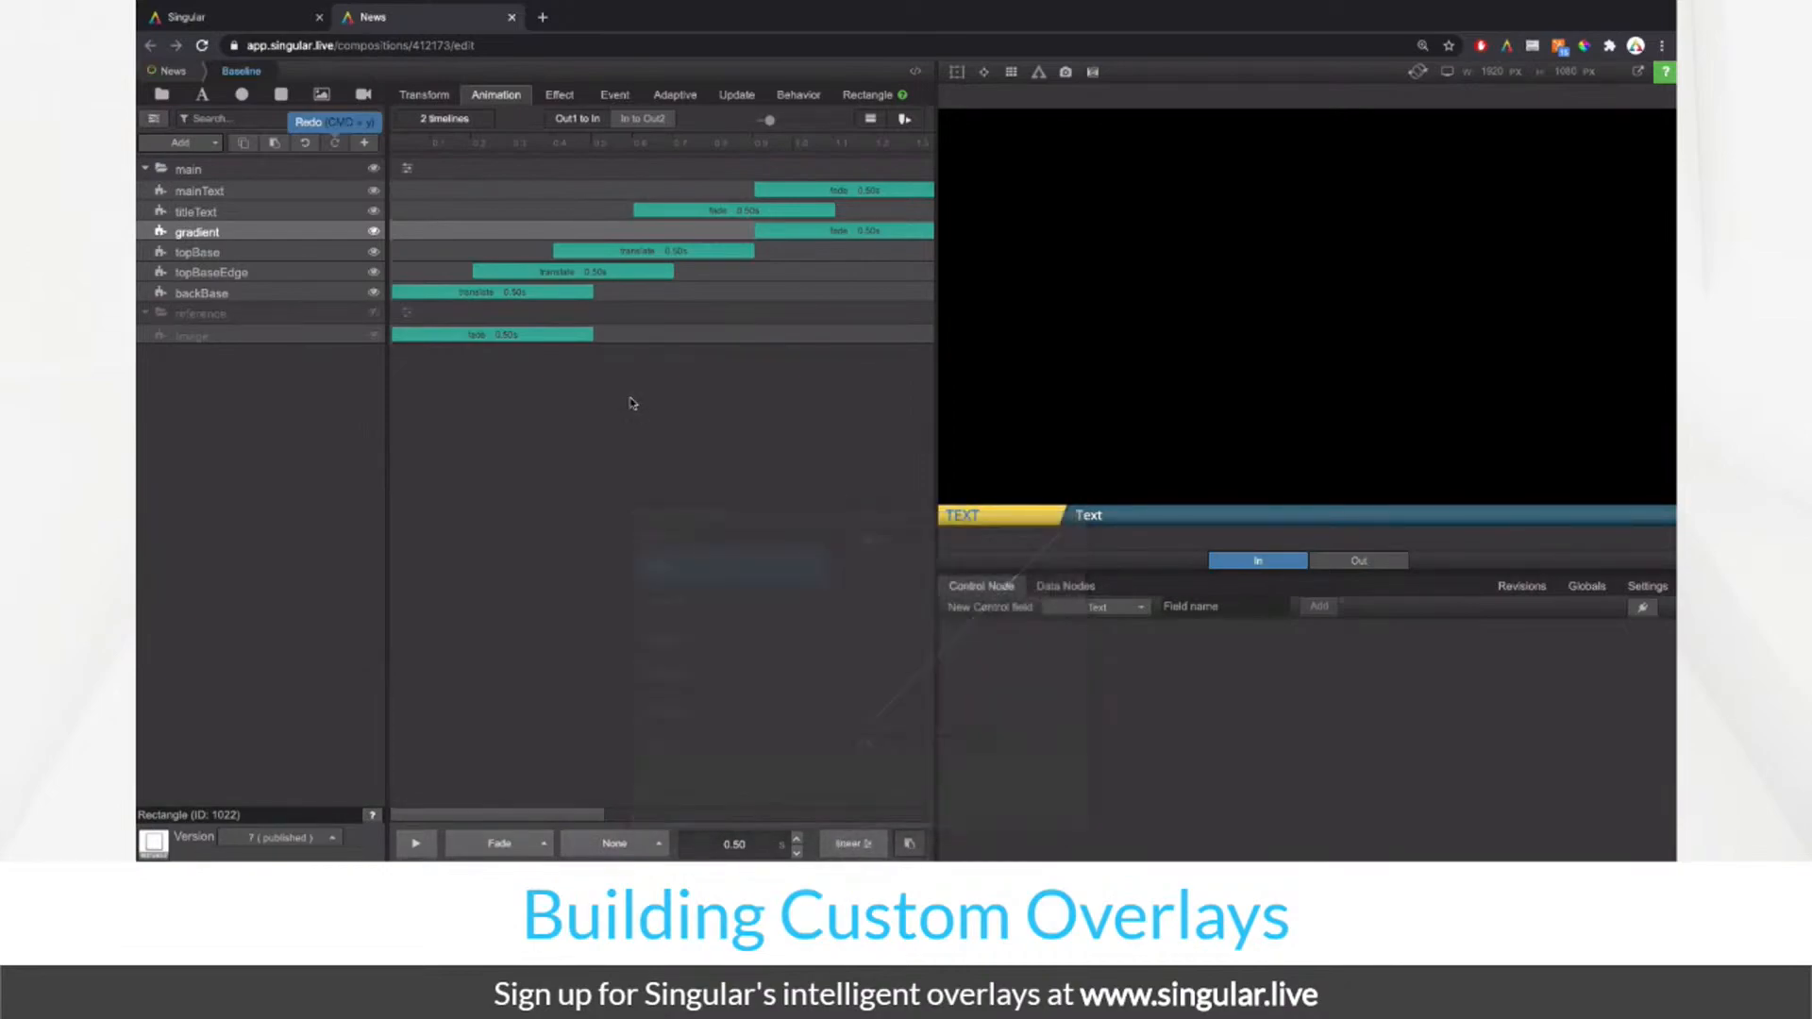
click(422, 840)
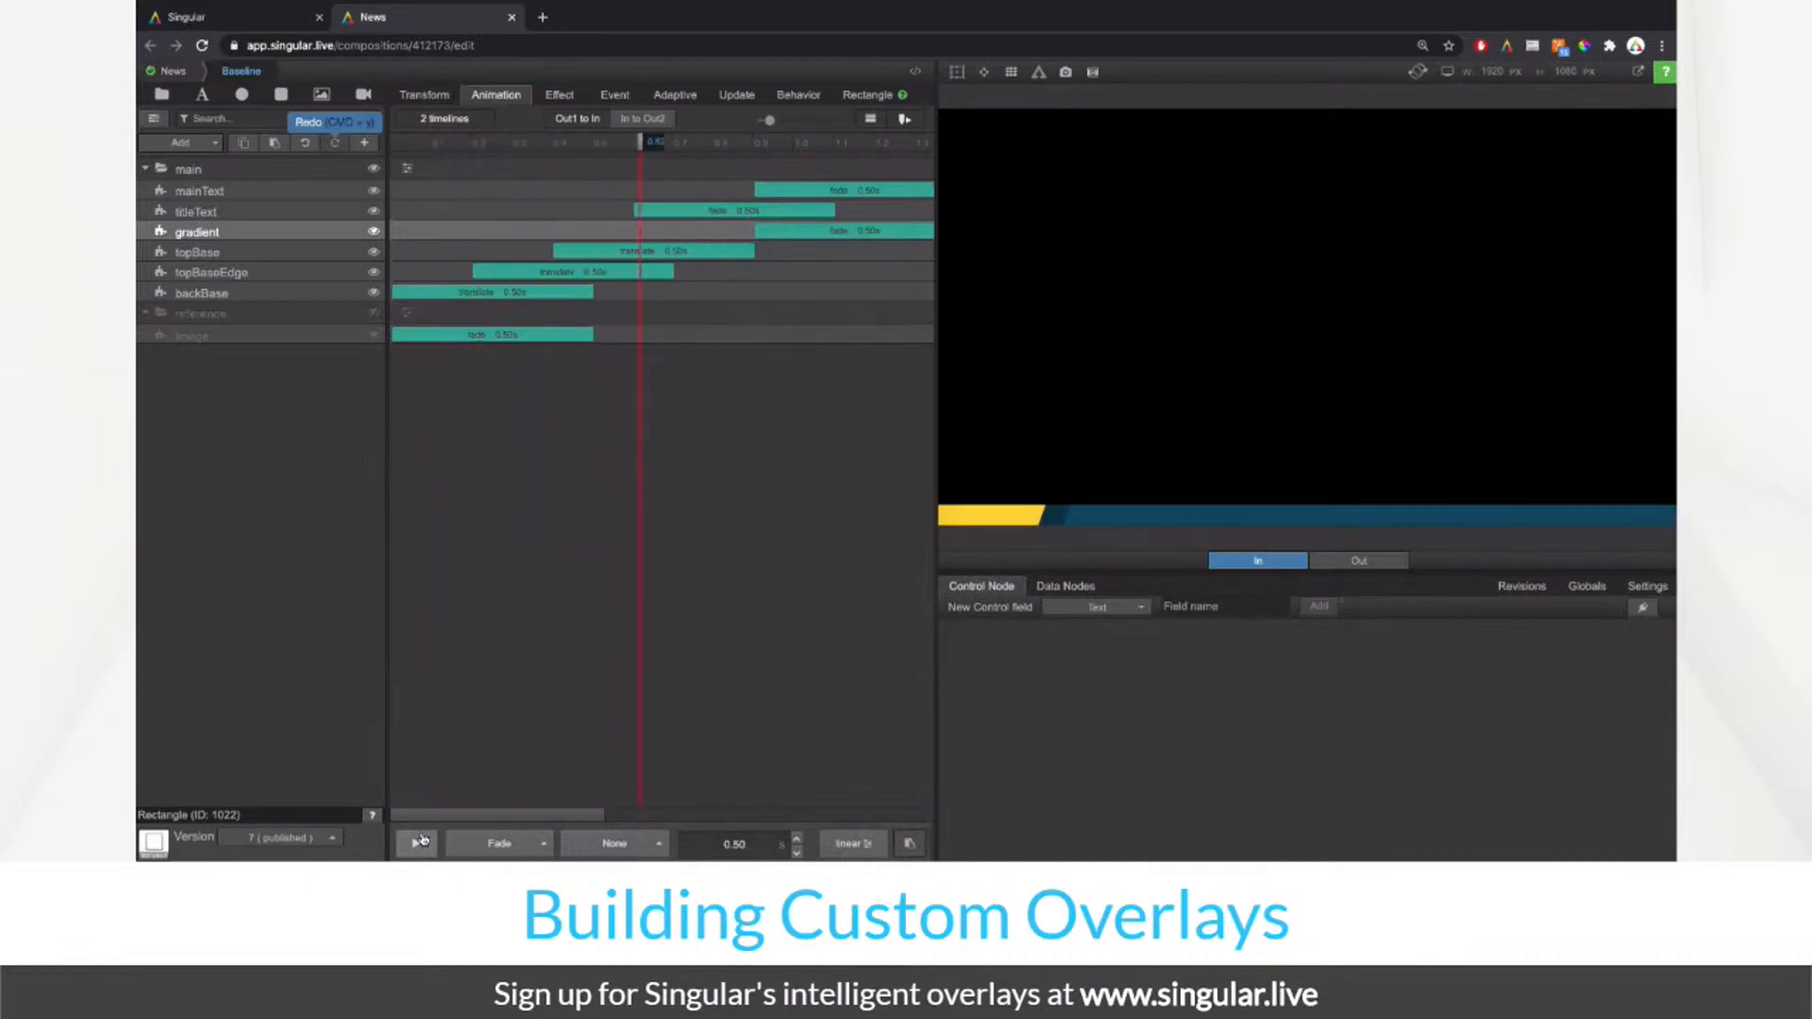
click(422, 840)
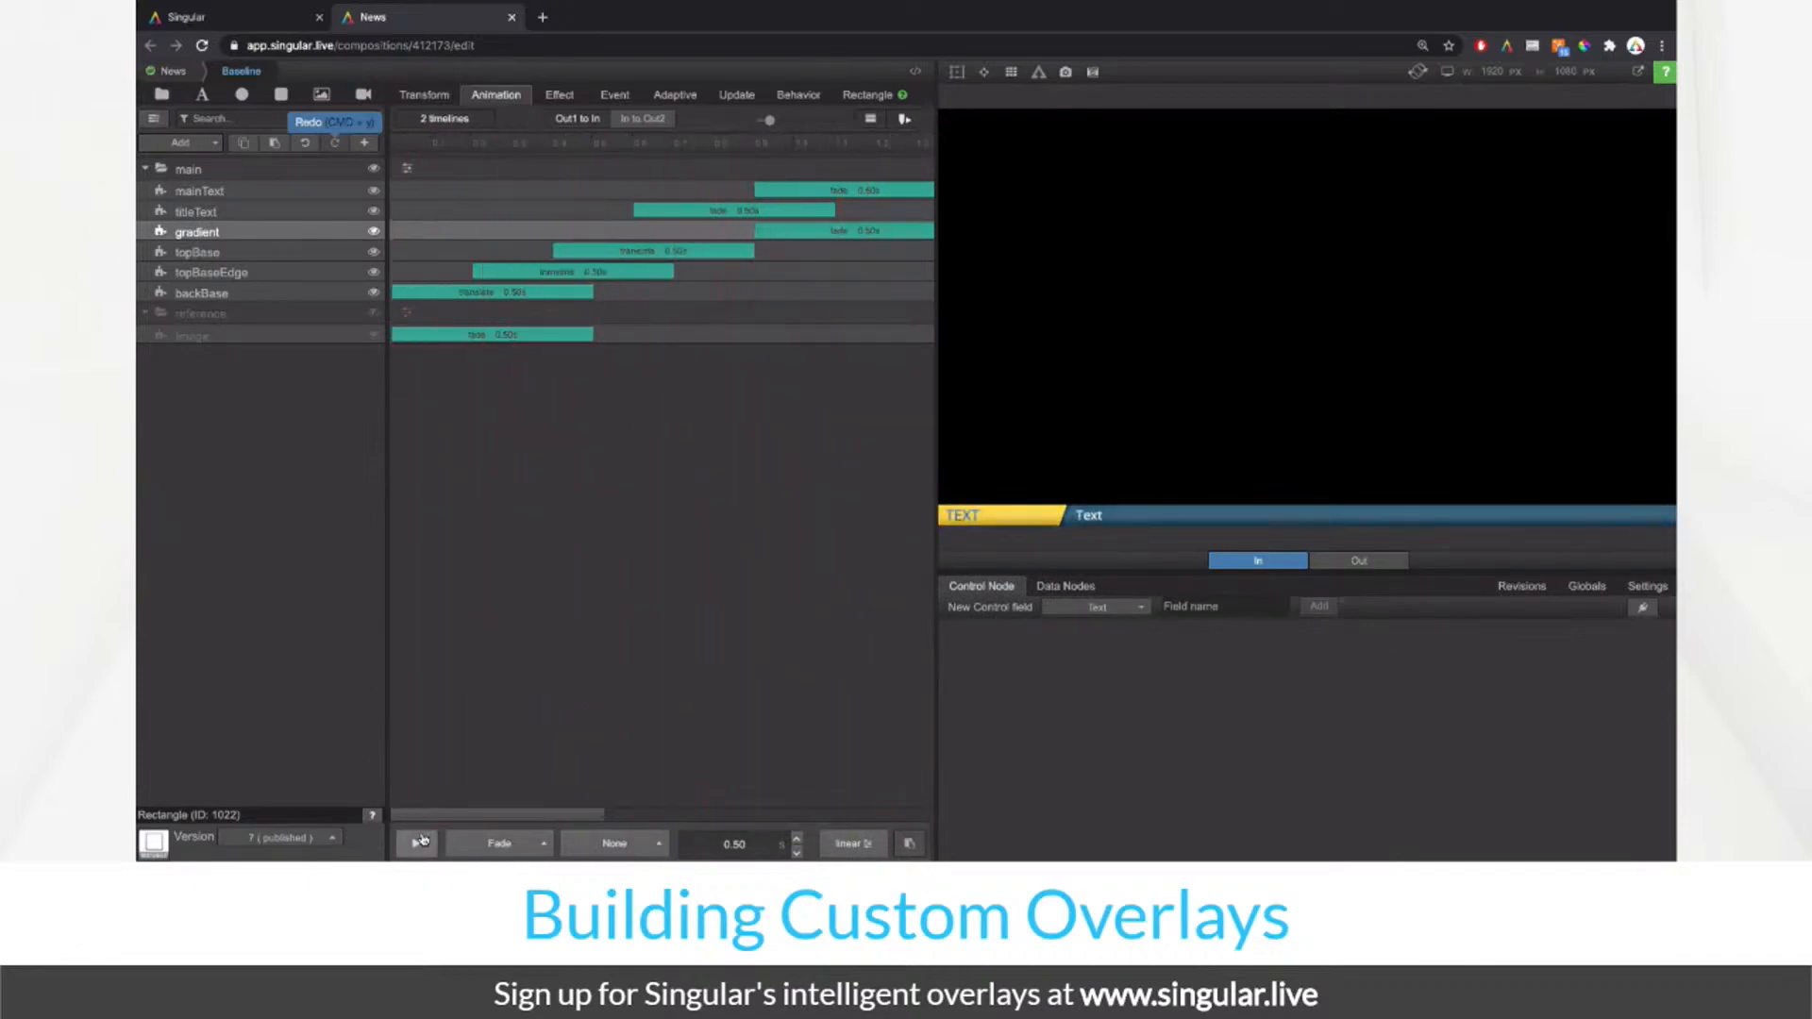
Step: Move the gradient fade earlier so it starts with topBase's animation, and replay it
drag(835, 243, 715, 243)
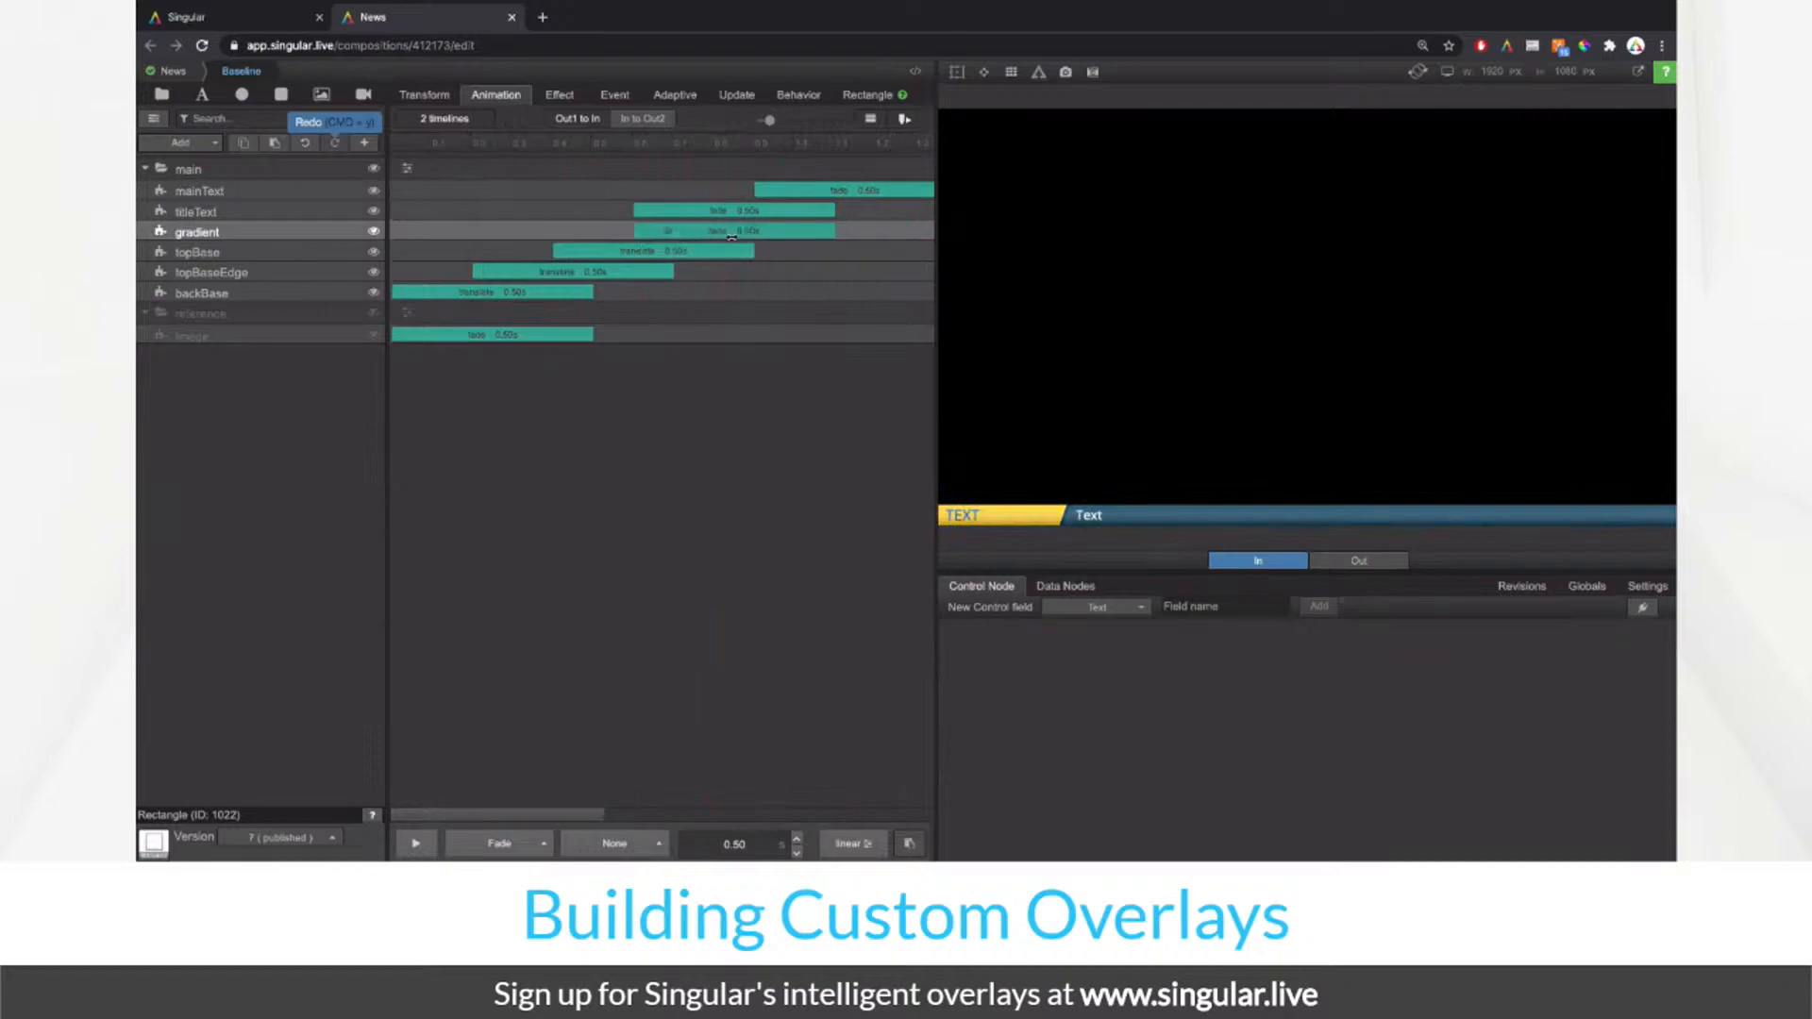
click(434, 843)
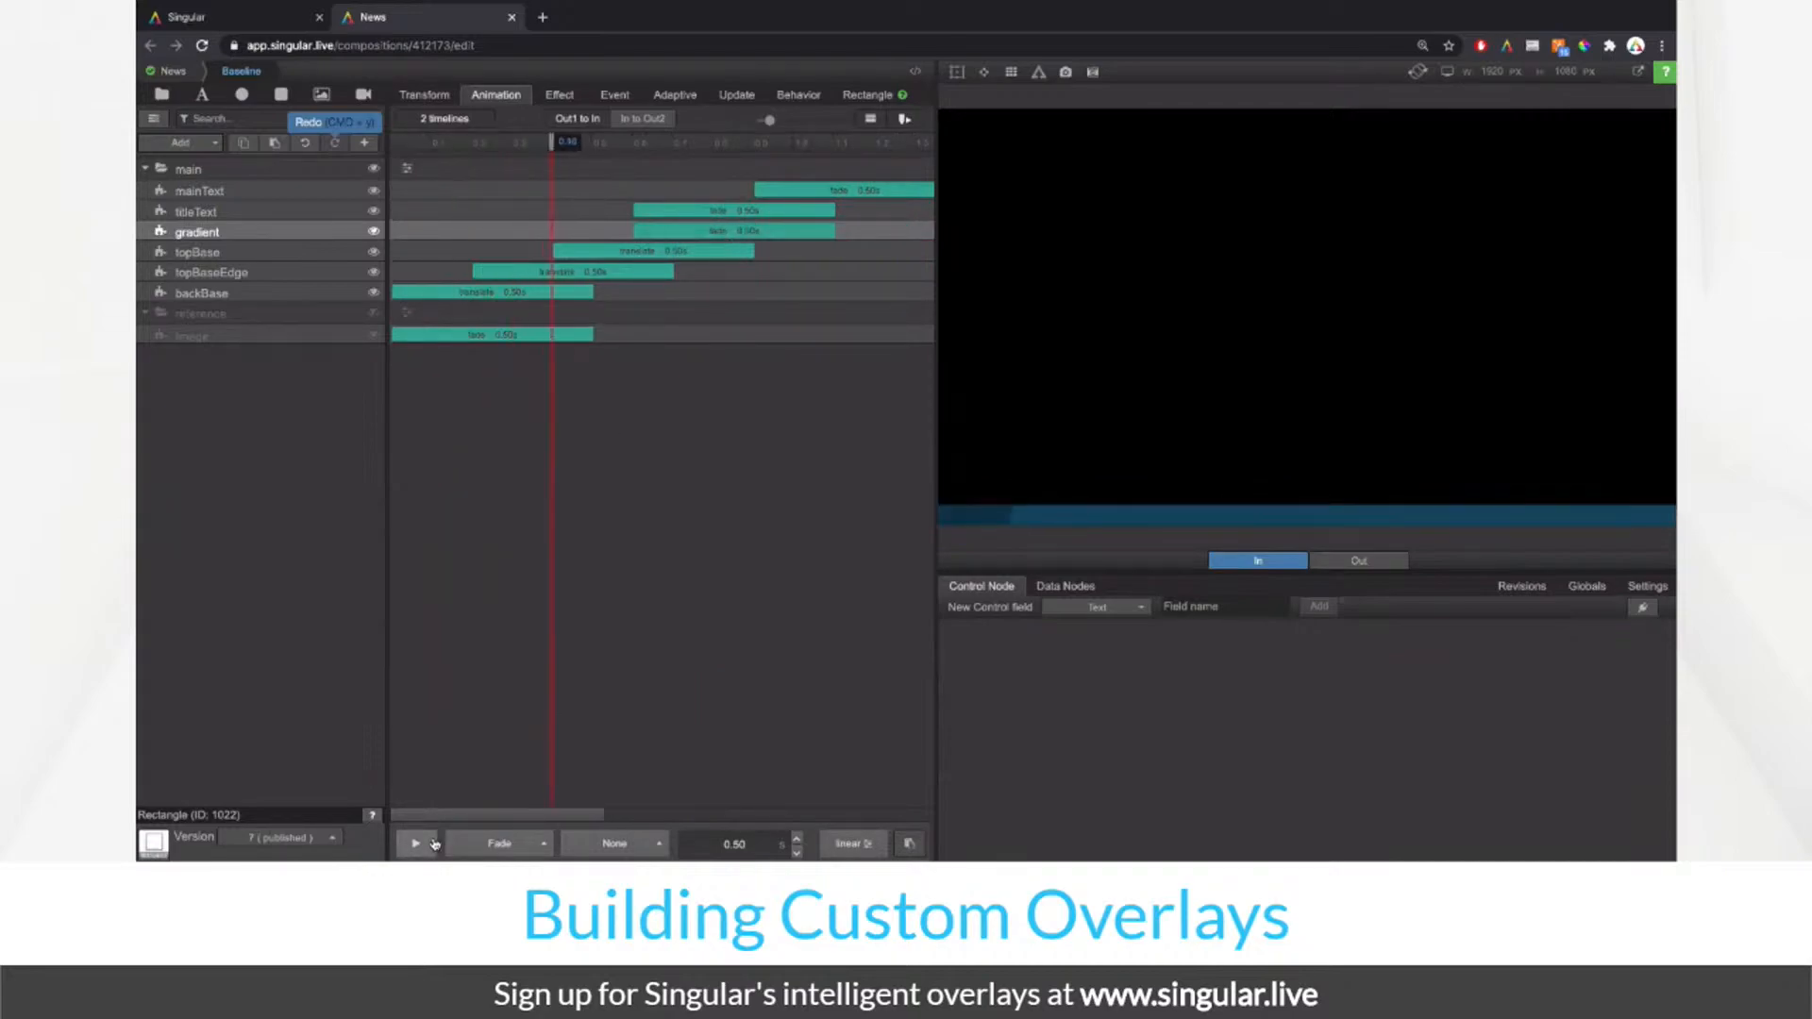
drag(734, 225, 681, 231)
click(417, 843)
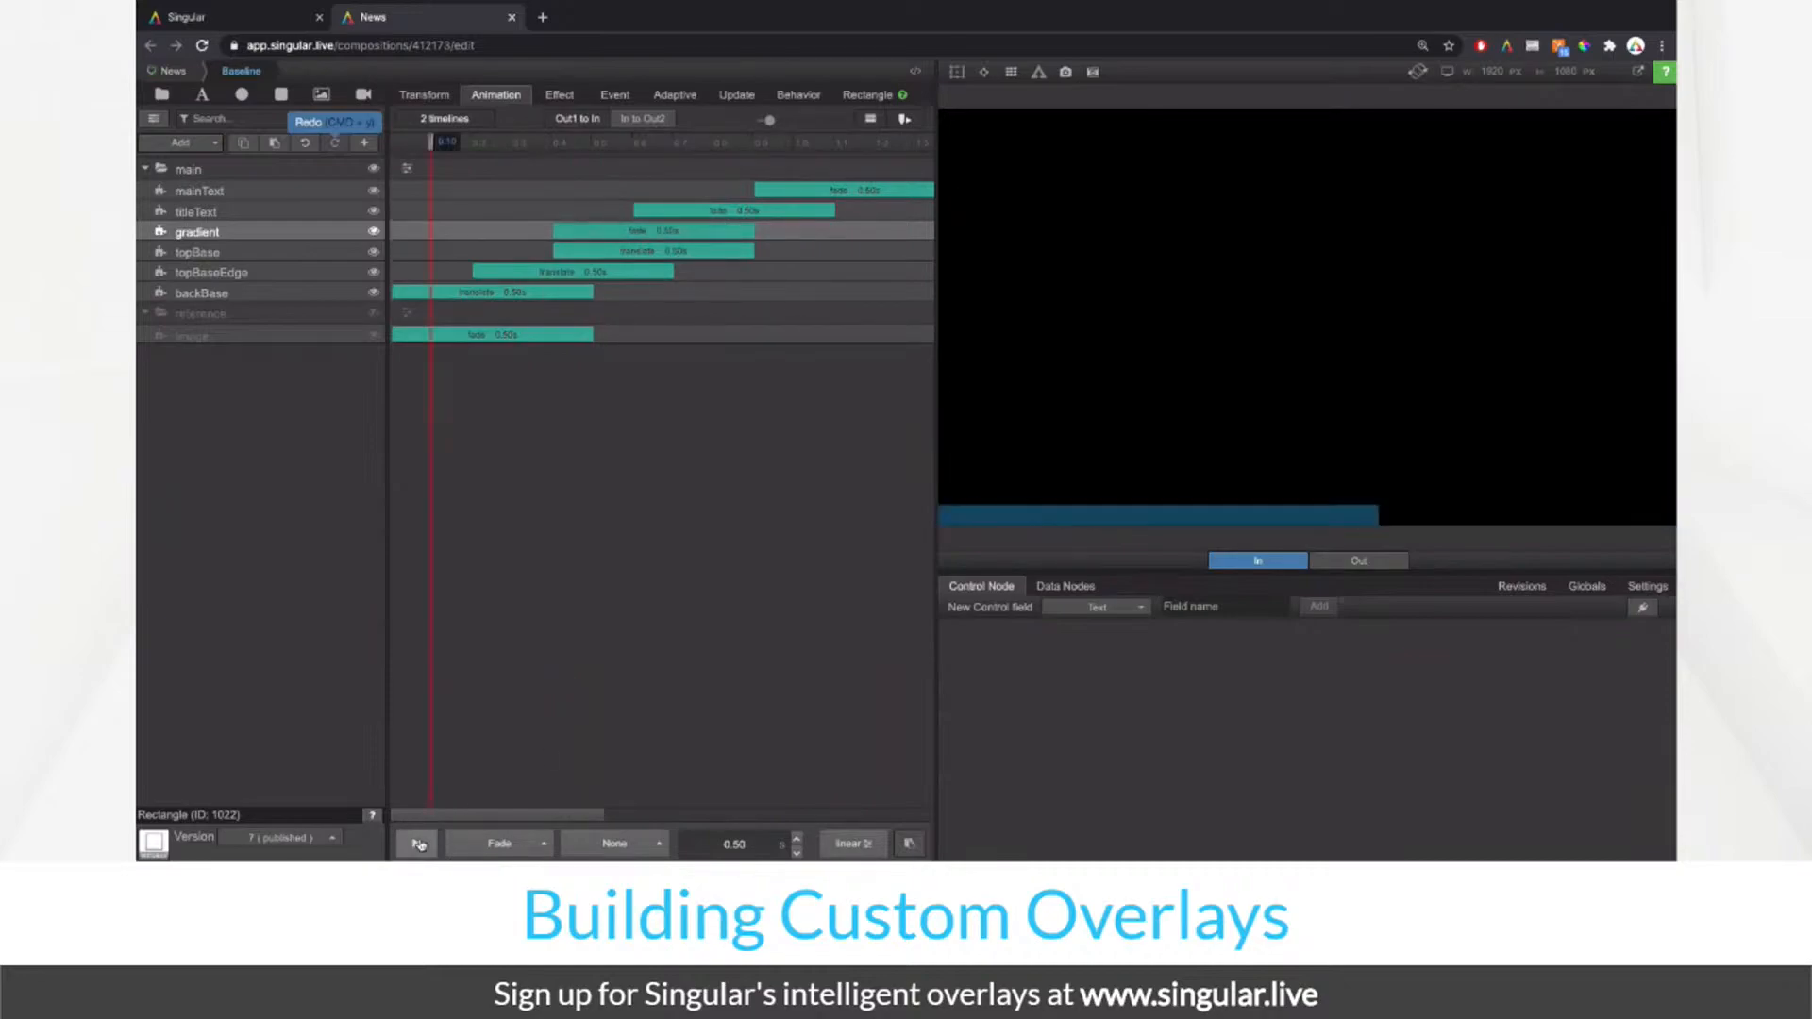
click(416, 843)
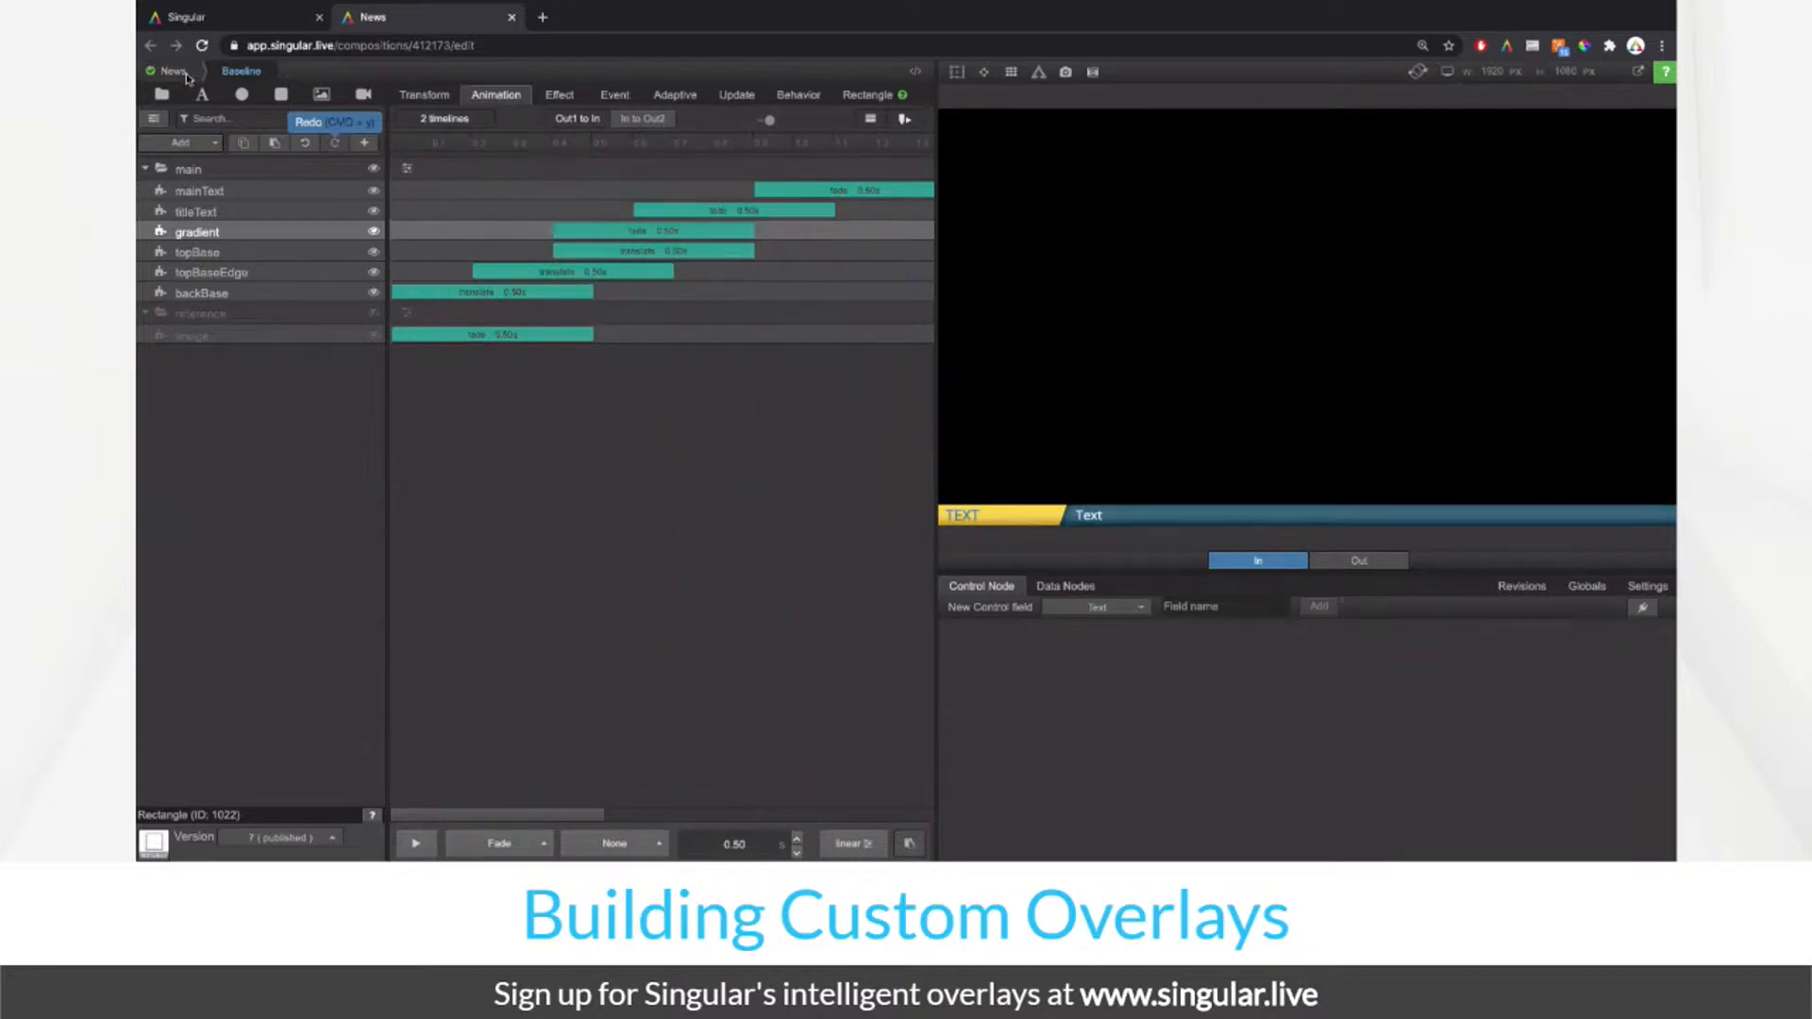
Step: Open Baseline from News, delete the reference folder with its image, and return to News
click(192, 71)
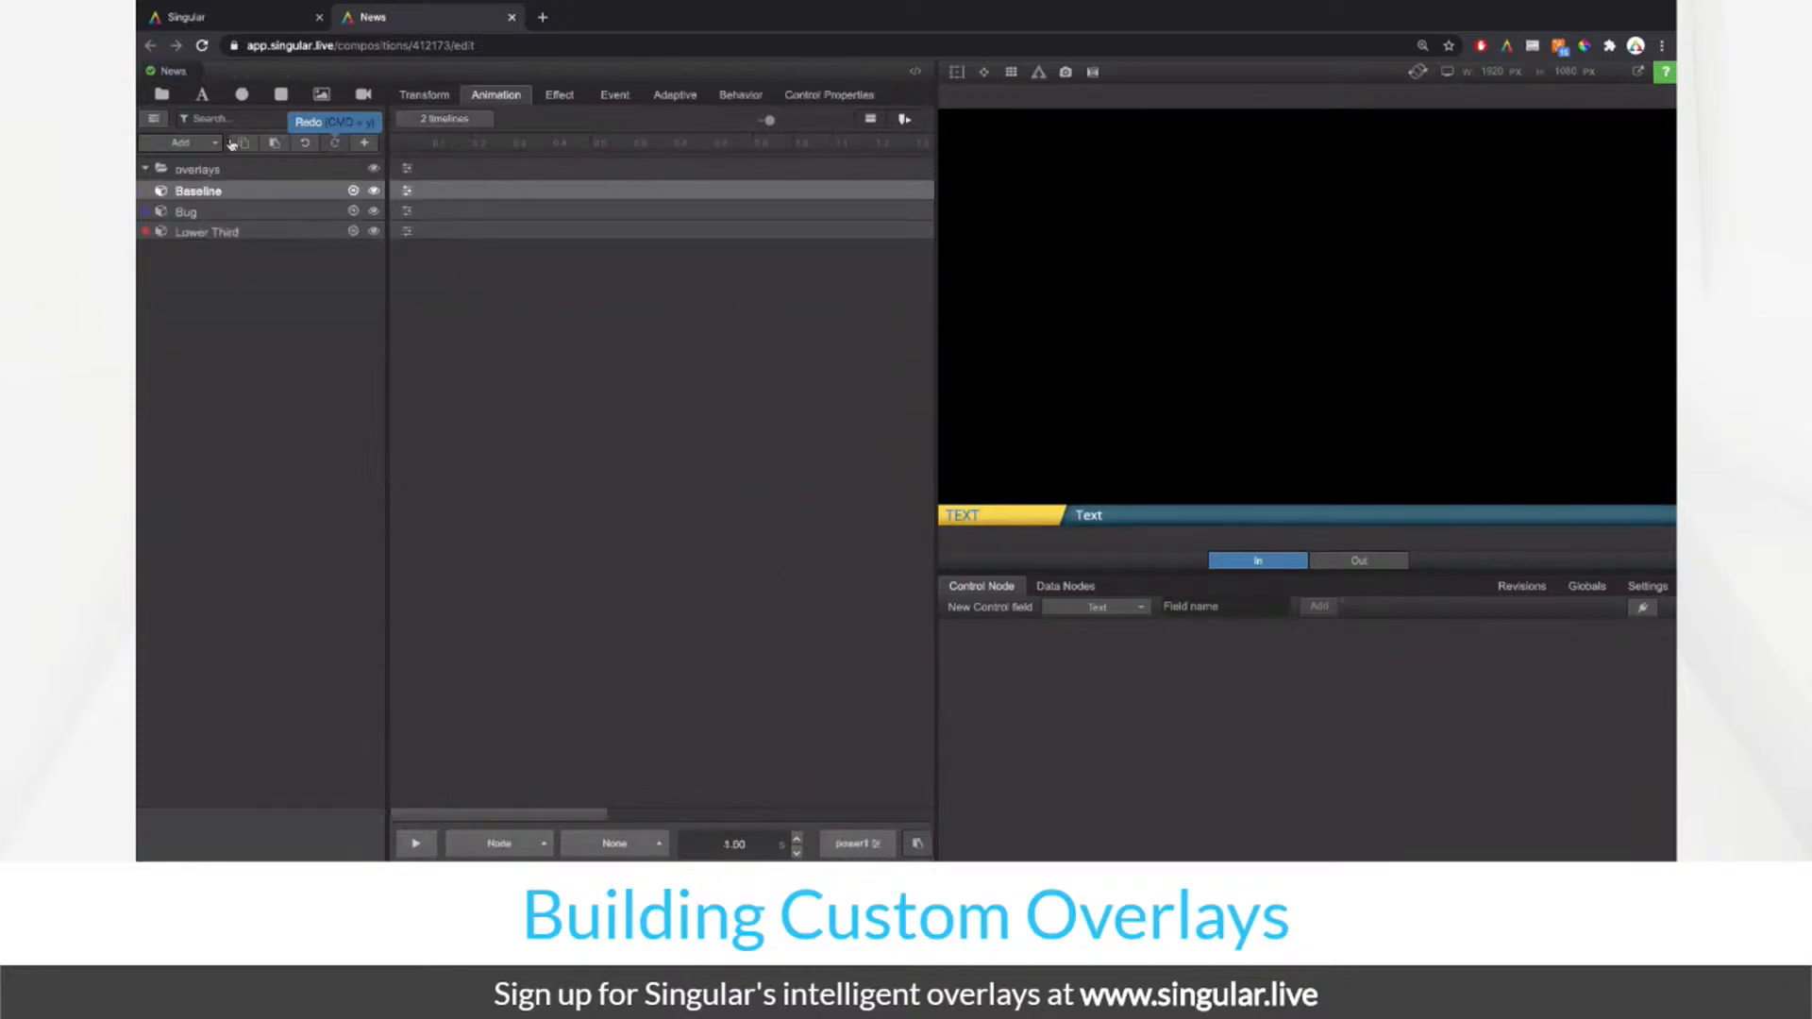
click(354, 192)
right_click(293, 316)
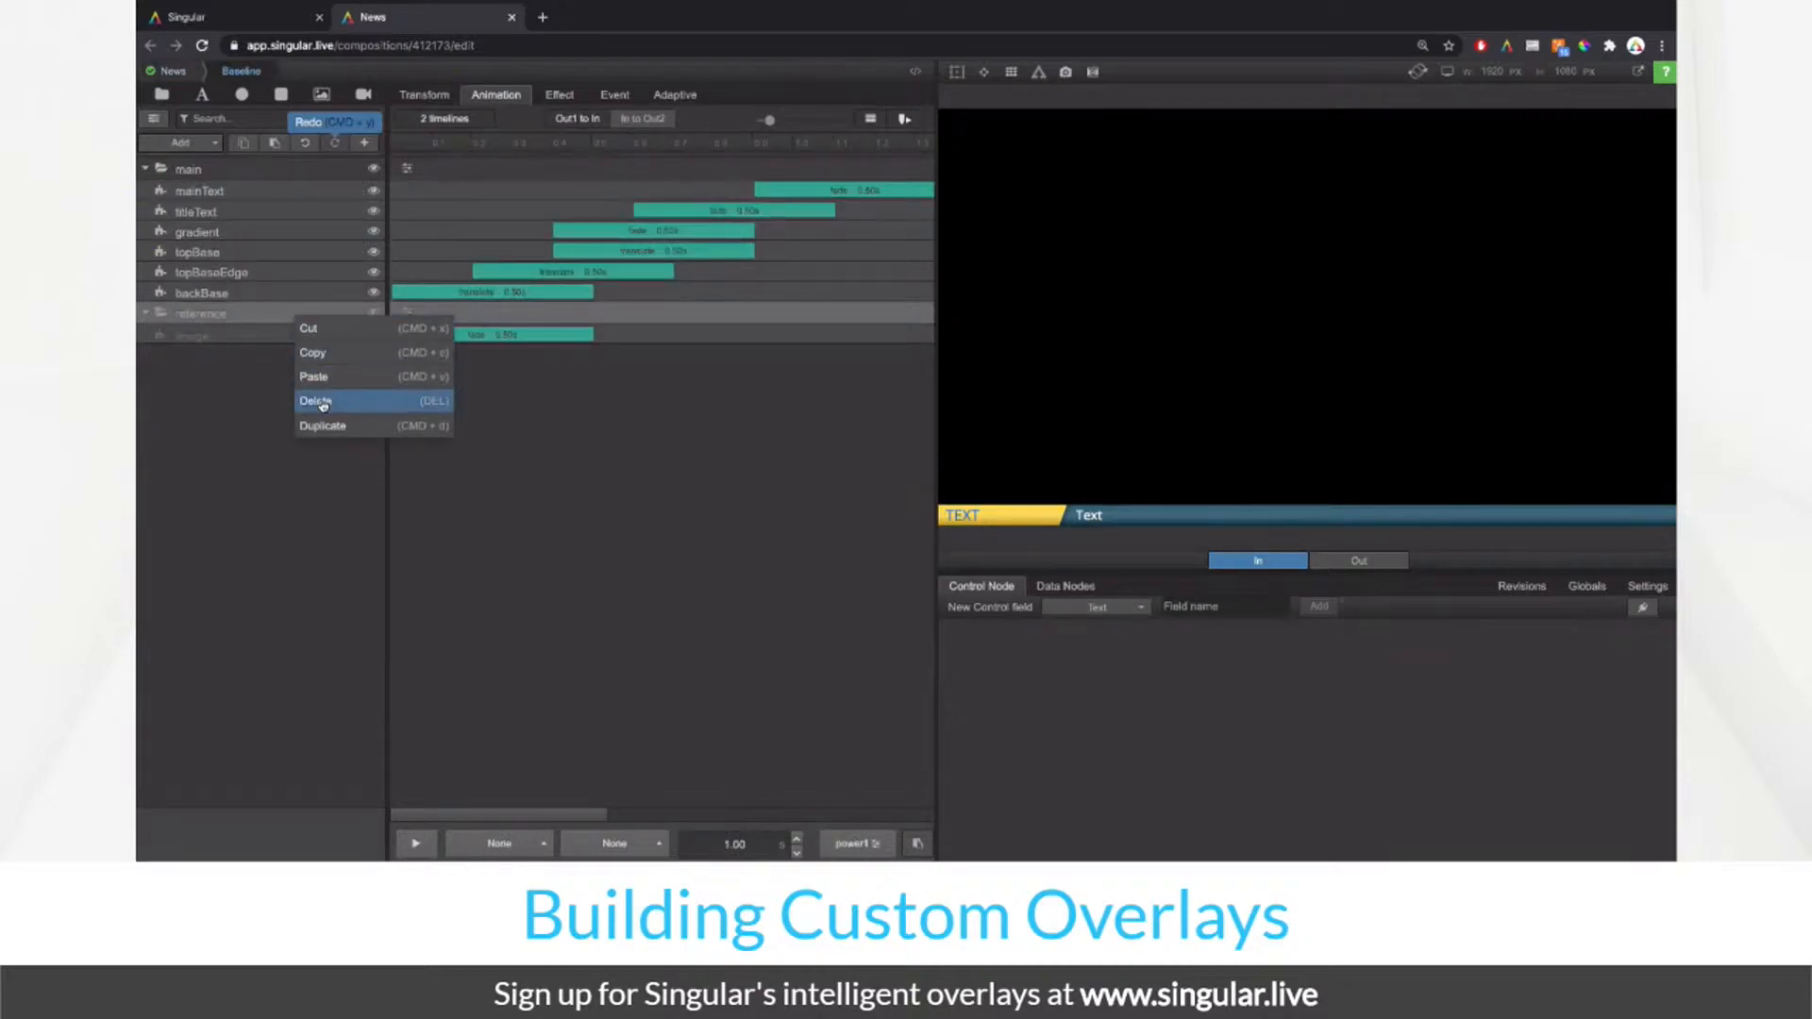
click(323, 403)
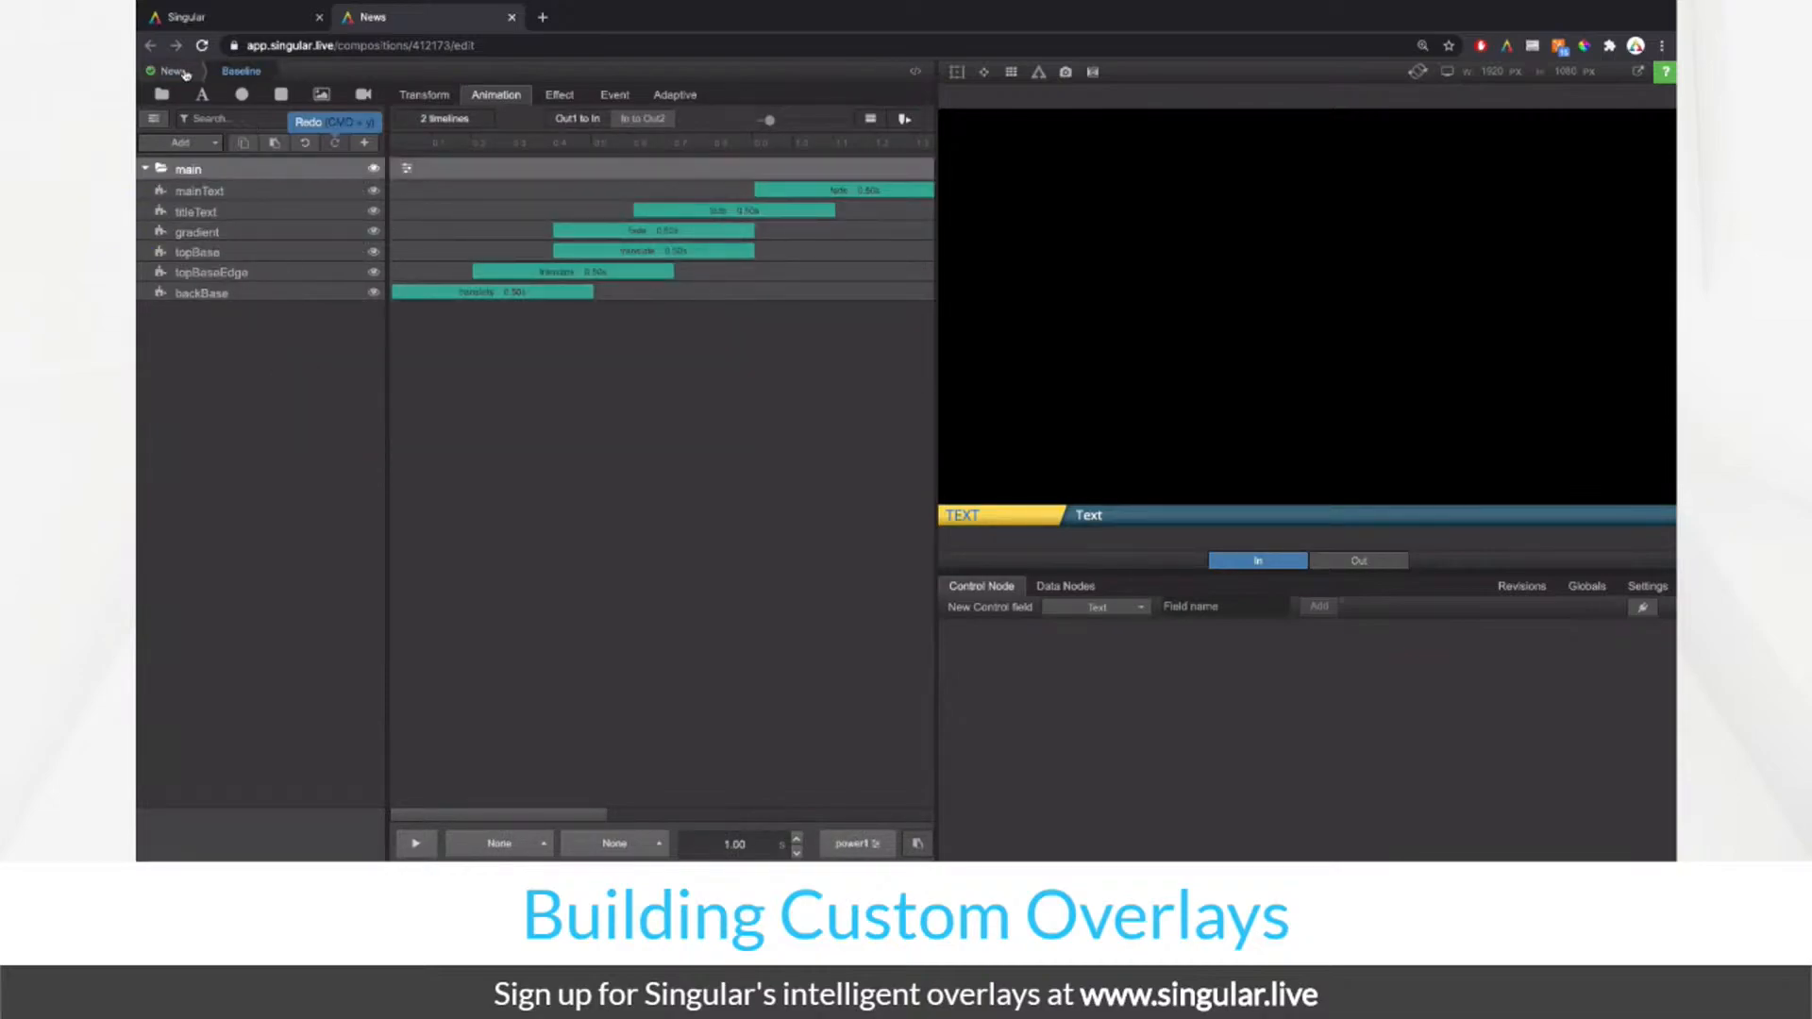
click(184, 72)
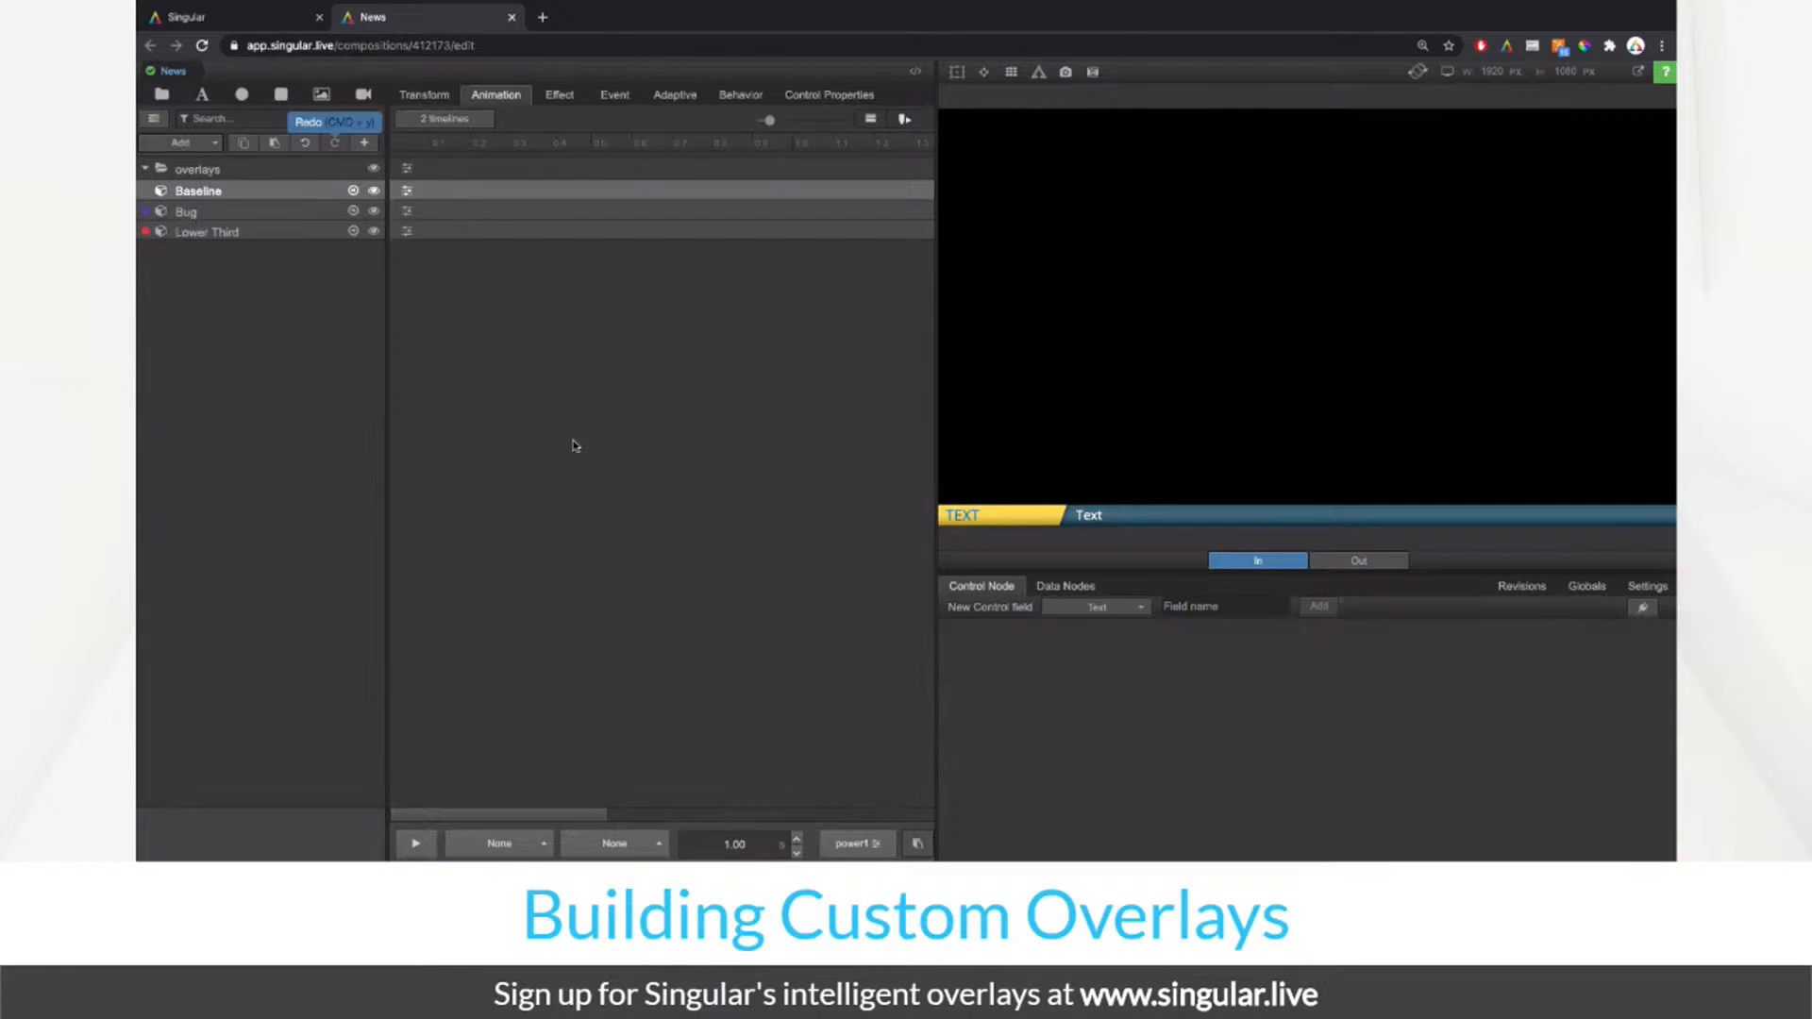
Step: Assign the Baseline overlay to a new logic layer named 'Baseline'
click(324, 227)
click(212, 193)
click(155, 121)
click(554, 619)
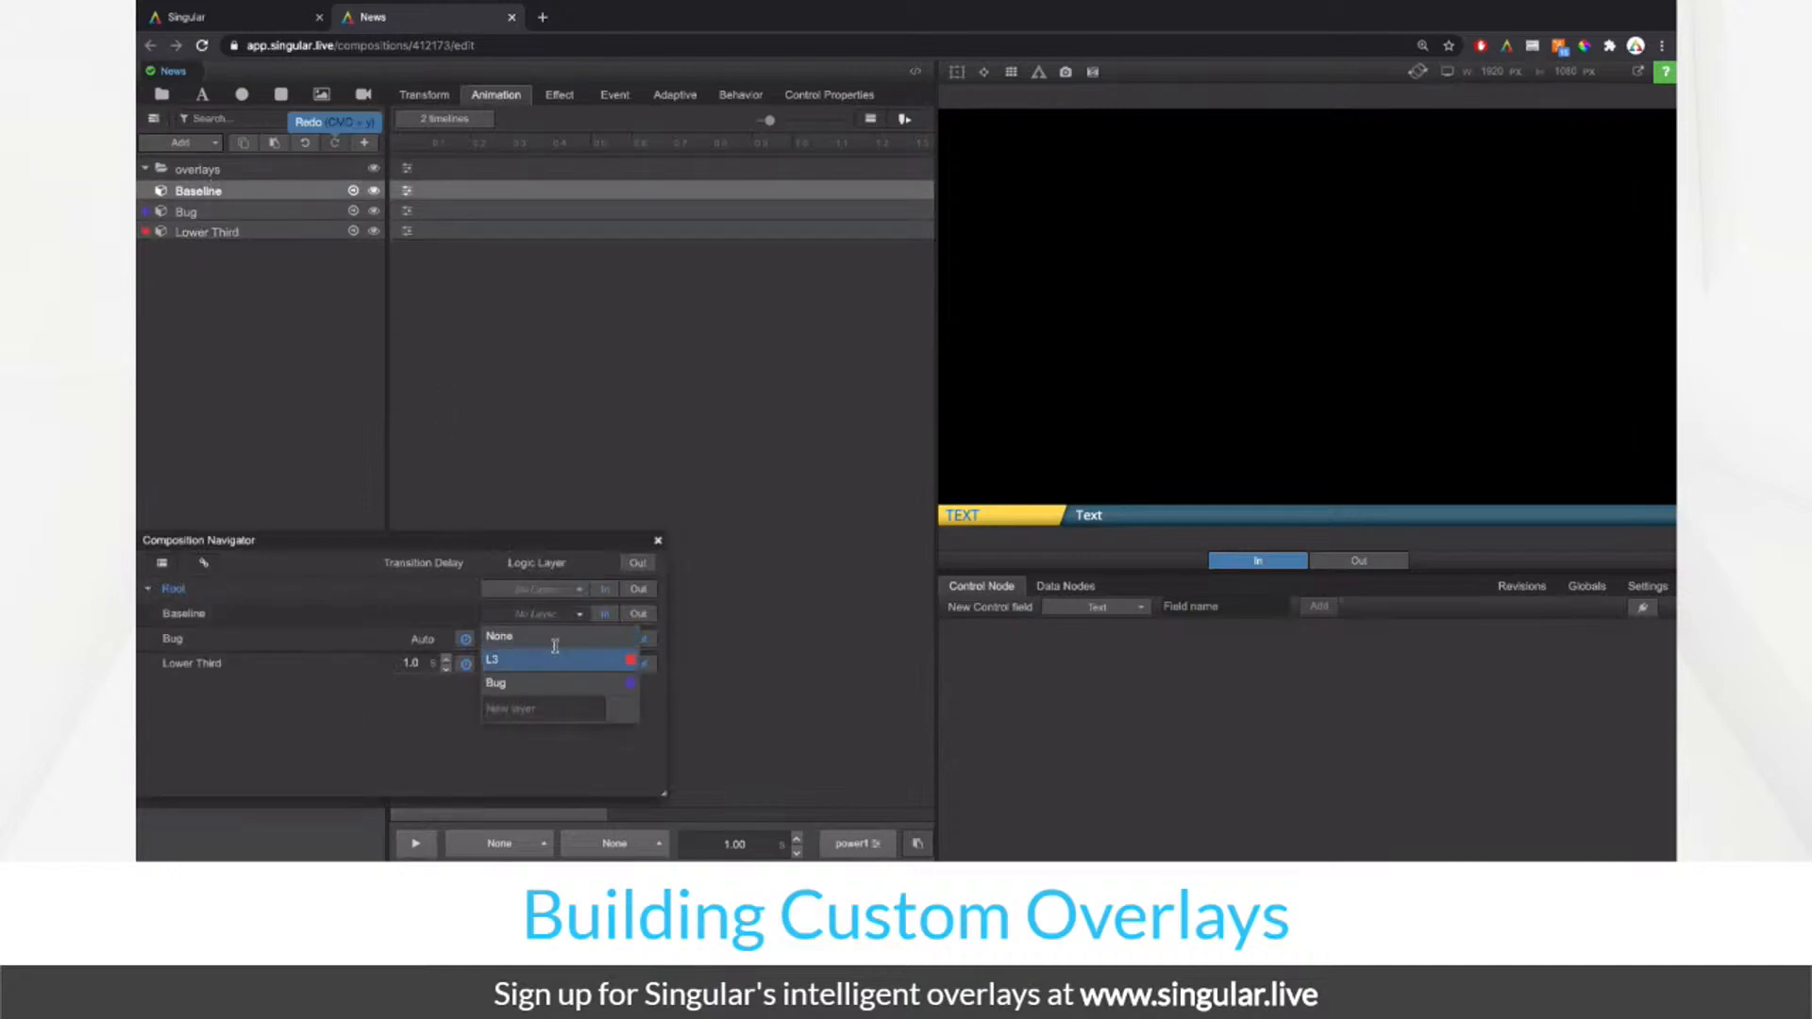
click(556, 715)
text(Bas)
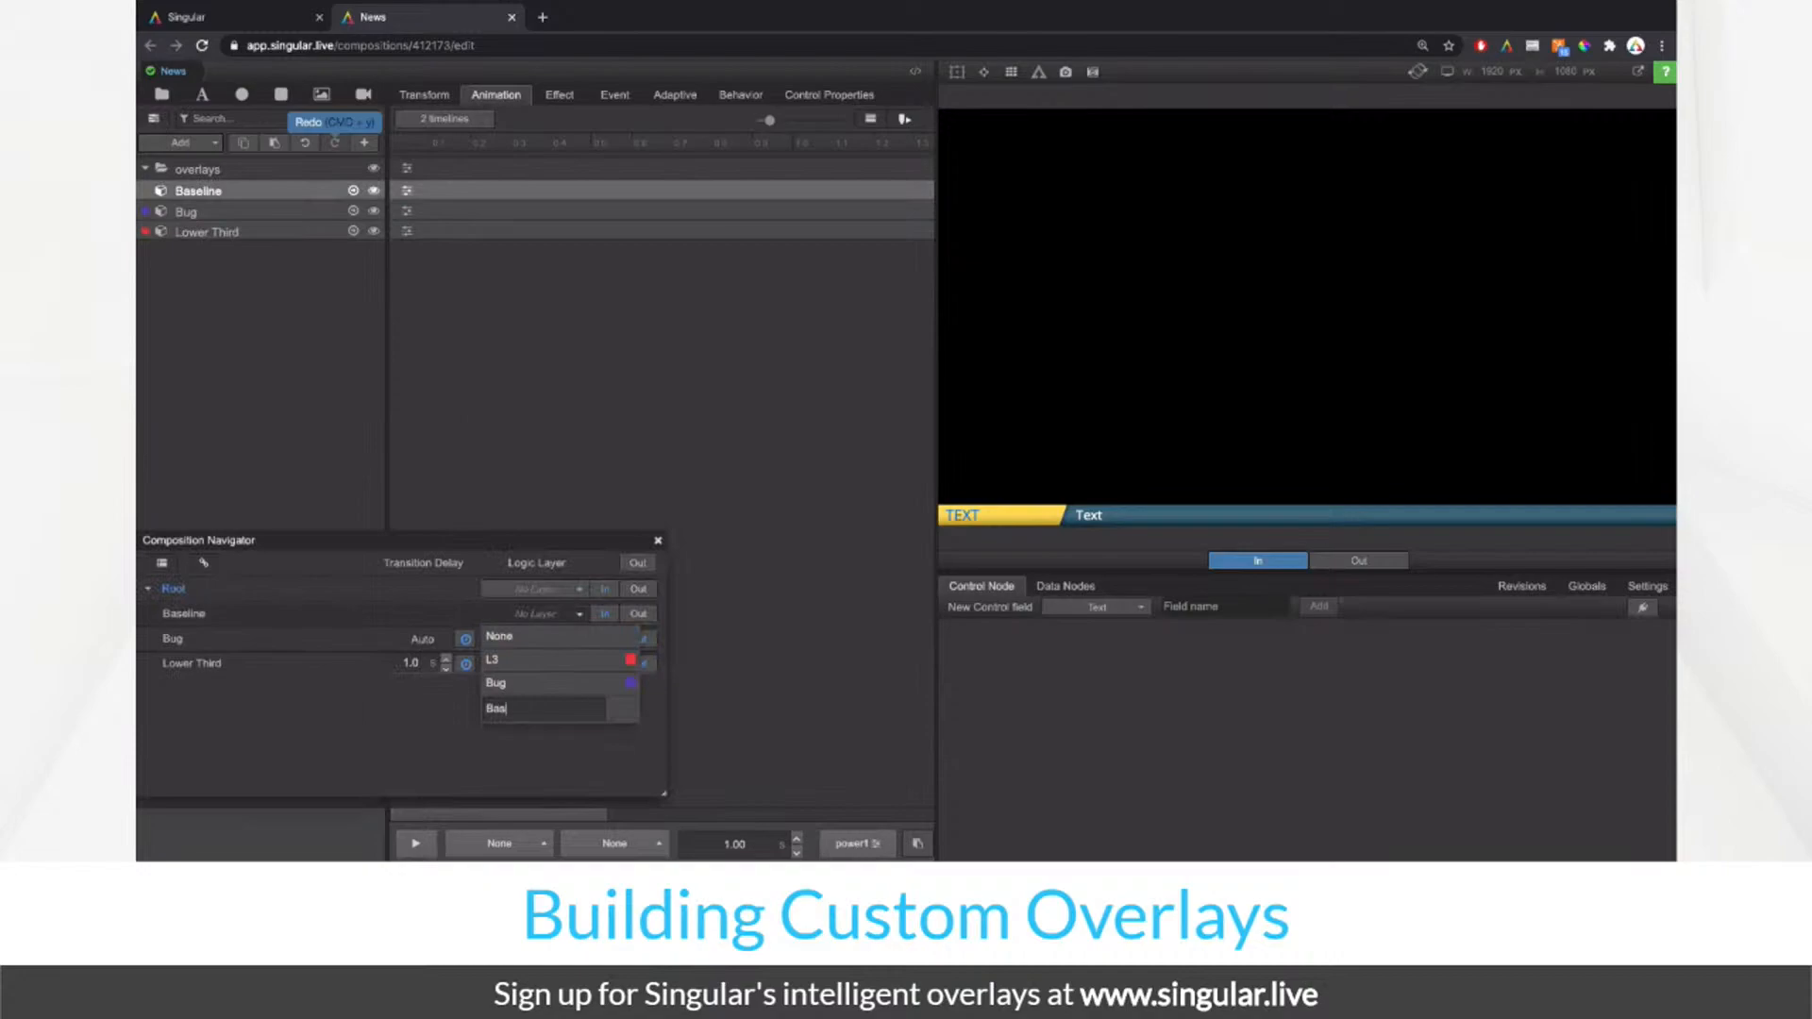
text(eline)
key(Return)
Step: Set Baseline's transition delay to Auto and animate Baseline, Bug and Lower Third in
click(533, 661)
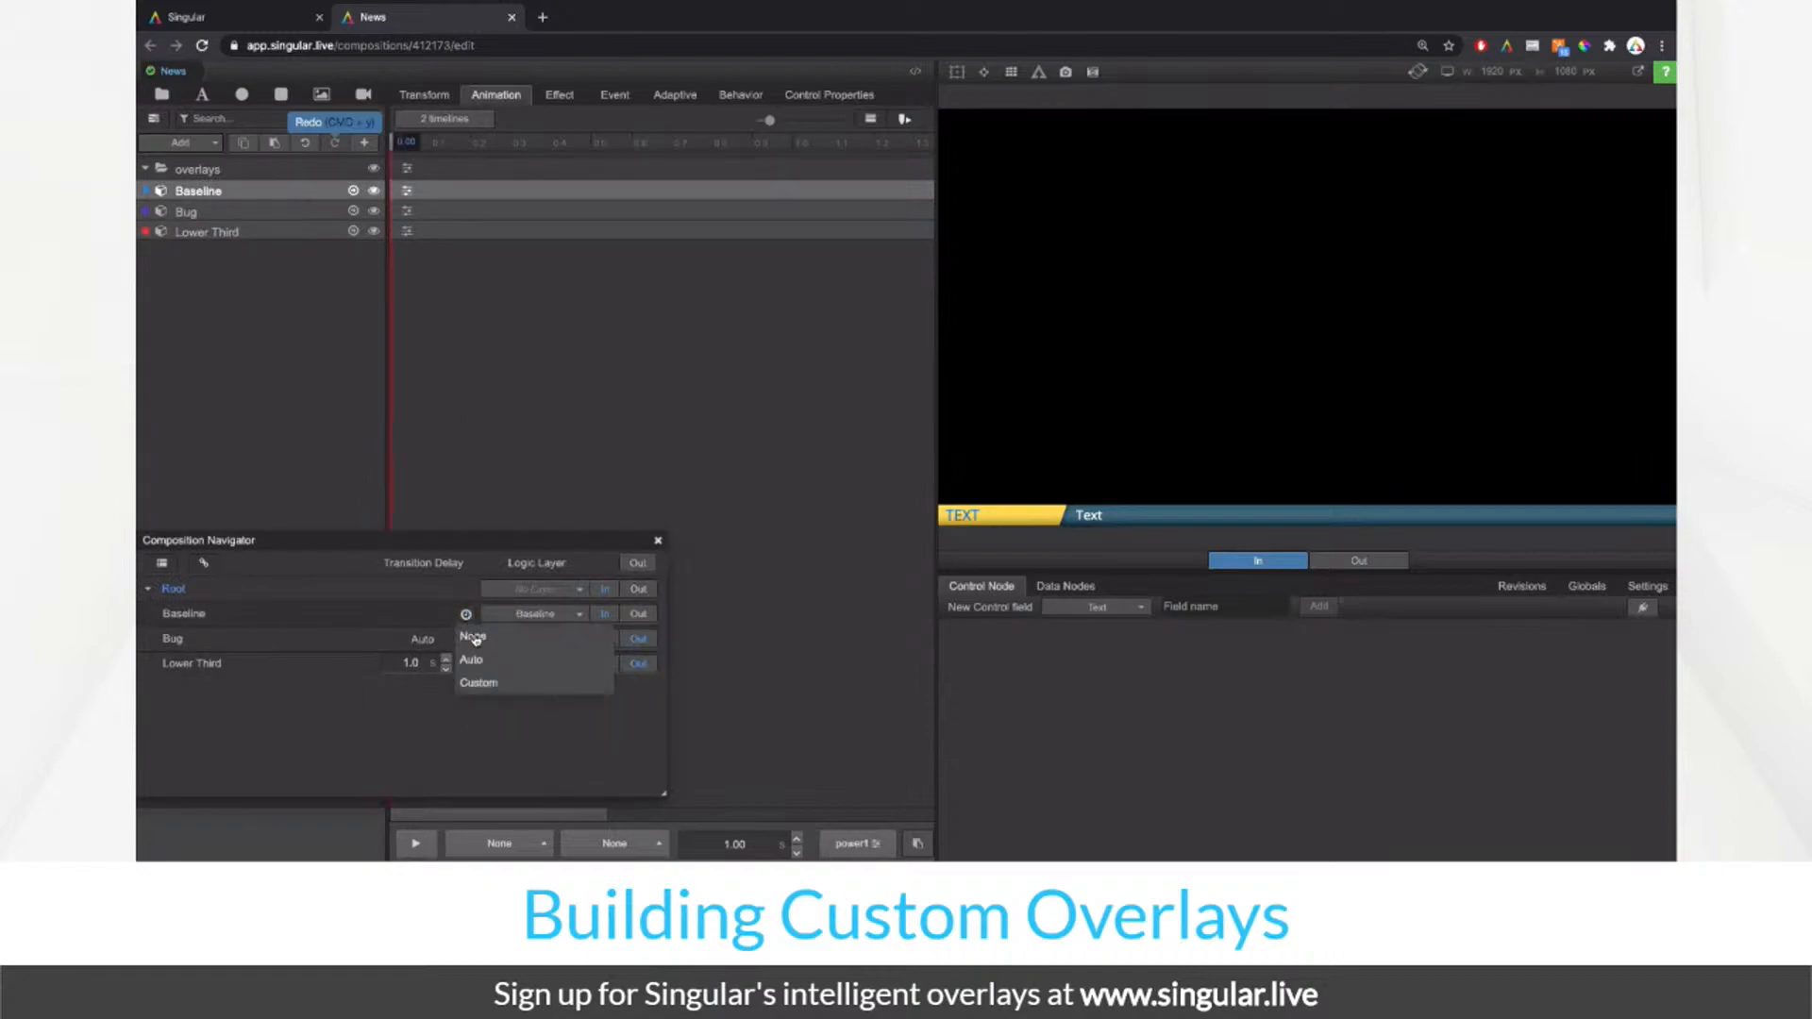
click(479, 658)
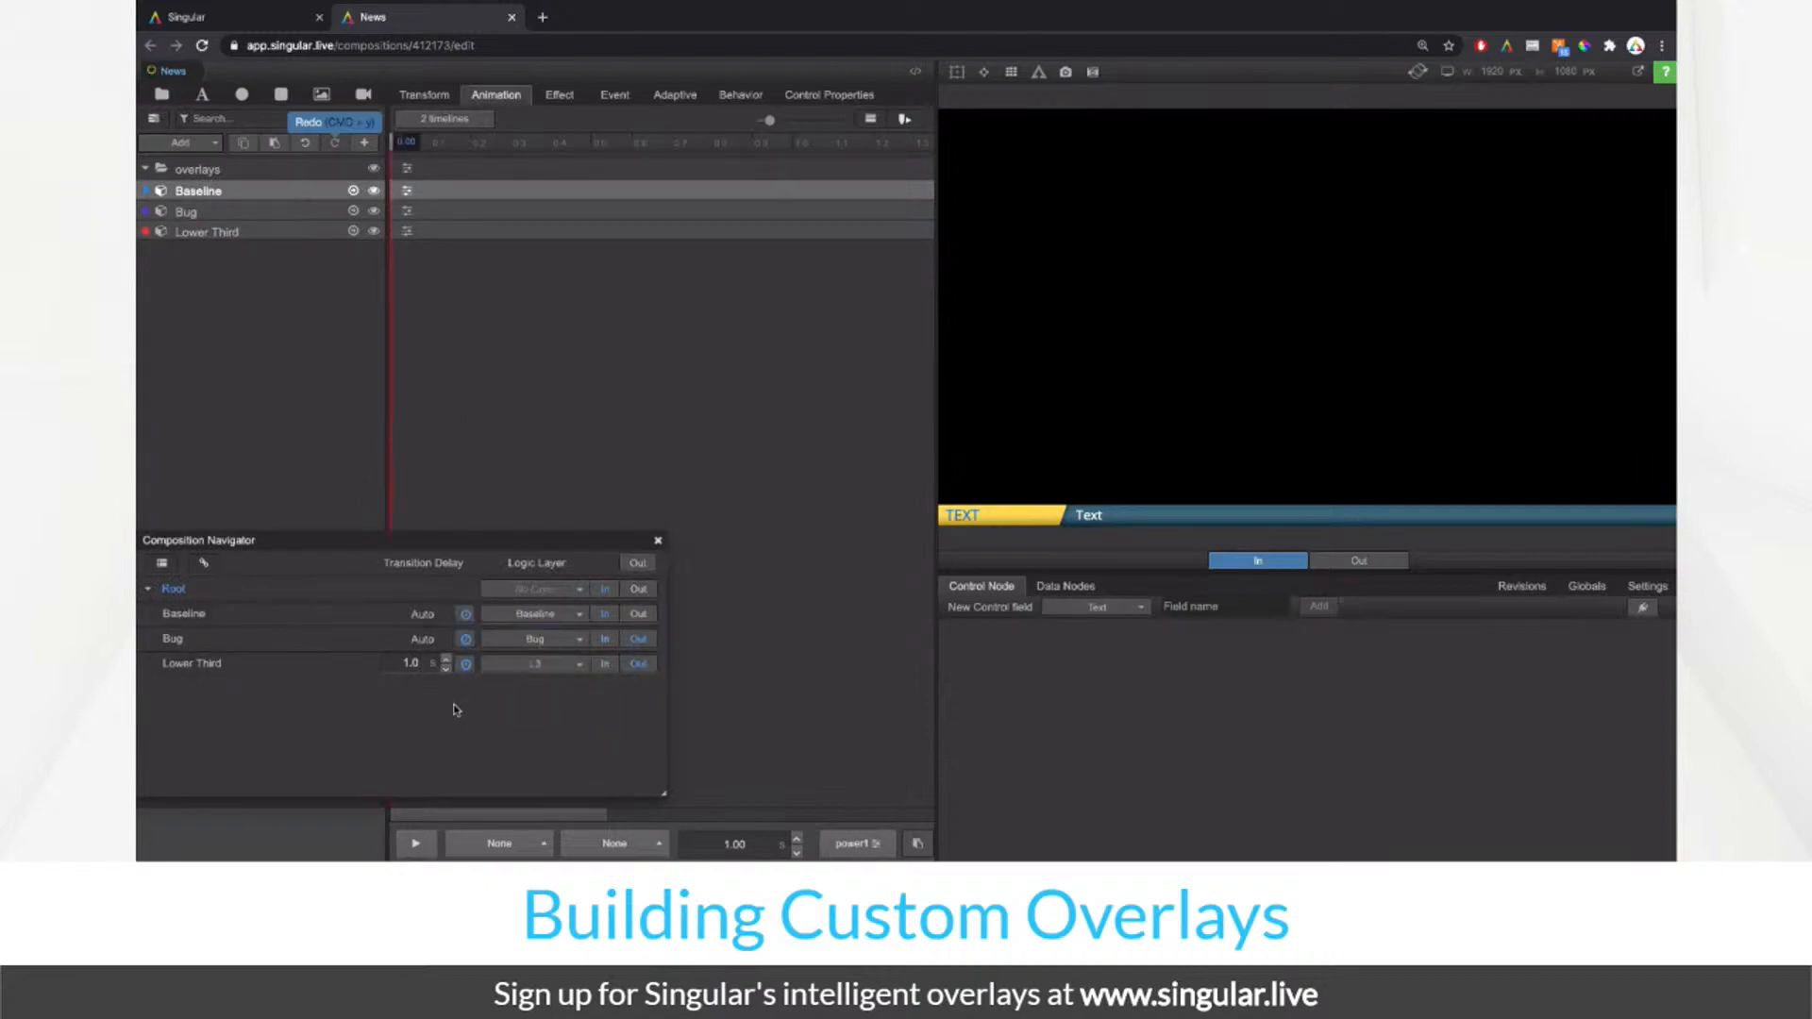
click(638, 617)
click(606, 615)
click(606, 640)
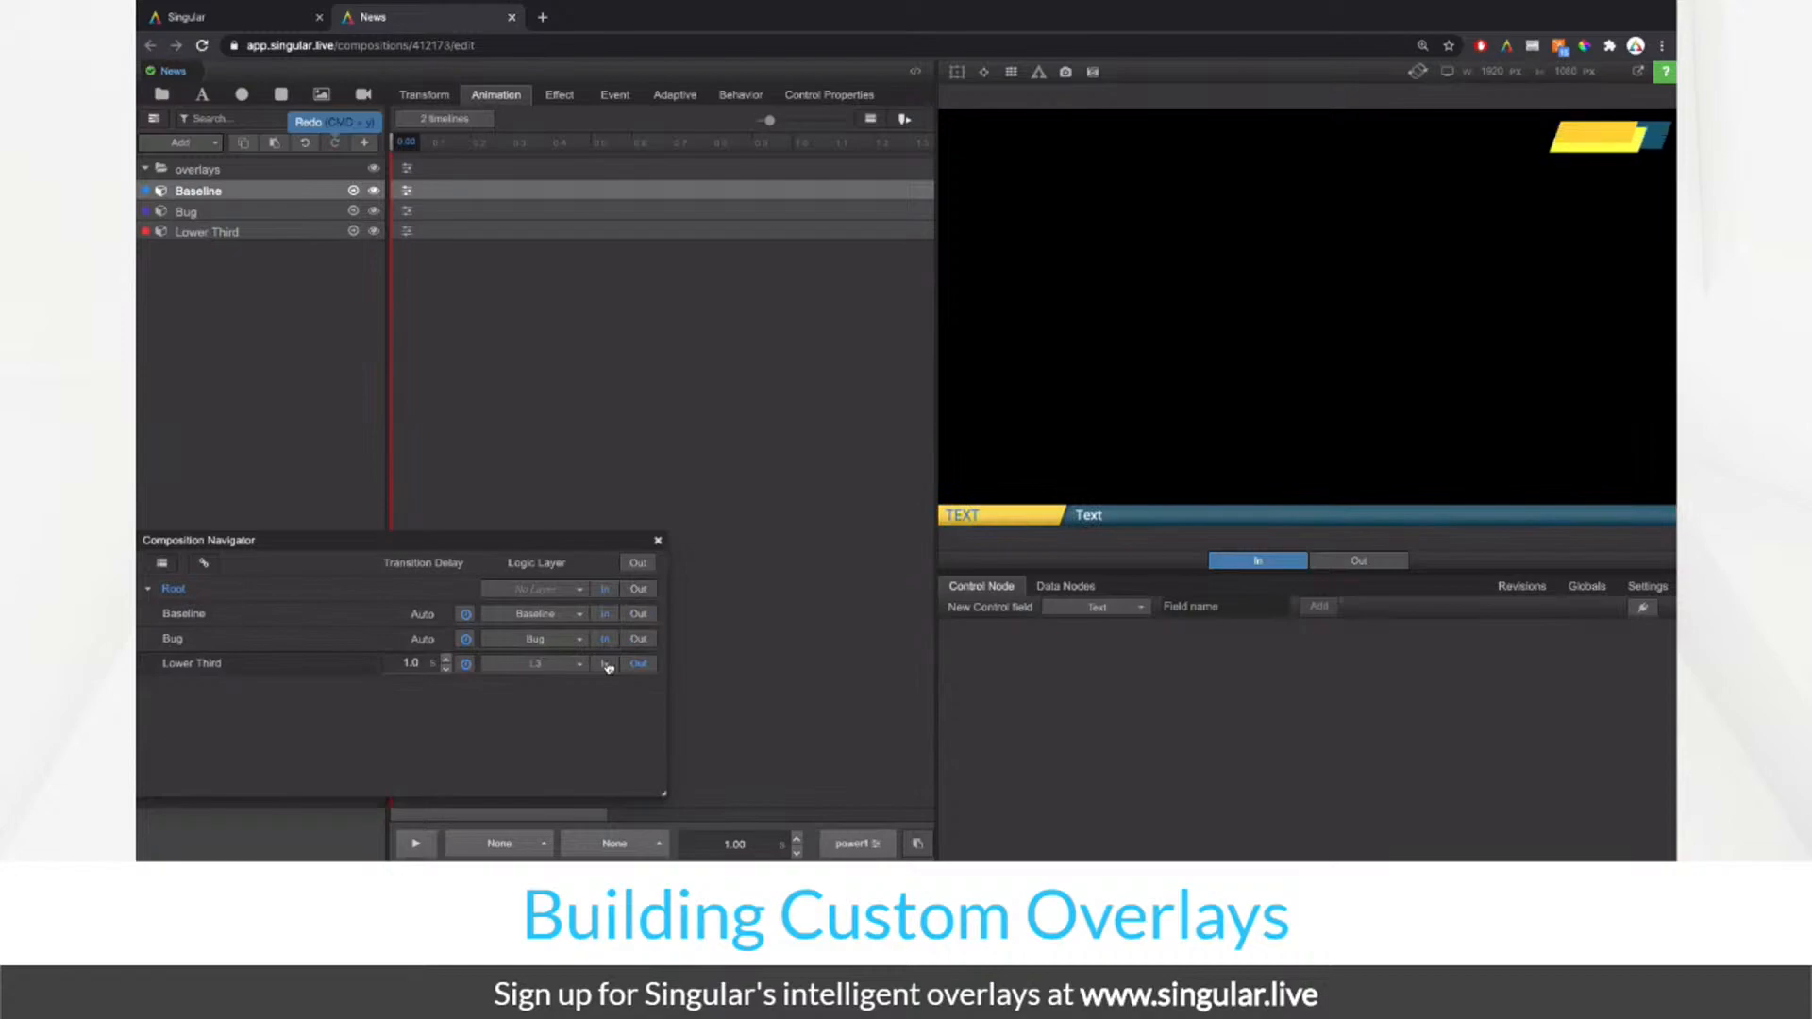
click(607, 666)
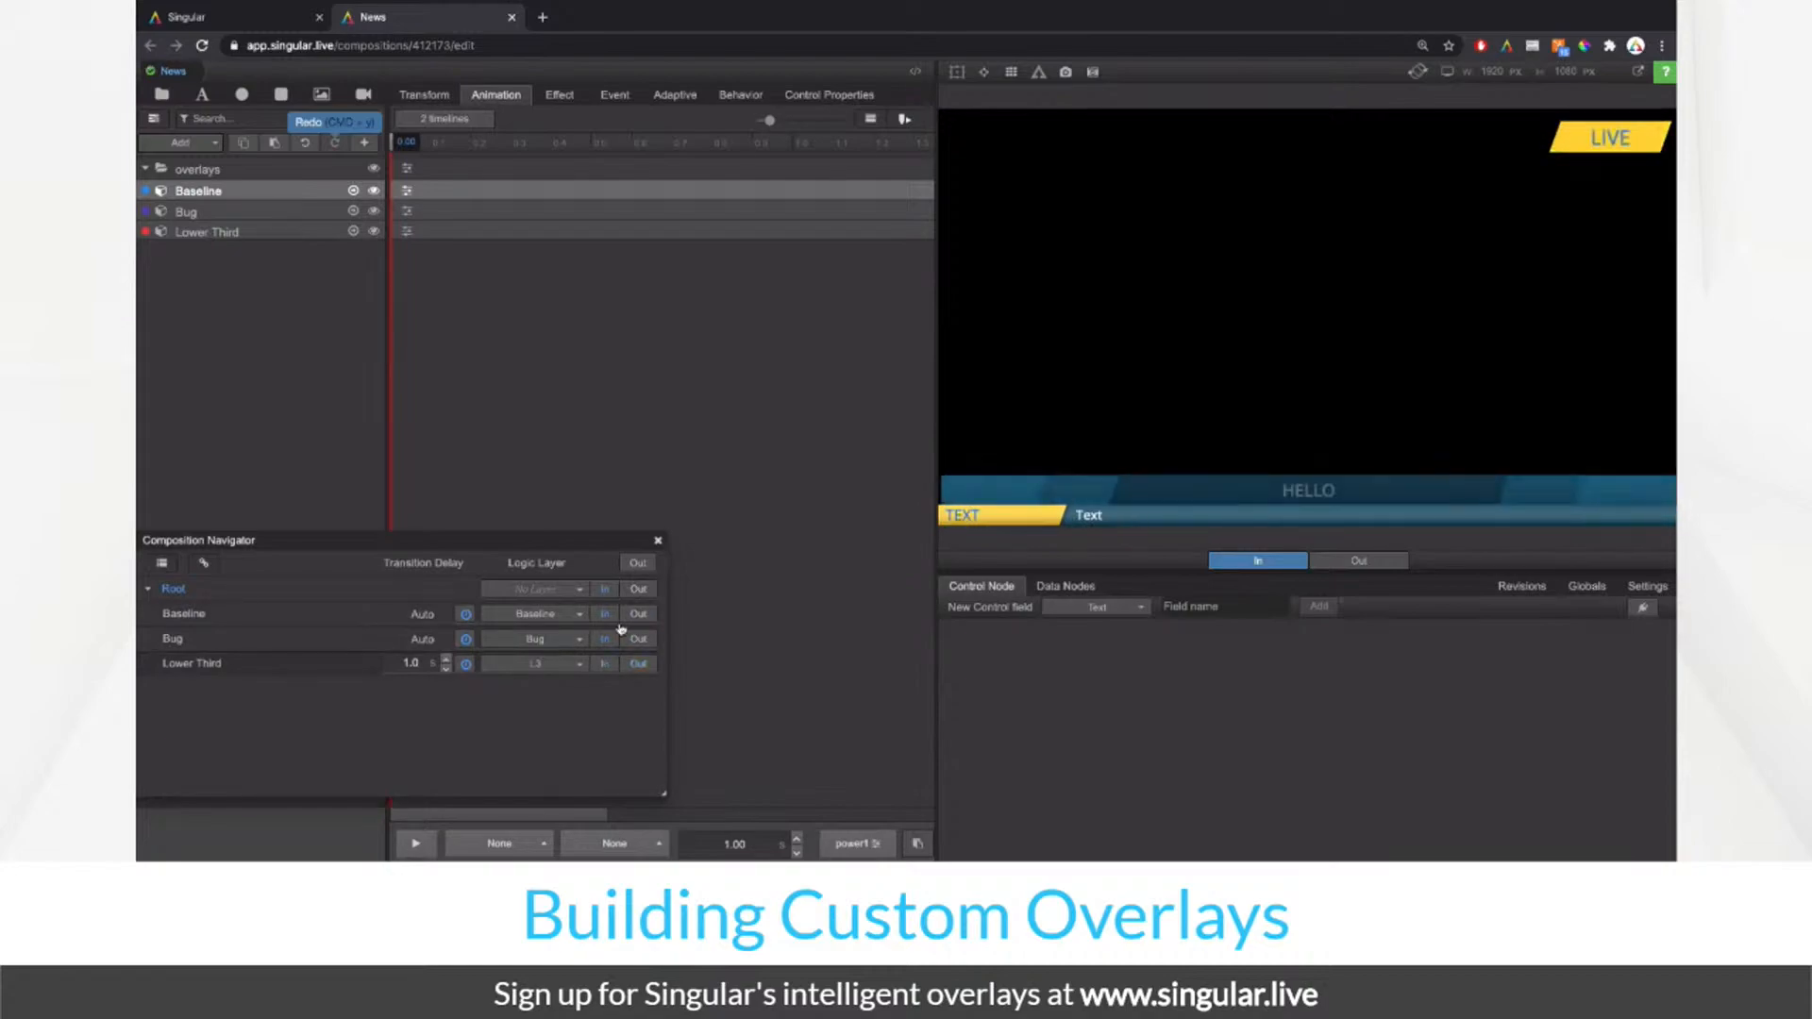
Step: Change the Lower Third's transition delay and view the saved revisions
click(659, 541)
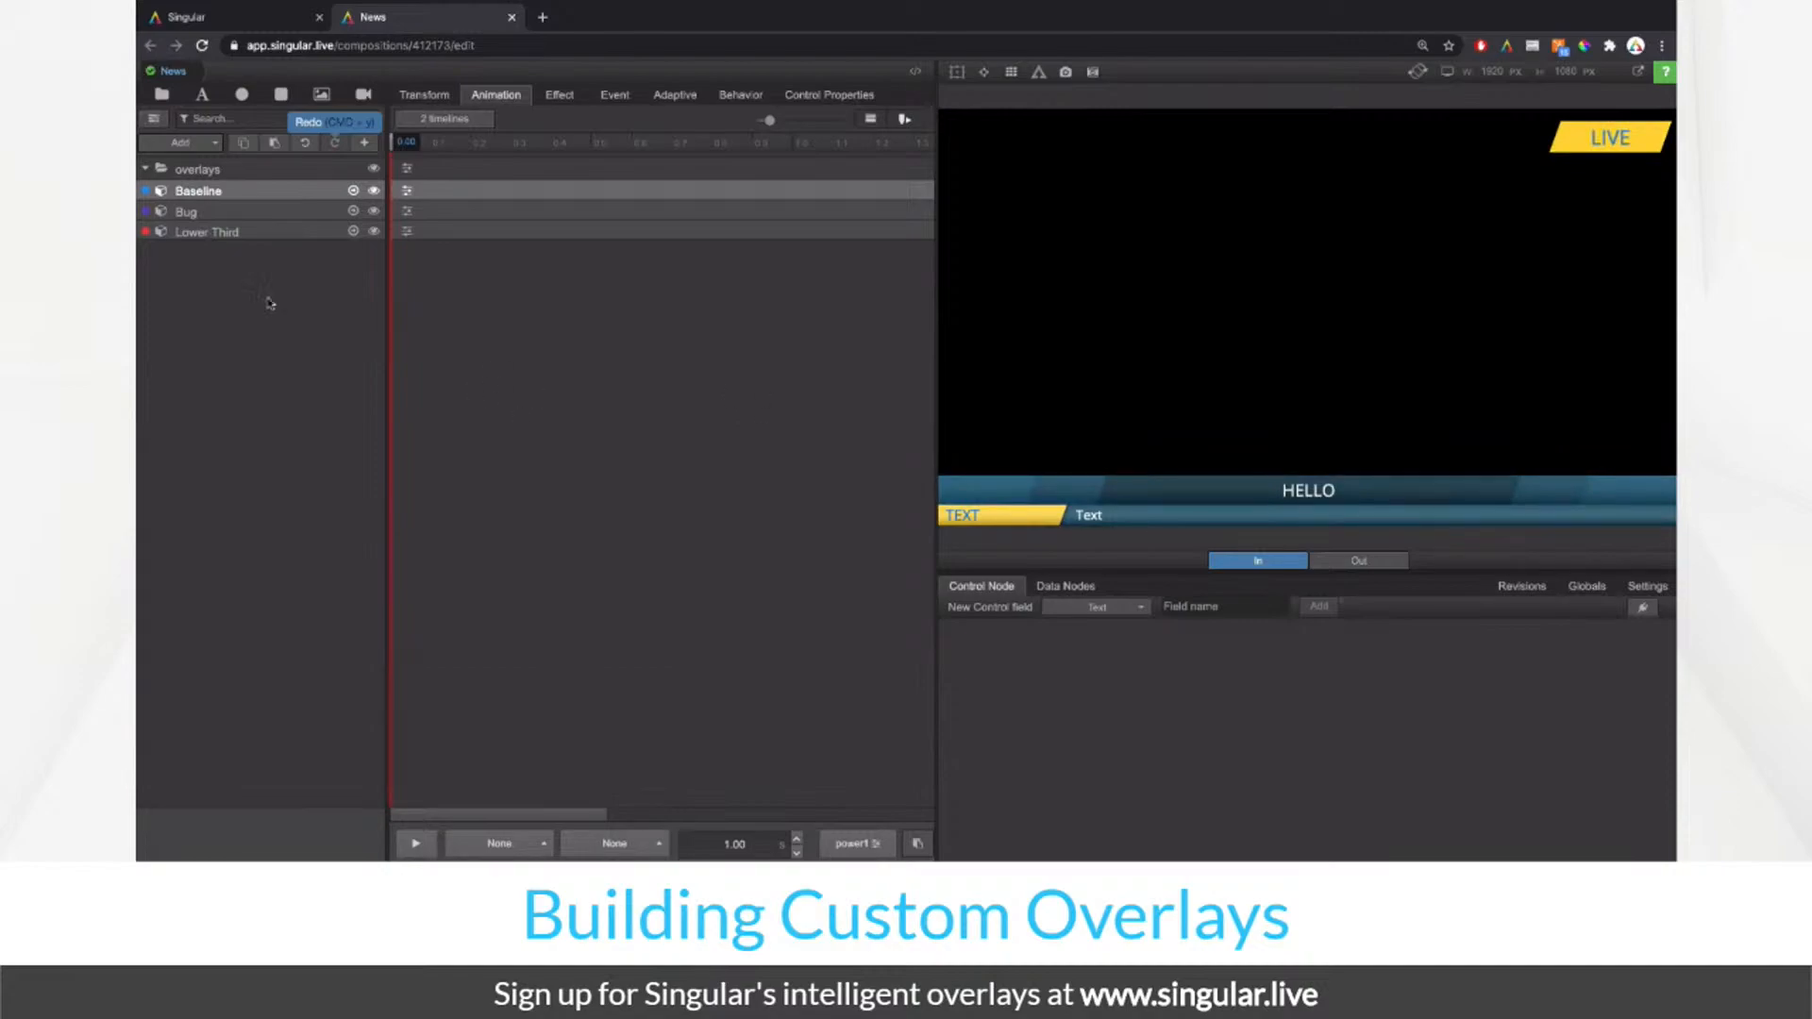
click(156, 120)
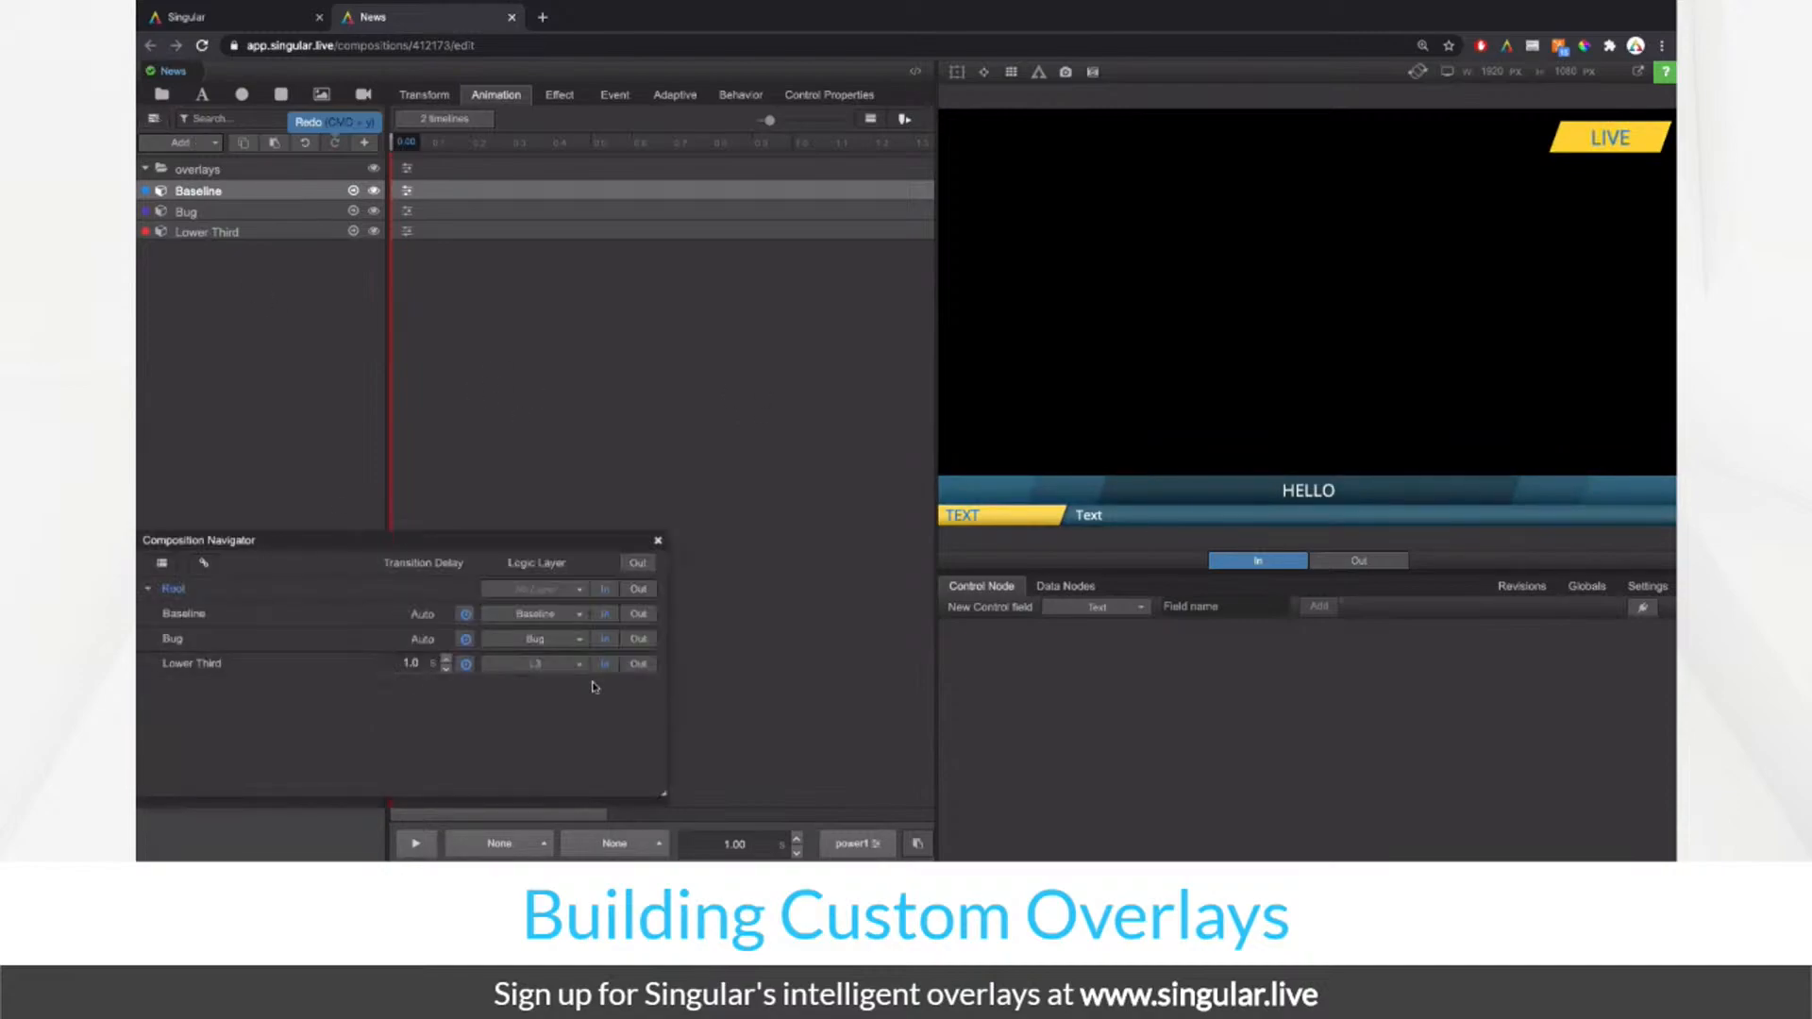
click(469, 664)
click(489, 708)
click(658, 541)
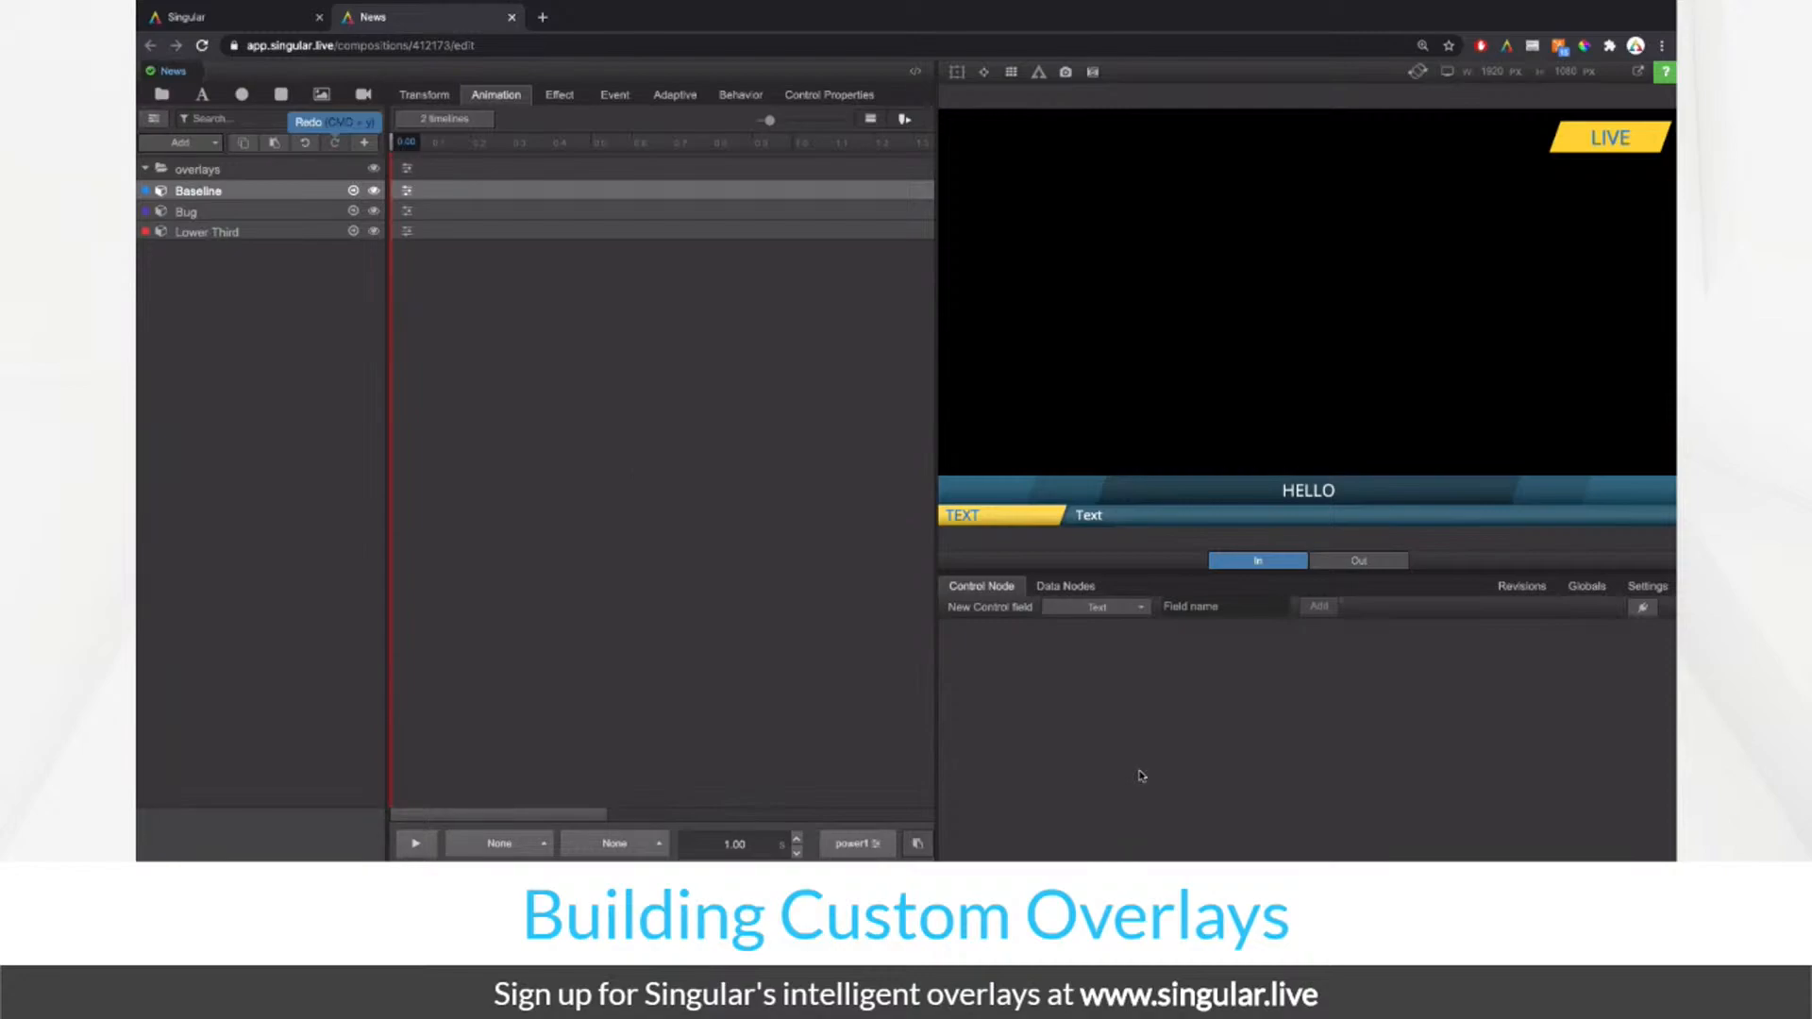
click(1522, 588)
Step: Save revision 4 described 'Baseline + Bug + L3' and reopen the Baseline composition
click(1192, 634)
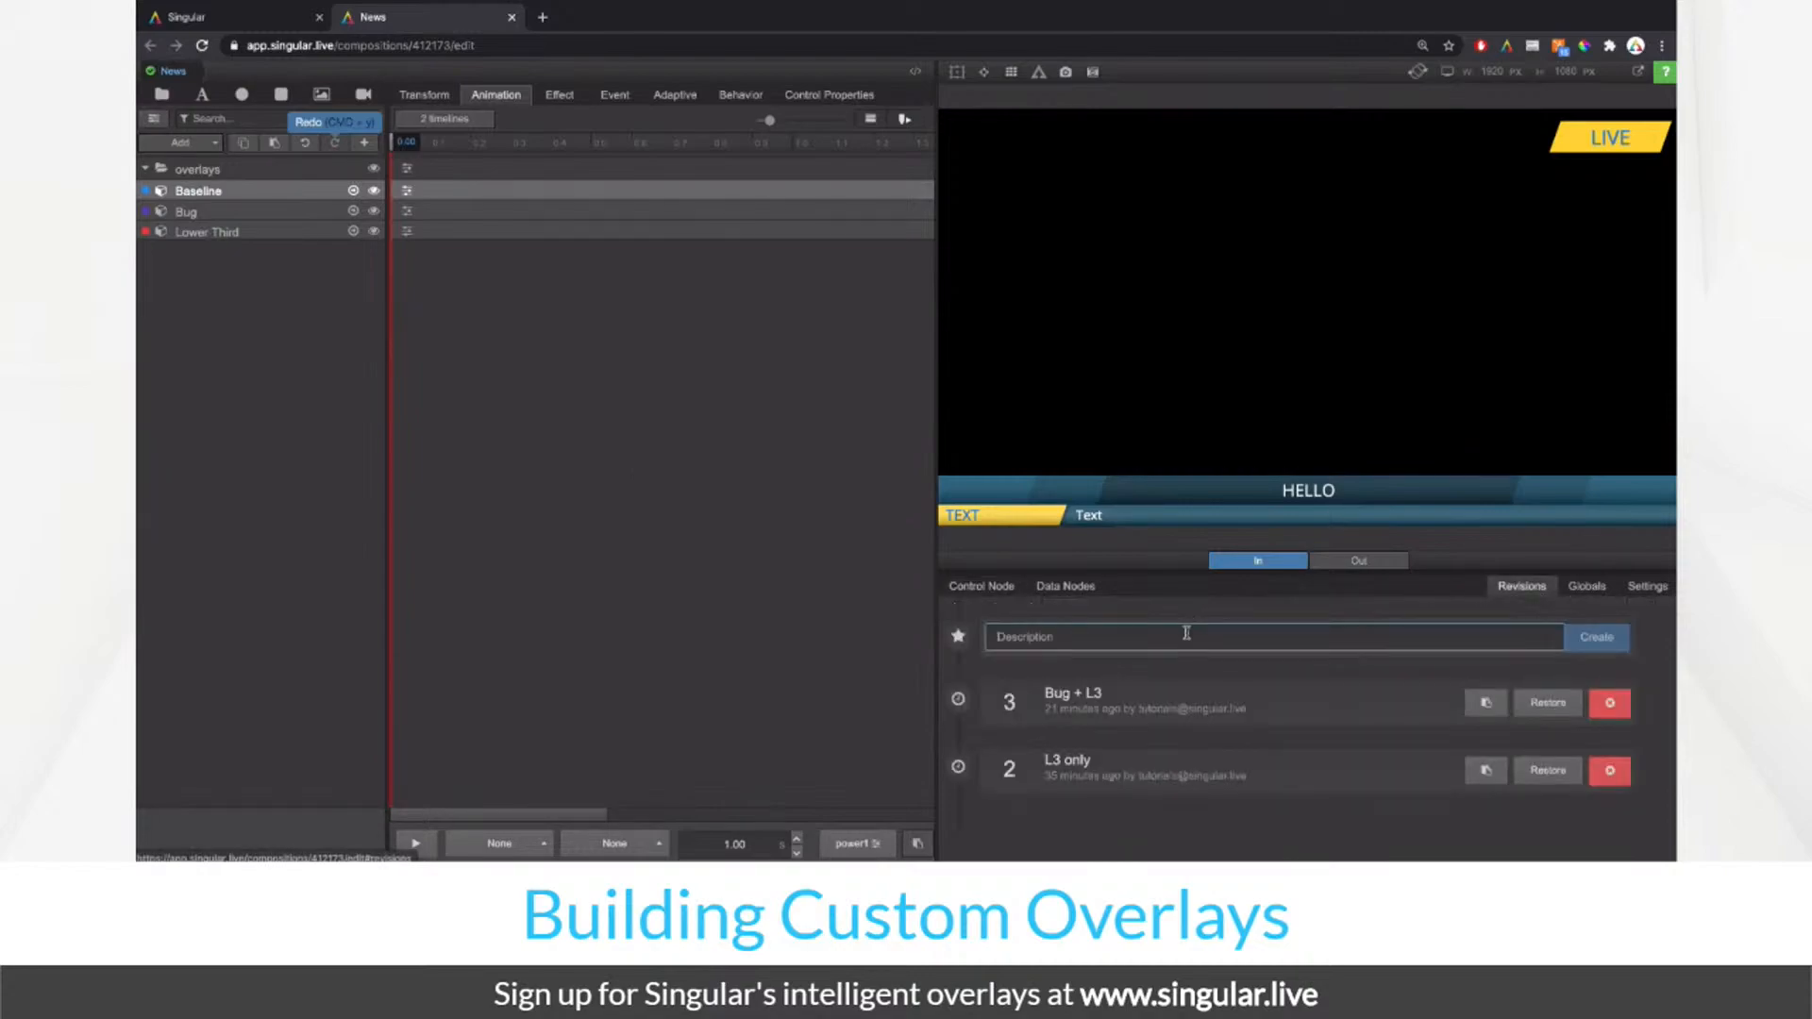
text(Baseline + Bug + L3)
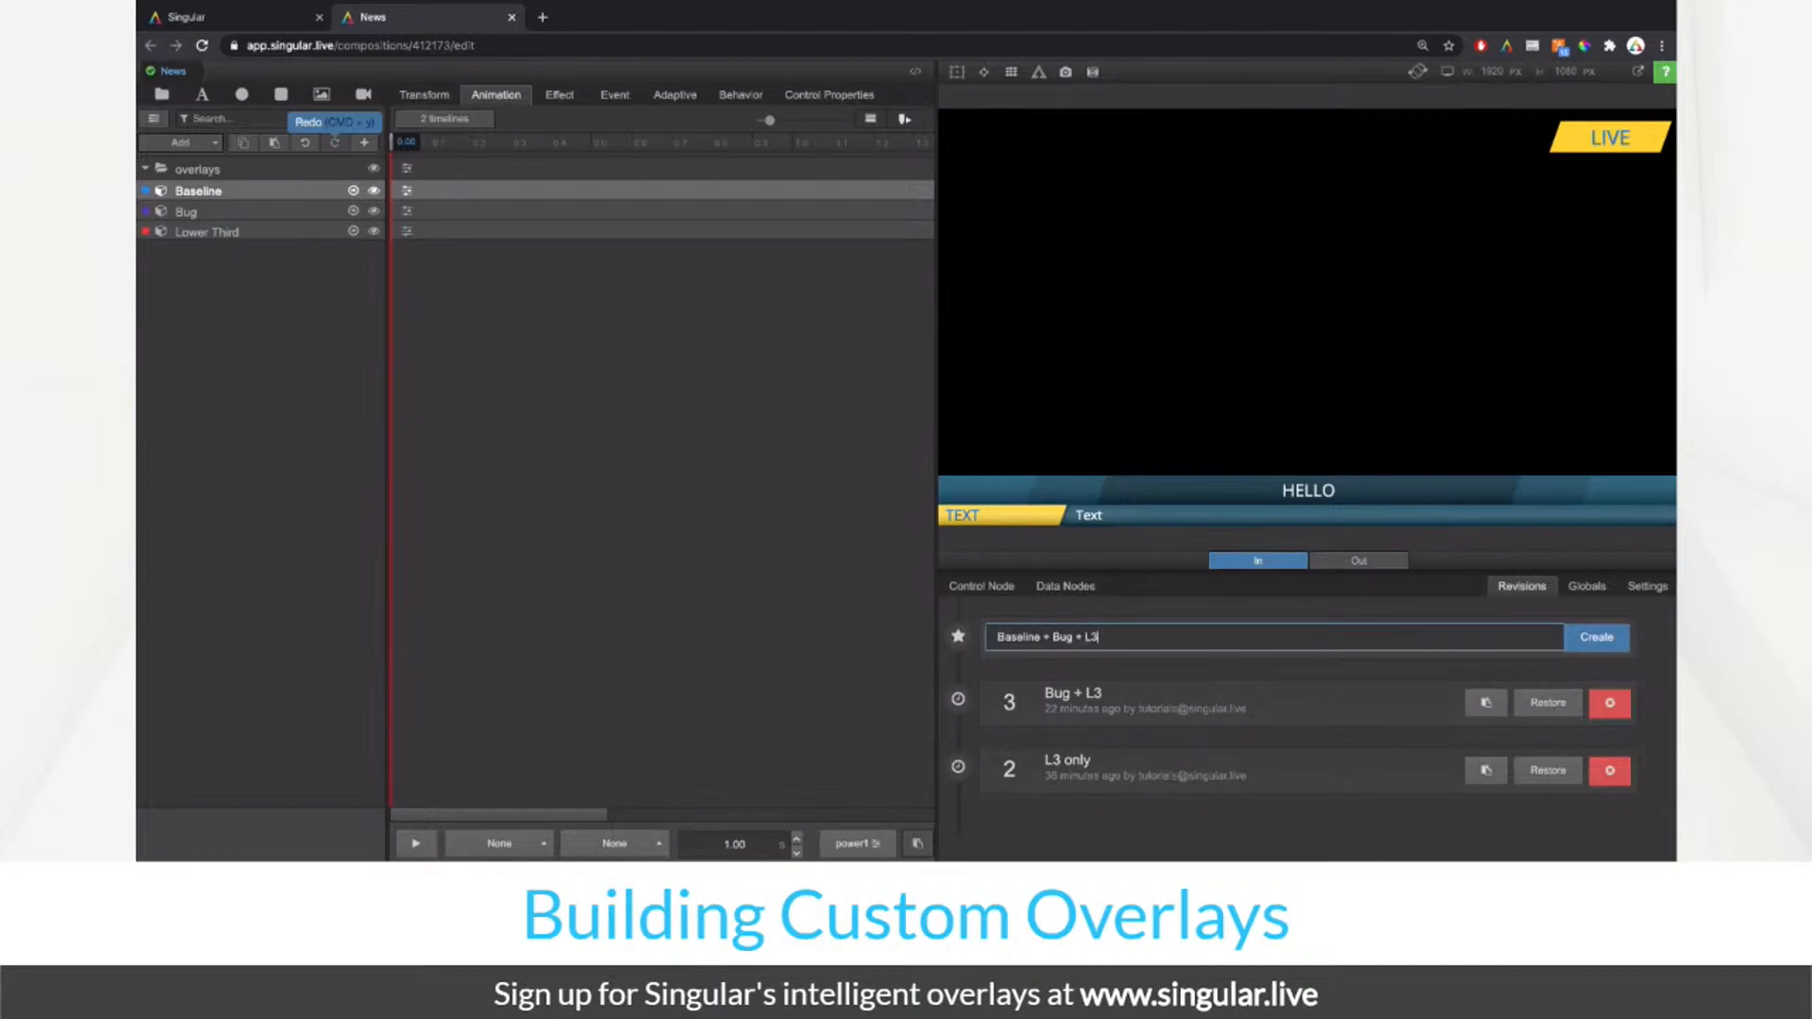
key(Return)
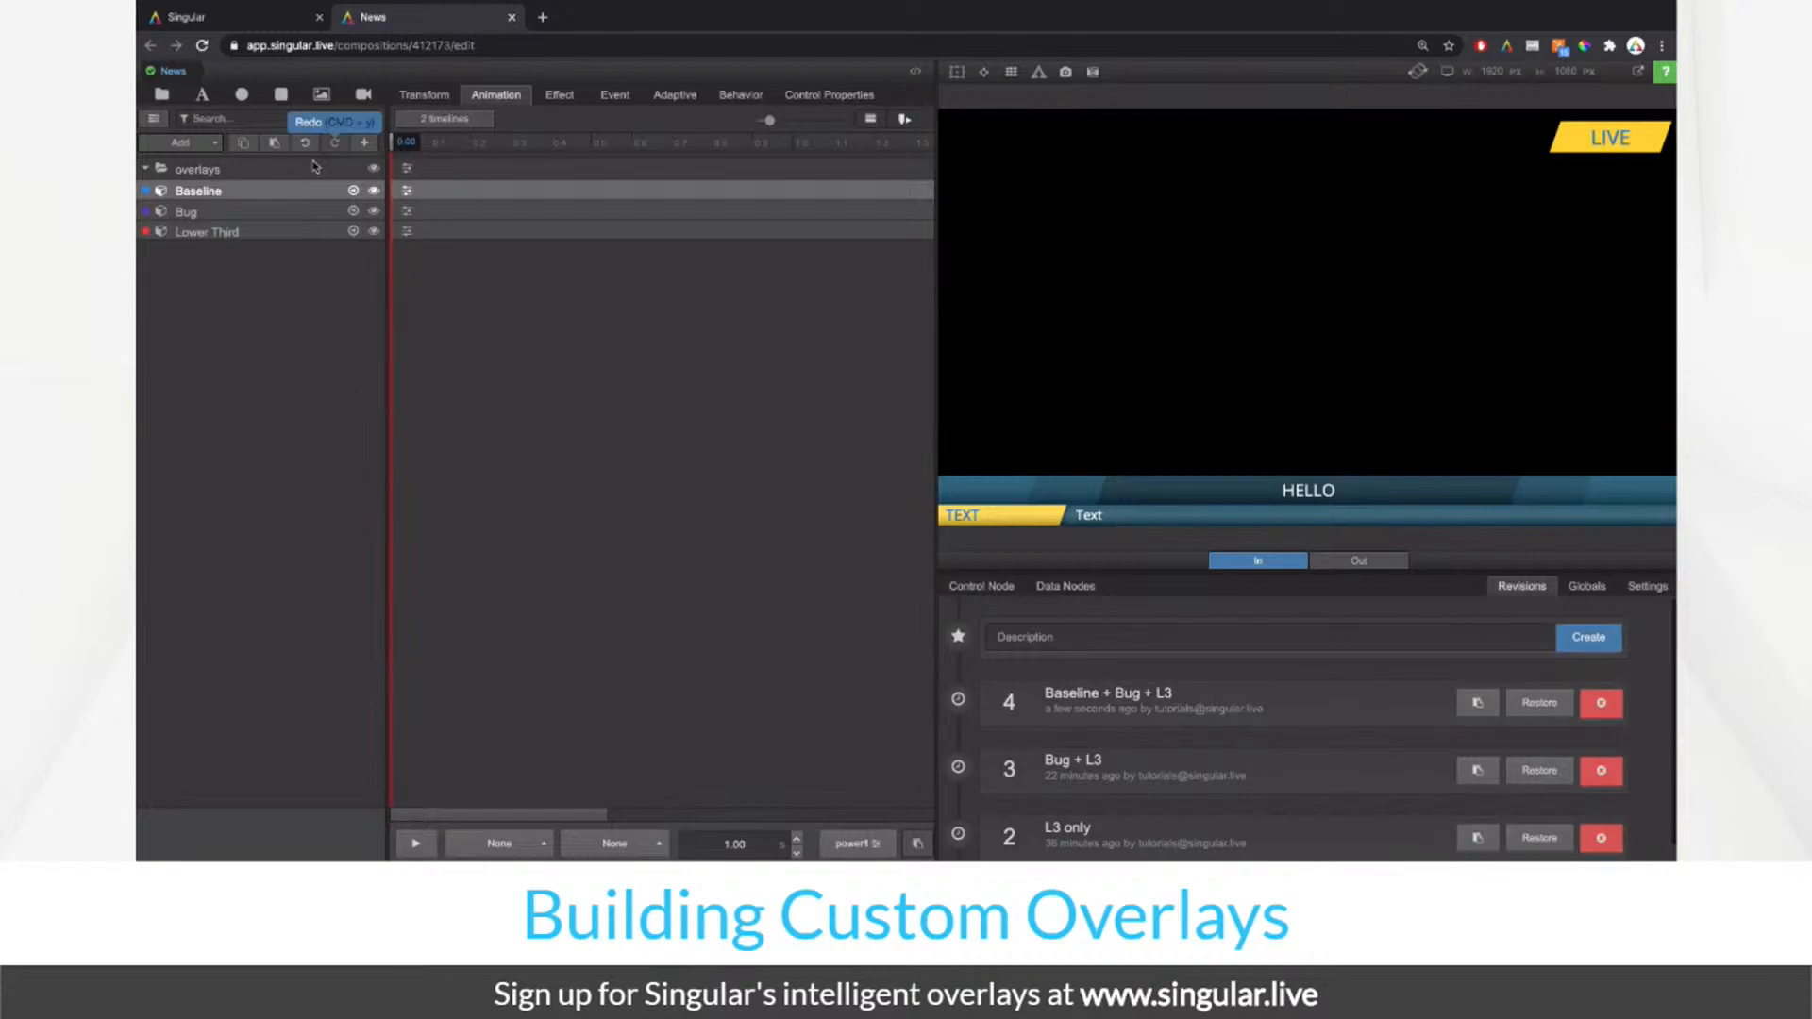
click(354, 192)
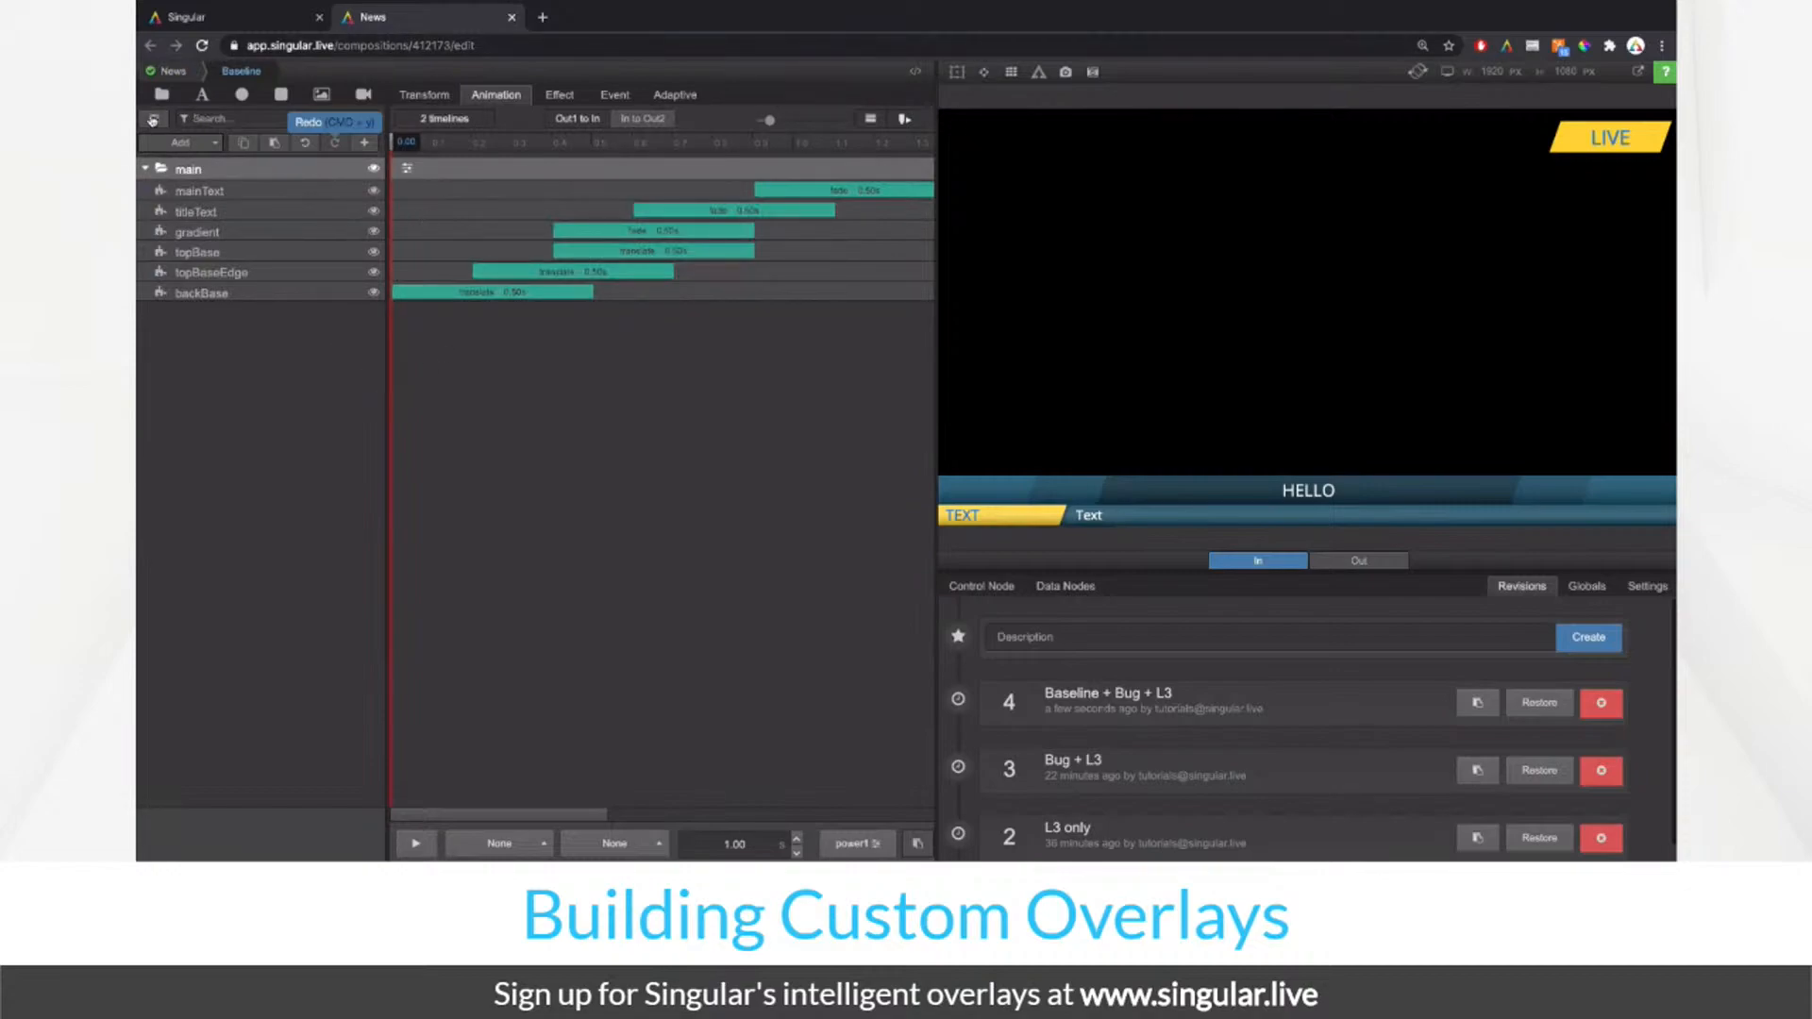
Step: Link the mainText layer's text to a new control field named 'Main Text'
click(152, 119)
click(979, 587)
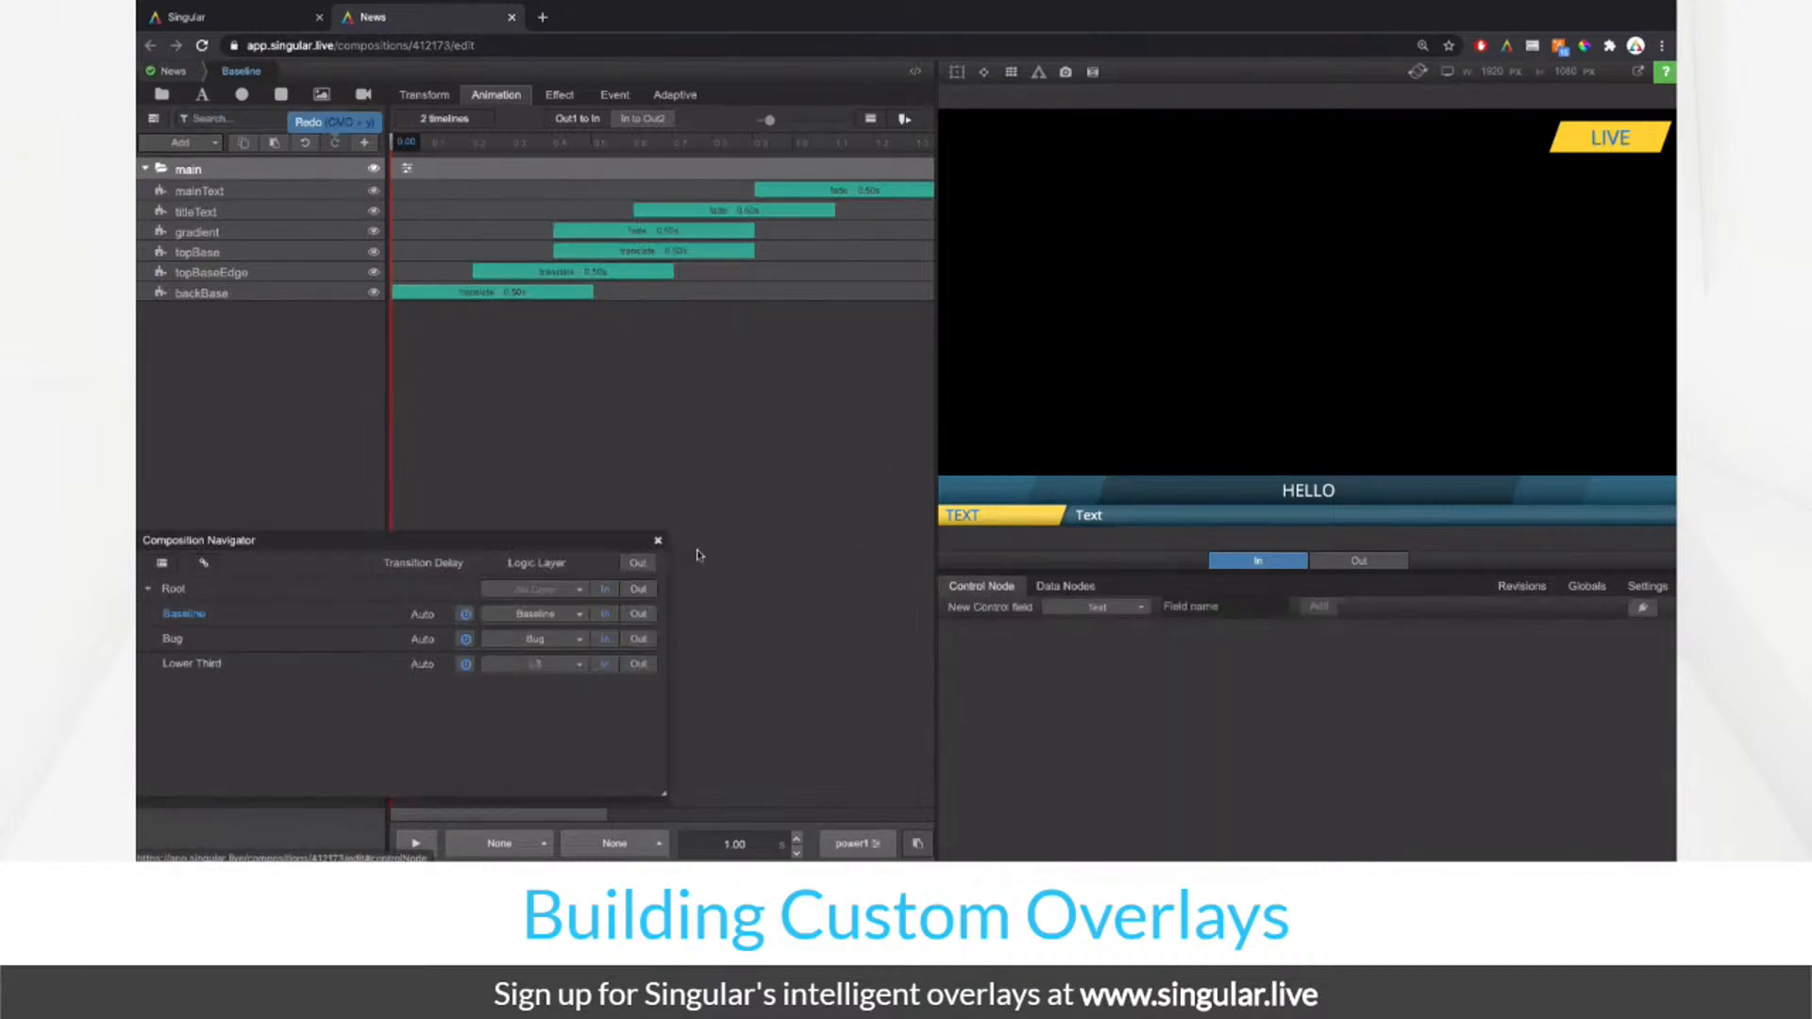
click(294, 193)
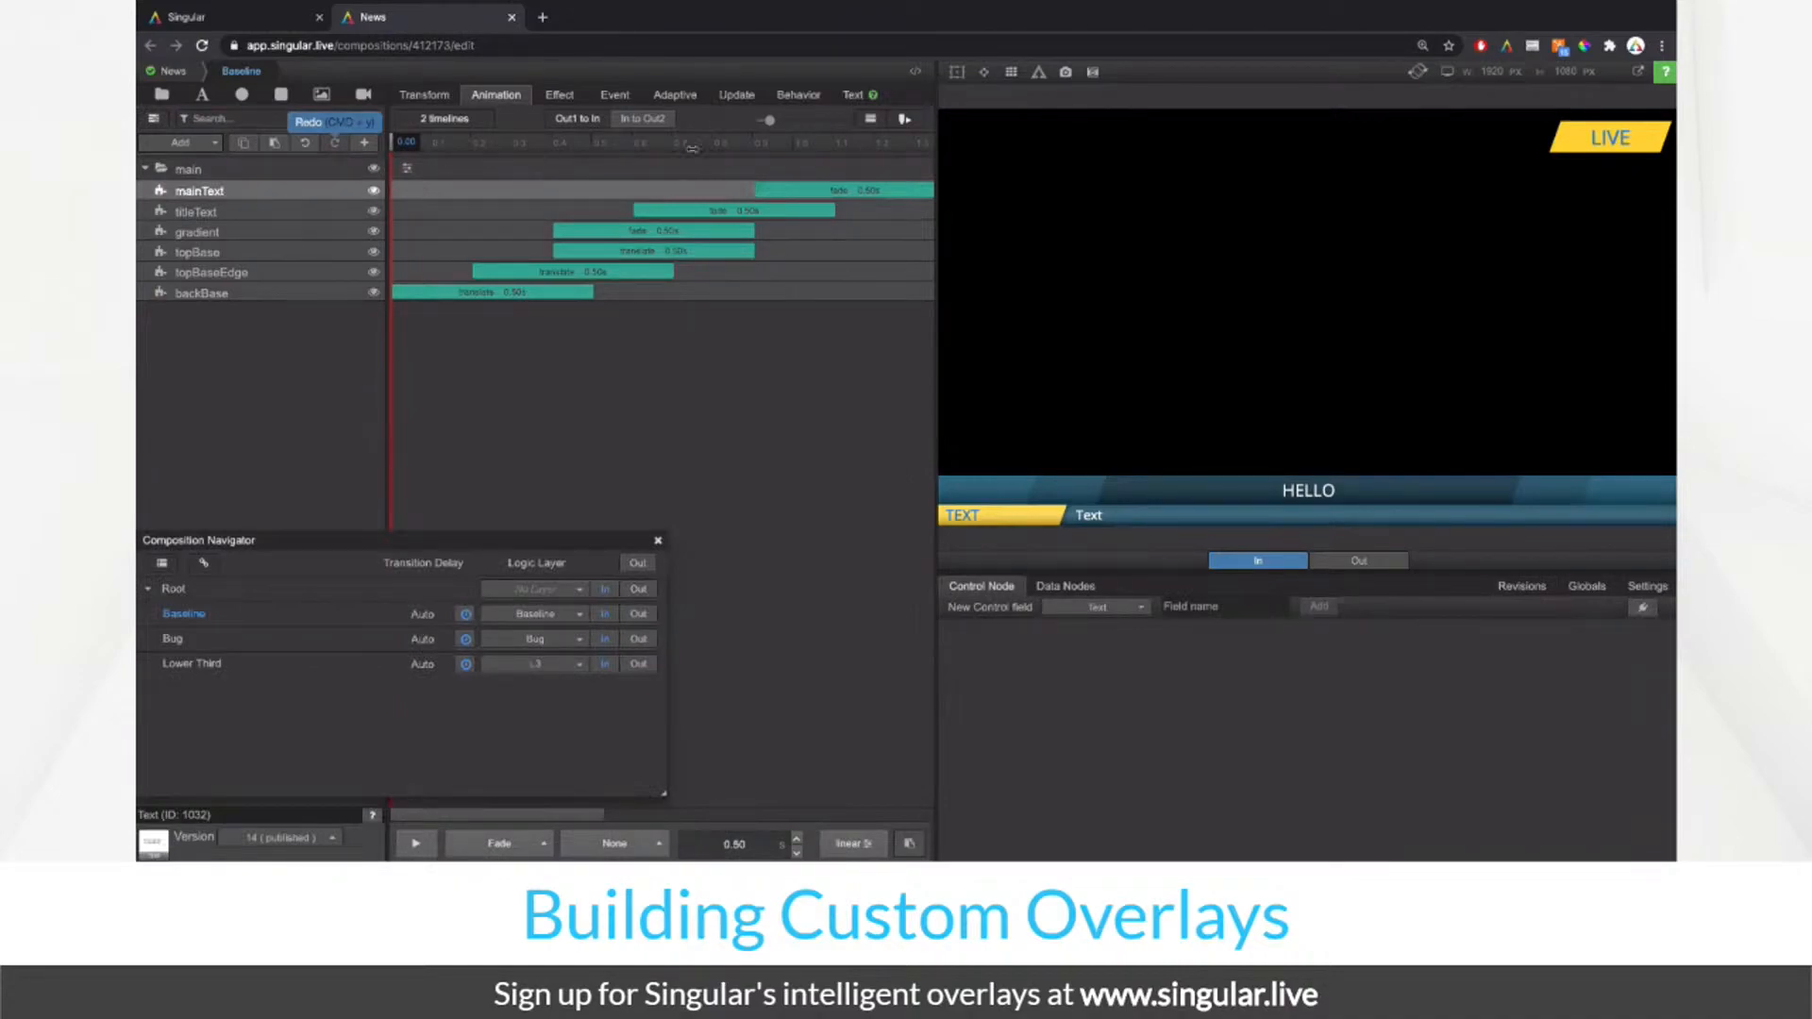
click(853, 95)
click(415, 126)
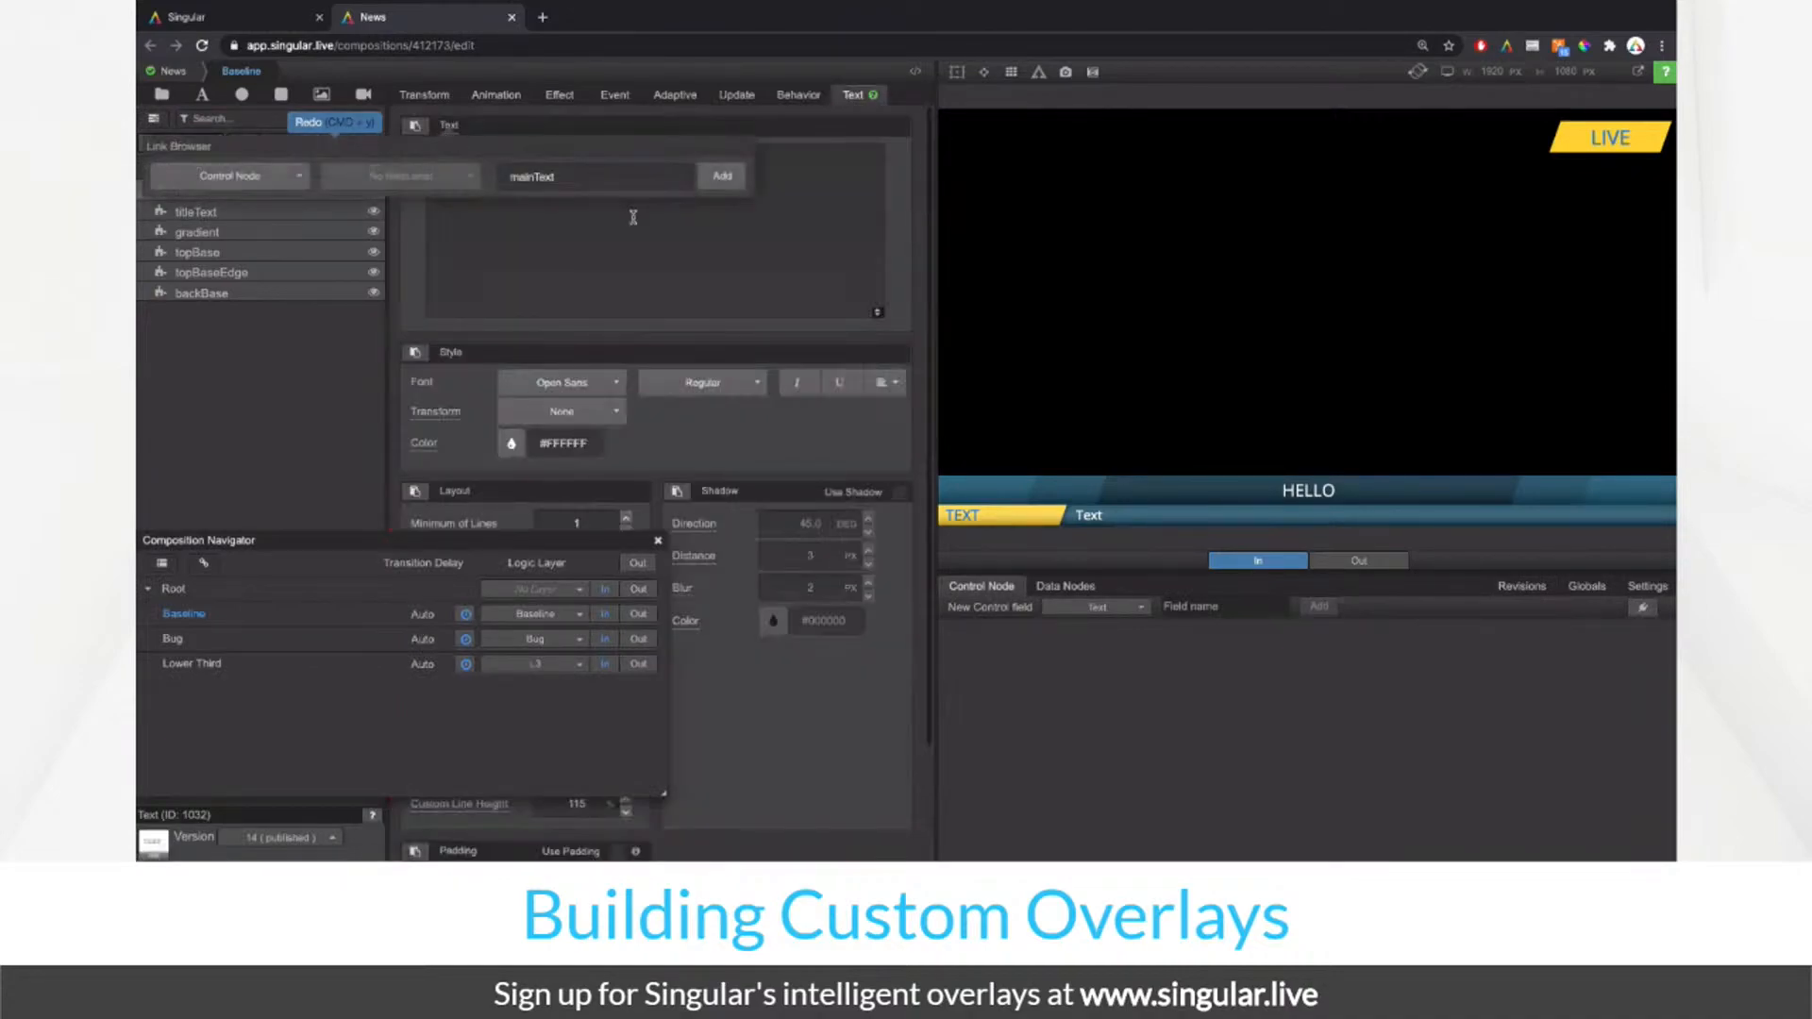
click(620, 180)
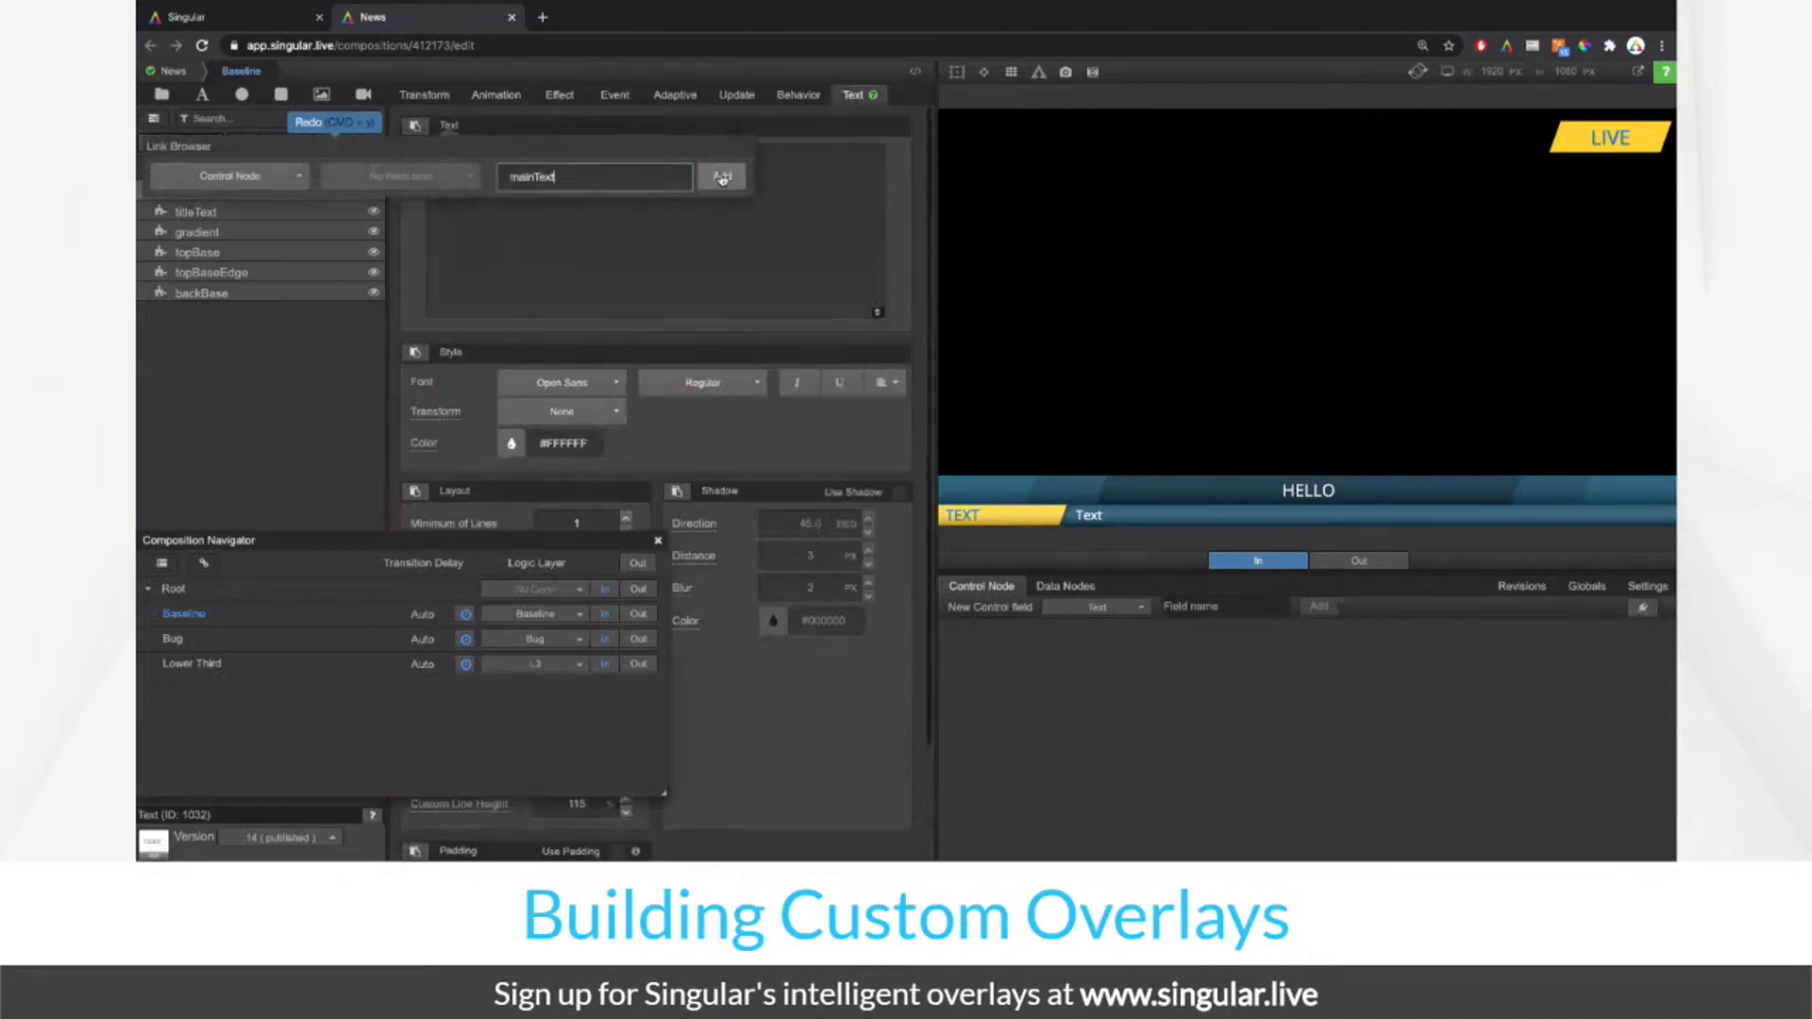
double_click(595, 176)
text(Mai)
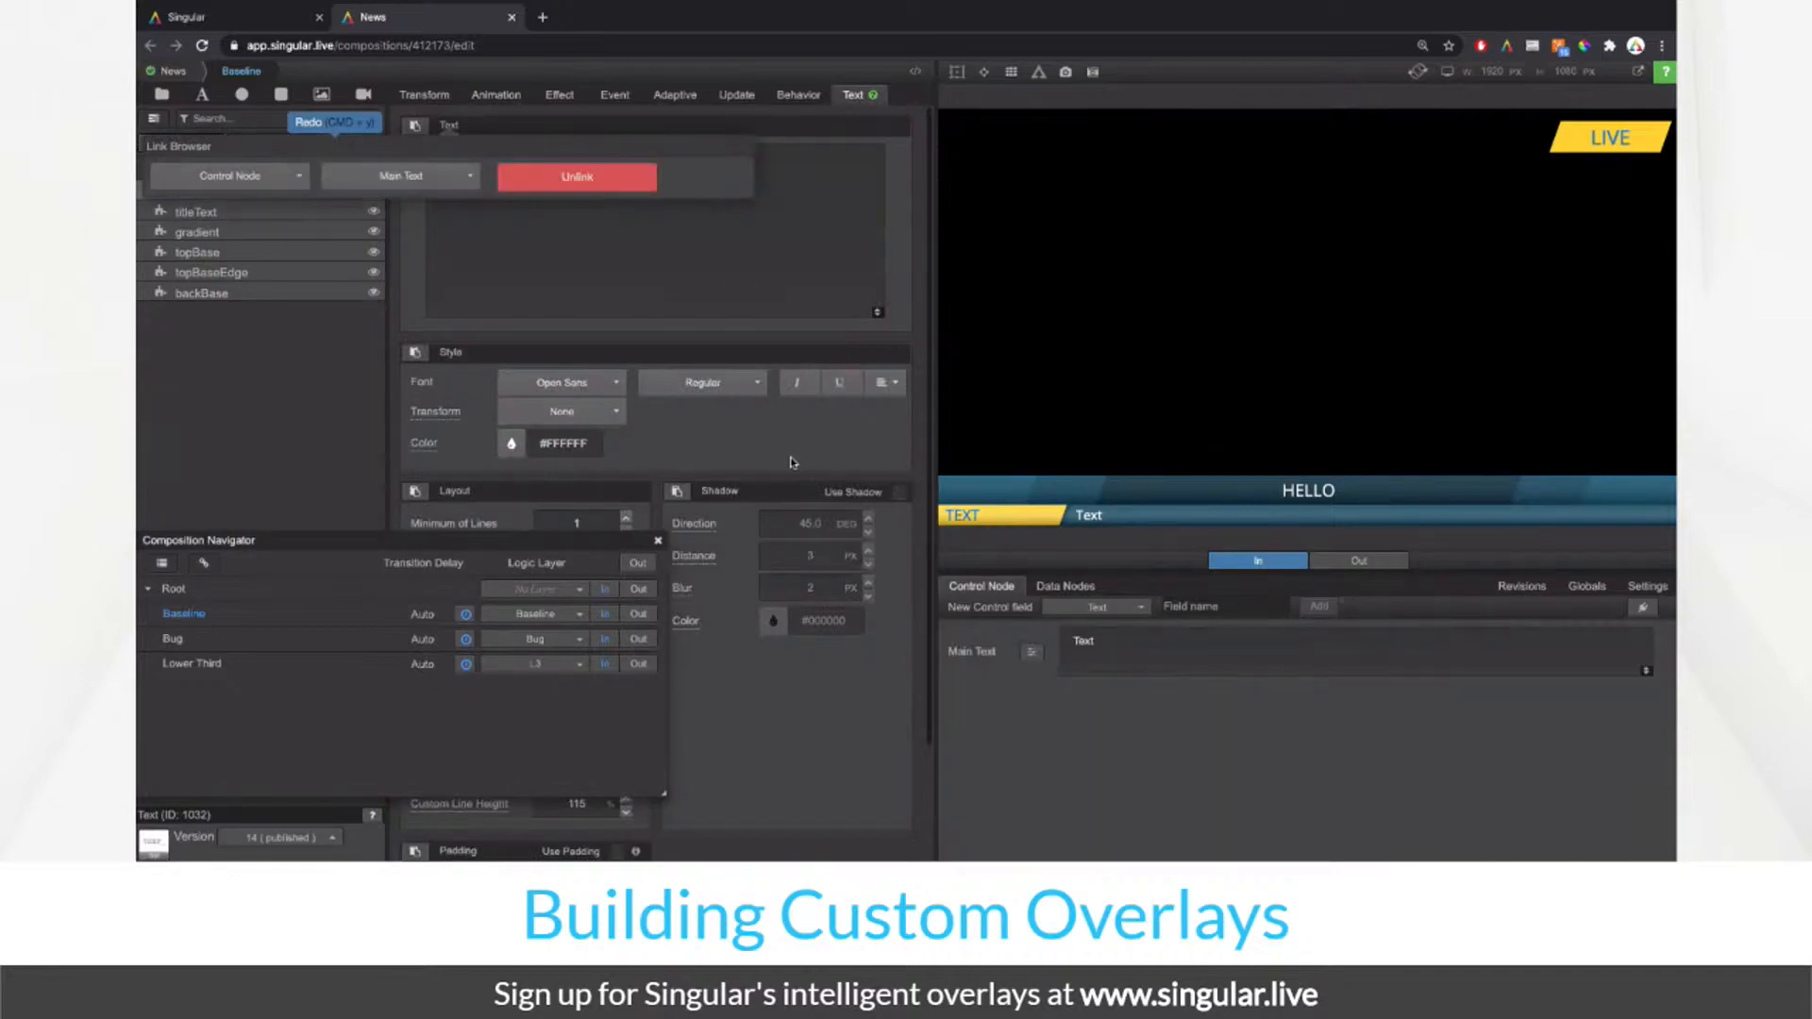
Step: Link the titleText layer's text to a new control field named 'Title Text'
click(300, 214)
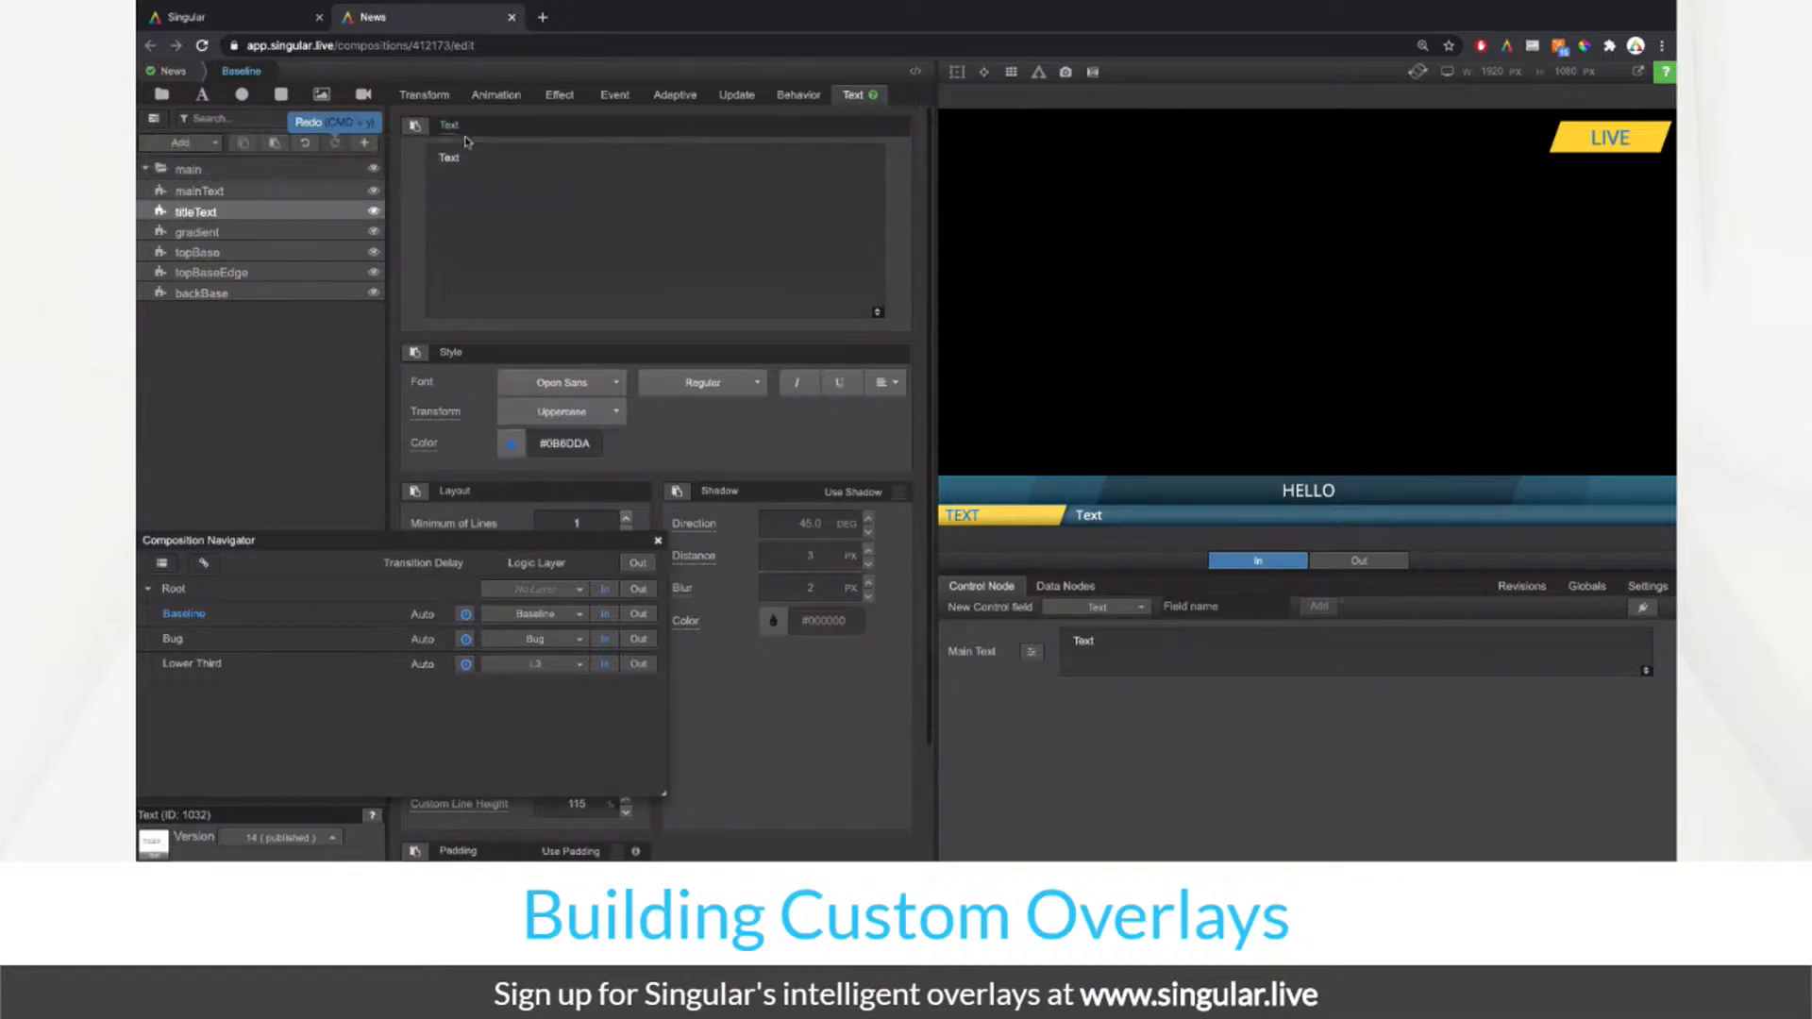
click(578, 167)
text(Title Text)
key(Return)
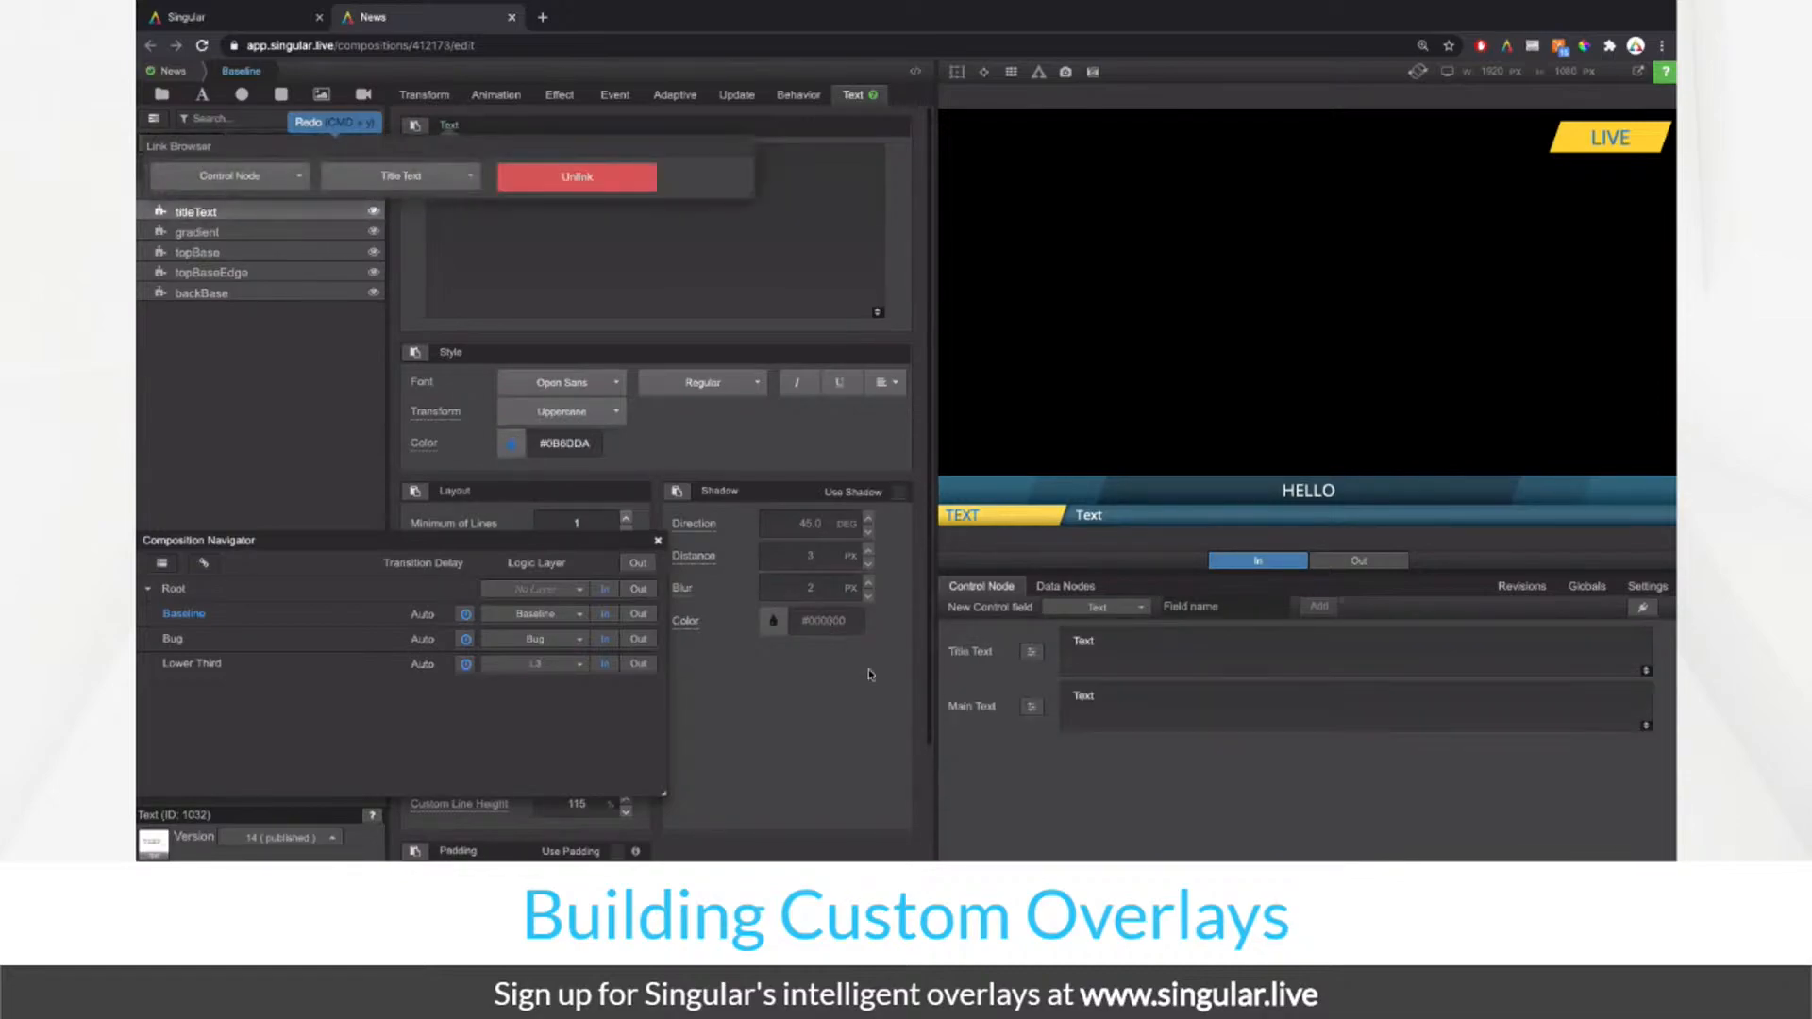
Step: Shrink the Main Text control field to a single line and tidy the Title Text field
click(1110, 722)
click(1116, 719)
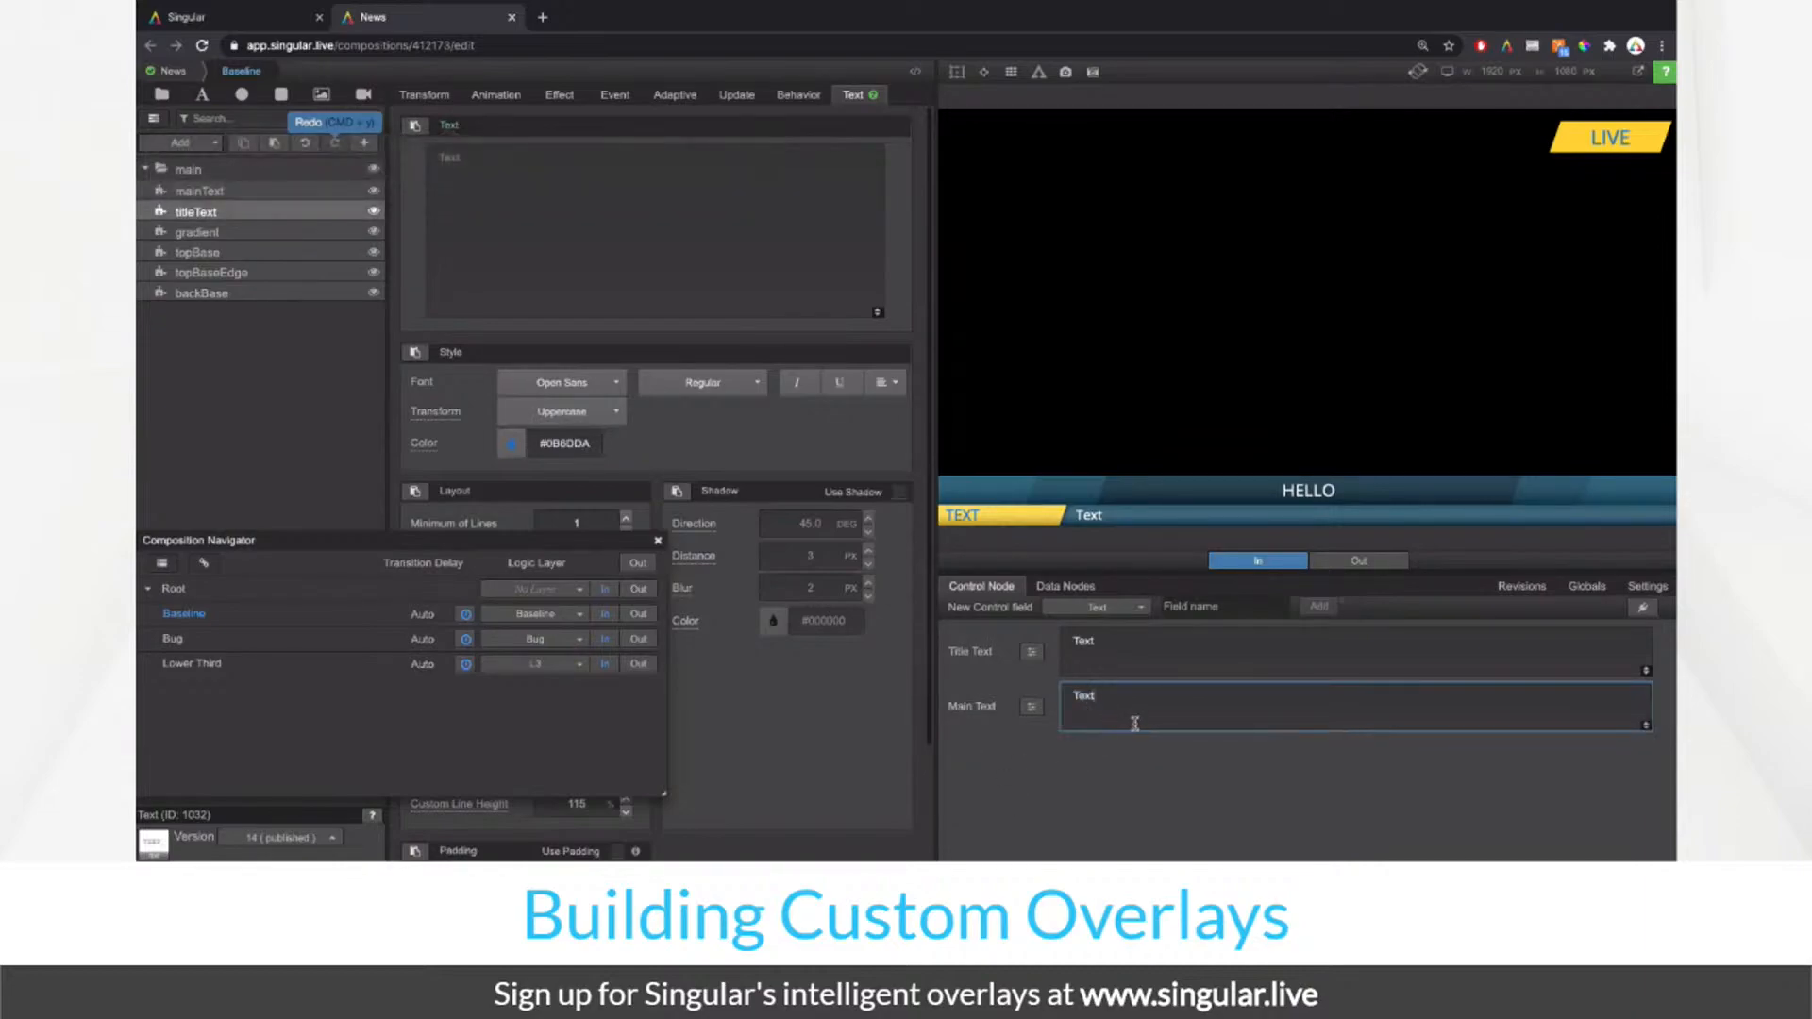
drag(1647, 724, 1647, 648)
click(1152, 635)
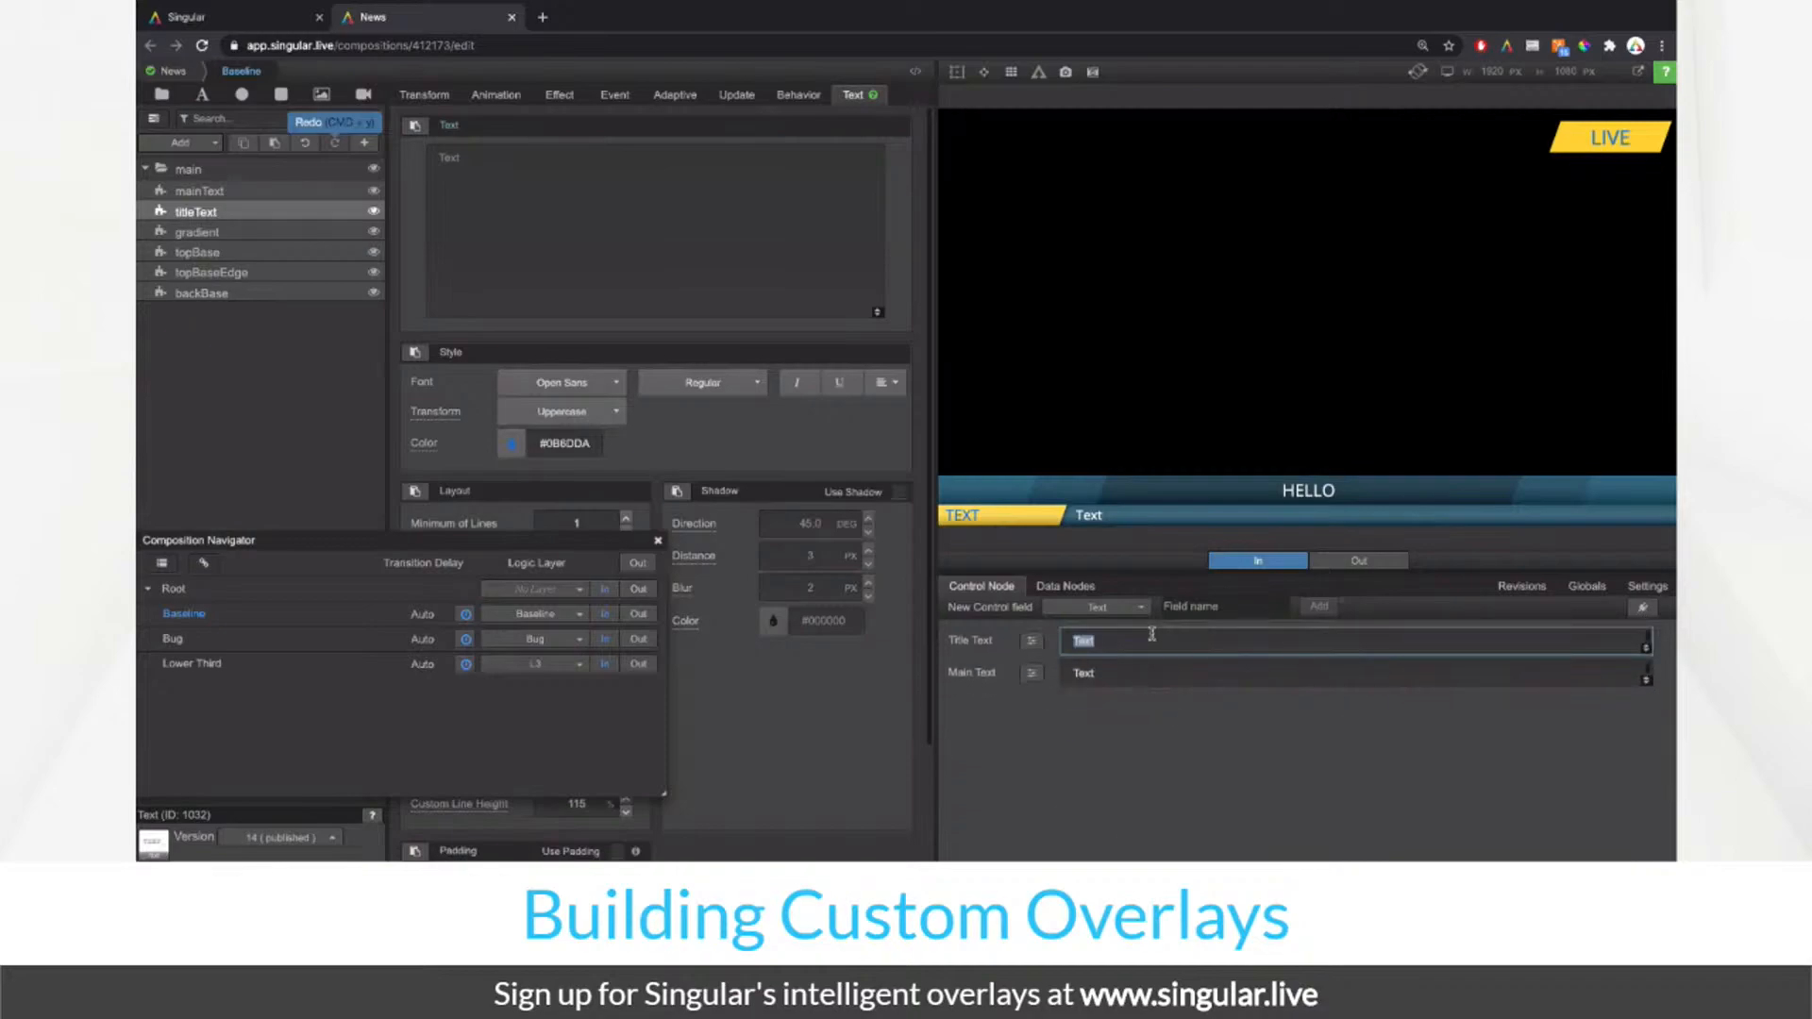
click(1151, 636)
click(198, 416)
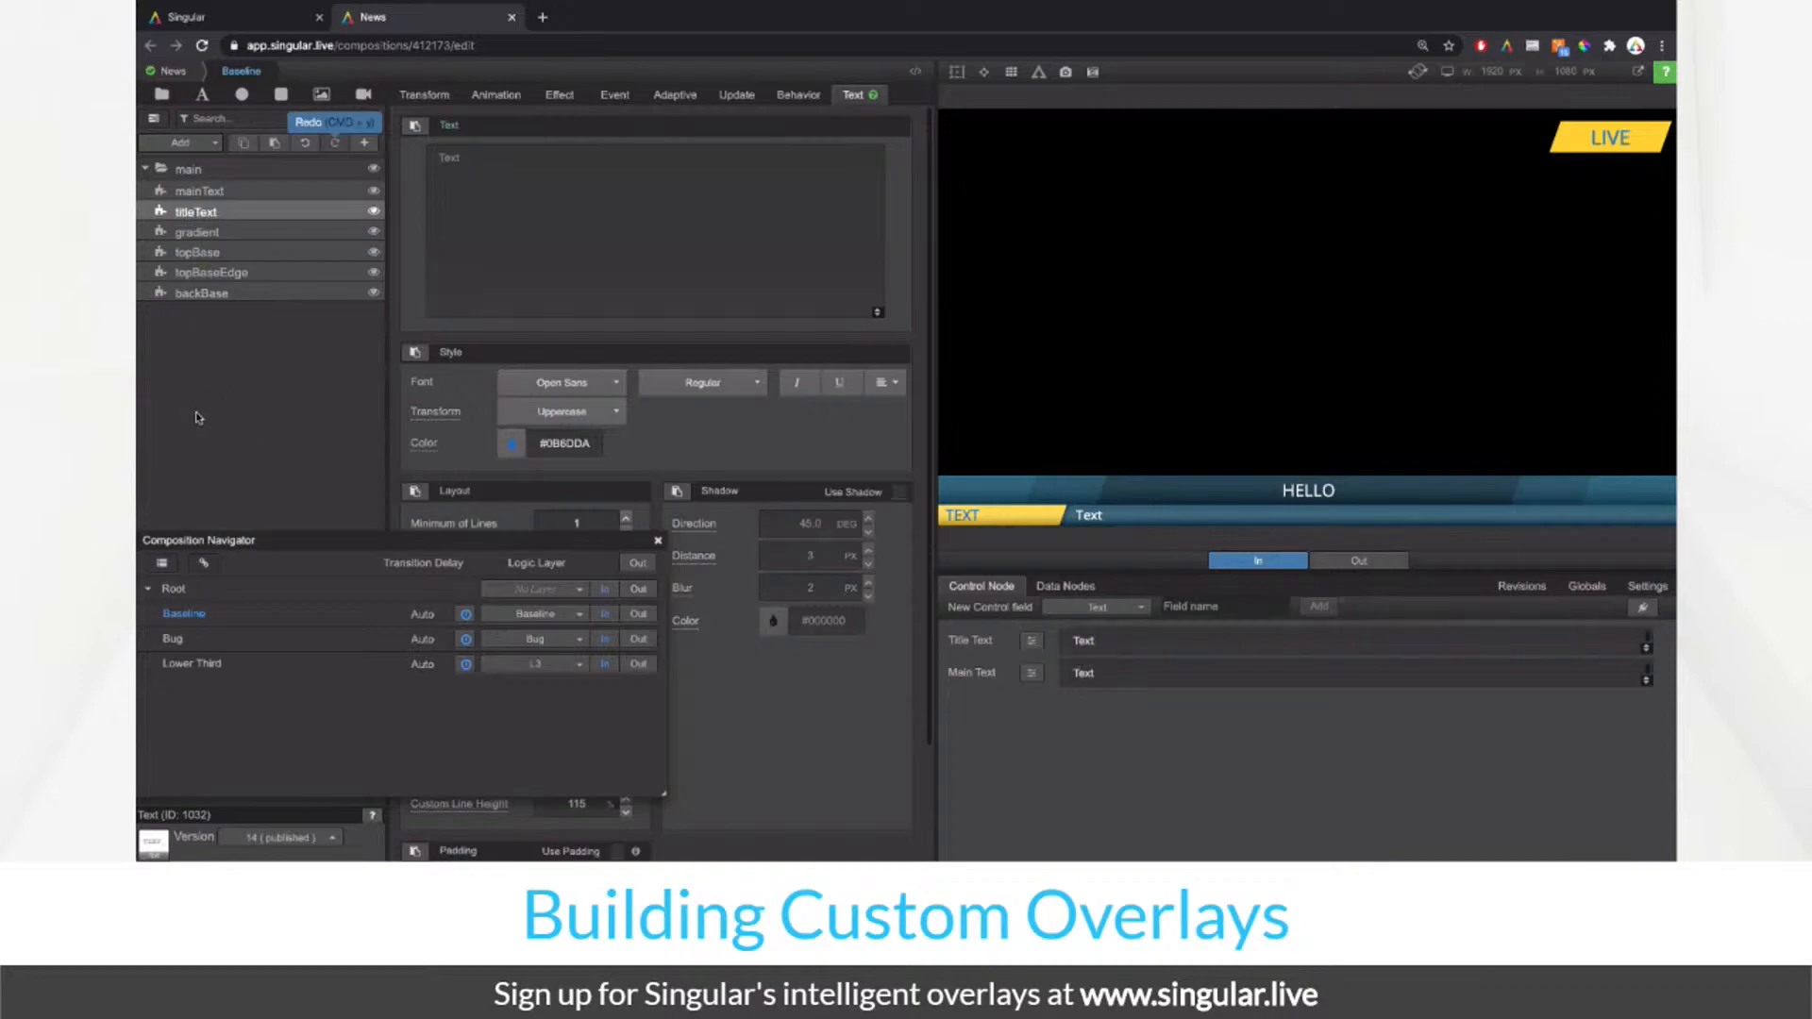
click(206, 171)
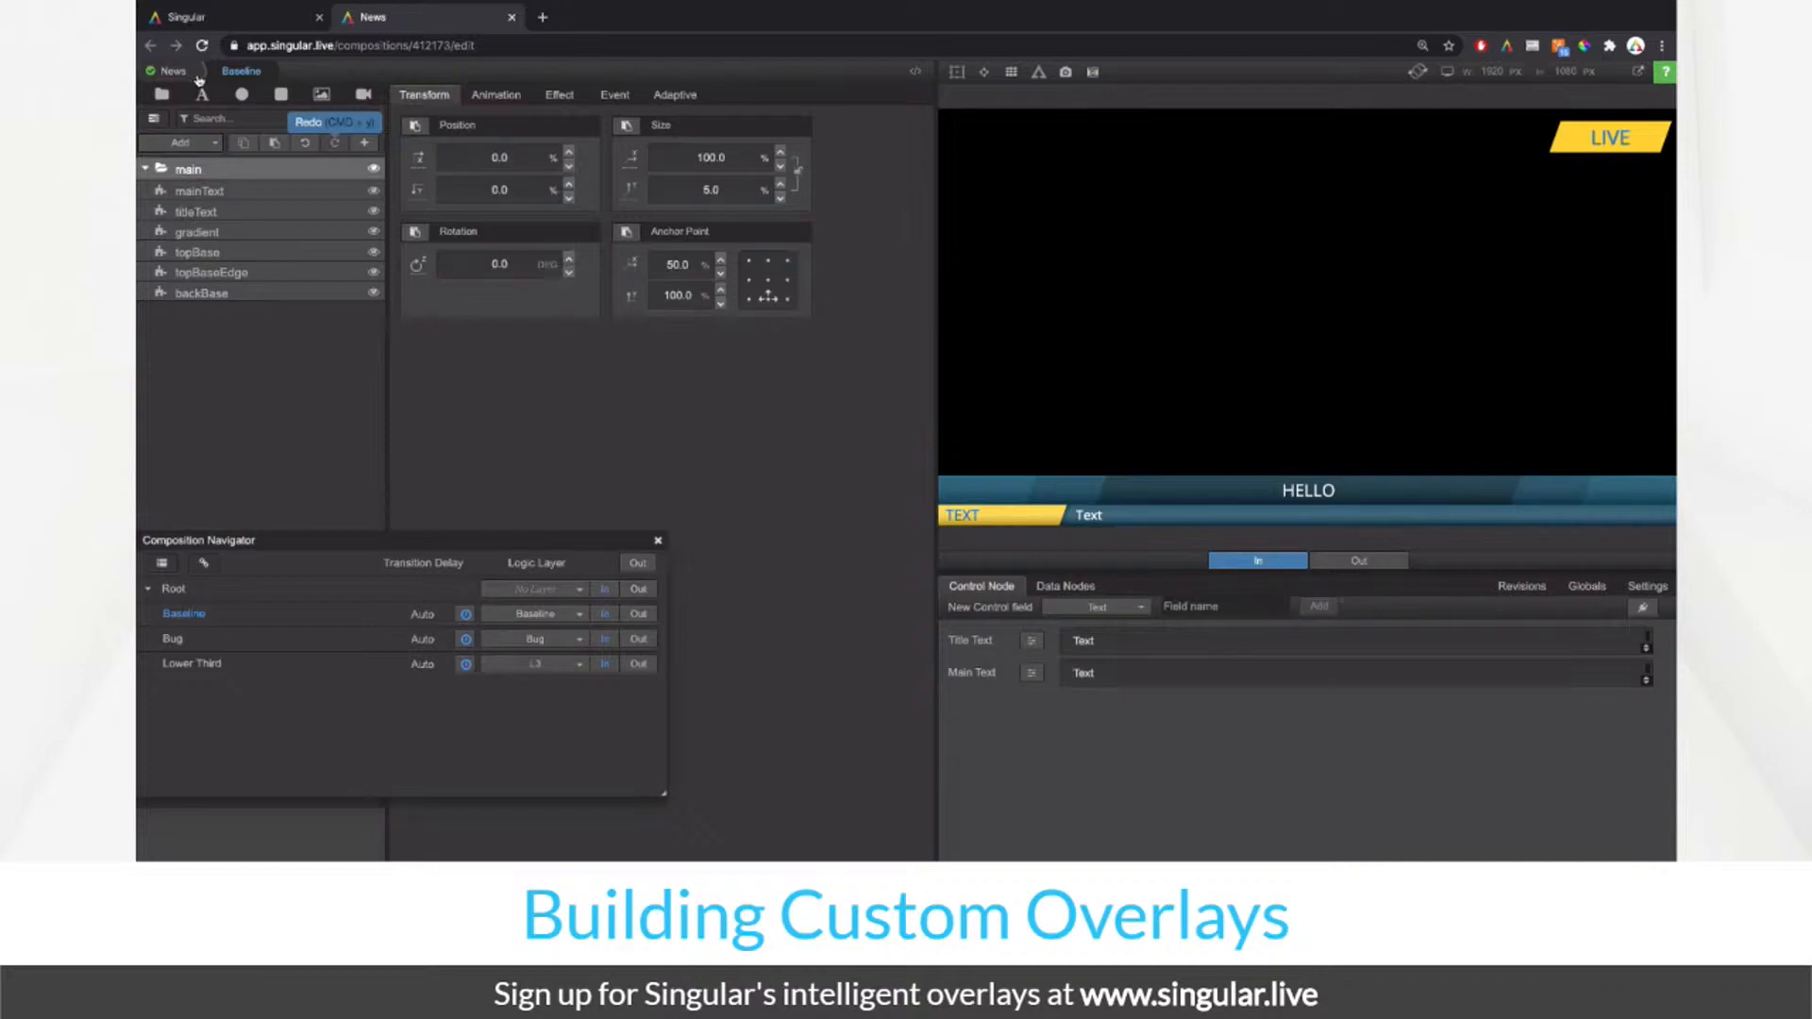
Step: Inspect the update animation settings of the Lower Third's title layer for reference
click(260, 193)
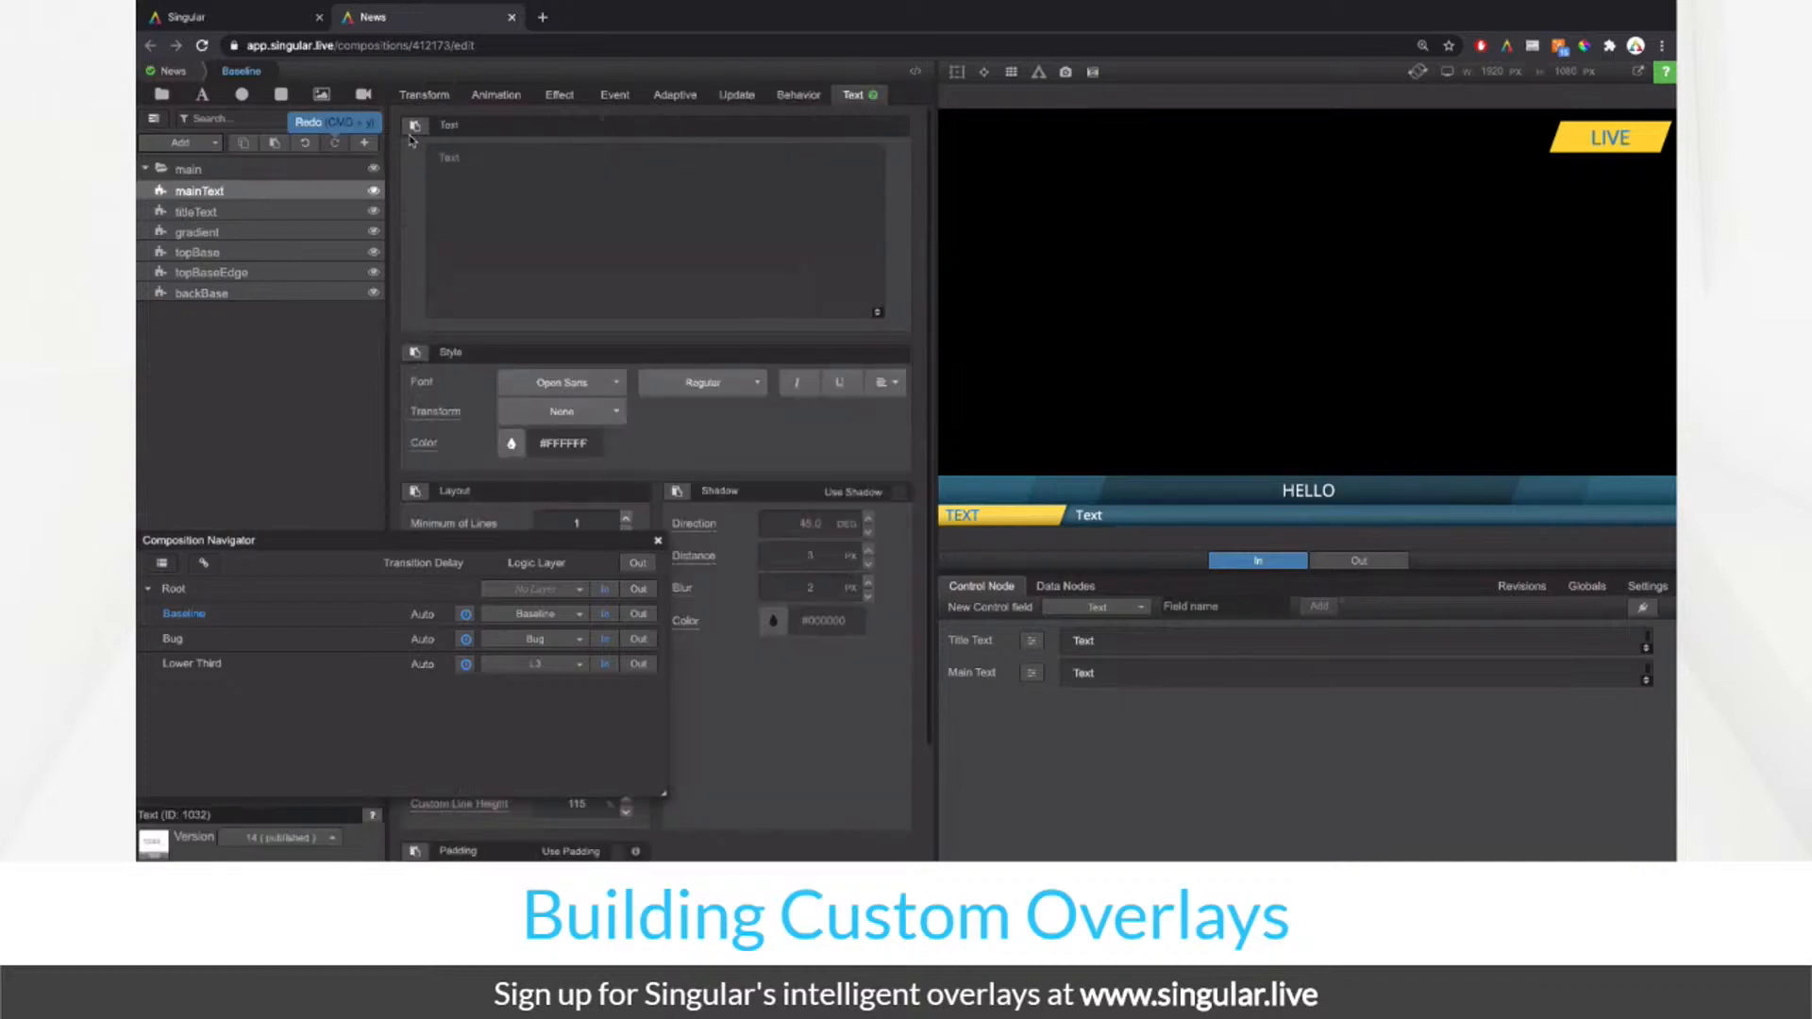
click(184, 75)
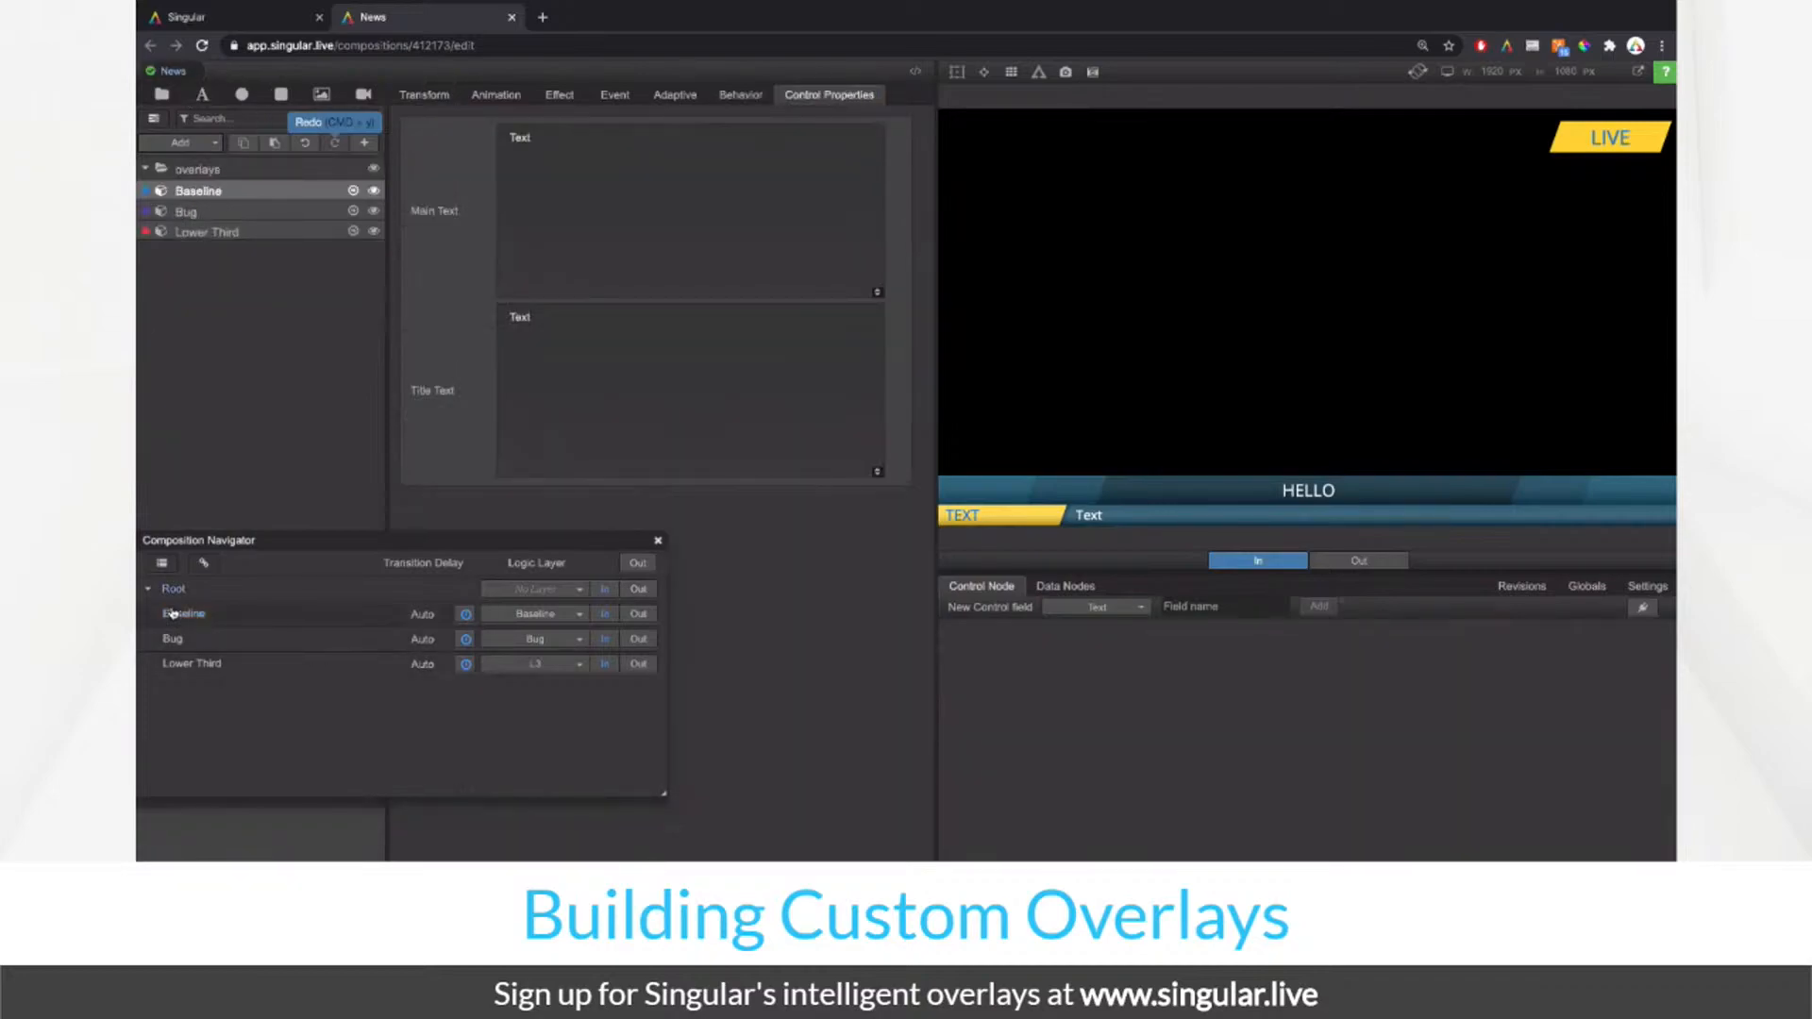
click(179, 664)
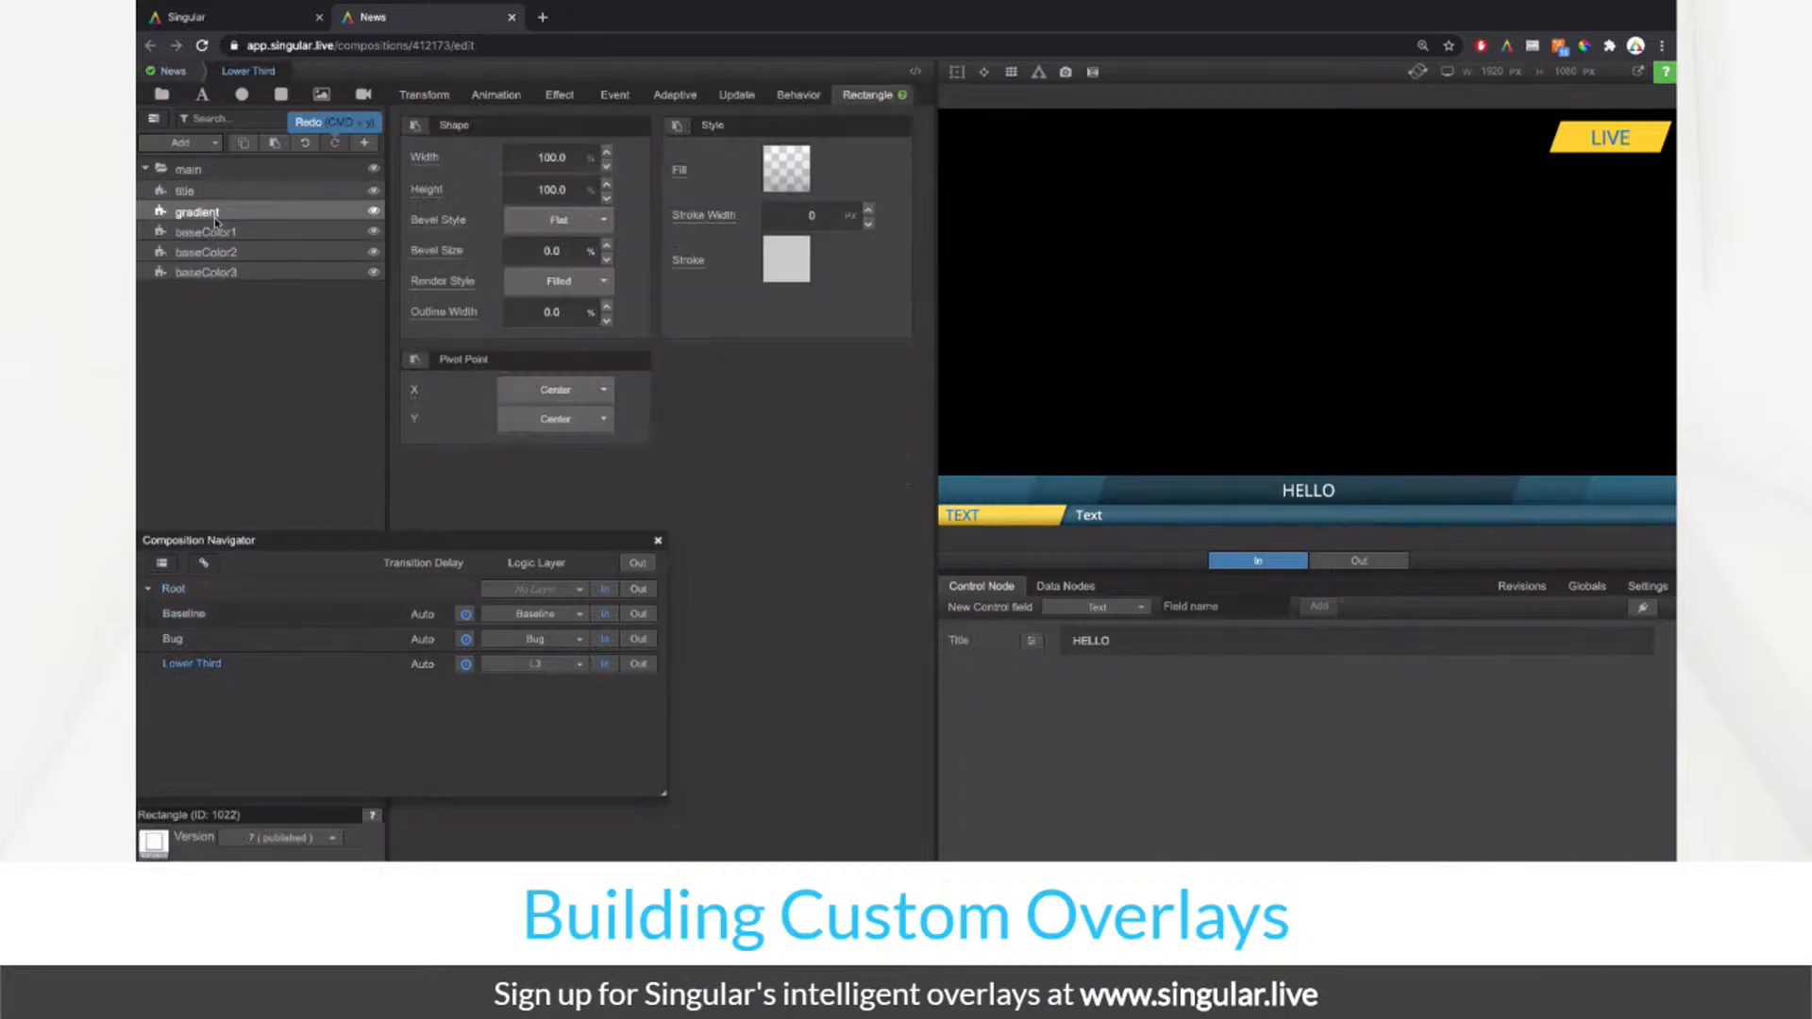
click(281, 232)
click(281, 192)
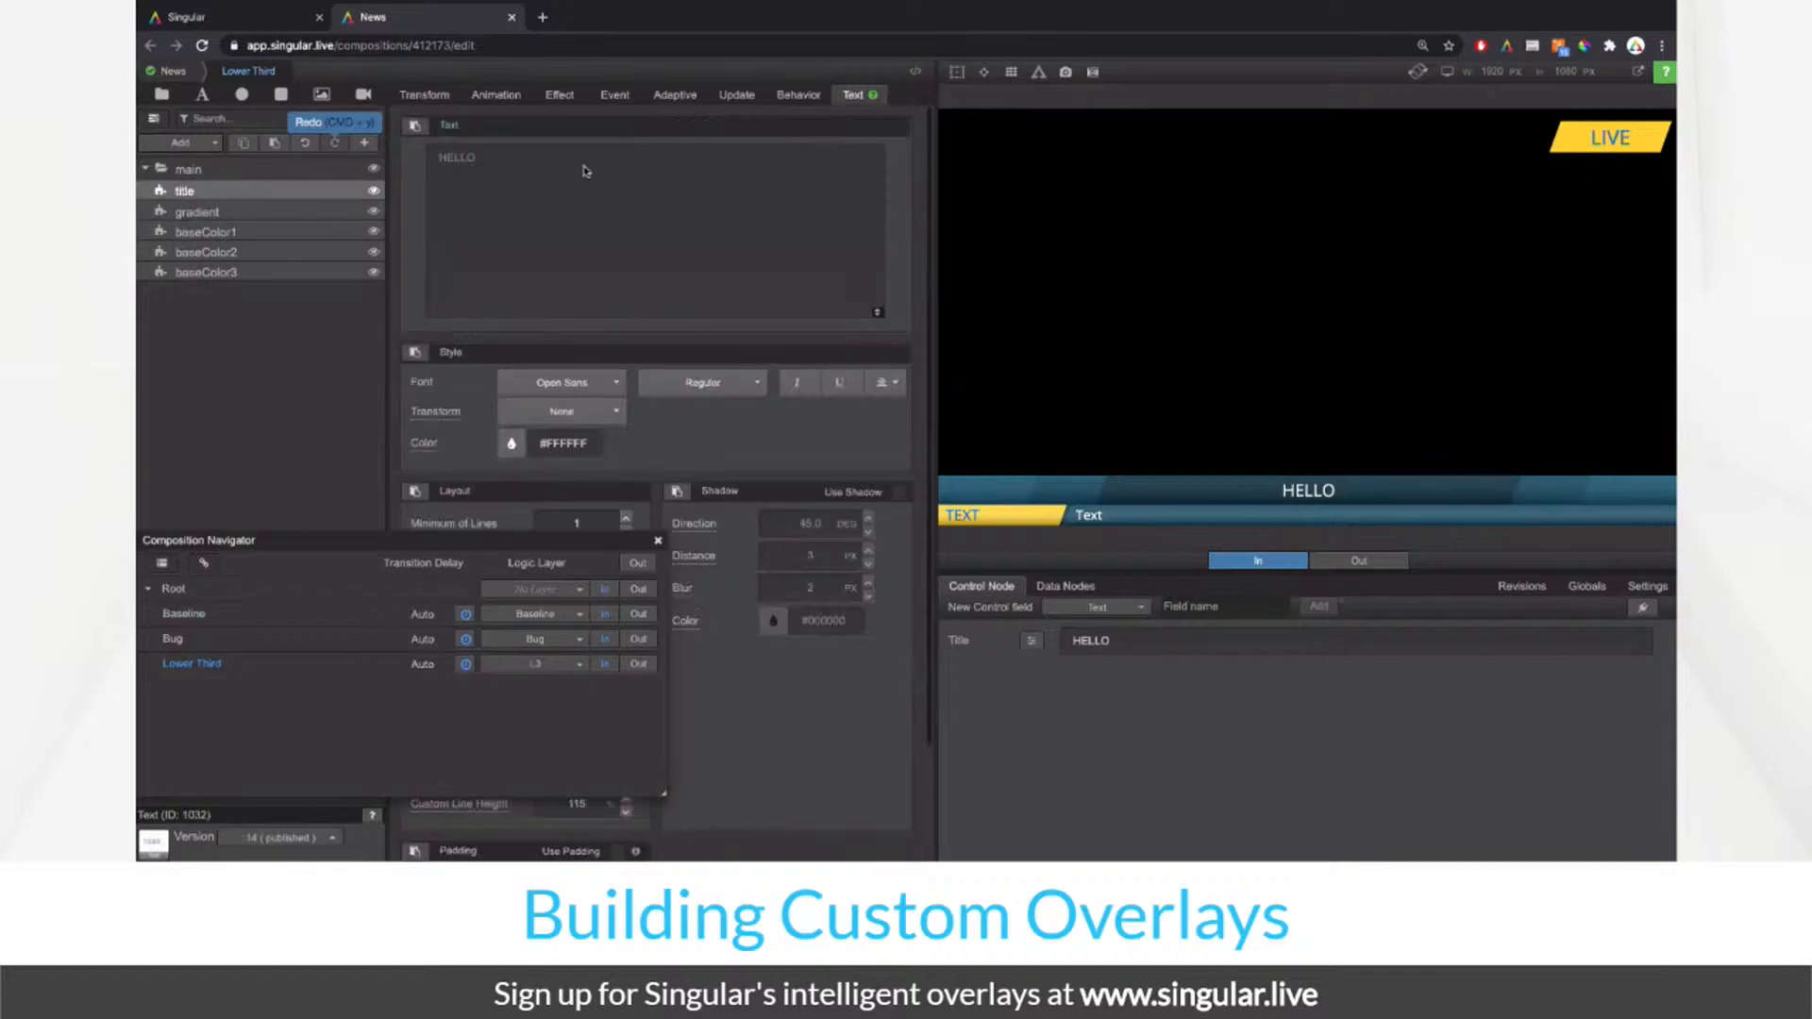
click(725, 99)
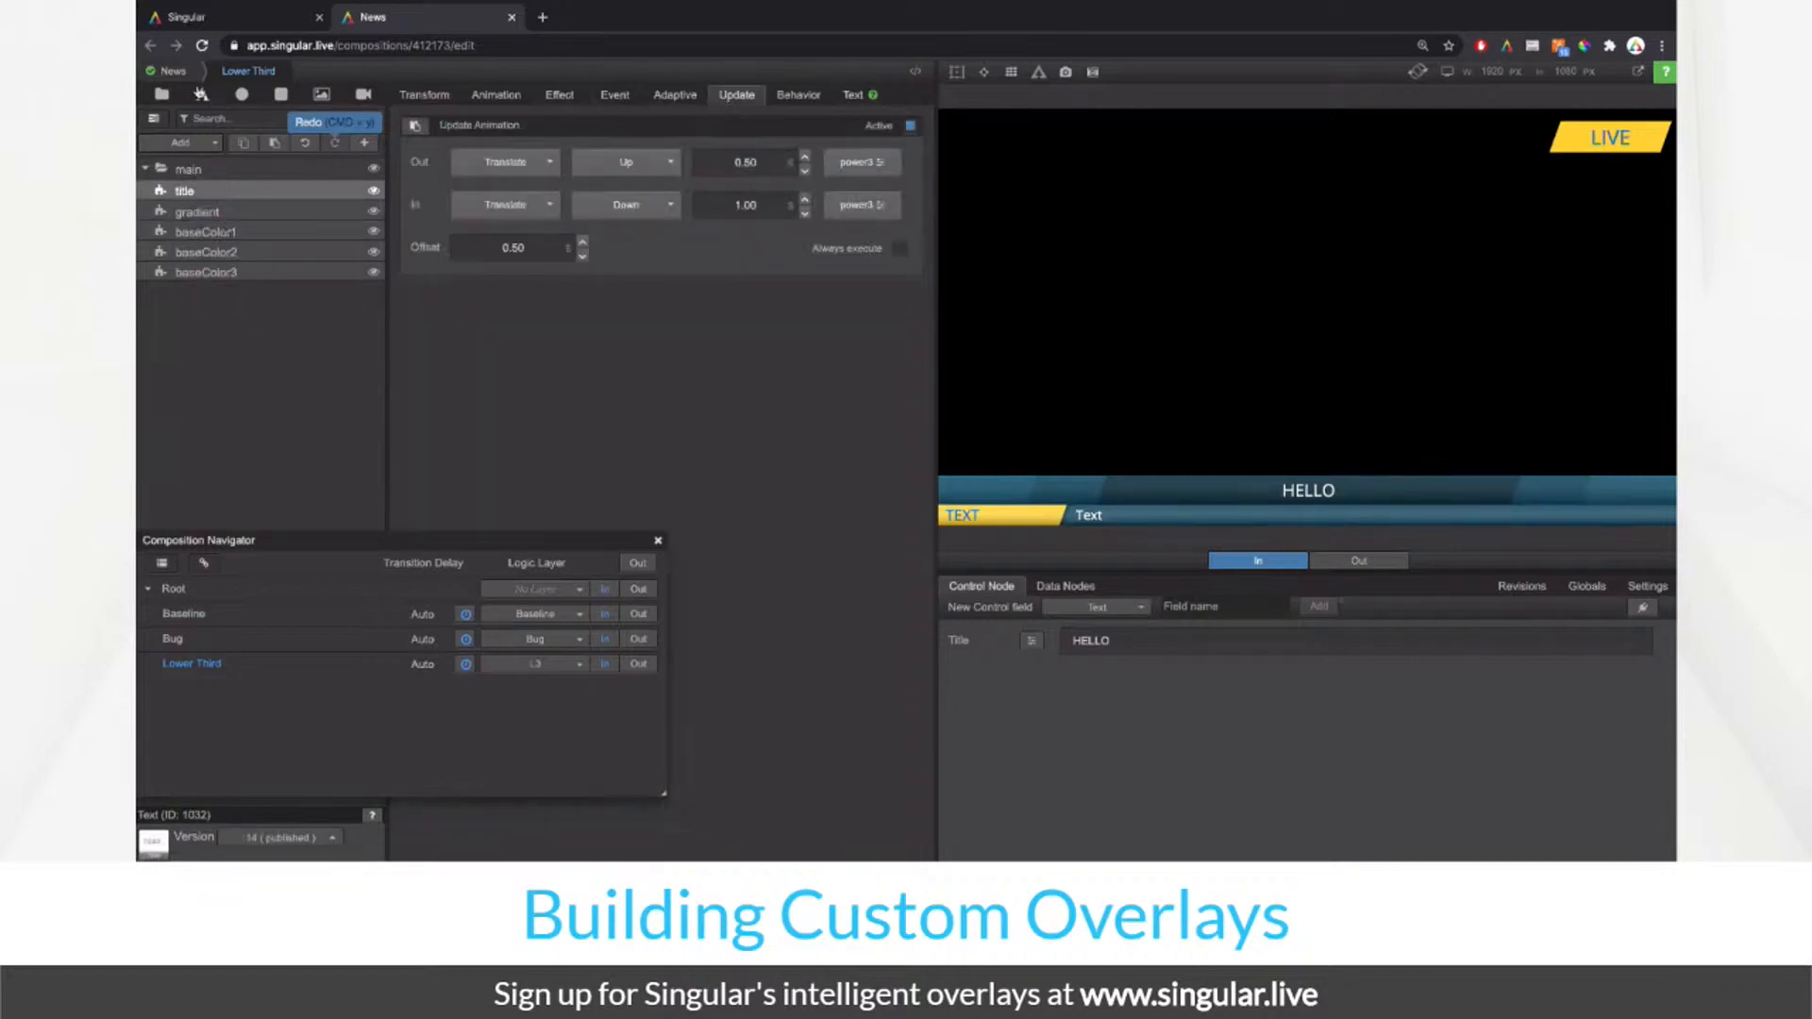
Step: Open Baseline and fill in titleText's update animation, selecting its offset
click(187, 75)
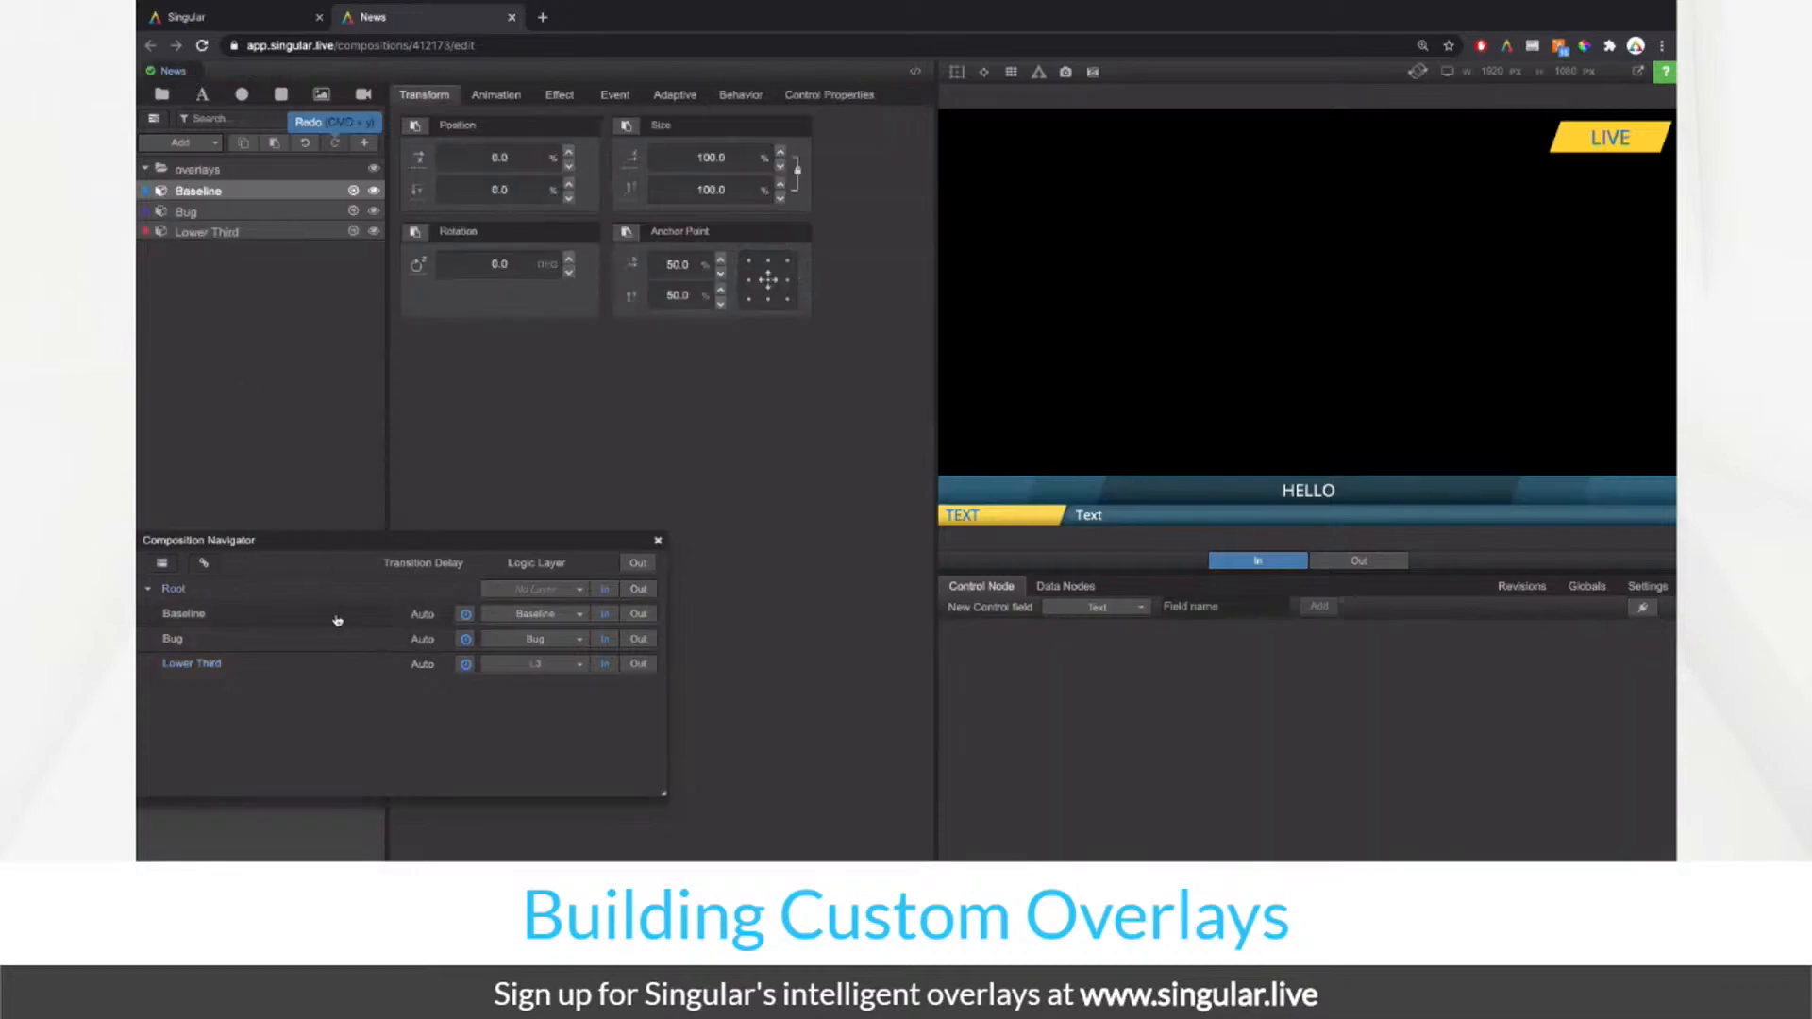
click(202, 615)
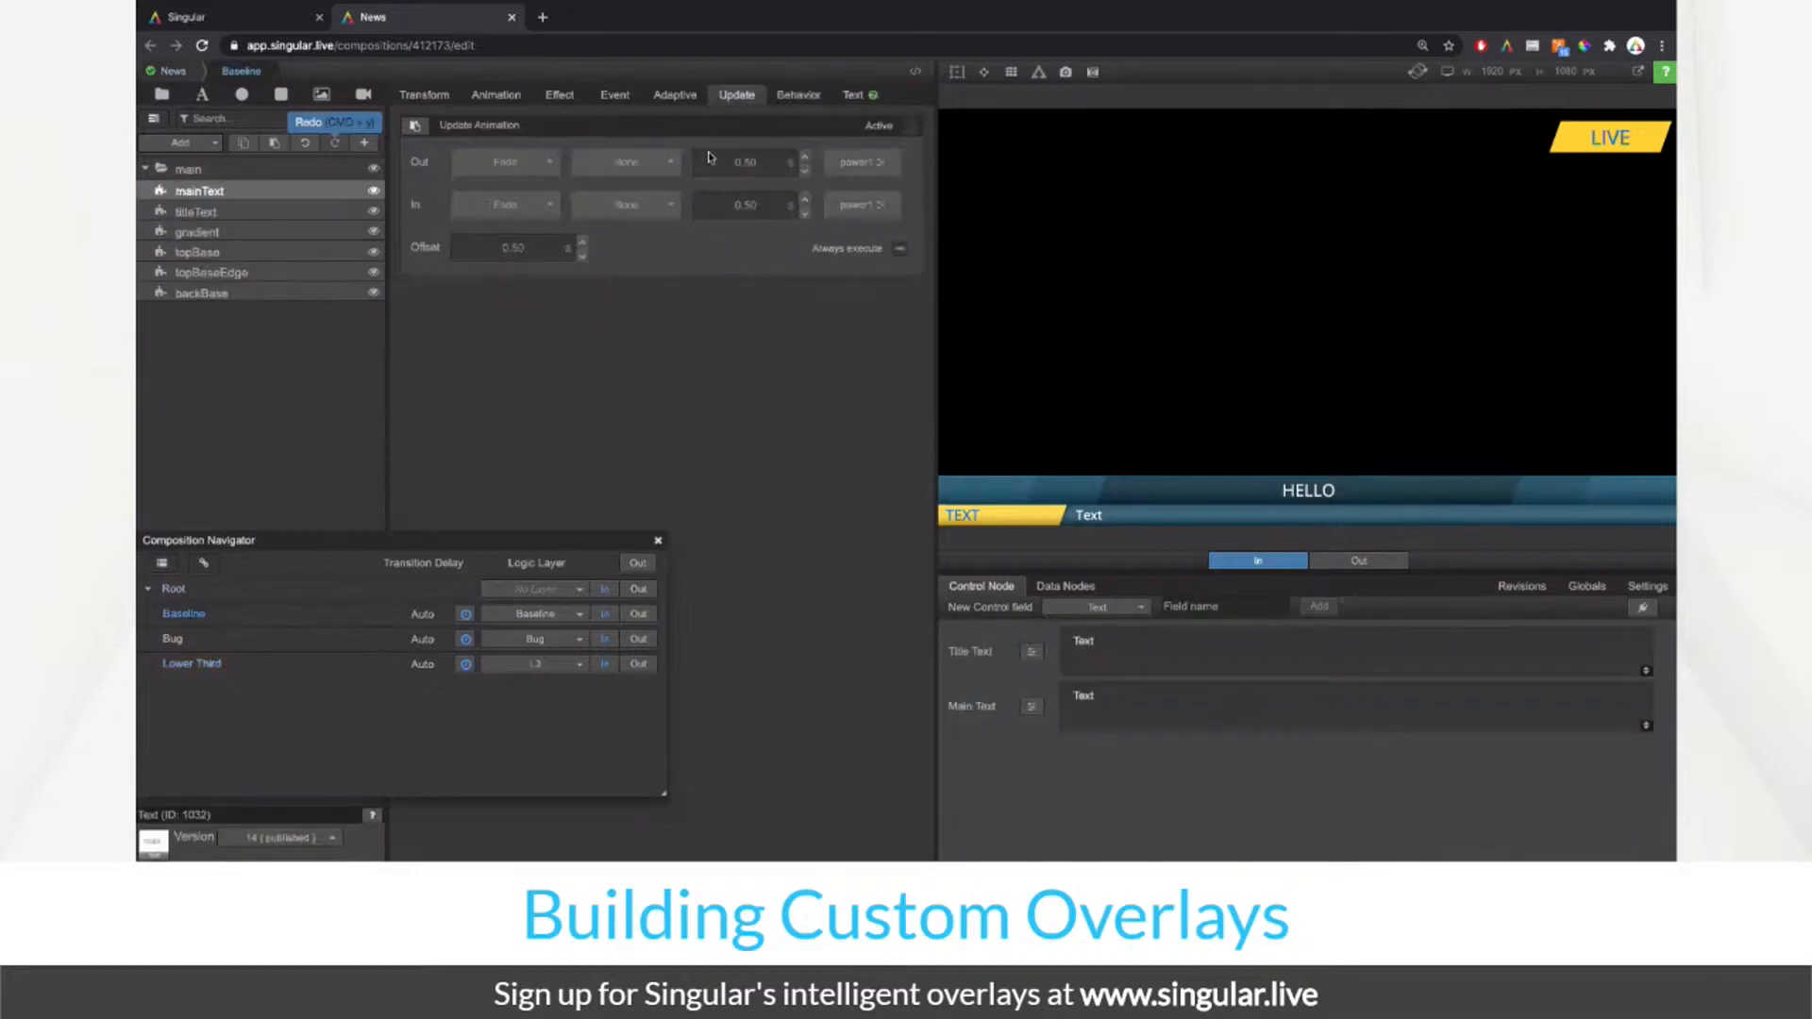
click(236, 213)
click(416, 128)
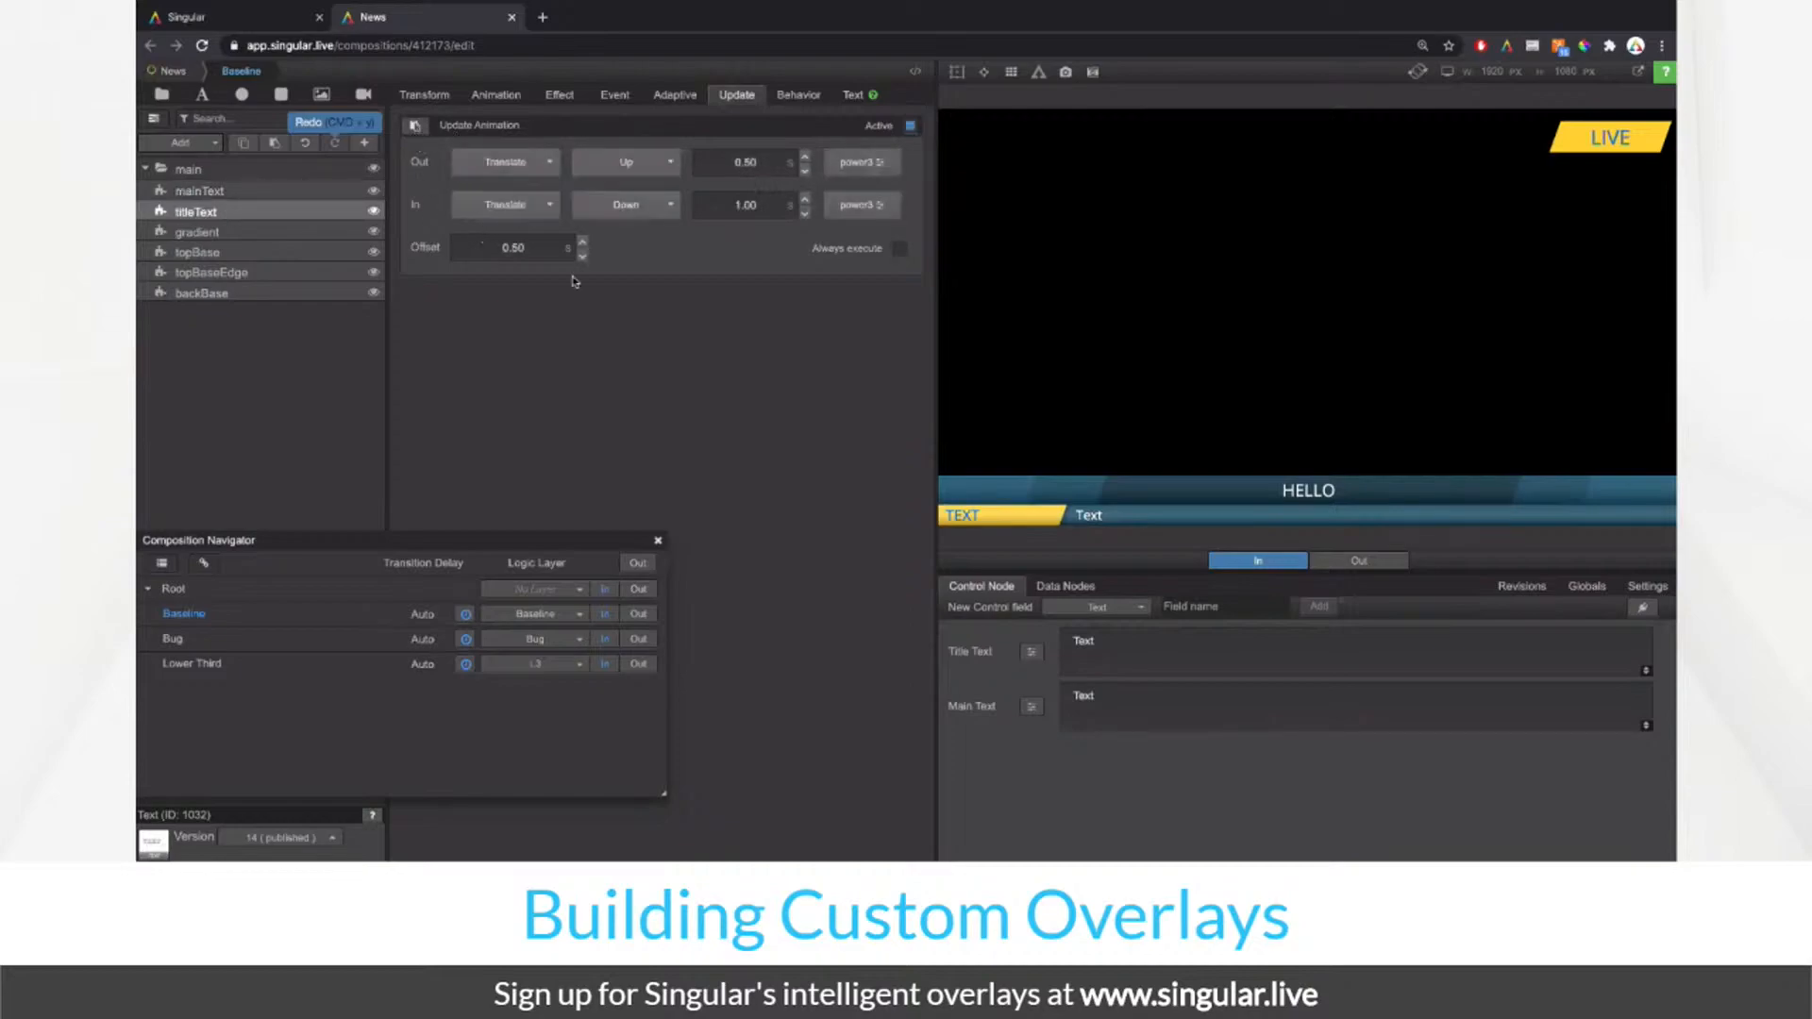
click(503, 244)
Step: Set mainText's update animation offset to 0.60, compare with titleText, and return to News
click(310, 191)
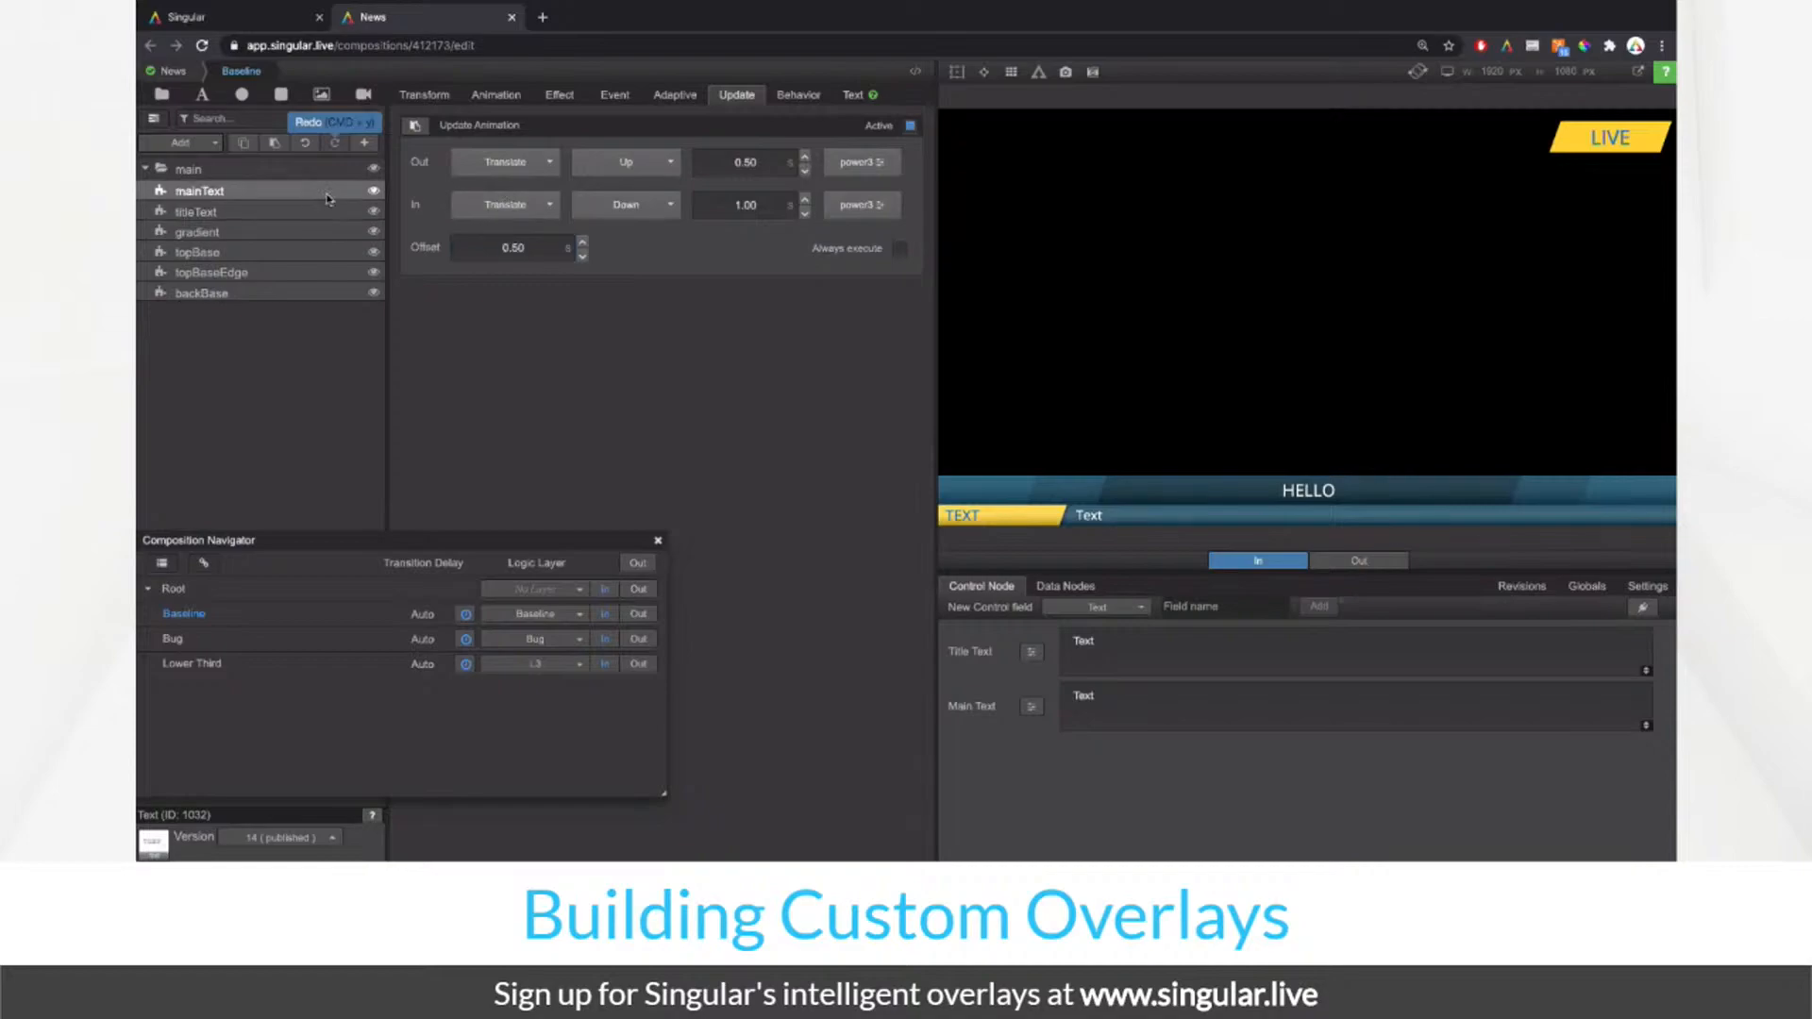
click(530, 243)
key(BackSpace)
text(0.60)
click(301, 213)
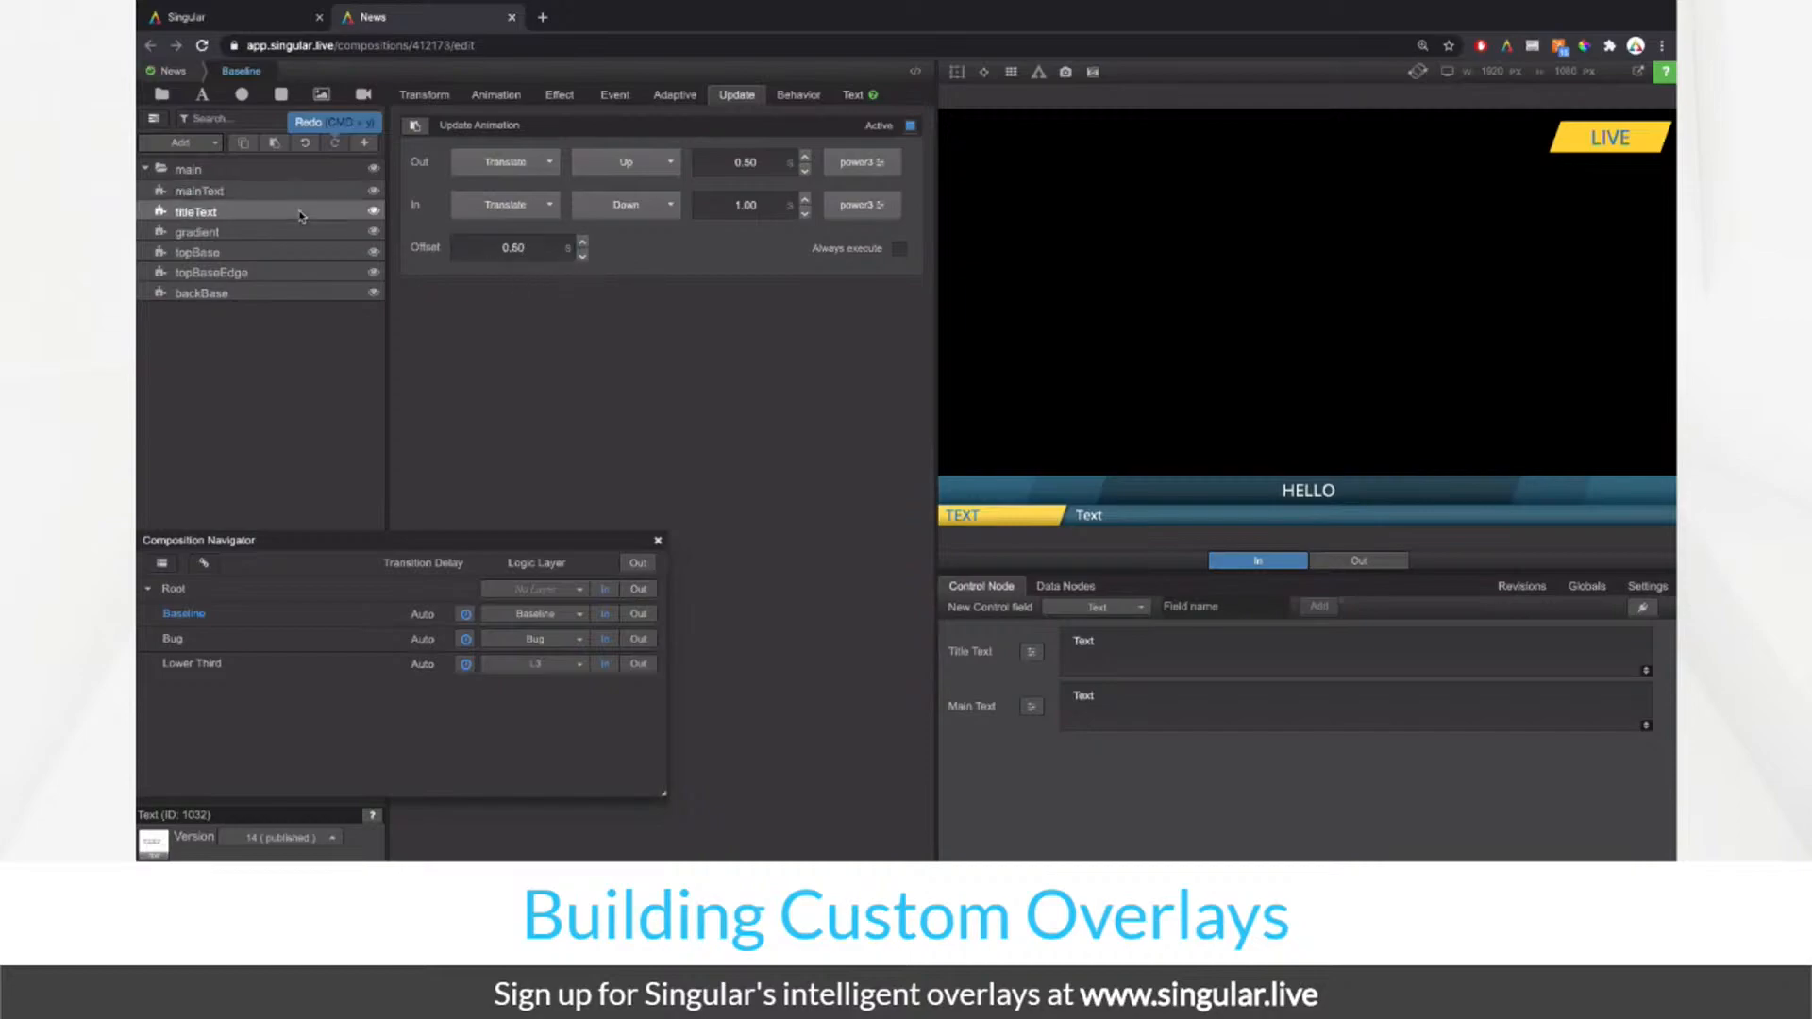
click(546, 259)
click(448, 291)
click(187, 74)
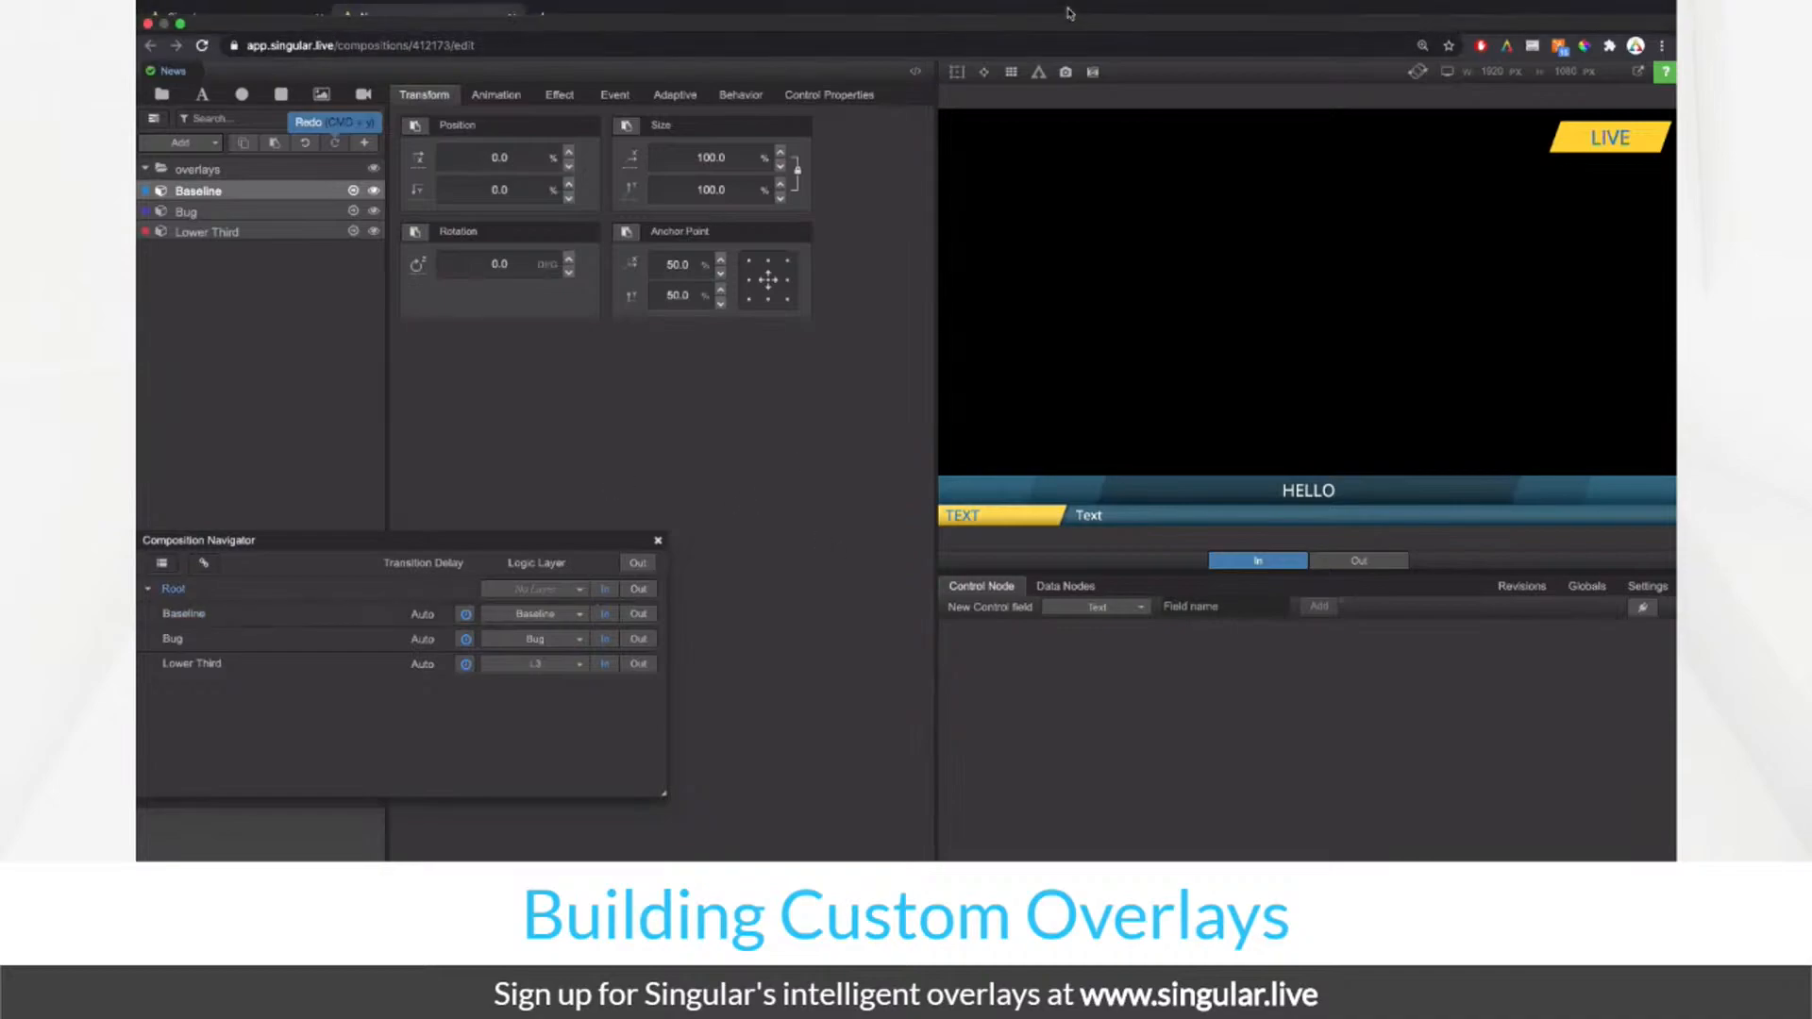
Step: Save new revision 5 'Baseline + Bug + L3' and delete the older revision 4
mouse_move(960, 4)
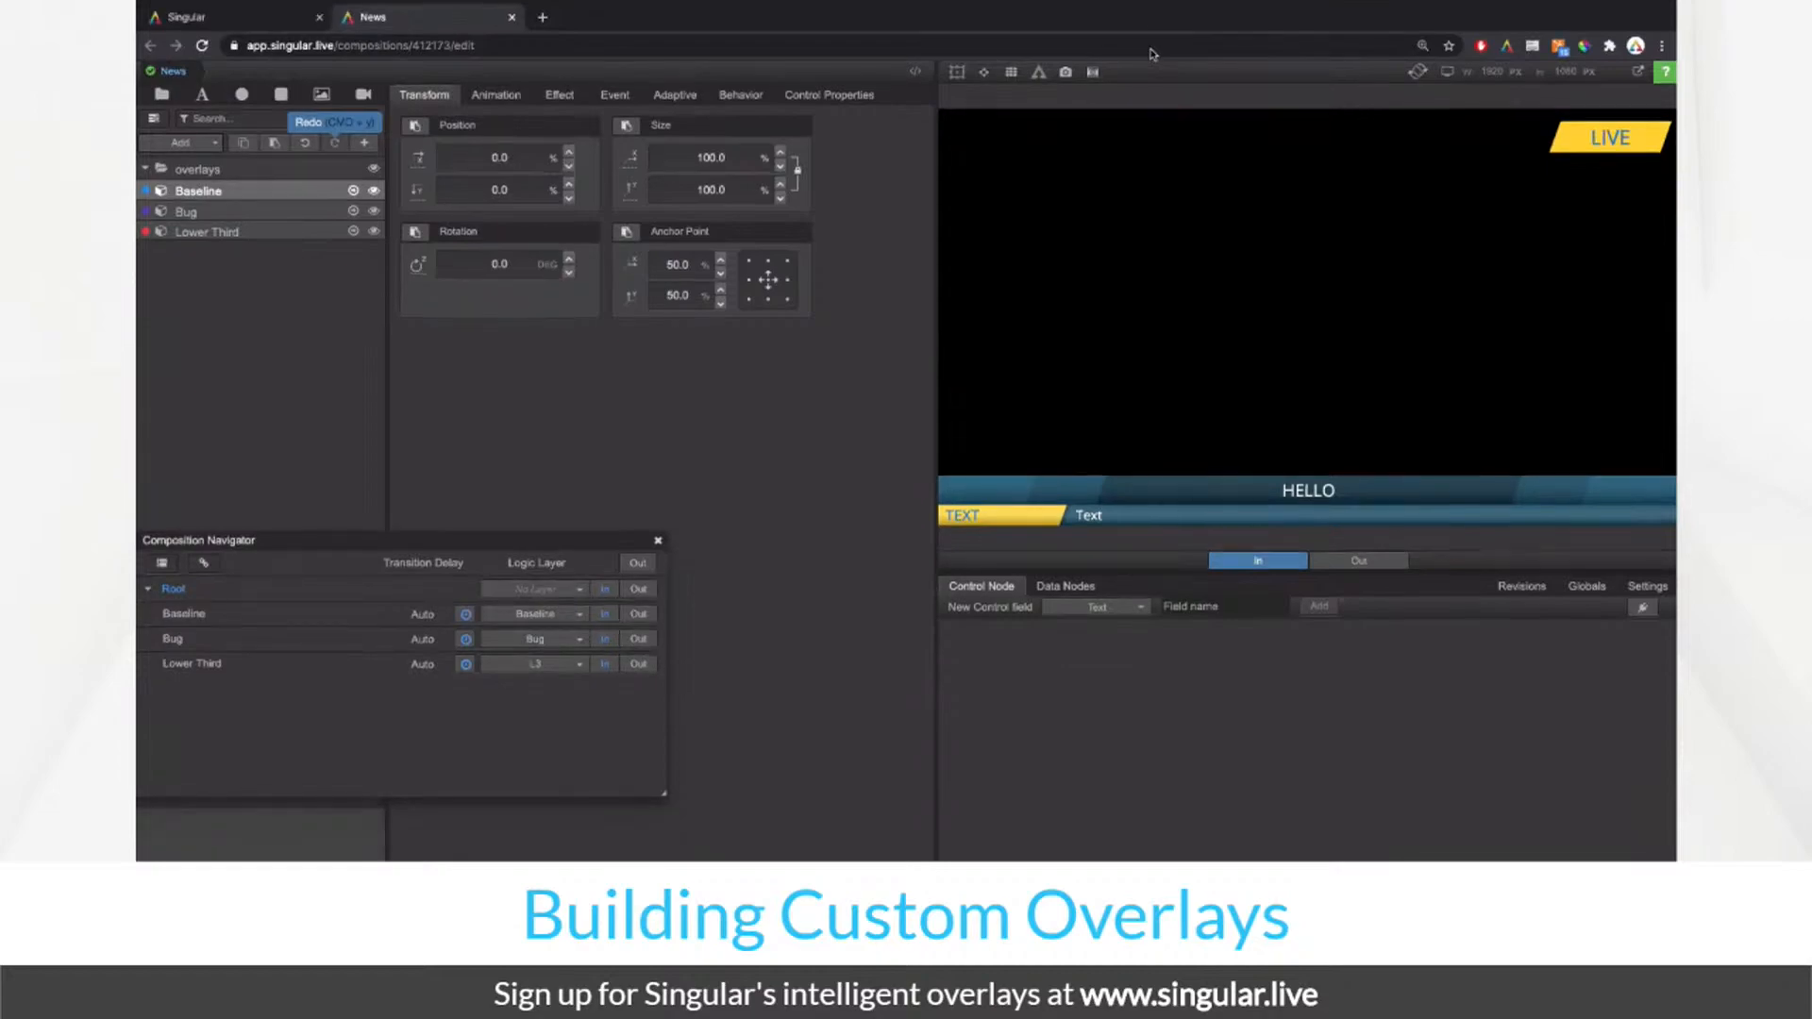
click(1521, 586)
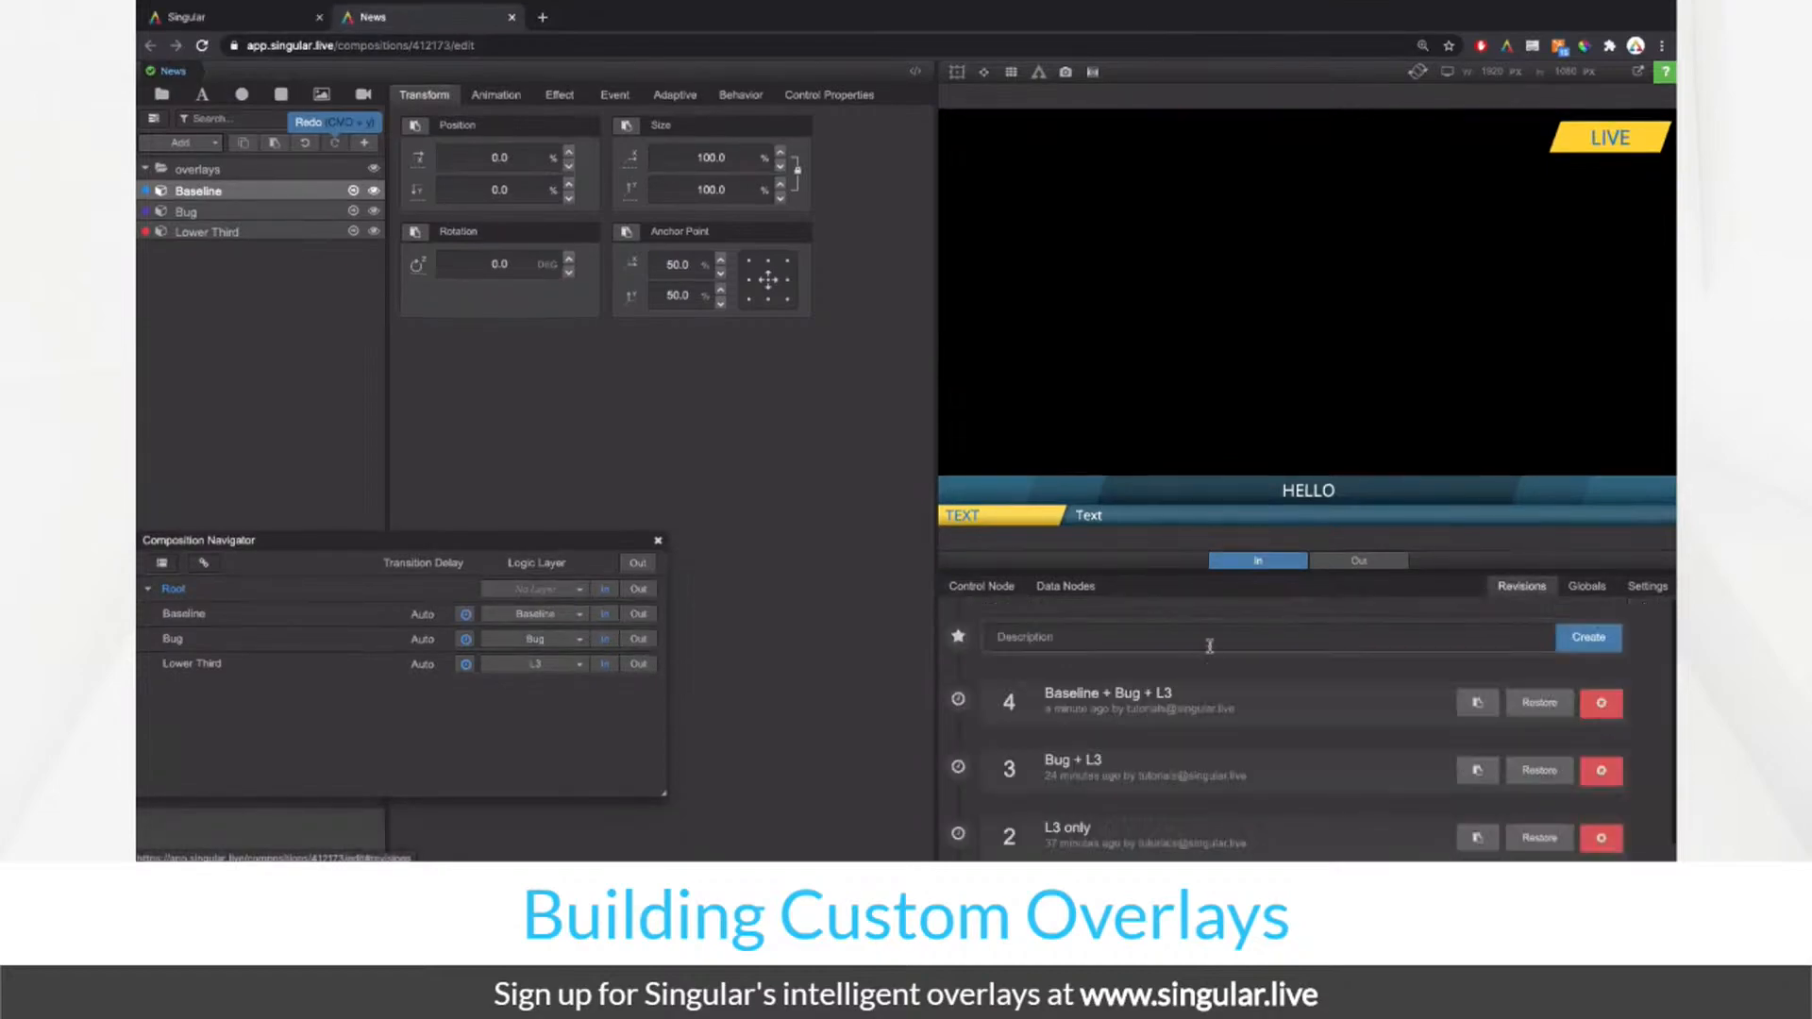
click(1117, 639)
text(Baseline + Bug)
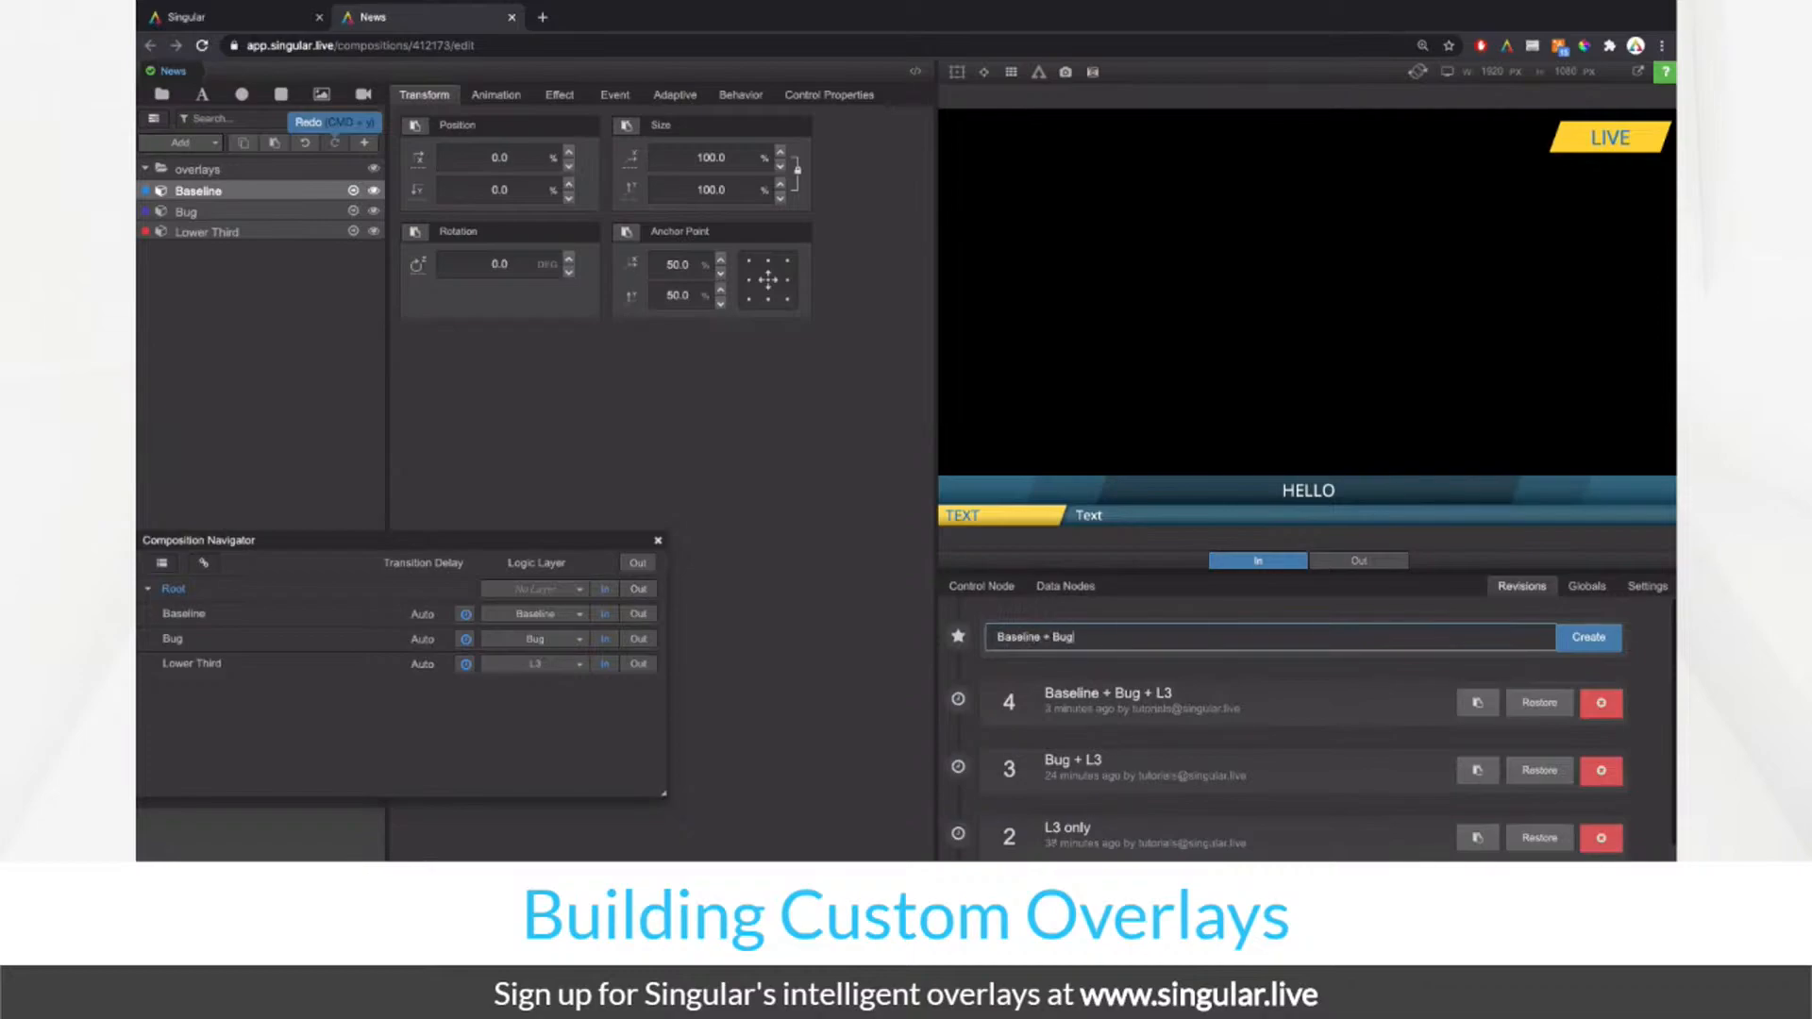
text(+ L)
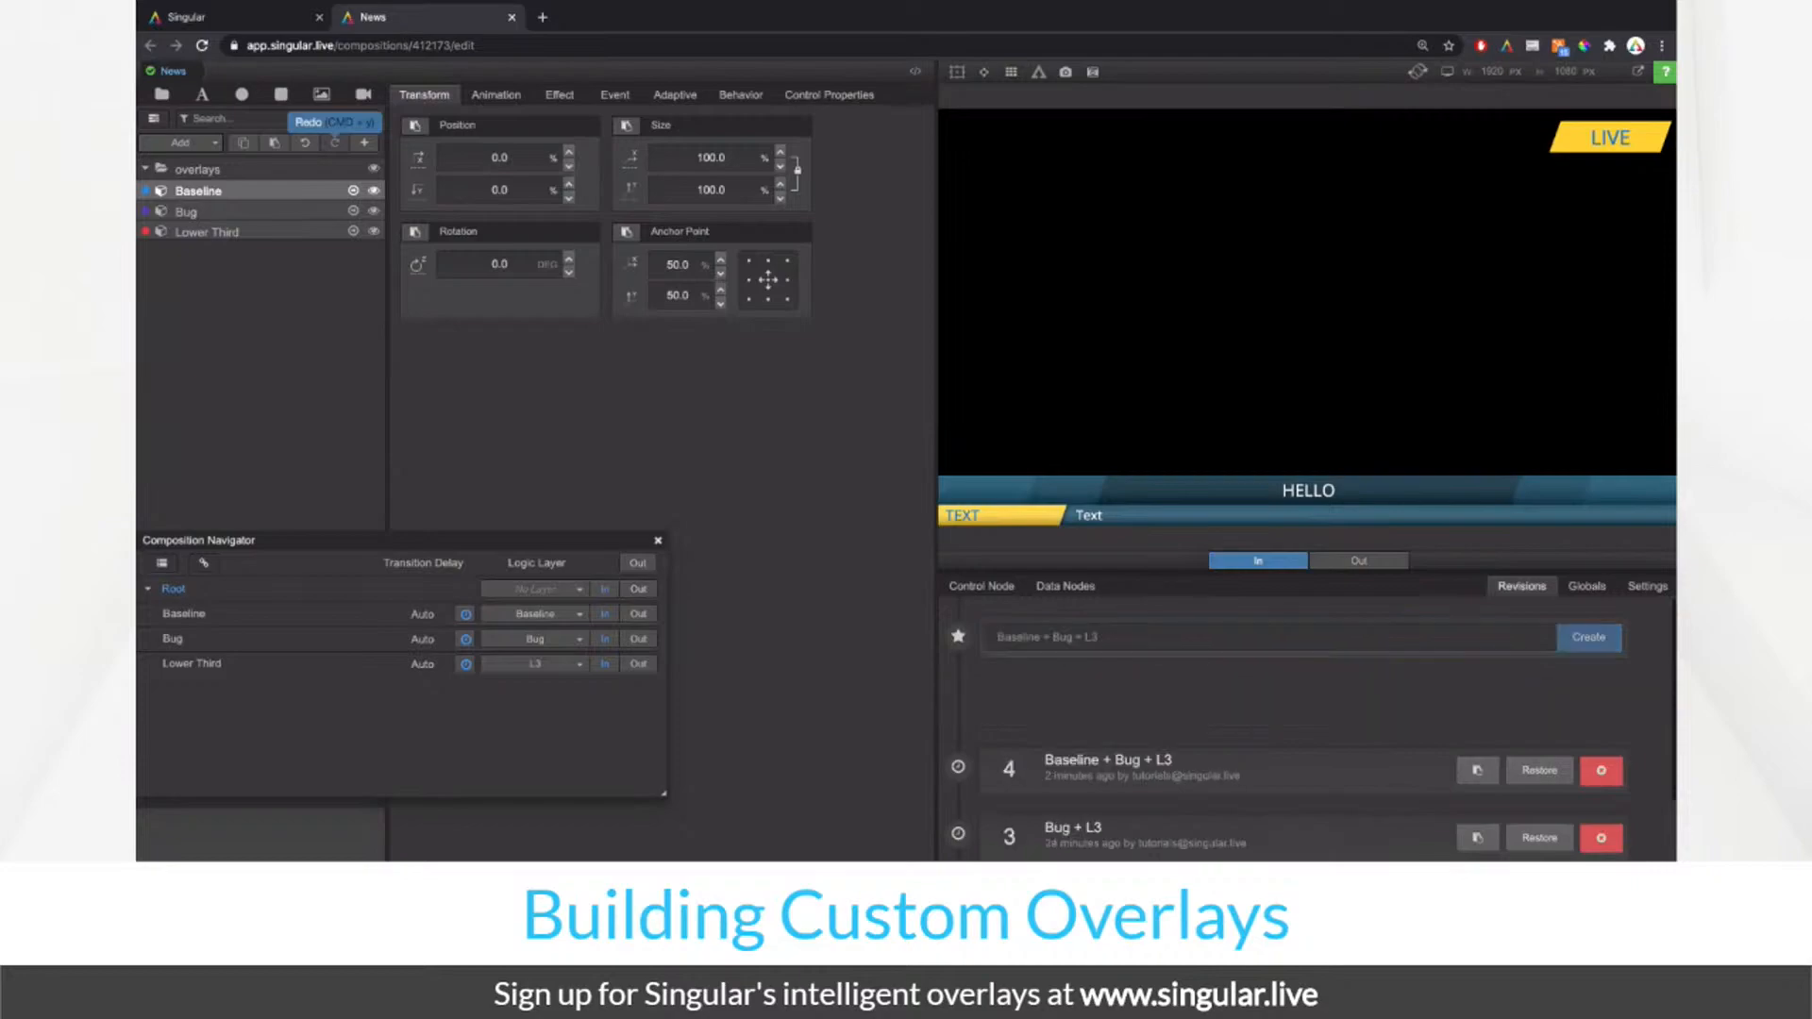
text(3)
key(Return)
click(1602, 771)
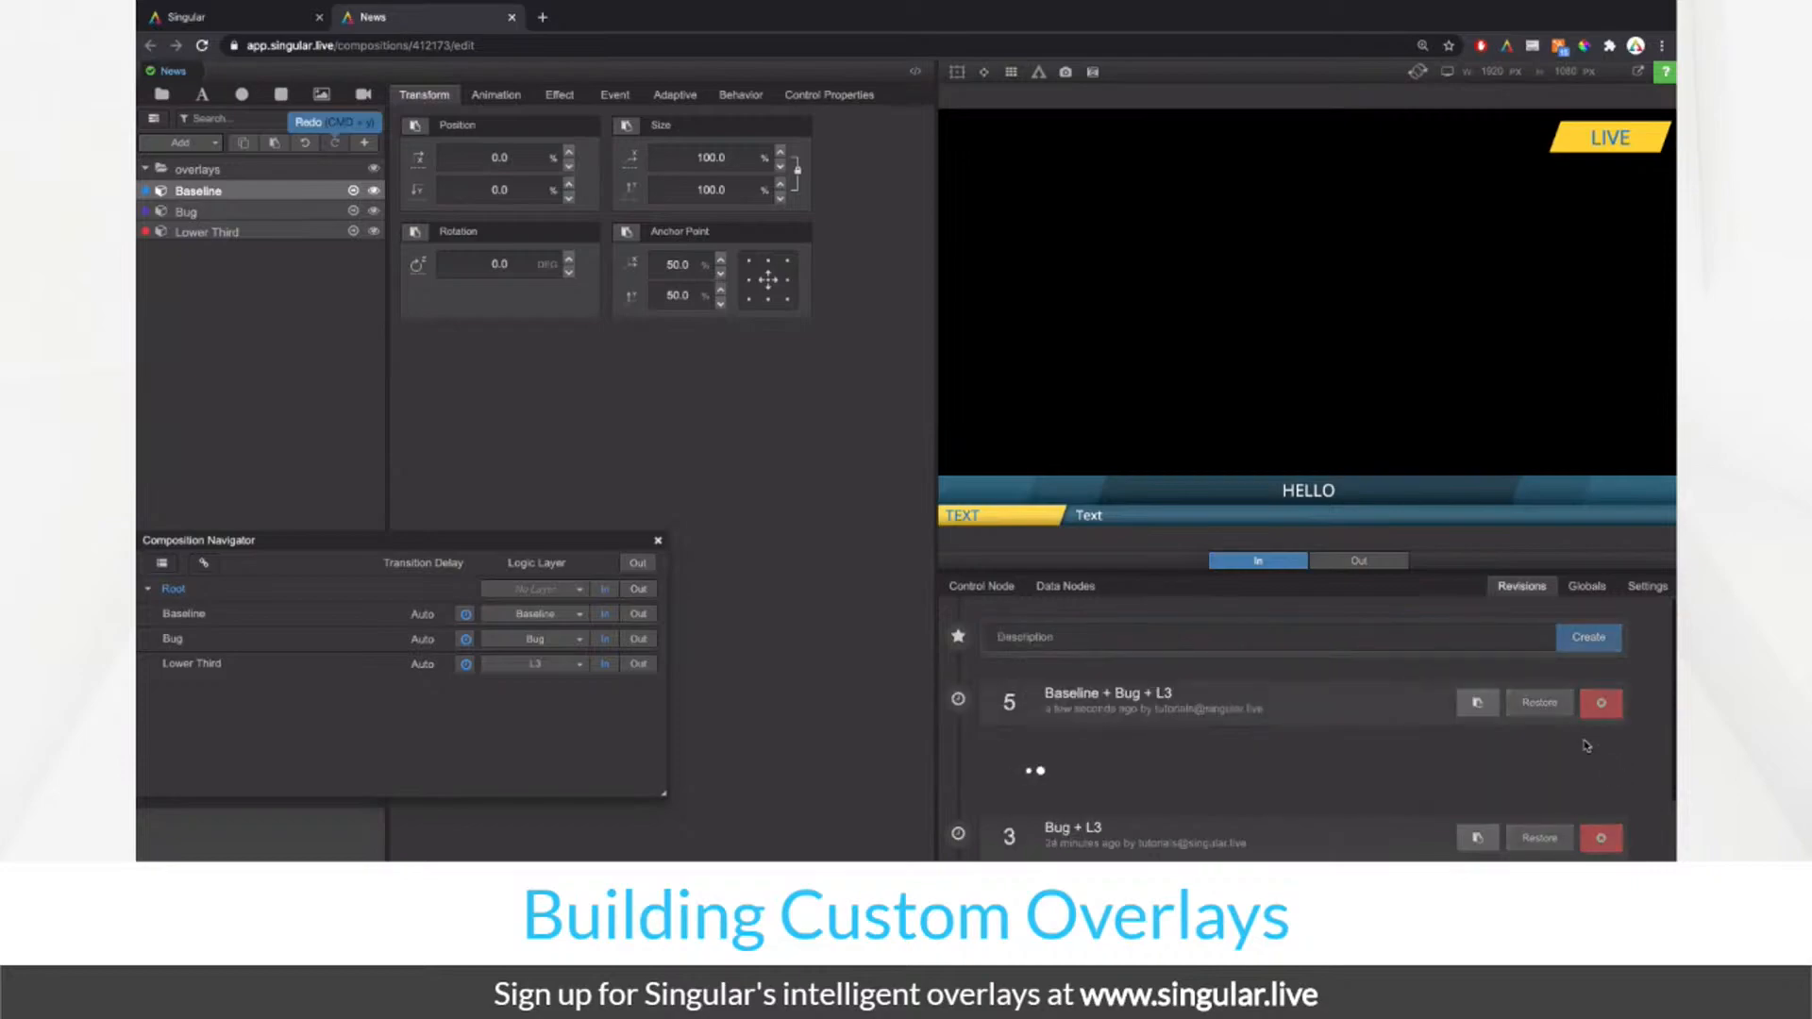
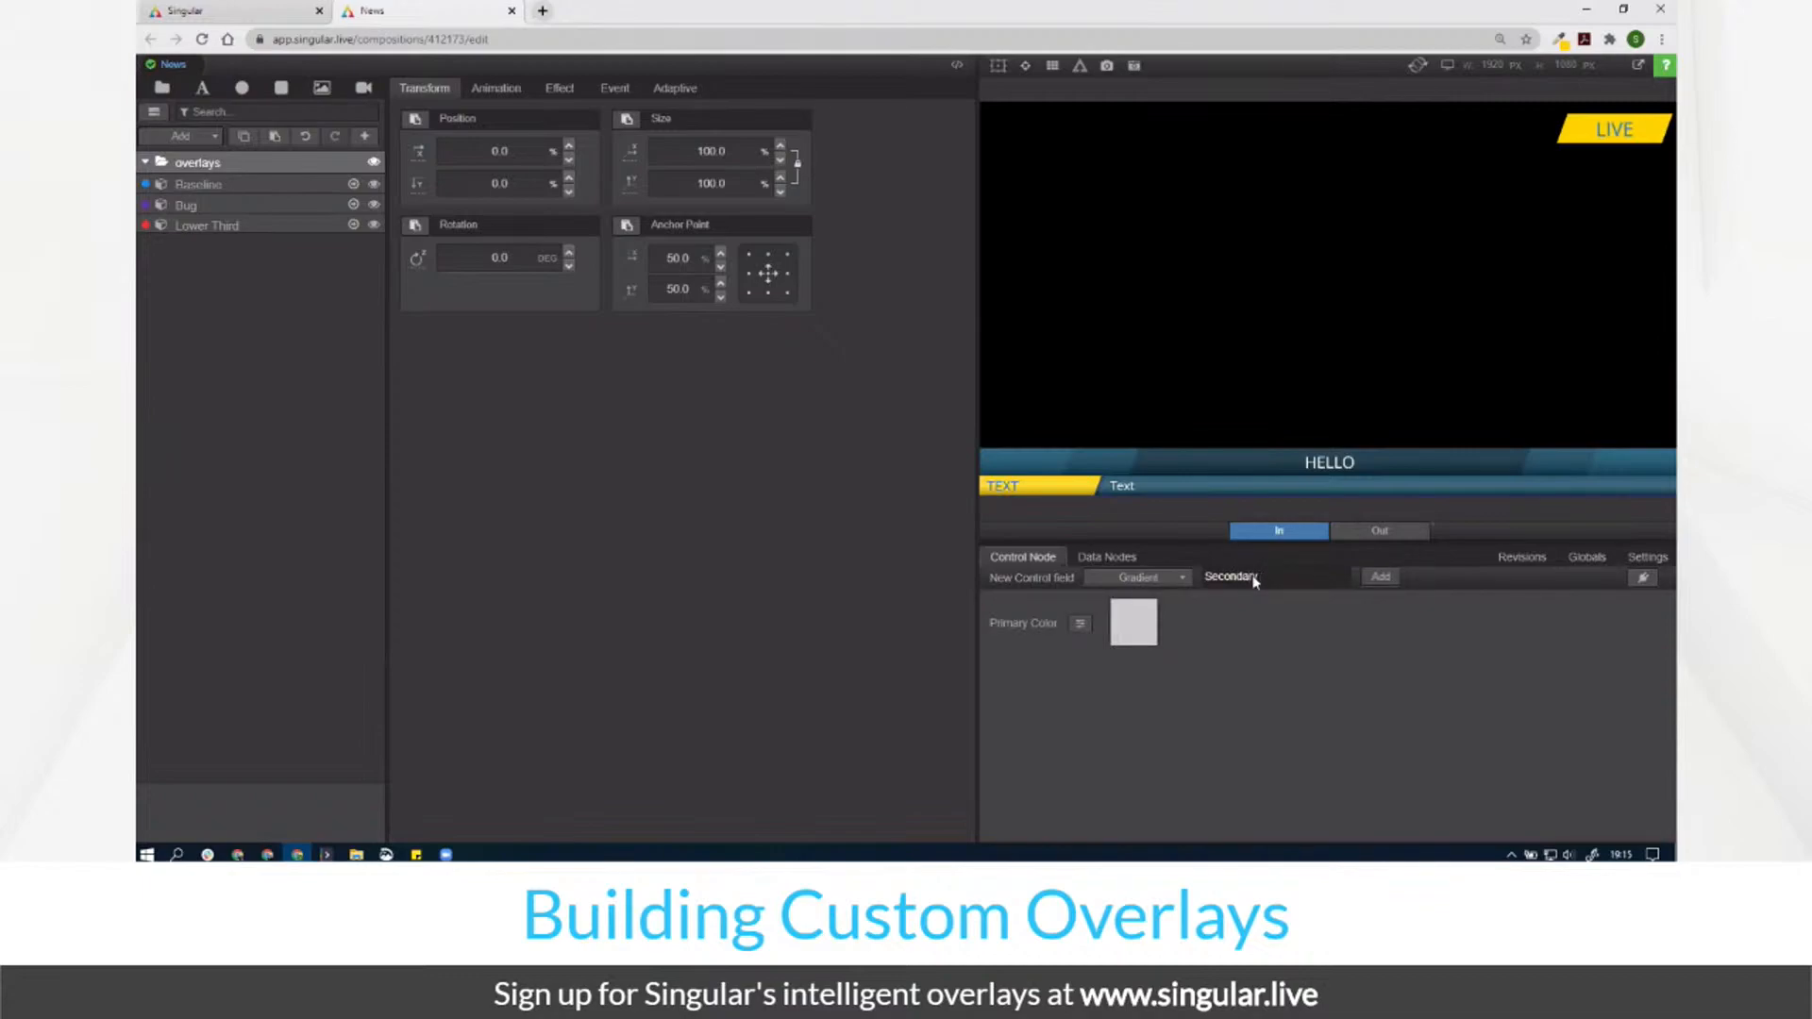
Step: Add Secondary Color and Accent fields to the News control node
text(ondary Color)
key(Return)
text(Accent)
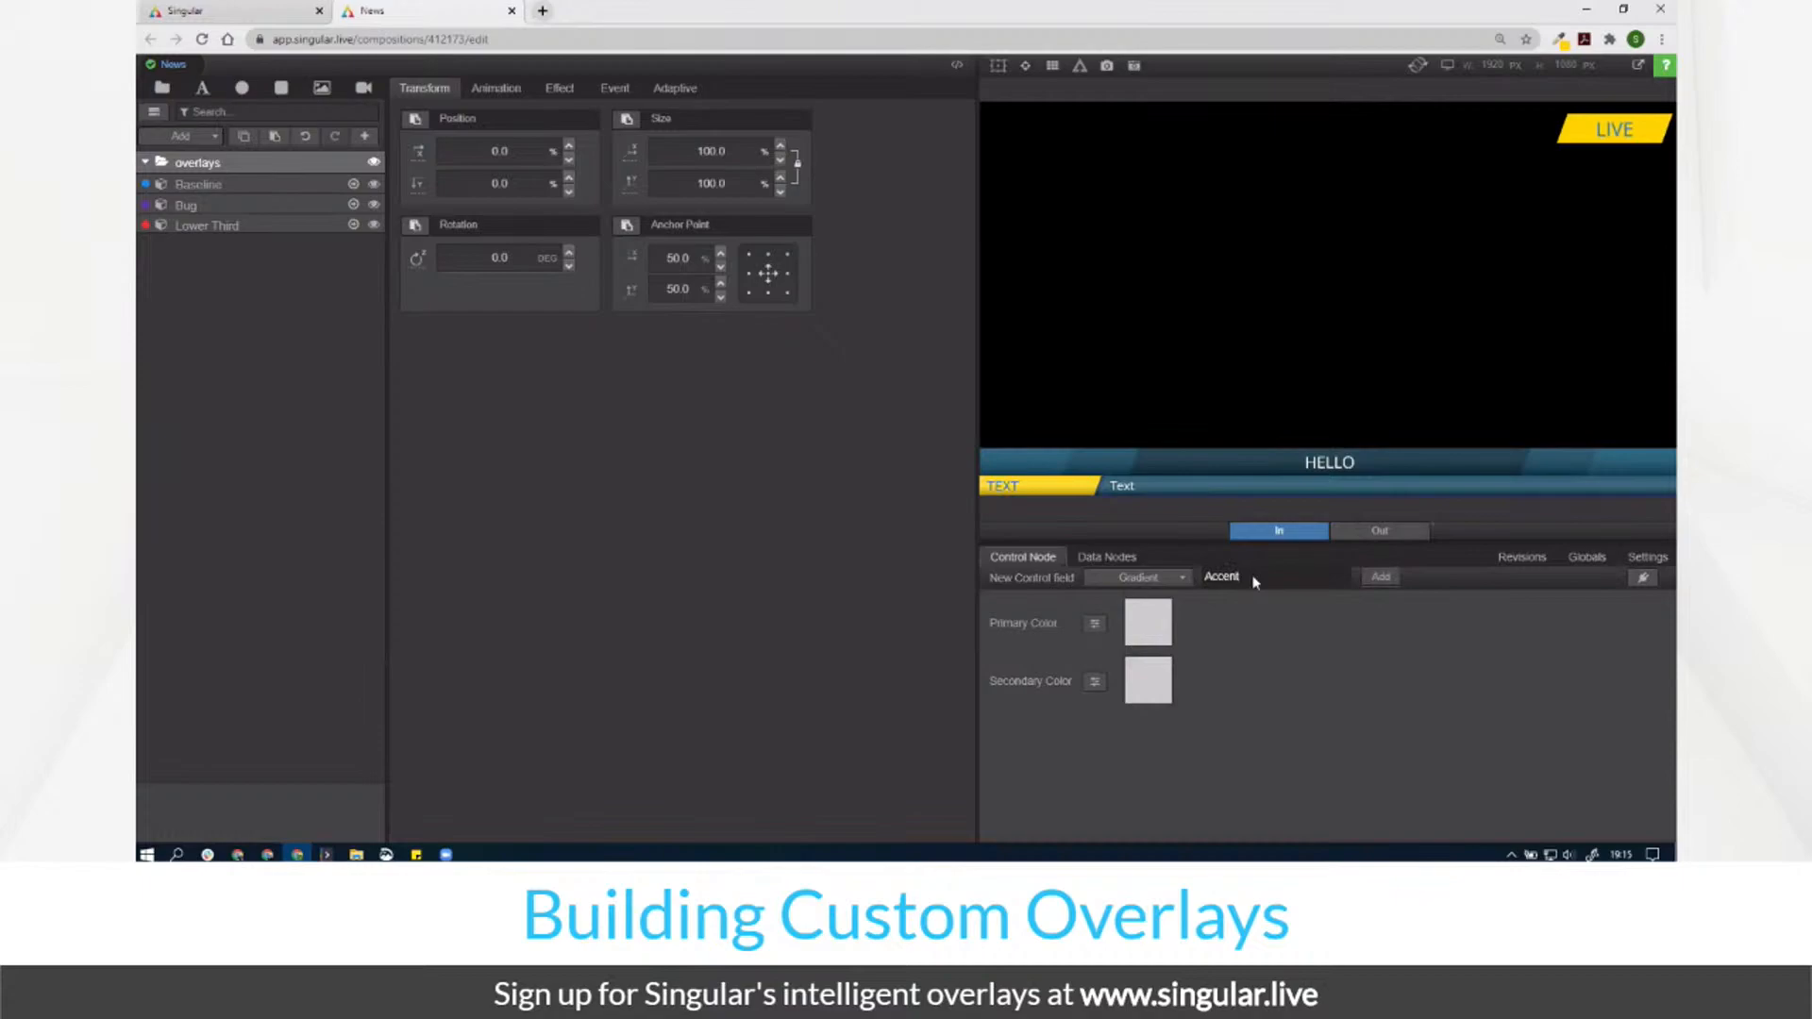
key(Return)
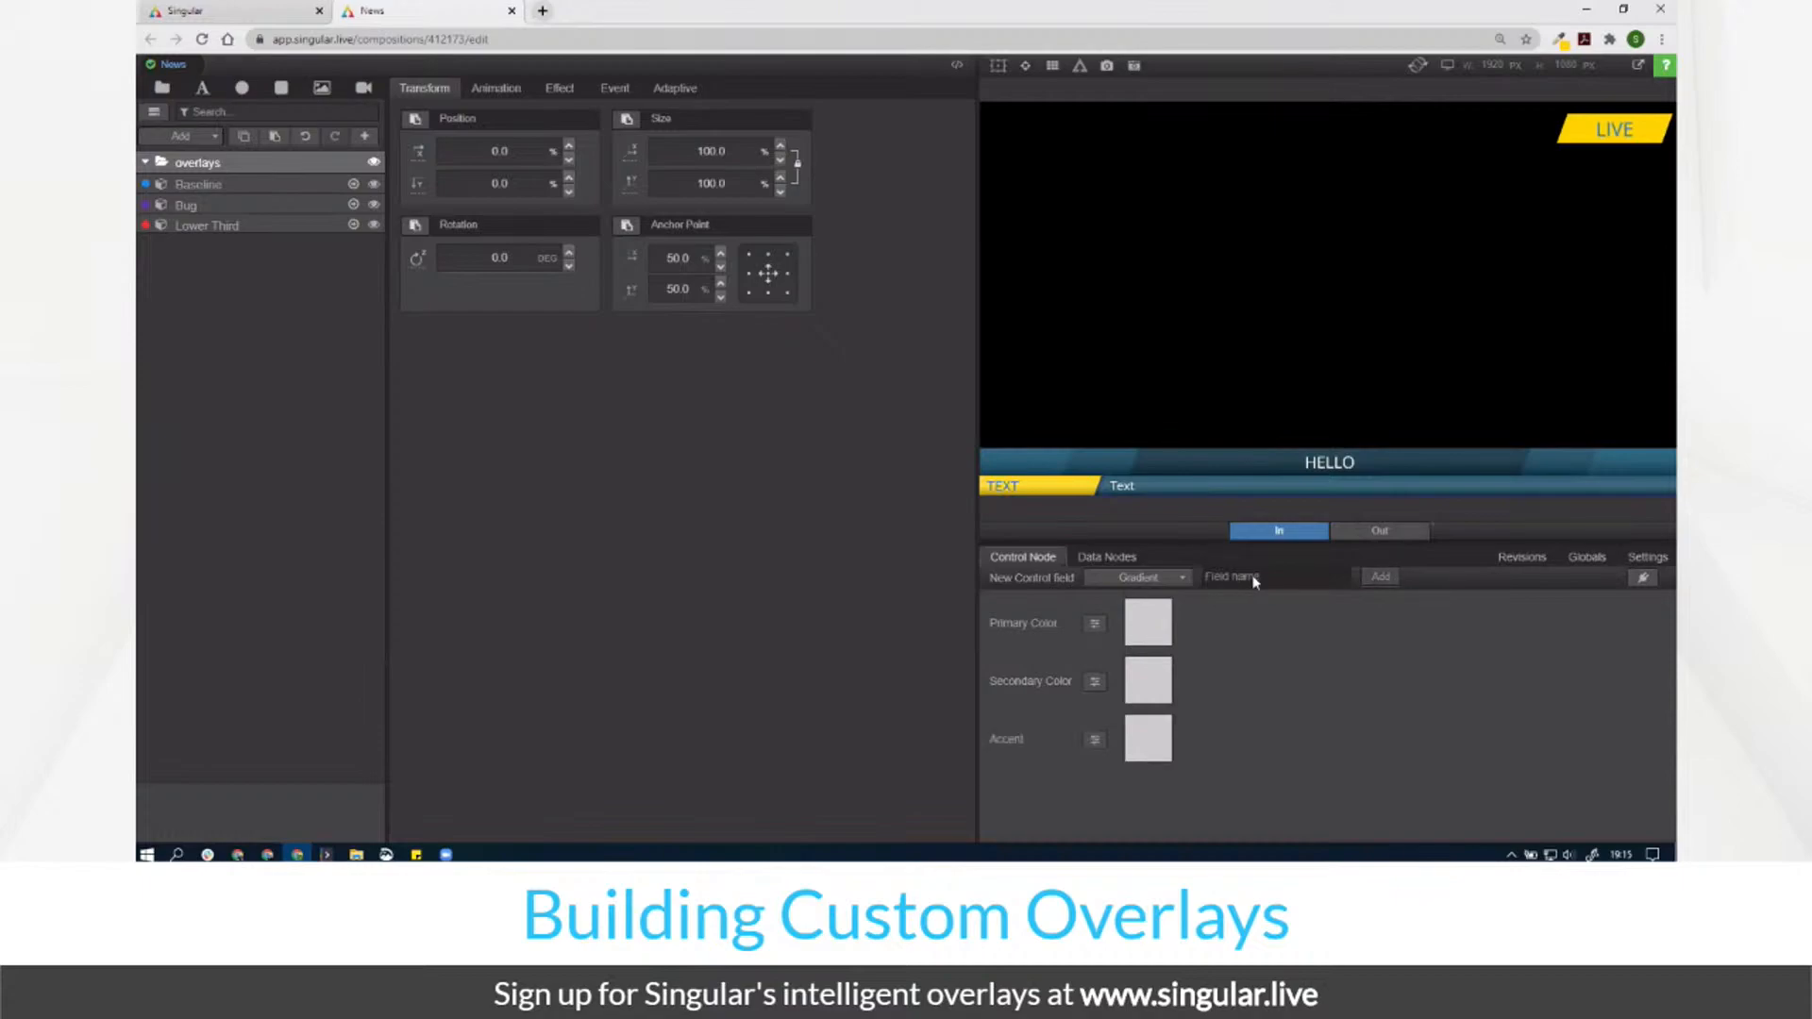
Step: Copy the Bug's rctBase fill hex ffd300, then return to News
click(338, 188)
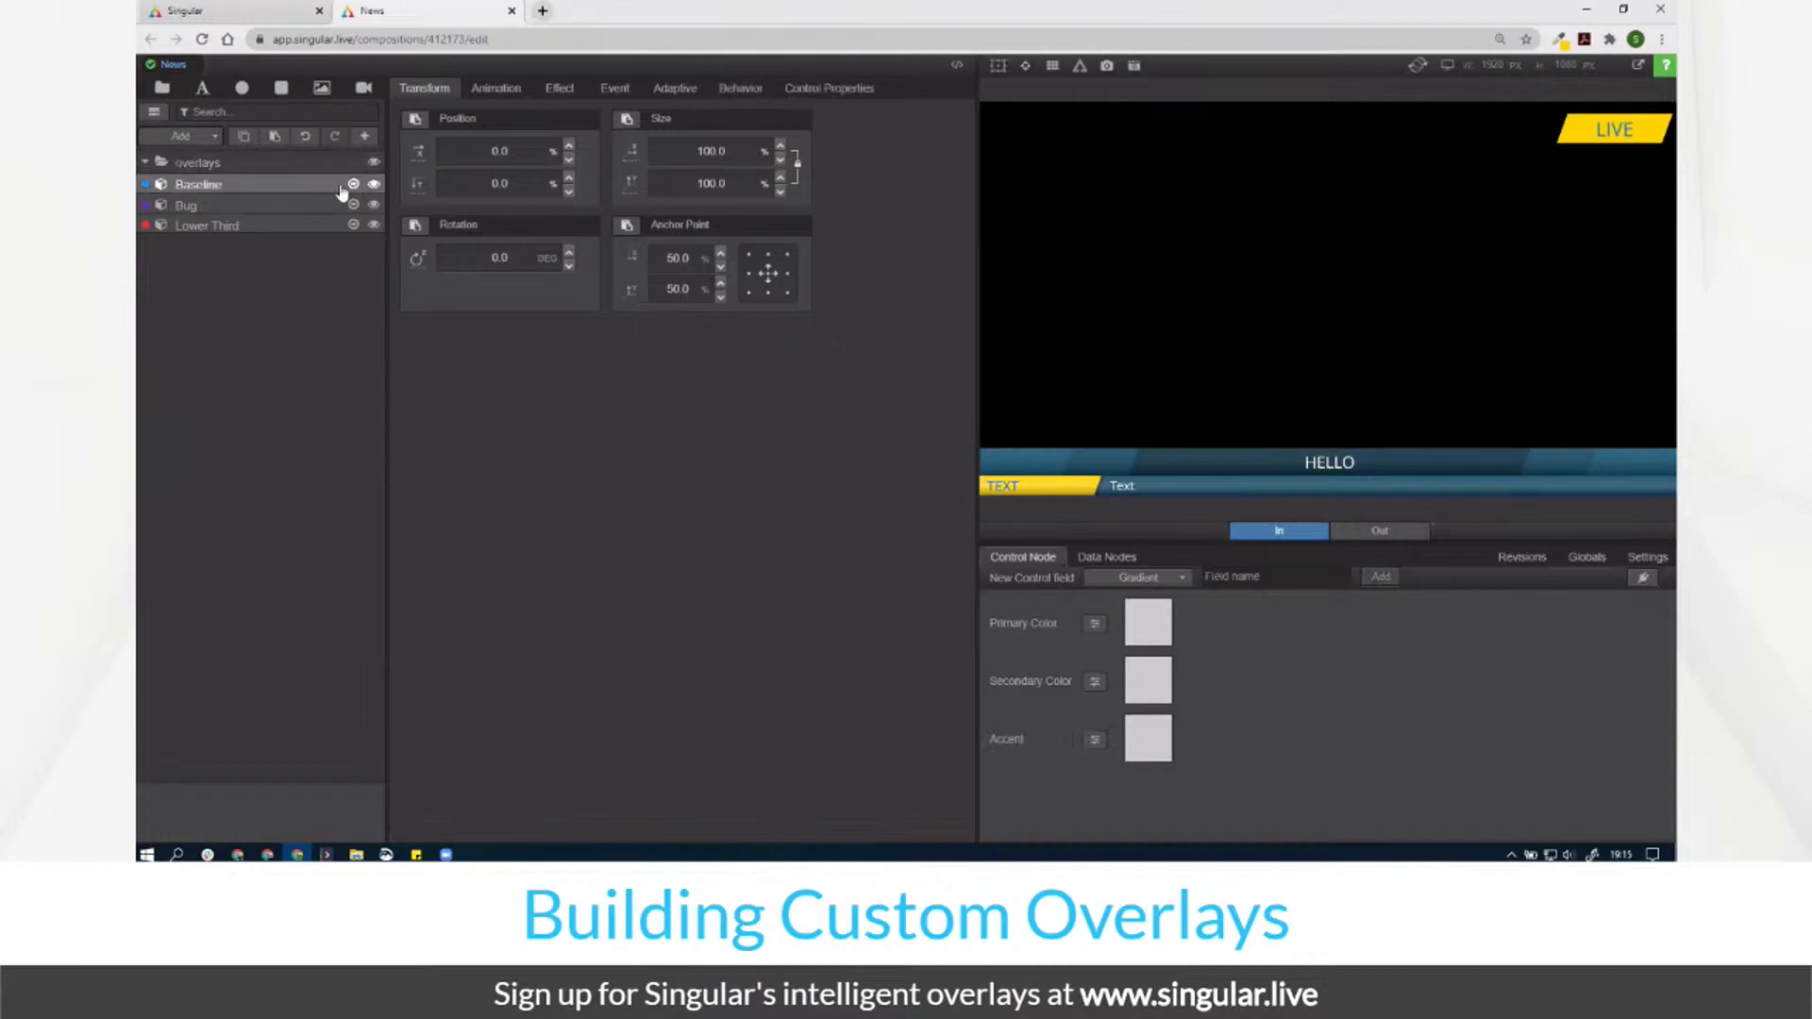
click(325, 228)
click(332, 206)
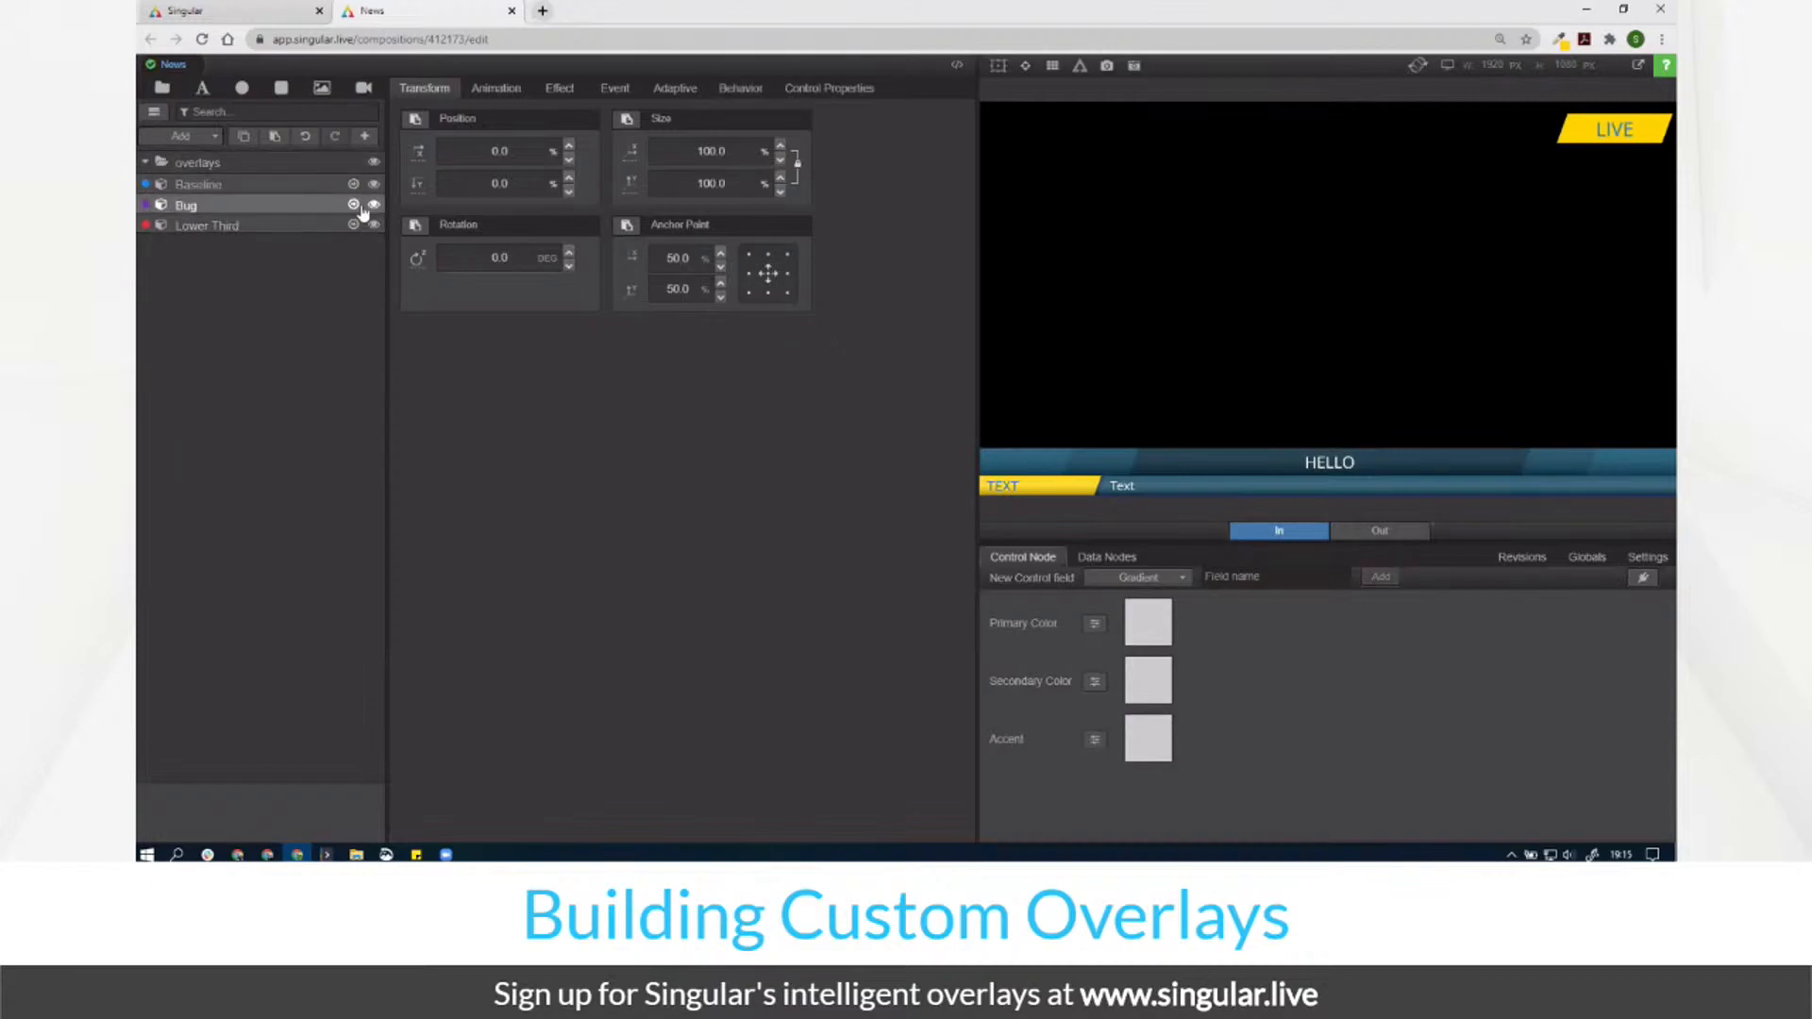
click(353, 205)
click(348, 185)
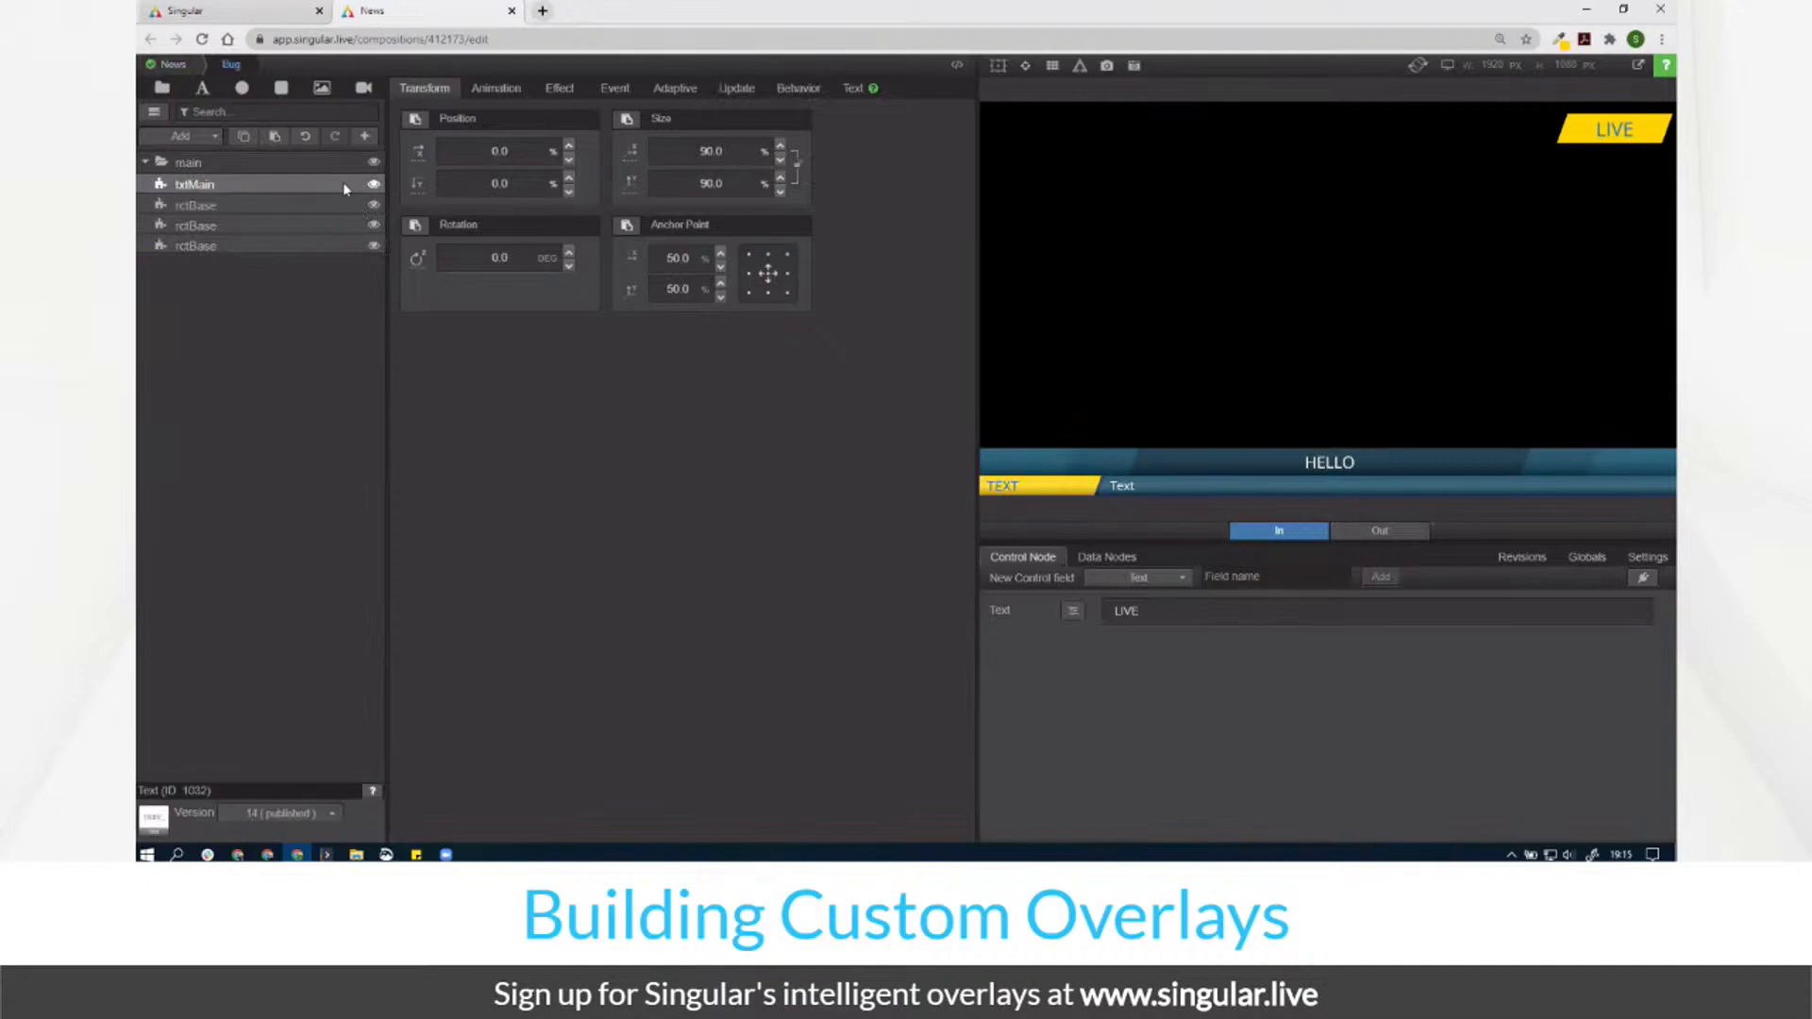
click(255, 209)
click(861, 92)
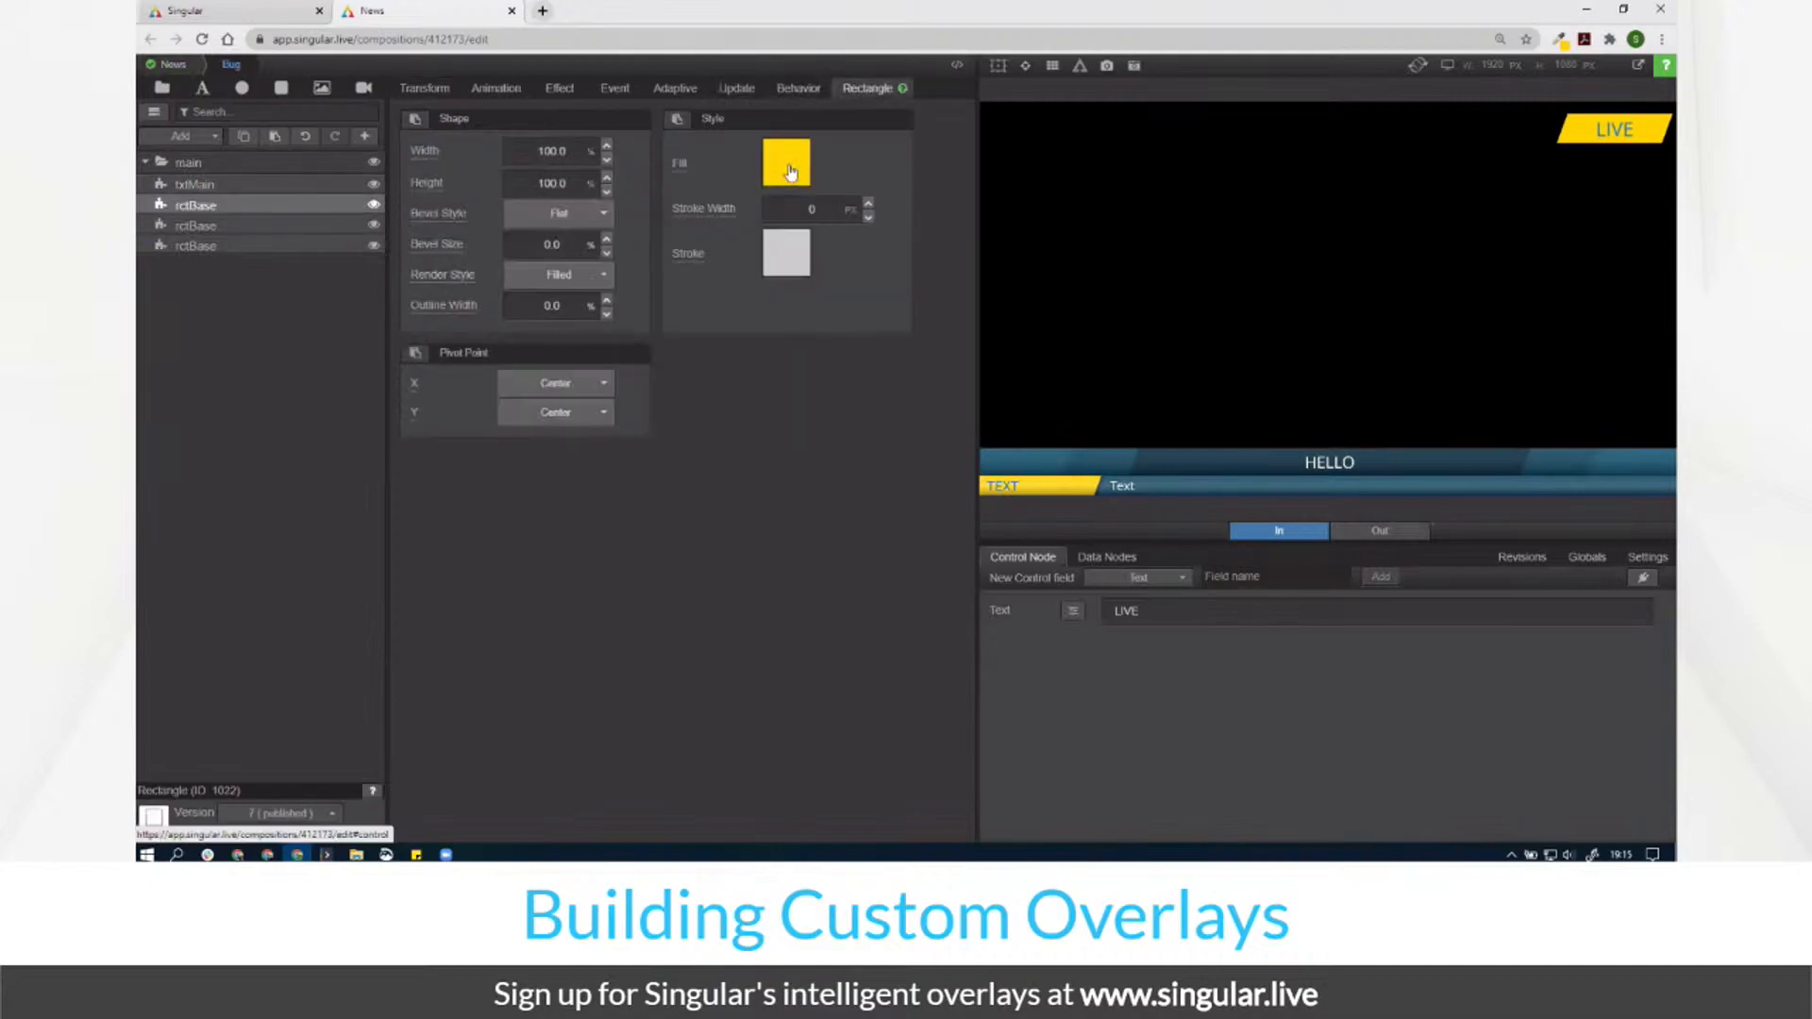
click(789, 170)
click(718, 461)
key(ctrl+c)
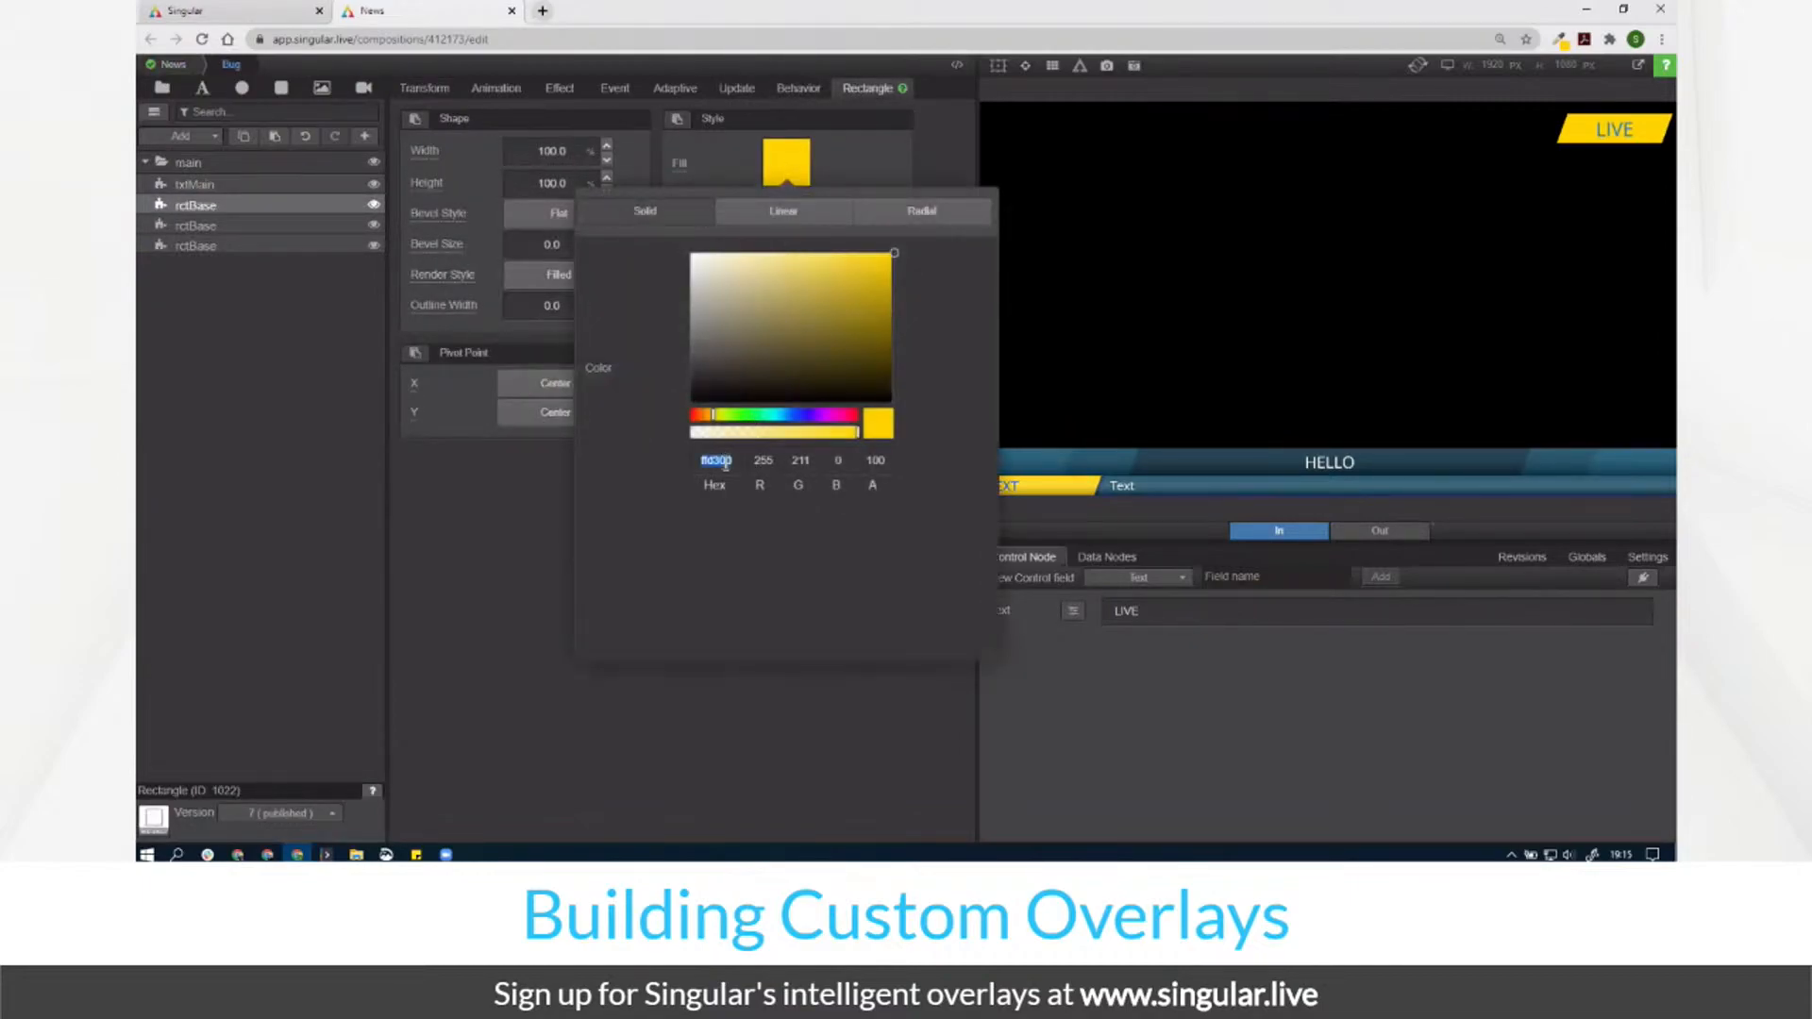
click(174, 66)
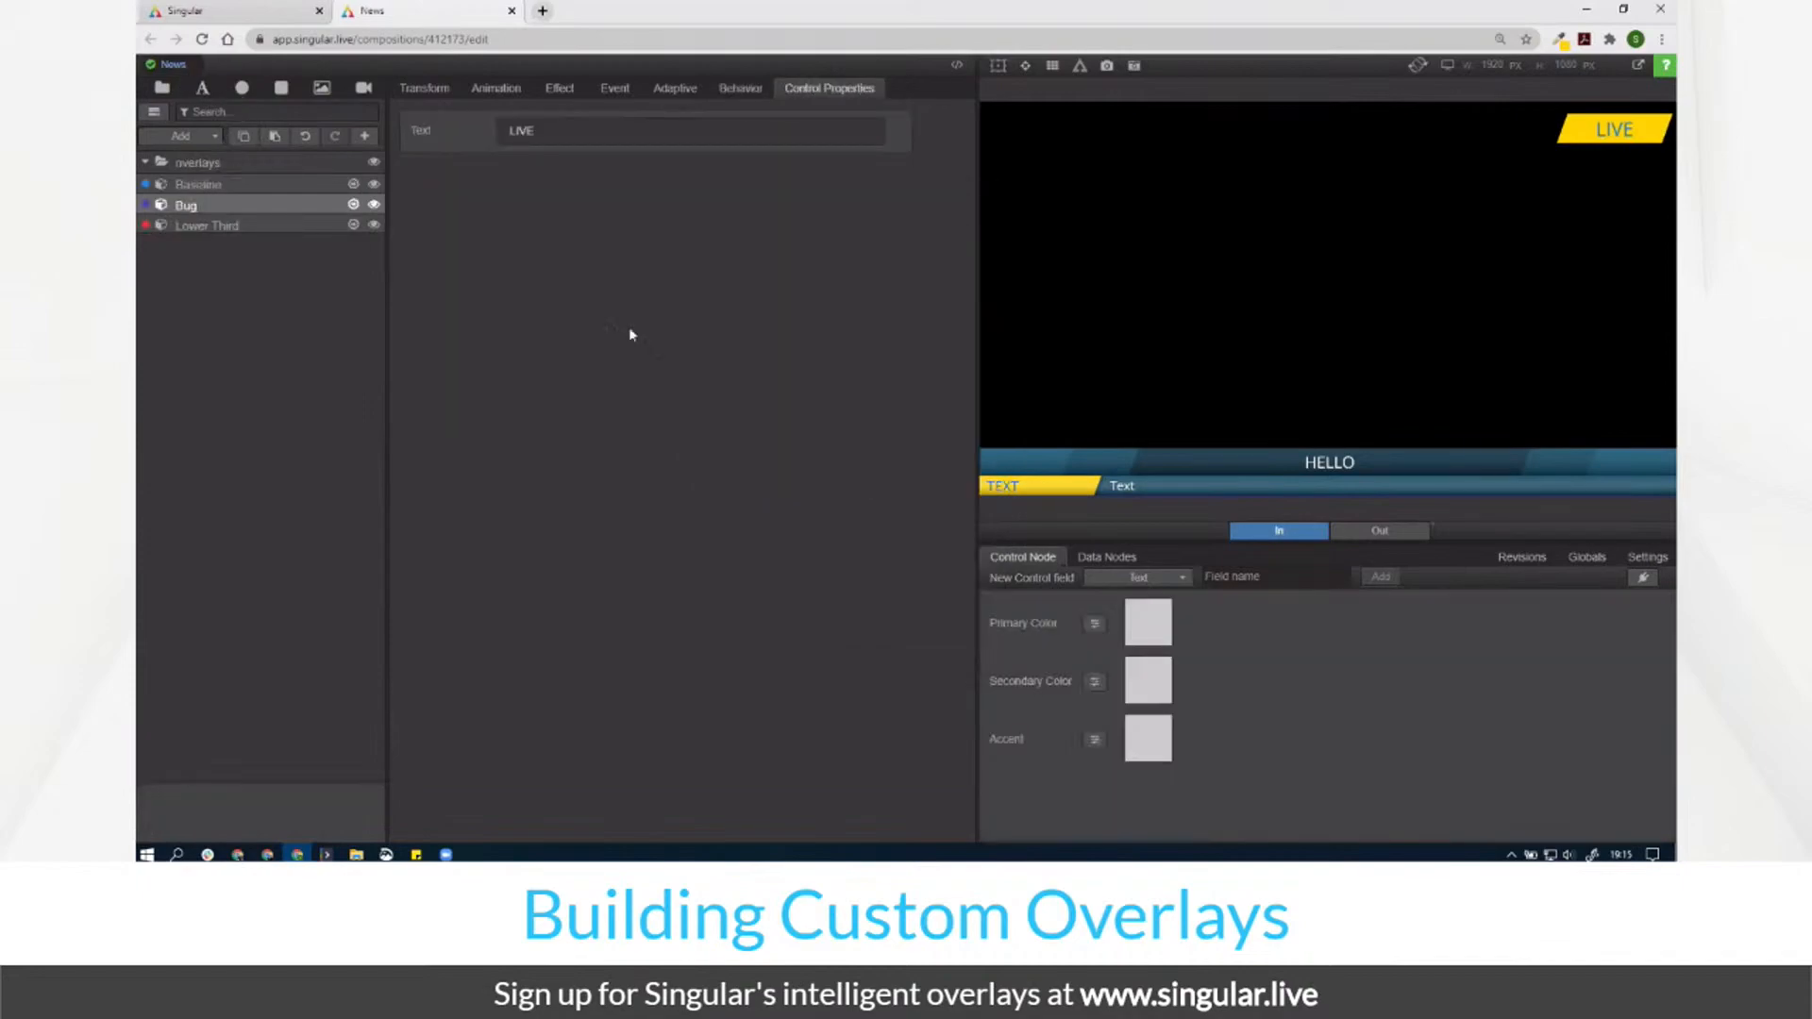
Step: Set Secondary Color to the bug's yellow, hex ffd300
click(1156, 698)
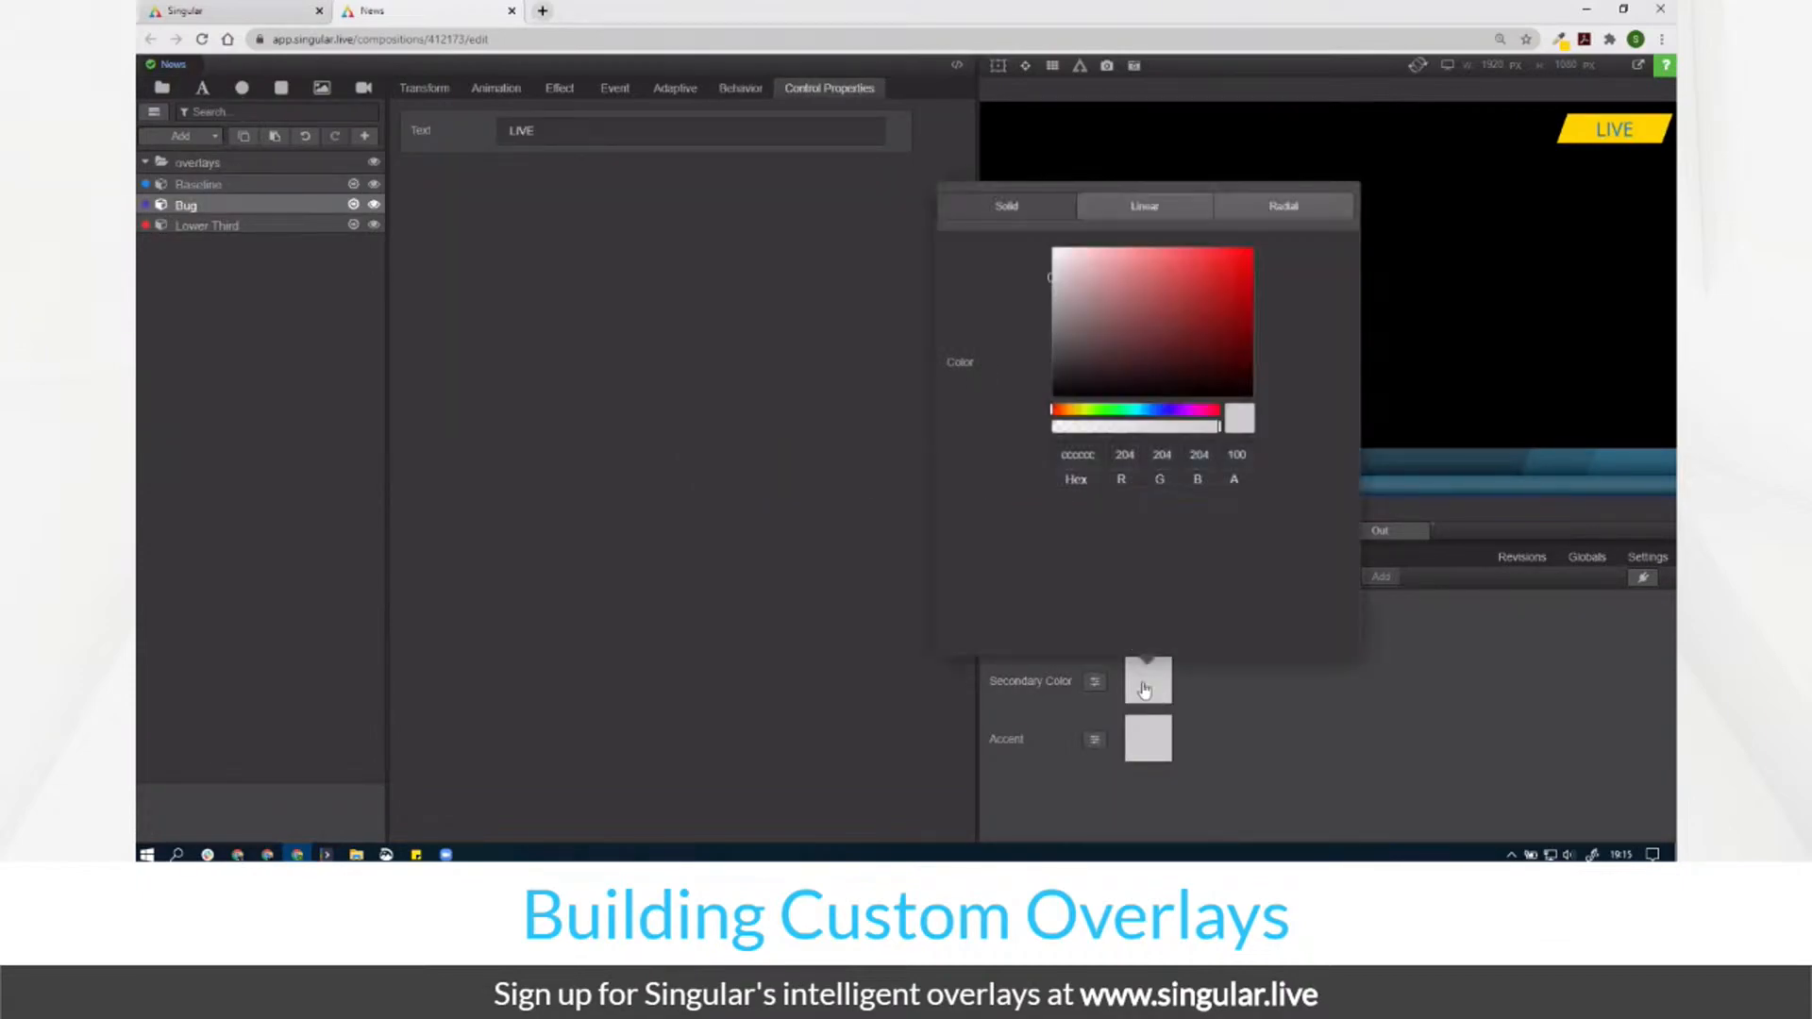
double_click(1072, 450)
key(ctrl+v)
click(1412, 690)
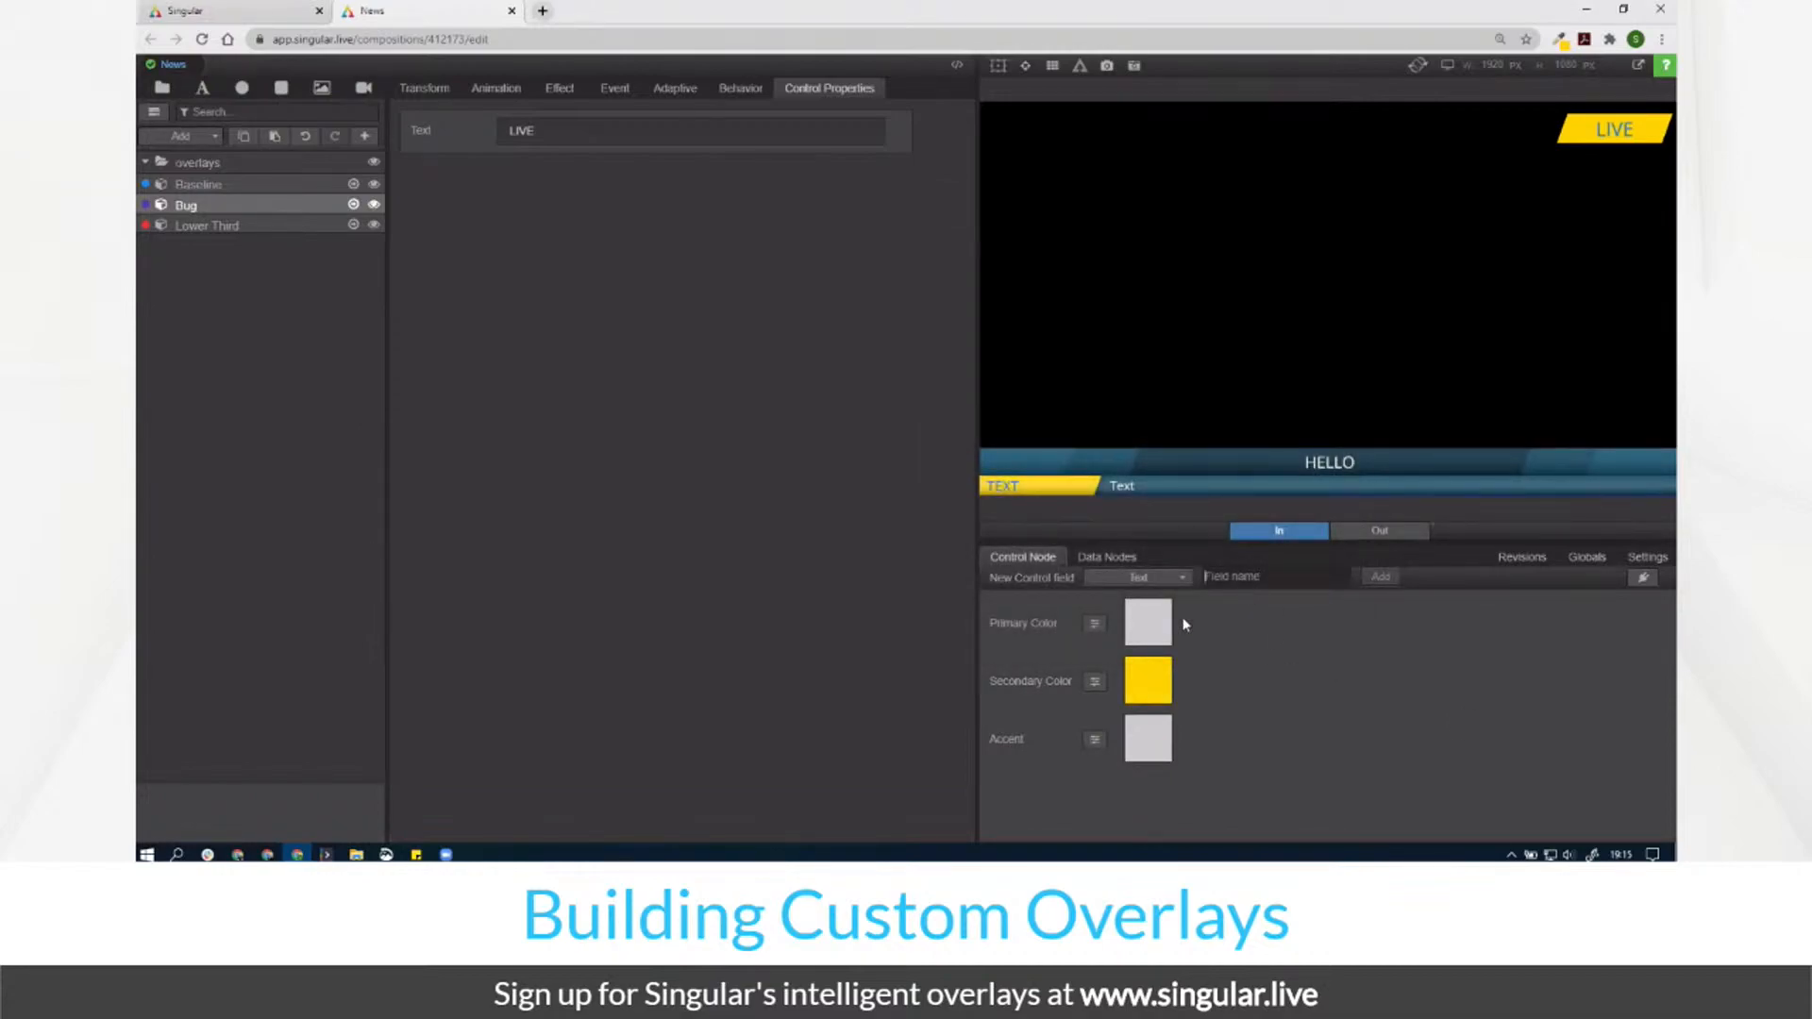
Step: Add a Color-type Primary Text Color field, then open Lower Third's baseColor1 layer
click(1132, 580)
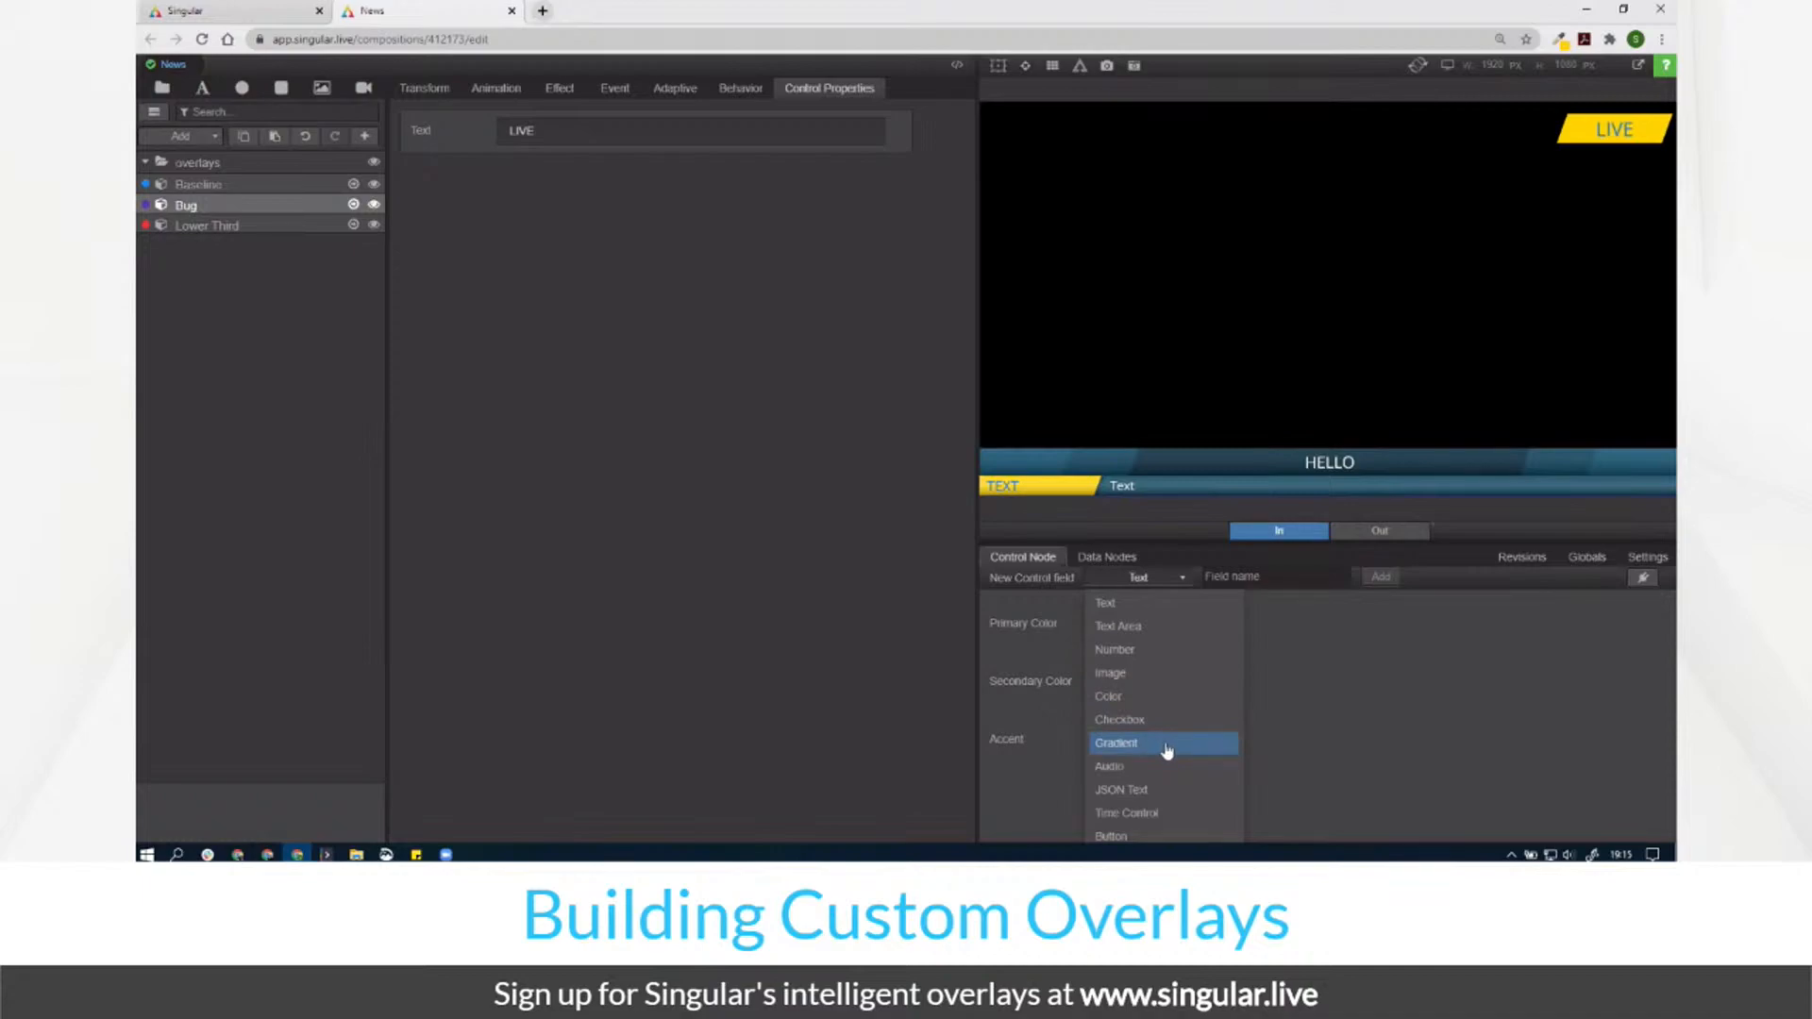
click(1155, 699)
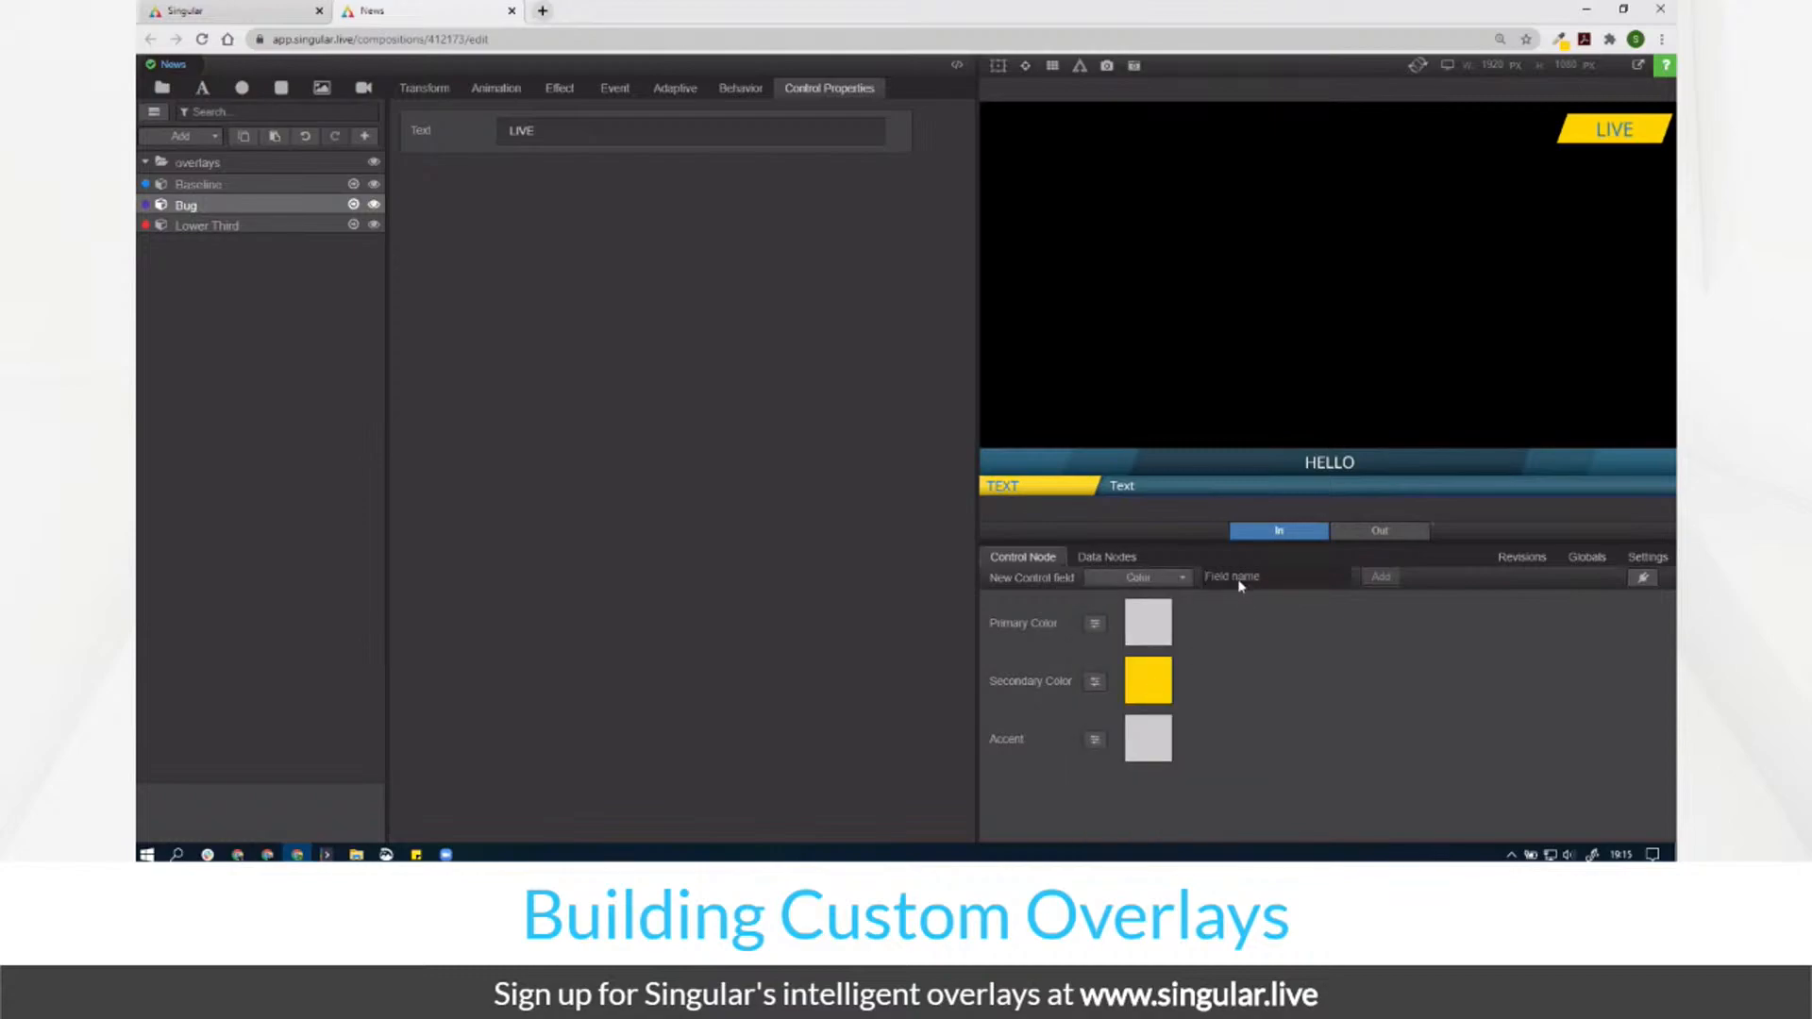
text(Preimary Text Color)
key(Return)
text(Secondary Color)
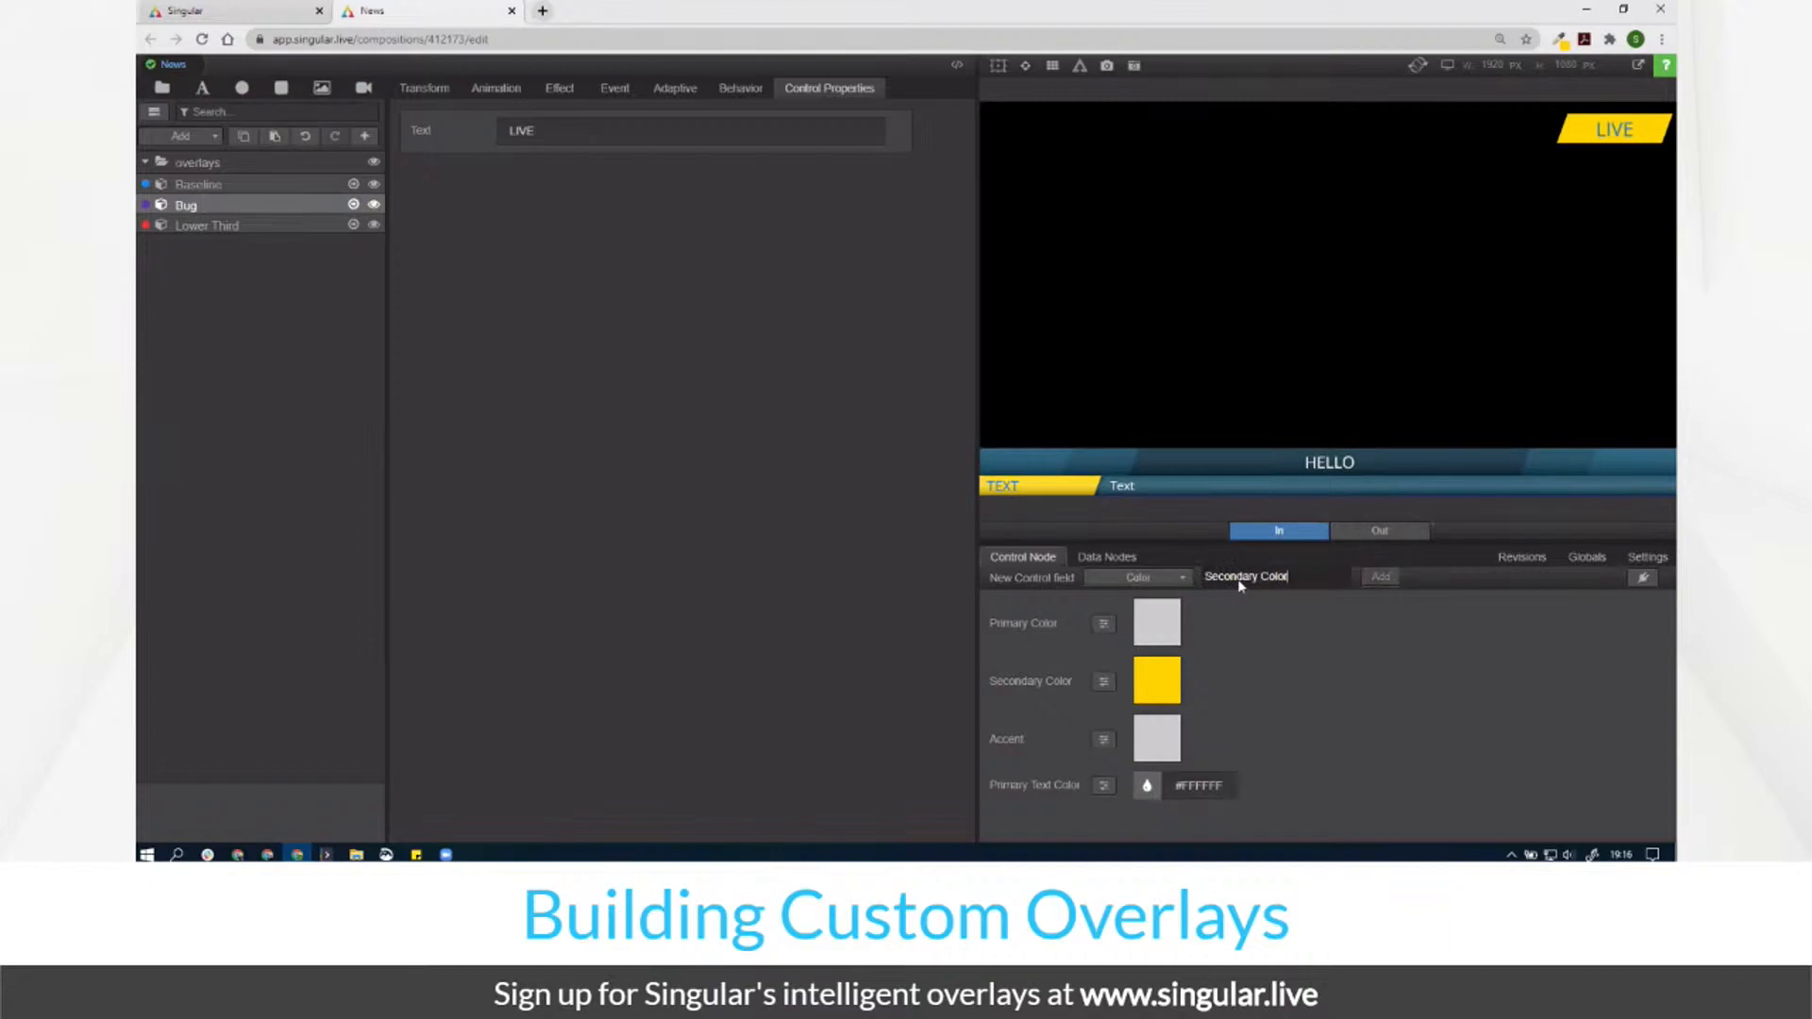
double_click(351, 225)
click(236, 226)
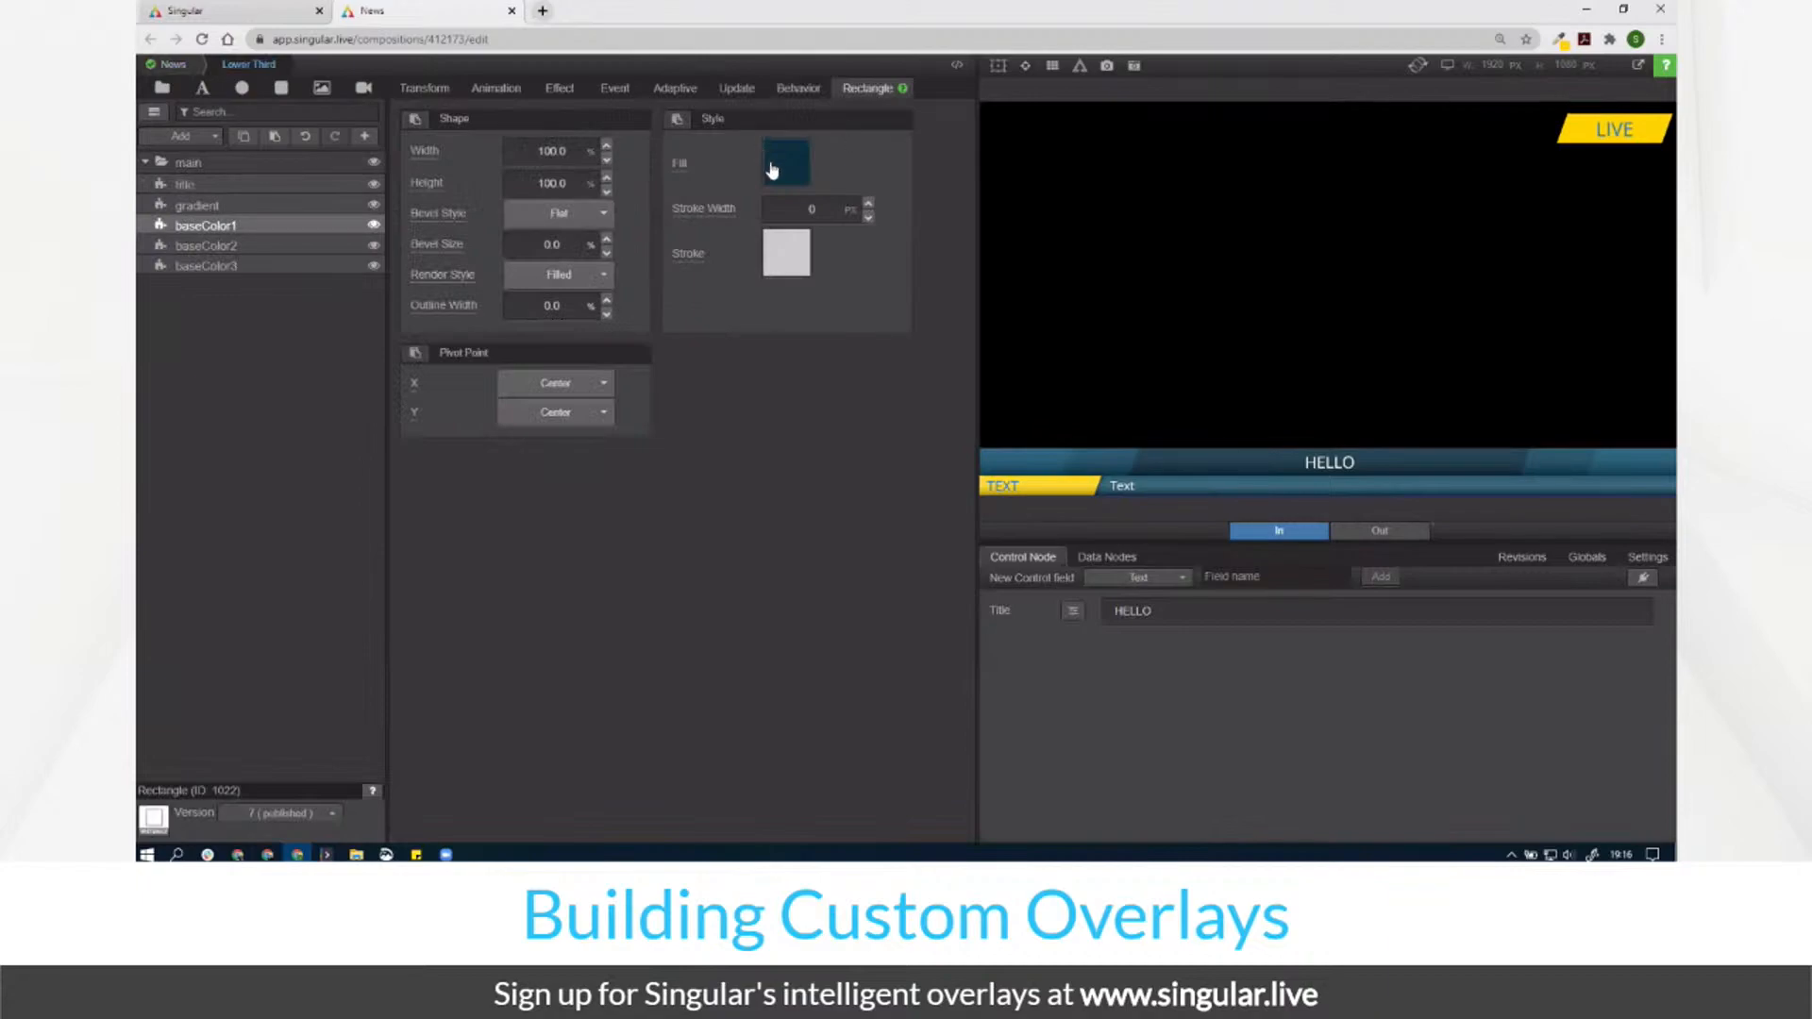
Step: Copy baseColor1's hex 0a2f3f and paste it into Primary Color
click(774, 168)
double_click(716, 461)
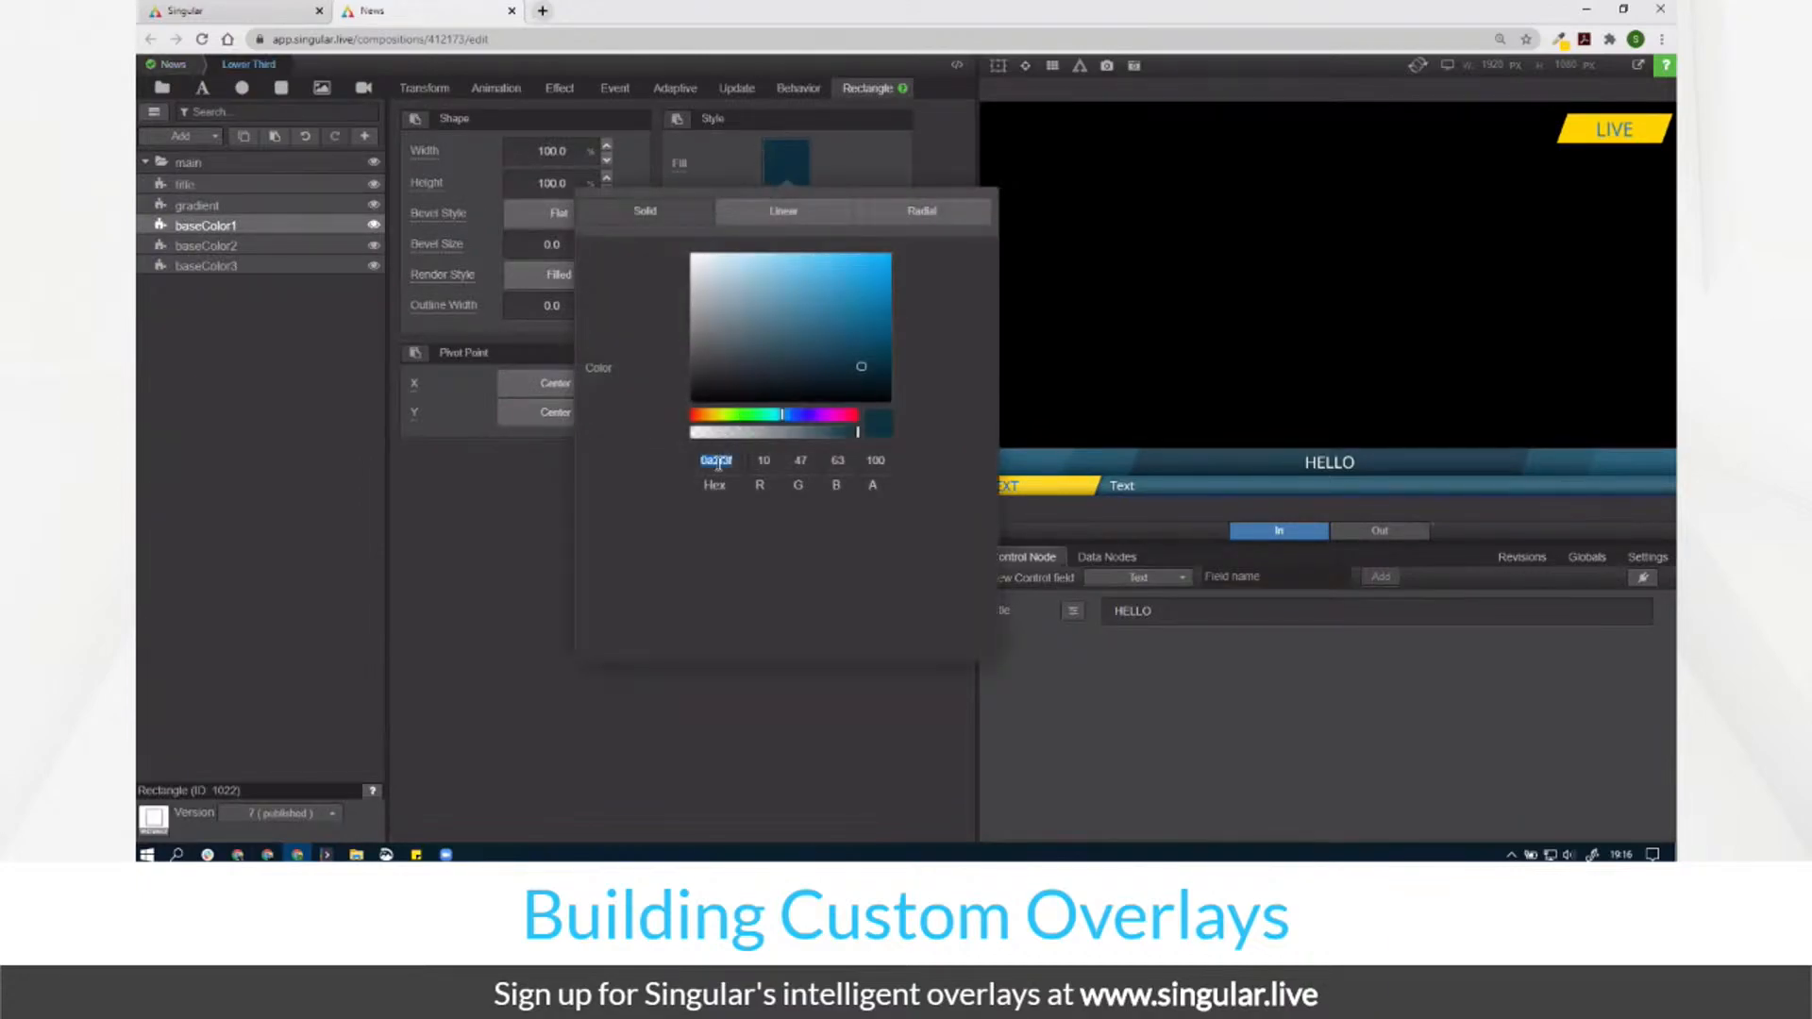
click(173, 68)
click(1155, 619)
double_click(1082, 401)
key(ctrl+v)
click(812, 447)
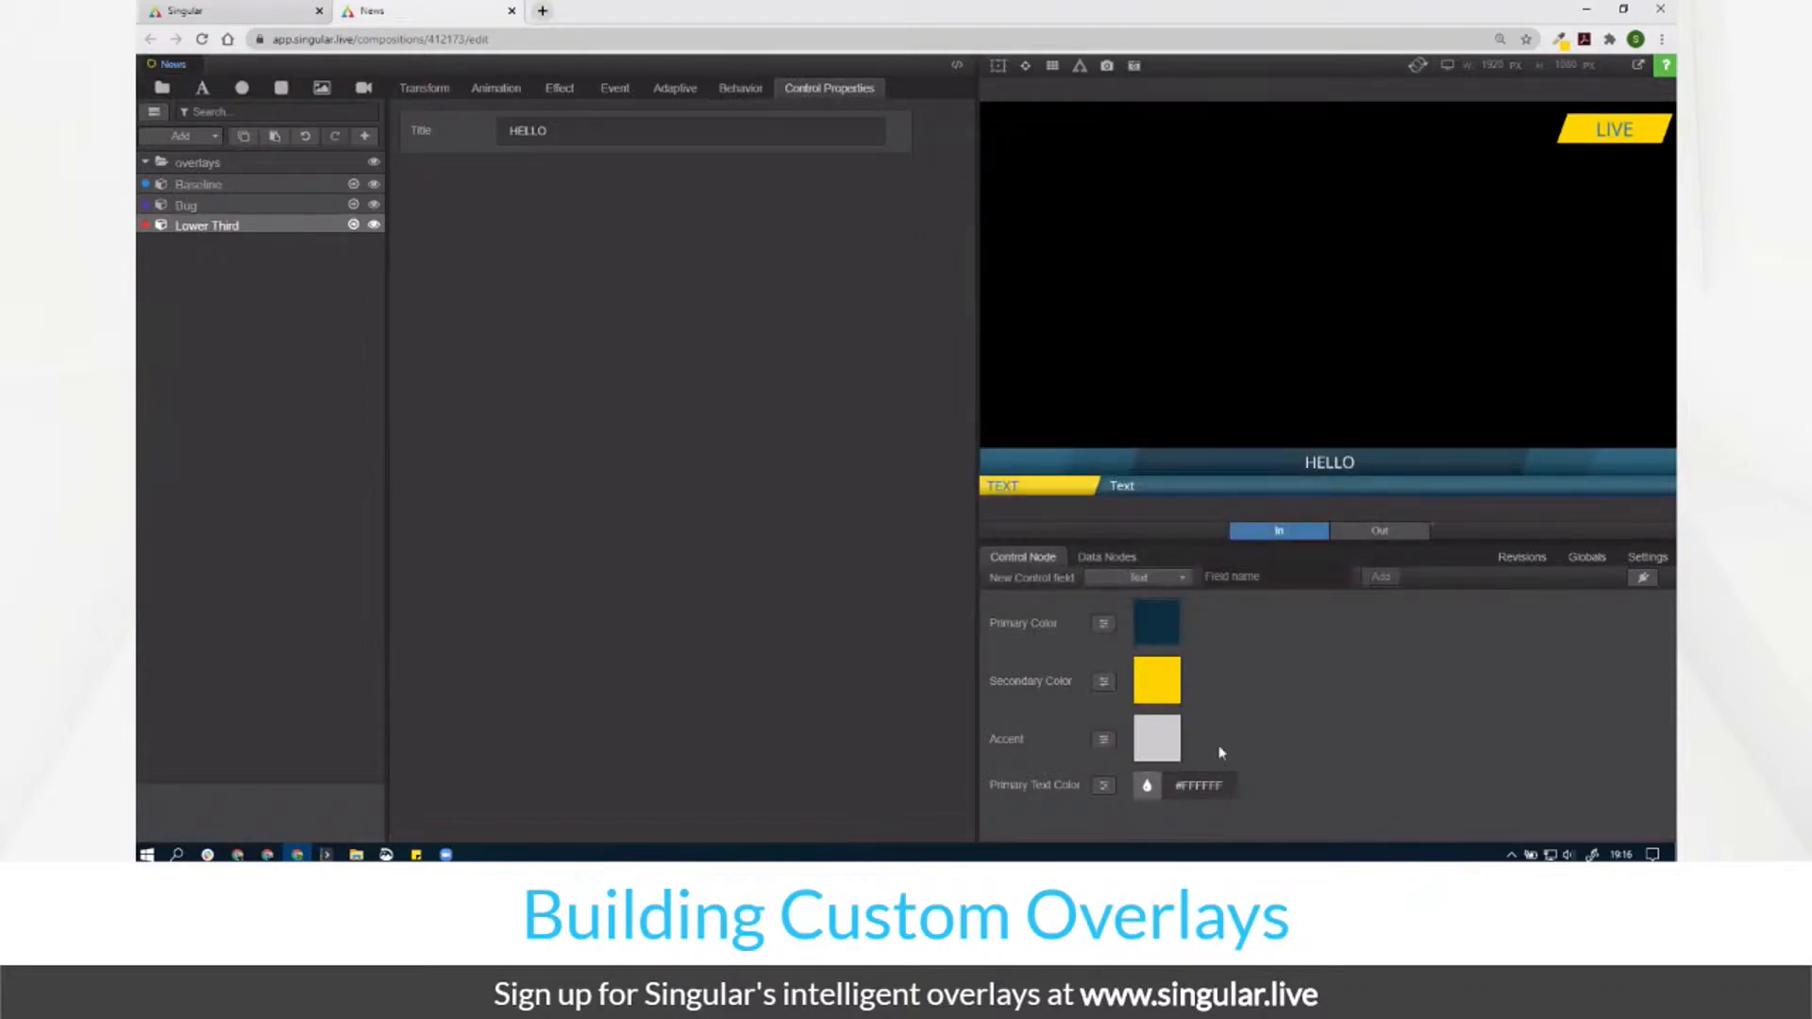
Step: Make Accent a linear gradient: middle stop removed, right stop black, 90° angle, Keep Aspect
click(1136, 731)
click(1155, 274)
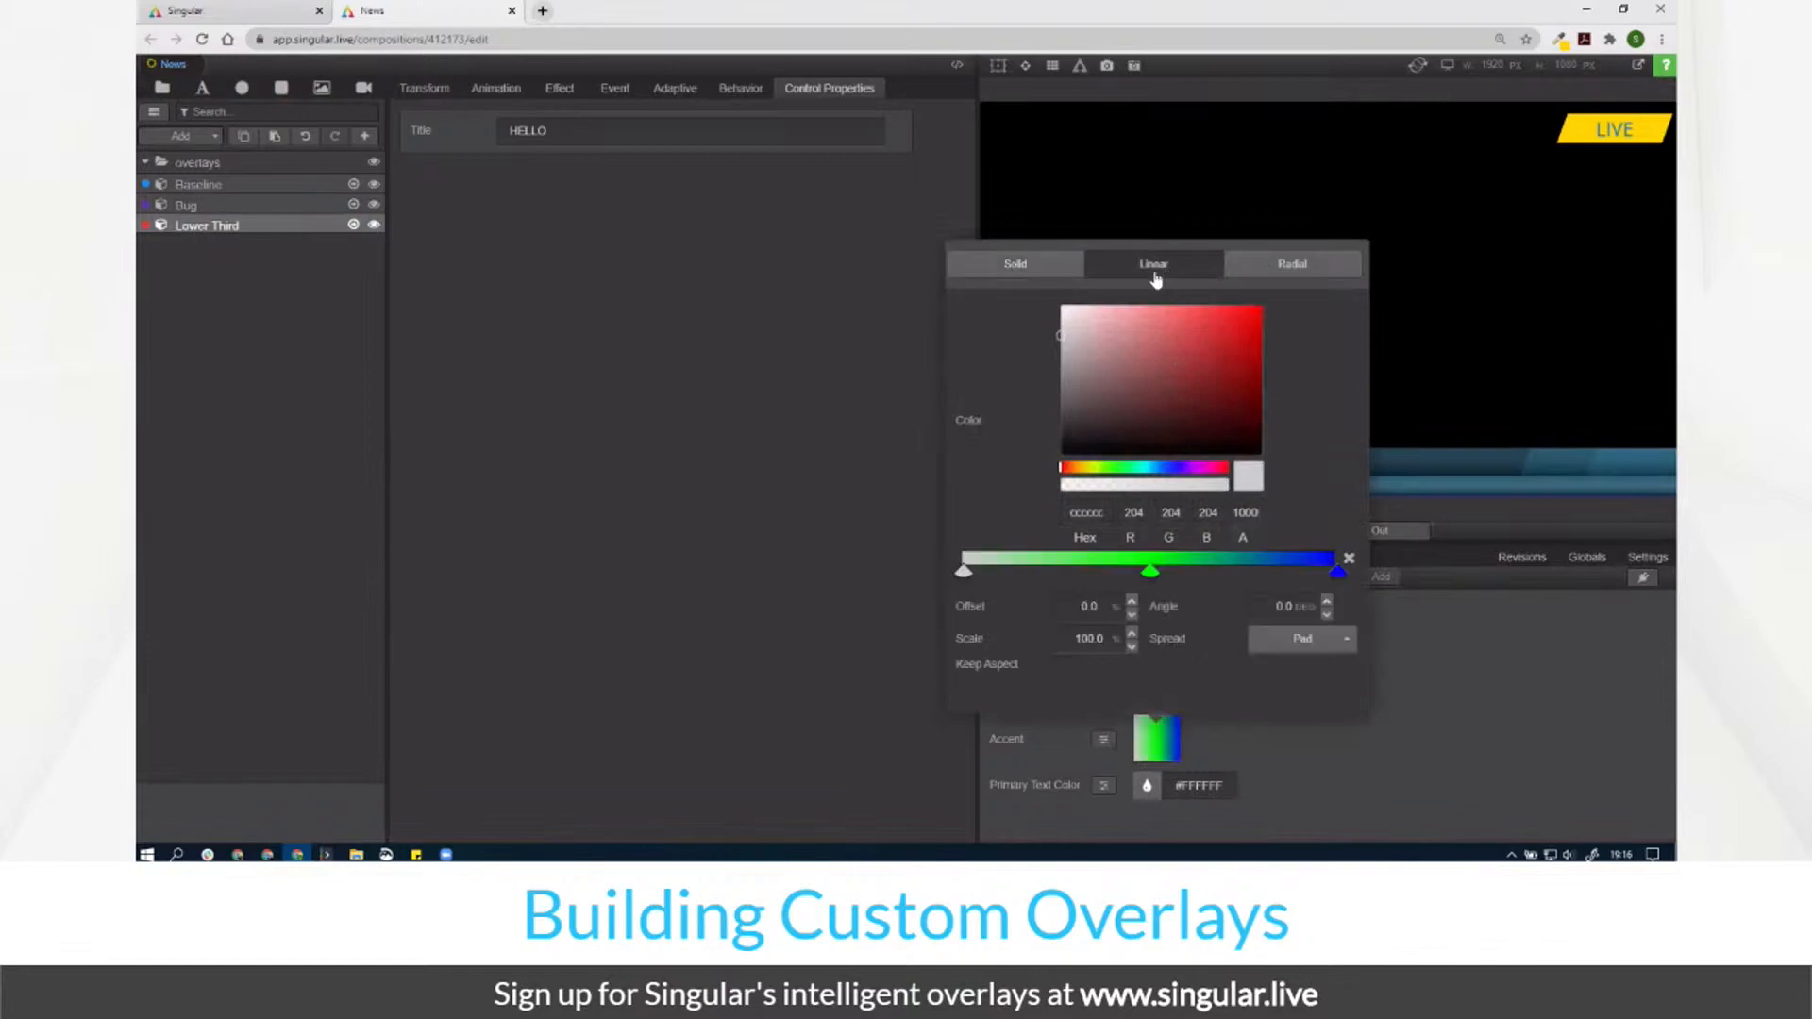
click(1149, 574)
click(1349, 558)
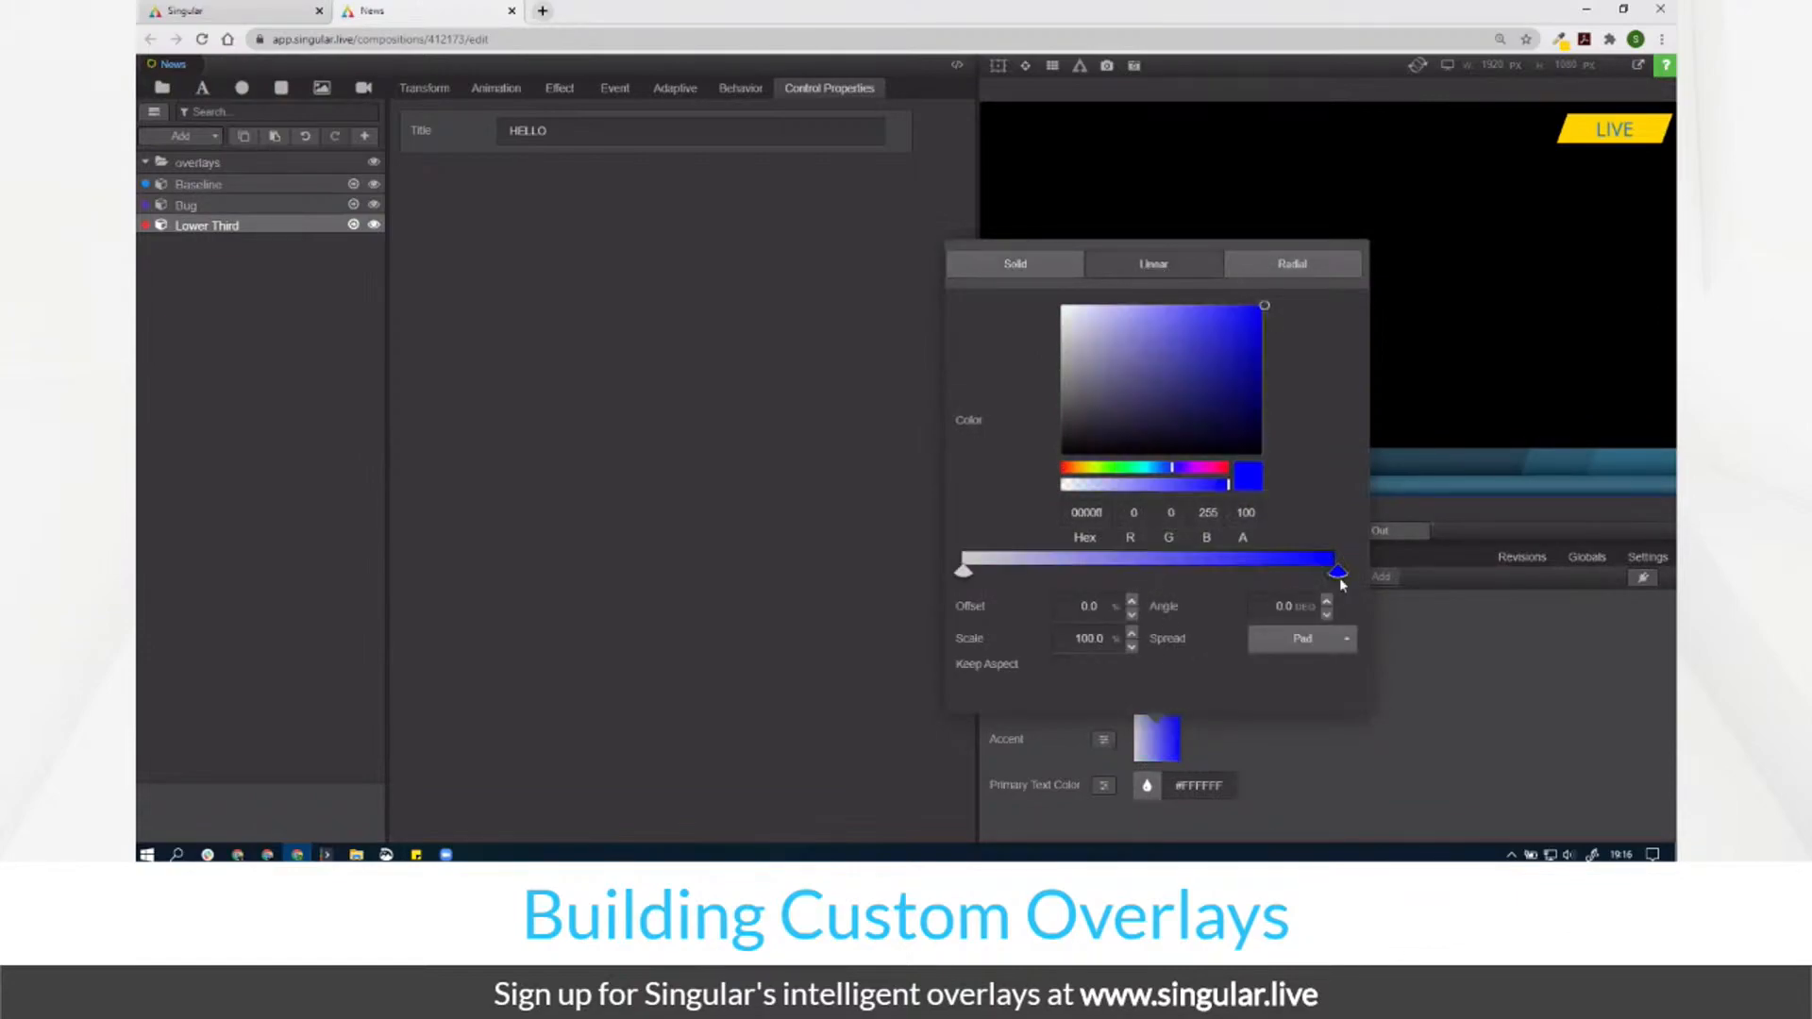
click(1062, 455)
click(1286, 605)
text(9)
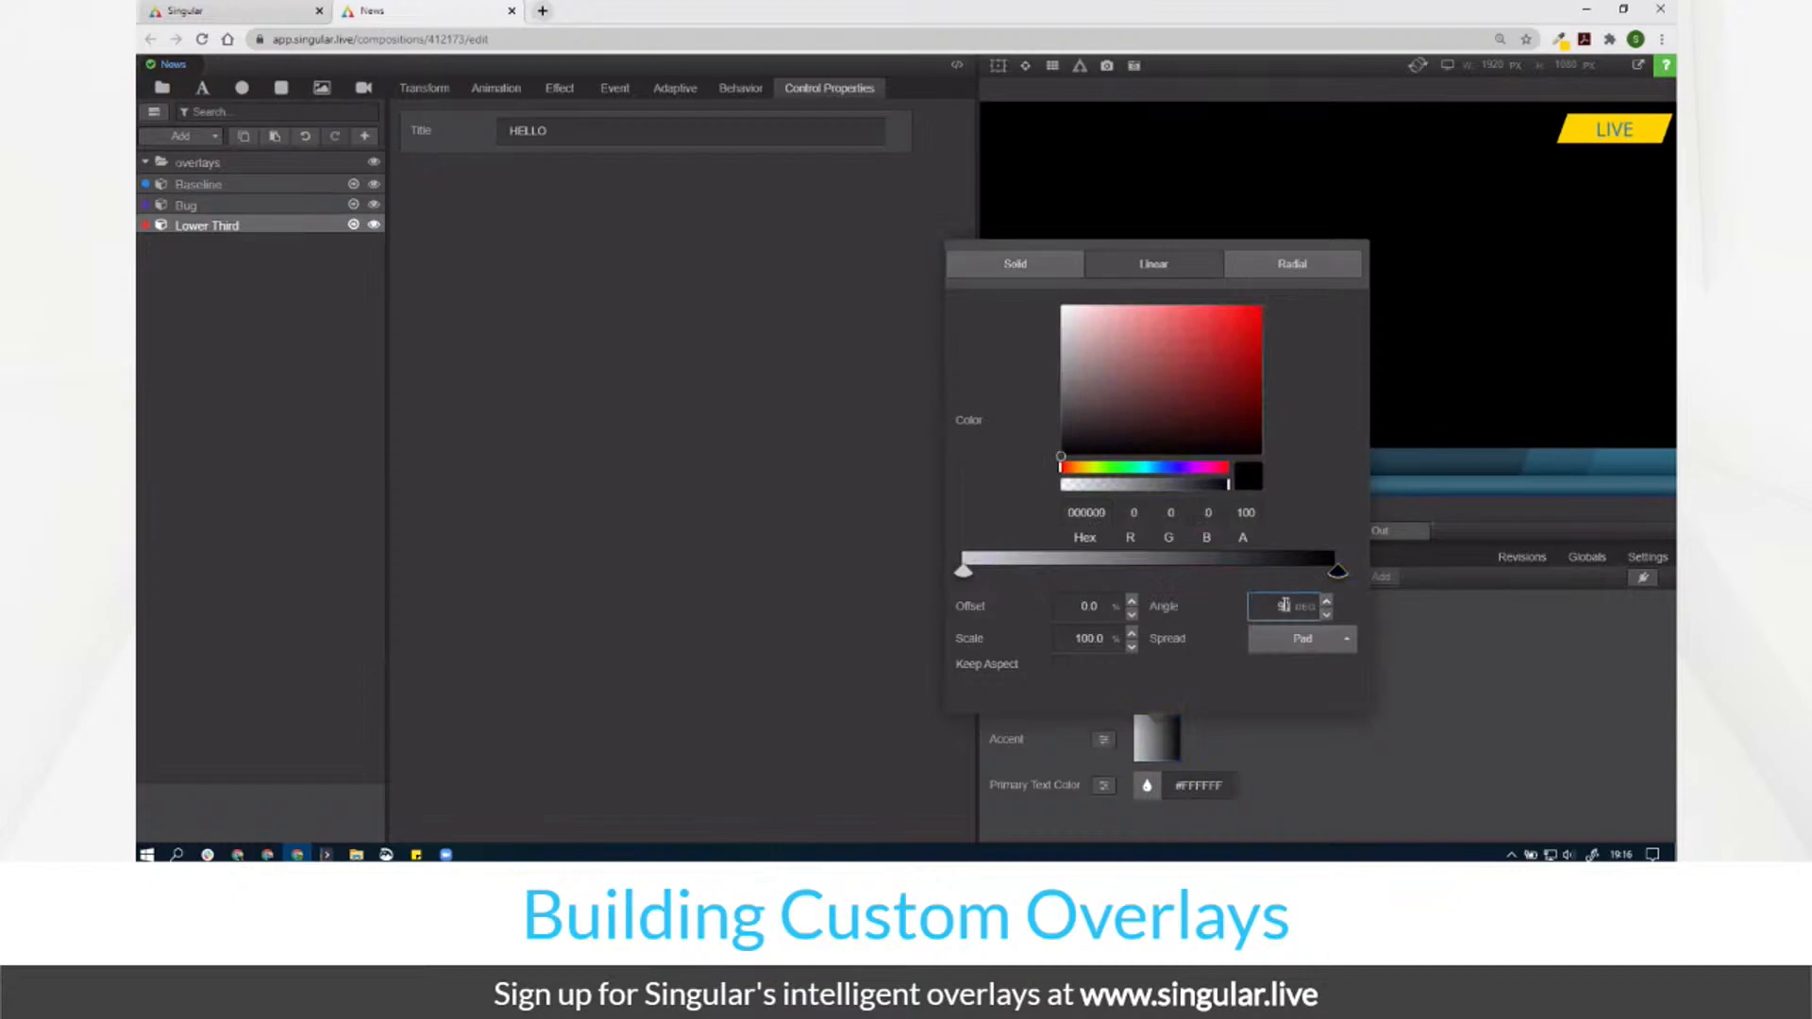
text(0)
key(Return)
click(1059, 664)
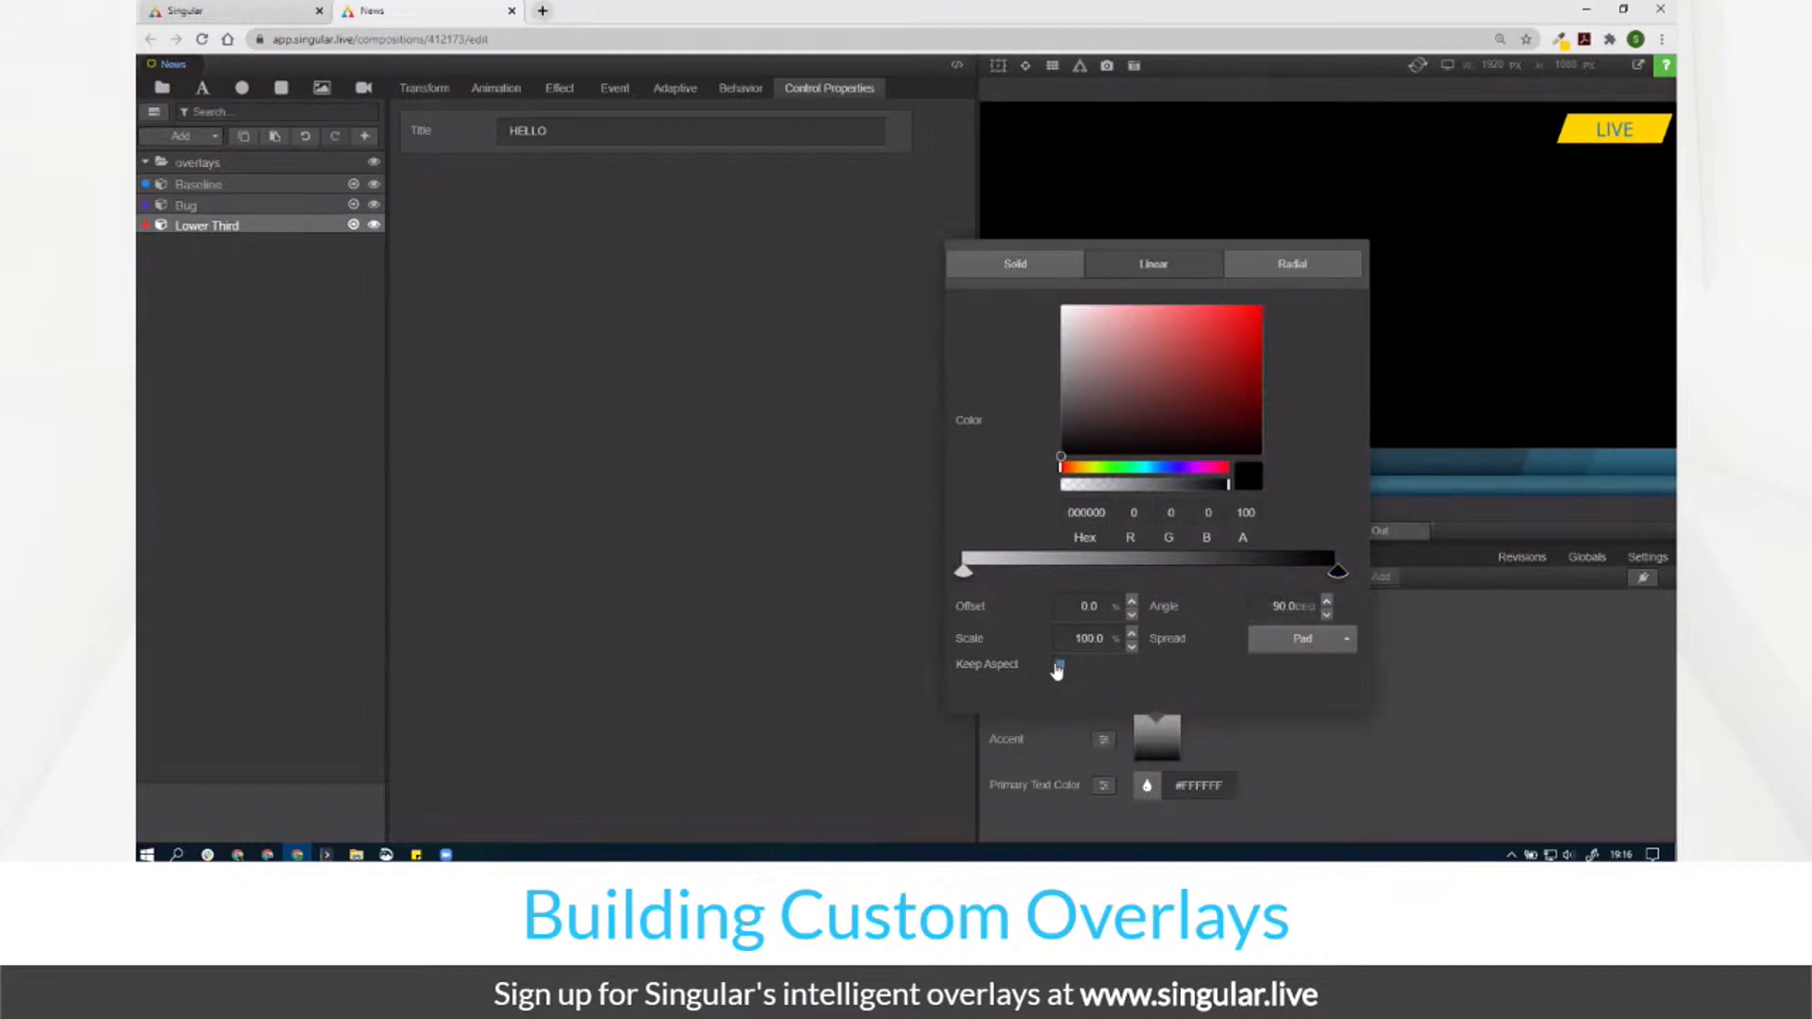
Step: Set the Accent gradient's left stop opacity to 10 and right stop to 80
click(965, 570)
click(1256, 513)
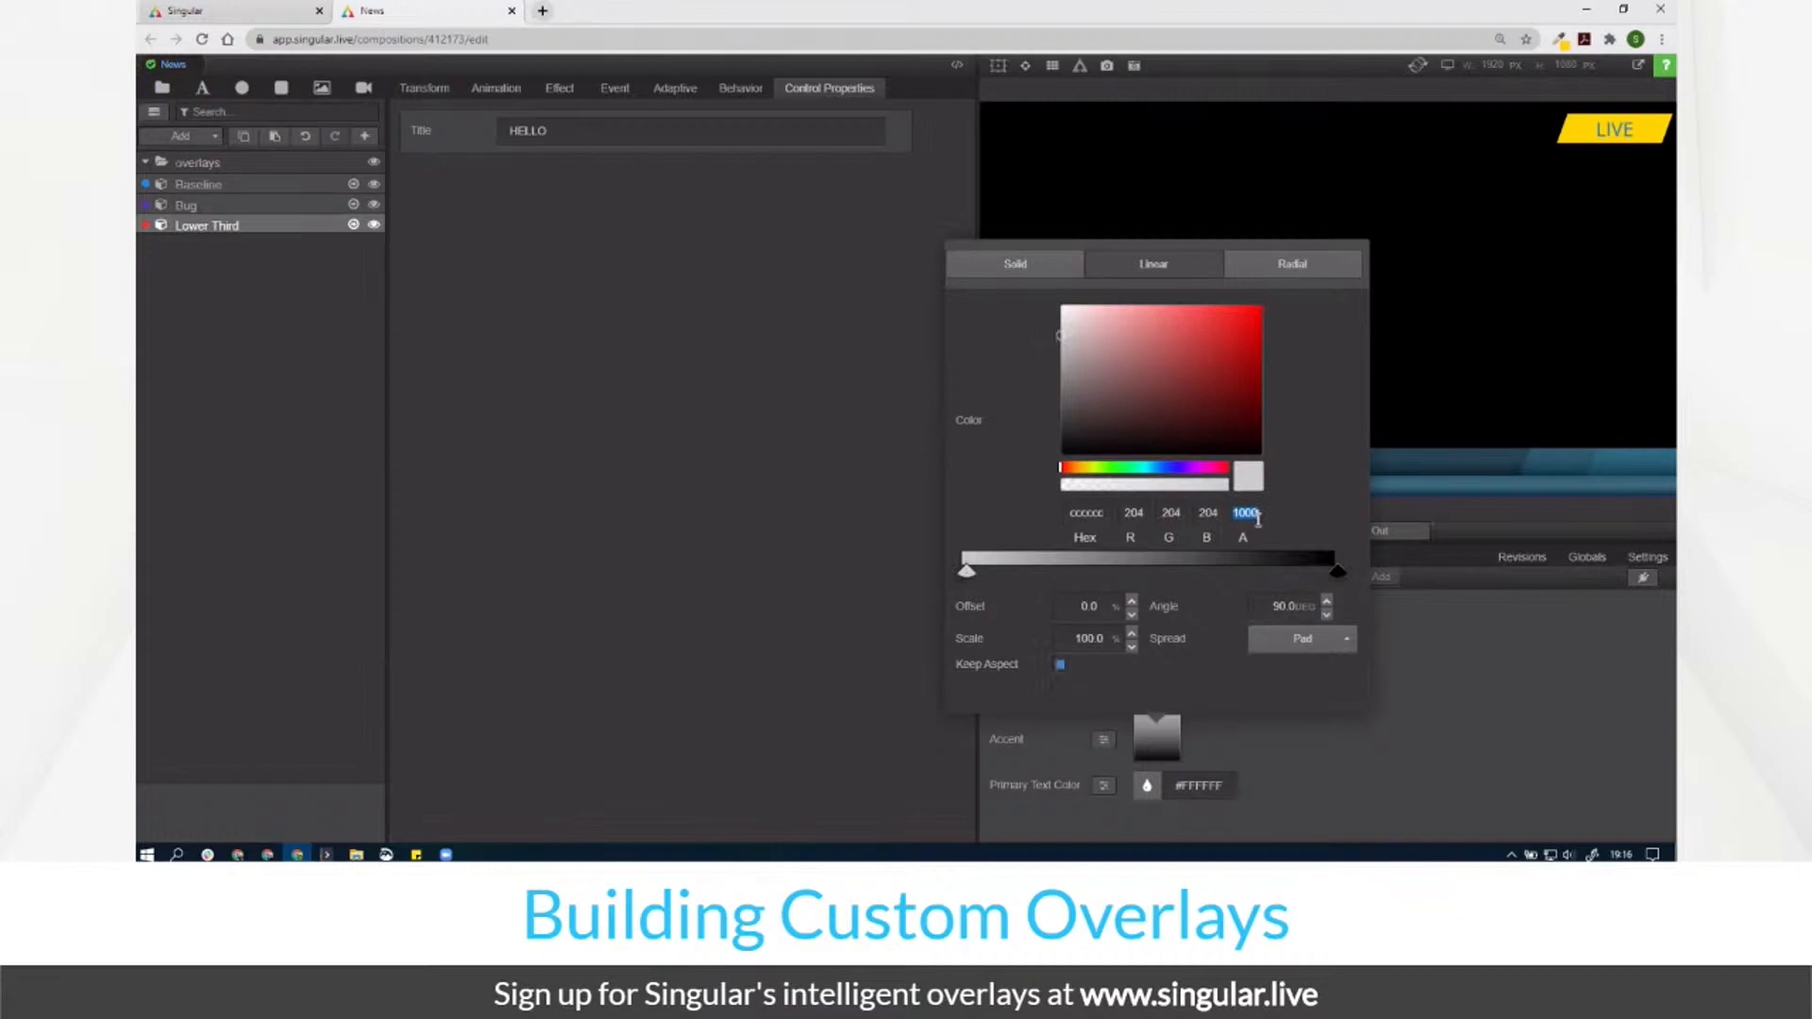
text(10)
click(1337, 570)
click(1248, 513)
text(80)
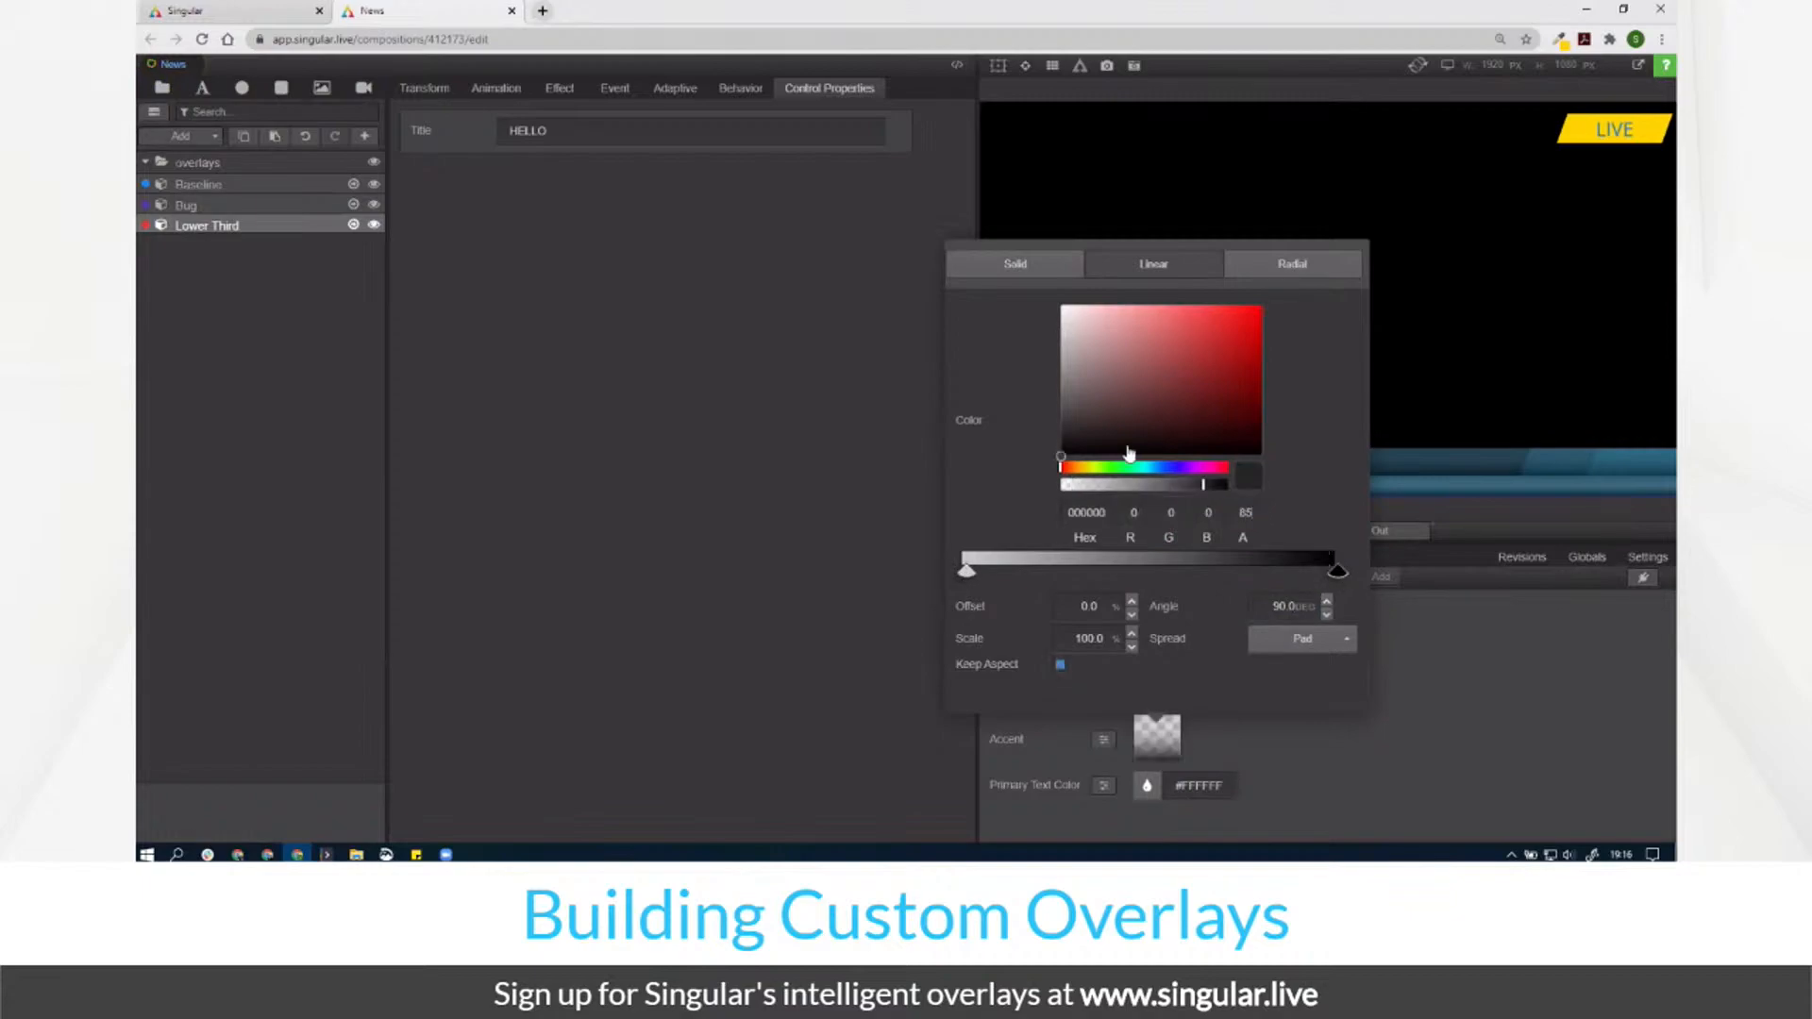
click(727, 451)
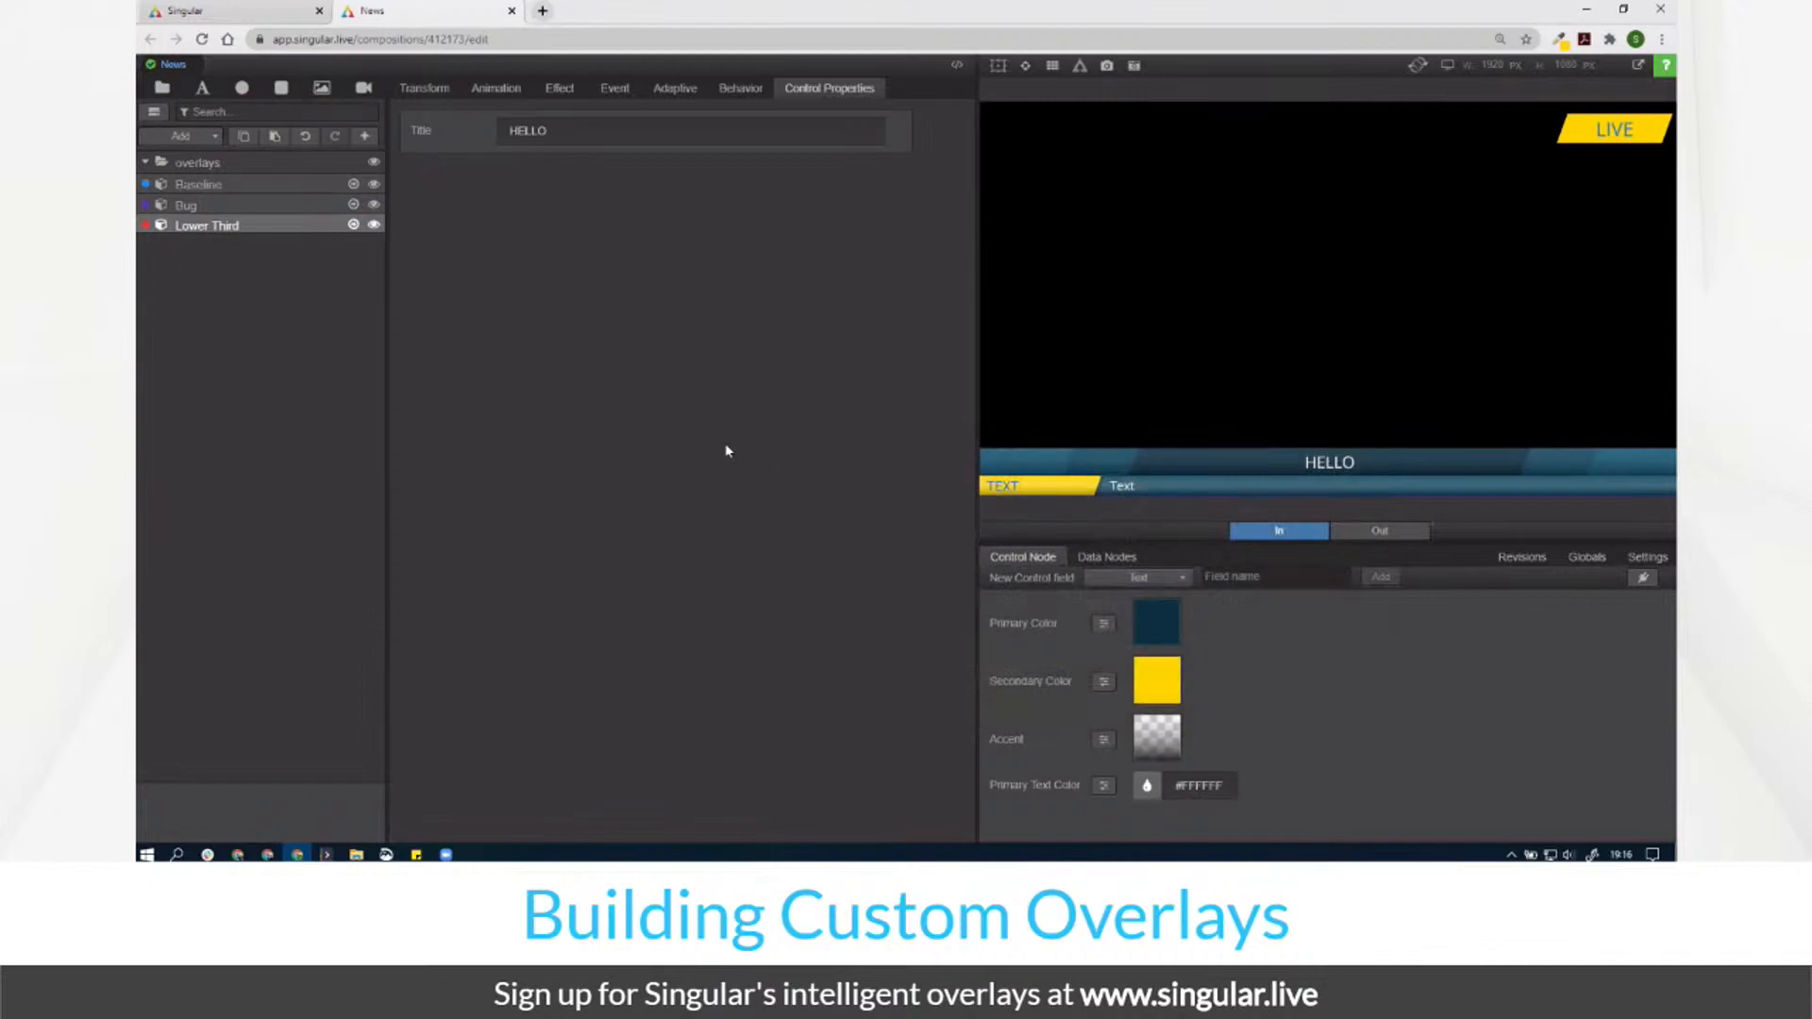
Step: Check the Lower Third gradient layer's right stop colour and opacity
click(354, 229)
click(265, 206)
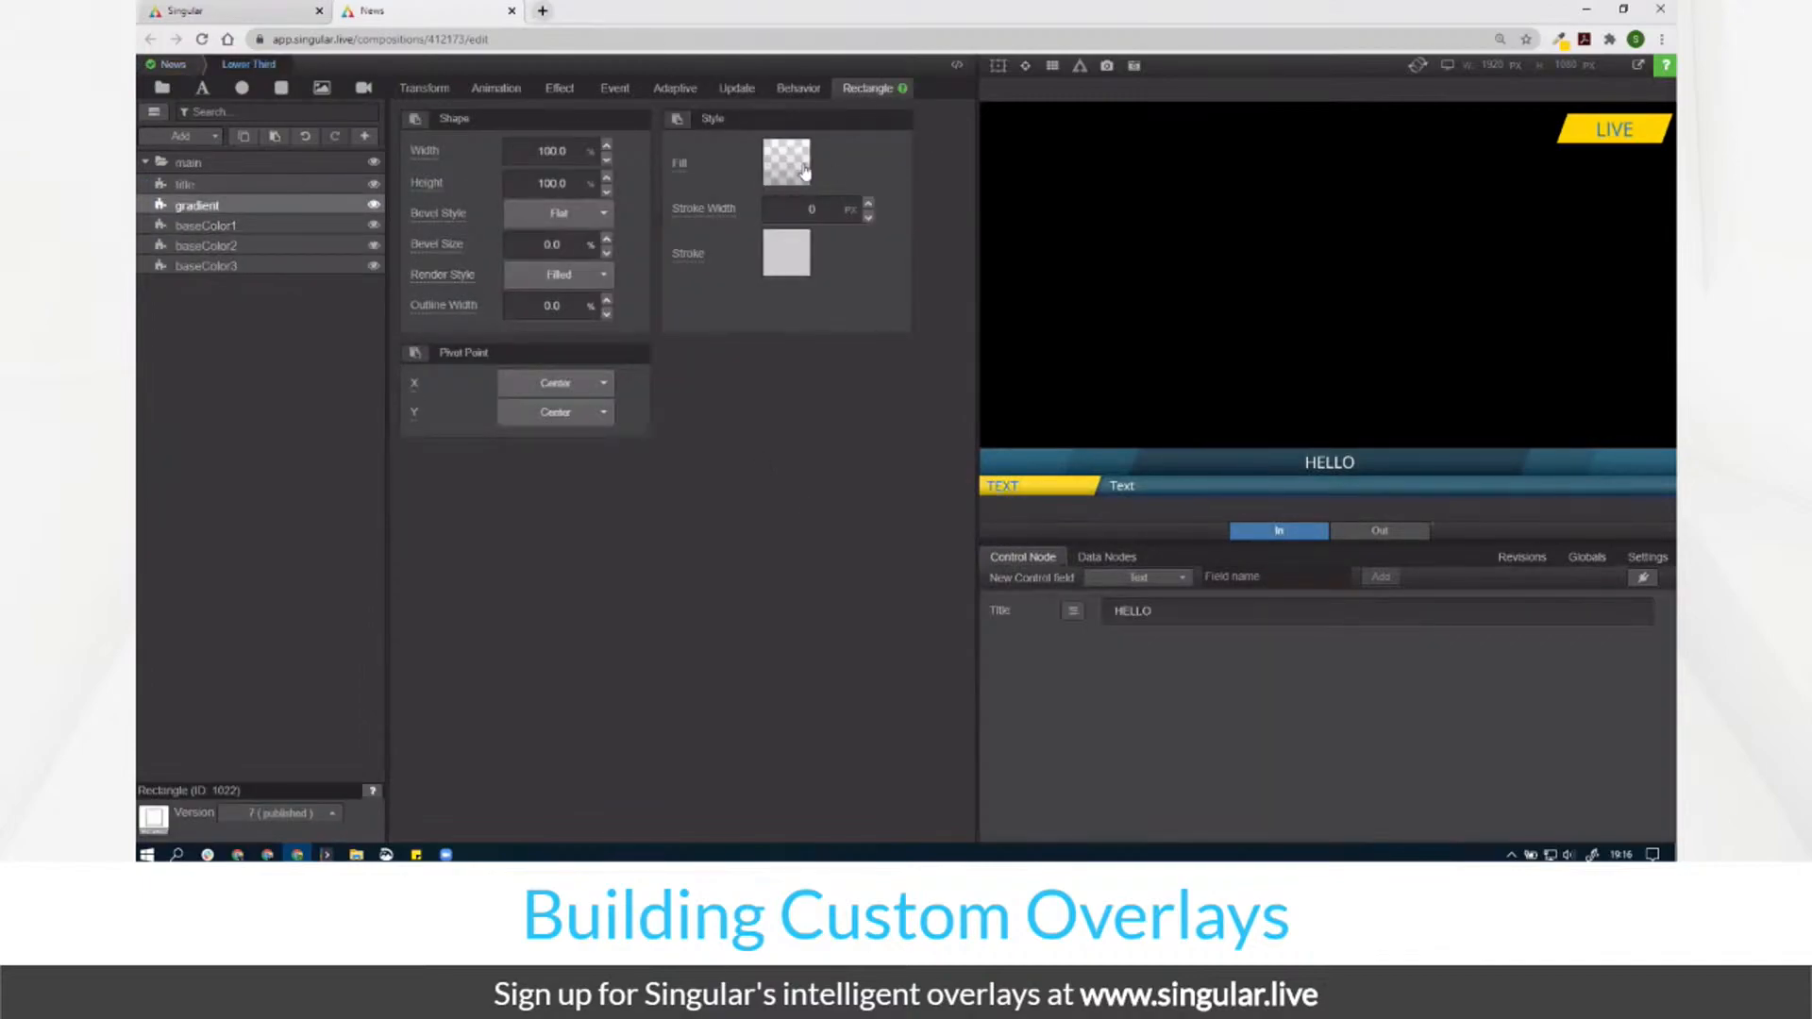
click(786, 162)
click(964, 519)
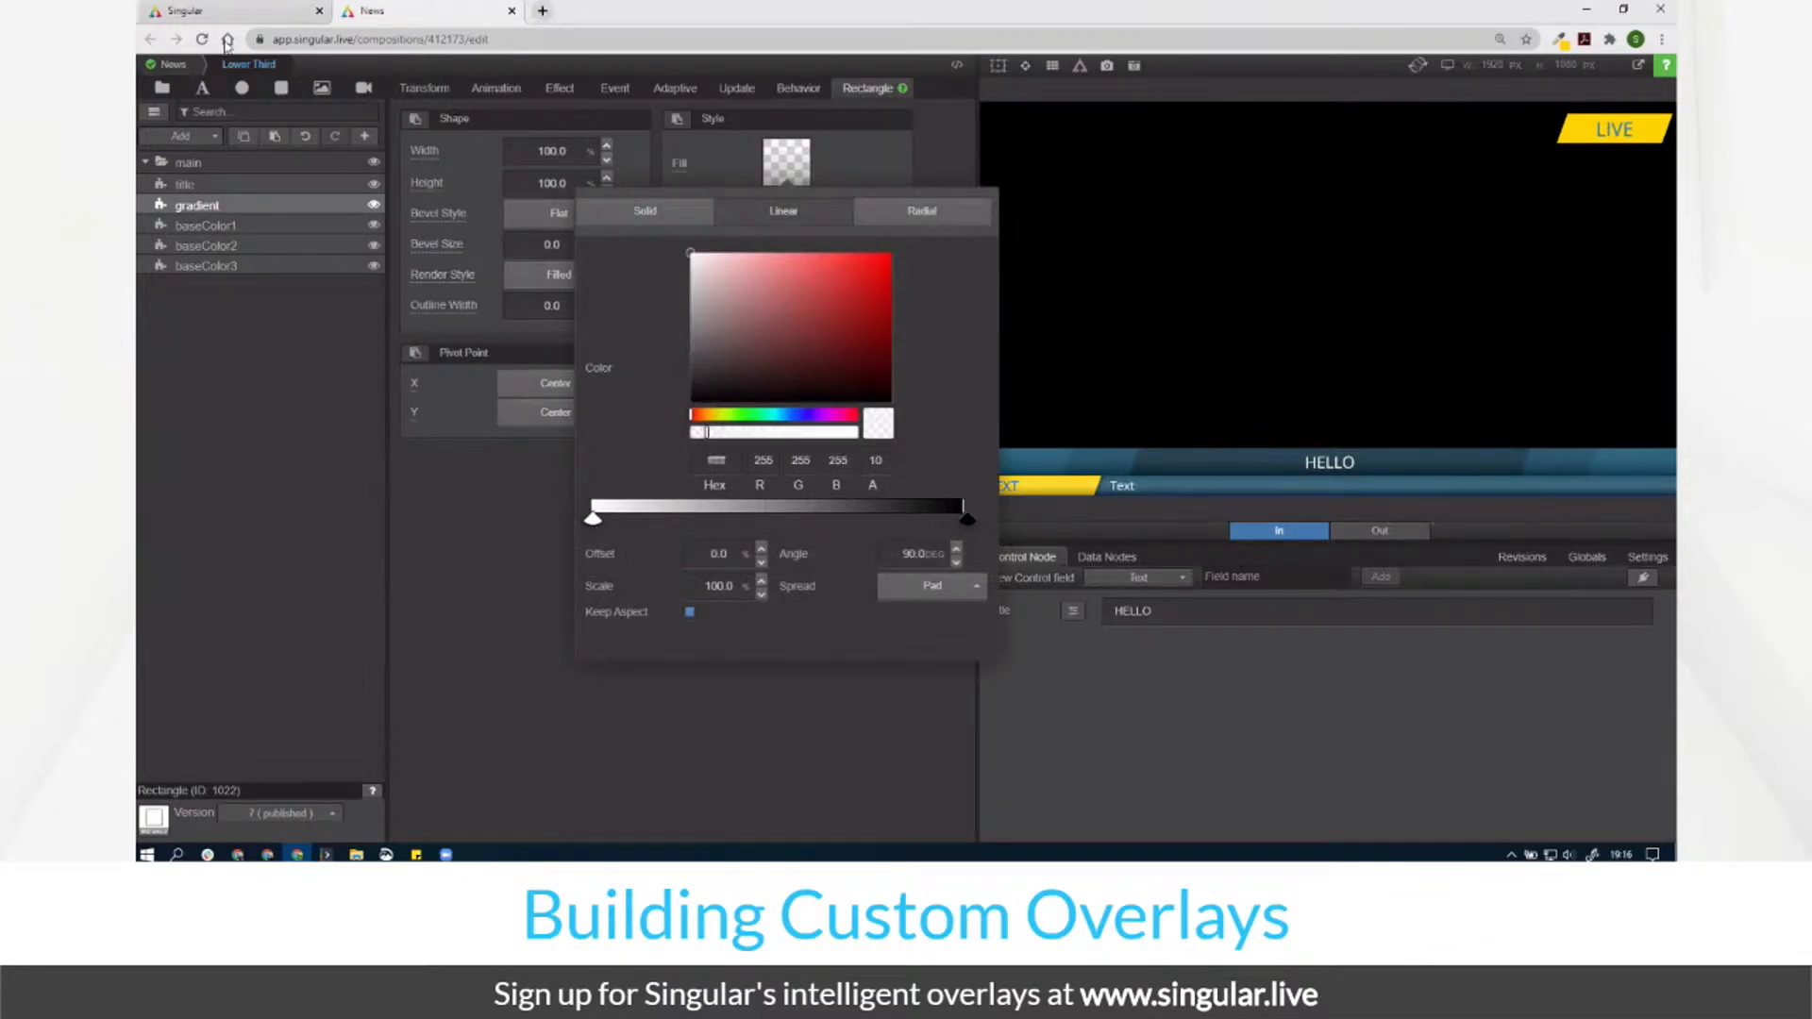
click(172, 64)
Step: Lower the Accent gradient's right stop opacity to 30
click(1171, 736)
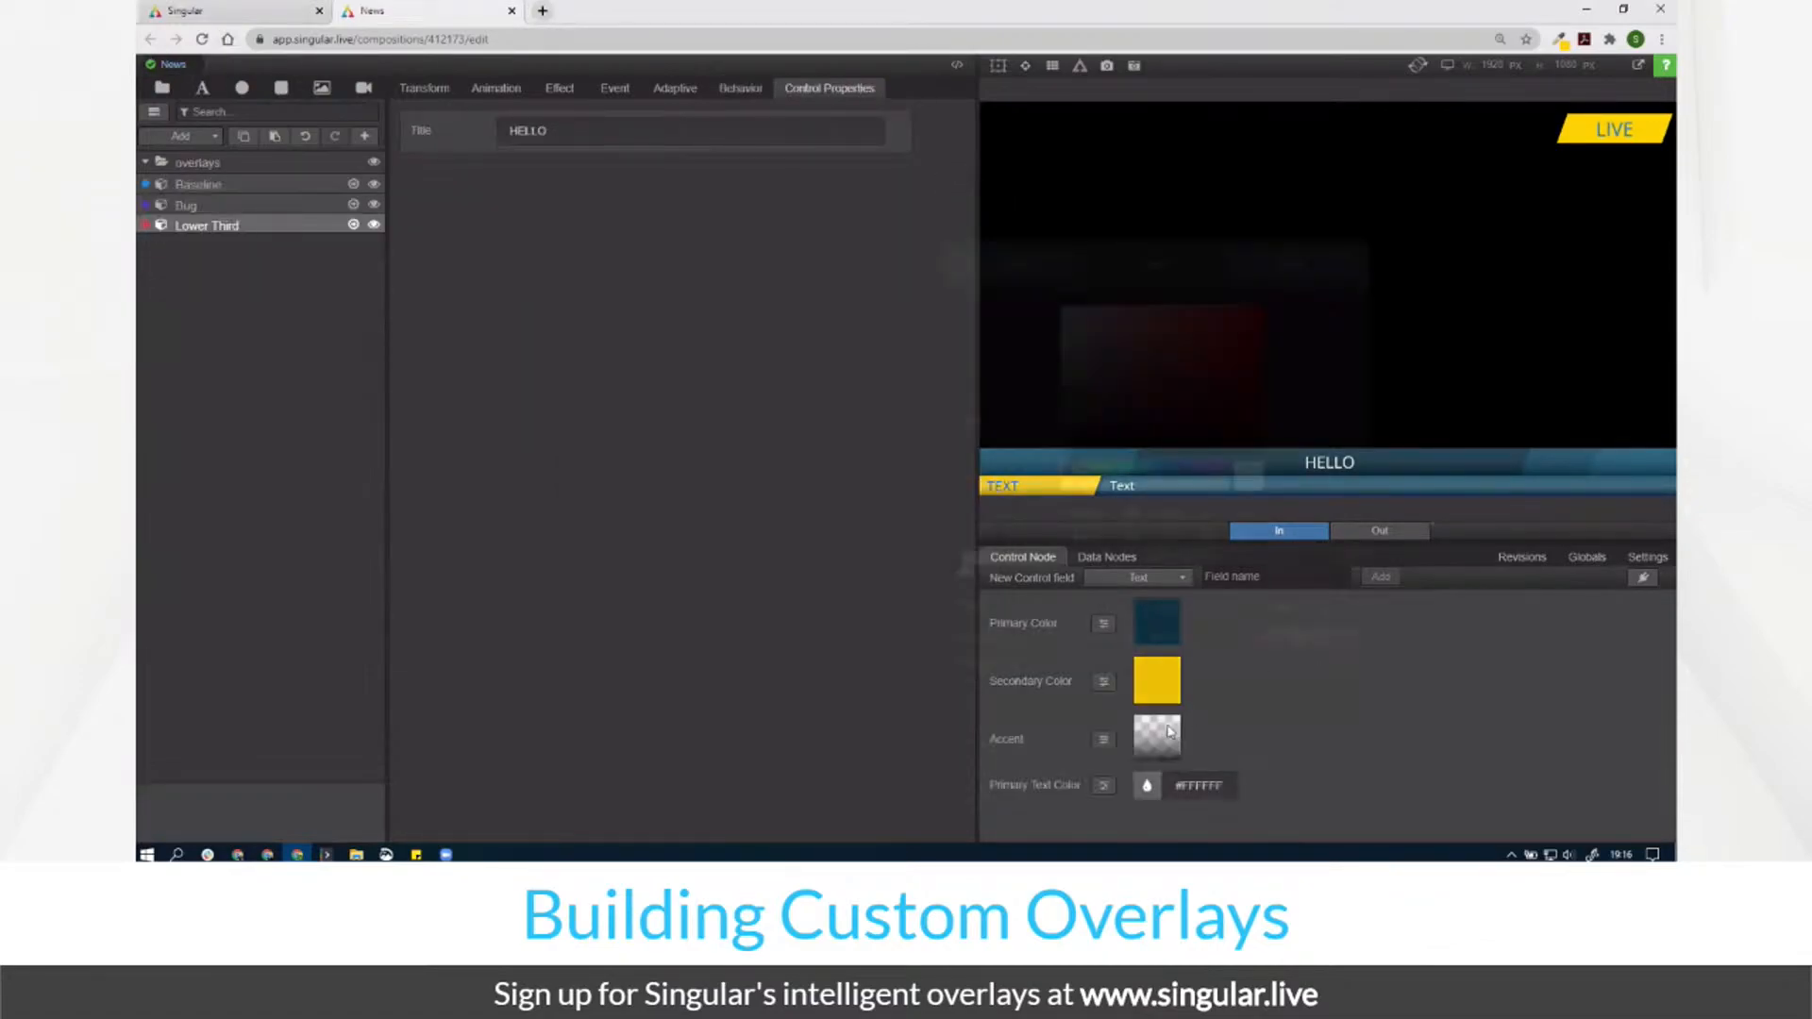
click(1336, 572)
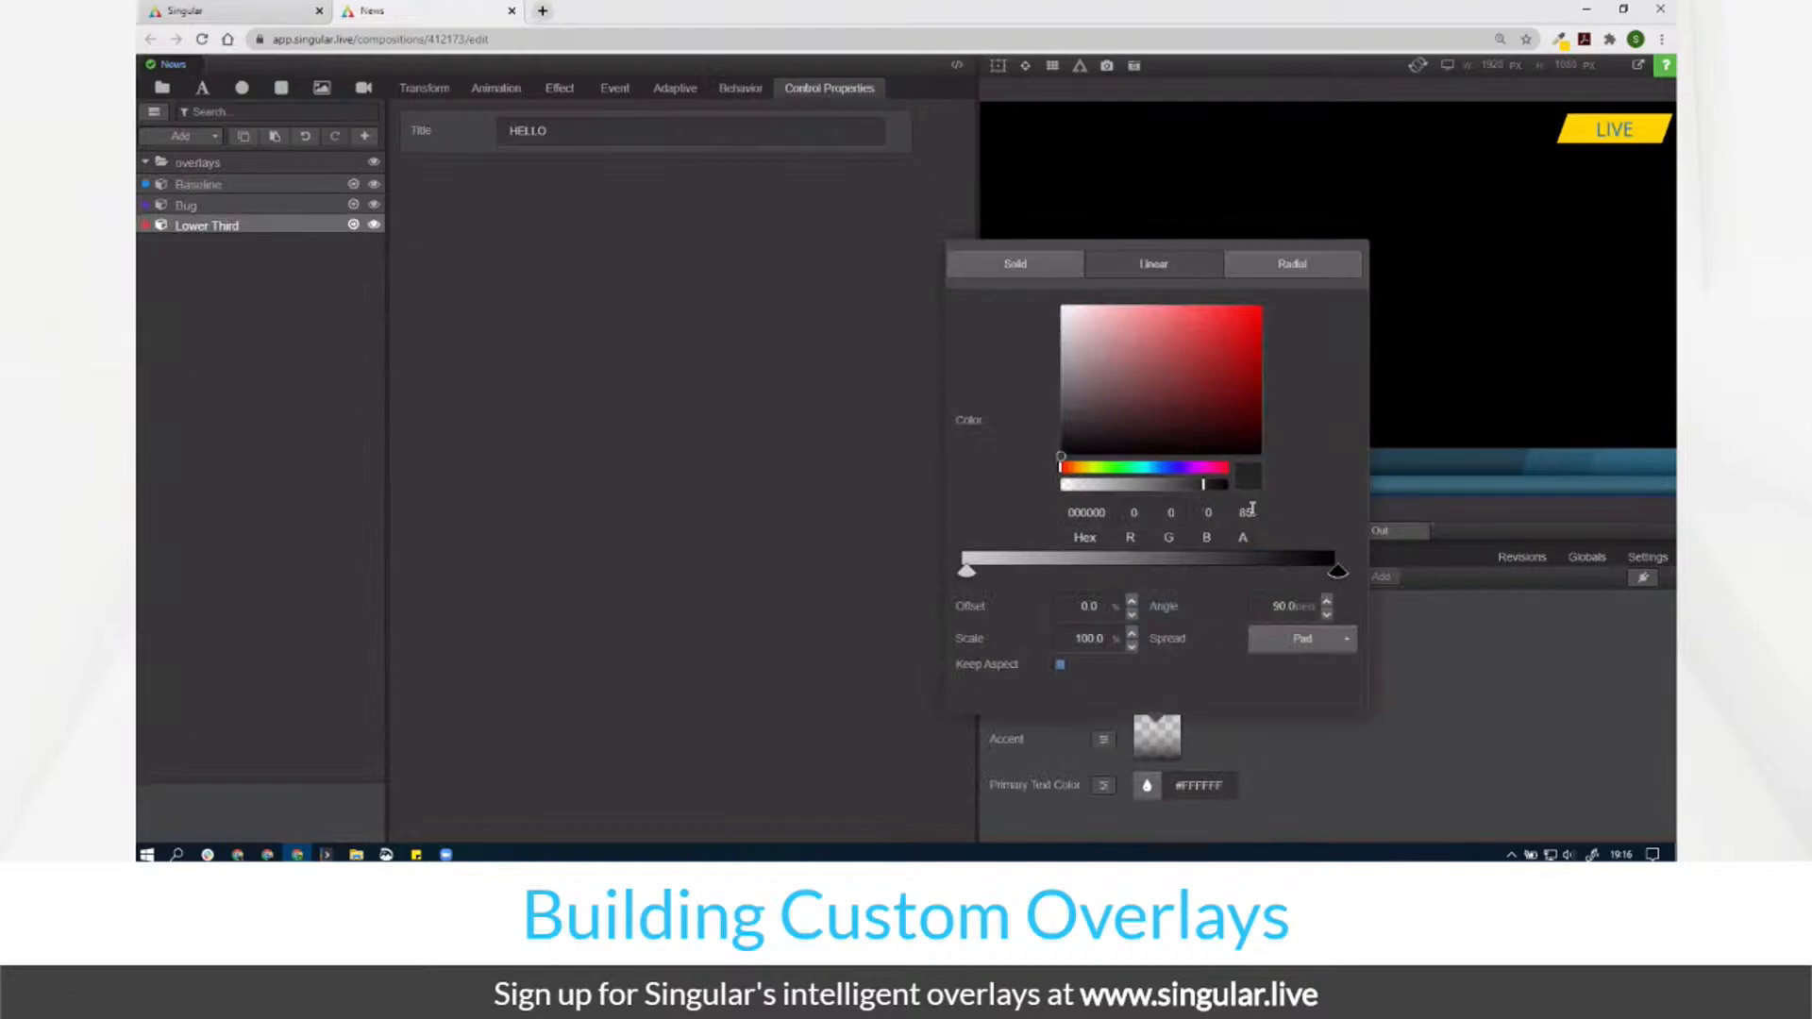
drag(1261, 521, 1222, 516)
text(30)
click(968, 571)
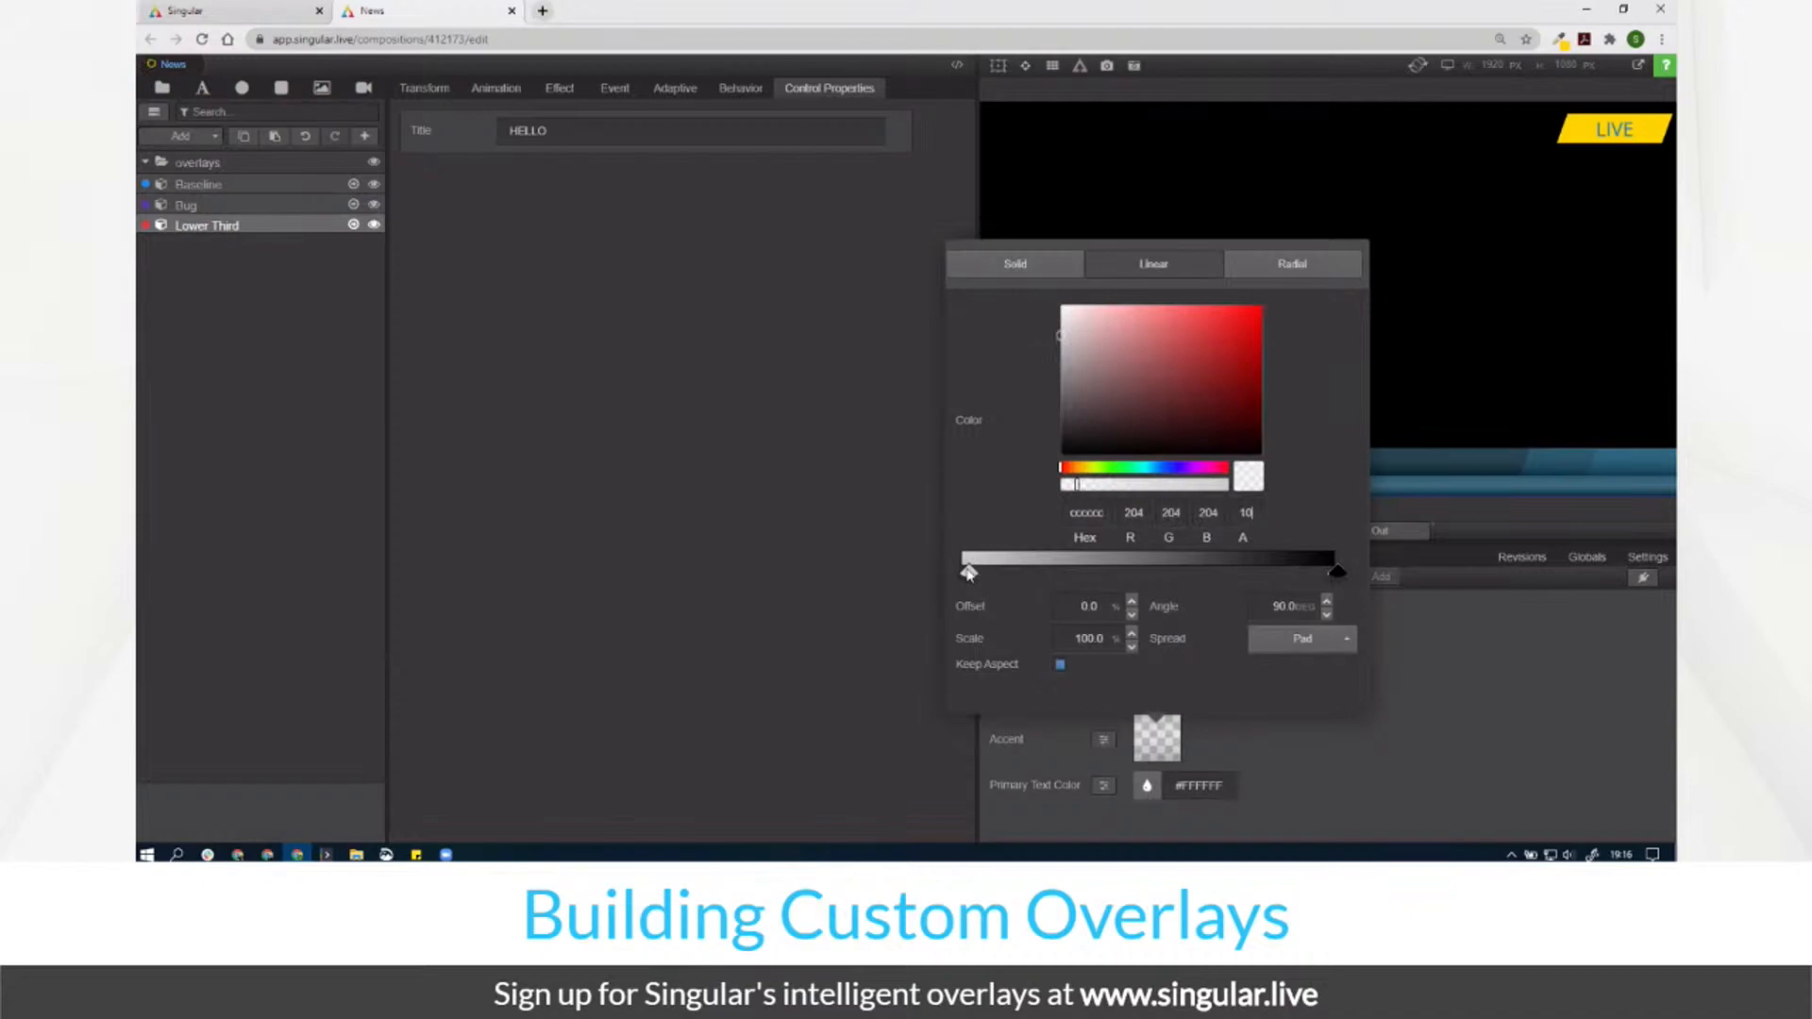
click(934, 625)
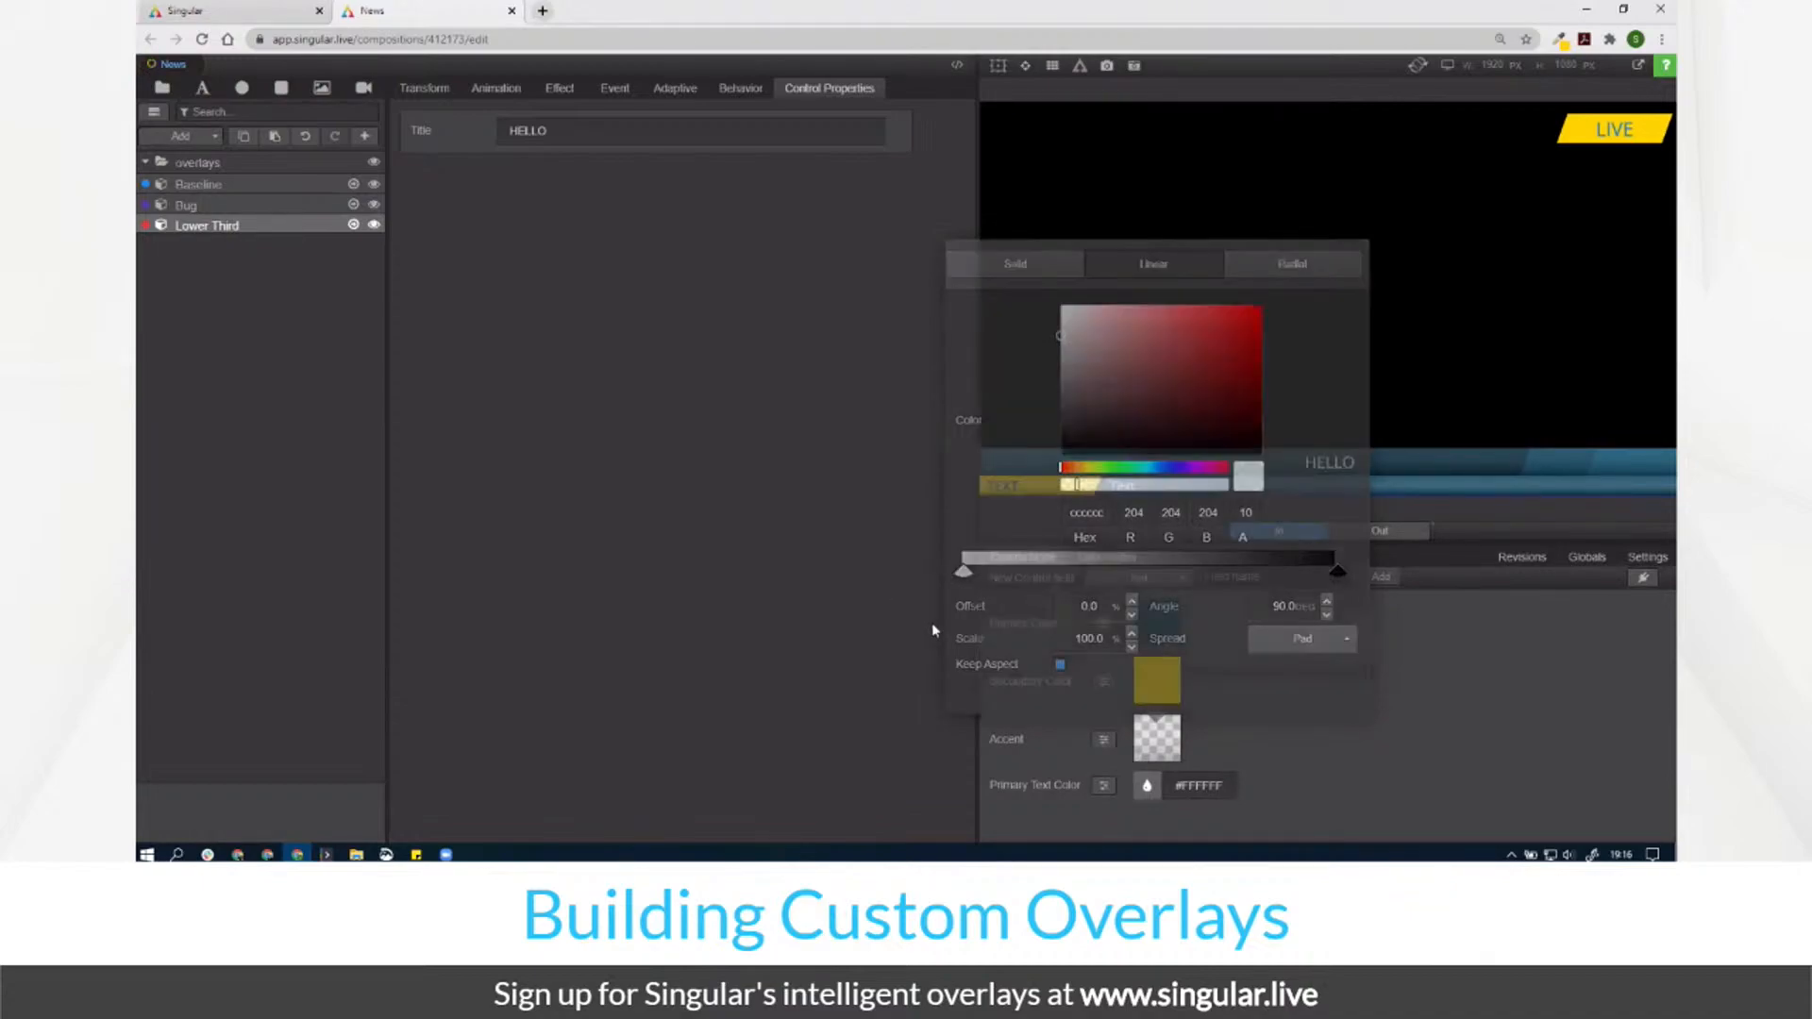
Step: Link the Lower Third title's text colour to root Primary Text Color
click(355, 225)
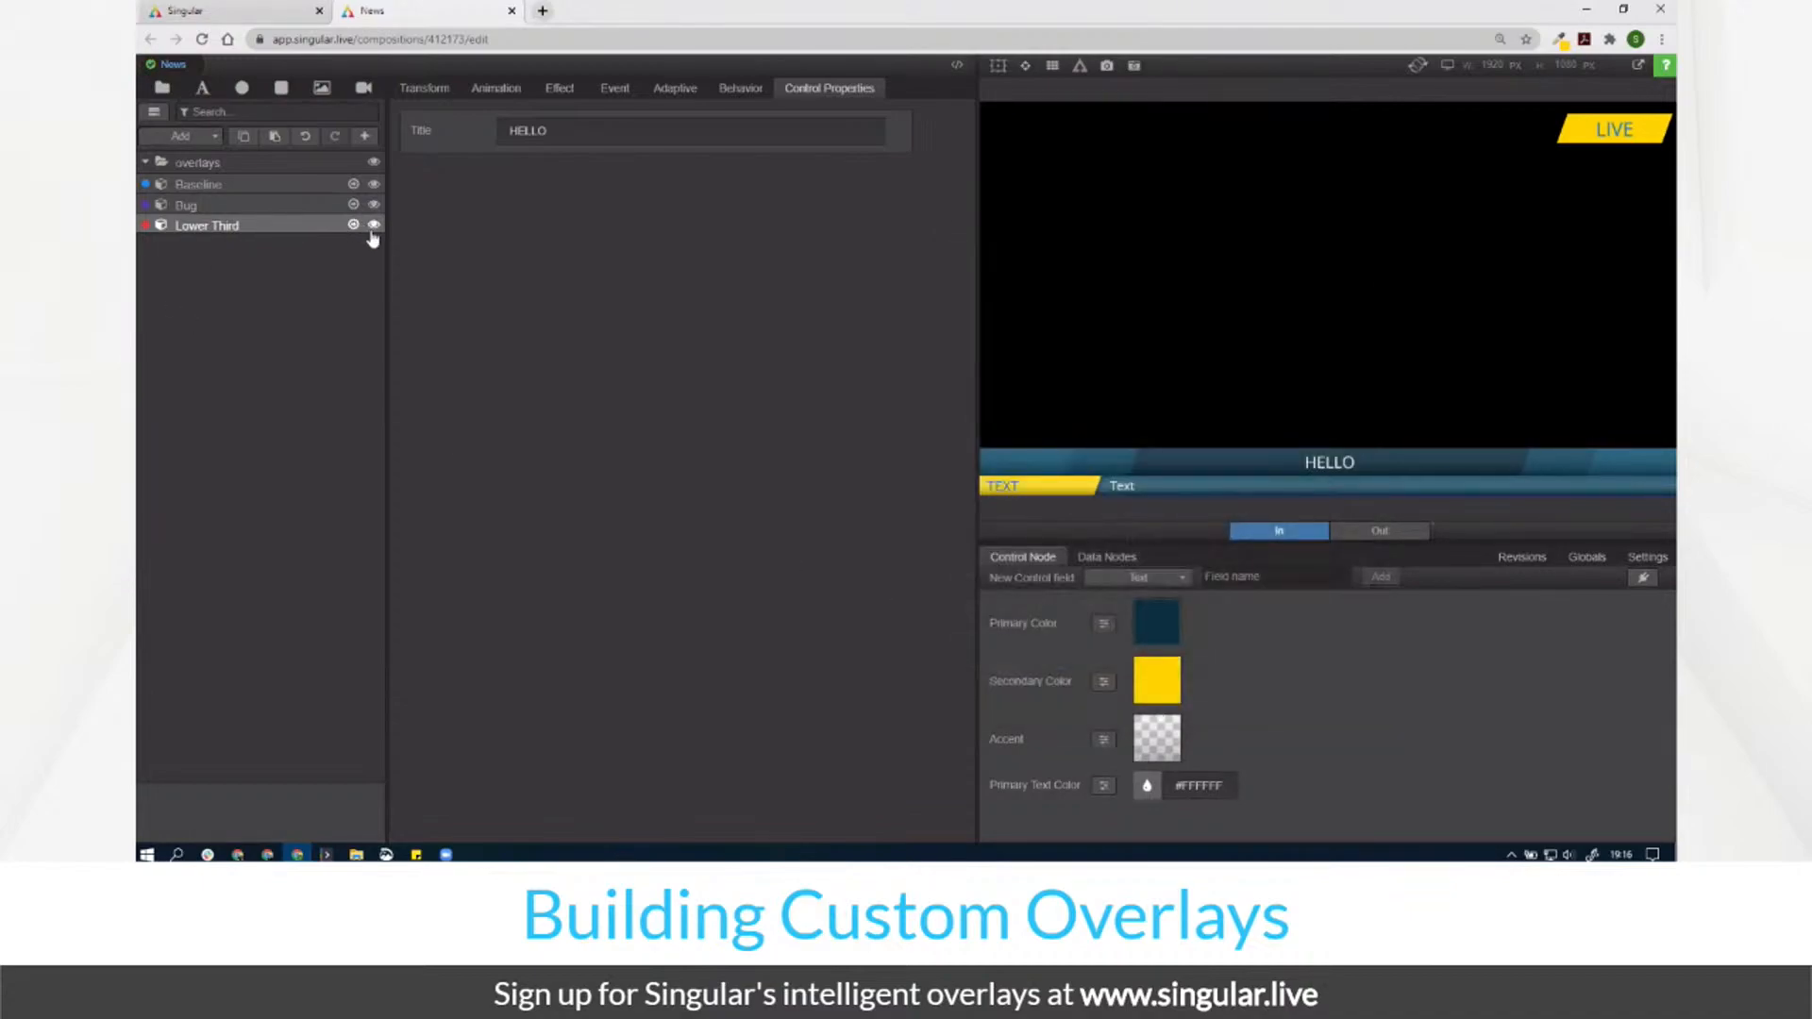
click(195, 183)
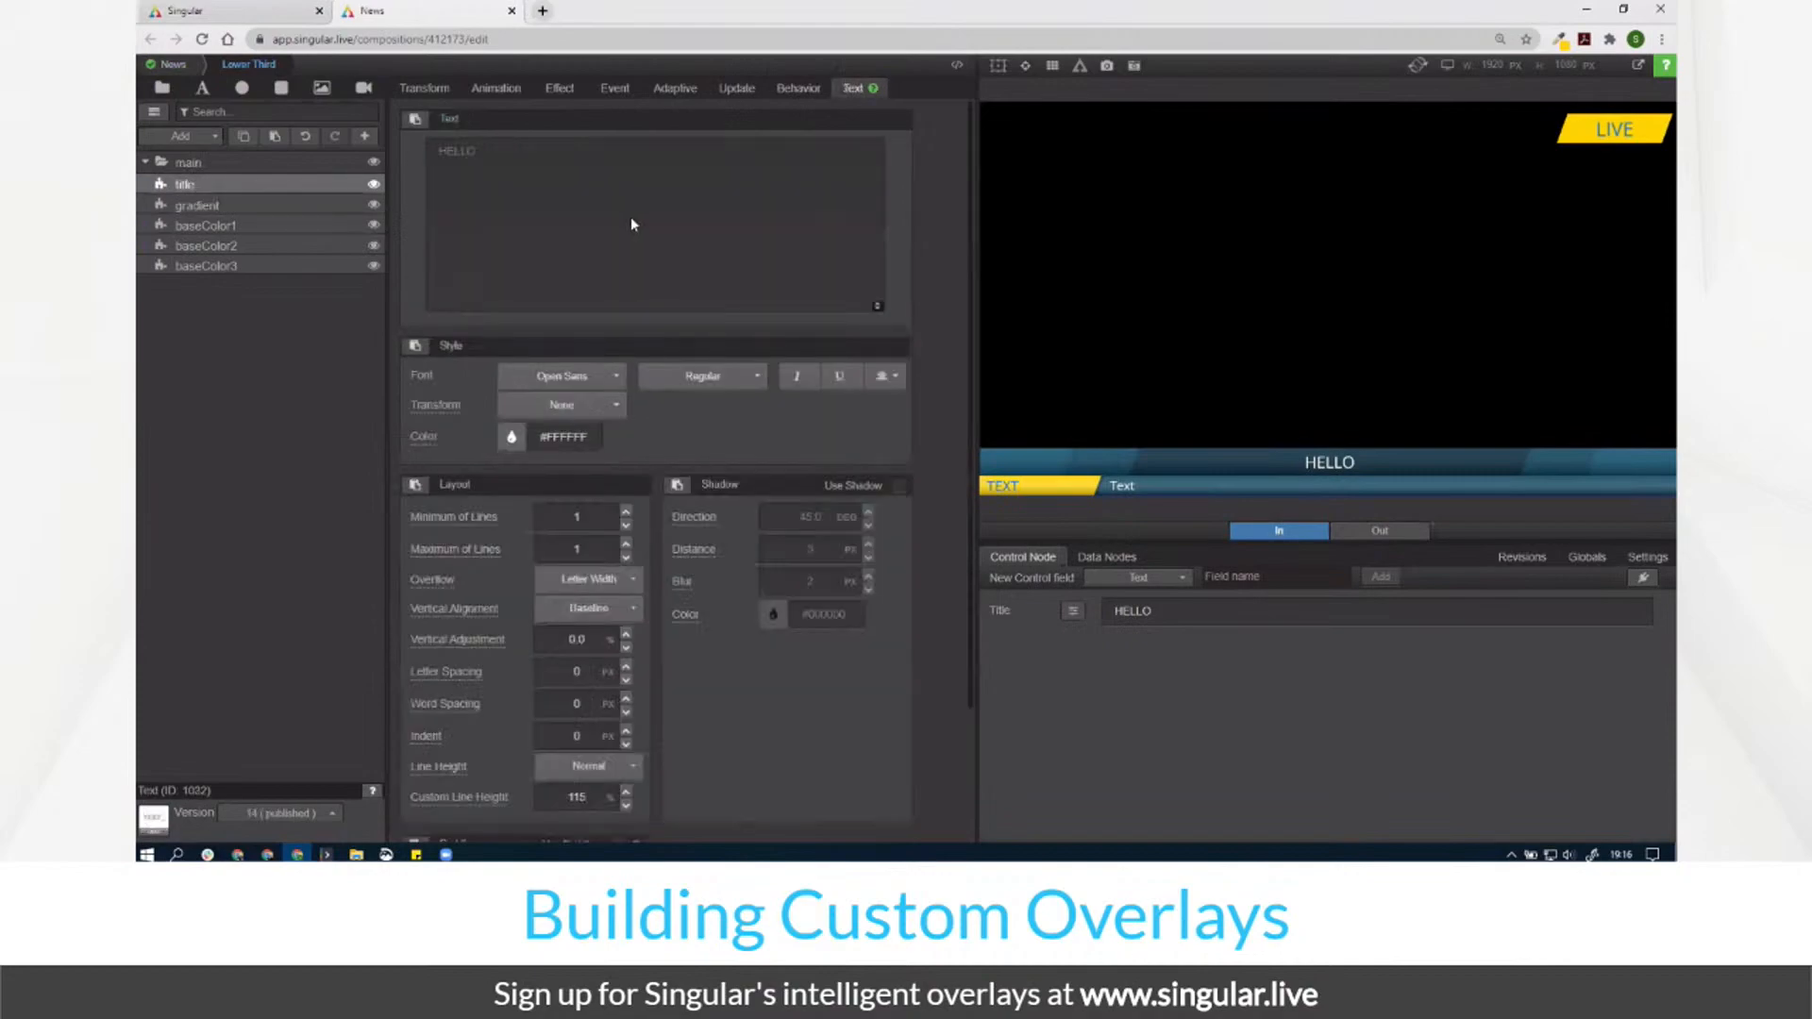
click(416, 437)
click(220, 487)
click(184, 510)
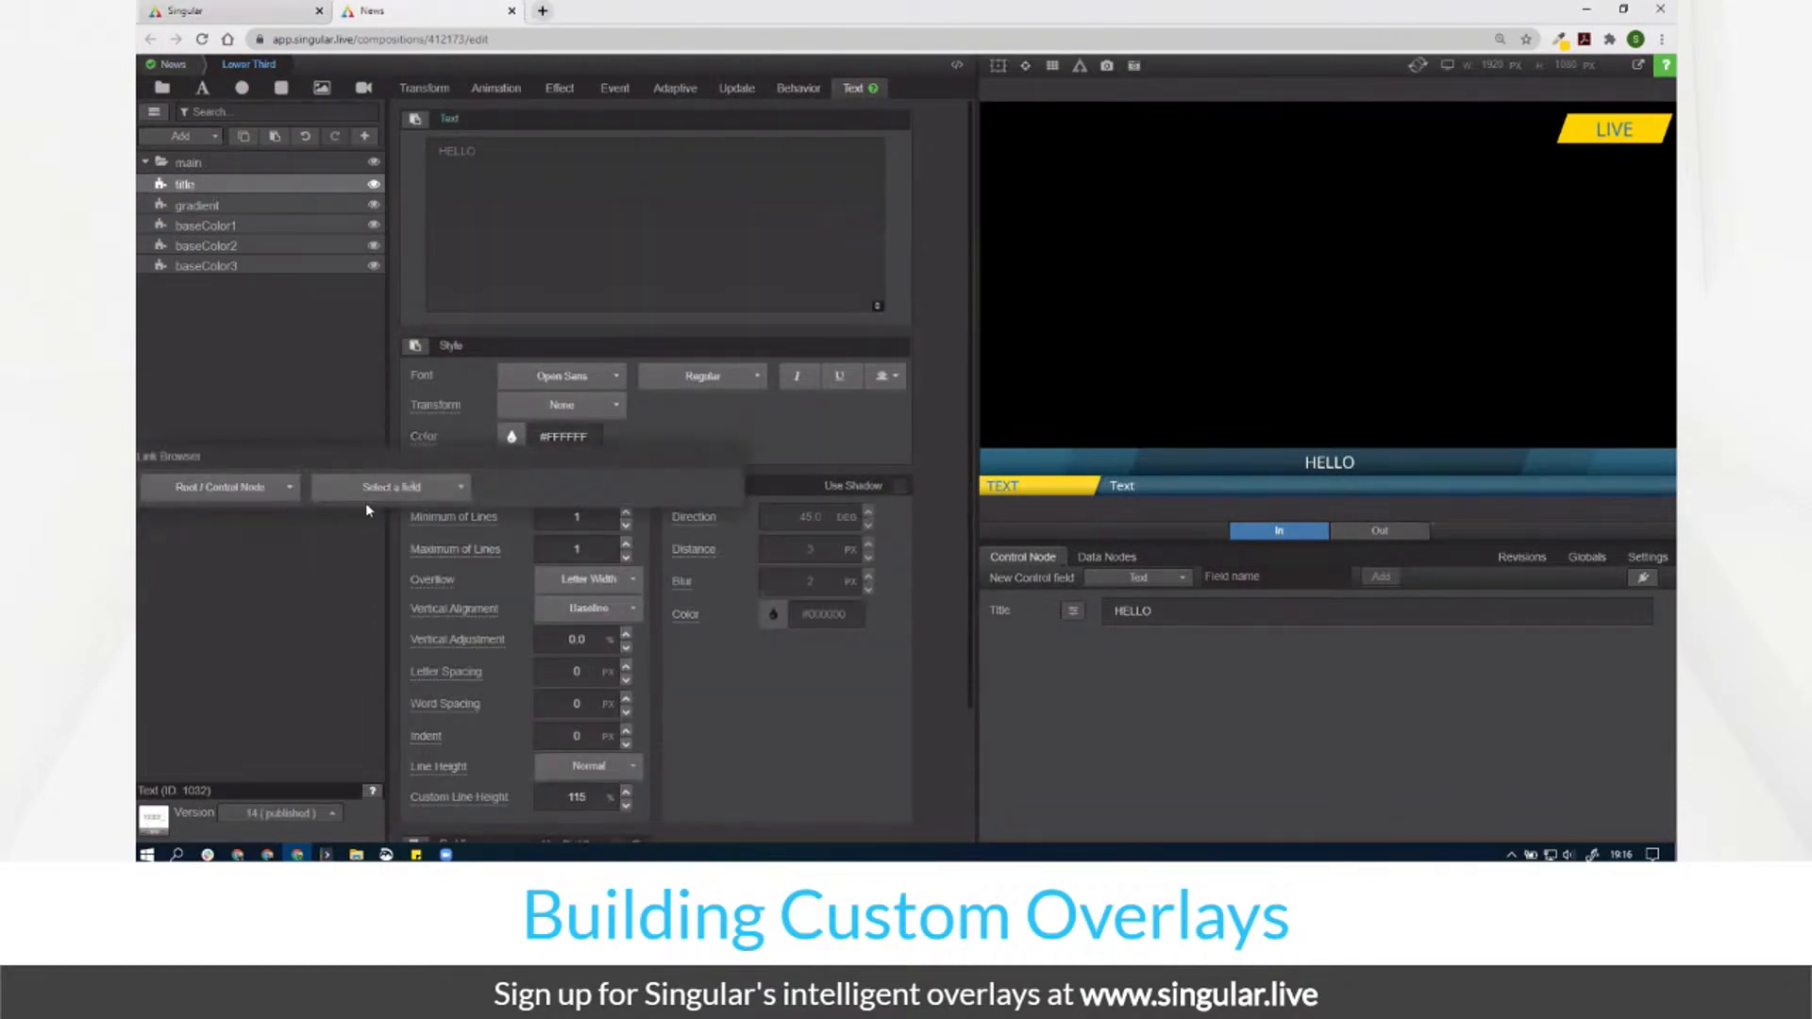
click(376, 486)
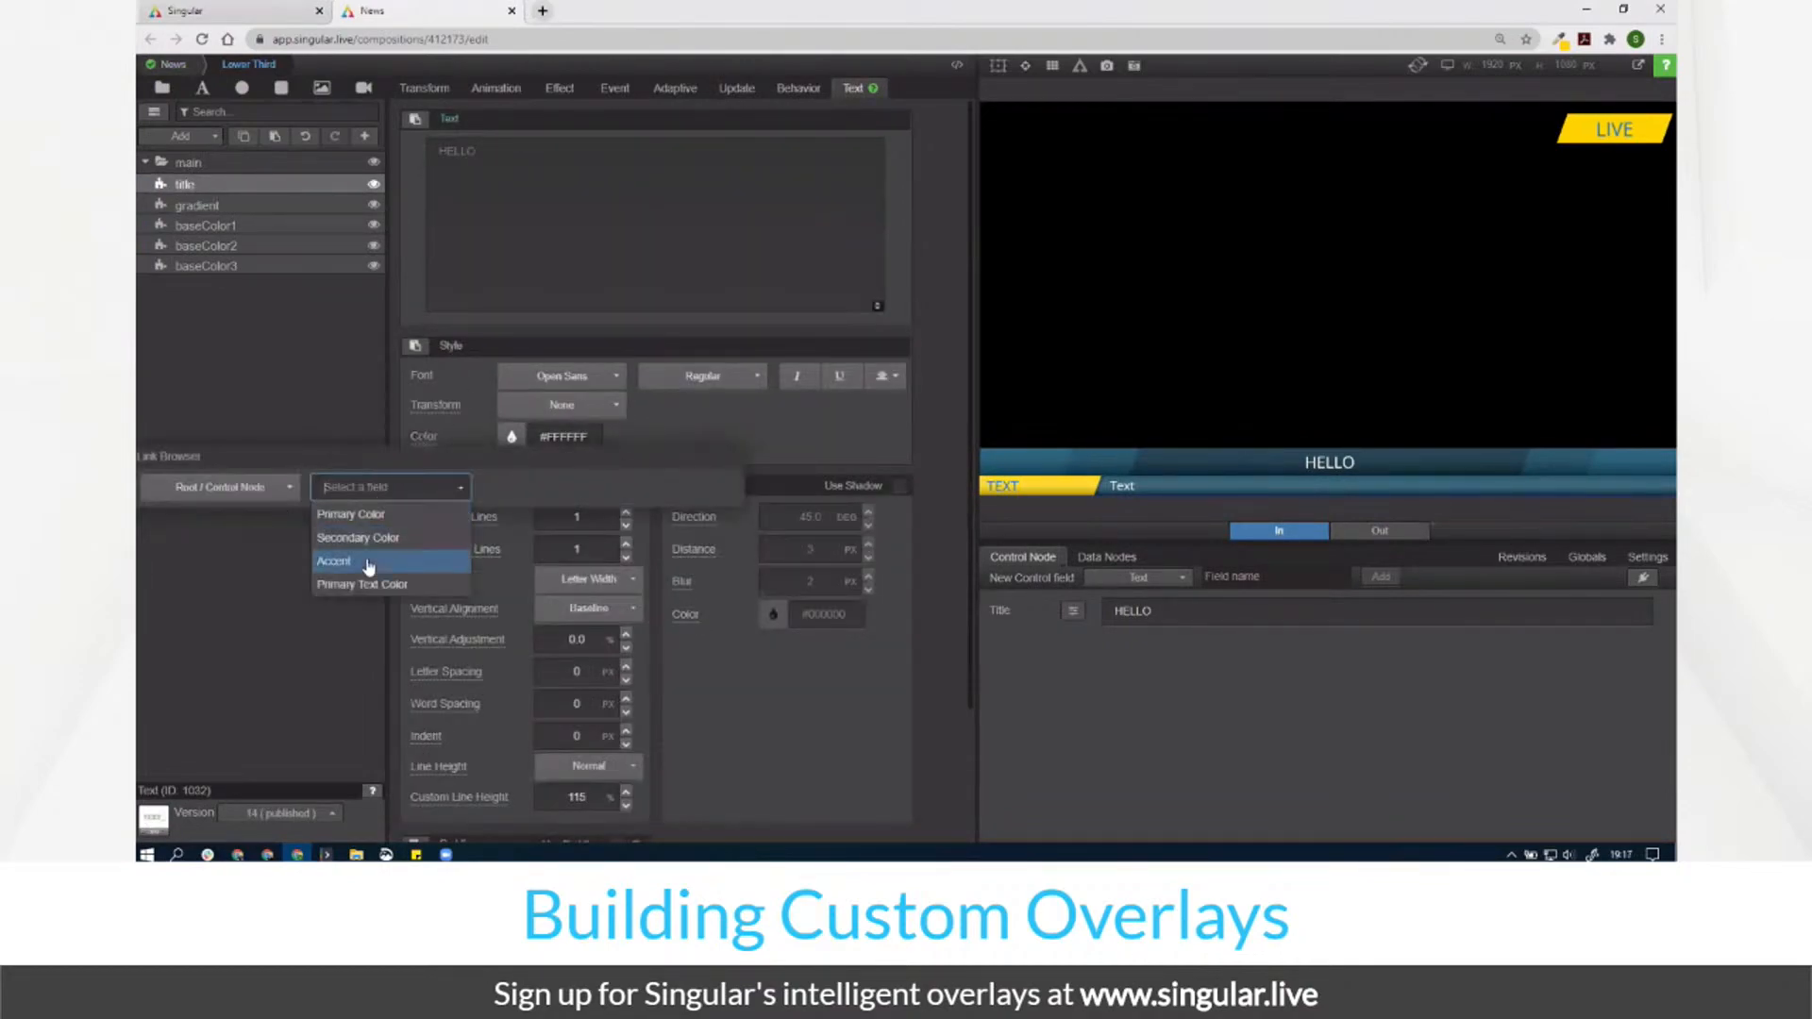
click(387, 585)
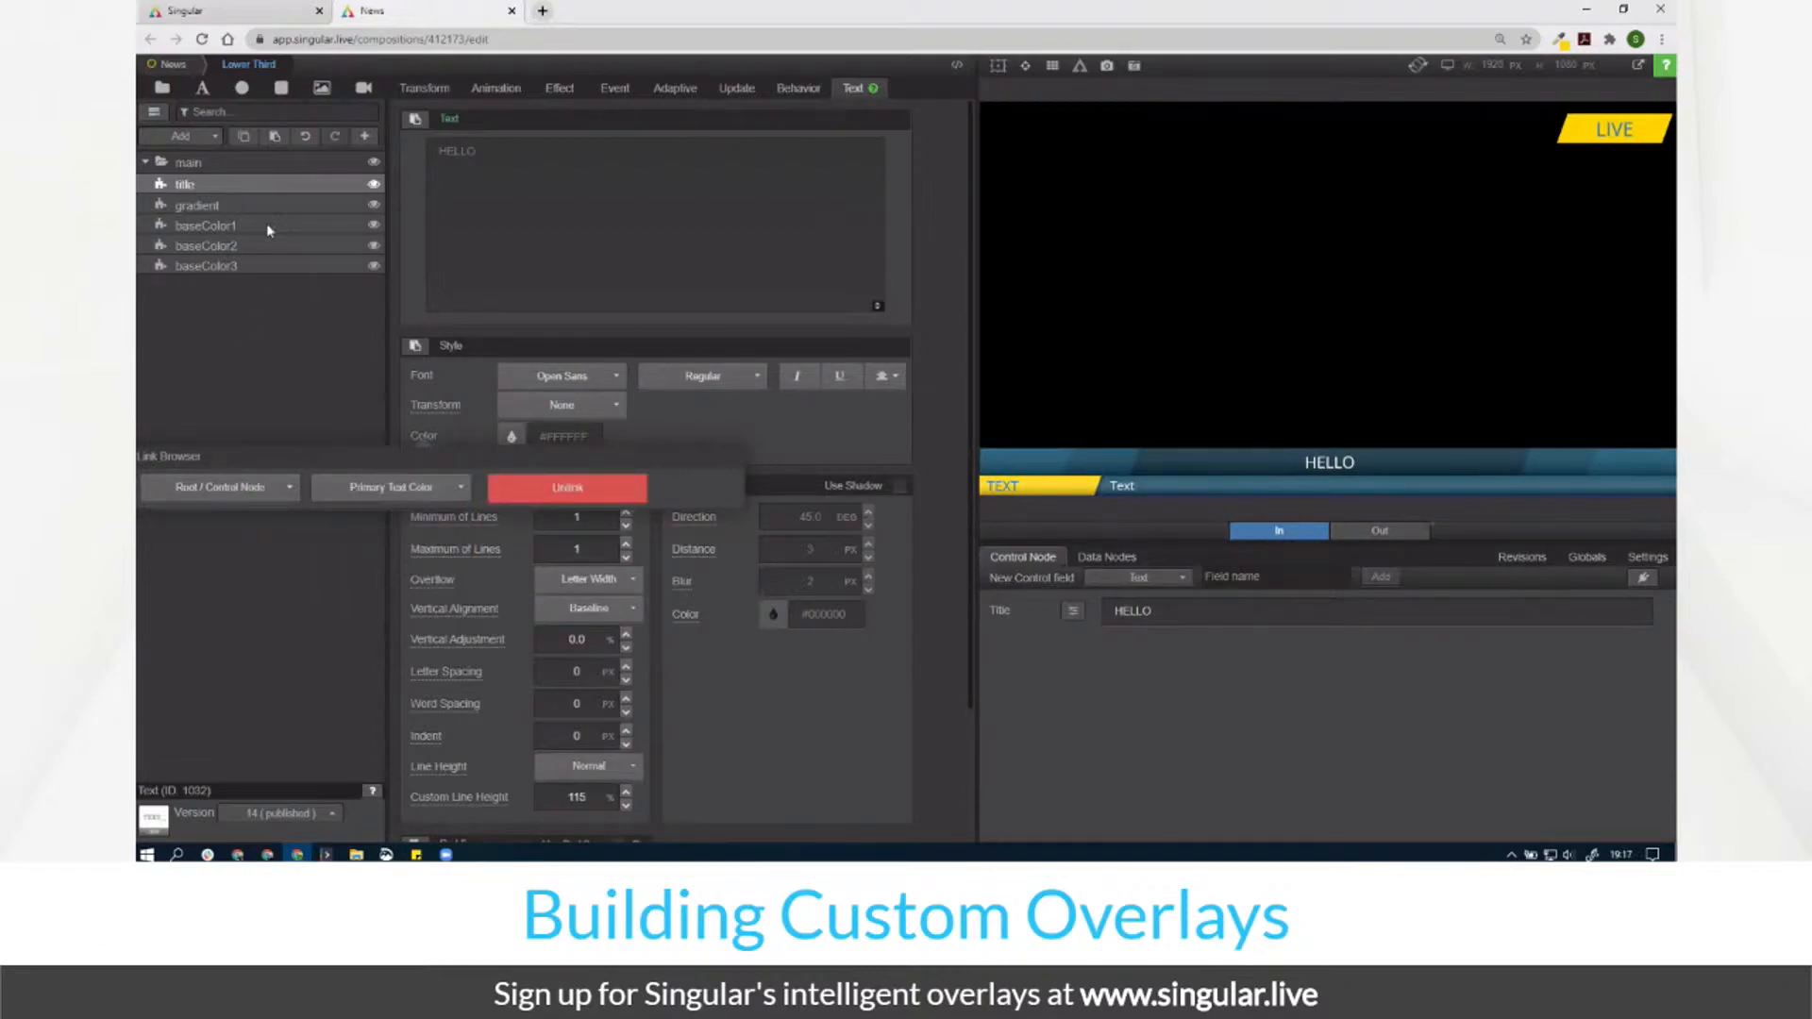
Step: Link the gradient layer's fill to the root Accent field
click(228, 207)
click(678, 163)
click(482, 215)
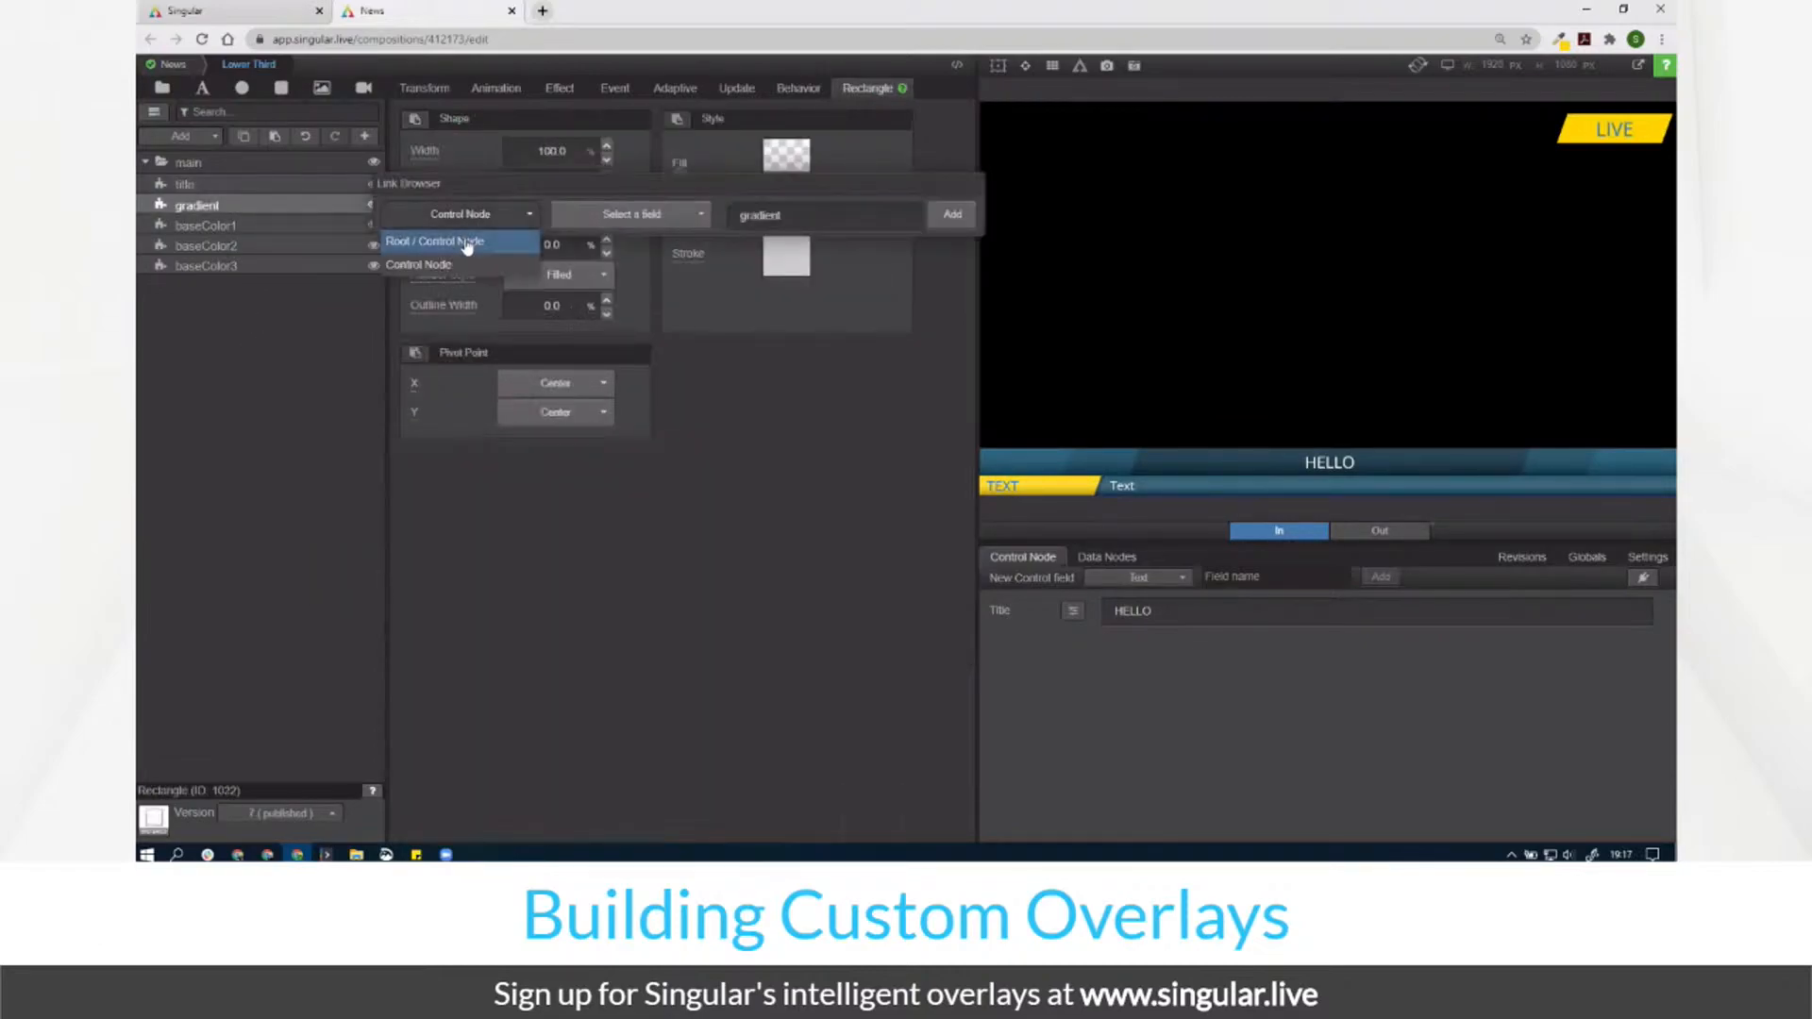
click(466, 244)
click(600, 219)
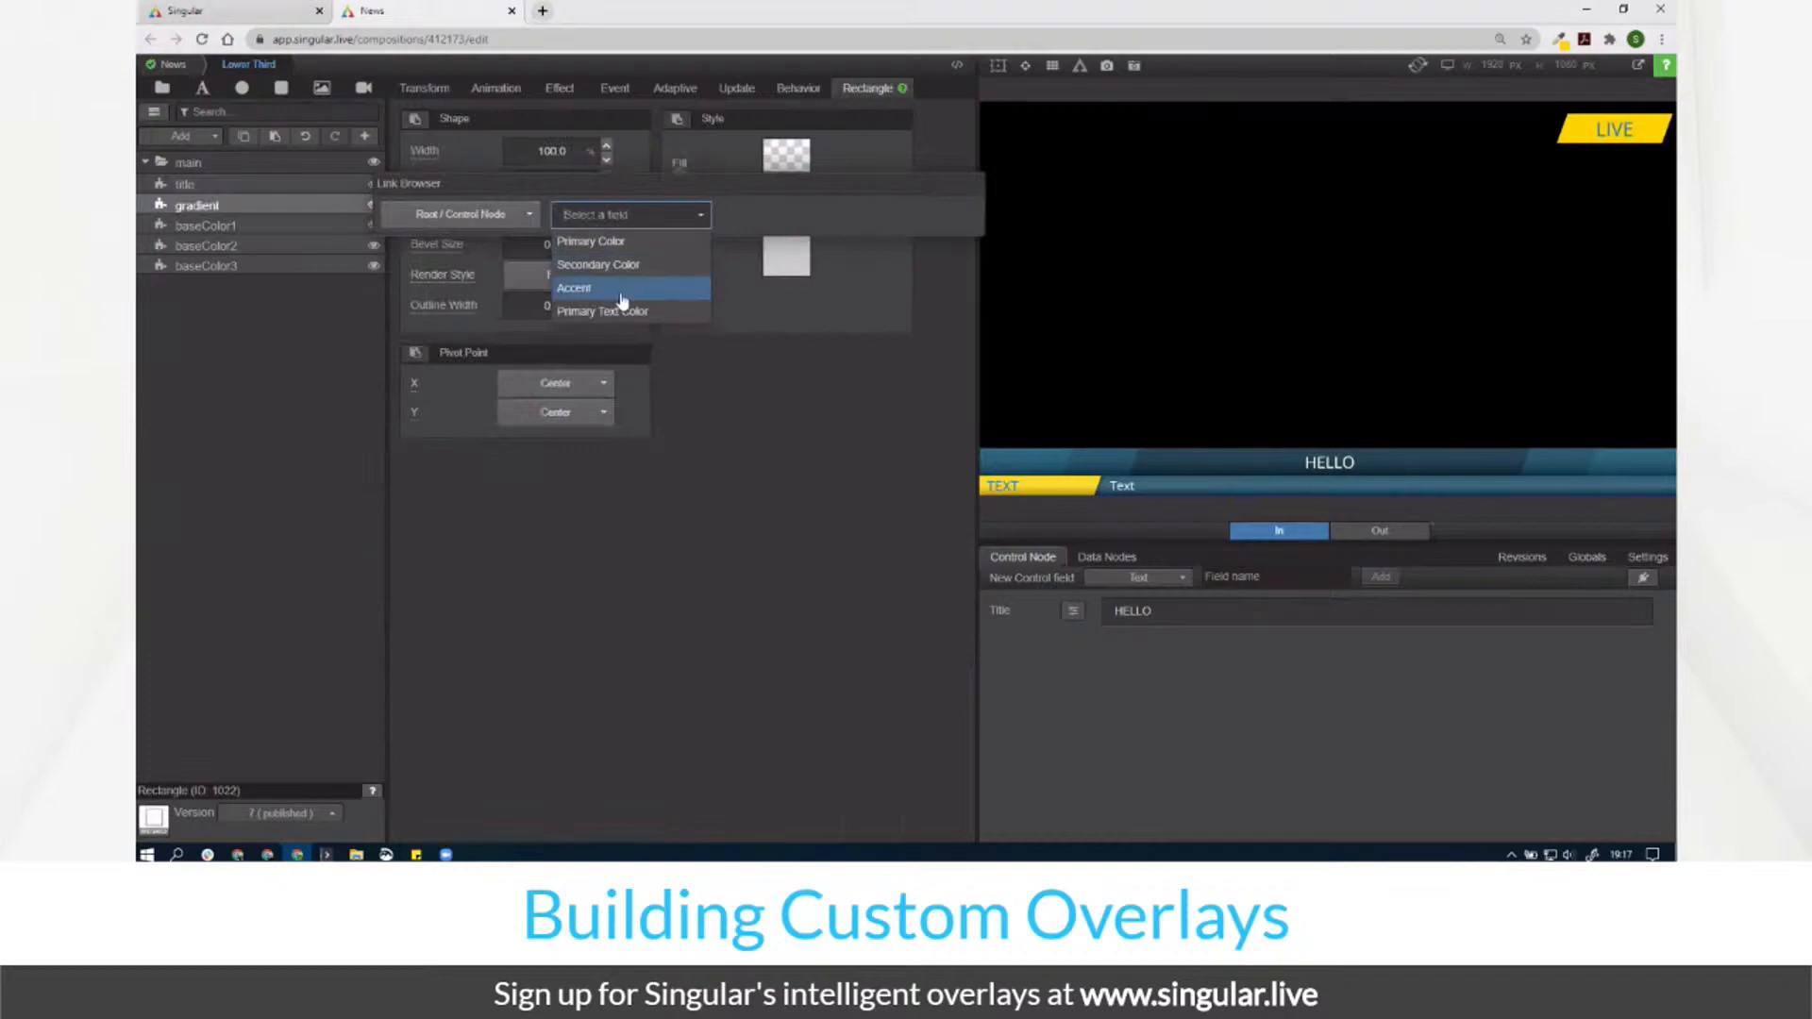
click(622, 293)
Step: Link the baseColor1 and baseColor2 fills to root Primary Color
click(263, 224)
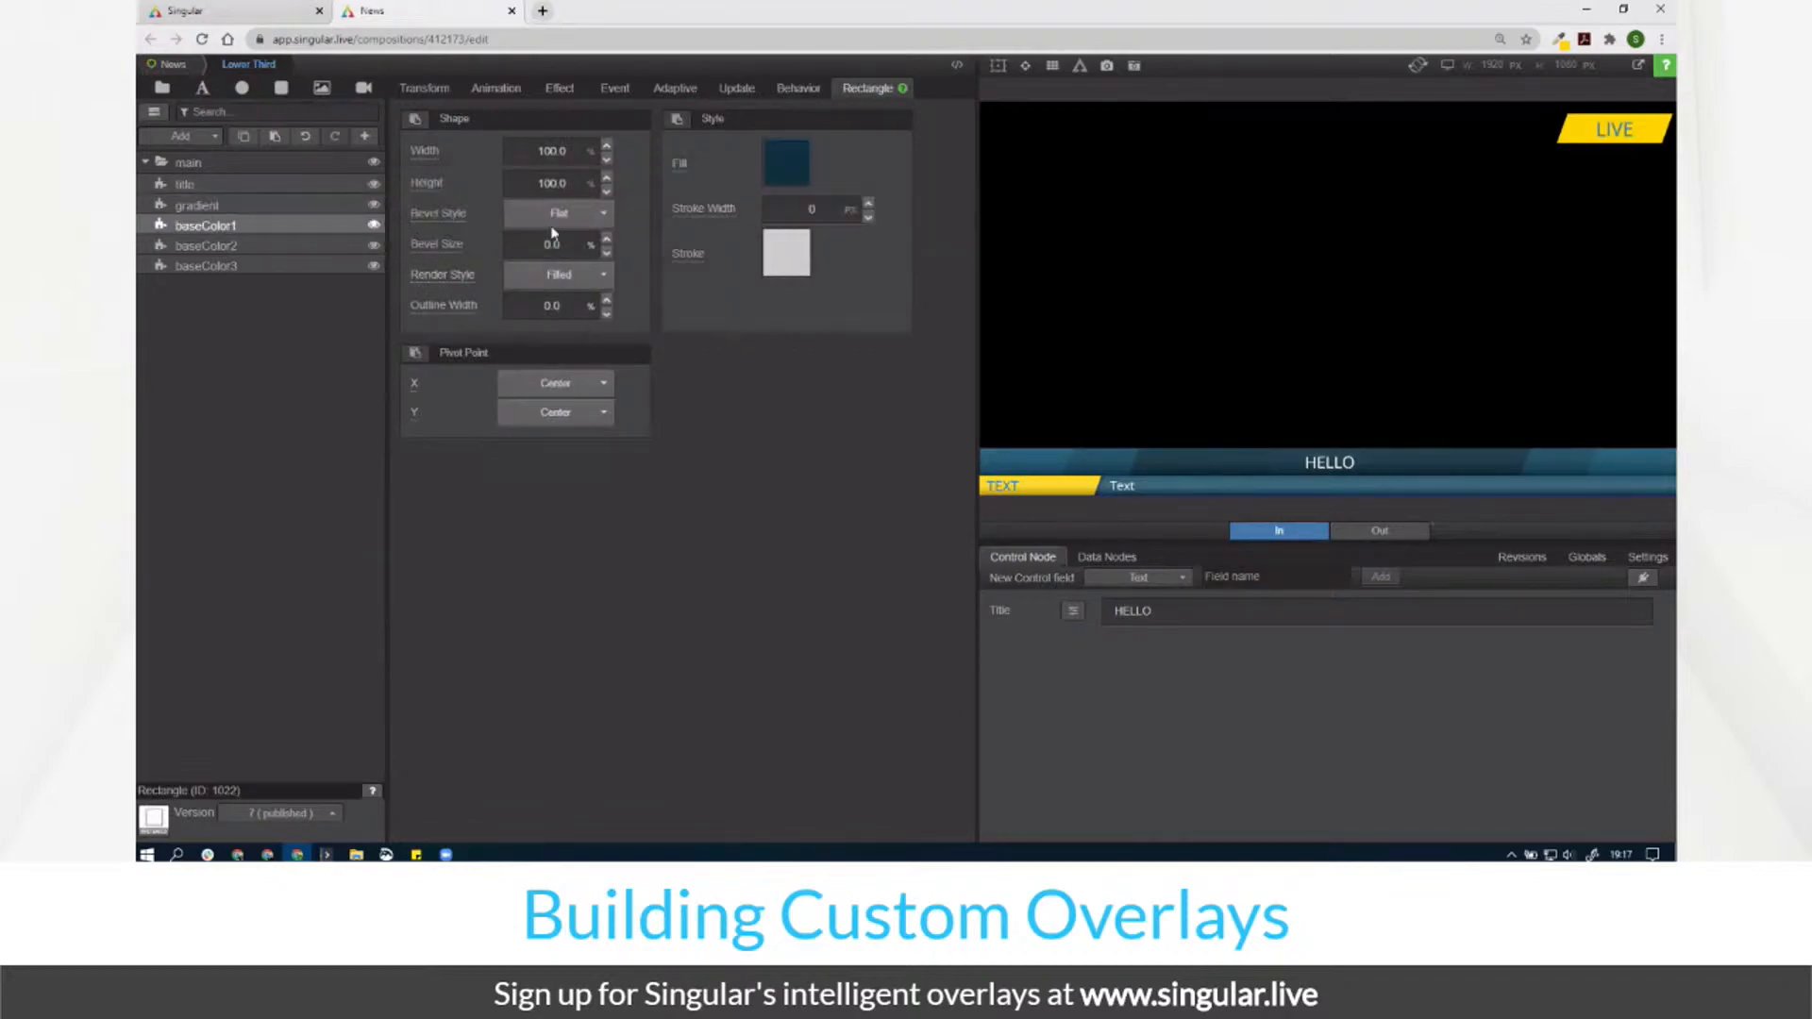
click(682, 170)
click(482, 215)
click(466, 244)
click(609, 215)
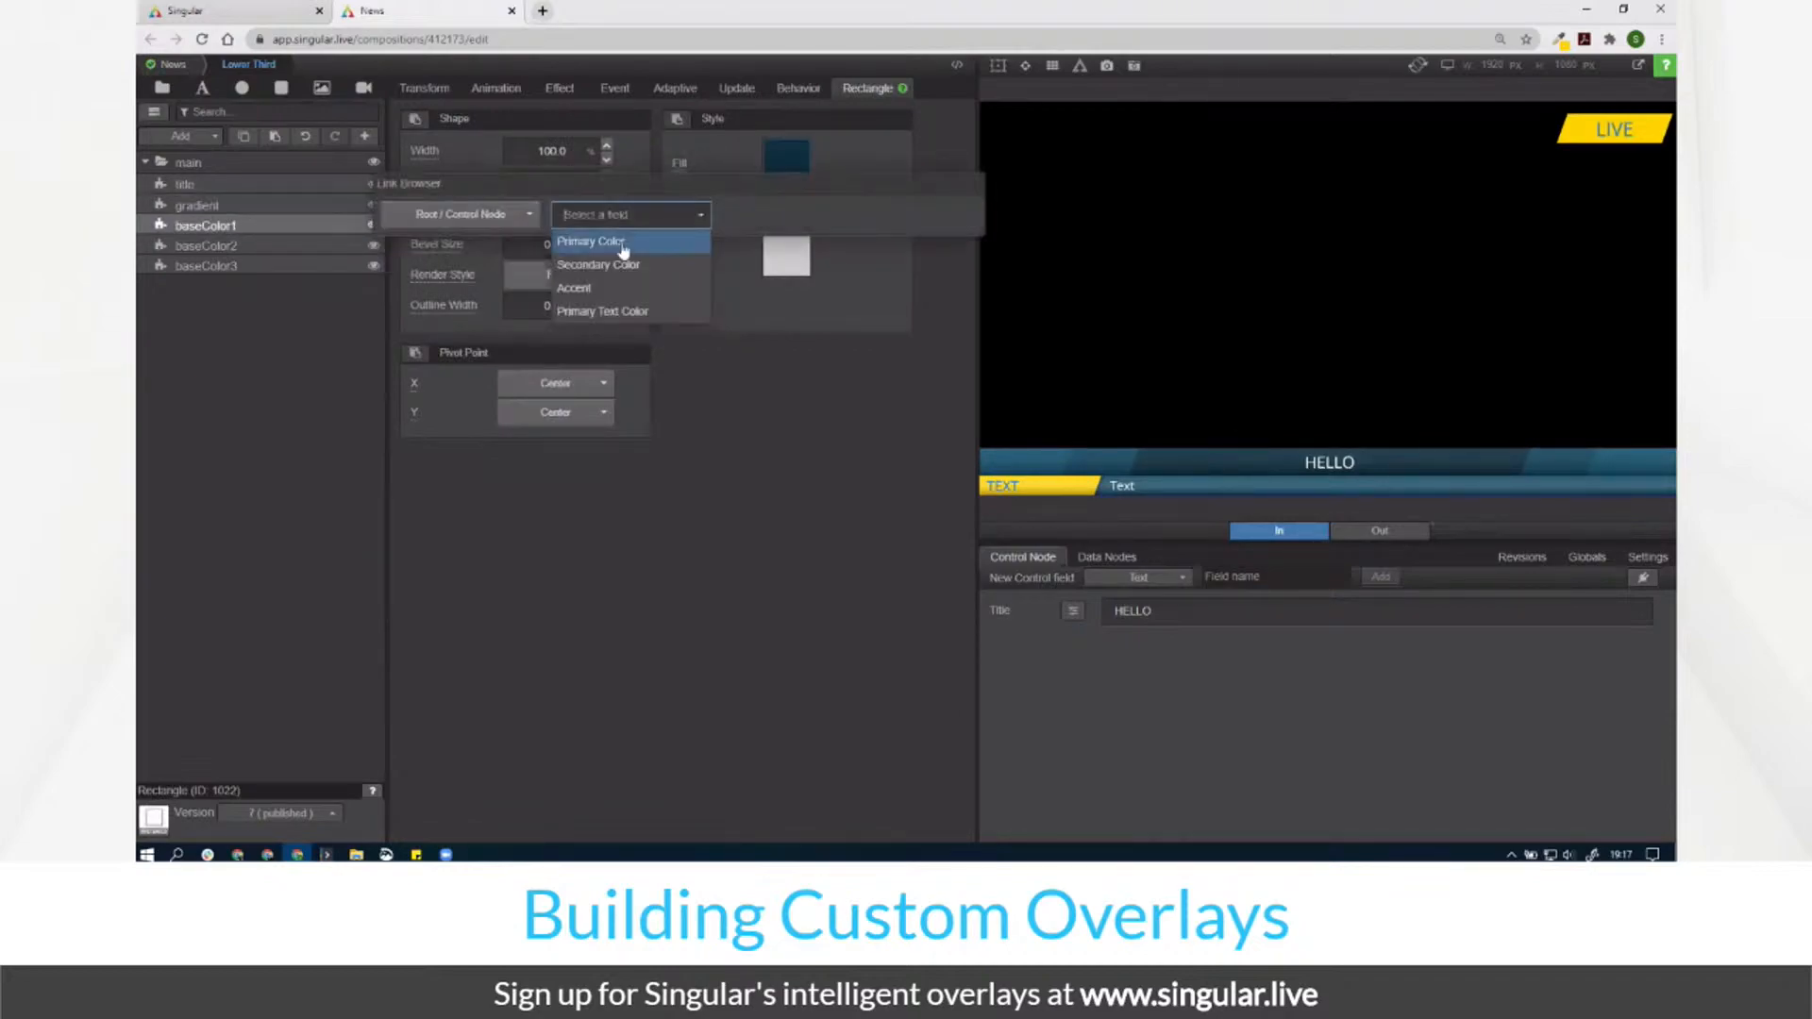
click(623, 244)
click(269, 245)
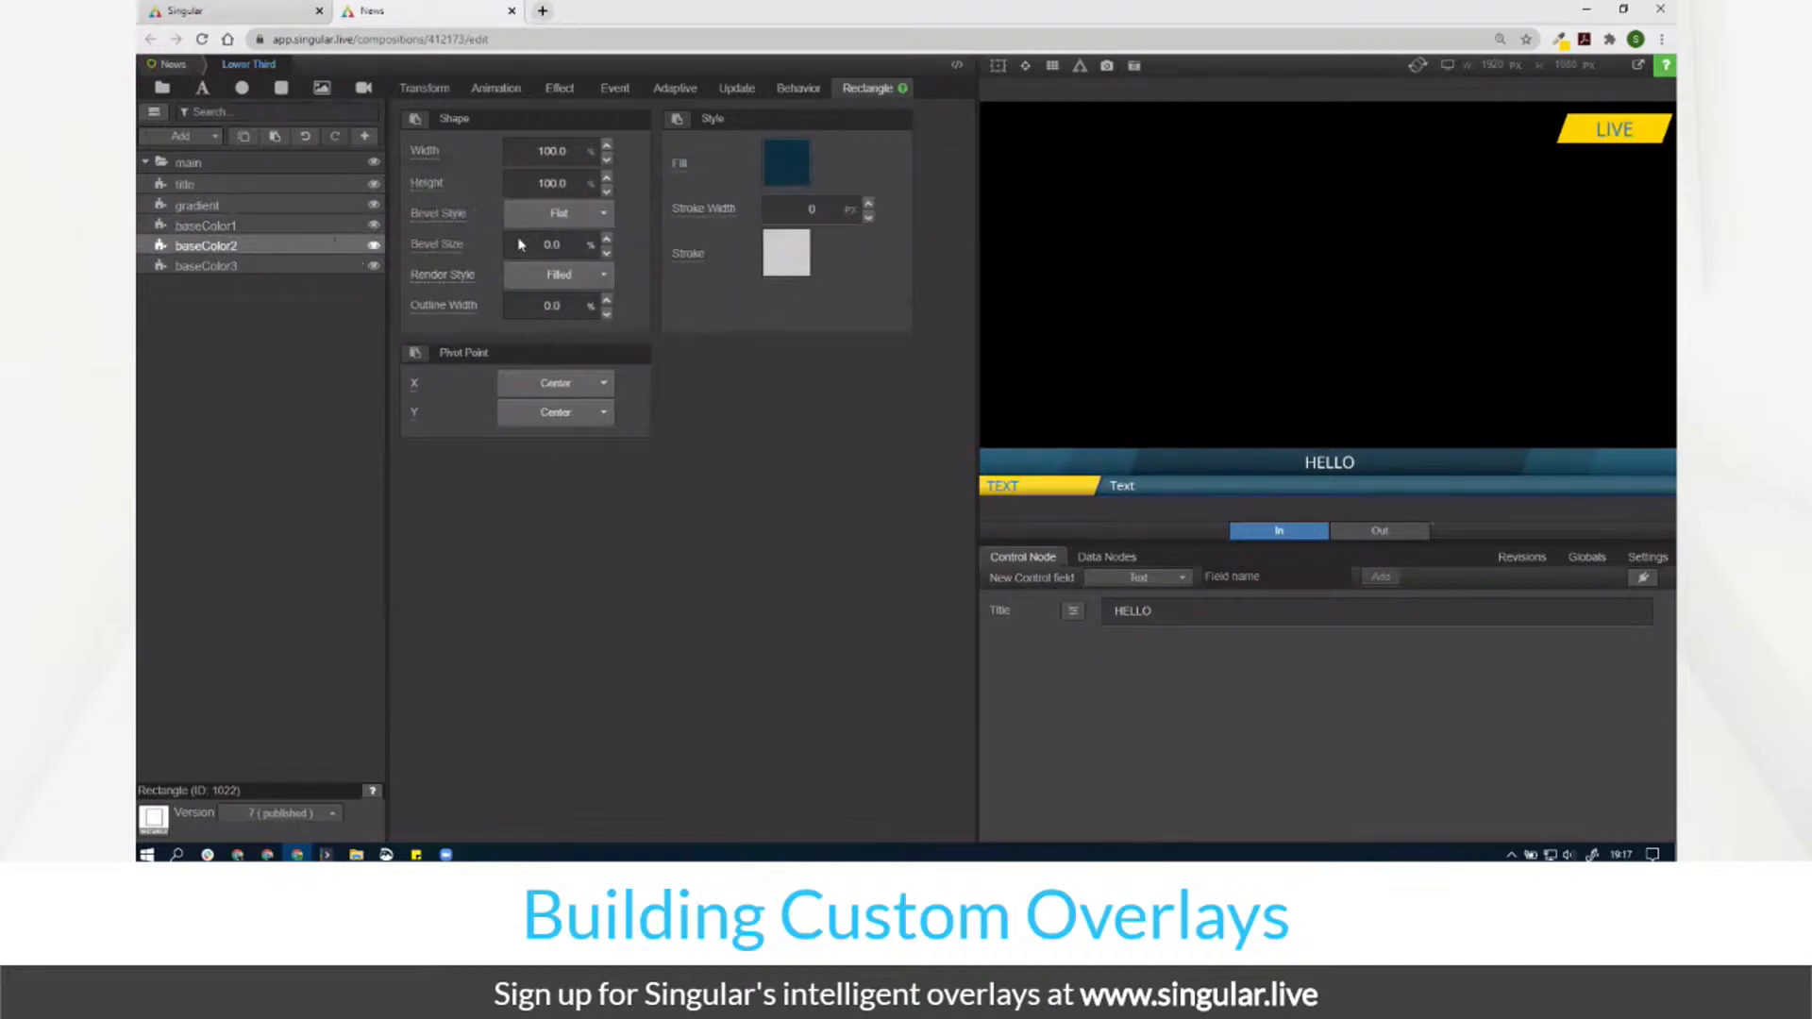
click(687, 168)
click(481, 214)
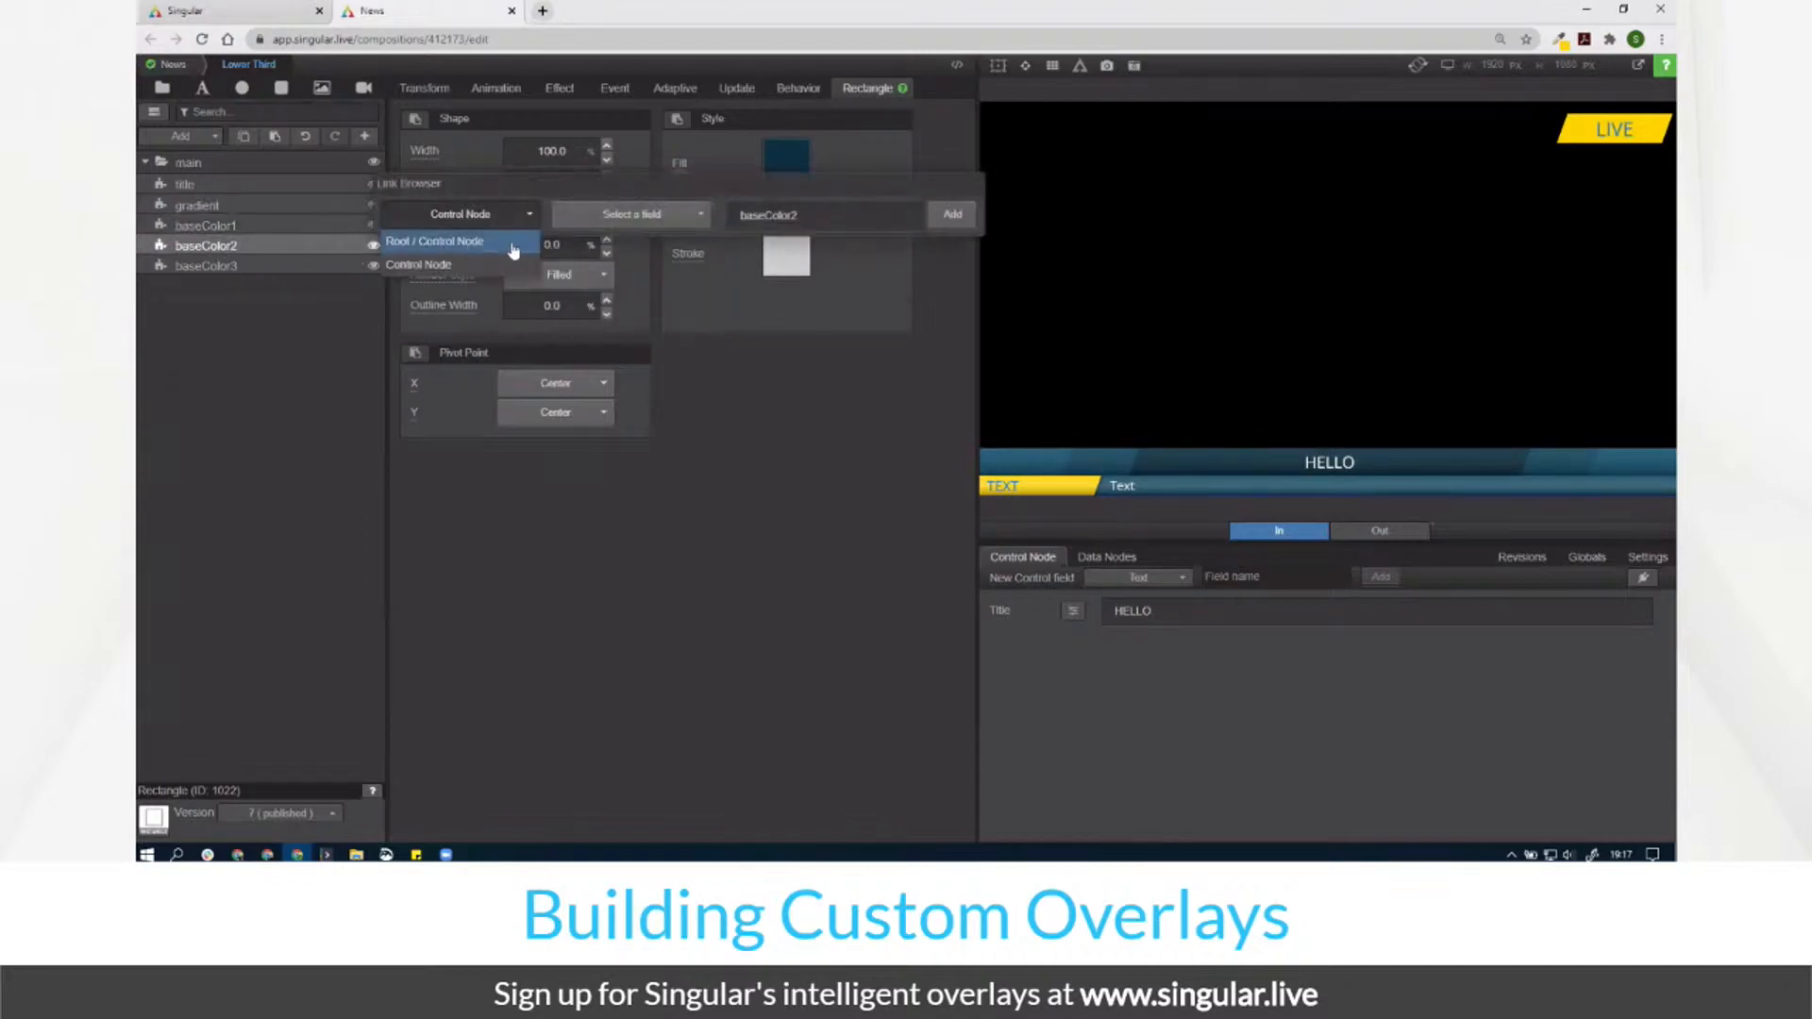
click(510, 242)
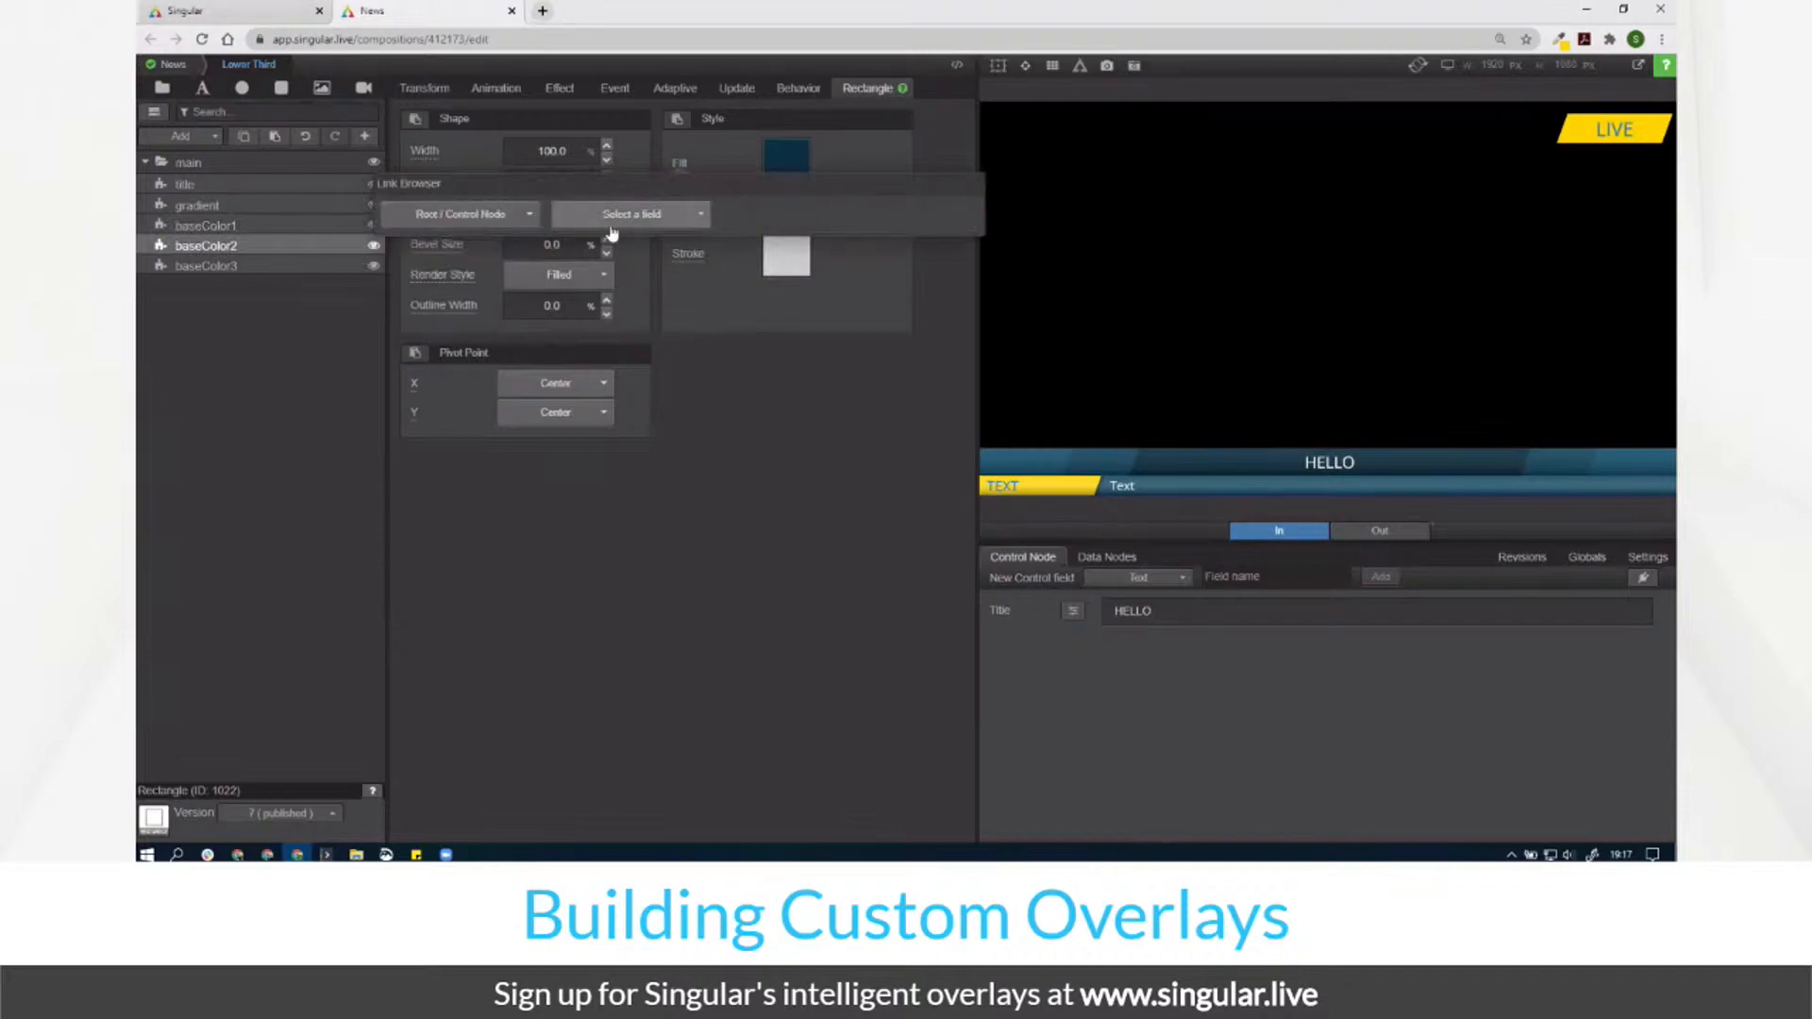
click(623, 215)
click(618, 244)
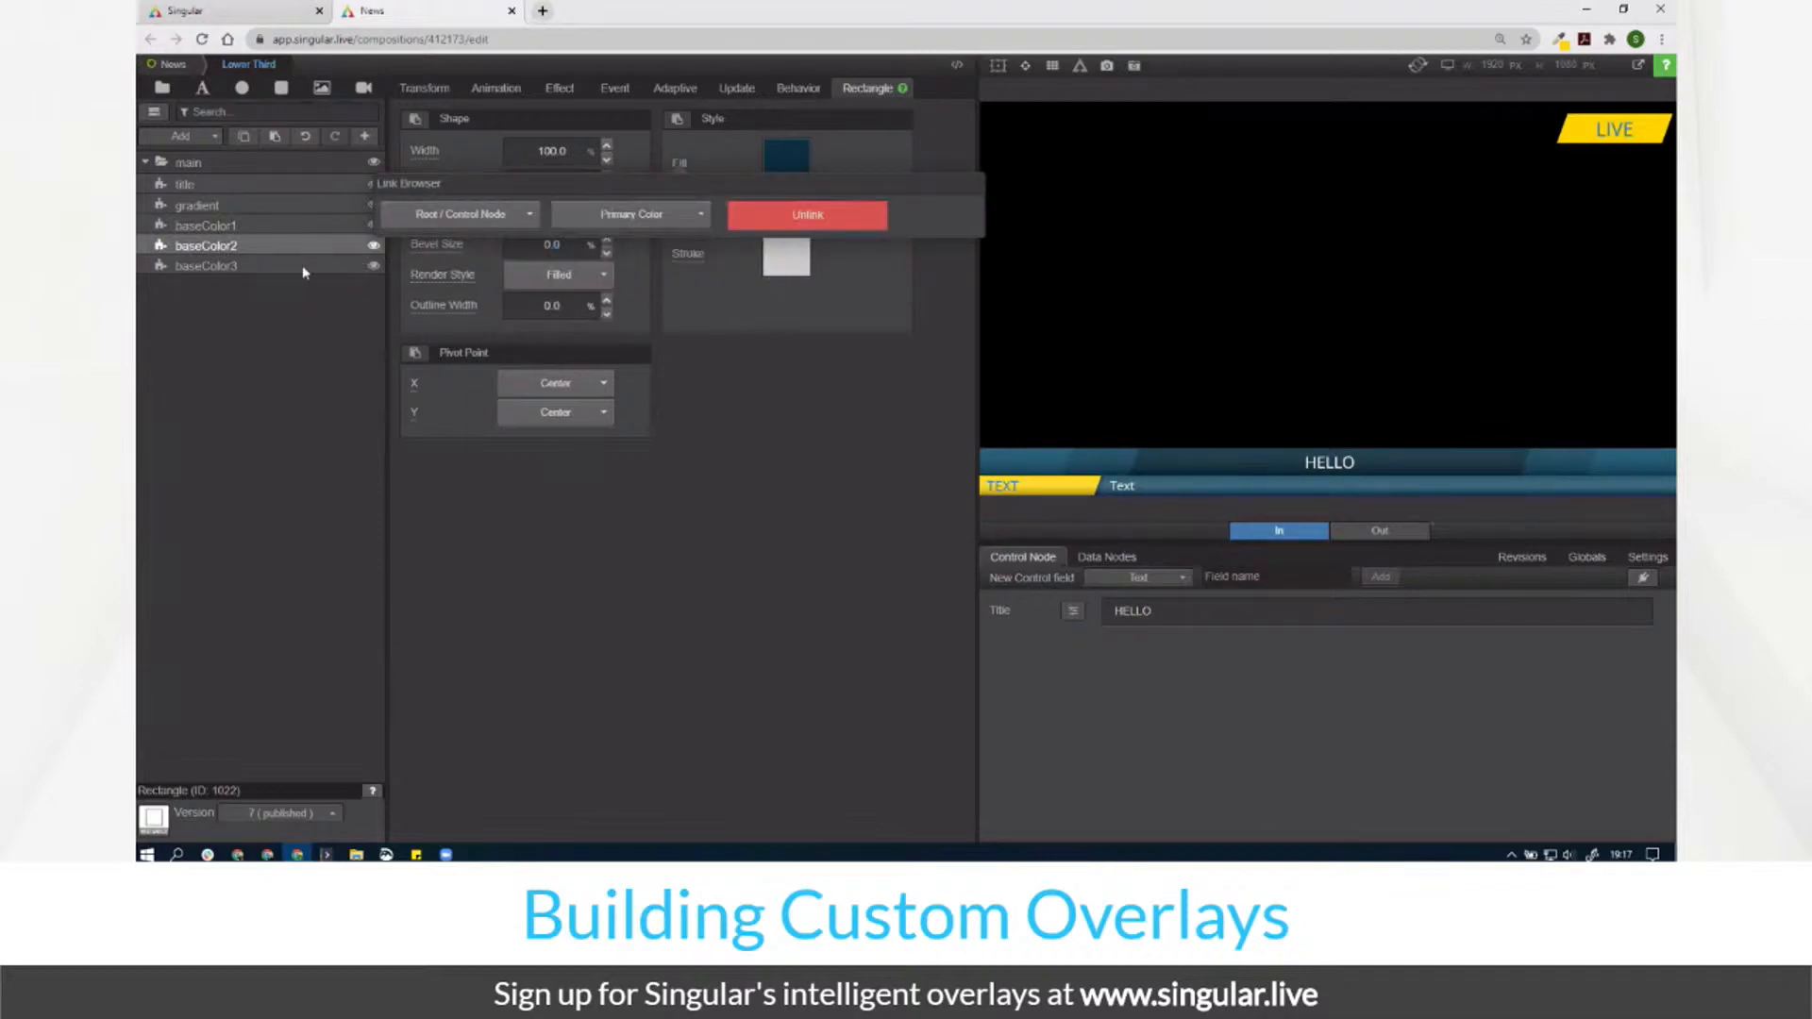
Step: Link baseColor3's fill to Primary Color too and go back to News
click(278, 268)
click(676, 171)
click(529, 215)
click(510, 243)
click(658, 216)
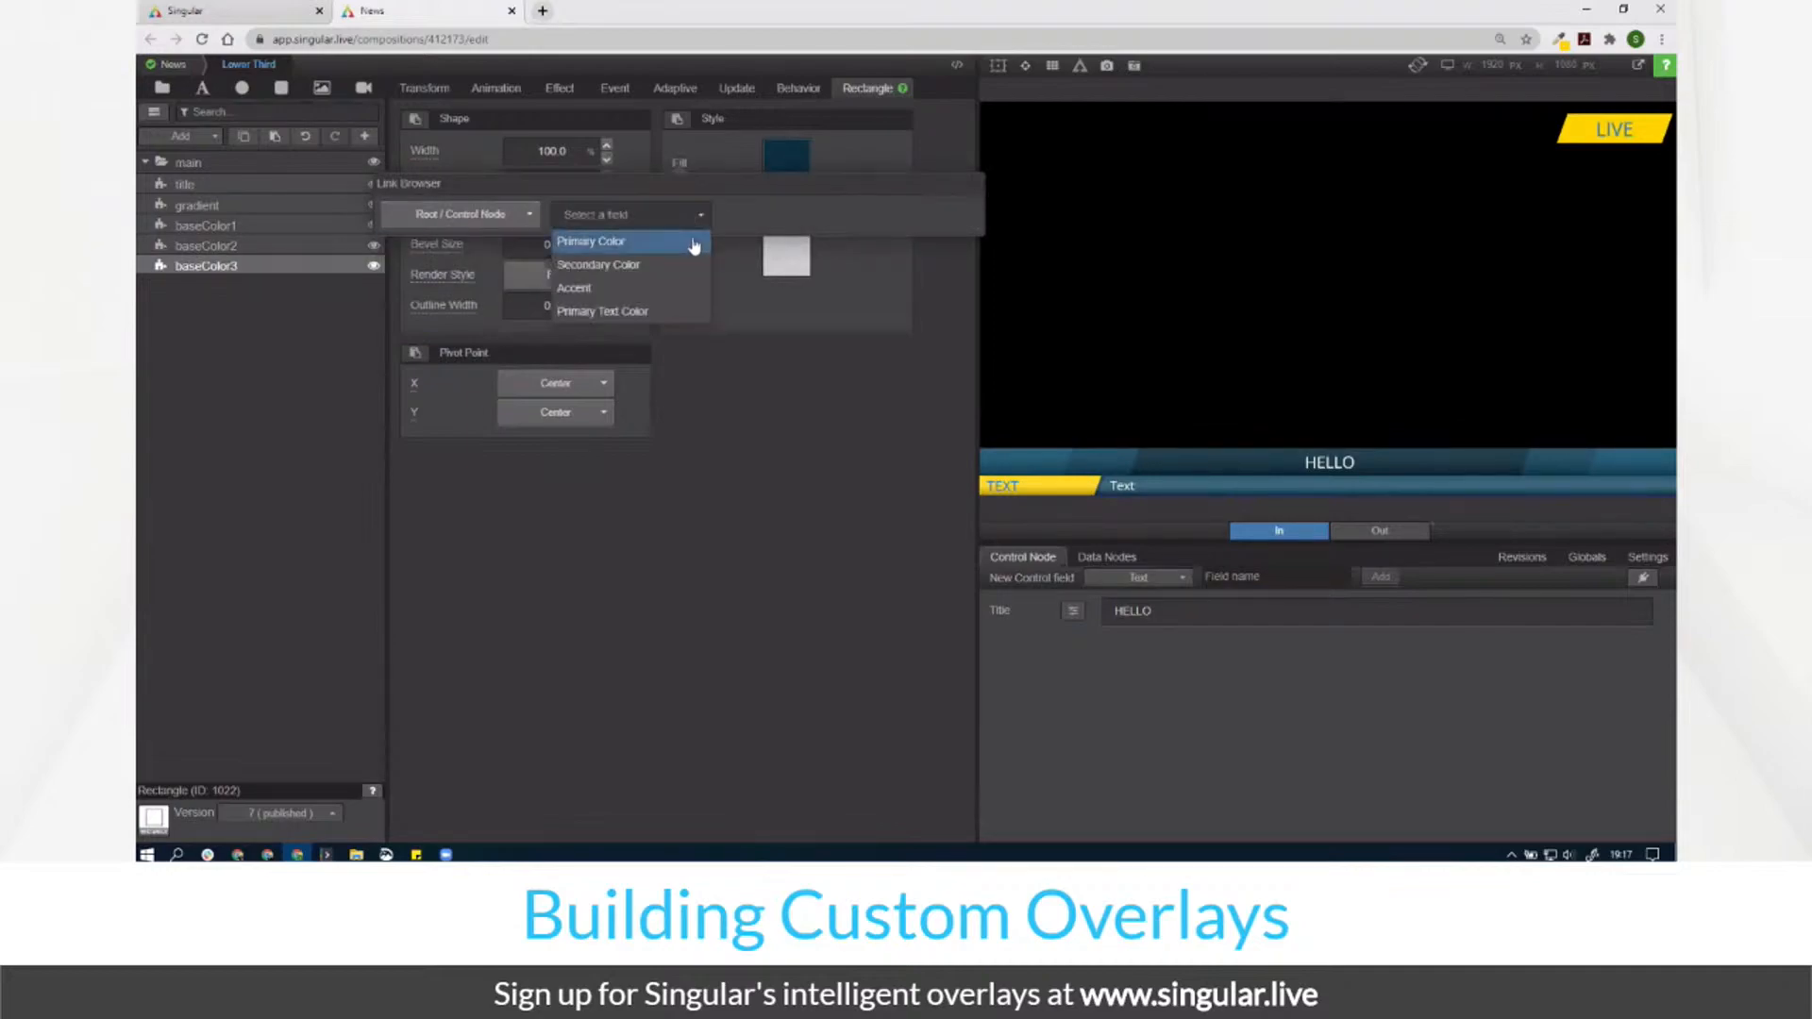
click(694, 247)
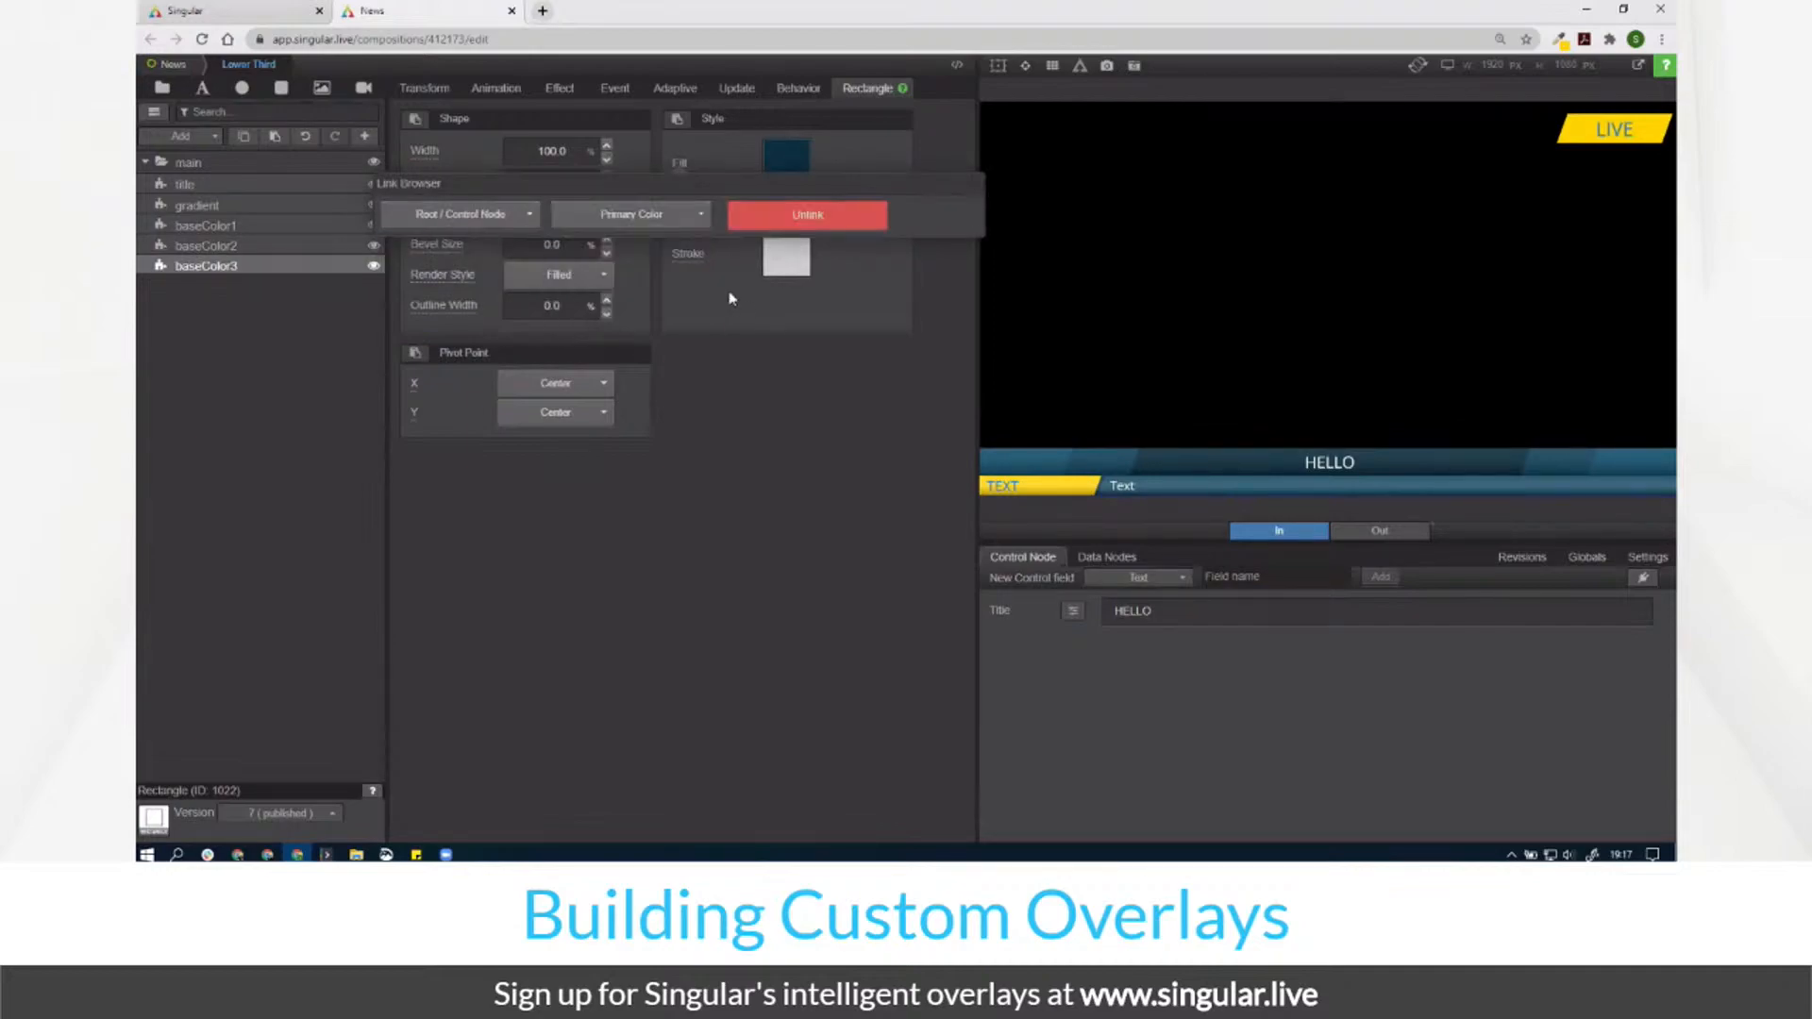
click(174, 64)
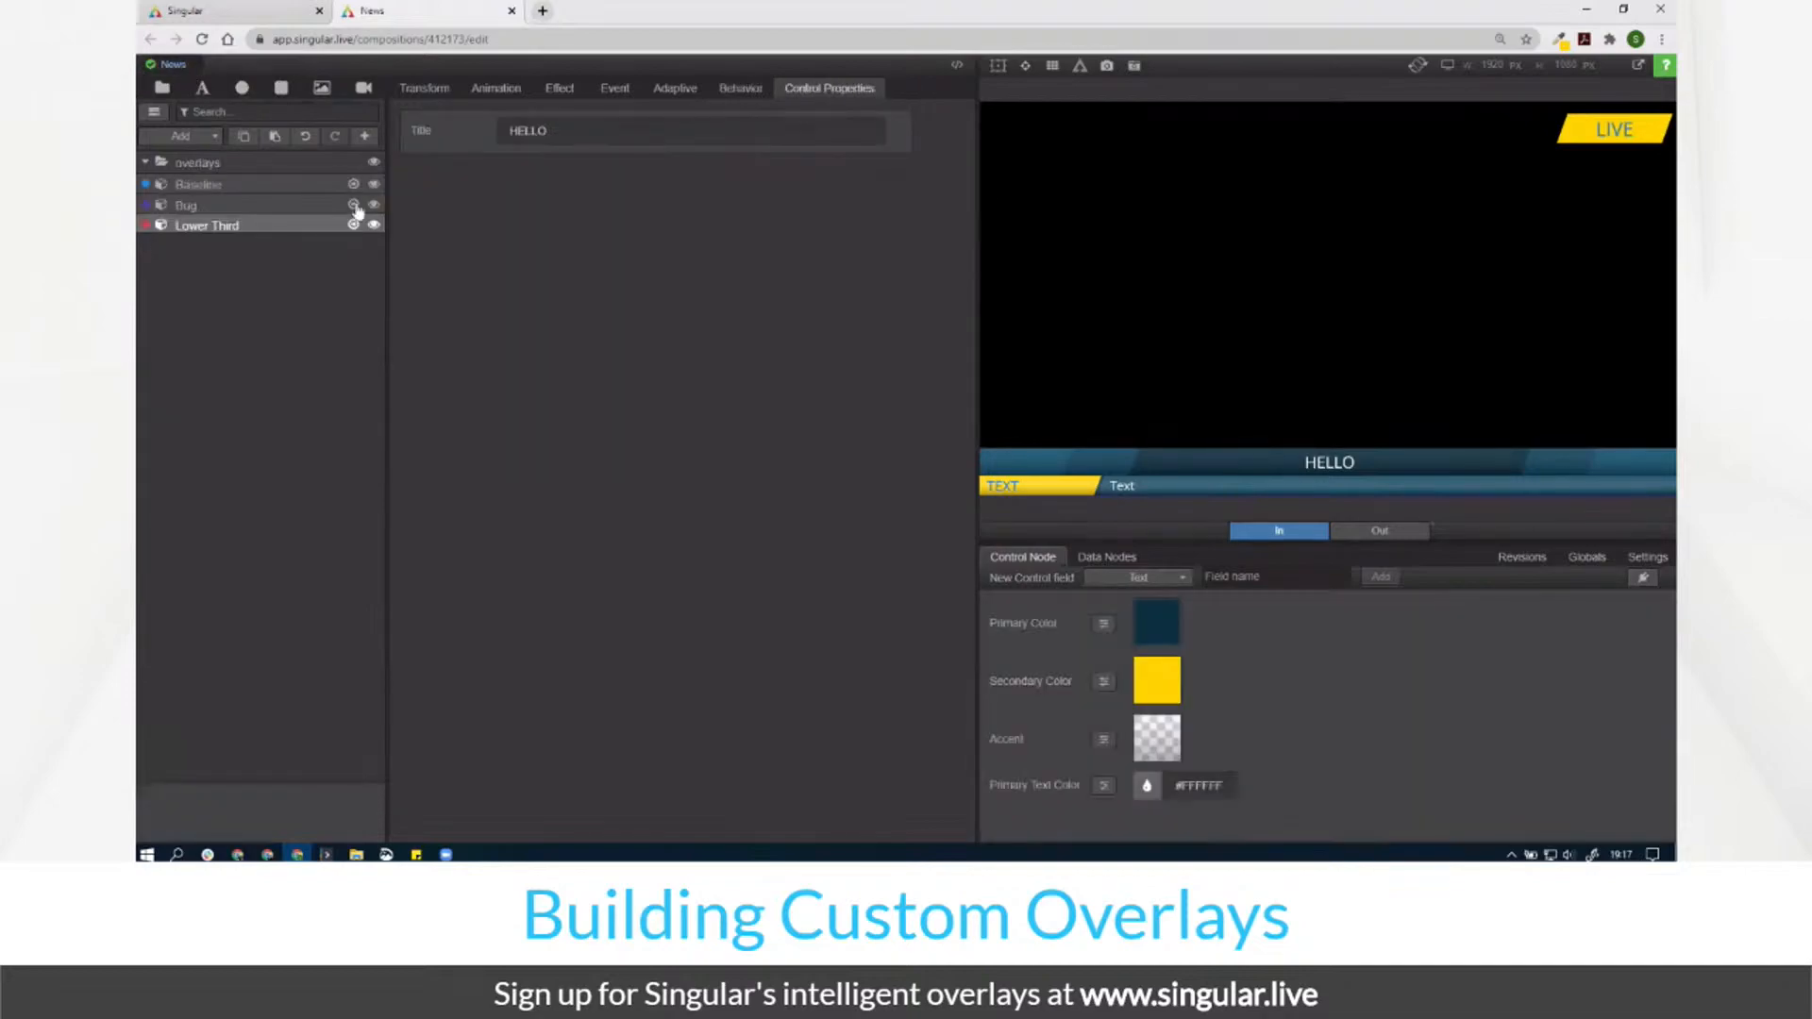
Step: In Bug, link the first rctBase fill to root Secondary Color
click(354, 204)
click(267, 186)
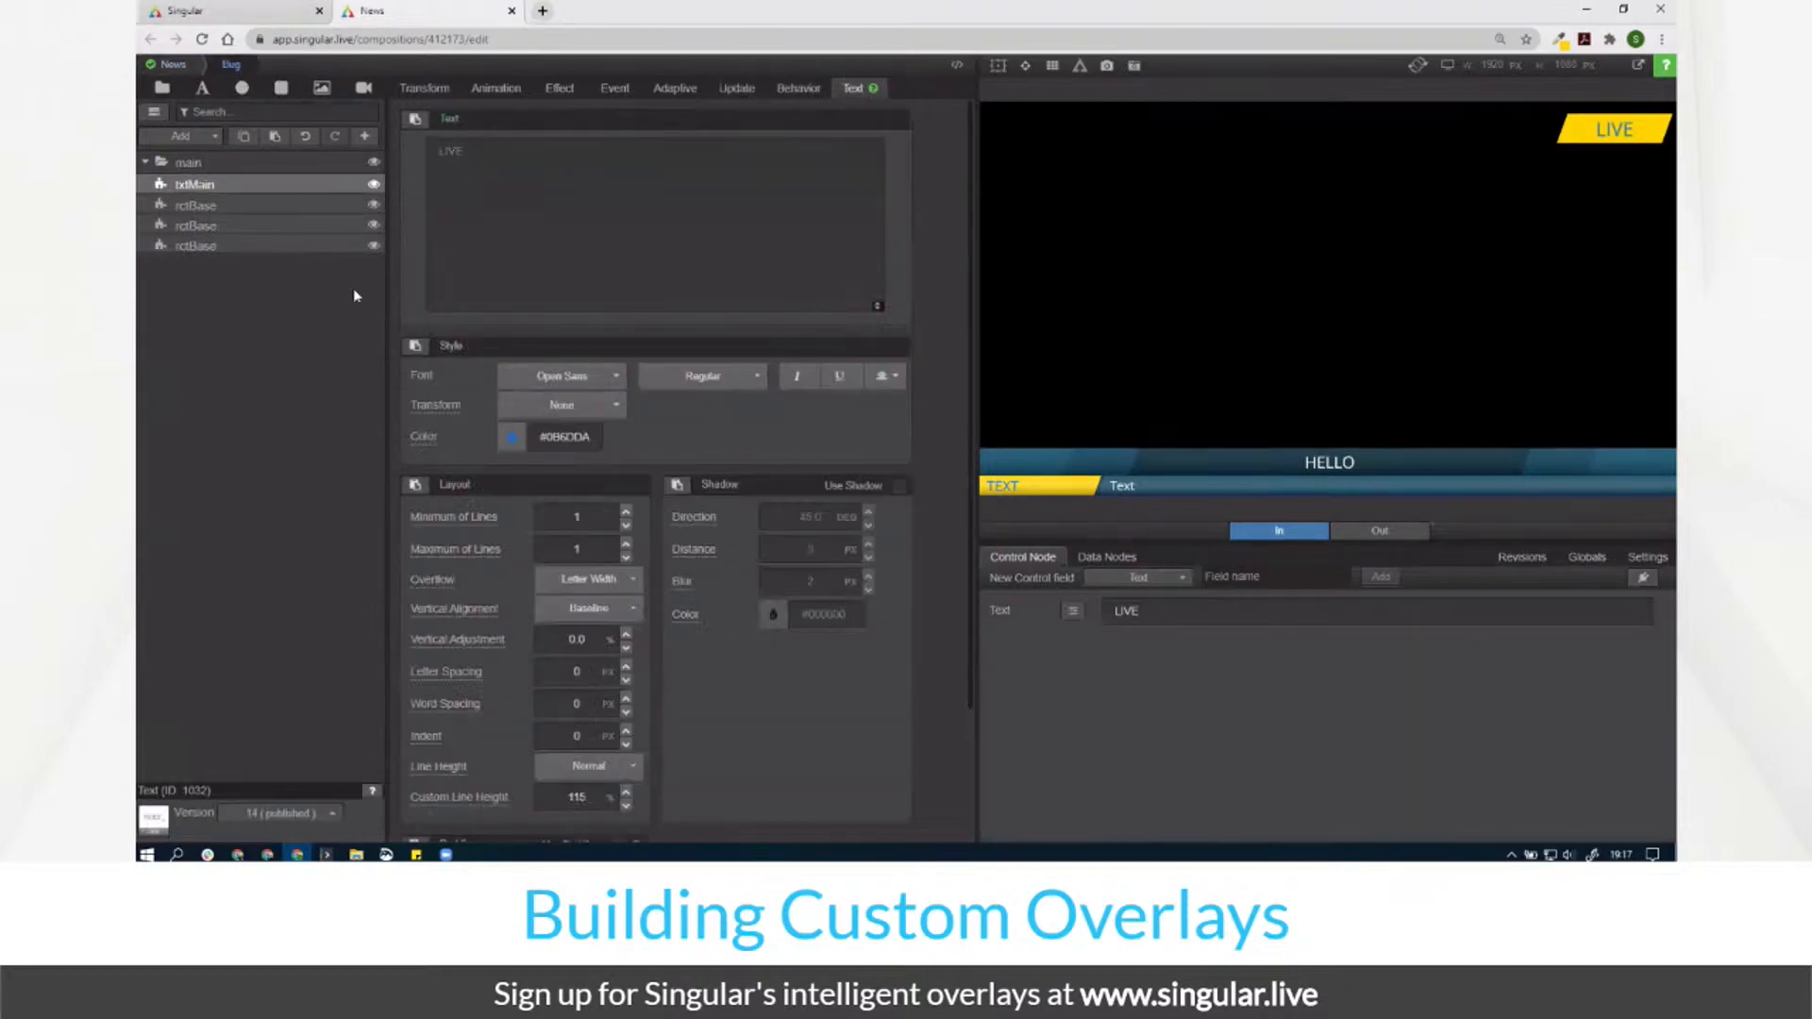
click(577, 429)
click(243, 206)
click(674, 164)
click(500, 216)
click(462, 243)
click(628, 215)
click(622, 265)
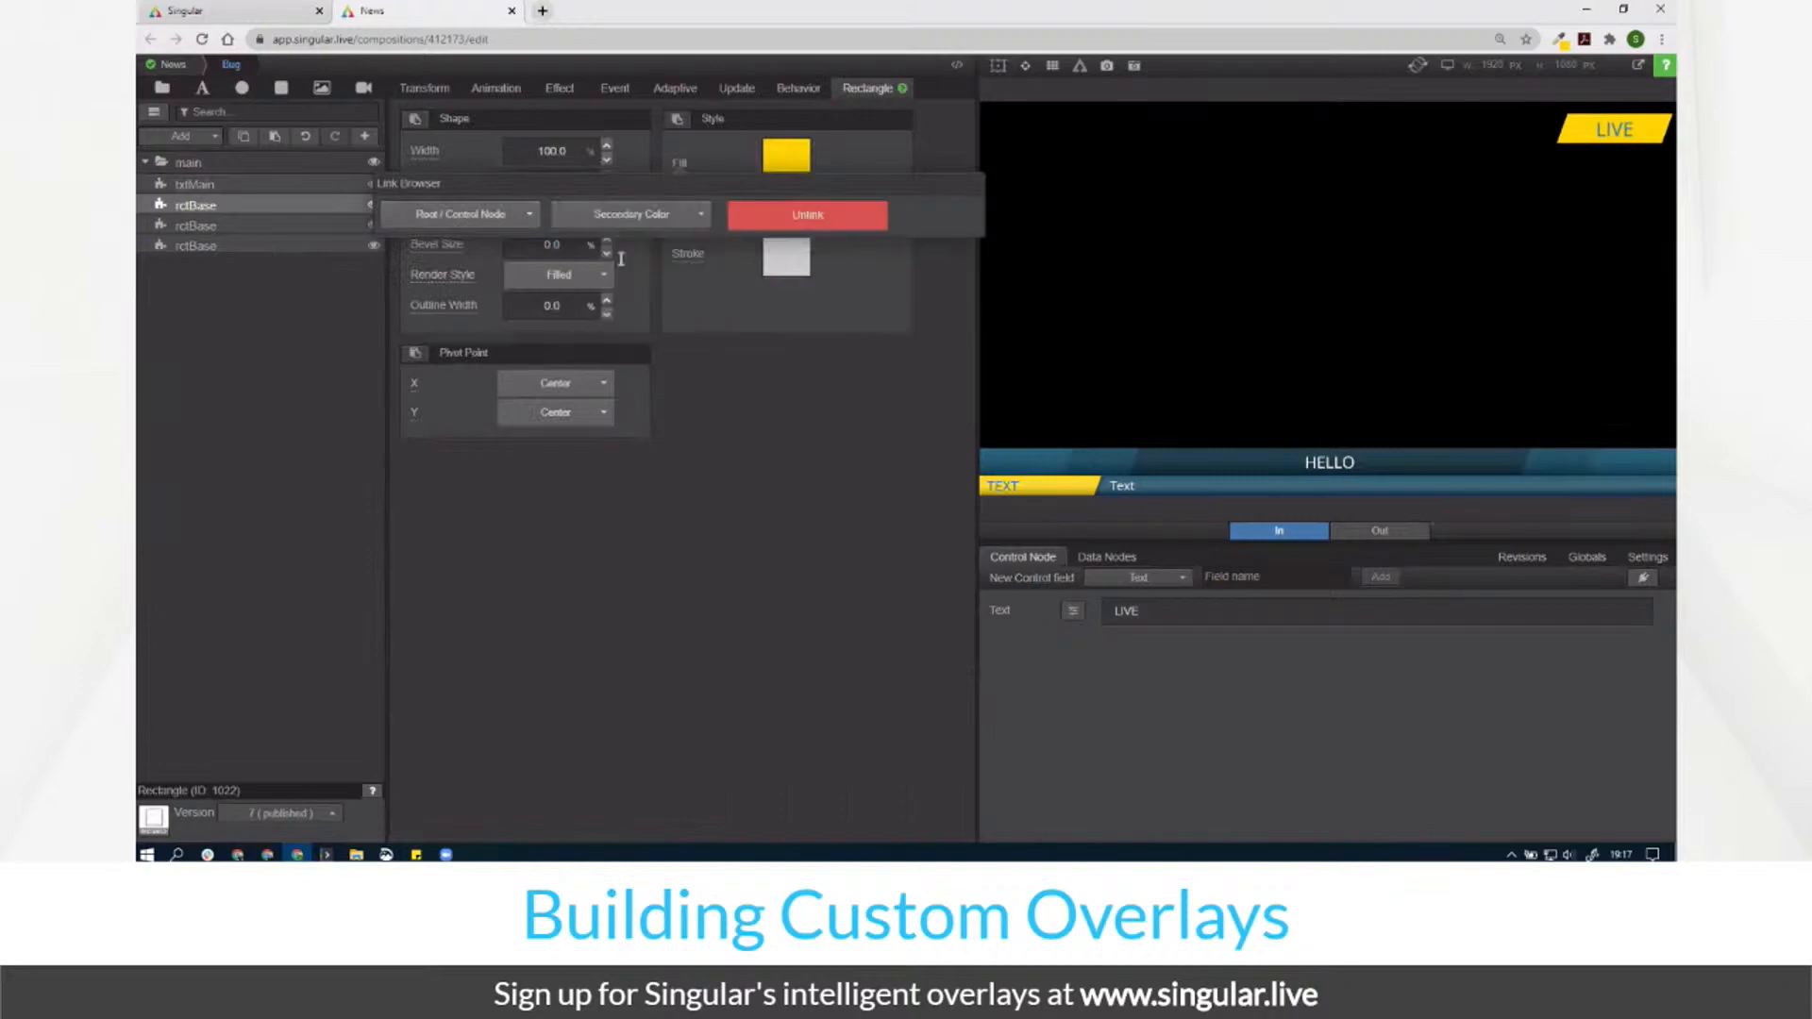
click(234, 206)
Step: Rename the three rectangle layers rctBase1, rctBase2 and rctBase3
double_click(234, 206)
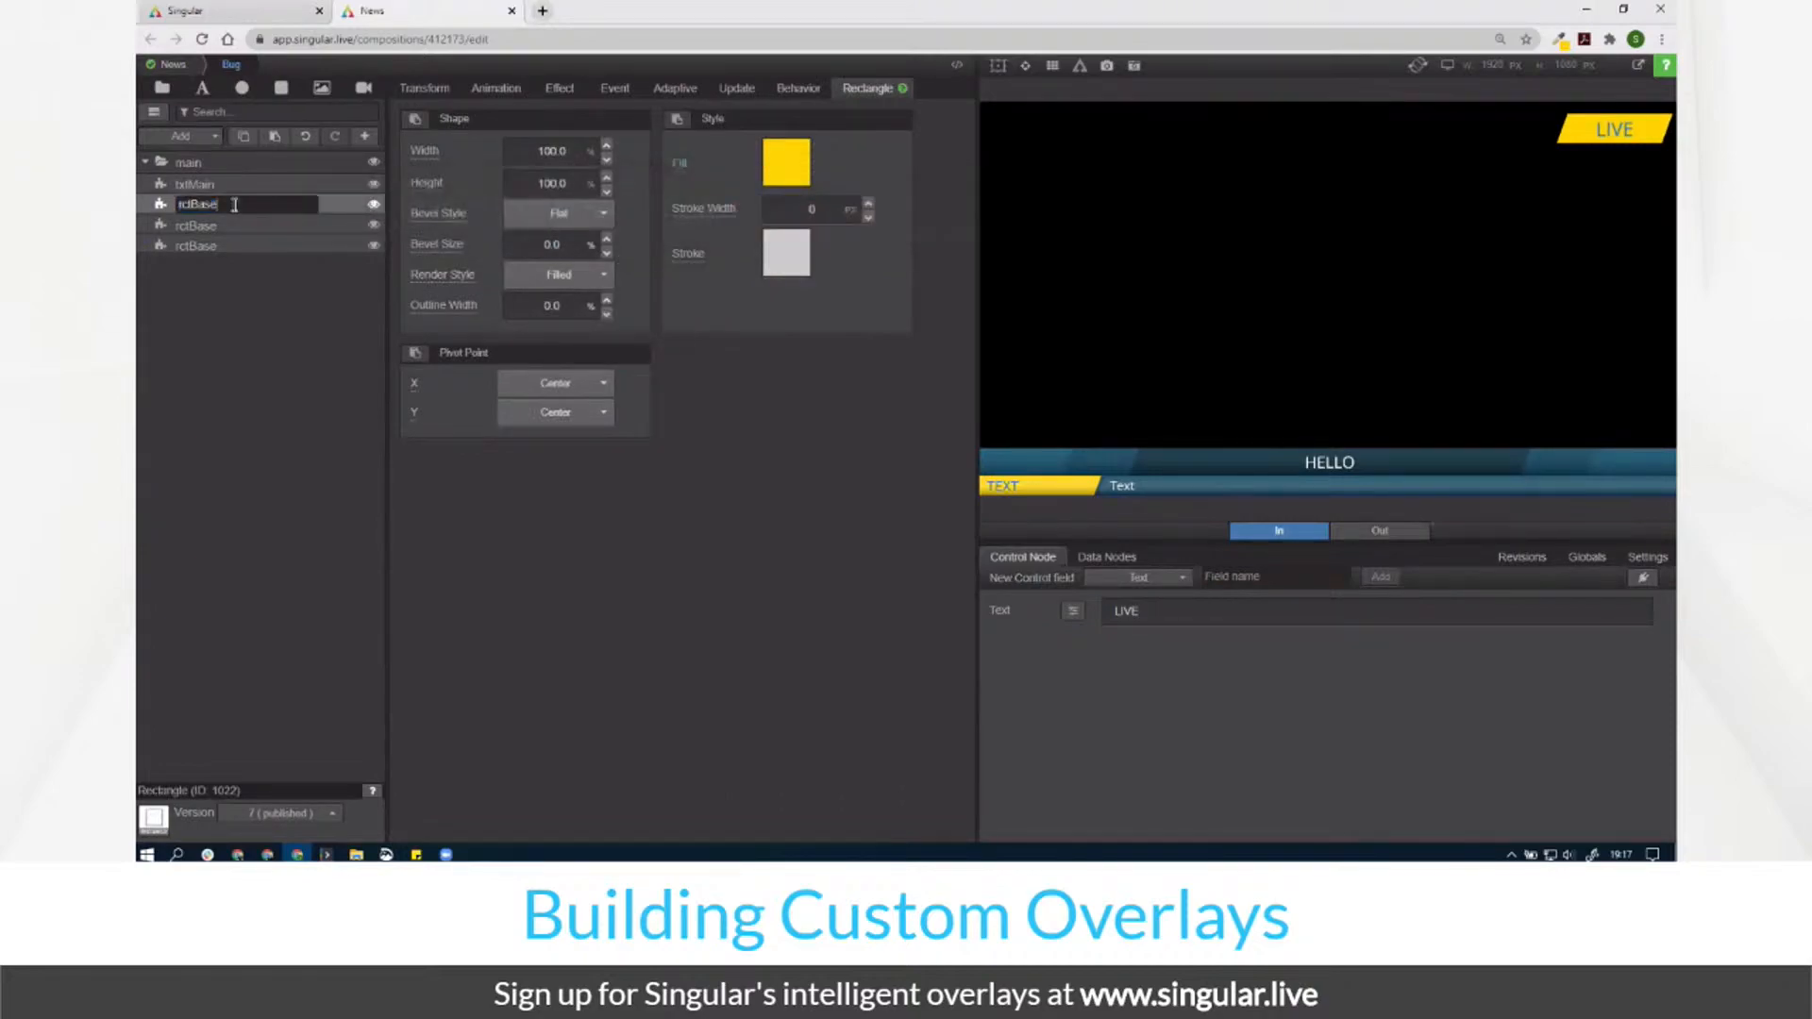
text(1)
key(Tab)
key(End)
text(2)
key(Tab)
key(End)
text(3)
key(Return)
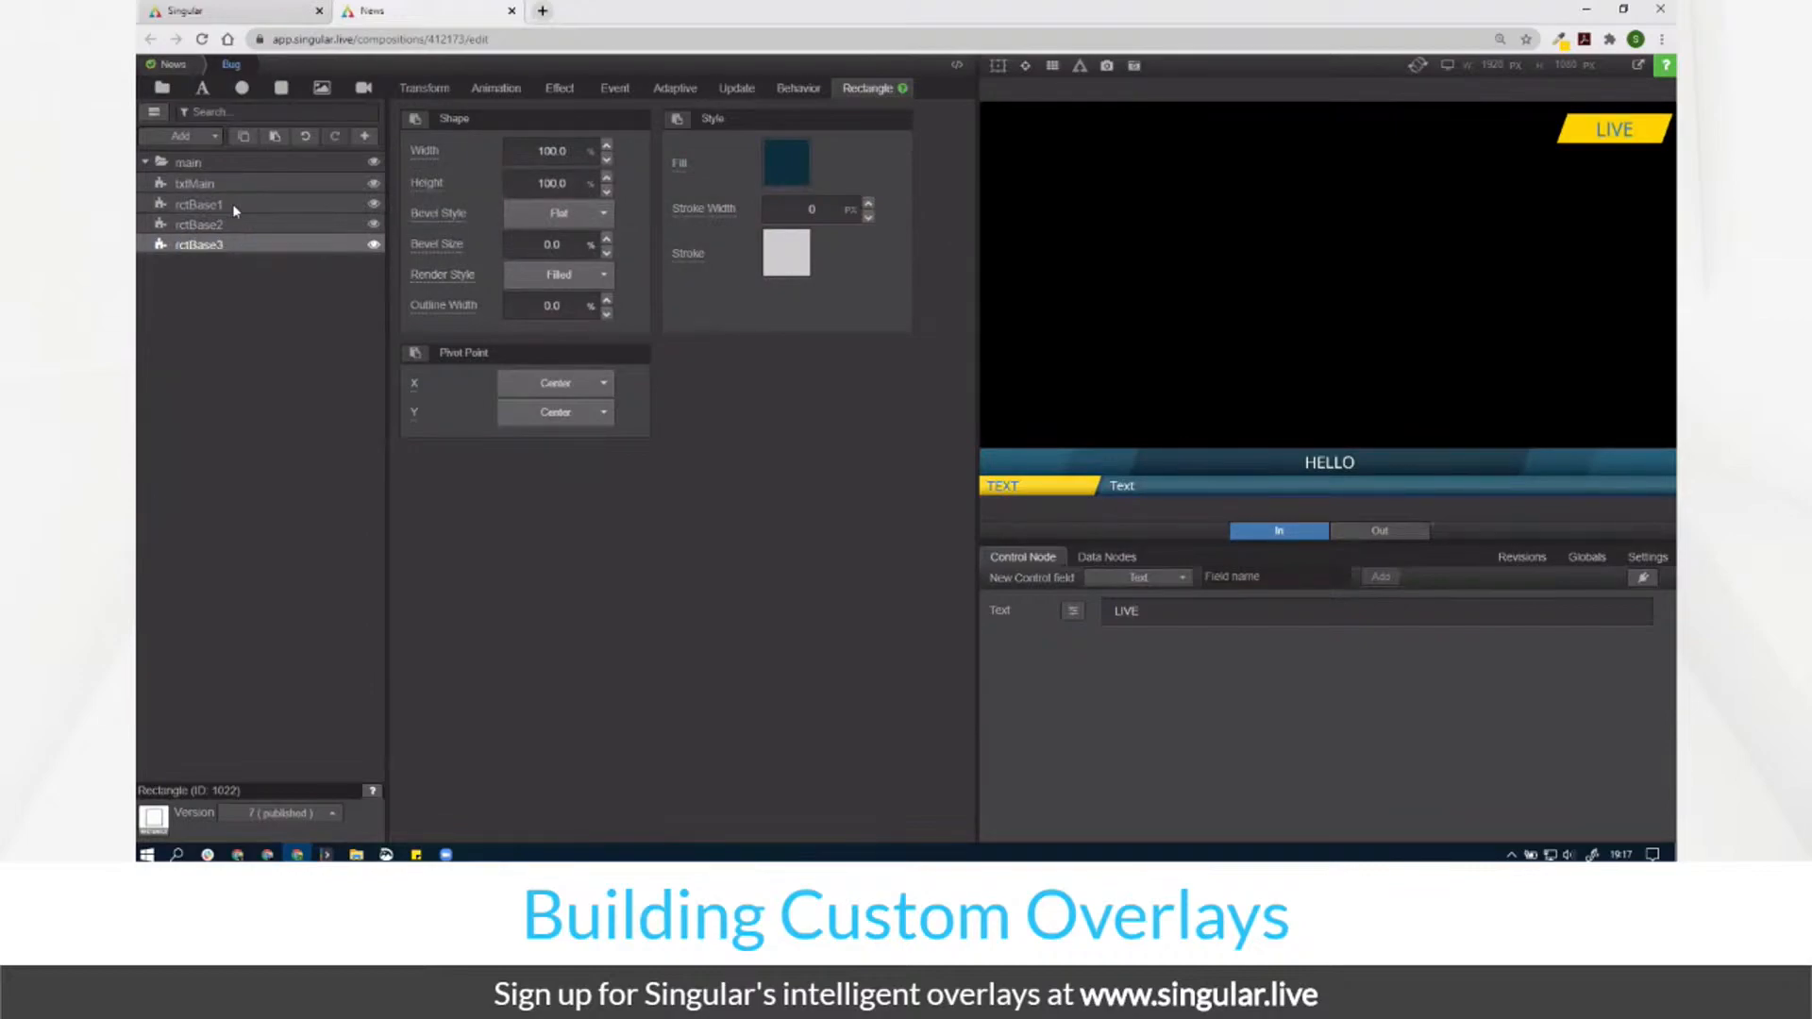
Step: Link rctBase3's fill to Primary Color and rctBase2's fill to Secondary Color
click(682, 165)
click(488, 220)
click(473, 243)
click(615, 215)
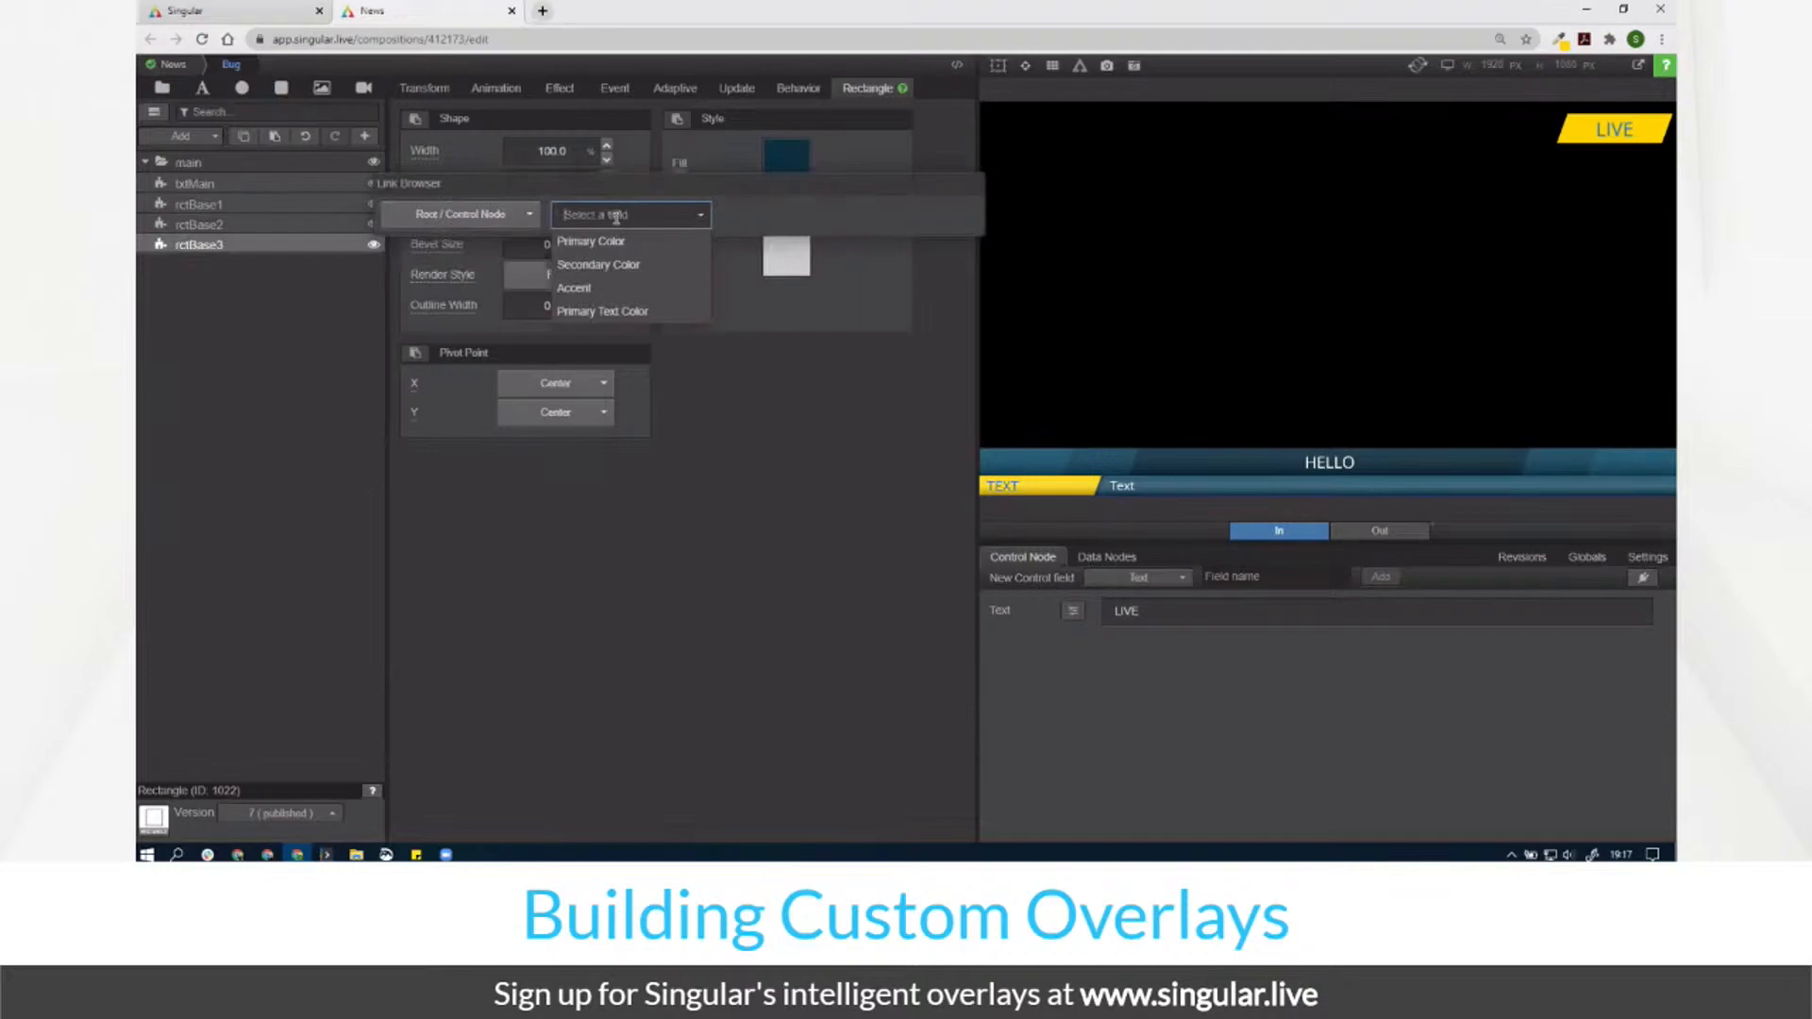
click(615, 242)
click(231, 223)
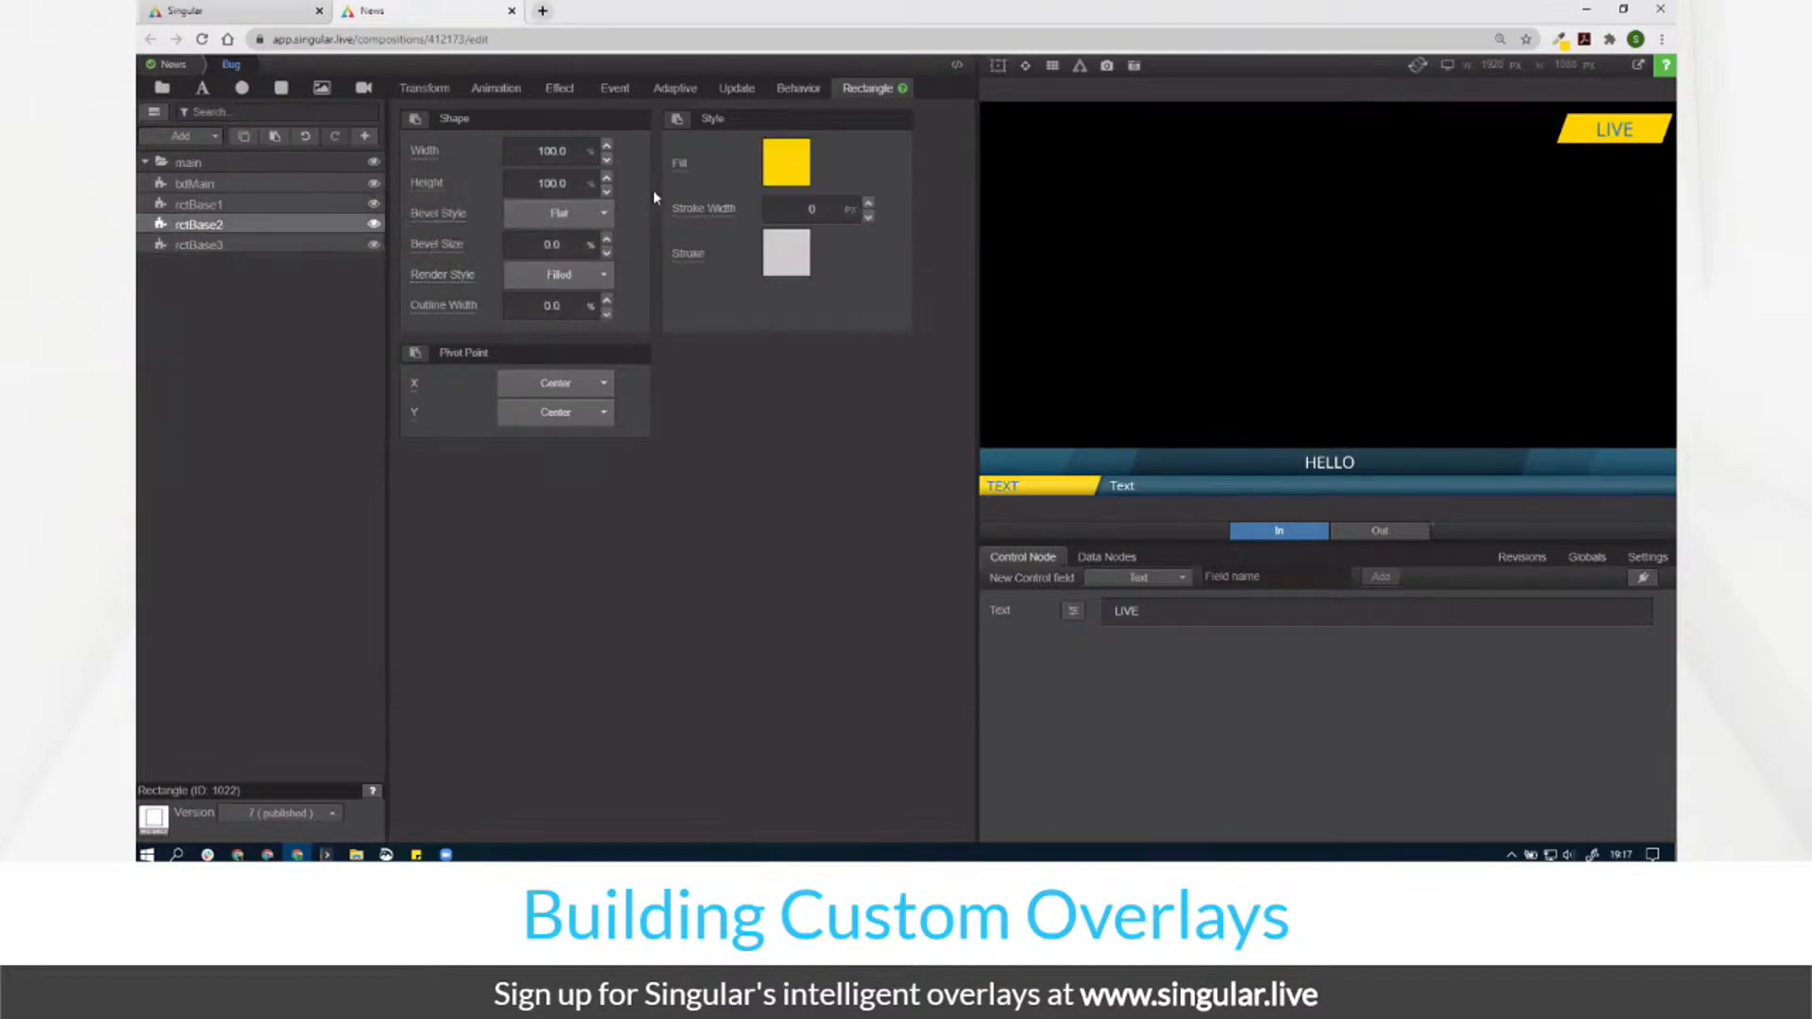
click(680, 162)
click(502, 227)
click(471, 245)
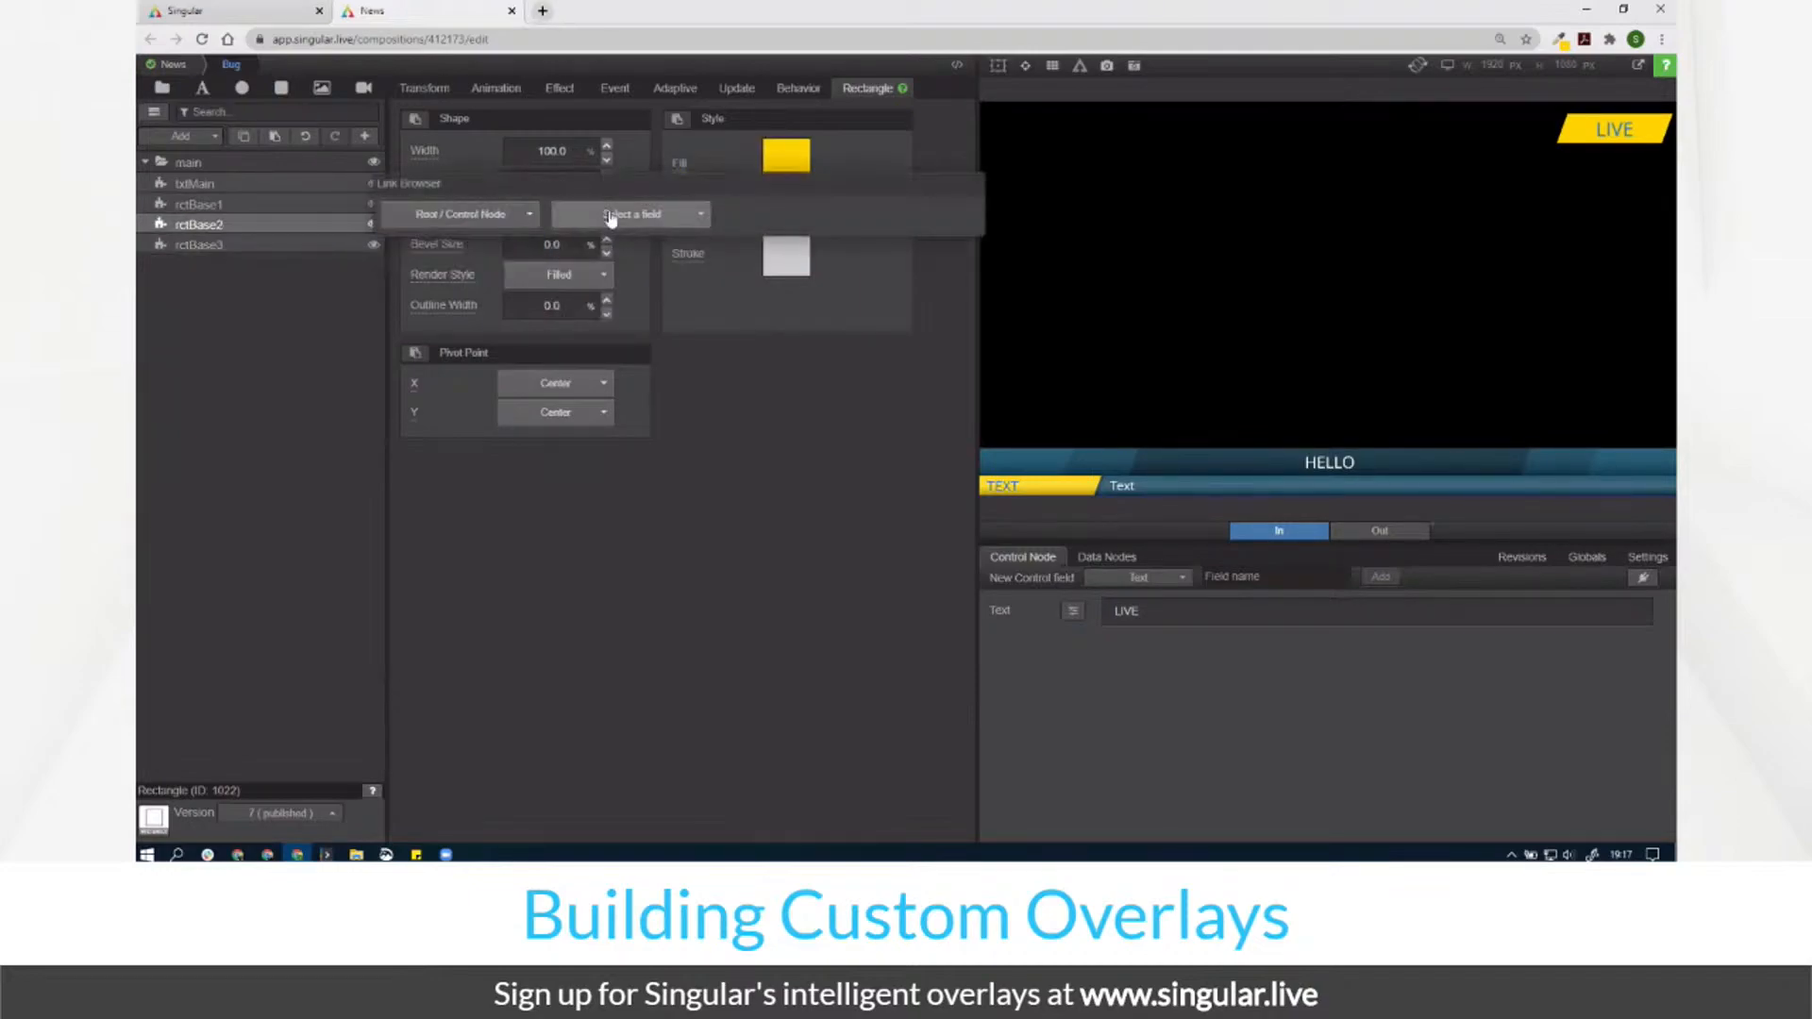
click(615, 217)
click(616, 266)
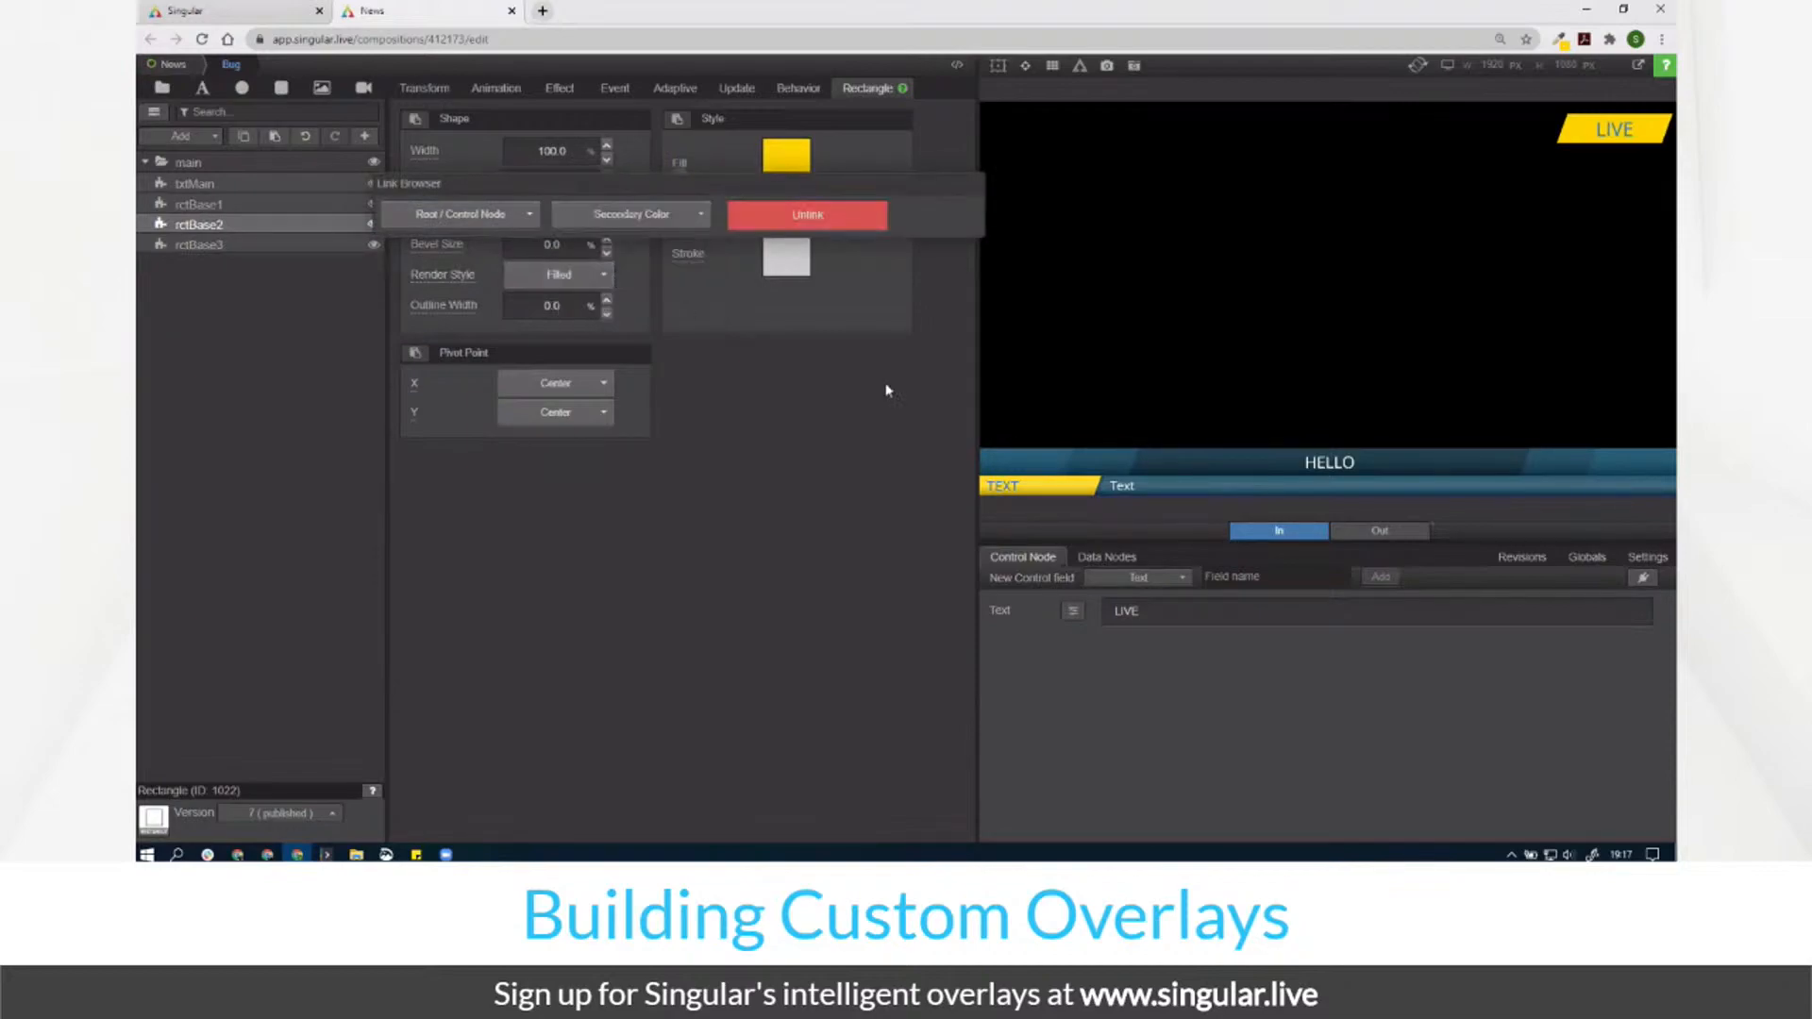
Step: Review txtMain's colour link options without linking, then open News's Primary Color settings
click(271, 206)
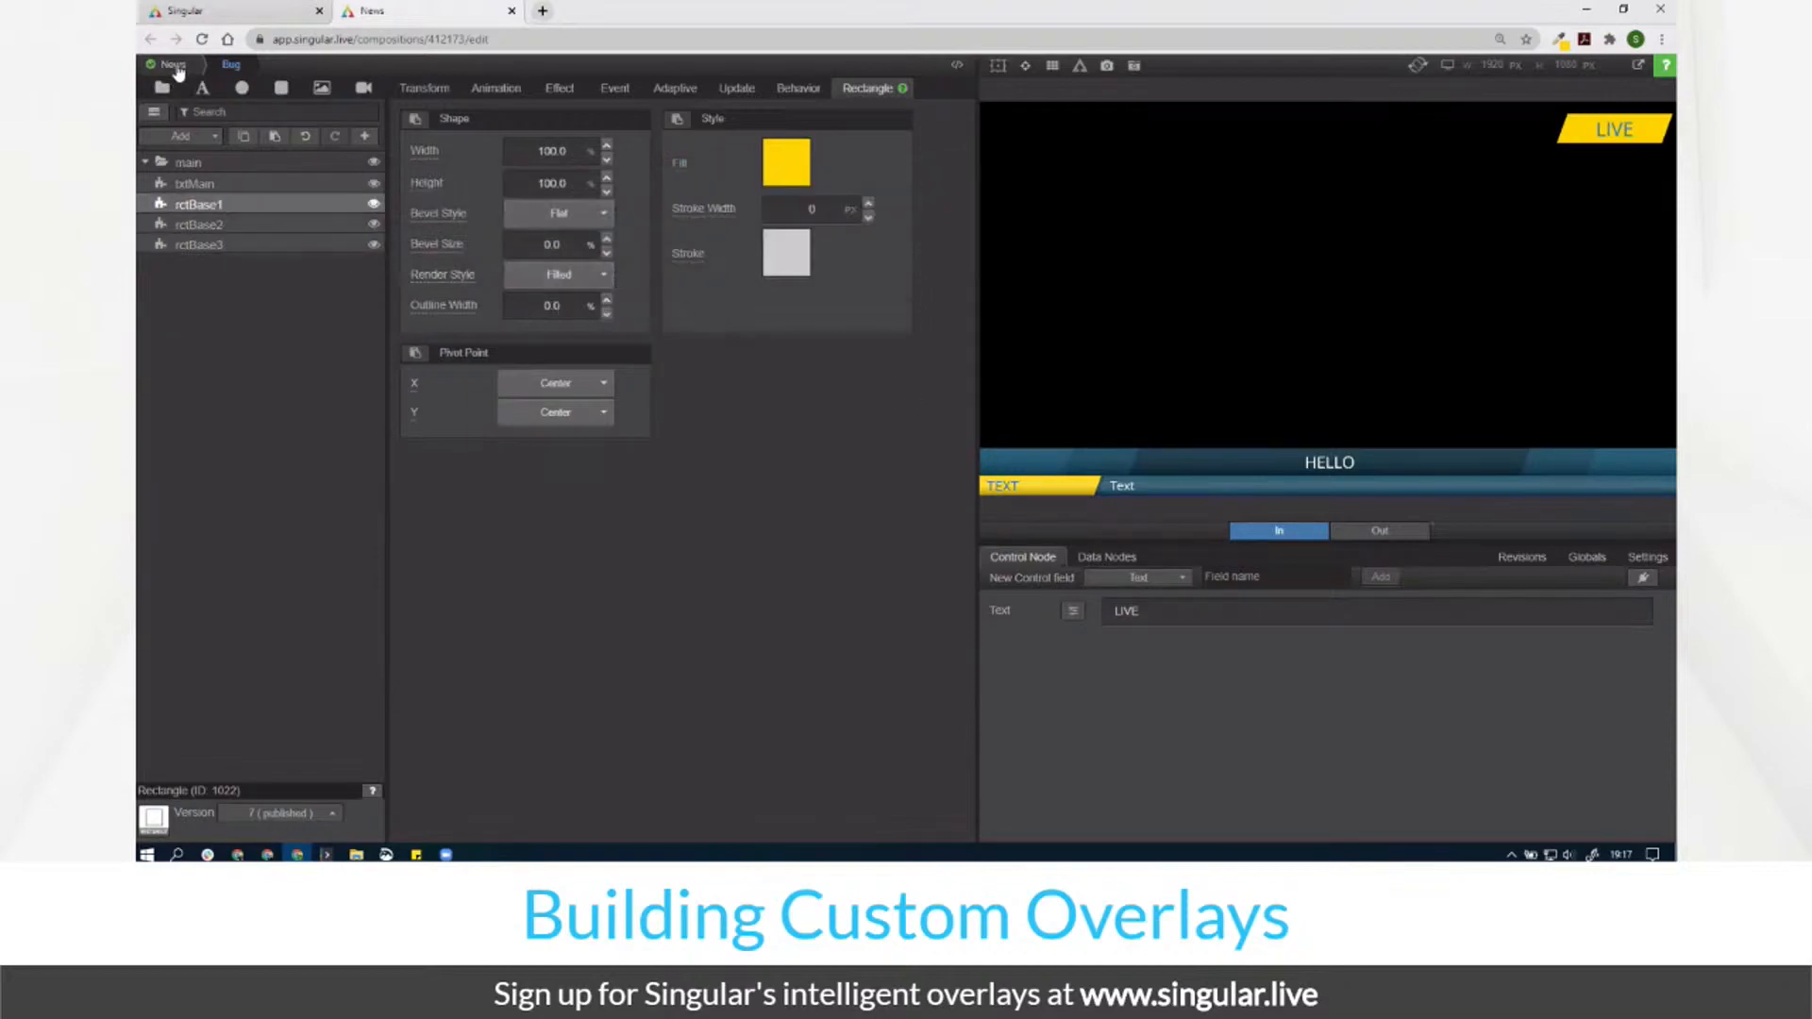
click(235, 183)
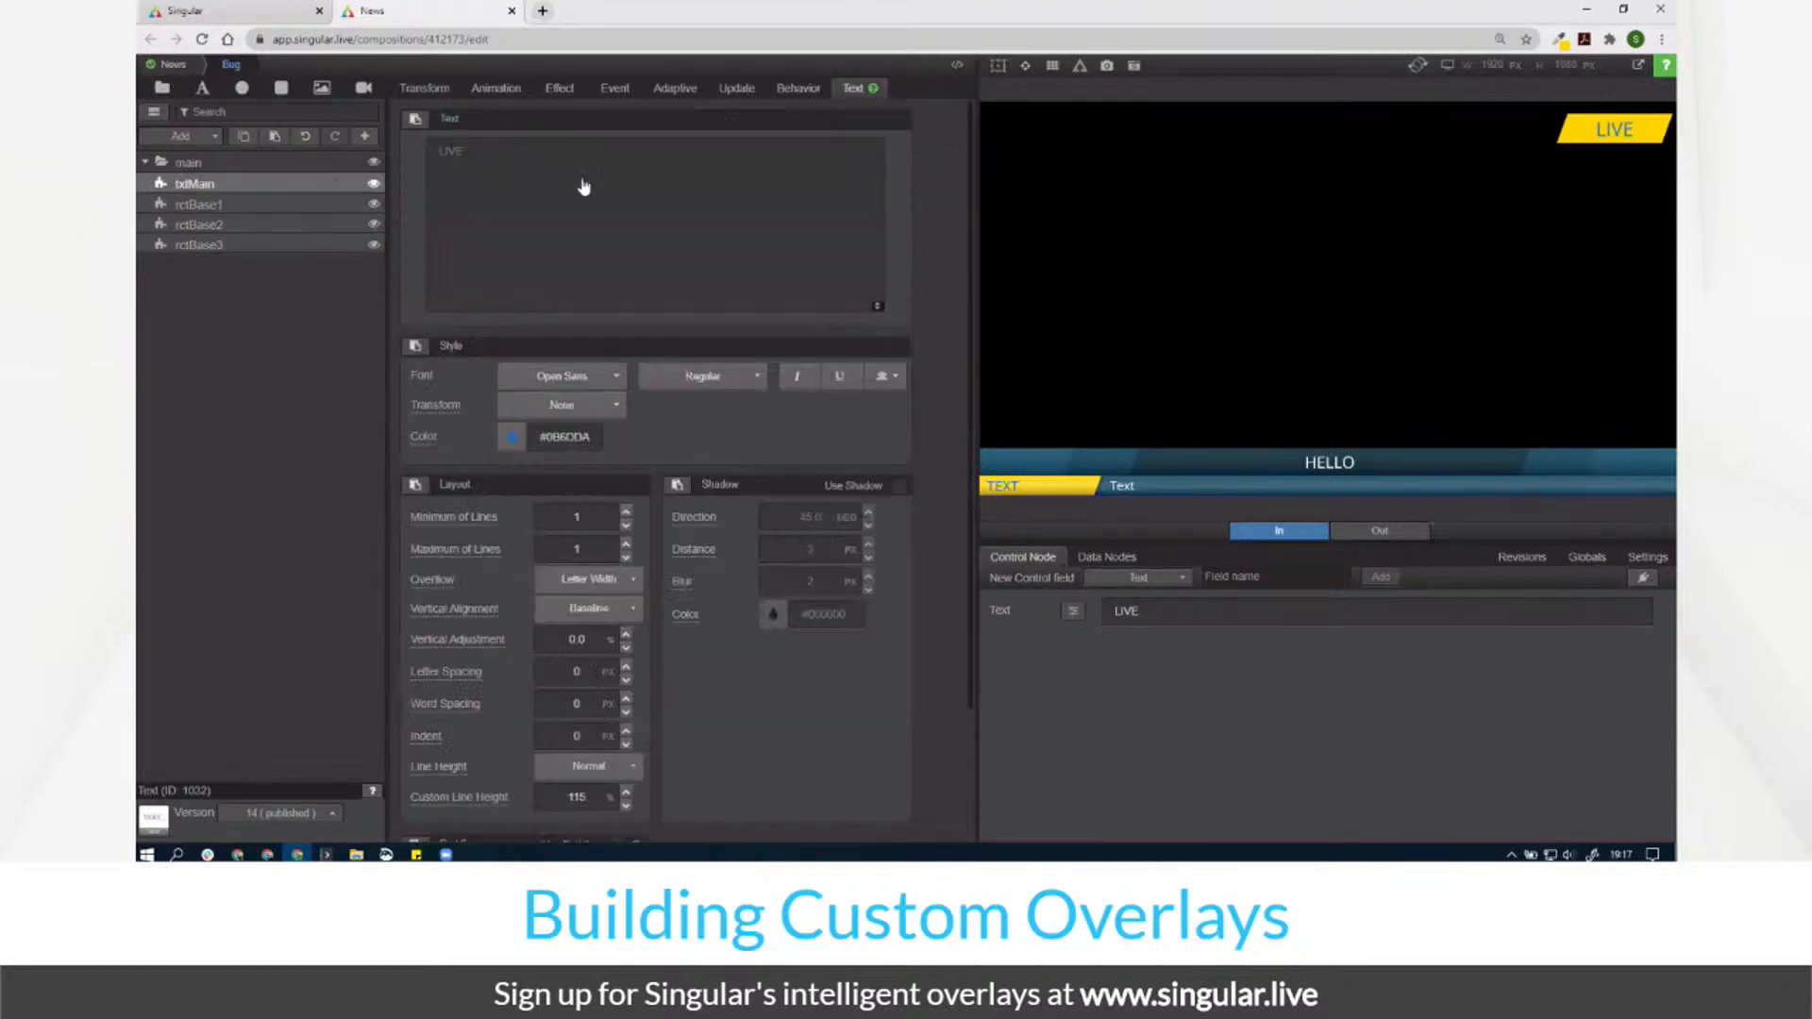
click(428, 439)
click(220, 487)
click(252, 518)
click(369, 487)
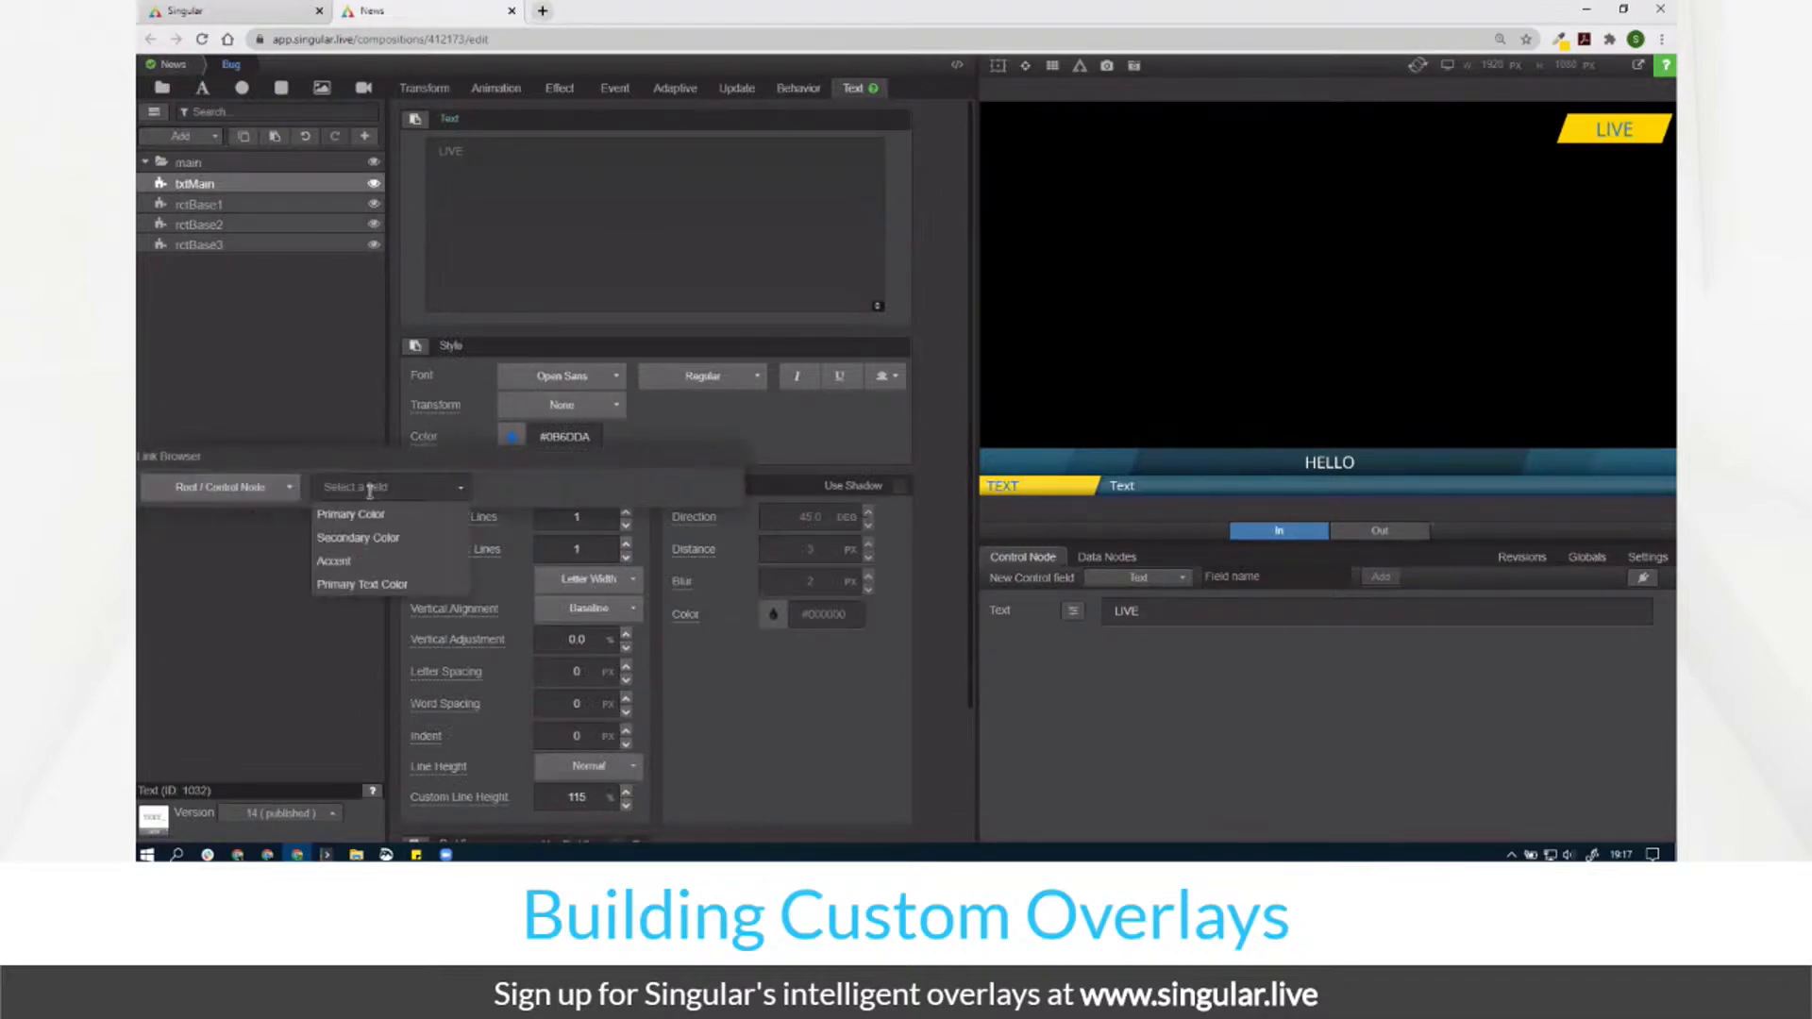
click(331, 364)
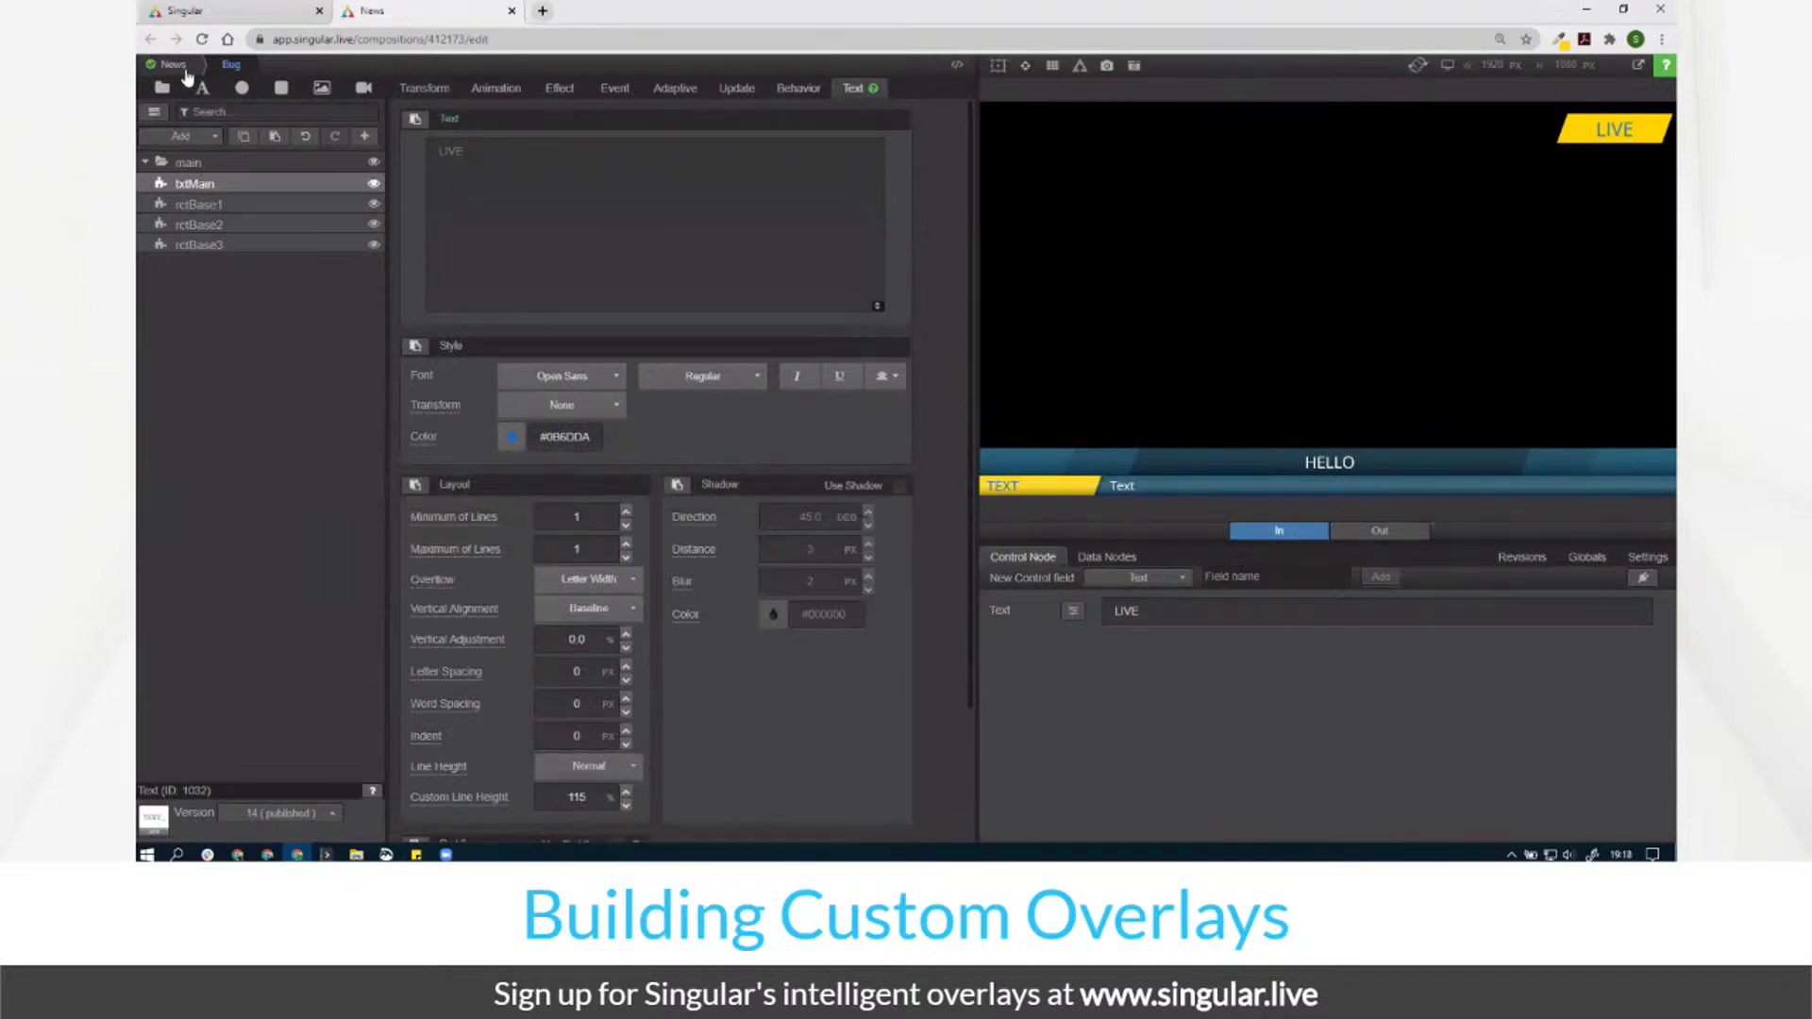
click(173, 64)
click(1105, 627)
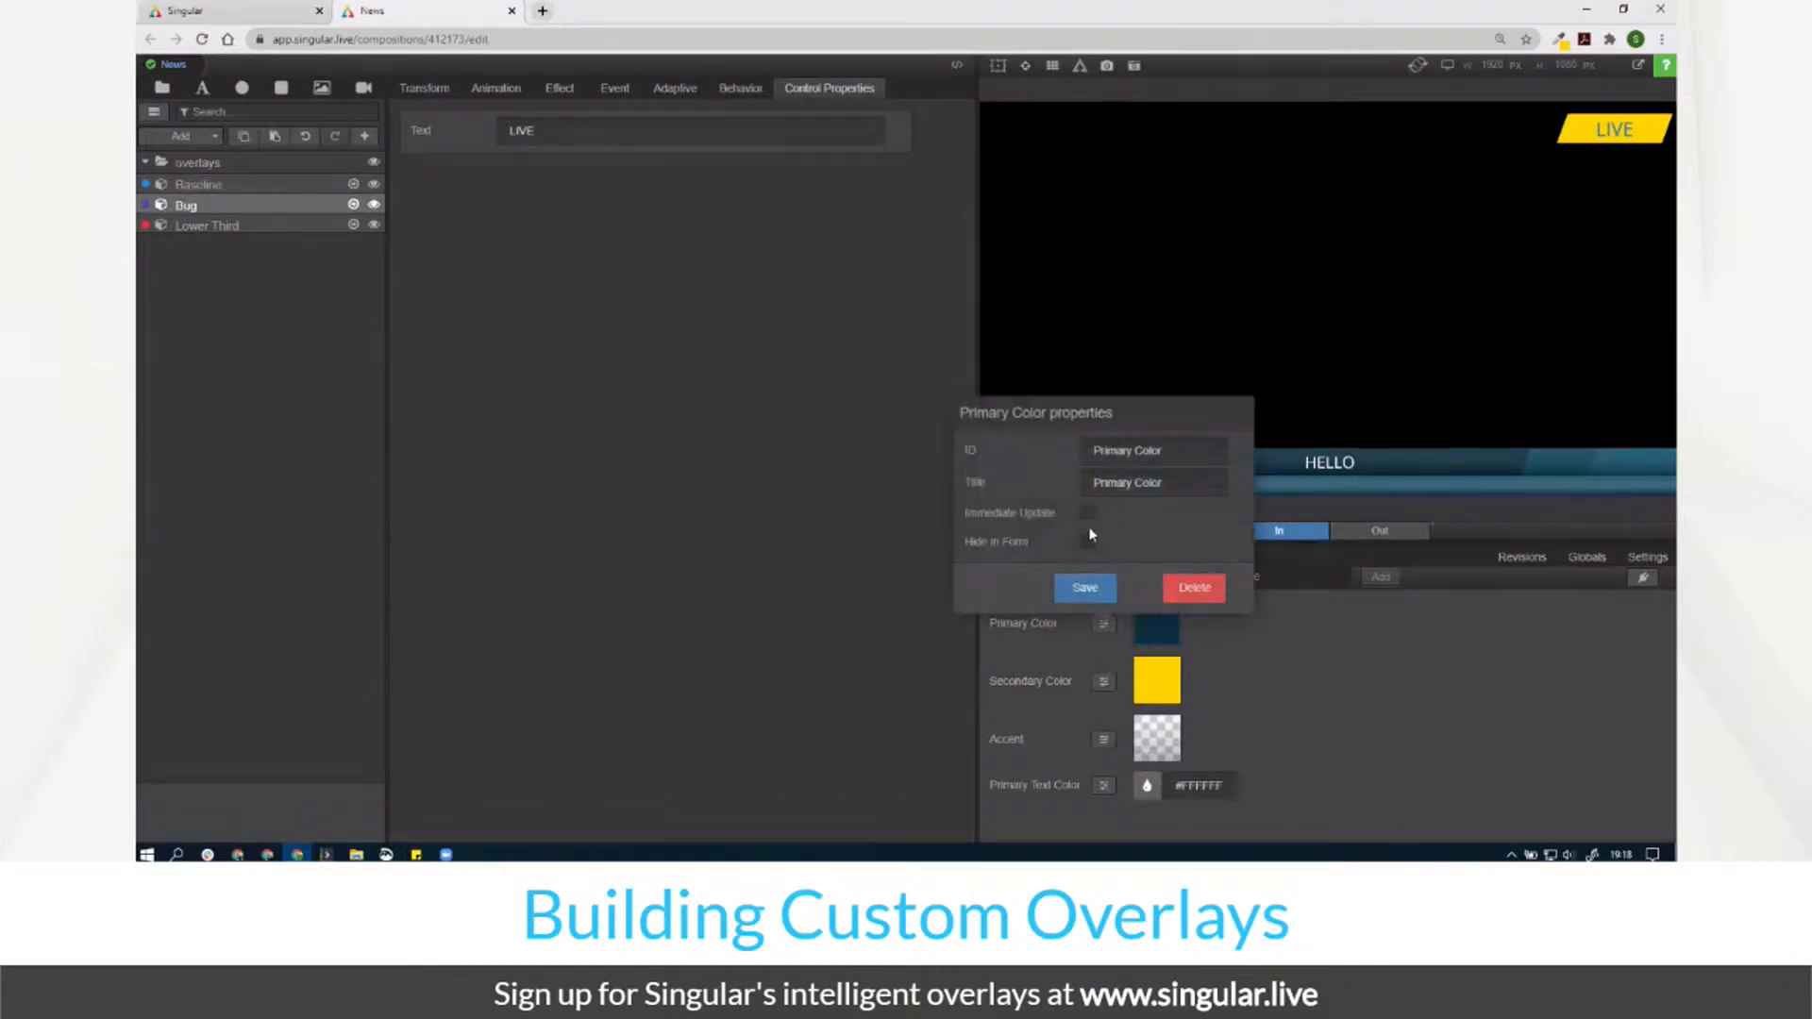
Step: Finish hiding Primary Color, then hide Secondary Color and Accent from the control form
click(1085, 588)
click(1104, 681)
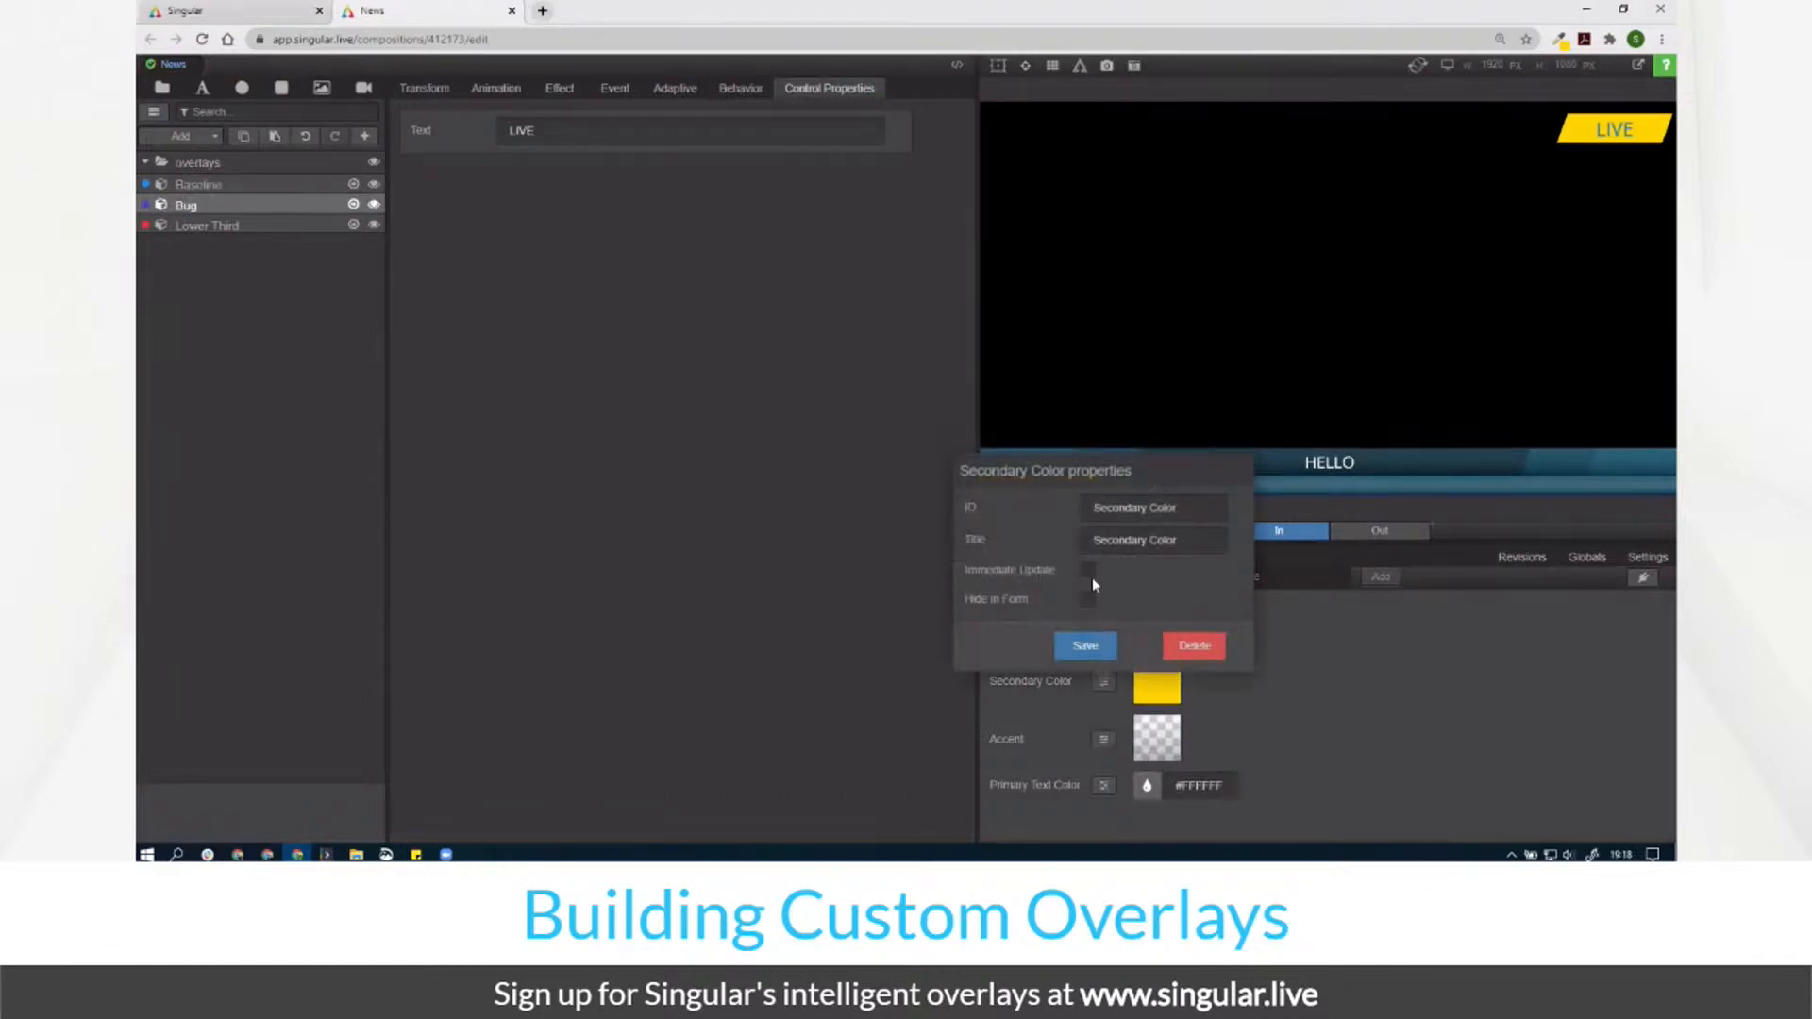
click(1087, 601)
click(1081, 646)
click(1104, 746)
click(1088, 659)
click(1086, 704)
Step: Hide Primary Text Color from the form and open the Baseline composition
click(1103, 783)
click(1087, 704)
click(1089, 753)
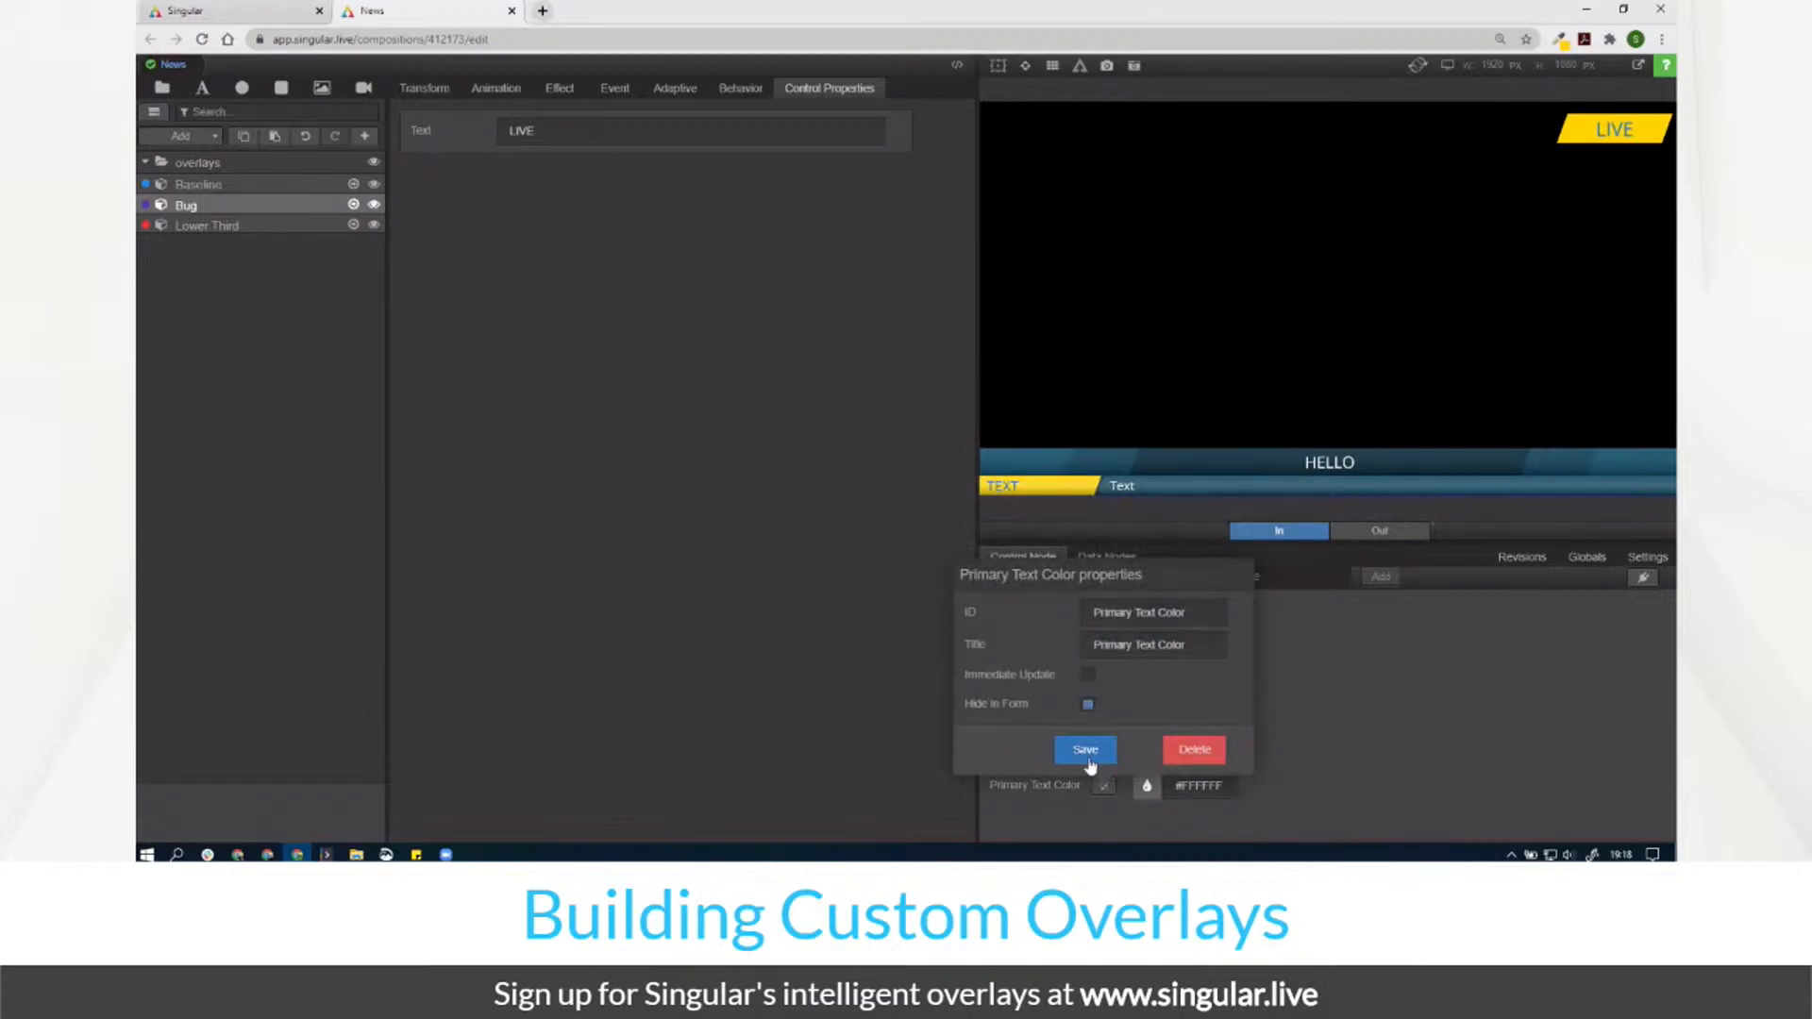
double_click(345, 189)
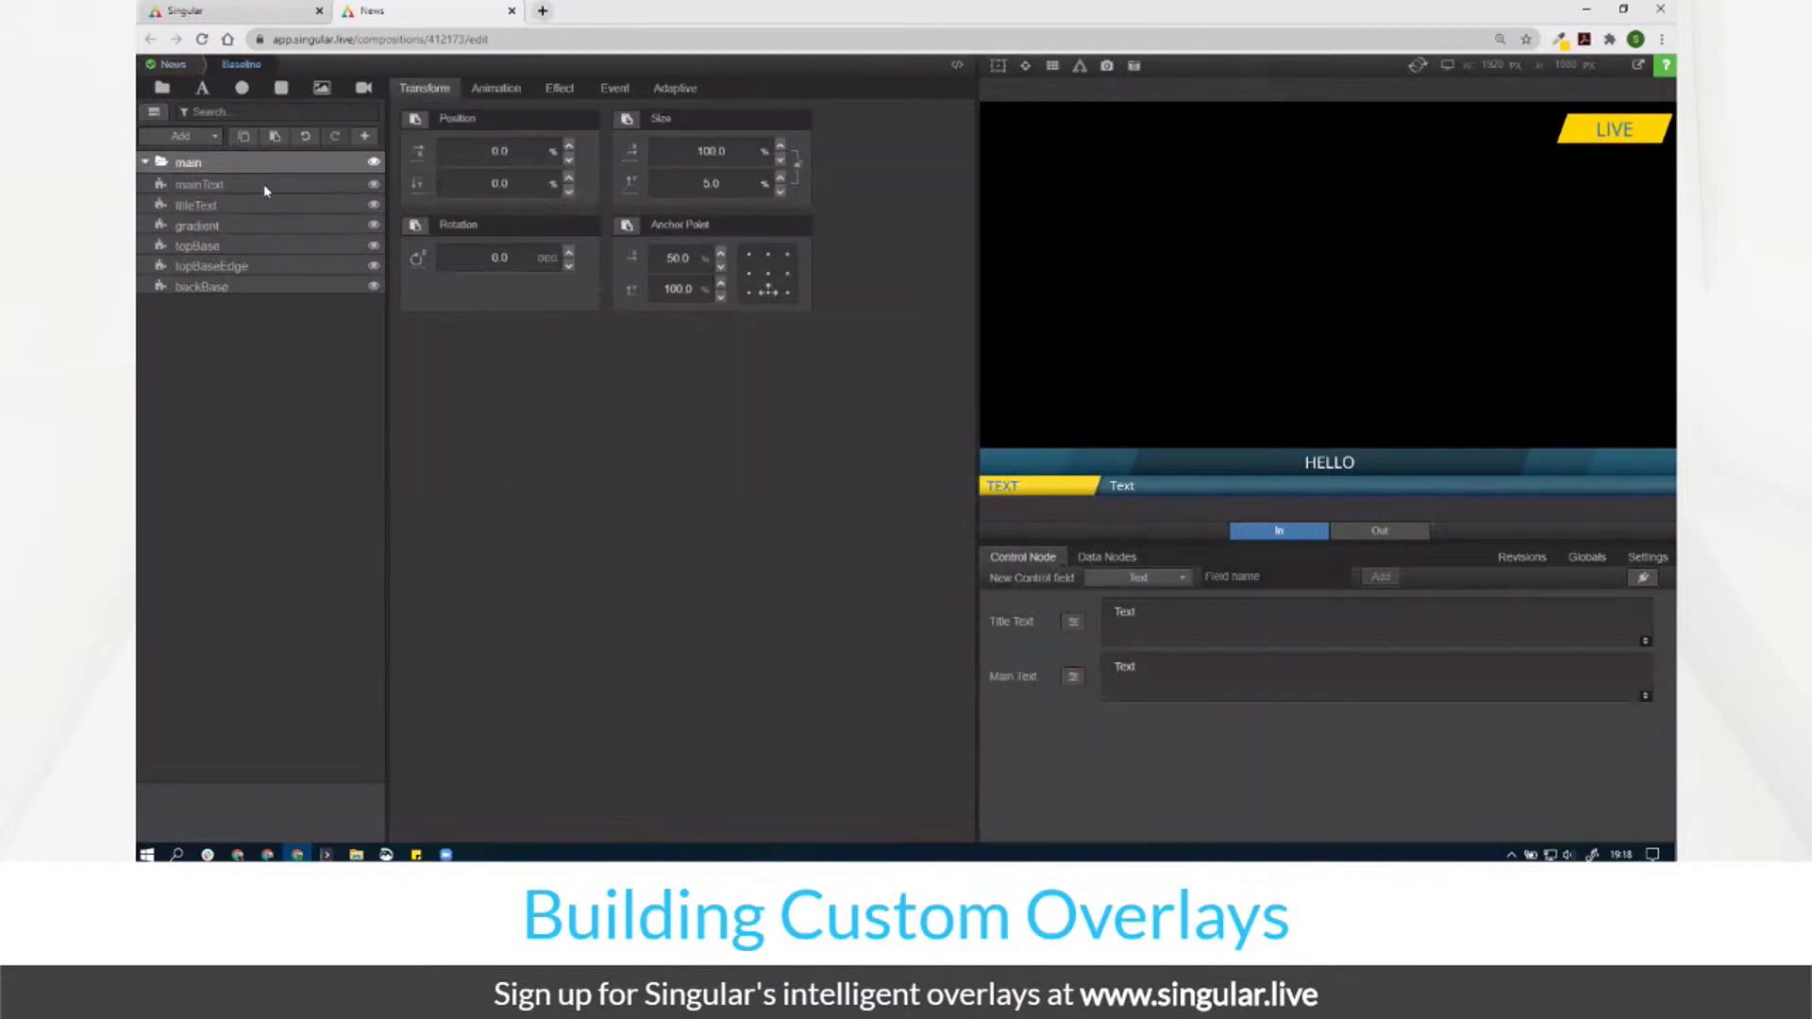
Step: Link the mainText colour to the root Primary Text Color field
click(263, 186)
click(424, 436)
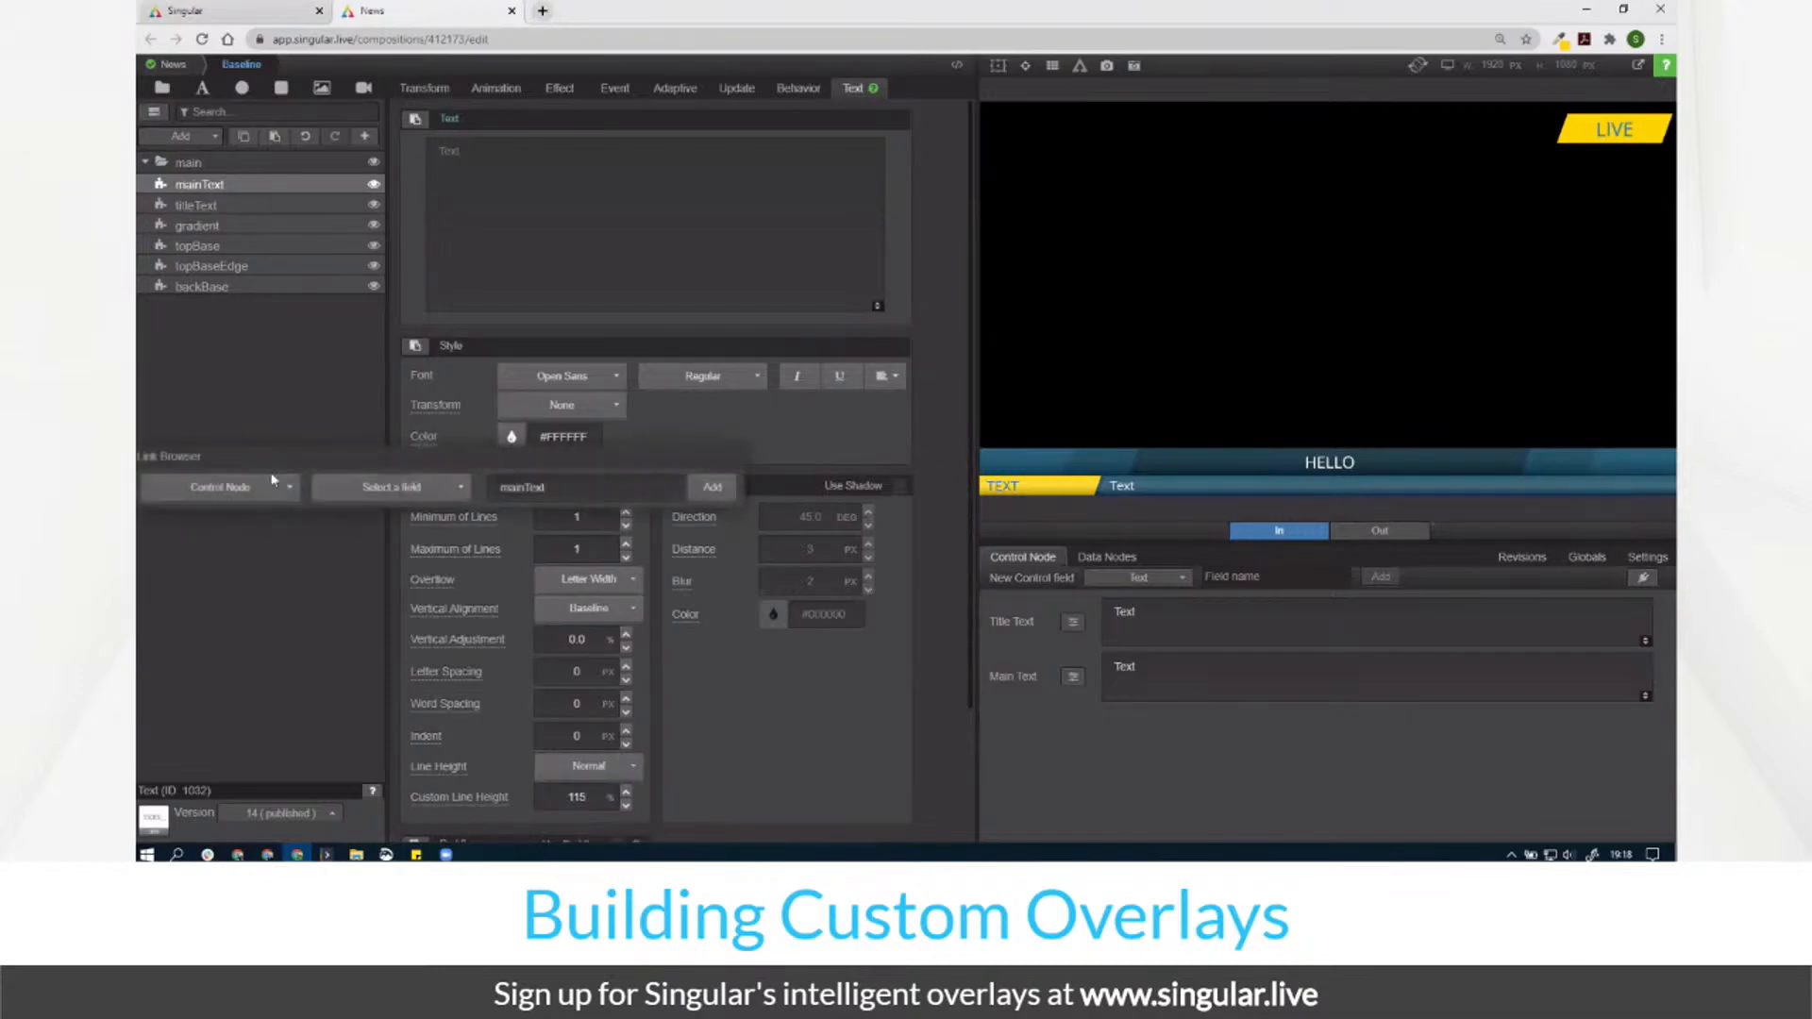
click(226, 487)
click(220, 514)
click(388, 487)
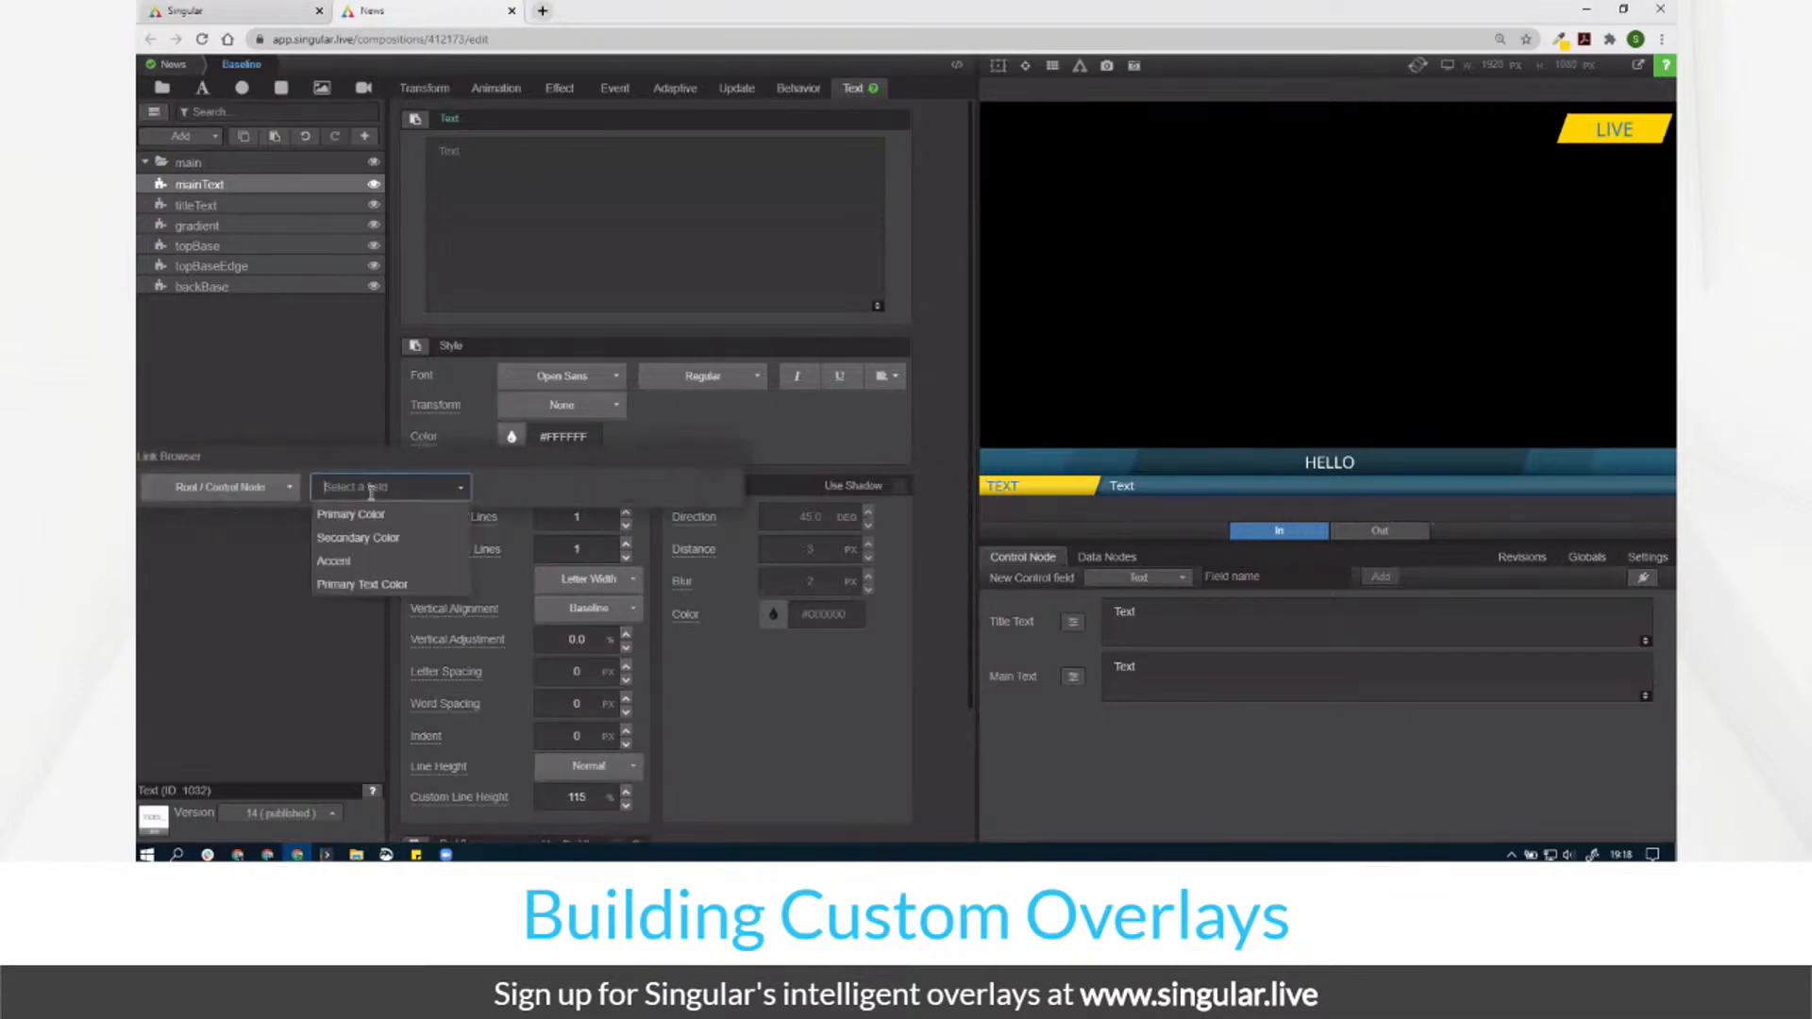
click(391, 587)
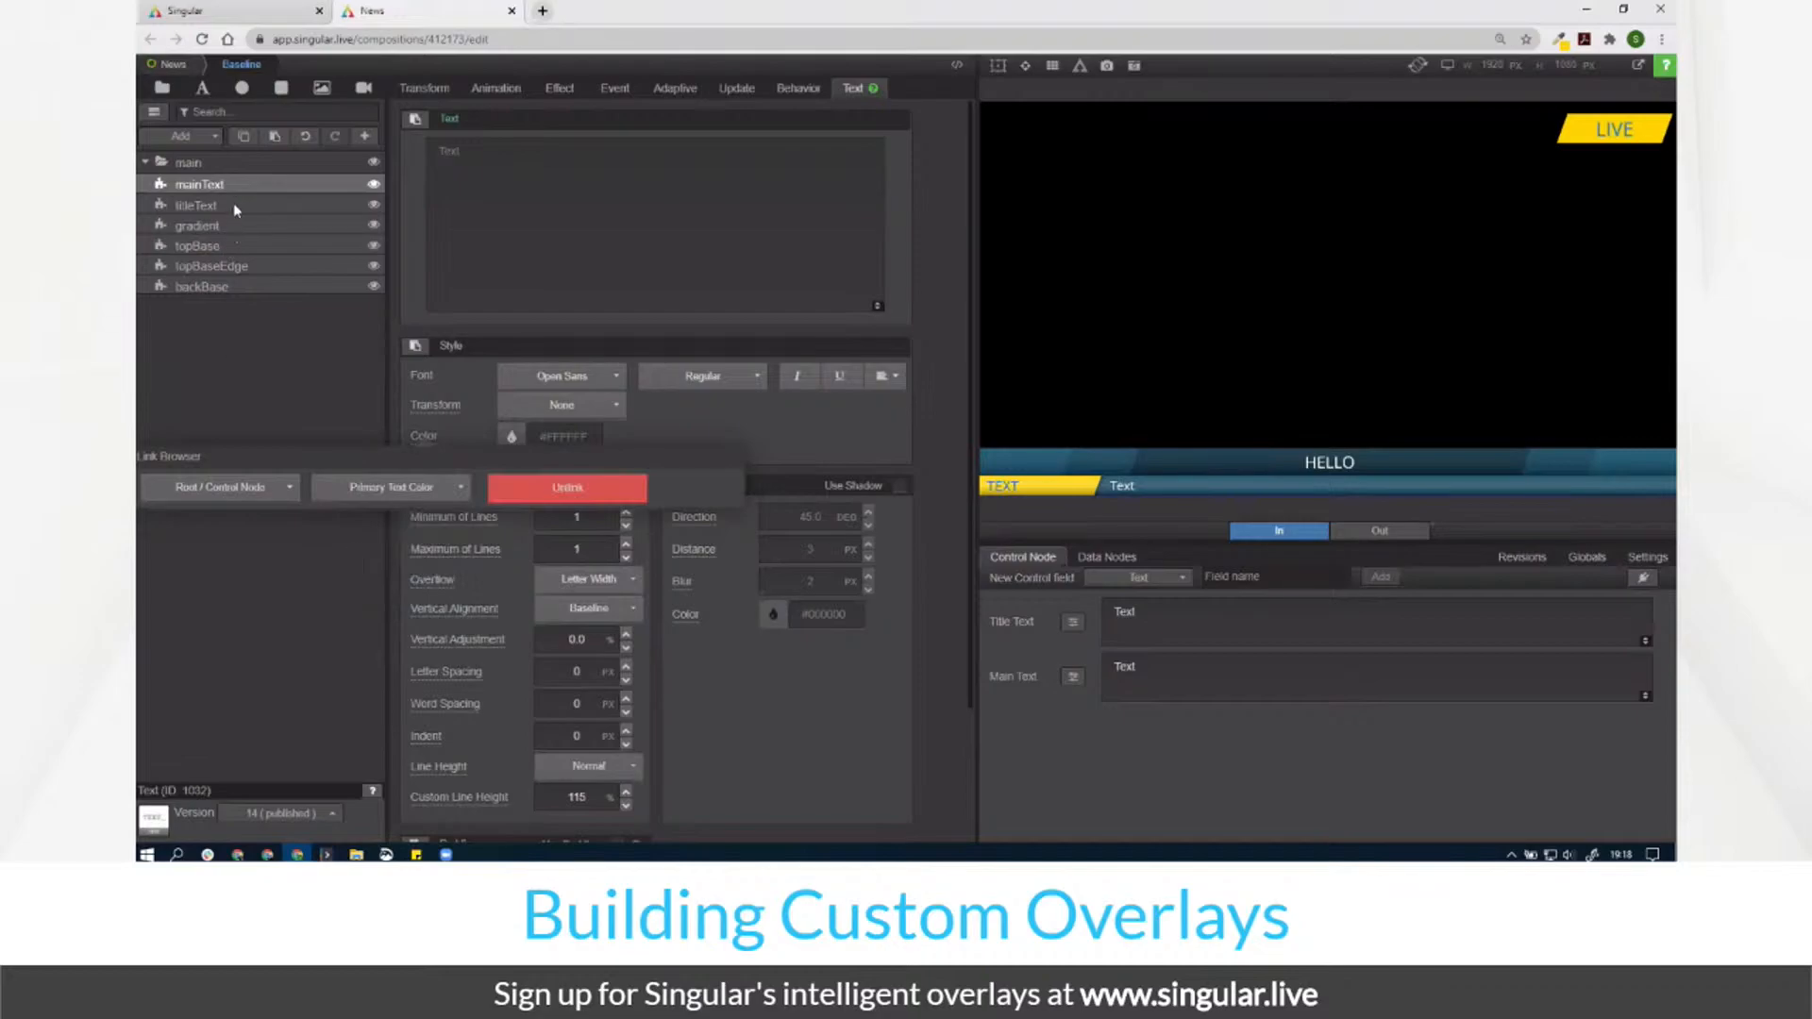
Step: Link the gradient rectangle's fill to the root Accent field
click(234, 202)
click(243, 232)
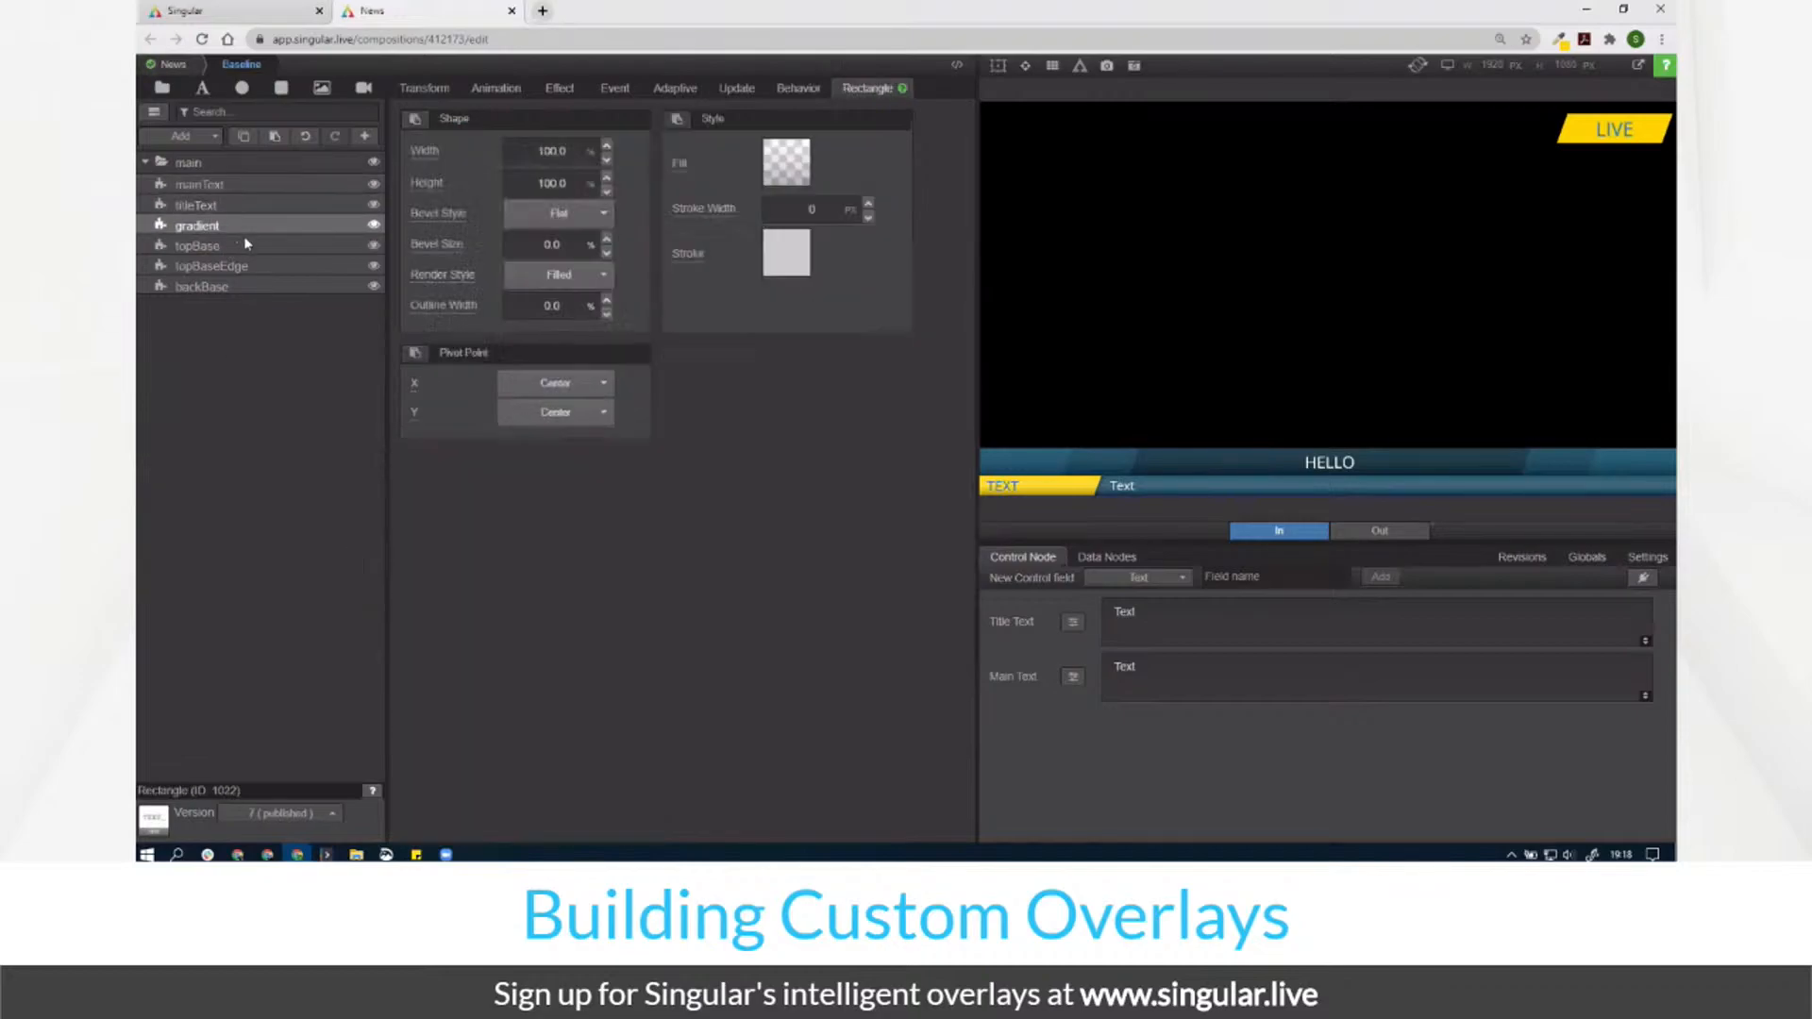
click(684, 173)
click(526, 215)
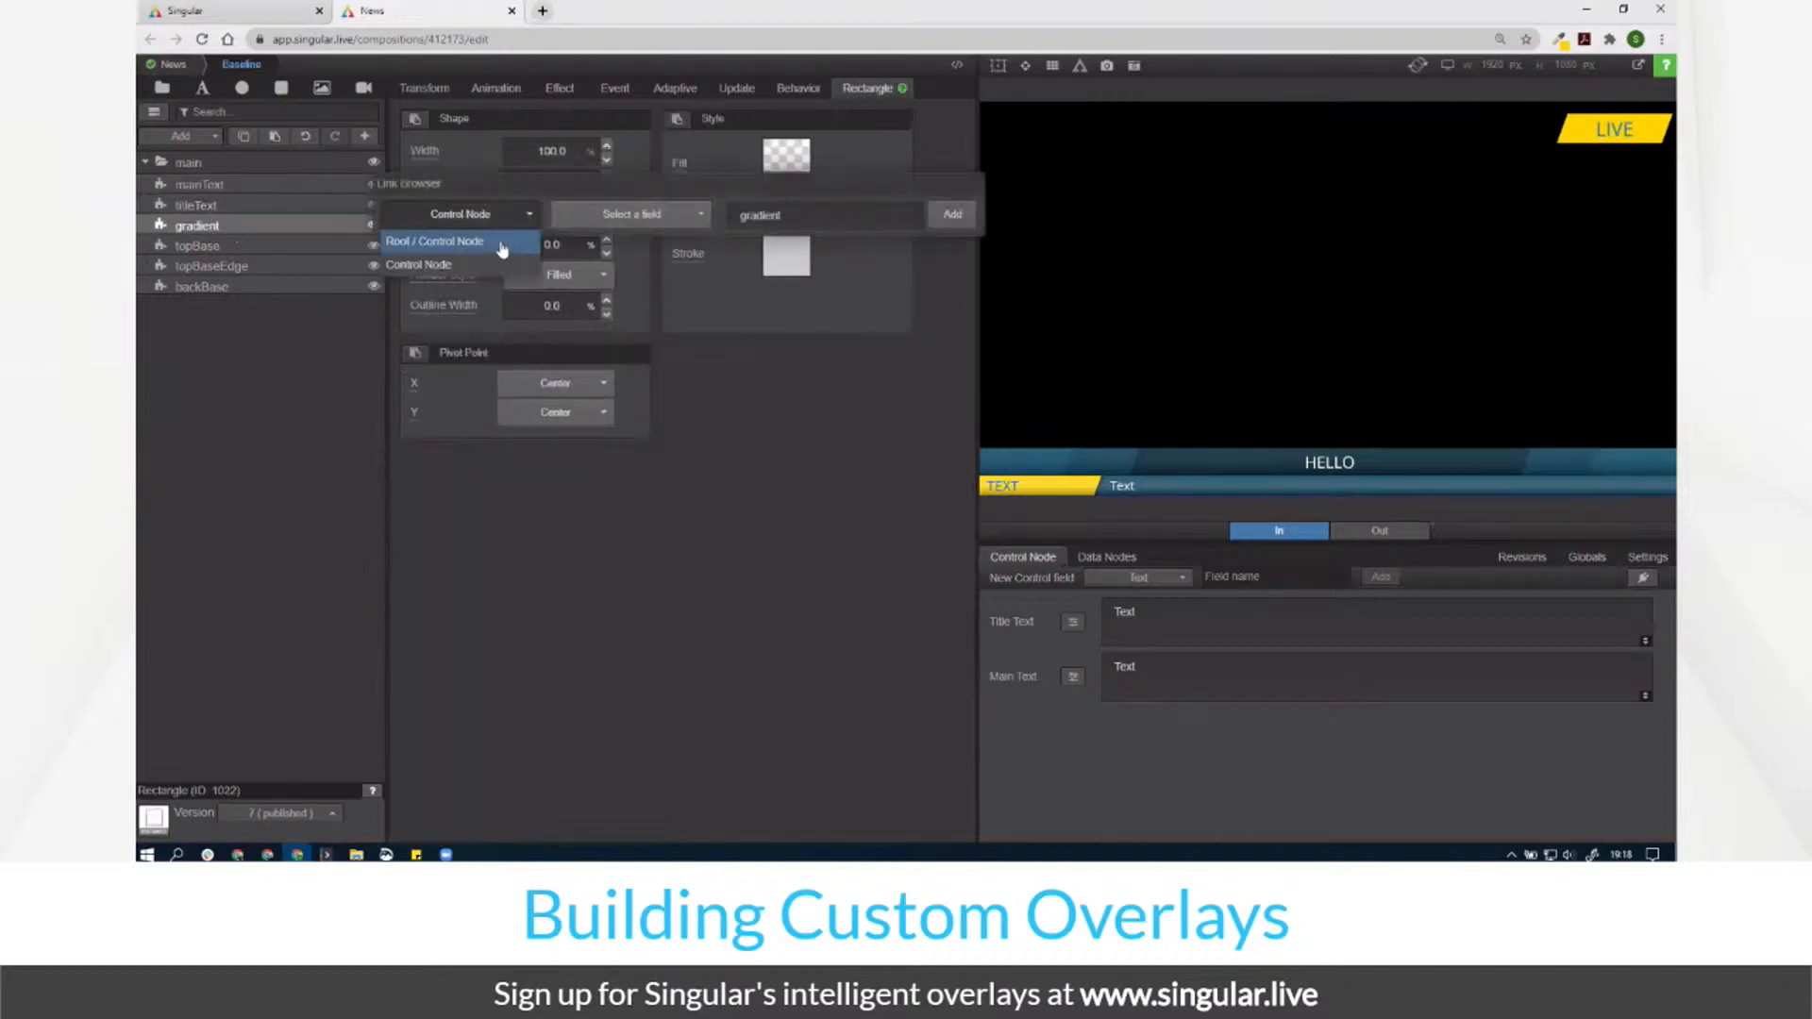
click(506, 248)
click(609, 216)
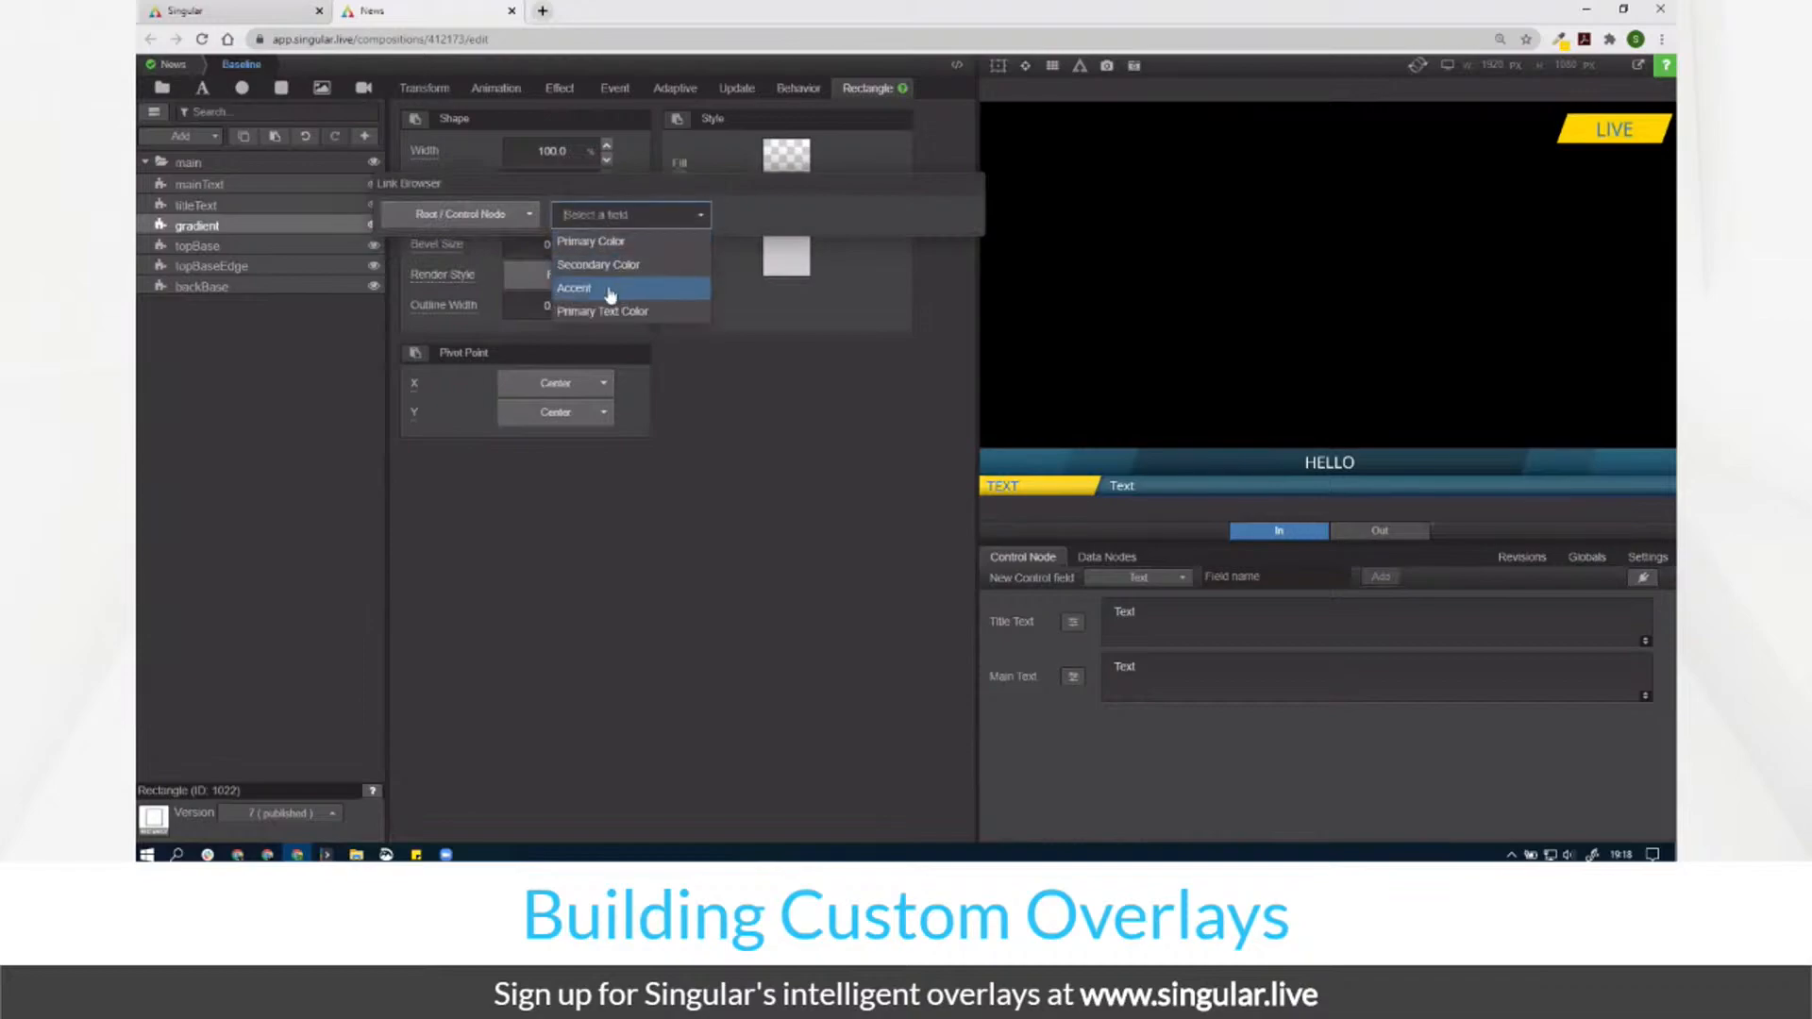
click(604, 289)
Step: Link the topBase rectangle's fill to the root Secondary Color field
click(223, 244)
click(786, 156)
click(526, 215)
click(506, 247)
click(642, 226)
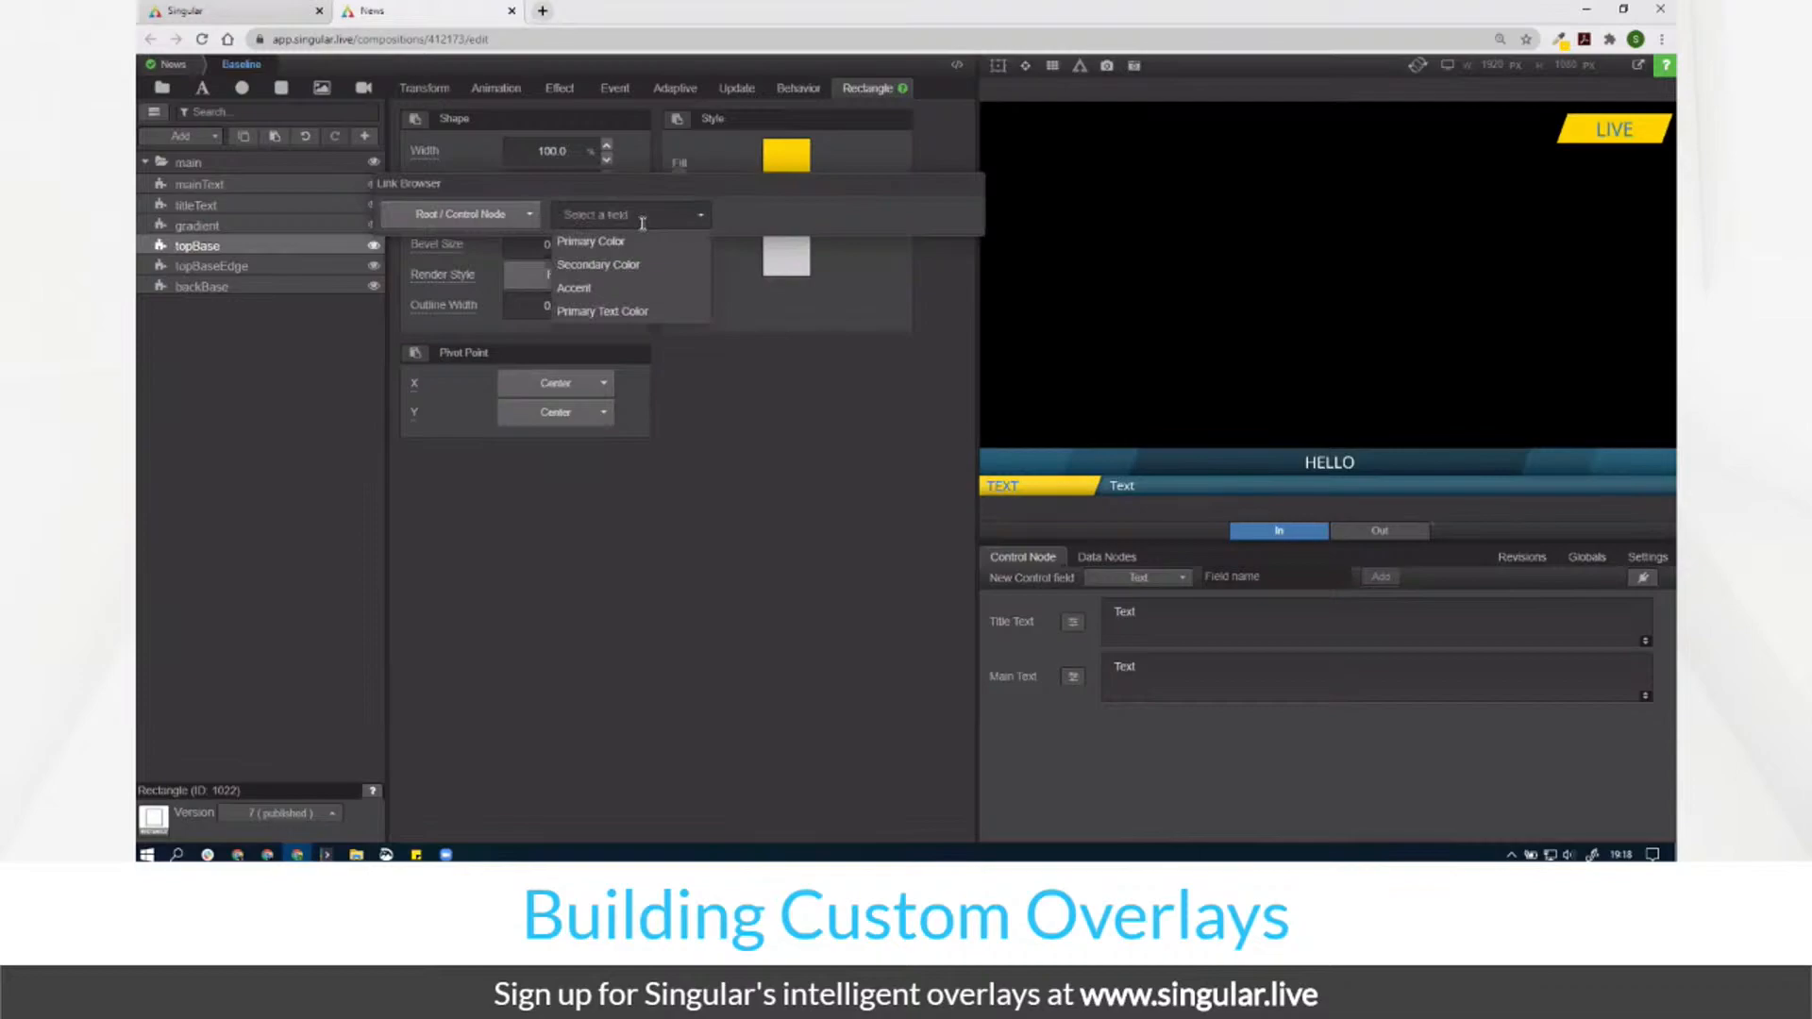
click(634, 274)
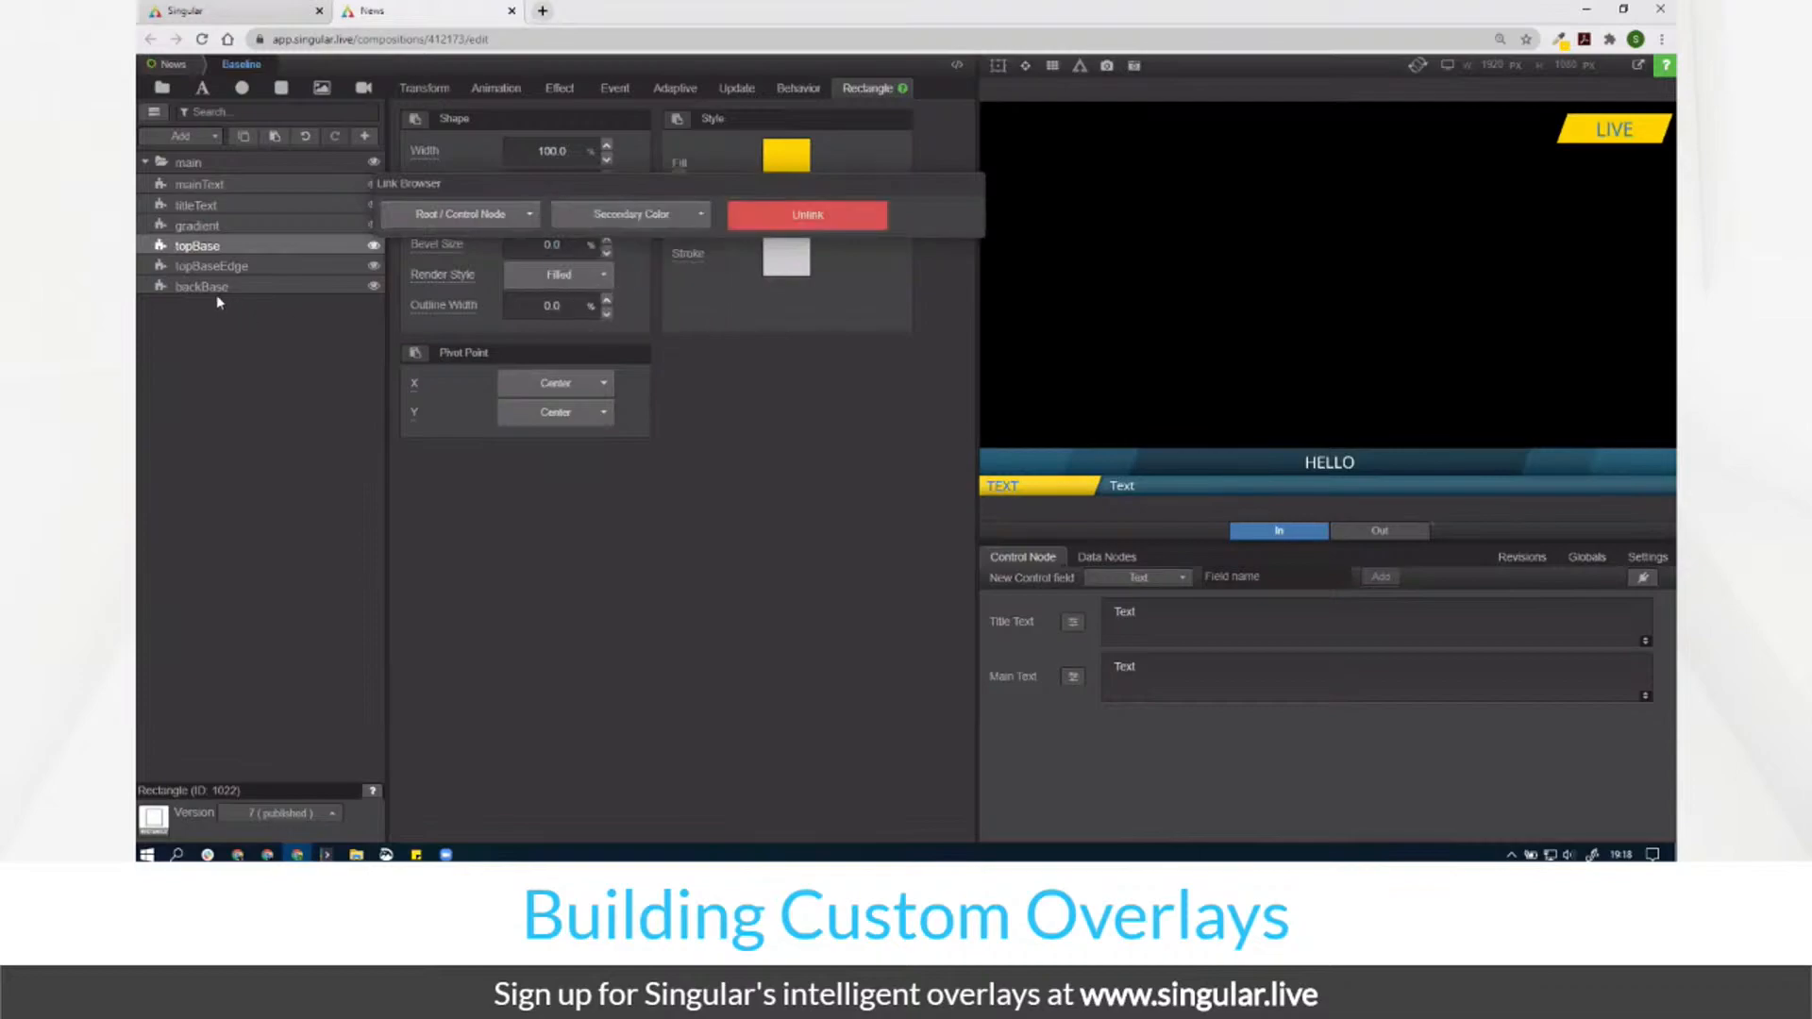
Step: Link the topBaseEdge fill to the root Primary Color field
click(220, 266)
click(680, 170)
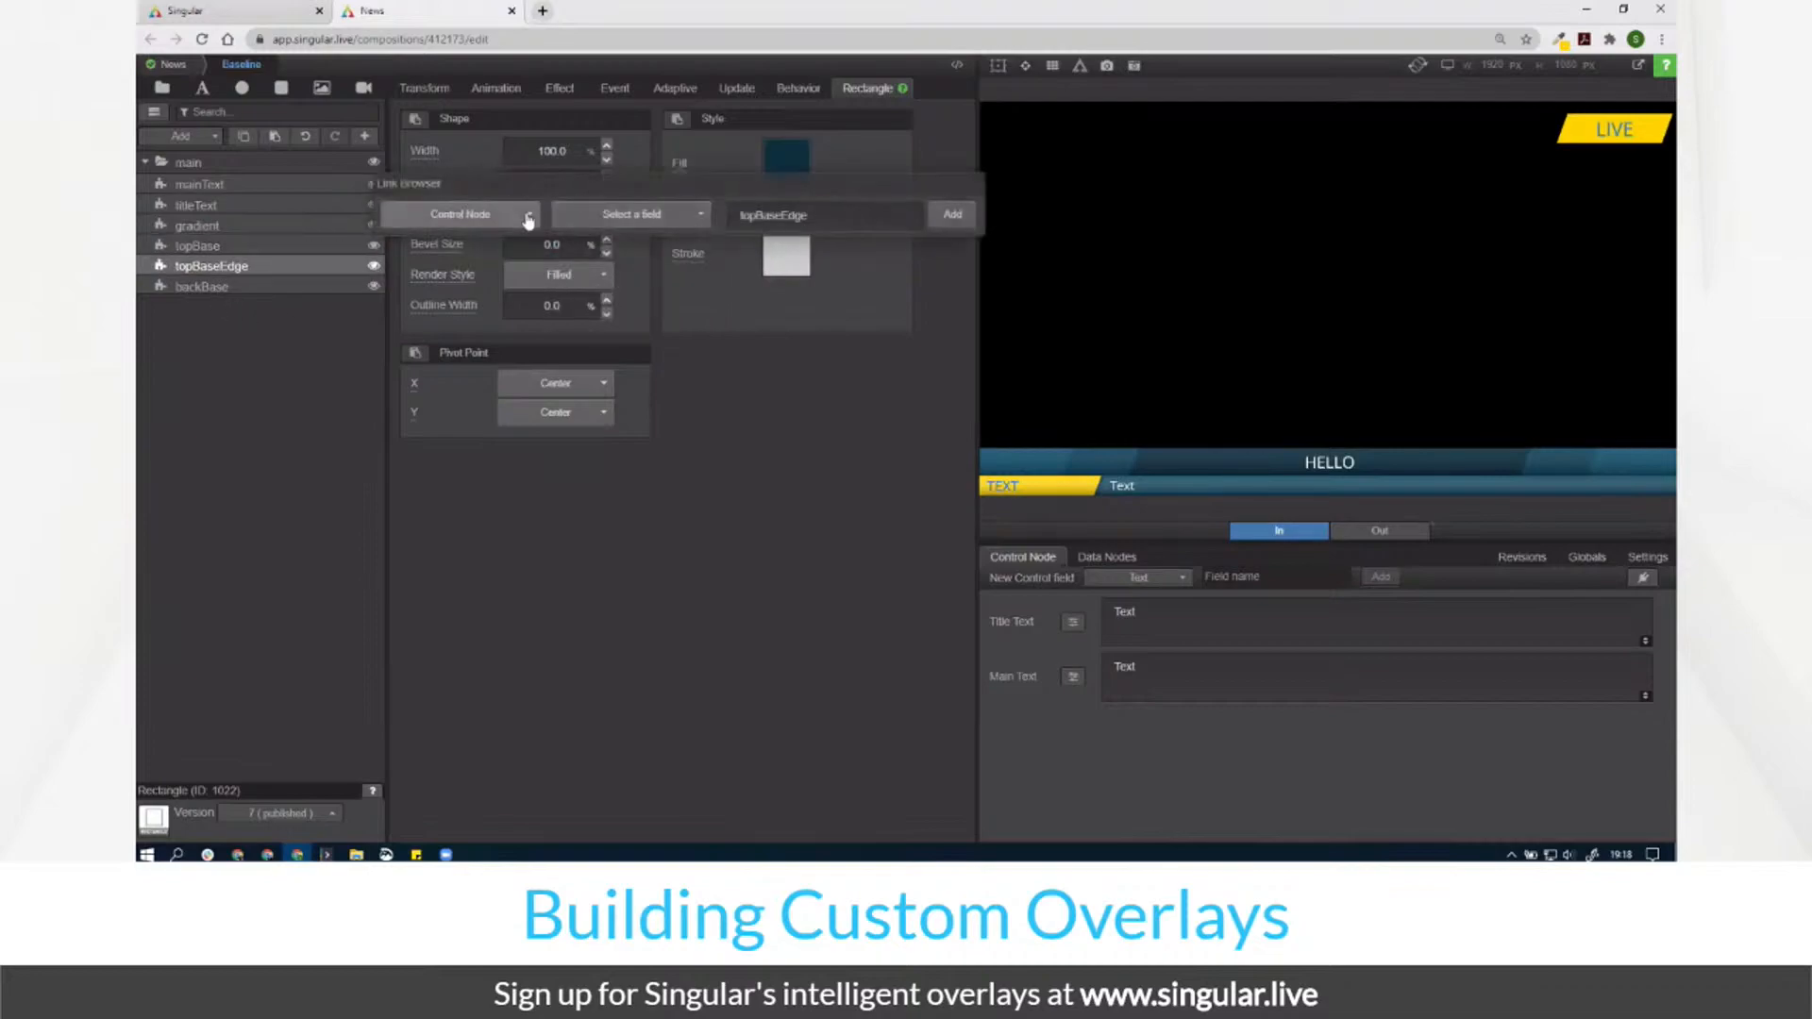
click(529, 220)
click(518, 246)
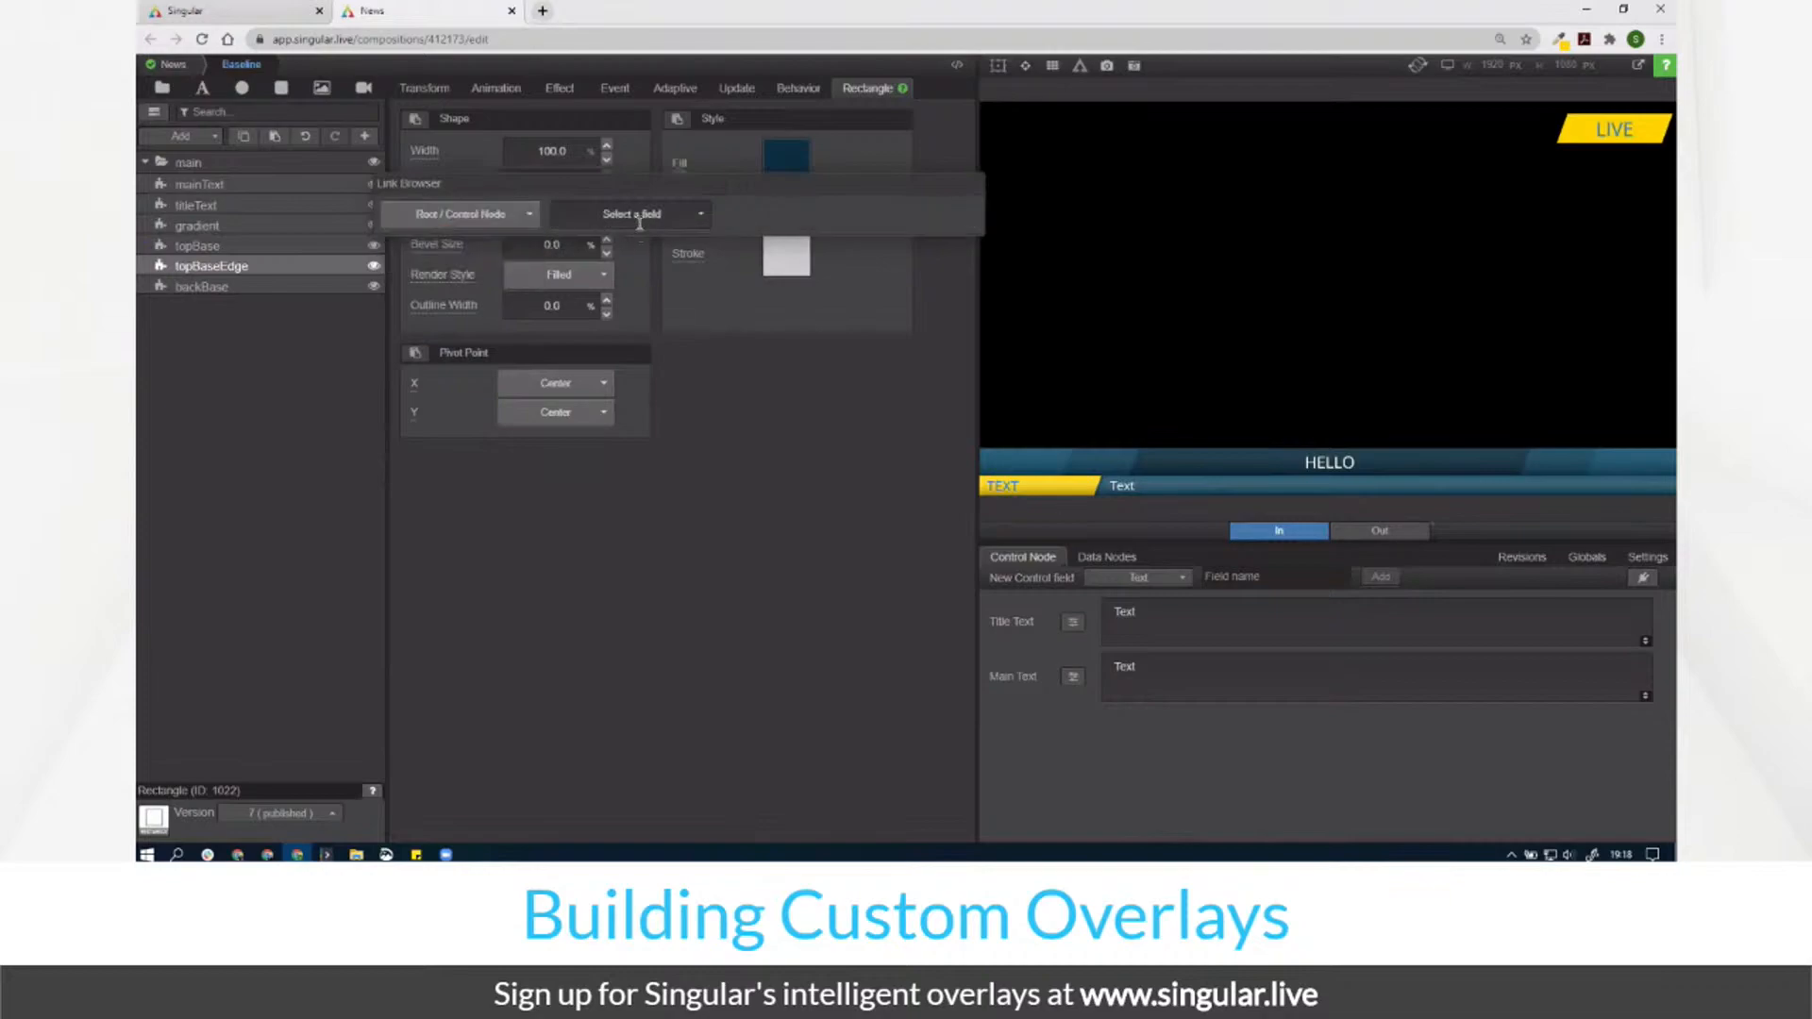
click(640, 217)
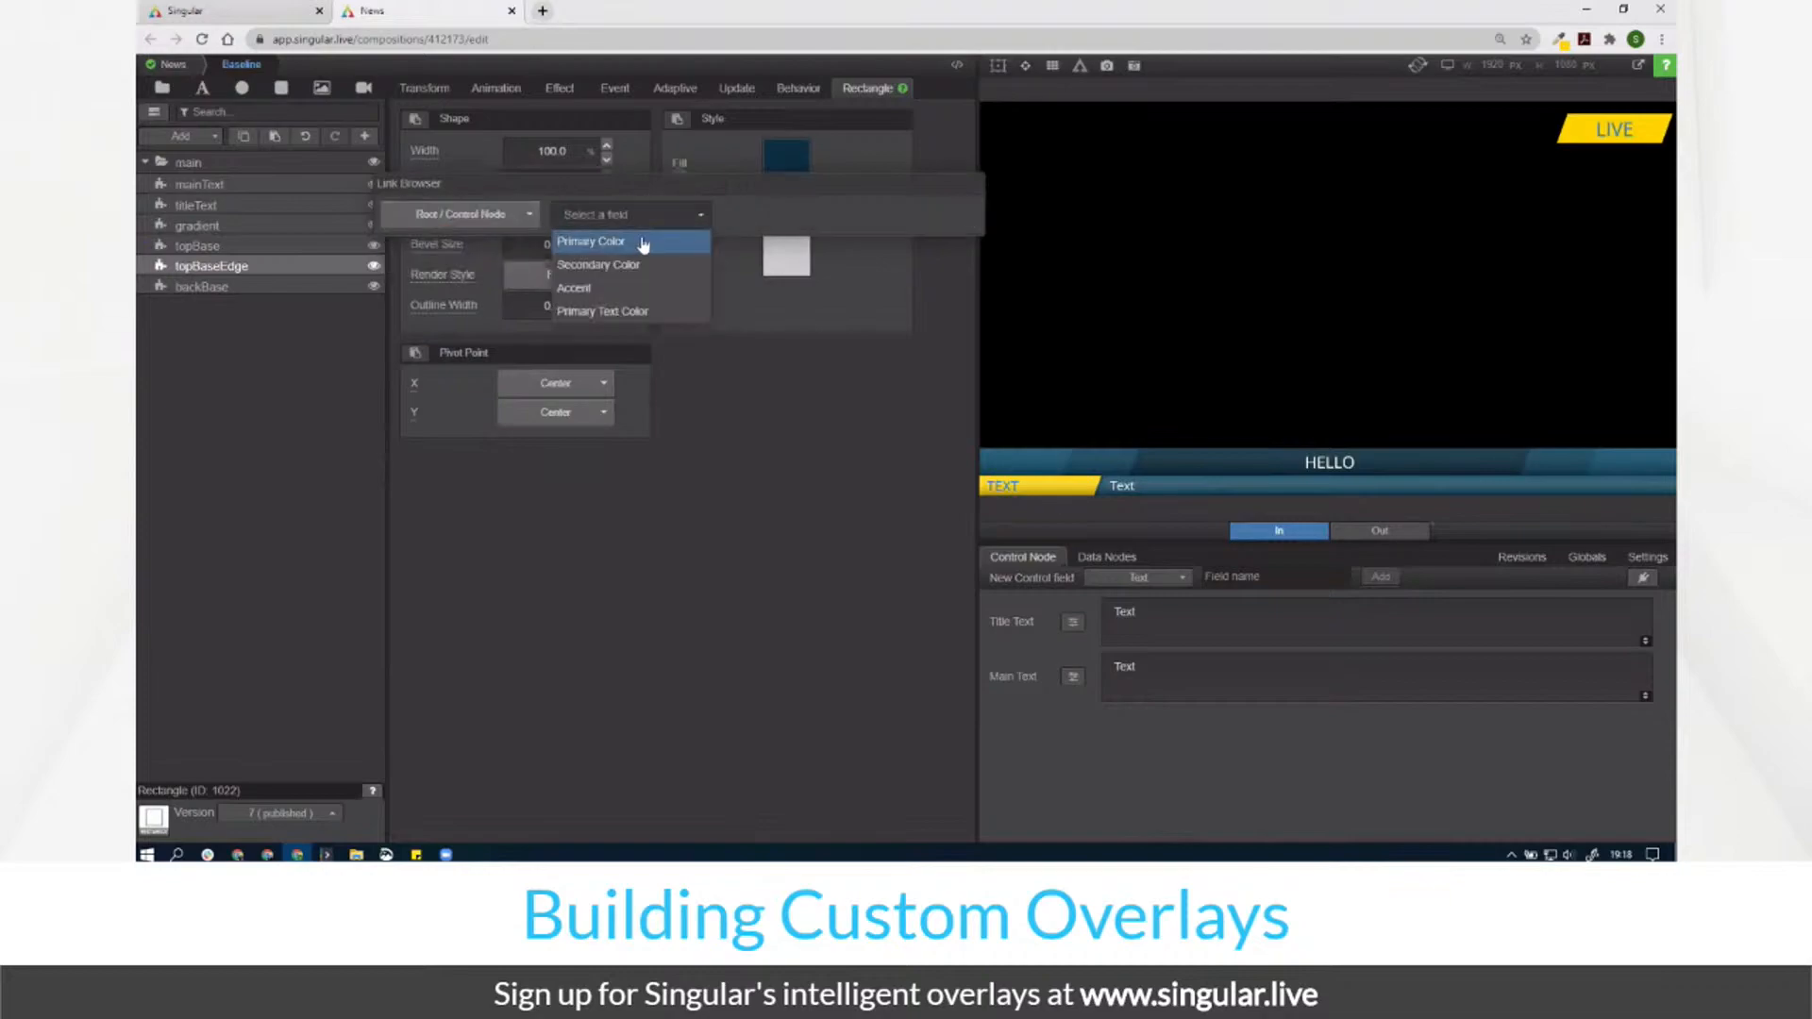
click(639, 242)
Step: Link the backBase fill to Primary Color as well, then return to News
click(285, 287)
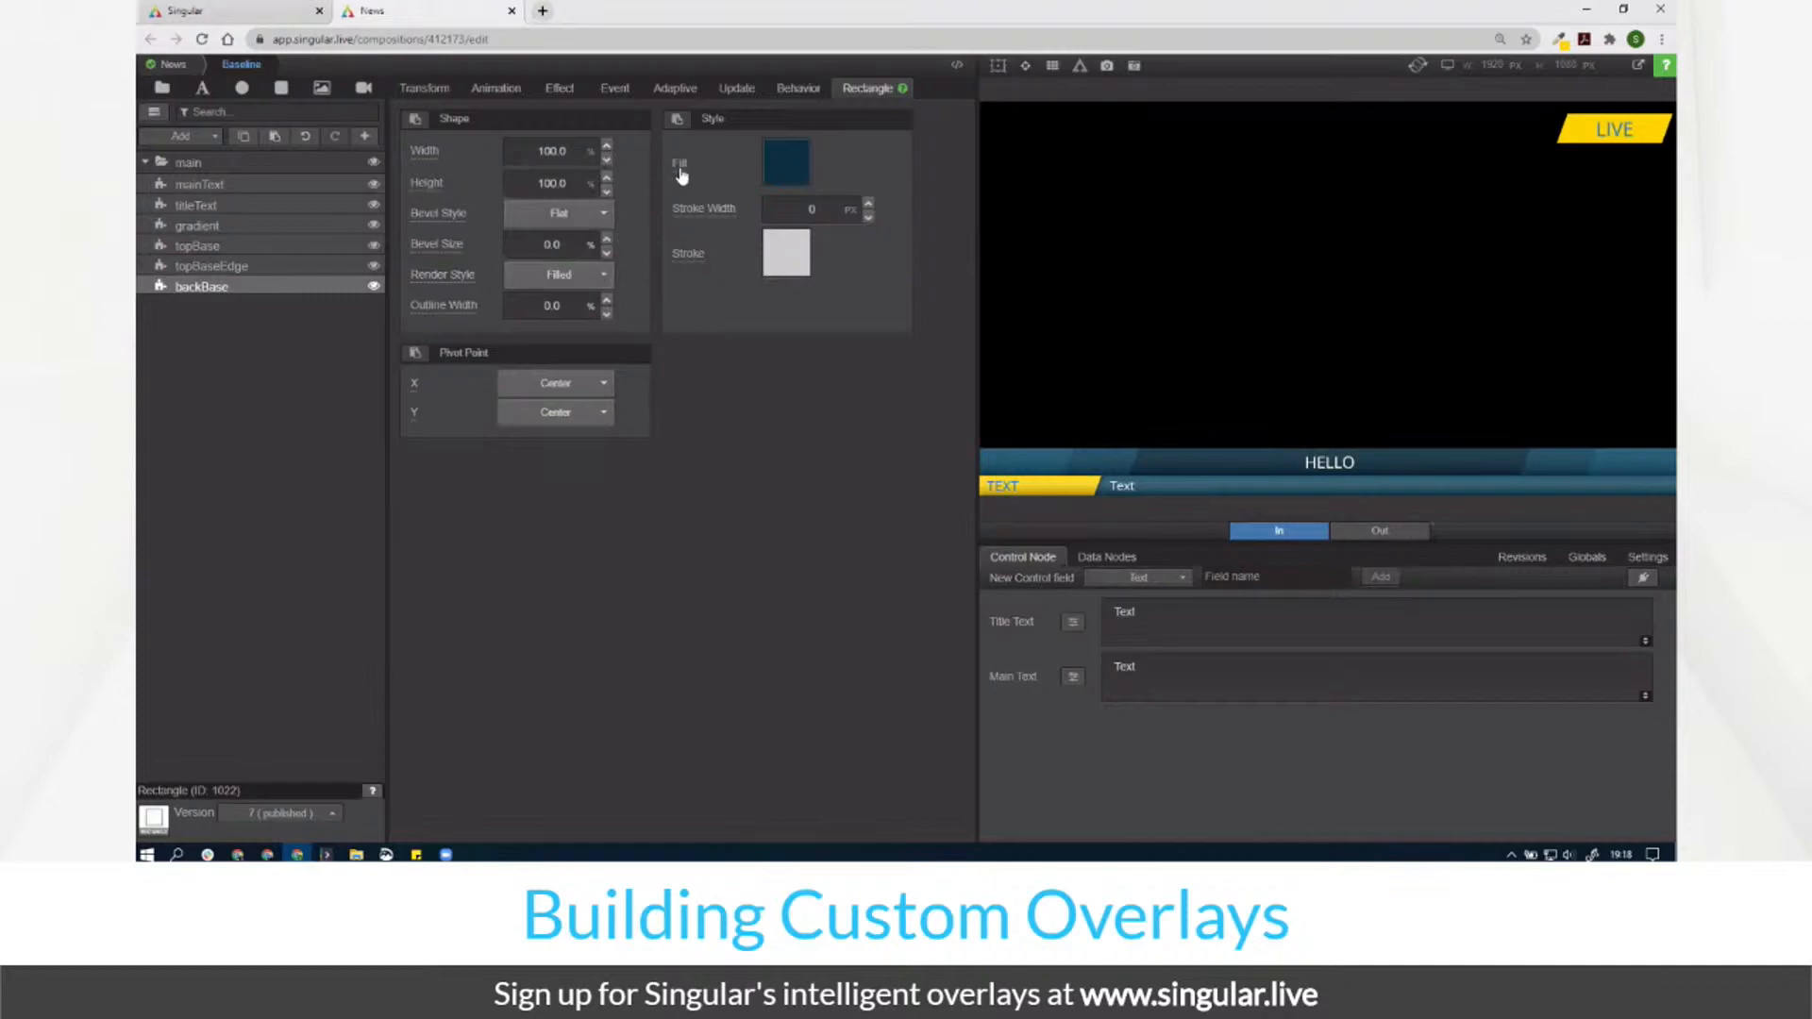
click(679, 163)
click(463, 214)
click(477, 241)
click(635, 219)
click(680, 245)
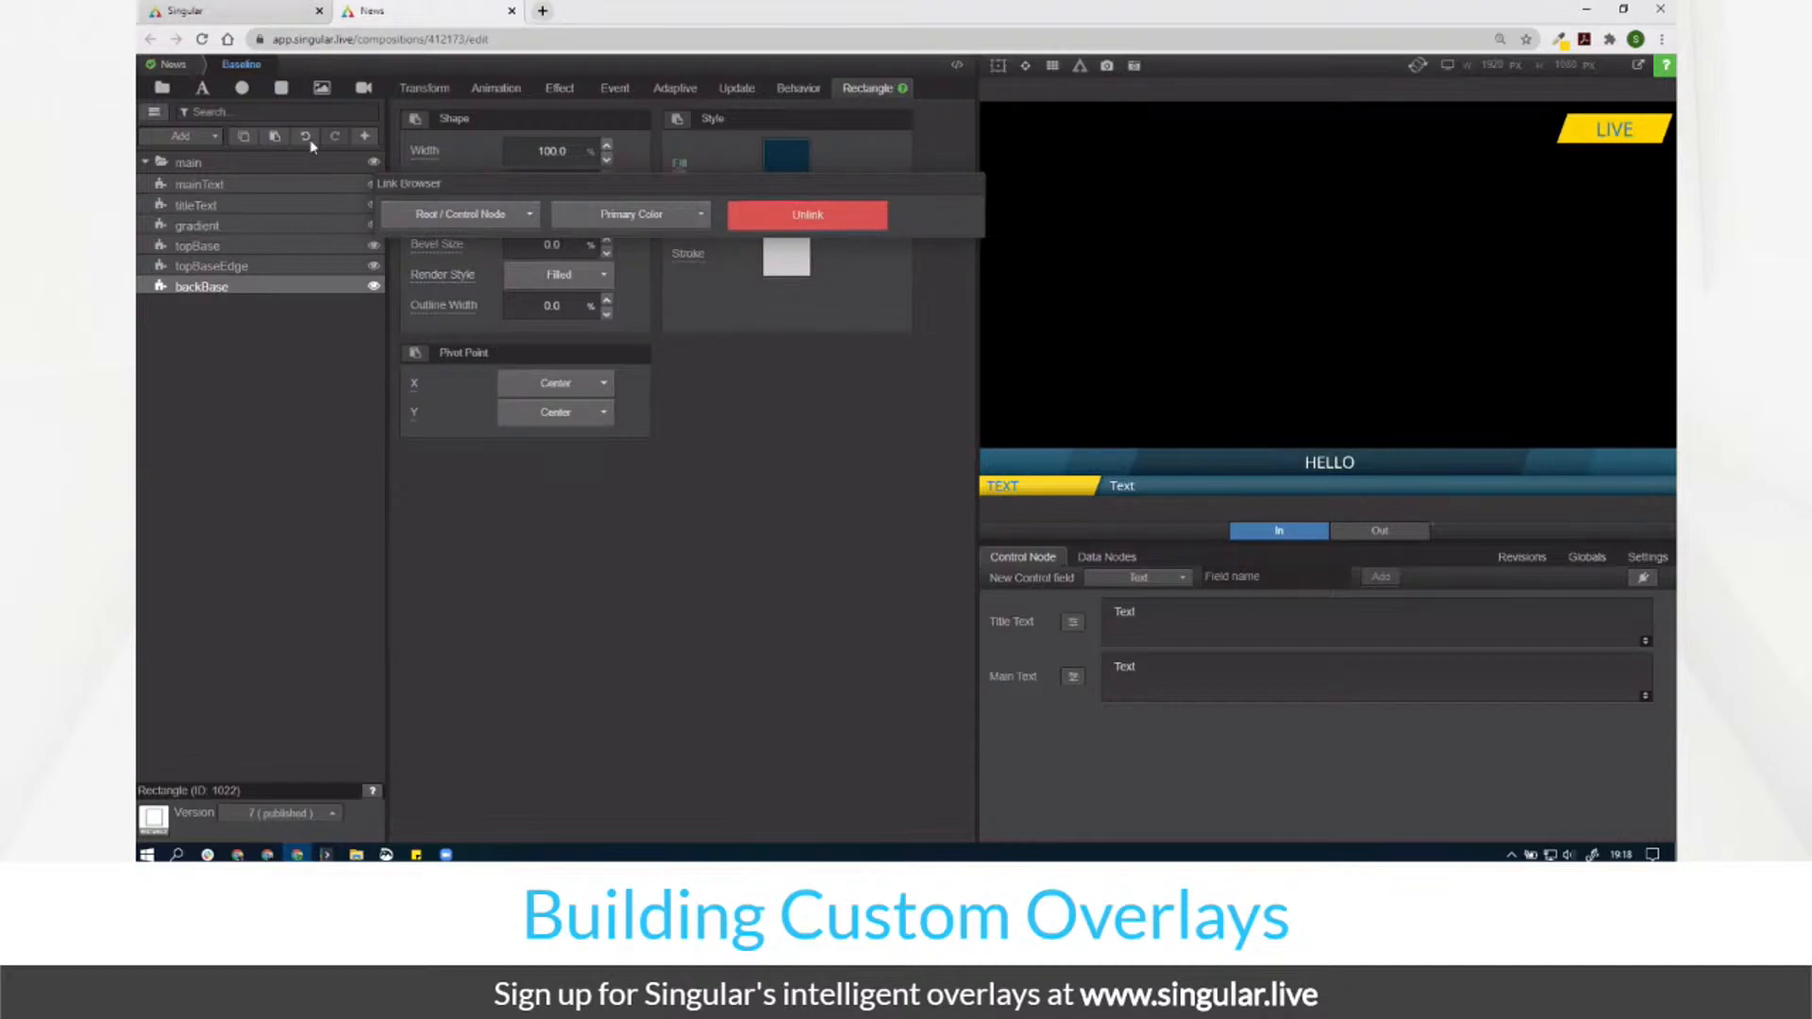
click(174, 65)
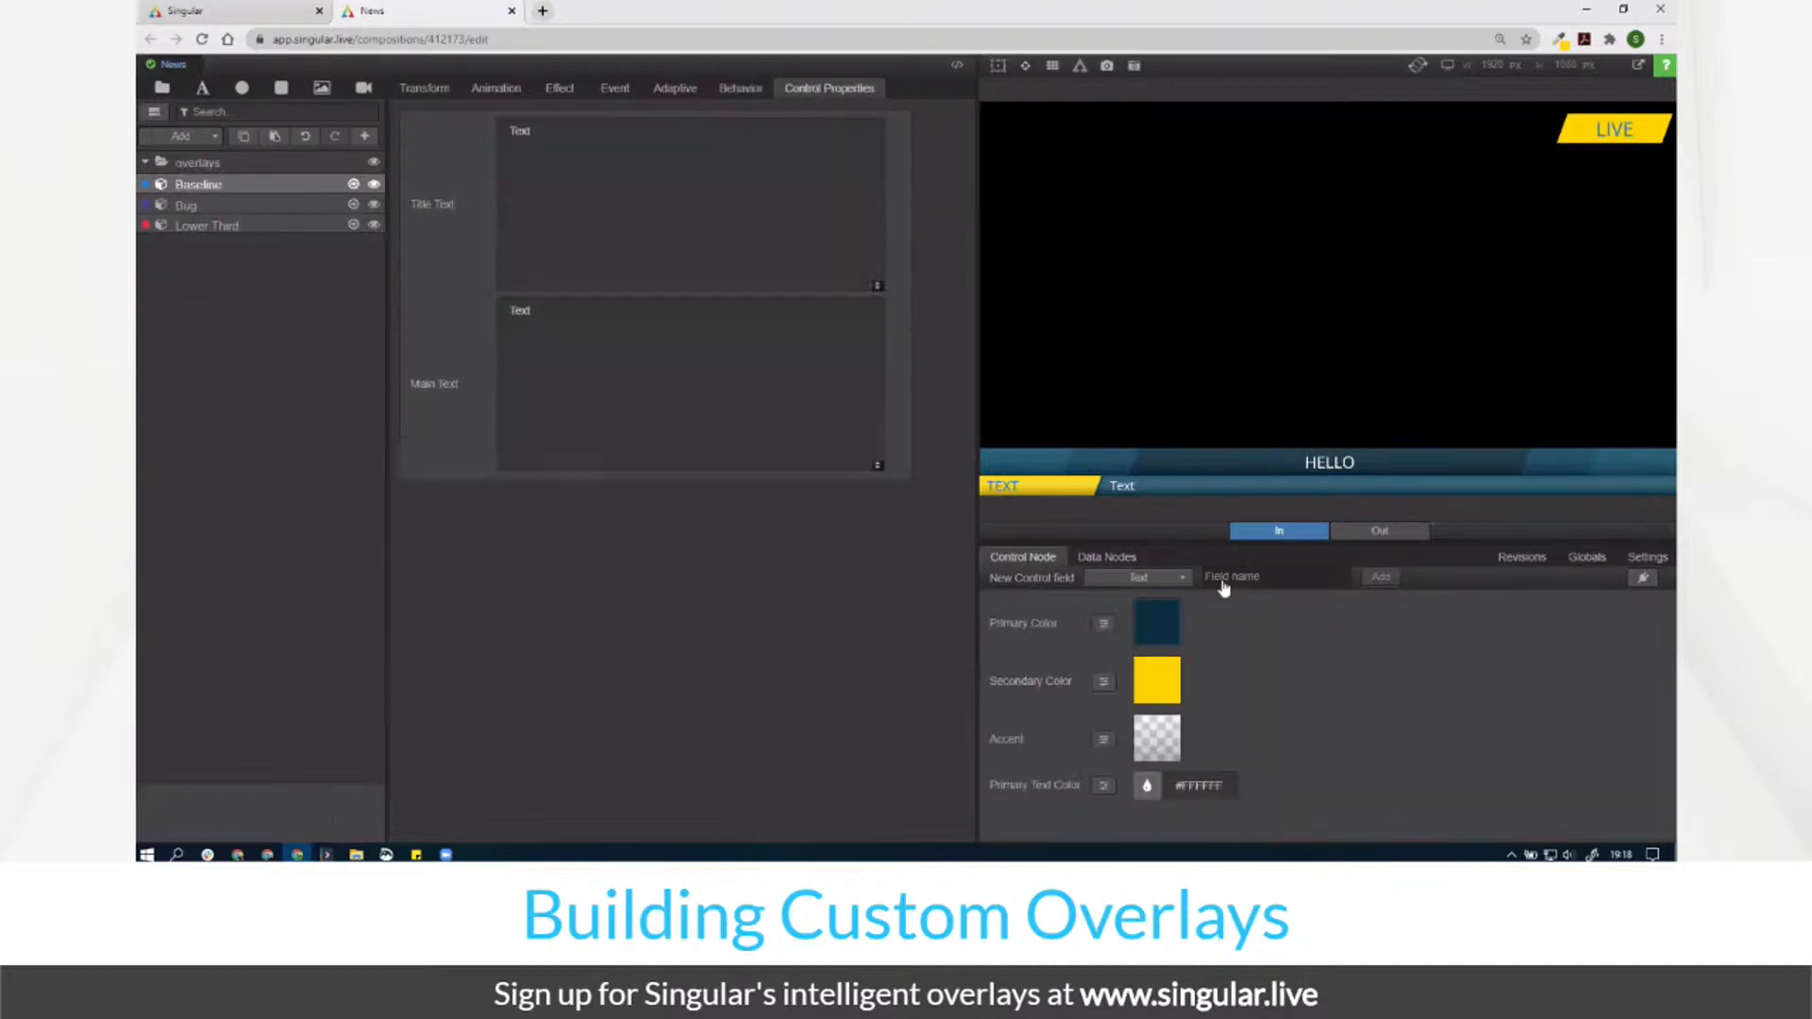
click(1171, 586)
Step: Add a Color field named Secondary Text Color set to #0B6DDA, then open Baseline
click(1172, 695)
click(1279, 582)
text(Secondary Text Col)
key(Return)
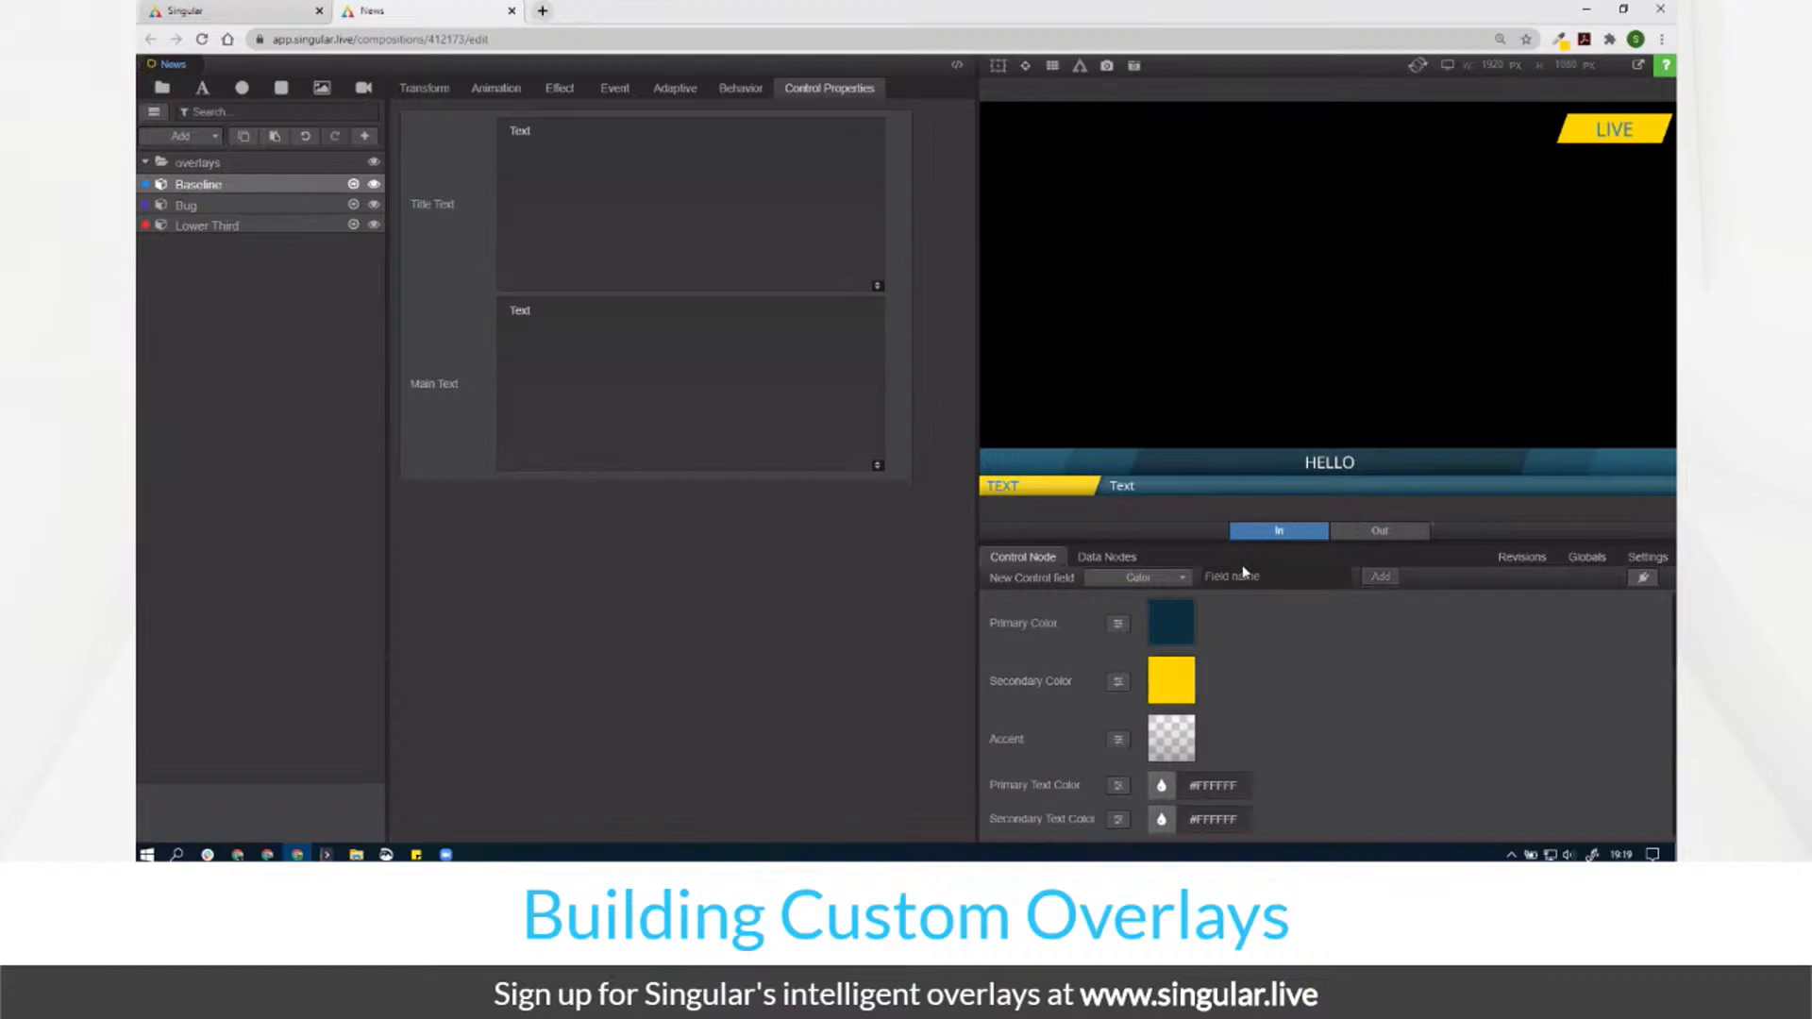
click(1215, 820)
text(#0B6DDA)
double_click(356, 188)
Step: Link titleText's colour to Secondary Text Color and move it above mainText
click(240, 184)
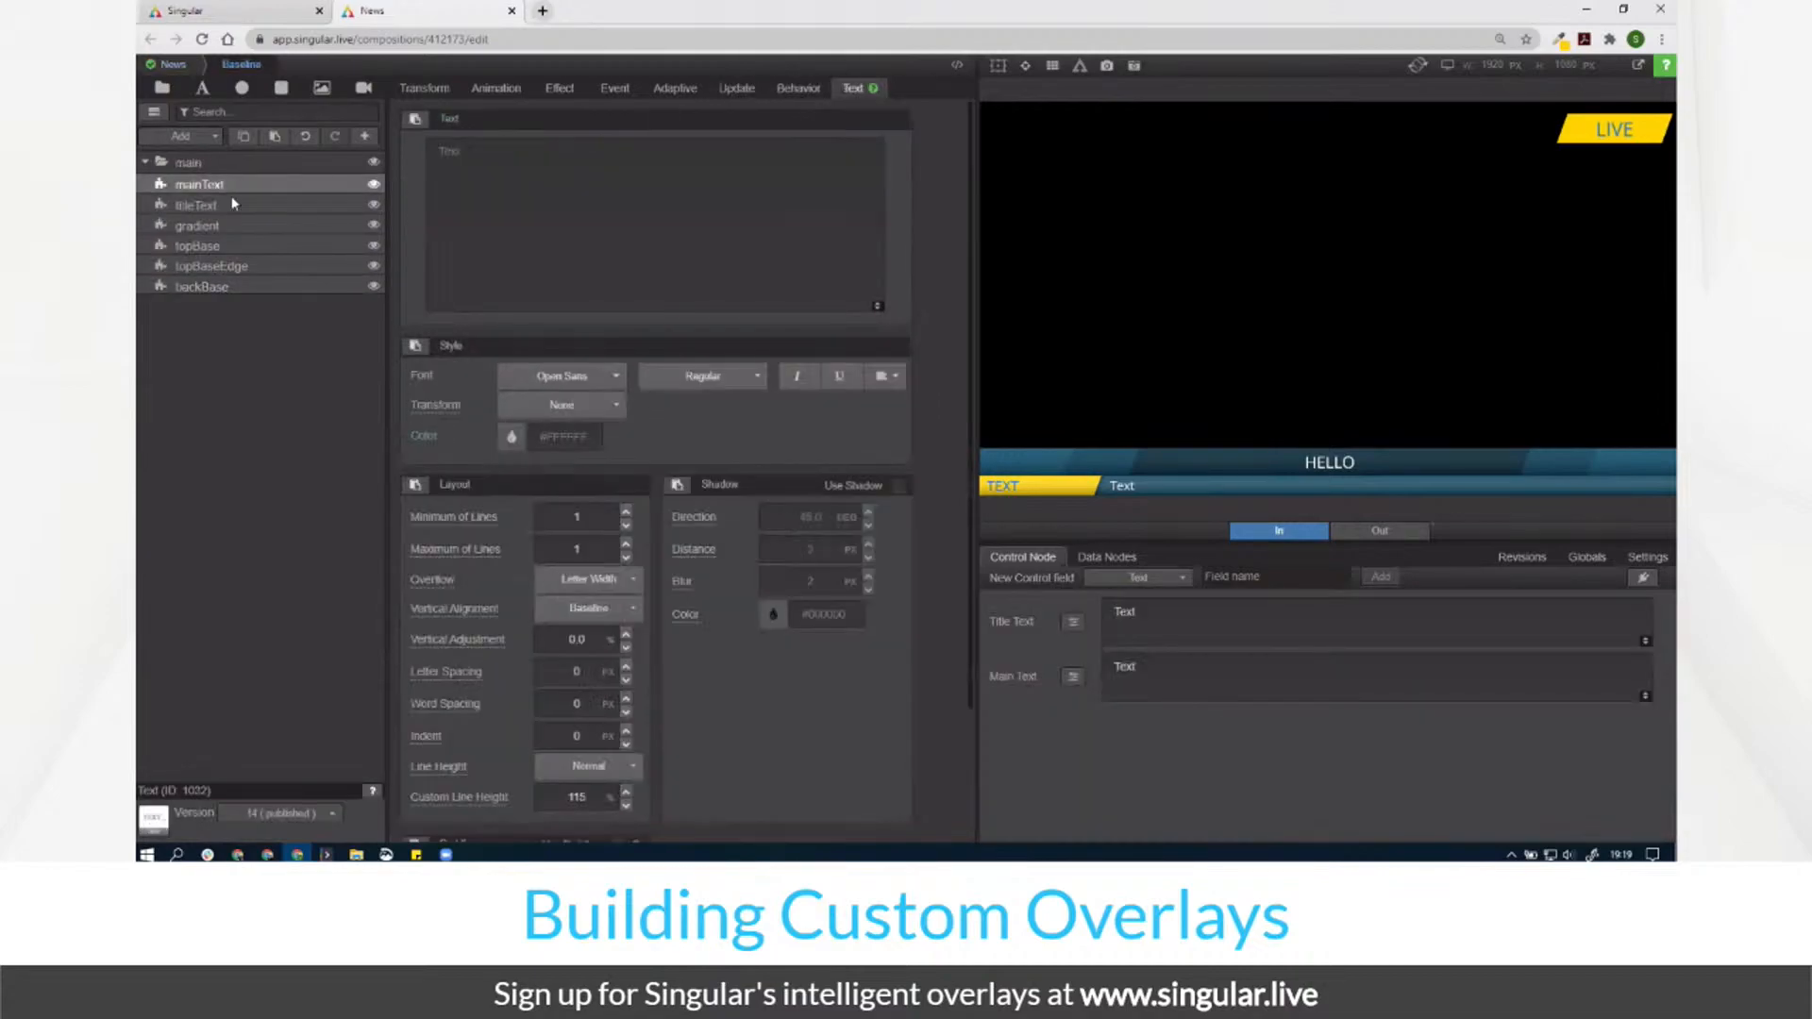
click(268, 206)
click(424, 436)
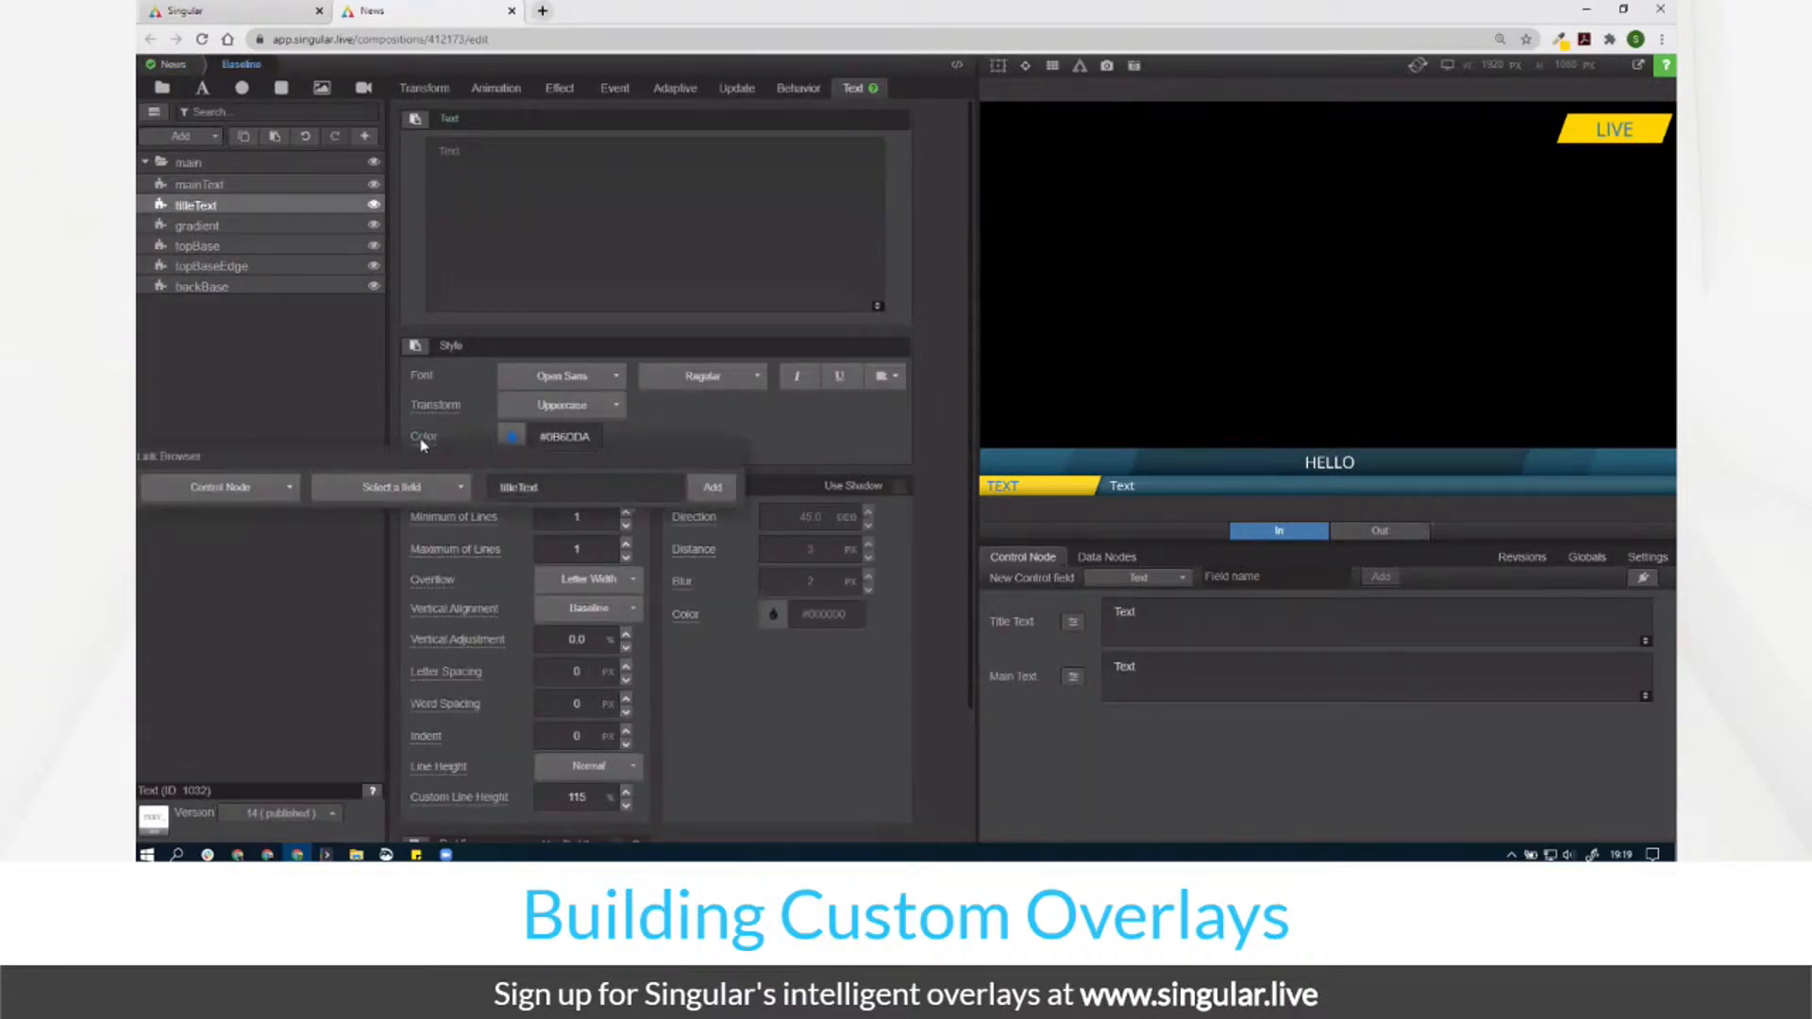
click(220, 487)
click(184, 514)
click(357, 494)
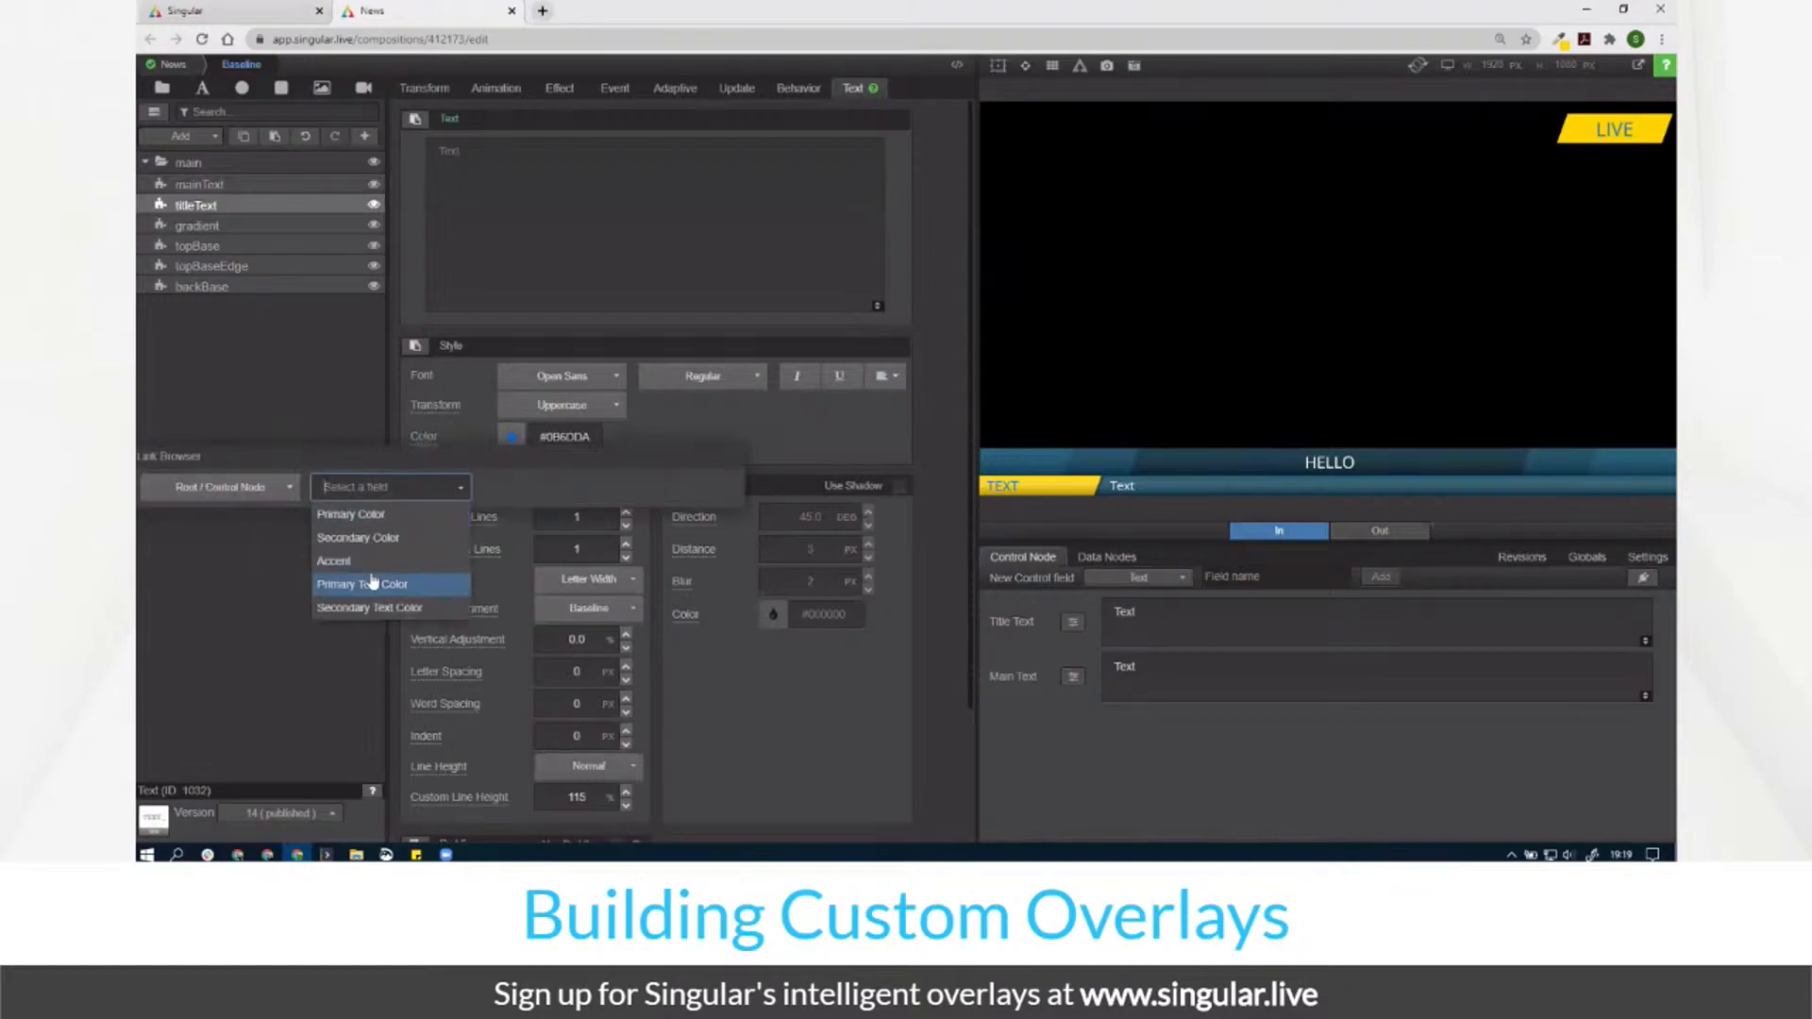
click(374, 614)
drag(236, 212, 234, 180)
Step: In the Bug overlay, link the LIVE text colour to Secondary Text Color, then select Lower Third in News
click(174, 66)
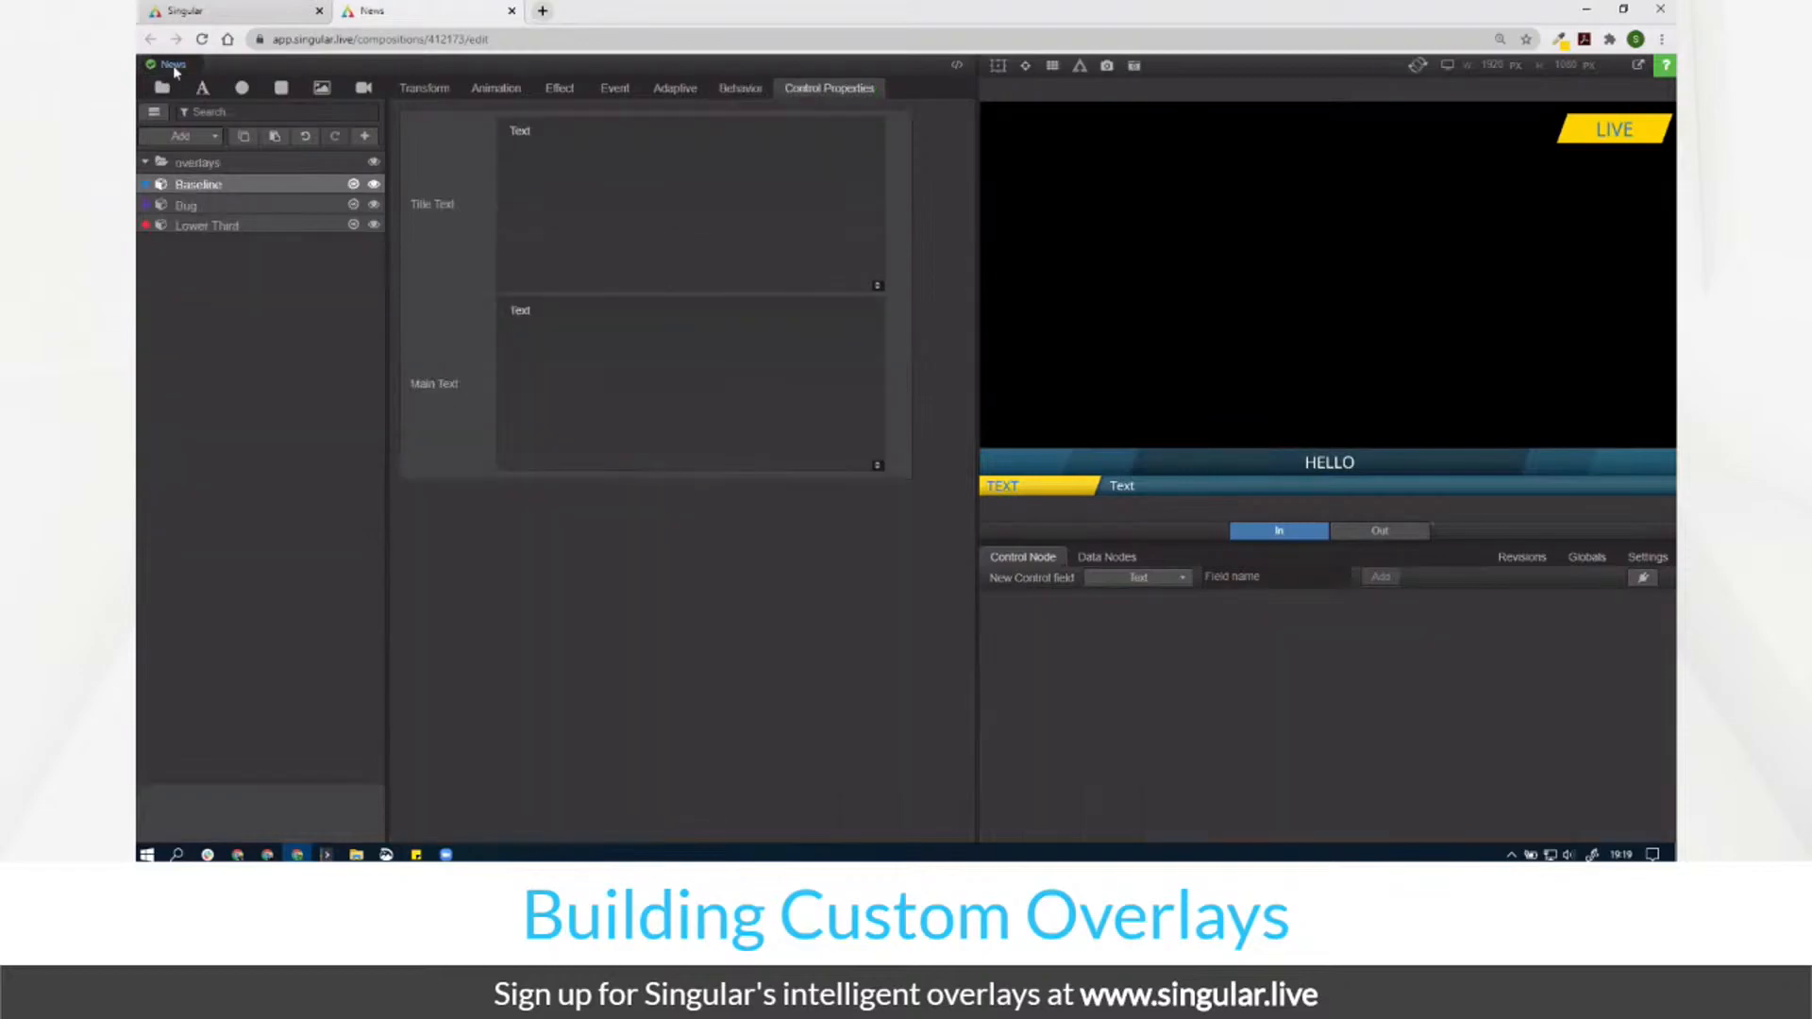
click(340, 205)
click(355, 204)
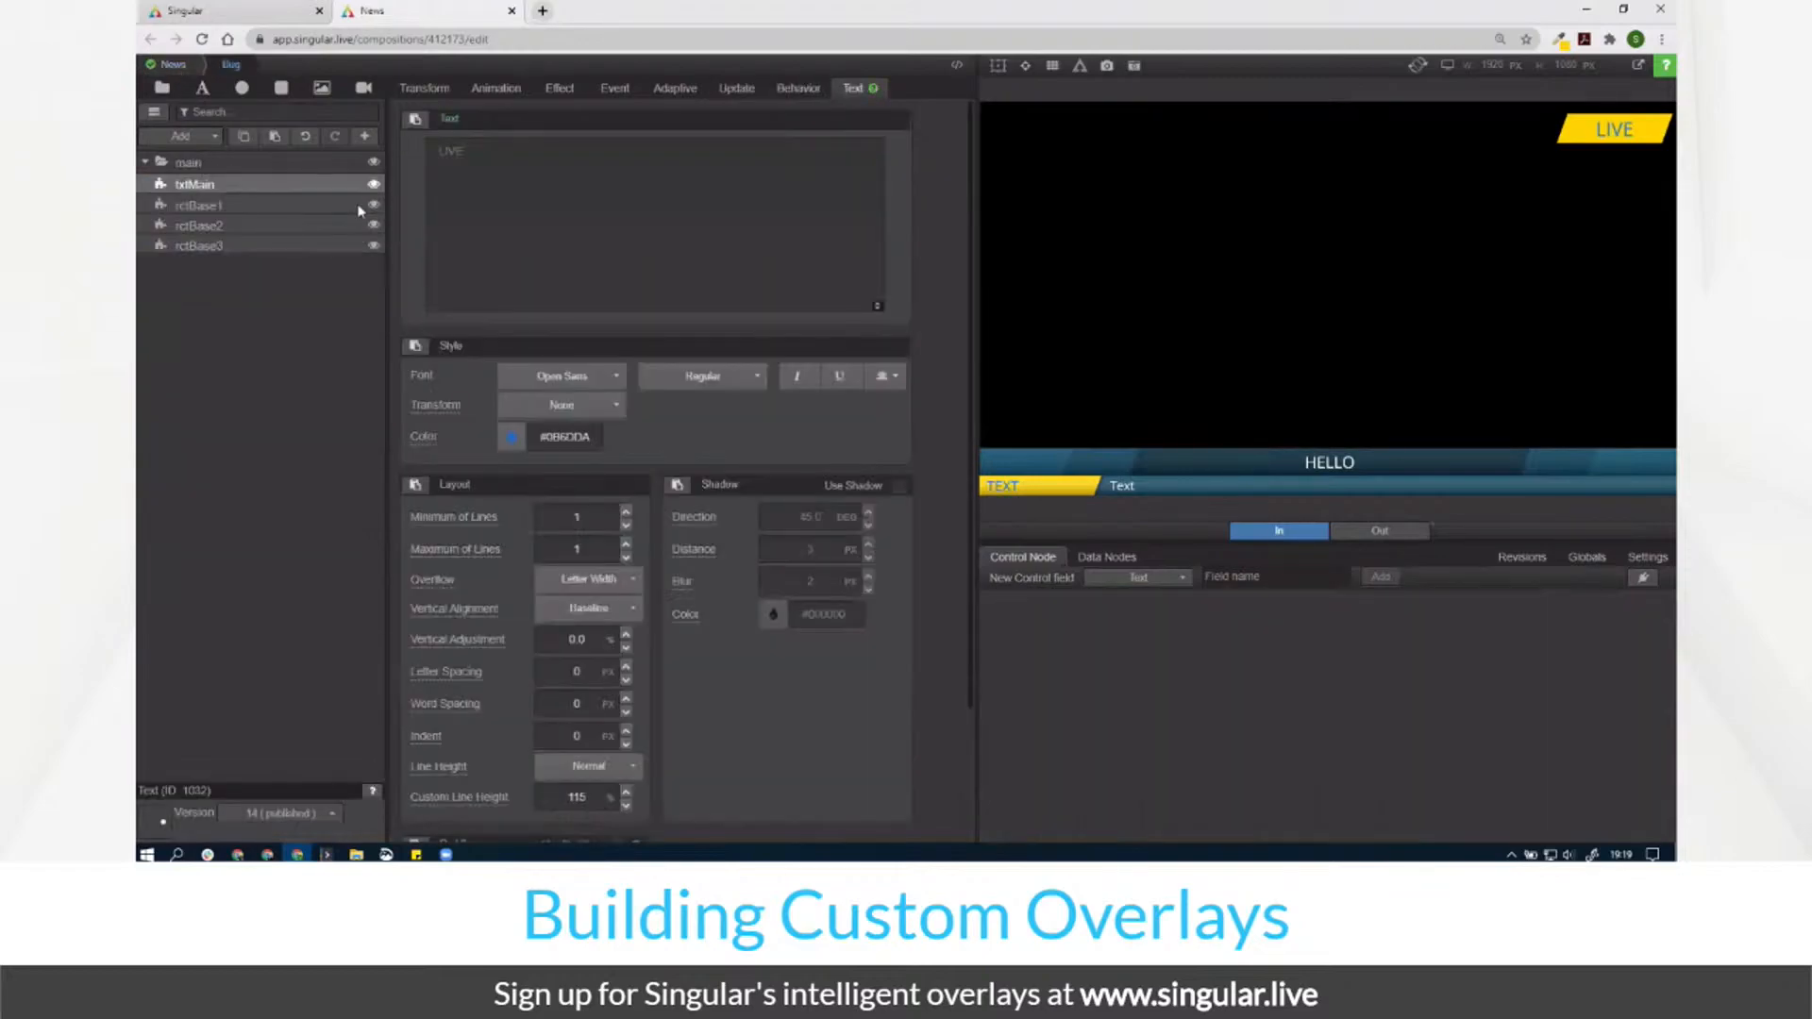
click(424, 440)
click(240, 493)
click(234, 521)
click(385, 489)
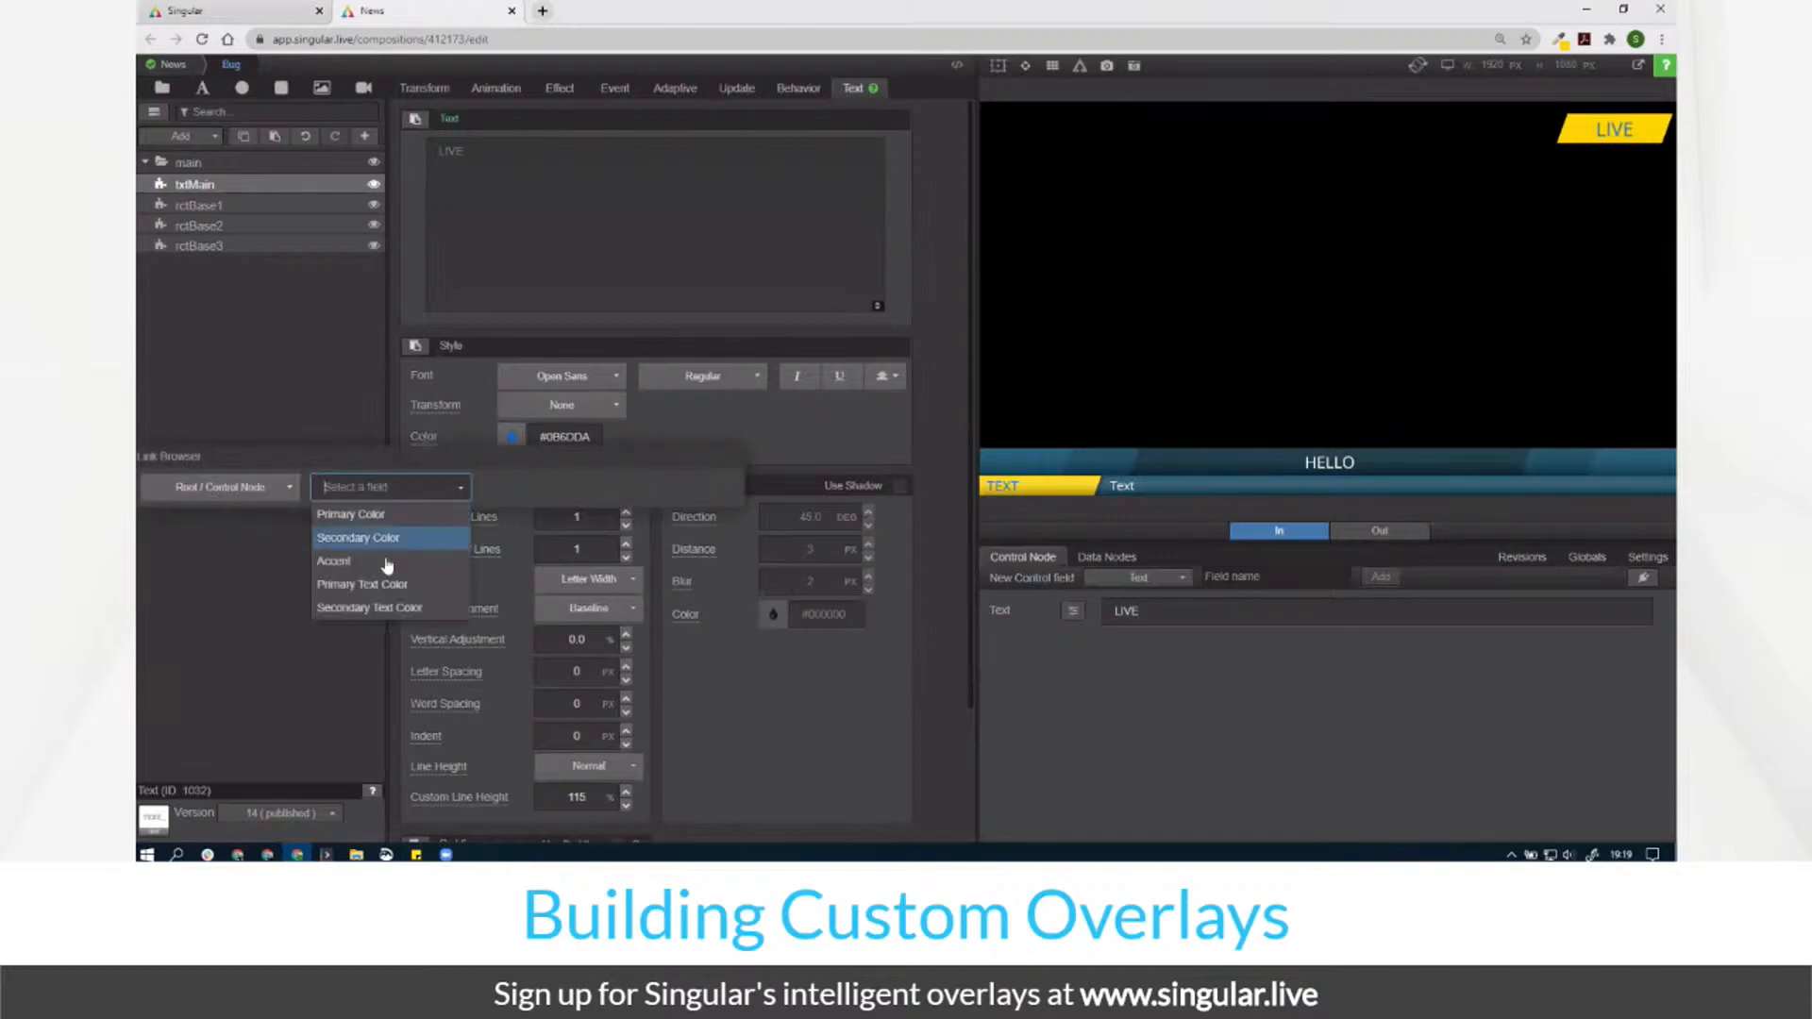
click(381, 608)
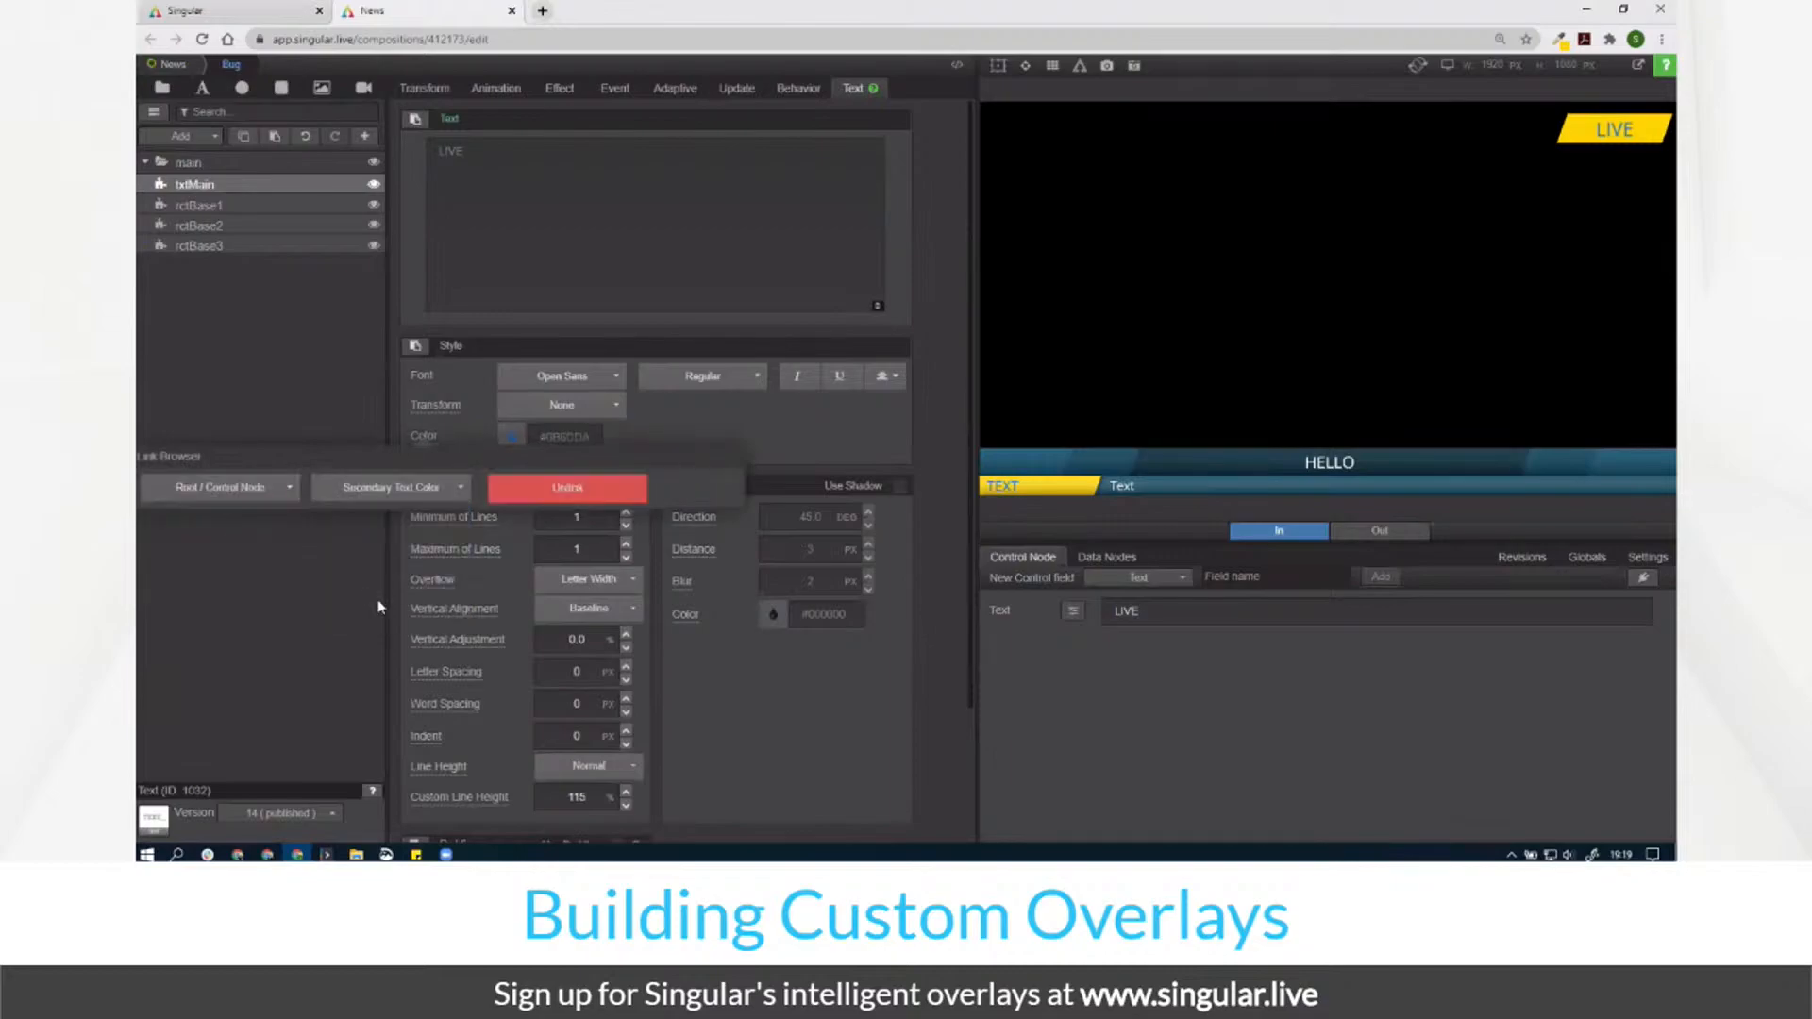
click(225, 364)
click(174, 66)
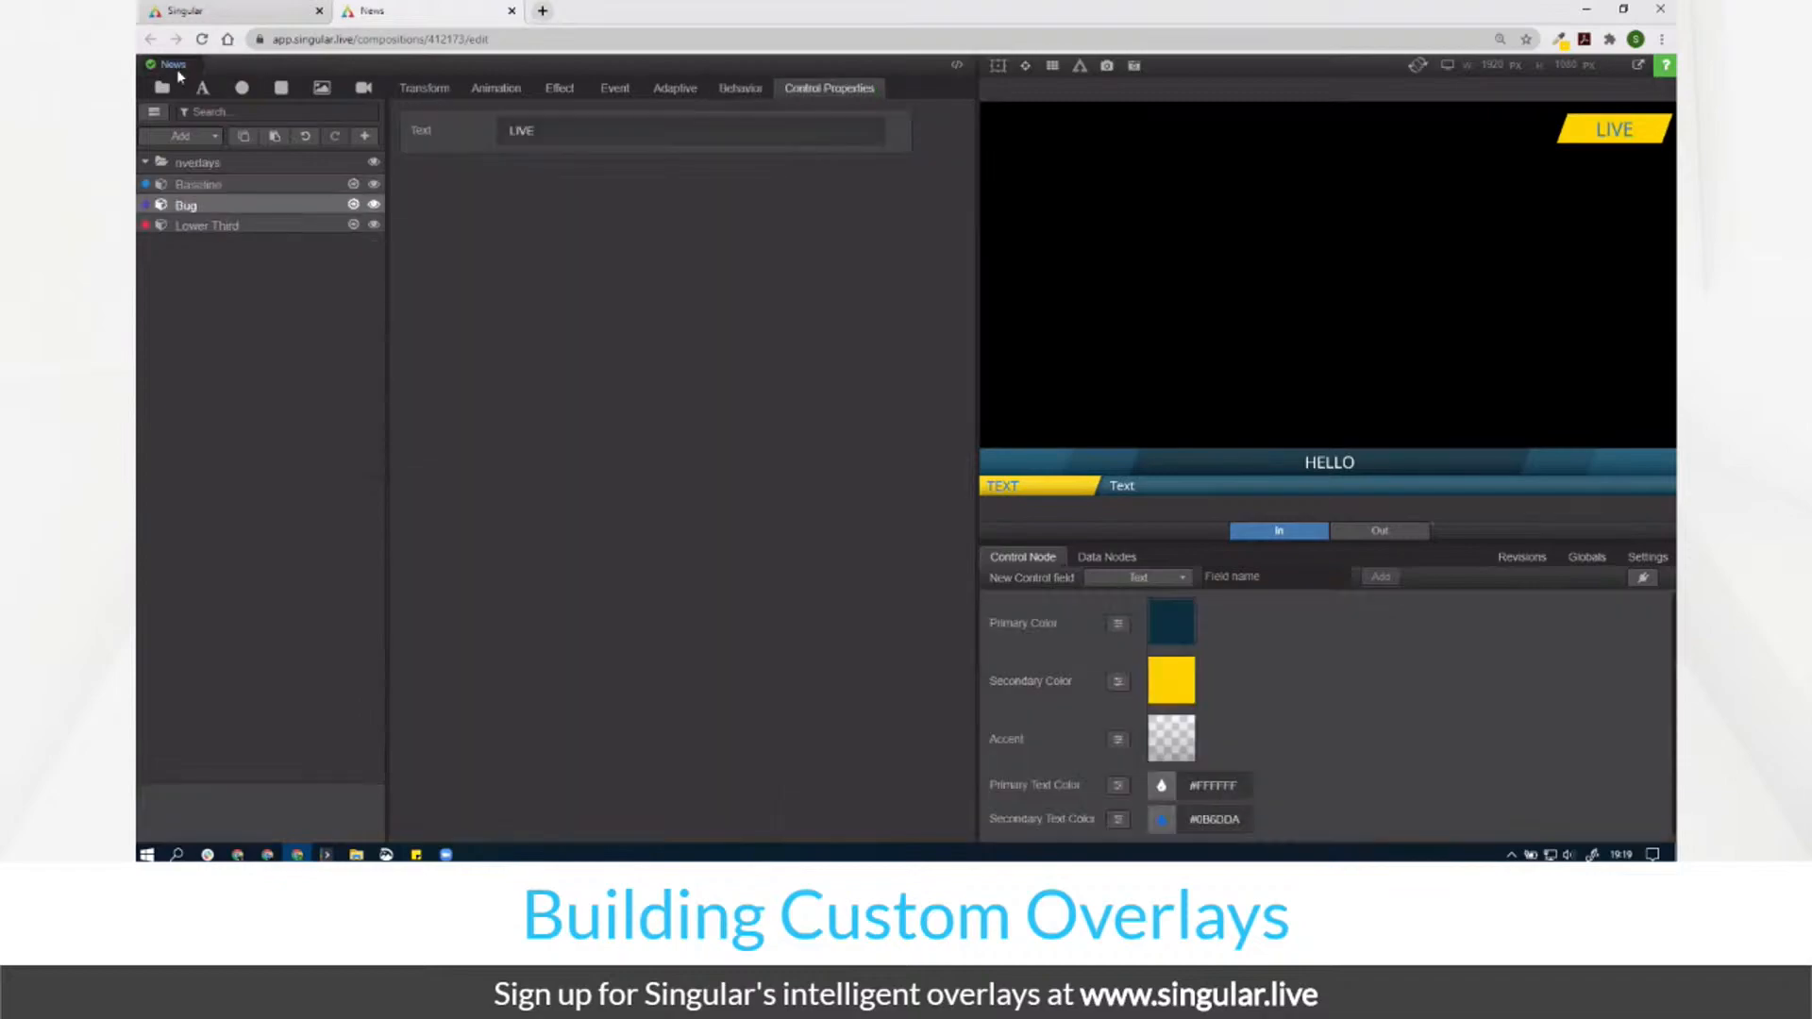
click(306, 228)
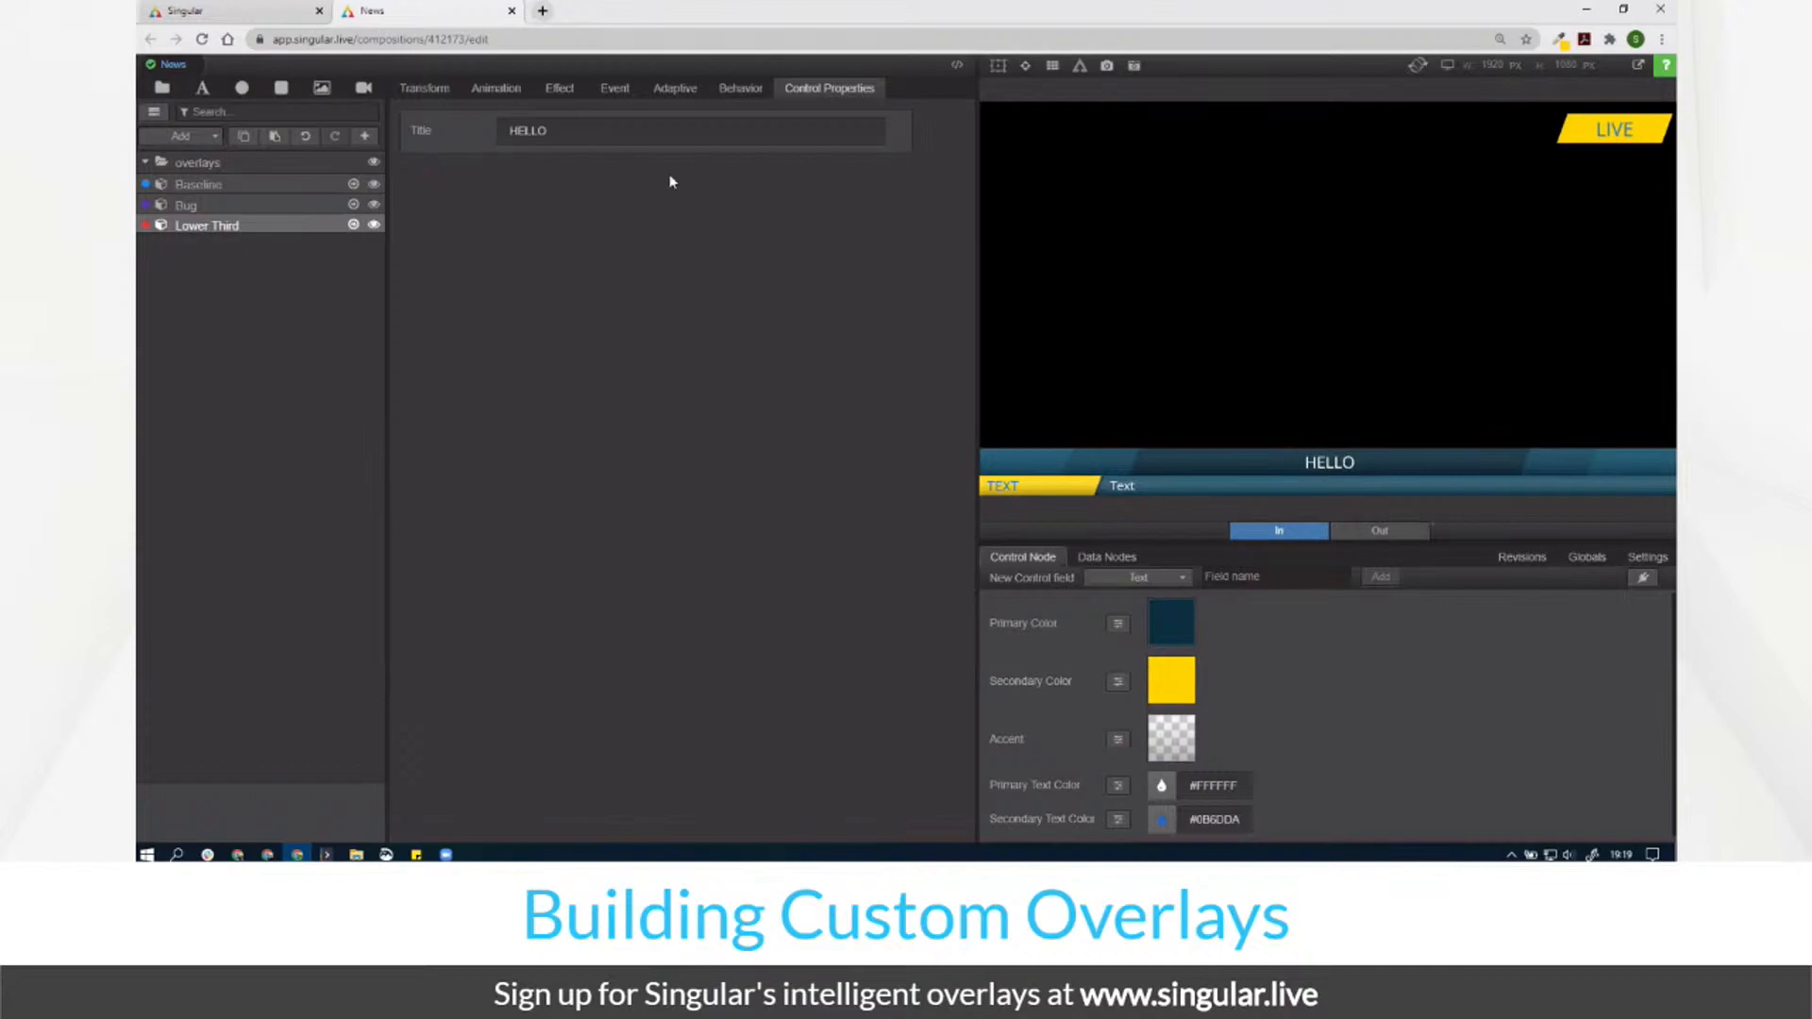
Step: Set Primary Color to hex 3f0a0a, then brighten it to a vivid red
click(1166, 614)
double_click(1103, 391)
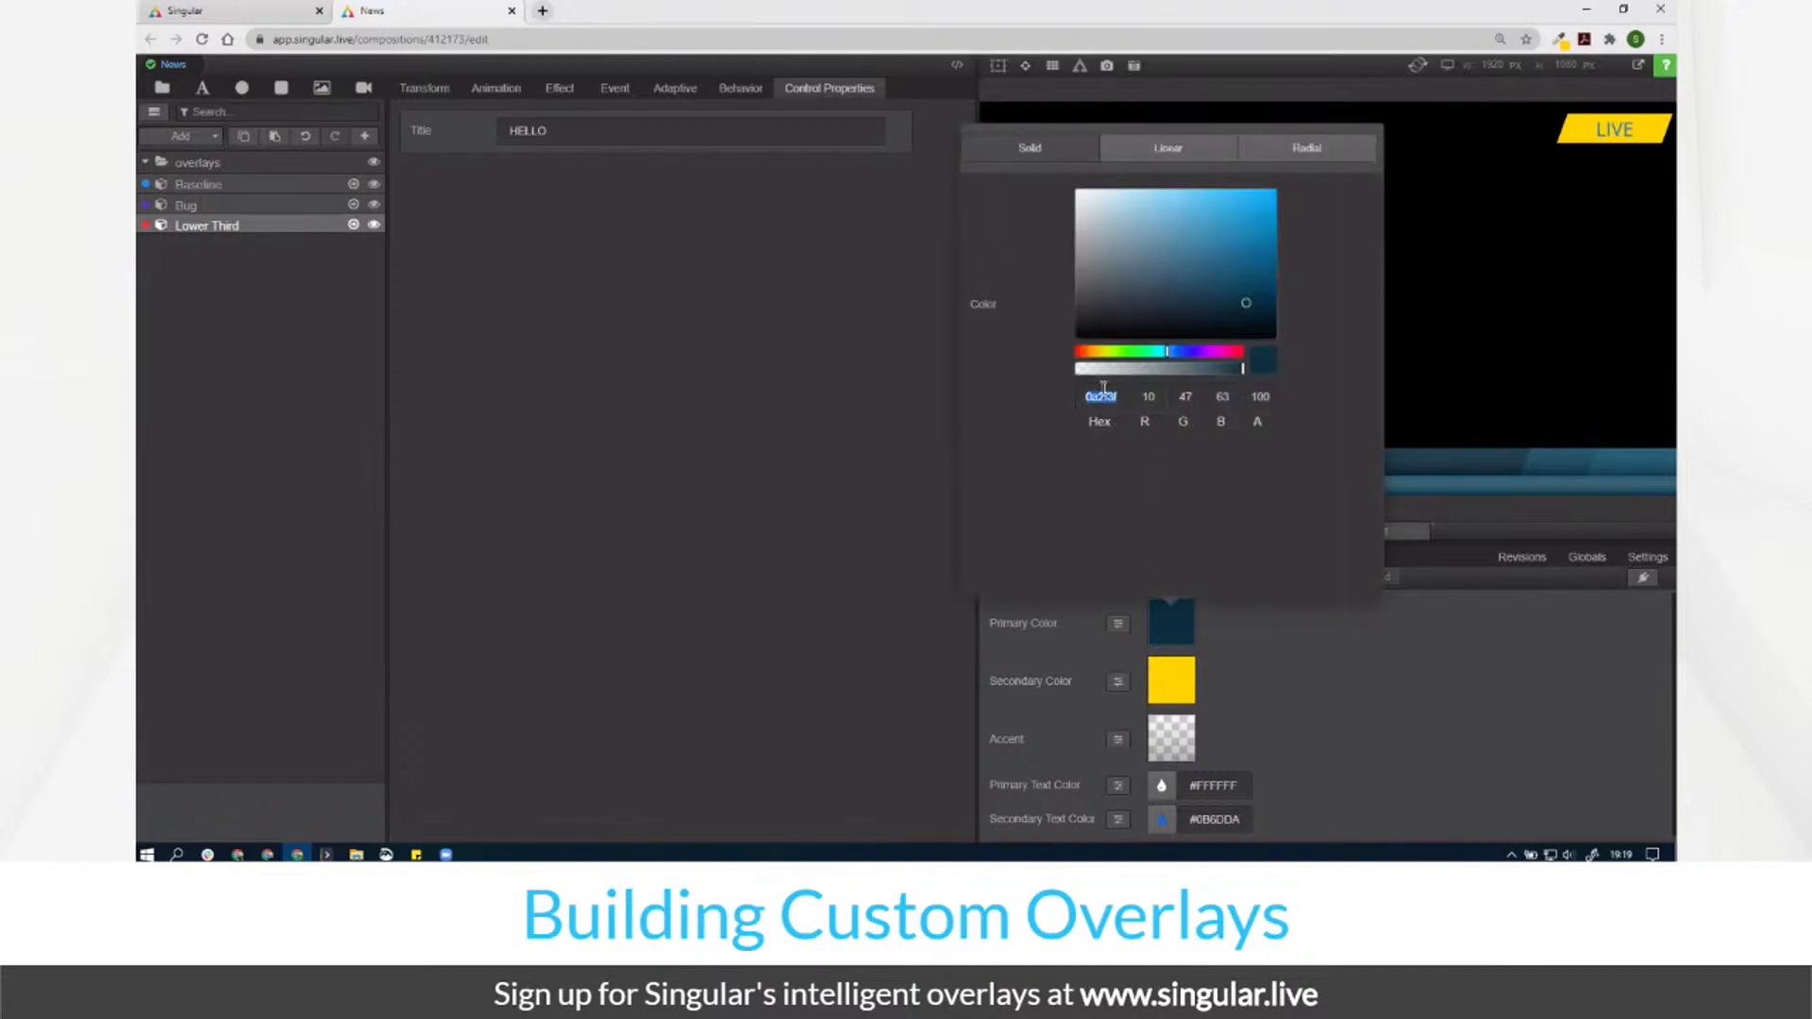
text(3f0a0a)
click(1262, 202)
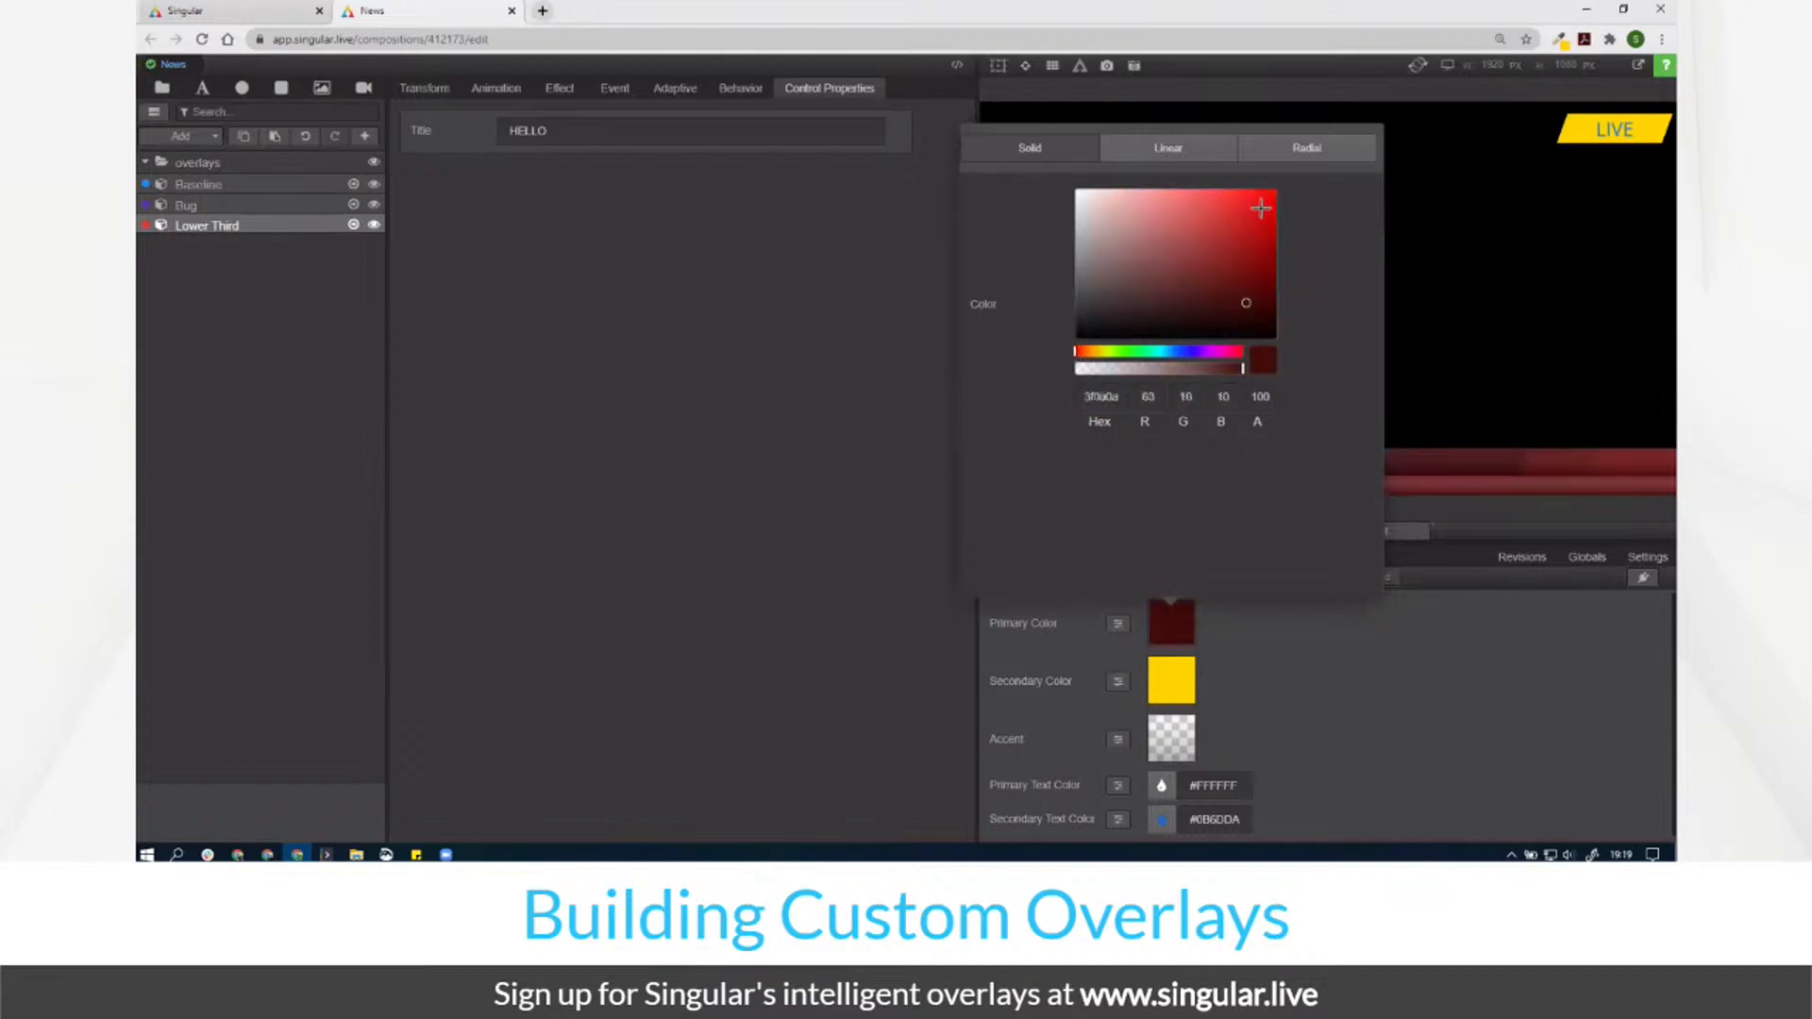
click(1400, 680)
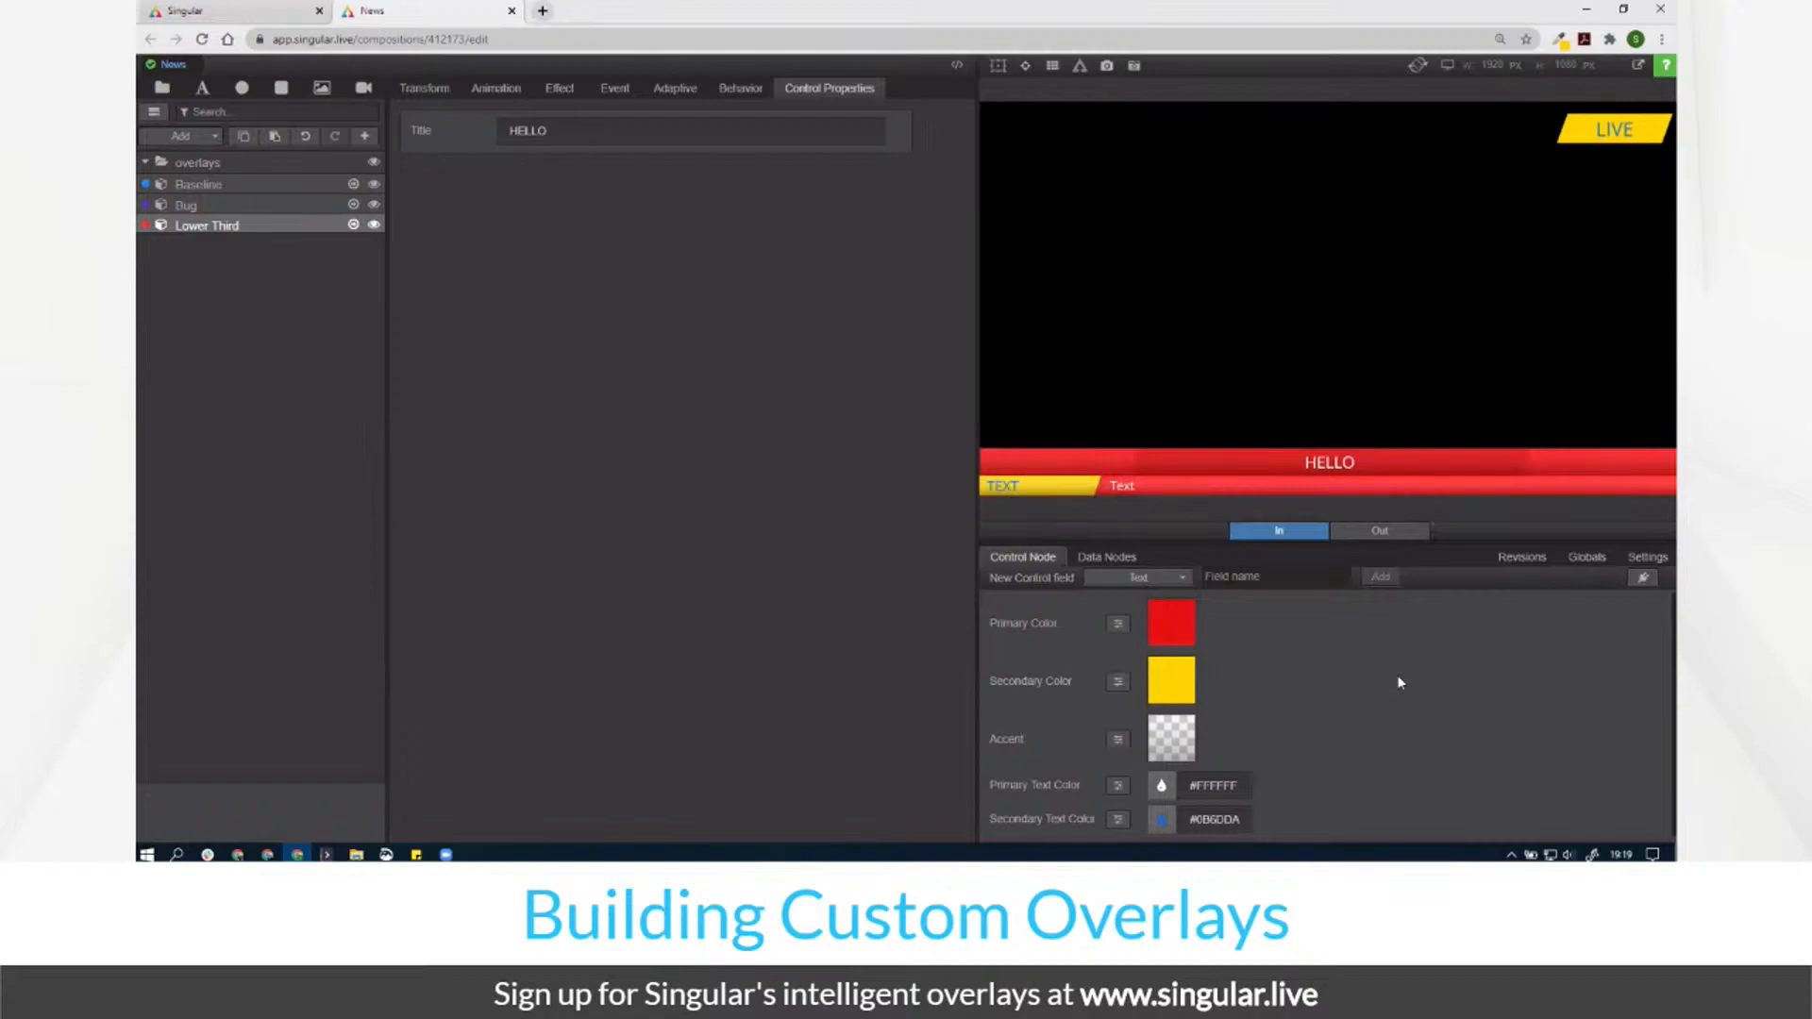
Step: Darken Primary Color to deep red 850c0c and open the Lower Third composition
click(1185, 629)
click(1255, 272)
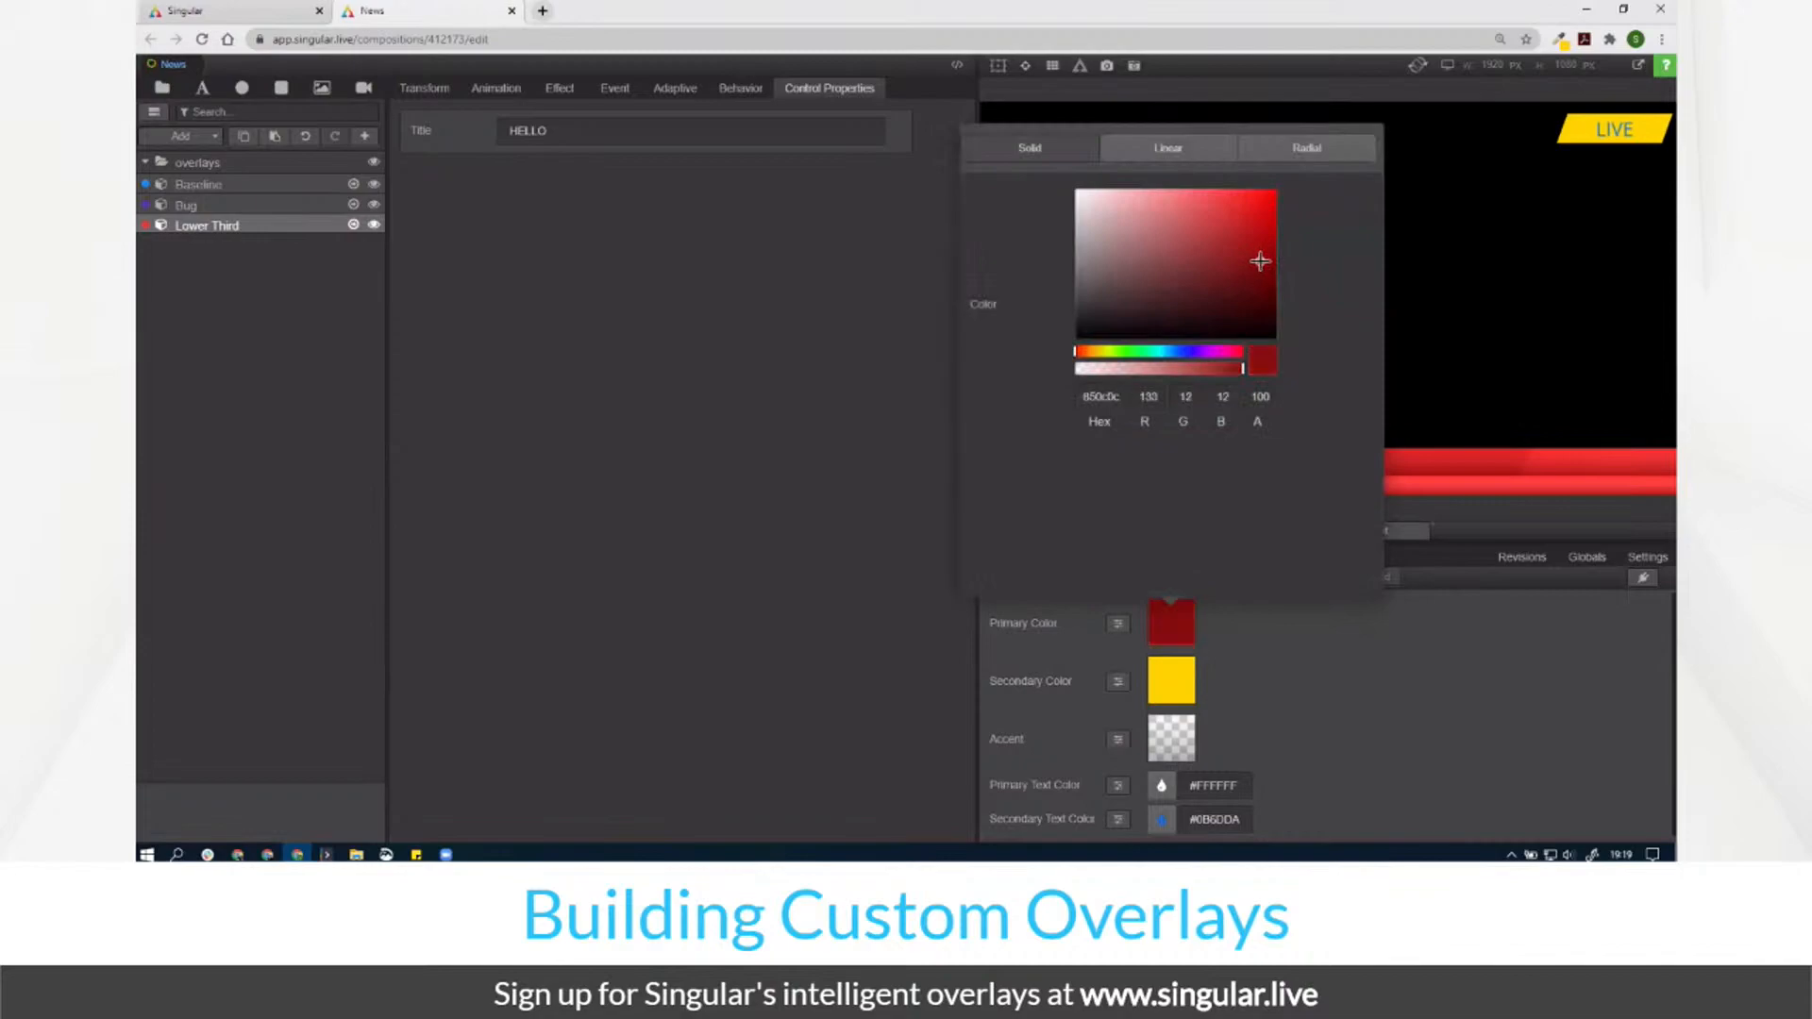
click(1439, 729)
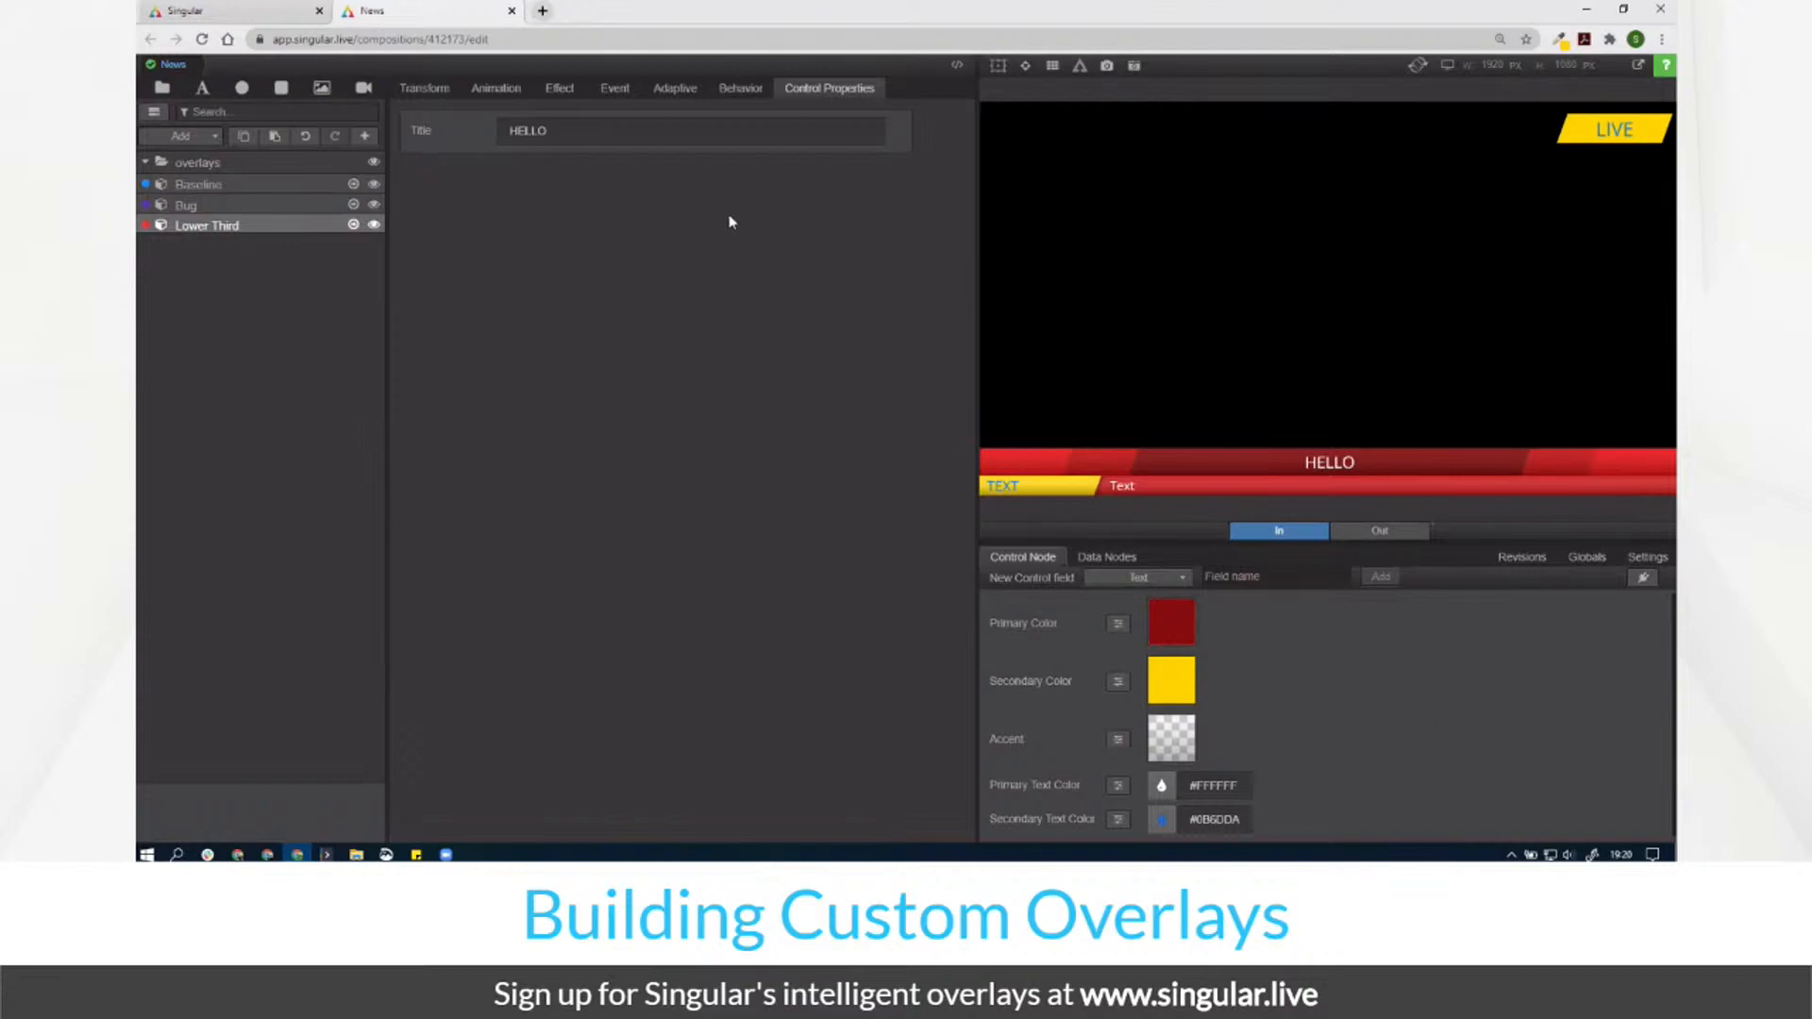
click(353, 225)
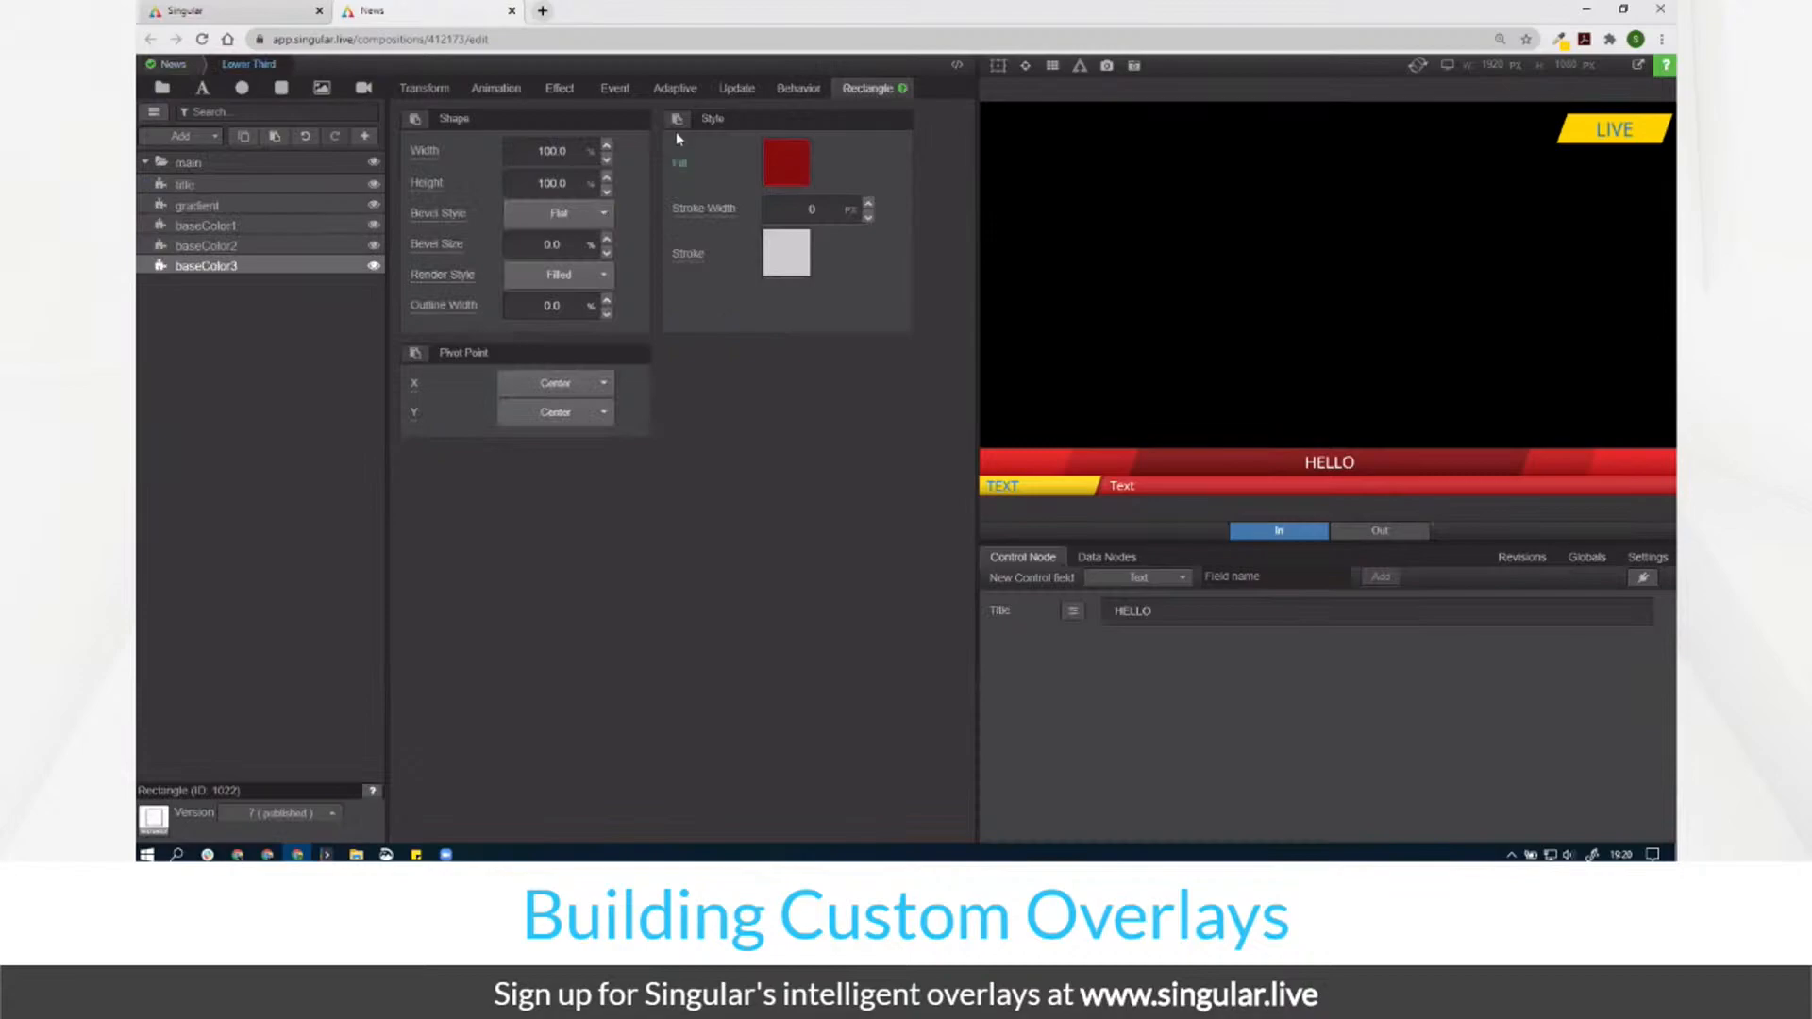
Step: Inspect the Update animation of baseColor1 and baseColor2, then return to News
click(732, 88)
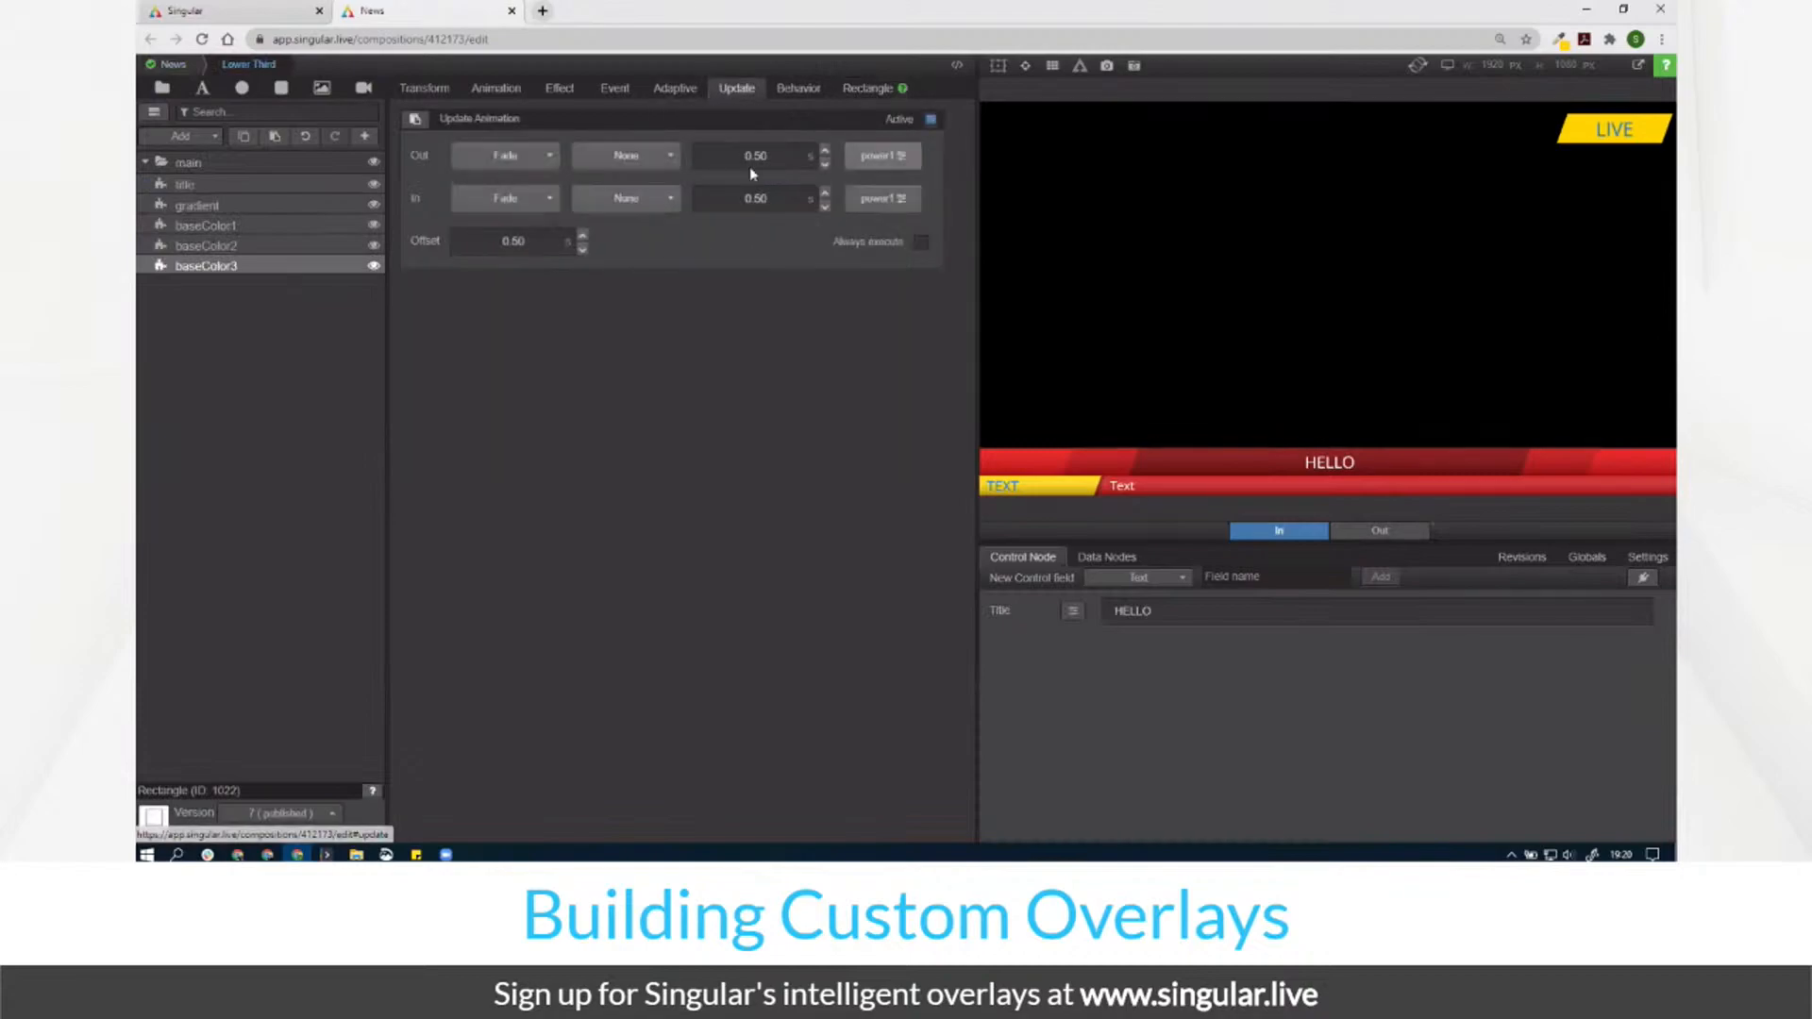
click(208, 245)
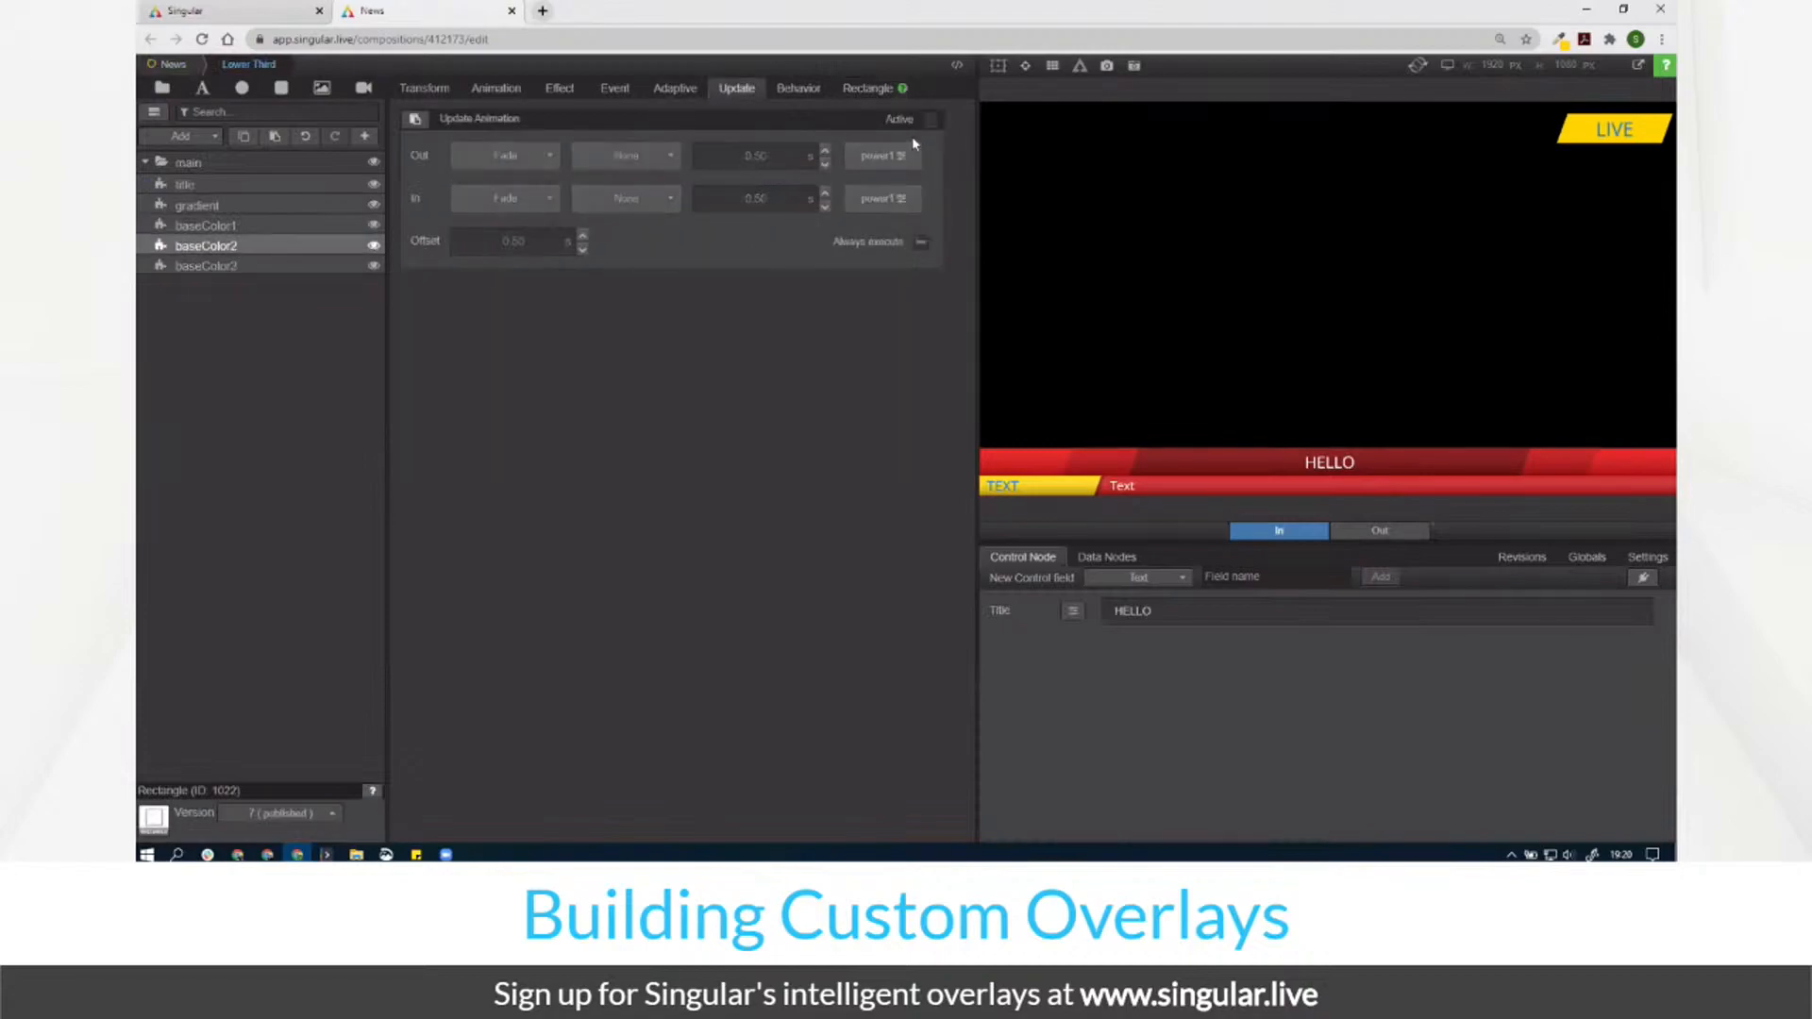
click(272, 228)
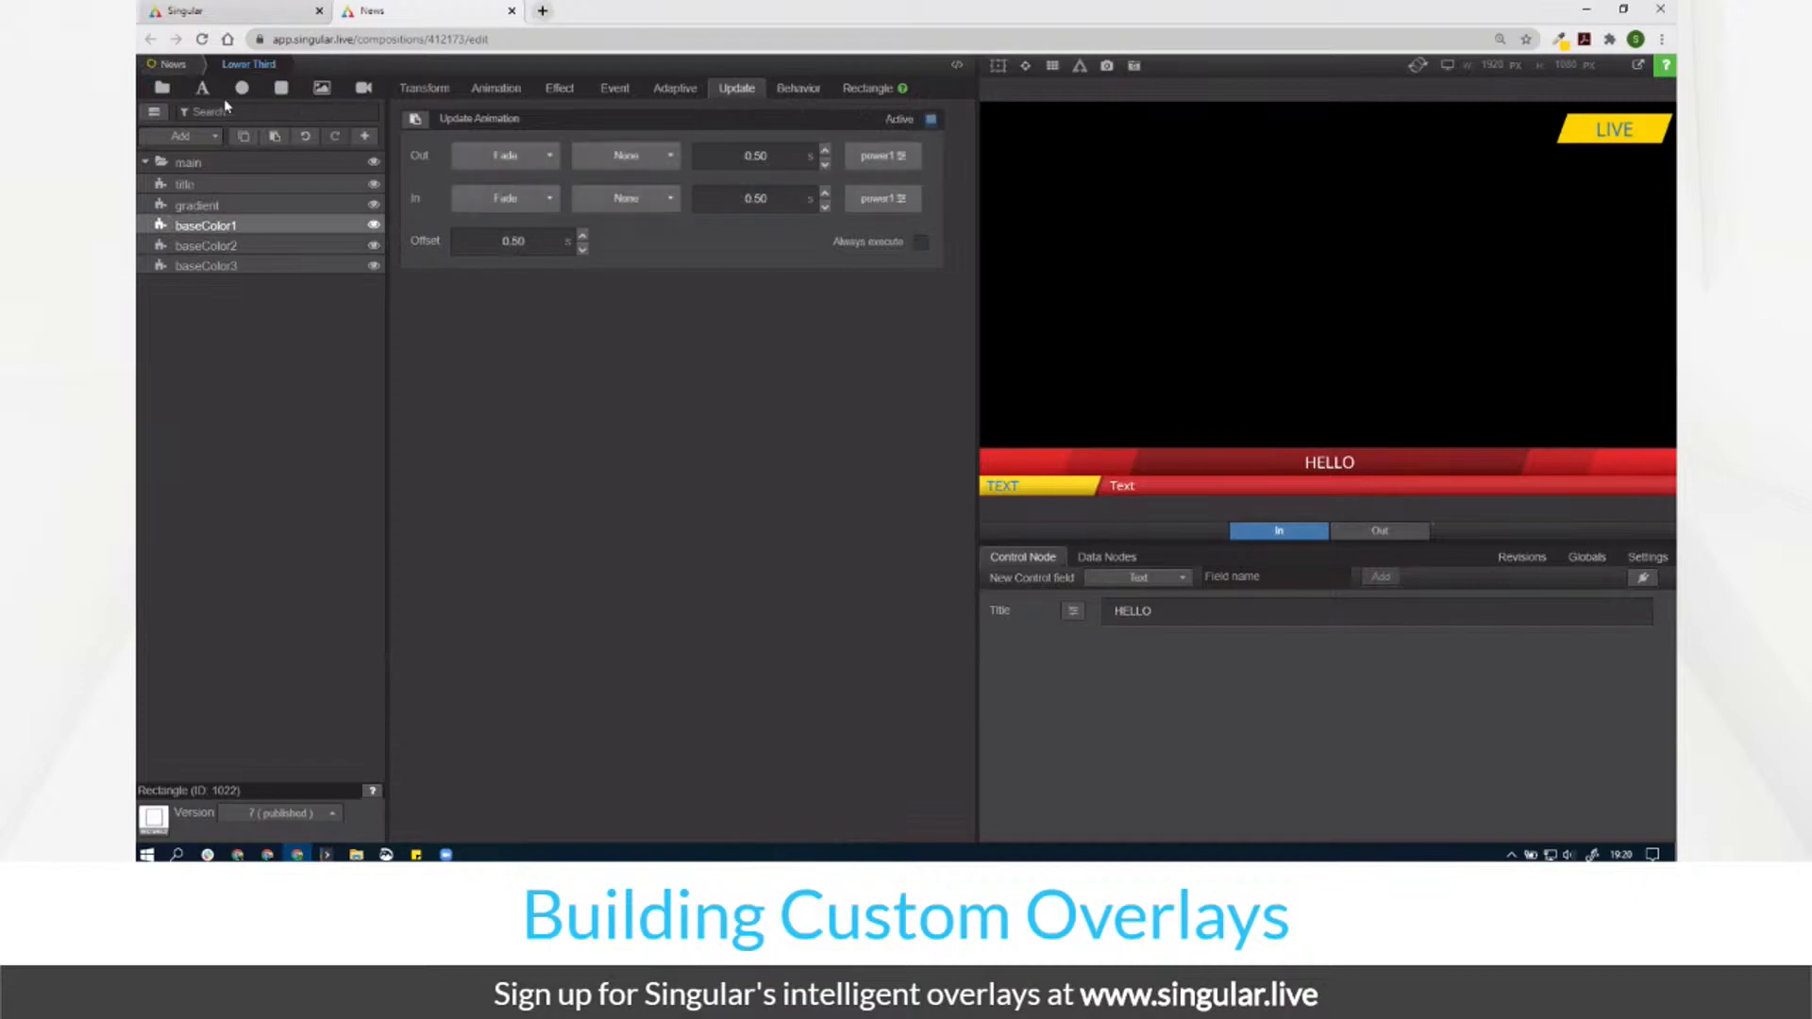
click(171, 64)
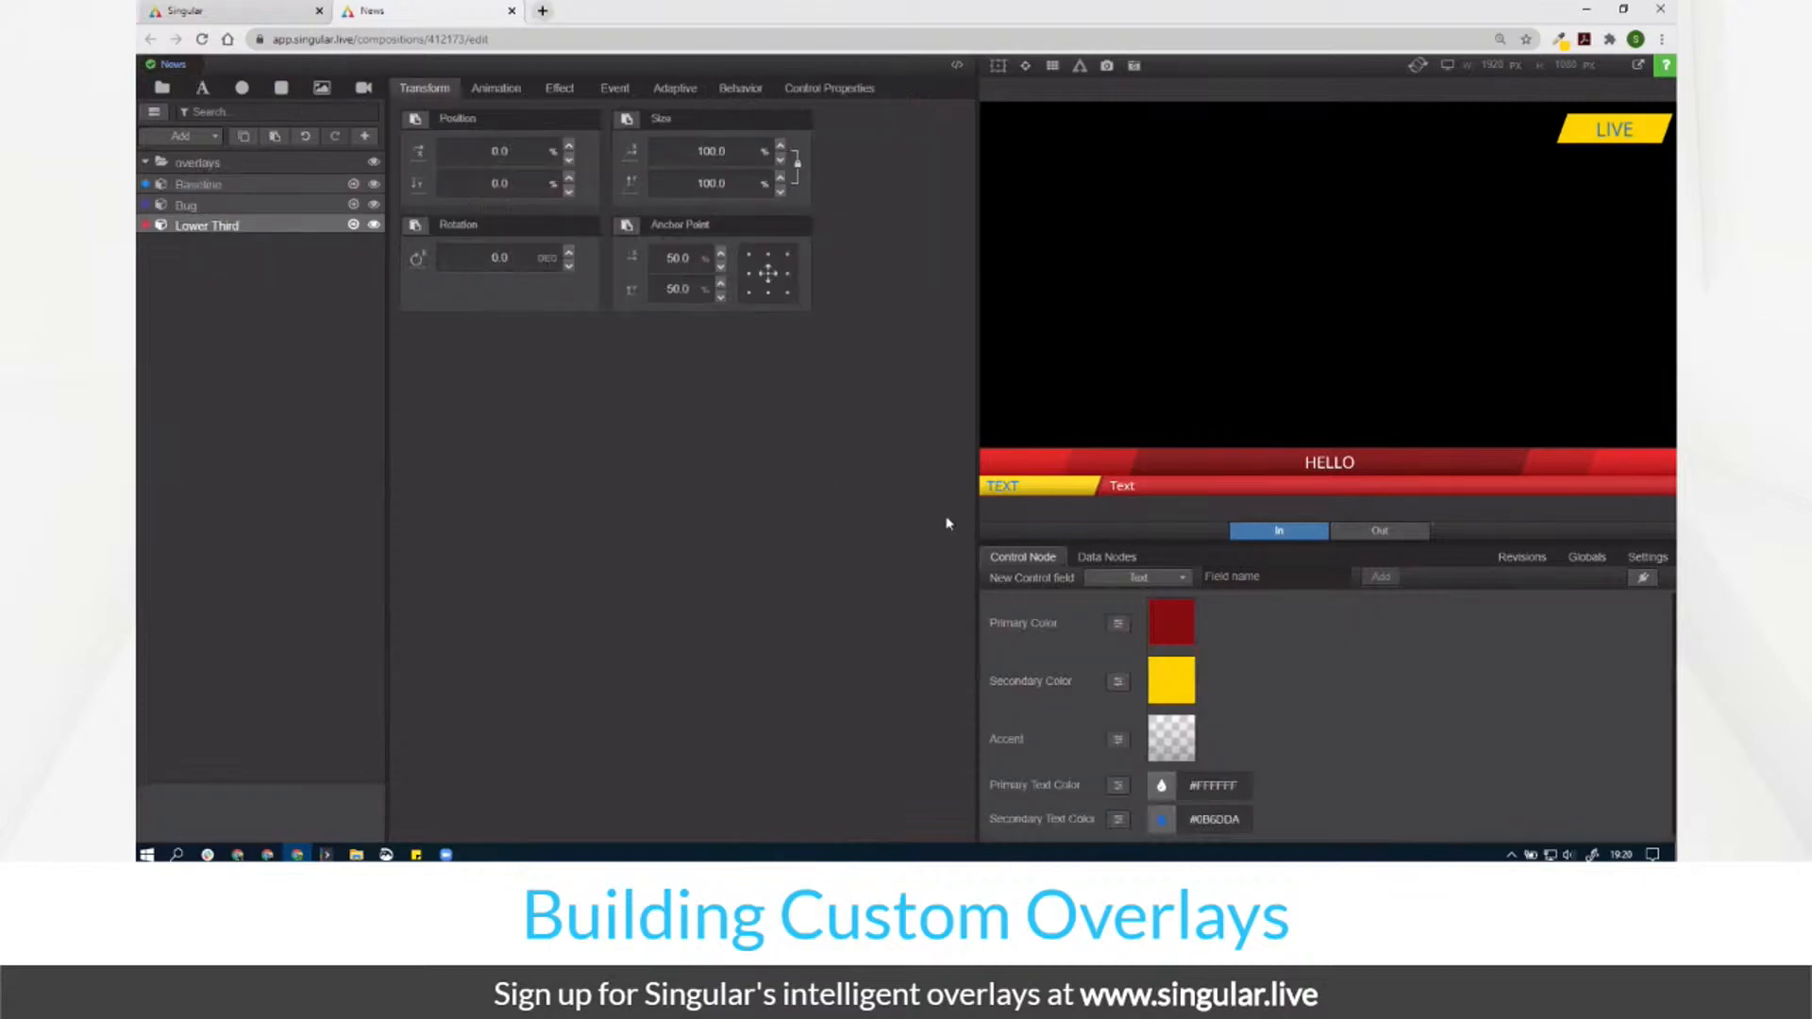
Step: Try cyan, red and orange hues for the Primary Color in the preview
click(1169, 642)
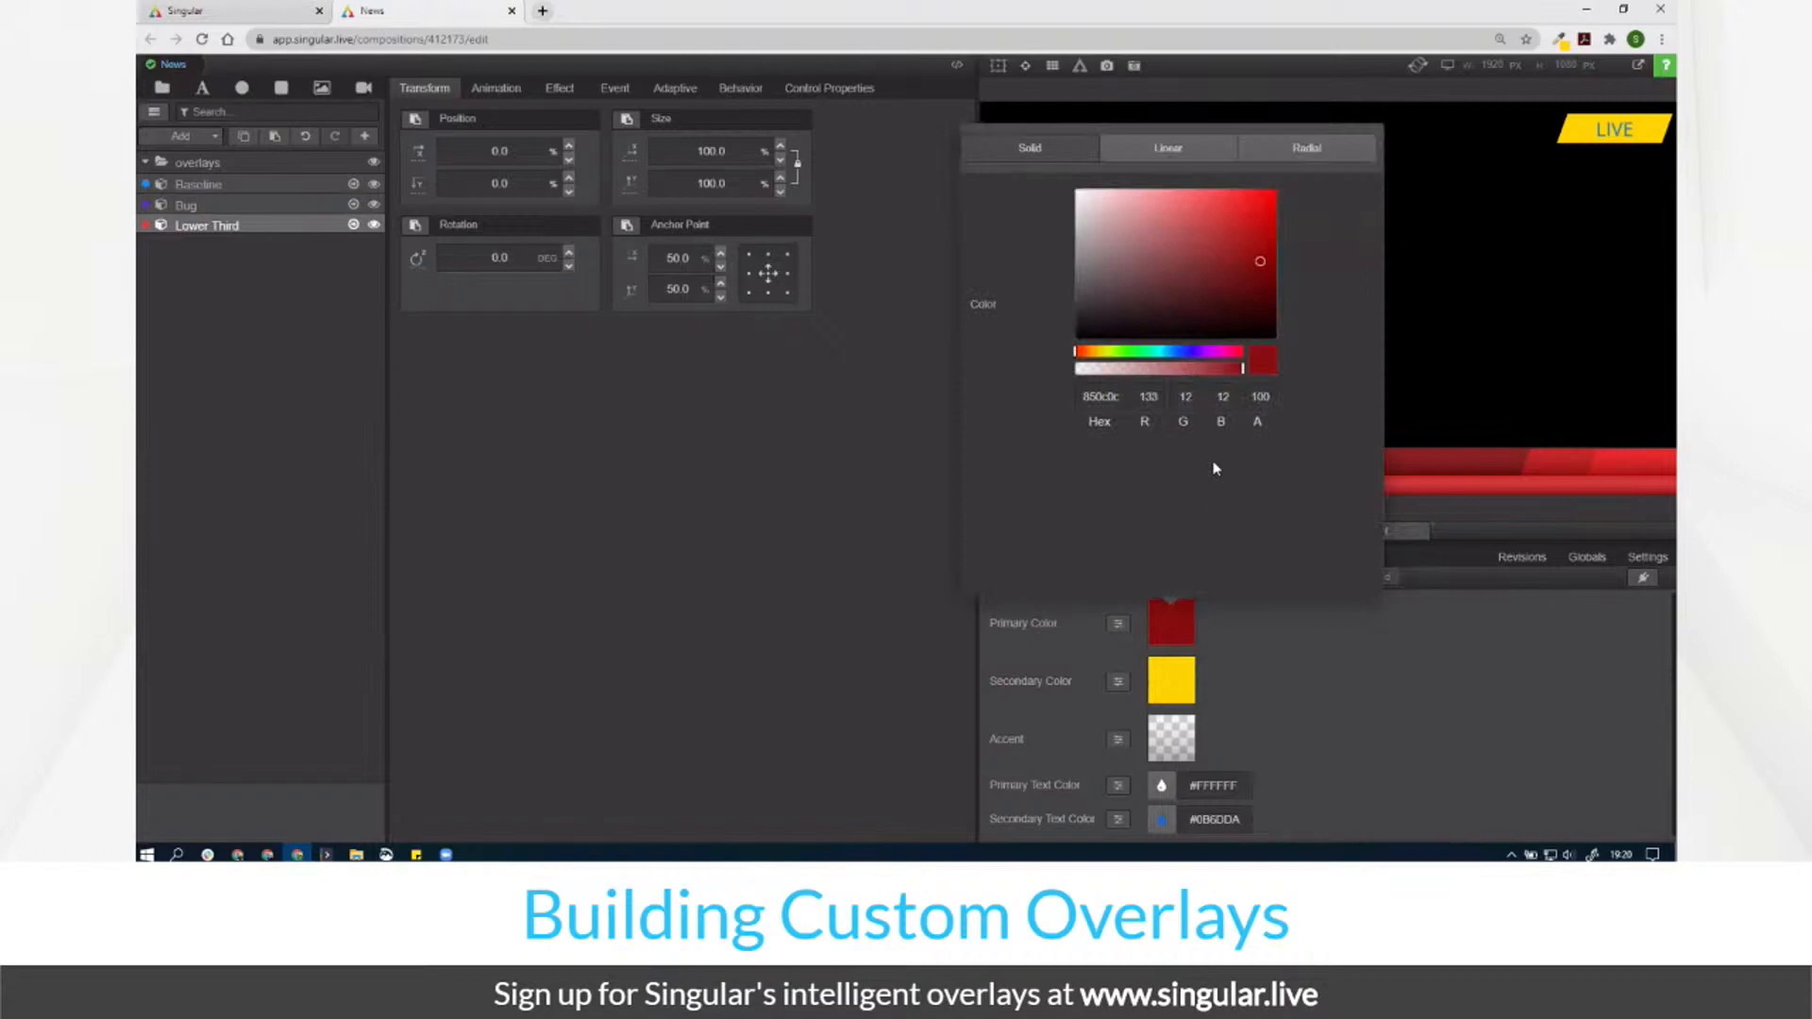
click(1165, 351)
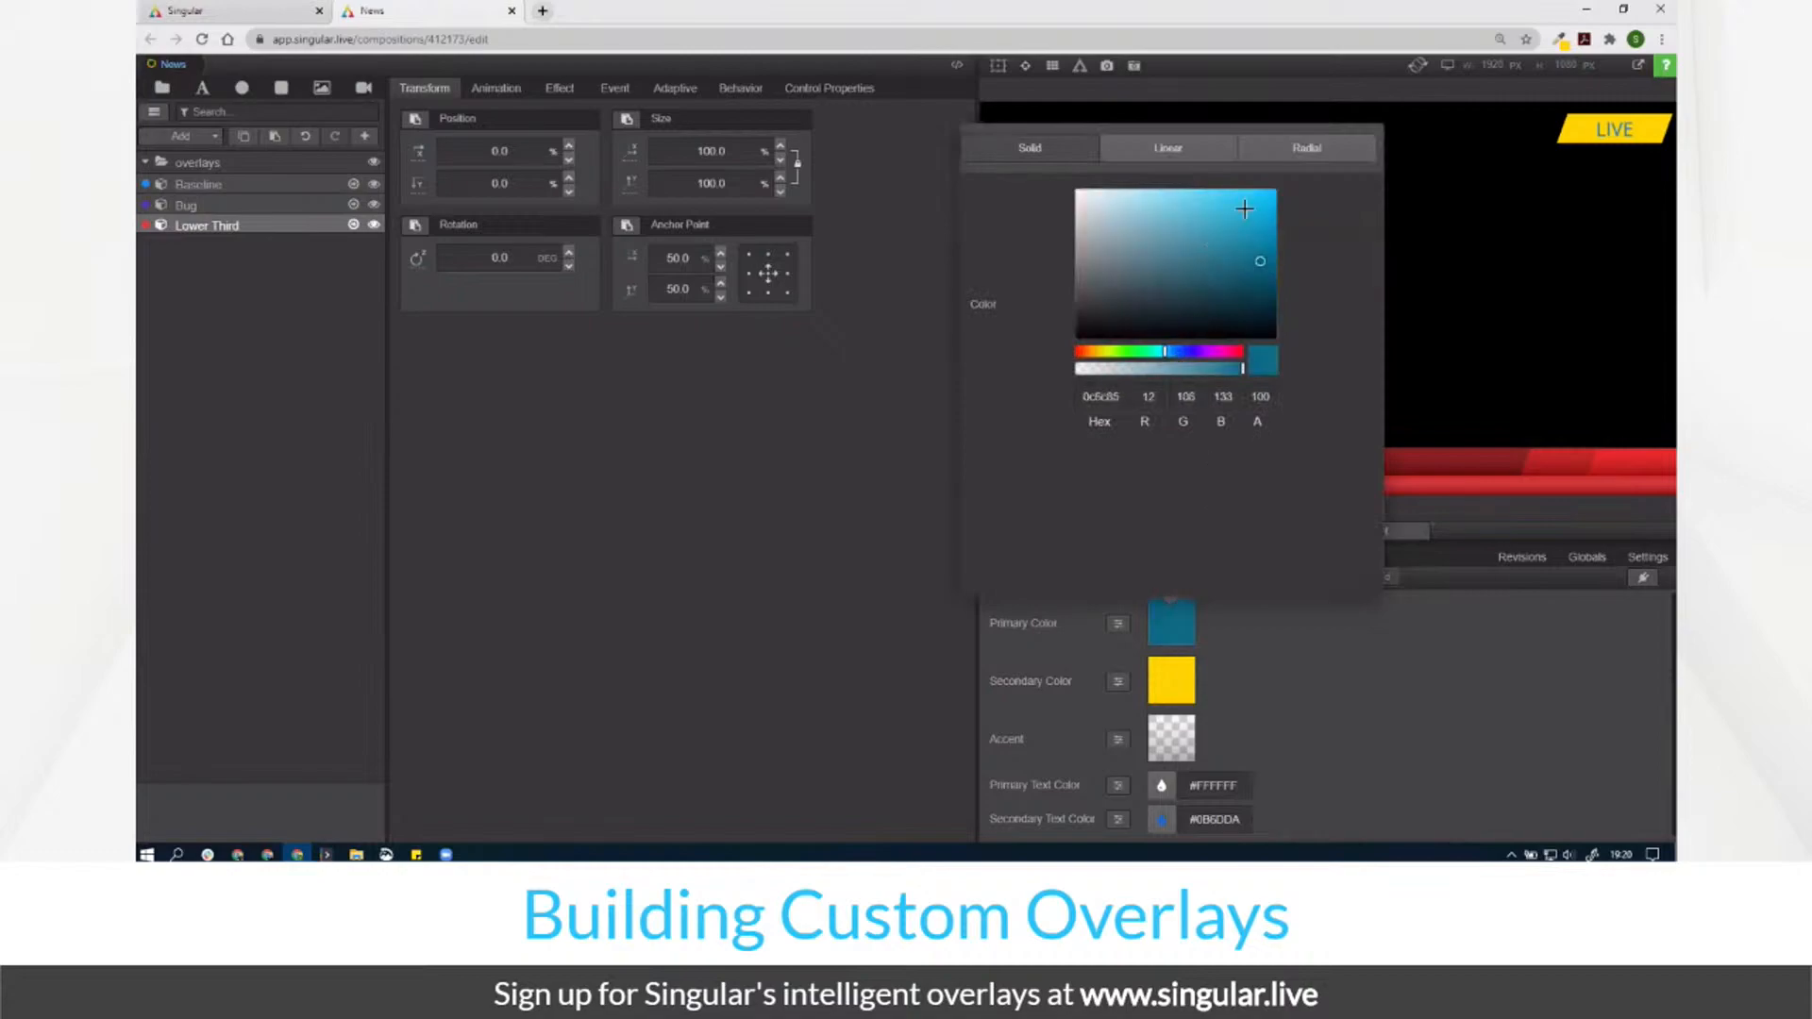
click(1266, 217)
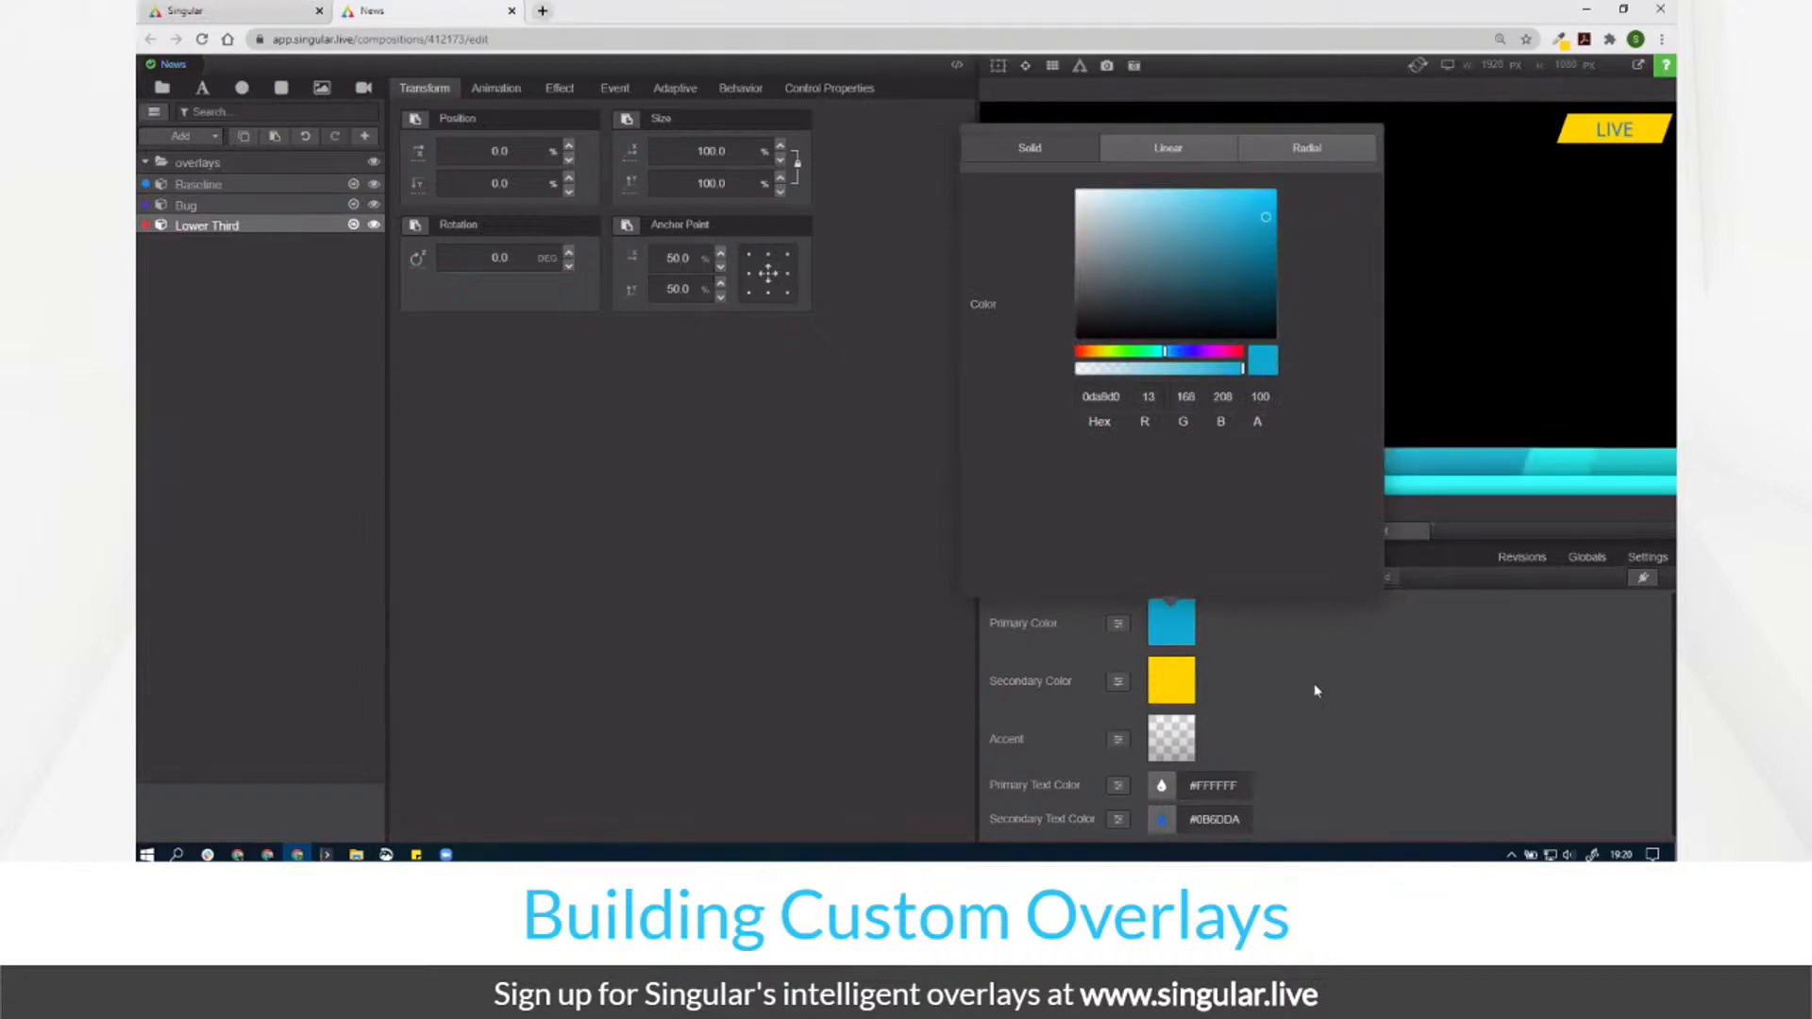
click(1154, 626)
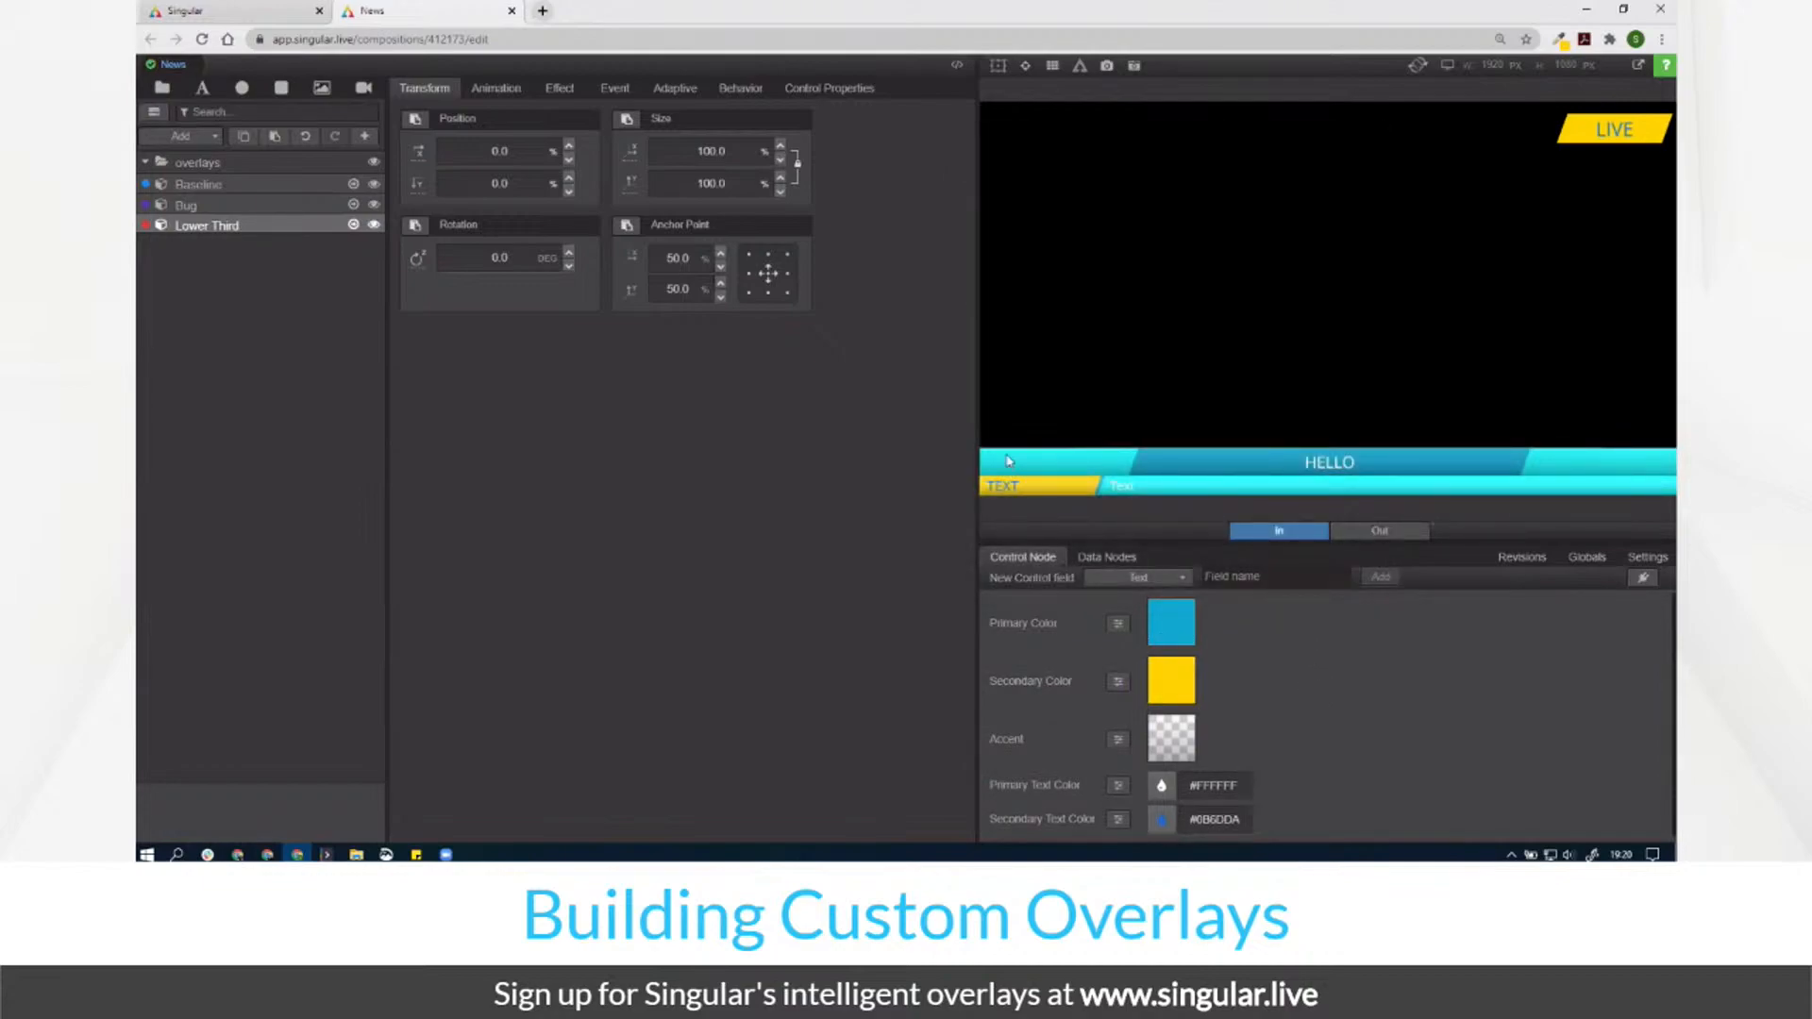
click(1175, 633)
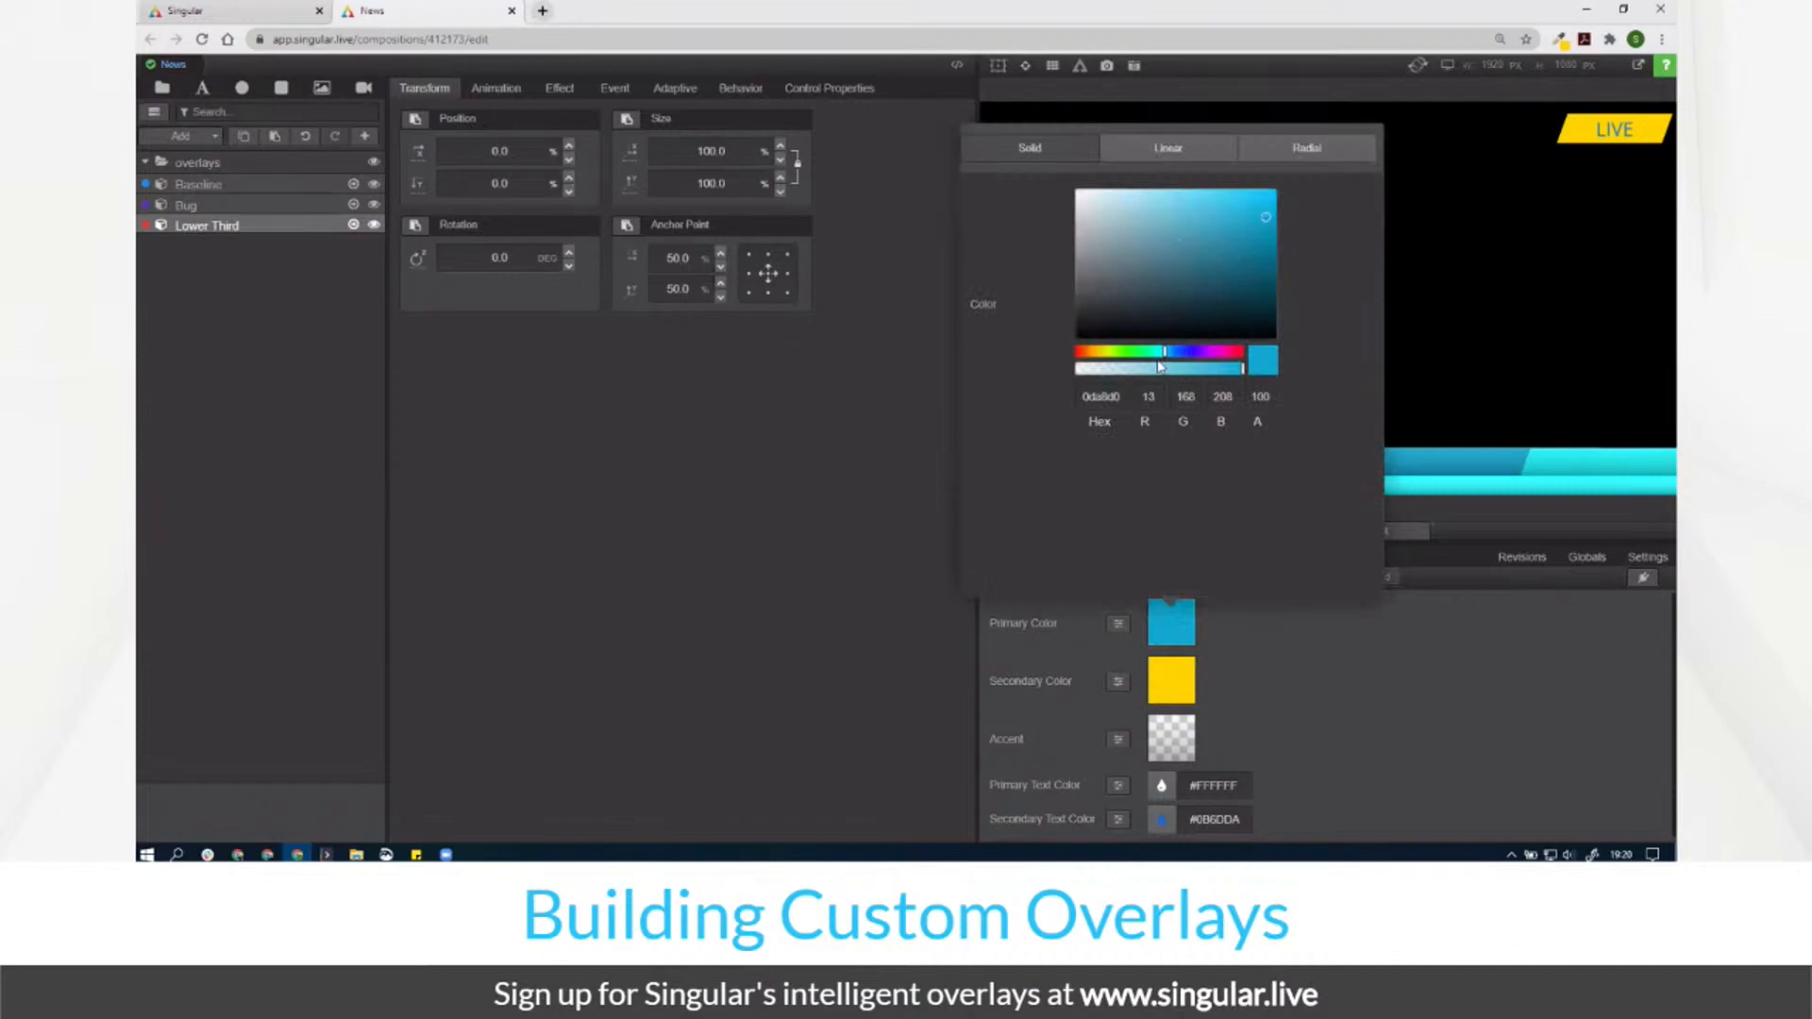
click(1080, 356)
click(1091, 352)
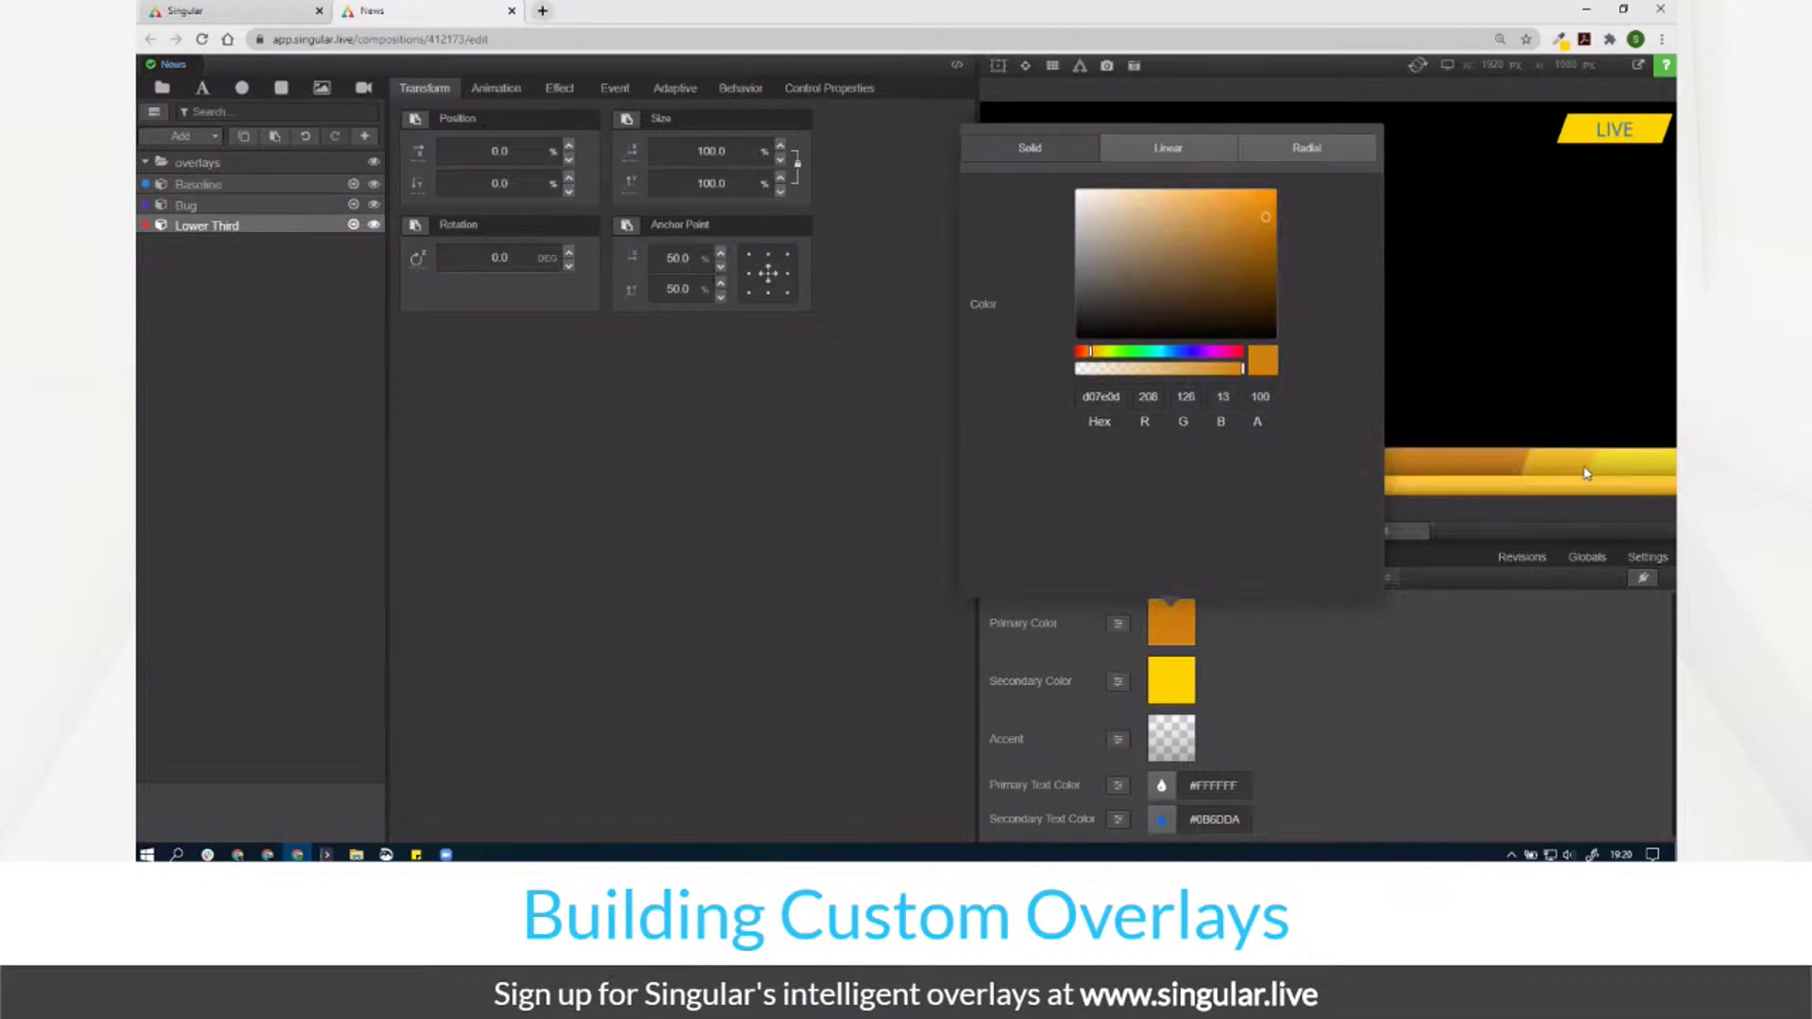
Step: Set Primary Color to dark teal by pasting hex 0a2f3f
double_click(1103, 396)
text(0a2f3f)
click(1428, 592)
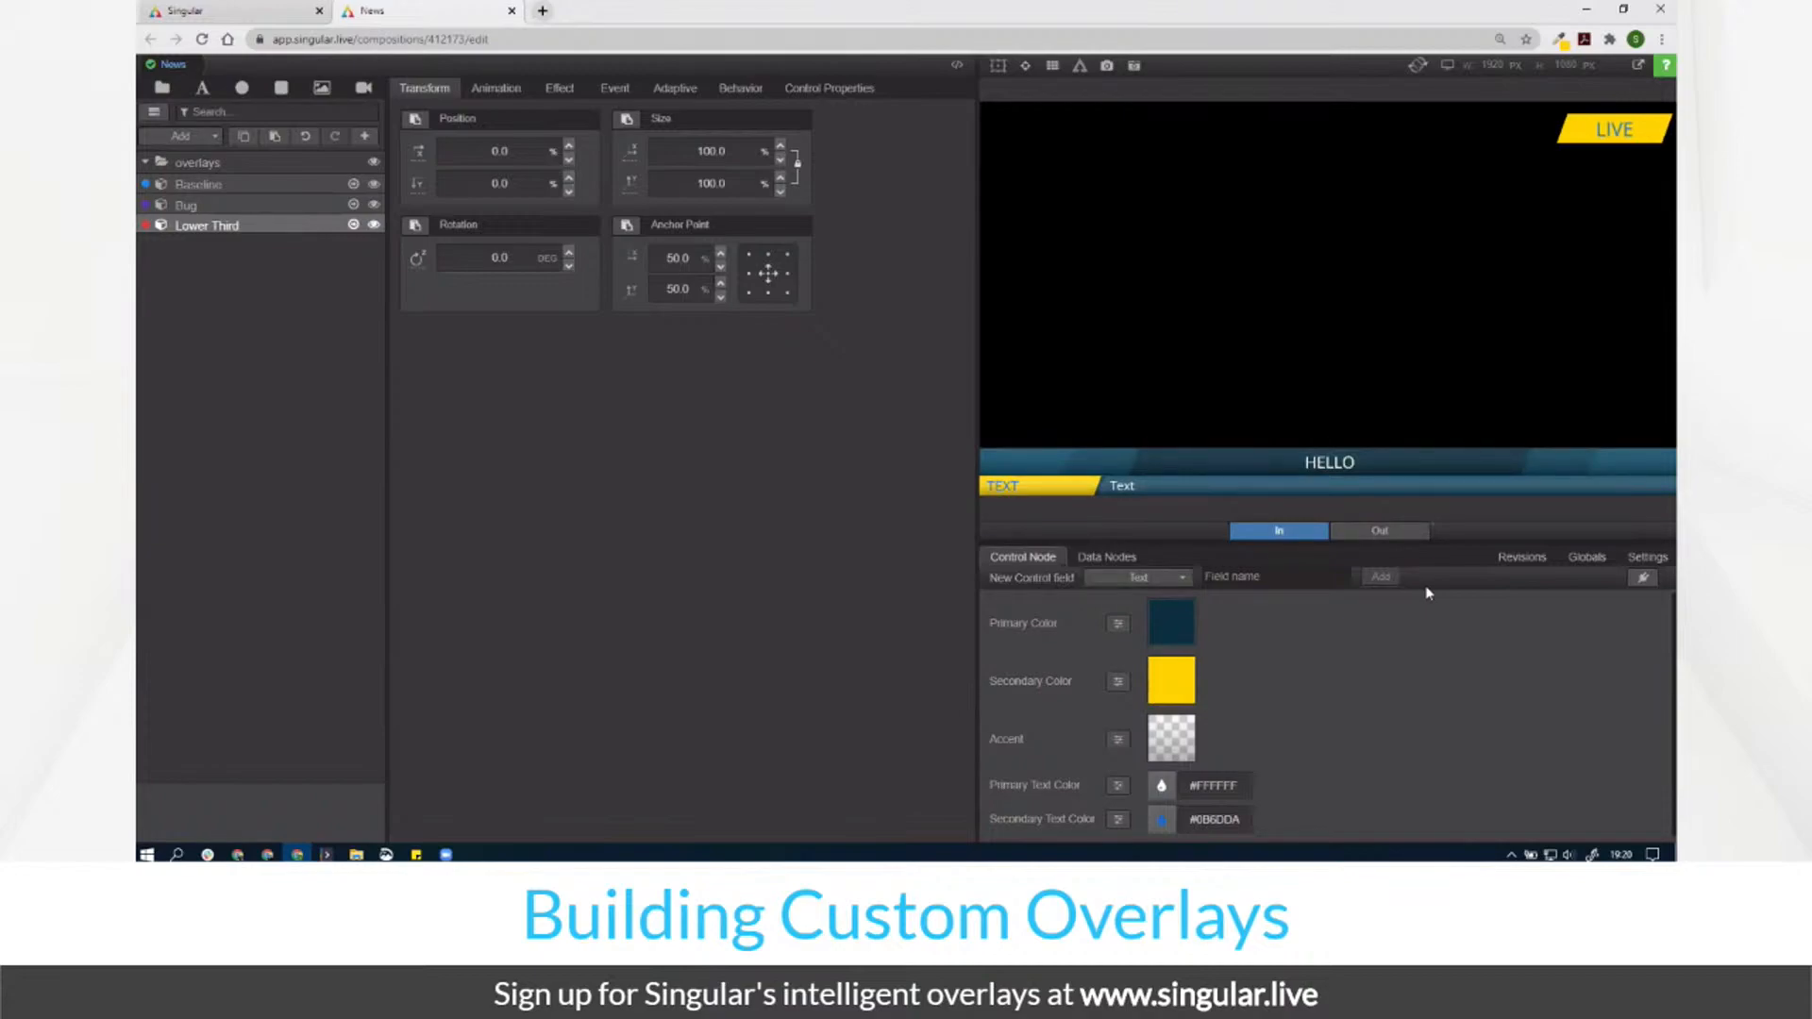
click(1591, 559)
Step: Save a revision named Finished, deleting an accidental 0a2f3f revision first
click(1520, 558)
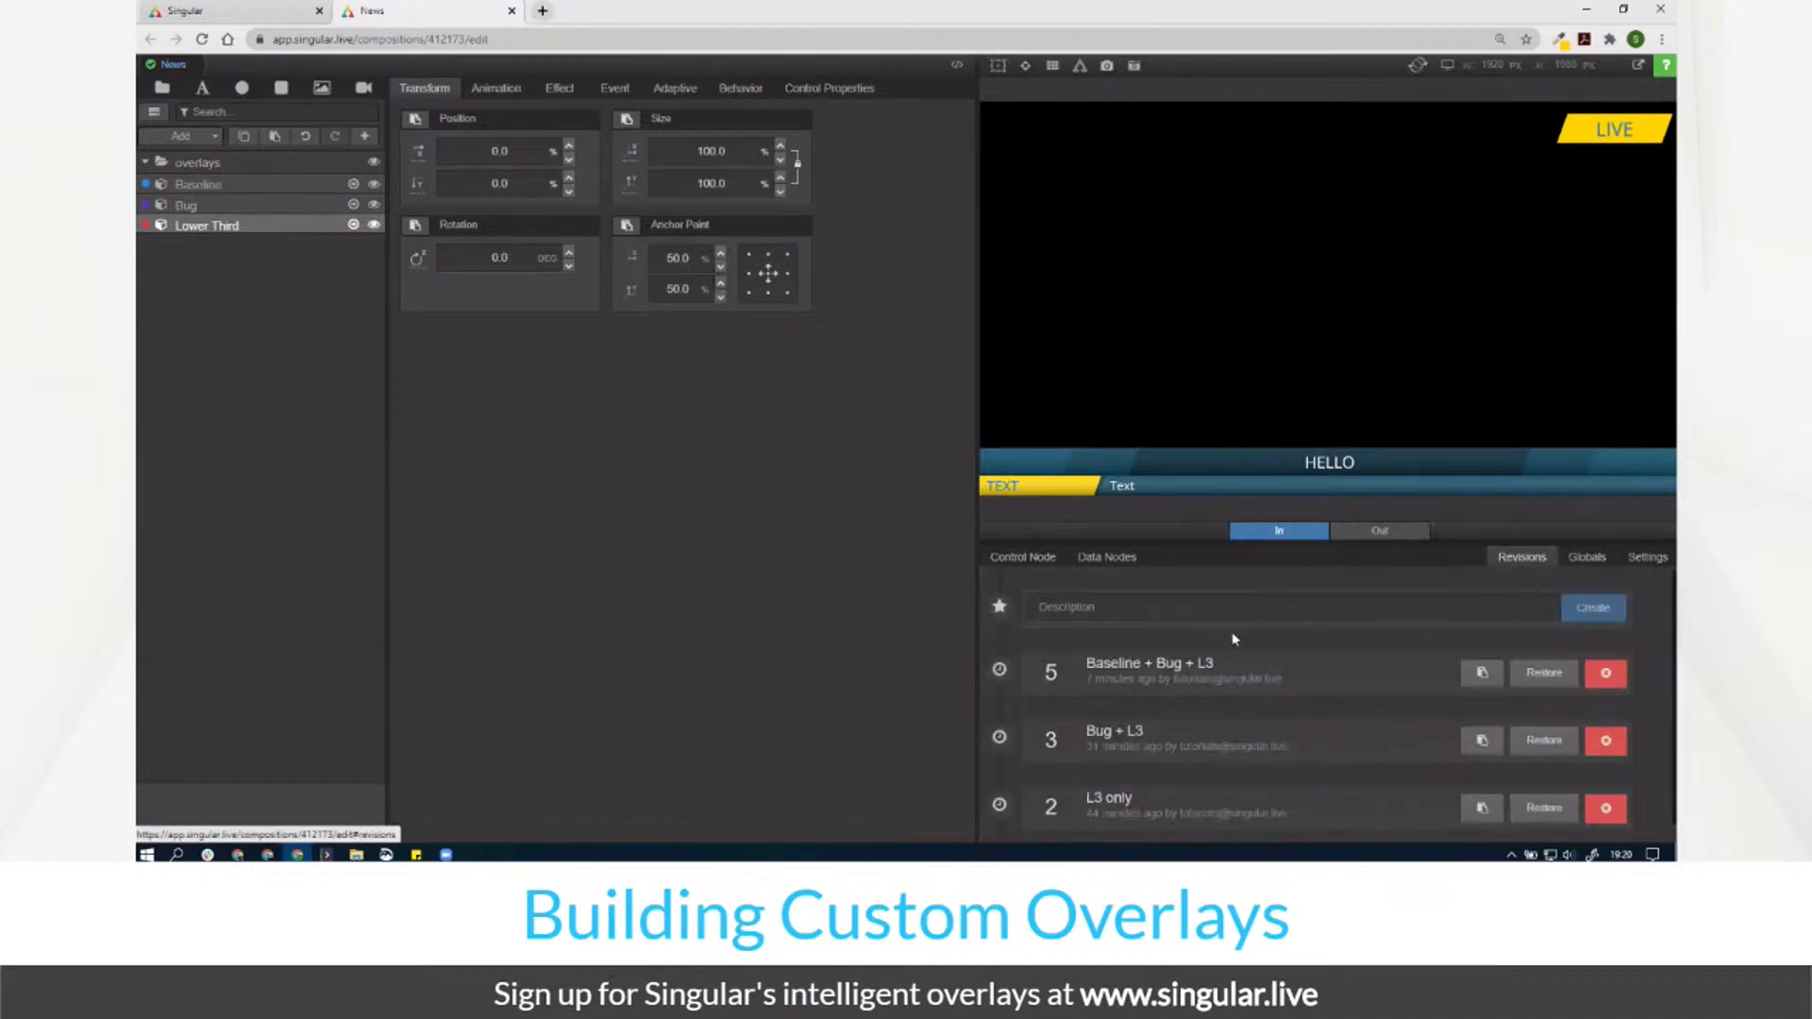
click(1188, 605)
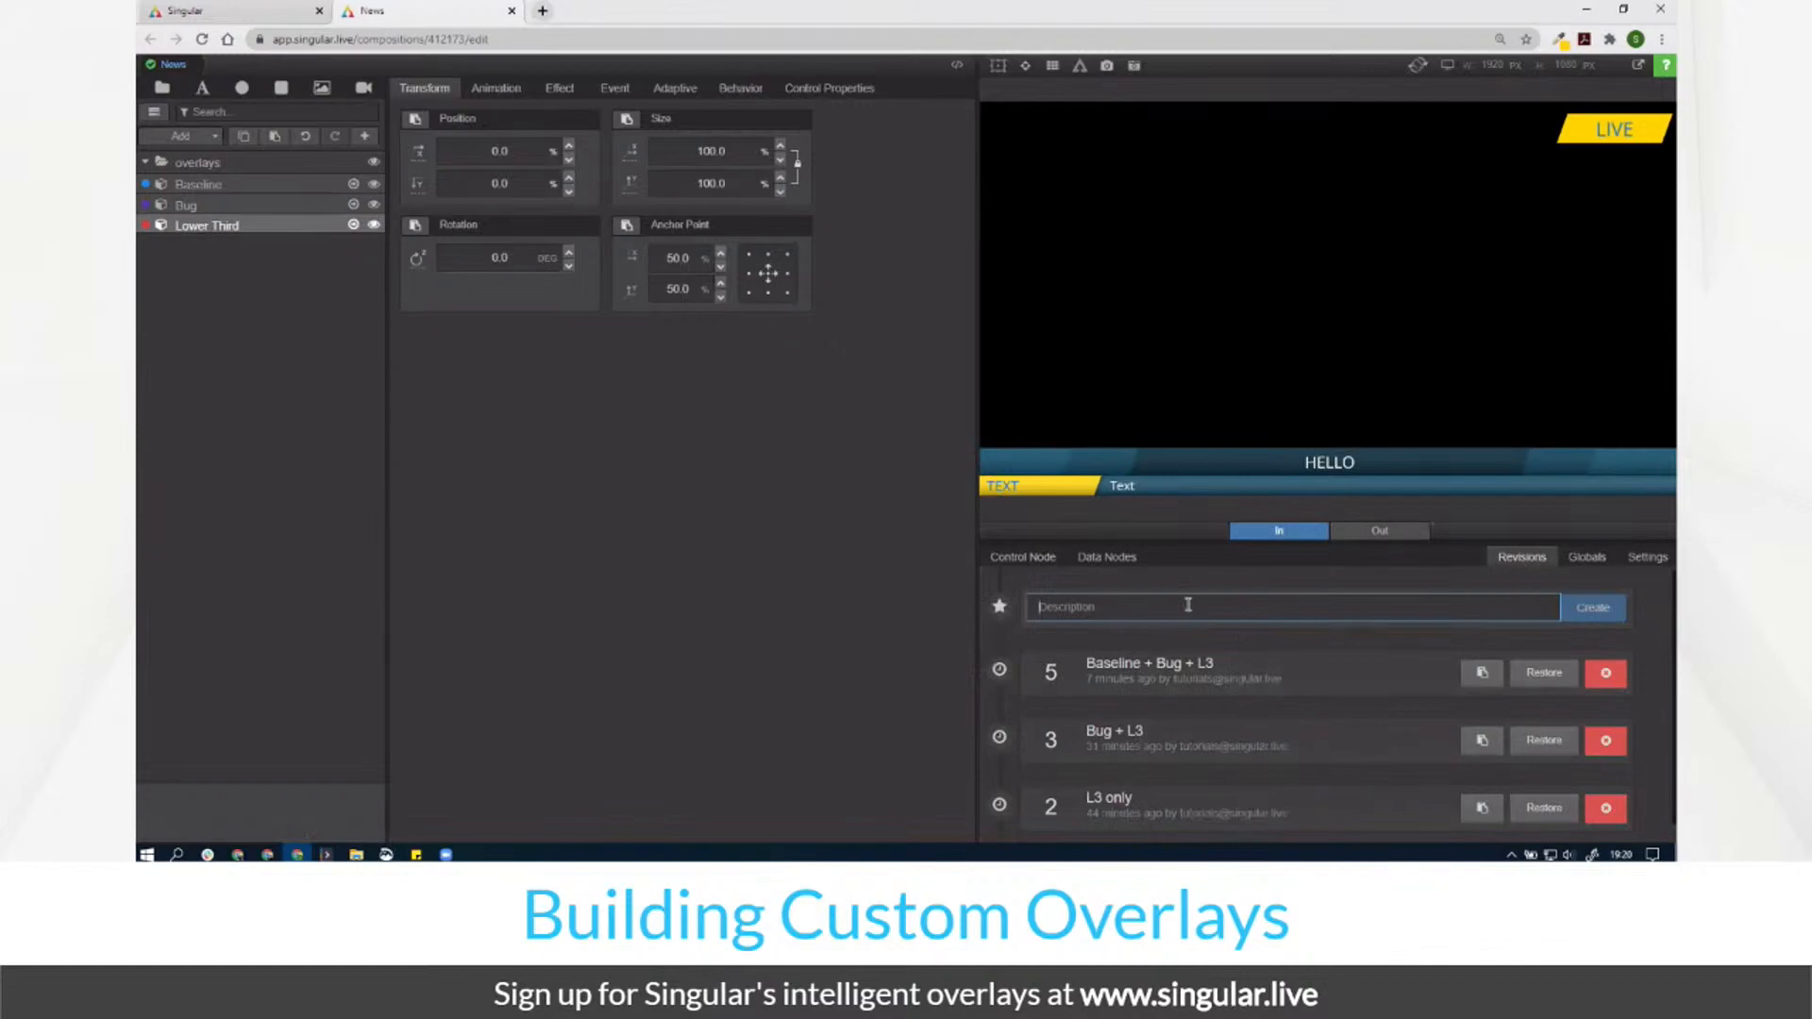
drag(1215, 663, 1050, 672)
click(1040, 602)
text(0a2f3f)
drag(1090, 607, 1008, 614)
key(Return)
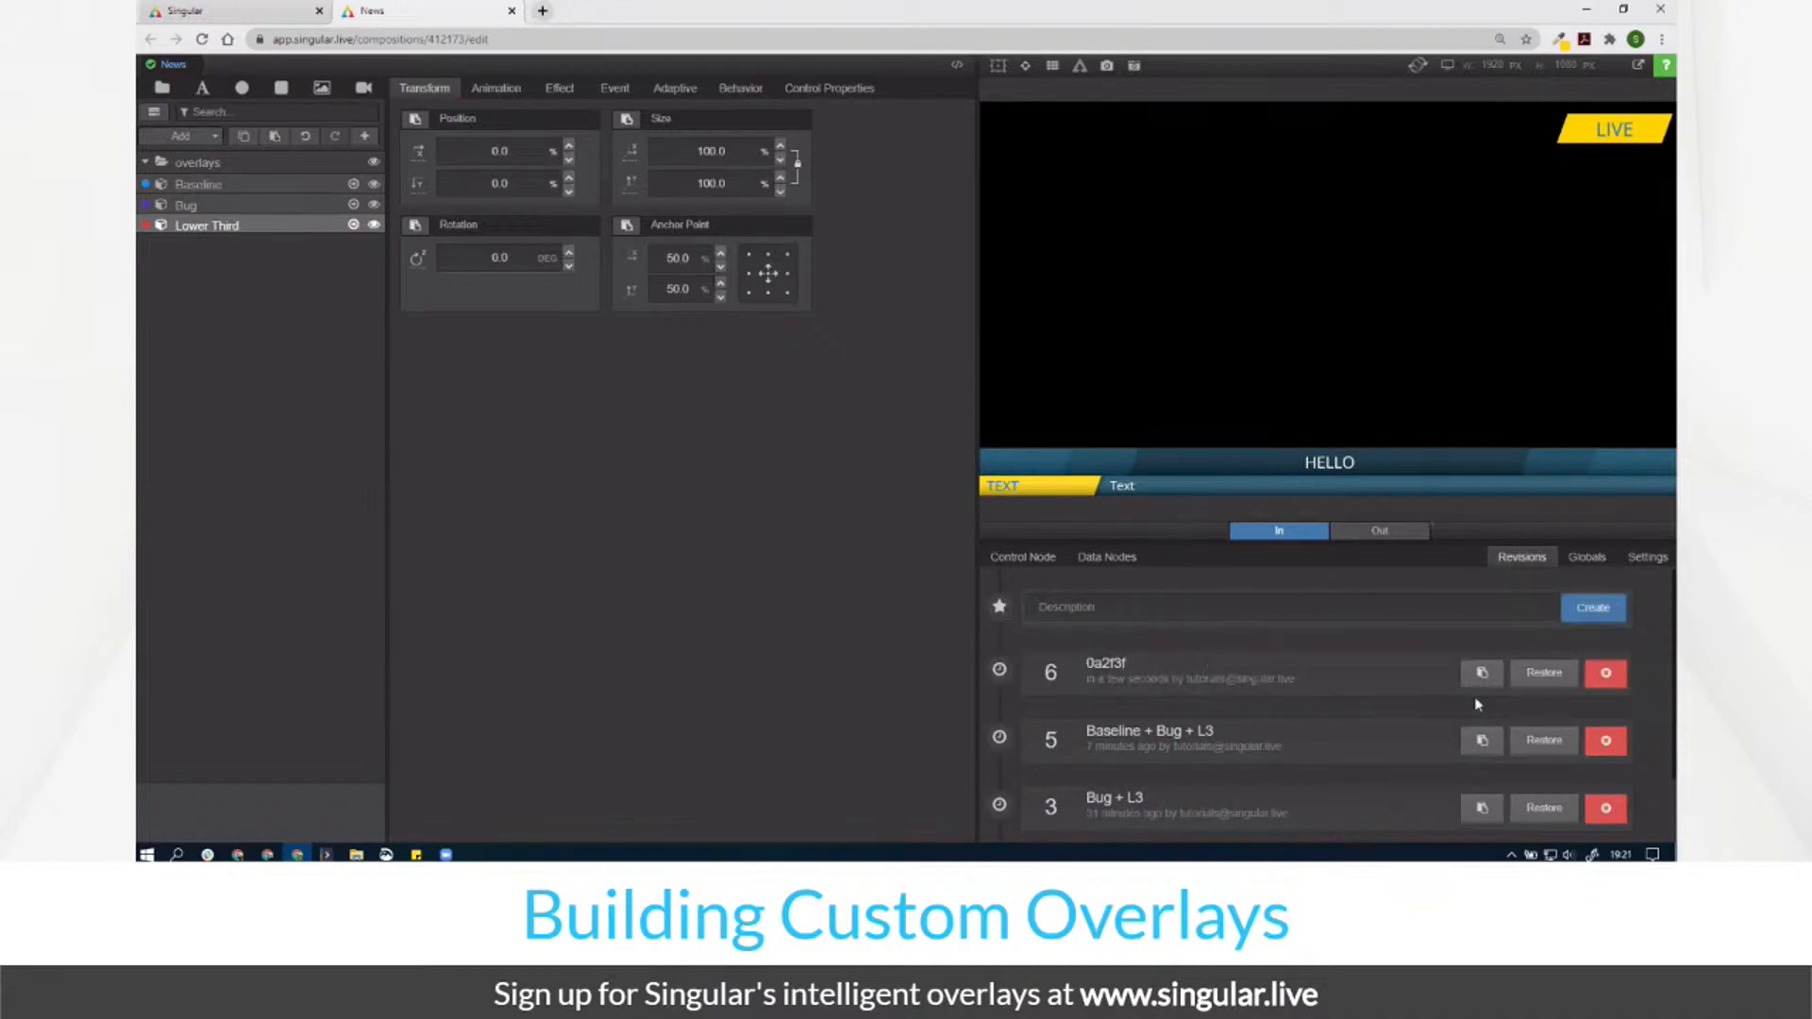
click(1606, 673)
click(1121, 609)
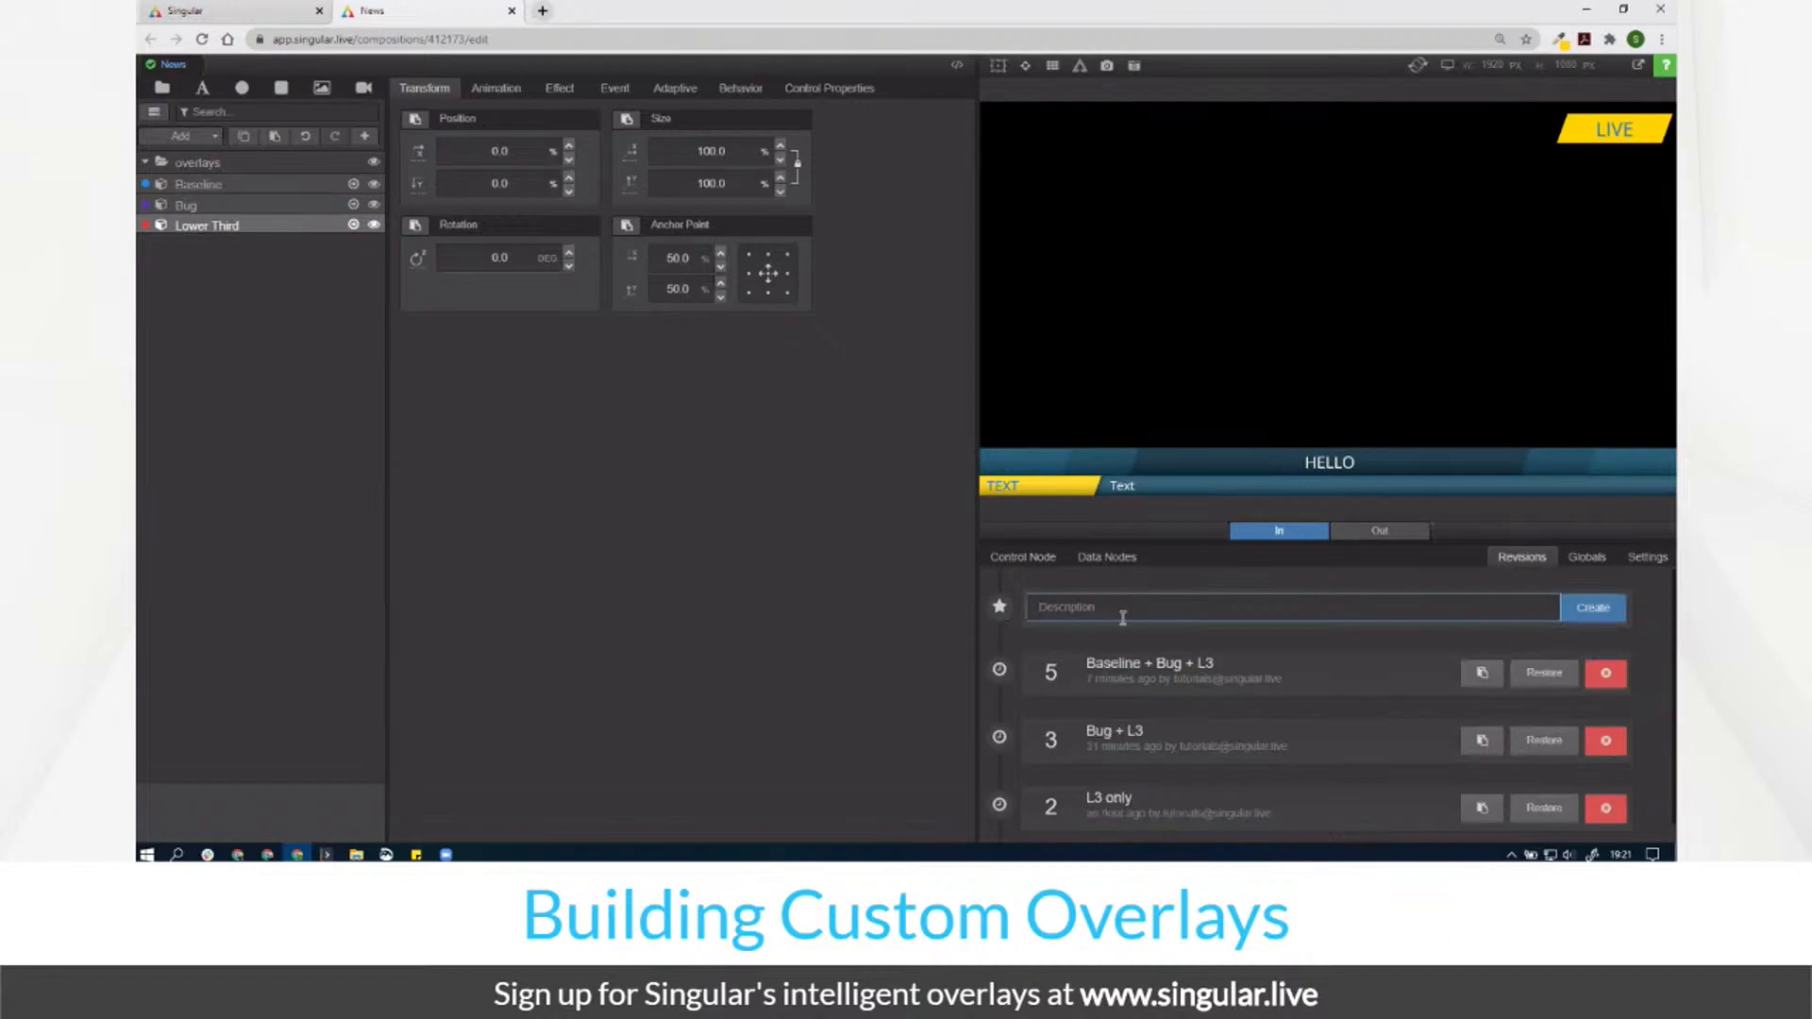
text(Finished)
key(Return)
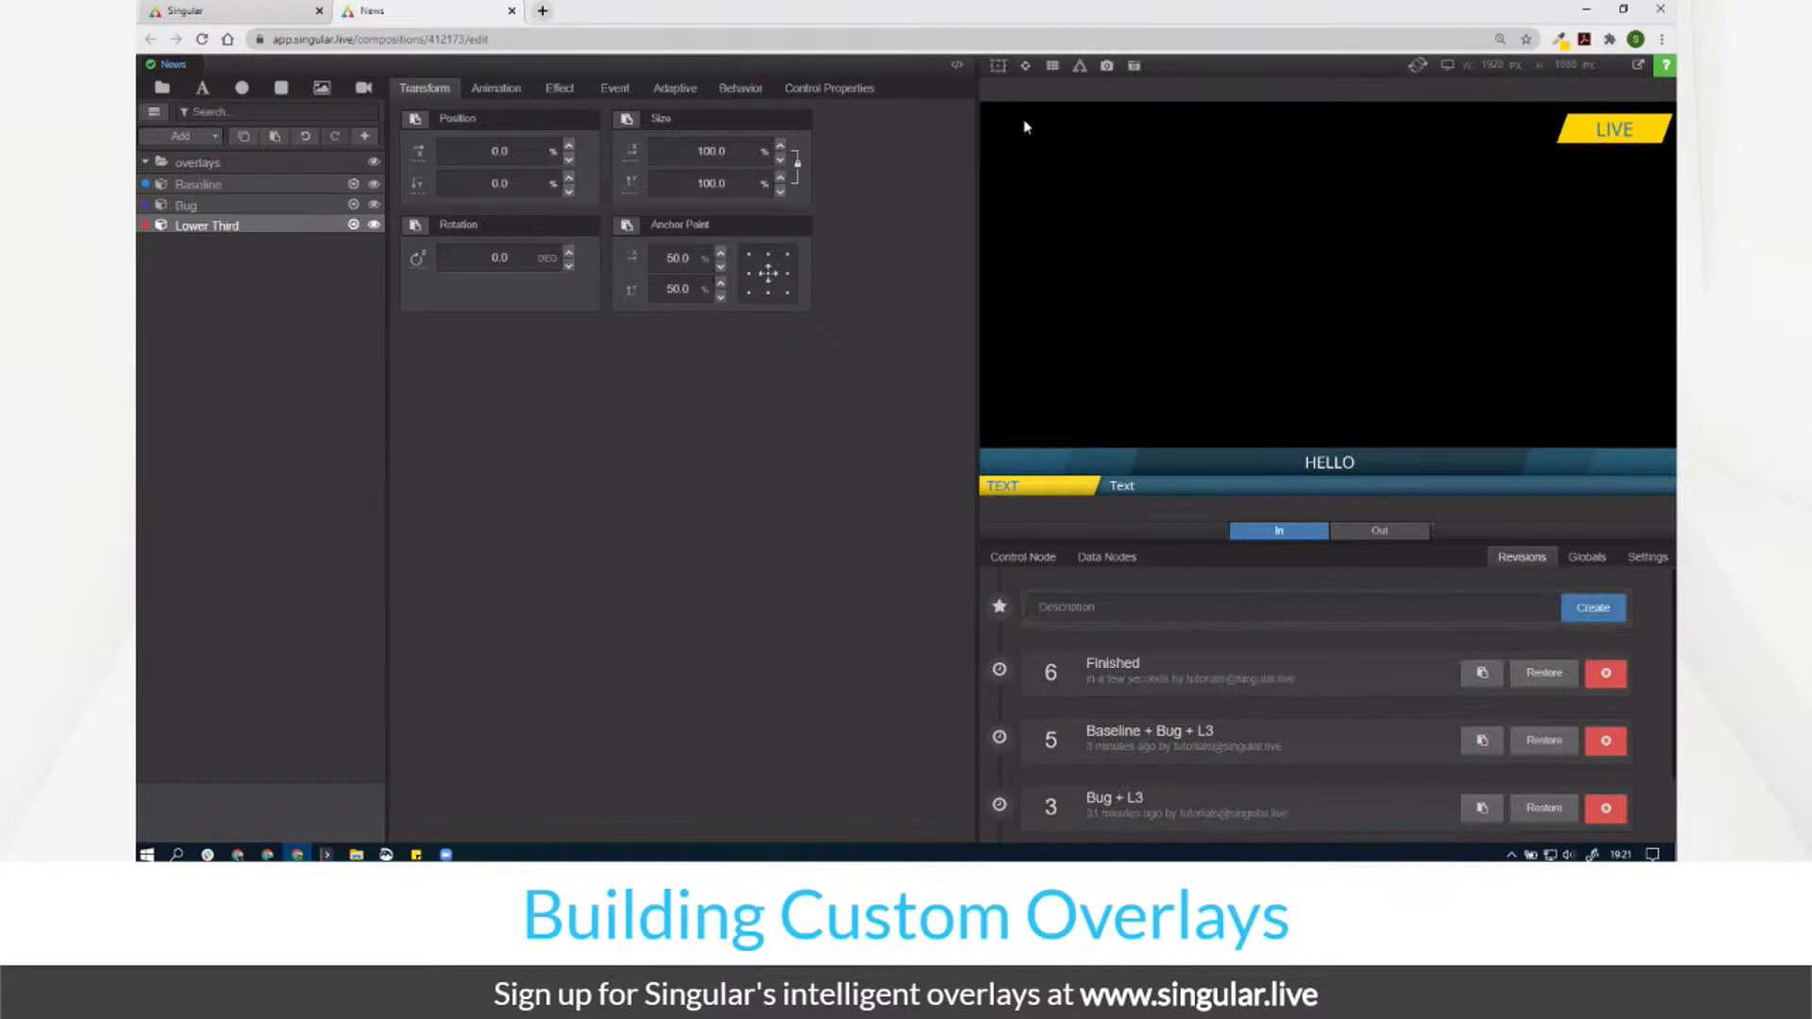
Step: Take all overlays out with Root Out and return to the dashboard
key(space)
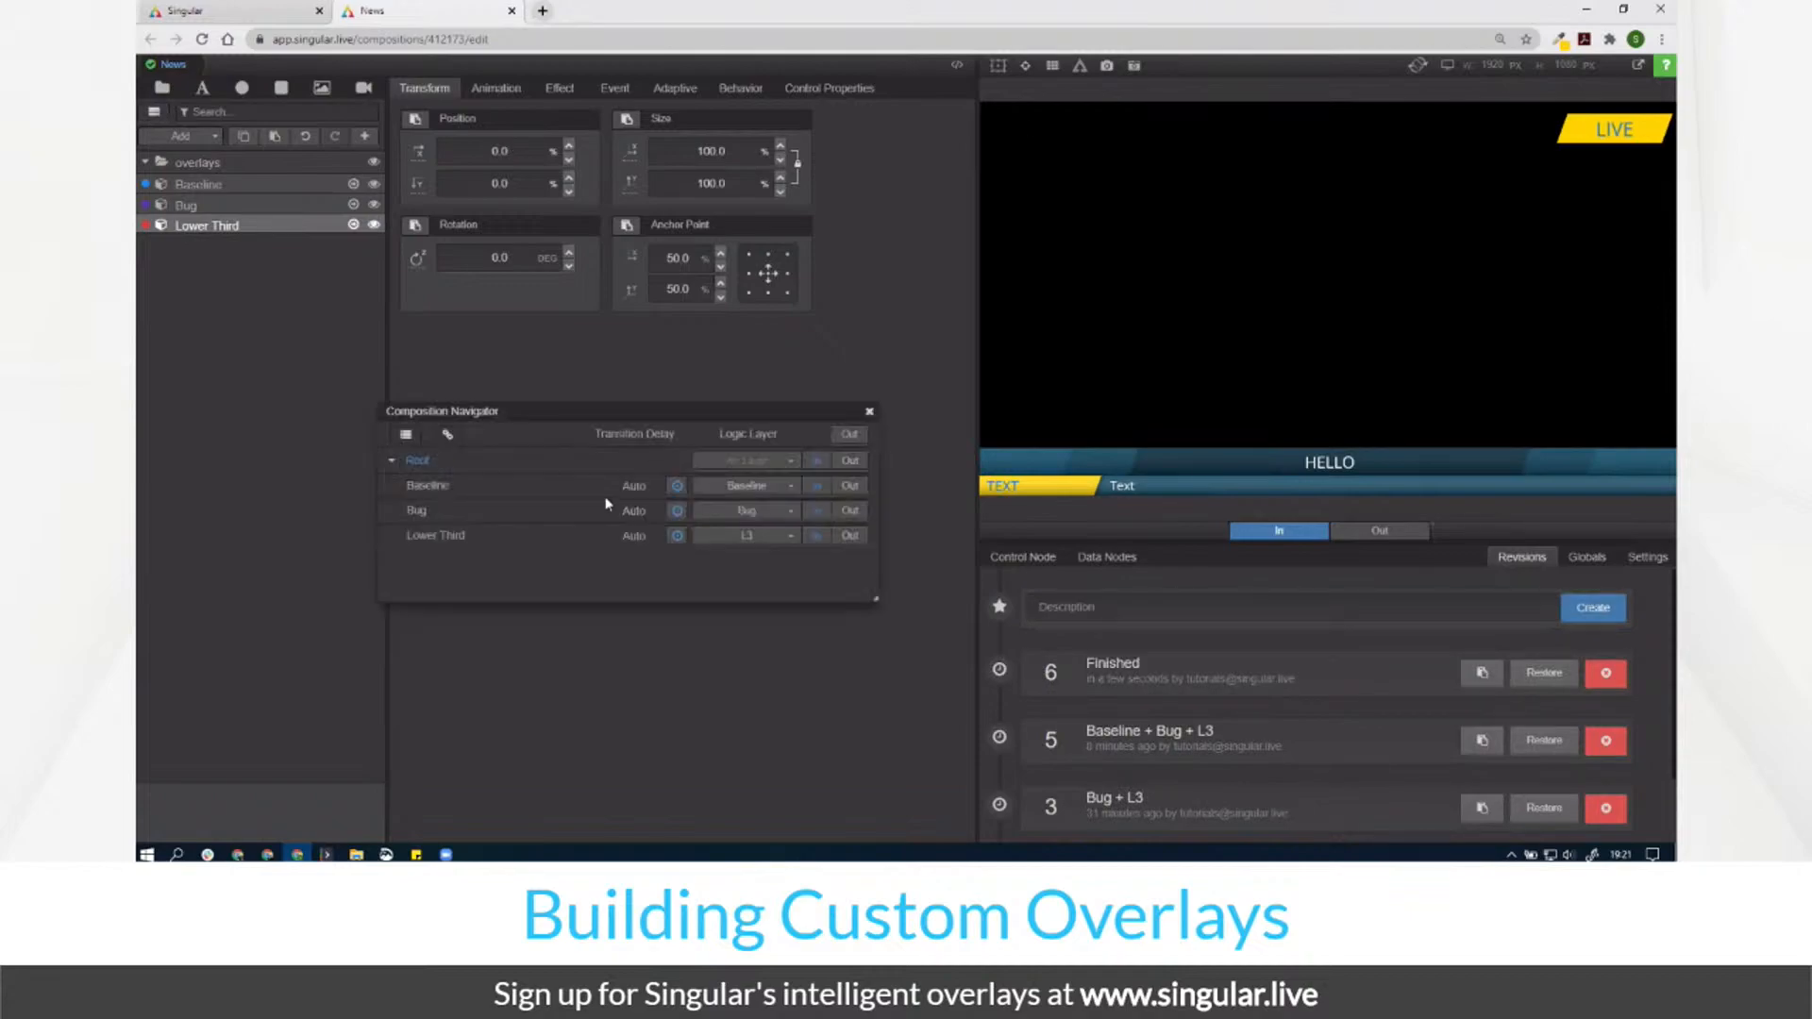
click(850, 456)
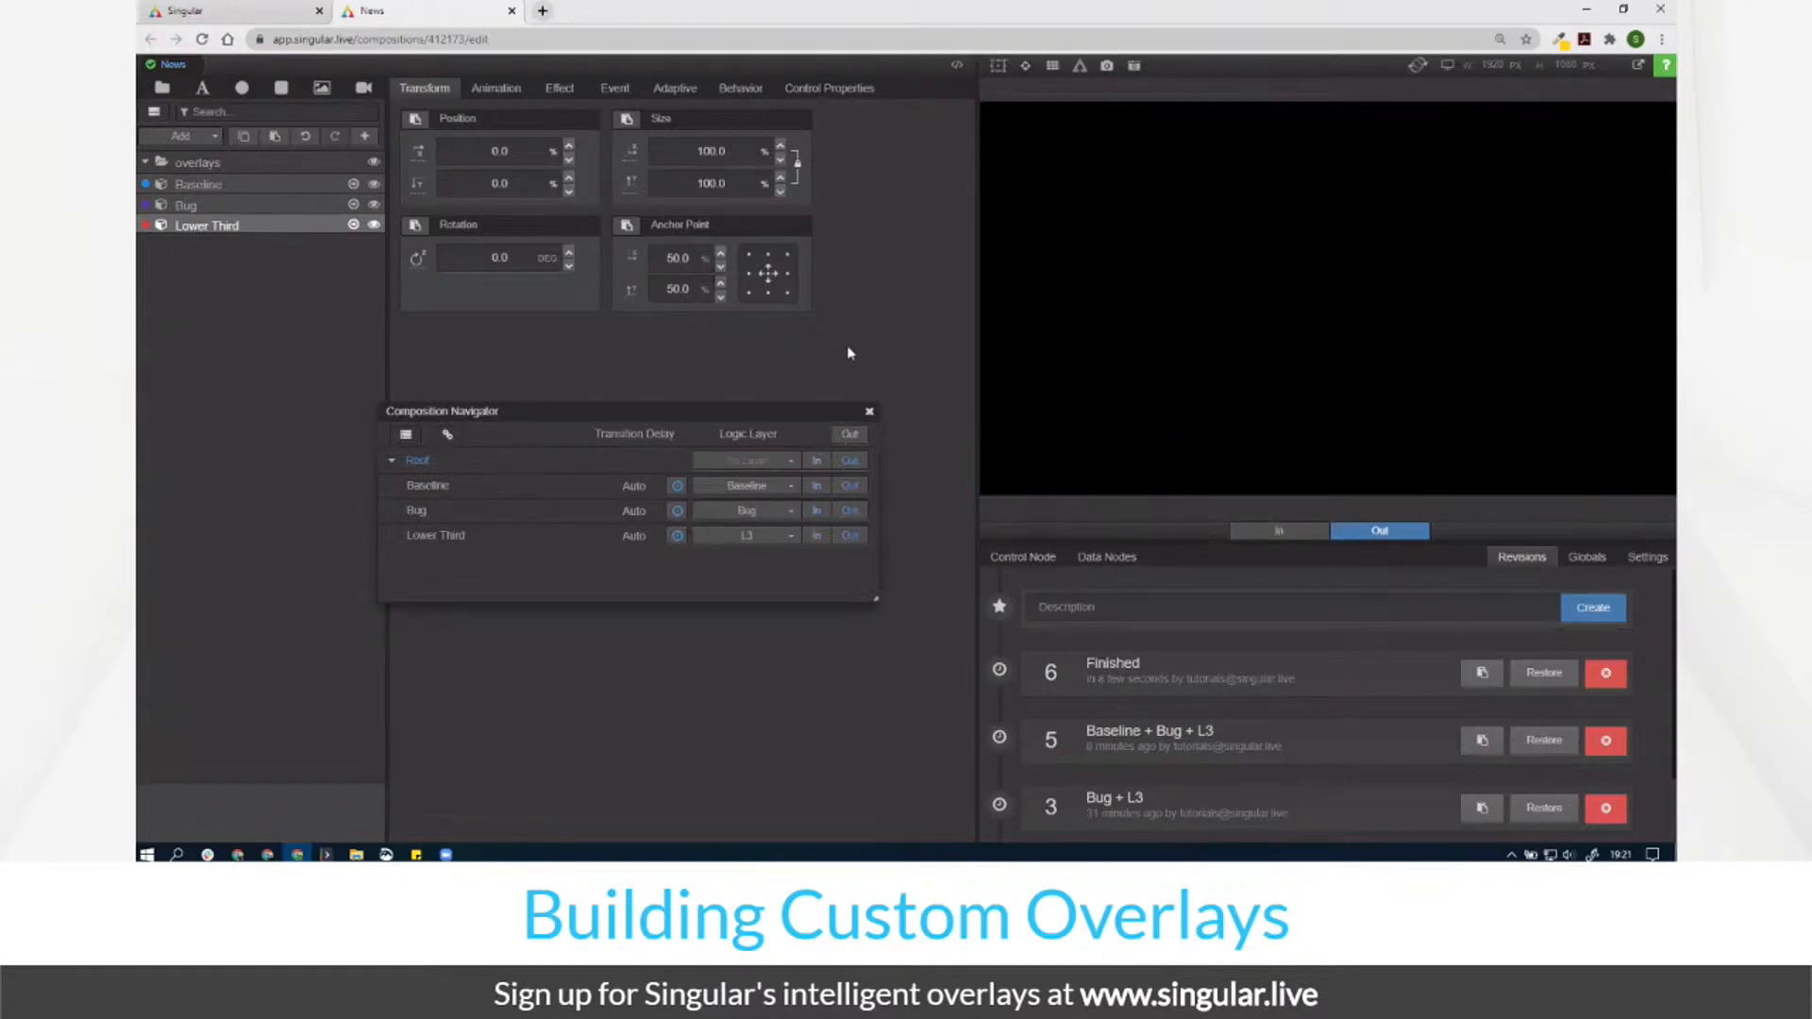
click(257, 11)
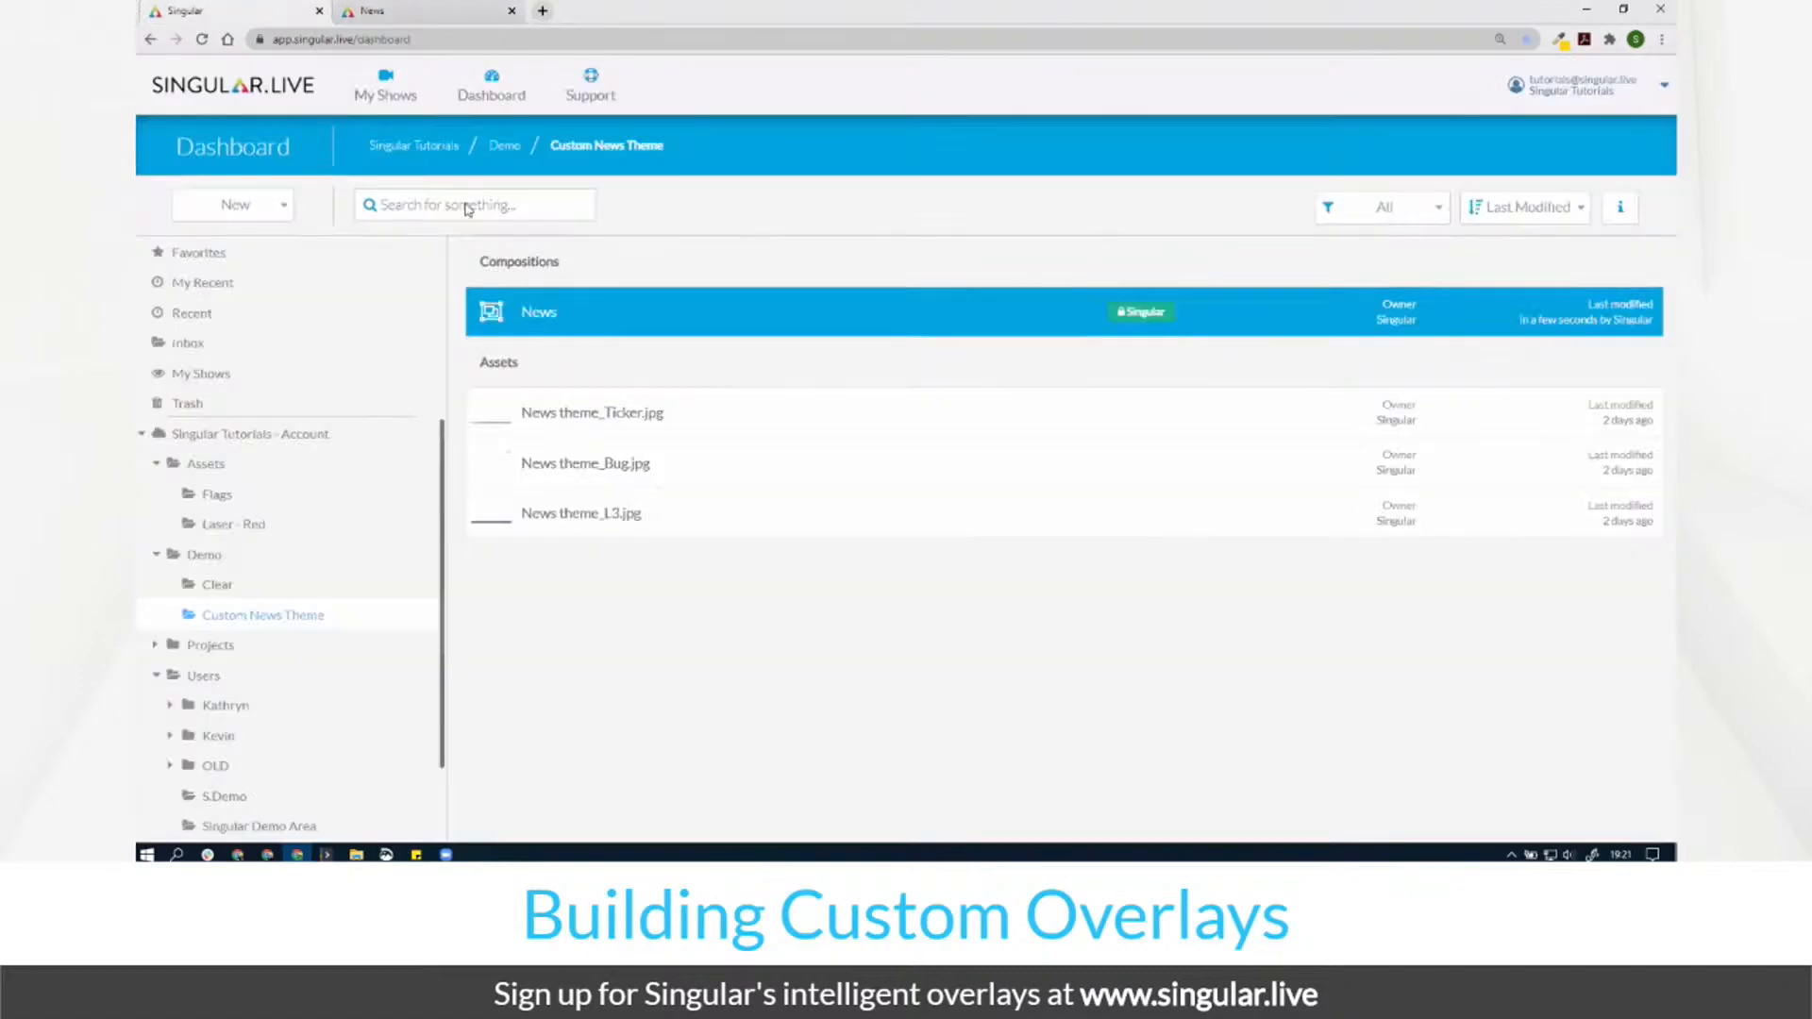
Step: Open the News composition with Studio and create a control app named News
right_click(606, 327)
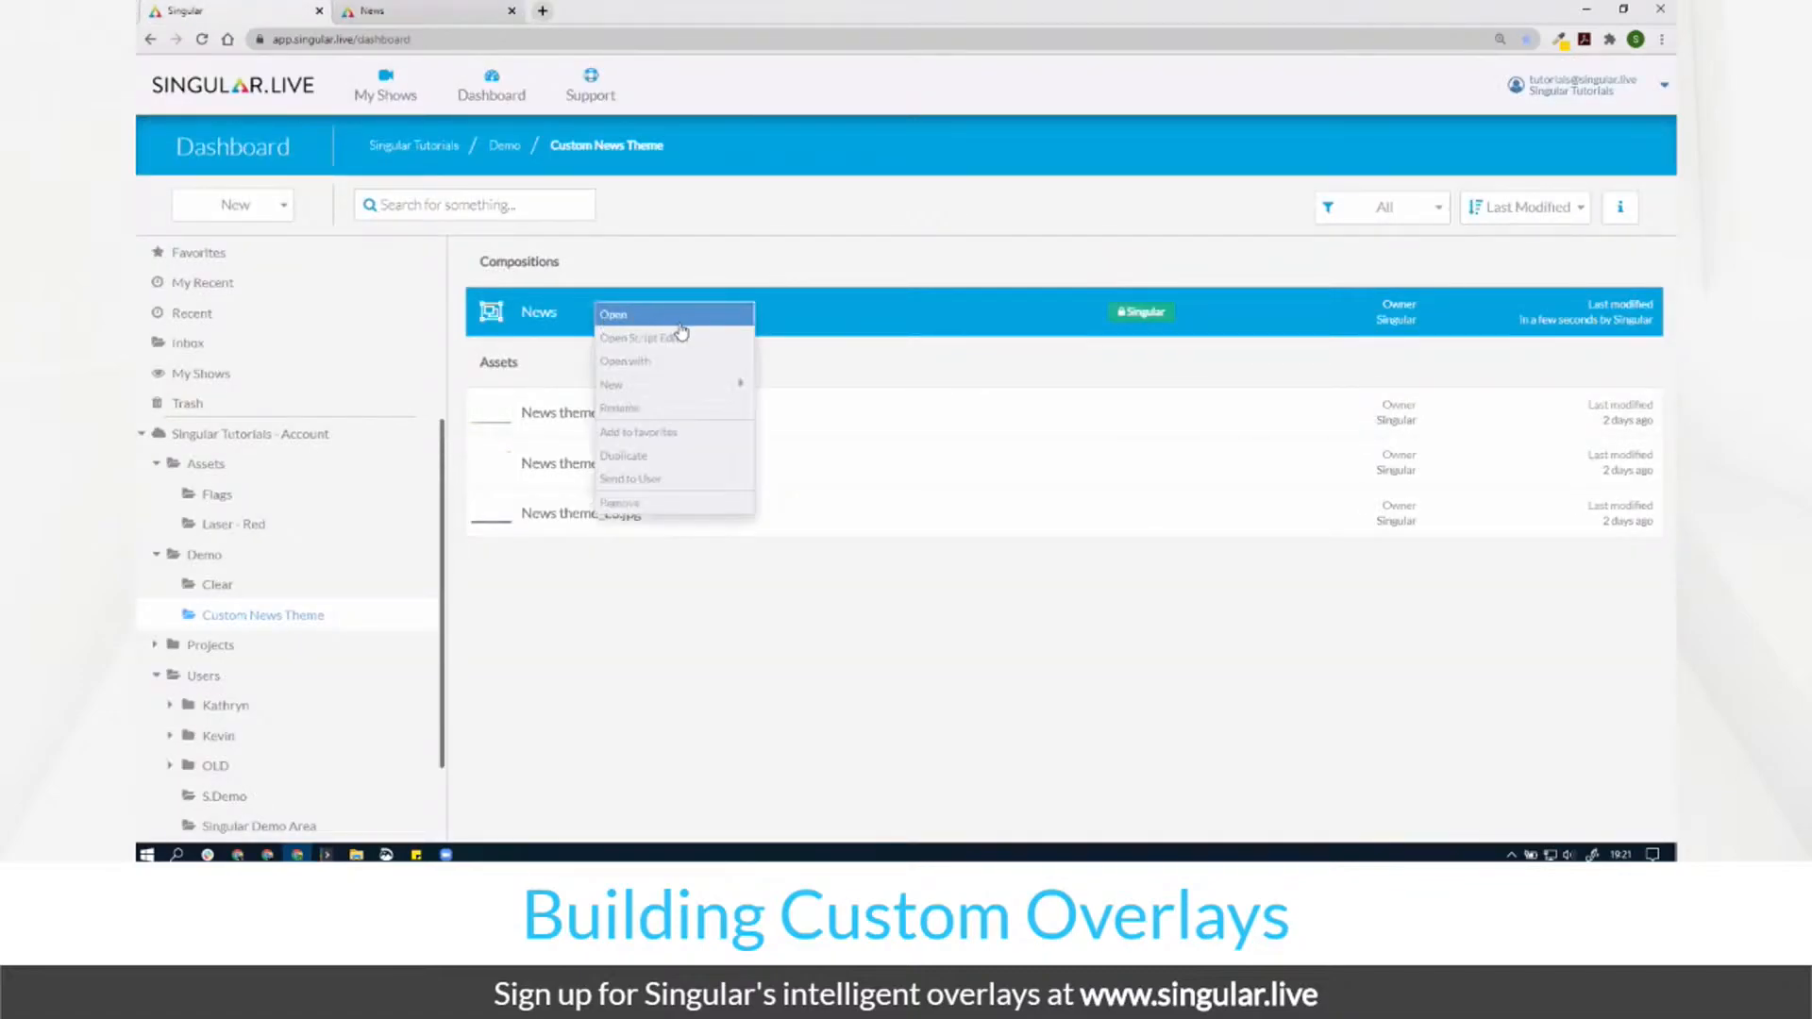
click(712, 372)
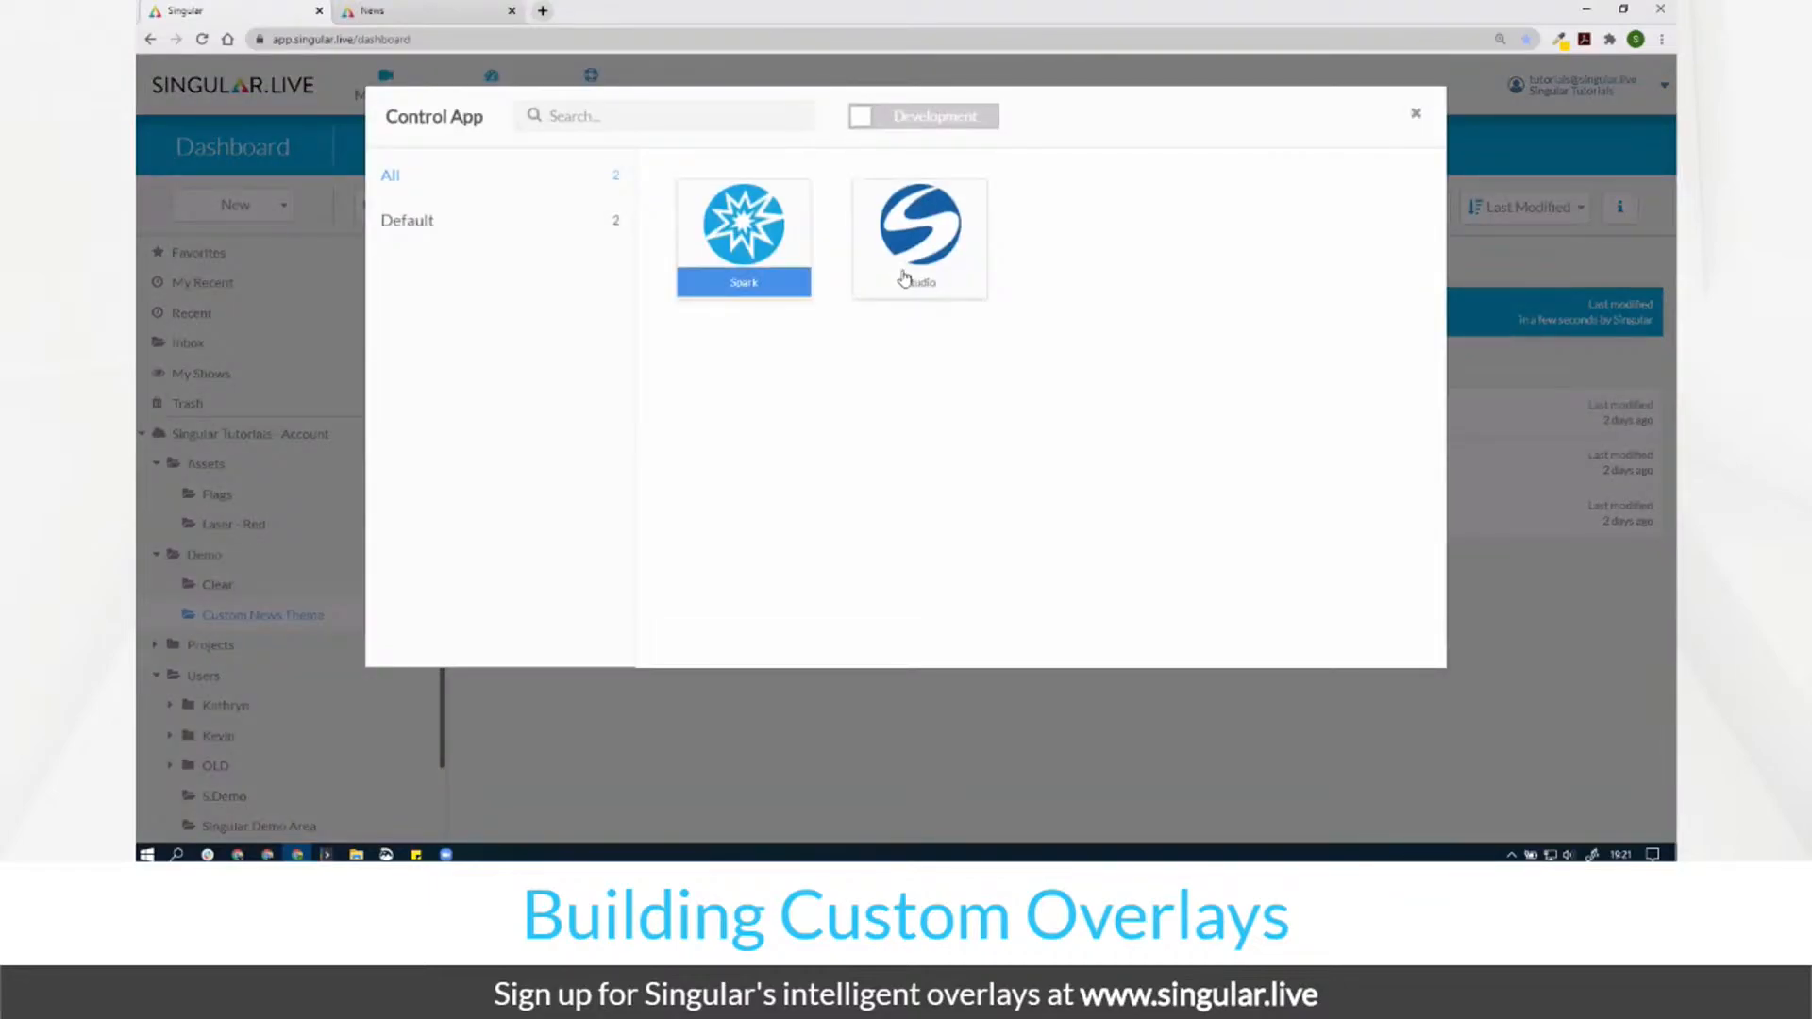
double_click(905, 278)
text(News)
key(Return)
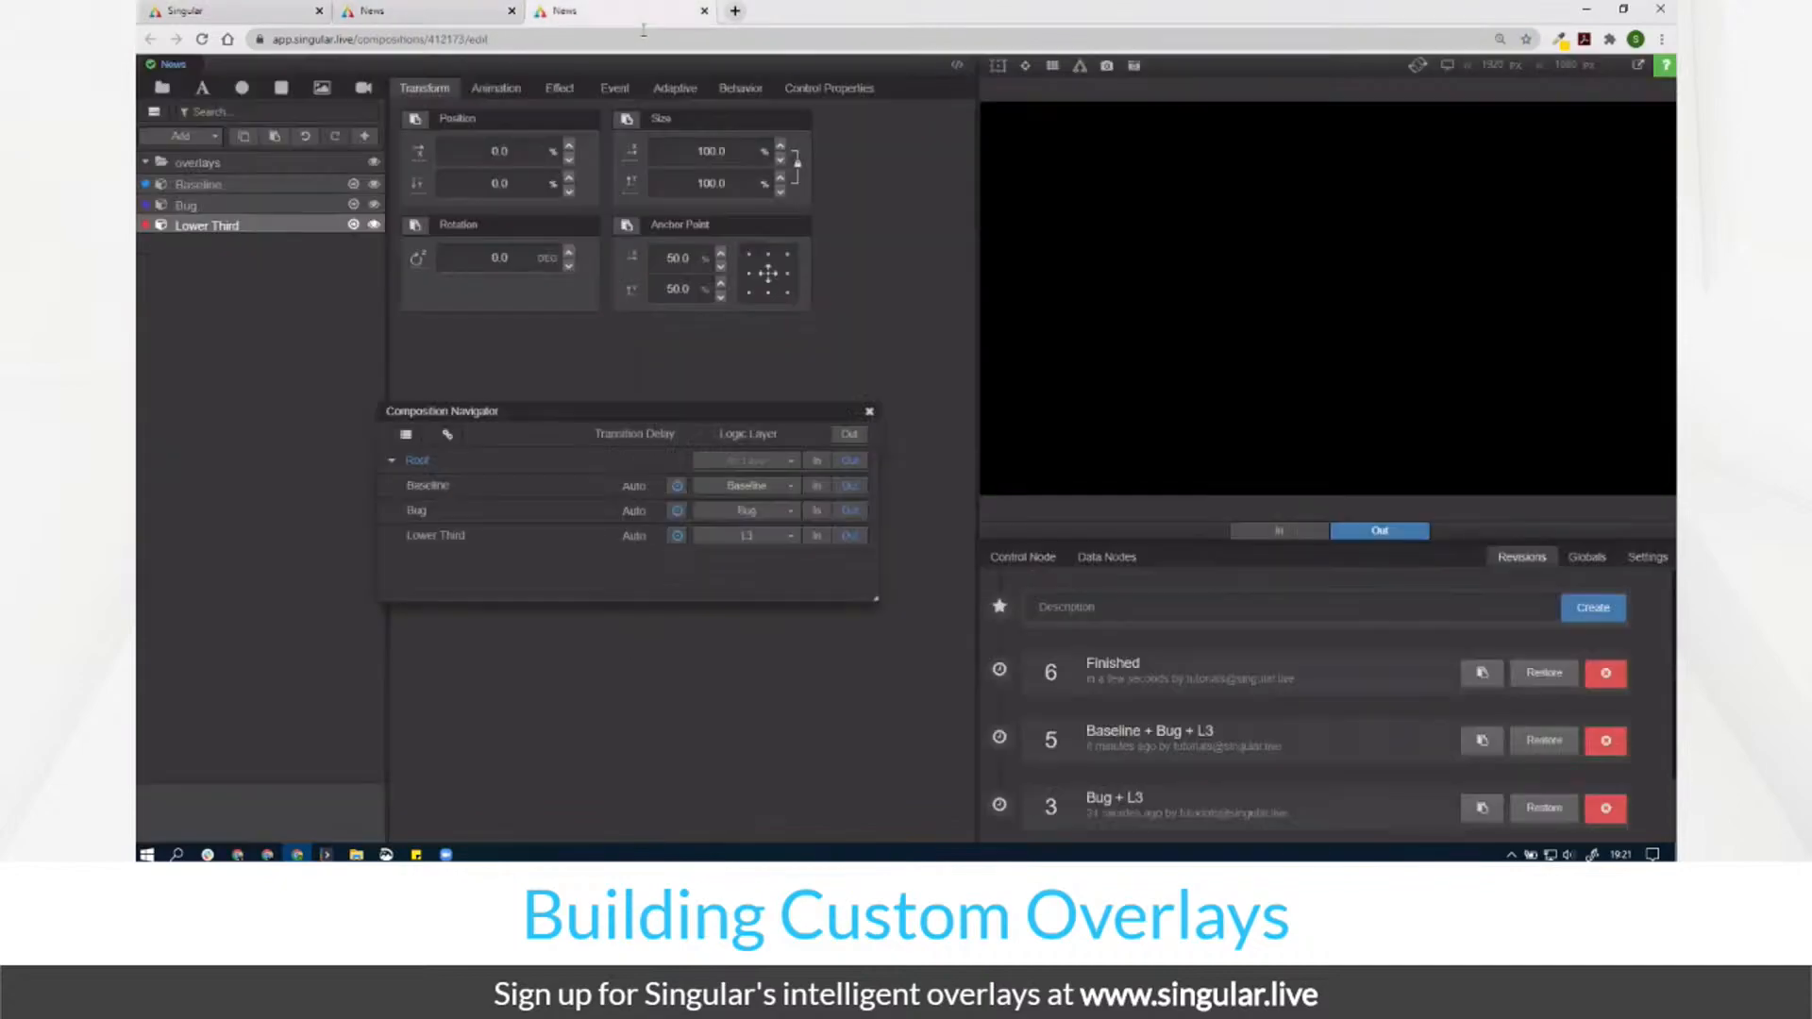
Step: Bring all overlays back in and create a second Studio control app named News 2
click(817, 461)
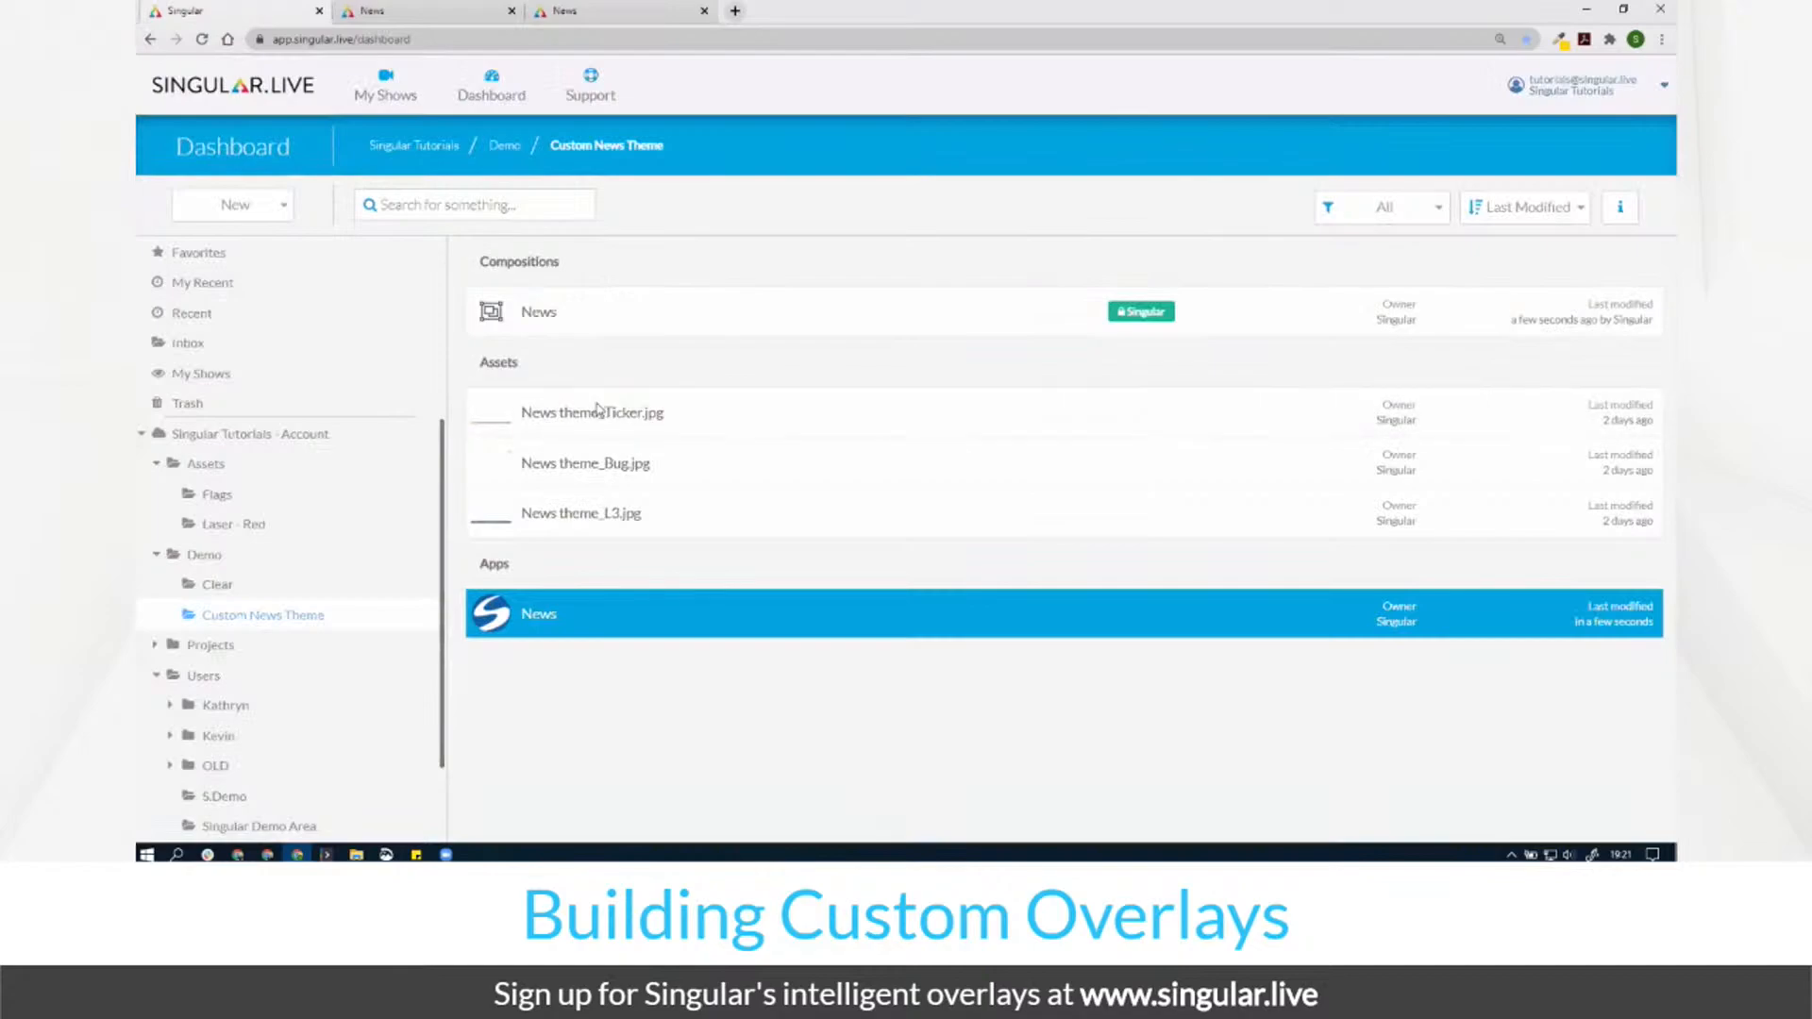
right_click(598, 298)
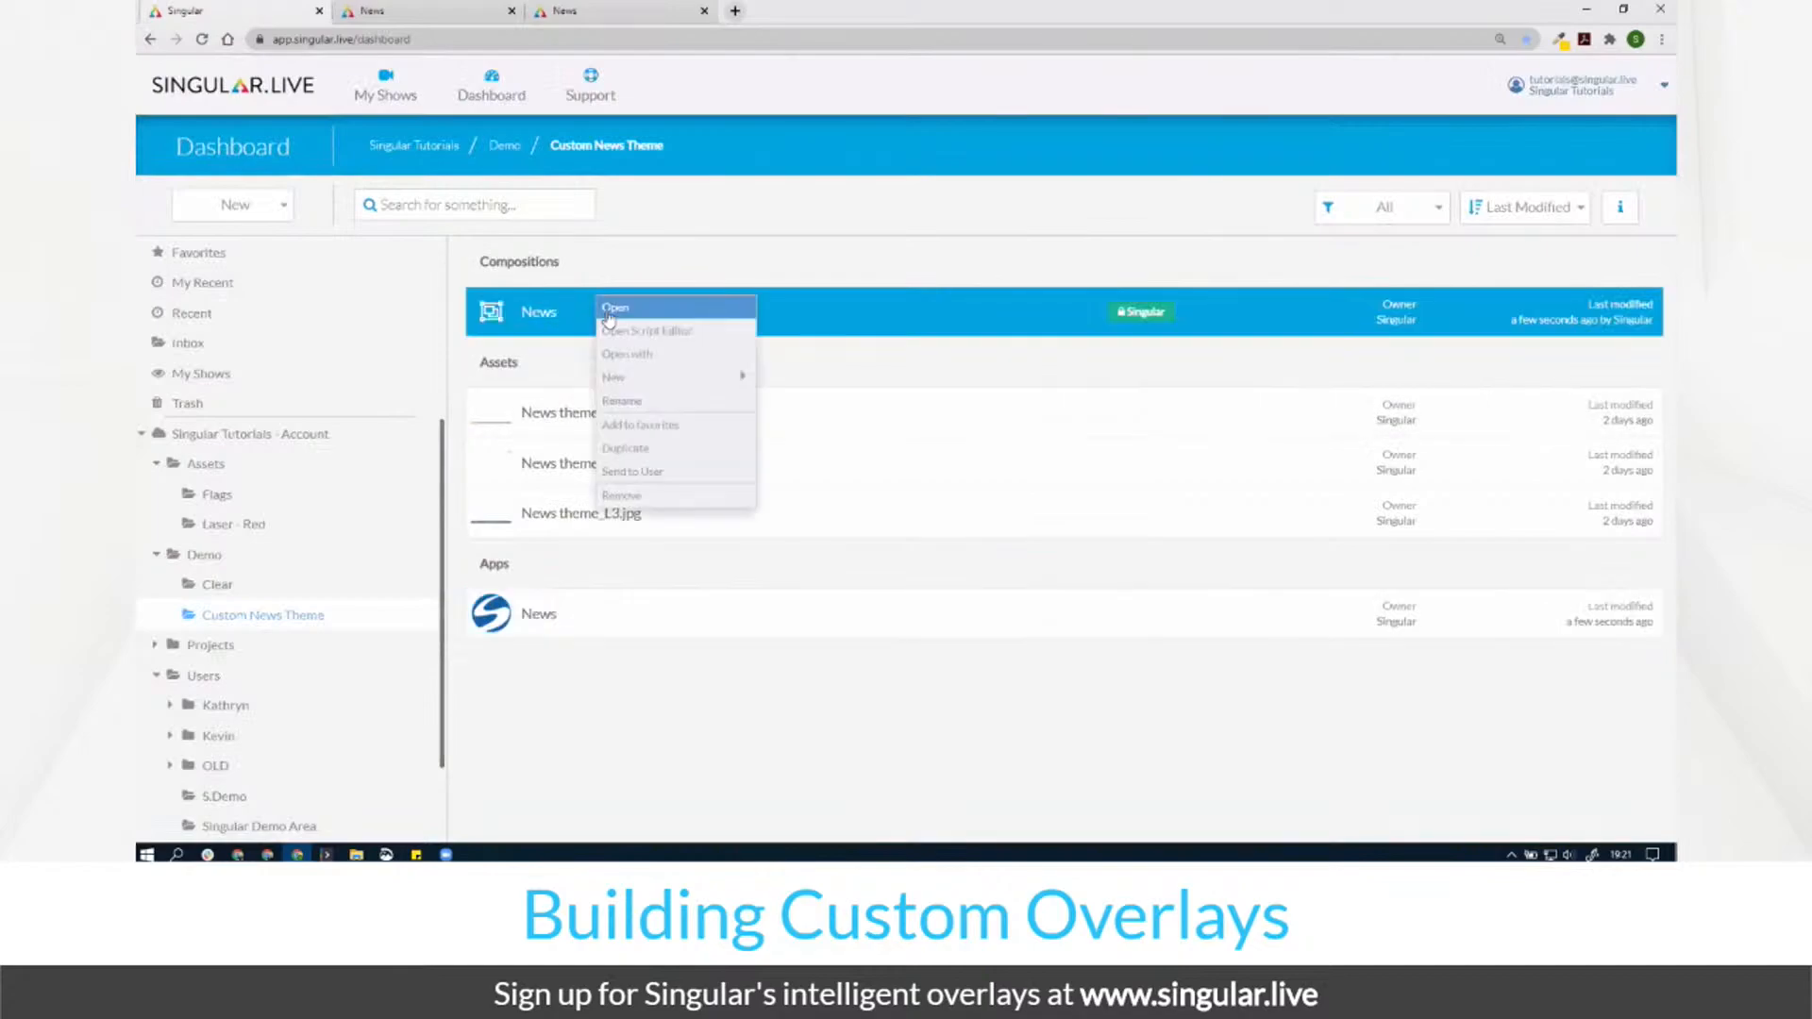
click(672, 364)
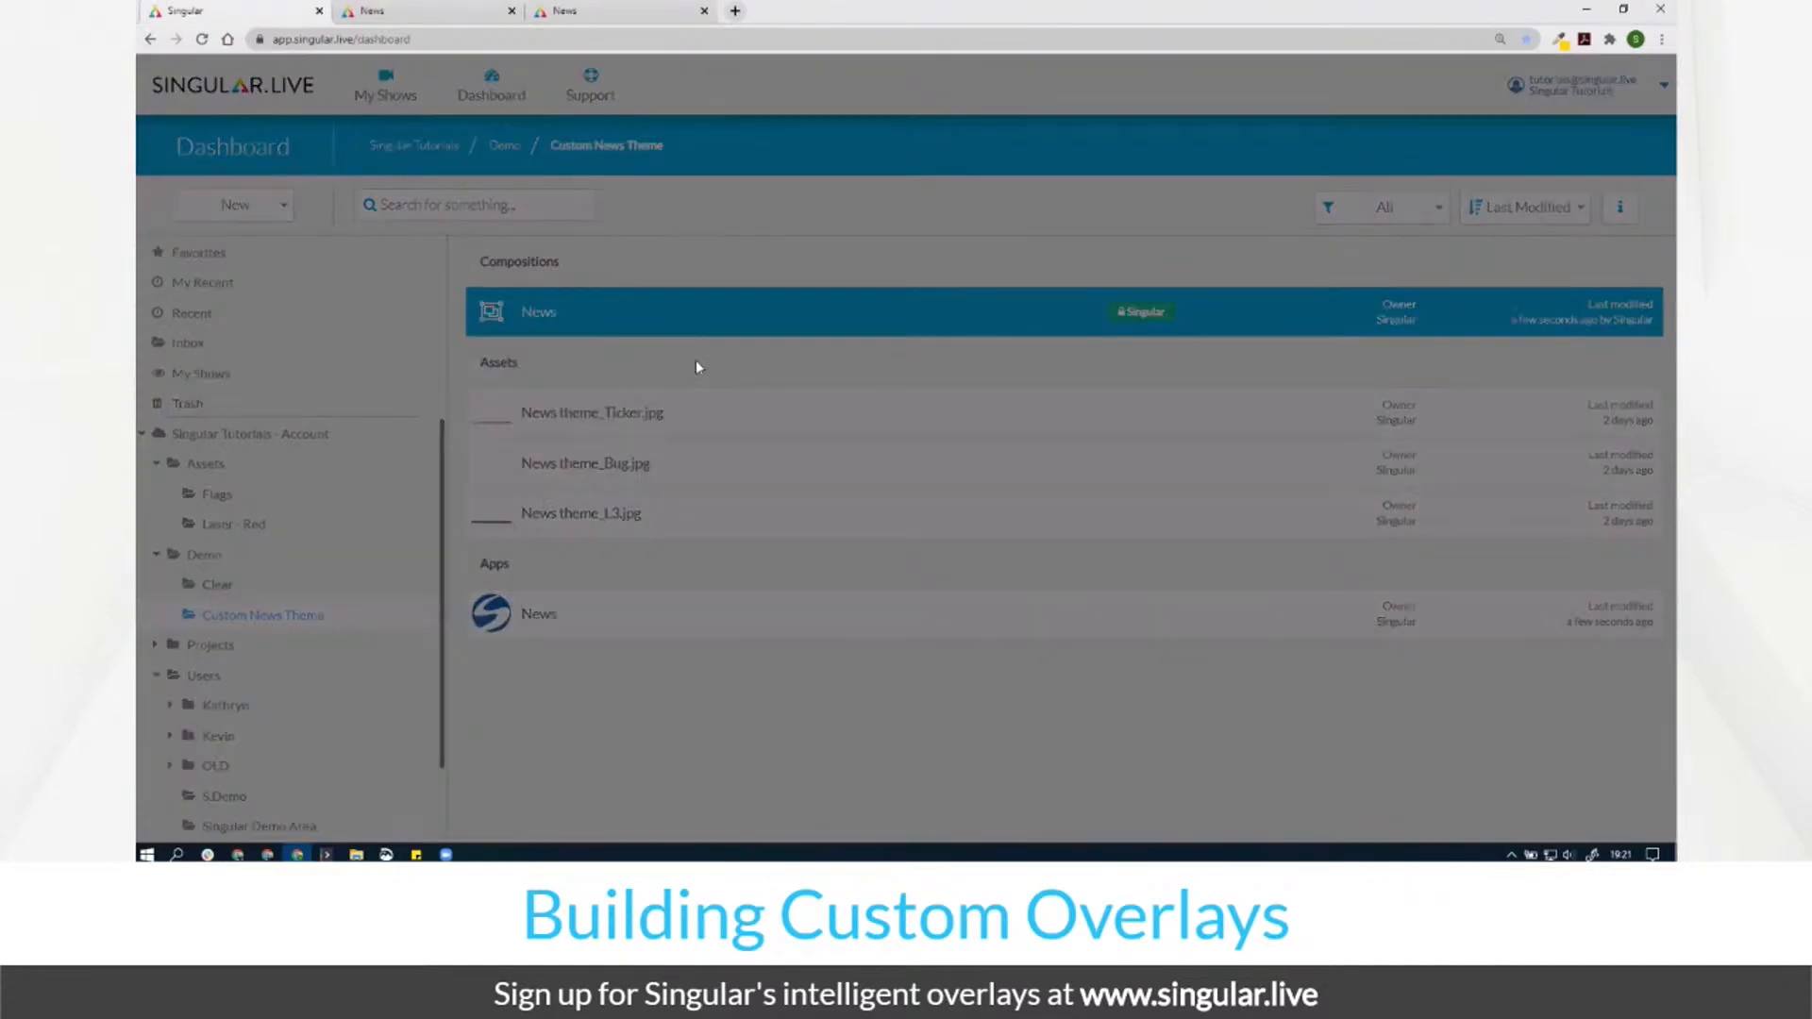
click(906, 295)
text(News 2)
key(Return)
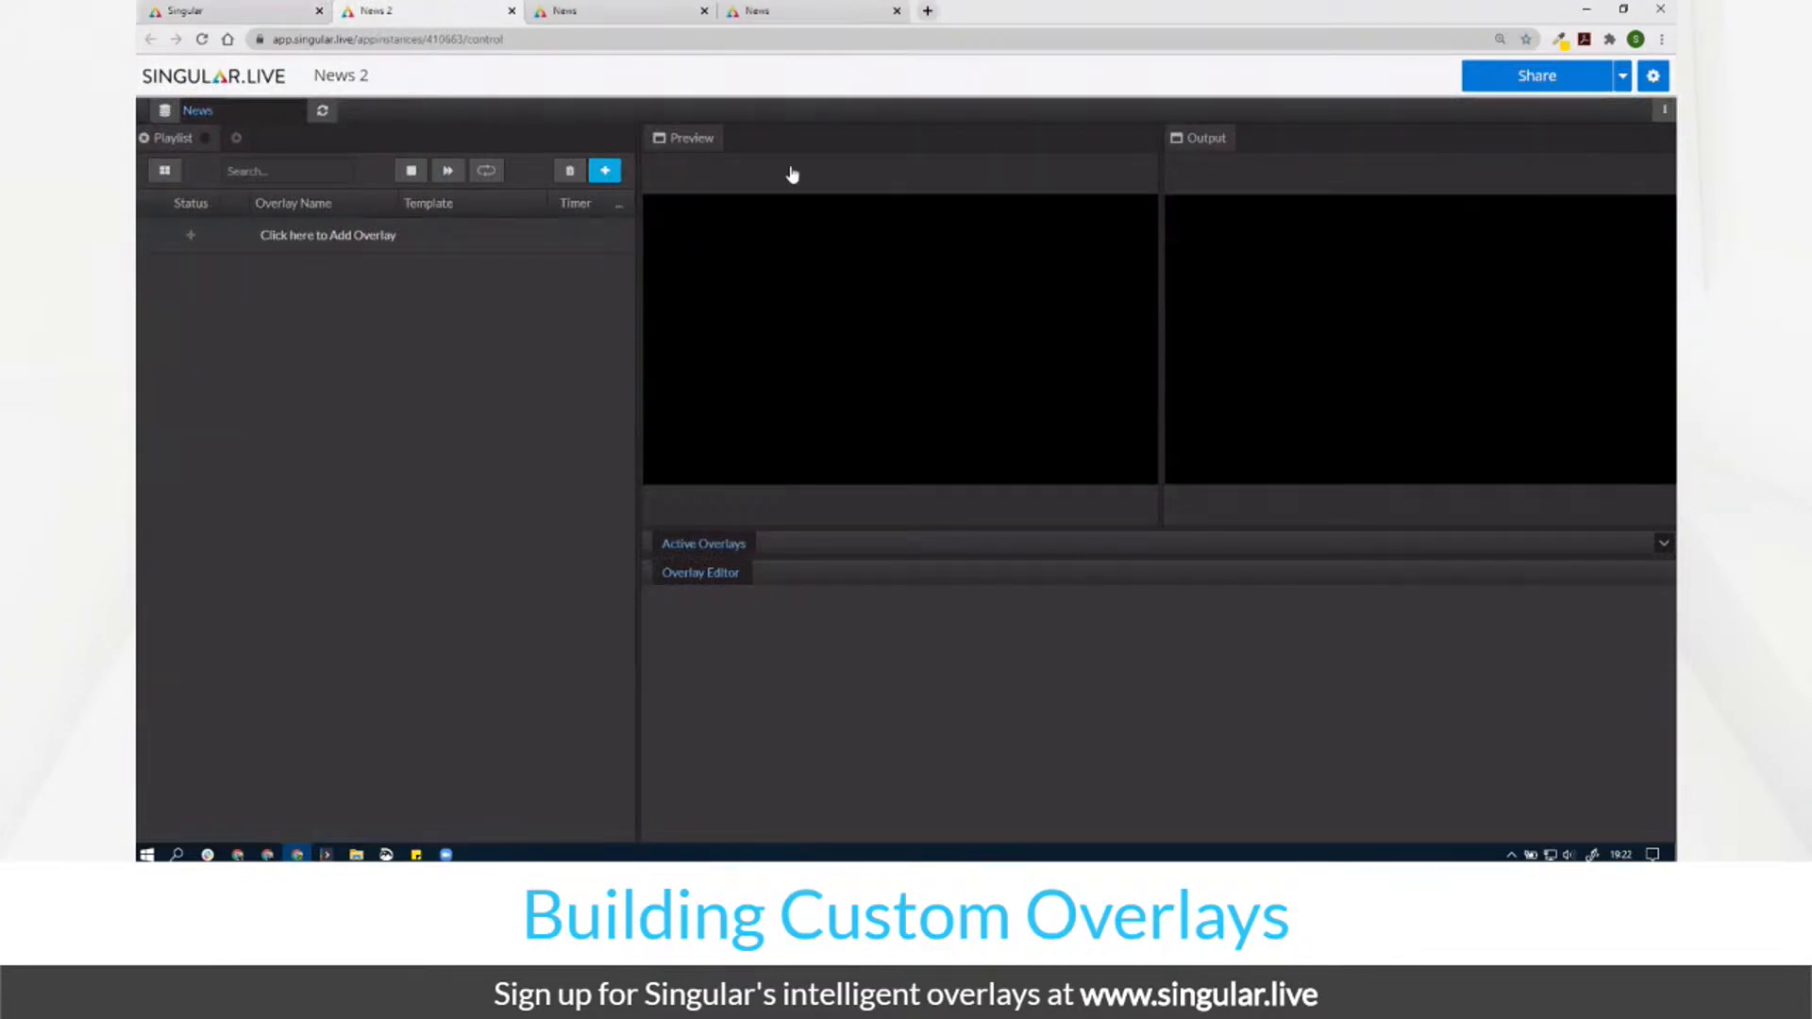
Step: Compare the News and News 2 control apps, then close News 2
click(678, 13)
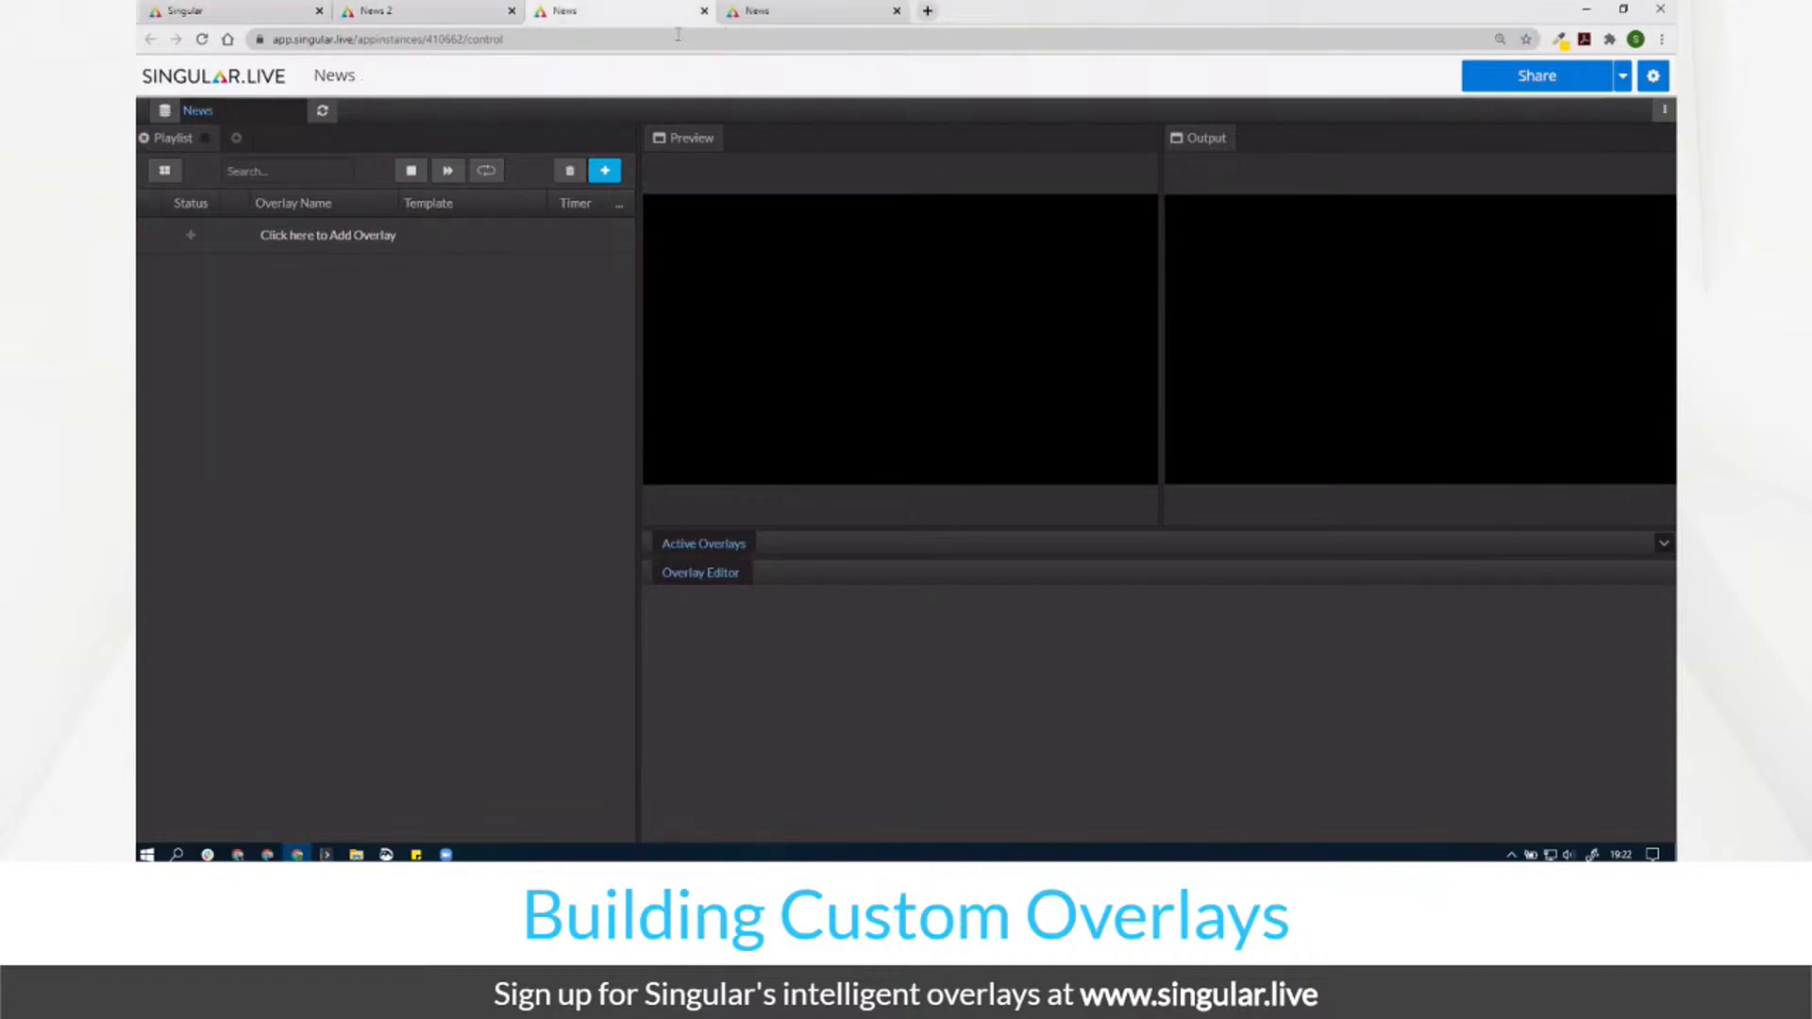
click(450, 13)
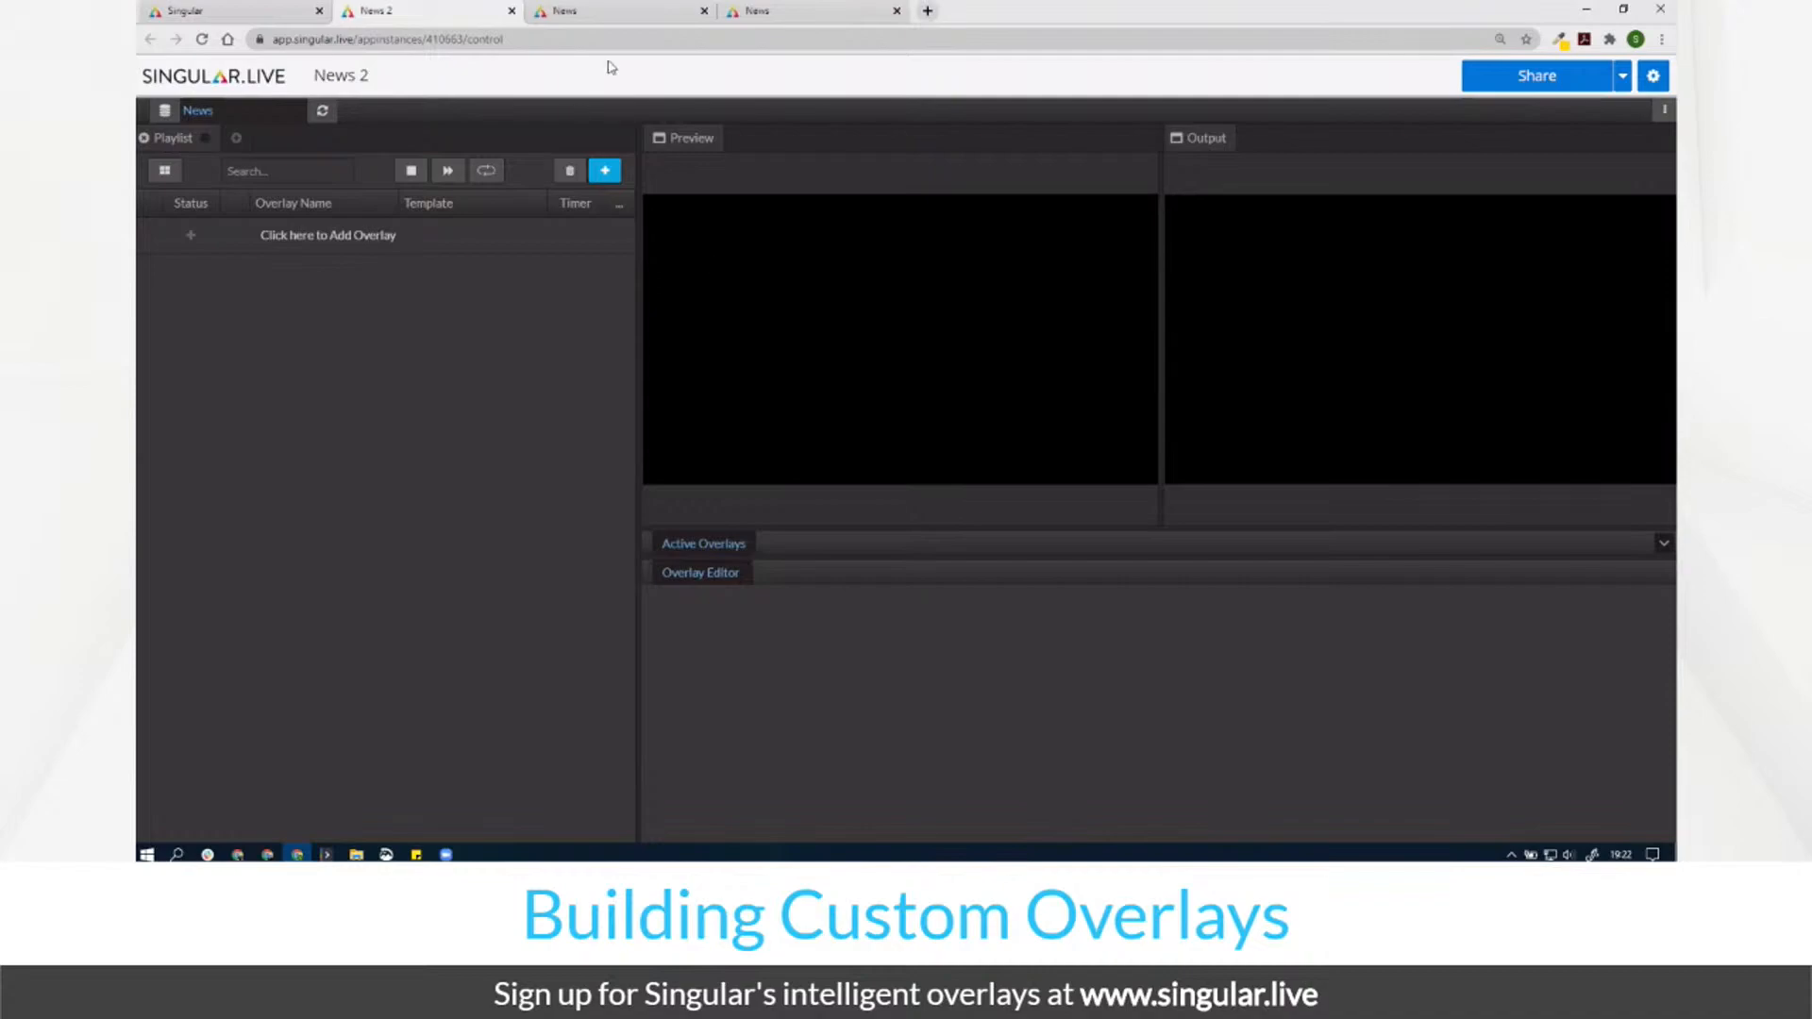
click(512, 11)
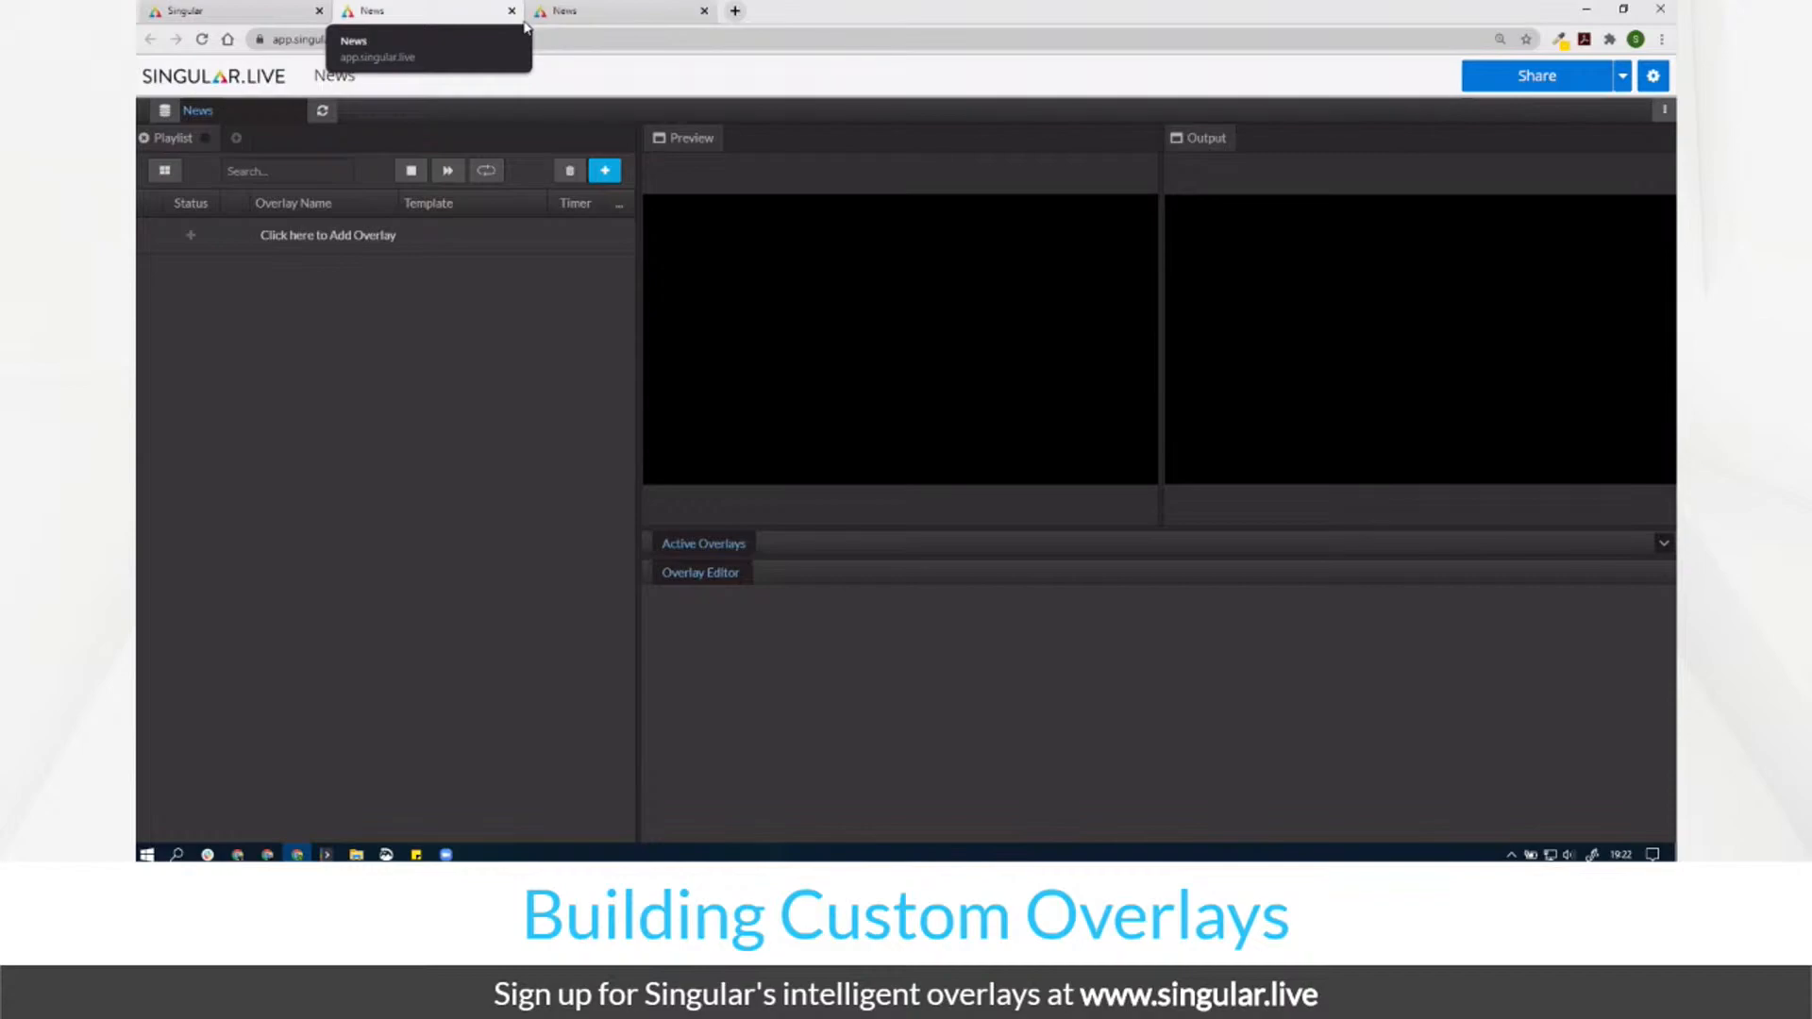
Step: Run Auto Playlist to create pages for every graphic in the composition
click(1665, 110)
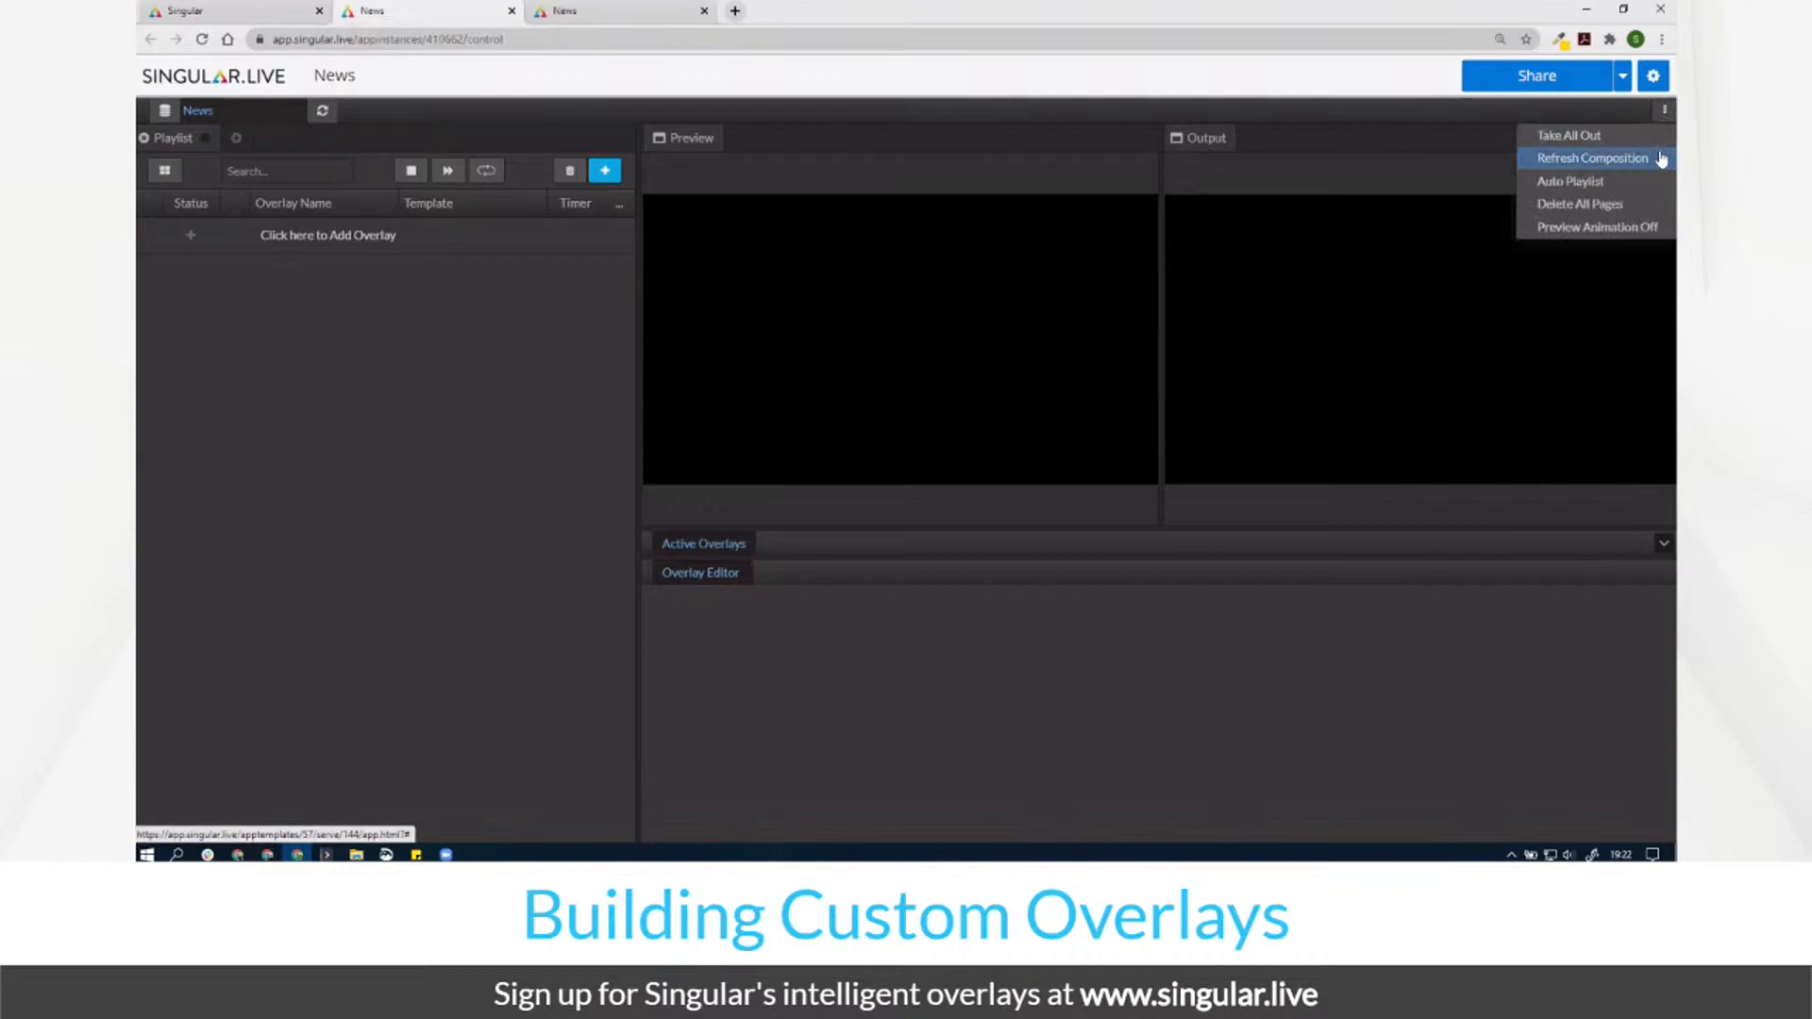
click(1647, 188)
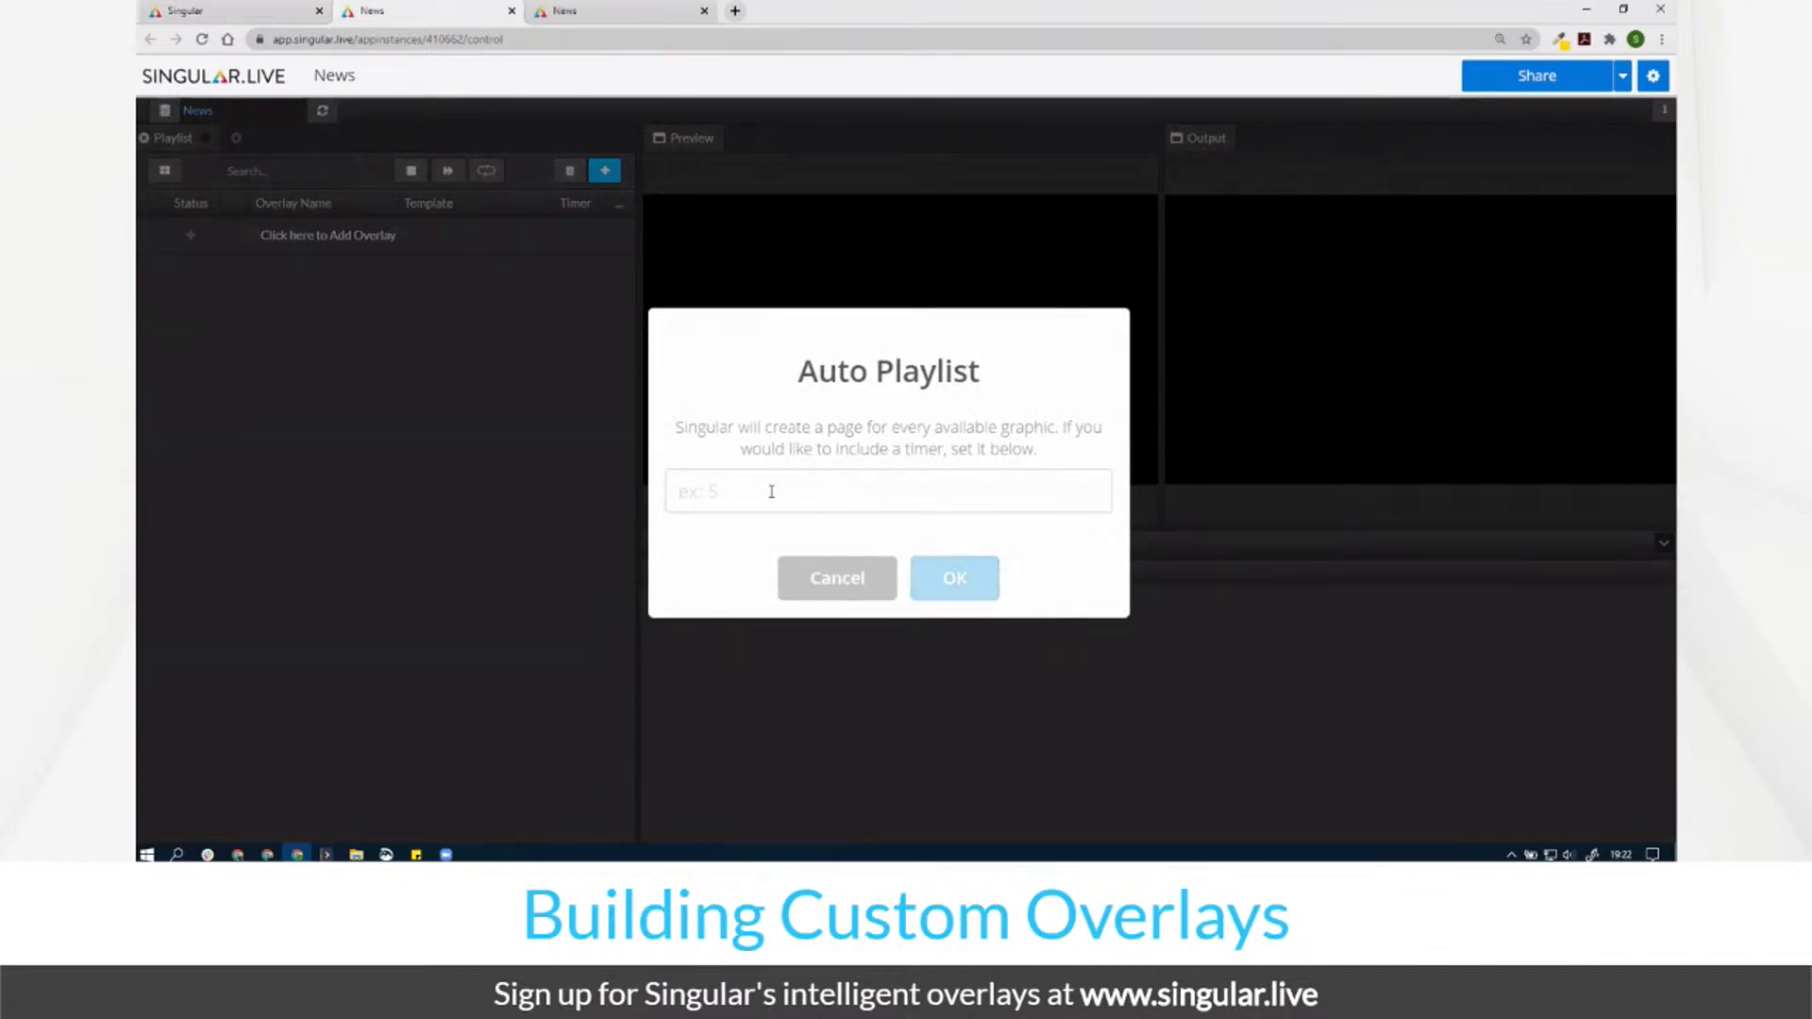
click(963, 577)
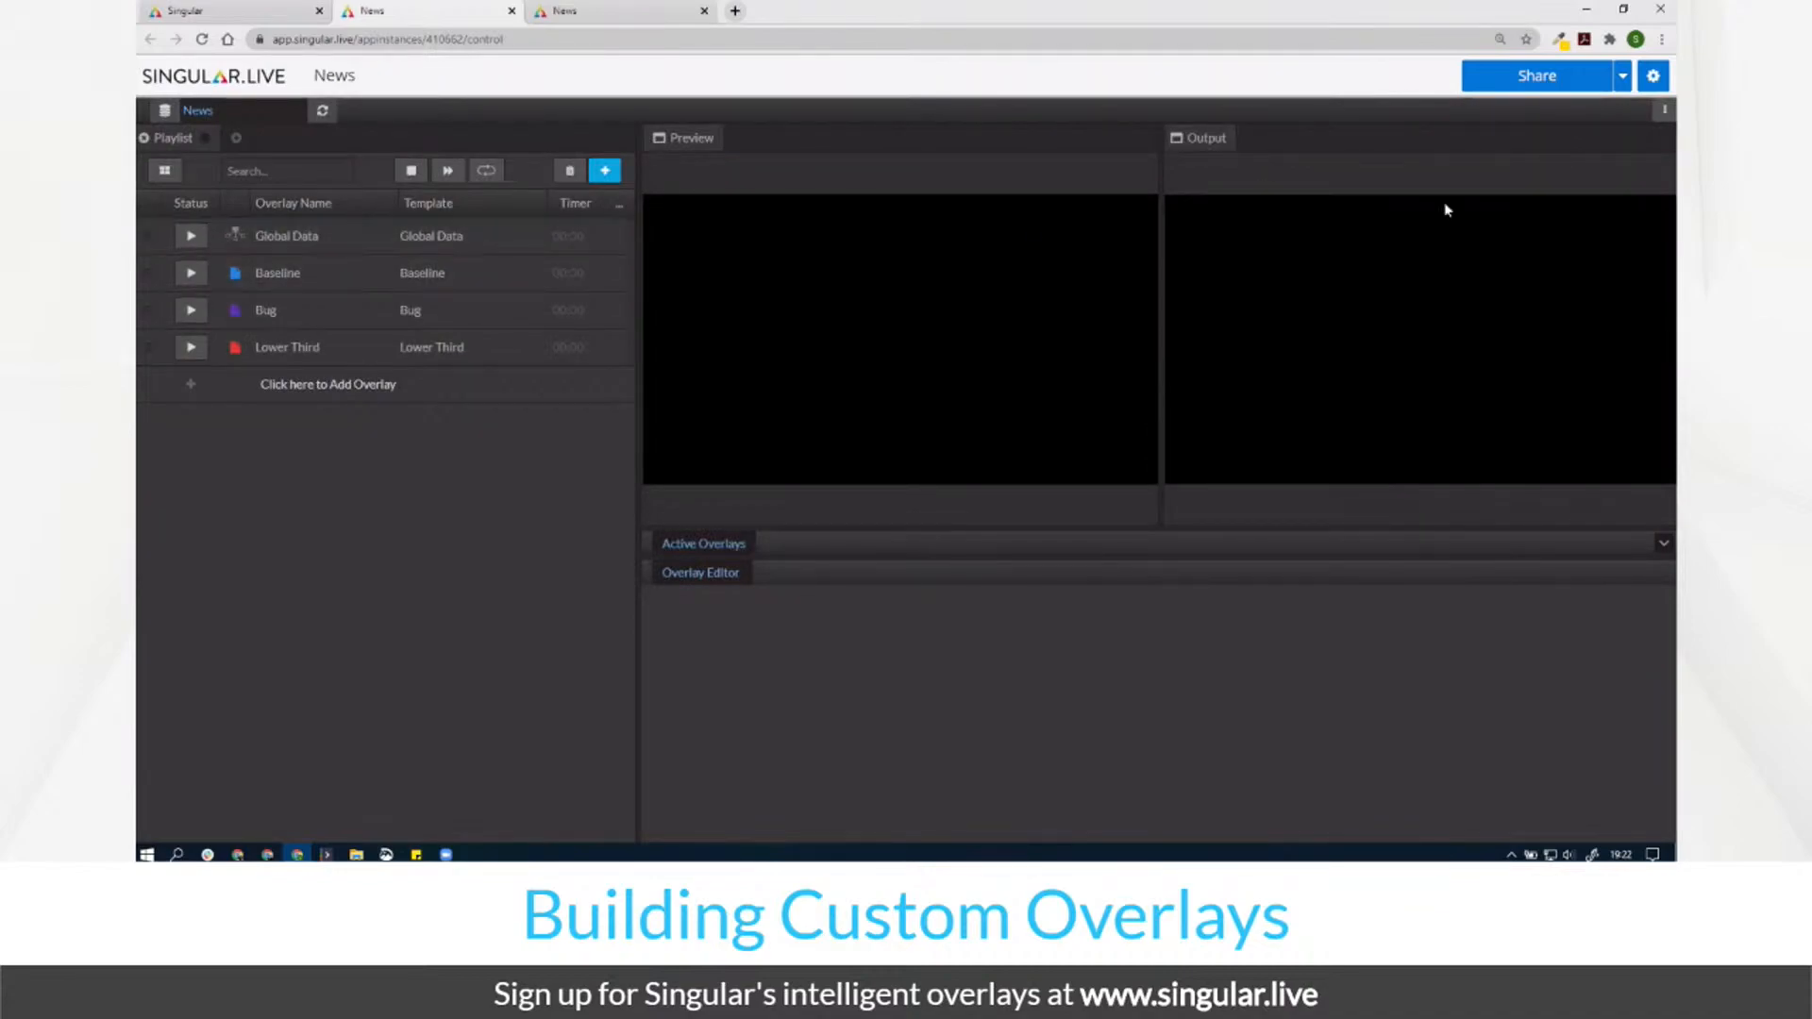
click(1666, 112)
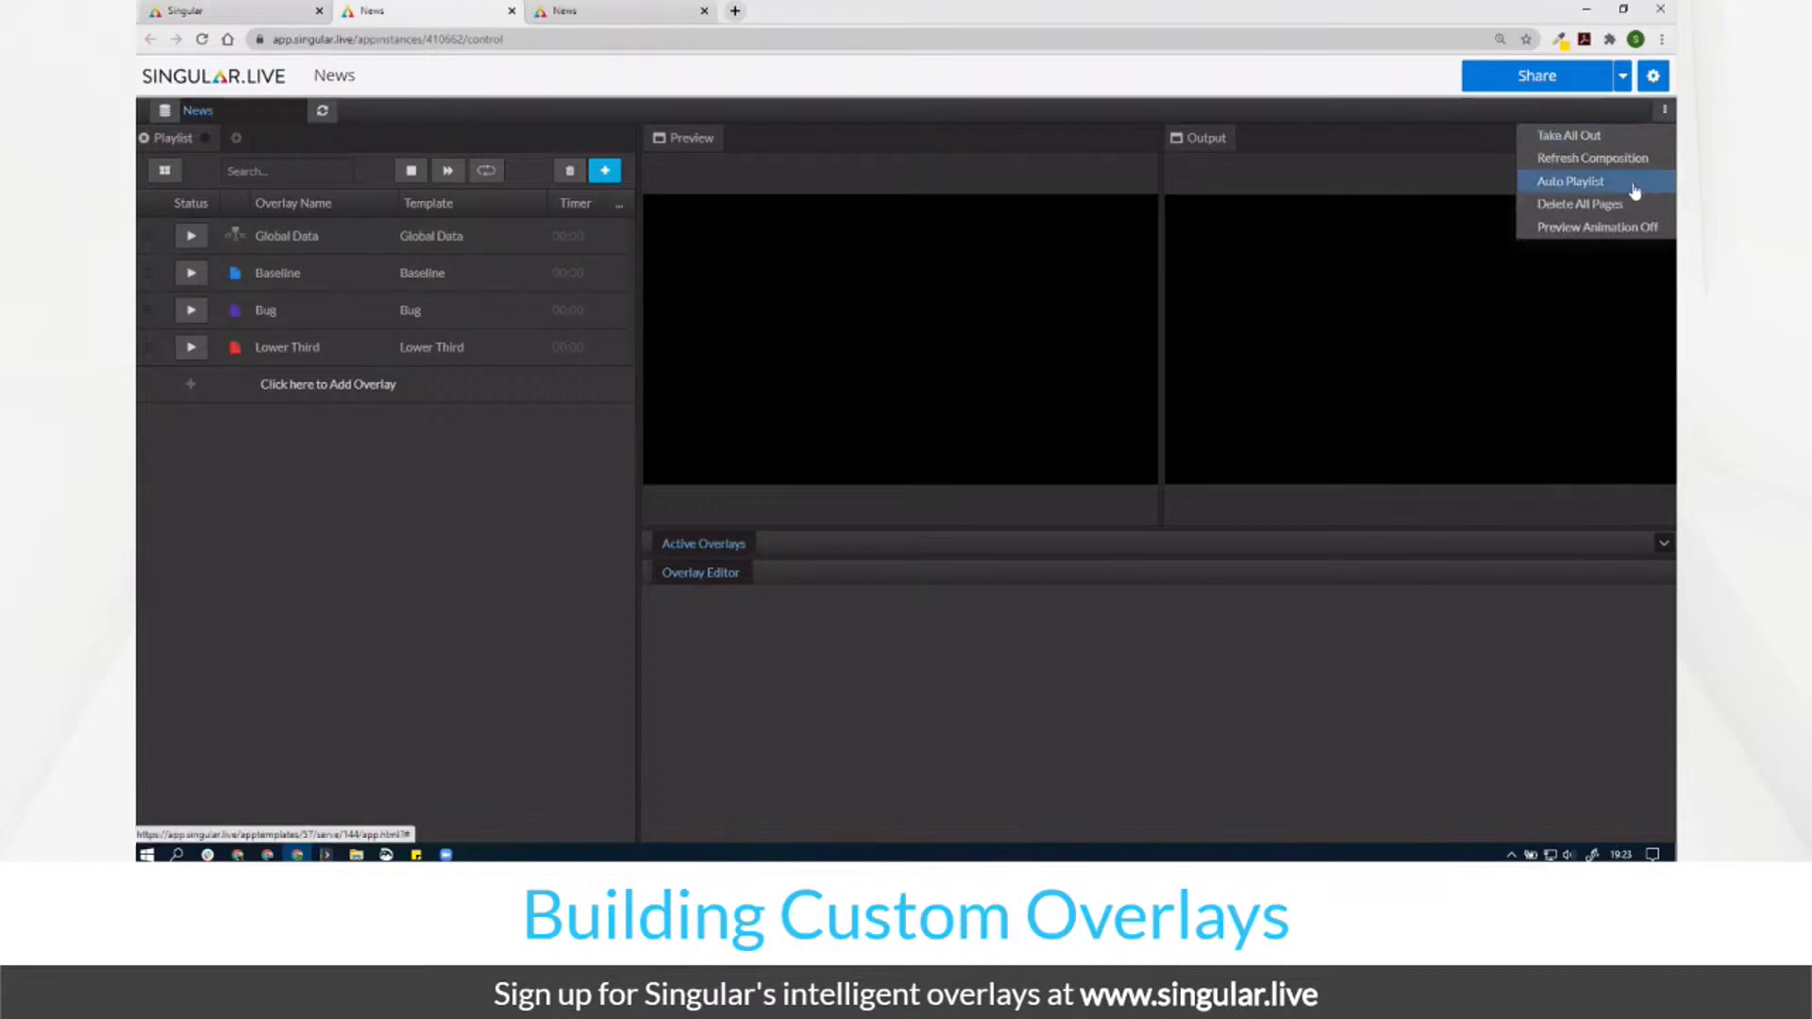
click(518, 535)
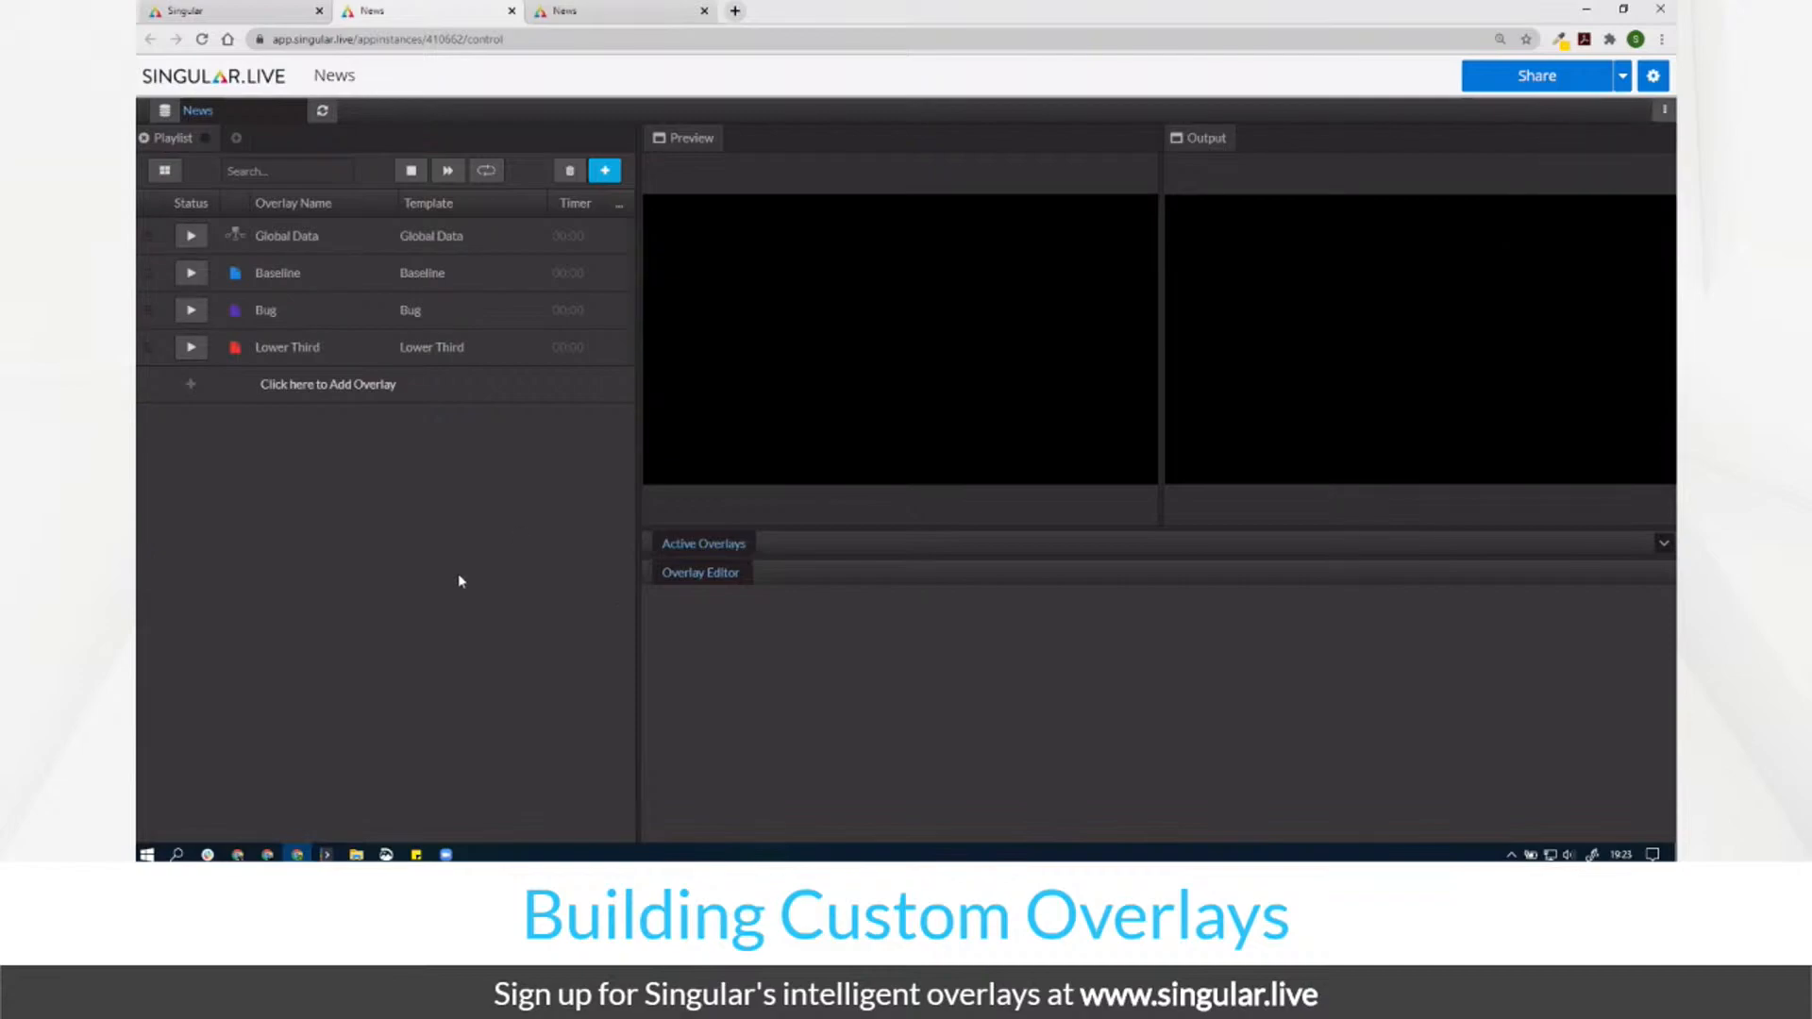
Step: Put Baseline, Bug and Lower Third on air and open the Global Data page
click(191, 275)
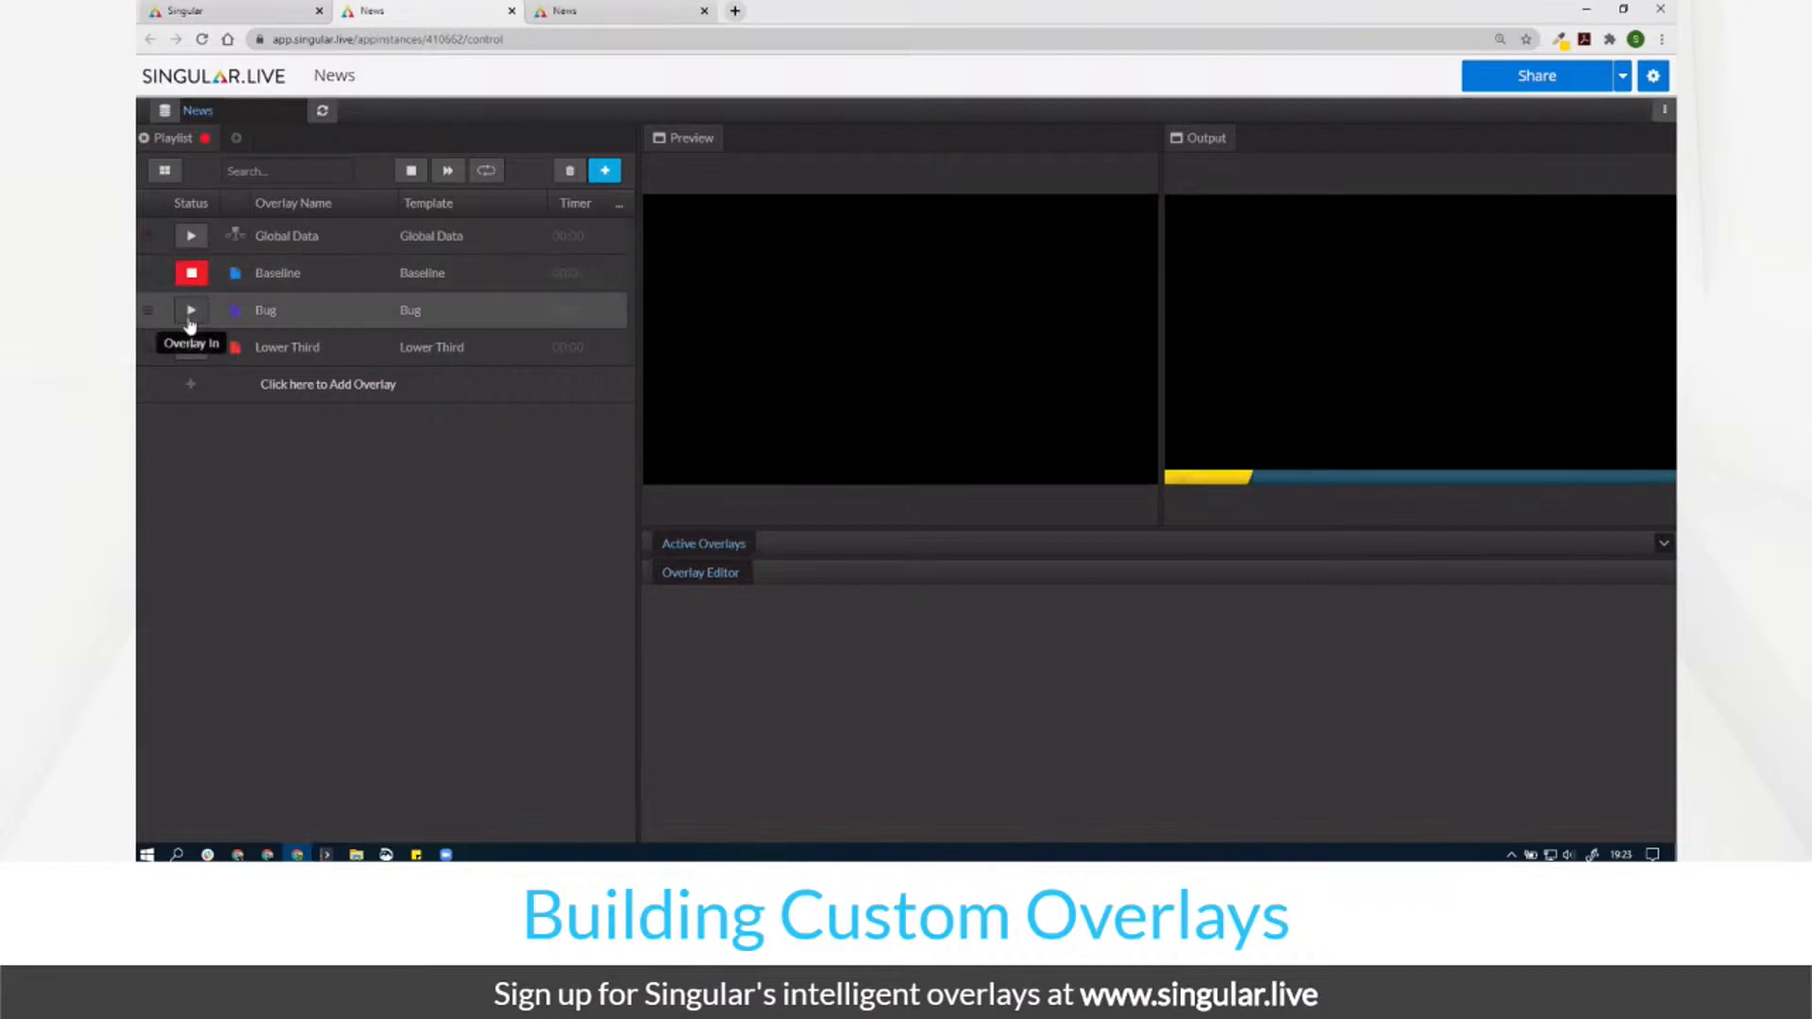
click(189, 317)
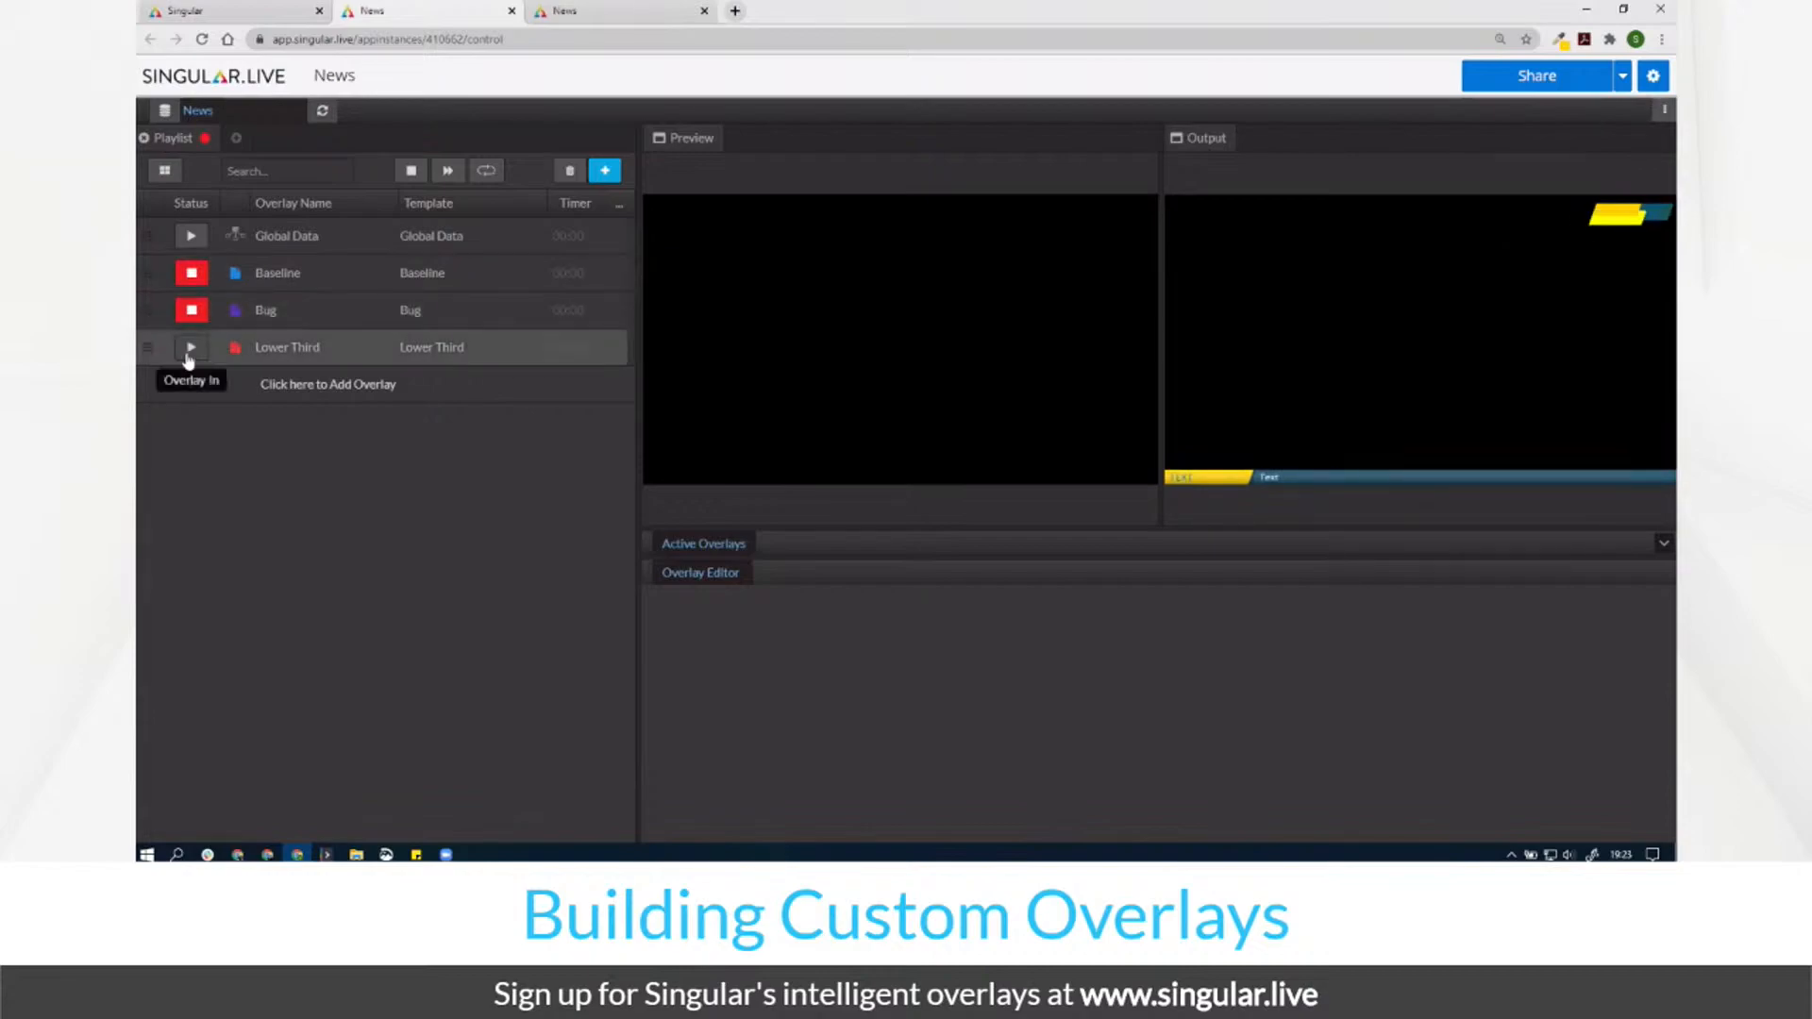
click(190, 349)
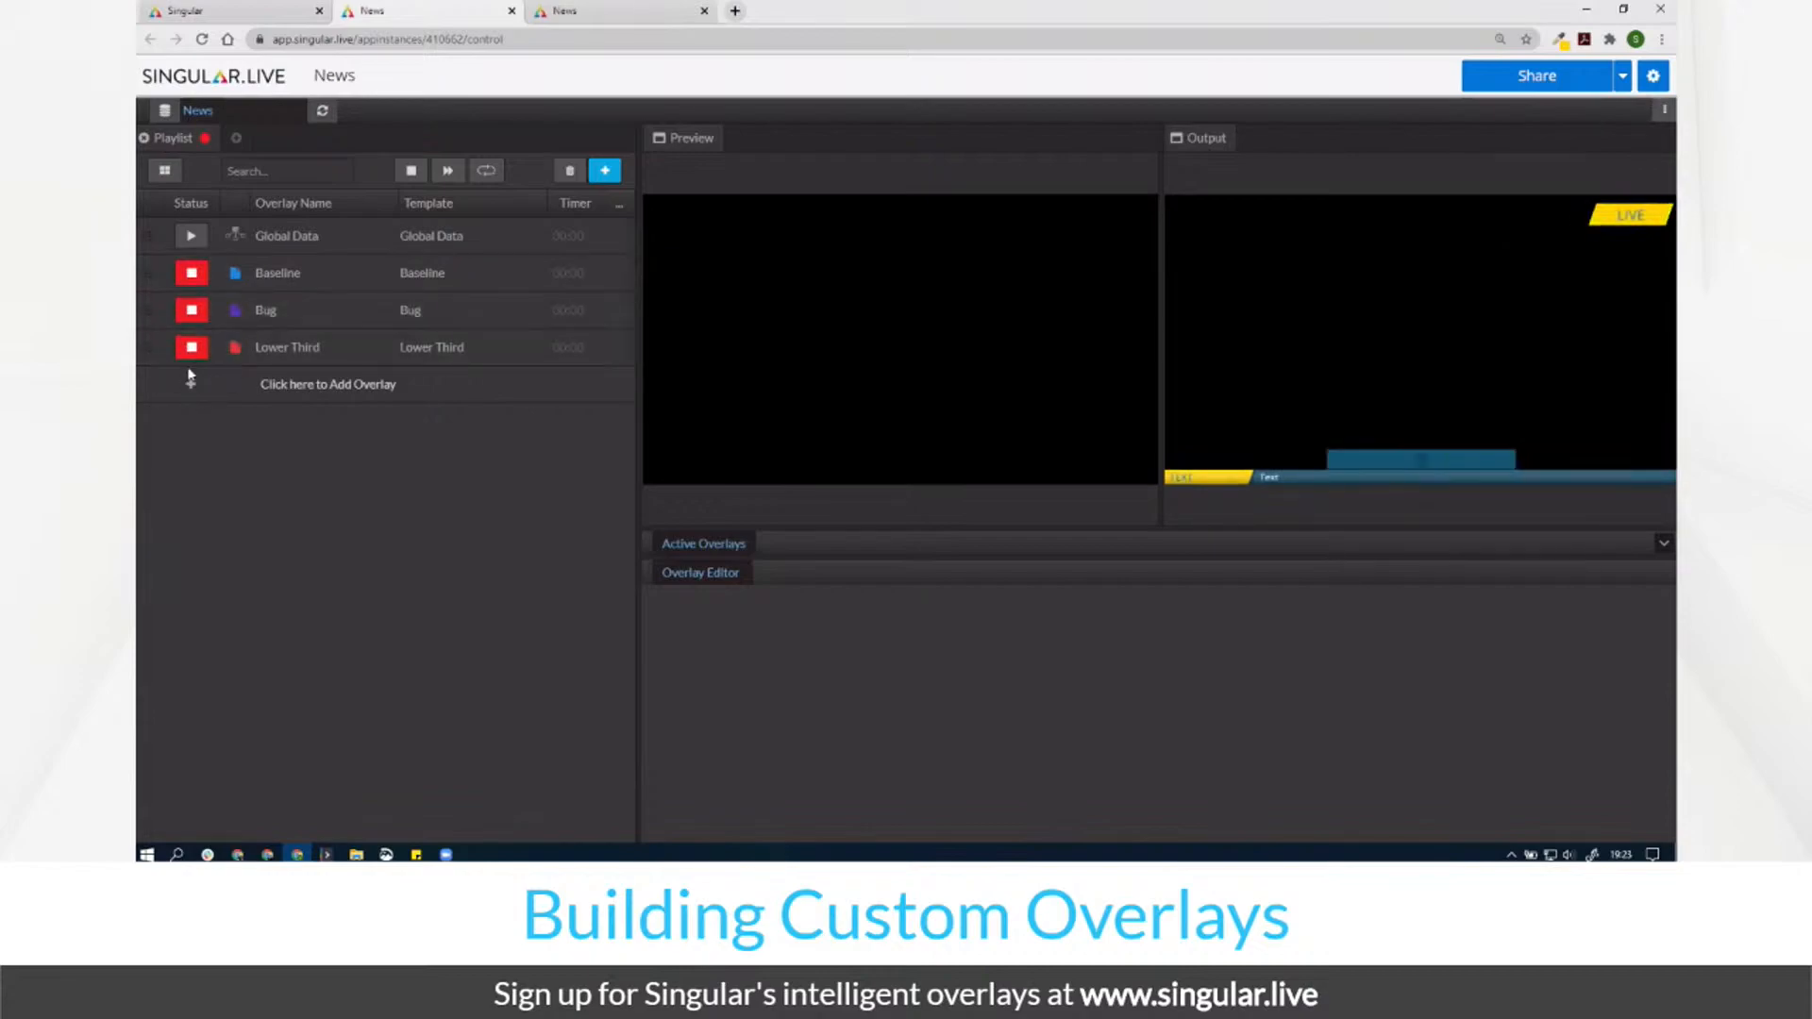
click(286, 243)
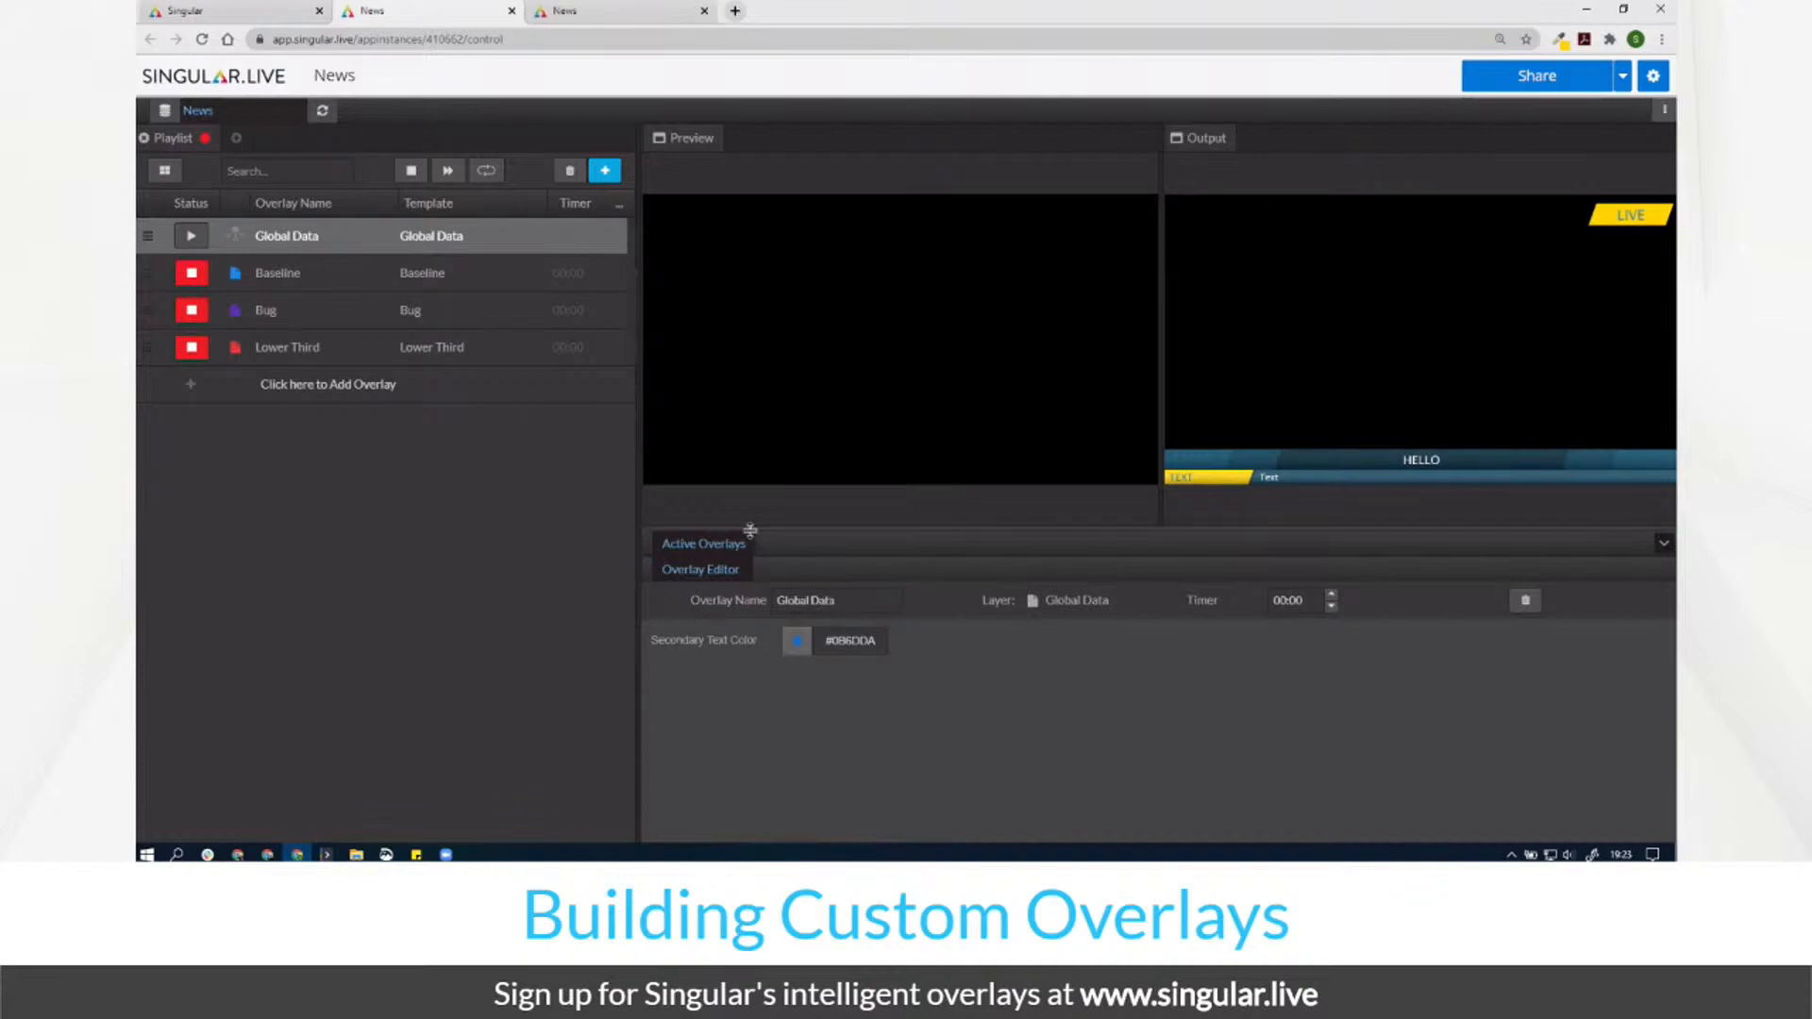
drag(751, 530, 752, 456)
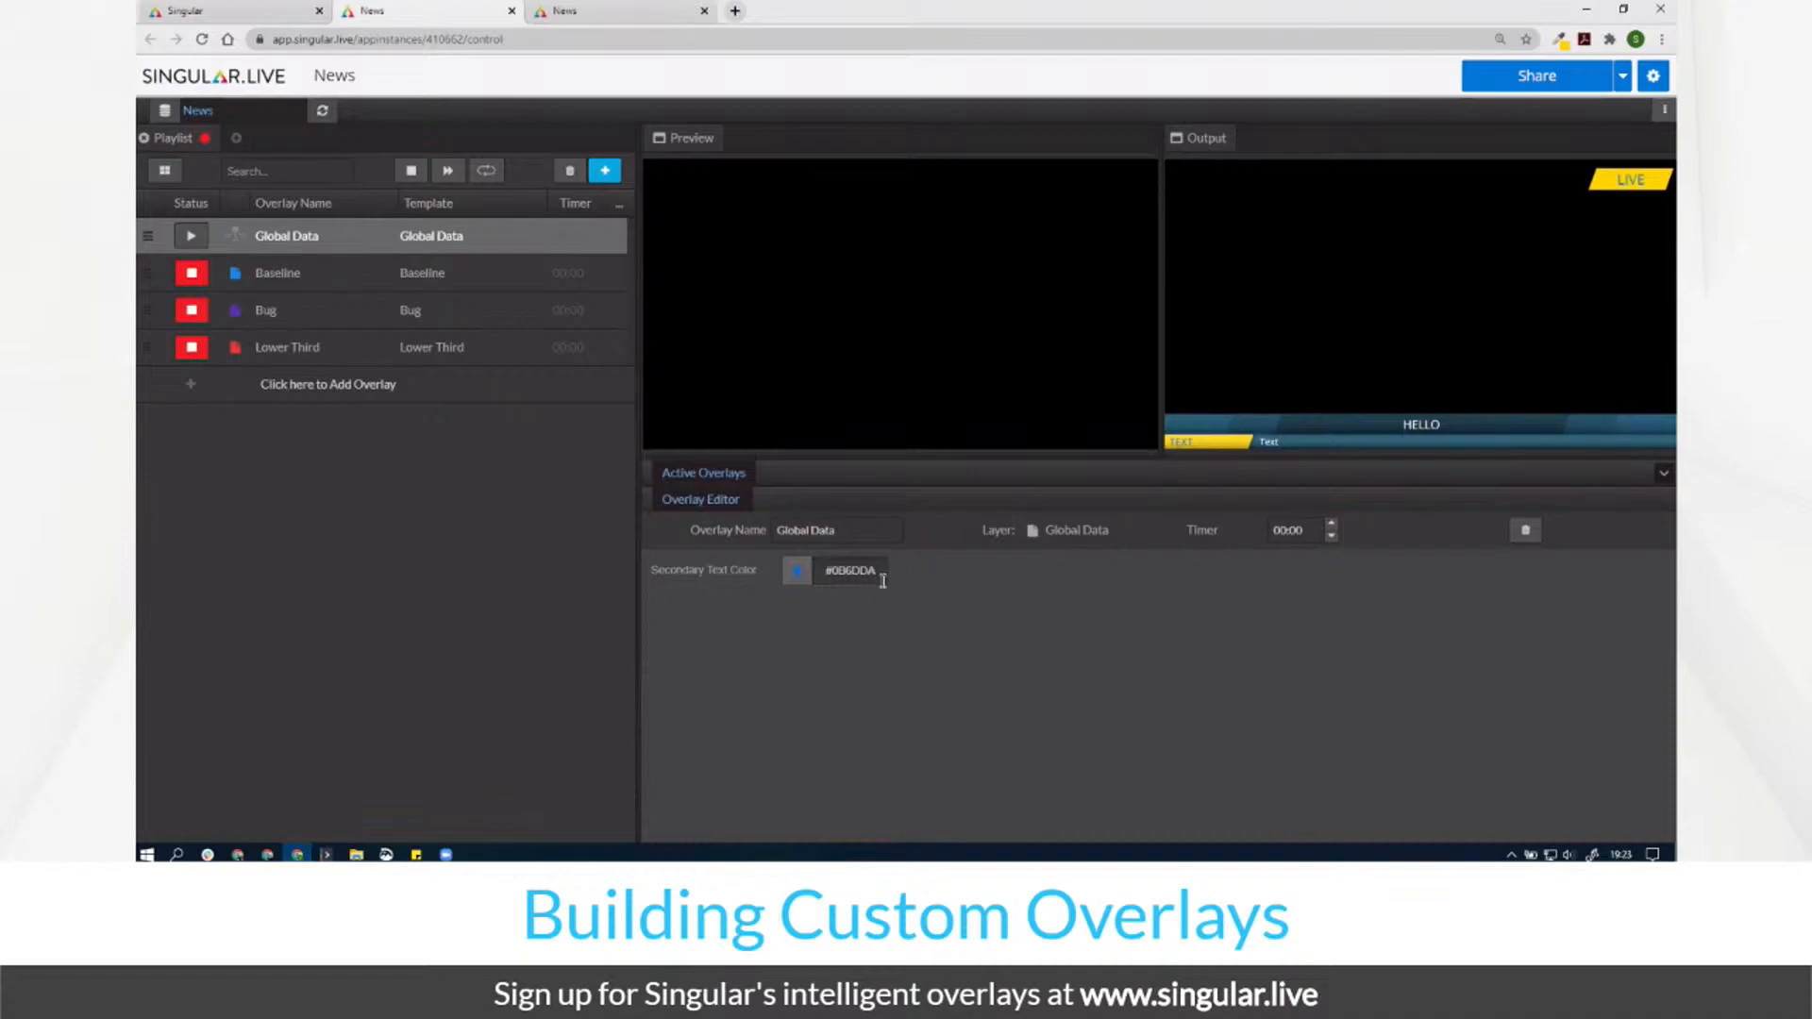
click(595, 13)
Step: Untick Hide in Form for the Secondary Color and Accent fields, then return to the control page
click(1022, 558)
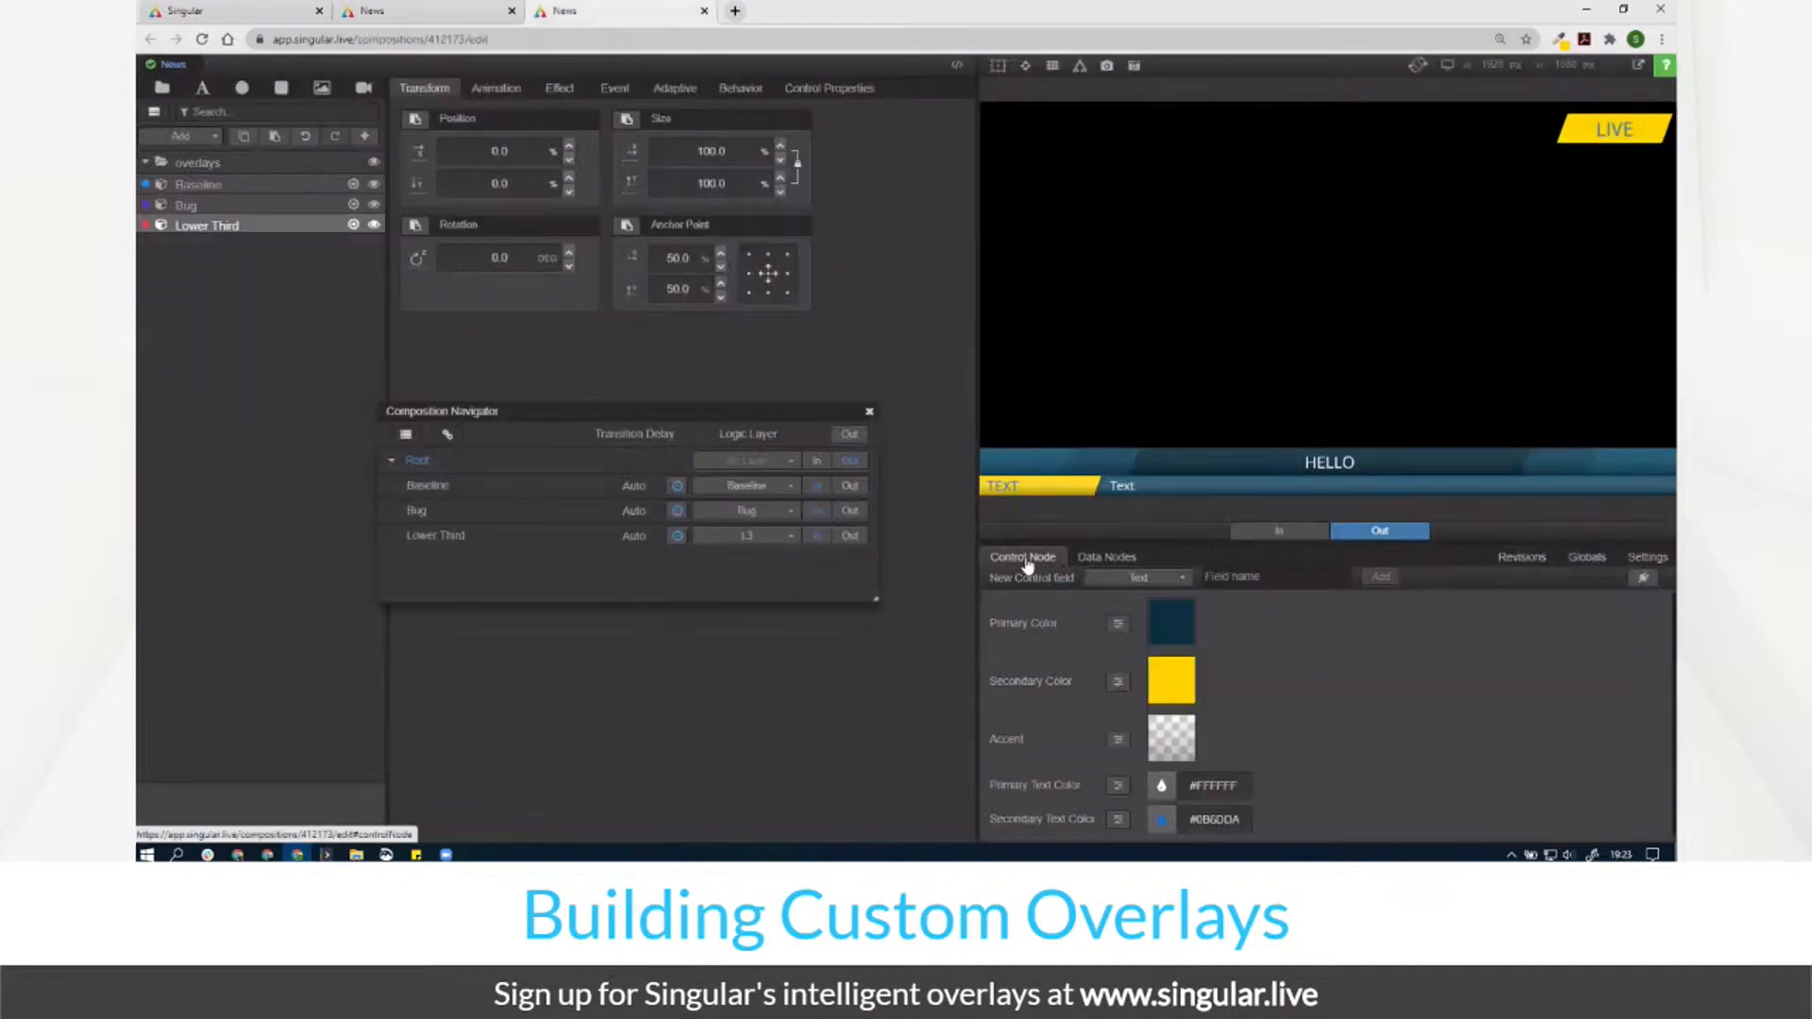
click(1116, 623)
click(1117, 682)
click(1099, 646)
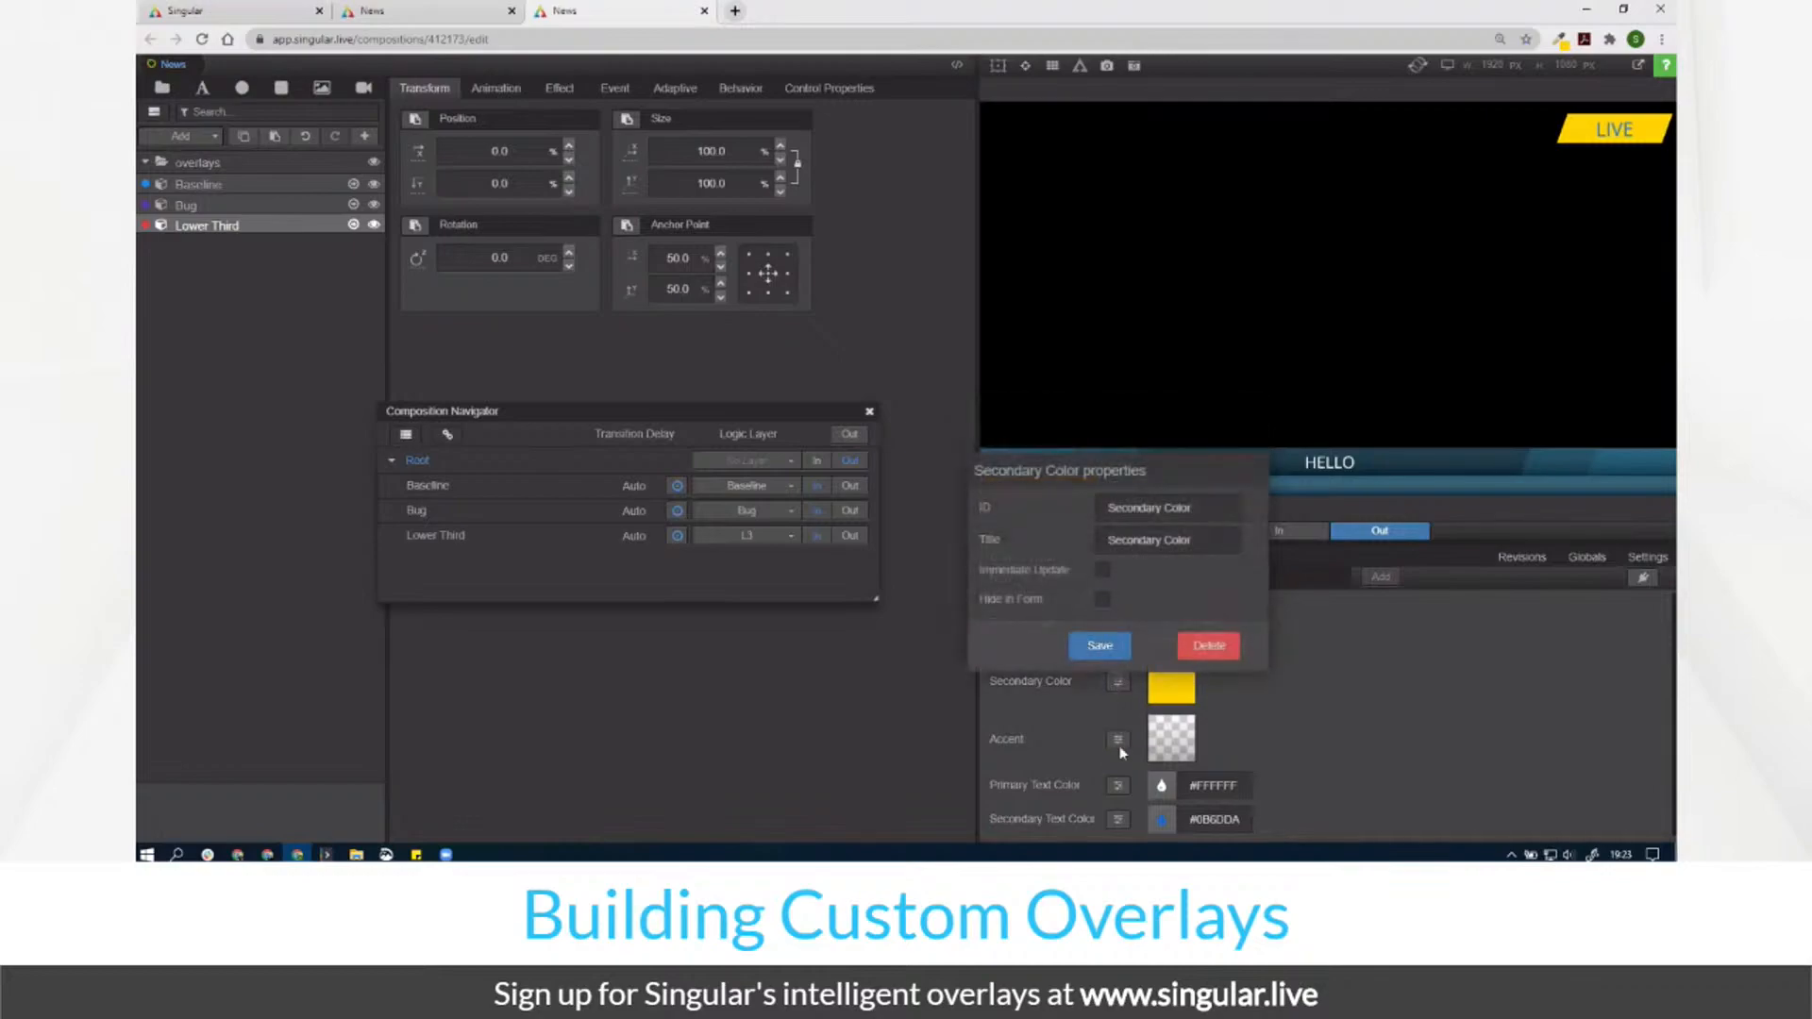
click(1117, 739)
click(1101, 660)
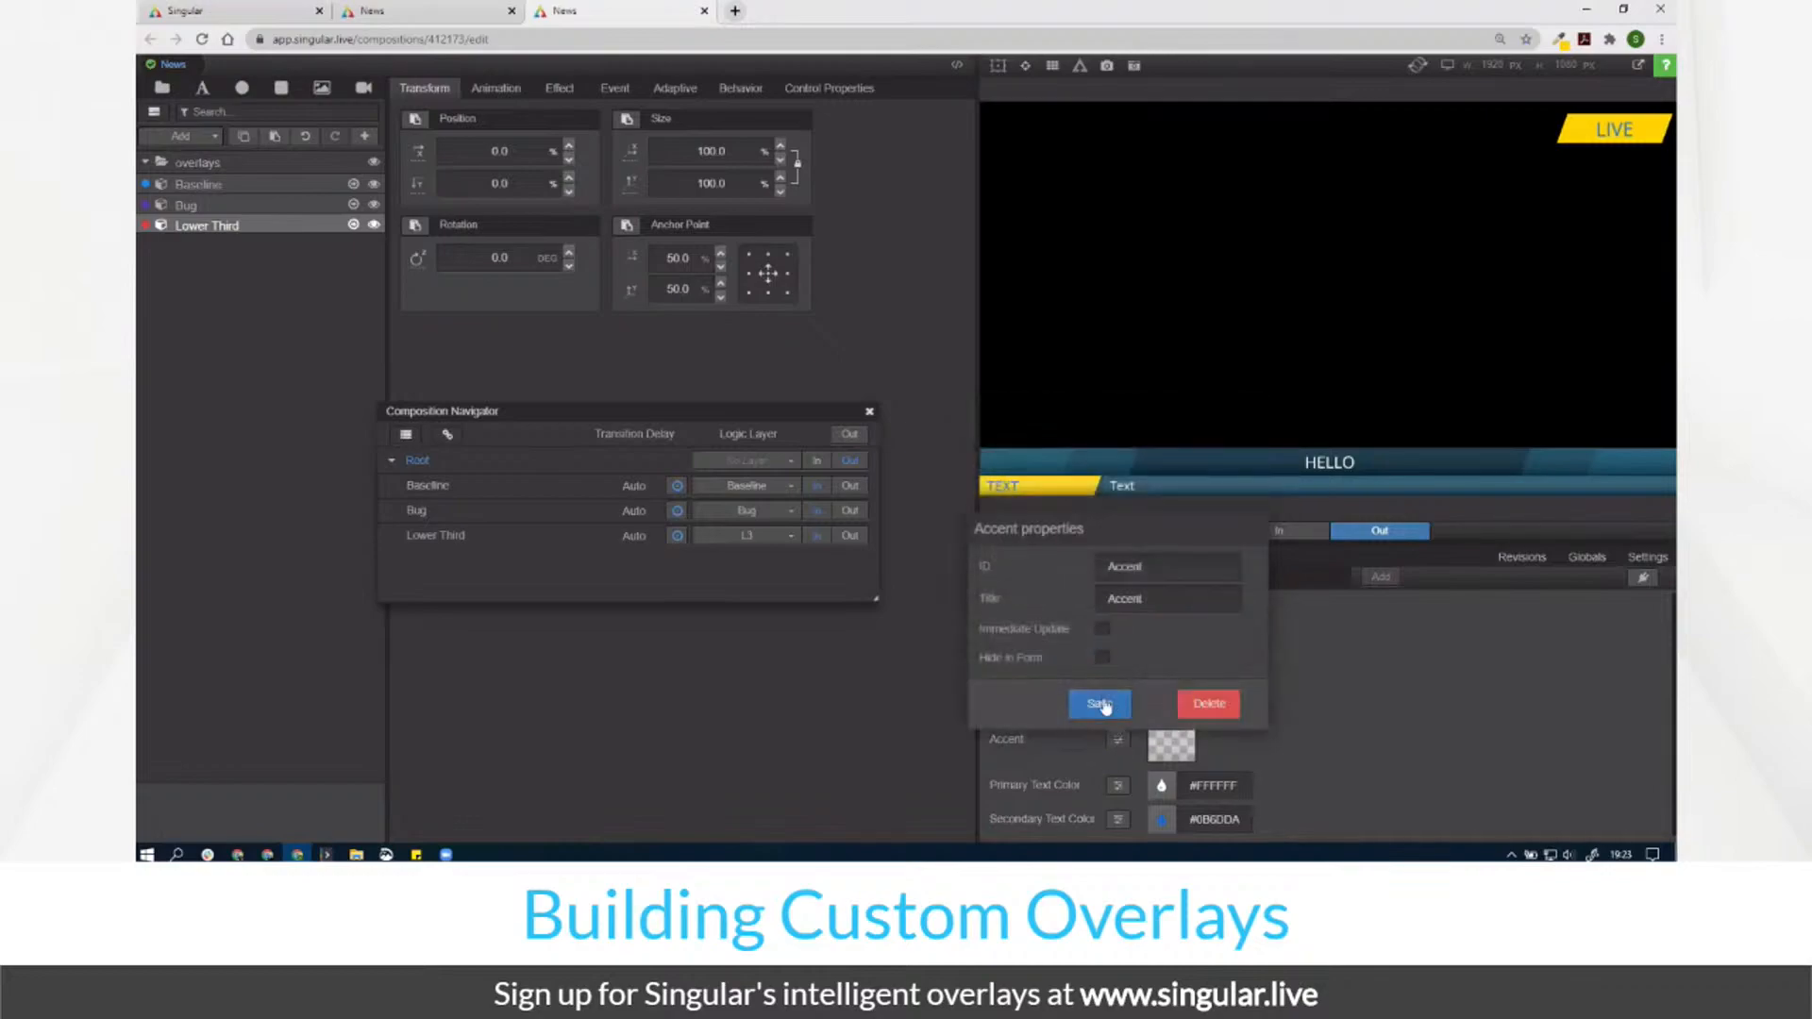
click(1119, 782)
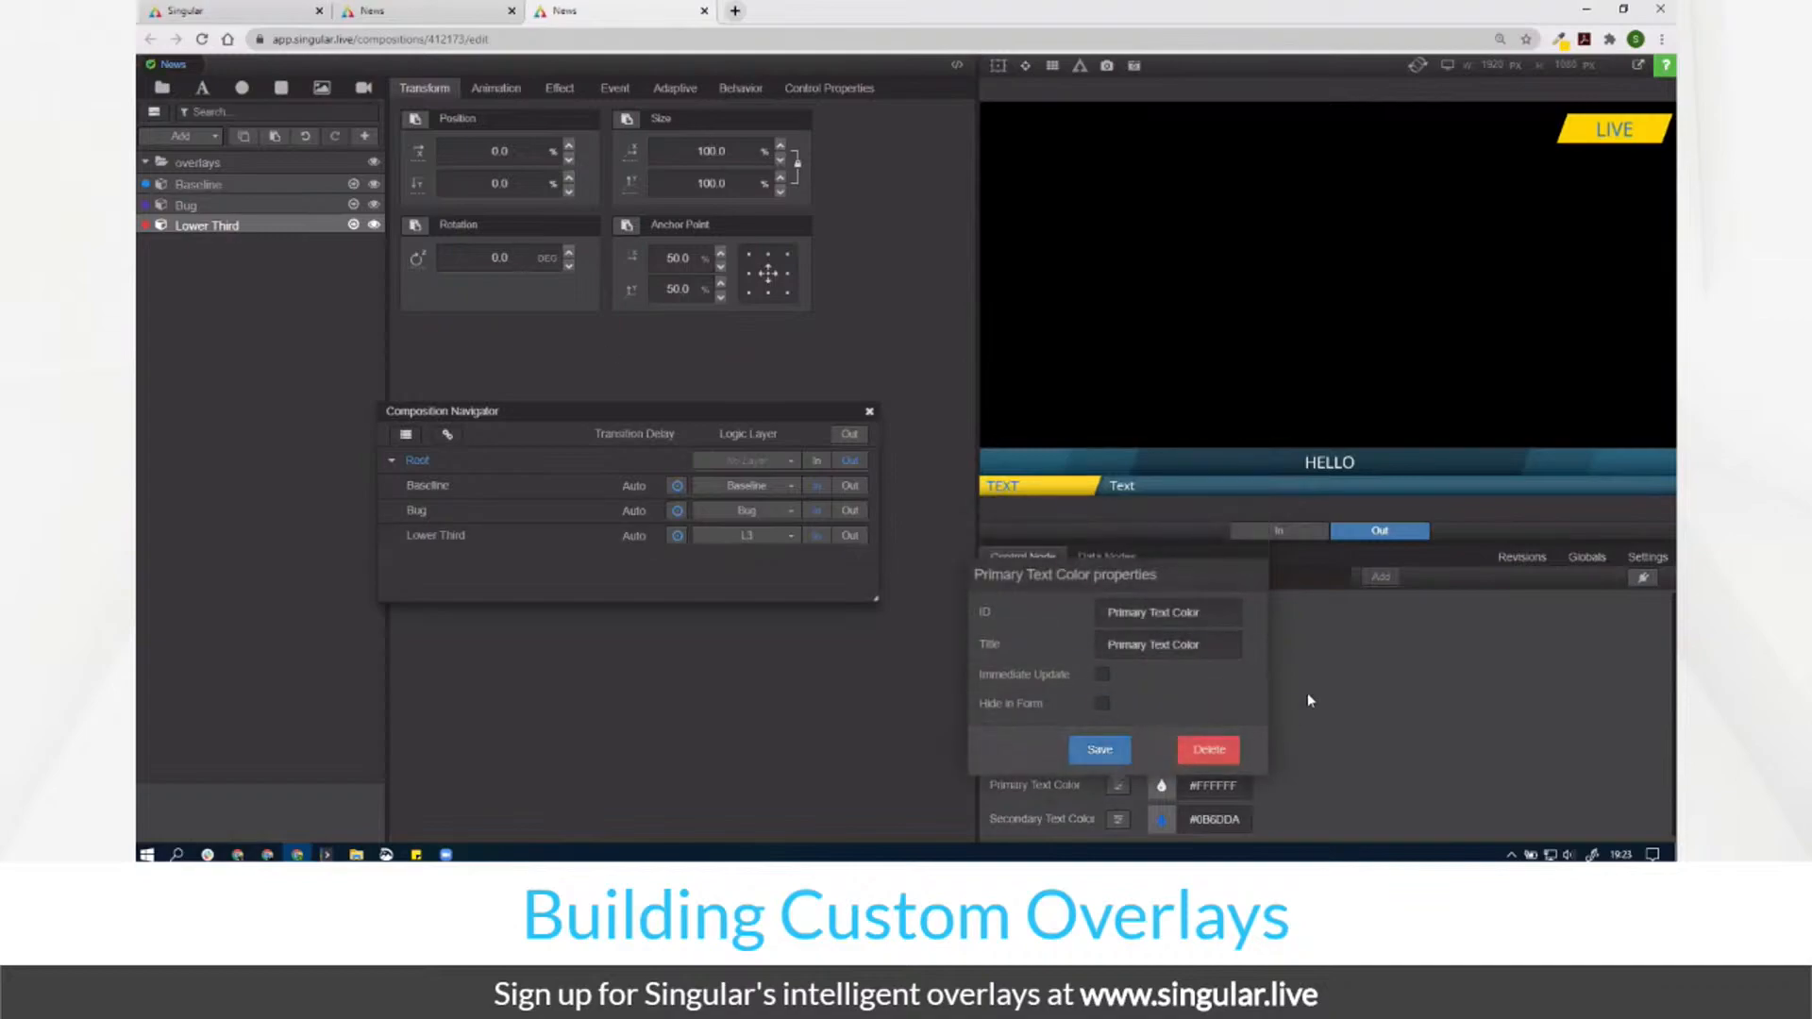
click(462, 22)
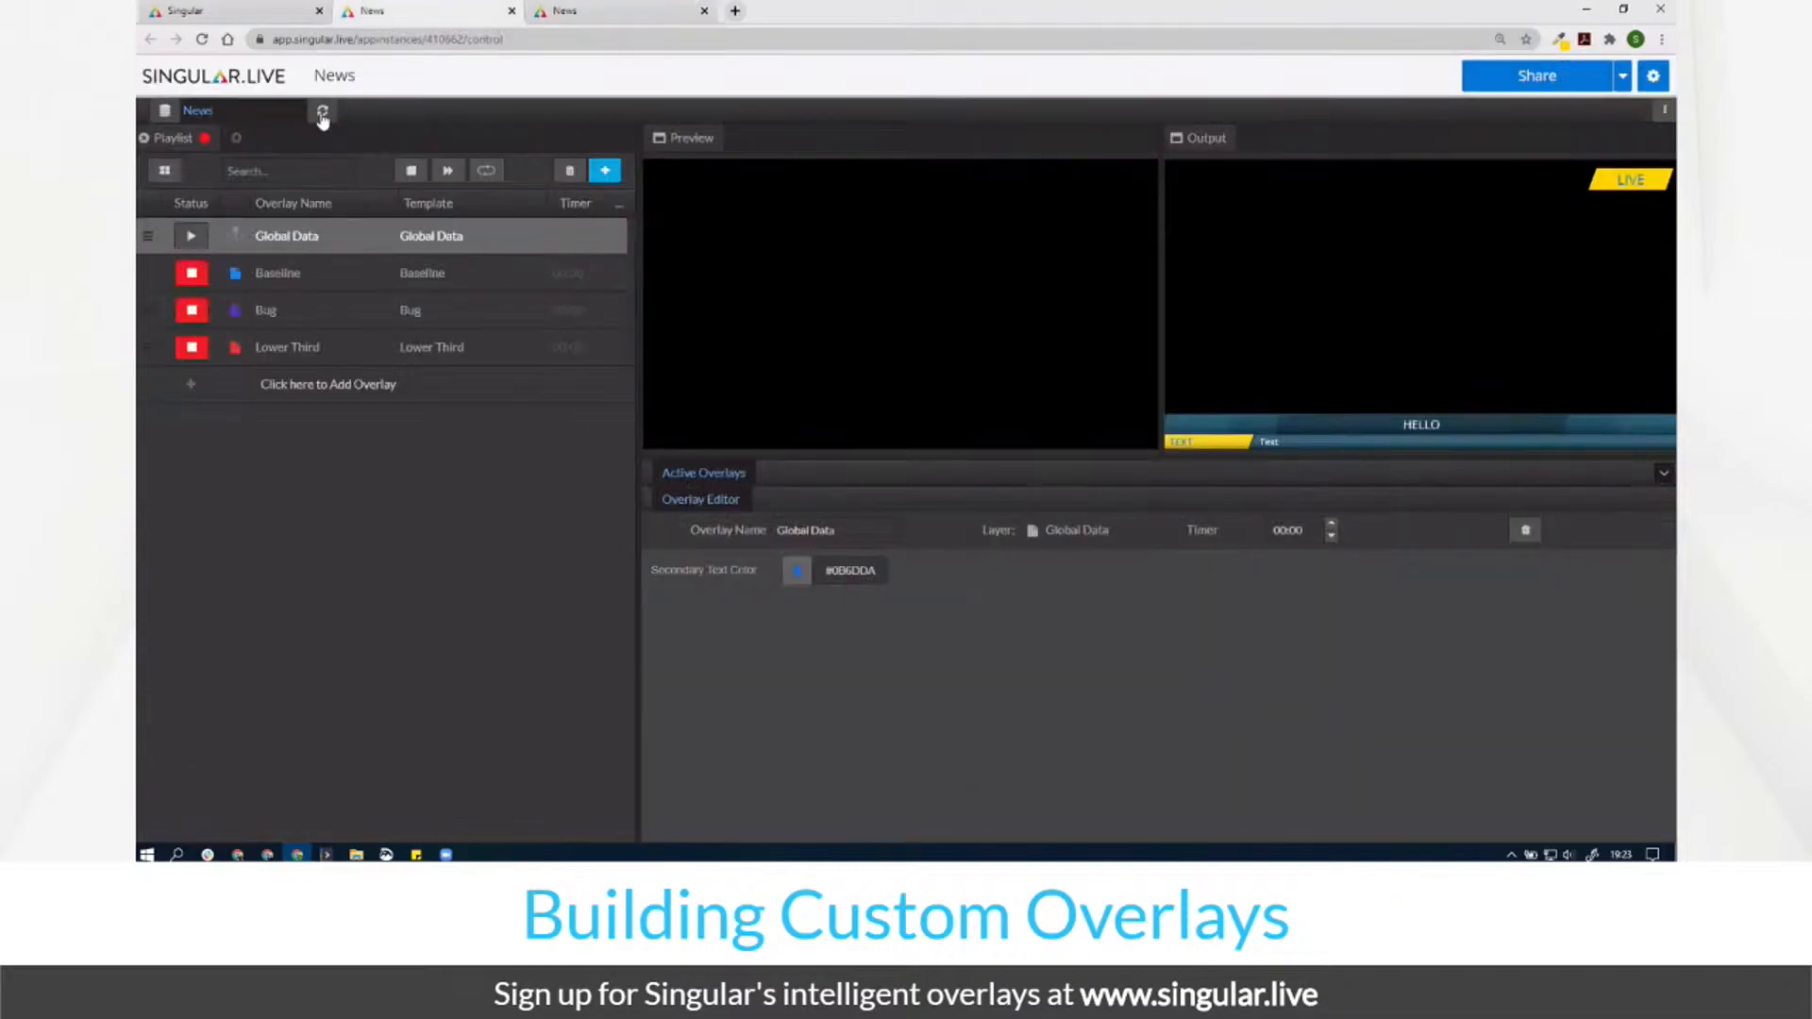
Step: Refresh the composition so it picks up the unhidden colour fields
click(322, 113)
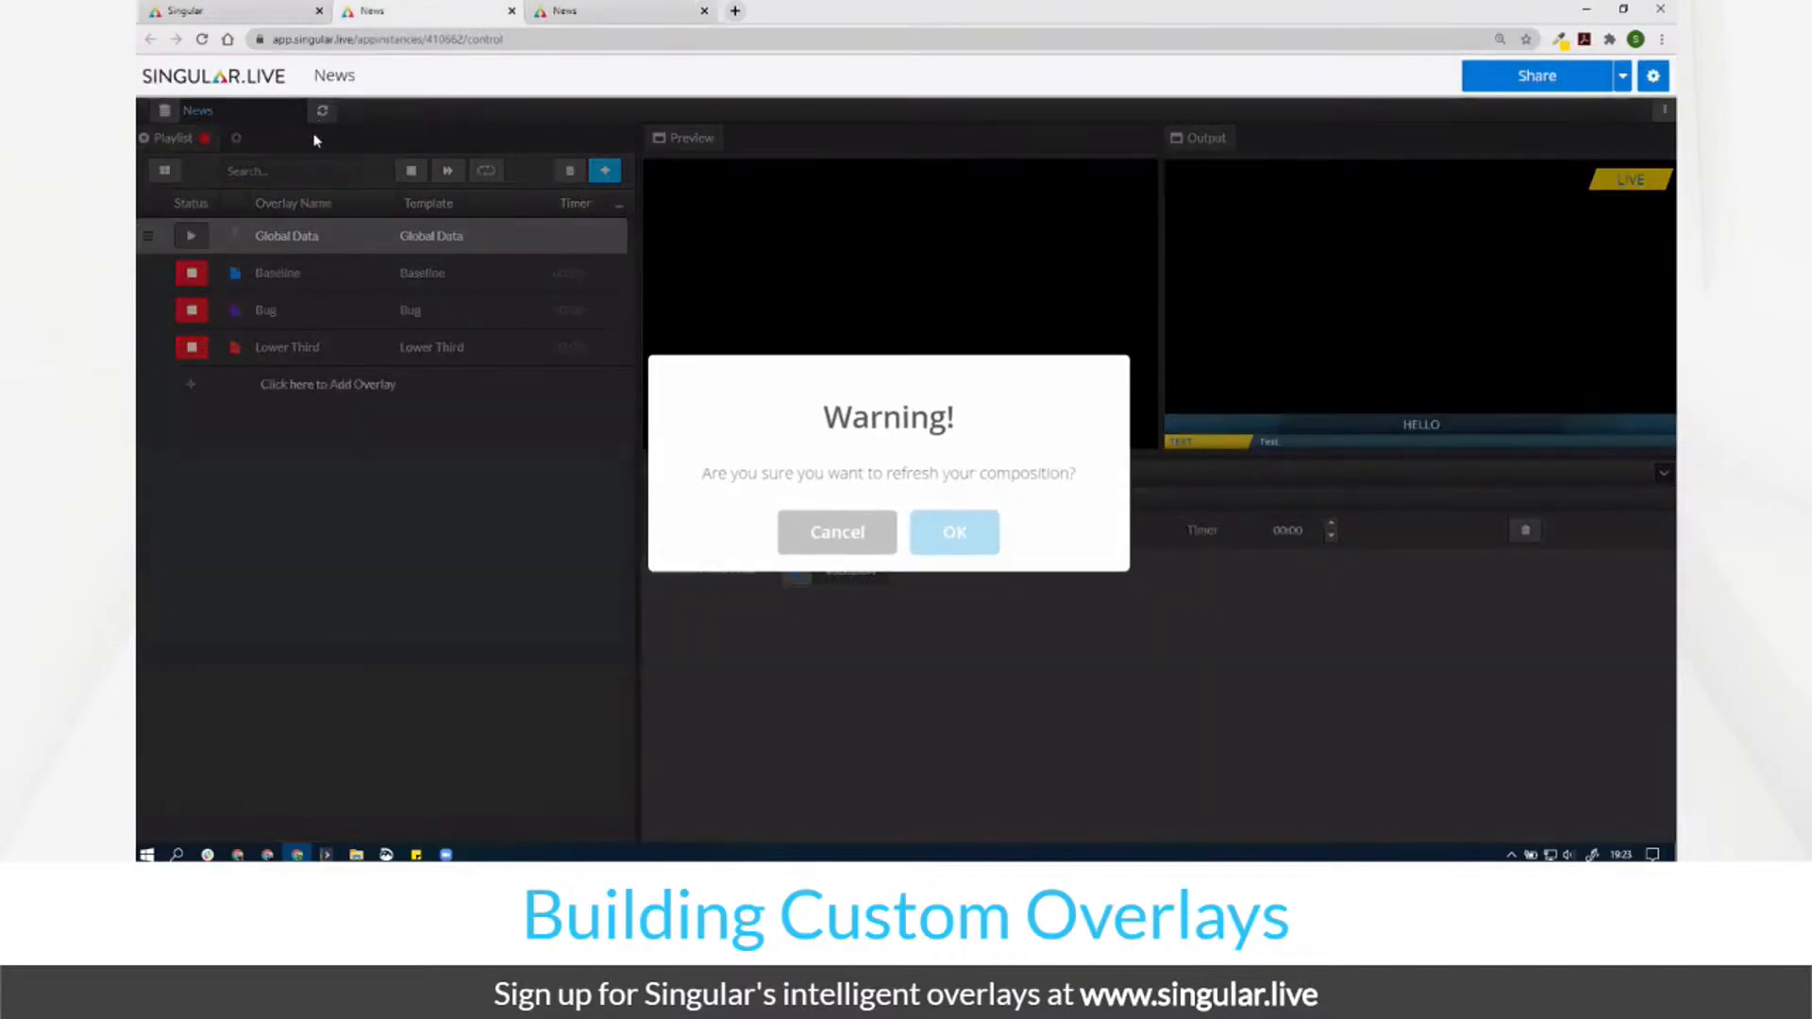
click(953, 536)
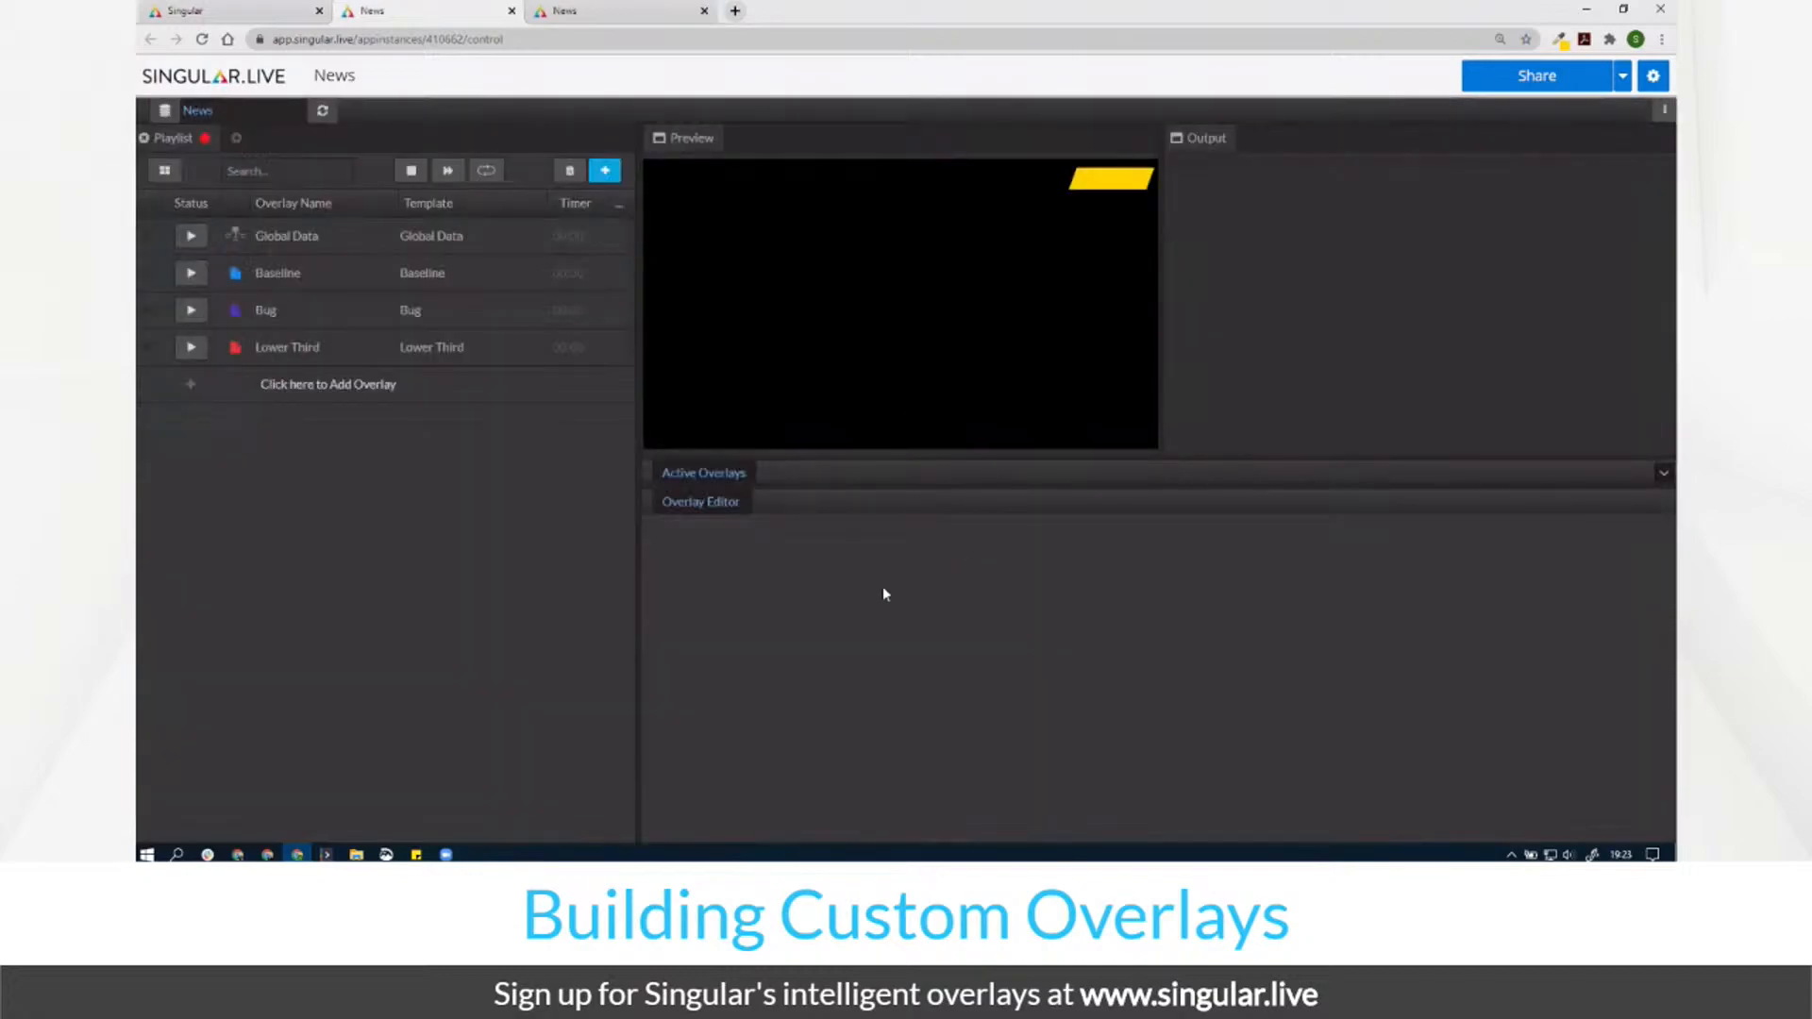
click(352, 245)
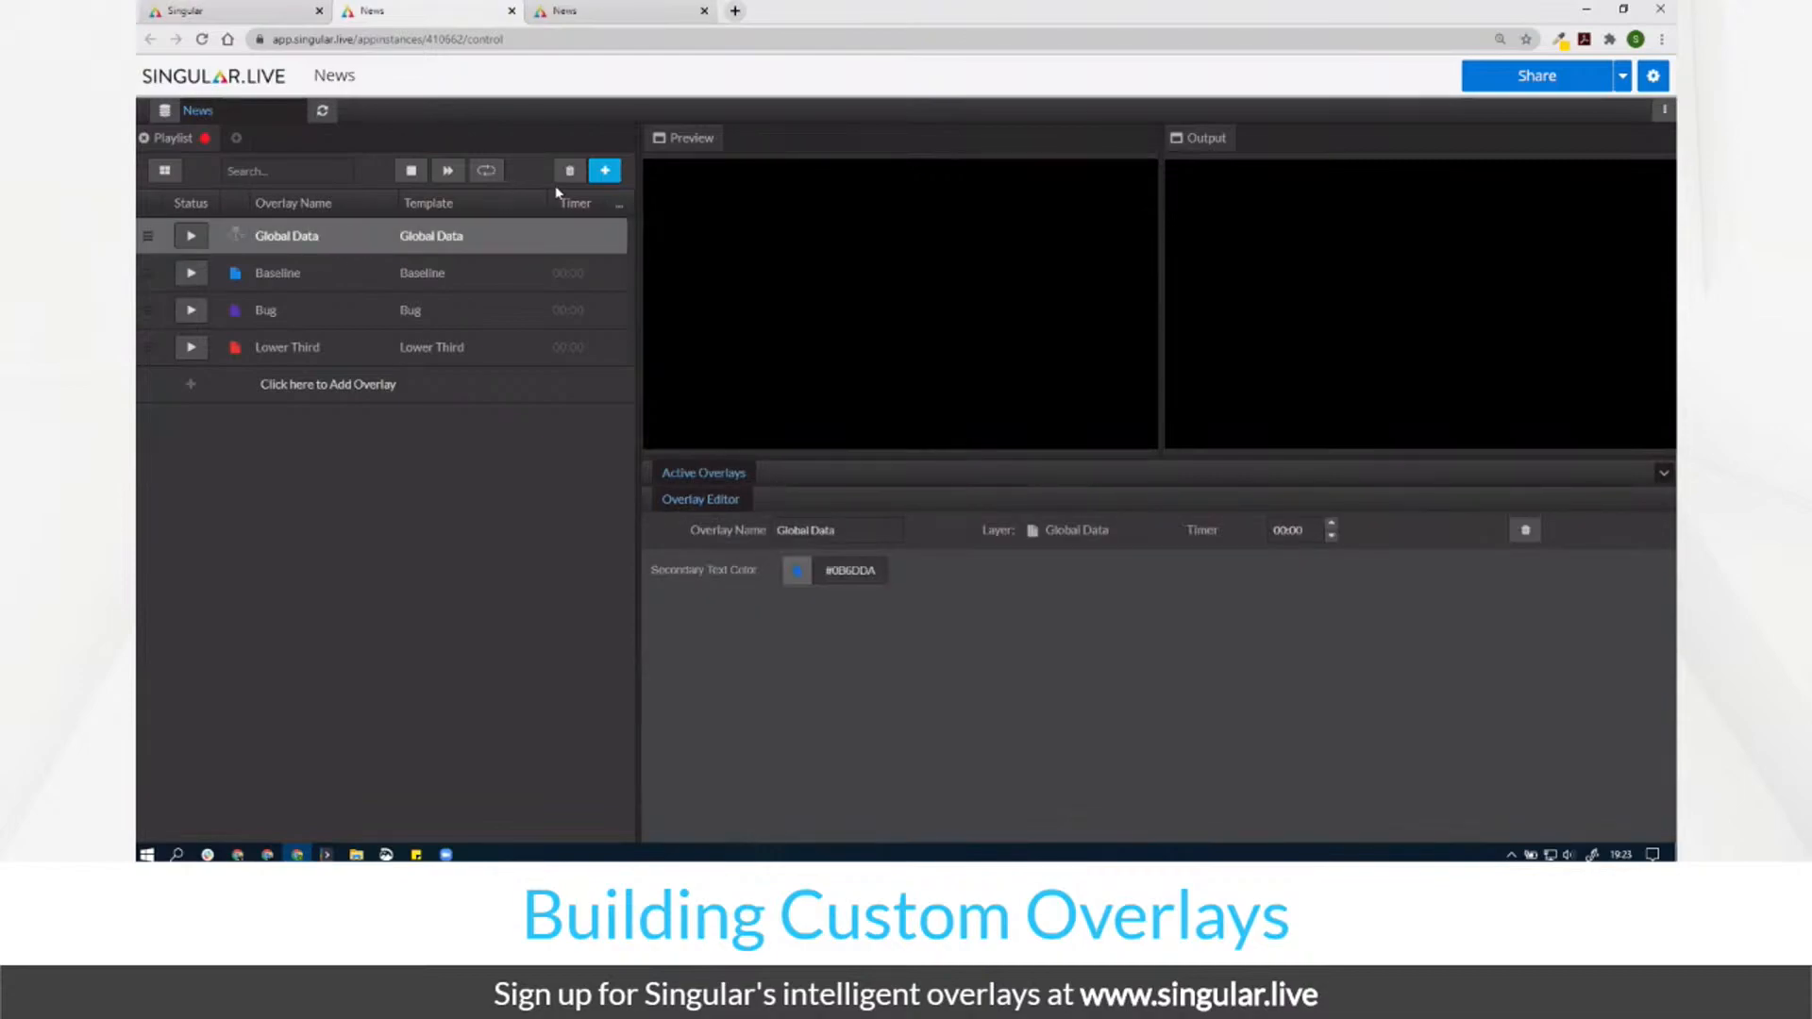
Step: Add a new Global Data page, drag it to second place, then delete it
click(601, 173)
click(461, 269)
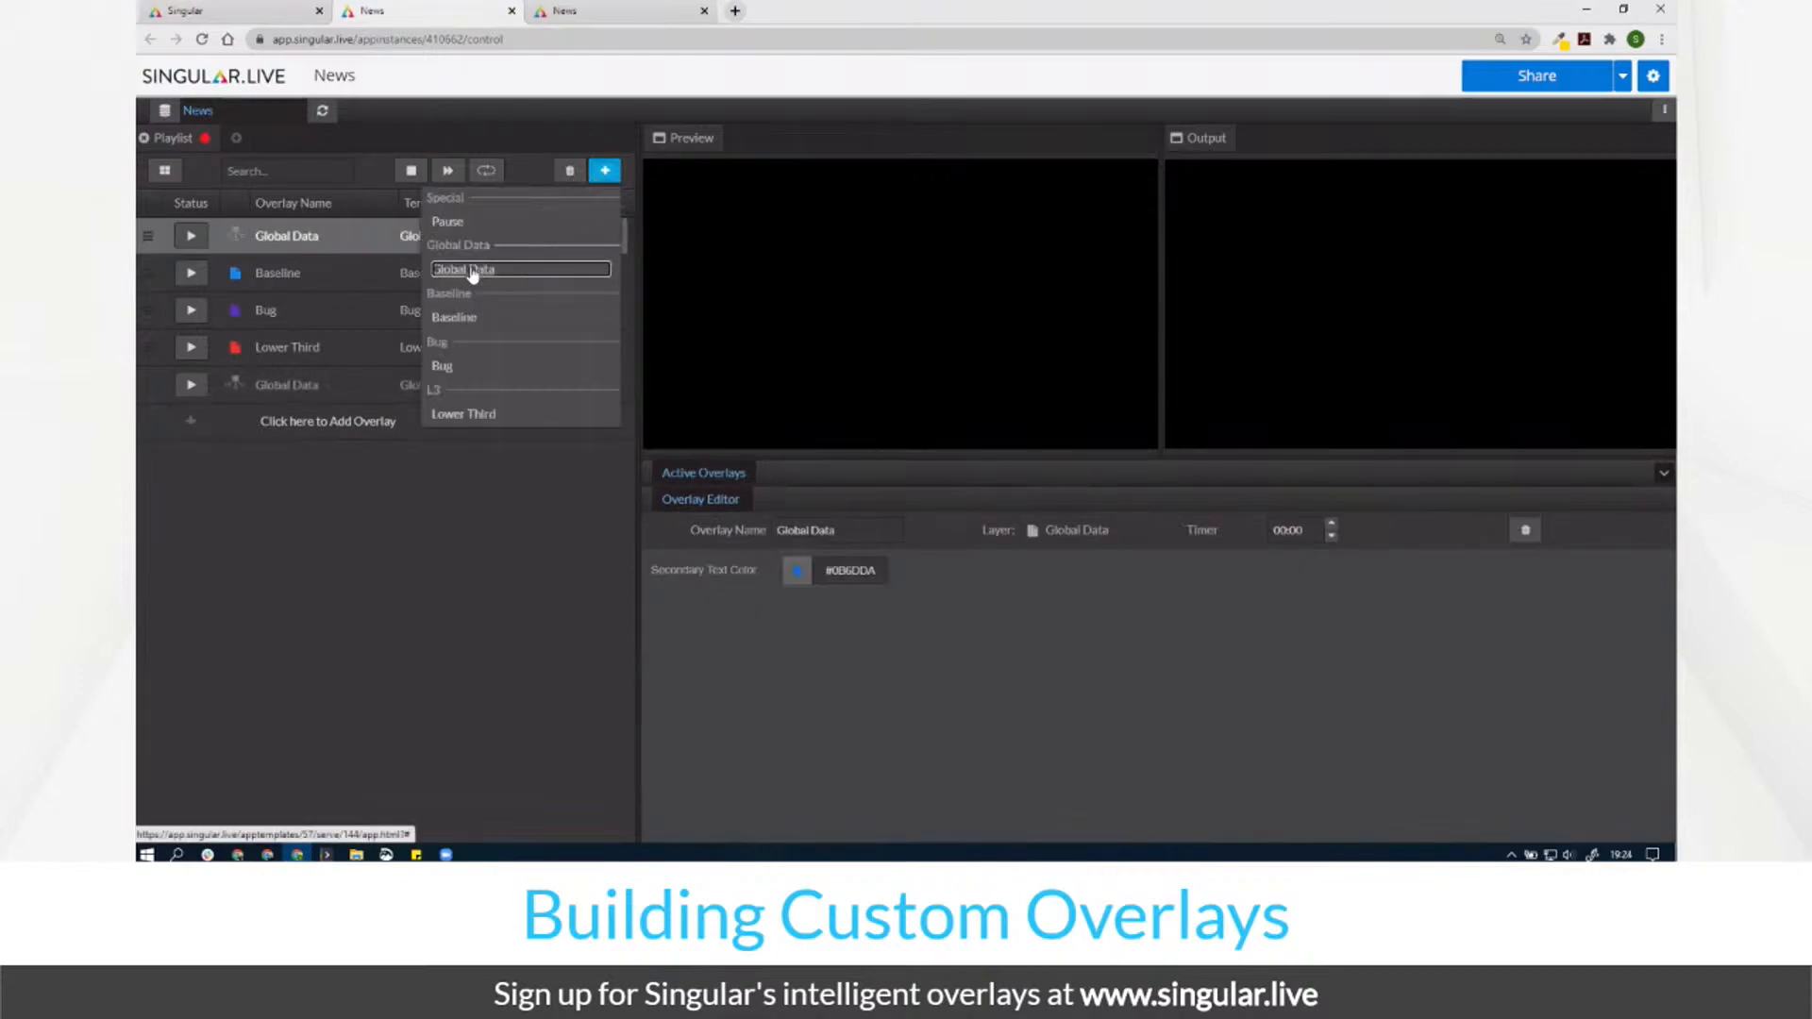
click(316, 395)
drag(314, 395, 363, 247)
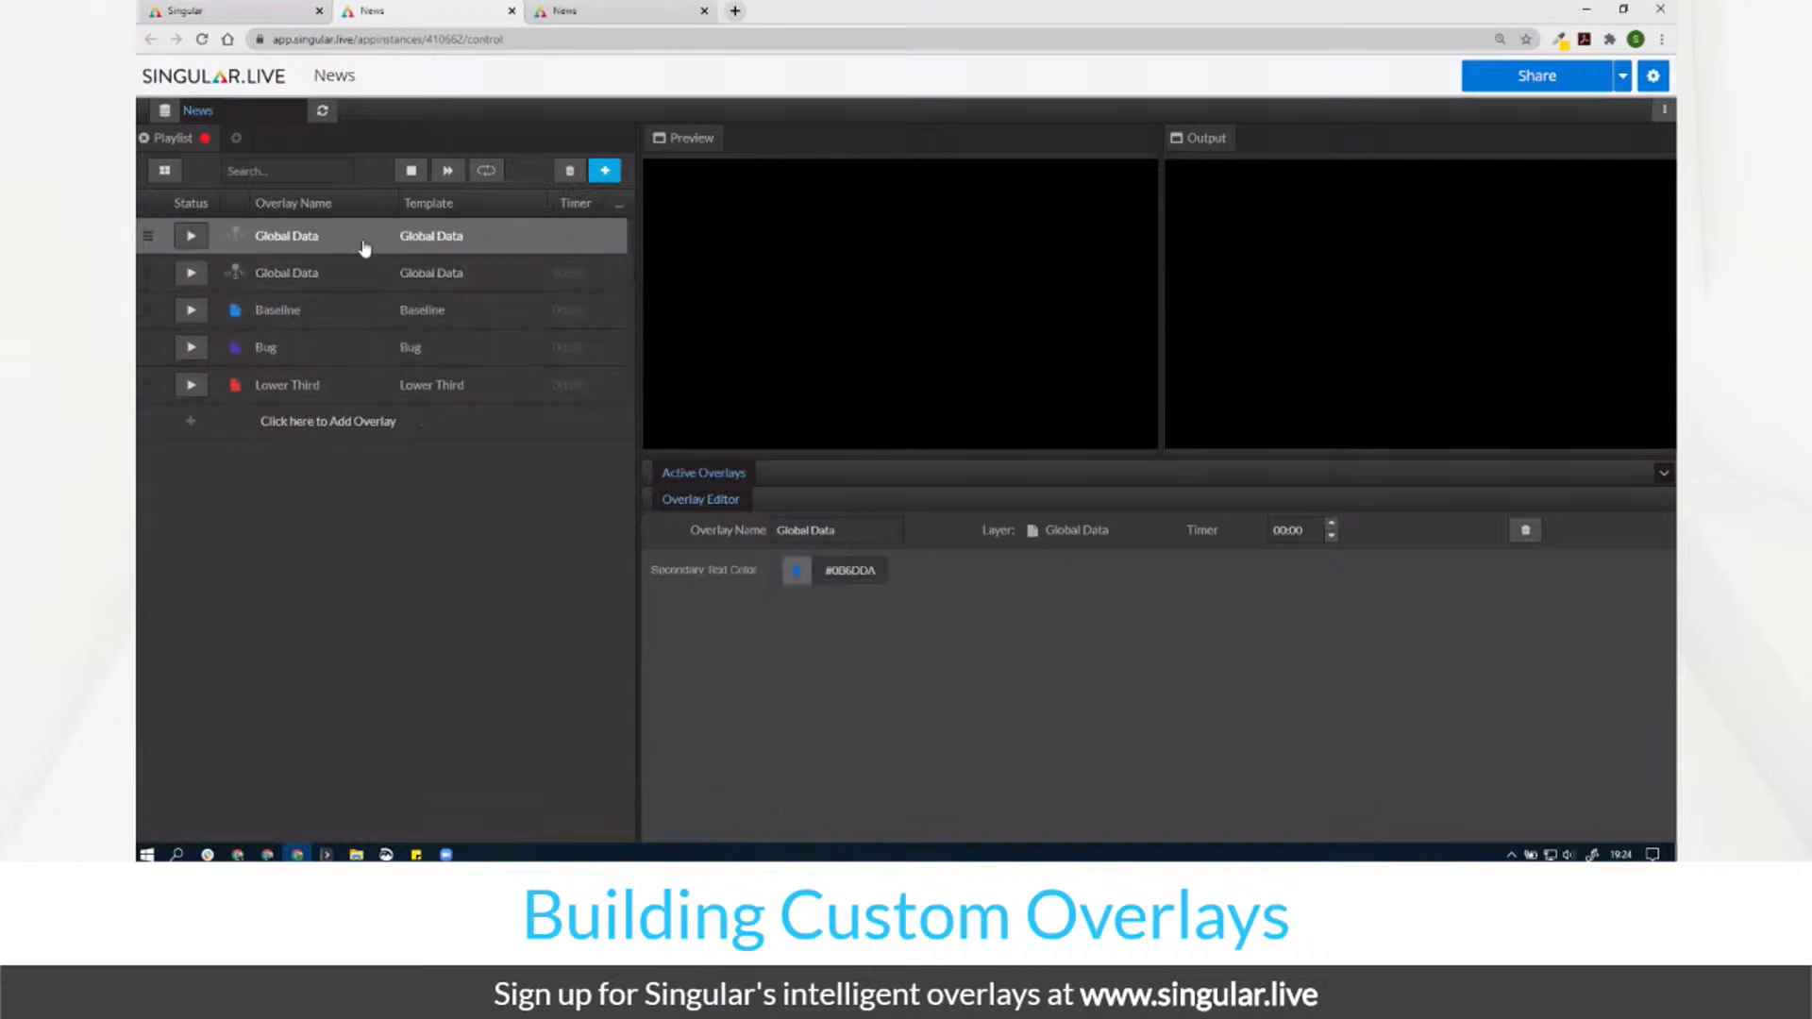
key(Delete)
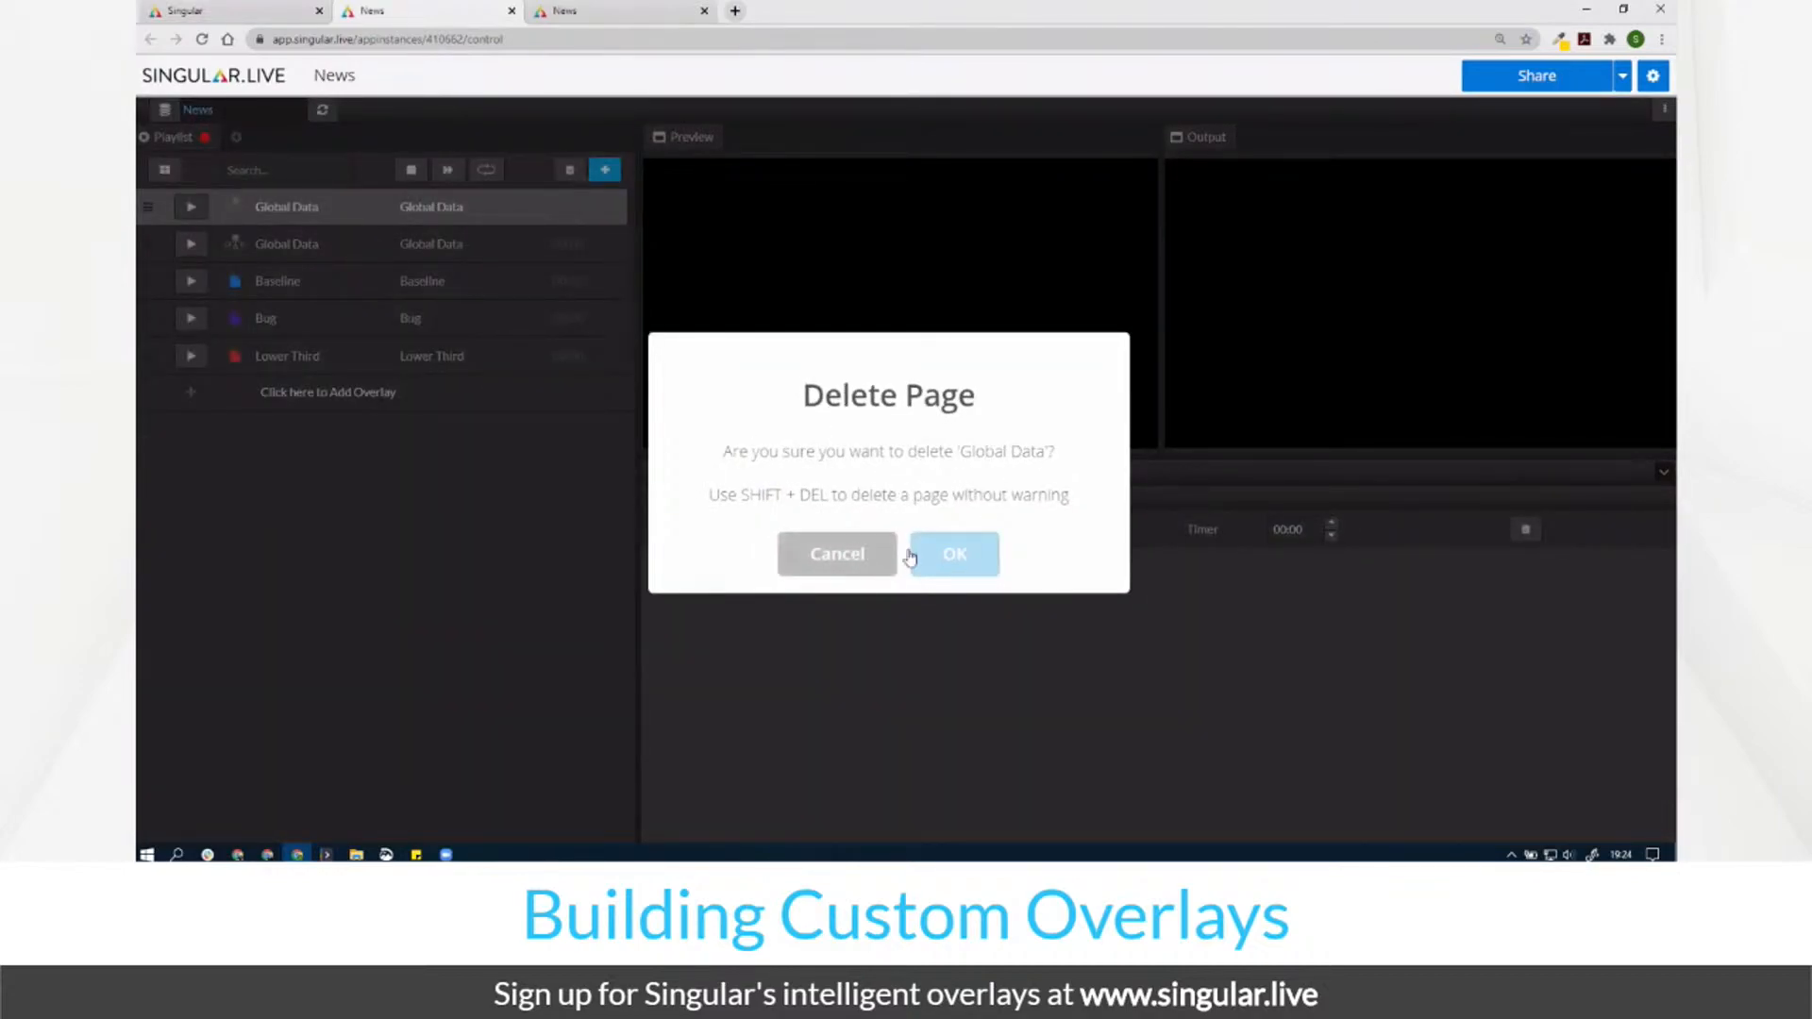
click(953, 555)
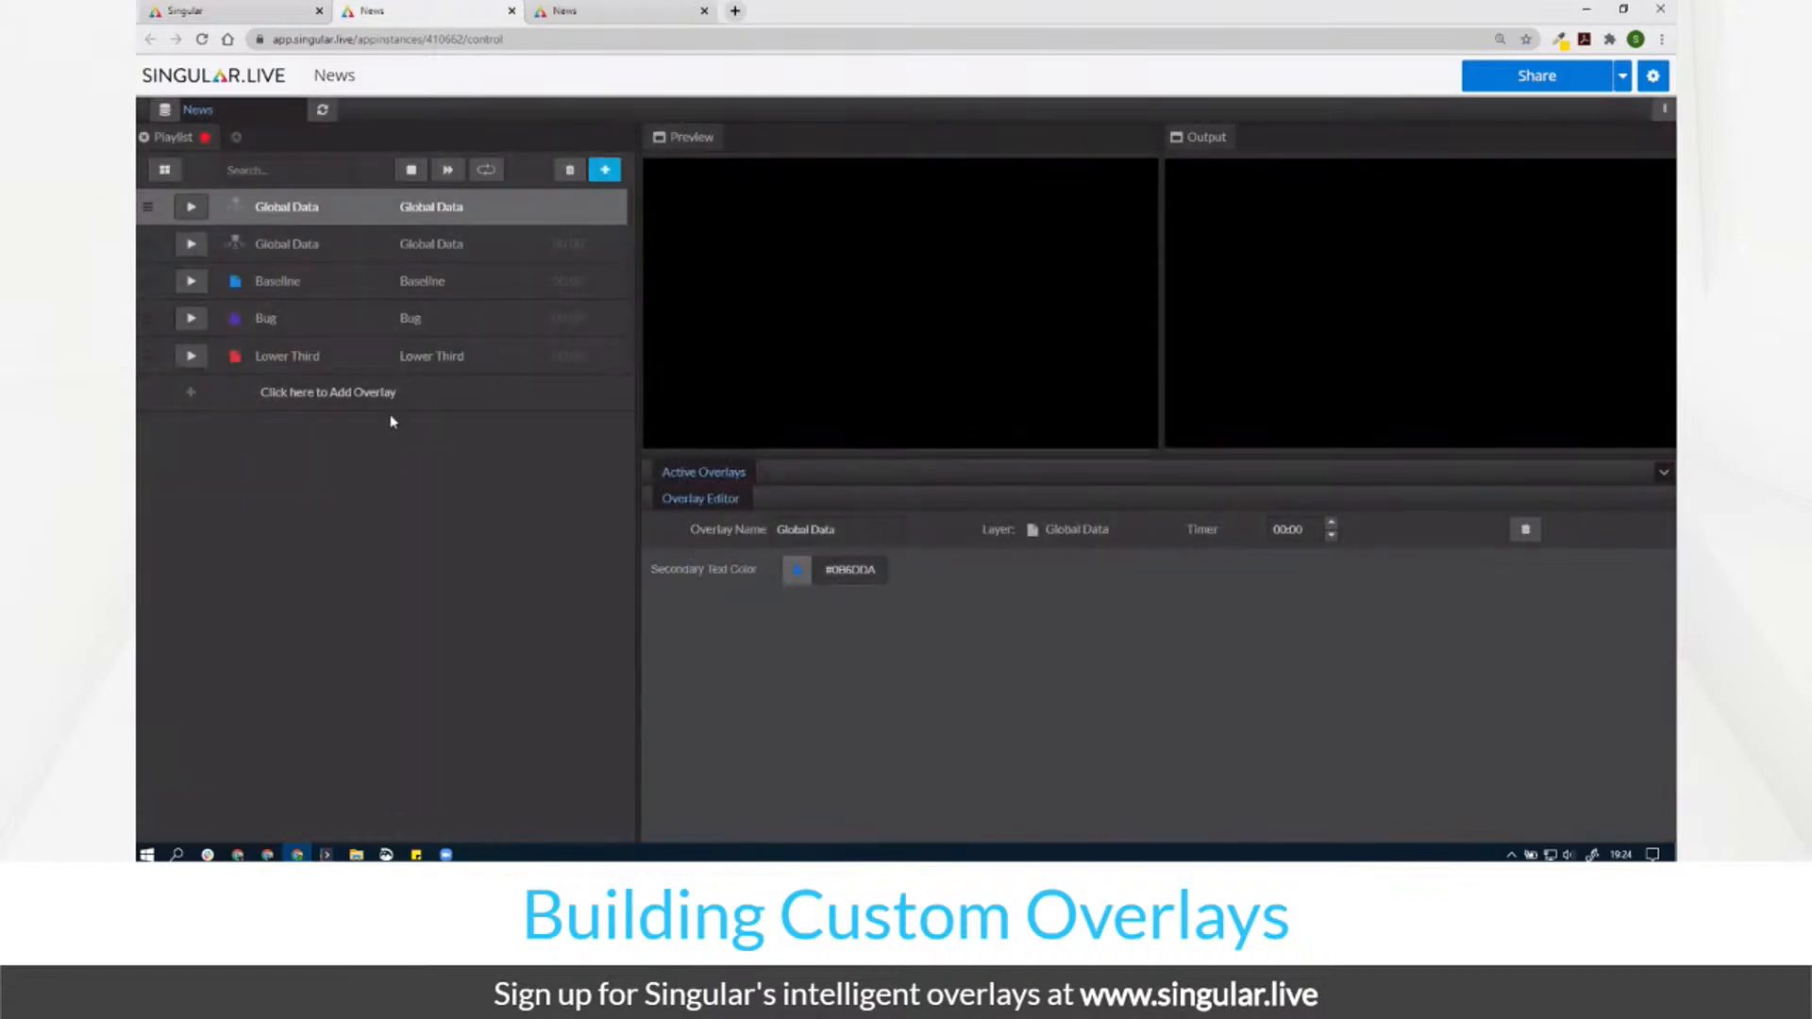
Step: Delete the top Global Data page from the playlist
right_click(360, 217)
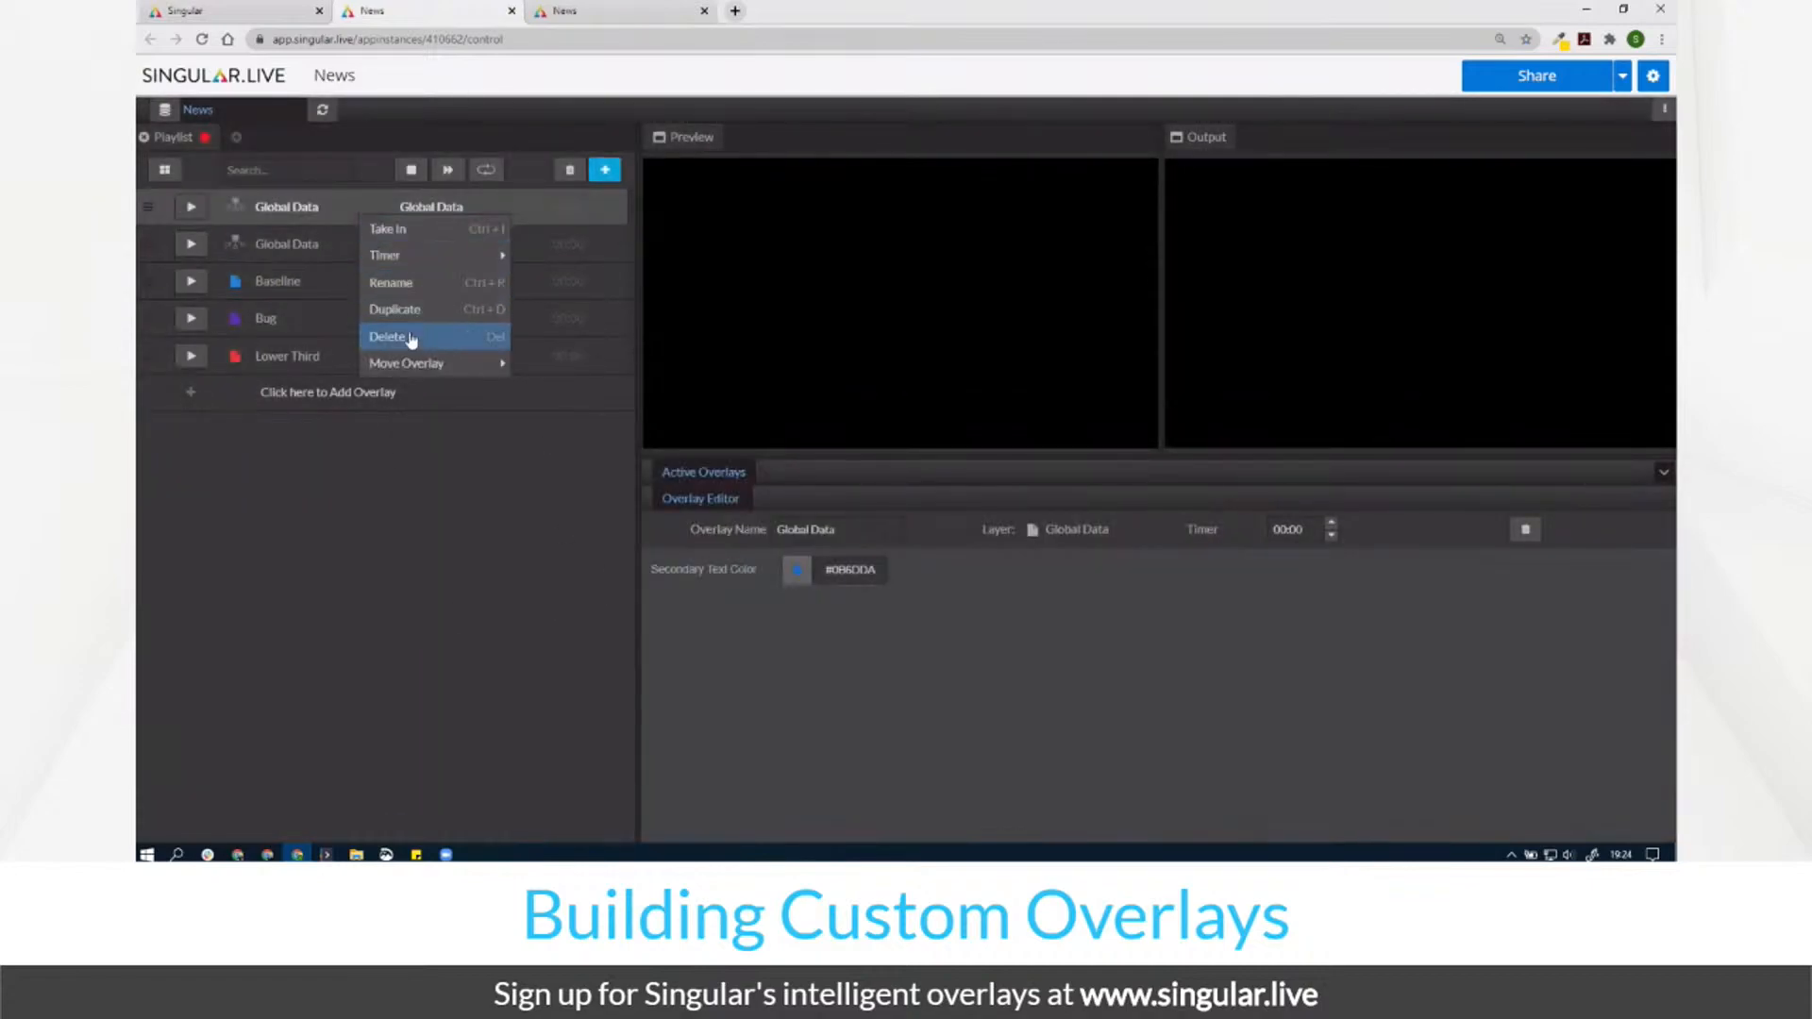
click(402, 283)
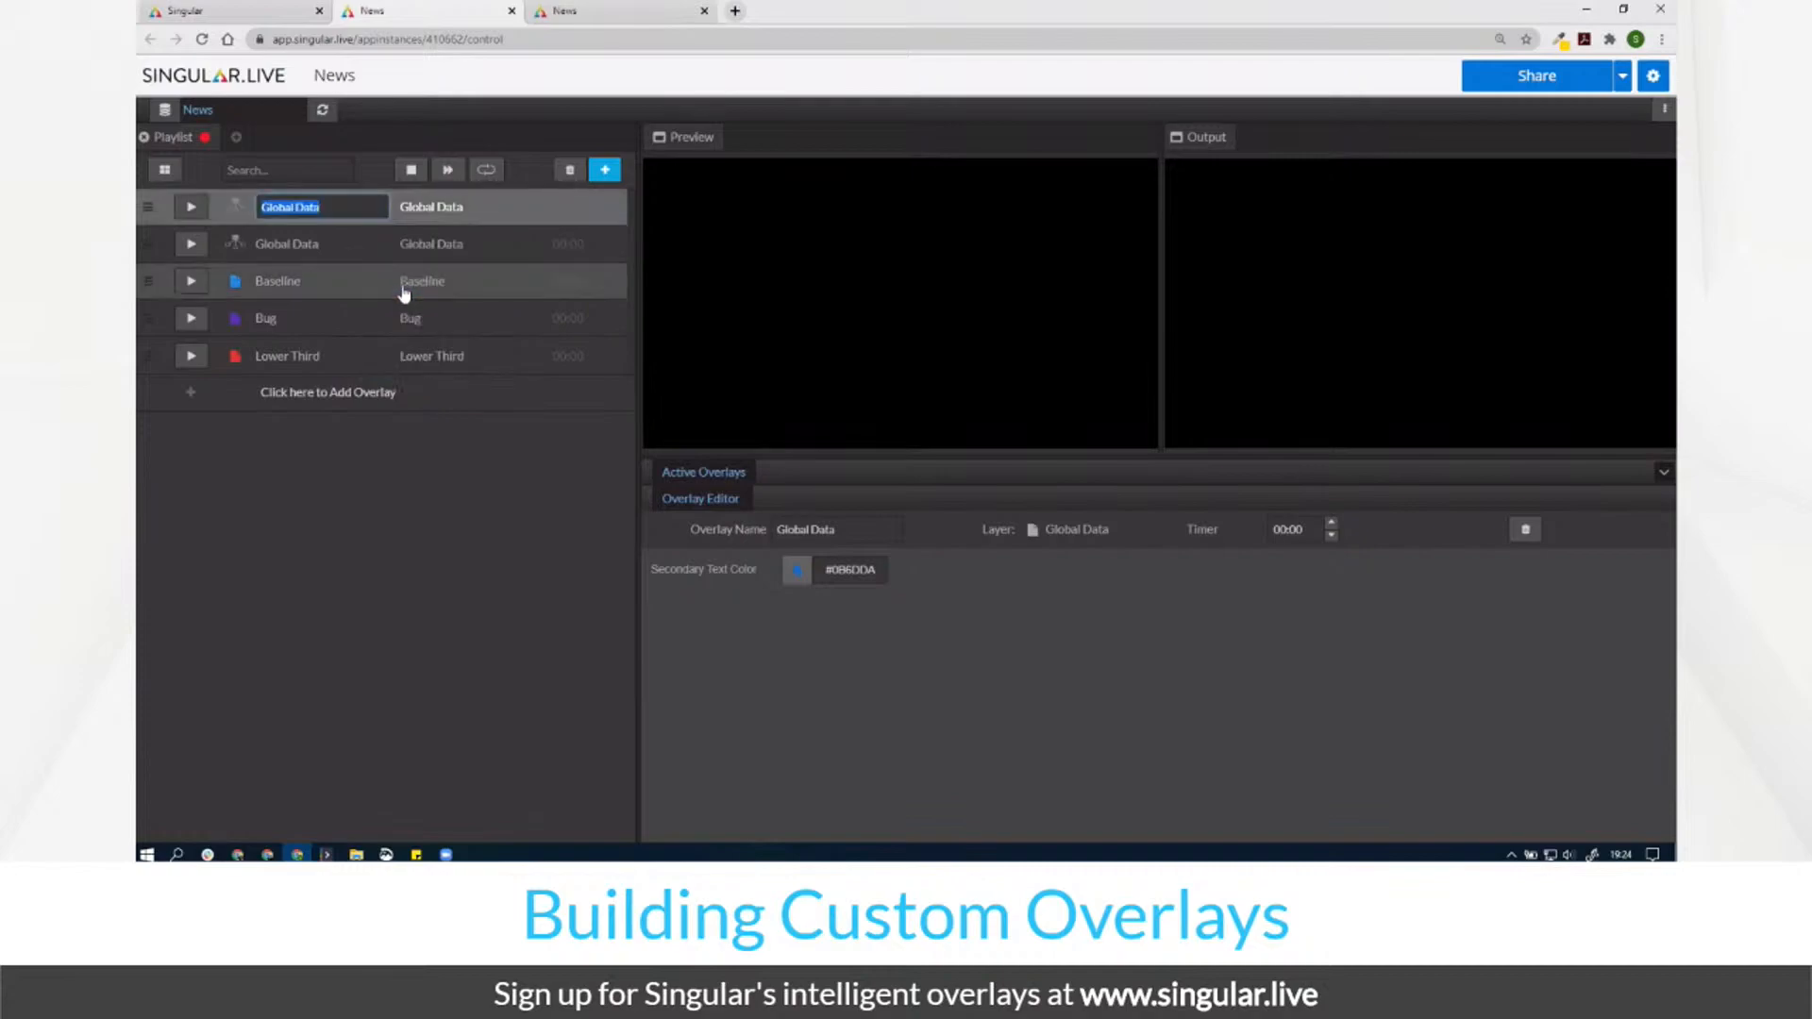
click(469, 214)
right_click(473, 212)
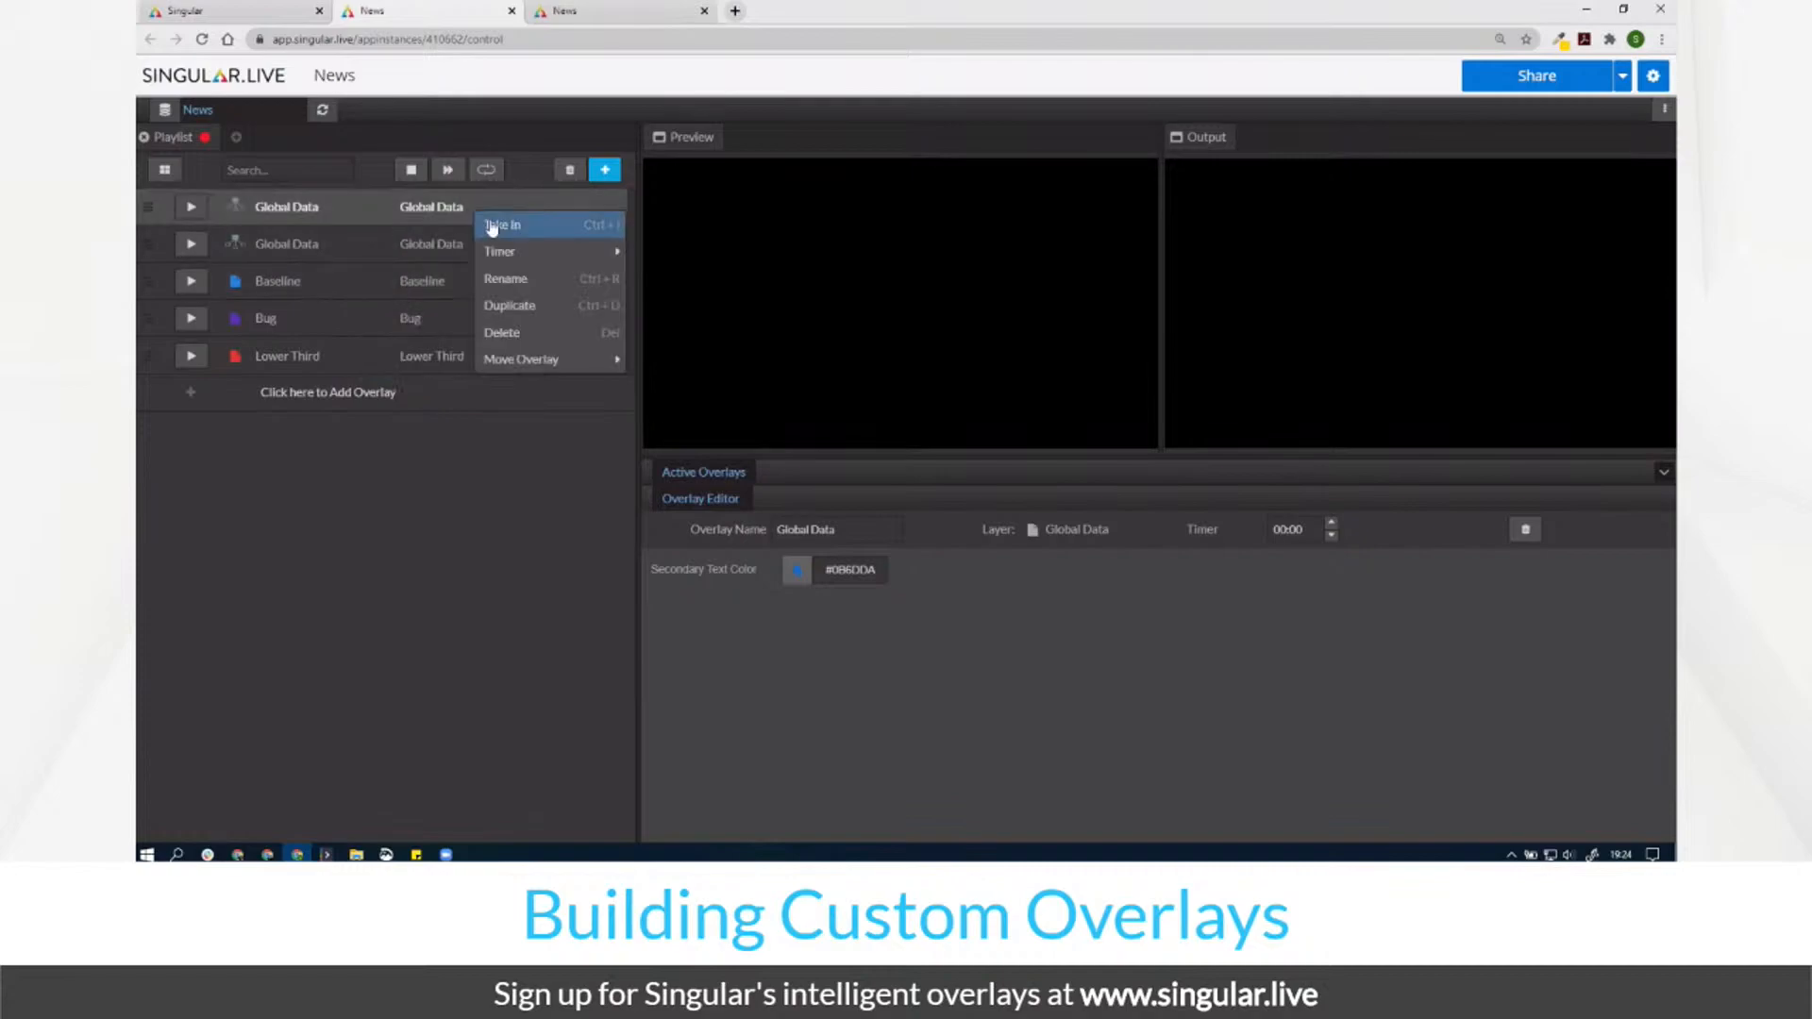
click(519, 336)
click(981, 550)
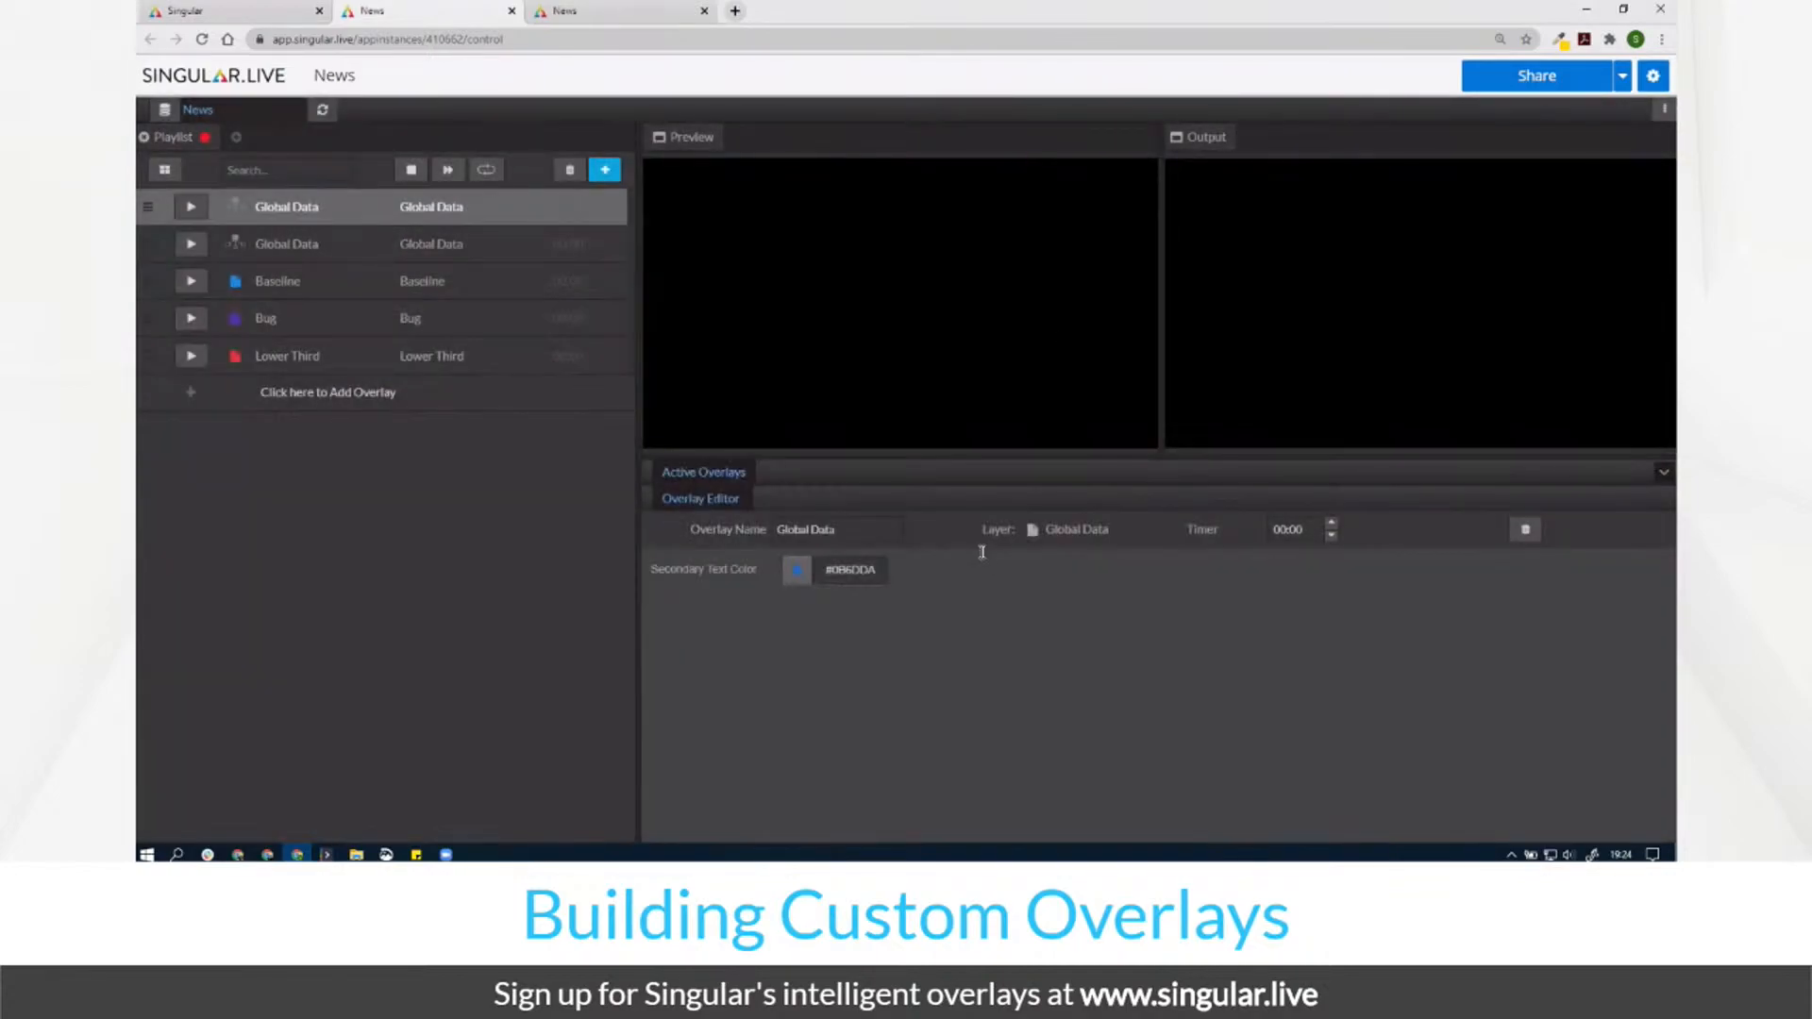
Step: Take the bar overlay on air and start a second, empty playlist
click(296, 260)
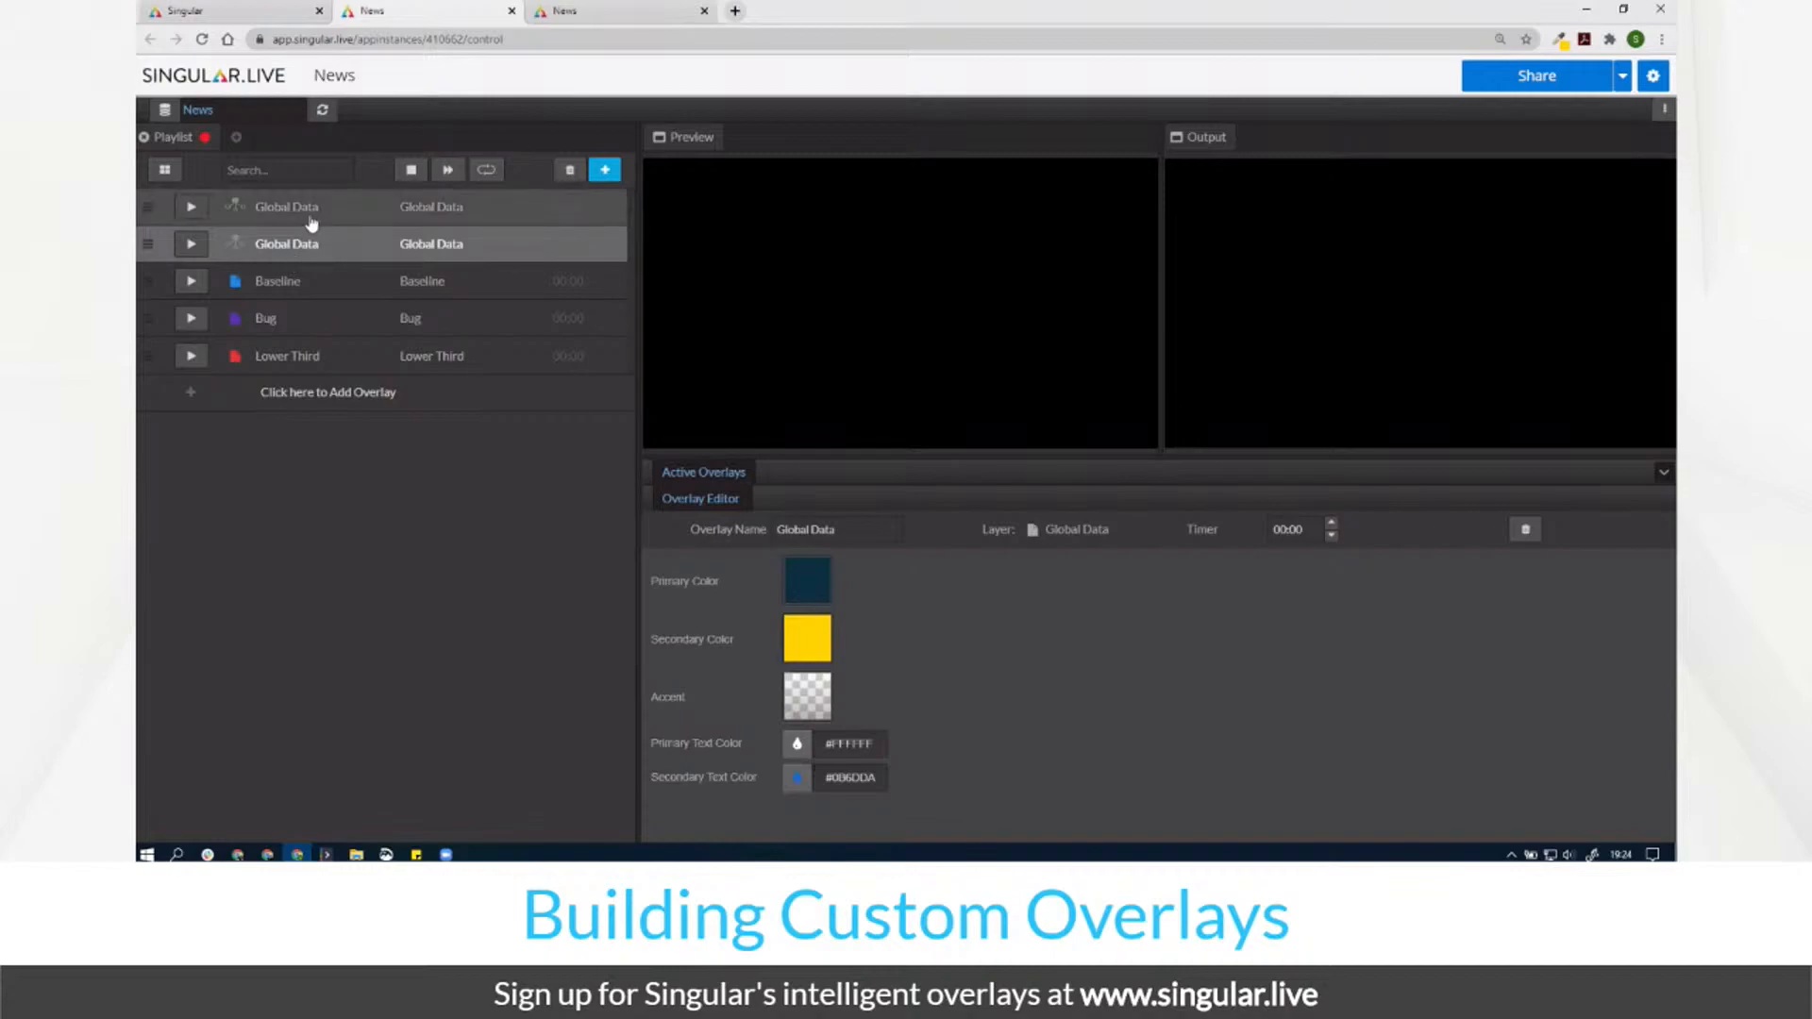
right_click(312, 222)
click(275, 263)
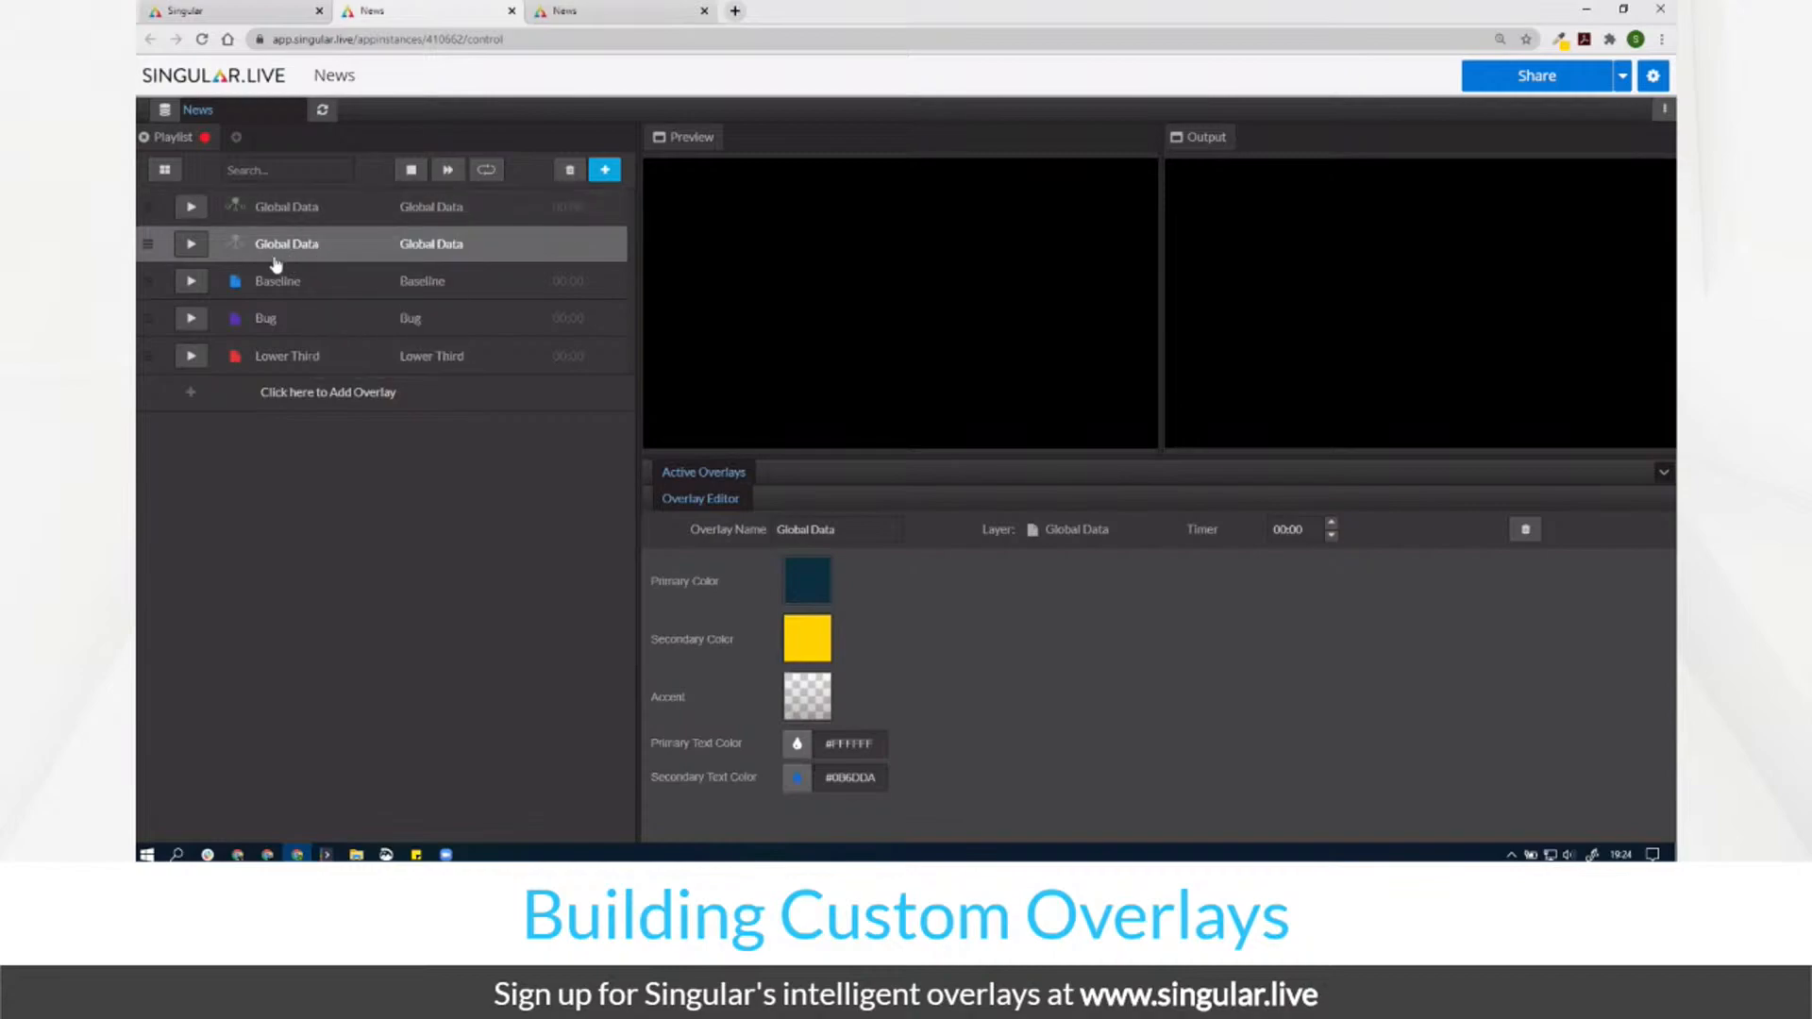
click(192, 326)
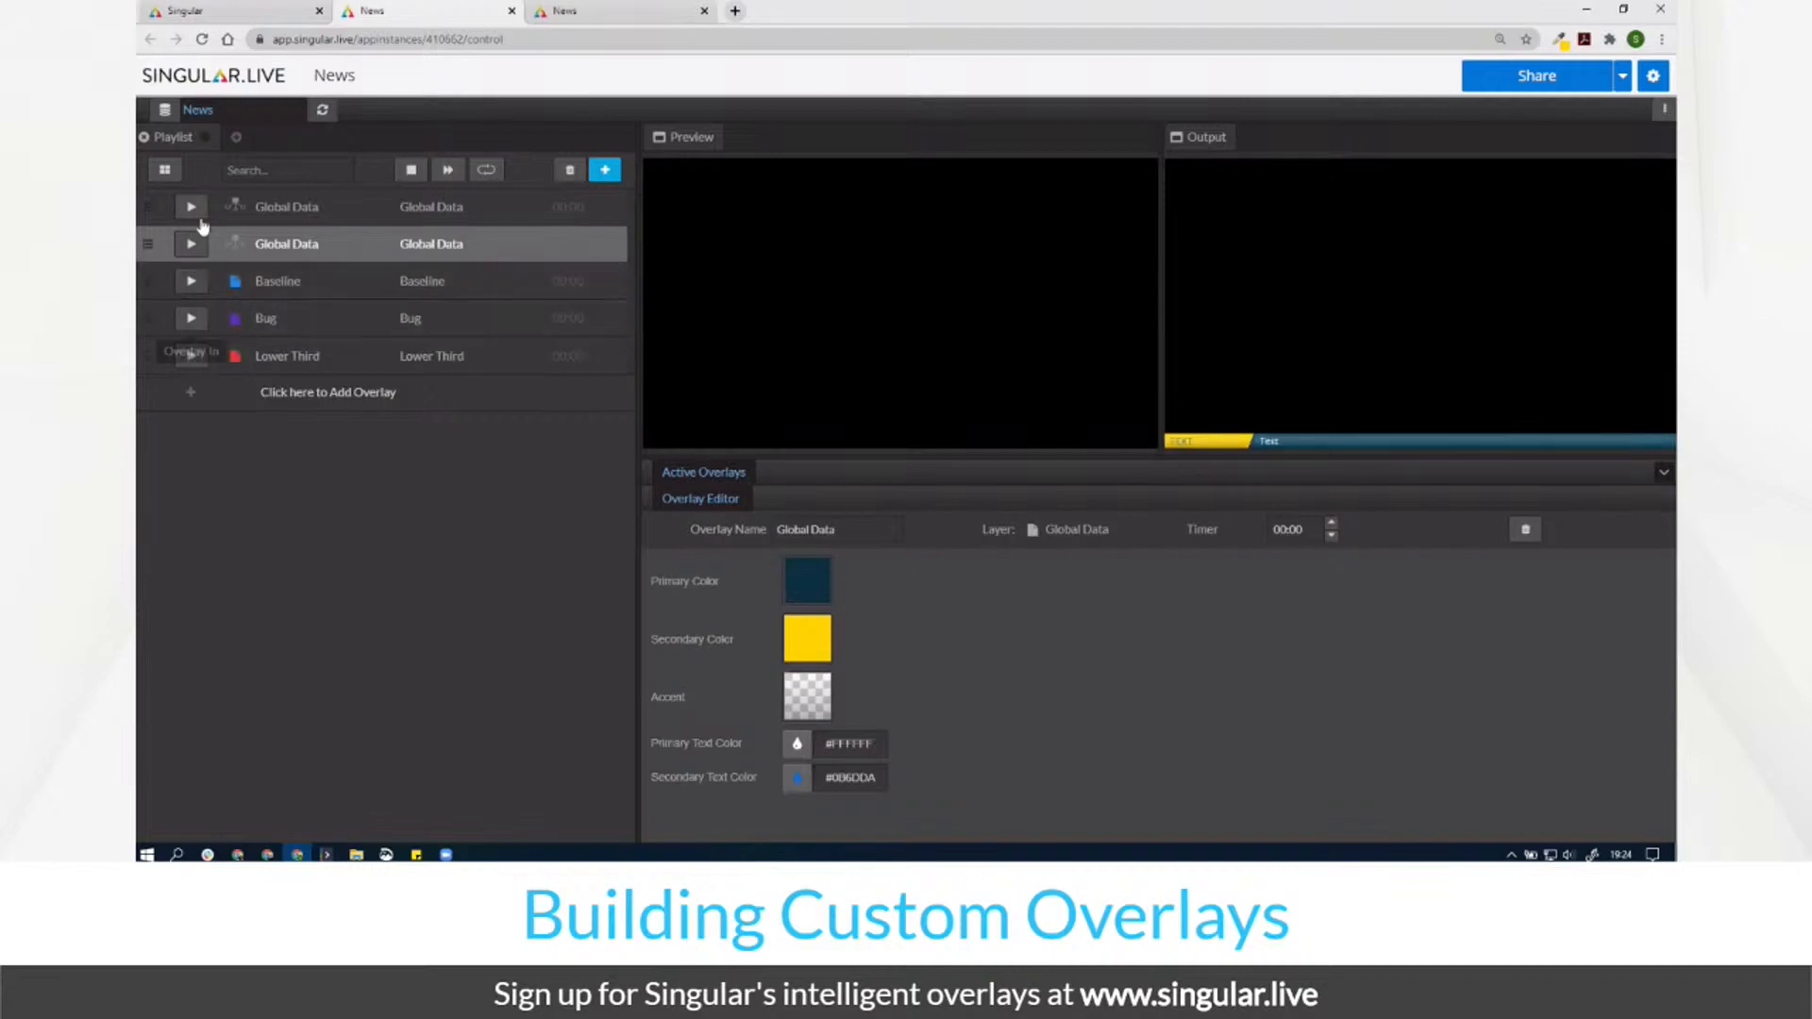
click(236, 137)
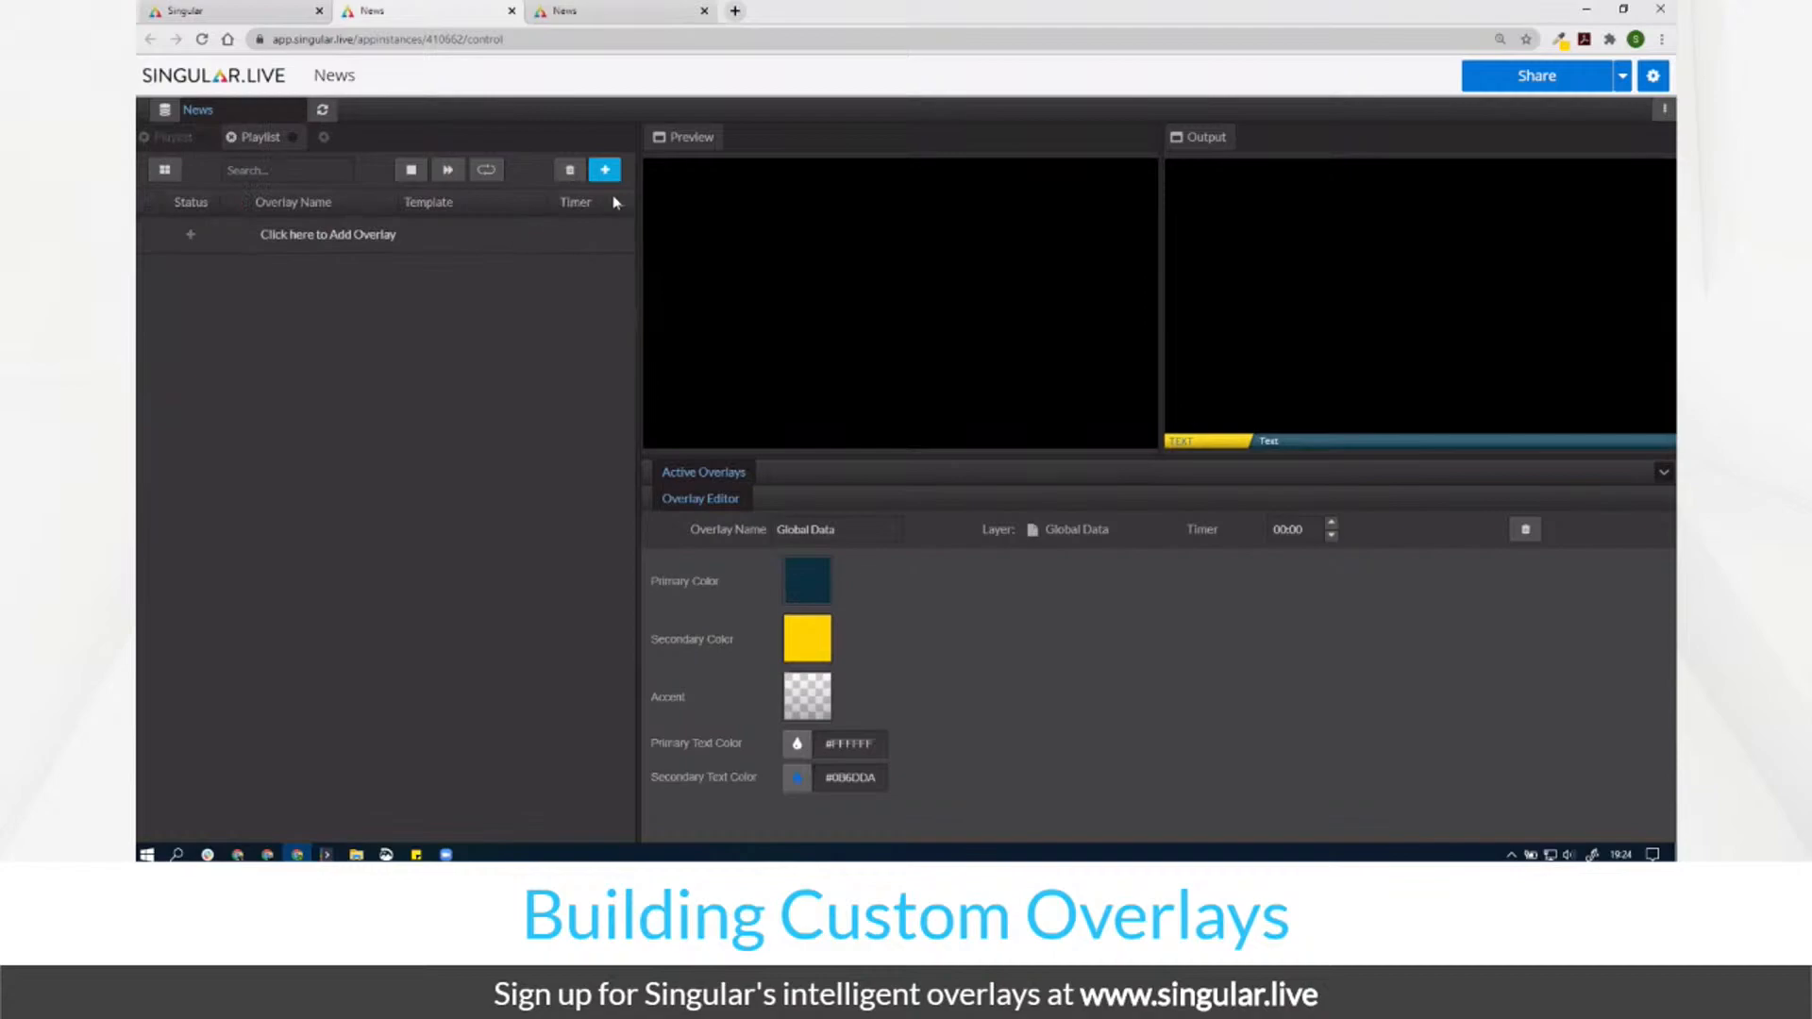
Step: Rename the new playlist to 'No Bug'
click(1665, 110)
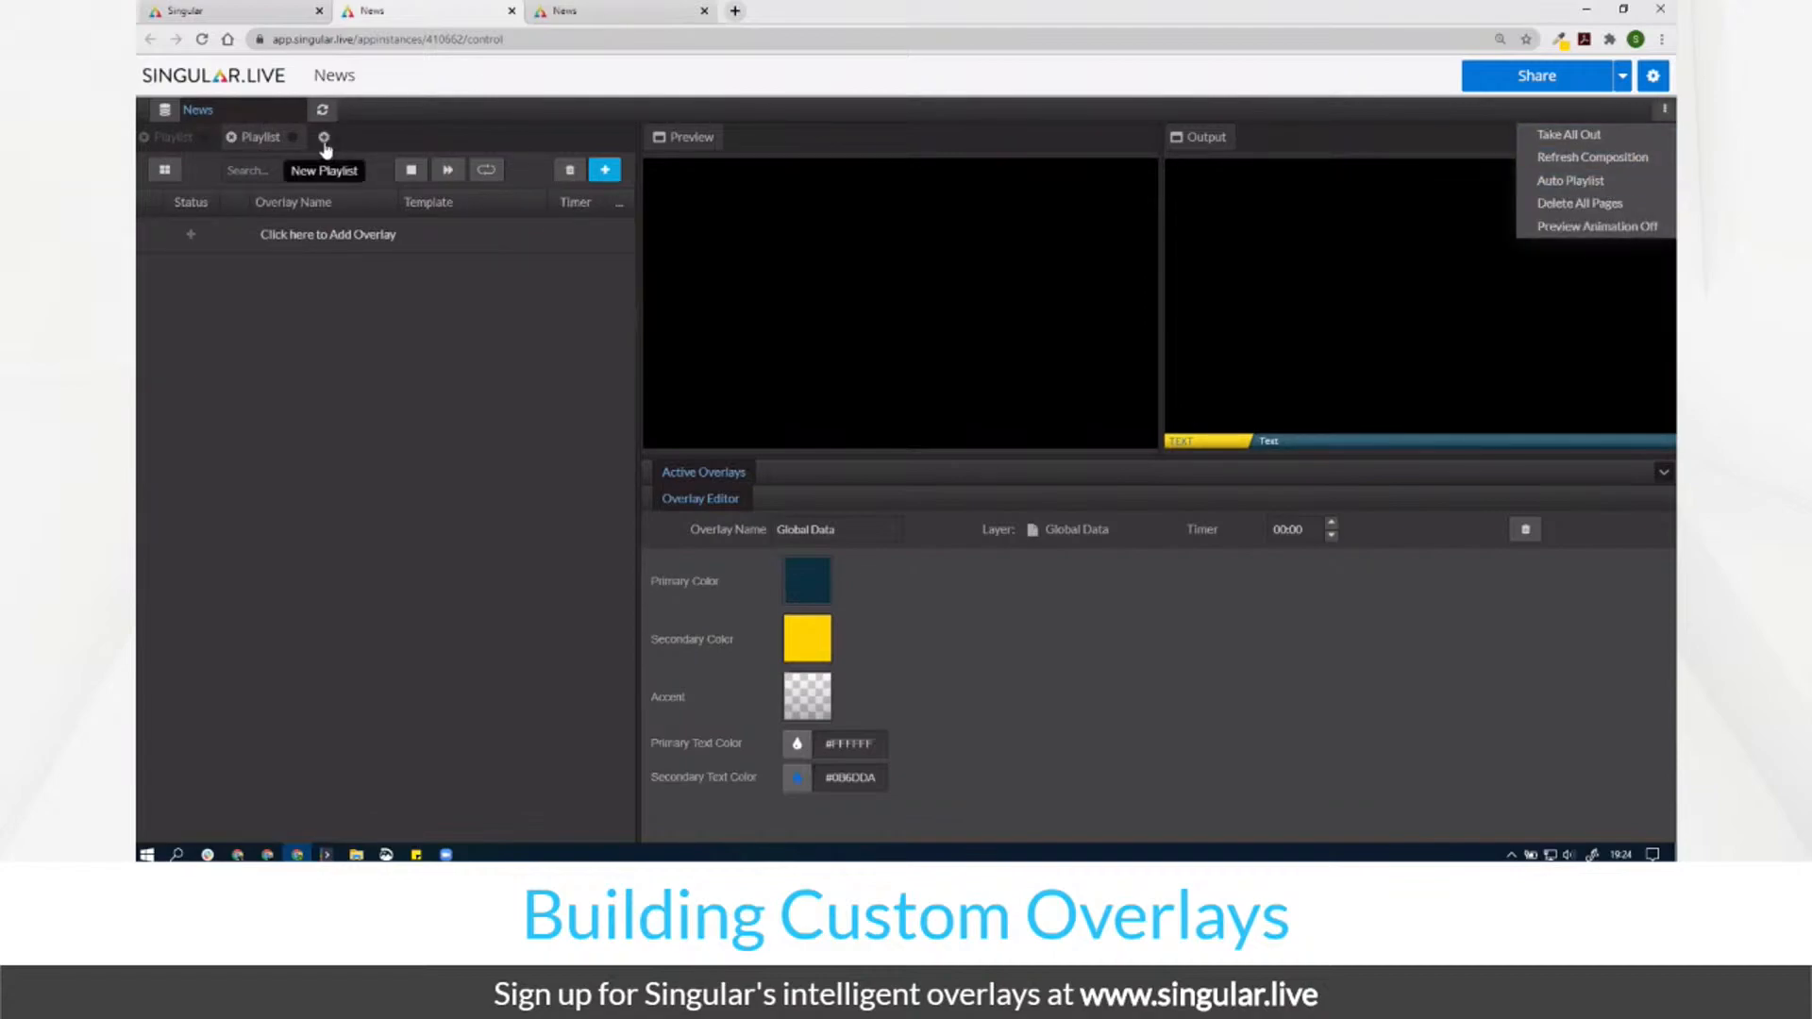
double_click(271, 142)
text(No Bug)
key(Return)
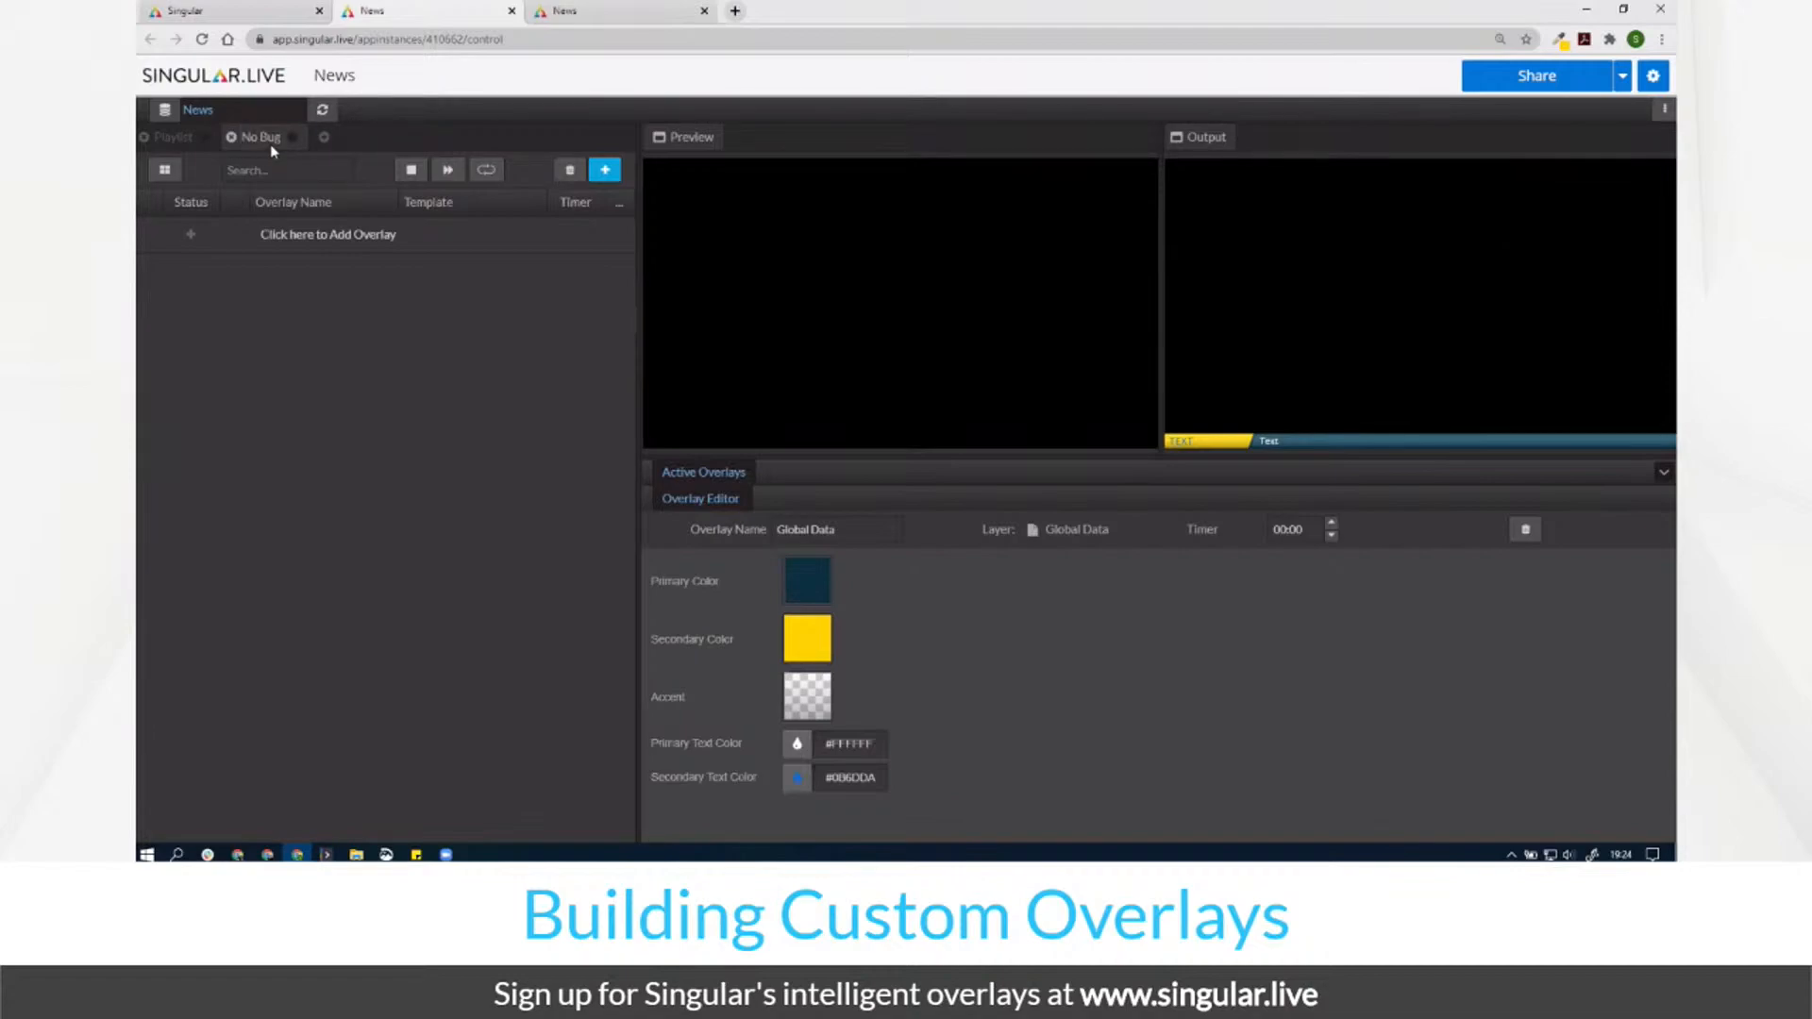
Step: Use Auto Playlist to create a page for every graphic, without a timer
click(1665, 110)
click(1600, 182)
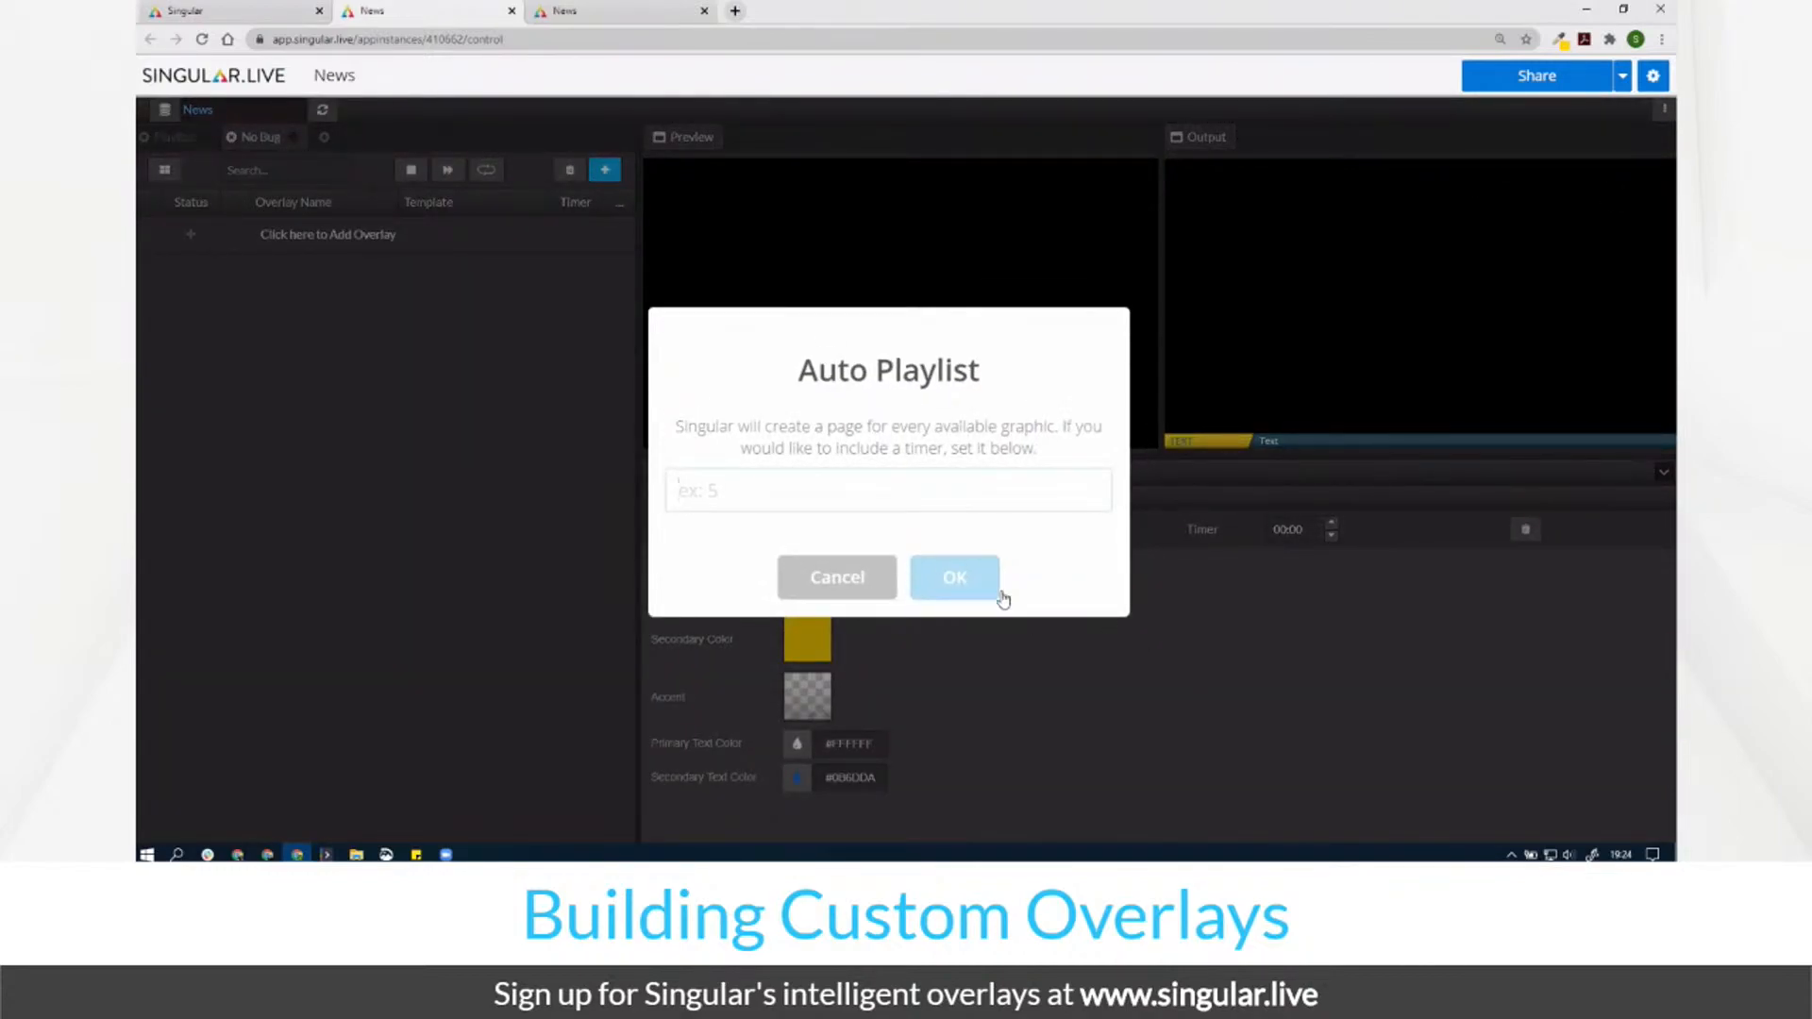
click(956, 577)
Step: Take the Baseline, Bug and Lower Third overlays on air
click(259, 237)
click(190, 273)
click(190, 309)
click(190, 347)
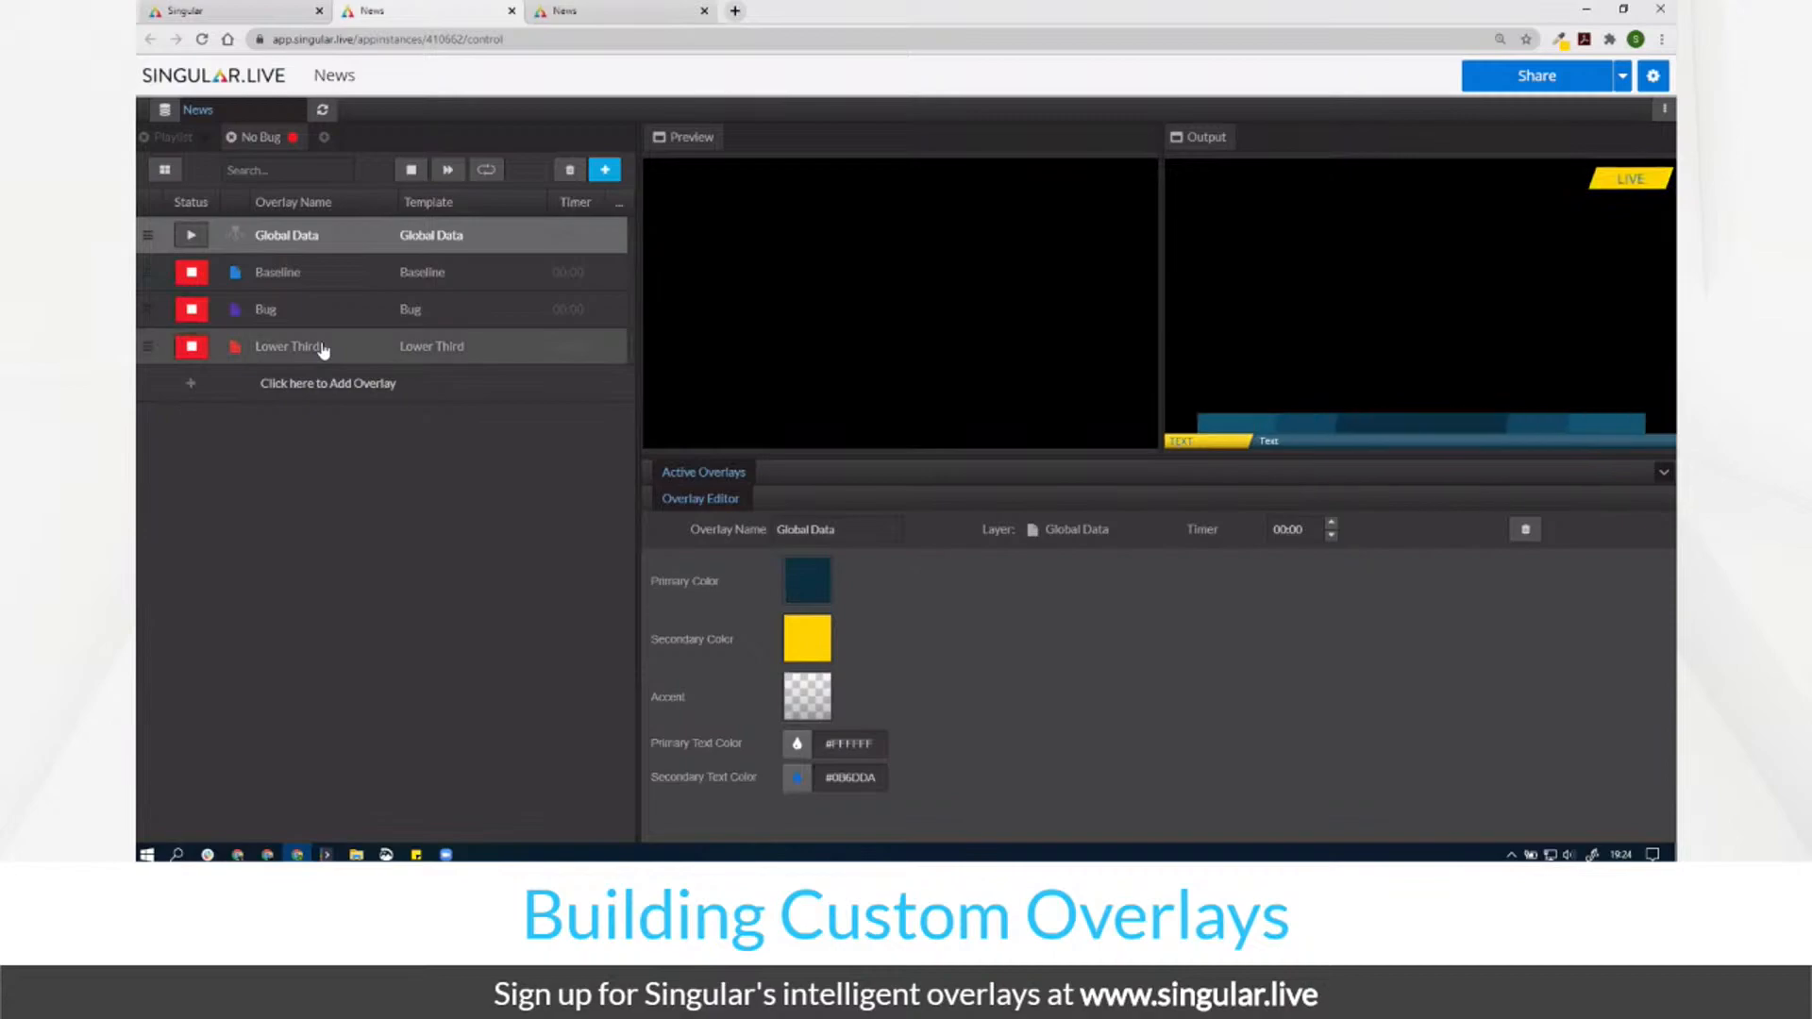
Step: Set Global Data's Primary Color to orange eb7e14 and Secondary Color to orange-red ff3e00
click(804, 592)
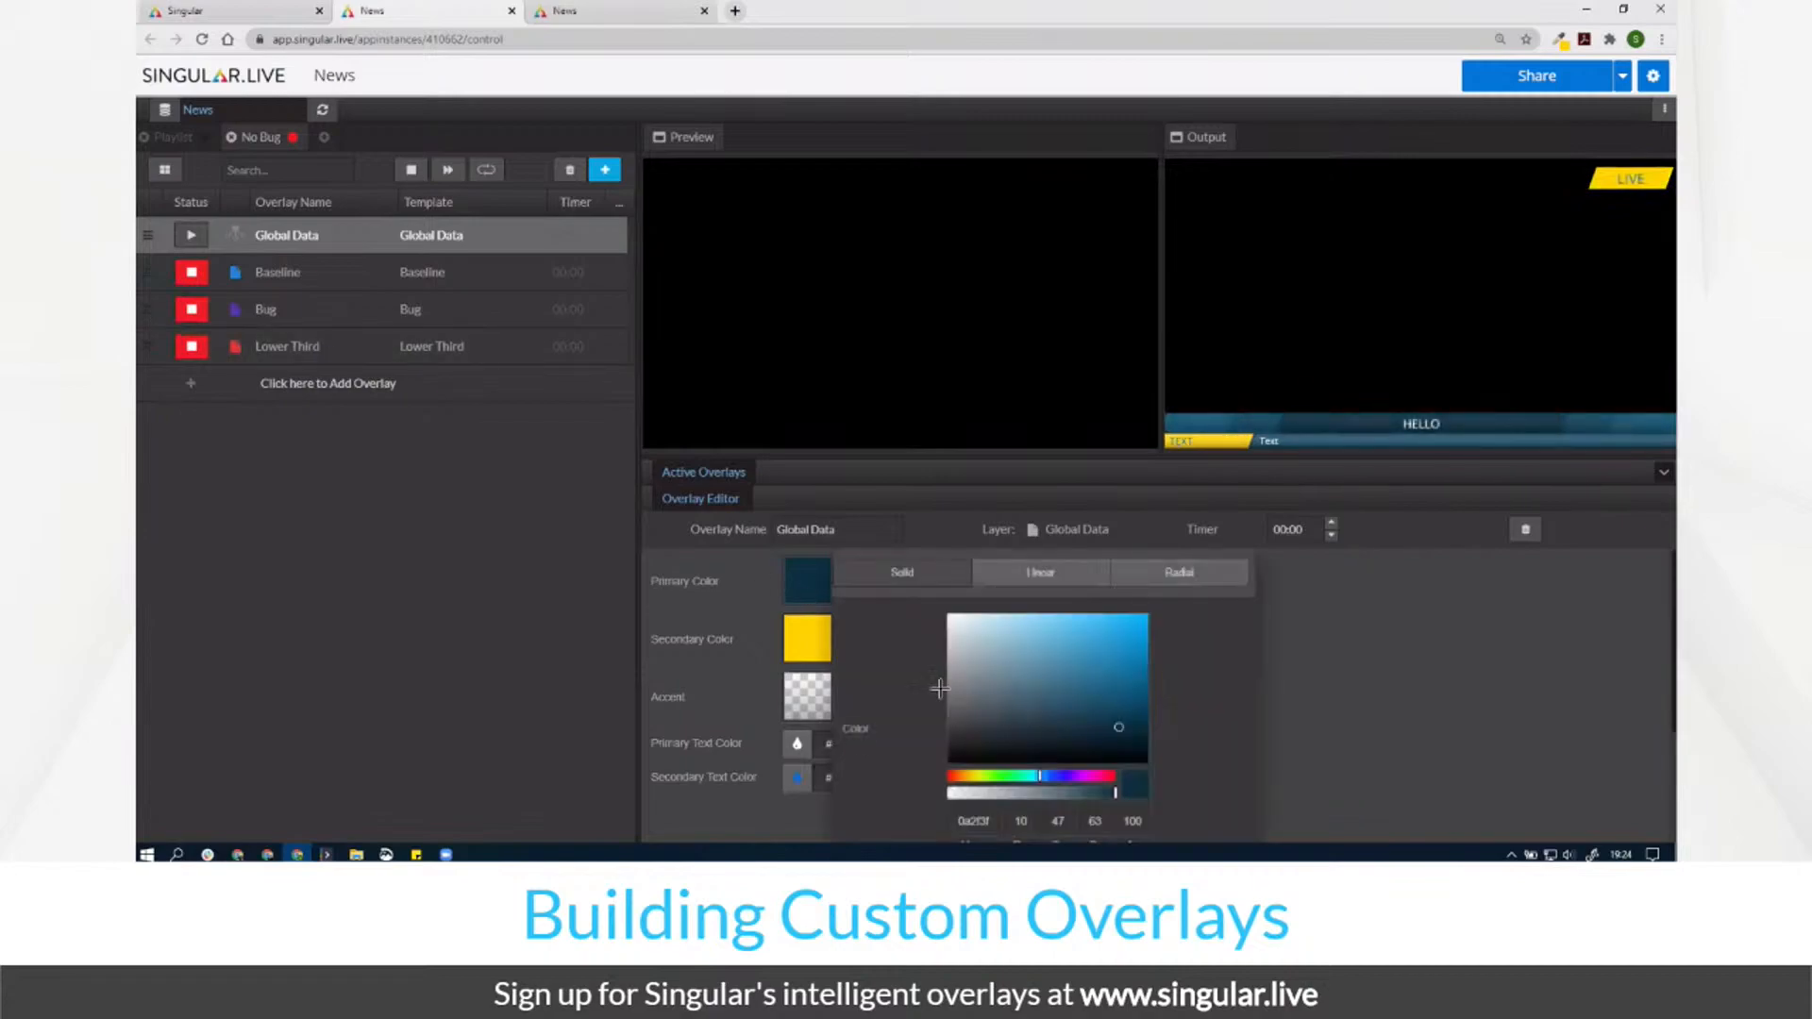
click(961, 776)
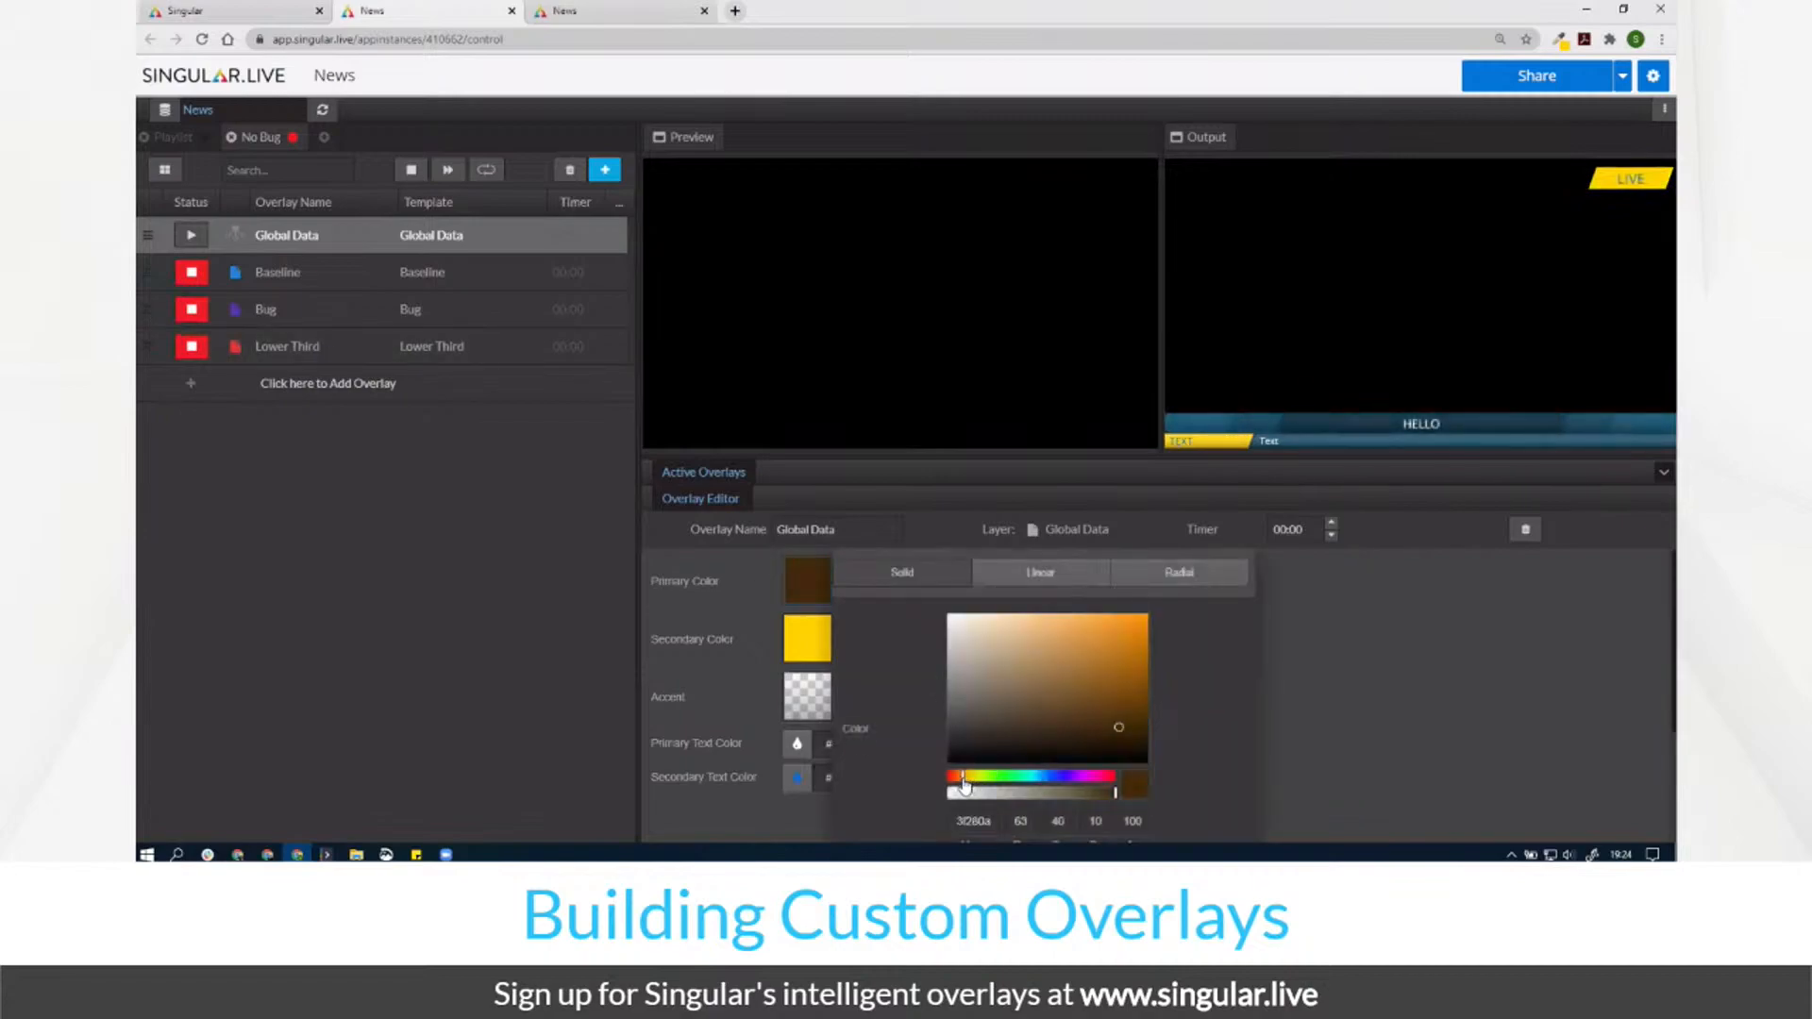
click(1134, 625)
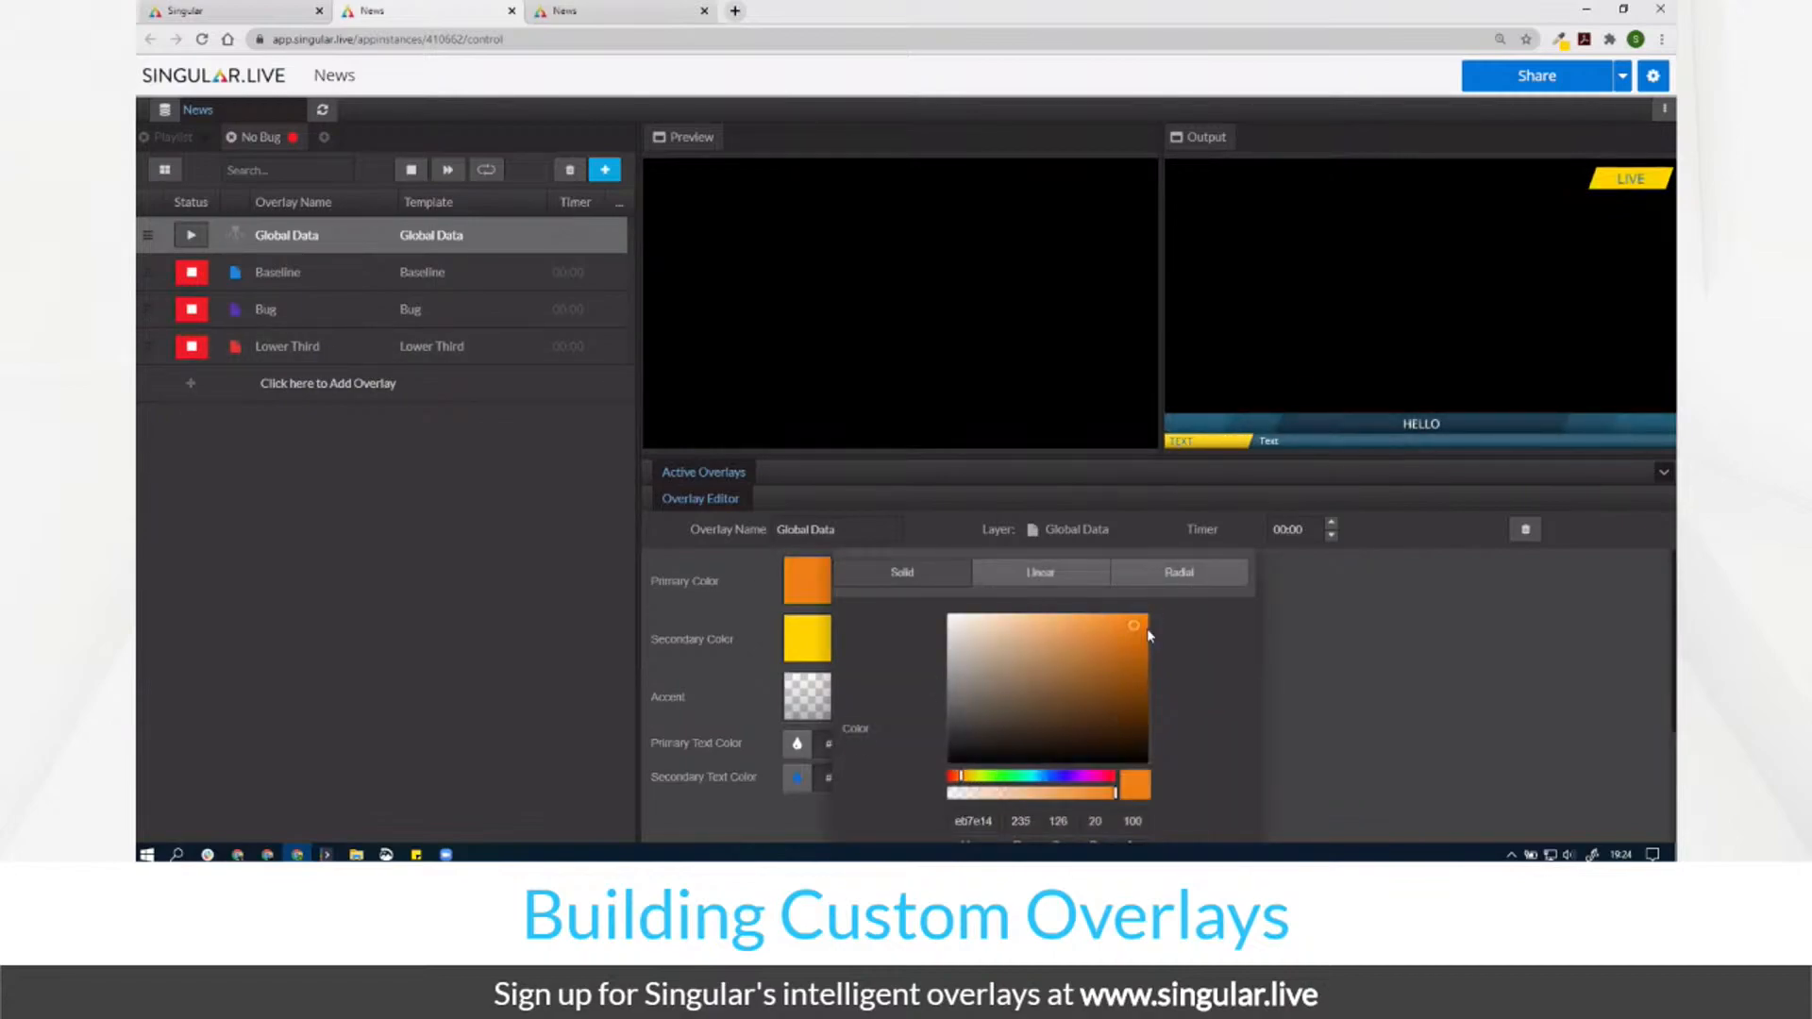
click(1310, 655)
click(817, 656)
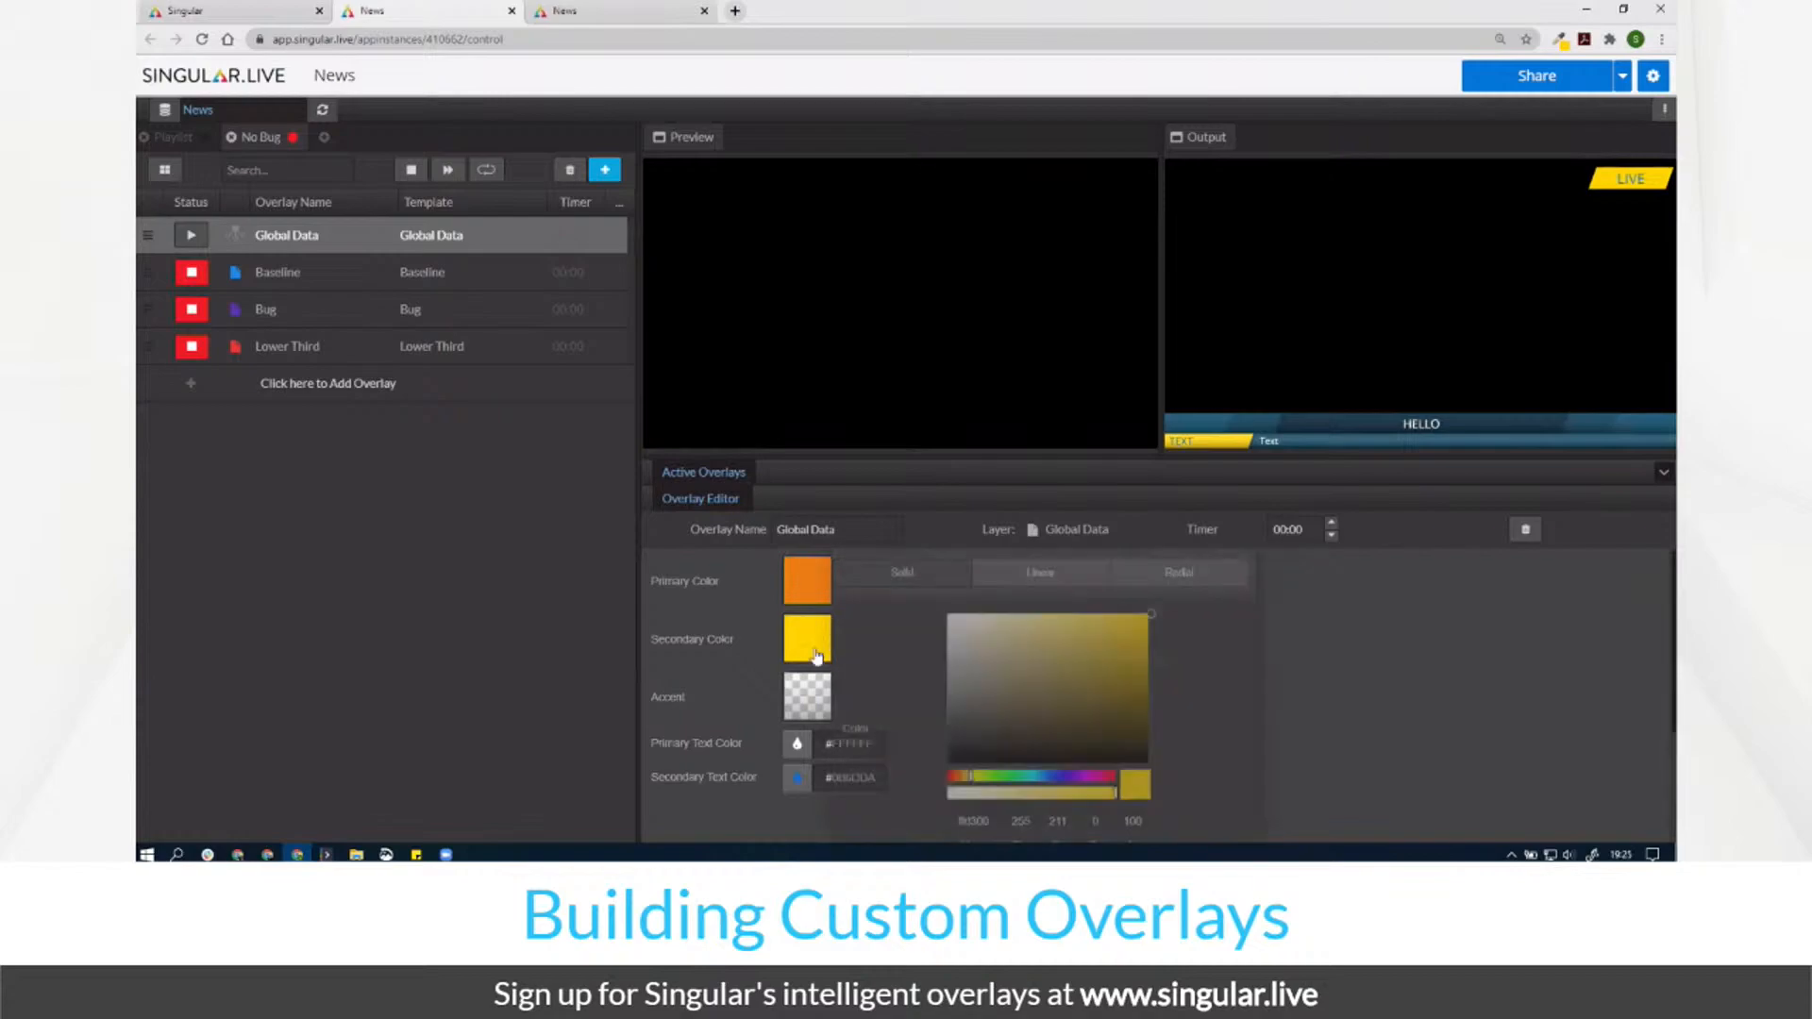
click(956, 776)
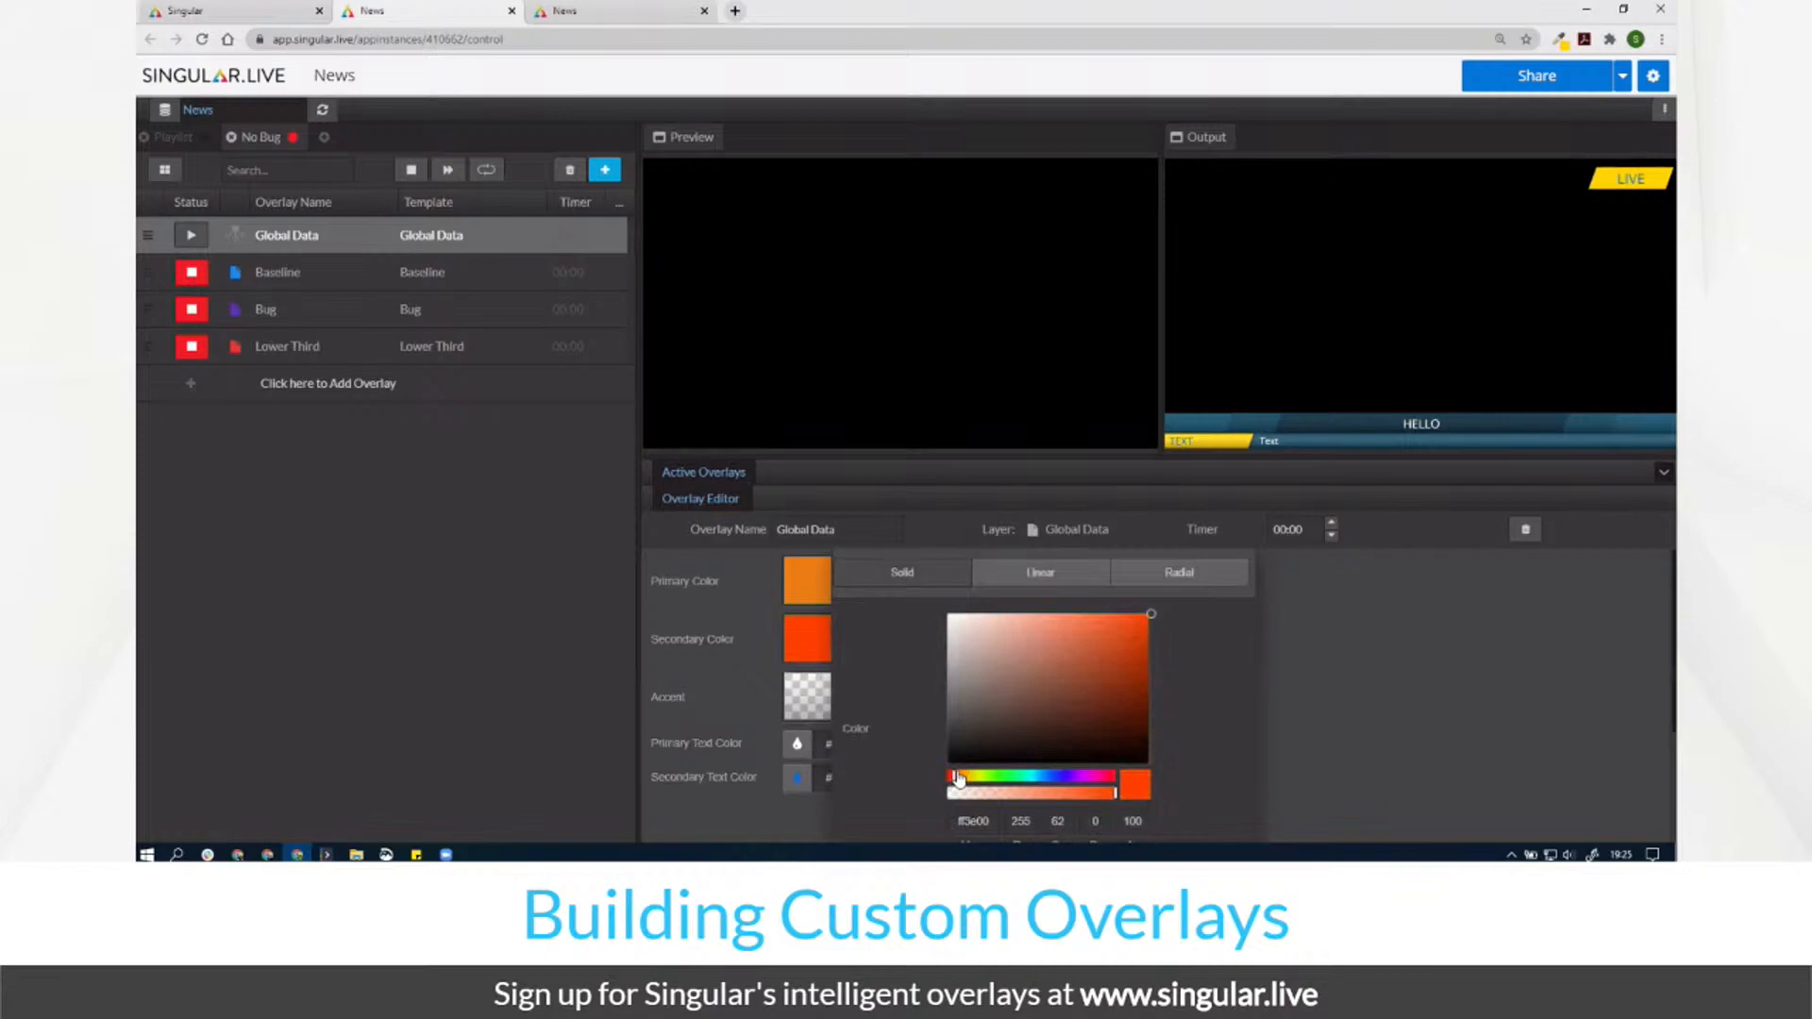
click(1412, 666)
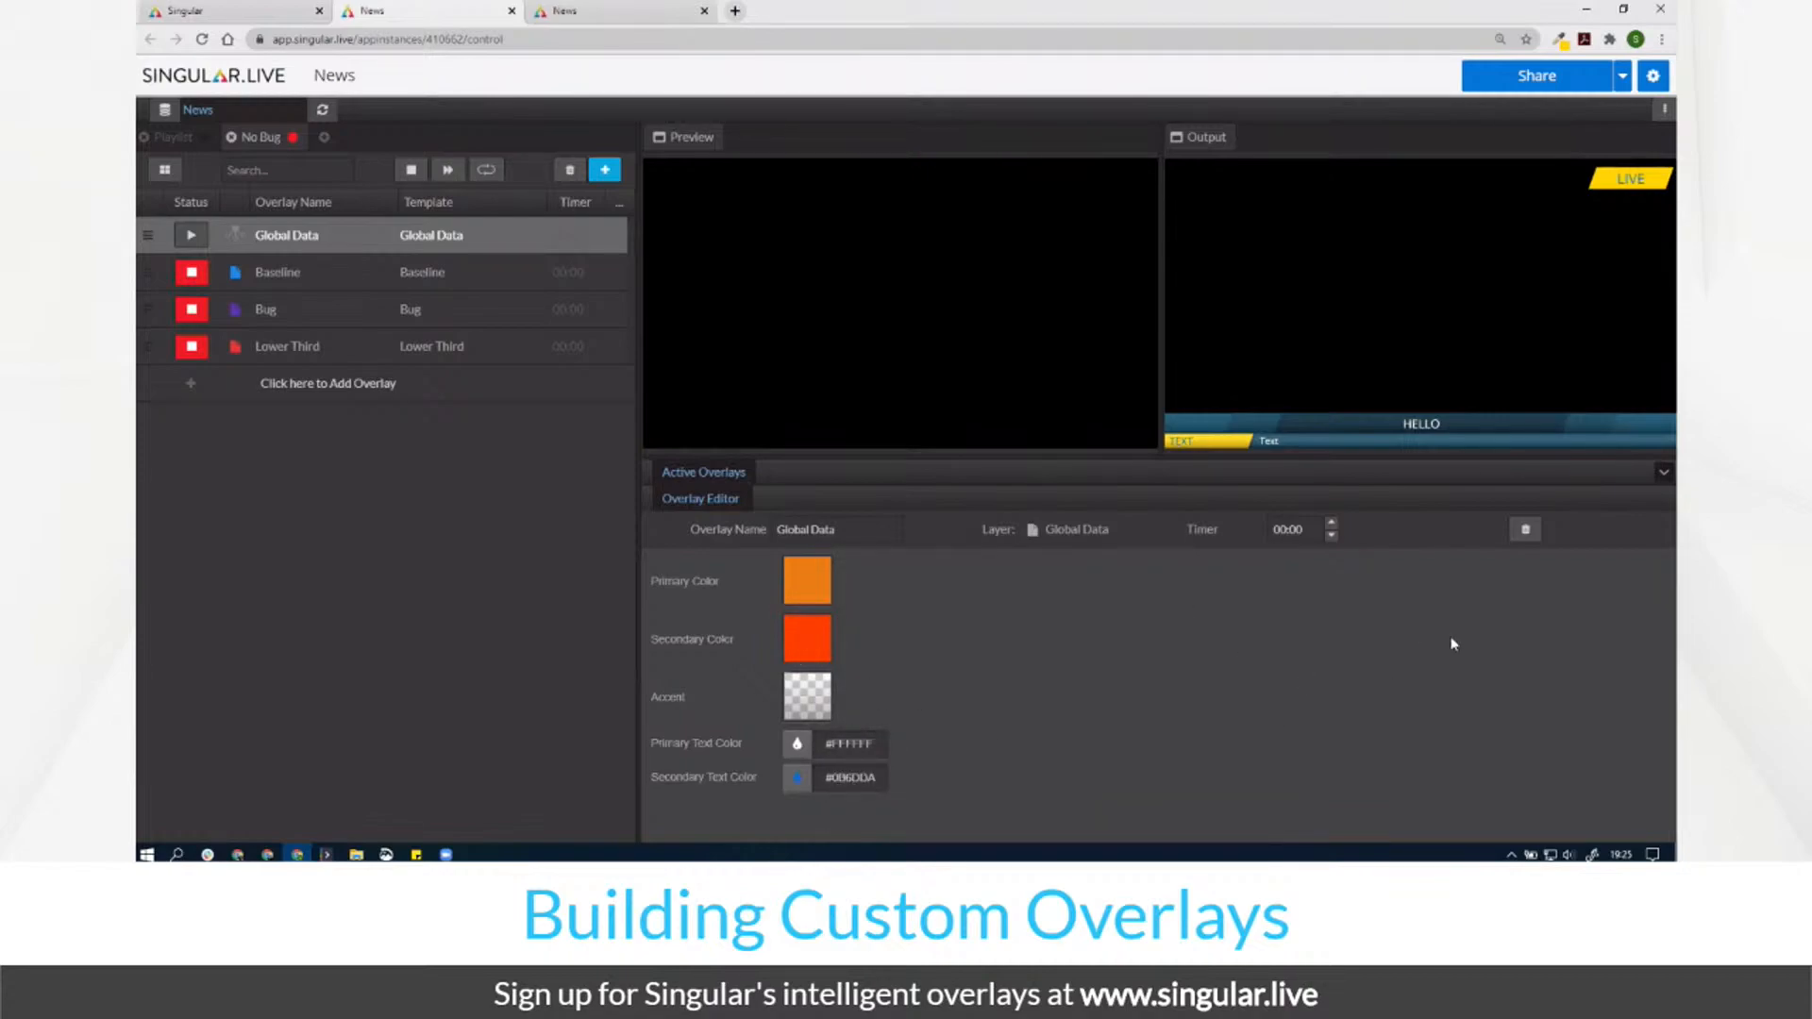
Step: Air the new Global Data colours, then take Baseline and Lower Third off air
click(192, 236)
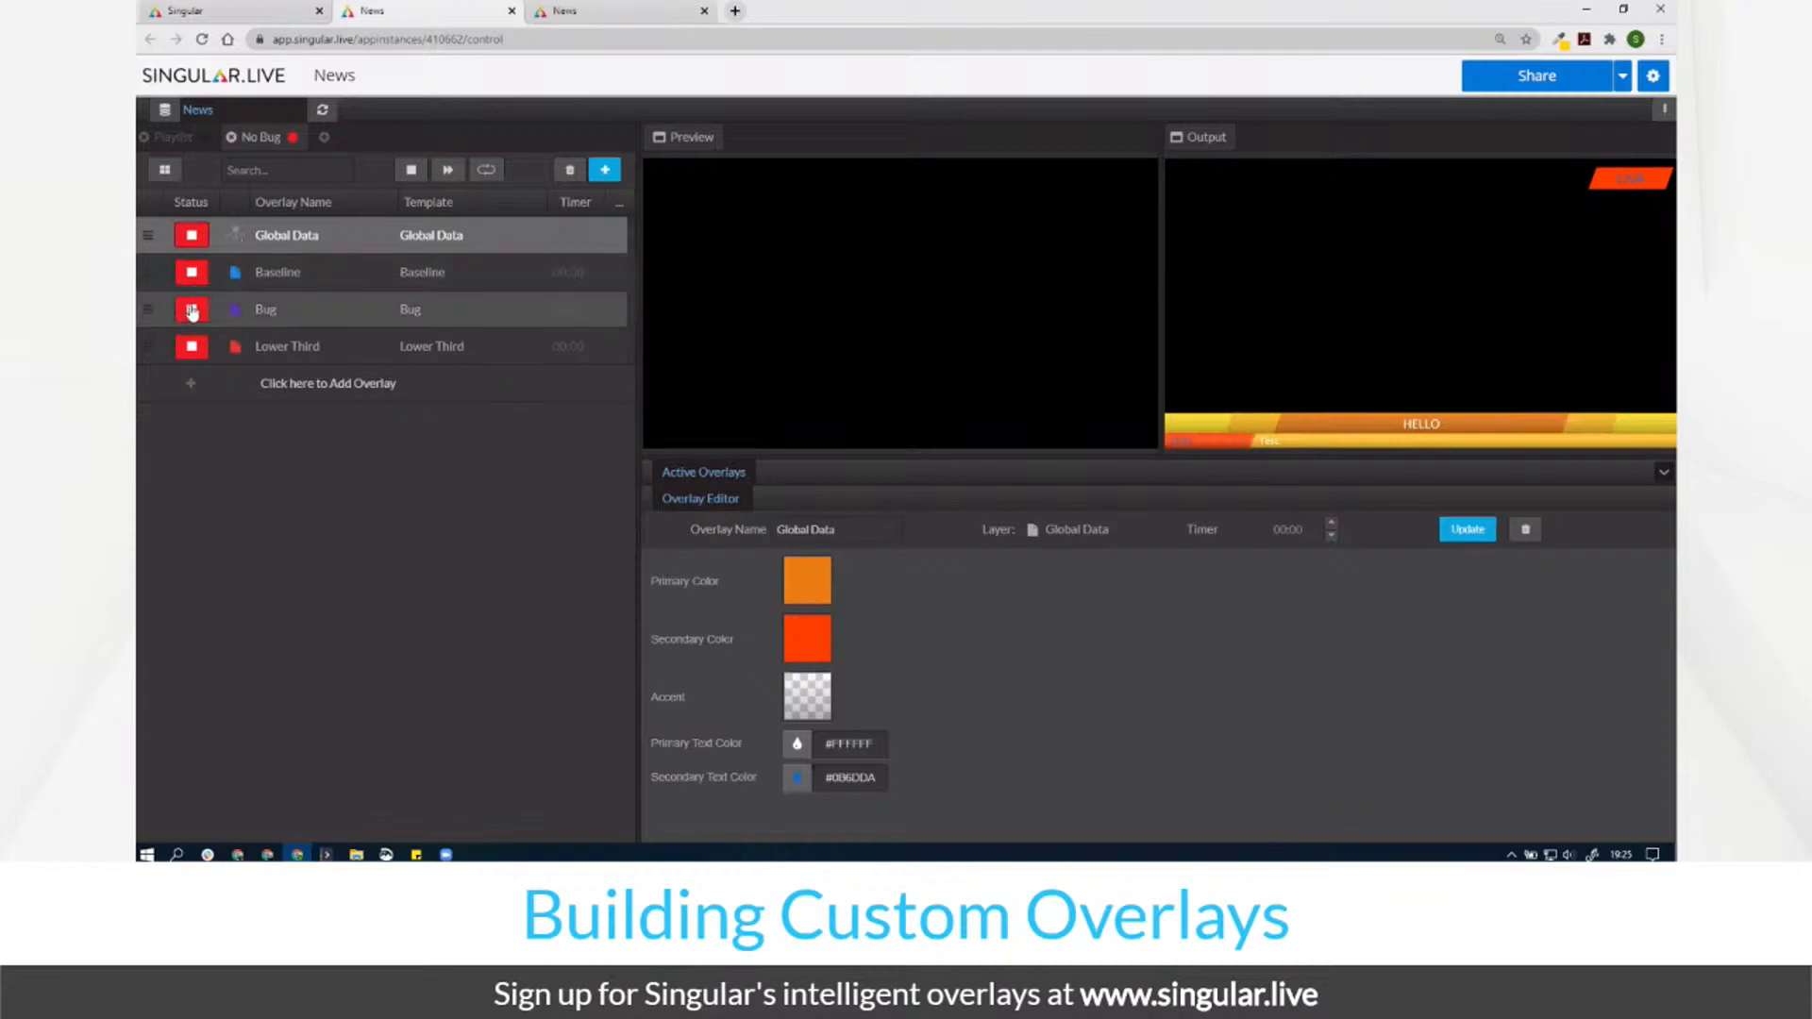
click(192, 274)
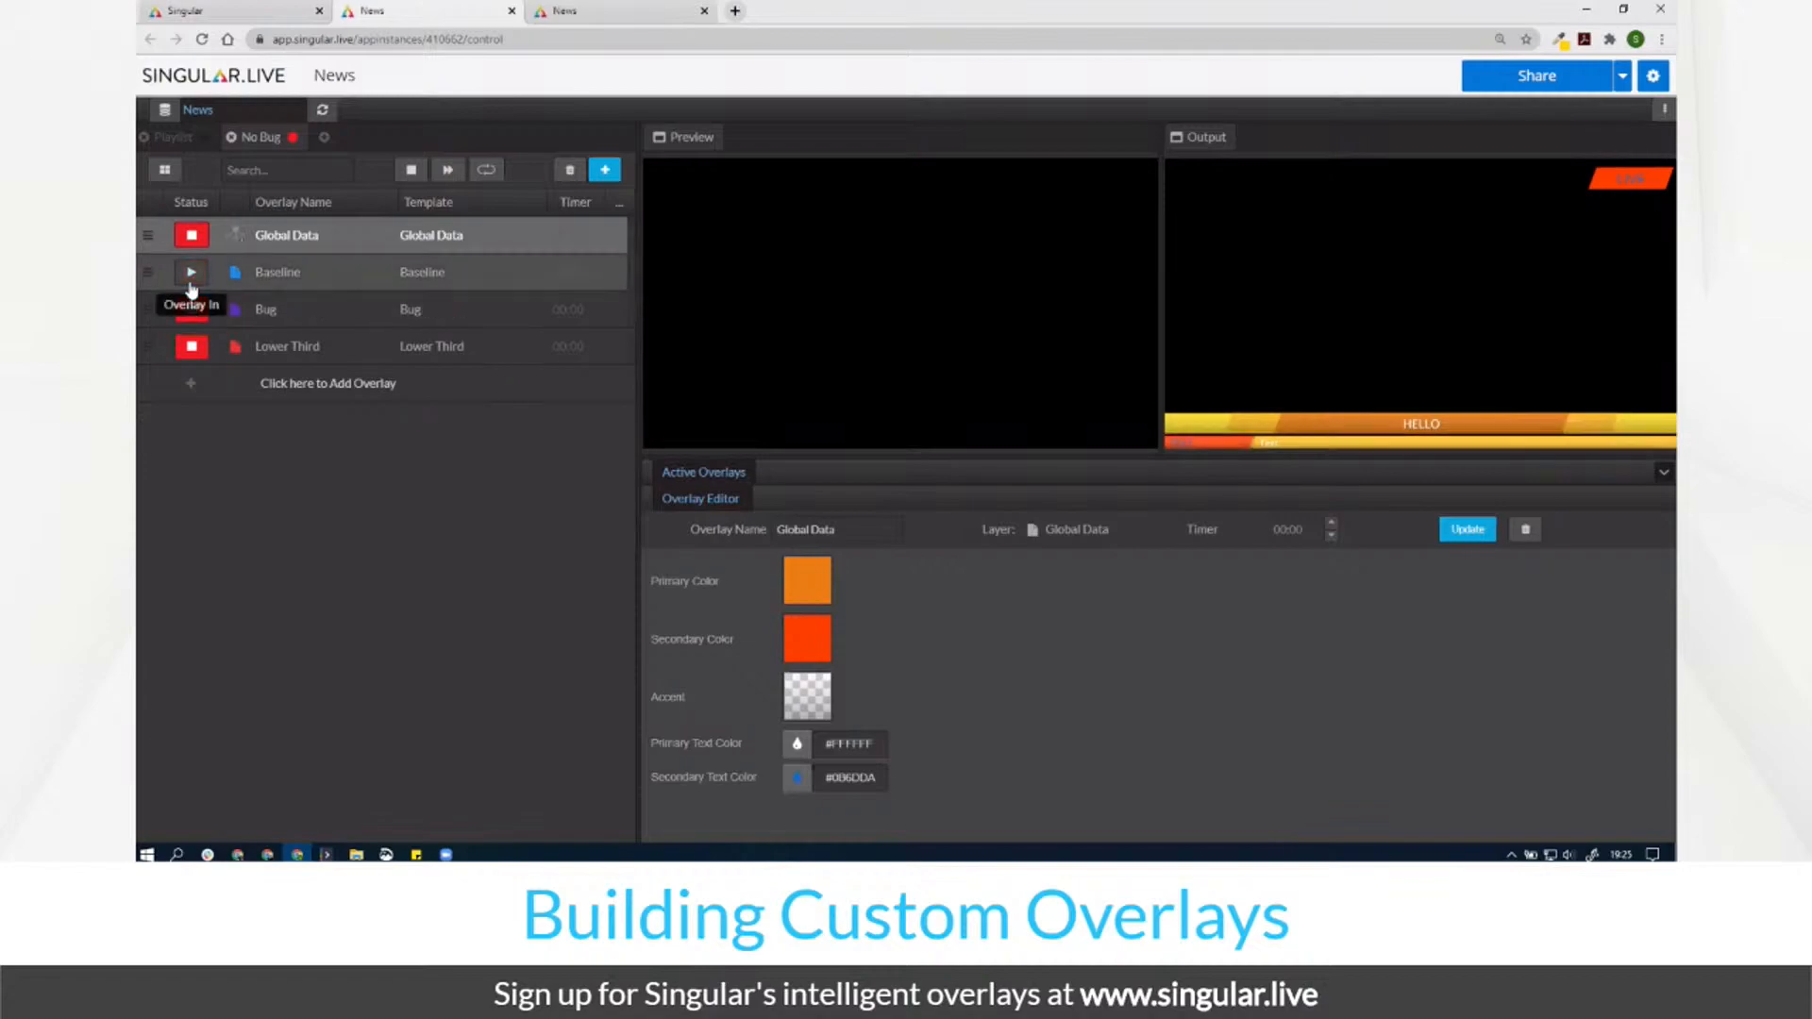
click(182, 352)
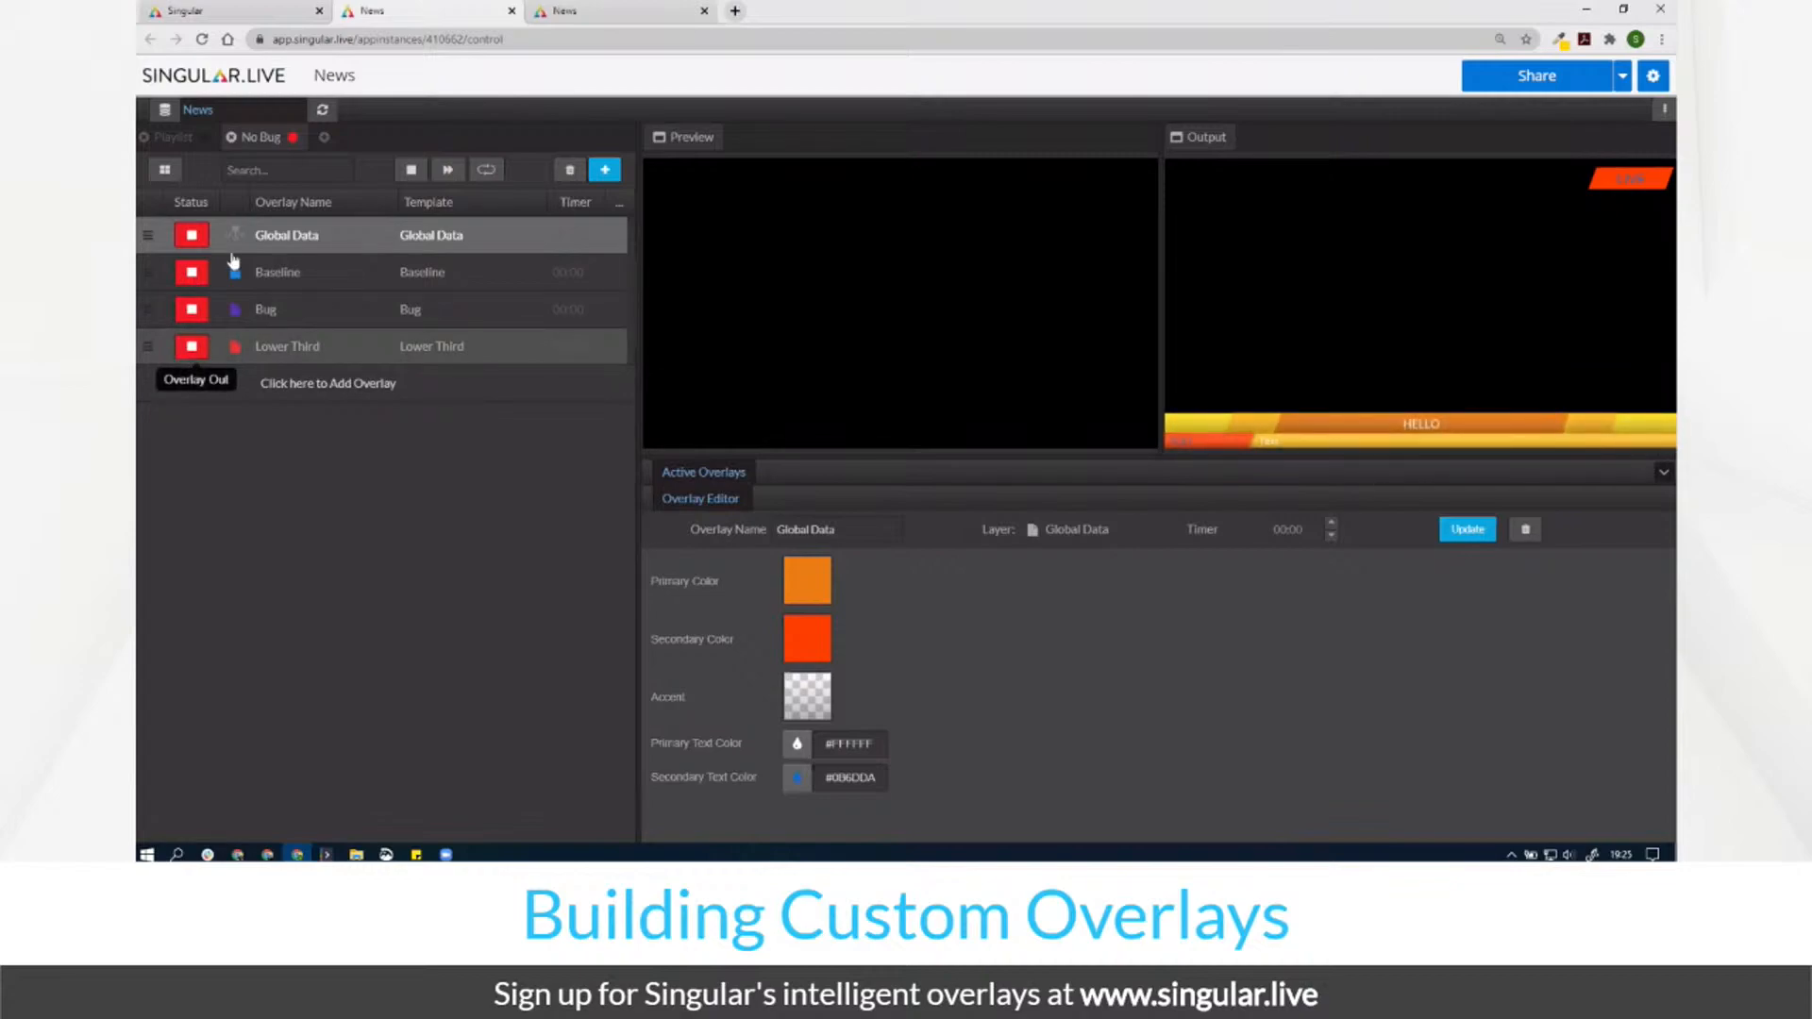
Step: Duplicate the Baseline page and set the copy's main text to 'THIS IS TEXT'
click(308, 274)
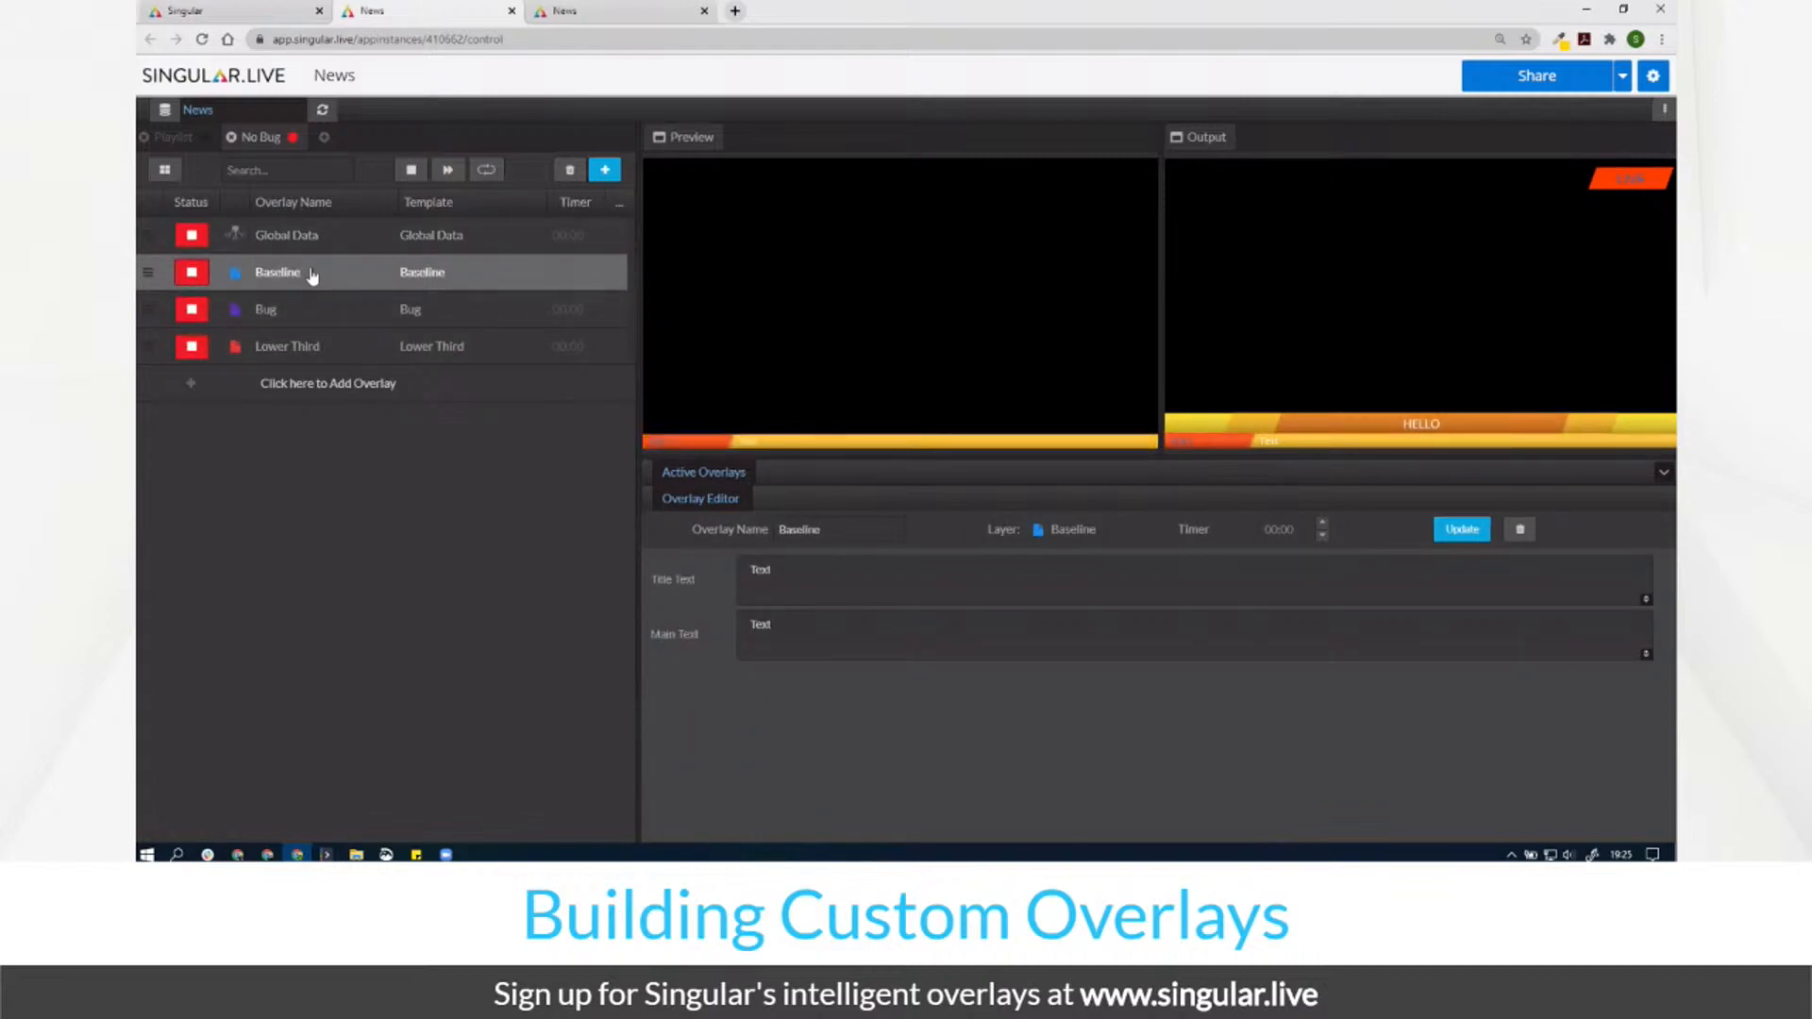
key(ctrl+d)
click(804, 600)
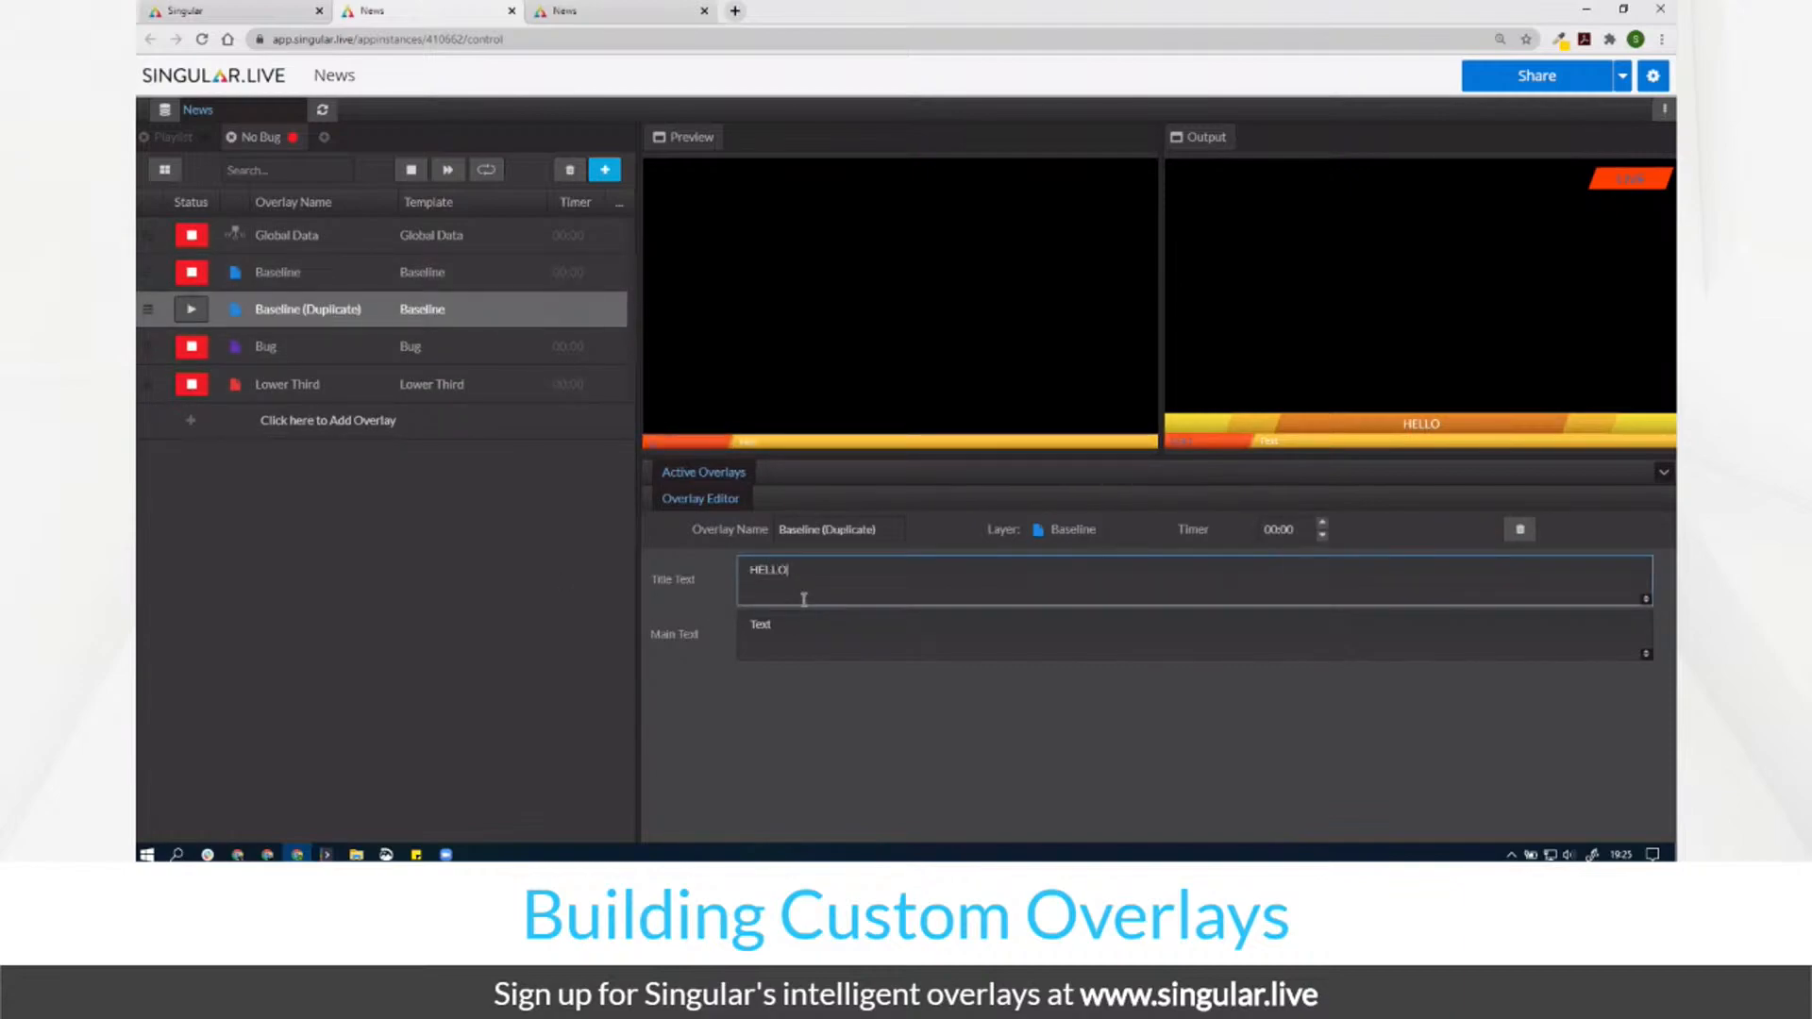
click(825, 623)
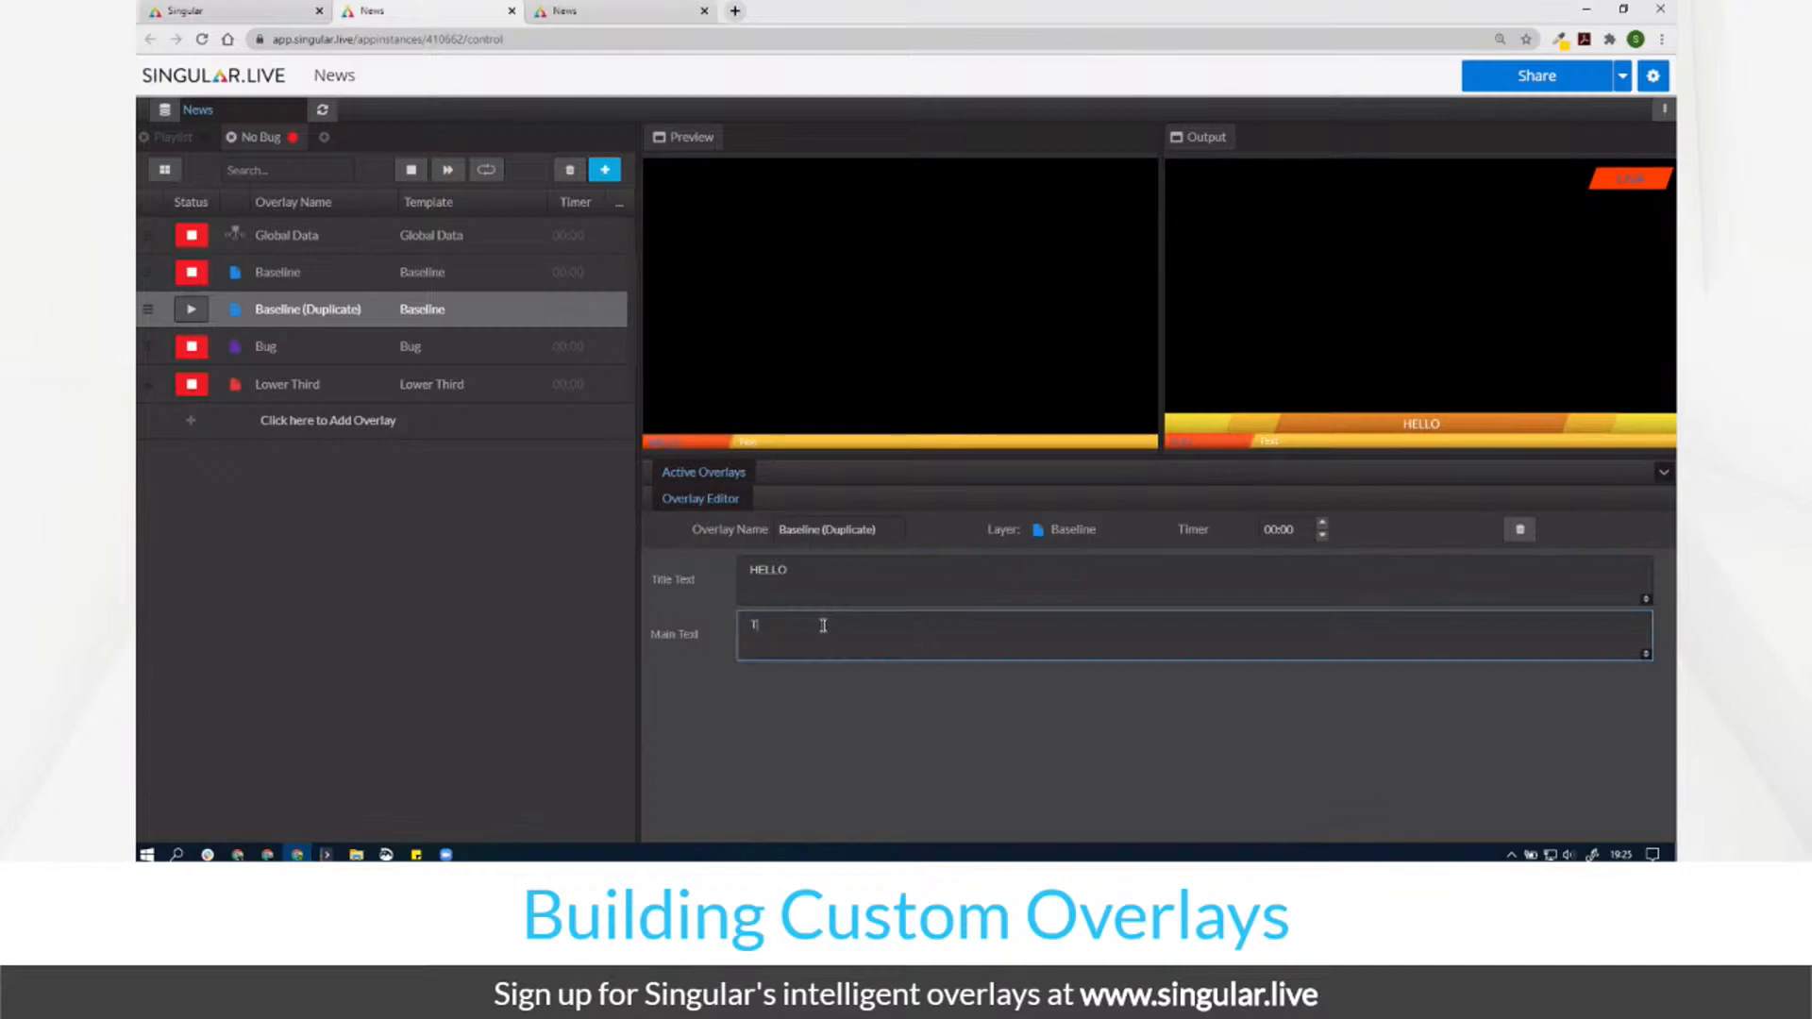
text(THIS IS TEXT)
Step: Duplicate the copy with main text 'THIS IS MAYBE THE BEST BASELINE EVER', then air Baseline (Duplicate)
click(400, 312)
key(ctrl+d)
click(315, 350)
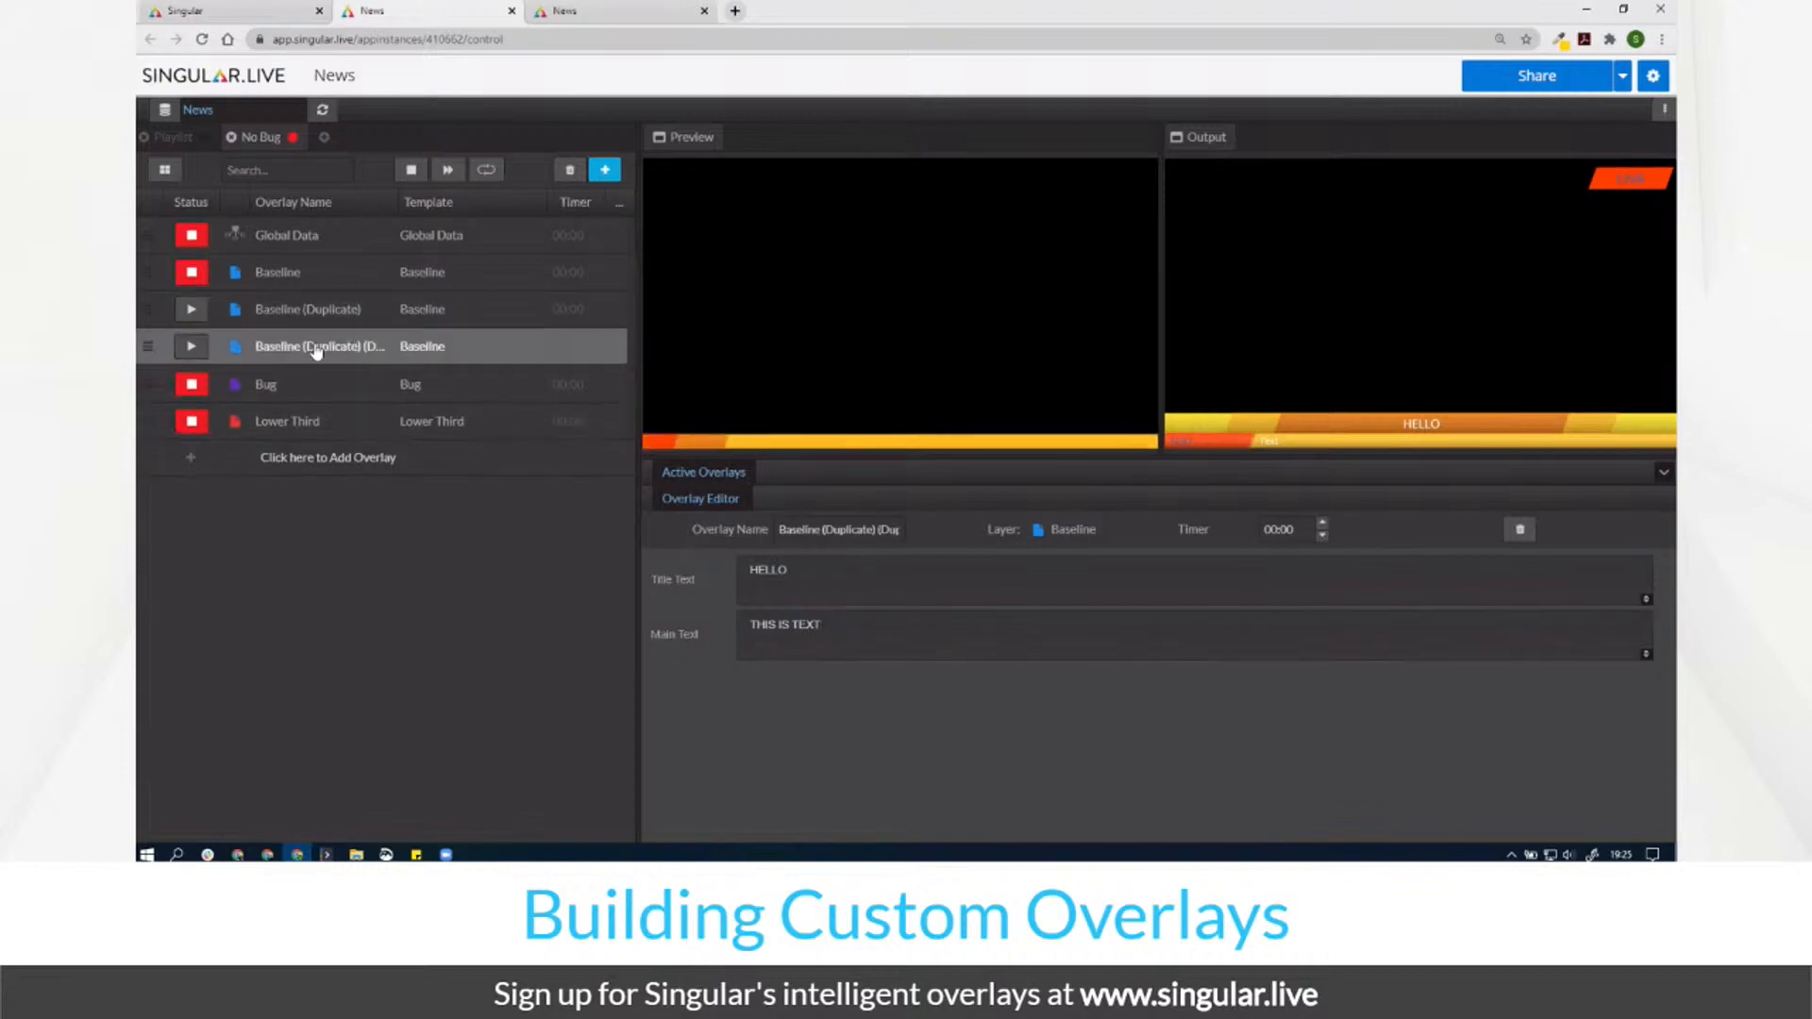
click(876, 648)
text(TH)
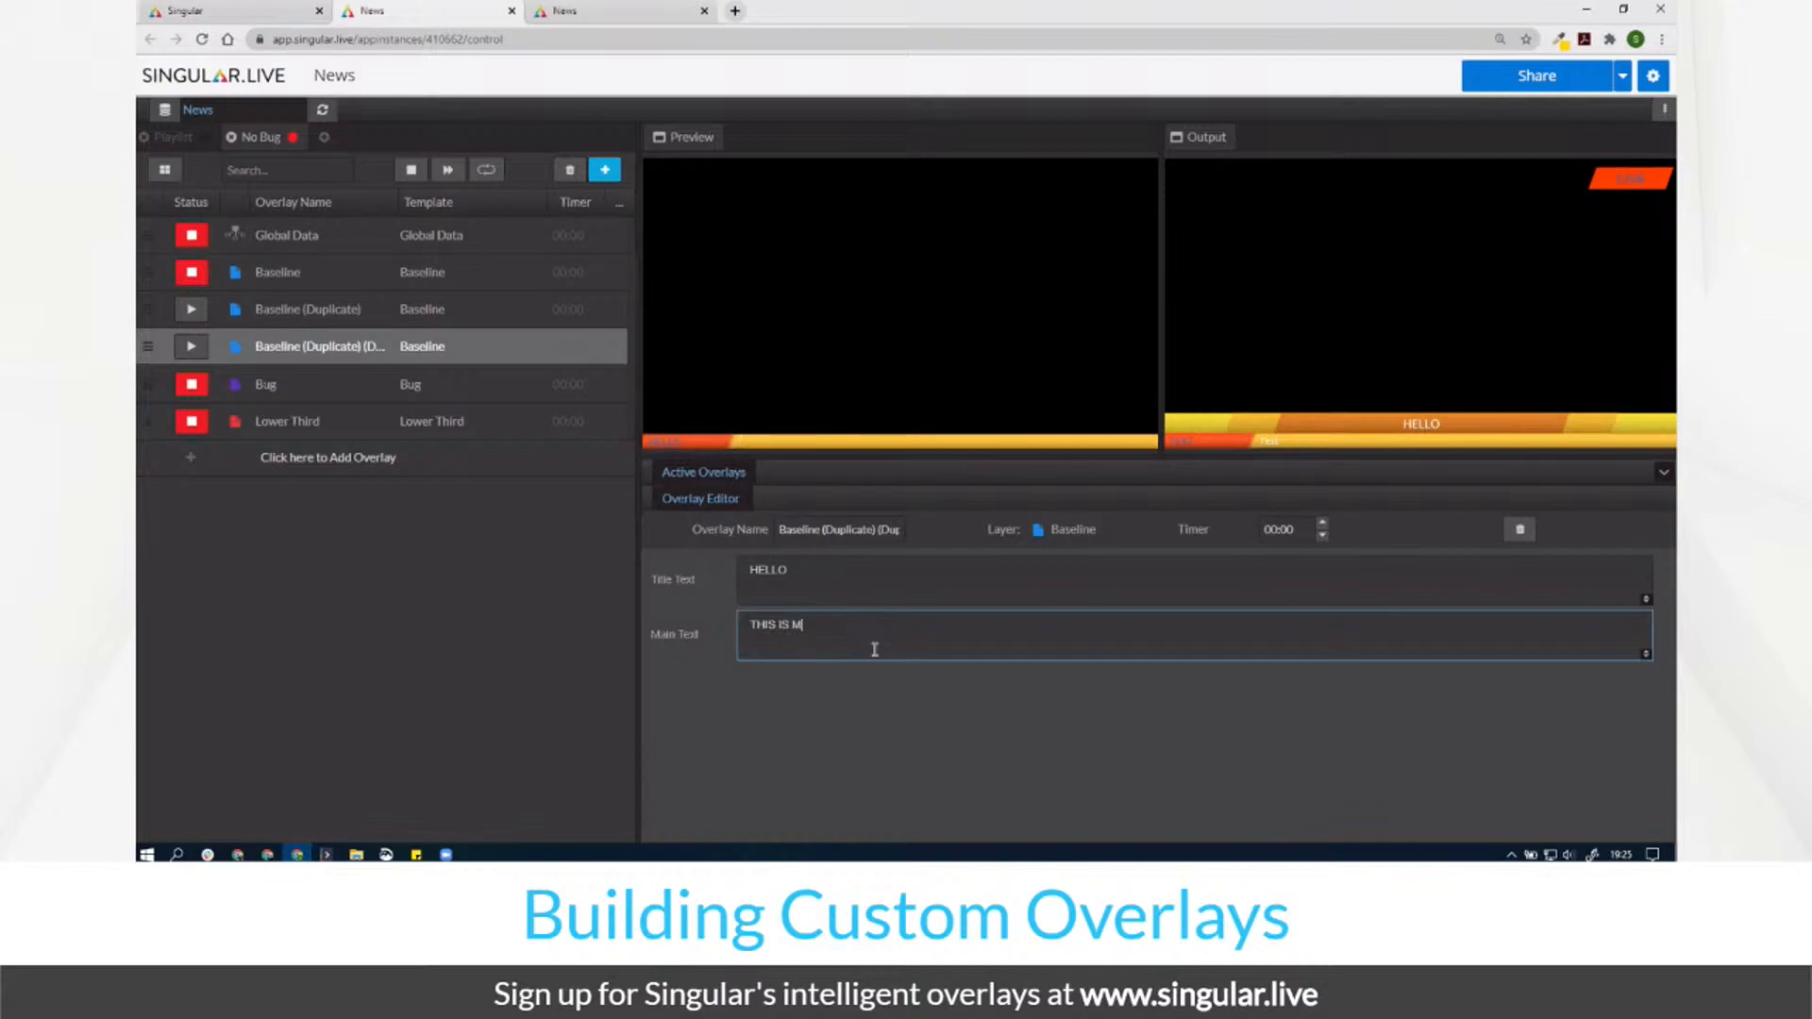
key(BackSpace)
text(YBE THE BEST BASELINE EVER)
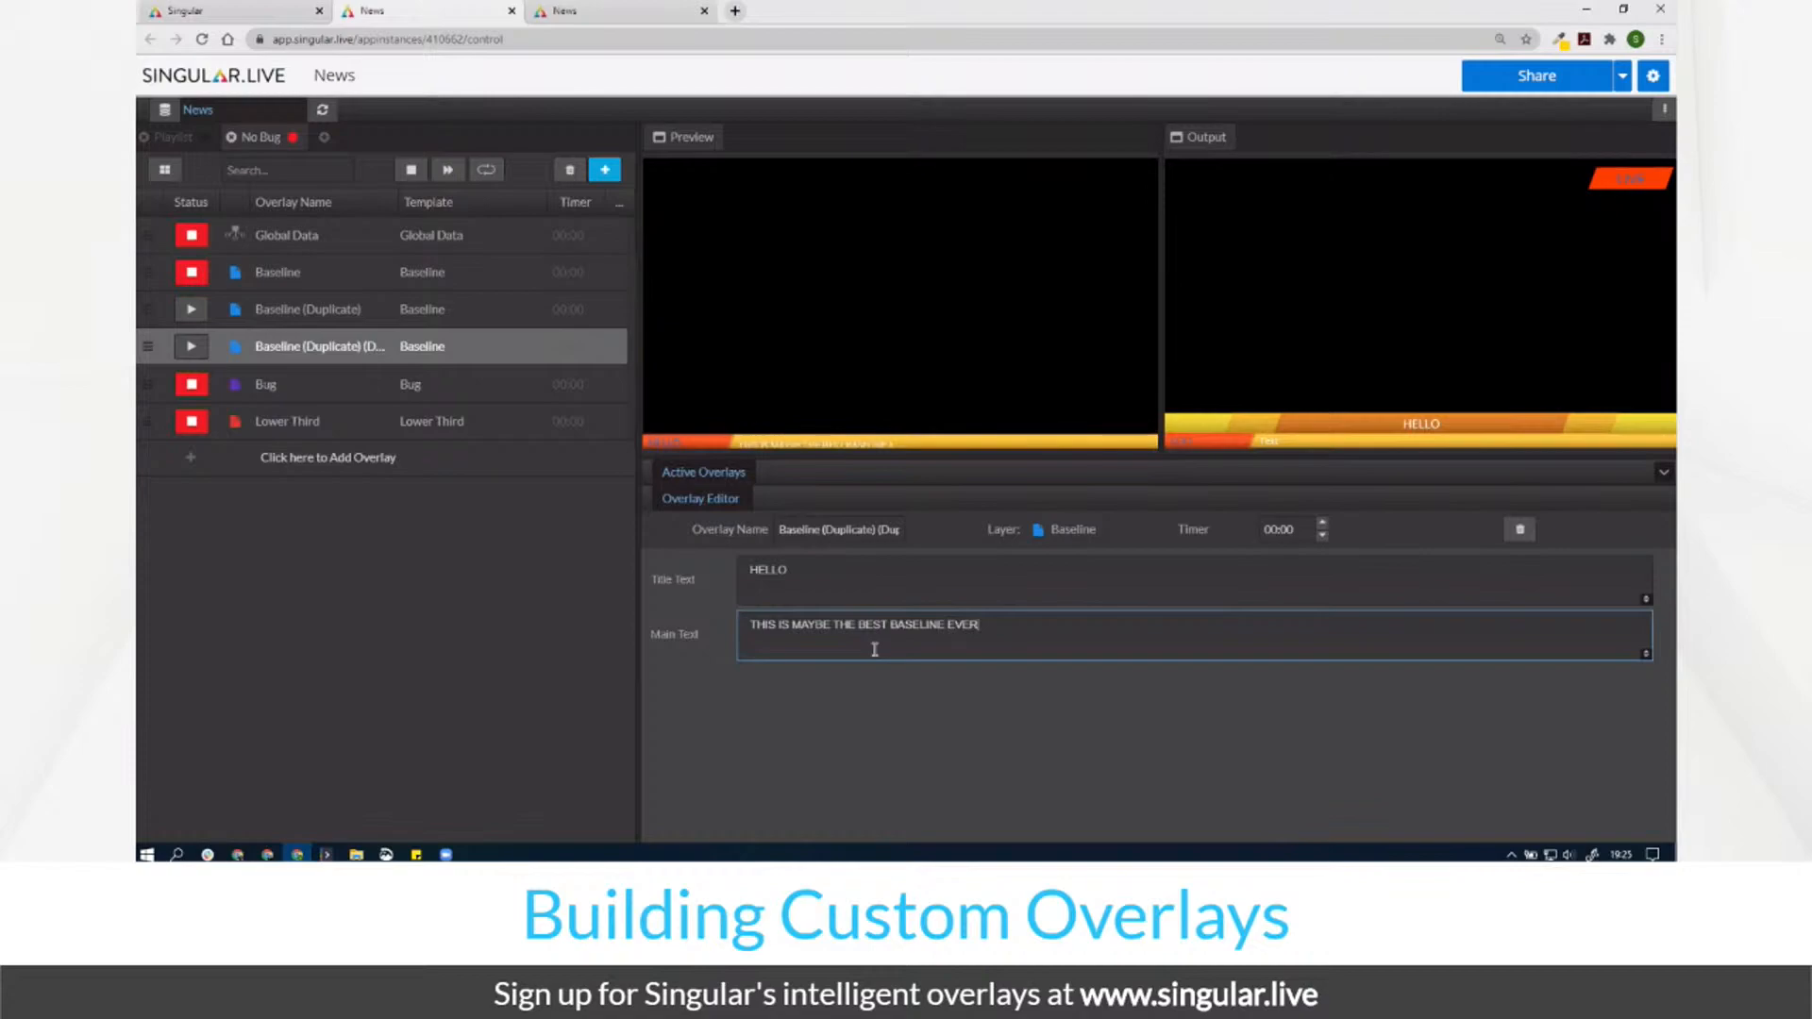
click(192, 310)
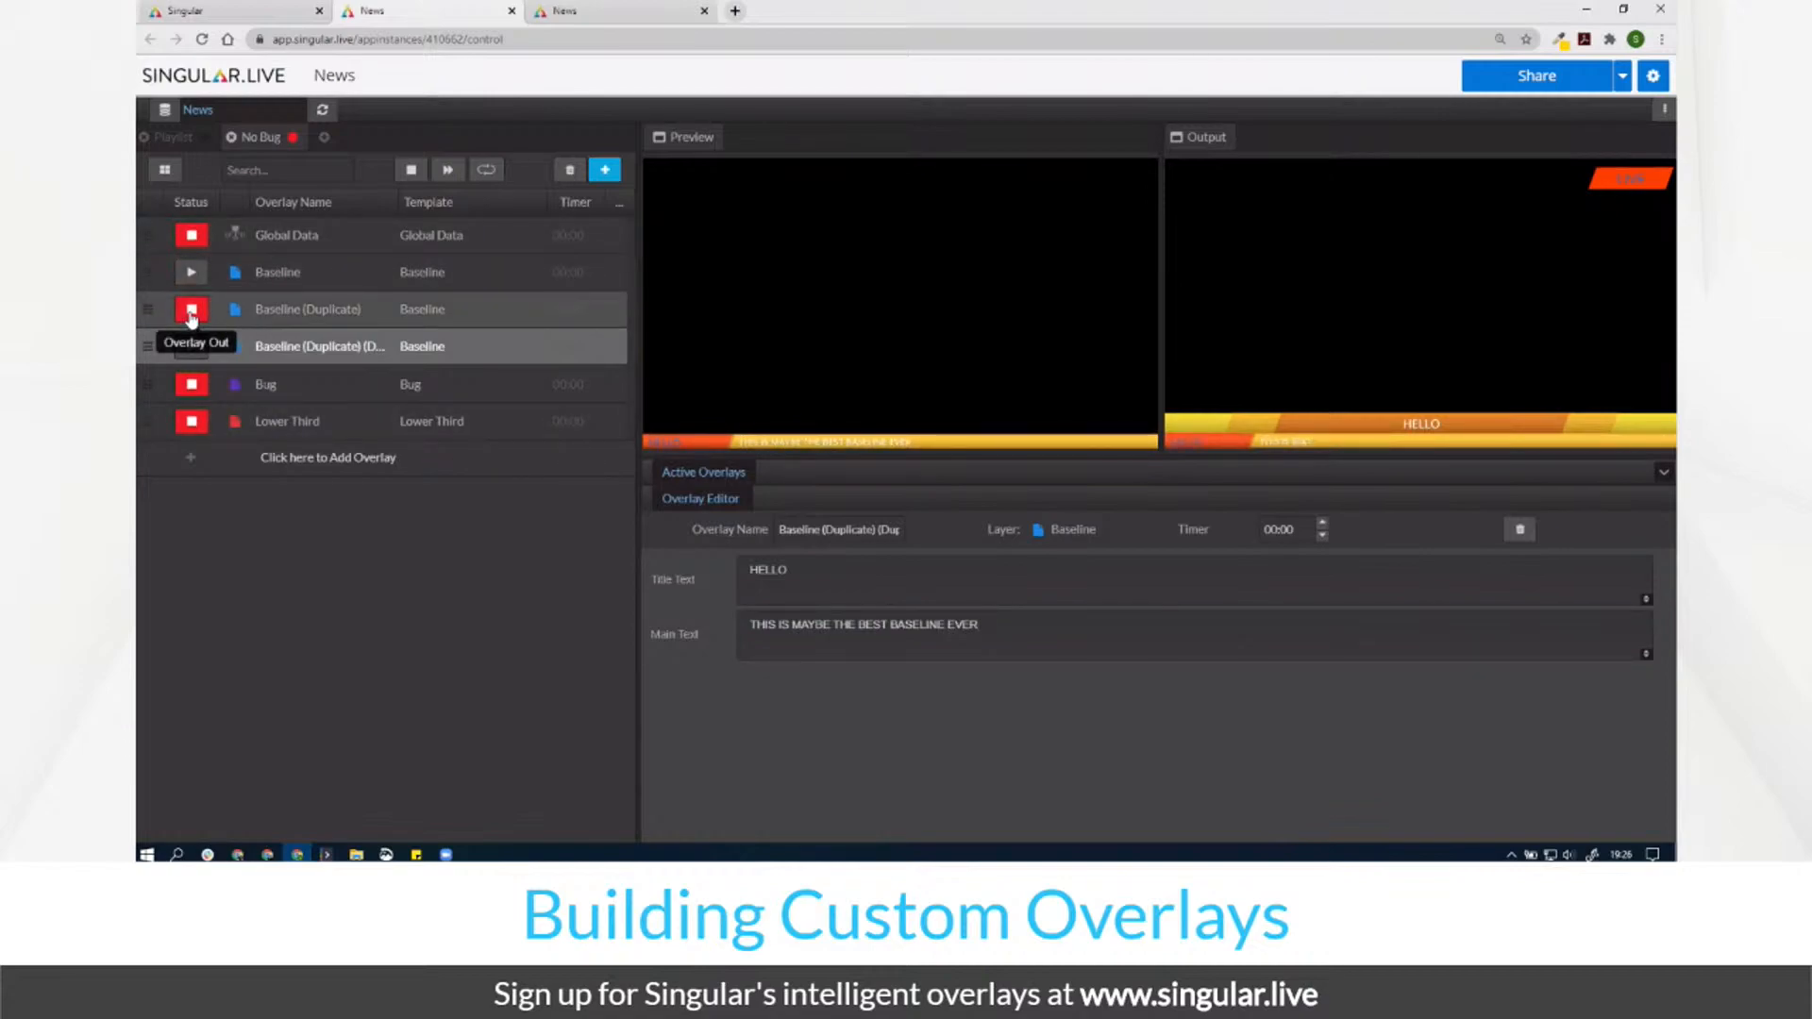
click(328, 239)
Step: Set Primary Text Color to red #C91A1A, then cycle the Baseline pages back on air
click(798, 745)
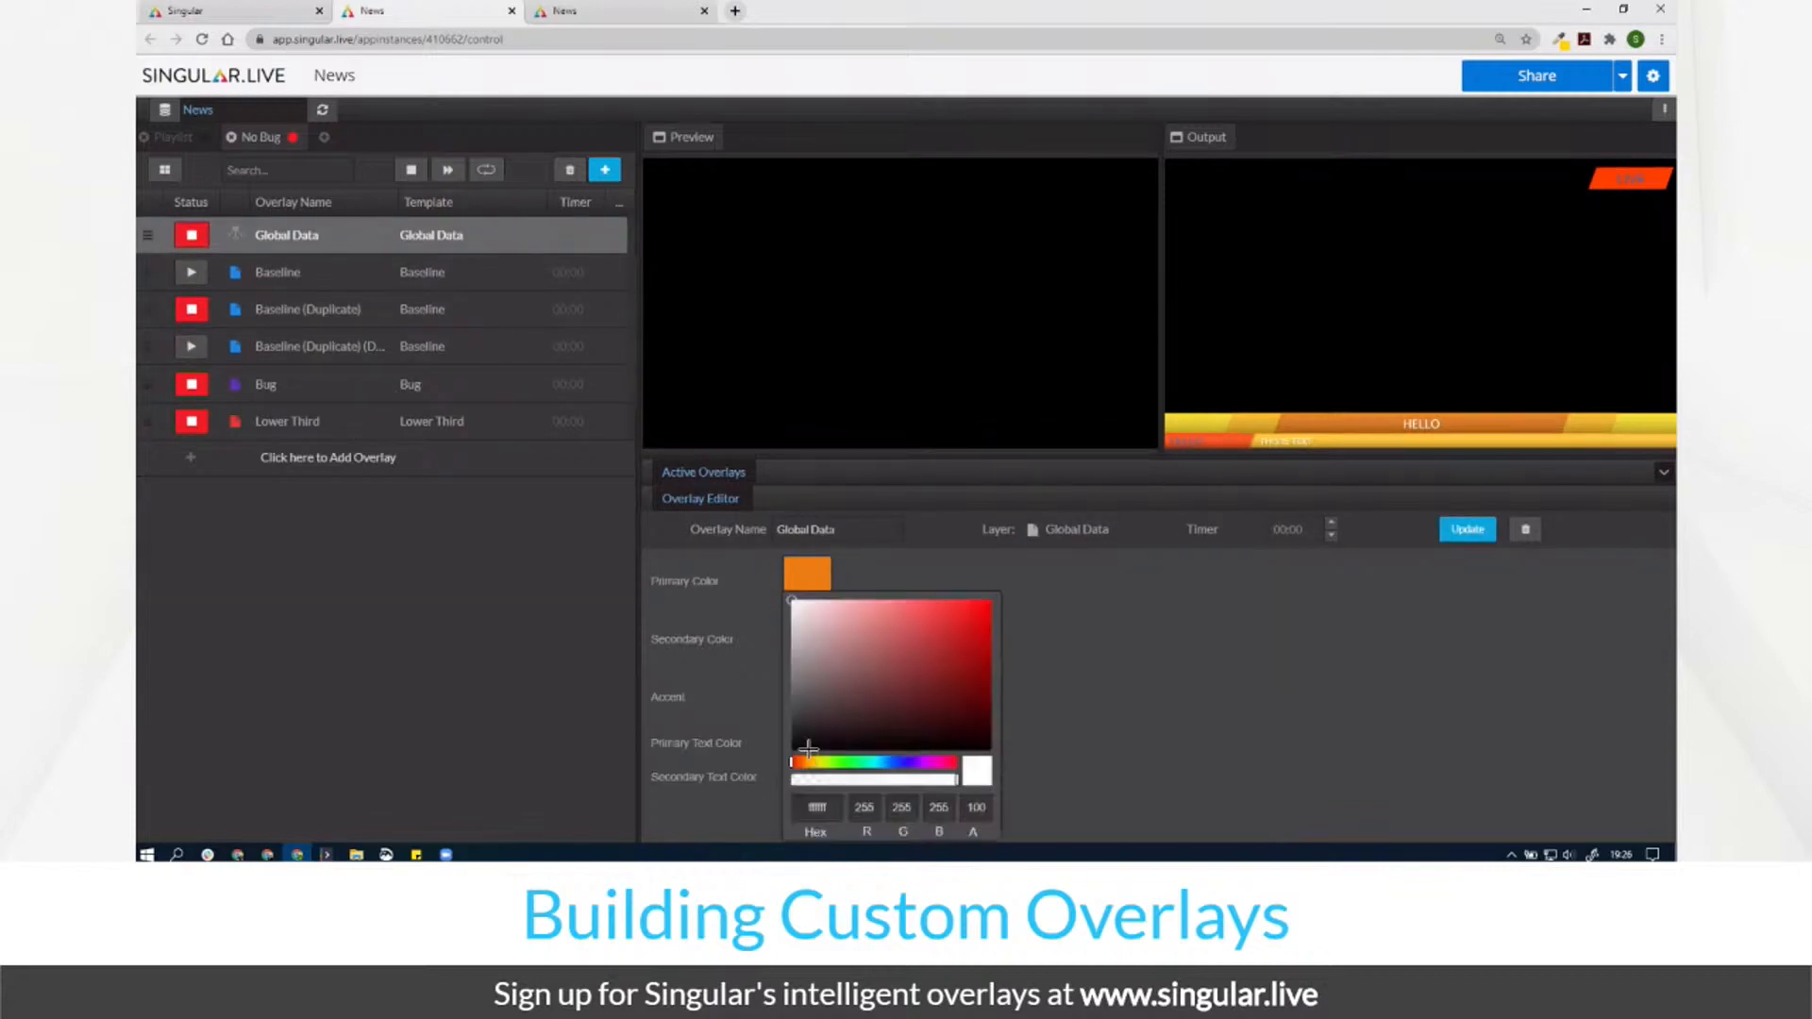
click(966, 630)
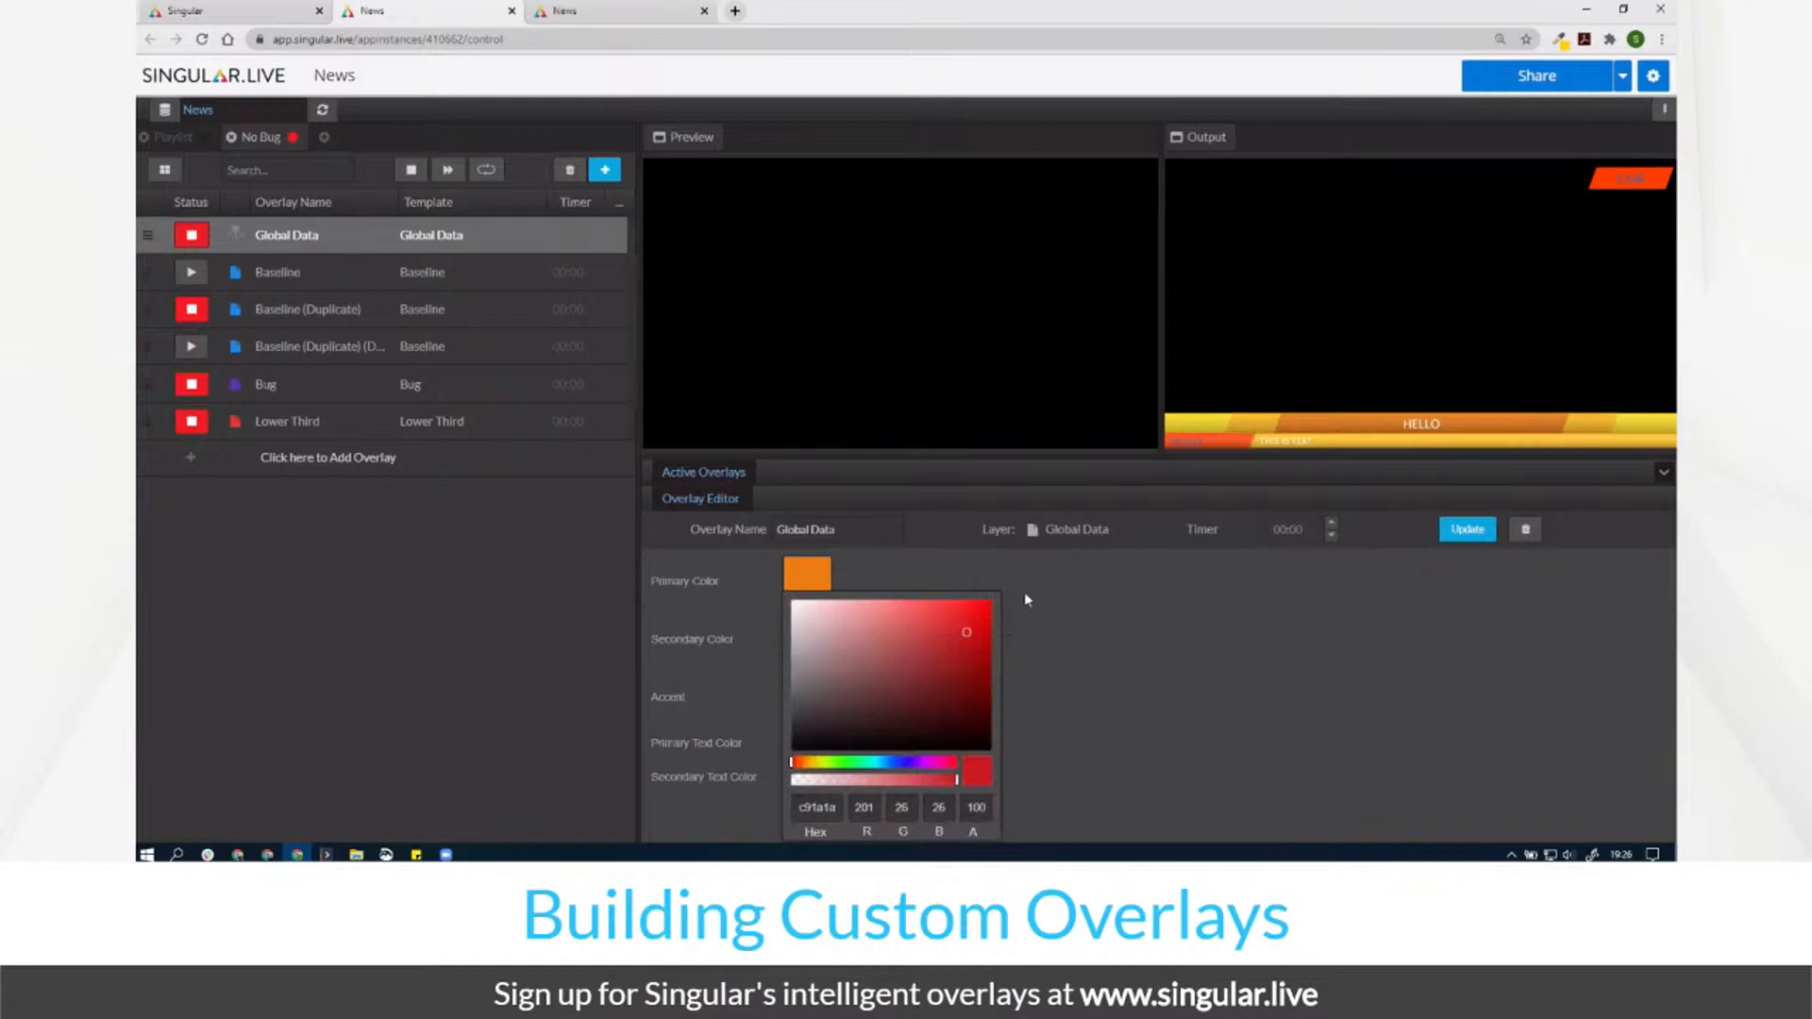
click(1465, 531)
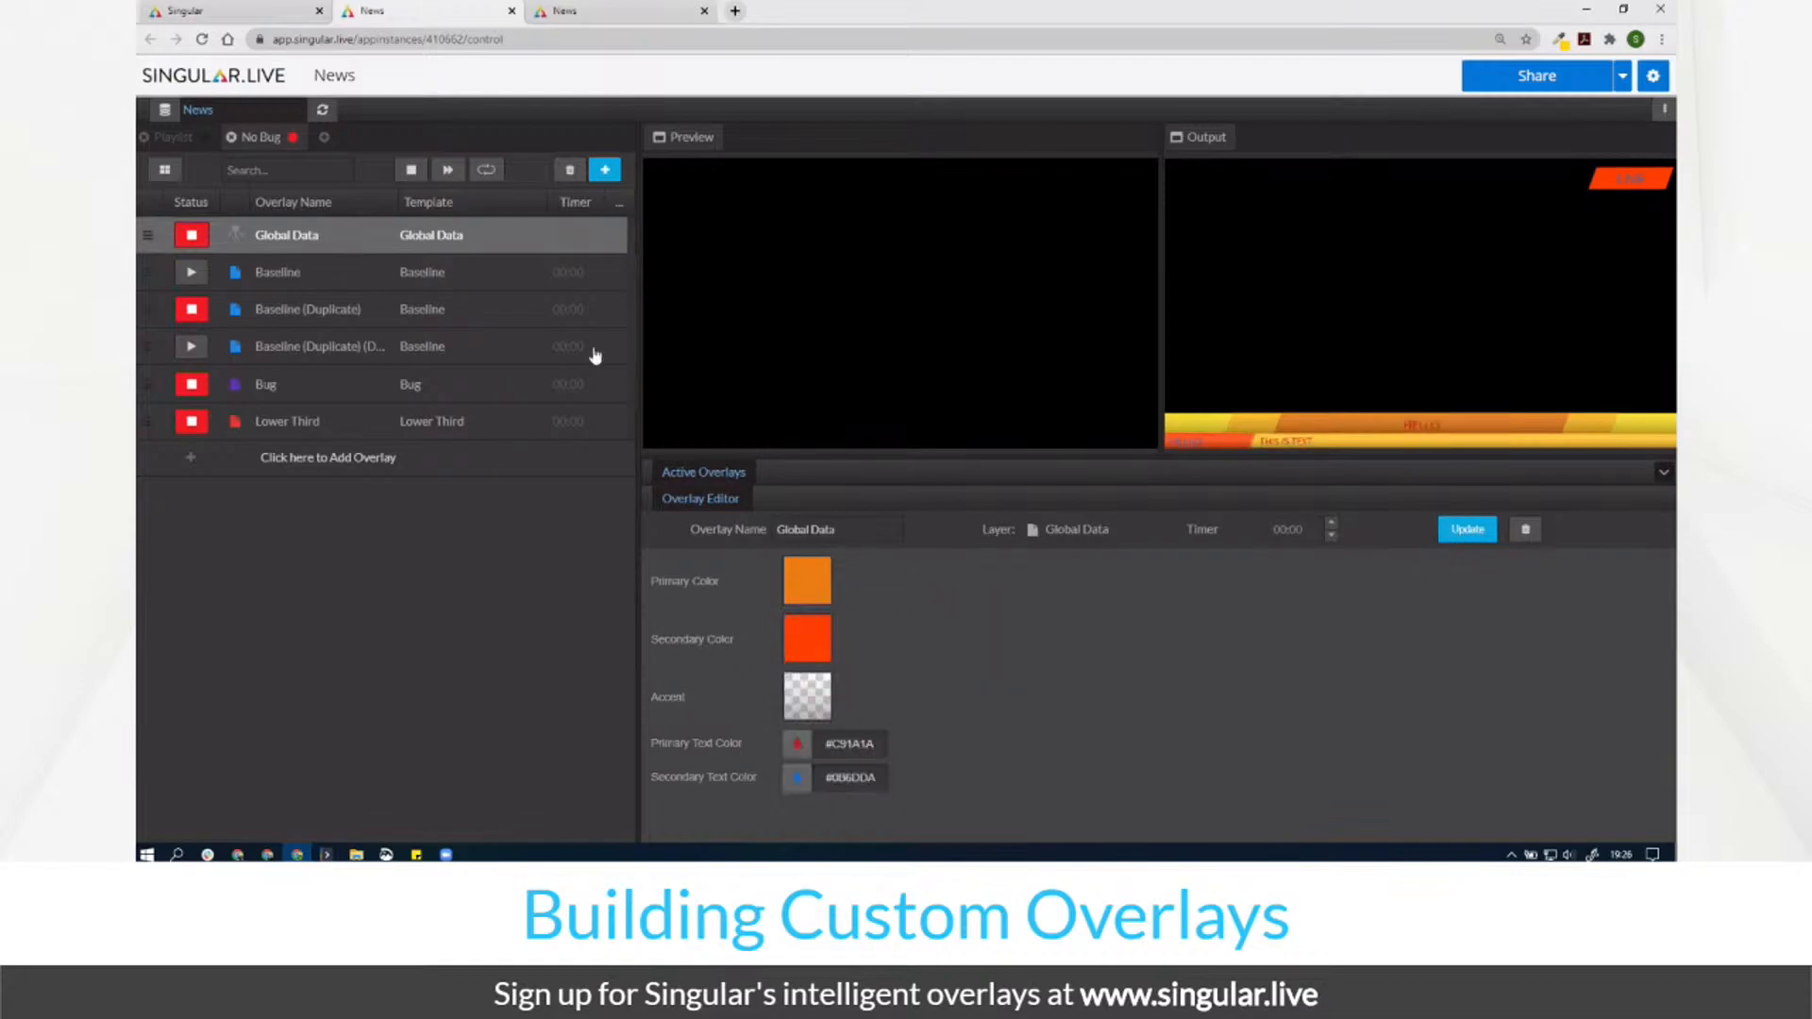
click(192, 347)
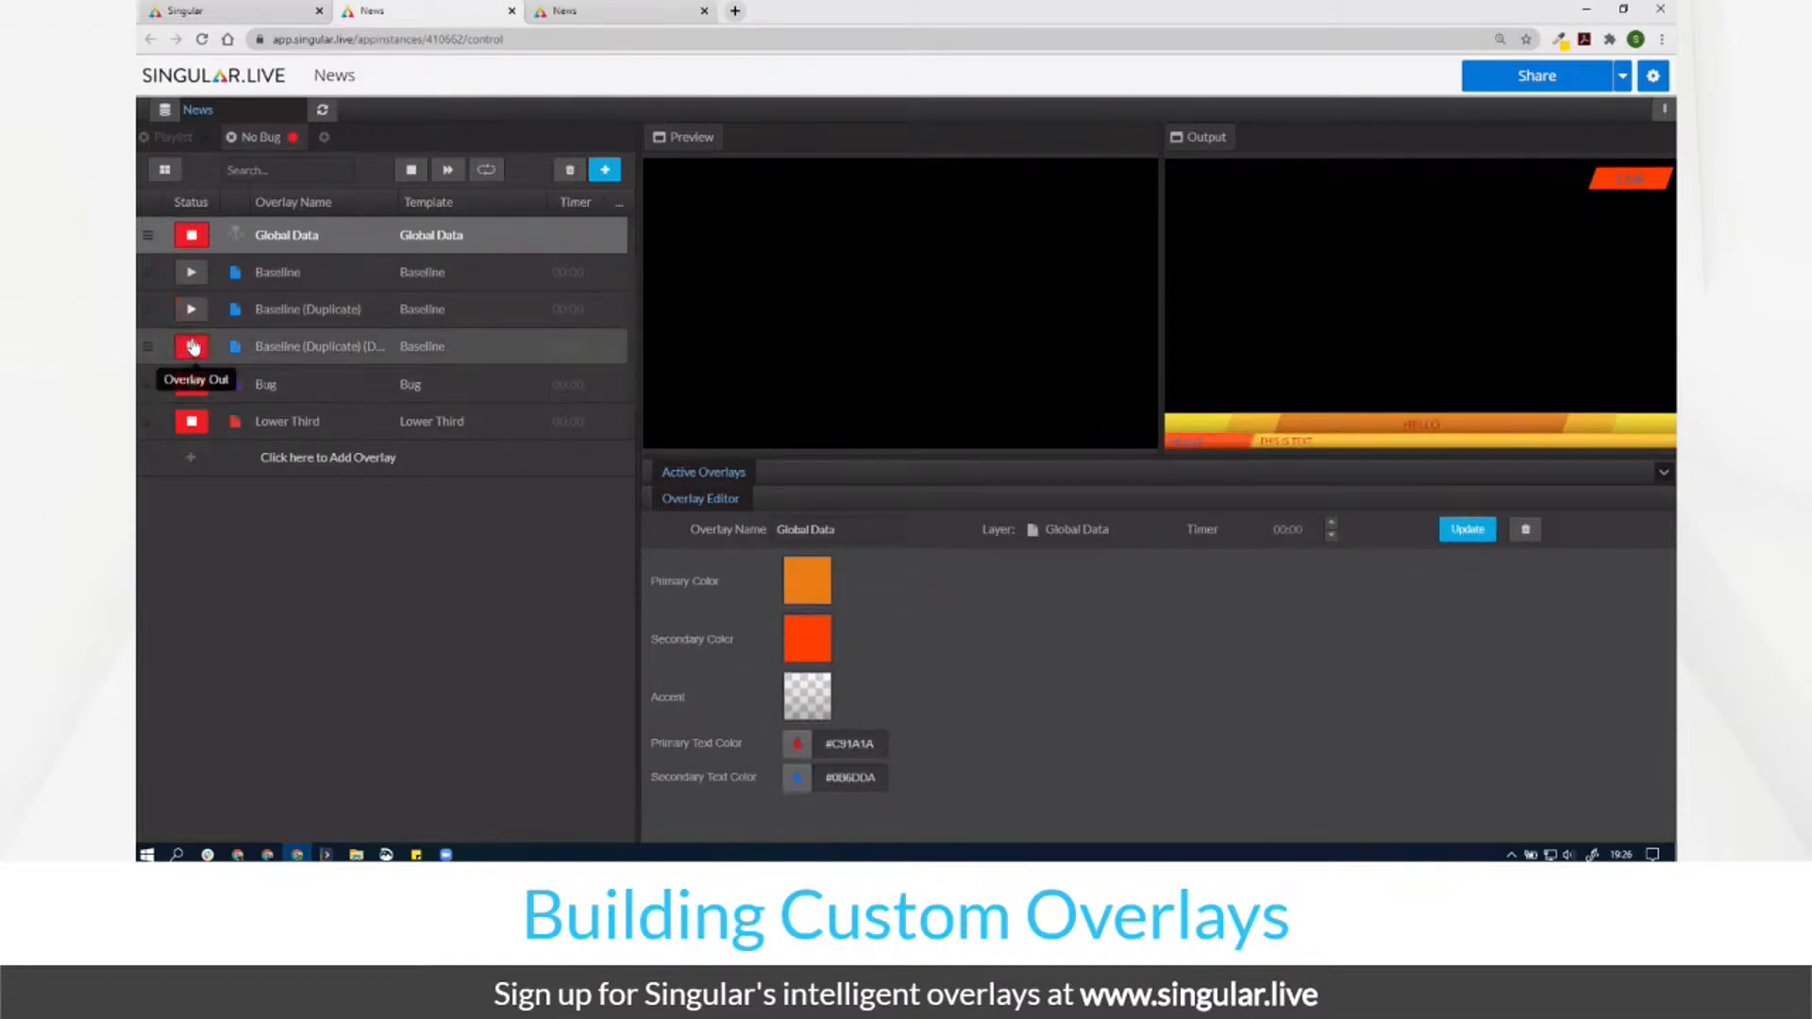
click(192, 273)
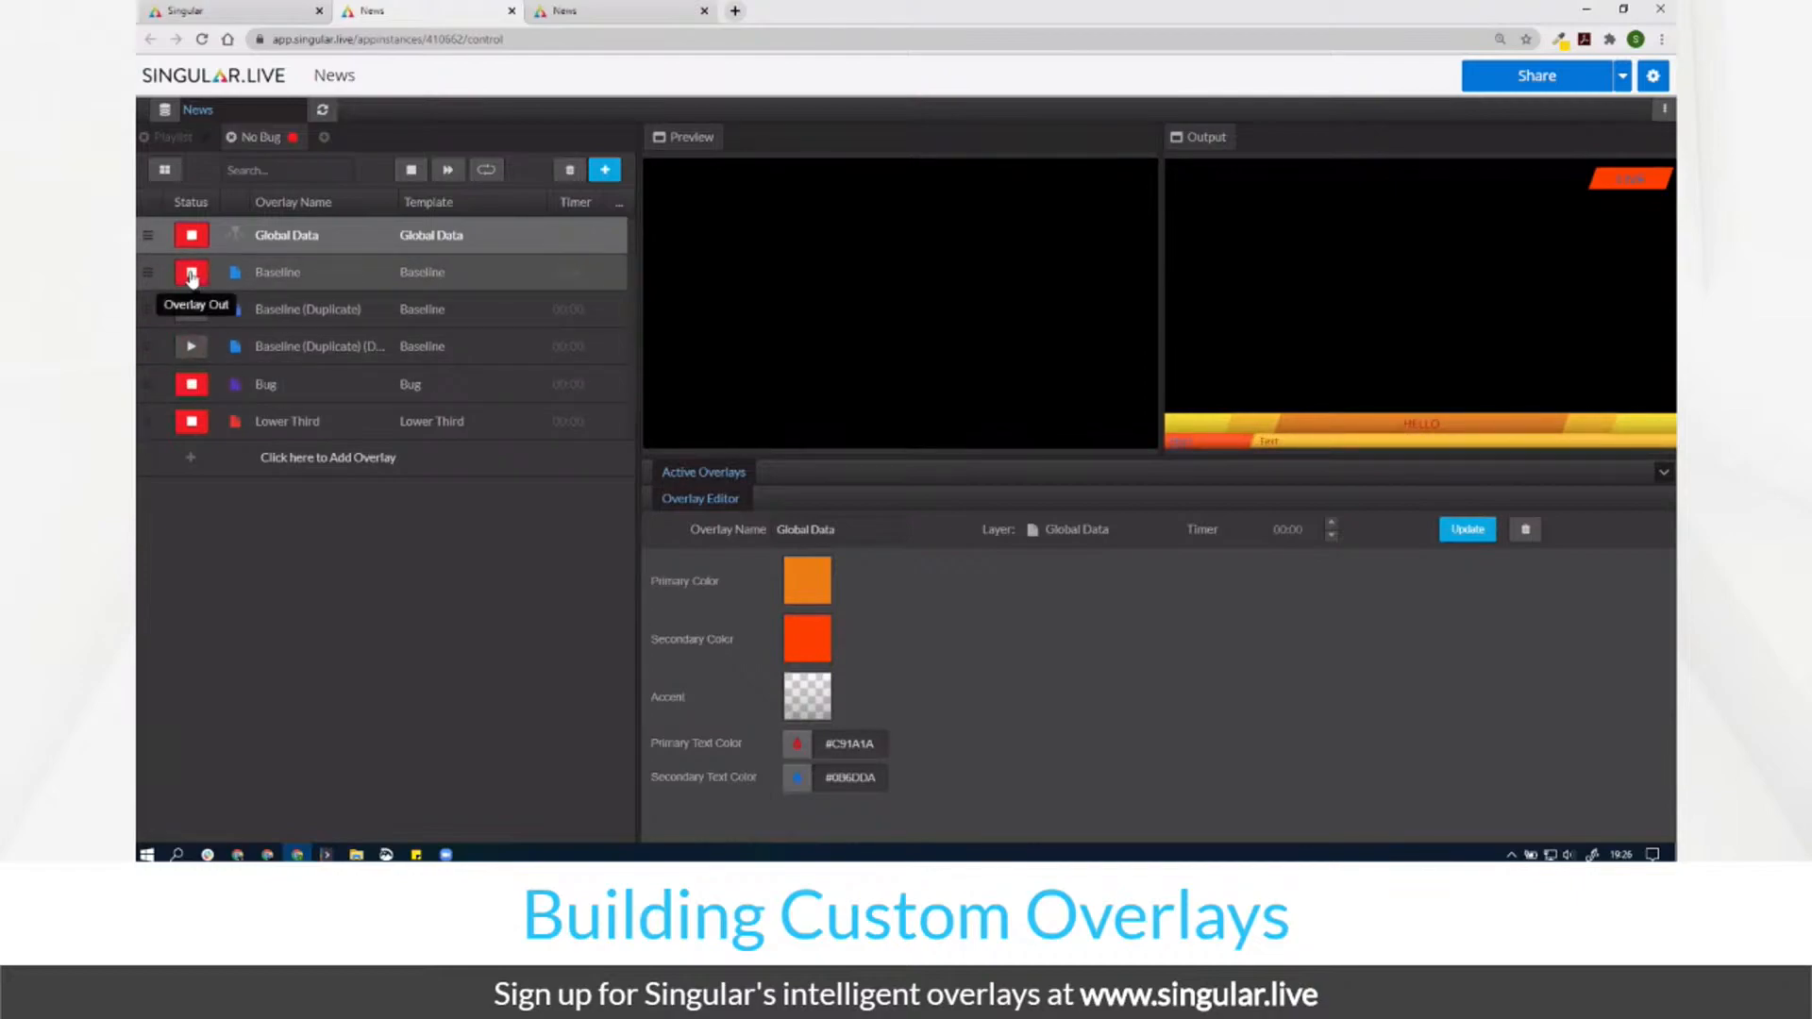
click(191, 311)
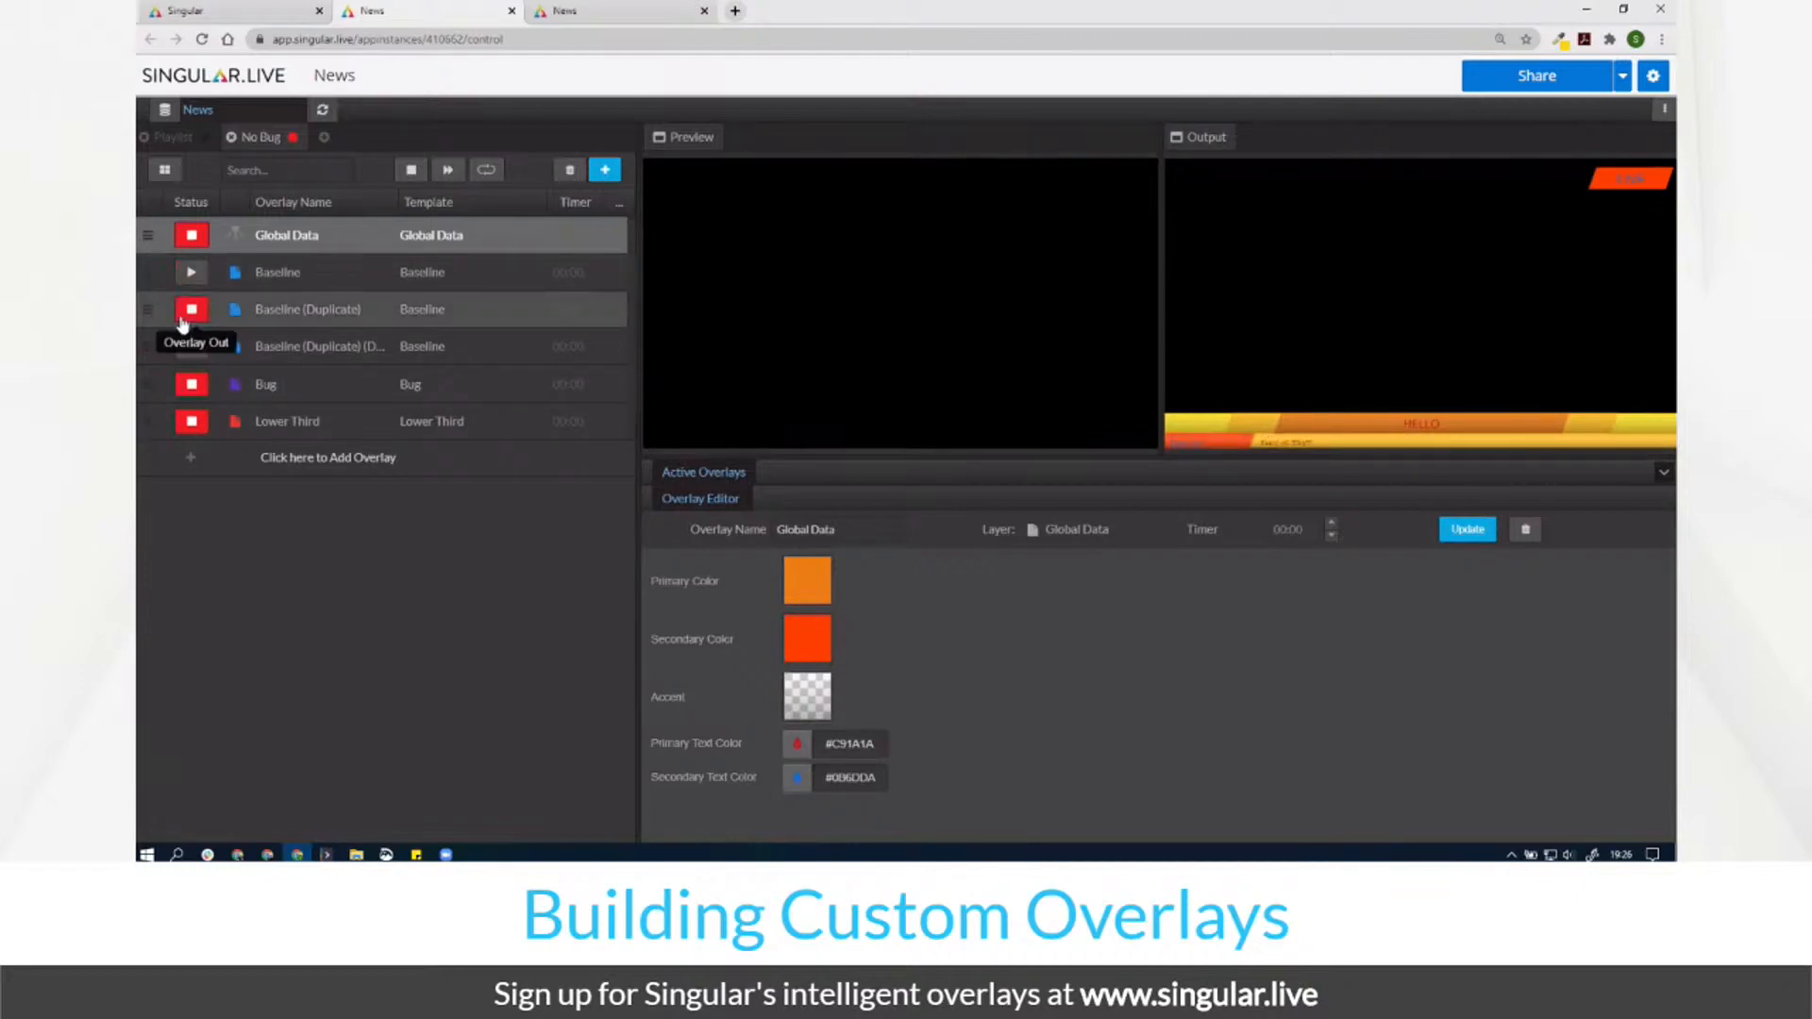
Step: Show the Output view alone and drag the splitter to enlarge it
click(1222, 154)
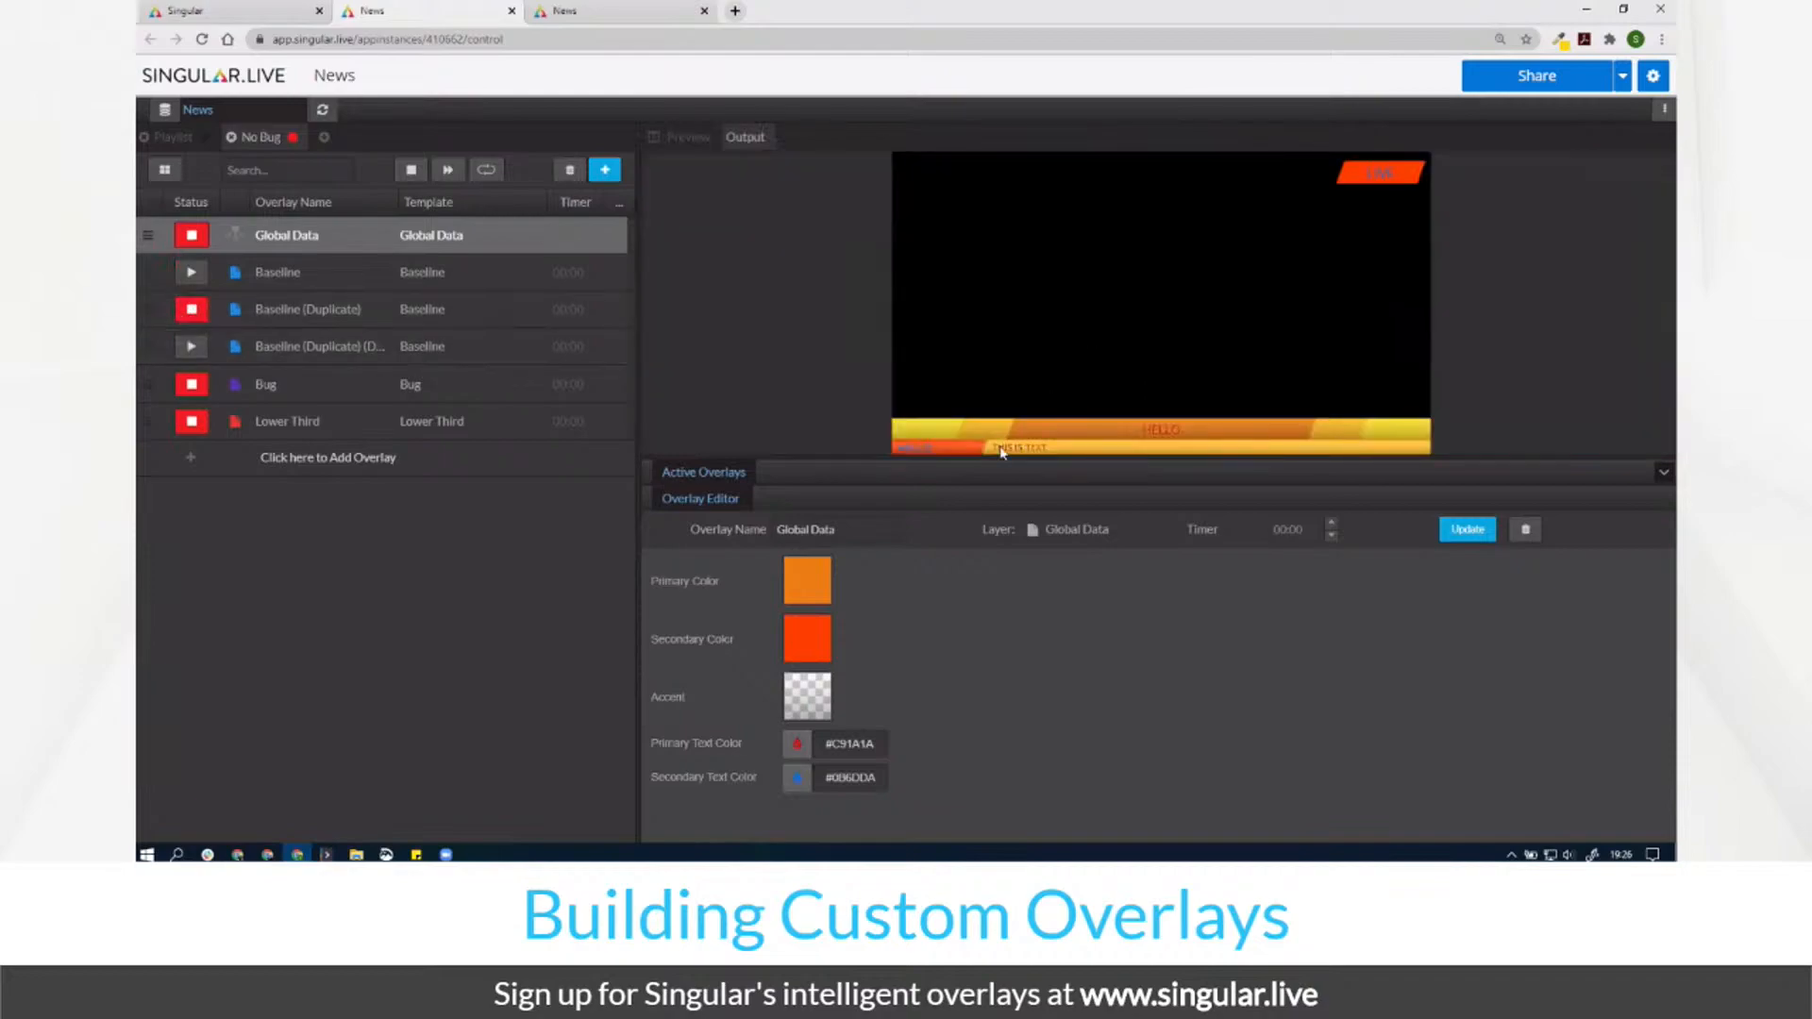
drag(973, 470, 942, 592)
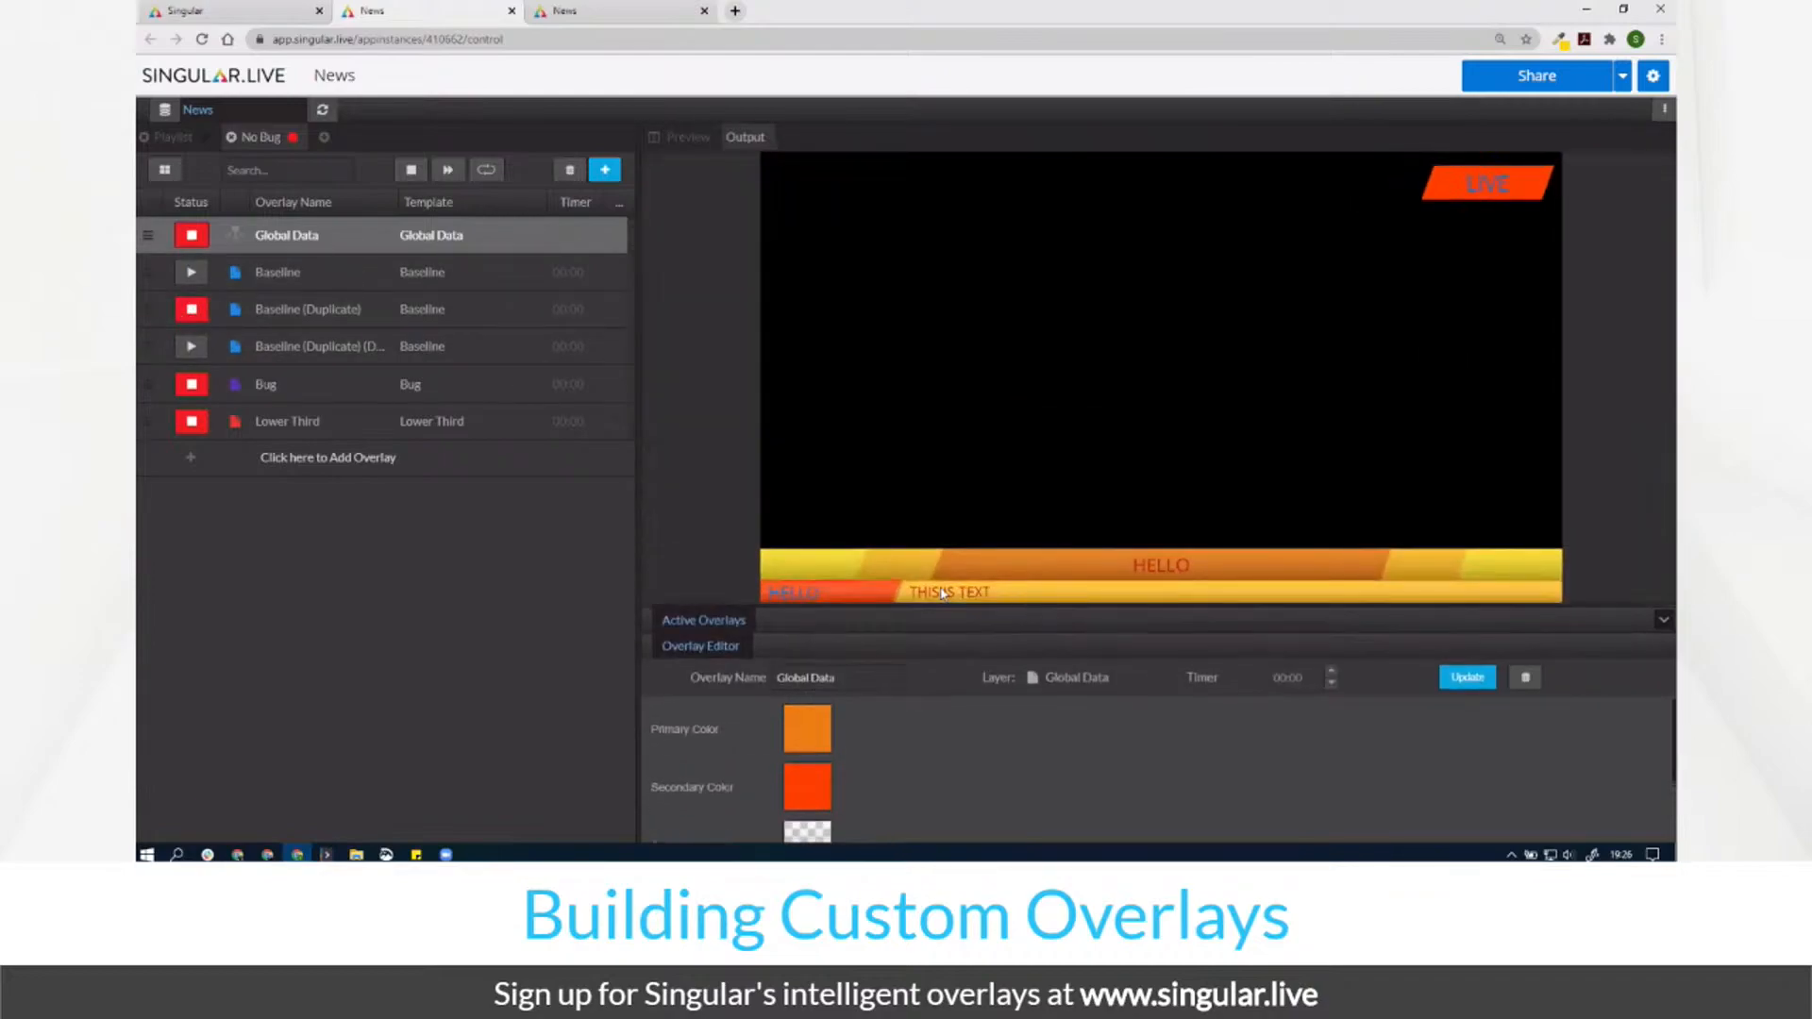
click(334, 422)
Step: Duplicate the Lower Third page and retitle the second Baseline copy 'THIS IS A TITLE'
key(ctrl+d)
key(ctrl+d)
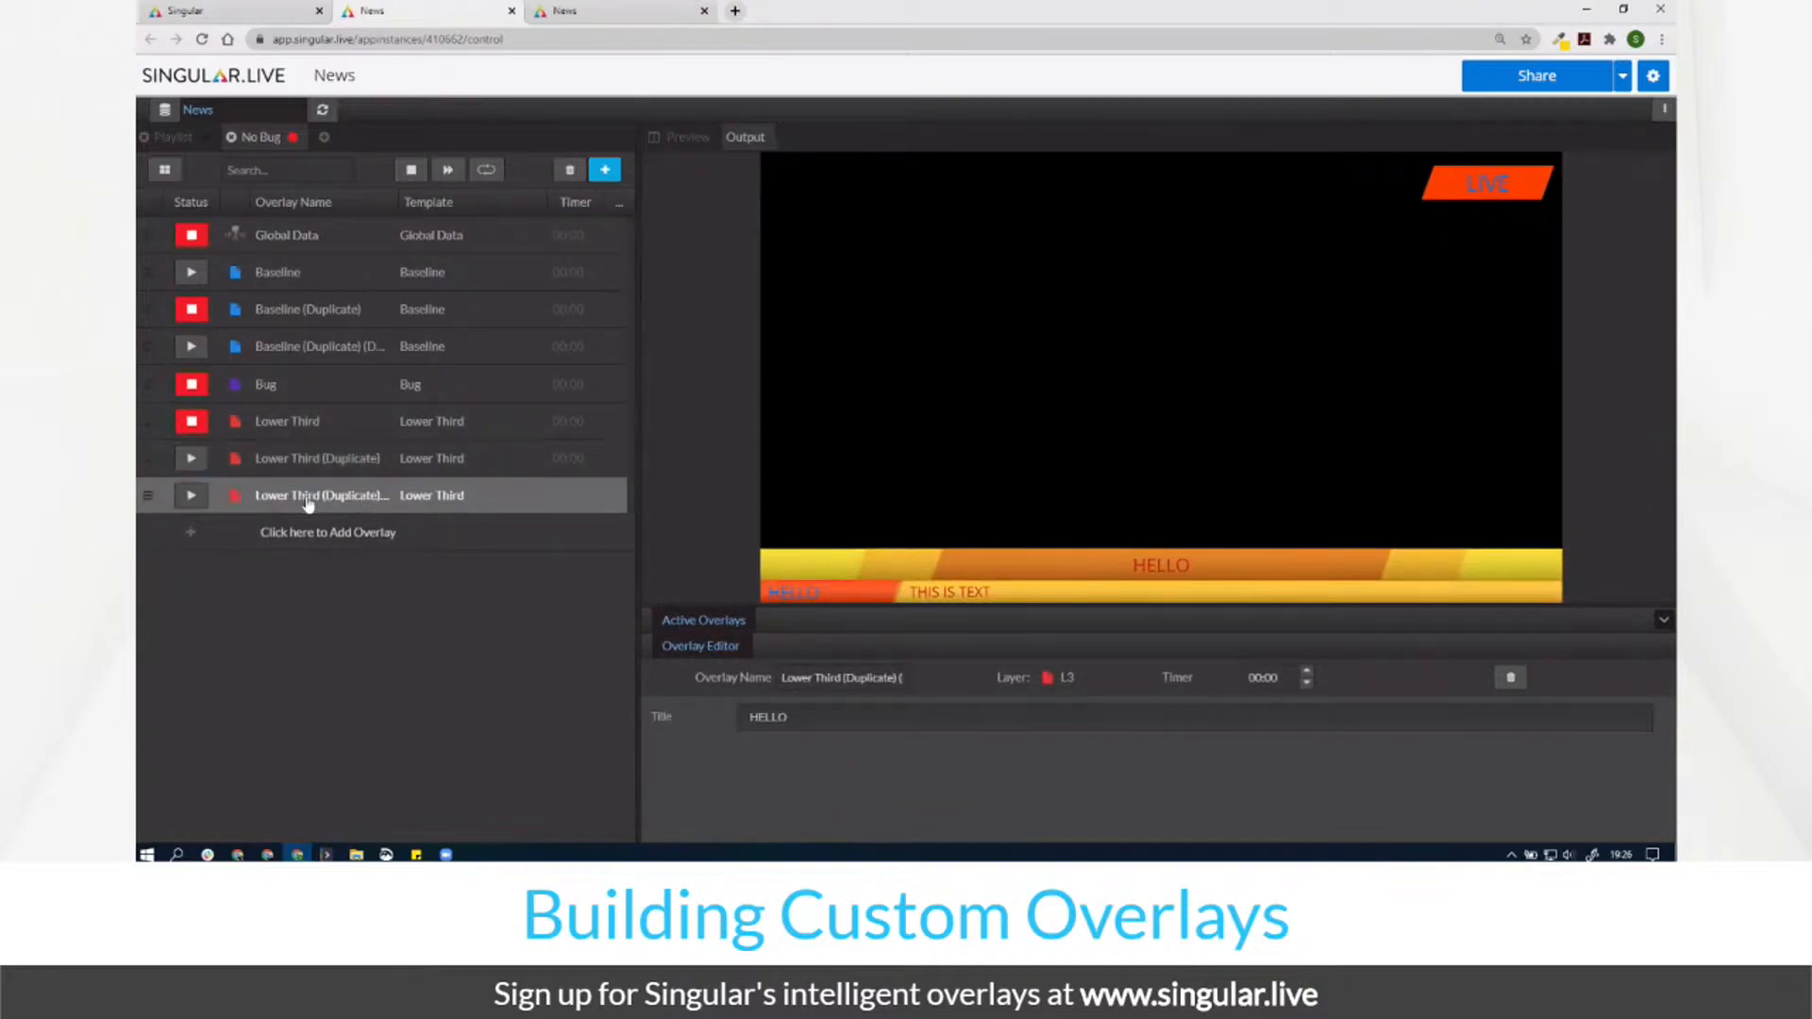
click(268, 349)
click(825, 734)
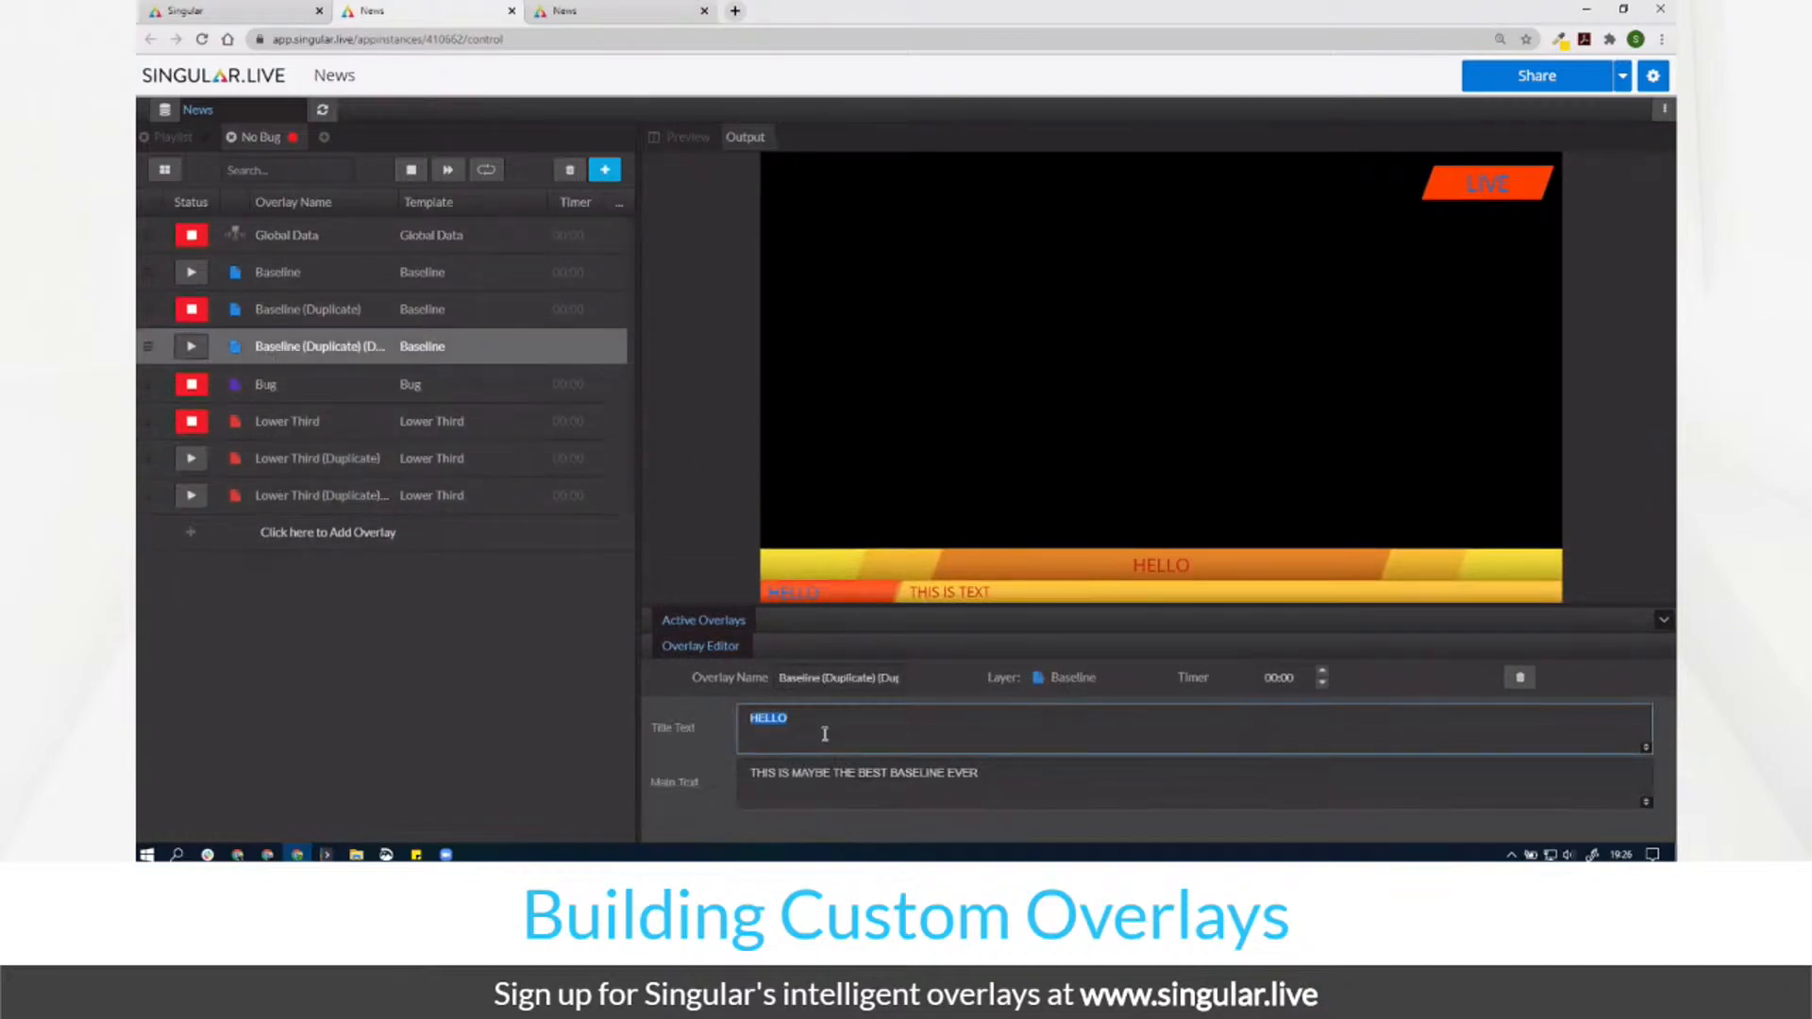
text(THIS IS A TITLE)
Step: Swap the original Baseline and its two copies on air in turn, then create a new playlist
click(198, 349)
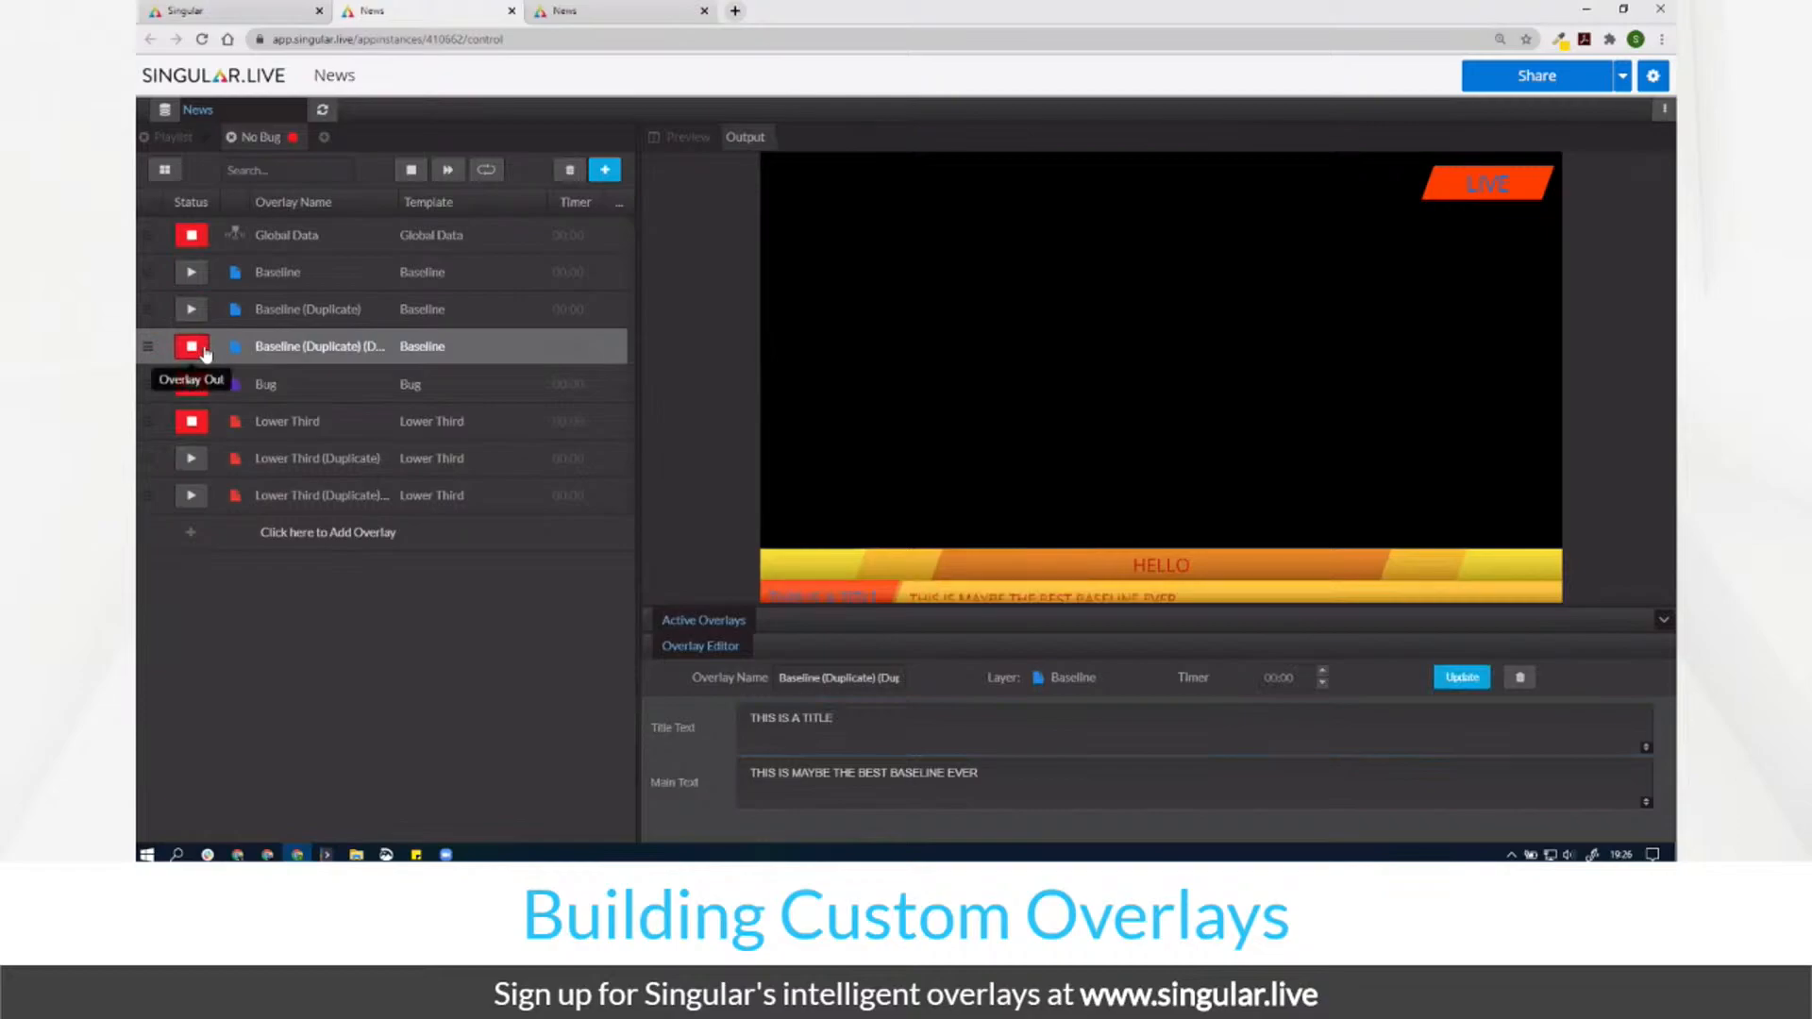
click(203, 344)
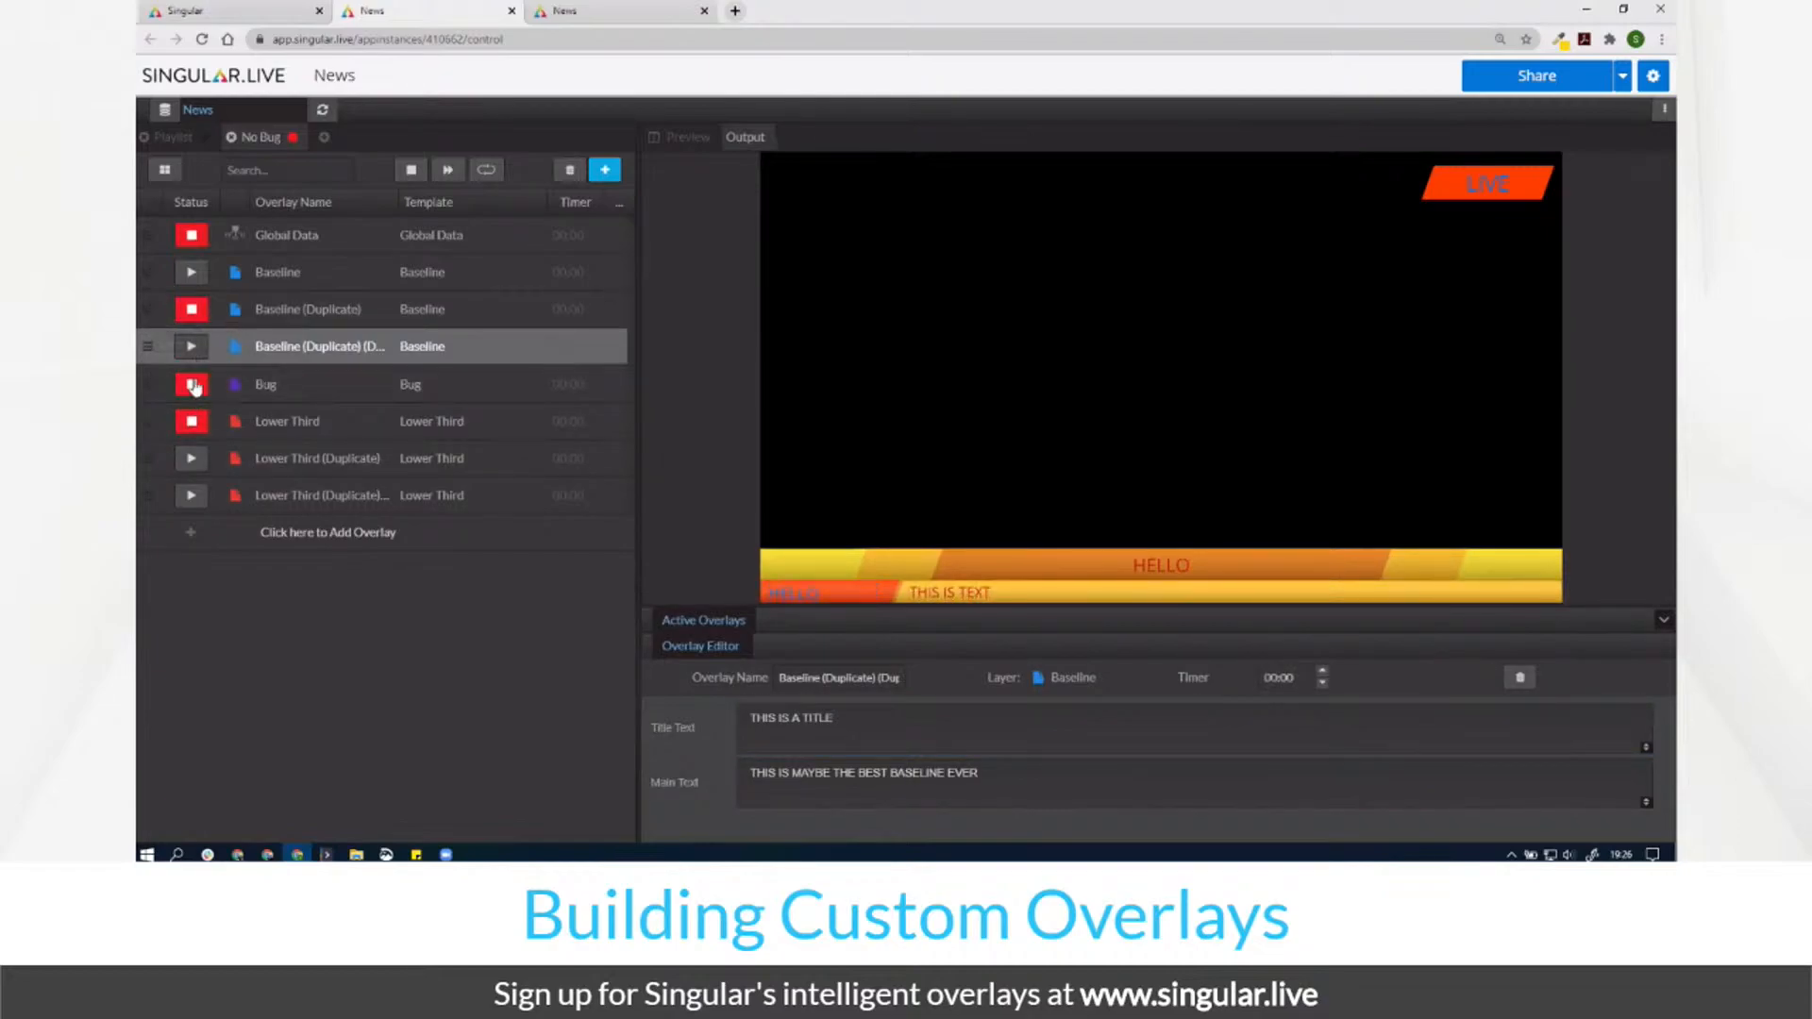
click(191, 309)
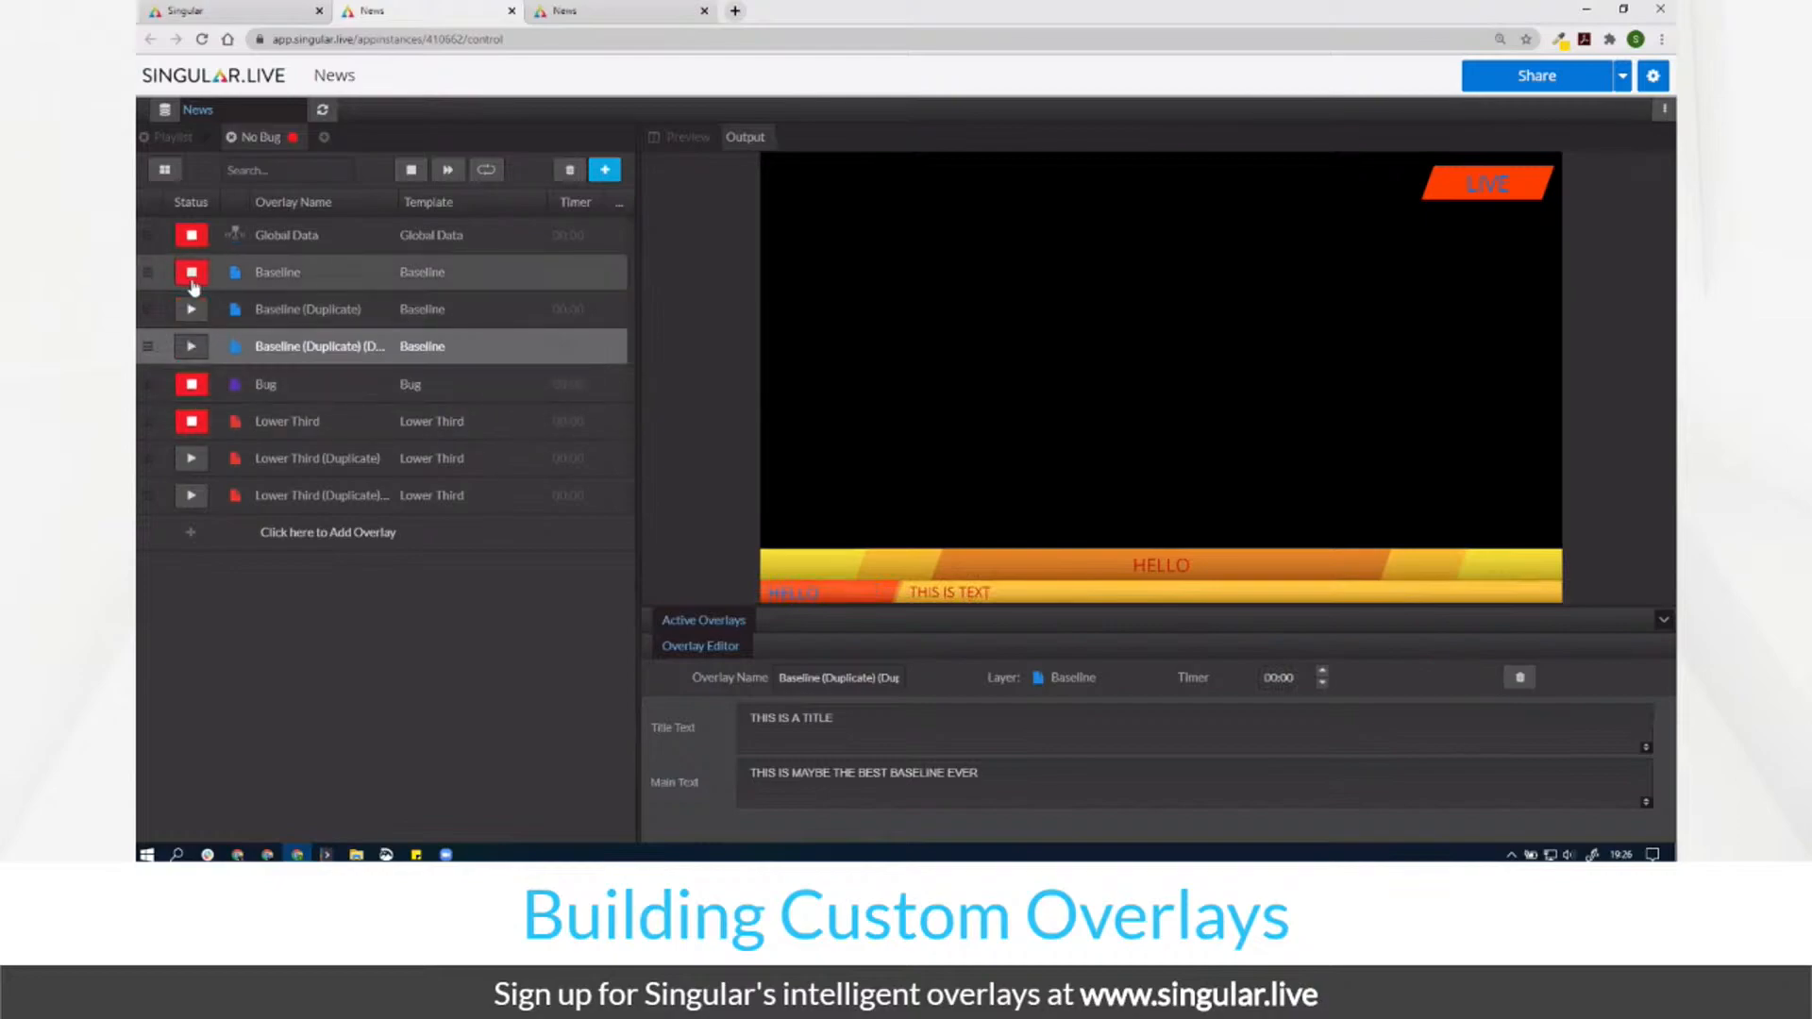
click(191, 312)
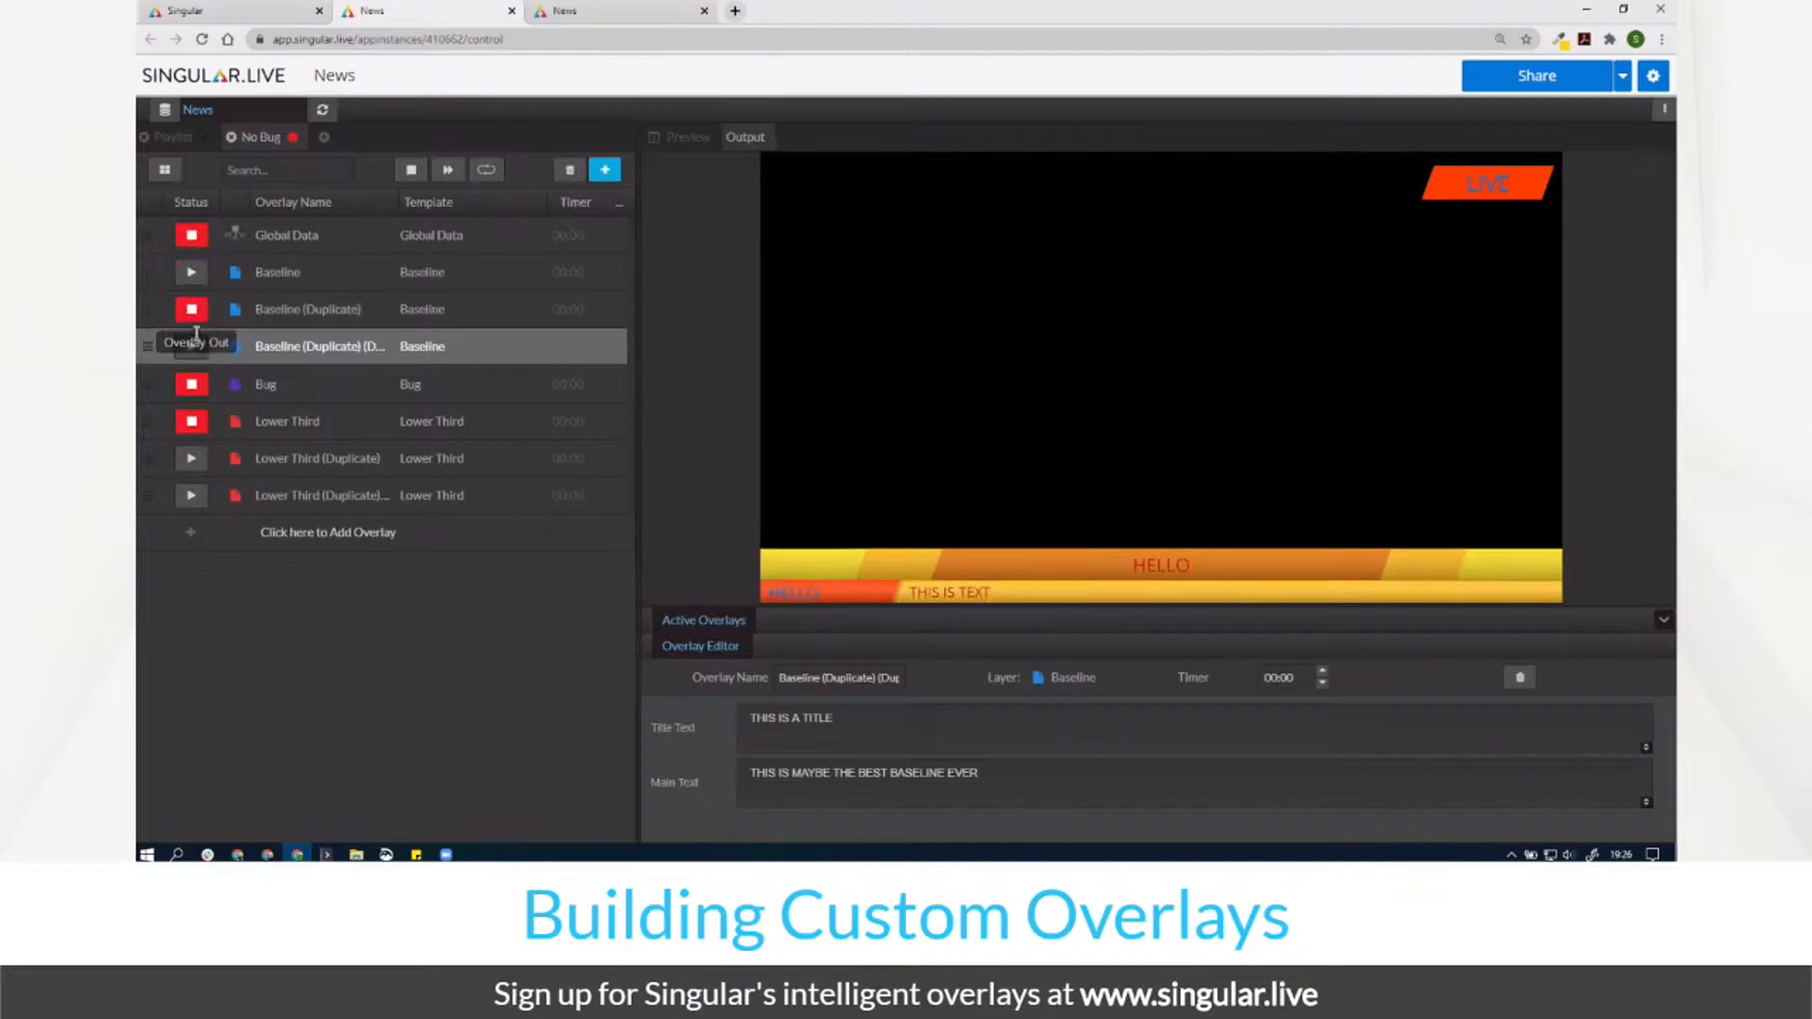
click(194, 347)
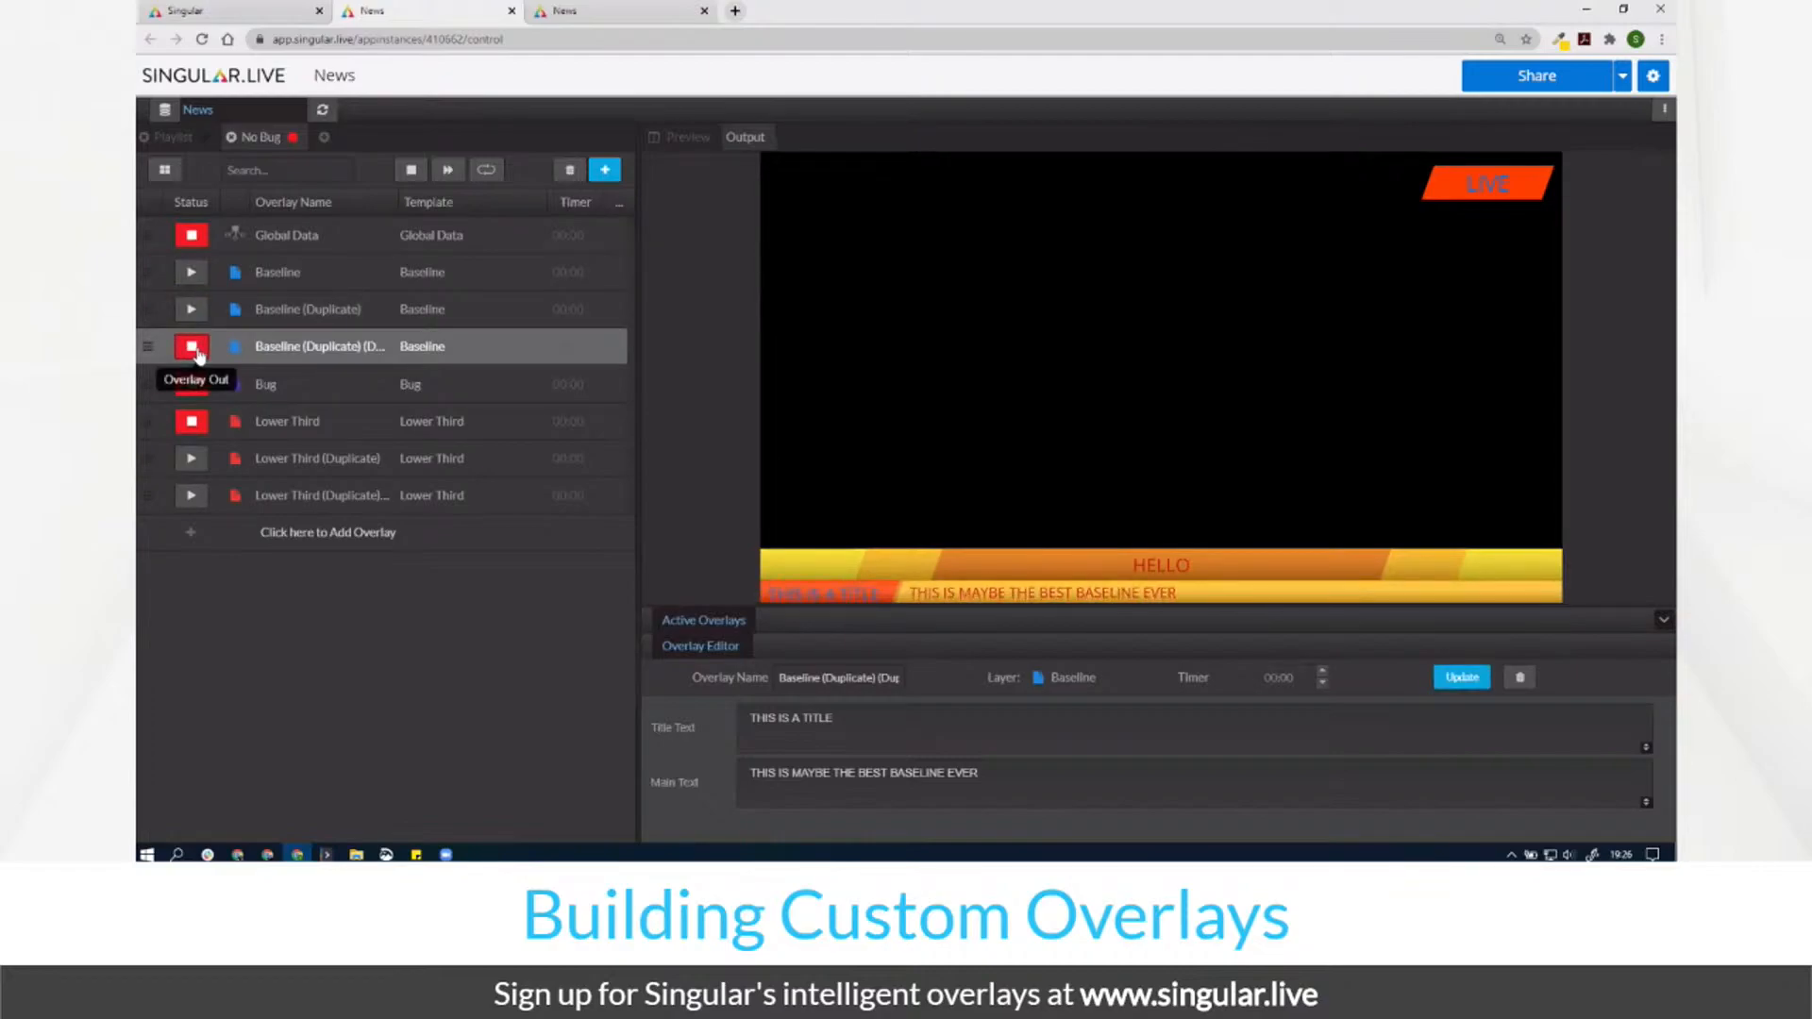
click(192, 275)
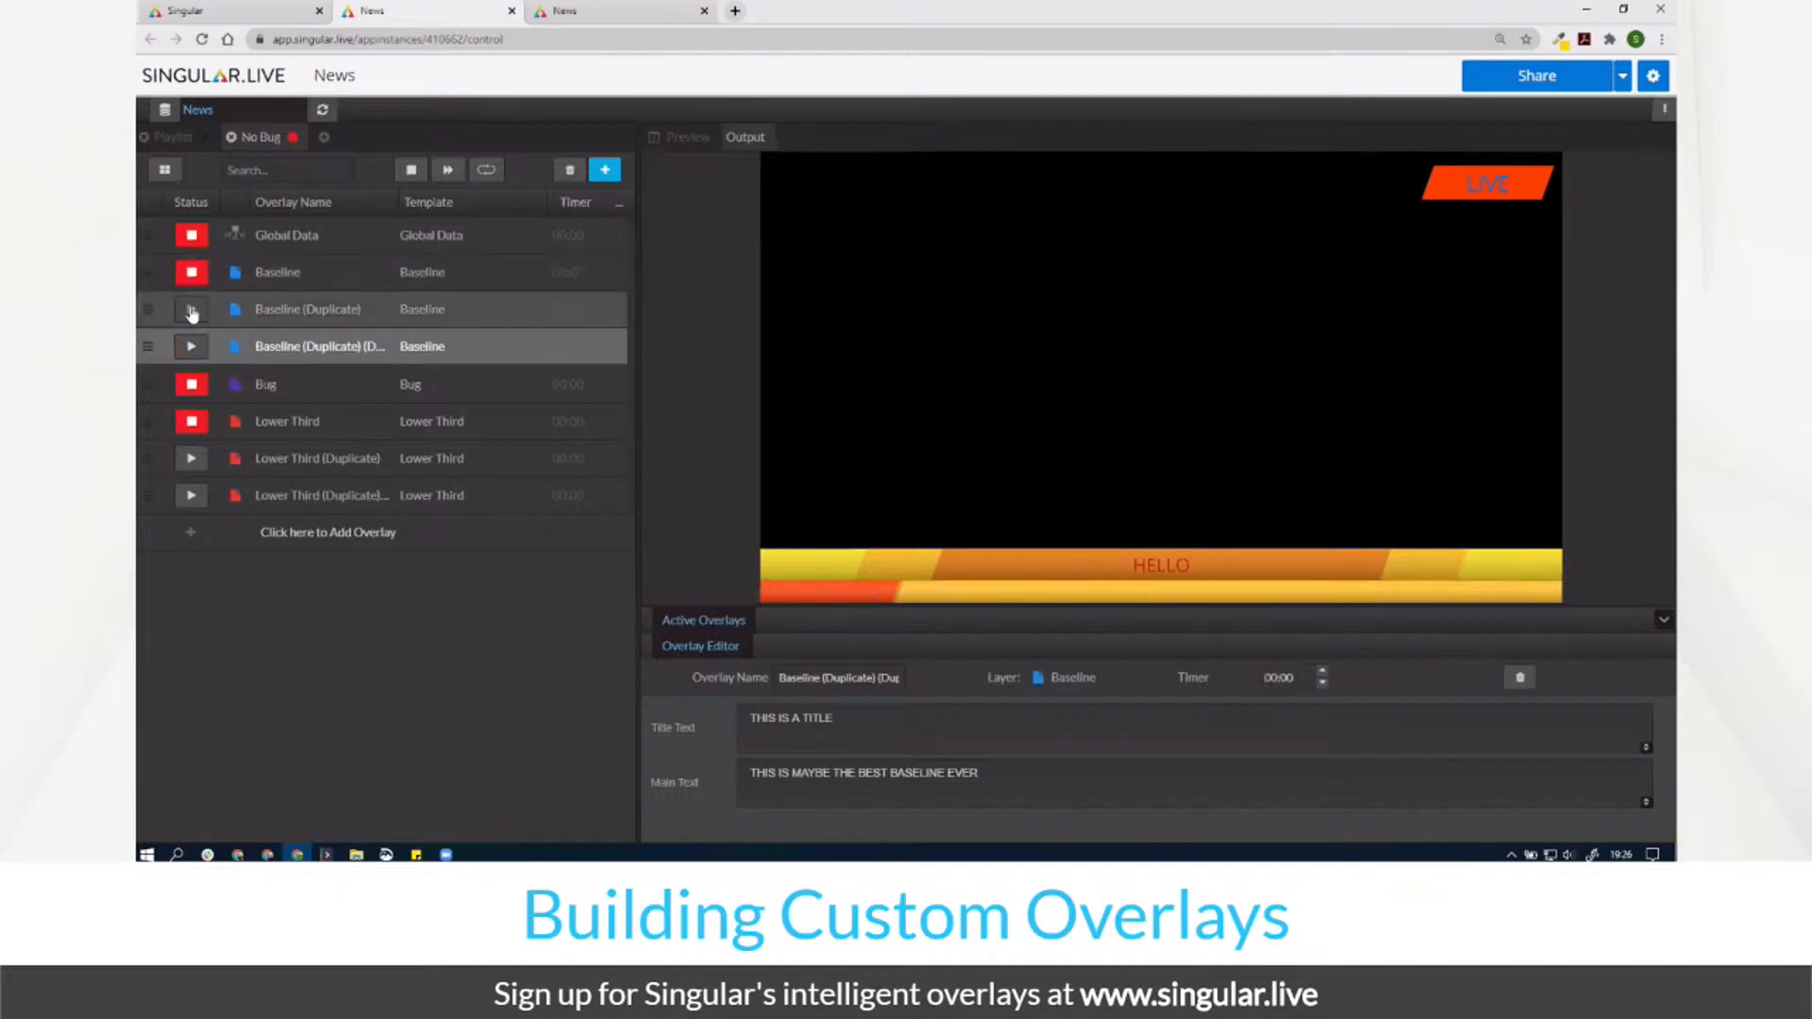
click(193, 313)
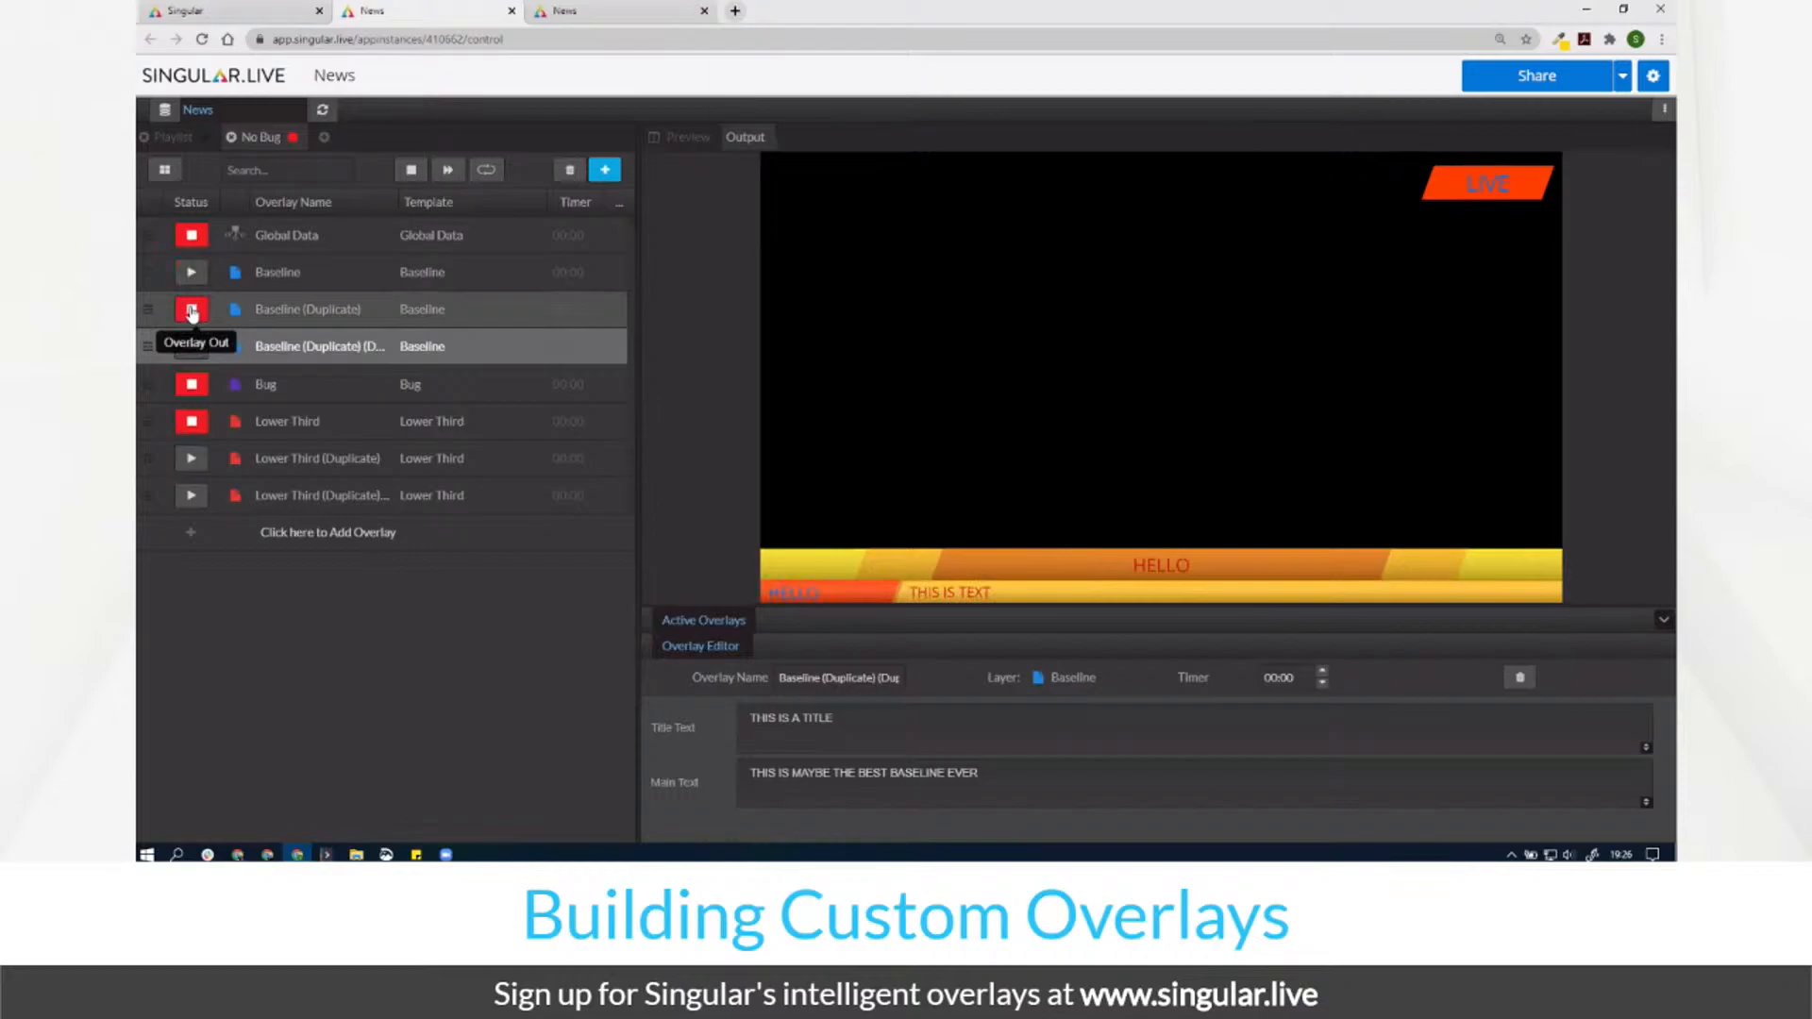
click(192, 348)
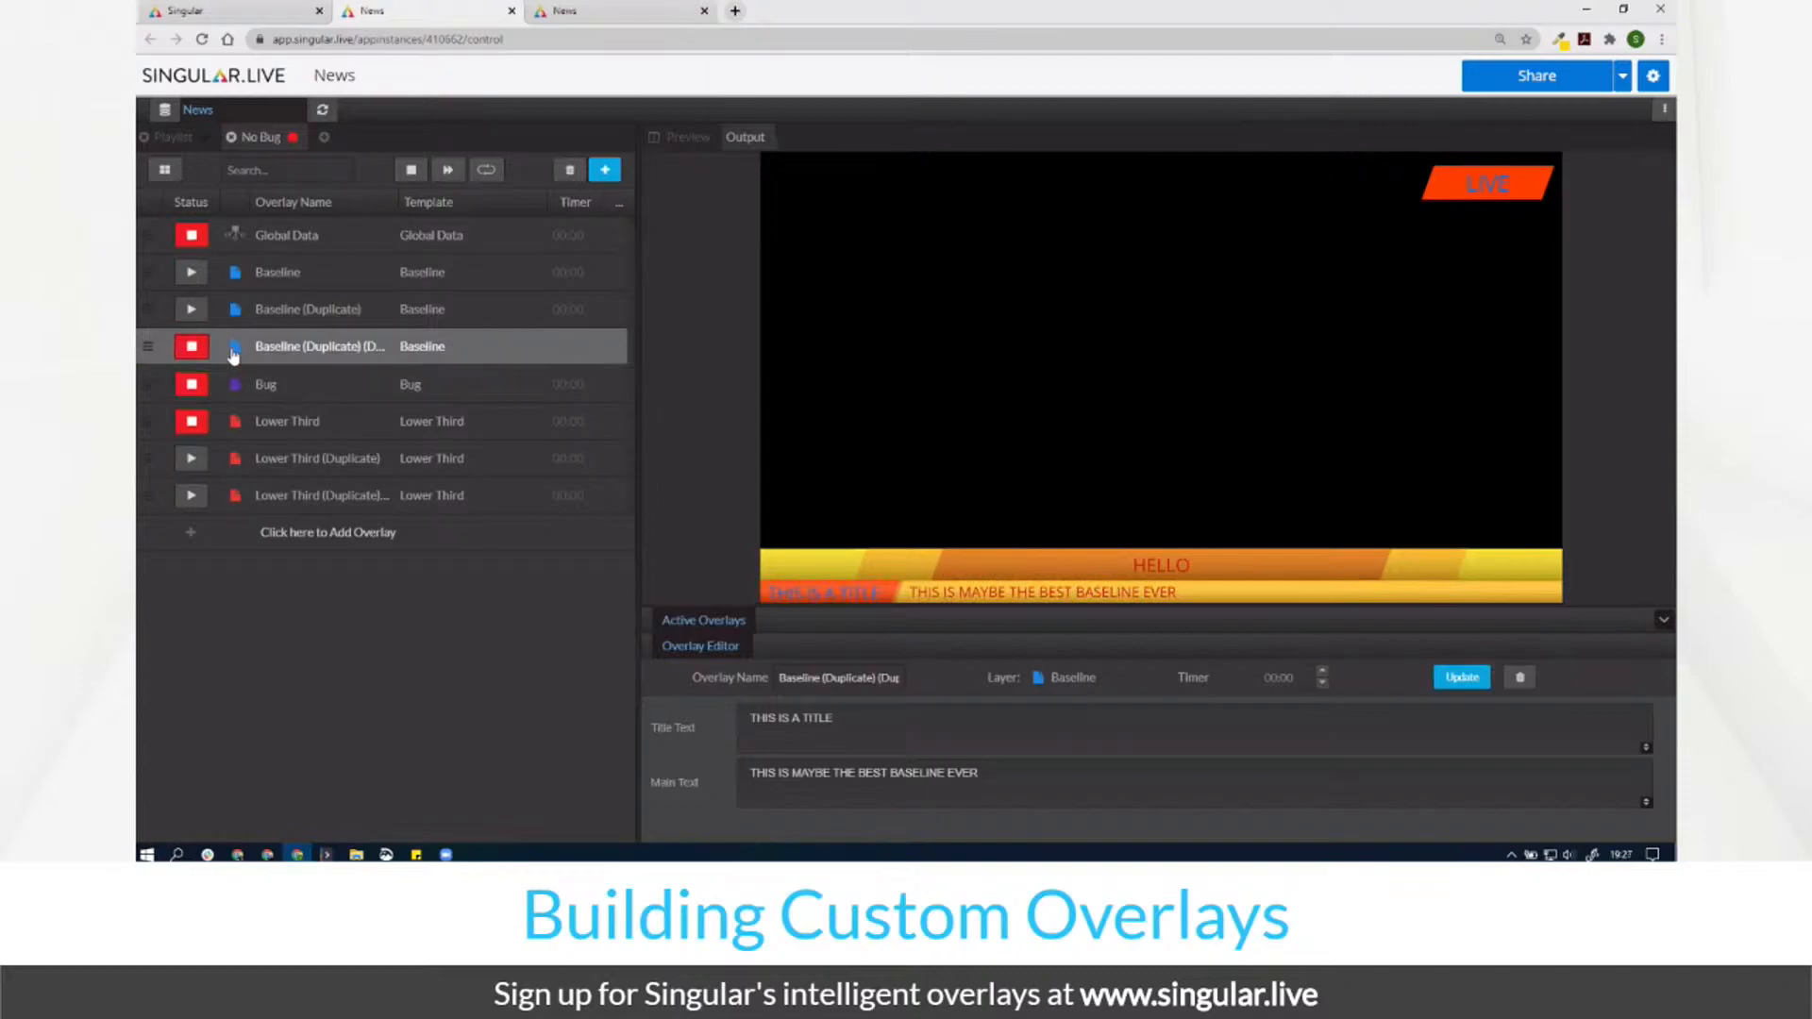
click(324, 138)
Step: Name the playlist 'Ticker' and add four Baseline overlays to it
text(Ticker)
key(Return)
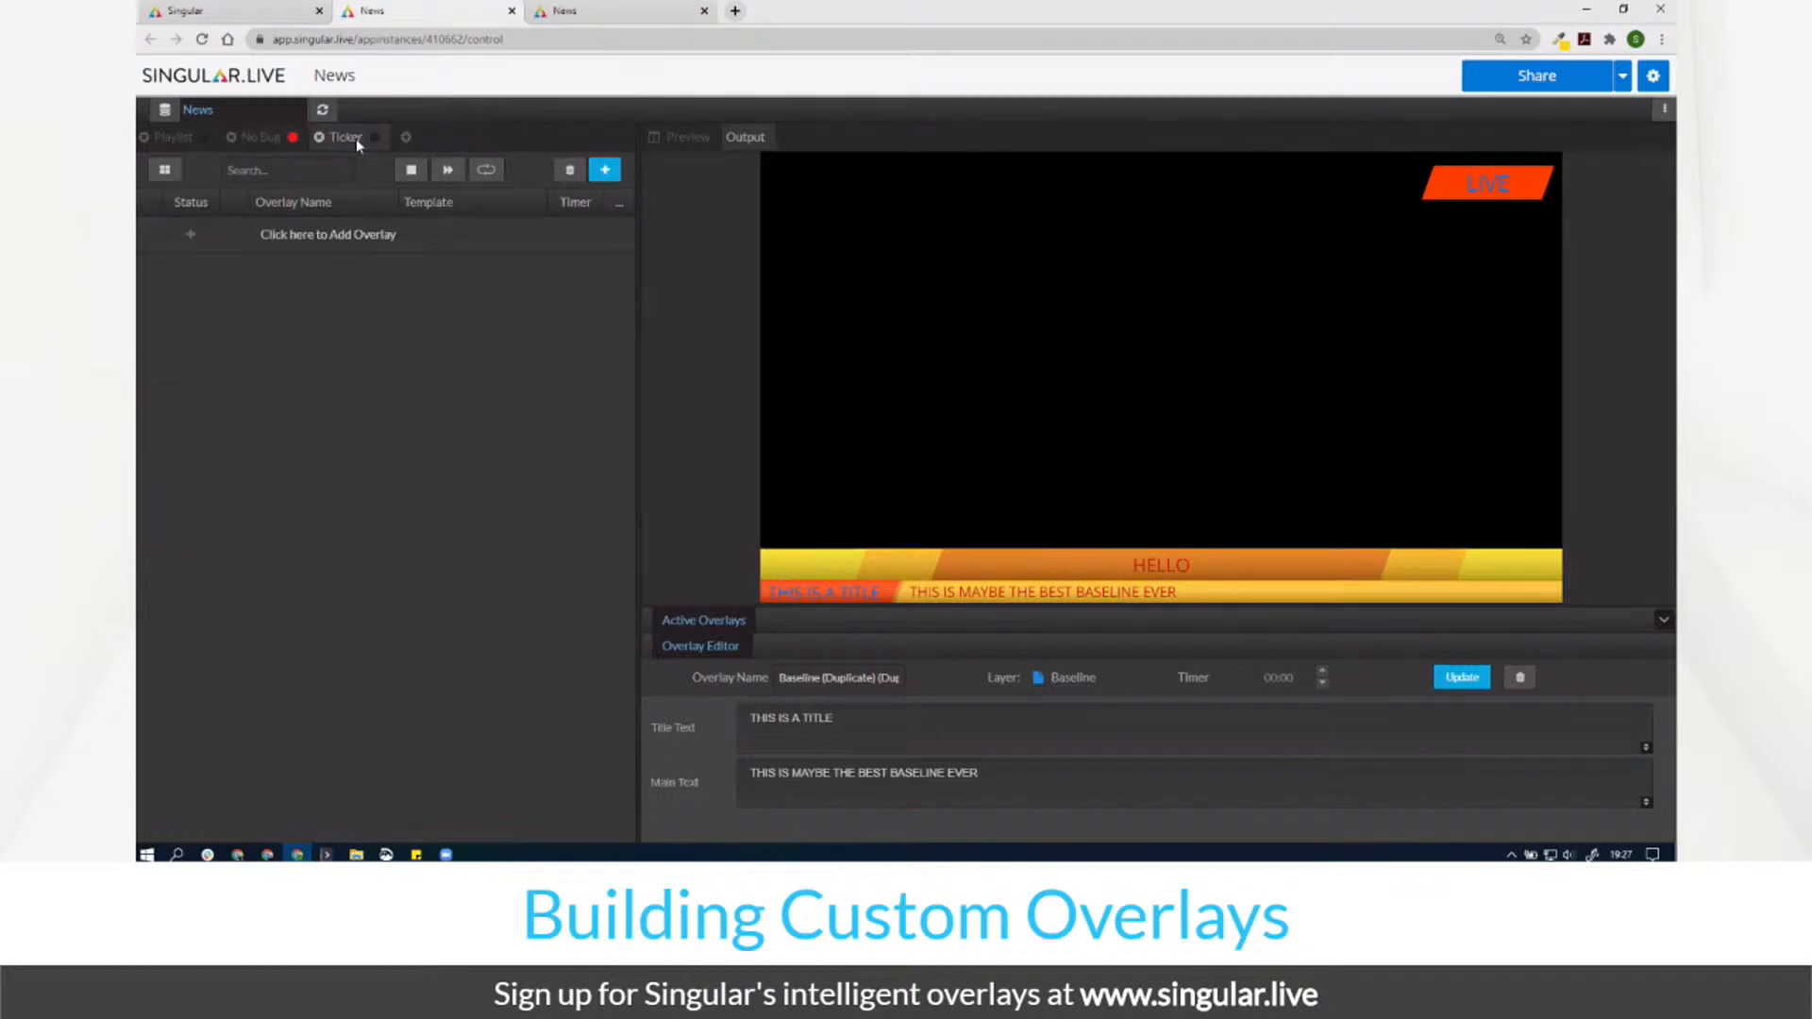
click(604, 170)
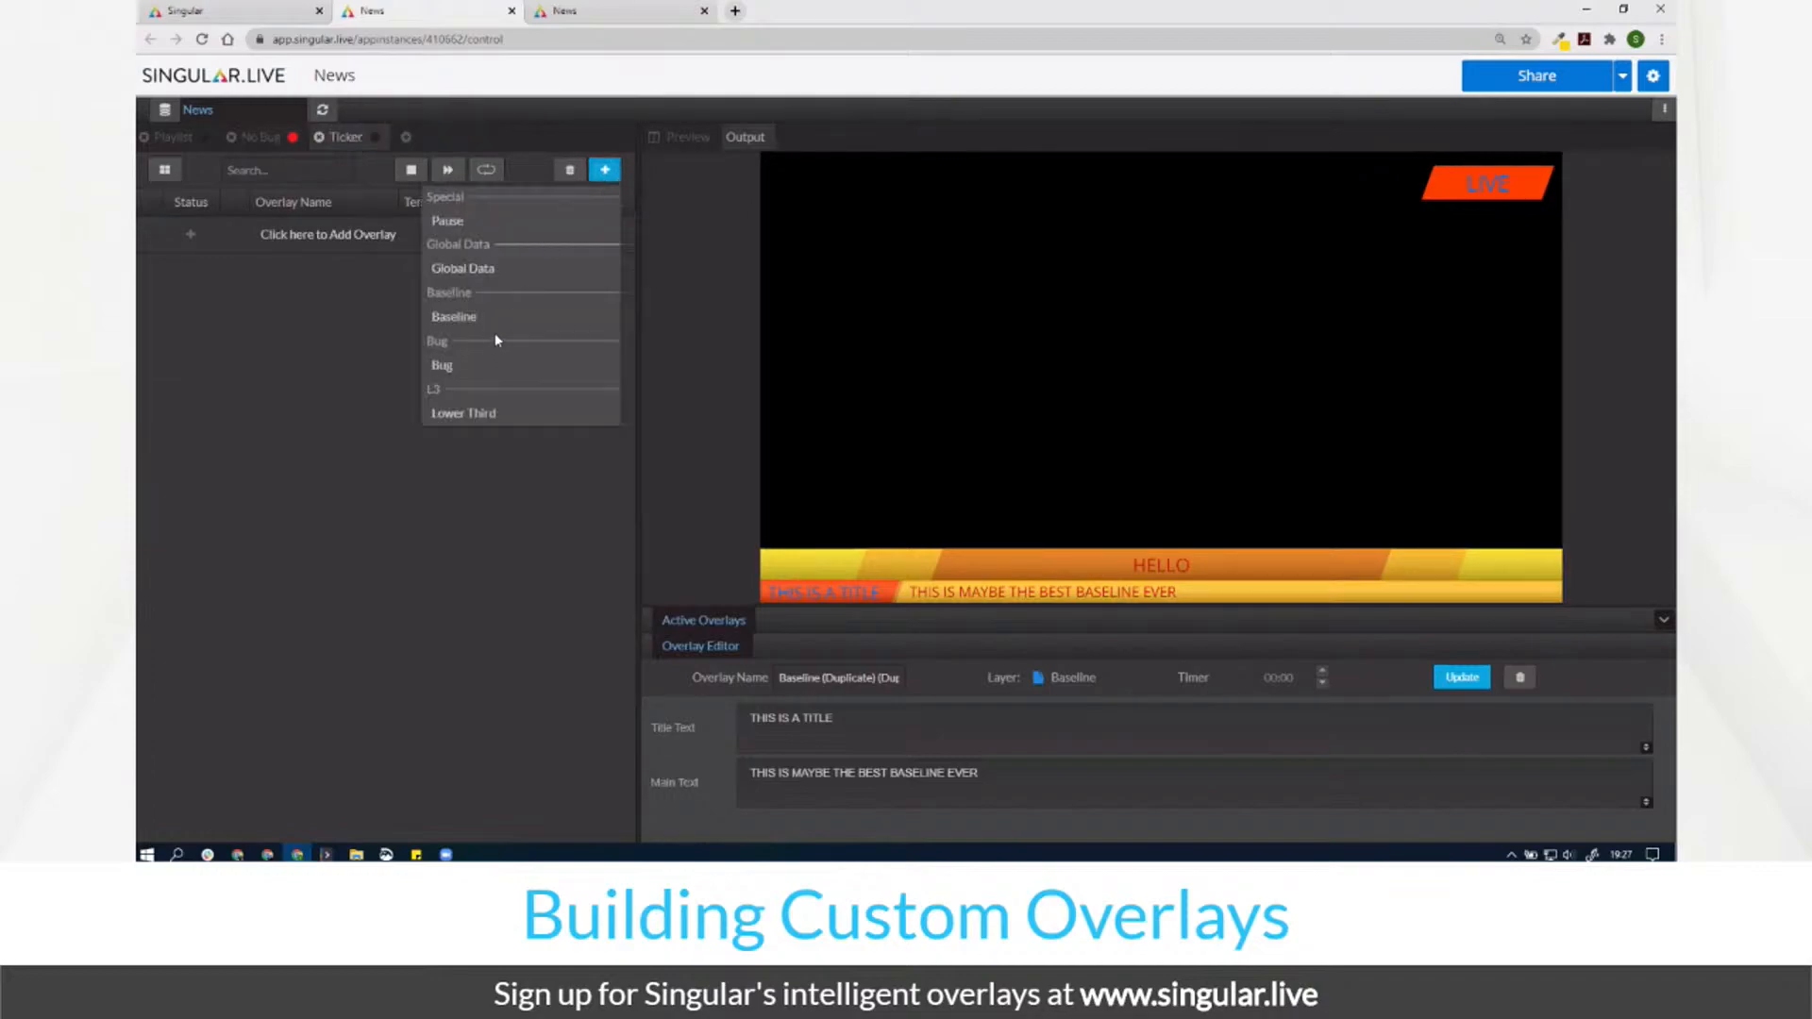
click(463, 318)
click(463, 318)
click(463, 318)
click(460, 318)
Step: Rename the four Baseline overlays 1, 2, 3 and 4
double_click(300, 236)
text(1)
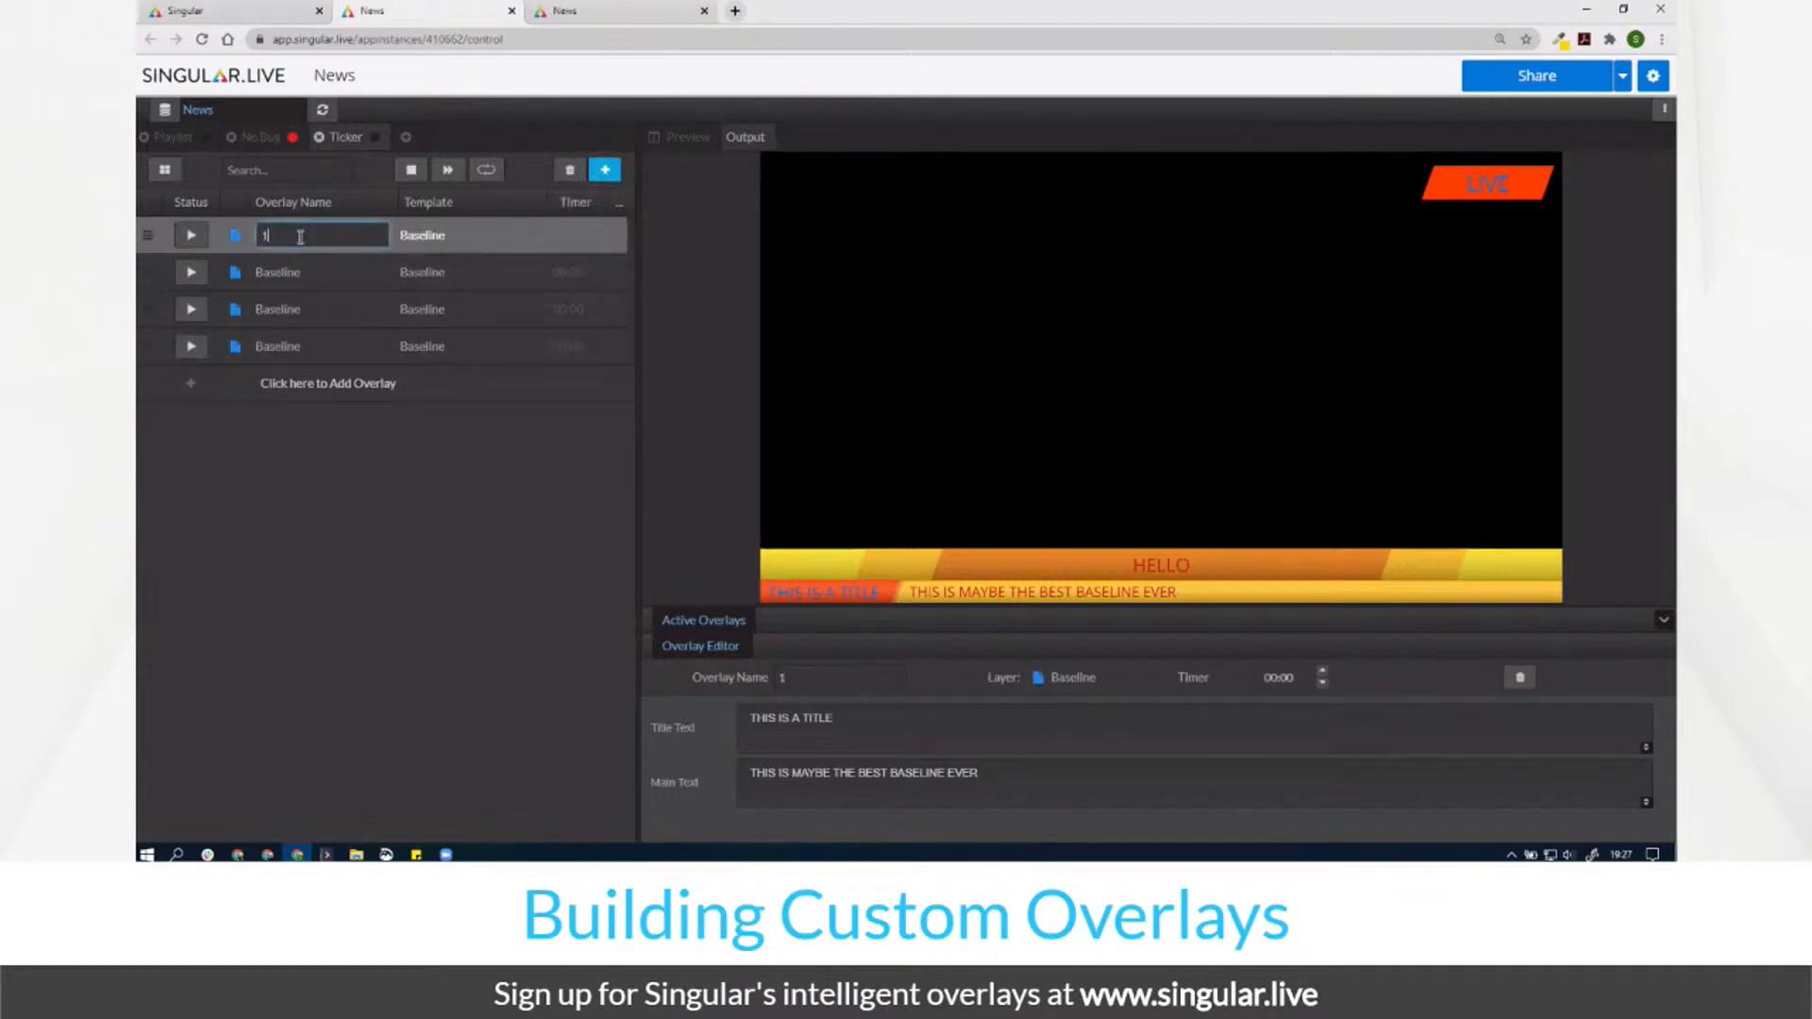
key(Tab)
text(2)
key(Tab)
text(3)
key(Tab)
text(4)
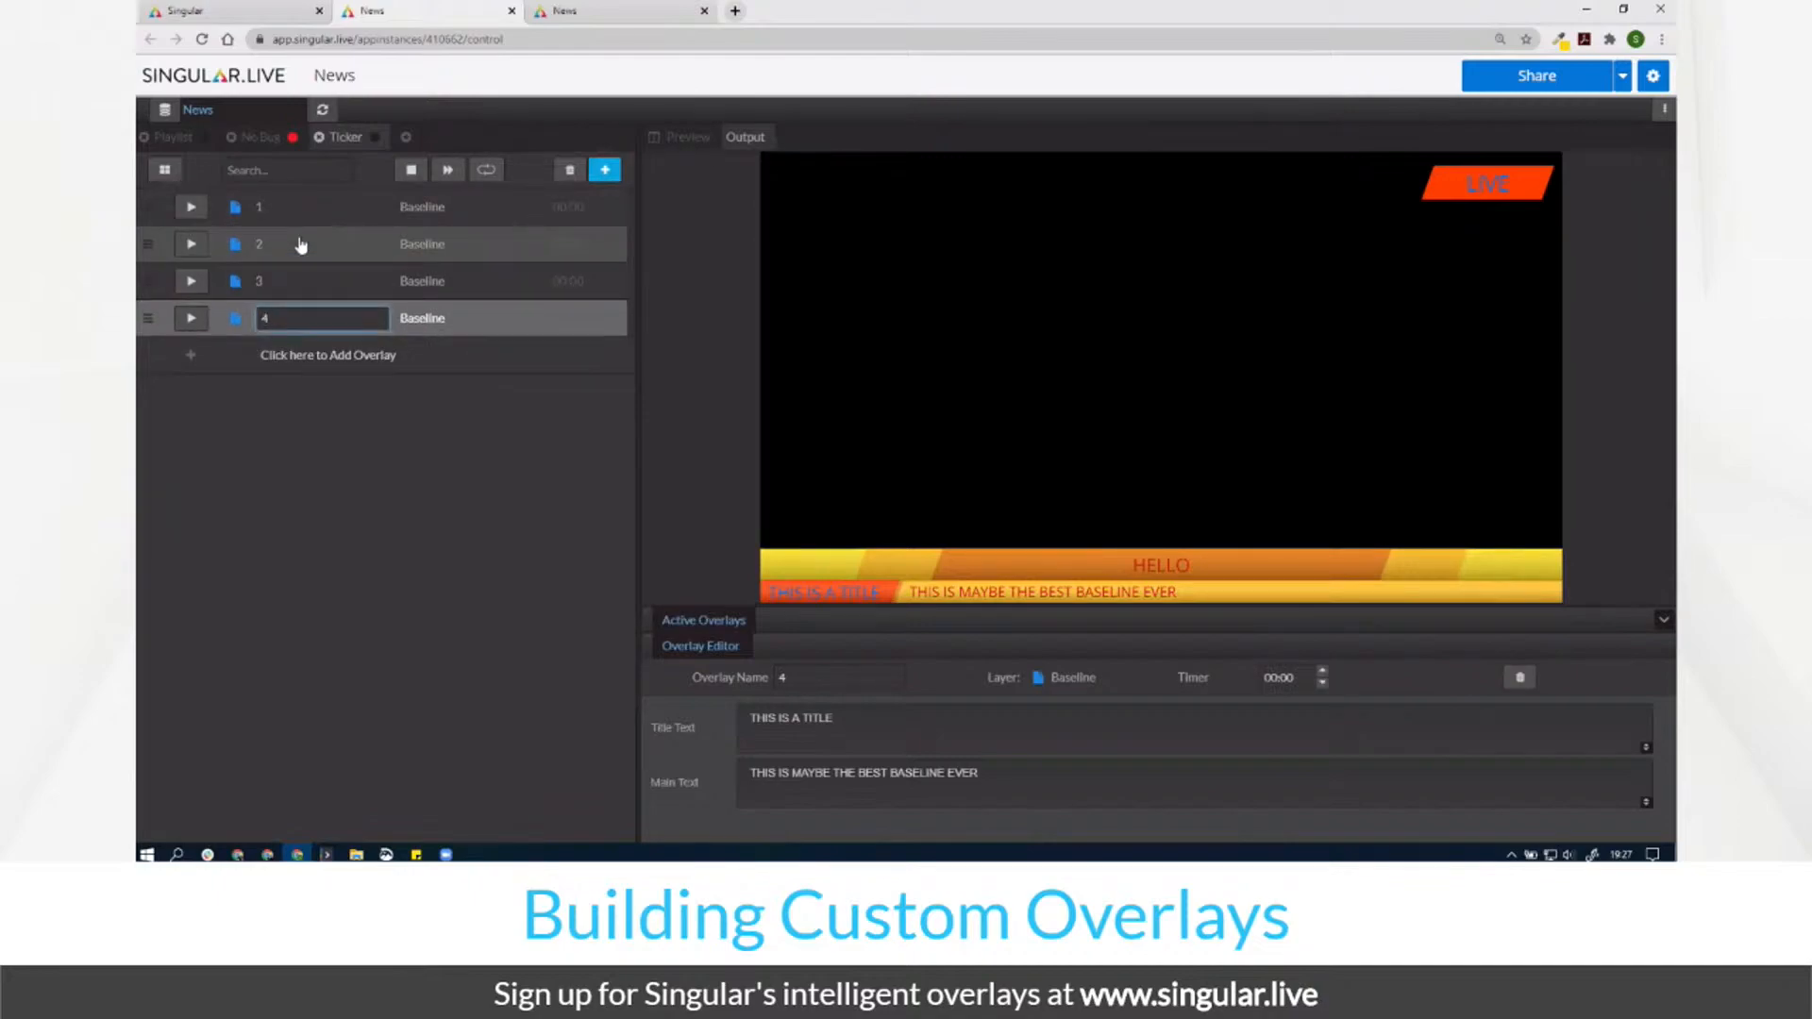
key(Return)
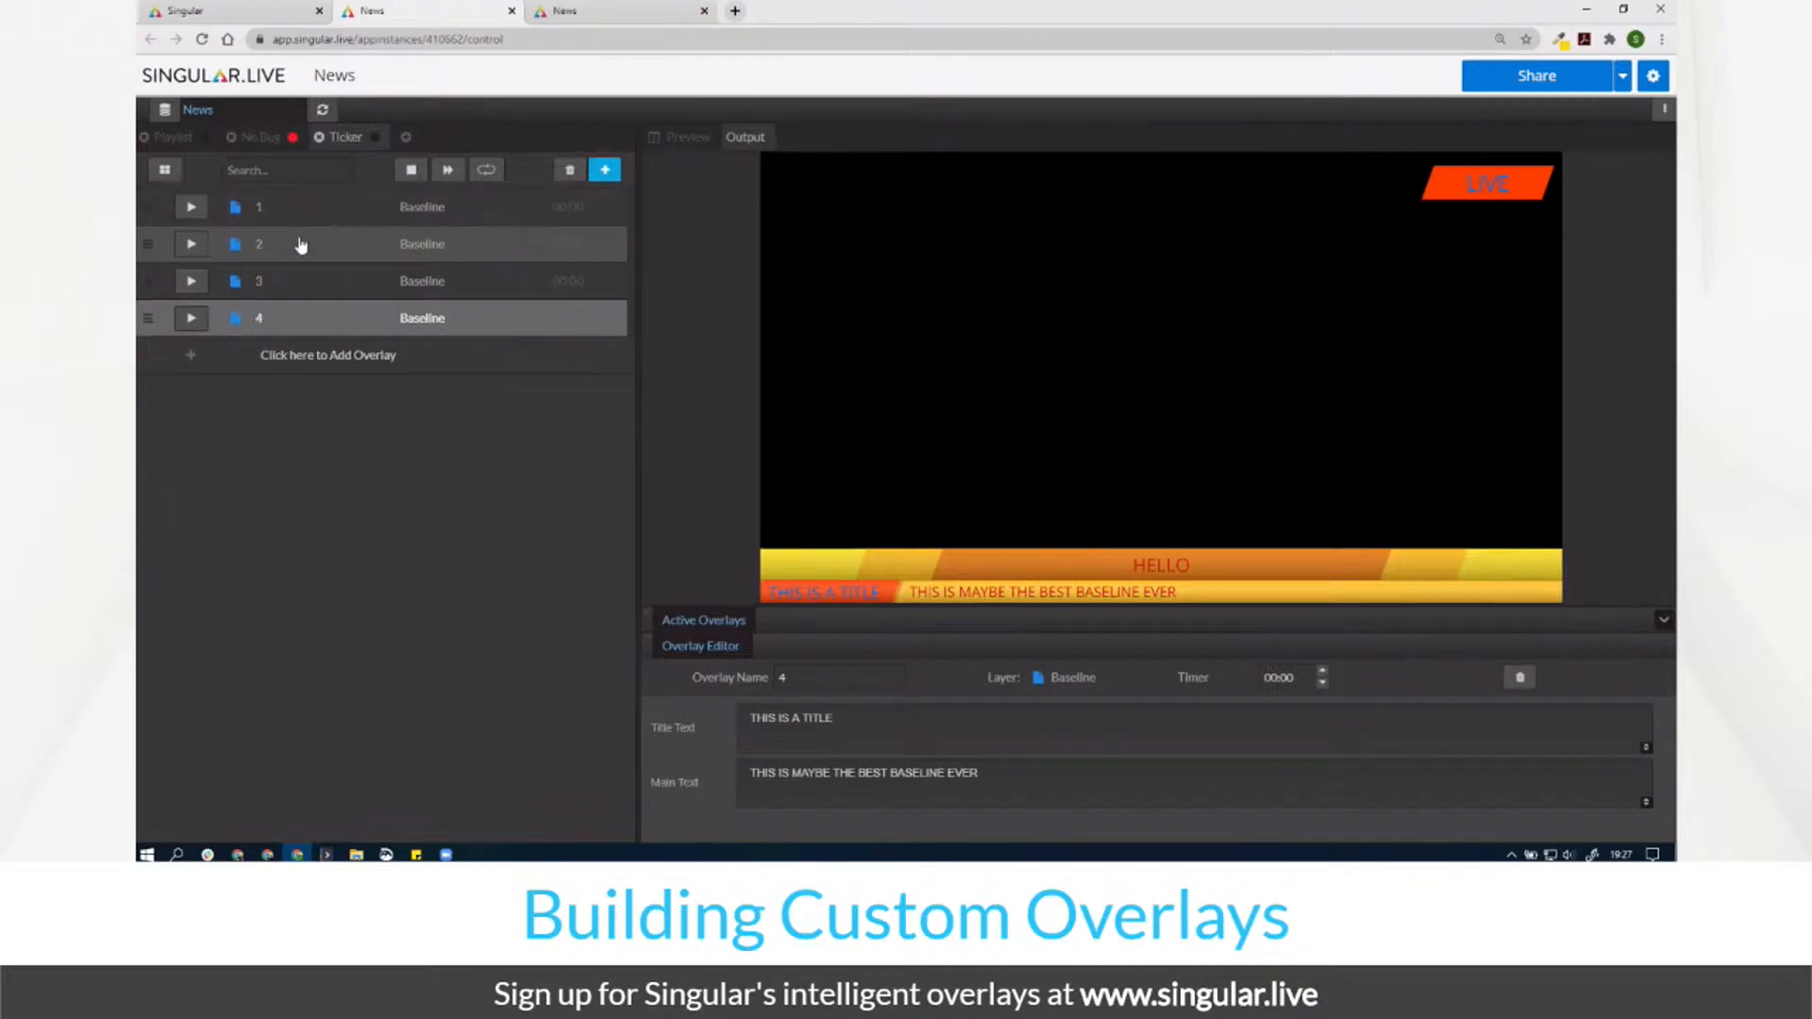
Step: Set the timer of overlays 1 to 4 to 00:03 each
click(563, 210)
click(590, 205)
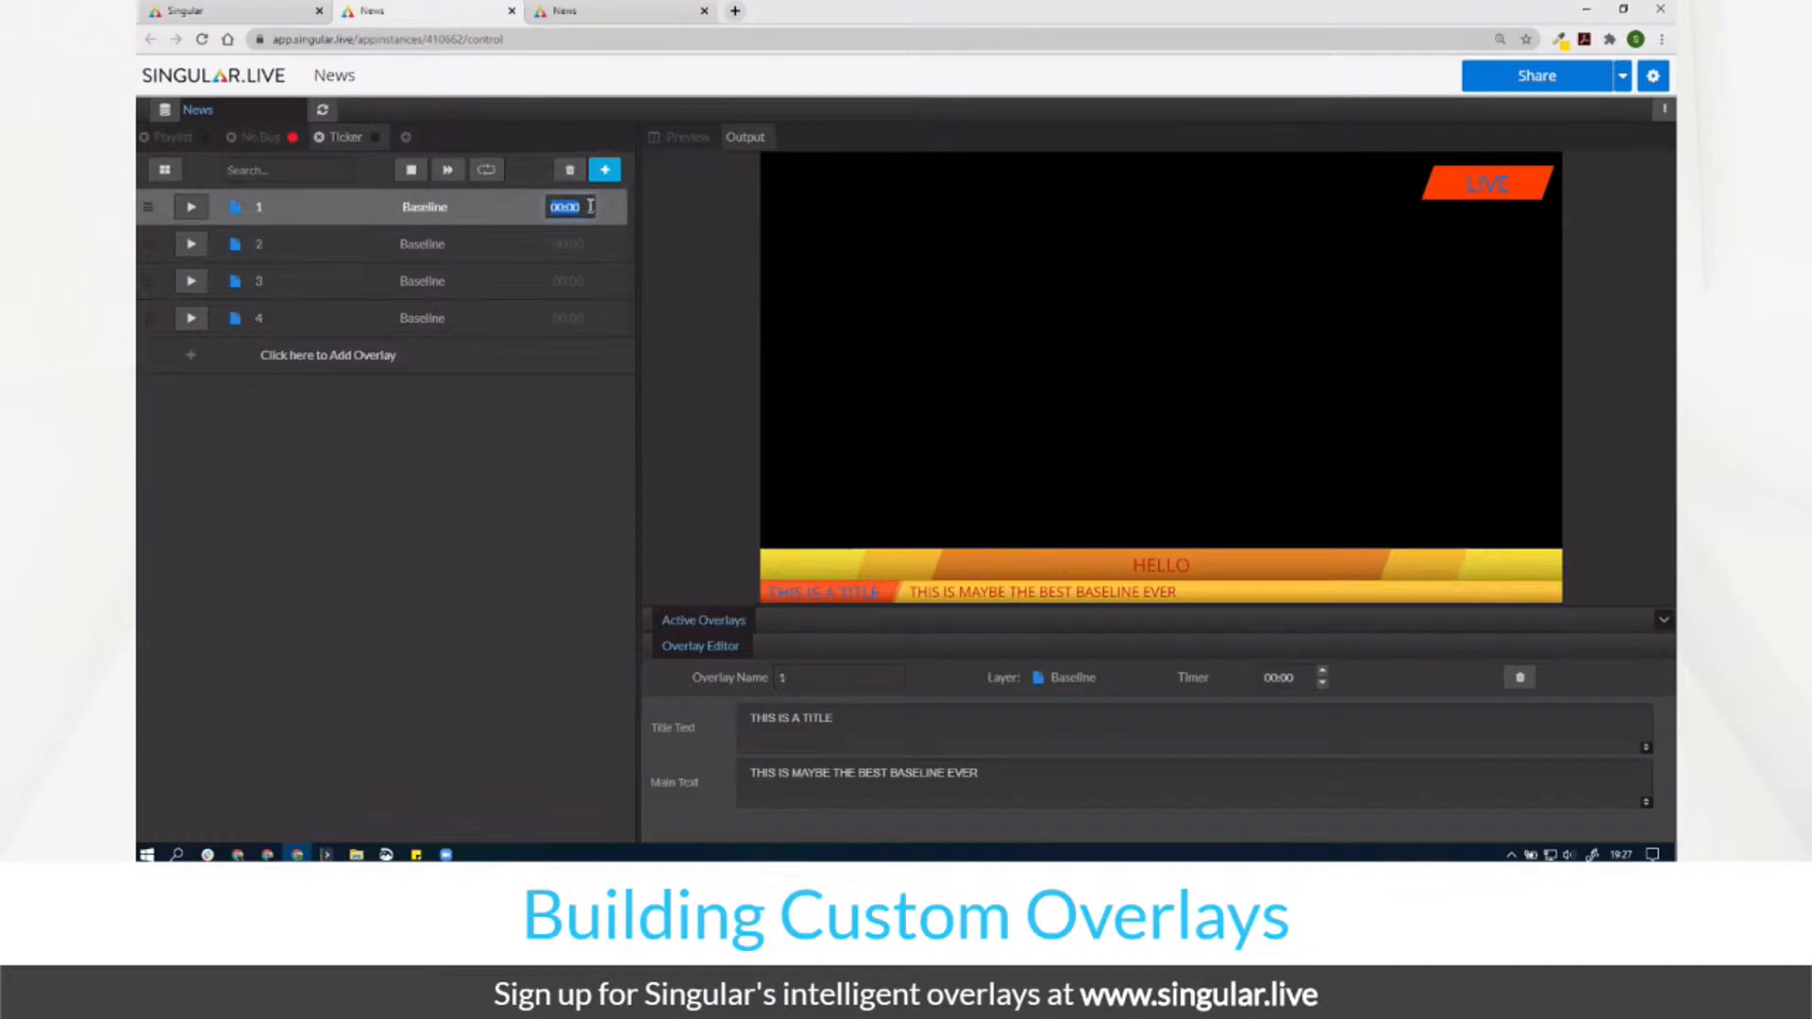
text(0:03)
key(Tab)
text(0)
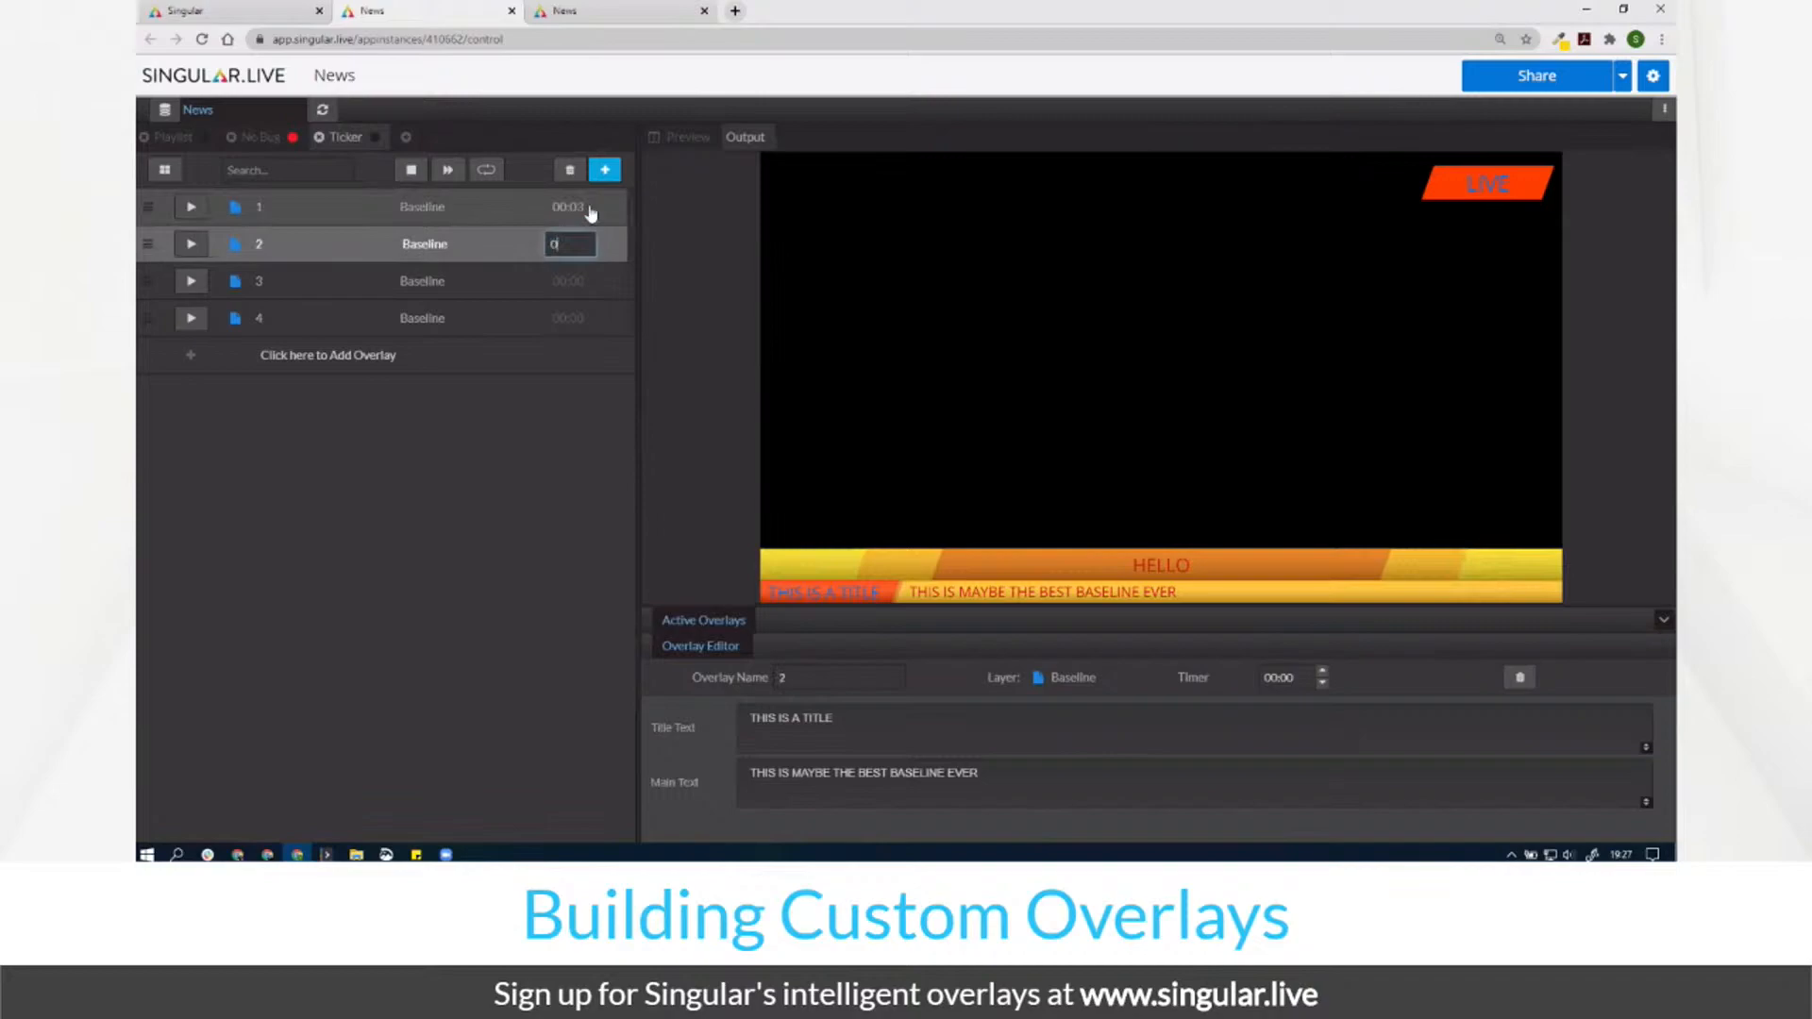
key(Tab)
text(03)
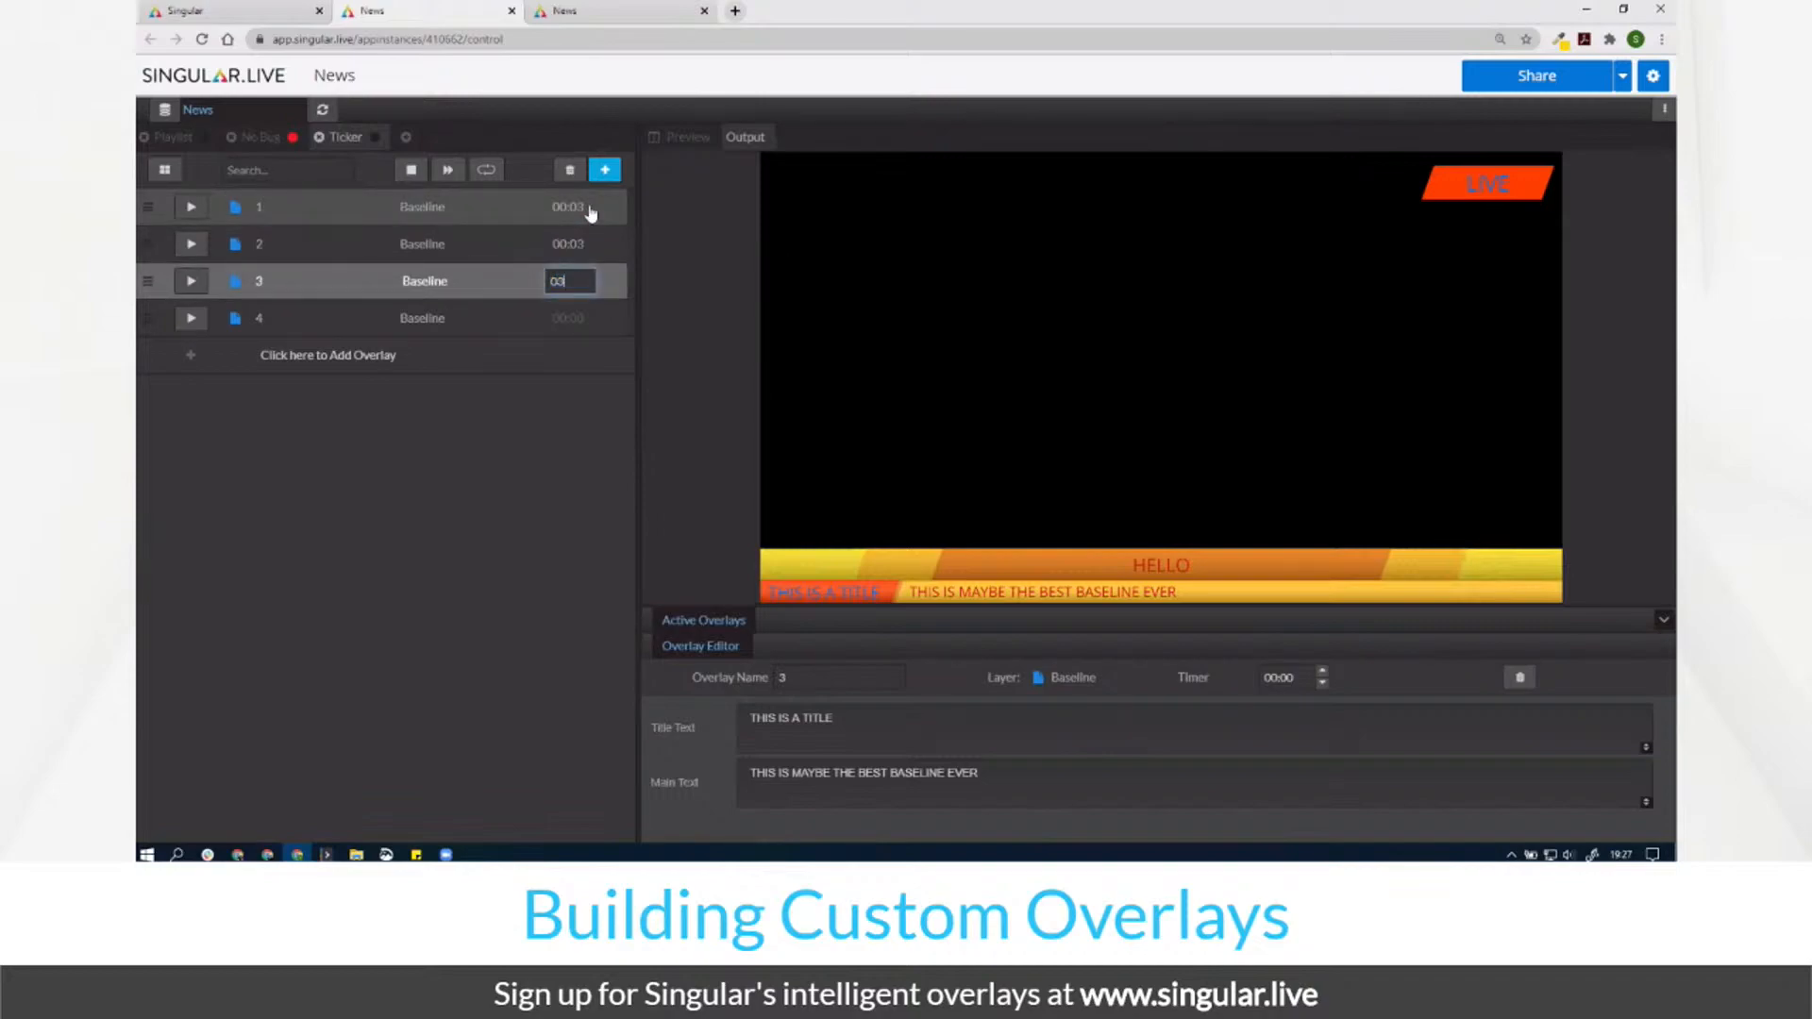
key(Tab)
text(0)
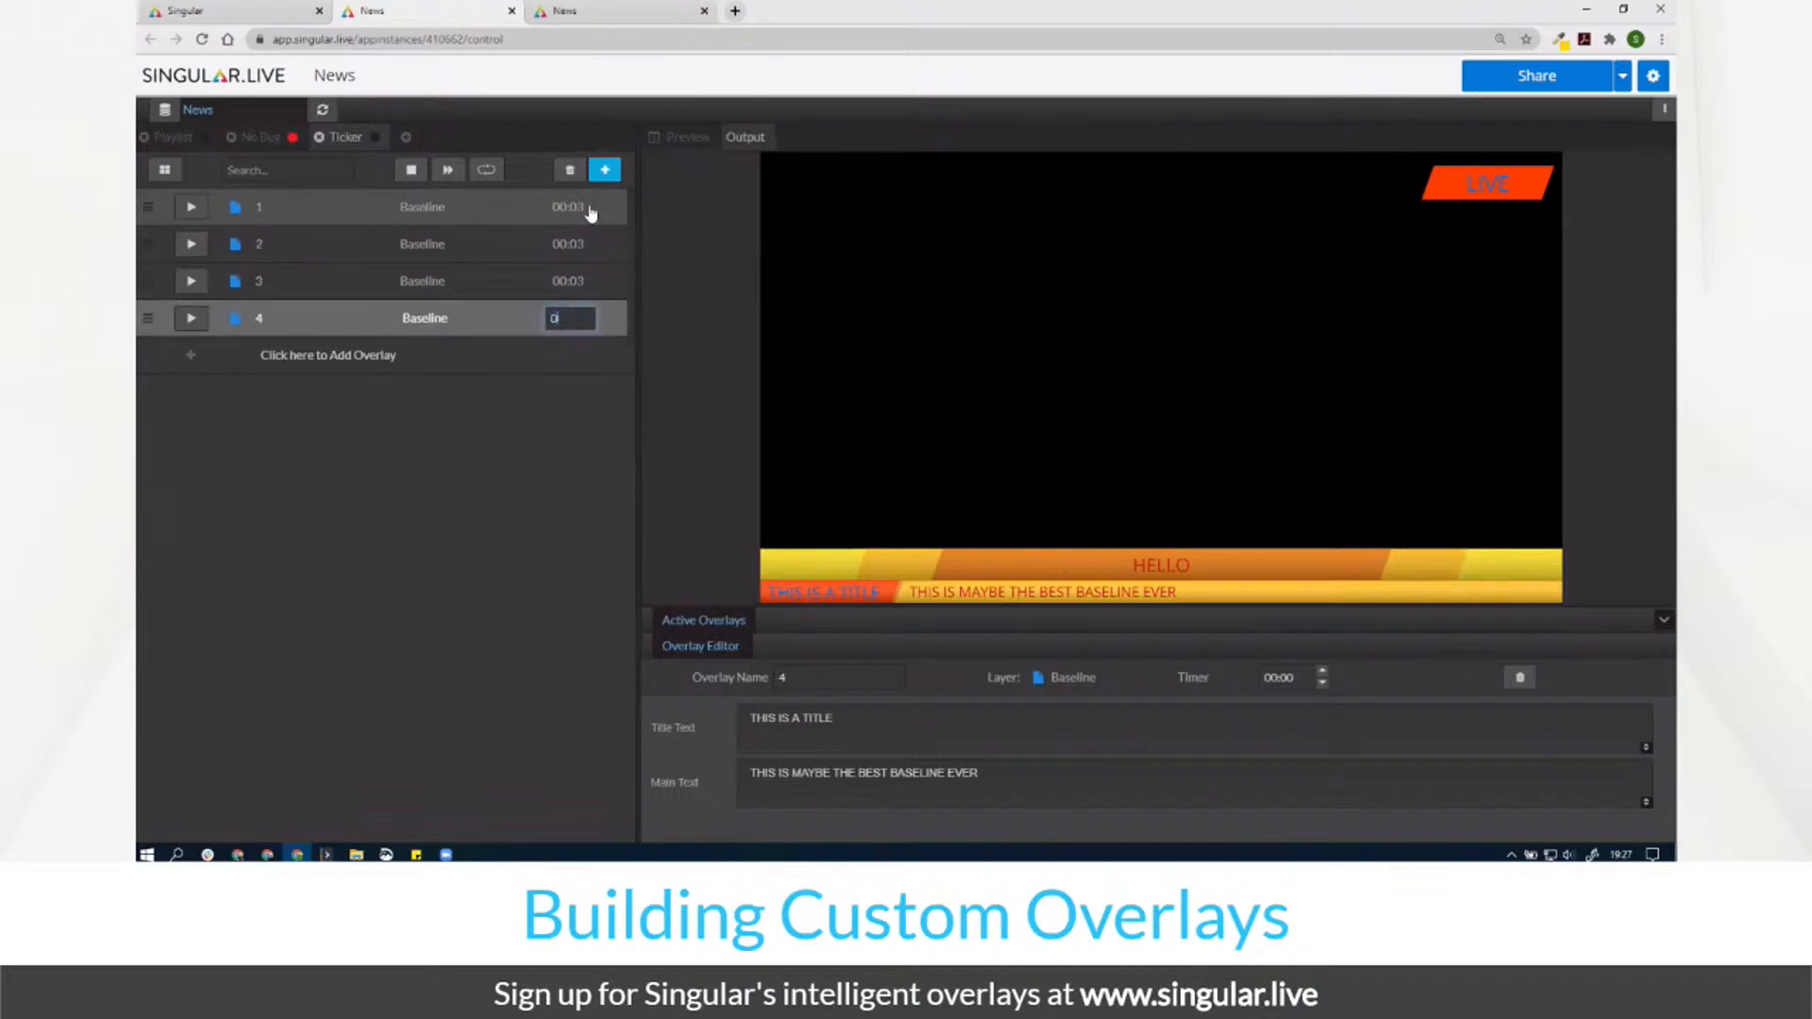
key(Return)
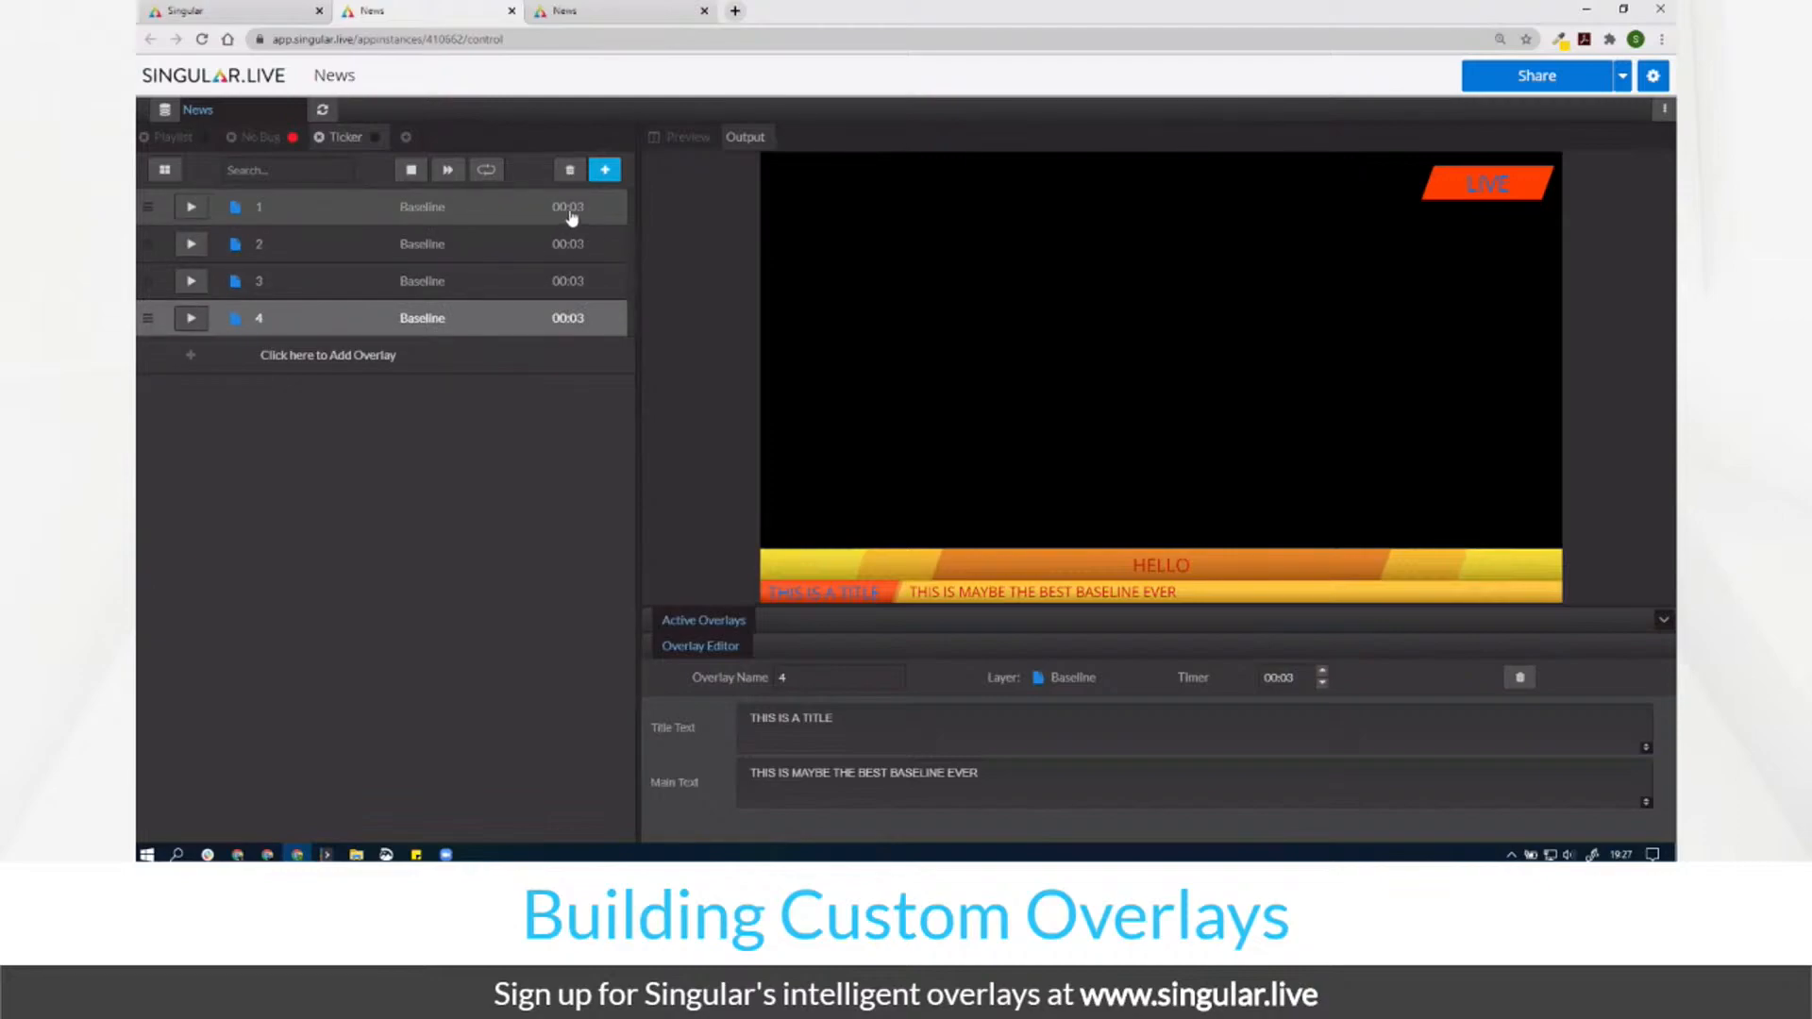
Step: Replace the title and main text of overlays 2 and 3 with placeholder text
click(303, 244)
triple_click(867, 734)
text(tgdfgdfg)
triple_click(874, 776)
text(fdgfdg)
click(249, 284)
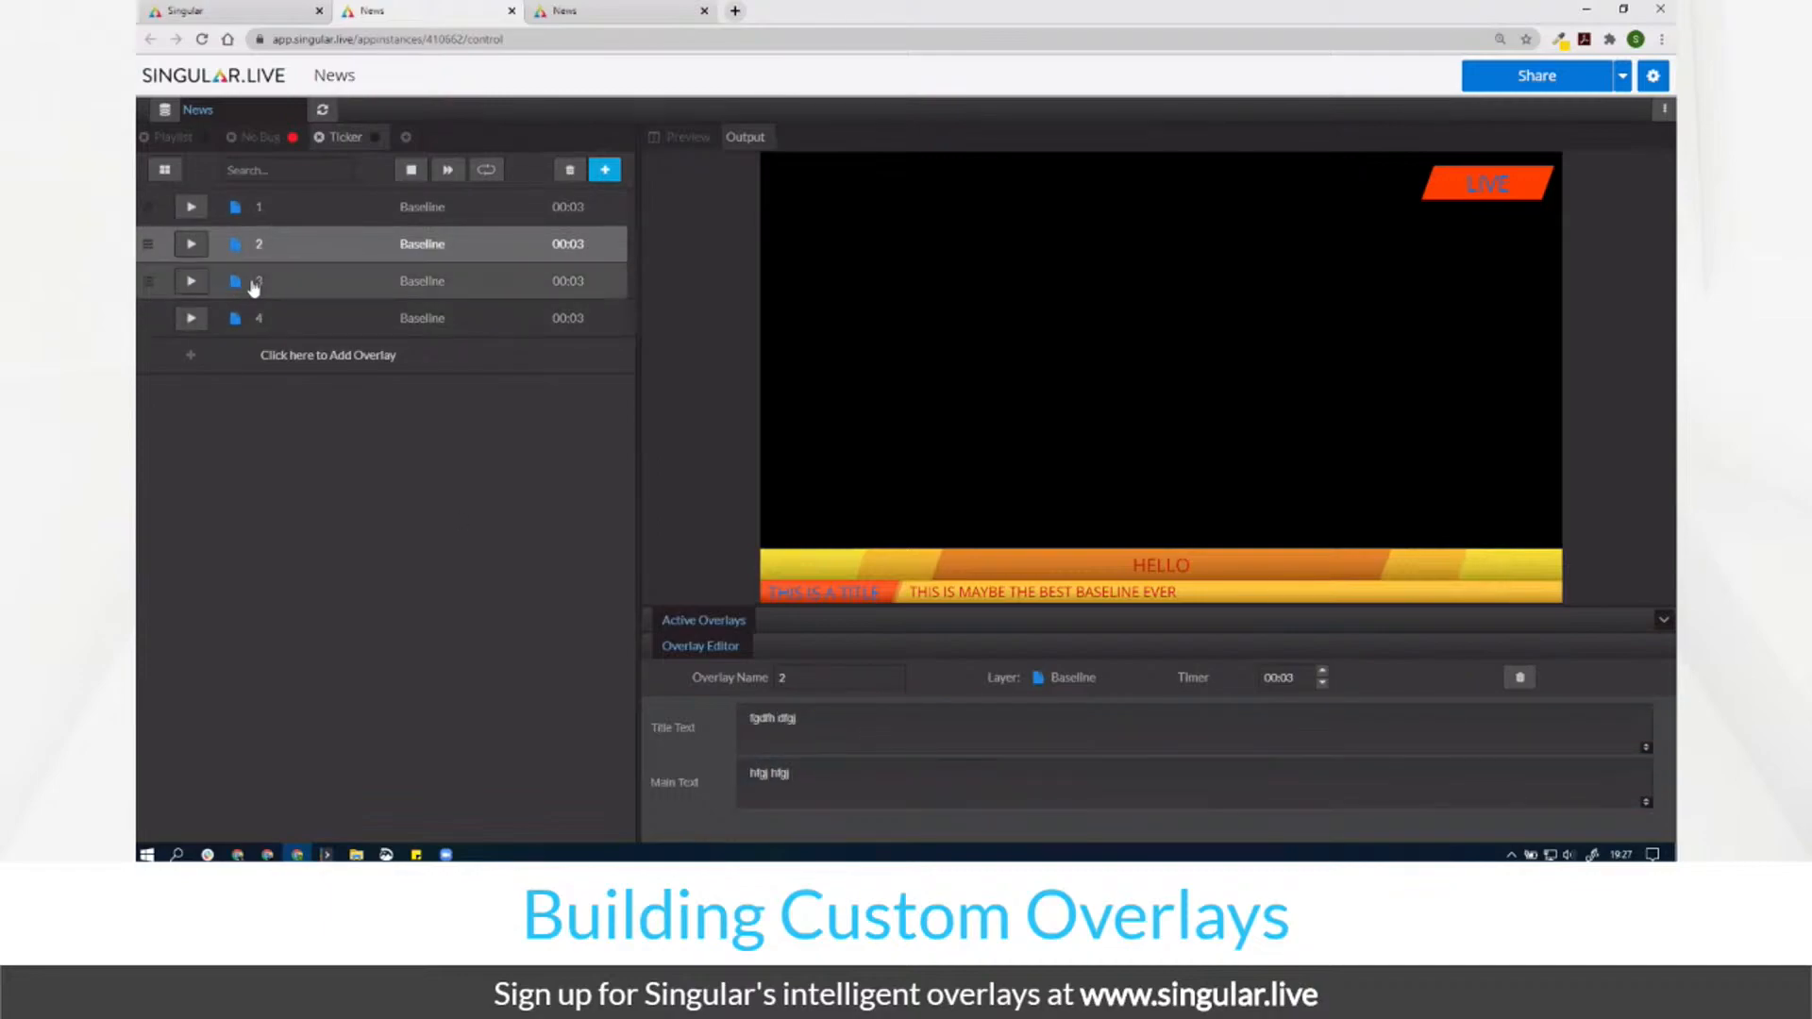
triple_click(830, 733)
text(gfh fgh)
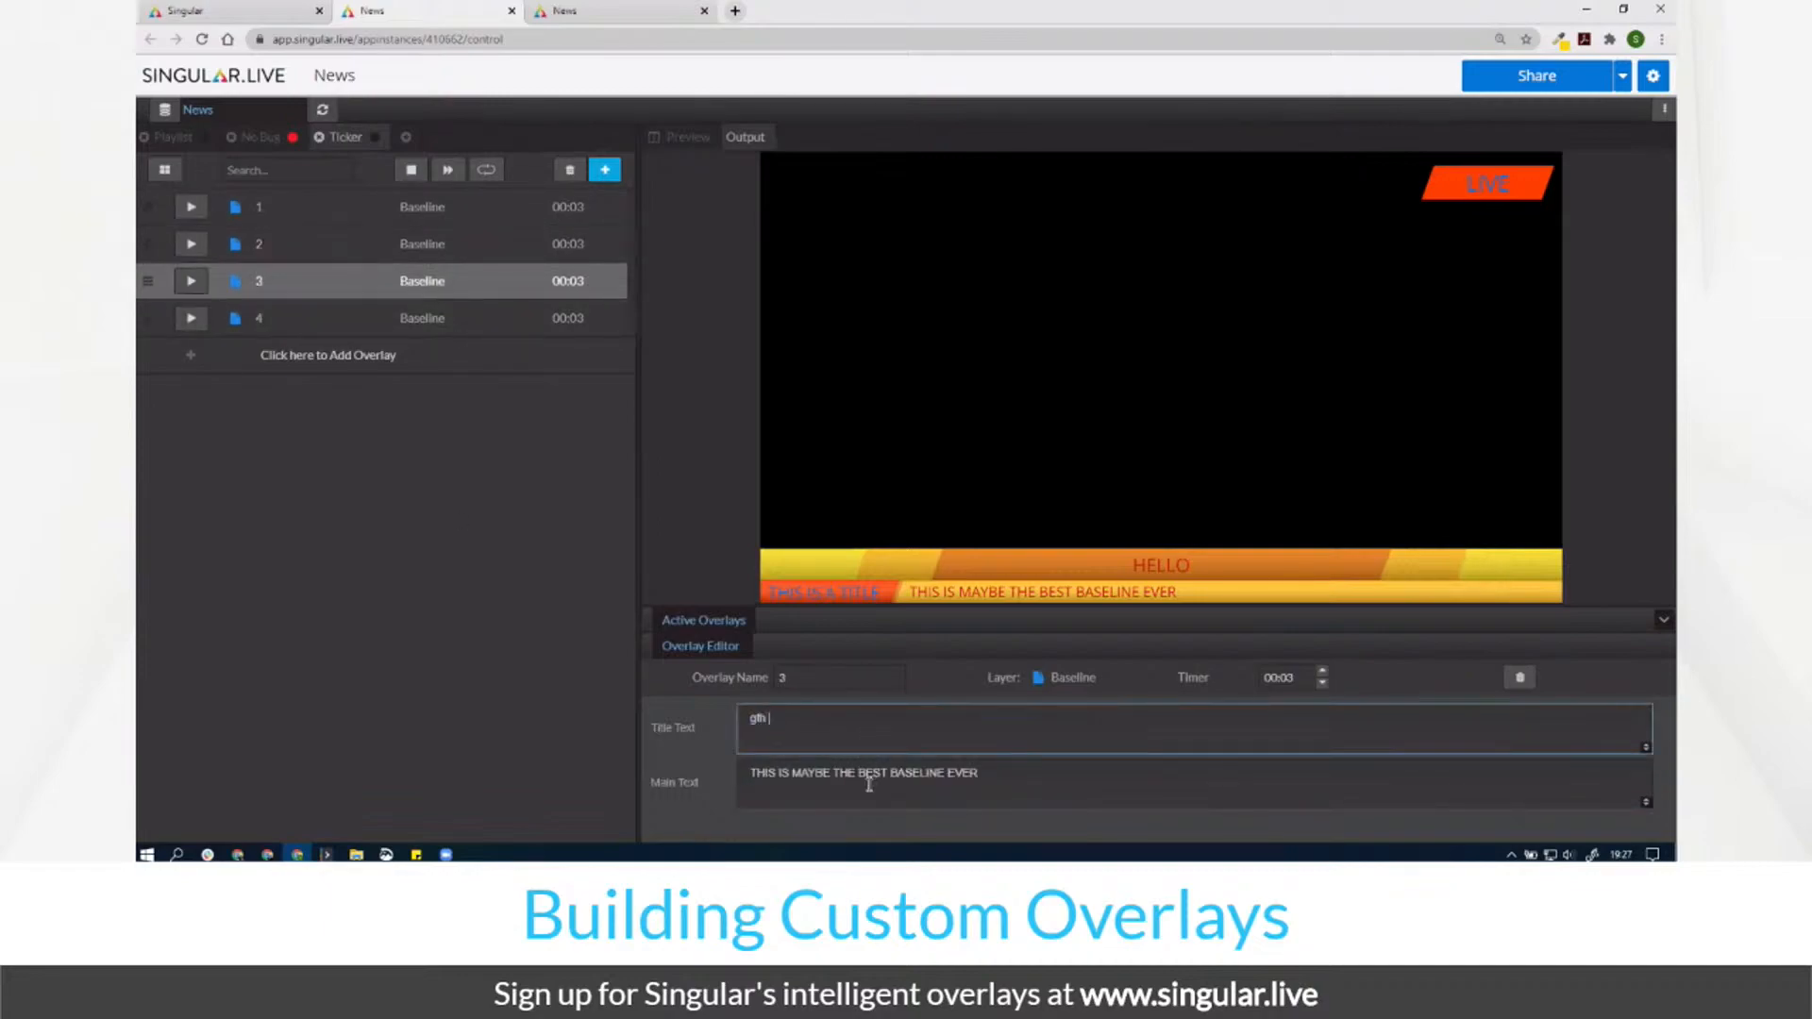
triple_click(868, 779)
text(rdetre t)
Step: Give overlay 4 placeholder text, enable Loop Playlist and start the ticker from overlay 1
click(292, 326)
double_click(791, 720)
text(fdgdfg)
triple_click(827, 787)
text(dfgdfgdfg)
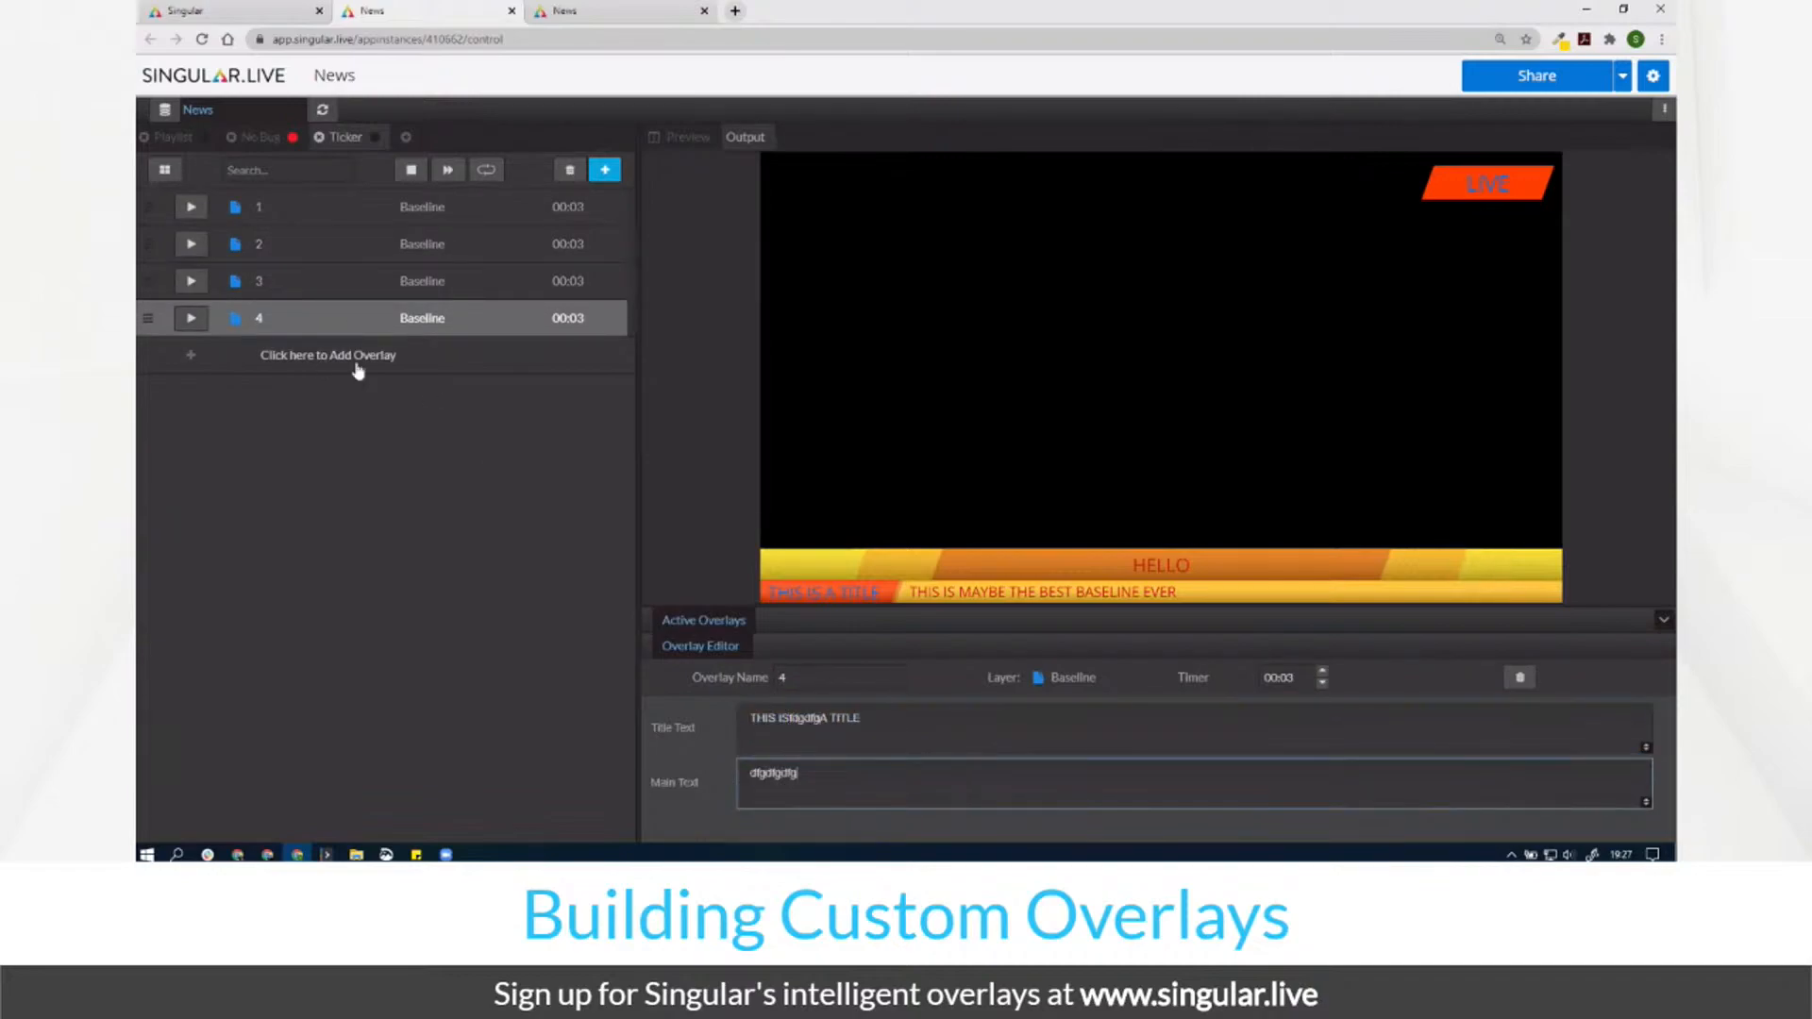
click(487, 174)
click(190, 207)
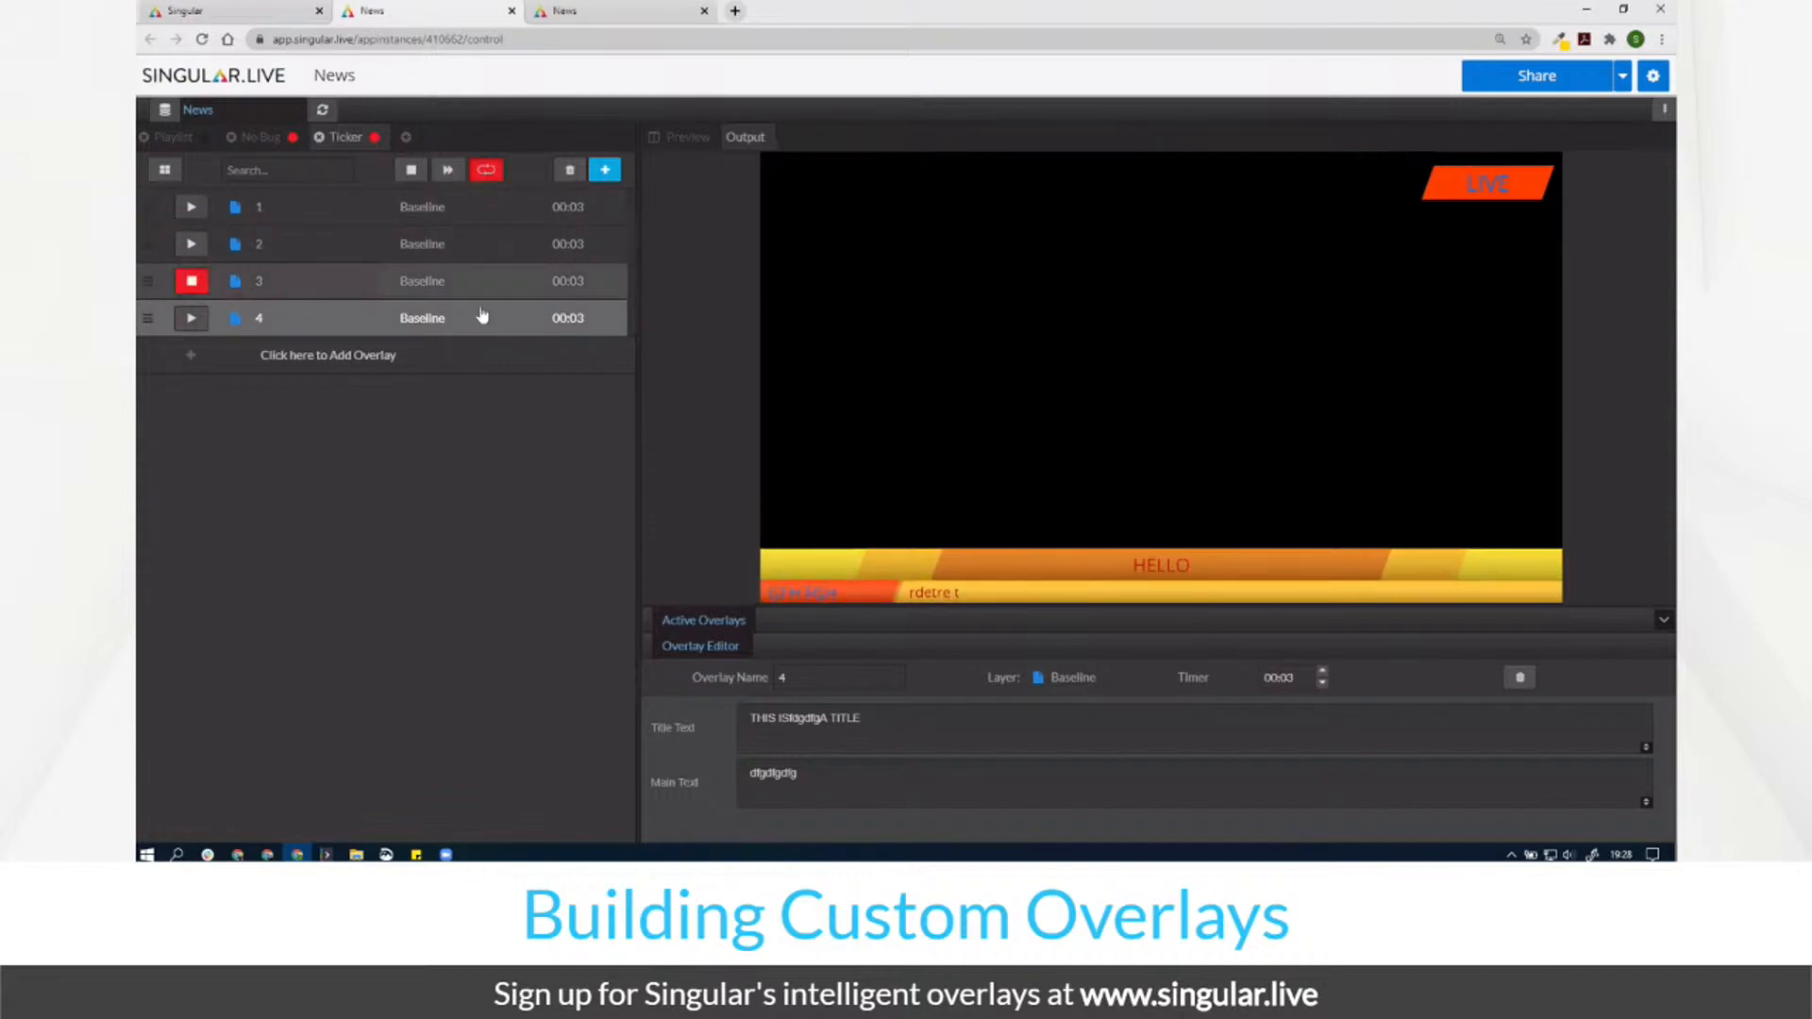
Step: Switch to the No Bug playlist while the Ticker keeps looping on air
click(257, 137)
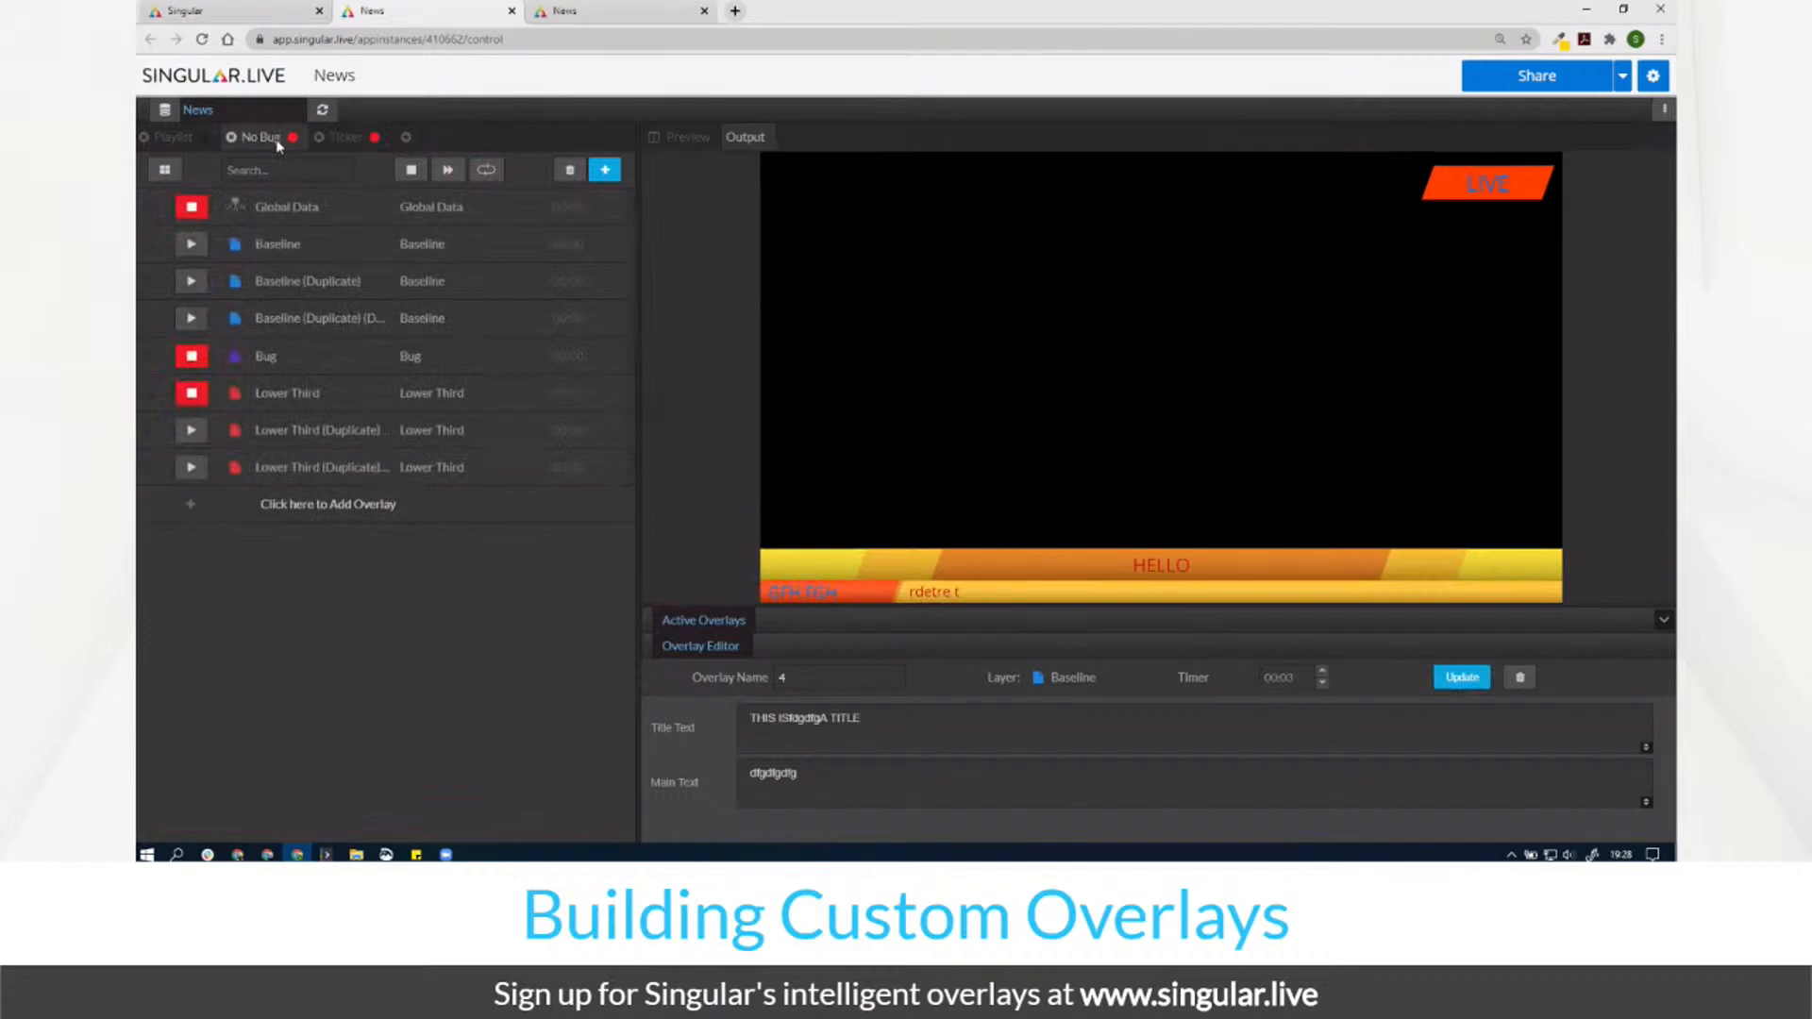
Step: Air the first lower-third copy and change its title from HELLO to HI
click(198, 431)
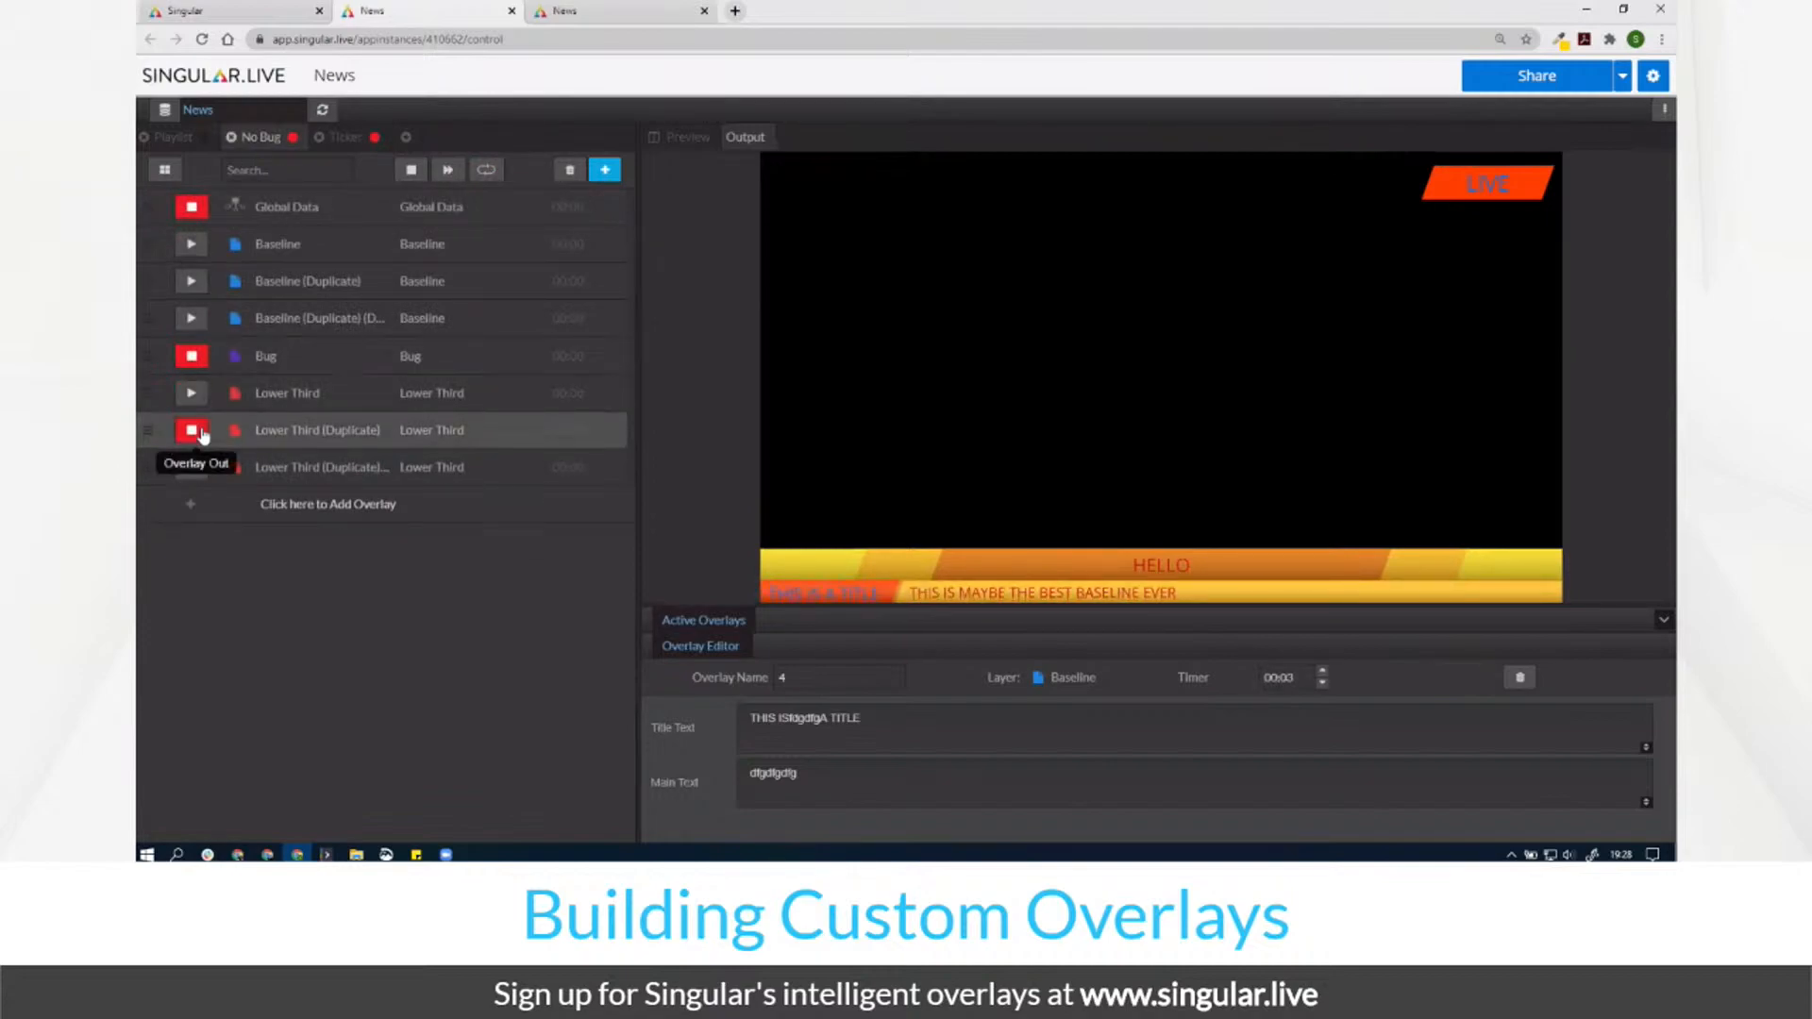
click(296, 444)
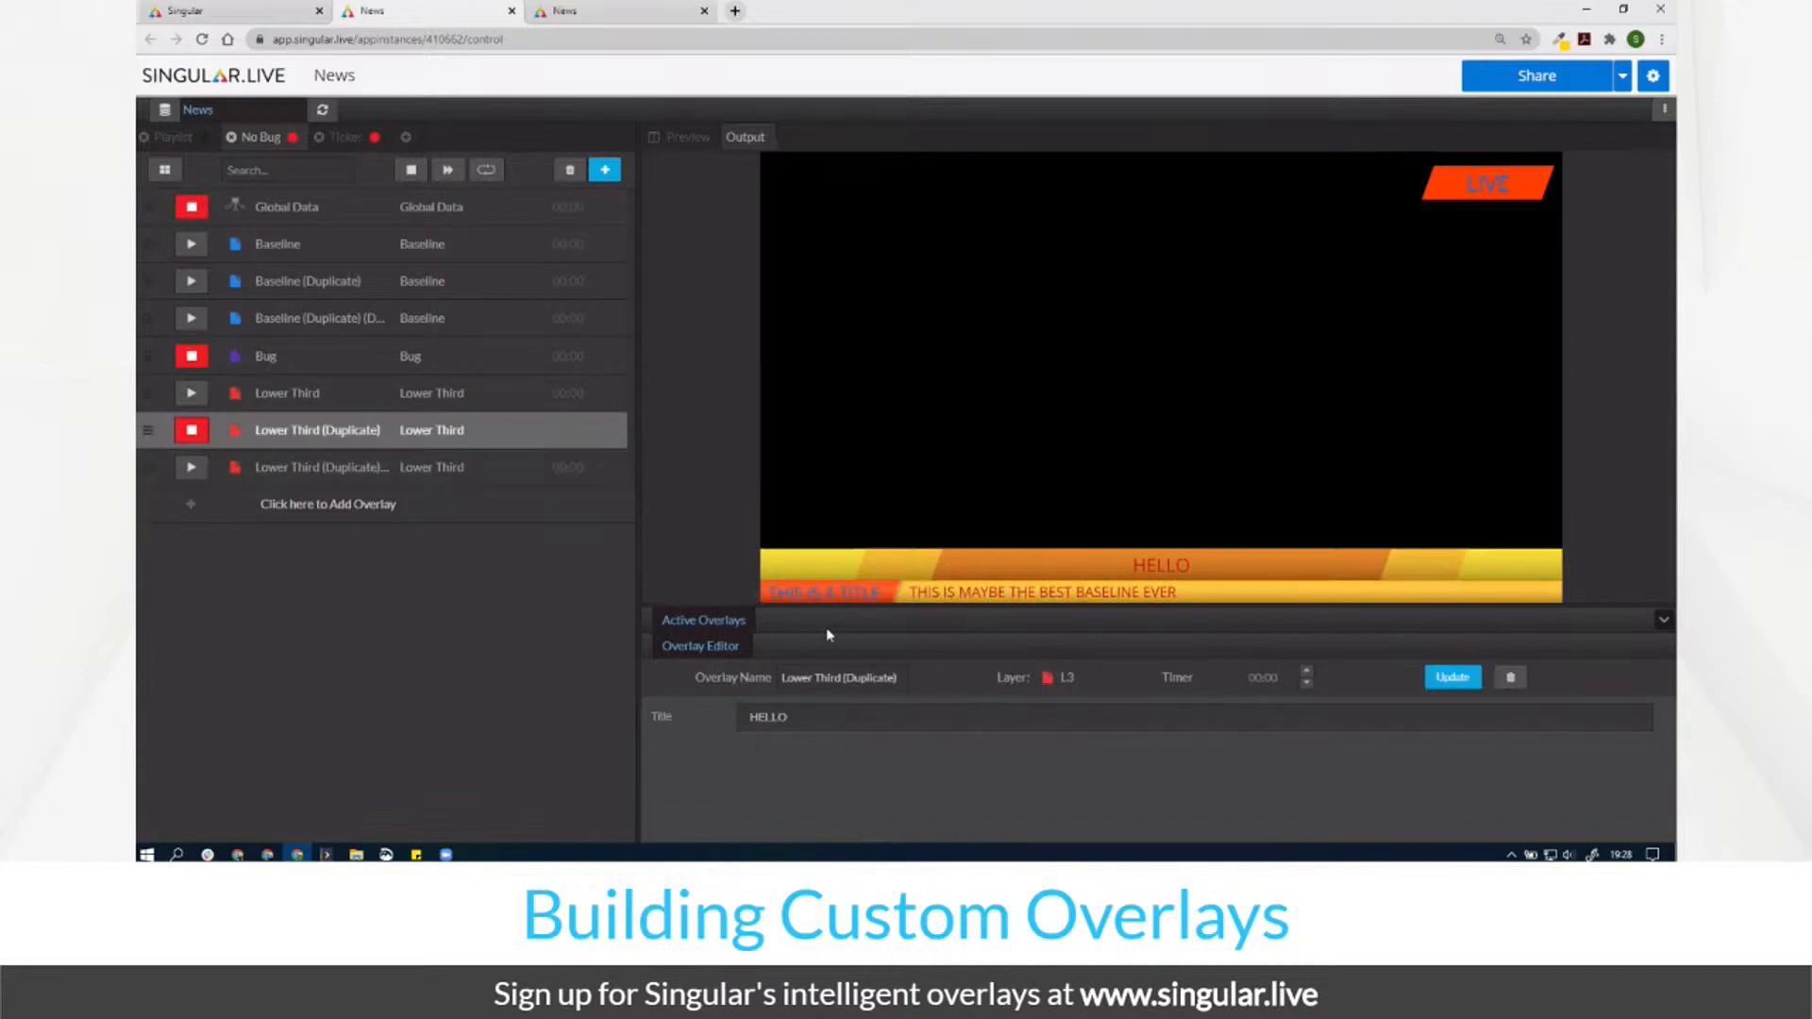
double_click(803, 726)
text(HI)
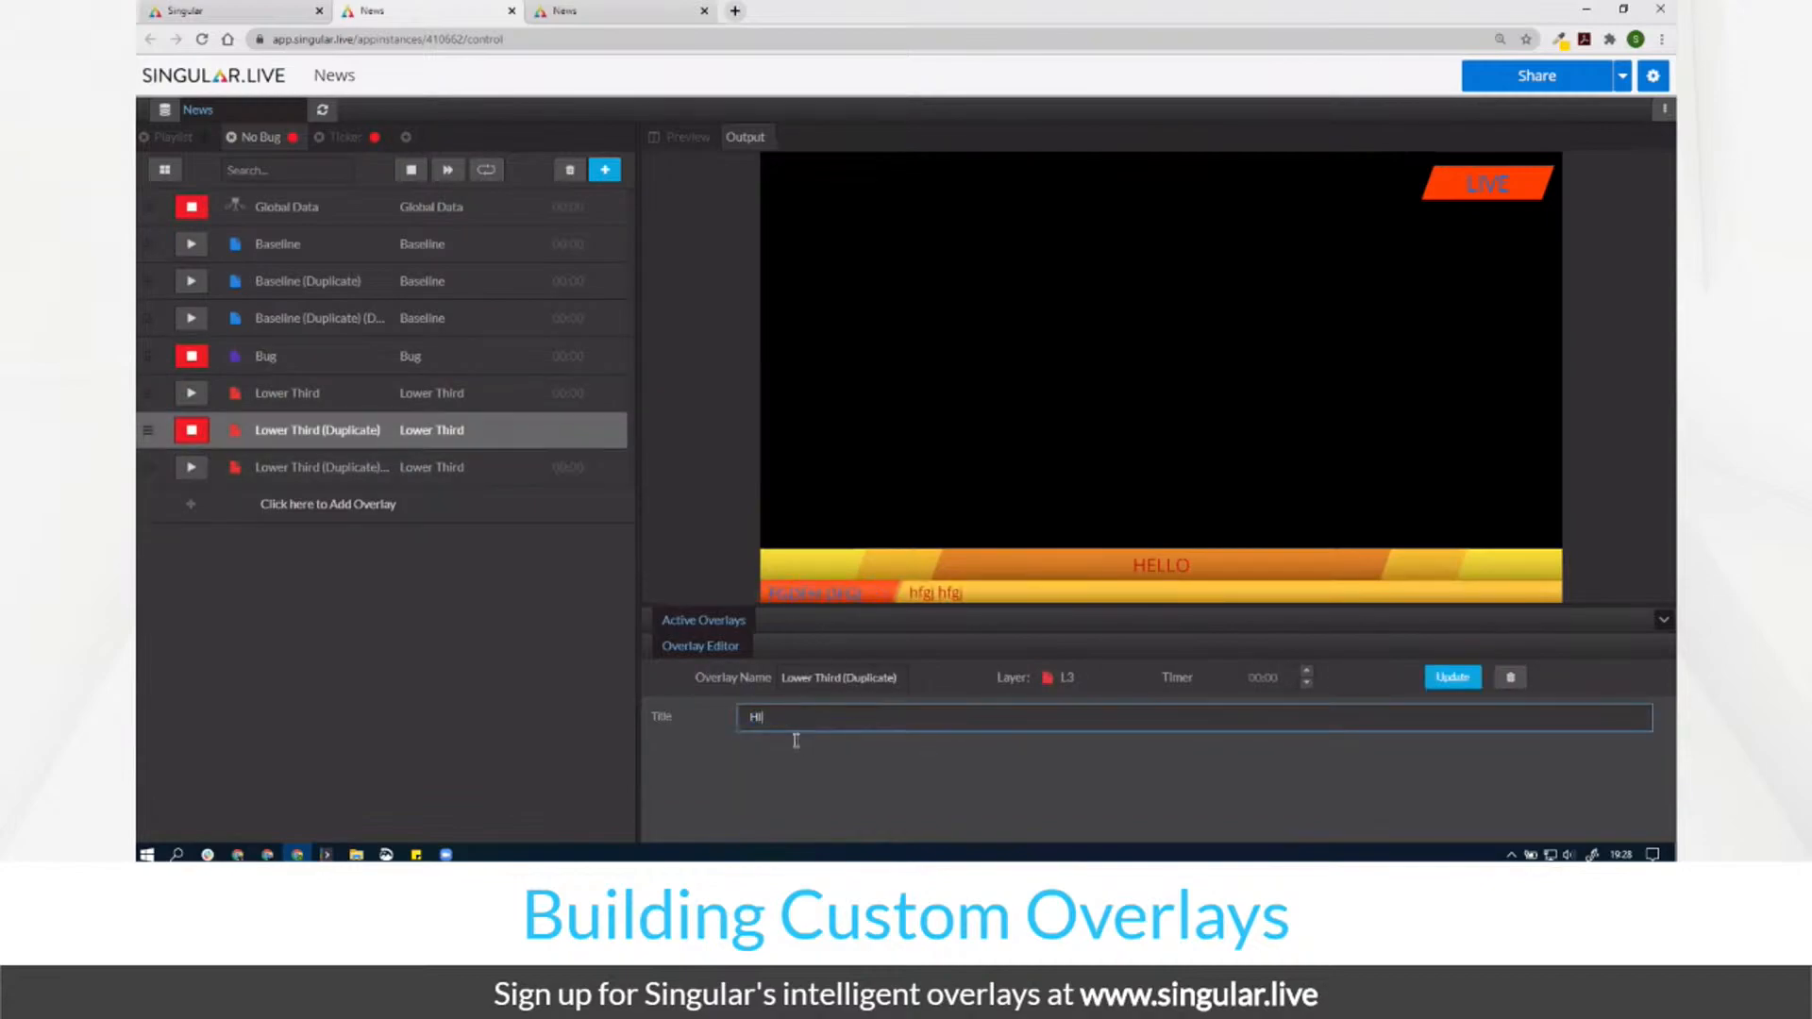
Step: Cycle the three lower thirds on air, toggle the LIVE bug, and stop Global Data
click(204, 400)
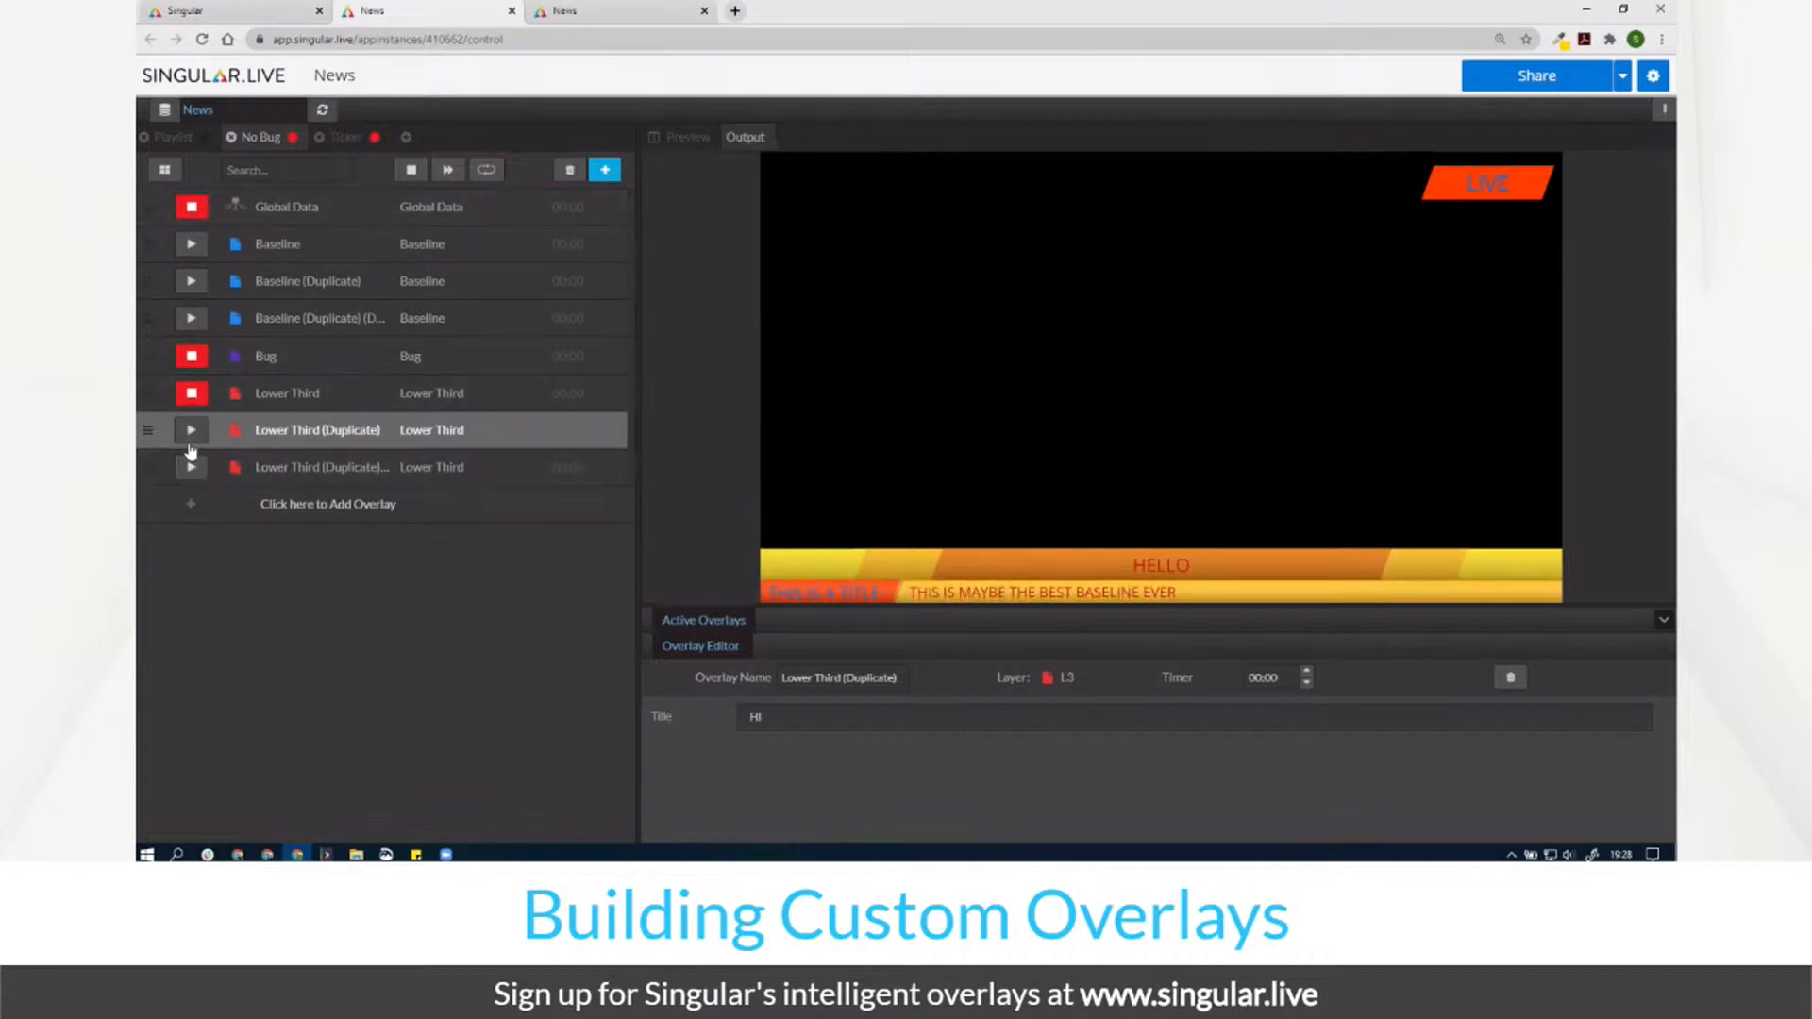
click(192, 431)
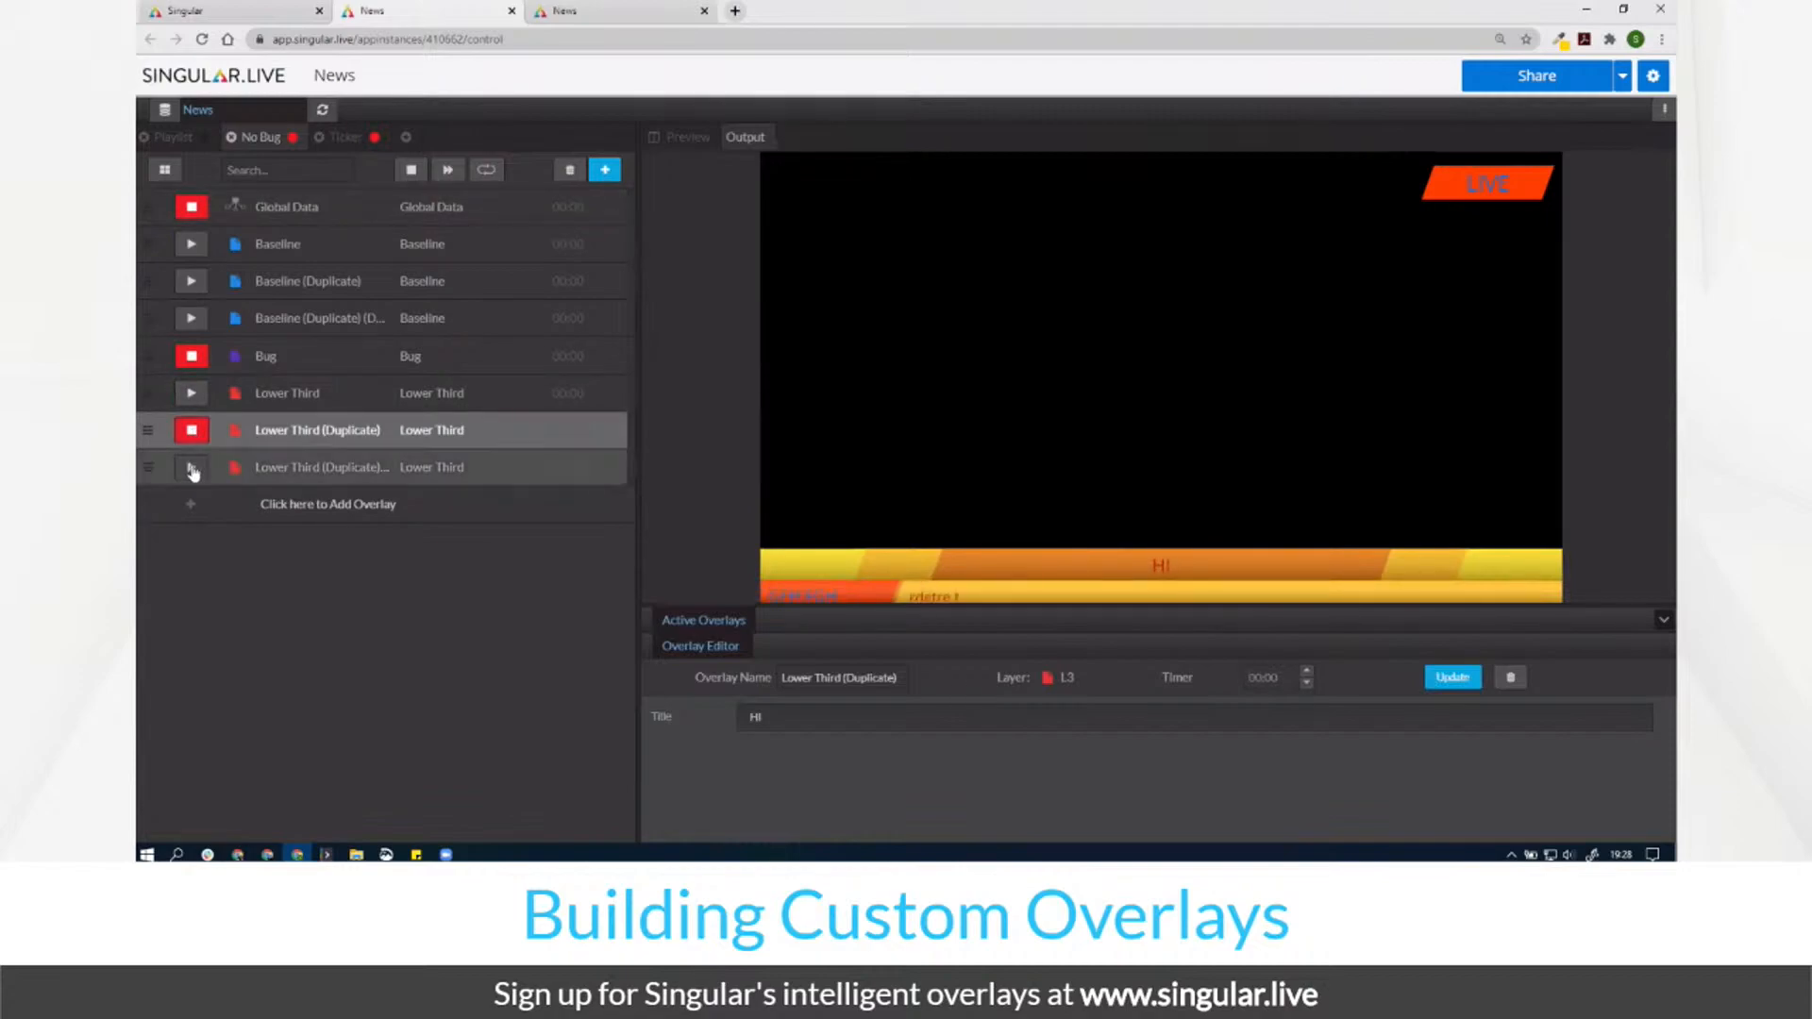
click(191, 469)
click(193, 356)
click(192, 356)
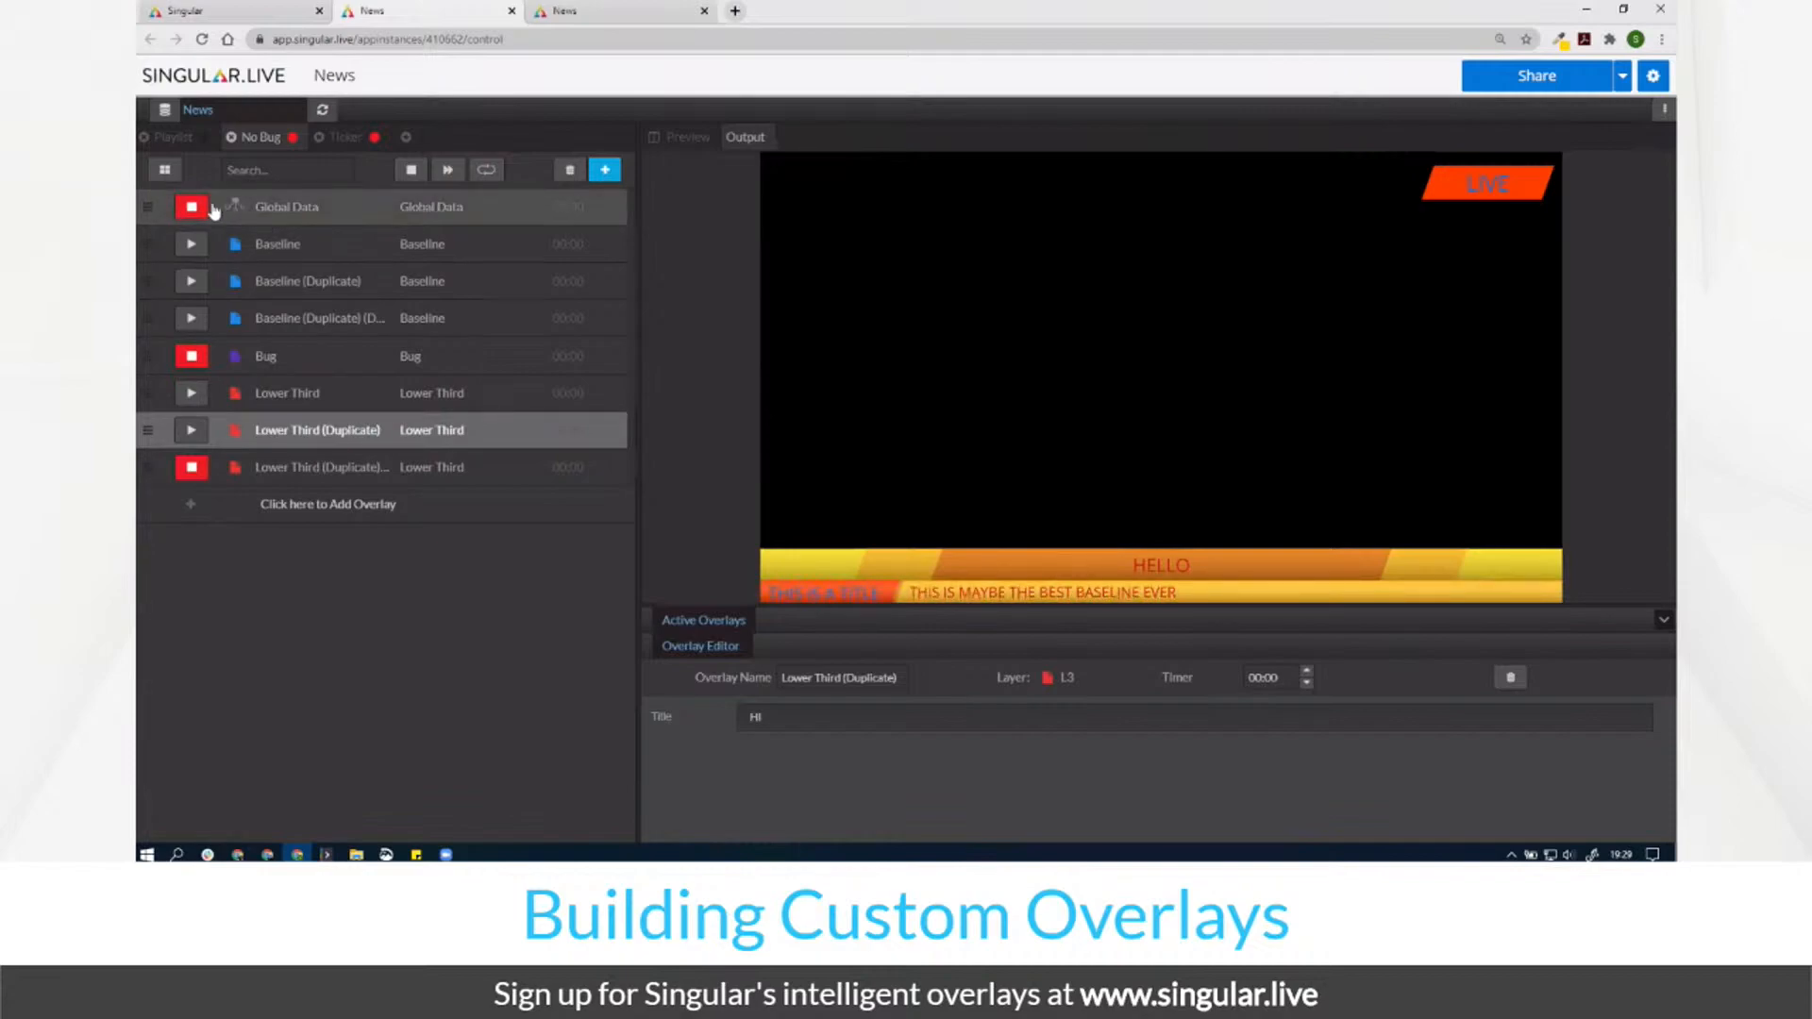
click(202, 210)
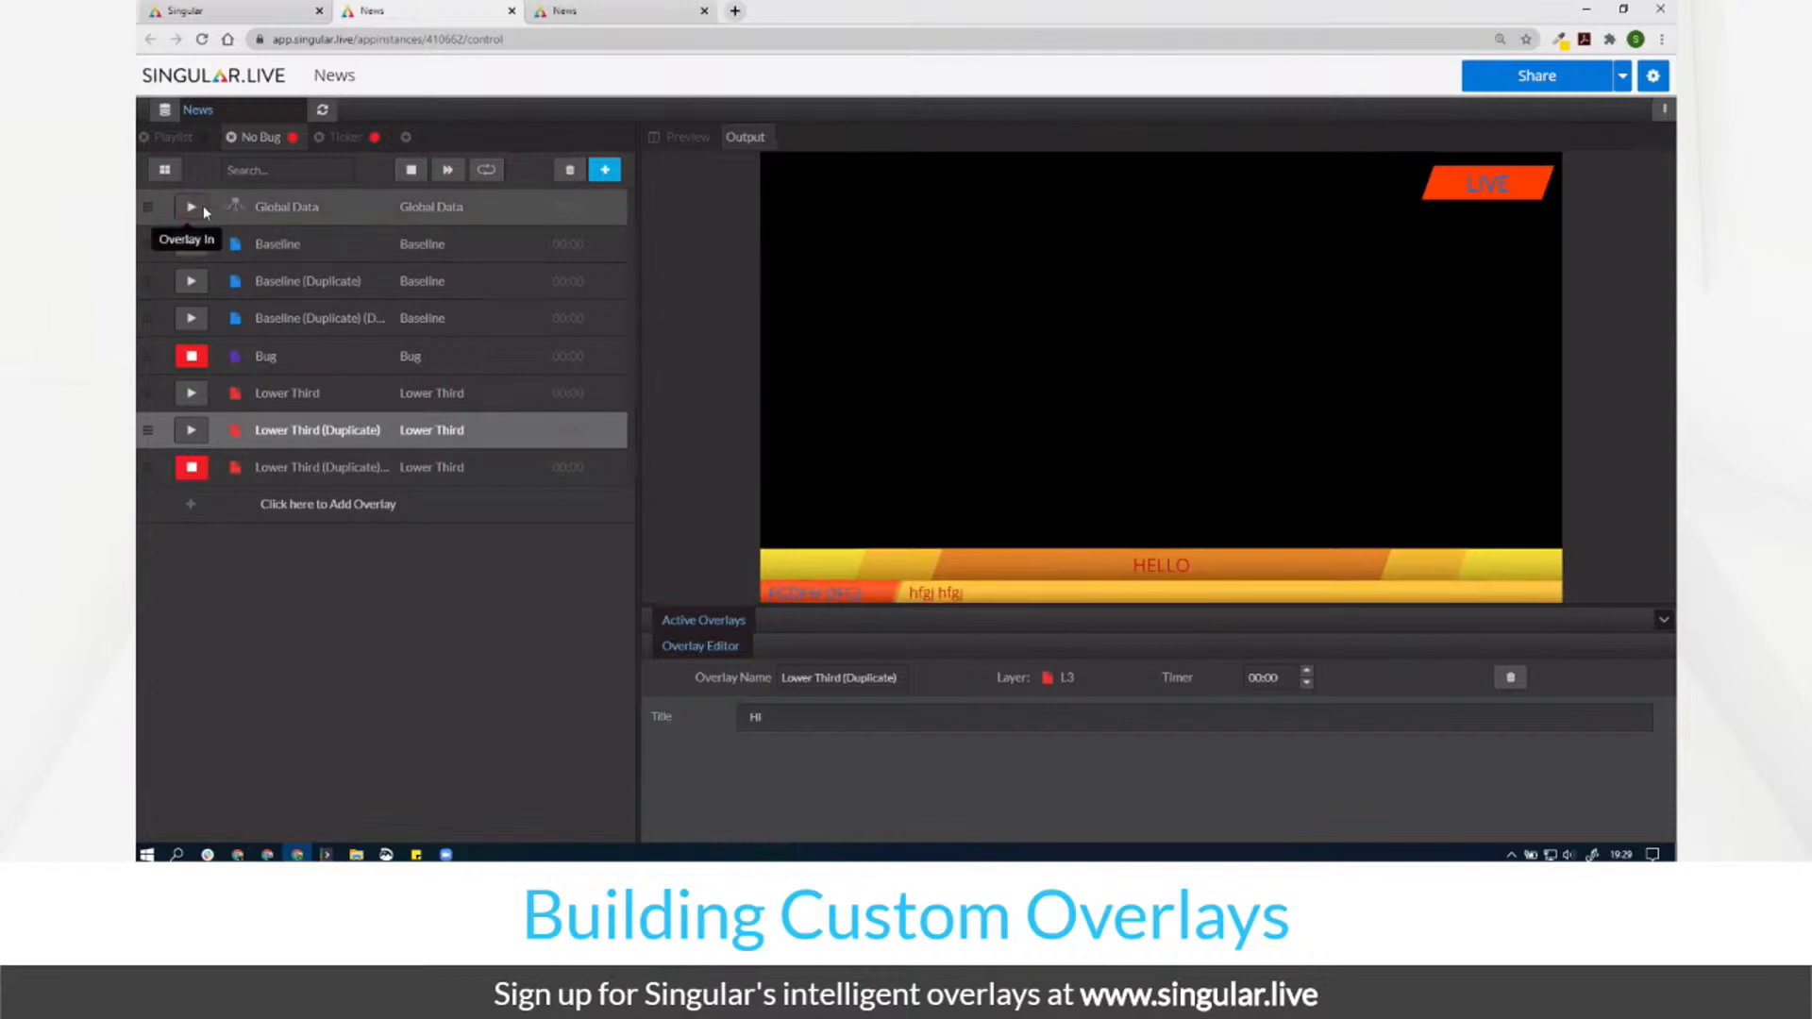